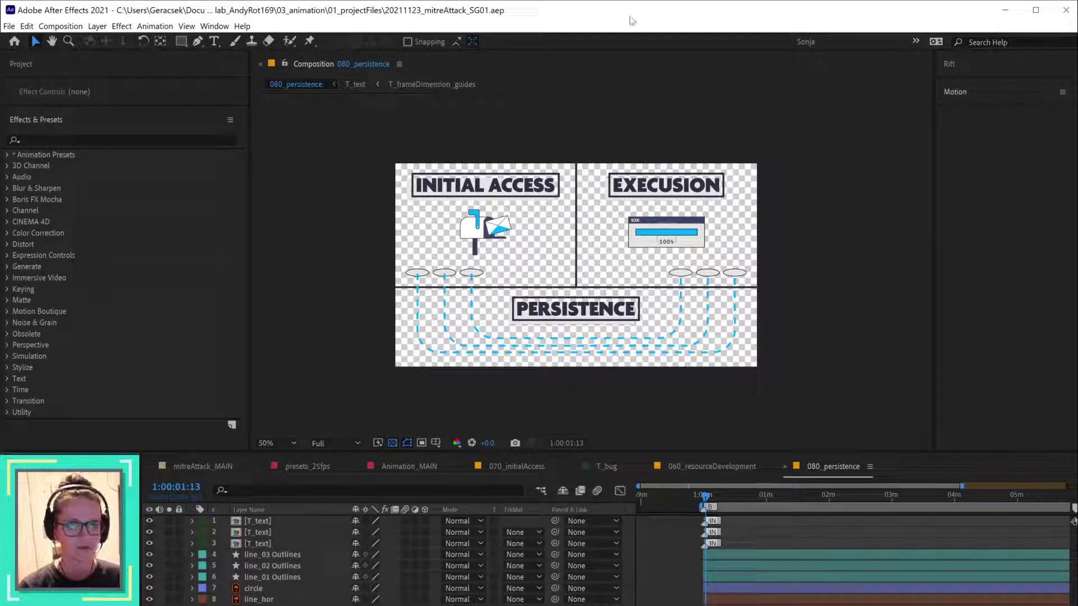
- Stretch the program window down to the full screen height and dock the Preview panel as a full-height column beside the Project panel
key(super+Down)
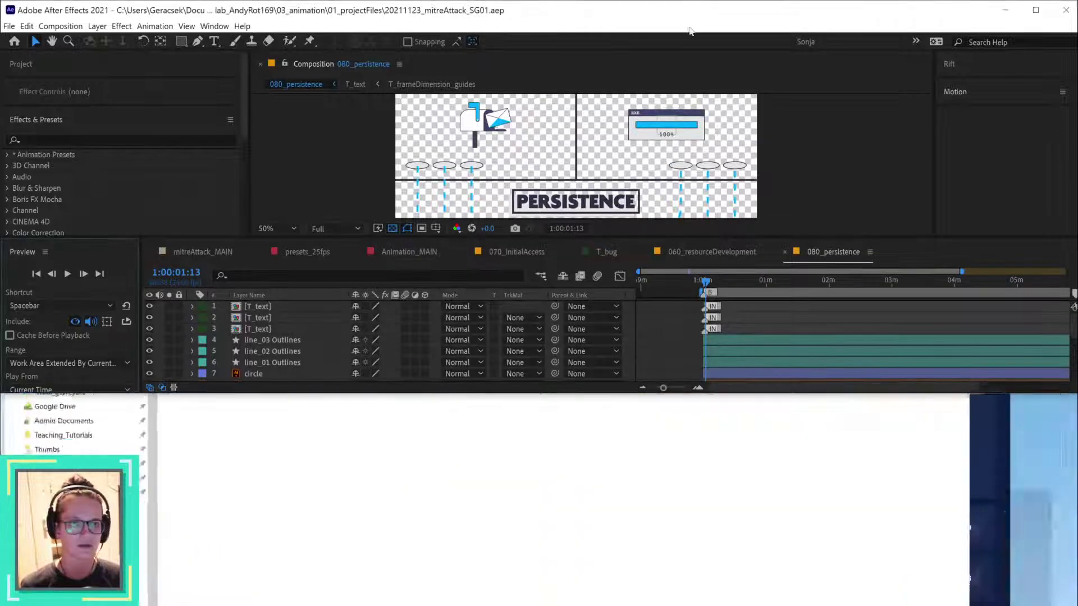
drag(707, 396, 700, 605)
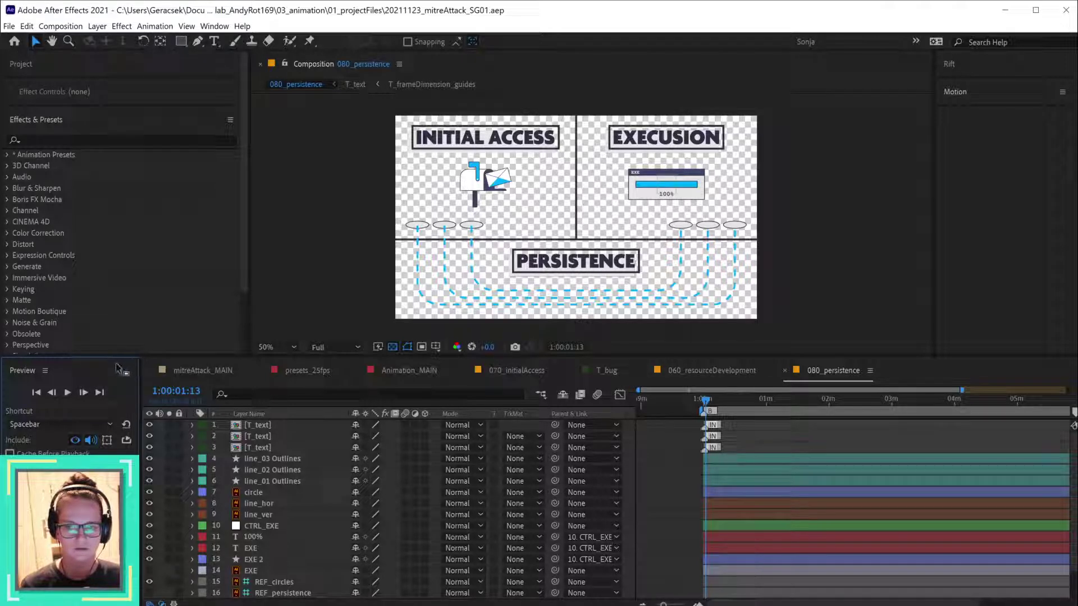
drag(4, 382, 4, 384)
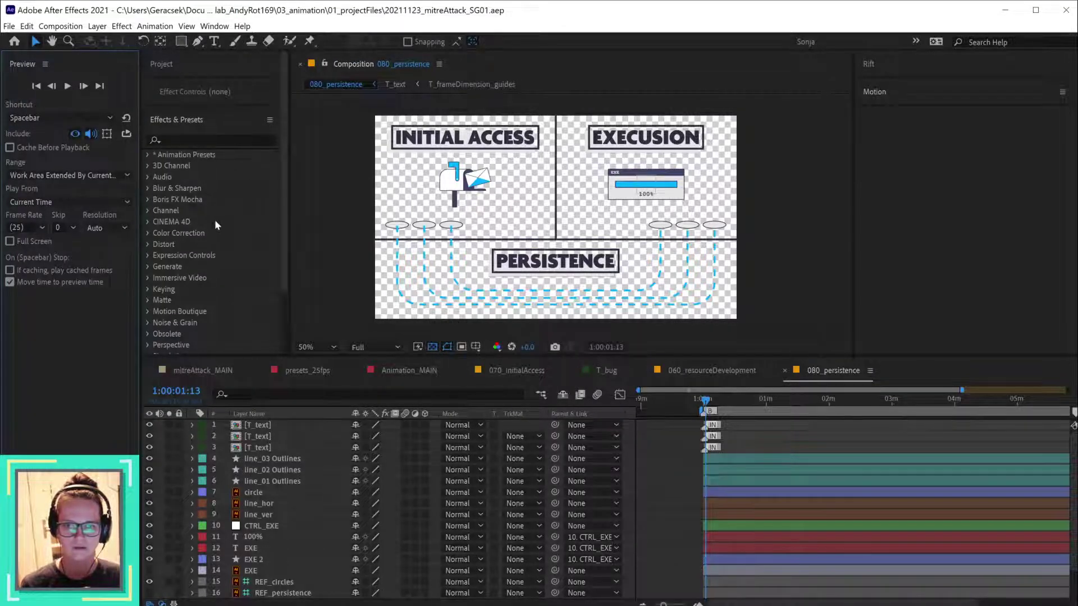
- Dock Effects & Presets above the Preview panel, make its area taller, and add the Effect Controls panel to the same group
click(276, 294)
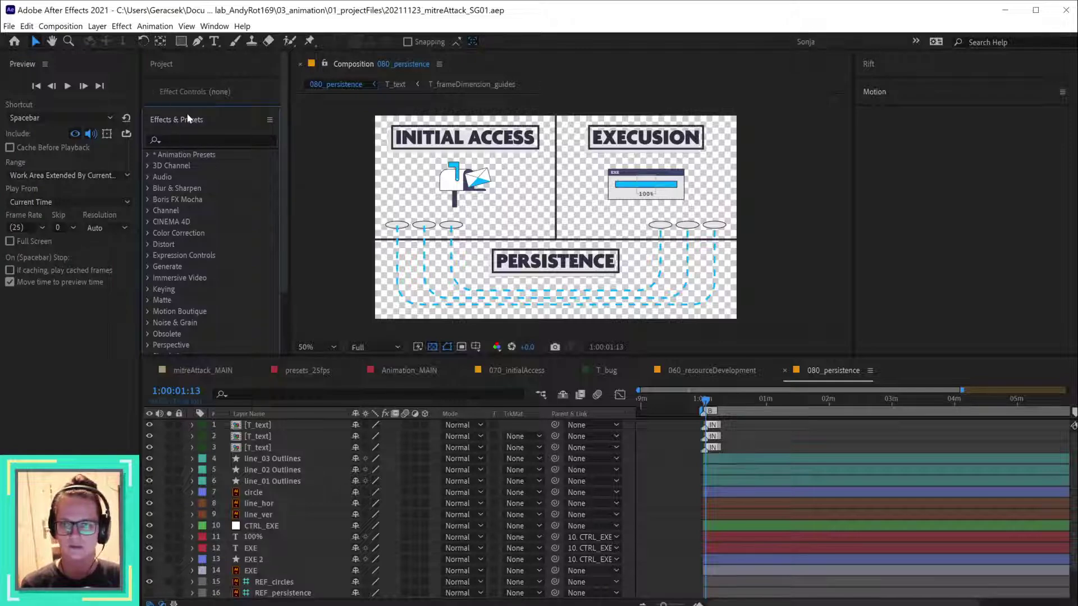
drag(188, 119, 107, 63)
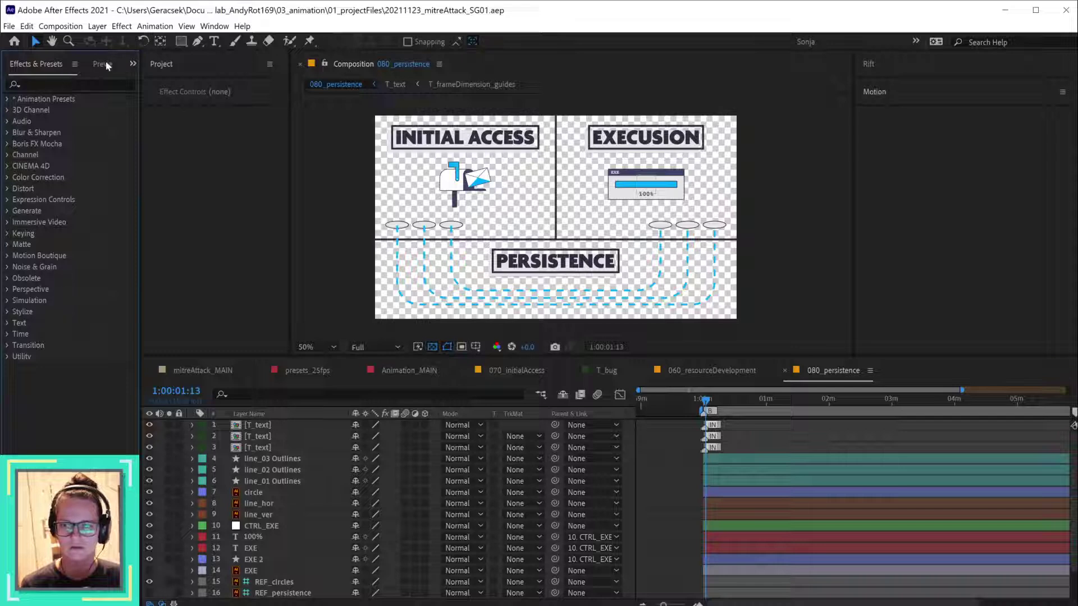
drag(43, 67, 224, 209)
drag(183, 120, 92, 87)
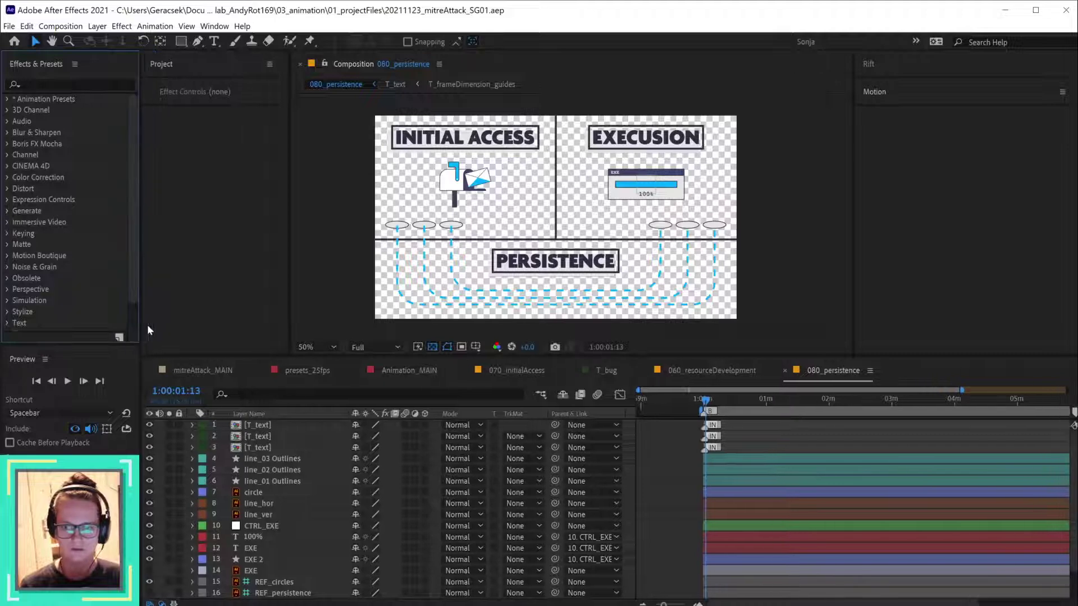
drag(95, 345, 97, 453)
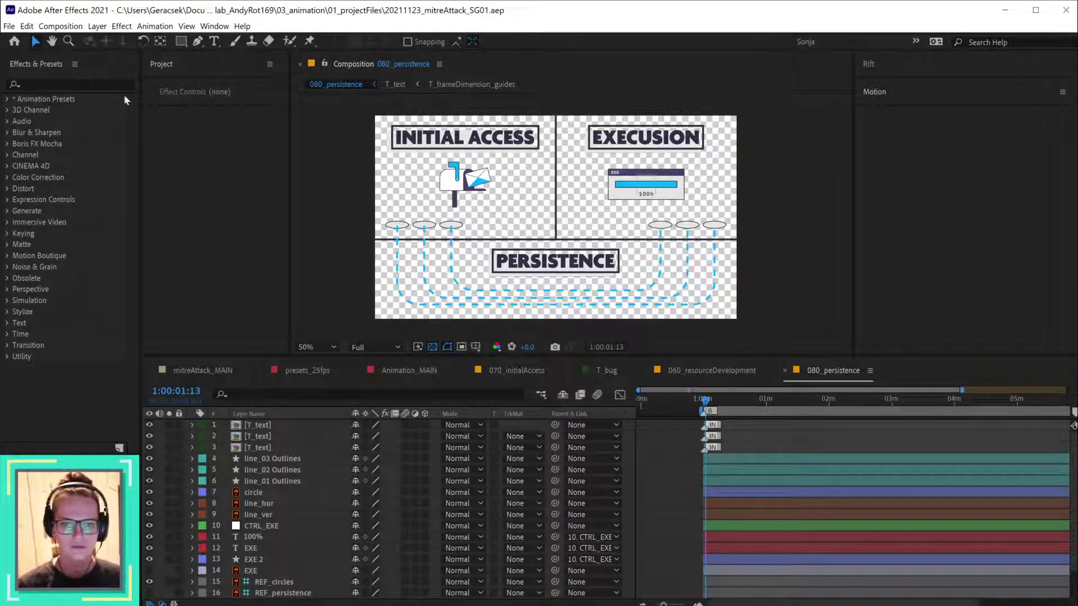
drag(195, 94, 118, 112)
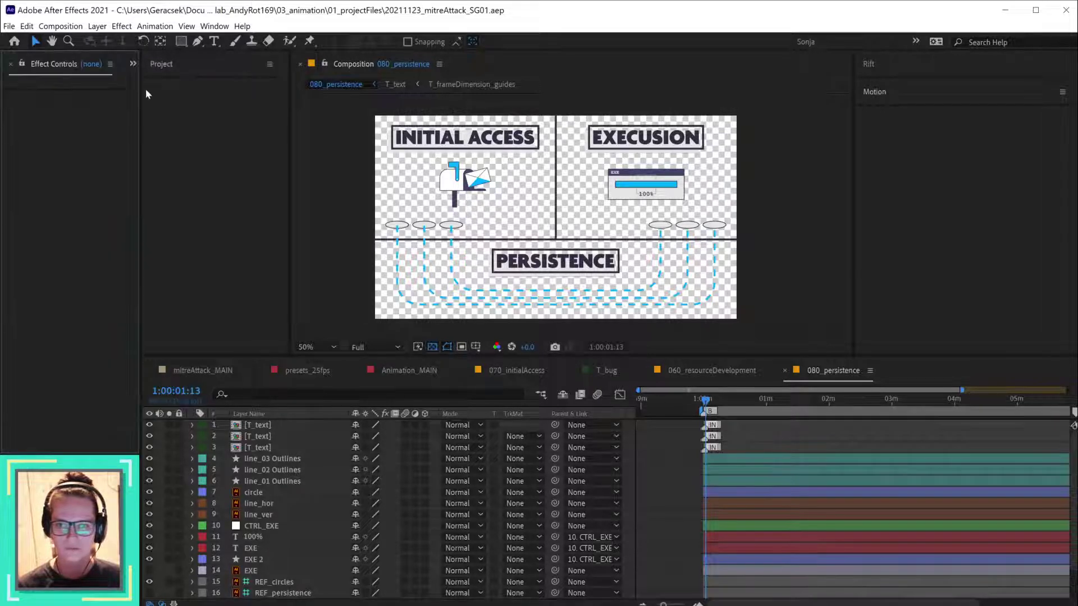
- Turn off Stacked Panel Group for the Project panel's group, and adjust the widths of the Project panel and the composition viewer
drag(289, 113, 357, 113)
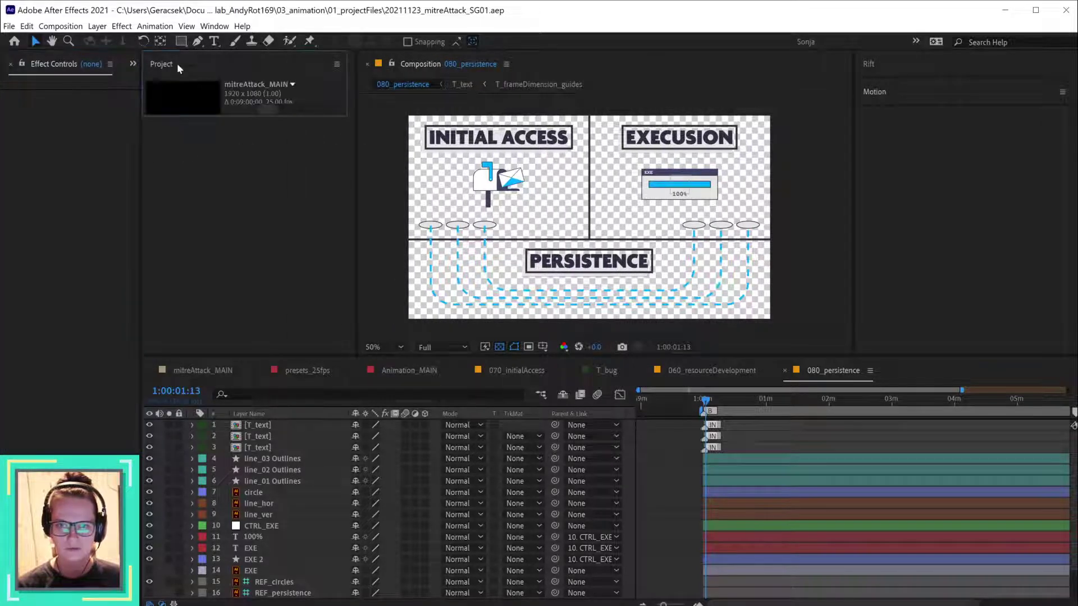
click(337, 65)
mouse_move(393, 102)
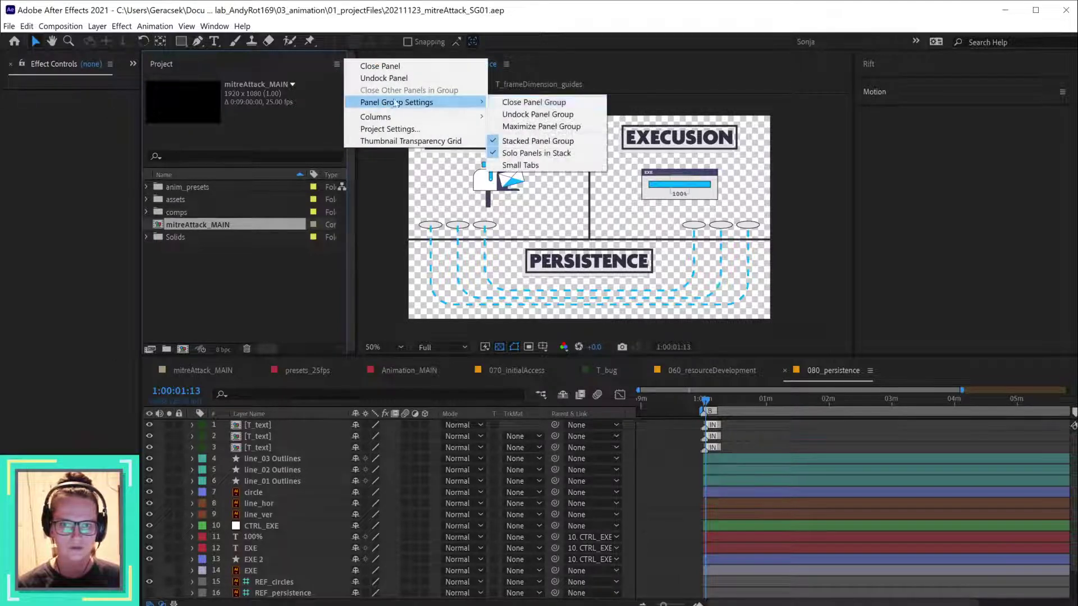
click(538, 140)
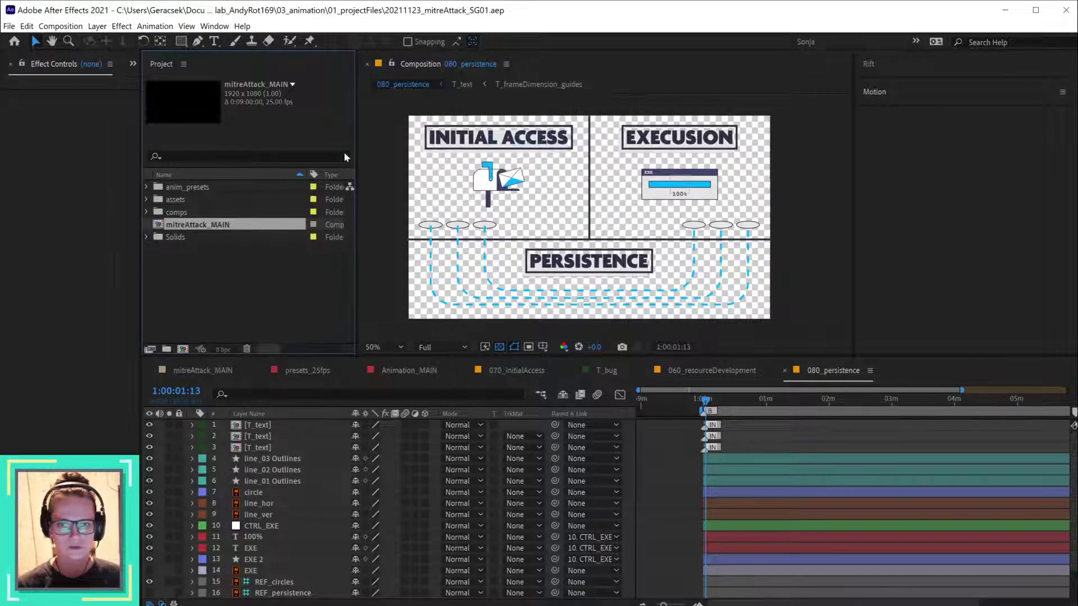
drag(356, 258, 334, 258)
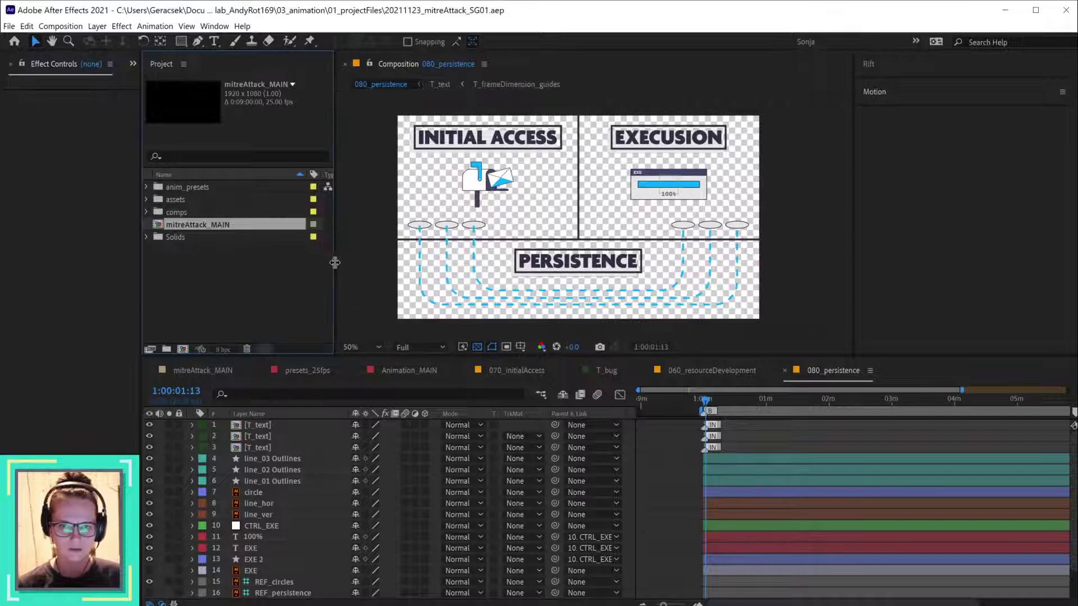
drag(851, 119, 909, 120)
- Open the Animation_MAIN timeline and review the bug animation up to about 1:02:10:07
click(662, 491)
scroll(679, 490, up, 3)
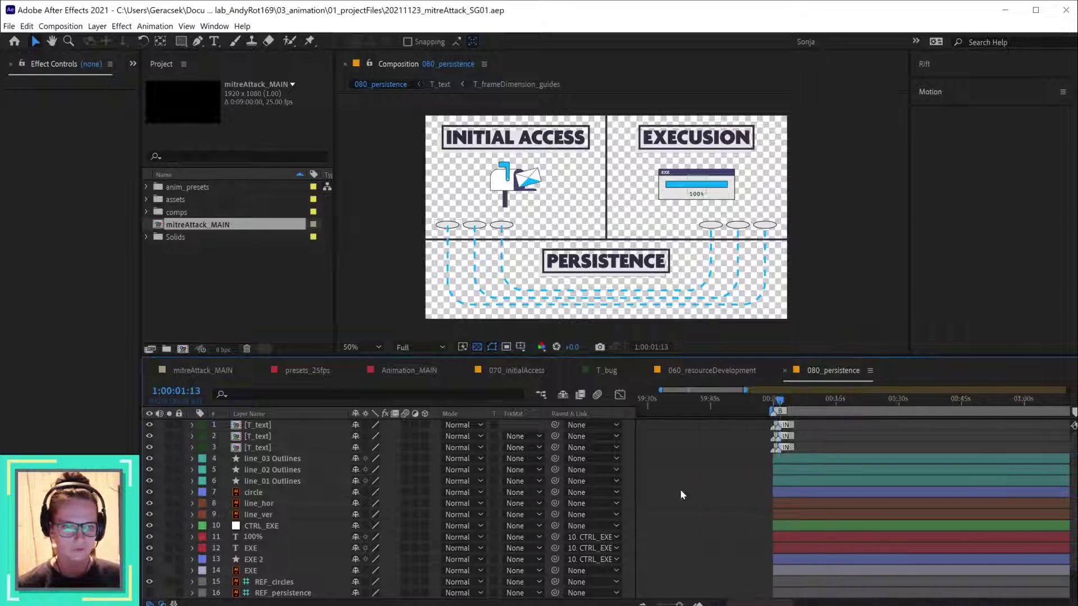
scroll(772, 484, up, 4)
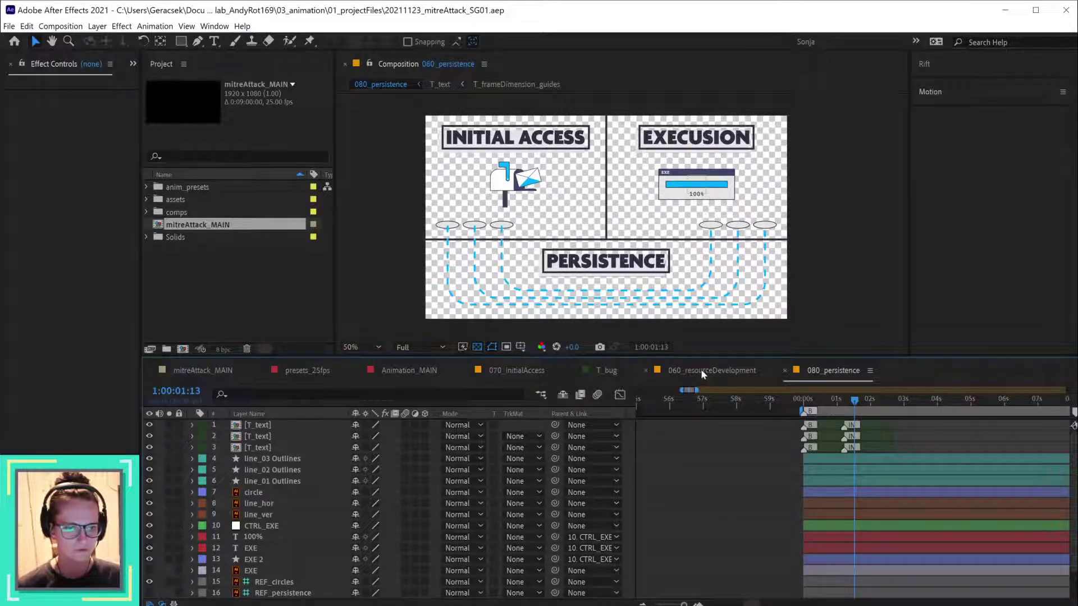
click(700, 368)
click(408, 370)
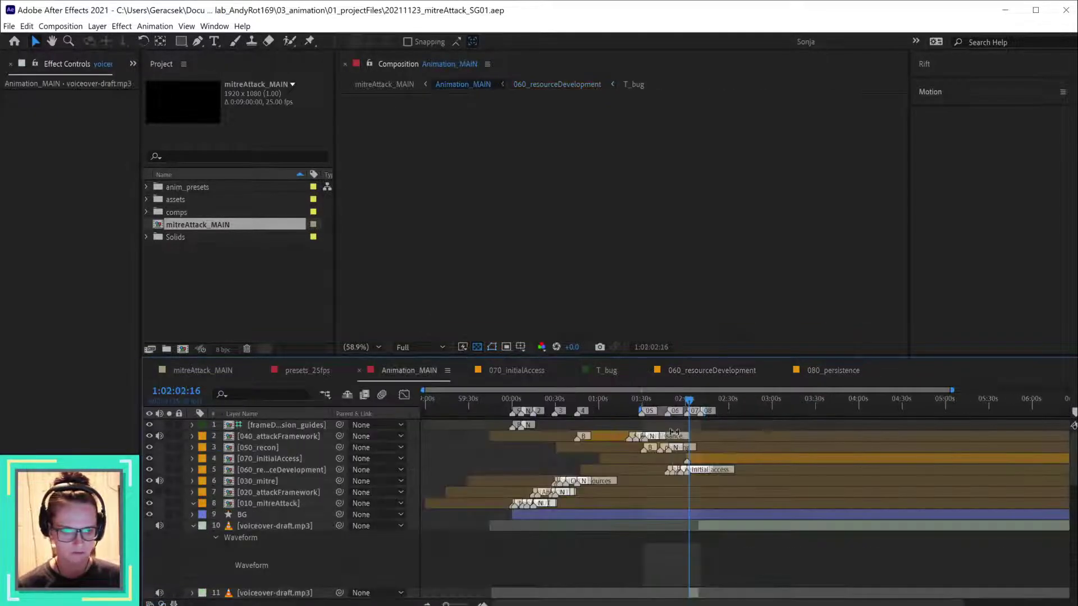
key(space)
mouse_move(696, 408)
mouse_down()
mouse_move(705, 410)
mouse_move(678, 410)
mouse_move(706, 411)
mouse_move(693, 412)
mouse_up()
scroll(696, 433, up, 3)
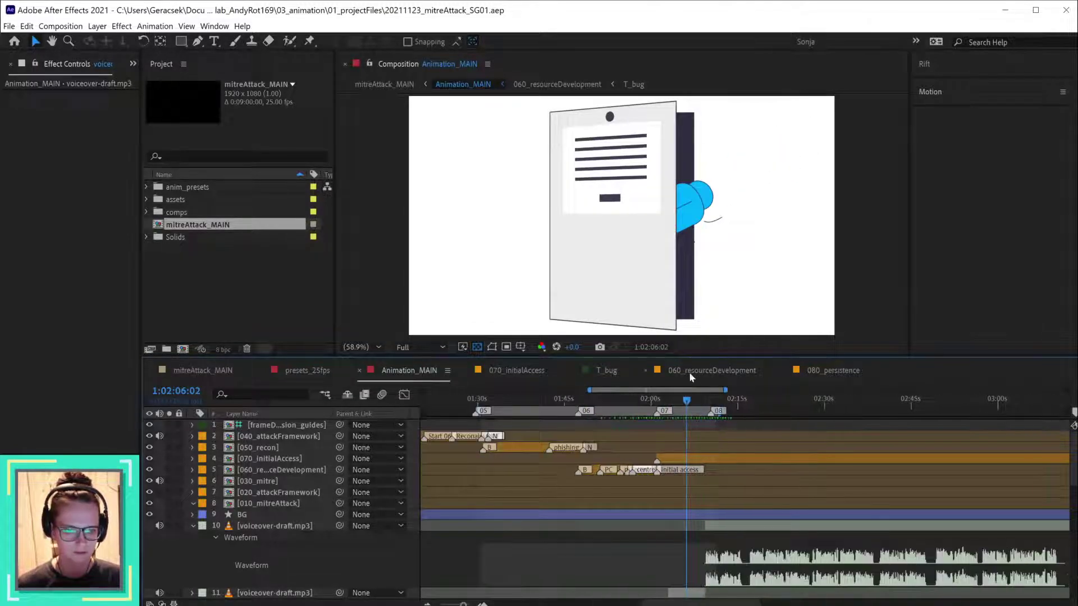
click(711, 402)
- Open the 080_persistence composition from the project's comps folder and set the current time to 1:00:01:03
click(147, 212)
scroll(168, 253, down, 3)
scroll(180, 284, down, 2)
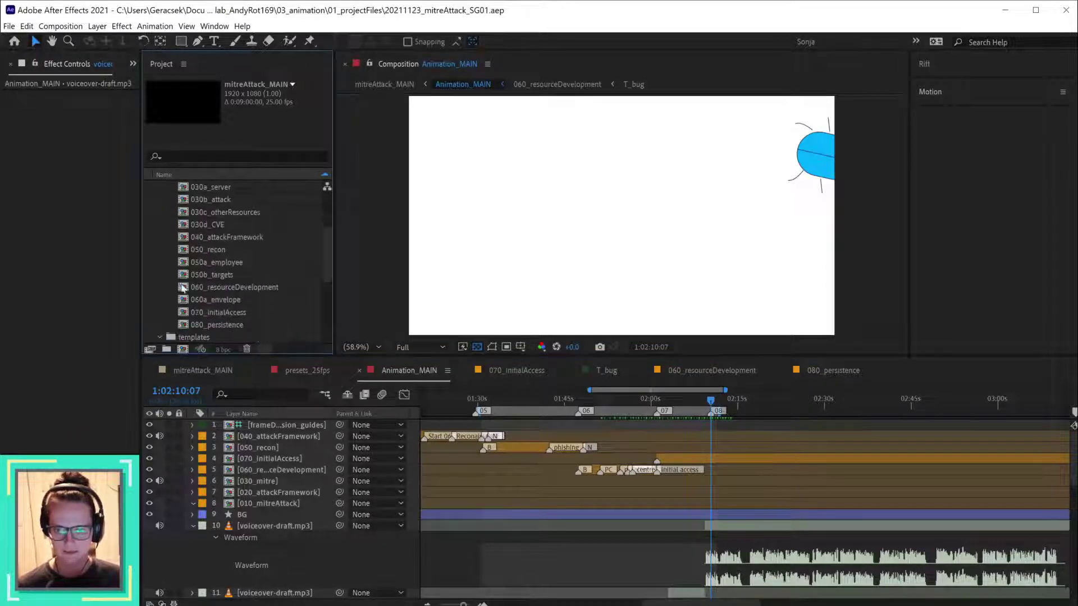
click(248, 324)
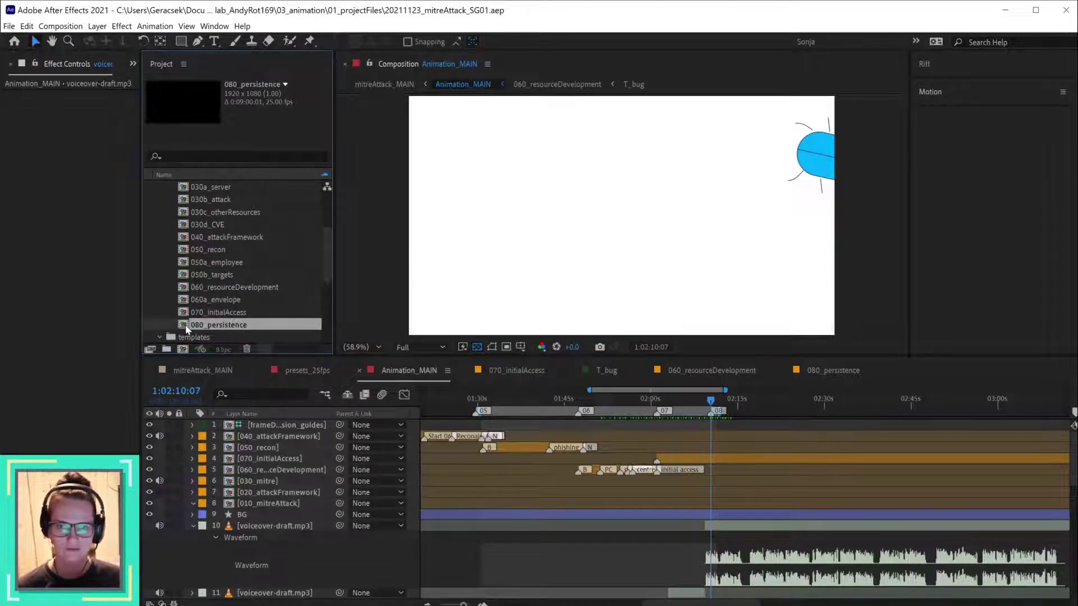
double_click(186, 326)
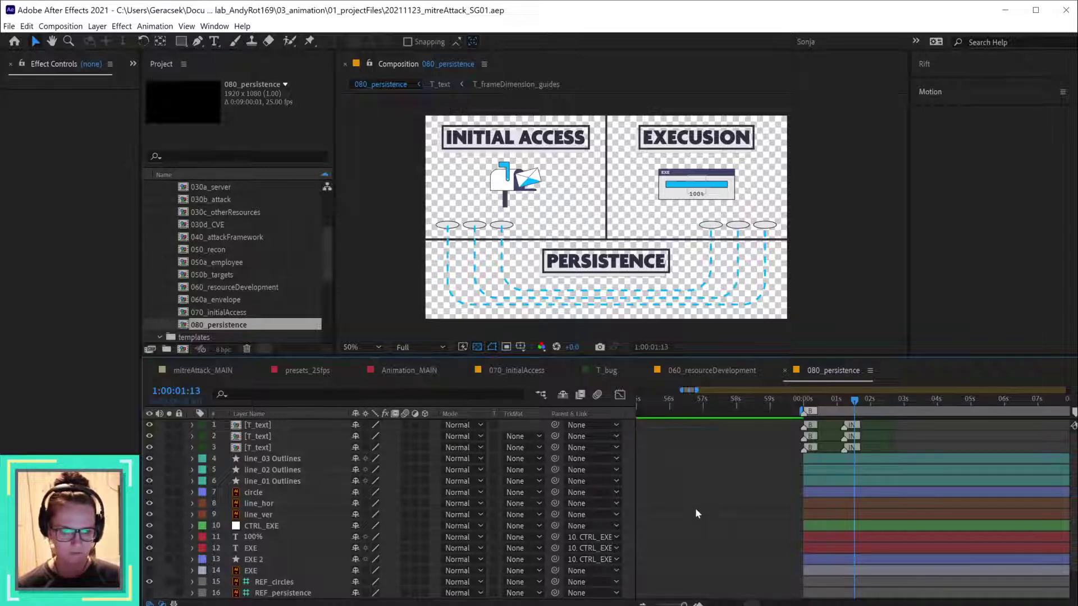
click(818, 401)
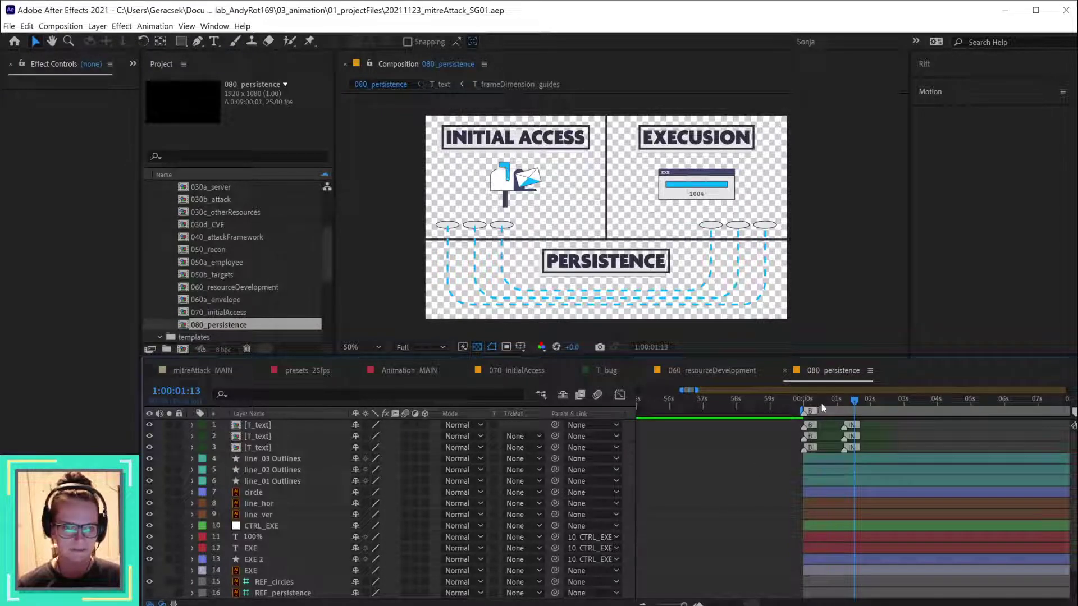
drag(814, 406, 842, 400)
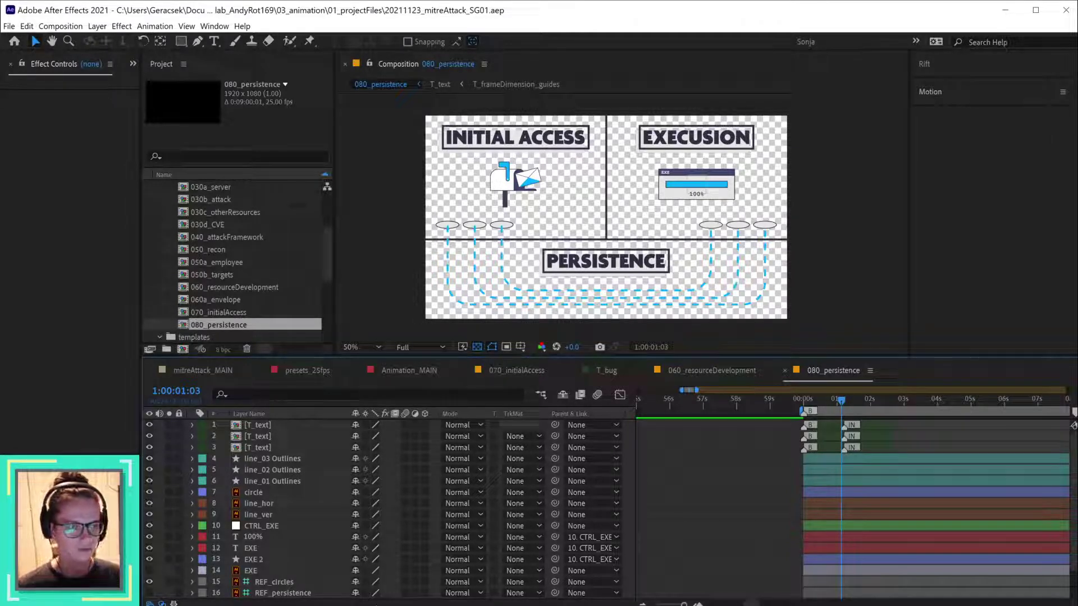
- Switch to File Explorer and open 20210316_Storyboard_SG03.pdf from the collaboration project's 04_FINAL\Storyboards folder
key(alt+Tab)
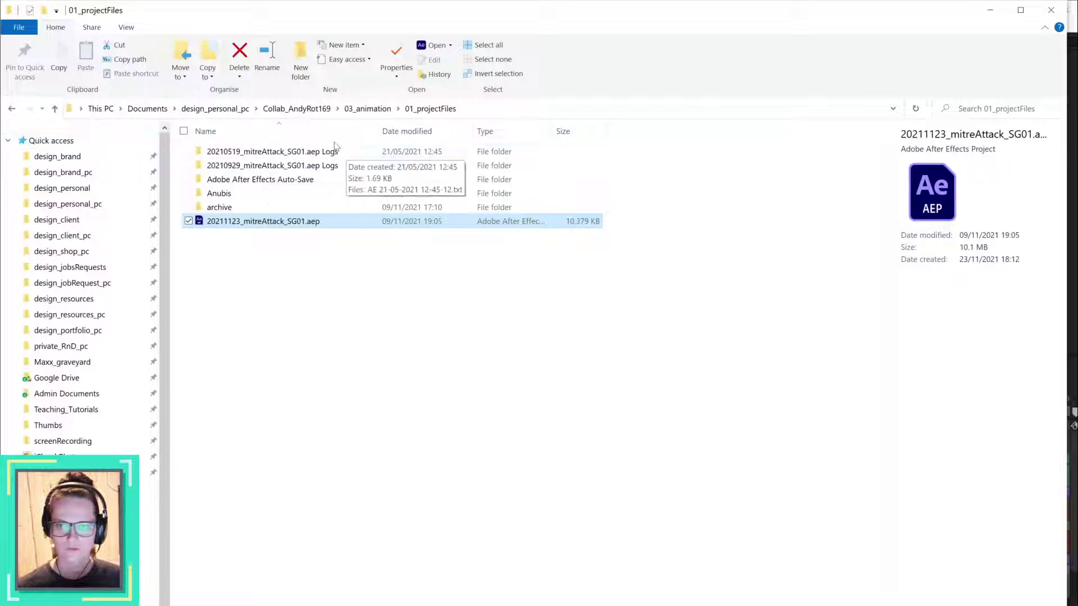
click(8, 141)
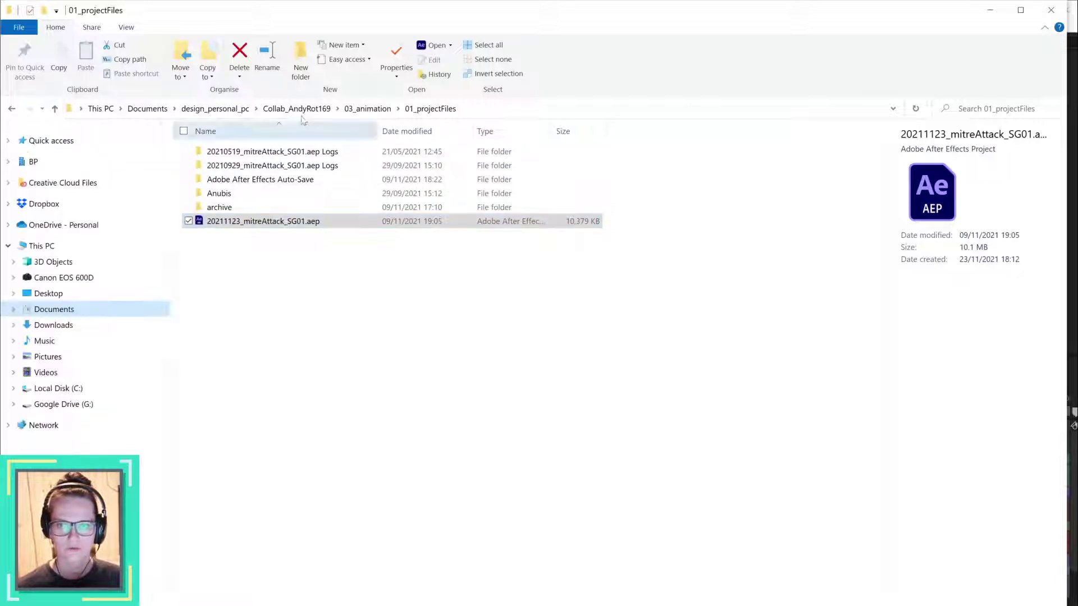
click(313, 110)
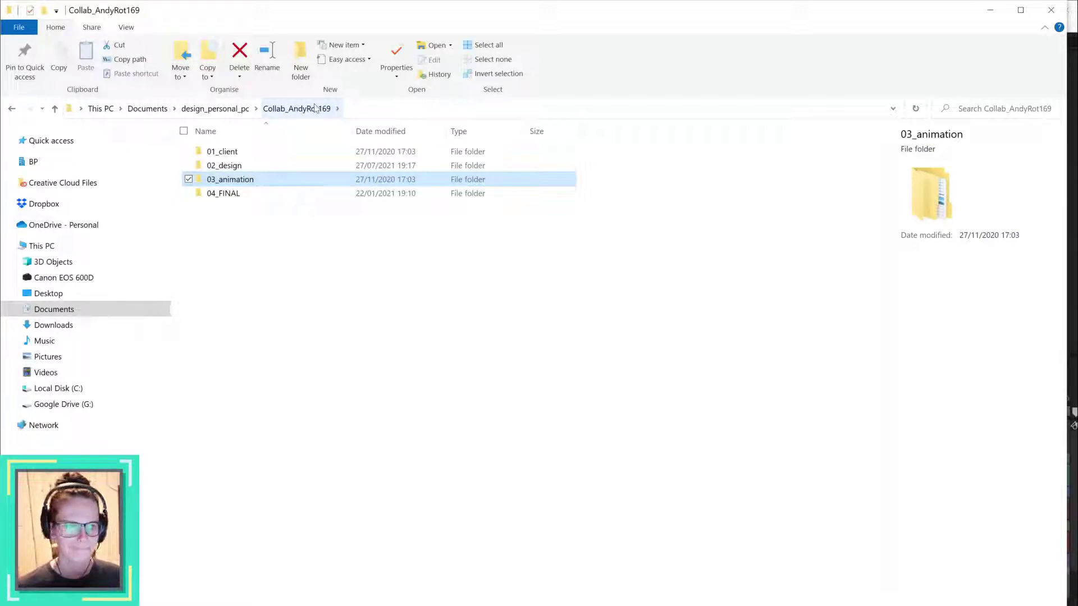
double_click(231, 165)
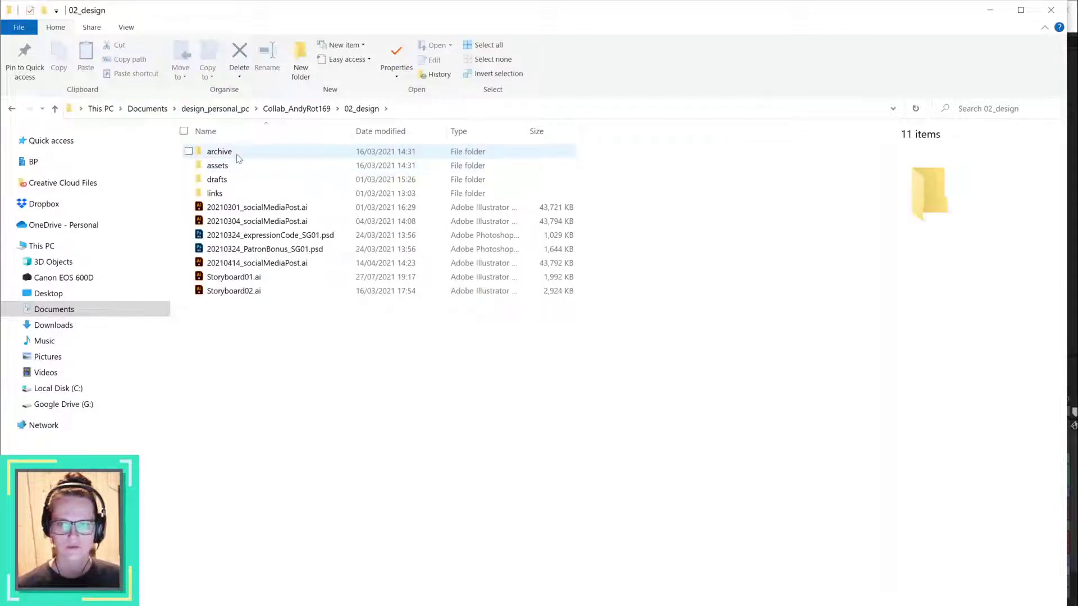
click(297, 108)
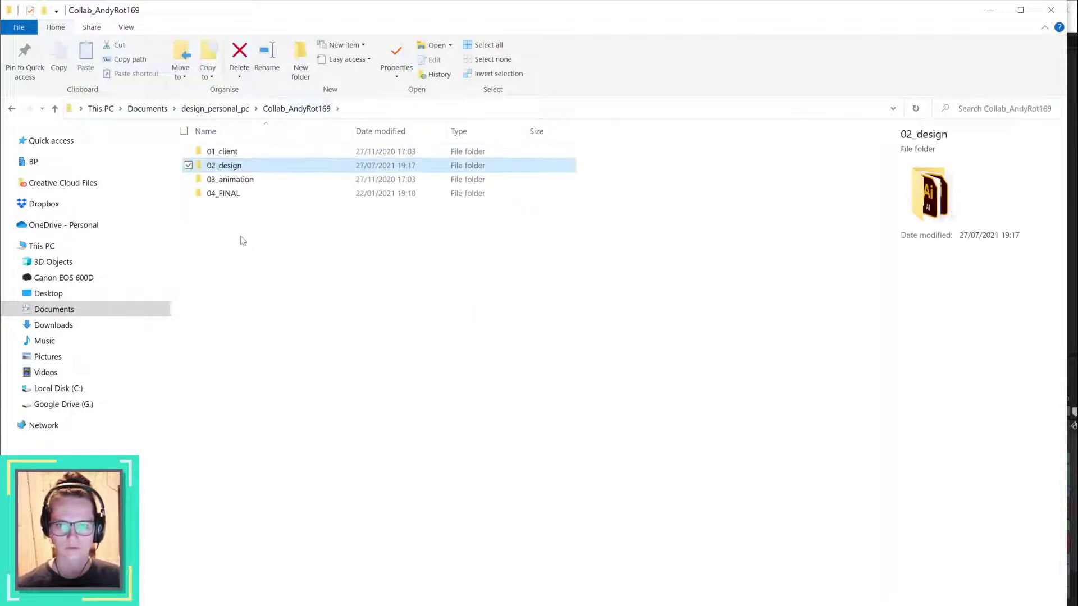
double_click(235, 194)
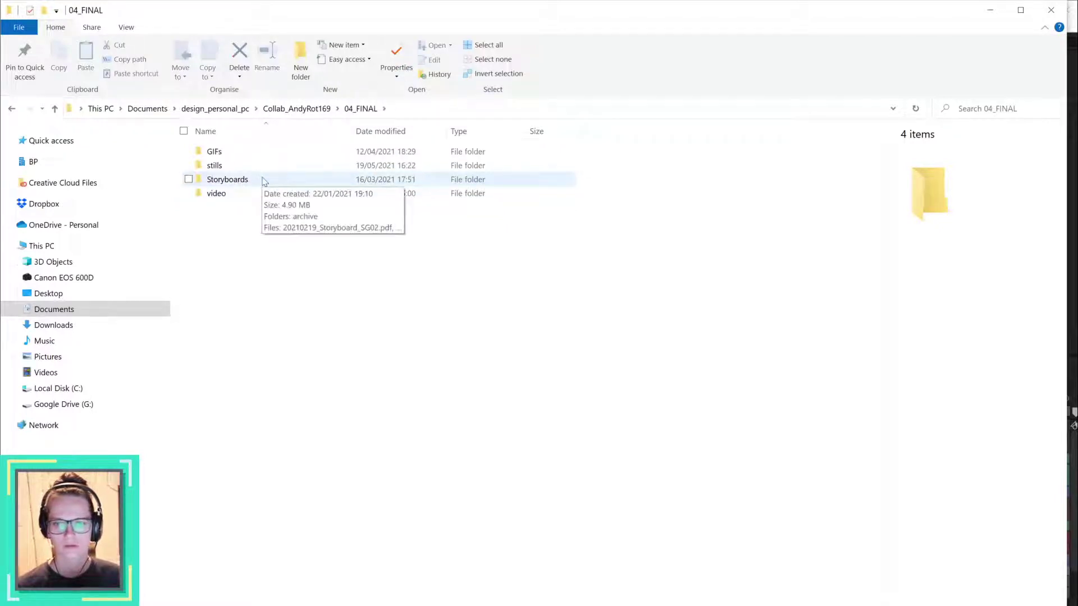
double_click(261, 180)
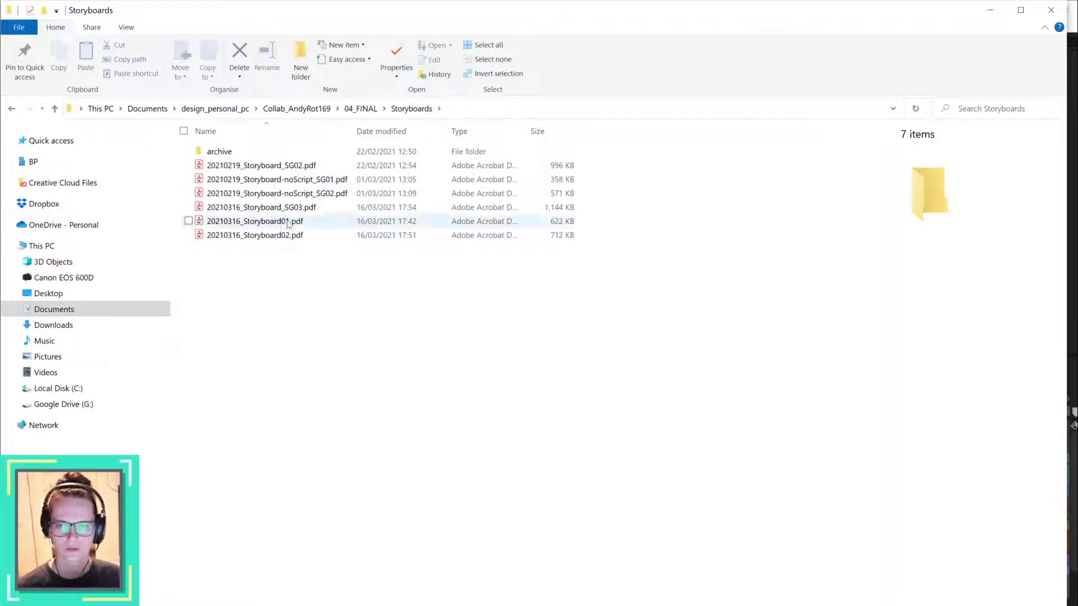
click(291, 210)
double_click(291, 210)
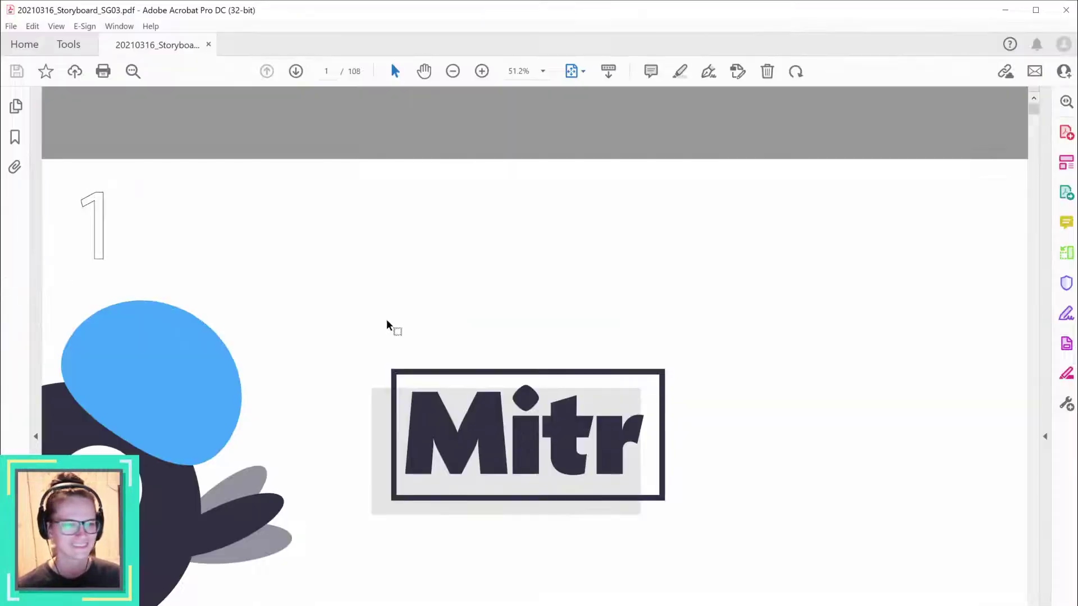
- Enlarge the storyboard PDF window so it spans the full screen height
key(super+Down)
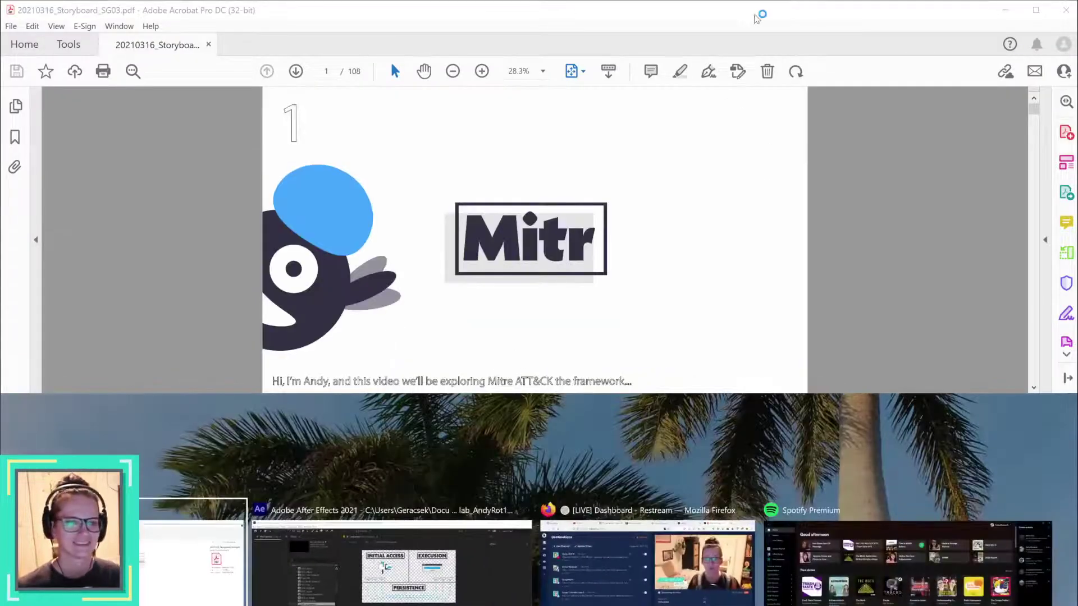
click(758, 14)
drag(705, 392, 713, 605)
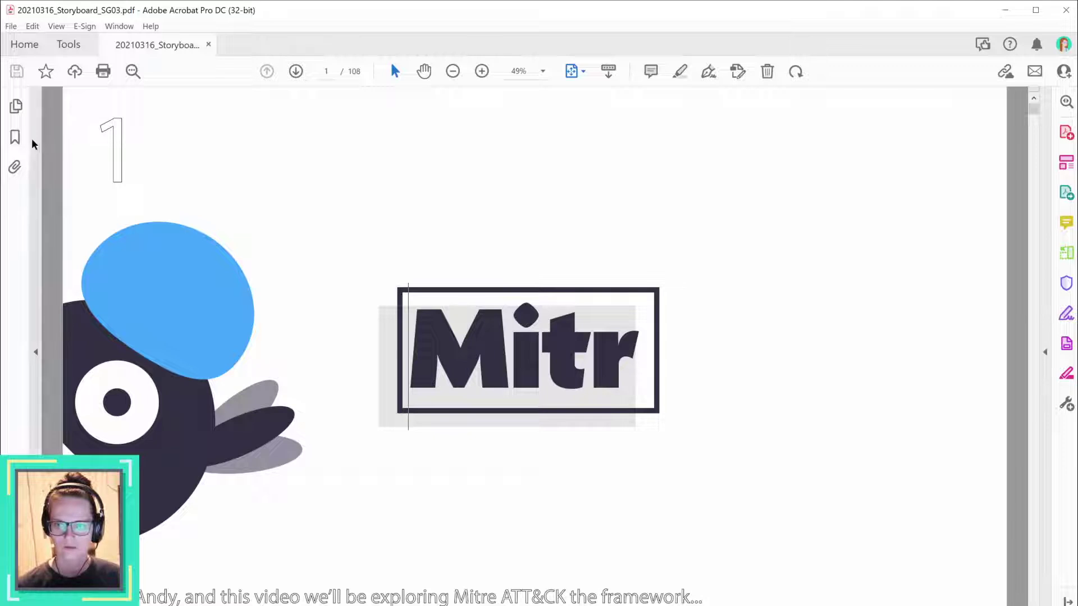
- Show the storyboard's page thumbnails and view pages 42 and 44 to check the Execution scene
click(16, 108)
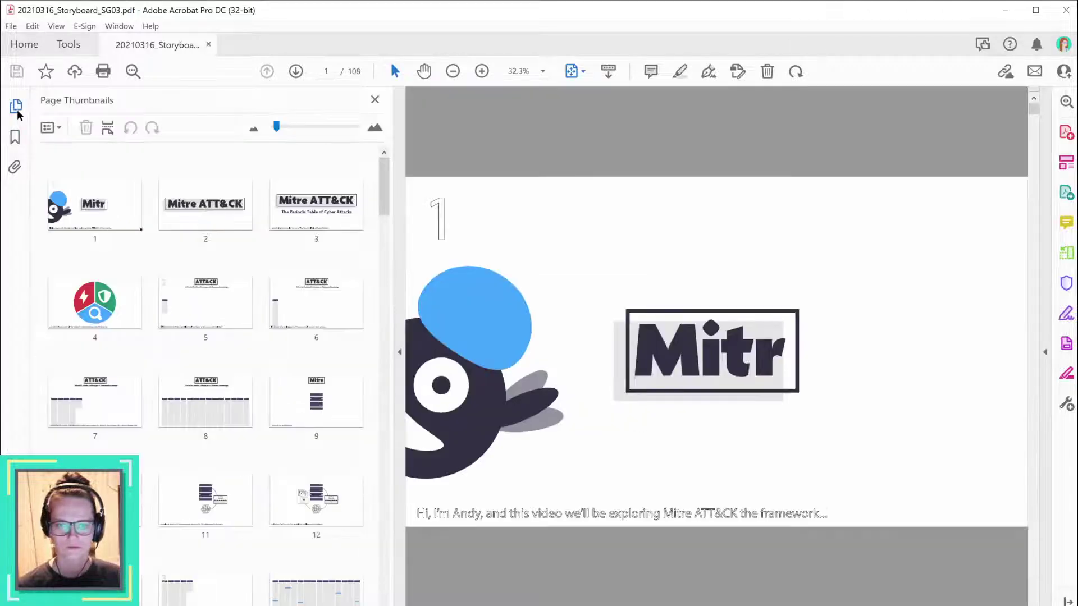
scroll(143, 358, down, 5)
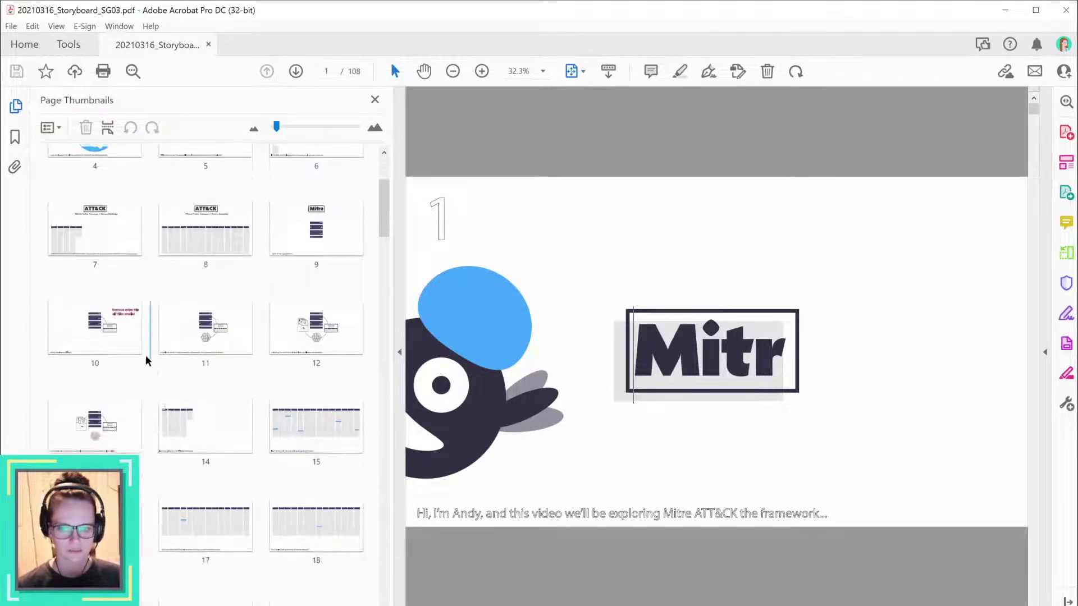
scroll(146, 361, down, 15)
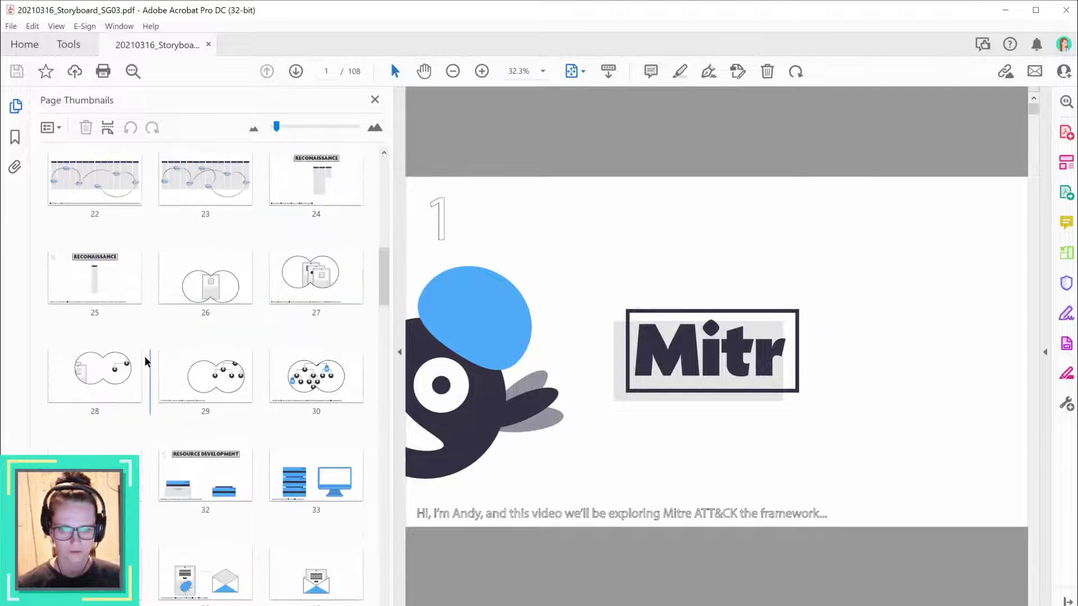
scroll(150, 362, down, 8)
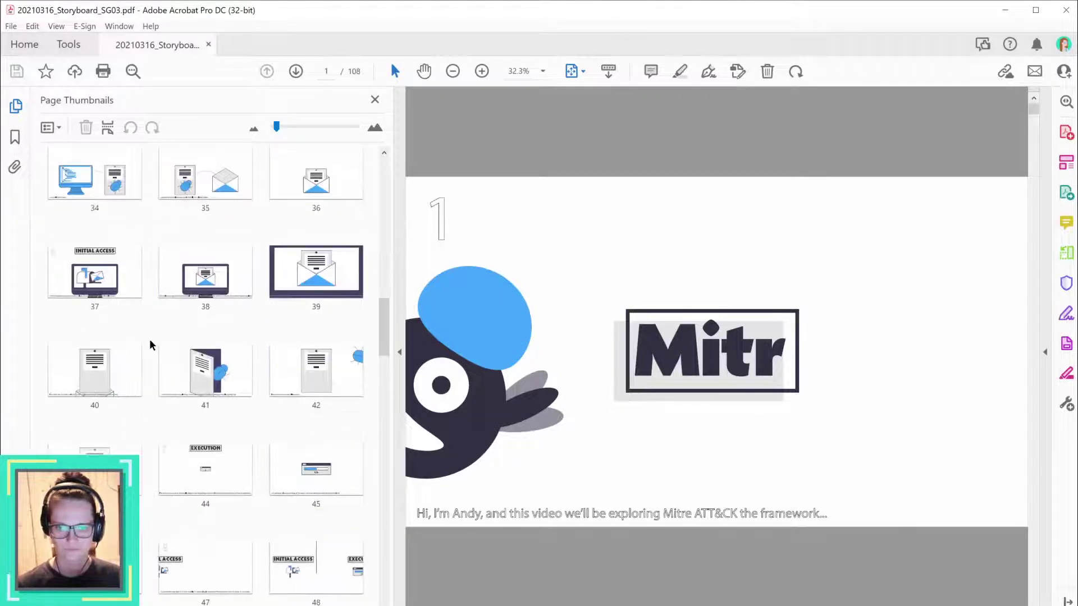
click(354, 366)
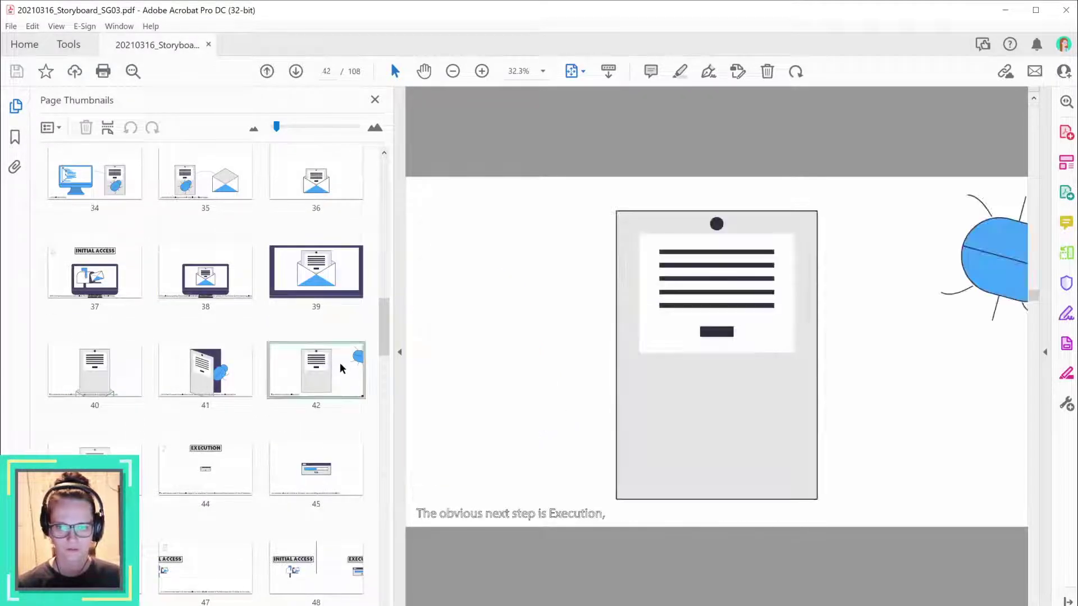
click(218, 472)
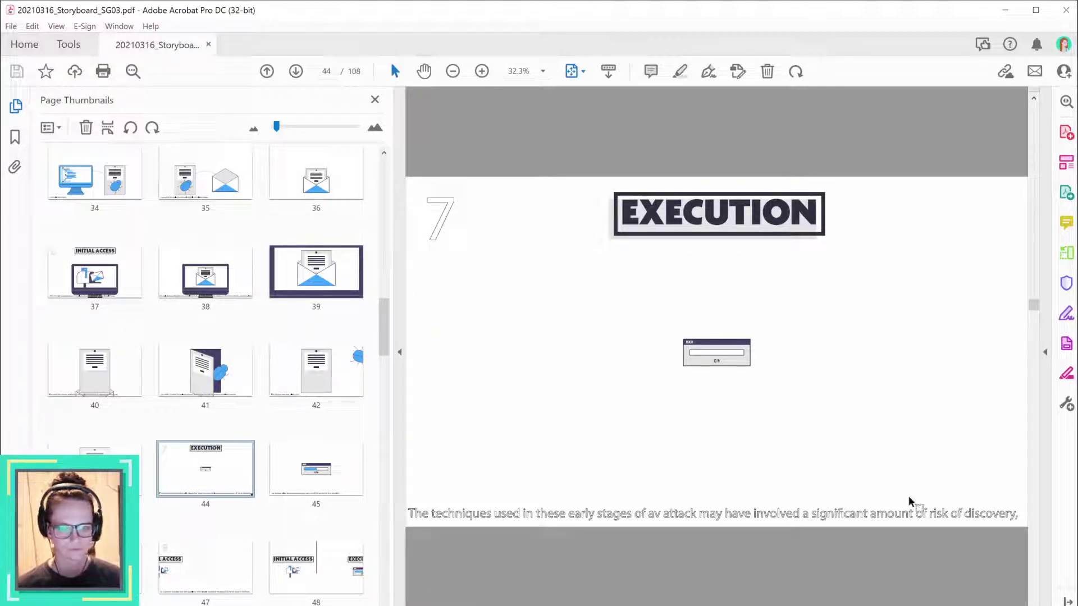
- Switch to After Effects and hide the INITIAL ACCESS and PERSISTENCE title layers in 080_persistence, keeping the EXECUSION title visible
key(alt+Tab)
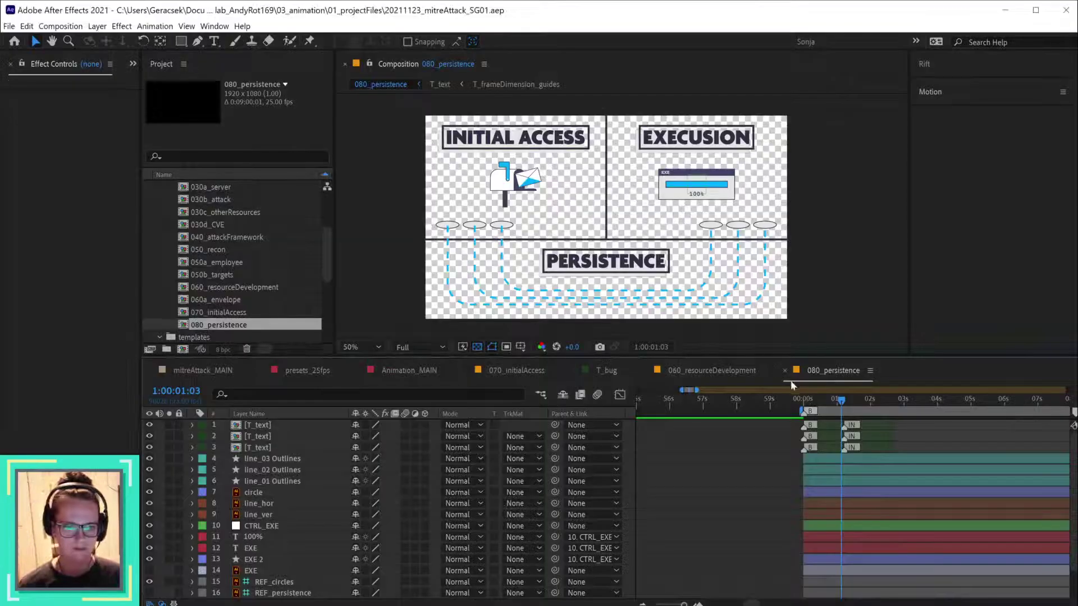
scroll(321, 520, down, 2)
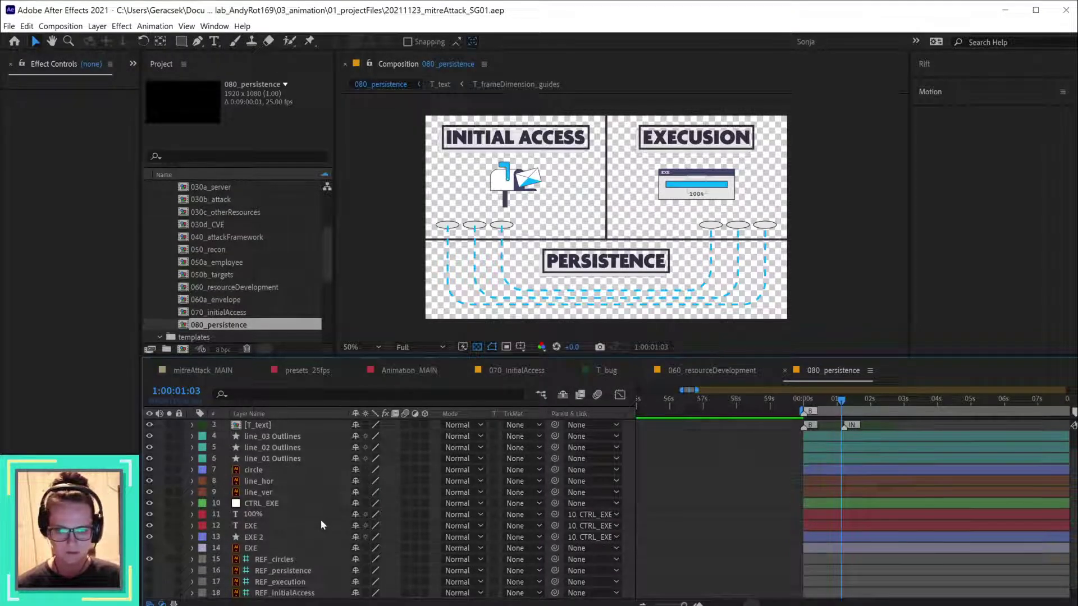
click(732, 179)
scroll(254, 536, up, 3)
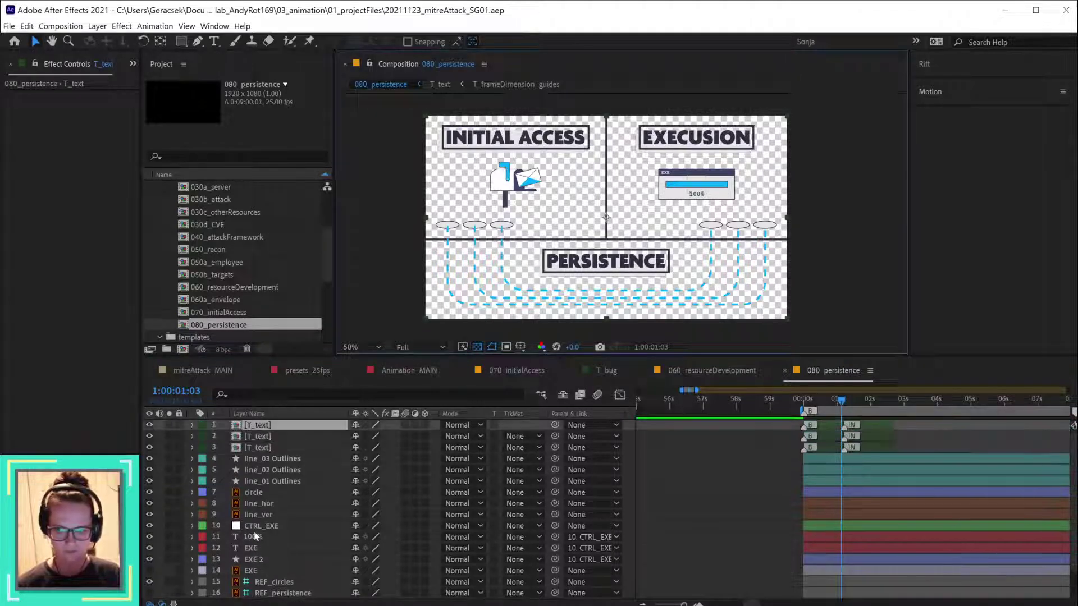
click(267, 448)
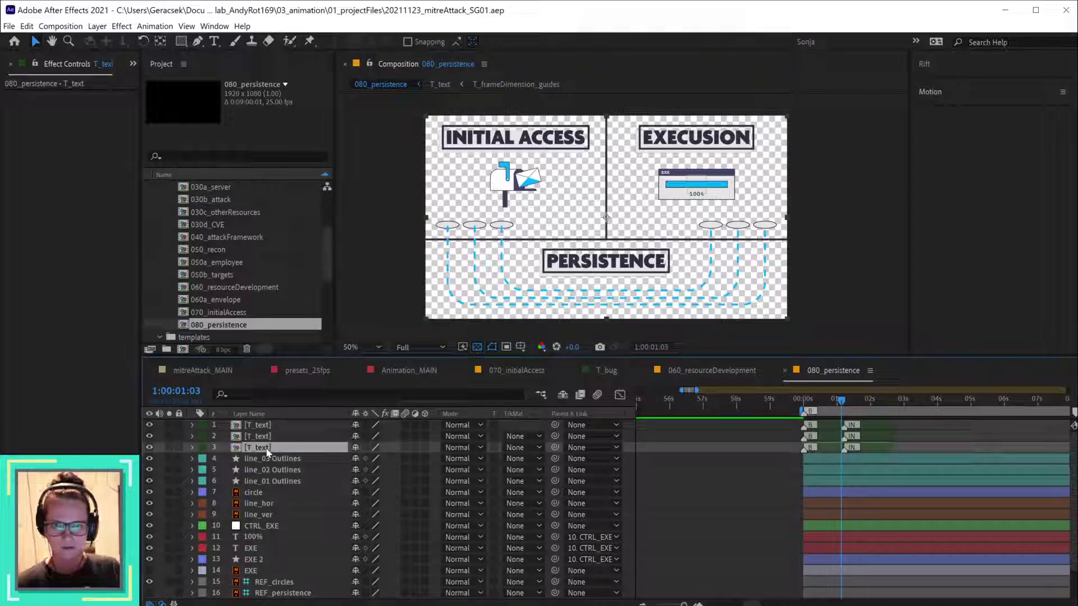
click(149, 437)
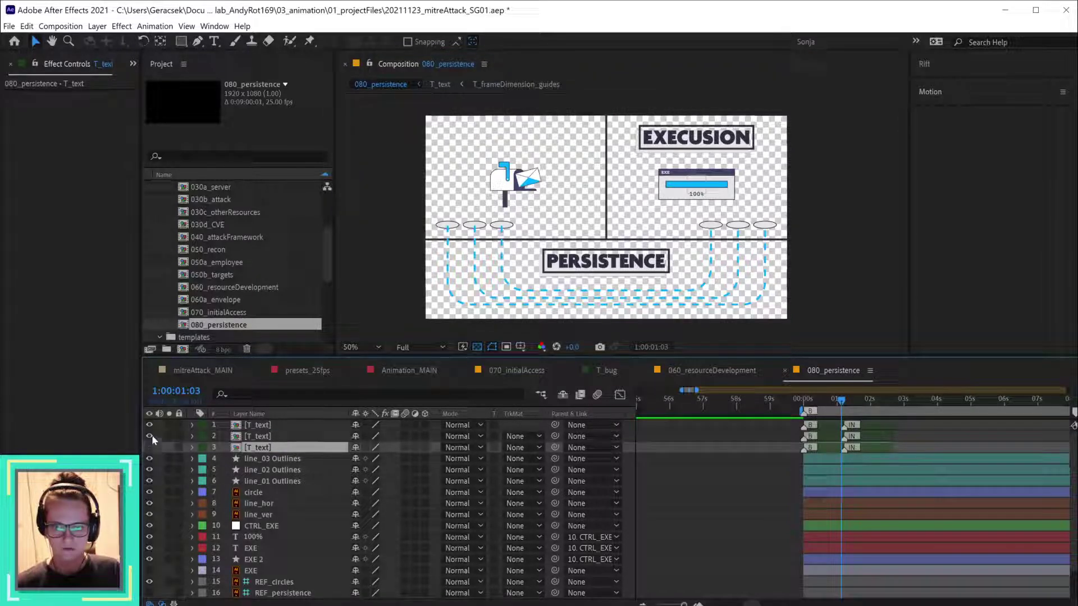
click(149, 425)
click(149, 425)
click(149, 425)
click(149, 448)
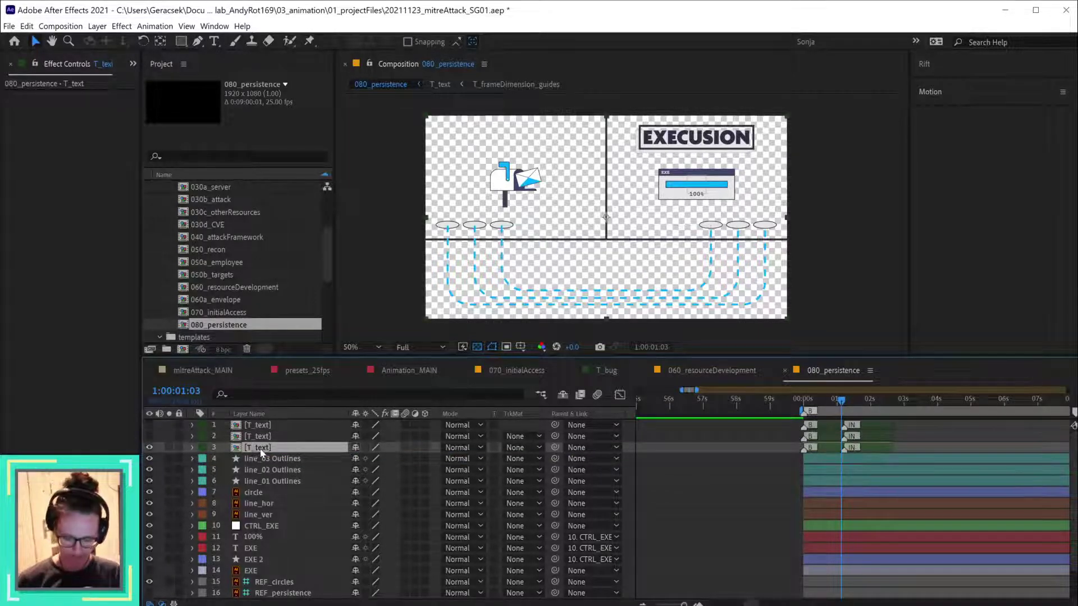
- Duplicate the EXECUSION title layer, hide one of the two, and rename the visible one T_execute01
key(ctrl+d)
click(148, 448)
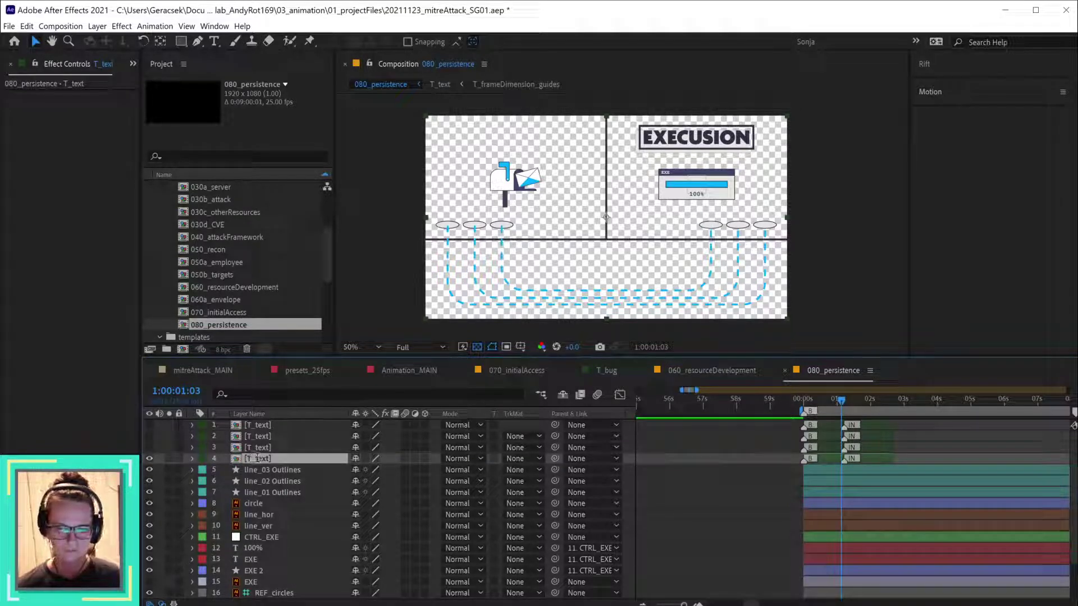
key(Return)
text(T_)
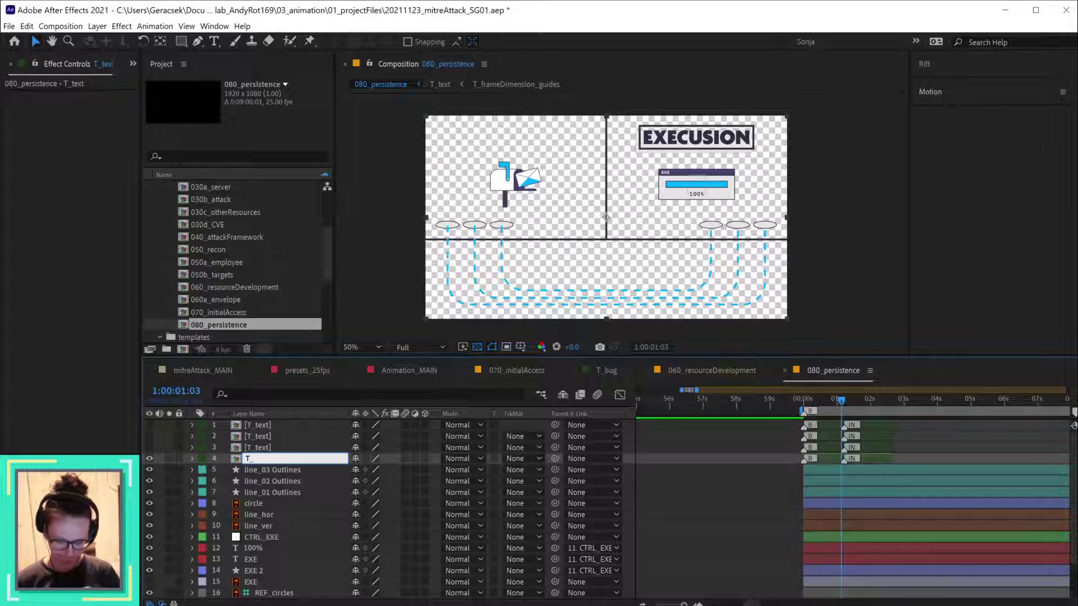
text(execute01)
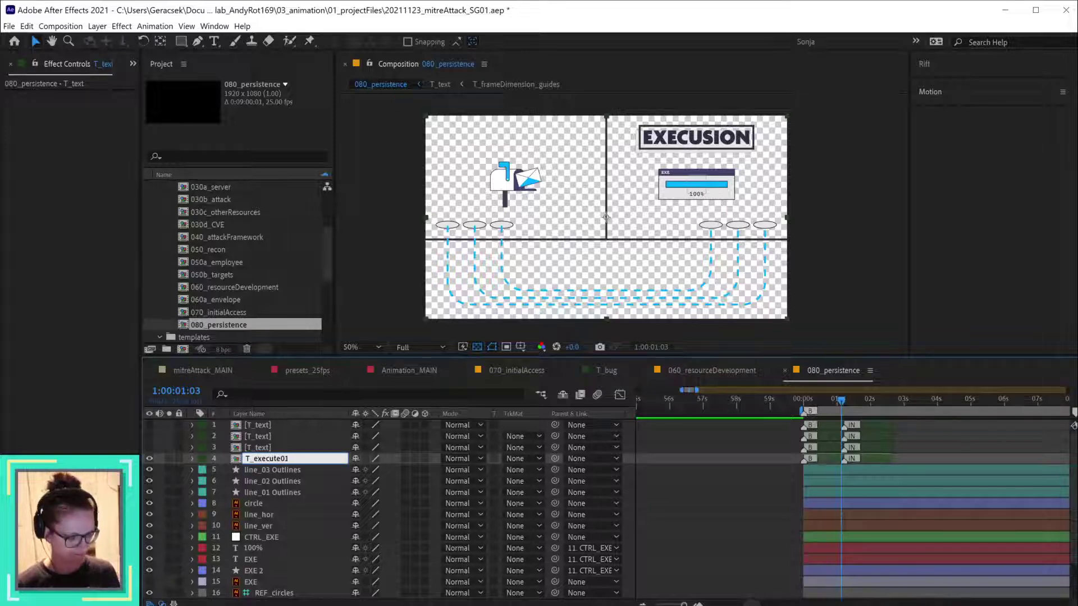
key(Return)
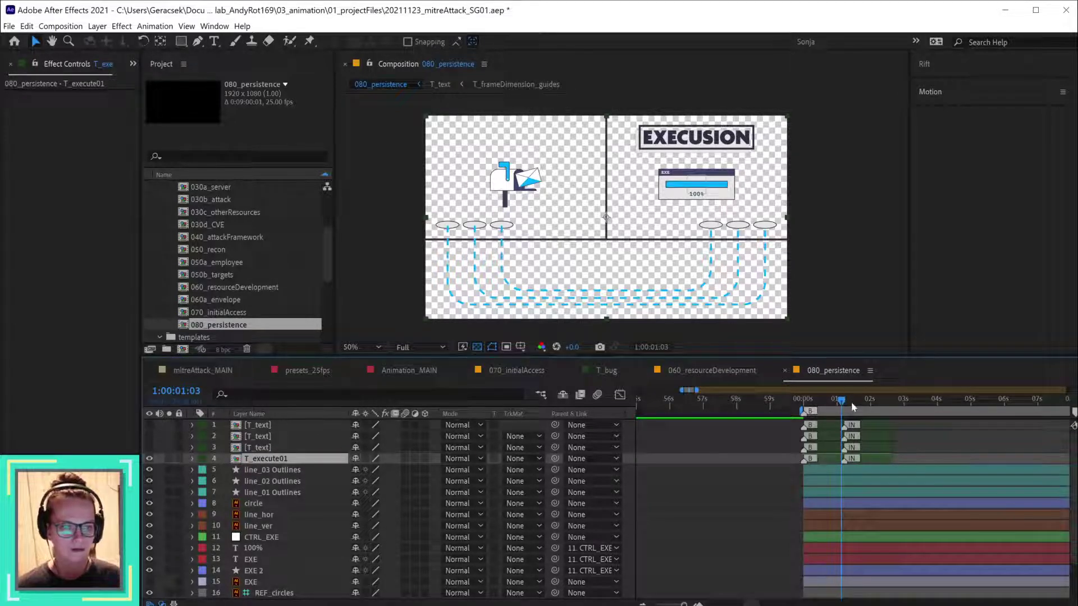
- Set the current time to 1:00:01:10 and hide all layers from line_03 Outlines through line_ver
drag(816, 399, 849, 407)
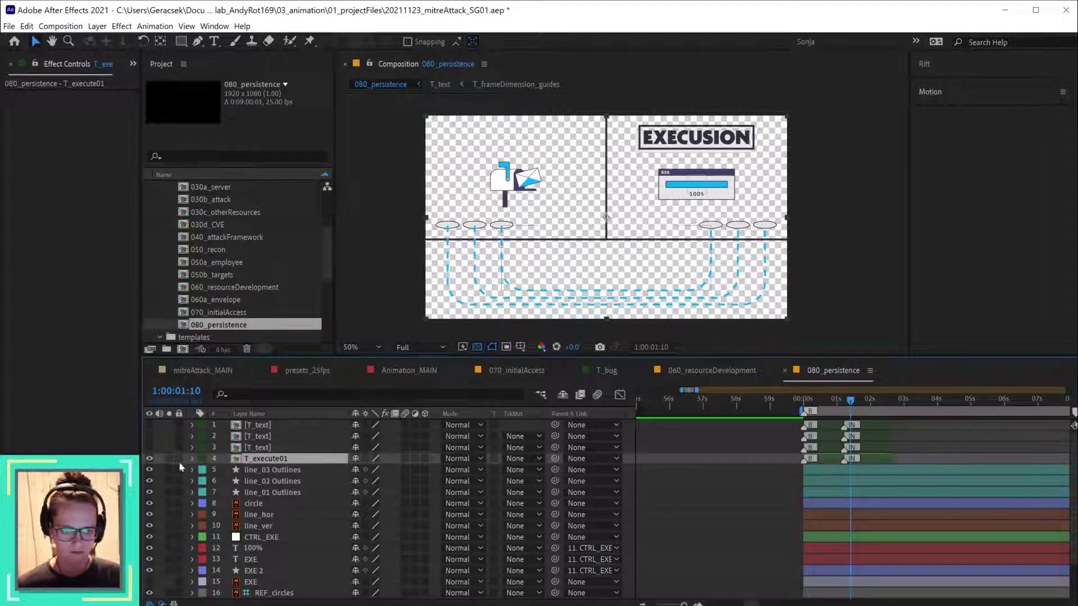
click(283, 469)
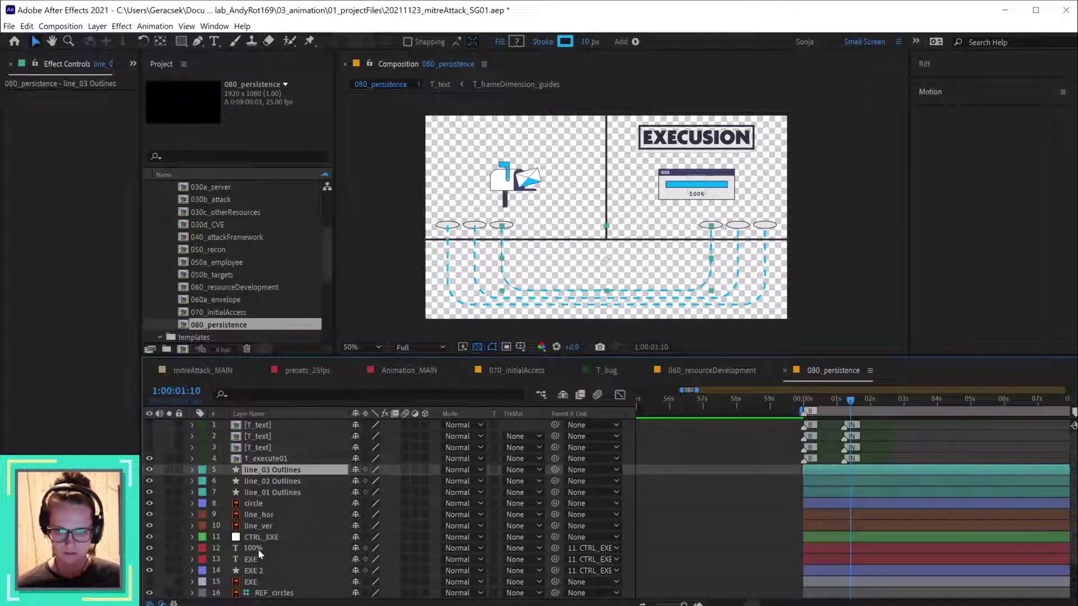
click(266, 528)
shift+click(274, 470)
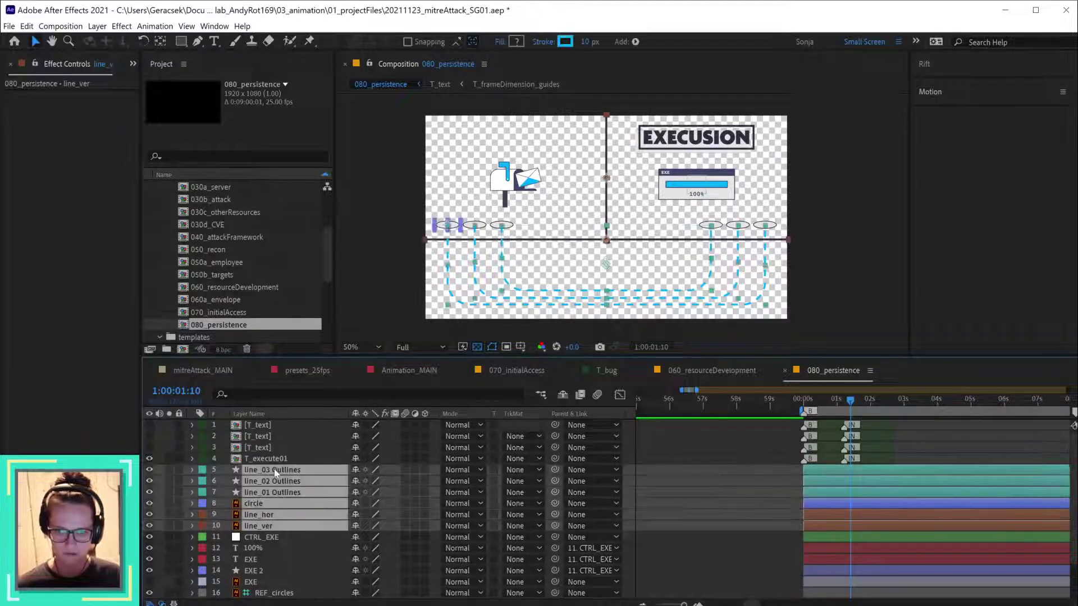
click(149, 469)
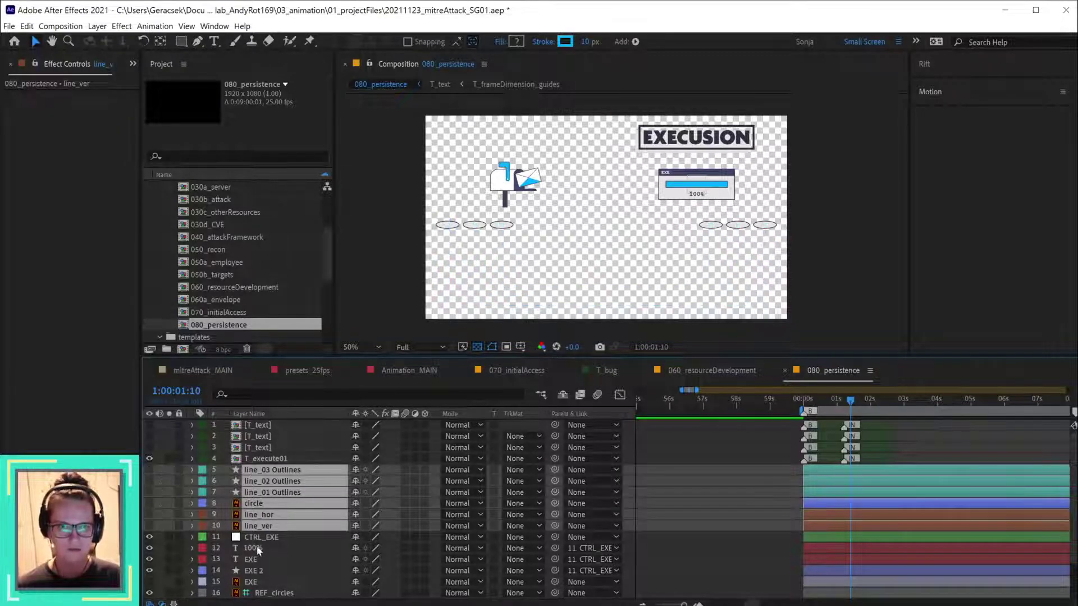
- Hide the REF_circles, T_execute01 and REF_mailbox layers so only the EXE window graphics remain visible
scroll(258, 548, down, 2)
click(149, 548)
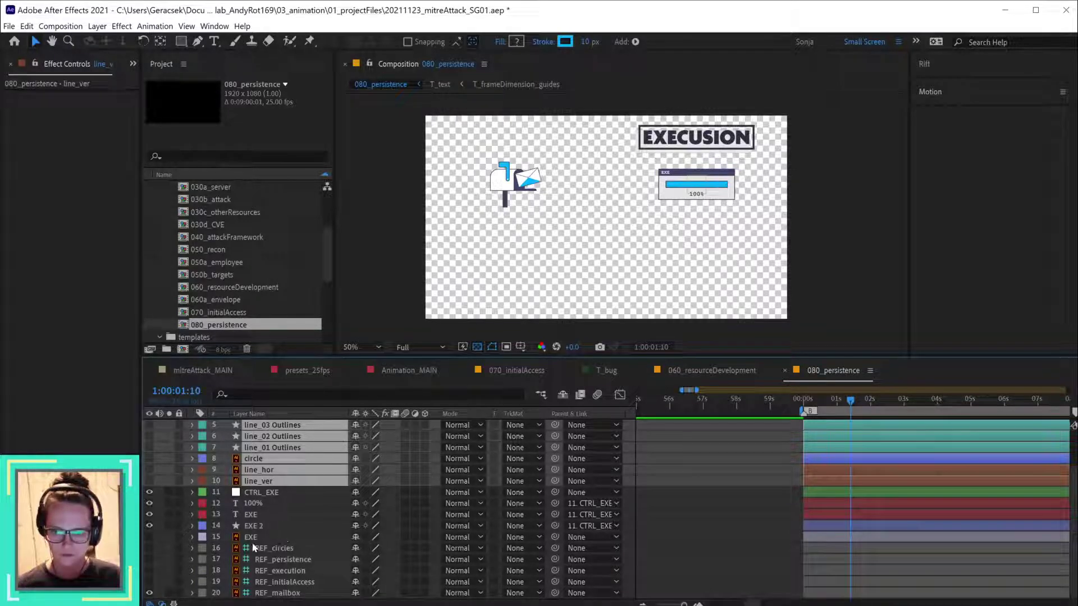
scroll(270, 511, up, 2)
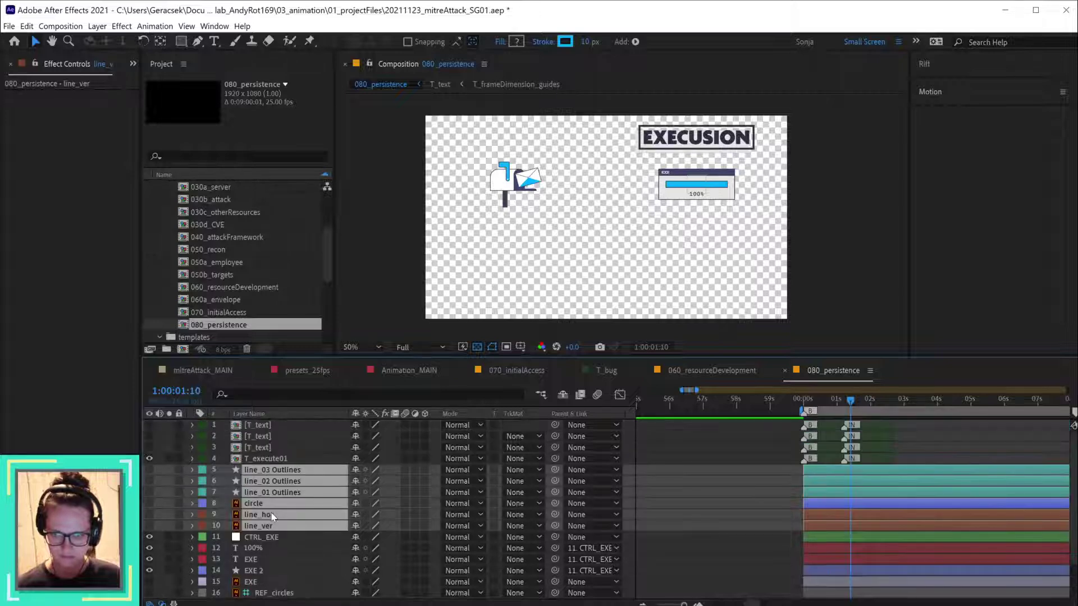
click(512, 190)
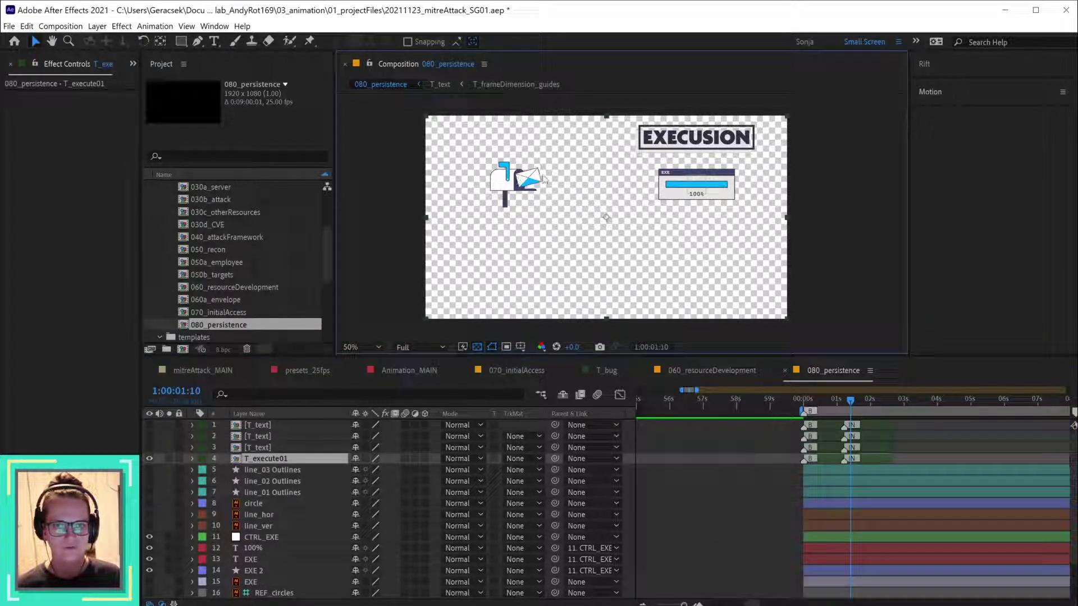
click(149, 458)
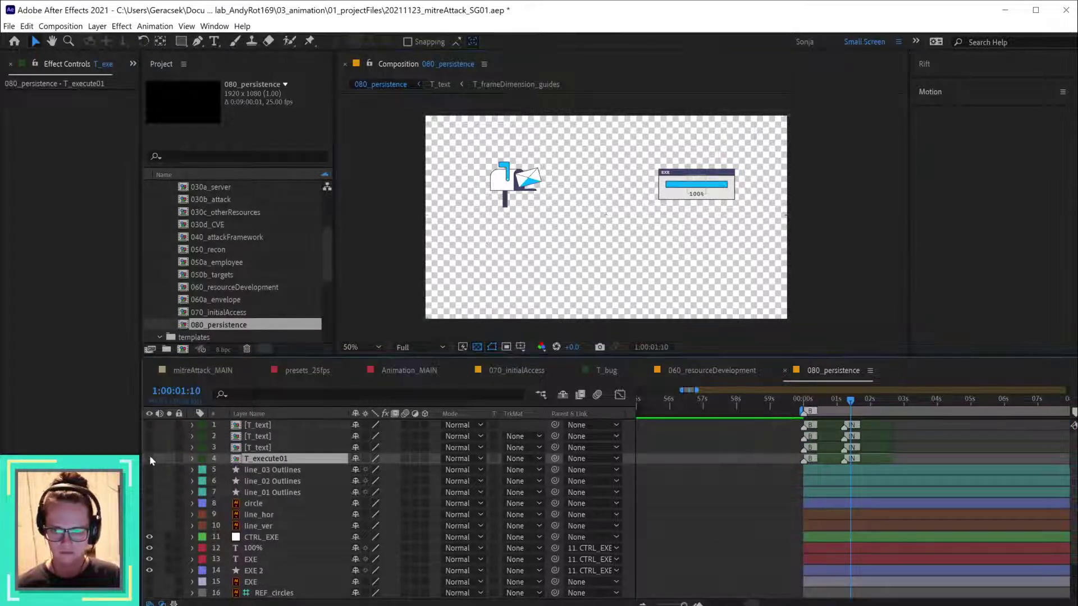
click(512, 185)
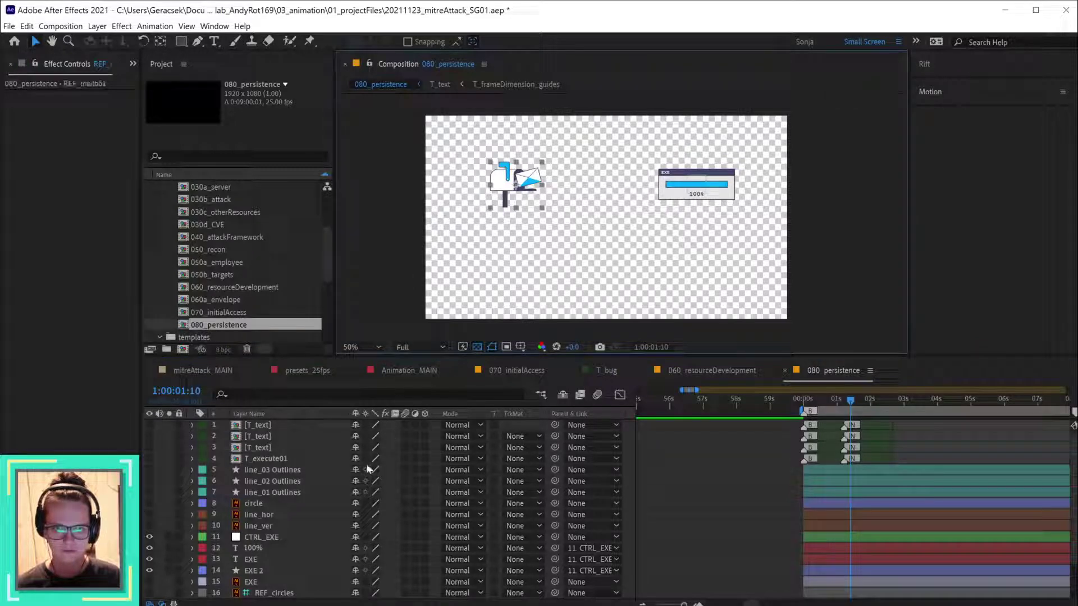
scroll(327, 493, down, 2)
click(149, 593)
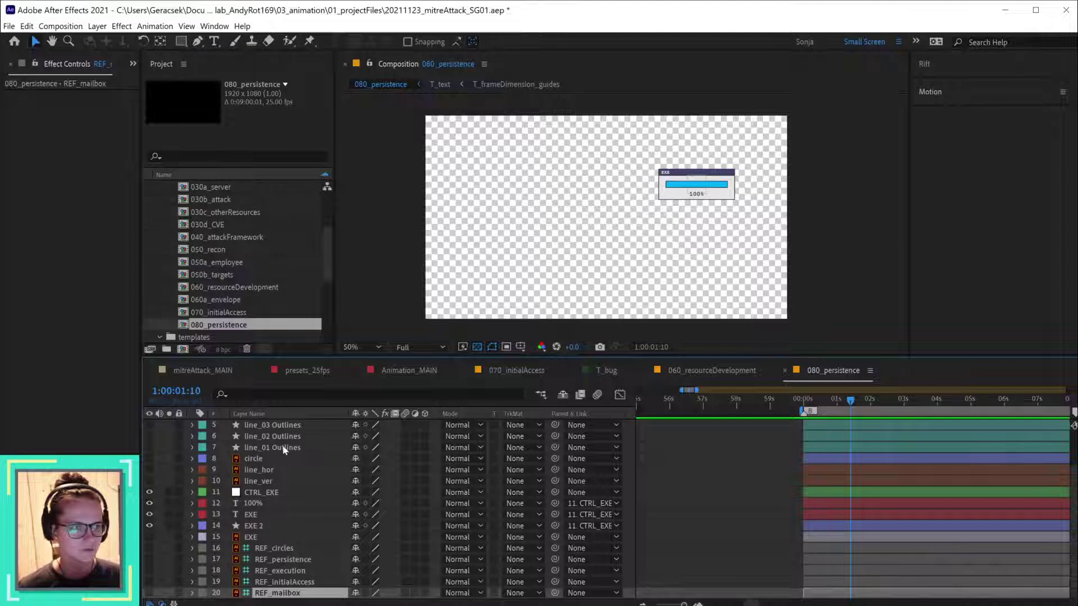
- Deselect the EXE 2 layer and collapse its Stroke Width expression properties in the timeline
scroll(306, 481, up, 2)
scroll(286, 484, down, 2)
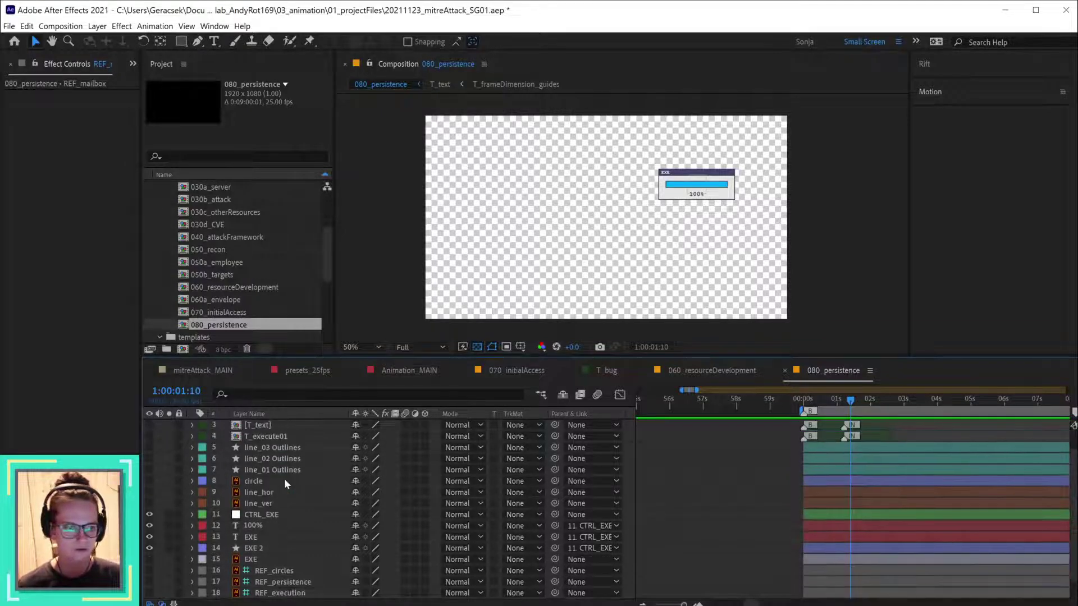
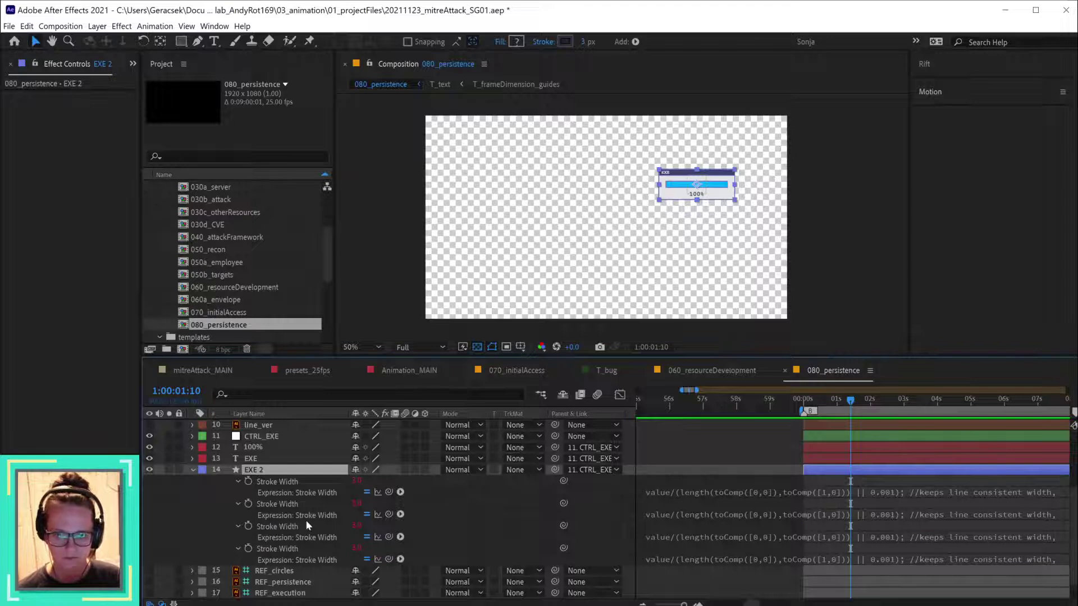
click(523, 503)
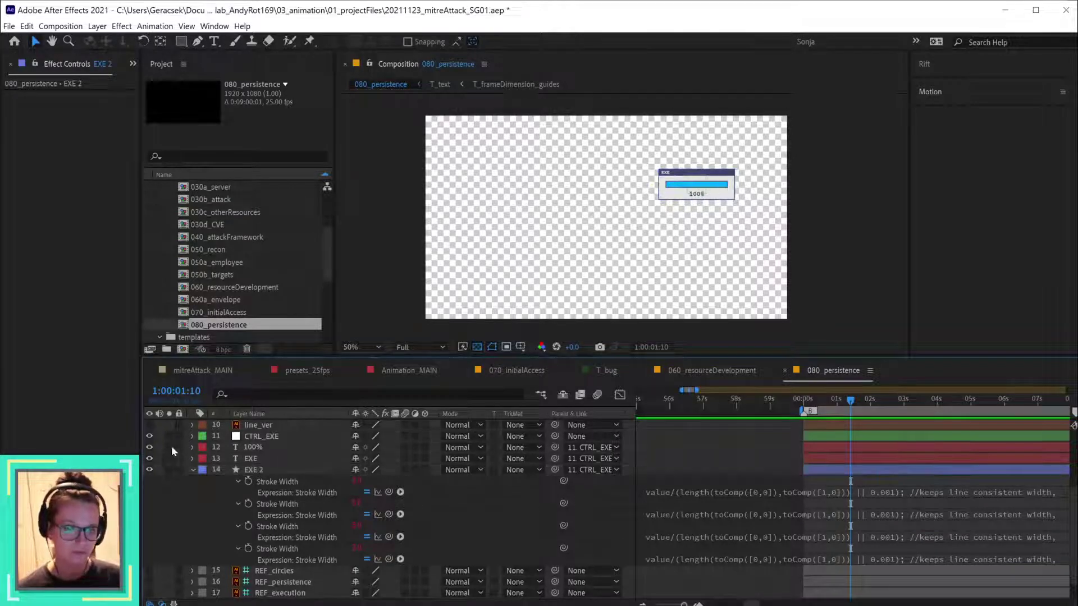
click(192, 470)
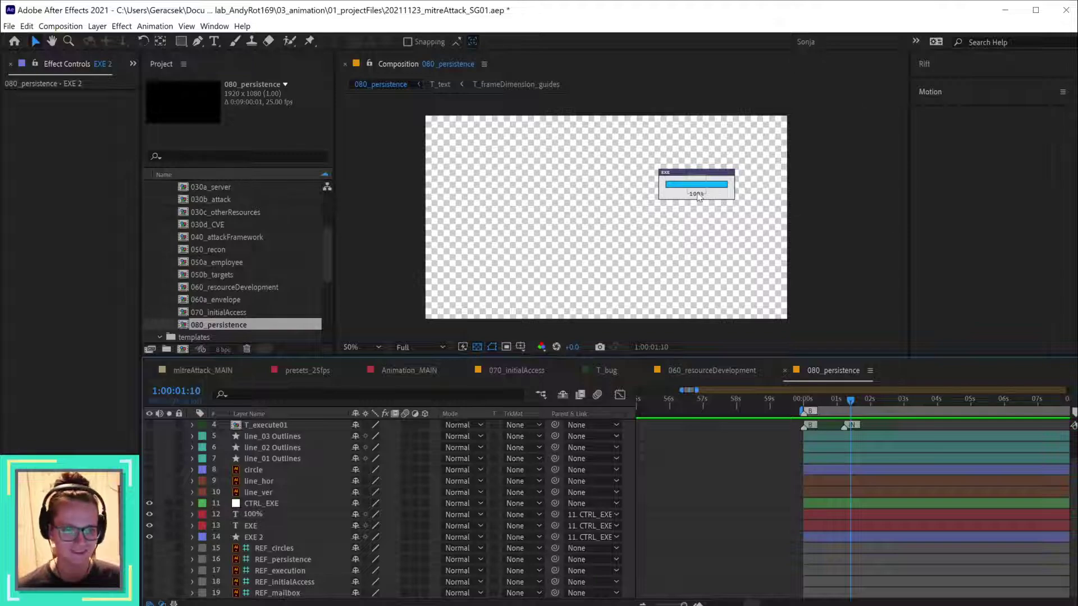
- Check storyboard pages 45, 46 and 48 in Acrobat for the EXE window and split-screen scenes, and return to After Effects
key(alt+Tab)
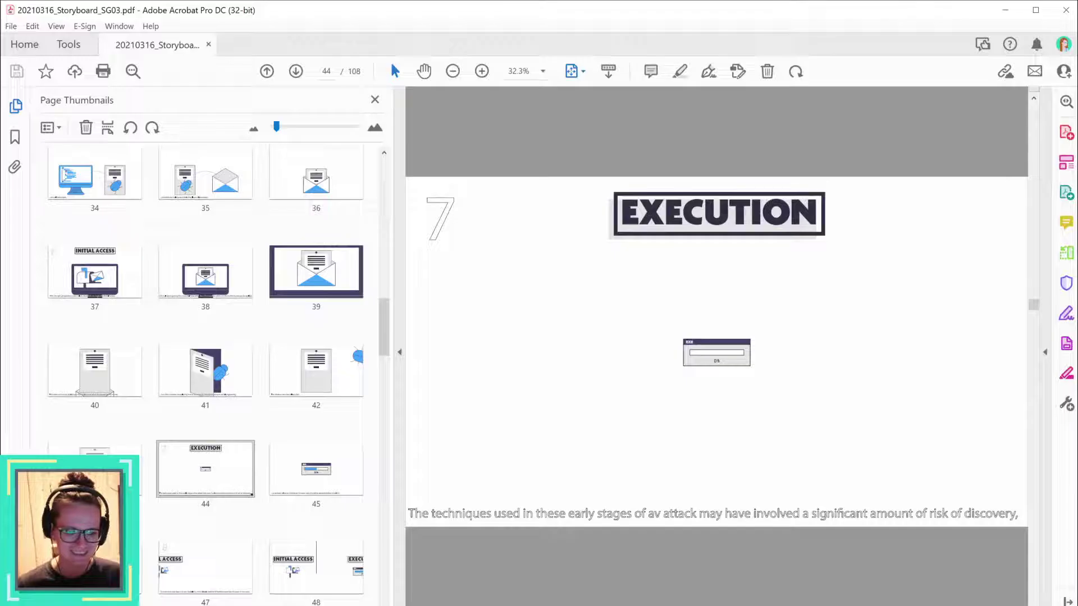
click(328, 474)
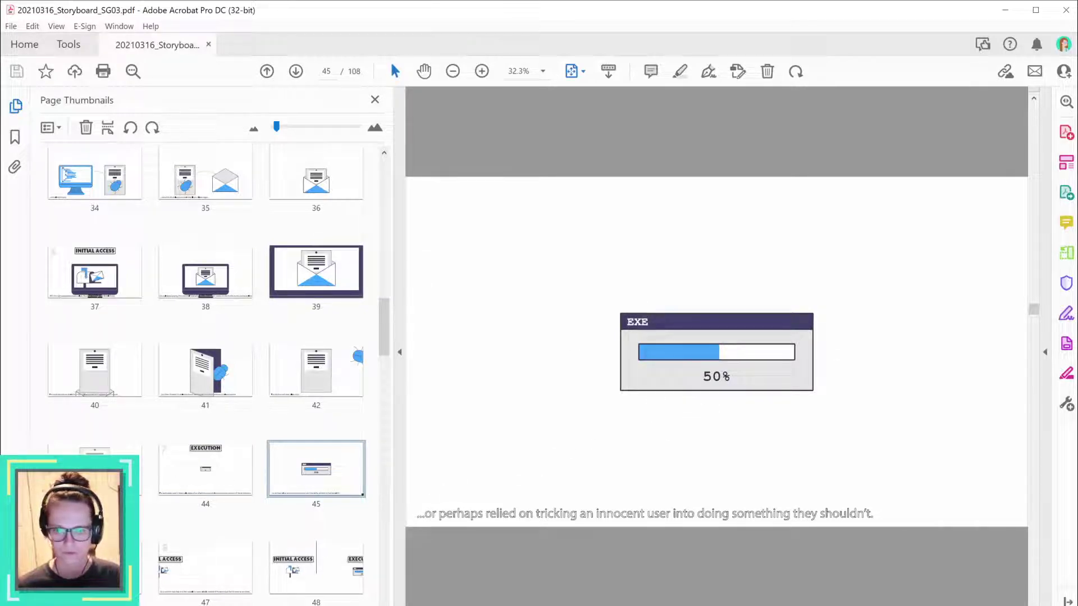
key(Right)
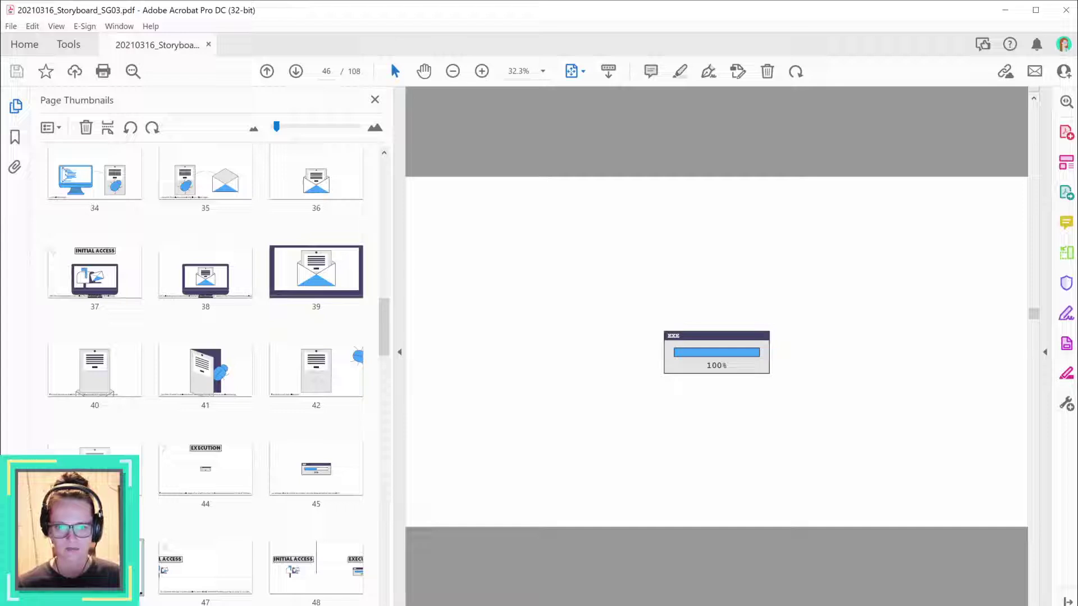
click(317, 569)
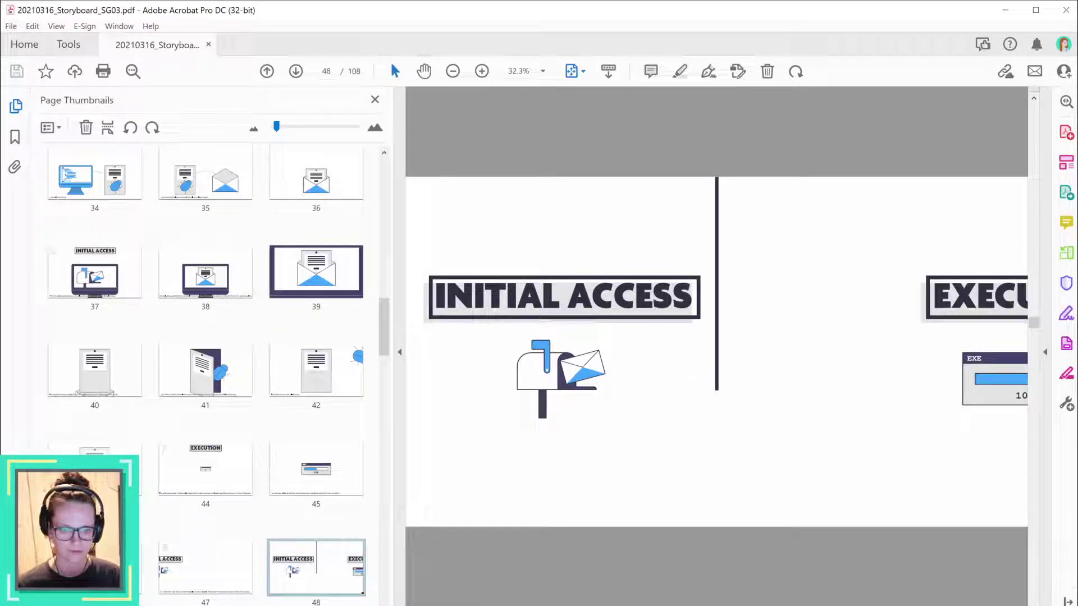
key(alt+Tab)
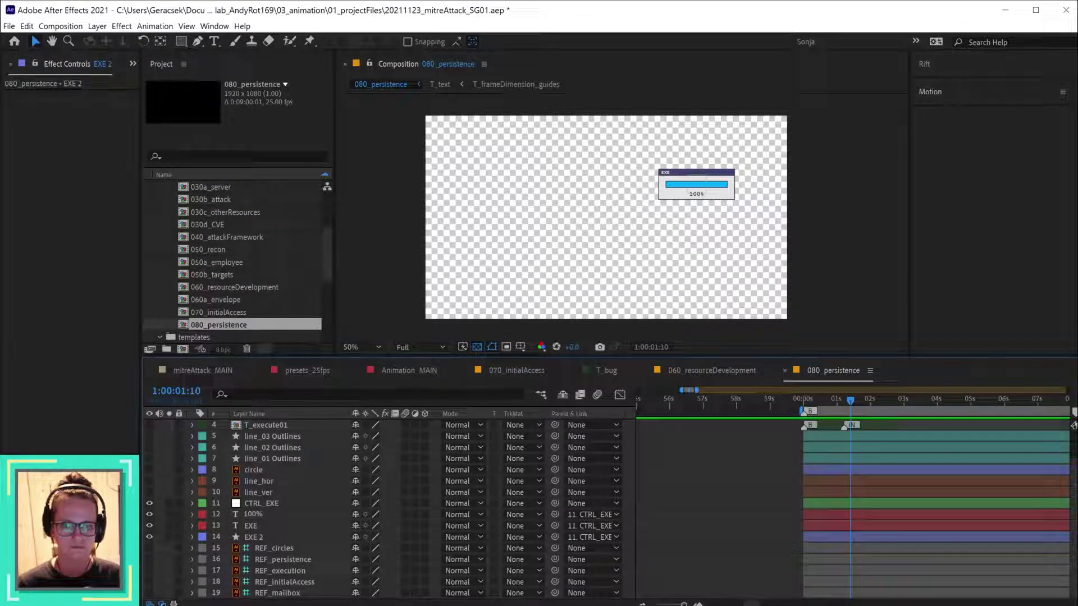
click(260, 537)
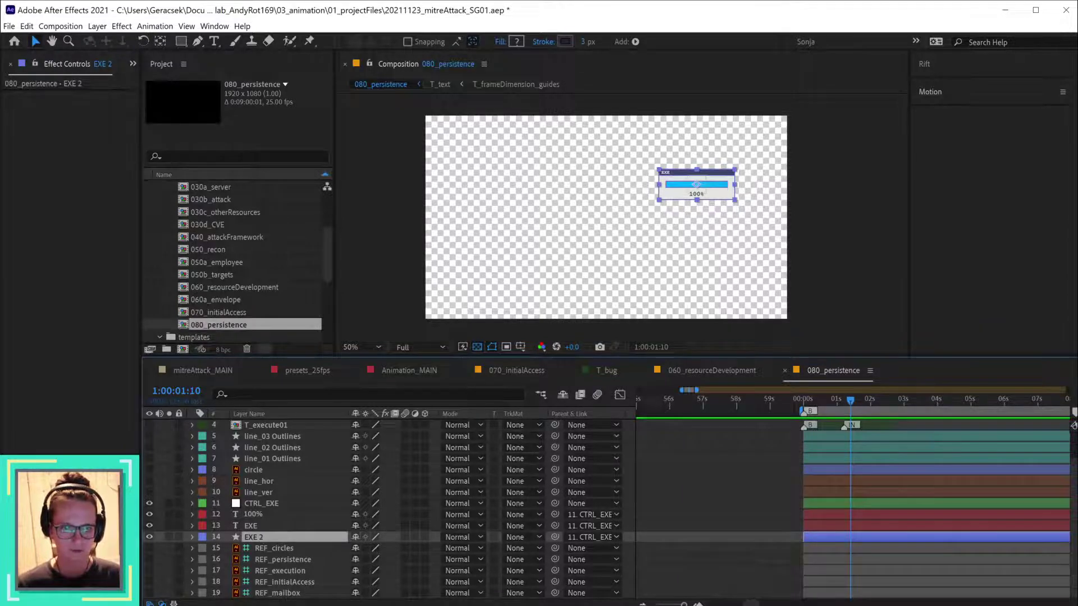
key(alt+Tab)
key(alt+Tab)
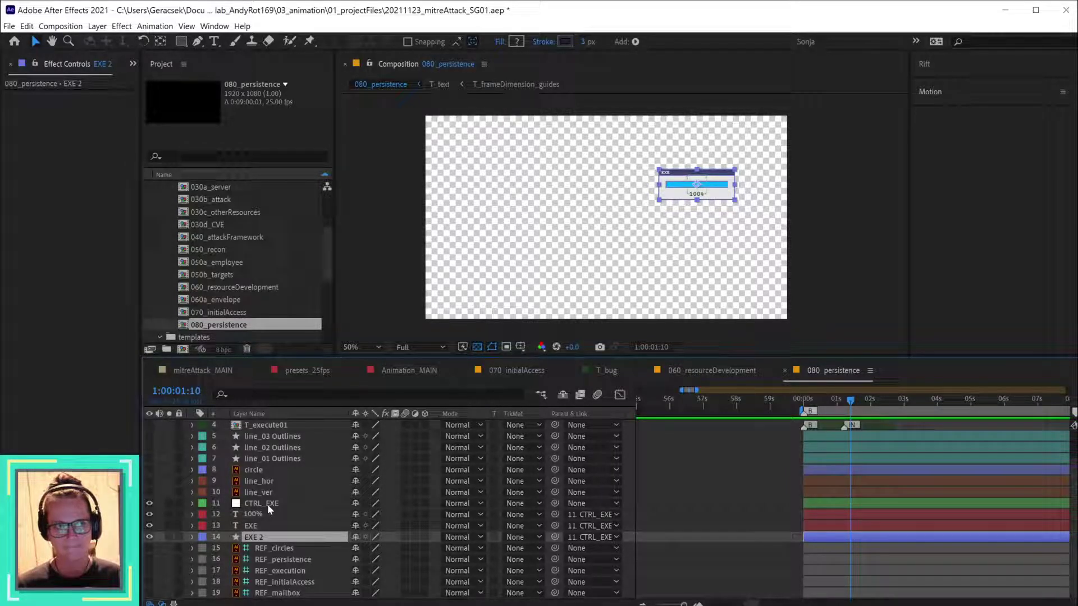
- Pre-compose the layers from CTRL_EXE through EXE 2 into a new composition named 080a_exe
click(267, 504)
shift+click(261, 537)
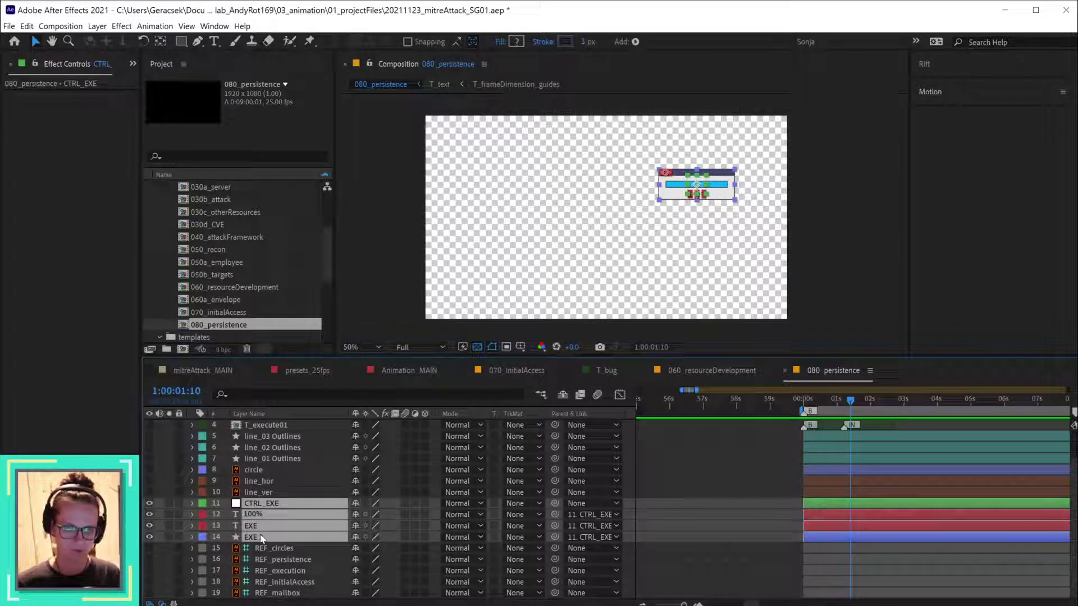
key(ctrl+shift+c)
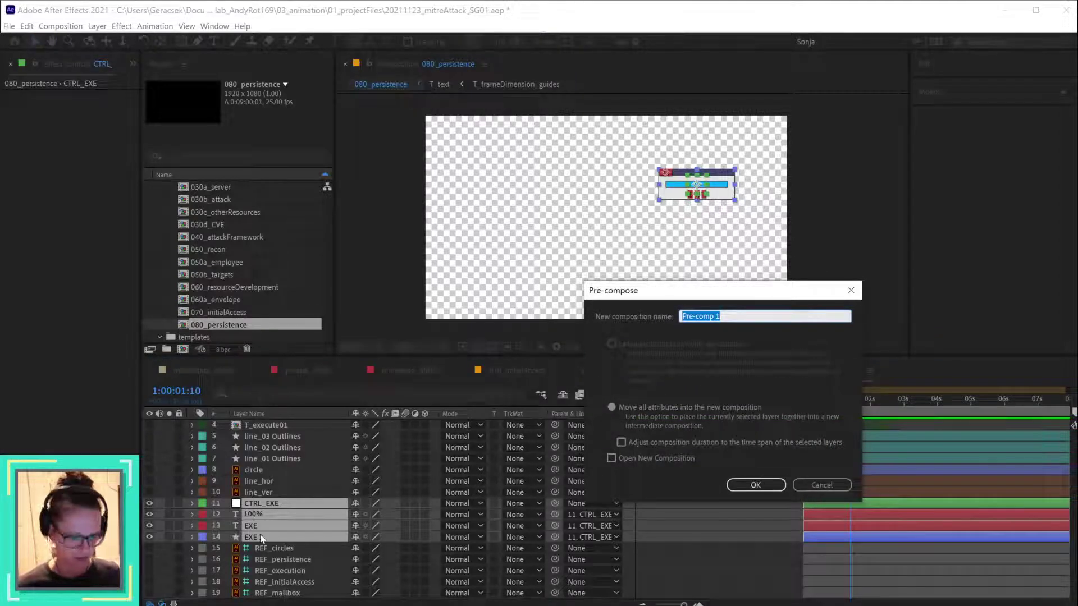
text(010)
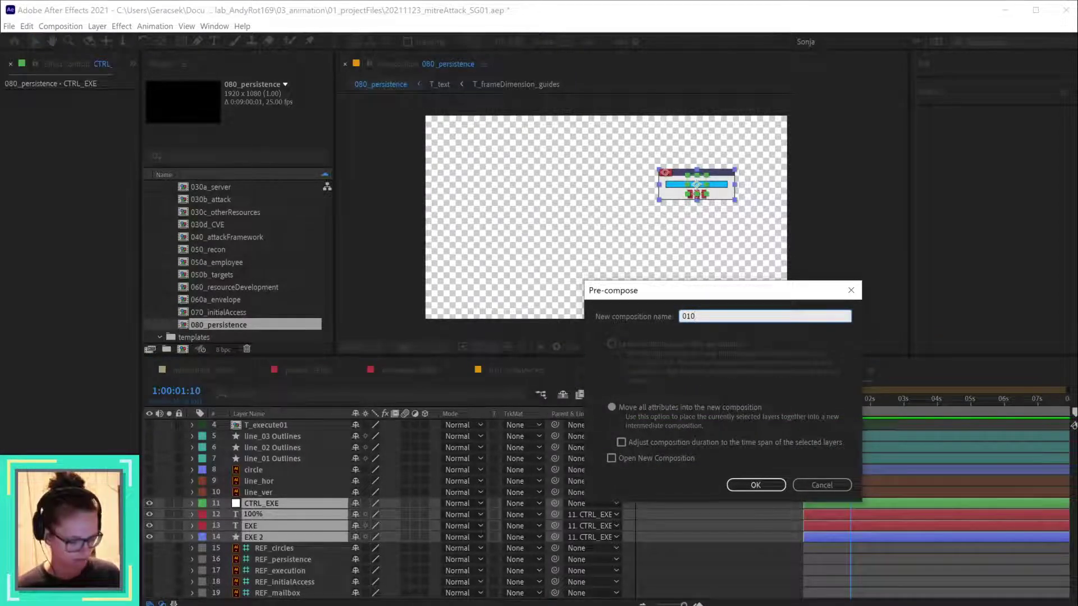
key(BackSpace)
key(BackSpace)
key(BackSpace)
text(080a)
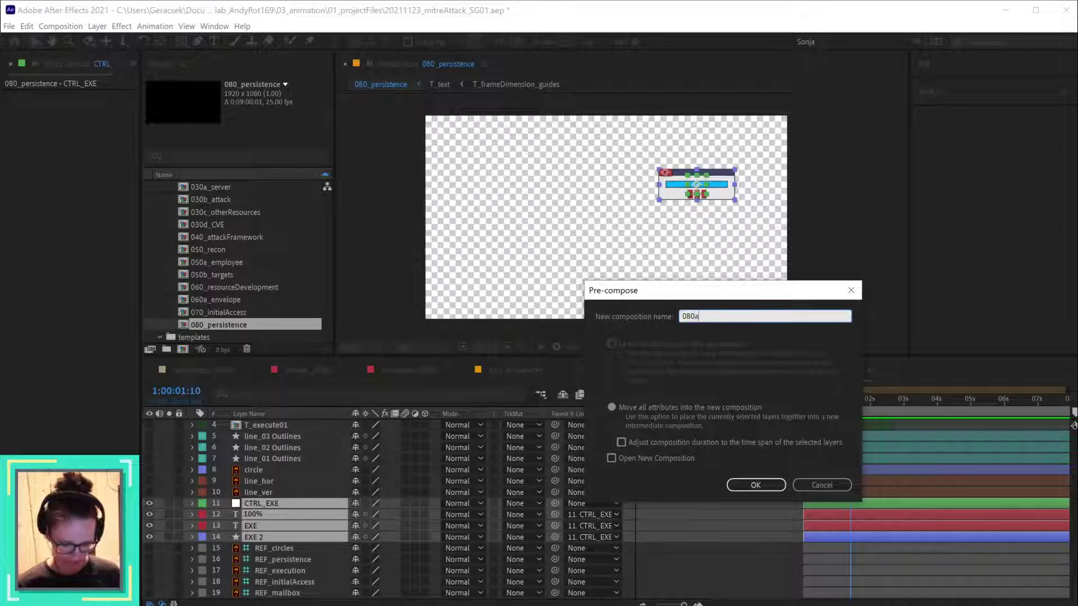
text(_)
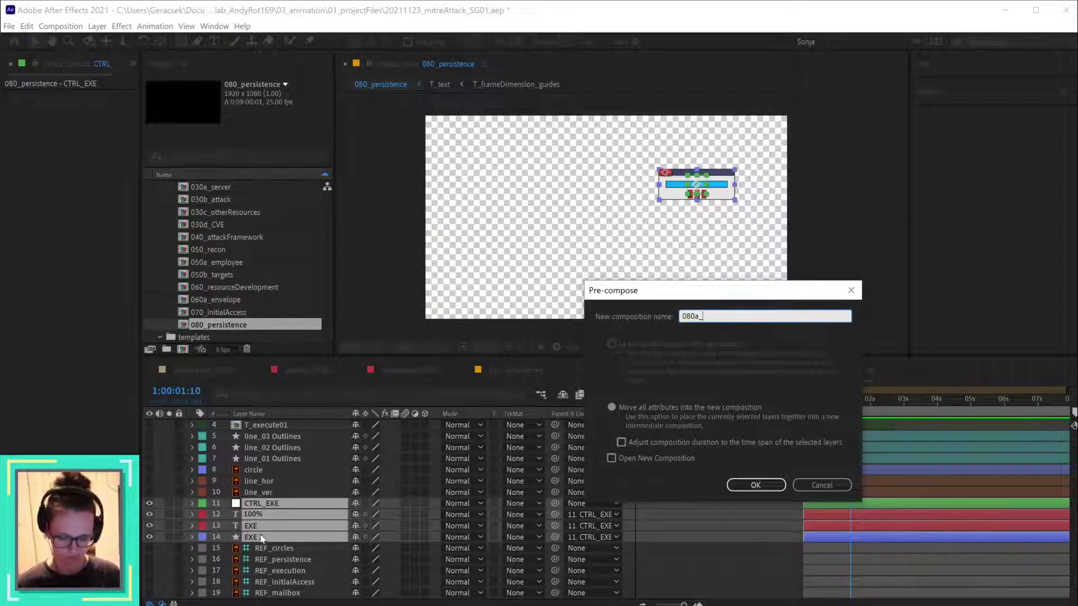
text(exe)
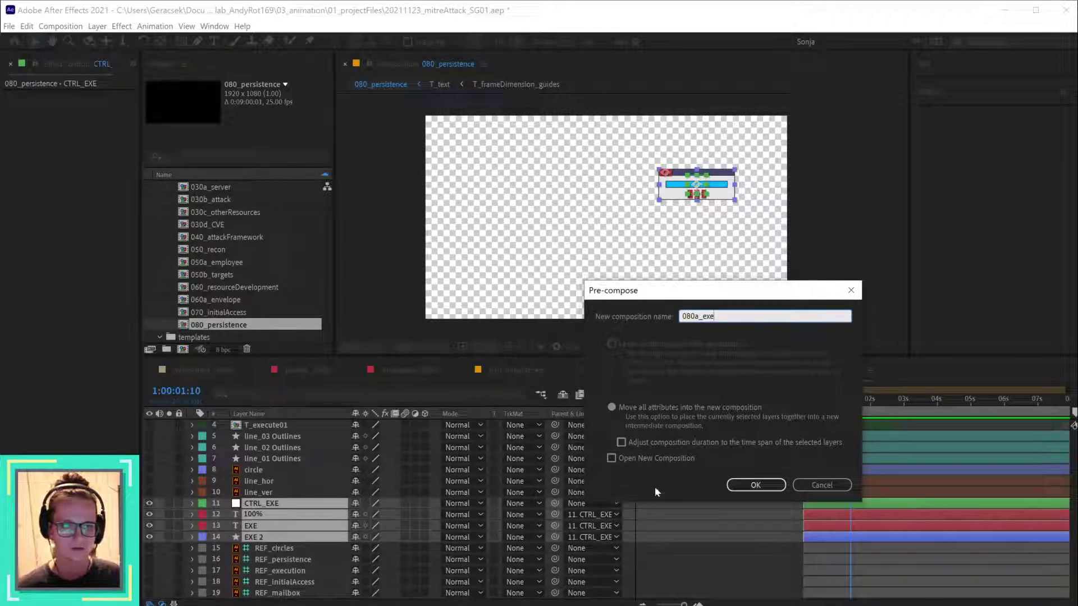
click(759, 484)
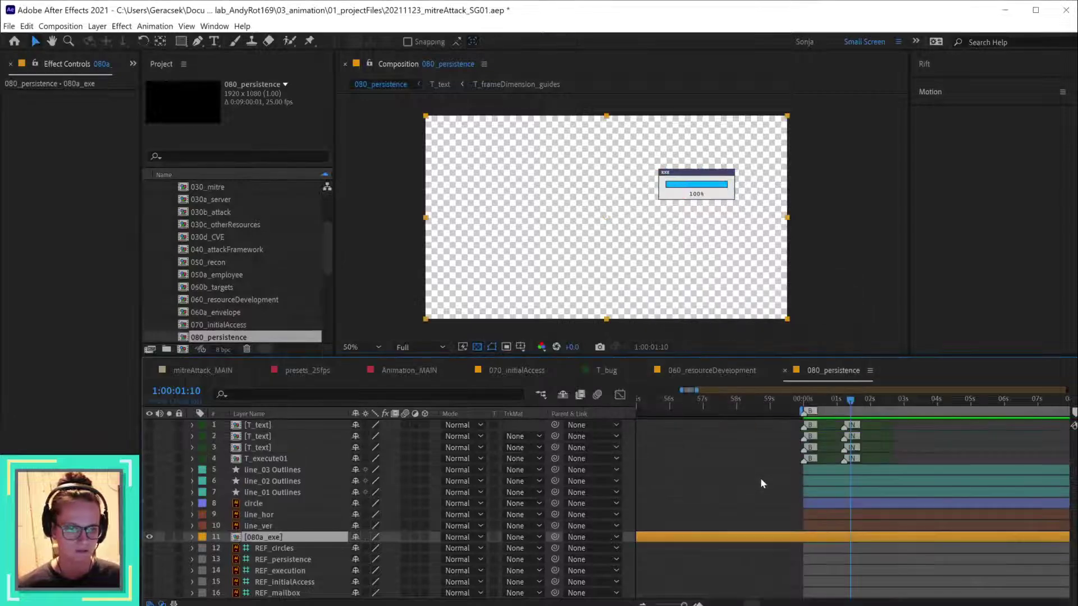
- Set the current time to 1:00:00:00 and give the 080a_exe composition and its timeline layer the Blue label
click(801, 401)
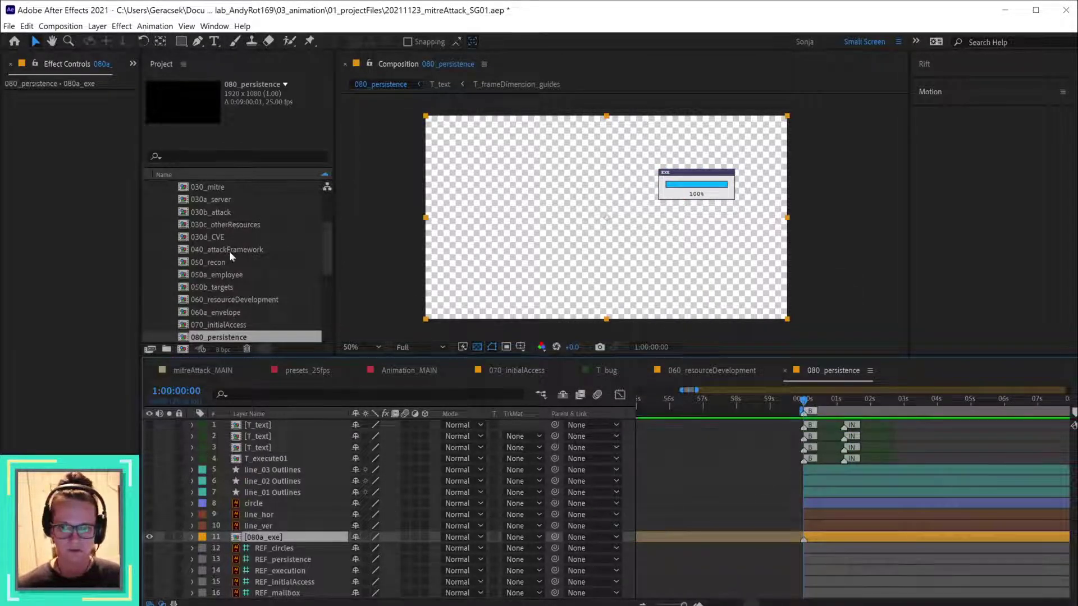
scroll(230, 255, down, 1)
drag(334, 306, 356, 306)
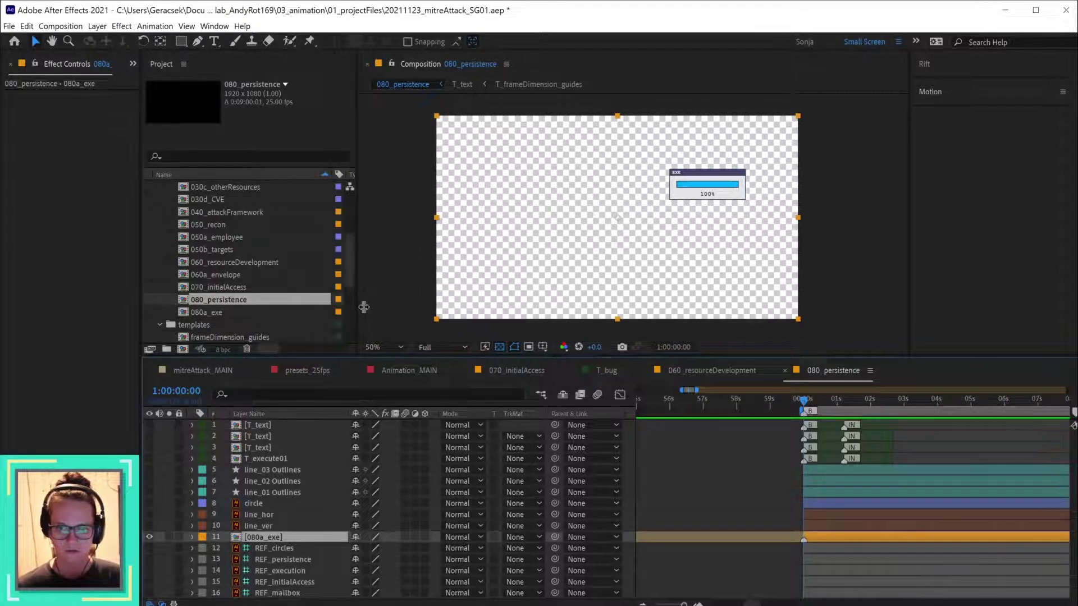
click(338, 312)
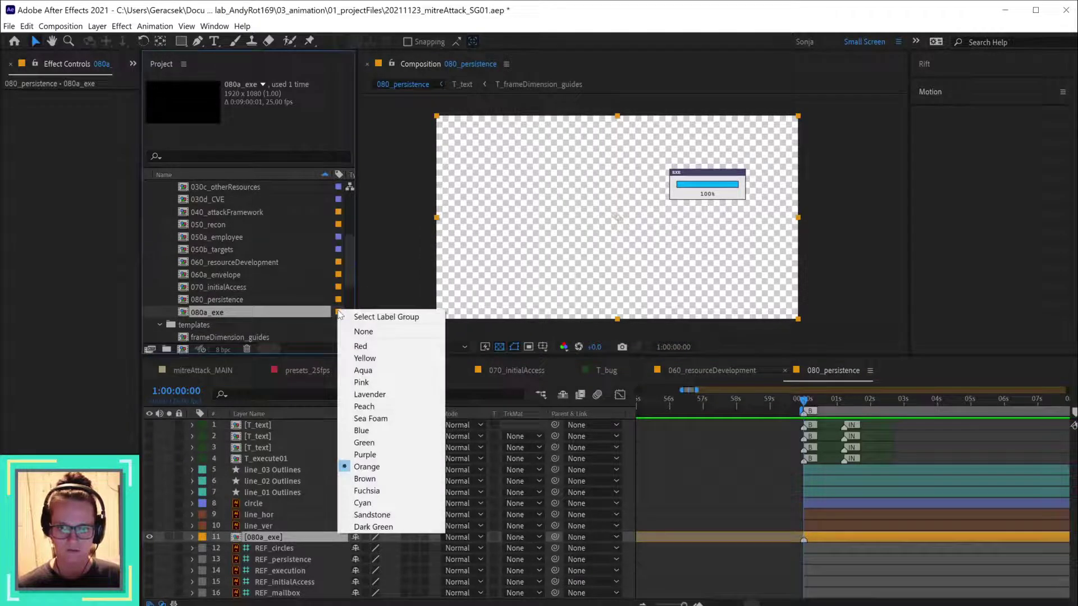
click(362, 430)
click(203, 537)
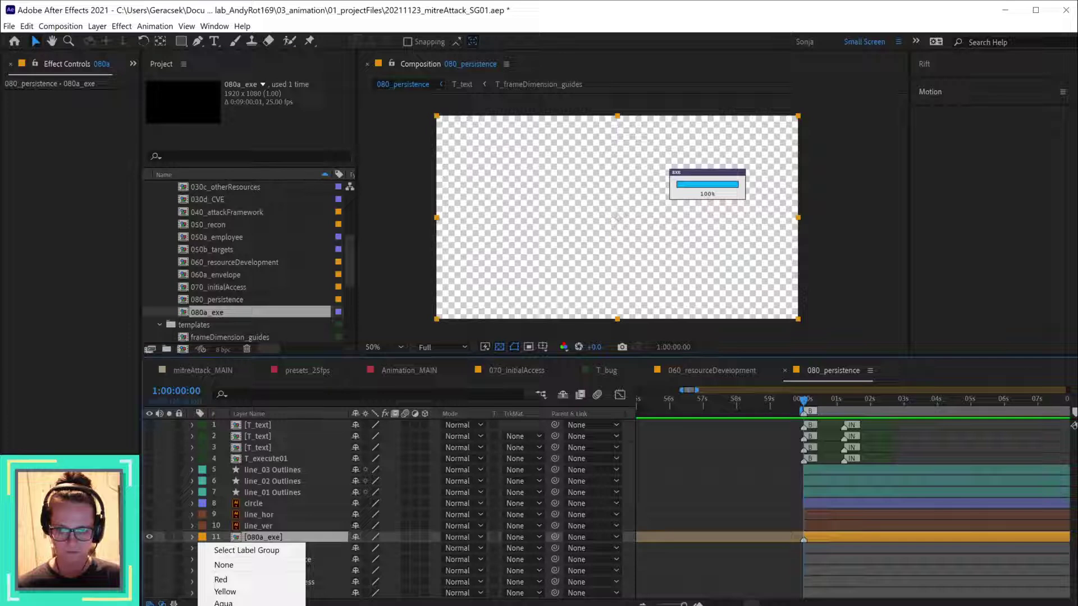
click(236, 605)
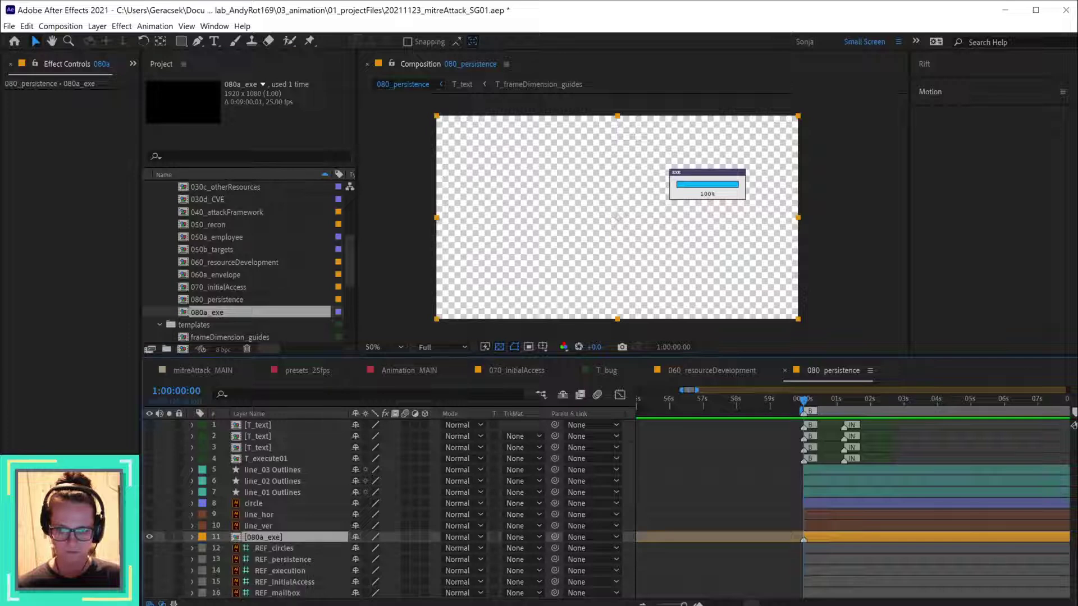
- Copy the EXE 2 layer from 080a_exe into 080_persistence as a position reference beneath the 080a_exe layer
double_click(275, 538)
click(253, 459)
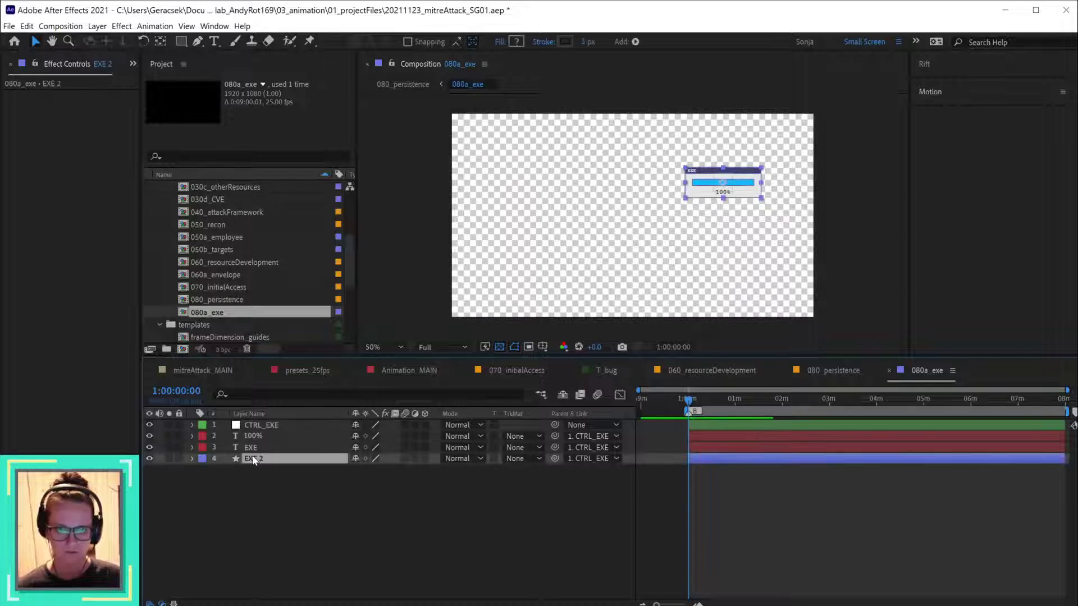
click(834, 371)
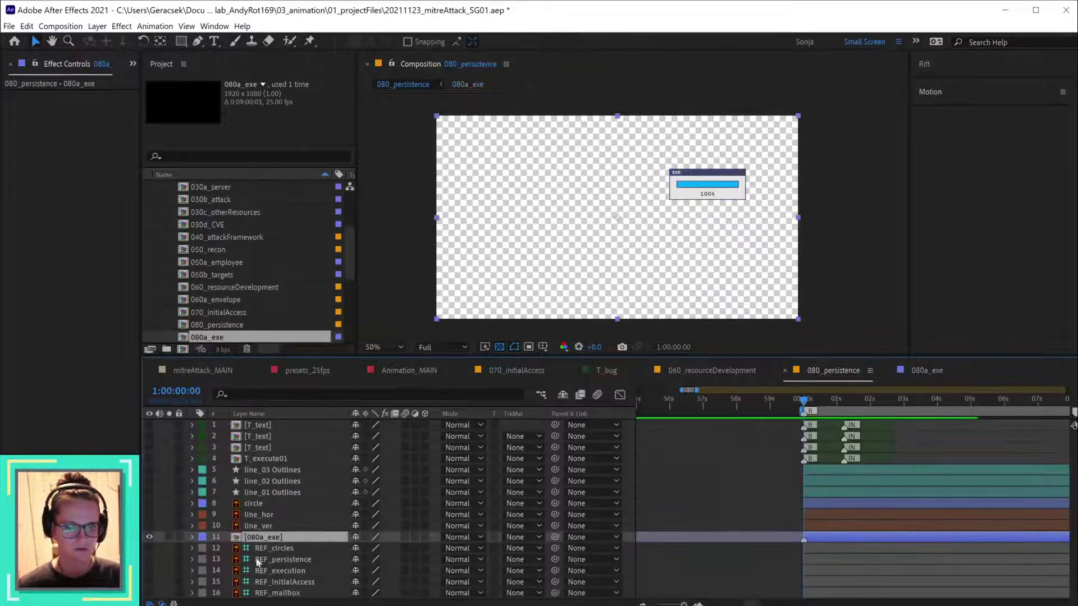
click(274, 539)
key(ctrl+v)
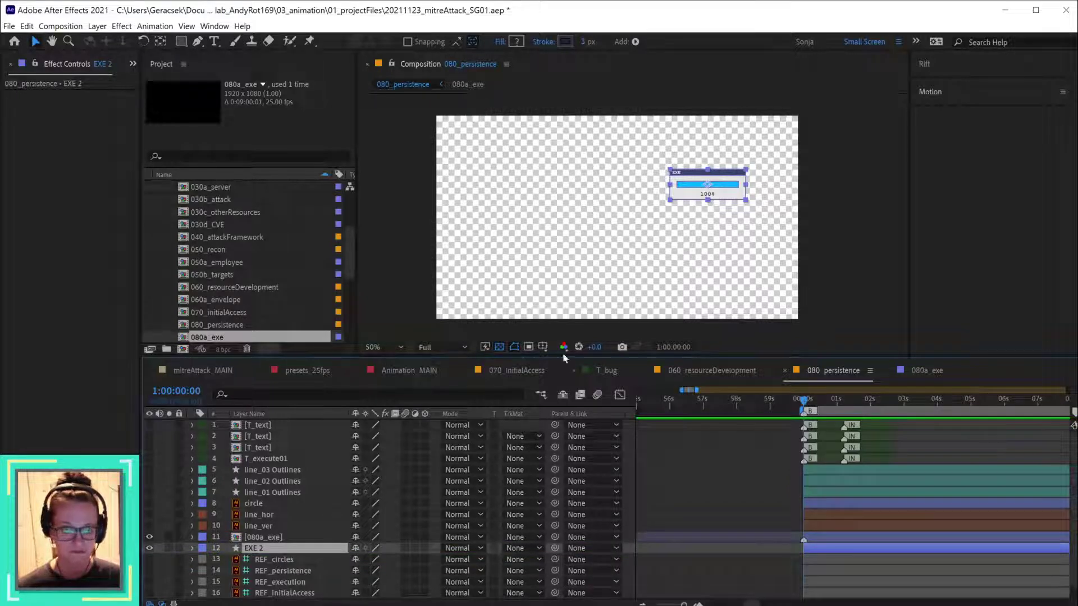
- Draw a region of interest closely around the EXE window in 080a_exe and crop the composition to it
double_click(275, 538)
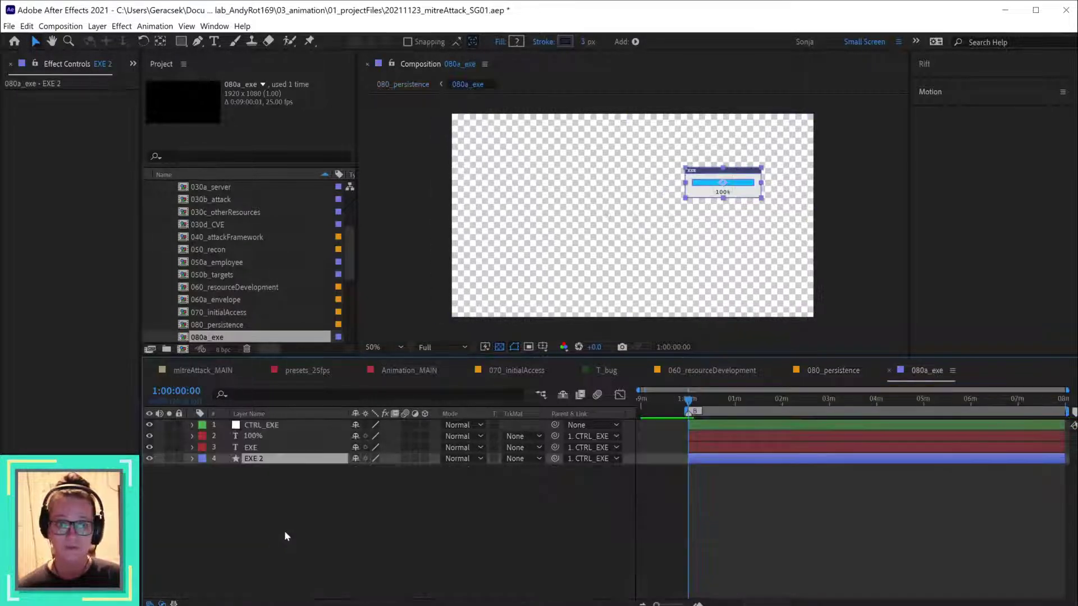
click(682, 162)
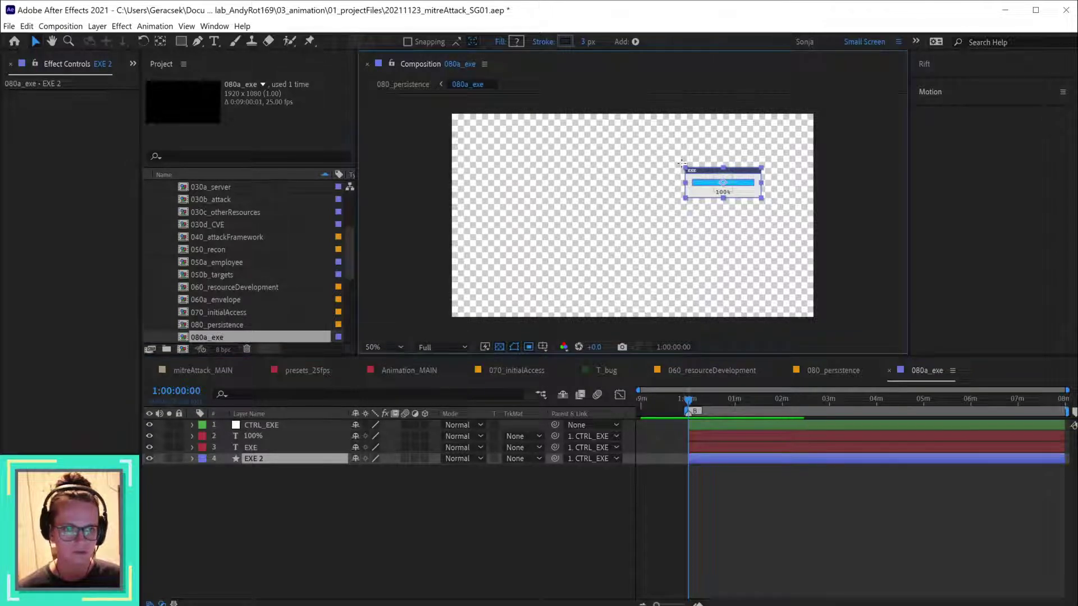
drag(682, 163, 766, 203)
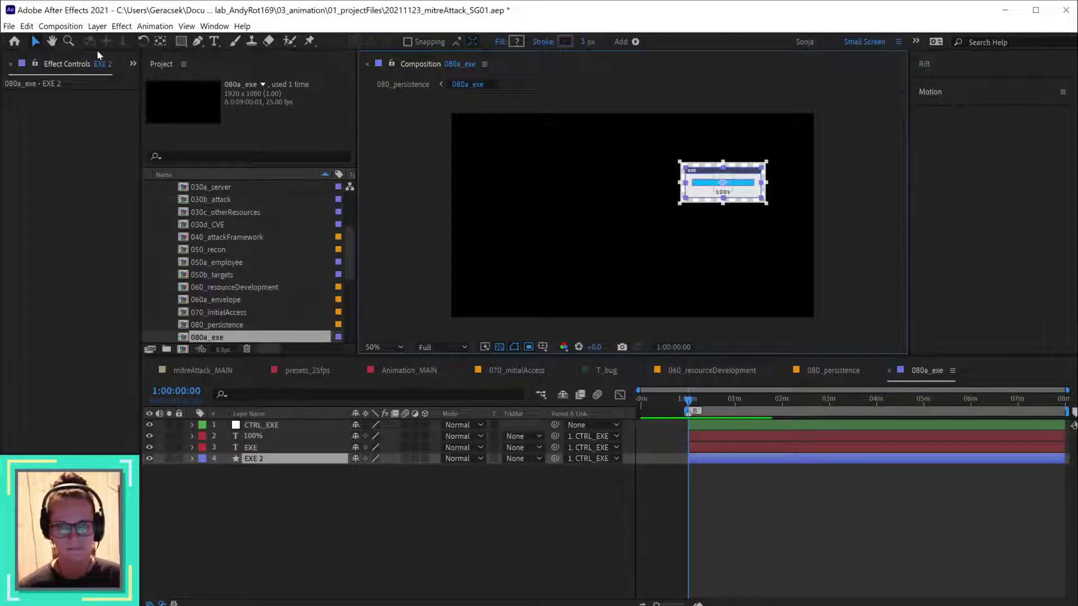
click(66, 26)
click(148, 91)
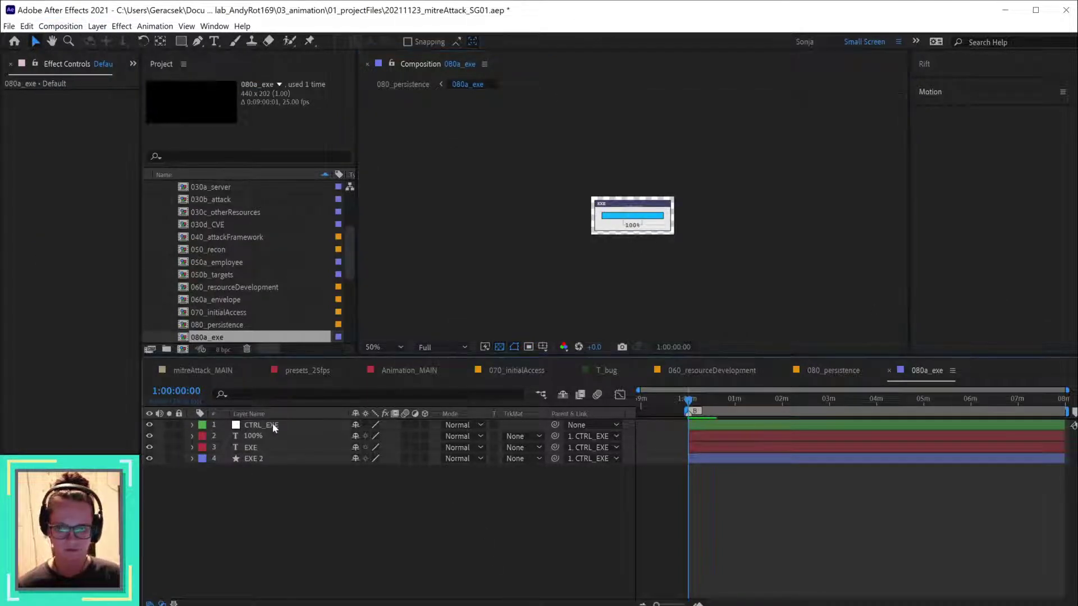
- Set the 080a_exe composition's height to 200 px with the aspect ratio locked, and save the project
click(273, 427)
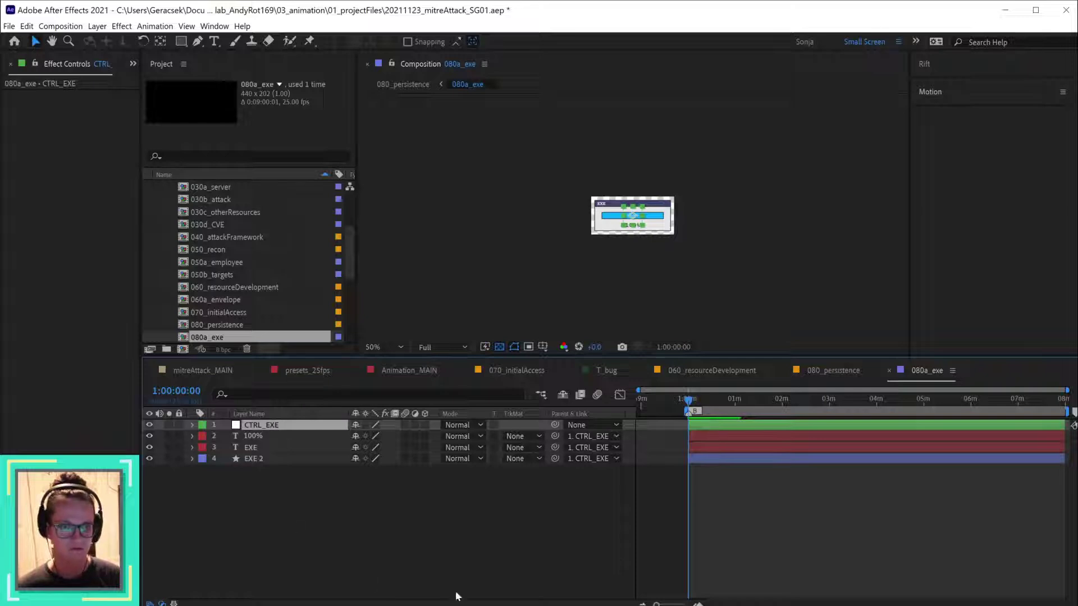
click(540, 567)
key(ctrl+k)
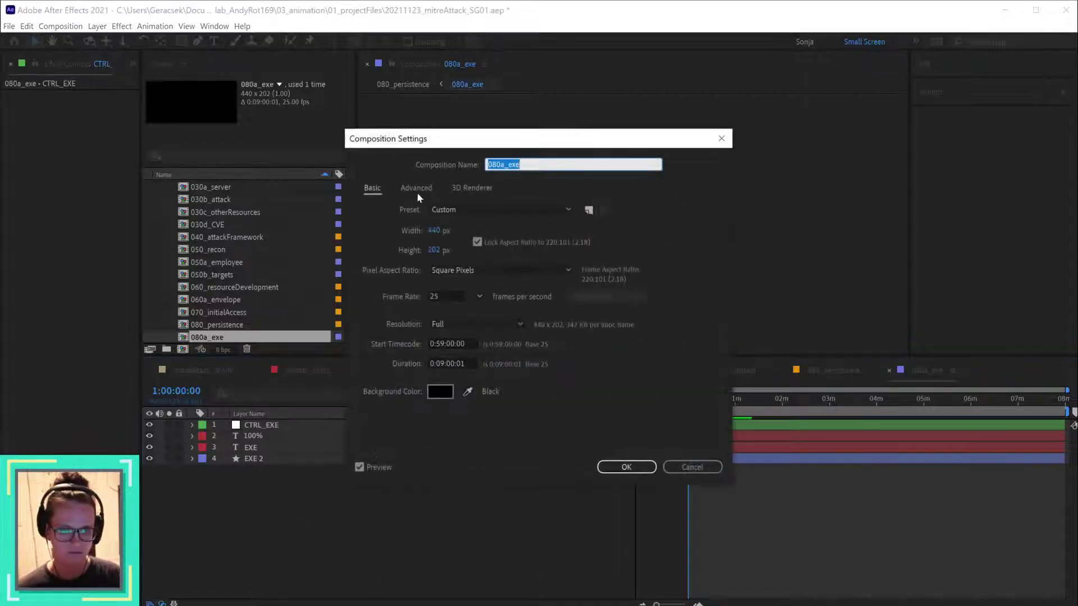
click(430, 231)
click(434, 250)
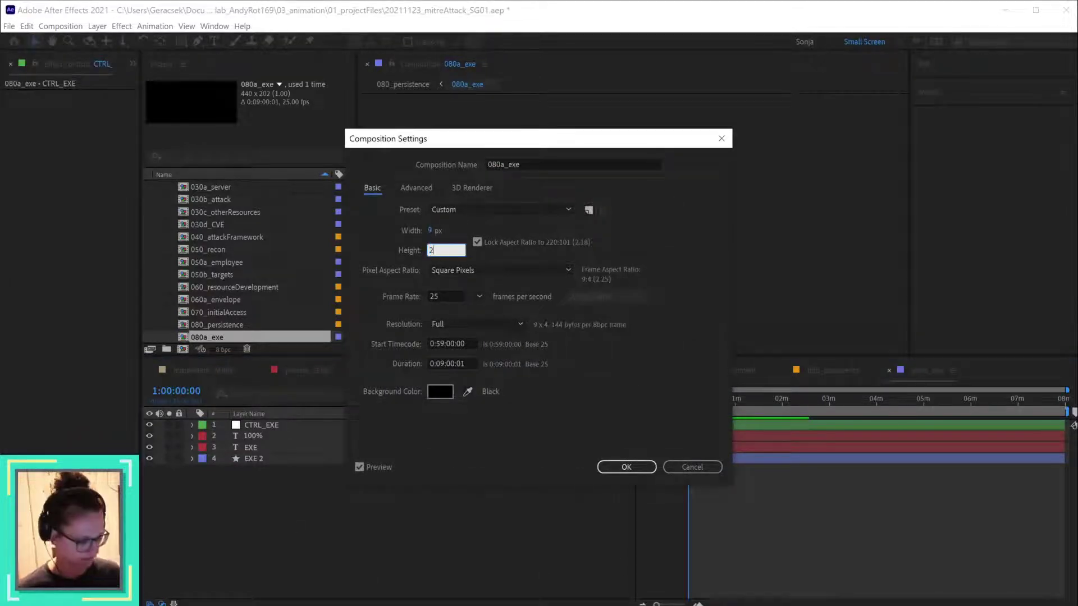
key(Return)
click(304, 425)
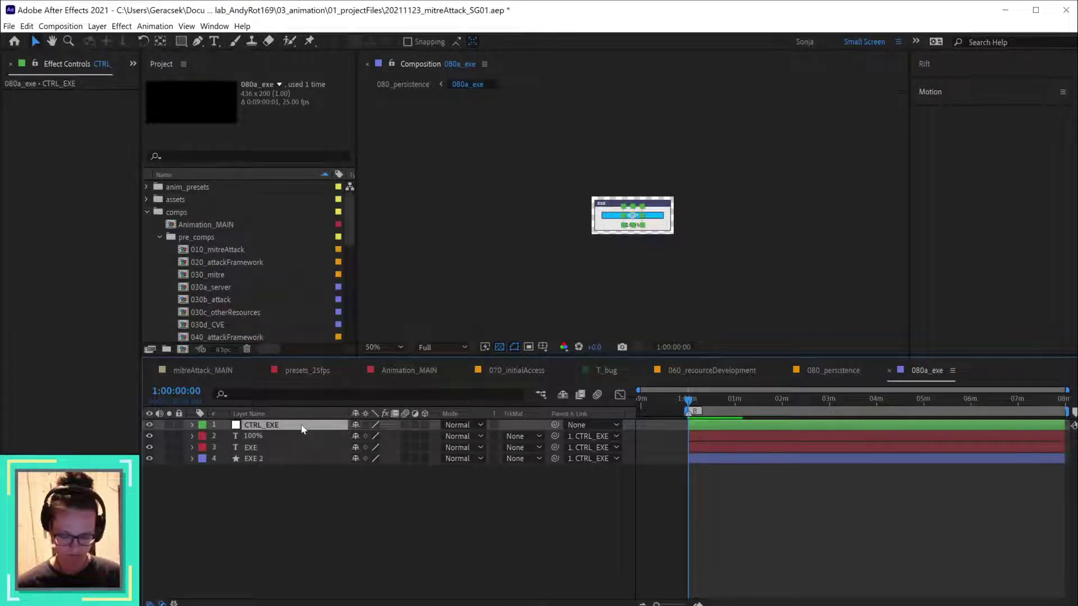
key(ctrl+s)
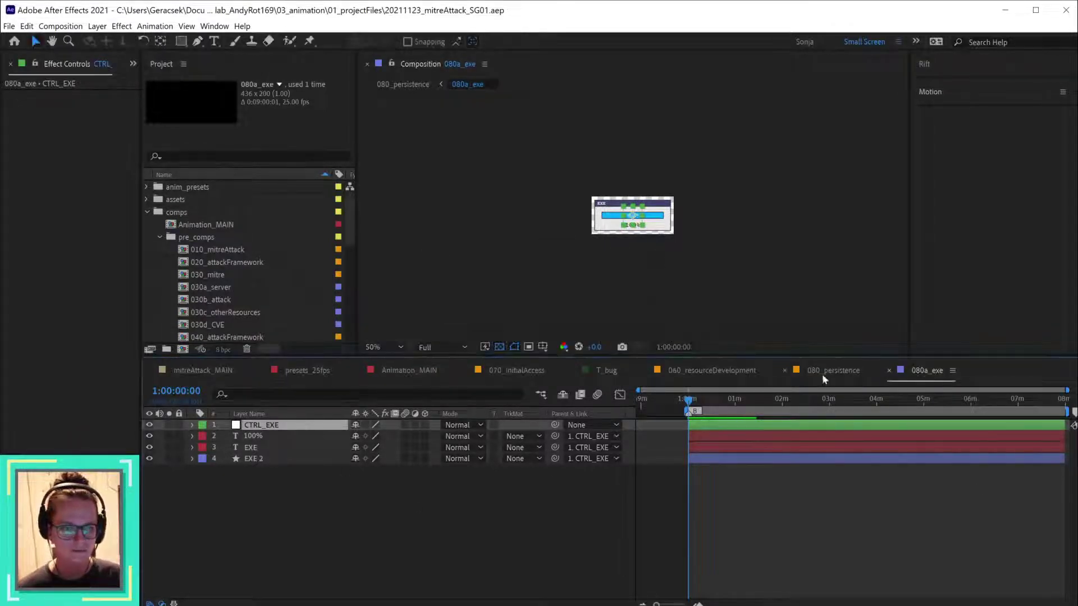
- In 080_persistence, move the 080a_exe layer onto the EXE 2 reference window and delete the EXE 2 layer
click(828, 371)
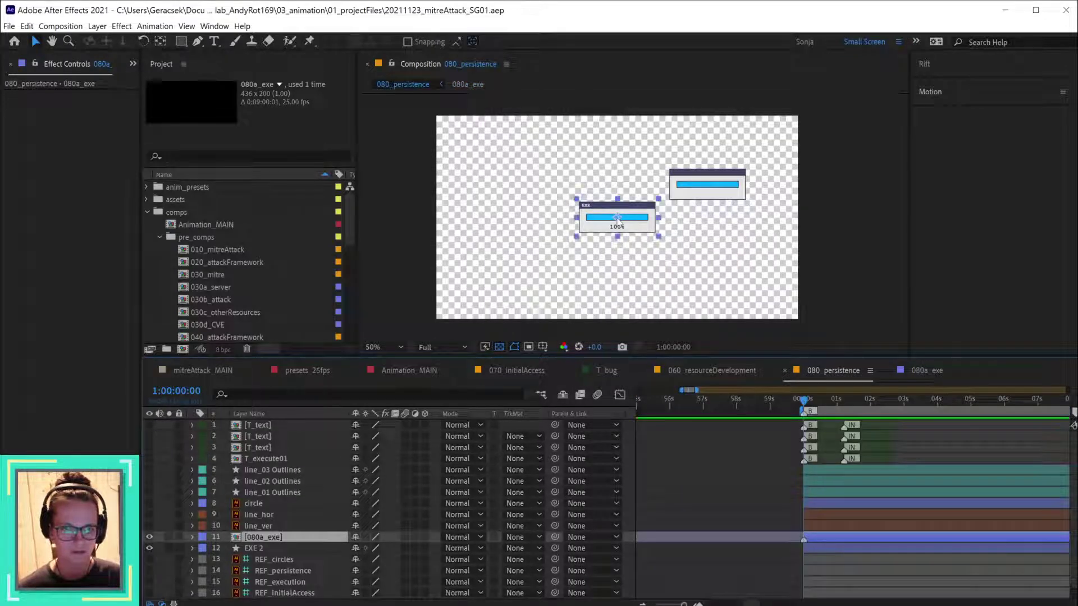
drag(640, 218, 706, 189)
click(256, 550)
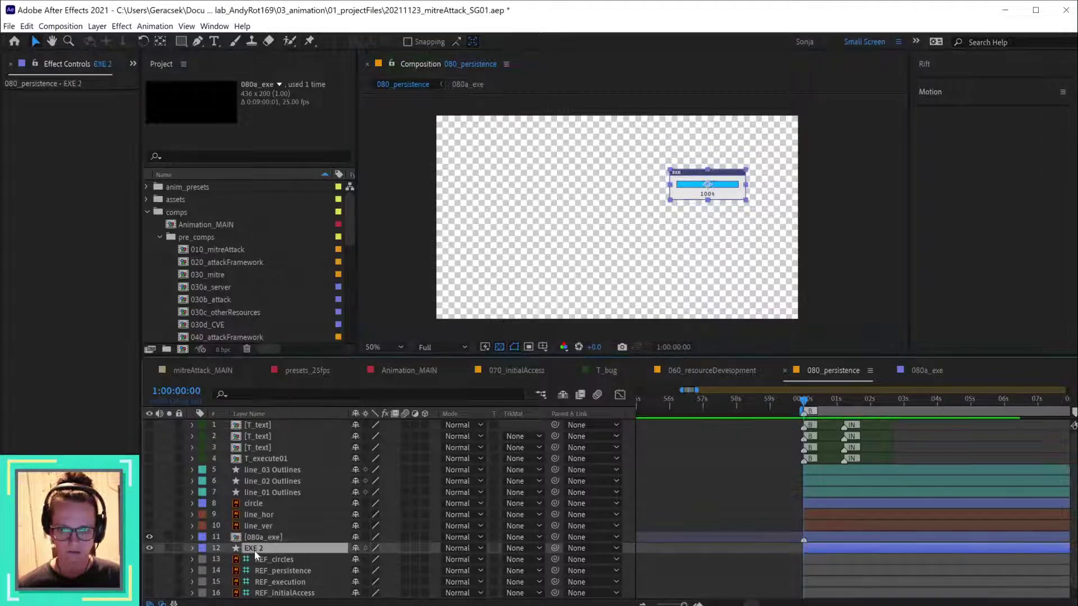
key(Delete)
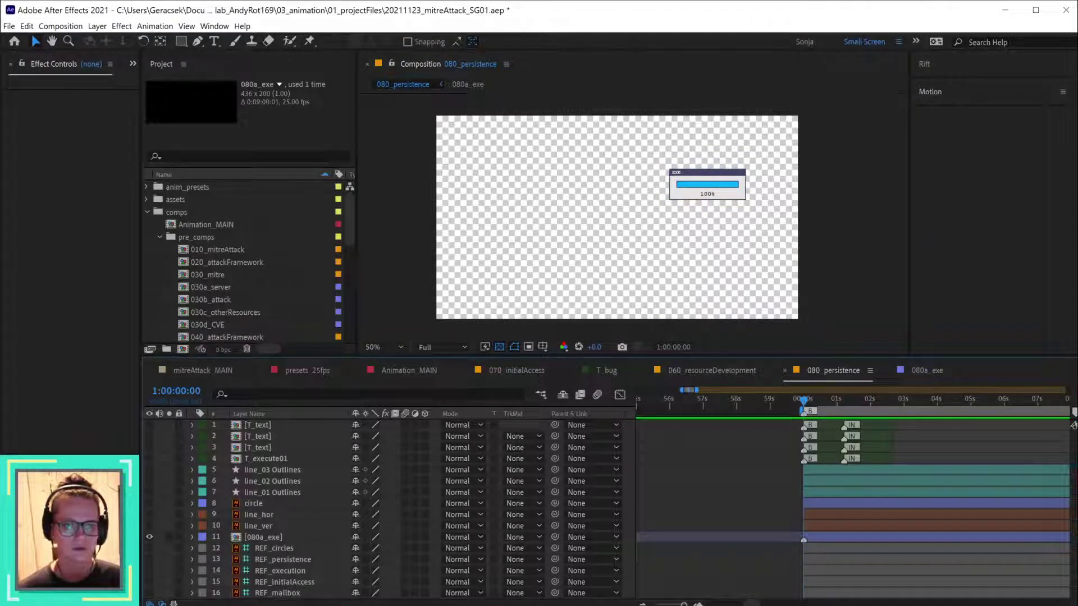
- Duplicate the 080a_exe layer, hide the upper copy and select the lower one
click(258, 538)
key(ctrl+d)
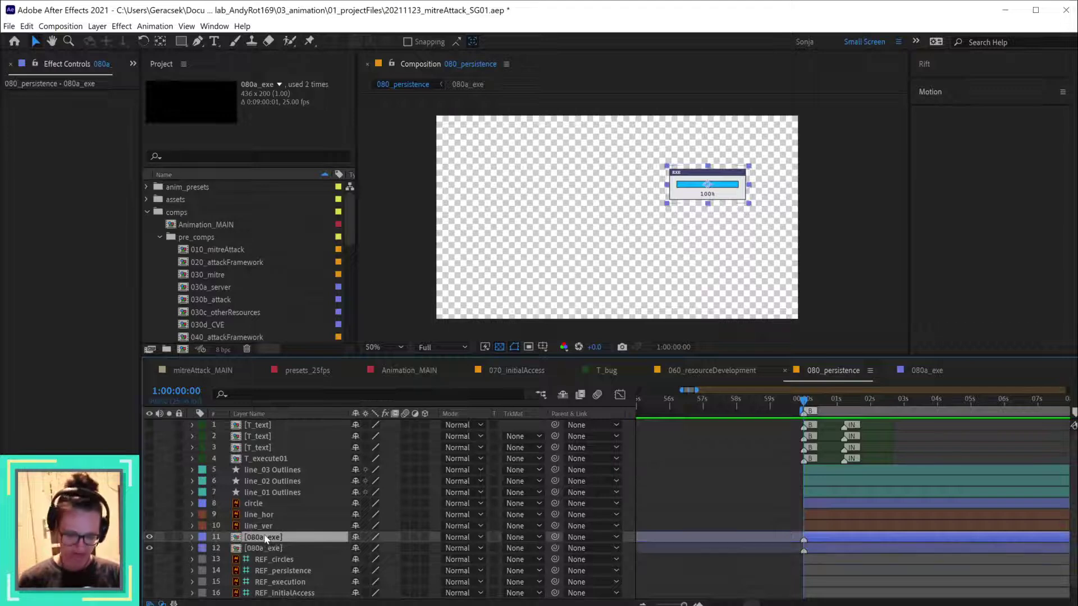
click(149, 537)
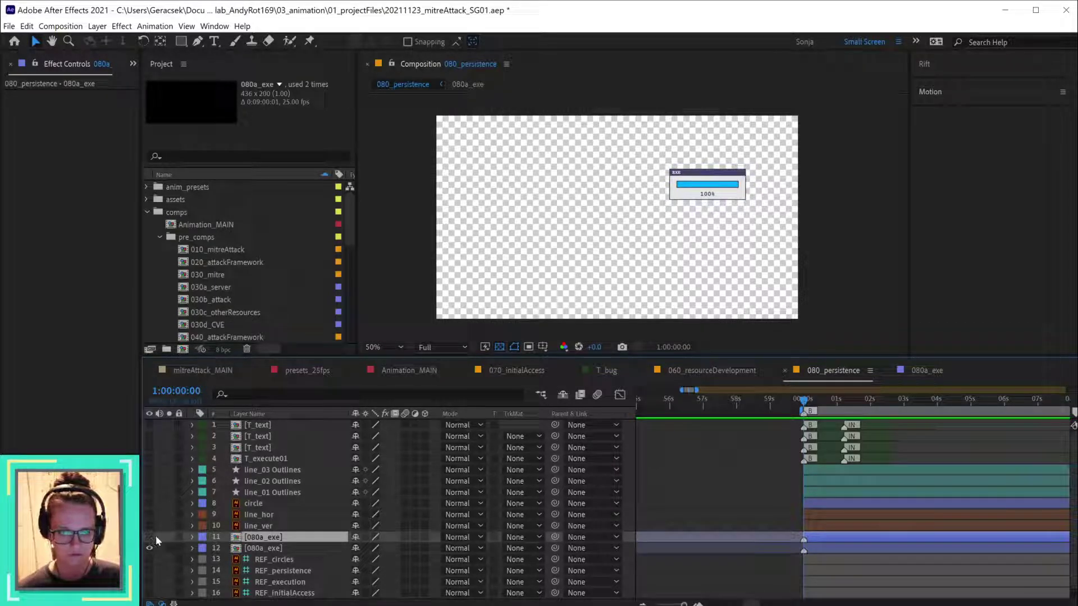
click(262, 549)
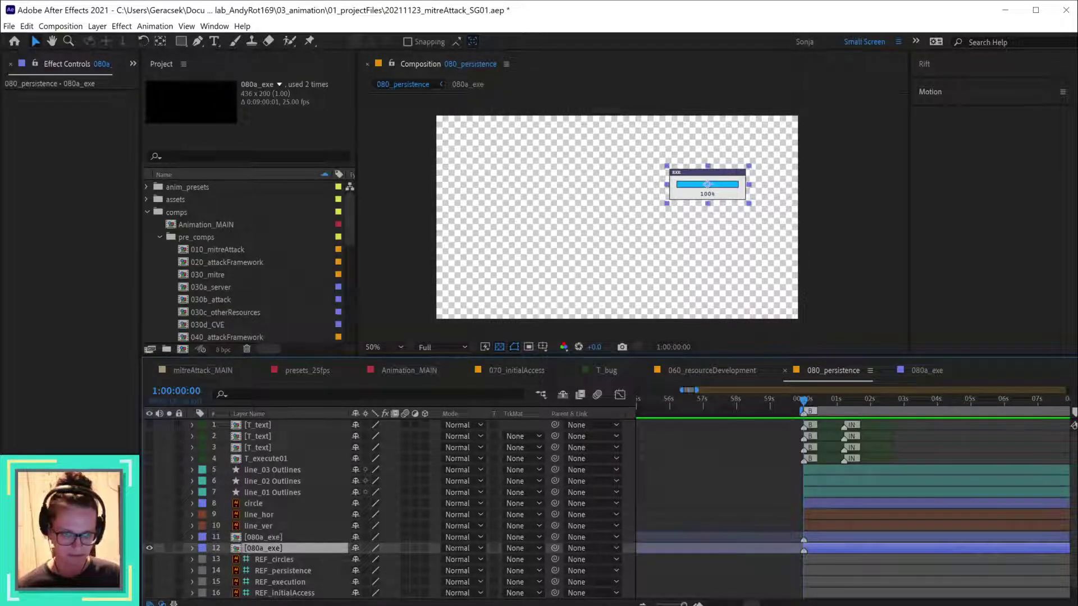
- Check the EXE window scene on storyboard page 45 in Acrobat and return to After Effects
key(alt+Tab)
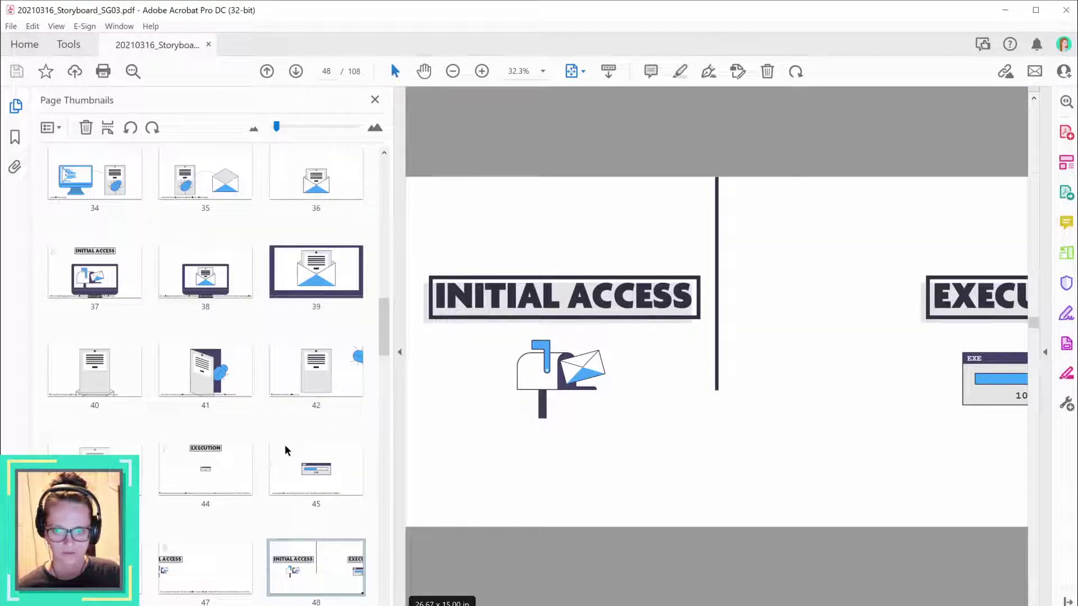
click(315, 479)
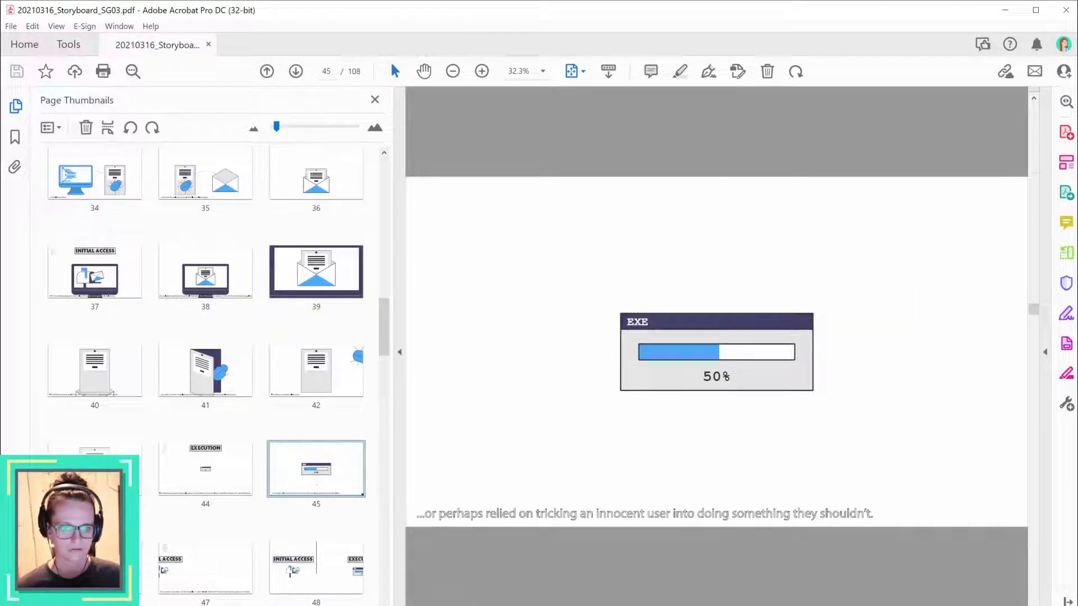
key(alt+Tab)
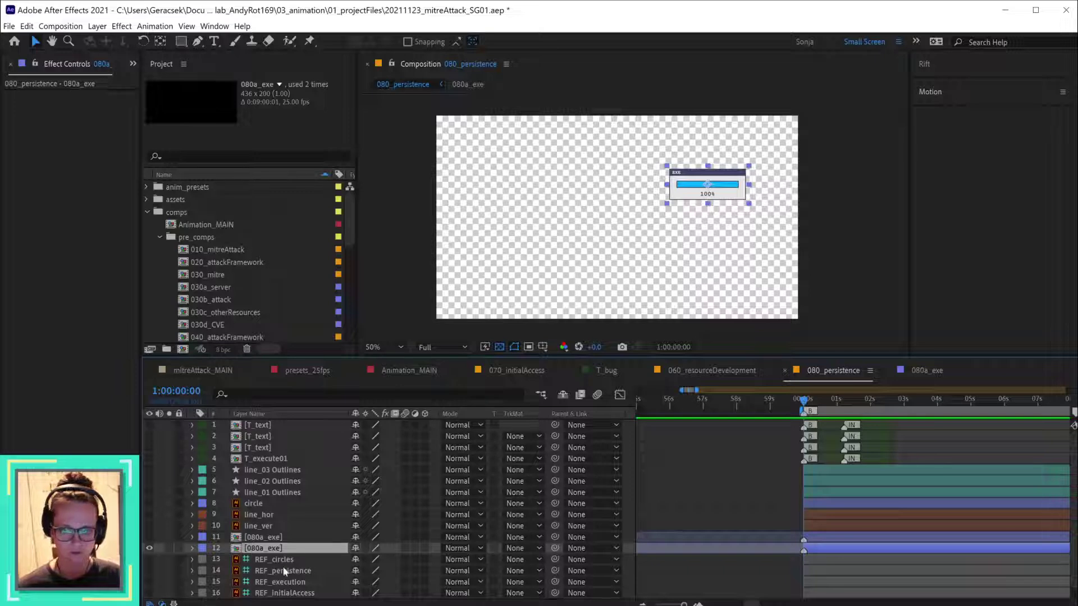
- Check the EXE 2 layer inside 080a_exe, and in 080_persistence collapse transformations on the lower 080a_exe layer
double_click(297, 548)
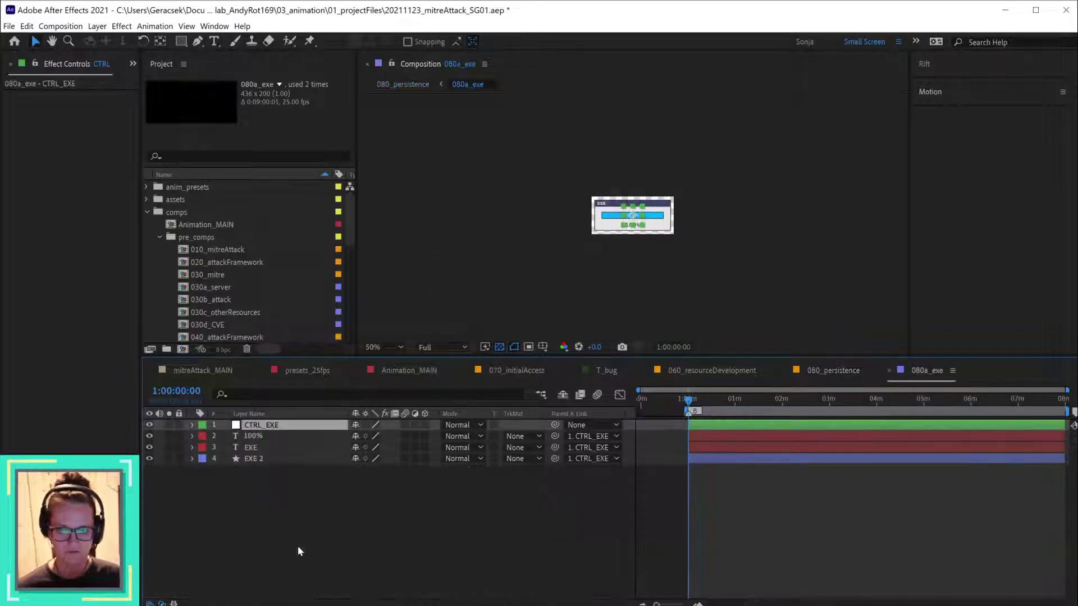
click(279, 460)
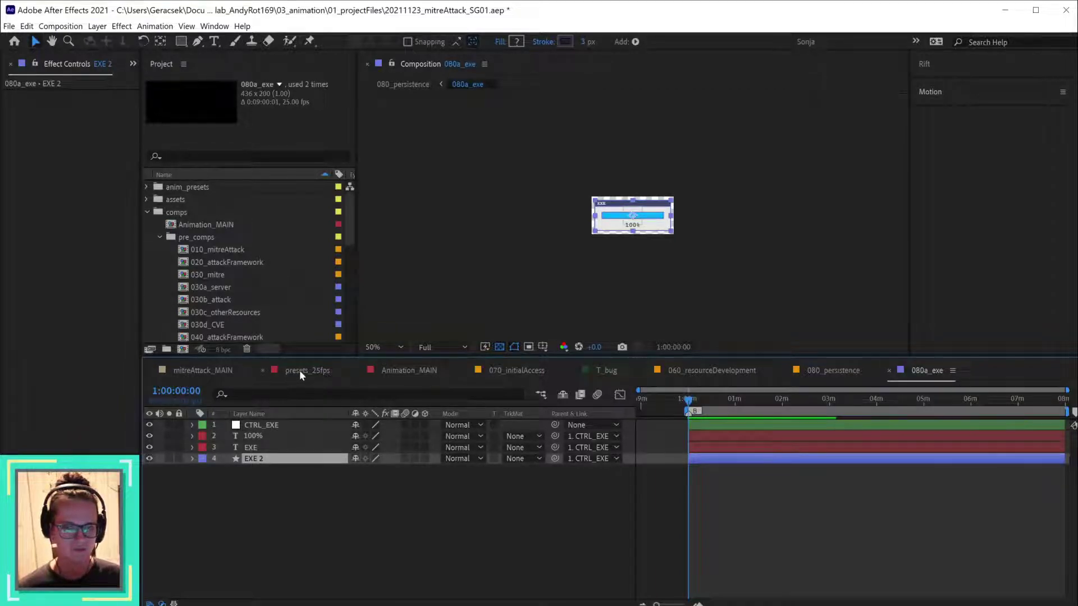
click(847, 371)
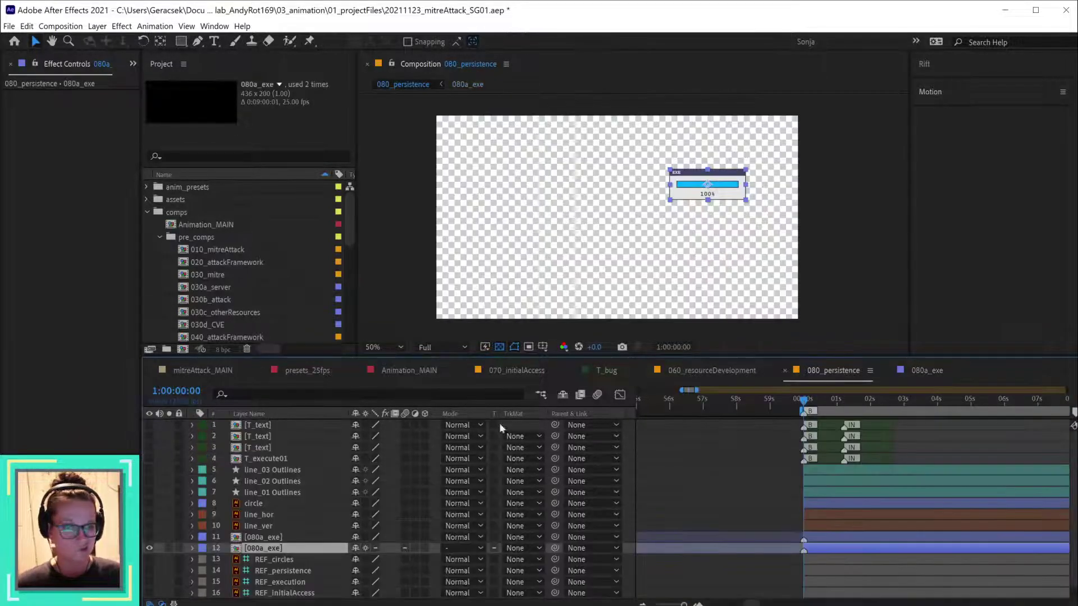
- Try scaling up the lower 080a_exe layer in 080_persistence and undo the scaling
key(s)
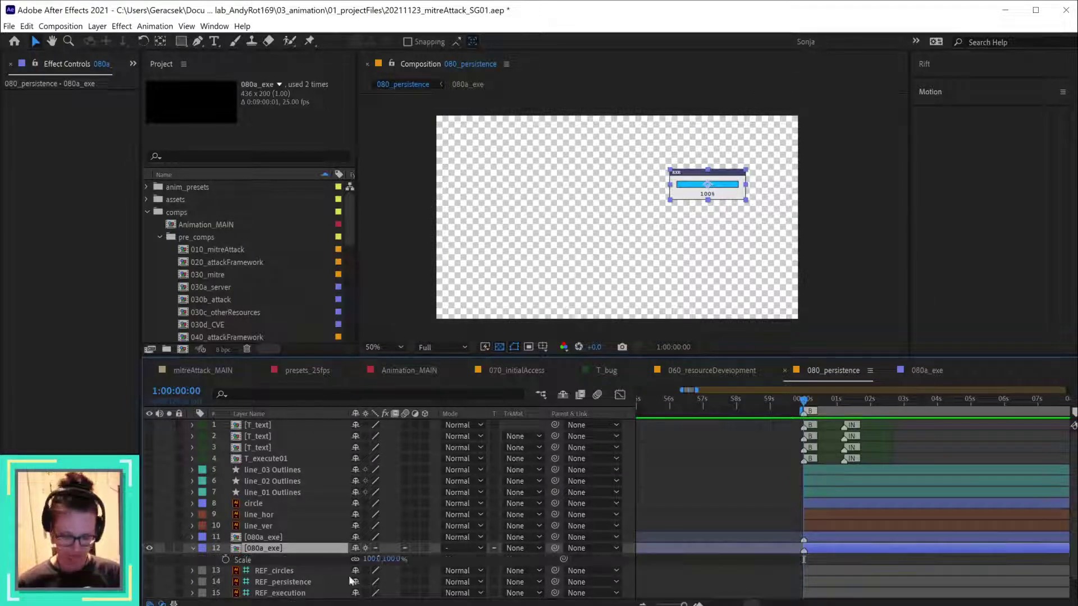
drag(373, 559, 793, 569)
key(ctrl+z)
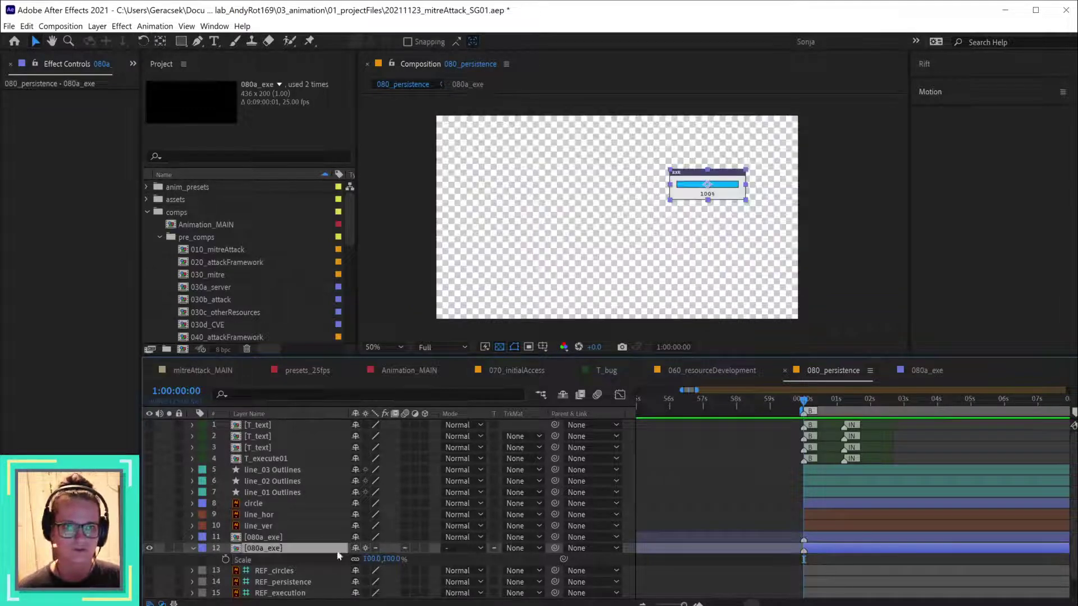
- Select the upper 080a_exe layer, review the 50% progress bar frame on the Acrobat storyboard and return to After Effects
click(319, 540)
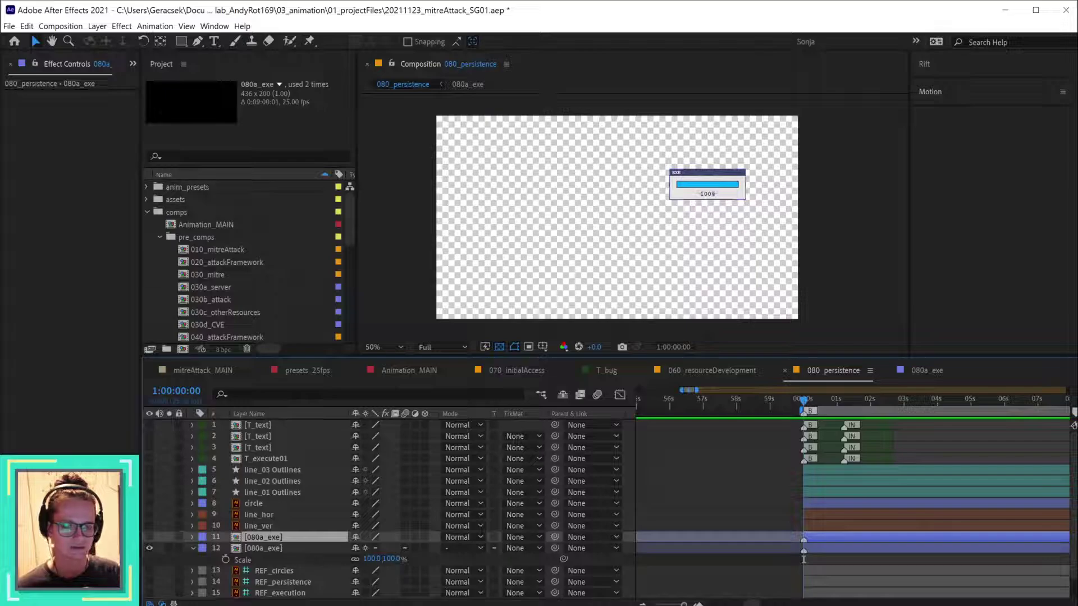
key(alt+Tab)
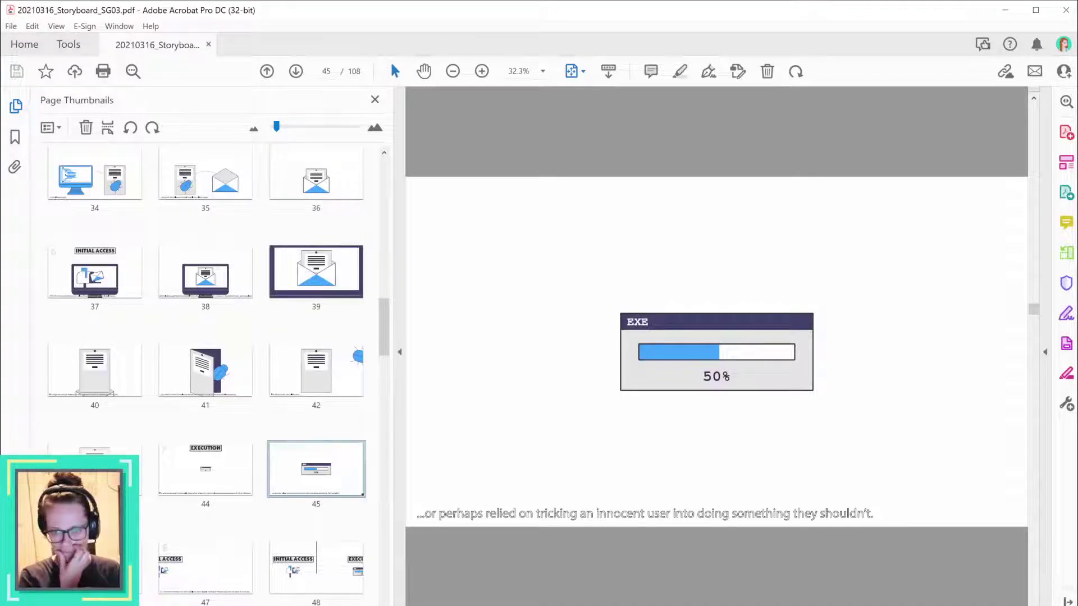
key(alt+Tab)
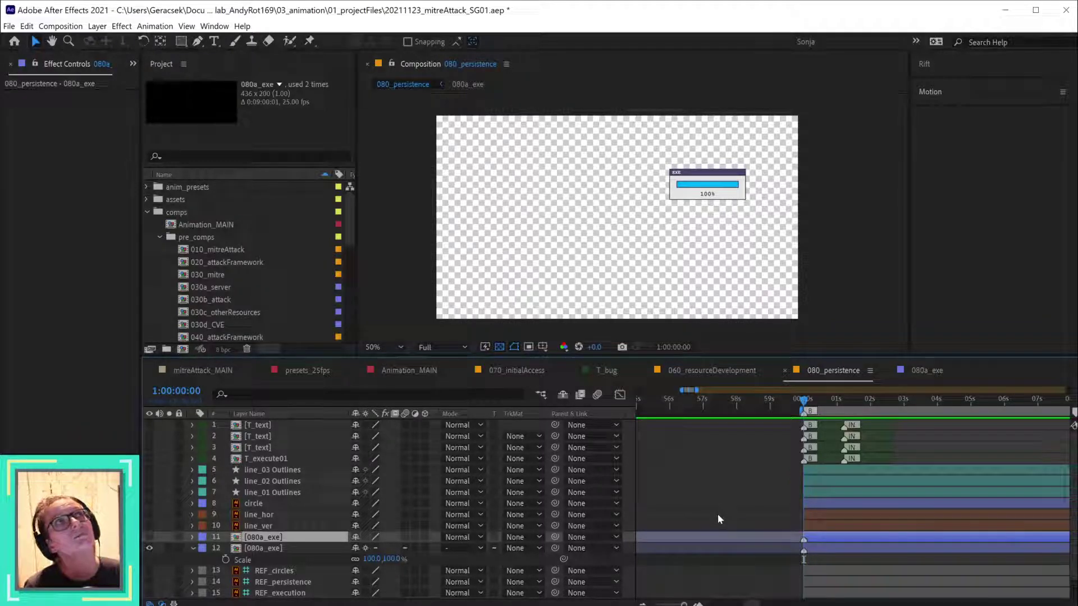
- Open the 080a_exe composition, try a width of 400 px with the aspect ratio unlocked, and undo it
double_click(291, 548)
right_click(507, 532)
click(389, 507)
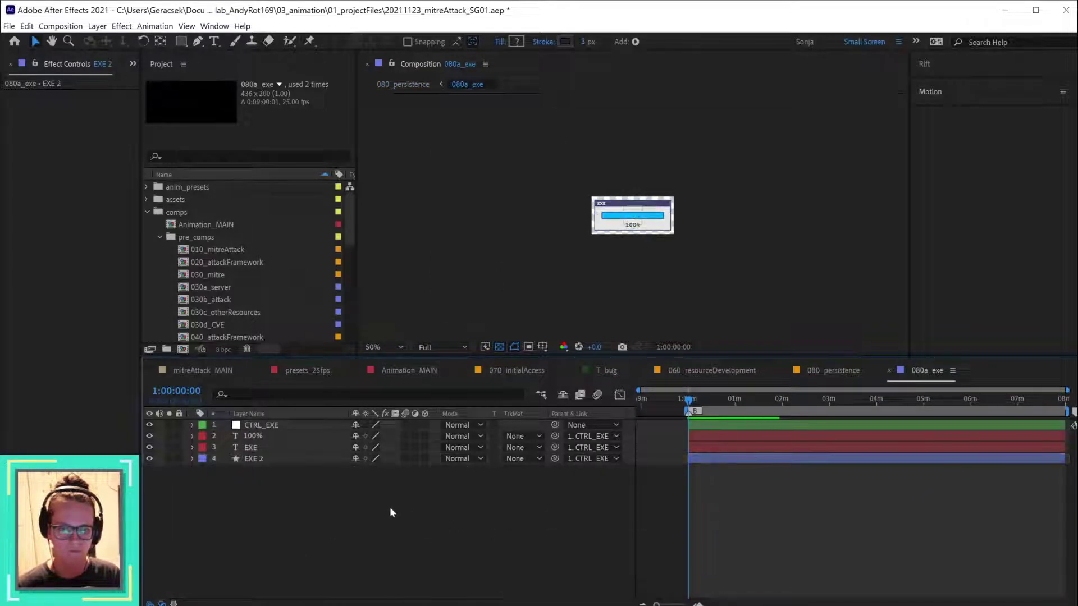
right_click(390, 507)
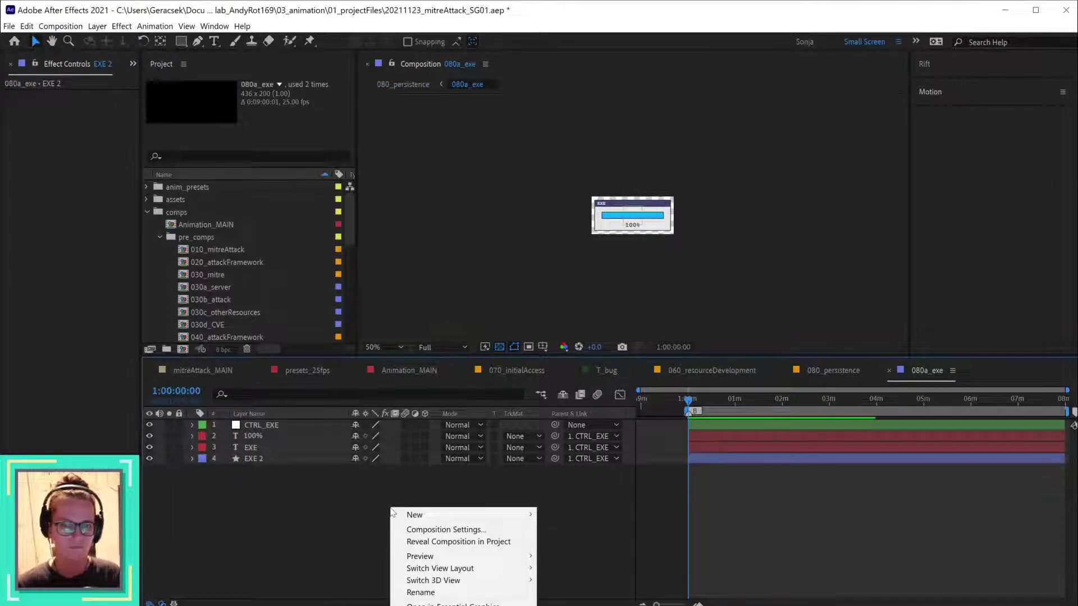
click(525, 532)
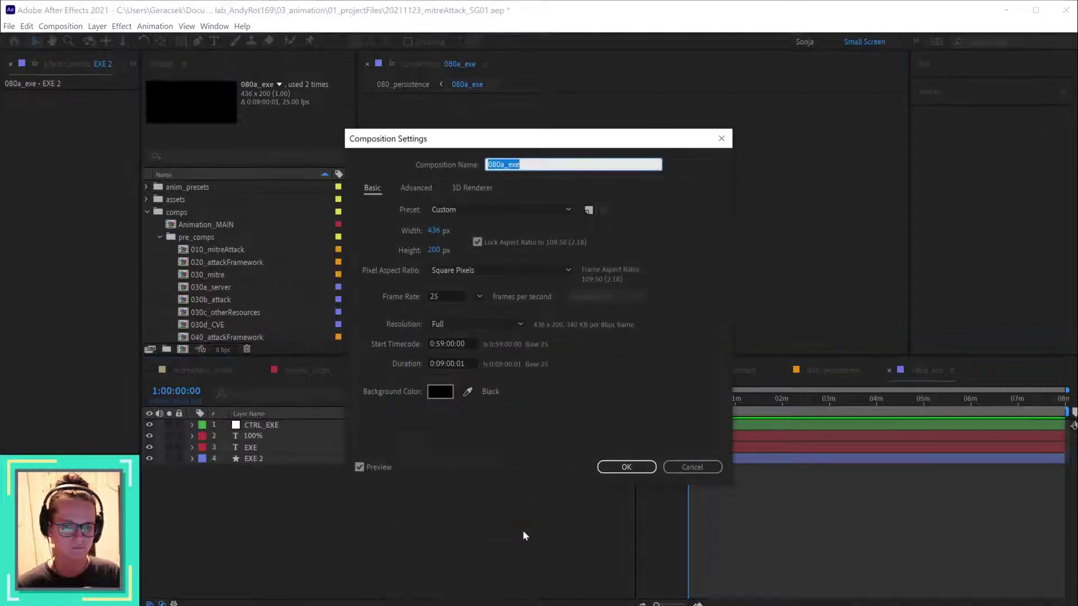
click(477, 243)
click(434, 230)
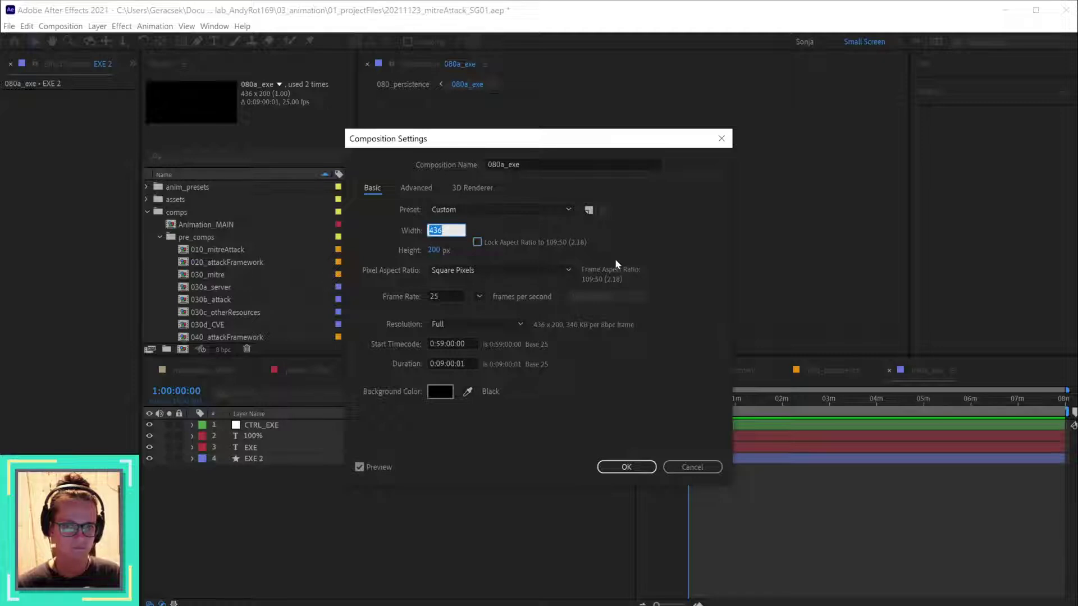
text(400)
key(Return)
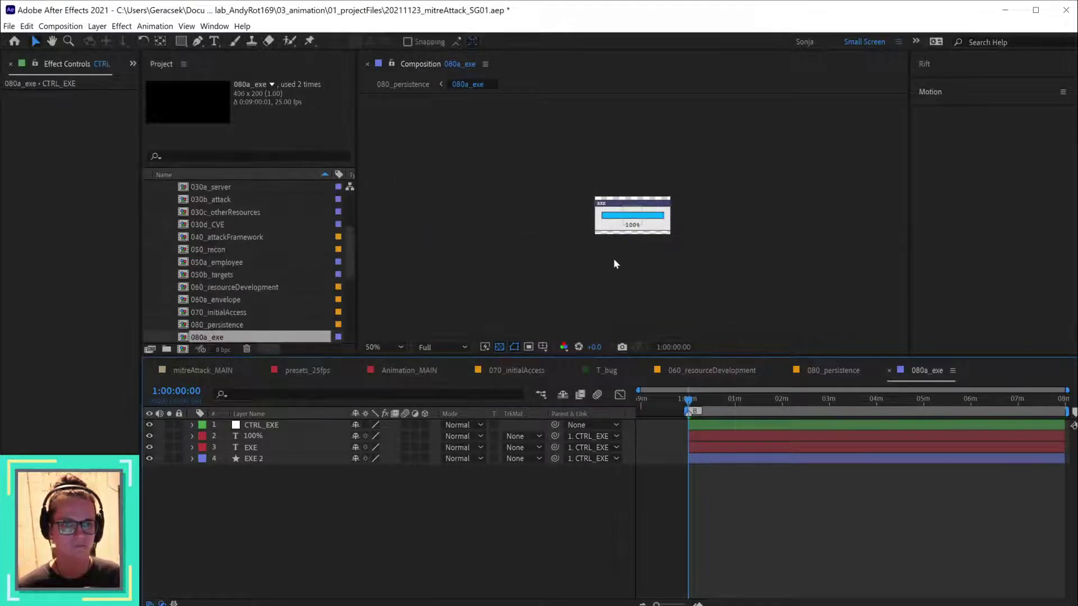
key(ctrl+z)
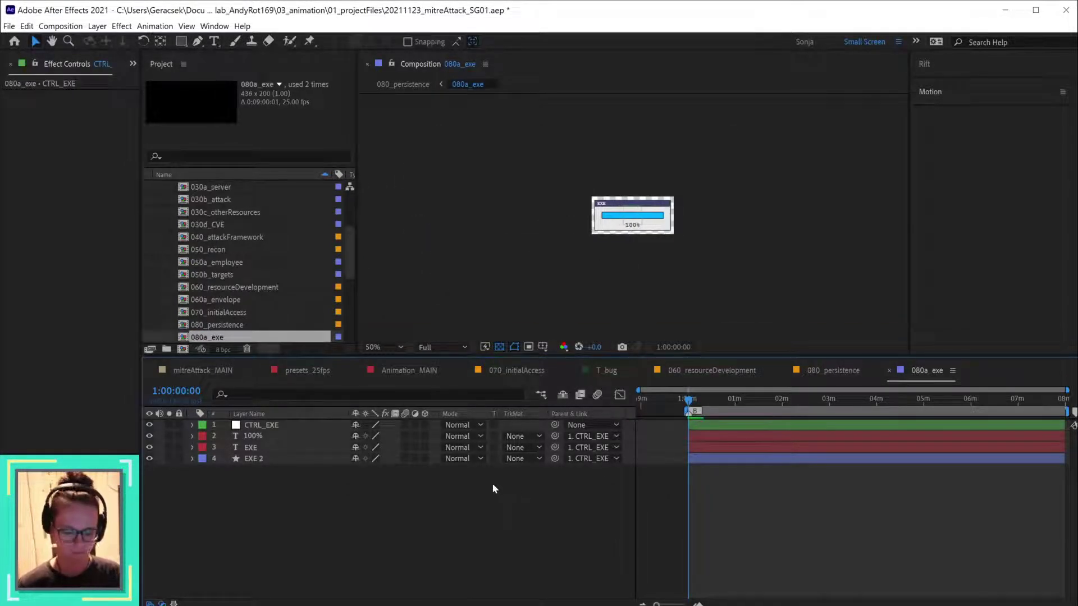
- Set the 080a_exe composition's width to 430 px with the aspect ratio unlocked
key(ctrl+k)
click(436, 230)
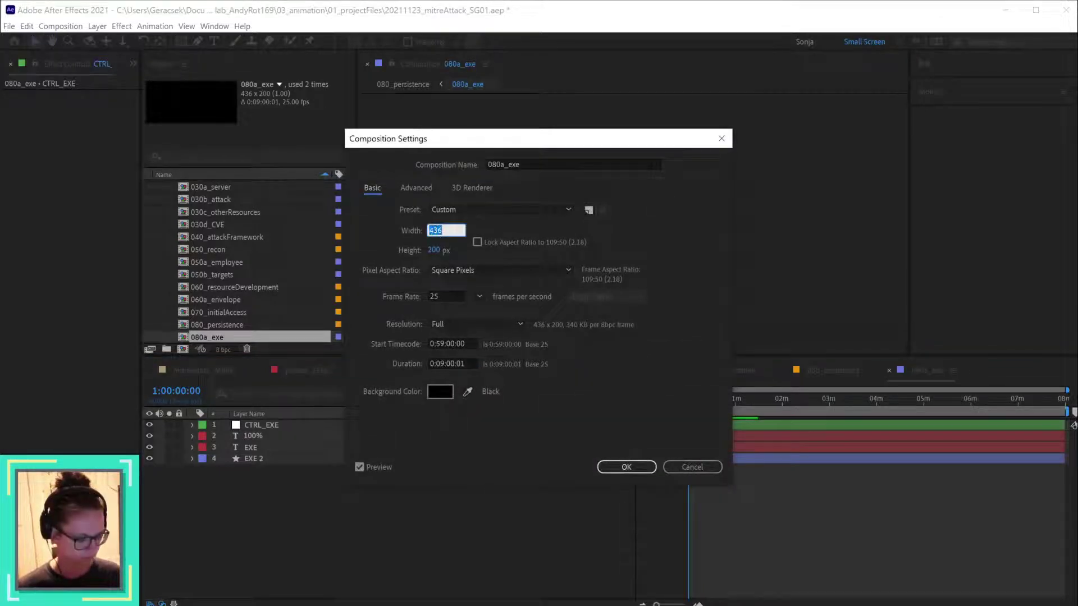
text(430)
key(Return)
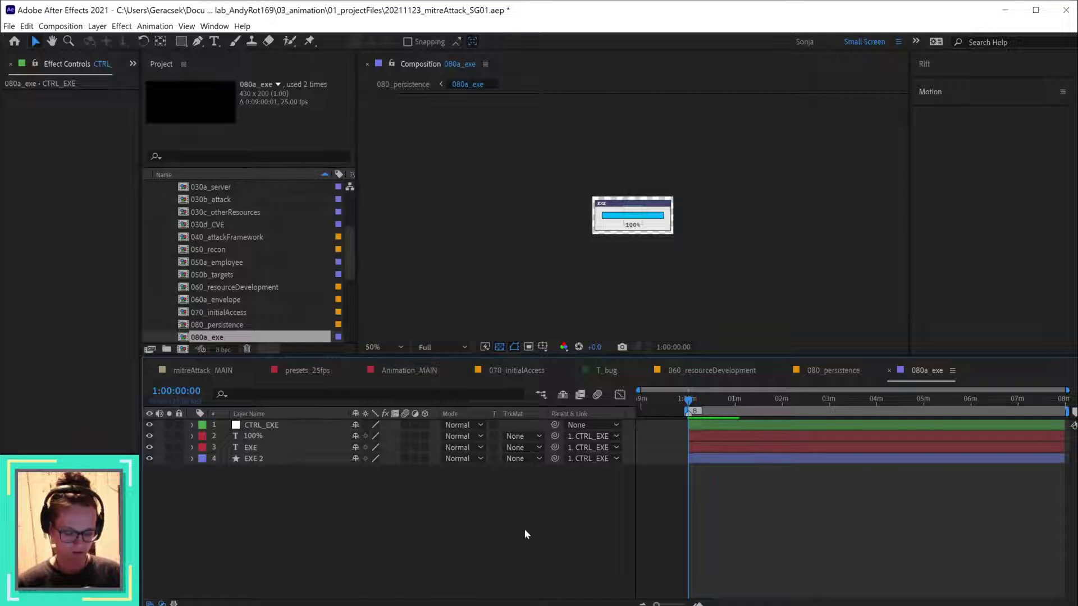
- Set the 080a_exe composition's height to 400 px with the aspect ratio locked to 43:20
key(ctrl+k)
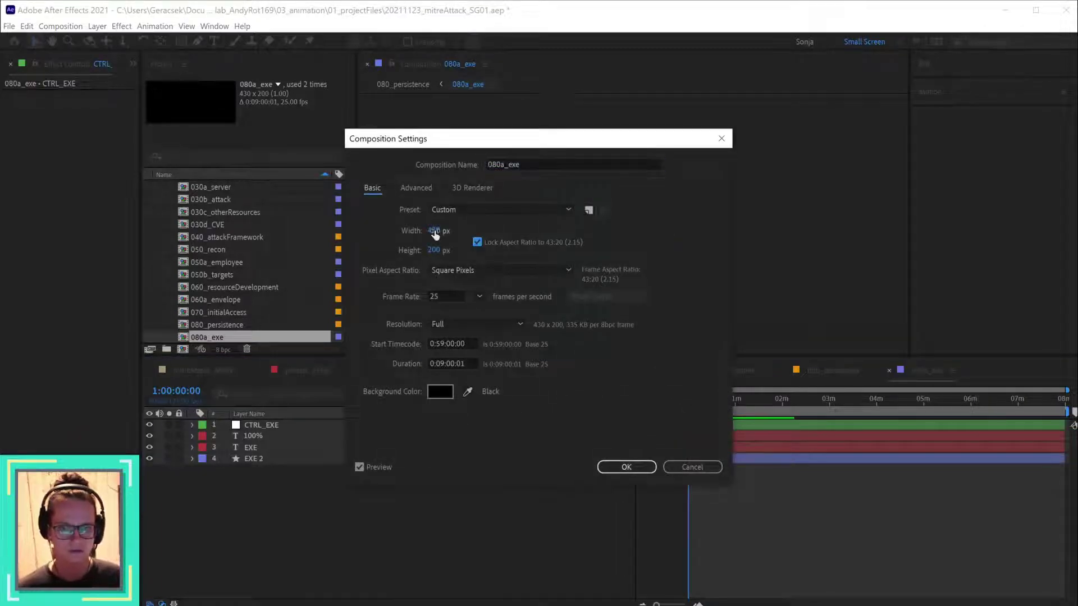
click(435, 250)
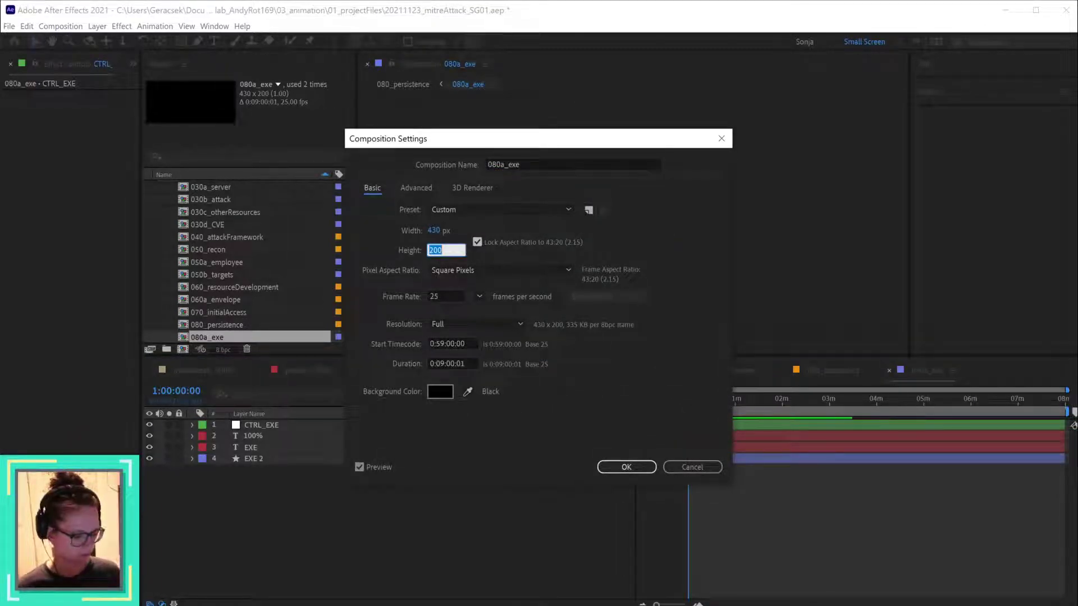
text(400)
key(Return)
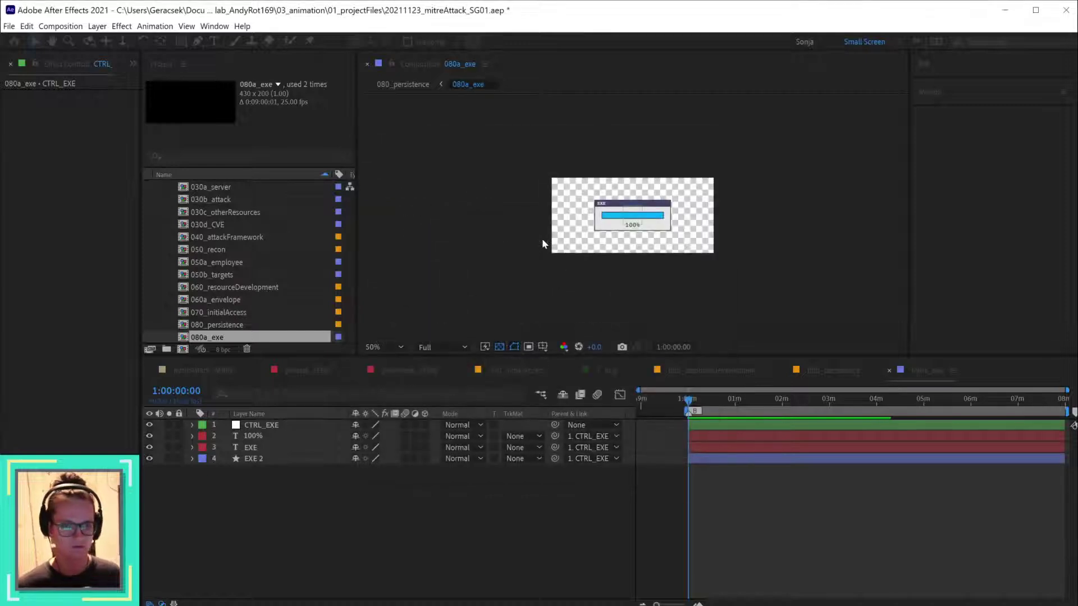
- Try changing the scale of the CTRL_EXE layer in 080a_exe and undo the change
click(280, 427)
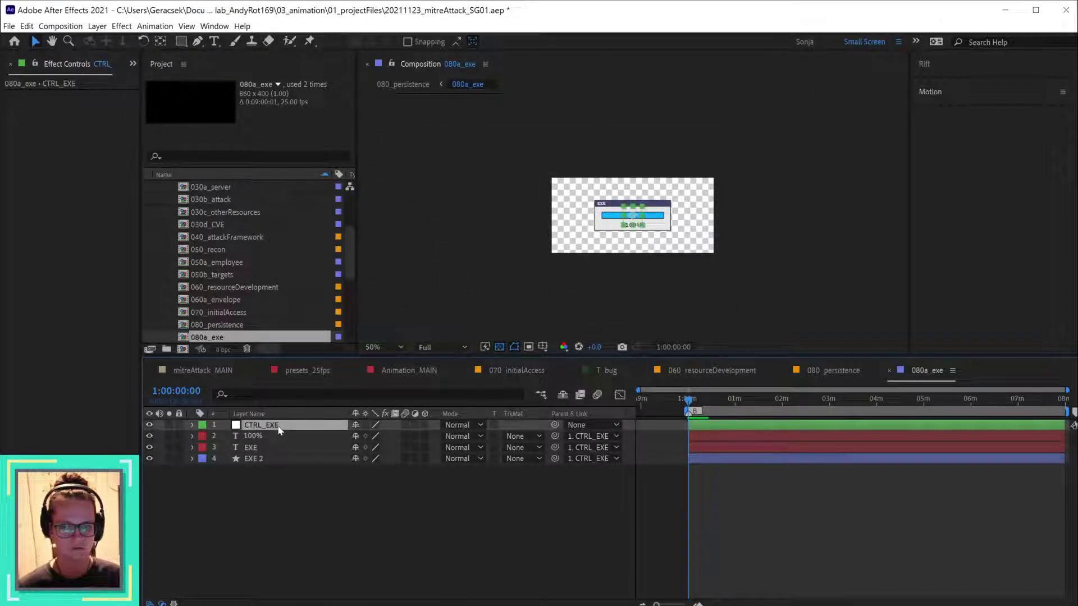
key(s)
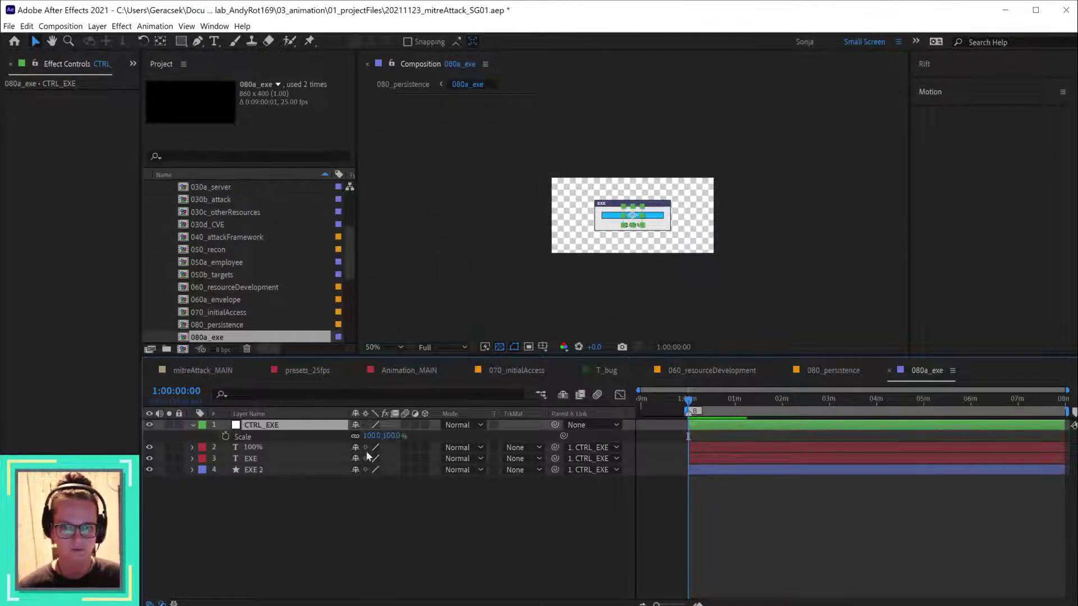
drag(370, 436, 414, 431)
key(ctrl+z)
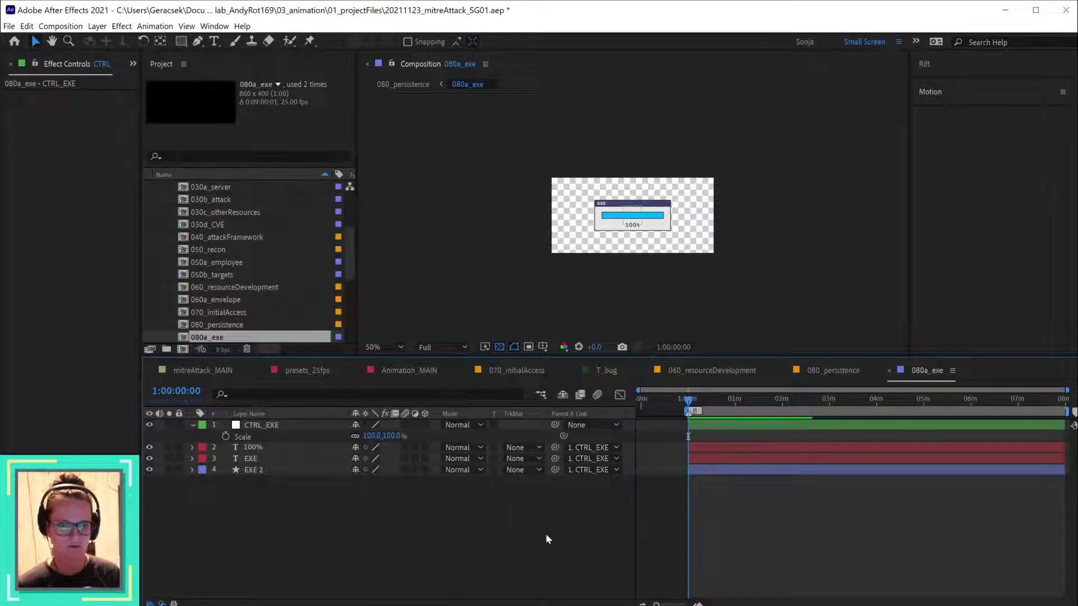
- Set the comment of the 080a_exe composition marker at 1:00:00:00 to 100%
key(alt+KP_Multiply)
text(100)
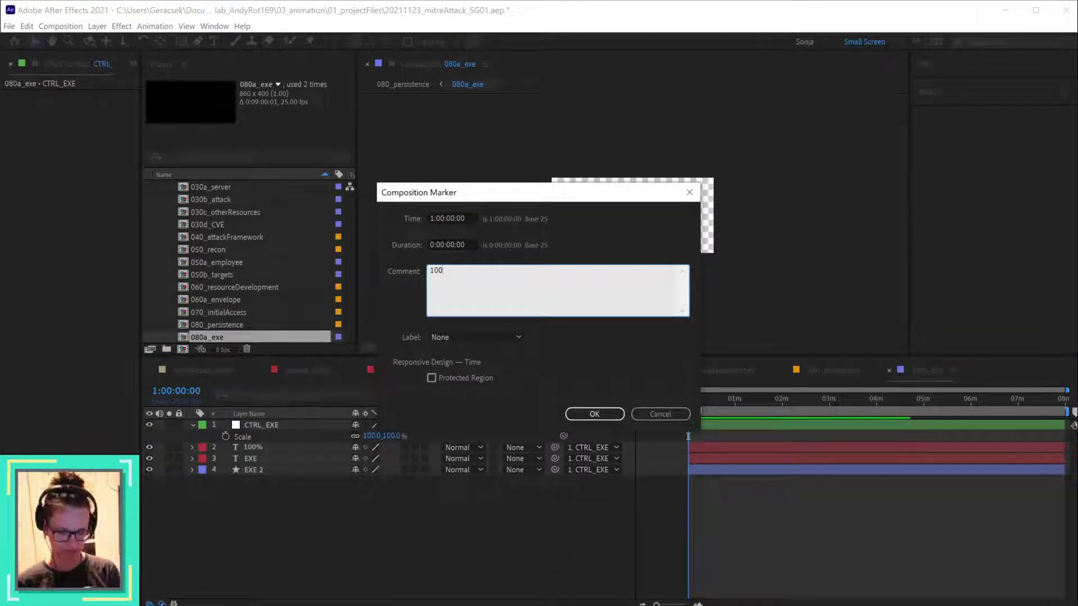
text(%)
key(Return)
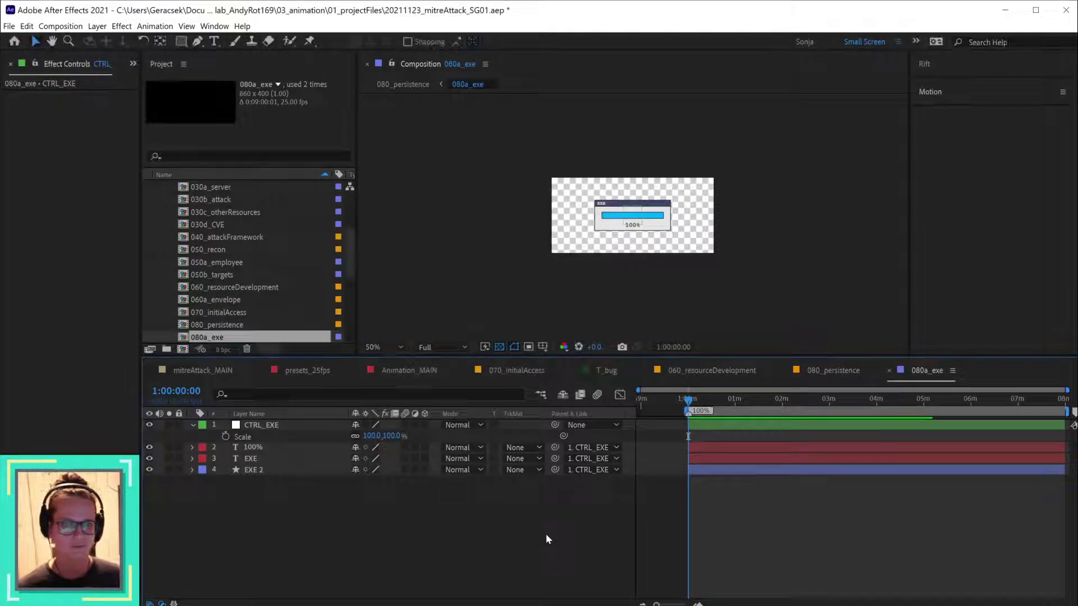
- Move the 100% composition marker to 1:01:00:00 and return the current time to 1:00:00:00
click(734, 403)
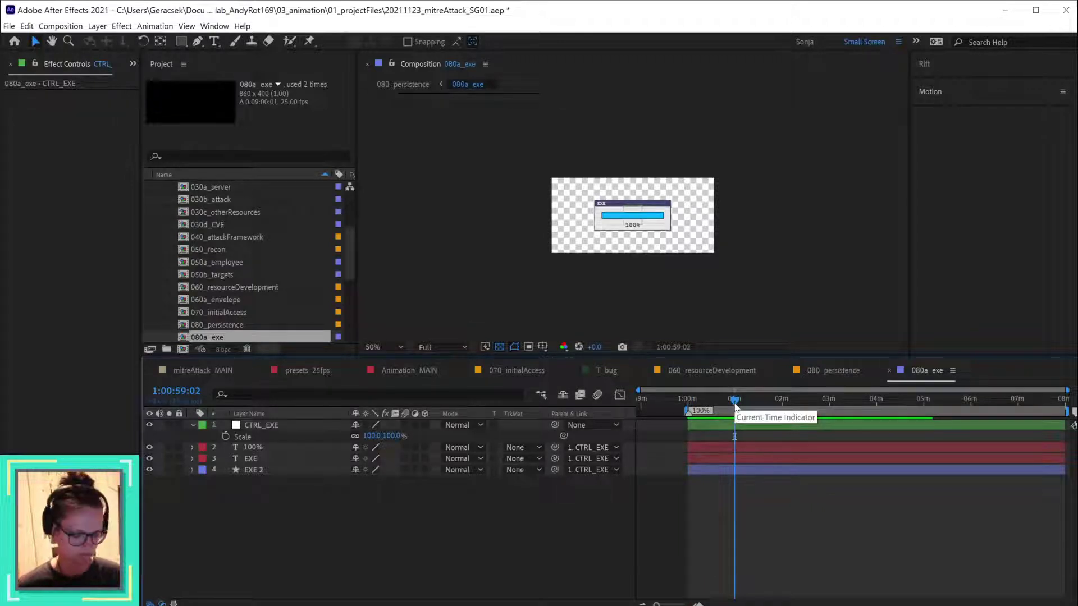
key(Page_Down)
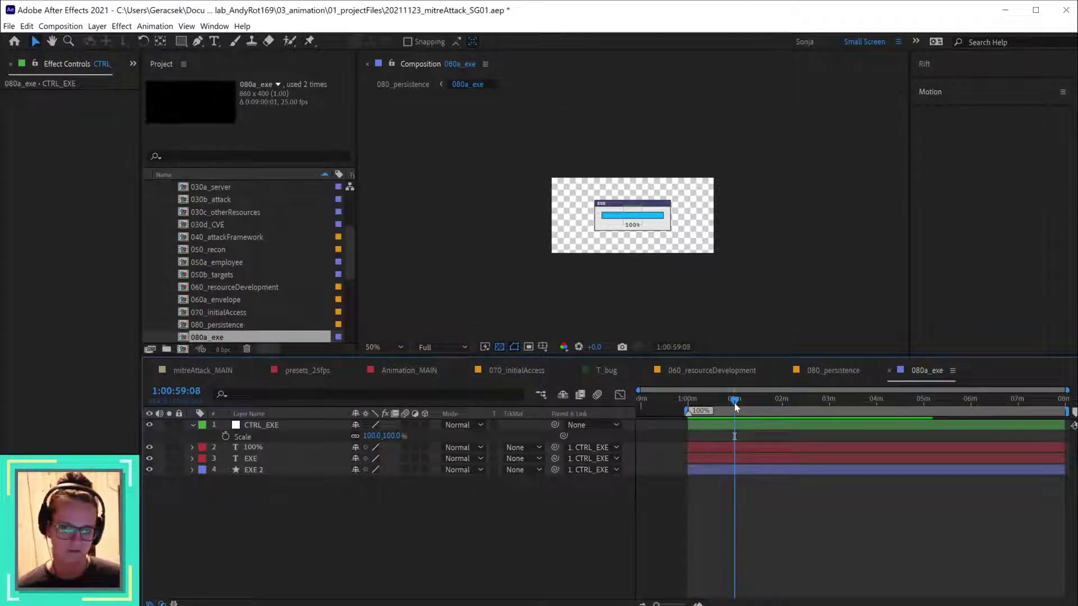
key(Page_Down)
key(Page_Down)
key(Page_Down)
key(Page_Down)
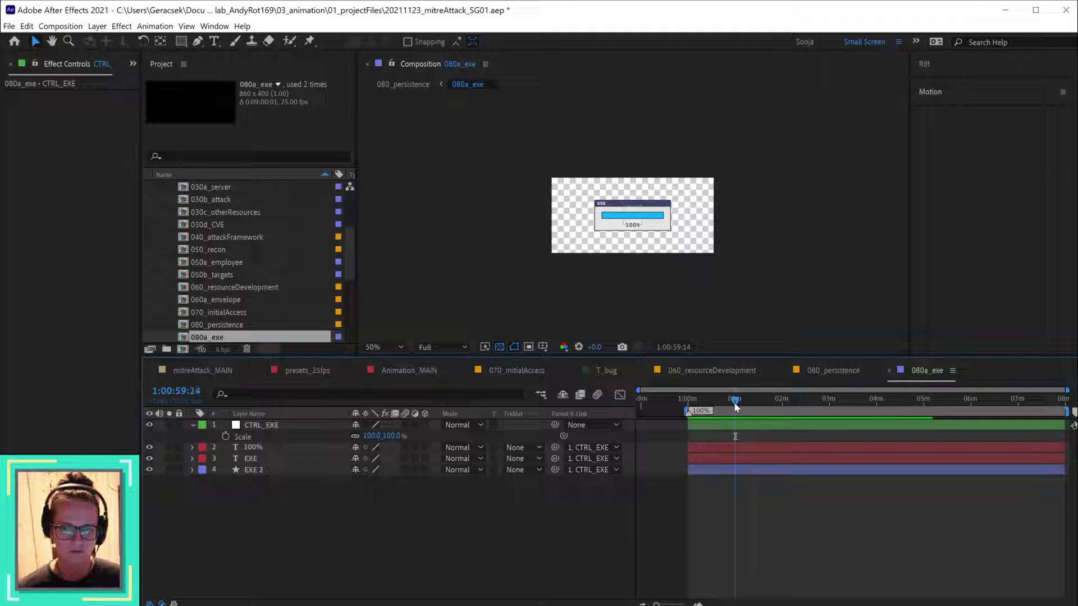
key(Page_Down)
key(Page_Down)
key(Page_Down)
key(Page_Down)
key(Page_Down)
key(Page_Down)
key(Page_Down)
key(Page_Down)
key(Page_Down)
key(Page_Down)
key(Page_Down)
key(Page_Down)
key(Page_Down)
key(Page_Down)
key(Page_Down)
key(Page_Down)
key(Page_Down)
key(Page_Down)
key(Page_Down)
key(Page_Down)
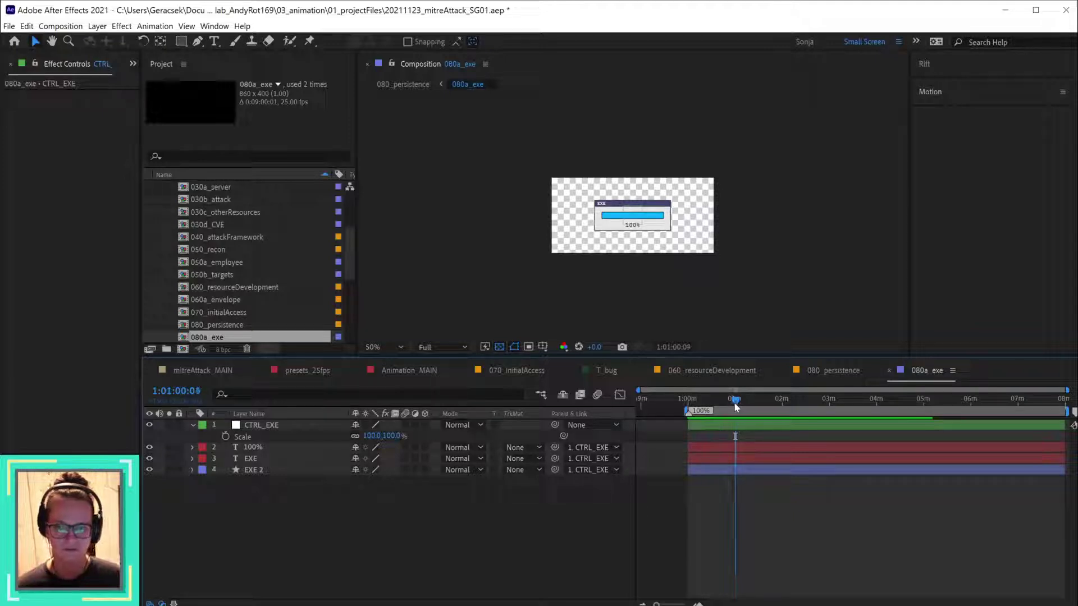
key(Page_Up)
key(Page_Up)
key(Page_Up)
key(Page_Up)
key(Page_Up)
key(Page_Up)
key(Page_Up)
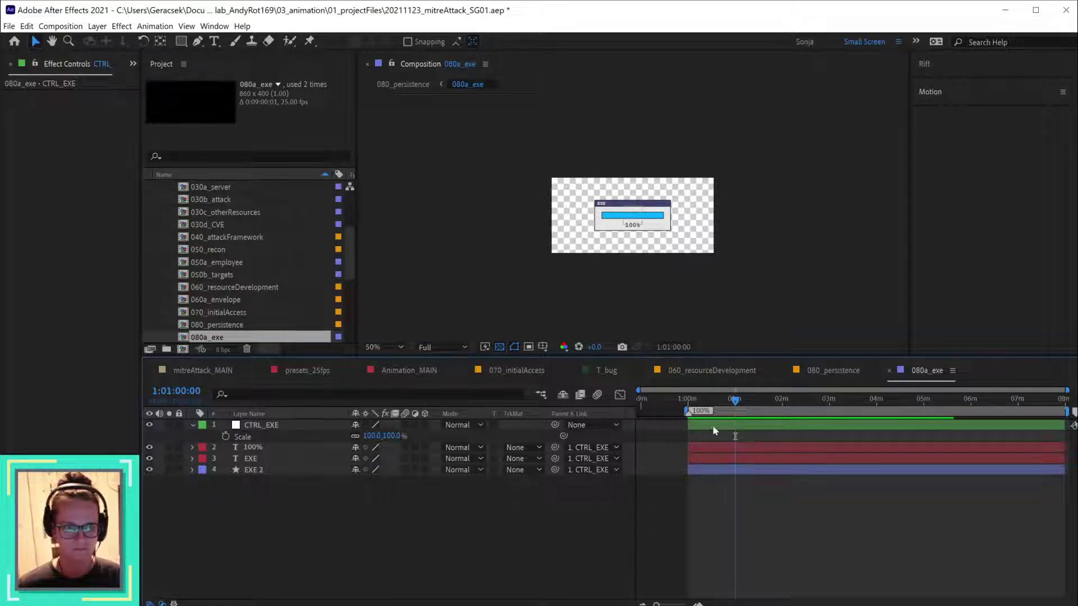
mouse_move(690, 415)
mouse_down()
mouse_move(736, 414)
mouse_move(689, 400)
mouse_up()
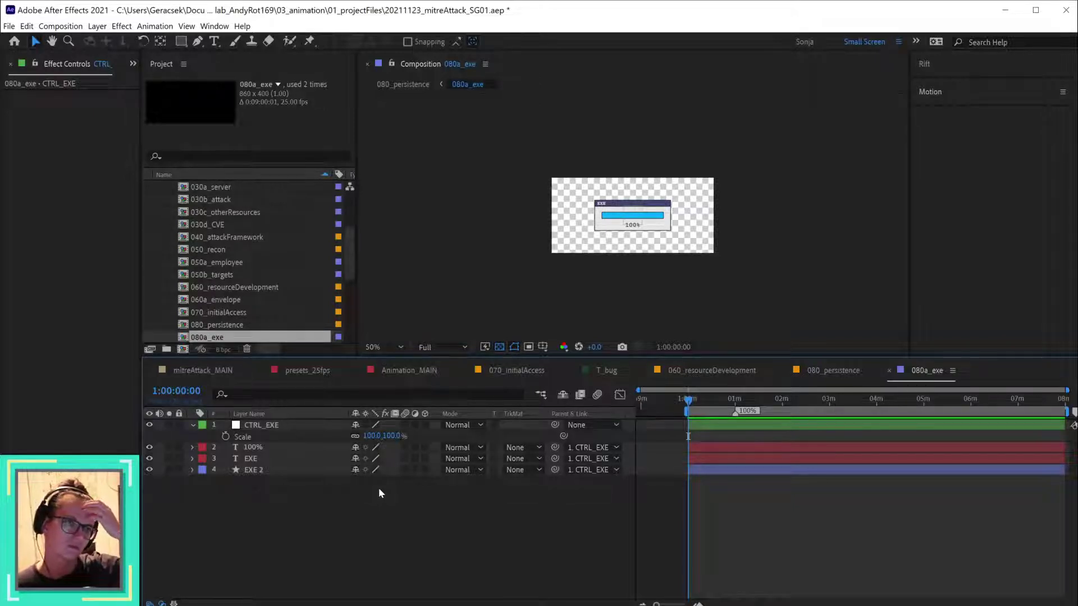
- Open the 080a_exe composition in Essential Graphics and name the template EXE
right_click(439, 502)
click(540, 602)
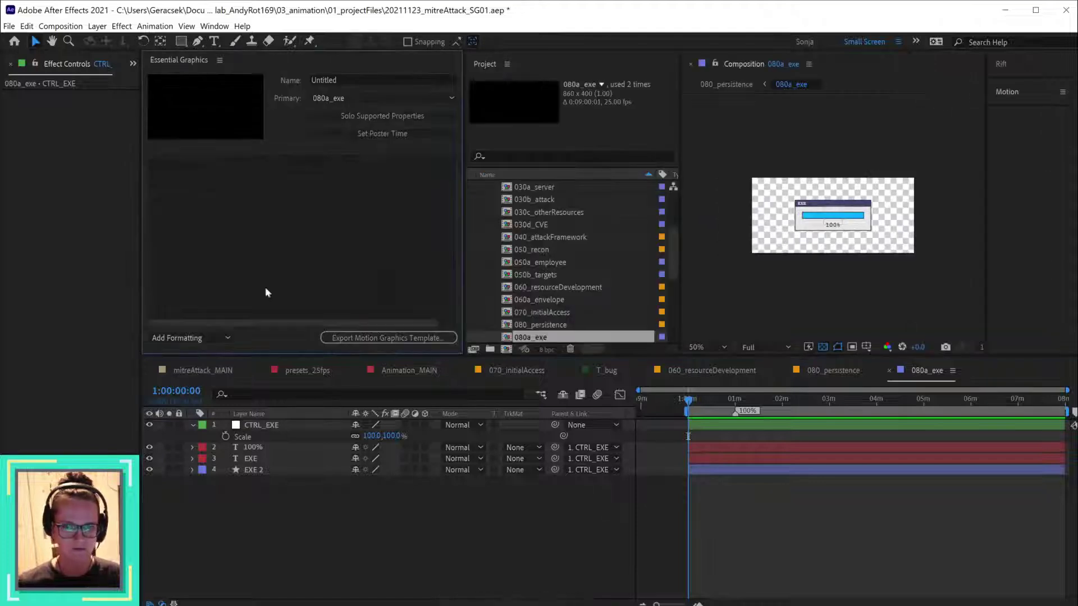
click(378, 79)
text(EXE)
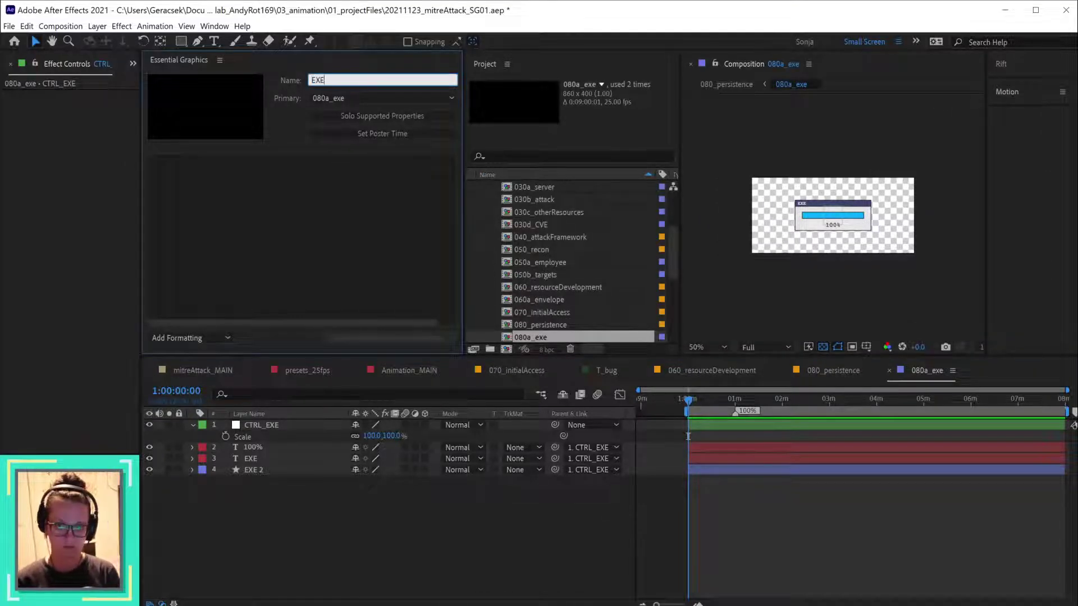
key(Return)
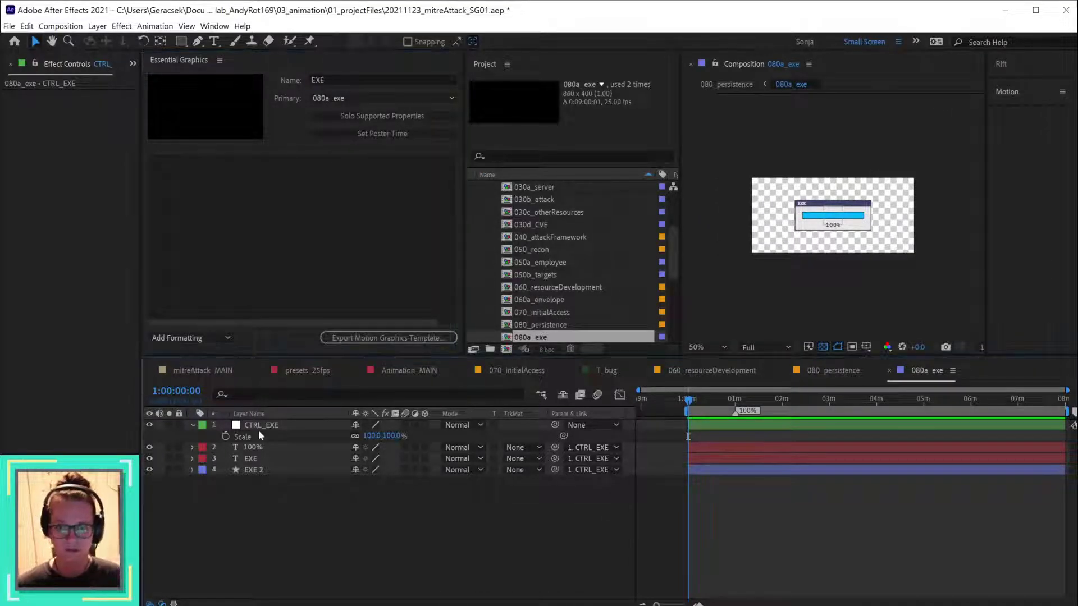
- Add the CTRL_EXE layer's Scale property to the EXE Essential Graphics template and rename the control Scale
drag(243, 437, 227, 201)
click(241, 163)
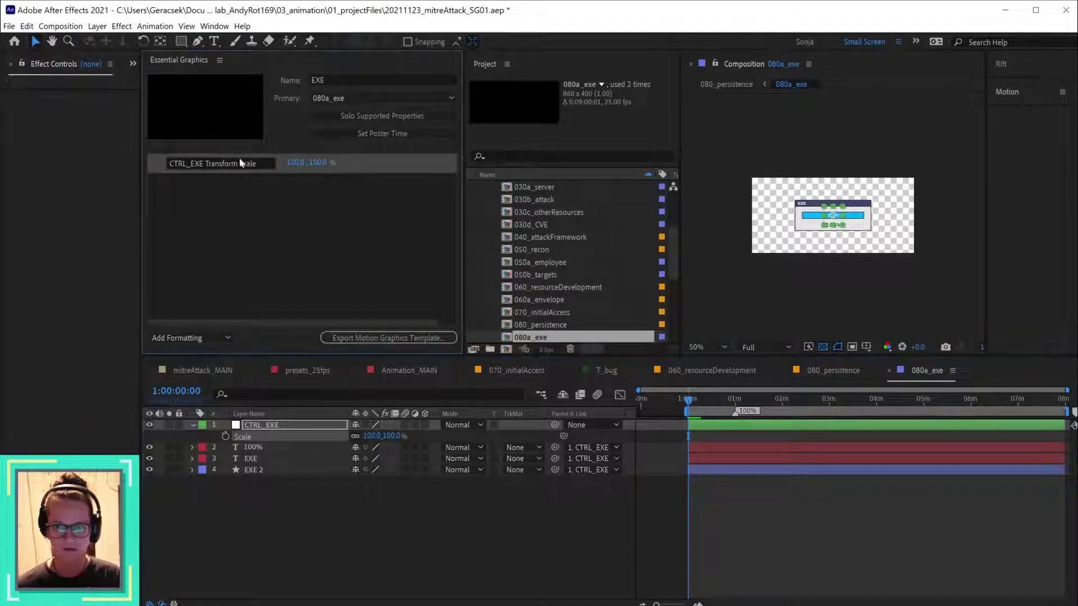
click(211, 161)
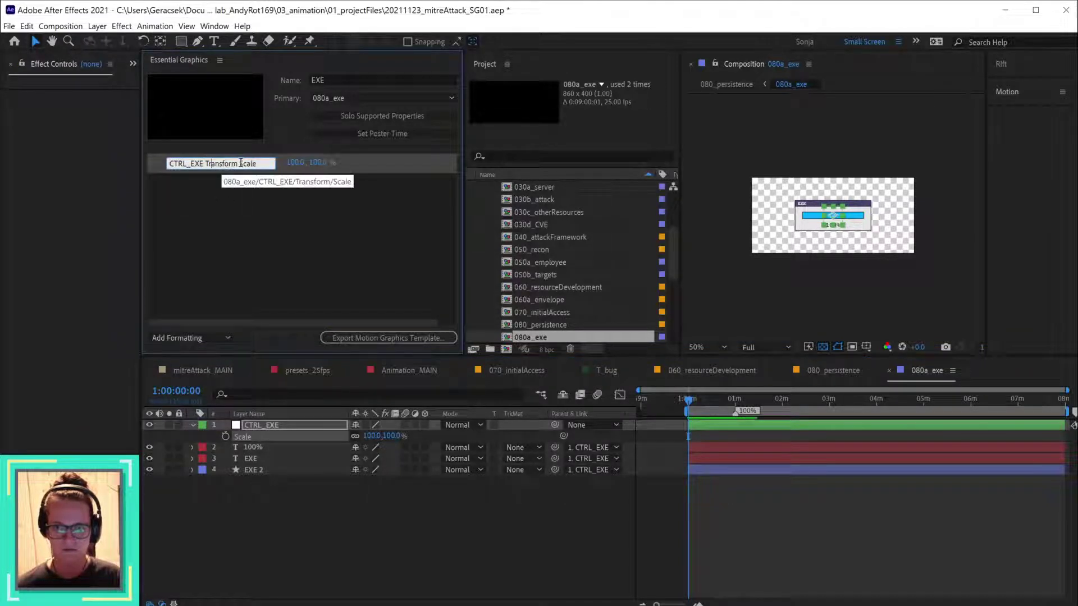
drag(239, 163, 117, 162)
key(BackSpace)
key(Return)
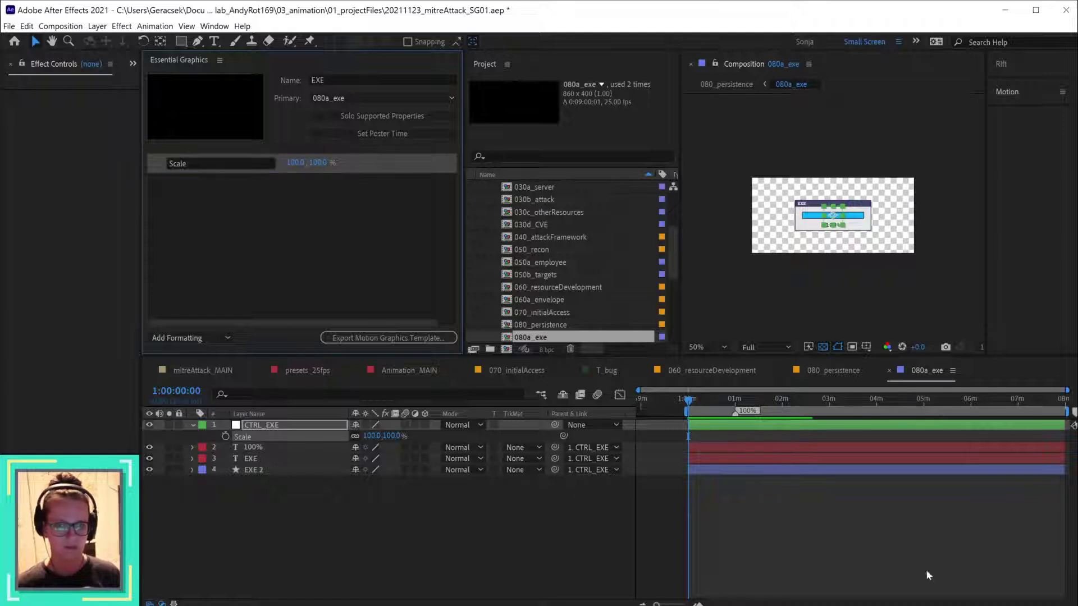
- Move the 100% composition marker back to 1:00:00:00 and set the comment of the CTRL_EXE layer marker there to B
click(730, 418)
double_click(688, 436)
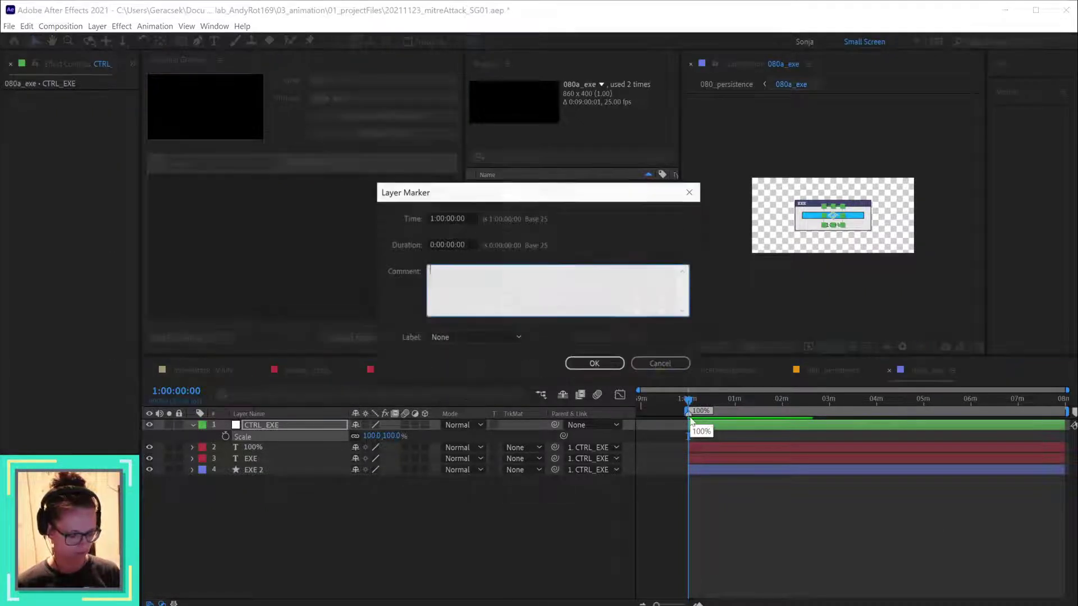
text(B)
key(Return)
click(480, 555)
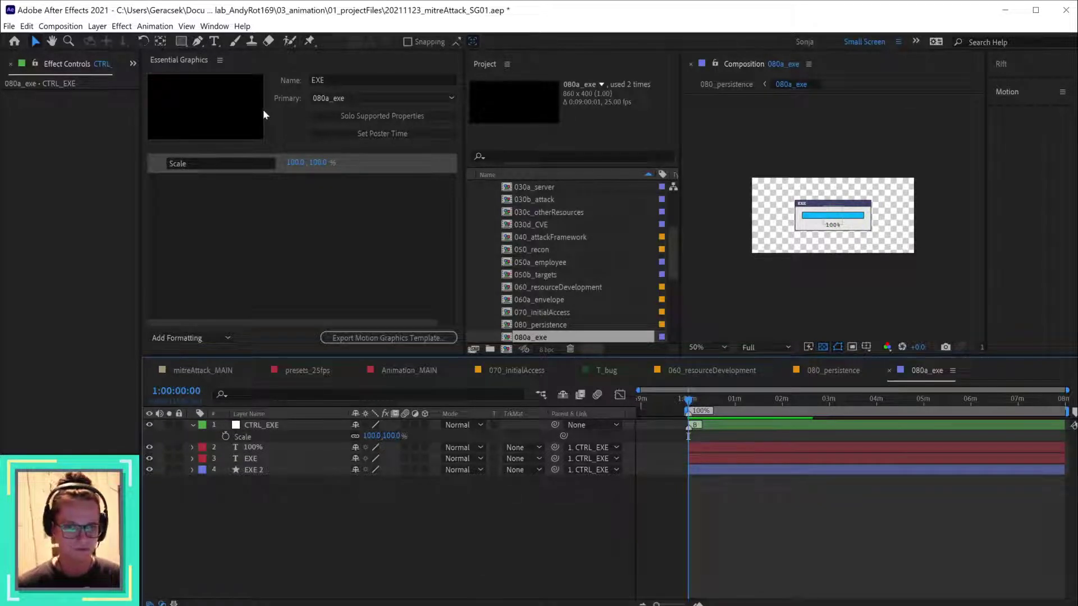
- Dock the Project and Essential Graphics panels together as a stacked group, expand Project, and narrow the group
drag(549, 73, 250, 236)
drag(356, 121, 396, 122)
click(269, 64)
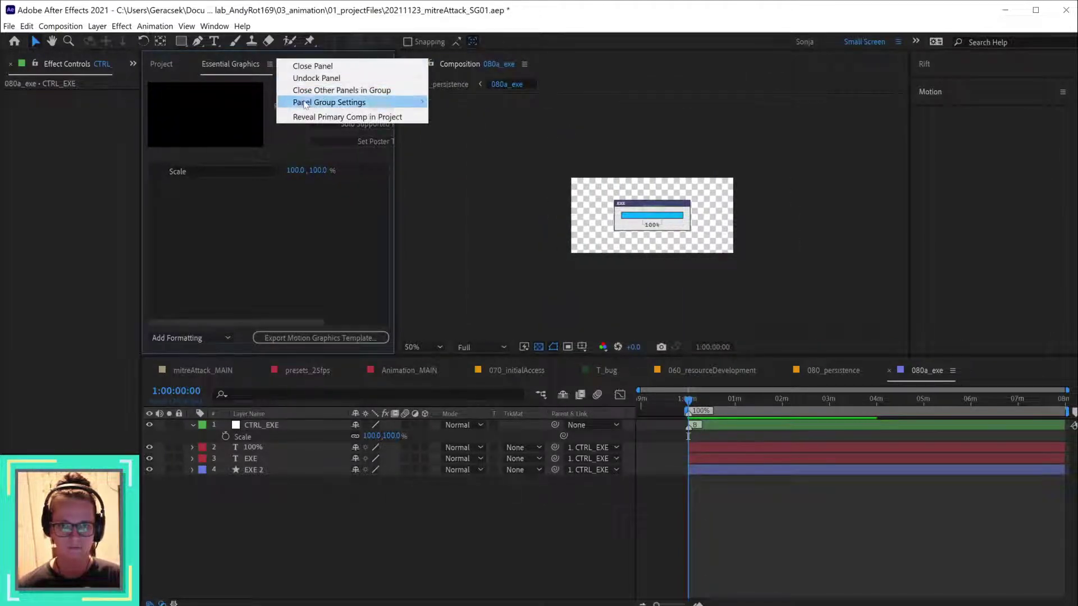
mouse_move(317, 102)
click(502, 141)
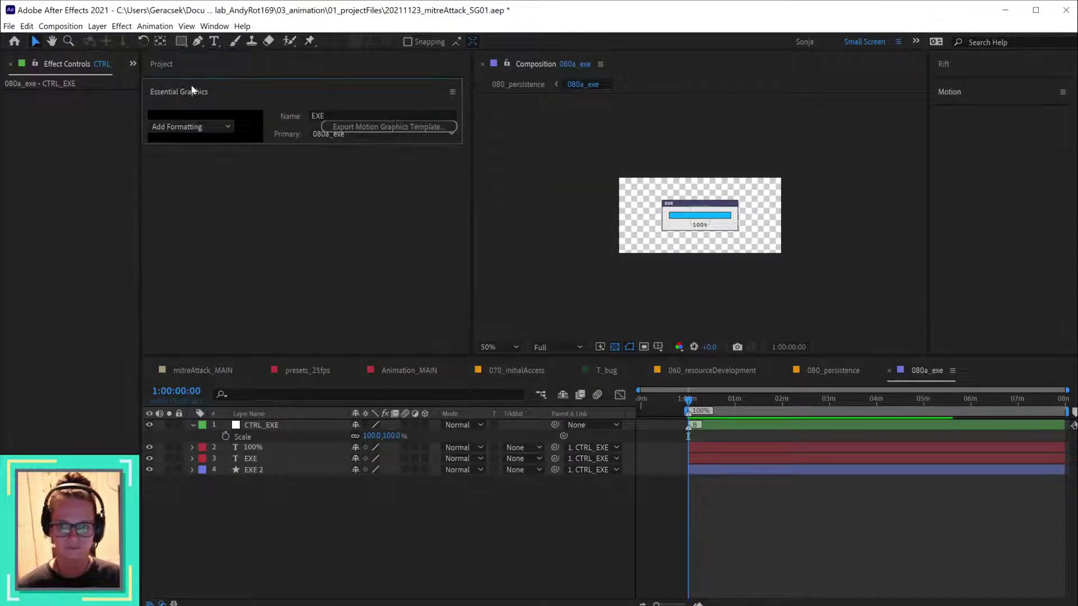
click(172, 65)
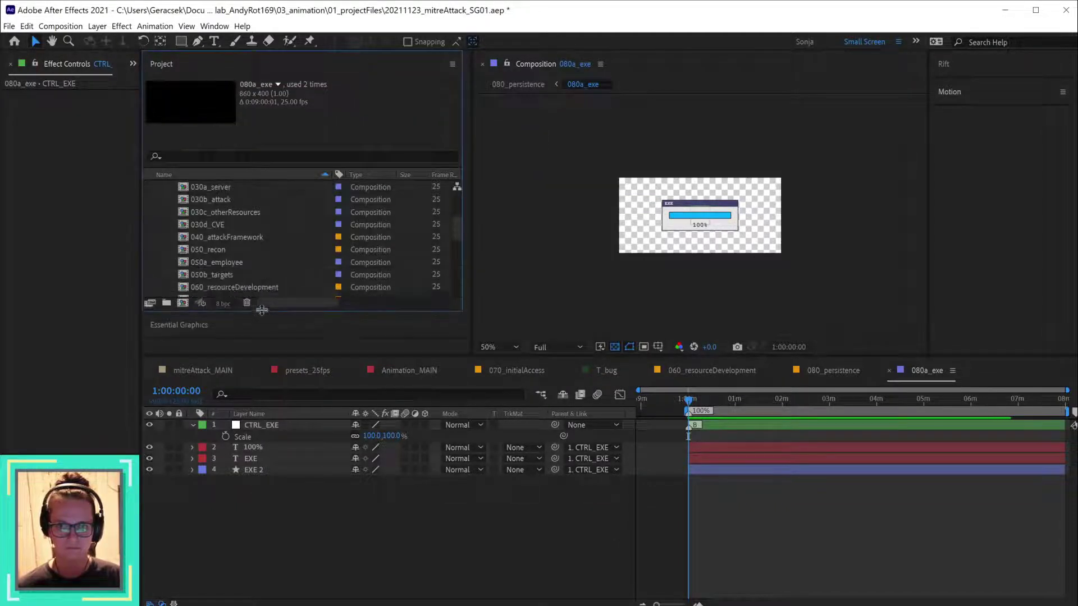
drag(472, 261, 369, 266)
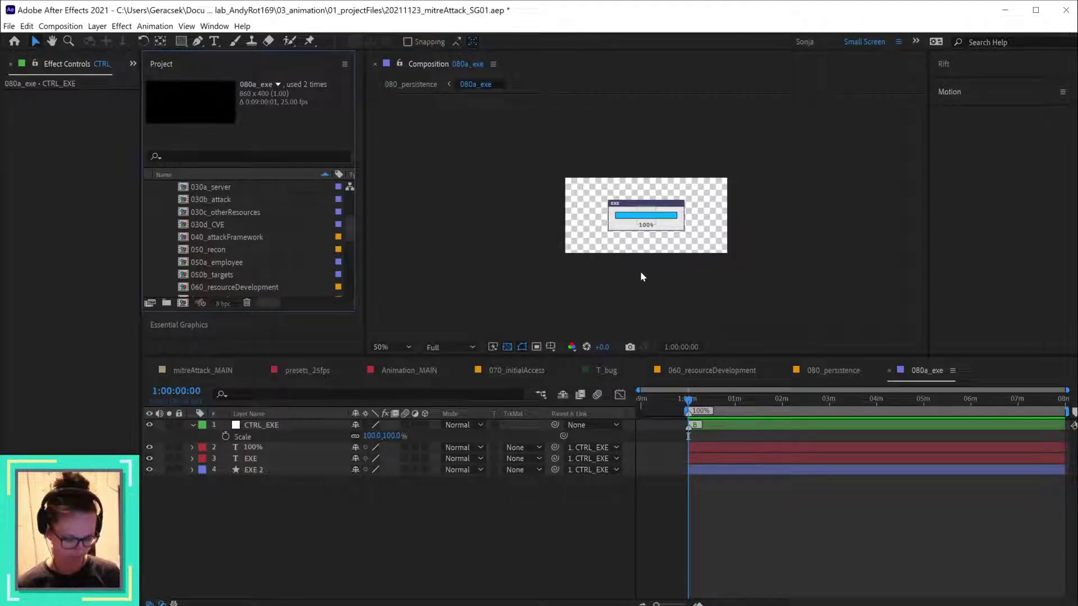
- Save the project and fit the 080a_exe composition to the viewer
key(ctrl+s)
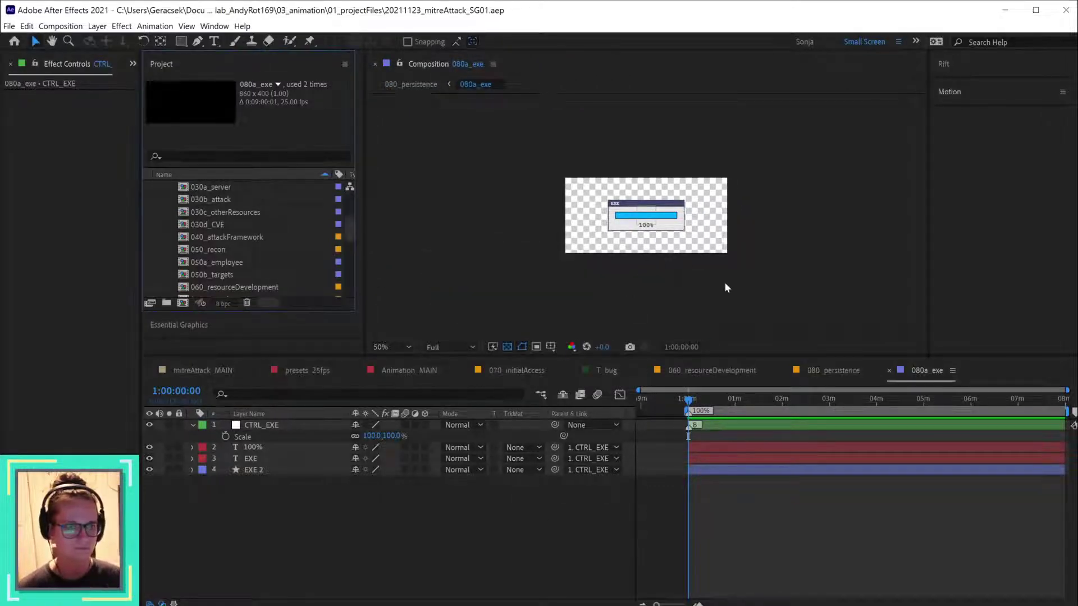
click(725, 284)
key(shift+slash)
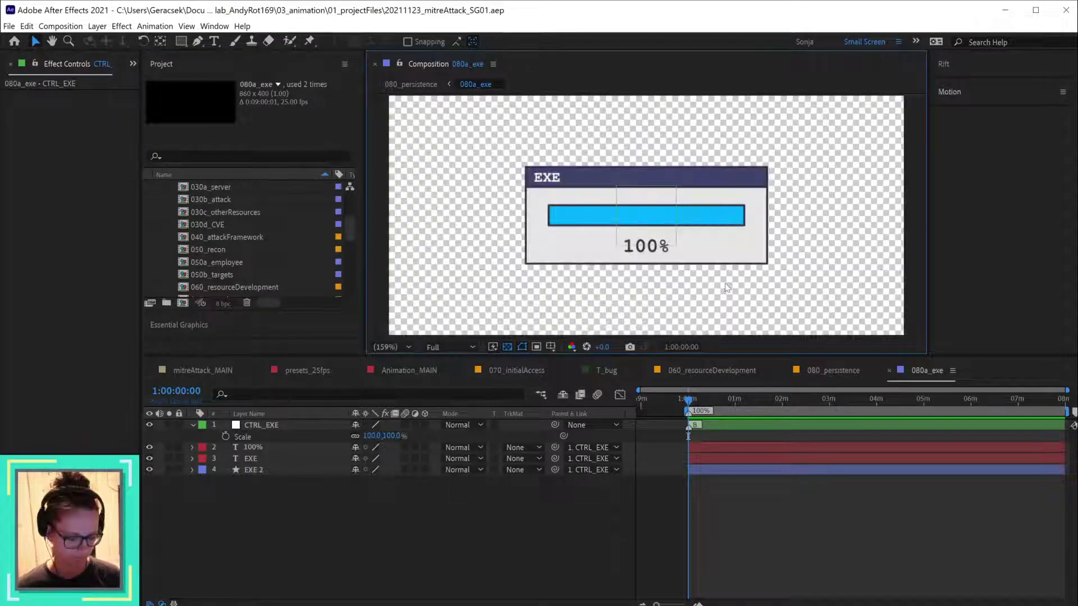
click(542, 561)
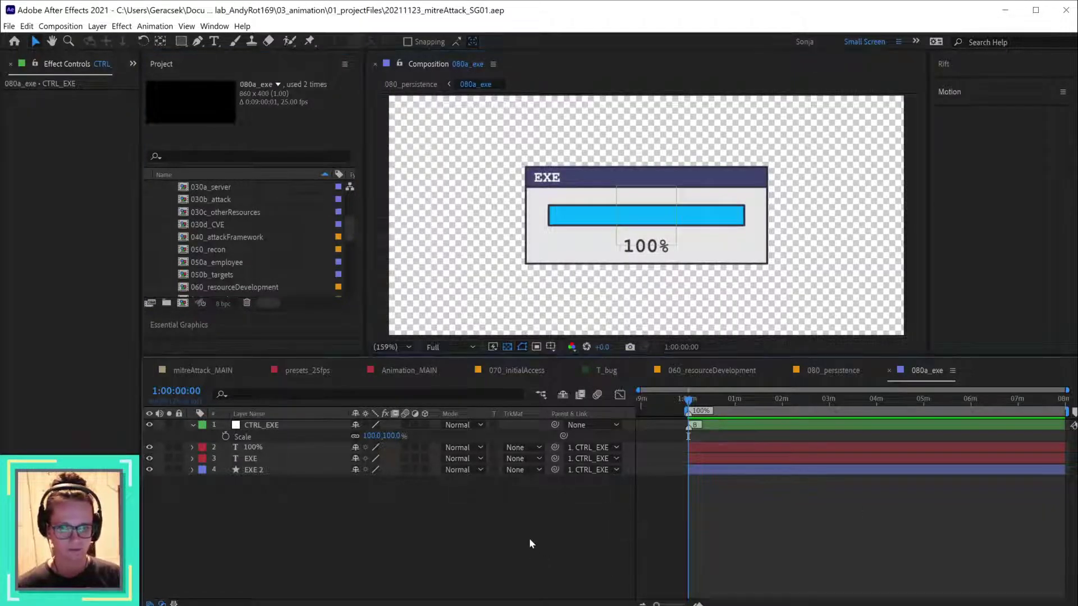
- Reveal the modified text and transform properties of the 100% text layer in 080a_exe
click(257, 448)
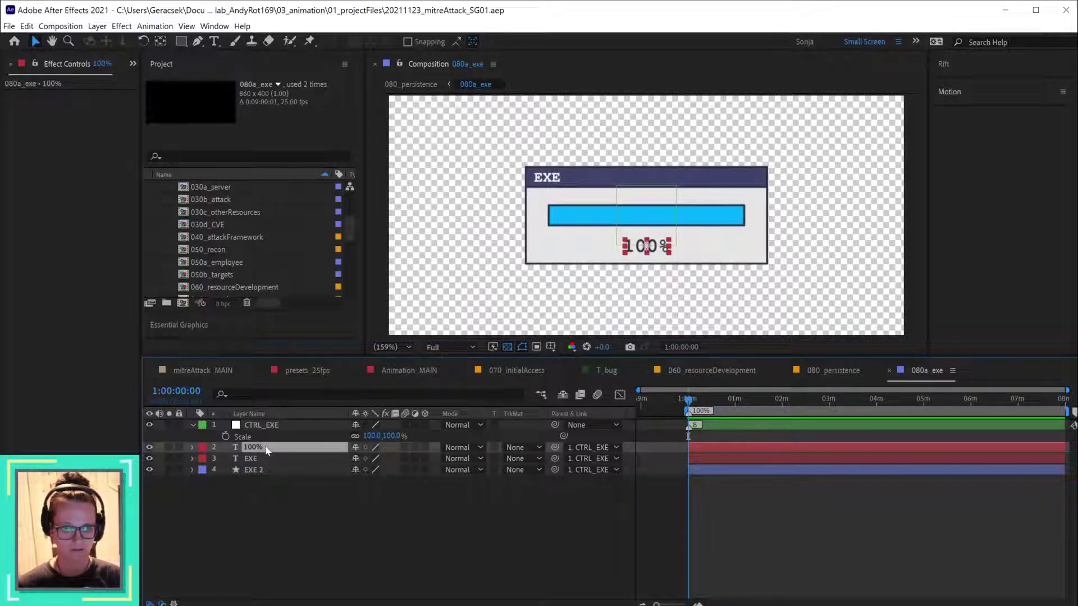
click(192, 448)
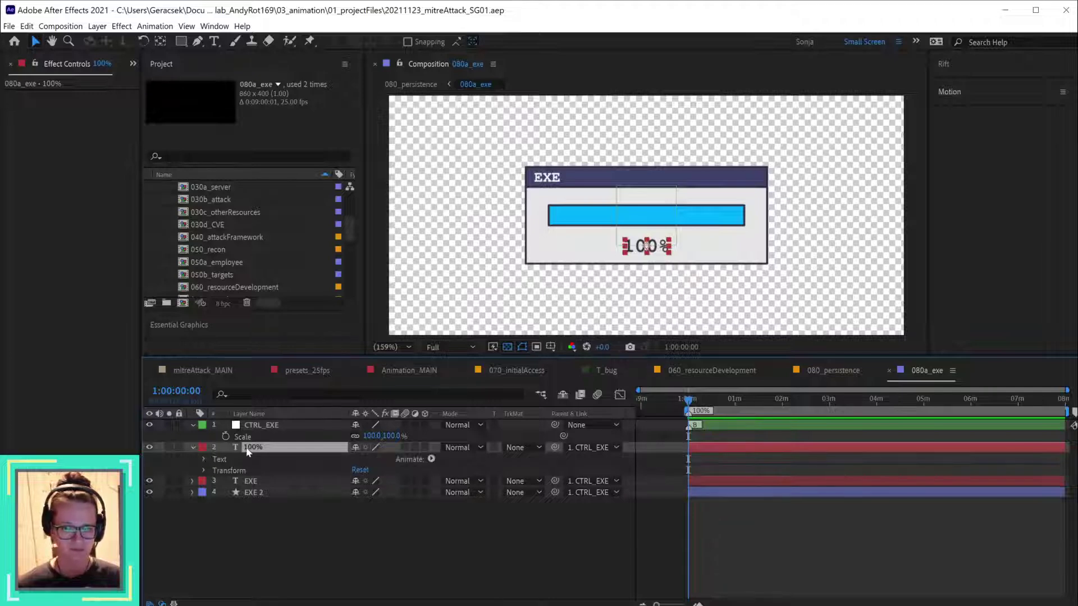
key(u)
key(u)
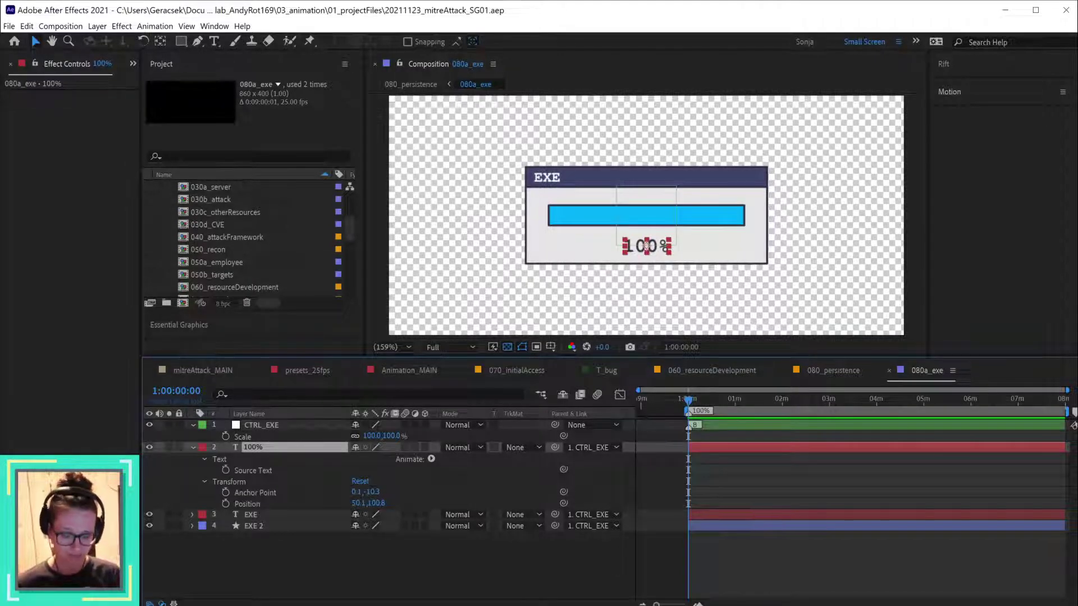
- Switch to File Explorer and open the AE expressions folder inside Documents > design_resources_pc
key(alt+Tab)
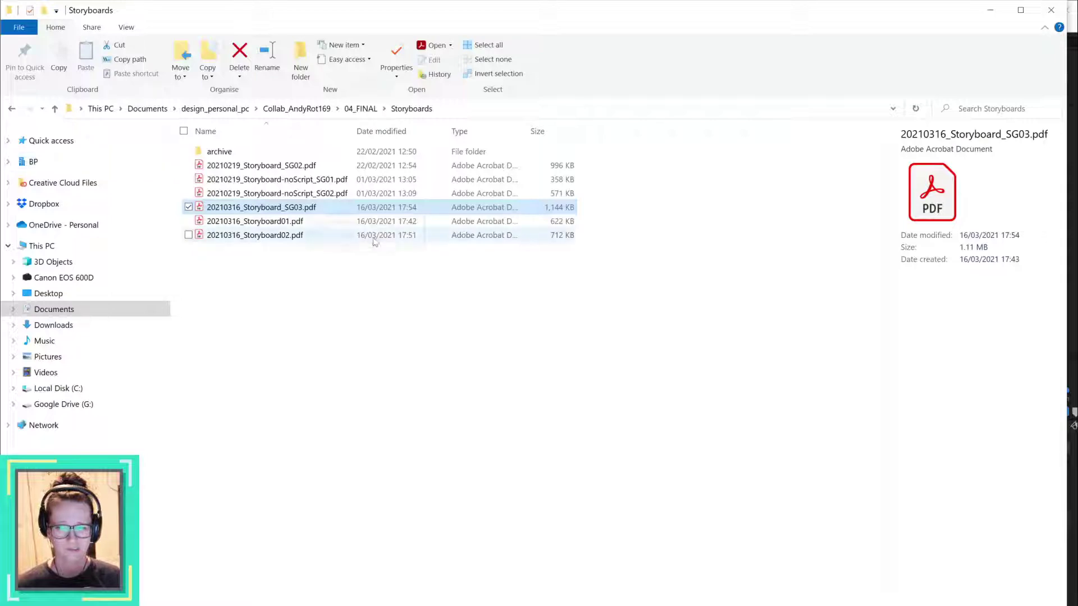
click(215, 109)
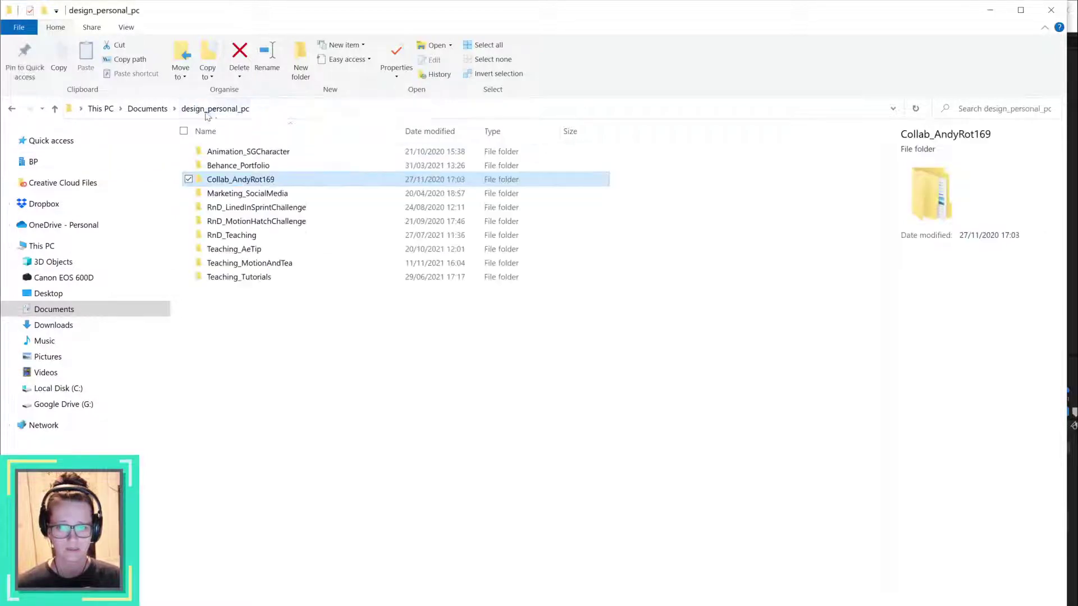
click(147, 108)
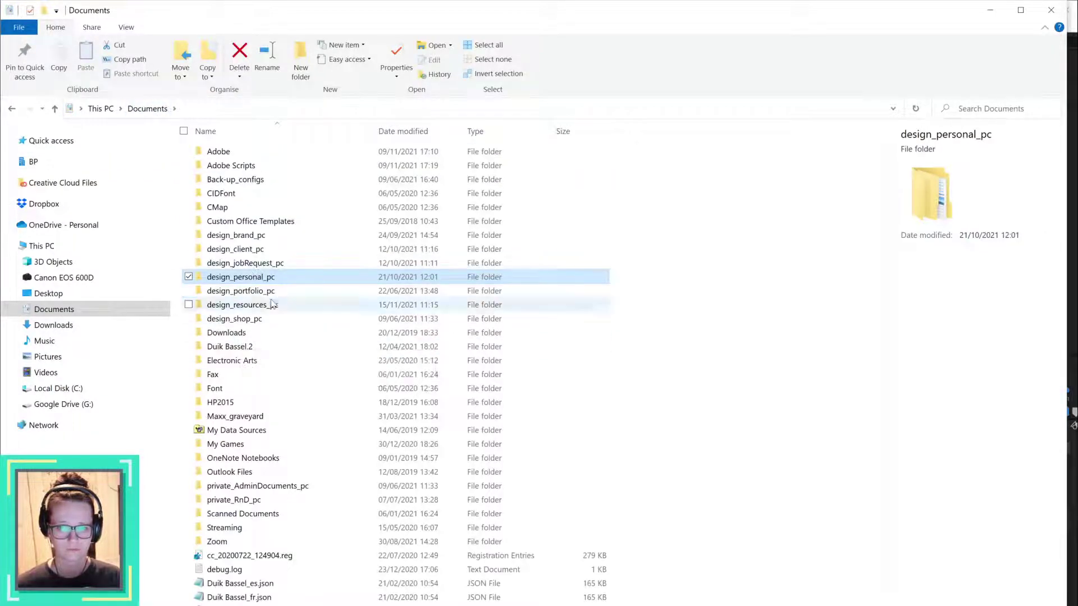
double_click(241, 305)
double_click(252, 166)
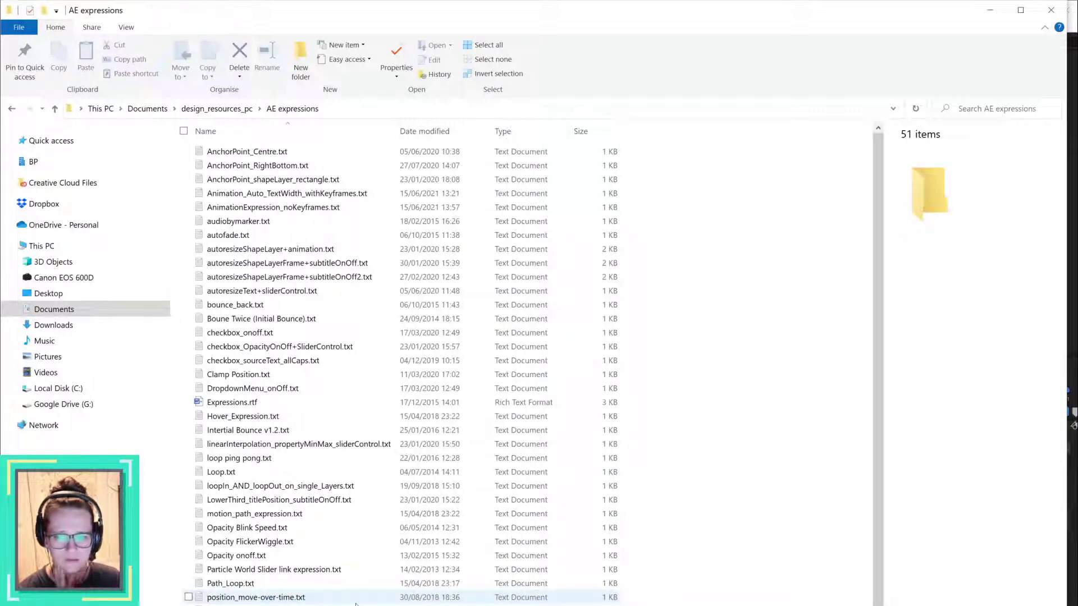
- Check the contents of top5_expressions_link.txt and time-Z-loop.txt, closing each file after reading
scroll(356, 603, down, 2)
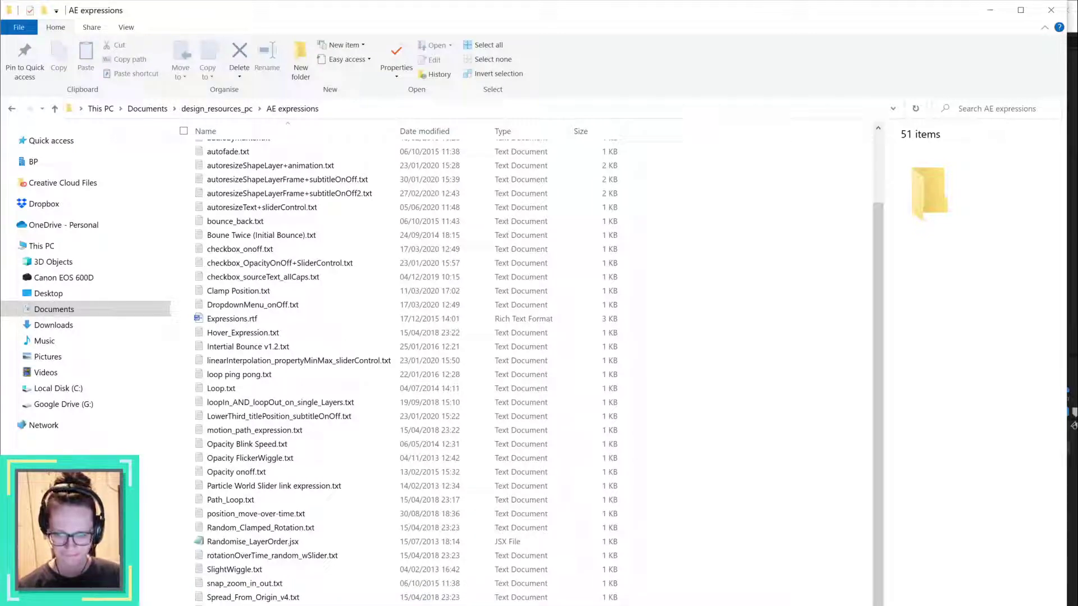
double_click(253, 605)
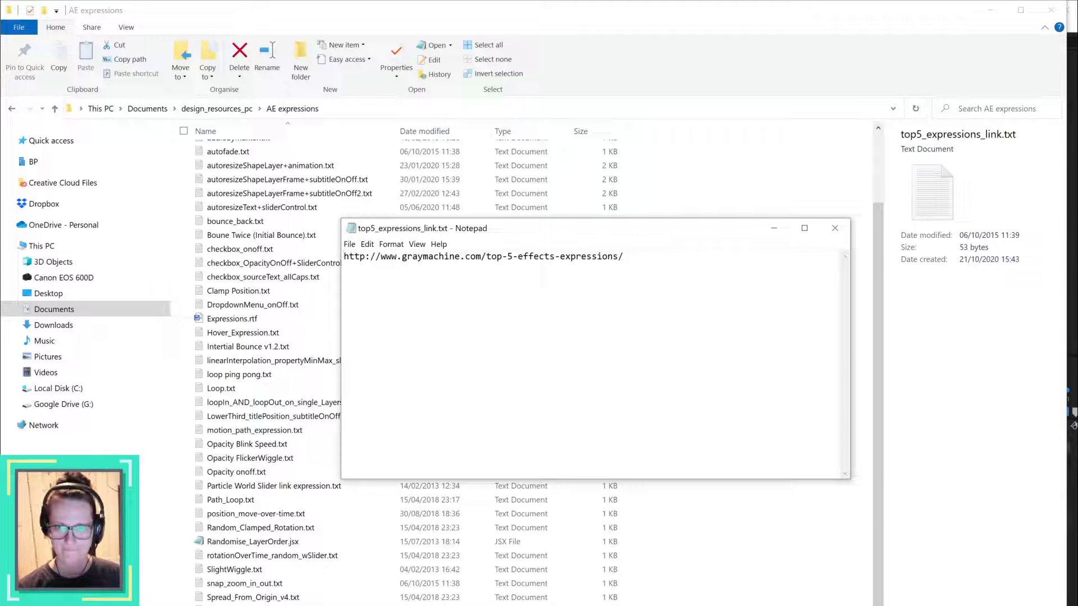
click(833, 229)
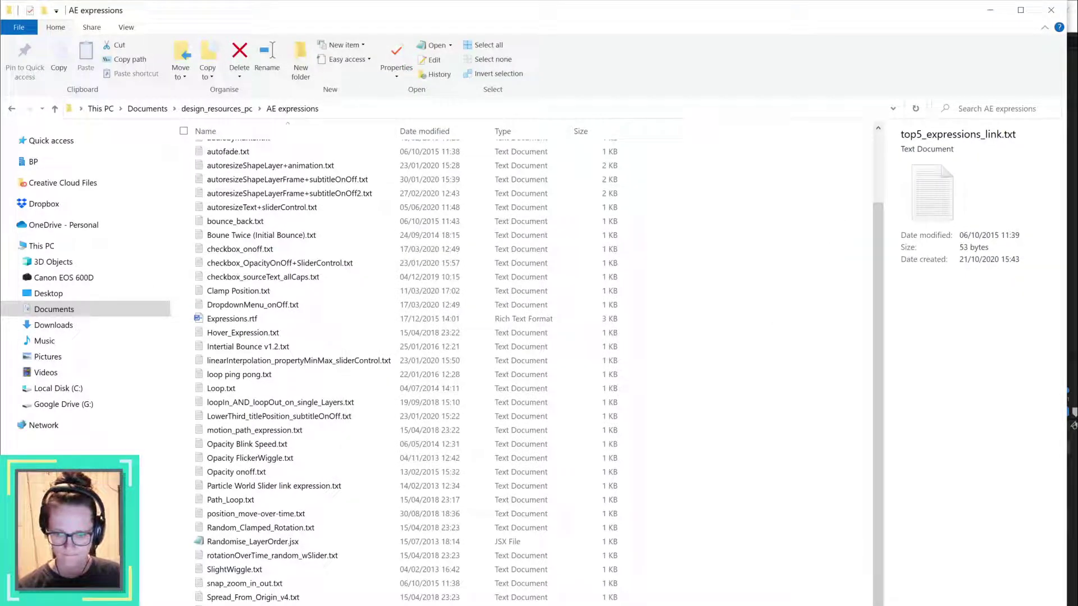
key(Up)
key(Return)
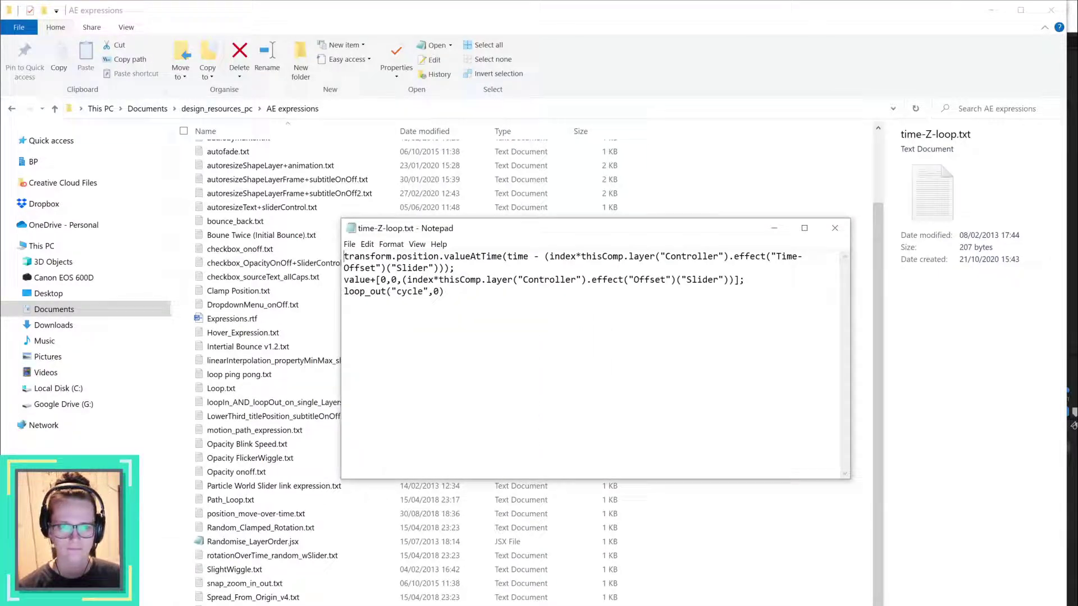
click(835, 228)
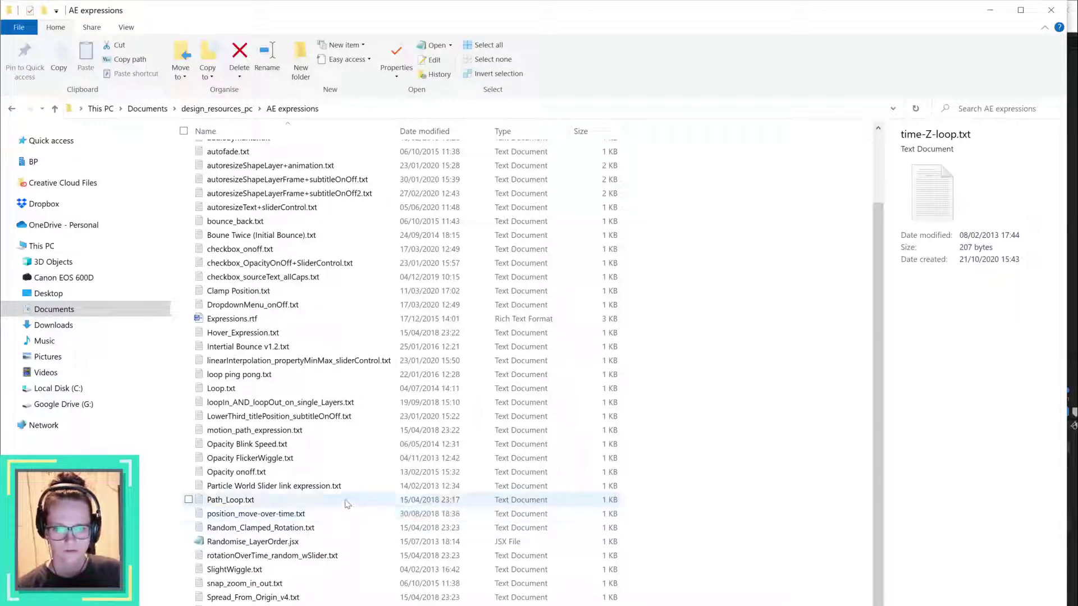
- Check the expression in motion_path_expression.txt, close it, and look back through the expression file list
double_click(350, 431)
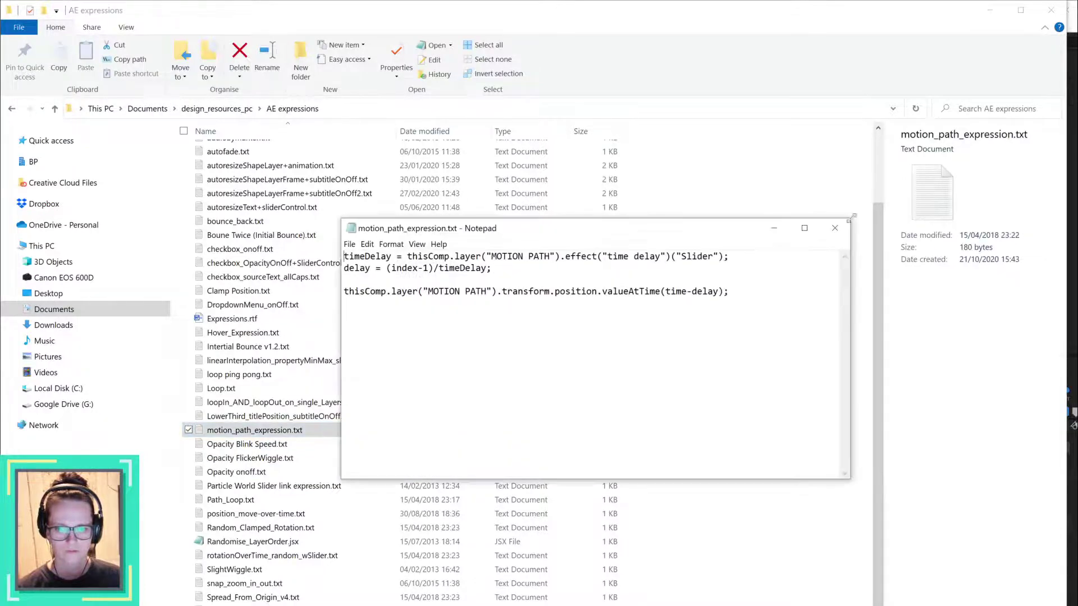
click(835, 228)
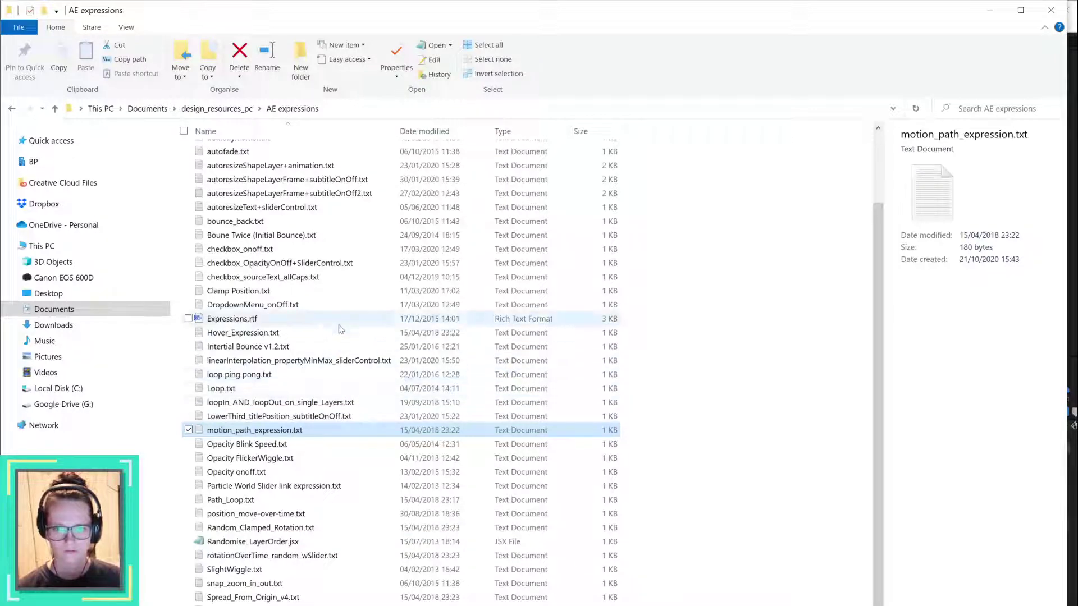
scroll(339, 330, up, 1)
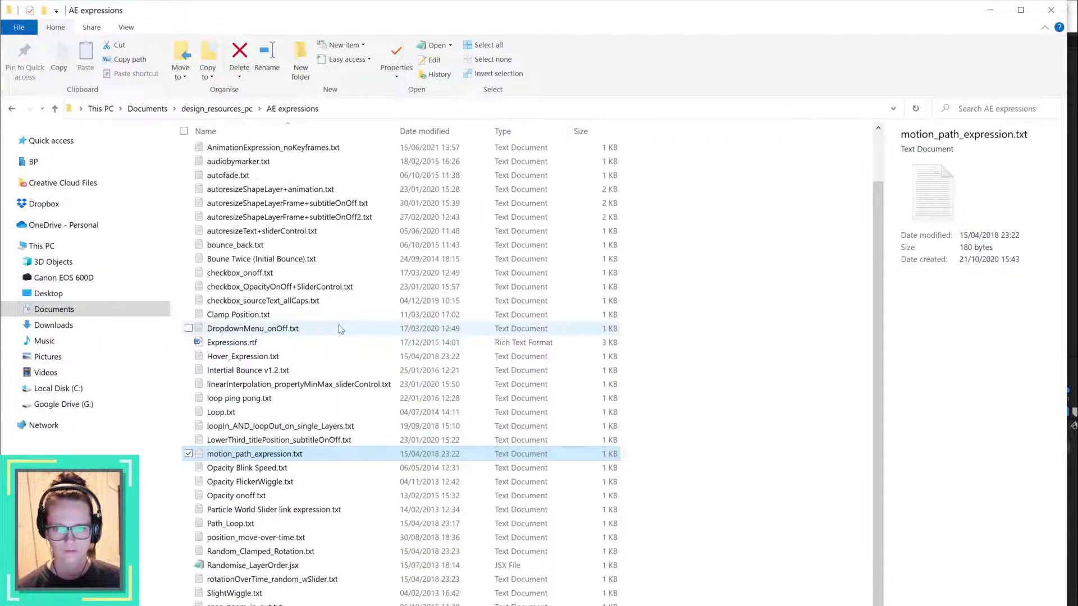
scroll(340, 330, up, 1)
scroll(339, 329, up, 1)
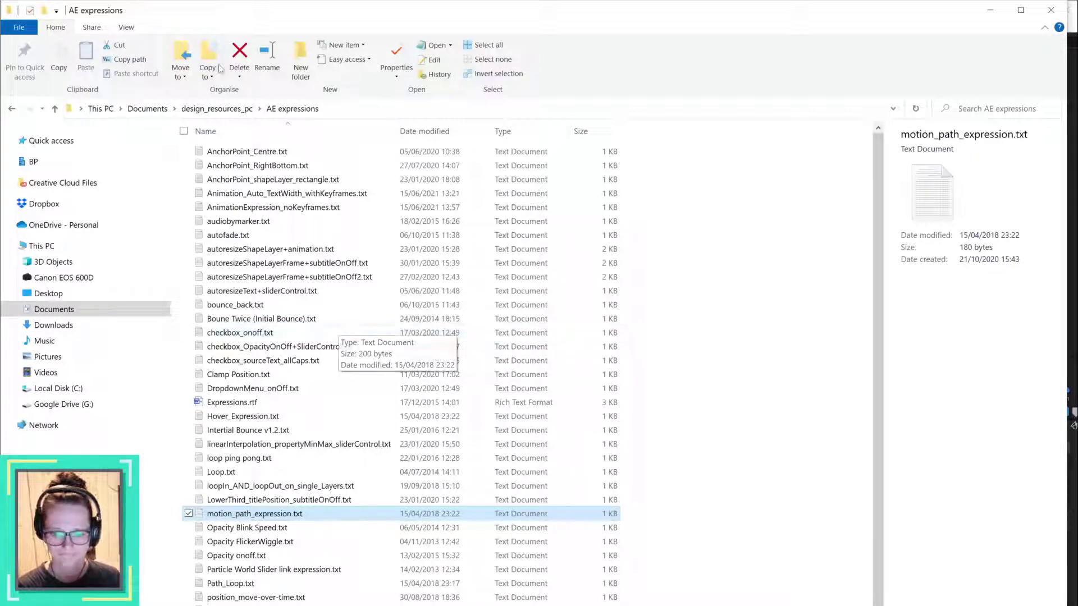
- Reopen the AE expressions folder, examine Expressions.rtf in Word, and return to File Explorer
click(236, 110)
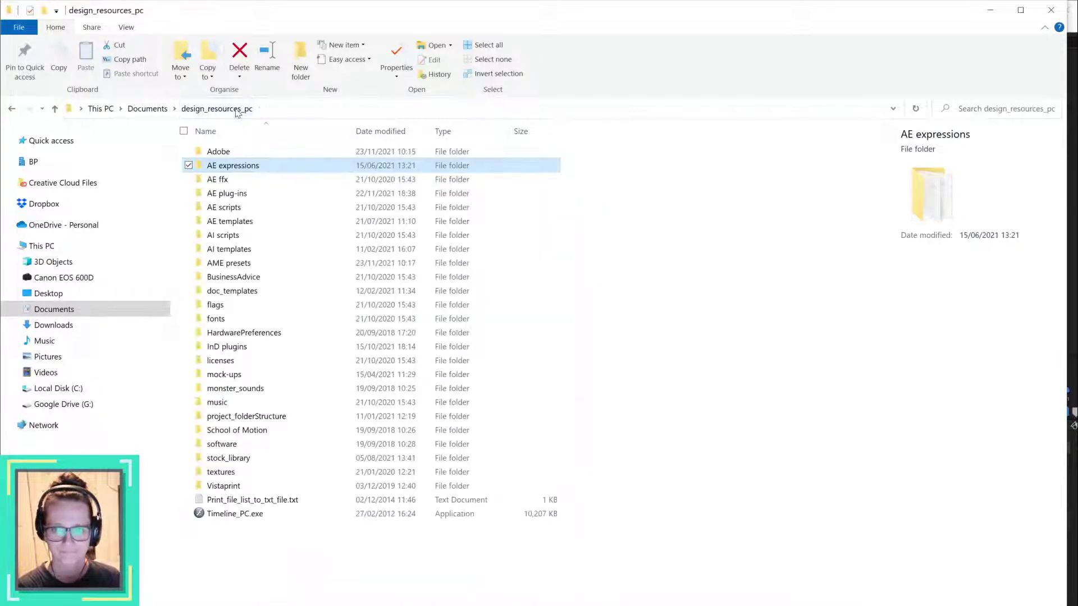
double_click(250, 167)
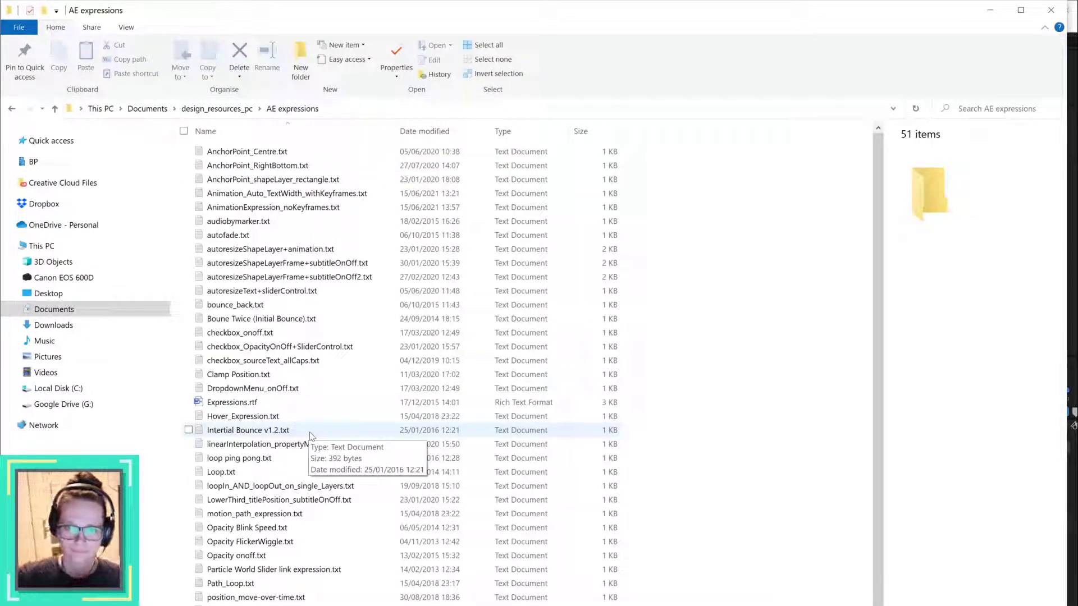
double_click(247, 402)
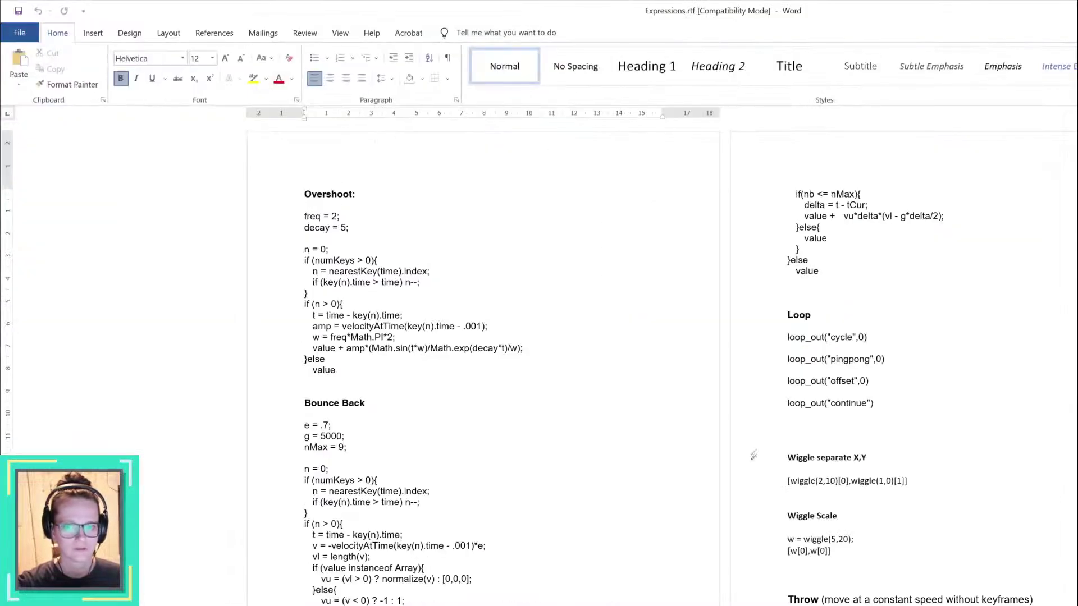
scroll(539, 367, down, 1)
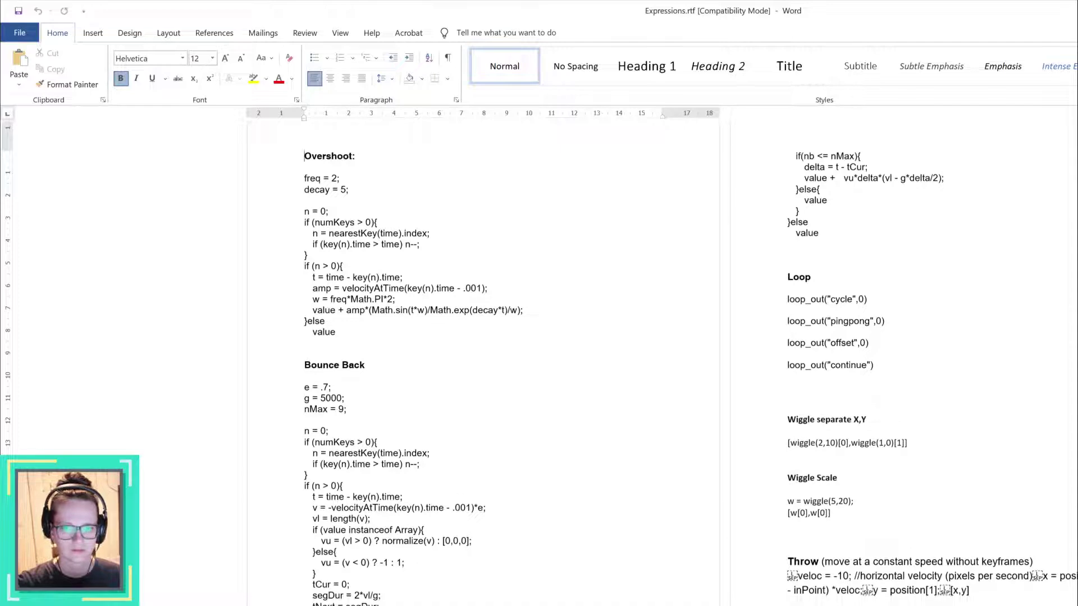
key(alt+Tab)
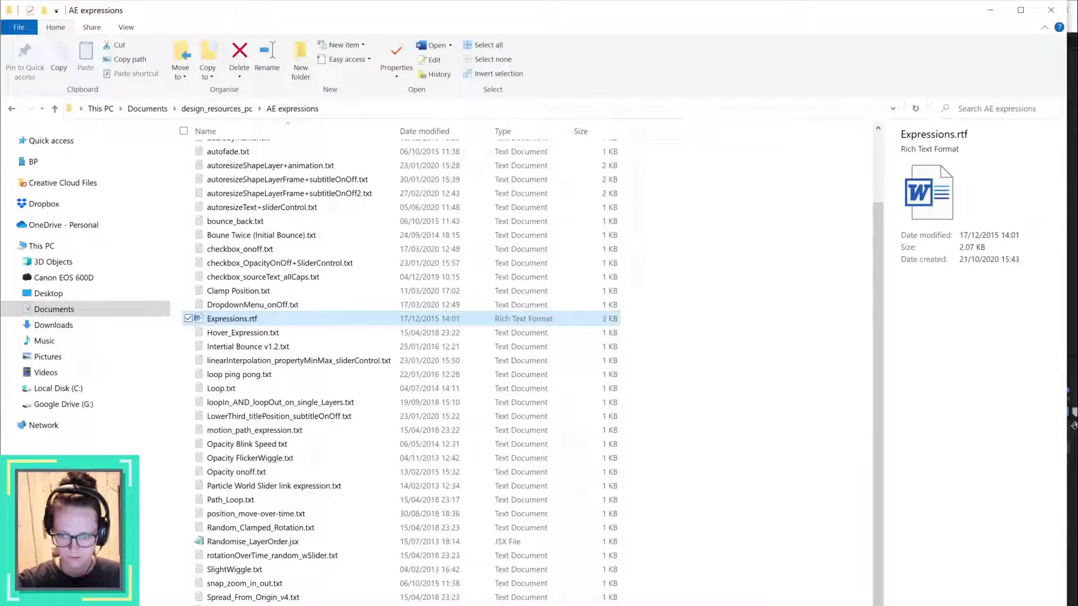
- Open the link from top5_expressions_link.txt in a new Firefox tab and look through the page's expressions
key(Return)
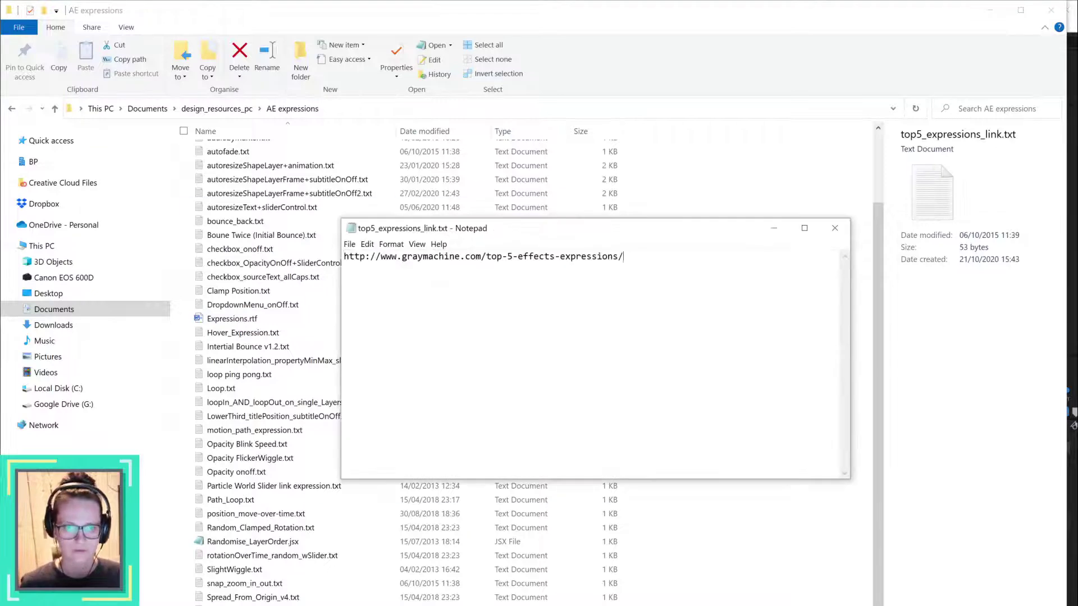
key(ctrl+a)
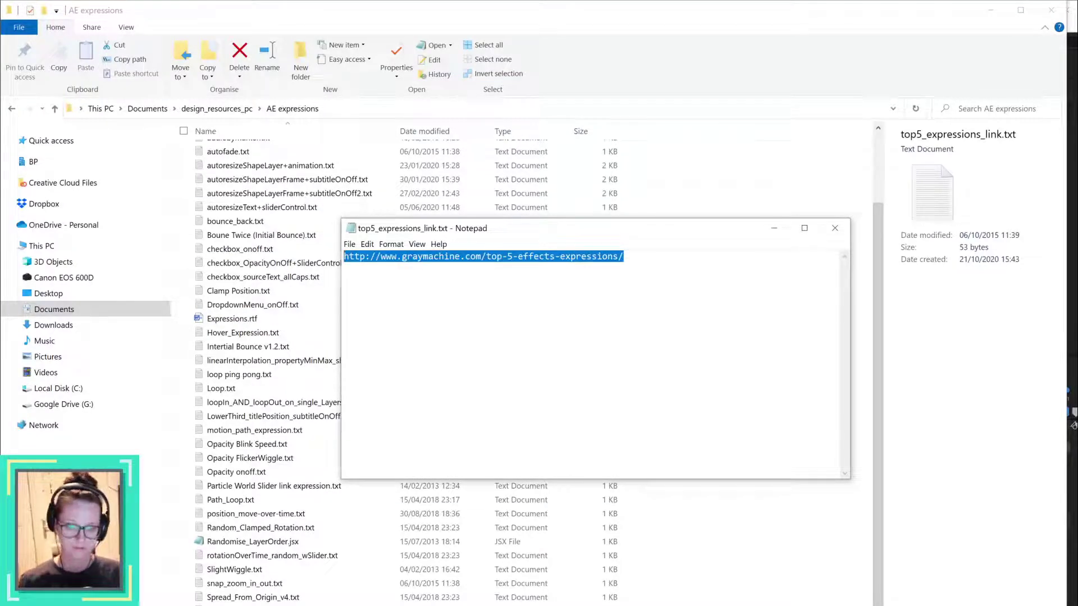
key(ctrl+c)
key(alt+Tab)
click(948, 15)
key(ctrl+v)
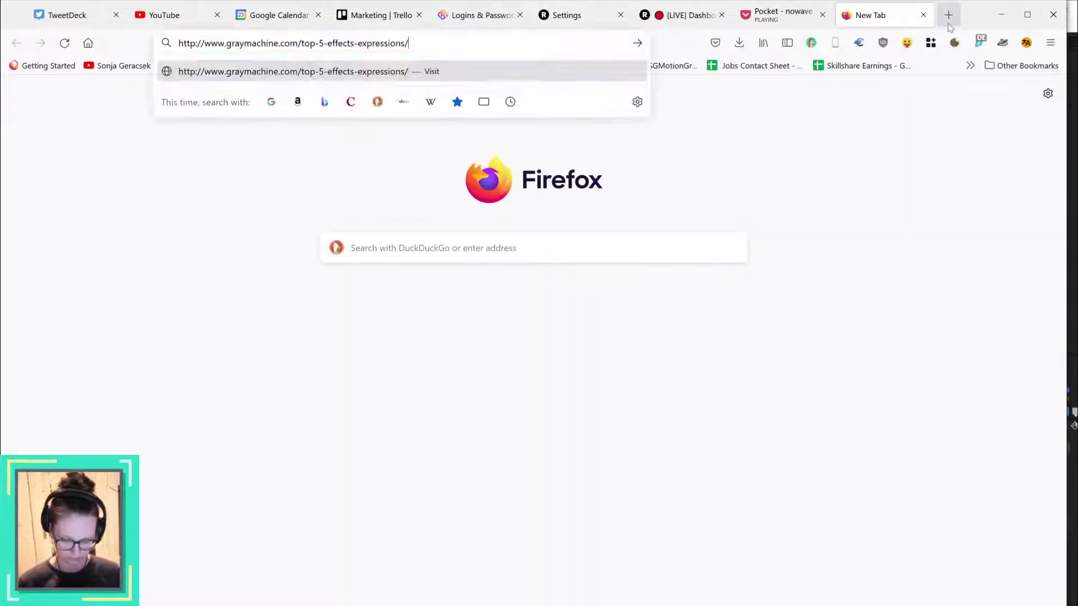
key(Return)
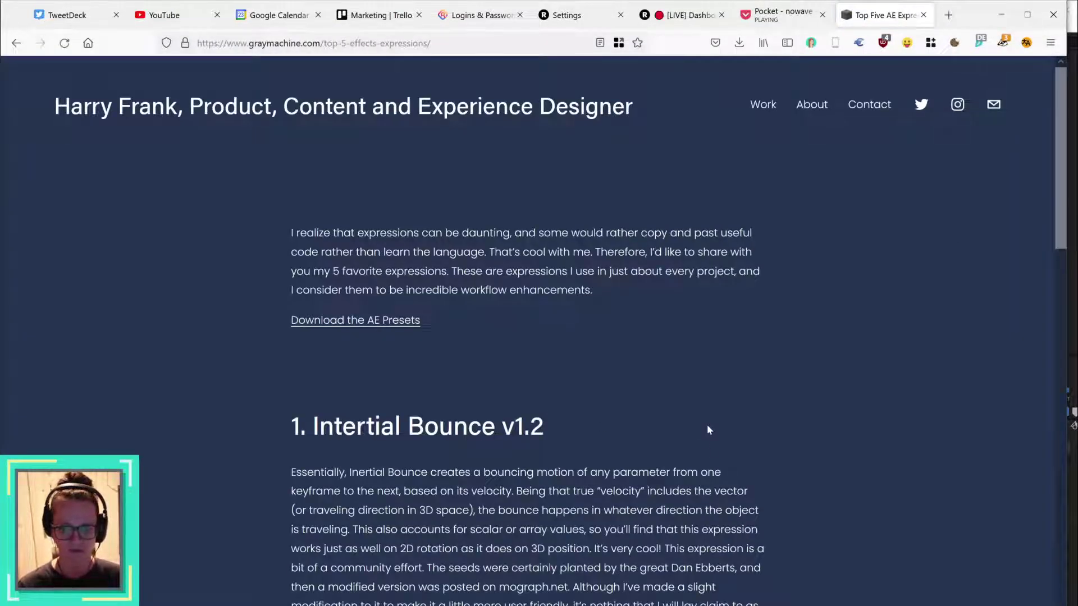
scroll(708, 430, down, 20)
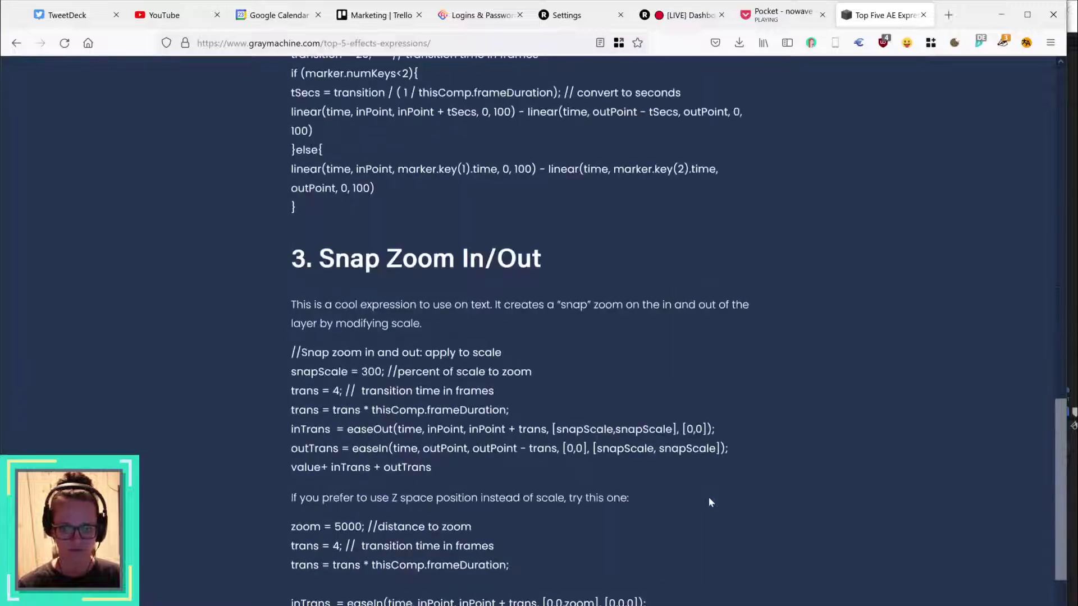
scroll(709, 498, down, 12)
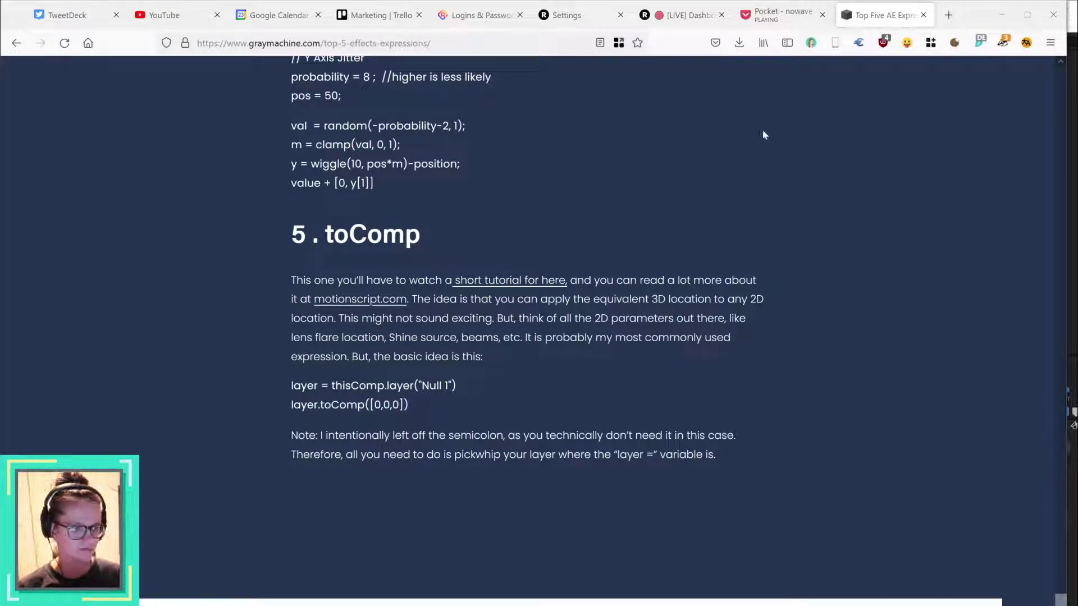
- Search the web in a new tab for "countdown timer after effects expression percentage"
click(949, 17)
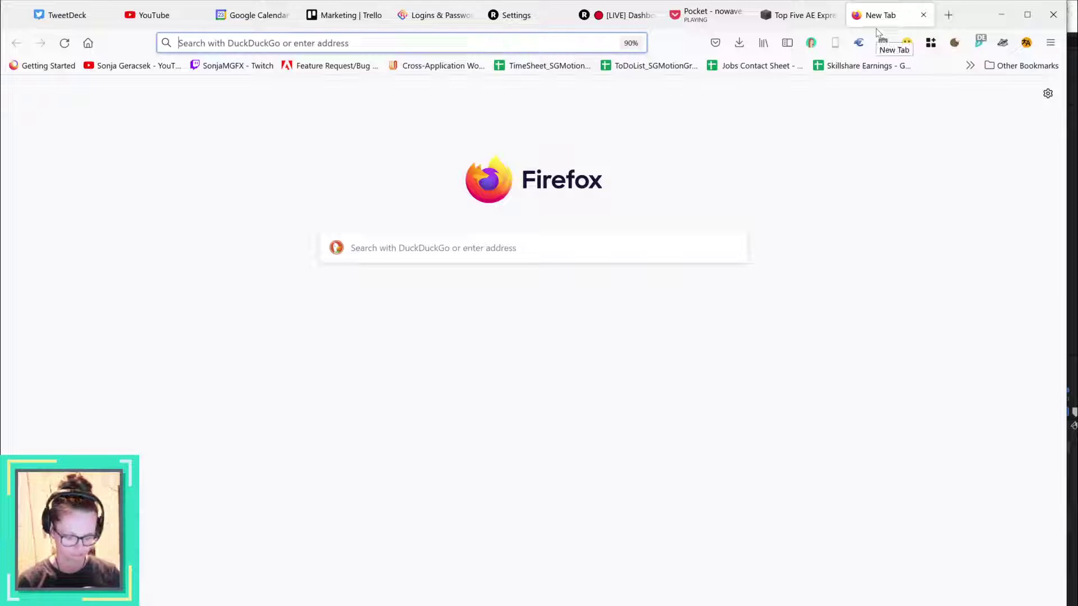
text(countdown)
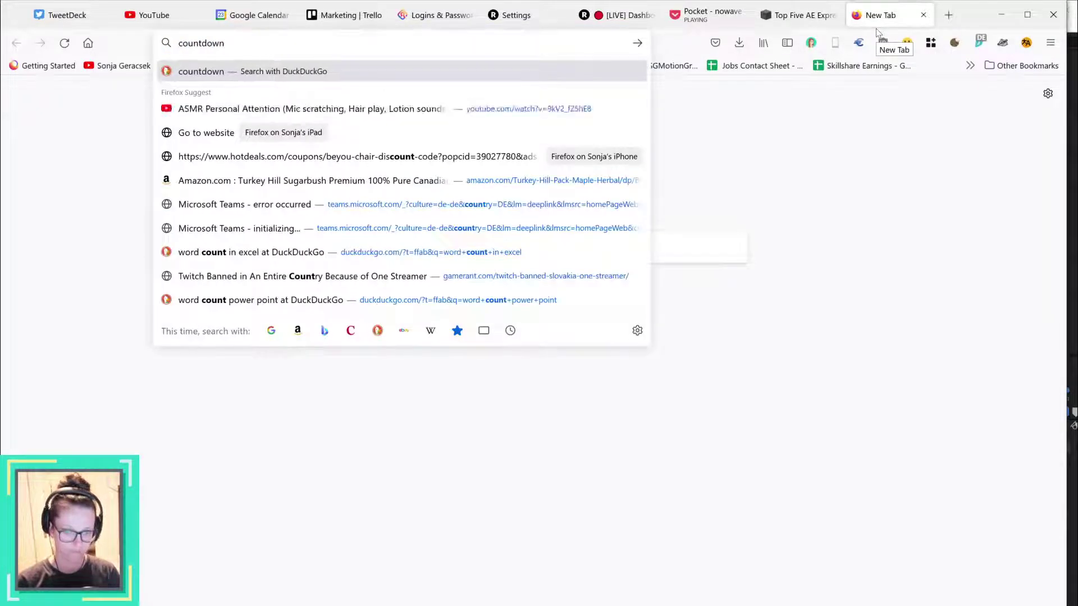
text( timer after effects)
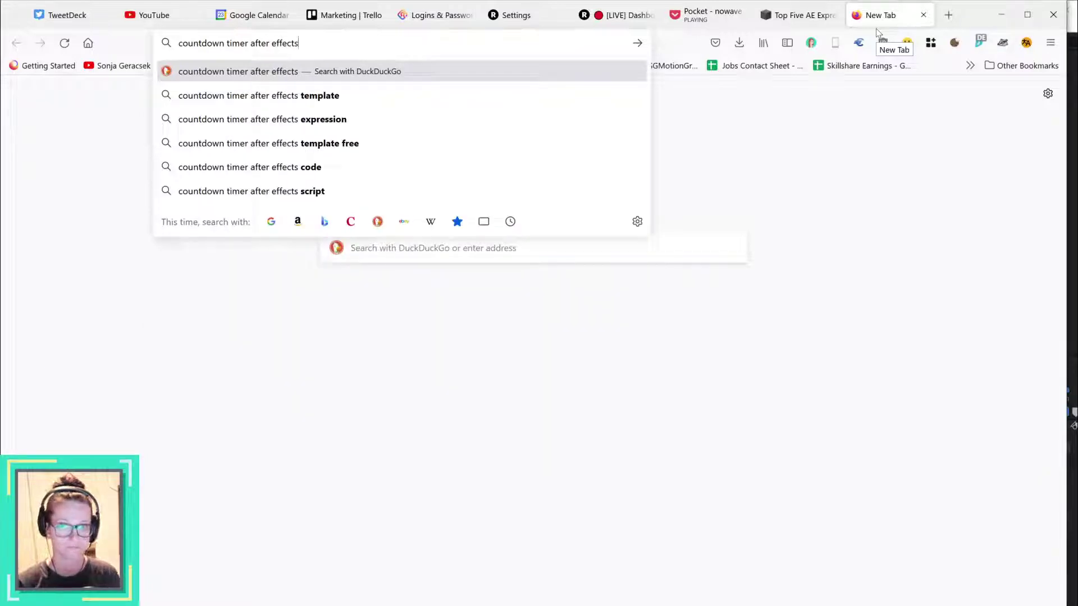
key(Down)
key(Down)
key(Down)
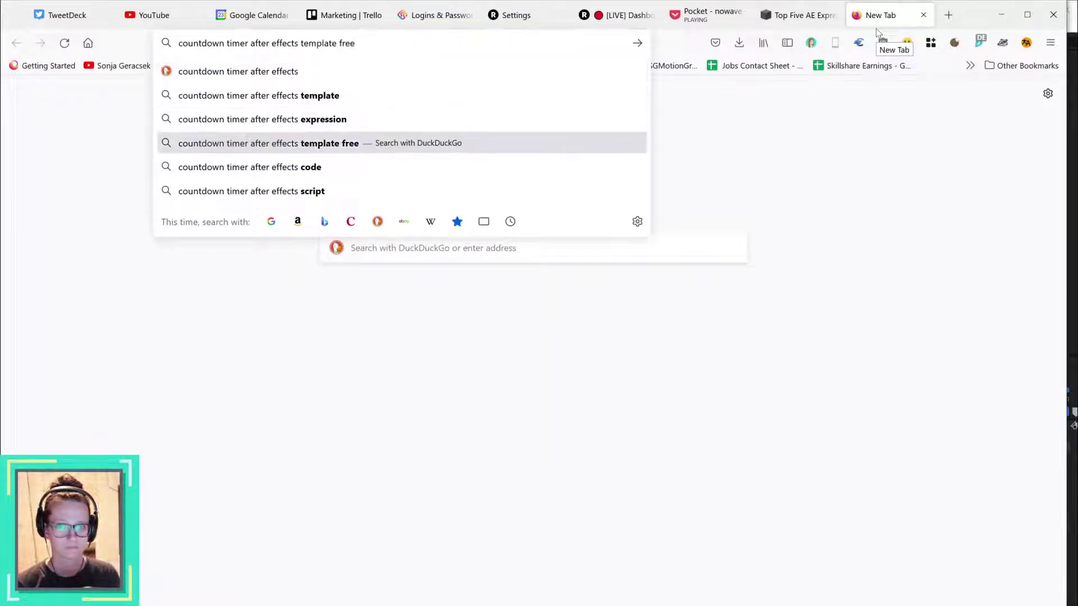
key(Up)
text(percent)
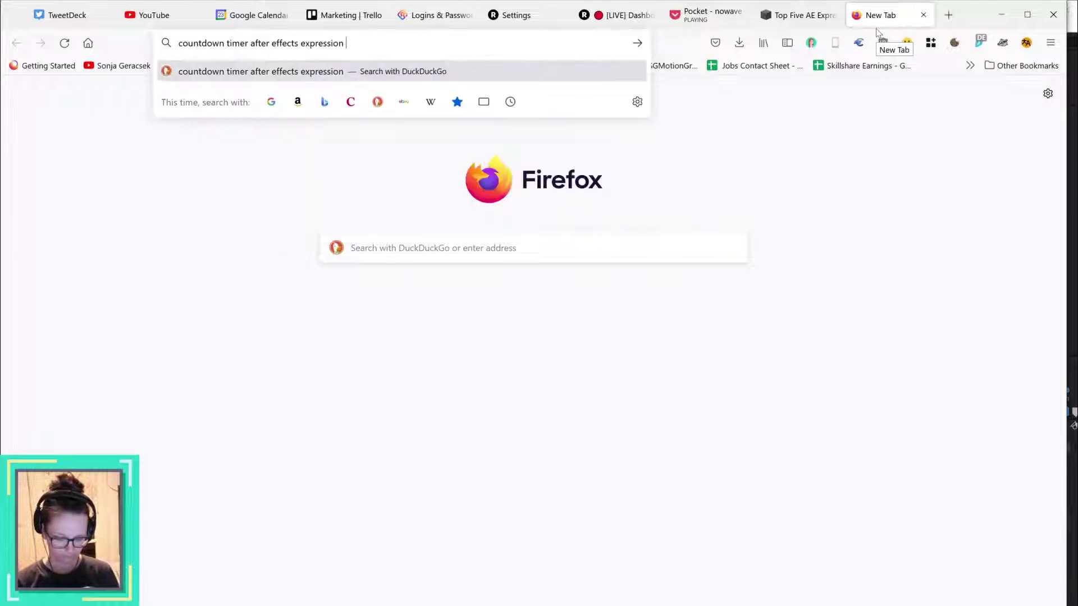
text(age)
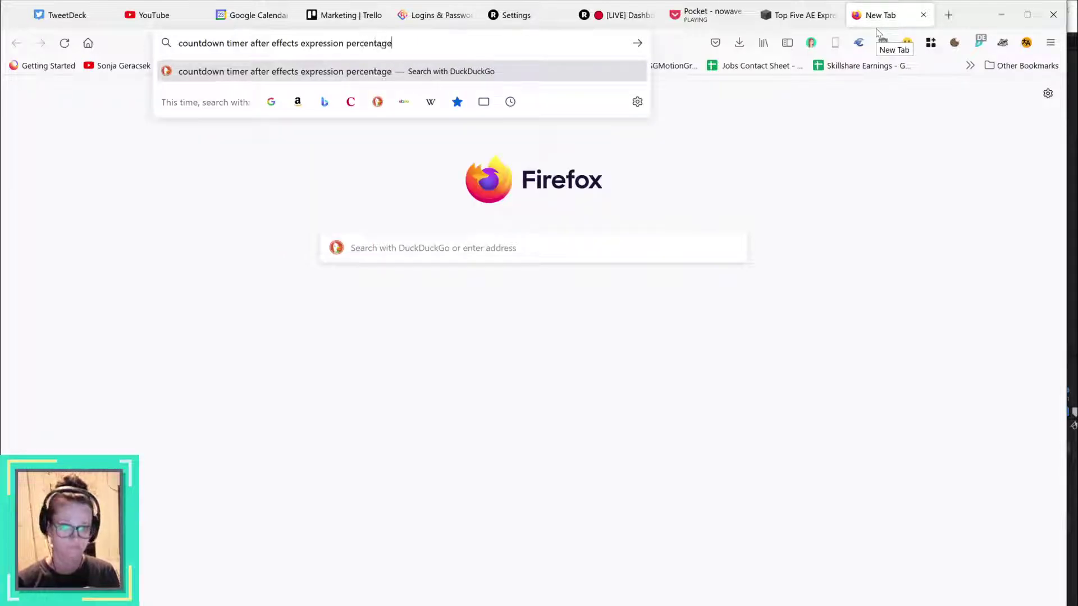
key(Return)
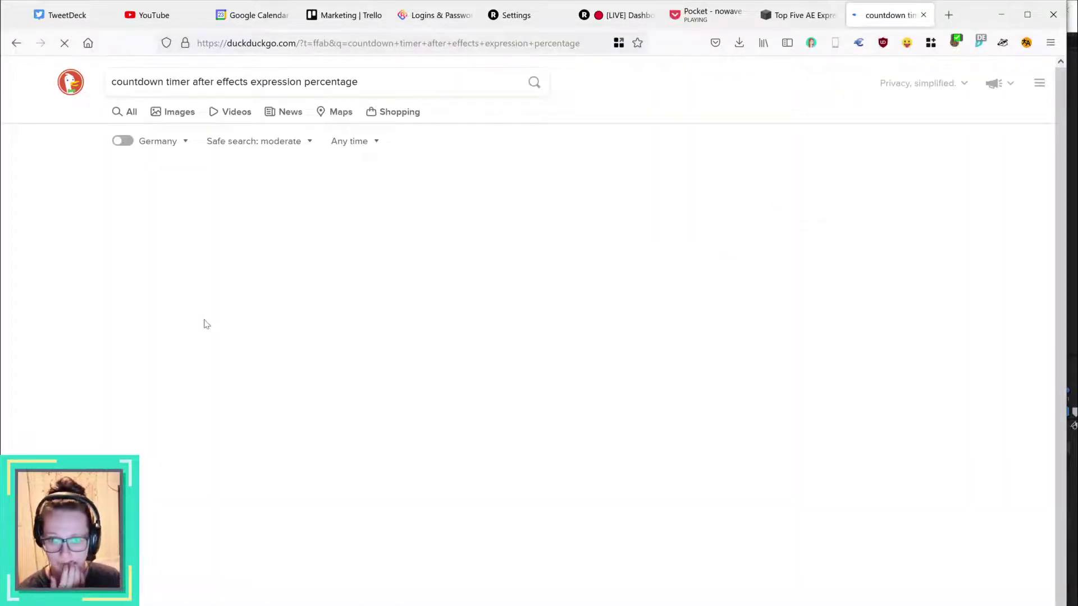
- Read the Photofocus article on creating a countdown timer with an After Effects expression, and return to the search results
click(228, 244)
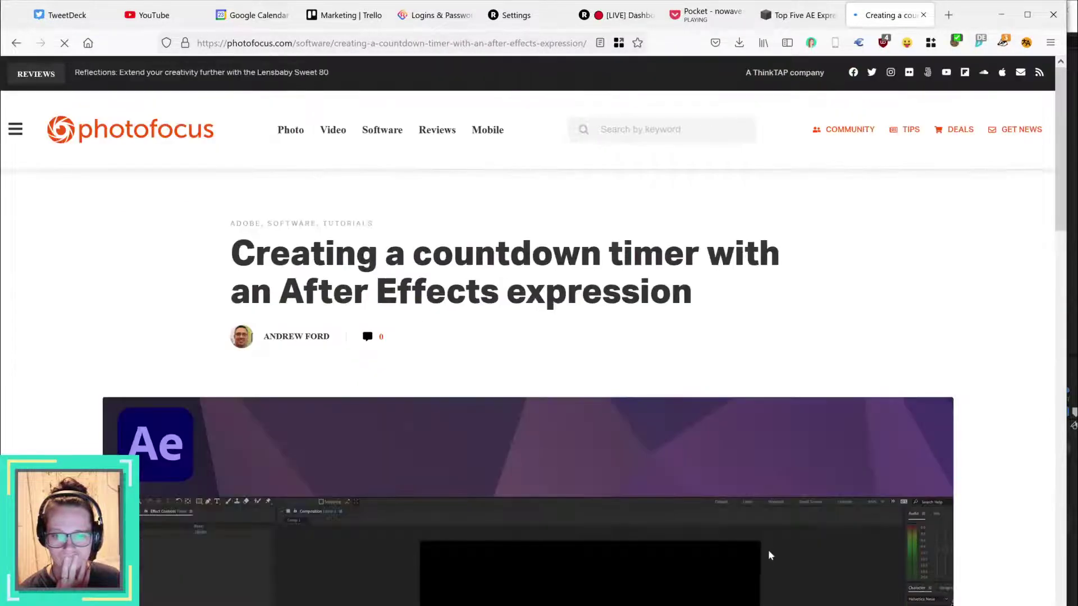
scroll(768, 550, down, 5)
scroll(780, 552, down, 10)
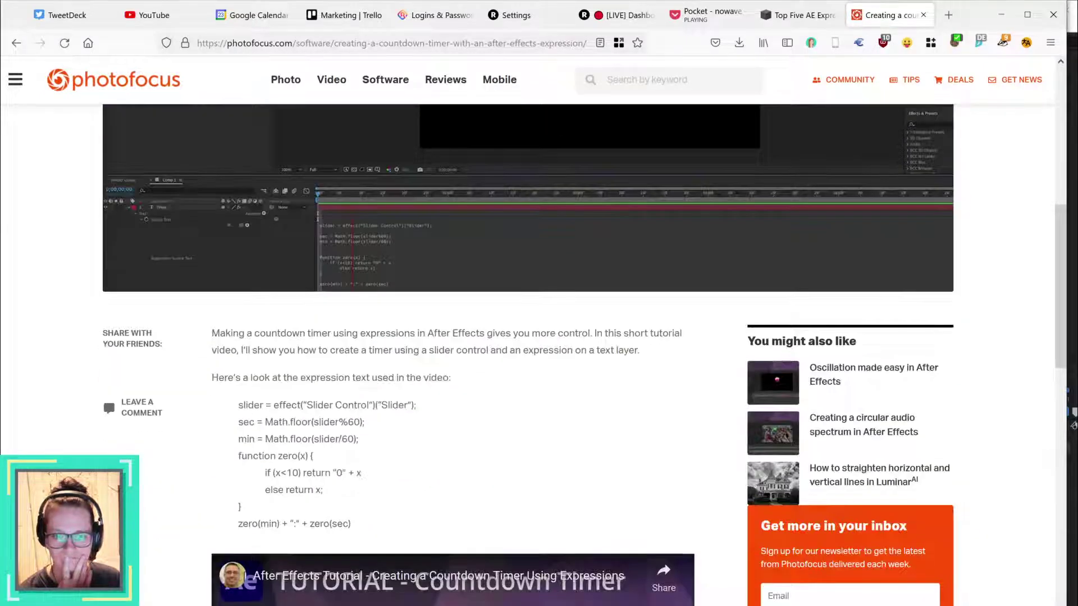
scroll(781, 564, down, 5)
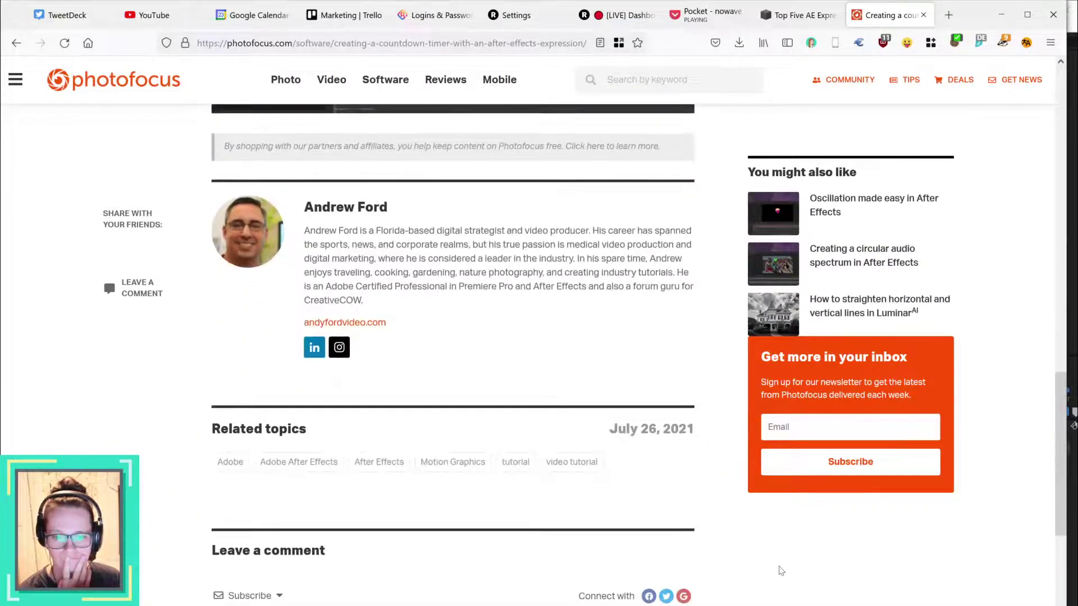
key(alt+Left)
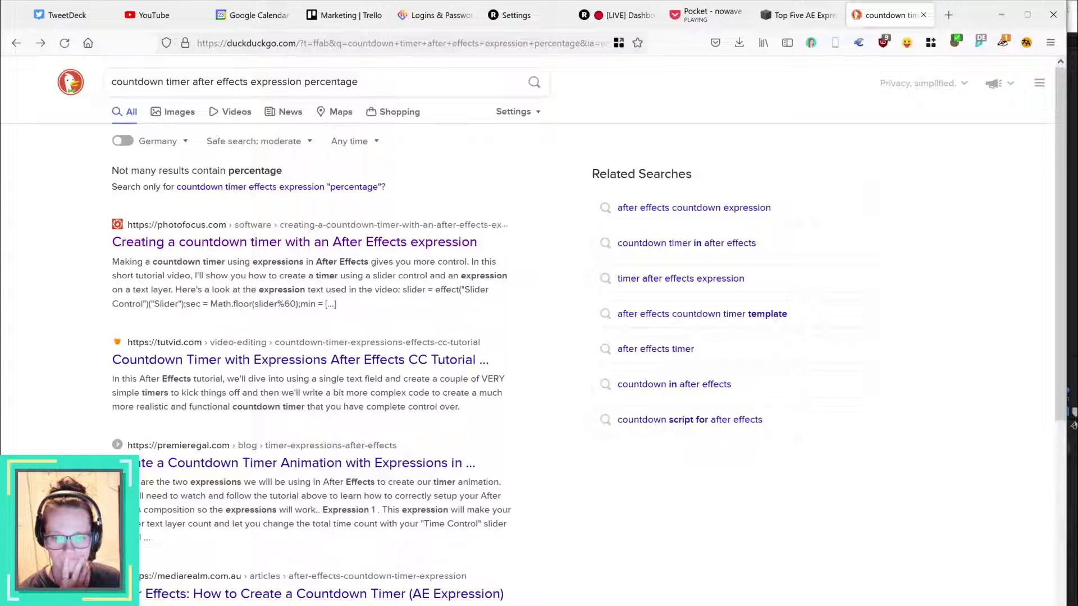
scroll(569, 319, down, 2)
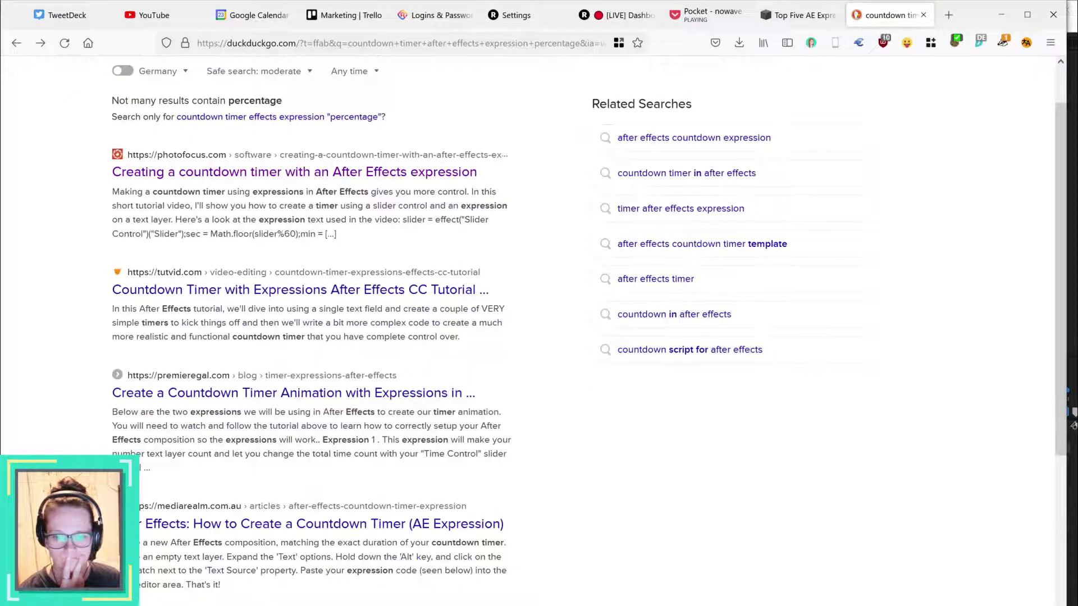
- Open the YouTube tutorial "Creating a Countdown Timer Using Expressions" and skip ahead to where the slider expression is written
click(300, 289)
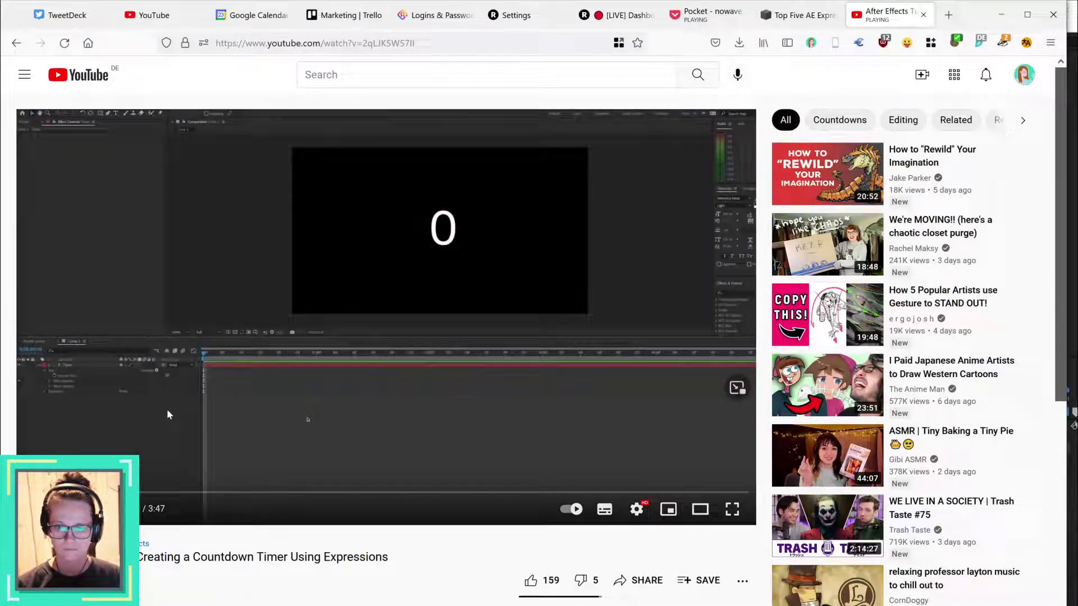
click(168, 415)
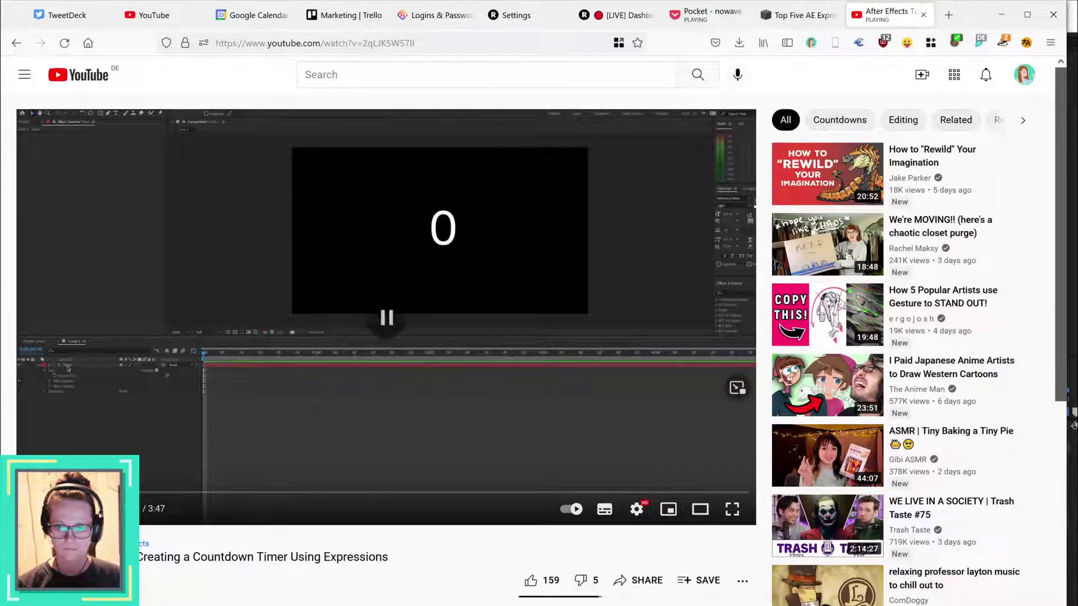
click(62, 508)
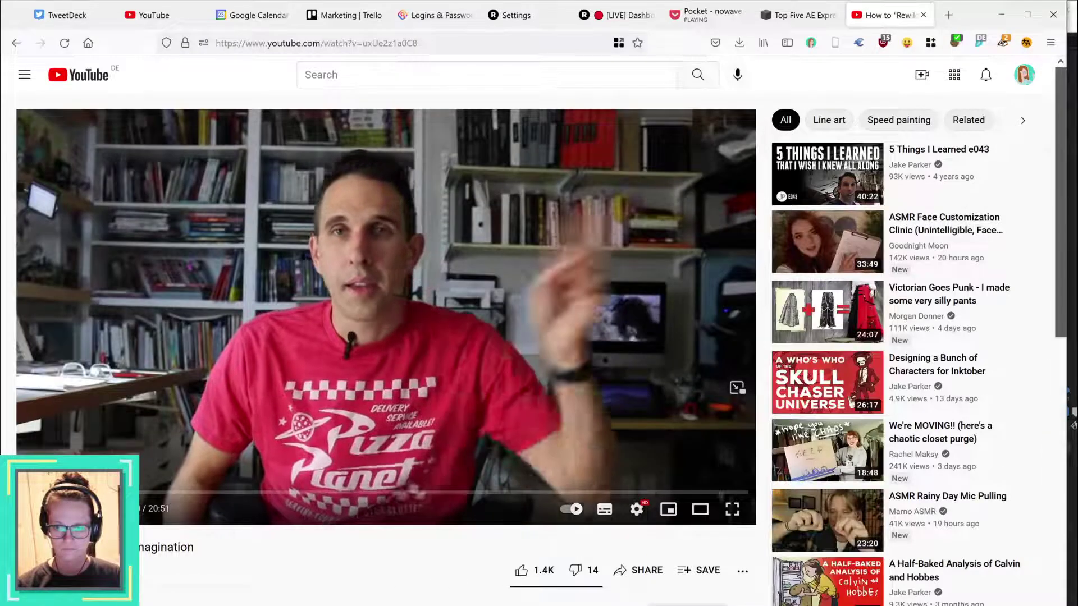
key(alt+Left)
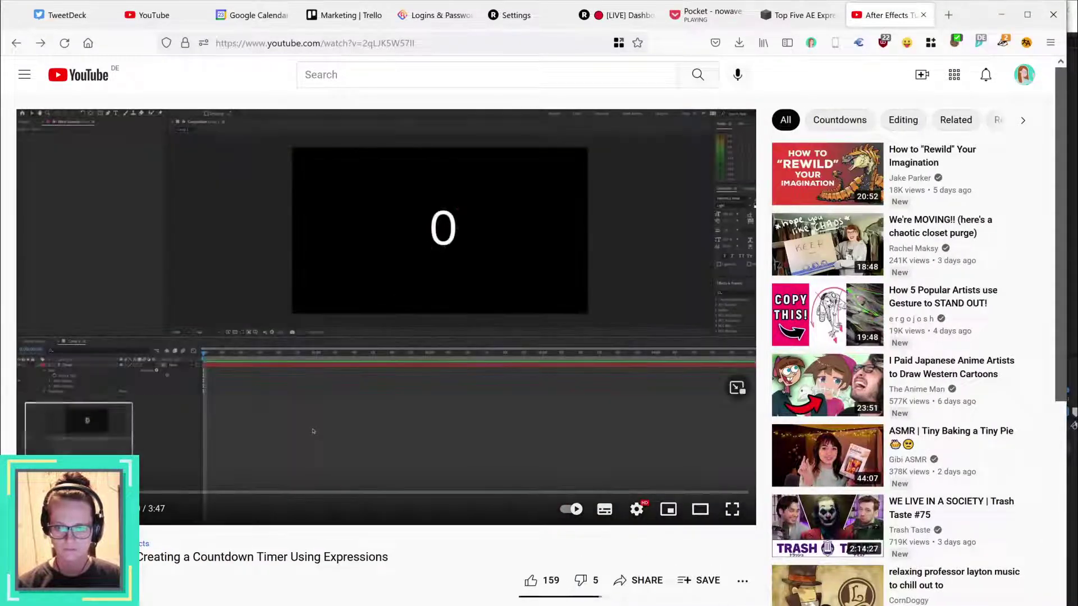
drag(79, 492, 175, 493)
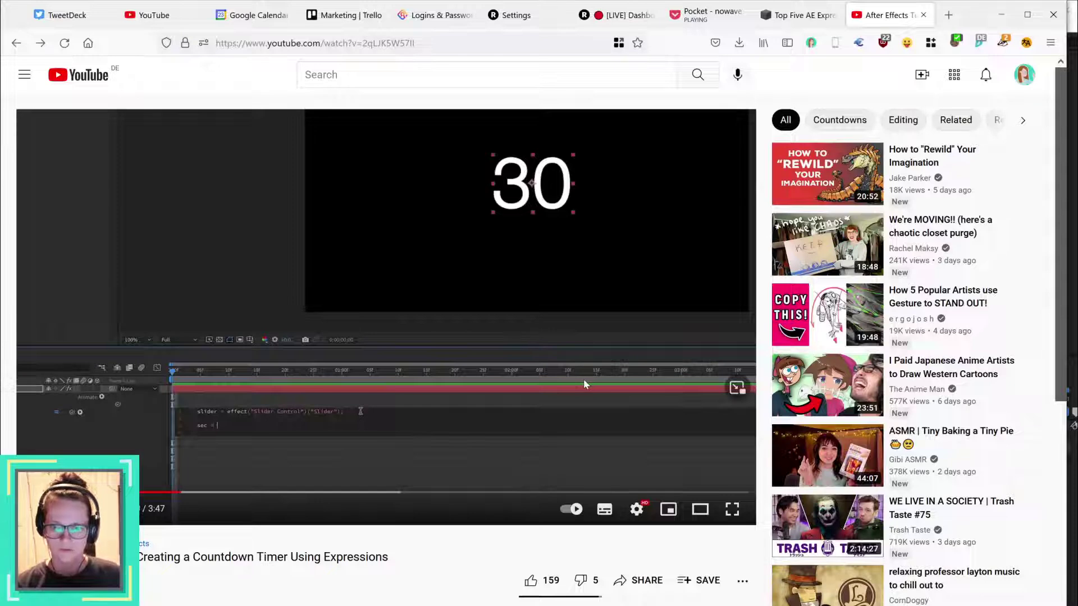
- Skim forward through the countdown timer tutorial to the part with the full zero-padding expression
key(Right)
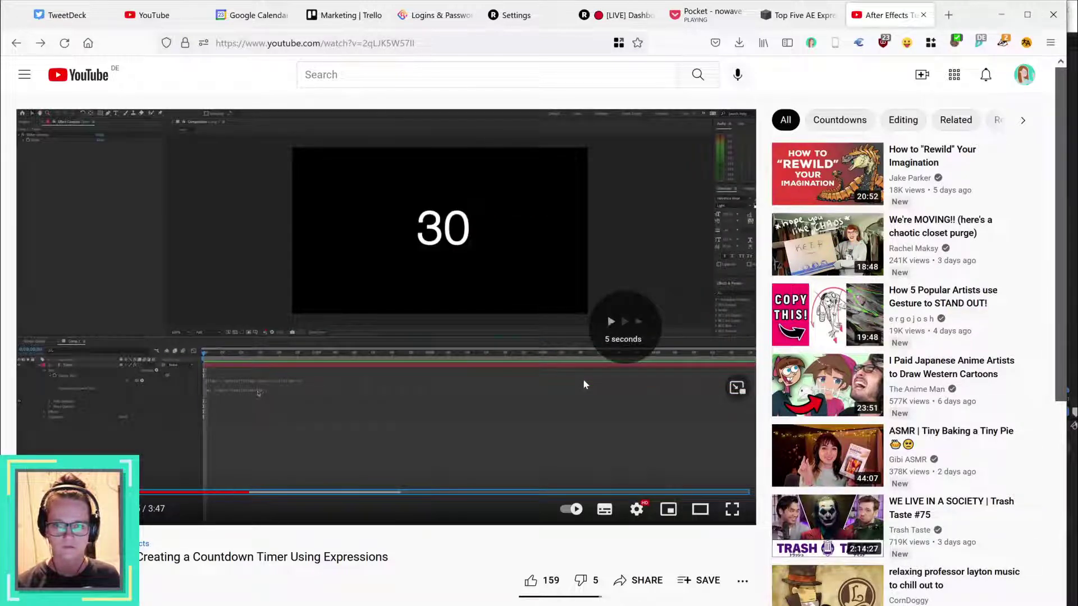
key(Right)
key(Right)
key(Right)
key(Right)
key(Right)
key(Right)
key(Right)
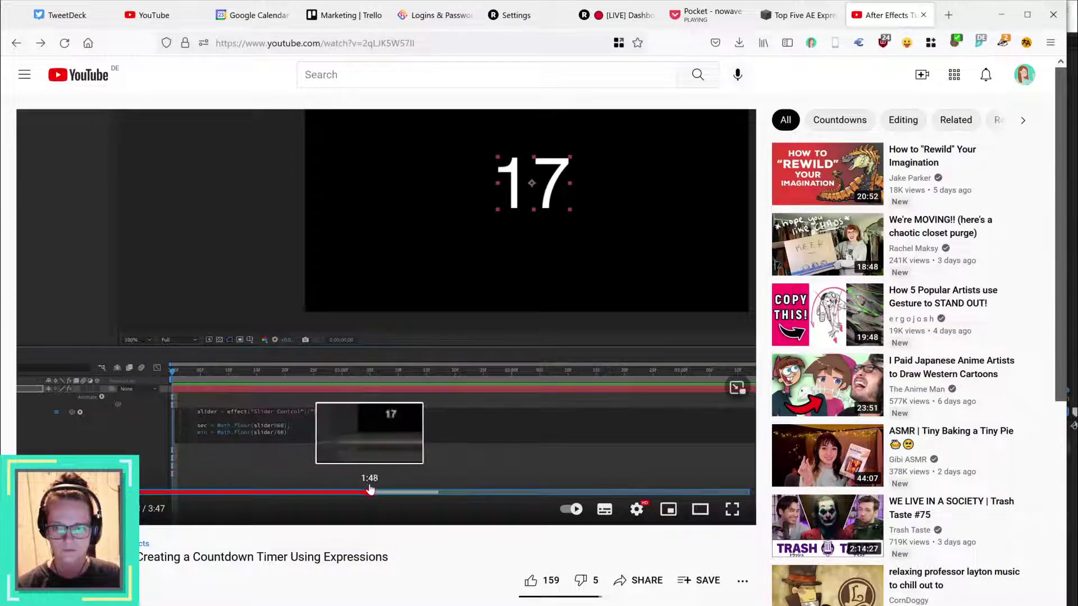
drag(372, 492, 543, 494)
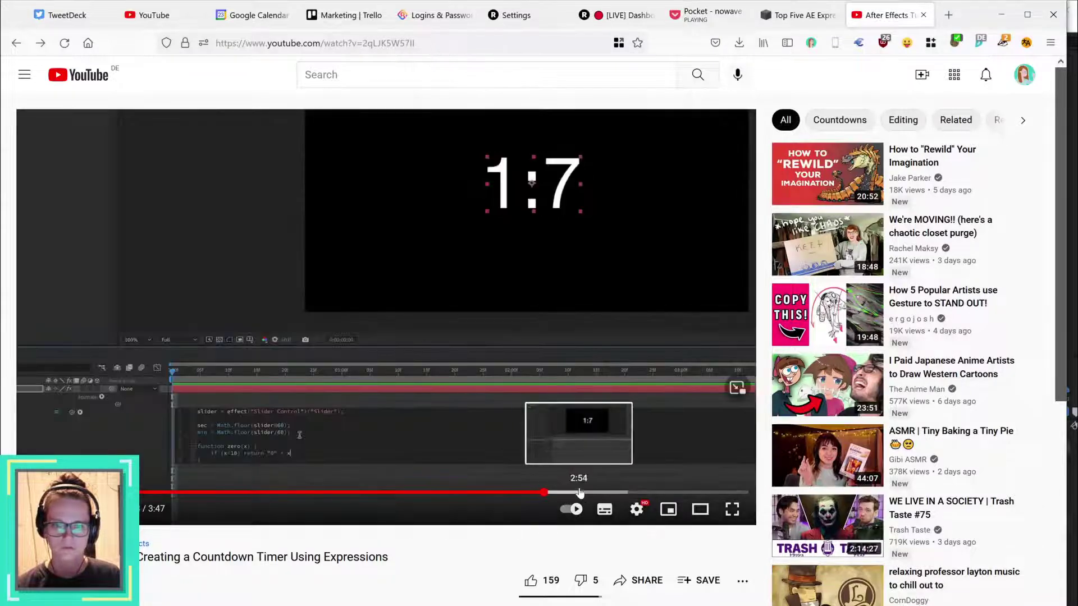
click(580, 493)
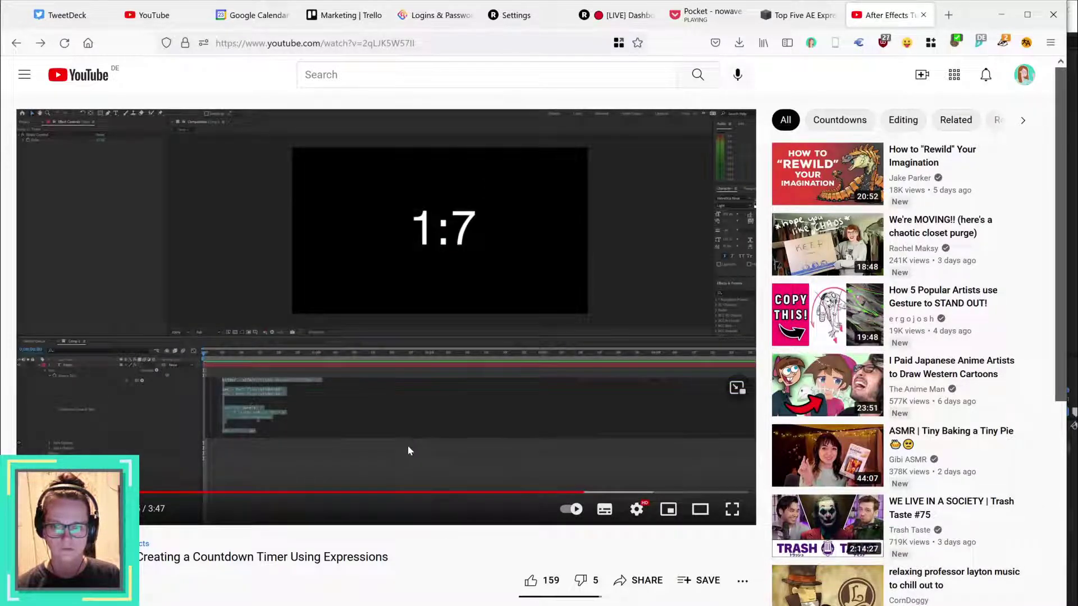
click(408, 450)
- Rewind the tutorial to review how the minutes and seconds are combined, pause it, and switch back to After Effects
click(496, 493)
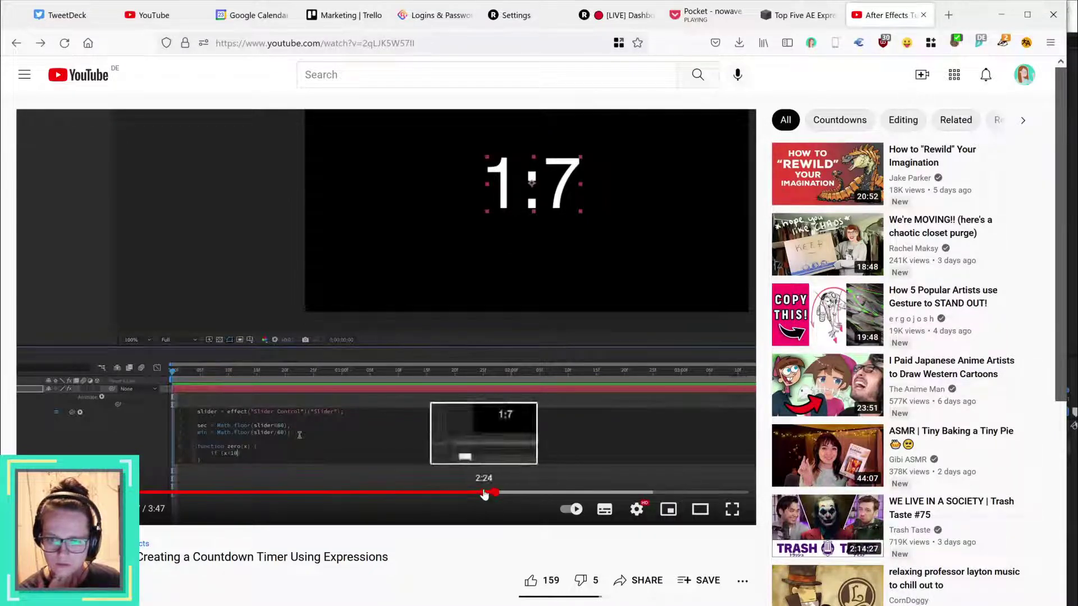
click(483, 493)
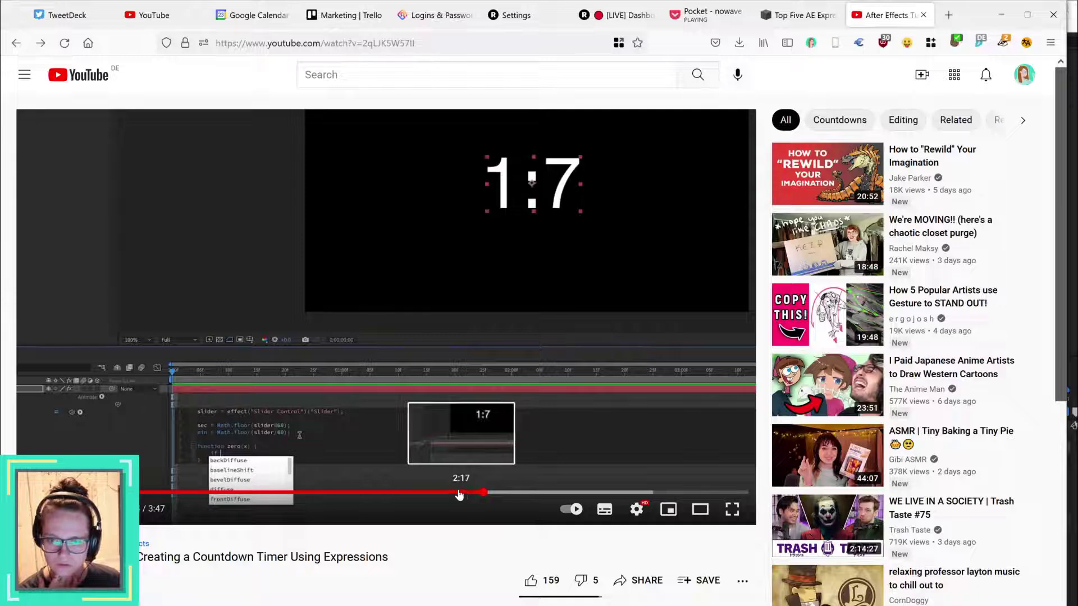
click(458, 493)
click(427, 493)
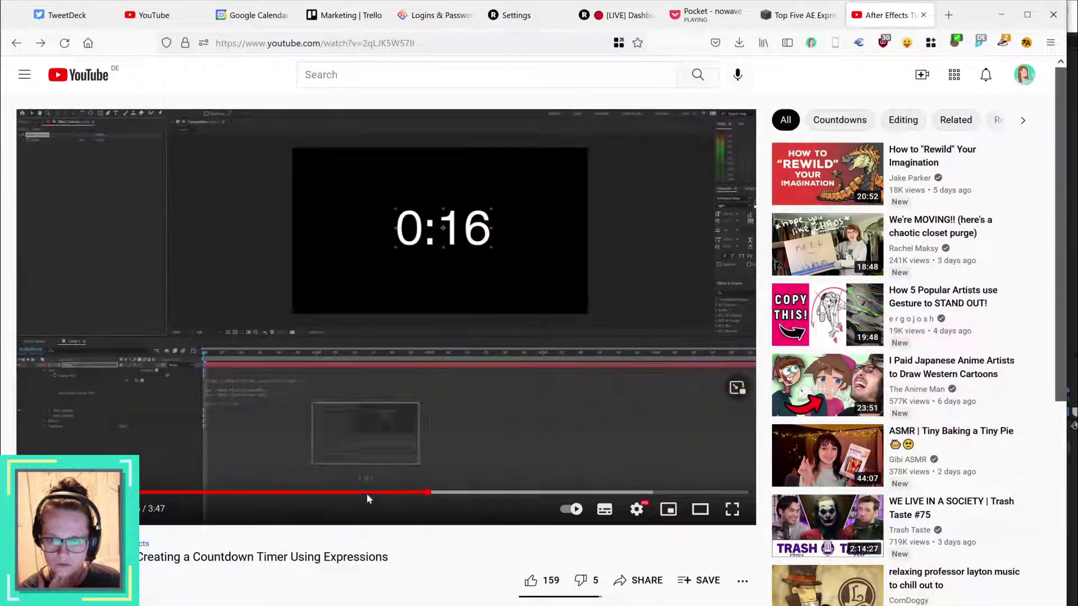
click(395, 415)
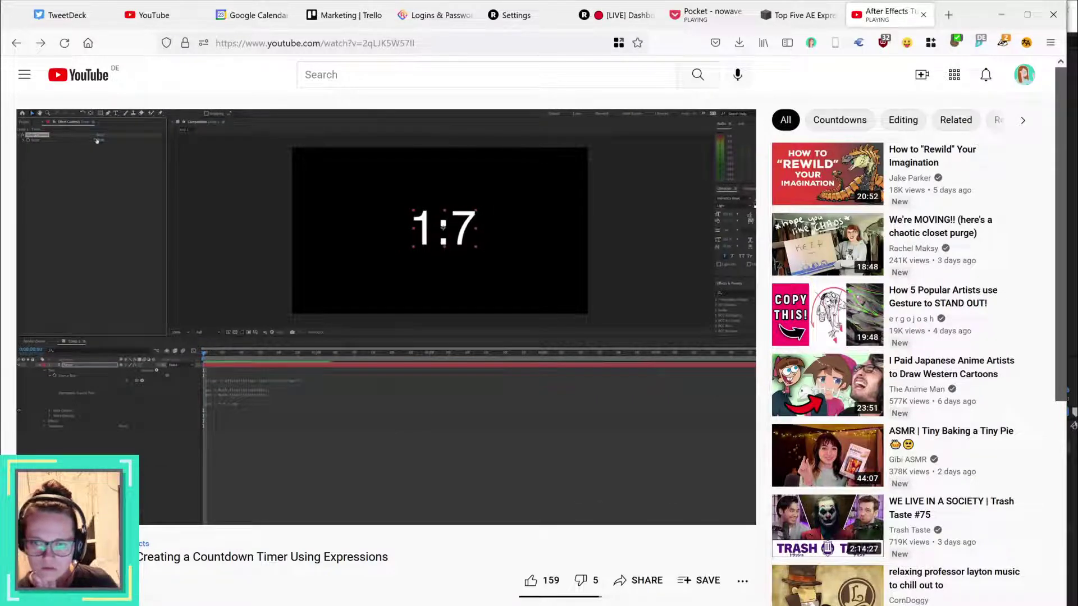
key(Left)
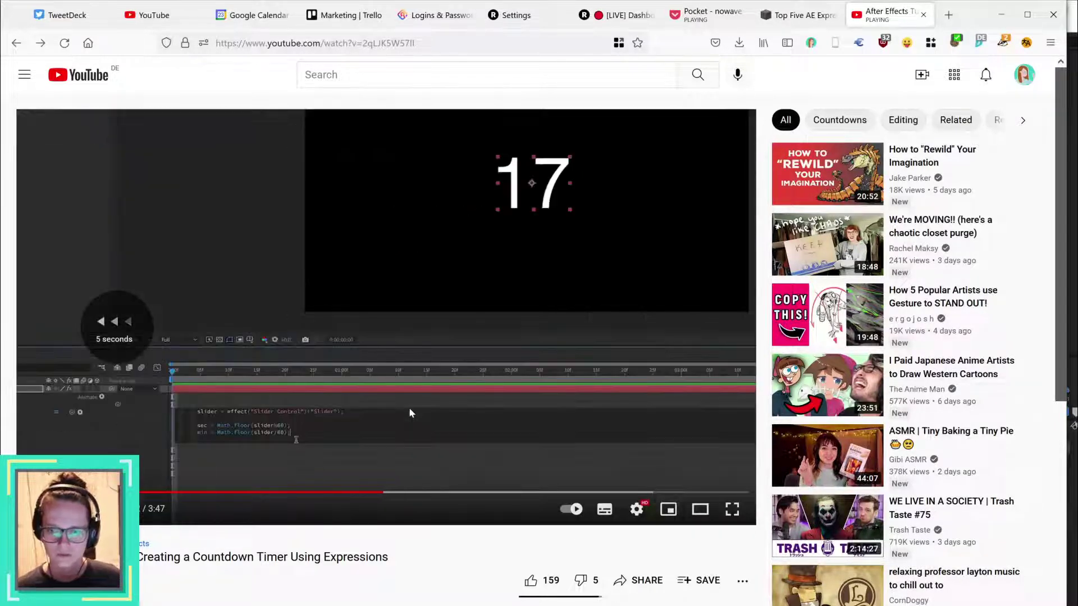
key(Right)
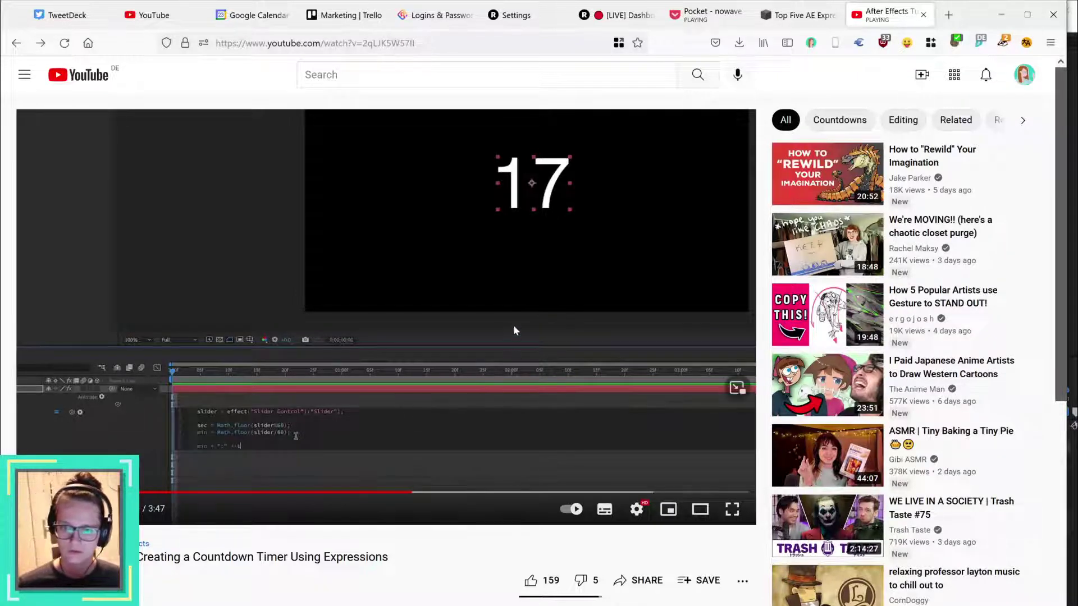
click(507, 358)
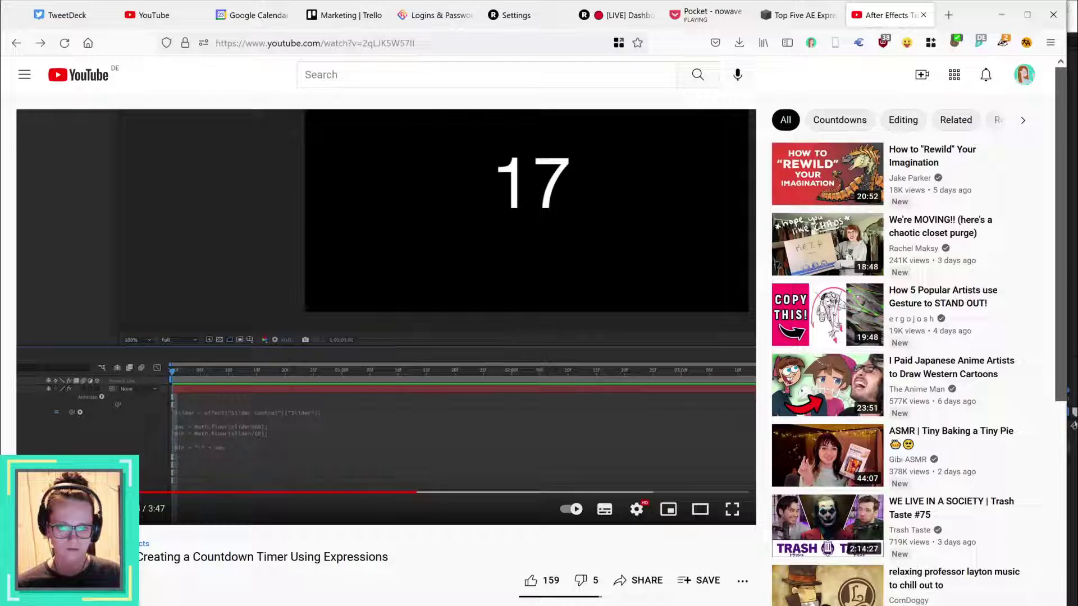
key(alt+Tab)
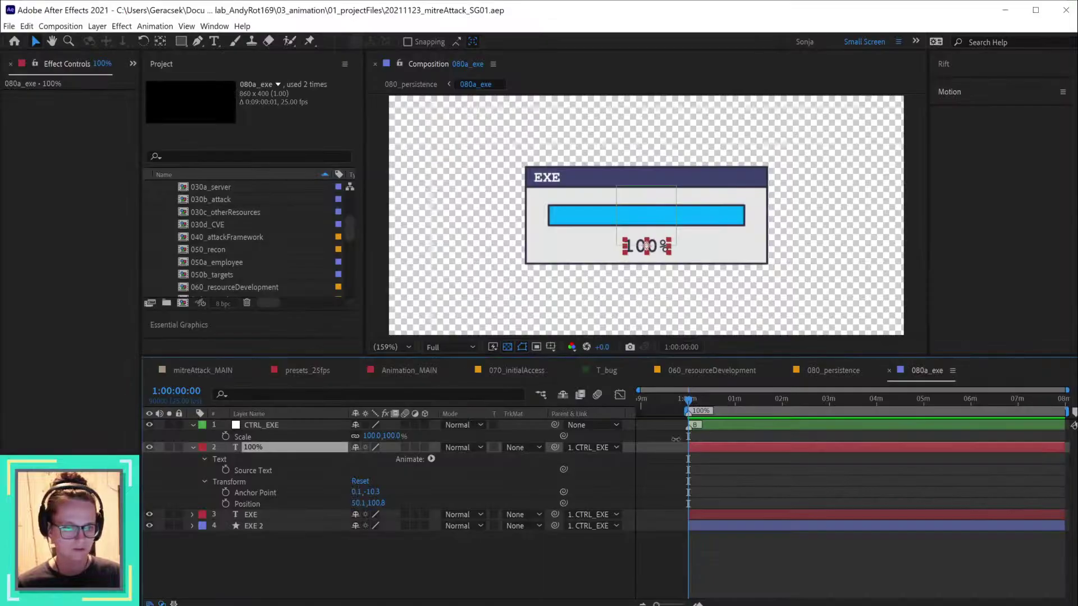
- Select the CTRL_EXE layer and expand and widen the Essential Graphics panel so its controls are fully readable
click(273, 501)
click(264, 427)
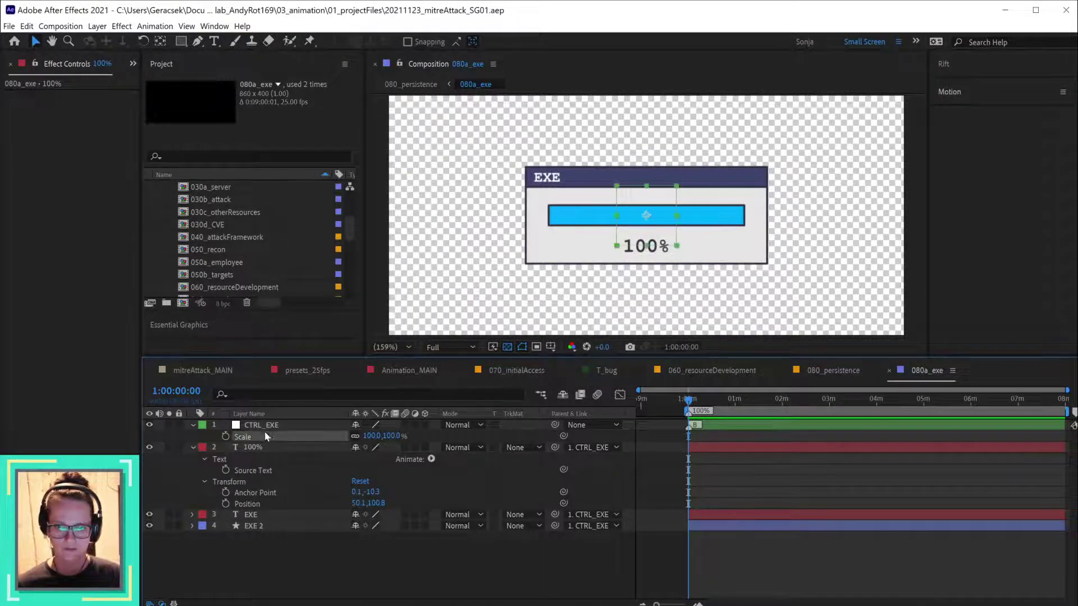
click(56, 69)
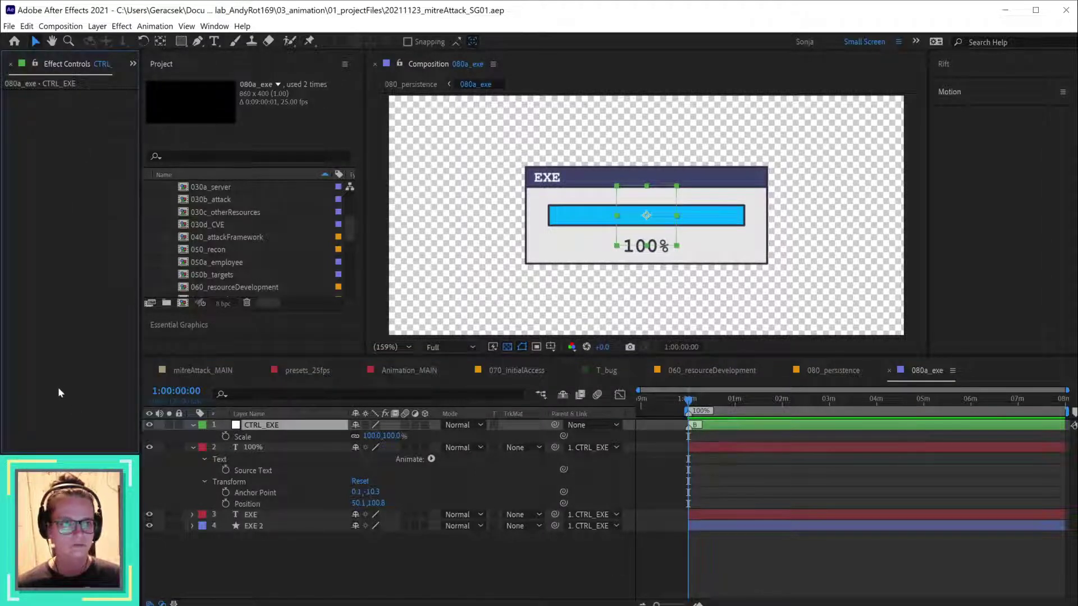
drag(179, 325, 184, 93)
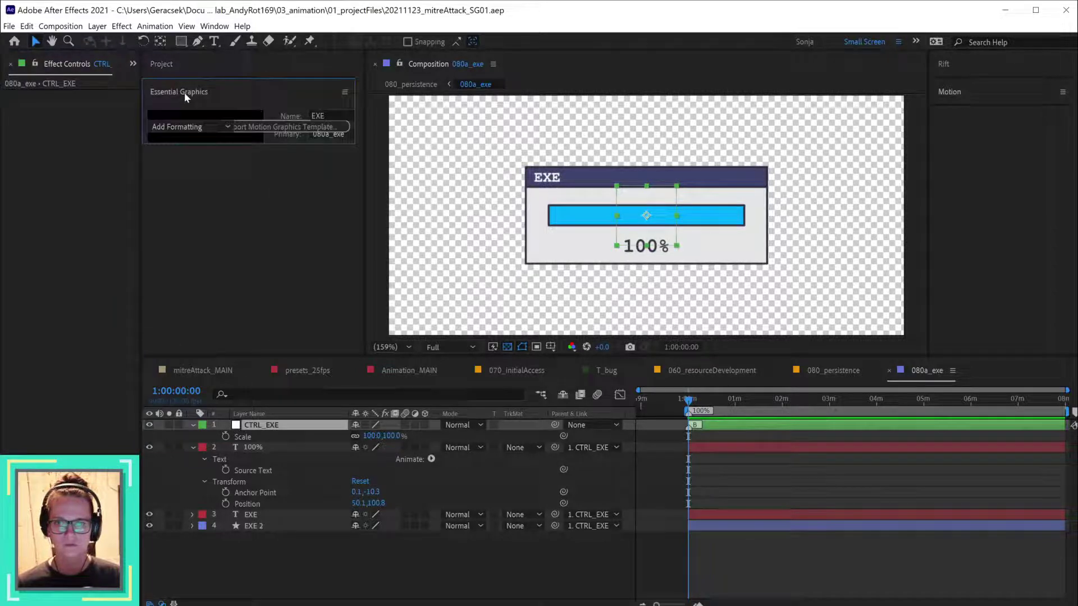
drag(214, 145, 241, 332)
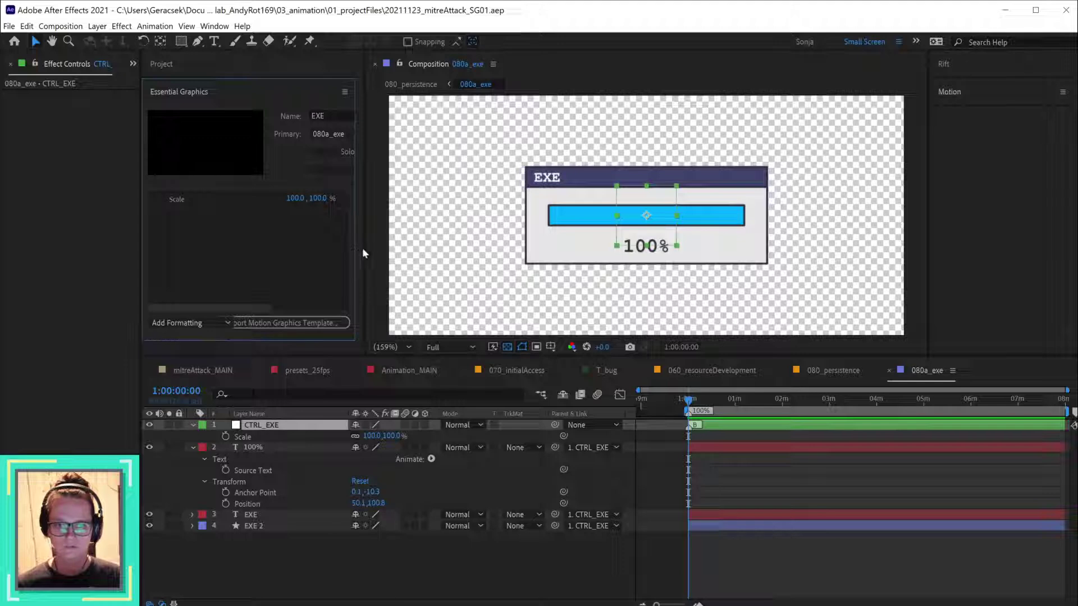
drag(360, 247, 493, 249)
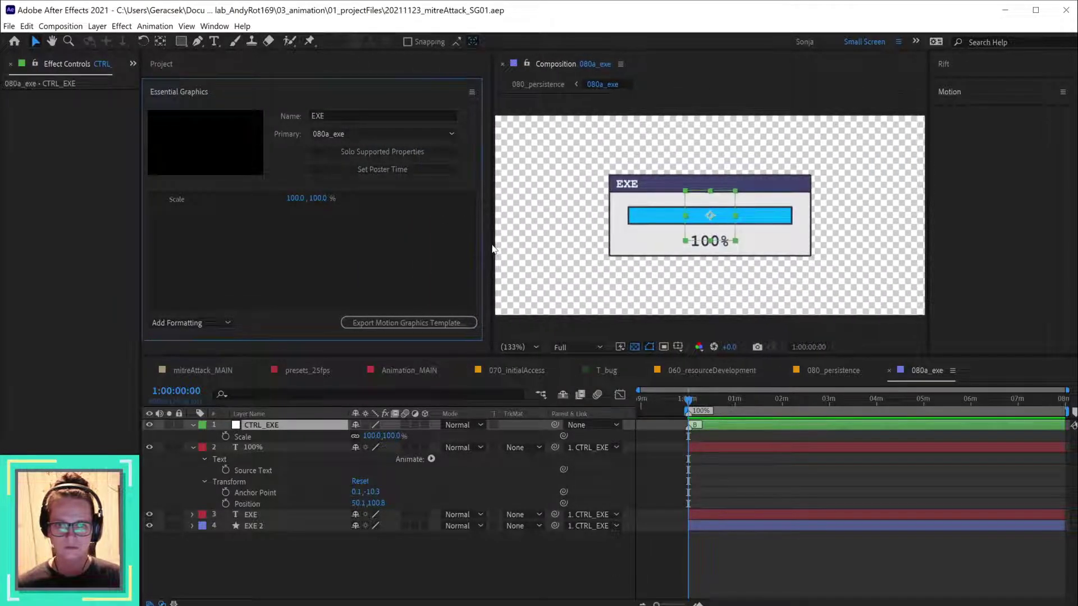
- Arrange Effects & Presets and Effect Controls as a stacked panel group and show the CTRL_EXE effect controls
click(129, 64)
click(132, 61)
click(131, 62)
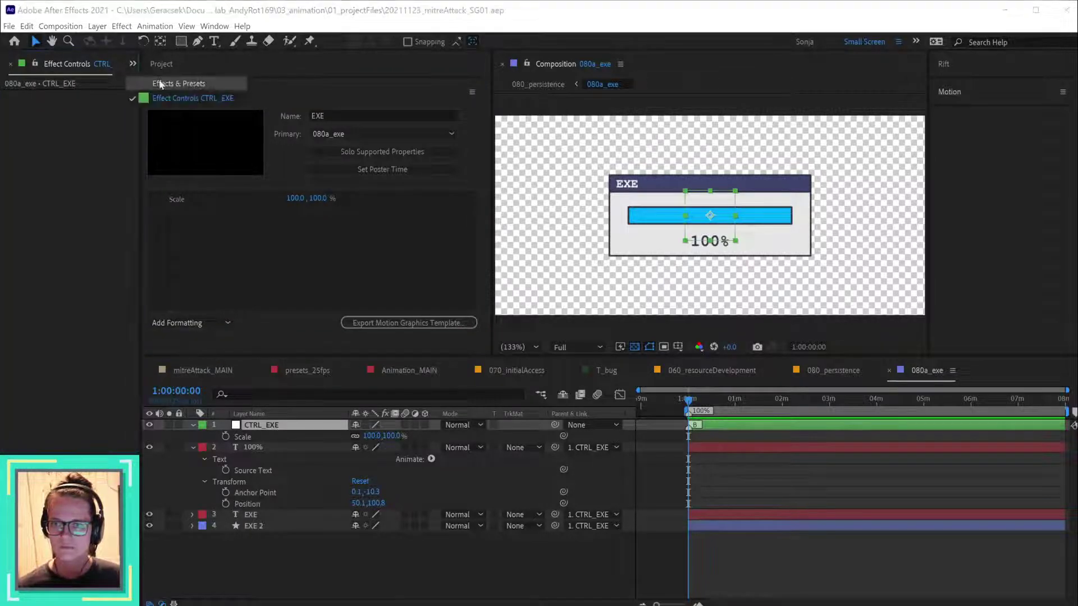
click(160, 83)
click(75, 64)
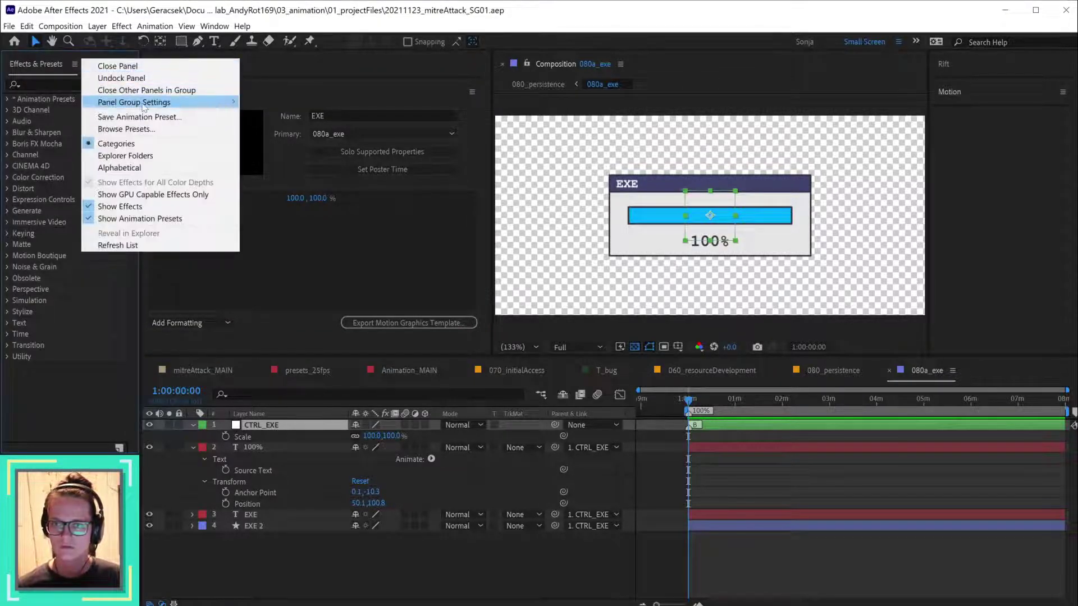
mouse_move(168, 103)
click(291, 141)
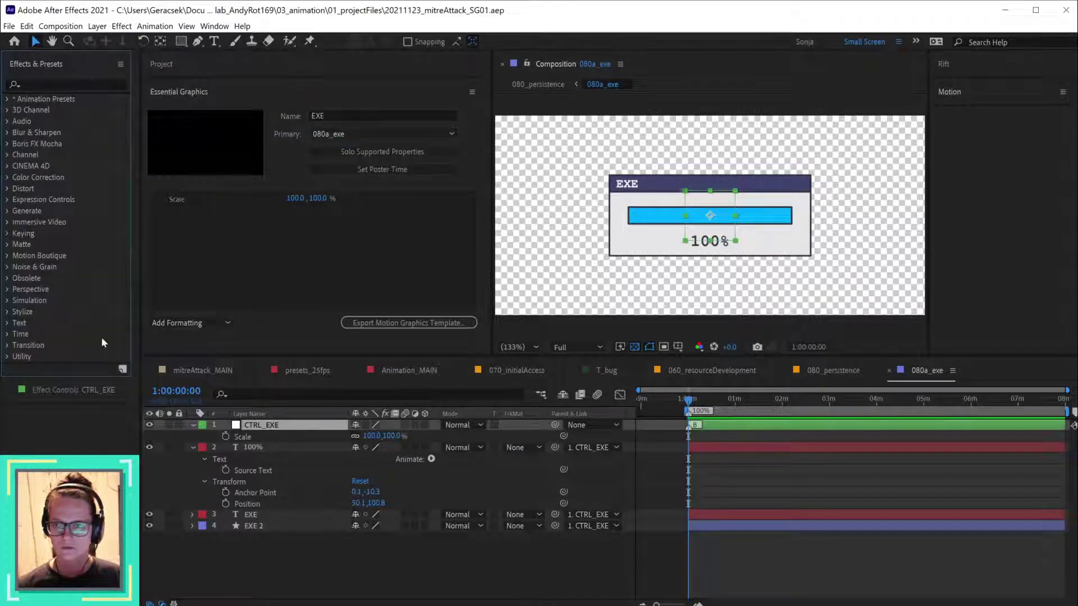
click(63, 390)
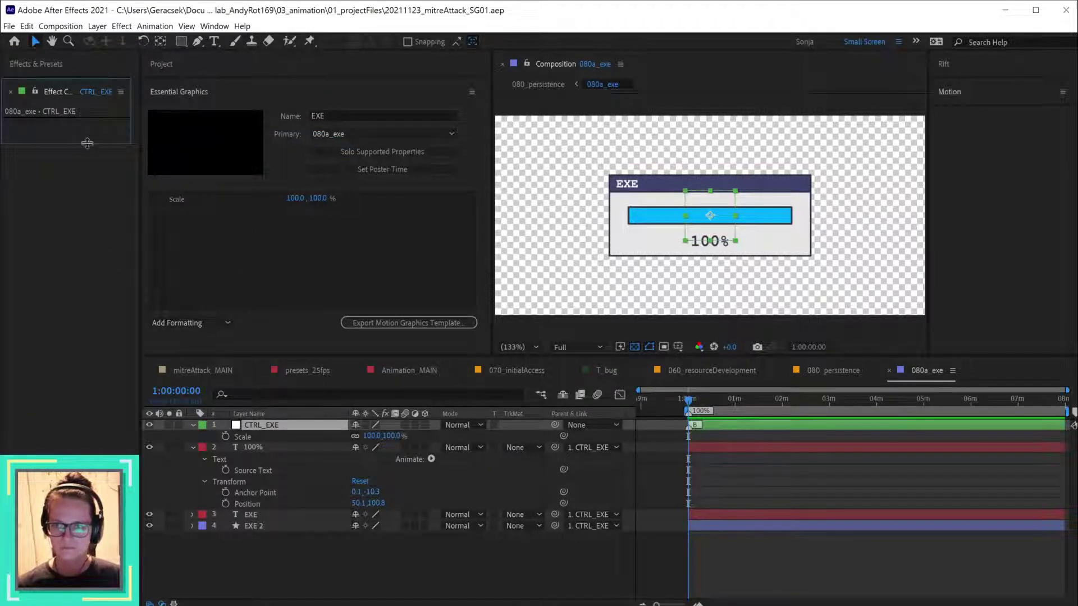
drag(87, 144, 87, 505)
- Search the effects for "slider" and apply Slider Control to the CTRL_EXE layer
click(46, 65)
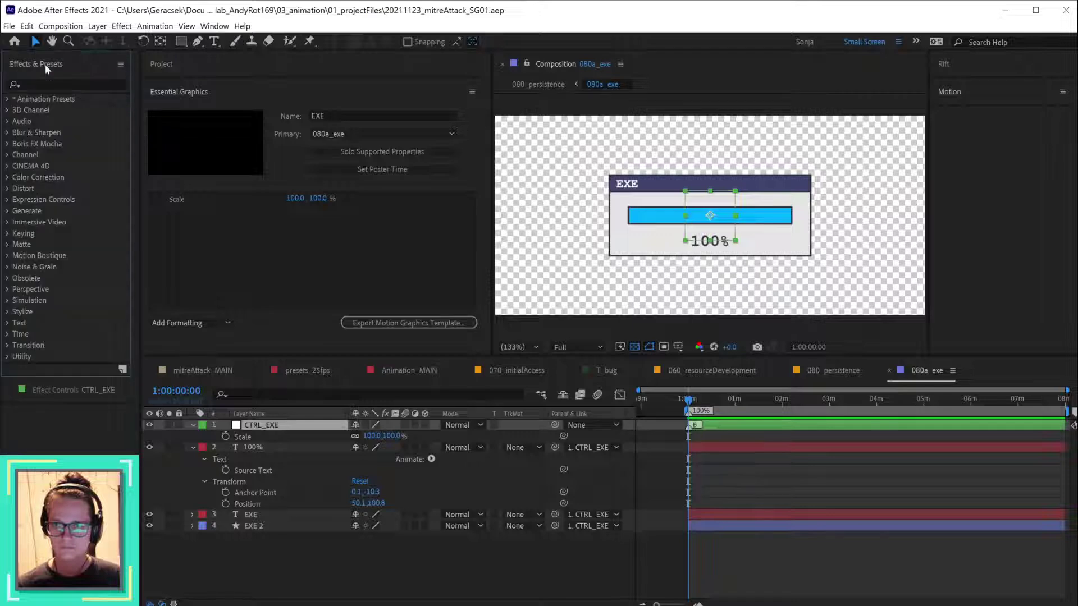
click(45, 84)
text(slod)
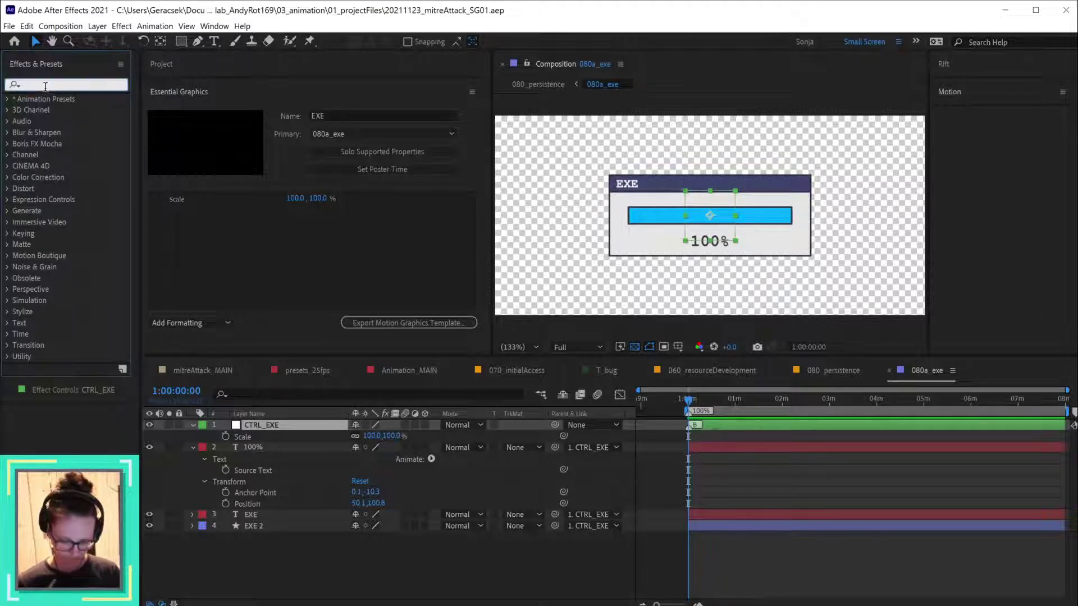
key(BackSpace)
key(BackSpace)
text(ider)
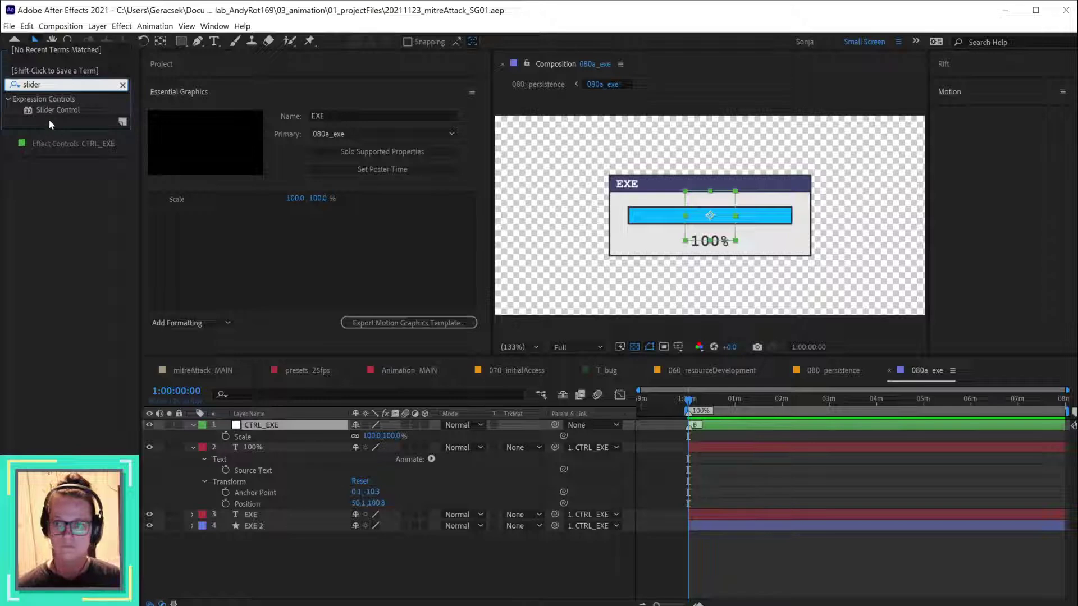
double_click(58, 110)
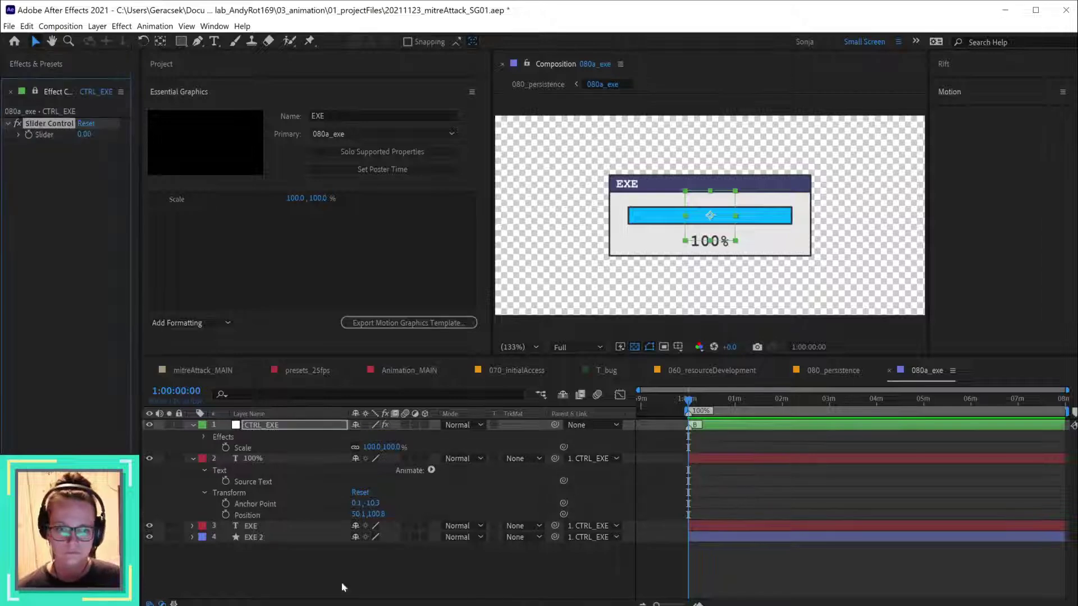
- Rename the Slider Control effect on CTRL_EXE as counter
click(50, 123)
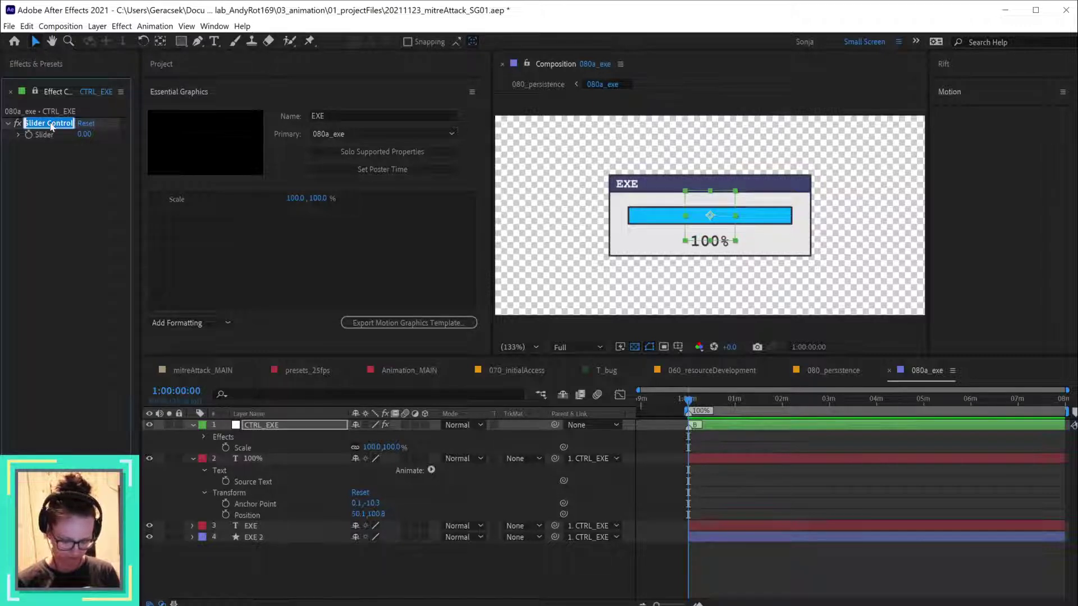
text(counter)
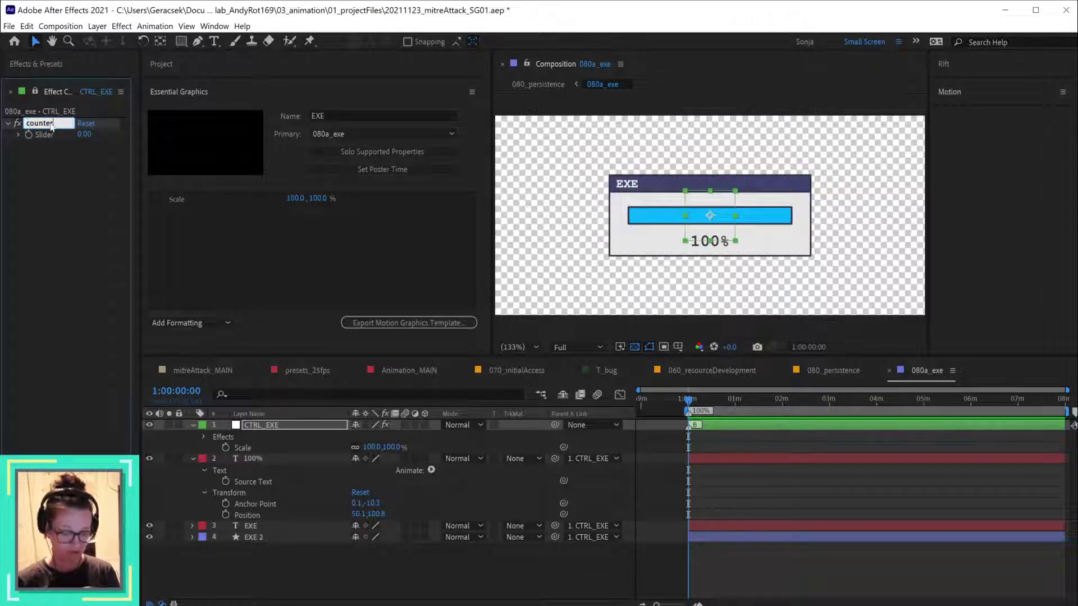
key(Return)
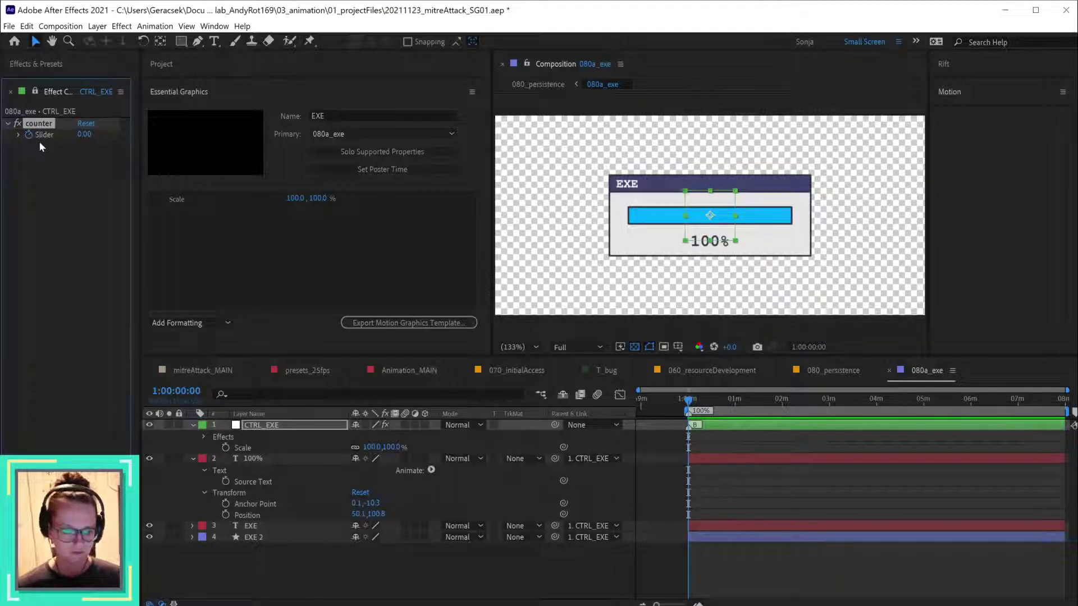
- Keyframe the counter slider from 0 at 1:00:00:00 to 100 at 1:00:02:10
key(space)
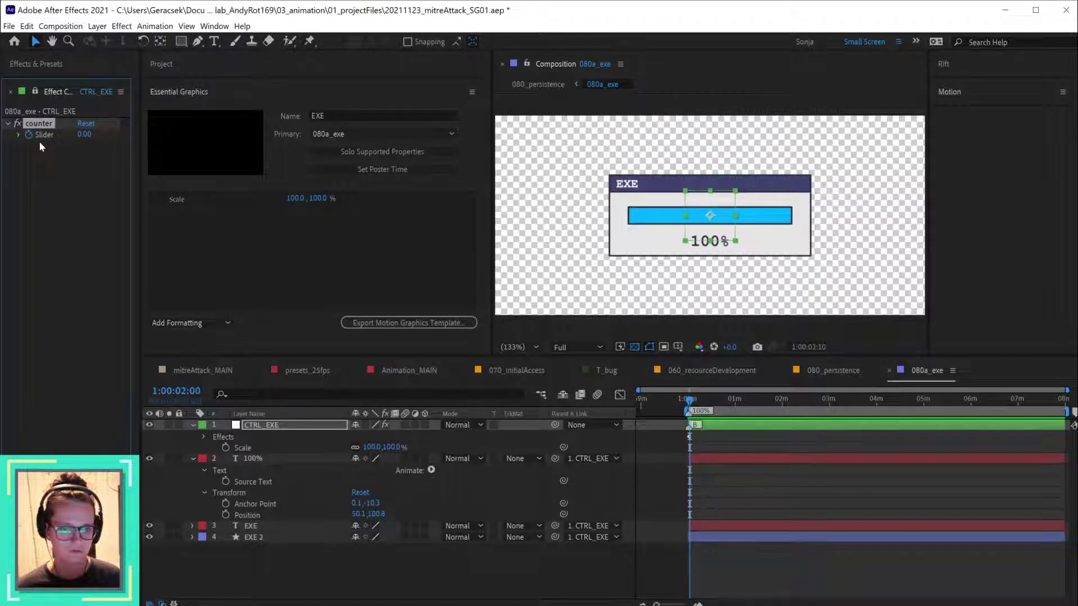
scroll(816, 471, up, 5)
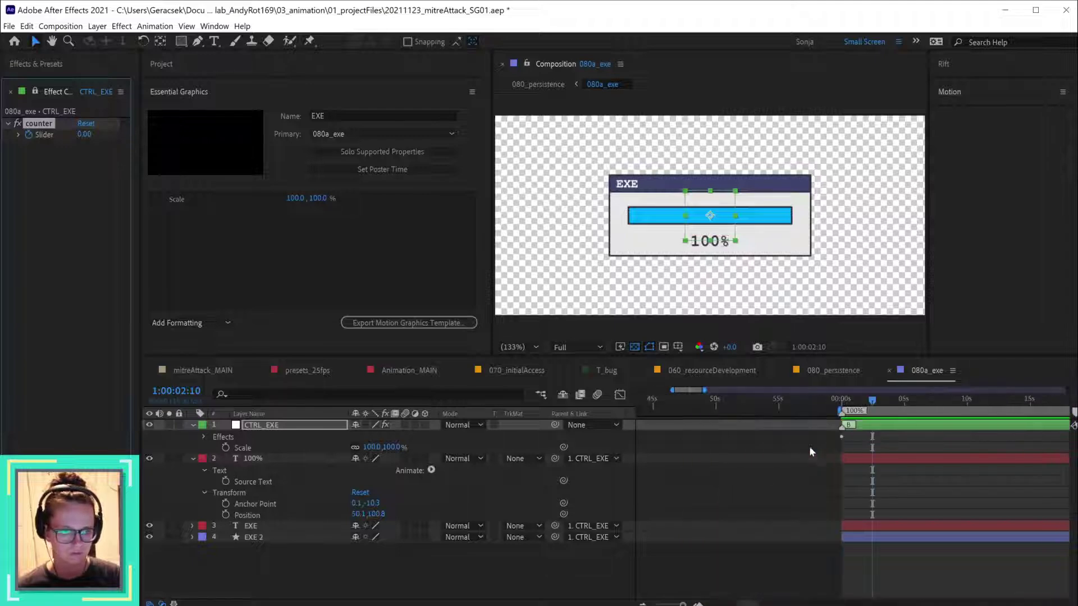
click(84, 135)
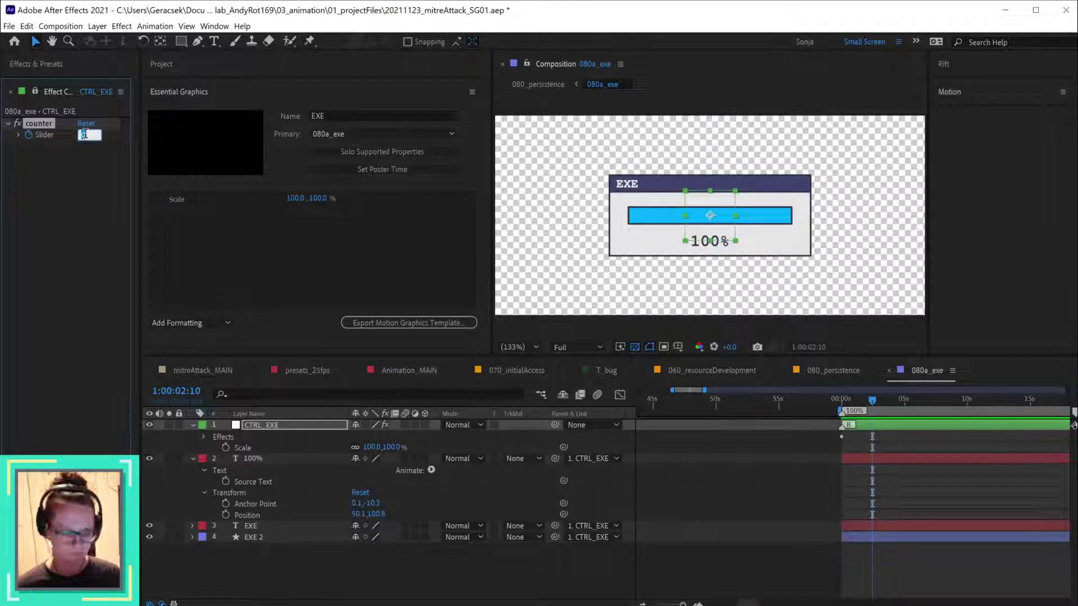
key(Return)
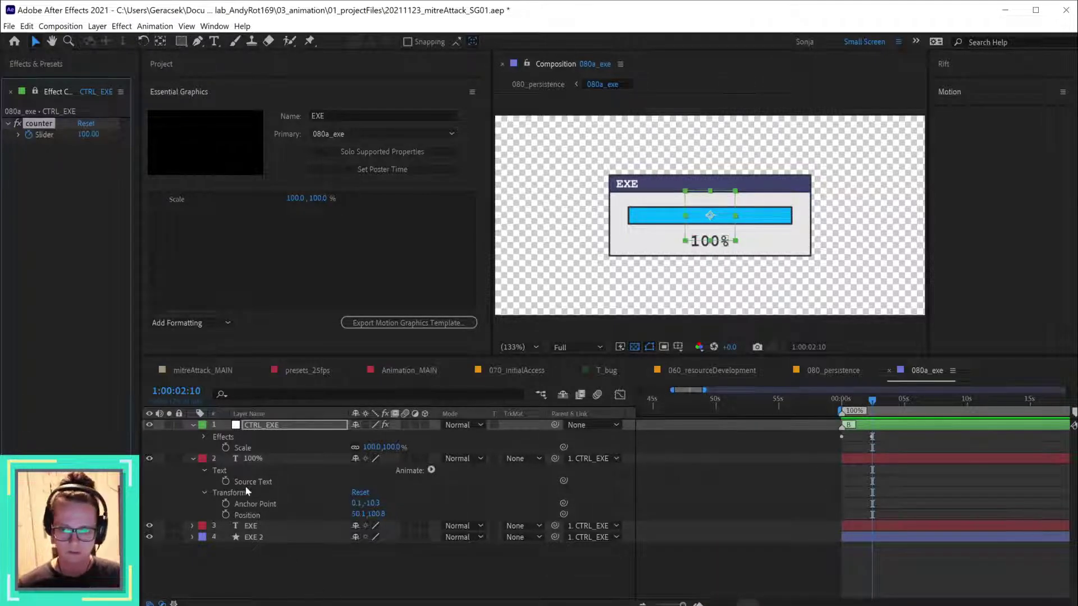
- Add a Source Text expression to the 100% layer that defines slider as thisComp.layer("CTRL_EXE").transform.scale[0];
alt+click(226, 481)
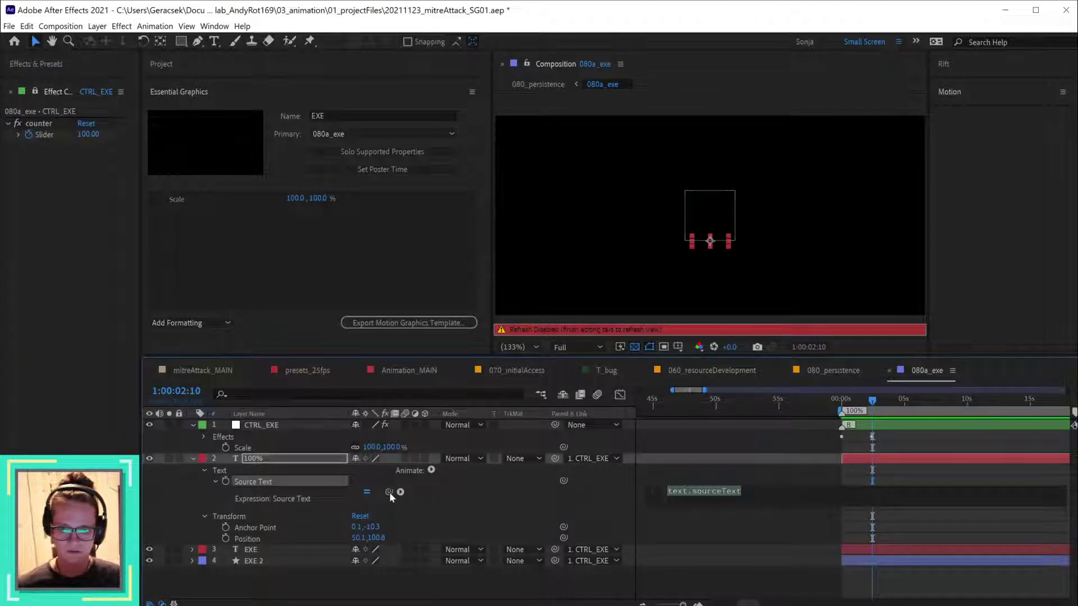
drag(322, 491, 243, 447)
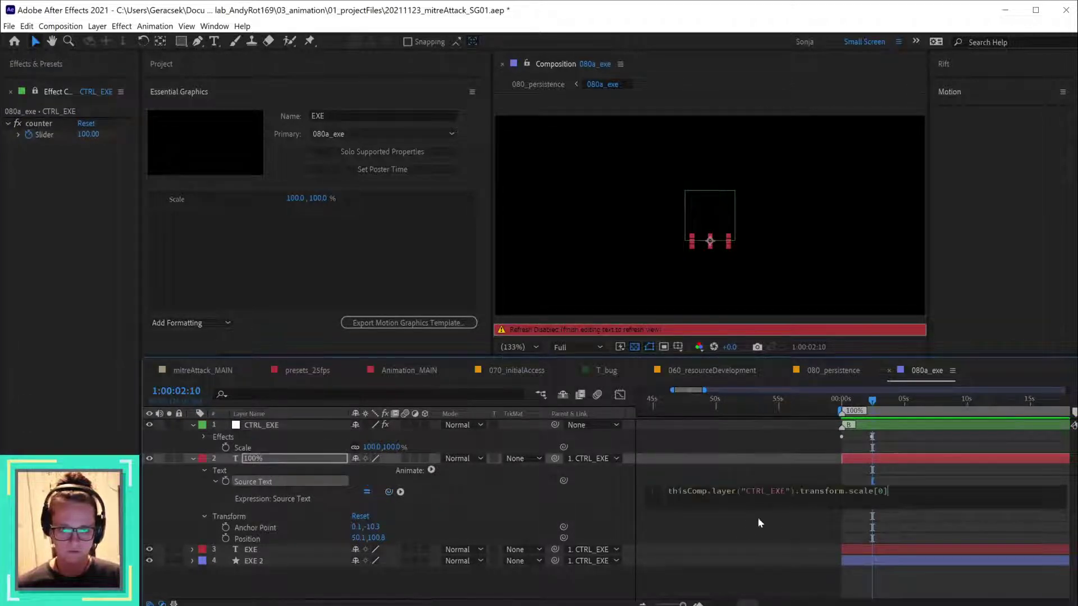
click(669, 491)
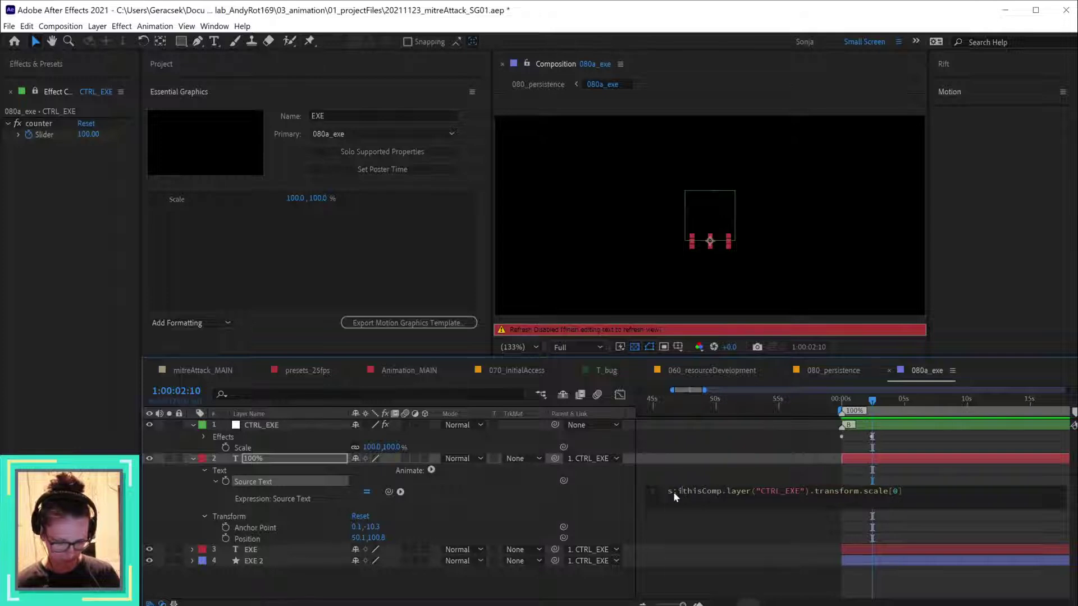
text(slider = )
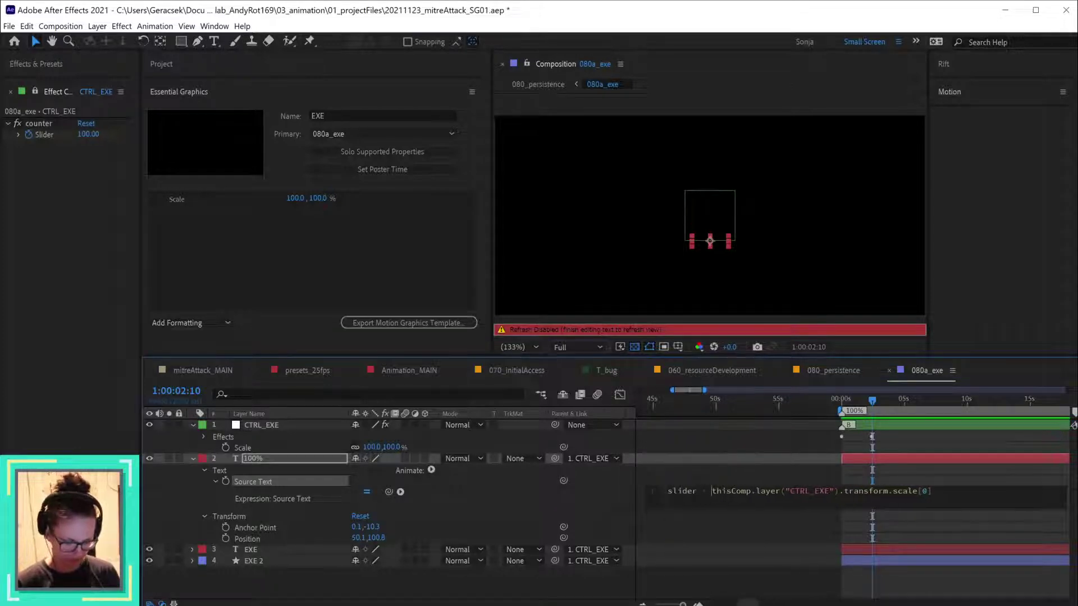
text(;)
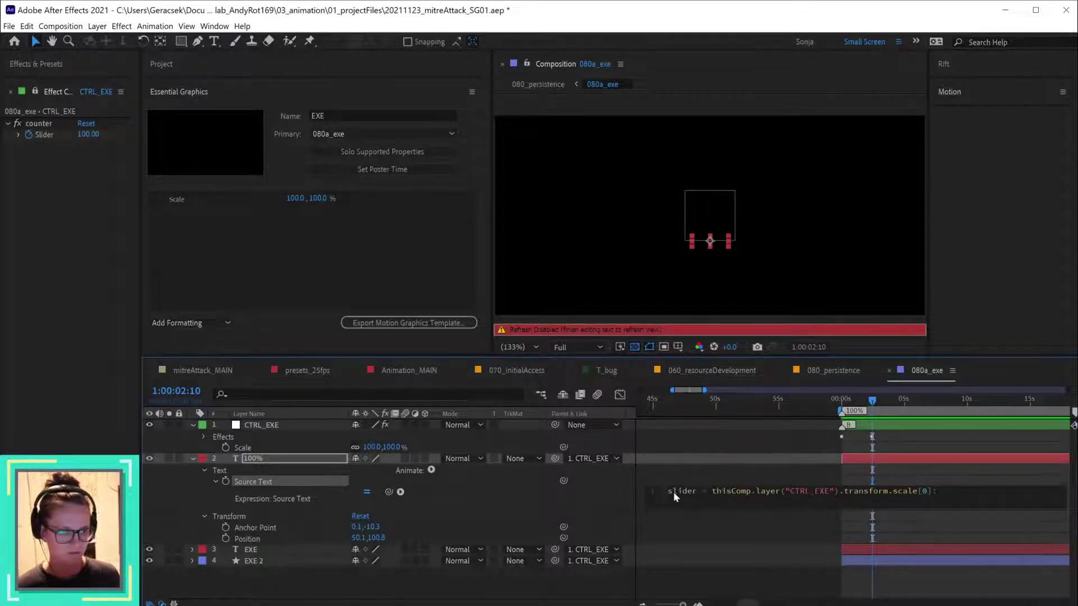
key(KP_Enter)
- Replace the Source Text expression with slider = thisComp.layer("CTRL_EXE").effect("counter")(1); and start a second line below it
click(938, 494)
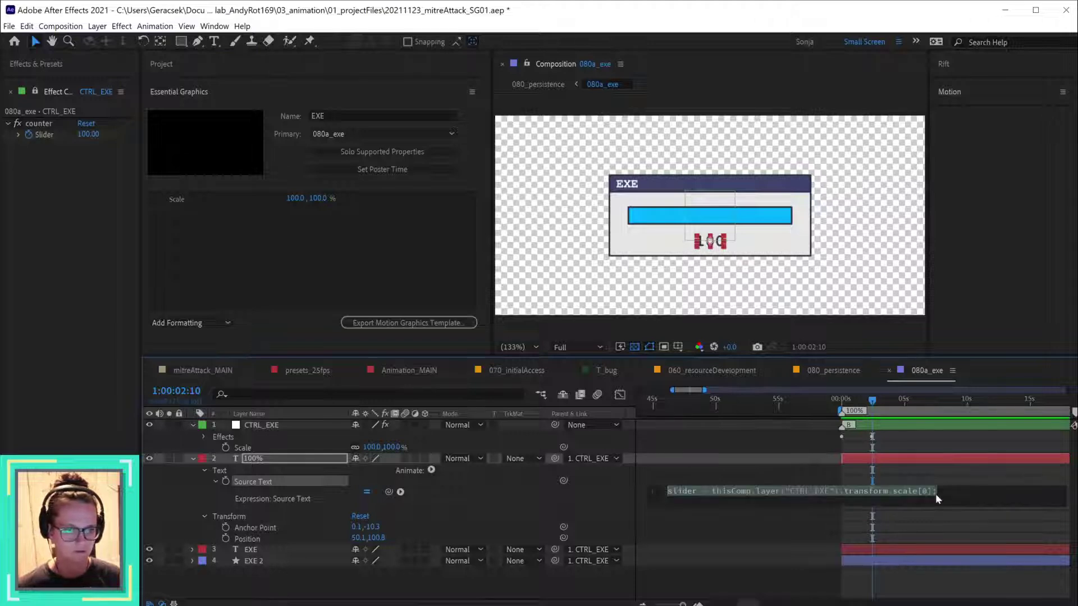
drag(932, 491, 711, 491)
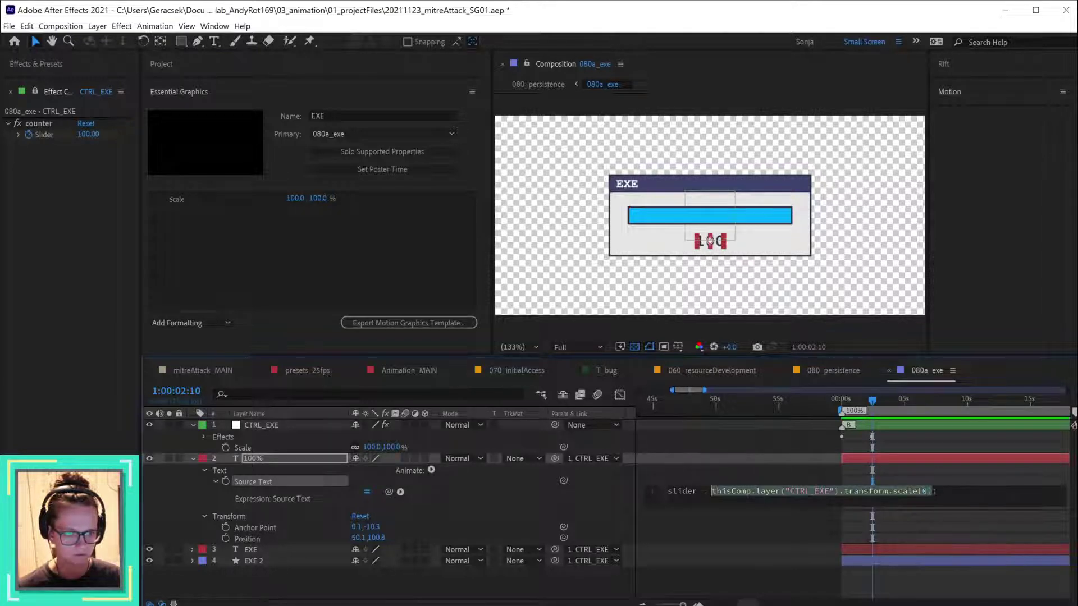
click(203, 437)
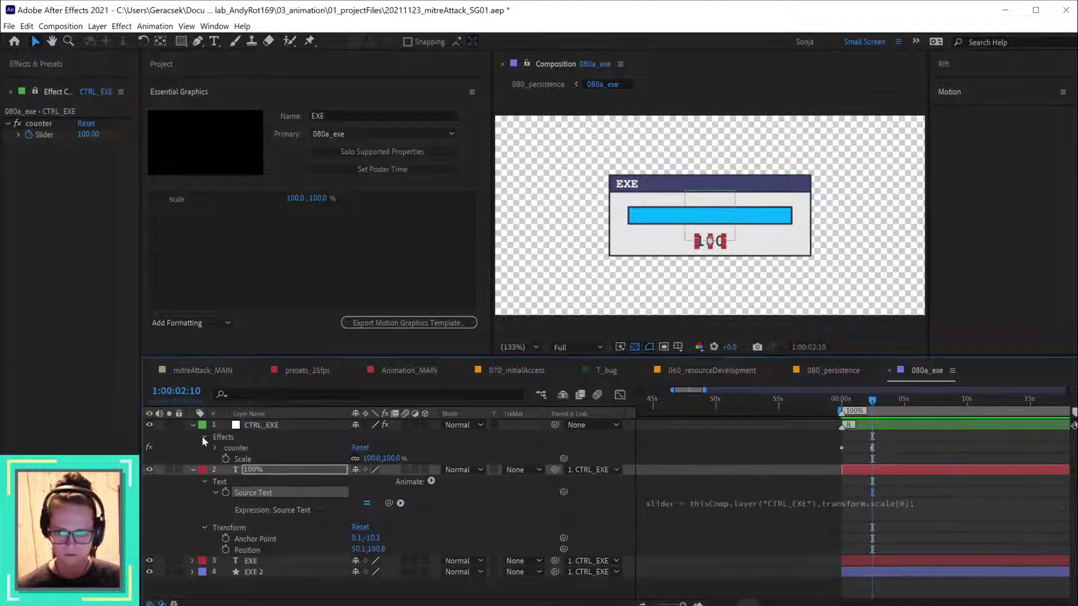
click(215, 447)
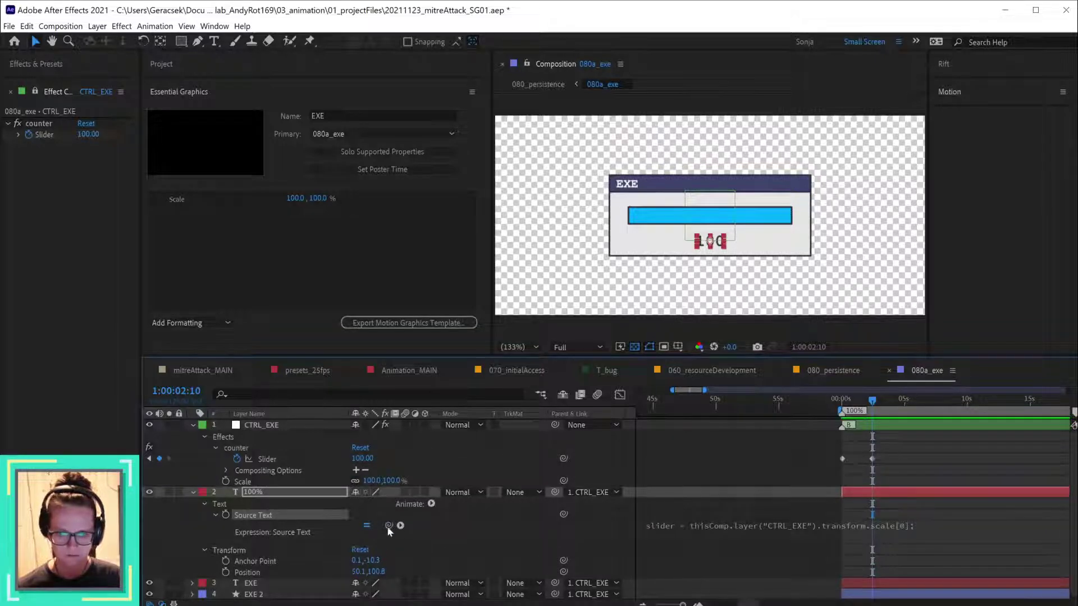
drag(388, 527, 264, 461)
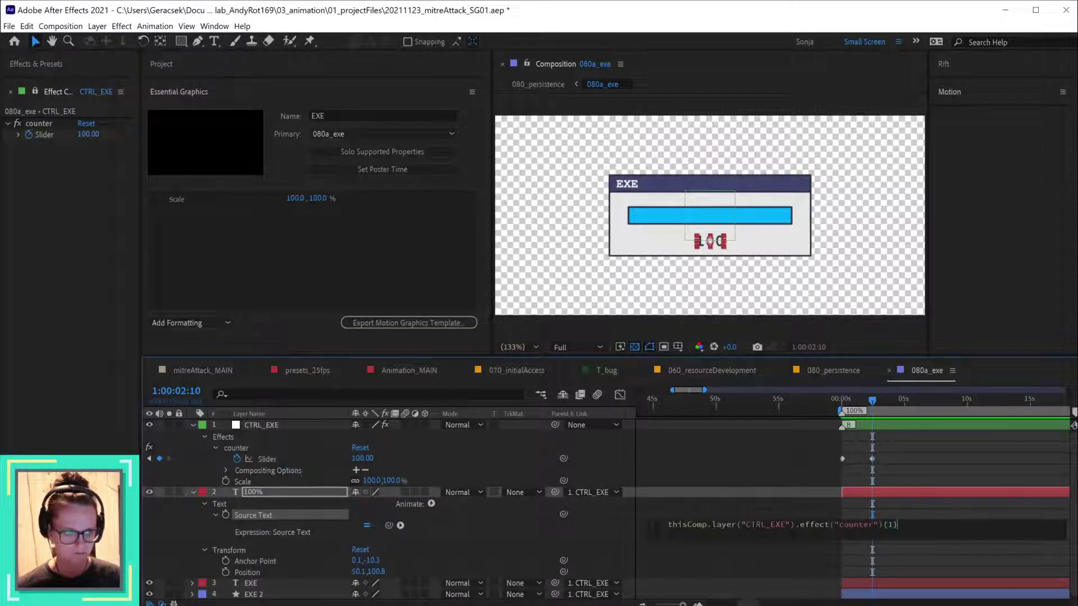
text(;)
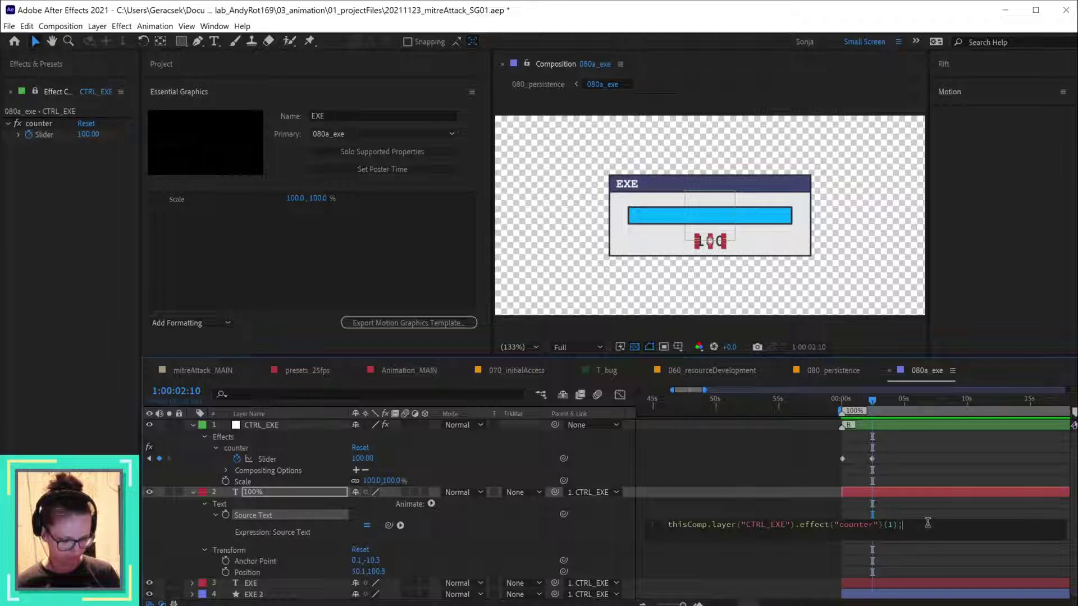
key(Home)
text(slider )
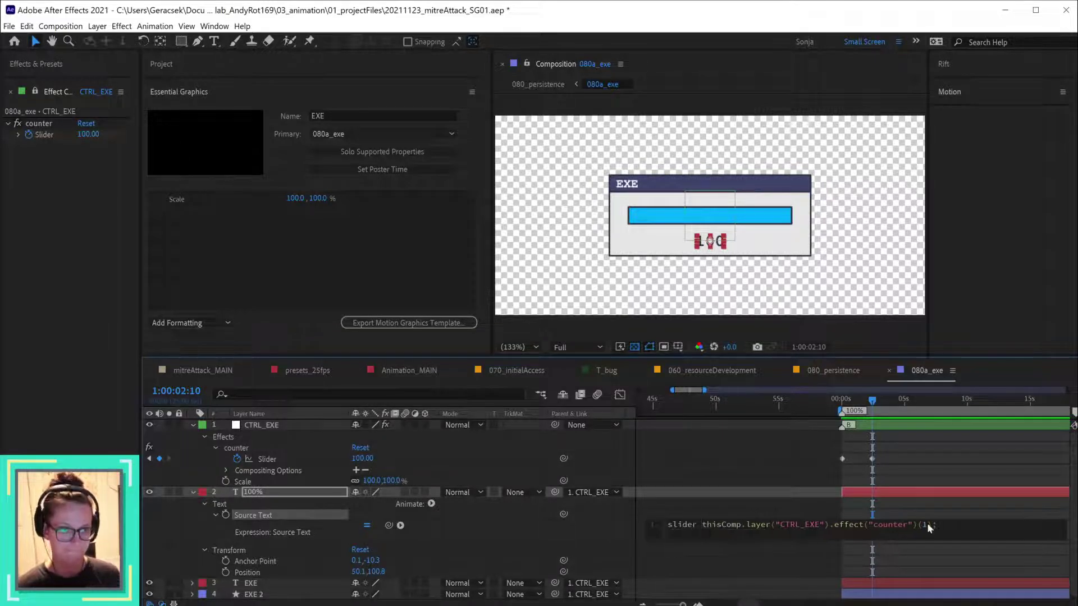
text(=)
key(KP_Enter)
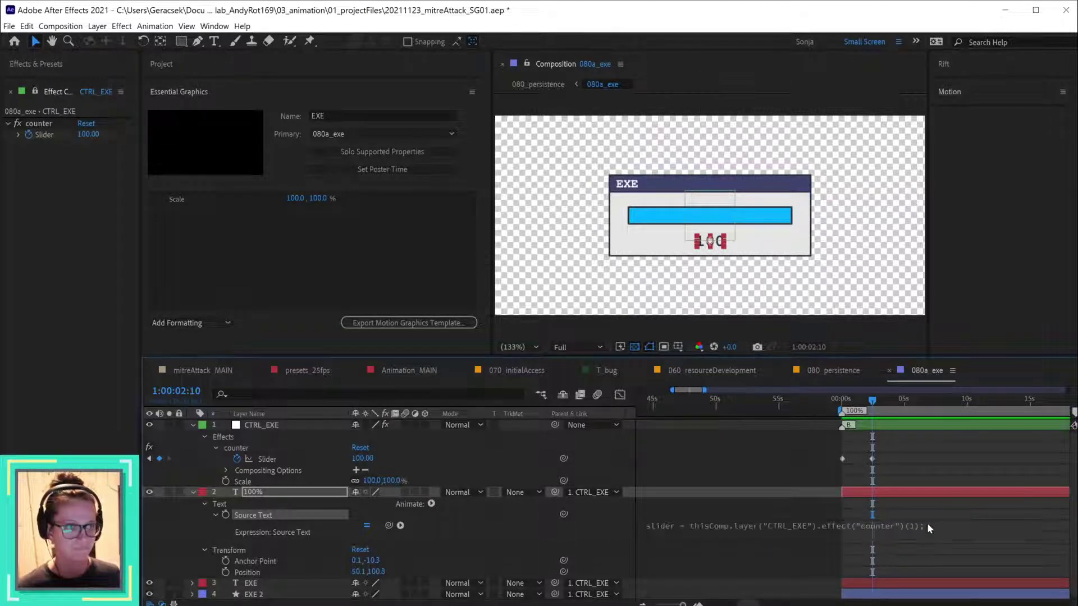
click(927, 527)
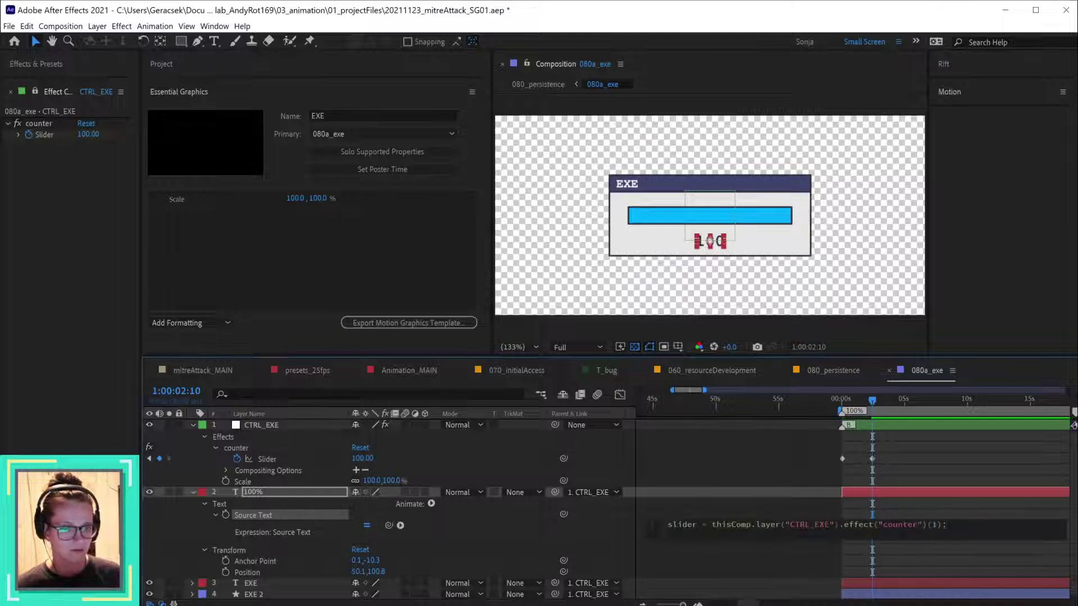
key(Return)
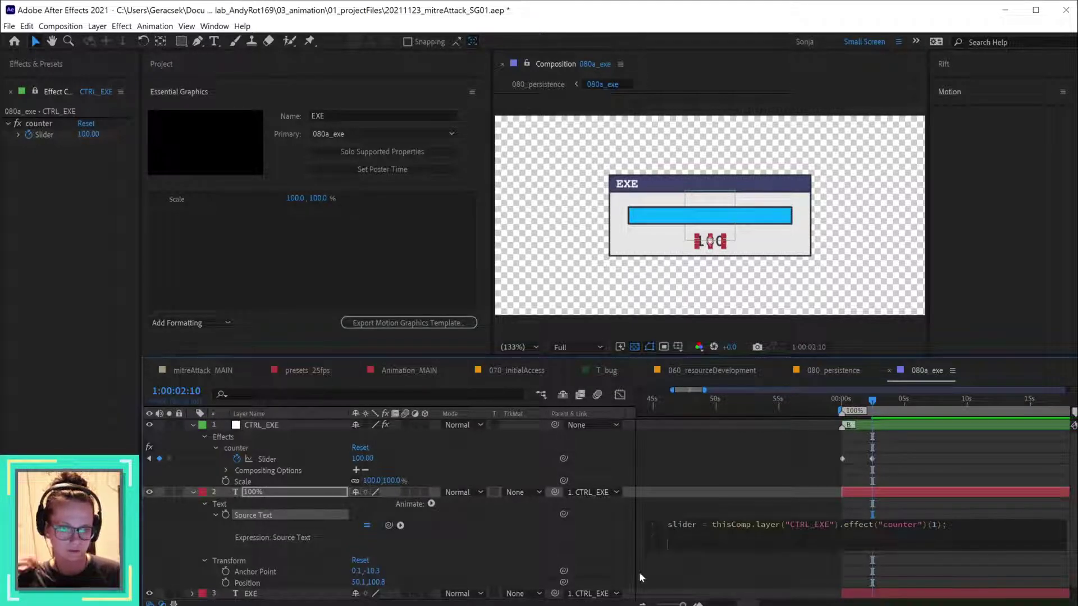
- Apply the Source Text expression, preview the counter at 1:00:00:24, and begin a second expression line reading percentage = Math.floor()
click(615, 525)
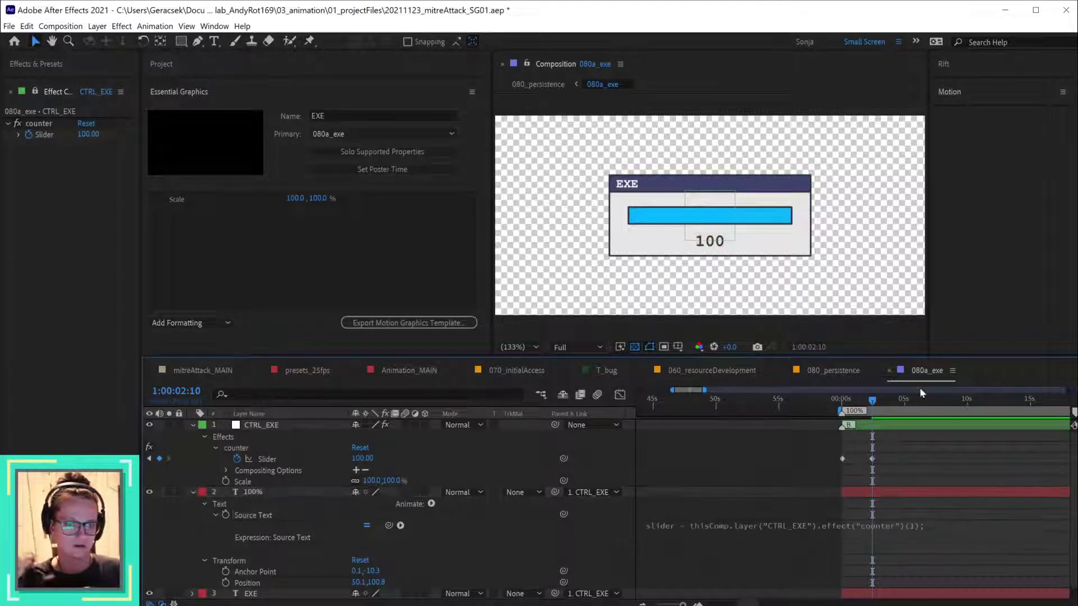
mouse_move(872, 402)
mouse_down()
mouse_move(843, 402)
mouse_move(853, 405)
mouse_up()
click(677, 548)
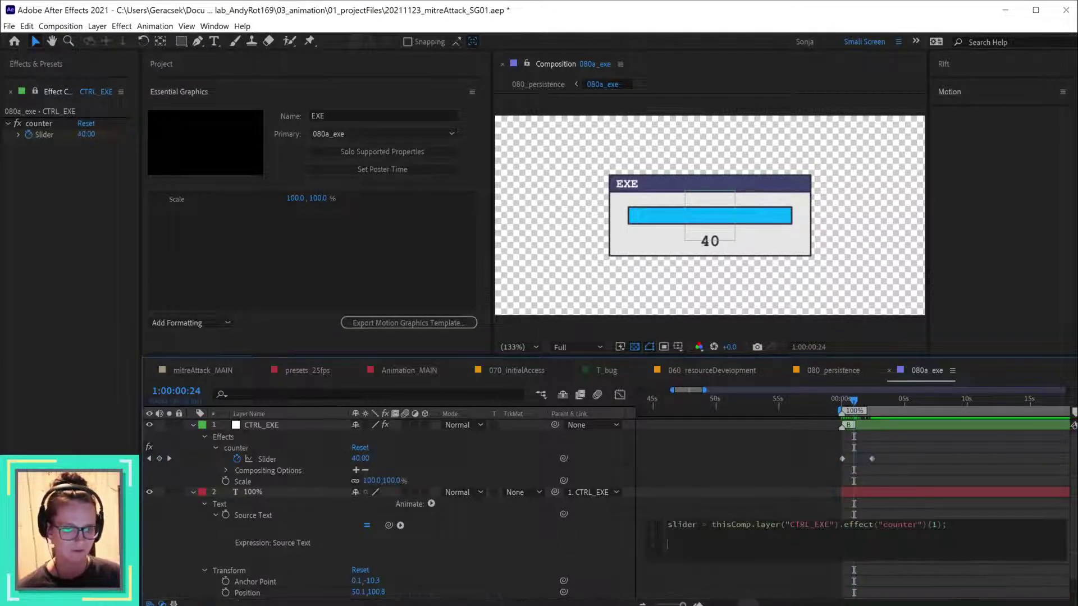
text(per)
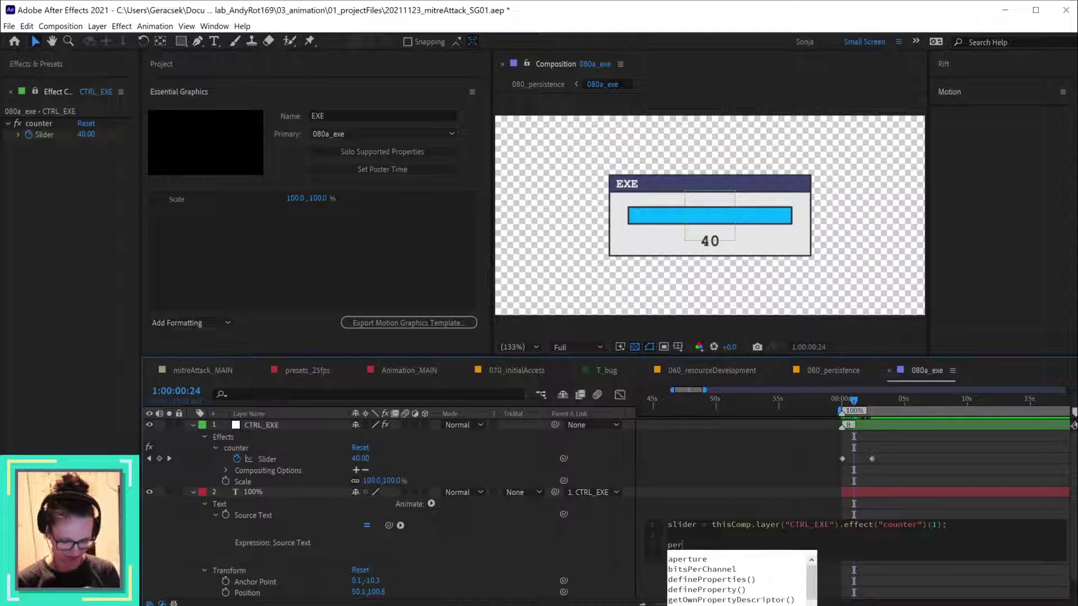
text(centage)
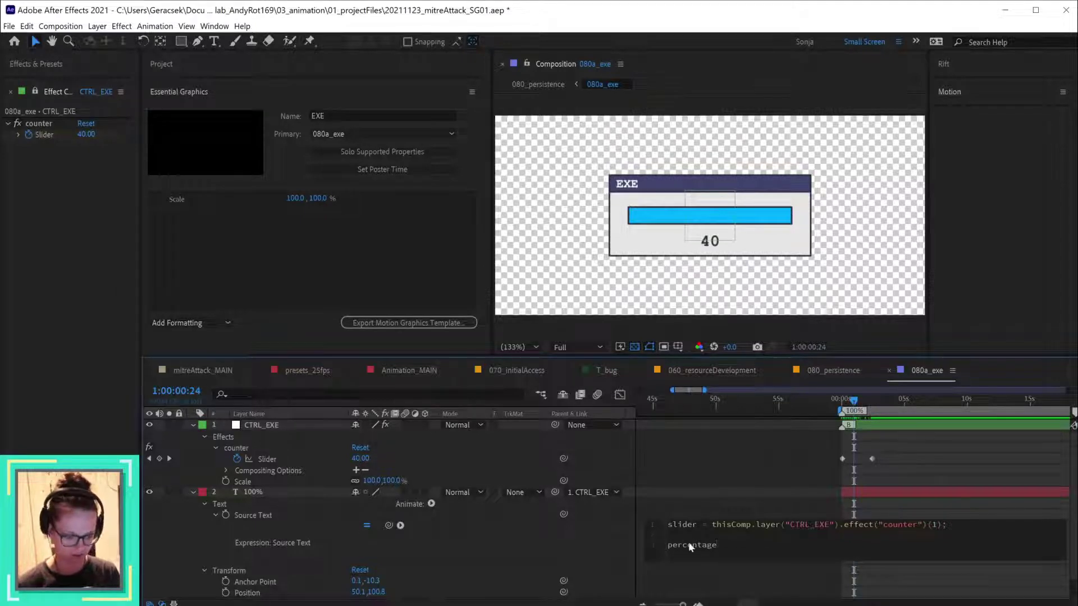
text( =)
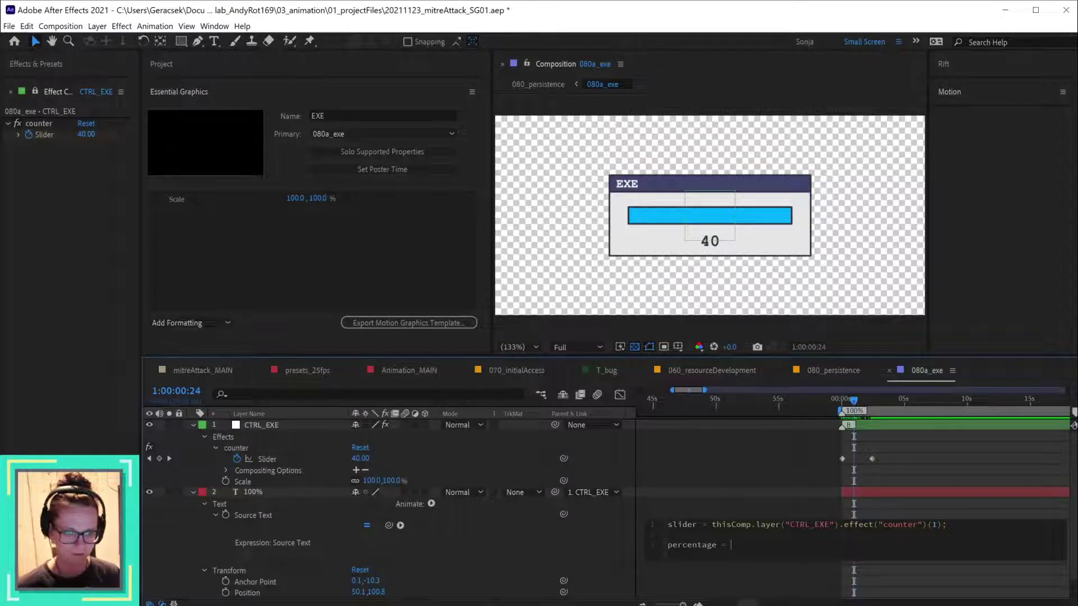
text( Mat)
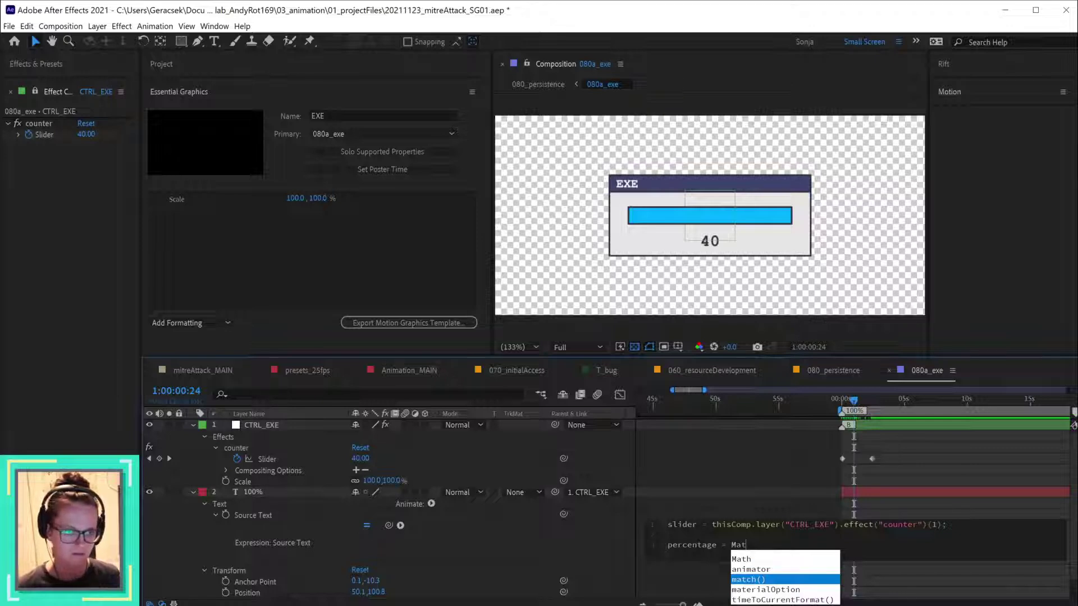
key(Up)
key(Up)
key(Return)
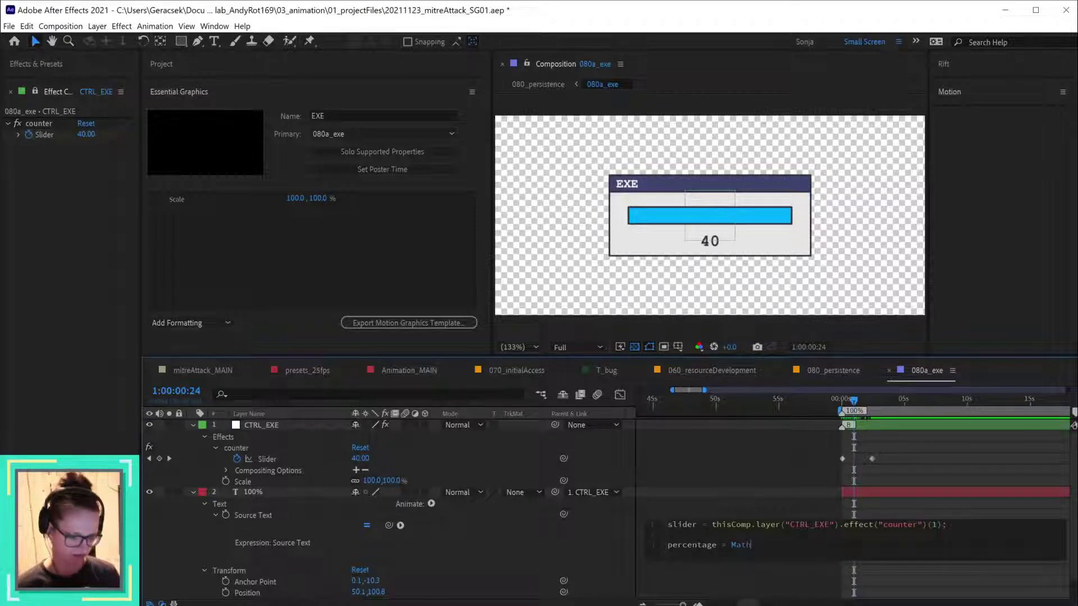
text(.floow)
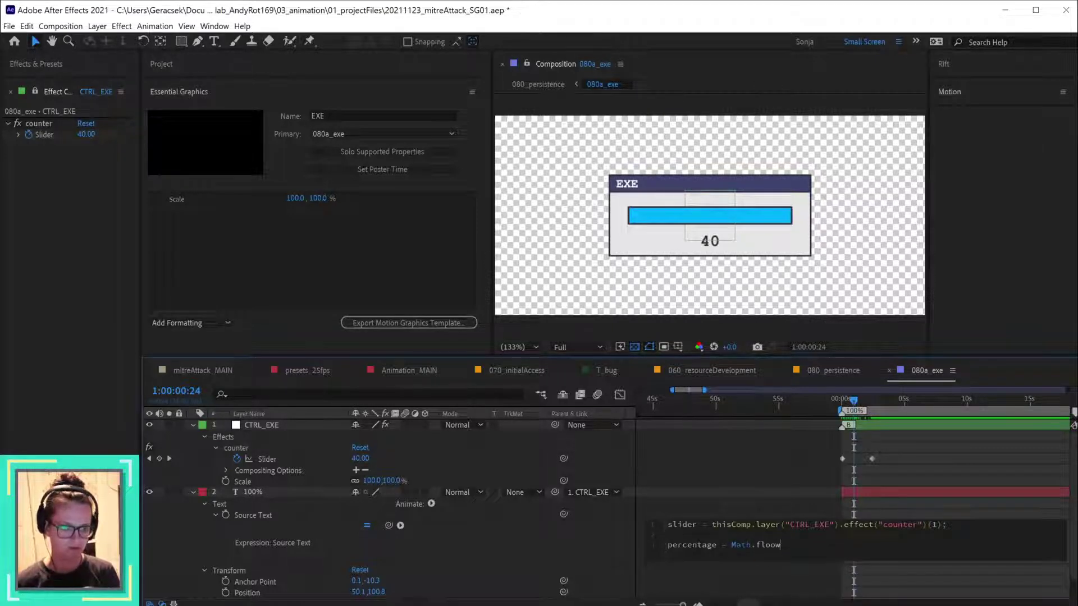
key(BackSpace)
text(r()
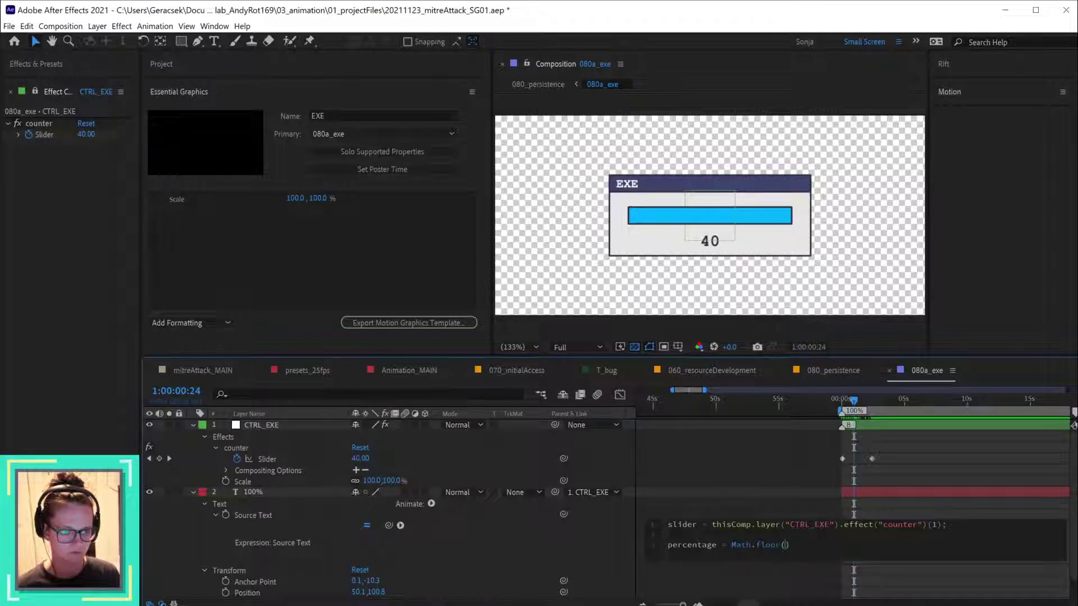
- Consult the YouTube countdown timer tutorial, return to After Effects and complete the line as percentage = Math.floor(slider);
key(alt+Tab)
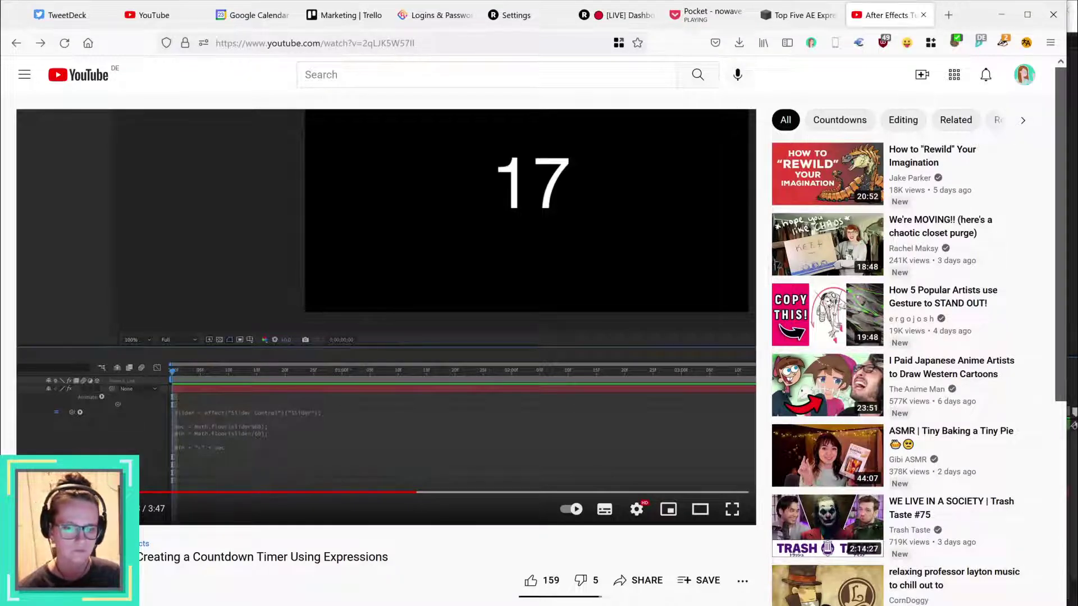
key(alt+Tab)
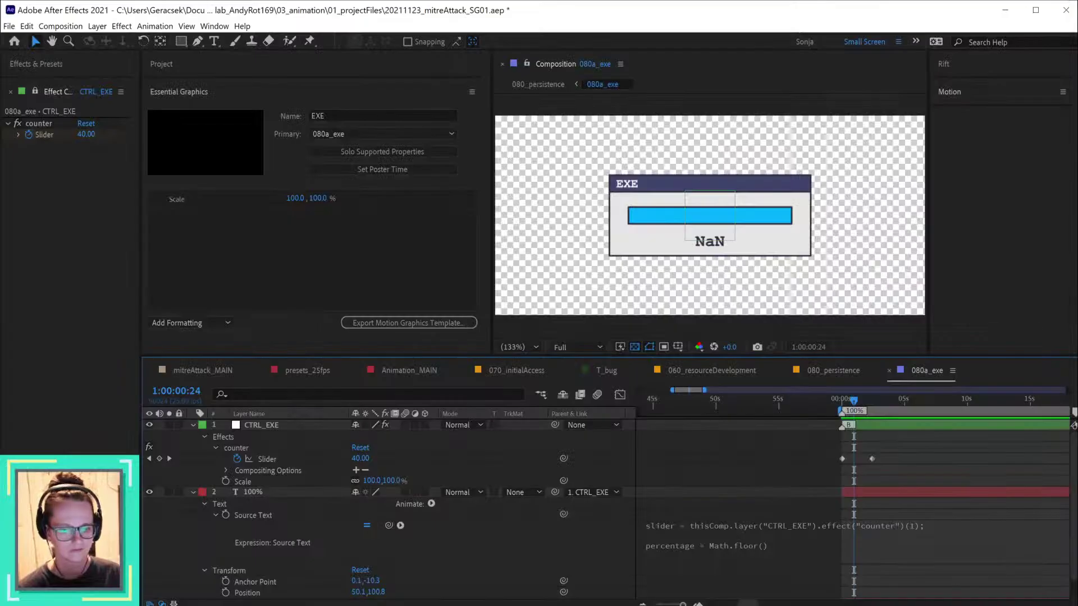
click(766, 544)
click(785, 544)
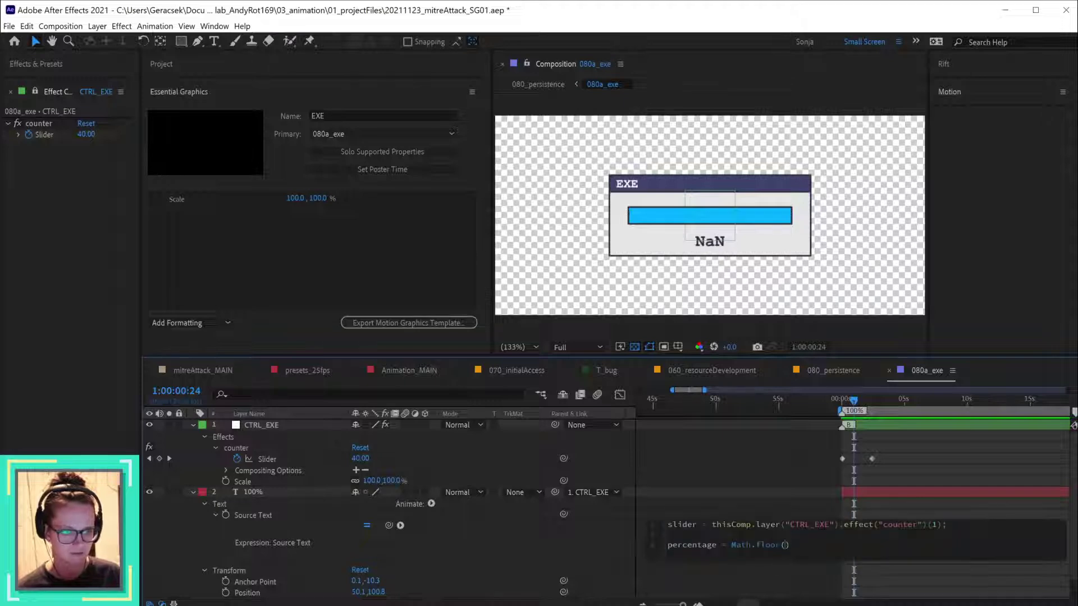
text(slider)
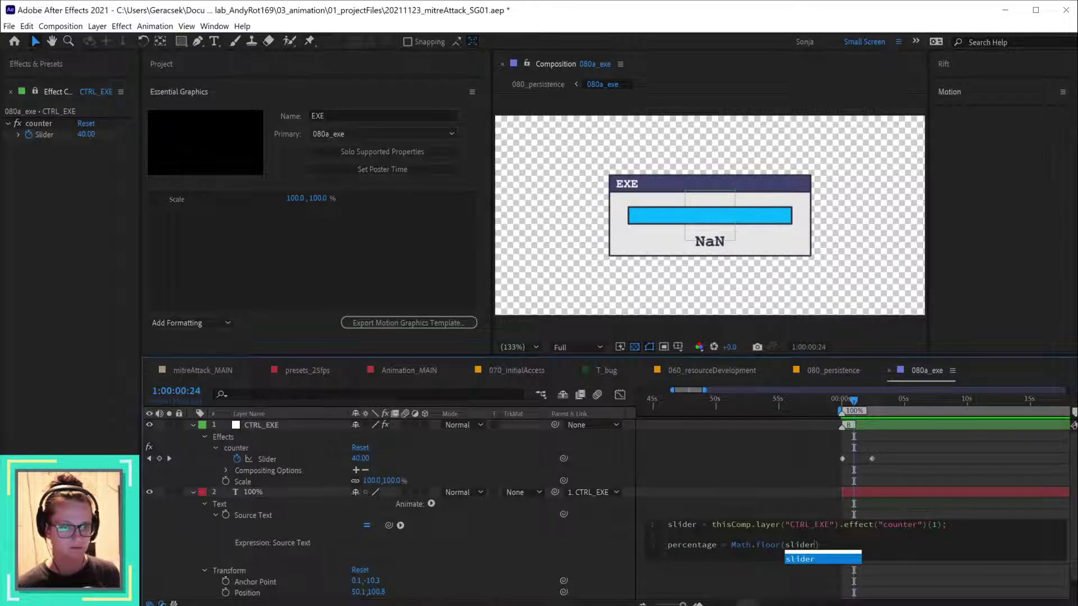
key(Right)
key(KP_Enter)
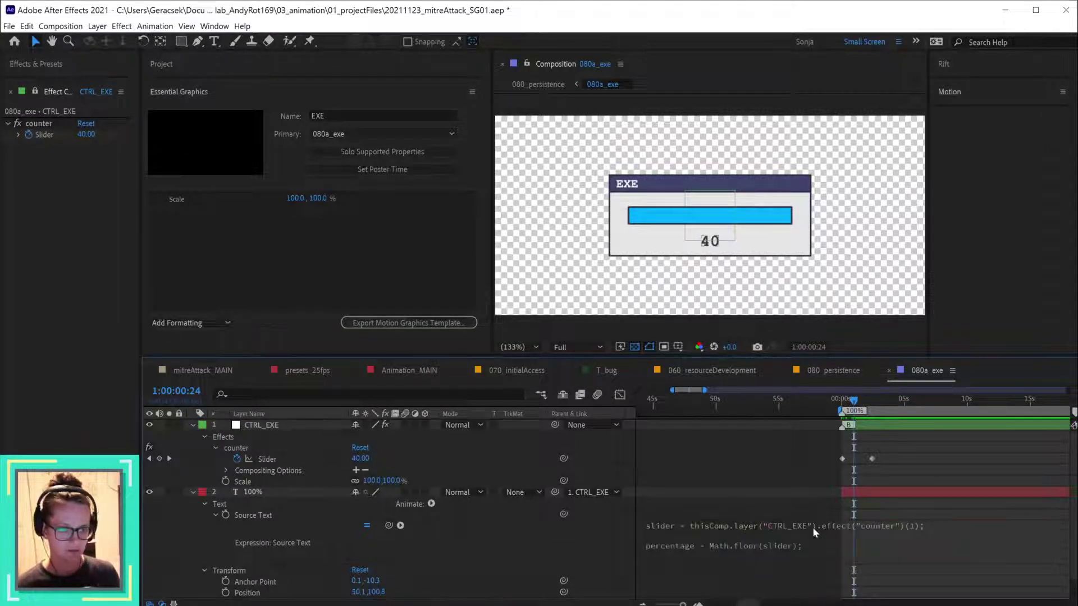
- Append the line percentage + "%" to the Source Text expression, apply it and preview the counter back to 1:00:00:00
click(871, 543)
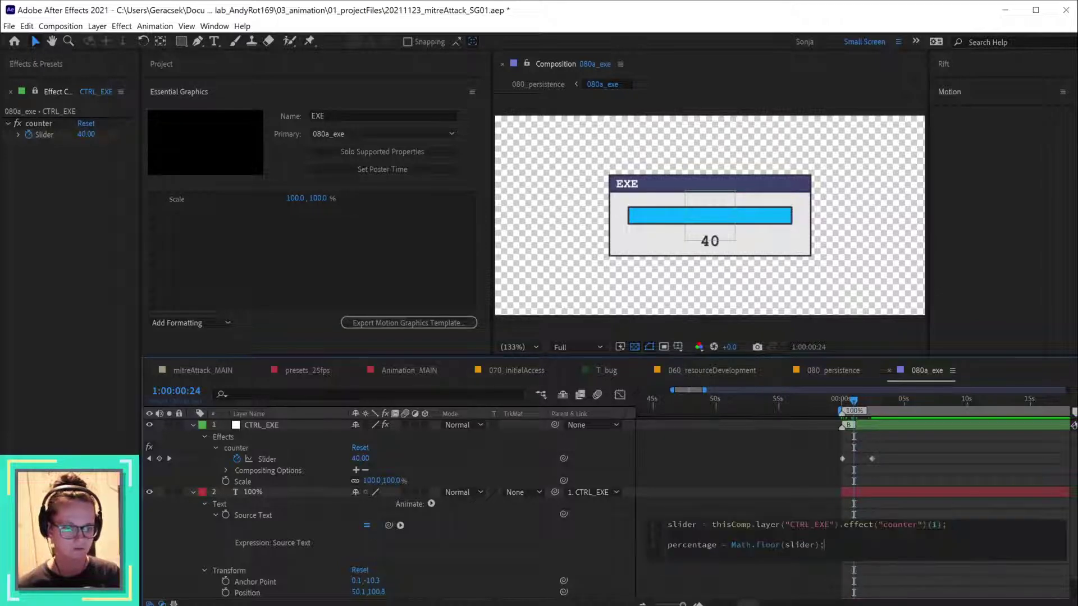
key(Return)
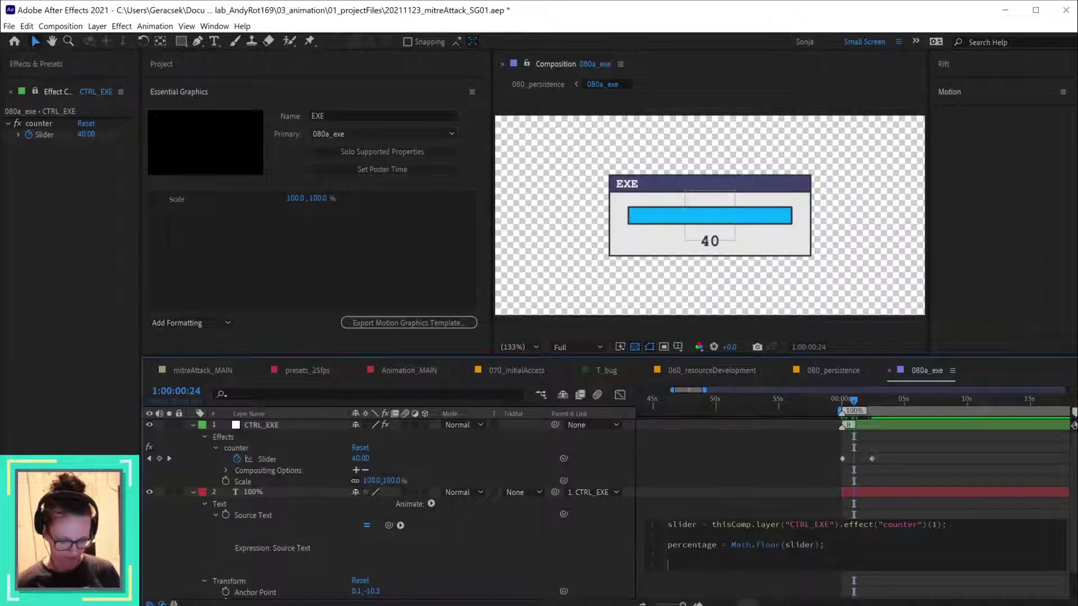
text(per)
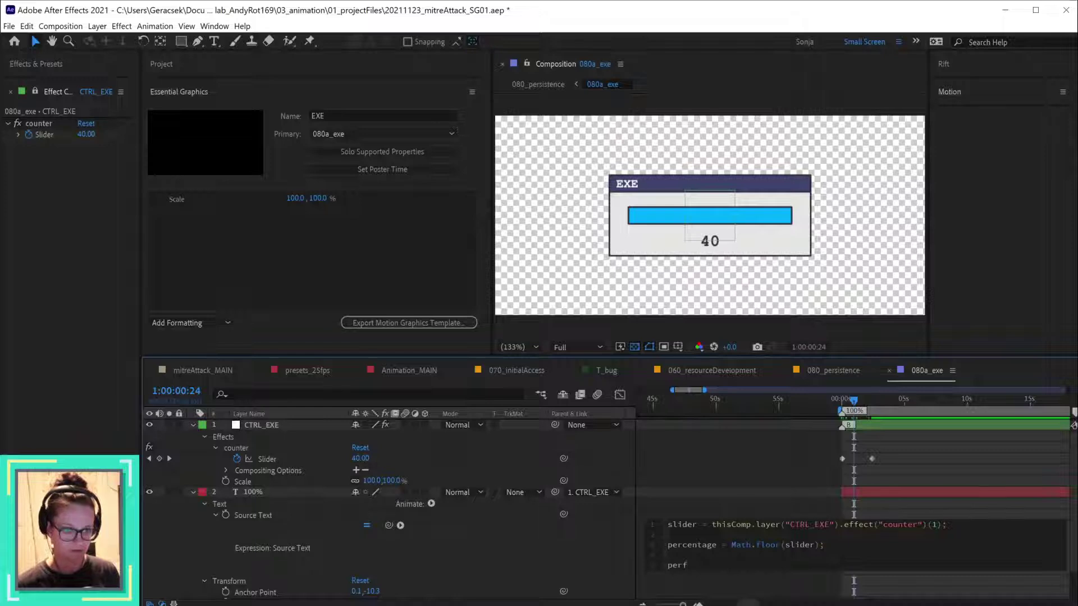
text(centage )
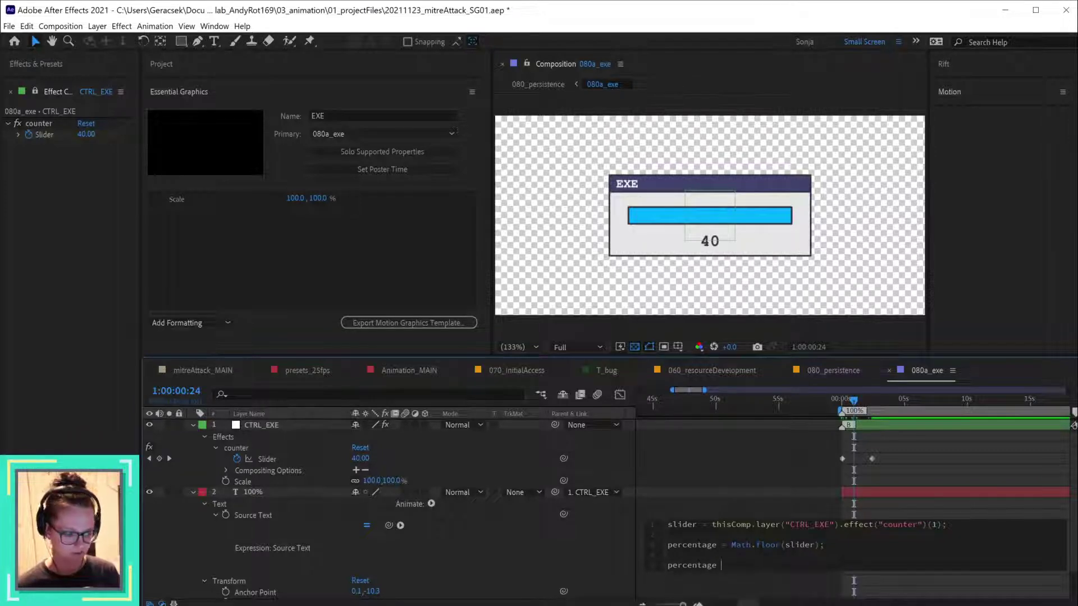
text(+ "")
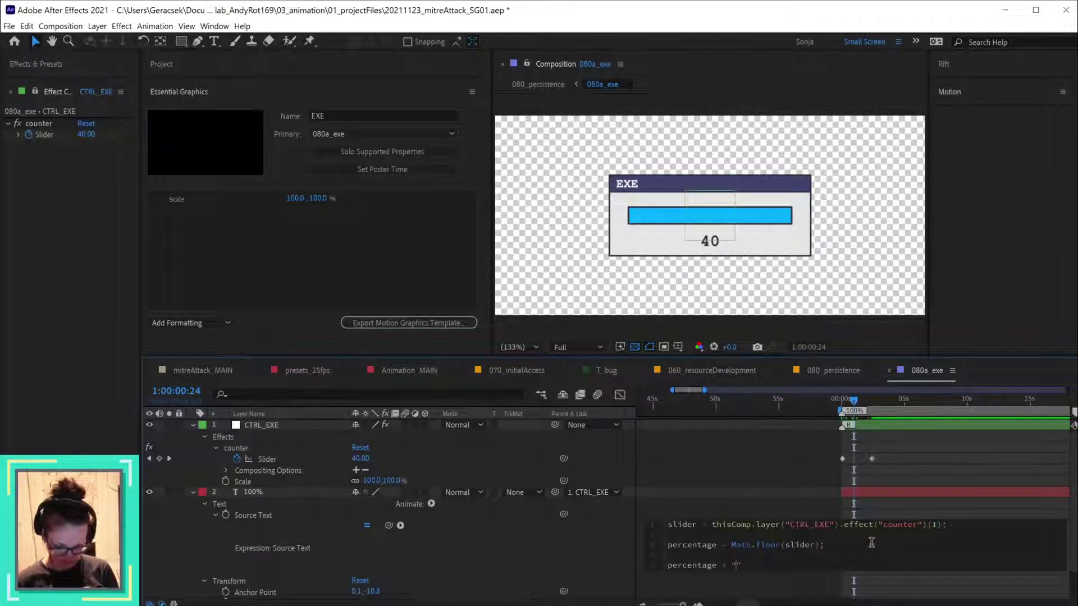
text(%)
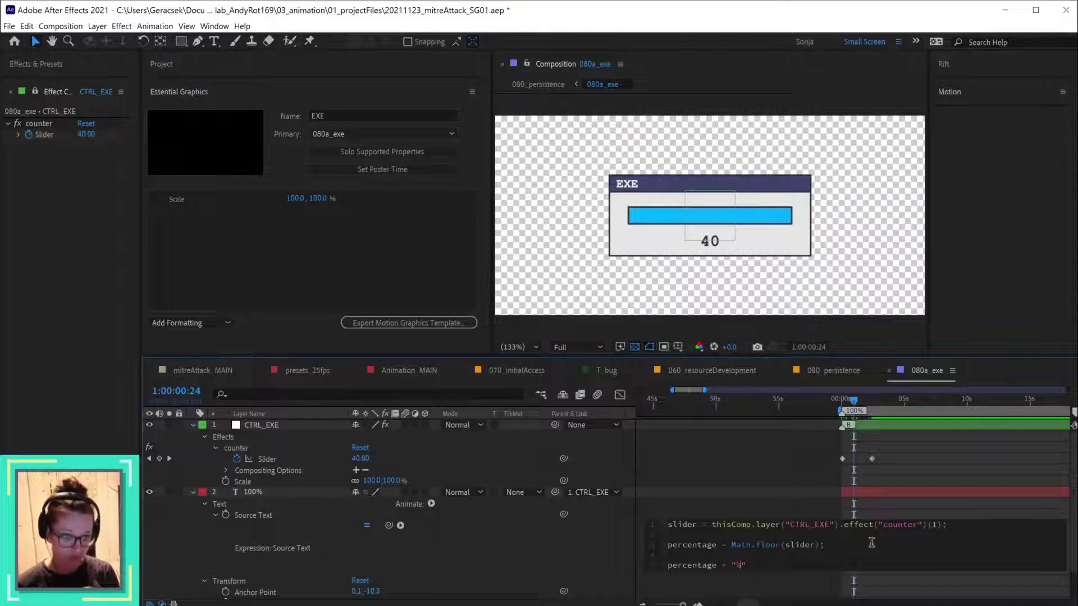
click(582, 547)
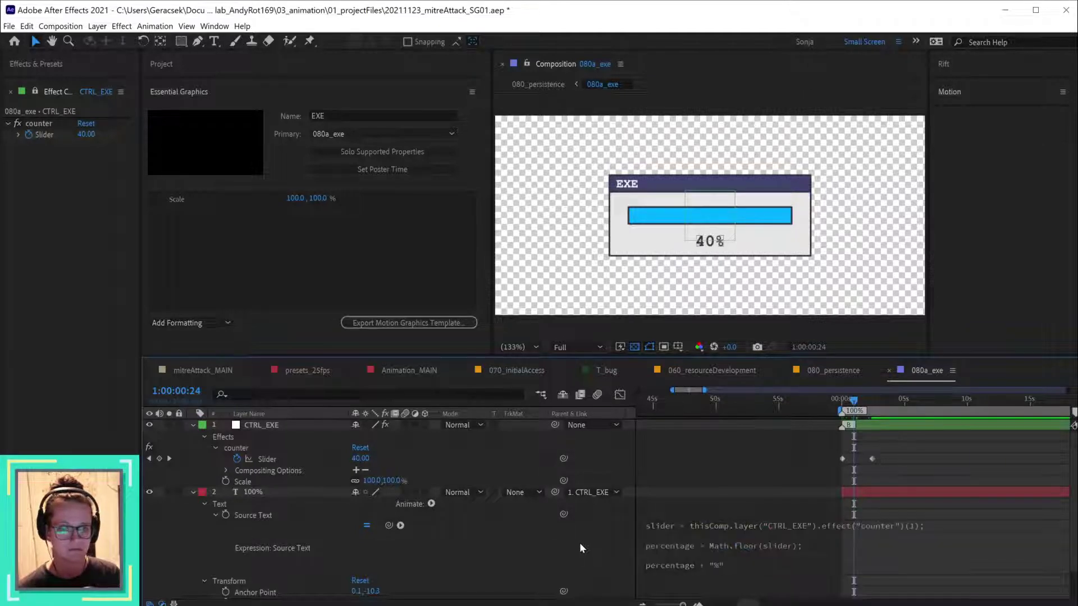
mouse_move(853, 399)
mouse_down()
mouse_move(878, 407)
mouse_move(846, 408)
mouse_up()
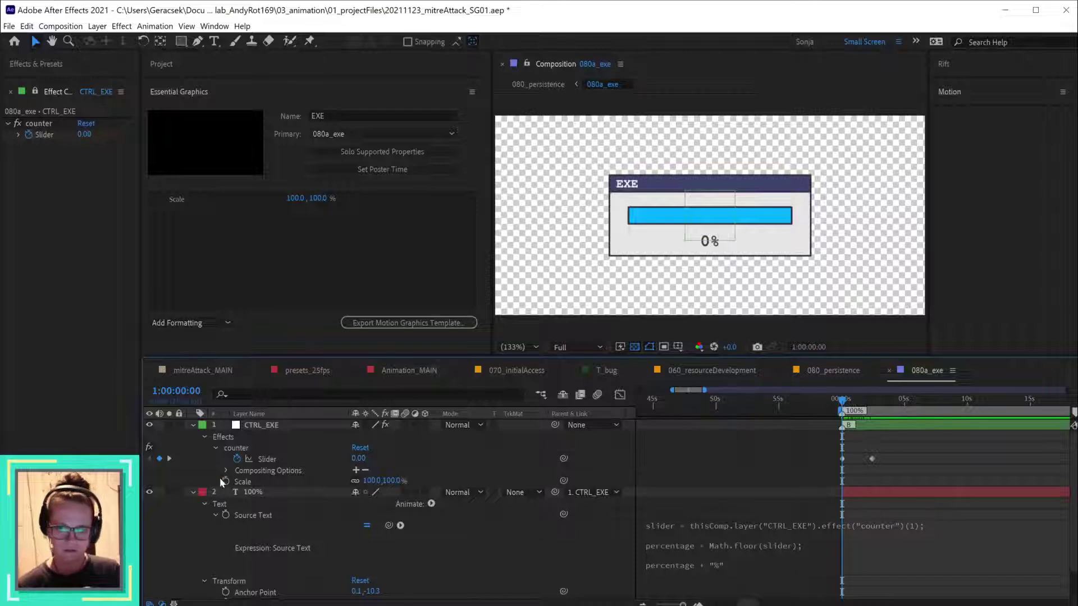
- Collapse the 100% layer and examine the groups in EXE 2's contents to identify the blue progress bar fill, toggling group visibility as a test
click(192, 492)
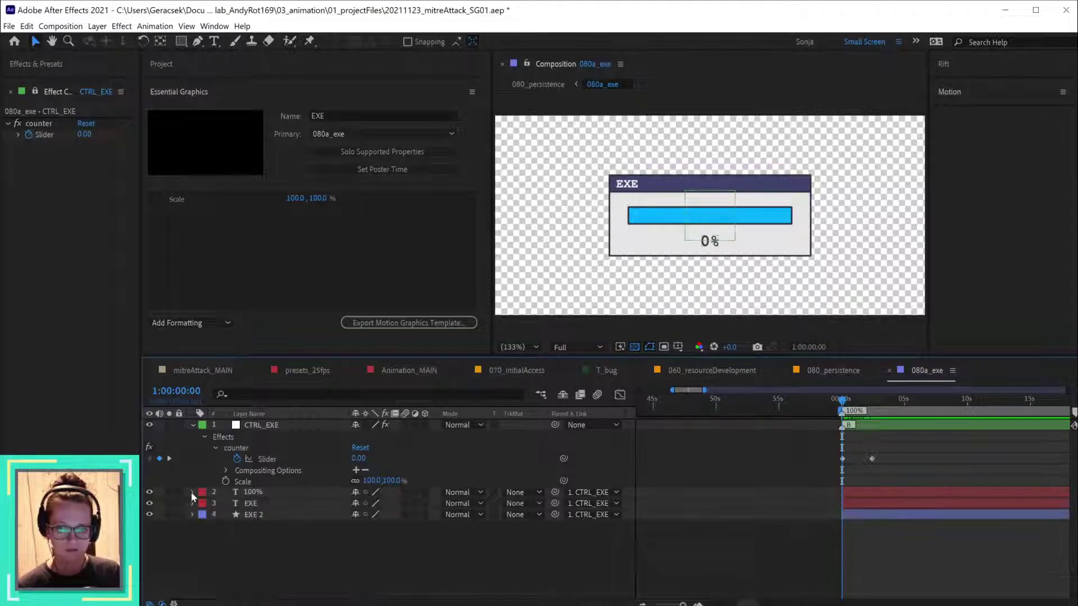
click(262, 517)
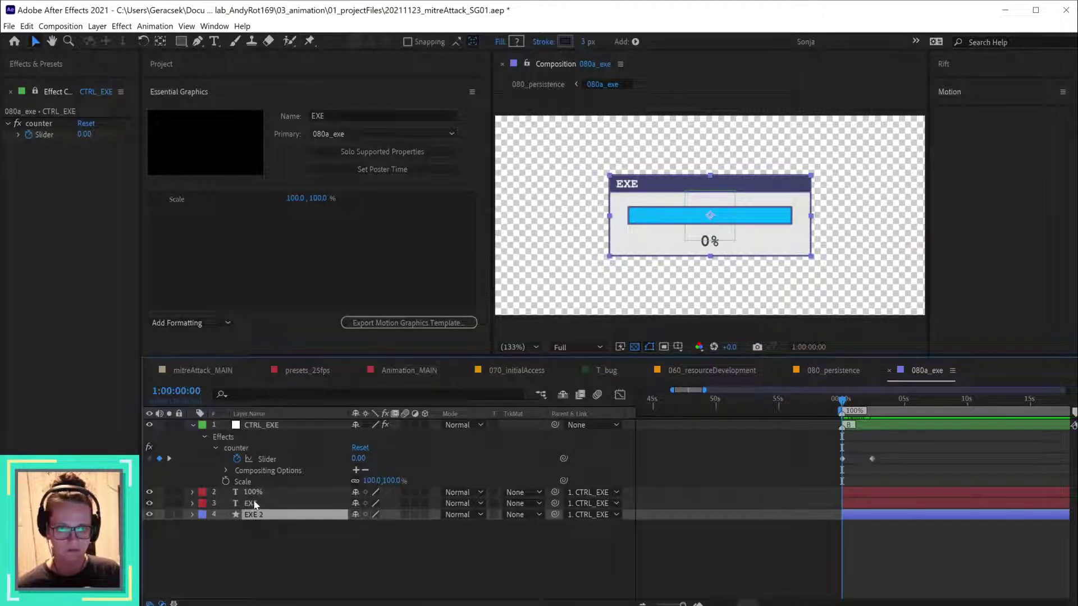
click(192, 515)
click(203, 527)
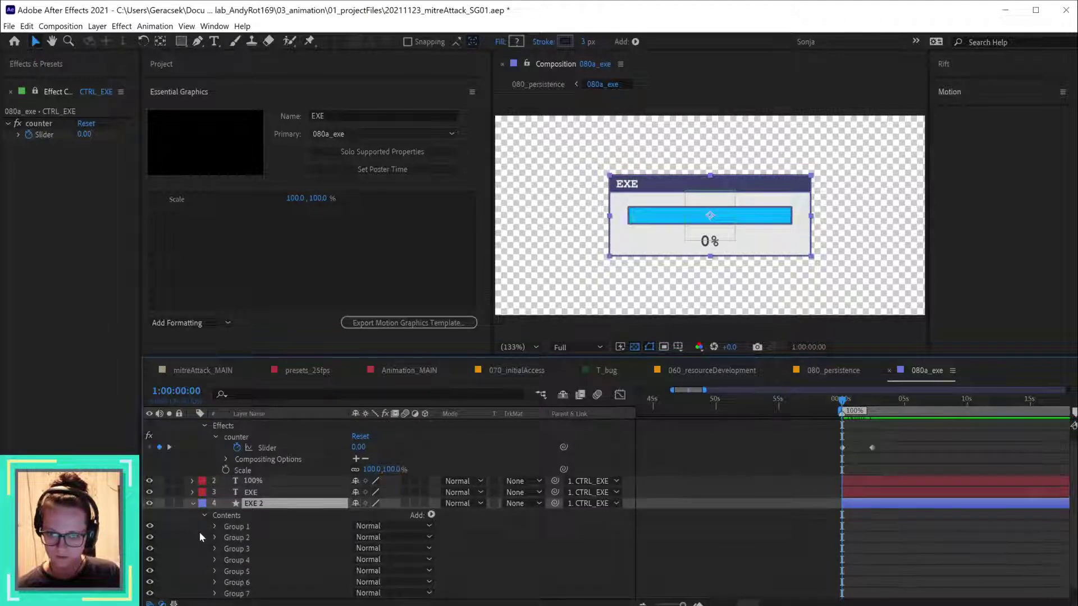
click(244, 514)
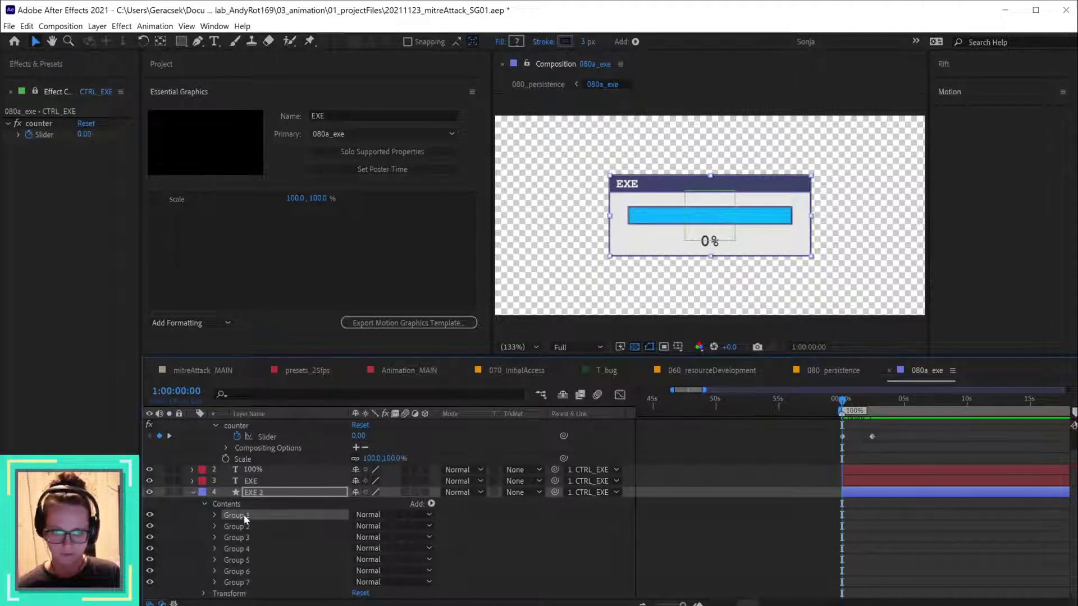
click(248, 537)
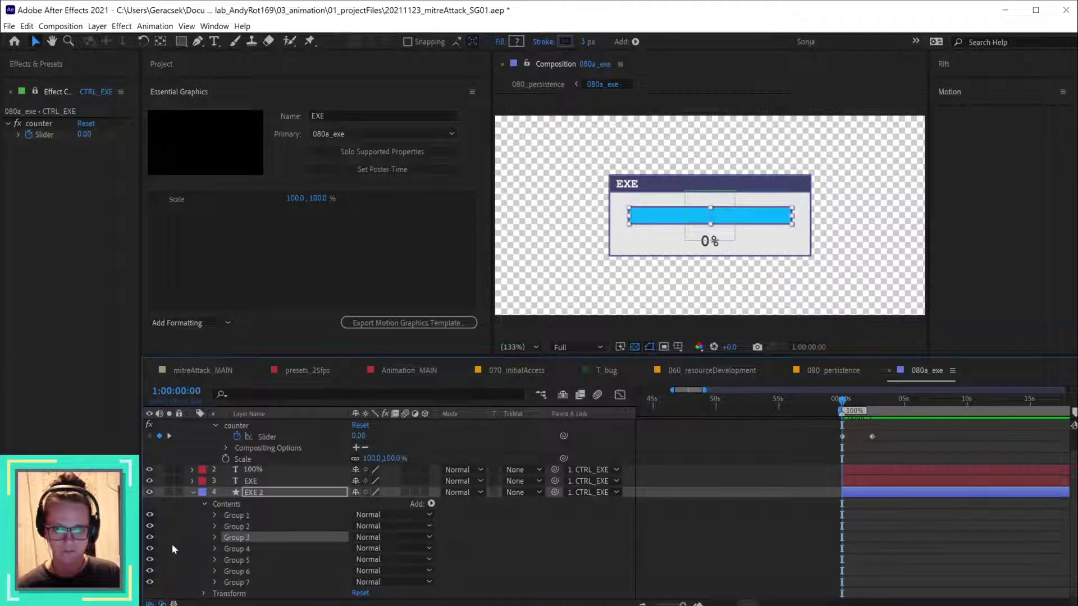
click(150, 537)
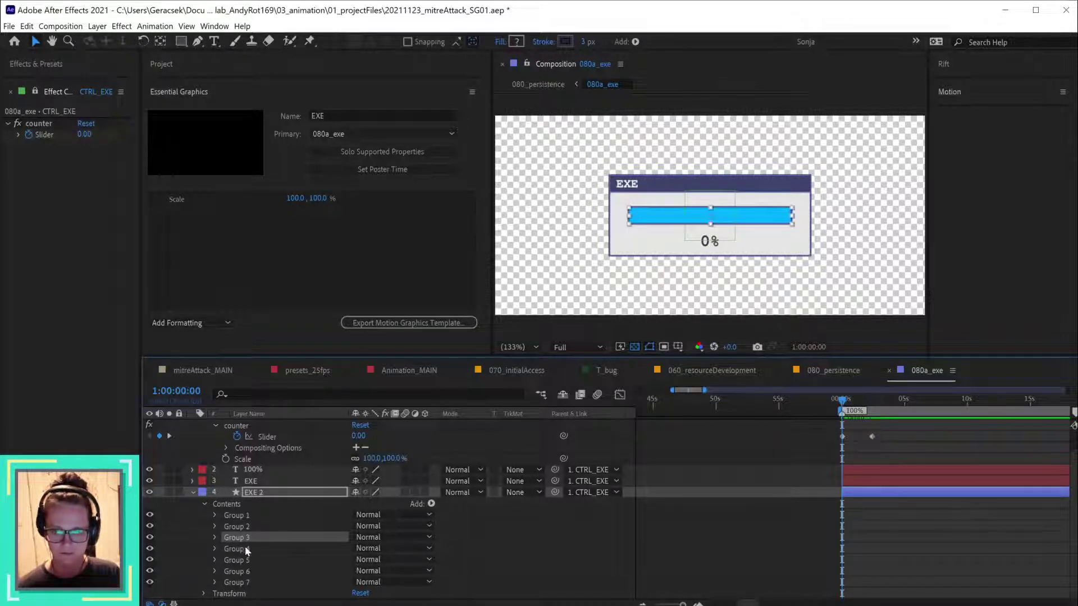
click(245, 548)
click(150, 548)
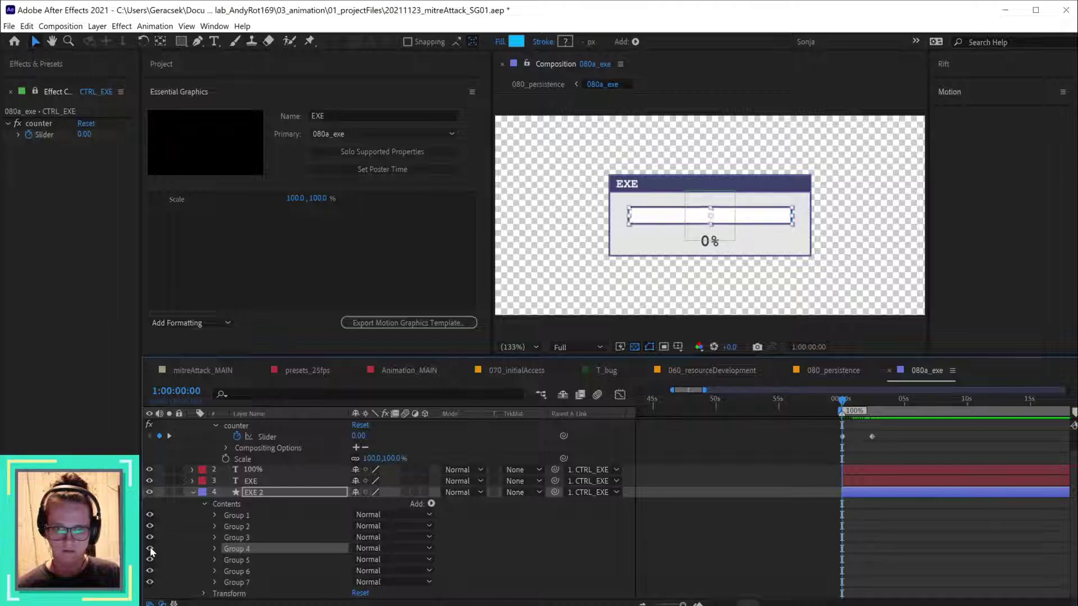
click(150, 549)
- Expand Group 4 of EXE 2 and reveal its Rectangle Path 1 size, position and roundness properties
click(214, 548)
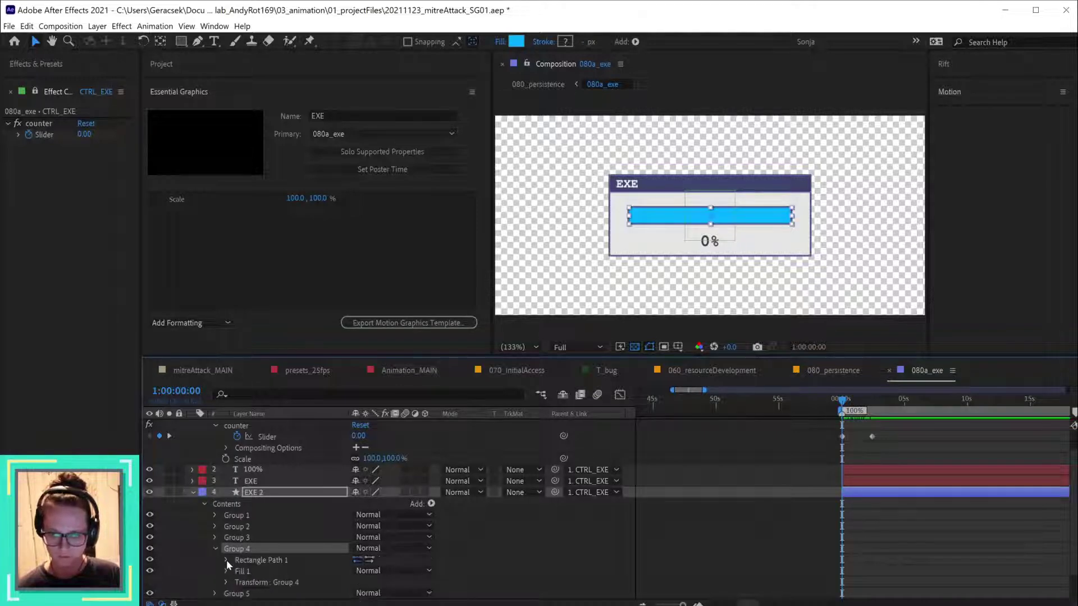
click(227, 560)
scroll(304, 550, down, 3)
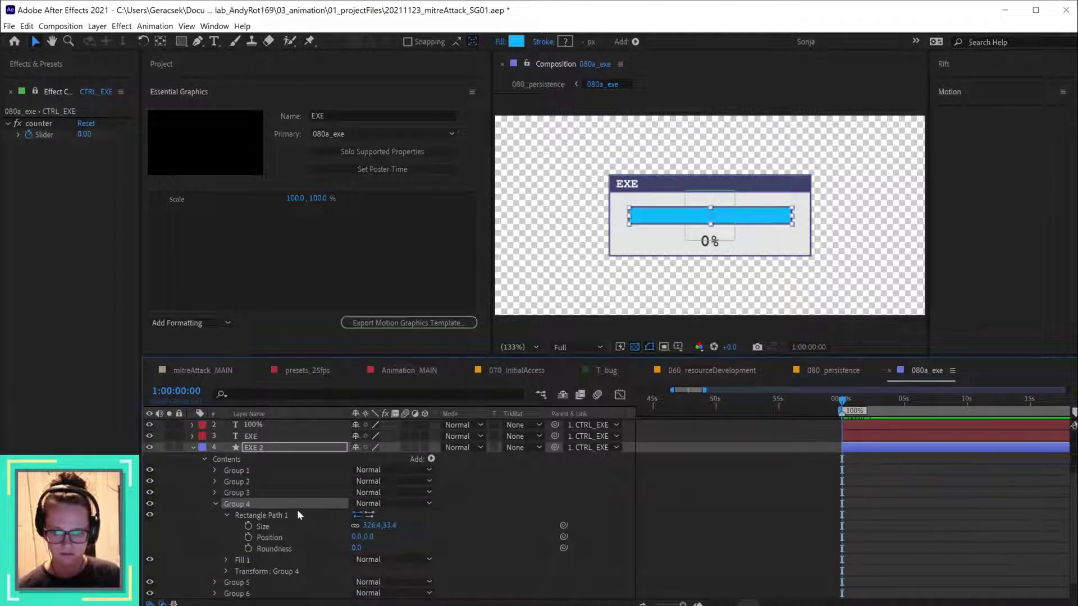
click(443, 529)
click(392, 526)
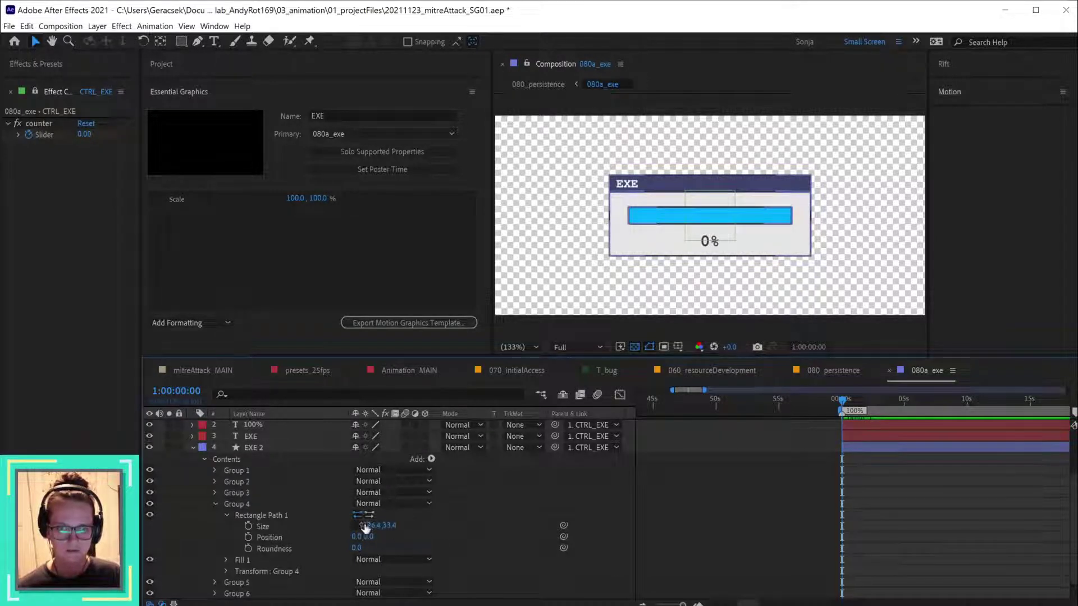
- Try changing the Size width of Group 4's Rectangle Path 1 and undo the change
drag(365, 525, 351, 526)
key(ctrl+z)
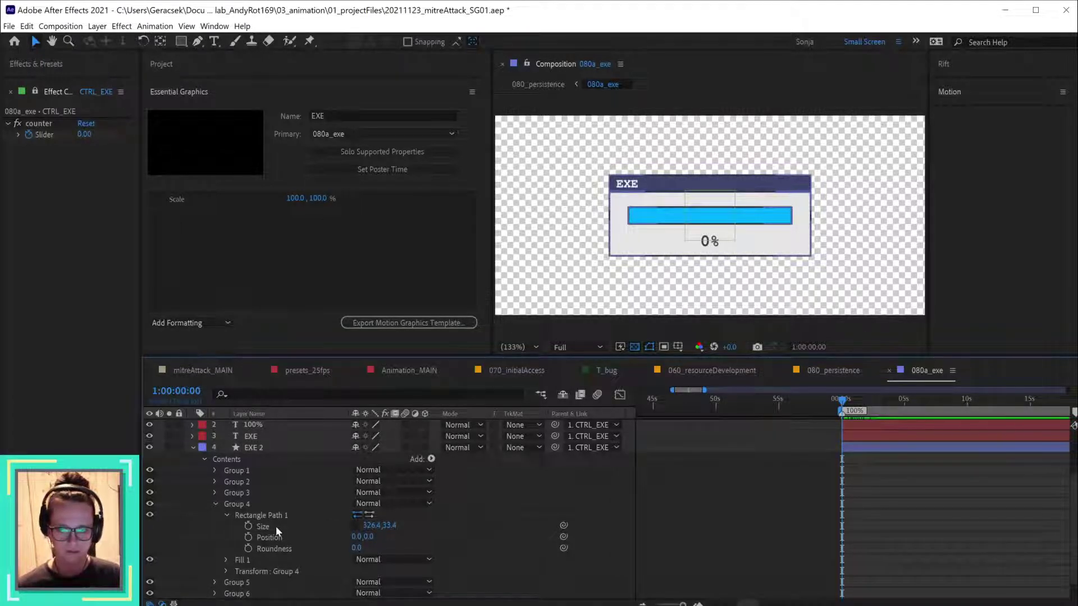
- Switch to File Explorer's AE expressions folder, open AnchorPoint_shapeLayer_rectangle.txt and copy its entire expression
key(alt+Tab)
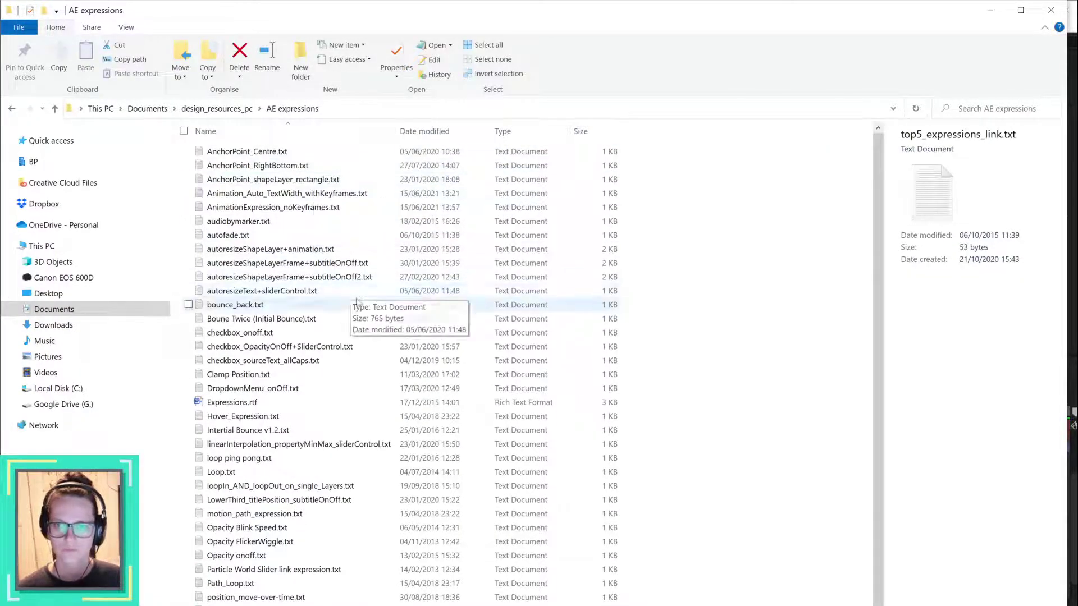
key(XF86AudioLowerVolume)
key(XF86AudioLowerVolume)
key(XF86AudioLowerVolume)
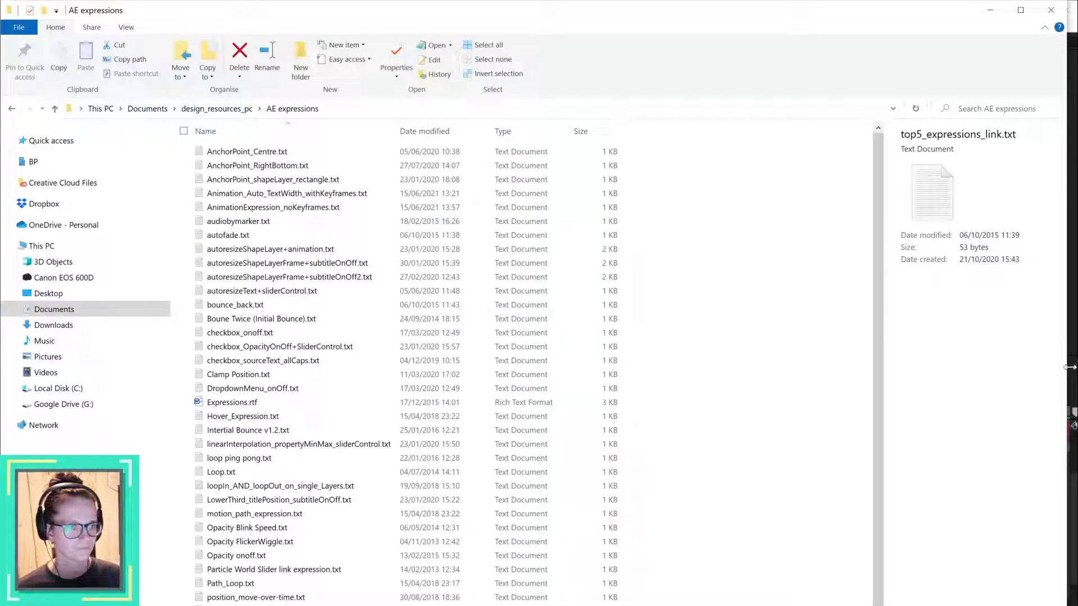
drag(1069, 367, 1077, 367)
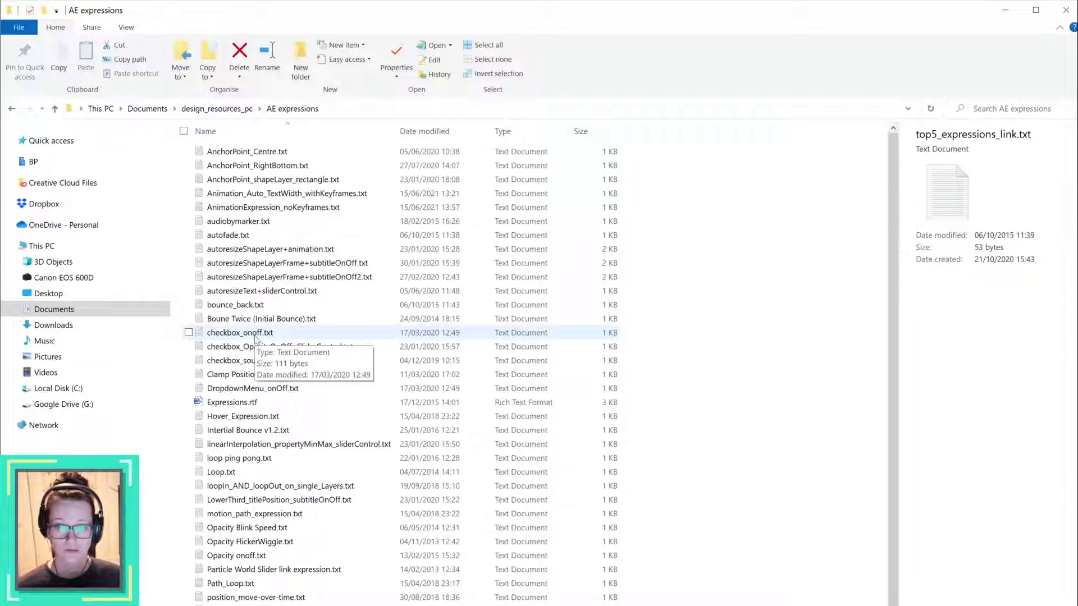
double_click(329, 180)
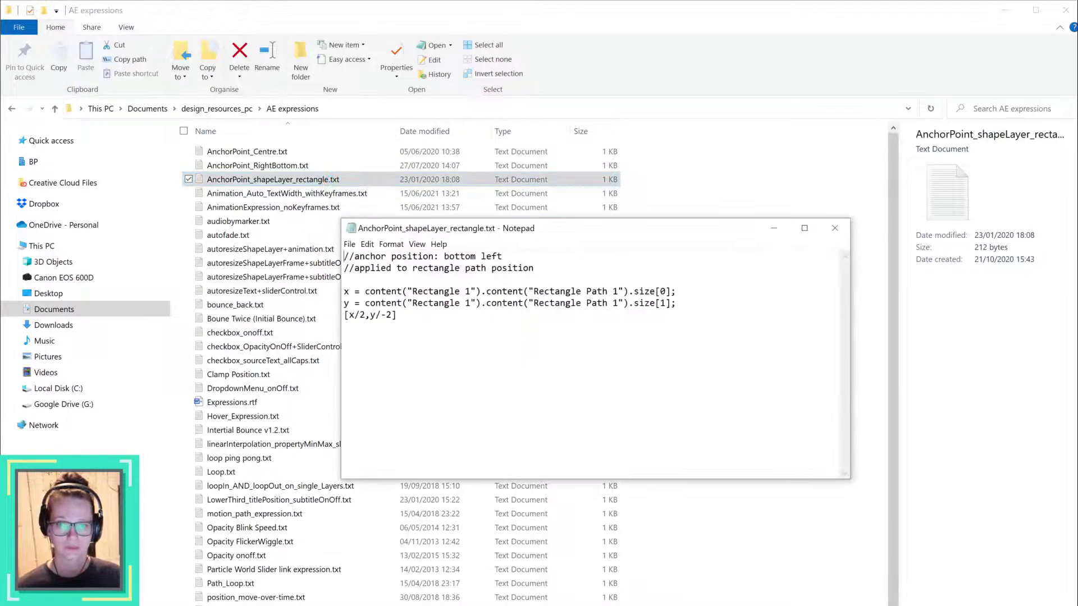
key(ctrl+a)
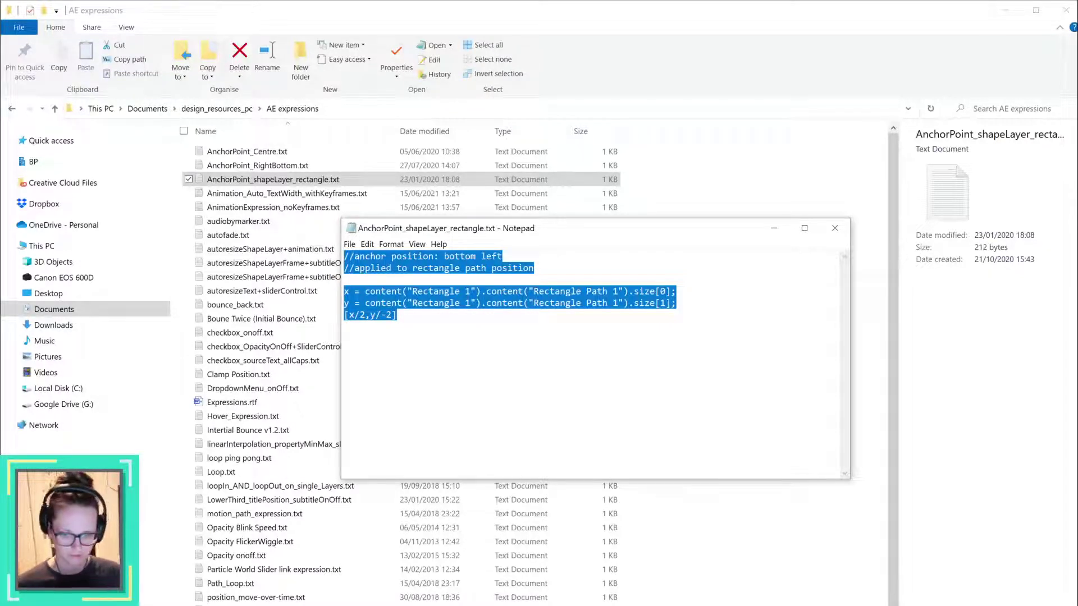
- Return to After Effects and paste the copied anchor expression onto the Position of Rectangle Path 1 in Group 4
key(alt+Tab)
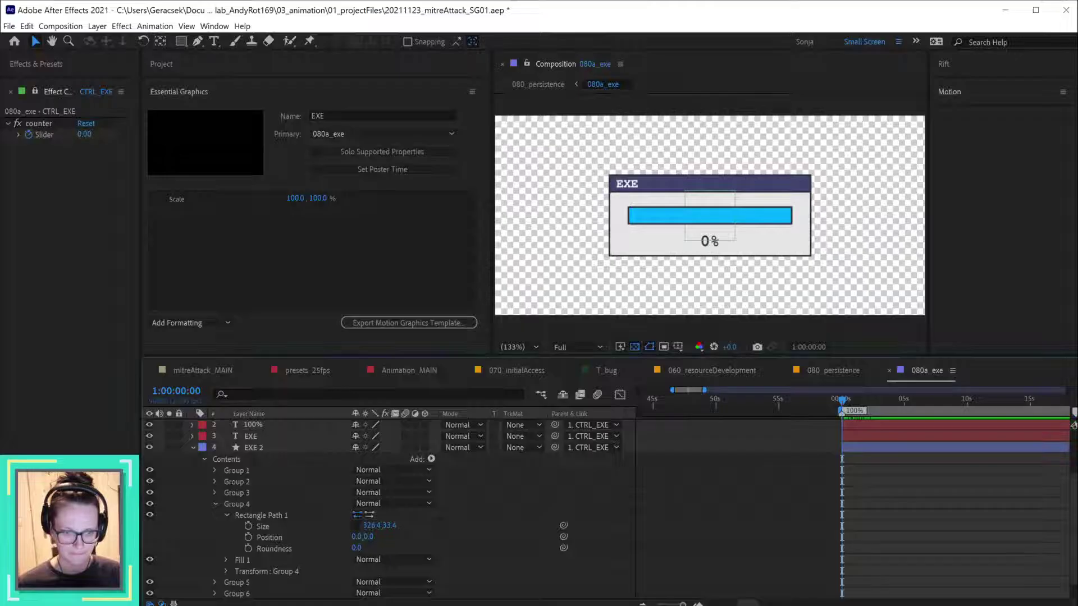
alt+click(248, 537)
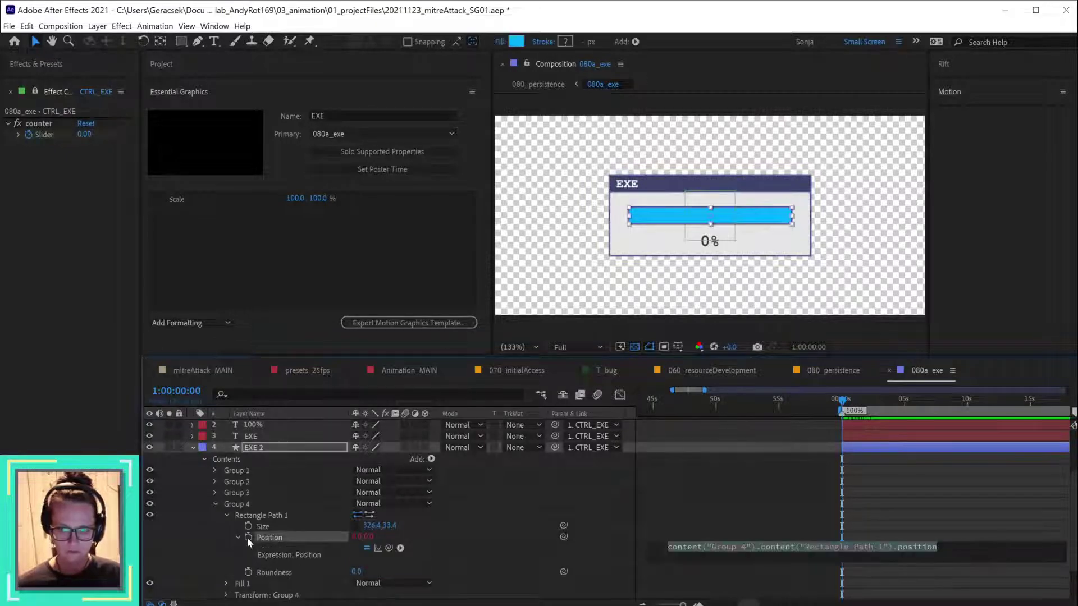
key(ctrl+v)
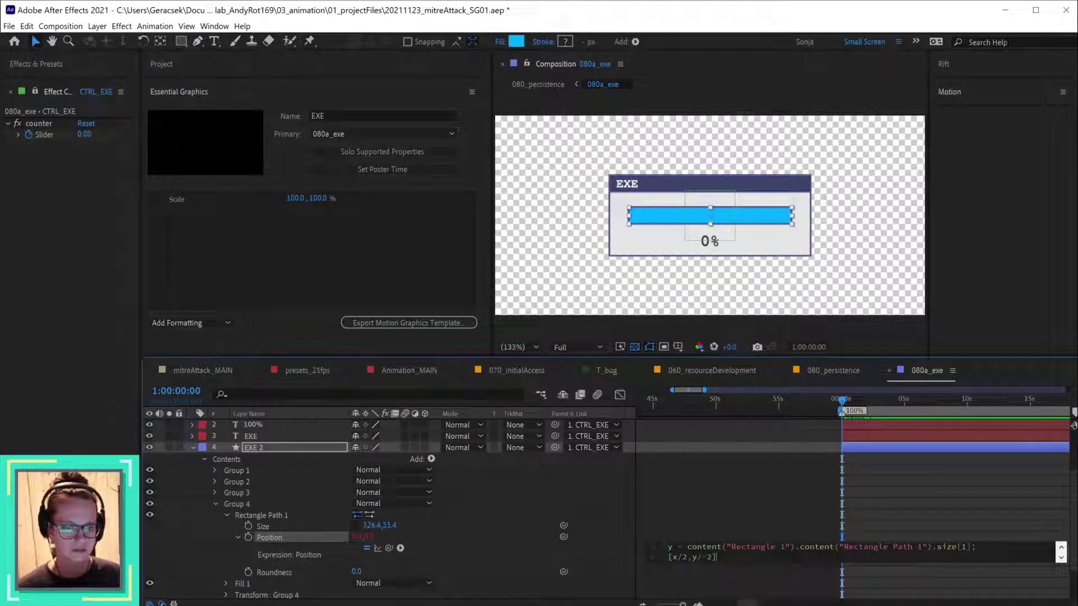
click(579, 552)
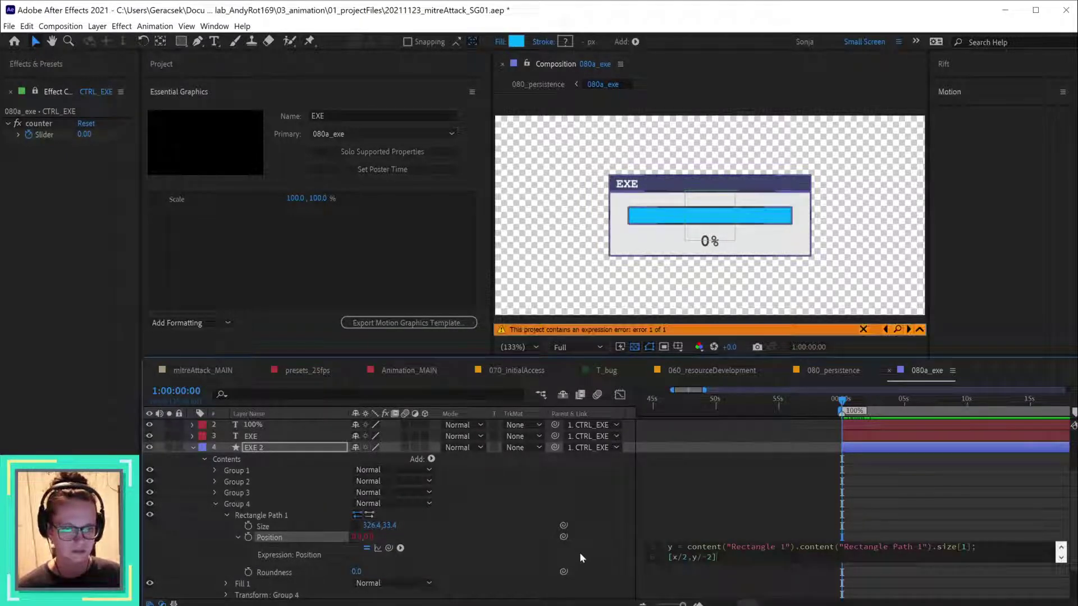
- Correct the x line of the Position expression to x = content("Group 4").content("Rectangle Path 1").size[0]; by linking it to the rectangle's Size
click(897, 330)
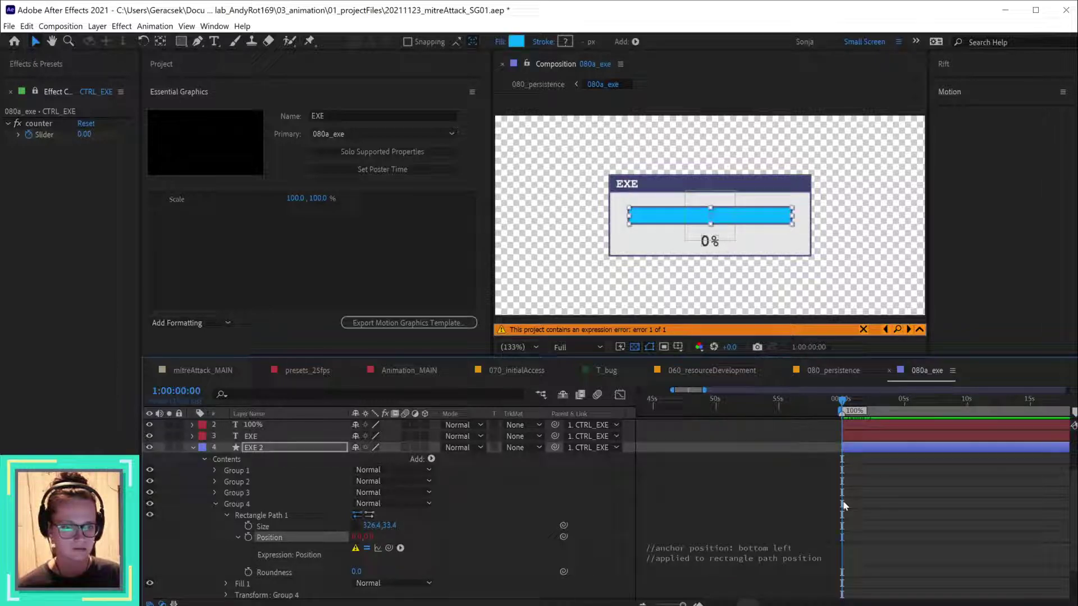
click(551, 571)
click(740, 560)
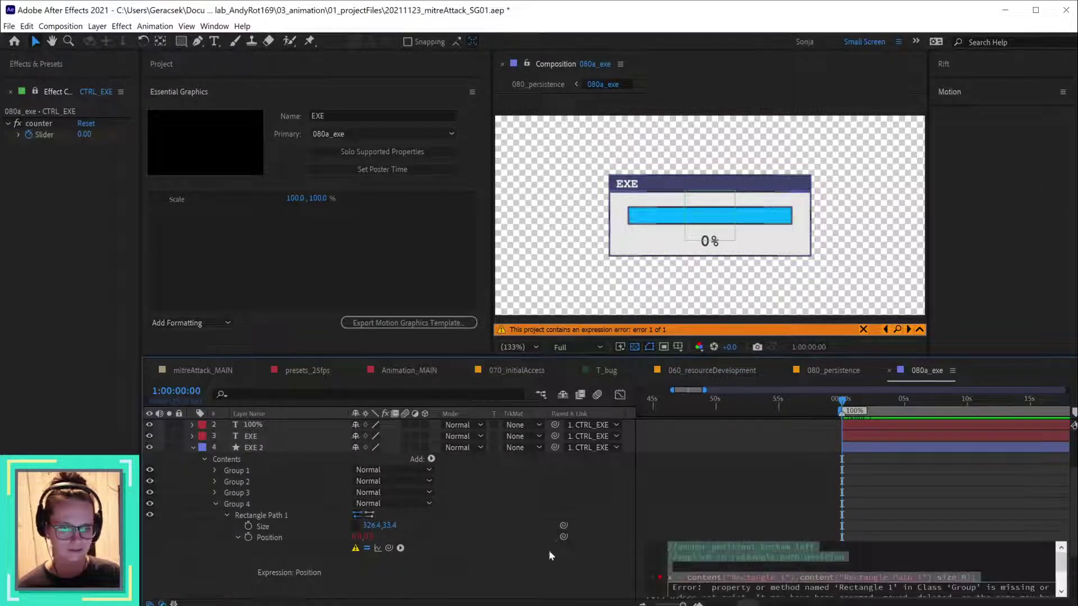
scroll(606, 540, down, 2)
click(773, 534)
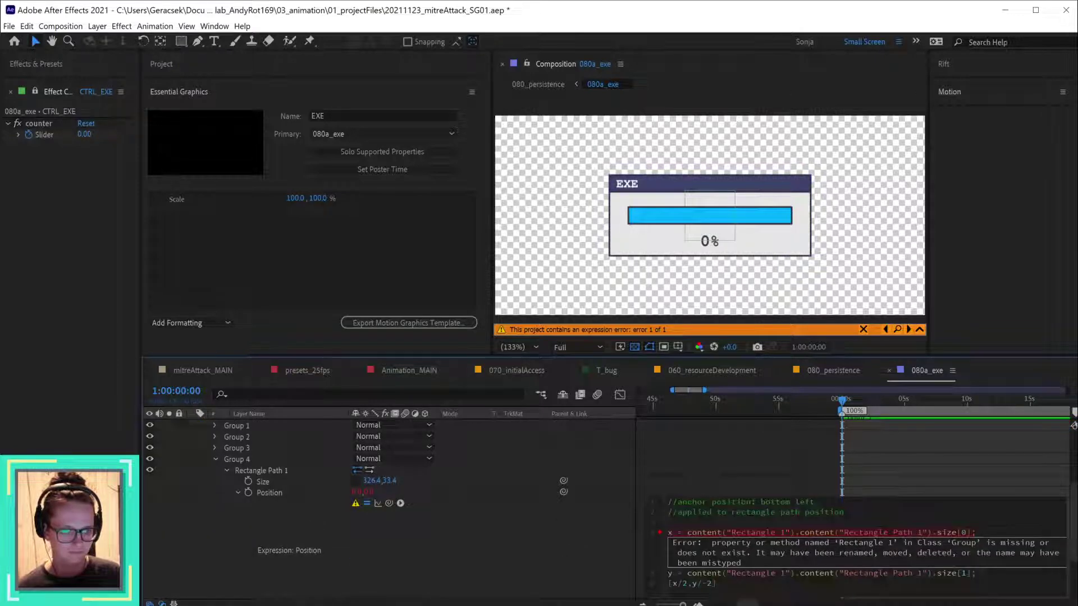
drag(687, 533, 932, 533)
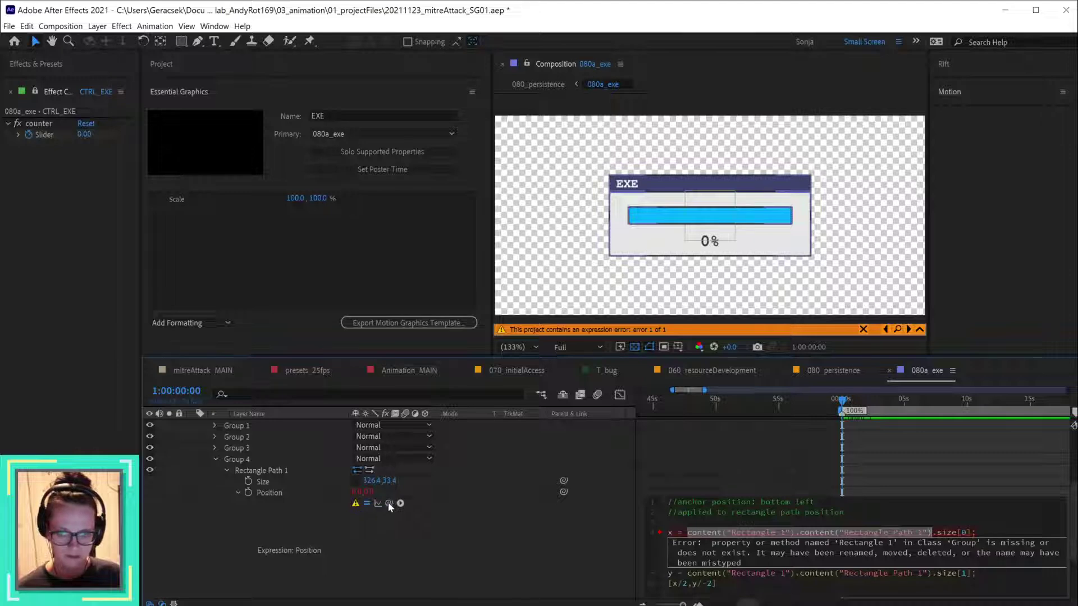
mouse_move(275, 497)
mouse_down()
mouse_move(272, 468)
mouse_move(272, 481)
mouse_up()
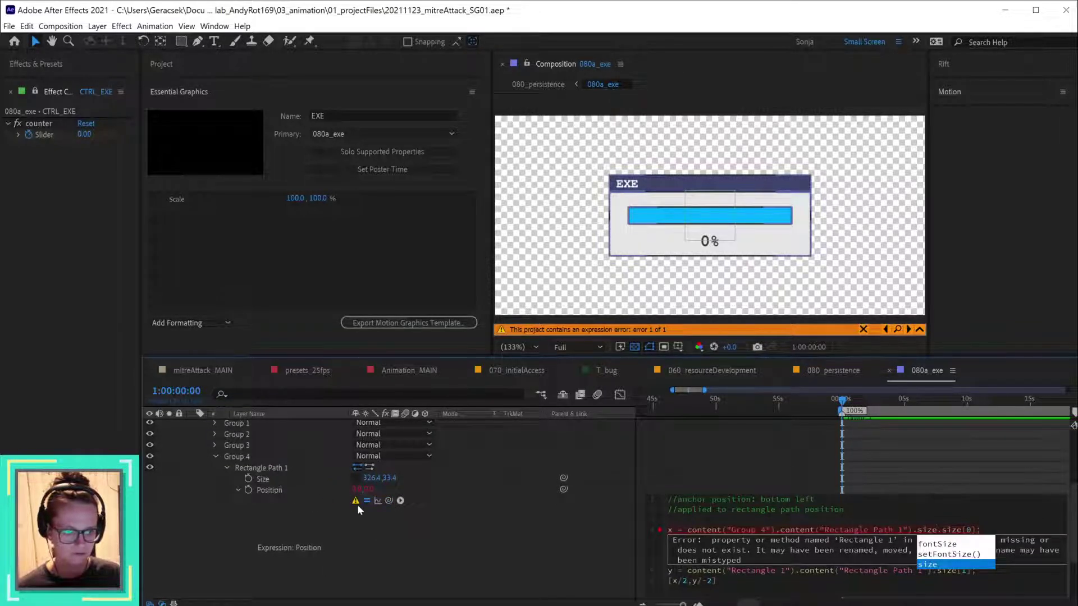
key(Delete)
key(Delete)
key(Delete)
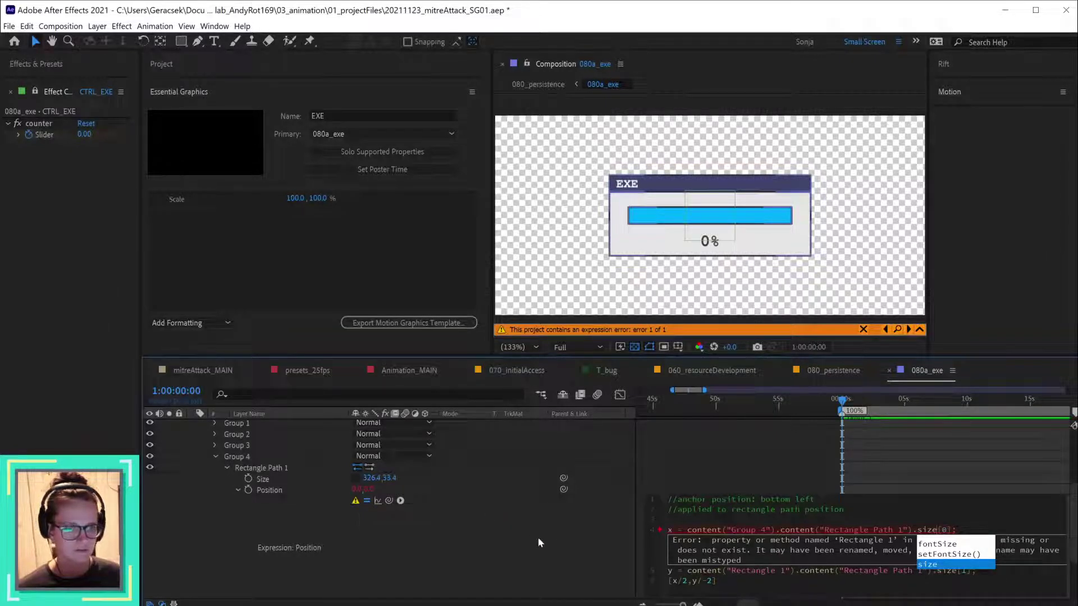
- Replace "Rectangle 1" with "Group 4" in the y line of the Position expression and apply it
click(717, 551)
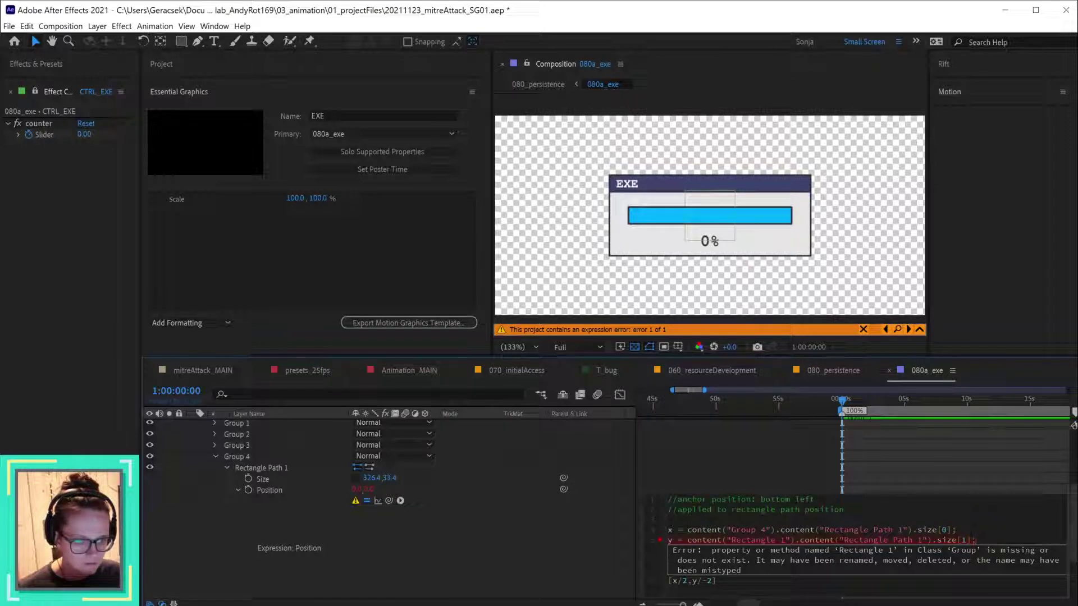
drag(731, 540, 783, 540)
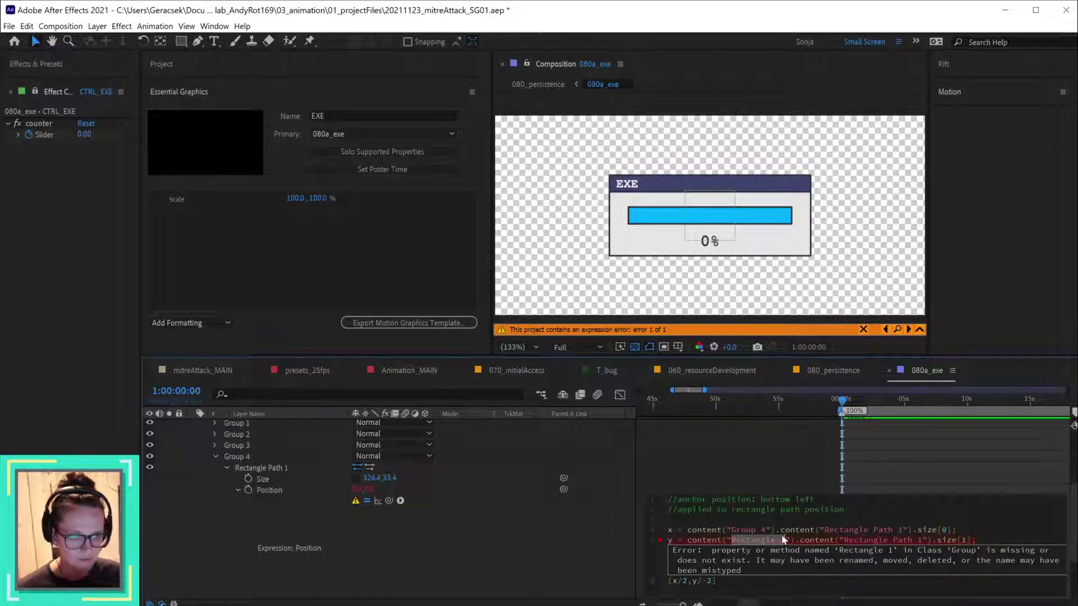
text(Gro)
text(4)
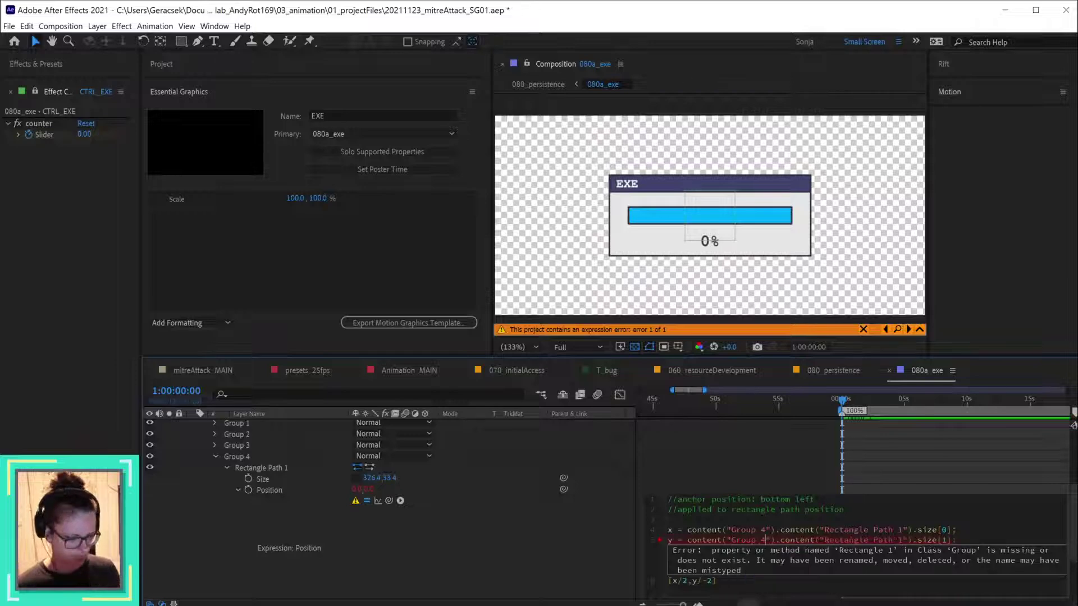
key(KP_Enter)
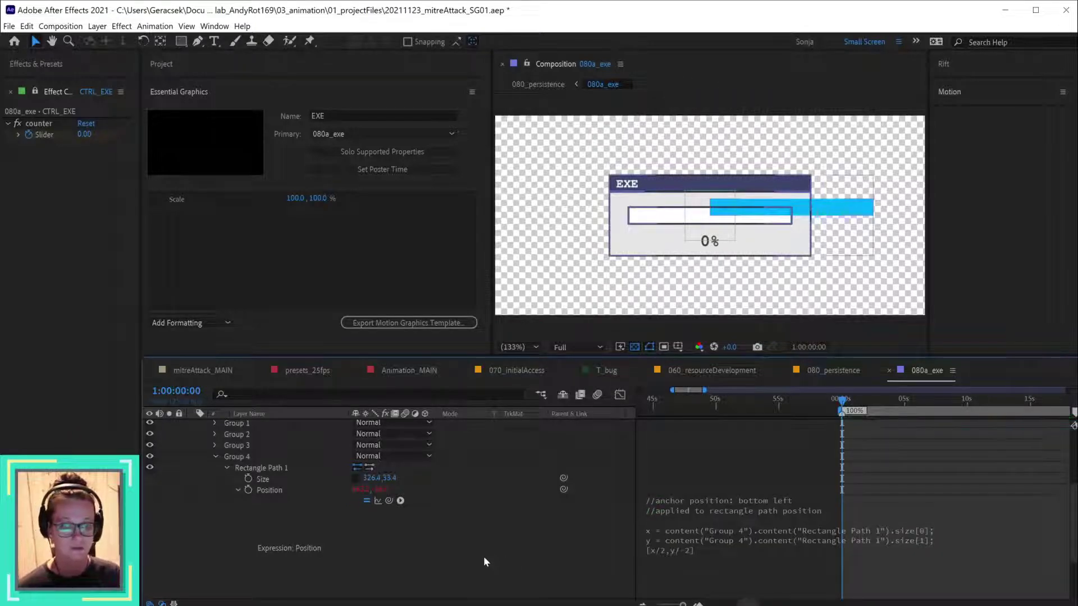
- Test the anchor expression by reducing the width of Group 4's rectangle, and undo the reduction
click(249, 457)
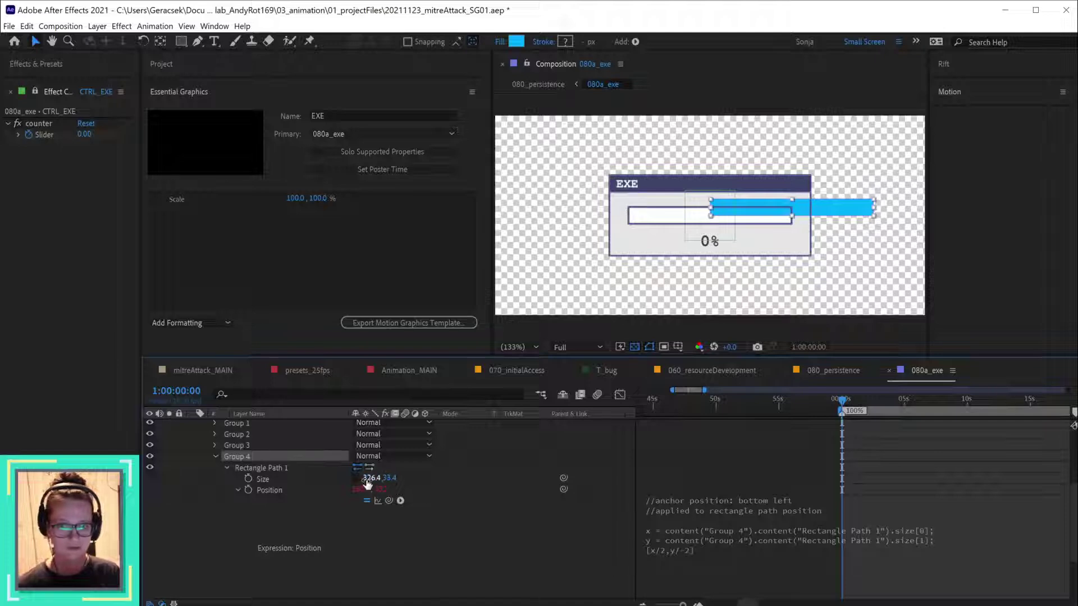
drag(368, 477, 307, 474)
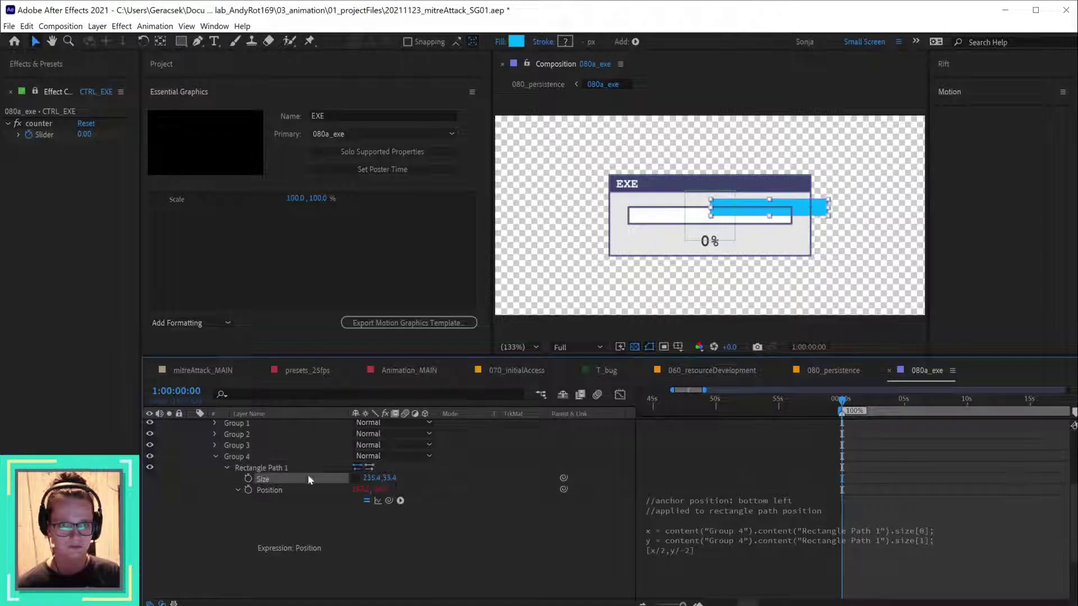
key(ctrl+z)
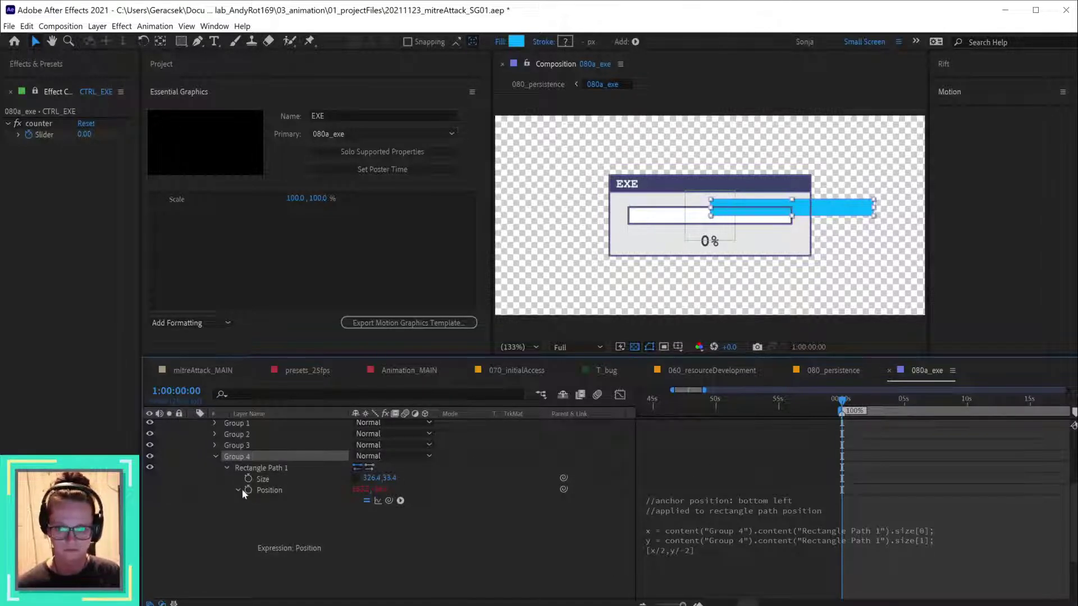
- Select Group 4 in EXE 2 and reveal its Transform: Group 4 properties
click(360, 490)
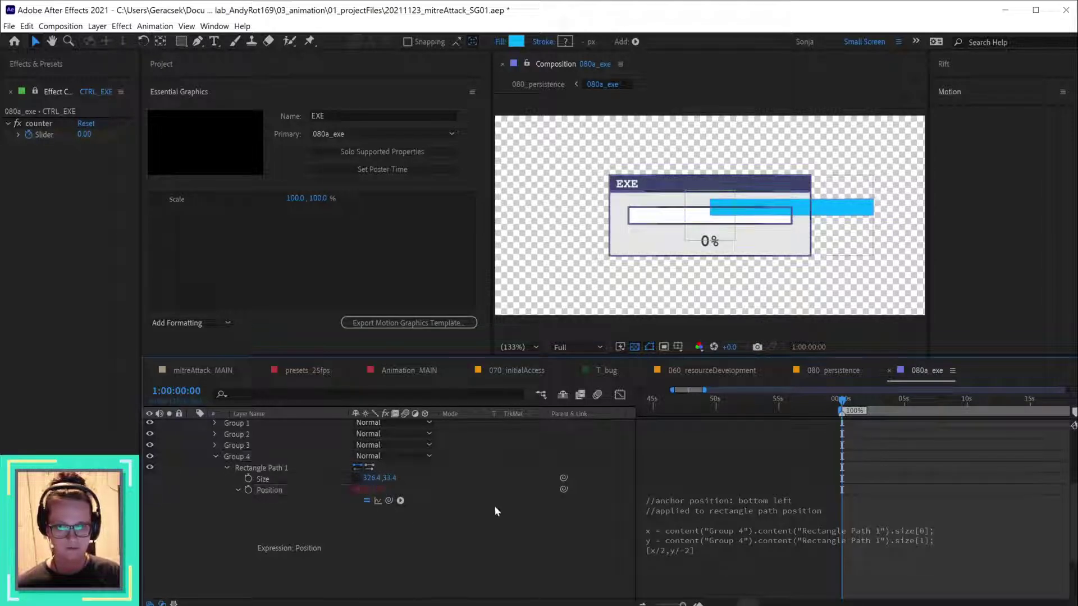
click(244, 459)
scroll(259, 493, down, 2)
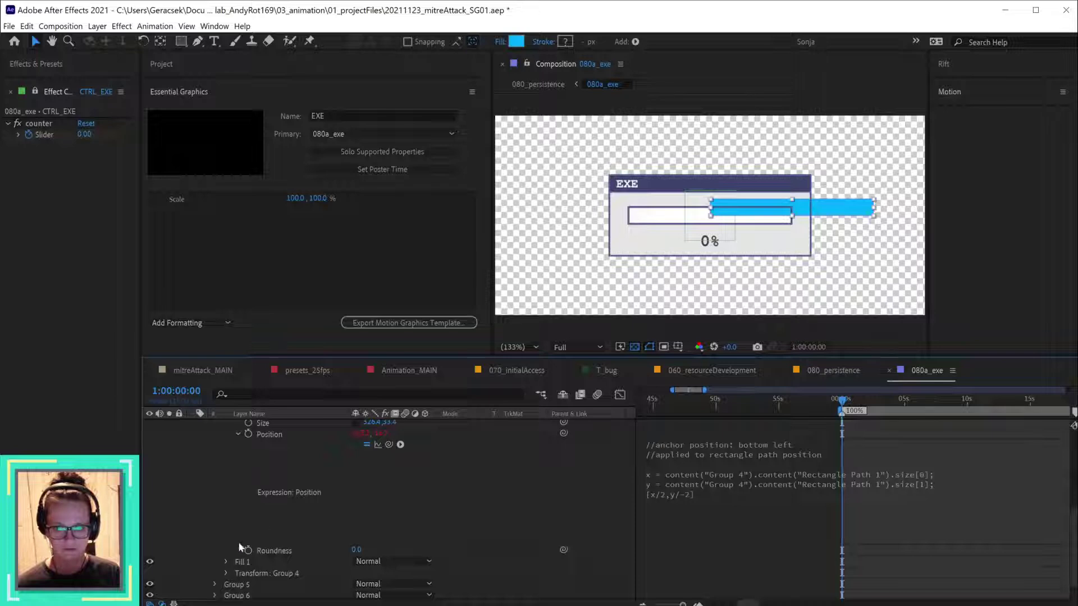
click(227, 573)
scroll(223, 572, down, 2)
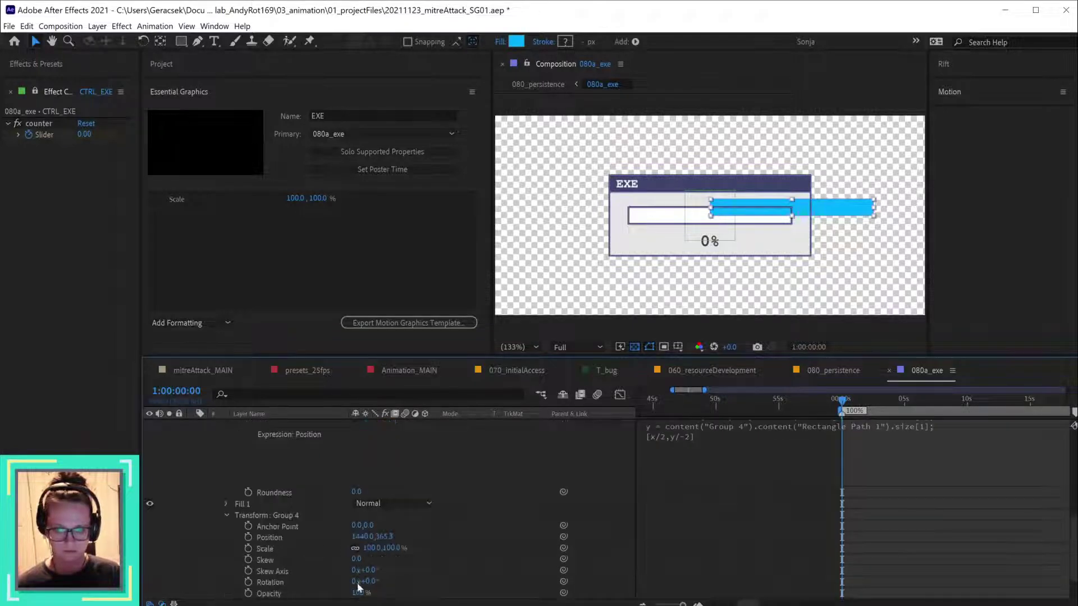
- Try setting the Position under Transform: Group 4 to 0, 0 and undo both changes
click(362, 537)
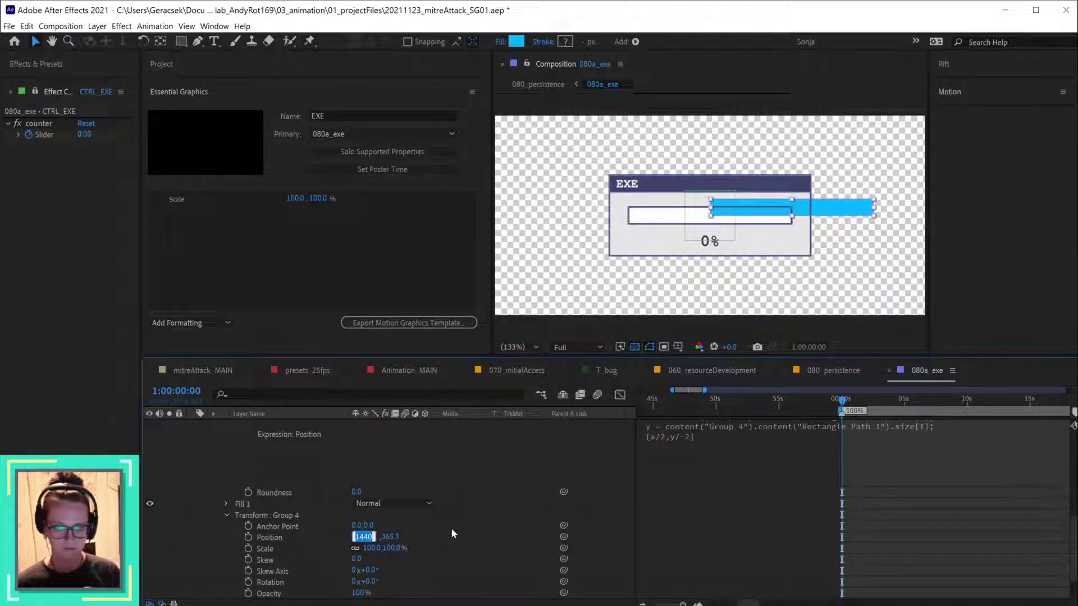
text(0)
key(Tab)
text(0)
key(Return)
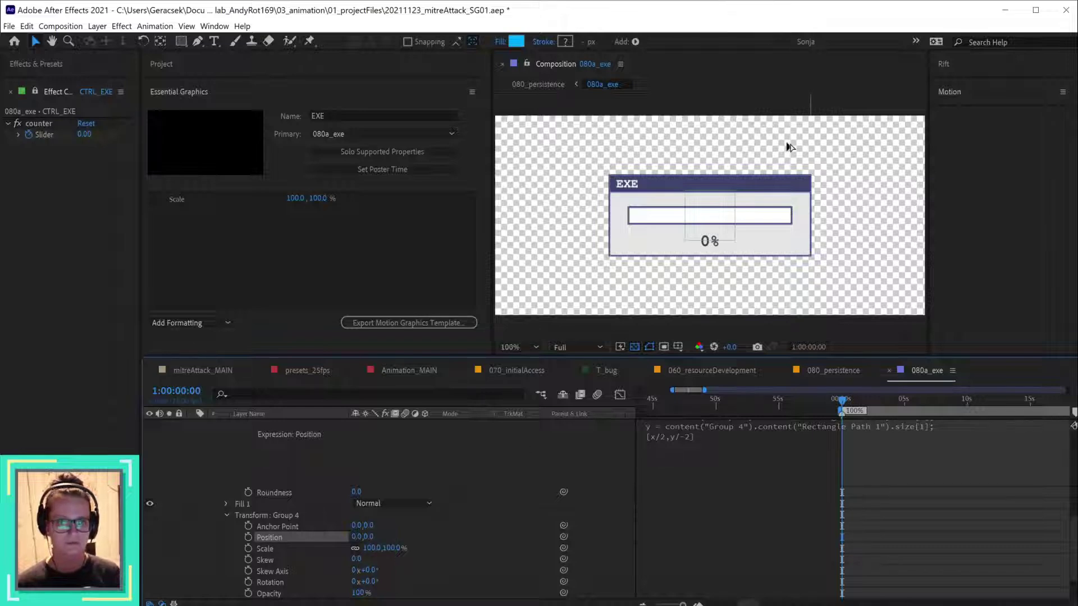
scroll(789, 147, down, 4)
key(ctrl+z)
key(ctrl+z)
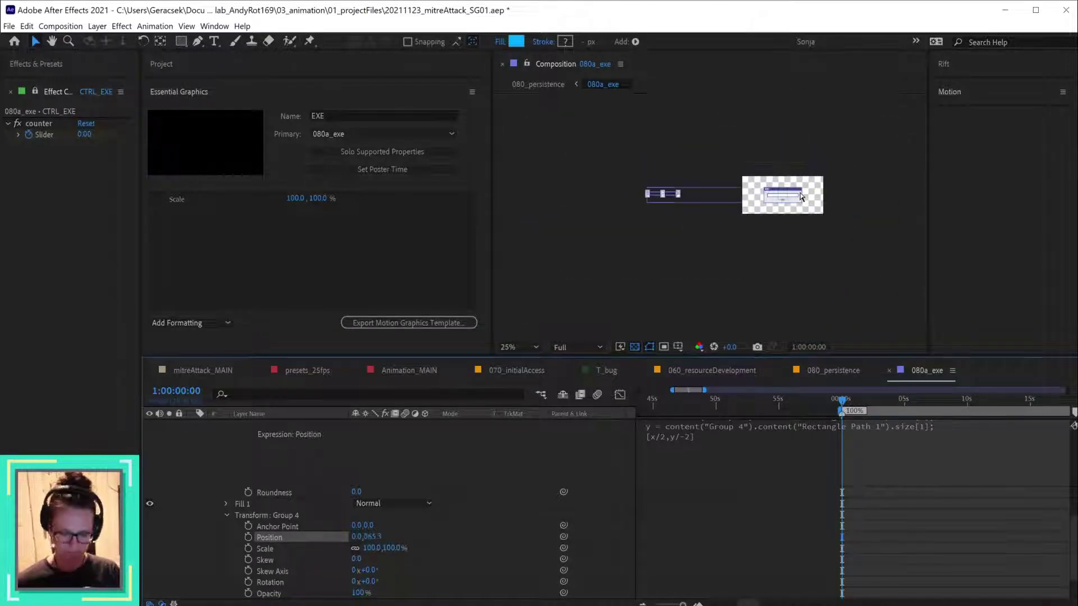
- Set the Position under Transform: Group 4 to 1276.0, 383.3 so the blue fill sits inside the progress bar frame
scroll(800, 198, up, 6)
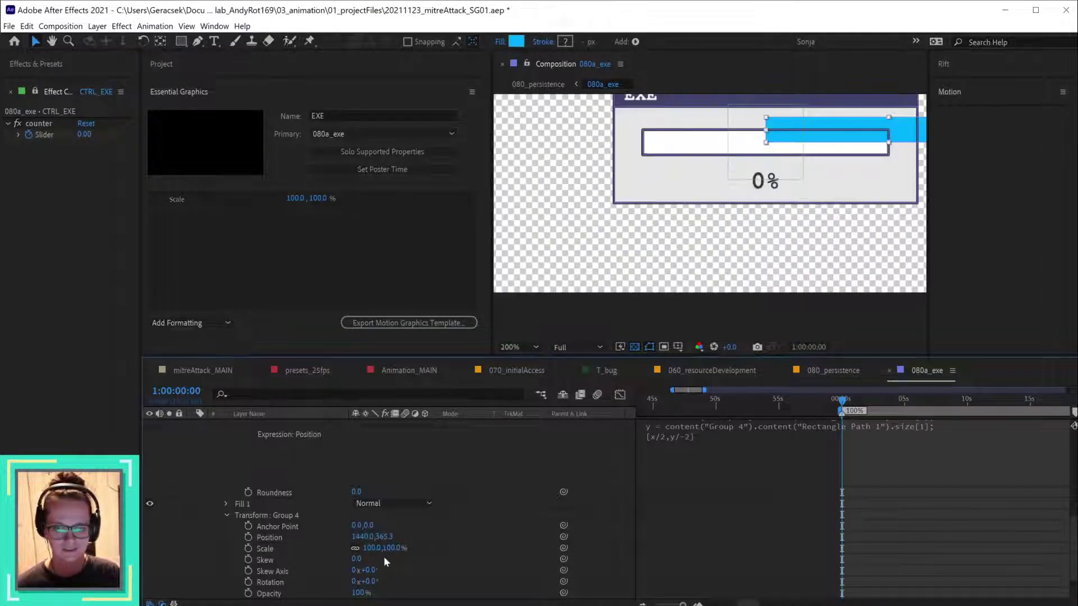
drag(362, 537, 255, 539)
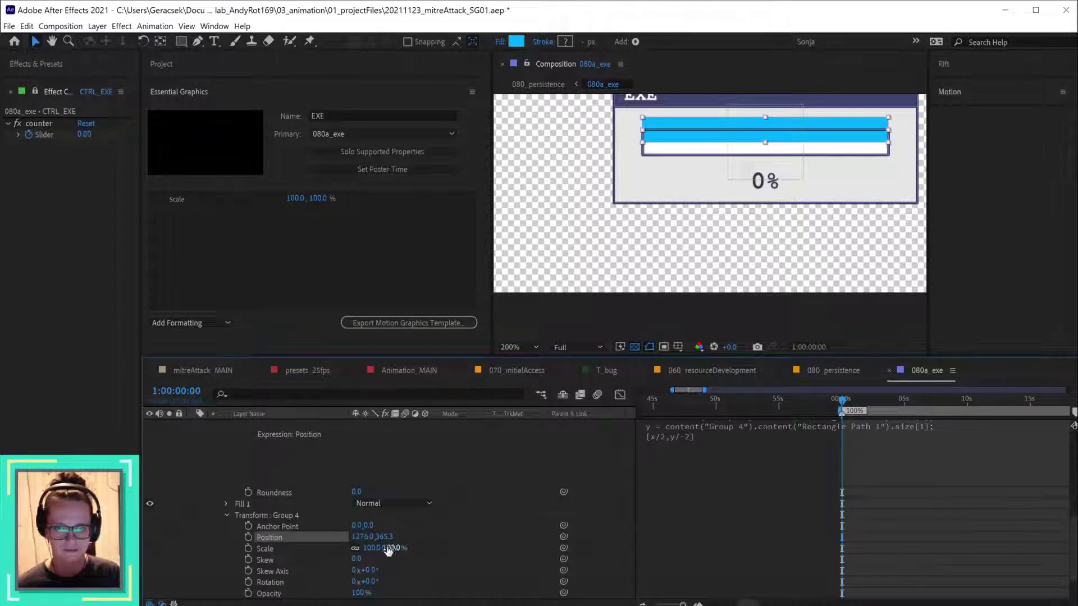
drag(387, 537, 399, 536)
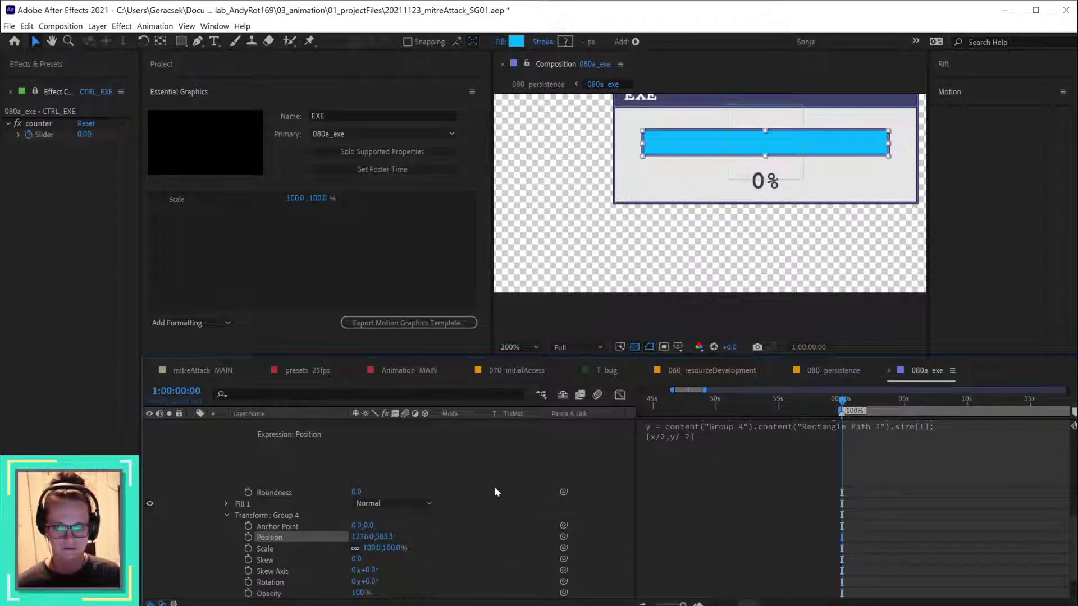
- Add an expression to the Size of Group 4's Rectangle Path 1 defining slider as the CTRL_EXE counter slider
scroll(489, 474, up, 10)
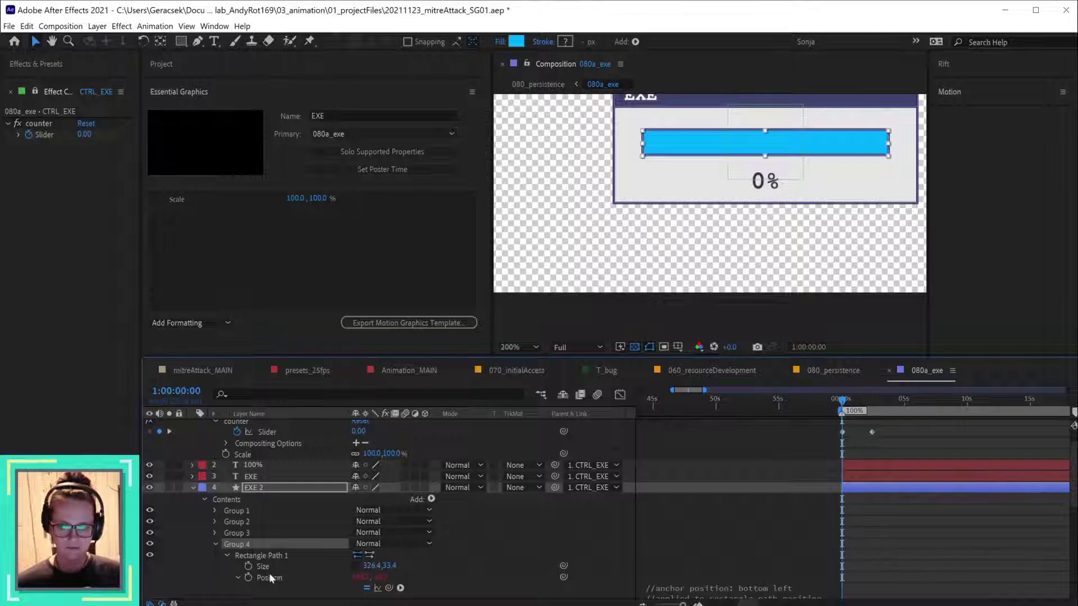
alt+click(248, 566)
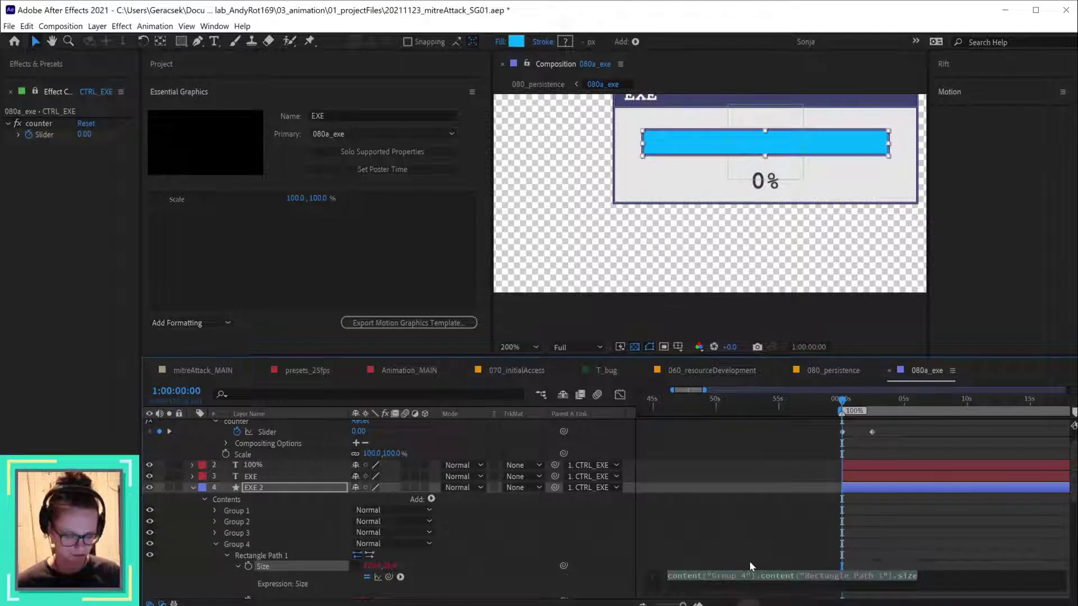
text(slidre)
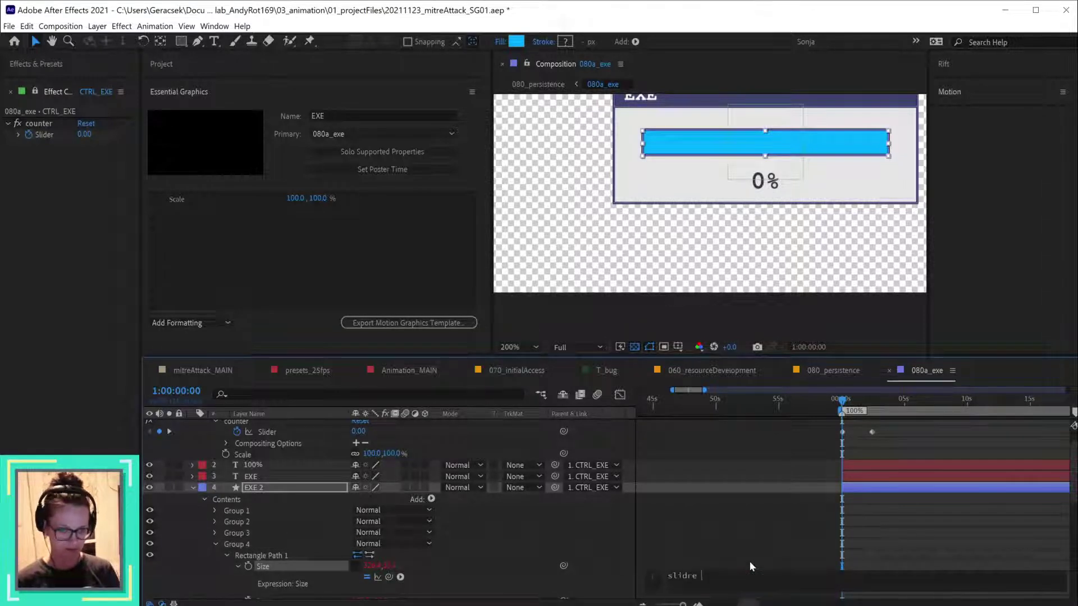
key(BackSpace)
key(BackSpace)
text(er =)
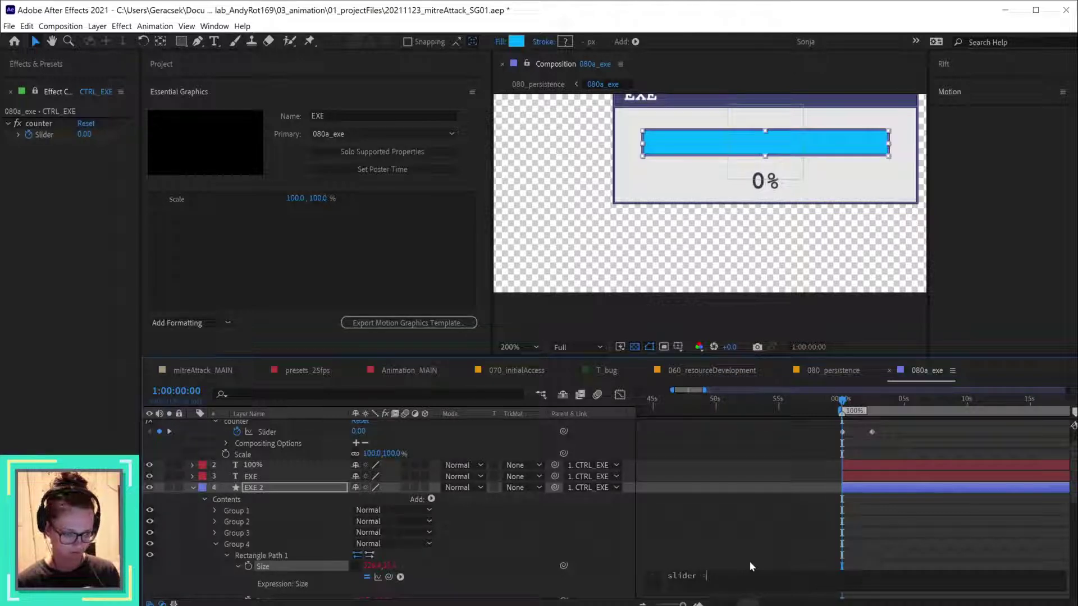
drag(387, 577, 269, 433)
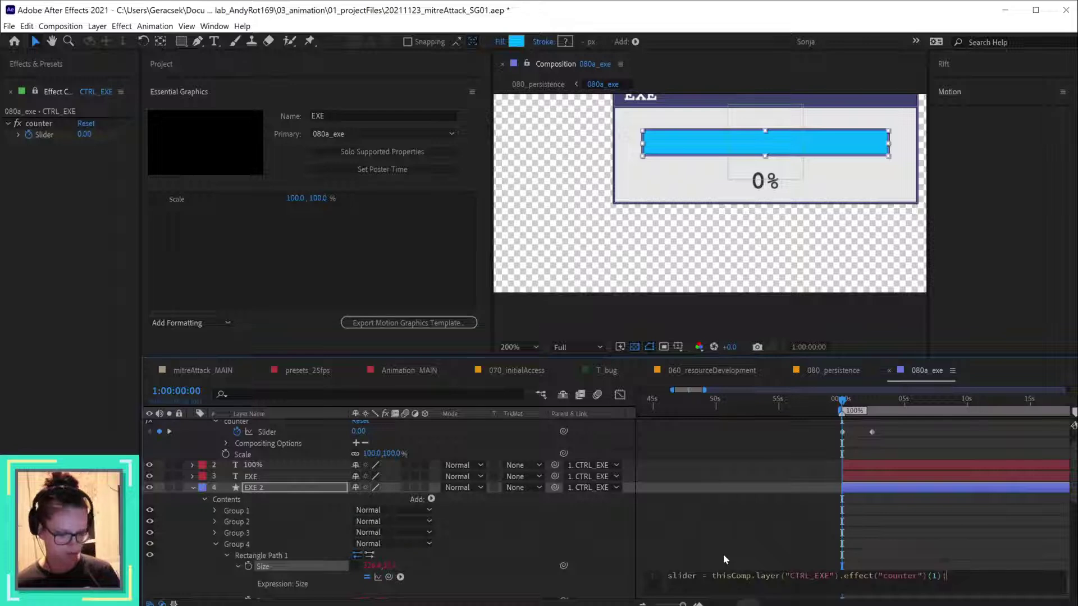
- Complete the rectangle's Size expression with [slider,value[1]] and check the fill between 1:00:00:00 and 1:00:02:10
key(Return)
text([])
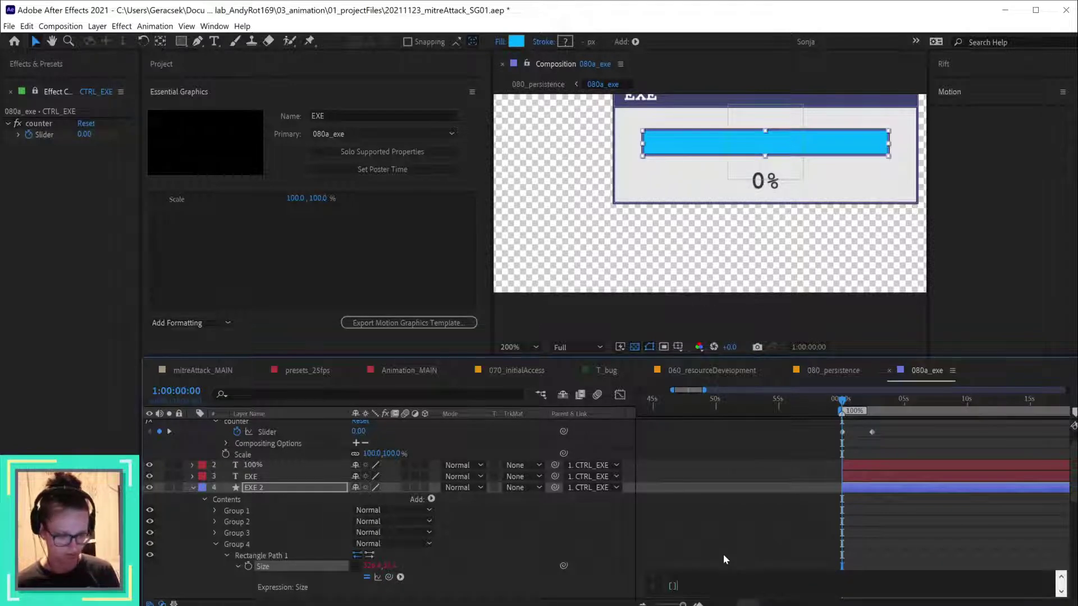
text(slider.)
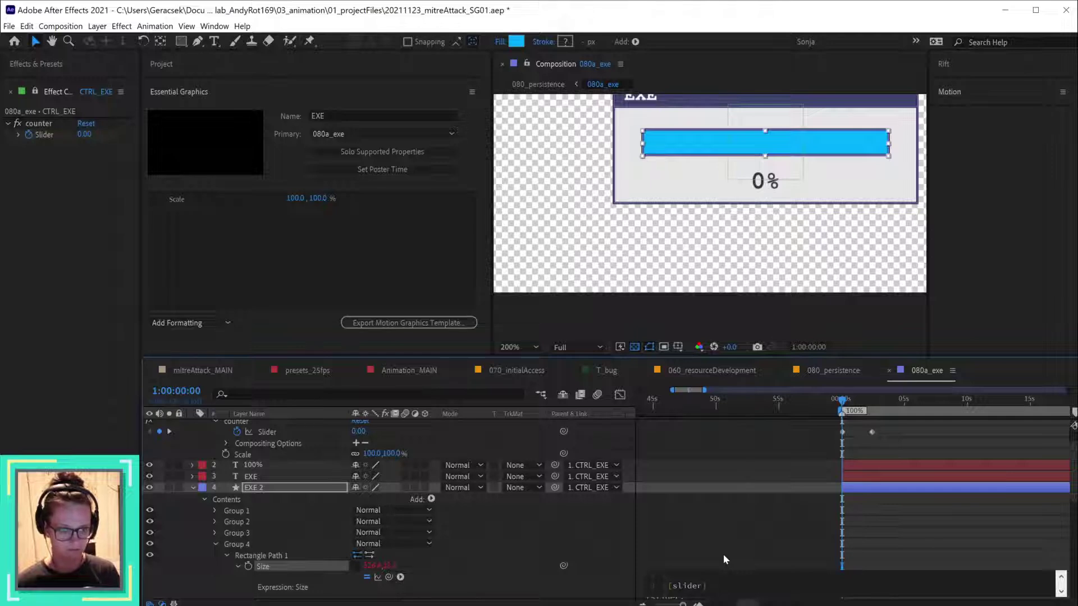
text(v)
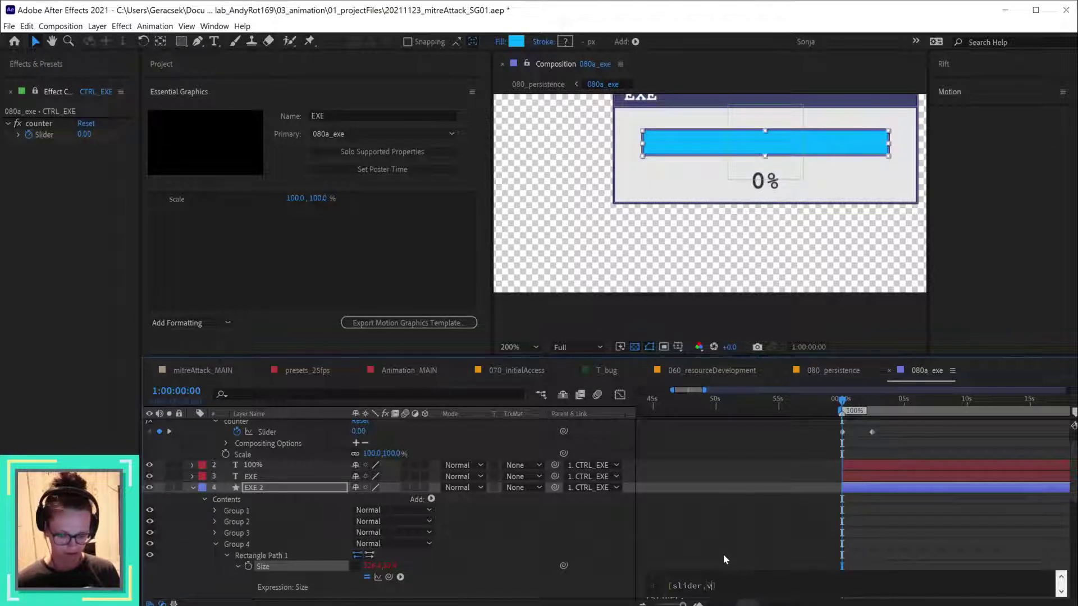
text(laue[1)
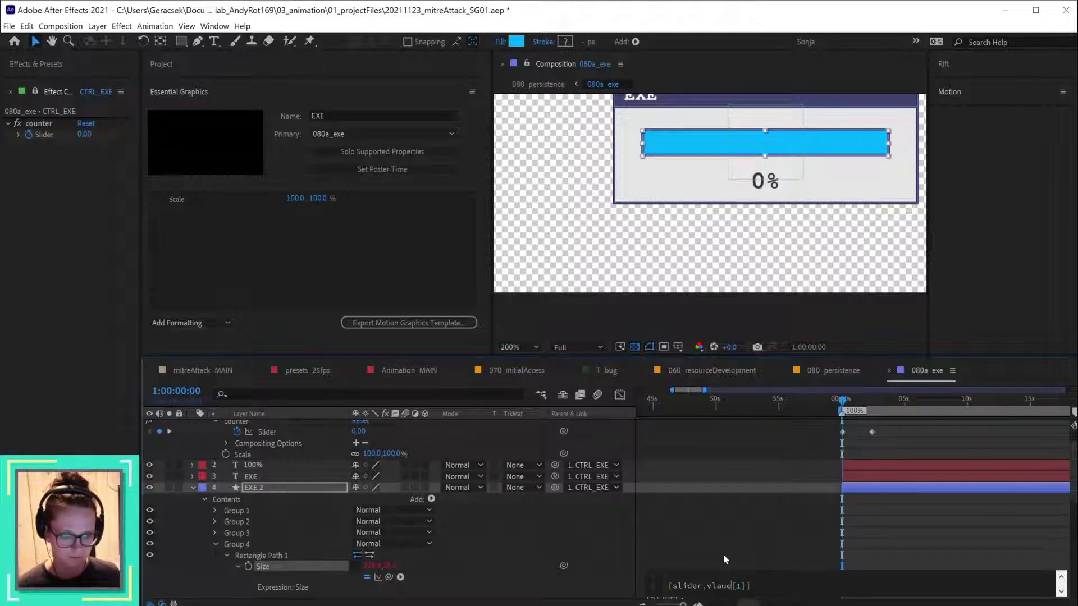
key(BackSpace)
key(BackSpace)
key(BackSpace)
key(BackSpace)
text(al)
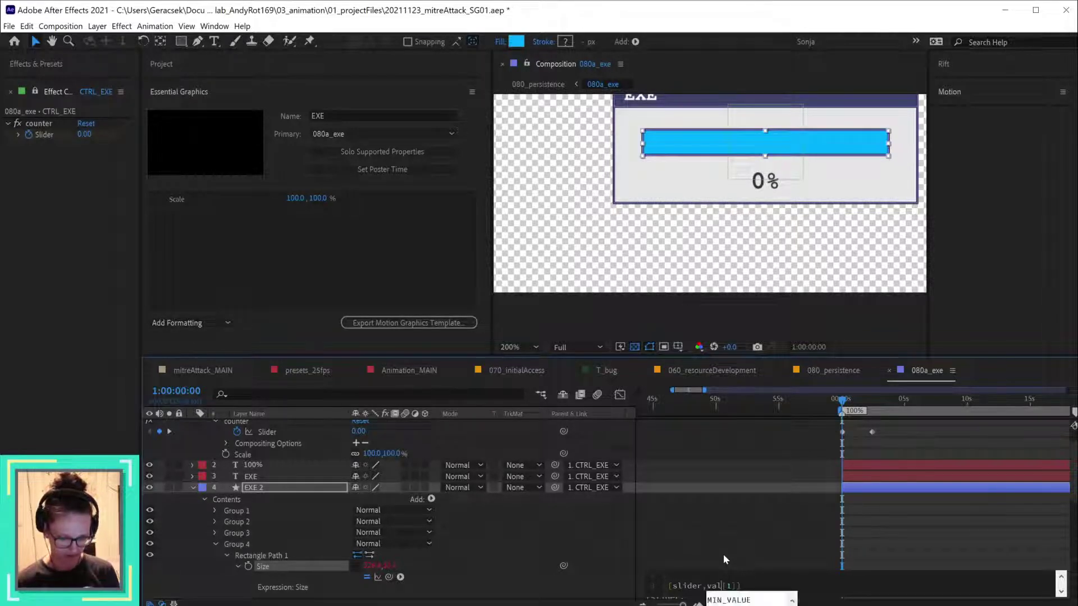
text(ue)
click(723, 554)
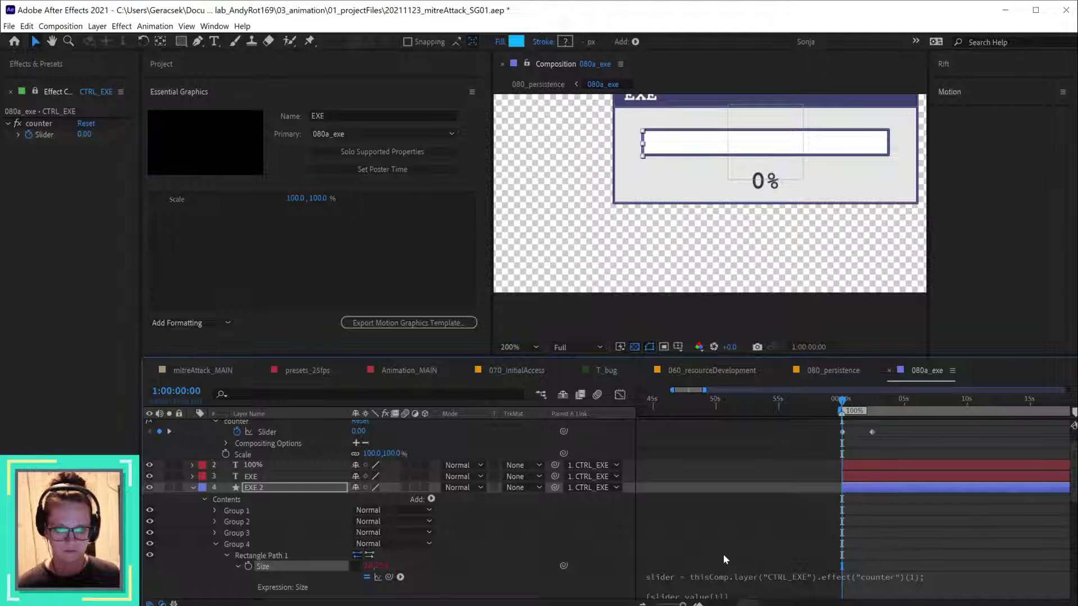
click(551, 529)
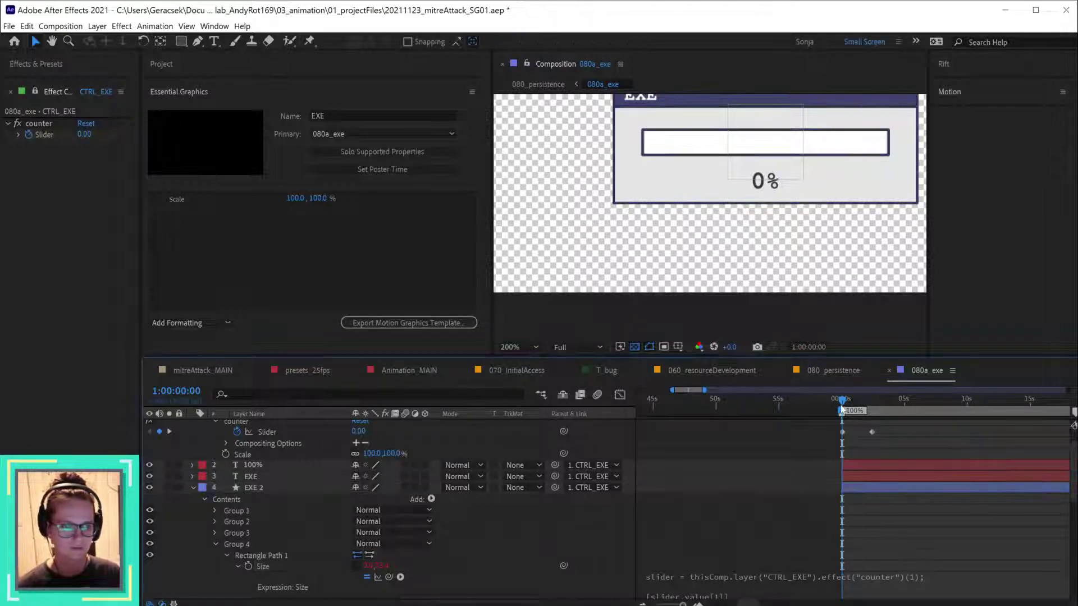
drag(842, 409, 879, 397)
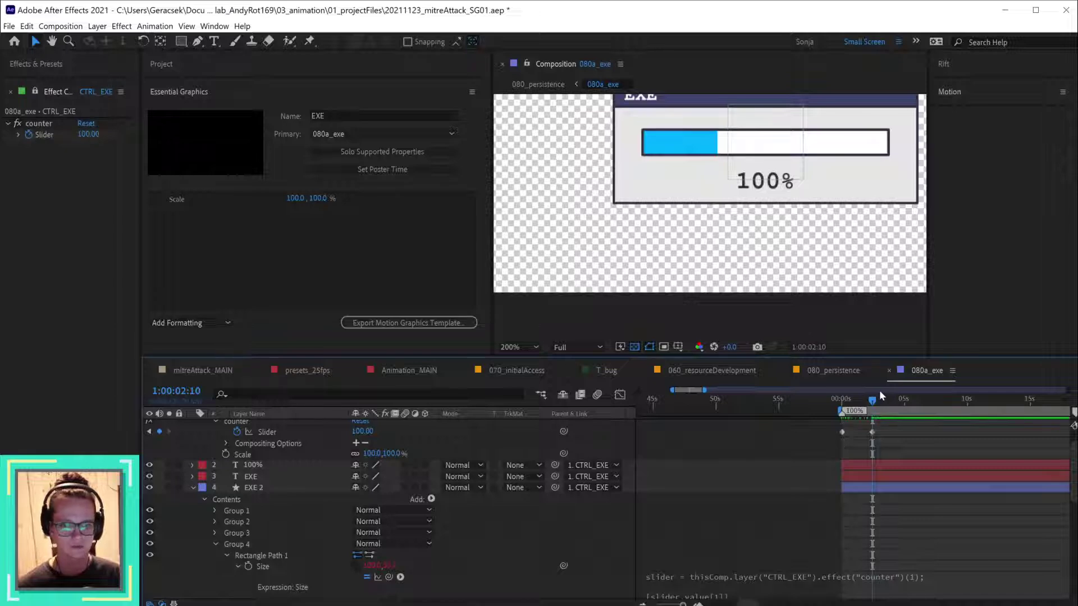
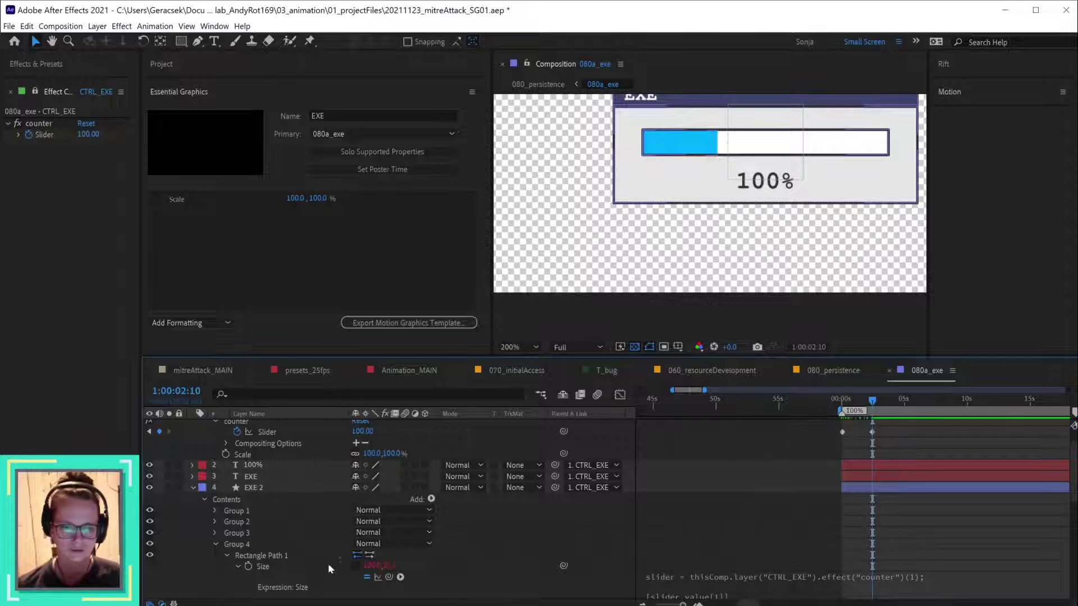
- Copy the expression from the rectangle's Size and remove it from that property
click(750, 590)
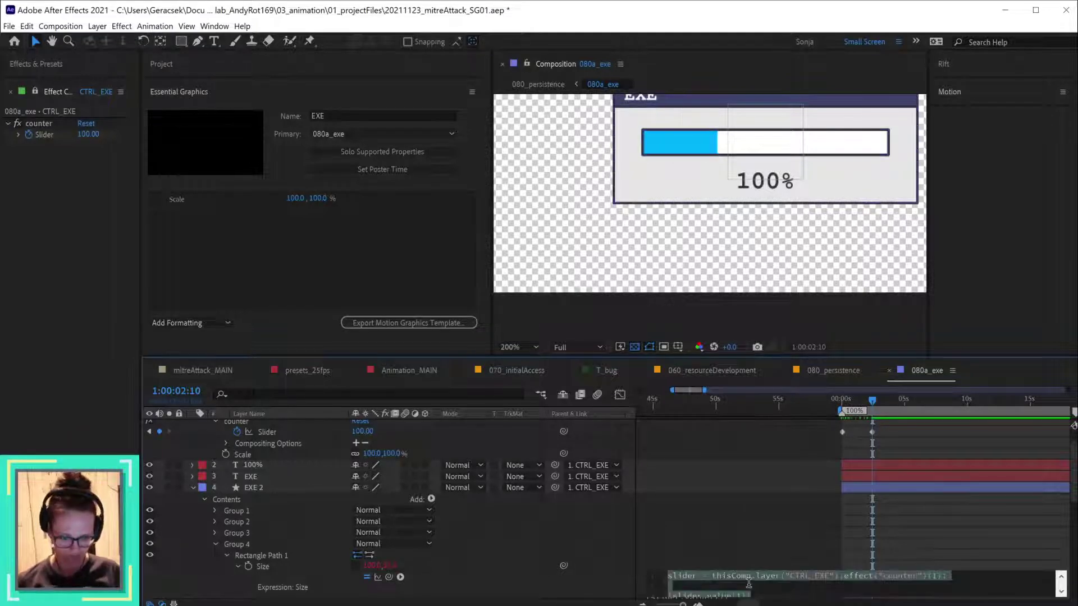
click(291, 572)
alt+click(250, 567)
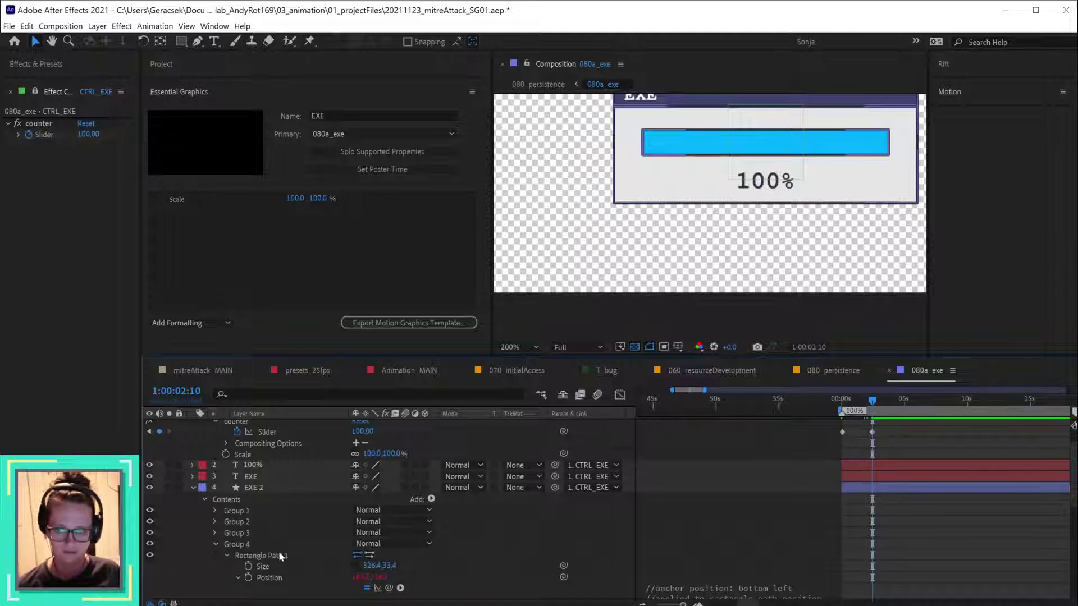
- Add an expression to the Scale in Transform: Group 4, with slider linked to the CTRL_EXE counter and output [slider,value[1]]
scroll(279, 551, down, 5)
scroll(278, 553, down, 1)
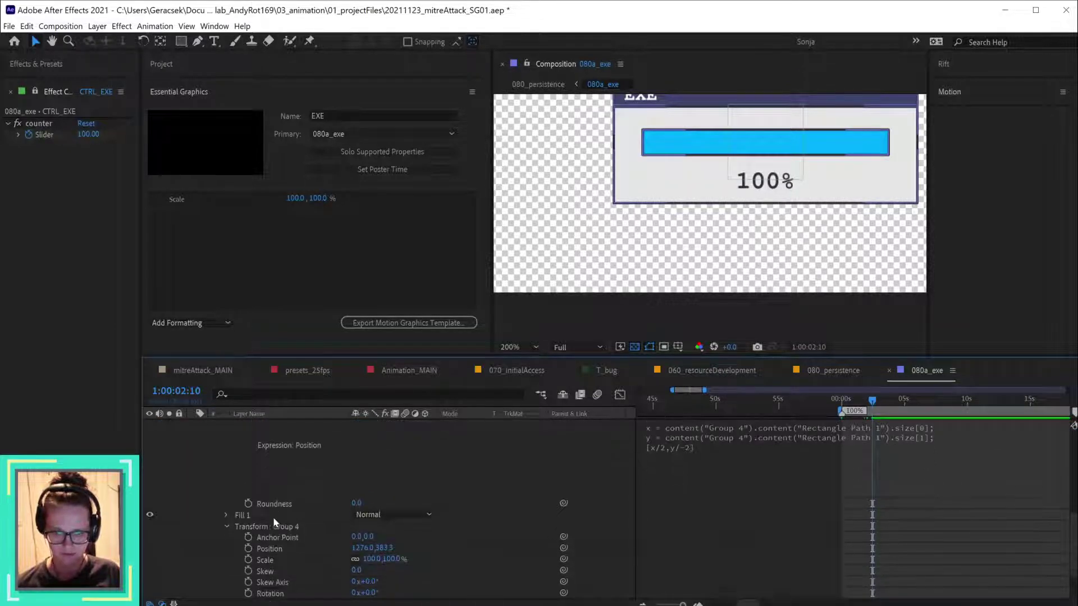
click(315, 562)
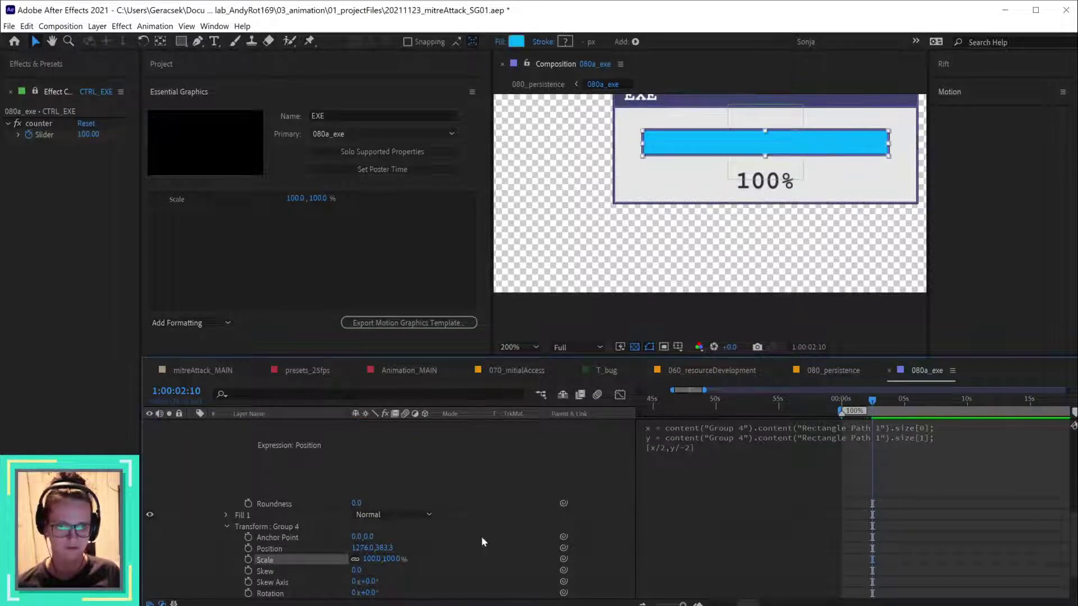
alt+click(247, 560)
text([slider,value[1]])
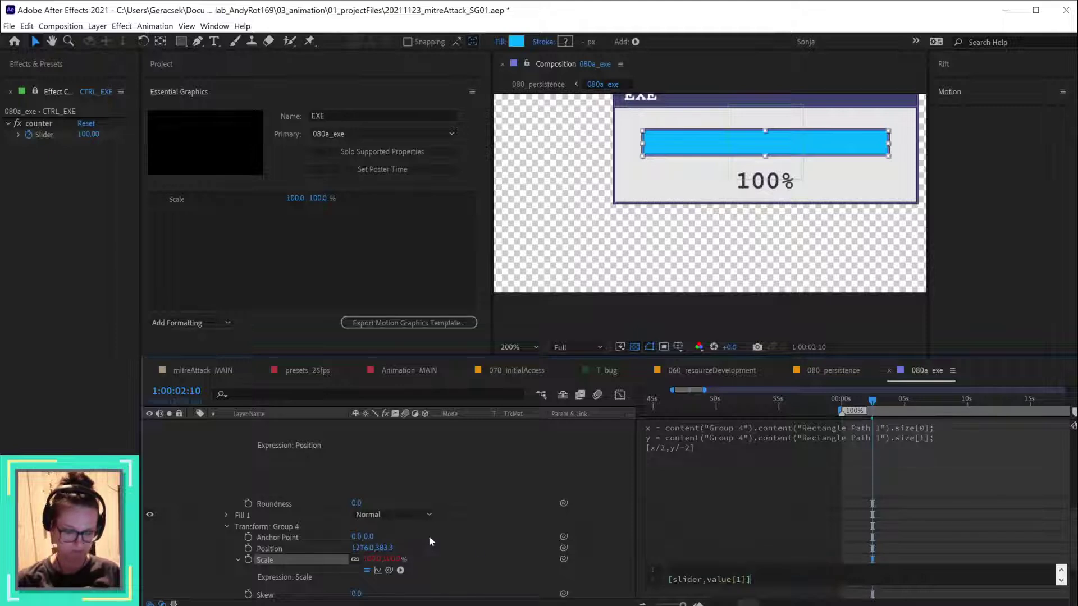
click(507, 530)
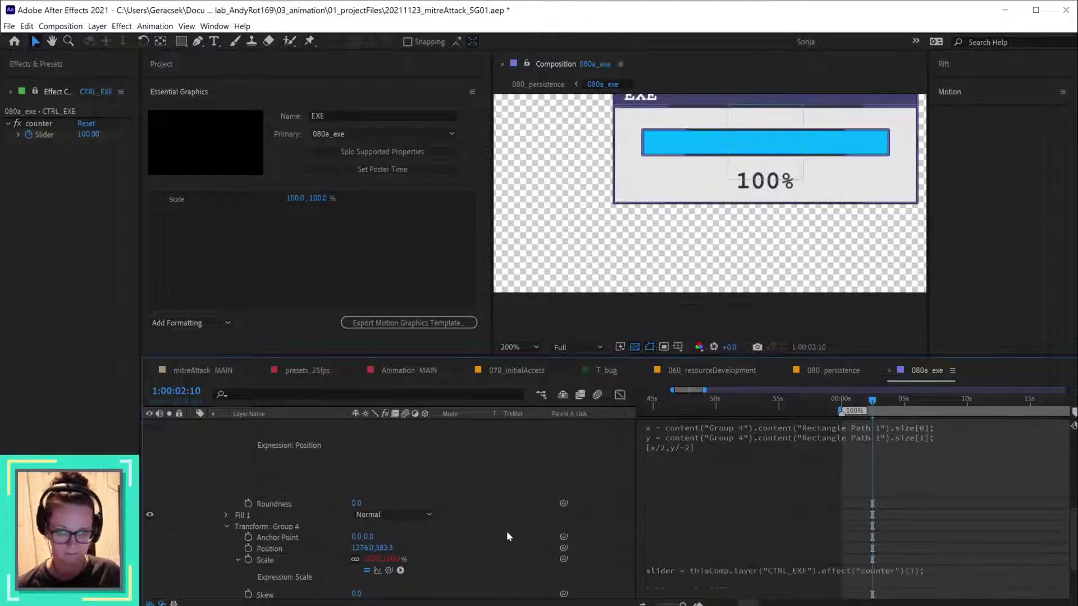
- Apply Easy Ease to both counter Slider keyframes on CTRL_EXE and save the project
scroll(848, 478, up, 5)
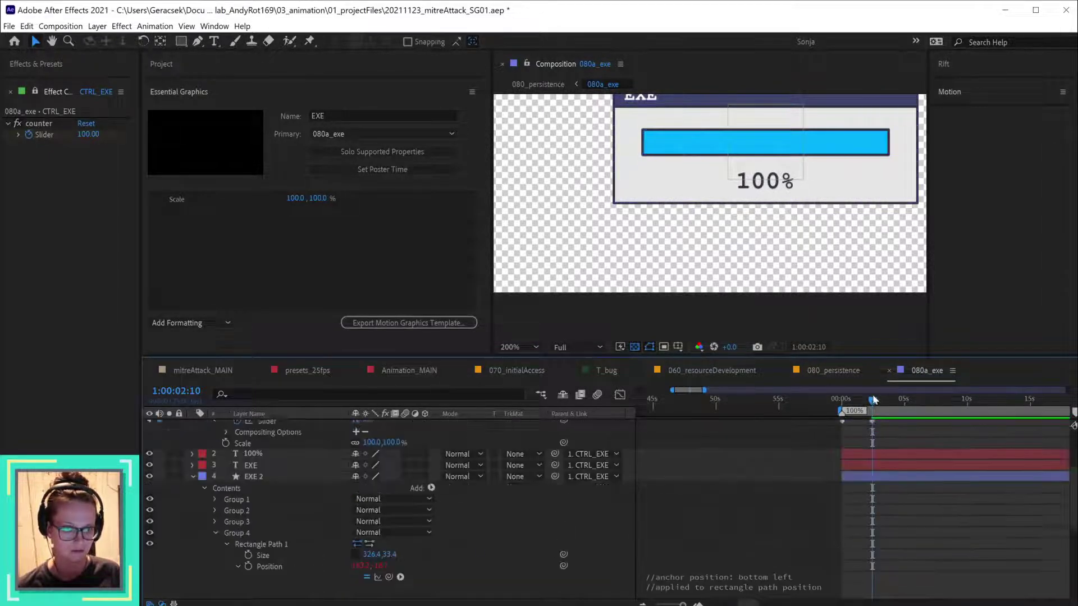
drag(872, 401, 787, 437)
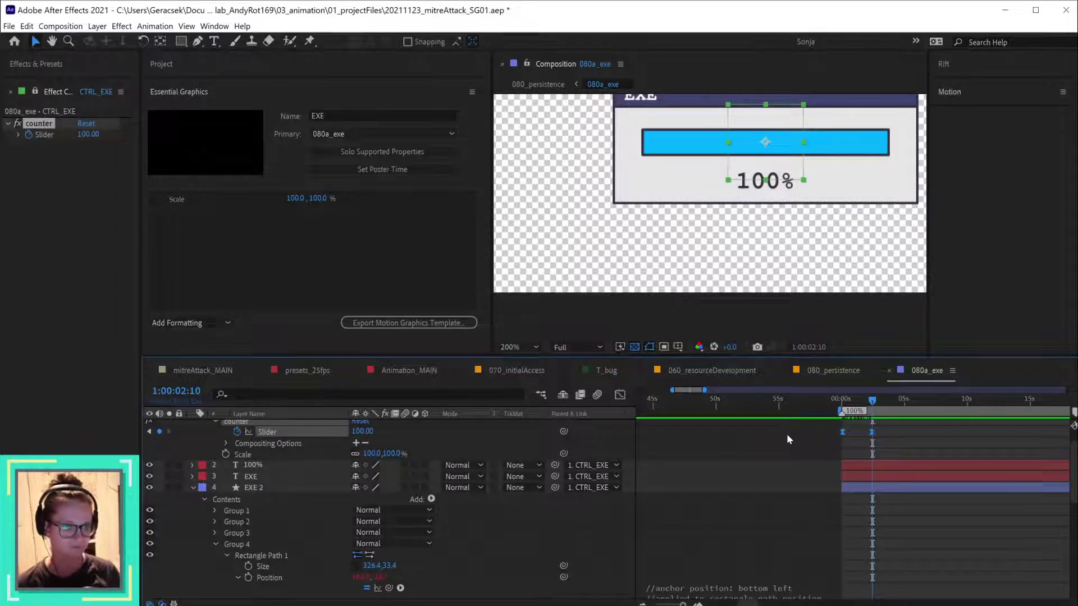
click(787, 433)
key(shift+slash)
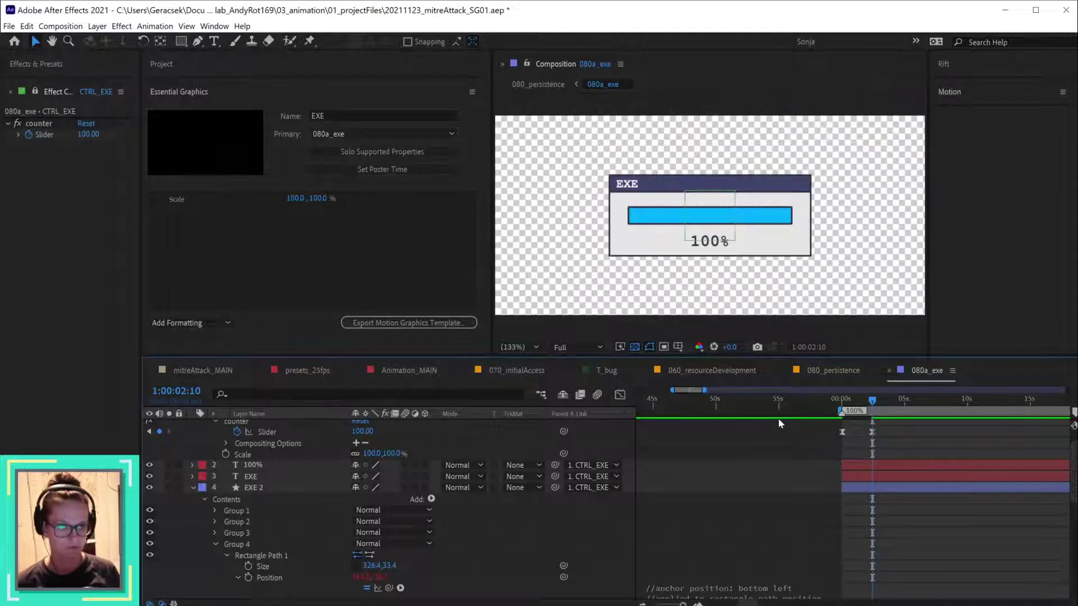
key(ctrl+s)
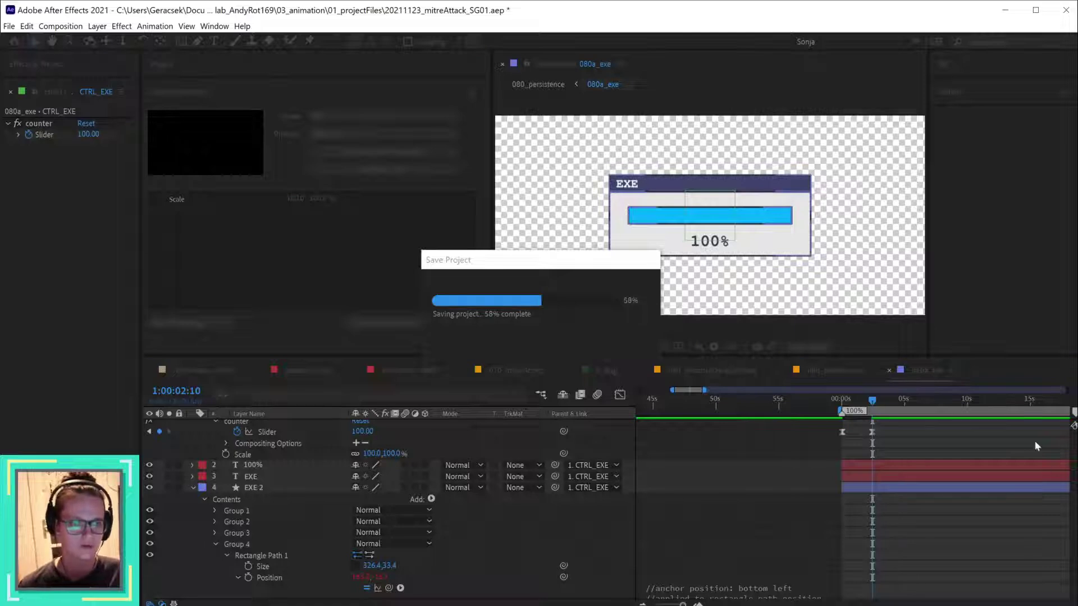
- Open the 080_persistence composition and scrub from its start to preview the filling progress bar
click(838, 375)
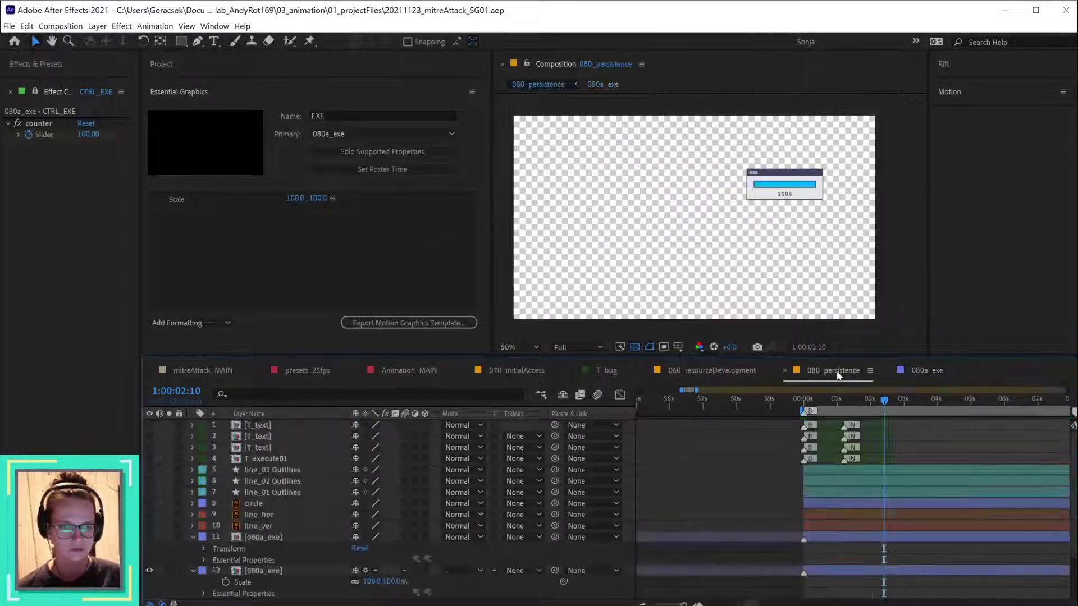
click(810, 399)
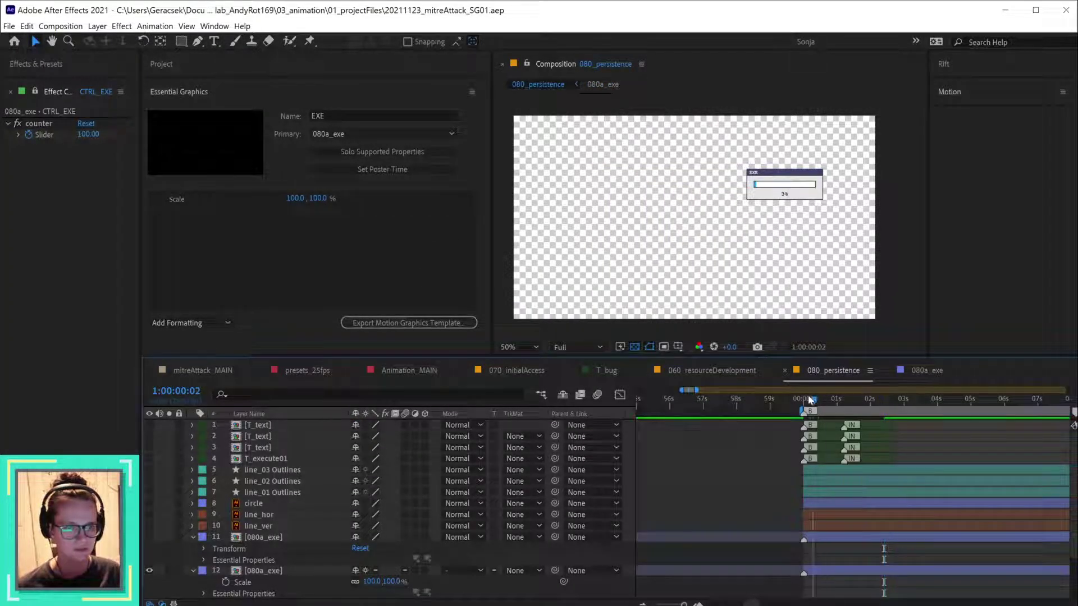
drag(810, 399, 839, 399)
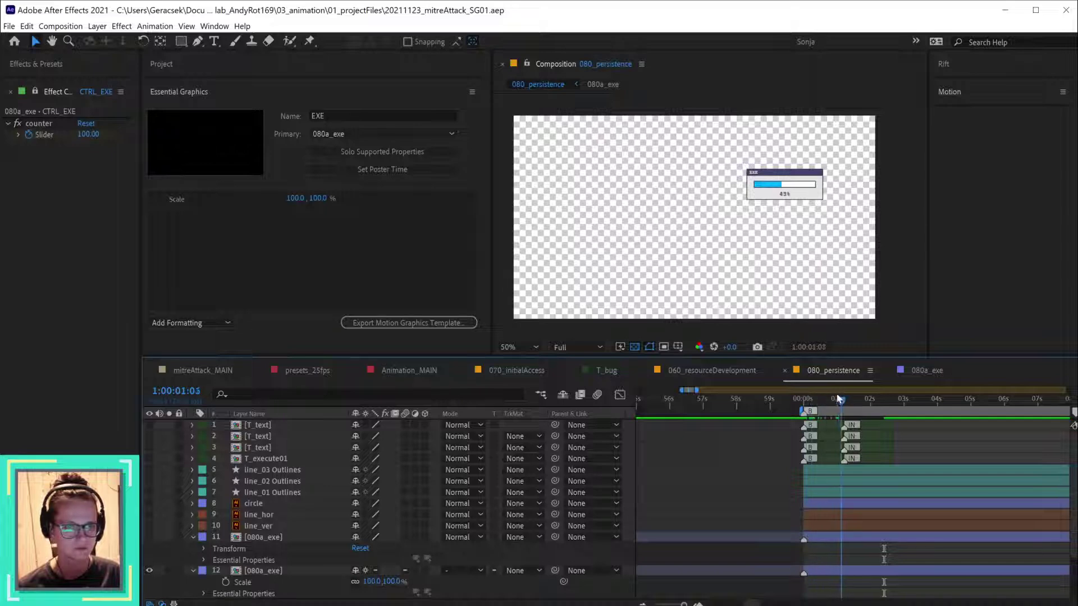
- Set the Essential Properties Scale of the visible 080a_exe layer to 211%
scroll(302, 550, down, 3)
click(272, 518)
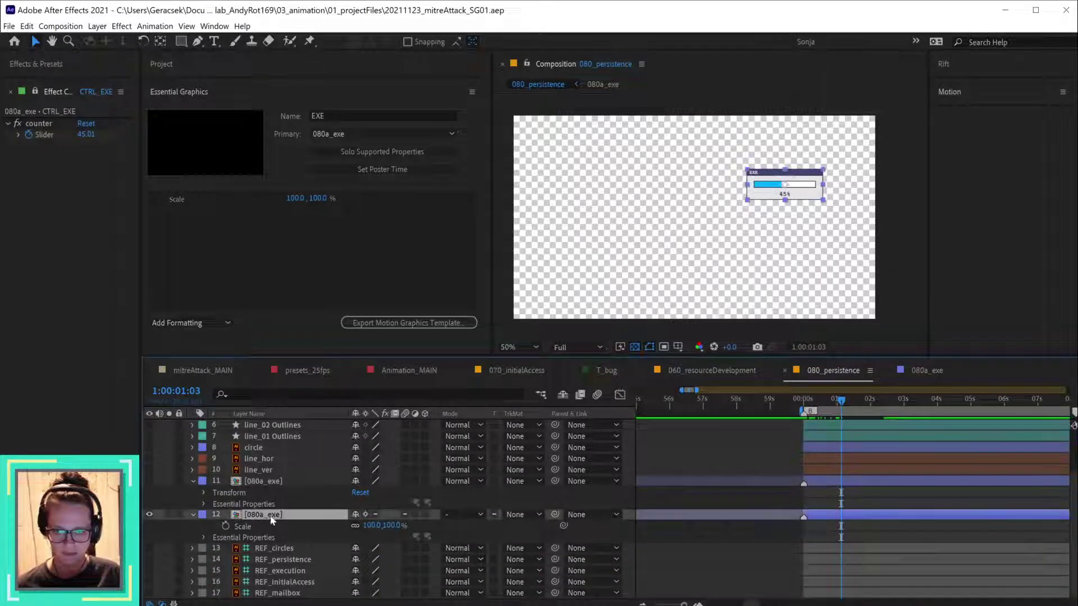
click(204, 505)
click(204, 548)
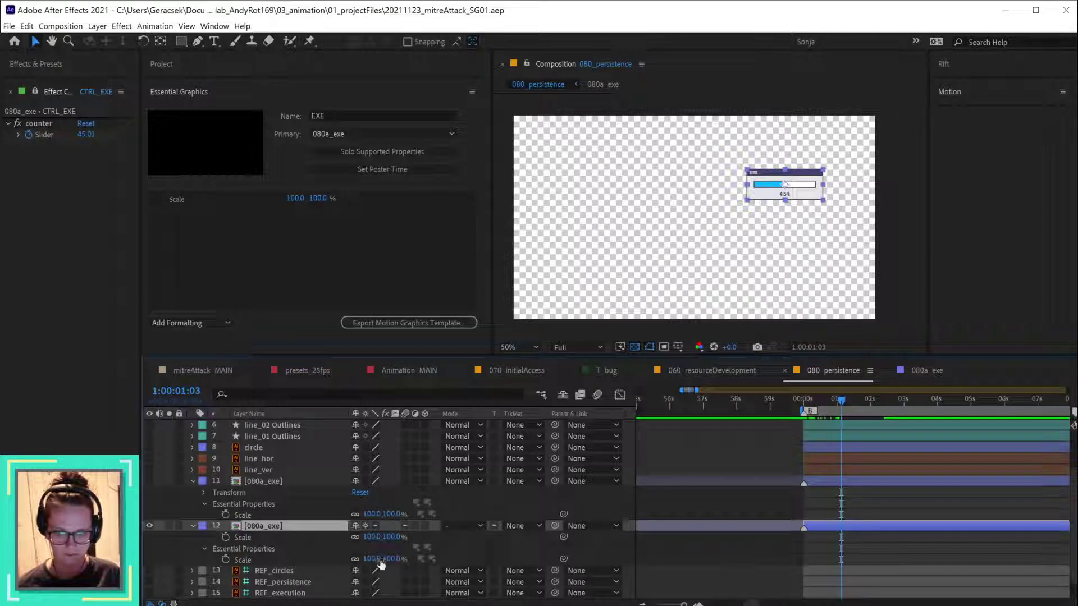
drag(380, 564, 444, 551)
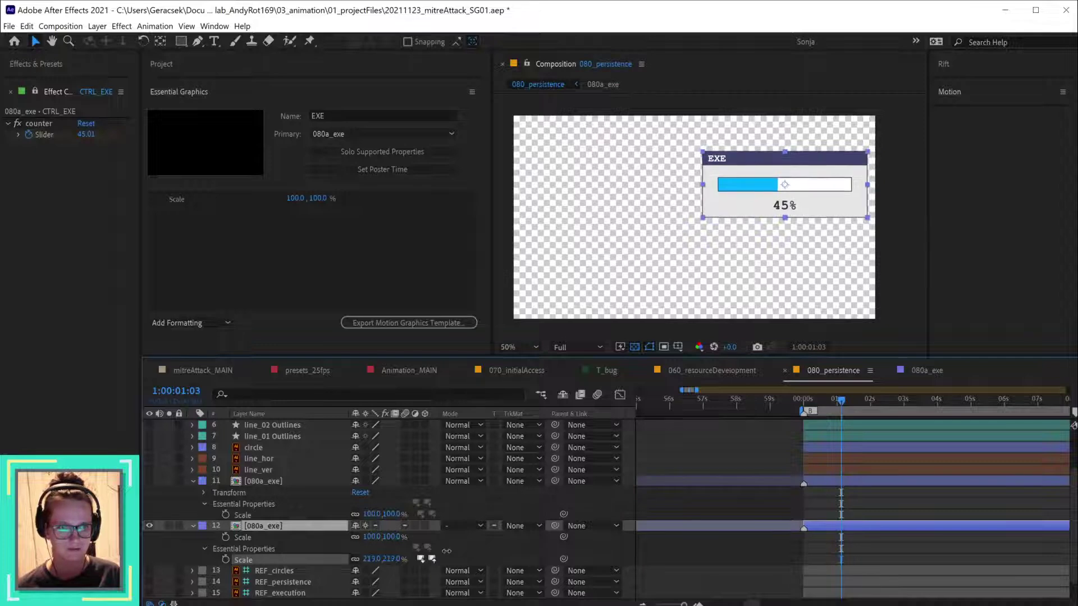
click(540, 541)
click(290, 524)
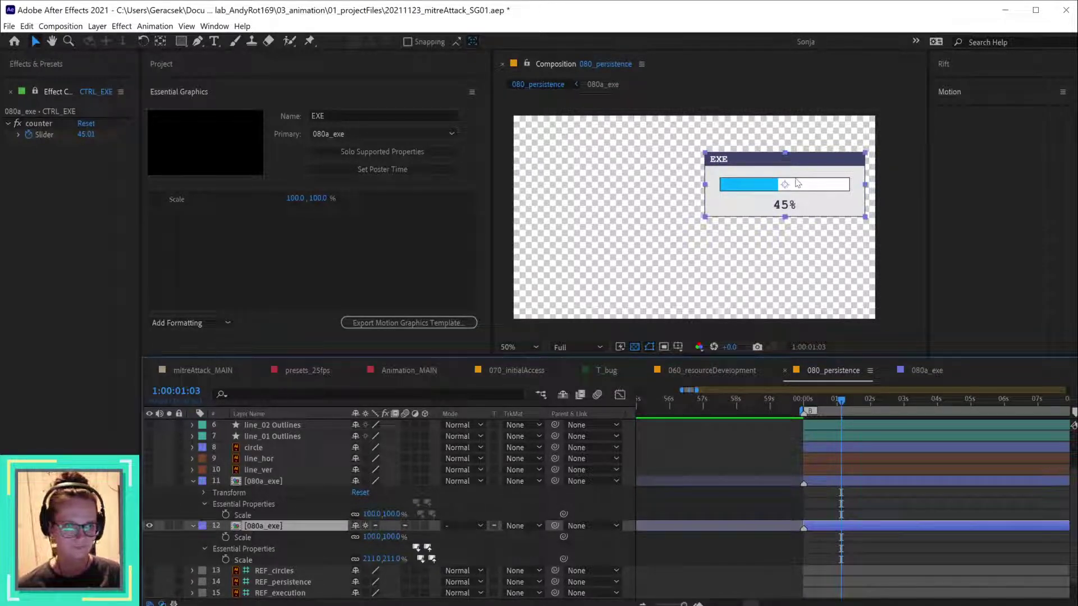
- Center the enlarged 080a_exe layer in the composition and return to 1:00:00:00
key(ctrl+Home)
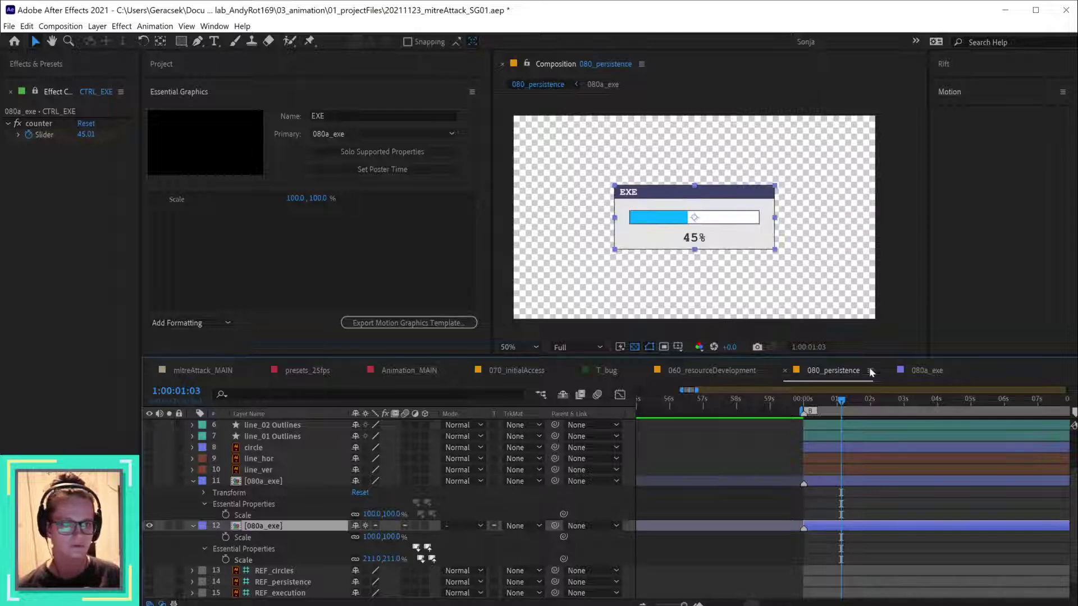
key(Home)
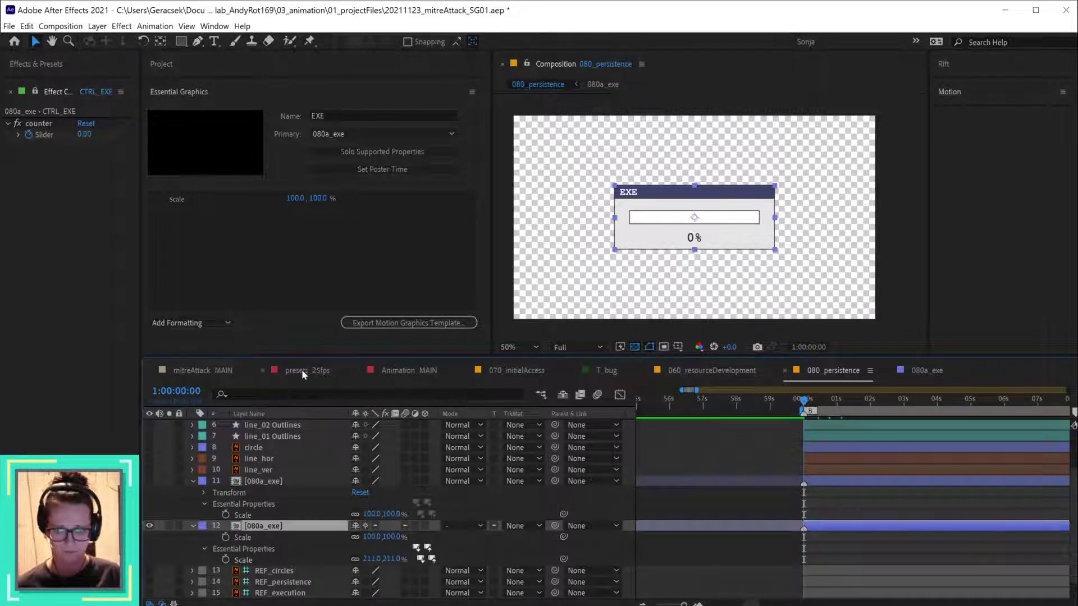
- Bring presets_25fps to the front of the open compositions and copy the Scale keyframes of its pop-up_bounce layer
drag(301, 369, 169, 369)
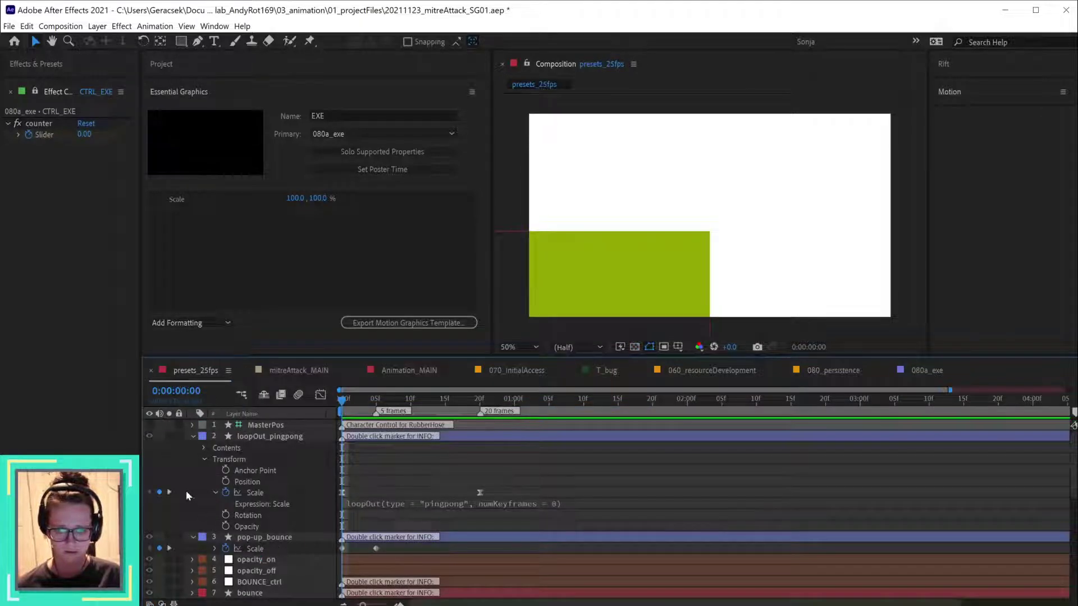
scroll(302, 474, down, 3)
scroll(302, 474, up, 3)
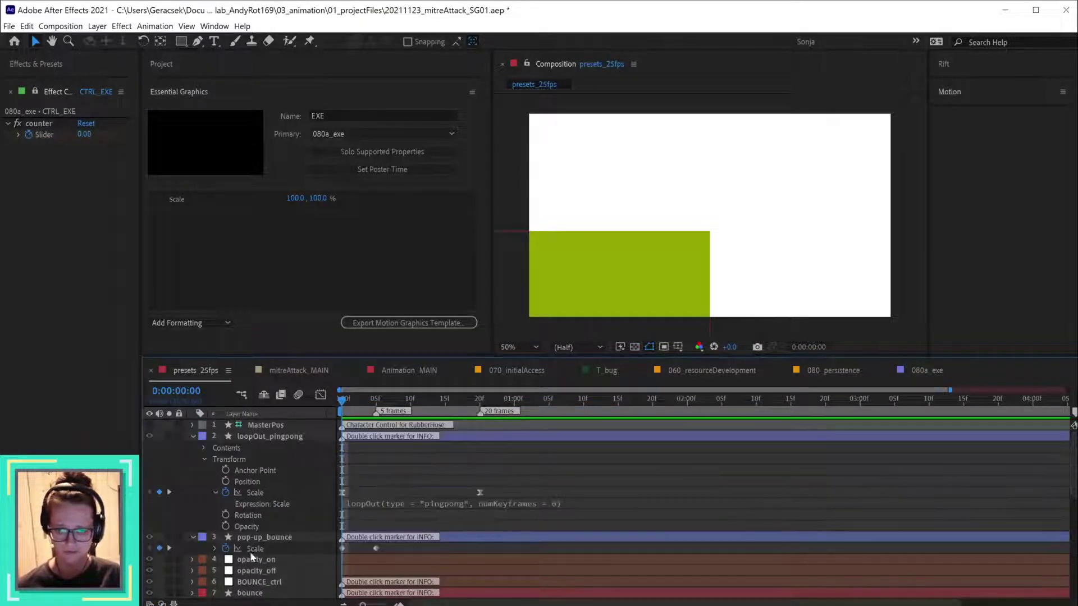
click(299, 538)
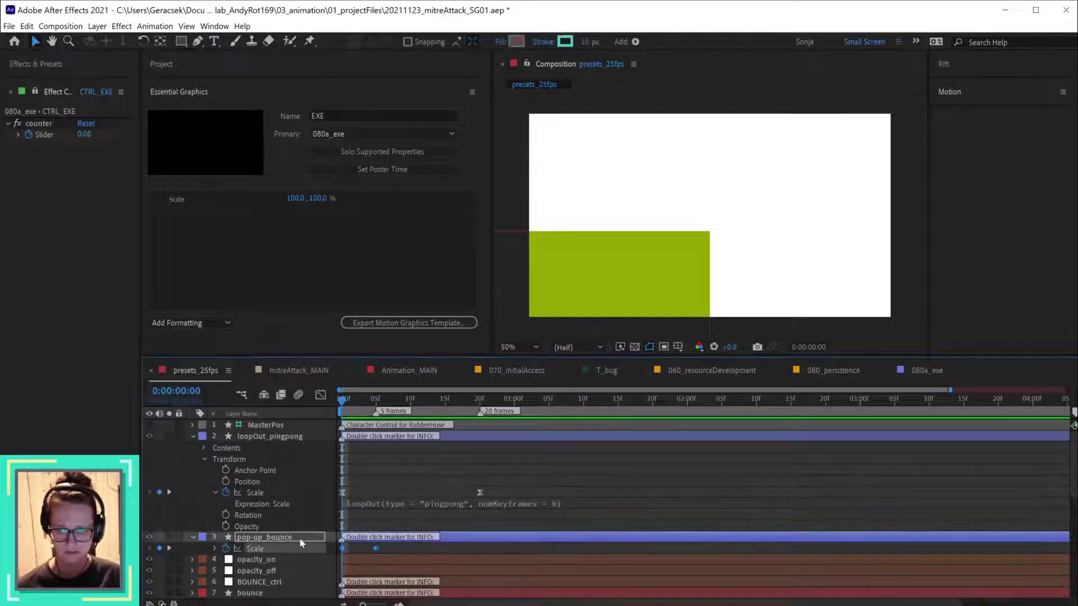
- Open the 080a_exe composition, look over its layers and collapse the EXE 2 layer's properties
click(923, 371)
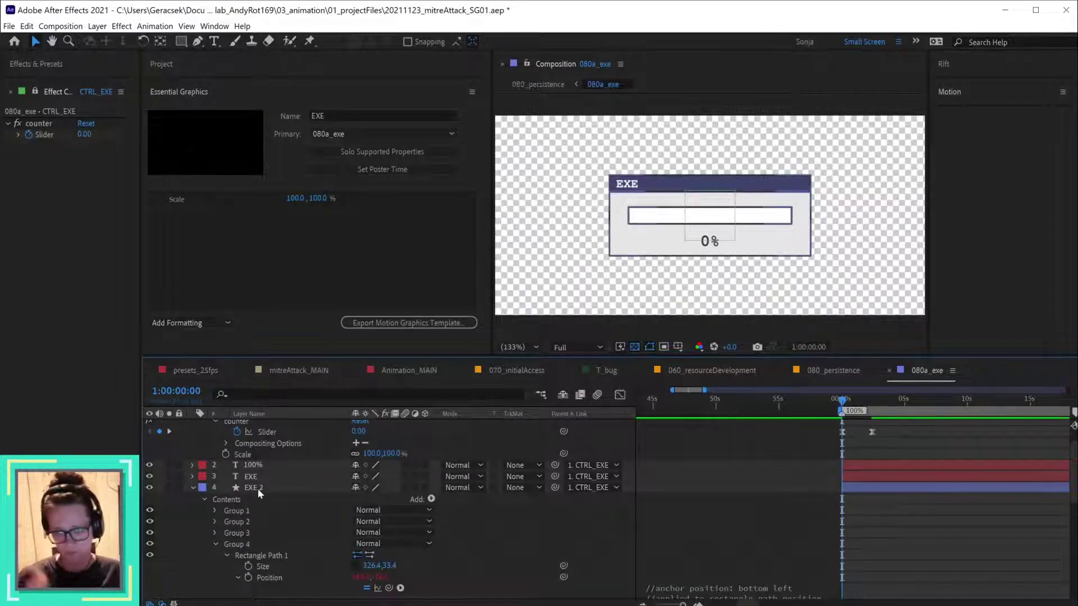
scroll(289, 530, down, 2)
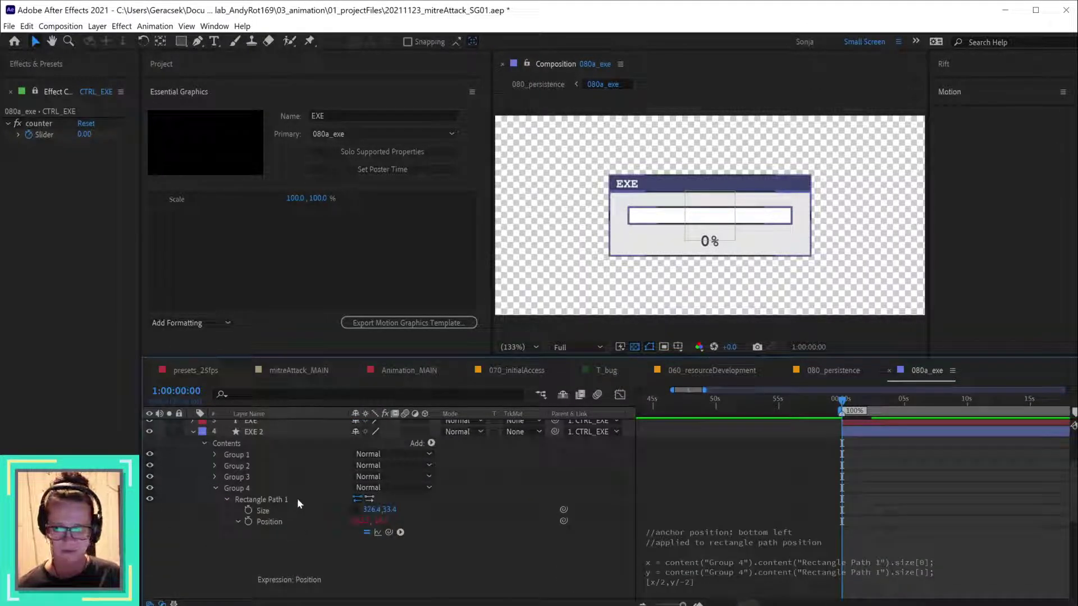
scroll(298, 498, up, 2)
click(193, 487)
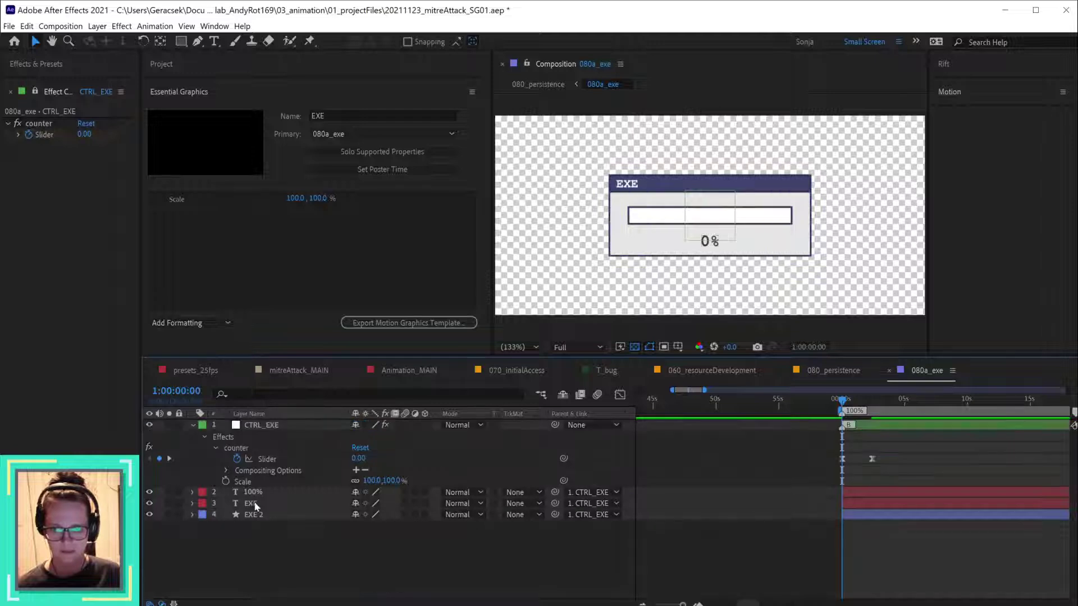
- Paste the copied pop-up_bounce Scale animation onto the visible 080a_exe layer in 080_persistence and preview it
click(854, 365)
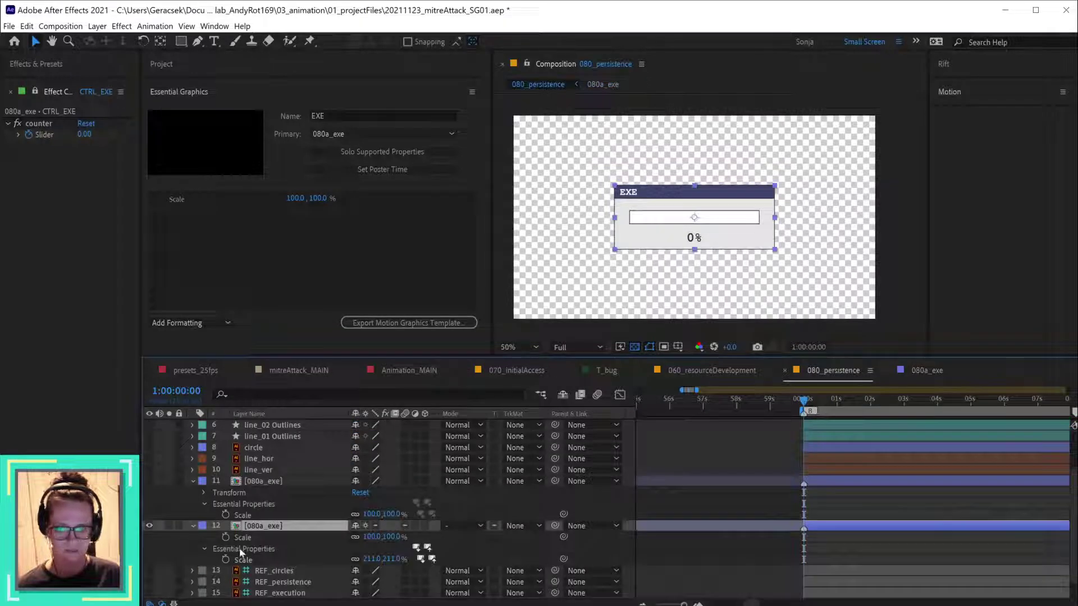
key(ctrl+v)
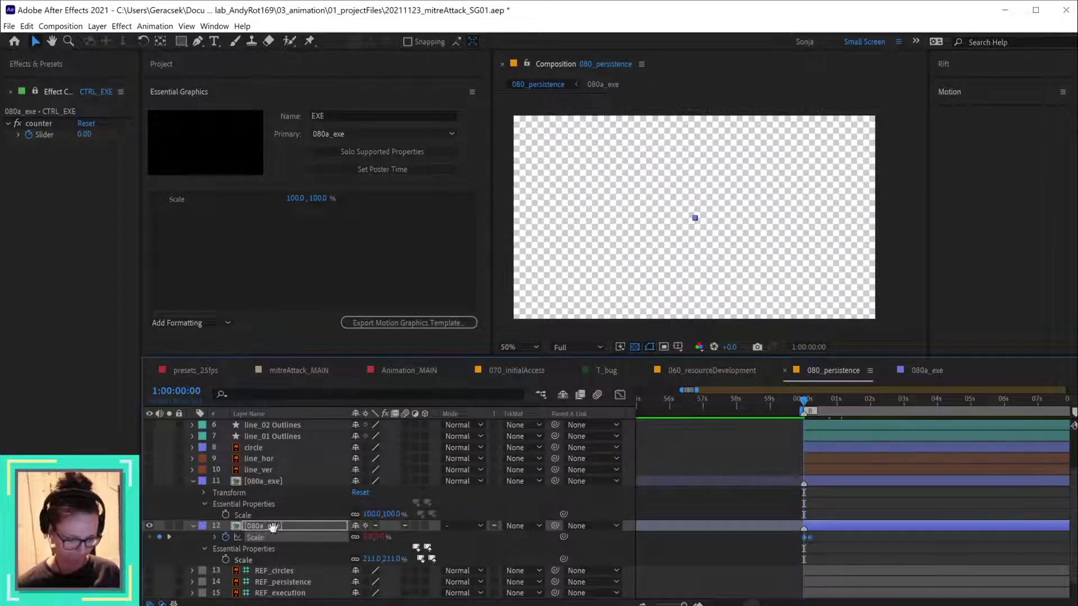
key(space)
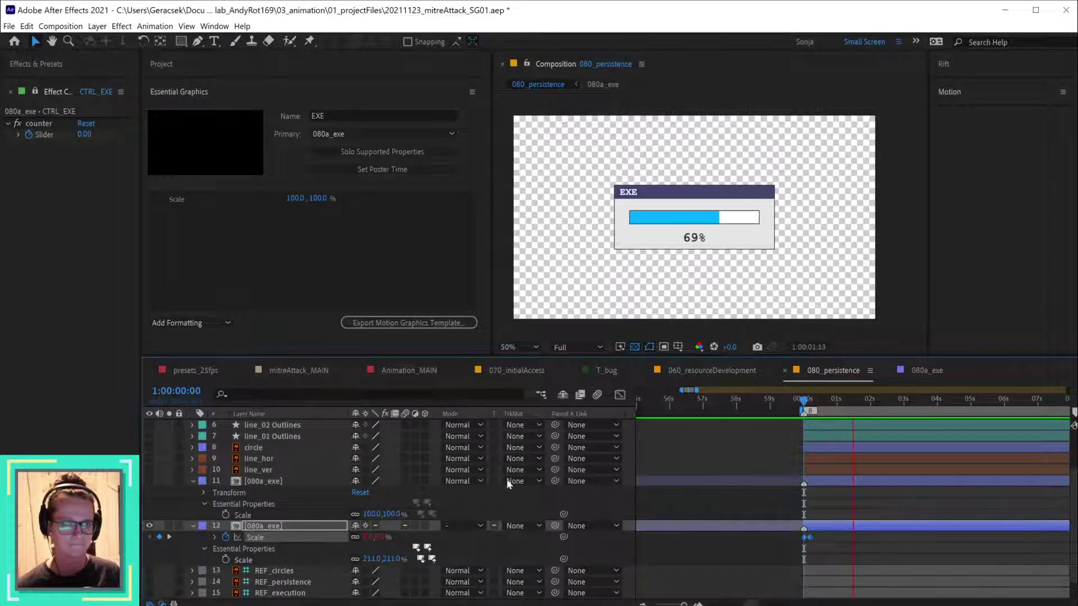
key(space)
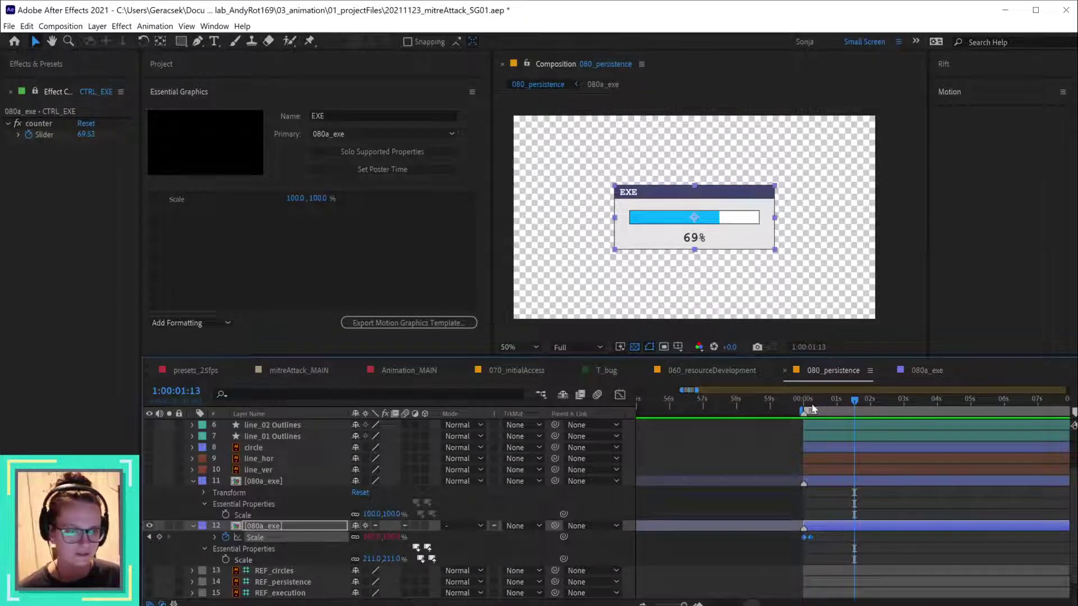
- Return to 1:00:00:00, move the T_execute01 layer directly above the animated 080a_exe layer and make it visible
click(805, 408)
scroll(247, 483, up, 3)
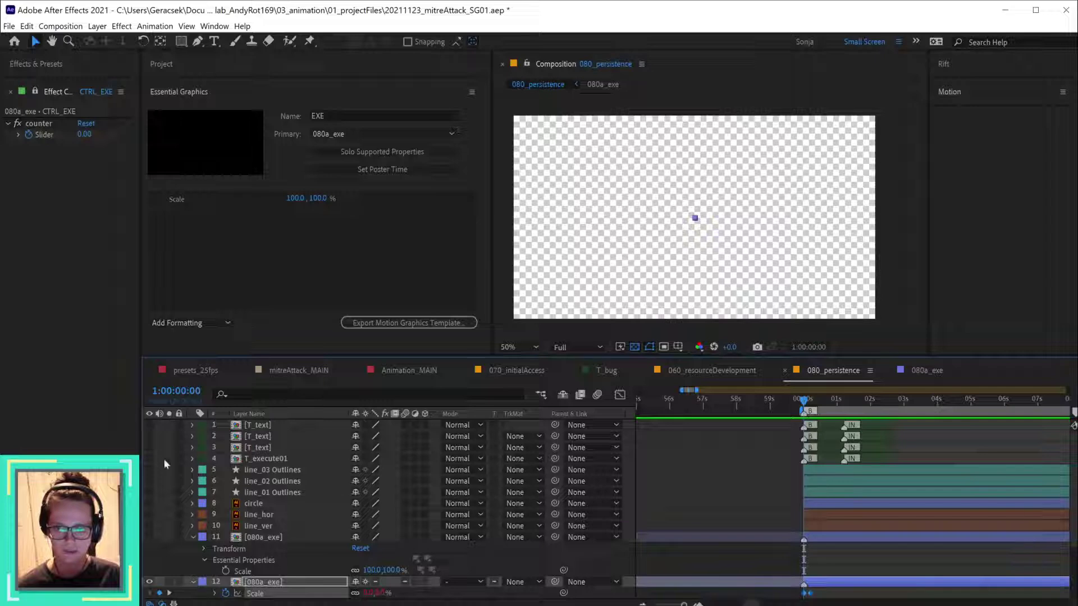
drag(255, 458, 389, 508)
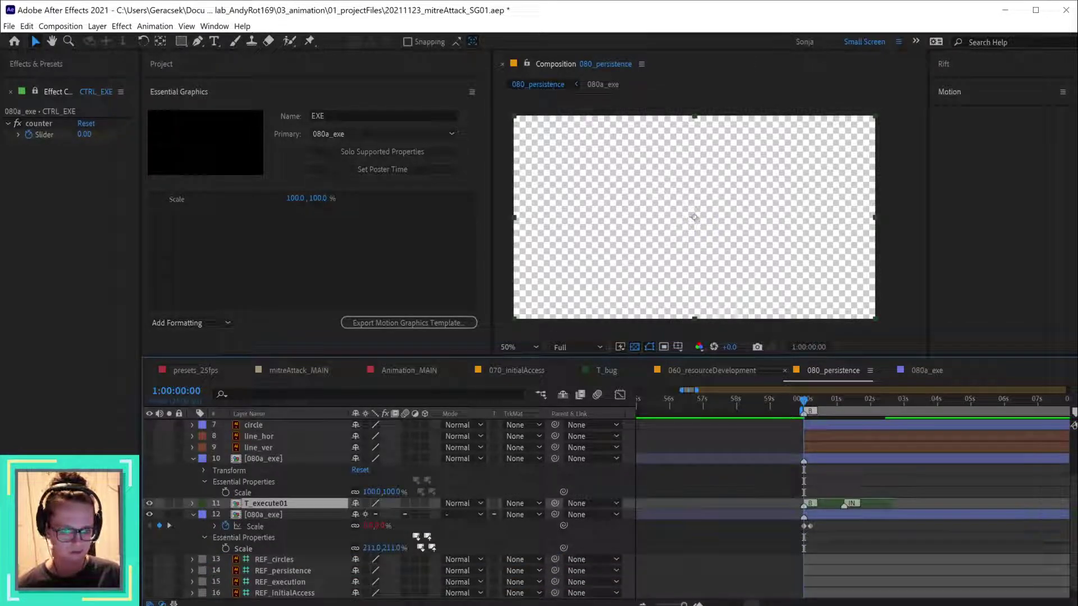
- Switch to the storyboard PDF in Acrobat and examine the execution scene and its voiceover text on pages 44 to 47
key(alt+Tab)
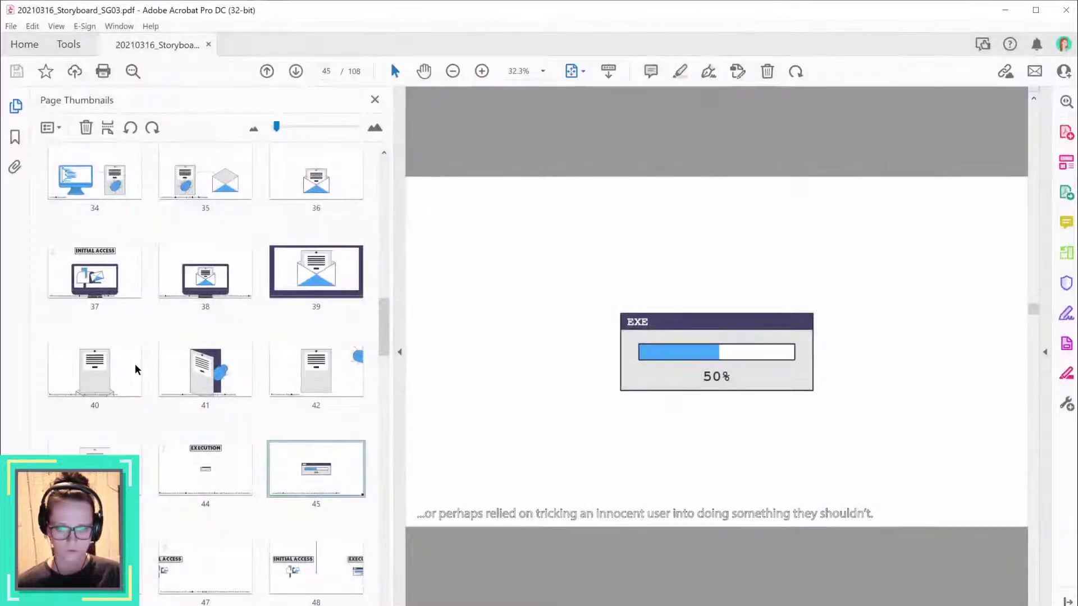
click(215, 479)
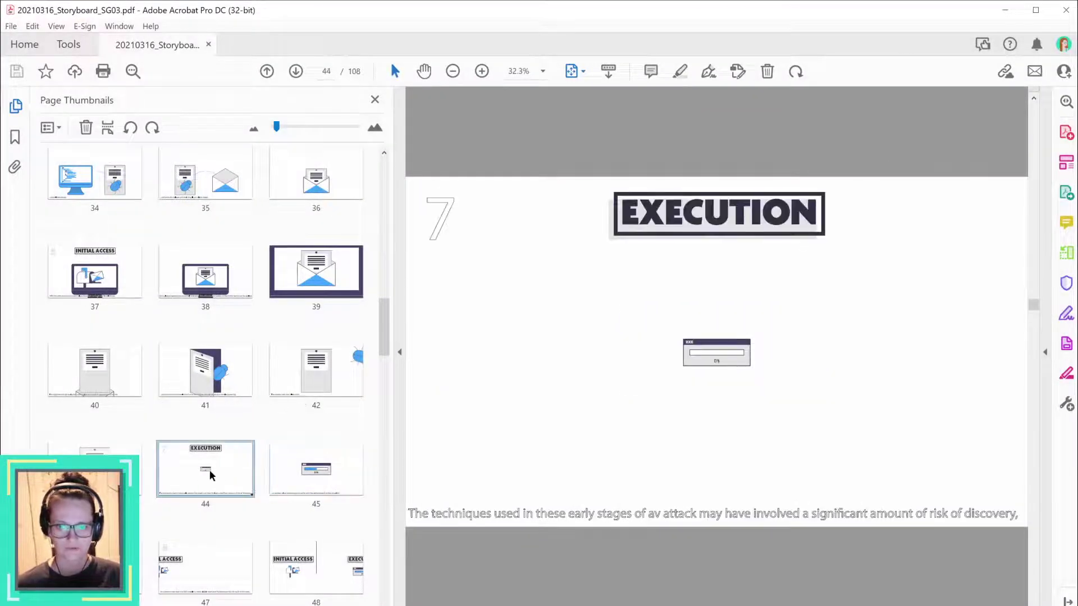
click(313, 476)
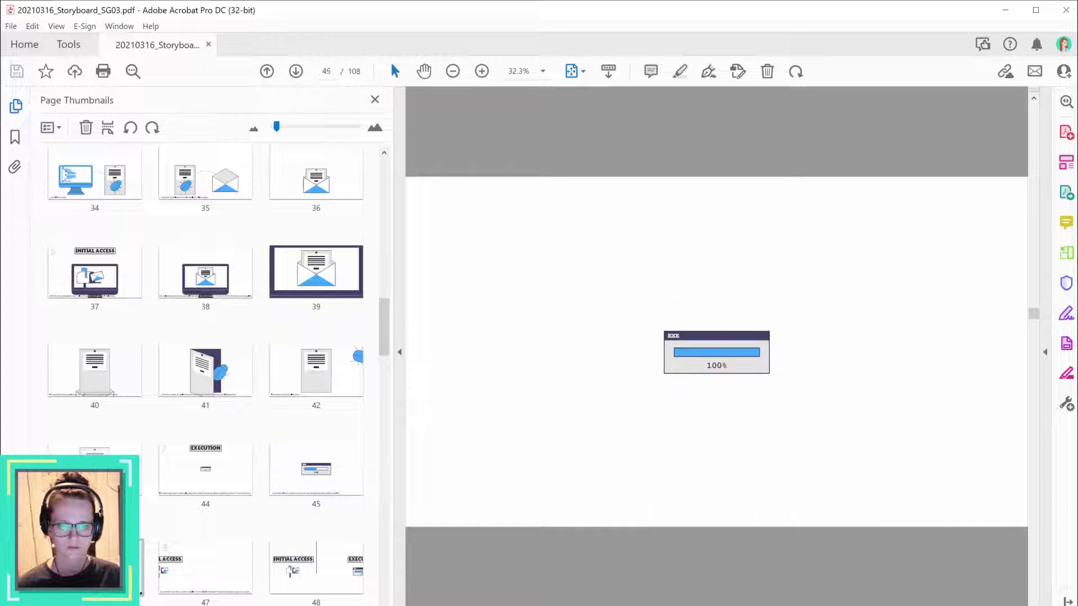
key(Right)
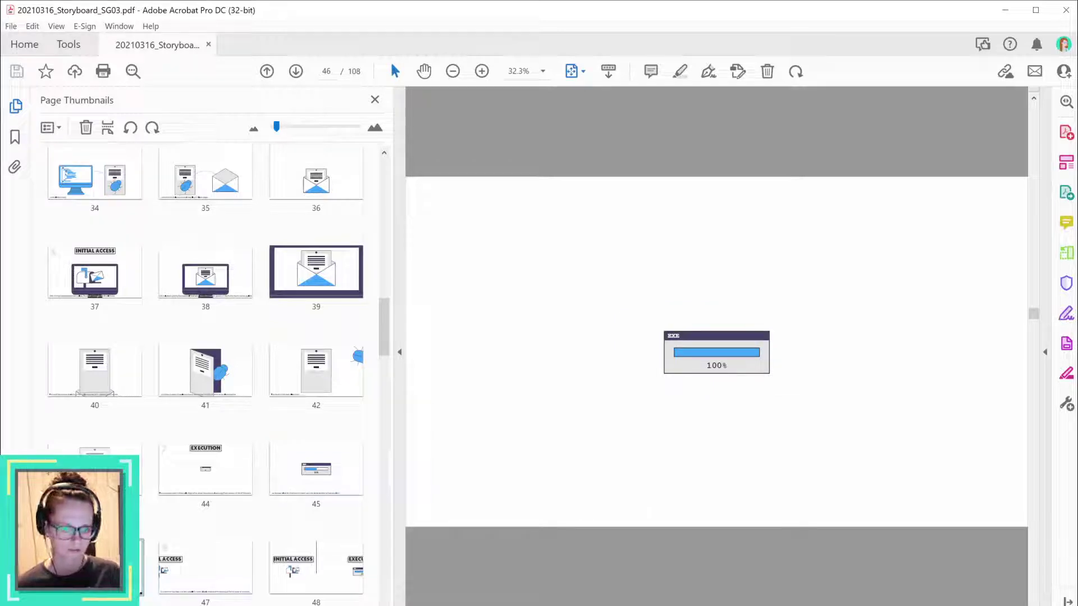
scroll(247, 405, down, 1)
click(294, 426)
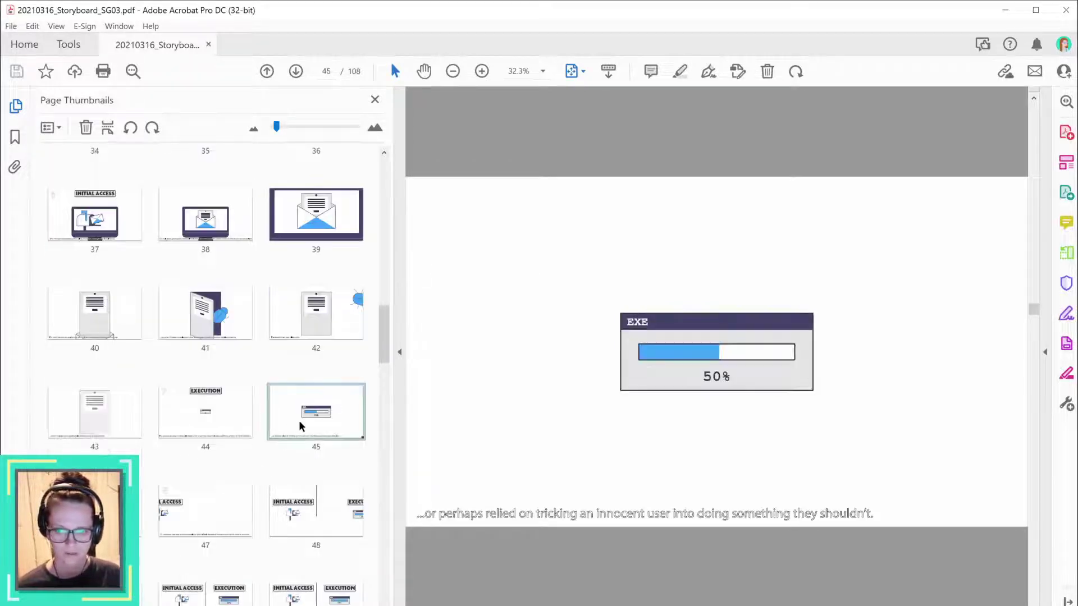
drag(672, 513, 879, 508)
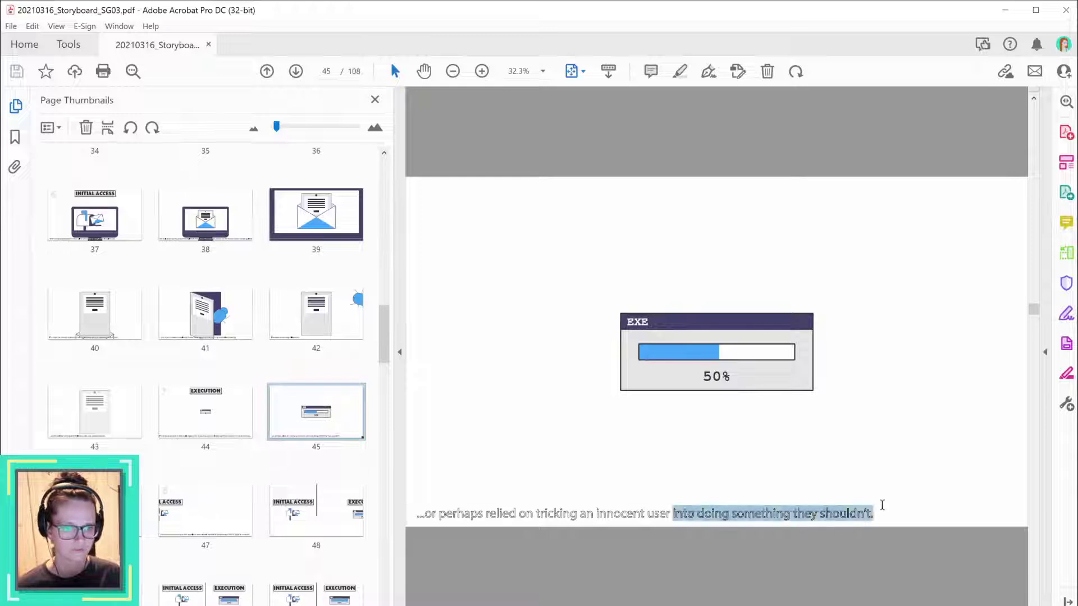
click(207, 522)
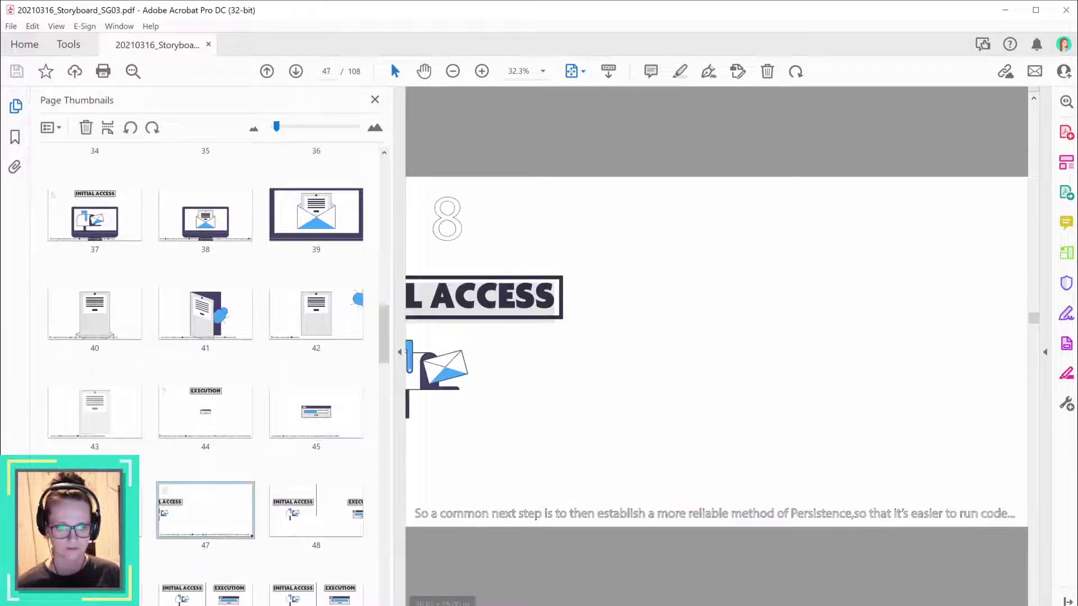
- Switch back to After Effects and open the Animation_MAIN composition
key(alt+Tab)
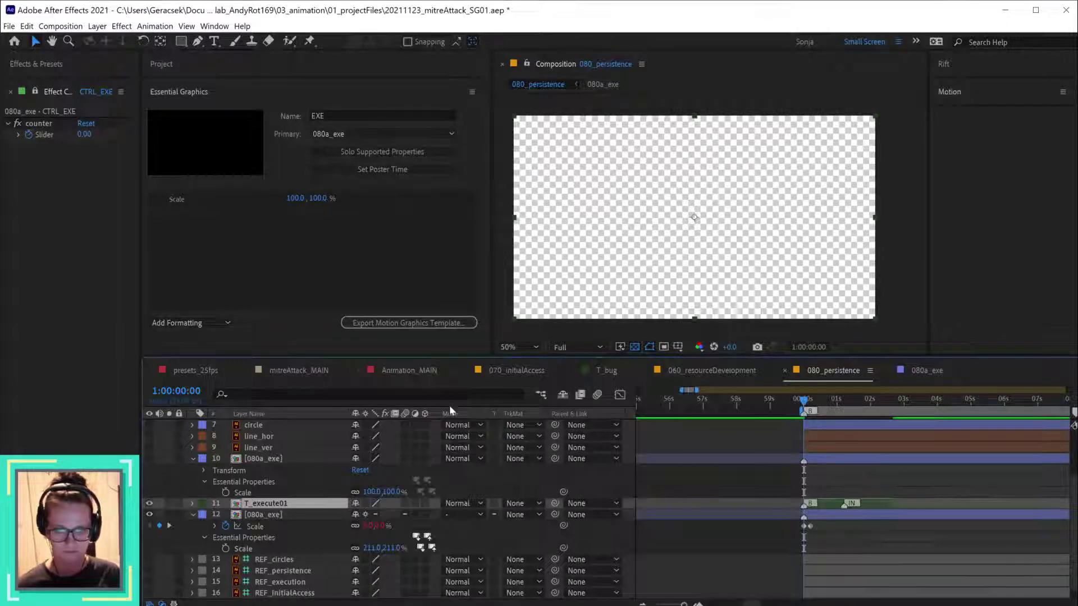
click(414, 370)
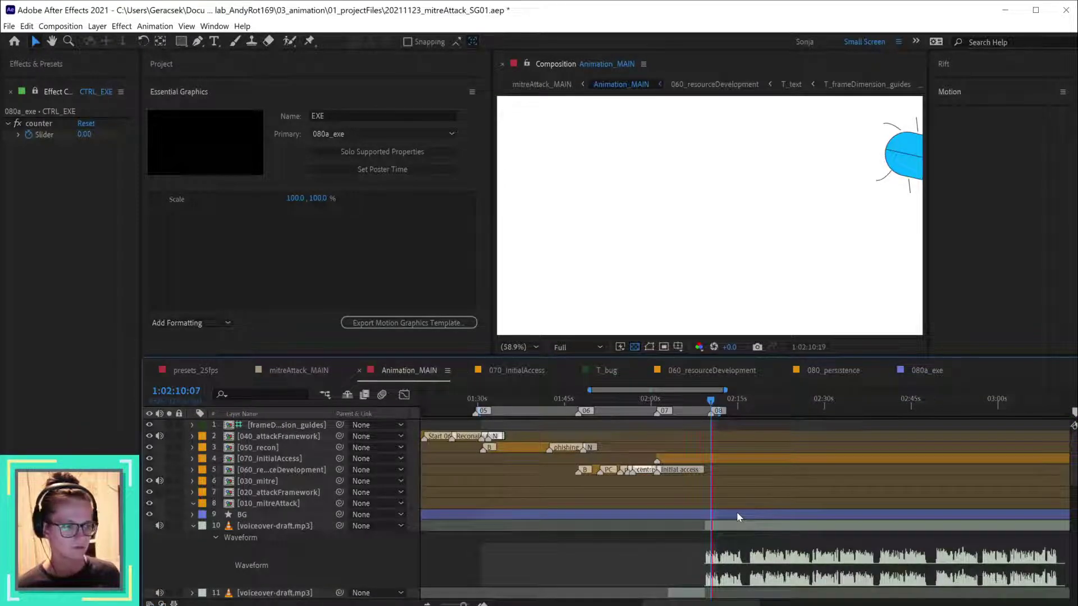
- Switch to the browser, pause the background music and the After Effects tutorial video, and close the tutorial's YouTube tab
key(XF86AudioPlay)
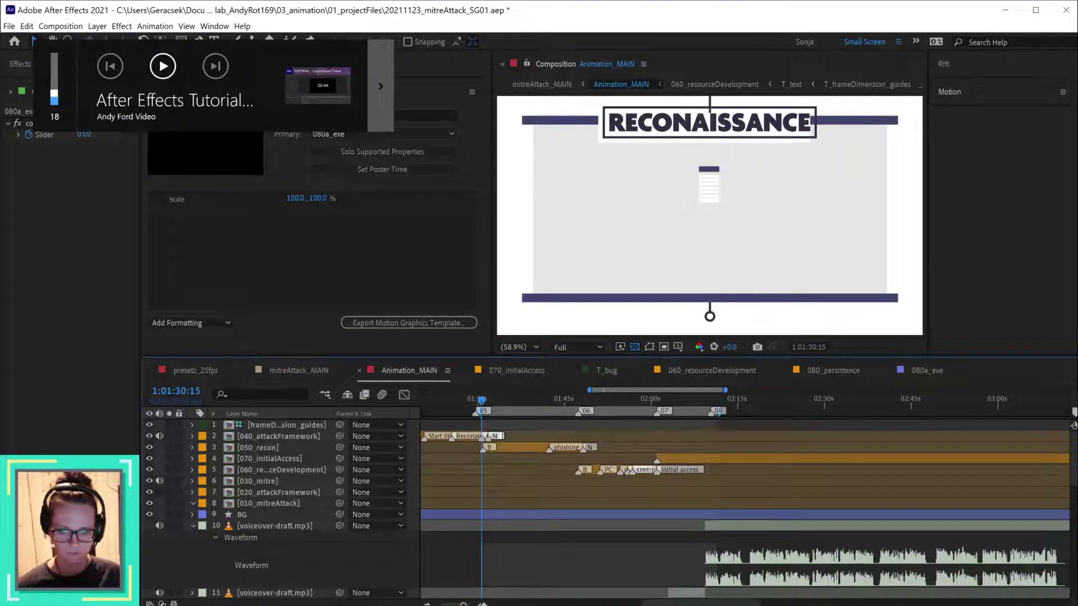
key(alt+Tab)
click(699, 22)
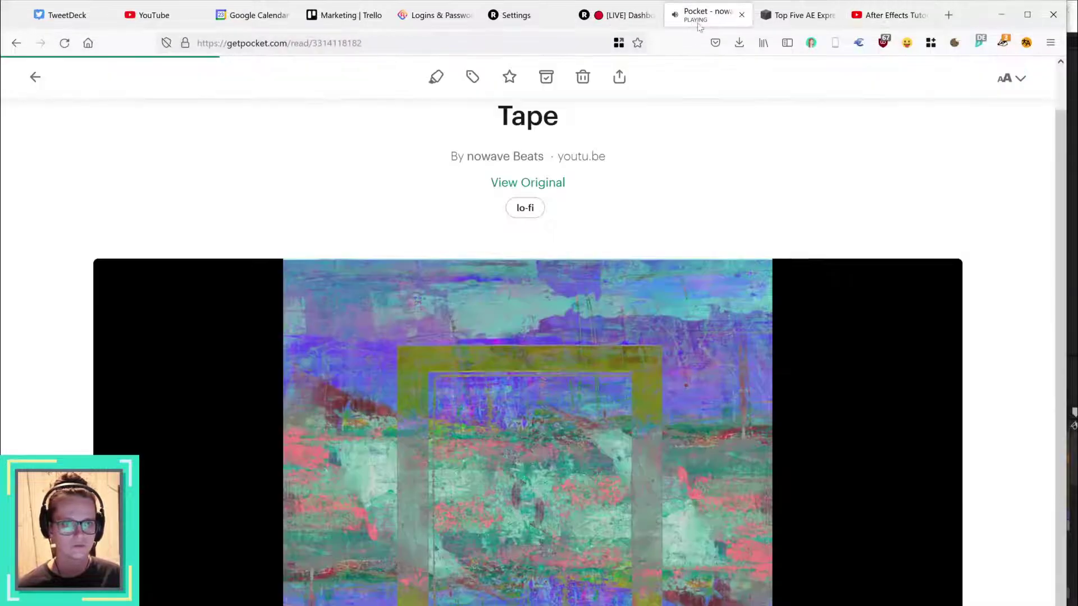
key(XF86AudioPlay)
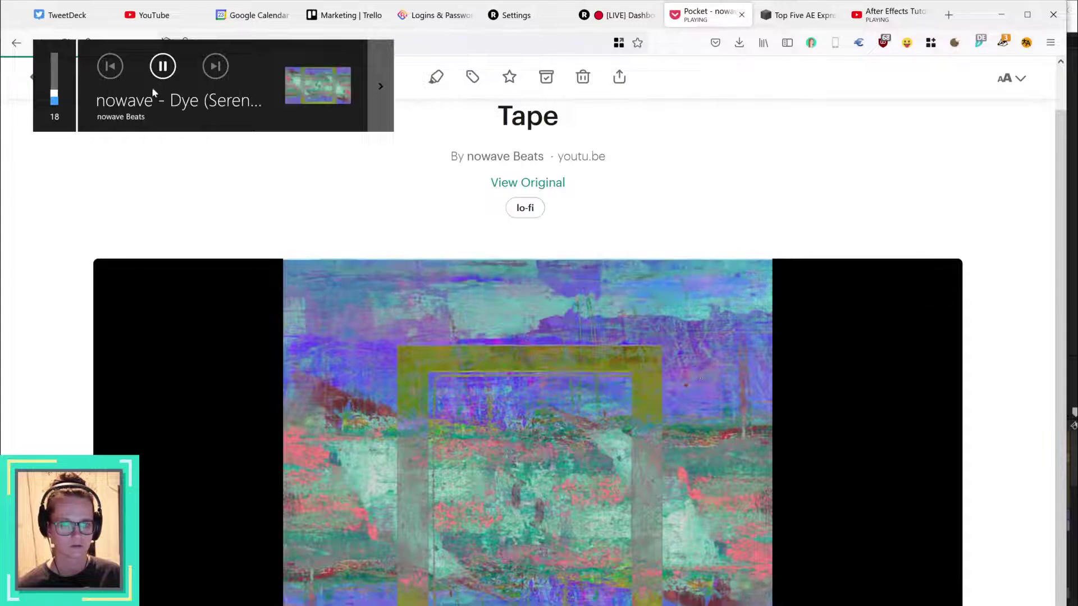
click(163, 66)
click(887, 15)
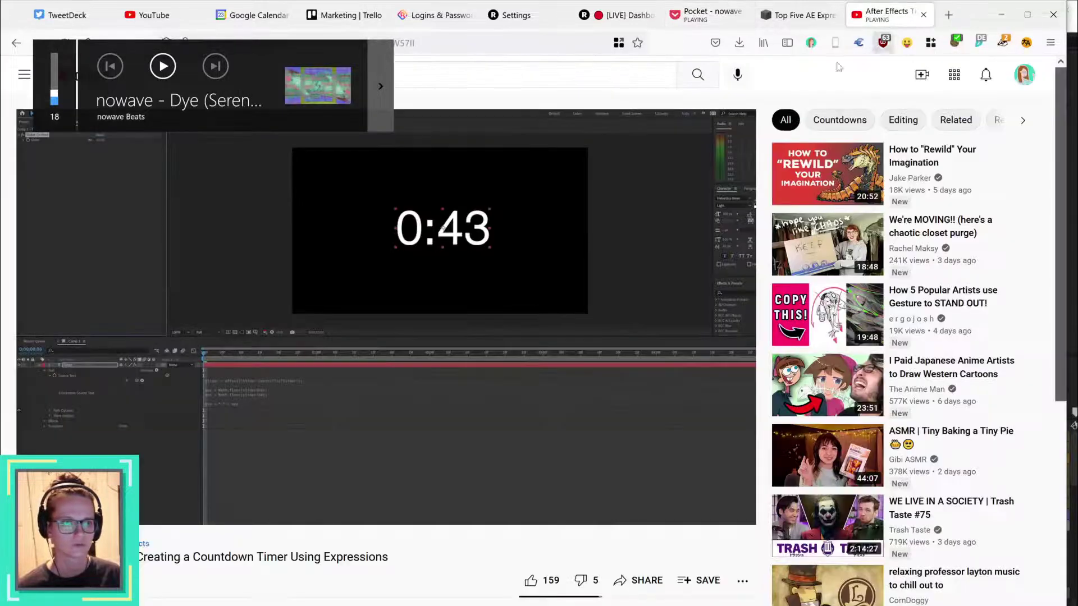
key(space)
click(923, 15)
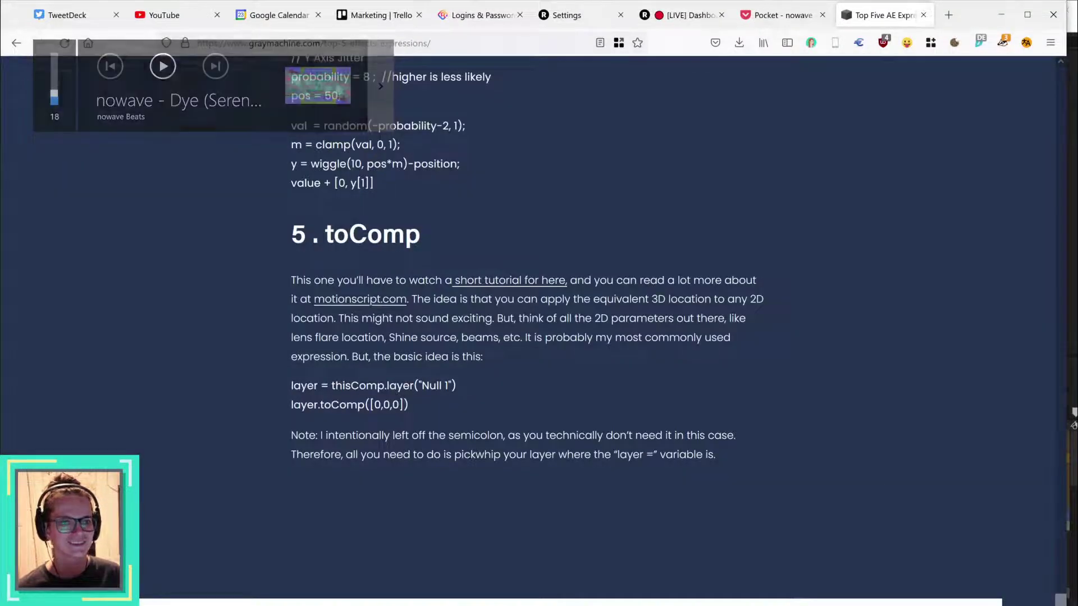
- Return to After Effects and play Animation_MAIN from 1:02:08:15 and 1:02:09:12 to review the voiceover around marker 08, ending at 1:02:09:19
key(alt+Tab)
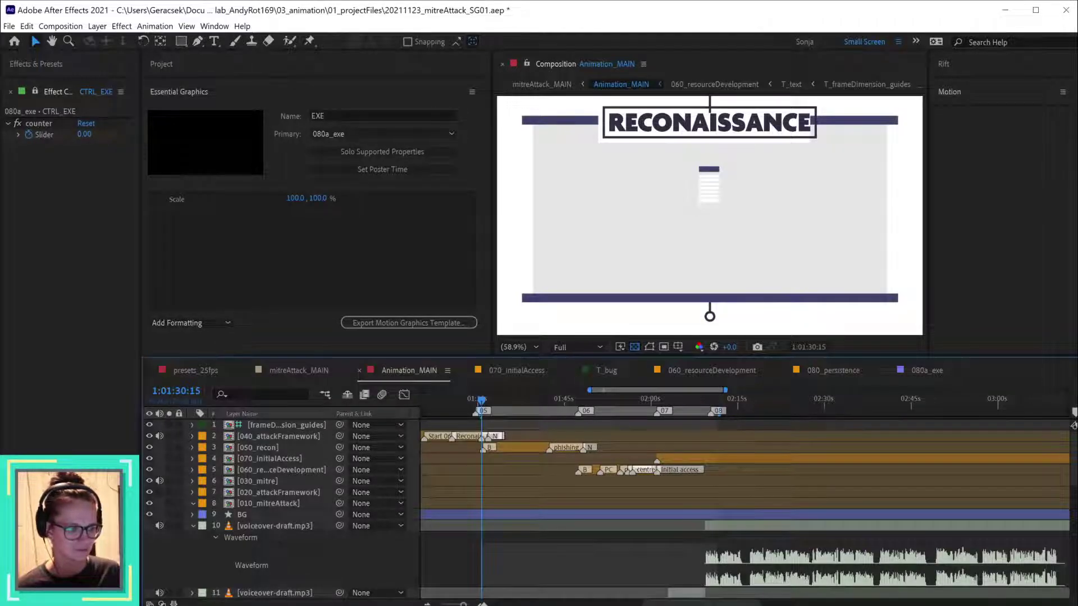
click(605, 556)
click(701, 399)
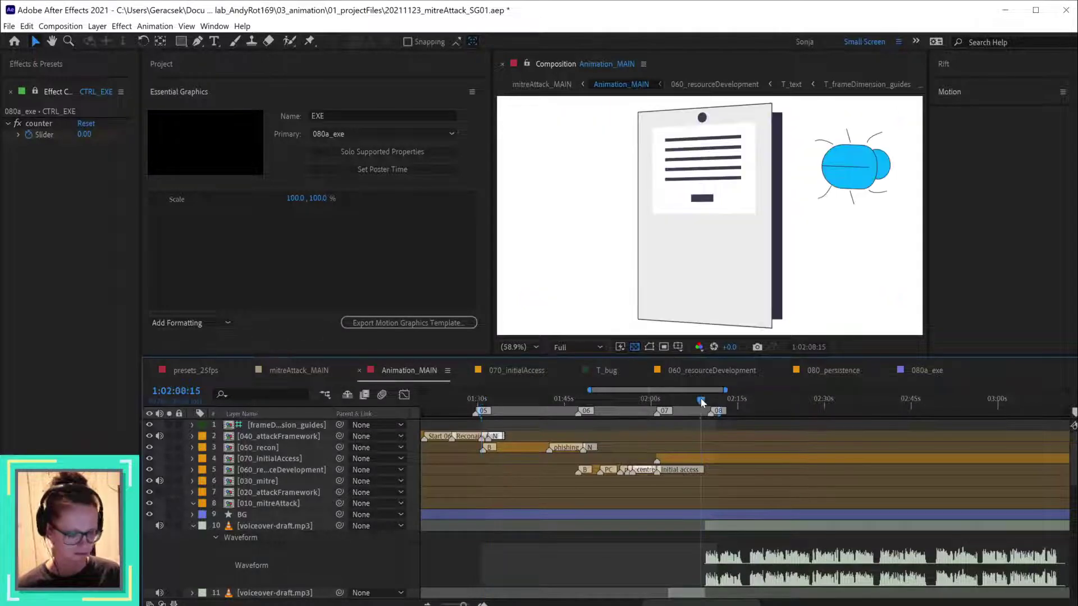
key(space)
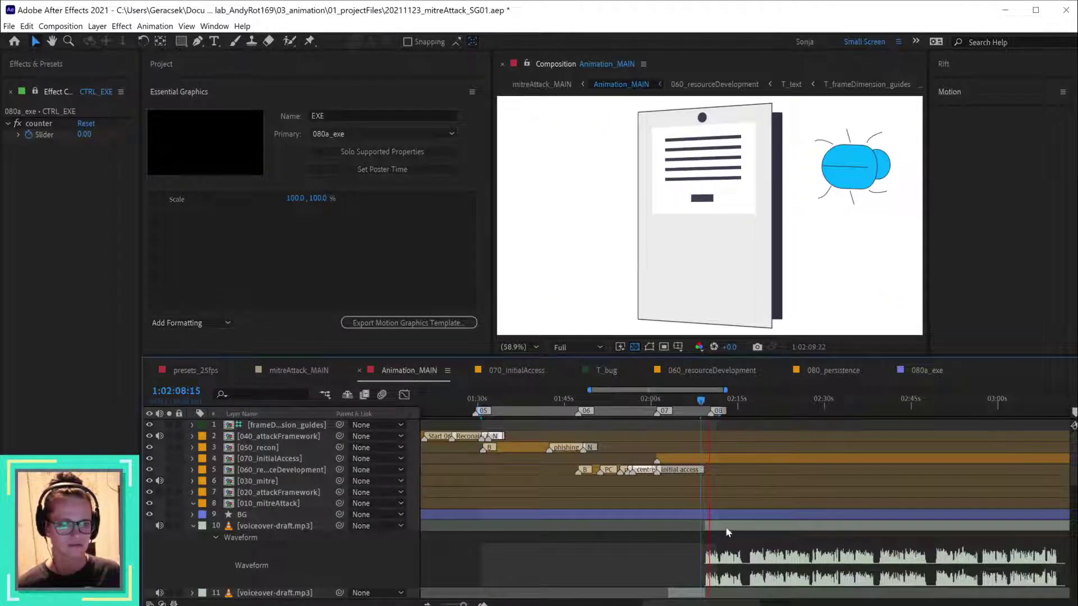
key(equal)
scroll(747, 530, up, 2)
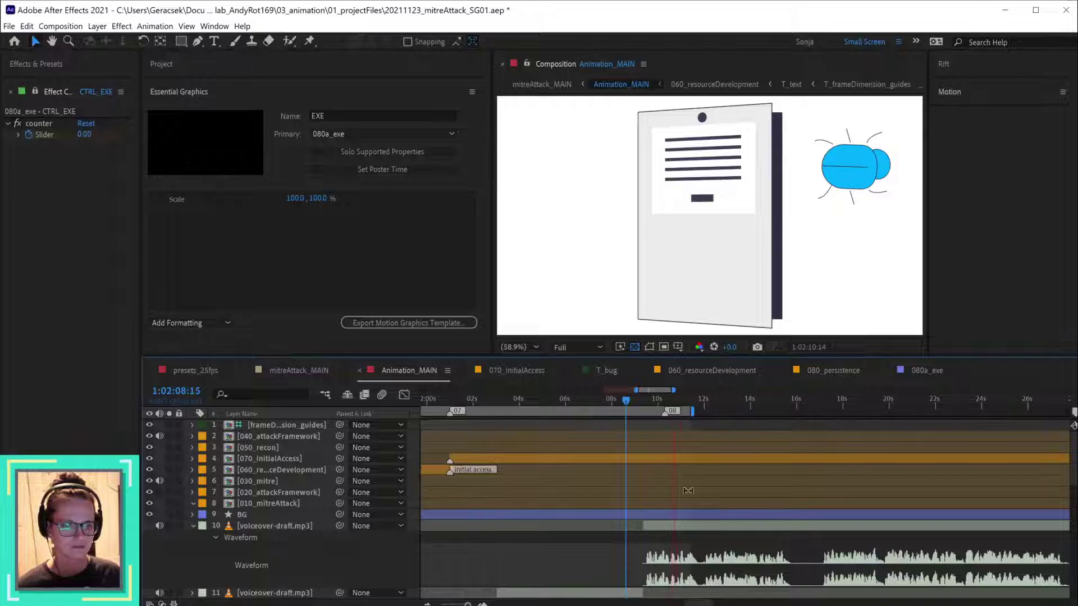
click(645, 399)
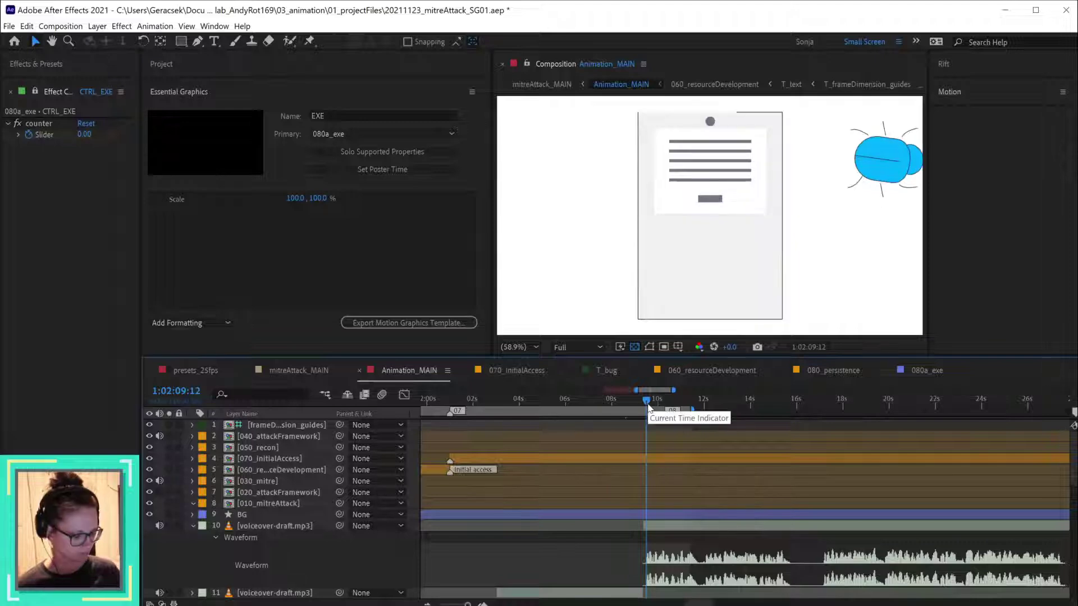
key(space)
key(space)
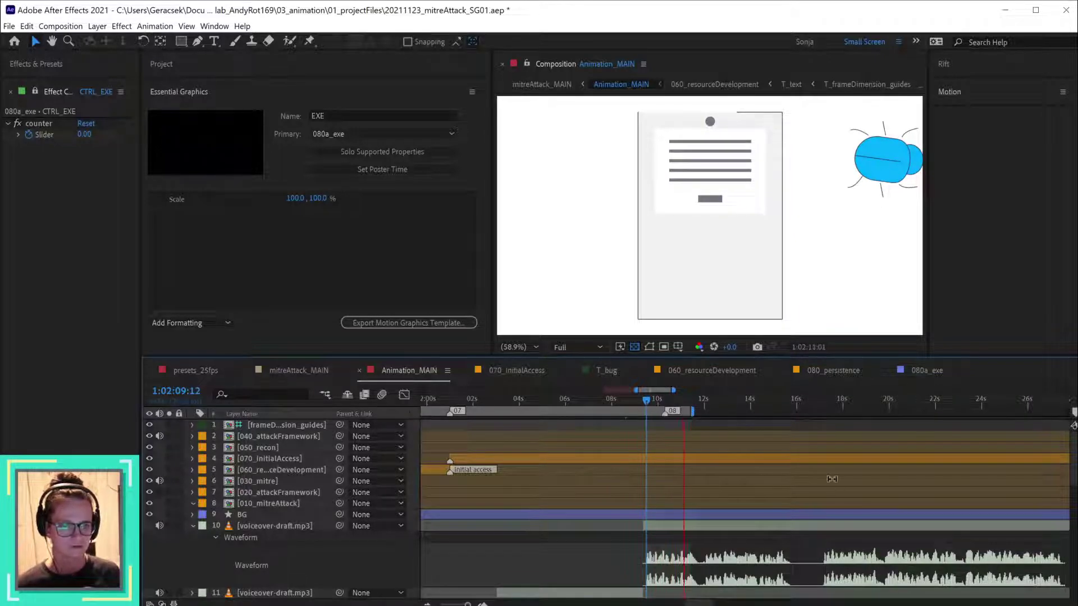
click(652, 399)
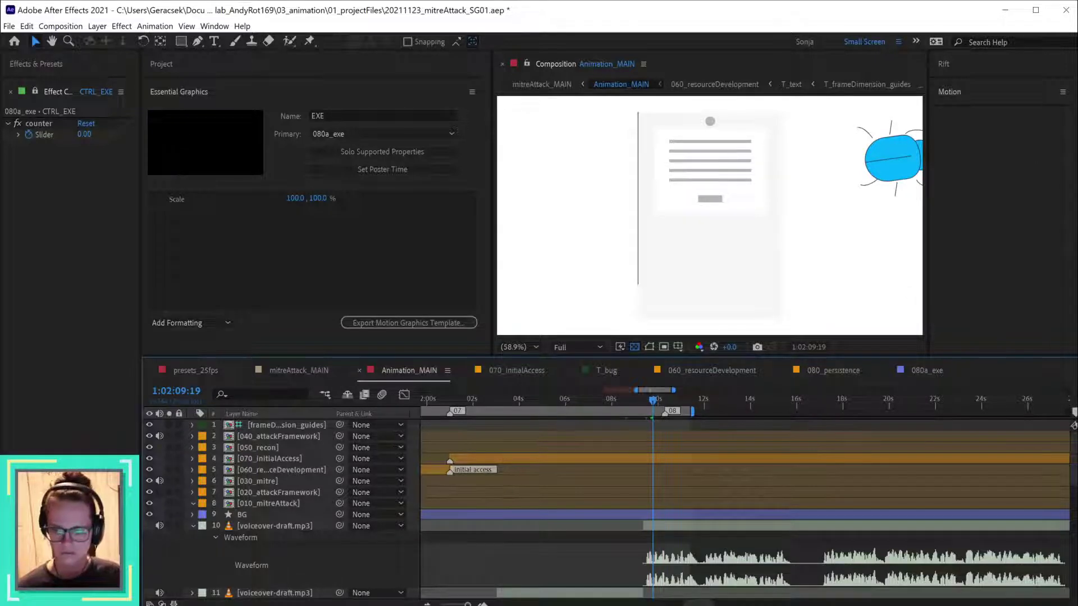
- Choose the audio-only preview assigned to the Numpad . shortcut and set its range to Entire Duration
scroll(73, 393, down, 3)
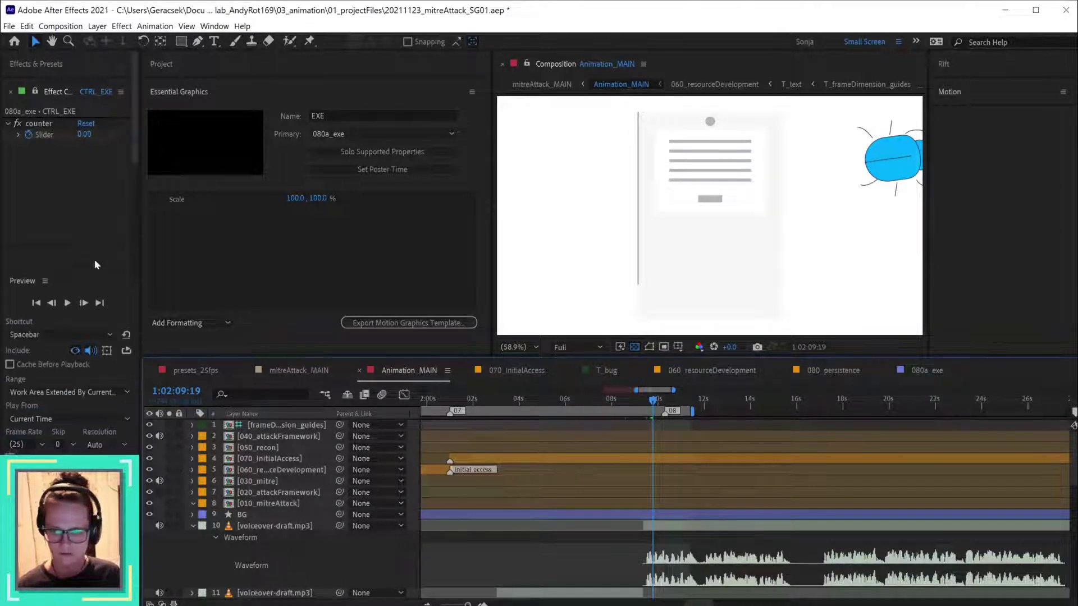
click(81, 312)
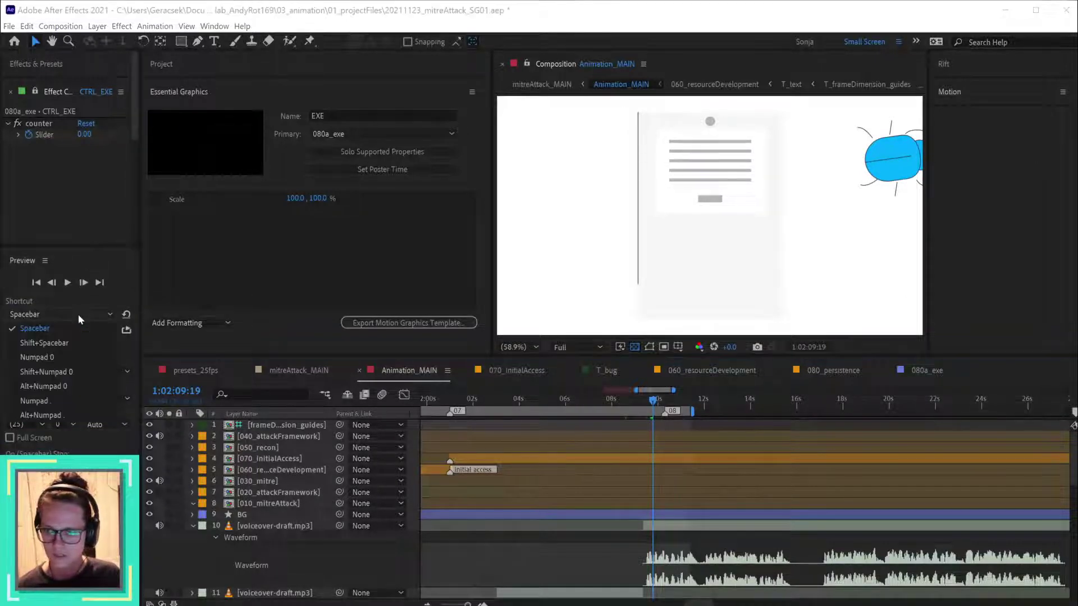
click(65, 402)
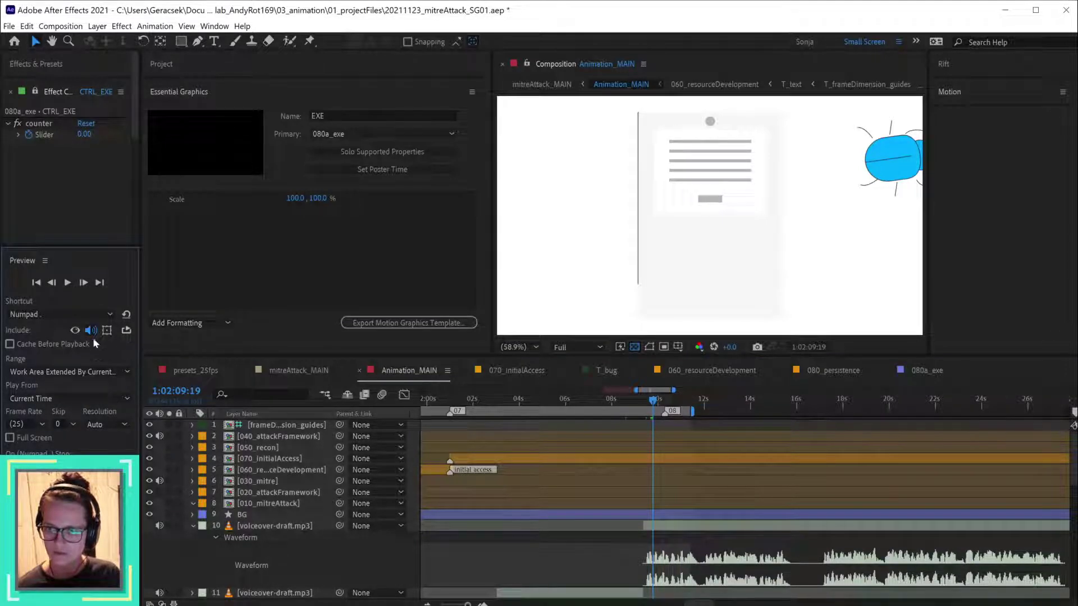
click(87, 372)
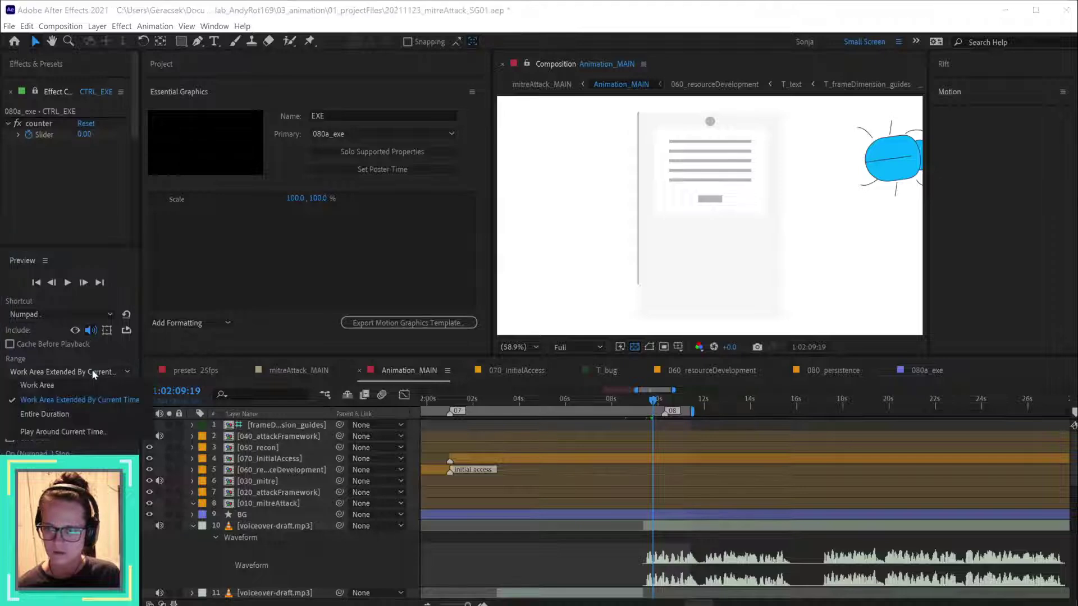
click(82, 414)
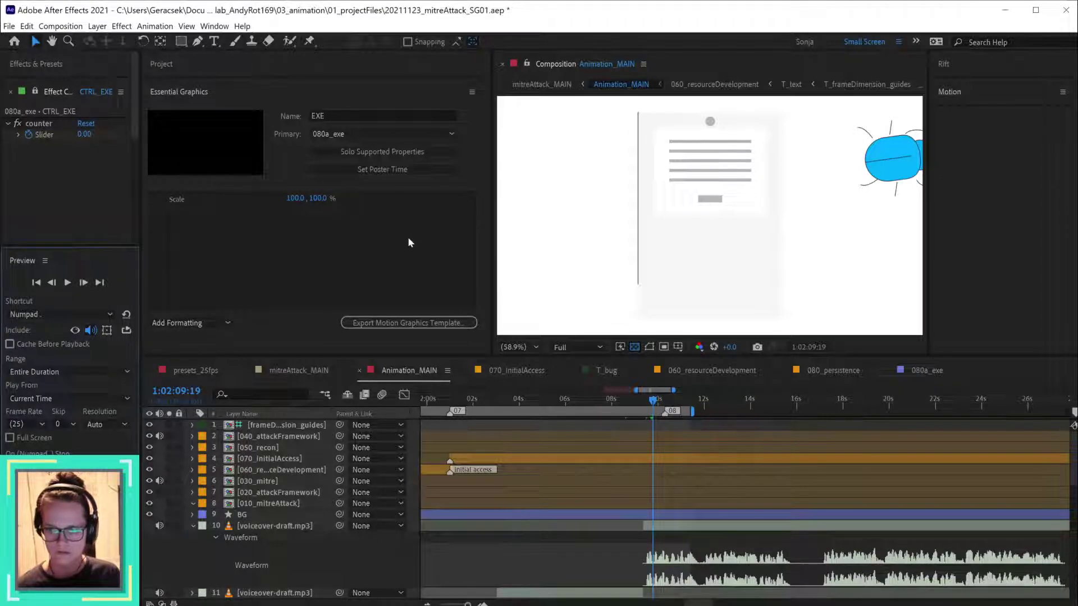
- Save the project and preview the Animation_MAIN composition from 1:02:09:19
drag(67, 247, 67, 452)
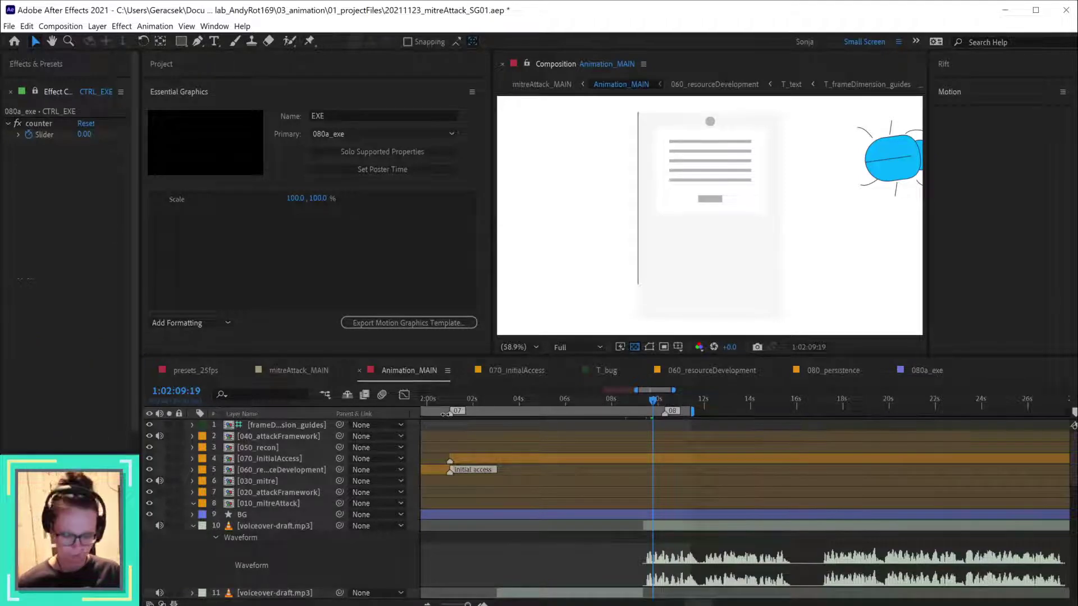
key(ctrl+s)
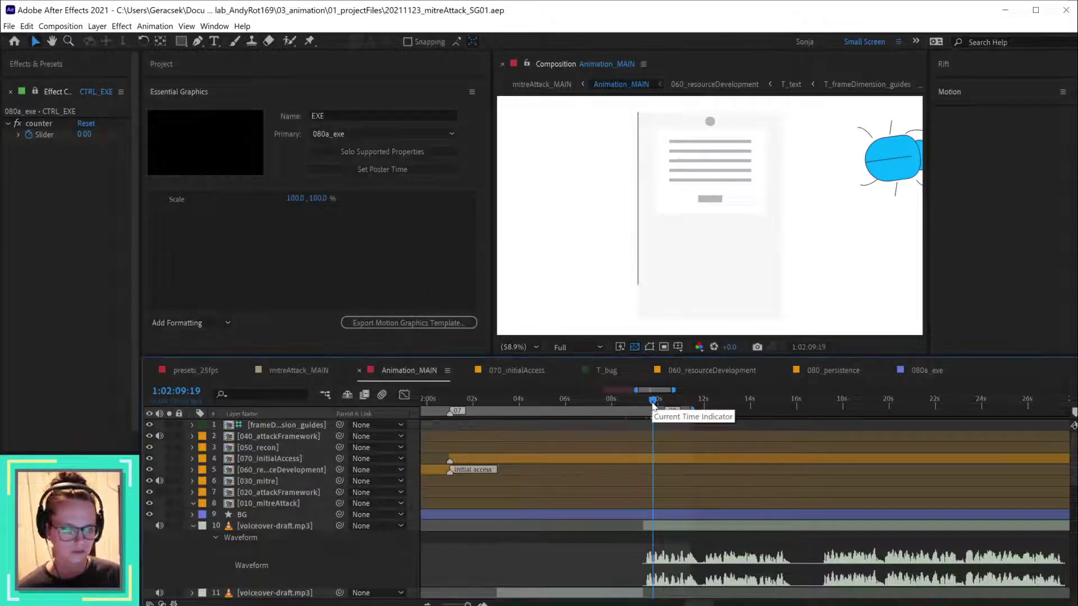
key(space)
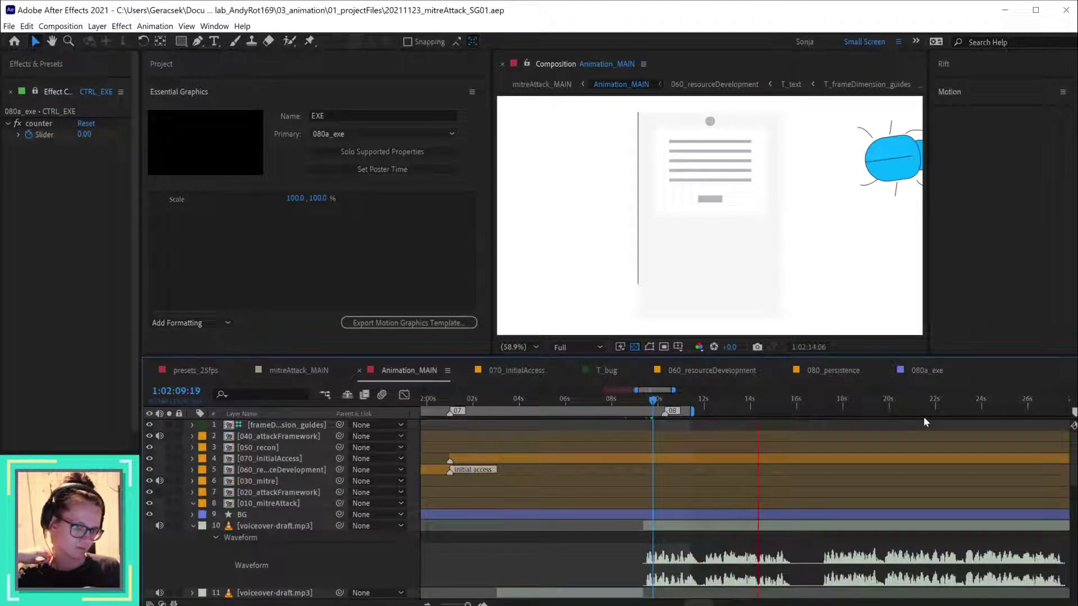
key(space)
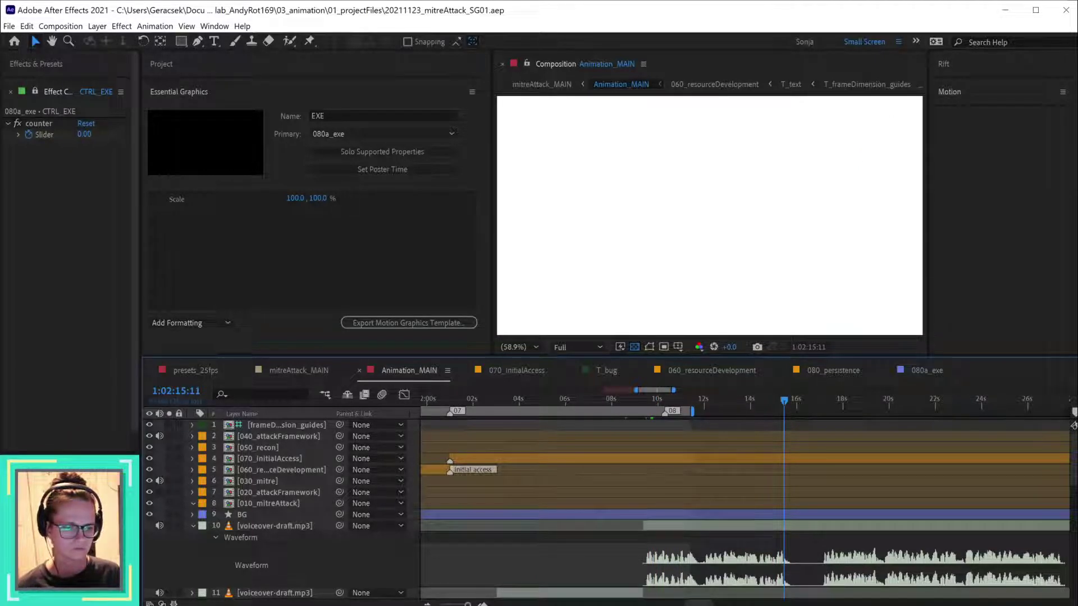
- Switch to the storyboard PDF in Acrobat and examine pages 43 to 45, from the fading door to the EXE progress window
key(alt+Tab)
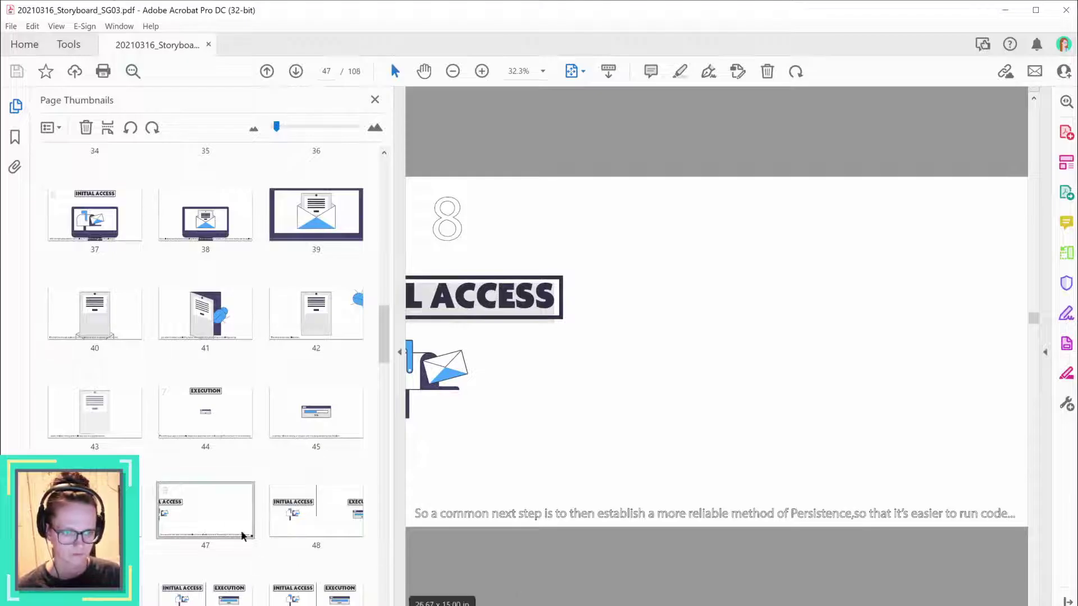
click(293, 414)
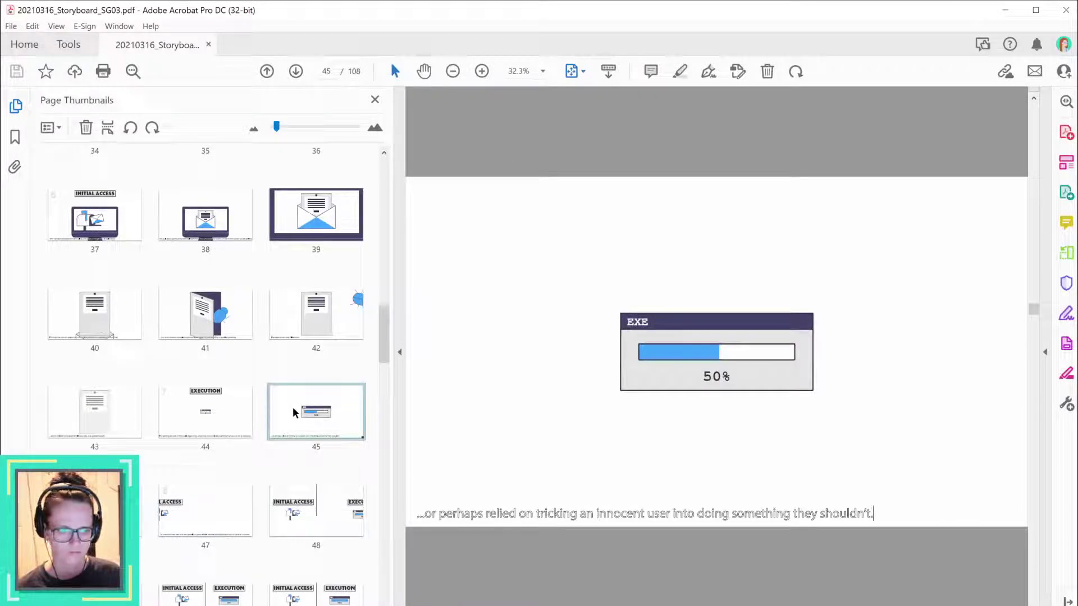
click(92, 411)
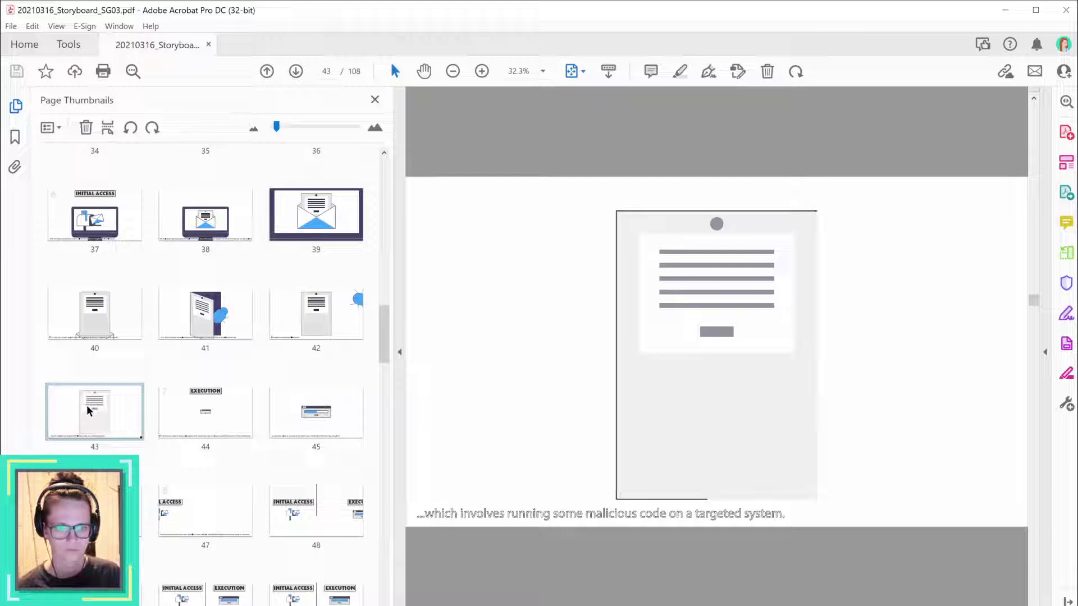
click(196, 423)
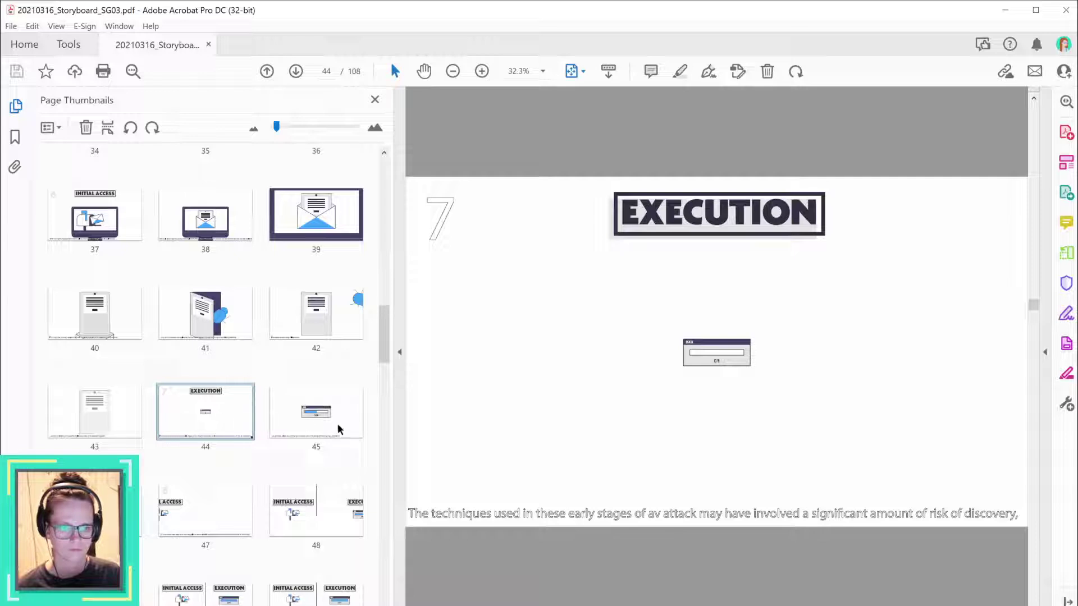
click(299, 429)
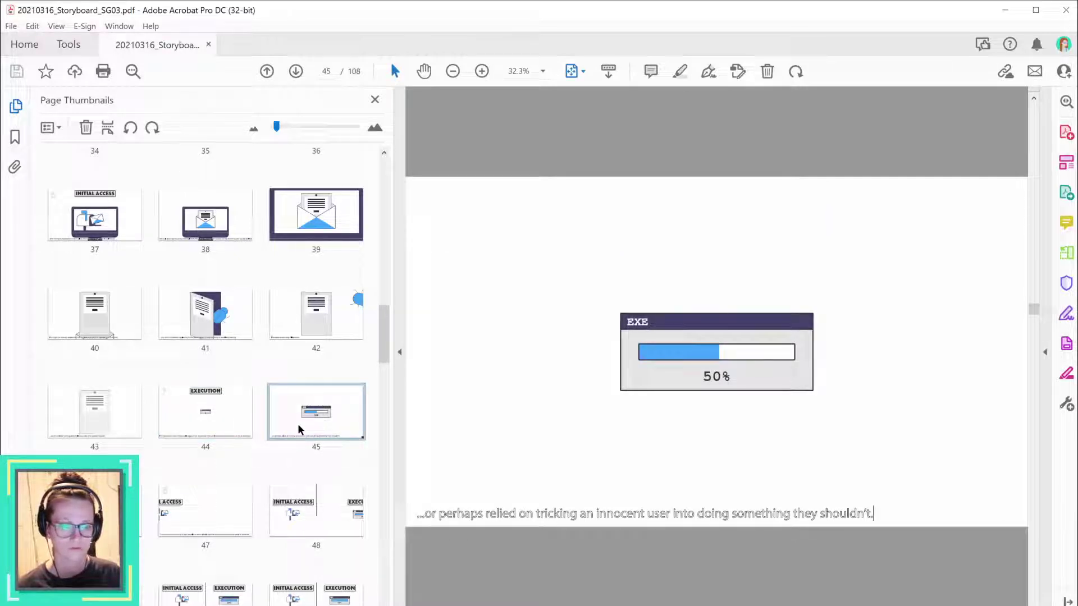
click(190, 418)
click(96, 416)
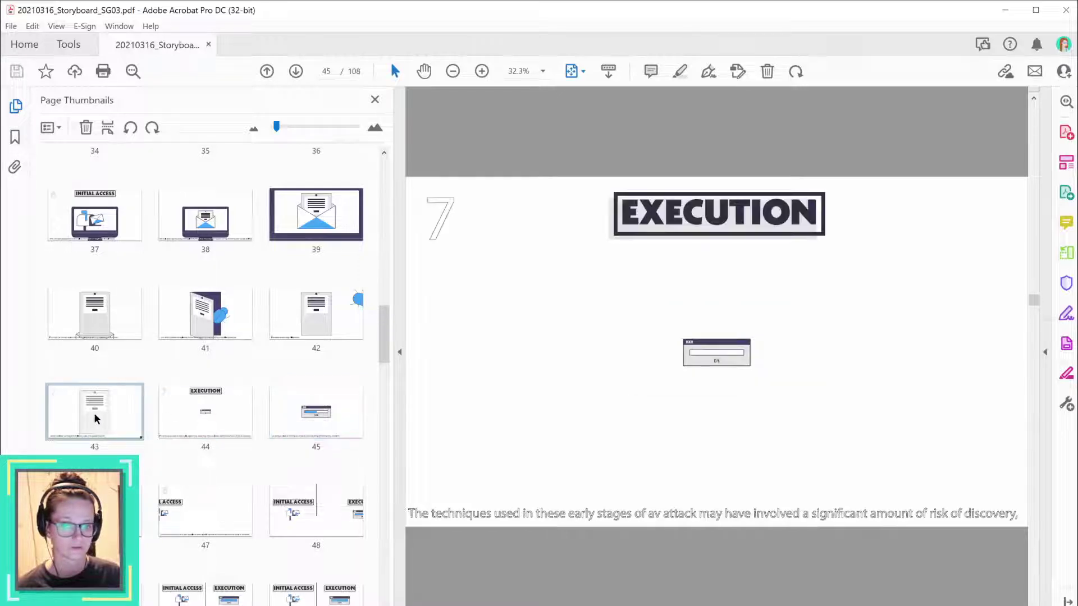
drag(97, 418, 146, 416)
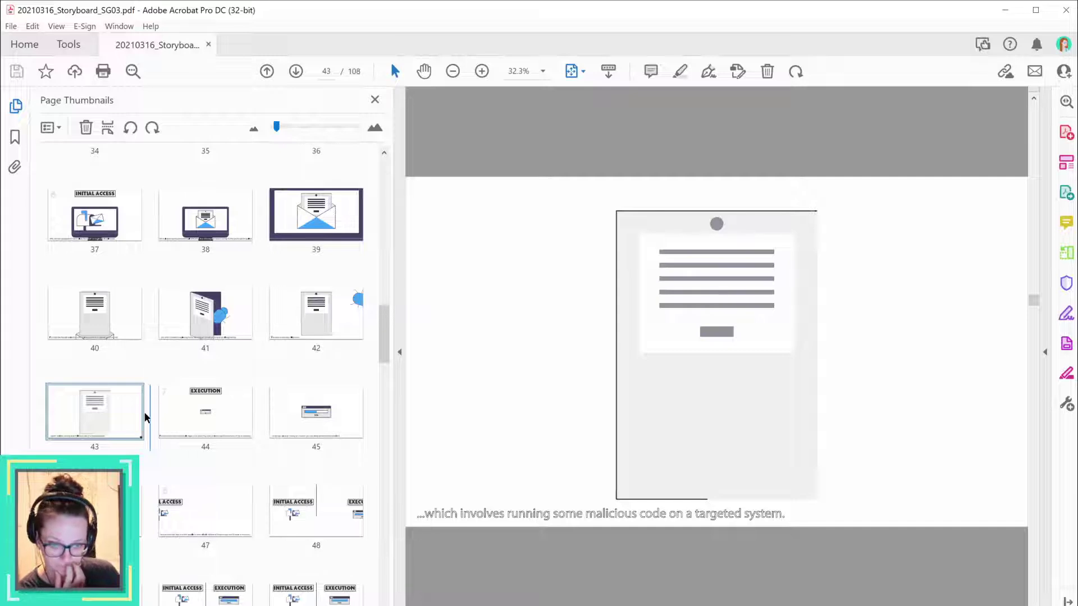
drag(145, 417, 253, 414)
click(204, 415)
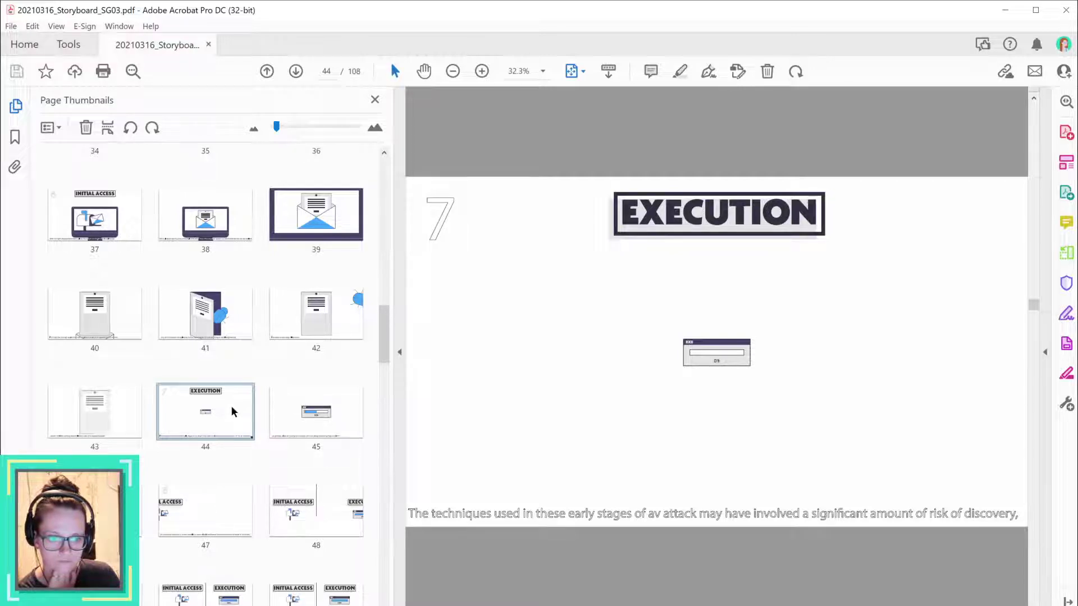
- Examine storyboard pages 47 to 54 covering the Initial Access, Execution and Persistence split-screen sequence
click(295, 526)
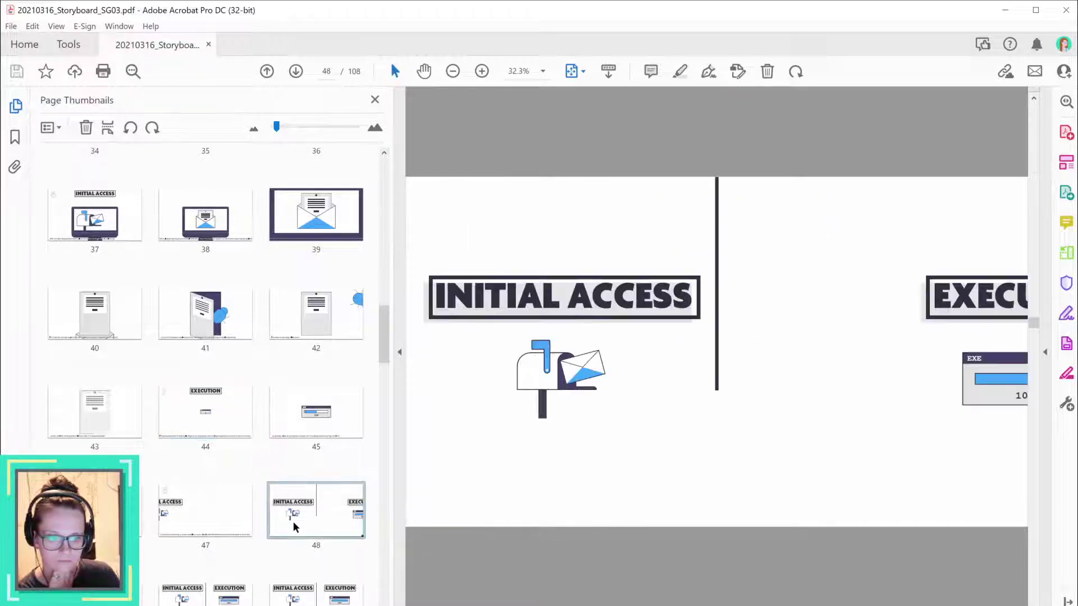
click(196, 526)
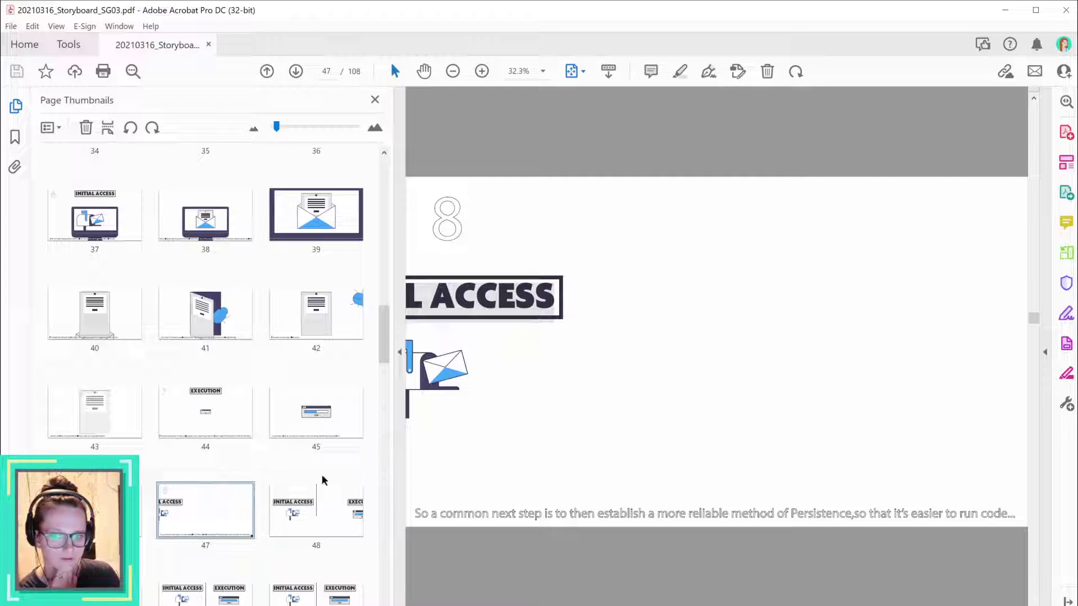
click(250, 426)
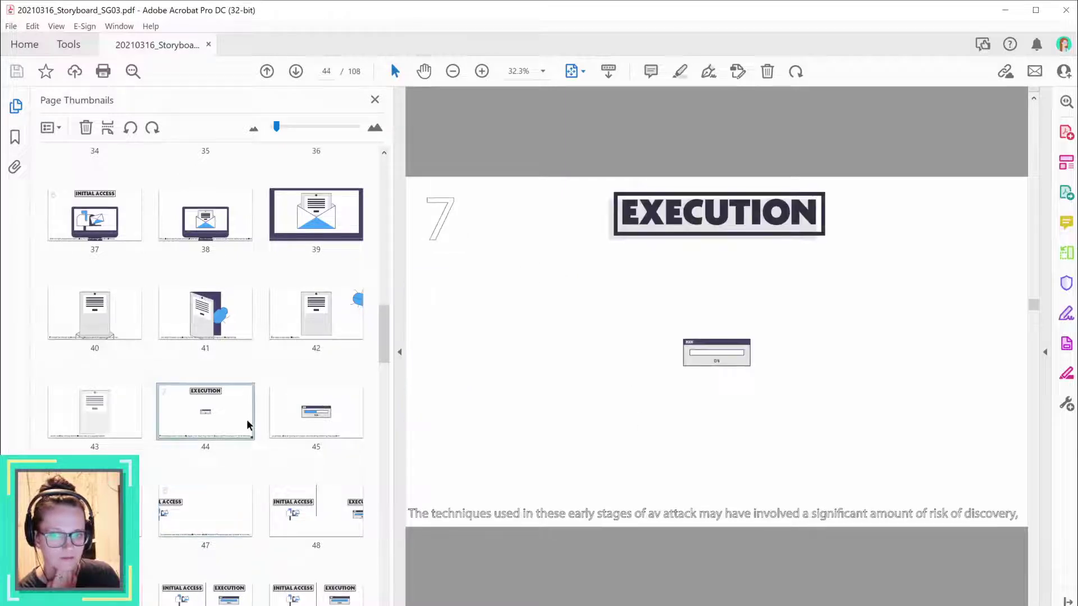
click(177, 535)
scroll(171, 533, down, 1)
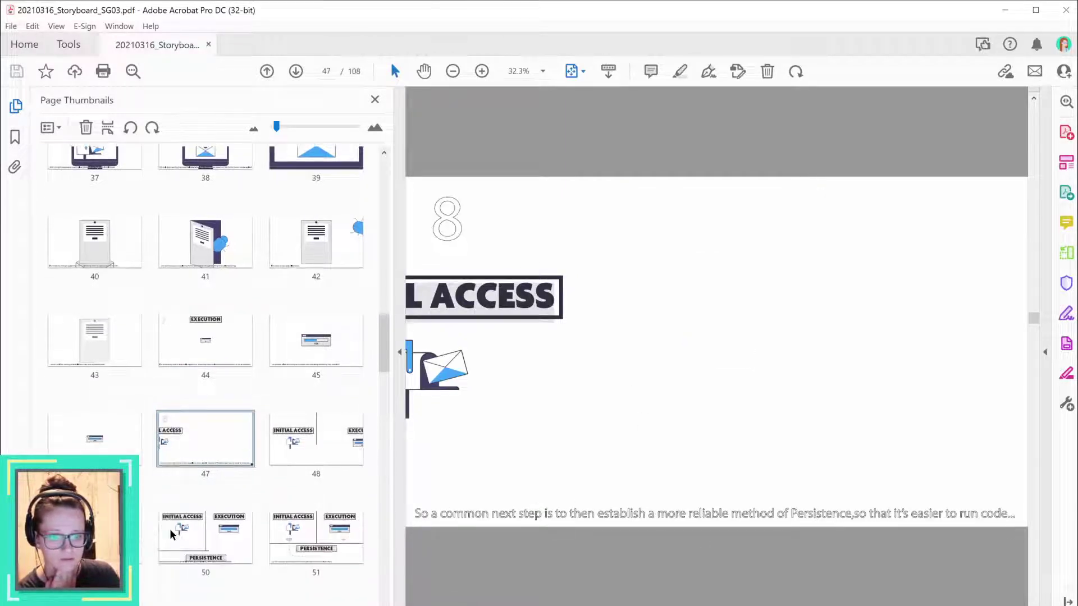
click(340, 455)
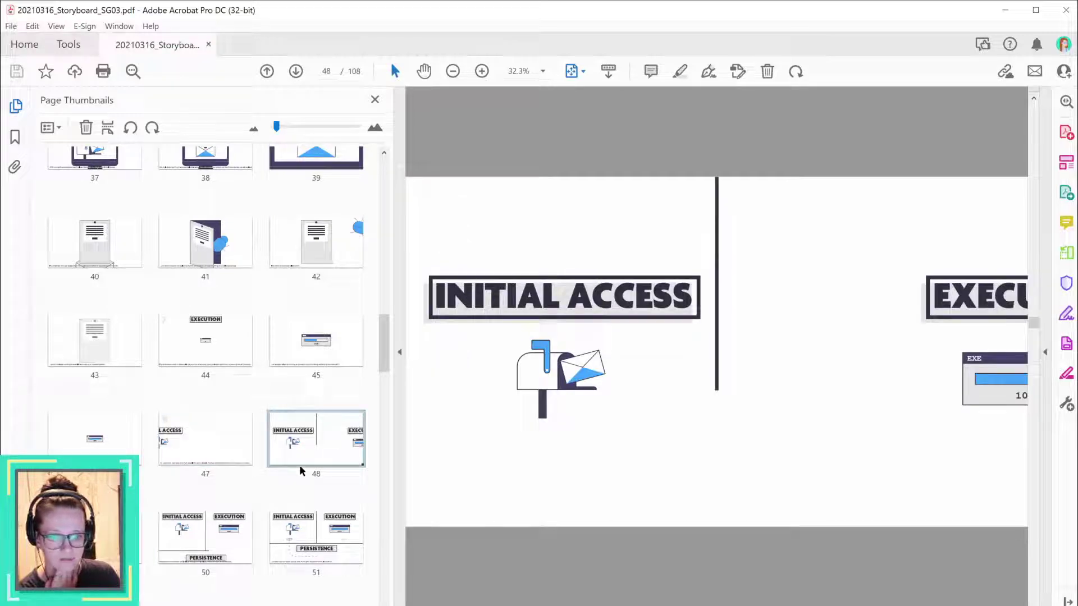
click(112, 533)
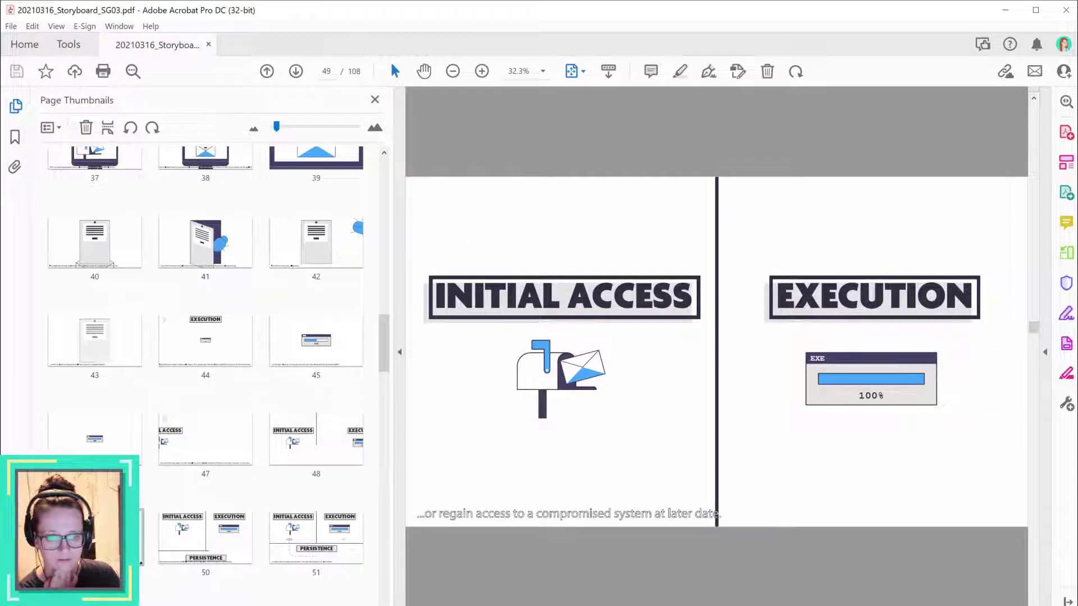
click(195, 548)
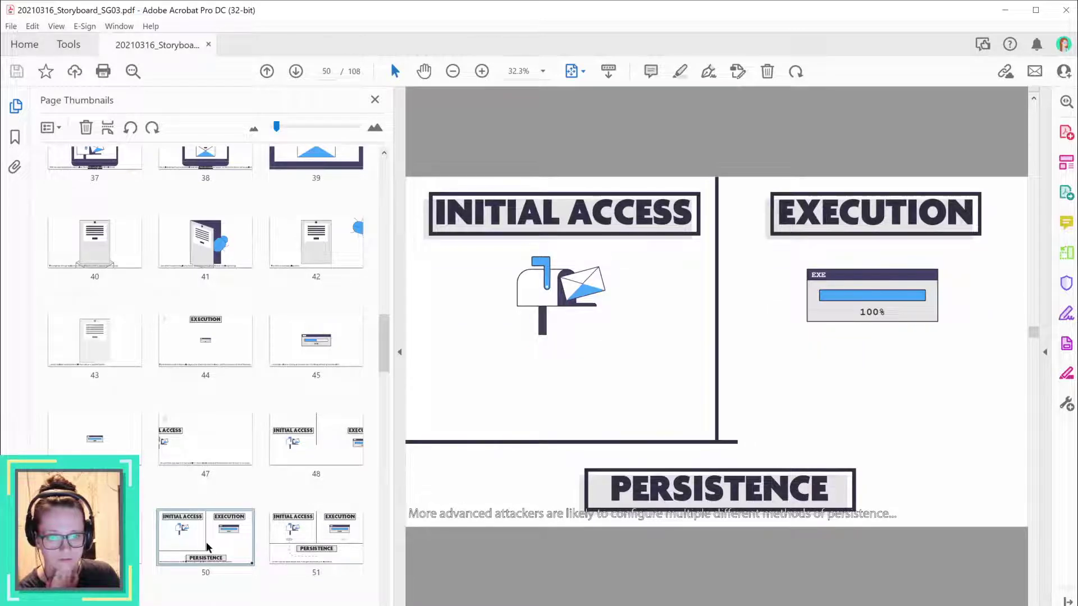
click(307, 539)
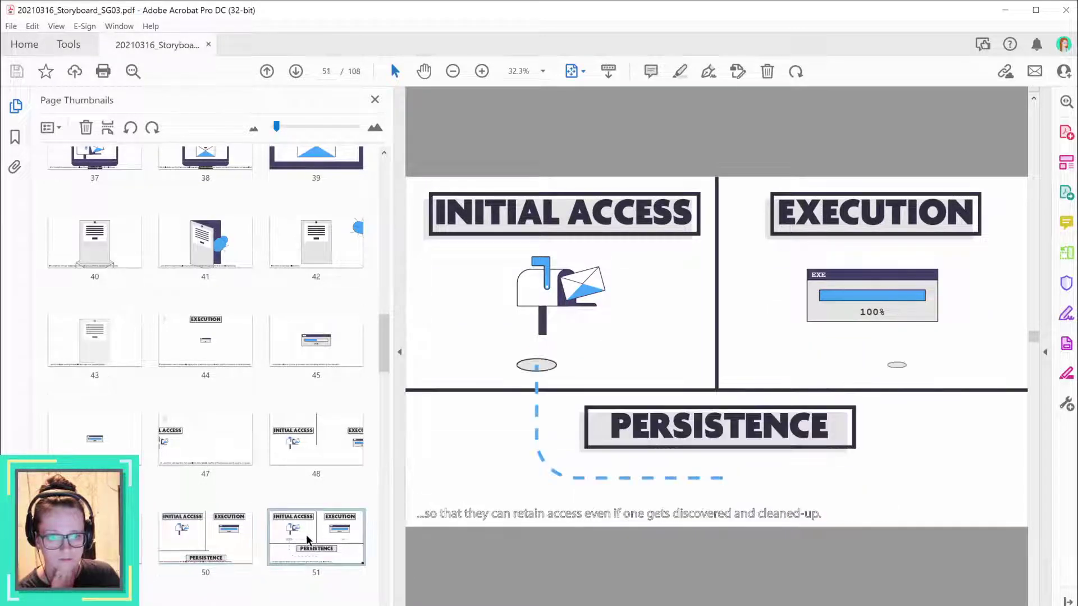
key(Right)
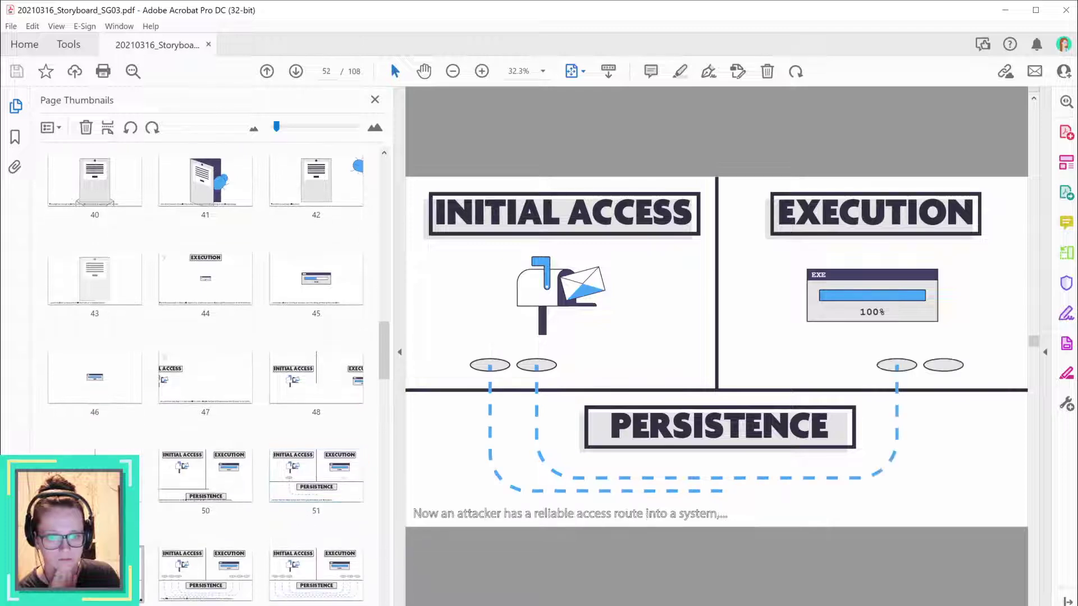
click(229, 587)
click(333, 584)
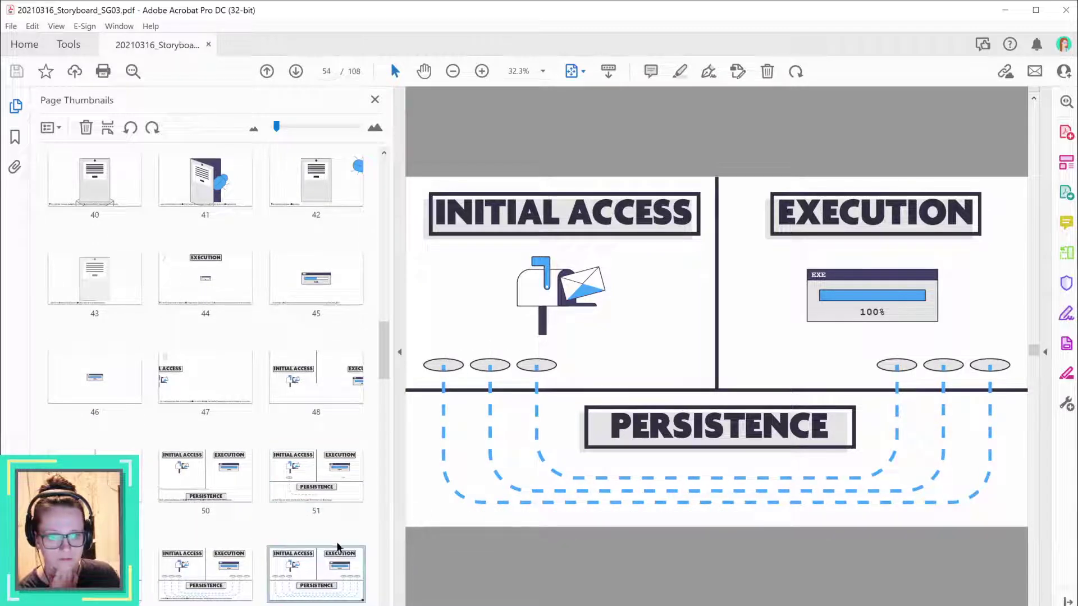
- Review storyboard pages 41 to 44 again for the transition from the door scene to the Execution title
scroll(337, 547, up, 4)
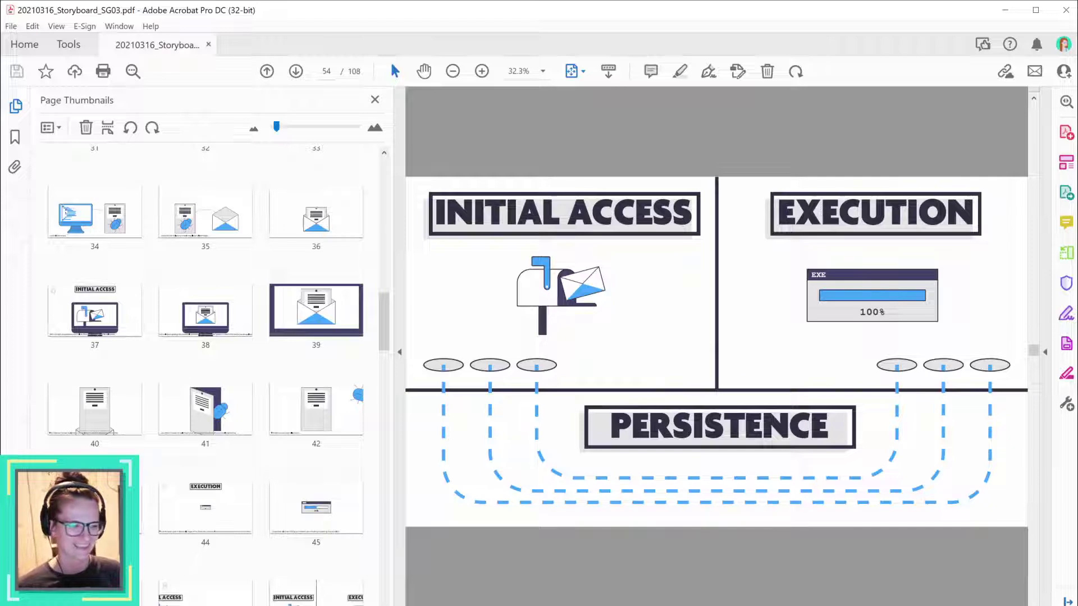
key(XF86AudioLowerVolume)
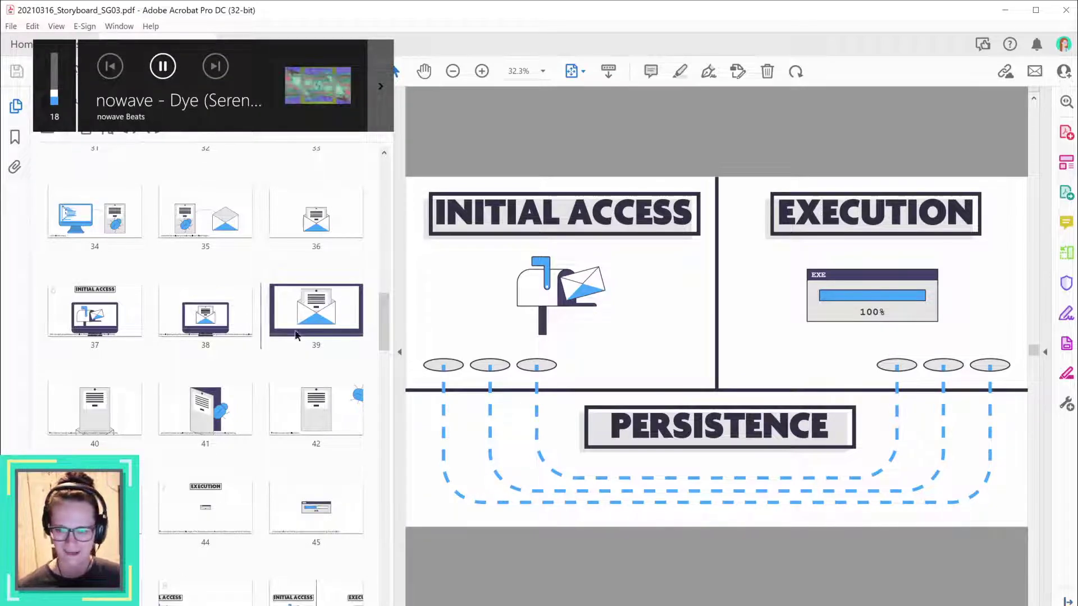
click(189, 420)
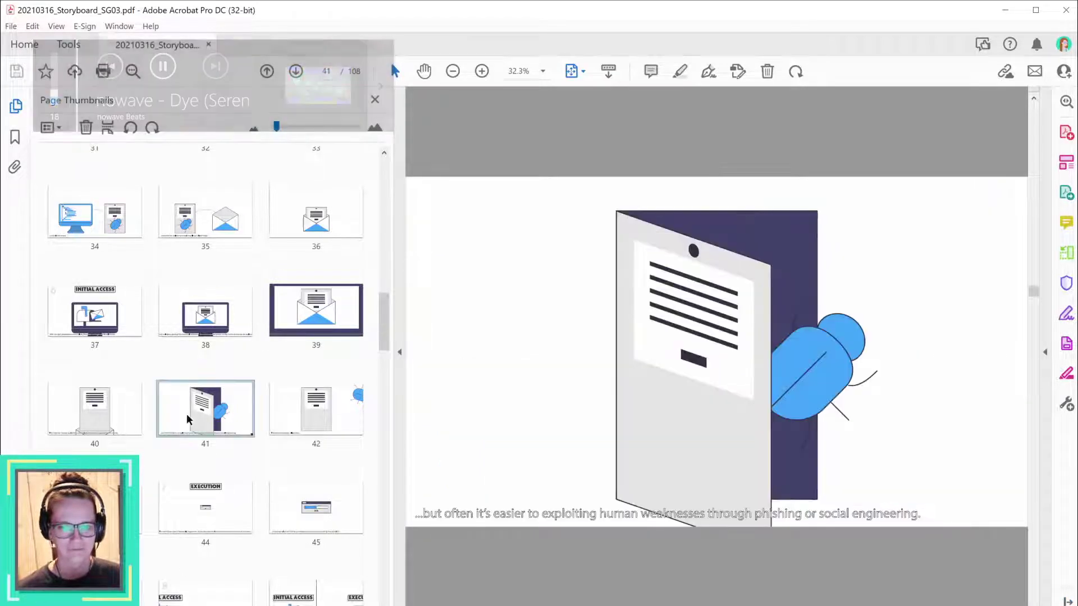
click(310, 423)
click(188, 503)
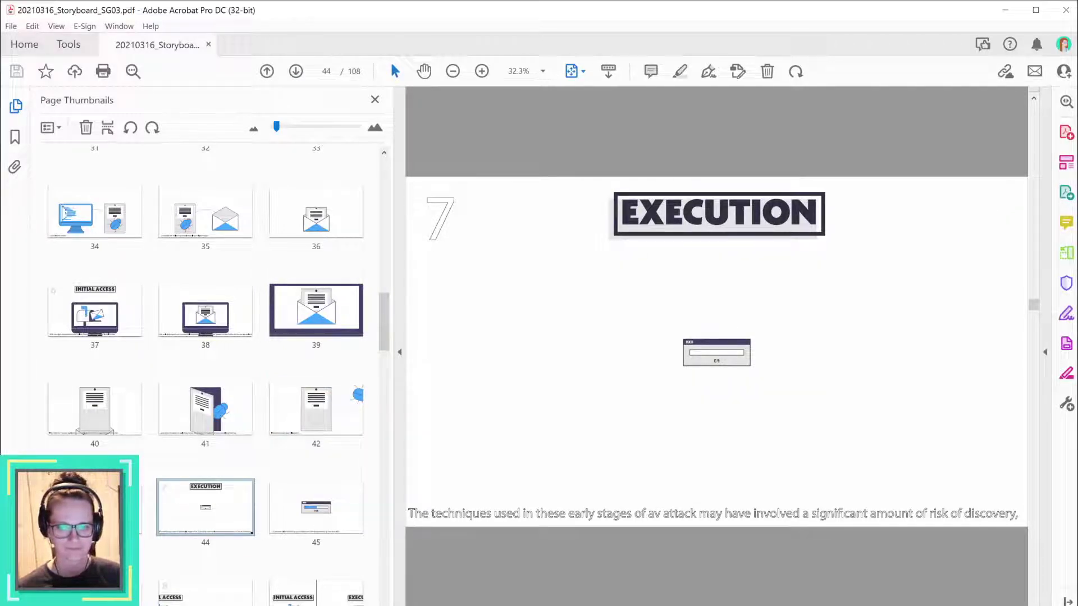
key(Left)
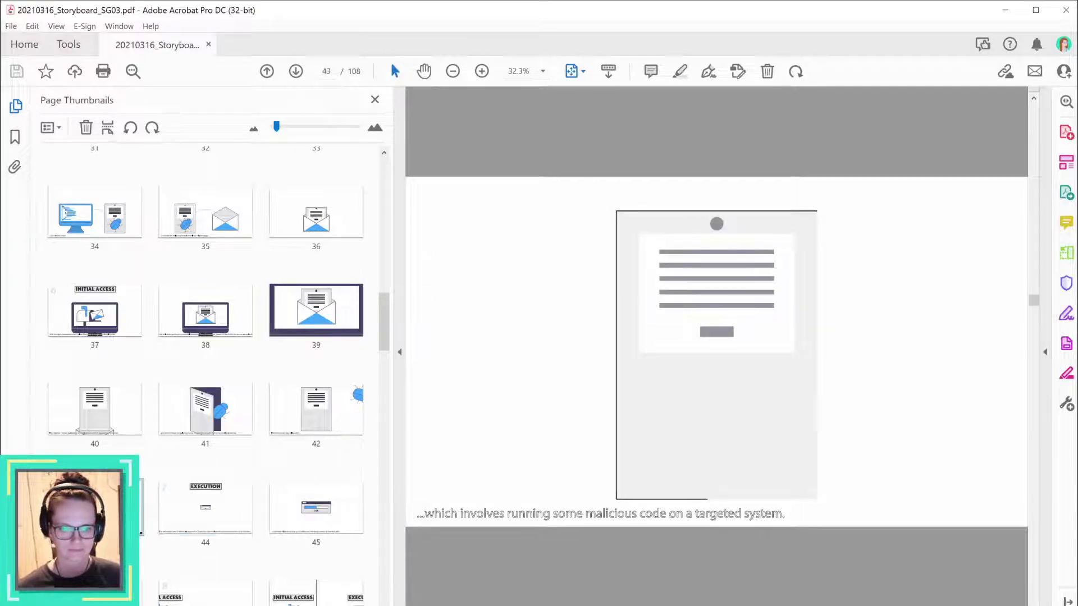
- Return to After Effects, set the time to 1:02:10:07 and add the 080_persistence composition above the 070_initialAccess layer in Animation_MAIN
key(alt+Tab)
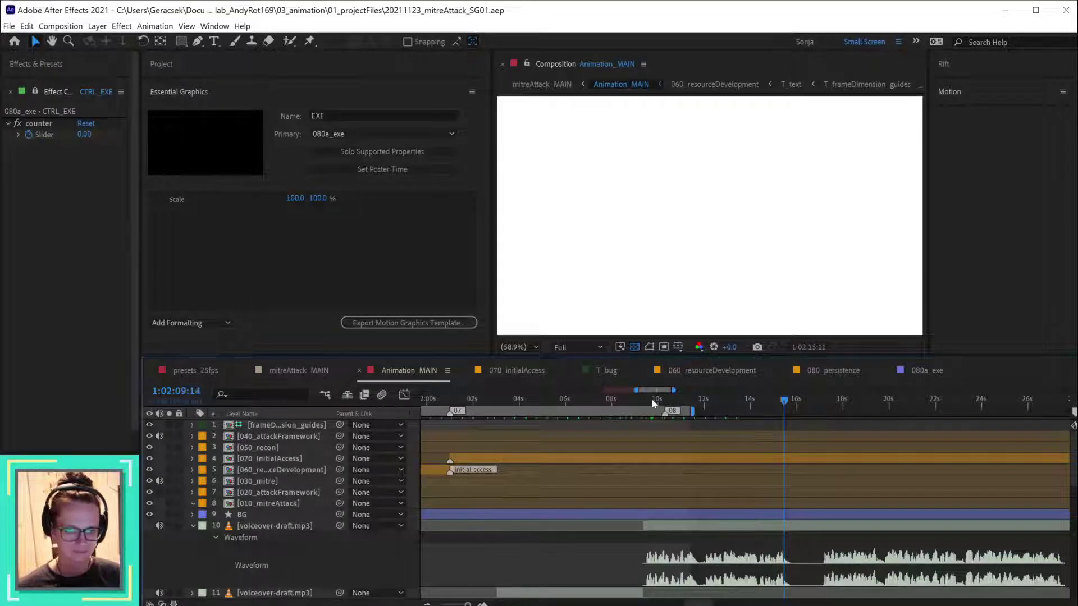
drag(653, 403, 664, 401)
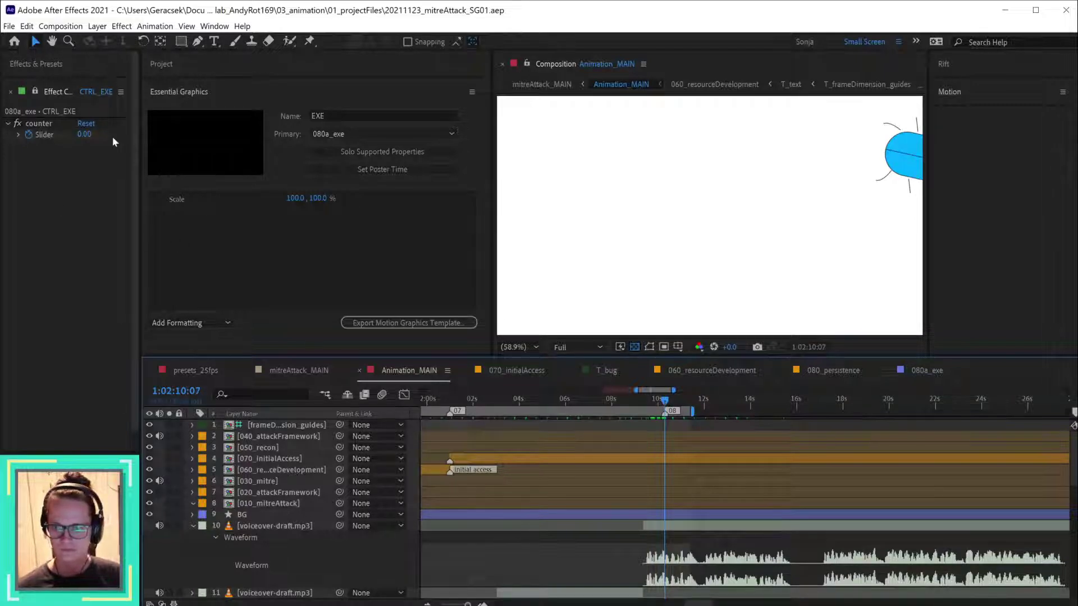
click(184, 64)
scroll(318, 268, down, 2)
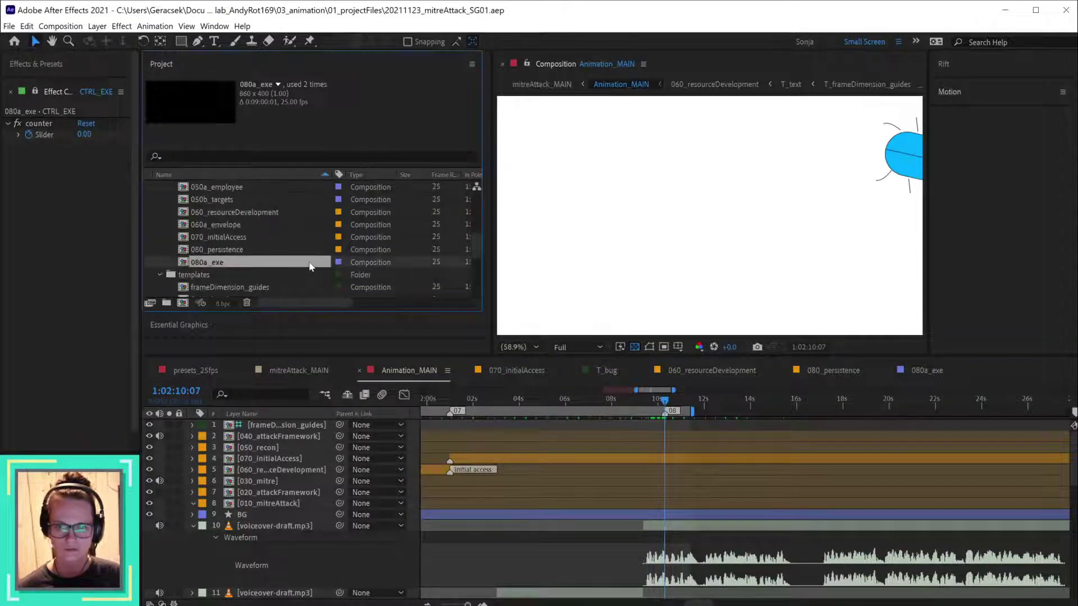
drag(212, 250, 478, 449)
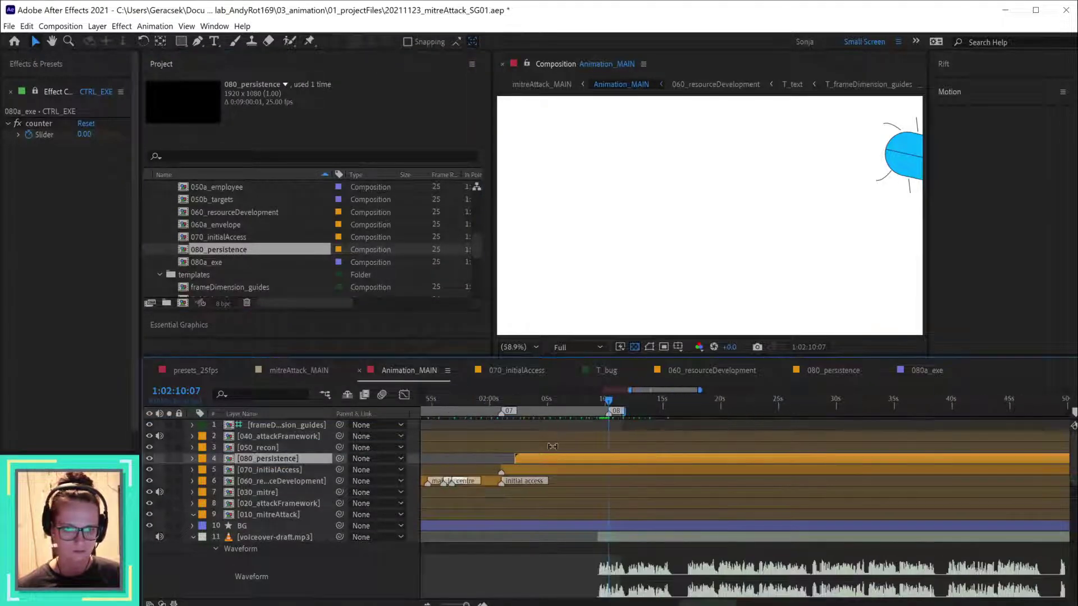
- Shift the 080_persistence layer in time so its marker lines up with composition marker 08 at 1:02:10:07
key(minus)
key(minus)
key(minus)
key(minus)
drag(756, 461, 687, 469)
key(equal)
key(equal)
key(equal)
key(equal)
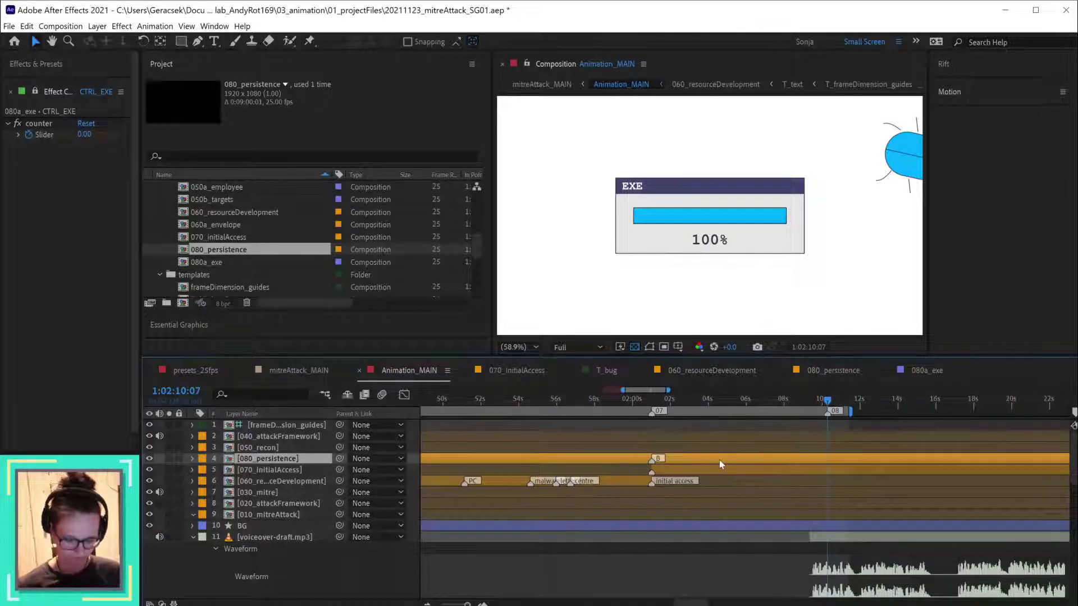
drag(712, 459, 874, 465)
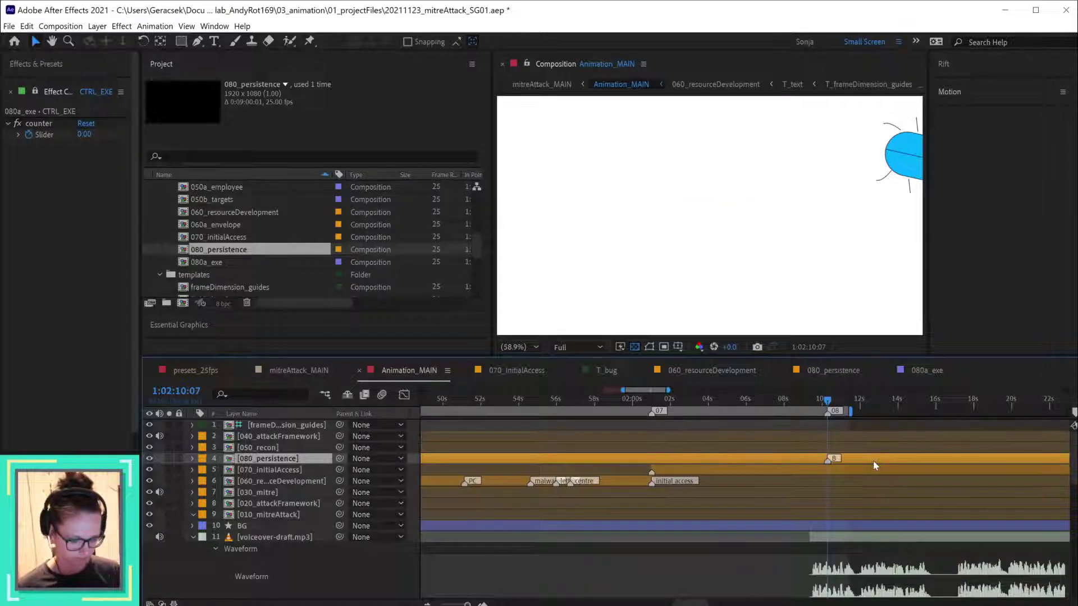
- Scrub Animation_MAIN from just before marker 08 to 1:02:11:13 to check the transition into the 080_persistence scene
key(space)
drag(821, 494, 686, 494)
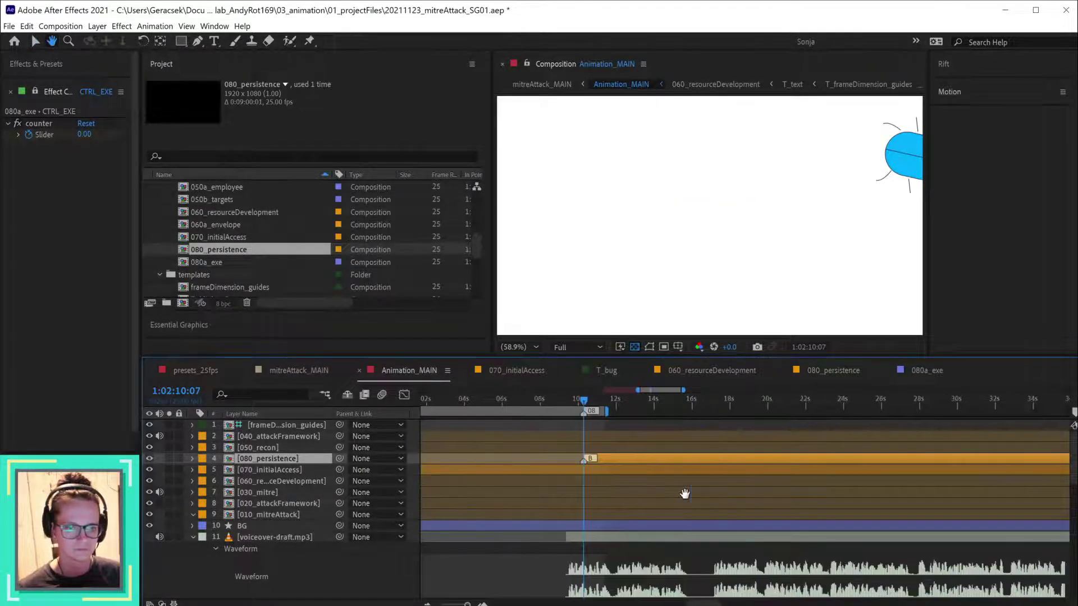
click(552, 399)
drag(554, 400, 609, 402)
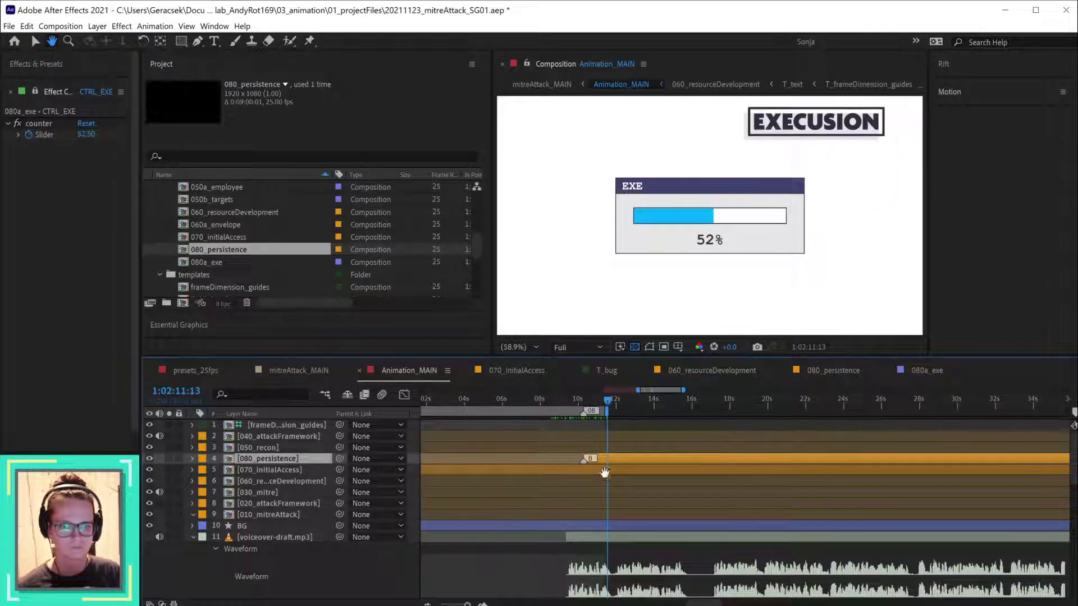
- Open 080_persistence from Animation_MAIN and move the 080a_exe layer below T_execute01 so it starts at 1:00:01:05
key(v)
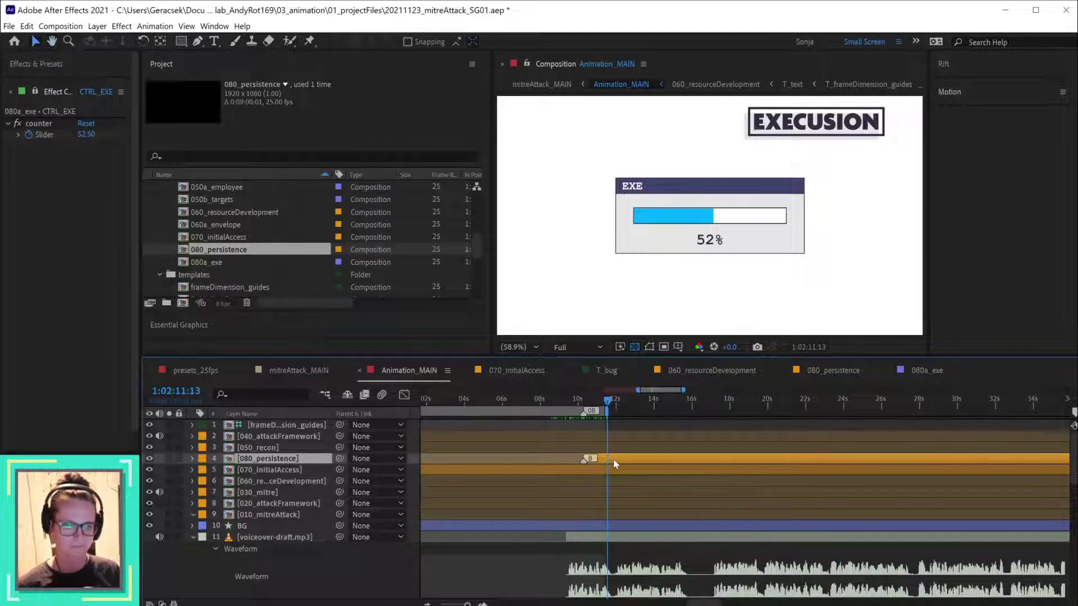
double_click(613, 459)
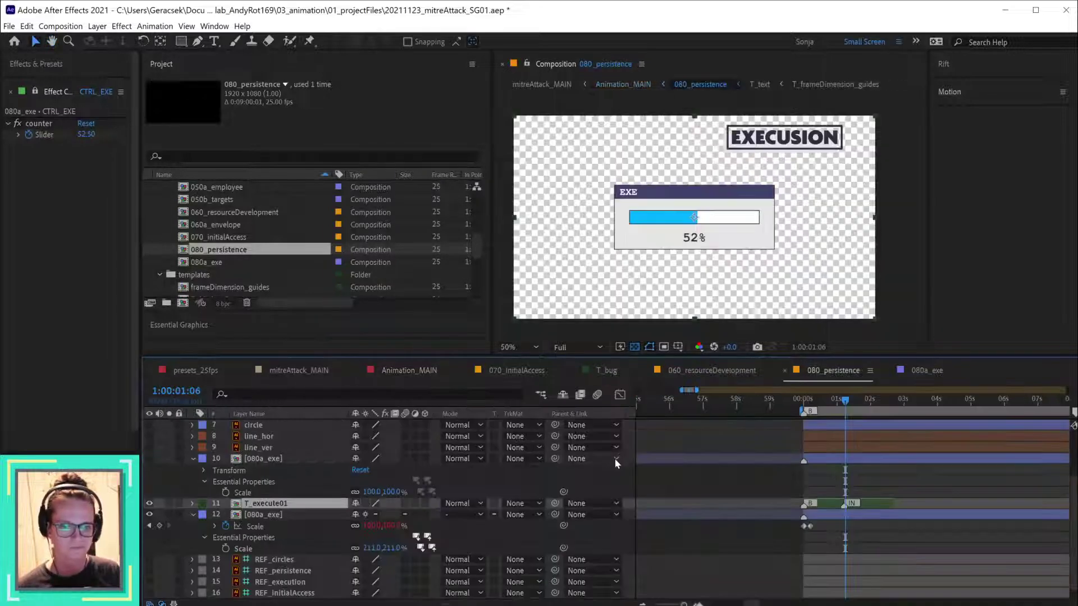
click(803, 405)
drag(803, 408, 845, 405)
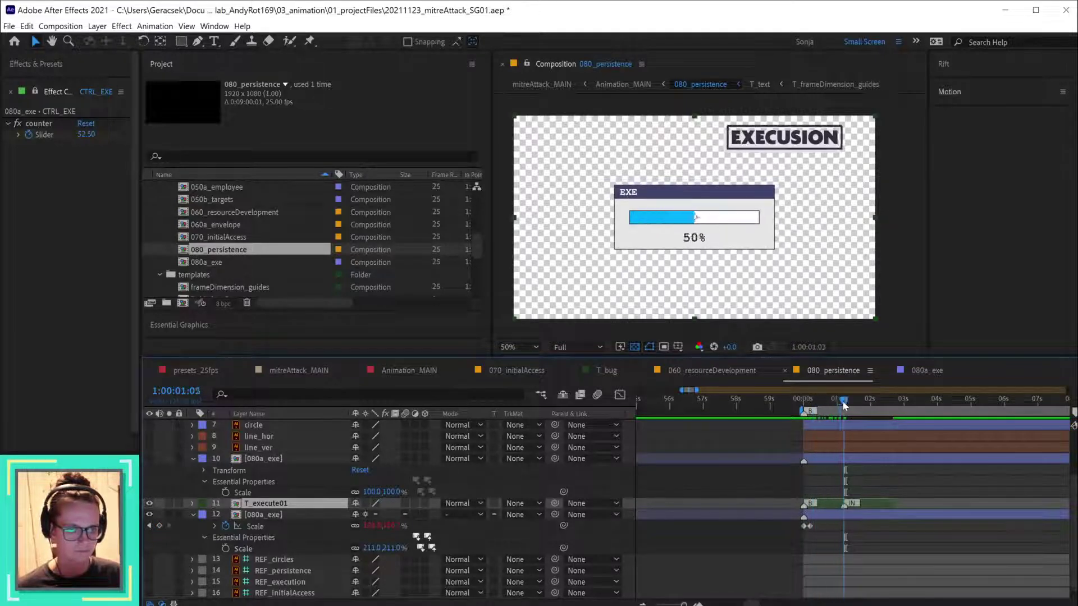
click(844, 514)
key([)
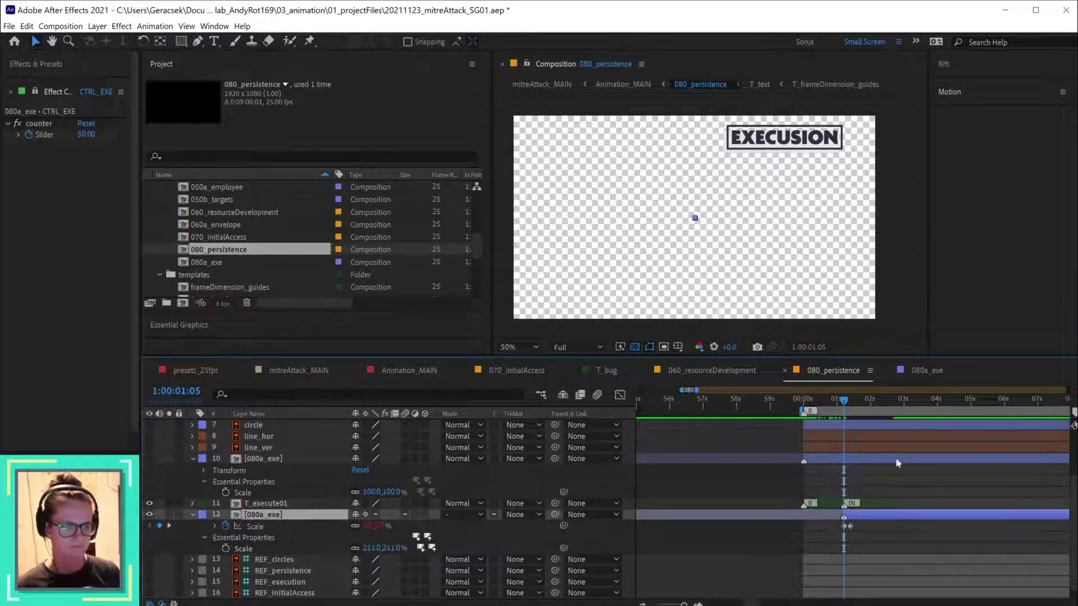
- Switch to the storyboard in Acrobat to check the Execution title layout on page 44, and return to After Effects
click(824, 504)
key(alt+Tab)
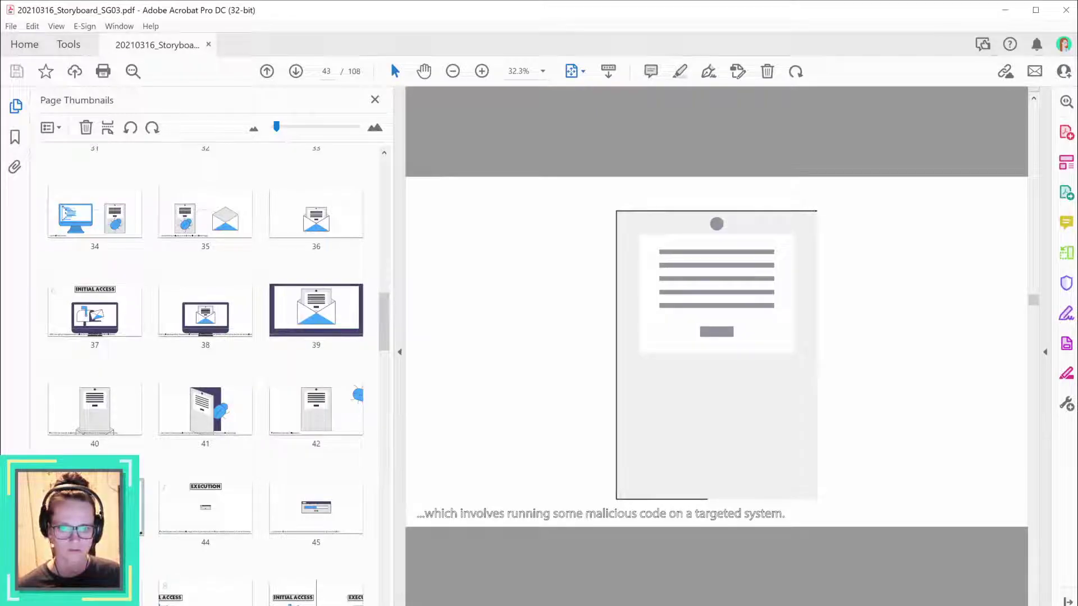
click(211, 512)
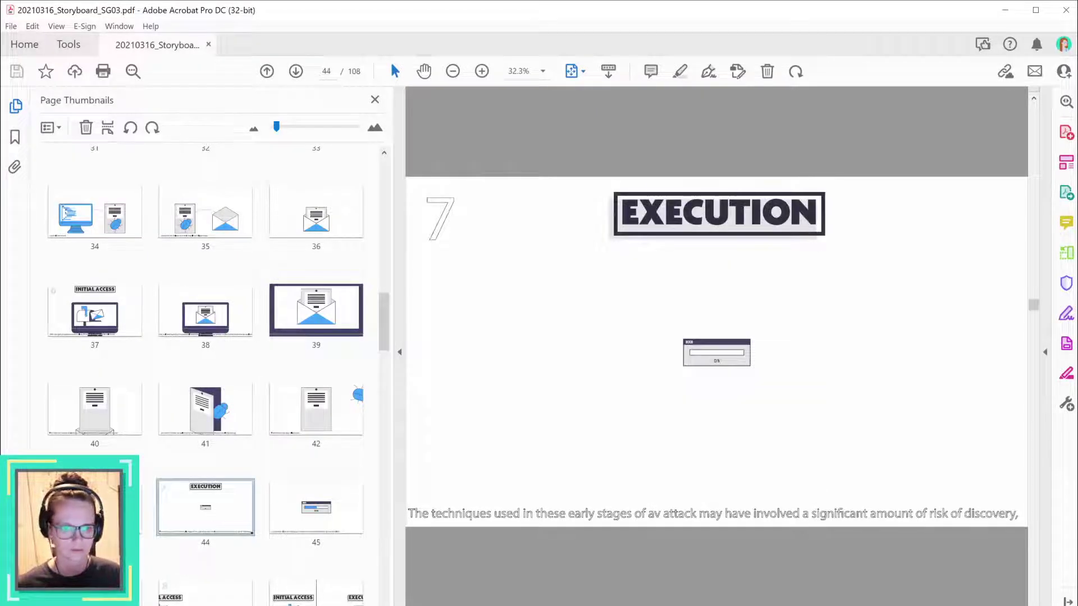
key(alt+Tab)
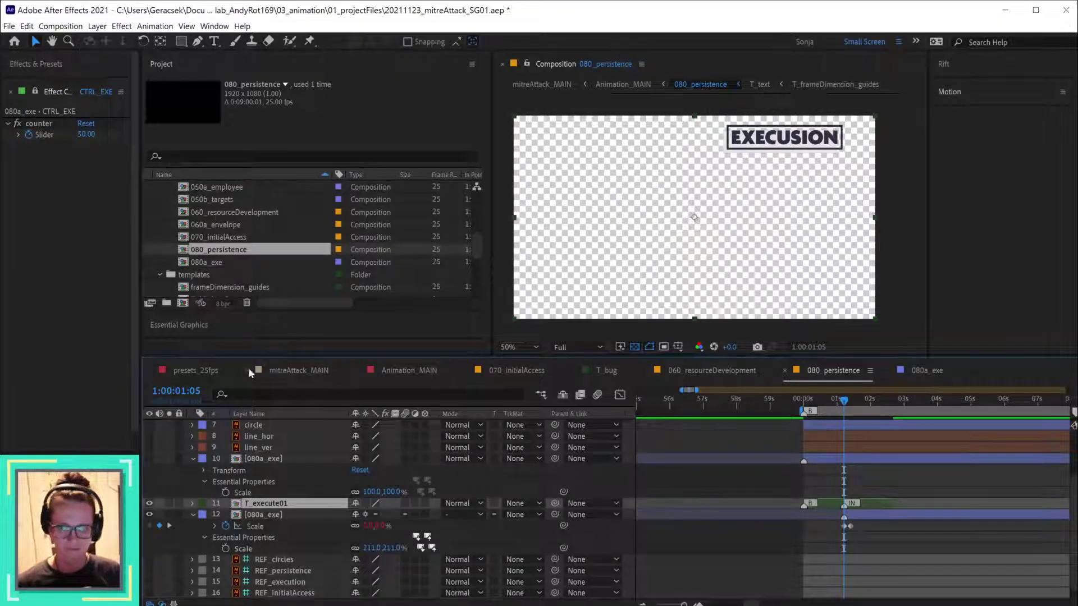
- Open the 070_initialAccess composition and reveal the T_text layer's properties with the title at 1:00:00:21 for reference
double_click(234, 238)
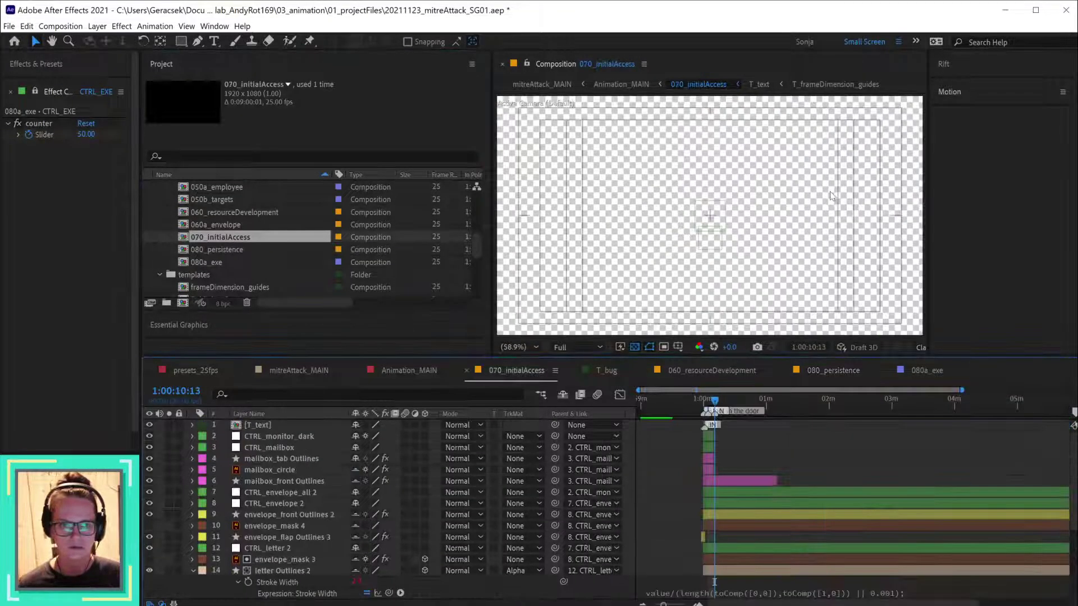
drag(714, 403, 708, 404)
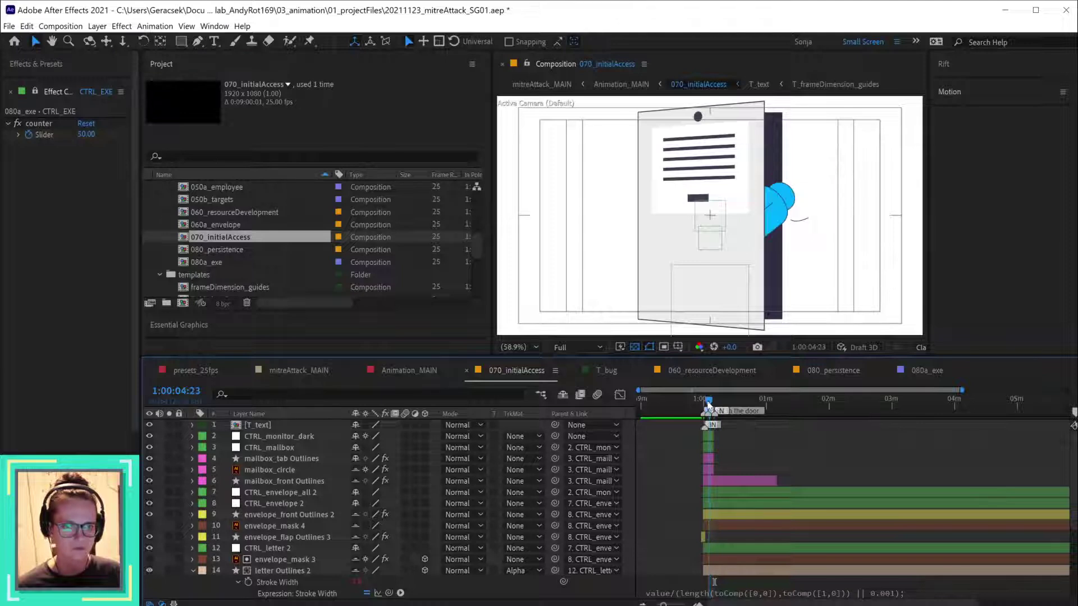
scroll(708, 452, up, 5)
click(671, 403)
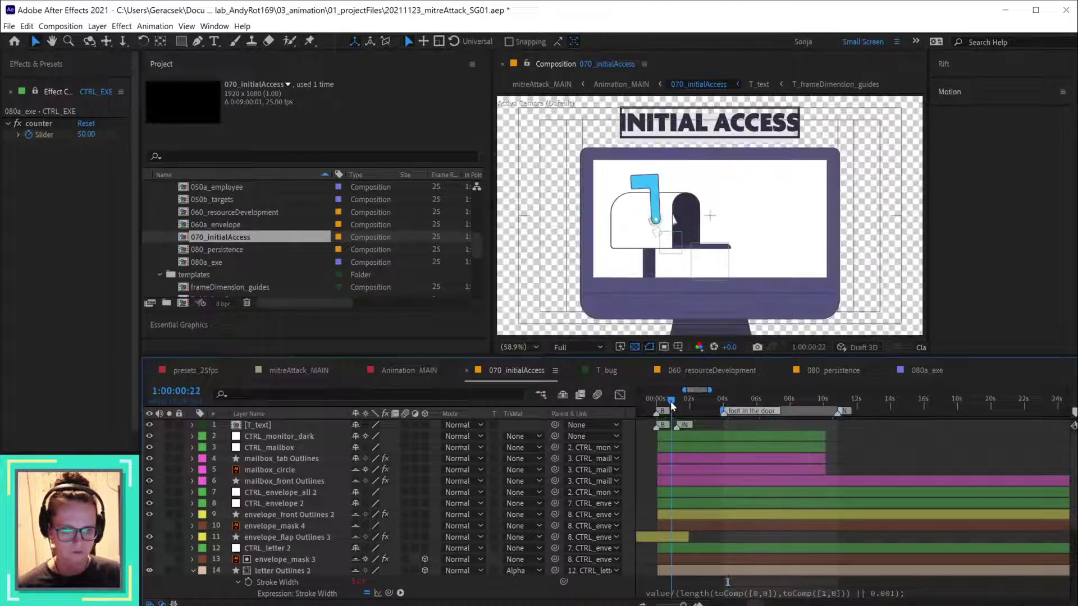
click(689, 425)
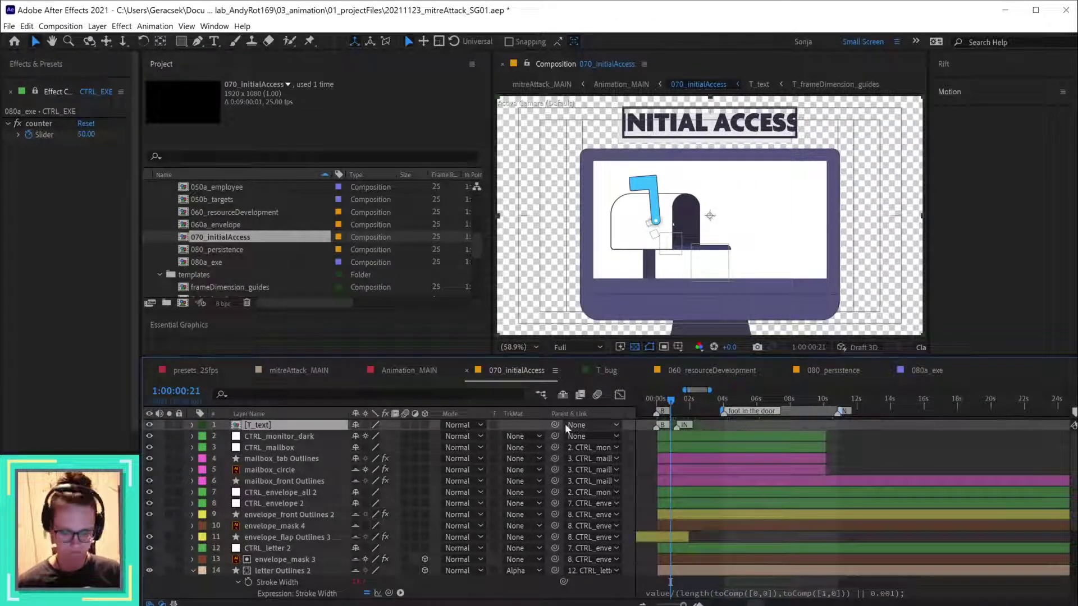
key(u)
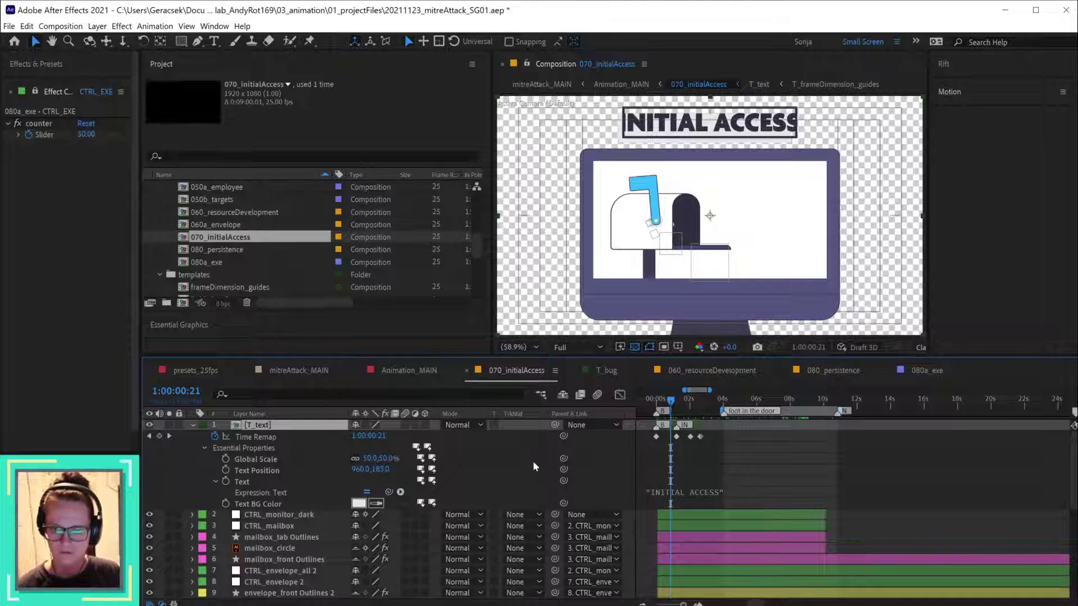
- Set the Global Scale of the T_execute01 title in 080_persistence to 50%
click(833, 371)
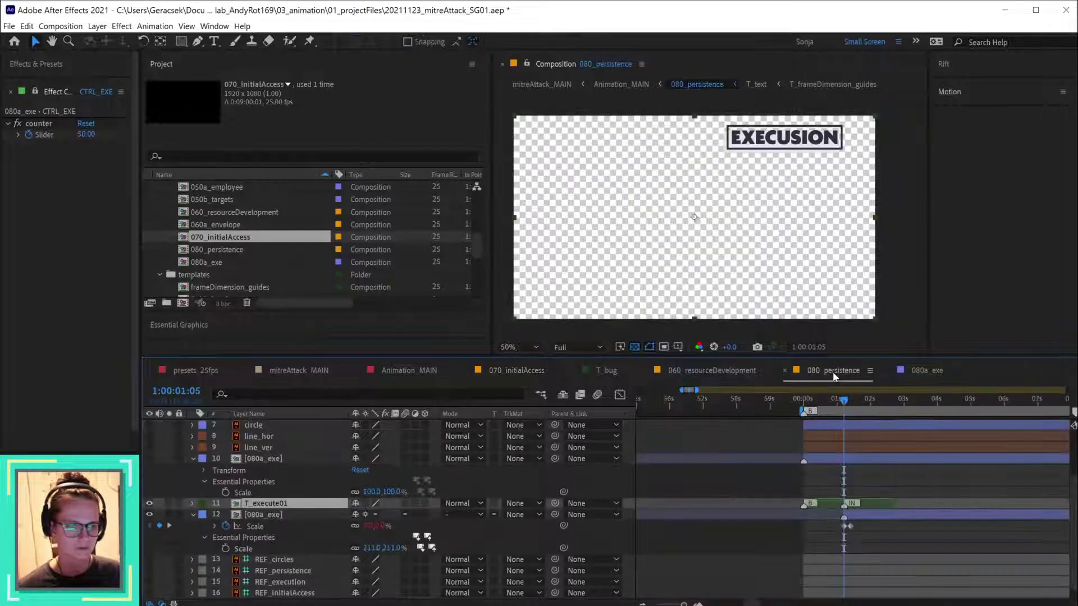
key(u)
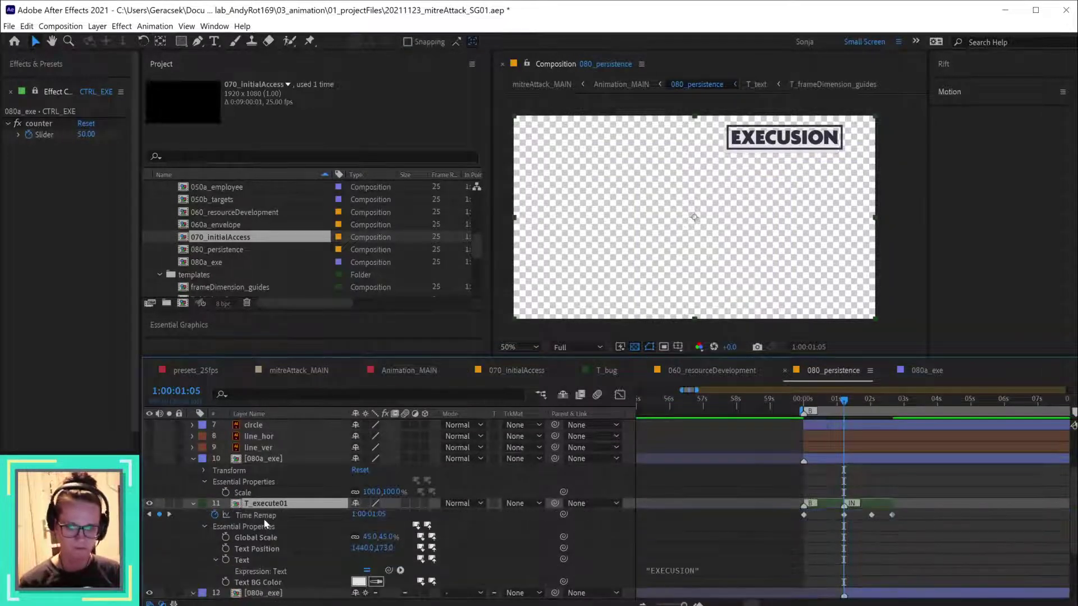
click(370, 538)
text(50)
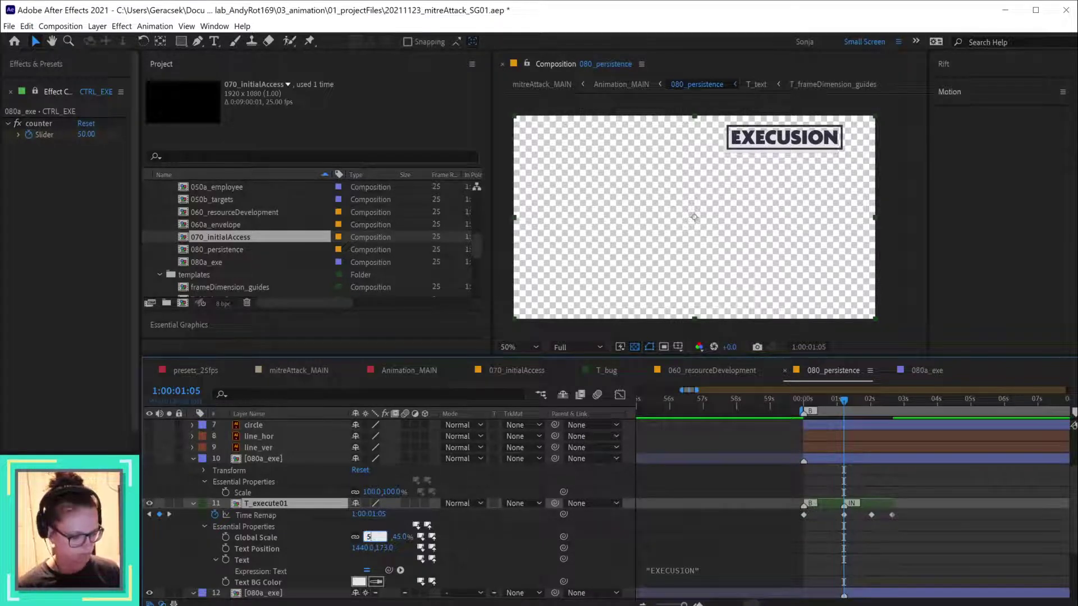
key(Return)
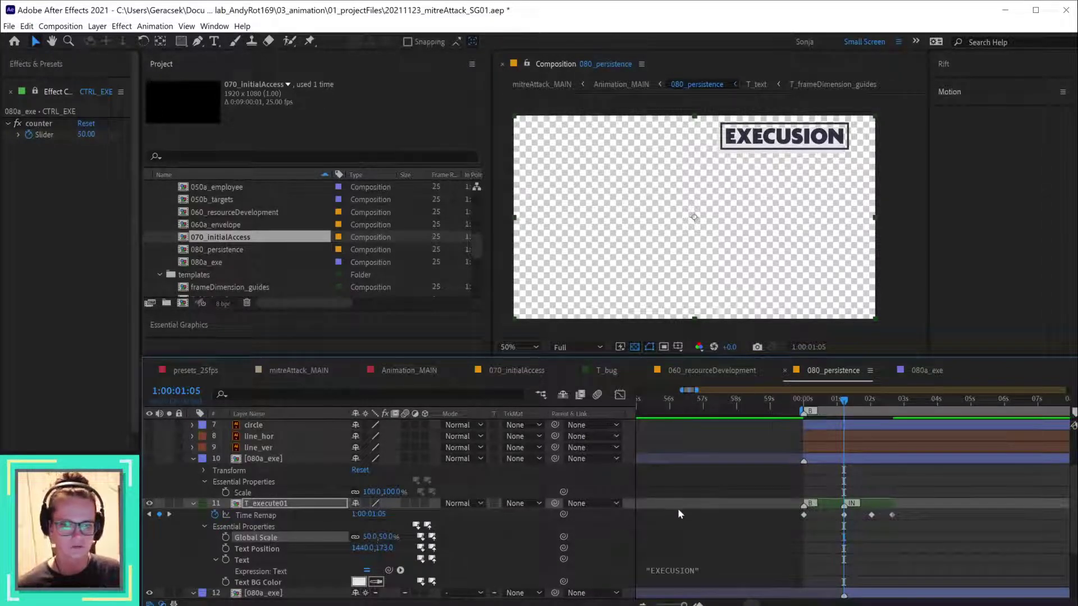
- Copy the T_text Text Position of 960, 183 from 070_initialAccess to T_execute01 in 080_persistence and scrub through the title's animation to 1:00:02:14
click(749, 371)
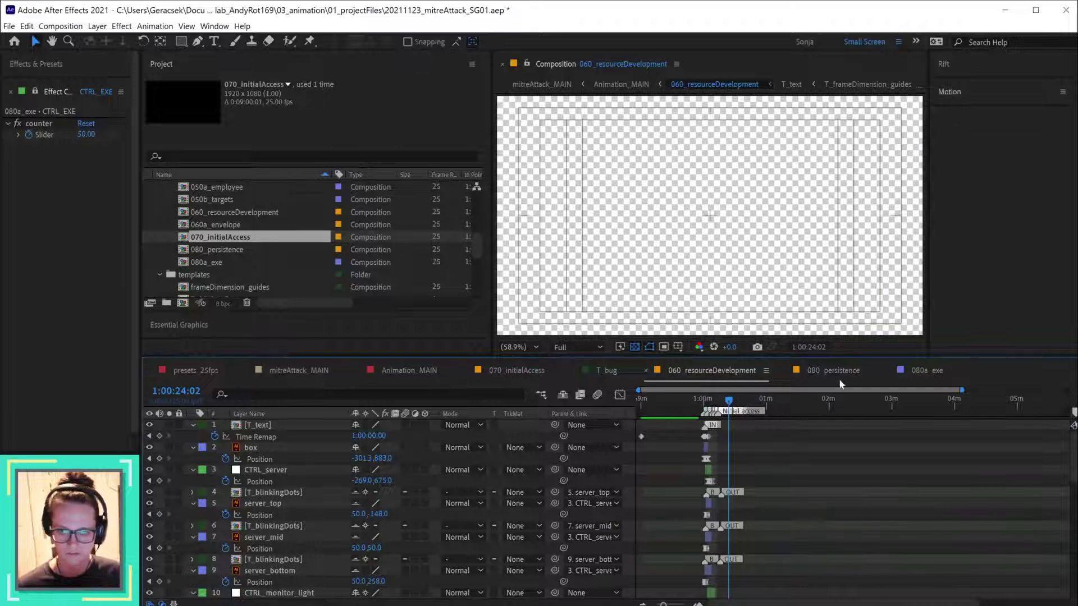
click(933, 371)
click(601, 375)
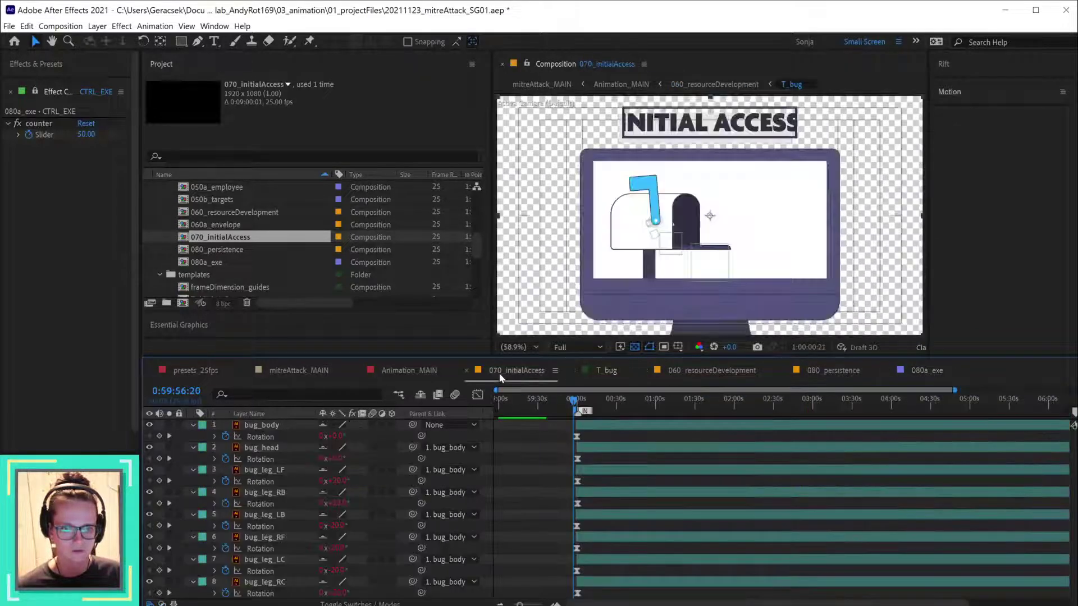
click(517, 371)
click(282, 474)
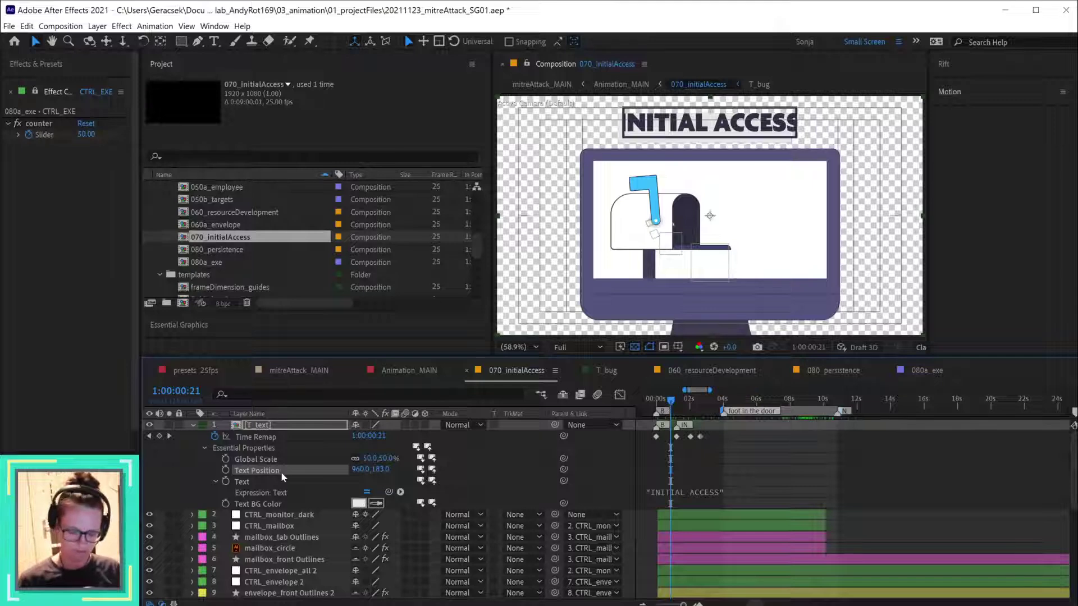
click(830, 371)
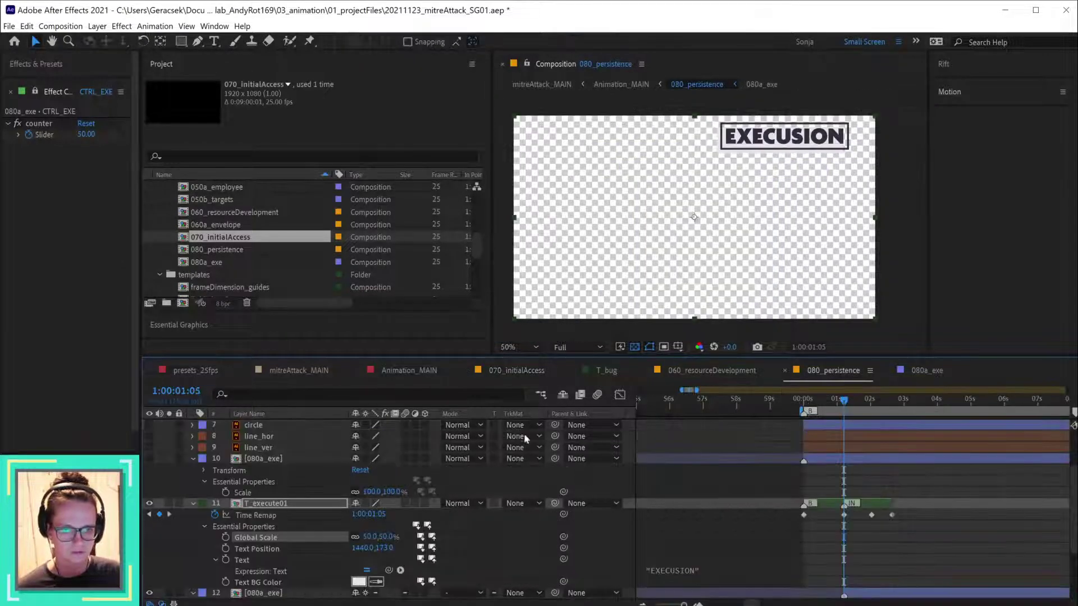
click(263, 550)
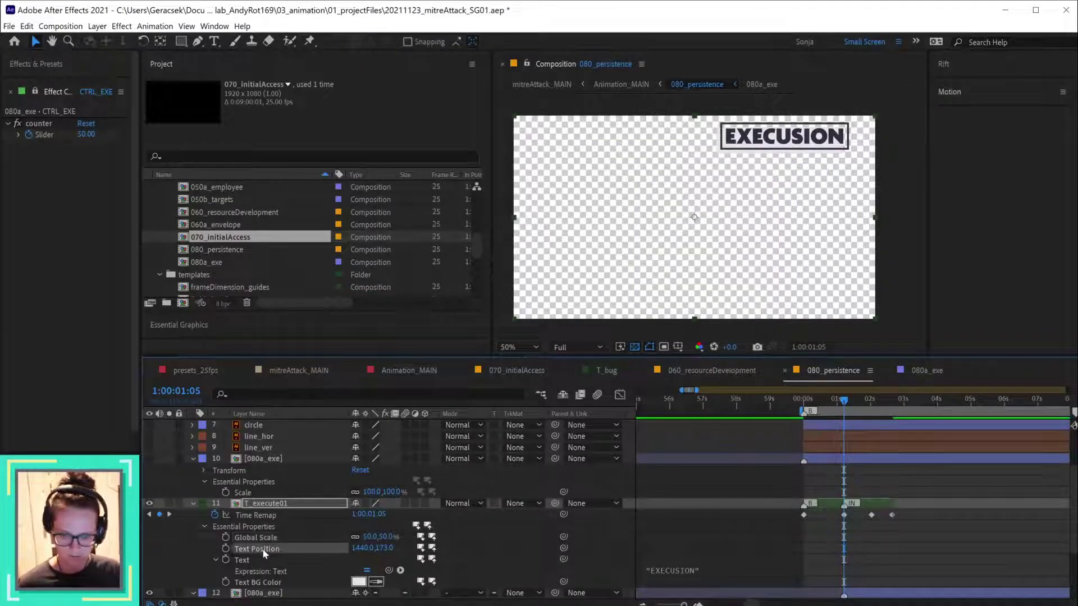
key(ctrl+v)
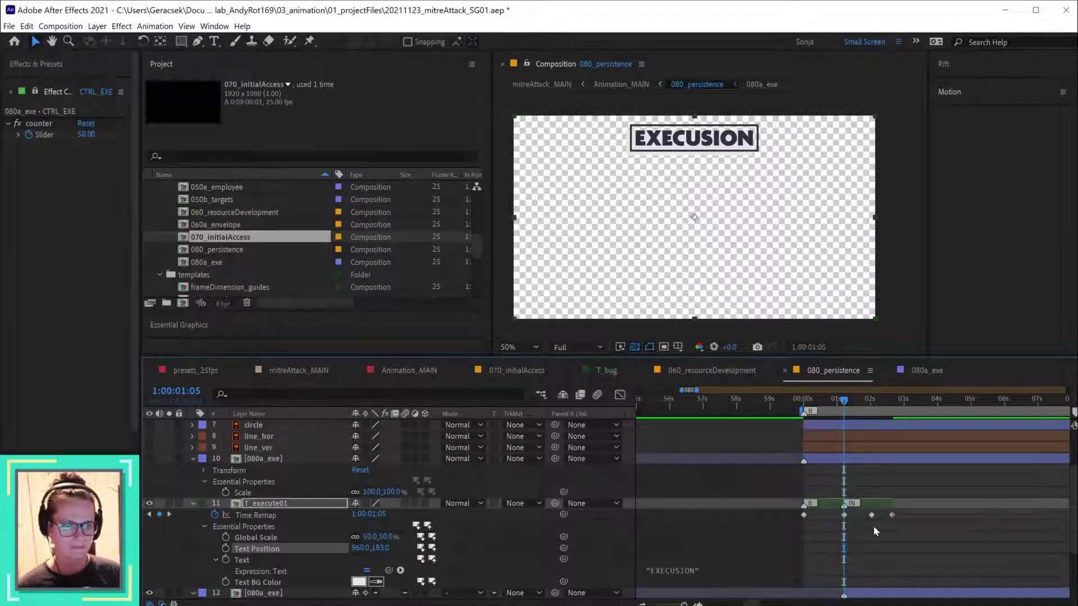
scroll(870, 525, down, 1)
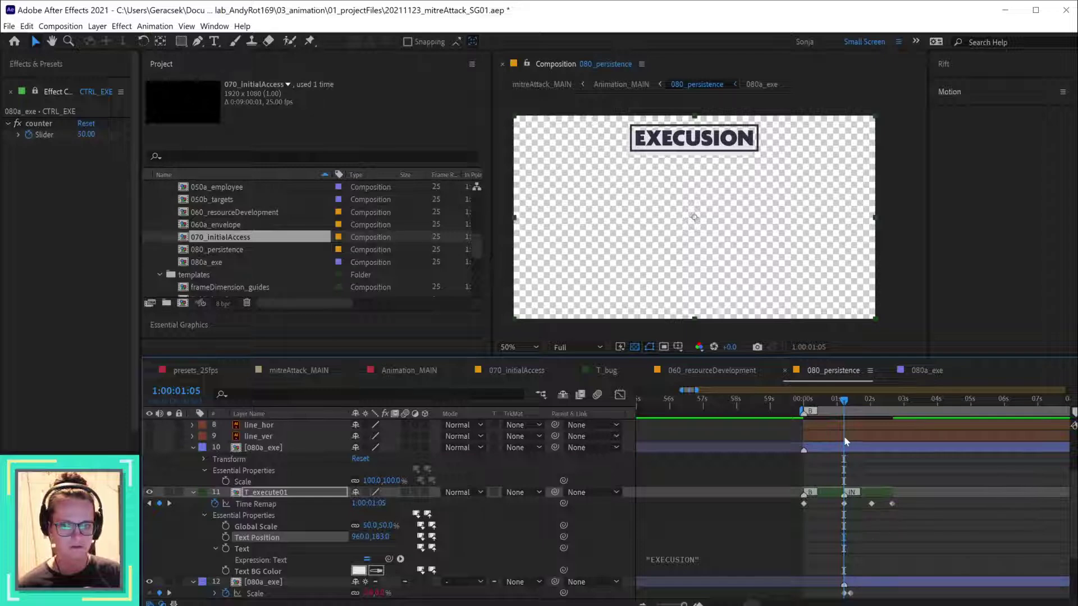
drag(832, 400, 890, 404)
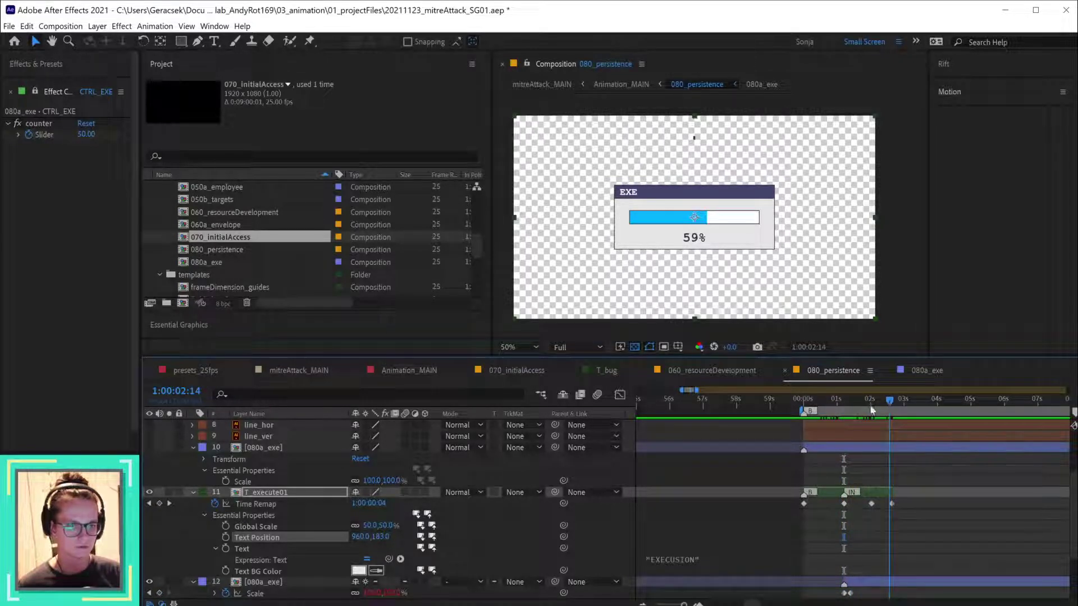
- Set Animation_MAIN to 1:02:15:18 and, inside 080a_exe, move the final counter Slider keyframe to the matching time 1:00:04:06
click(409, 370)
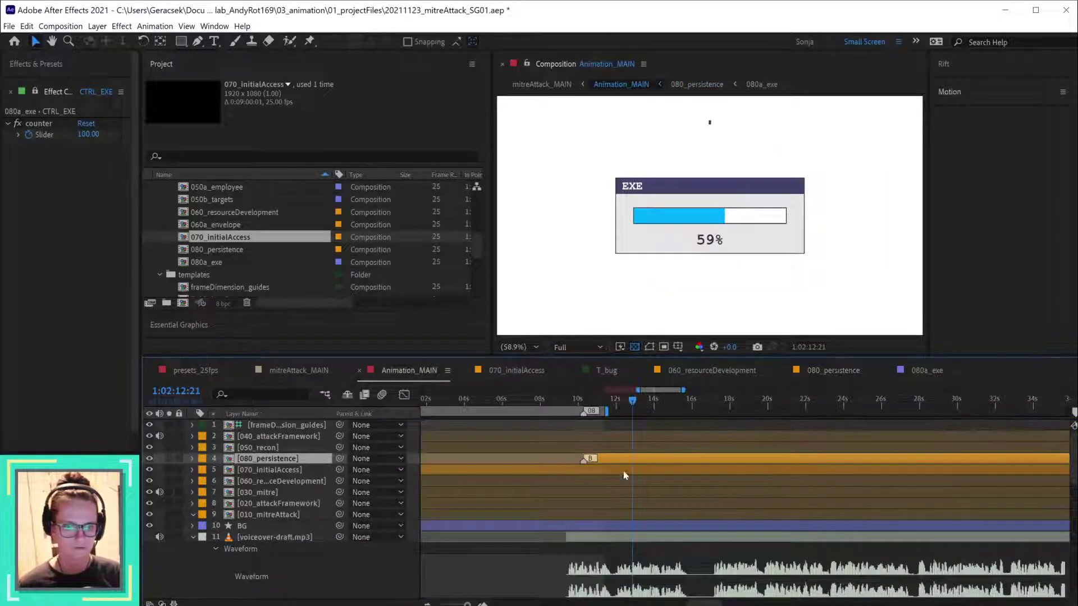
drag(632, 399, 689, 404)
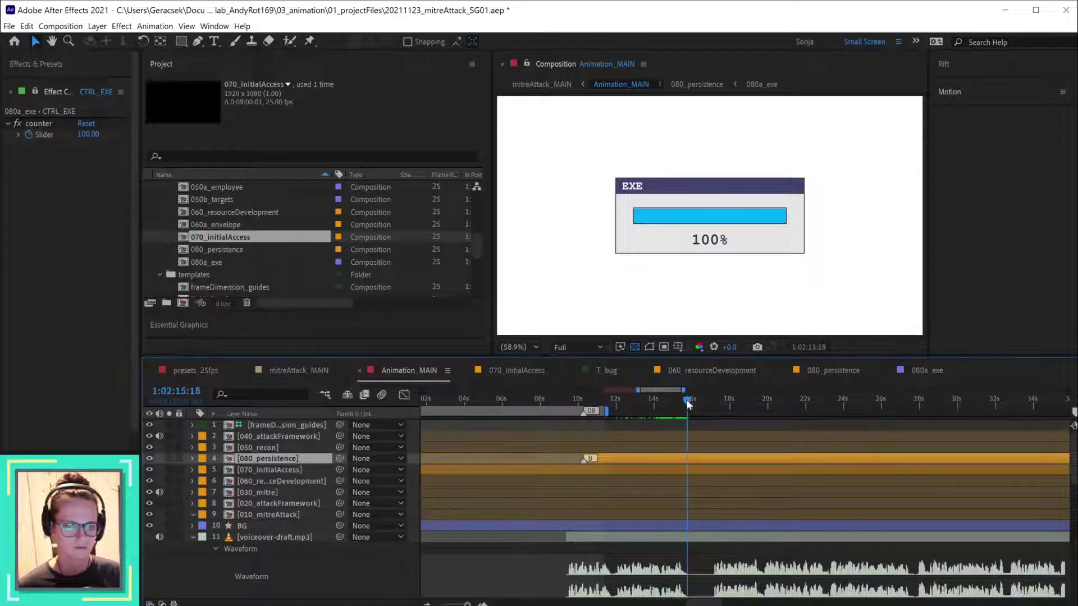
double_click(689, 460)
double_click(910, 579)
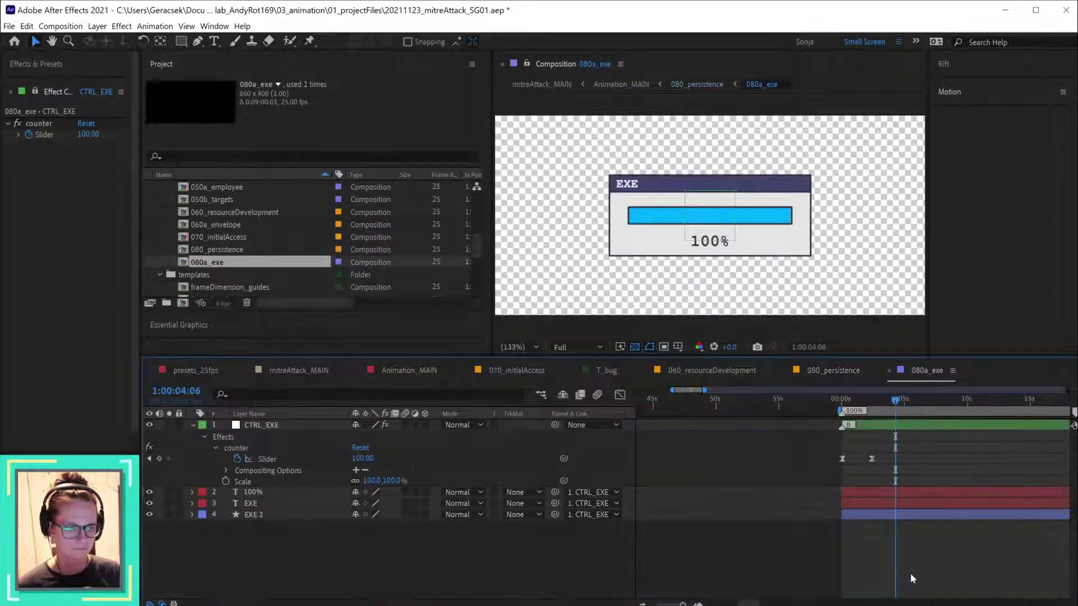
drag(872, 459, 896, 459)
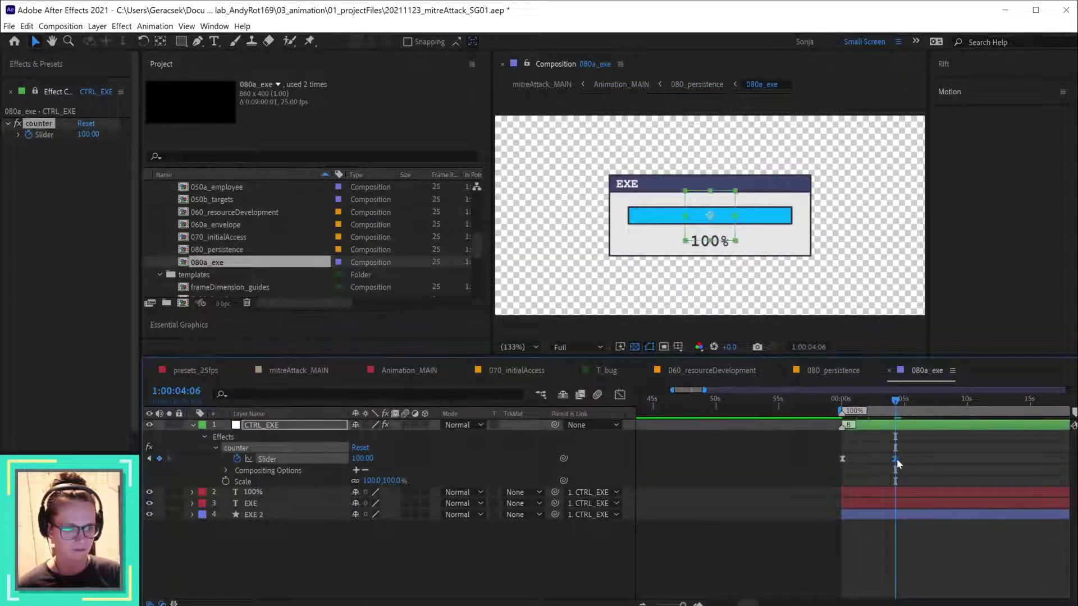
- Move the last two Time Remap keyframes of T_execute01 in 080_persistence so the final one sits at 1:00:05:11
click(434, 368)
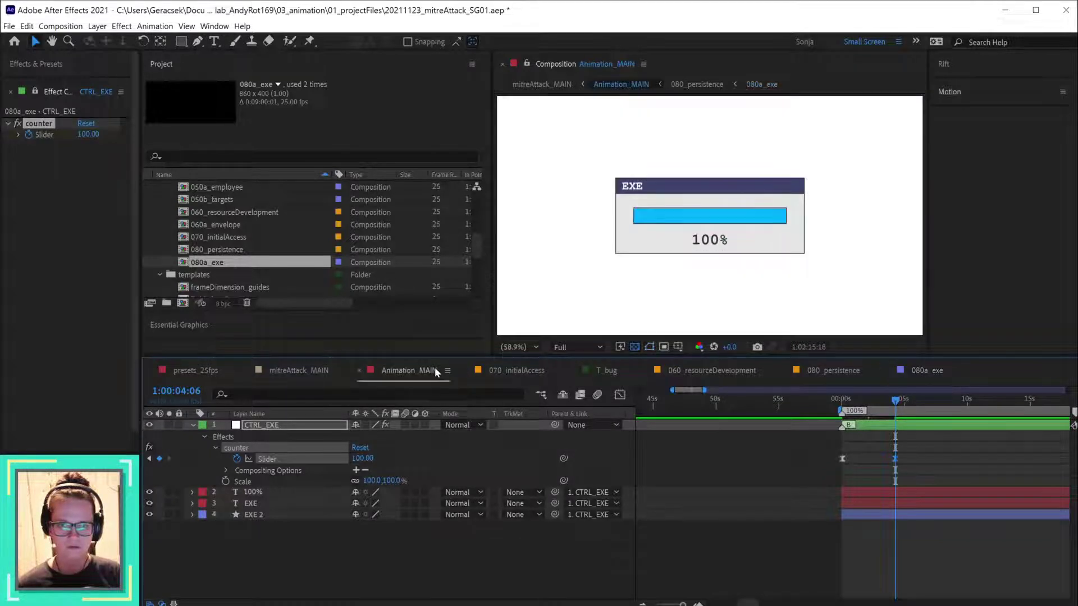
double_click(647, 458)
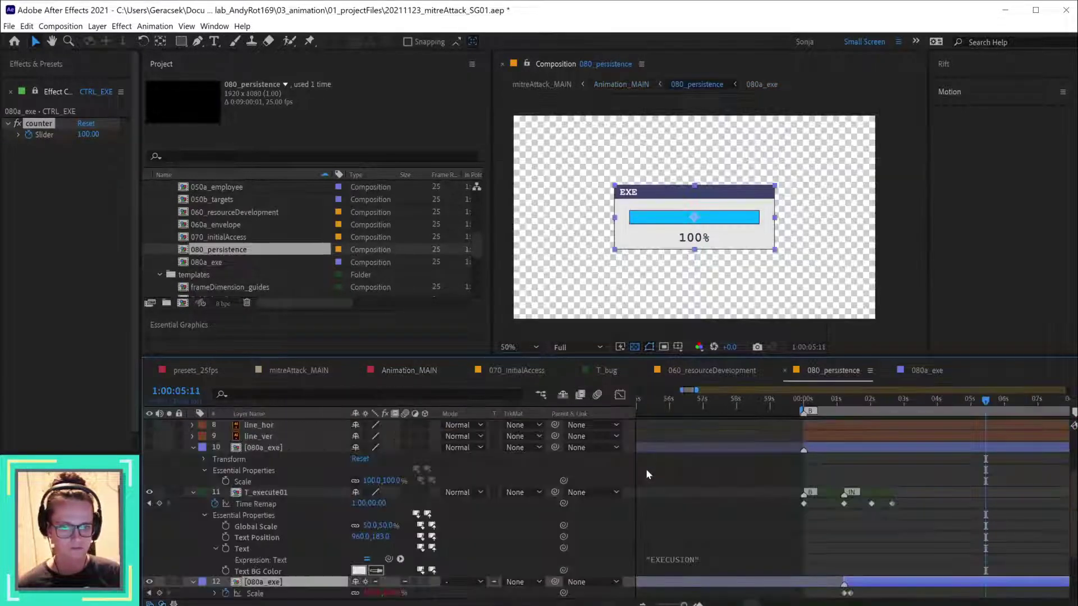
drag(914, 502, 987, 509)
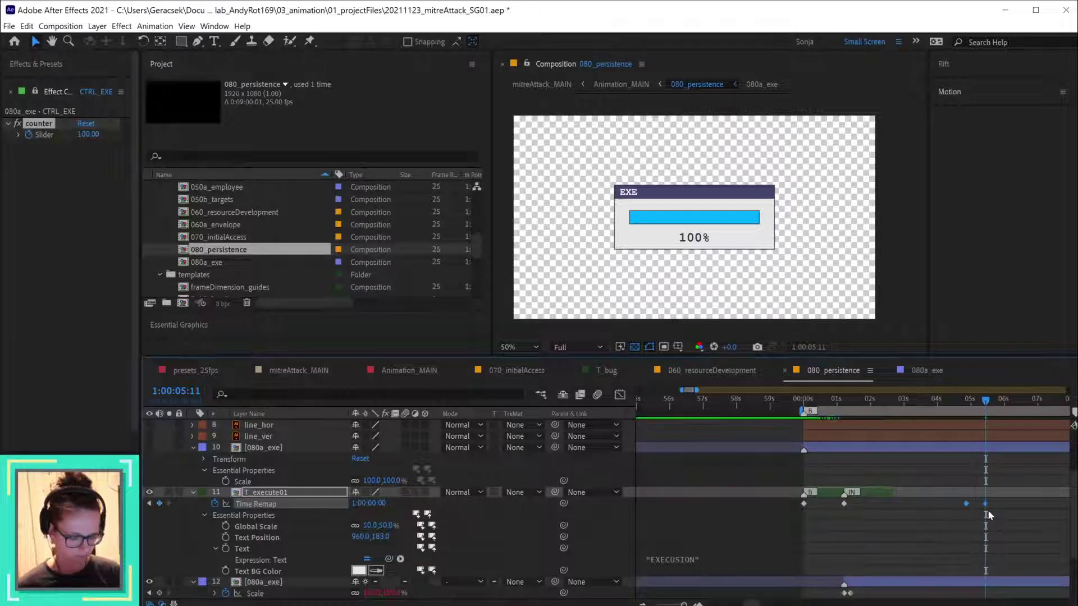
- Add a Scale keyframe to the 080a_exe layer below T_execute01 at 1:00:04:21 and set its Scale to 110% at 1:00:05:06
drag(815, 405, 970, 415)
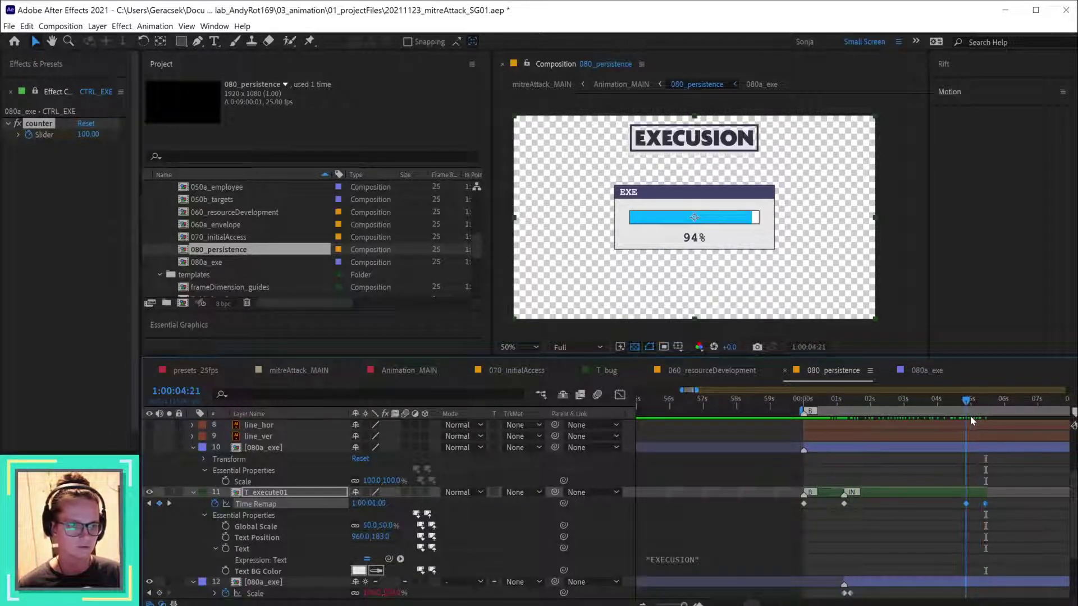
click(966, 585)
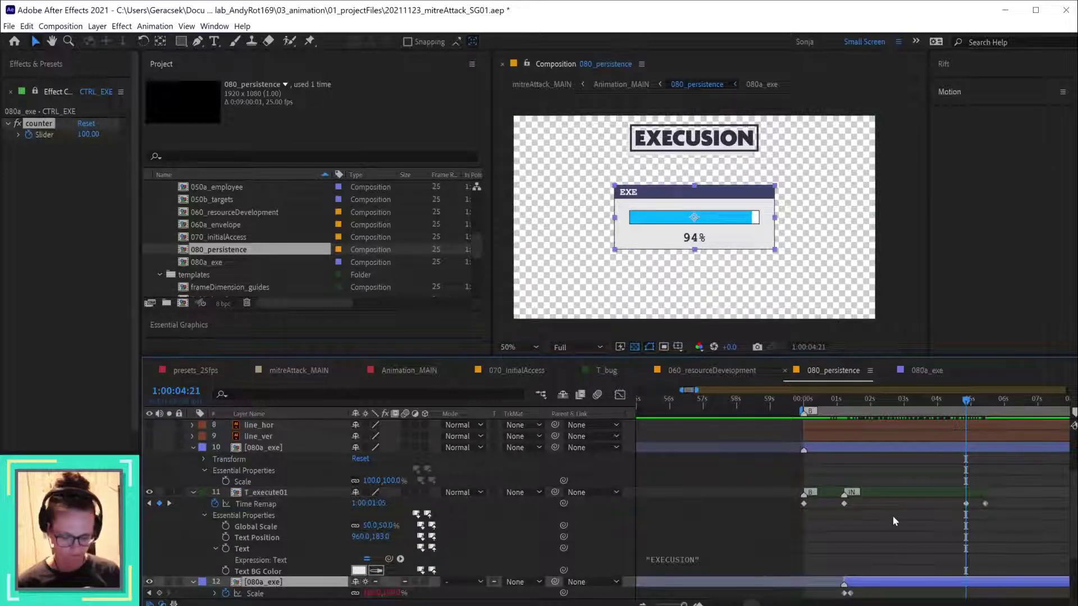
key(alt+shift+s)
key(space)
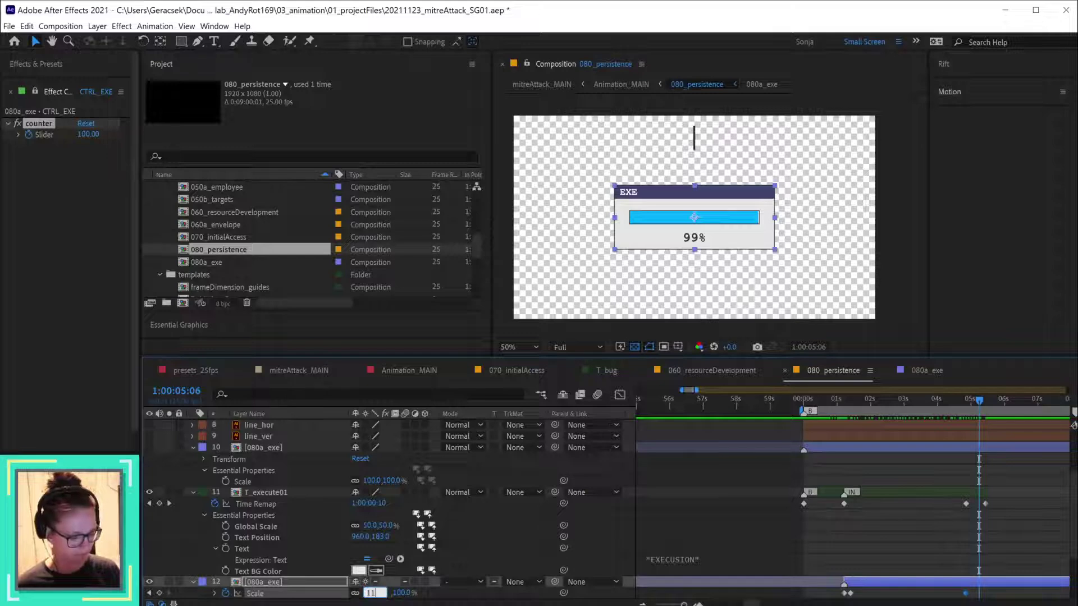
drag(368, 594, 374, 594)
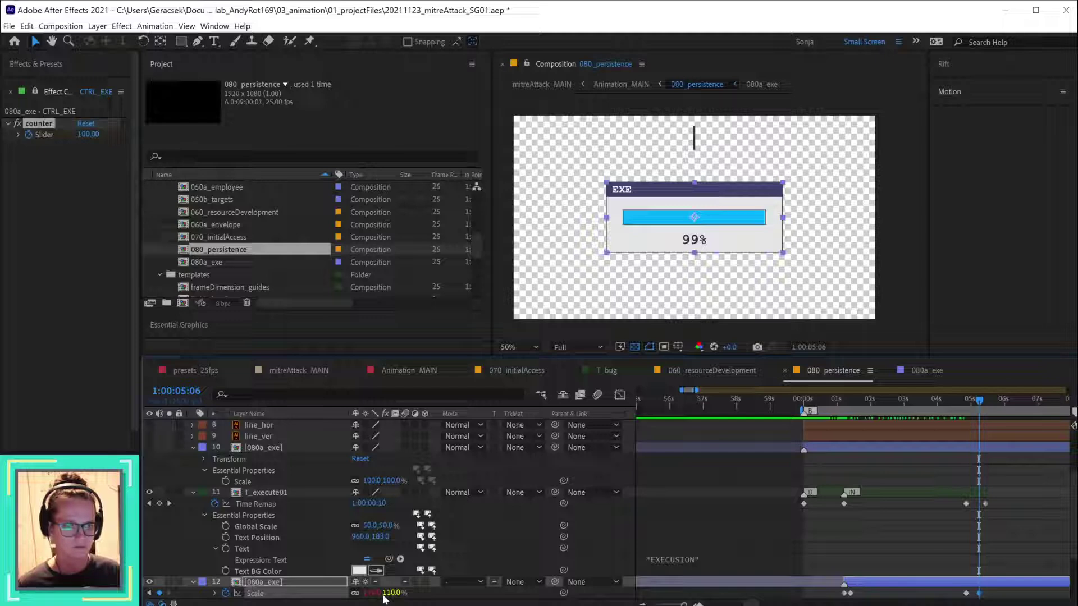
- Move the last two Scale keyframes of the lower 080a_exe layer so they sit at 1:00:05:11 and 1:00:05:21
key(Return)
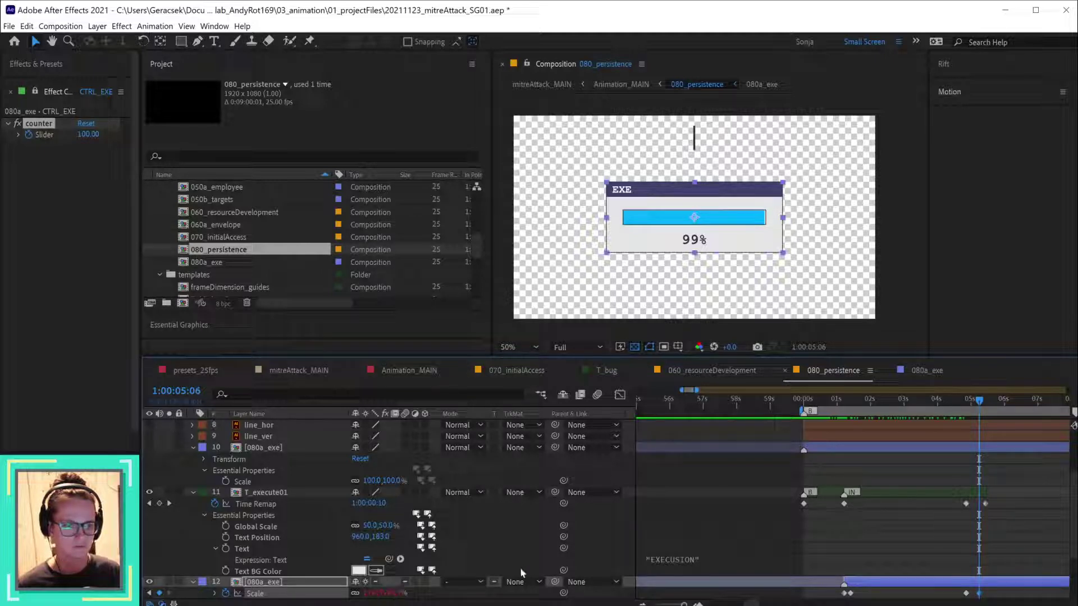
mouse_move(979, 402)
mouse_down()
mouse_move(953, 405)
mouse_move(986, 410)
mouse_up()
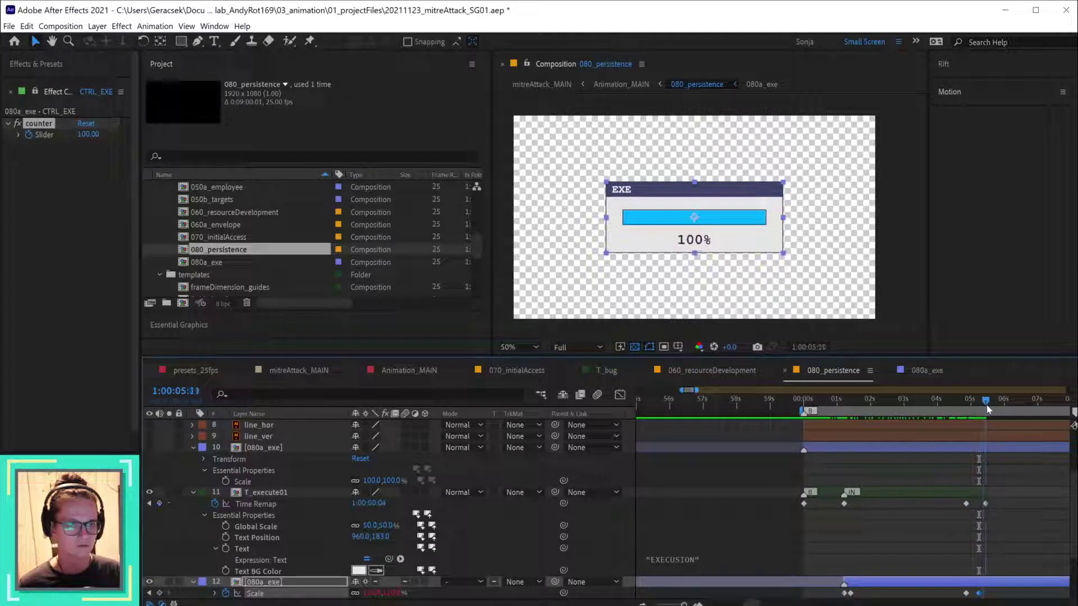
mouse_move(990, 591)
mouse_down()
mouse_move(956, 603)
mouse_move(983, 596)
mouse_up()
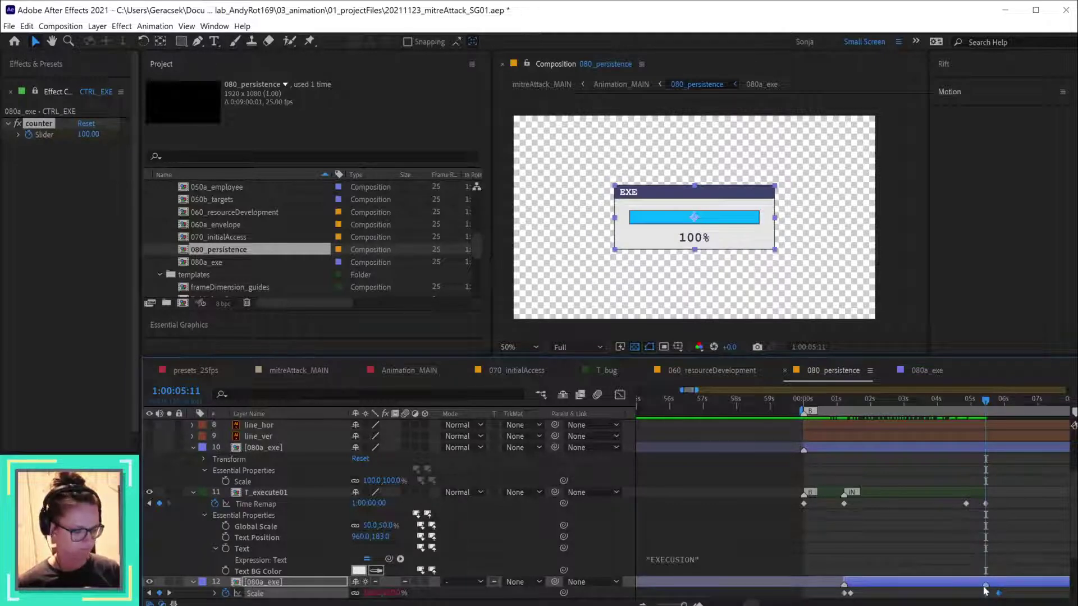
scroll(985, 590, right, 5)
scroll(898, 505, down, 3)
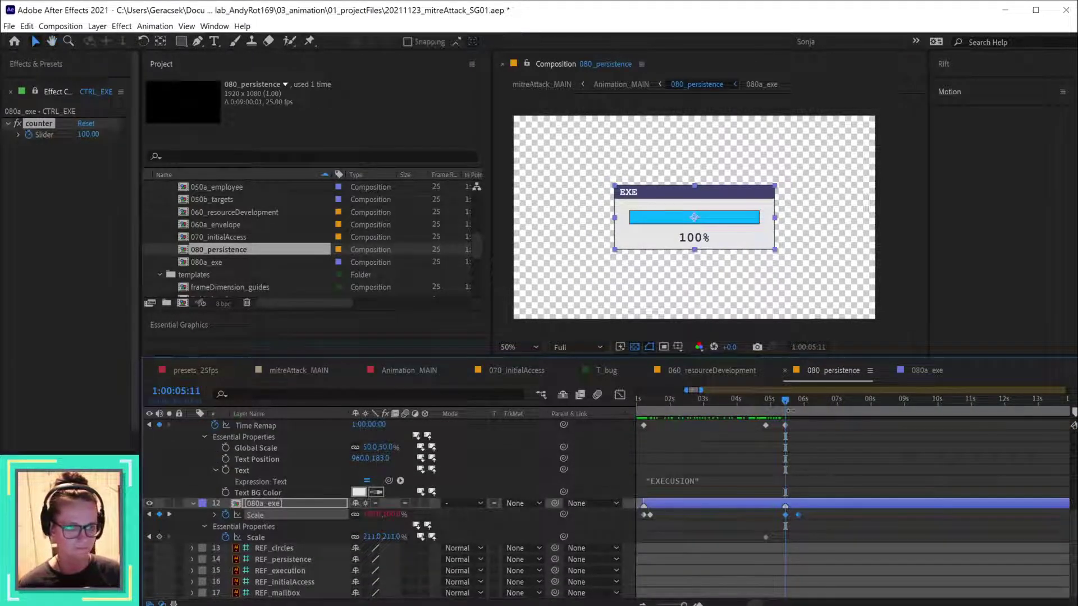
key(k)
click(822, 466)
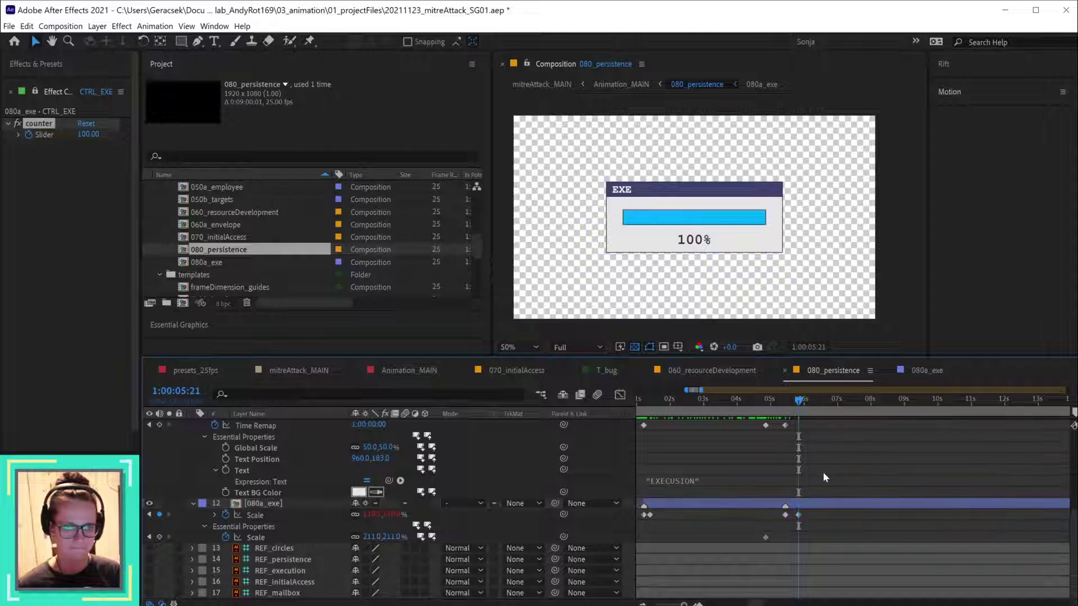
- Set the lower 080a_exe layer's Scale to 0% at 1:00:06:01 and apply Easy Ease to the two preceding Scale keyframes
key(Page_Down)
key(Page_Down)
key(Page_Down)
key(Page_Down)
key(Page_Down)
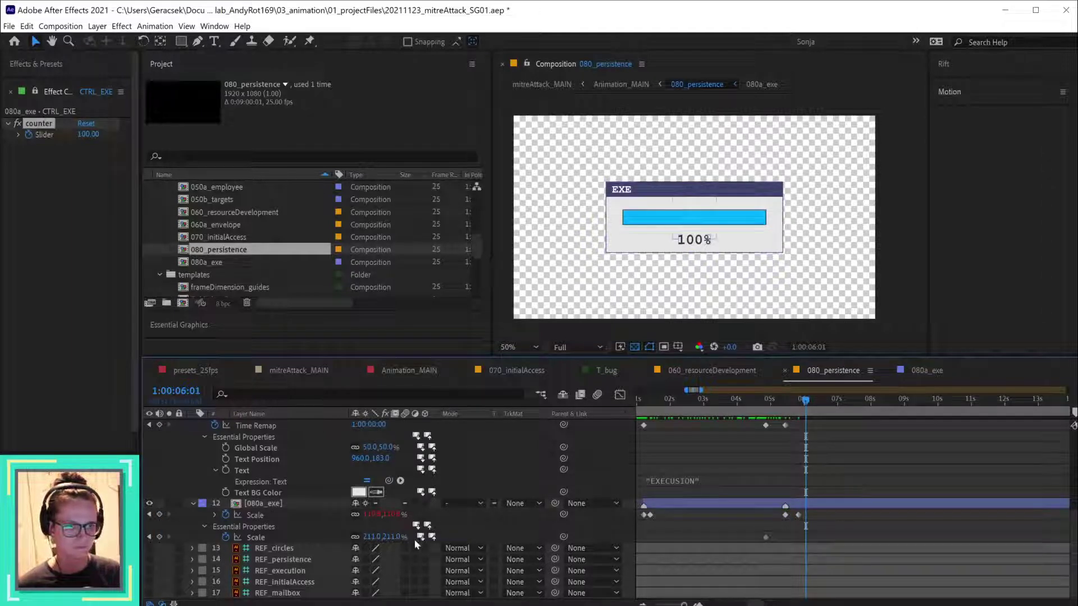
click(373, 515)
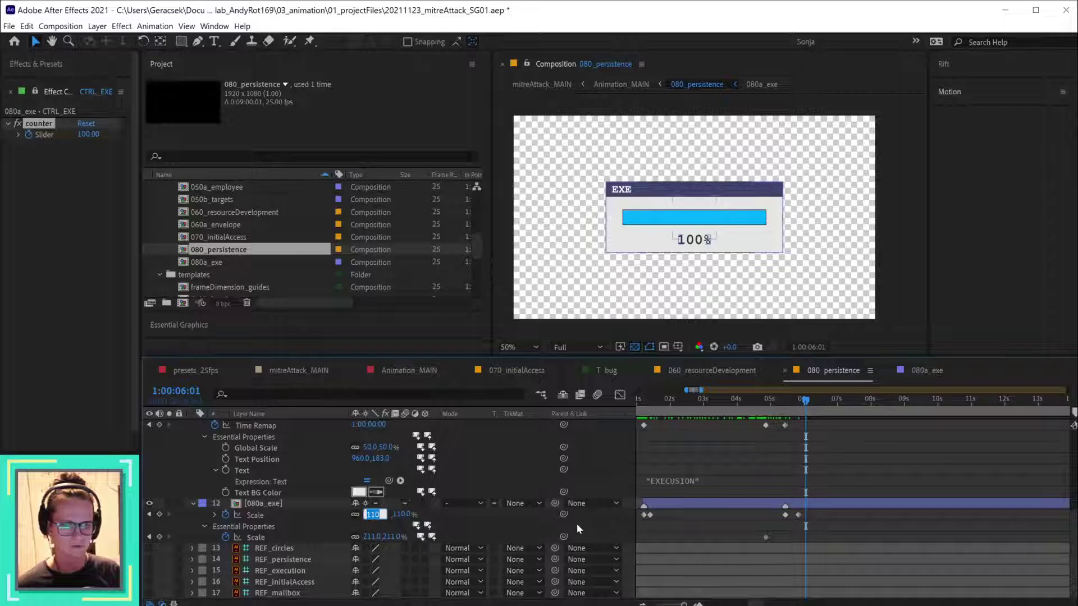
text(0)
key(Return)
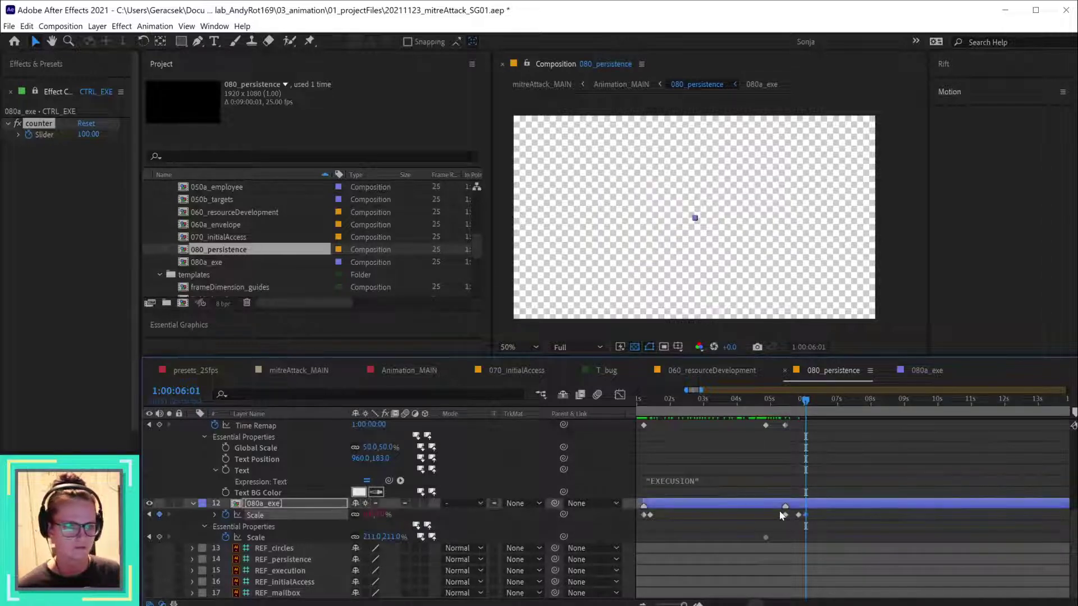
drag(778, 510, 802, 520)
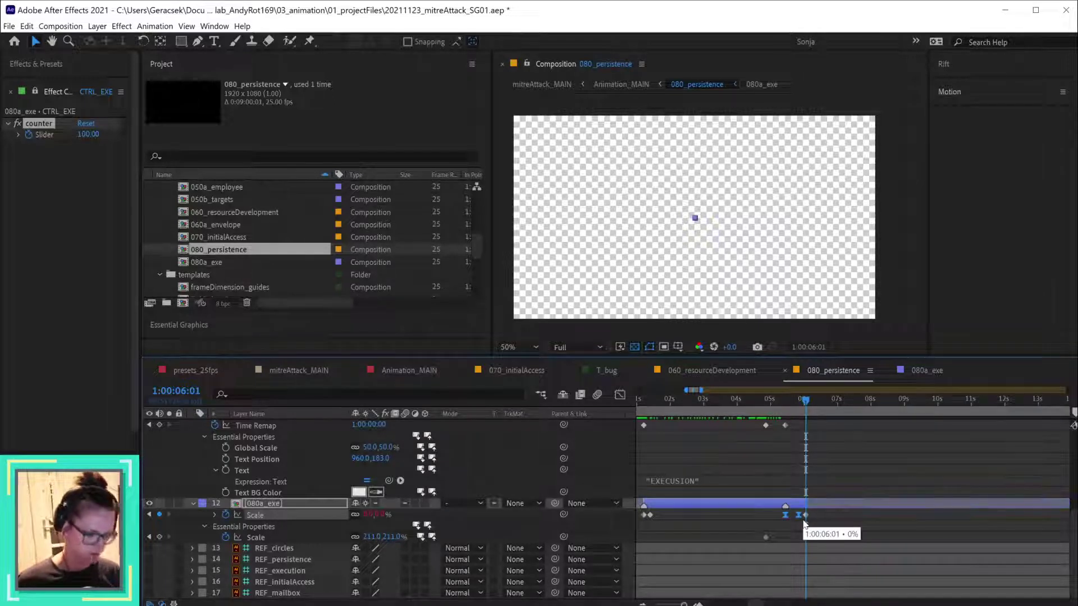
- Remove the keyframes from the lower 080a_exe layer's Essential Properties Scale and set it to 200%
drag(797, 466, 880, 466)
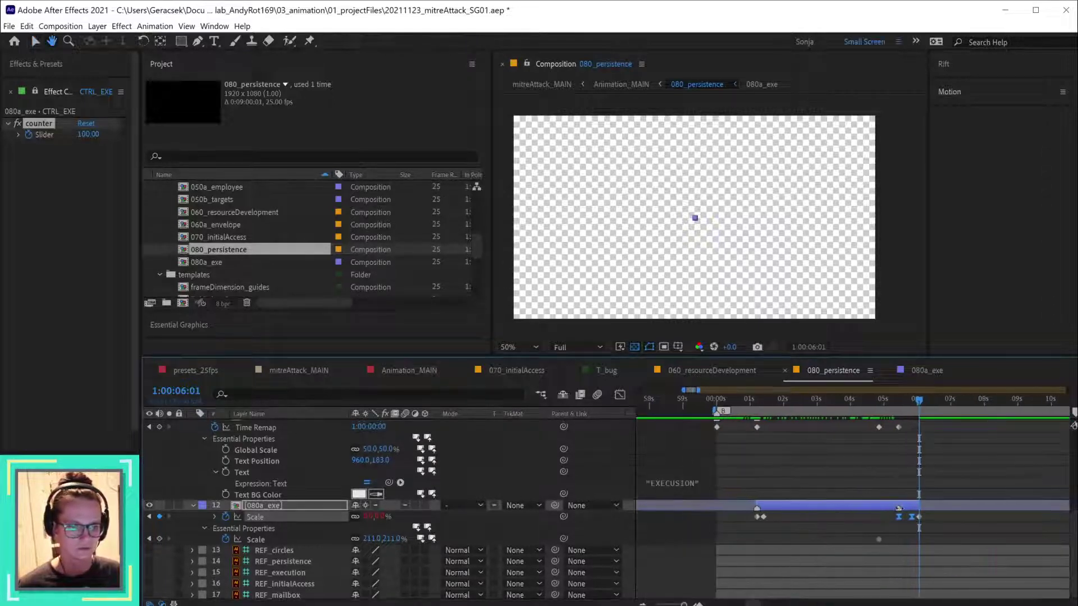
click(225, 538)
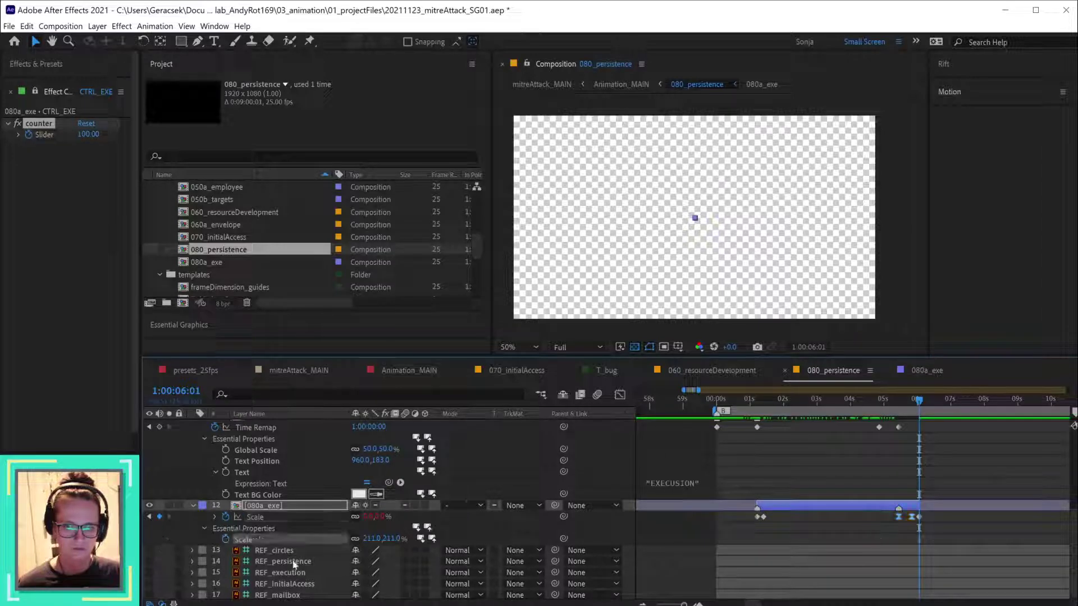
click(394, 538)
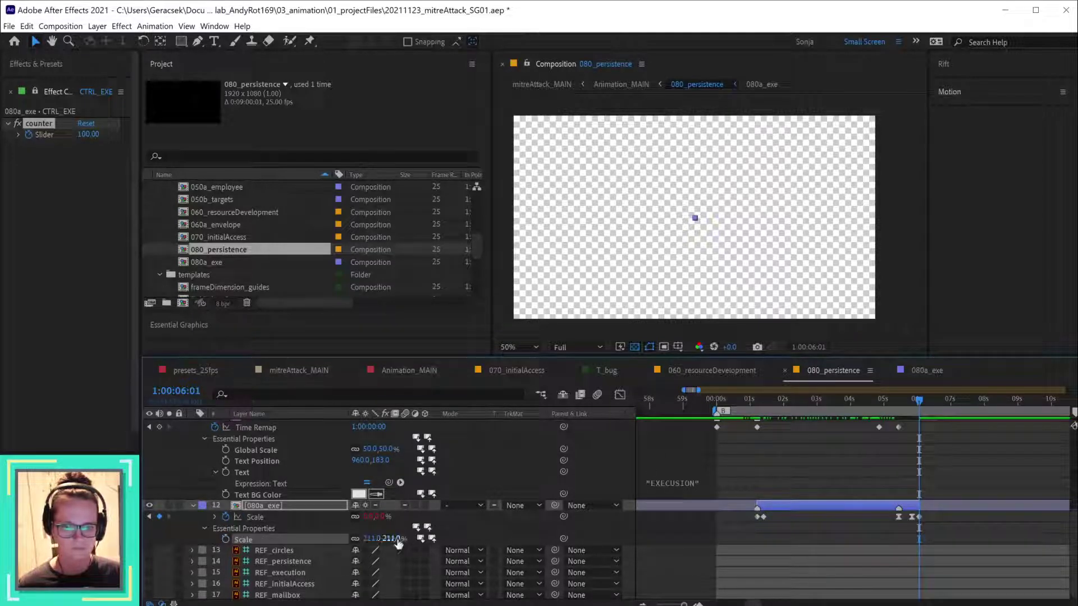
text(200)
key(Return)
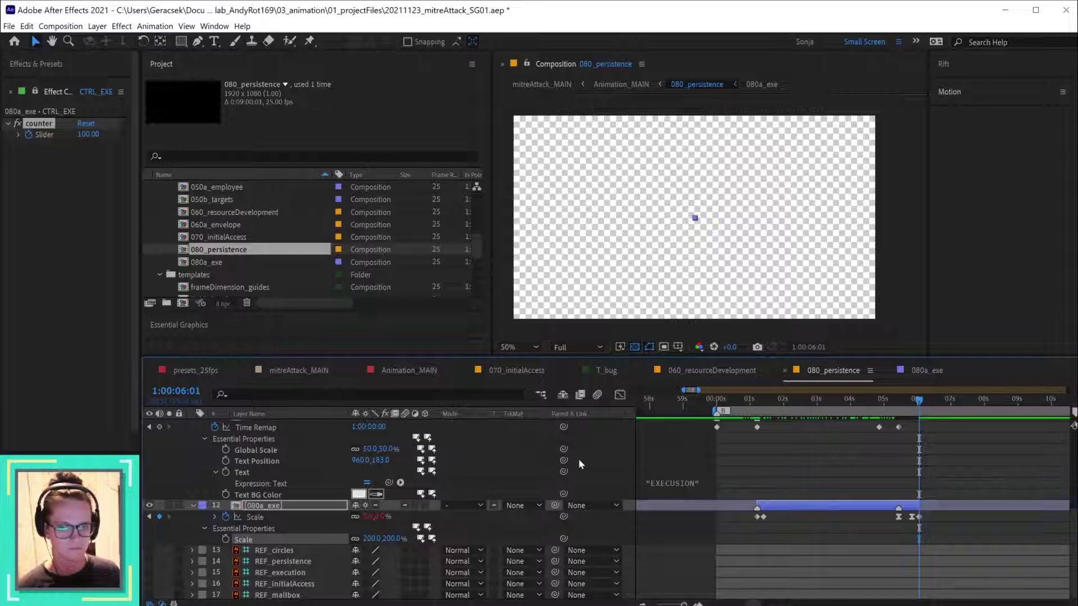
- Scrub through the EXE window animation and add a composition marker with the comment N at 1:00:06:01 in 080_persistence
click(748, 400)
drag(748, 401, 912, 403)
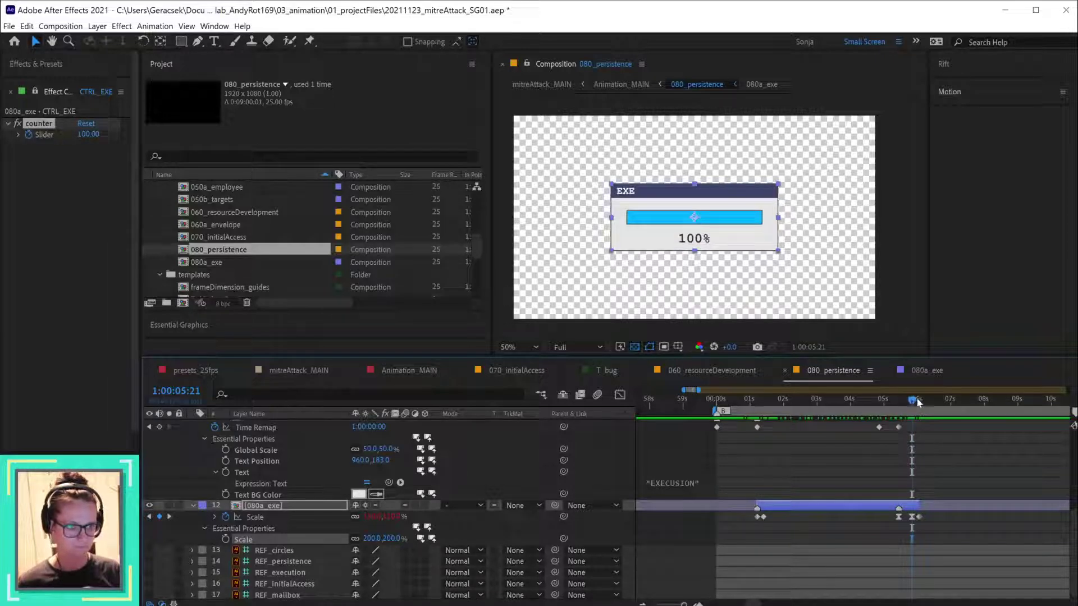
drag(911, 404, 919, 401)
click(935, 456)
key(alt+KP_Multiply)
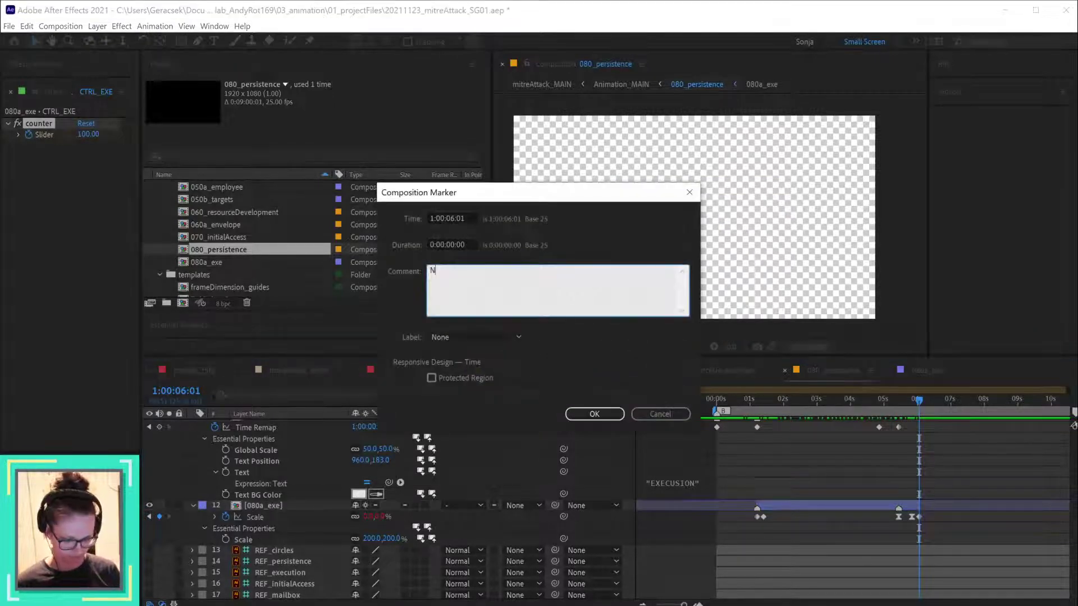
key(Return)
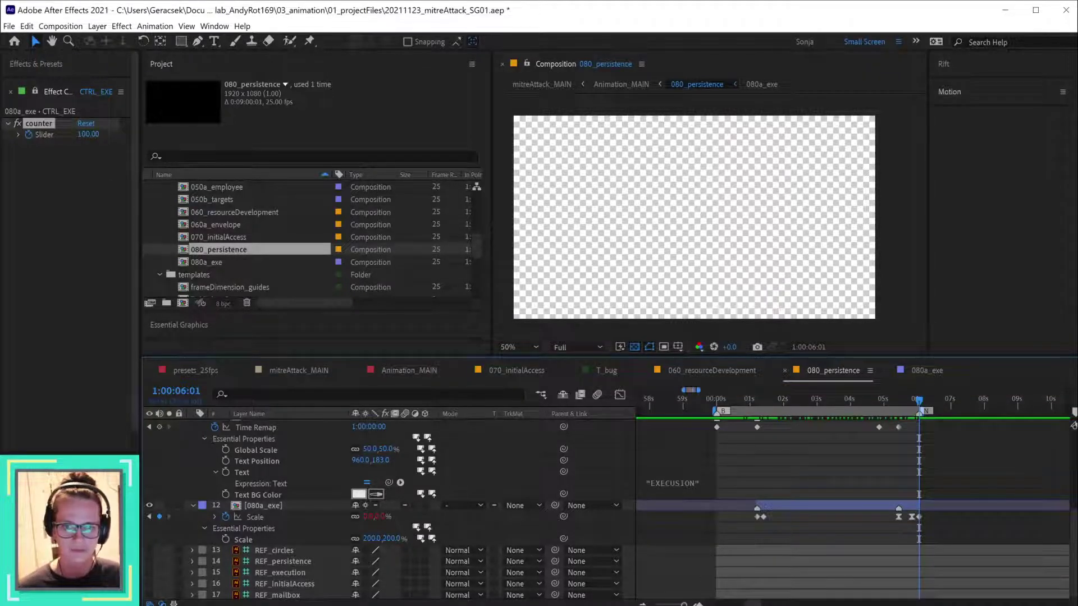
- Check the Execution frame in the storyboard PDF and scrub through the Initial Access title animation in 070_initialAccess for comparison
key(alt+Tab)
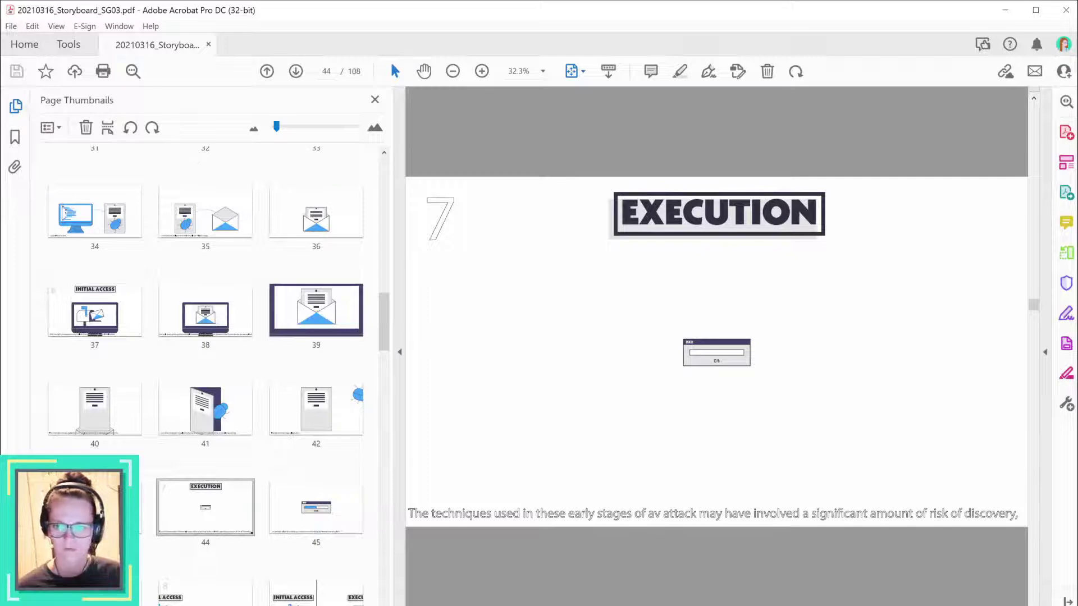
key(alt+Tab)
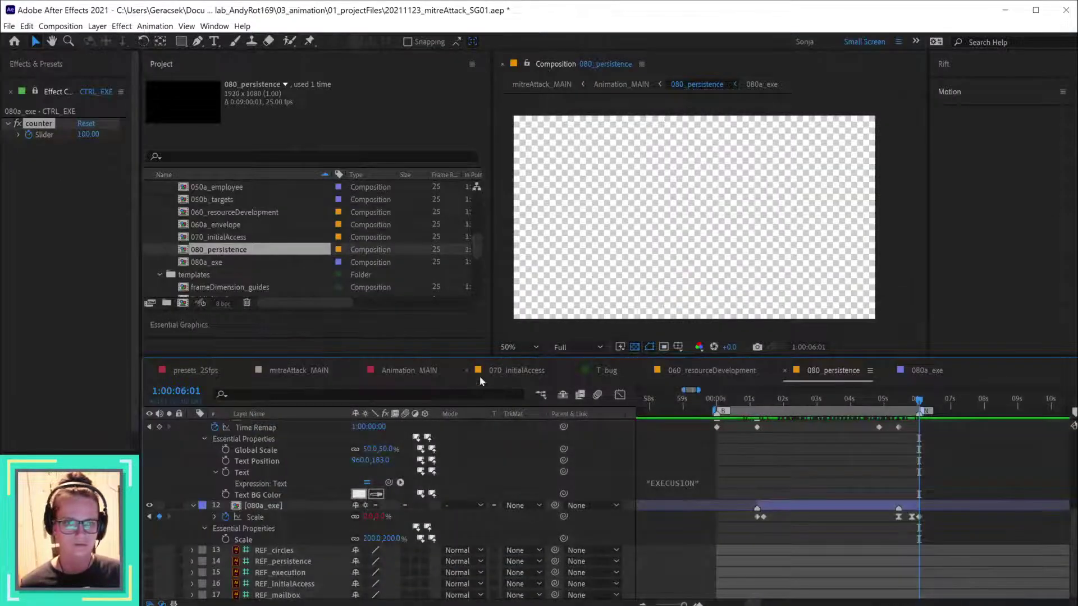
click(506, 370)
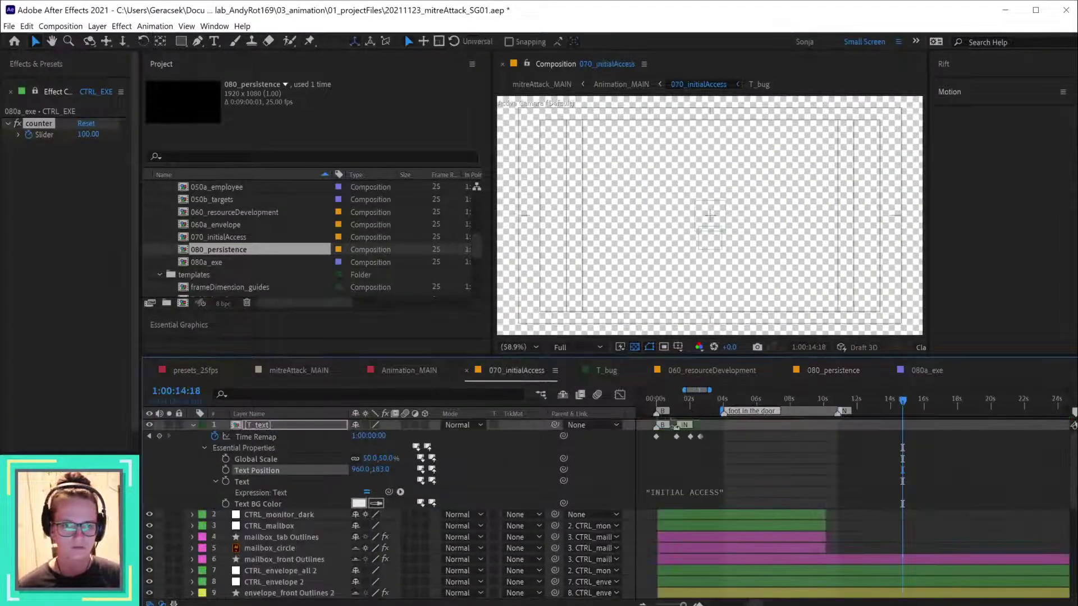
drag(655, 410, 688, 406)
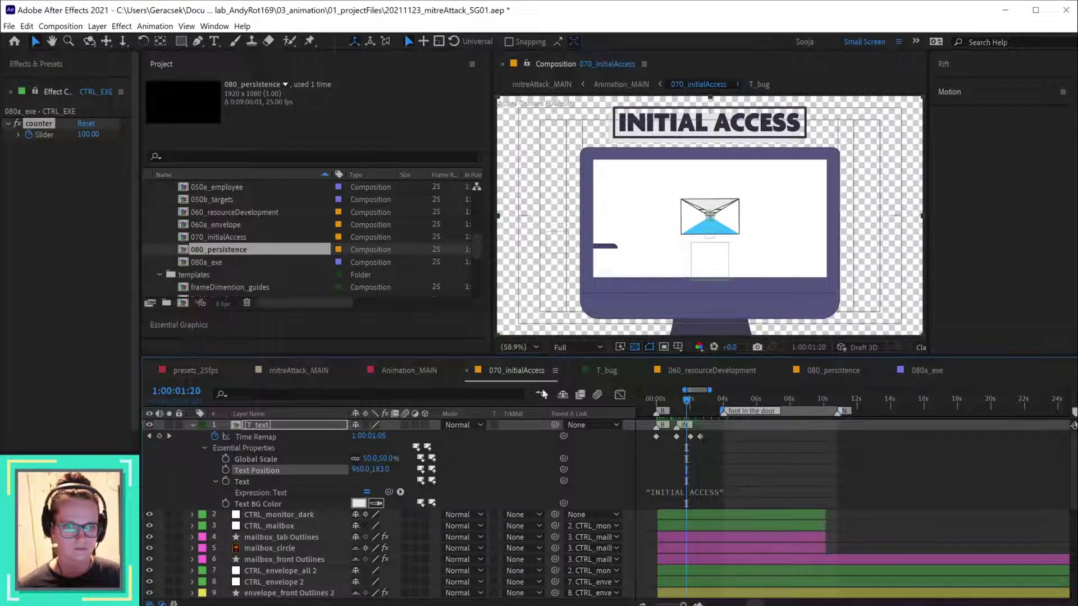
- In Animation_MAIN, preview the transition into 080_persistence and trim the end of the 070_initialAccess layer to 1:02:11:20
click(425, 380)
click(571, 399)
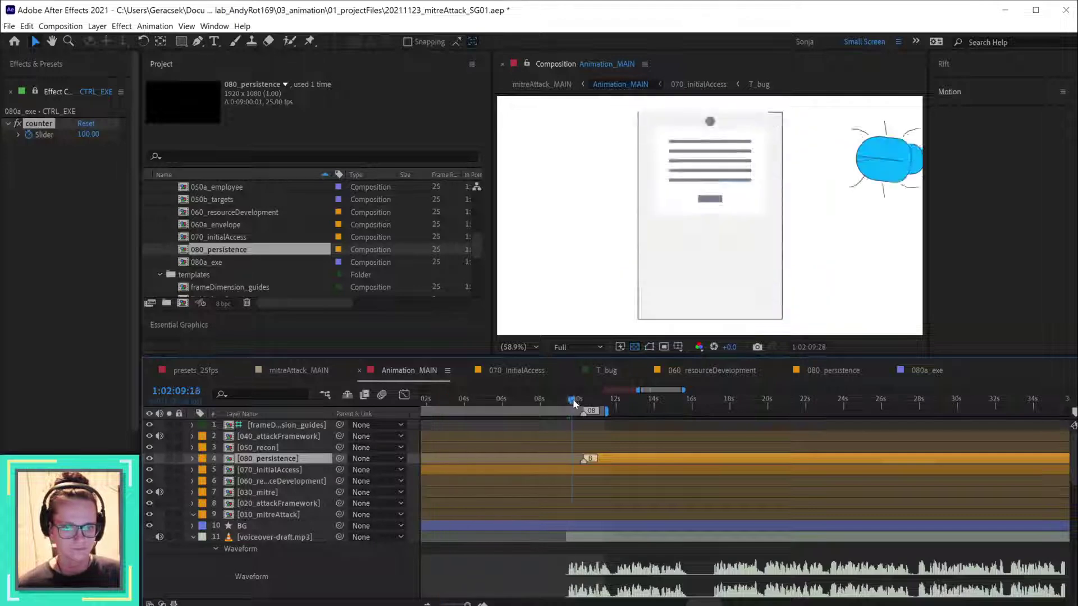
mouse_move(573, 400)
mouse_down()
mouse_move(617, 408)
mouse_move(590, 408)
mouse_up()
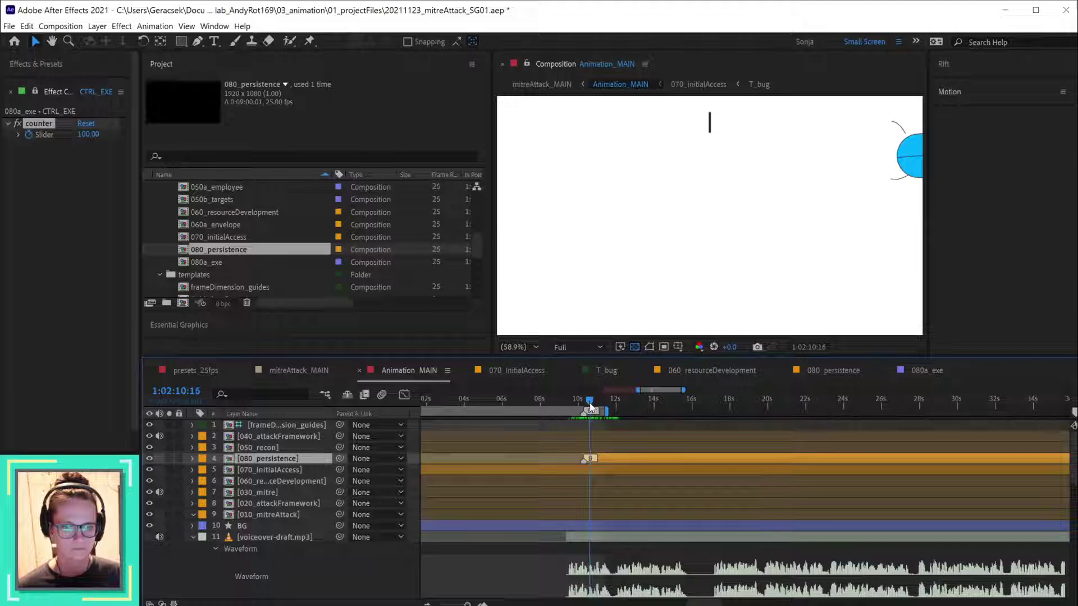
double_click(608, 470)
key(space)
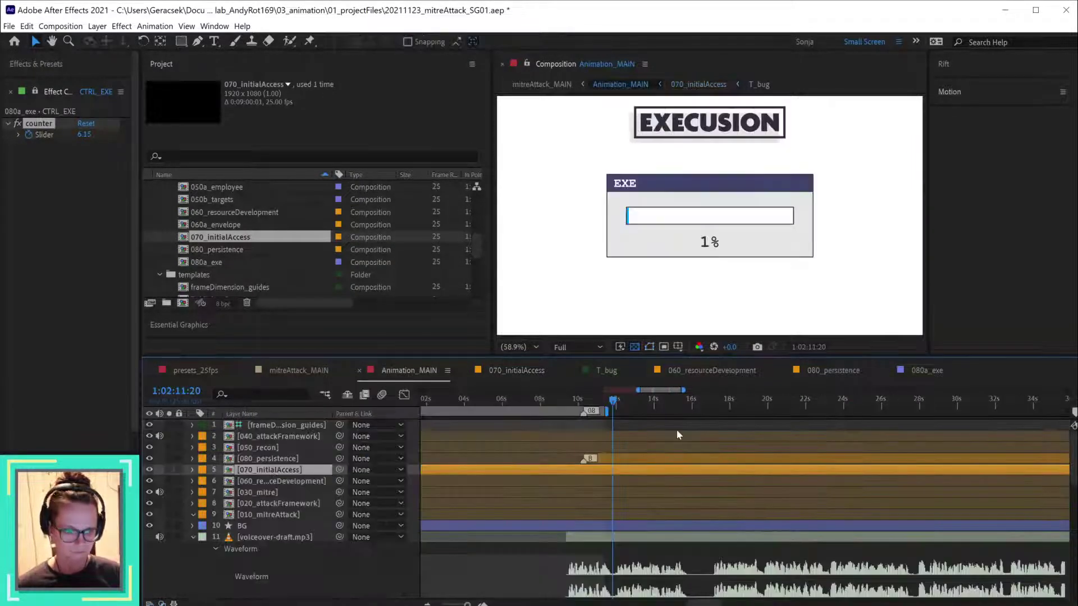
key(alt+])
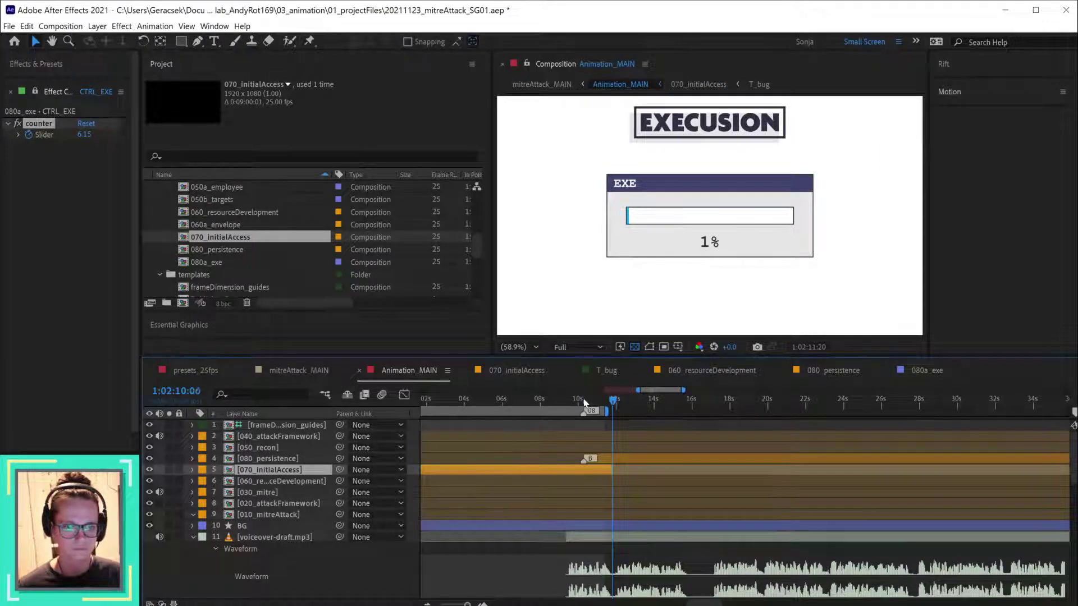
- Split voiceover-draft.mp3 at 1:02:15:21 and trim the start of the second part to where the speech resumes
drag(587, 401, 689, 405)
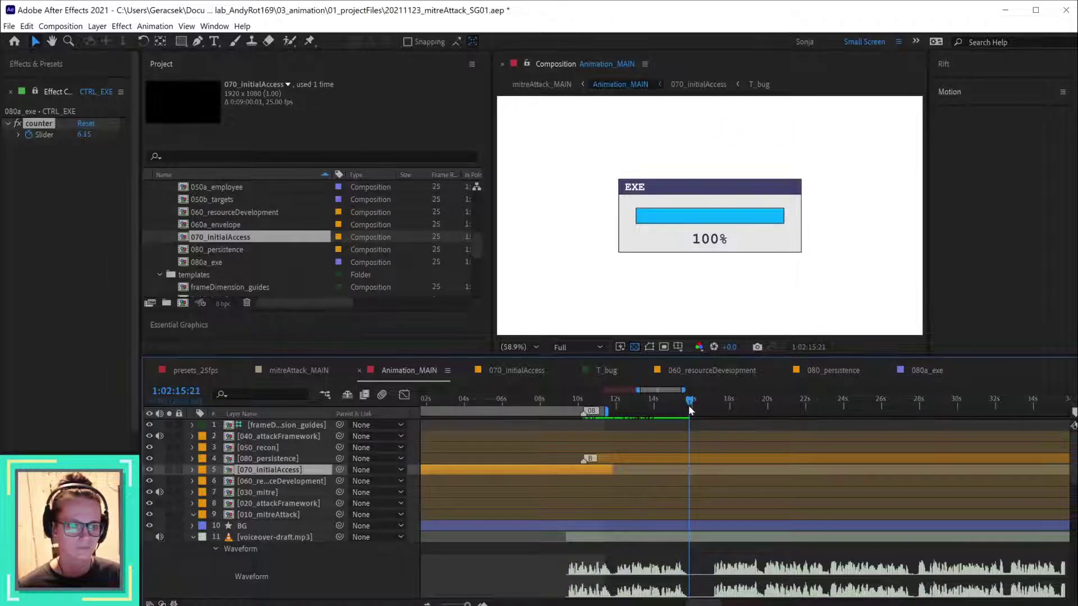
click(727, 537)
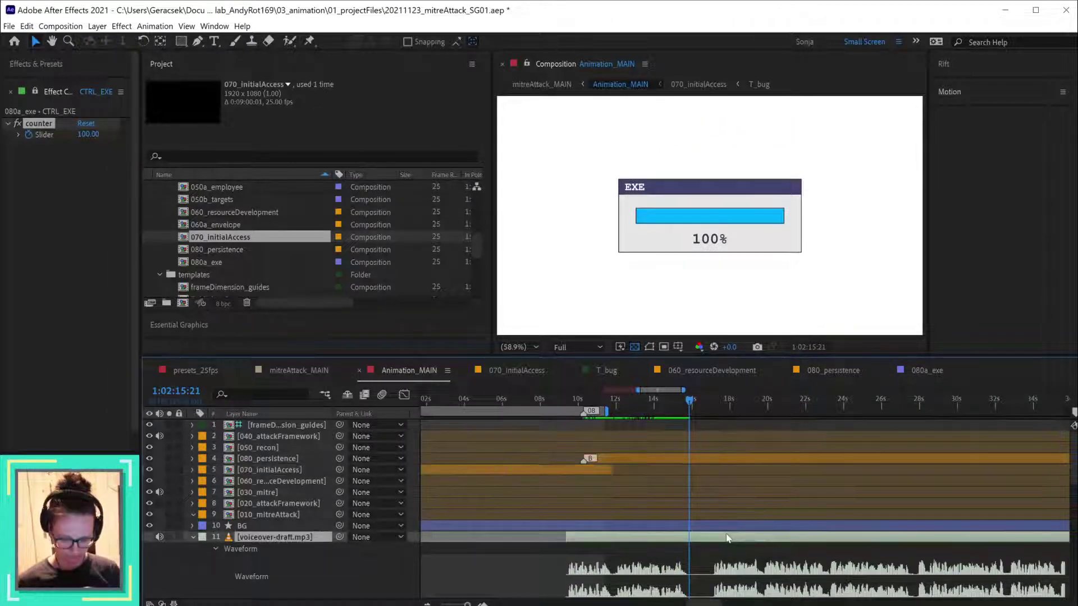
key(ctrl+shift+d)
key(Delete)
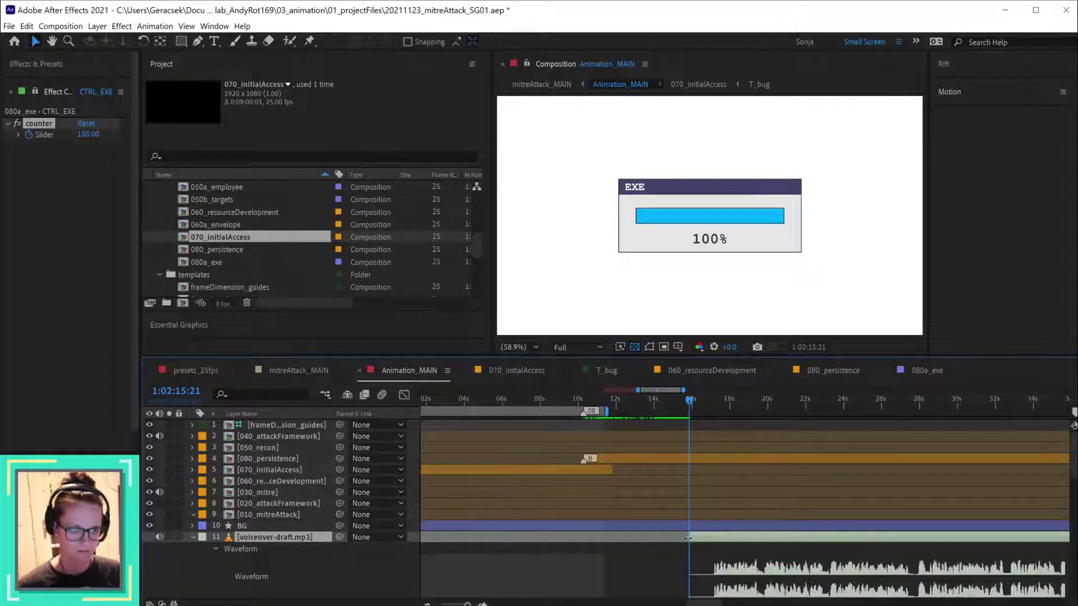
drag(689, 537, 714, 536)
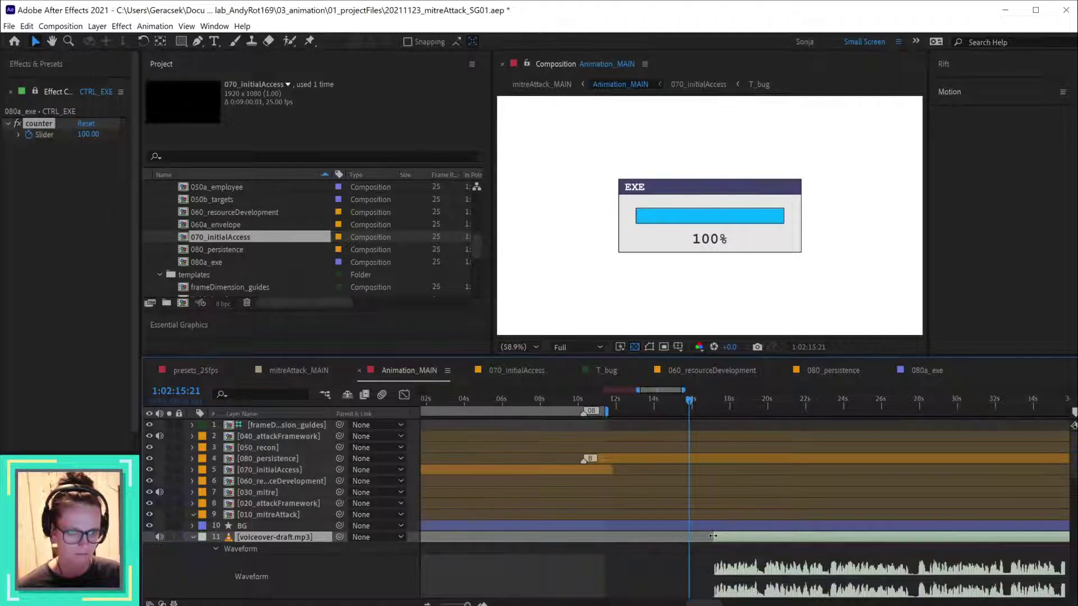
- Shift the second voiceover-draft.mp3 part earlier so it starts right after the first part, closing the pause
scroll(736, 570, down, 2)
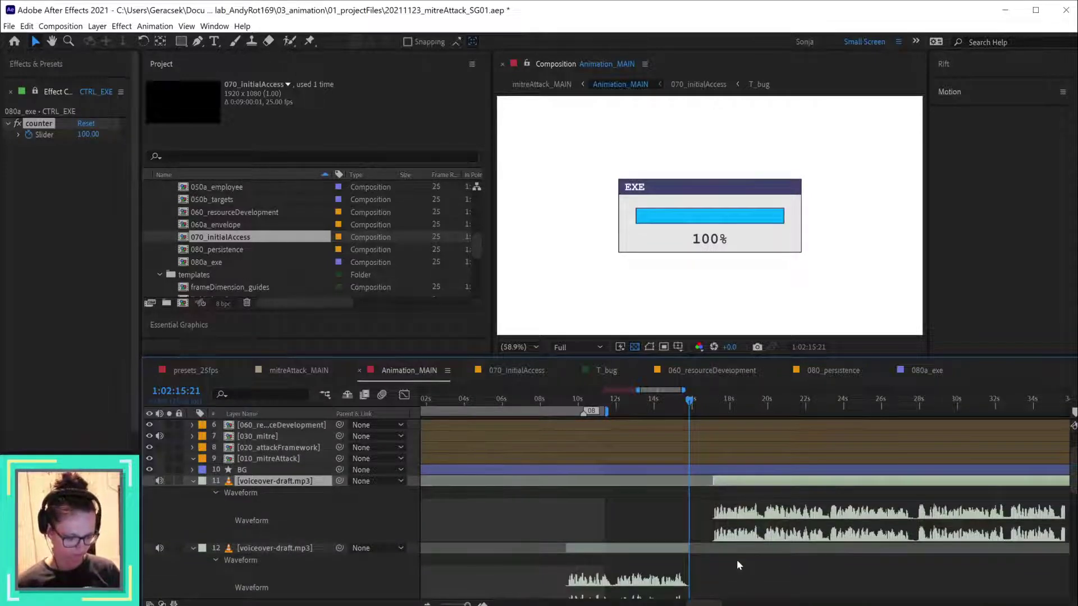
key(Page_Down)
key(Page_Down)
key(alt+[)
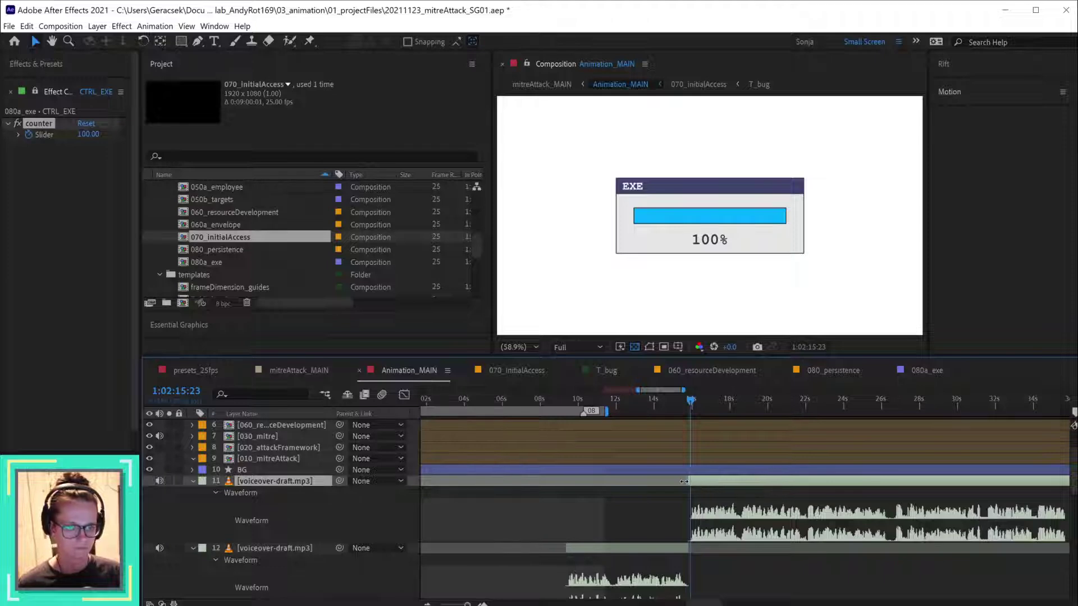
- Scrub through the voiceover cut and add a composition marker at 1:02:15:20 in Animation_MAIN
click(673, 406)
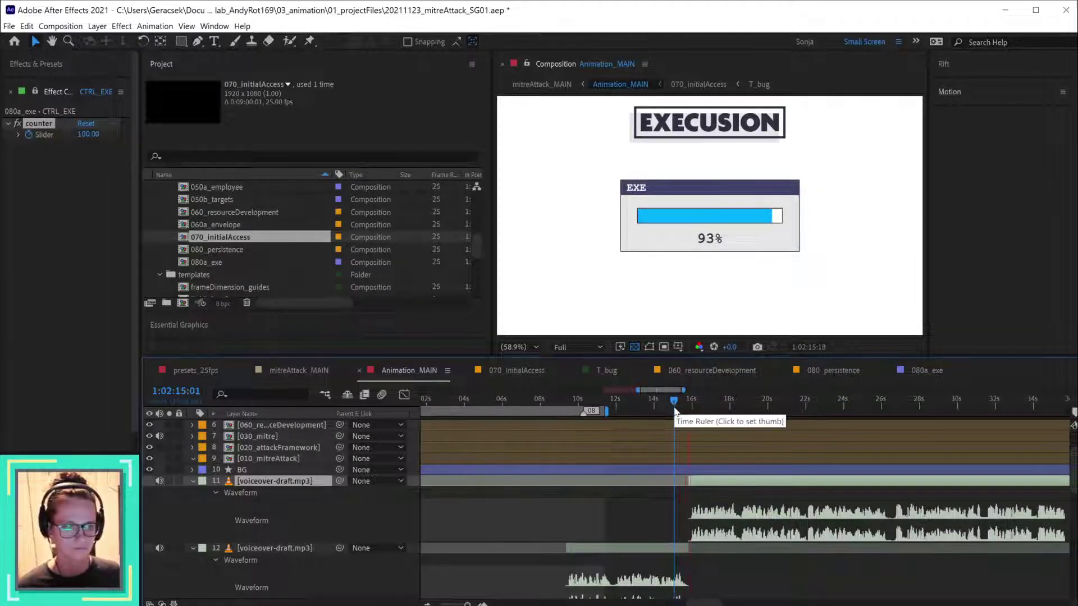
drag(675, 412, 688, 405)
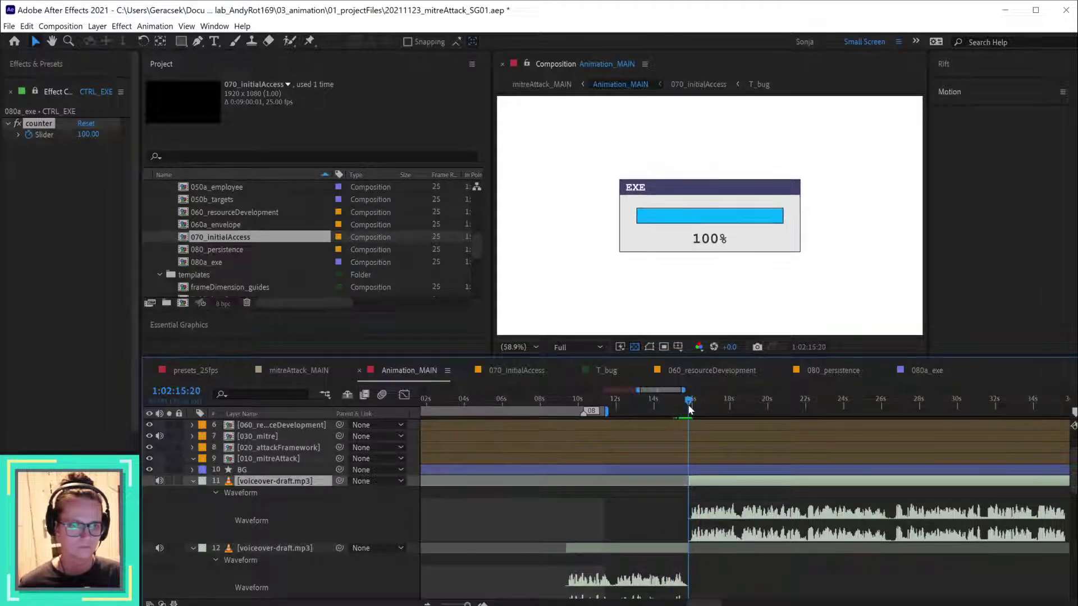
scroll(717, 471, up, 2)
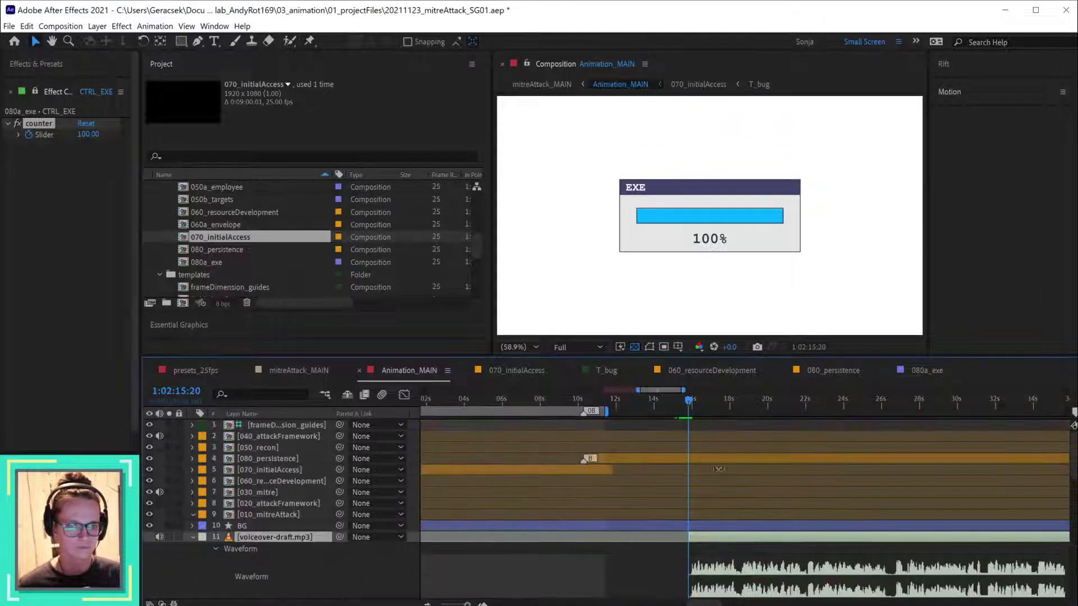
click(642, 571)
key(alt+KP_Multiply)
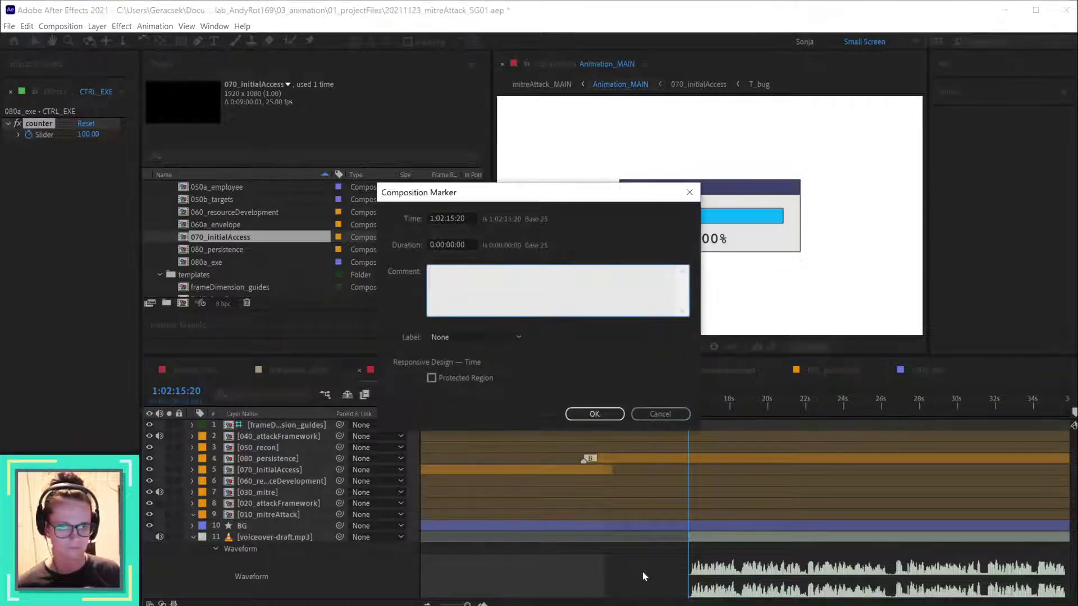
key(Return)
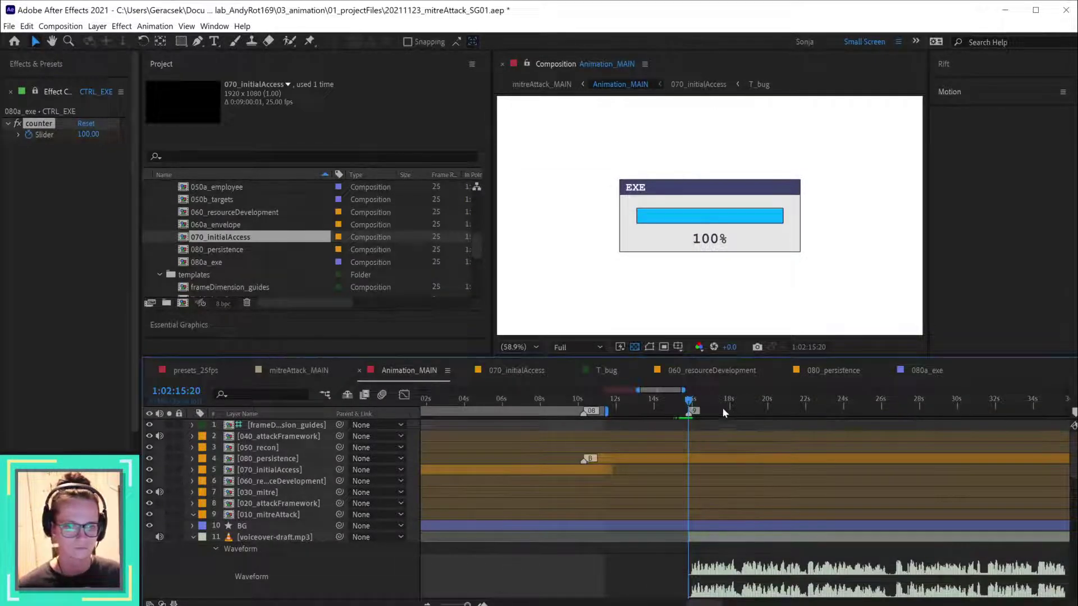
- In Animation_MAIN, extend the work area end beyond the 1:02:15:20 marker and trim the end of the 080_persistence layer to 1:02:16:08
drag(607, 412, 861, 411)
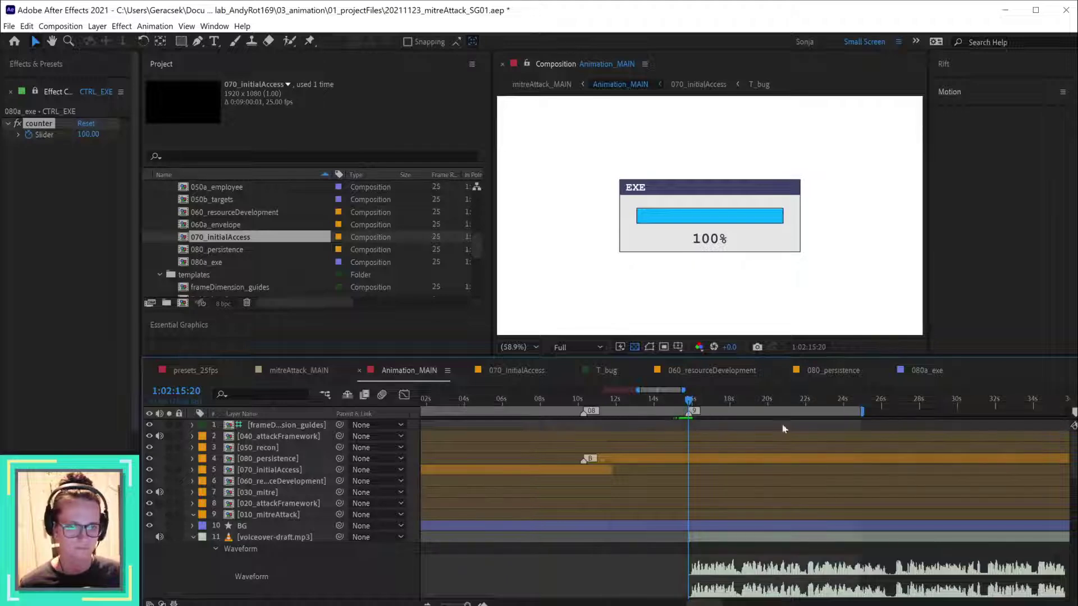
double_click(709, 465)
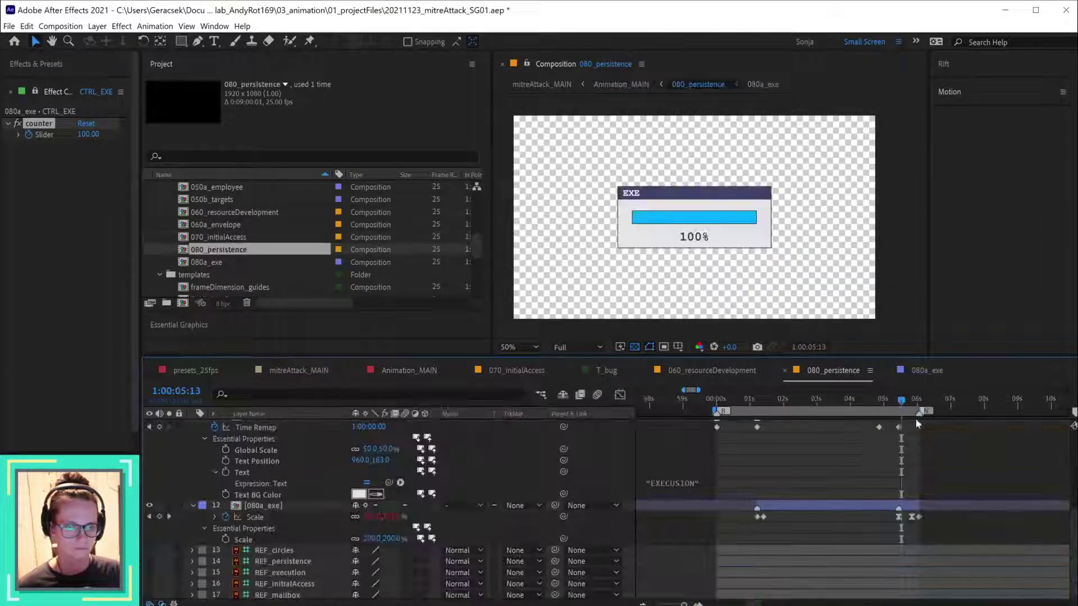
click(426, 371)
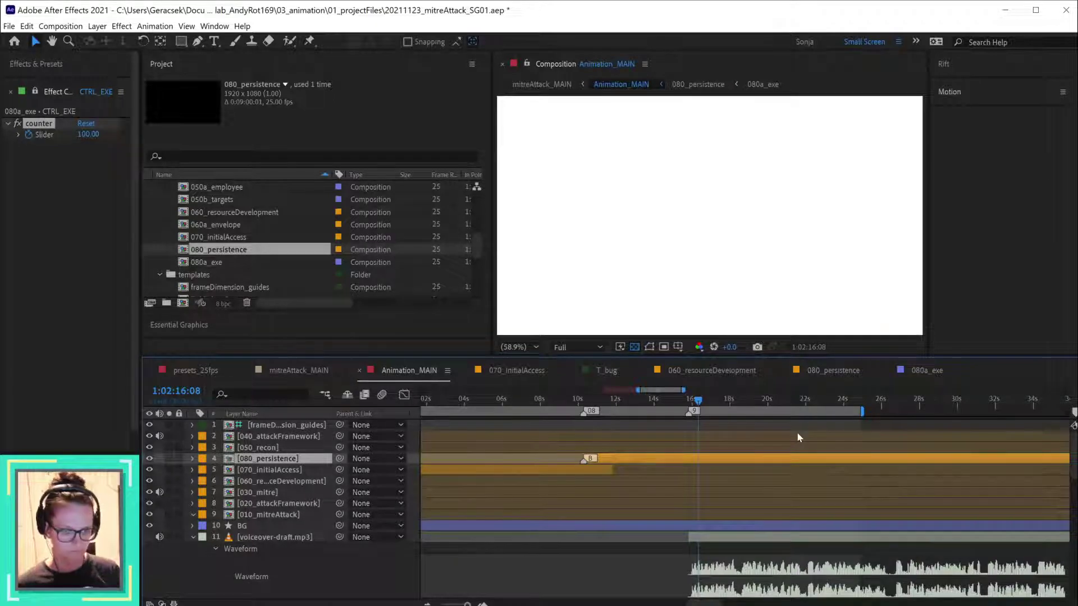
key(alt+])
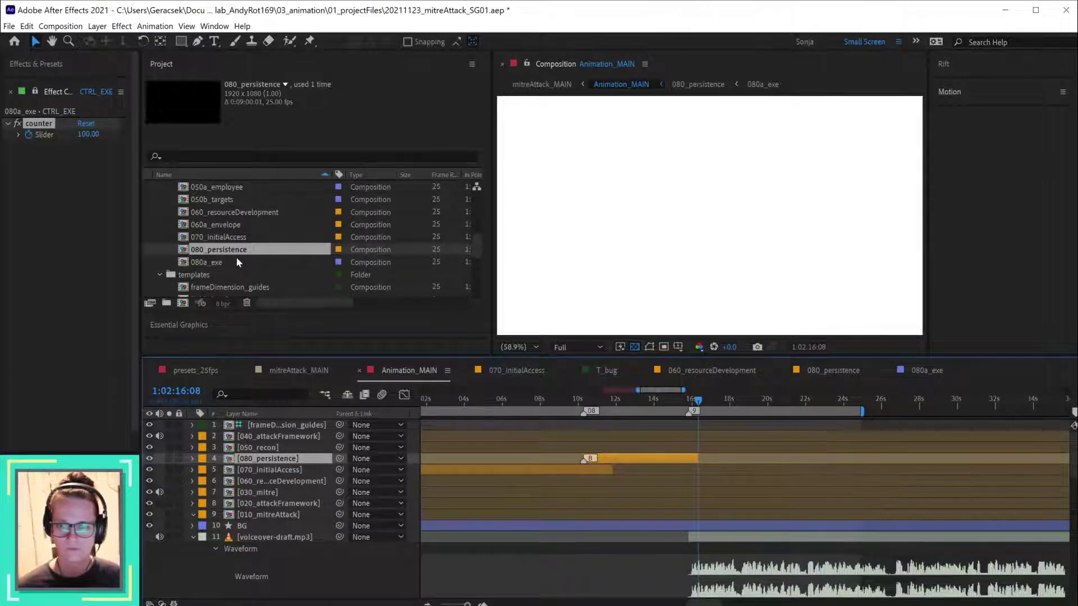
- Duplicate the 080_persistence composition in the project and remove the number suffix from the copy's name
click(275, 251)
key(ctrl+d)
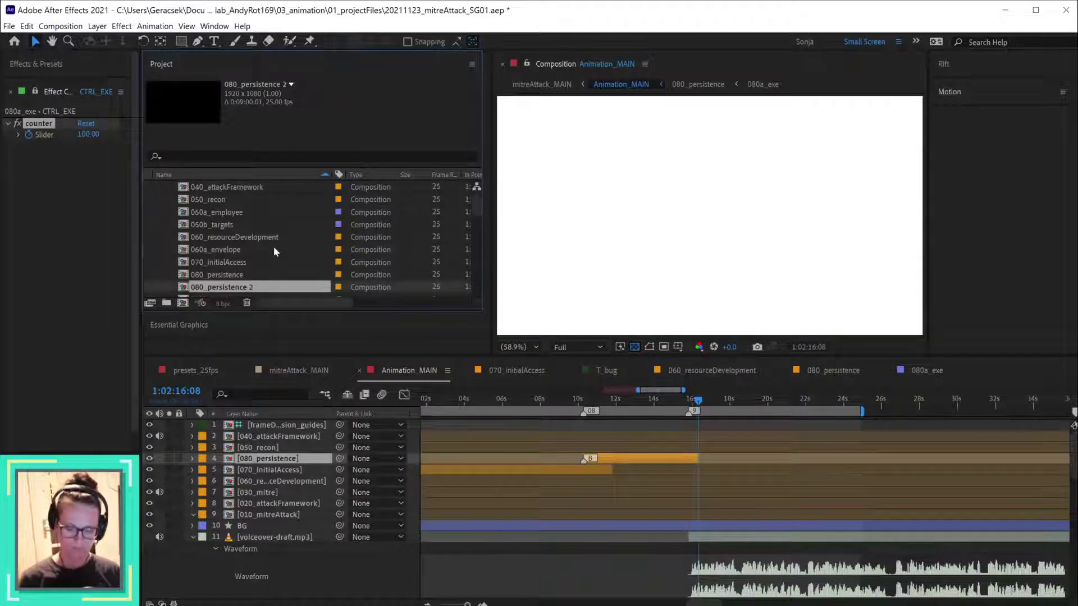
key(Return)
key(End)
key(BackSpace)
key(BackSpace)
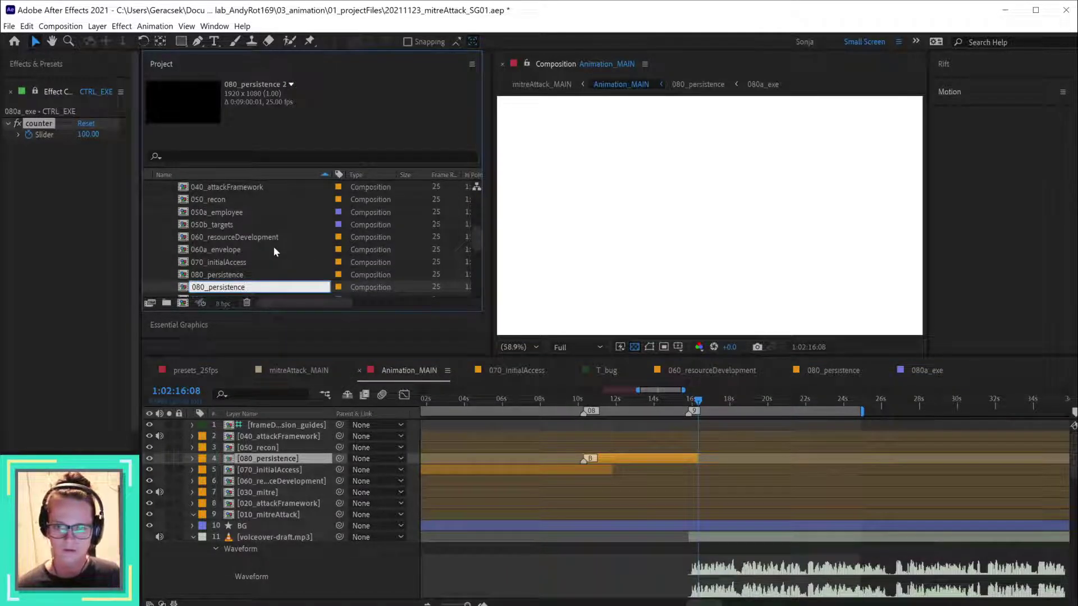
key(Return)
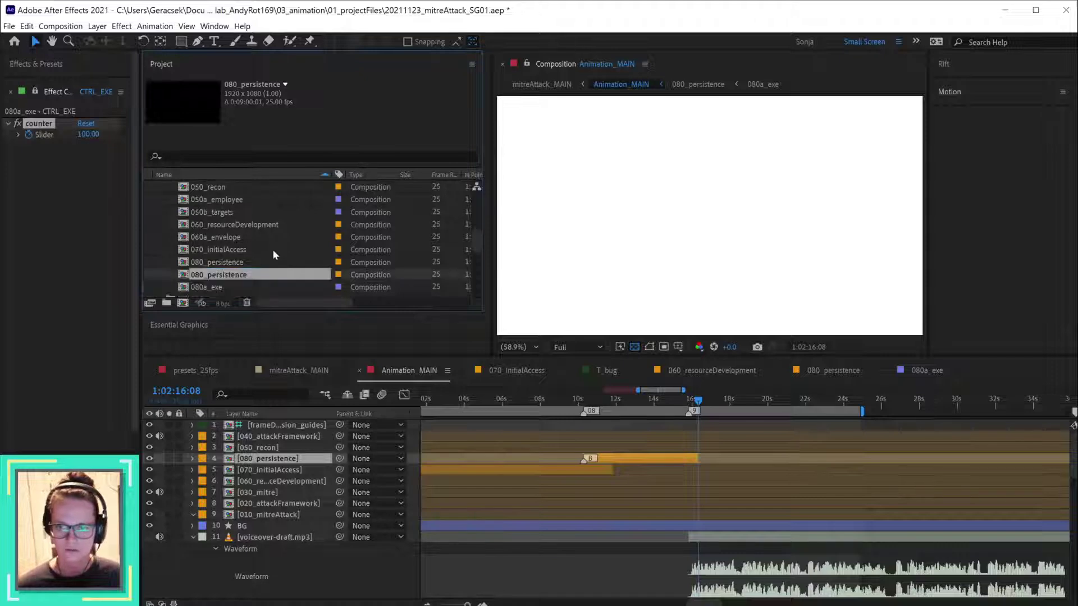
- Rename the original 080_persistence composition, the one used in Animation_MAIN, as 080_execution
click(228, 264)
key(Return)
key(End)
key(BackSpace)
key(BackSpace)
key(BackSpace)
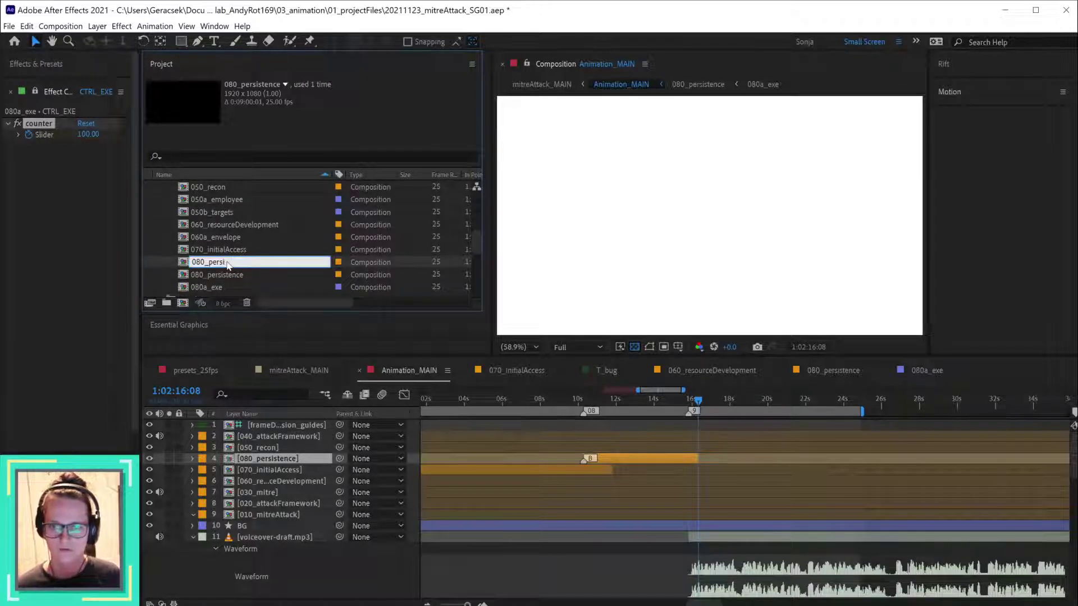
key(BackSpace)
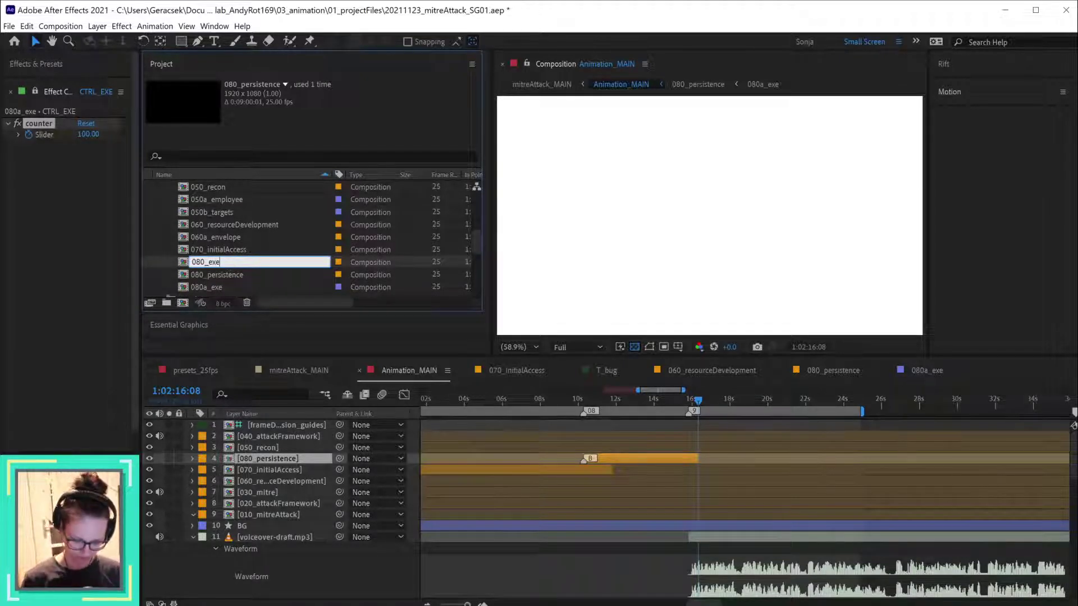
key(Return)
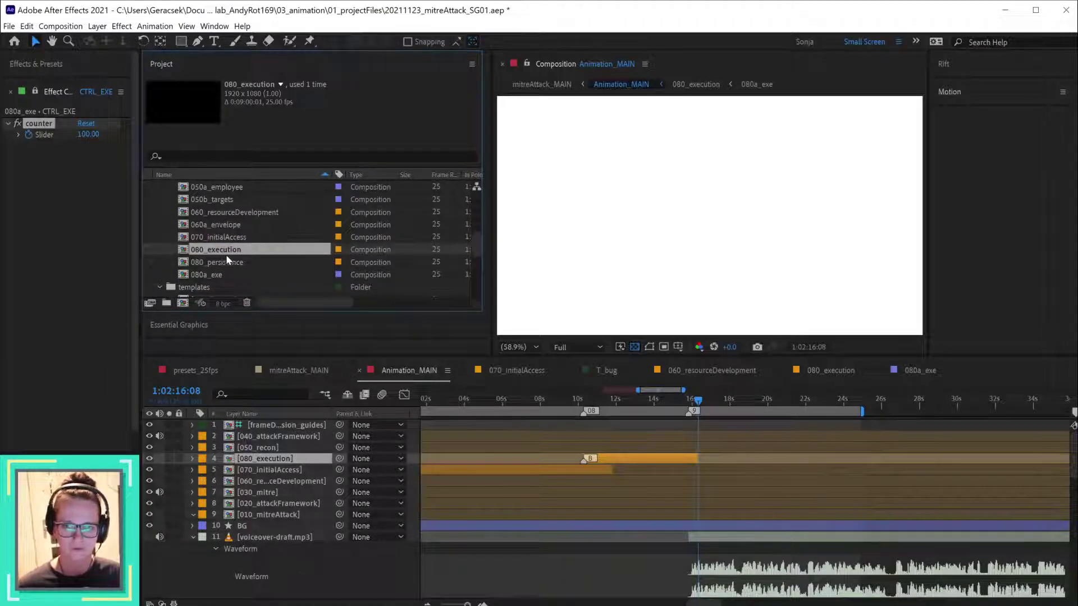
- Rename the duplicated persistence composition as 090_persistence
click(234, 262)
key(Return)
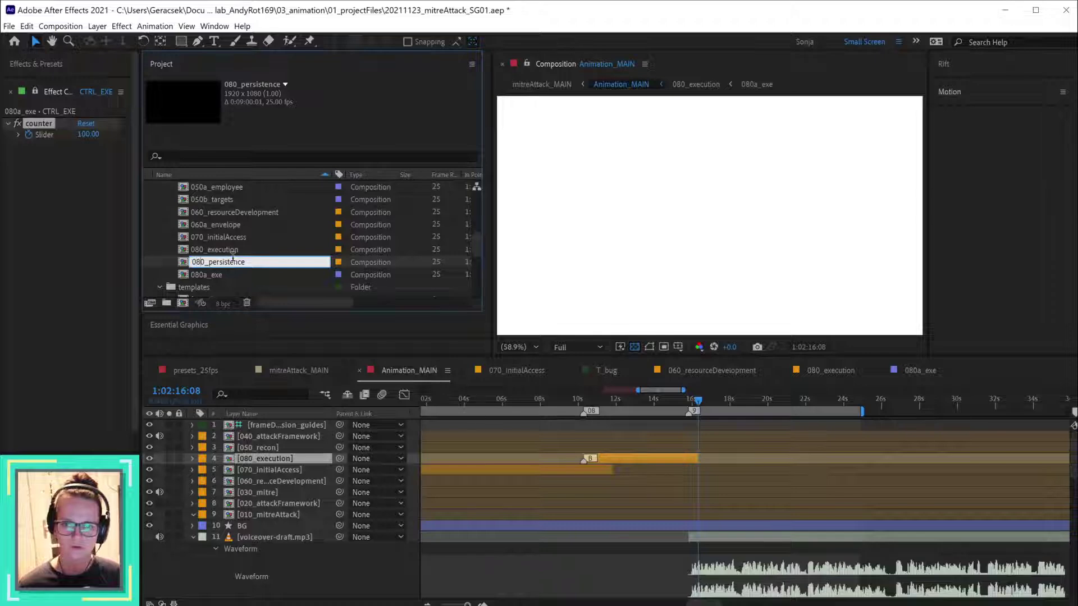
key(Home)
key(Right)
key(Right)
key(BackSpace)
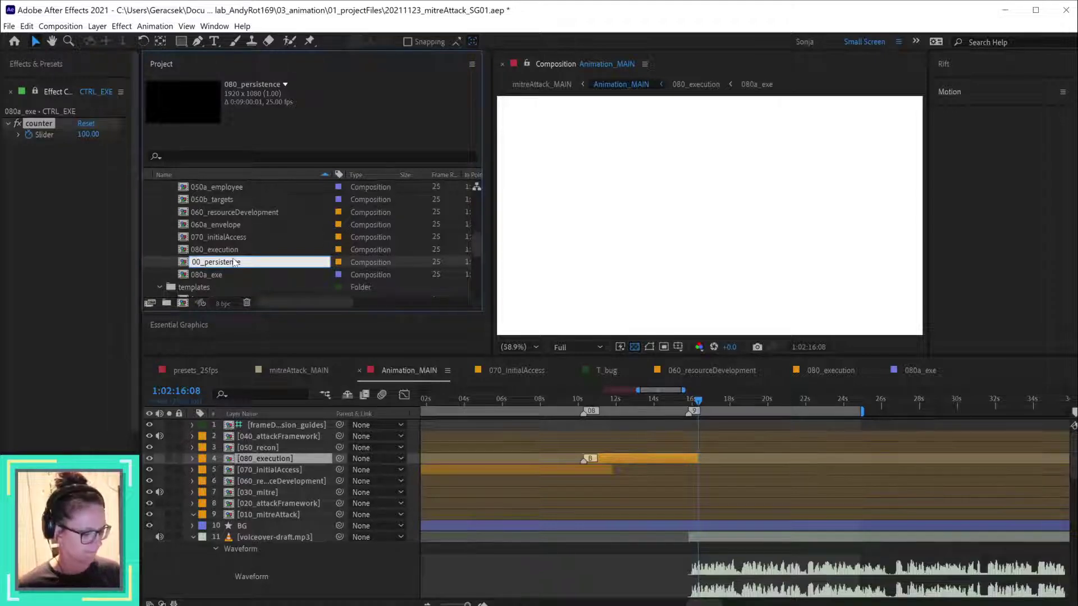
text(9)
key(Return)
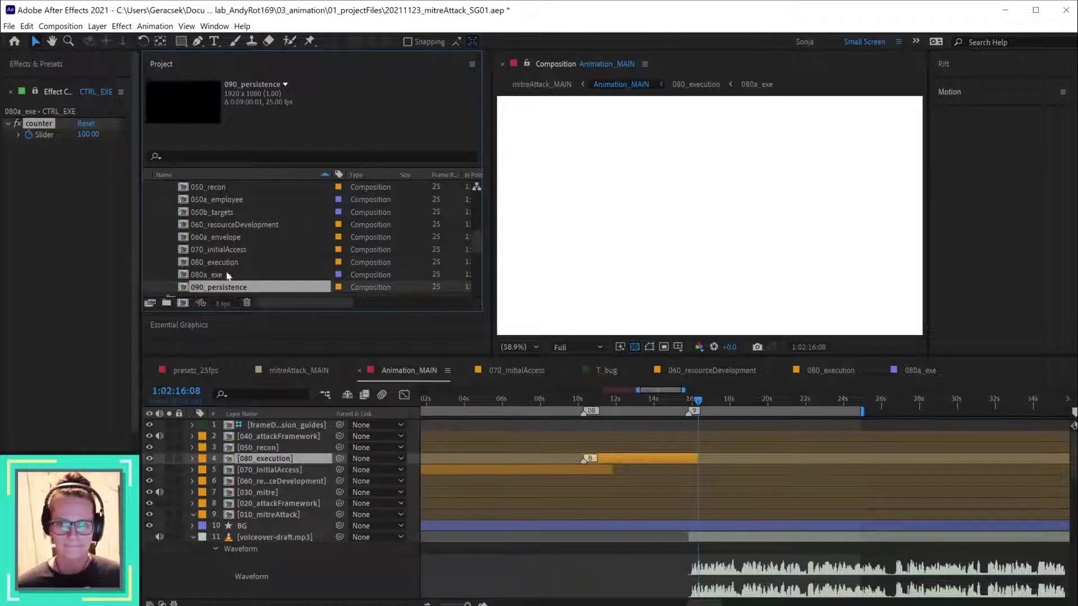
- Rename the 080a_exe composition as T_exe
click(225, 274)
key(Return)
key(Home)
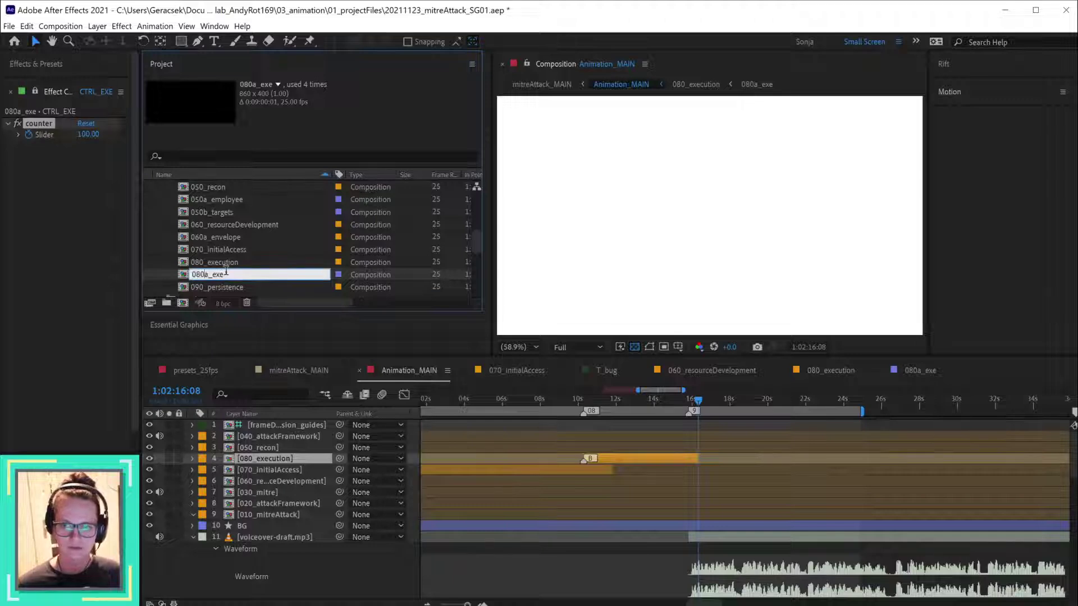
key(Delete)
key(Delete)
key(Delete)
key(Delete)
text(T)
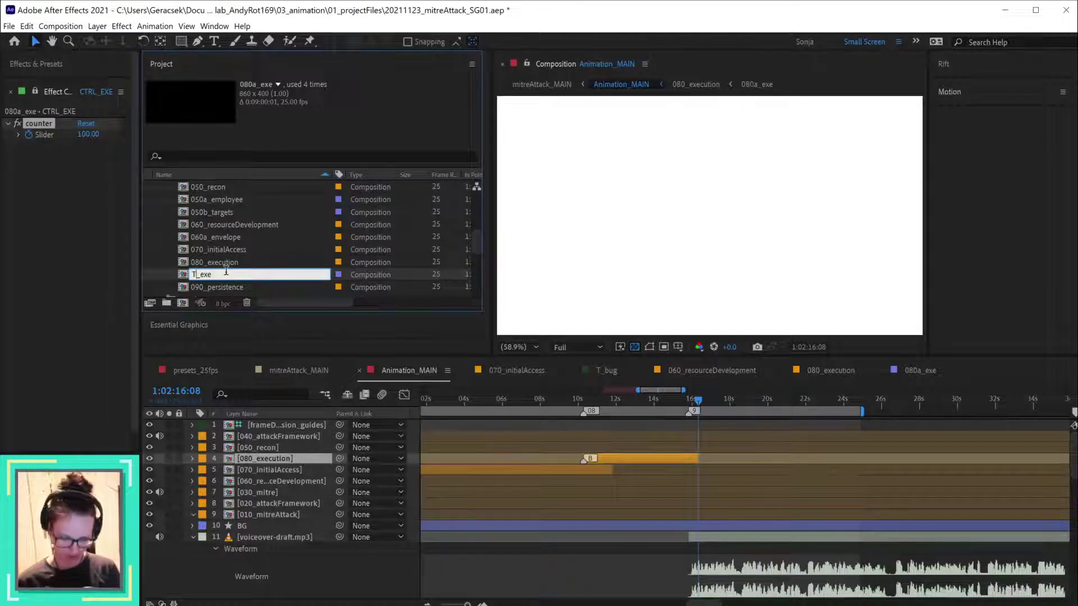
key(Return)
- Give T_exe the Dark Green label and move it into the templates folder
scroll(329, 261, down, 2)
click(339, 237)
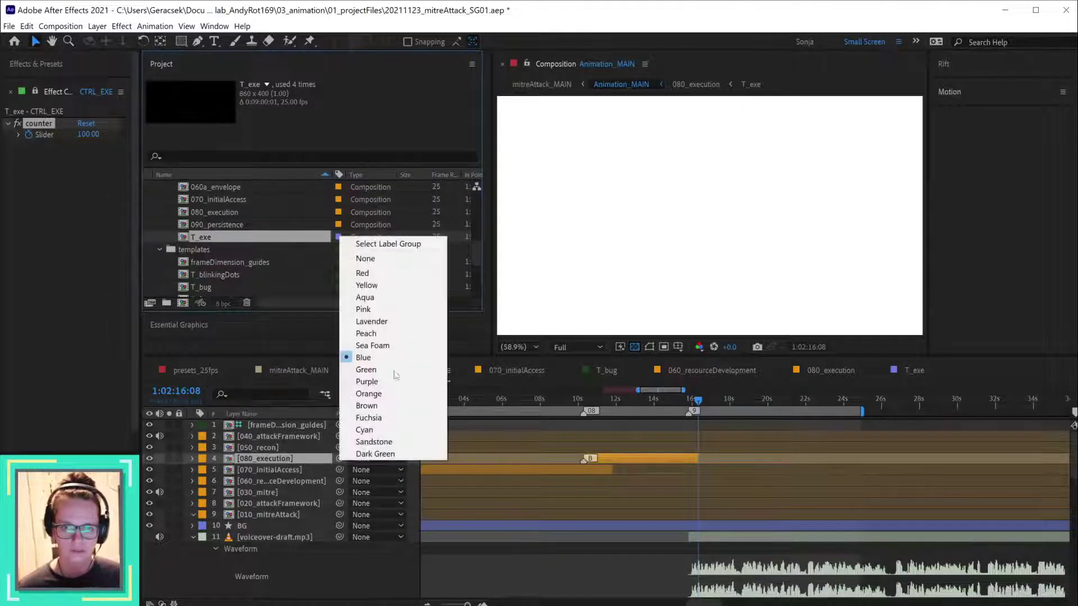
click(371, 453)
drag(213, 237, 233, 254)
scroll(296, 251, up, 1)
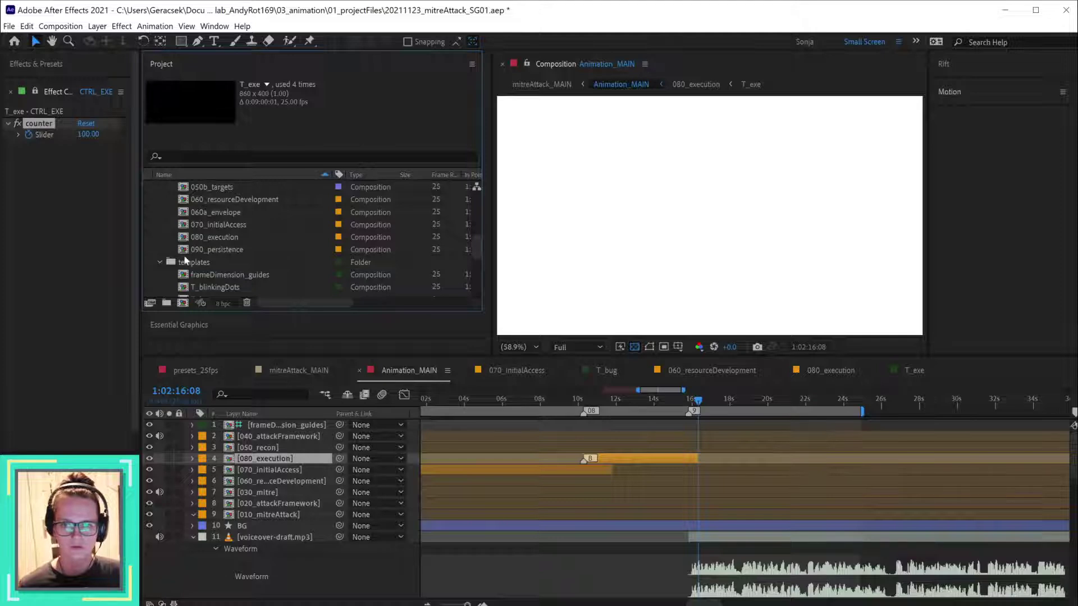
- Open 080_execution and delete the five reference layers from REF_circles to REF_mailbox
double_click(211, 237)
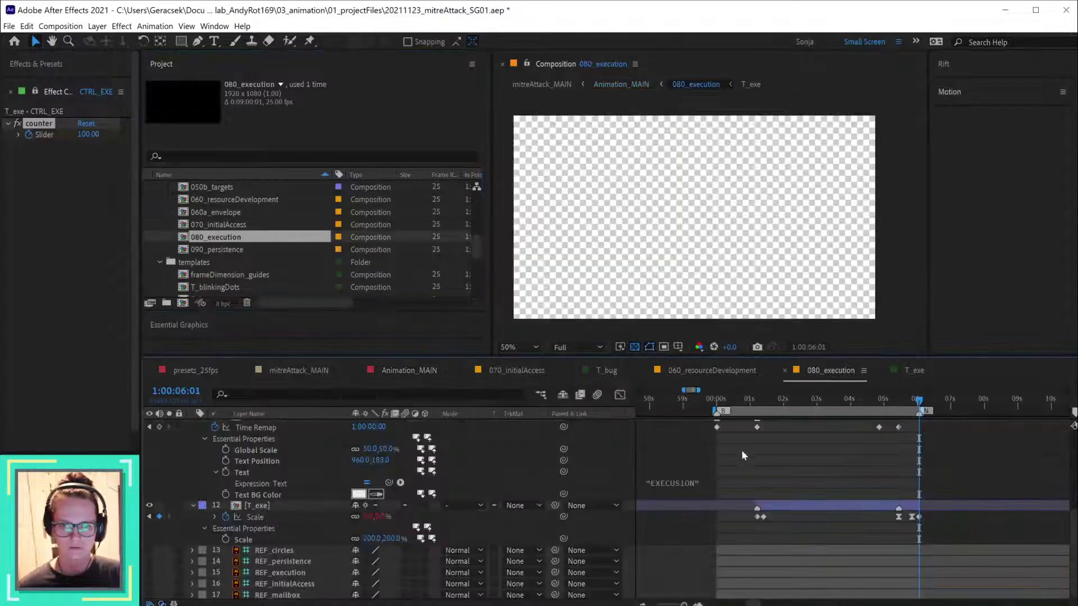
click(275, 551)
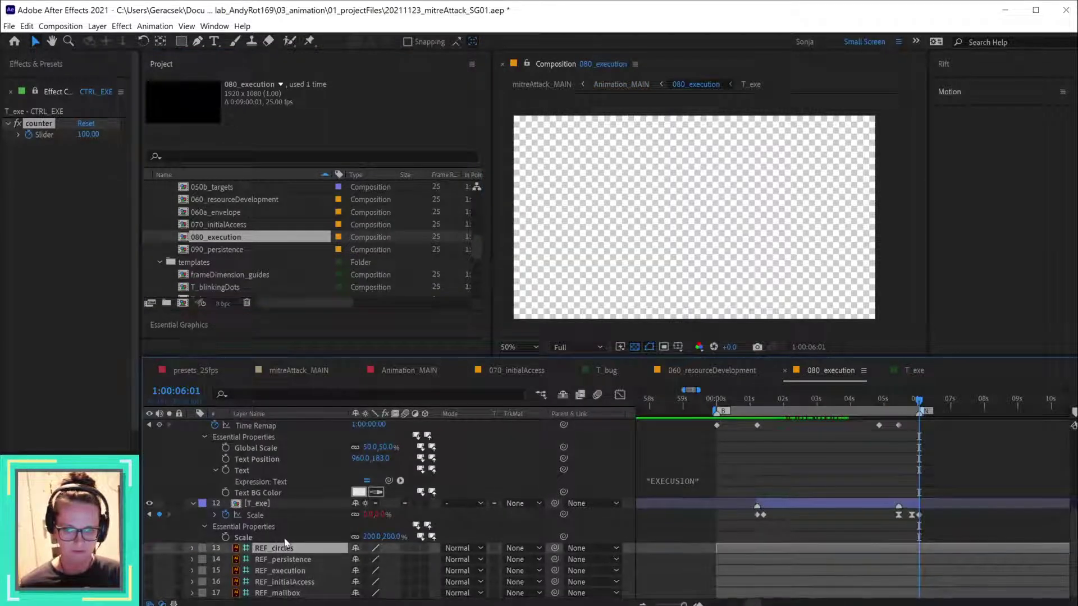
shift+click(290, 586)
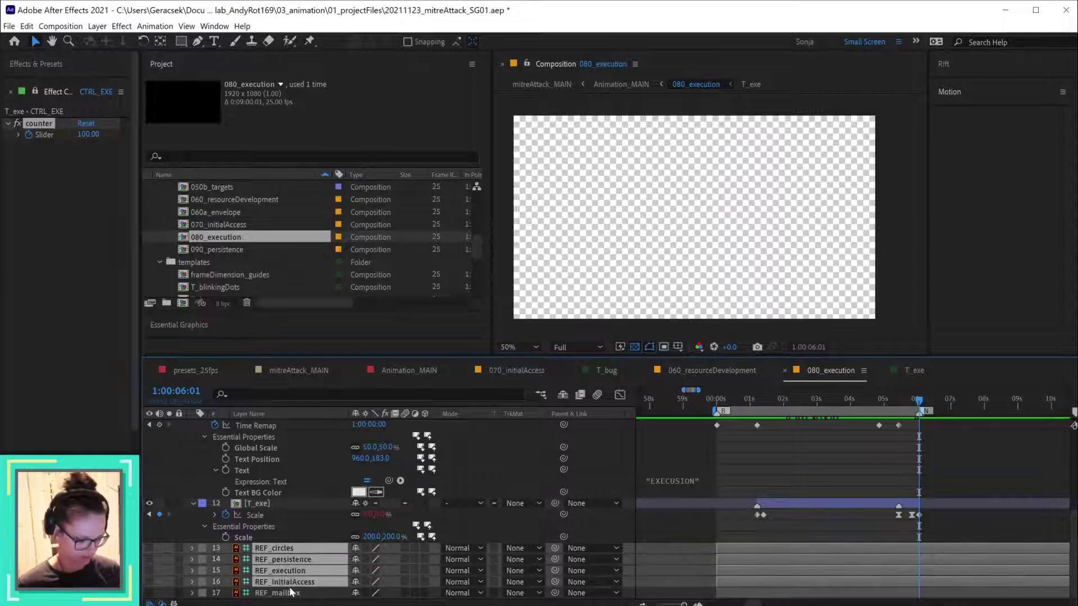
shift+click(292, 593)
key(Delete)
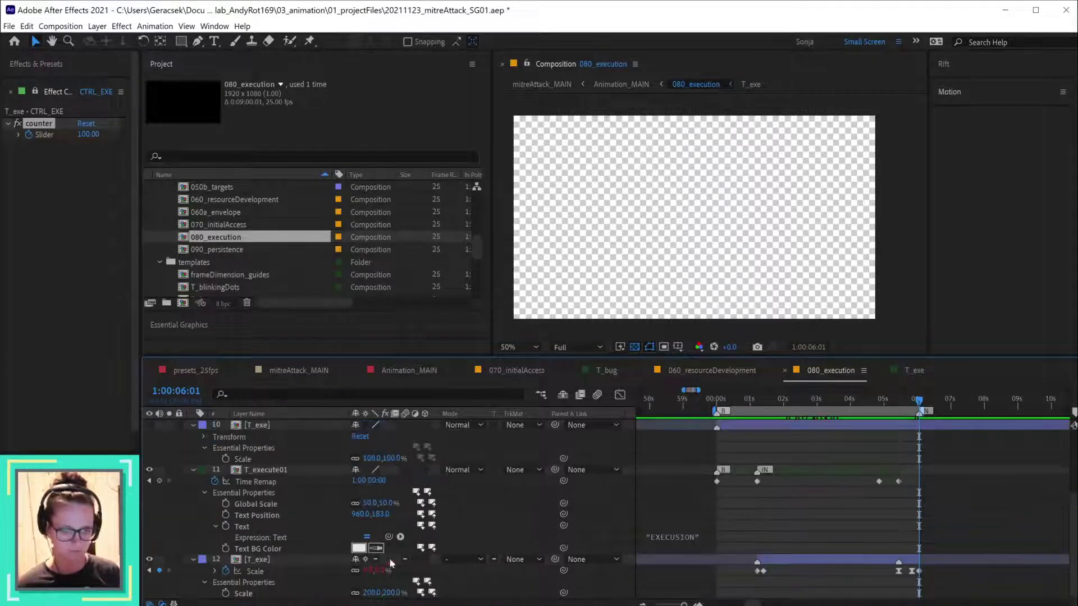
- Delete all layers above T_execute01 in 080_execution, from the first T_text to the unused T_exe, and save the project
scroll(450, 539, up, 5)
click(262, 528)
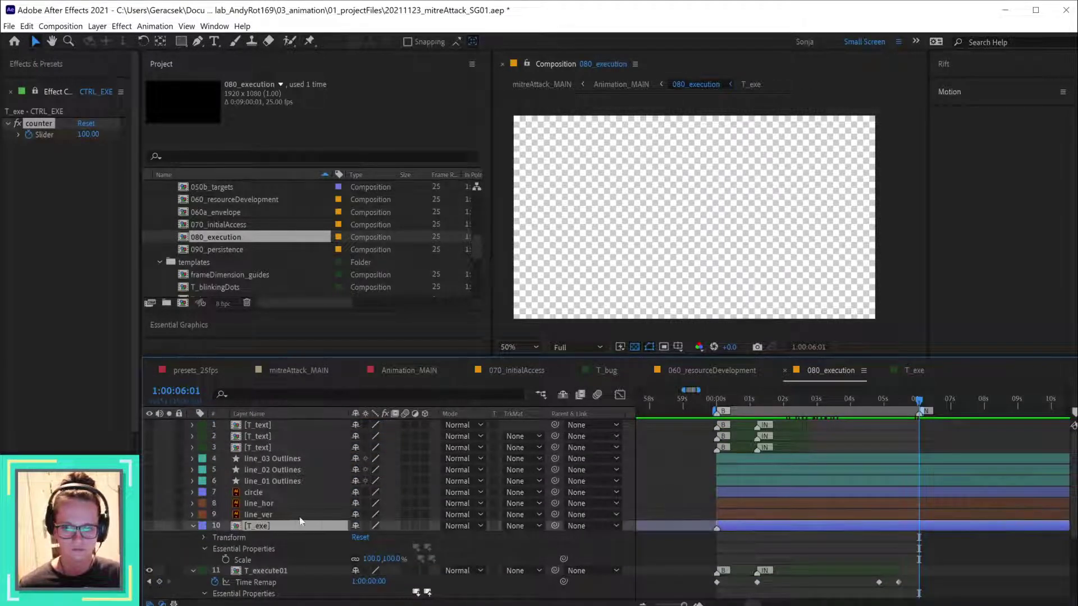
shift+click(274, 425)
key(Delete)
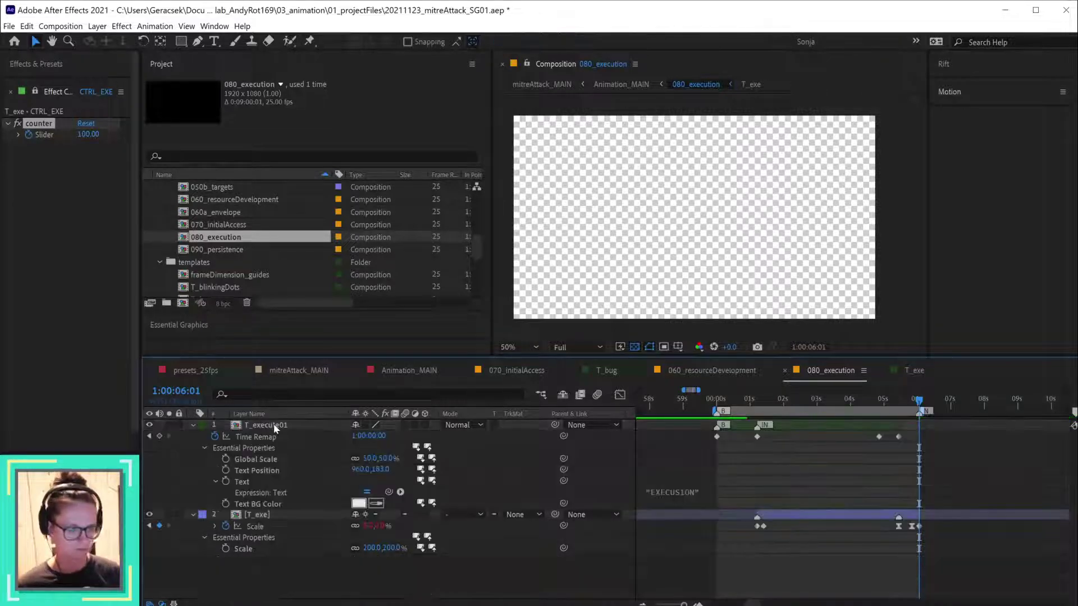
key(ctrl+s)
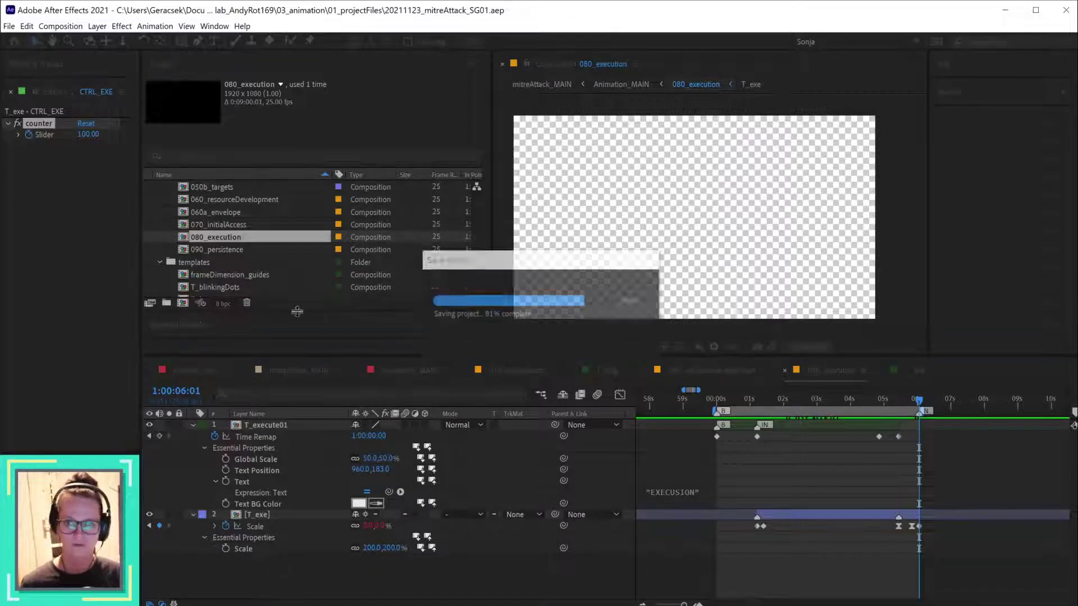
- Check Animation_MAIN at 1:02:15:20, and open T_exe to review its loading bar back to 1:00:02:05
click(434, 375)
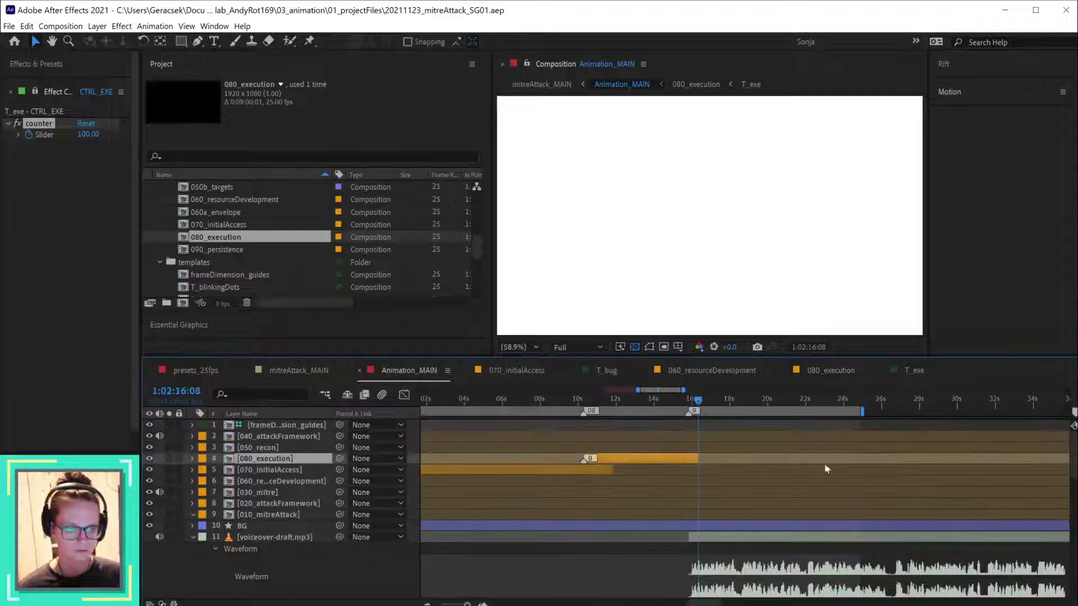
drag(698, 400, 690, 402)
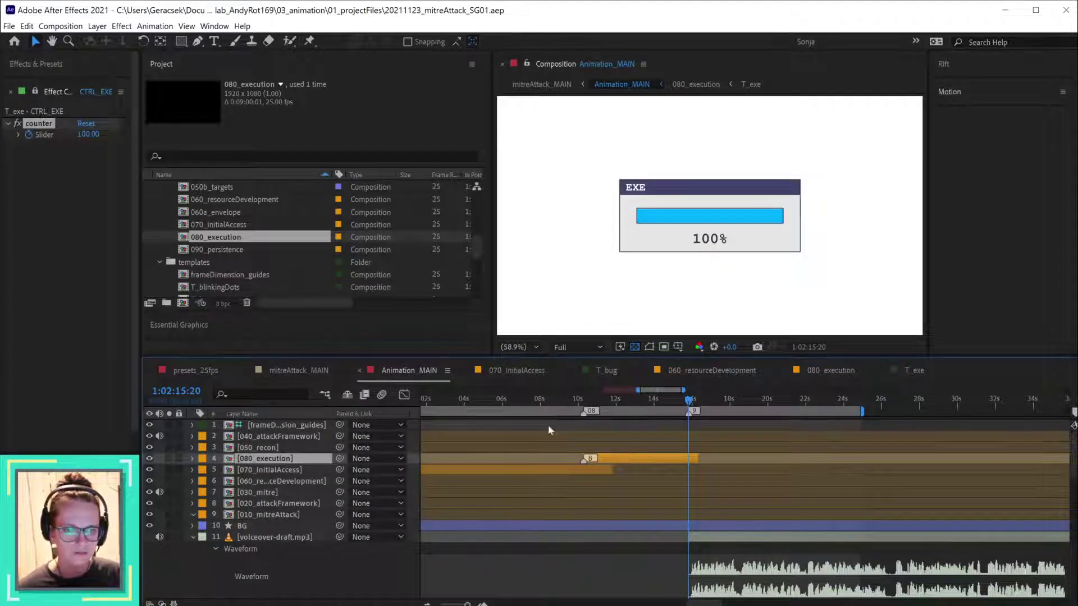
scroll(207, 261, down, 5)
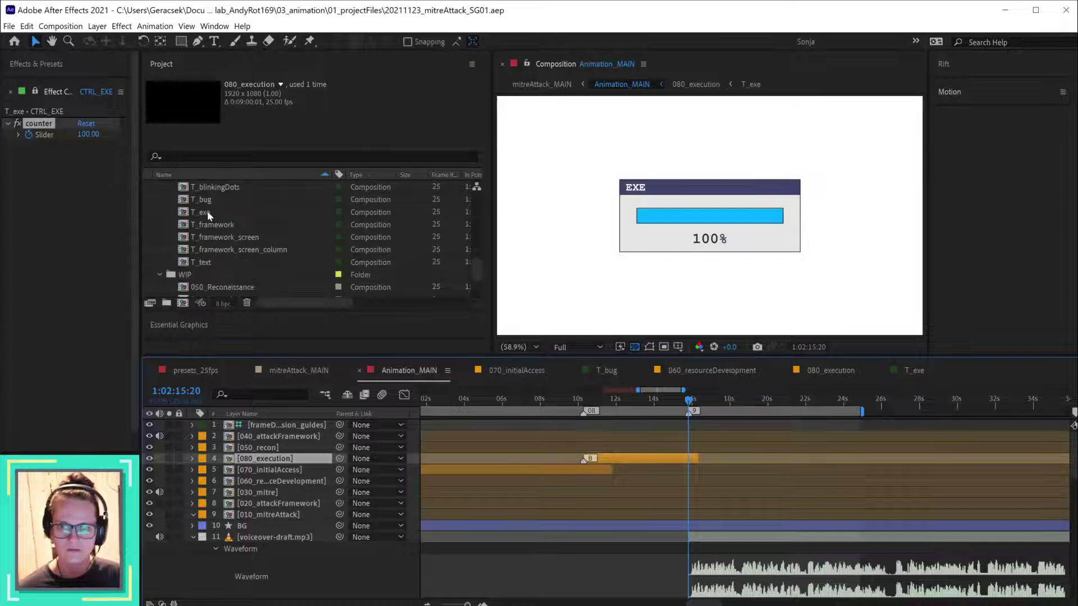
double_click(207, 212)
click(785, 562)
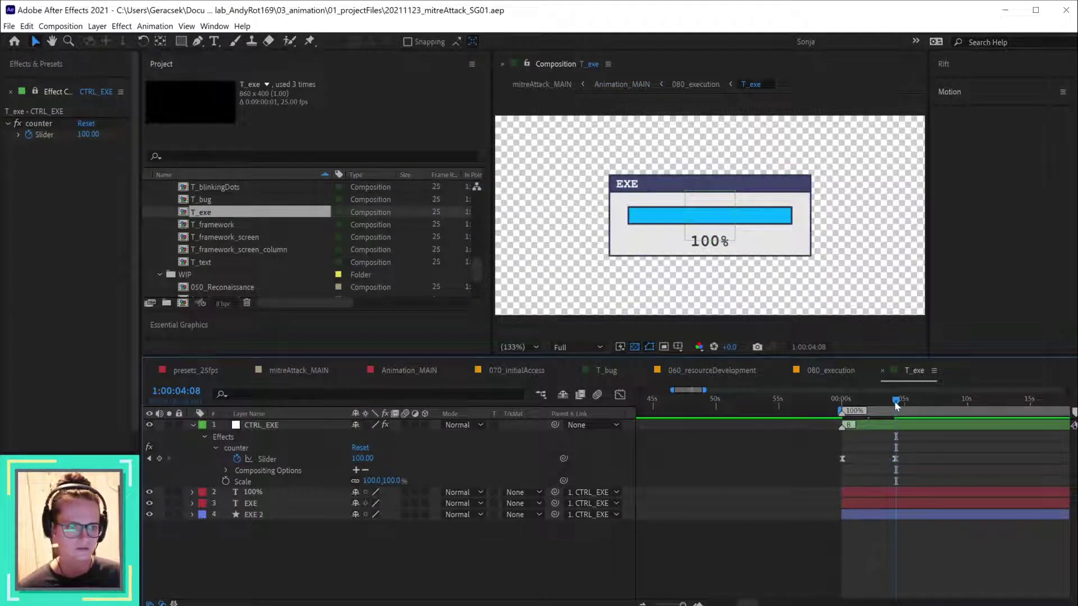
drag(896, 405, 869, 405)
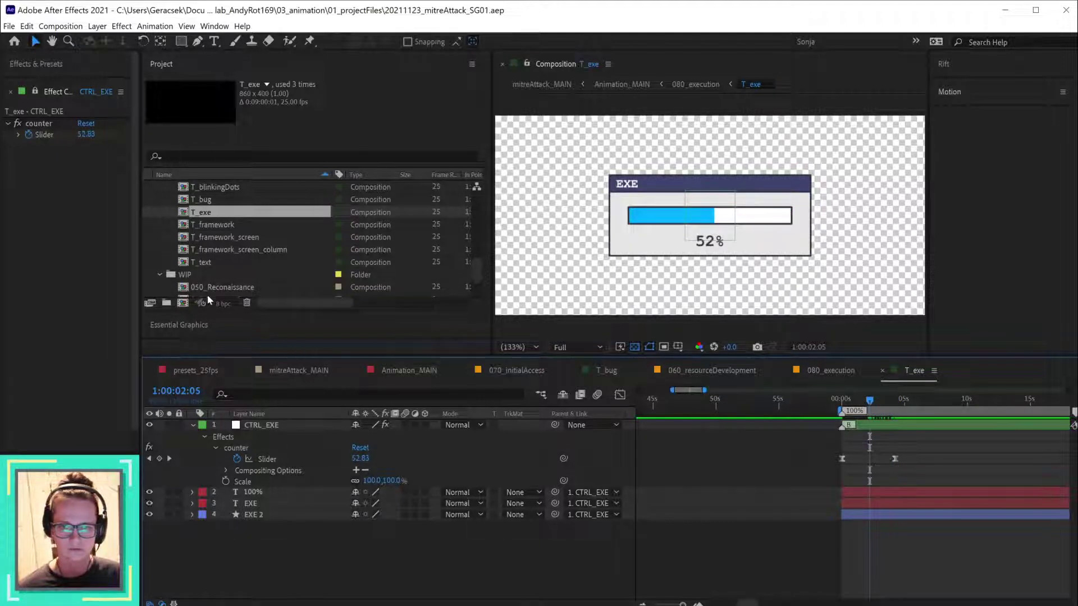
- Compare the EXE loading bar's edges up close in Animation_MAIN, 080_execution and T_exe
click(391, 373)
scroll(664, 205, up, 2)
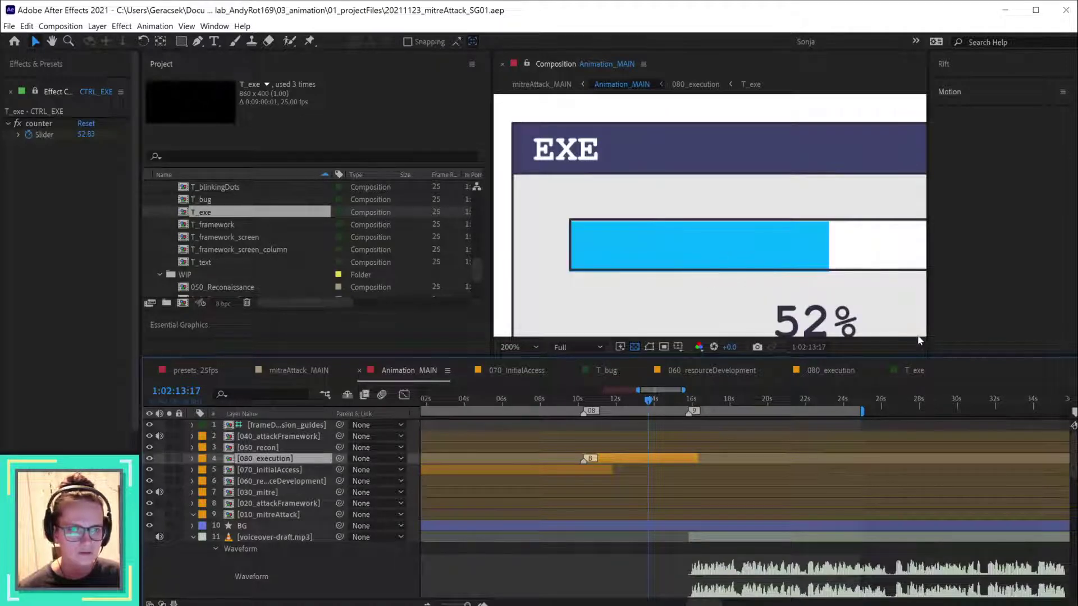
click(849, 366)
scroll(672, 207, up, 3)
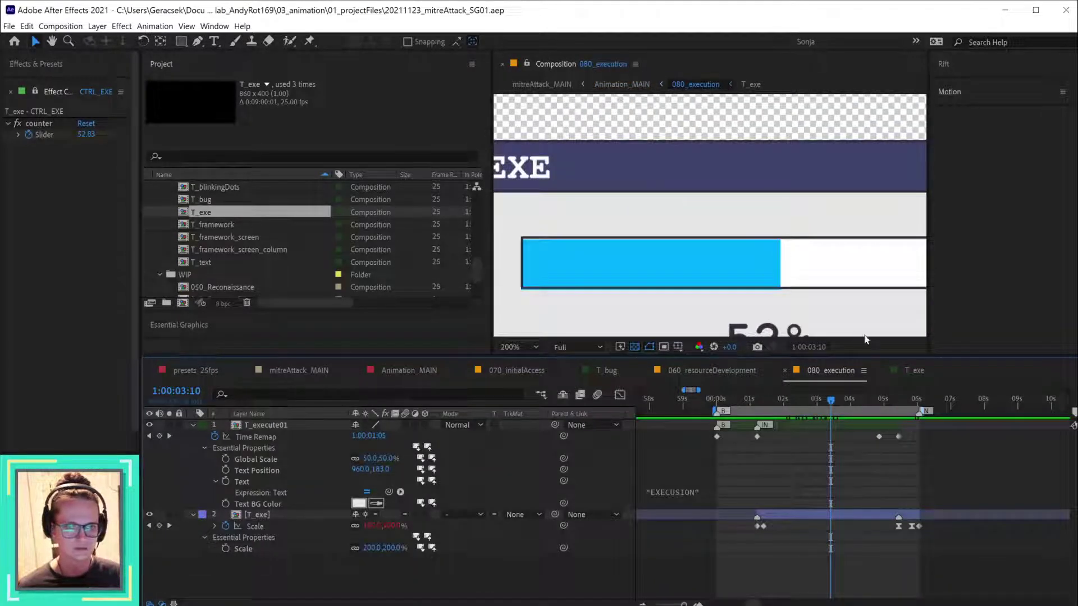
click(917, 371)
scroll(702, 214, up, 4)
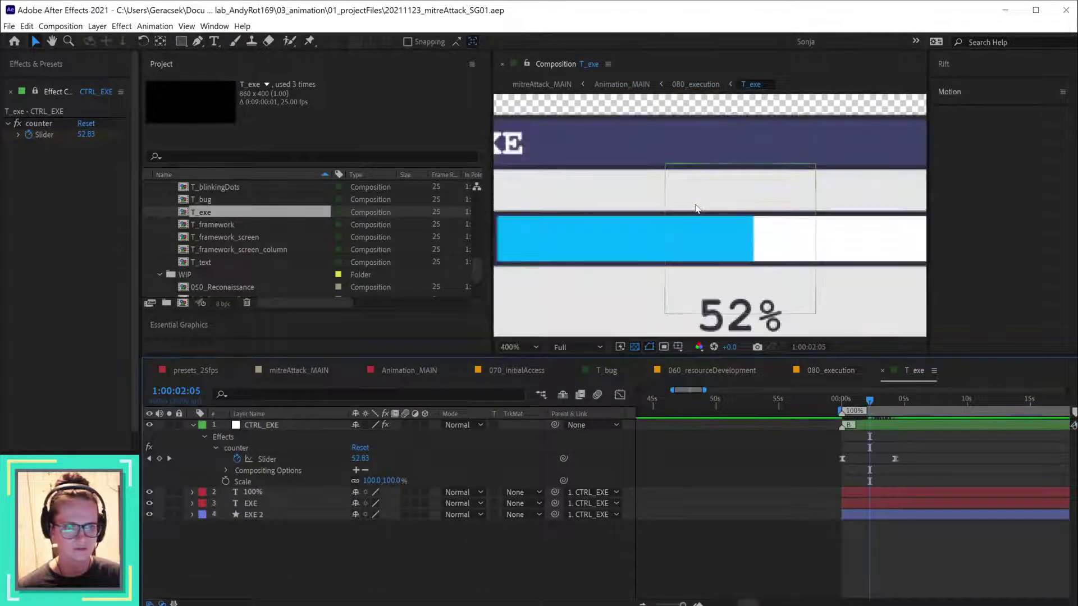
- Nudge the blue loading bar, Group 4 of layer EXE 2 in T_exe, up to position 1276.0, 382.3
click(261, 514)
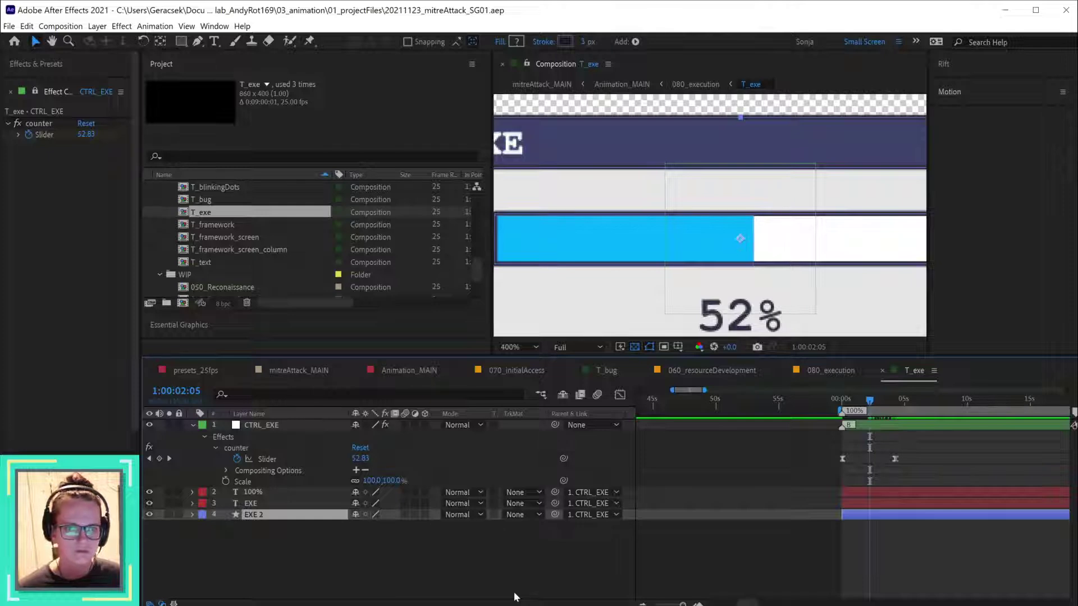
key(Return)
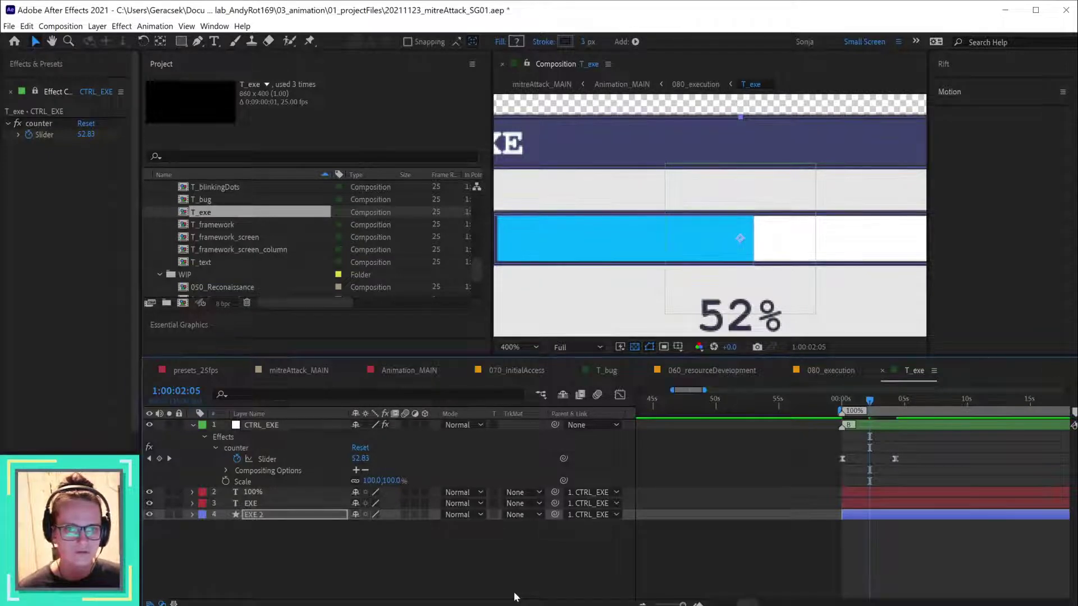
key(Return)
click(194, 515)
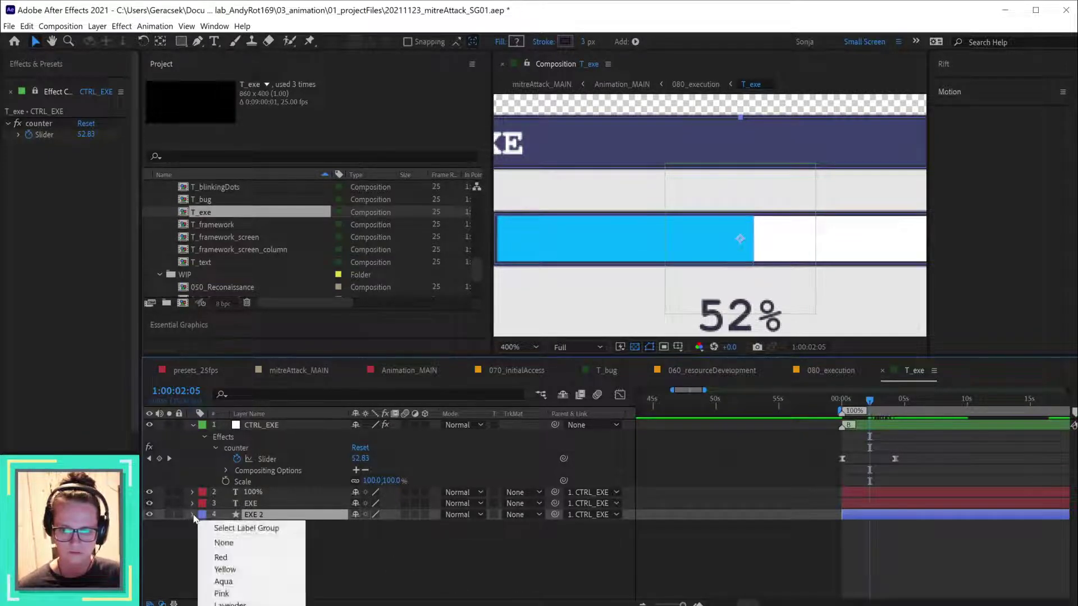
click(193, 514)
scroll(235, 527, down, 2)
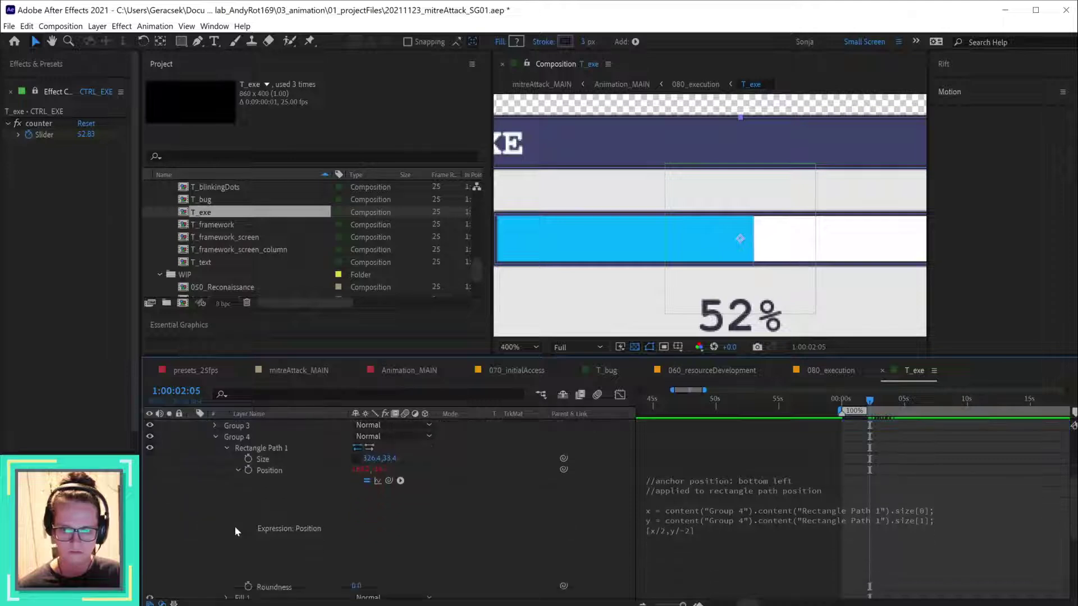
scroll(235, 527, down, 4)
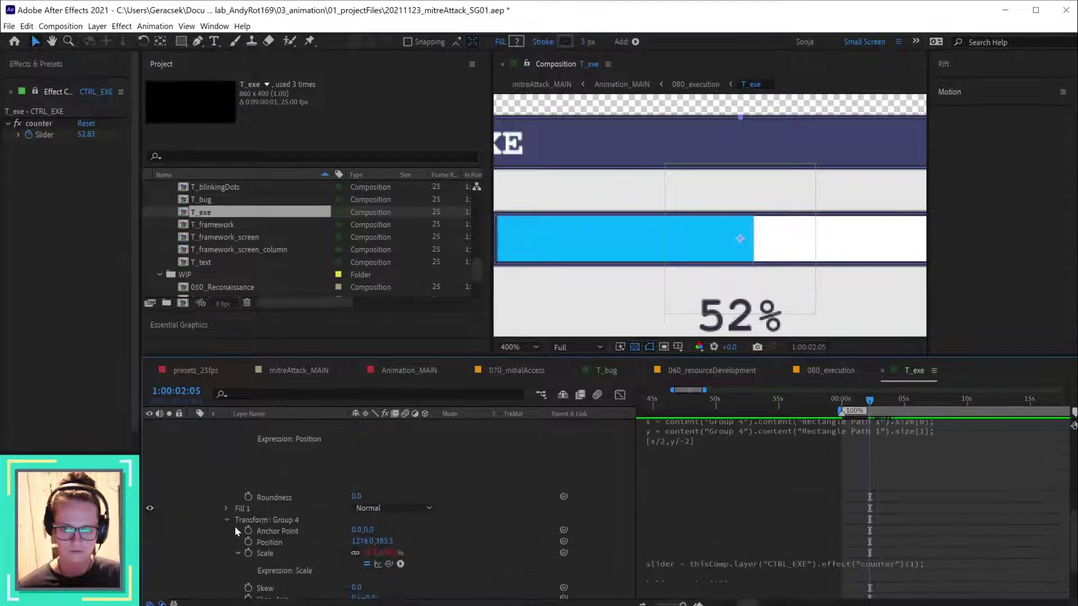
scroll(235, 527, down, 3)
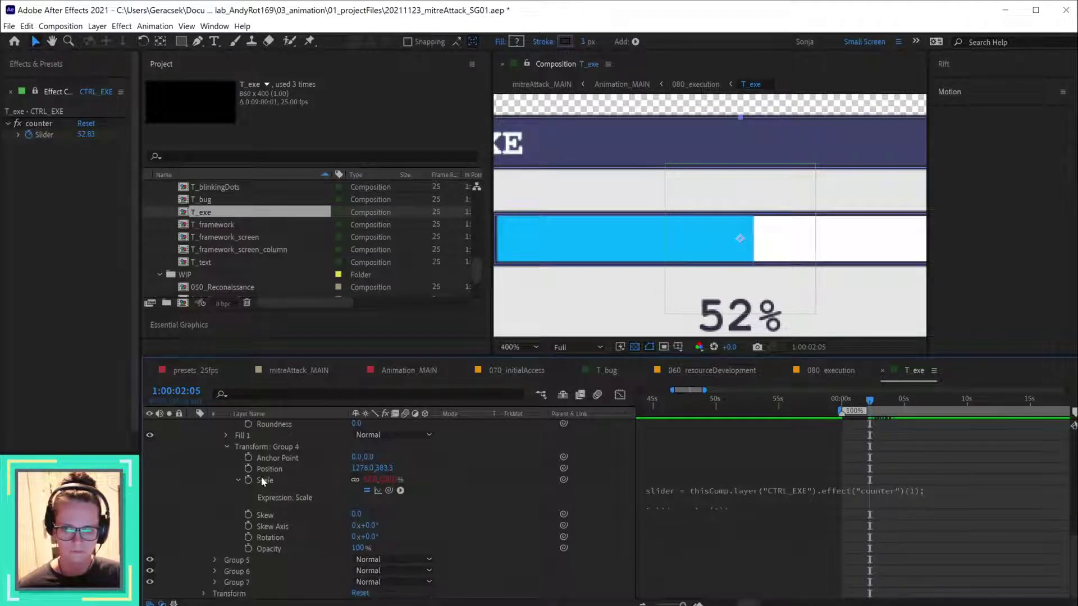
click(284, 470)
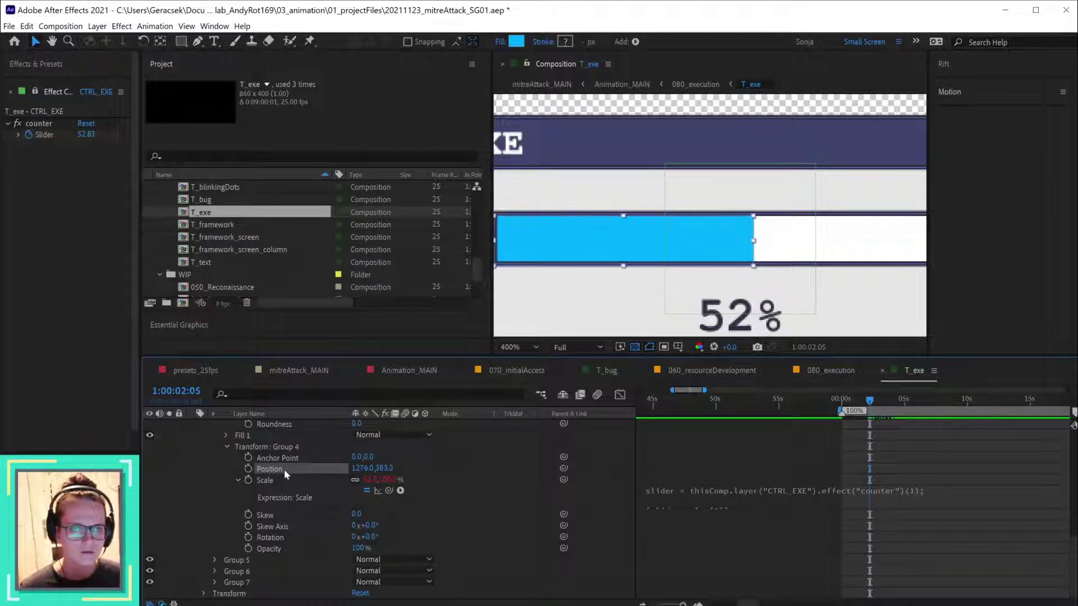
key(Up)
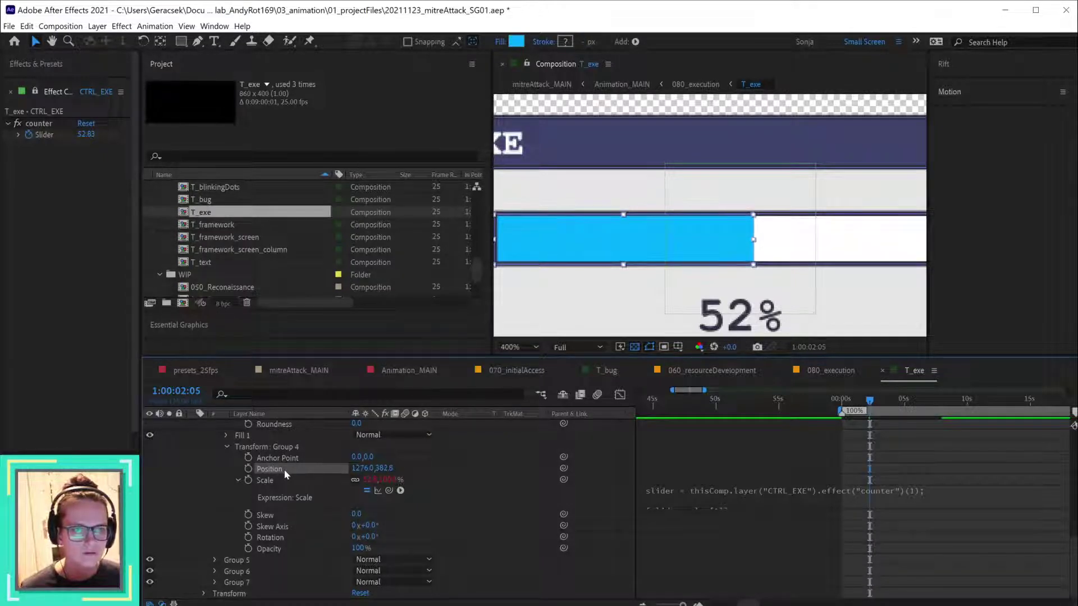
key(Up)
key(Up)
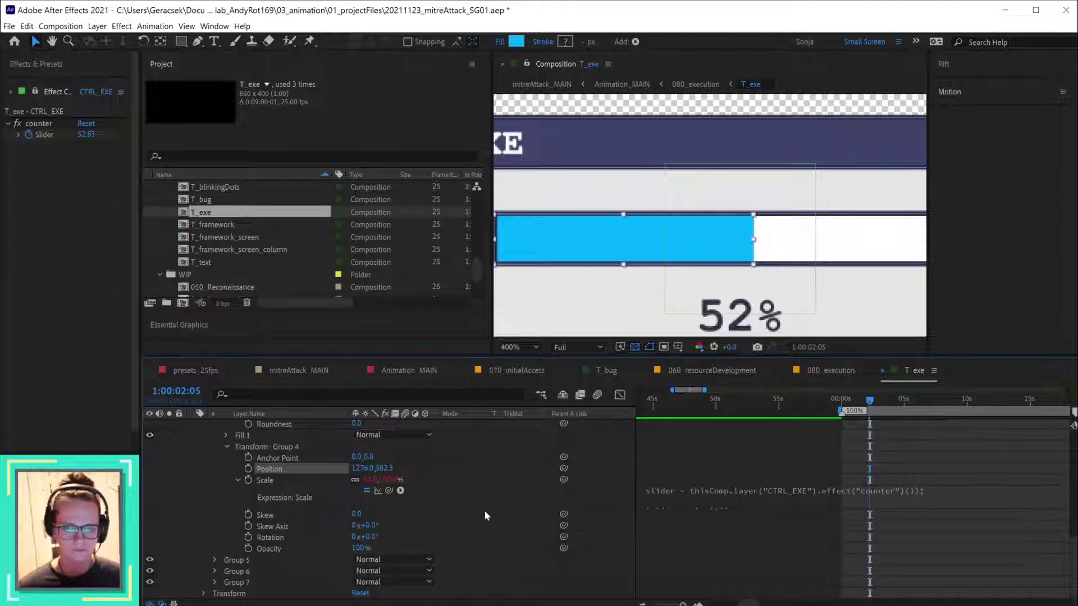
- Reveal the expressions on the T_exe layers, inspect the ones driving Group 4's position and scale, and save the project
key(minus)
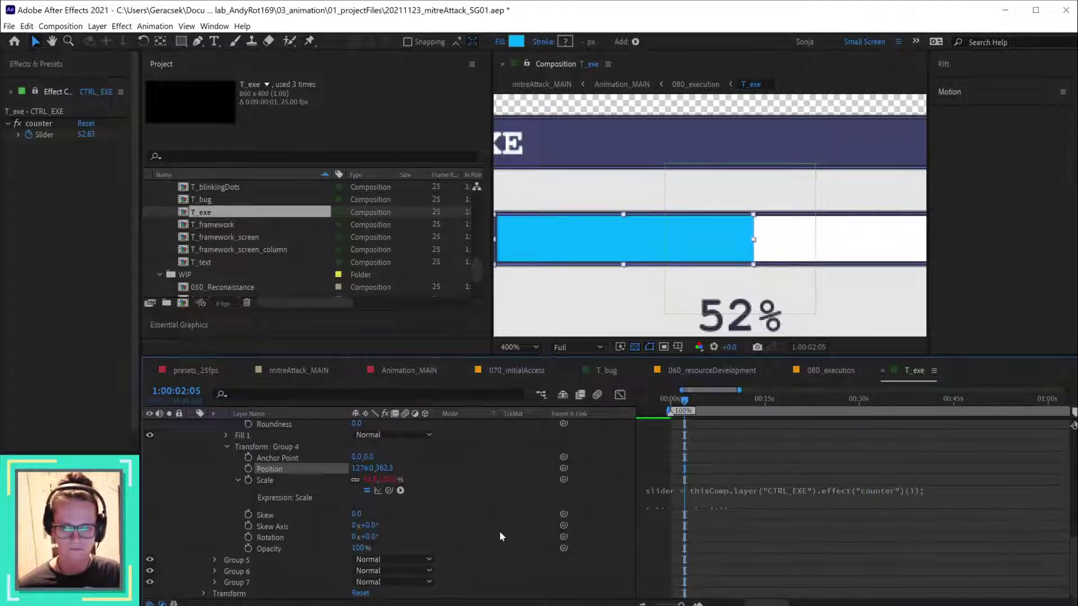
key(ctrl+shift+a)
key(e)
key(e)
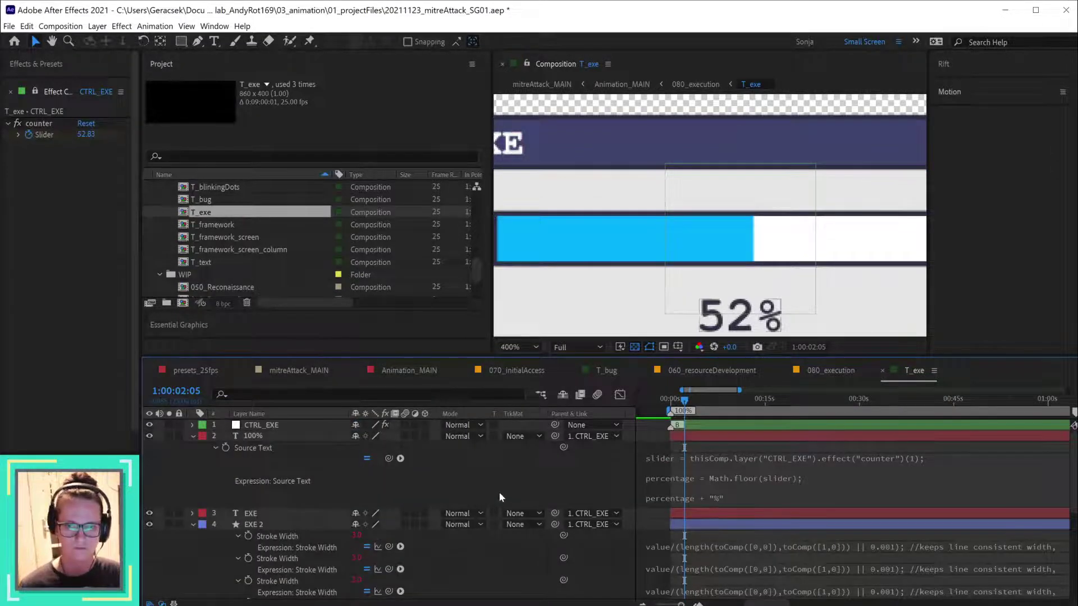
scroll(497, 492, down, 5)
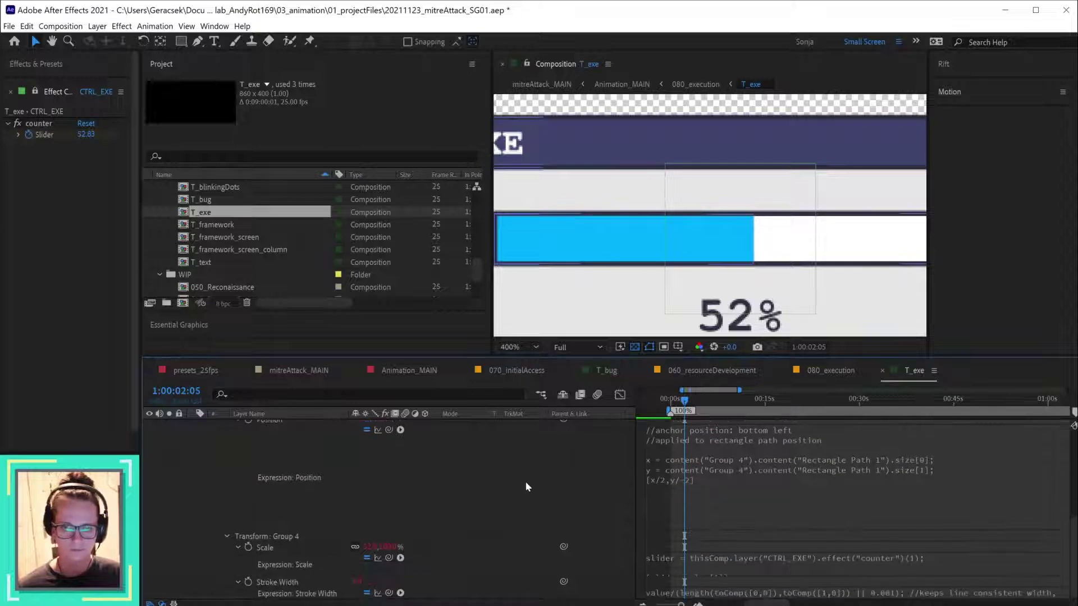
key(ctrl+s)
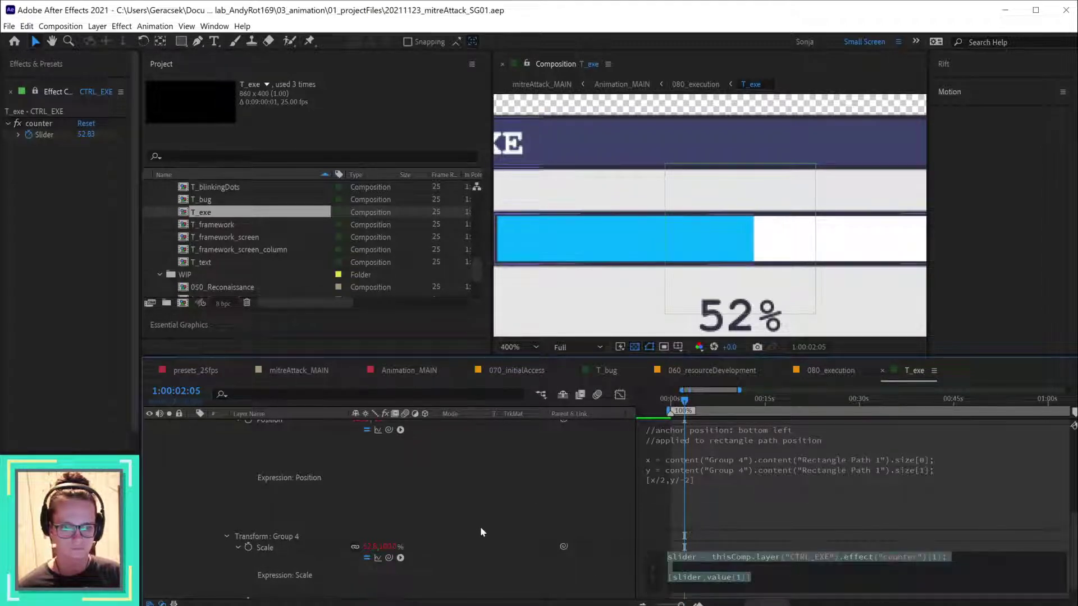
scroll(547, 514, up, 3)
scroll(547, 514, up, 3)
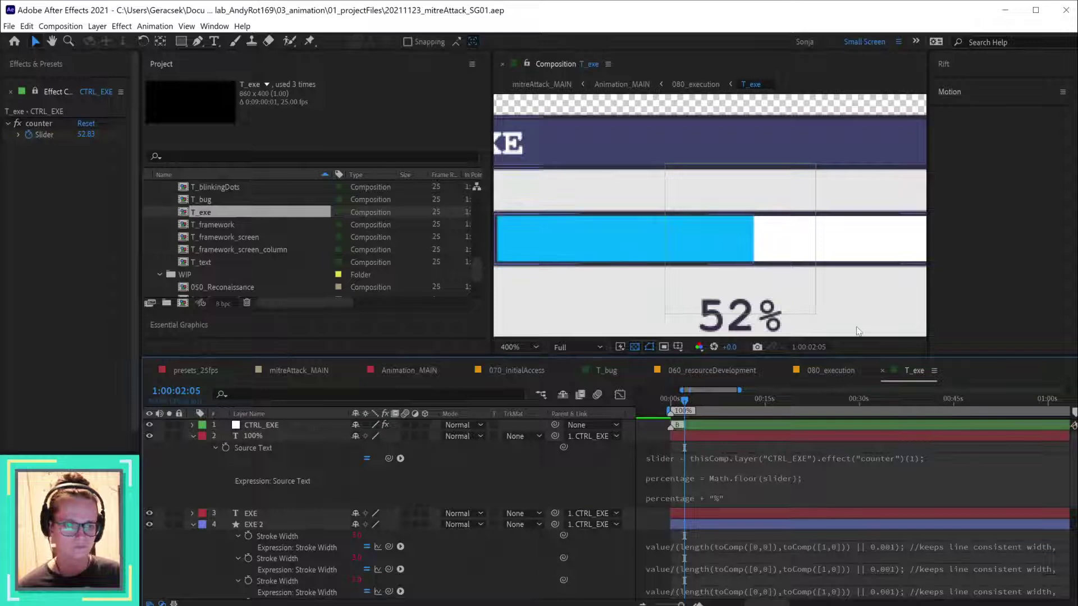
- Review the EXE window at full-frame view in Animation_MAIN and move the playhead to 1:02:15:21
key(shift+slash)
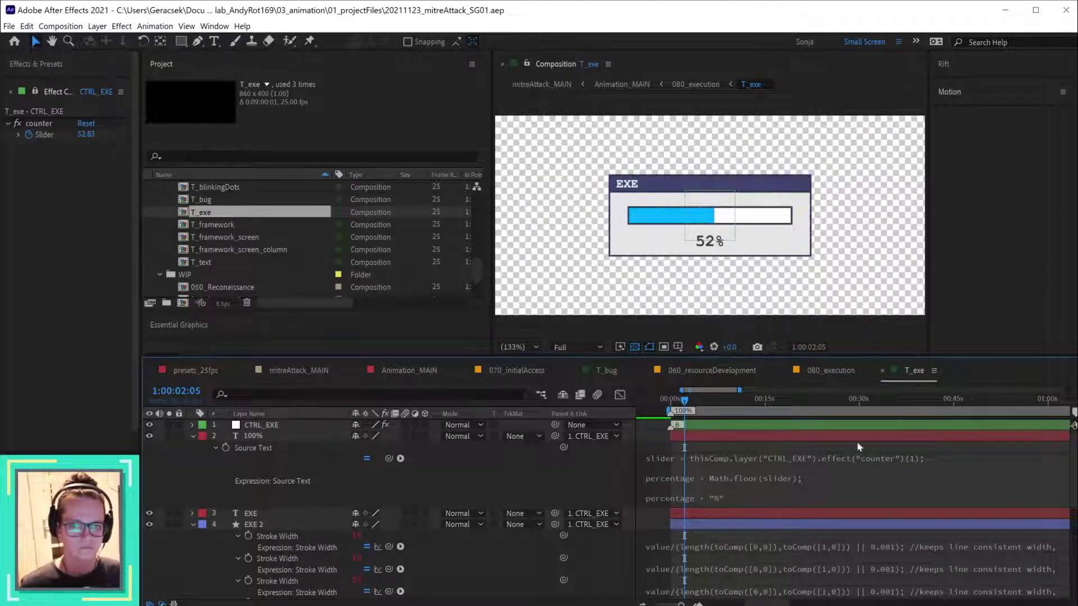
click(536, 371)
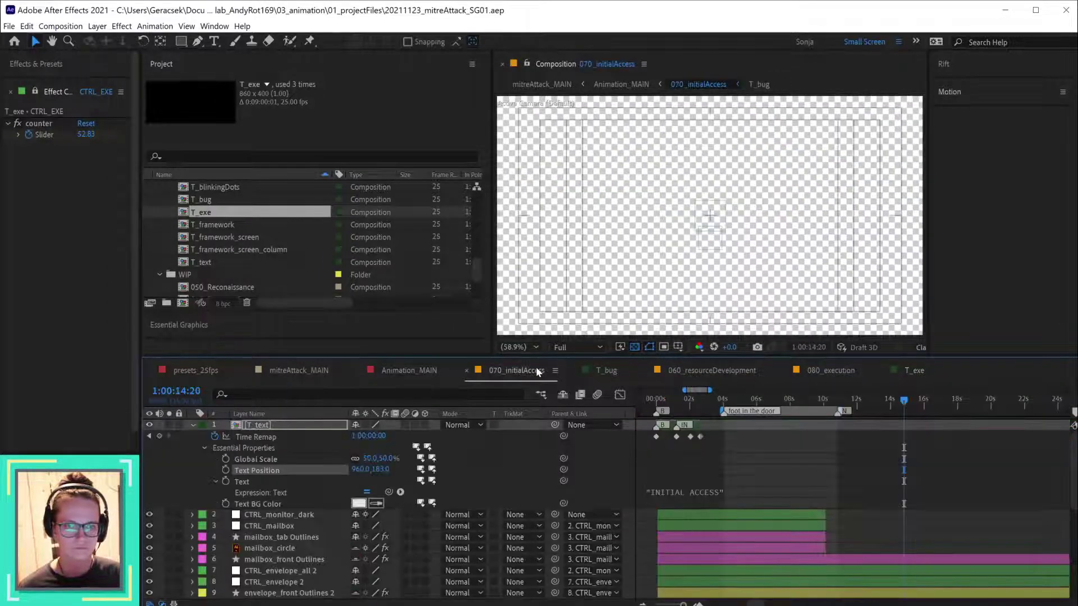
click(404, 373)
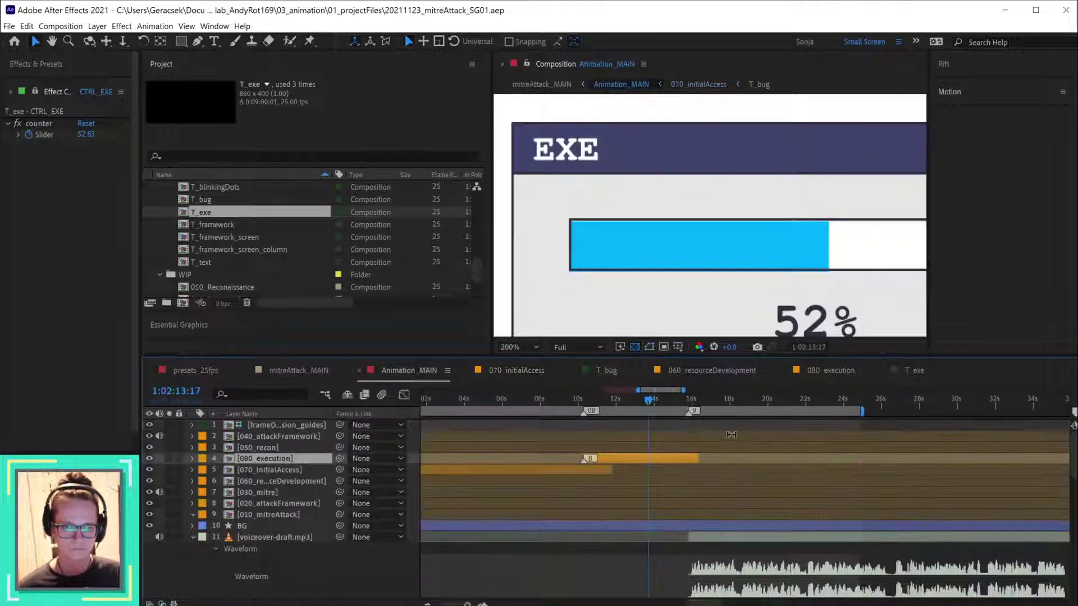
key(shift+slash)
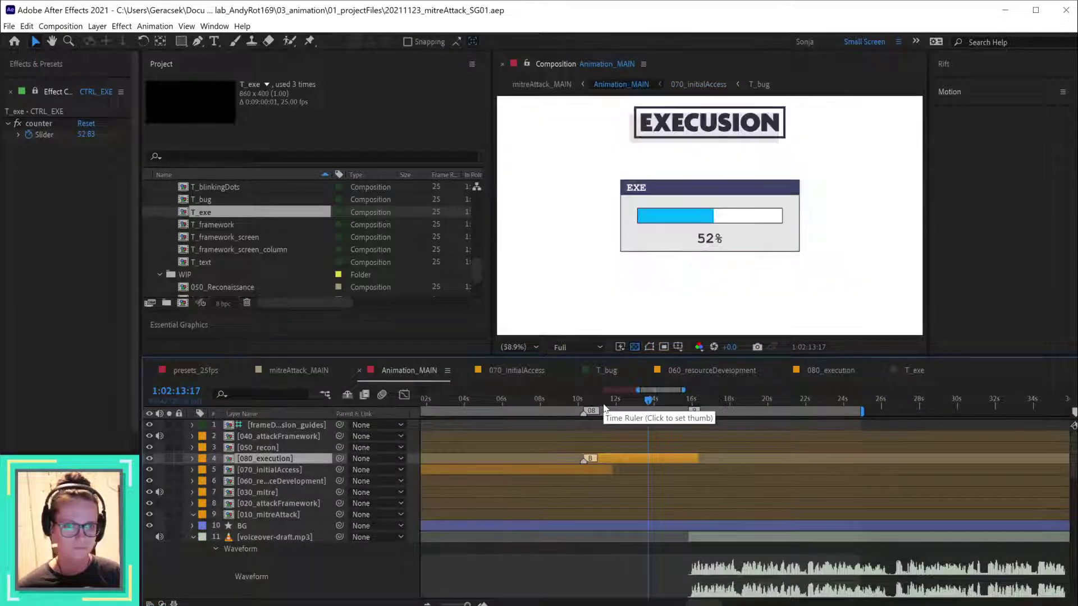
drag(558, 396, 691, 399)
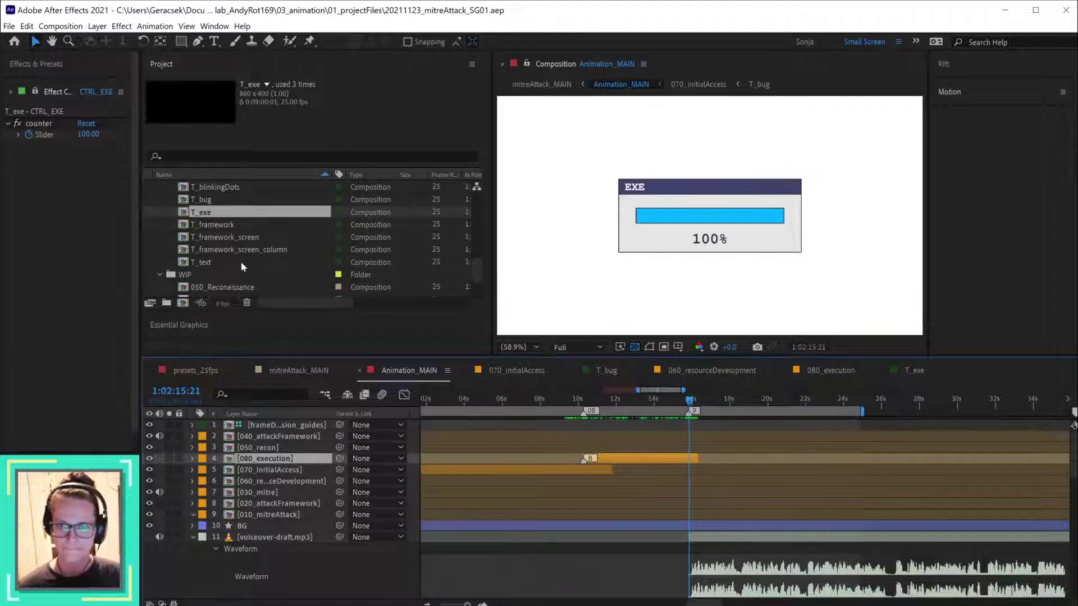
- Add the 090_persistence composition to Animation_MAIN directly above the 080_execution layer
scroll(241, 262, up, 3)
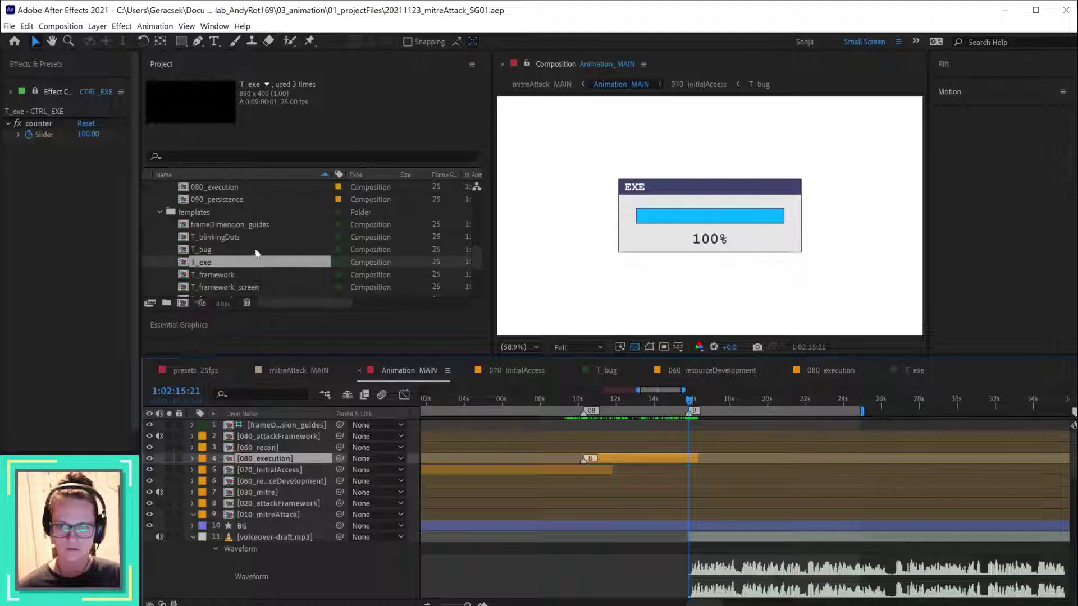
scroll(255, 253, up, 2)
click(230, 225)
drag(352, 436, 699, 461)
key(minus)
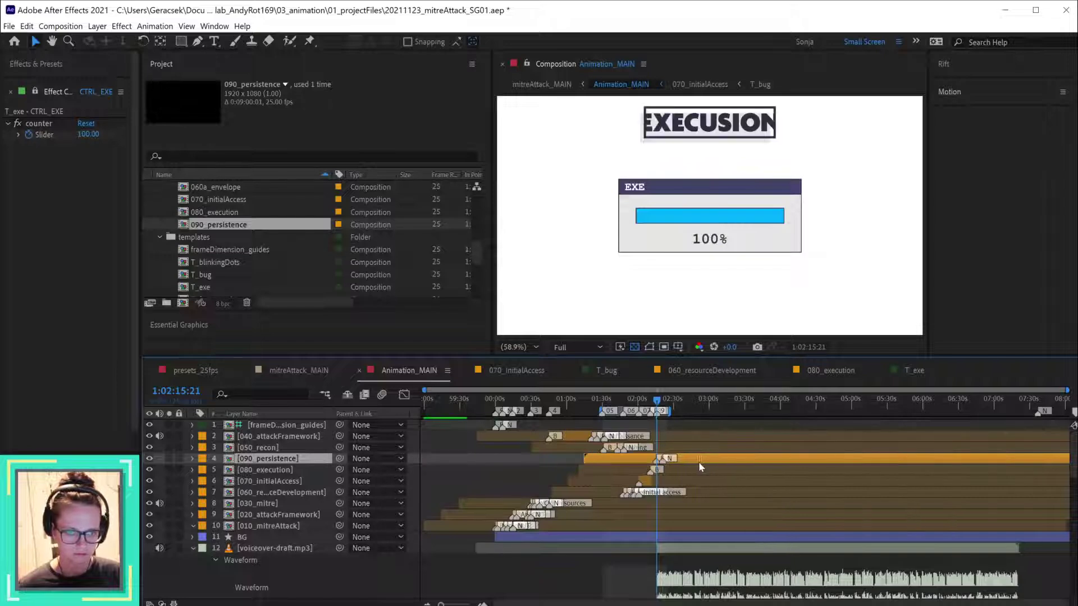
- Align the first marker of 090_persistence with the playhead at 1:02:15:21 and trim the layer's start there
scroll(642, 463, up, 5)
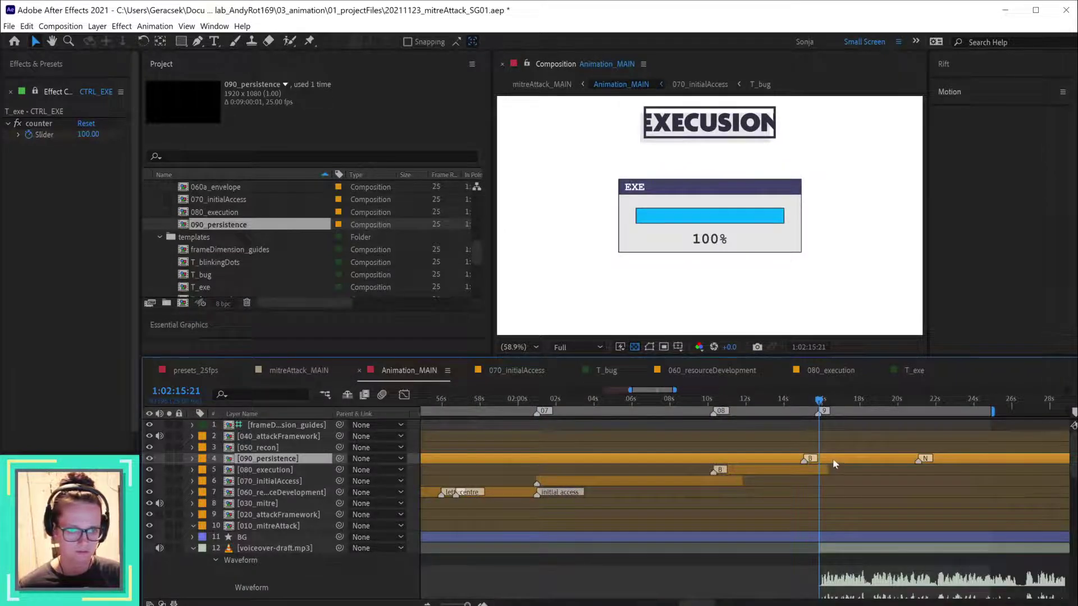
drag(840, 462, 848, 461)
scroll(837, 469, up, 5)
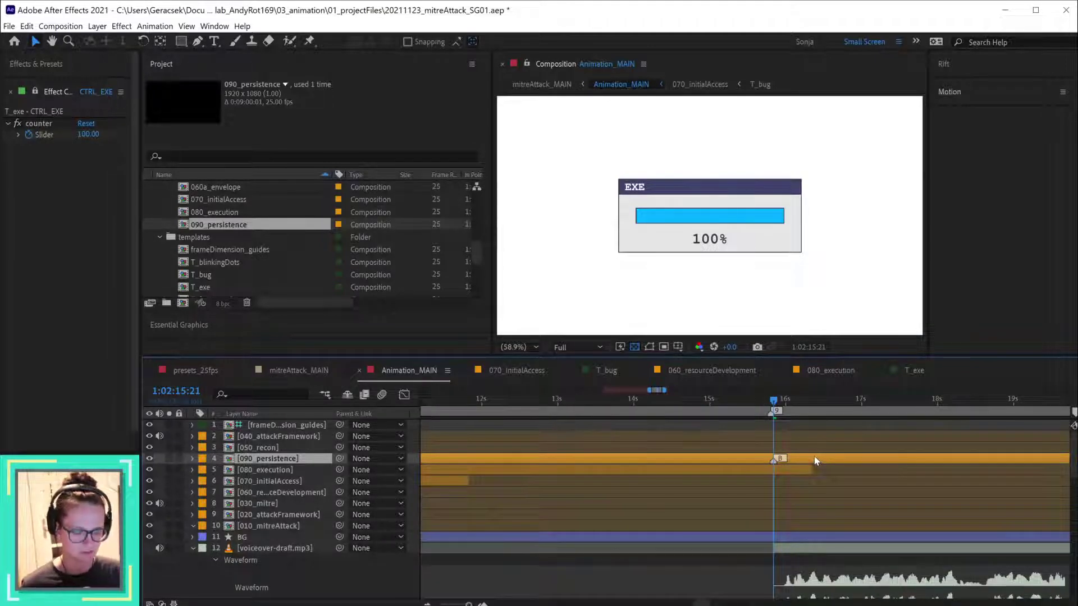
key(alt+bracketleft)
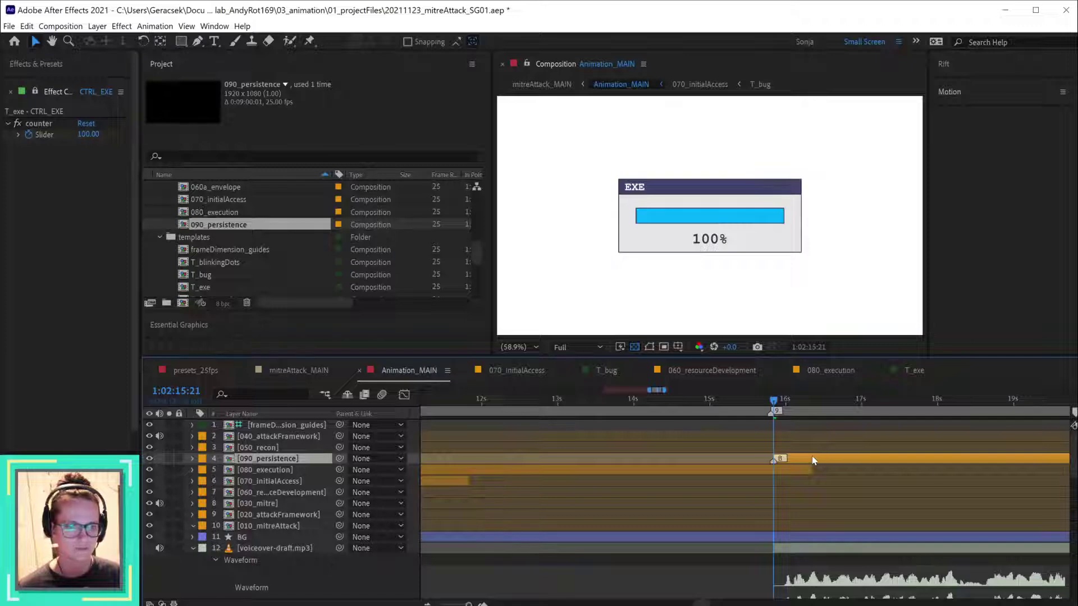
drag(775, 405, 773, 405)
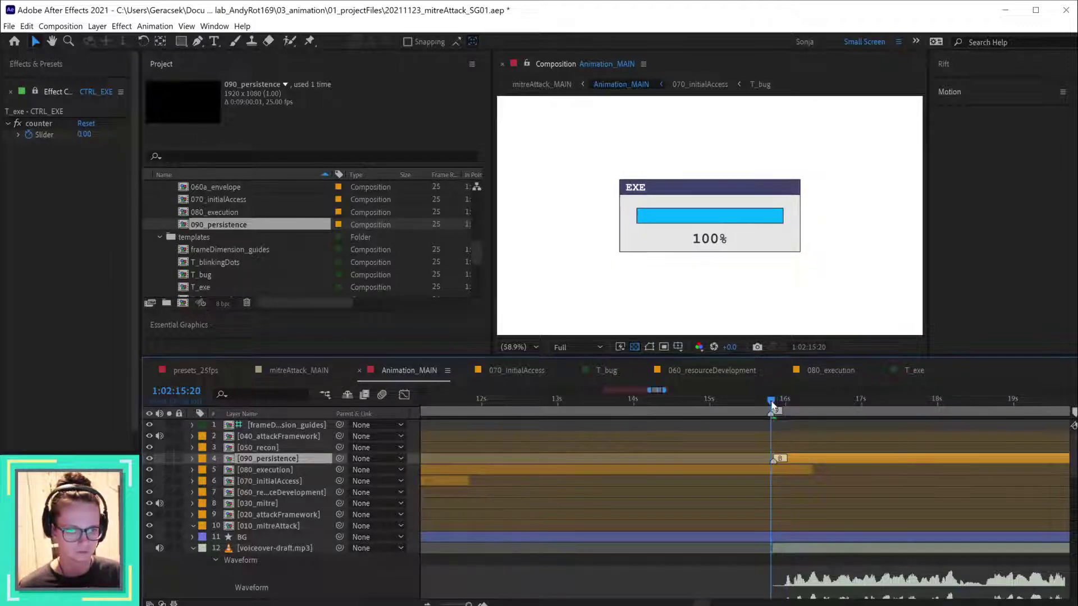
- Open 090_persistence and delete the animated T_exe layer above the reference layers and the T_execute01 layer
double_click(807, 458)
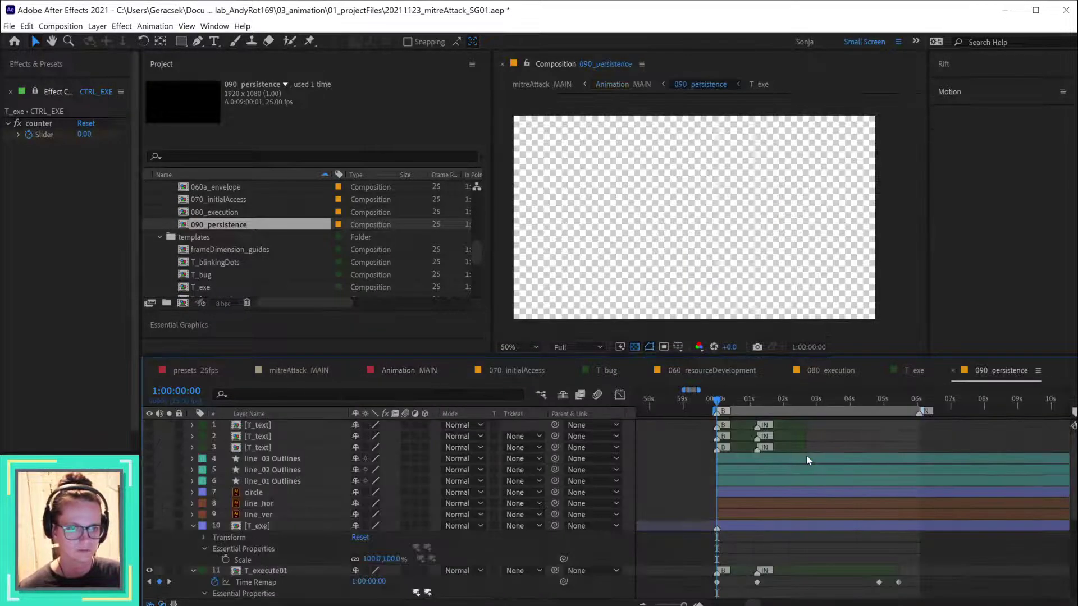
scroll(294, 551, down, 5)
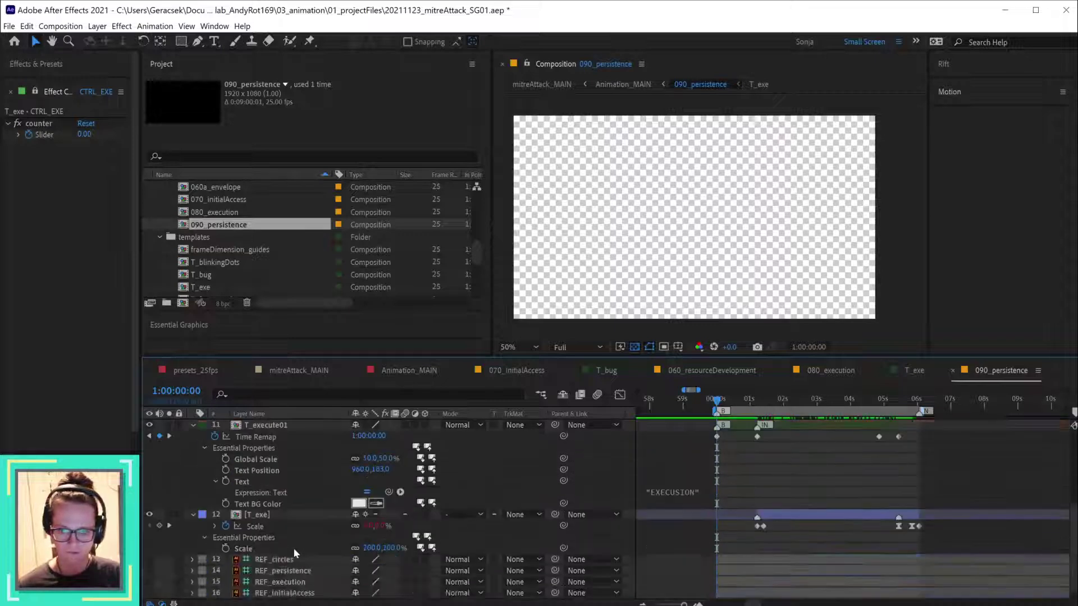
click(274, 513)
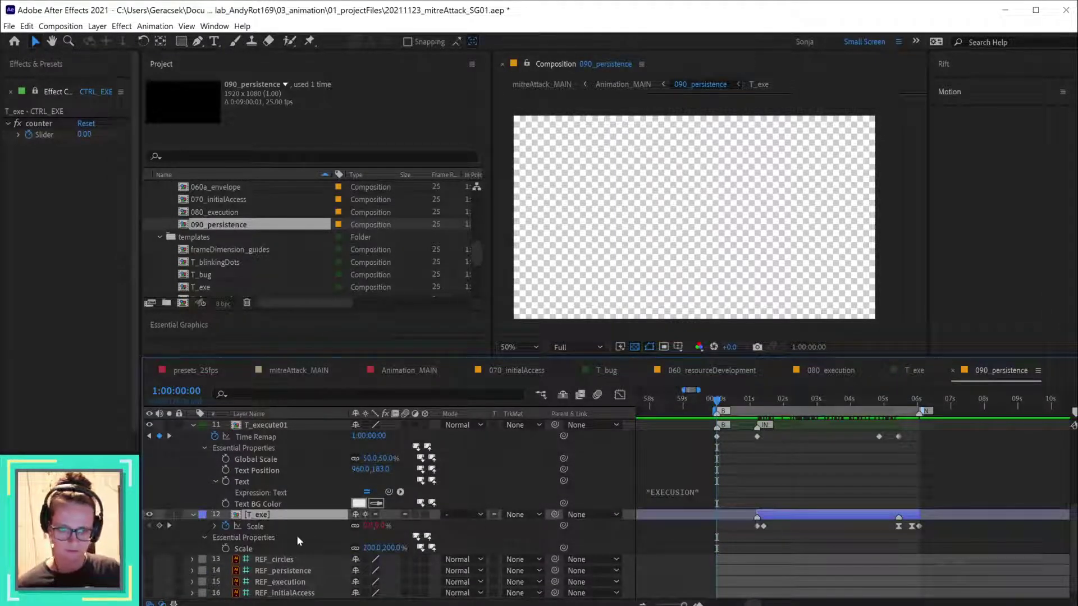
key(Delete)
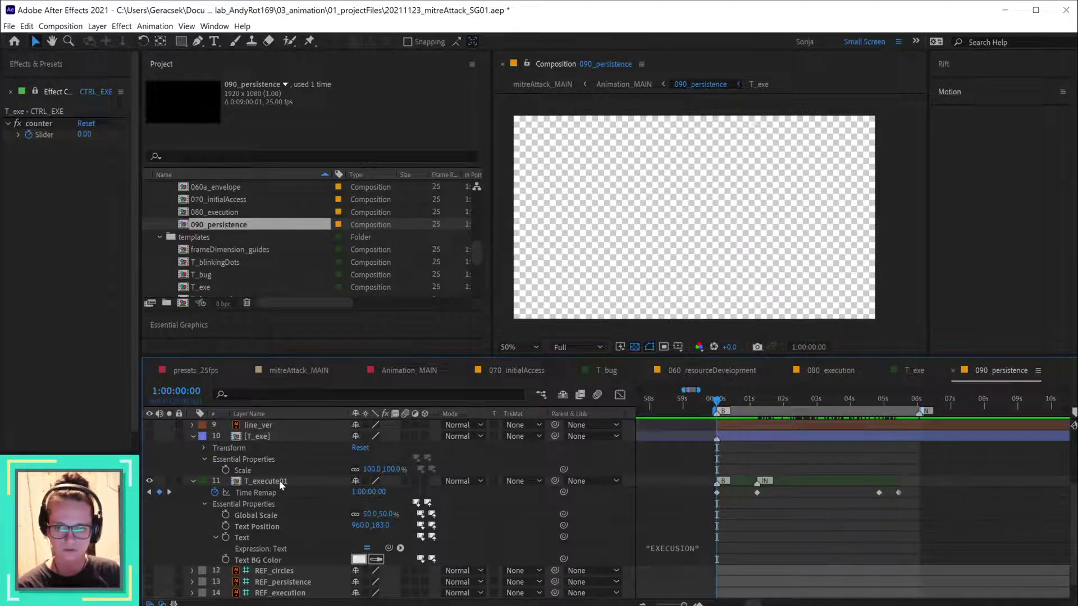
click(279, 481)
key(Delete)
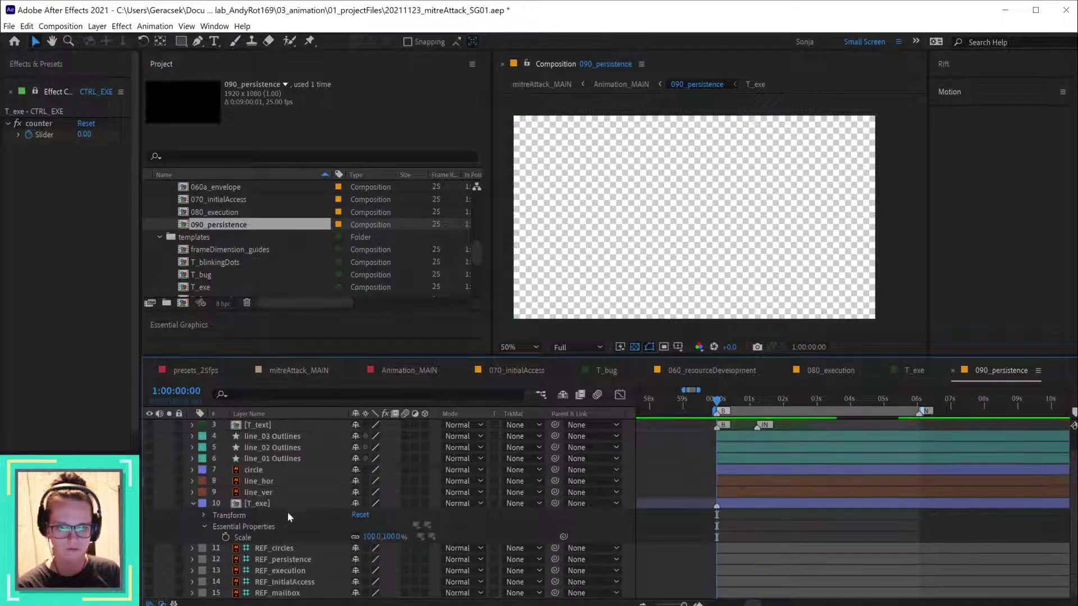
- Temporarily show the third T_text layer, reveal its keyframes and preview its title up to 1:00:01:01
click(264, 427)
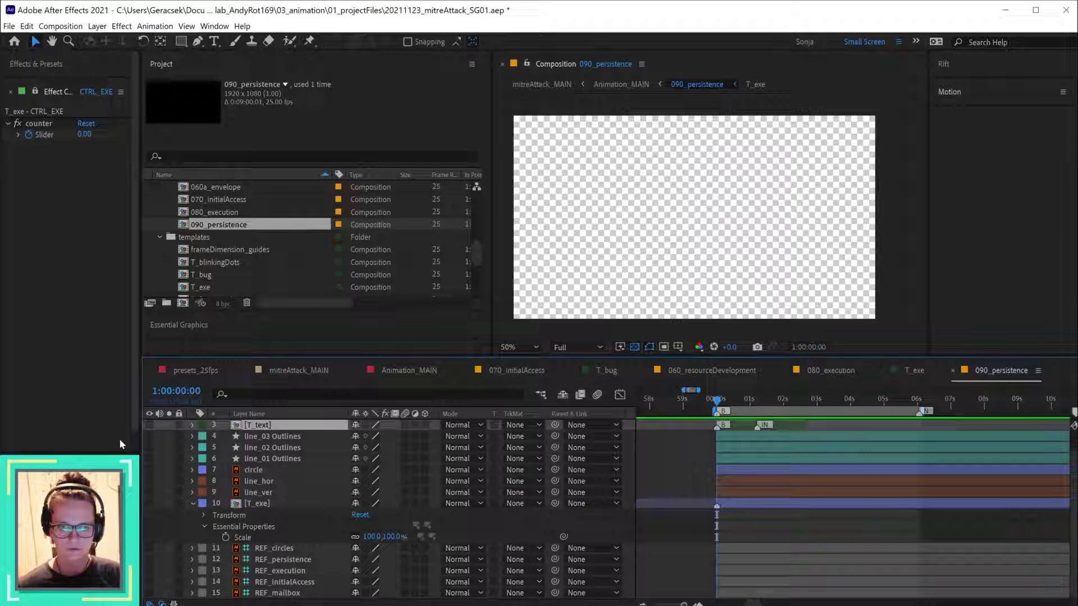
click(148, 425)
scroll(272, 477, up, 1)
scroll(271, 477, up, 1)
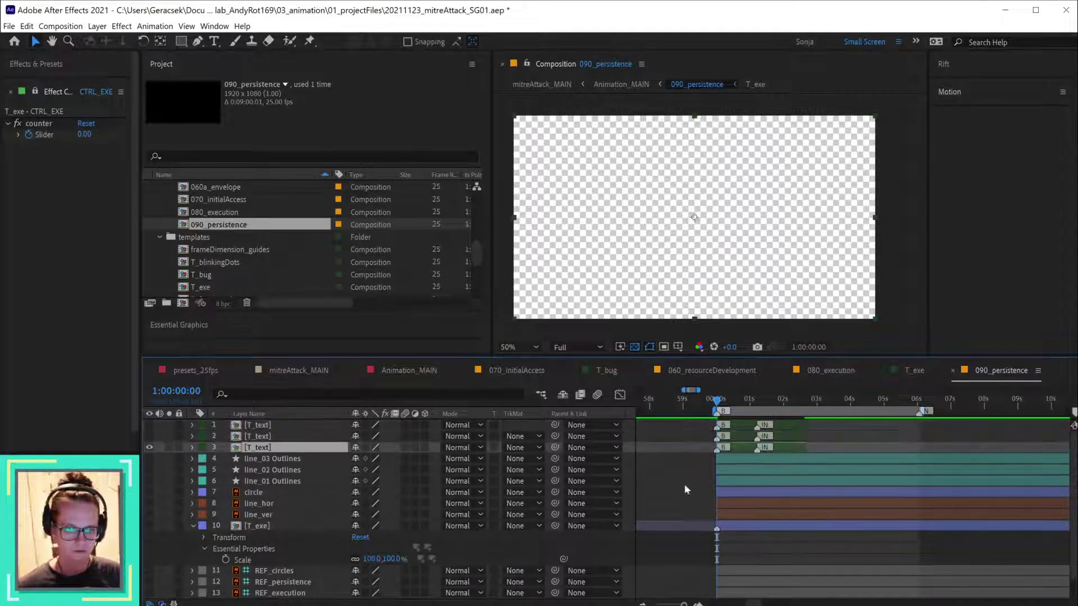
key(u)
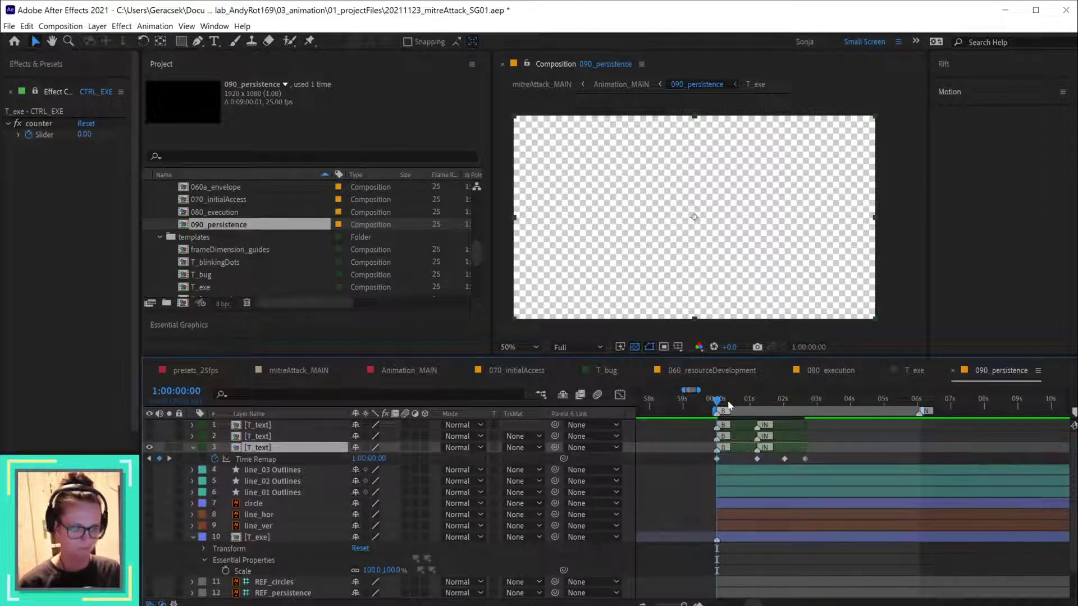
drag(718, 400, 752, 399)
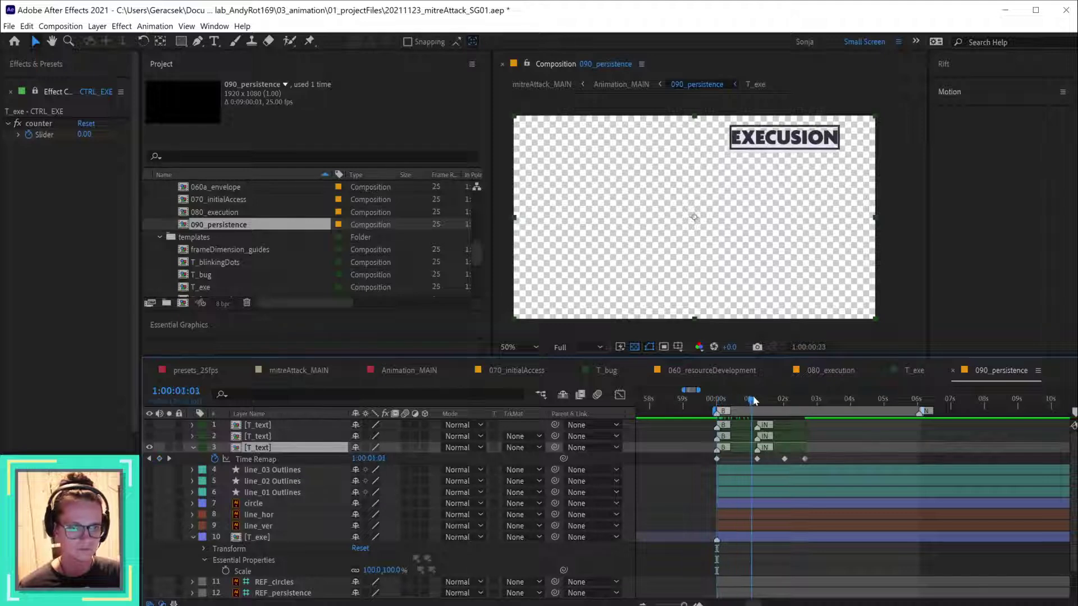
click(149, 447)
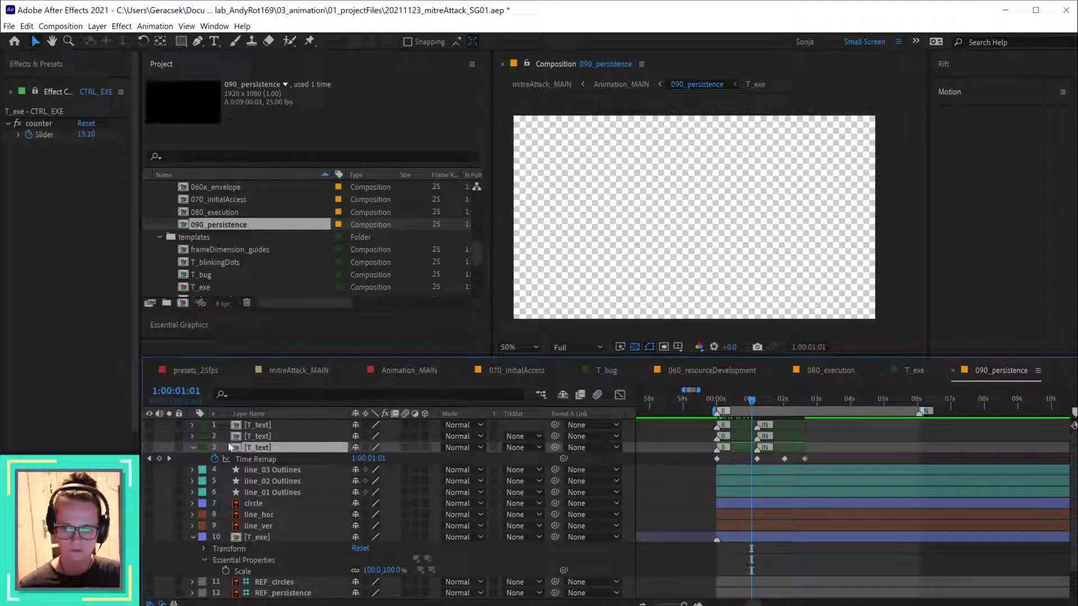
- Show the second T_text layer in 090_persistence and review storyboard pages 47 and 48 in Acrobat before returning to the composition
click(149, 436)
key(alt+Tab)
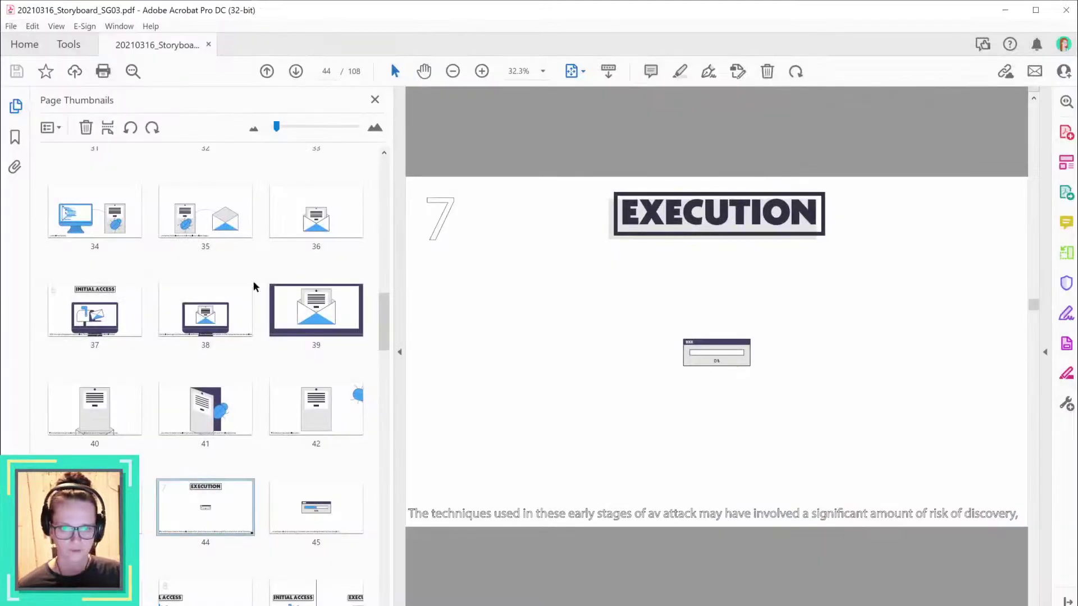
click(316, 508)
click(204, 585)
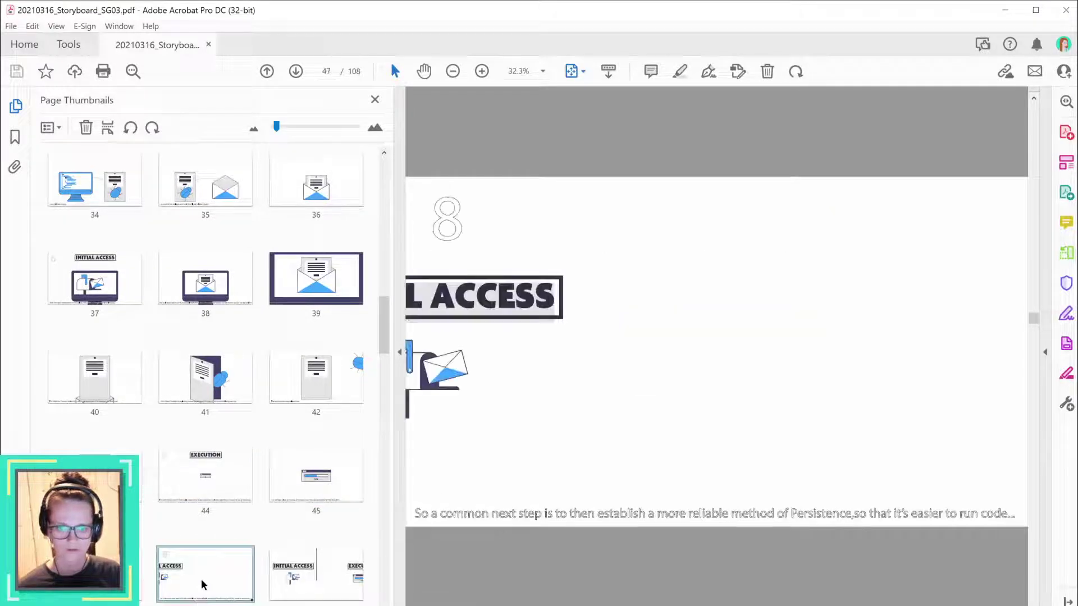
click(284, 577)
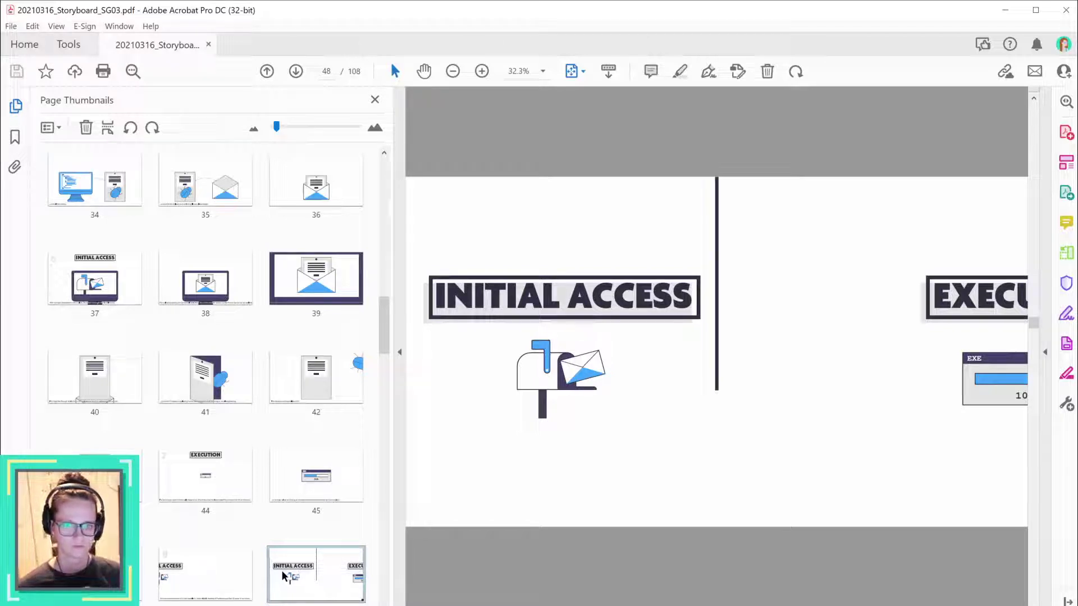
key(alt+Tab)
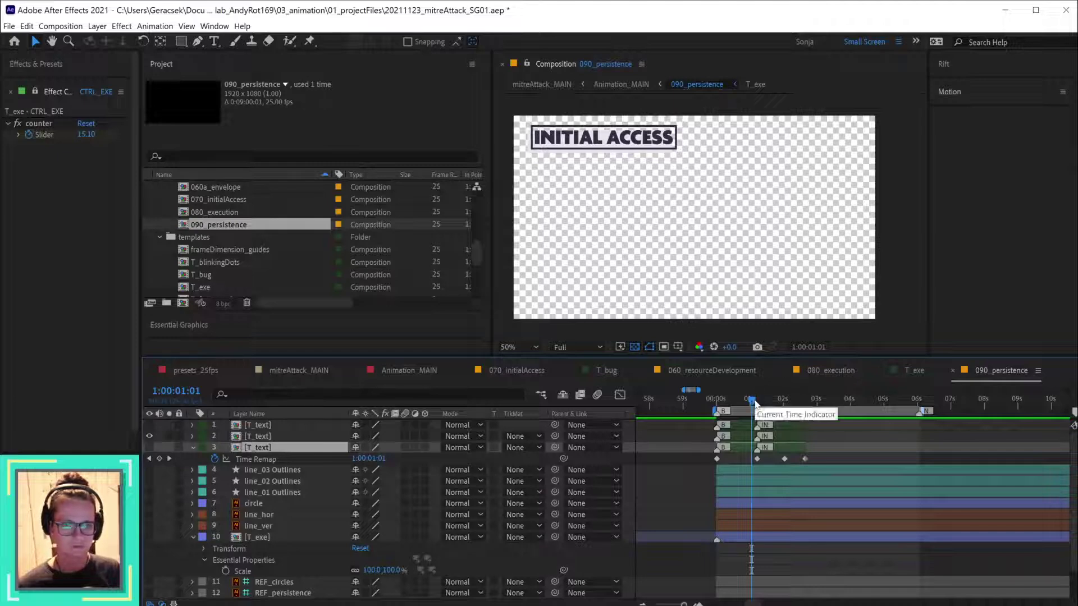
- Set the current time to 1:00:01:05 and reveal all modified properties of the third T_text layer
drag(749, 403, 757, 400)
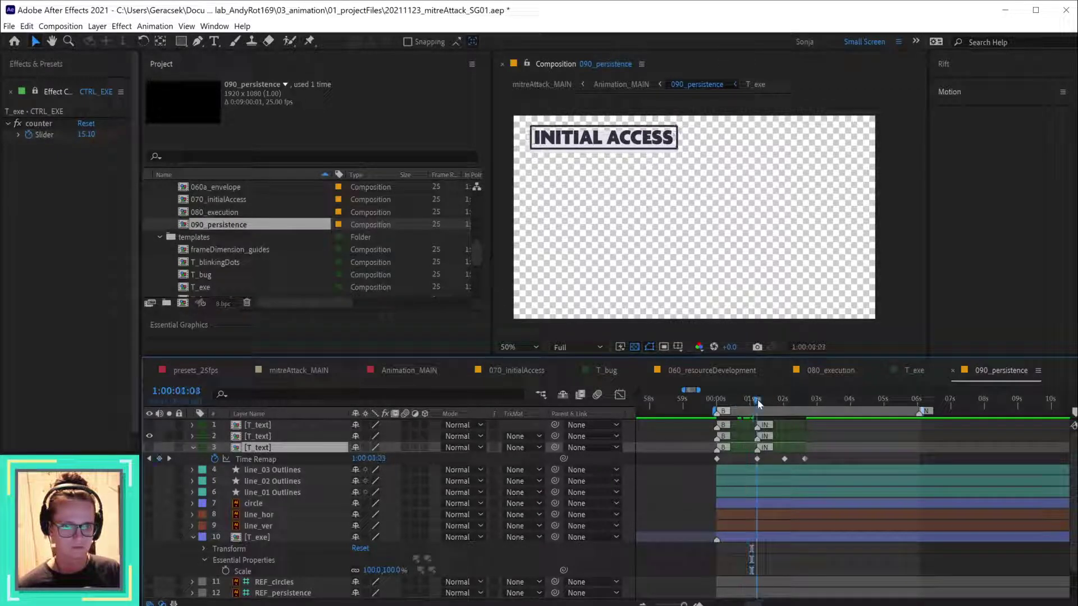
key(u)
key(u)
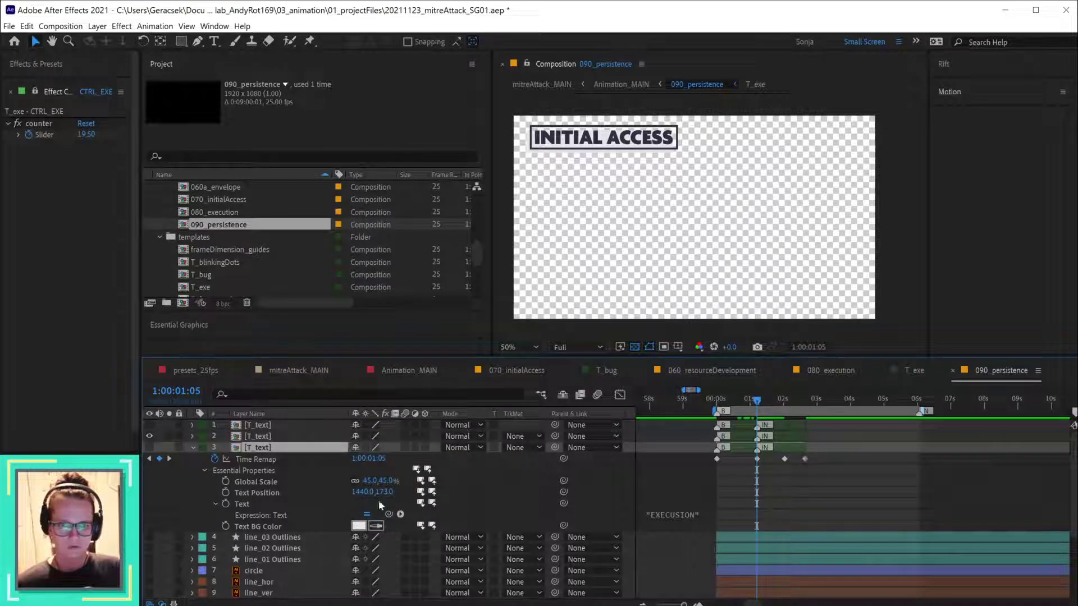
- Try a Global Scale of 50% on both the EXECUSION and INITIAL ACCESS T_text layers, undoing the change on each
click(369, 481)
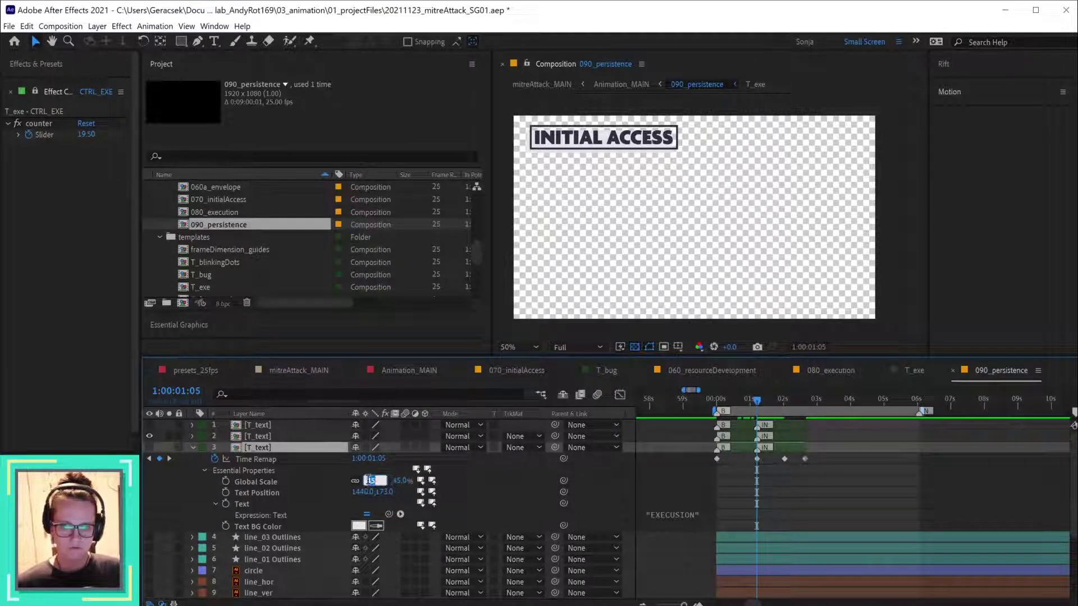
text(50)
key(Return)
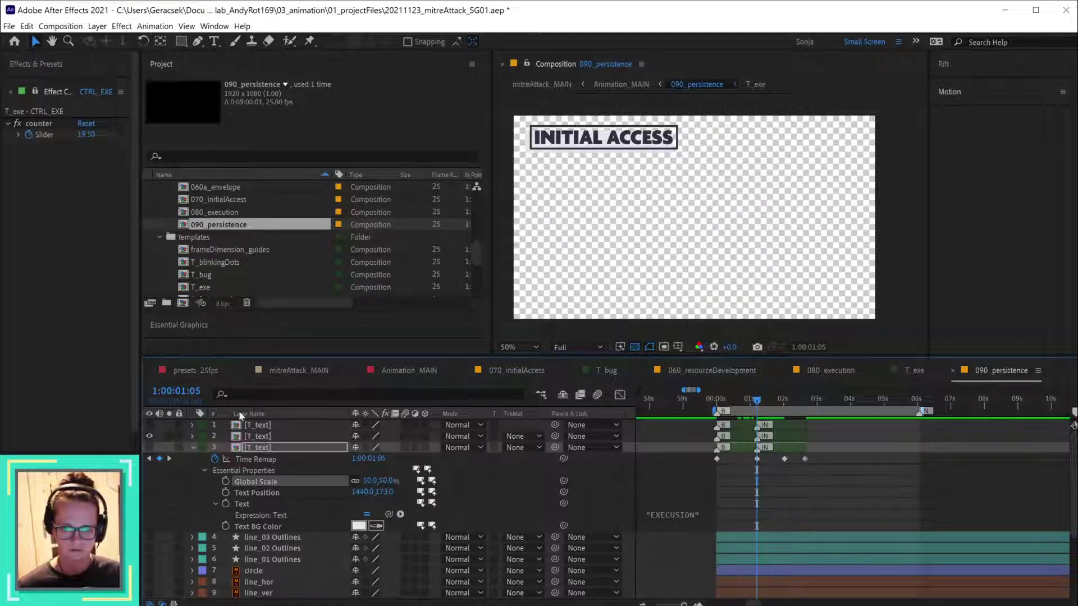
click(261, 440)
click(192, 437)
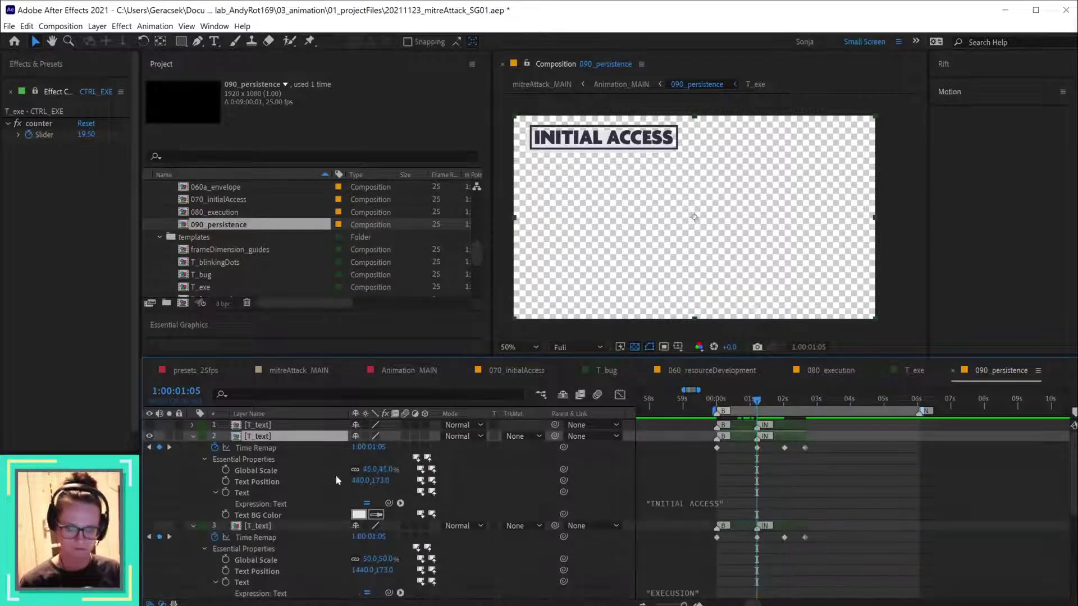
click(371, 469)
text(25)
key(Return)
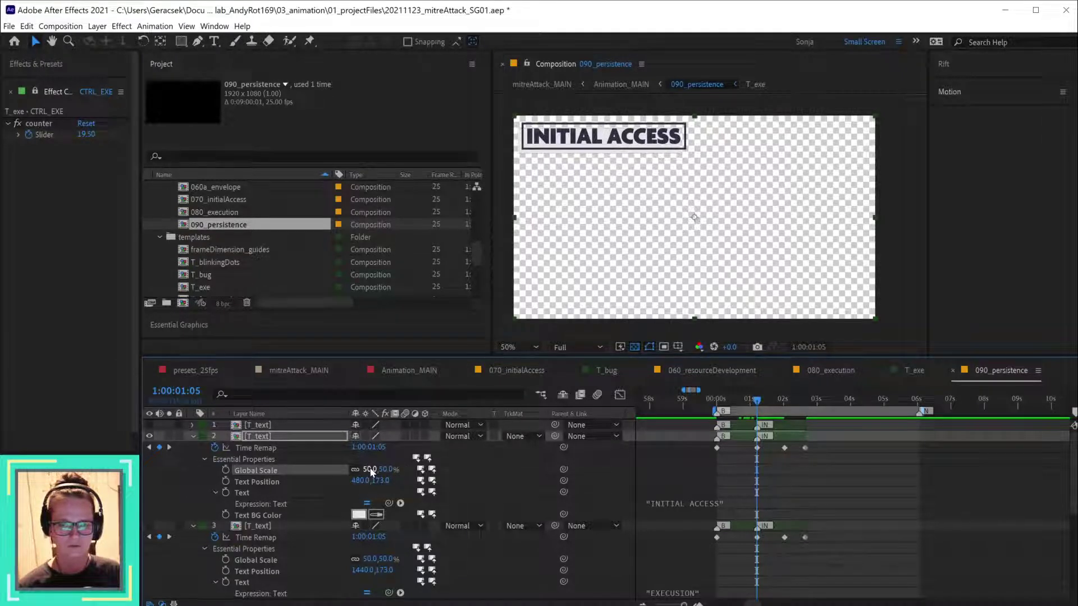
drag(370, 469, 368, 469)
key(ctrl+Down)
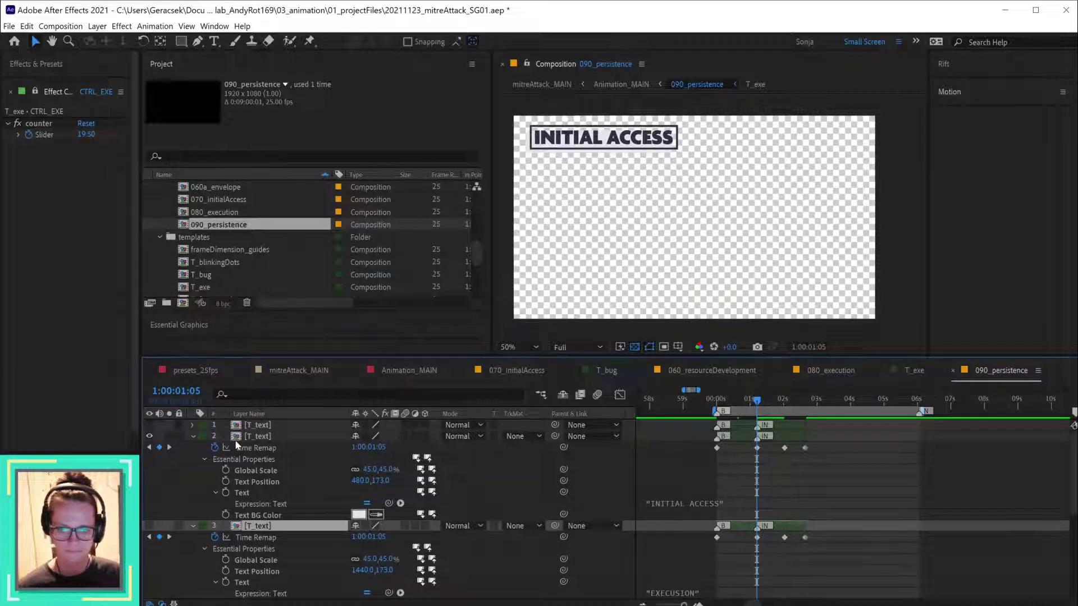
- Move the INITIAL ACCESS T_text layer below the EXECUSION one and add a Text Position keyframe at 1:00:01:05
drag(236, 441, 274, 548)
scroll(274, 548, down, 3)
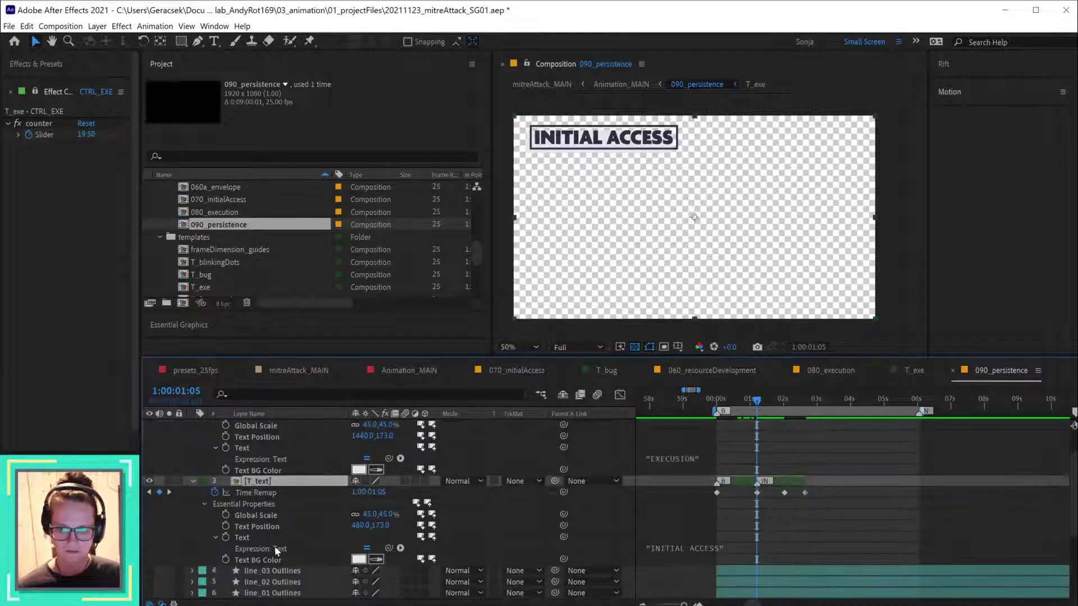
click(226, 526)
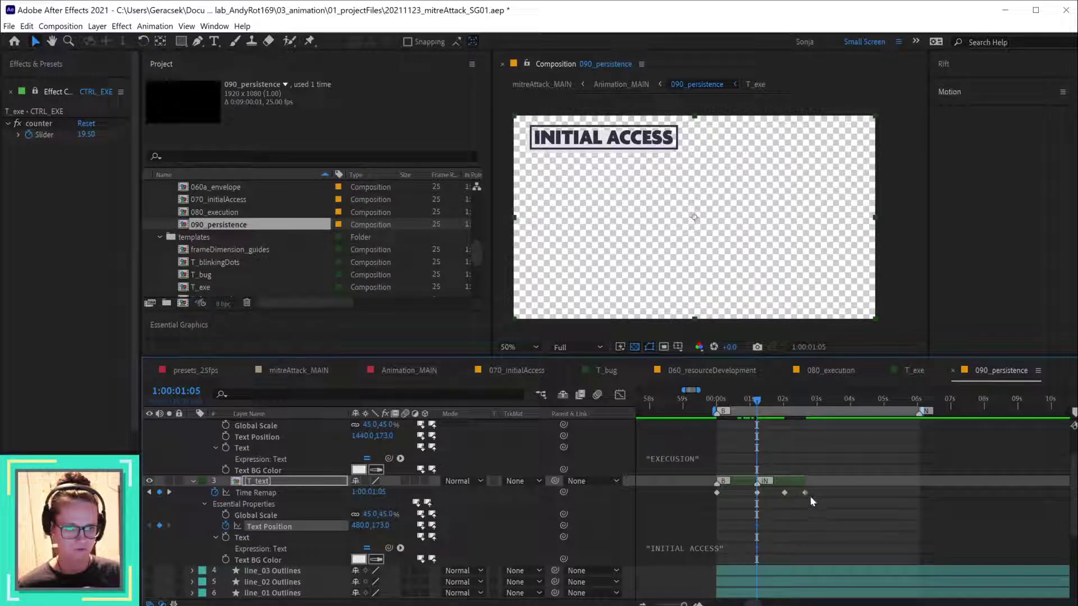
- Shift the INITIAL ACCESS layer's last two Time Remap keyframes and its Text Position keyframe to about 7.5 to 8 seconds
drag(815, 488, 960, 499)
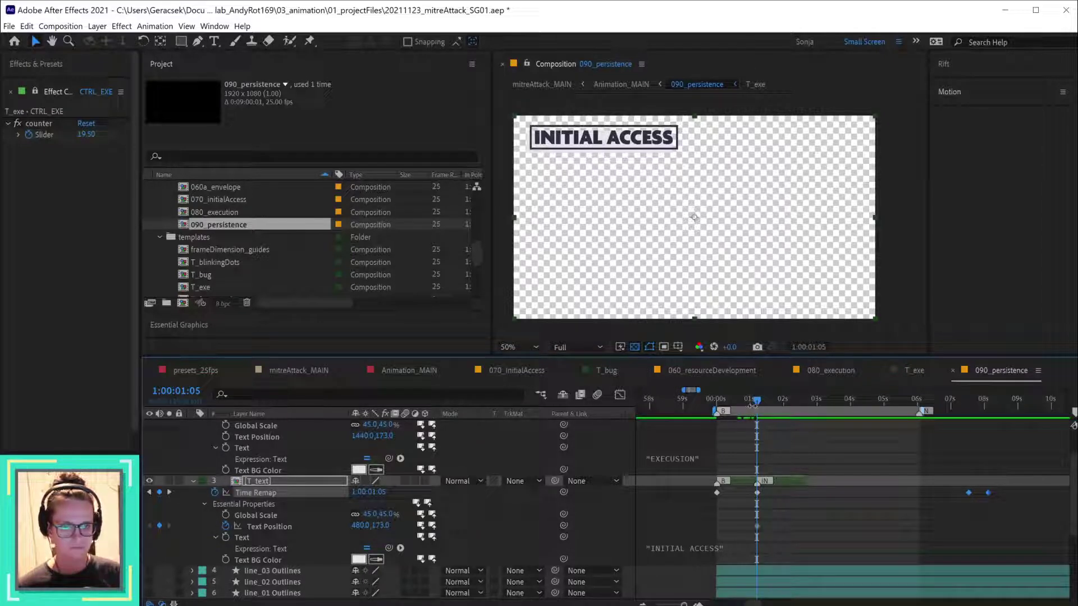
drag(758, 527, 977, 526)
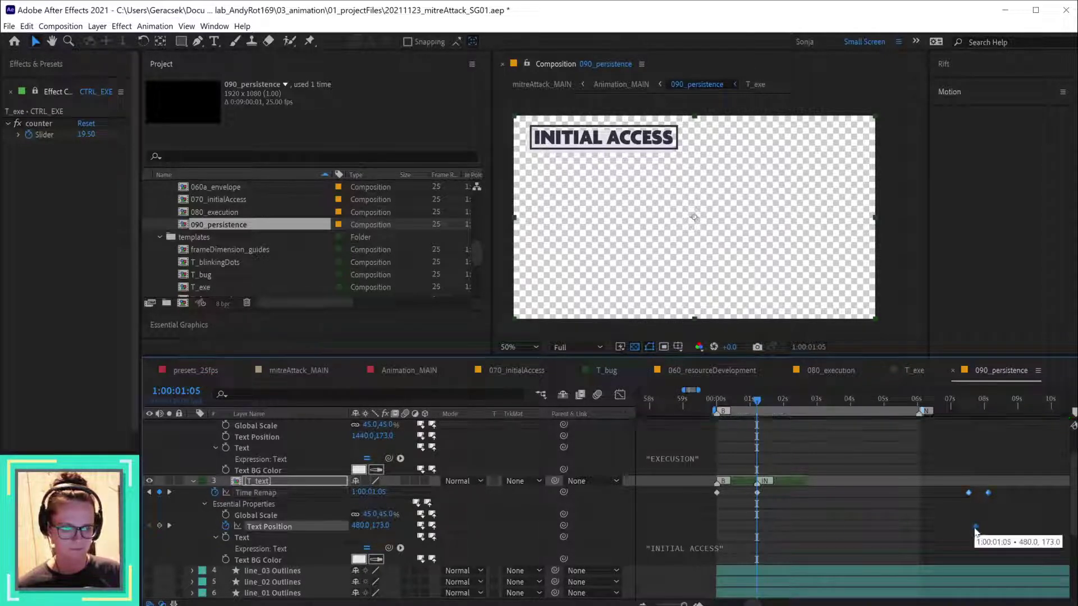
- Keyframe the INITIAL ACCESS title's Text Position at 960, 297 at 1:00:01:05
drag(364, 526, 658, 524)
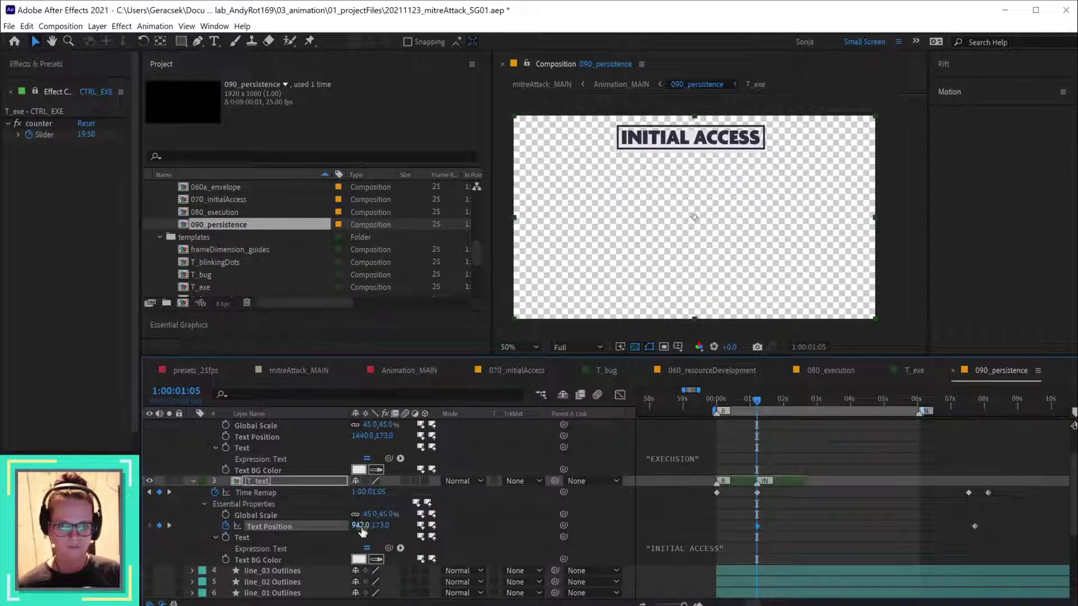
click(364, 526)
text(960)
key(Return)
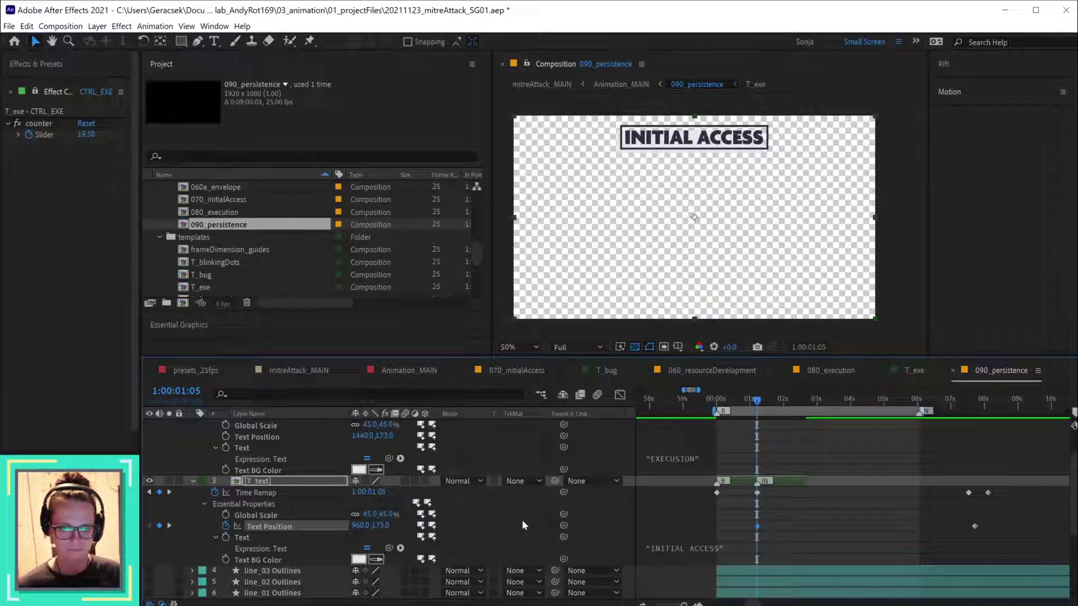
drag(383, 530, 453, 537)
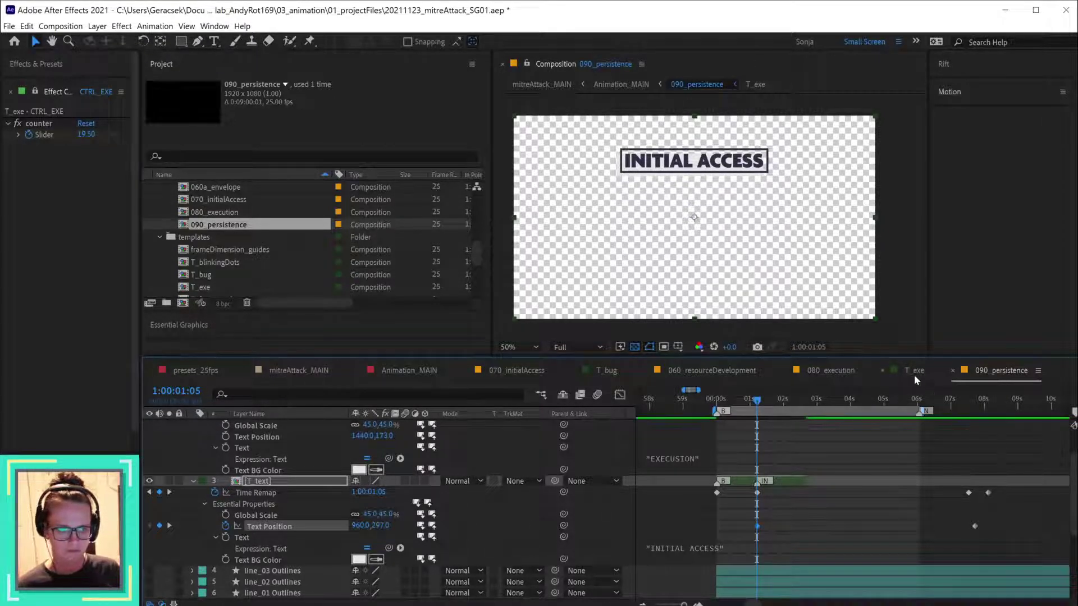
- Match the INITIAL ACCESS title's height at 1:00:01:05 to T_execute01 in 080_execution by setting its vertical Text Position to 183
click(830, 372)
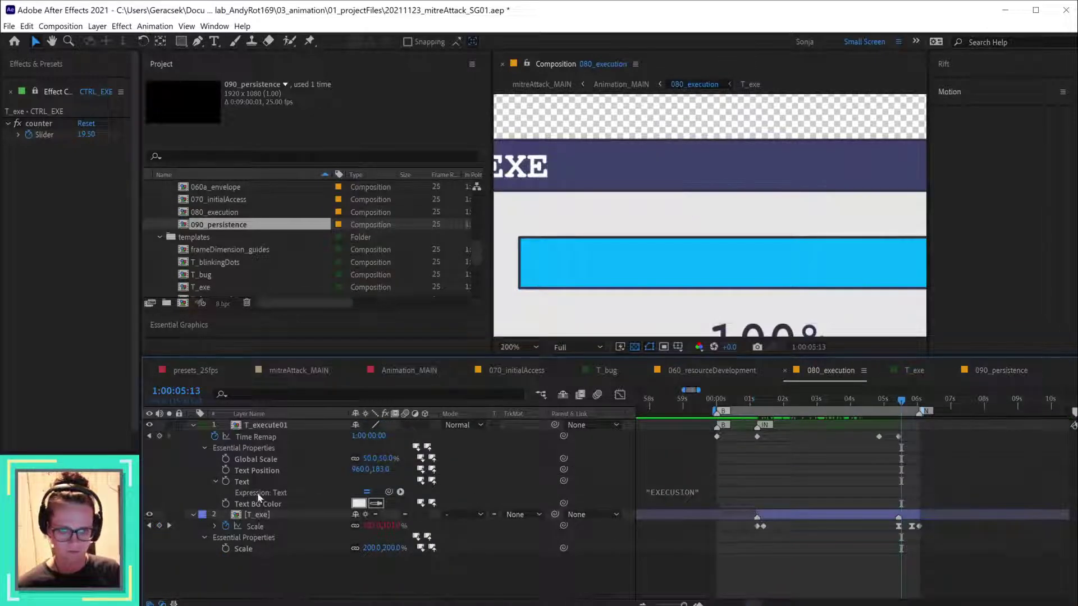
click(259, 471)
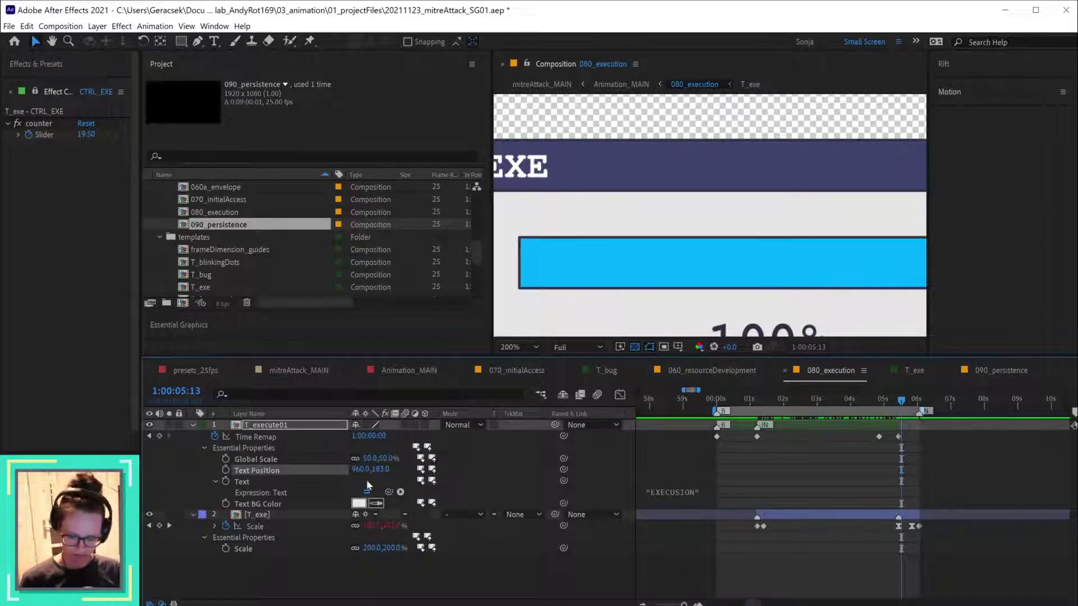
click(1002, 371)
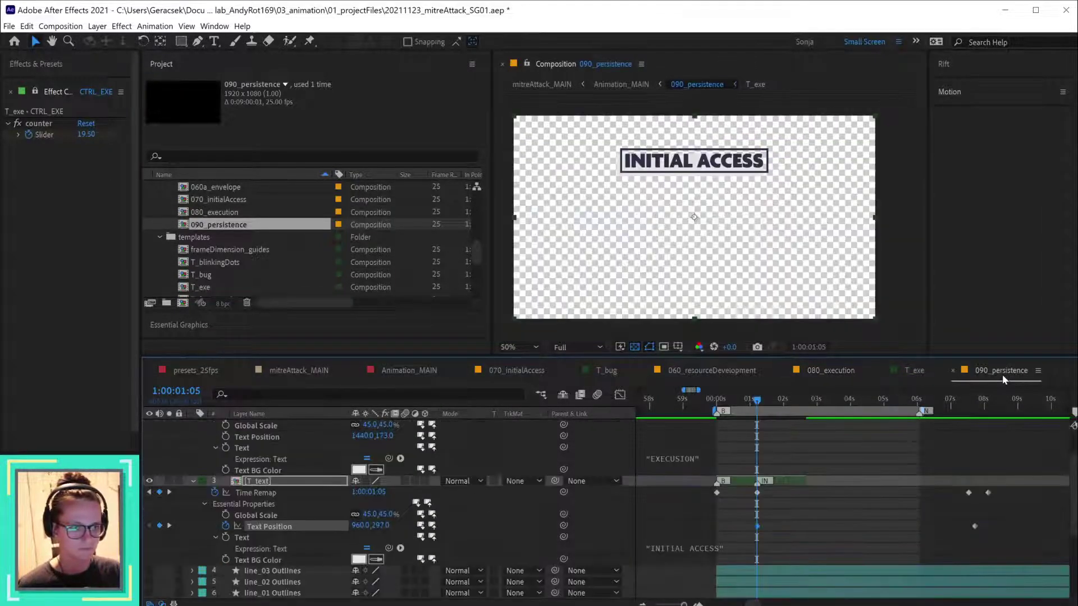
ctrl+click(280, 535)
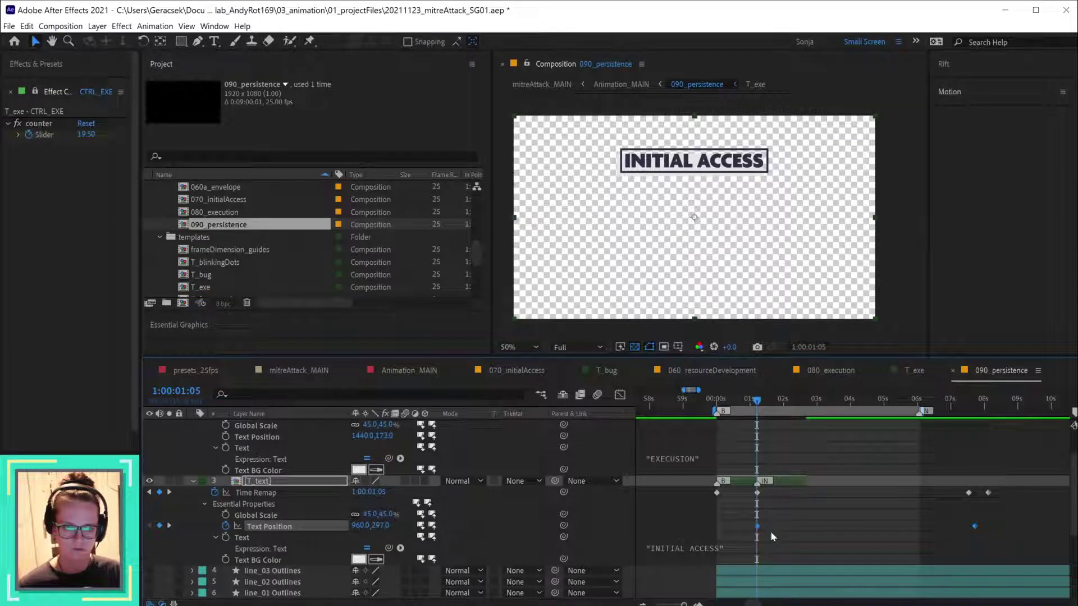
click(739, 527)
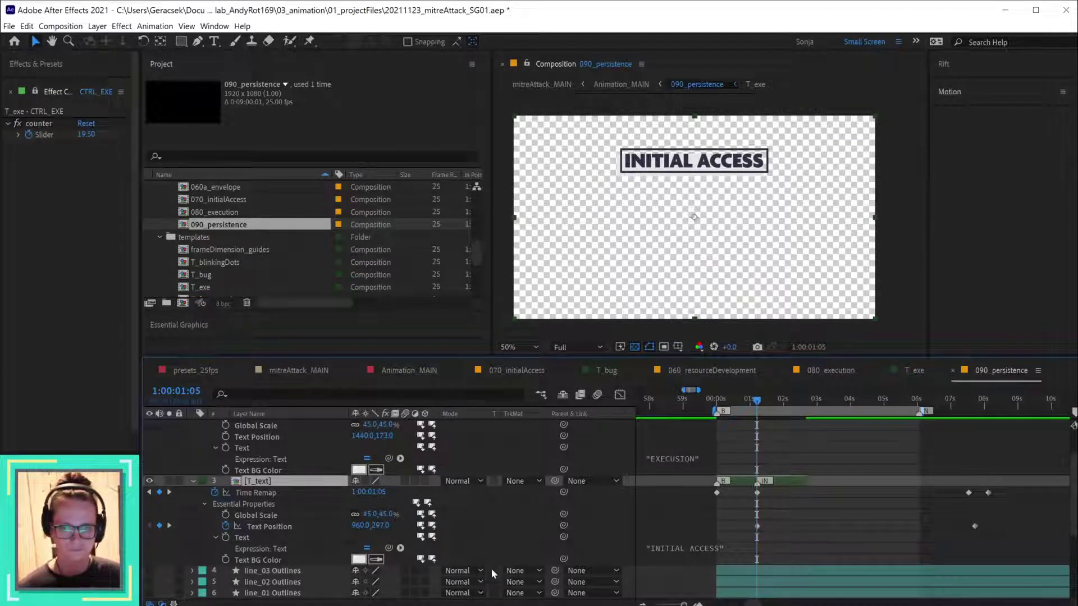
click(818, 371)
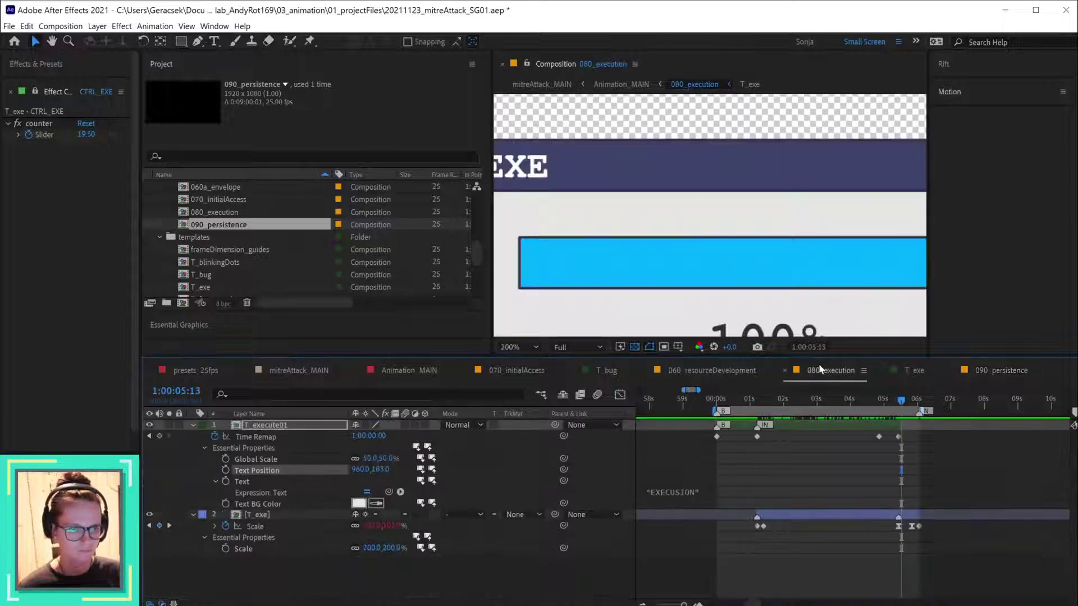
click(1012, 375)
click(381, 526)
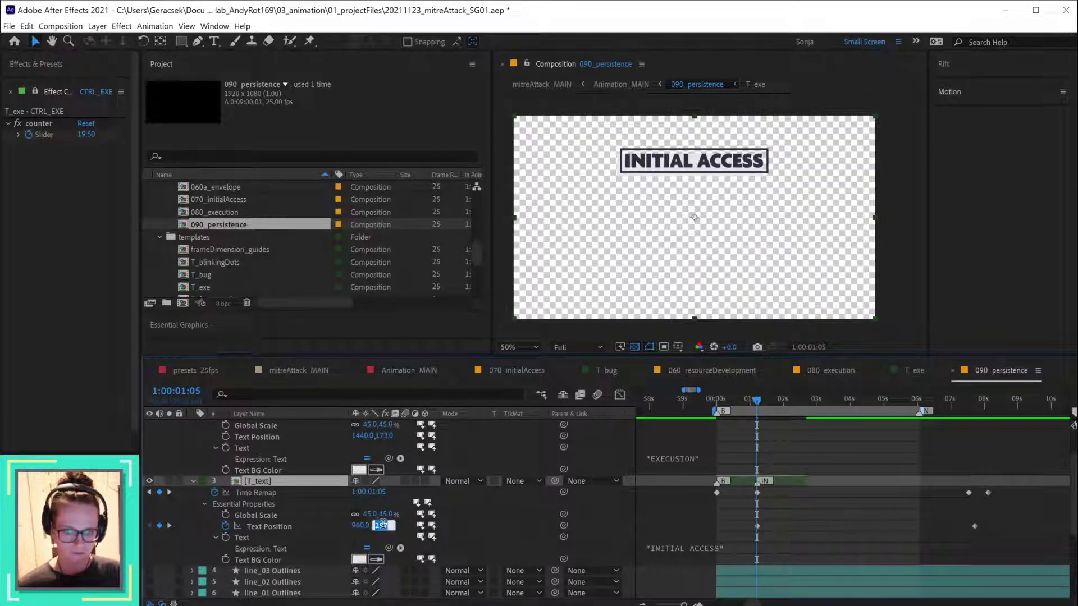
text(183)
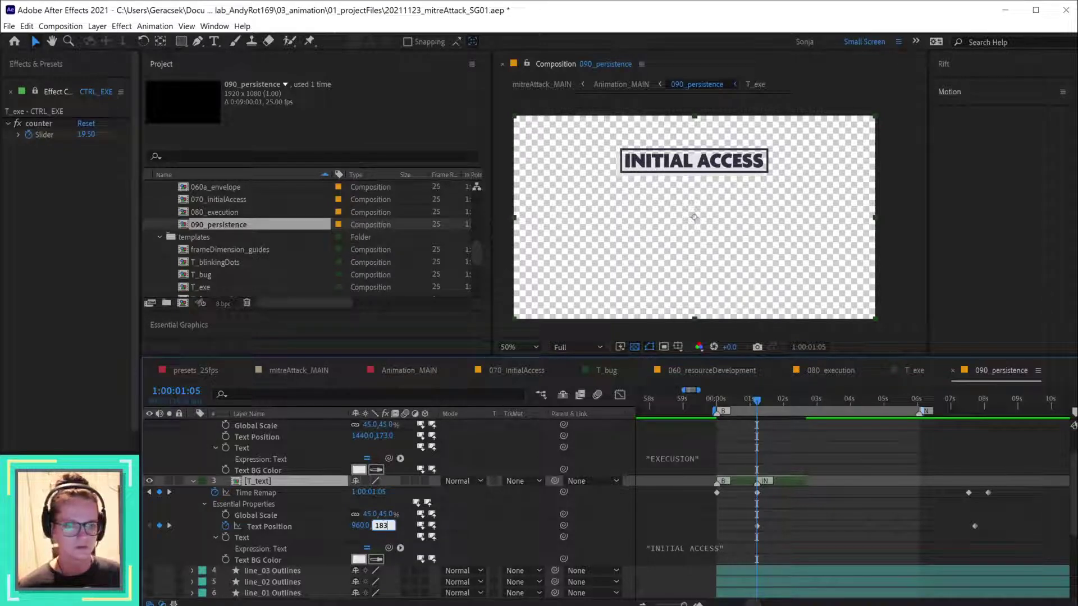
key(Return)
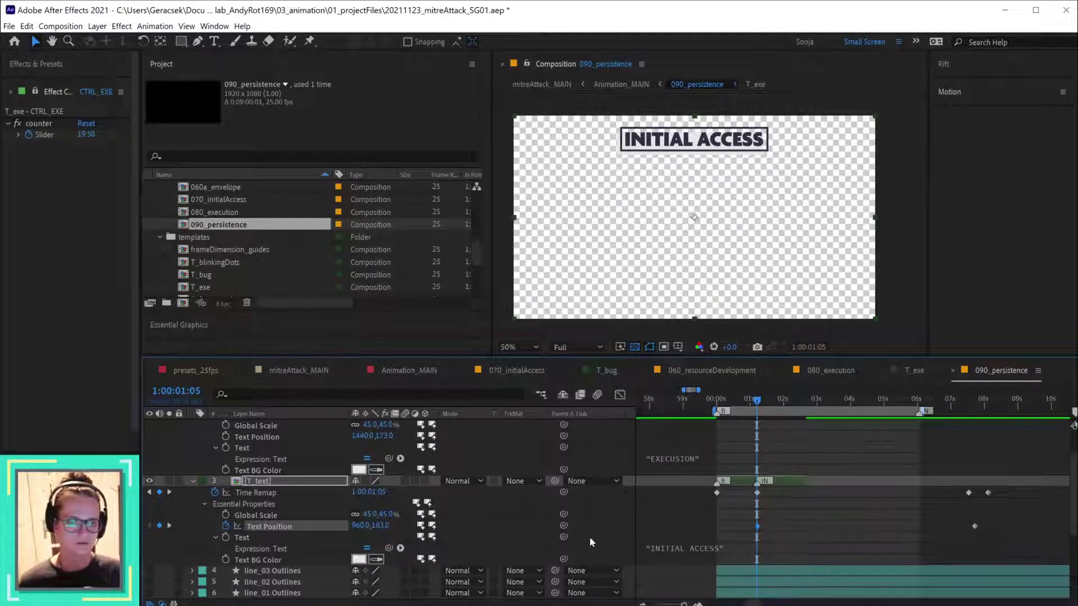
click(605, 534)
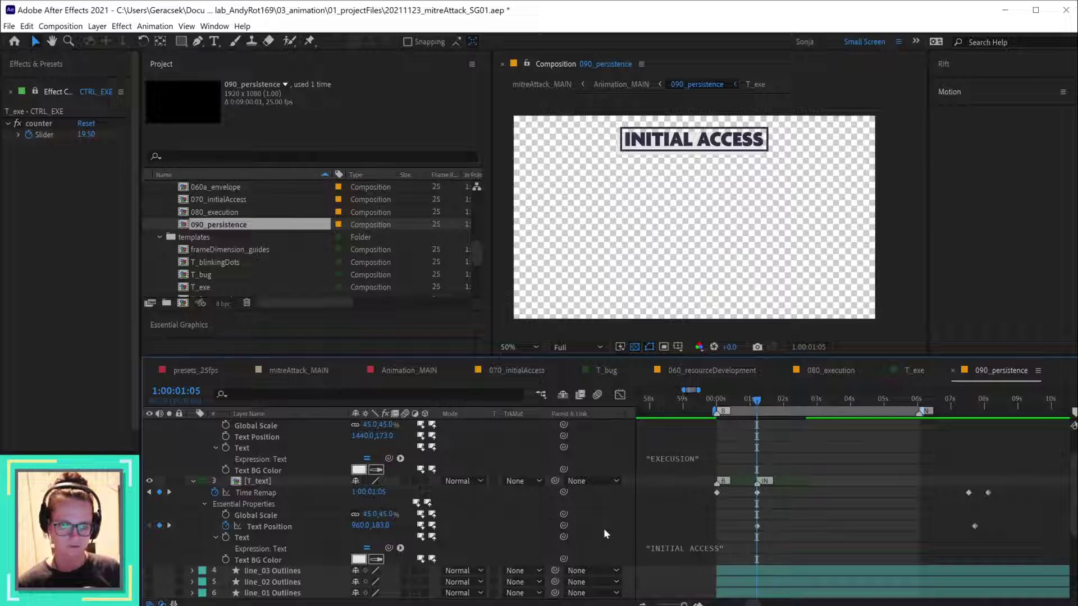
- Browse the project's template and pre-comp compositions and open 060a_envelope to inspect its layers
scroll(268, 258, down, 4)
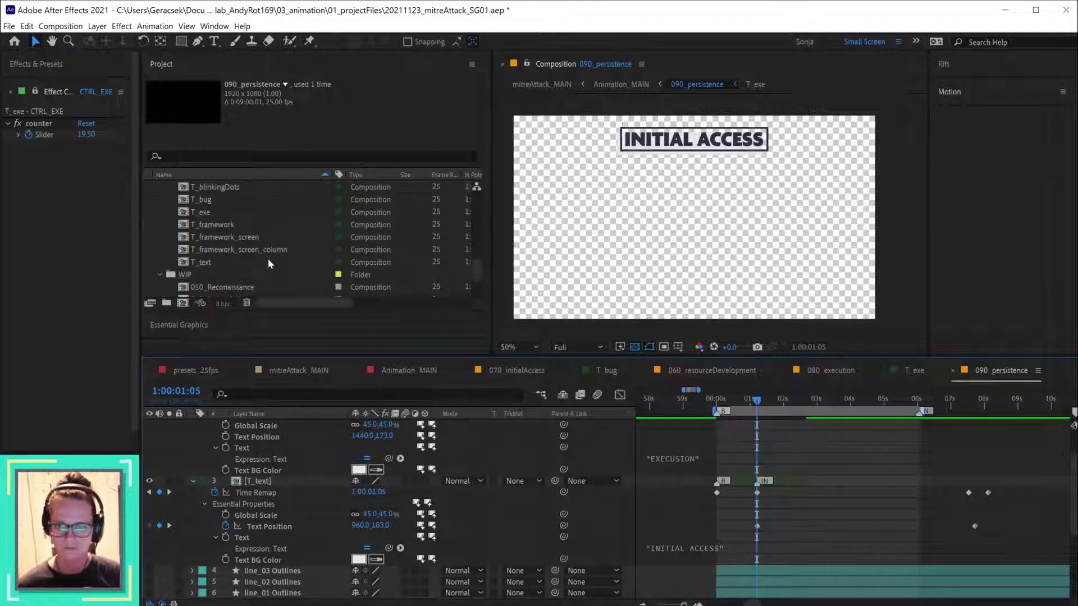
scroll(301, 256, up, 5)
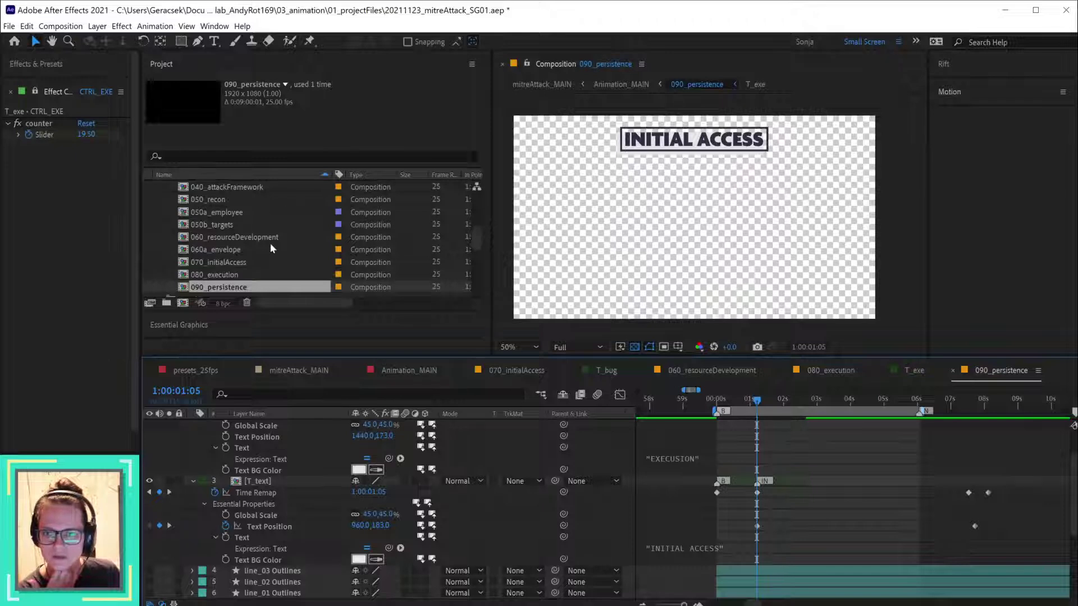
double_click(223, 249)
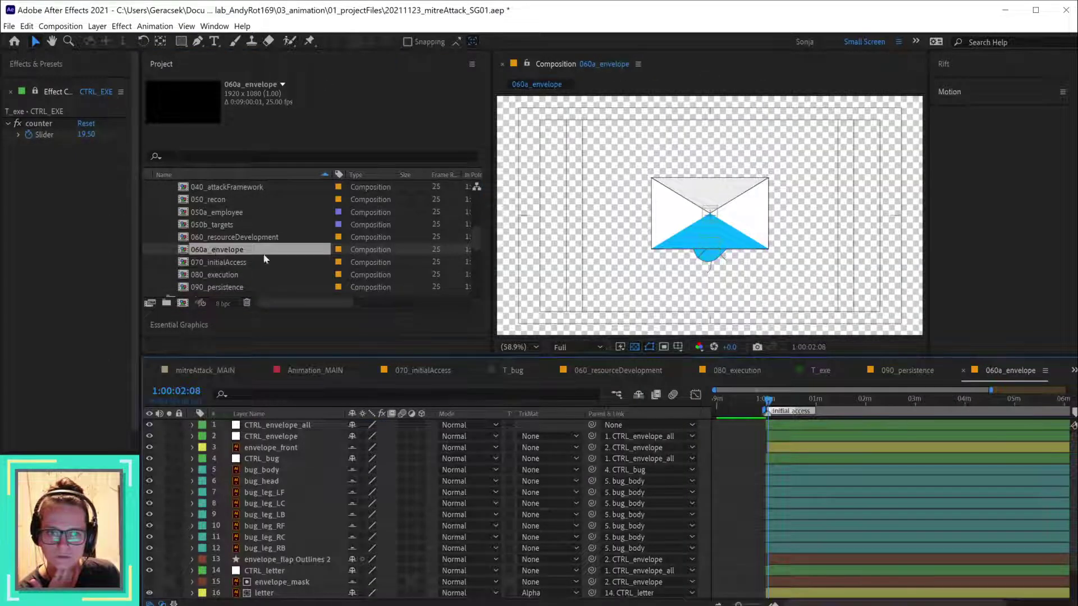
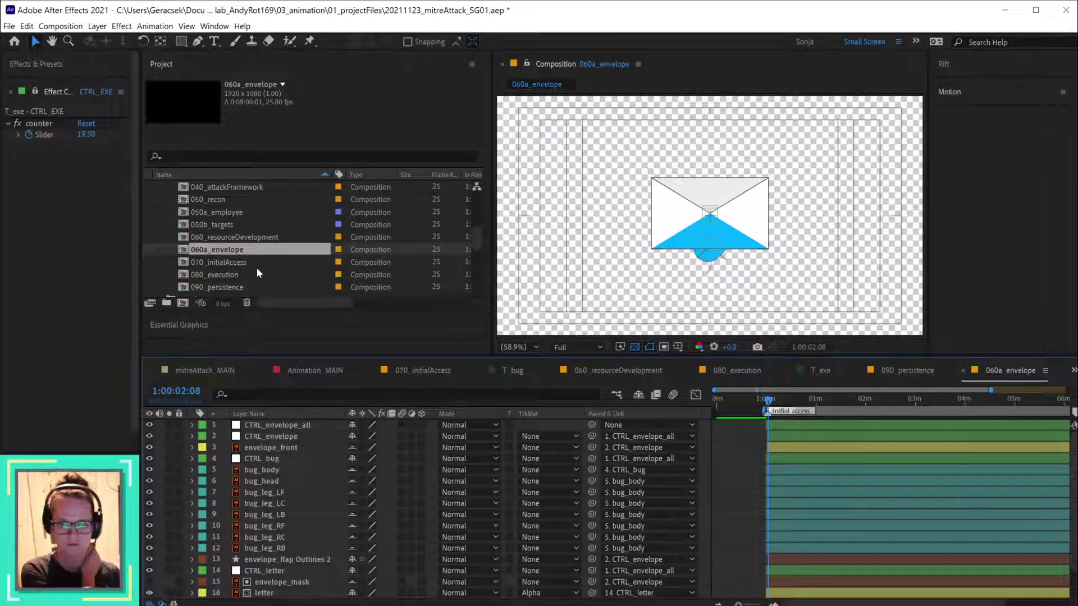
scroll(255, 257, up, 2)
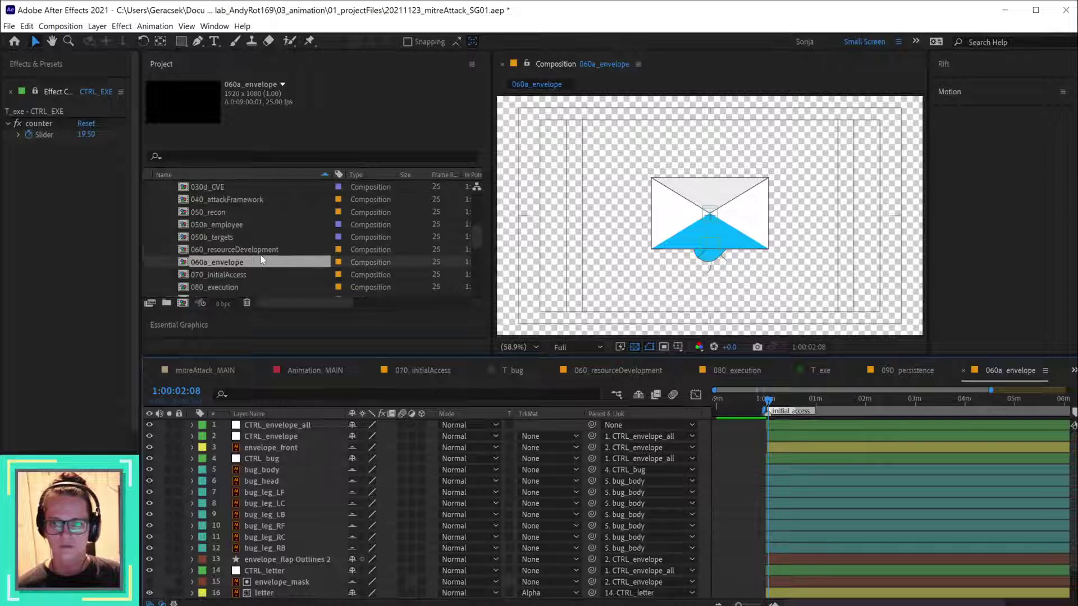
scroll(261, 257, up, 7)
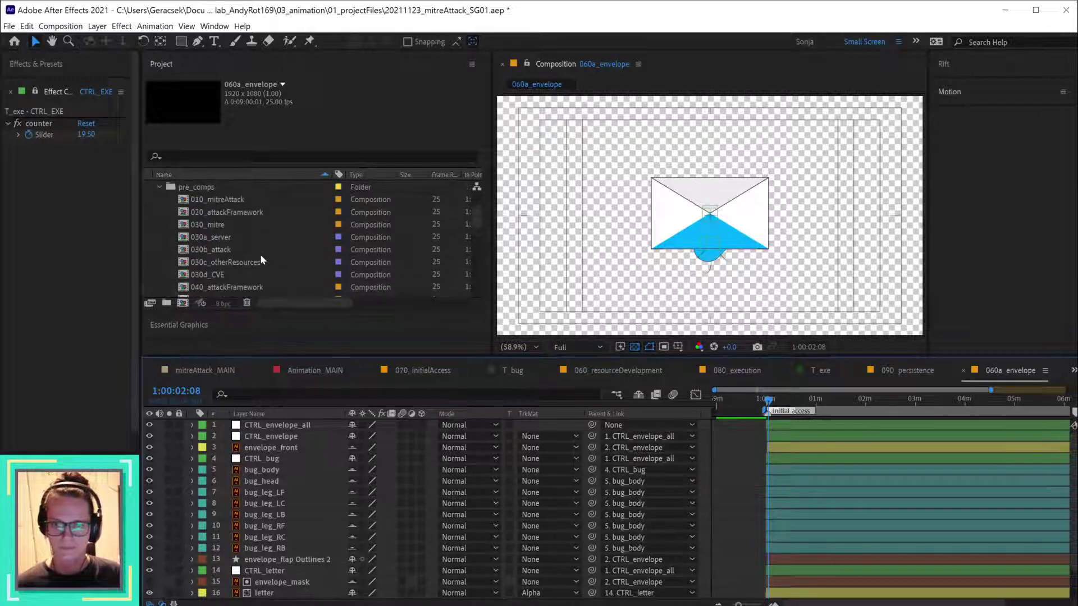
scroll(261, 254, down, 5)
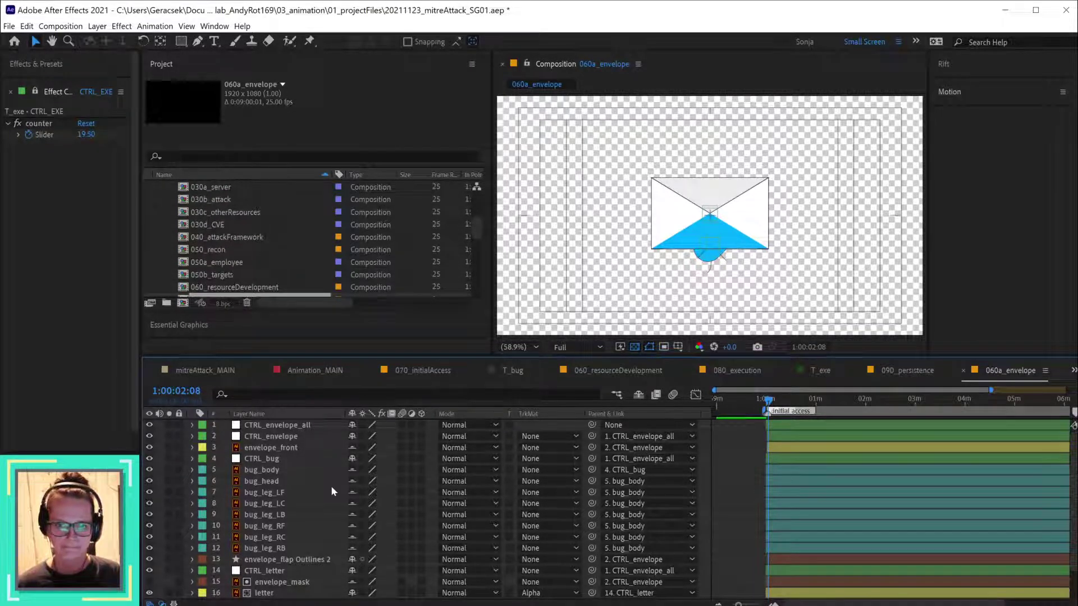
- Examine the layers and timing of 060a_envelope, then those of 060_resourceDevelopment around its initial access marker
scroll(330, 486, down, 3)
drag(769, 403, 899, 399)
scroll(293, 255, down, 1)
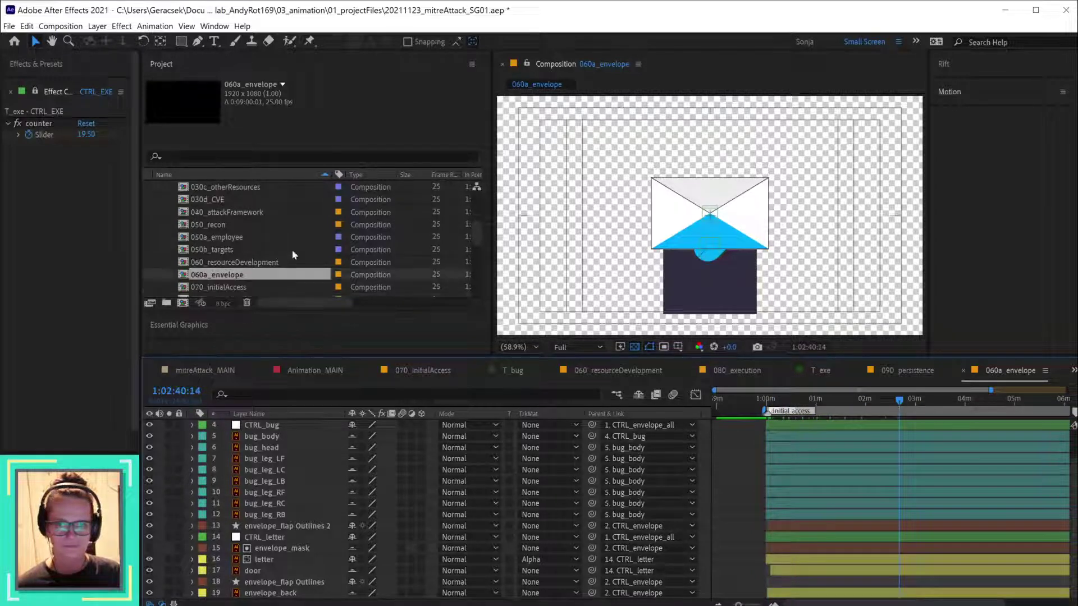
double_click(245, 263)
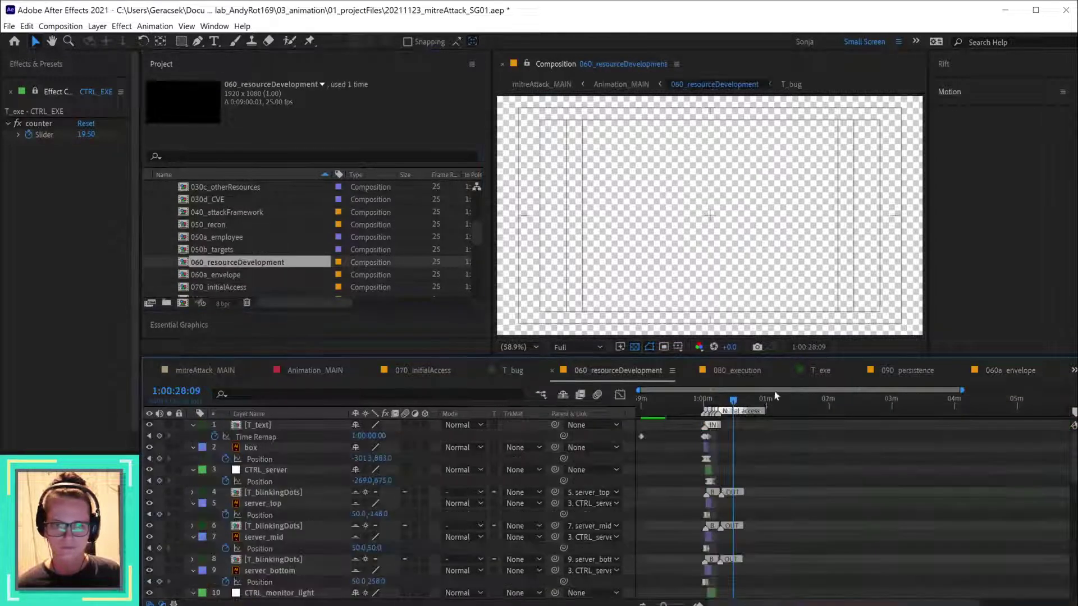
scroll(702, 490, up, 5)
click(786, 400)
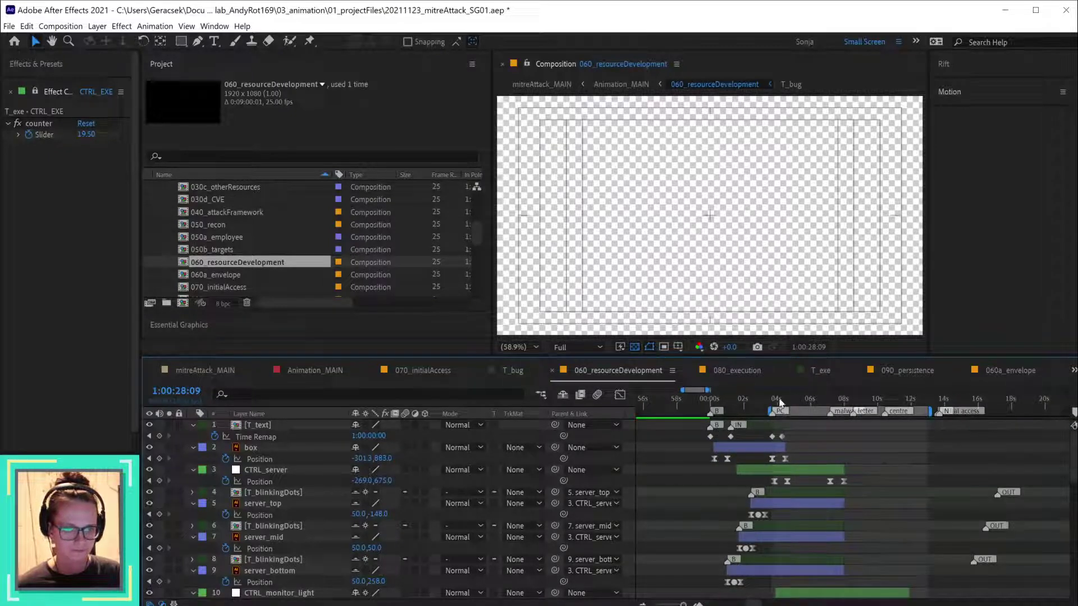
drag(801, 399, 1004, 403)
scroll(251, 256, down, 2)
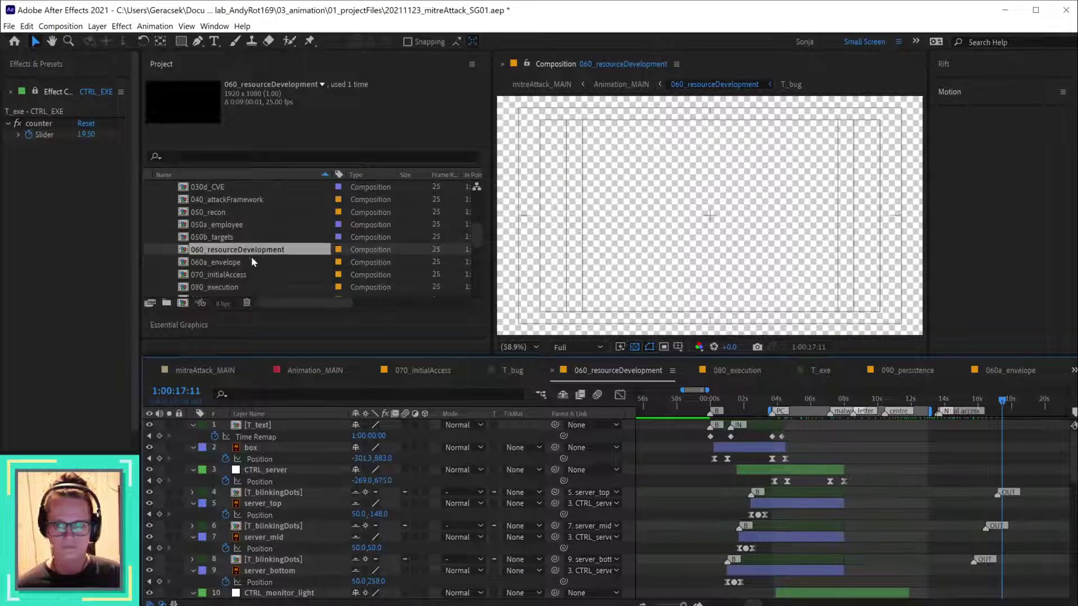
- In 070_initialAccess, trim the start of envelope_flap Outlines 3 to line up with the start of the neighbouring envelope layers
click(237, 264)
double_click(237, 264)
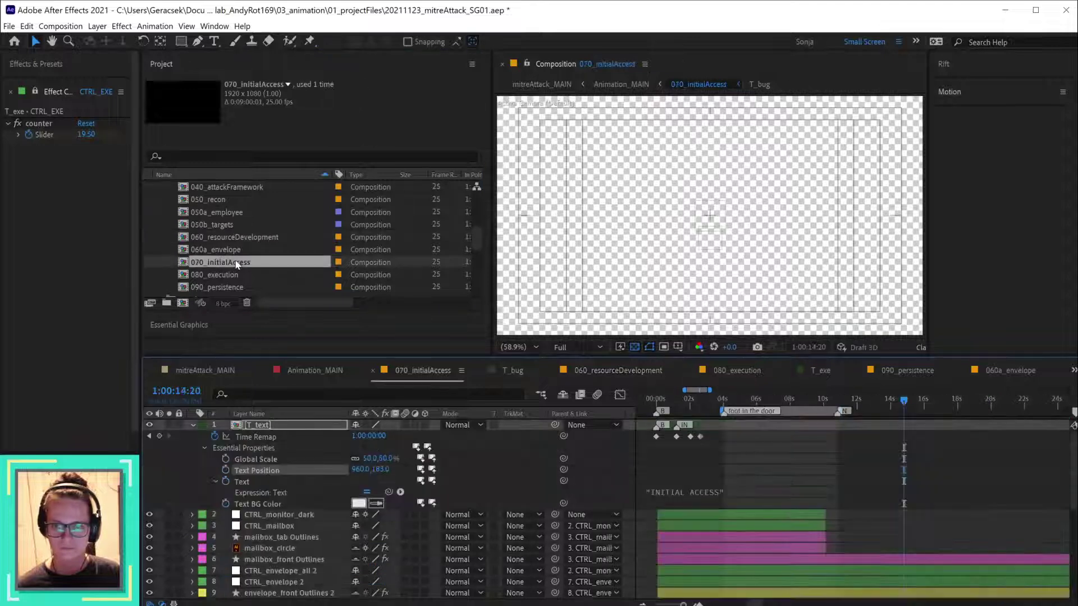
drag(731, 403, 678, 418)
scroll(679, 494, down, 6)
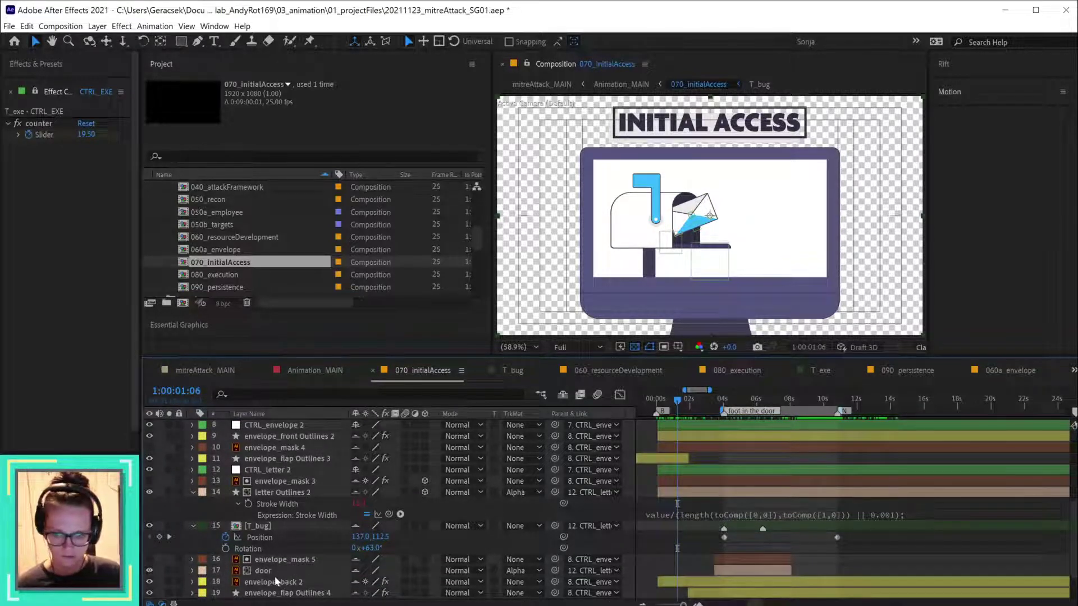
scroll(658, 475, up, 3)
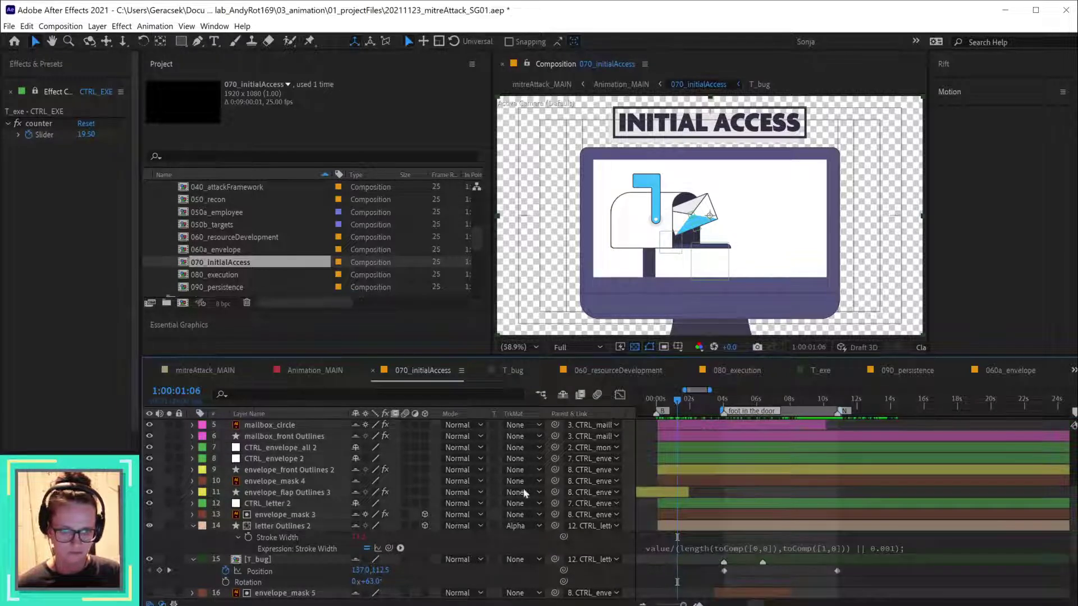
click(315, 494)
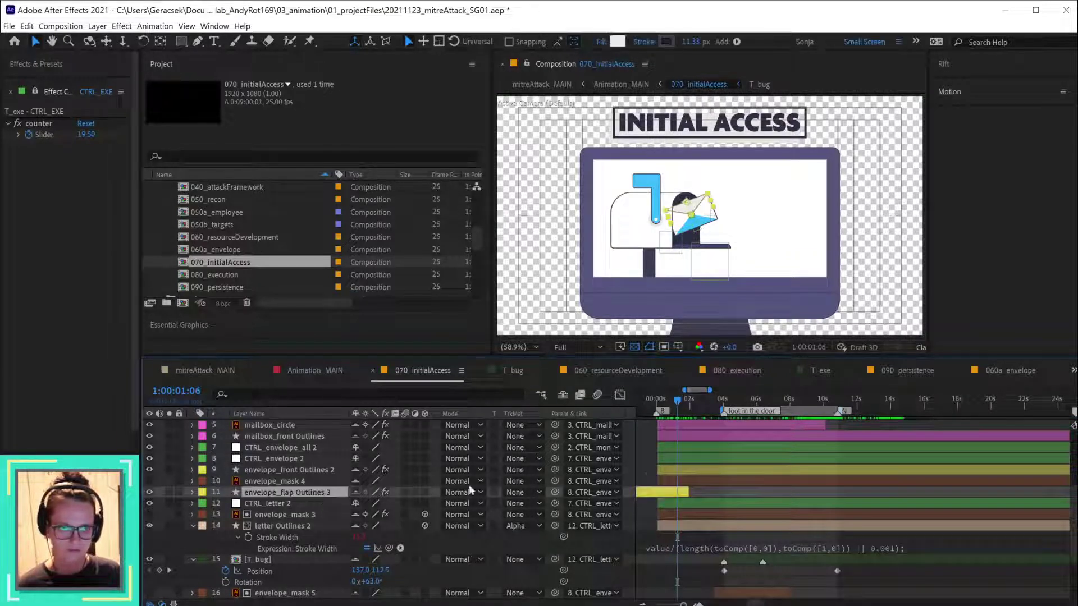
scroll(645, 410, down, 2)
mouse_move(647, 413)
mouse_down()
mouse_move(673, 416)
mouse_move(658, 414)
mouse_up()
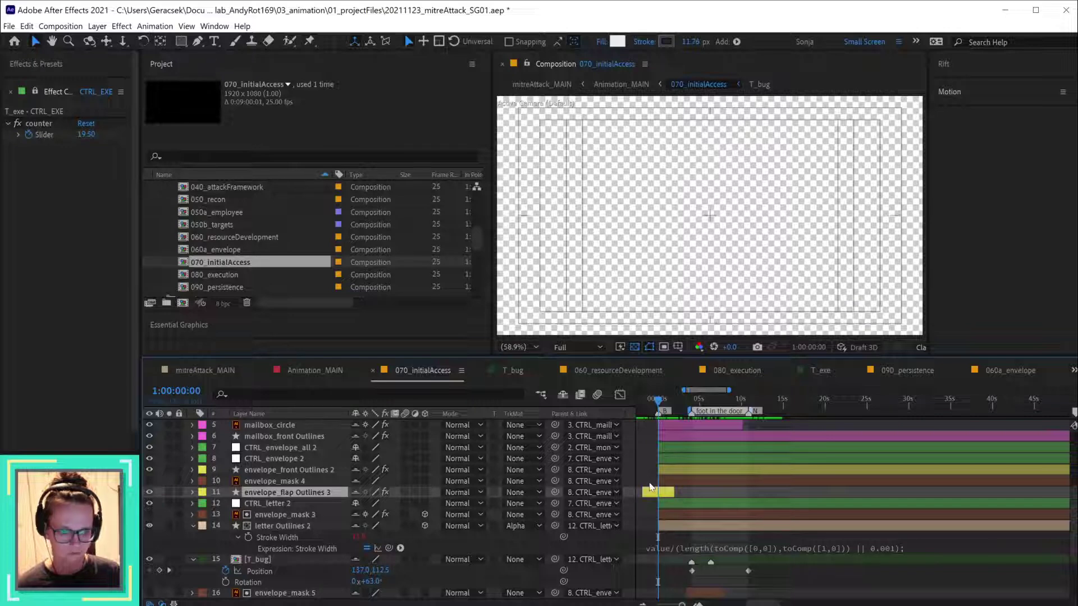
scroll(649, 481, up, 5)
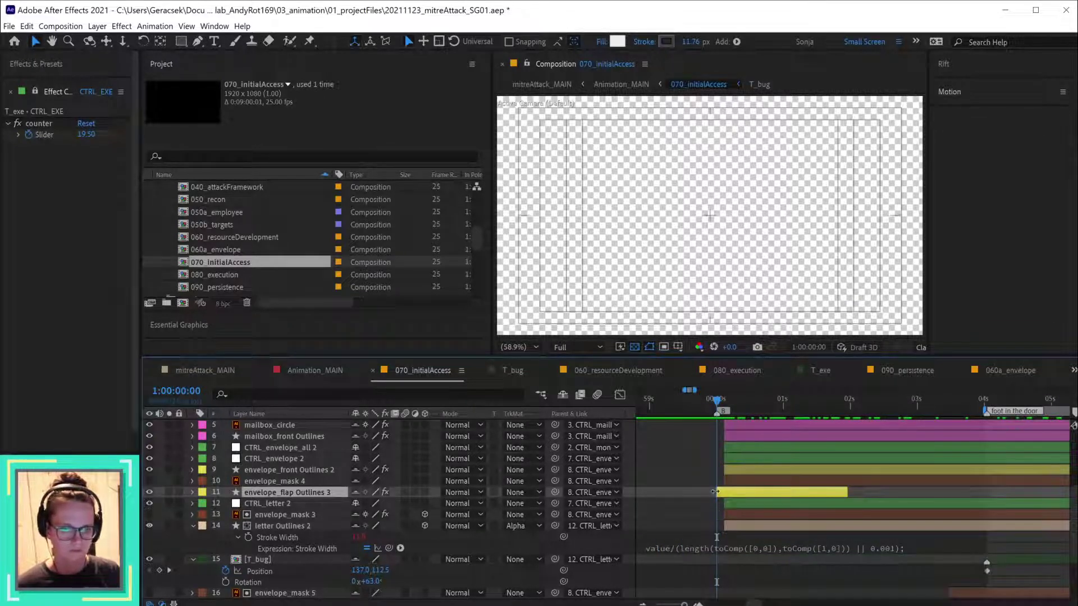
drag(714, 491, 724, 492)
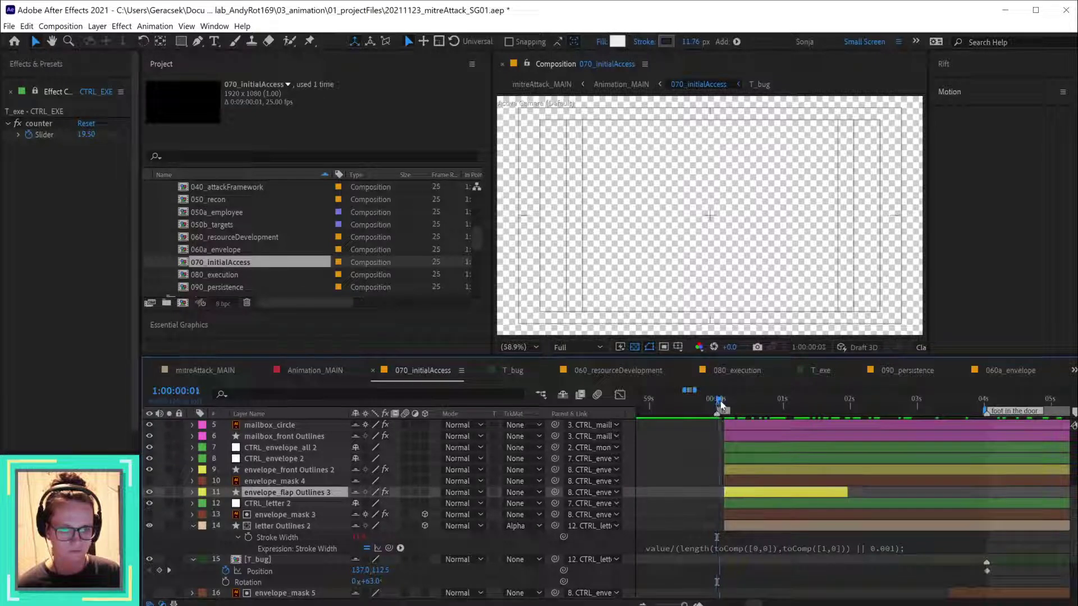
mouse_move(719, 403)
mouse_down()
mouse_move(797, 402)
mouse_move(717, 402)
mouse_up()
- Shift all layers in 070_initialAccess three frames earlier so the main graphics start at 1:00:00:00
scroll(727, 442, down, 3)
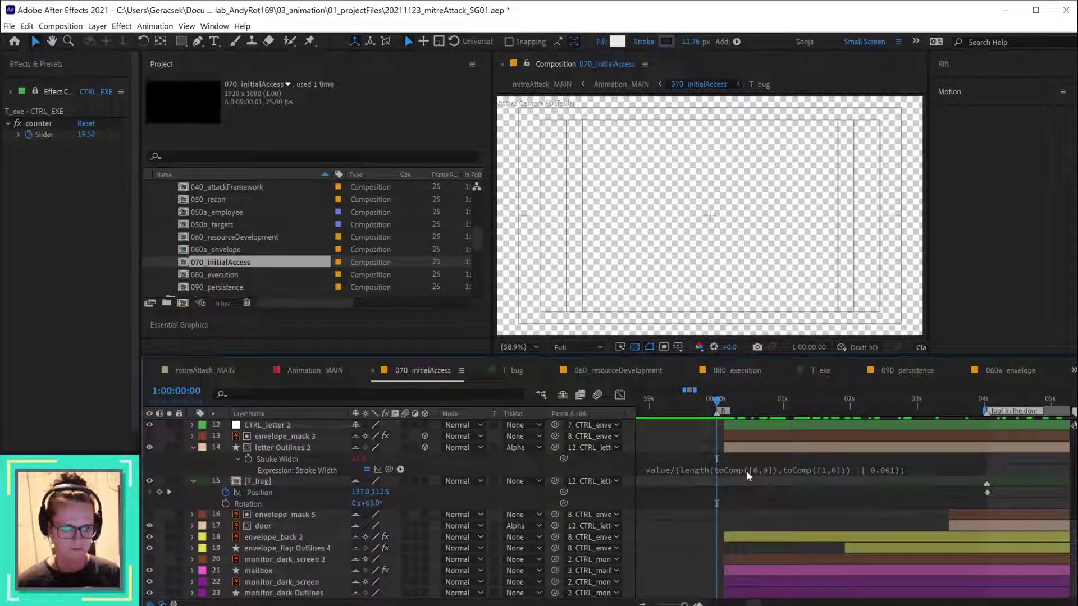
key(ctrl+a)
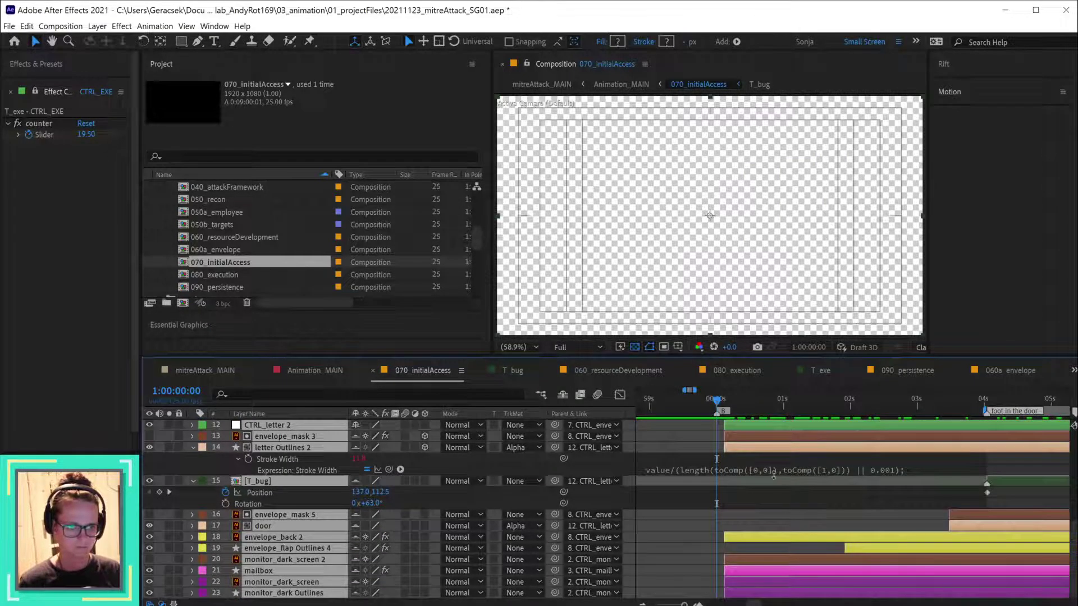
key(alt+Page_Up)
key(alt+Page_Up)
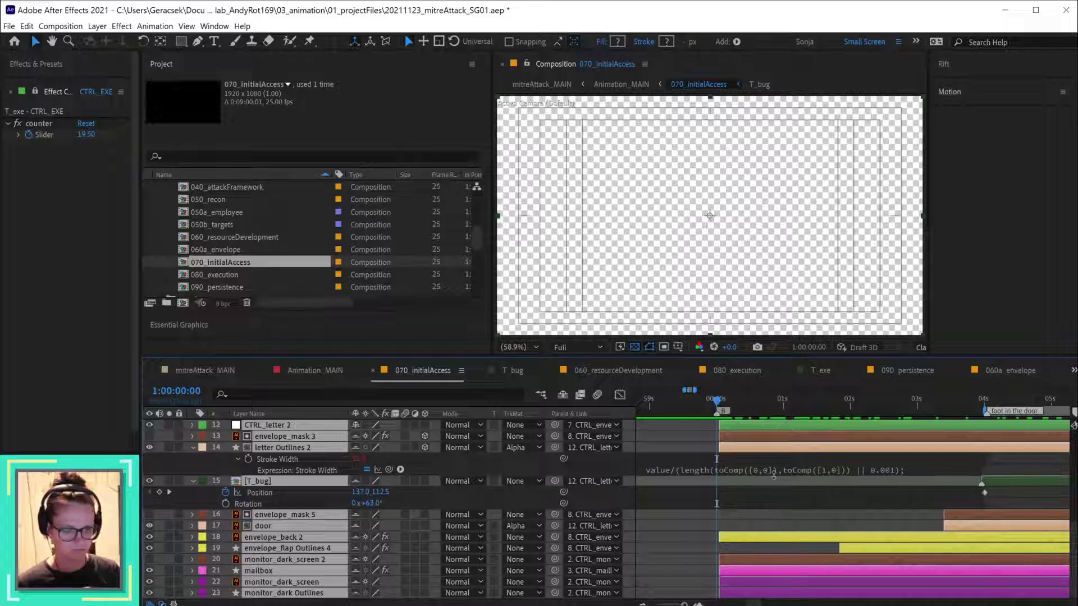
key(alt+Page_Up)
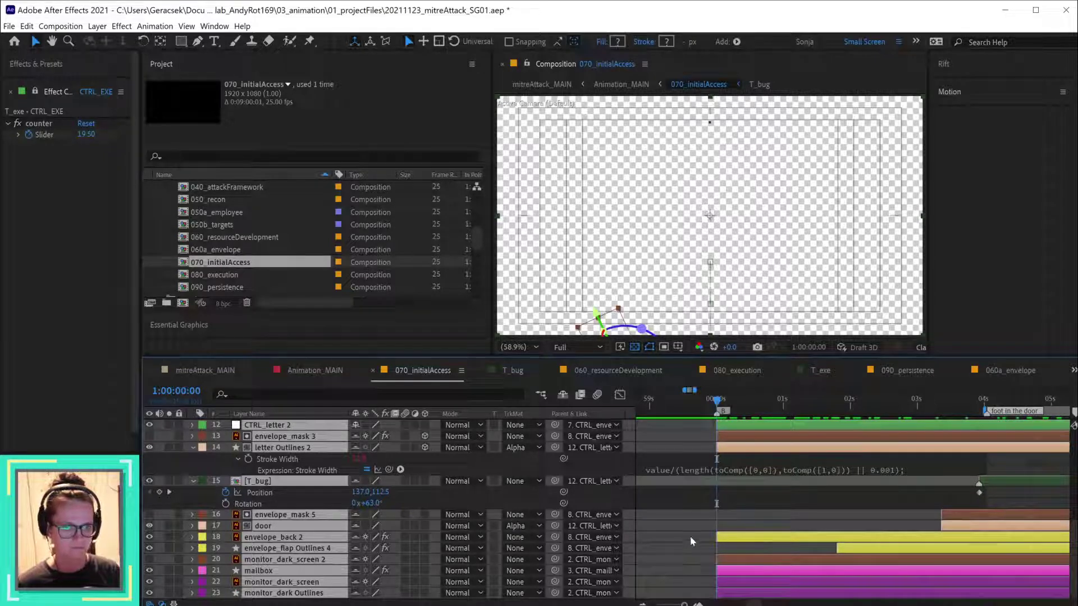
mouse_move(734, 395)
mouse_down()
mouse_move(853, 406)
mouse_move(720, 408)
mouse_up()
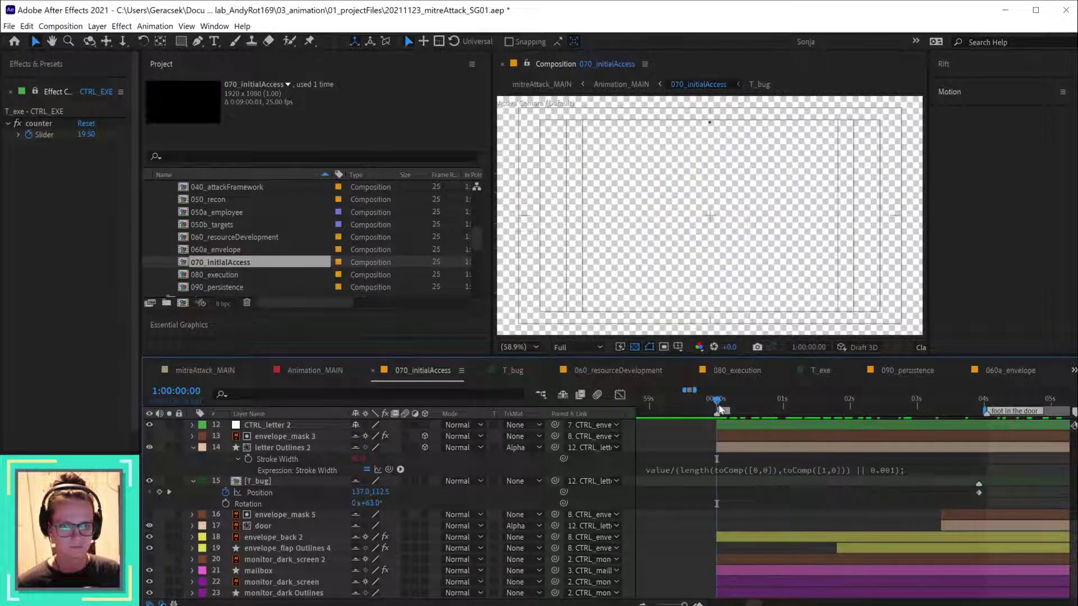
- Review the sequence in Animation_MAIN from the envelope at 1:02:00:09 through the start of 090_persistence at 1:02:15:21
click(315, 371)
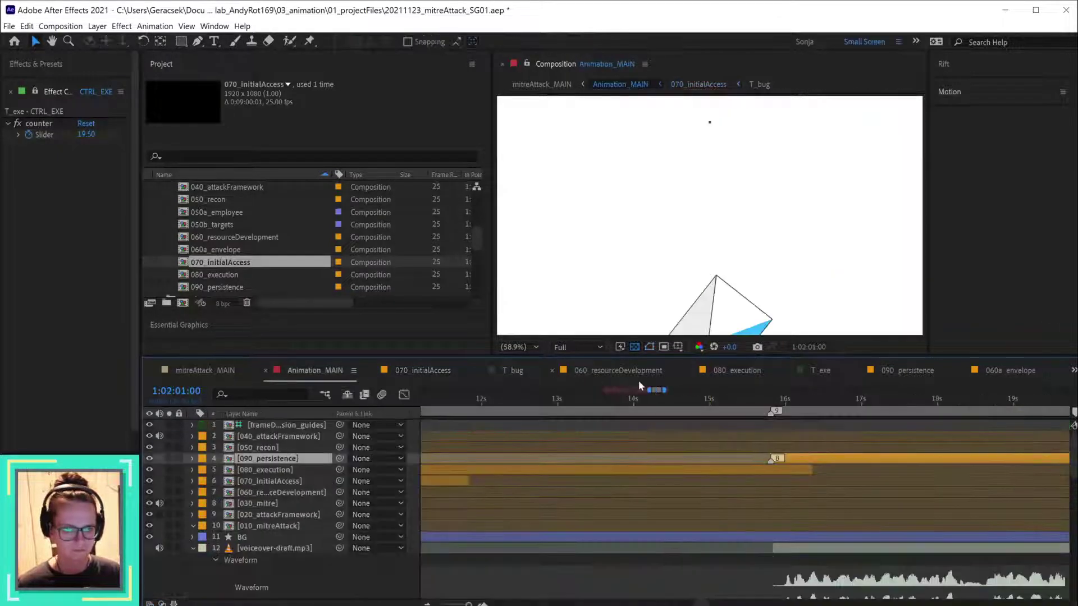
scroll(678, 459, down, 5)
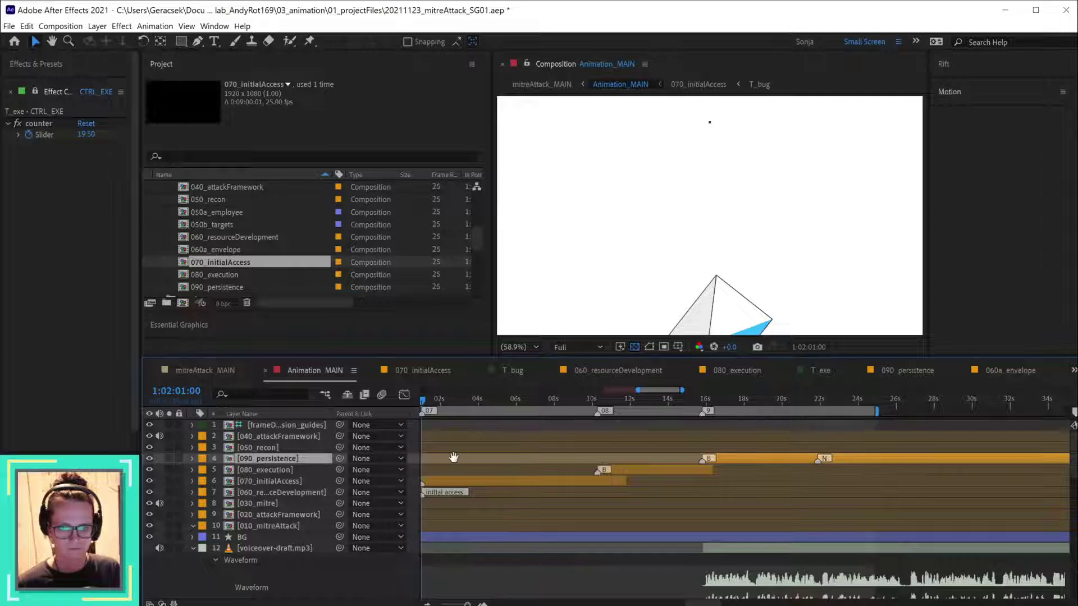
drag(455, 458, 640, 469)
scroll(640, 469, up, 5)
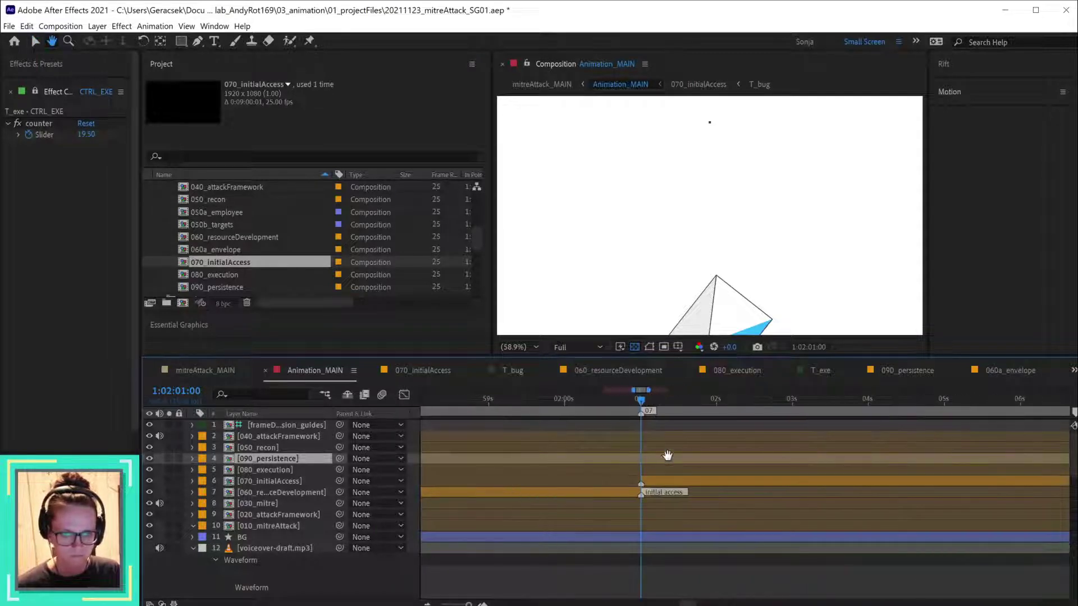
scroll(674, 450, down, 5)
click(664, 403)
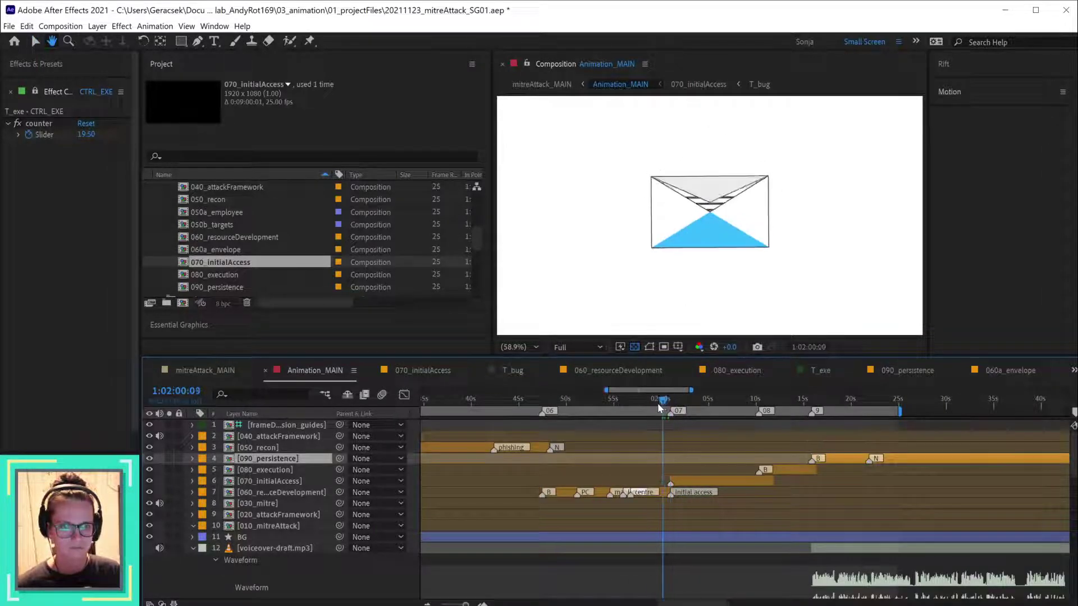
drag(664, 404, 812, 418)
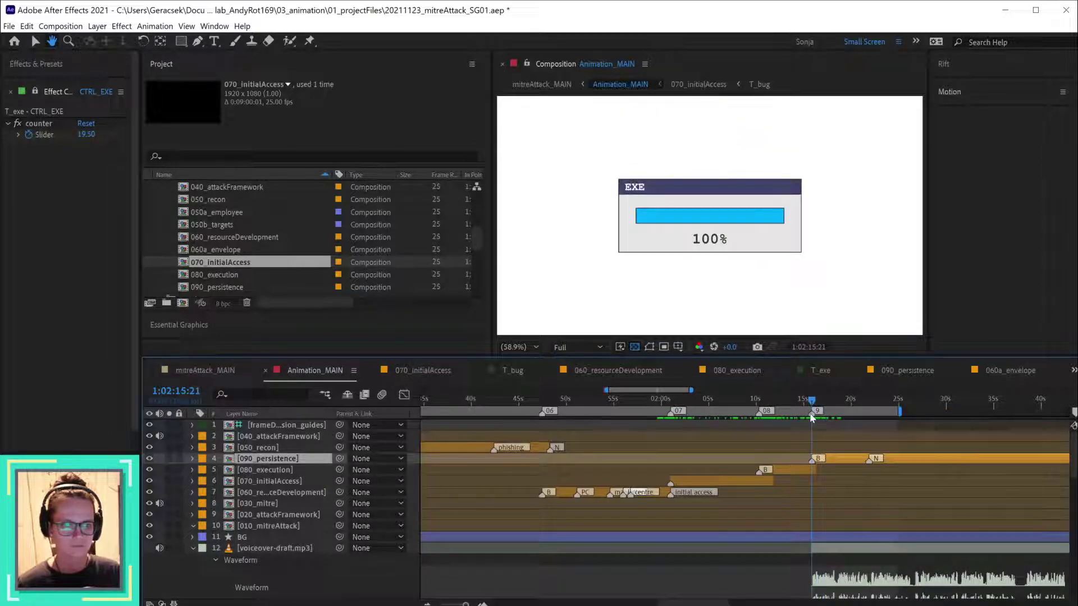
- In 080_execution, shift T_execute01's last two Time Remap keyframes earlier so the final one sits at 1:00:05:04, and save the project
double_click(803, 469)
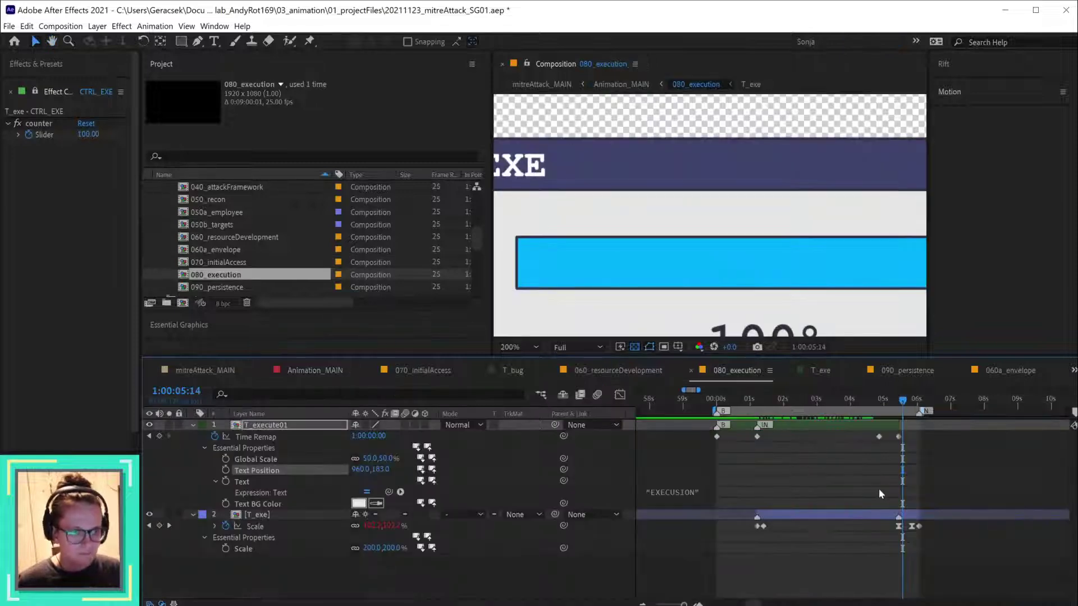
key(shift+Page_Up)
click(901, 437)
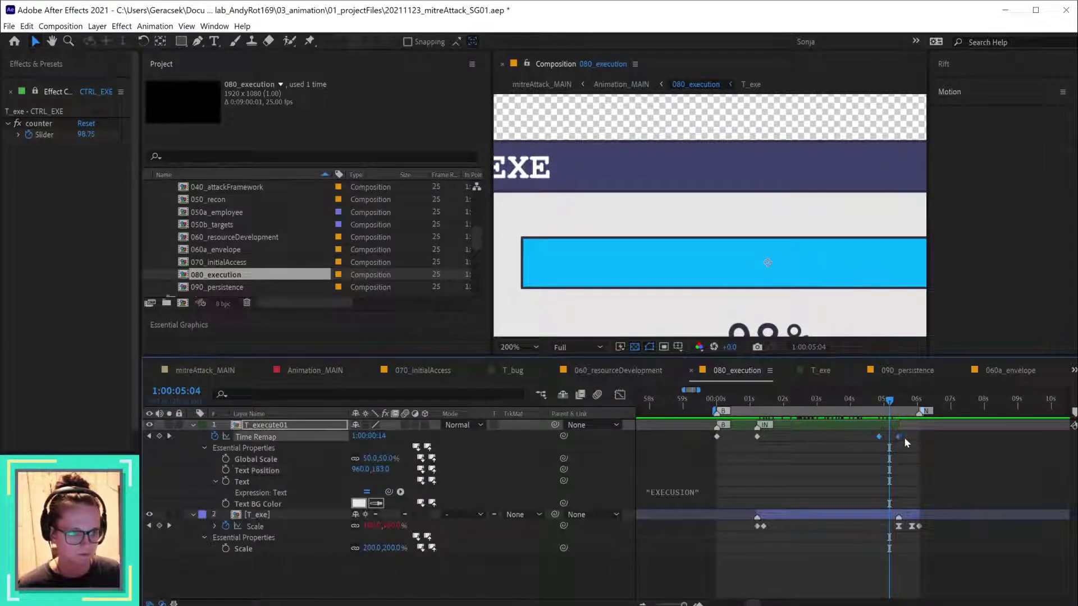
drag(904, 442, 887, 436)
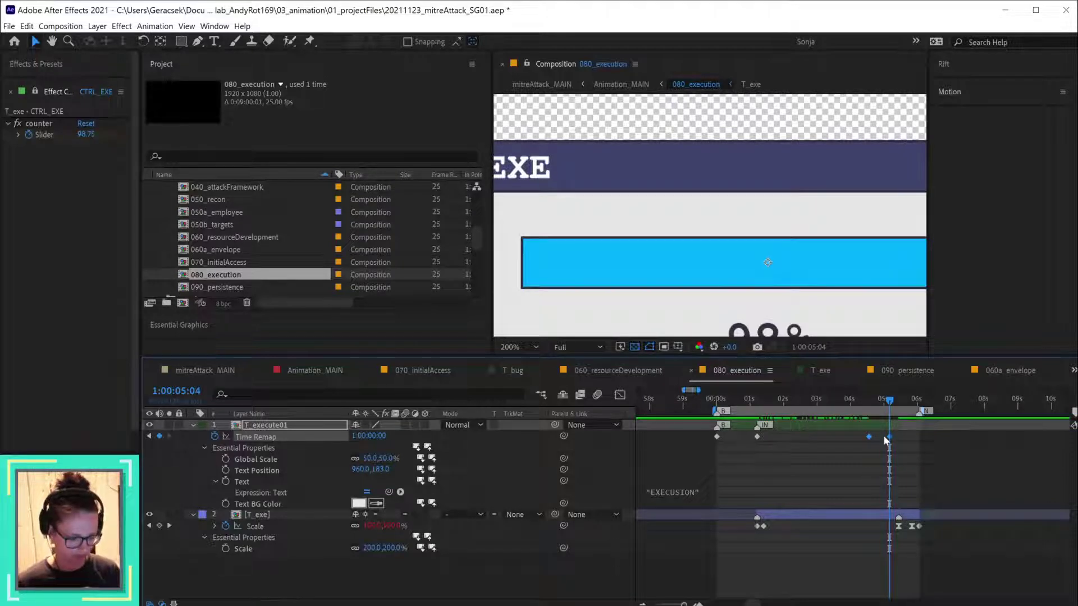
key(ctrl+s)
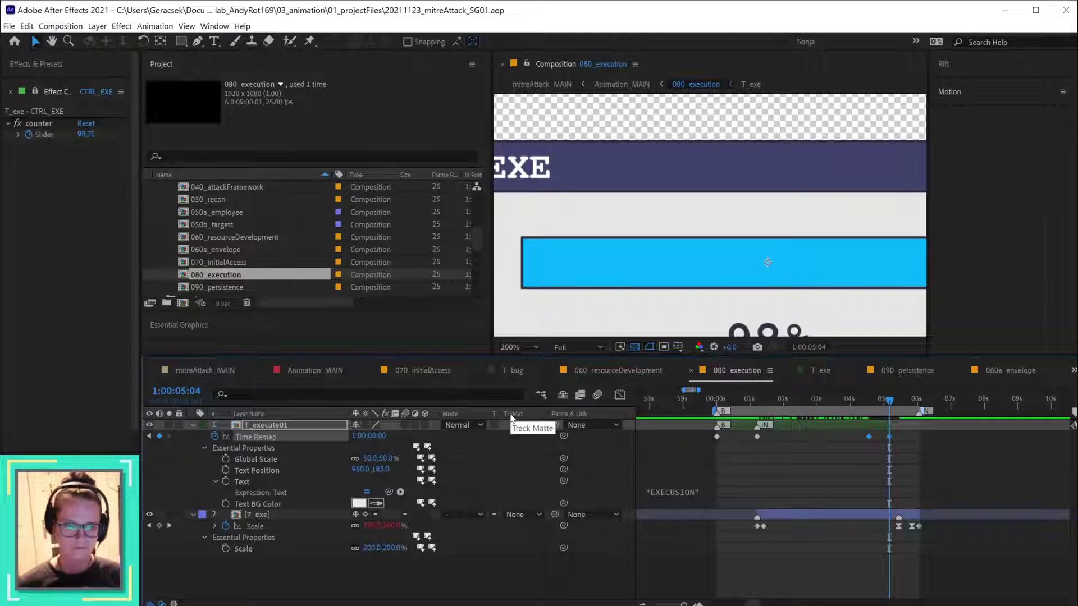
- In Animation_MAIN, move the 090_persistence layer so its beginning marker sits at 1:02:16:06
click(417, 375)
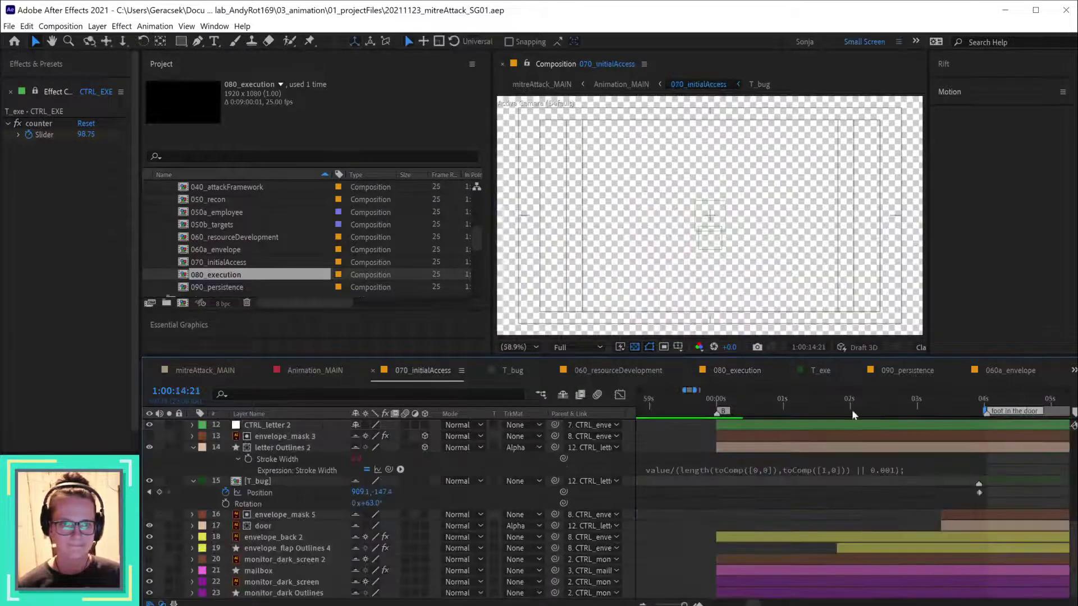
click(318, 373)
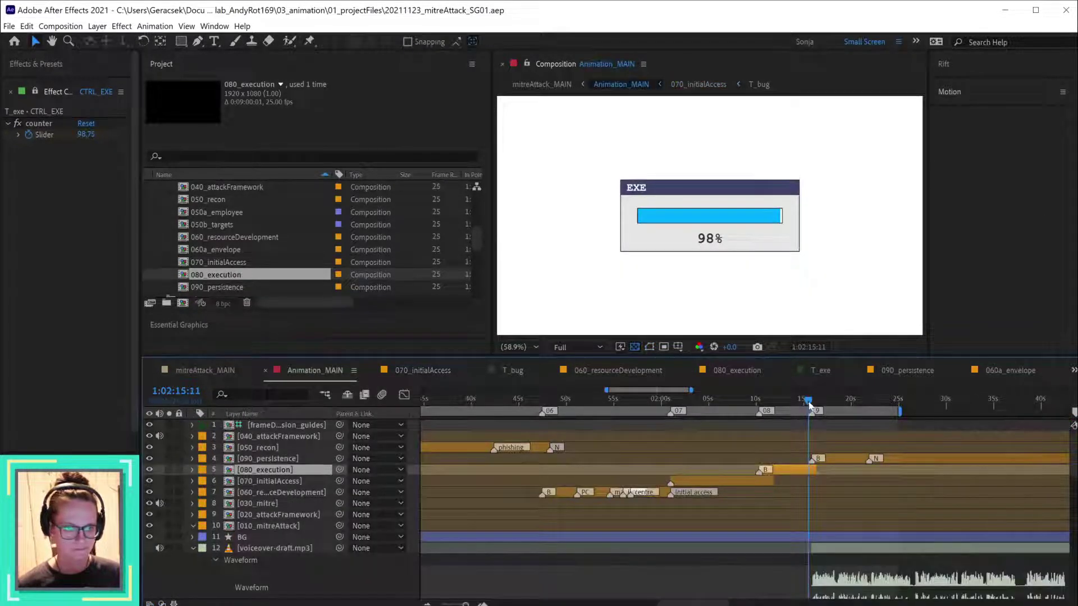
mouse_move(809, 404)
mouse_down()
mouse_move(831, 406)
mouse_move(728, 399)
mouse_move(817, 411)
mouse_up()
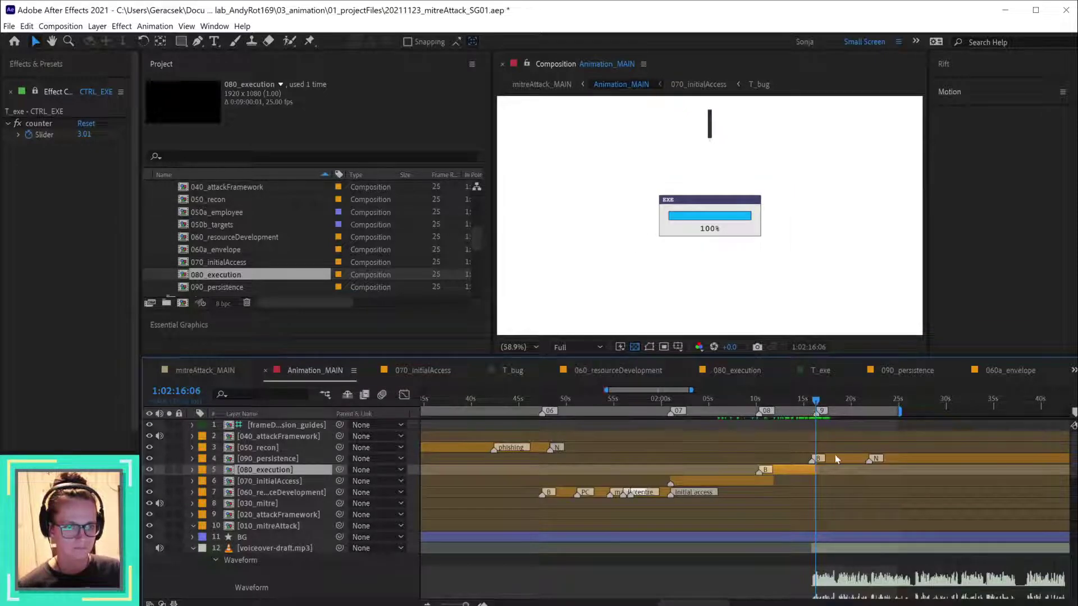
drag(837, 460, 840, 459)
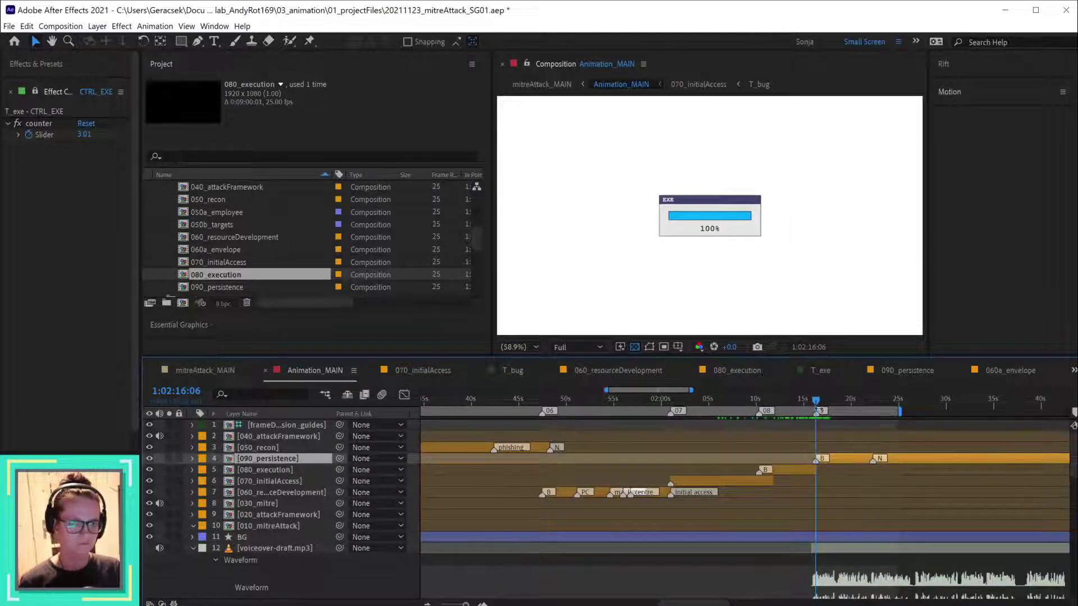
mouse_move(816, 400)
mouse_down()
mouse_move(805, 400)
mouse_move(816, 402)
mouse_up()
scroll(820, 466, up, 4)
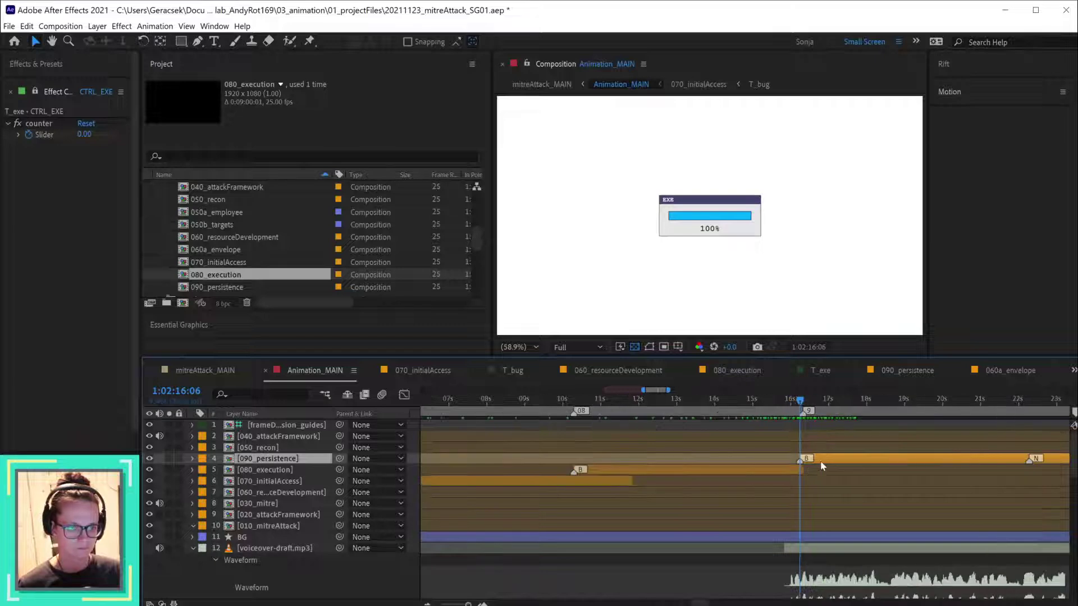
- Open the 070_initialAccess composition and examine its envelope animation at 1:00:03:23 and 1:00:01:09
double_click(824, 462)
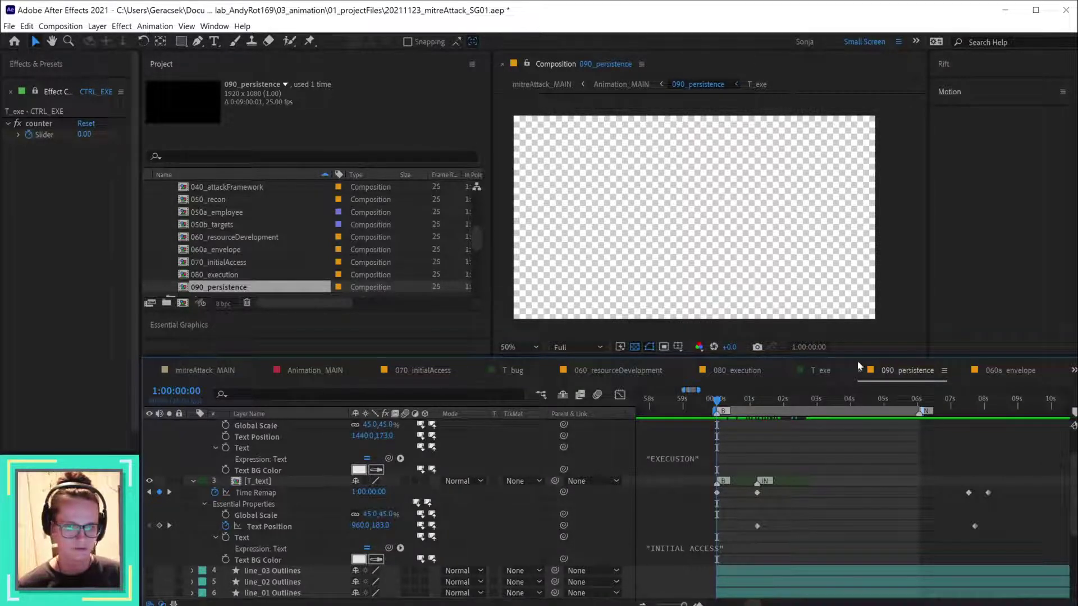
double_click(232, 262)
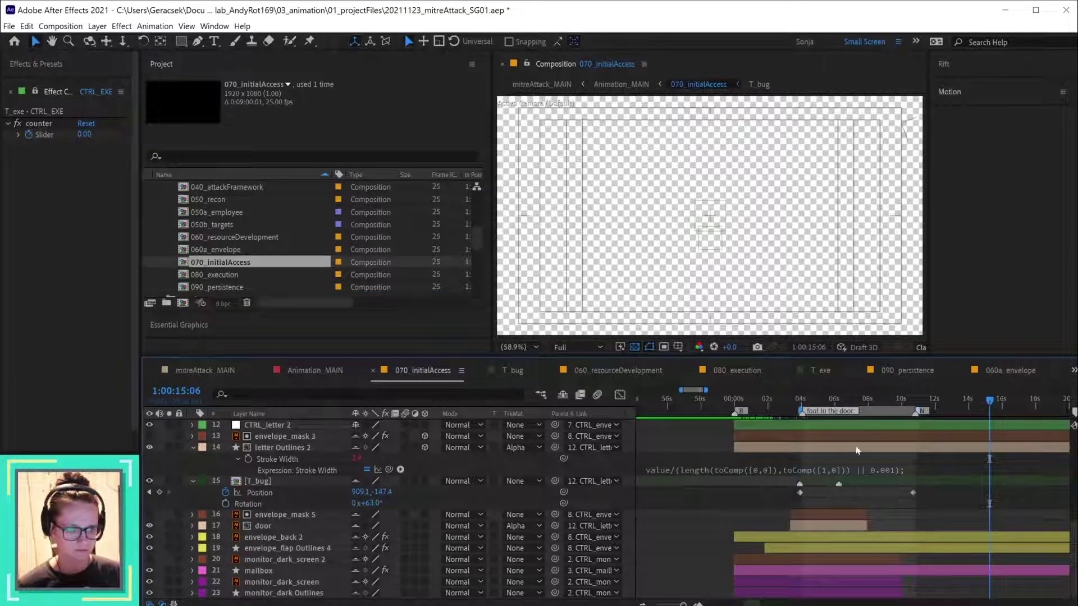
click(802, 400)
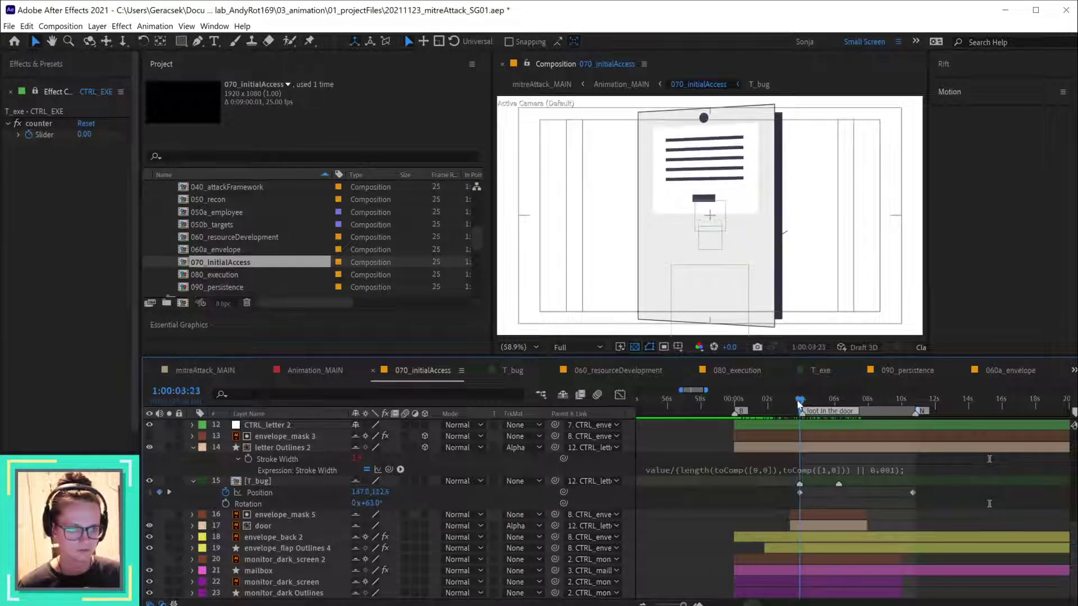
click(799, 401)
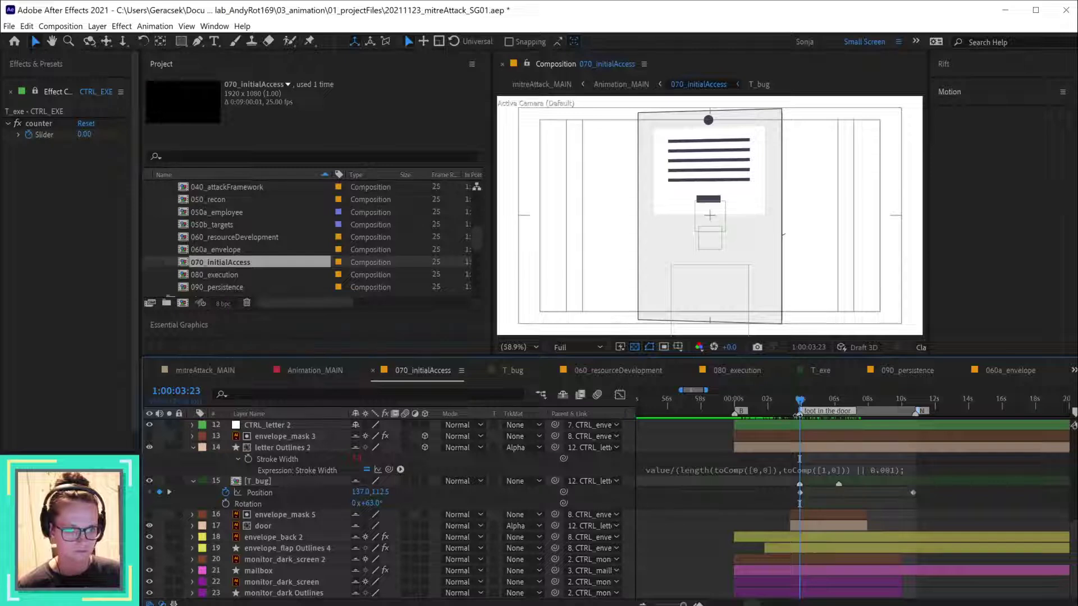
scroll(828, 488, up, 2)
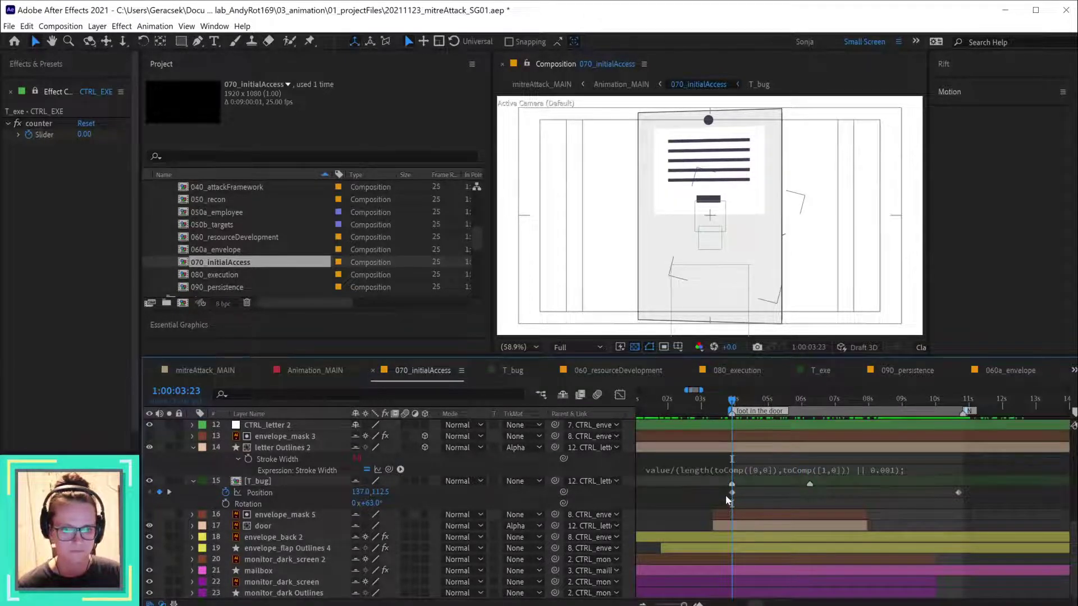
scroll(726, 499, up, 10)
scroll(728, 494, down, 3)
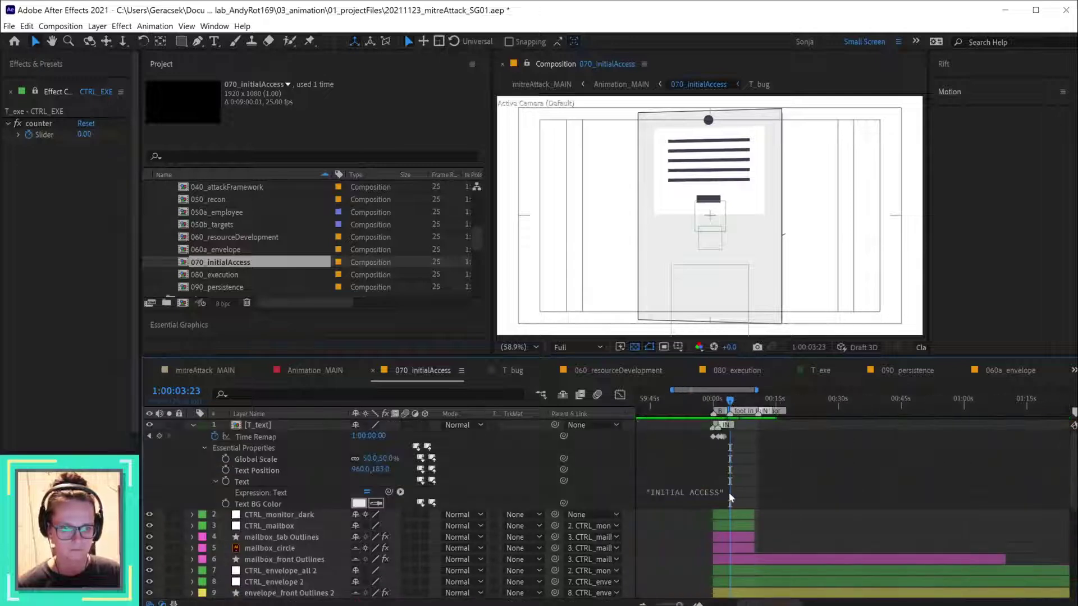
scroll(728, 493, up, 3)
drag(656, 398, 689, 405)
scroll(328, 537, down, 5)
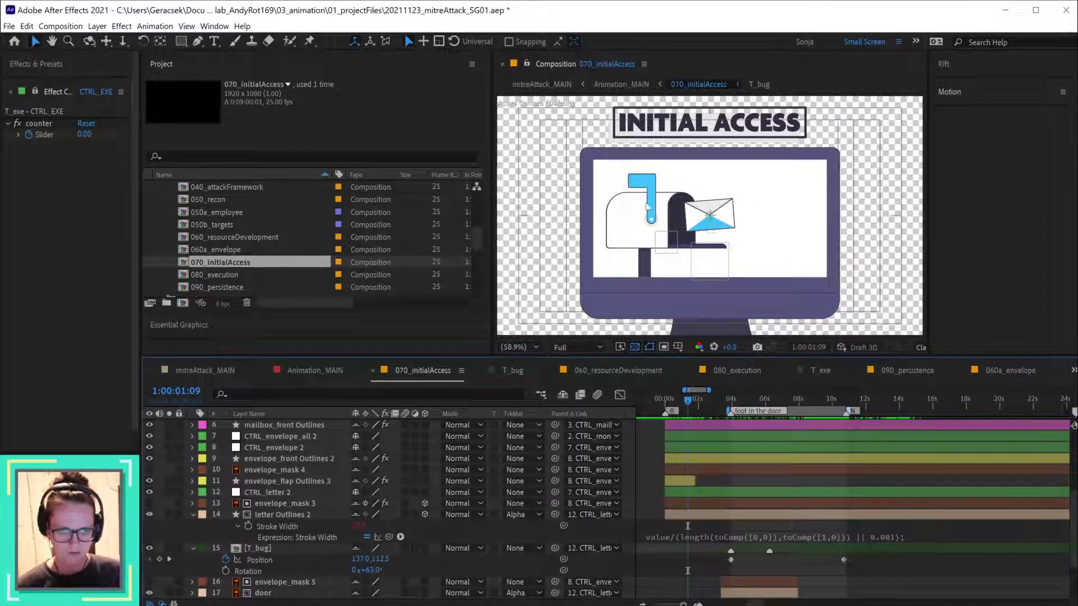
- Delete the hidden monitor_dark_screen 2 layer from 070_initialAccess
scroll(271, 556, down, 2)
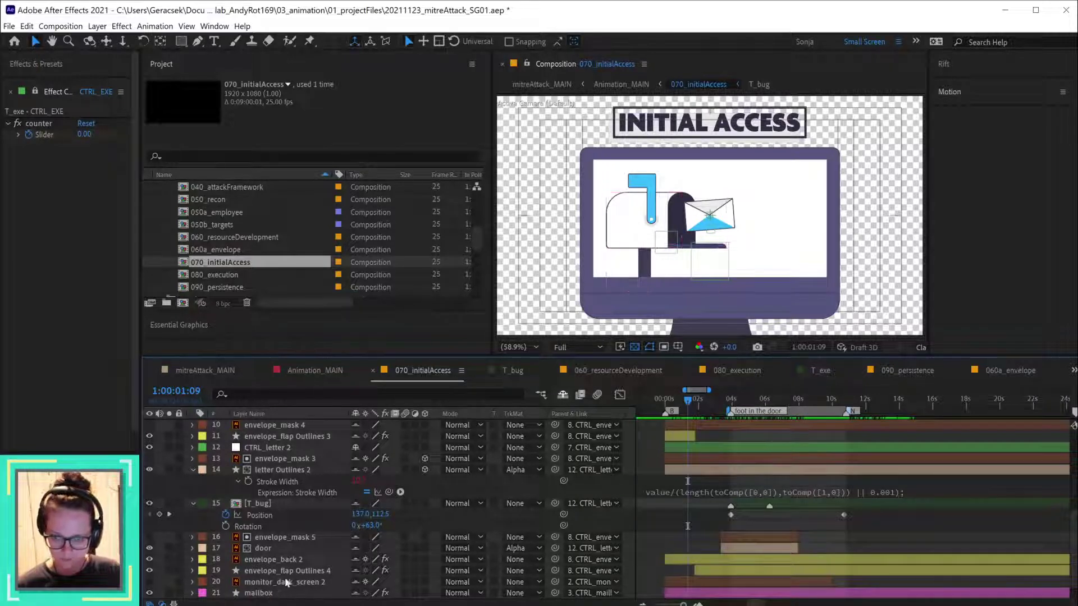
scroll(285, 577, down, 1)
click(284, 559)
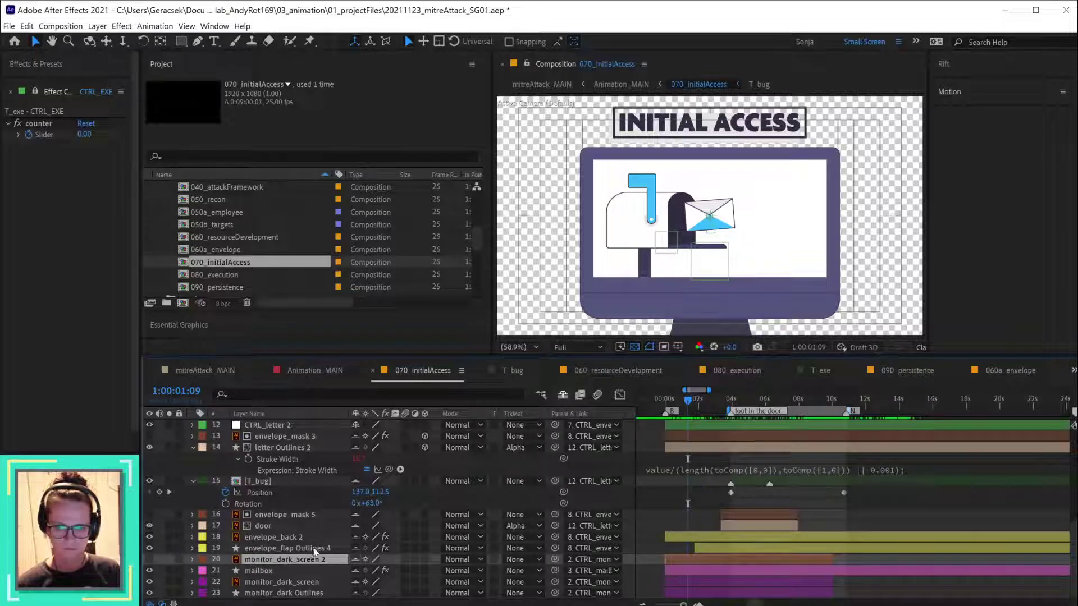
drag(302, 564, 301, 580)
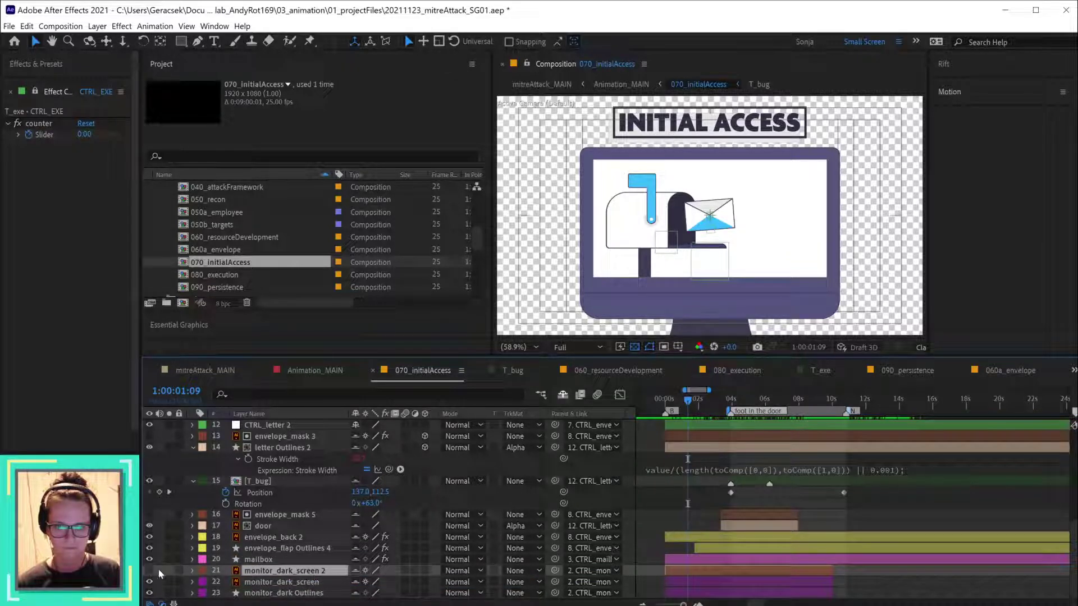
key(Delete)
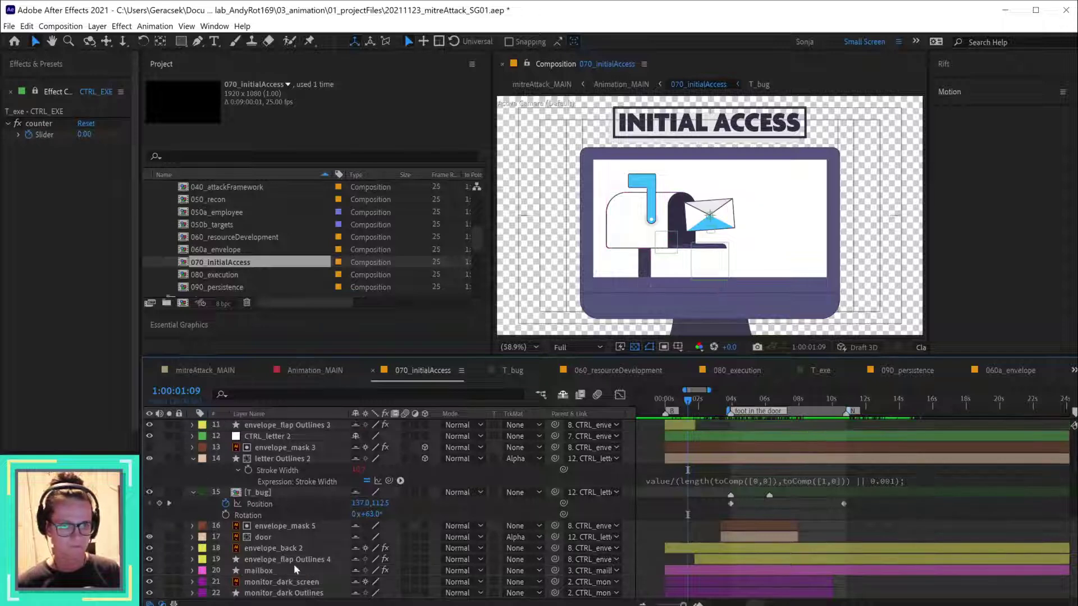
- Select the mailbox layer and check how the envelope emerges from it around 1:00:00:21
click(267, 568)
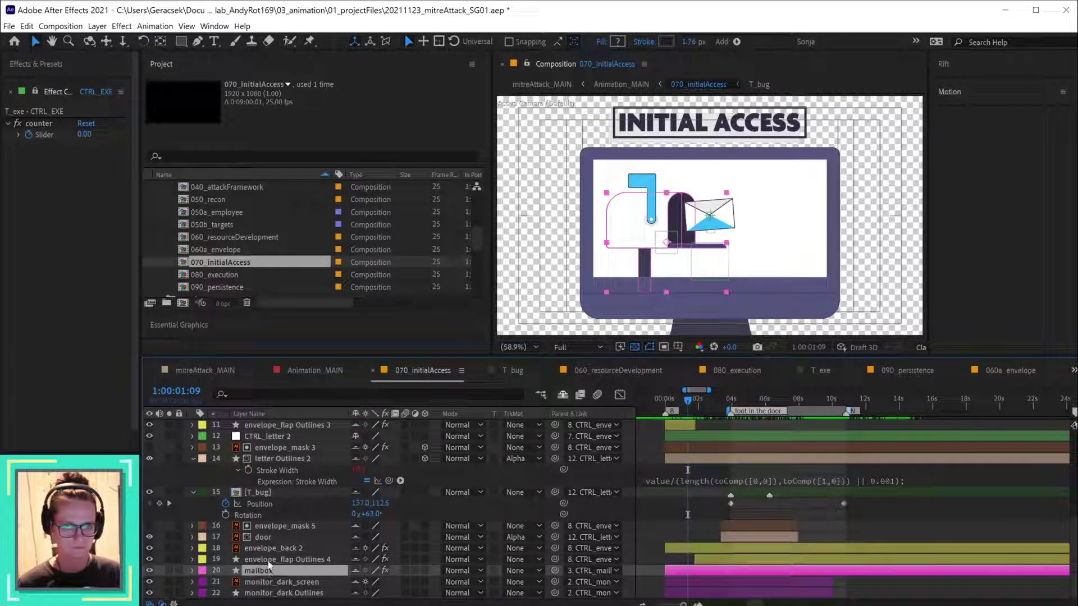
key(ctrl+Up)
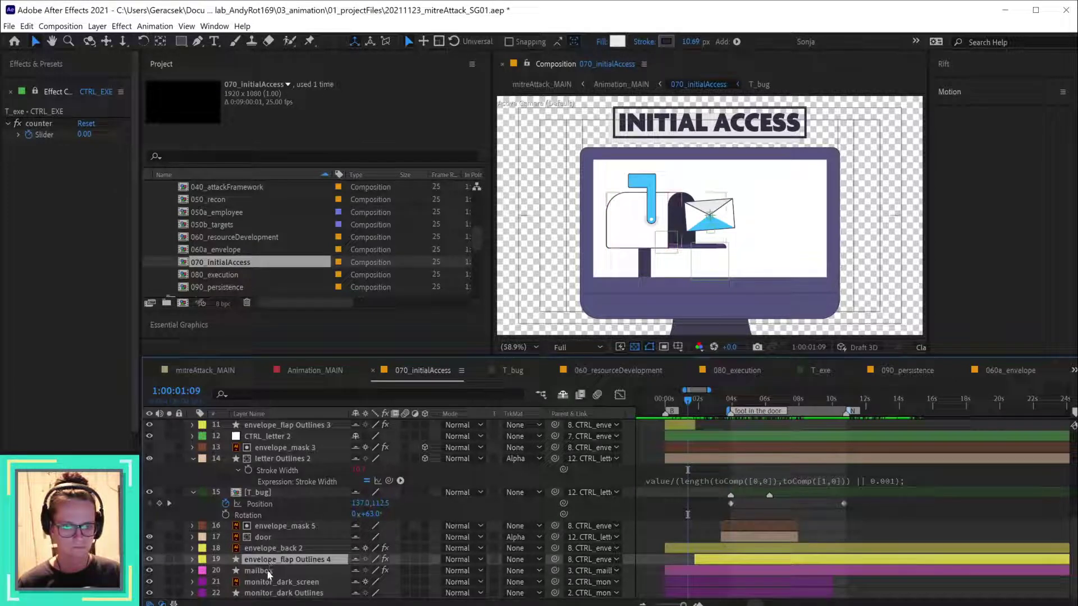
click(268, 571)
click(670, 403)
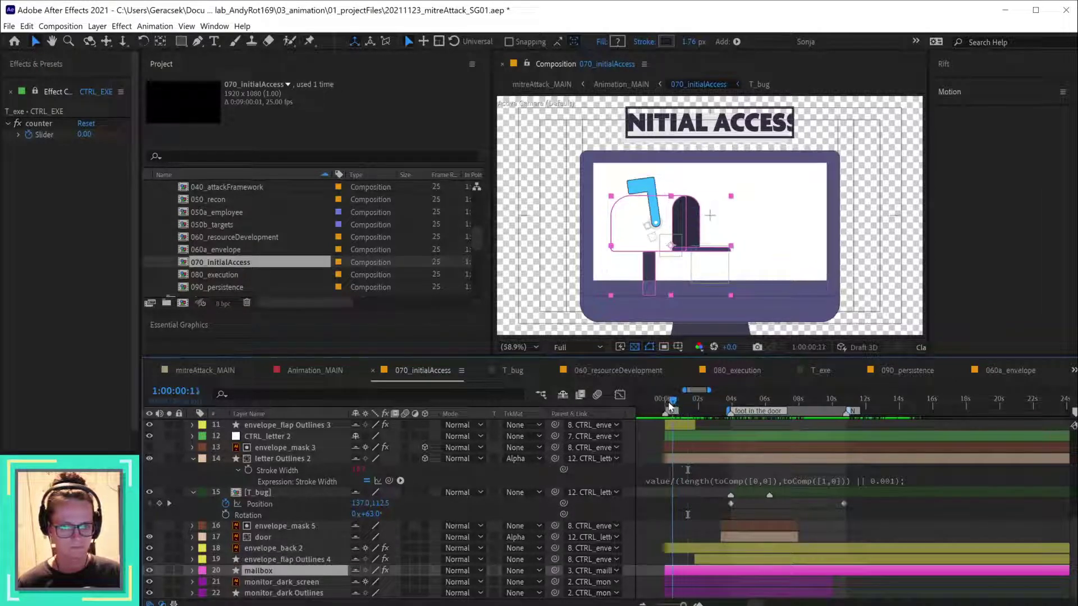
mouse_move(670, 404)
mouse_down()
mouse_move(738, 407)
mouse_move(668, 412)
mouse_move(679, 406)
mouse_up()
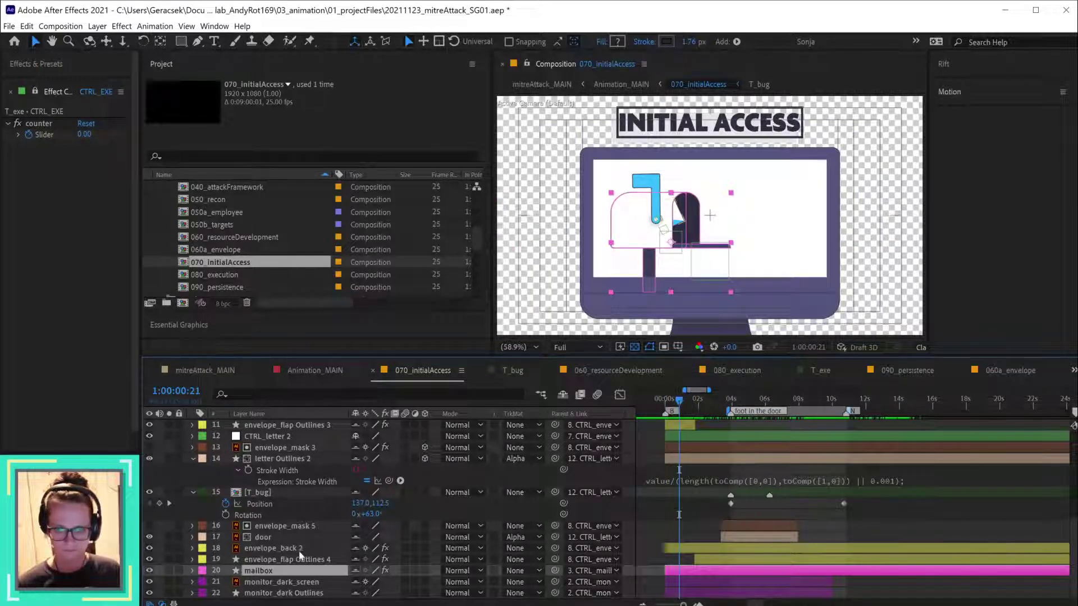
ctrl+click(286, 560)
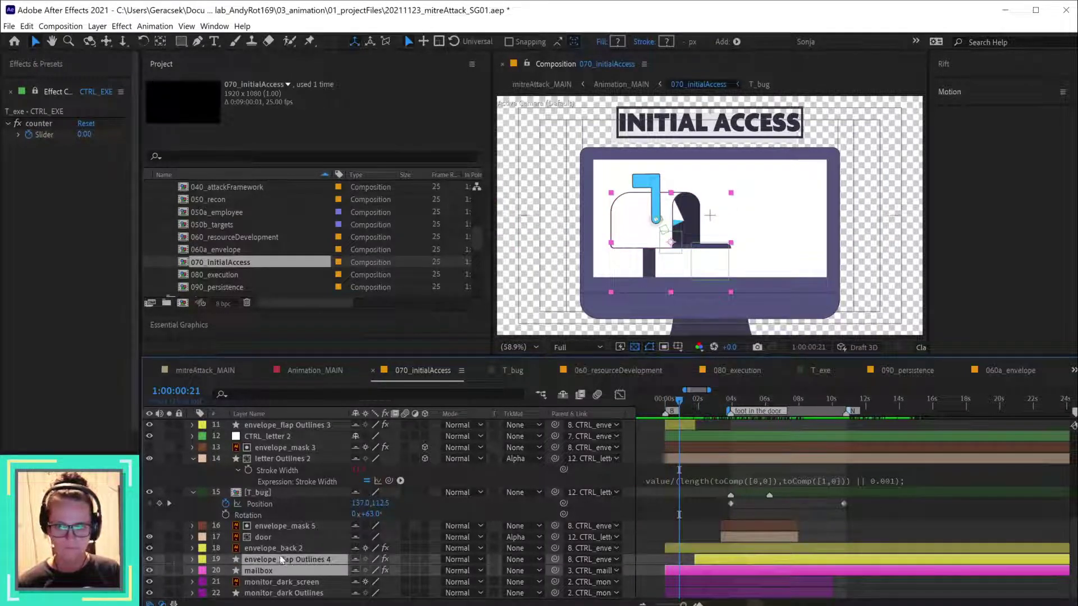
ctrl+click(276, 549)
ctrl+click(269, 541)
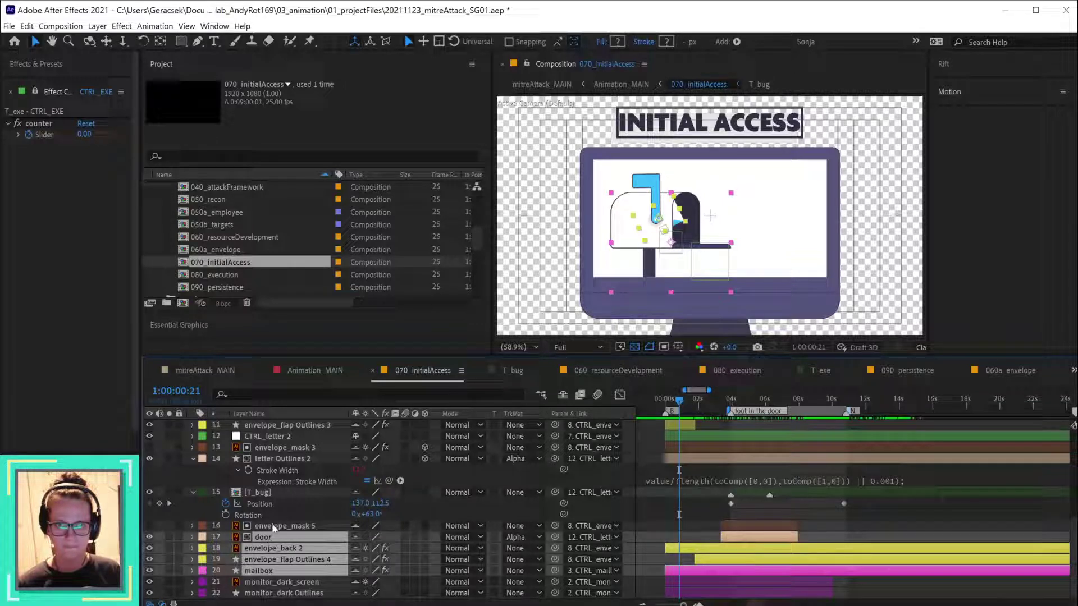
ctrl+click(275, 528)
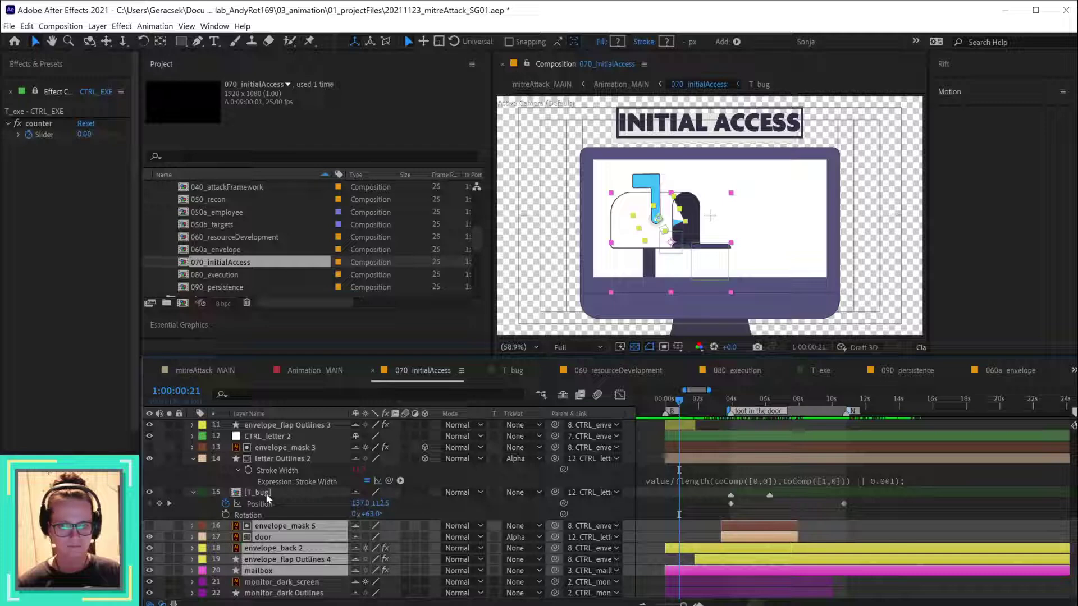
ctrl+click(267, 498)
ctrl+click(276, 460)
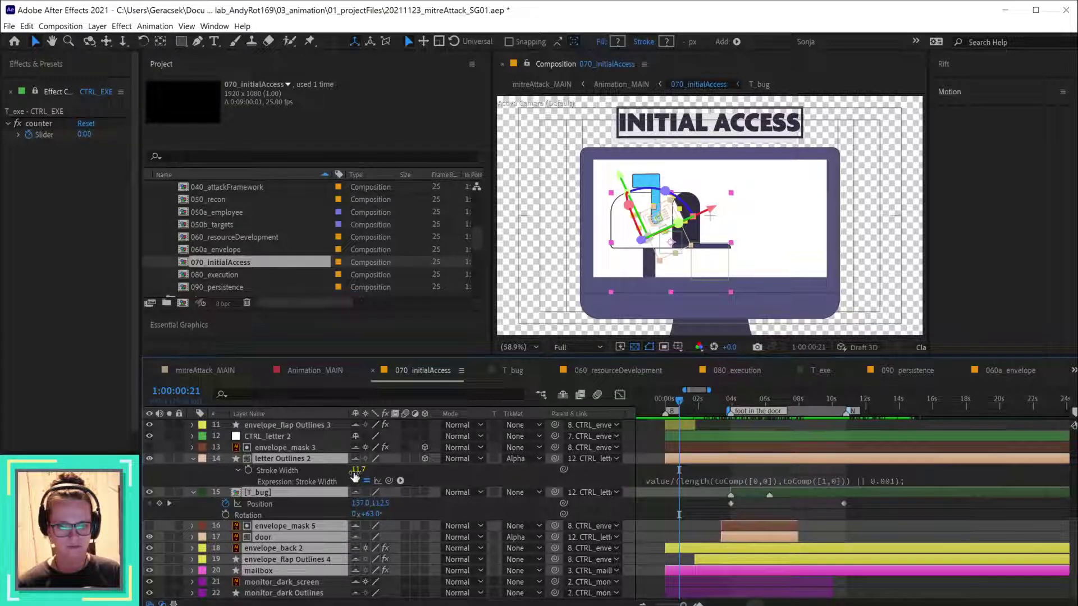
scroll(281, 478, up, 2)
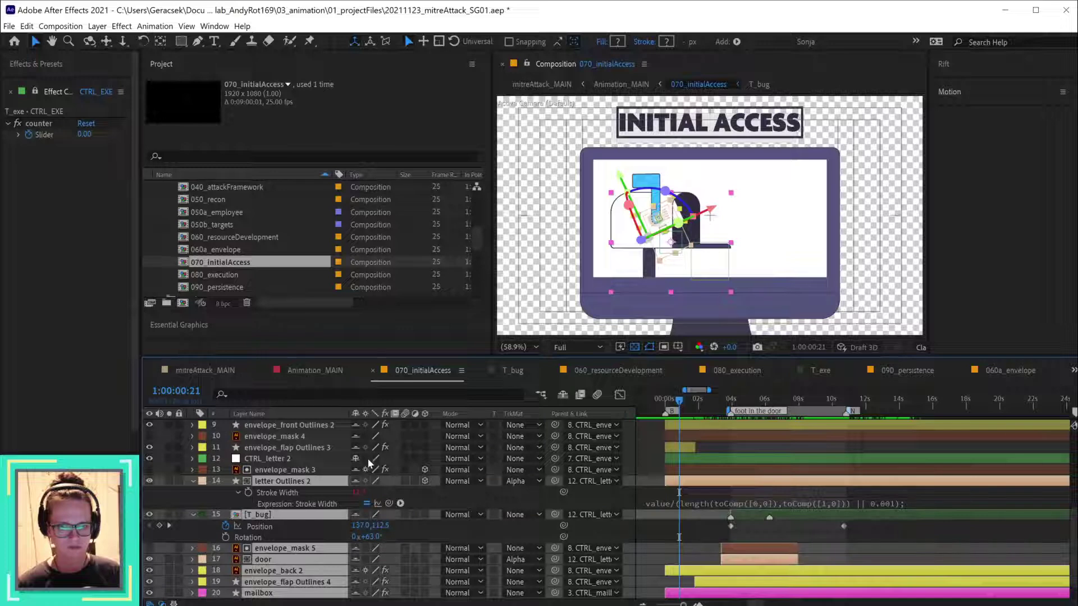
ctrl+click(301, 473)
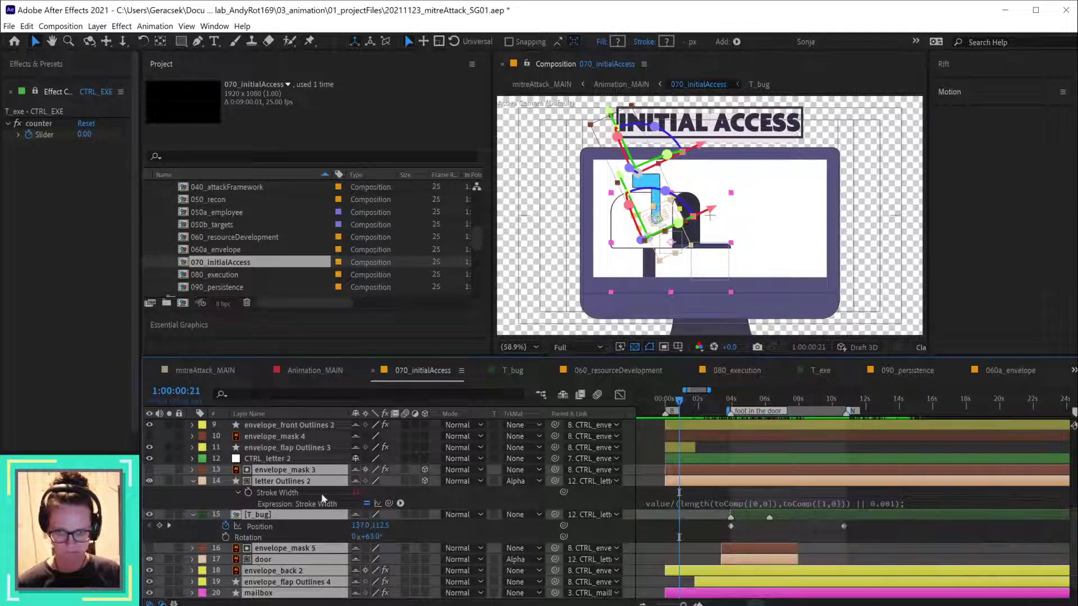
key(F2)
- Inspect the envelope_mask 3, envelope_mask 5, door and letter Outlines 2 layers one at a time
click(307, 470)
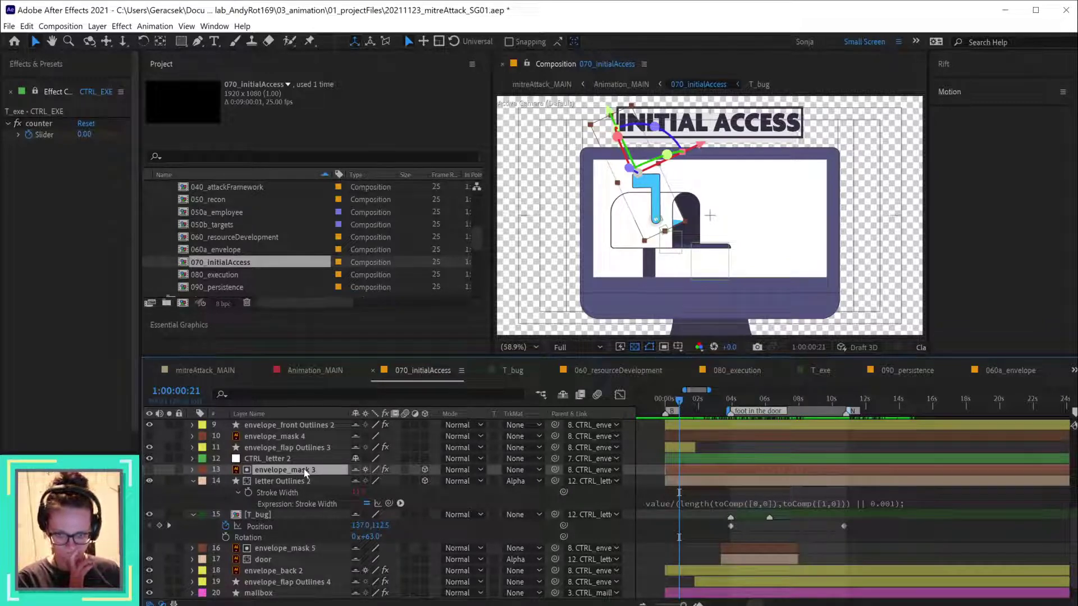
click(280, 549)
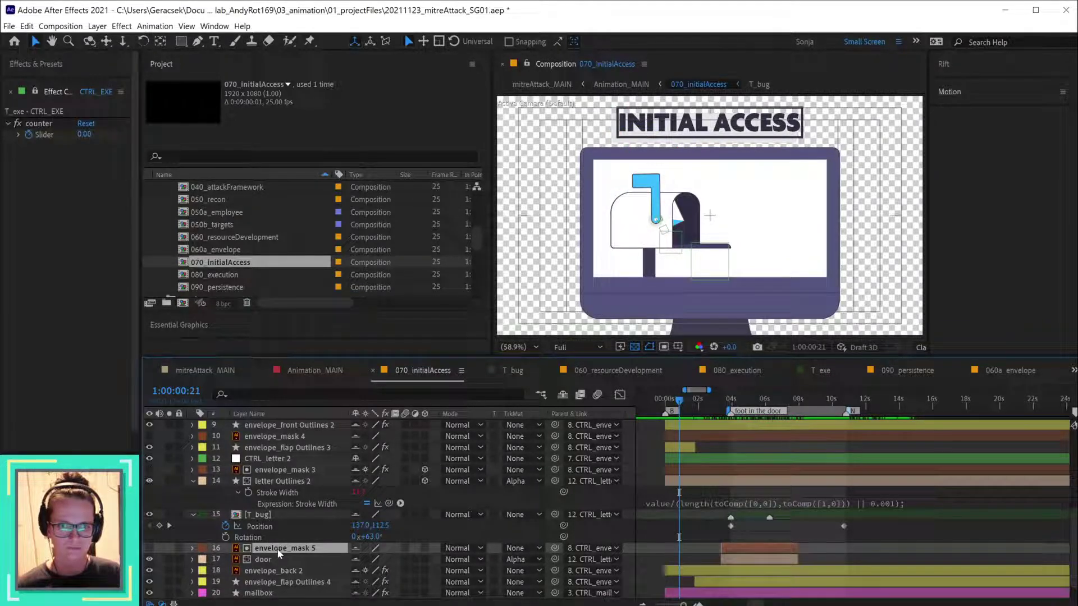
click(276, 561)
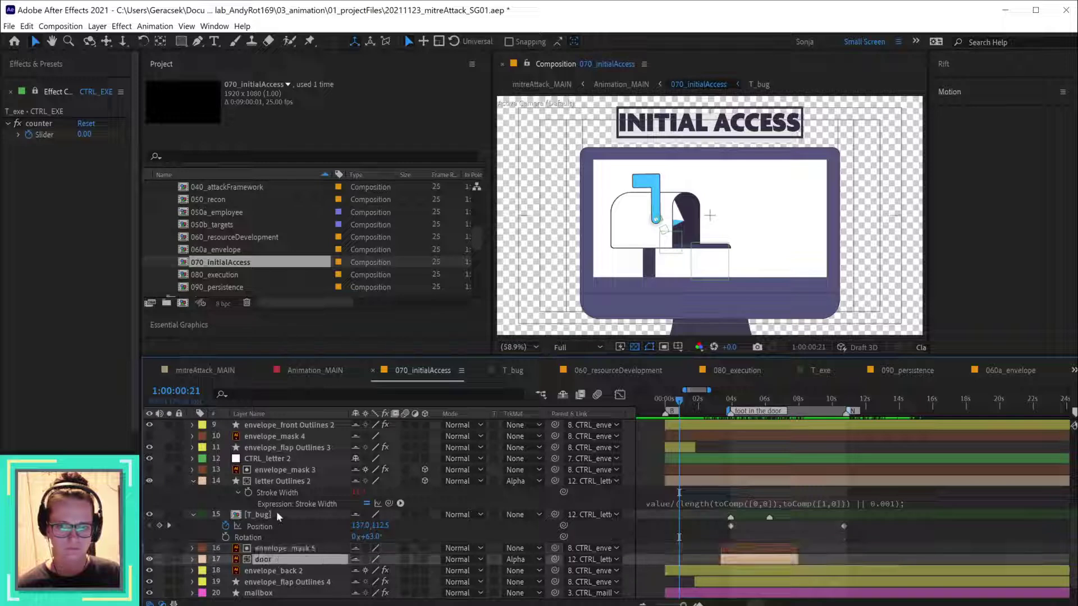
click(284, 483)
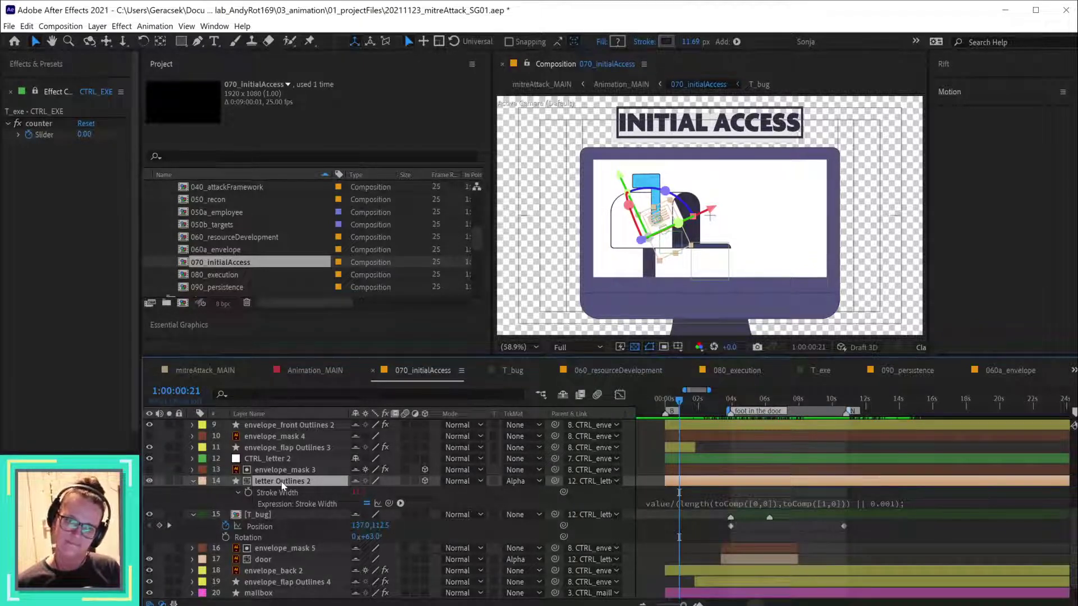
scroll(278, 509, down, 1)
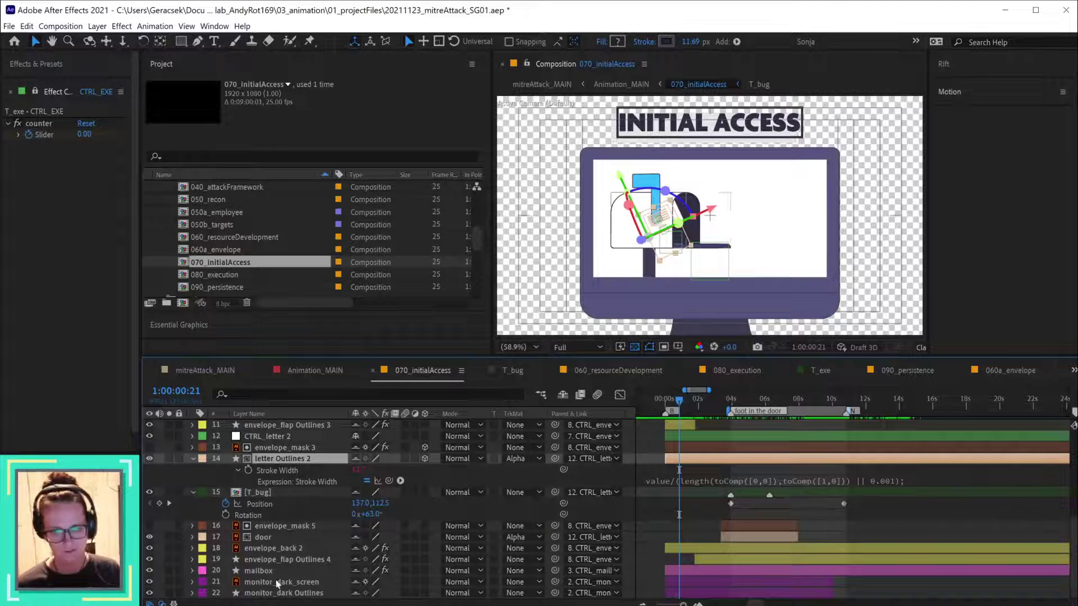
- Select the mailbox, envelope and letter layers in 070_initialAccess together with their control layers, leaving out T_bug
click(267, 567)
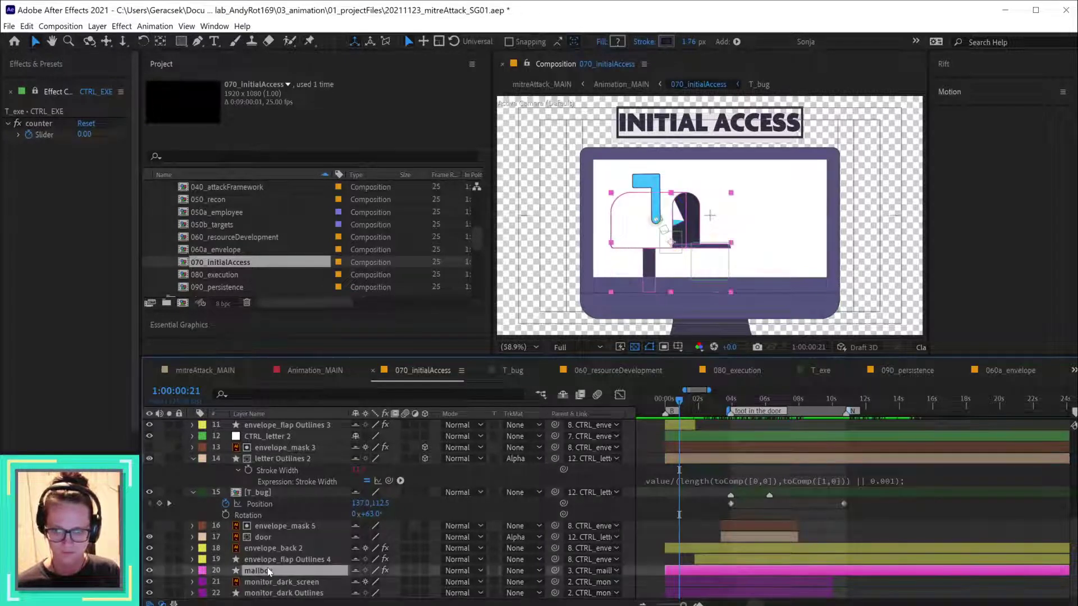
shift+click(267, 528)
shift+click(277, 459)
shift+click(277, 448)
shift+click(275, 437)
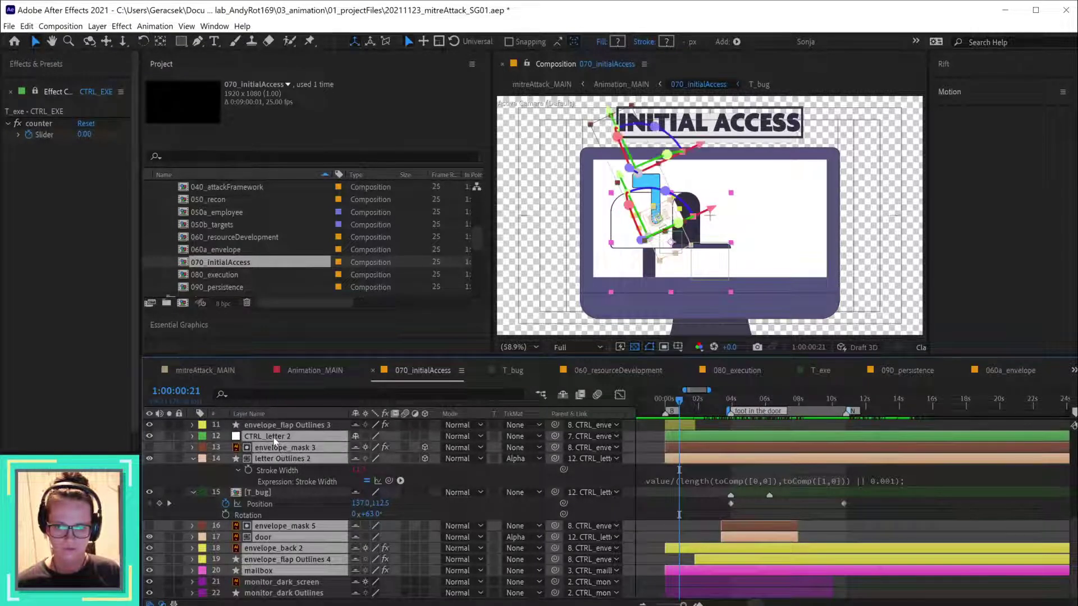
scroll(296, 456, up, 1)
scroll(297, 457, up, 1)
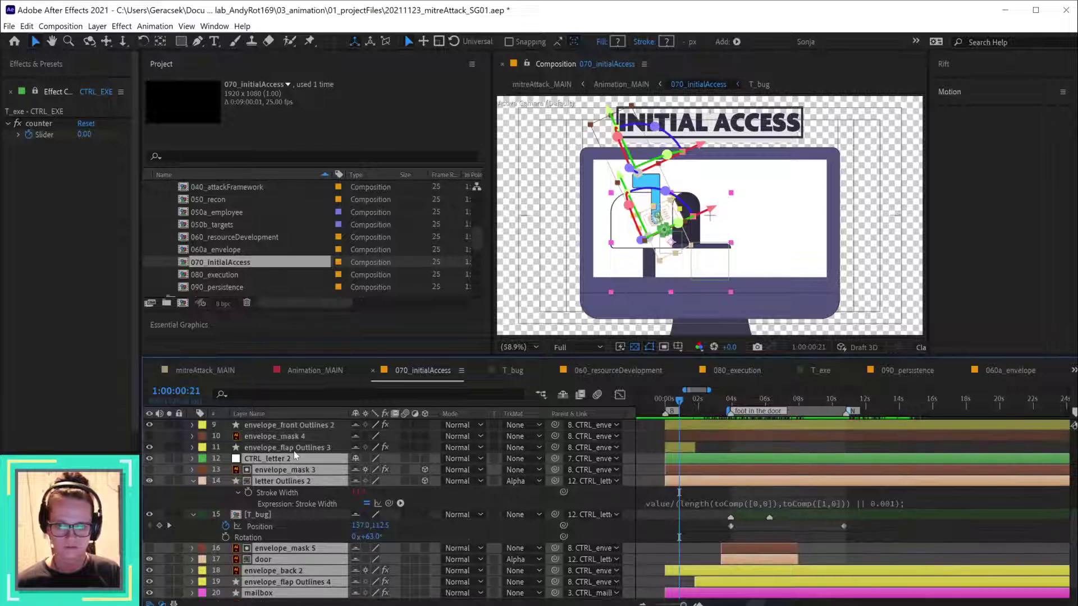
shift+click(294, 447)
scroll(296, 460, up, 2)
shift+click(294, 459)
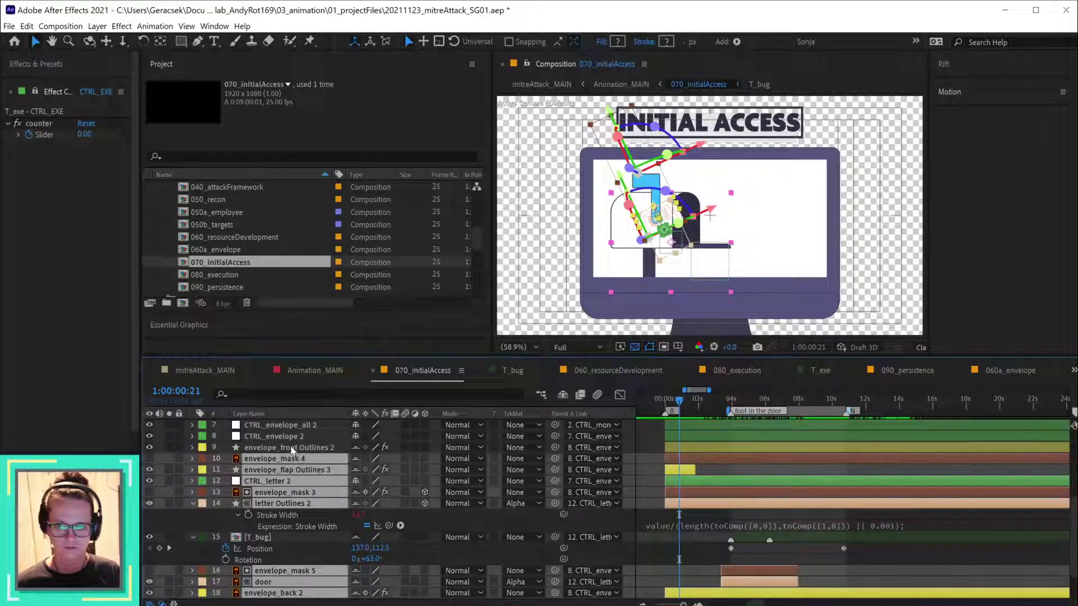
shift+click(292, 448)
shift+click(296, 437)
shift+click(303, 426)
scroll(334, 472, up, 2)
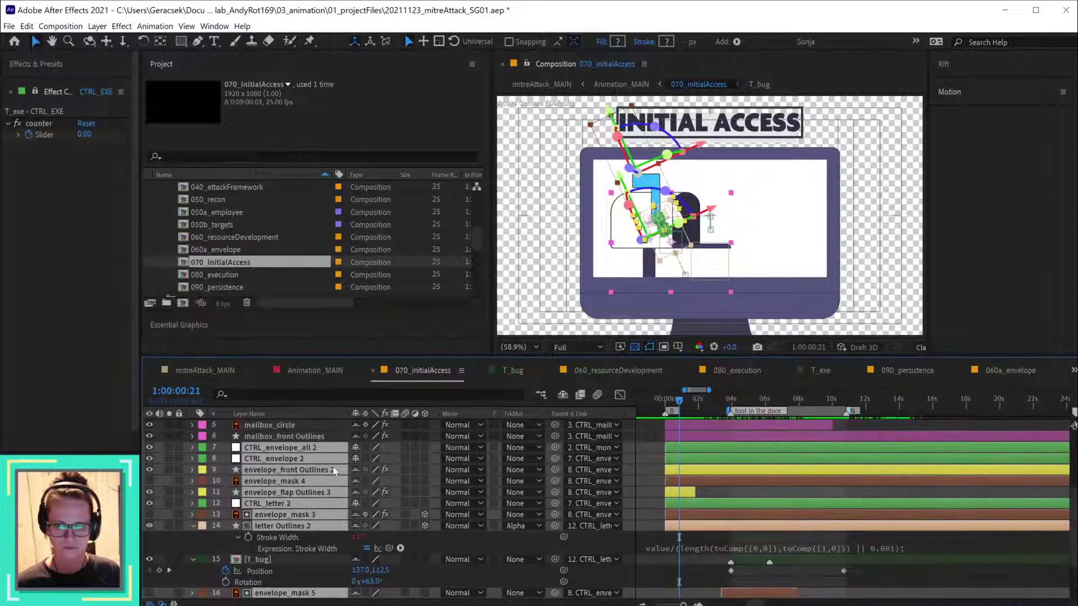
scroll(334, 471, up, 2)
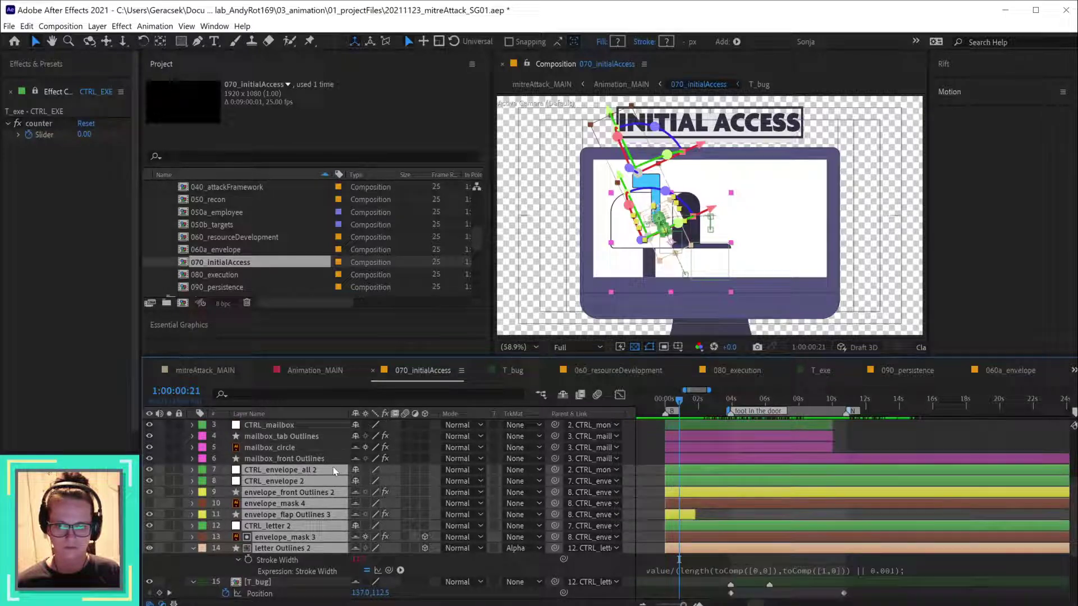
shift+click(300, 459)
shift+click(292, 447)
shift+click(283, 436)
scroll(326, 473, up, 3)
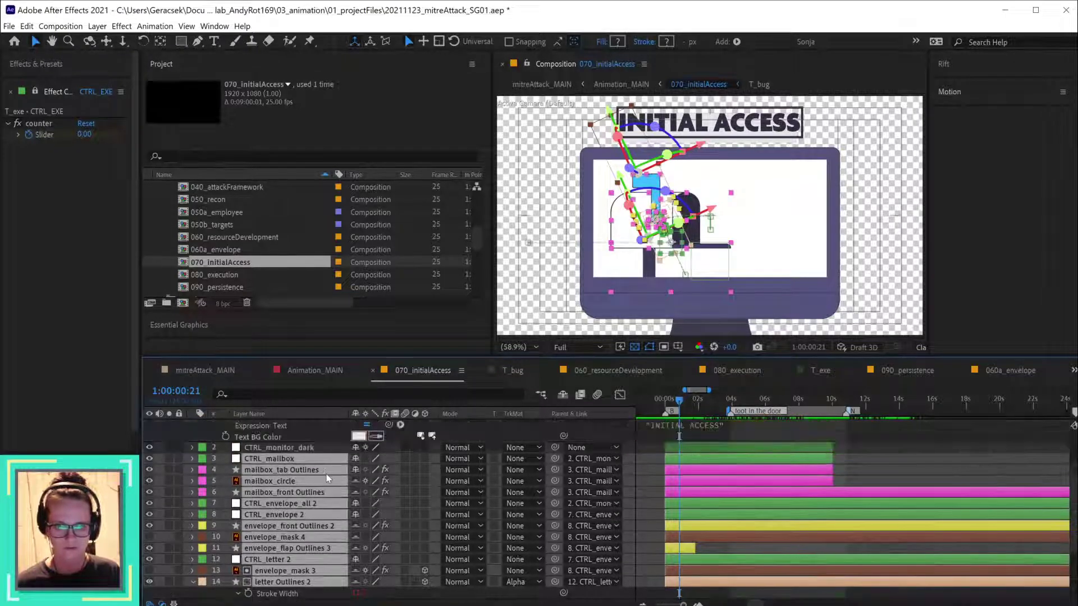
scroll(298, 473, up, 2)
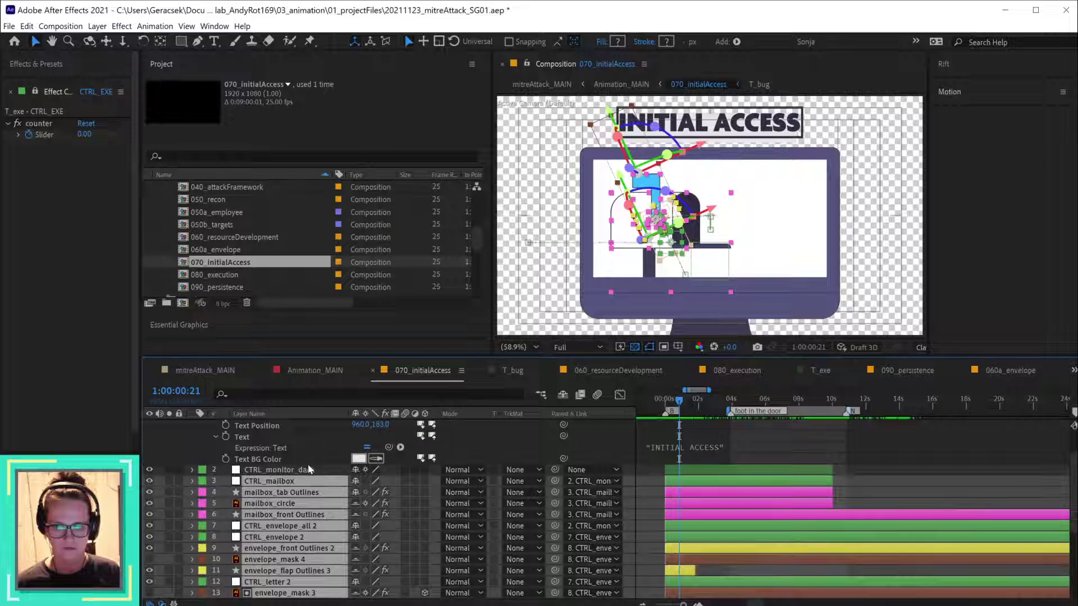
- Copy the layers from CTRL_mailbox through mailbox, including T_bug, from 070_initialAccess and paste them into 090_persistence above line_03 Outlines
click(304, 481)
scroll(306, 501, down, 13)
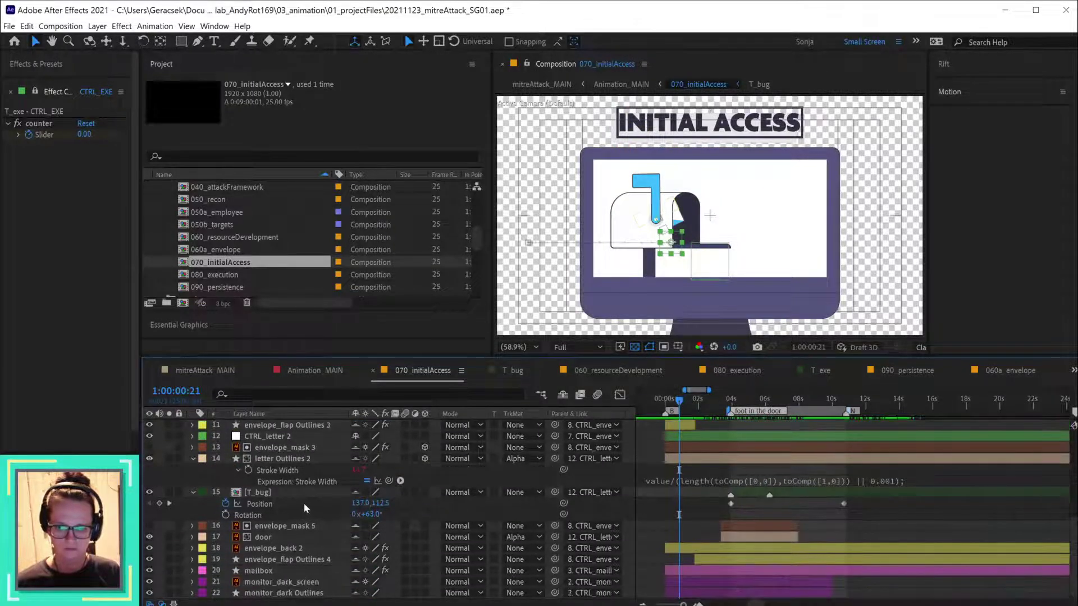
shift+click(275, 572)
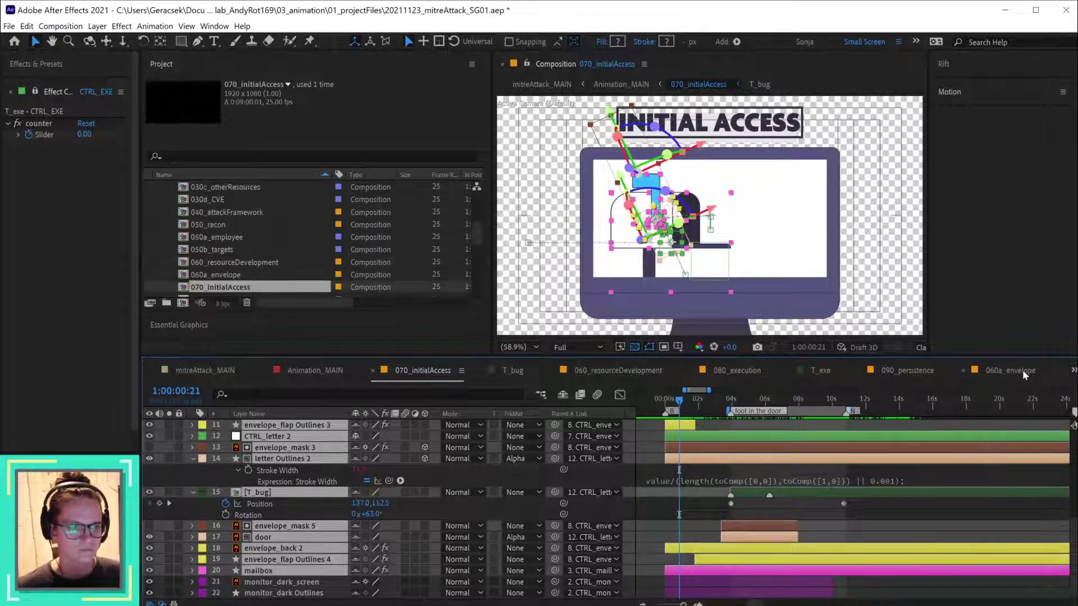
scroll(318, 251, down, 3)
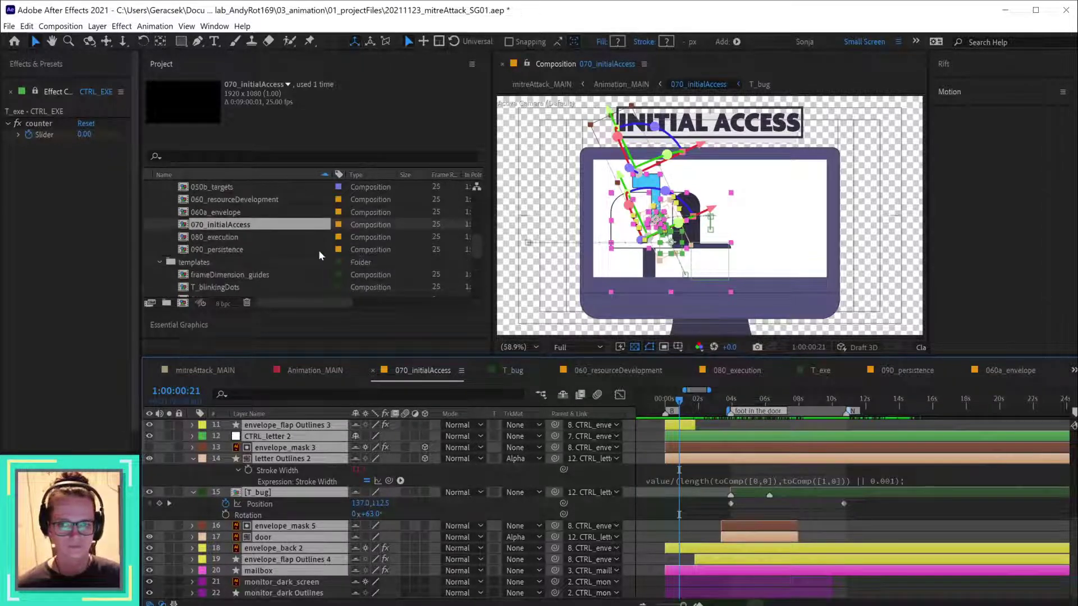
double_click(230, 249)
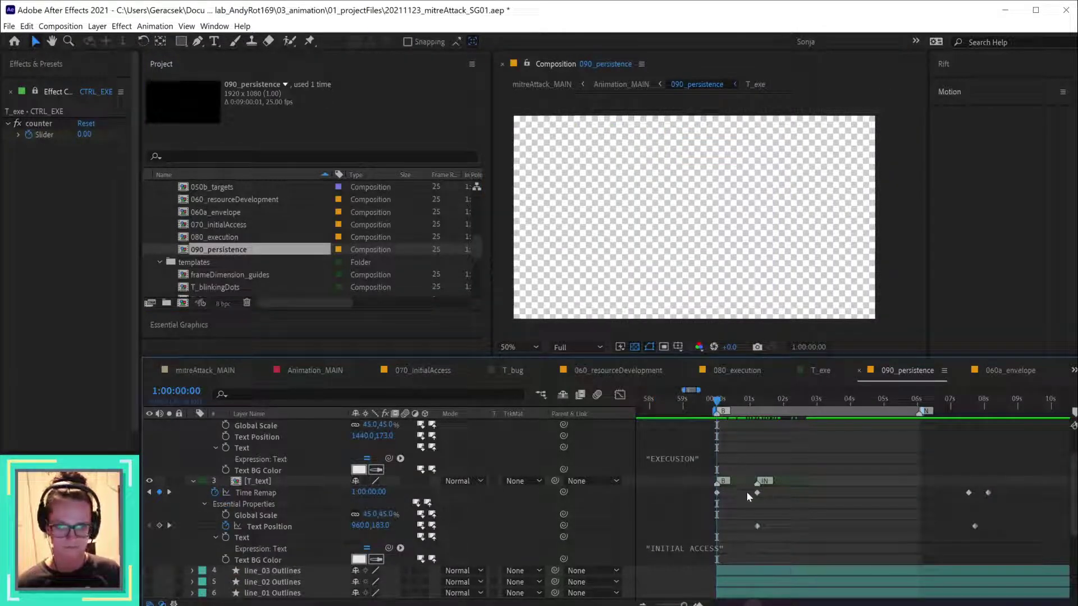
click(729, 573)
key(ctrl+v)
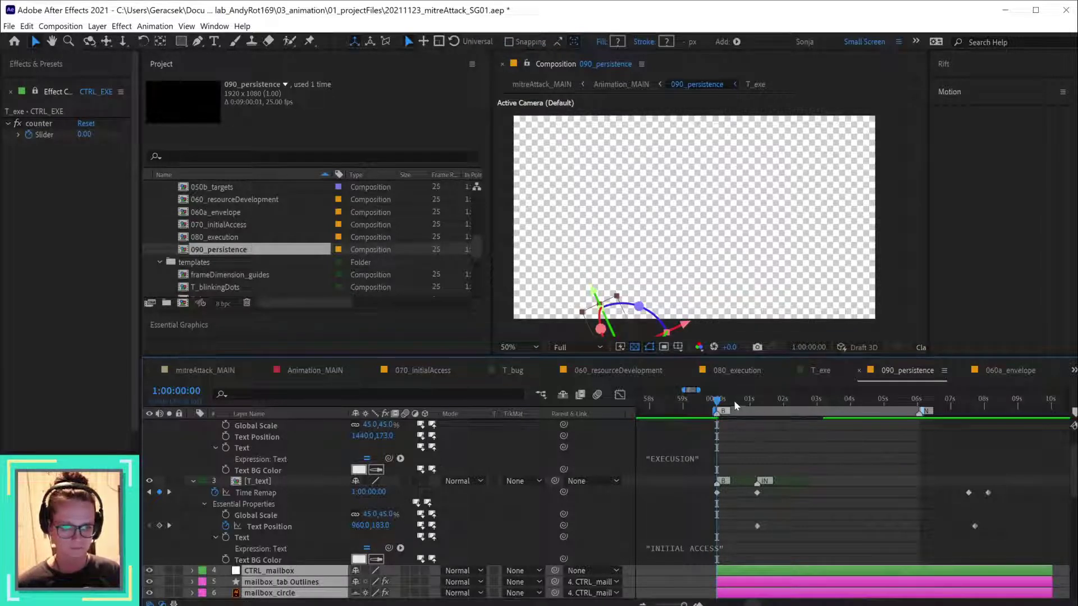
- Remove the Position keyframes from the CTRL_mailbox layer in 090_persistence with the current time at 1:00:02:00
drag(734, 399, 826, 403)
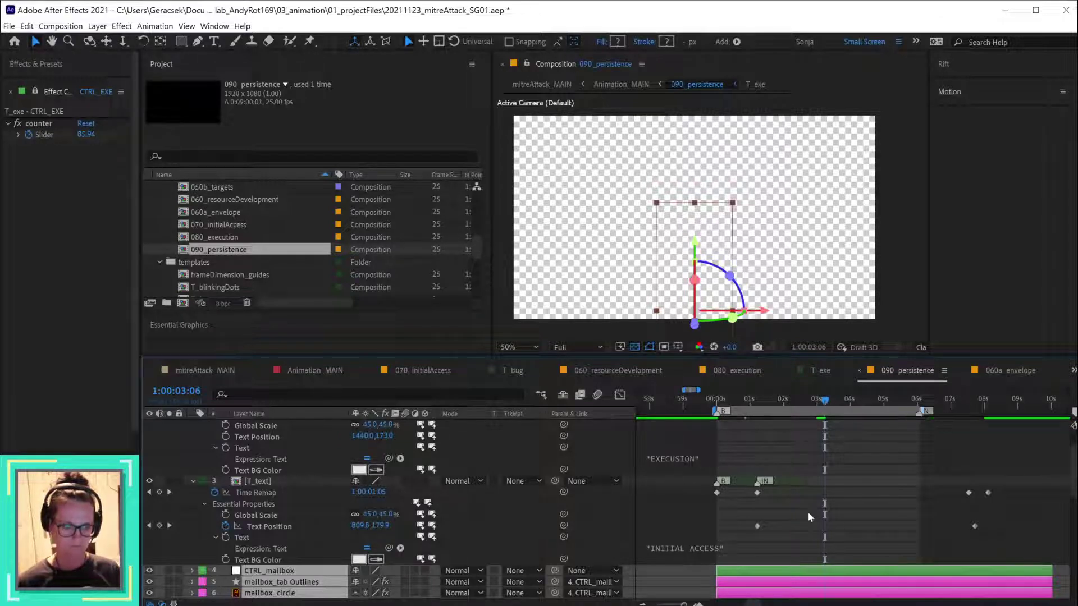
scroll(812, 523, down, 4)
click(841, 506)
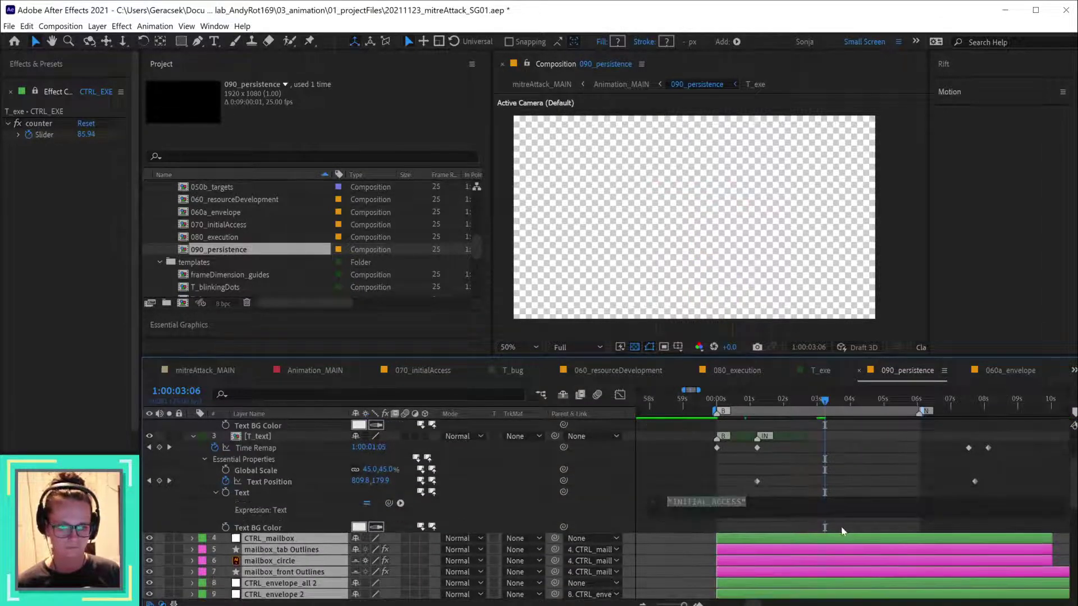
click(842, 528)
click(842, 540)
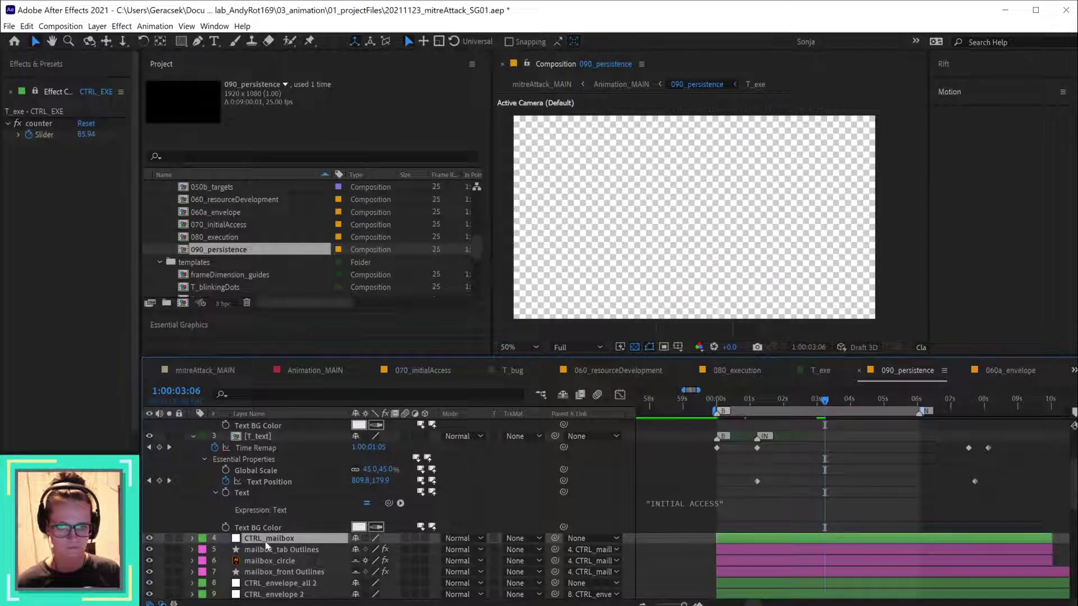
key(p)
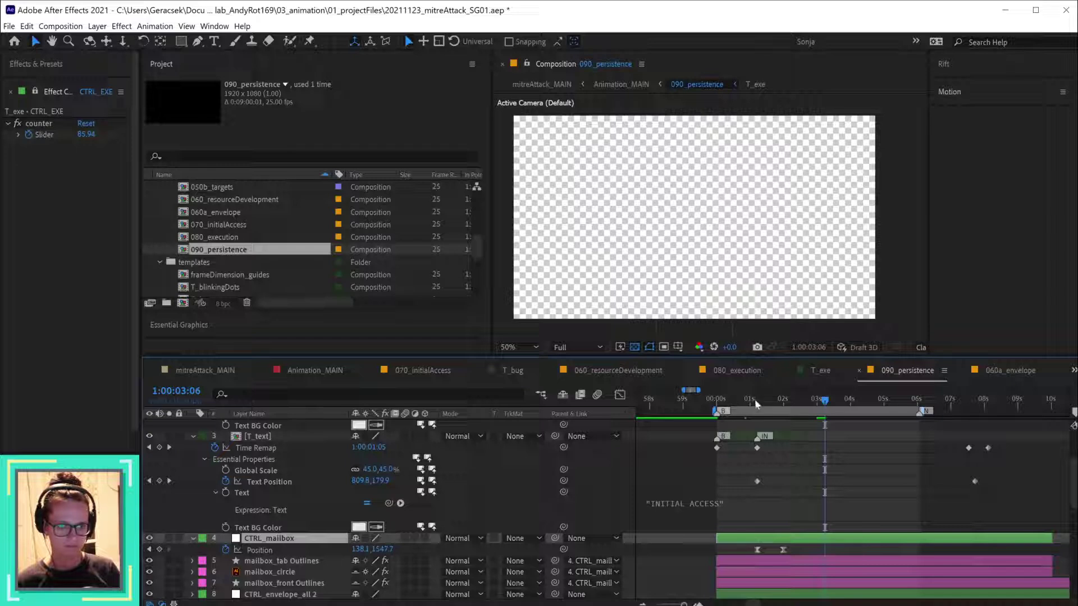
drag(756, 404, 783, 403)
click(284, 552)
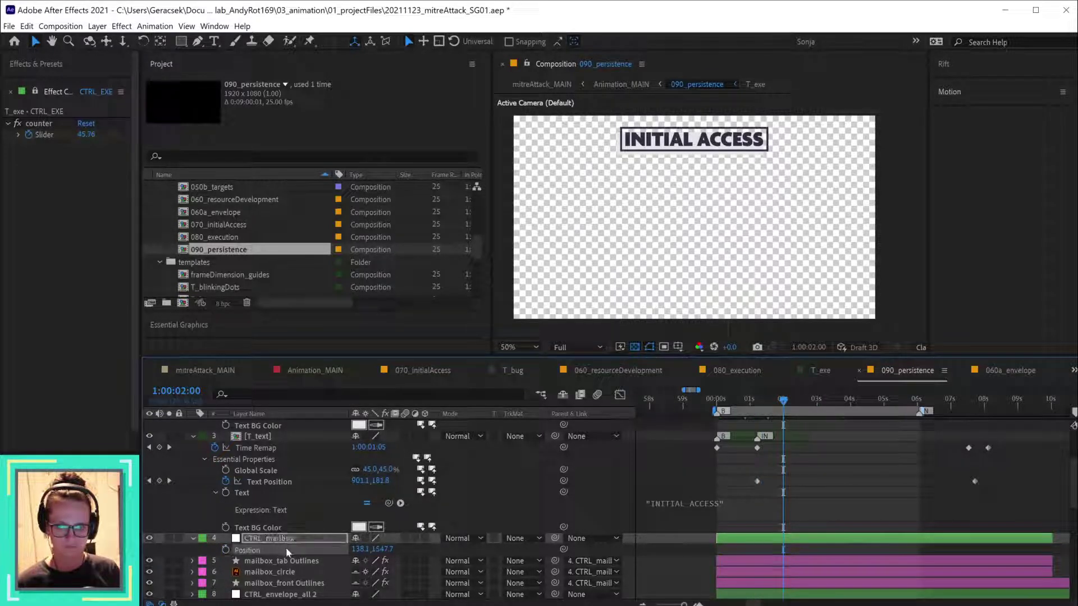
- Try centring CTRL_mailbox in the composition at 960, 540 and undo that move
key(ctrl+Home)
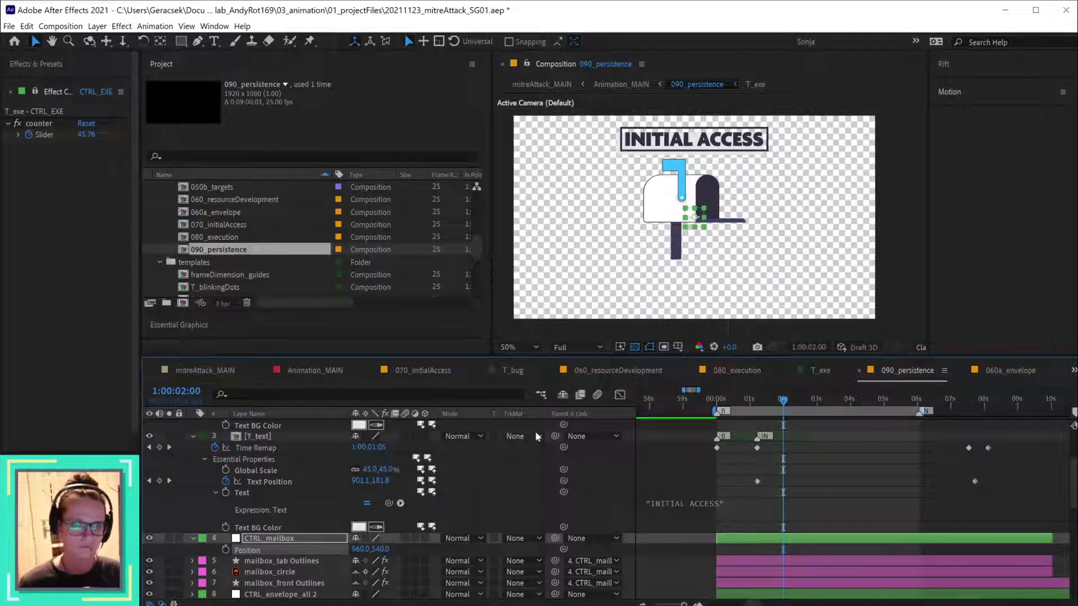
scroll(495, 521, down, 2)
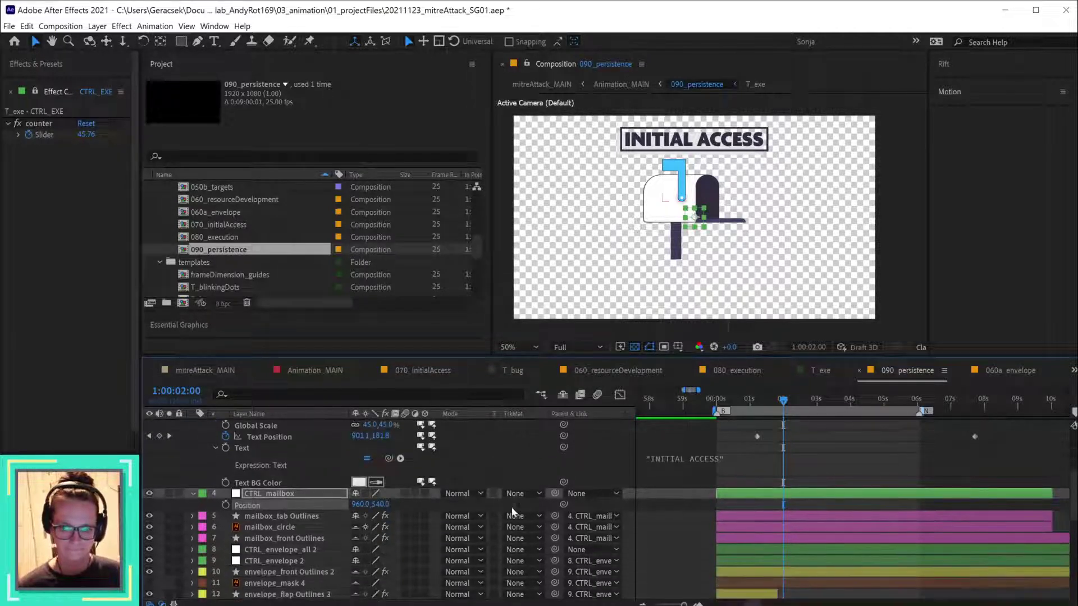
click(281, 549)
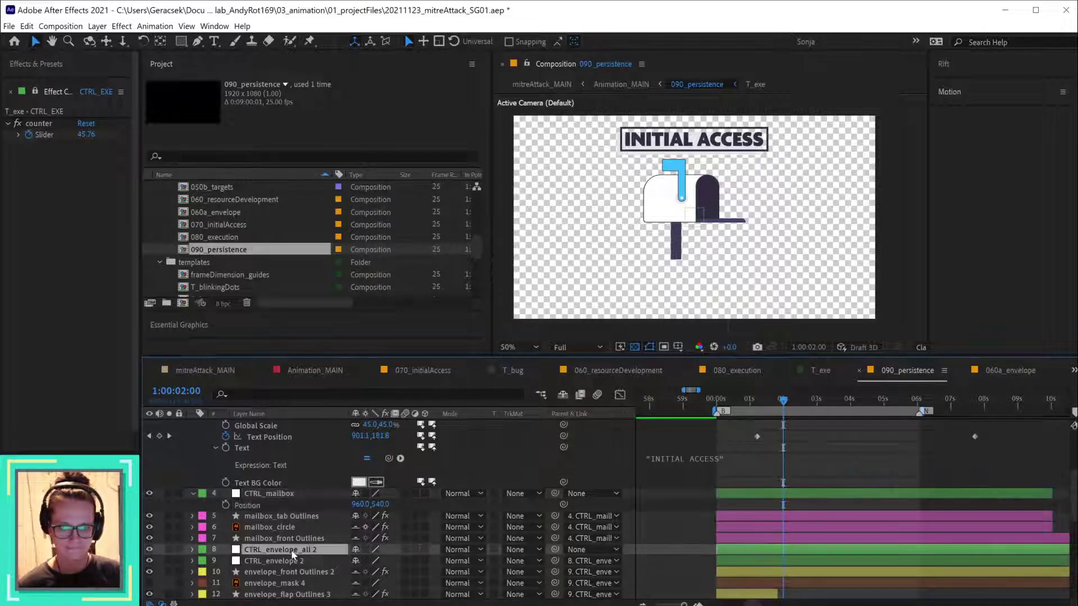
key(comma)
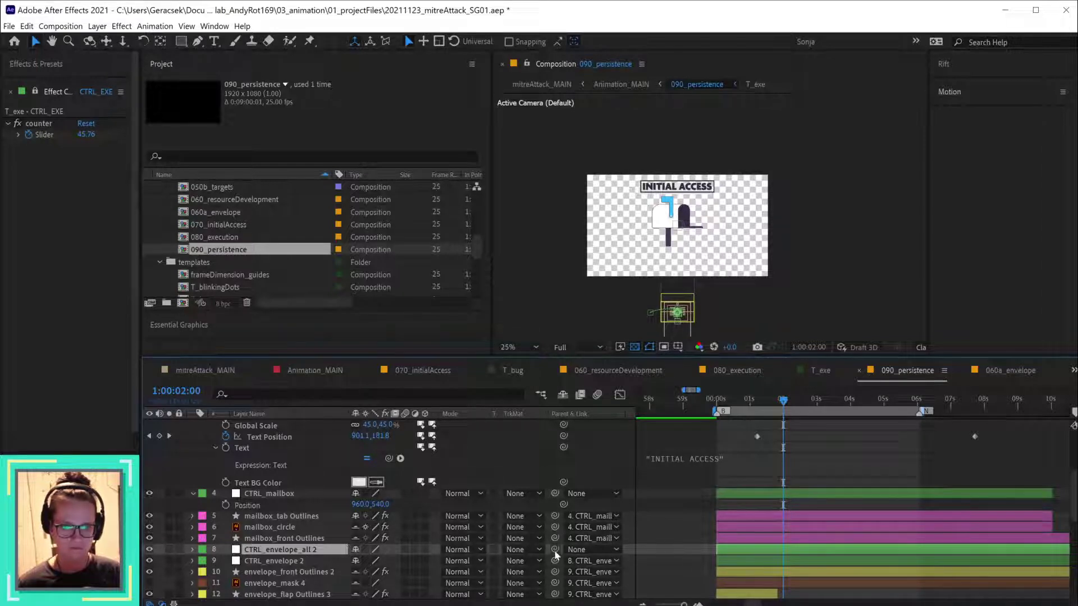
key(ctrl+z)
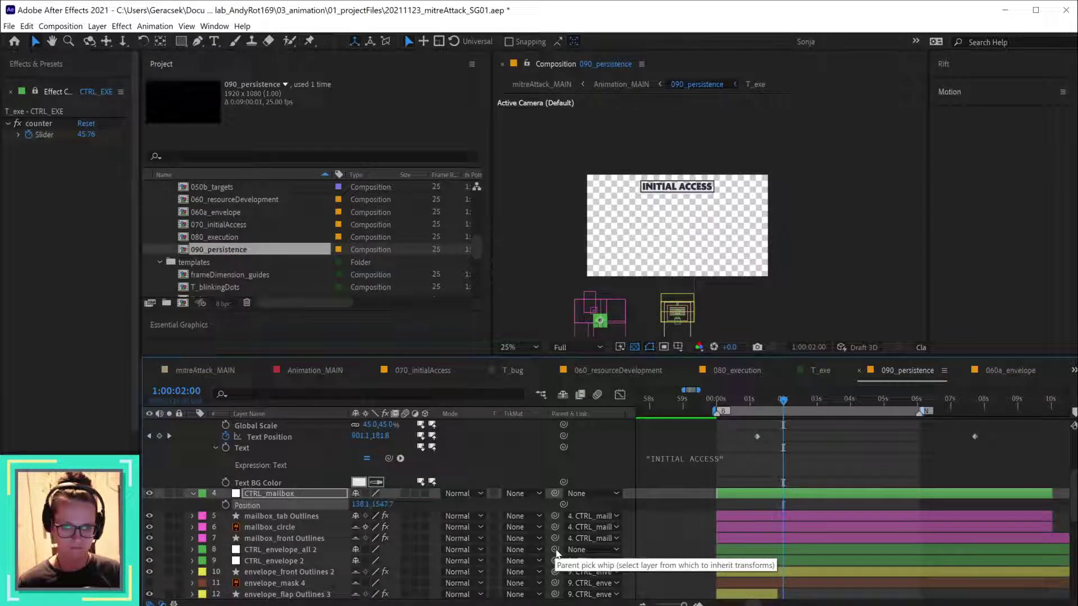
- Parent CTRL_envelope_all 2 to CTRL_mailbox, and centre CTRL_mailbox in the composition at position 960, 540
drag(556, 552, 273, 500)
double_click(301, 496)
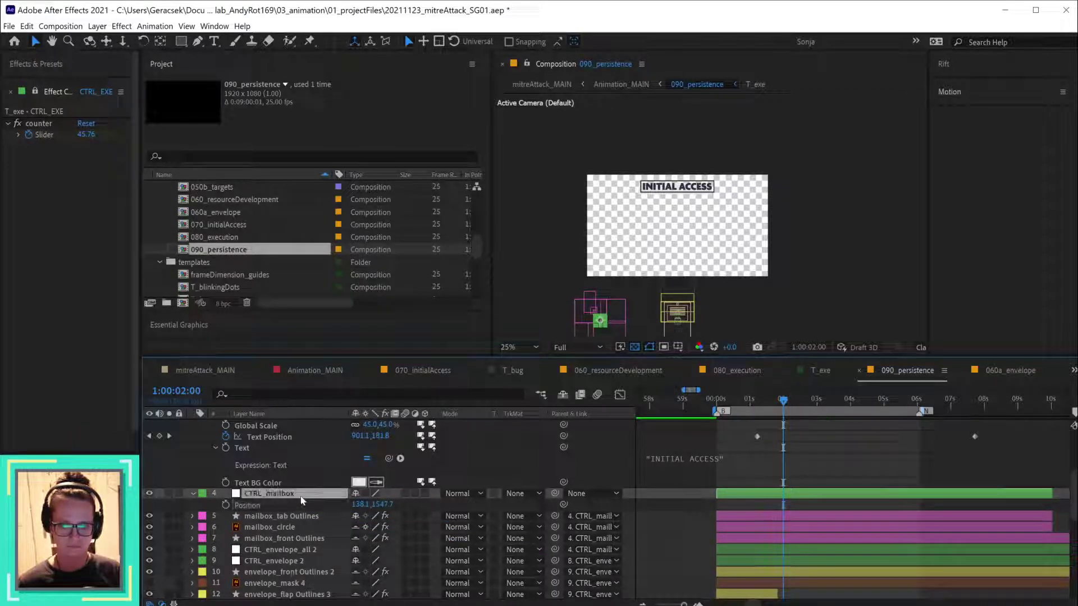
key(Return)
key(ctrl+p)
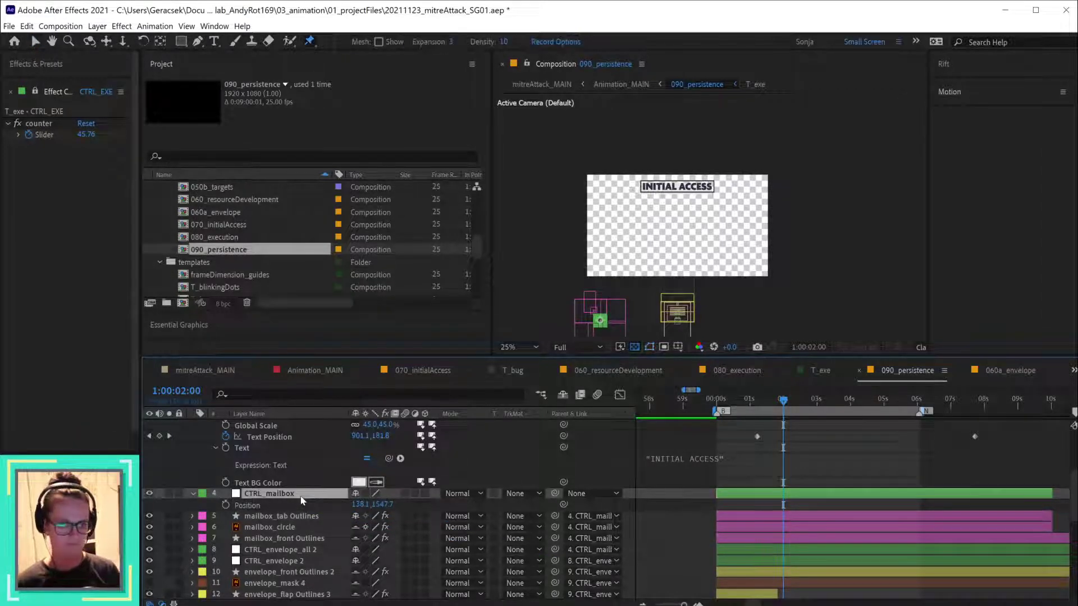
click(307, 507)
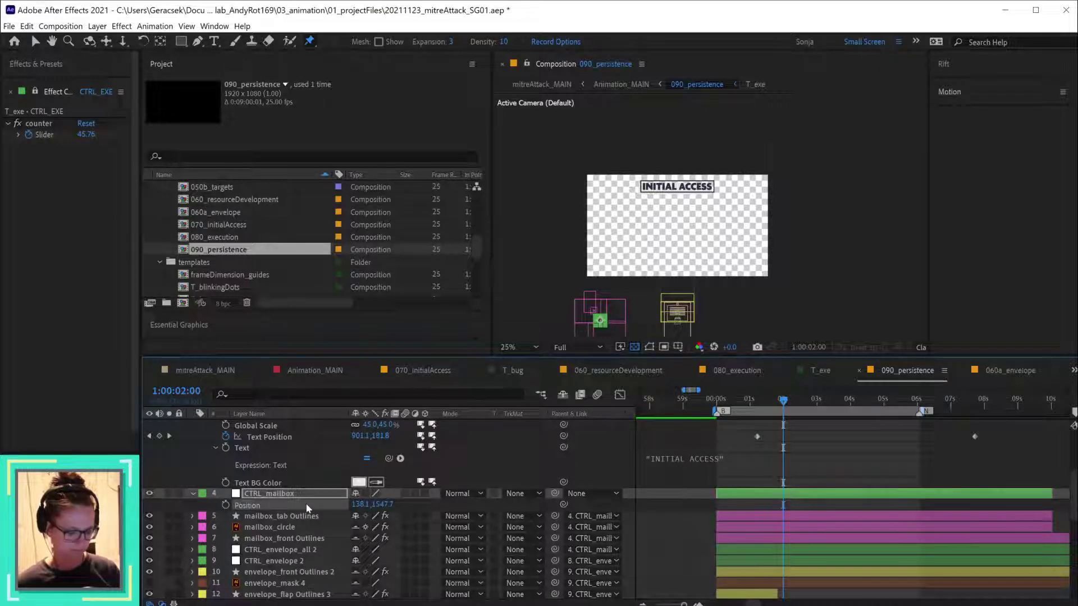
key(ctrl+Home)
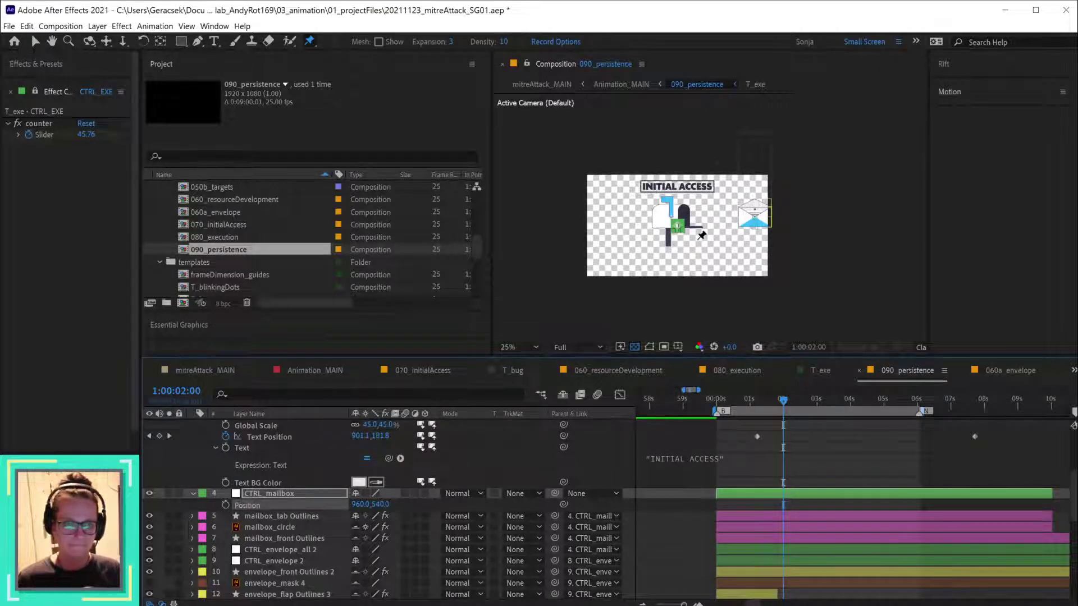
scroll(702, 236, up, 2)
key(v)
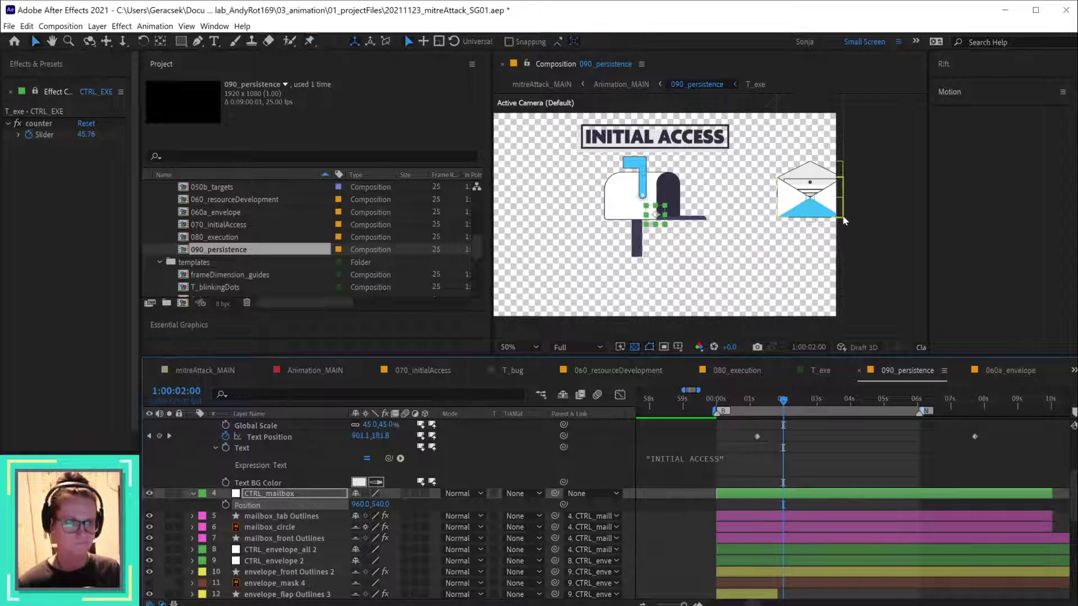
- Delete the CTRL_letter 2, envelope_mask 3, letter Outlines 2, T_bug, envelope_mask 5, door and envelope_back 2 layers from 090_persistence
drag(747, 402, 727, 402)
scroll(681, 508, down, 1)
scroll(681, 508, down, 1)
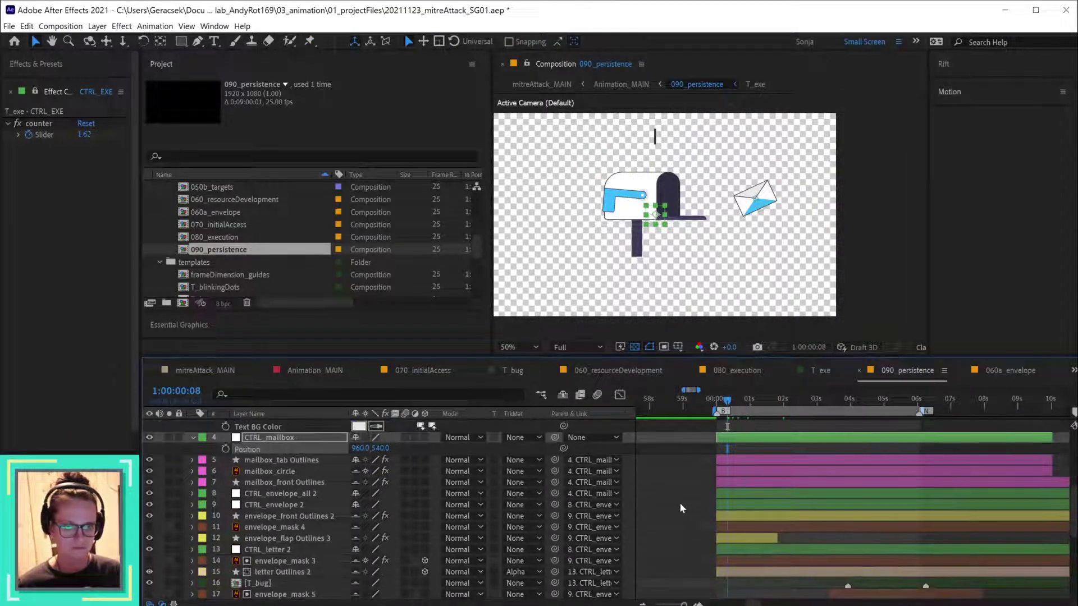
click(304, 539)
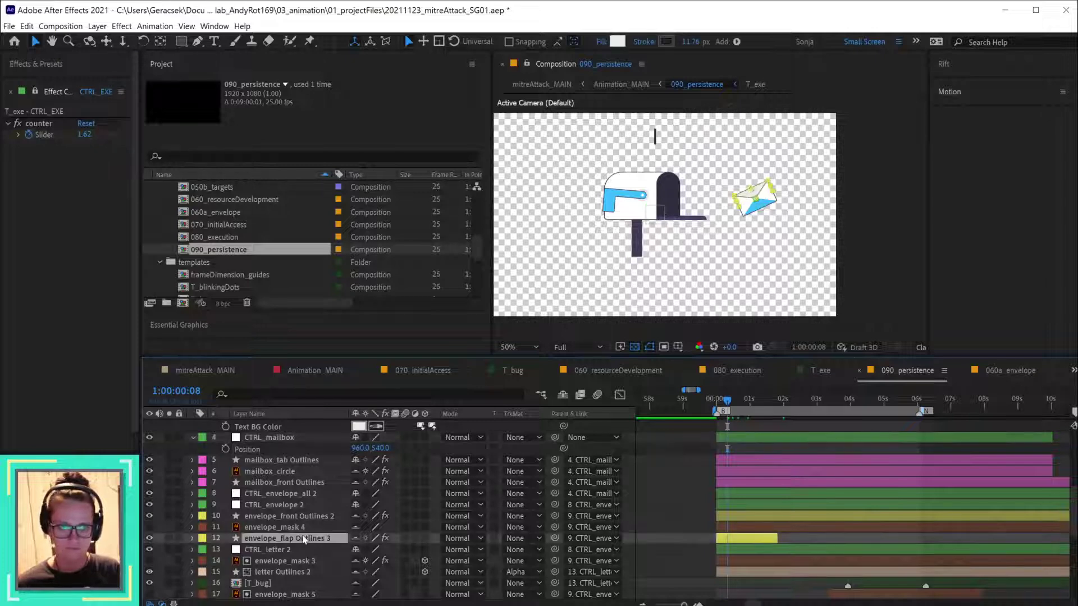
click(293, 528)
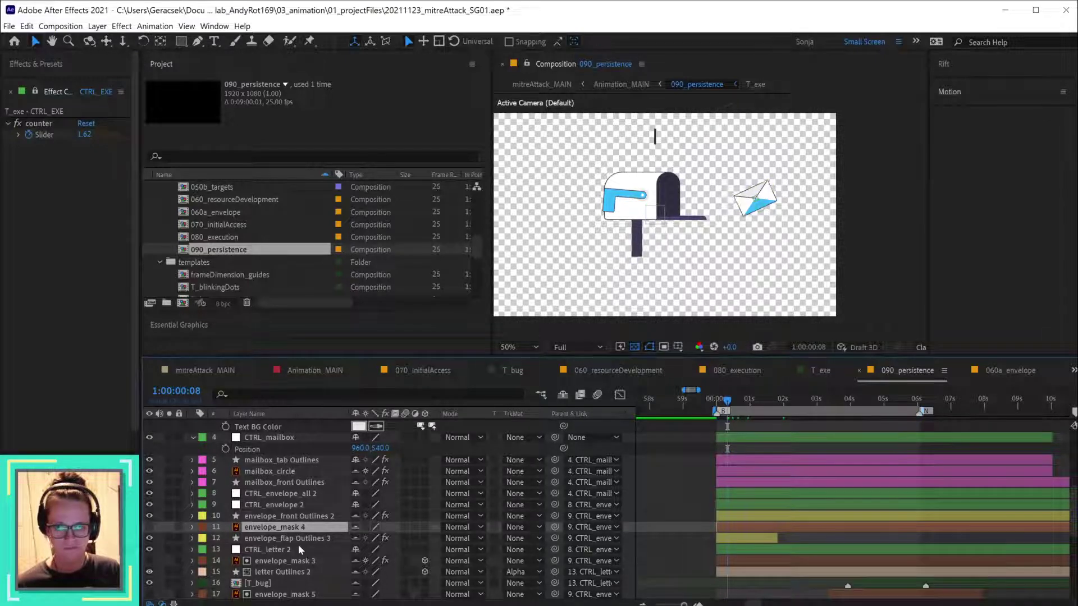
click(298, 550)
scroll(289, 553, down, 2)
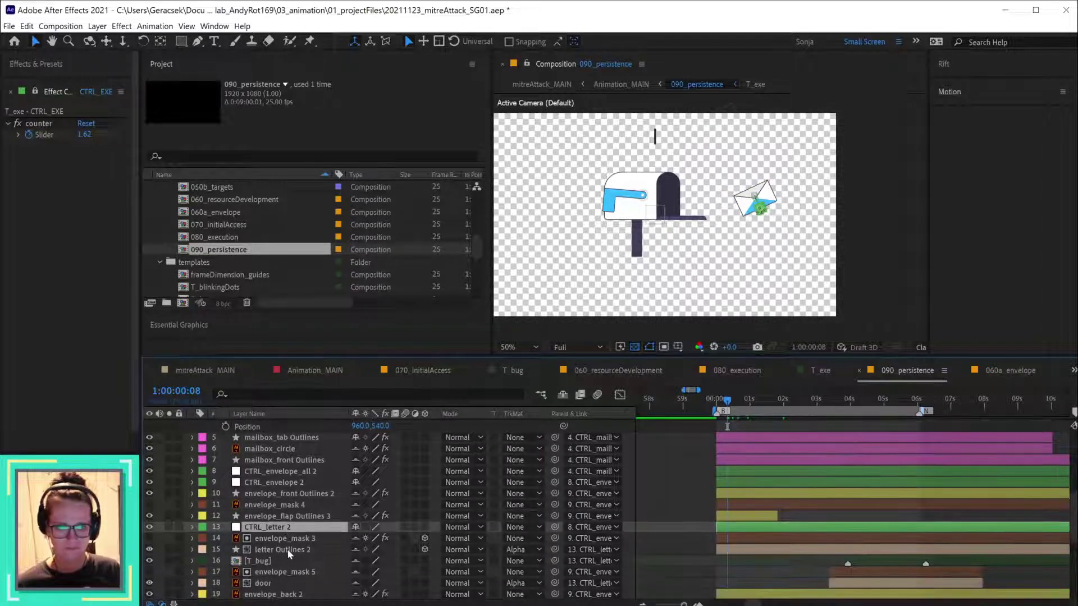
ctrl+click(308, 538)
ctrl+click(305, 550)
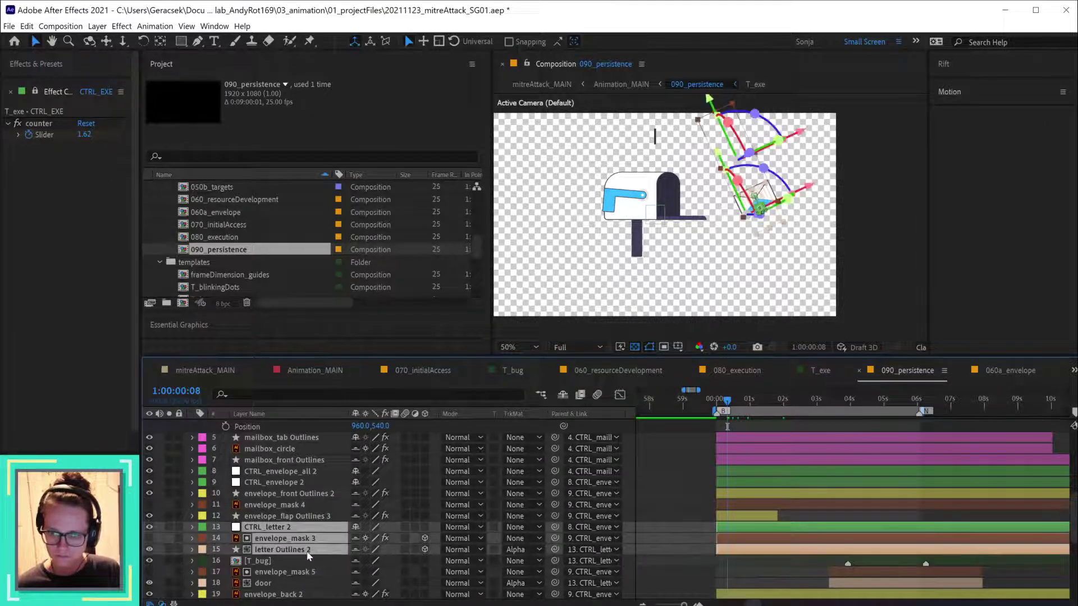
ctrl+click(300, 563)
ctrl+click(301, 574)
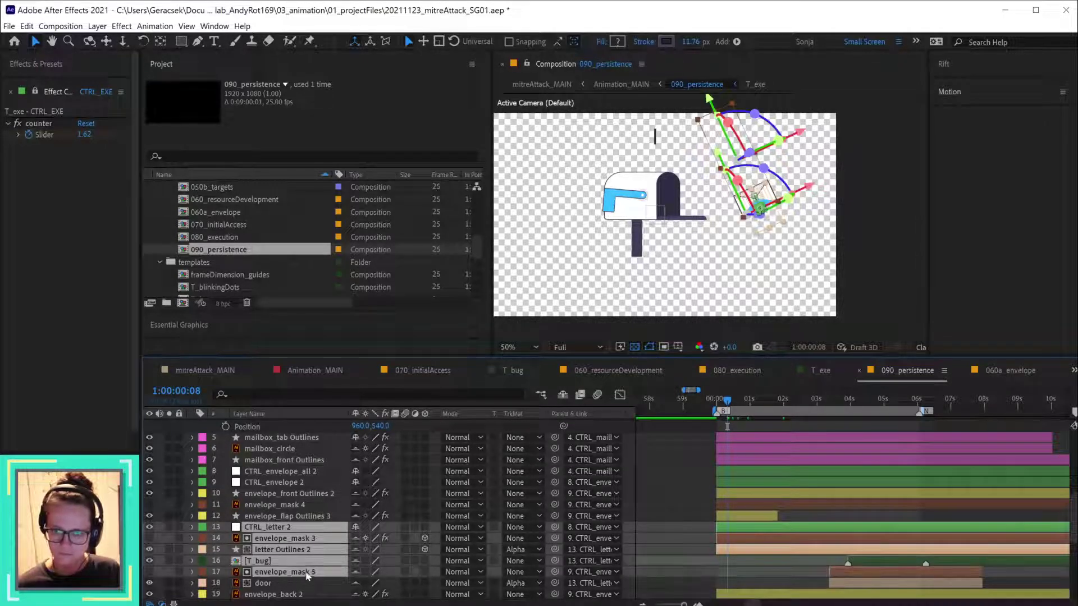
ctrl+click(279, 584)
scroll(302, 568, down, 2)
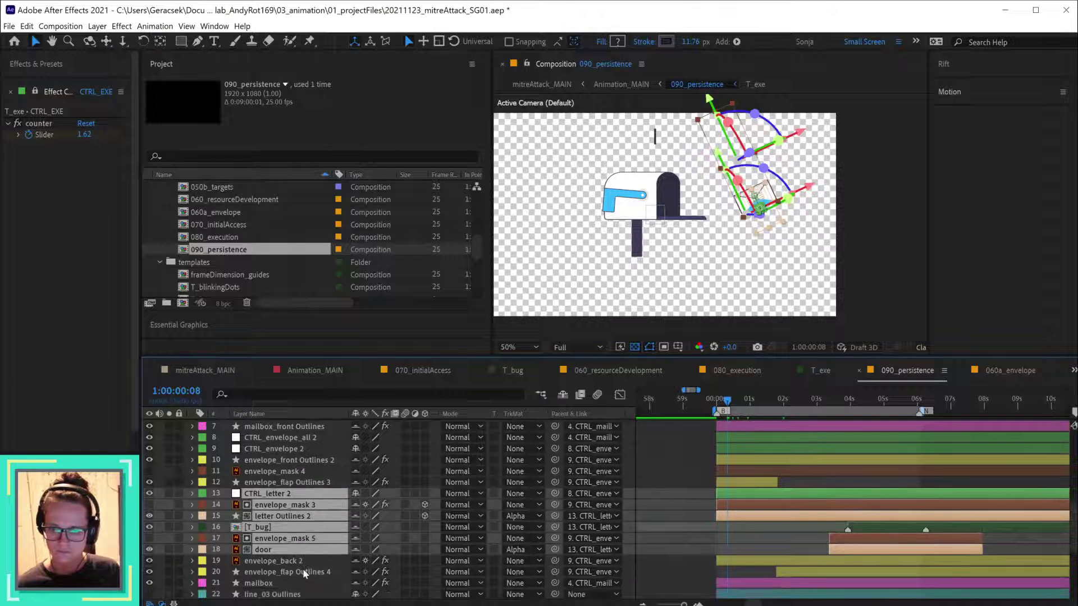
ctrl+click(302, 563)
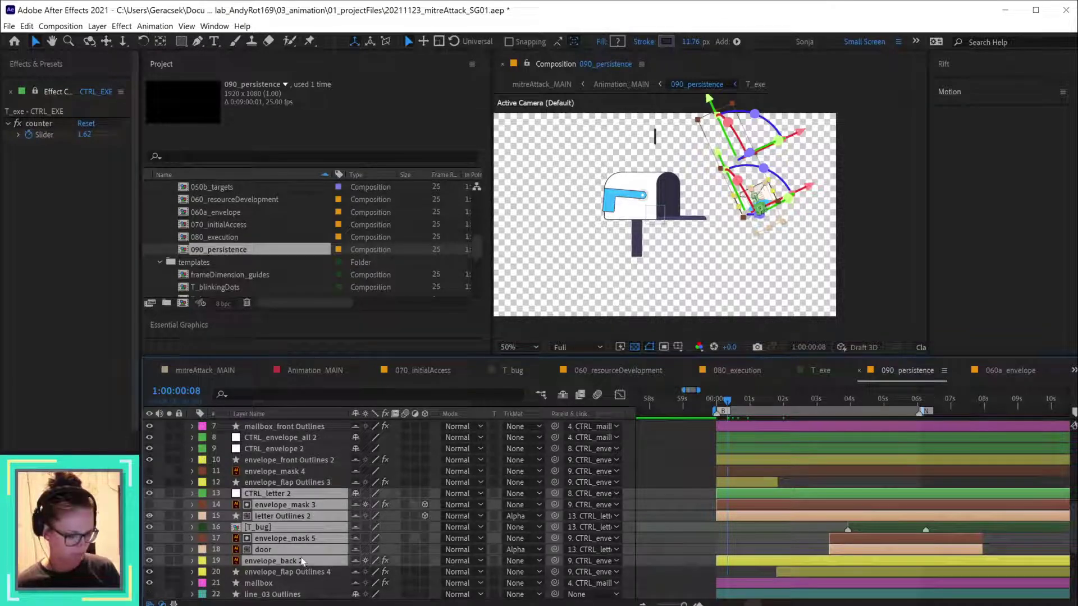
key(Delete)
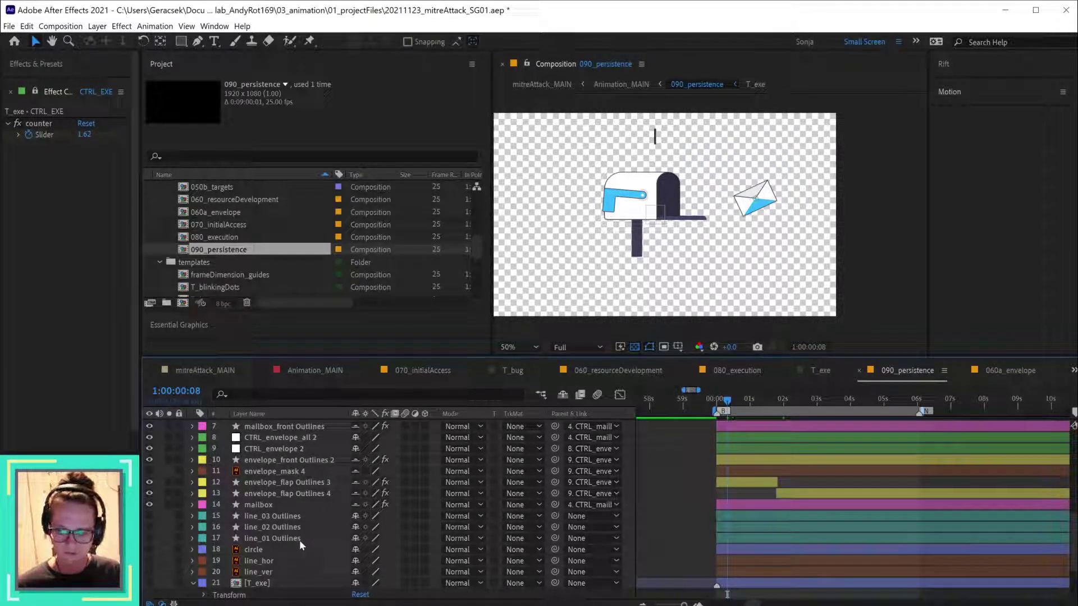
- Delete the second flap layer, envelope_flap Outlines 4
scroll(298, 540, up, 1)
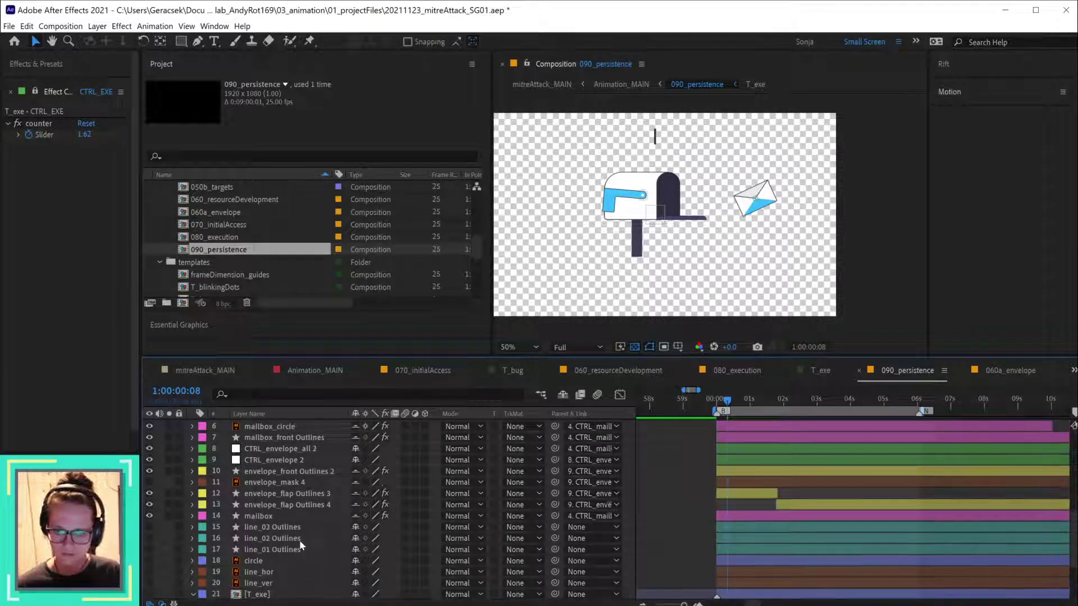
click(800, 507)
key(Delete)
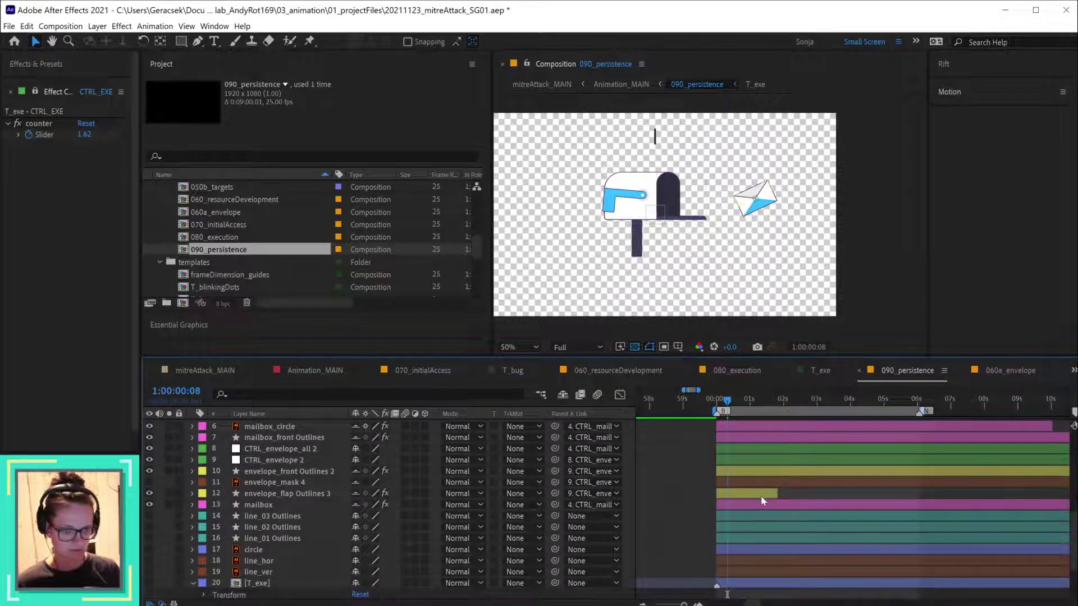
- Remove the Path keyframes from envelope_flap Outlines 3 and extend the layer's end to between 8 and 9 seconds
click(760, 497)
key(u)
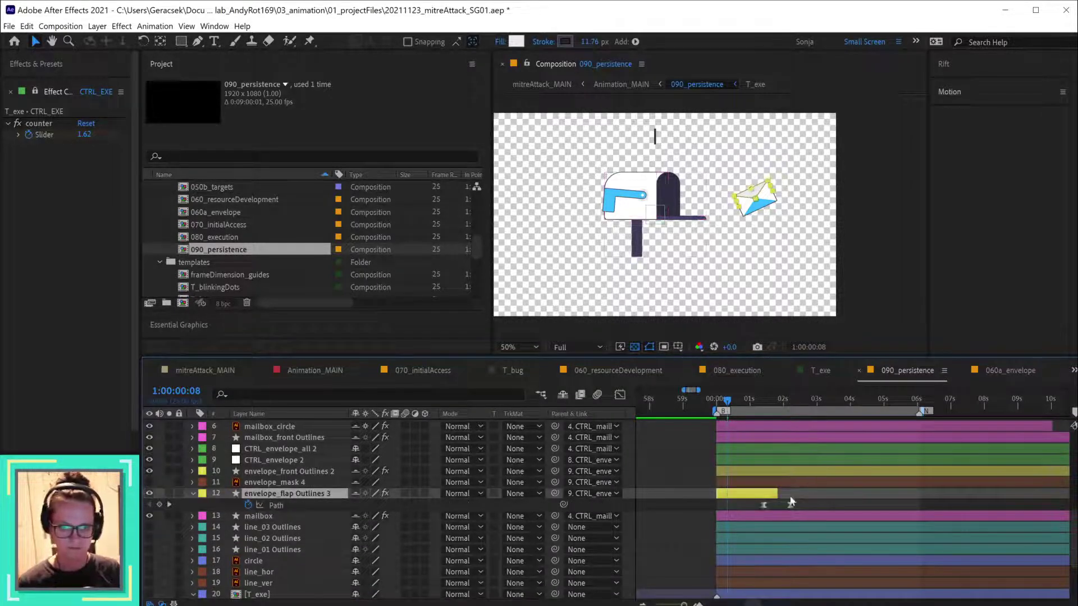
drag(753, 511, 1007, 494)
key(Delete)
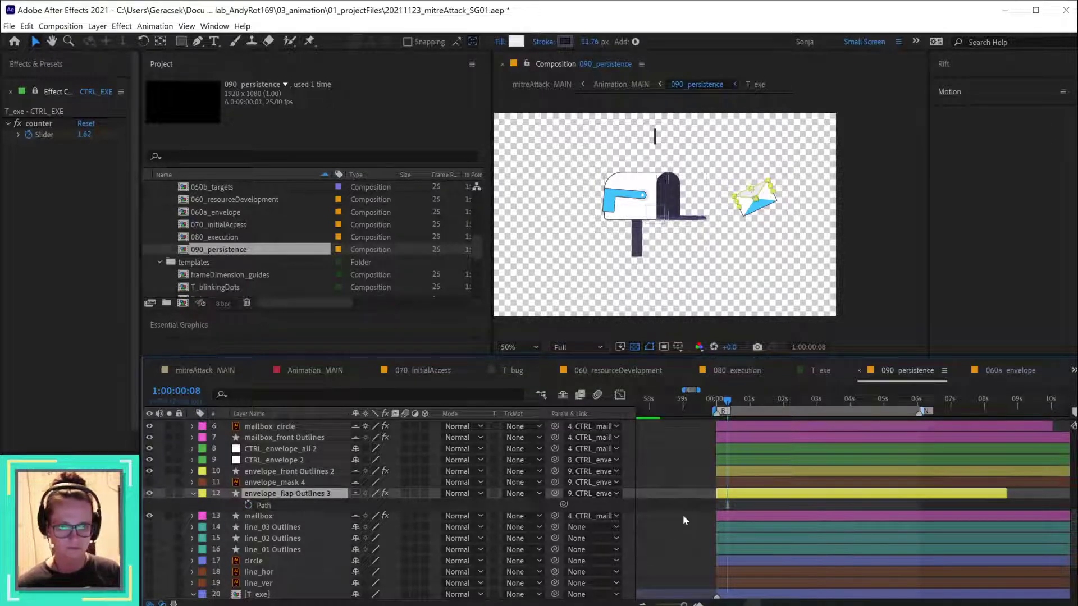
- Try moving CTRL_envelope 2 to position -392, 34 at 1:00:00:08
scroll(279, 520, up, 1)
click(294, 472)
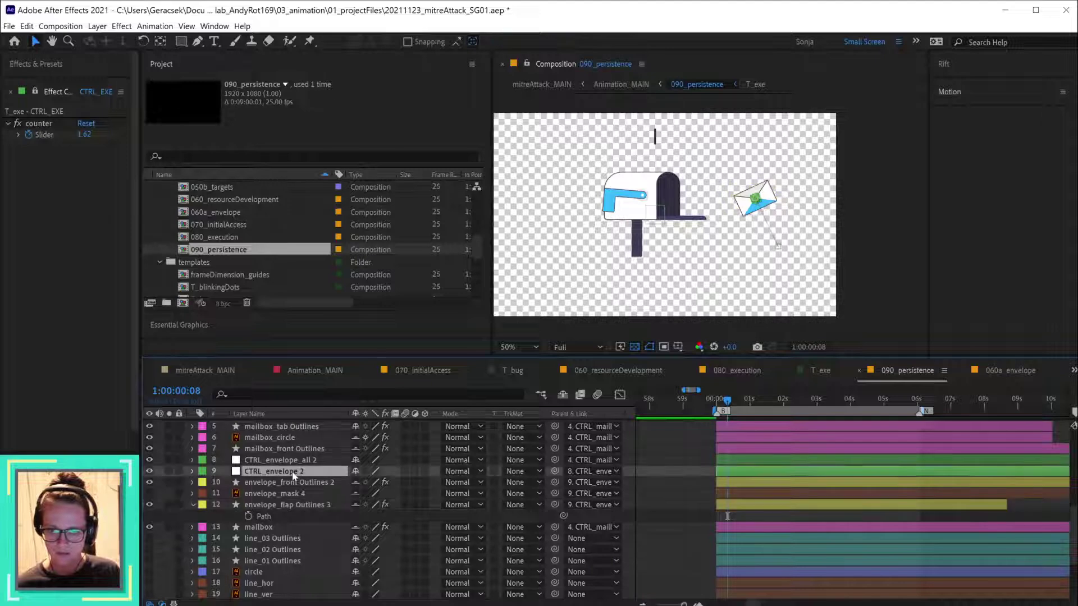
click(298, 460)
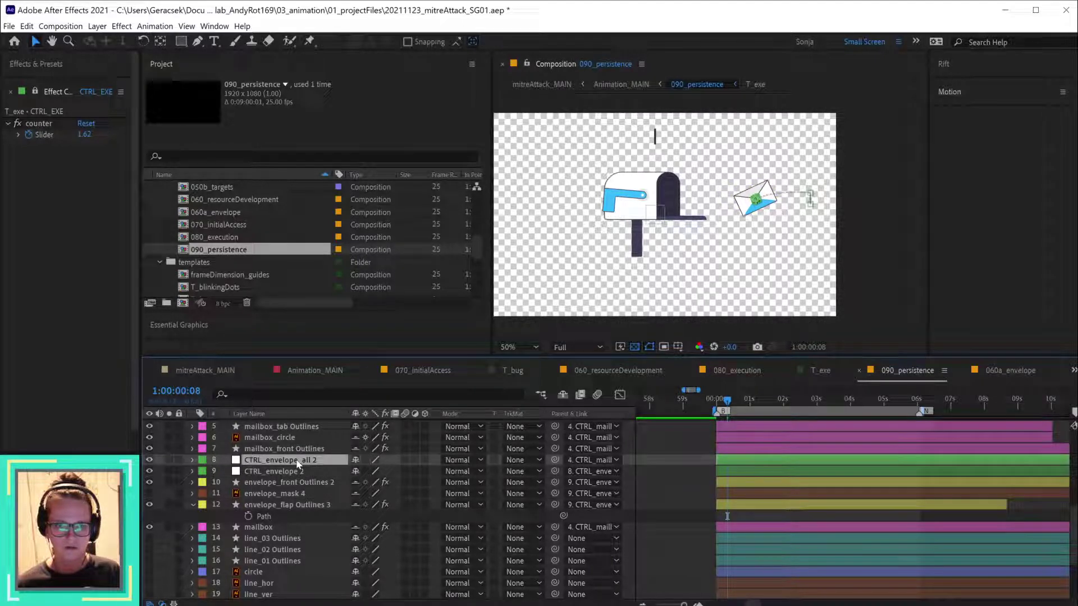
click(299, 472)
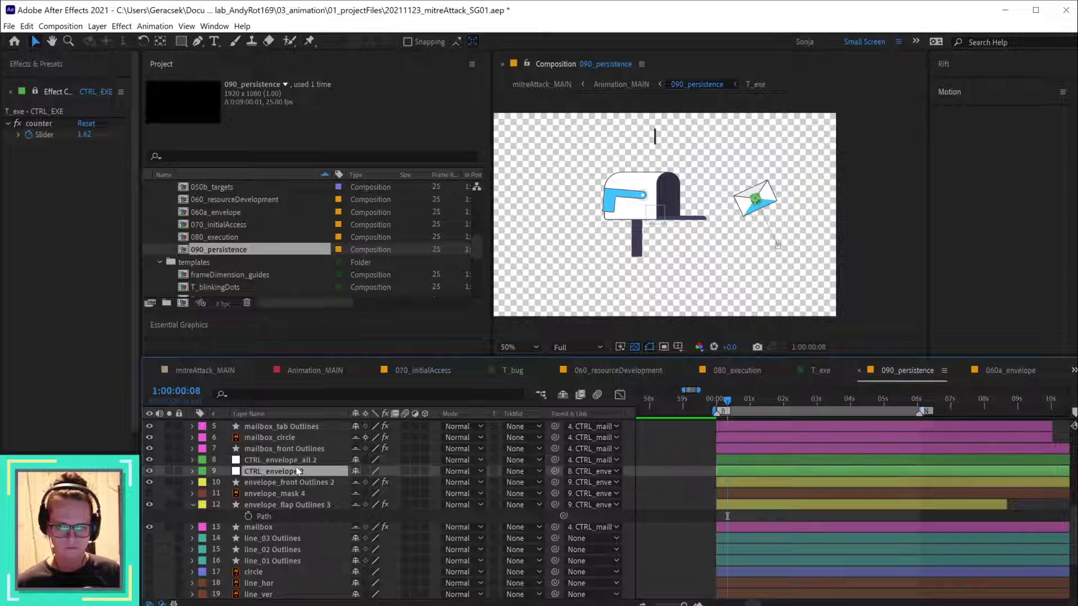
key(p)
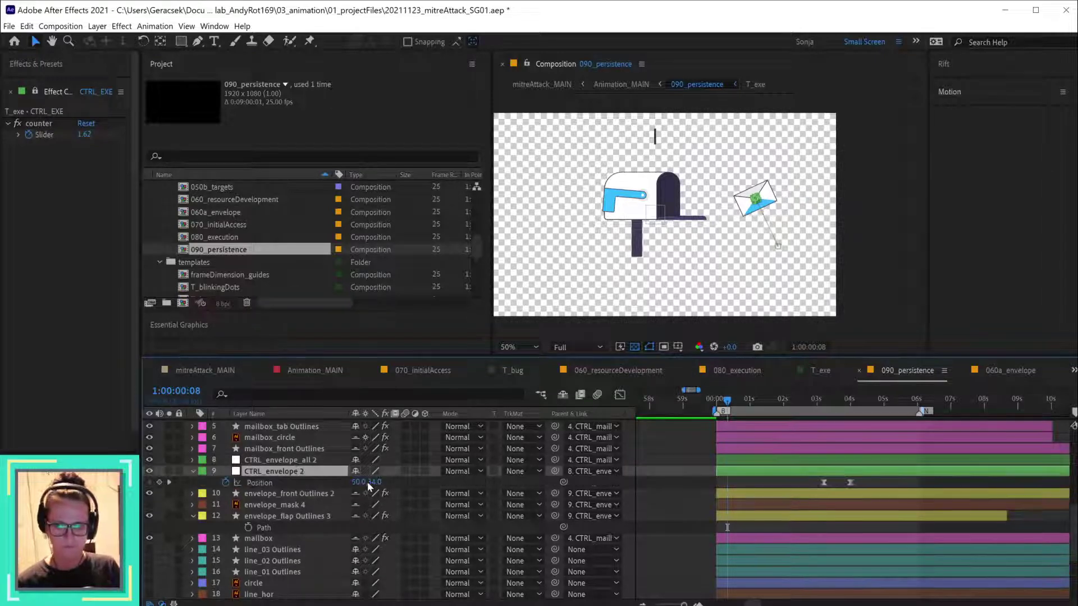
drag(368, 481, 311, 480)
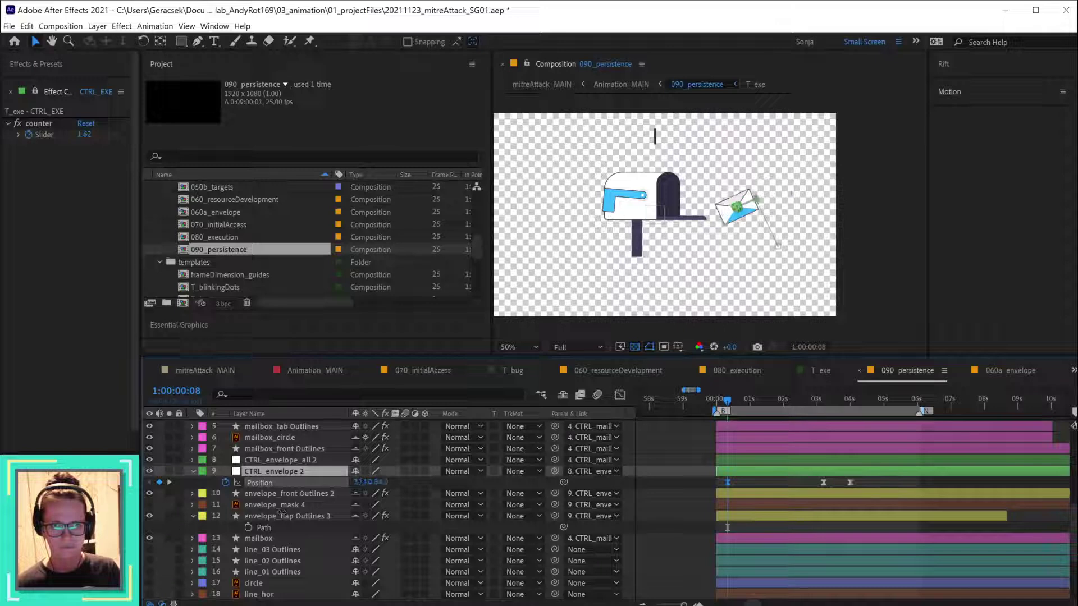
- Try moving CTRL_envelope_all 2 to an X position of 727.5, and undo the position changes on both envelope nulls
click(303, 461)
key(p)
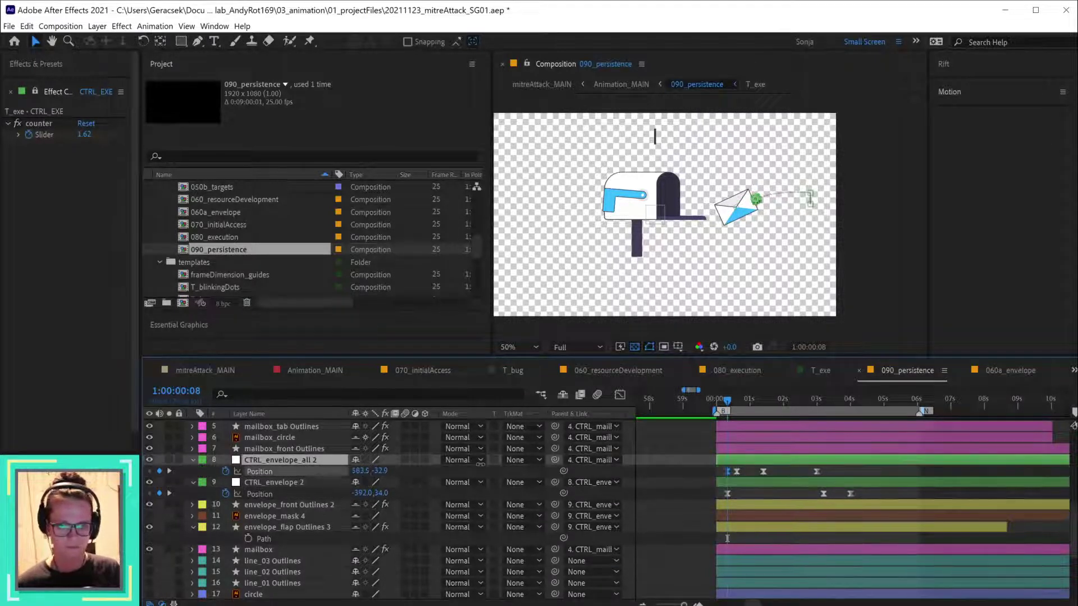
drag(360, 470, 457, 477)
key(Return)
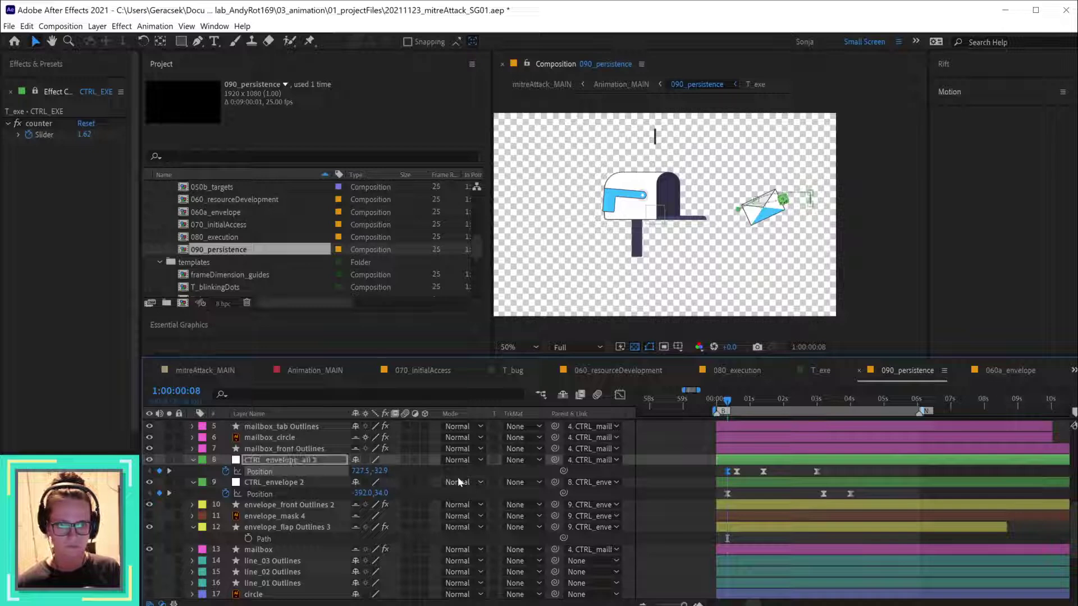
key(ctrl+z)
key(ctrl+z)
key(ctrl+z)
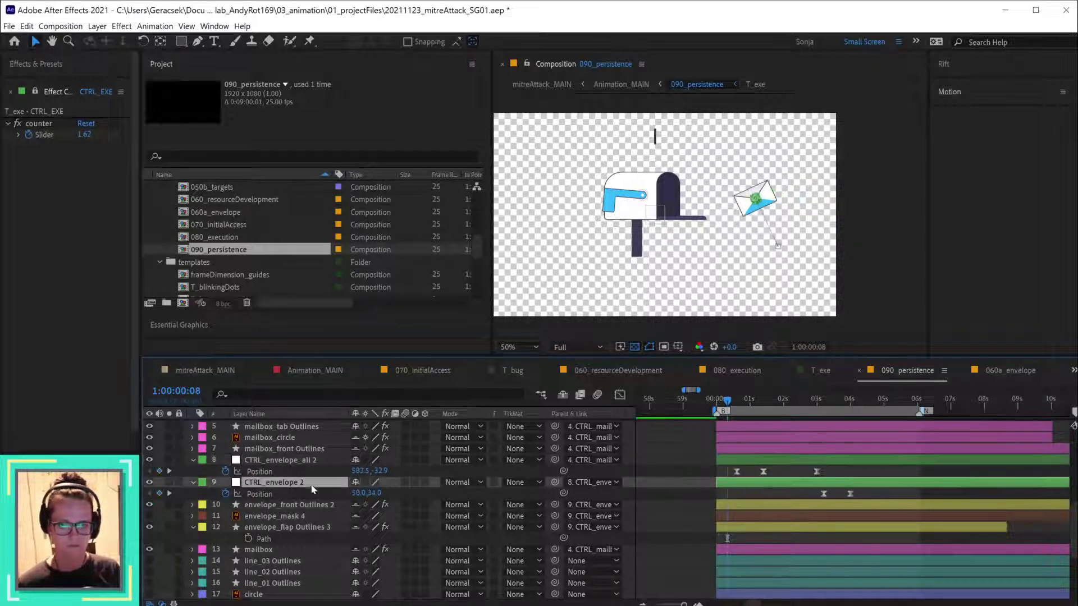
- Delete the CTRL_envelope_all 2 null and rename CTRL_envelope 2 as CTRL_envelope
click(309, 460)
key(Delete)
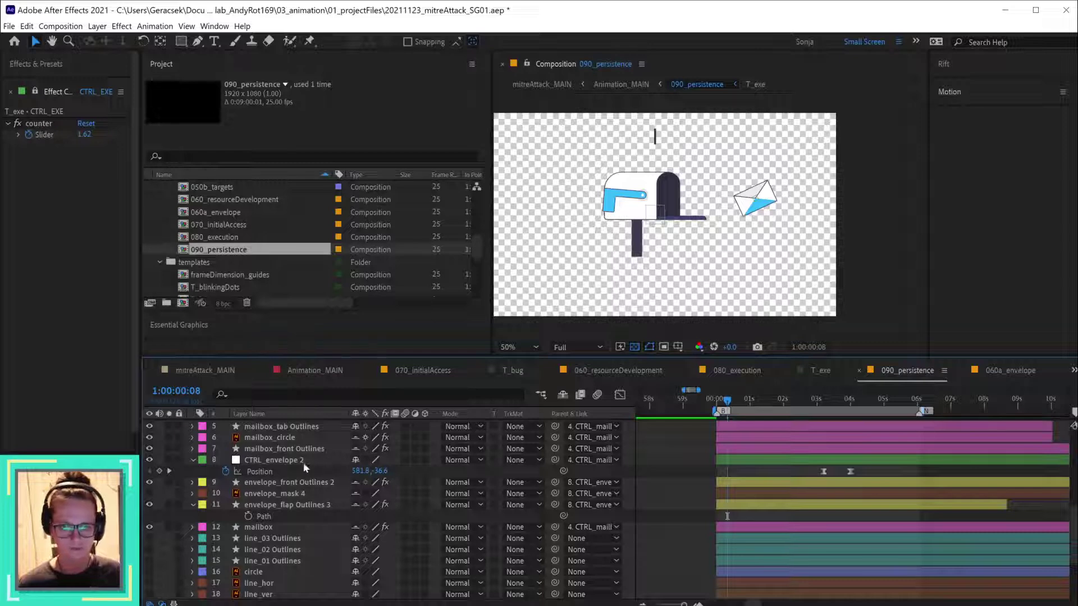
click(304, 461)
key(Return)
key(BackSpace)
key(BackSpace)
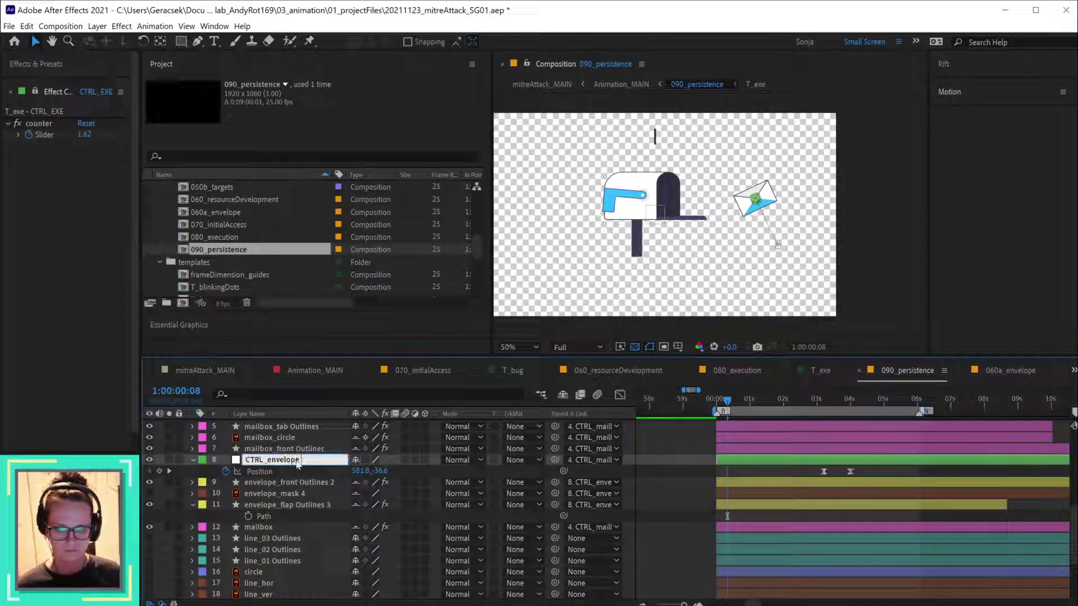
key(Return)
- Delete the envelope_mask 4 layer and toggle the visibility of the envelope flap and front layers to check them
click(299, 495)
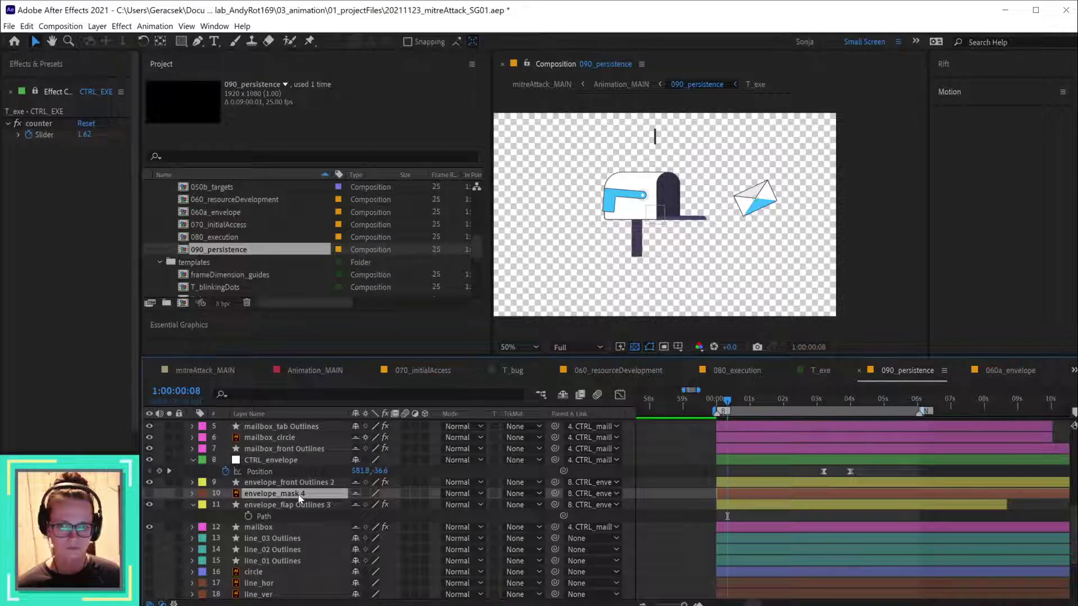
key(Delete)
click(303, 493)
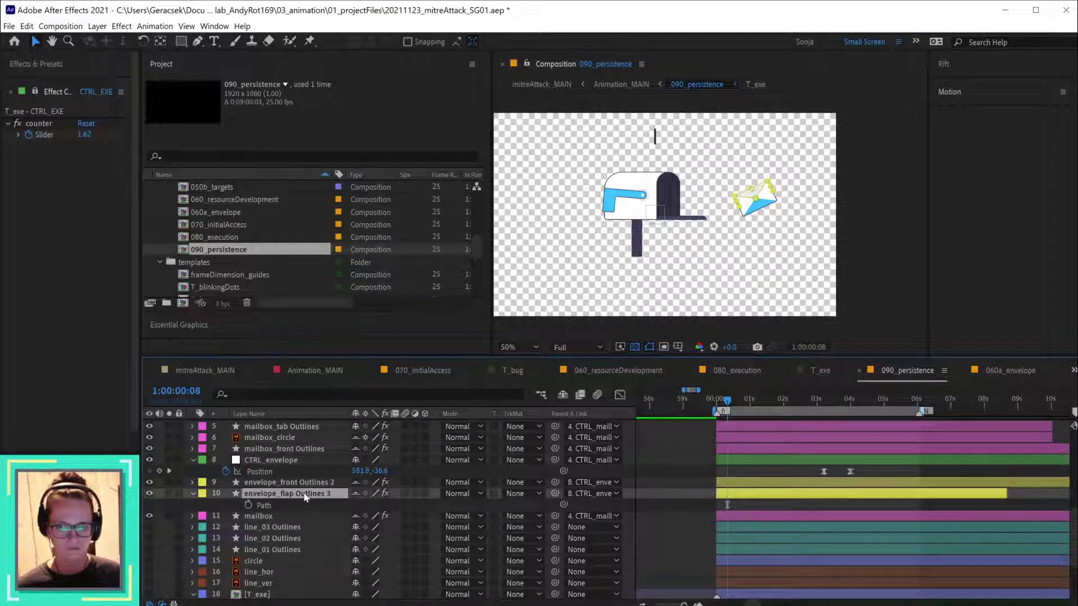
click(149, 494)
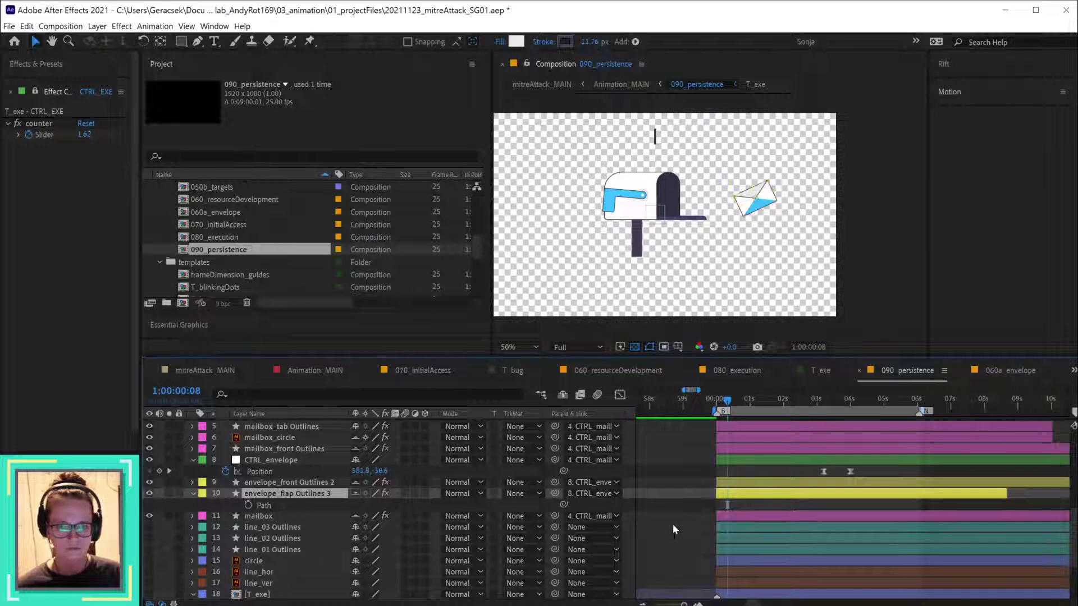
click(673, 524)
click(149, 482)
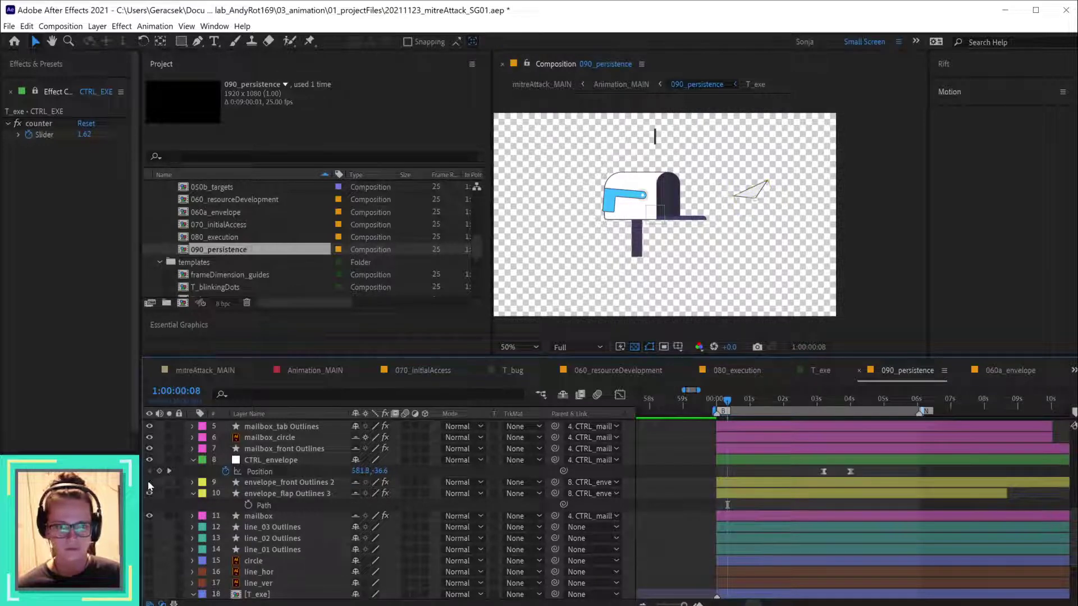
click(149, 482)
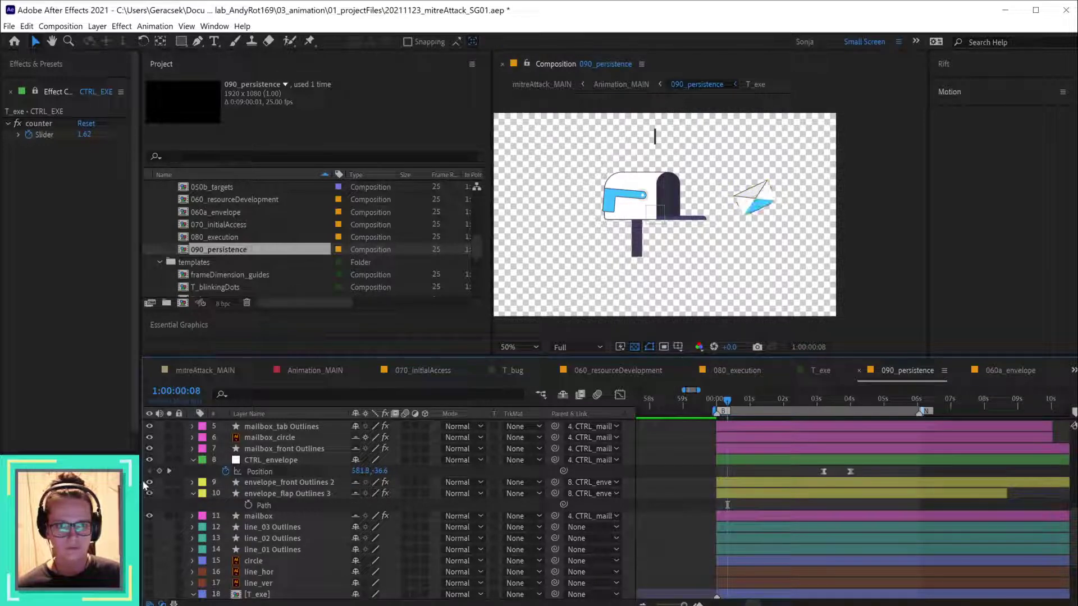
- Remove the Position keyframes from the CTRL_envelope null
click(263, 517)
click(283, 483)
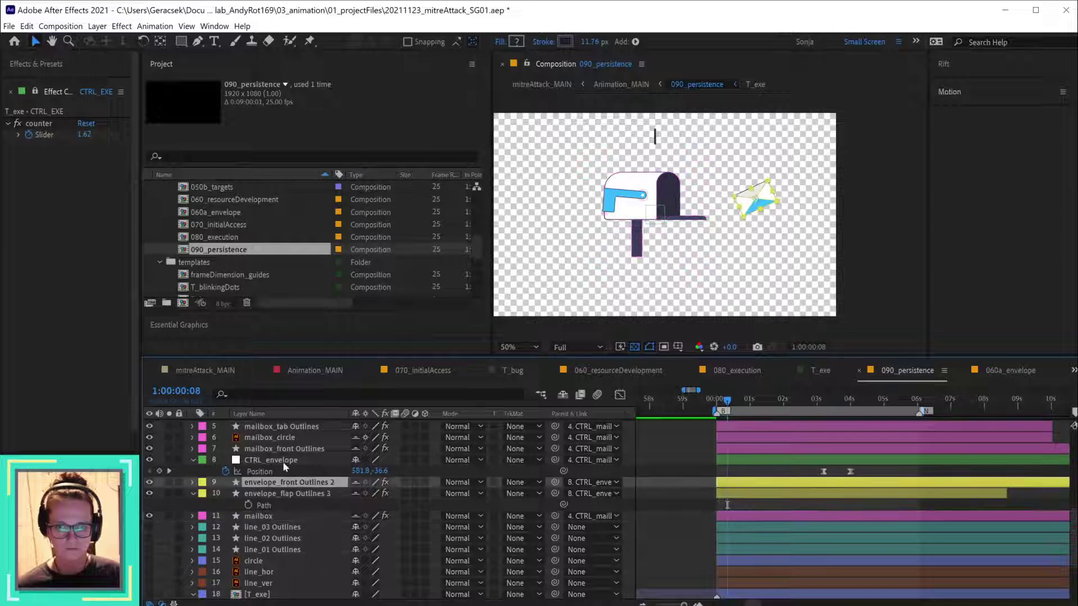
click(282, 460)
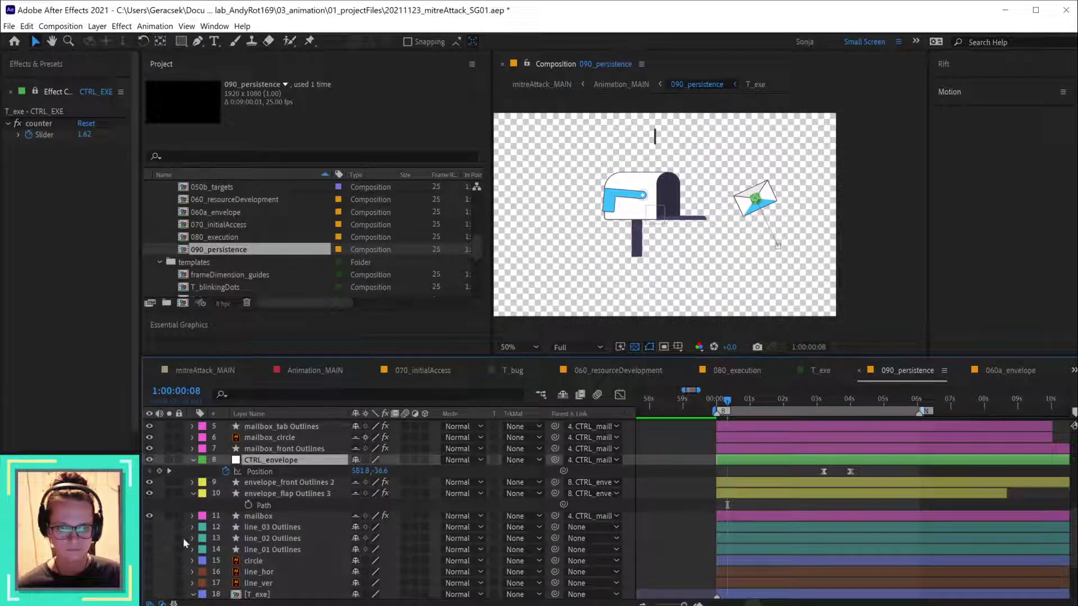
click(225, 471)
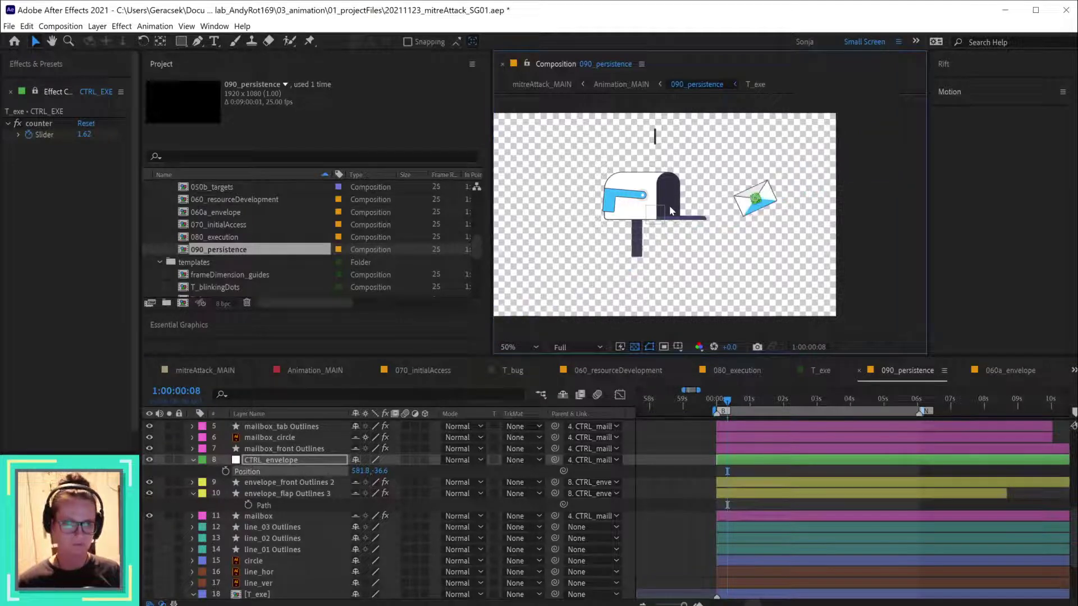
- Undo the Position keyframe removal, the envelope_mask 4 deletion, the null's renaming and the deletion of CTRL_envelope_all 2
key(ctrl+z)
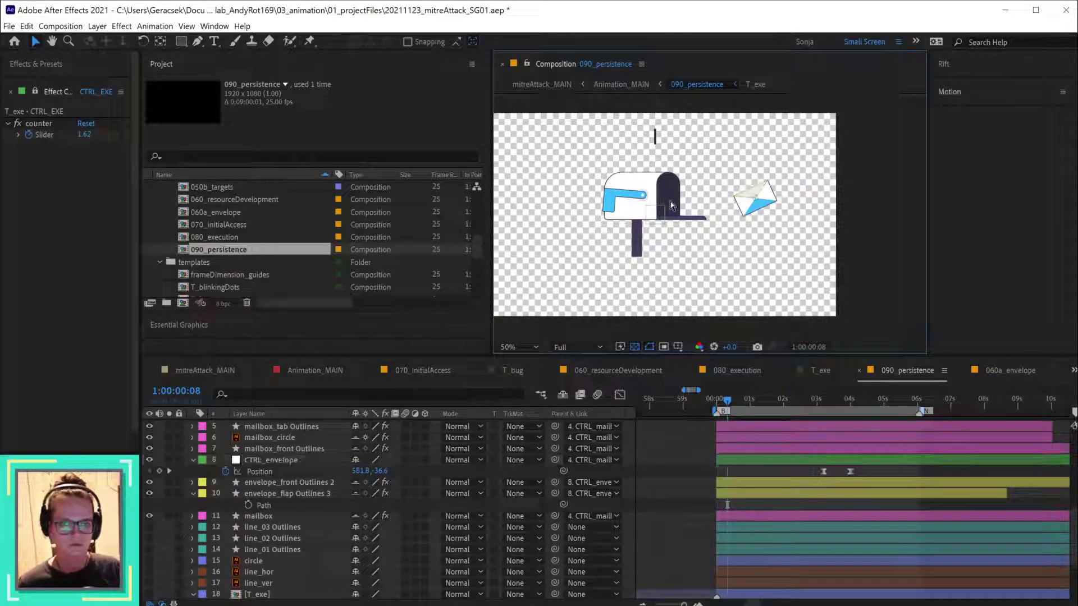
key(ctrl+z)
key(ctrl+z)
key(ctrl+z)
key(ctrl+z)
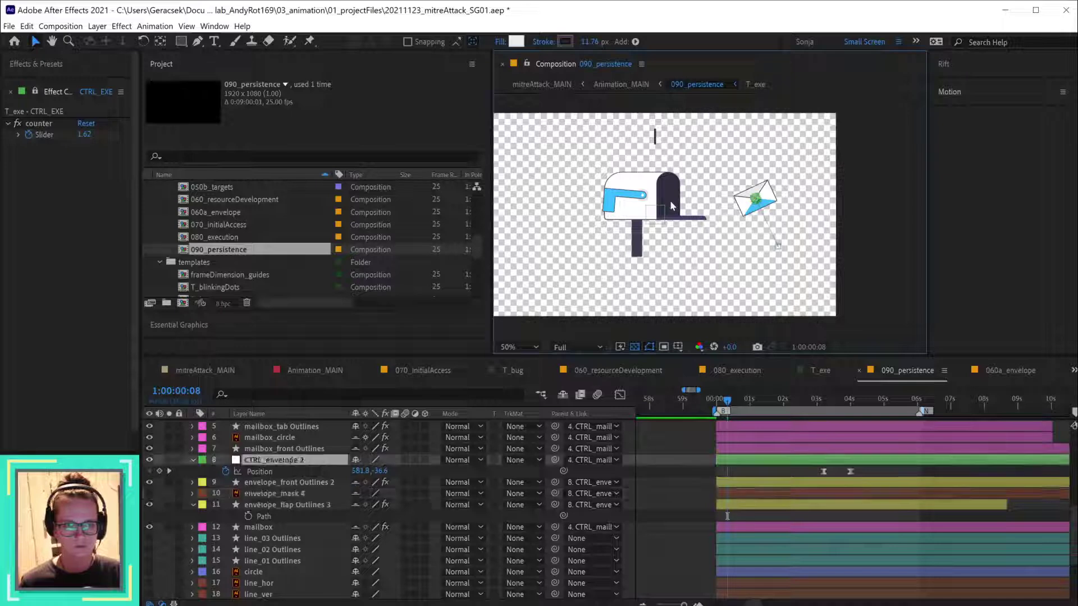
key(ctrl+z)
key(ctrl+z)
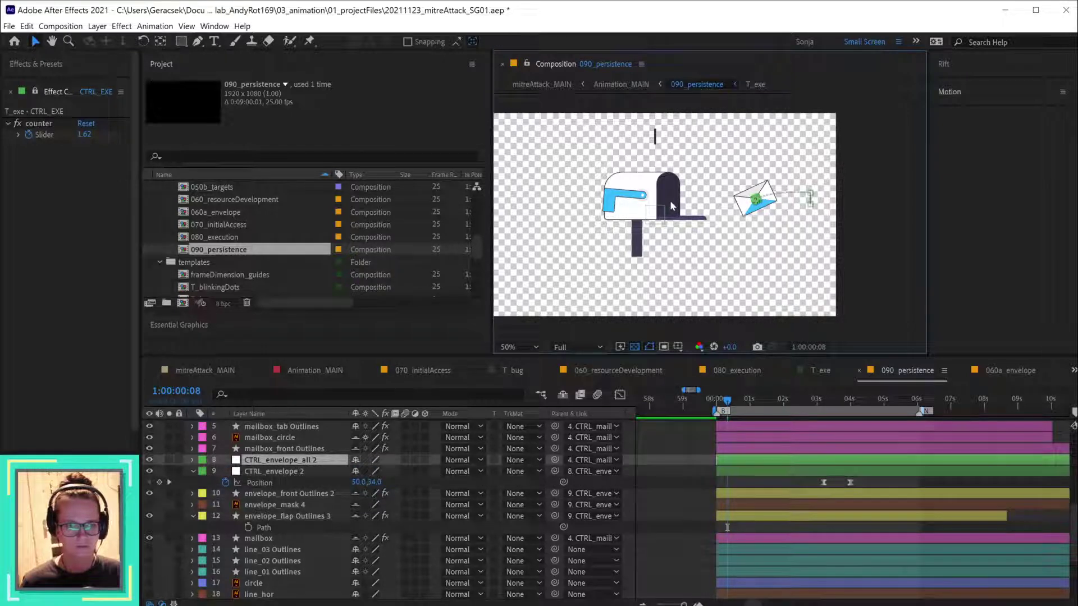
- Reveal the keyframes of CTRL_envelope_all 2 from the composition start, and delete the CTRL_envelope 2 null
key(End)
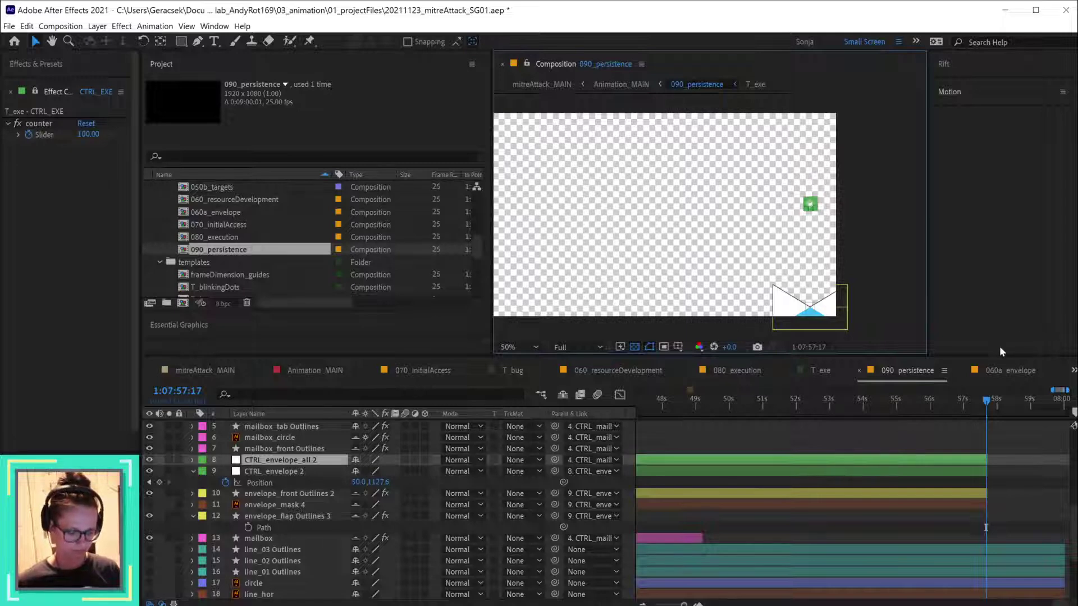
key(Home)
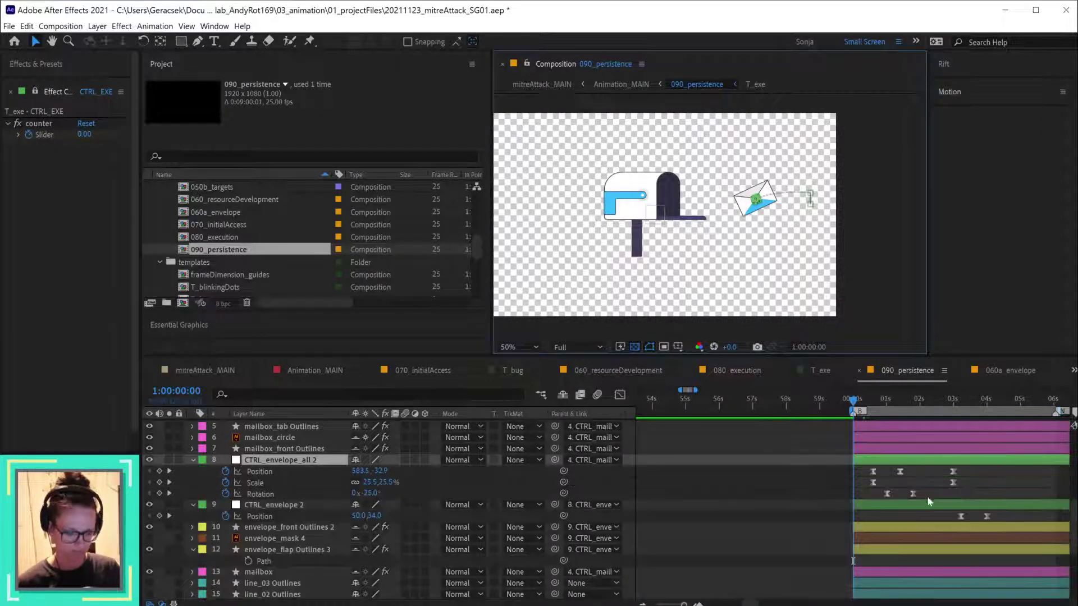
key(u)
drag(985, 458, 834, 437)
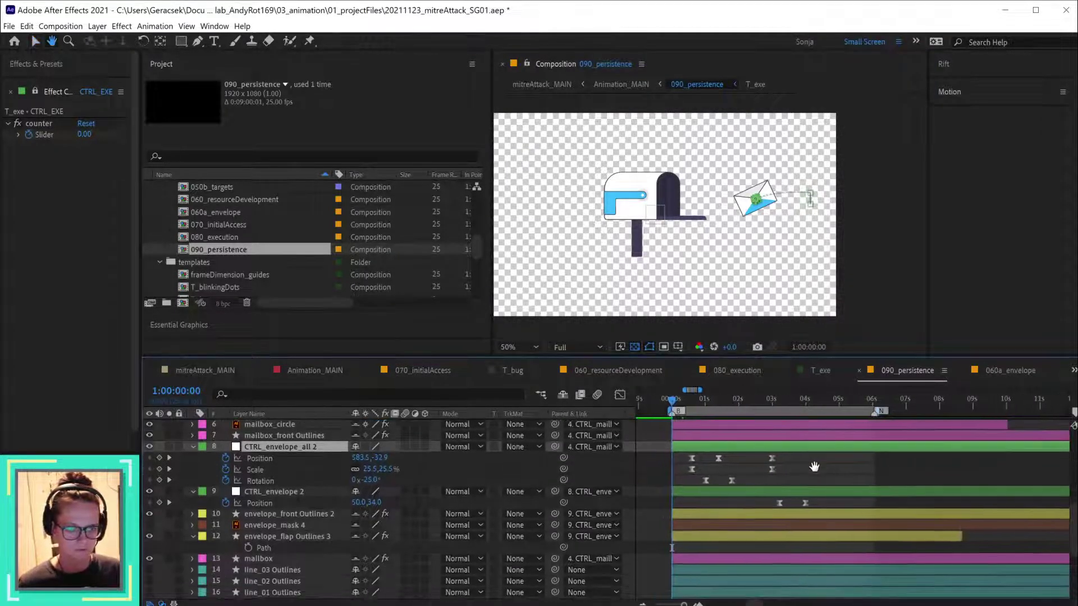
click(307, 492)
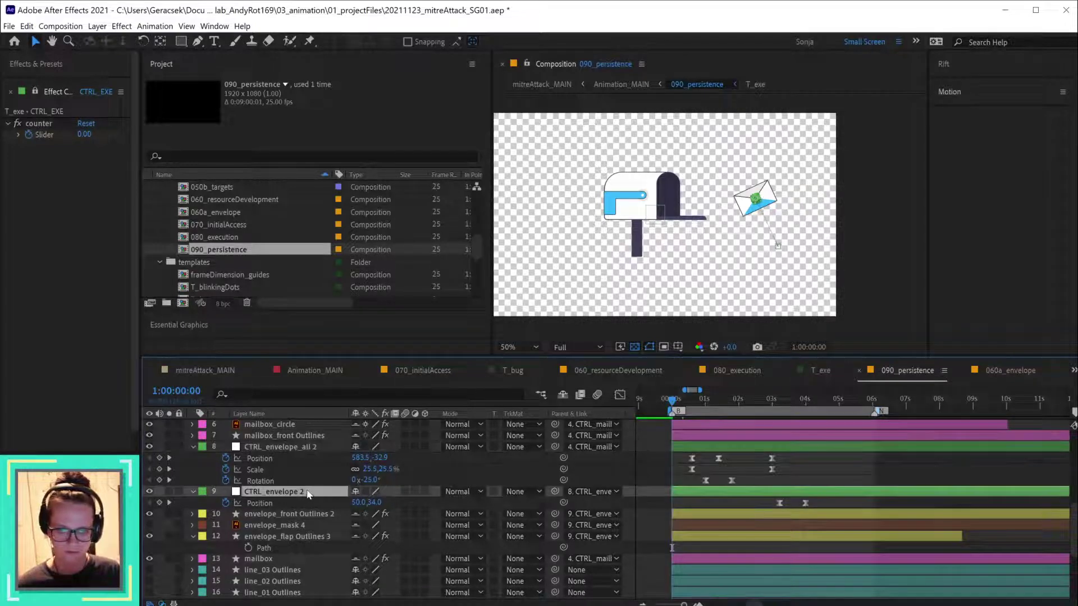
key(Delete)
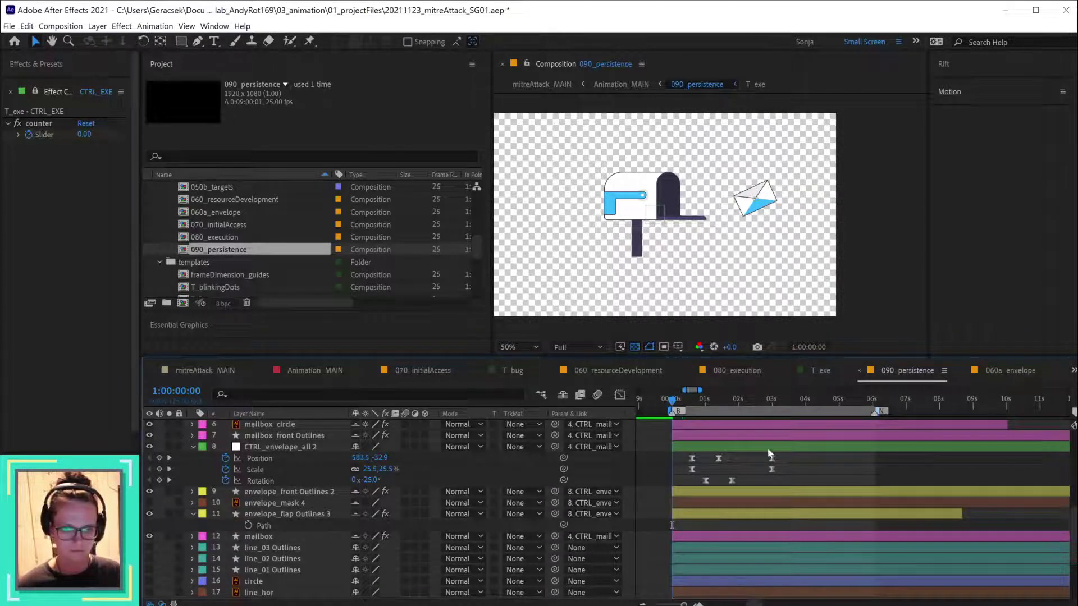
- Check the envelope's motion up to 1:00:01:20 and delete the last Position and Scale keyframes, at 3 seconds, on CTRL_envelope_all 2
drag(676, 400, 731, 396)
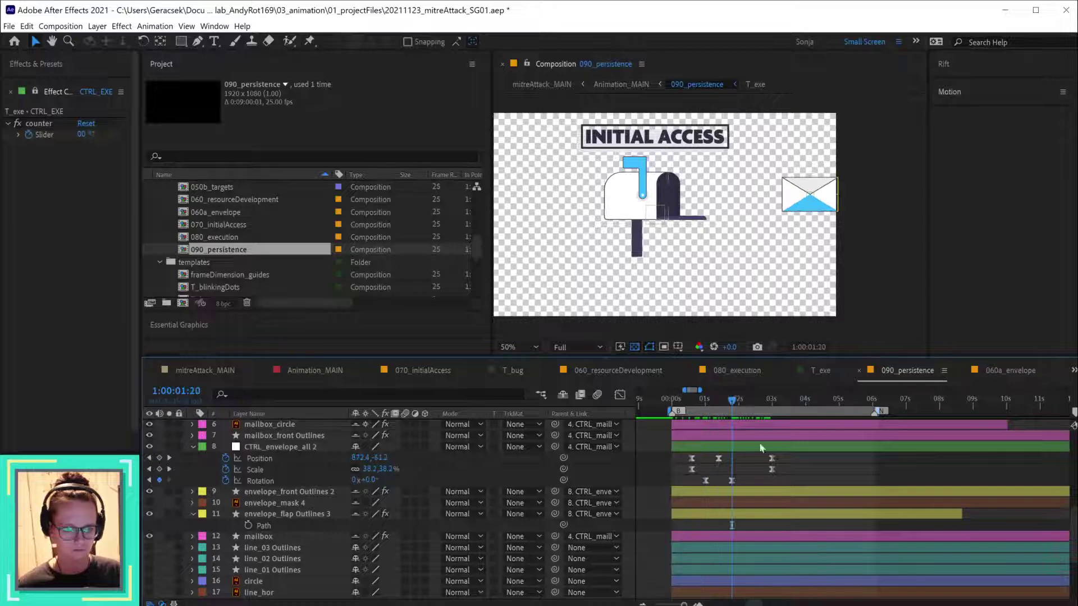
key(ctrl+z)
key(ctrl+z)
key(ctrl+z)
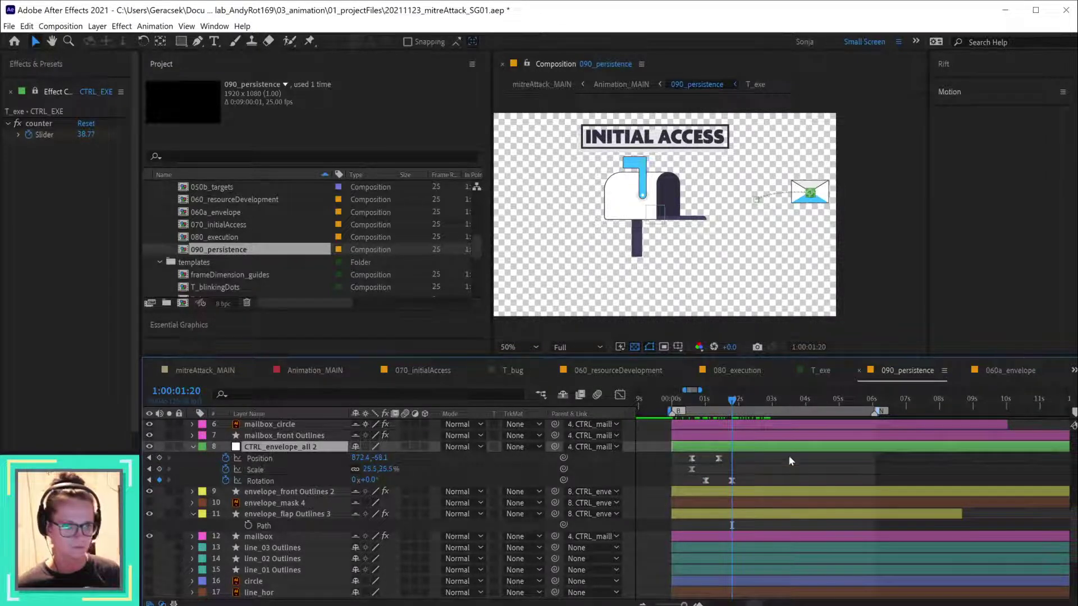
click(758, 456)
- Move the whole Position path of CTRL_envelope_all 2 into the mailbox, at about -70.5, -16.9 on the 1:00:00:15 keyframe
click(694, 402)
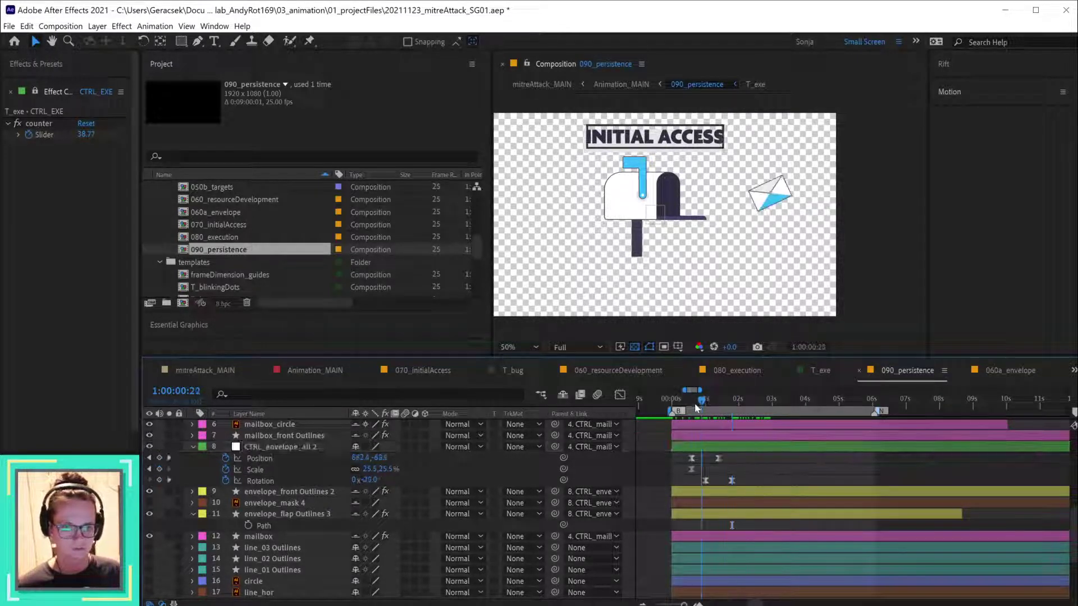
click(268, 459)
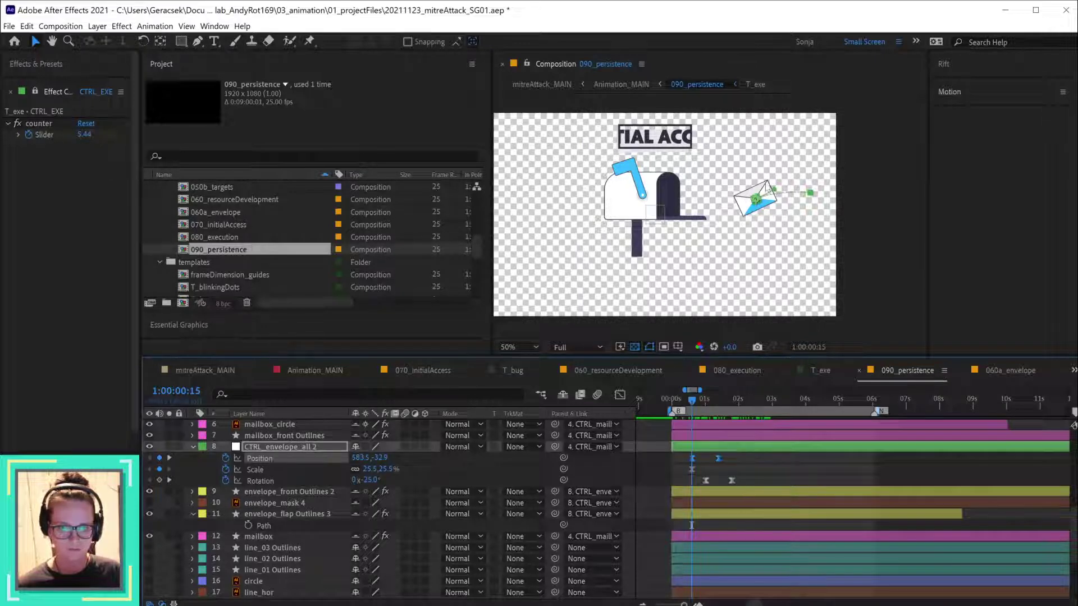
drag(808, 197, 690, 198)
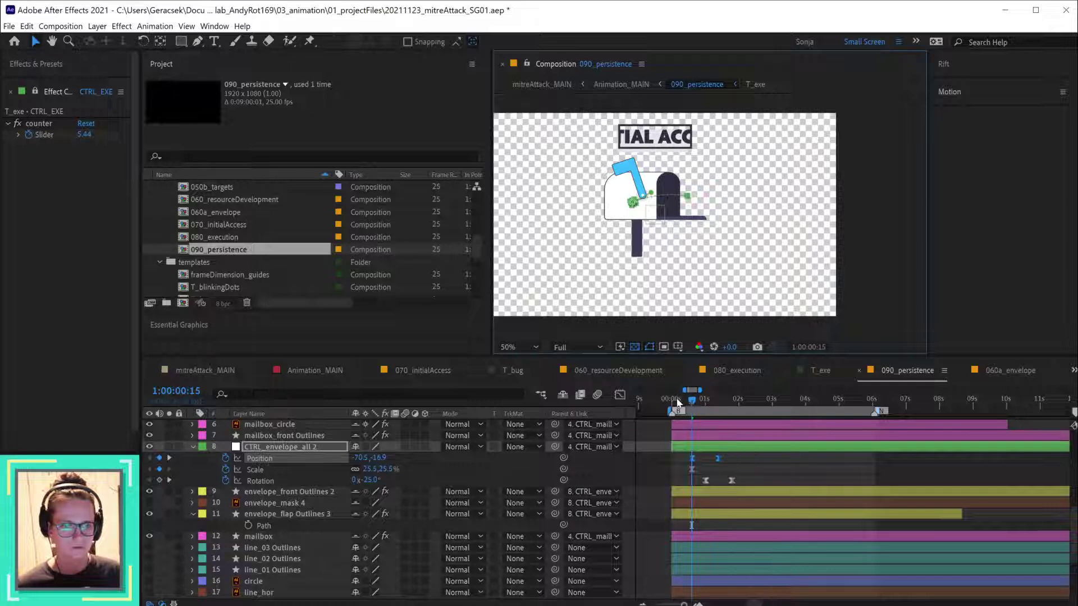
mouse_move(678, 402)
mouse_down()
mouse_move(730, 398)
mouse_move(687, 400)
mouse_move(728, 401)
mouse_move(692, 410)
mouse_up()
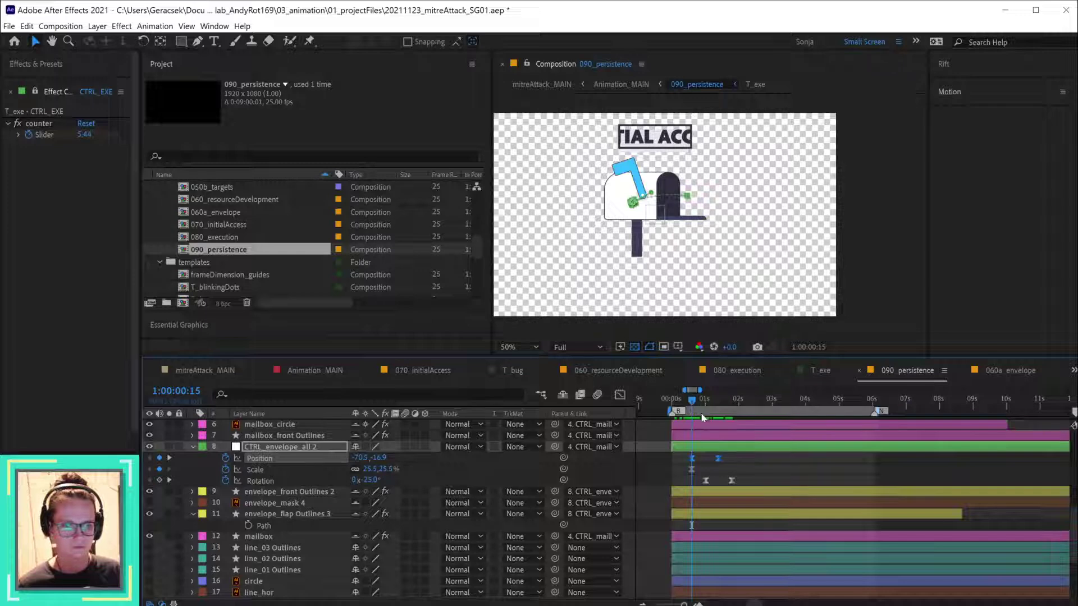
- Trim the starts of CTRL_envelope_all 2, the envelope front, mask and flap layers, and the mailbox layer to 1:00:00:15
click(752, 447)
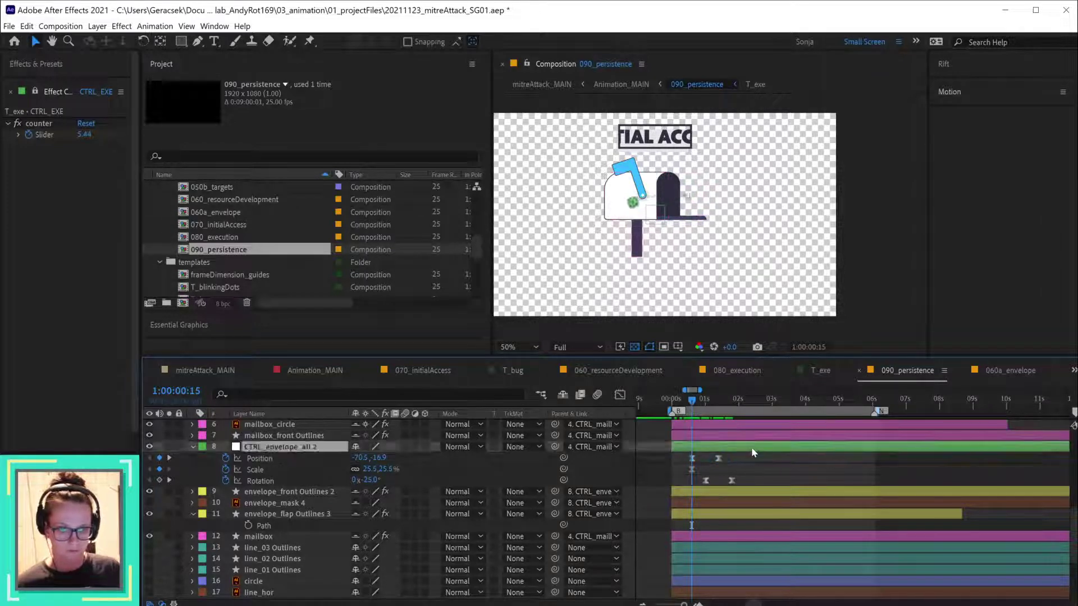
shift+click(723, 534)
key(alt+bracketleft)
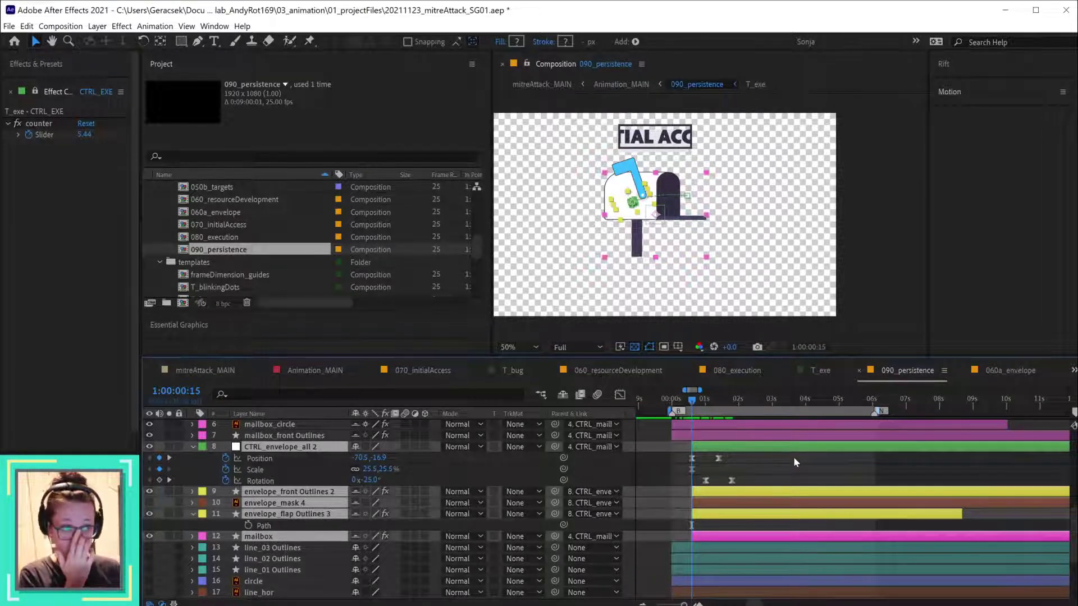
click(820, 459)
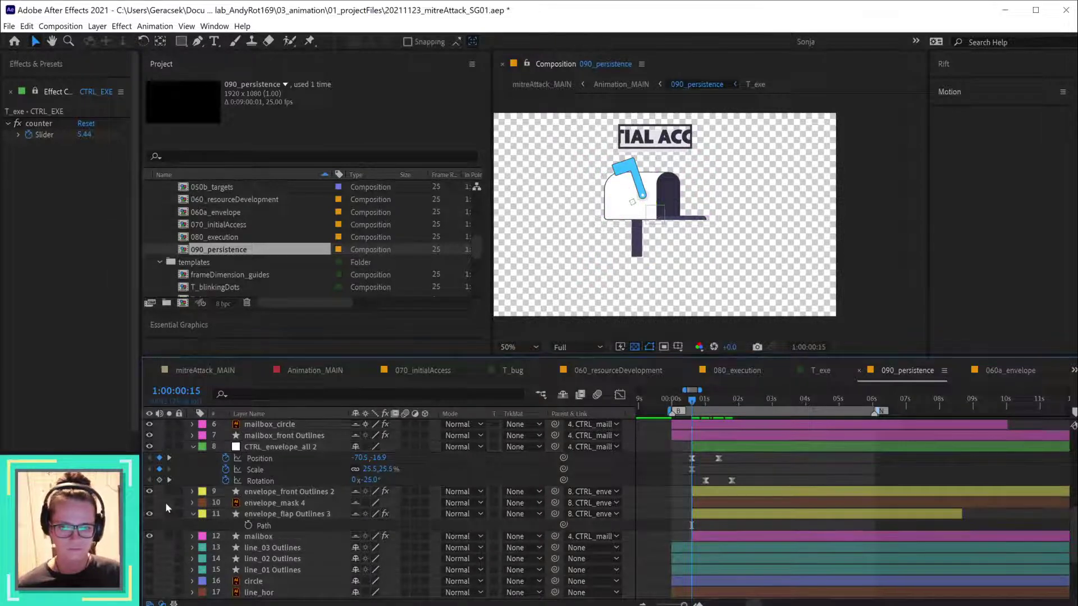
- Collapse CTRL_envelope_all 2 and trim the starts of the mailbox tab, circle and front layers and the CTRL_mailbox null to 1:00:00:15
click(192, 447)
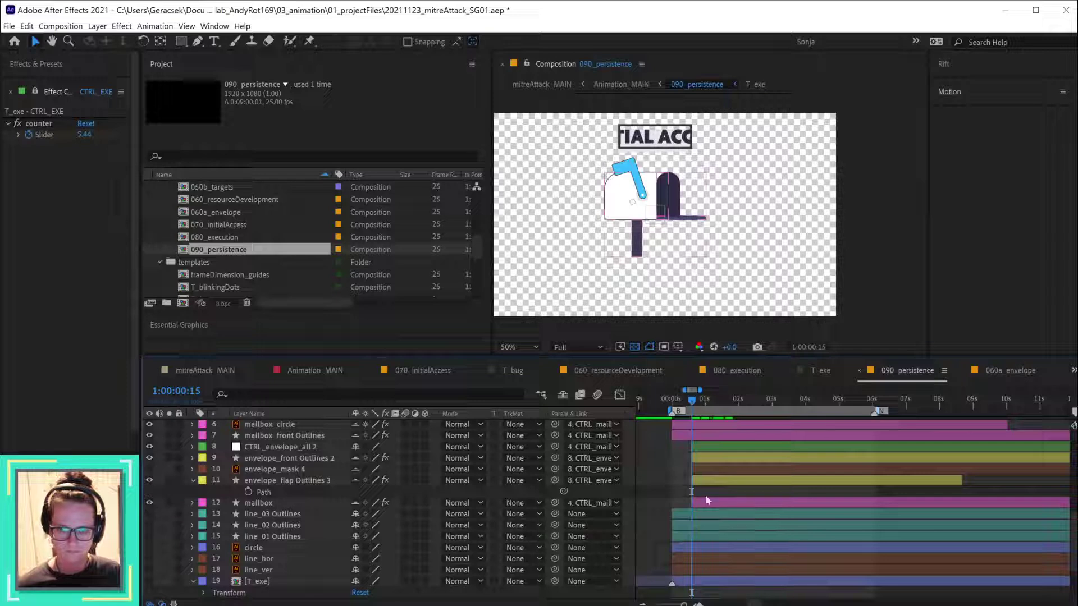
scroll(695, 471, up, 1)
scroll(694, 470, up, 3)
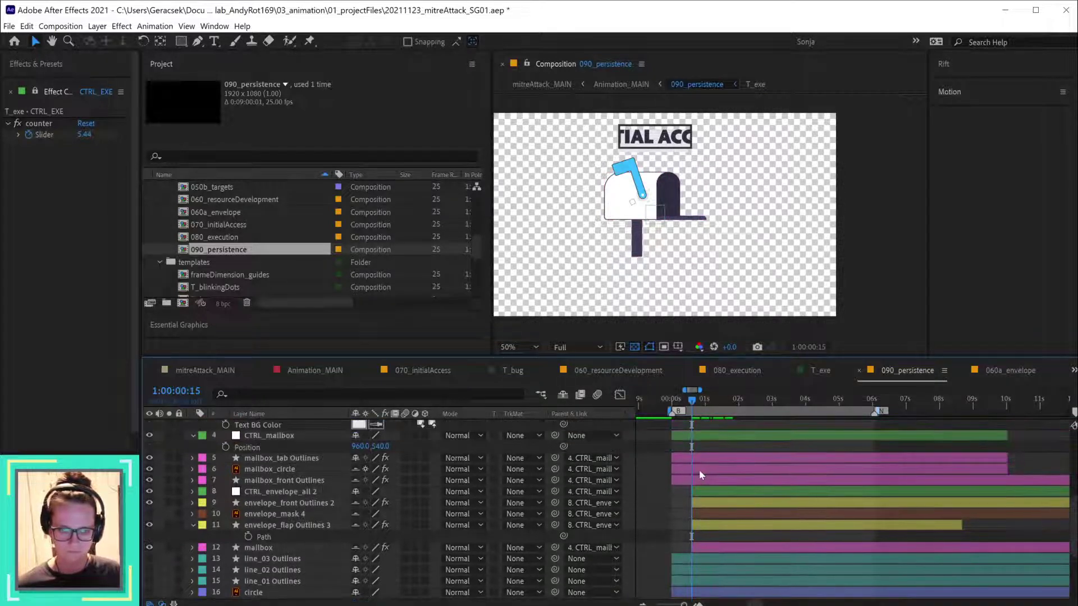
click(706, 479)
shift+click(708, 457)
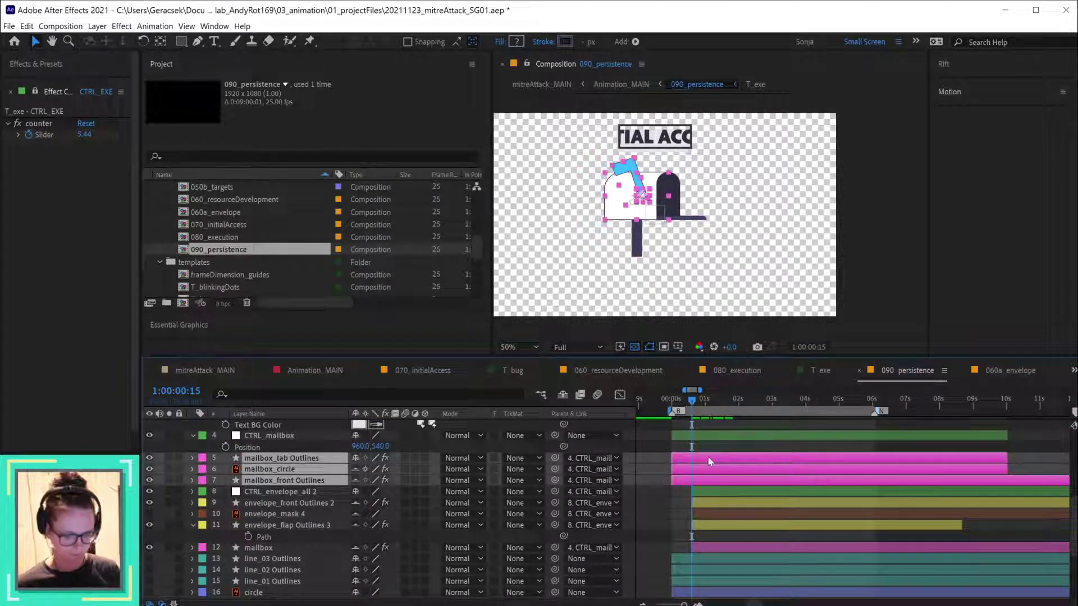
key(alt+bracketleft)
click(675, 469)
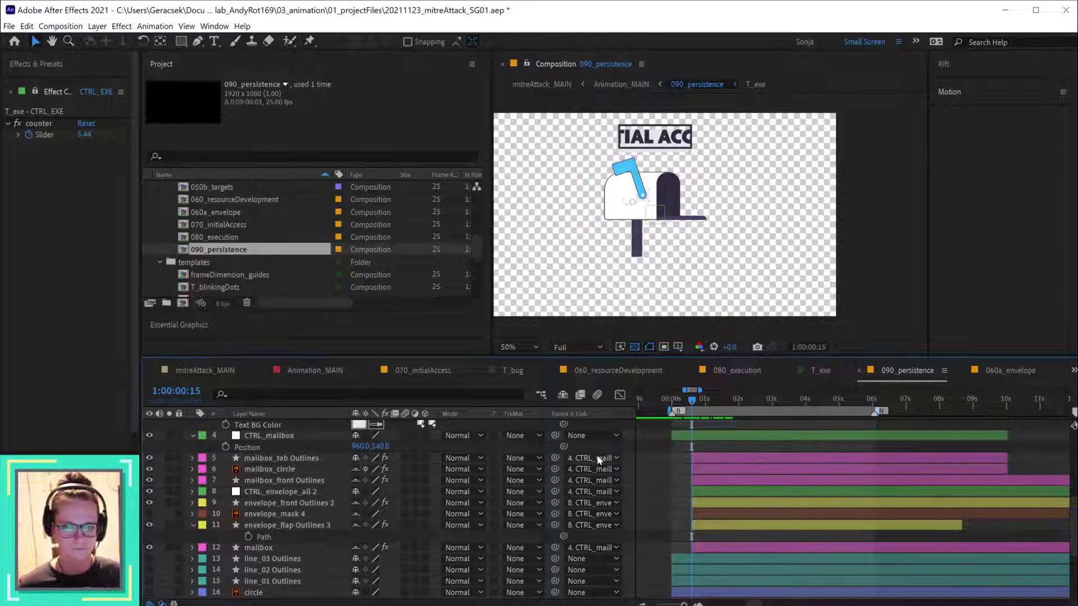
click(724, 438)
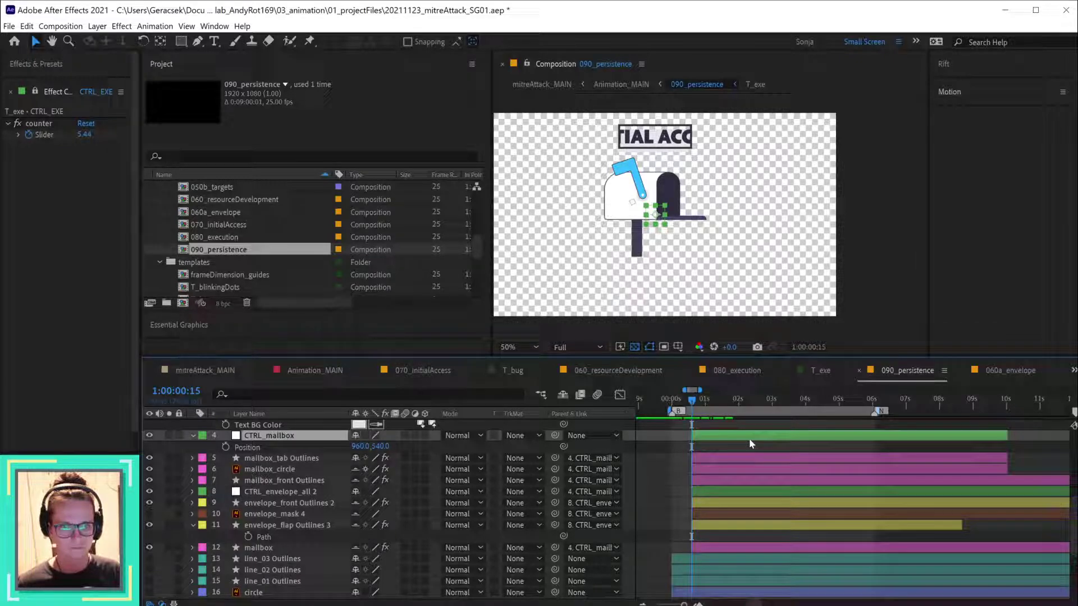
click(682, 450)
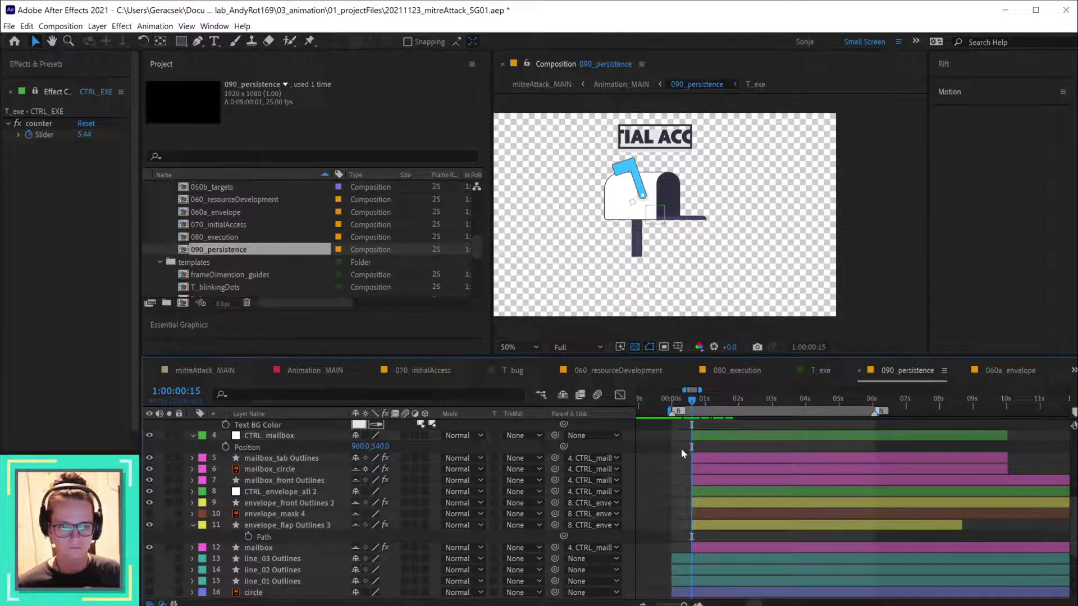
- Remove the parent from the mailbox tab, circle and front layers and from CTRL_envelope_all 2 by setting it to None
click(734, 459)
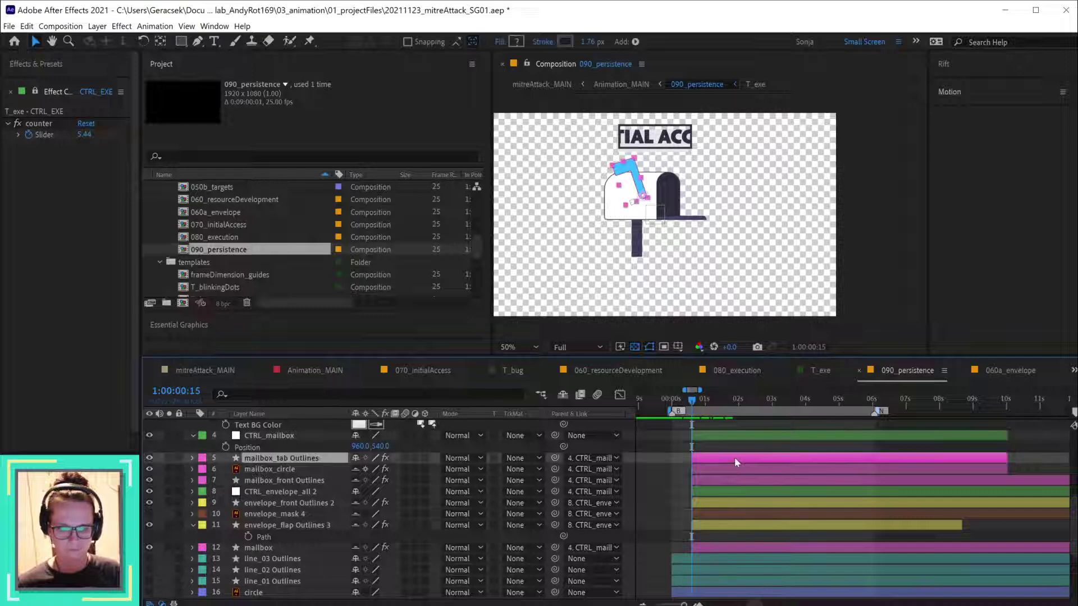
shift+click(297, 493)
click(593, 458)
click(584, 470)
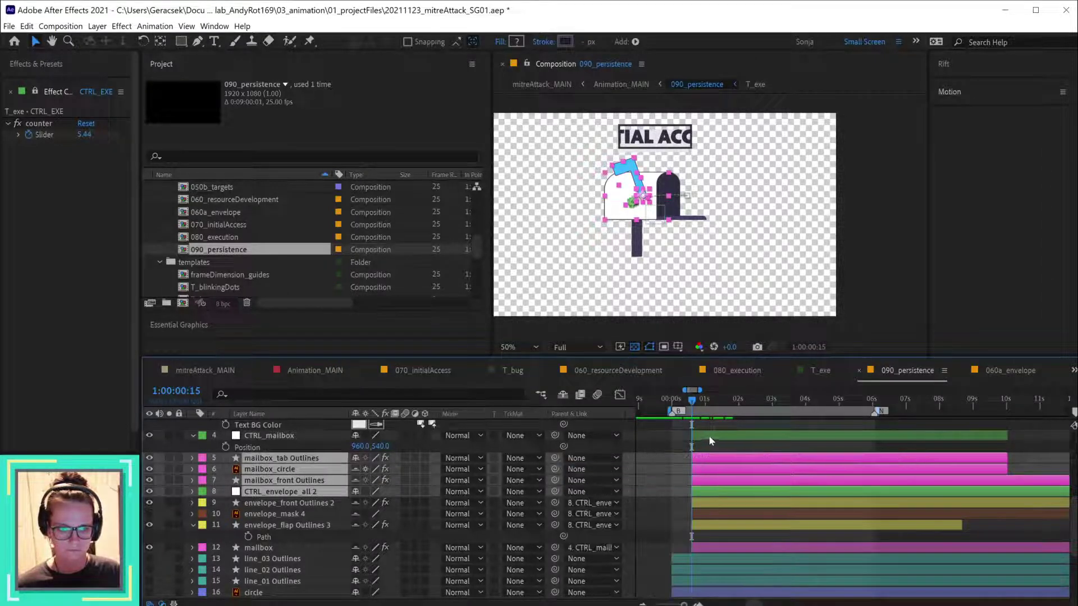
click(708, 436)
drag(656, 219, 633, 266)
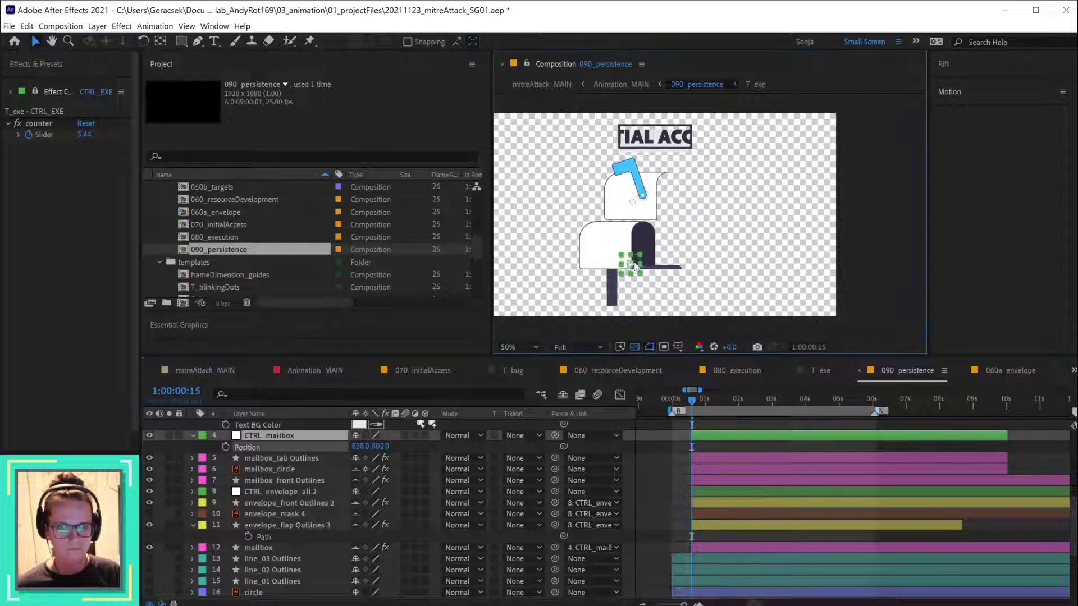
key(ctrl+z)
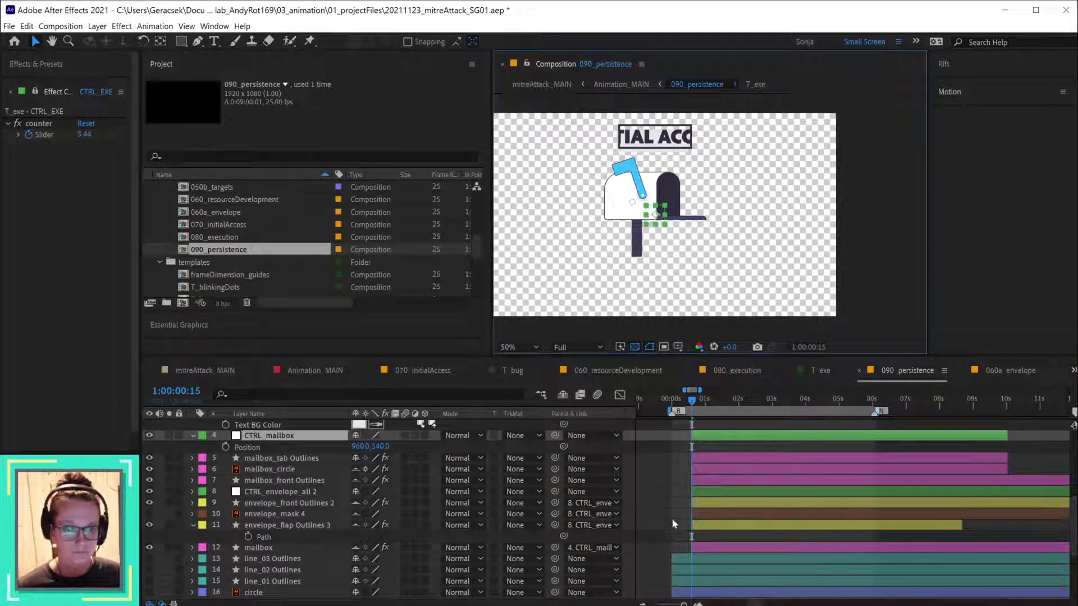
- Set the mailbox layer's parent to None and move the CTRL_mailbox null to the foot of the mailbox post, at about 862.5, 764.5
click(596, 547)
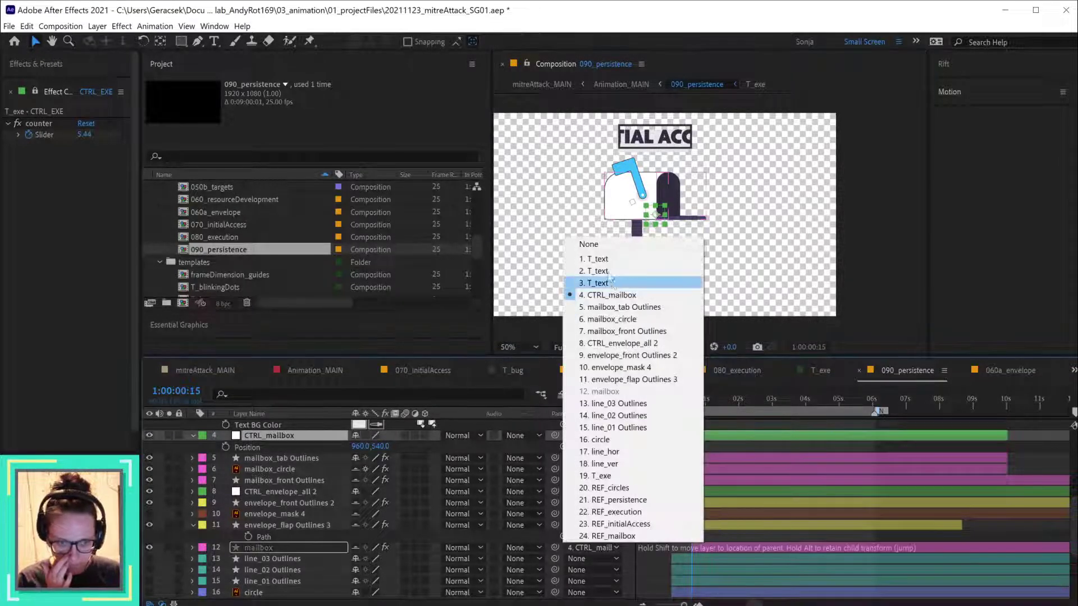
click(588, 245)
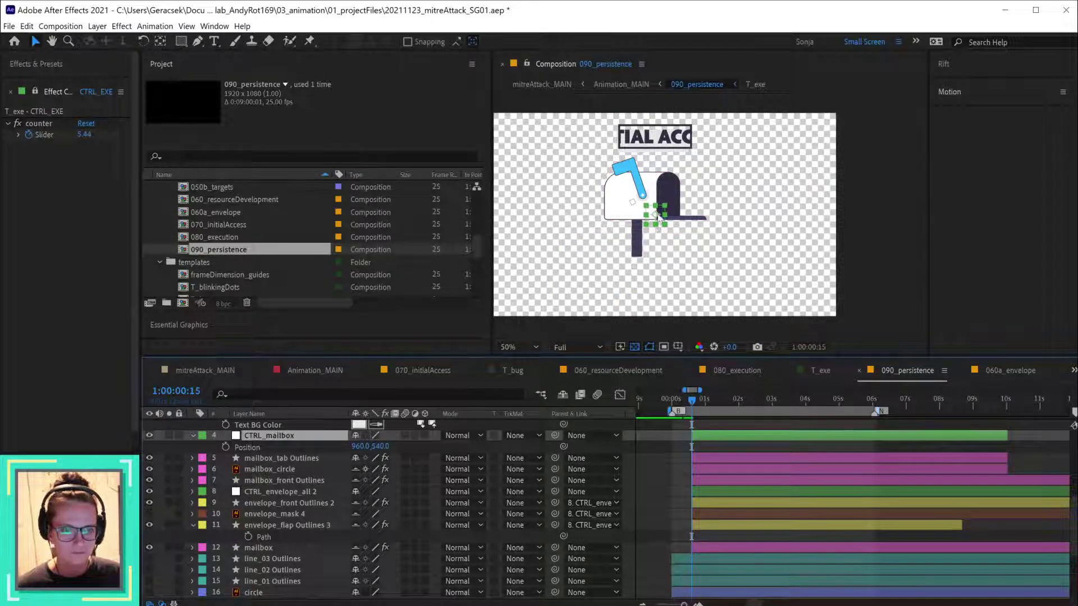
drag(655, 215, 638, 262)
key(Return)
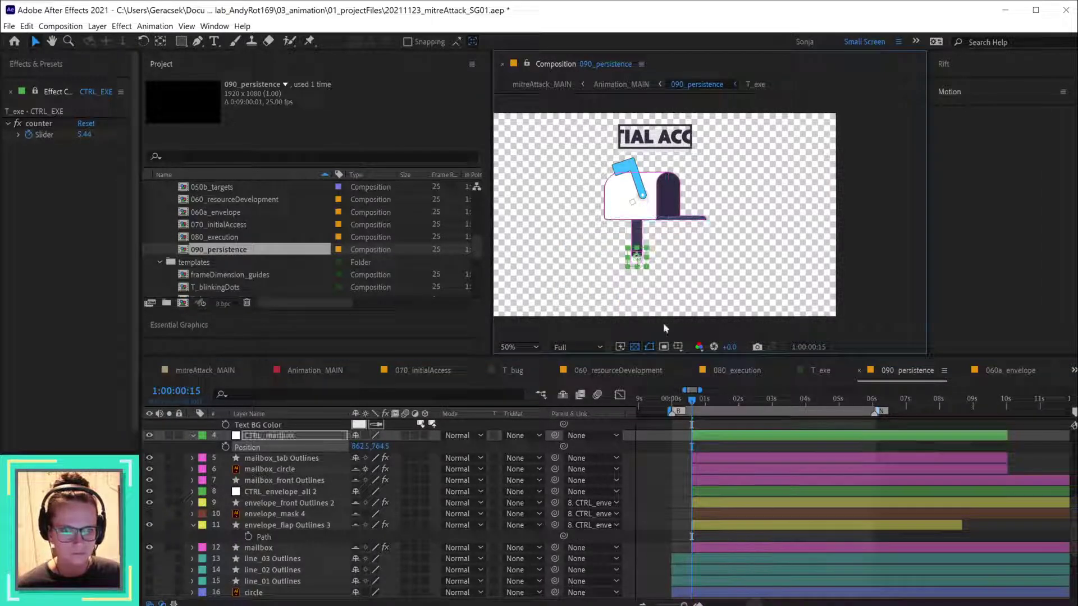
- Parent the mailbox, mailbox front, circle and tab layers and CTRL_envelope_all 2 to the CTRL_mailbox null
click(702, 551)
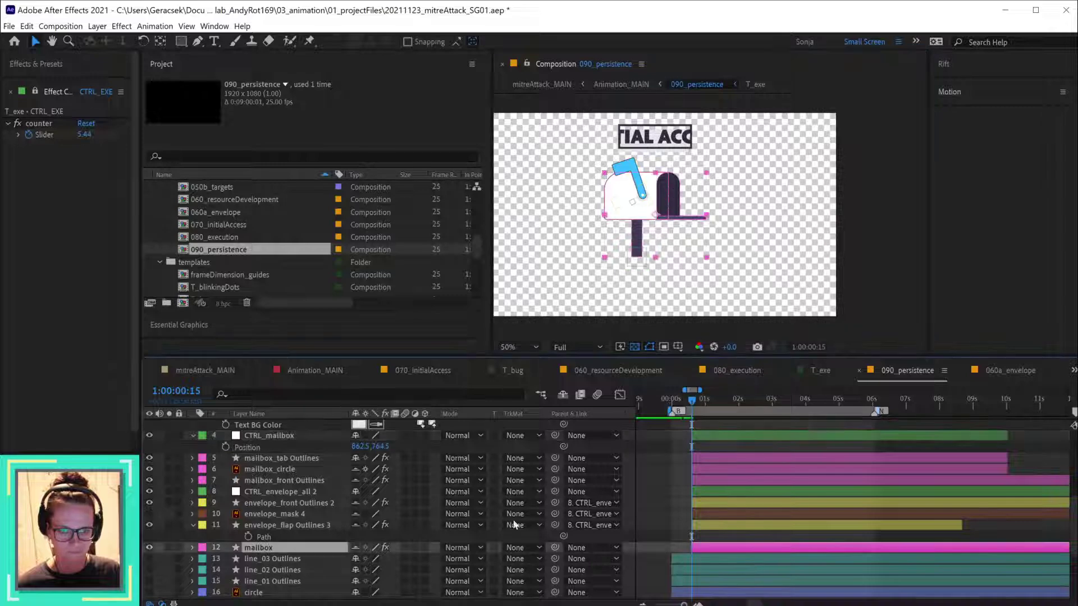
ctrl+click(297, 492)
ctrl+click(293, 480)
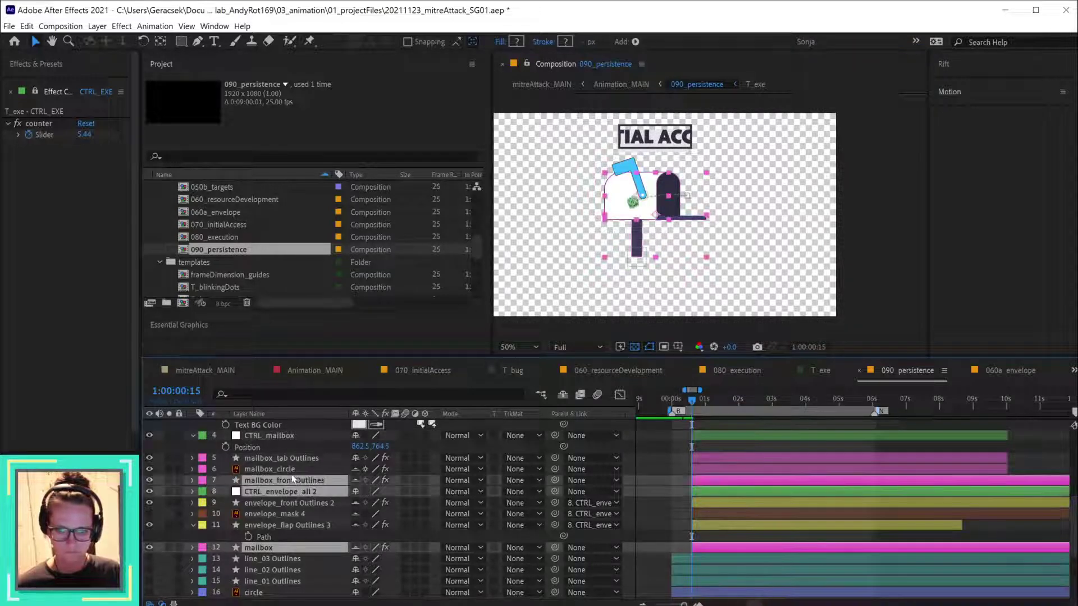
ctrl+click(291, 469)
ctrl+click(289, 459)
drag(555, 458, 298, 436)
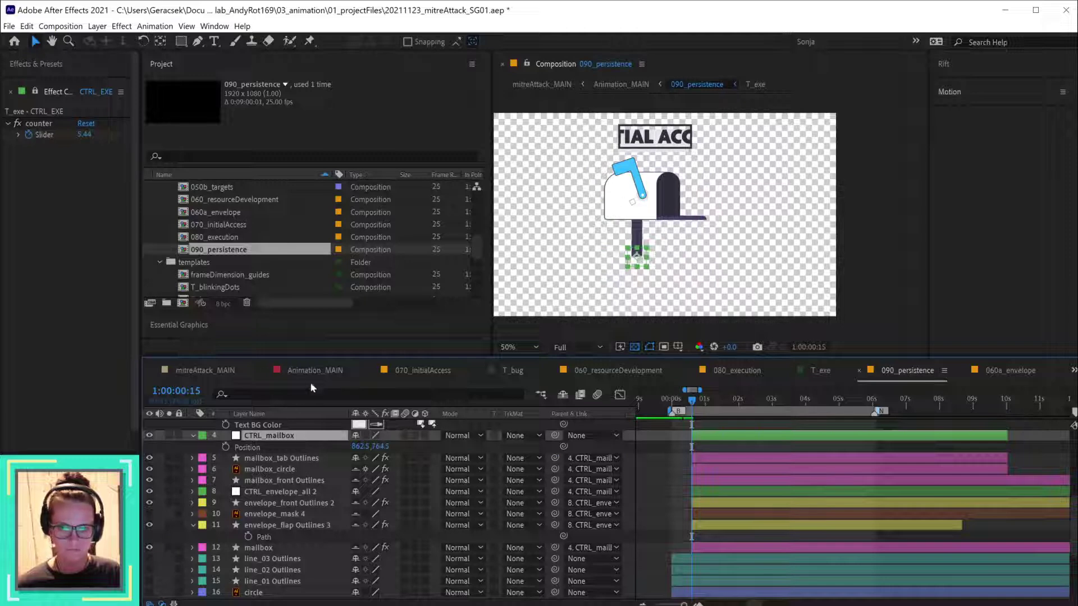
- Bring up mitreAttack_MAIN and open the presets_25fps composition from the anim_presets folder
click(221, 372)
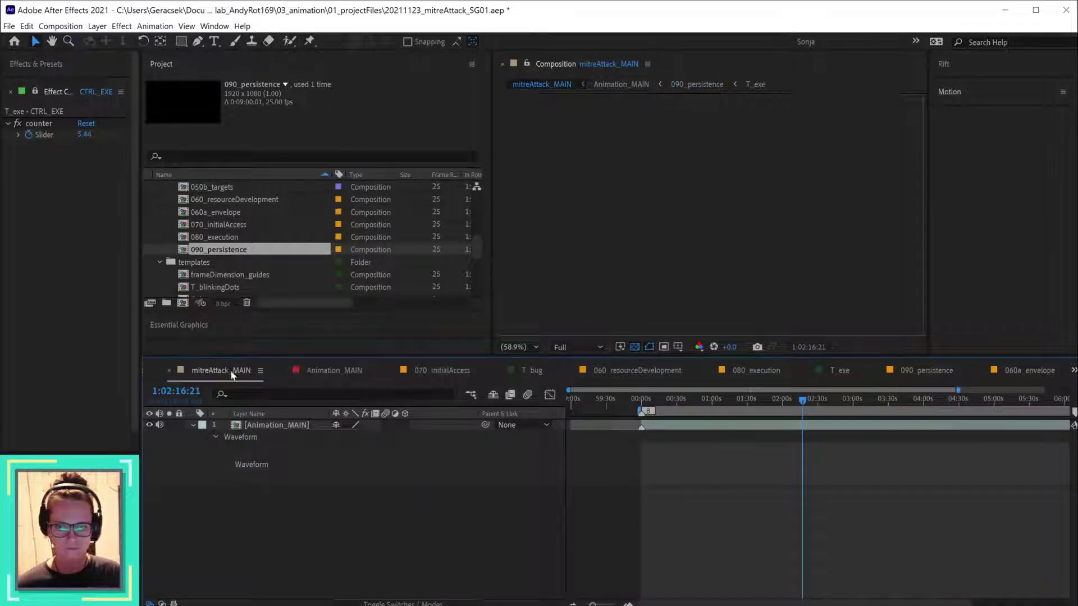
scroll(240, 211, up, 5)
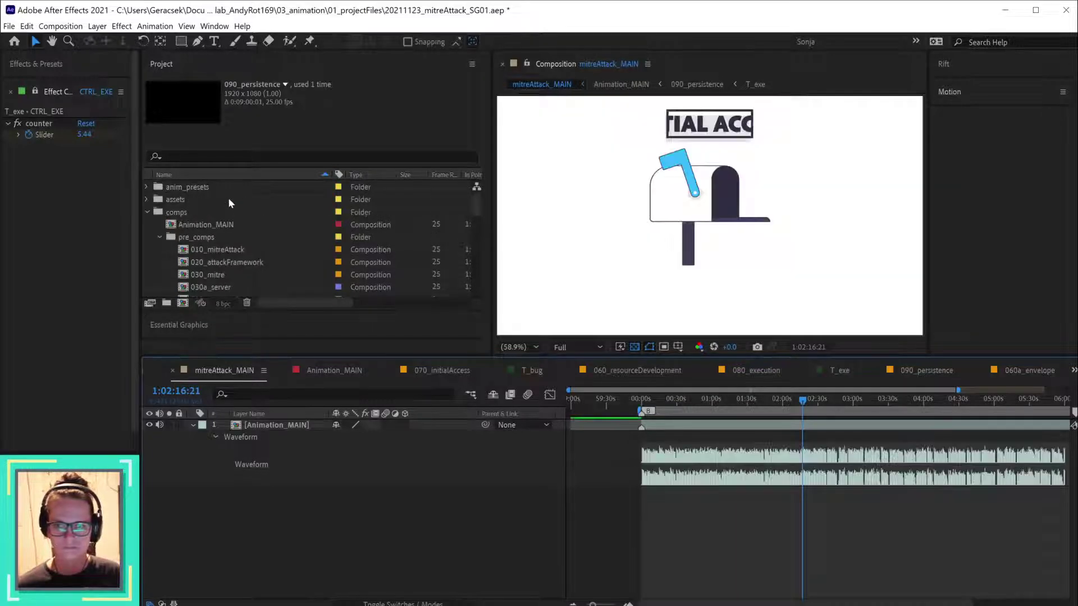
click(147, 188)
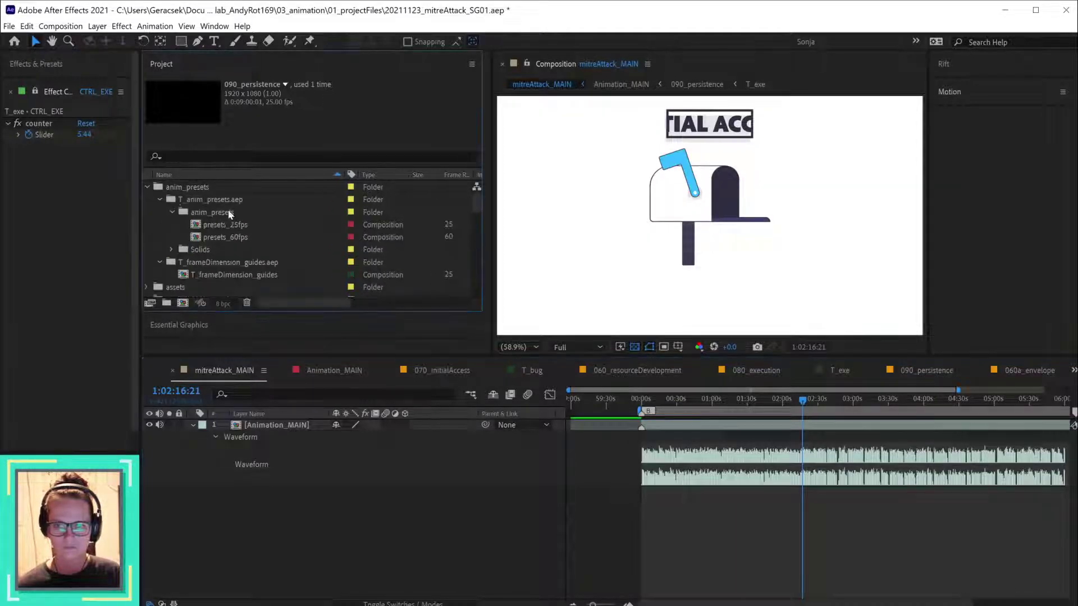
double_click(236, 225)
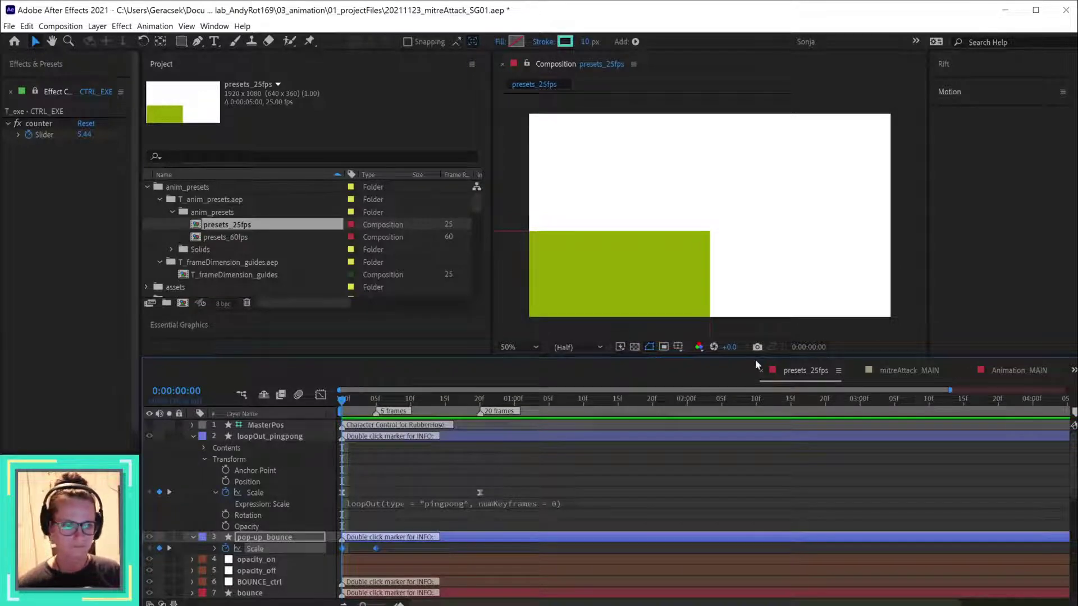
- Save the project and return from the presets_25fps and 060a_envelope timelines to mitreAttack_MAIN
click(908, 371)
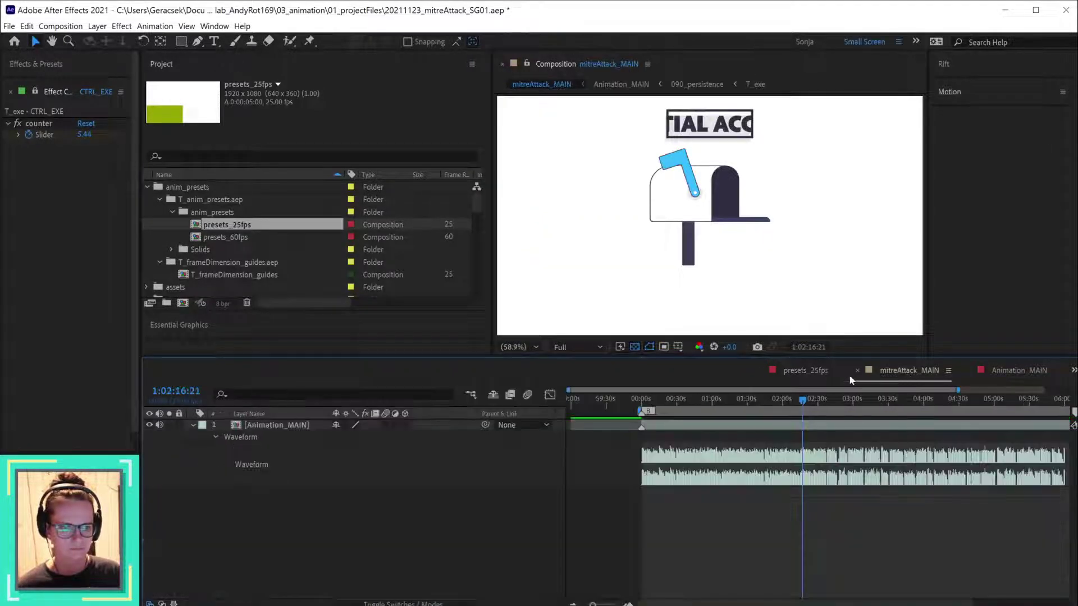
click(806, 371)
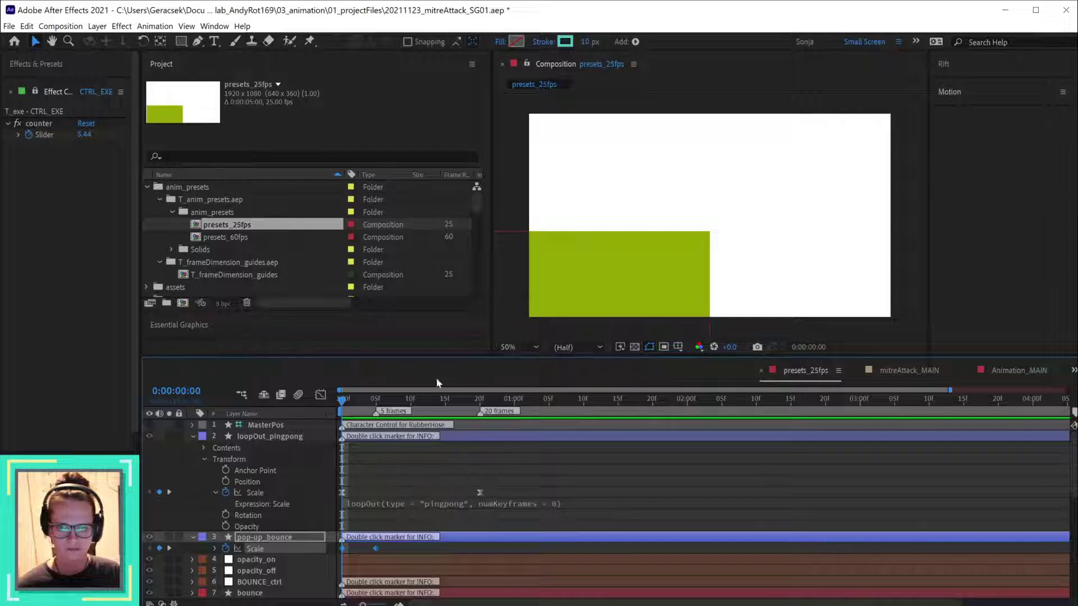
click(1018, 370)
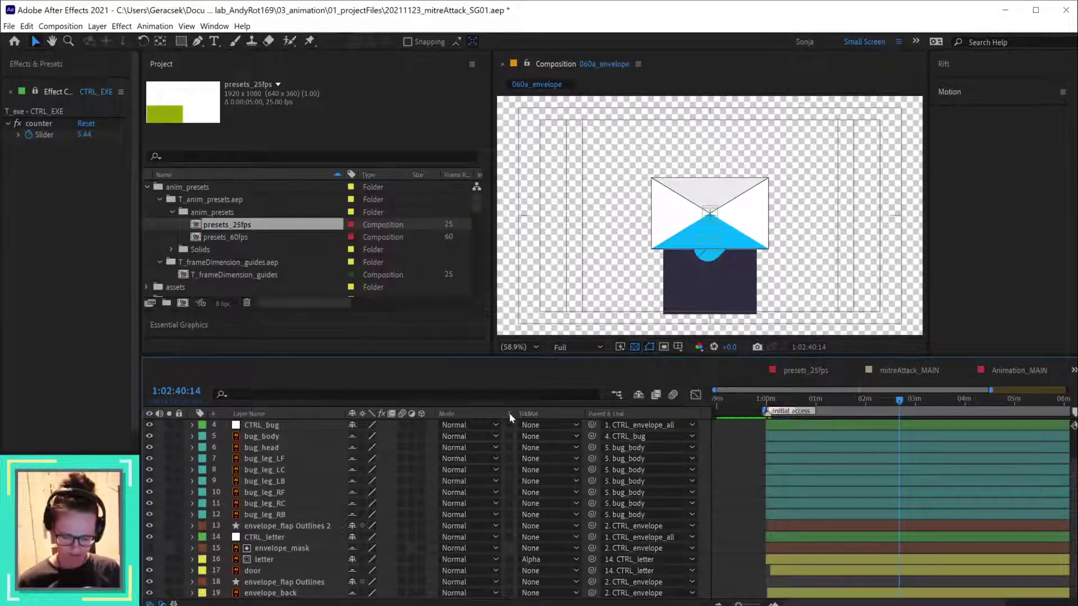
key(ctrl+s)
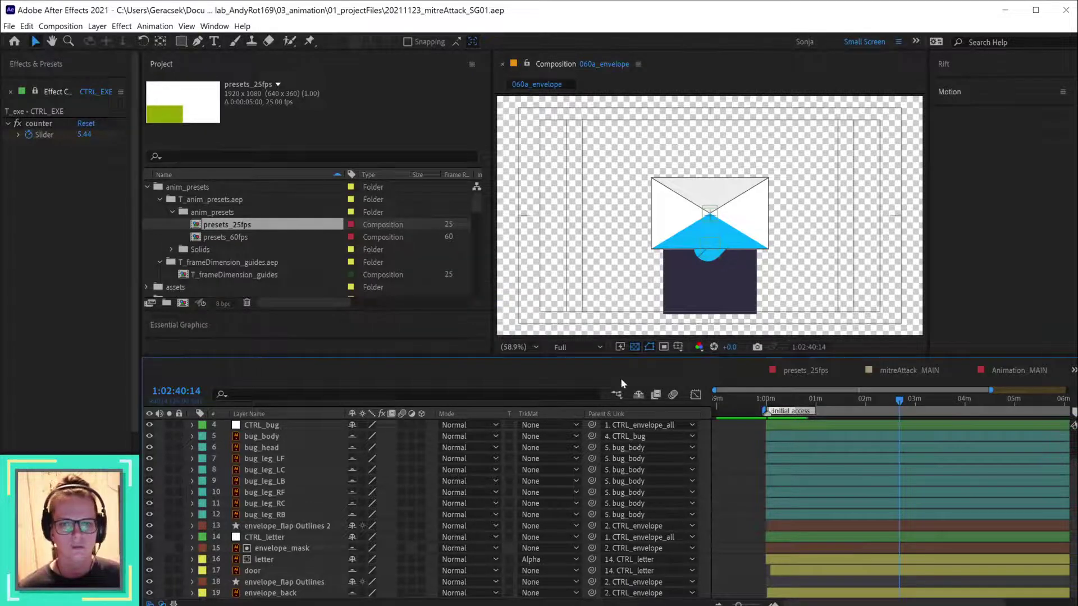
click(760, 375)
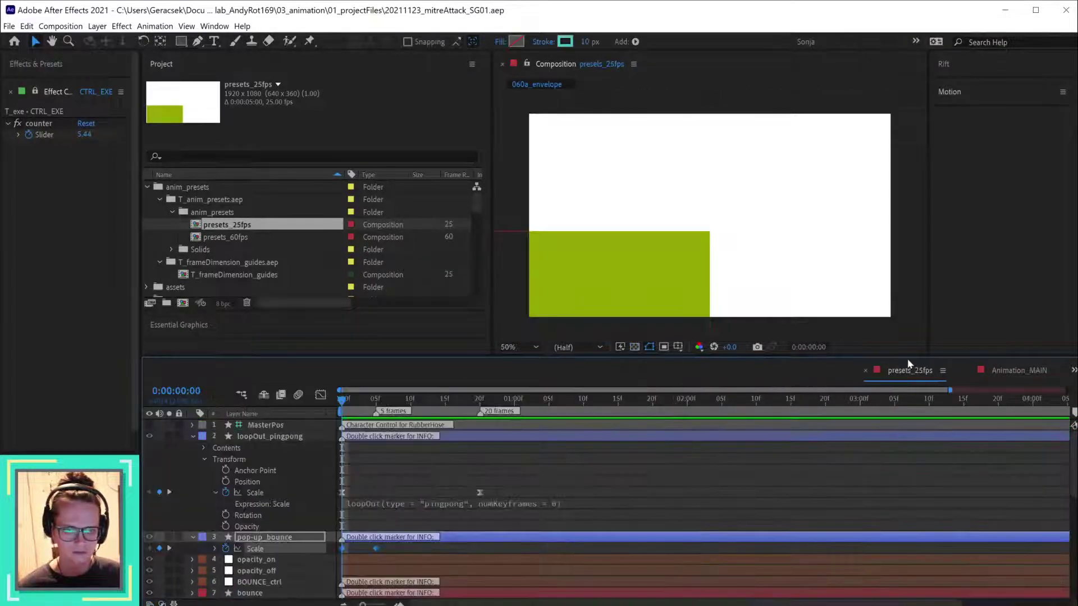
drag(758, 370, 821, 370)
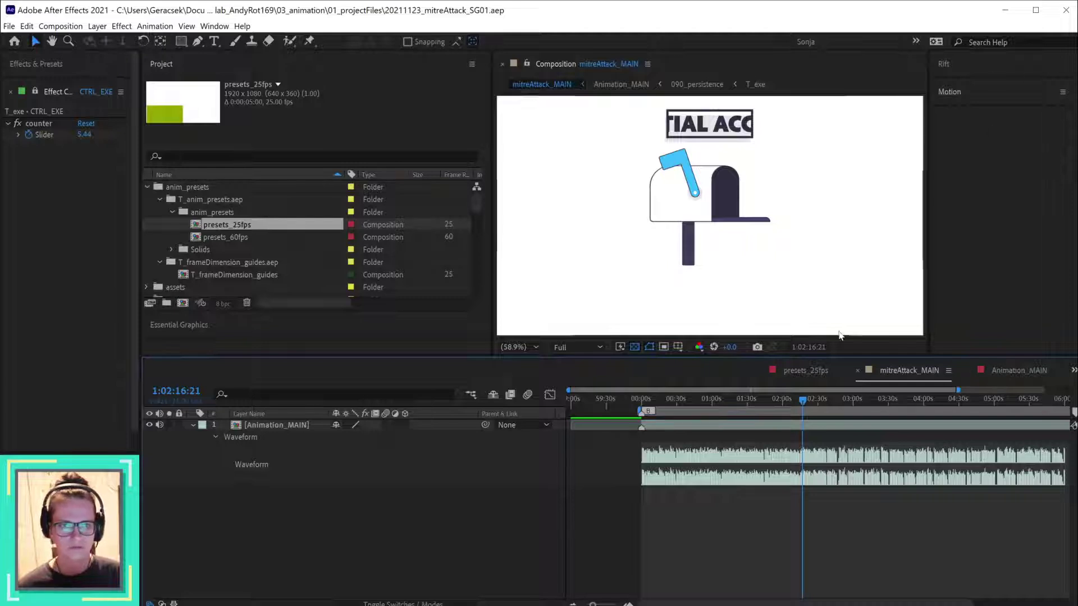
- Switch from the Small Screen workspace to the custom workspace bearing a person's name
click(921, 41)
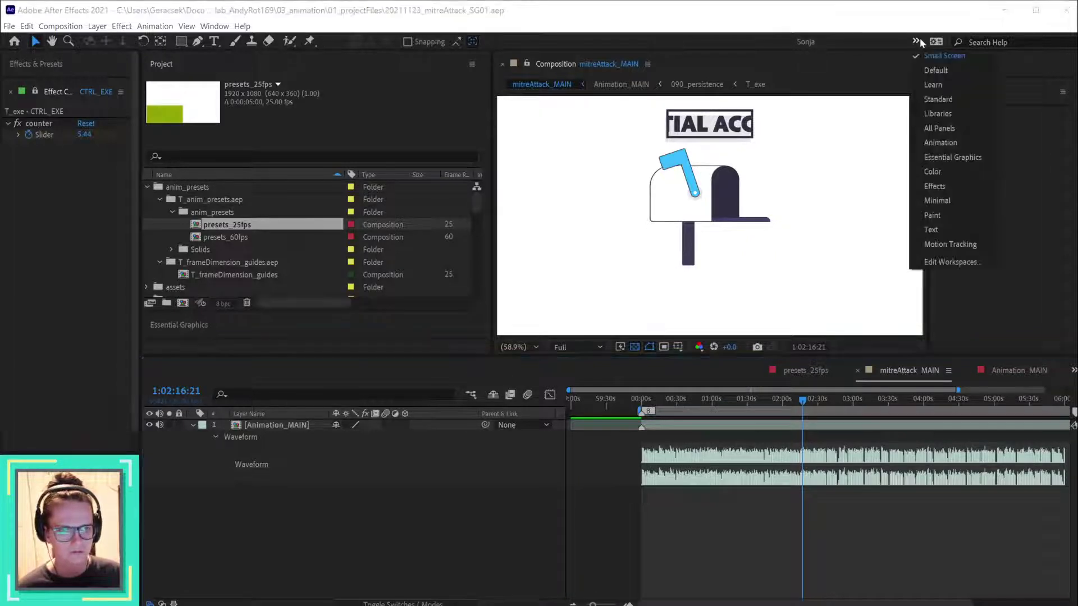
click(942, 59)
click(804, 43)
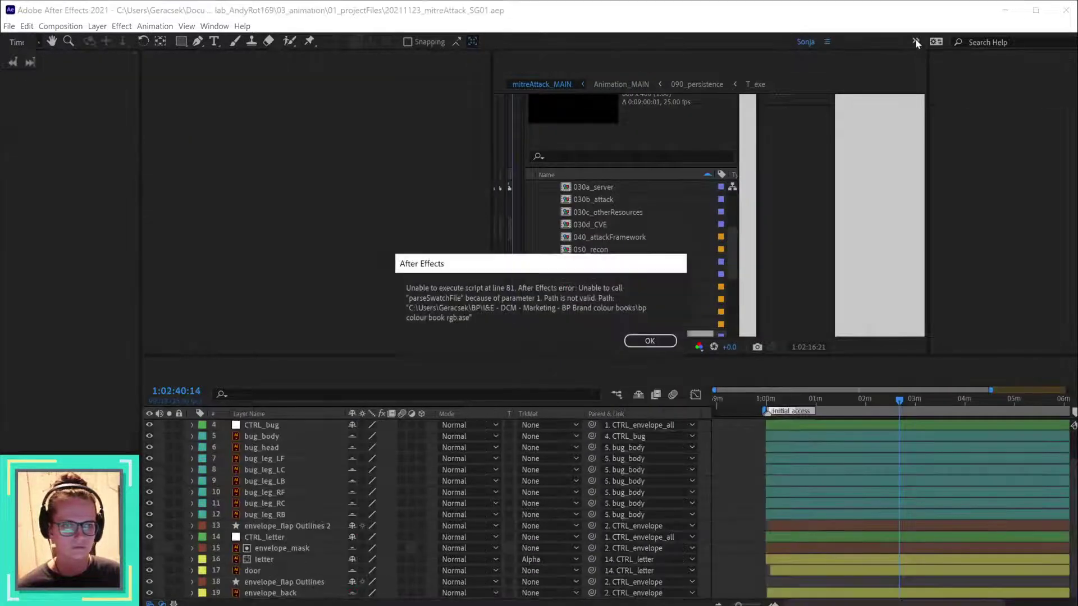
click(646, 338)
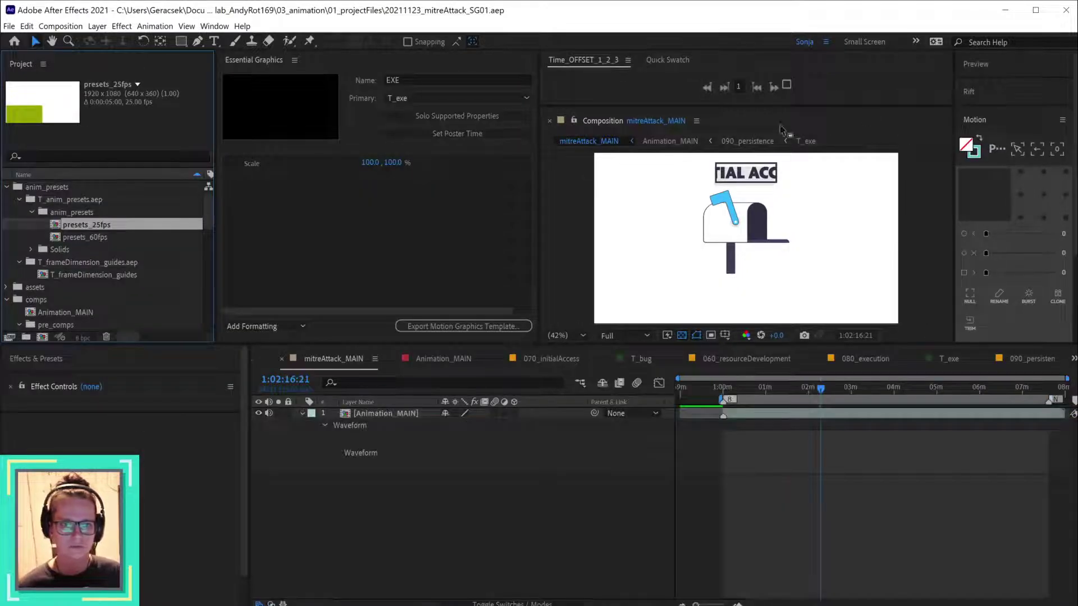
- Close the Quick Swatch panel in the custom workspace and switch back to the Small Screen workspace
click(662, 60)
click(701, 60)
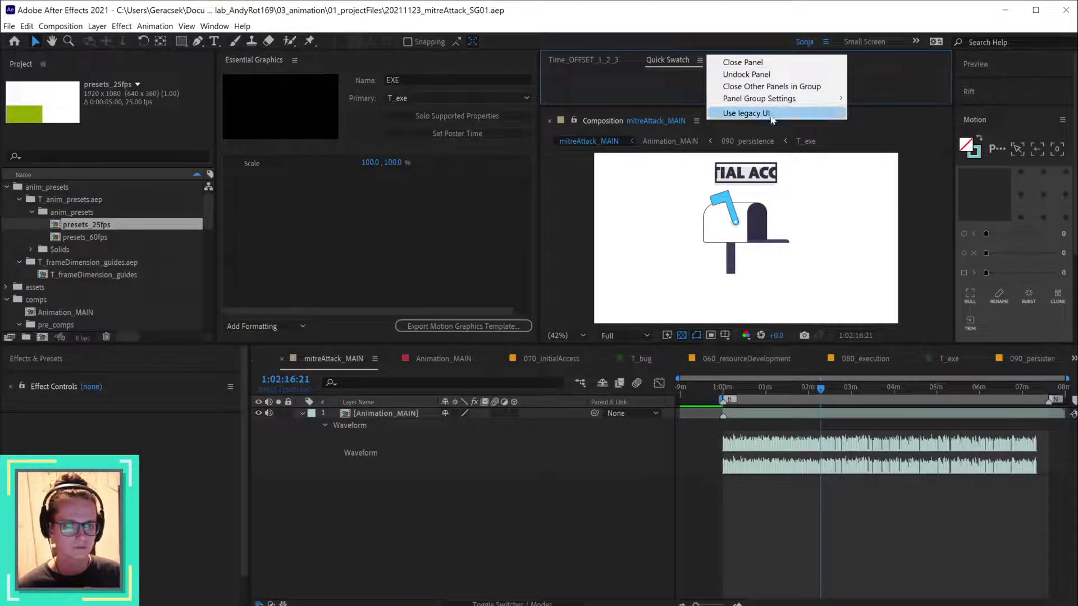
click(740, 63)
click(828, 43)
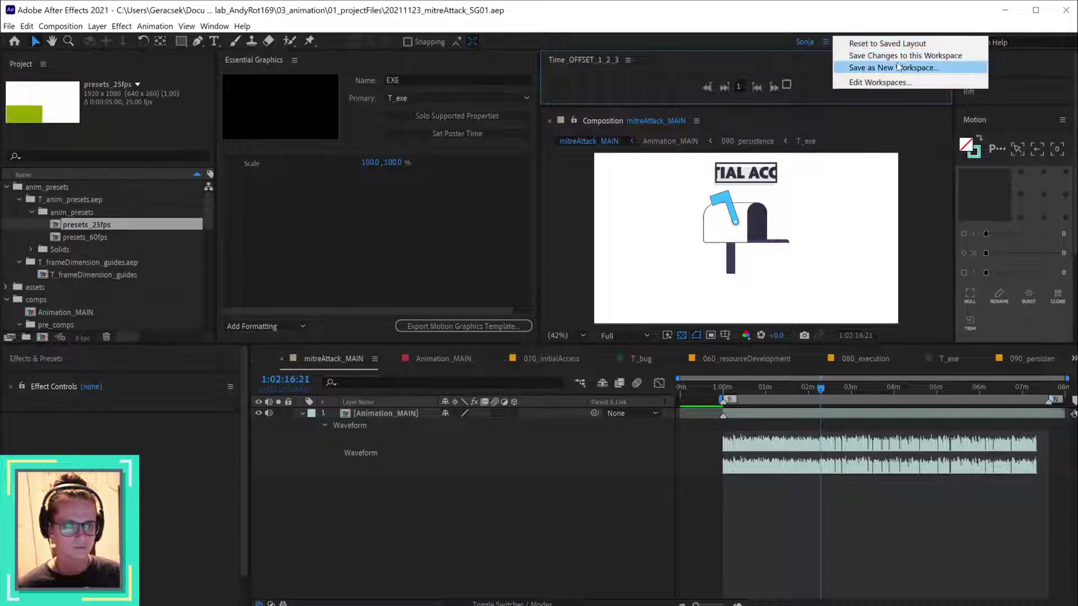
click(856, 44)
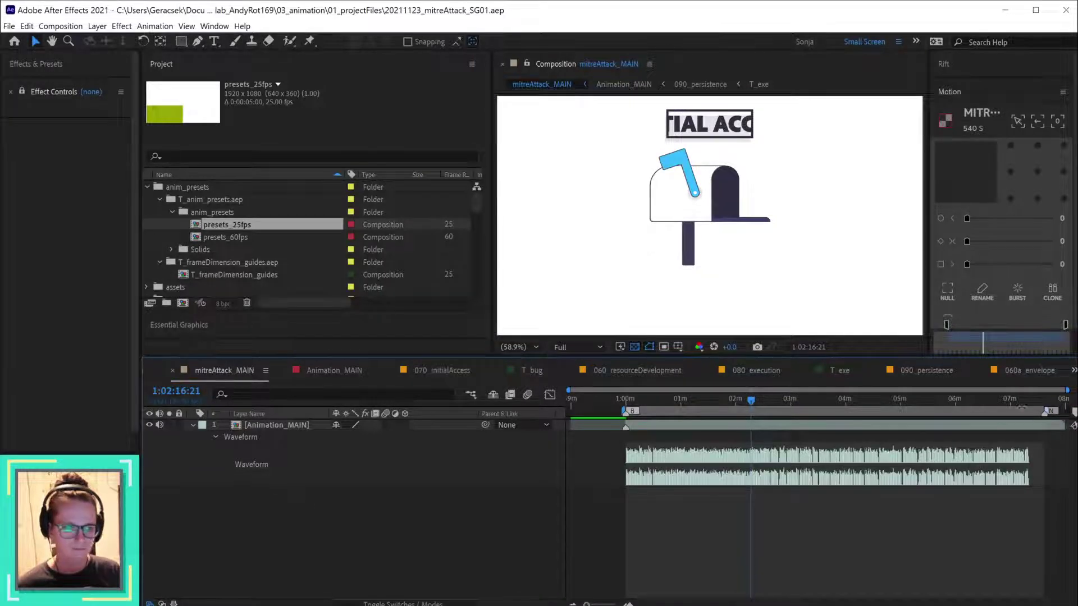
- Close the 060a_envelope composition and go to 1:00:01:02 in the 090_persistence timeline
click(1016, 370)
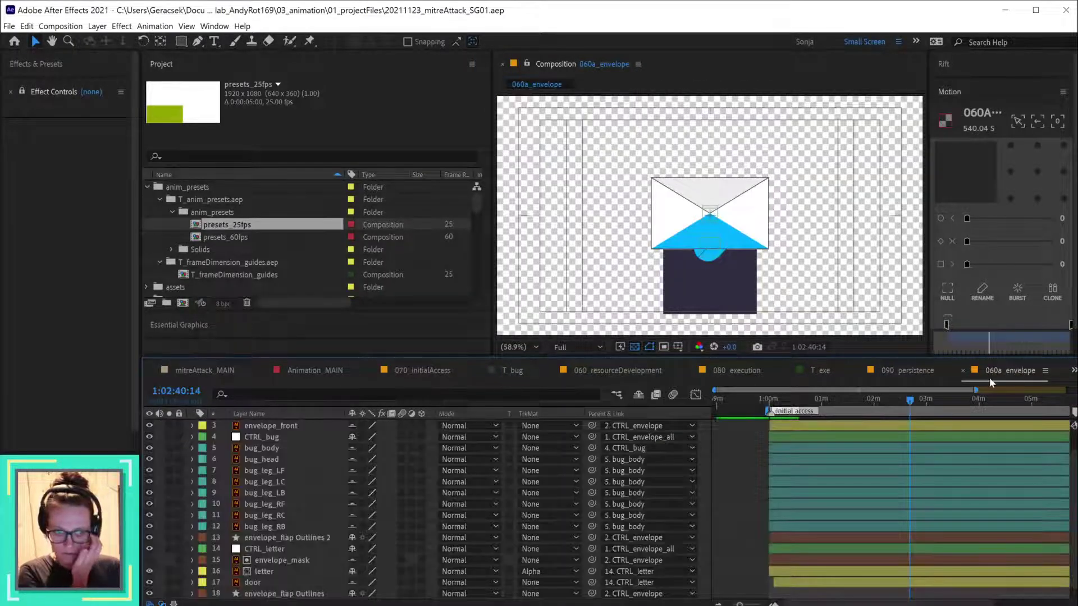
key(ctrl+w)
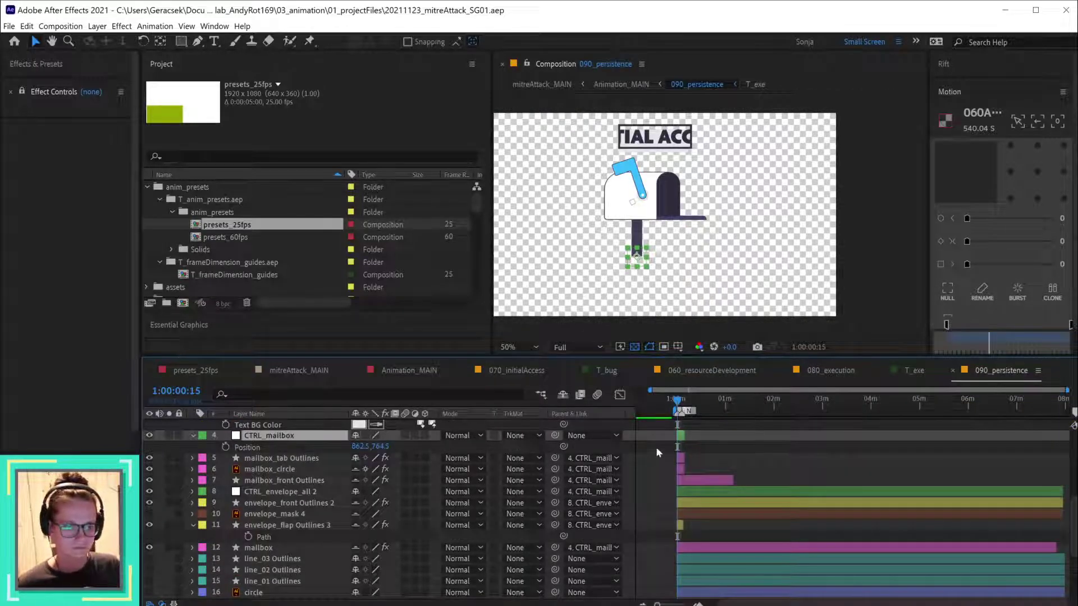
key(equal)
alt+scroll(709, 446, up, 2)
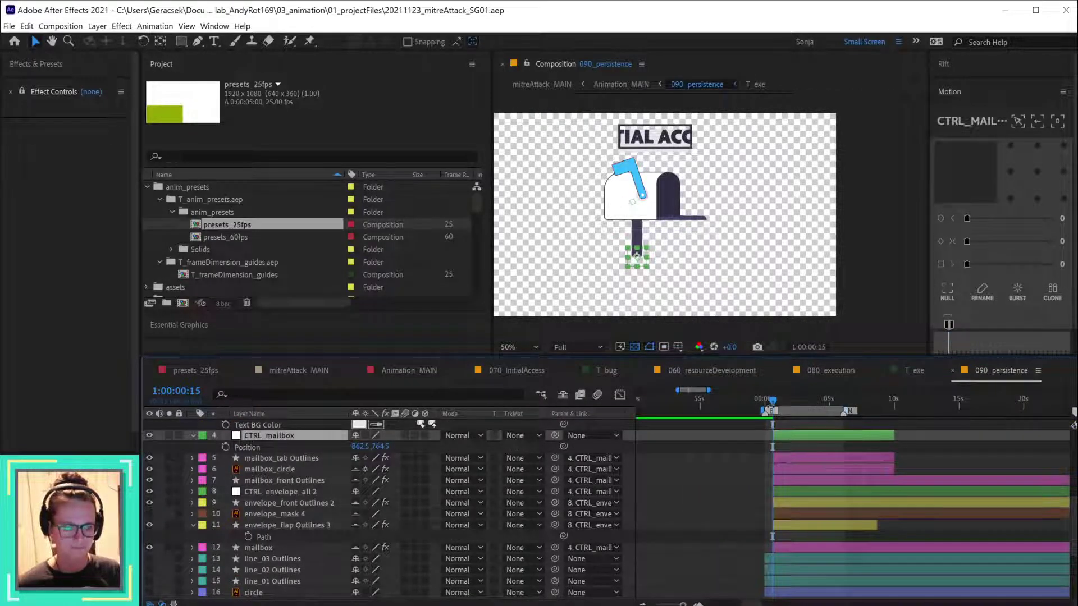
mouse_move(773, 407)
mouse_down()
mouse_move(810, 406)
mouse_move(779, 408)
mouse_up()
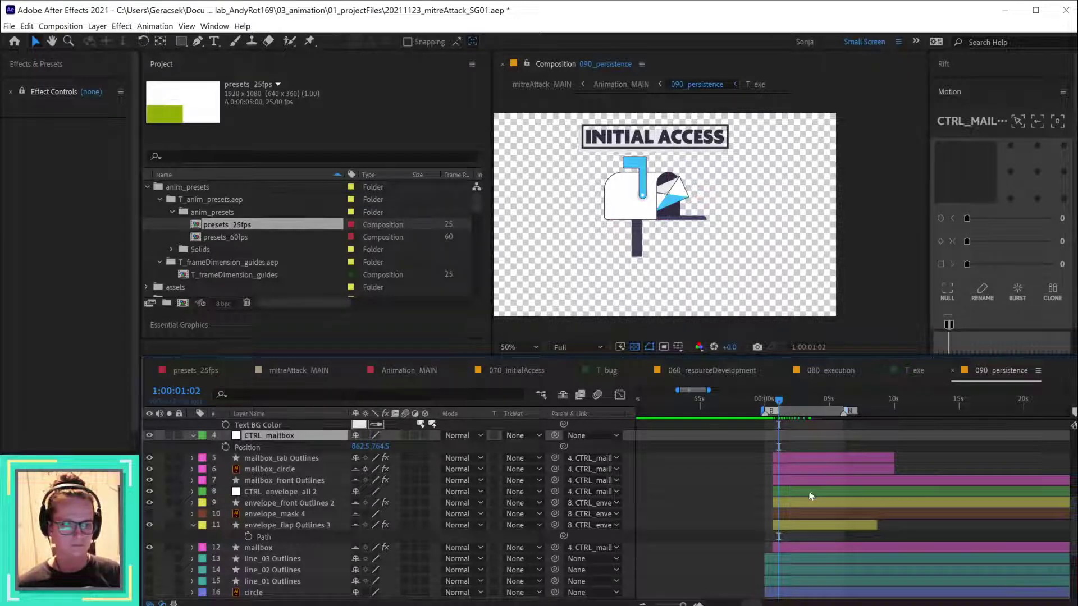
- Centre the CTRL_mailbox layer in the composition and lower it to position 960, 840
click(845, 437)
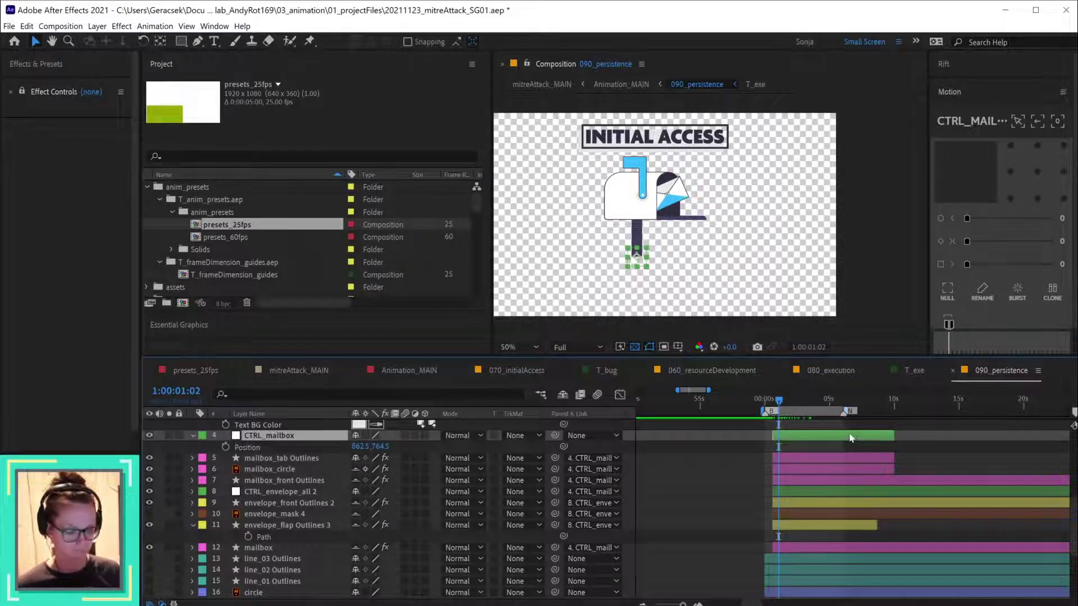
key(ctrl+Home)
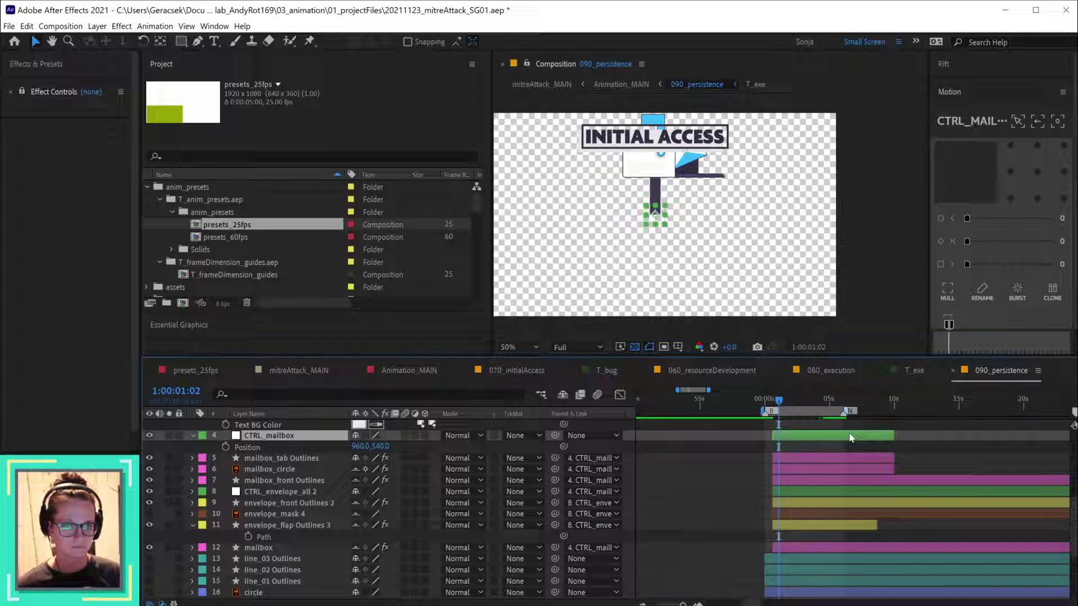
key(shift+Down)
key(shift+Down)
key(shift+Down)
key(shift+Down)
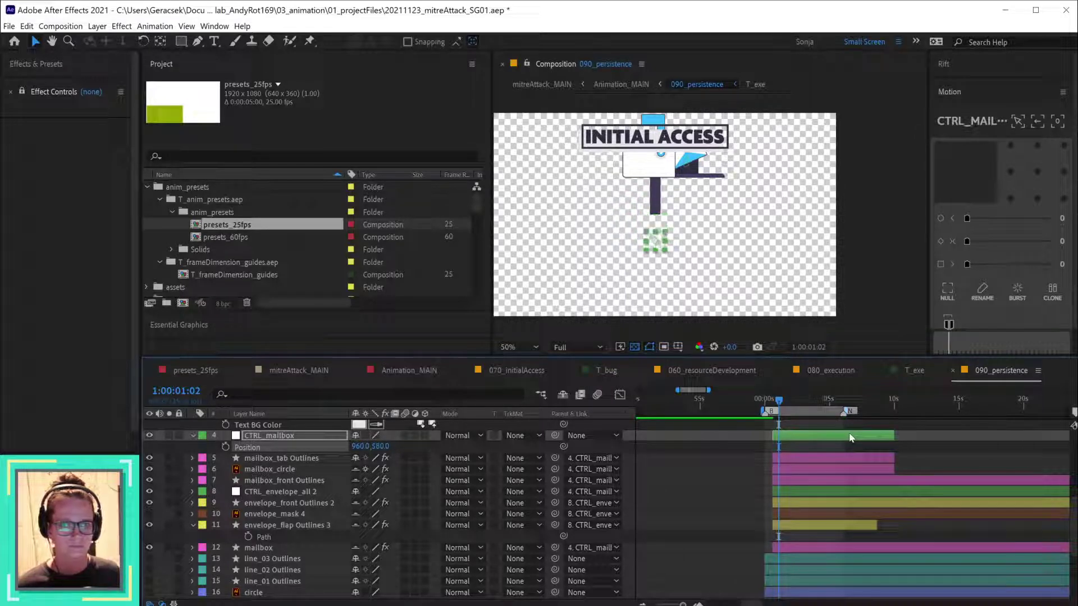
key(shift+Down)
key(shift+Down)
key(shift+Down)
key(shift+Down)
key(shift+Down)
key(shift+Down)
key(shift+Down)
key(shift+Down)
key(shift+Down)
key(shift+Down)
key(shift+Down)
key(shift+Down)
key(shift+Down)
key(shift+Down)
key(shift+Down)
key(shift+Down)
key(shift+Down)
key(shift+Down)
key(shift+Down)
key(shift+Down)
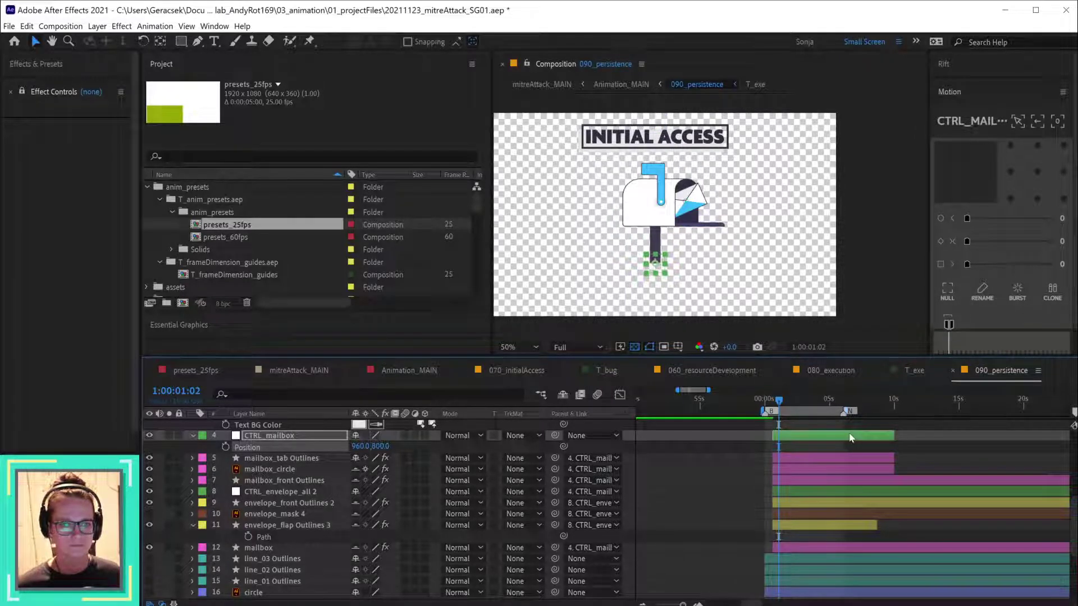
key(shift+Down)
key(shift+Down)
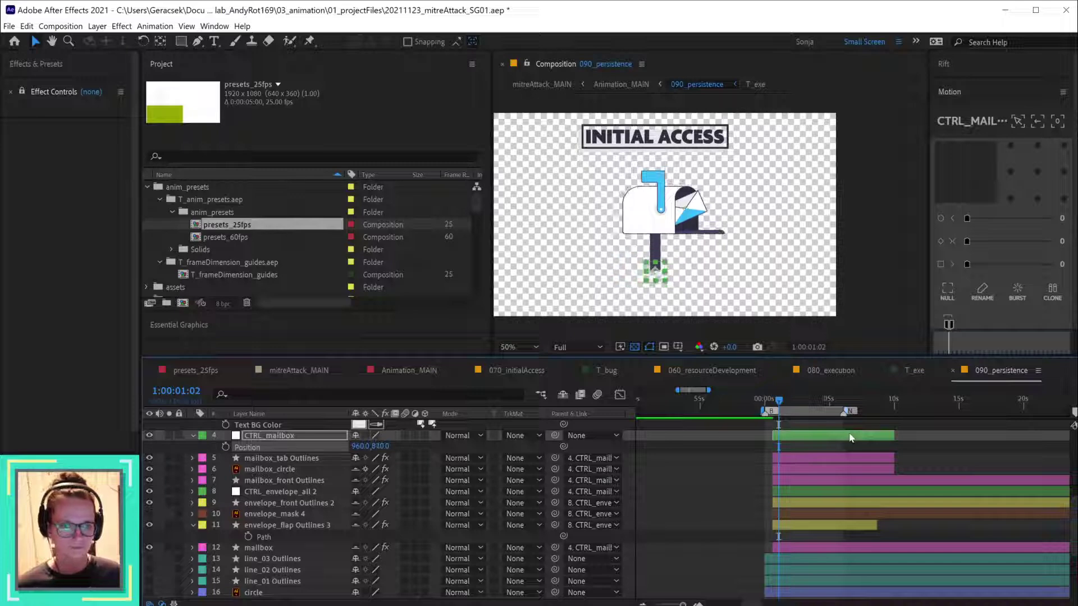
- Show the title/action safe guides and lower CTRL_mailbox to position 960, 880
key(apostrophe)
key(shift+Down)
key(shift+Down)
key(shift+Down)
key(shift+Down)
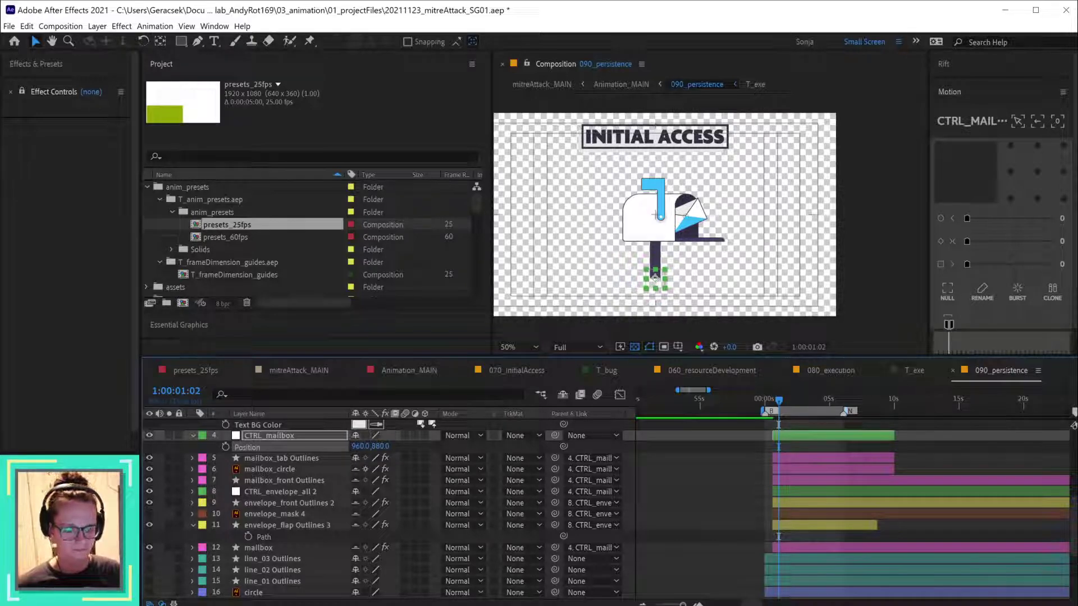
- Check the INITIAL ACCESS frame in the storyboard PDF in Acrobat, return to After Effects and preview the mailbox animation
key(alt+Tab)
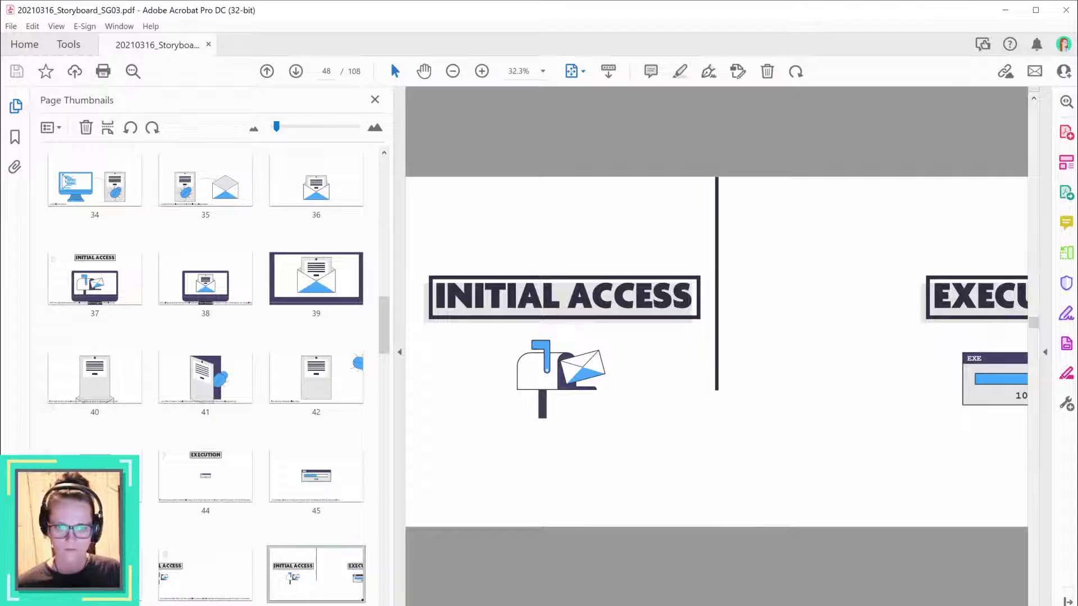
key(alt+Tab)
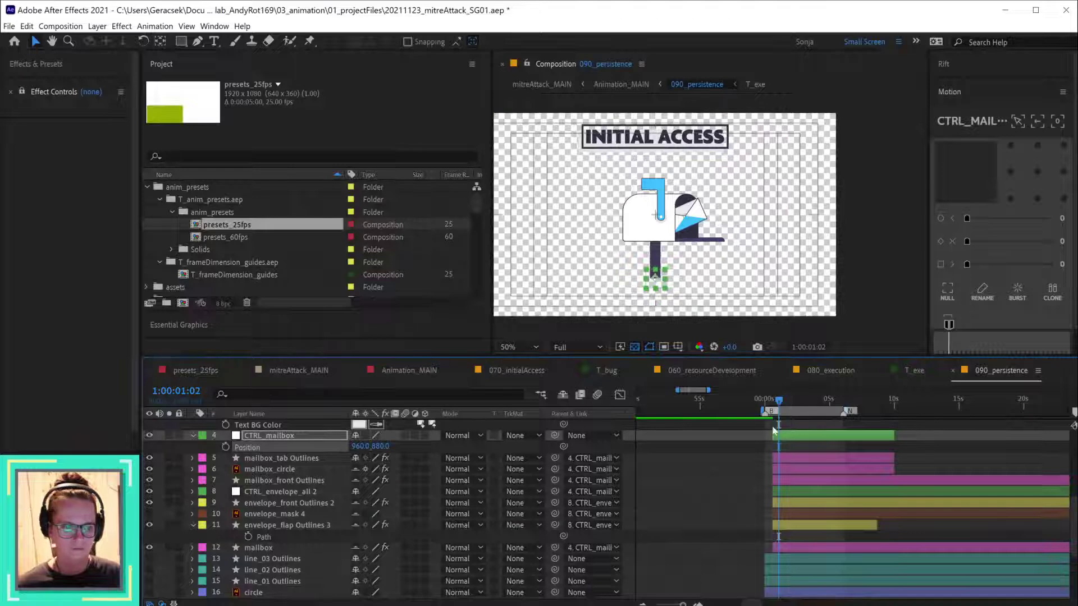
key(space)
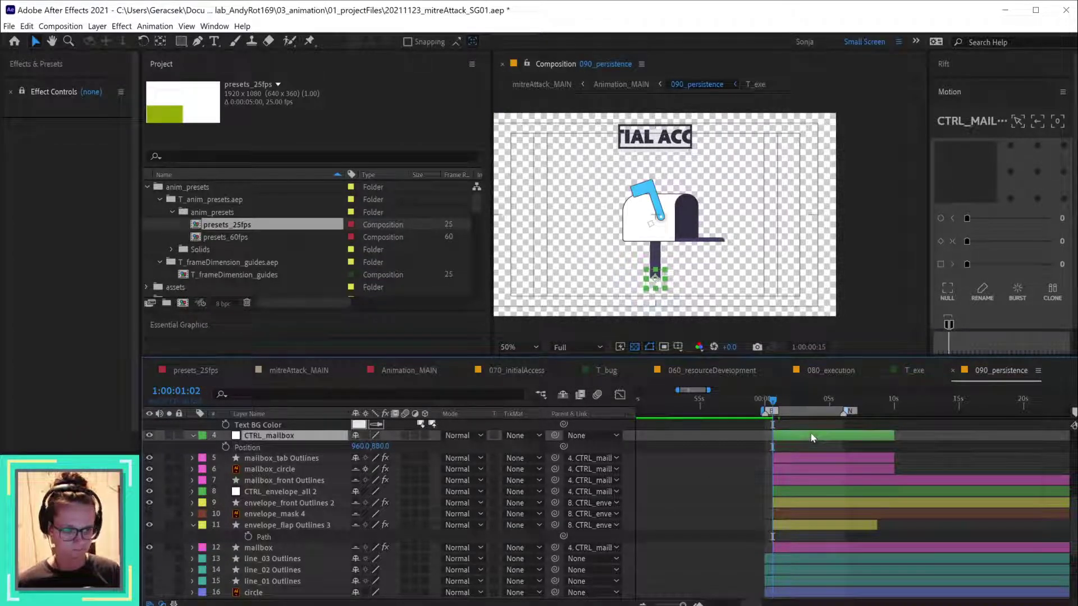
key(space)
- Show the Scale of CTRL_mailbox together with its Rotation and add a Rotation keyframe at 1:00:00:15
scroll(785, 459, up, 3)
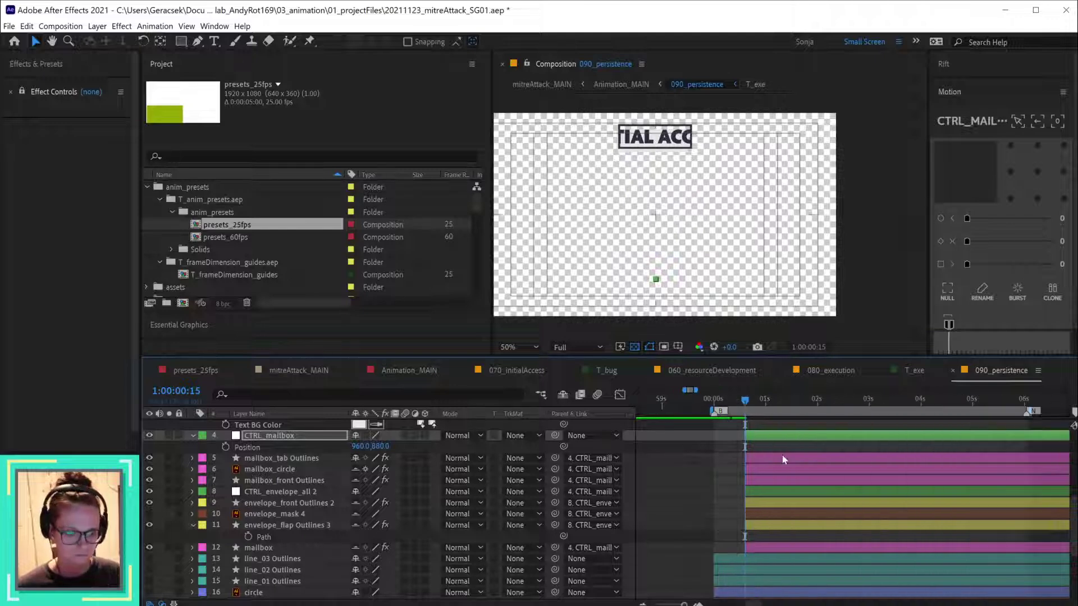
key(s)
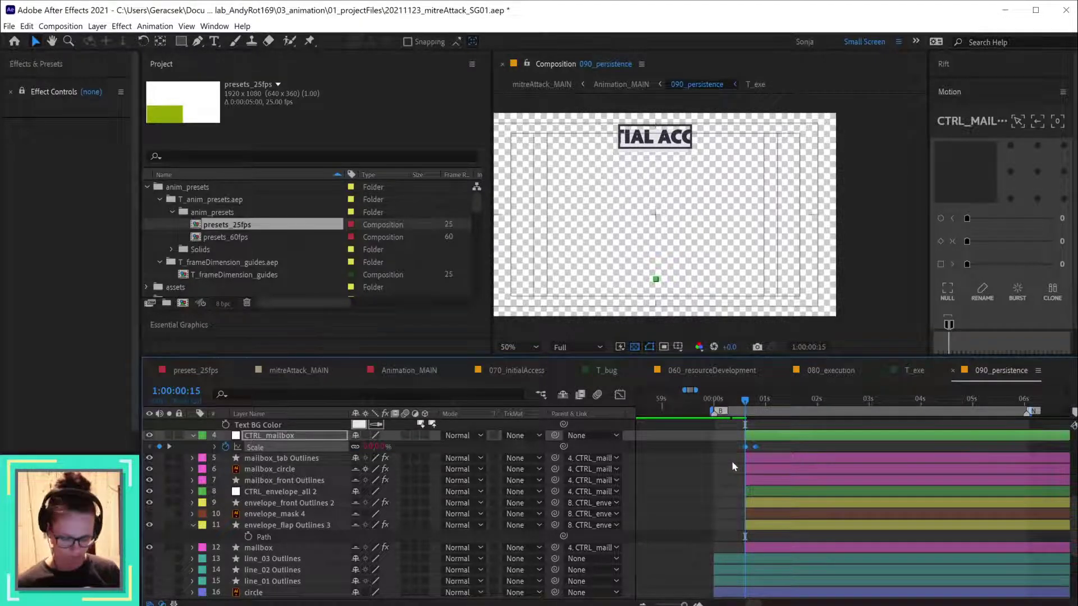
key(shift+r)
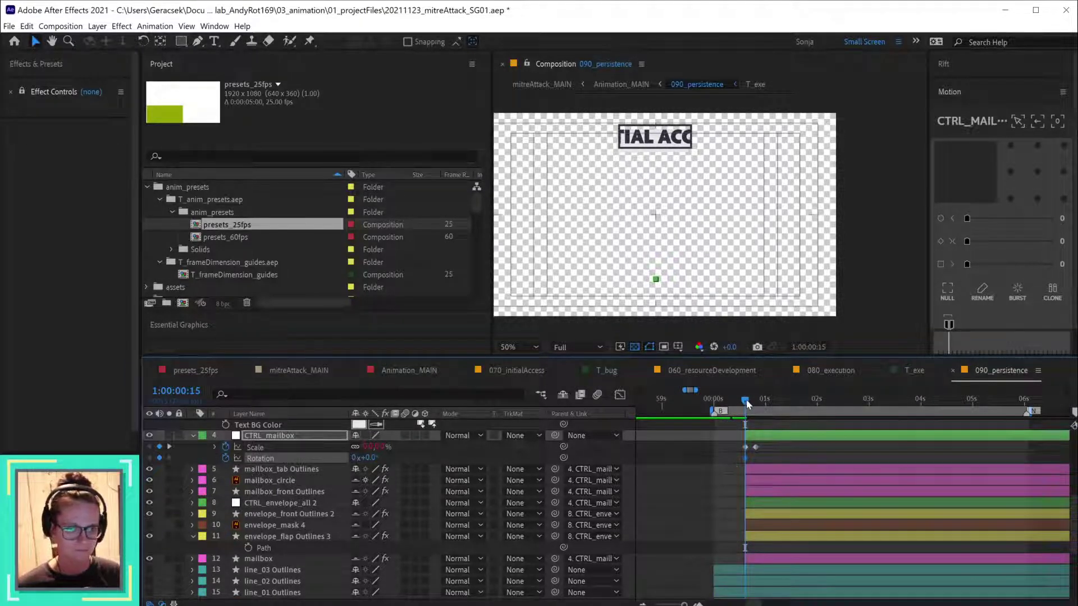
- Go to 1:00:00:20 and copy the expression from the Scale of CTRL_mailbox to its Rotation
drag(746, 400, 757, 400)
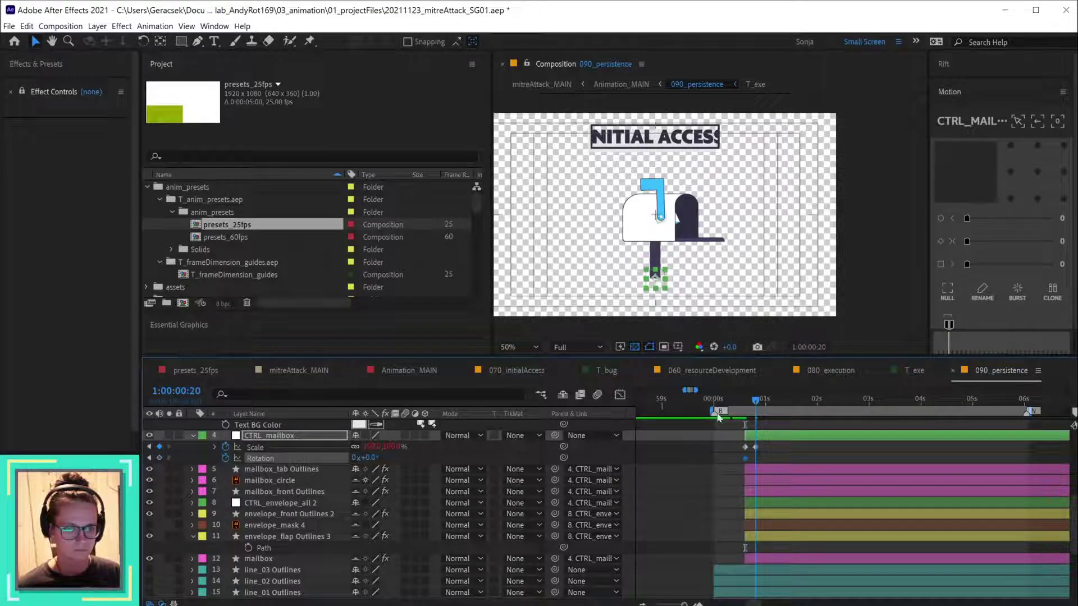
right_click(262, 447)
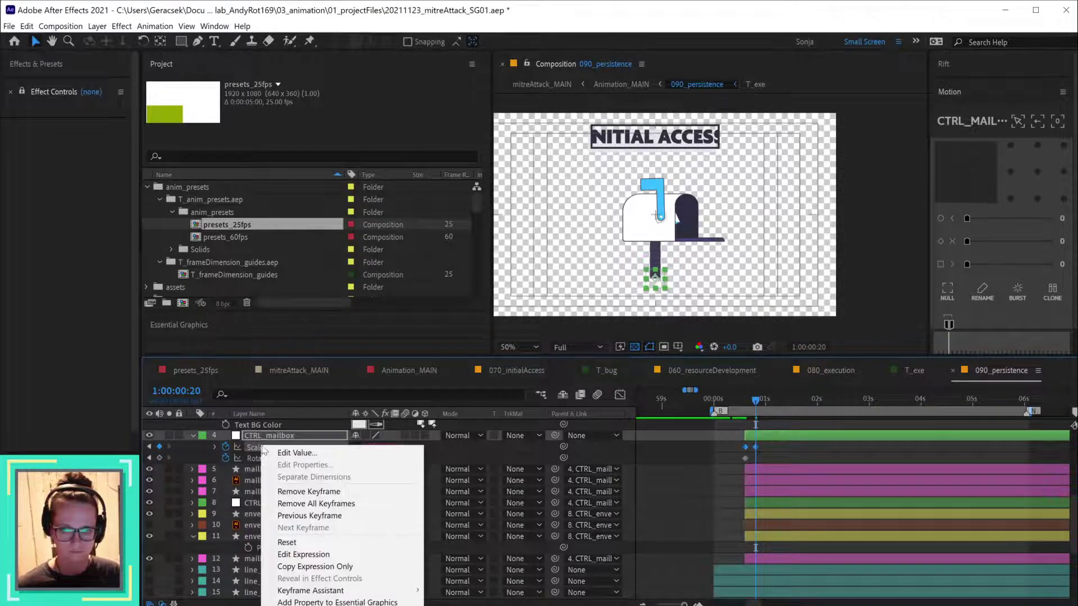
click(334, 567)
click(269, 460)
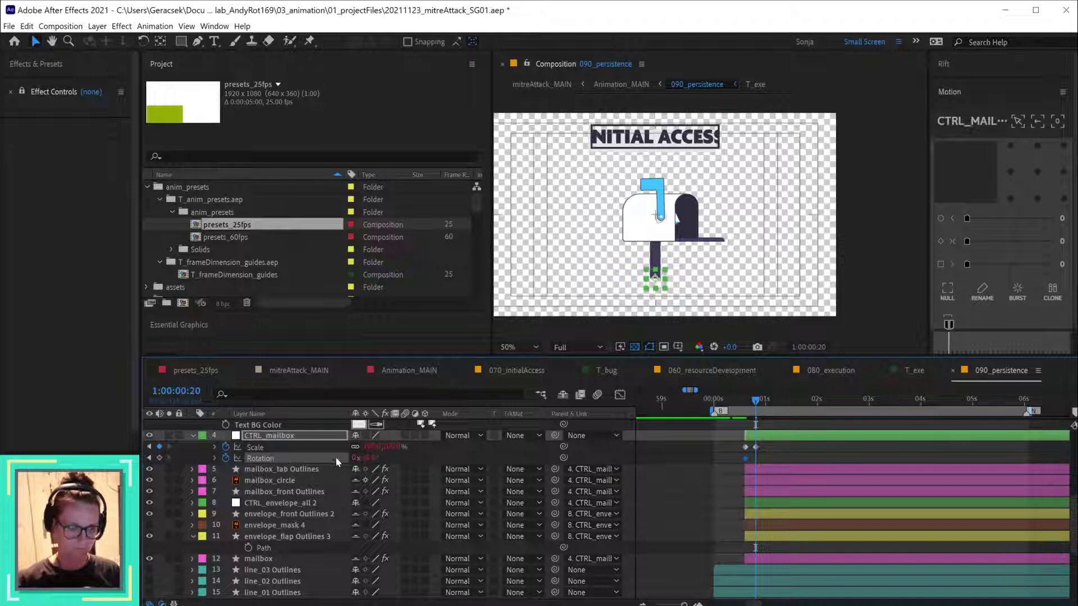
- Animate the CTRL_mailbox rotation from a negative angle at 1:00:00:15 to 0° at 1:00:00:20, and preview it
click(150, 458)
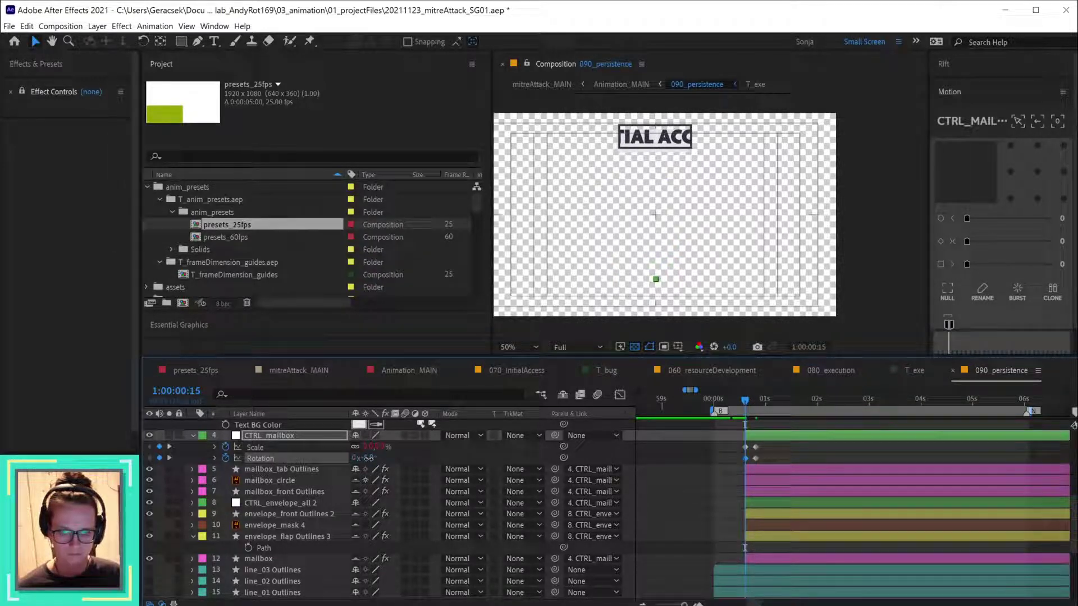
drag(369, 458, 364, 458)
key(space)
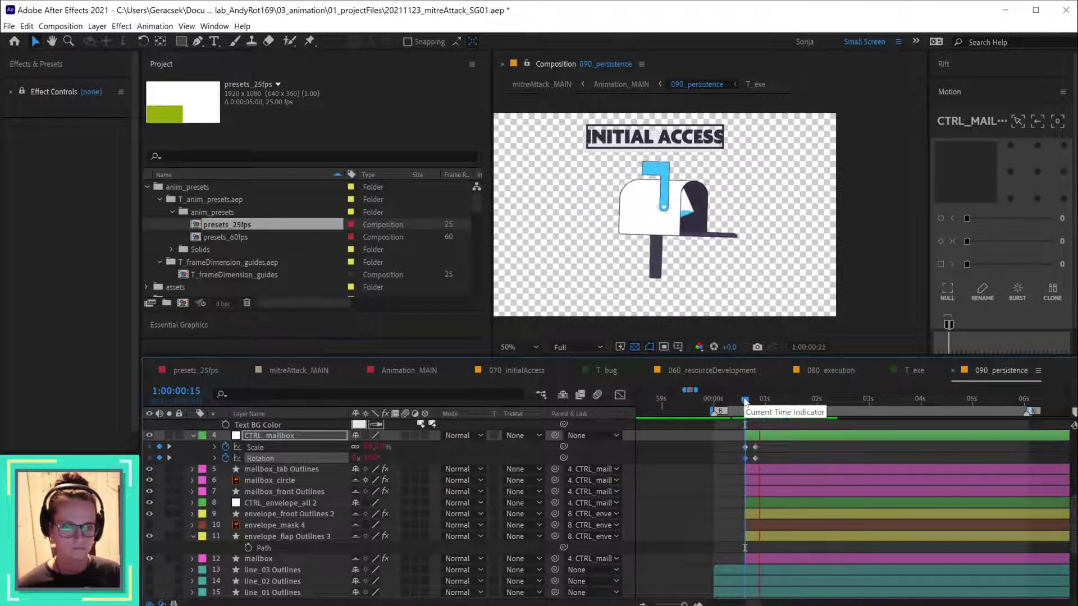
key(space)
- Find the CTRL_envelope_all 2 layer and reveal its keyframed Position, Scale and Rotation
scroll(763, 491, up, 2)
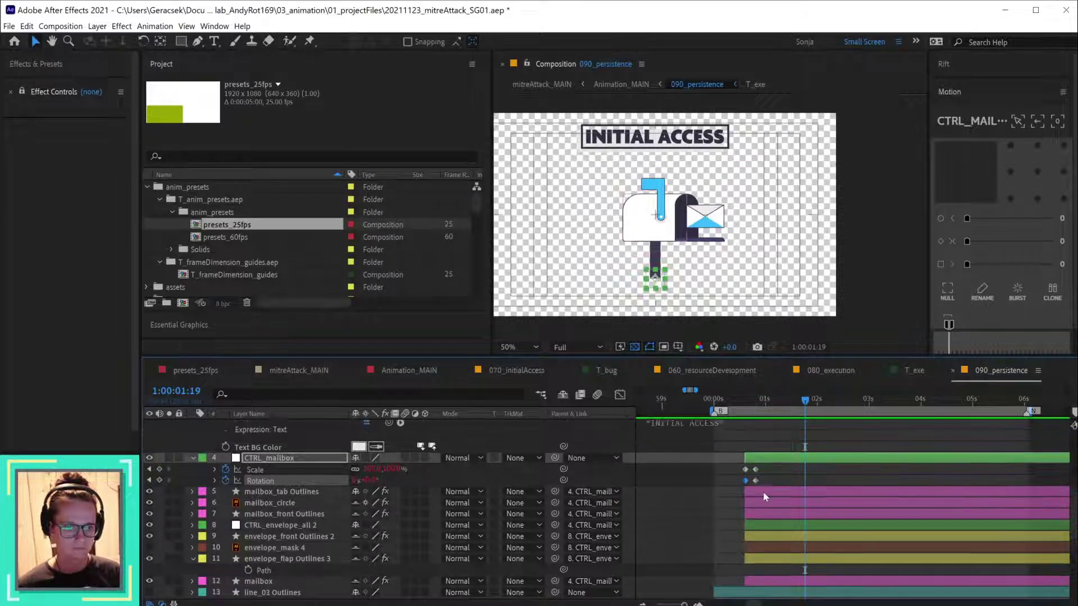
scroll(763, 491, up, 3)
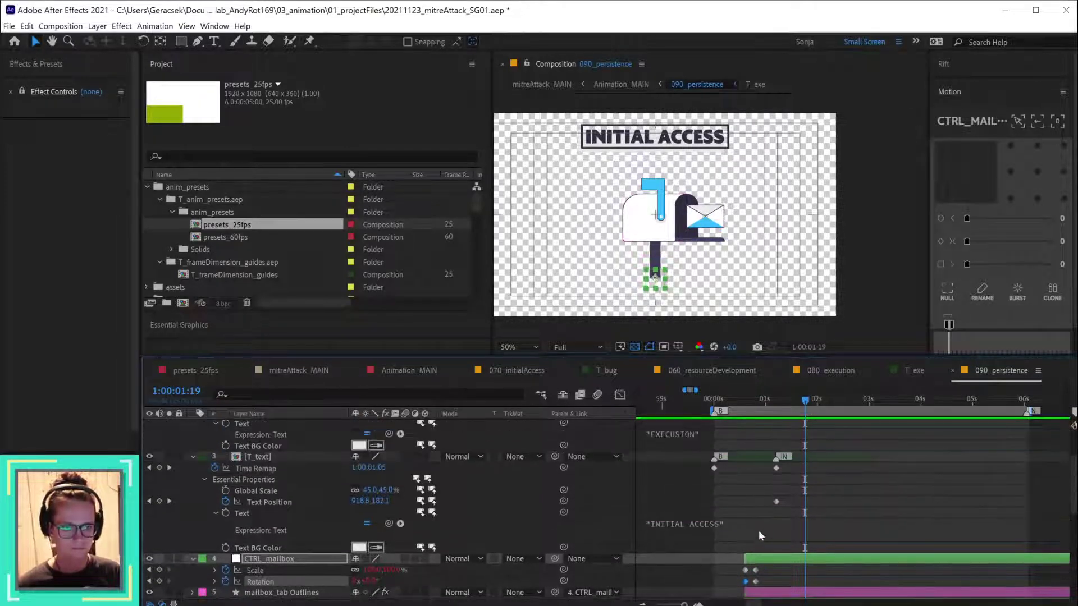
scroll(759, 530, down, 3)
scroll(759, 530, down, 2)
click(774, 494)
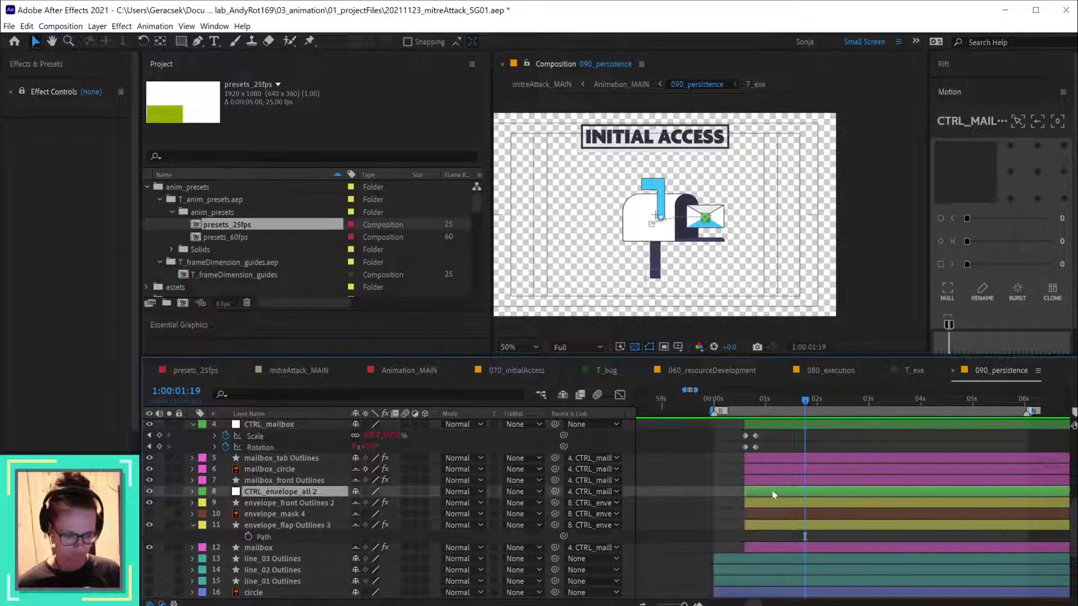
key(u)
- Shift both Rotation keyframes of CTRL_envelope_all 2 earlier so the first falls at about 1:00:00:20, and preview the timing
click(740, 399)
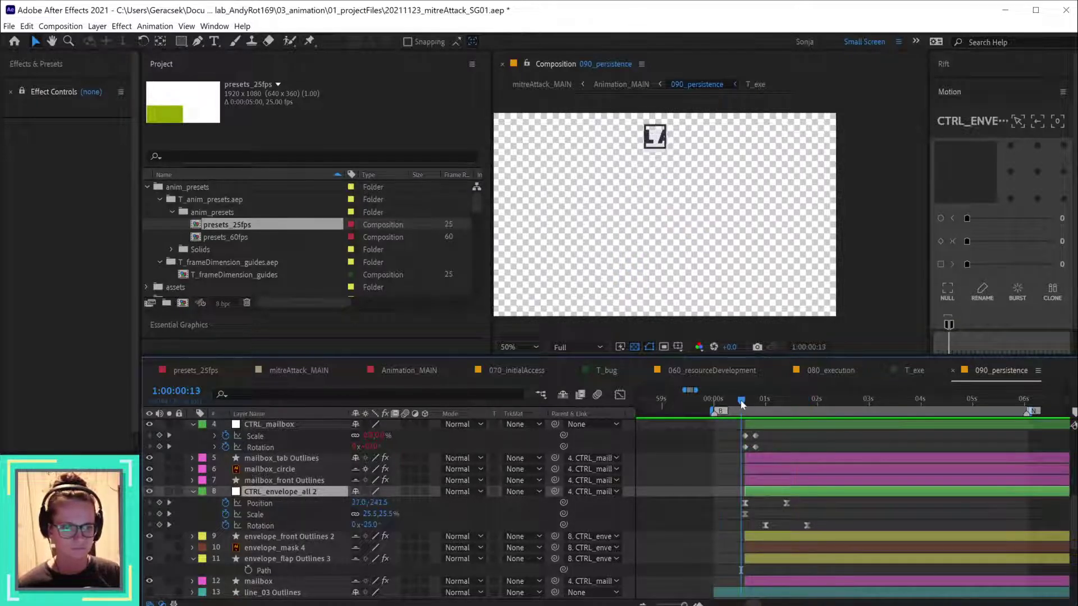
mouse_move(742, 403)
mouse_down()
mouse_move(790, 406)
mouse_move(738, 415)
mouse_up()
key(Page_Down)
key(shift+Page_Down)
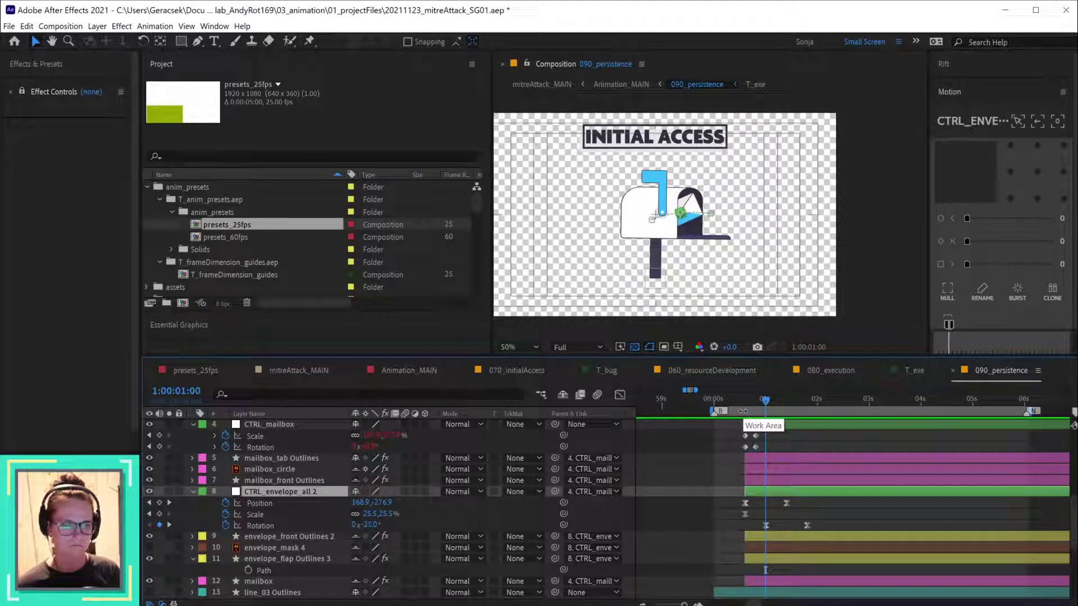
drag(825, 533, 757, 527)
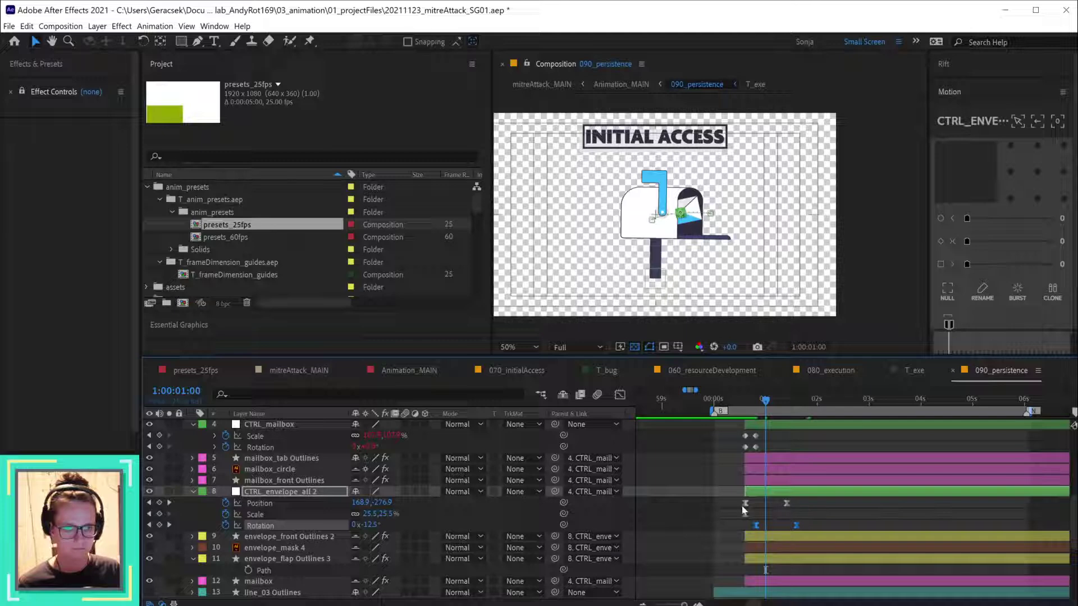
click(753, 402)
key(space)
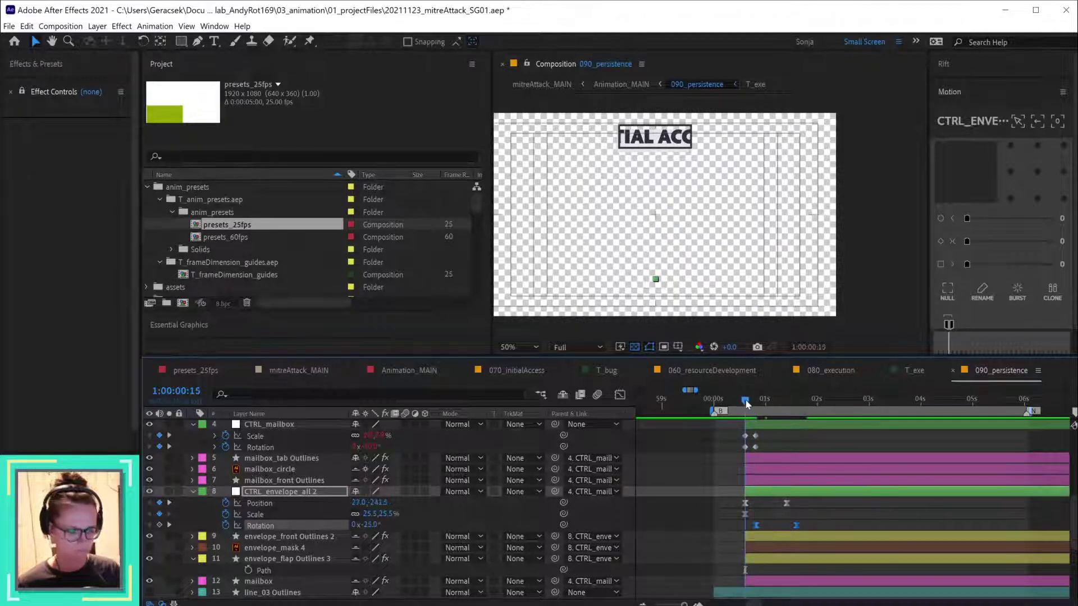
- Ease all Position, Scale and Rotation keyframes of CTRL_envelope_all 2 with Motion values of 75, and widen the Motion panel
drag(718, 495, 828, 544)
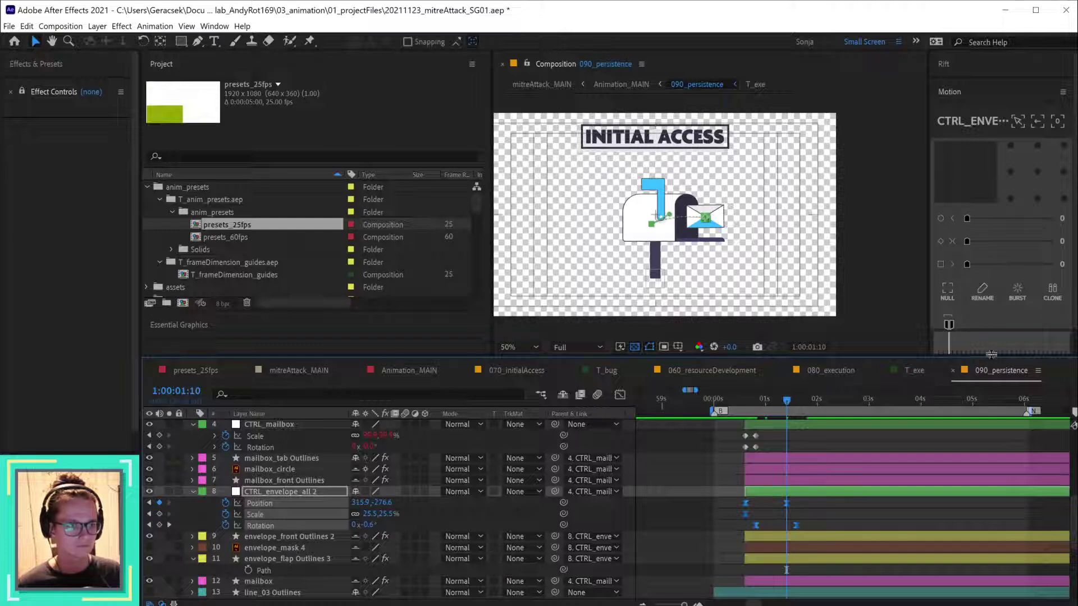
drag(991, 355, 1000, 386)
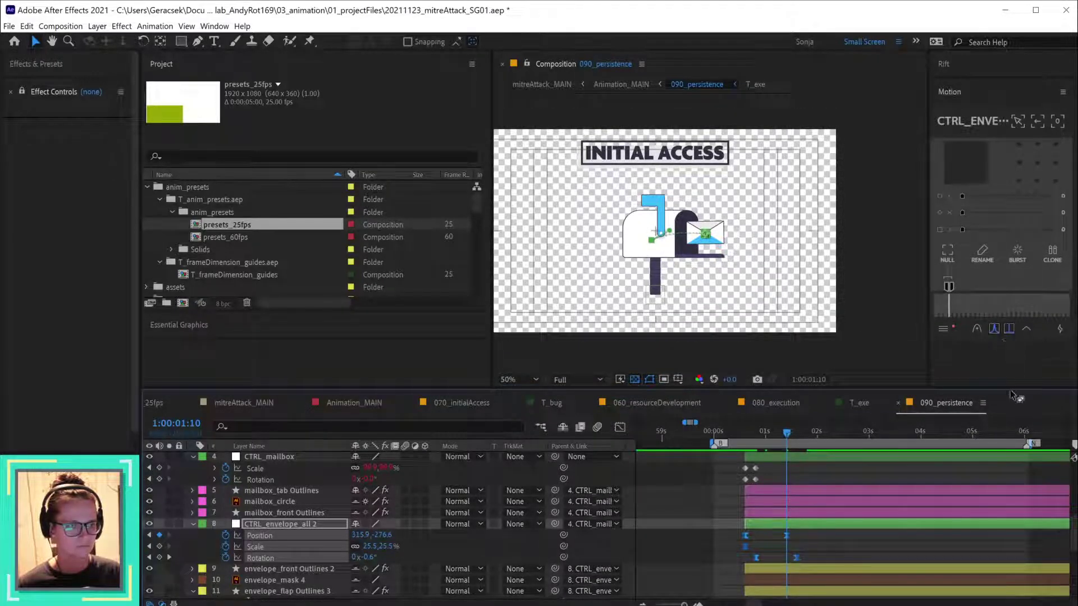
drag(1014, 395, 1010, 361)
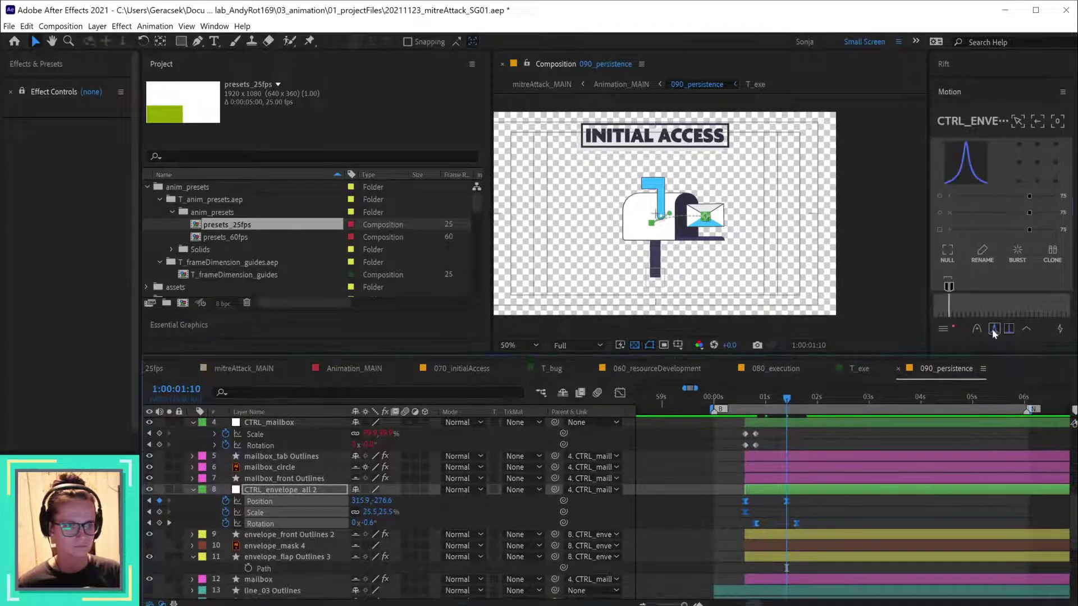
drag(927, 320, 905, 324)
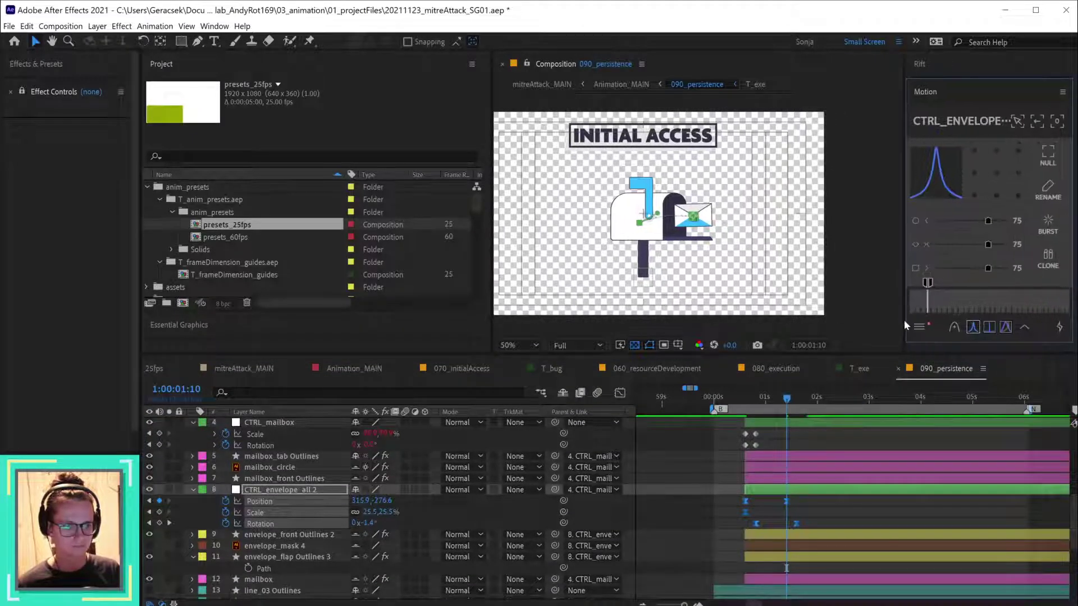
- Preview the eased mailbox and envelope animation from 1:00:00:13
click(741, 399)
key(space)
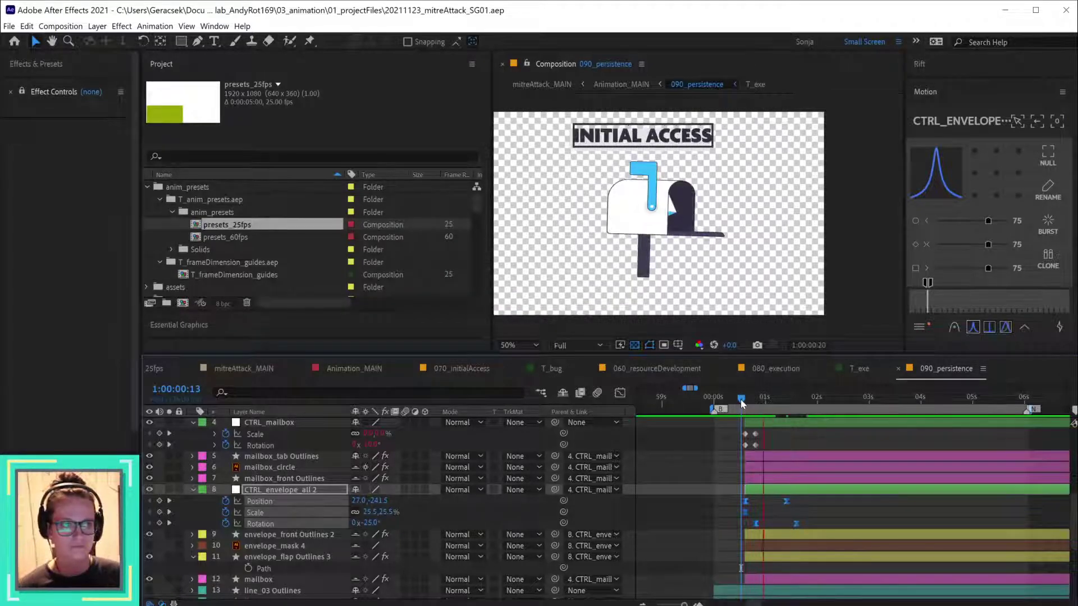
key(space)
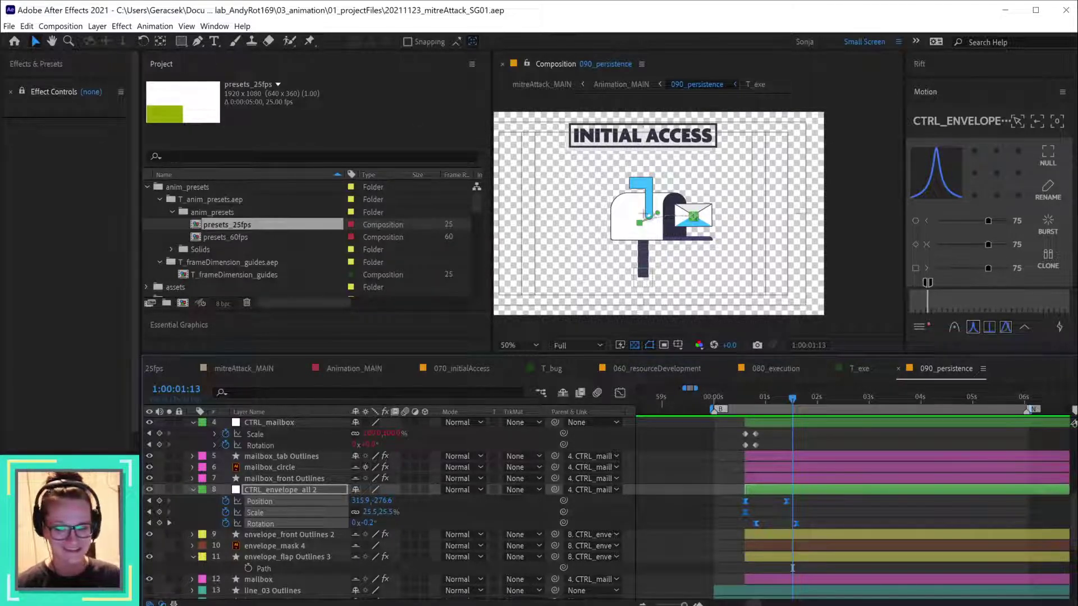
- Switch to the browser, play "ehg nacho | cassettes | #RetoLofi" from the Lo-fi list in Pocket, and return to After Effects
key(alt+Tab)
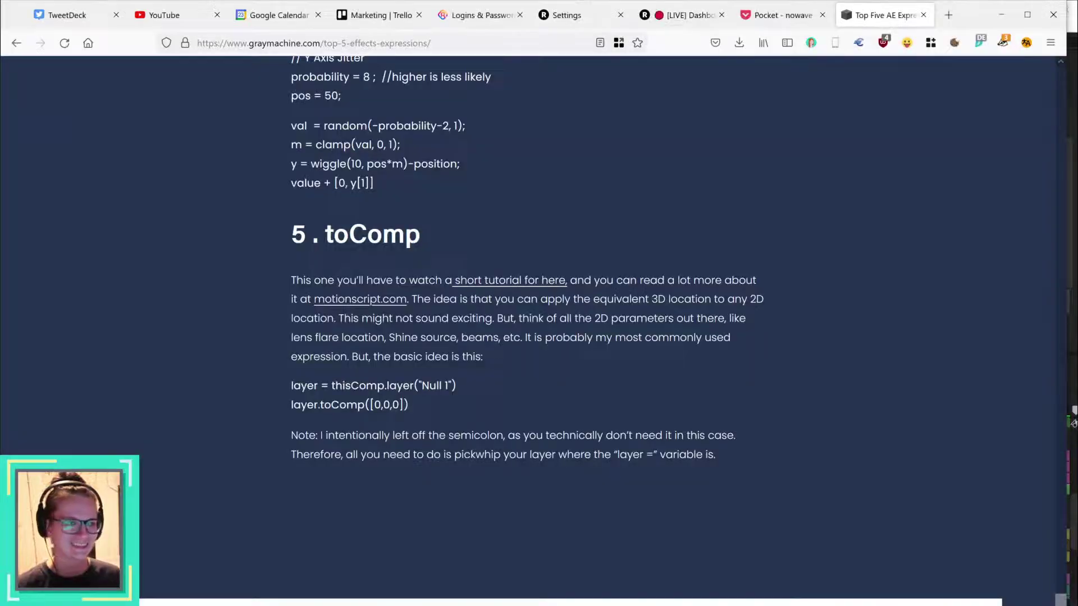
click(779, 17)
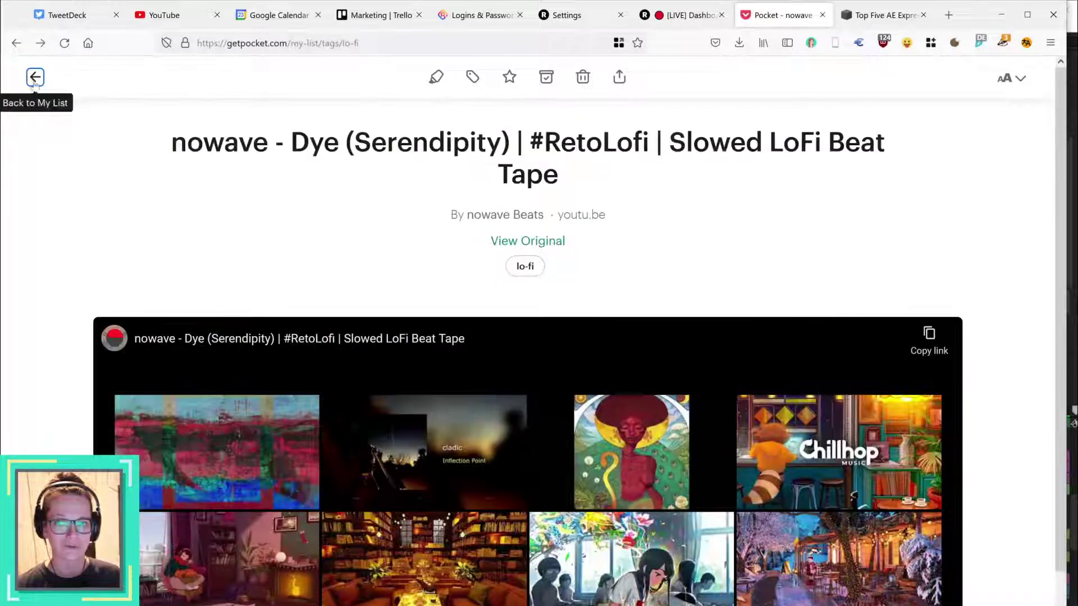
click(34, 77)
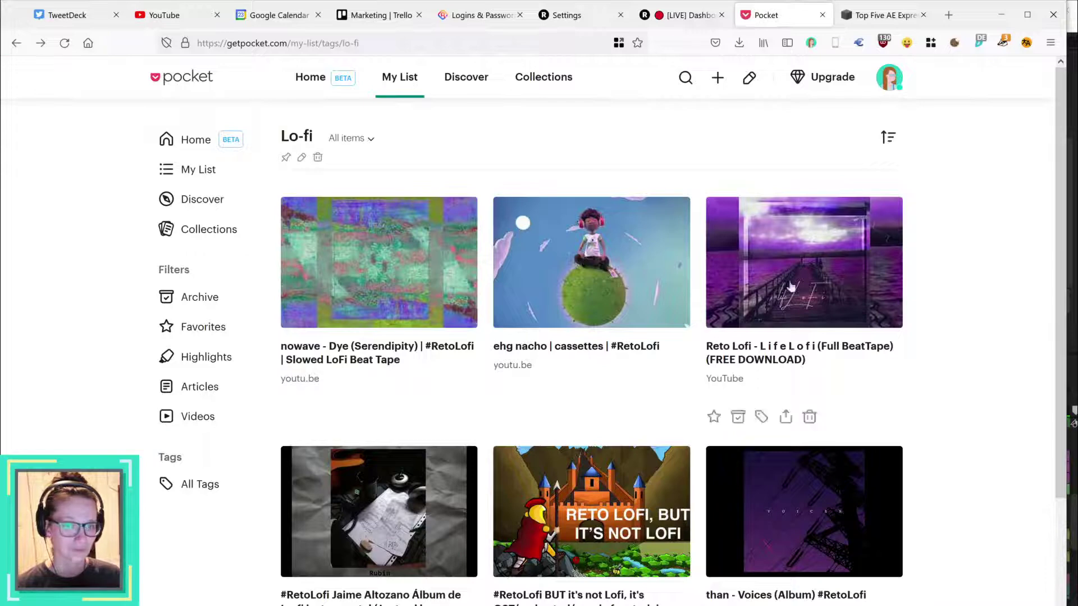
click(511, 259)
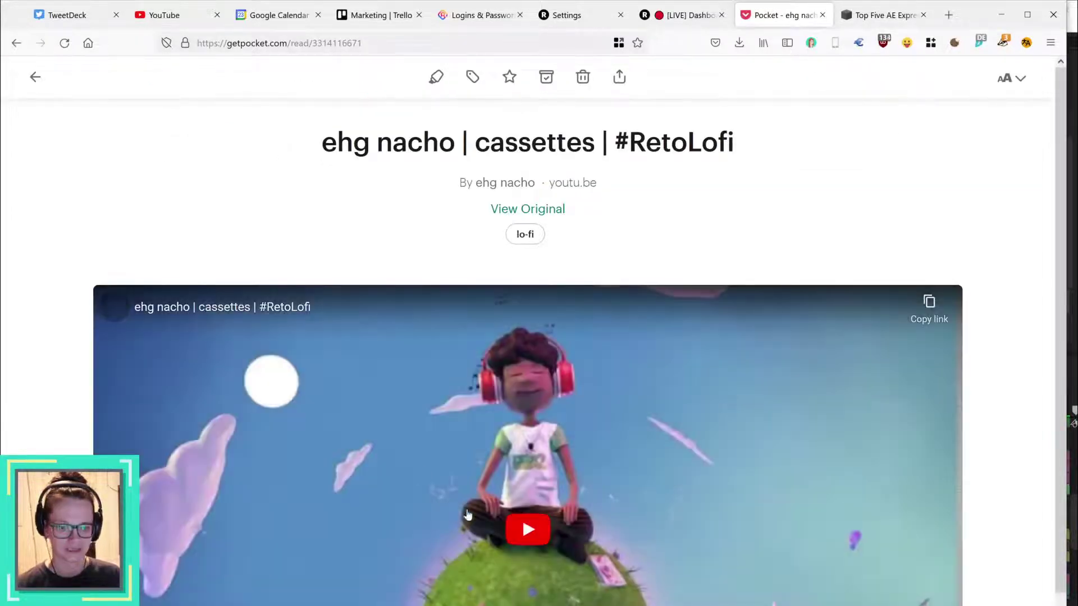
click(530, 524)
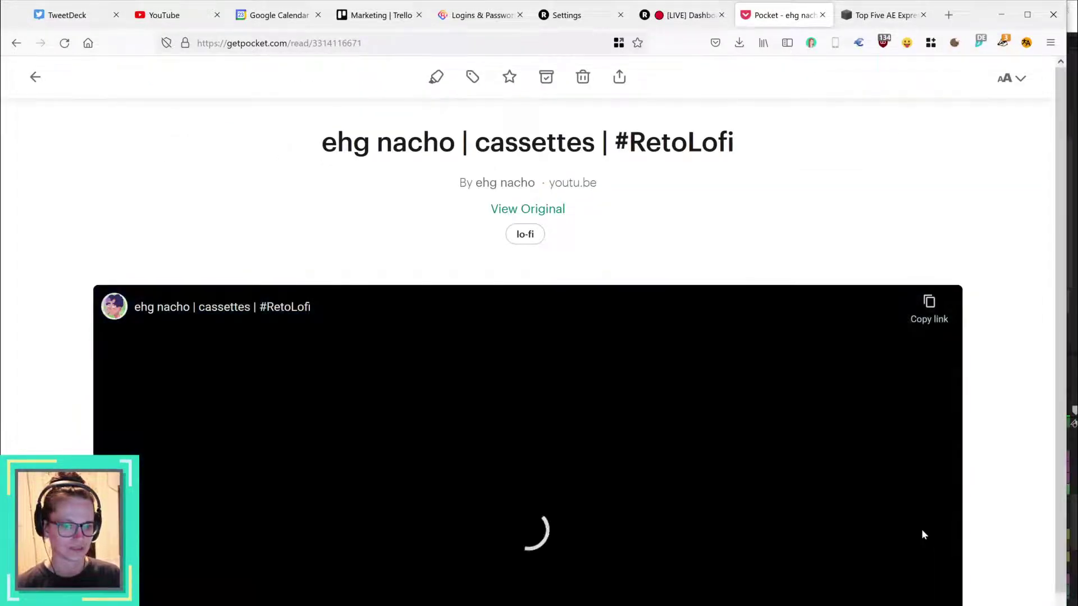
key(alt+Tab)
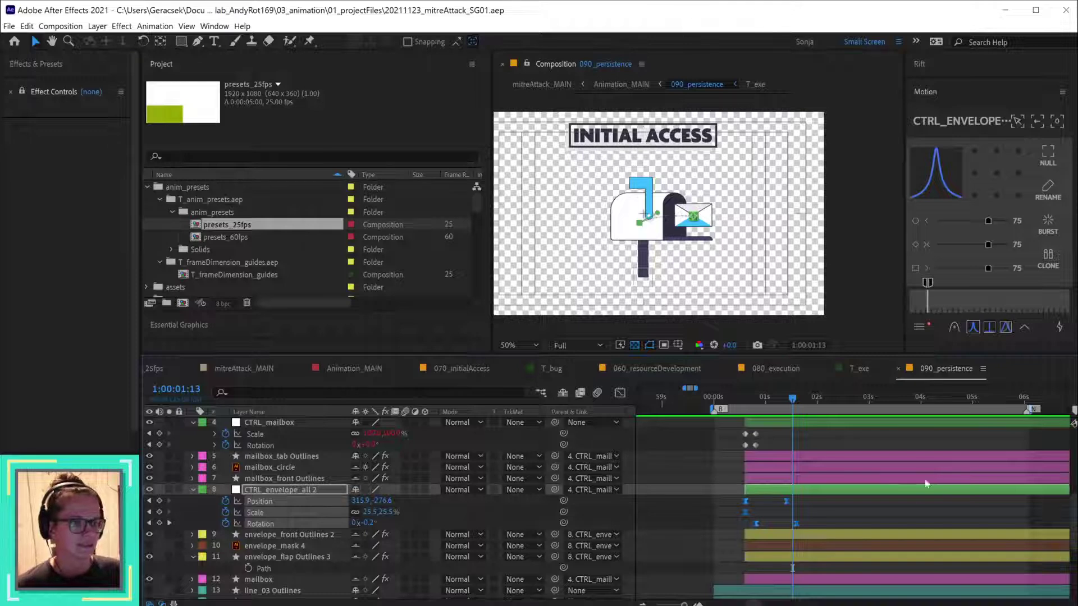
- Preview the mailbox and envelope entrance from about 1:00:00:15
mouse_move(747, 404)
mouse_down()
mouse_move(804, 411)
mouse_move(745, 409)
mouse_up()
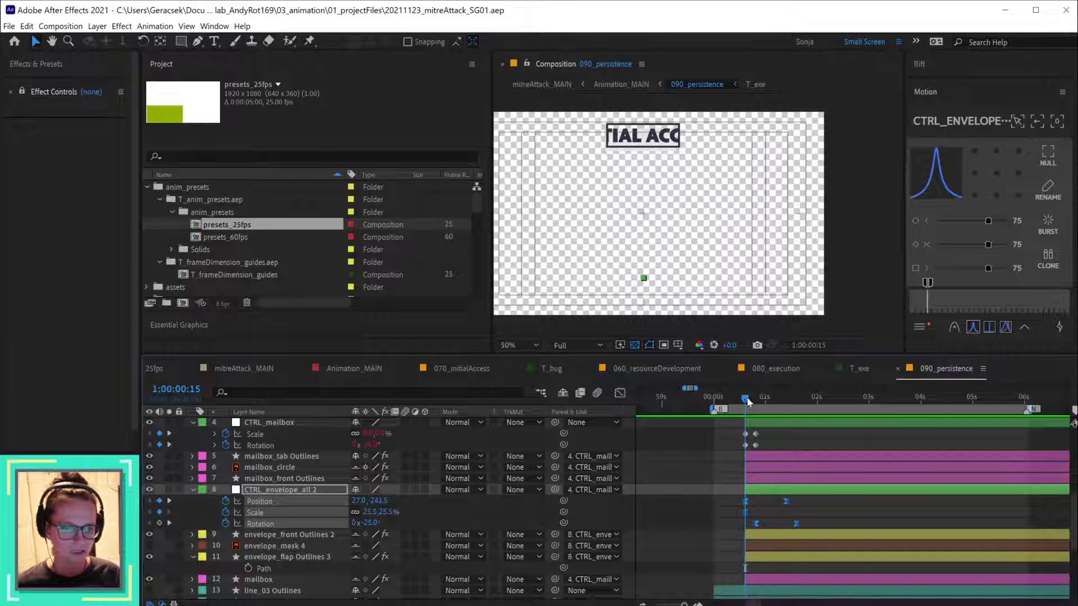
mouse_move(747, 401)
mouse_down()
mouse_move(792, 404)
mouse_move(747, 402)
mouse_move(783, 402)
mouse_move(744, 413)
mouse_up()
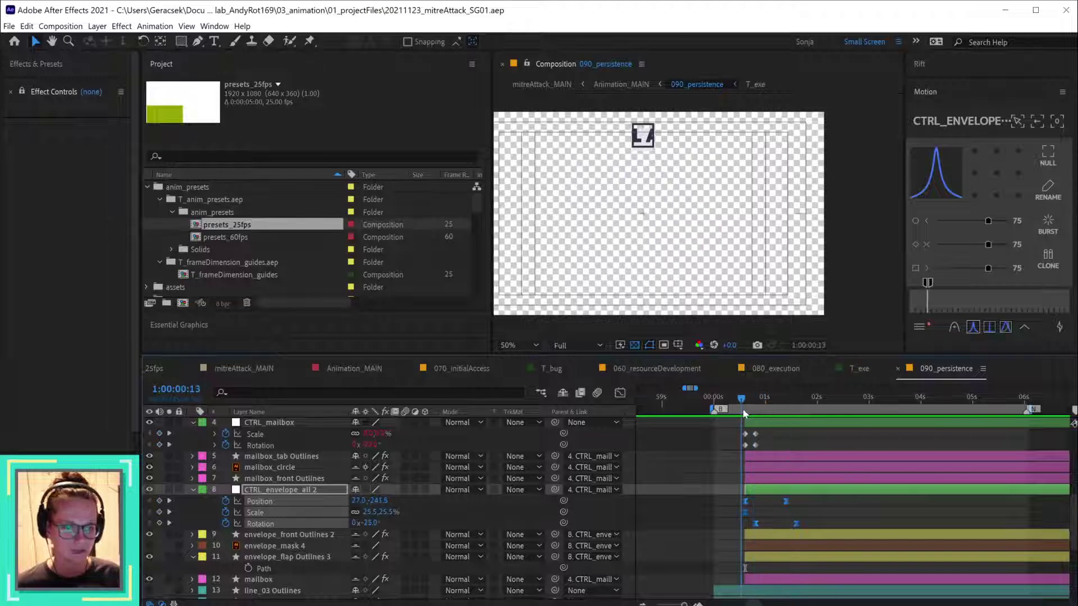
click(702, 497)
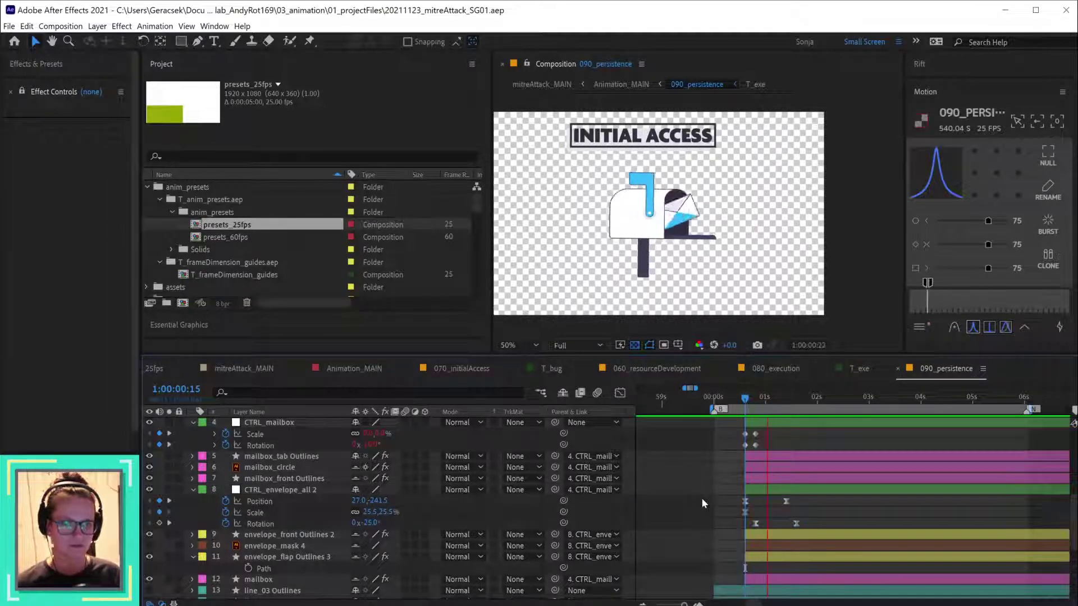
key(space)
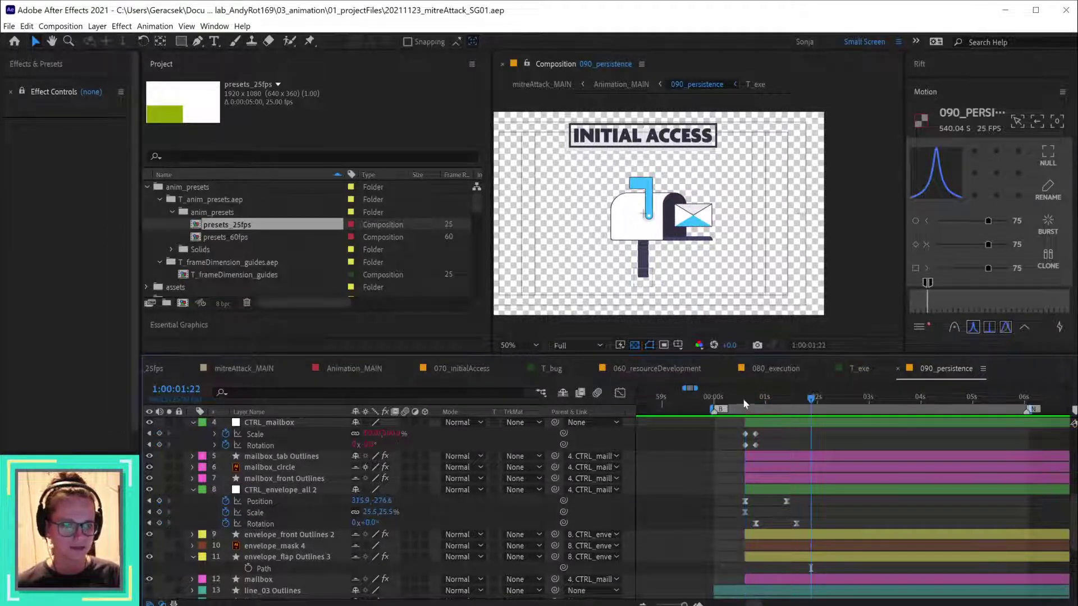
- Shift CTRL_envelope_all 2's last Position and Rotation keyframes earlier to about 1:00:01:05 and 1:00:01:10, and preview the faster entrance
mouse_move(744, 403)
mouse_down()
mouse_move(759, 400)
mouse_move(750, 398)
mouse_up()
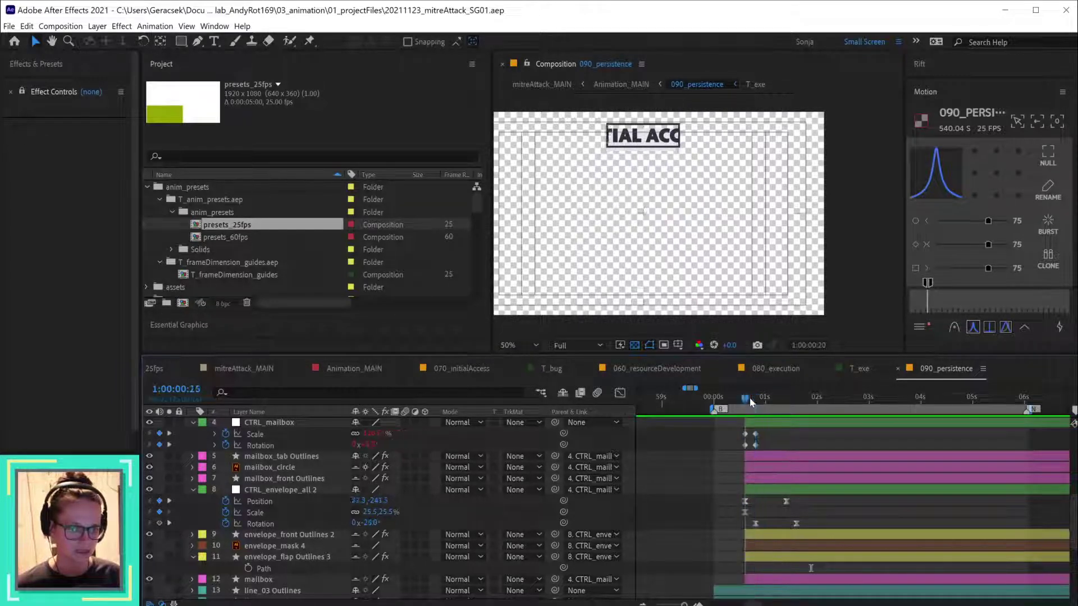
drag(777, 495, 806, 518)
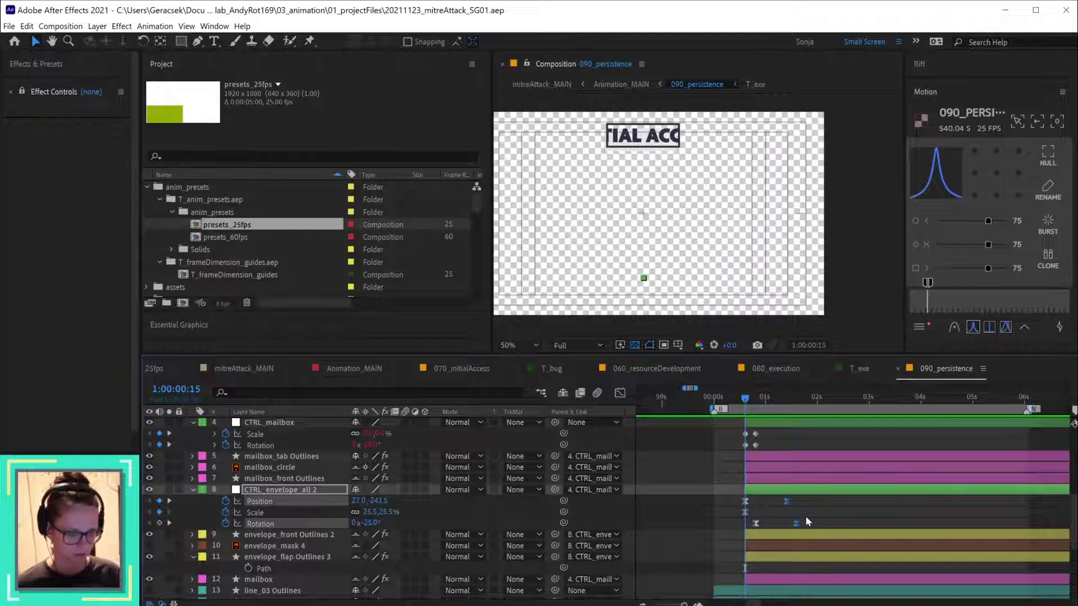
key(alt+Left)
key(alt+Left)
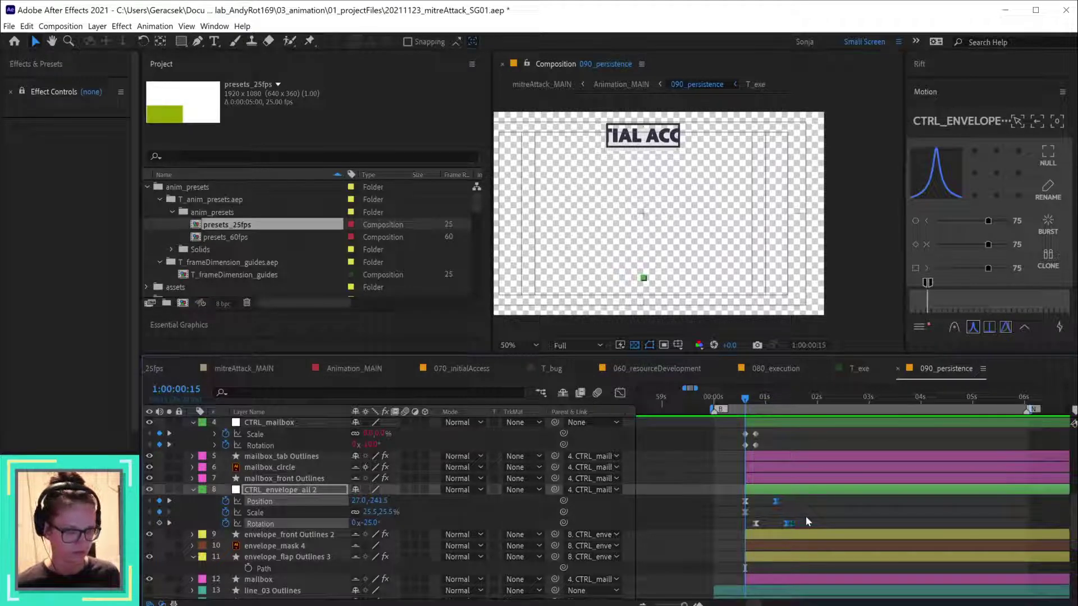
key(alt+Left)
key(alt+Left)
click(843, 513)
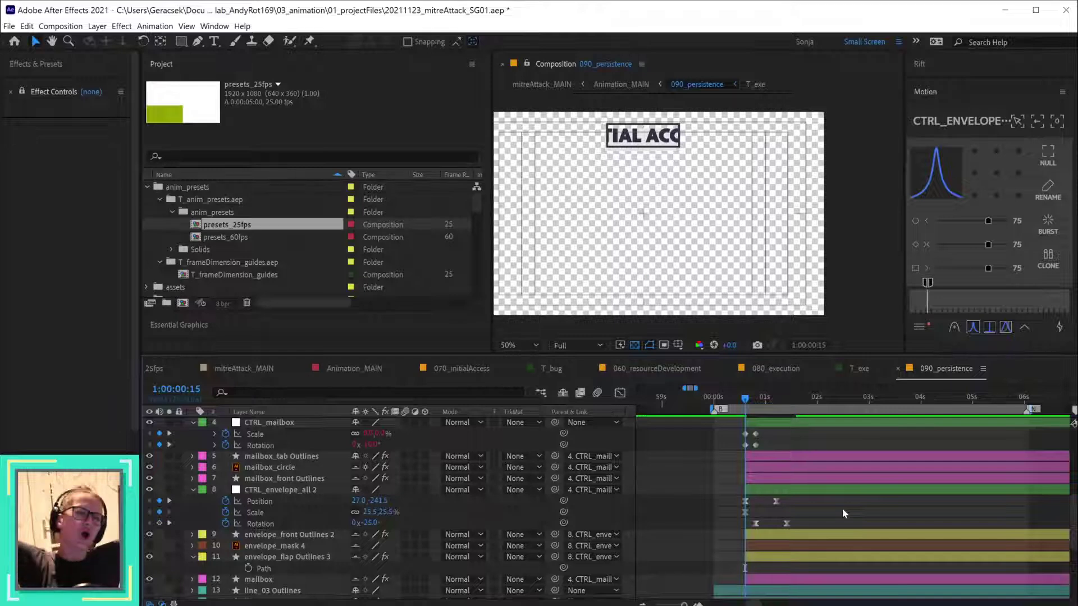
key(space)
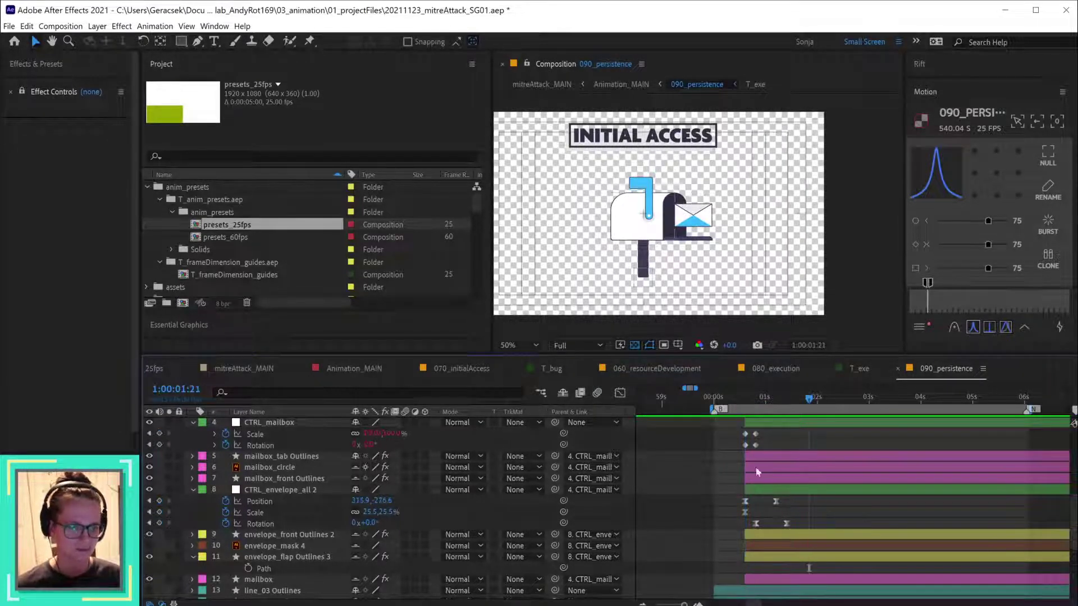
- Shift both Rotation keyframes of CTRL_envelope_all 2 earlier to align with its Position keyframes, the first at 1:00:00:15
click(740, 401)
mouse_move(743, 401)
mouse_down()
mouse_move(764, 406)
mouse_move(745, 401)
mouse_up()
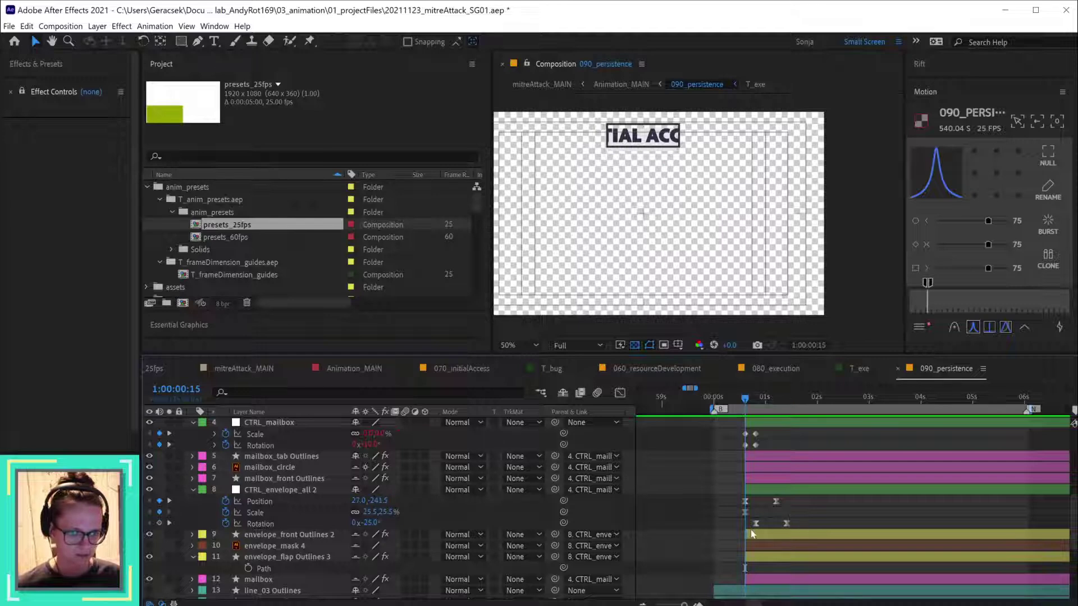
drag(751, 531, 791, 520)
key(alt+Left)
key(alt+Left)
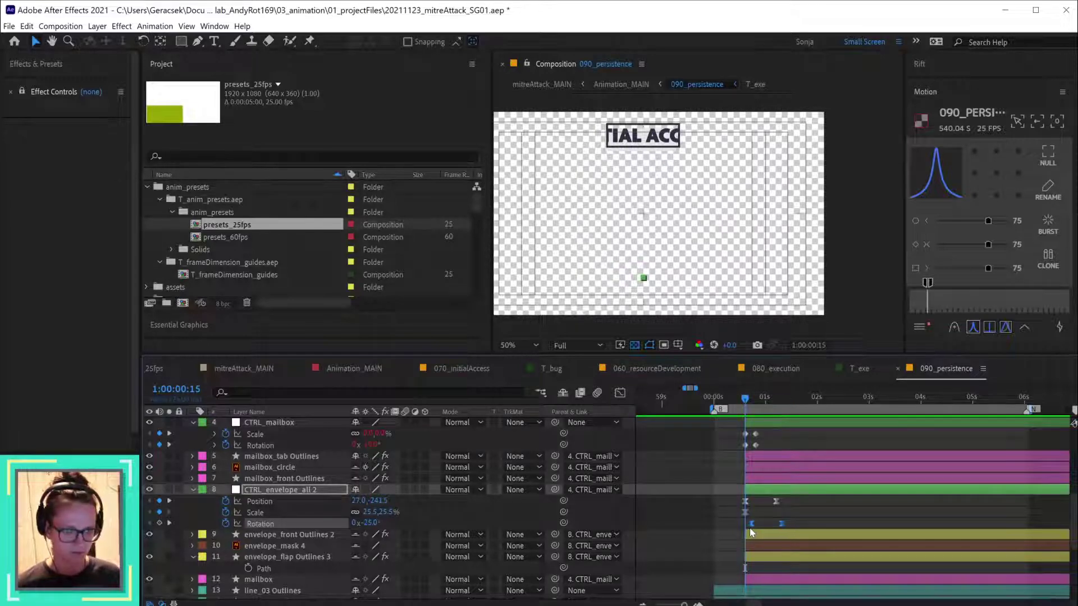
mouse_move(752, 397)
mouse_down()
mouse_move(770, 412)
mouse_move(755, 411)
mouse_up()
drag(747, 411, 744, 408)
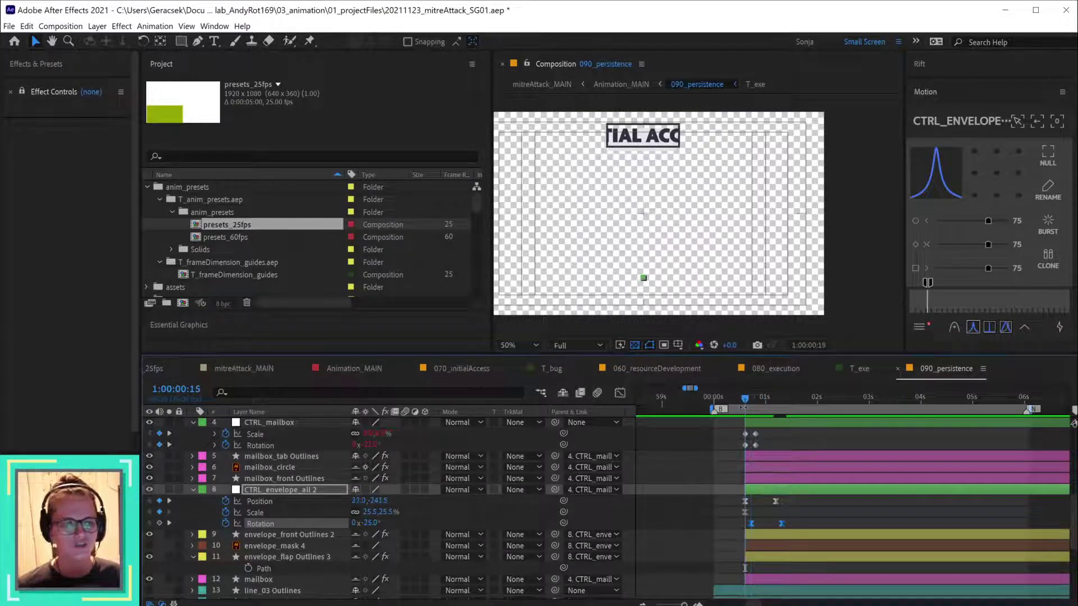
drag(751, 524, 745, 525)
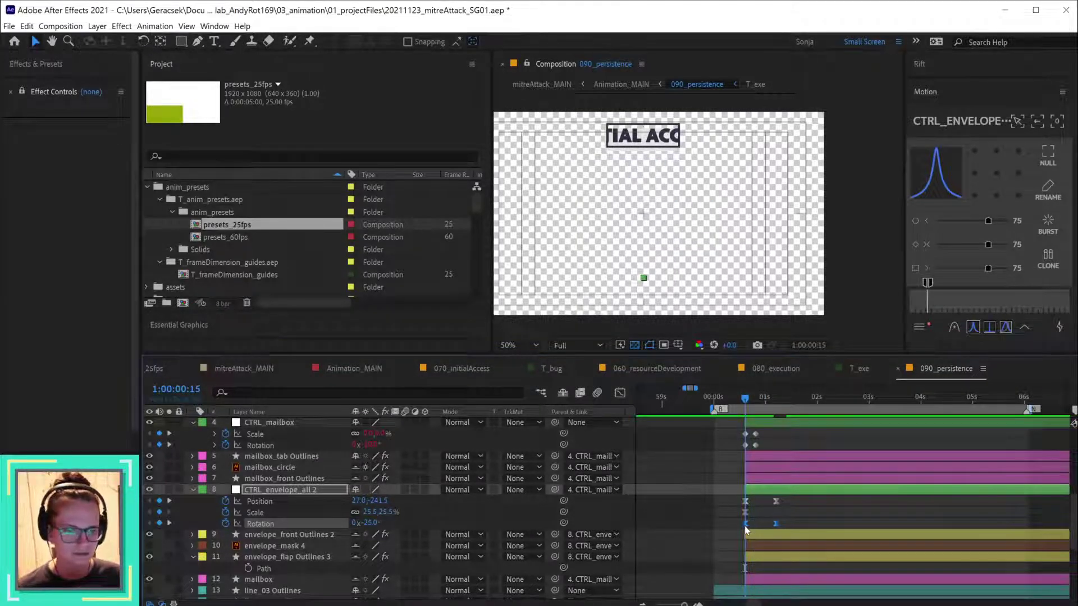
- Remove the Scale animation from CTRL_envelope_all 2
click(649, 527)
click(224, 513)
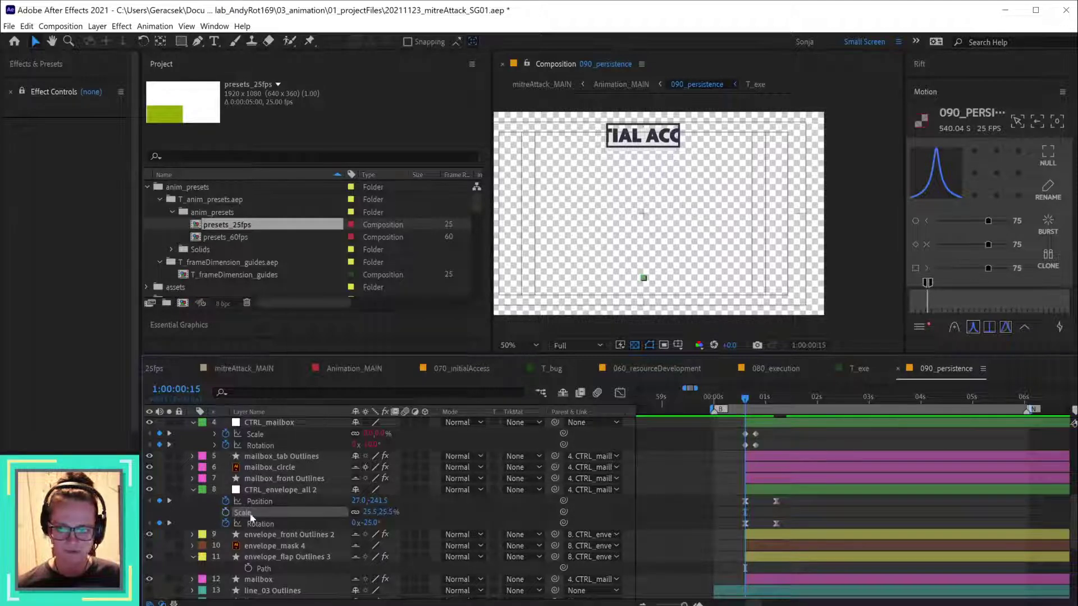
mouse_move(746, 398)
mouse_down()
mouse_move(779, 405)
mouse_move(745, 399)
mouse_up()
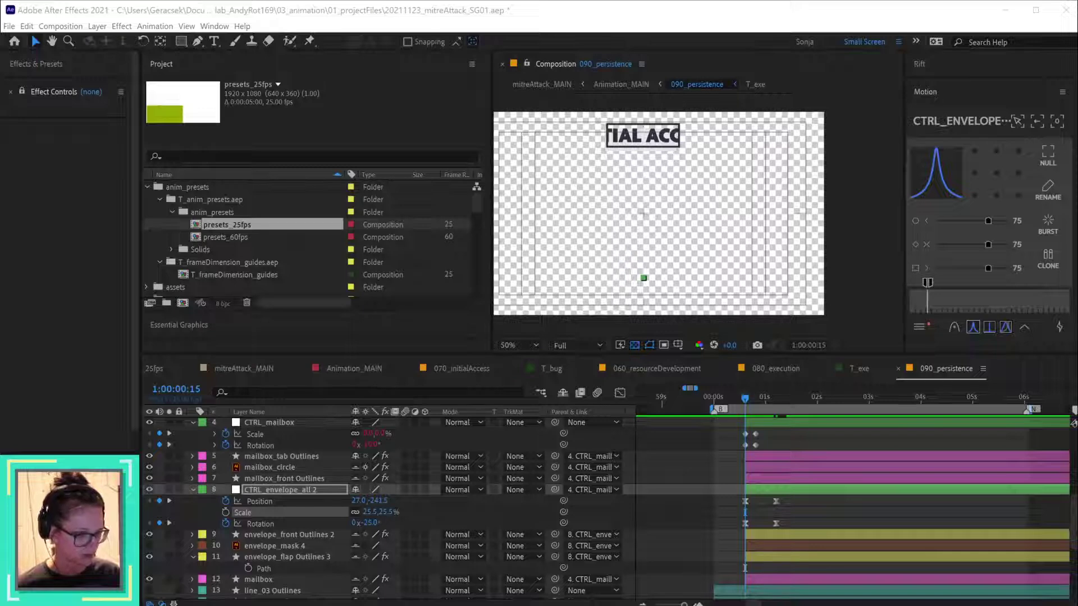
- Raise the system volume to 12
key(XF86AudioRaiseVolume)
key(XF86AudioRaiseVolume)
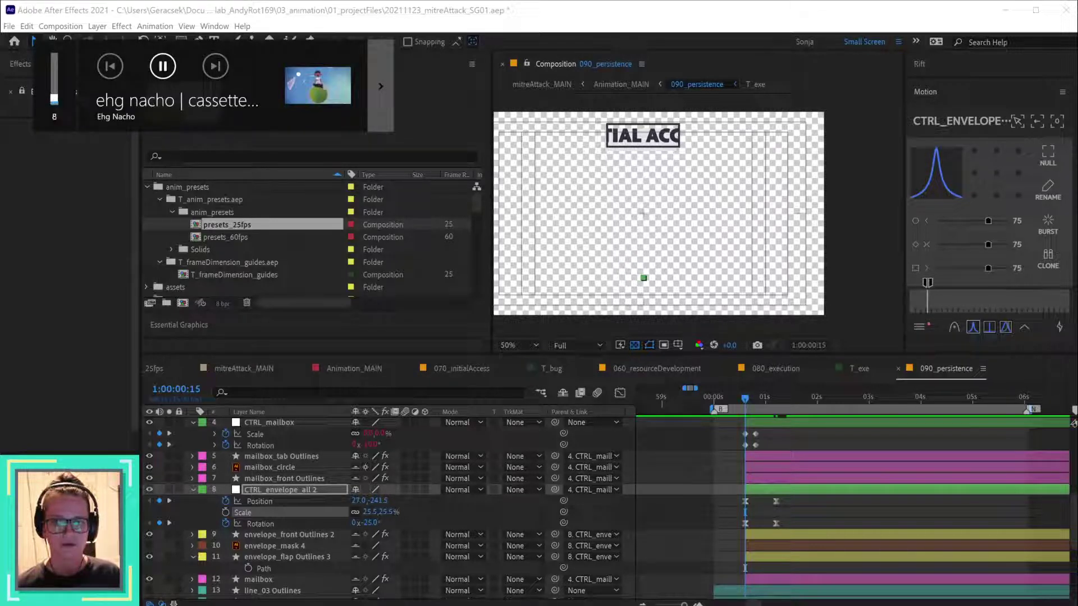
key(XF86AudioRaiseVolume)
key(XF86AudioRaiseVolume)
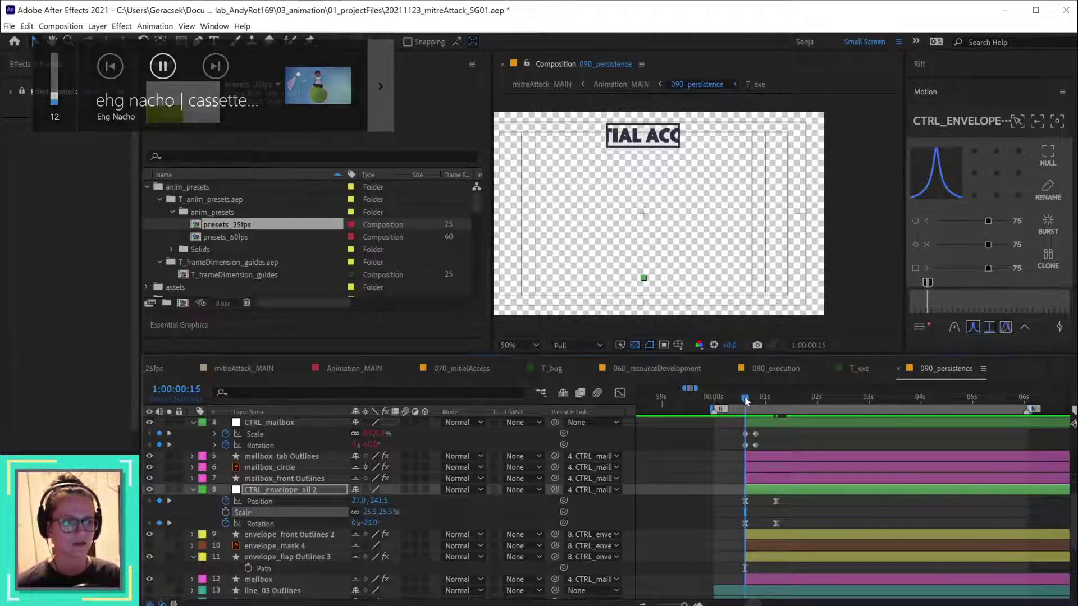
- Preview the envelope entrance twice from 1:00:00:15 to check the aligned Position and Rotation timing
mouse_move(745, 399)
mouse_down()
mouse_move(779, 415)
mouse_move(742, 418)
mouse_up()
click(714, 447)
key(space)
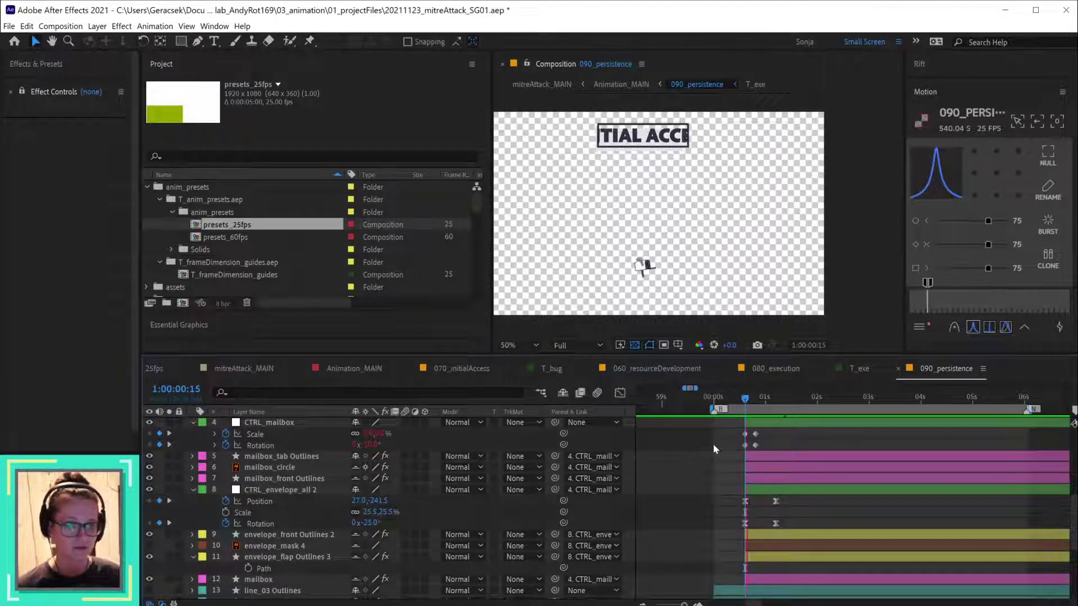
key(space)
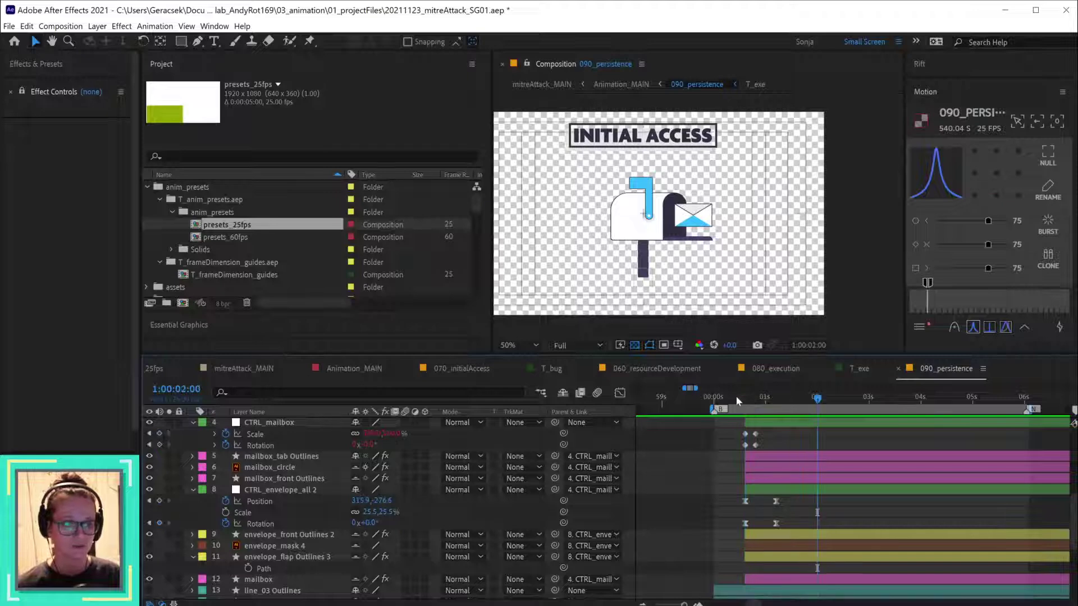
click(749, 397)
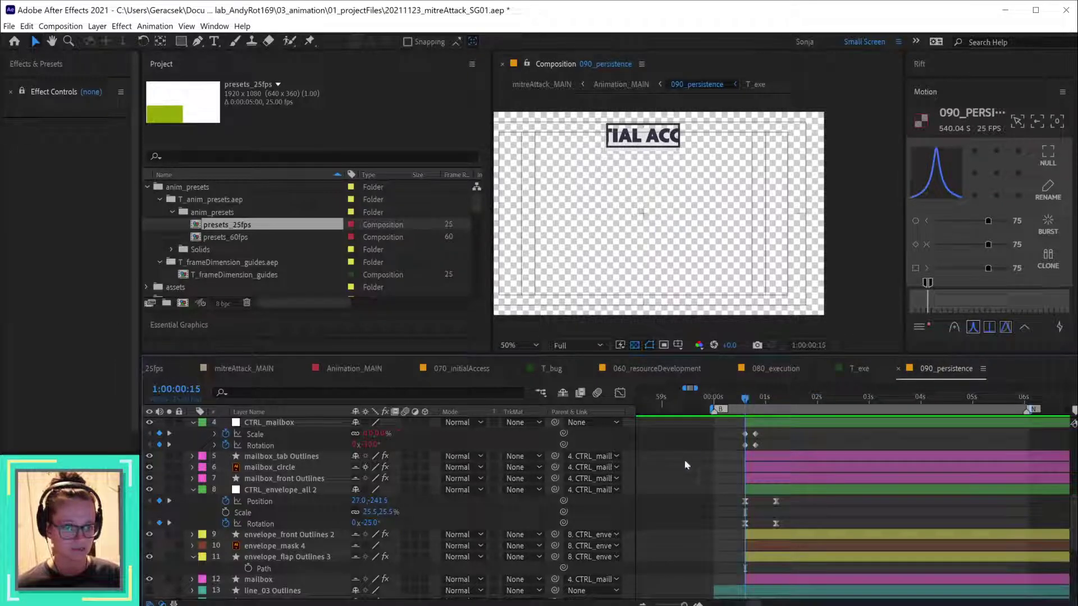
key(space)
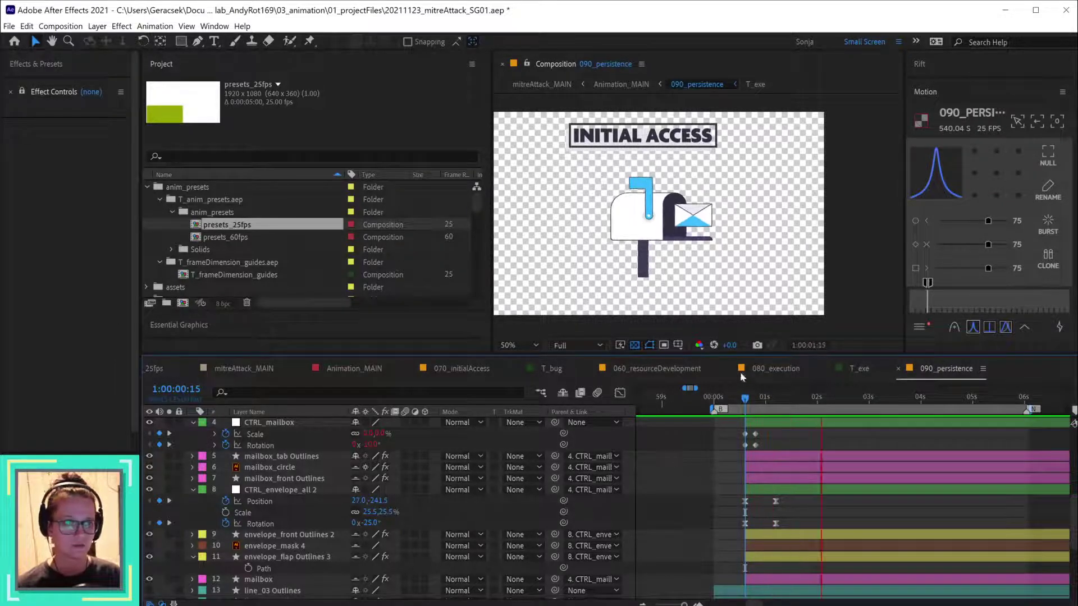
key(space)
- At 1:00:01:05, nudge CTRL_envelope_all 2 toward the mailbox to Position 275.6, -276.7
drag(744, 403, 778, 408)
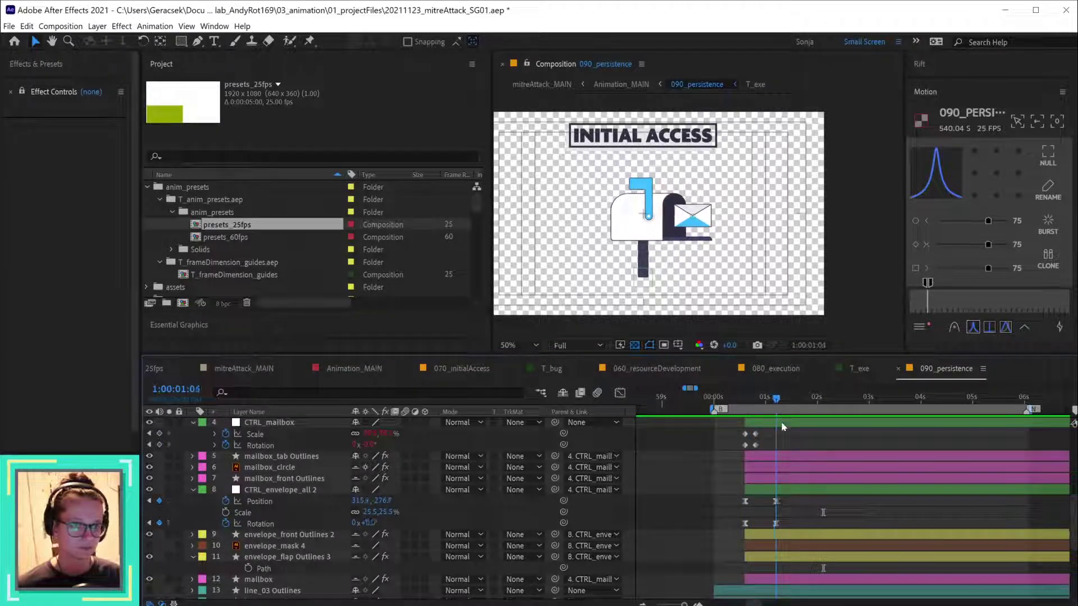
click(797, 491)
key(shift+Left)
key(shift+Left)
key(shift+Left)
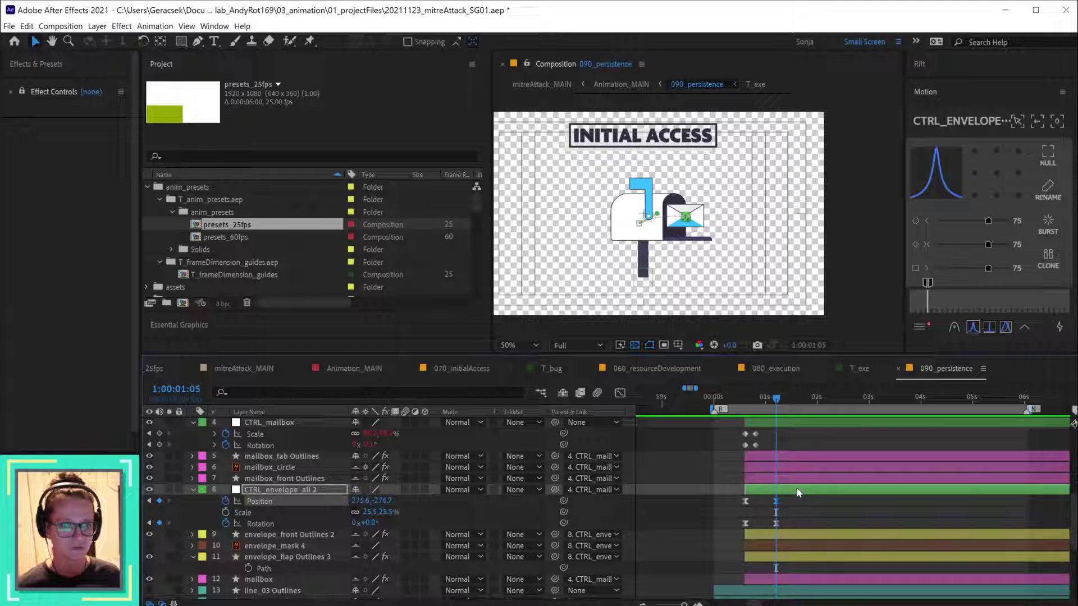
- Set CTRL_envelope_all 2's Scale to 30% and its Rotation at 1:00:01:05 to -13°
click(373, 512)
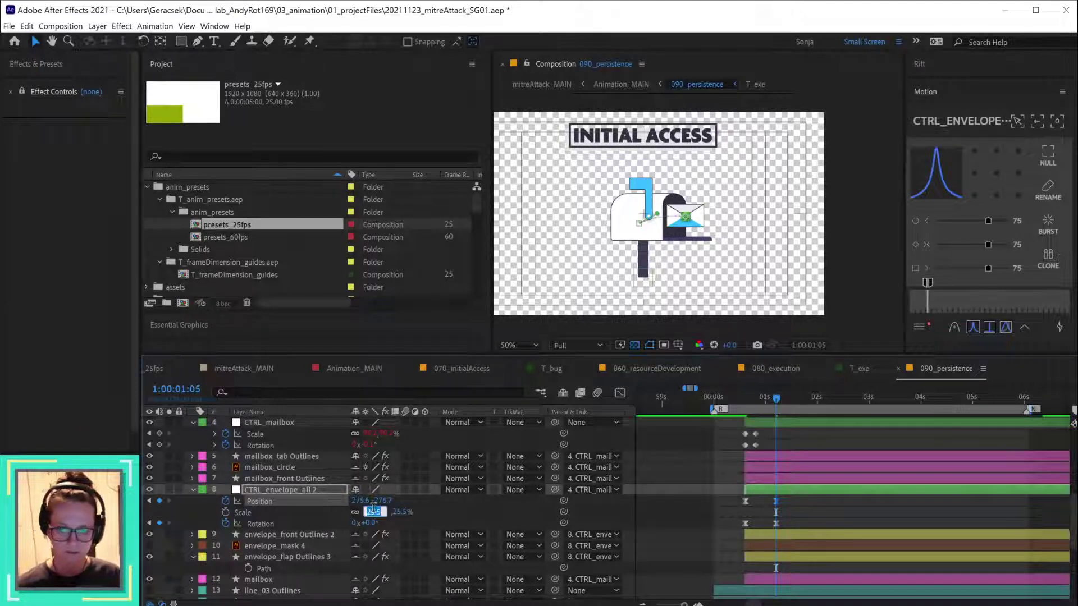
text(30)
key(Return)
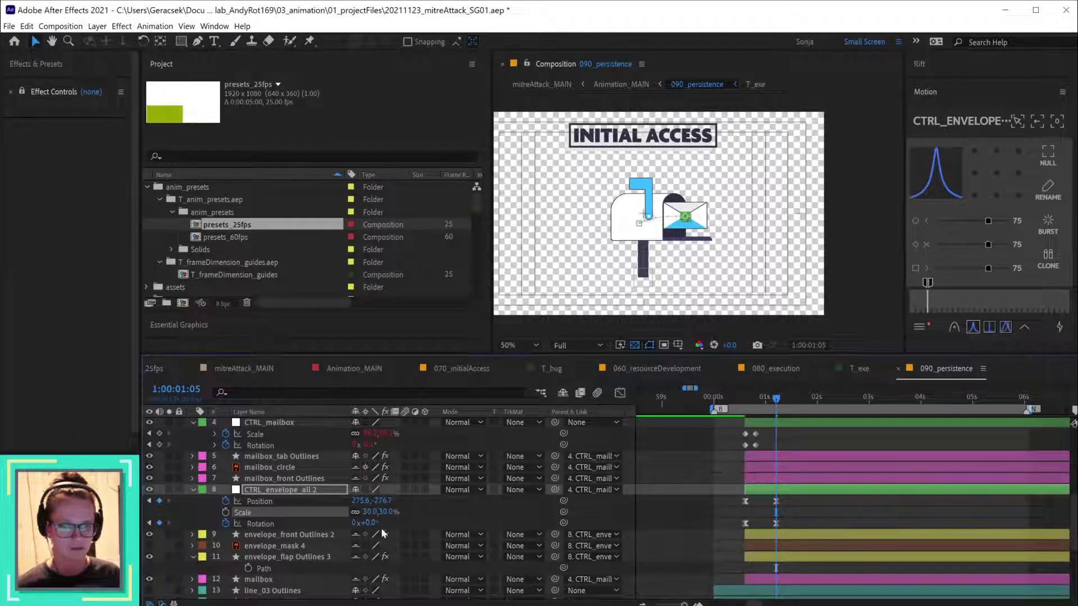
drag(362, 522, 352, 522)
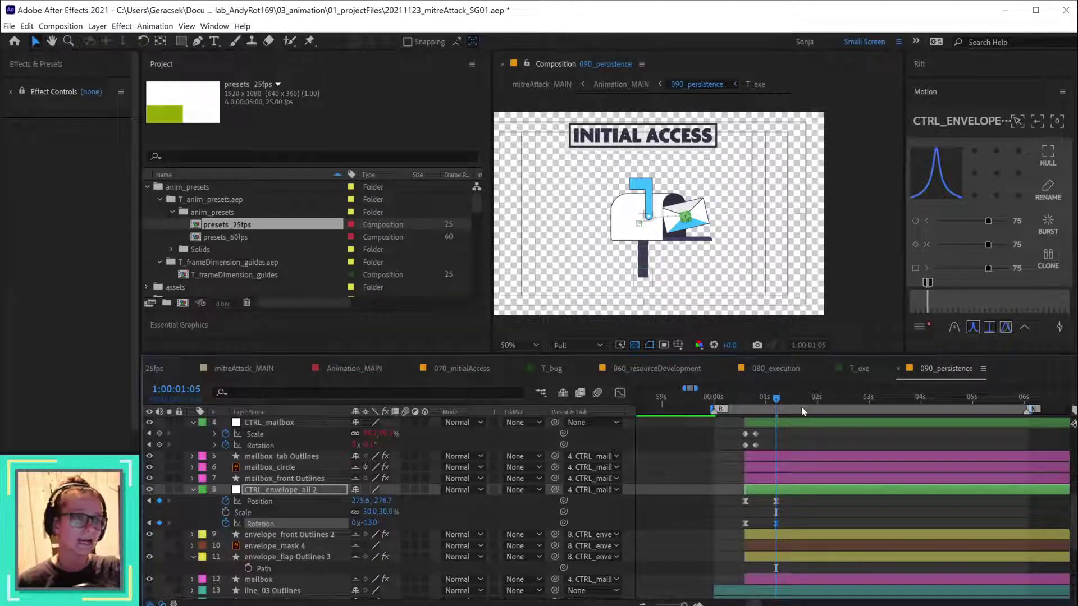
- Preview the enlarged, tilted envelope's entrance from 1:00:00:15 and return the playhead to 1:00:01:05
click(746, 398)
click(745, 399)
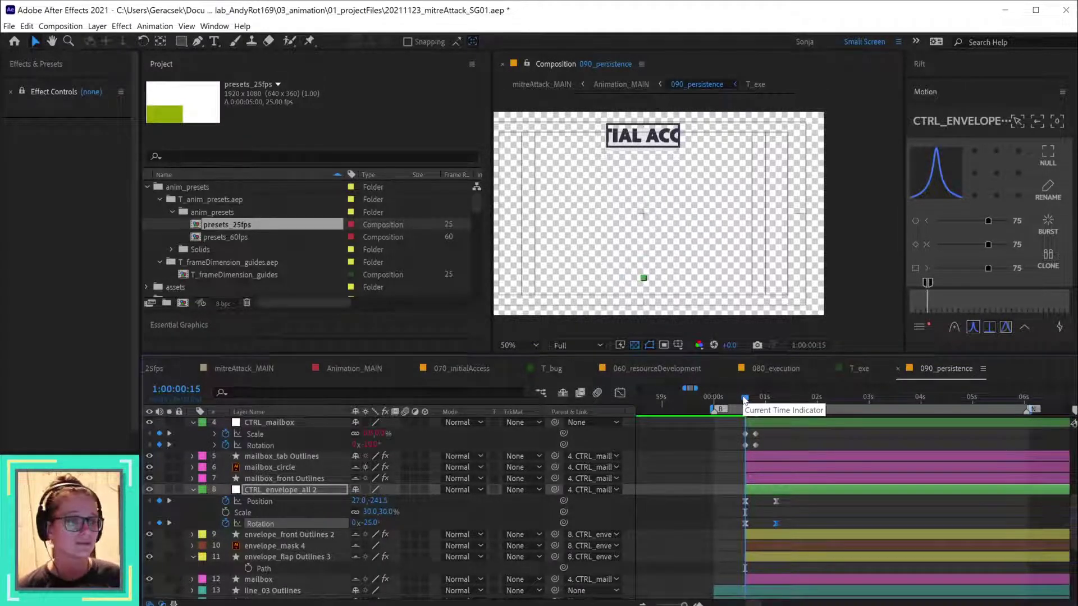
key(space)
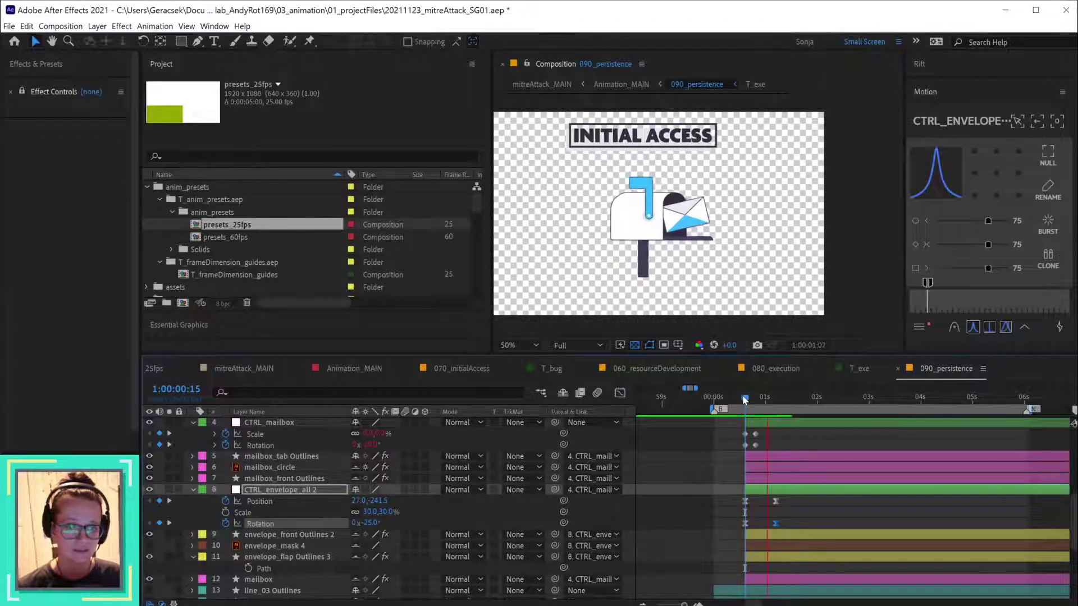
drag(733, 396, 776, 405)
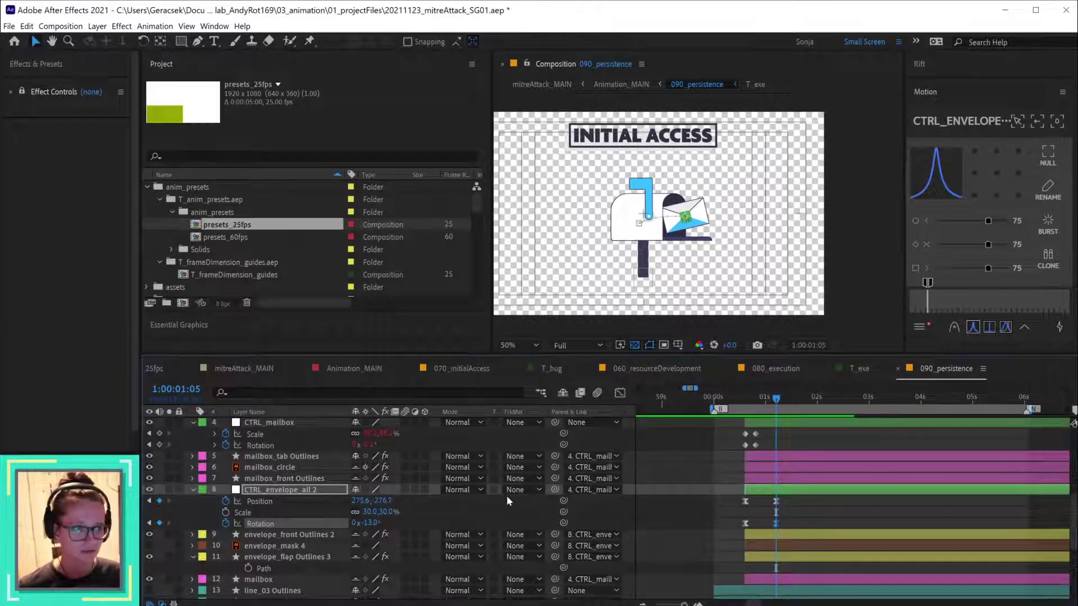
- Set CTRL_envelope_all 2's Rotation to -15° at 1:00:01:05 and to -30° at 1:00:00:15
mouse_move(364, 523)
mouse_down()
mouse_move(385, 527)
mouse_move(371, 529)
mouse_up()
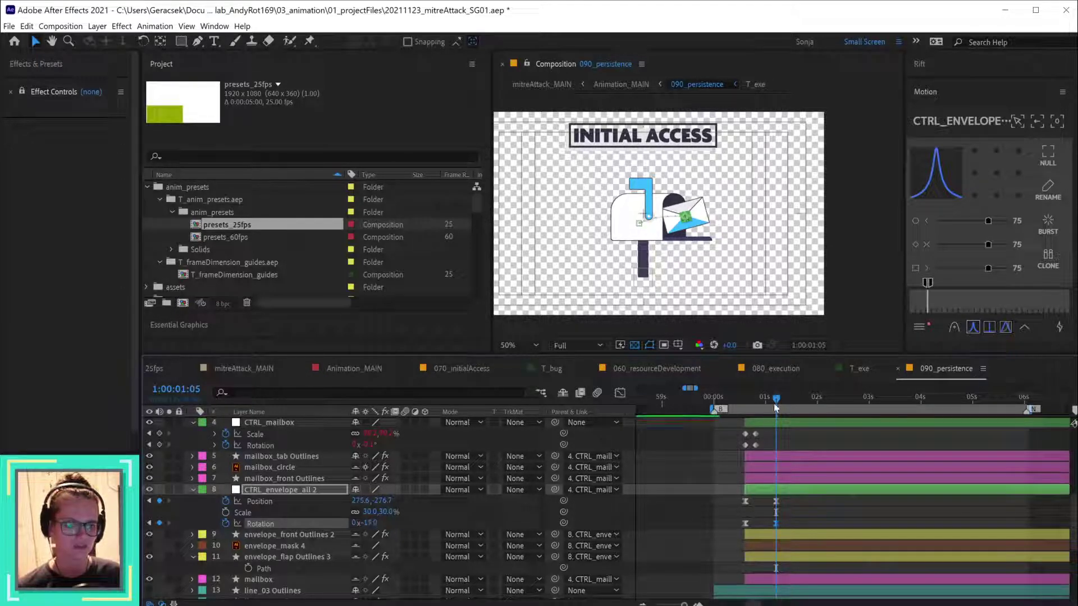
drag(766, 405, 744, 405)
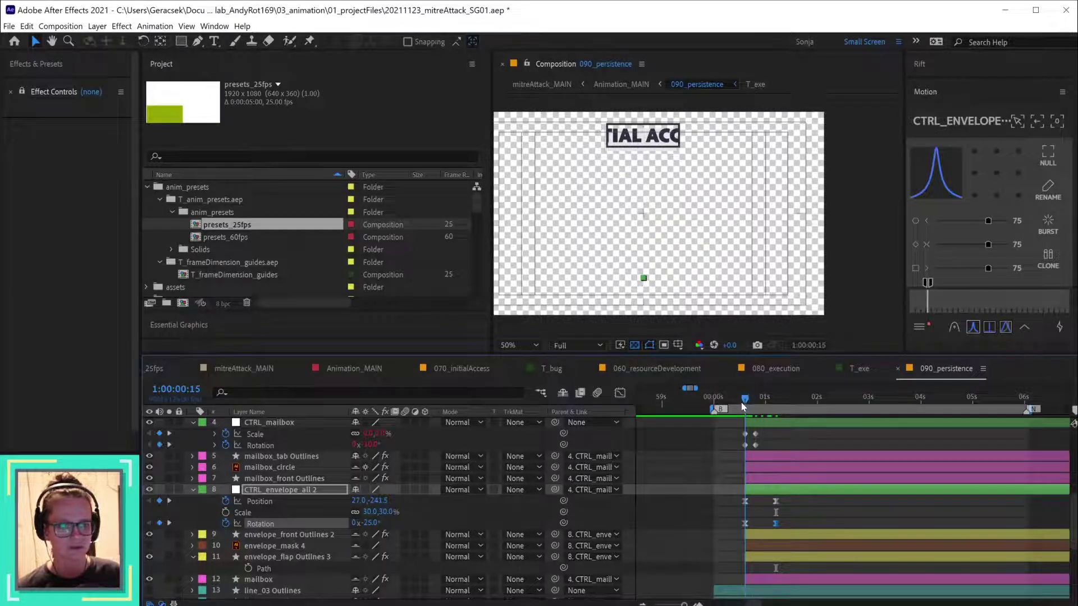
click(369, 523)
text(-)
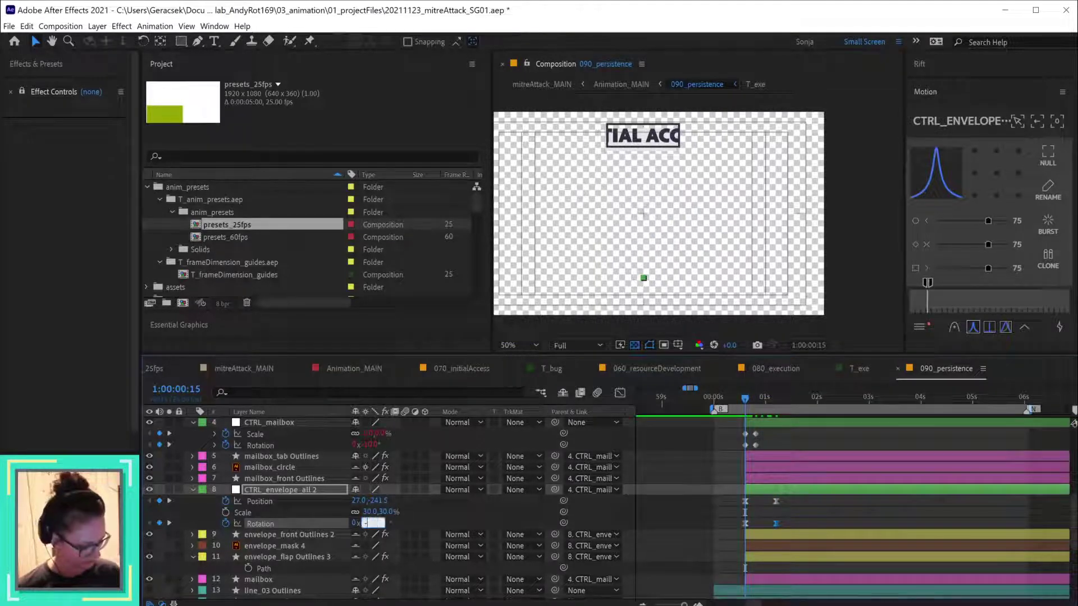
text(30)
key(Return)
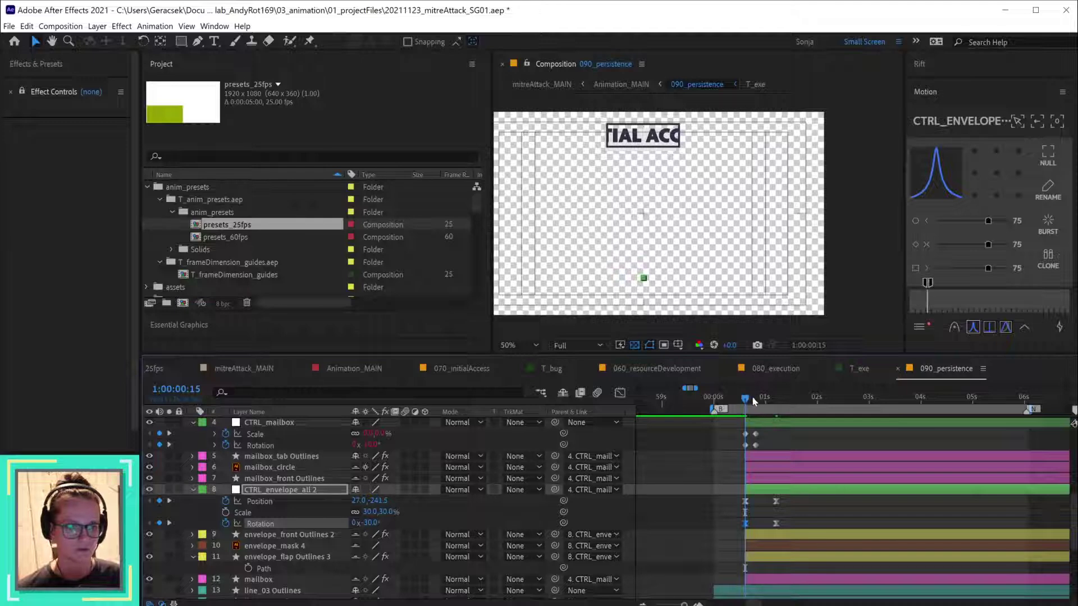
- Raise CTRL_envelope_all 2's starting Position at 1:00:00:15 to 27.0, -261.5 and scrub through the entrance to check it
mouse_move(754, 401)
mouse_down()
mouse_move(780, 393)
mouse_move(752, 398)
mouse_up()
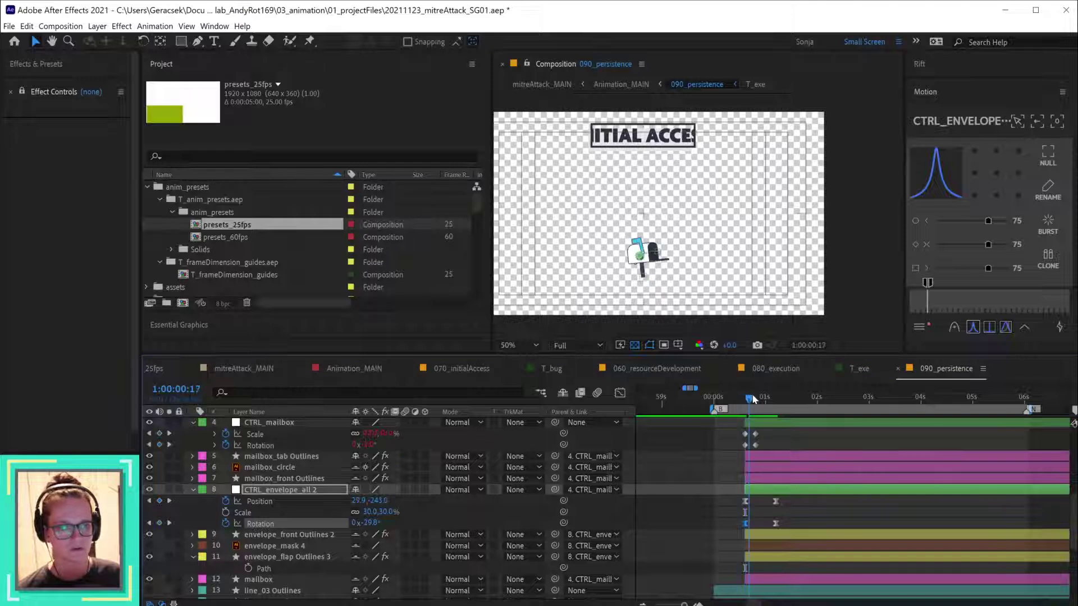
key(j)
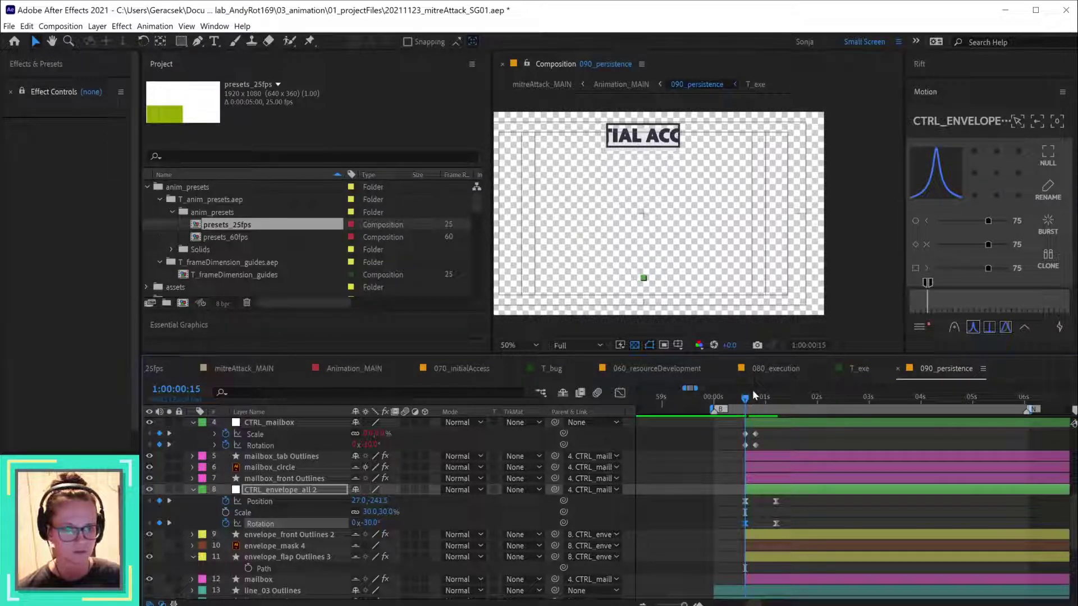
drag(744, 399, 746, 402)
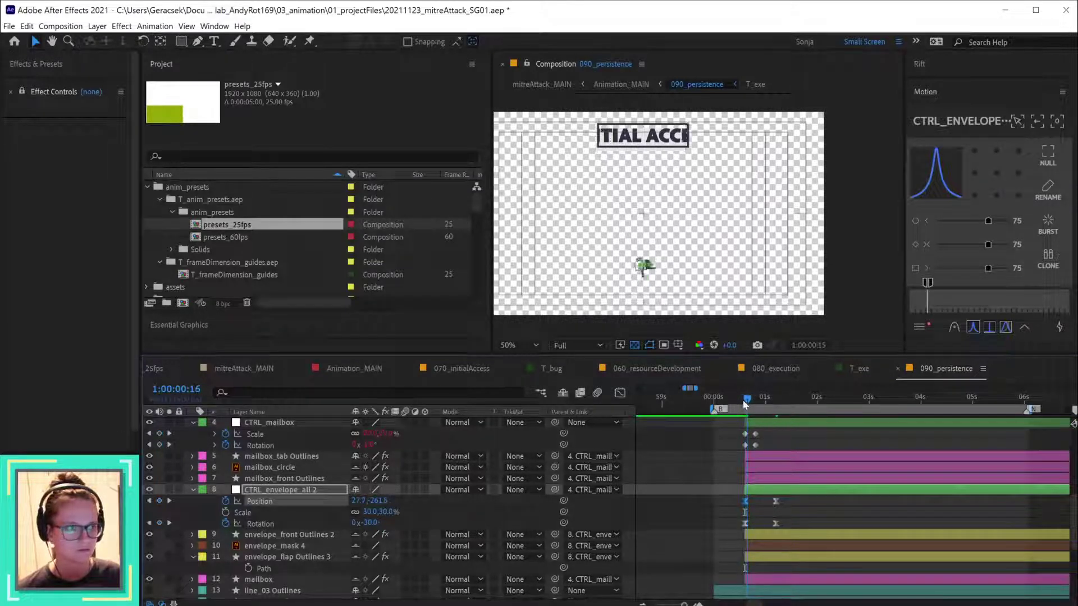
key(Page_Down)
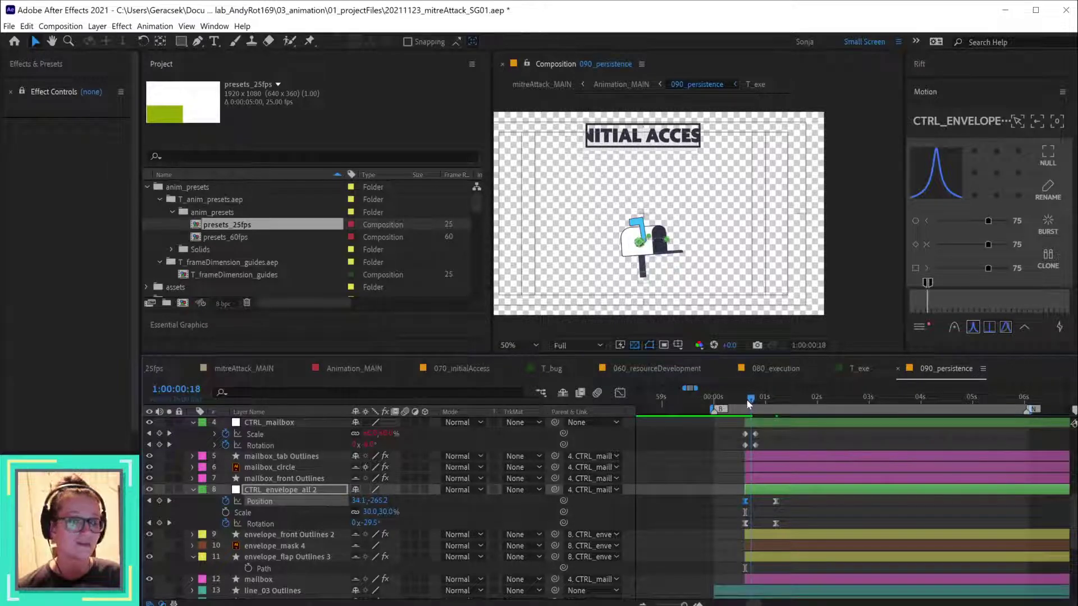
drag(748, 404, 756, 403)
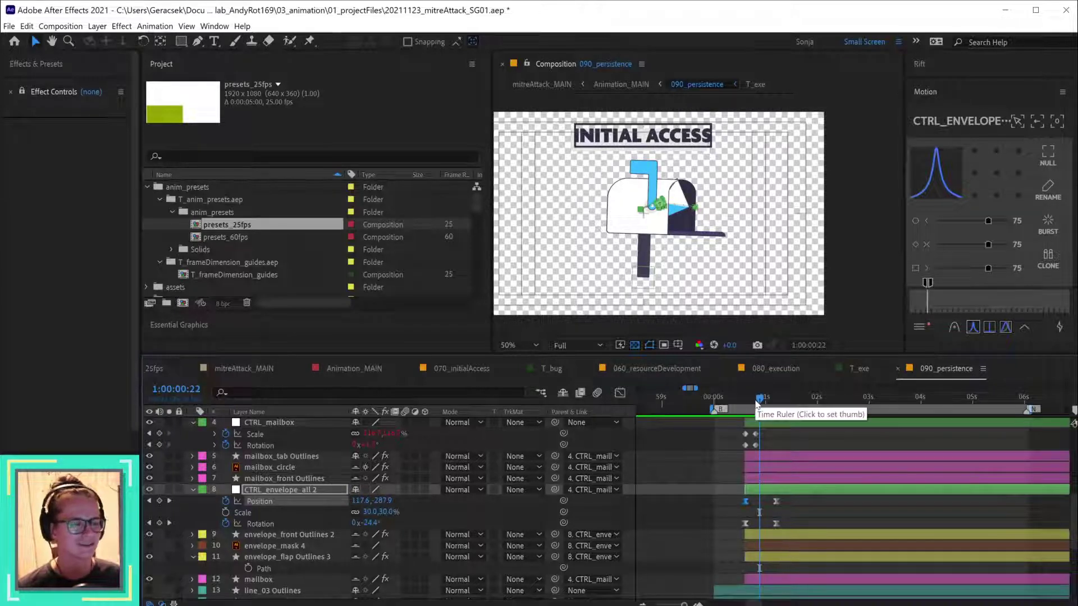
- Adjust the envelope's motion path curve beside the mailbox flag to pass slightly lower, and check it between 1:00:00:15 and 1:00:00:22
scroll(668, 194, up, 2)
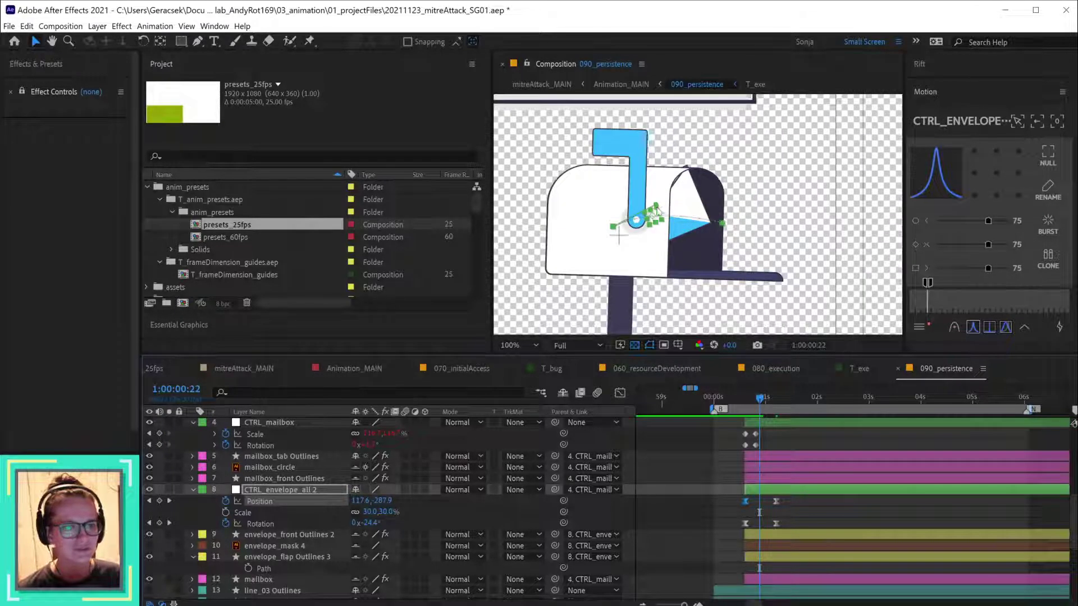
drag(654, 208, 656, 212)
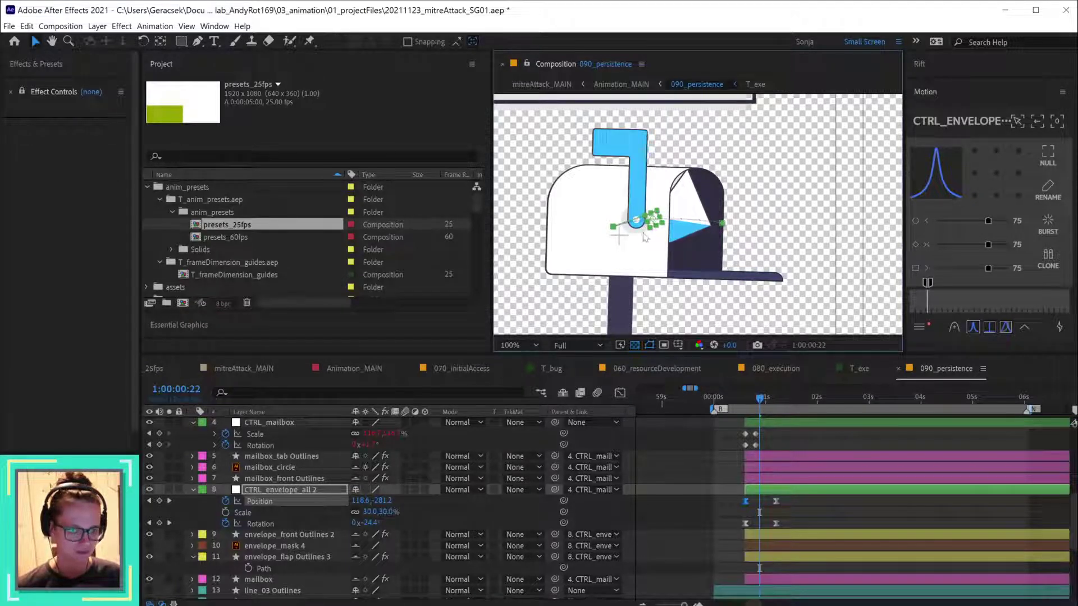
click(747, 400)
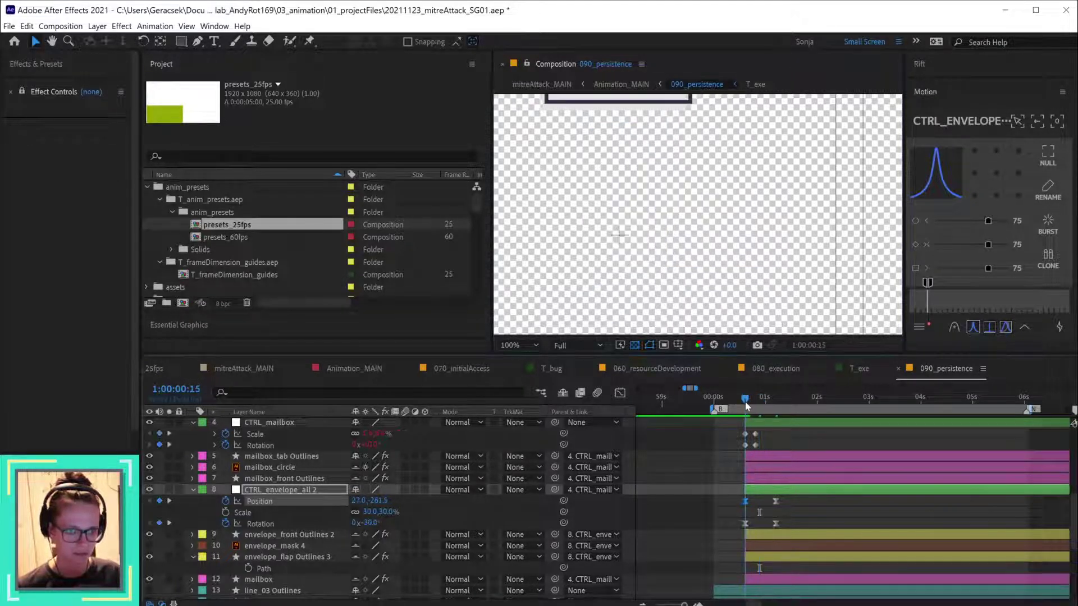
drag(748, 404, 750, 405)
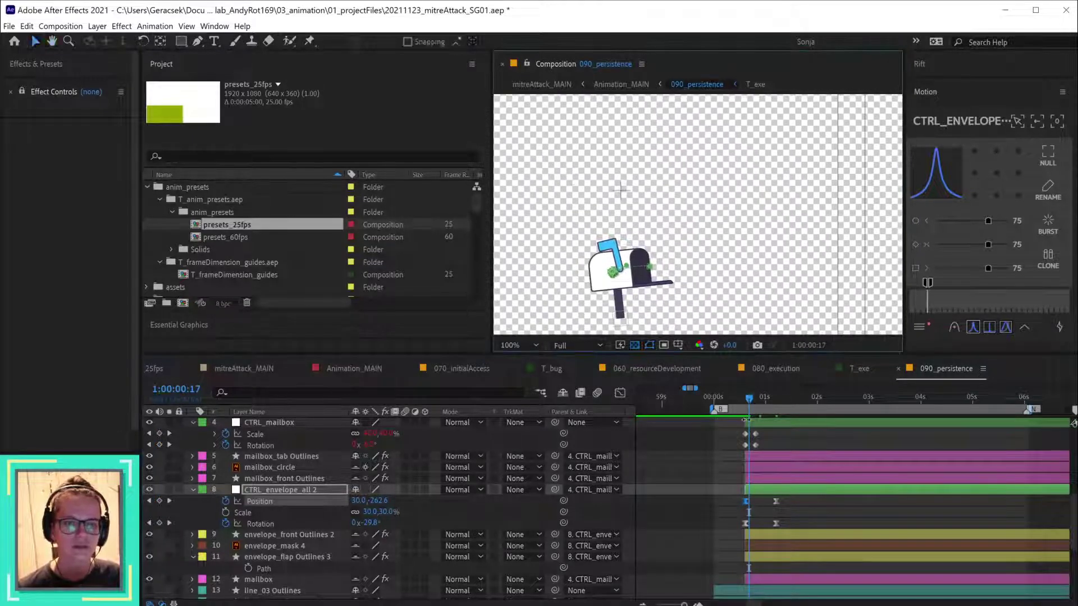
drag(749, 397, 762, 402)
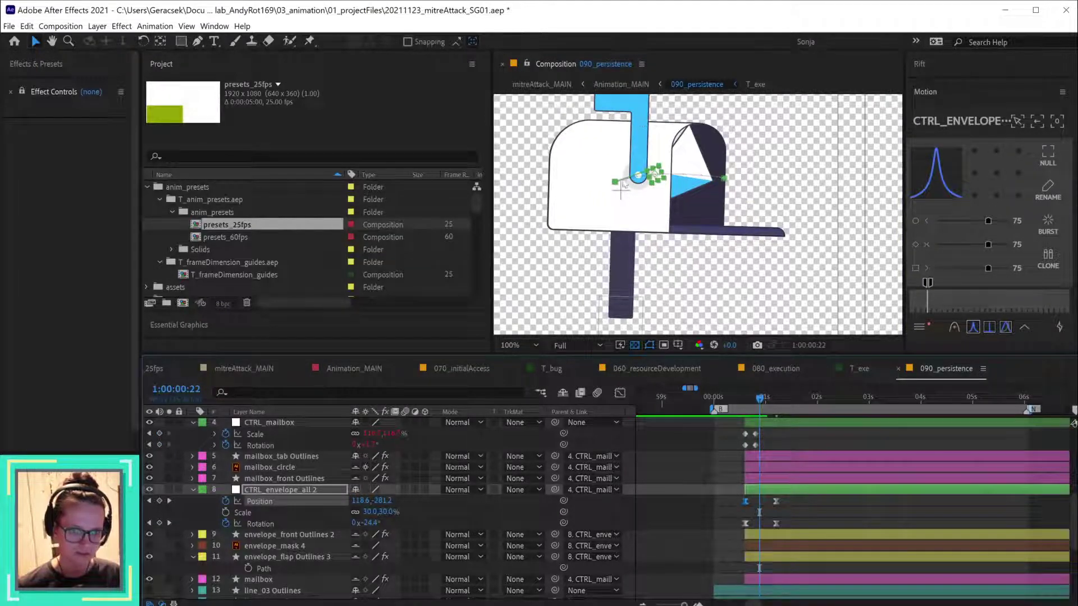
- Lower the envelope's starting Position keyframe to 27.8, -234.0 so it starts hidden behind the mailbox
click(615, 186)
drag(616, 186, 657, 168)
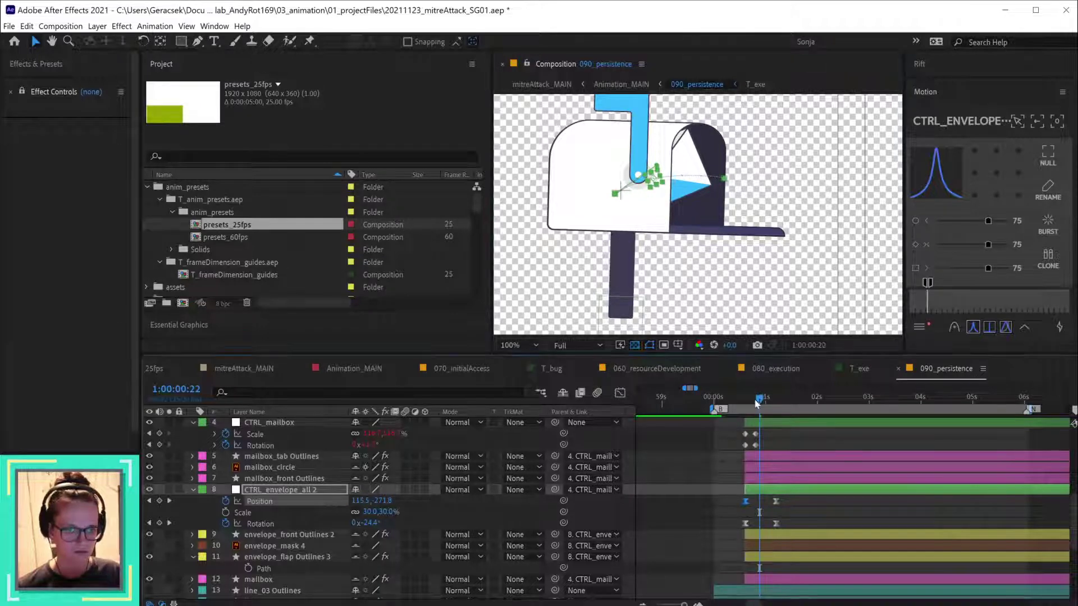
drag(760, 398, 753, 401)
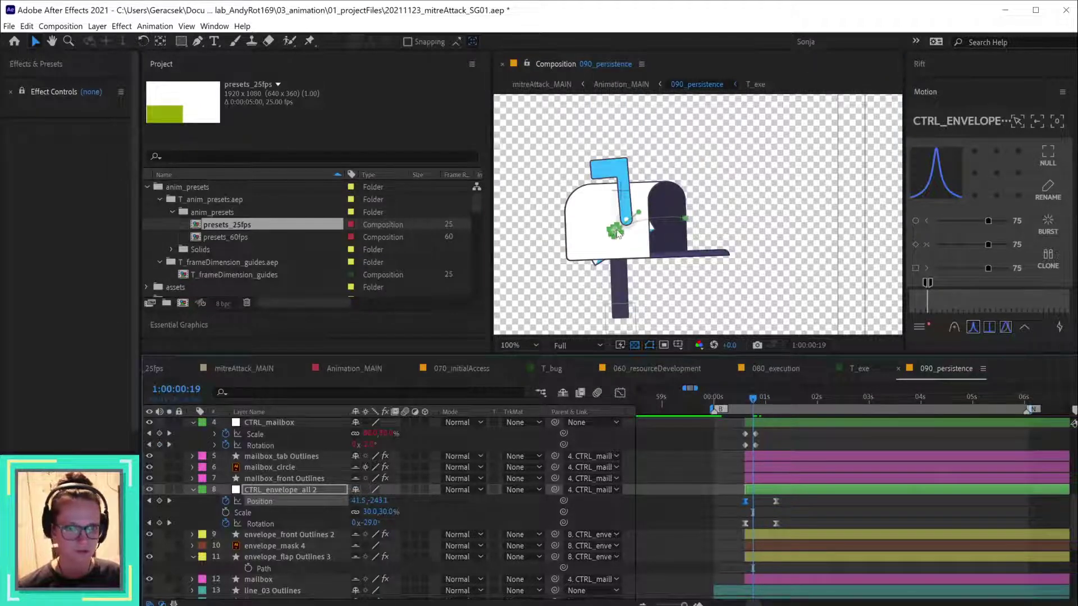
drag(749, 395, 740, 395)
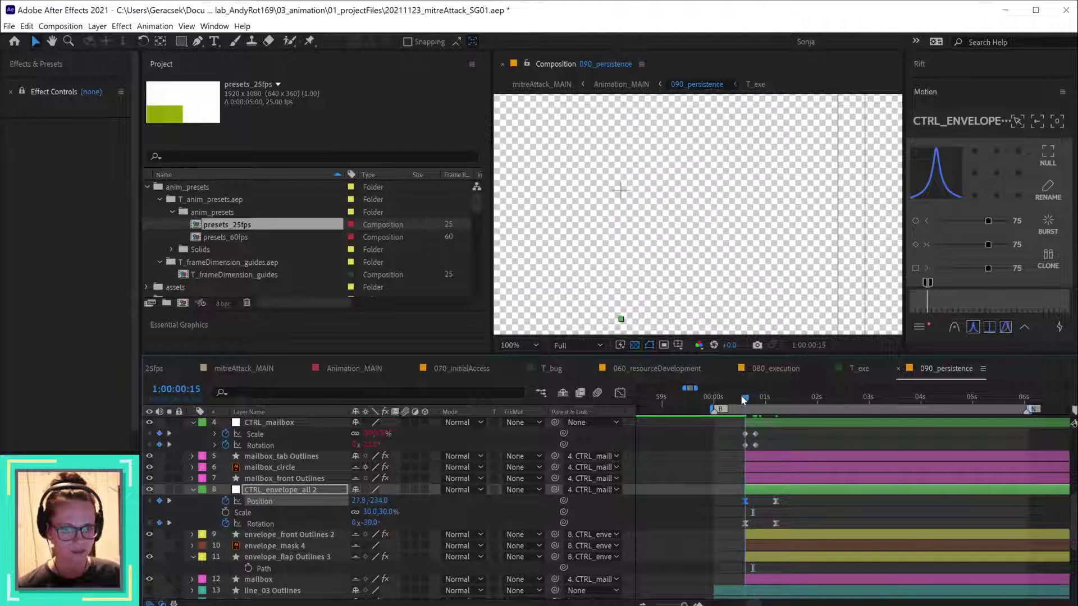
- Animate CTRL_envelope_all 2's Scale from 20% at 1:00:00:15 to 30% at 1:00:01:05
click(226, 511)
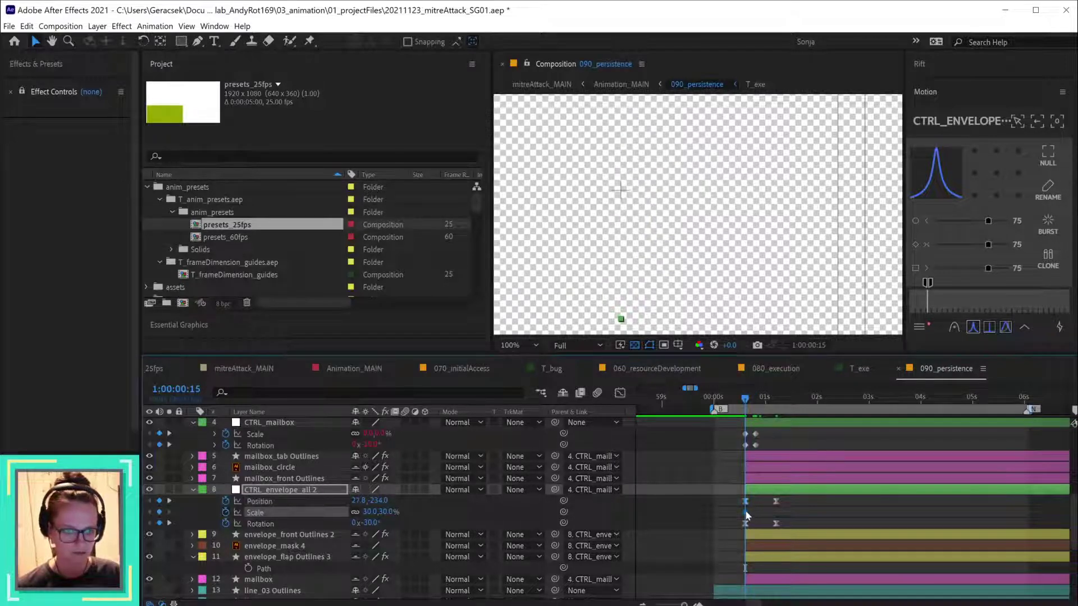
drag(745, 512, 776, 512)
click(371, 512)
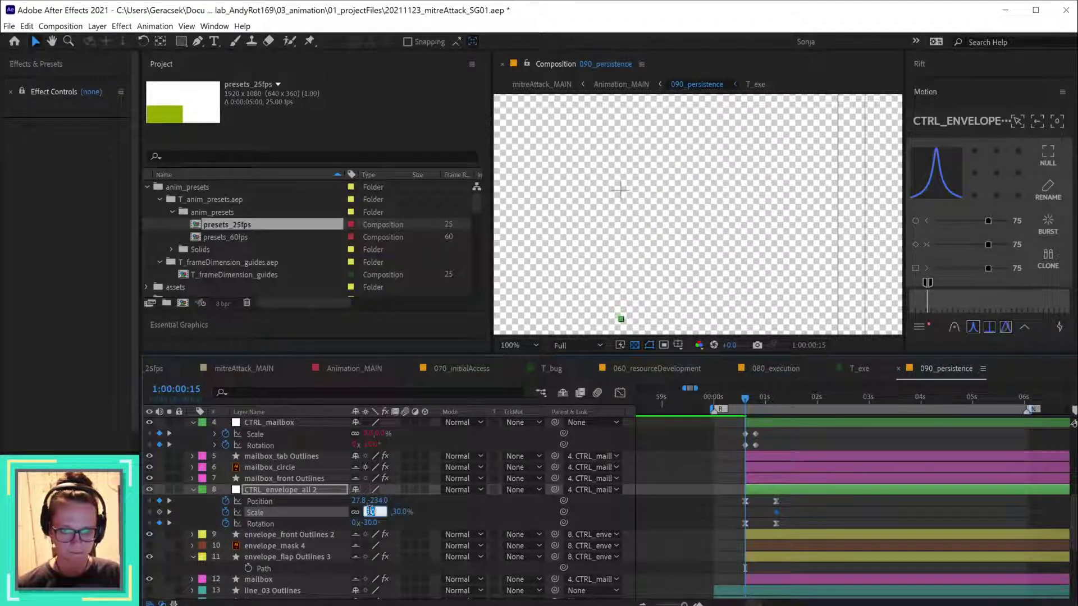
text(20)
key(Return)
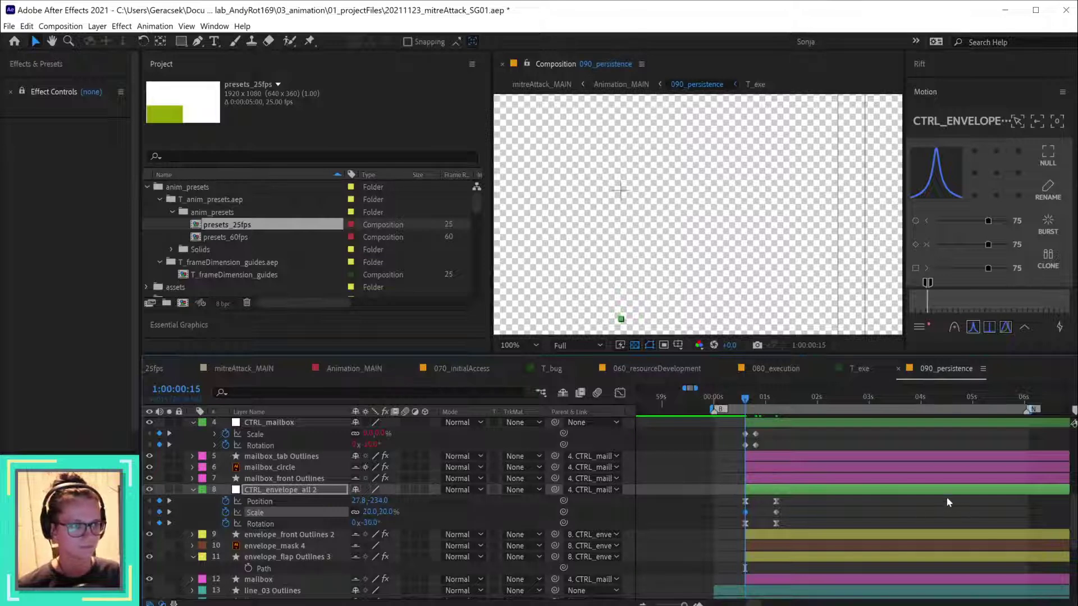
- Apply Motion easing of 100 to both envelope Scale keyframes and save the project
drag(791, 507, 726, 512)
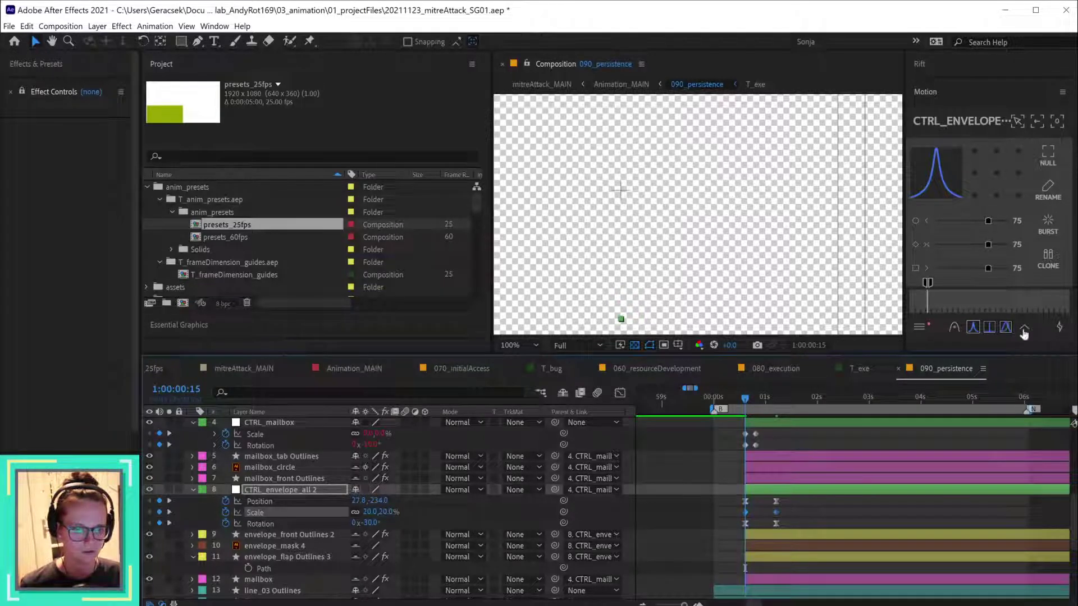
click(1024, 331)
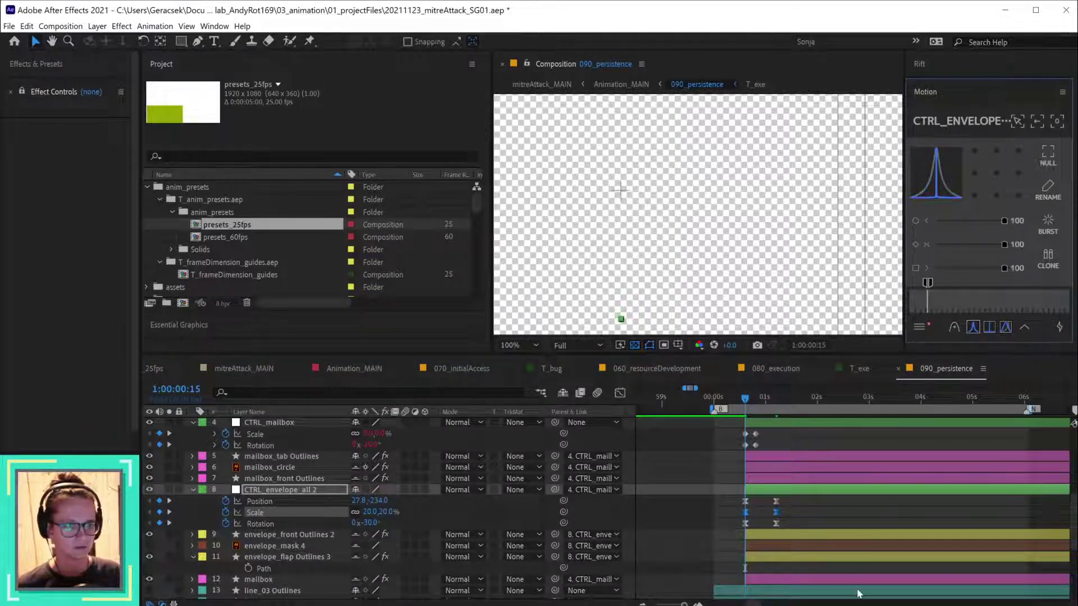
click(824, 514)
key(ctrl+s)
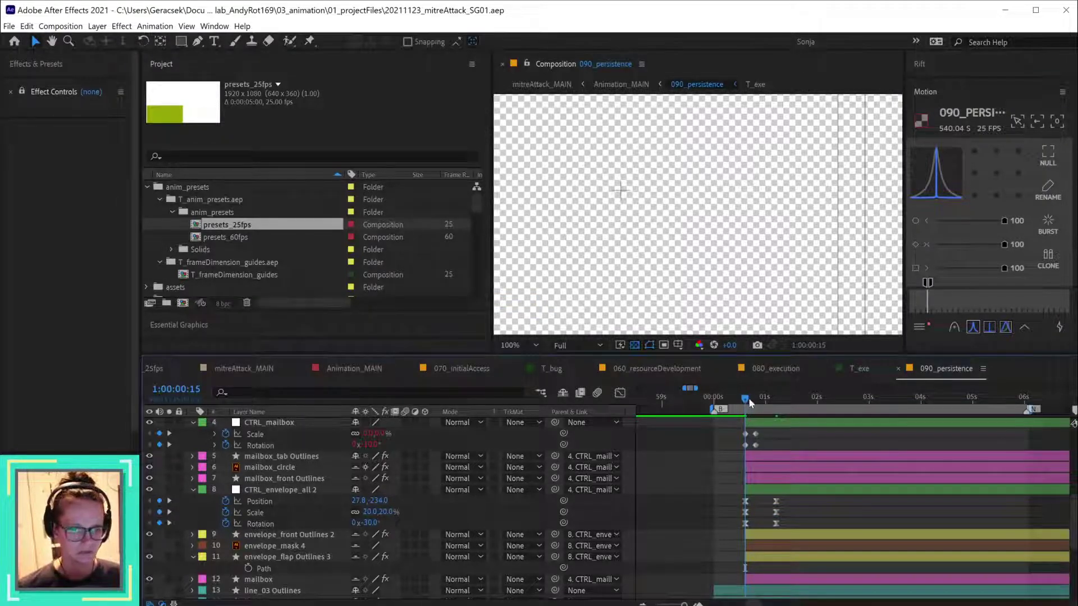
- Set CTRL_envelope_all 2's starting Rotation at 1:00:00:15 to -45°
mouse_move(749, 400)
mouse_down()
mouse_move(775, 401)
mouse_move(745, 404)
mouse_up()
click(371, 523)
text(-)
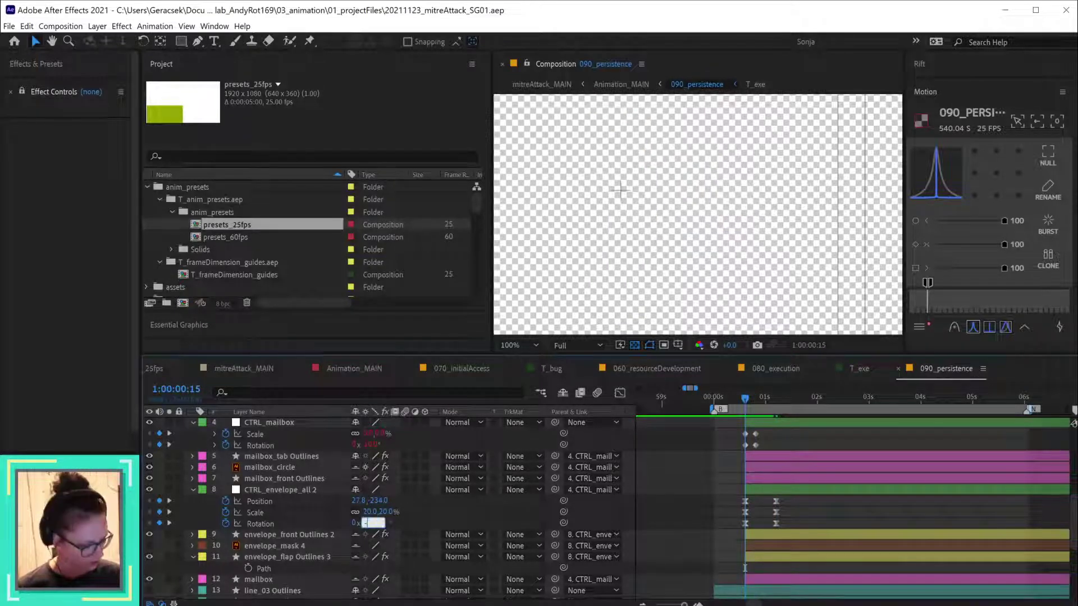
text(45)
key(Return)
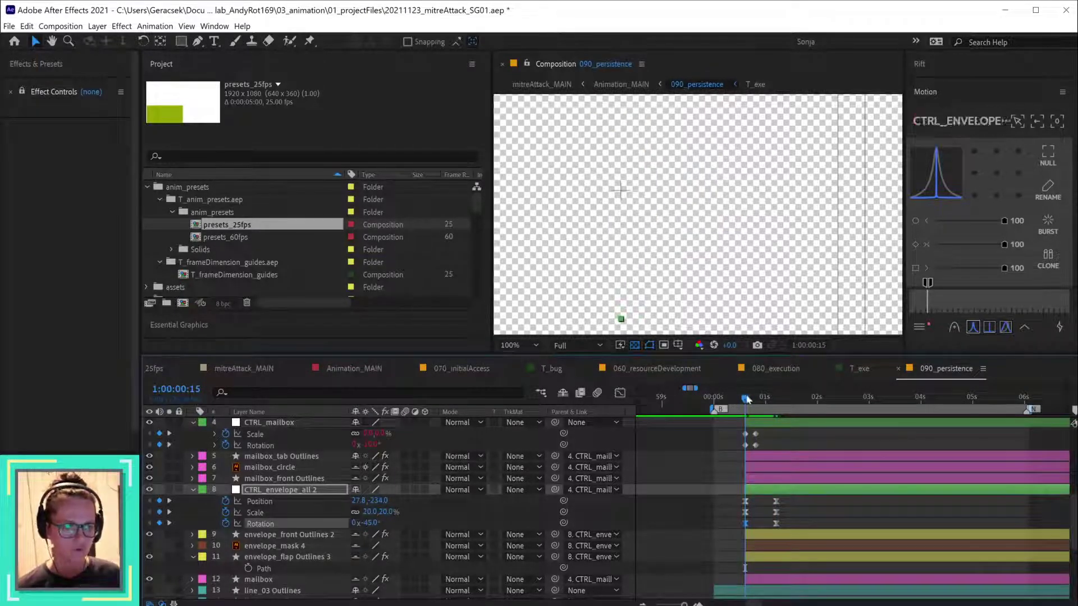
- Try a Rotation of 15° on the envelope at 1:00:01:05 and compare its tilt with the storyboard PDF in Acrobat
drag(745, 399, 778, 399)
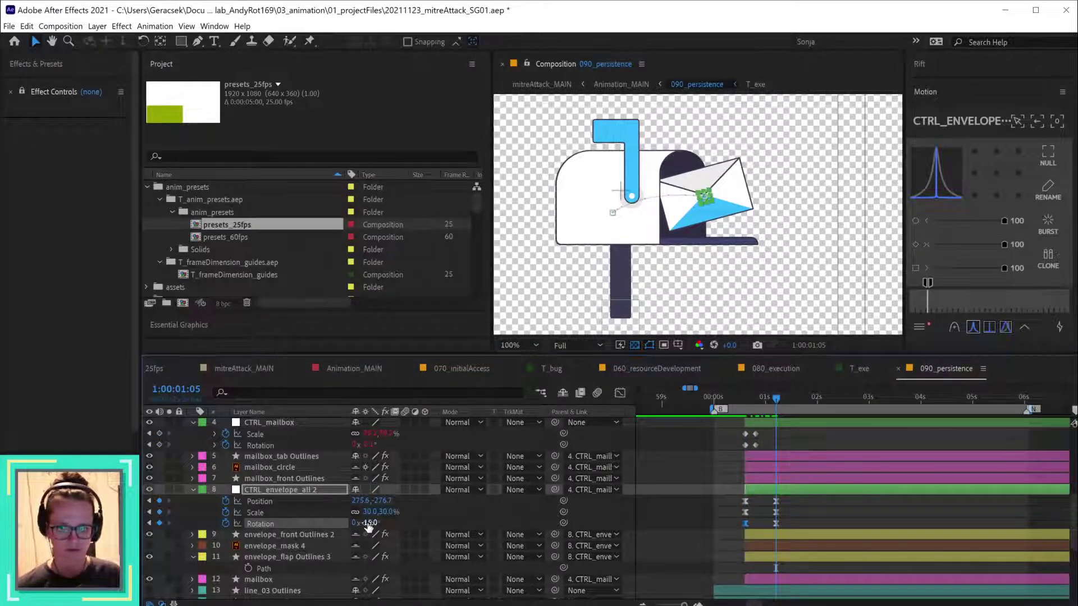
drag(367, 522, 385, 523)
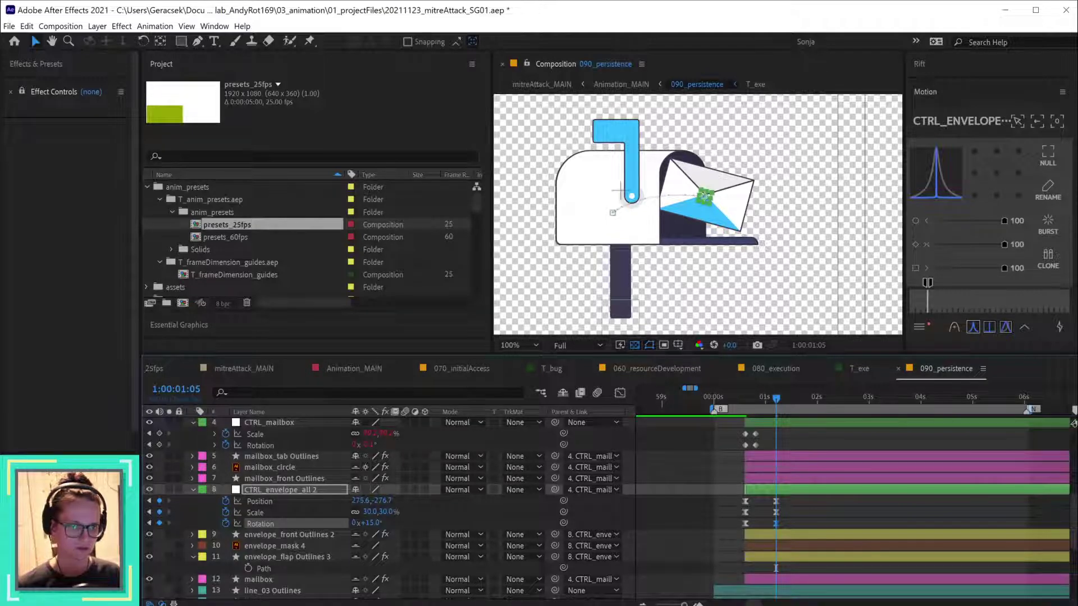
key(alt+Tab)
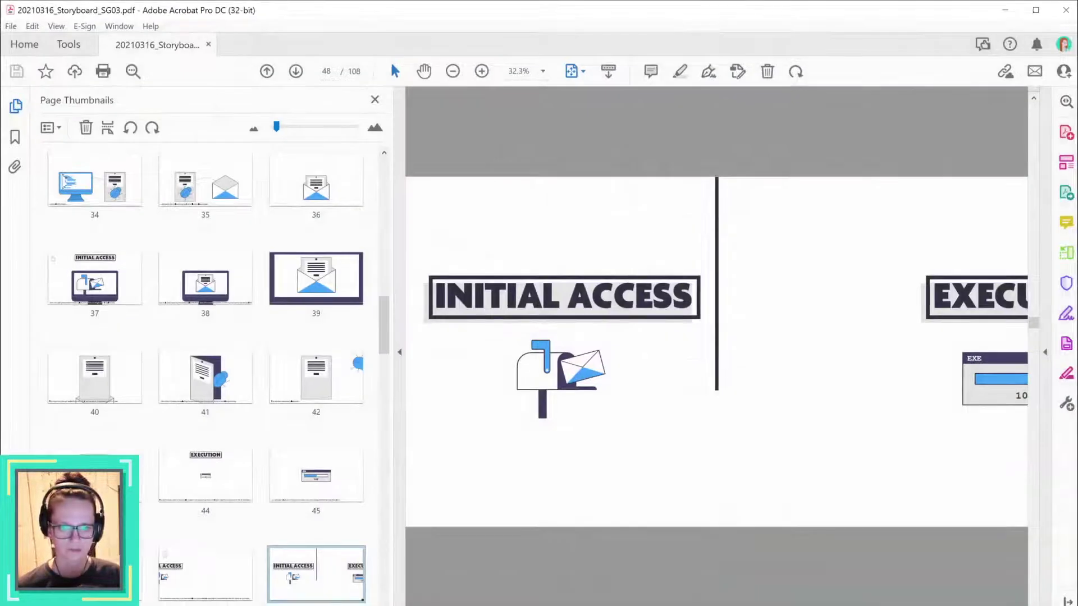
key(alt+Tab)
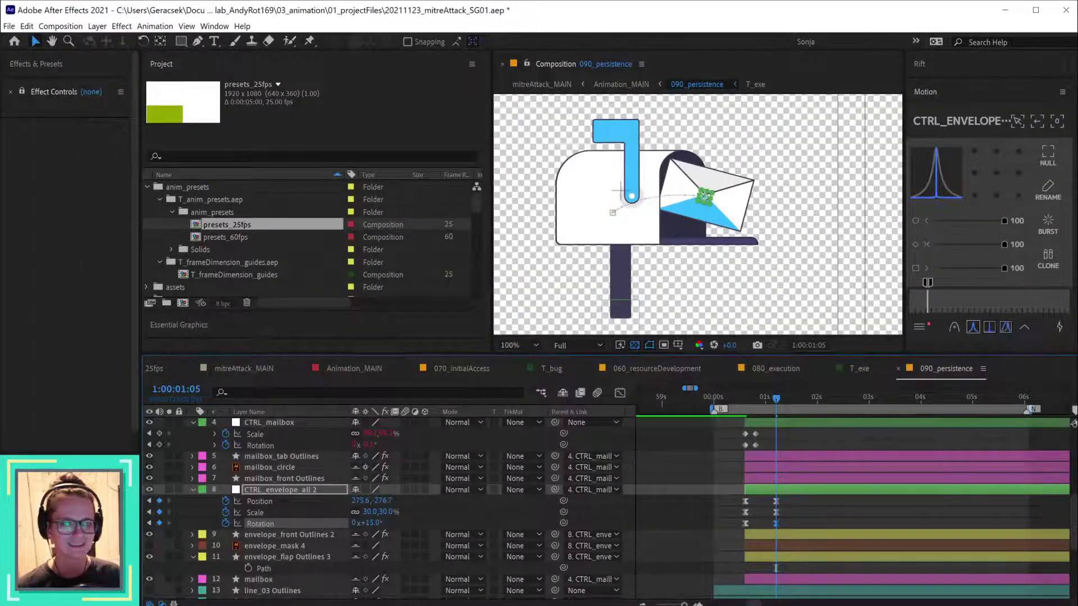
- At 1:00:01:05, set the envelope's Rotation to -15° and move it farther out of the mailbox to Position 305.8, -276.6
click(369, 523)
text(-1)
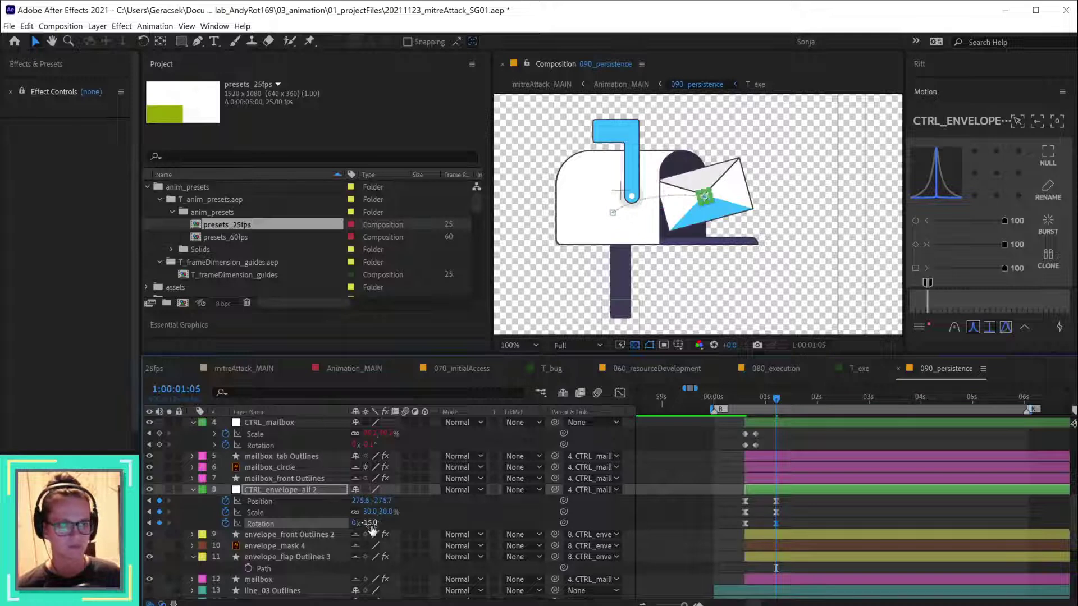
key(shift+Right)
key(shift+Right)
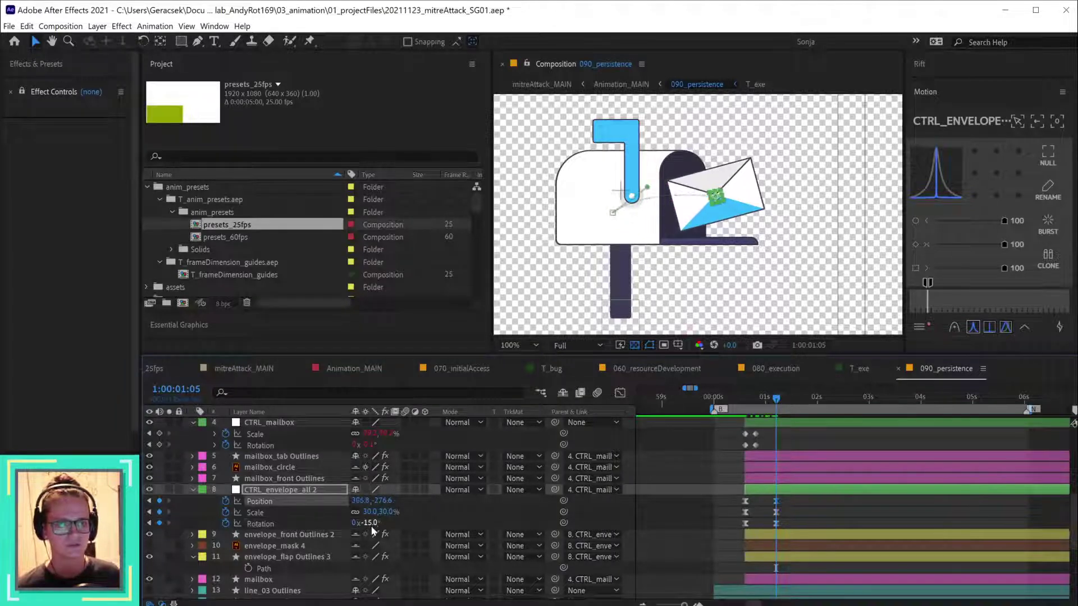
- Preview the envelope's entrance from 1:00:00:15 and view the whole composition at 1:00:01:10
click(749, 400)
key(space)
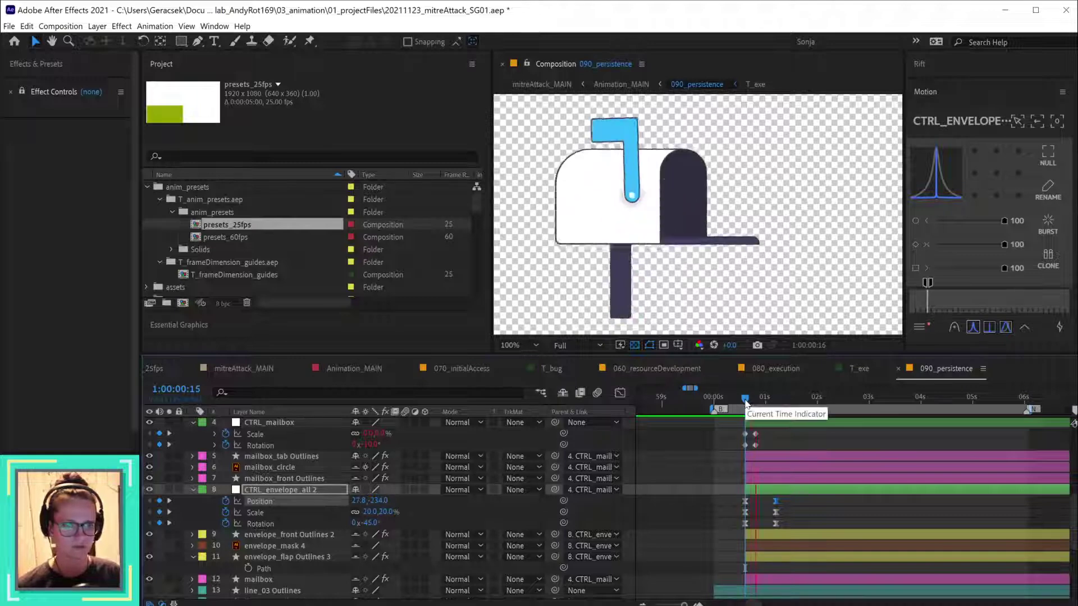
drag(757, 390, 786, 395)
key(shift+slash)
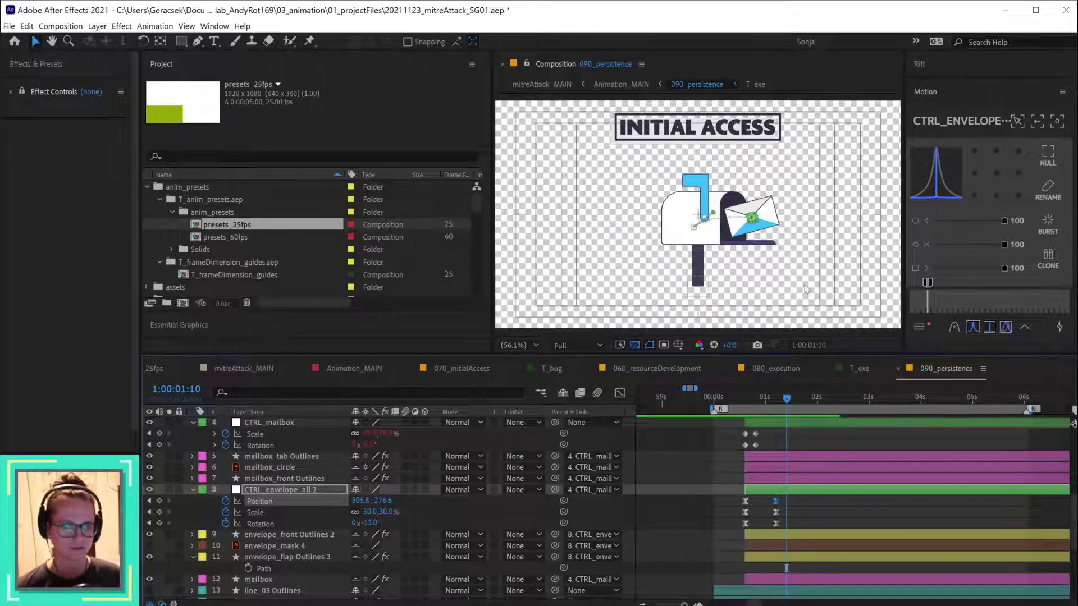
- Shift CTRL_mailbox horizontally to the left so mailbox and envelope sit more centred beneath the INITIAL ACCESS title
click(783, 424)
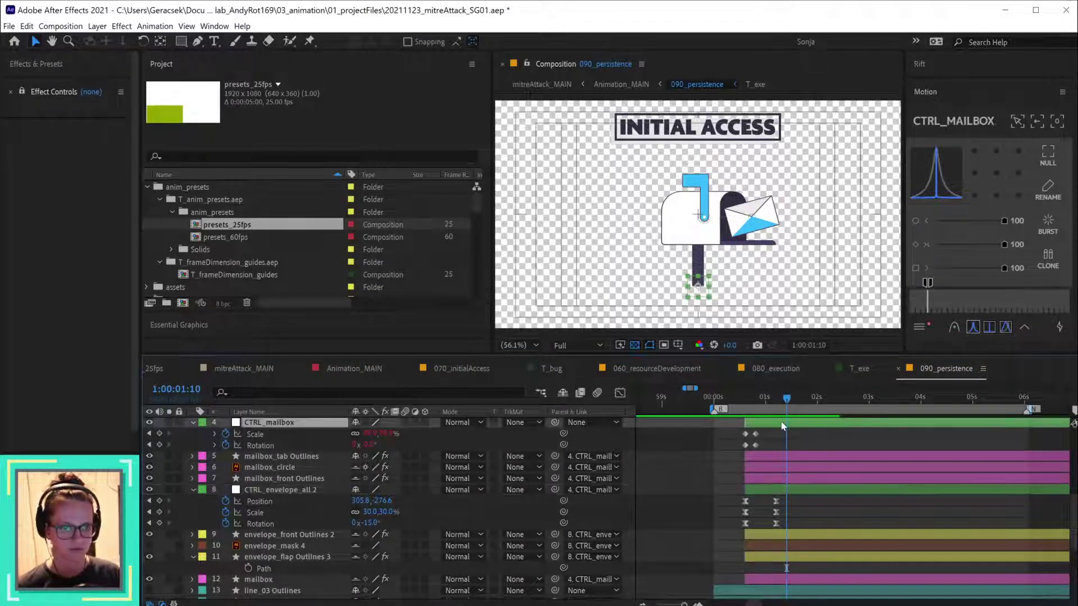
key(shift+Left)
key(shift+Left)
key(shift+Left)
key(shift+Left)
key(shift+Left)
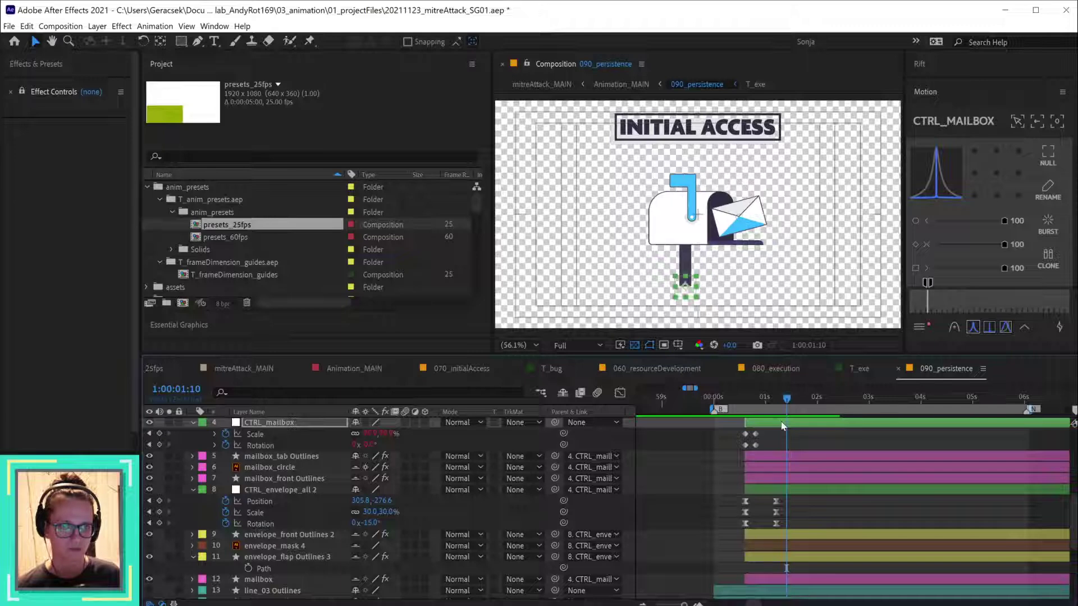
- Nudge CTRL_mailbox farther left to fine-tune its centring under the title, and scrub through the entrance to 1:00:01:19
key(shift+Left)
key(shift+Left)
key(shift+Left)
key(shift+Left)
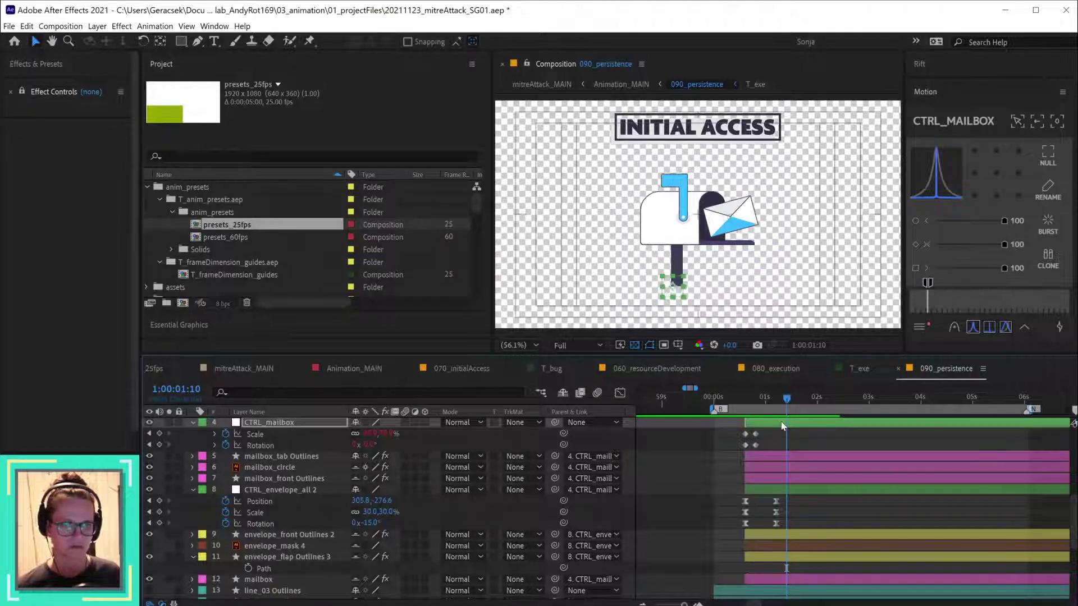
key(shift+Right)
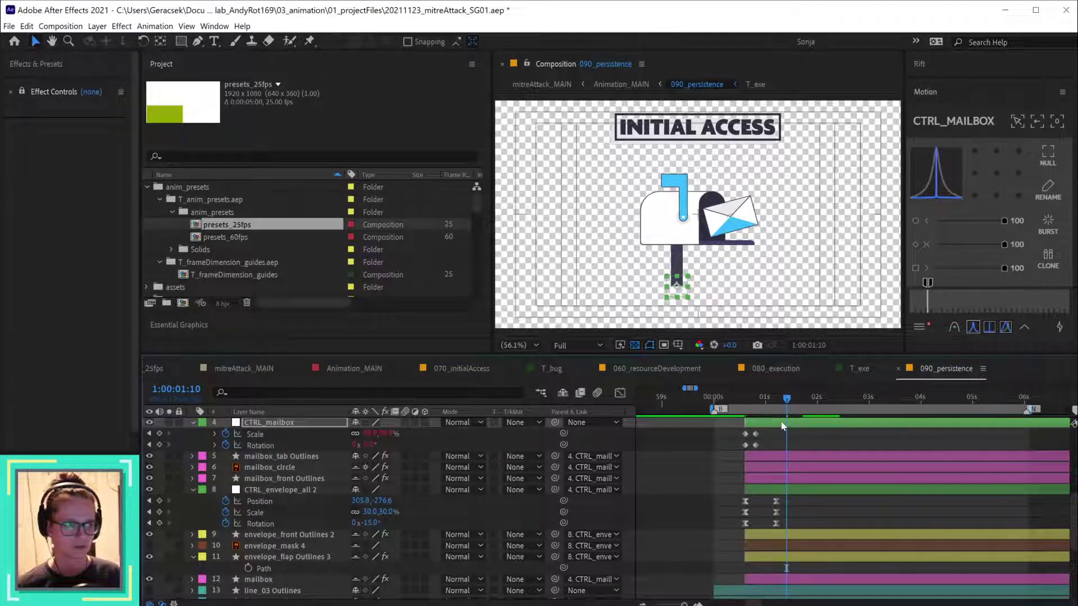
click(749, 399)
drag(754, 402, 807, 409)
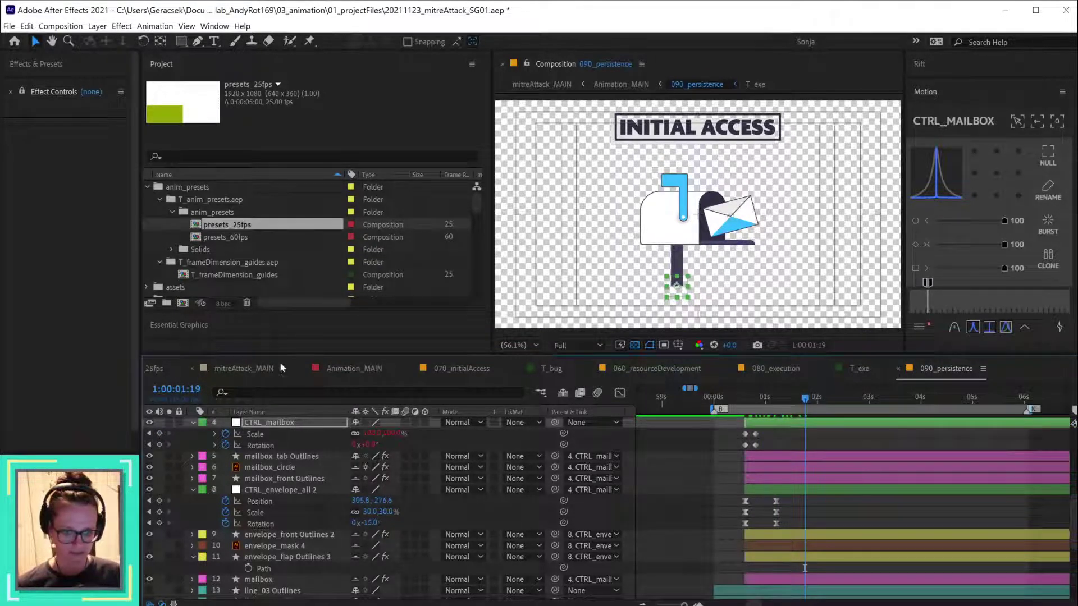
- Switch to Animation_MAIN, review the EXECUTION and persistence frames on storyboard pages 44 to 49 in Acrobat, and return to After Effects
click(367, 374)
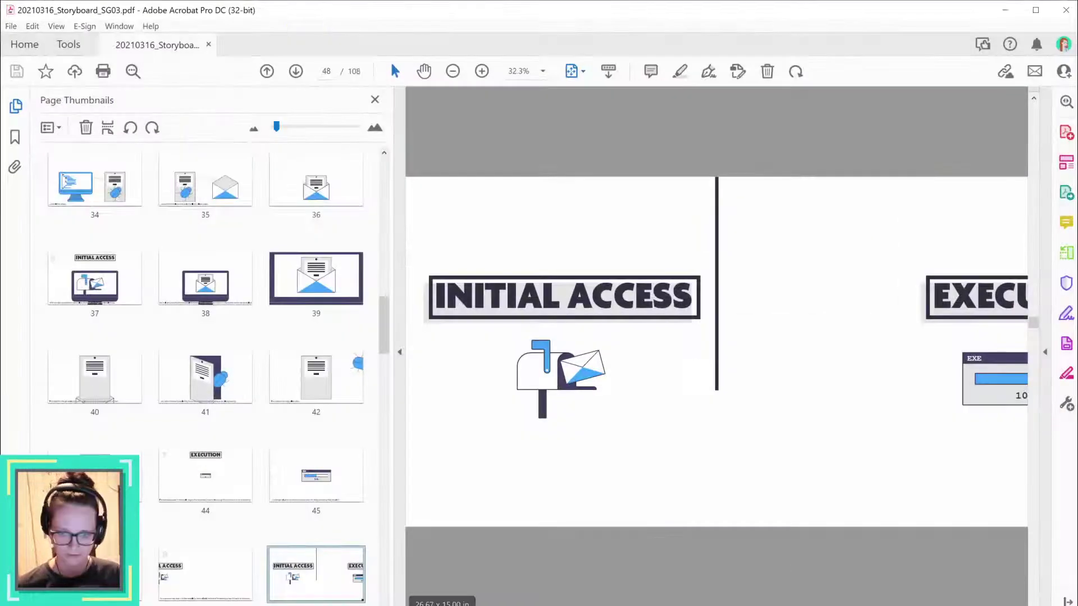
click(188, 472)
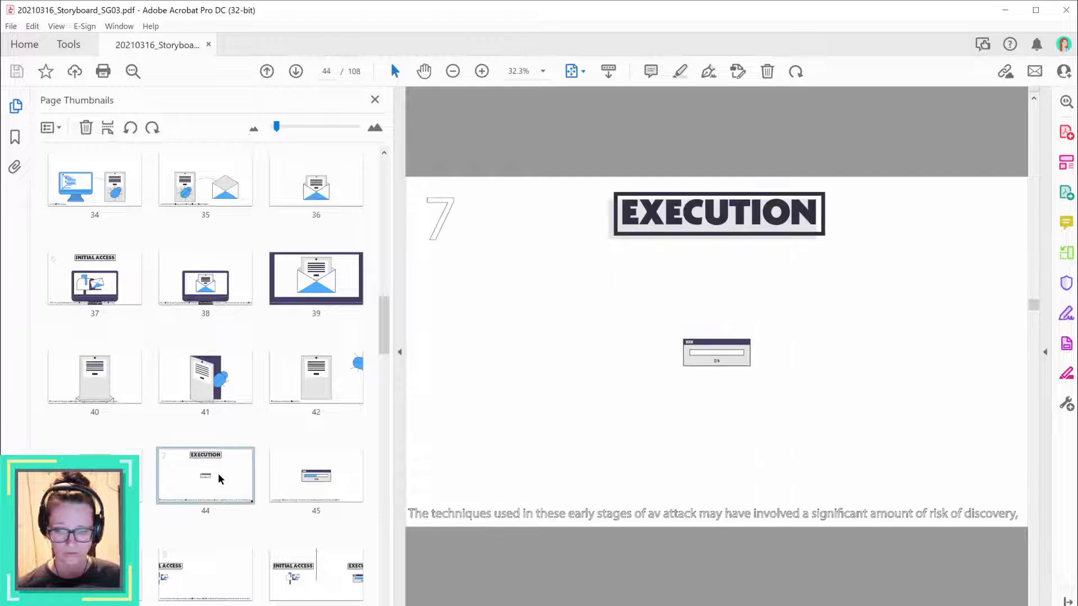
click(302, 485)
click(222, 576)
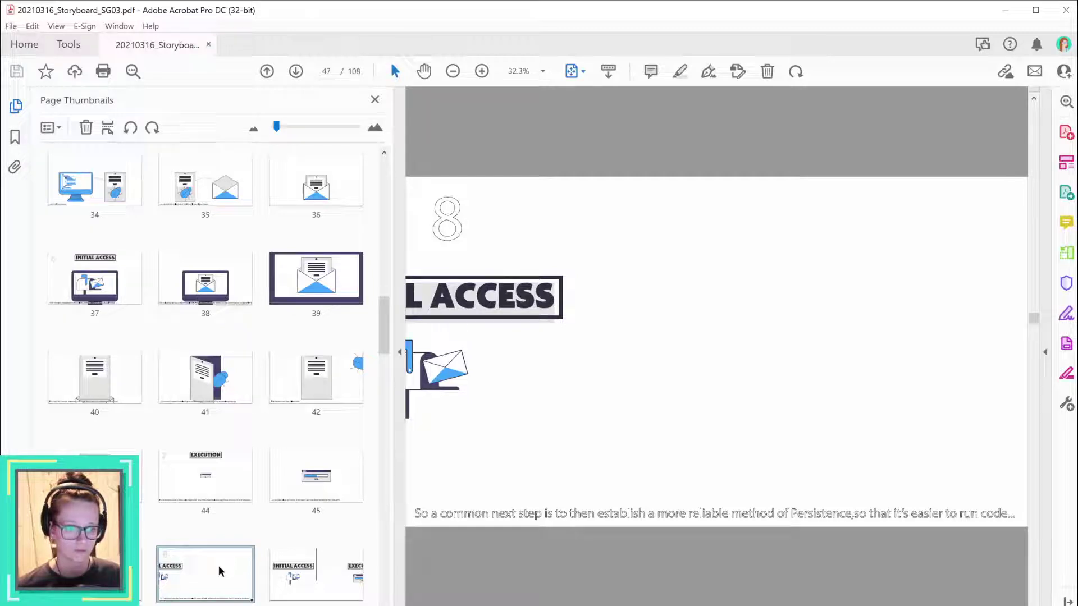
click(290, 574)
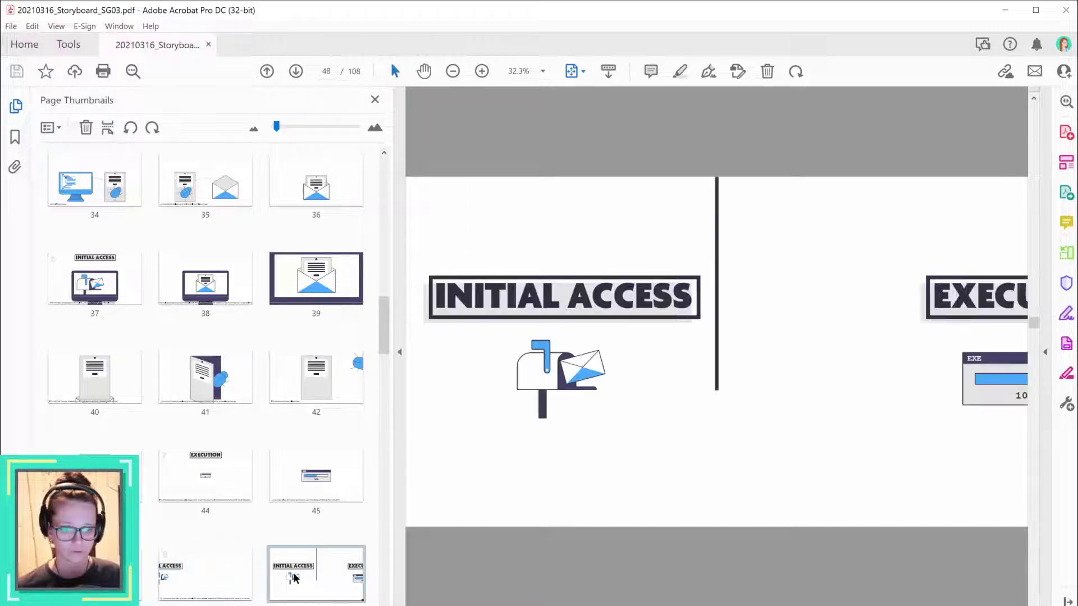
key(Right)
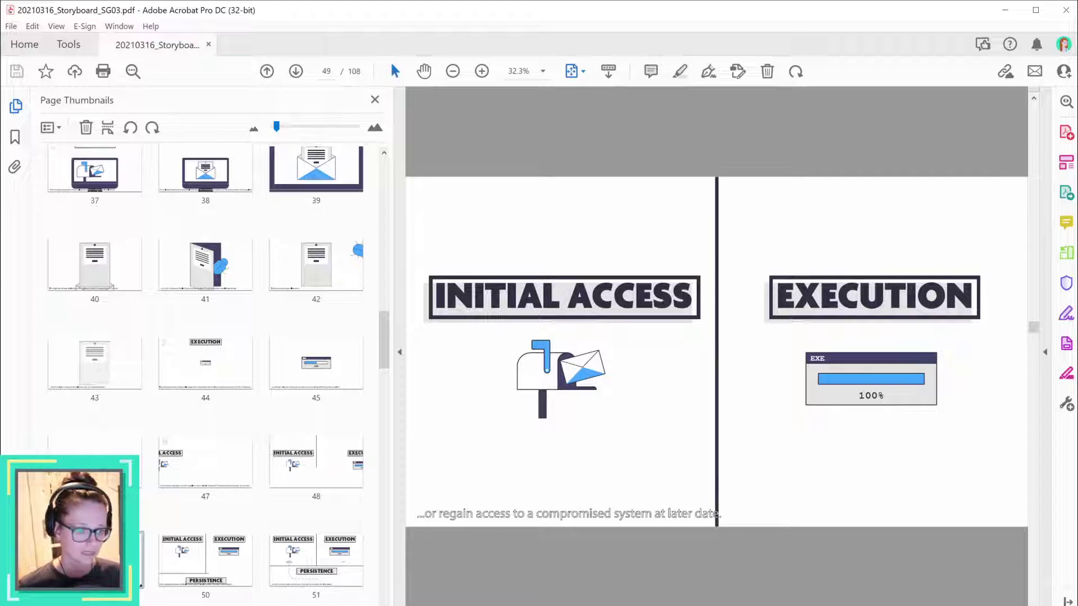
key(alt+Tab)
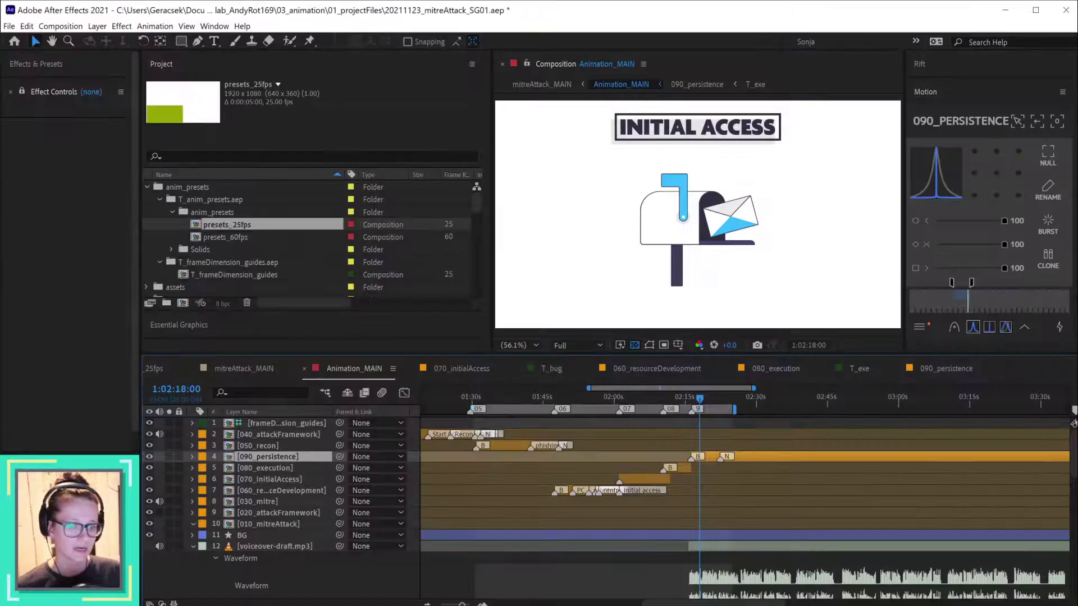
click(638, 572)
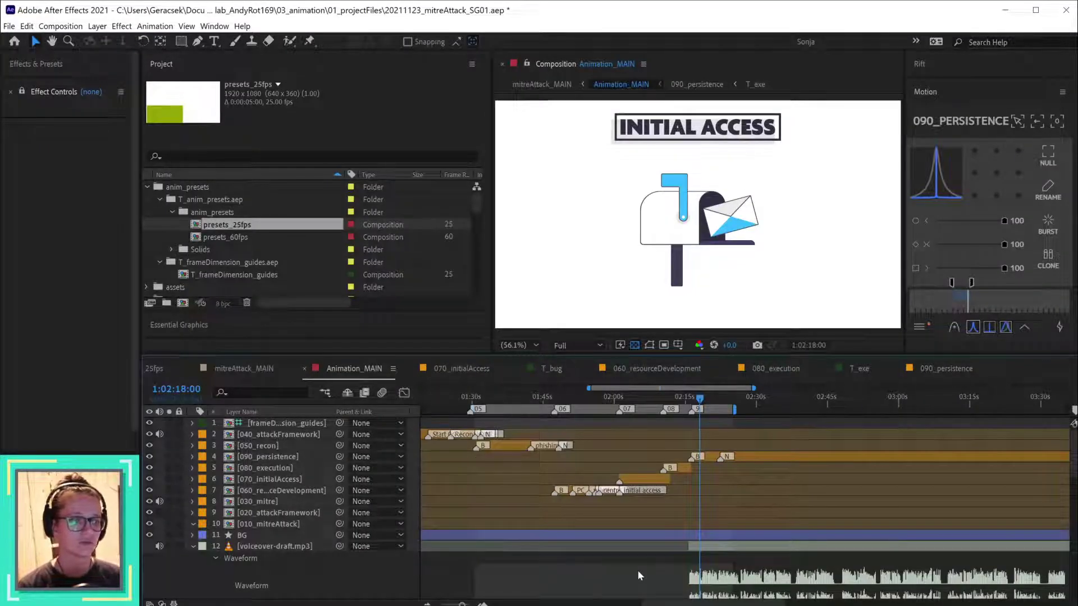
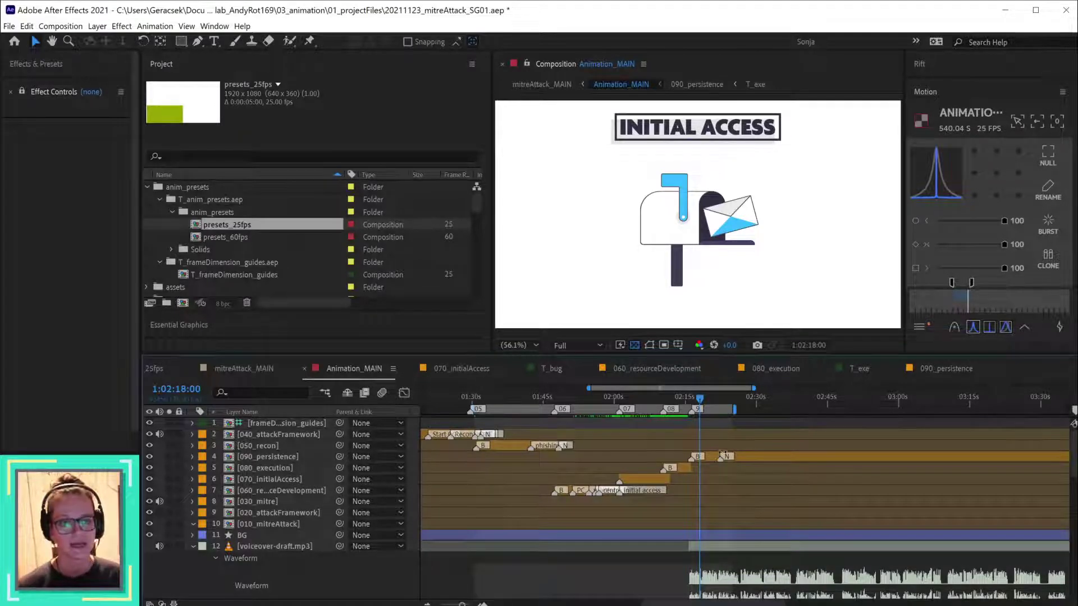
- Reopen the 090_persistence composition and, at 1:00:01:00 with mailbox_front Outlines selected, lower Motion's easing to 75
click(749, 456)
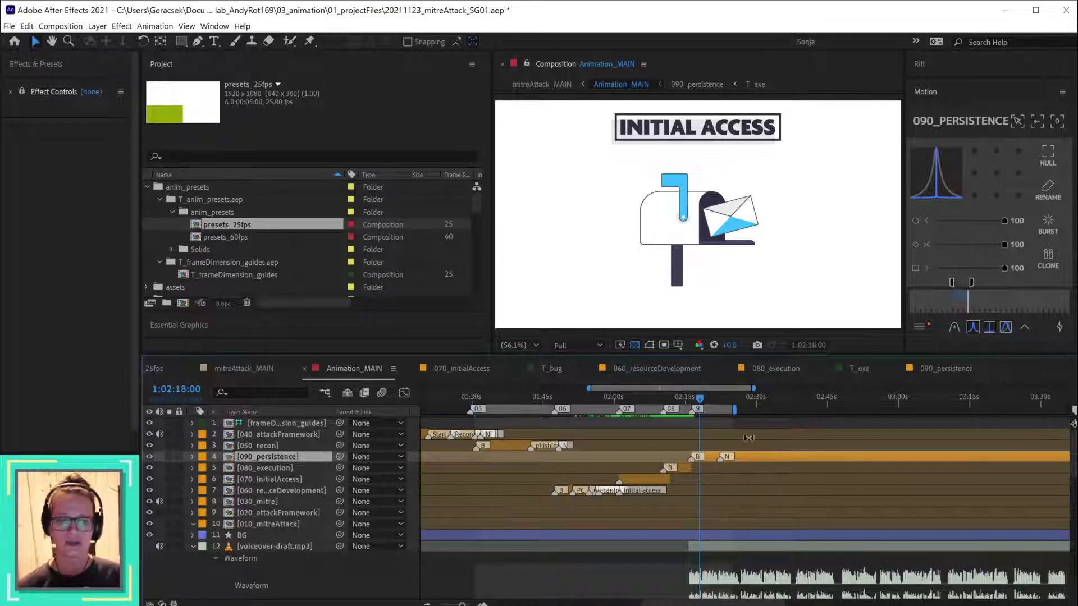
double_click(748, 456)
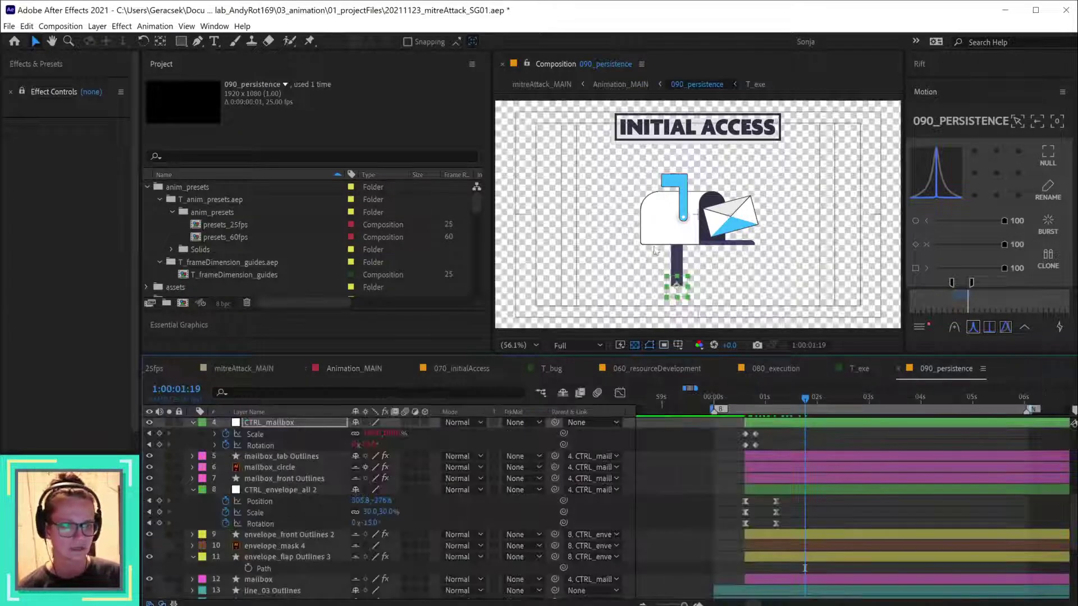
click(675, 230)
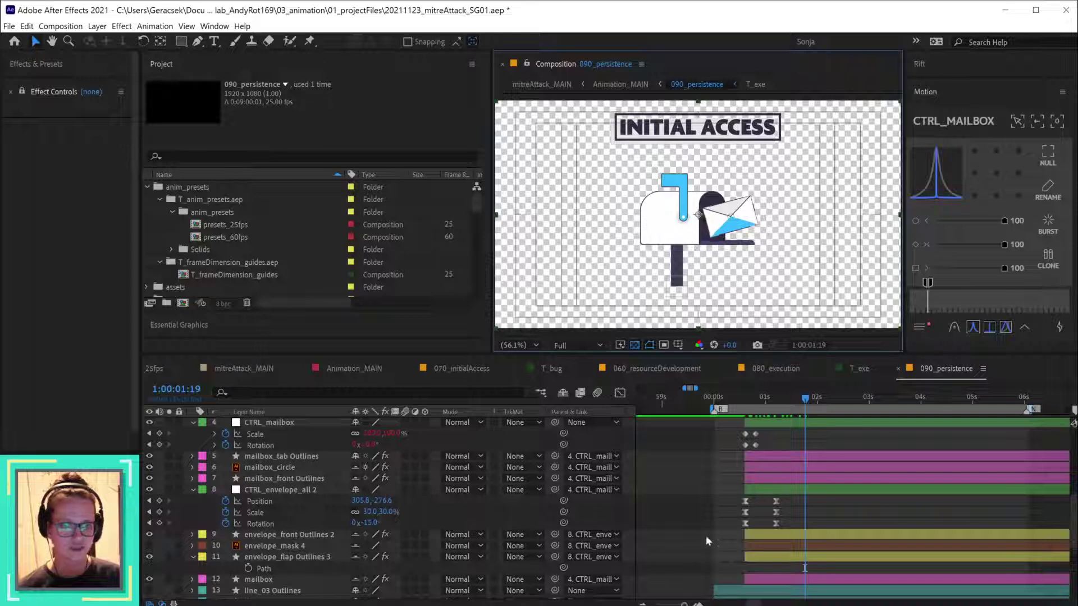
click(764, 479)
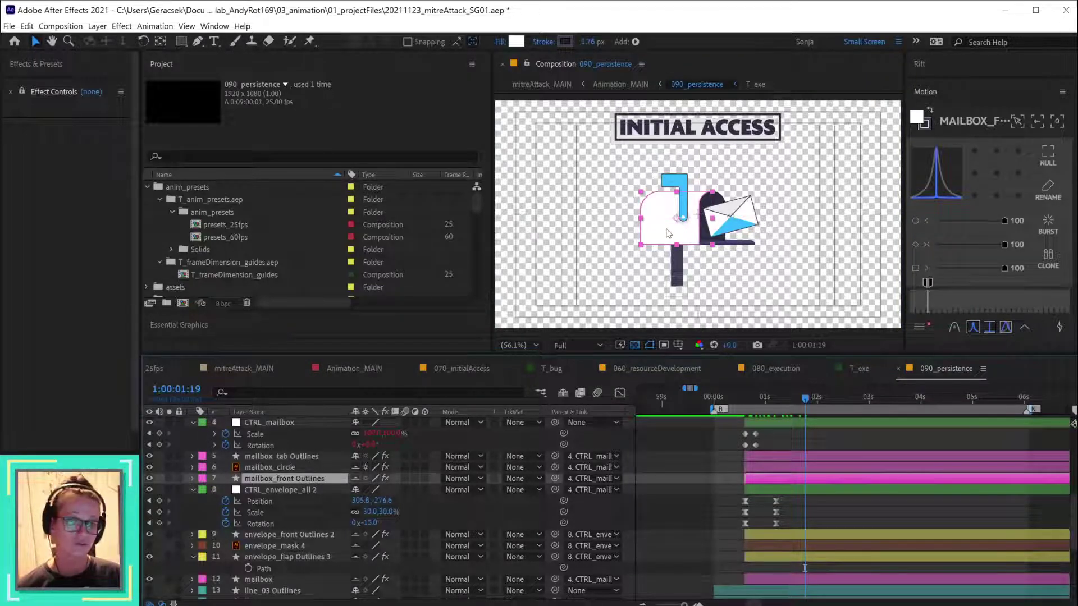
mouse_move(778, 396)
mouse_down()
mouse_move(745, 403)
mouse_move(783, 399)
mouse_move(747, 402)
mouse_move(765, 402)
mouse_up()
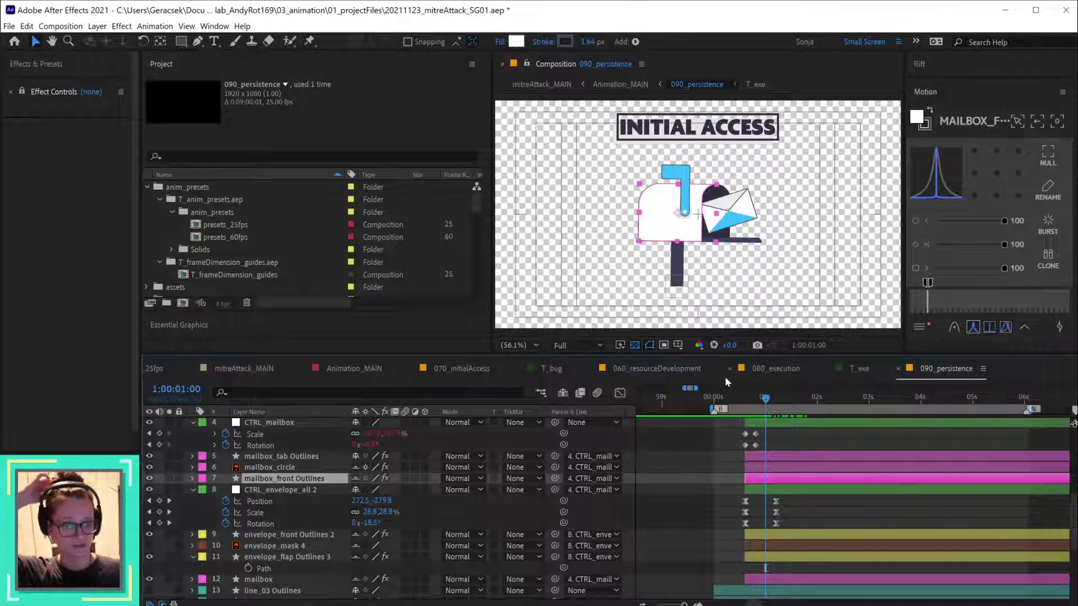
drag(1004, 220, 988, 220)
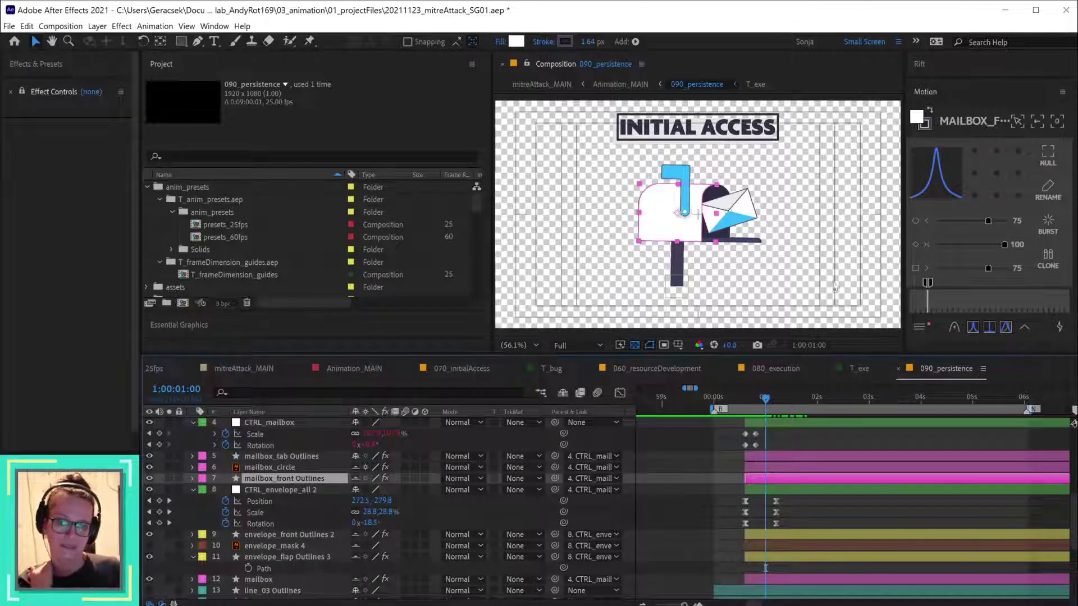
- Try stretching the tip of the envelope_flap Outlines 3 path down below the mailbox post, and undo the change
click(321, 555)
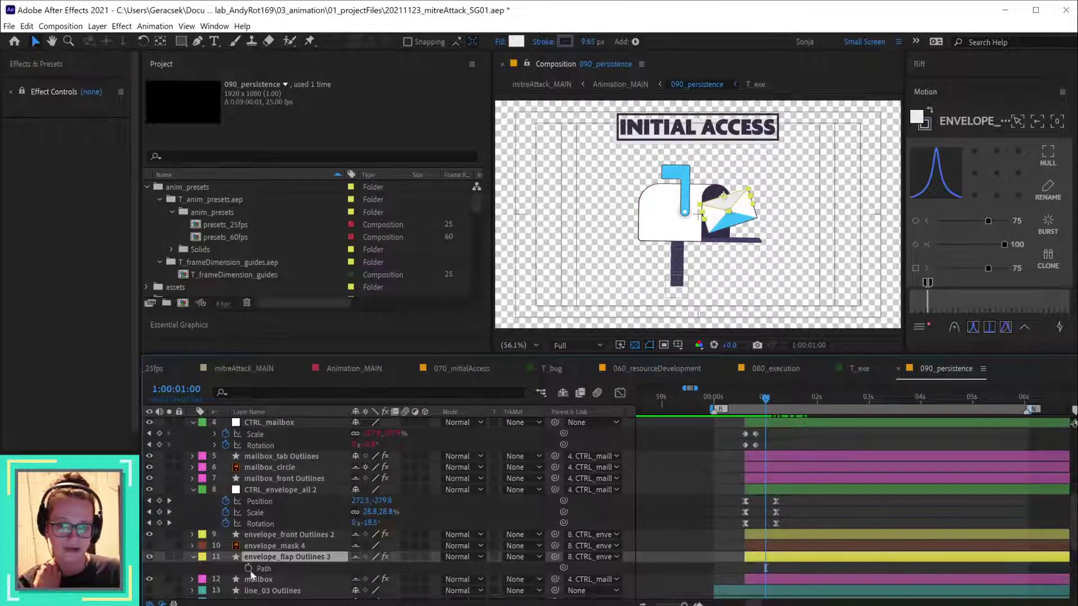
click(264, 569)
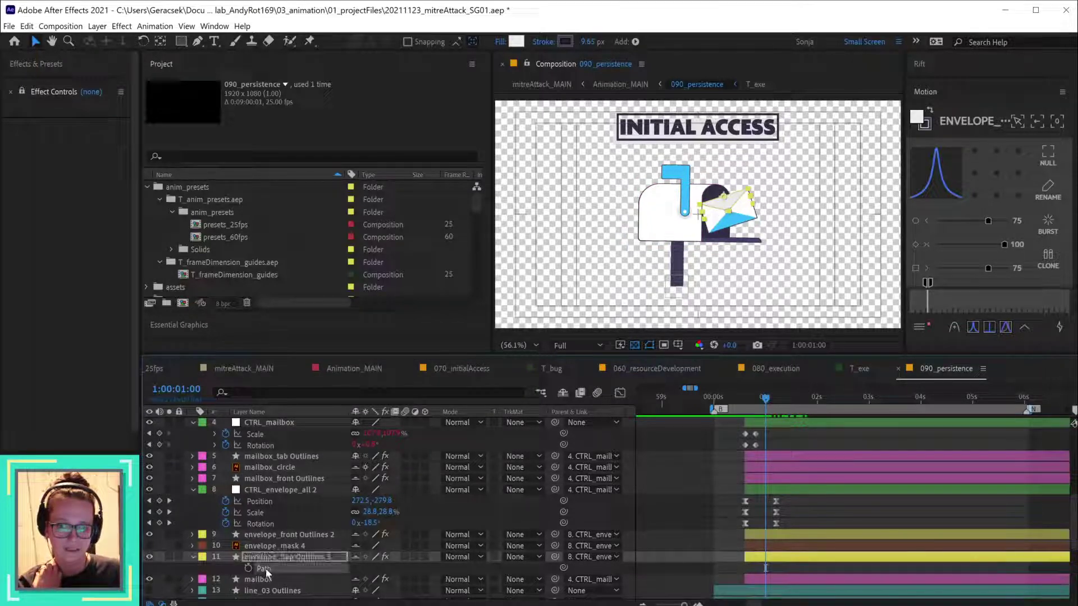
click(728, 212)
drag(728, 217, 668, 312)
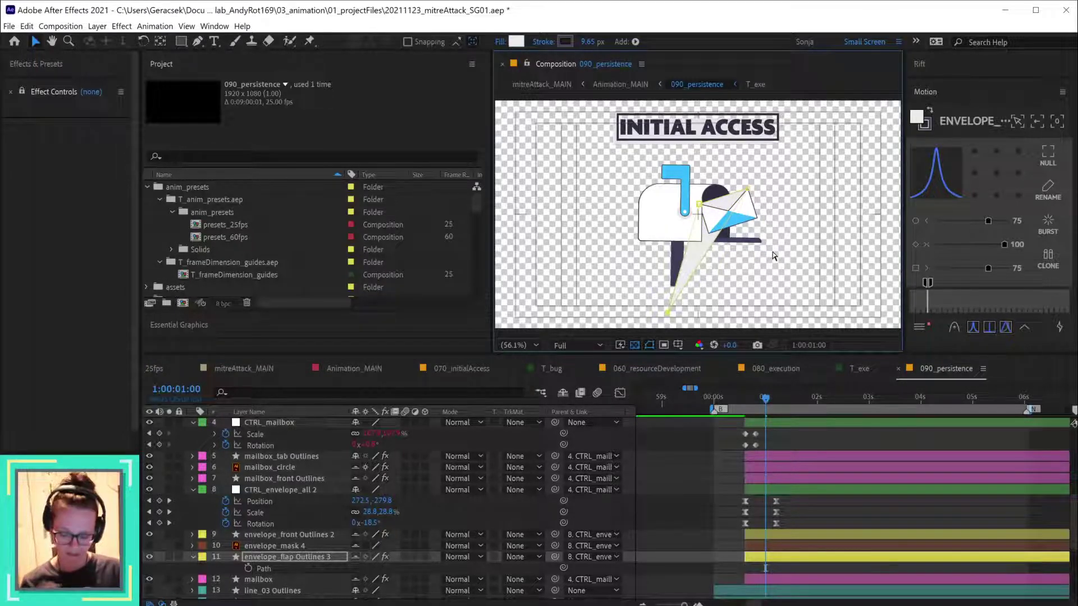
key(ctrl+z)
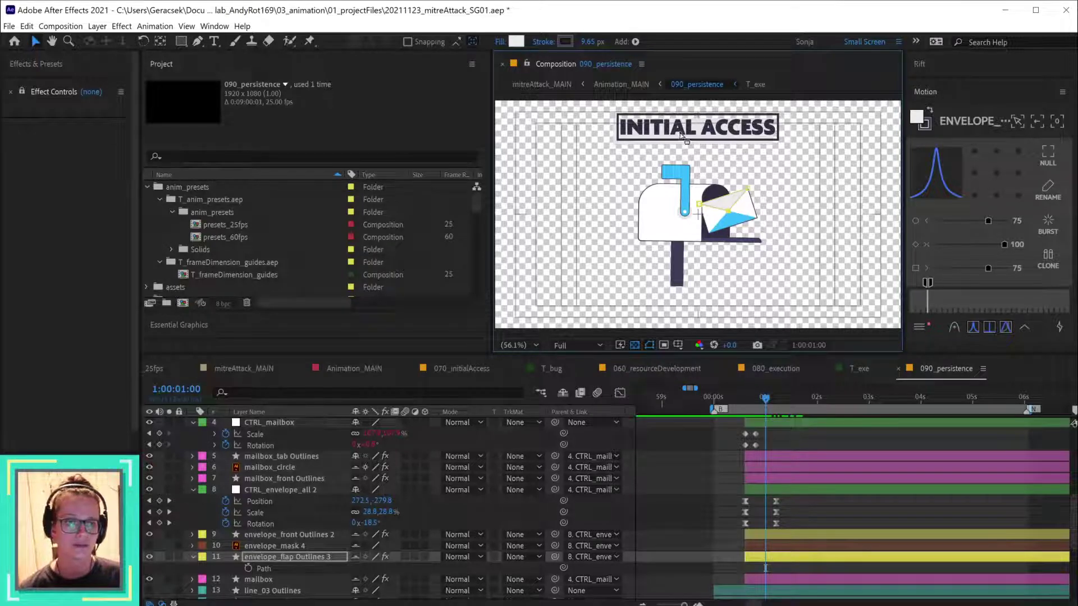
- Try replacing the INITIAL ACCESS text expression on the T_text layer with "fba", scrub to 1:00:01:04, and undo the change
scroll(731, 497, up, 1)
scroll(730, 496, up, 5)
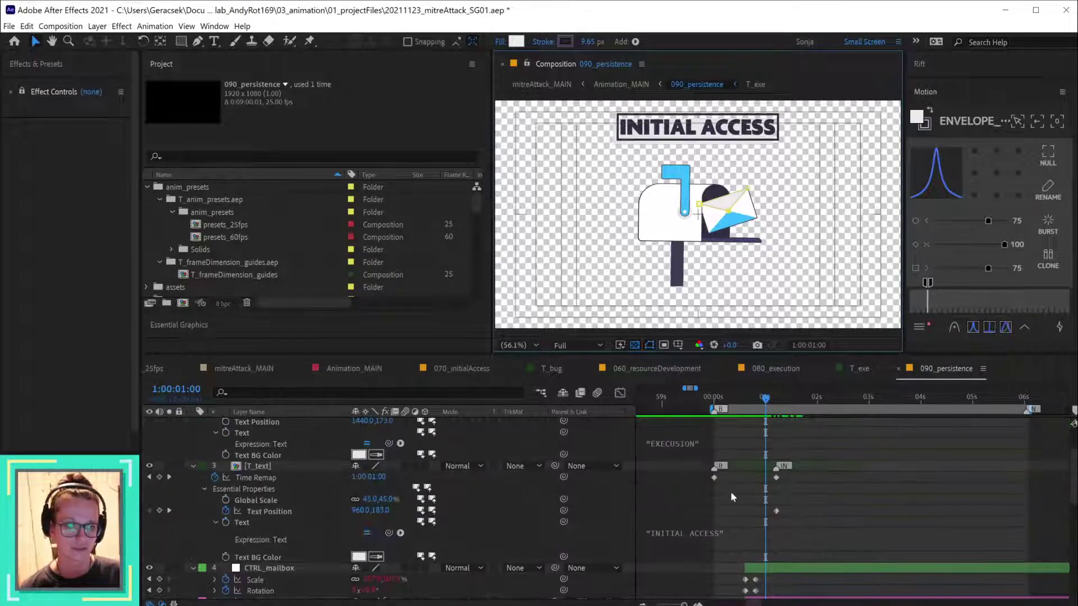
click(740, 465)
drag(723, 399, 770, 398)
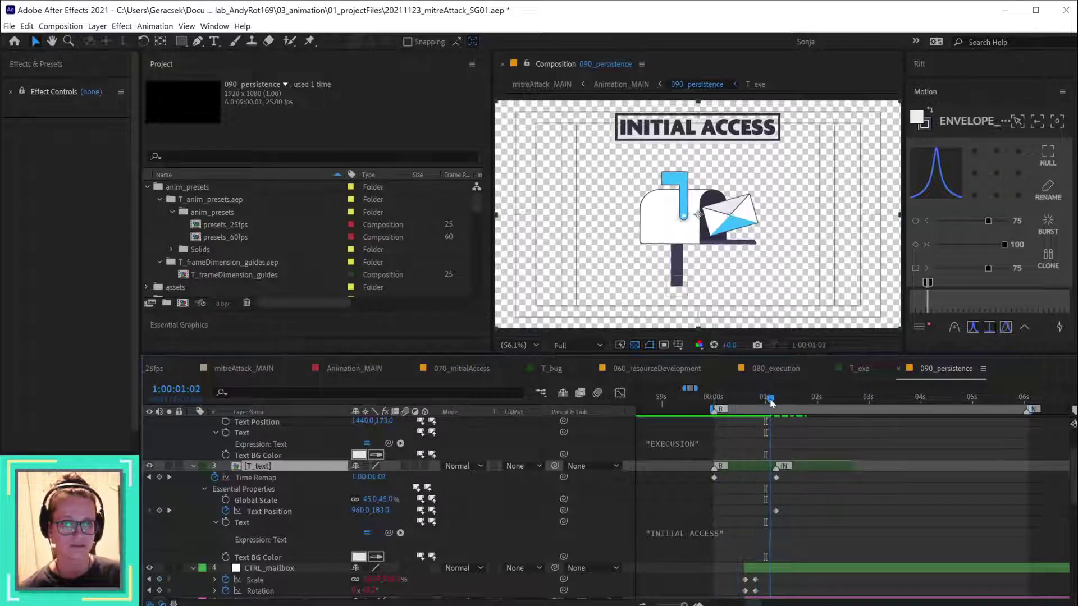
click(669, 533)
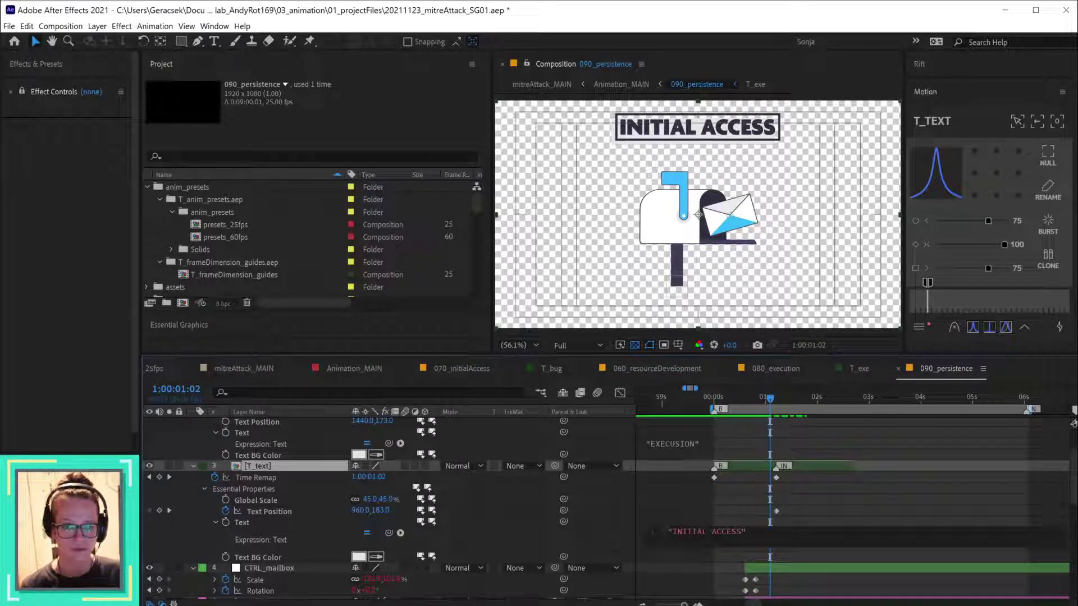
drag(672, 532, 739, 534)
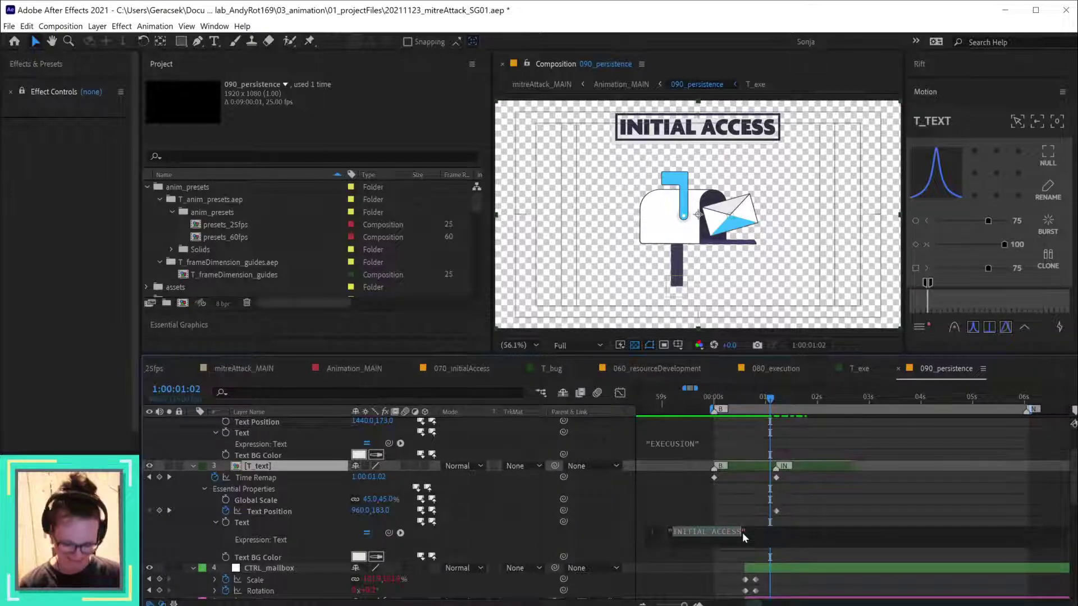
text(fba)
key(KP_Enter)
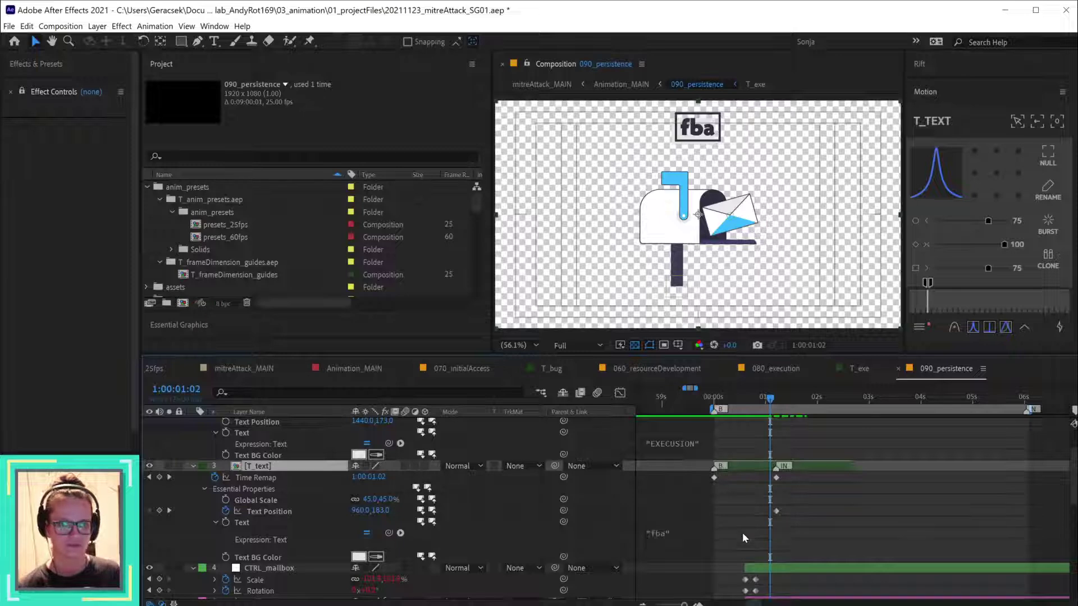
key(ctrl+z)
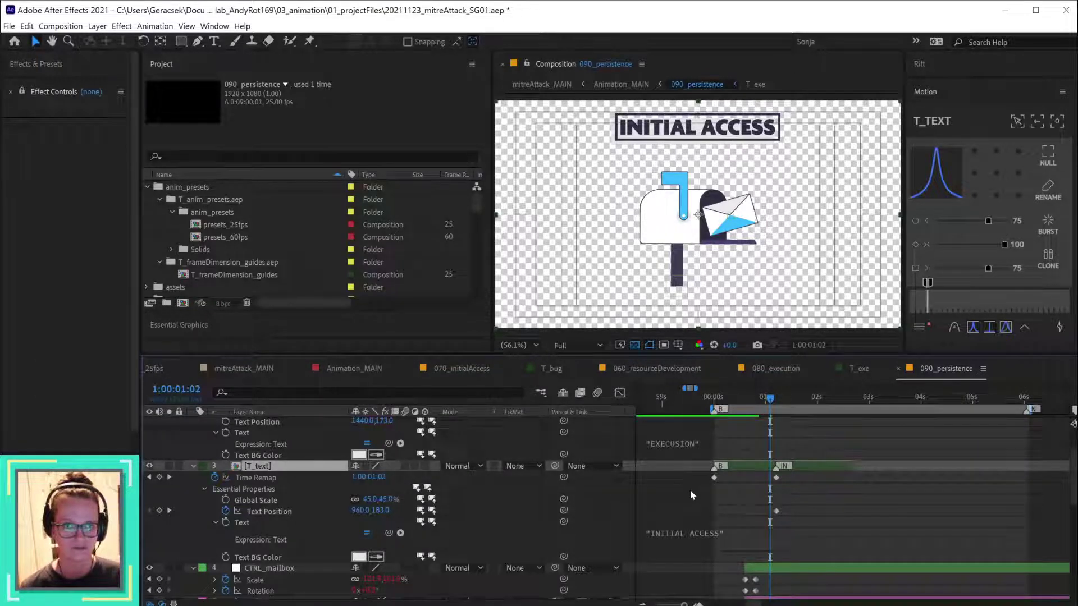
key(ctrl+shift+z)
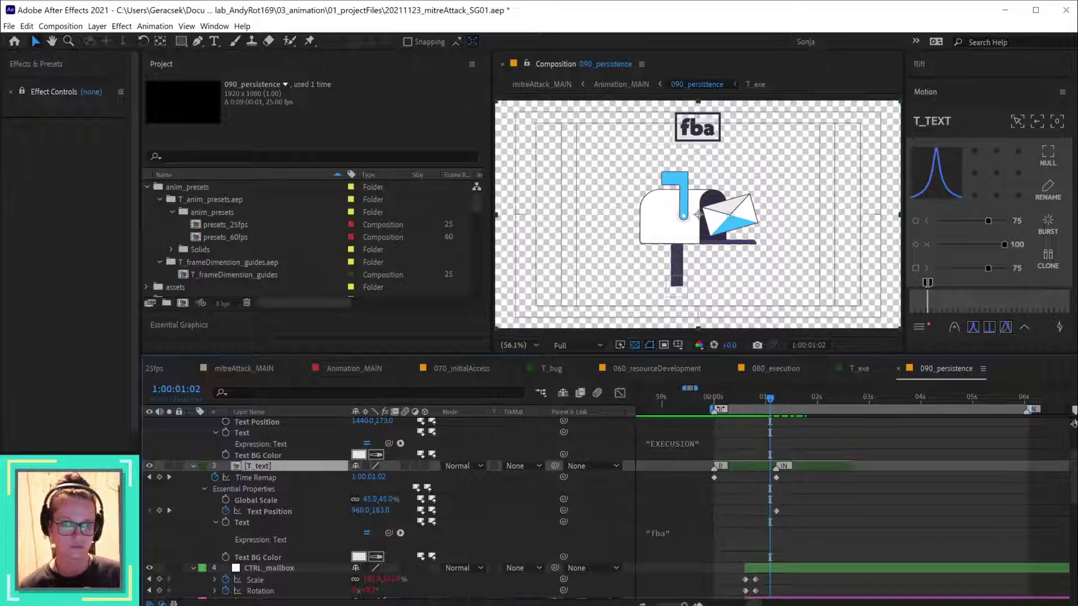
drag(770, 399, 794, 415)
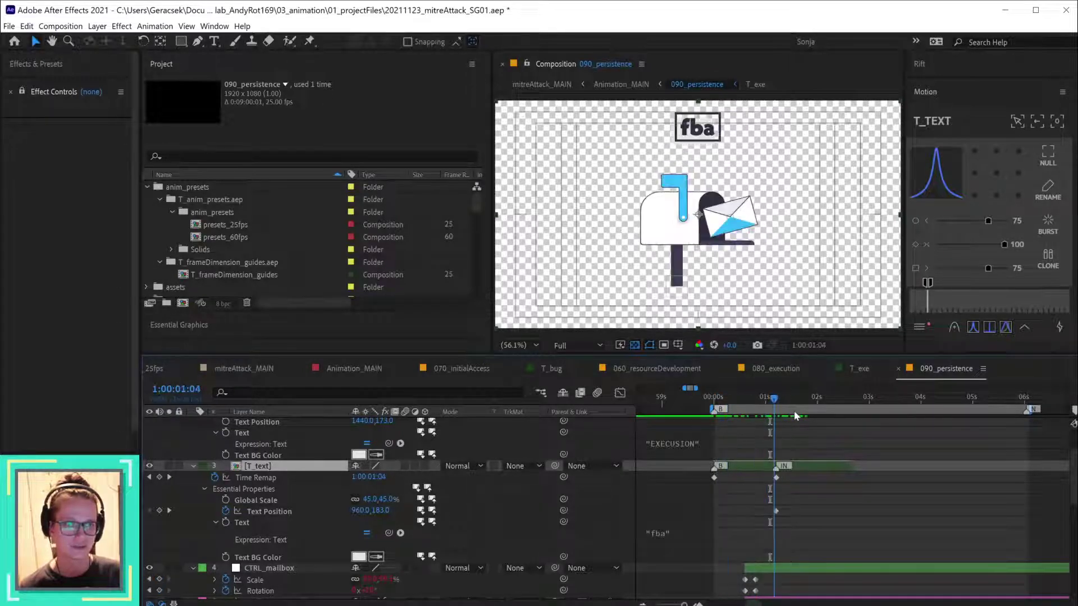
key(ctrl+z)
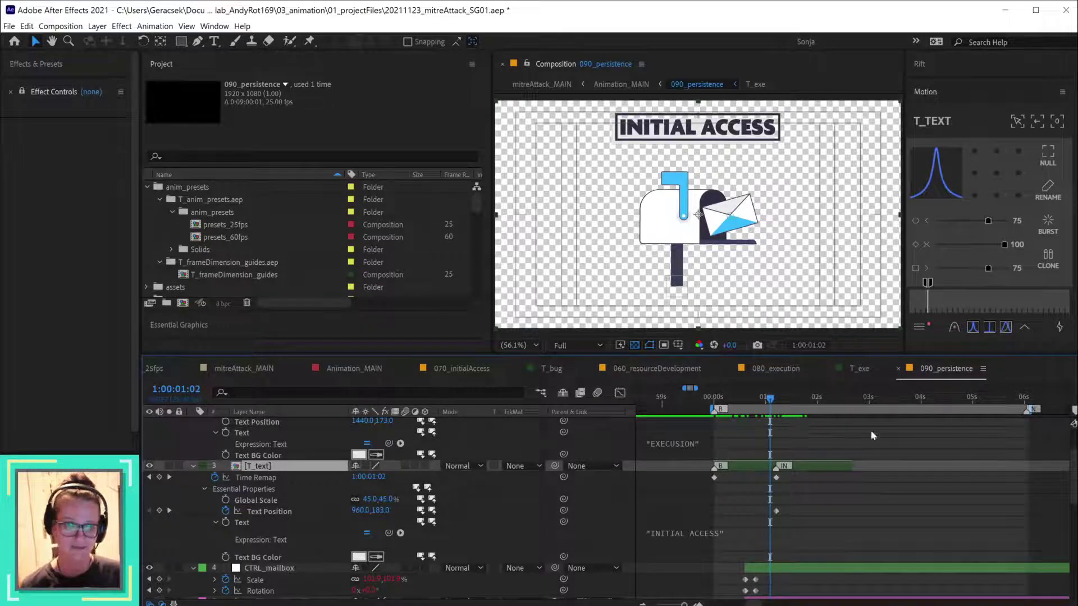
- Open the T_text composition and inspect its CTRL, Mitre ATT&CK, text_frame and text_BG layers
double_click(299, 471)
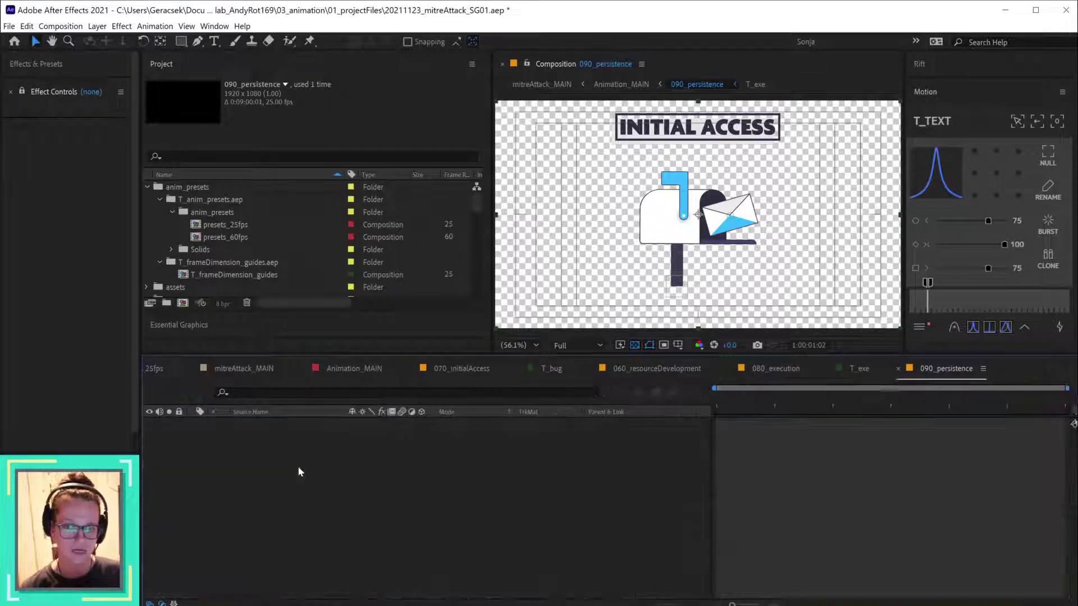
scroll(764, 229, up, 2)
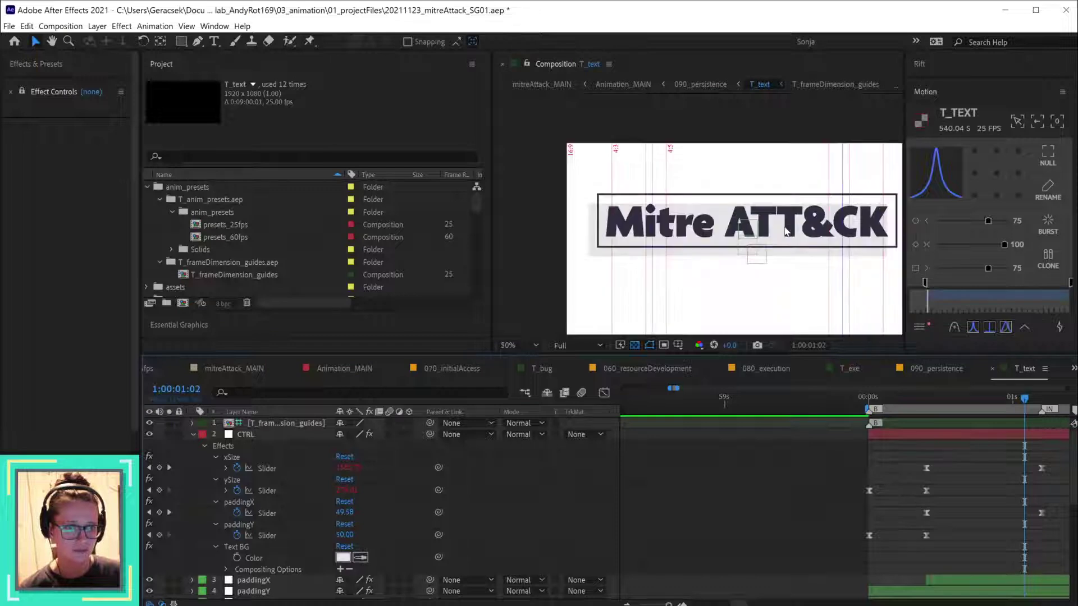
click(917, 433)
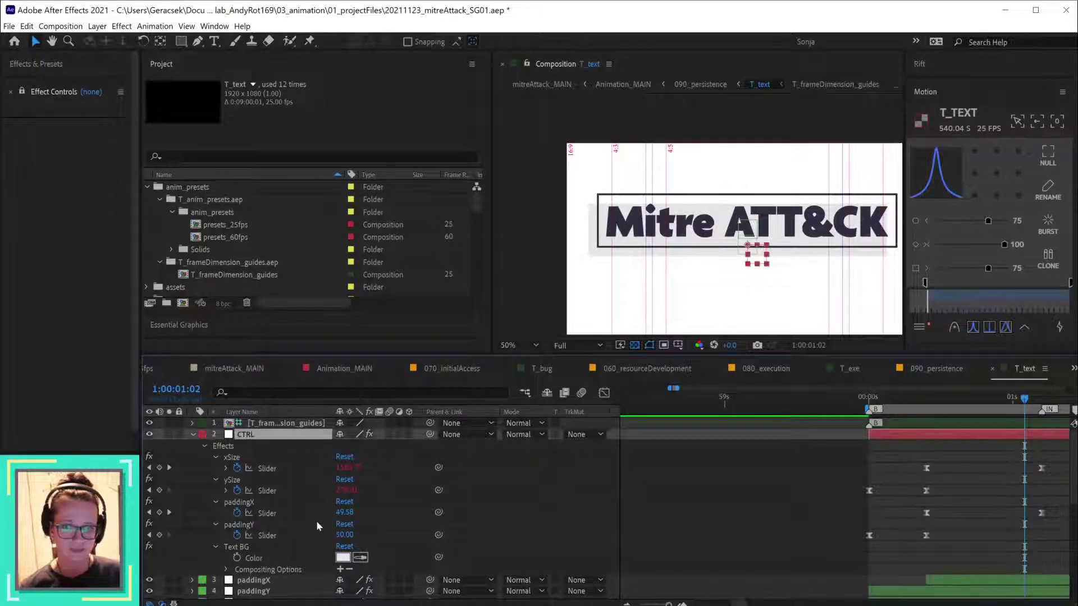
scroll(315, 520, down, 3)
click(276, 559)
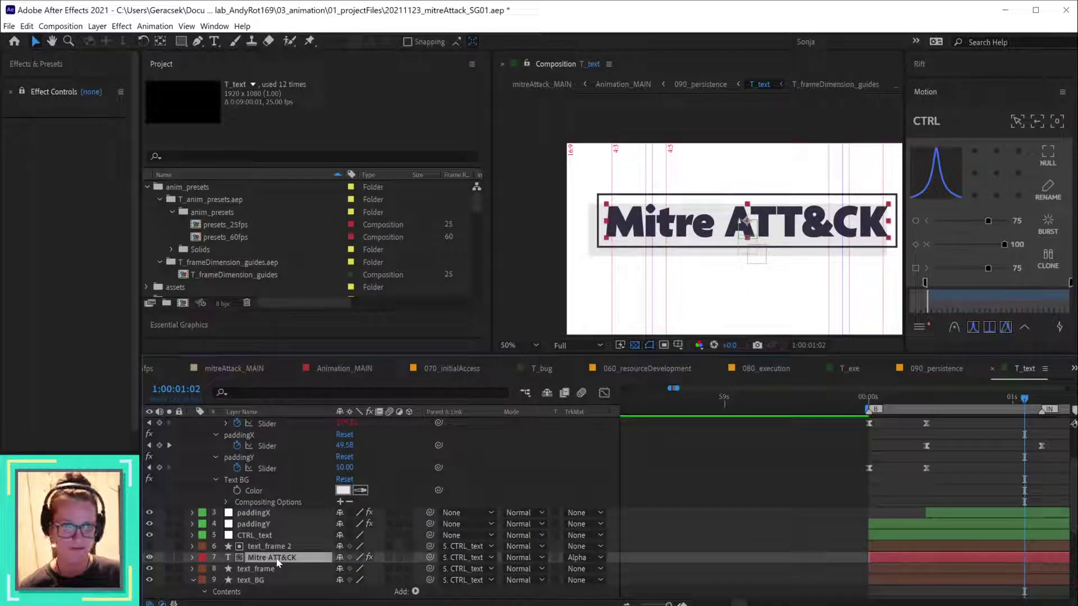
click(270, 569)
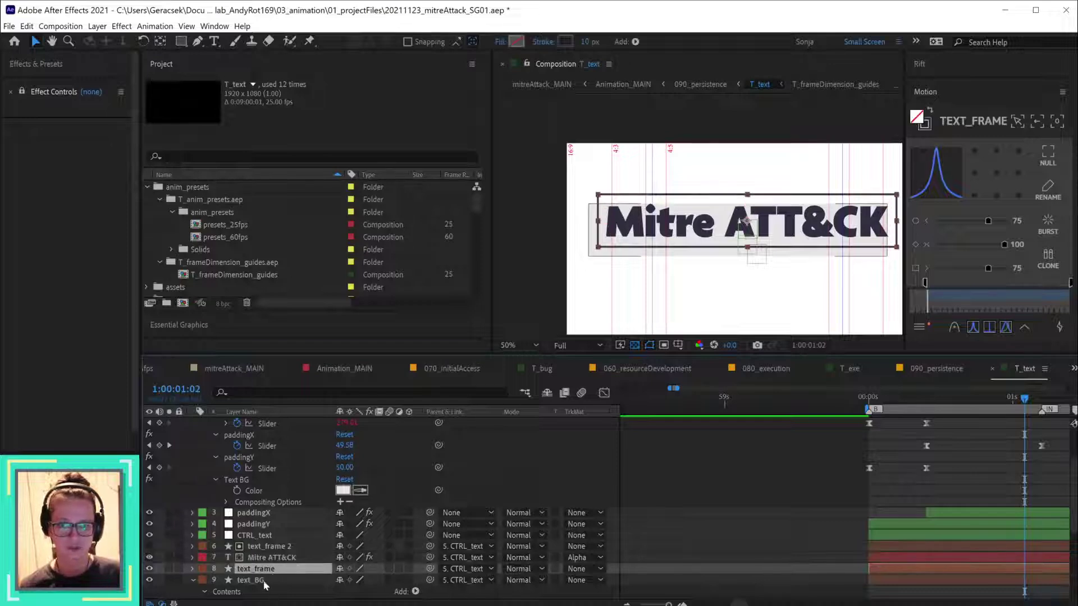
click(264, 583)
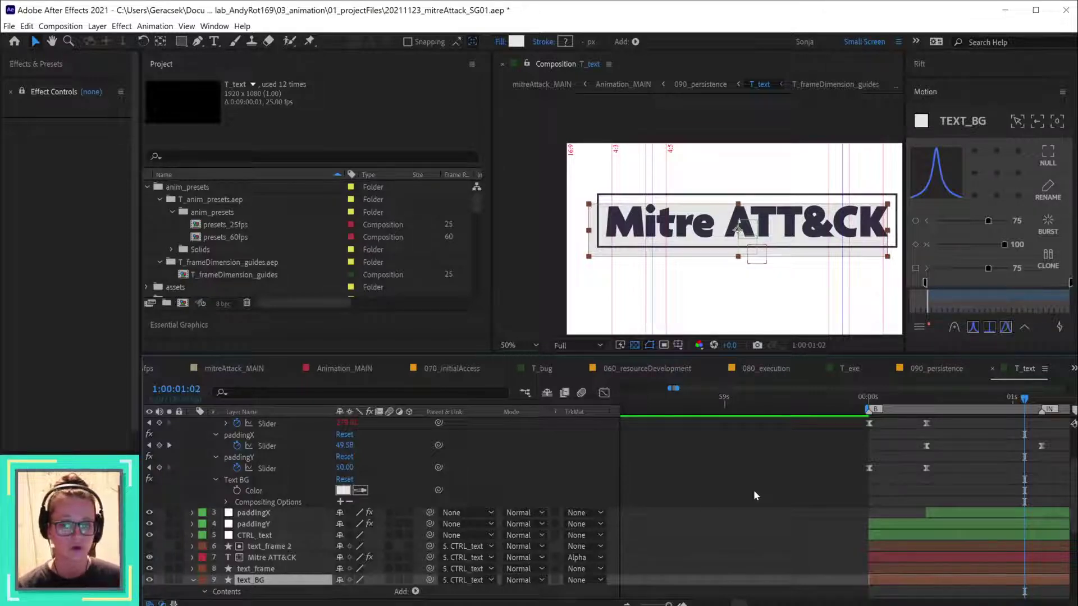
- Reveal the CTRL layer's expressions and read through the full xSize slider expression, including its padding, titleWidth and boxAnimation lines
scroll(752, 494, up, 2)
scroll(764, 483, up, 3)
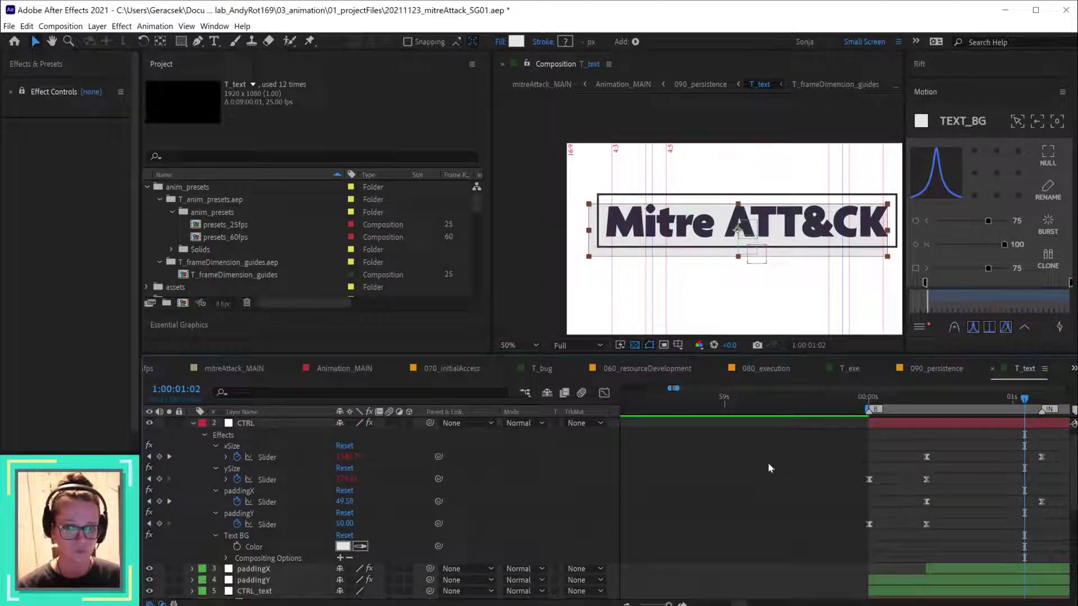
click(920, 427)
key(e)
key(e)
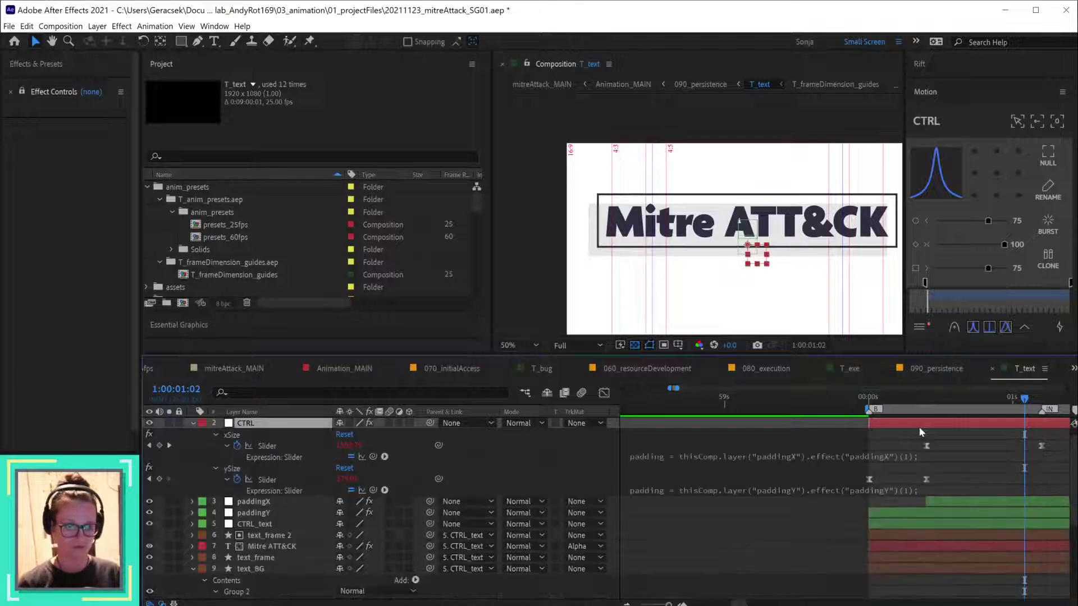
click(746, 452)
click(544, 487)
scroll(693, 540, down, 5)
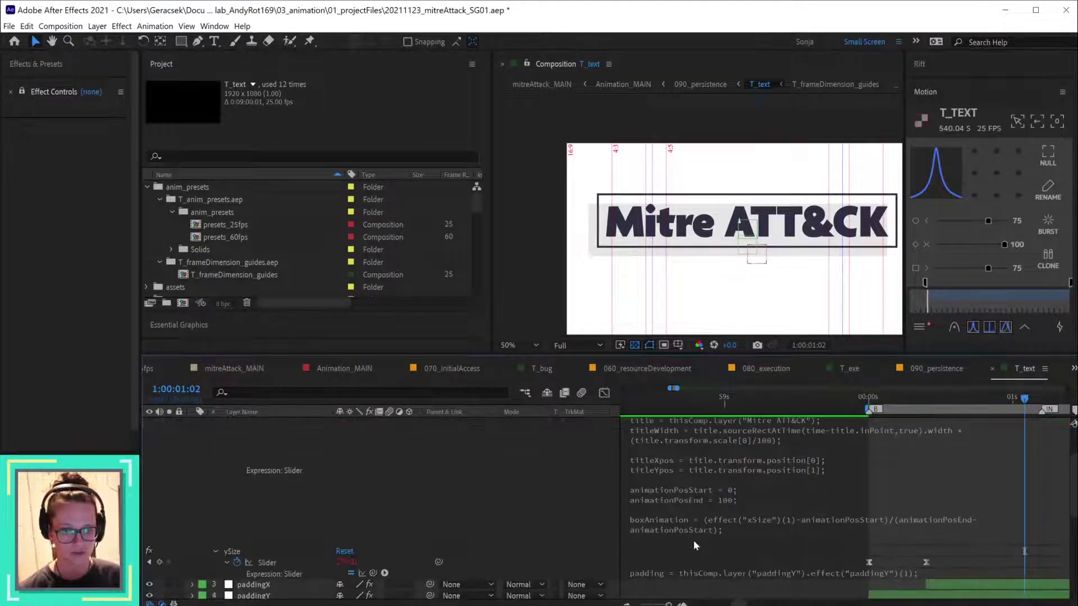
scroll(696, 538, up, 1)
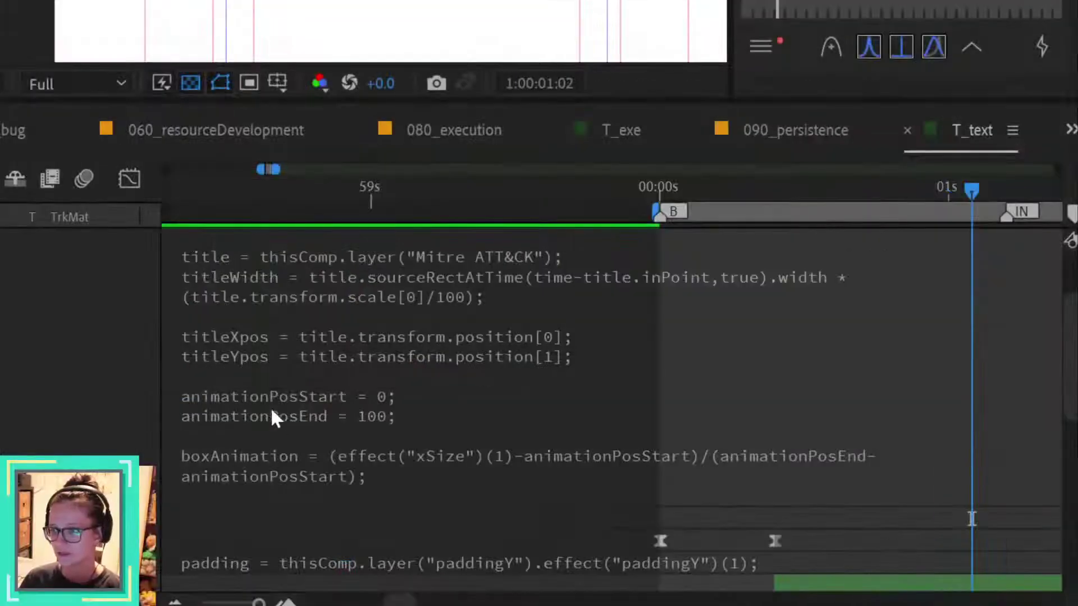
scroll(1025, 551, down, 1)
scroll(612, 410, down, 1)
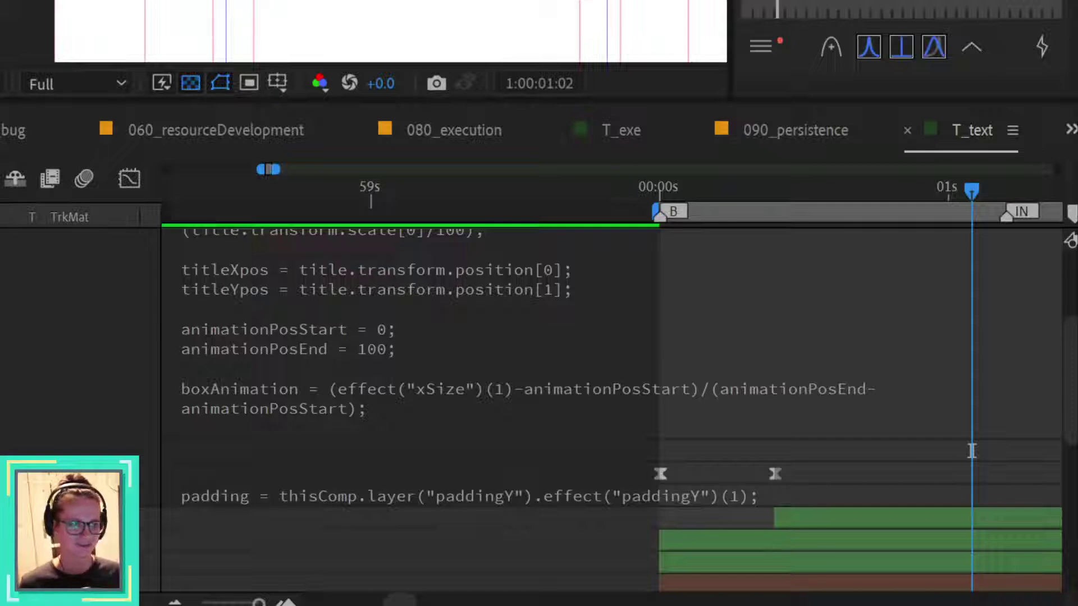
scroll(469, 410, up, 5)
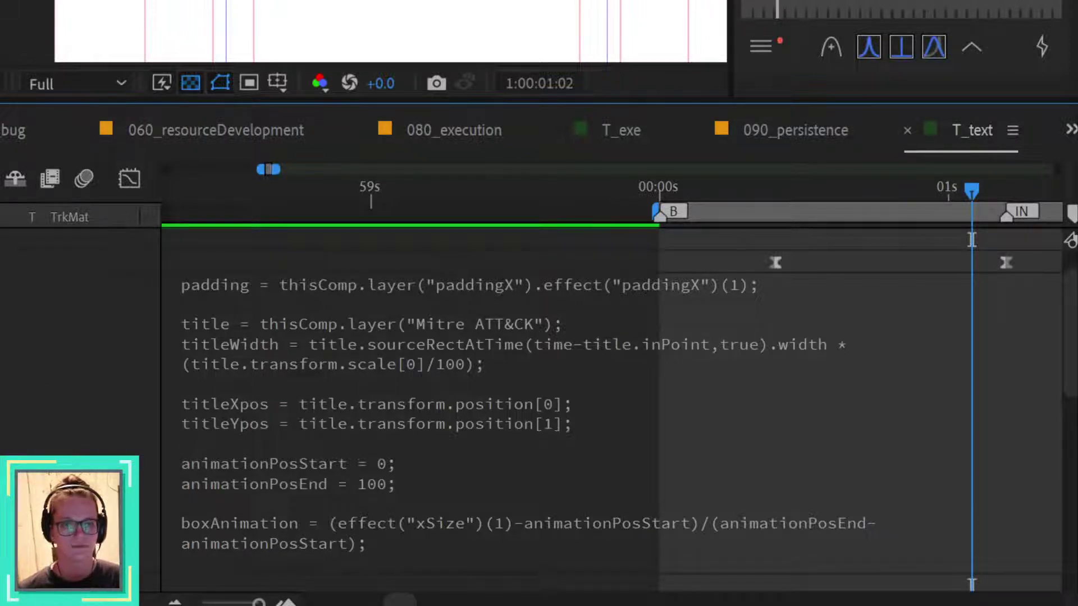
- Collapse the expanded CTRL and text_BG layer properties in the T_text timeline
right_click(41, 351)
click(109, 2)
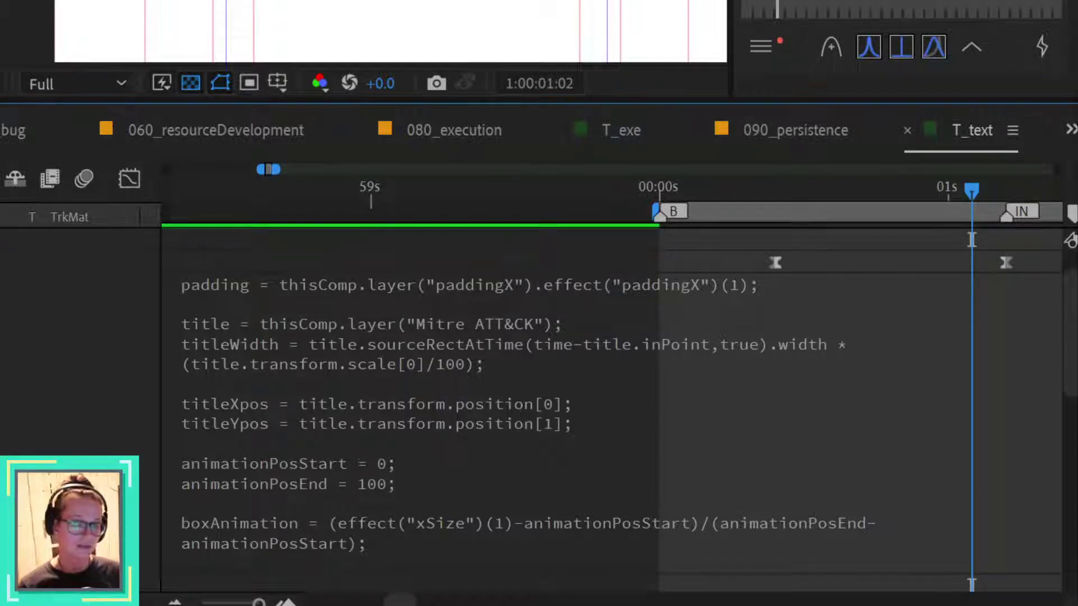
scroll(617, 410, up, 2)
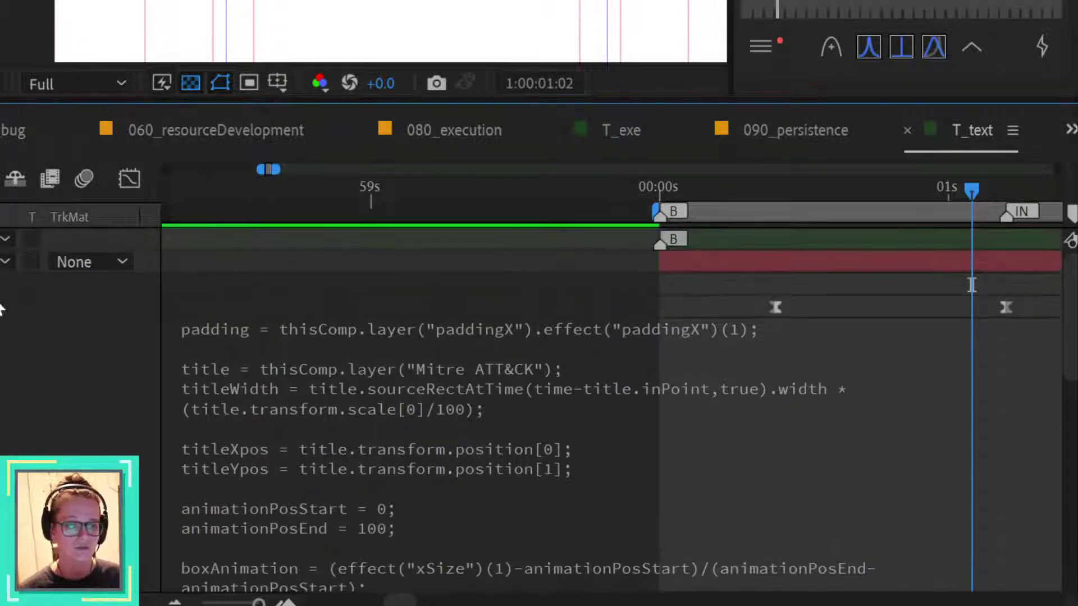
scroll(618, 393, up, 4)
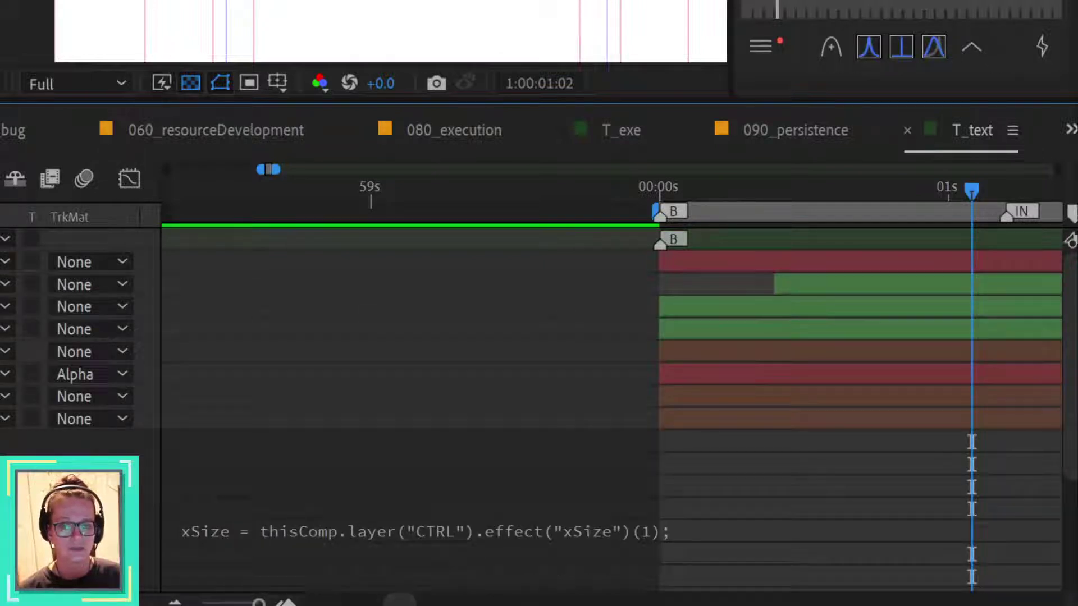
key(u)
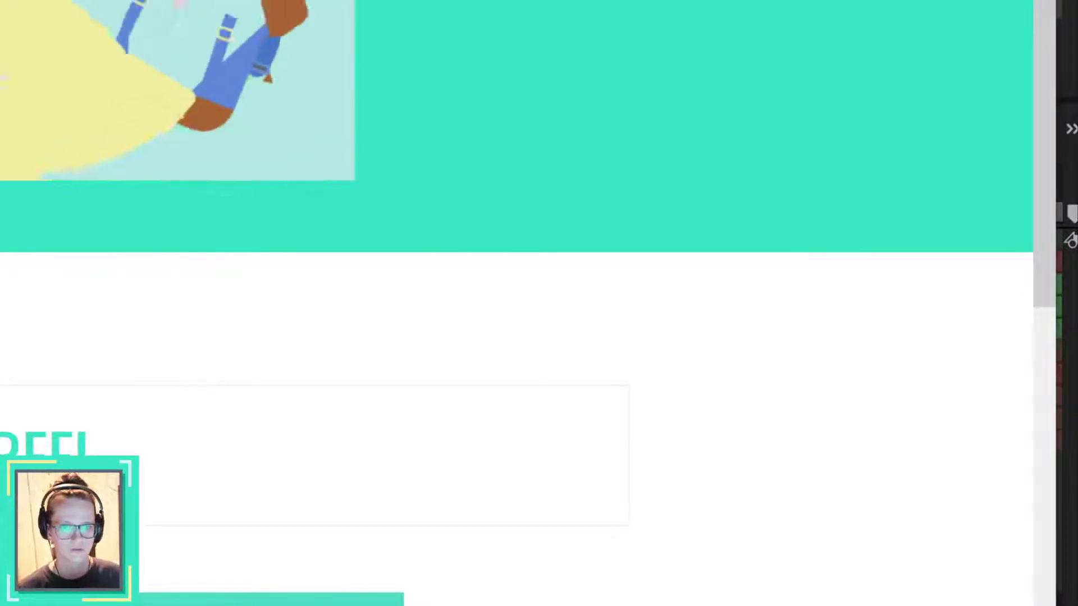
- Look through the portfolio website's Work page in the browser, view the Bookstock 2020 and Fritz-Kola projects, and play the Fritz-Kola video
scroll(516, 303, down, 10)
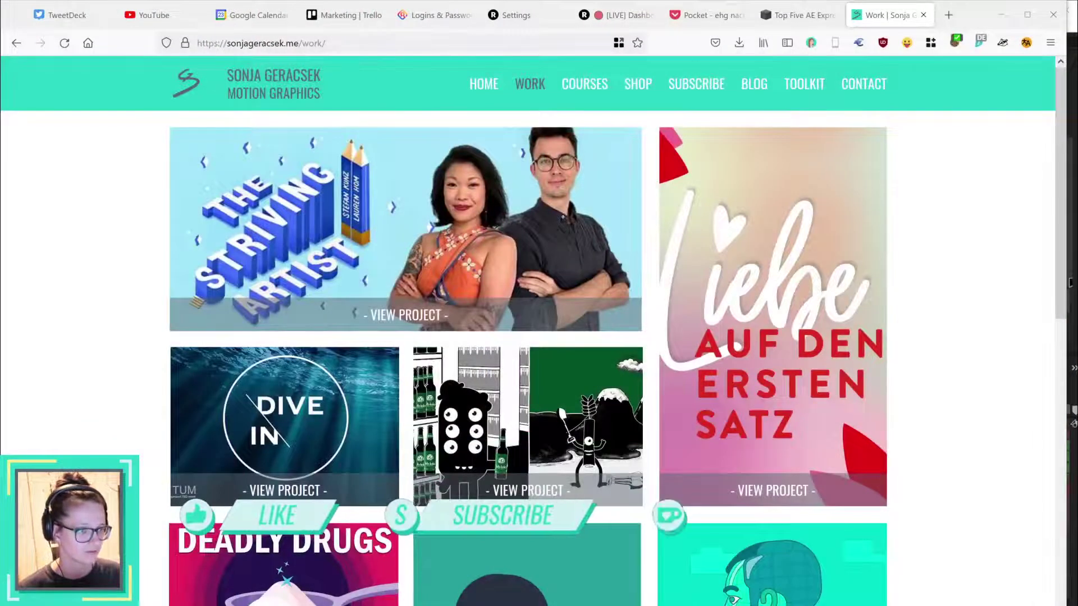
click(572, 481)
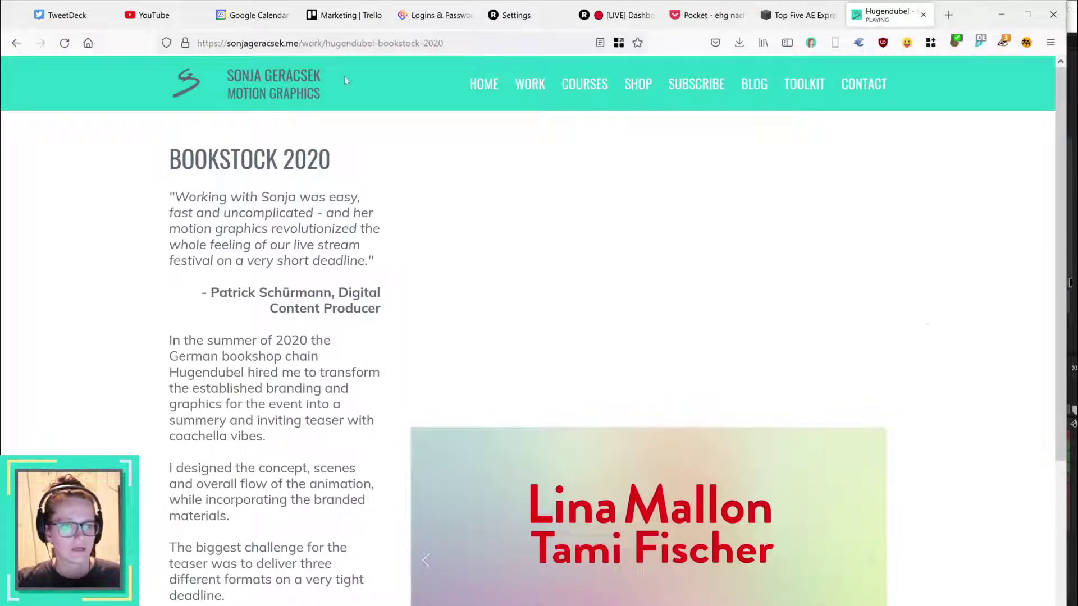
click(17, 43)
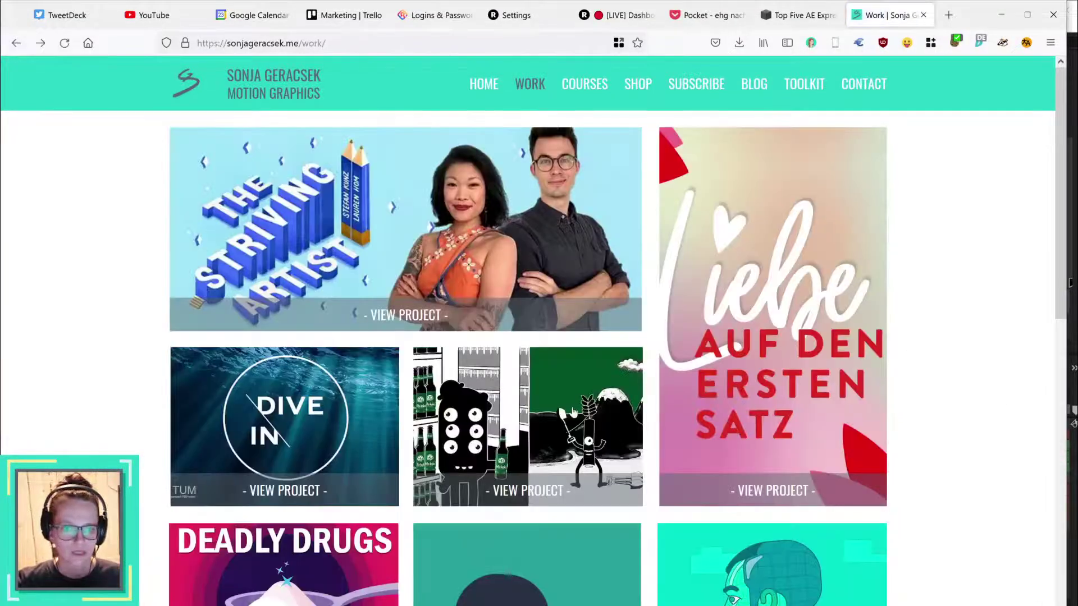
click(570, 408)
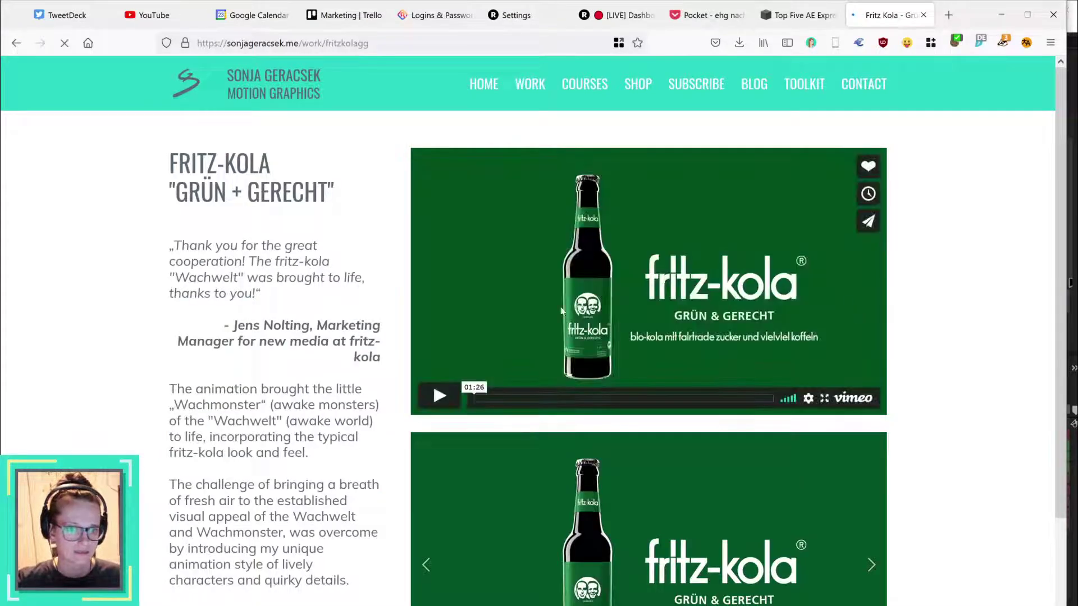
click(452, 399)
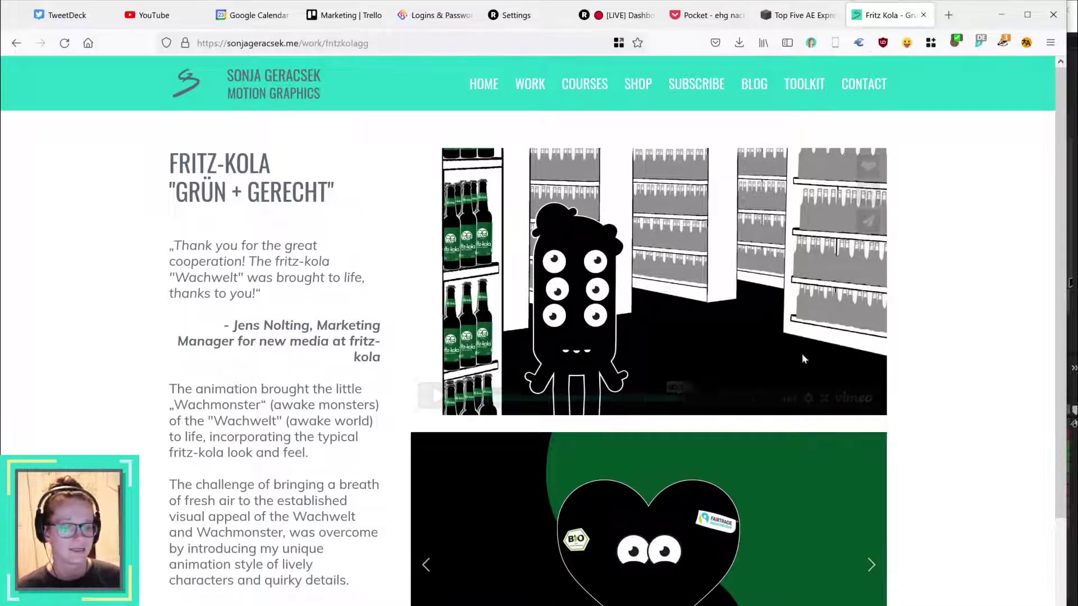
- Return to After Effects, reopen 090_persistence and preview the INITIAL ACCESS mailbox entrance from 1:00:00:05
key(alt+Tab)
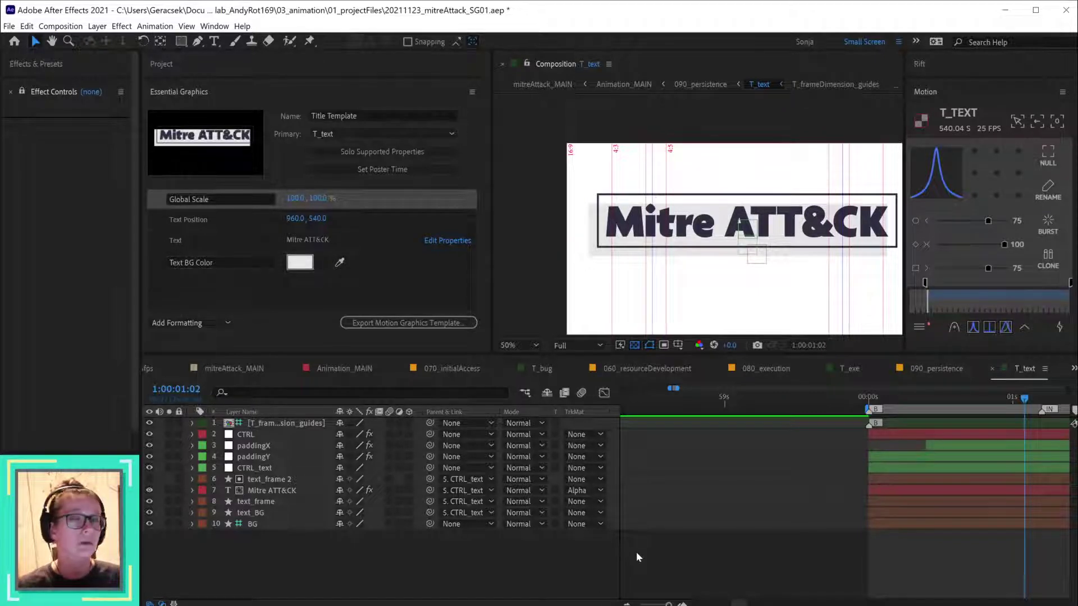
click(936, 369)
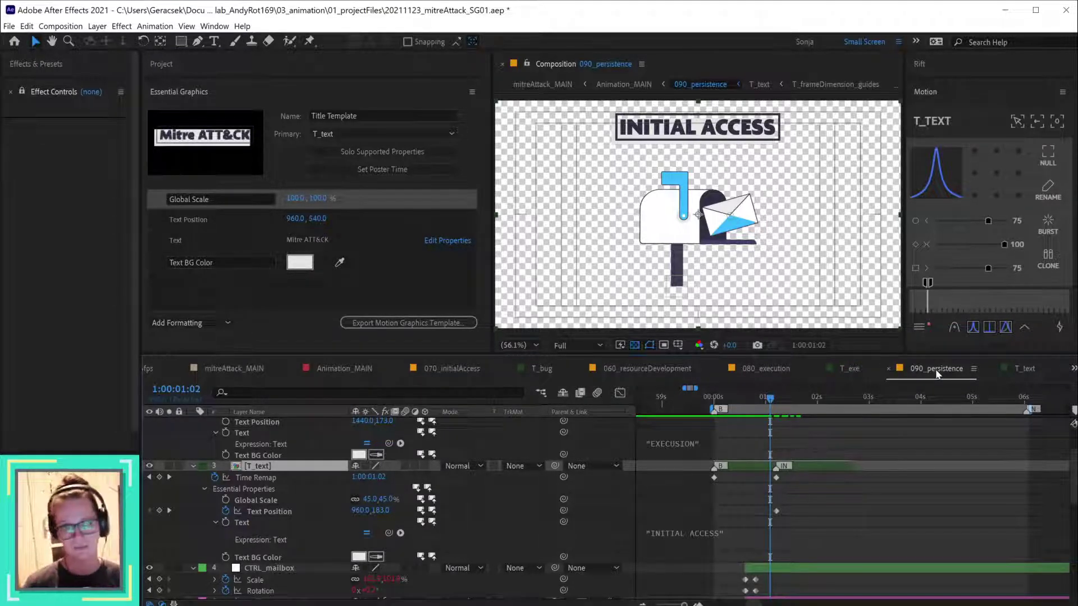
scroll(914, 468, down, 2)
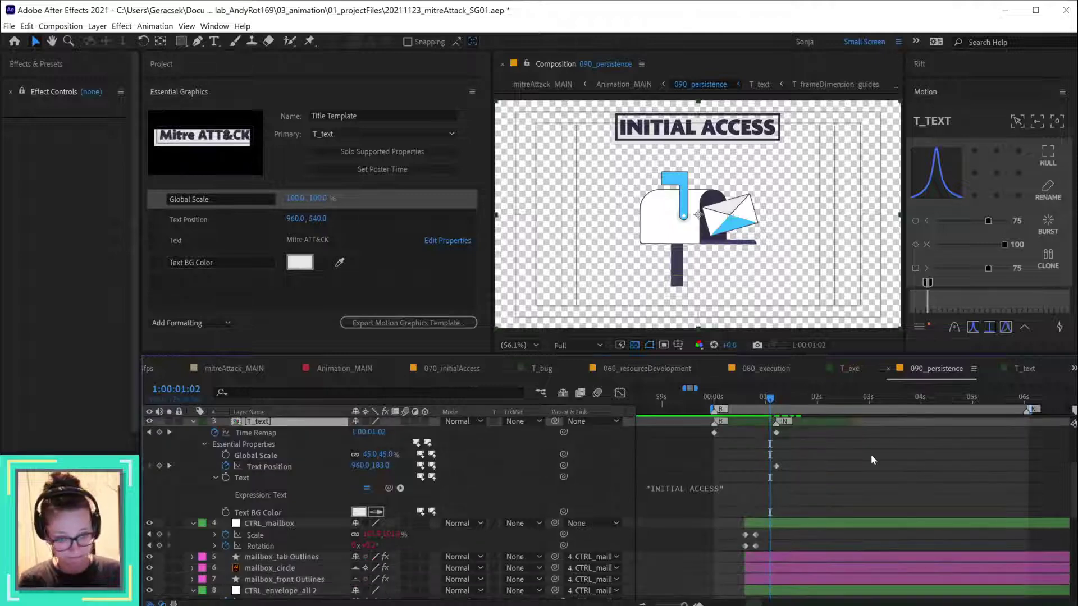
drag(717, 400, 730, 401)
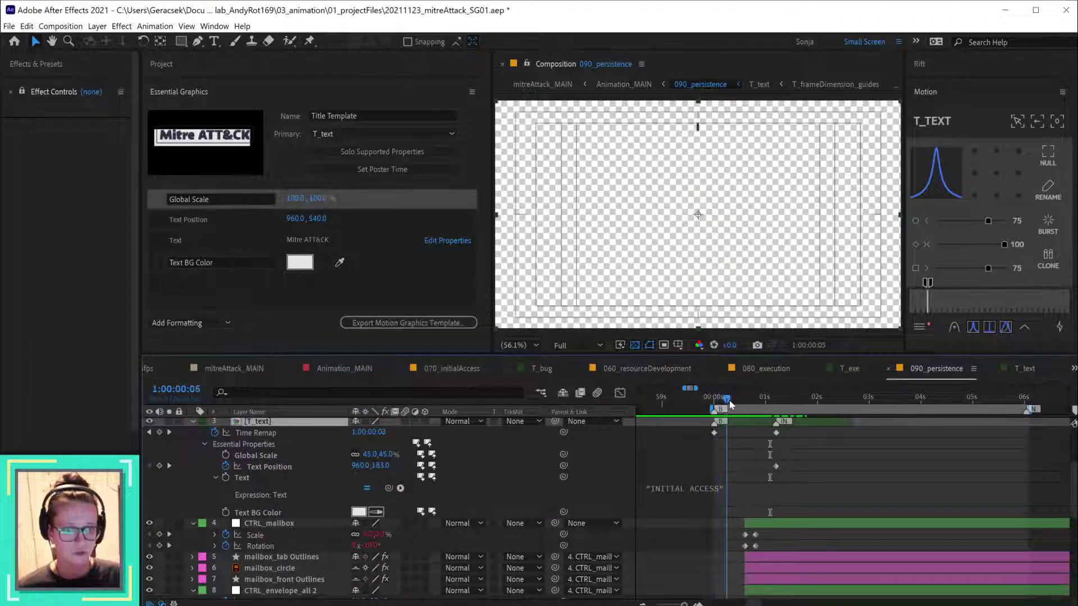
key(space)
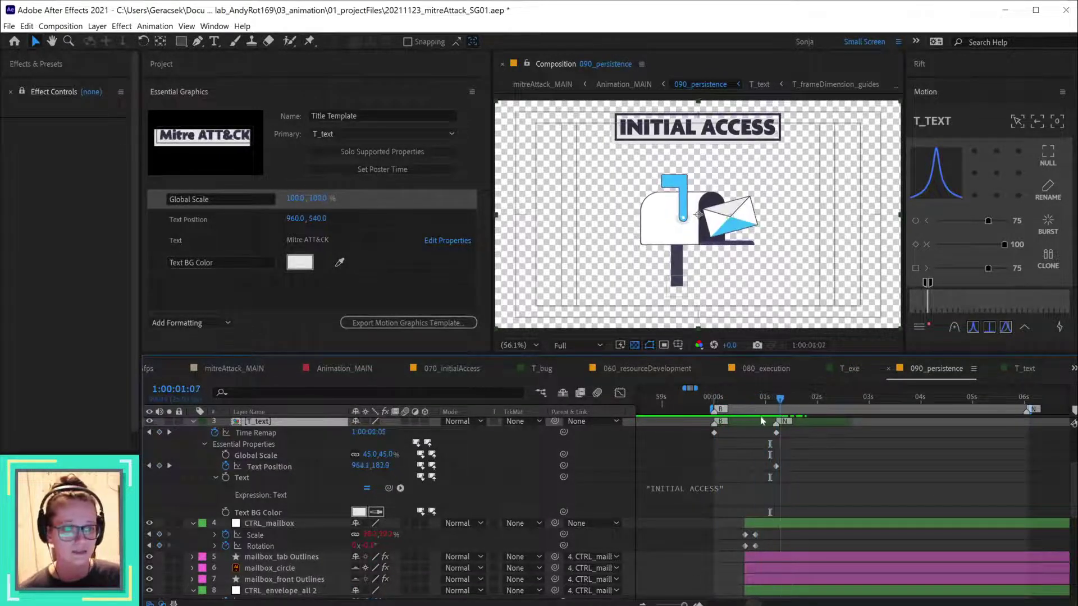
key(space)
key(space)
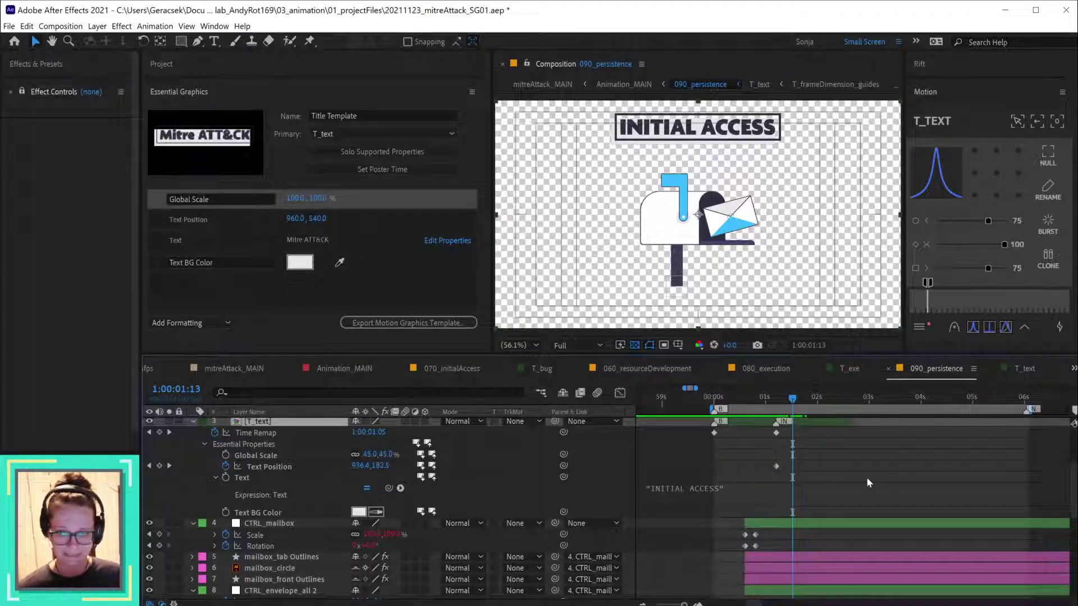
- Switch to Acrobat, compare storyboard pages 47 and 48 for the INITIAL ACCESS move, and return to After Effects
key(alt+Tab)
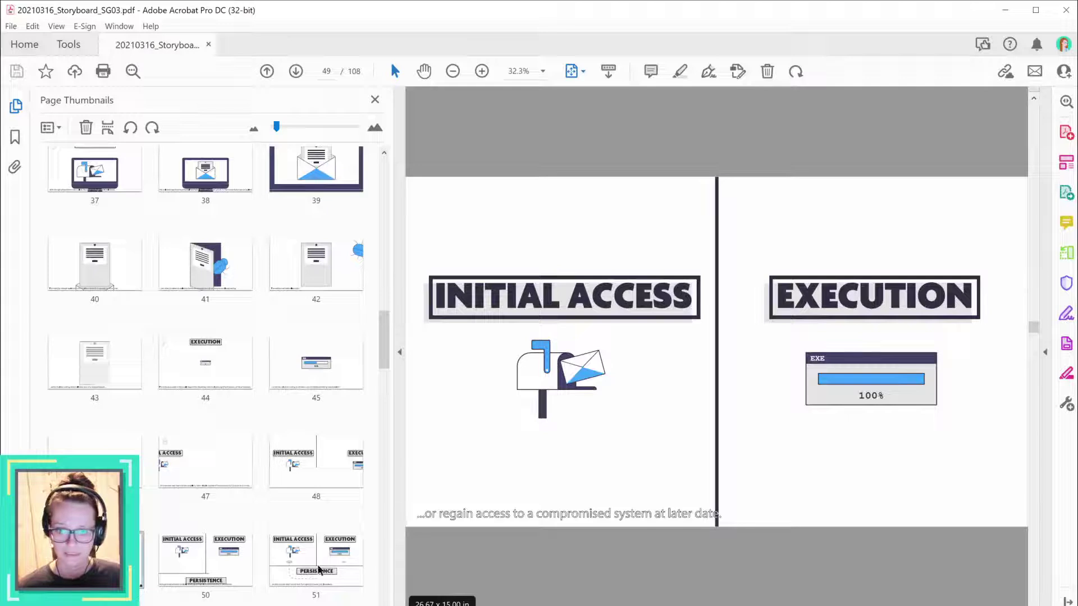
click(314, 486)
click(181, 472)
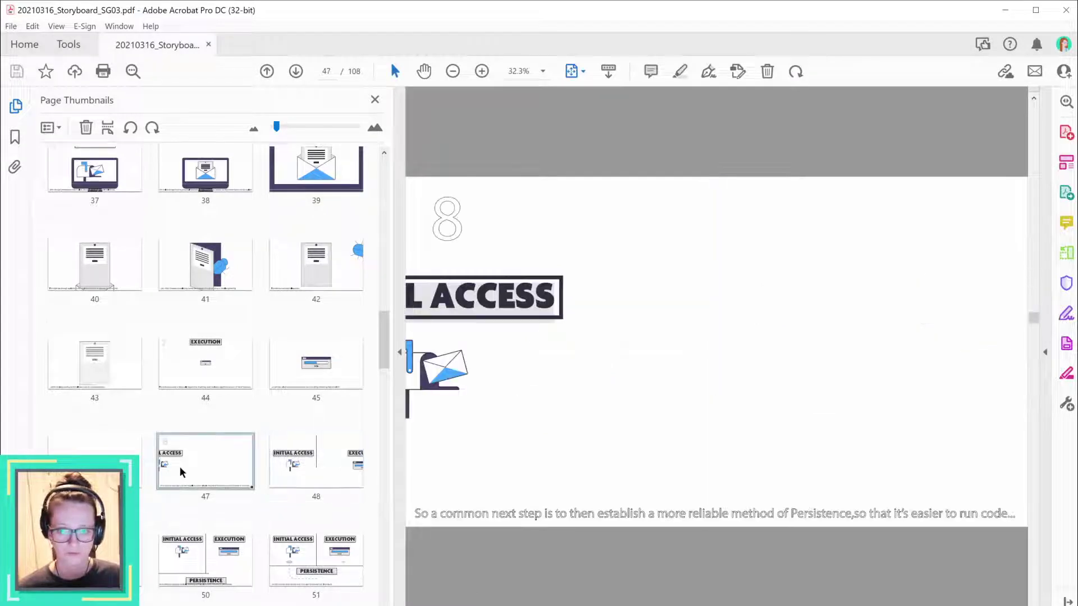
click(332, 464)
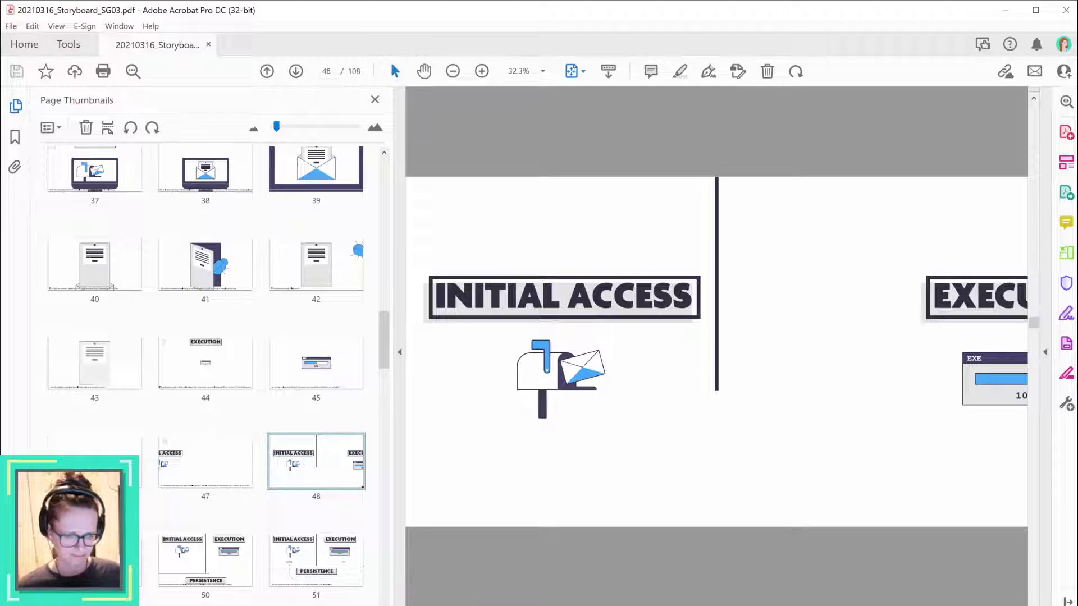
key(alt+Tab)
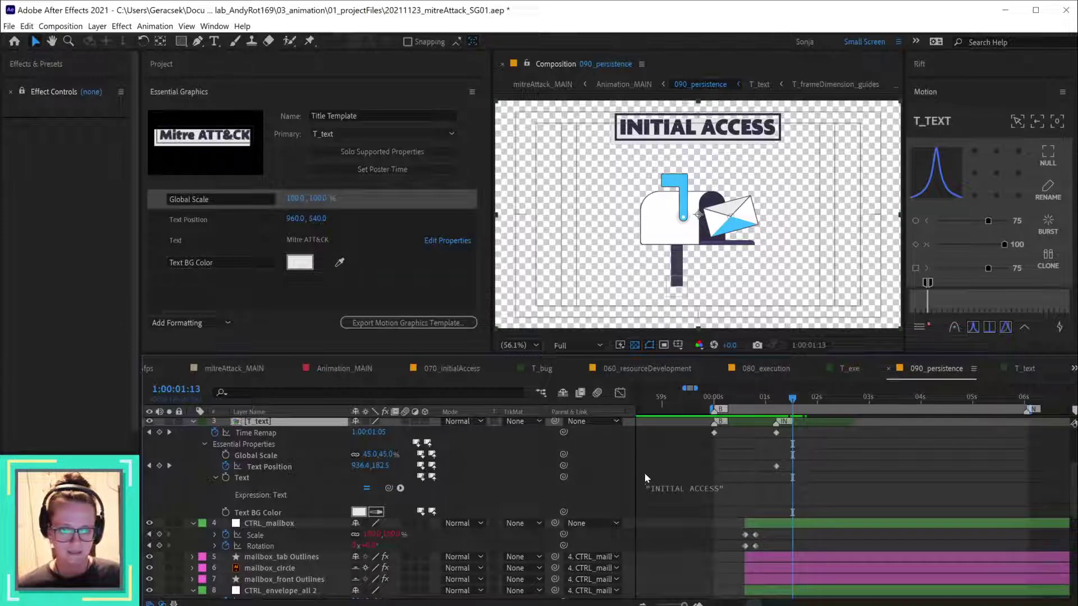
- Pre-compose the INITIAL ACCESS T_text layer together with the layers from CTRL_mailbox through mailbox as 090a_initialAccess, moving all attributes
scroll(602, 477, down, 1)
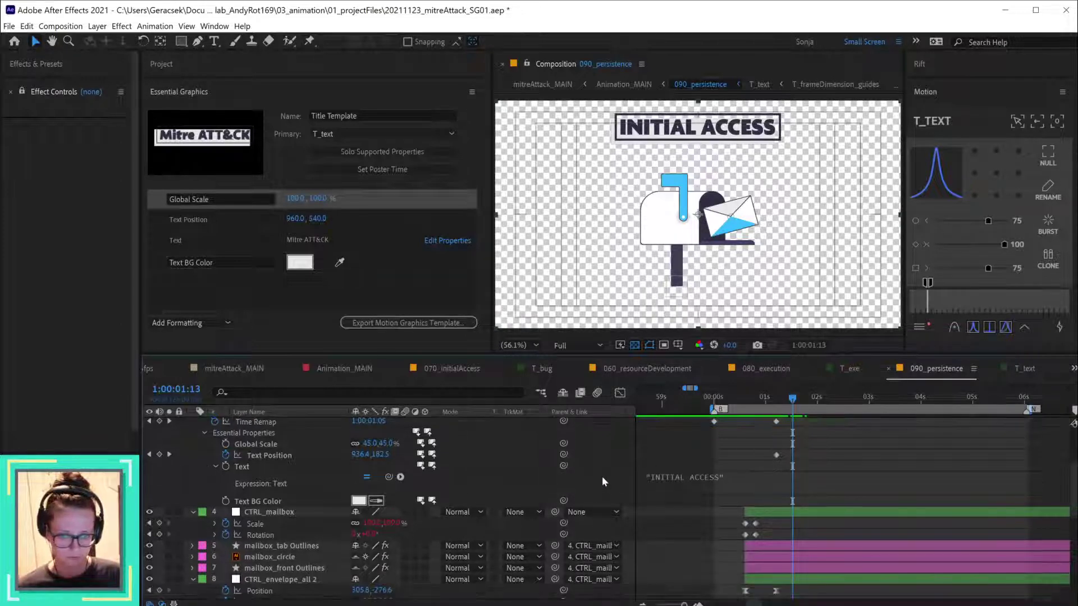
scroll(602, 476, down, 5)
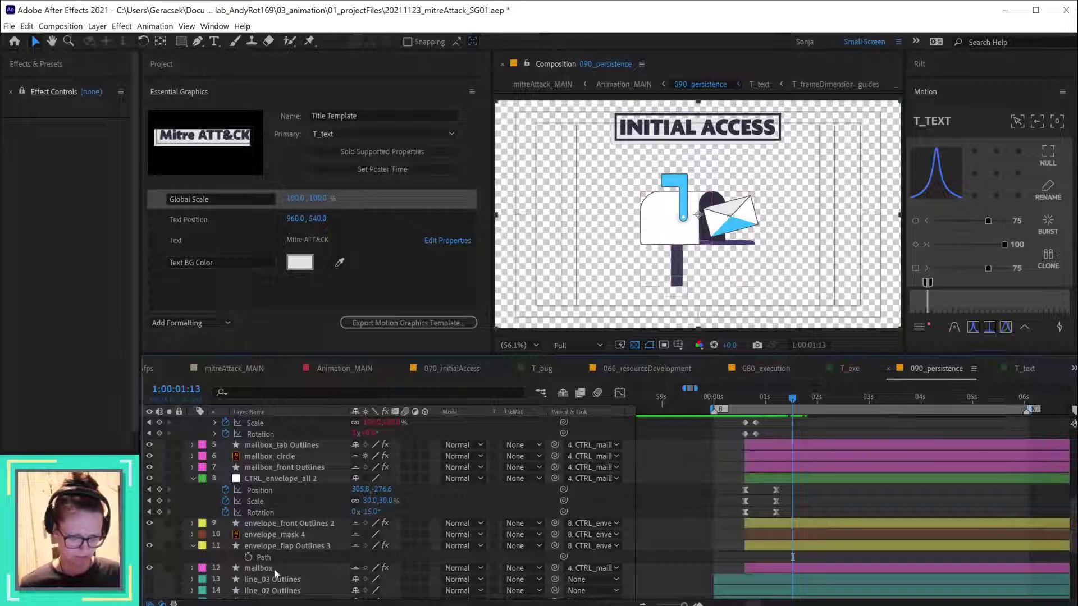
shift+click(275, 569)
scroll(654, 478, up, 8)
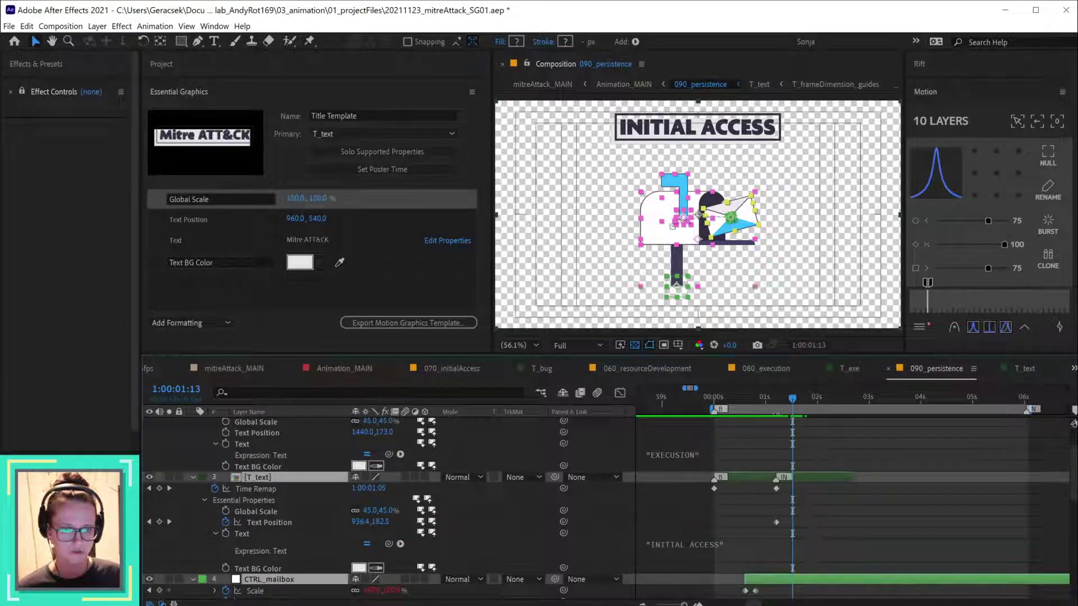
key(ctrl+shift+c)
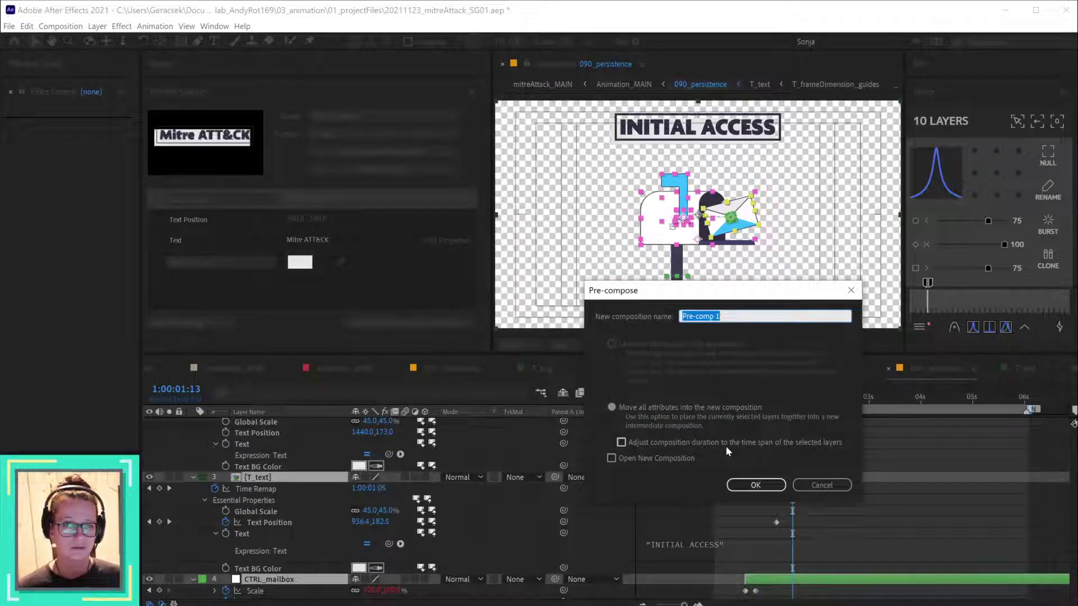
text(090a_)
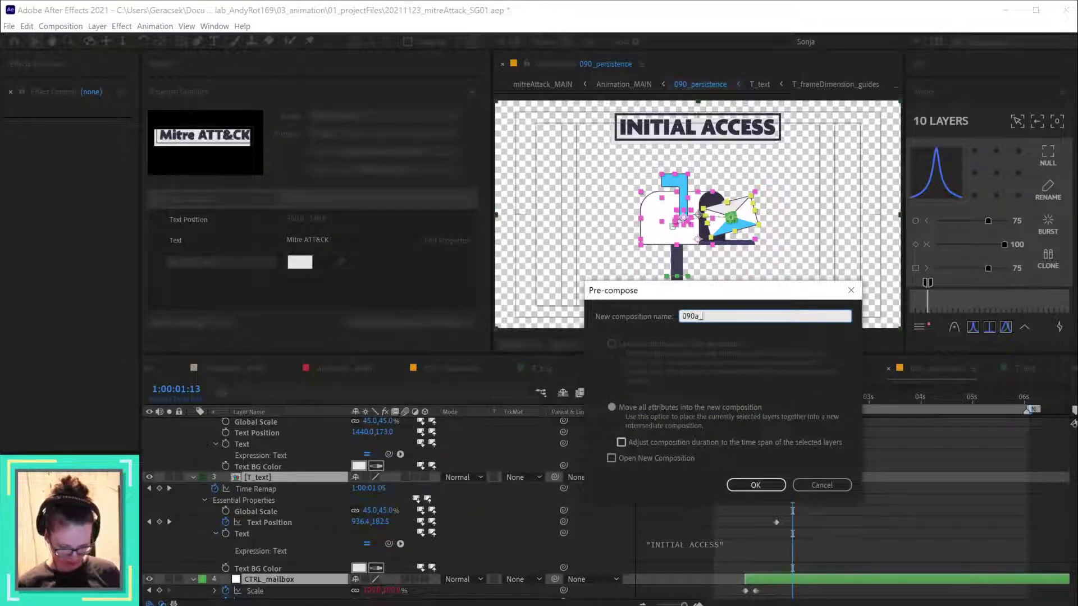
text(initlai)
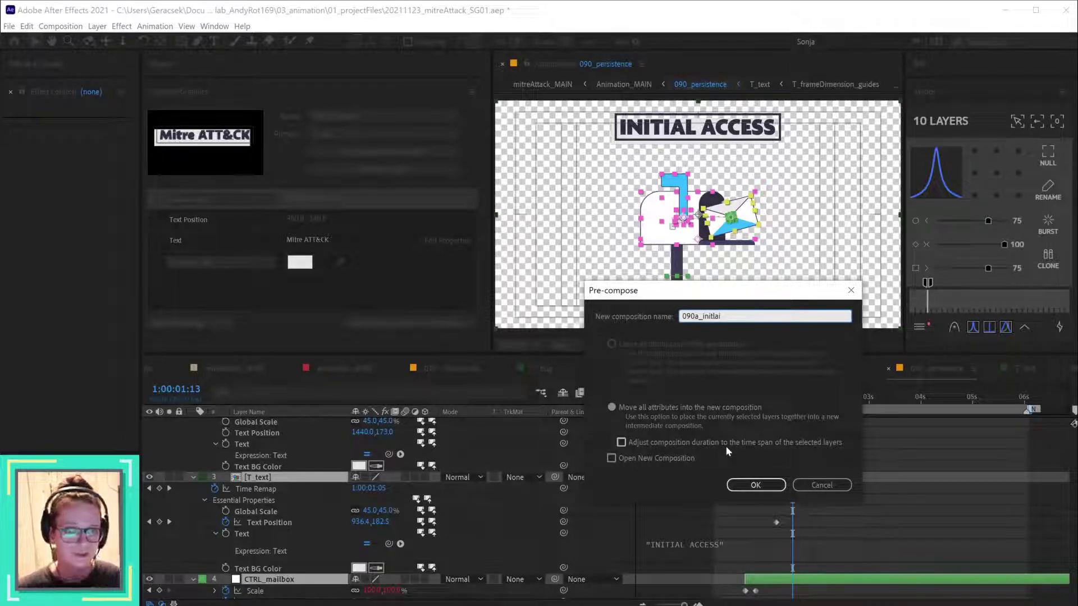
key(BackSpace)
key(BackSpace)
key(BackSpace)
text(ial)
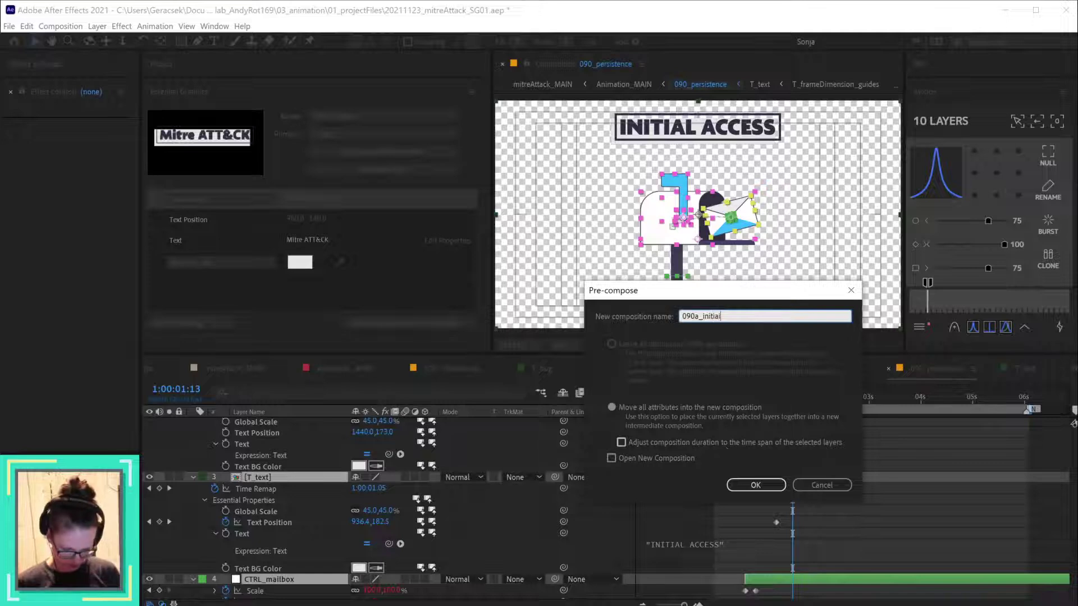
text( access)
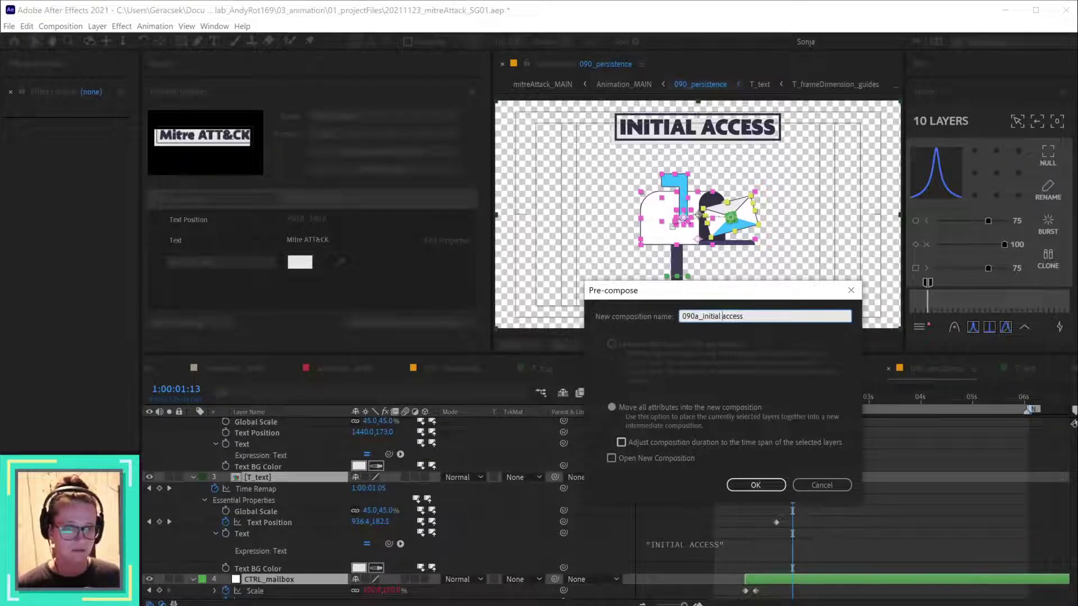
key(BackSpace)
key(Delete)
text(A)
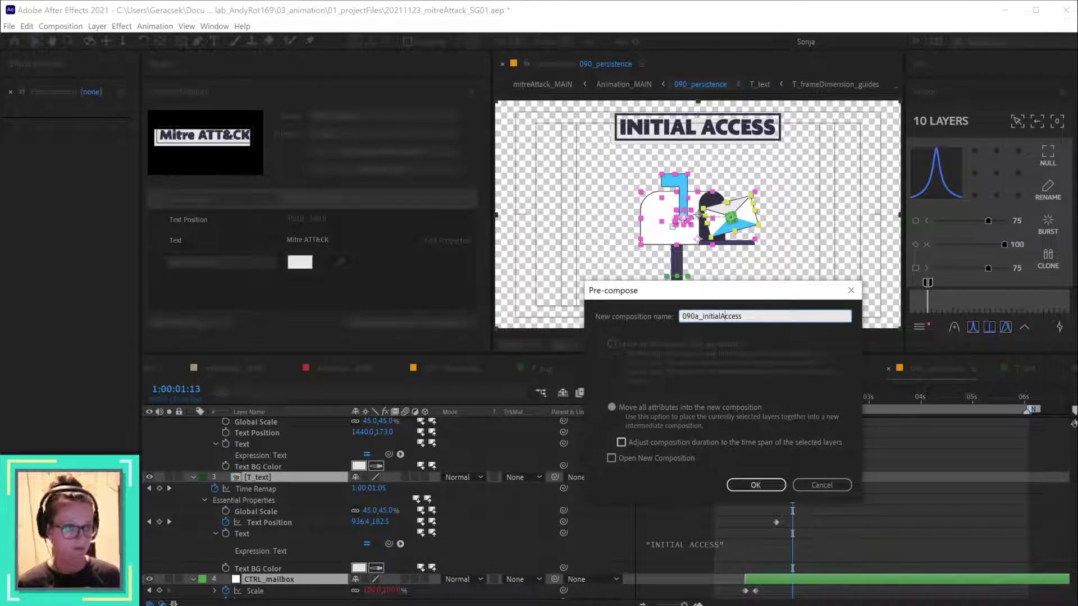
click(737, 486)
- Deselect the layers and collapse the expanded properties of the EXECUSION T_text layer in 090_persistence
click(584, 451)
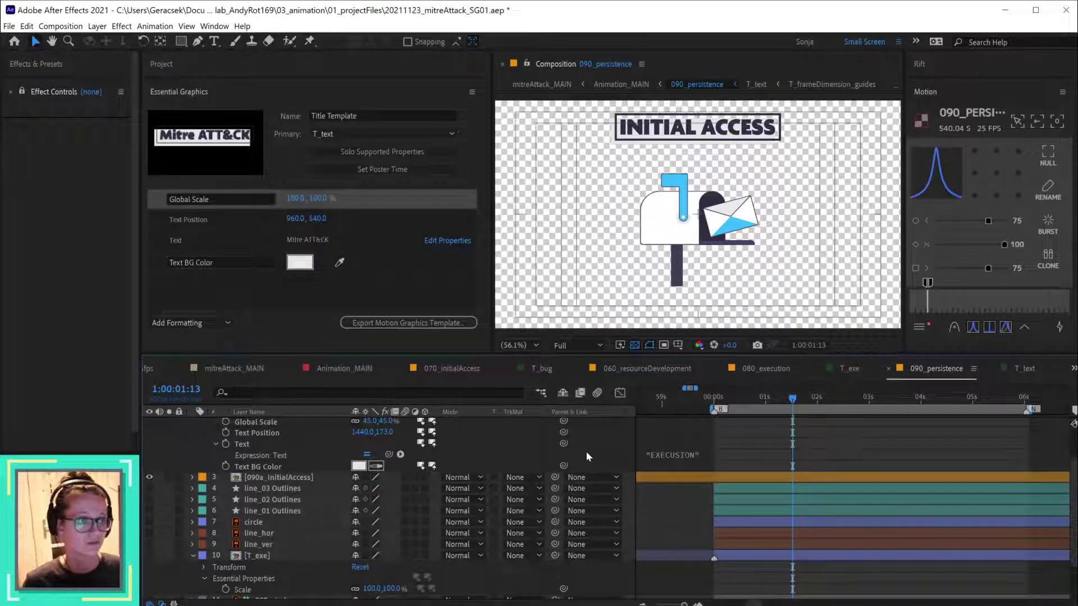
scroll(615, 460, up, 3)
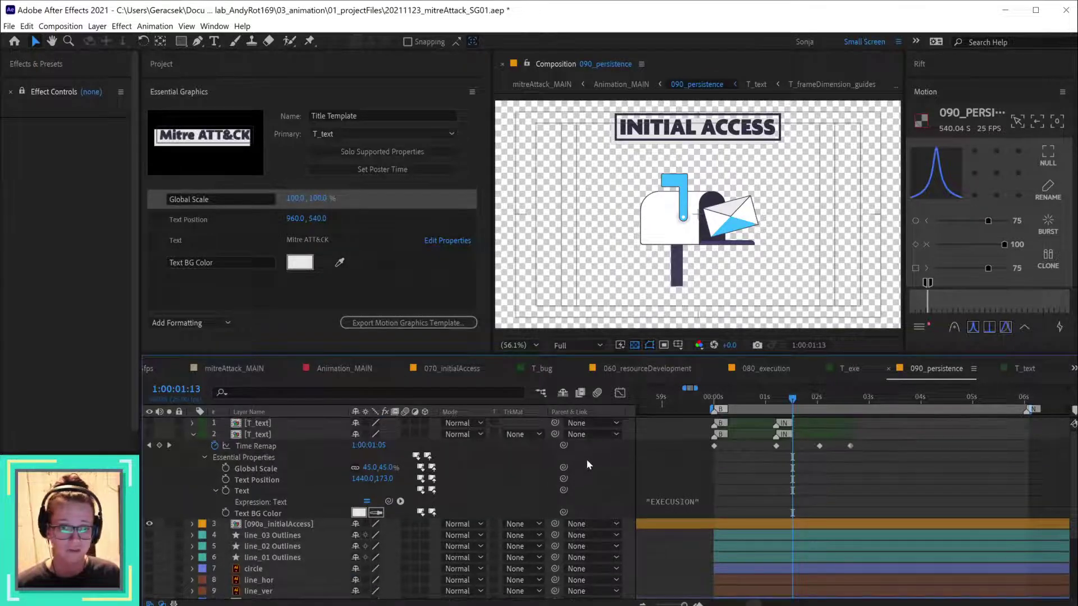
click(192, 435)
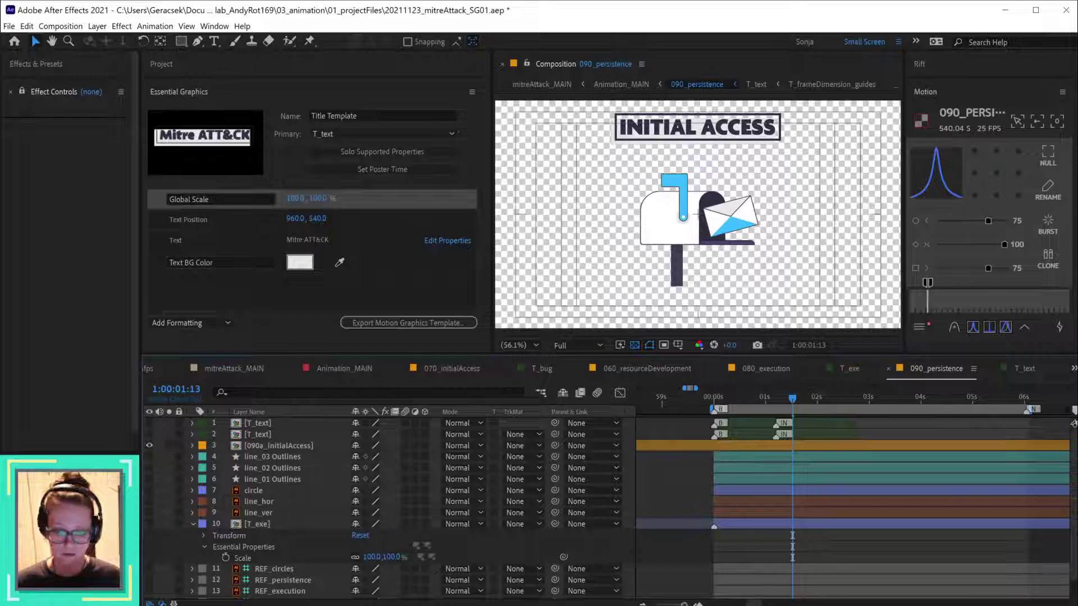
- Switch to the browser, search YouTube for "attack detect defend" and open the Attack Detect Defend channel
key(alt+Tab)
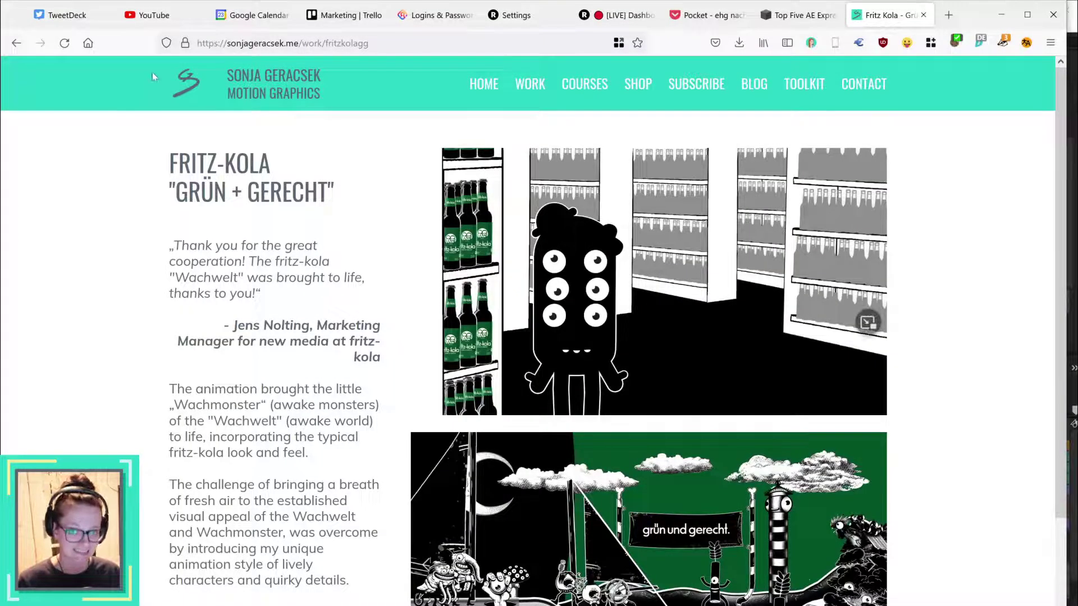
click(163, 12)
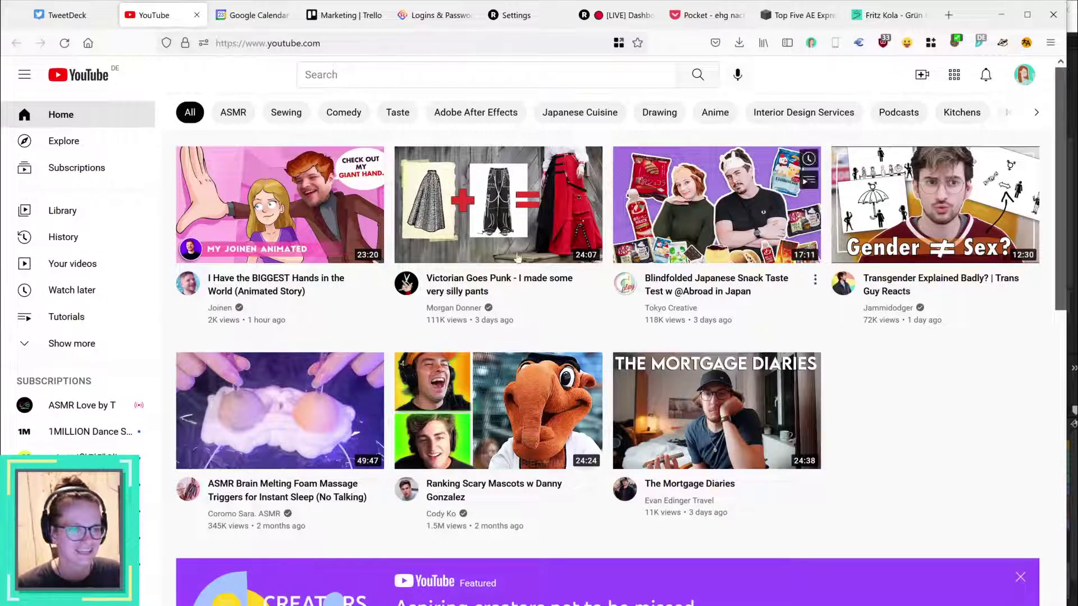
key(slash)
text(a)
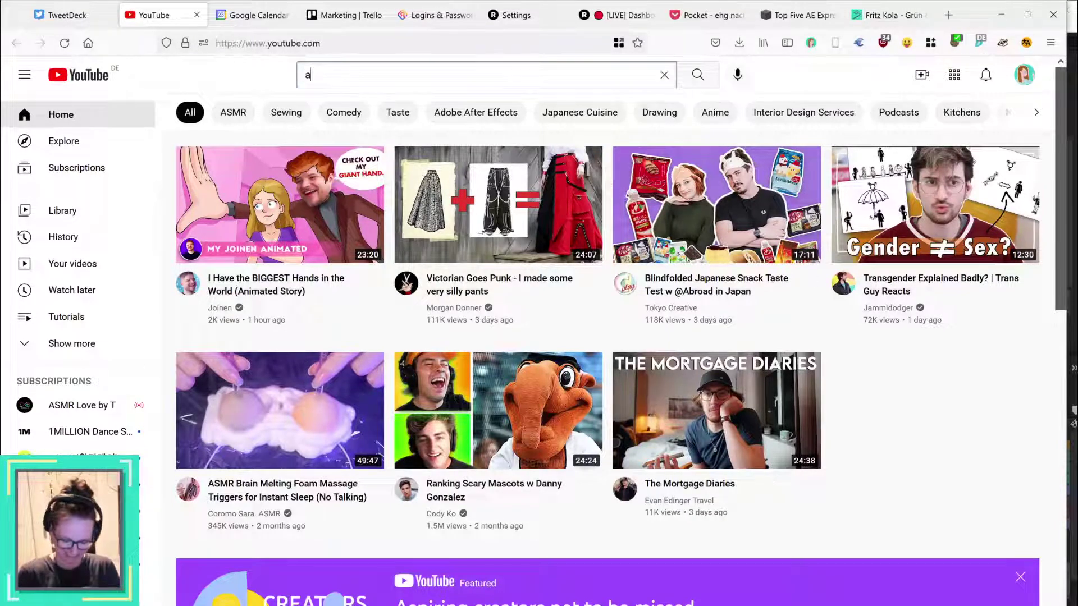
text(ttack detect defend)
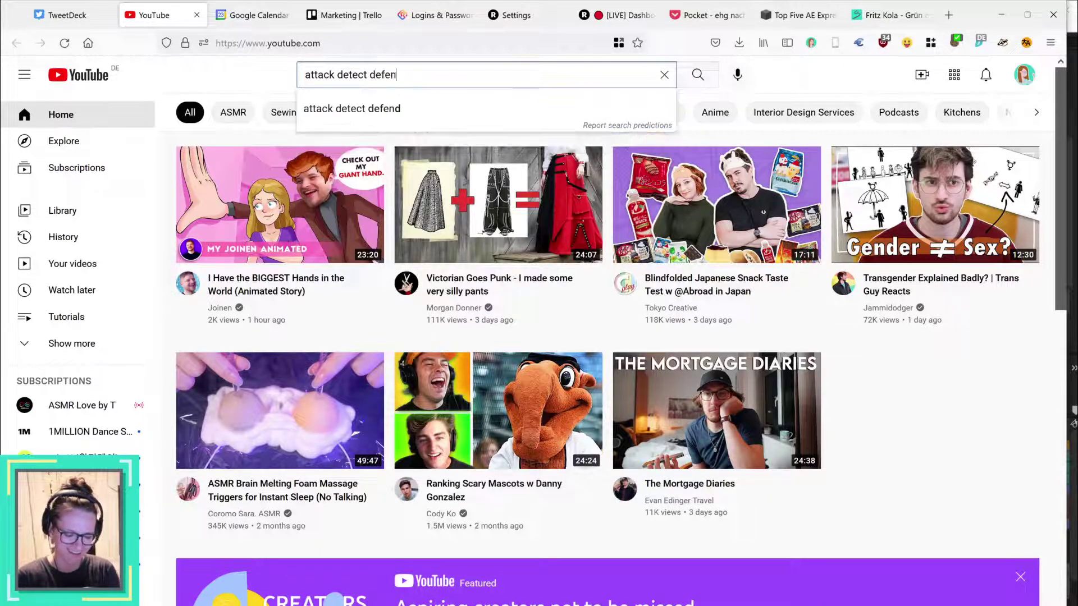
key(Return)
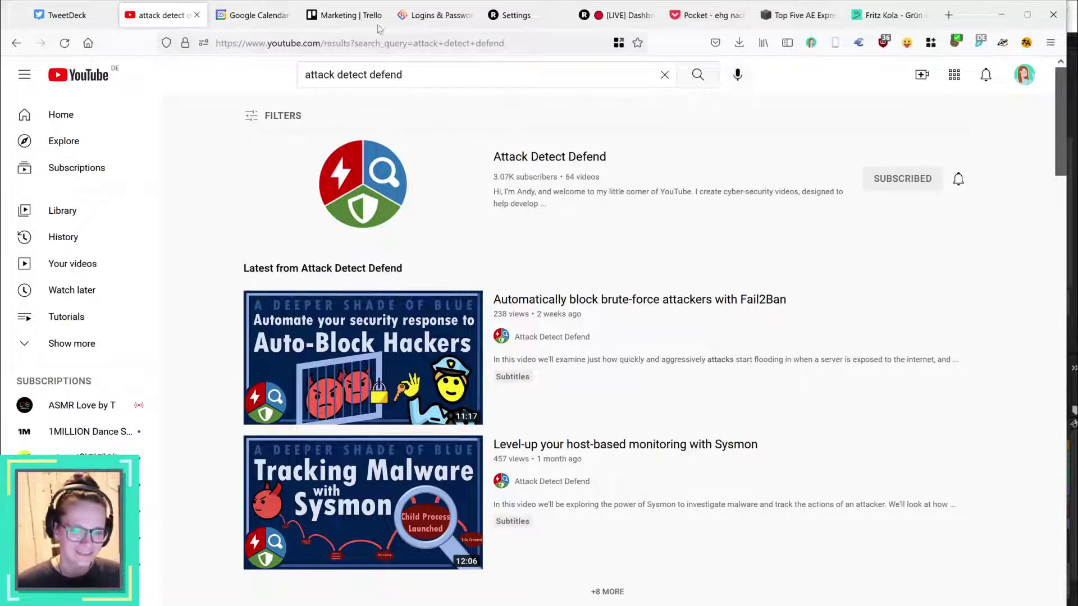
click(369, 212)
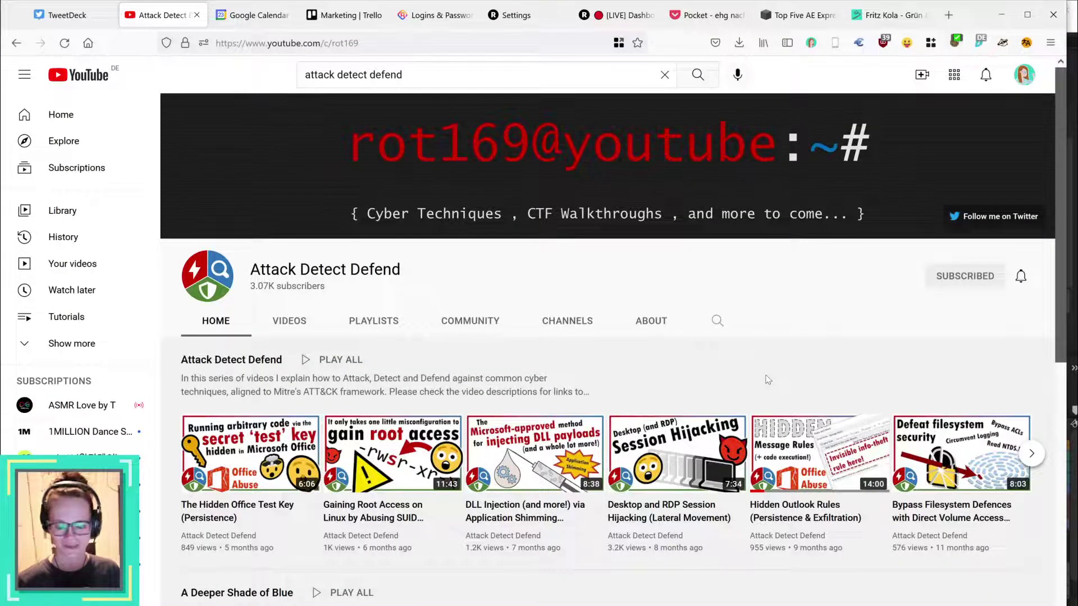
- Play the video The Hidden Office Test Key (Persistence), skip ahead through its Defend chapter and pause it
click(254, 456)
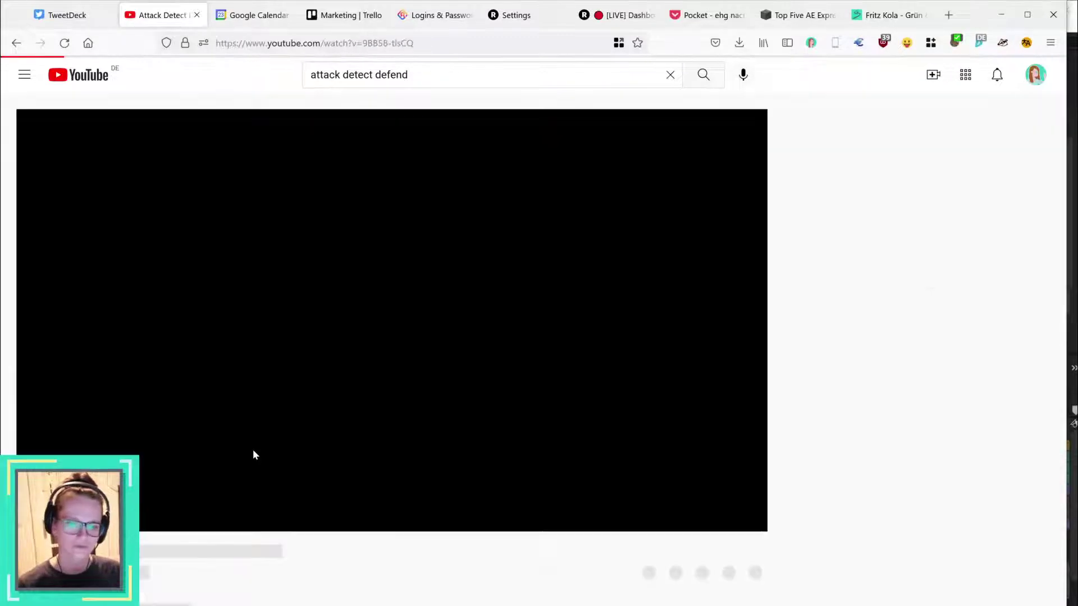
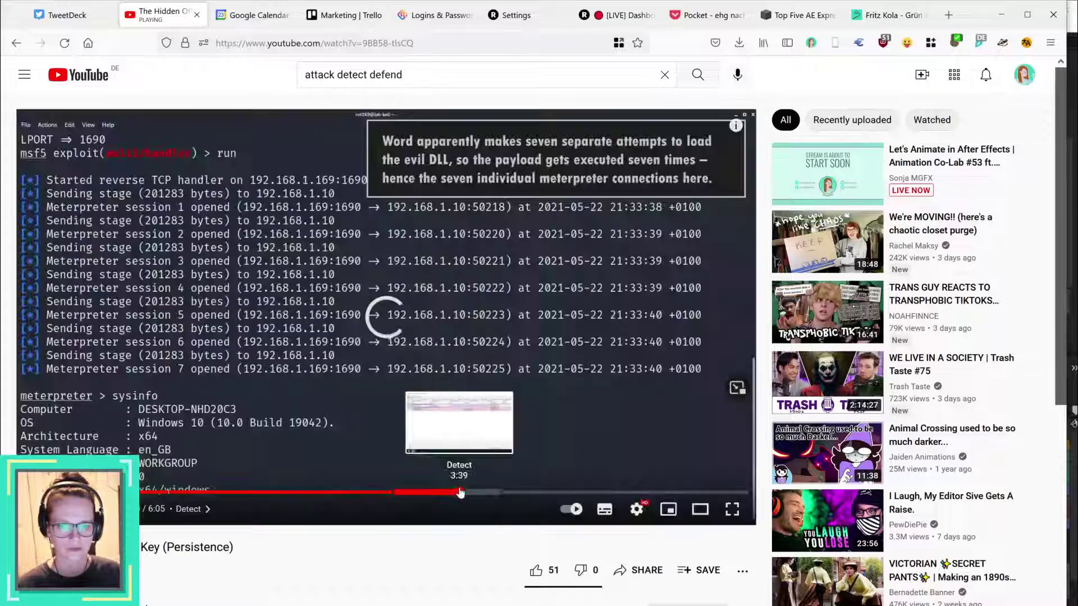
click(535, 494)
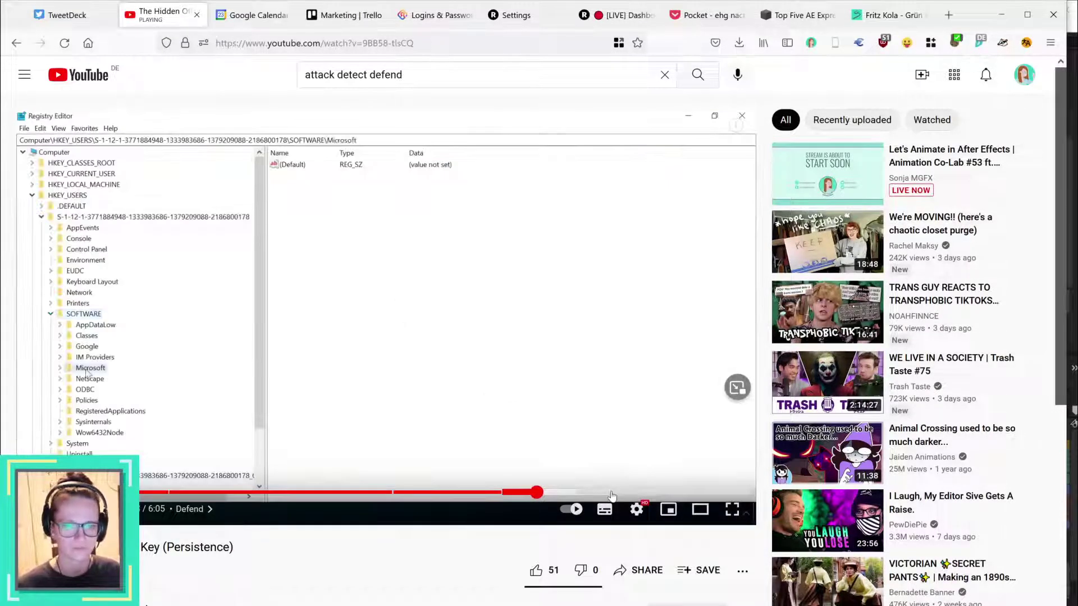
click(570, 492)
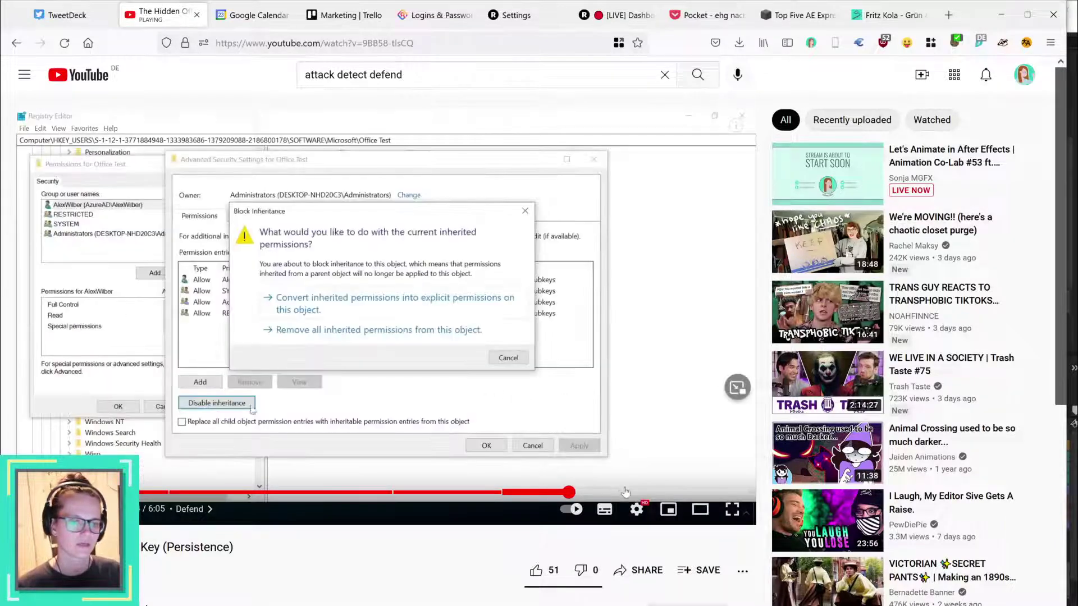
click(460, 375)
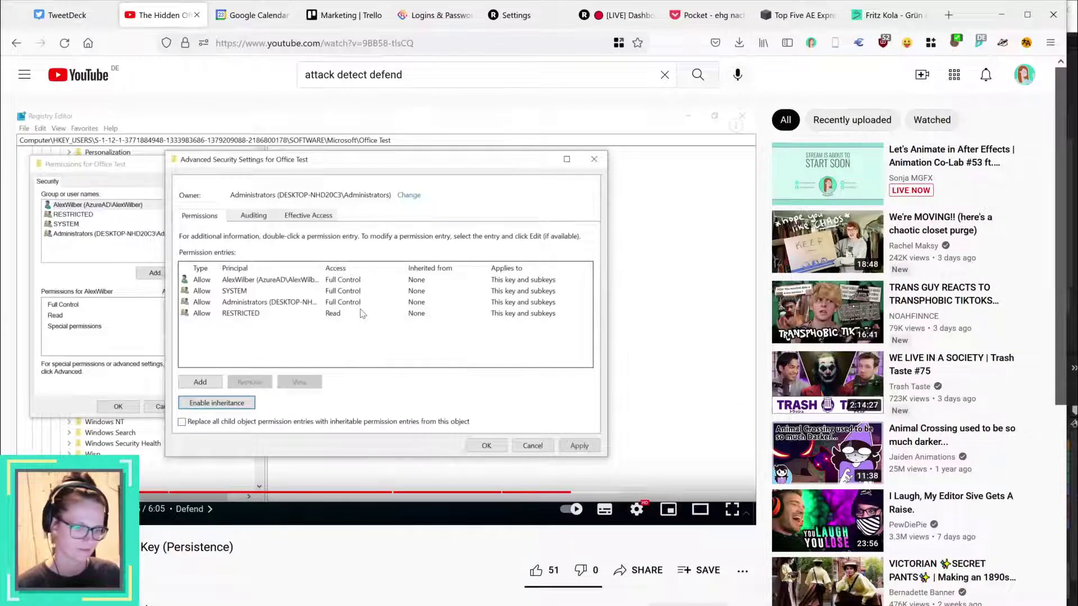
- Return to After Effects and scrub through the INITIAL ACCESS mailbox animation in 090_persistence from 1:00:00:00 to 1:00:01:12
key(alt+Tab)
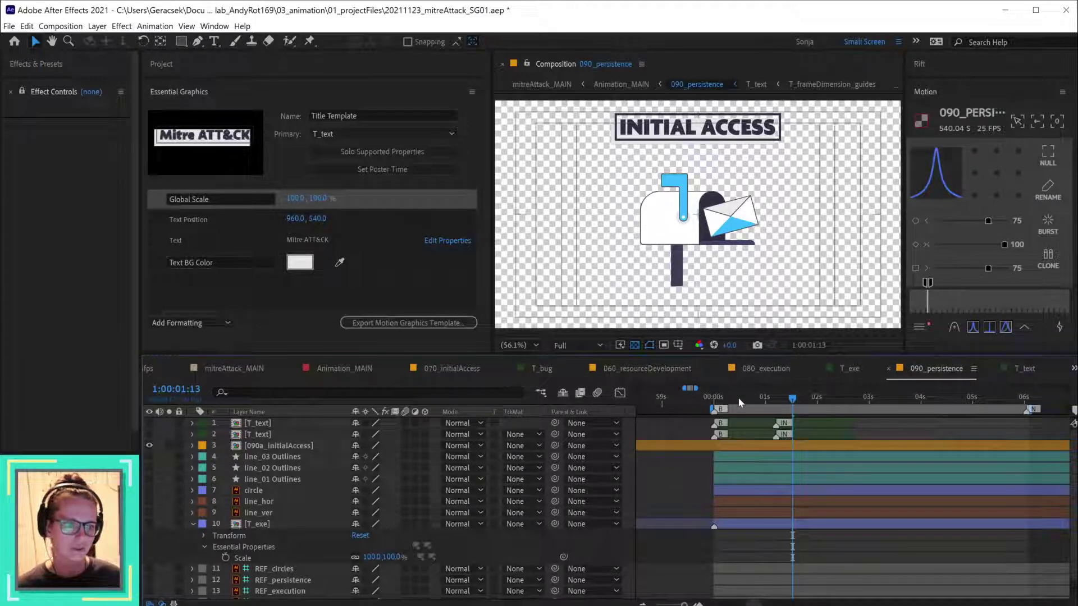
drag(739, 402, 773, 400)
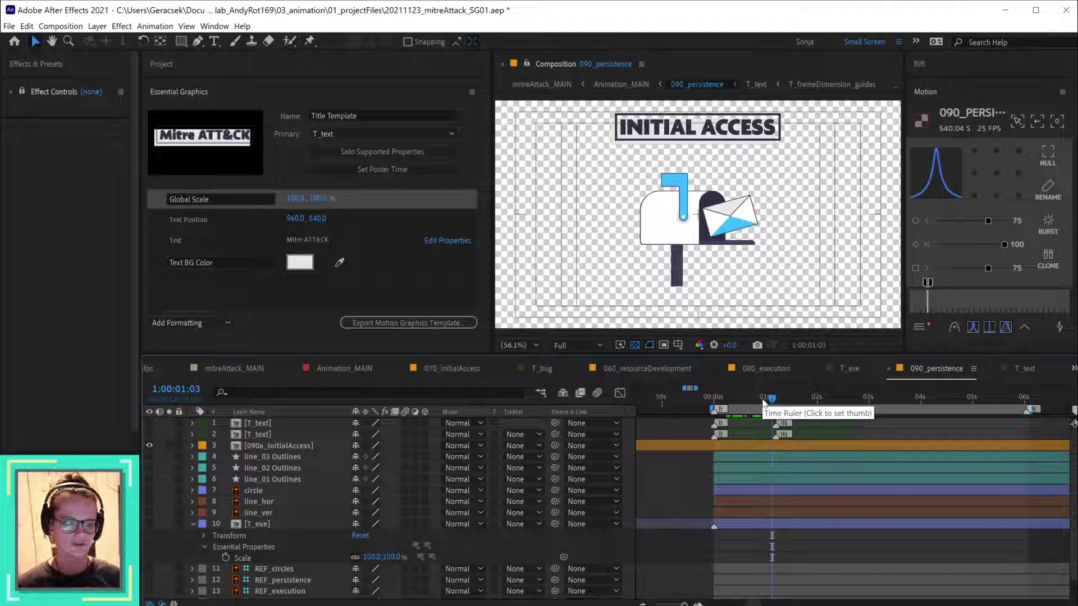
click(714, 400)
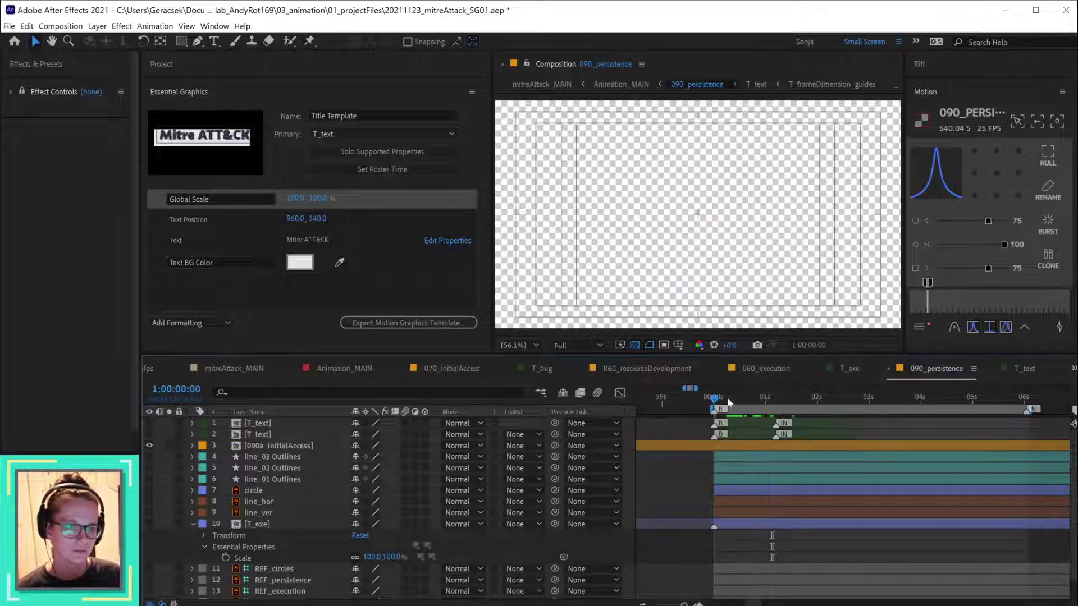
drag(729, 402, 791, 401)
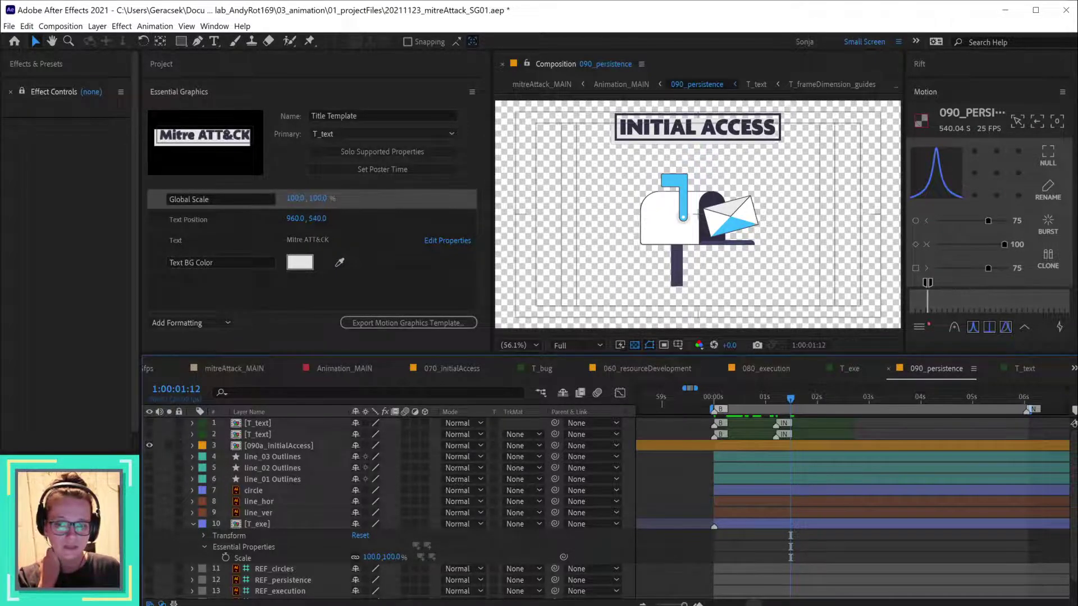
key(alt+Tab)
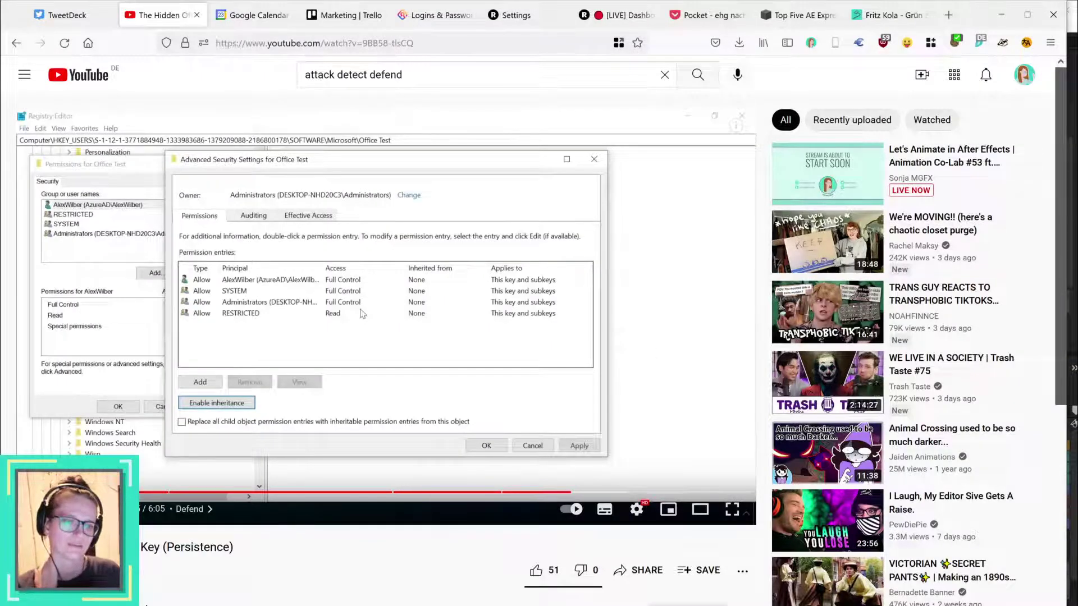
key(alt+Tab)
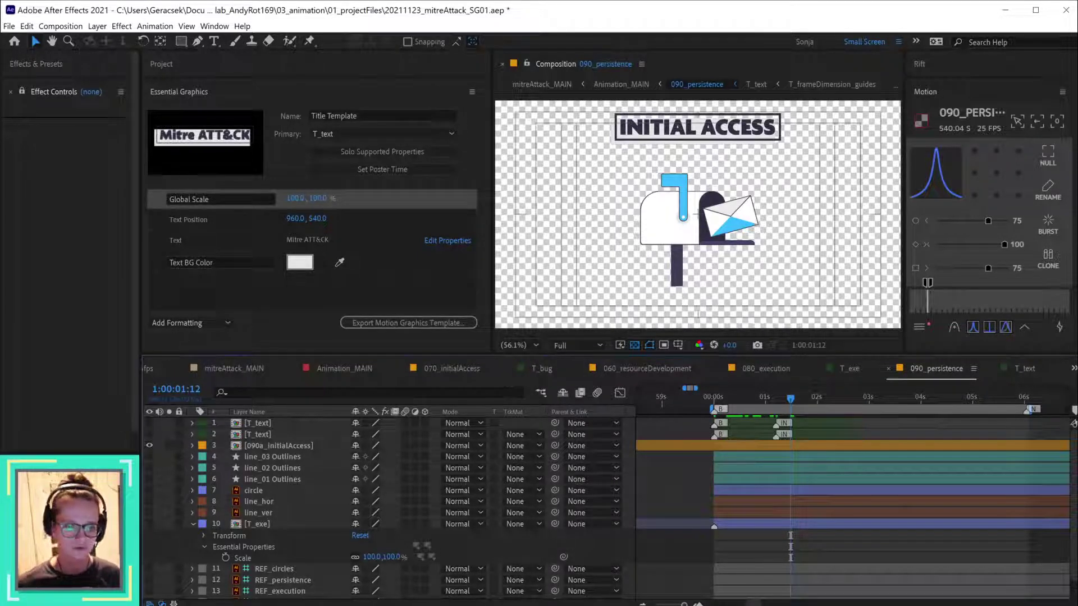
key(alt+Tab)
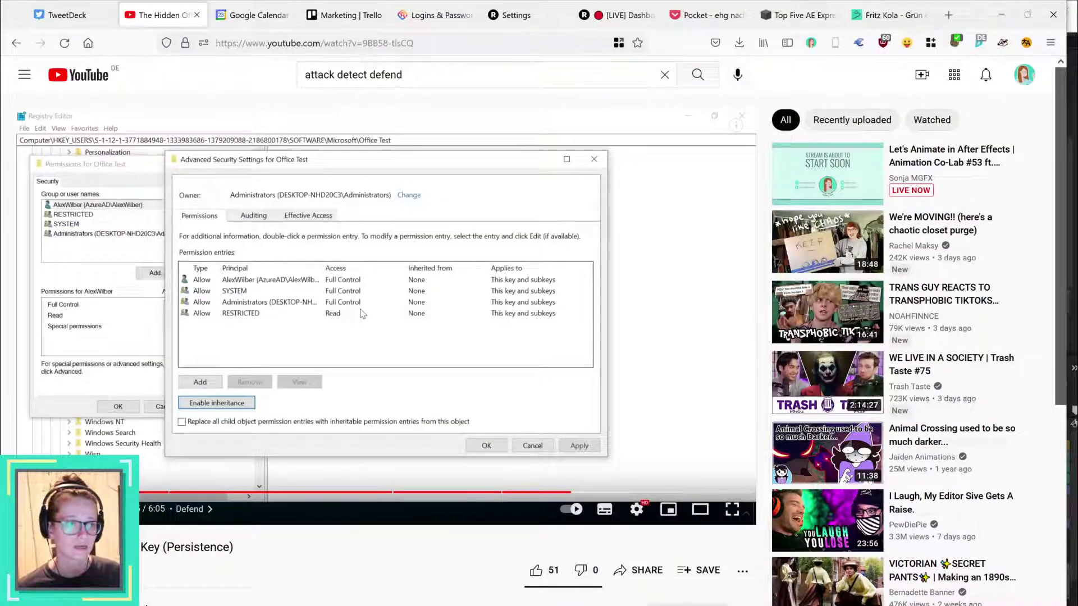
key(alt+Tab)
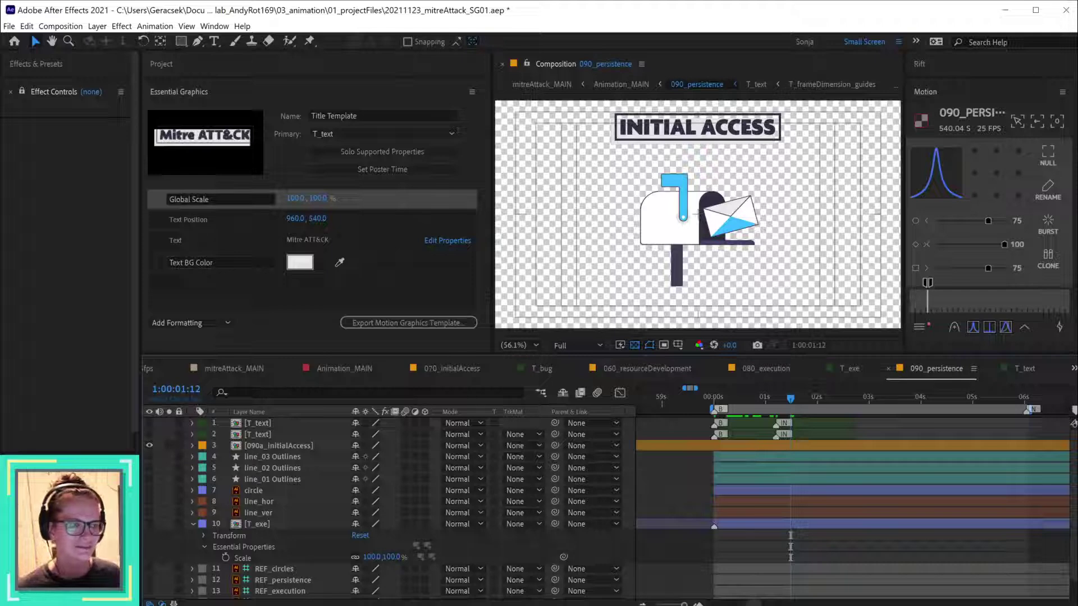
- Trim the start of the 090a_initialAccess layer to 1:00:00:00 and deselect it
mouse_move(721, 396)
mouse_down()
mouse_move(790, 411)
mouse_move(714, 400)
mouse_up()
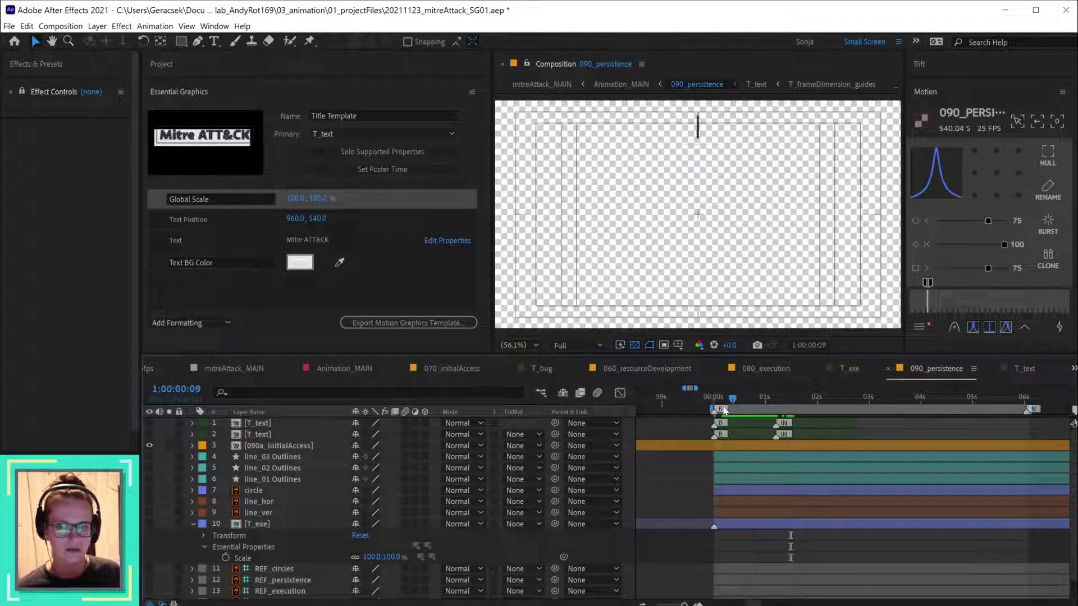
click(738, 447)
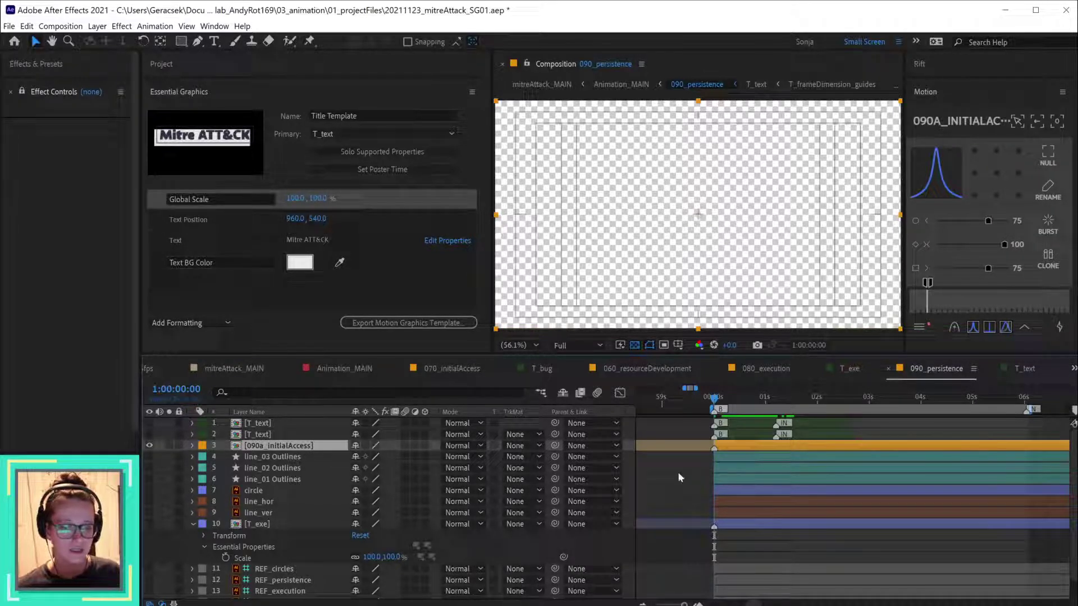
click(695, 467)
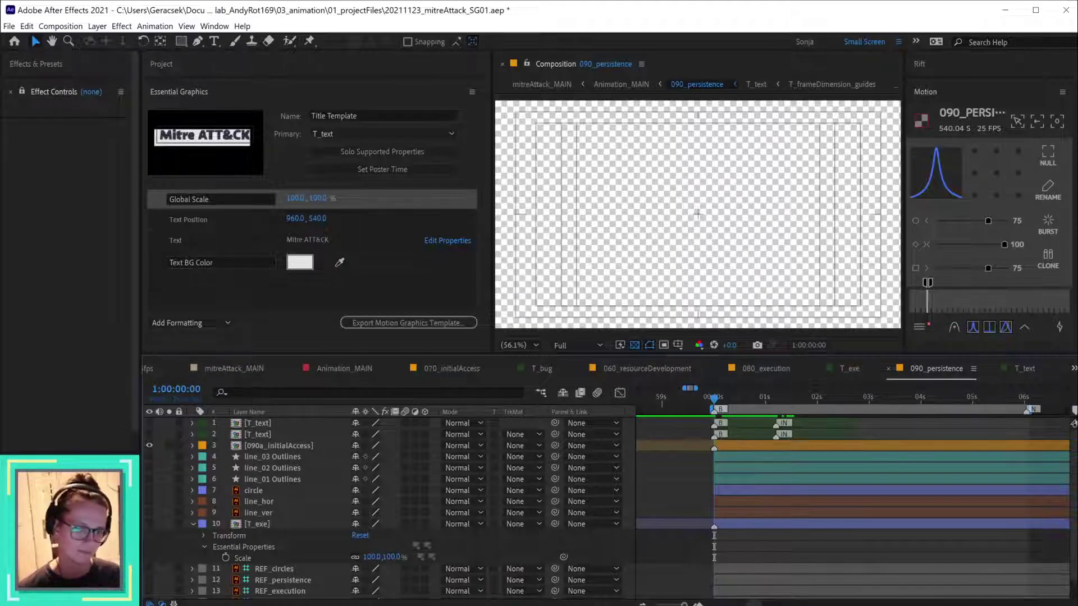
- Switch to the browser, enlarge the paused YouTube video to theater mode and return to After Effects
key(alt+Tab)
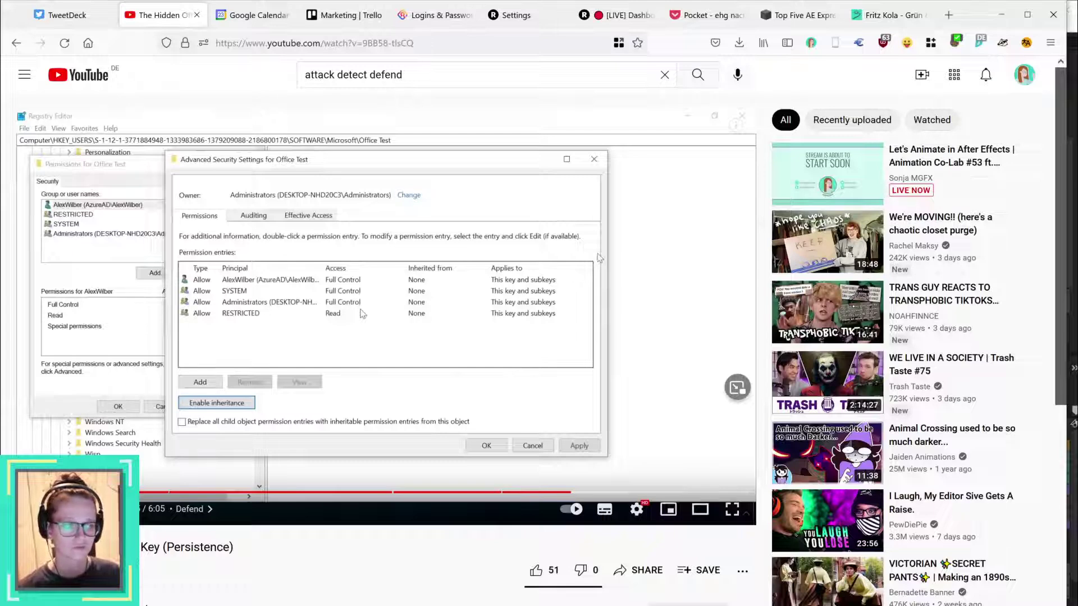
click(696, 511)
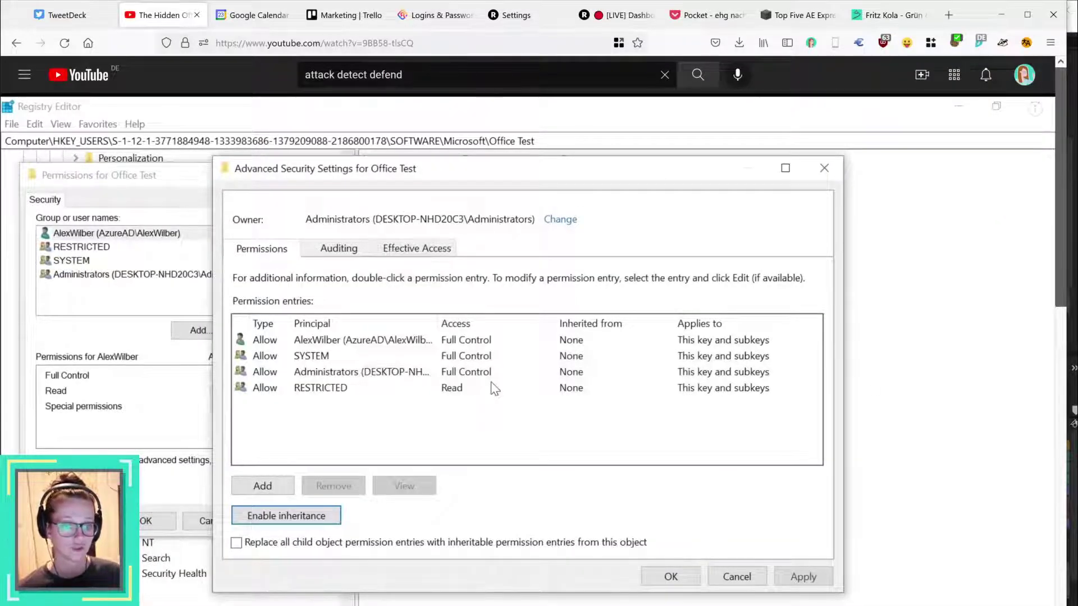
key(alt+Tab)
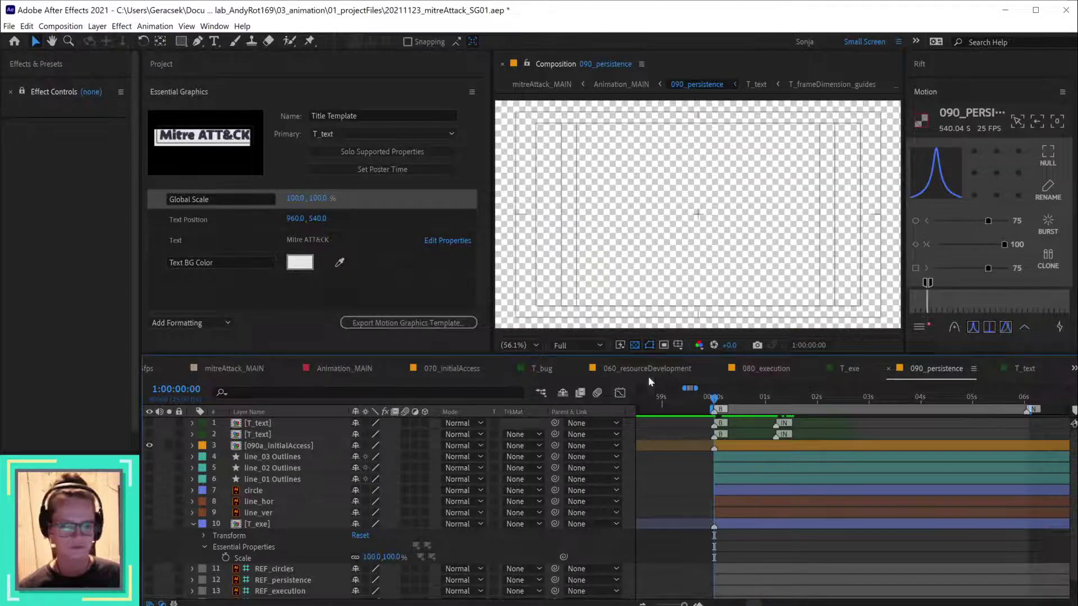
- Move the playhead to 1:02:18:14 in Animation_MAIN and open the 090_persistence composition at that time
drag(714, 399, 776, 408)
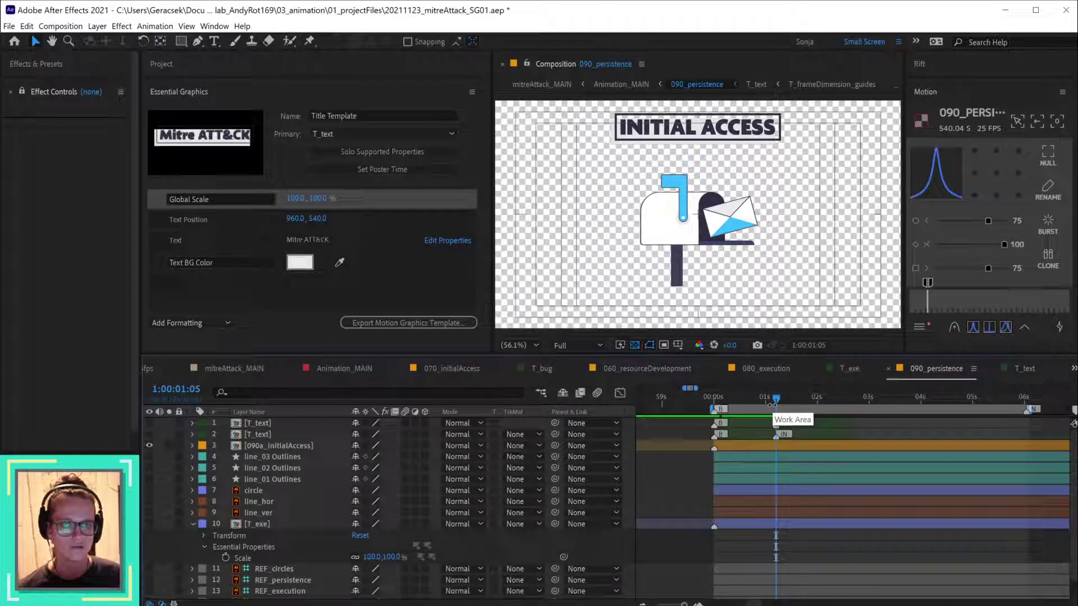
click(358, 373)
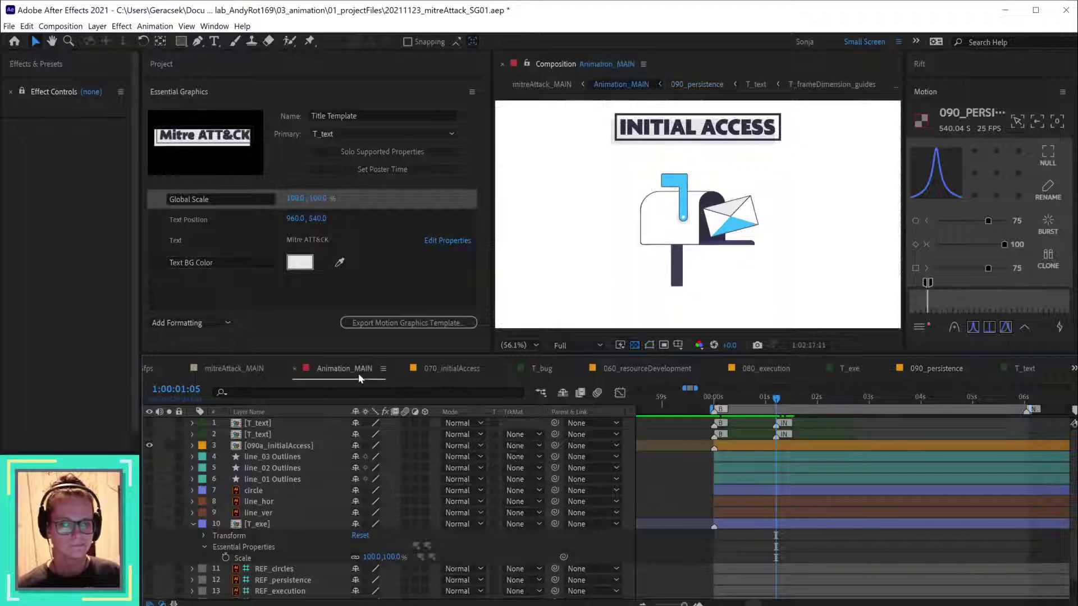
click(241, 369)
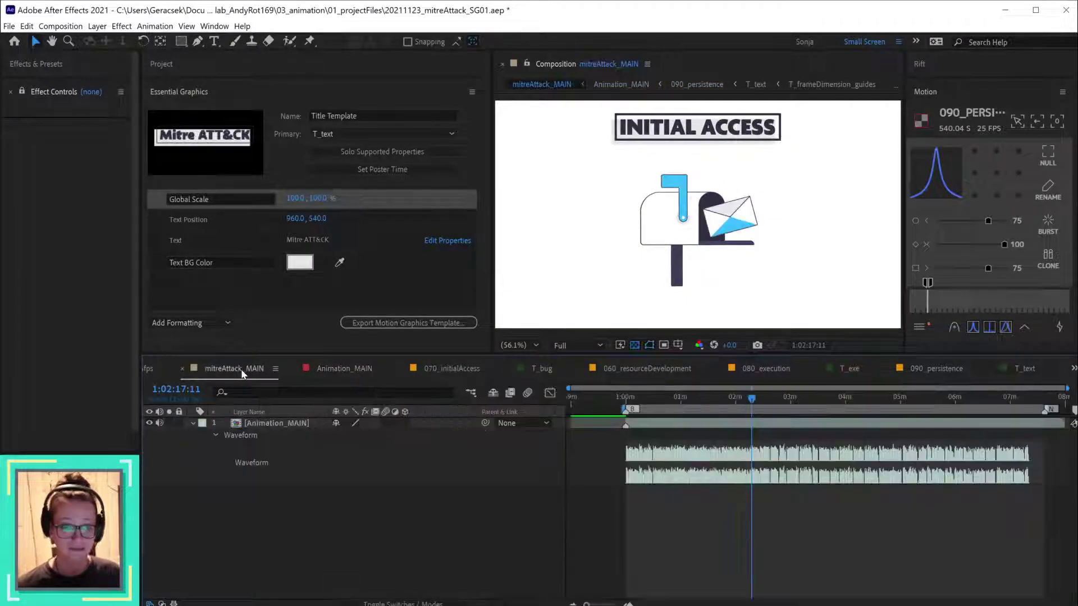
click(343, 366)
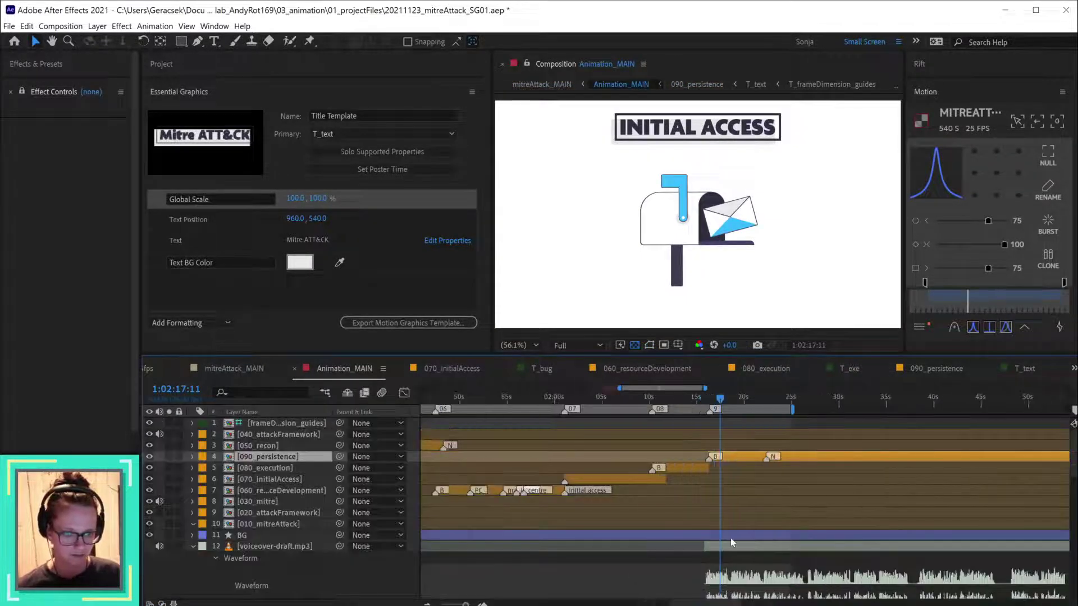
drag(710, 399, 731, 413)
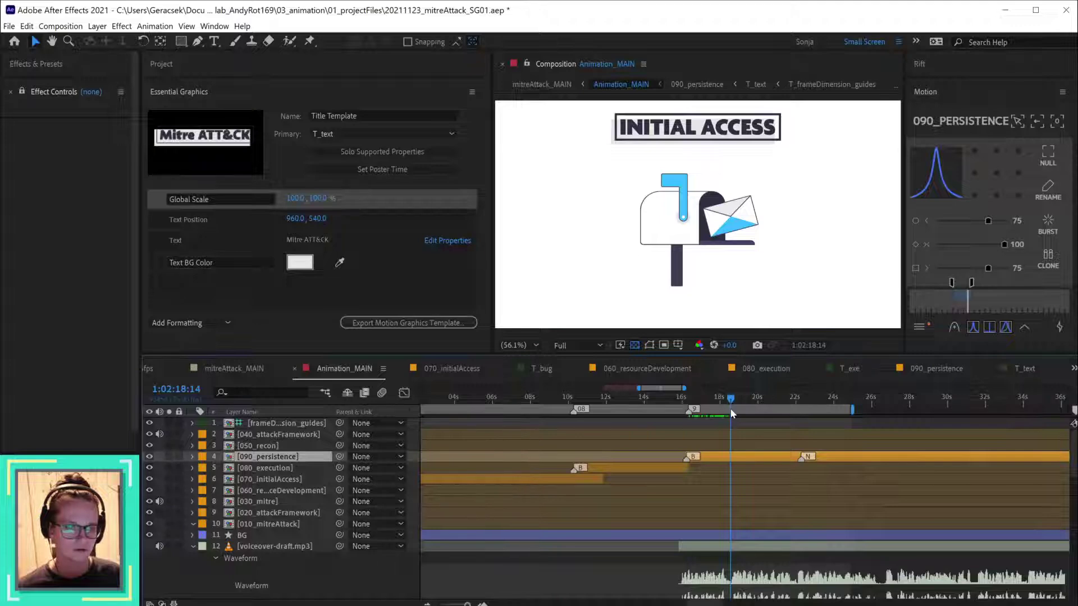
double_click(736, 459)
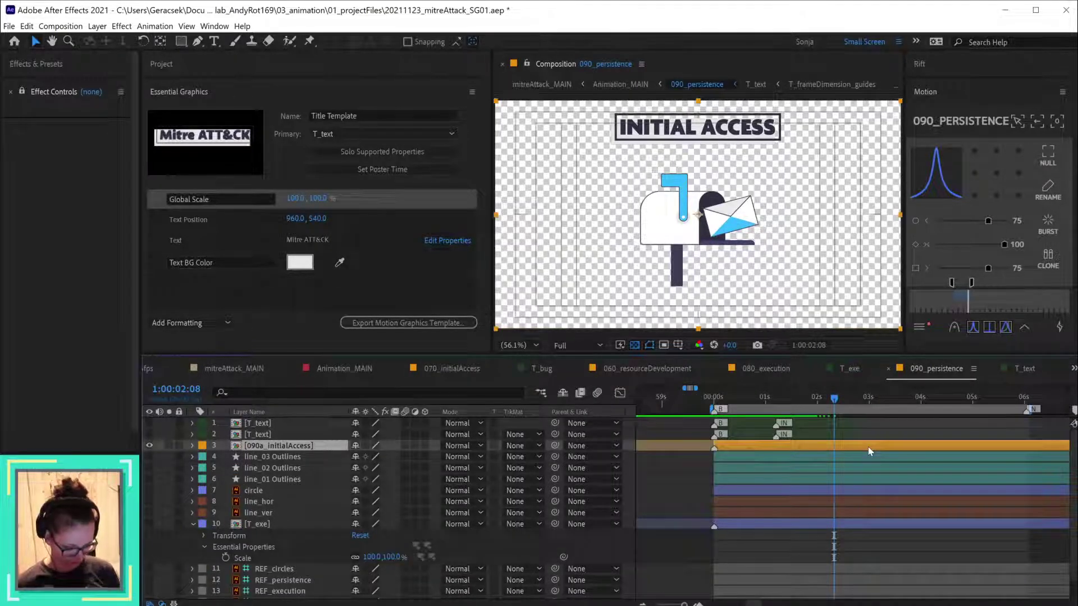
- Keyframe the 090a_initialAccess Position from 960, 540 at 1:00:02:08 to 480, 540 at 1:00:03:03 and check the slide
key(alt+shift+p)
key(space)
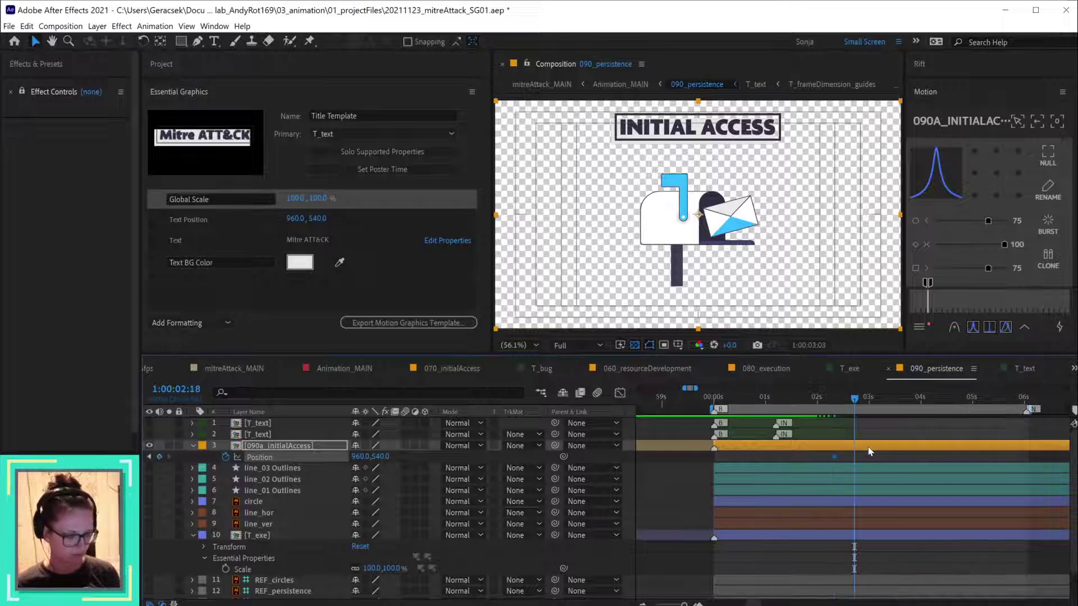
key(space)
drag(357, 457, 330, 457)
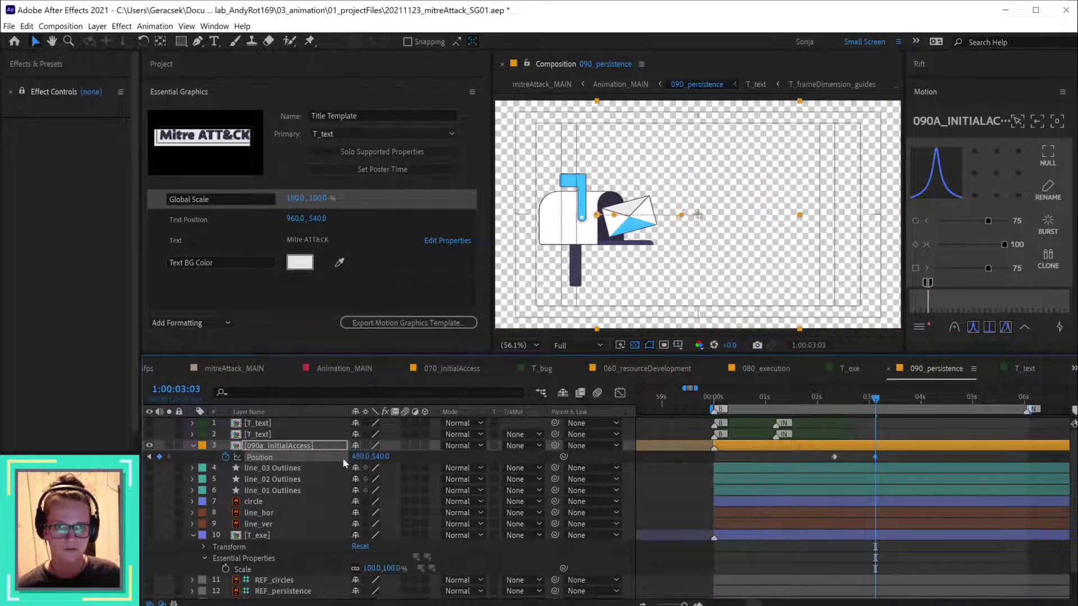
key(space)
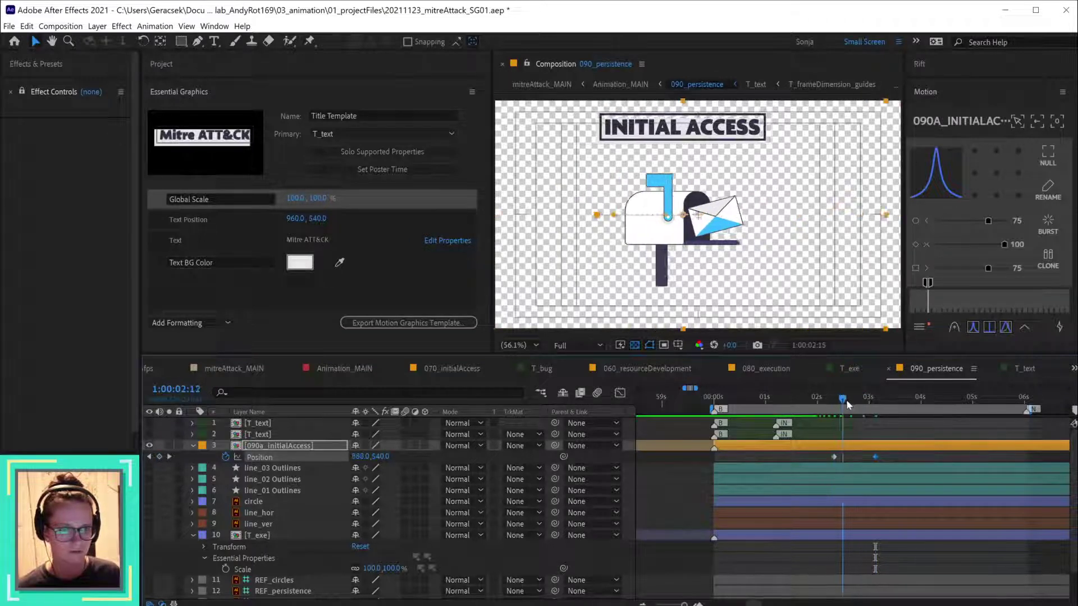
click(876, 402)
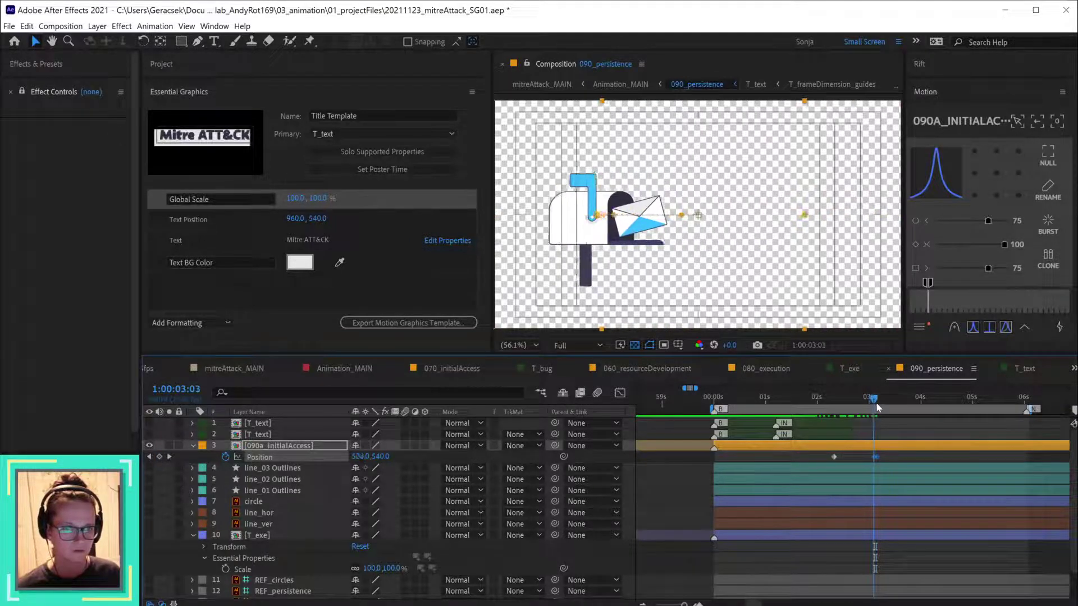
- Inside 090a_initialAccess, delete the closing Time Remap and Text Position keyframes of the T_text layer near 1:00:08:00
double_click(884, 449)
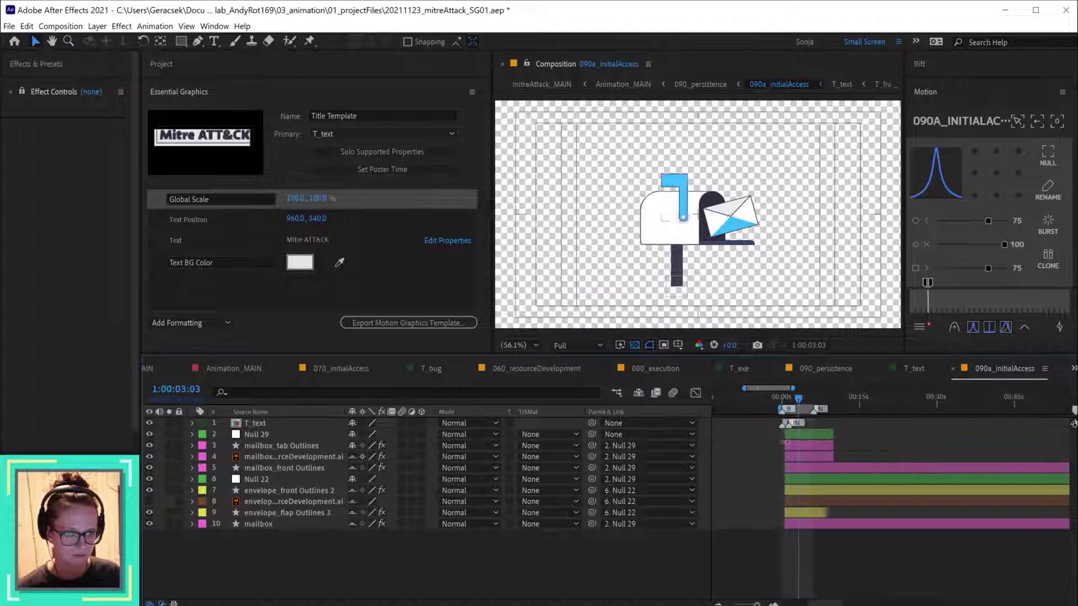
click(748, 425)
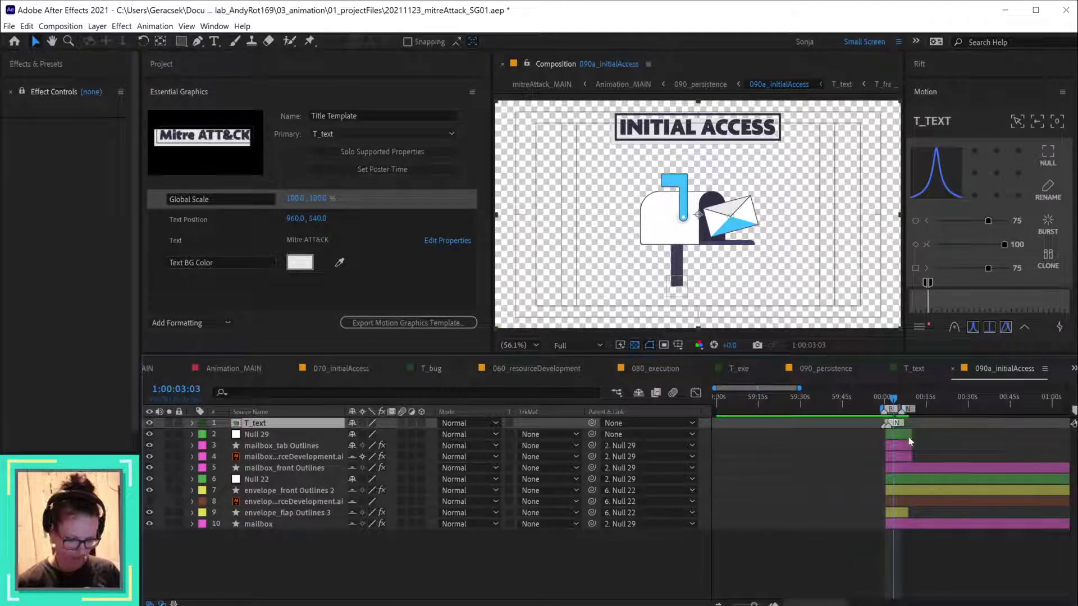
key(u)
drag(919, 435, 901, 449)
key(equal)
key(equal)
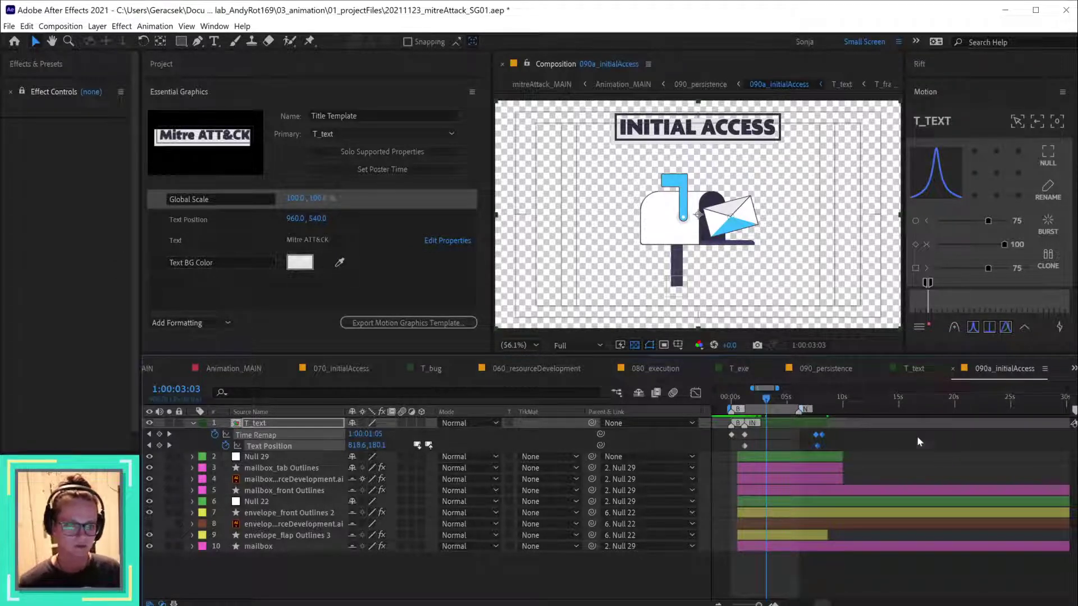
click(820, 400)
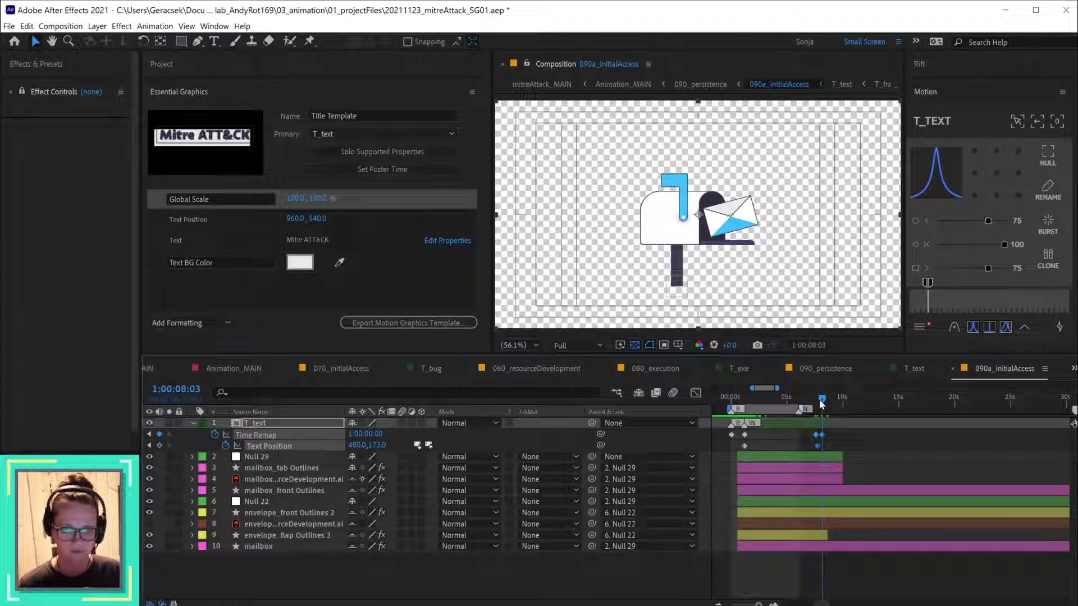
mouse_move(820, 399)
mouse_down()
mouse_move(799, 402)
mouse_move(839, 456)
mouse_up()
key(Delete)
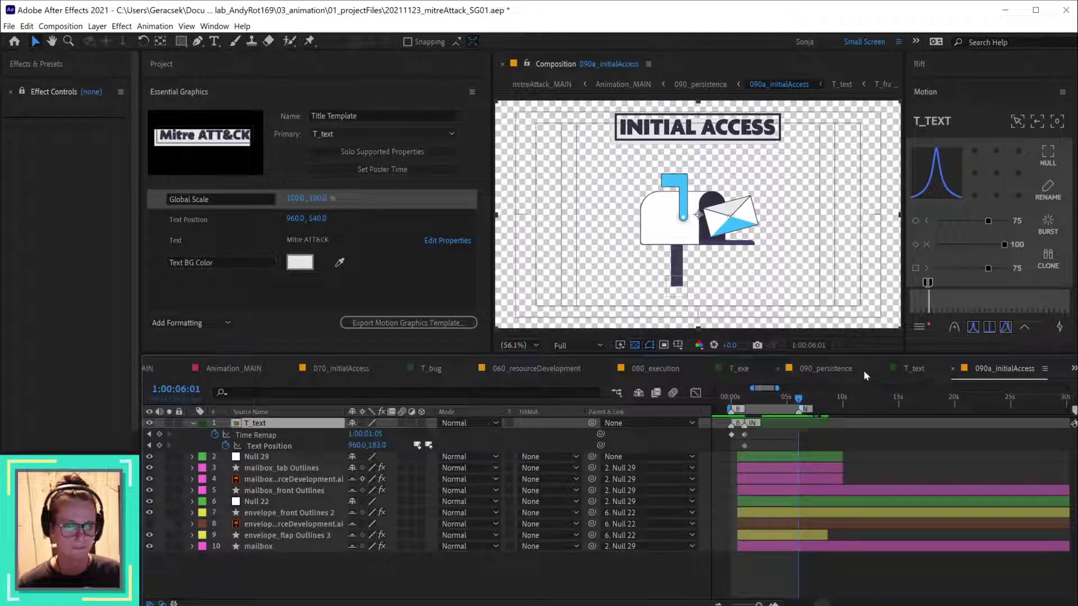
- Back in 090_persistence, ease both Position keyframes of the 090a_initialAccess layer and preview the slide
click(831, 369)
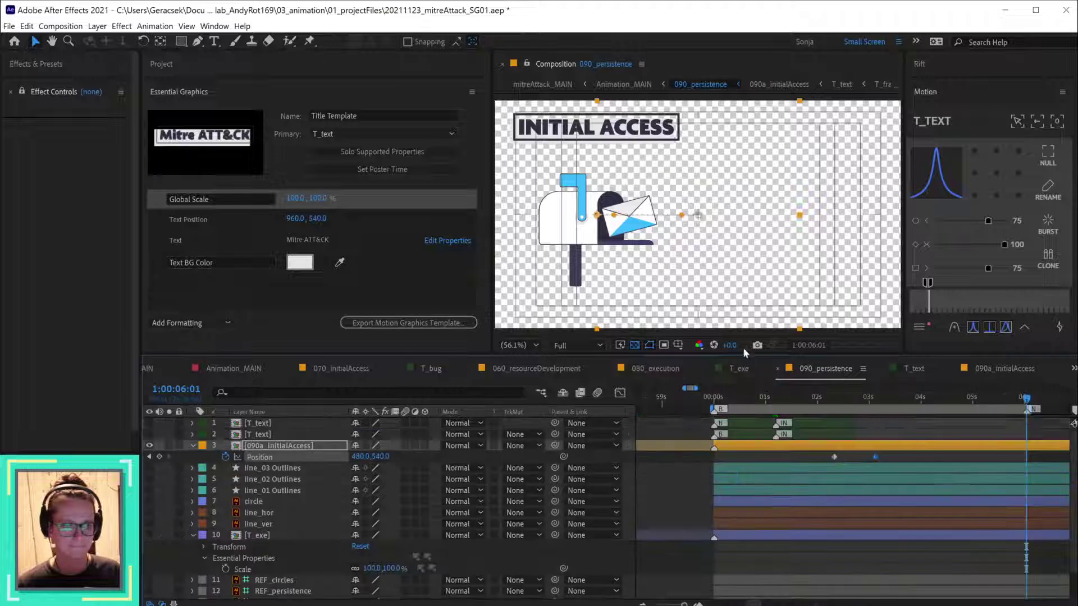
click(879, 400)
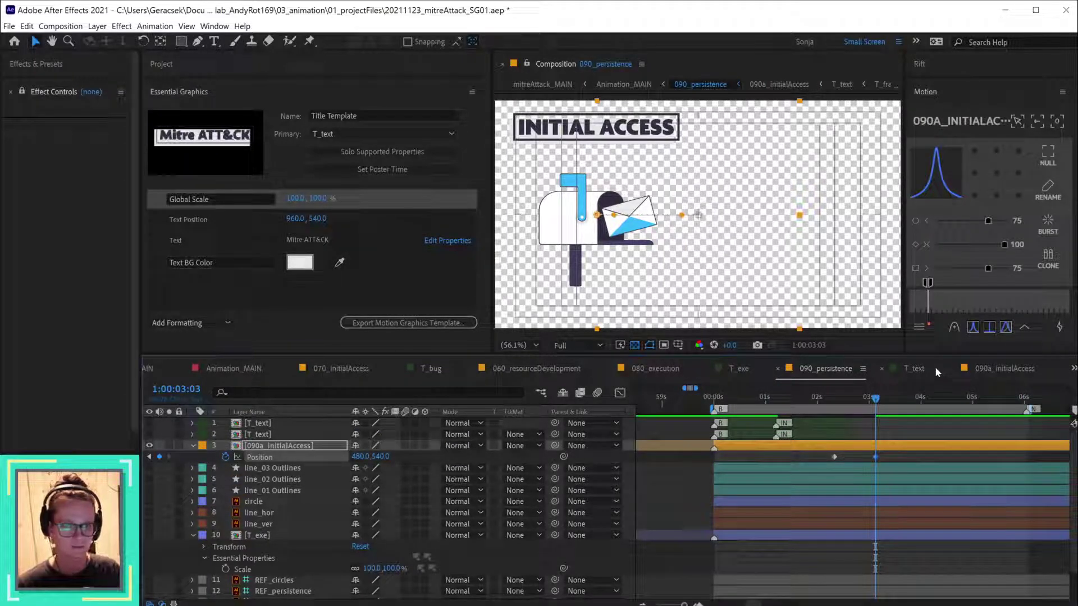
click(974, 327)
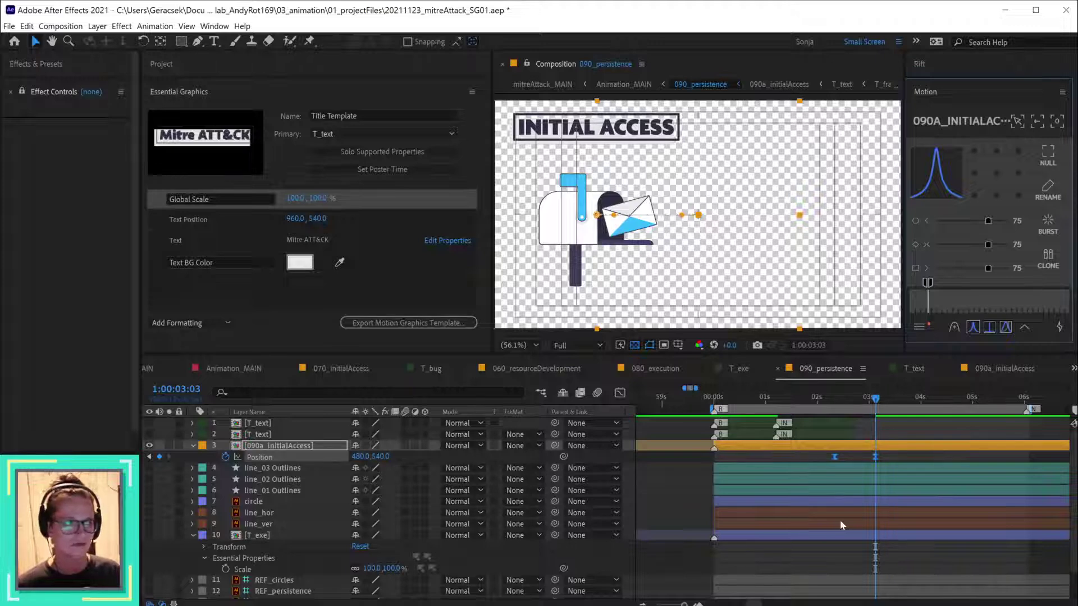
click(836, 397)
drag(836, 398, 878, 405)
click(833, 400)
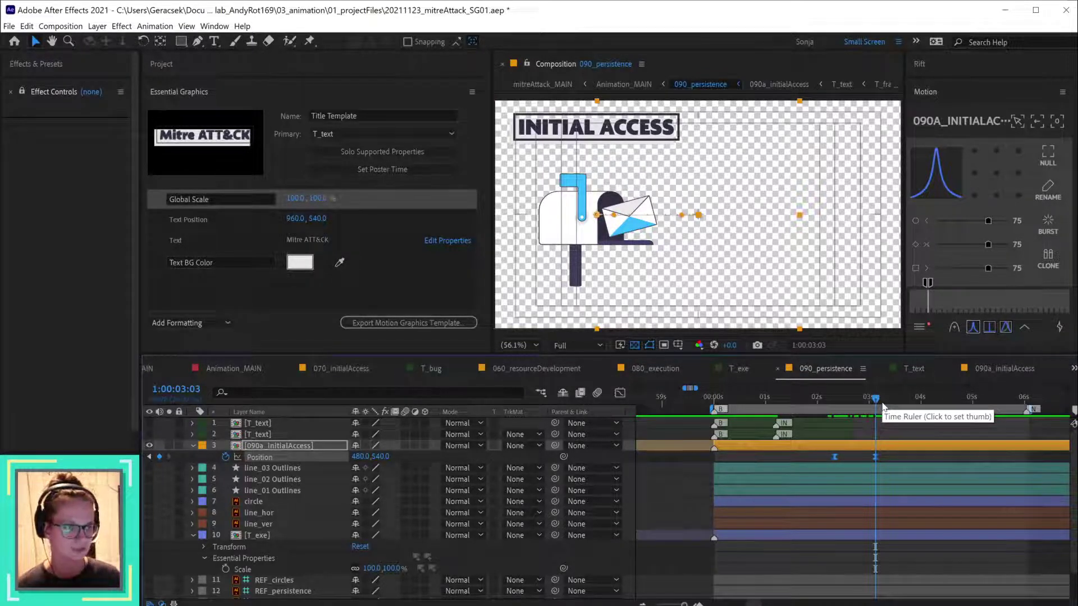
mouse_move(840, 399)
mouse_down()
mouse_move(862, 399)
mouse_move(827, 400)
mouse_up()
key(space)
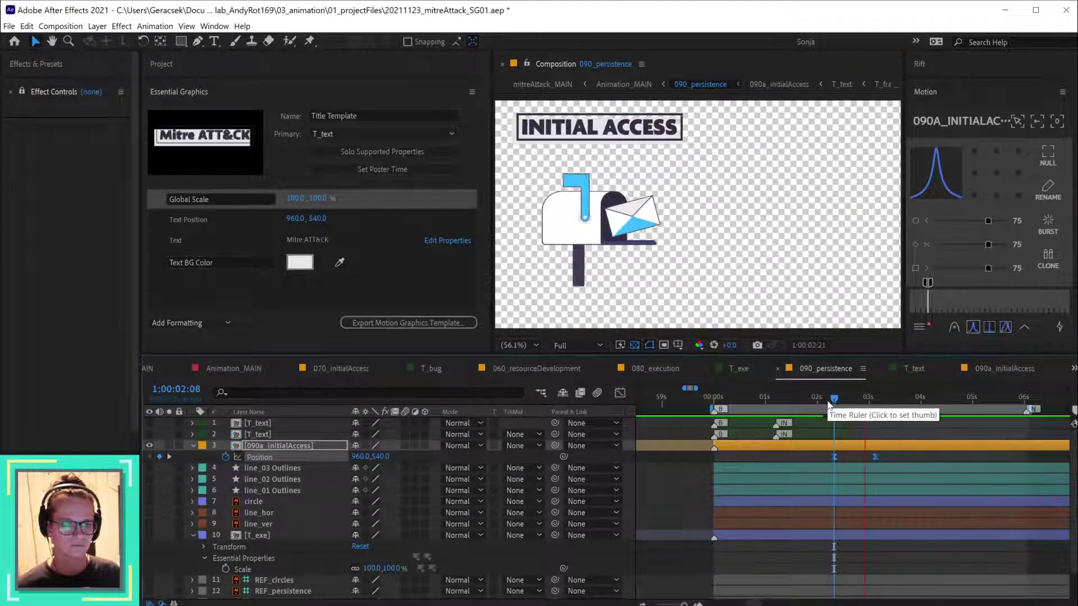
key(space)
- At 1:00:02:13, make the line_ver layer visible and trim the start of the line_hor layer to that frame
click(837, 398)
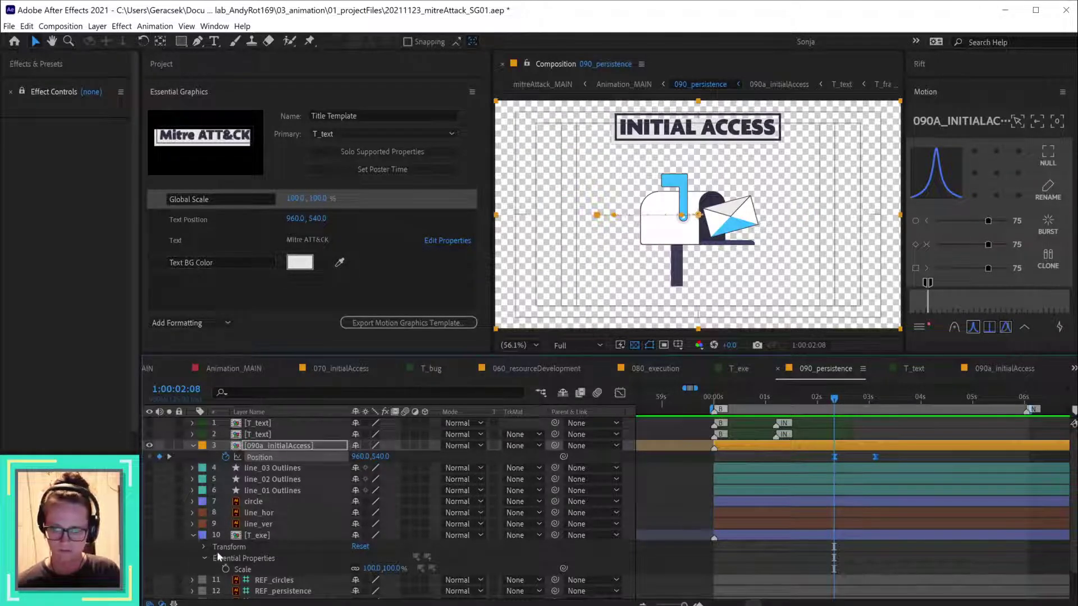
key(Page_Down)
key(Page_Down)
key(Page_Down)
key(Page_Down)
key(Page_Down)
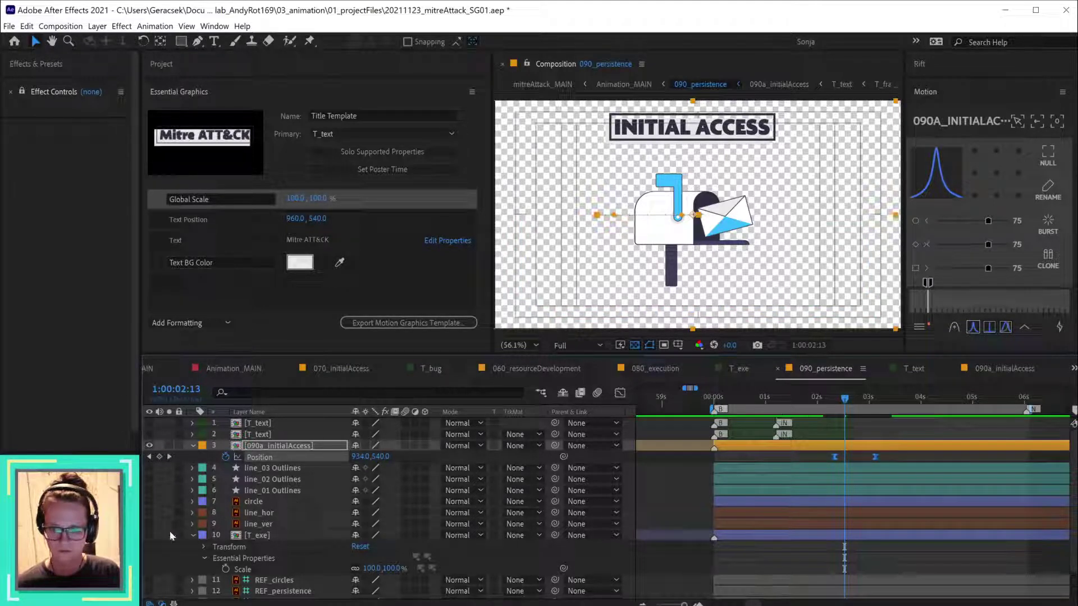
click(149, 524)
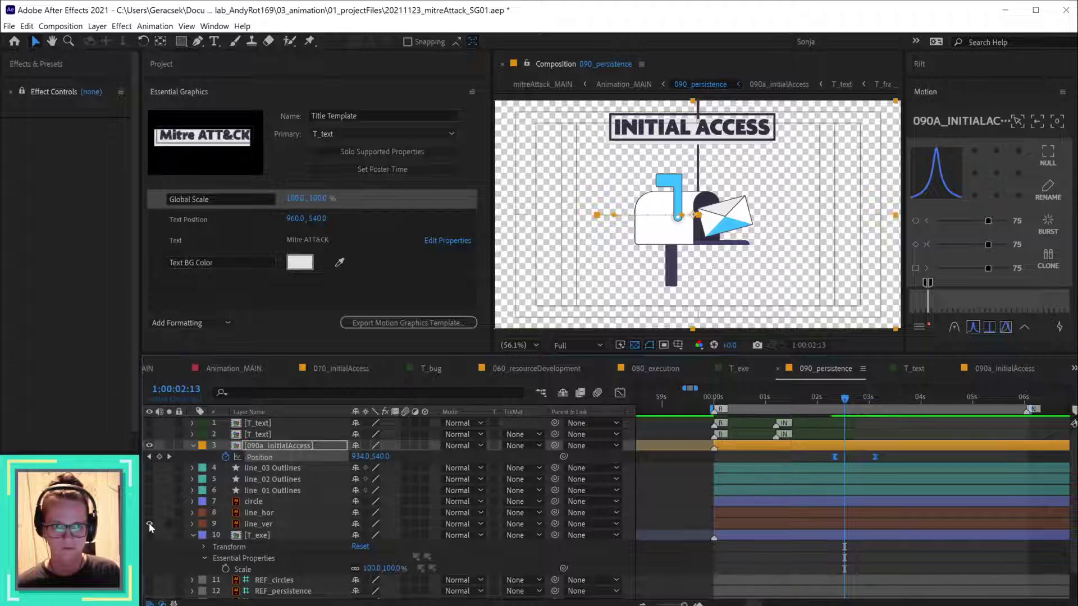
click(256, 514)
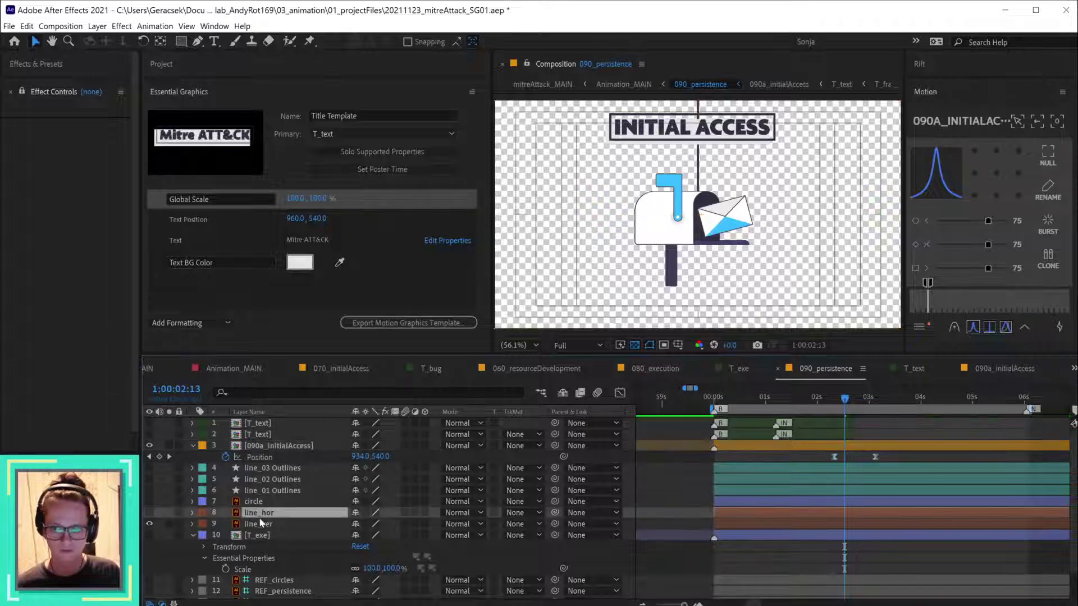
click(337, 512)
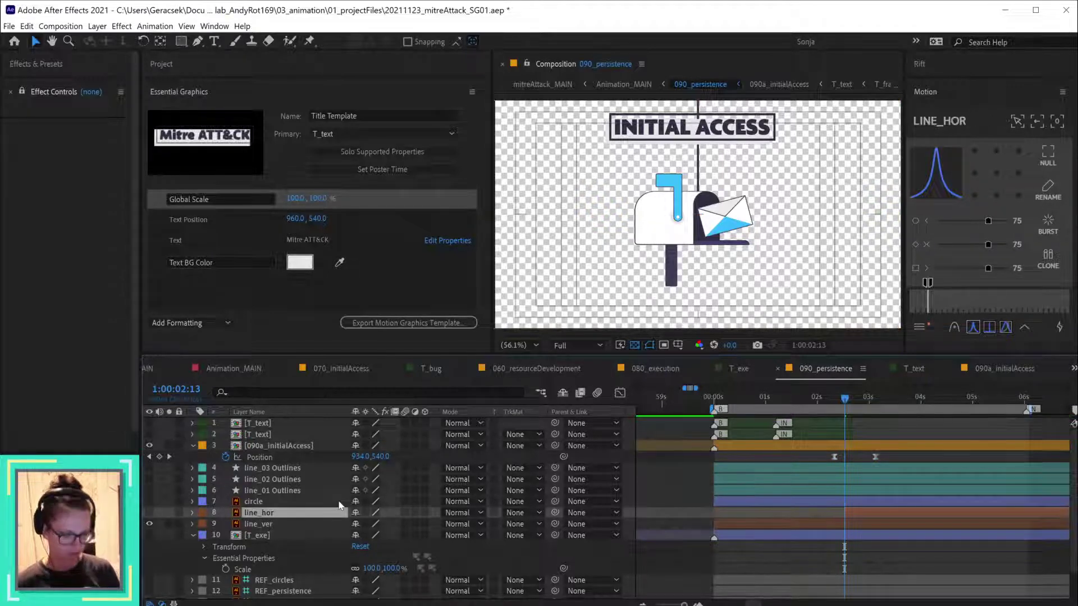
- Create a shape layer from the line_hor vector layer and delete the original line_hor layer
right_click(262, 512)
mouse_move(336, 430)
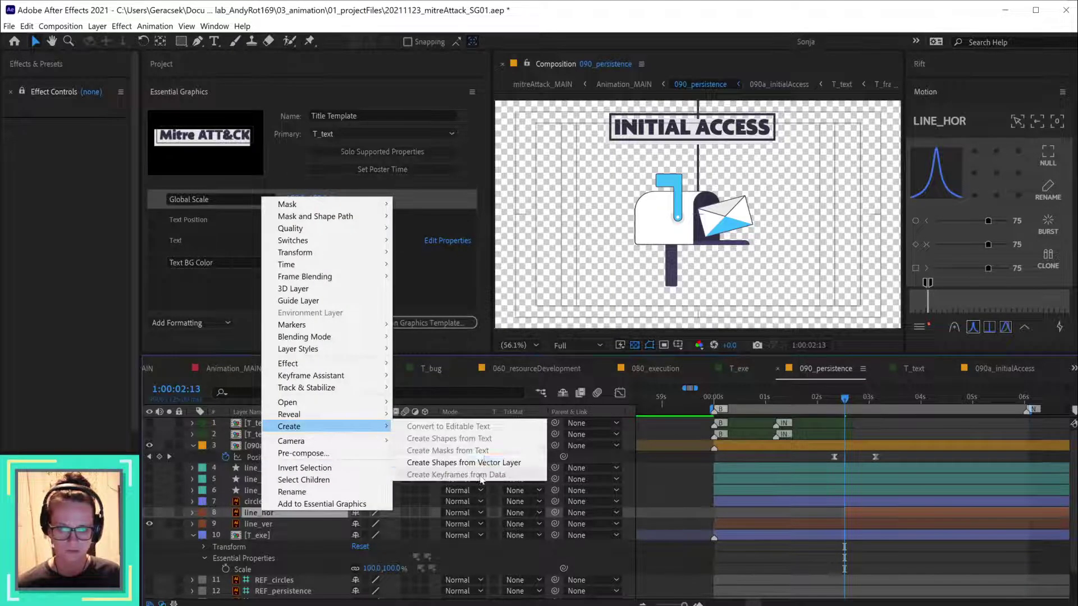
click(449, 463)
click(251, 524)
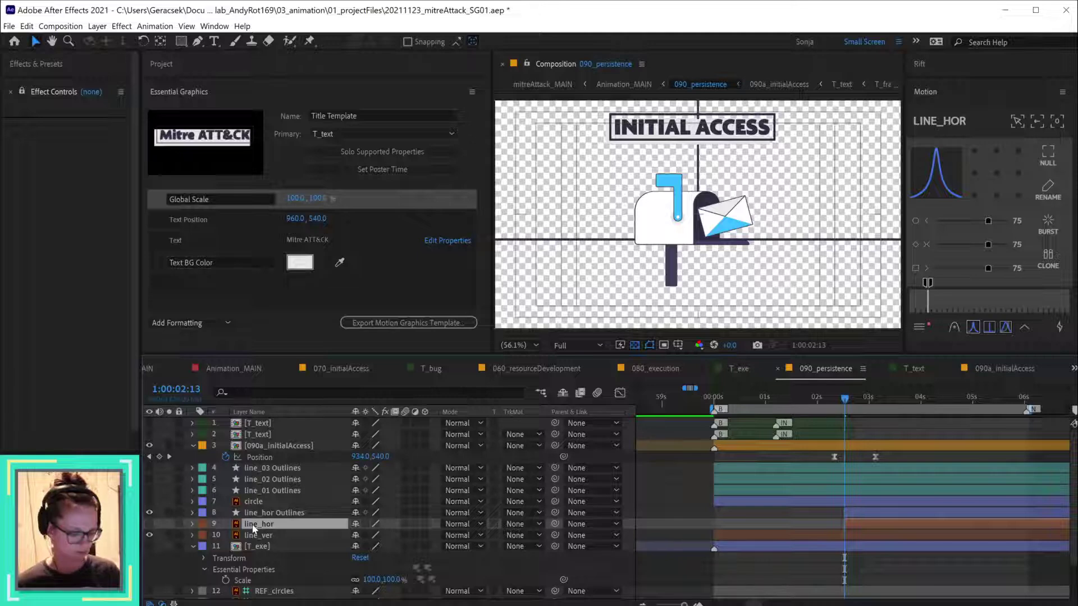
key(Delete)
- Create a shape layer from the line_ver vector layer and delete the original line_ver layer
right_click(252, 525)
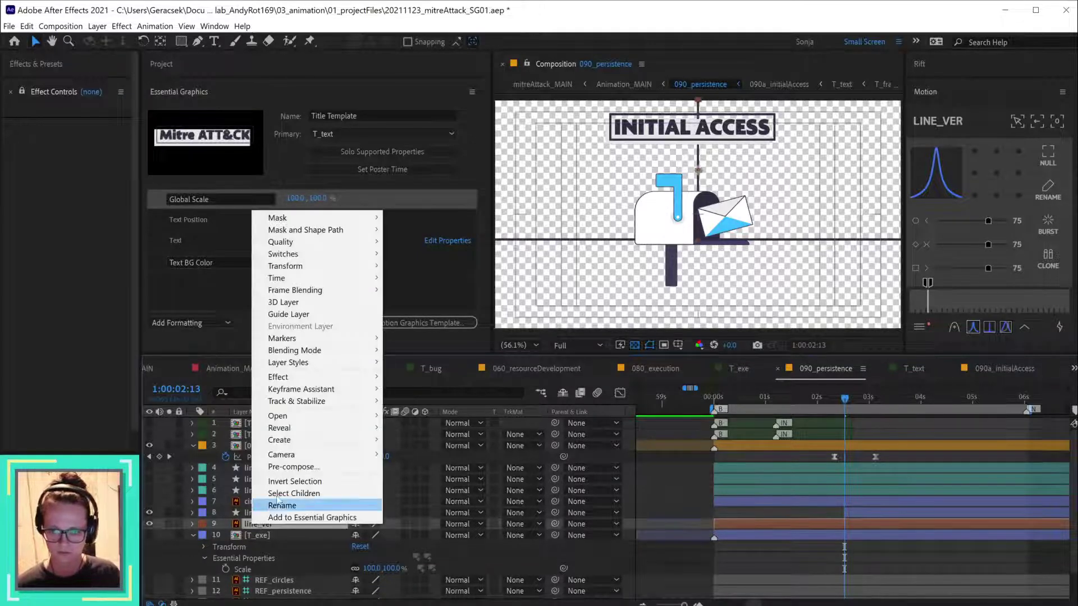
mouse_move(314, 440)
click(456, 477)
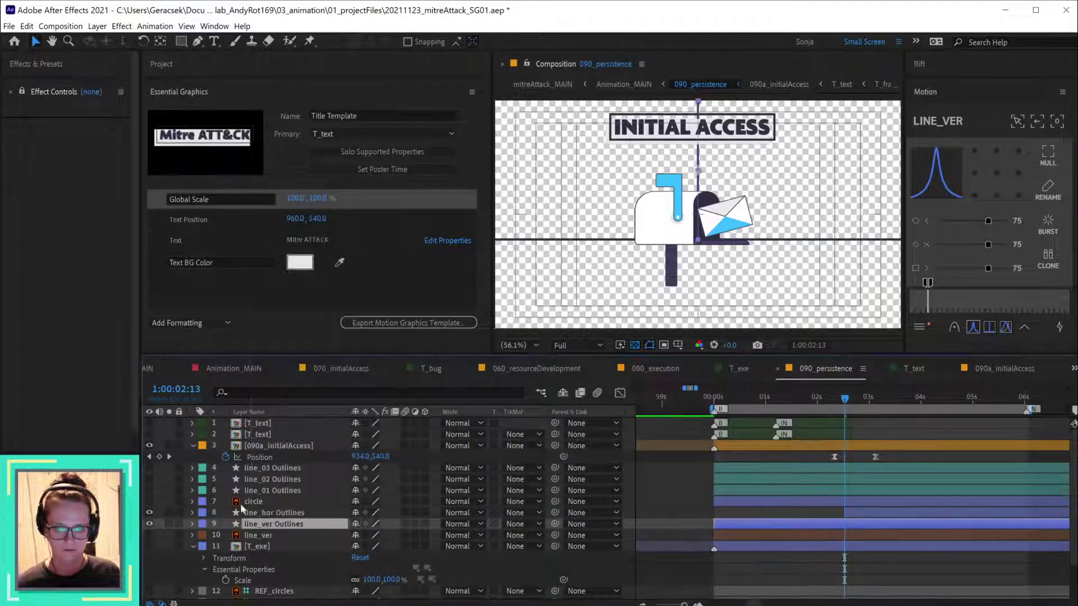
click(264, 537)
key(Delete)
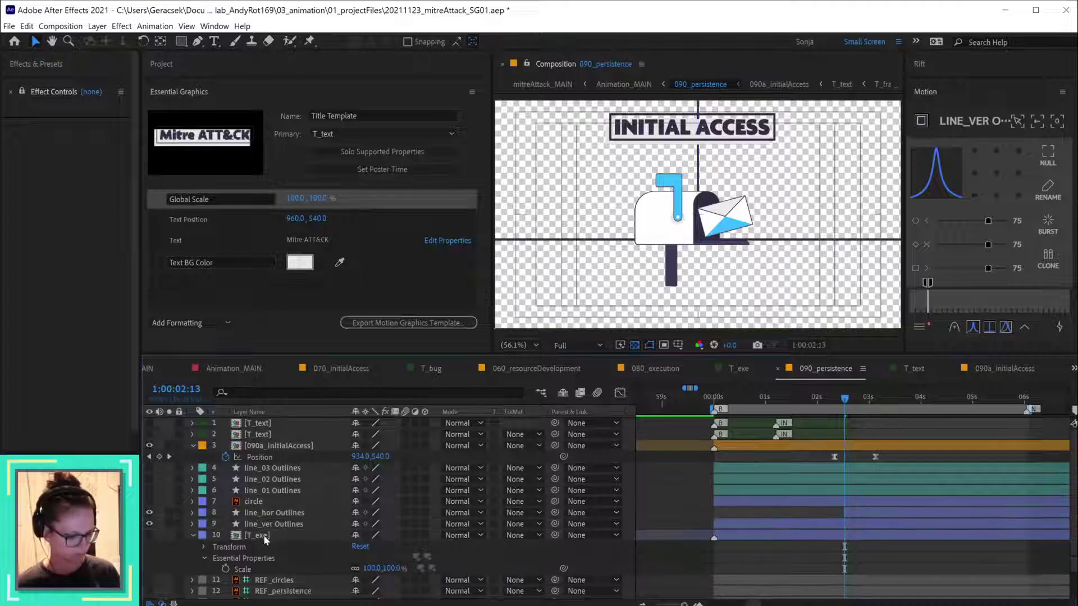
- Hide the line_hor Outlines layer and add Trim Paths to the line_ver Outlines shape layer
click(154, 523)
click(636, 42)
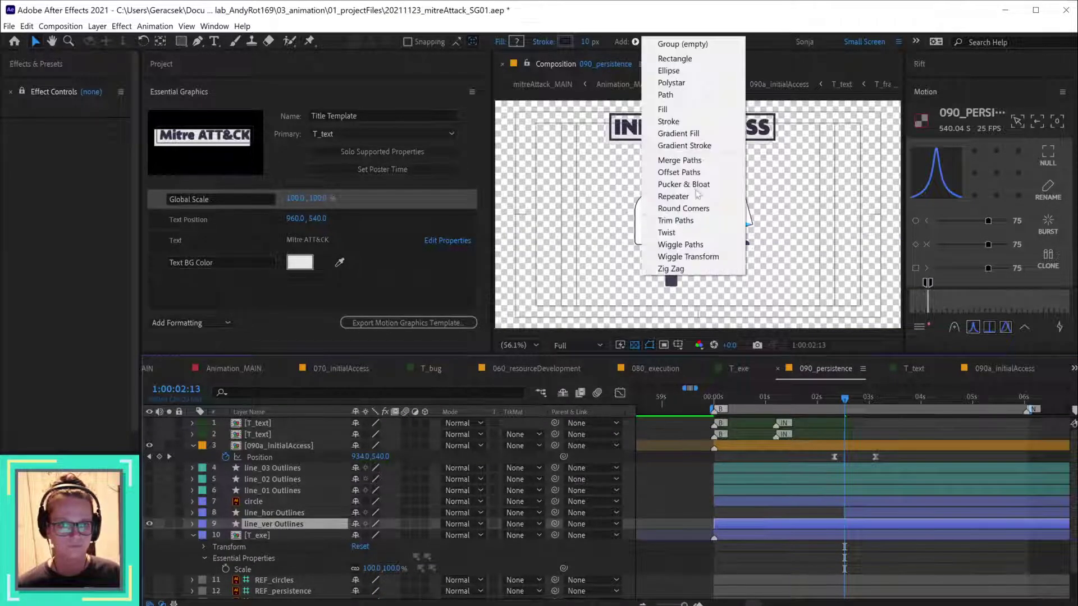
click(685, 221)
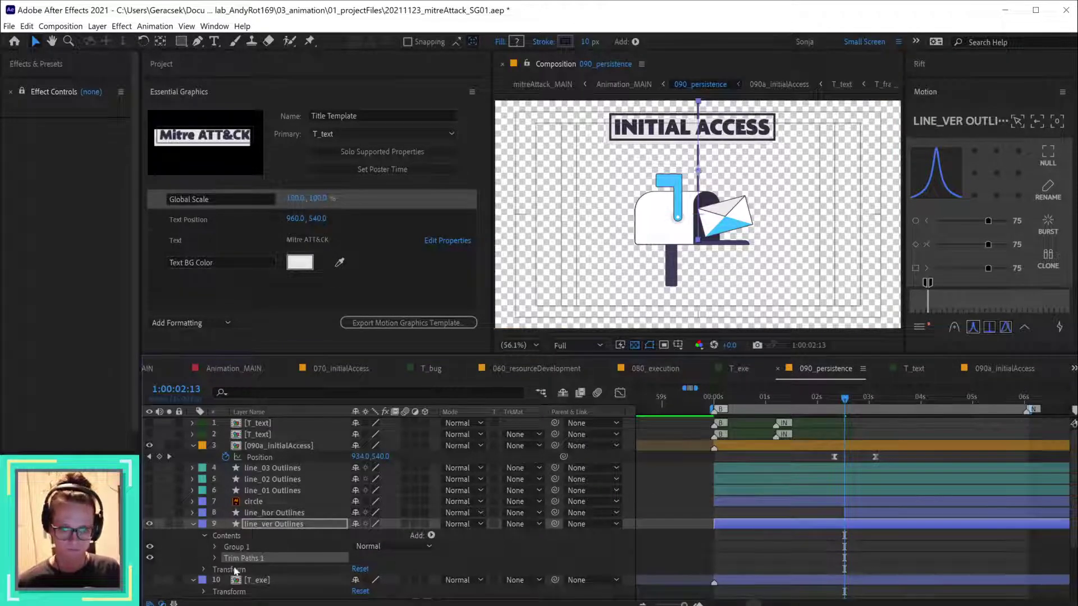
- Try a Trim Paths End value of 70% on the line_ver Outlines layer
click(216, 558)
click(362, 569)
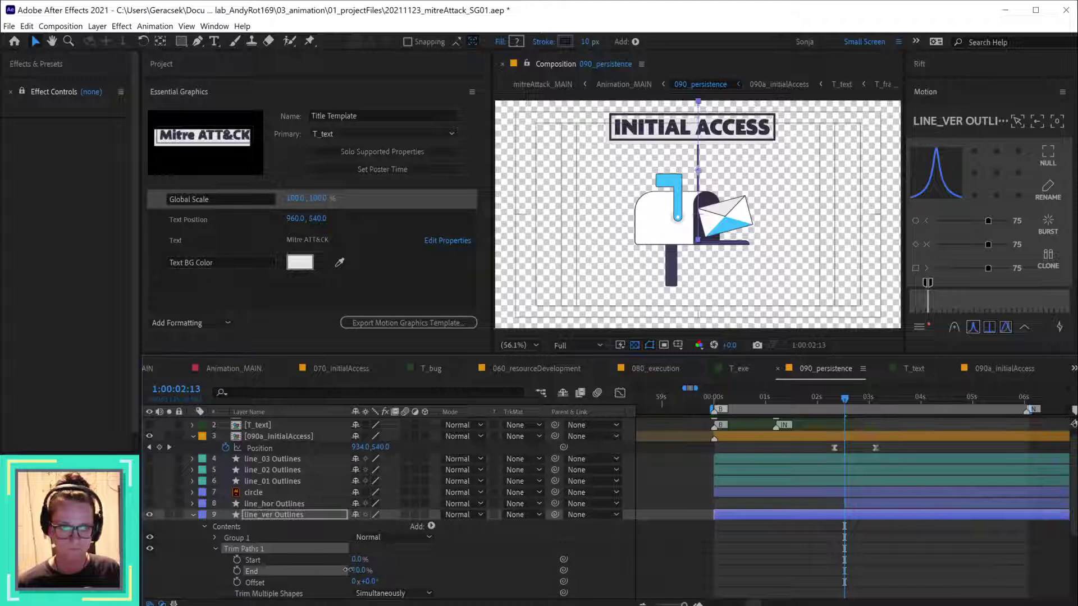
text(70)
key(Return)
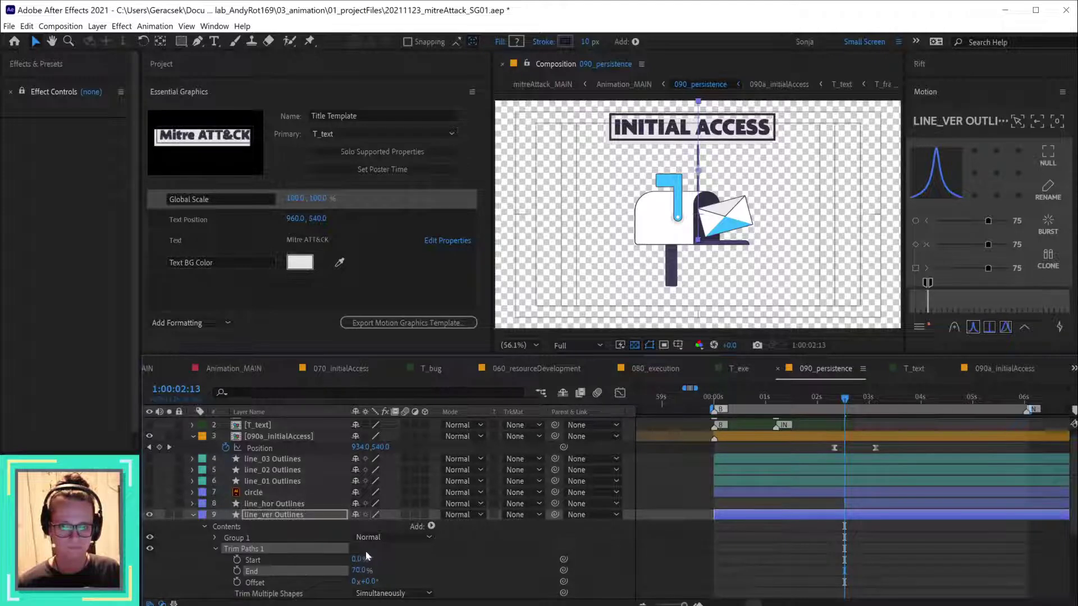
click(214, 538)
scroll(497, 554, down, 1)
scroll(498, 554, down, 5)
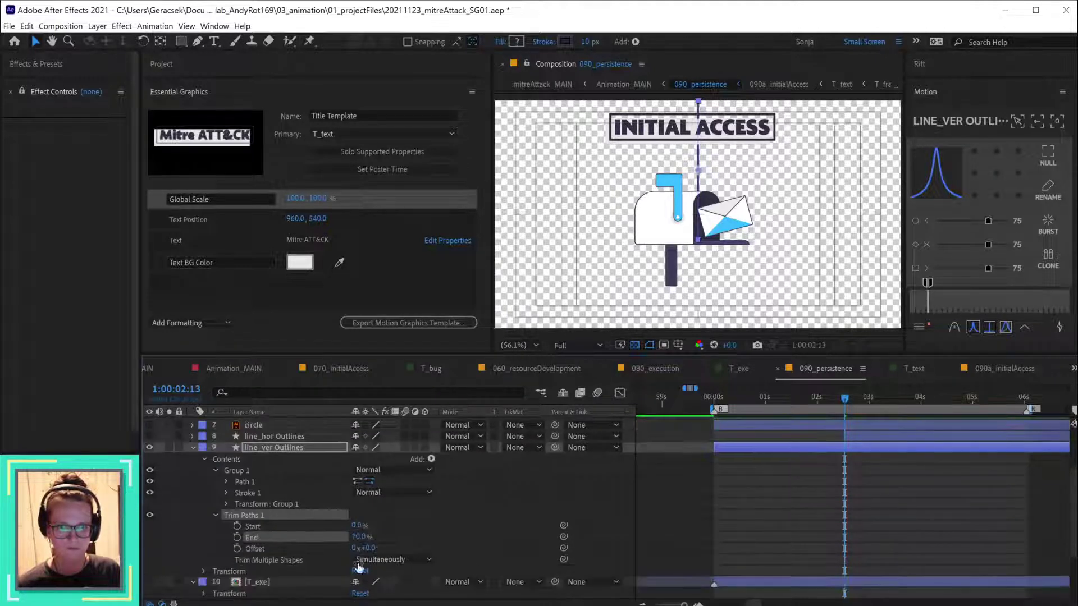
- Keyframe the Trim Paths End of line_ver Outlines from 0% at 1:00:02:13 to 100% at 1:00:03:08
click(357, 536)
text(0)
key(Return)
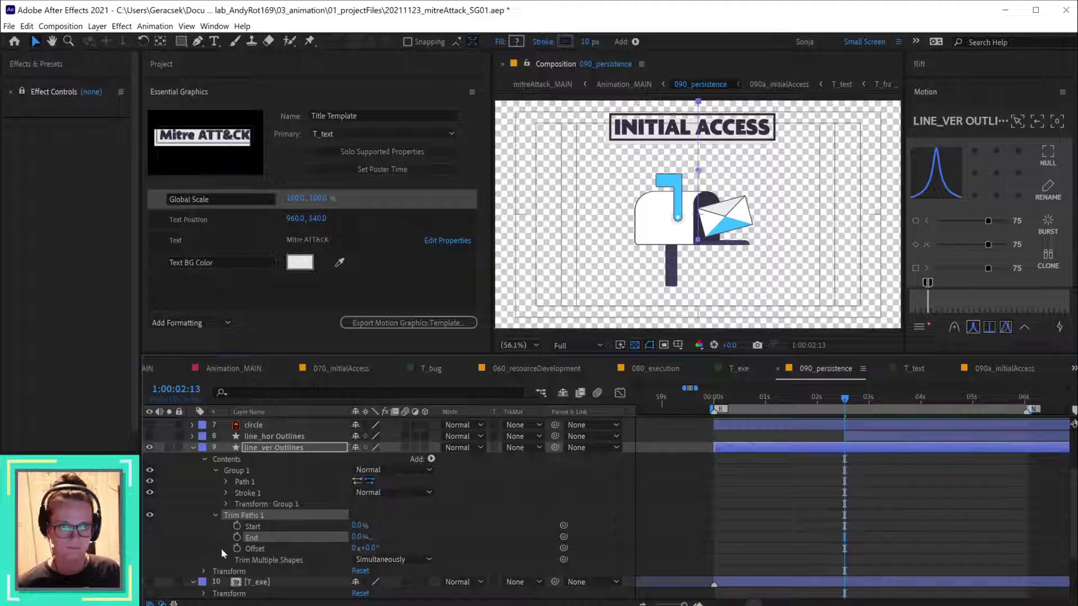
click(237, 537)
key(shift+Page_Down)
key(shift+Page_Down)
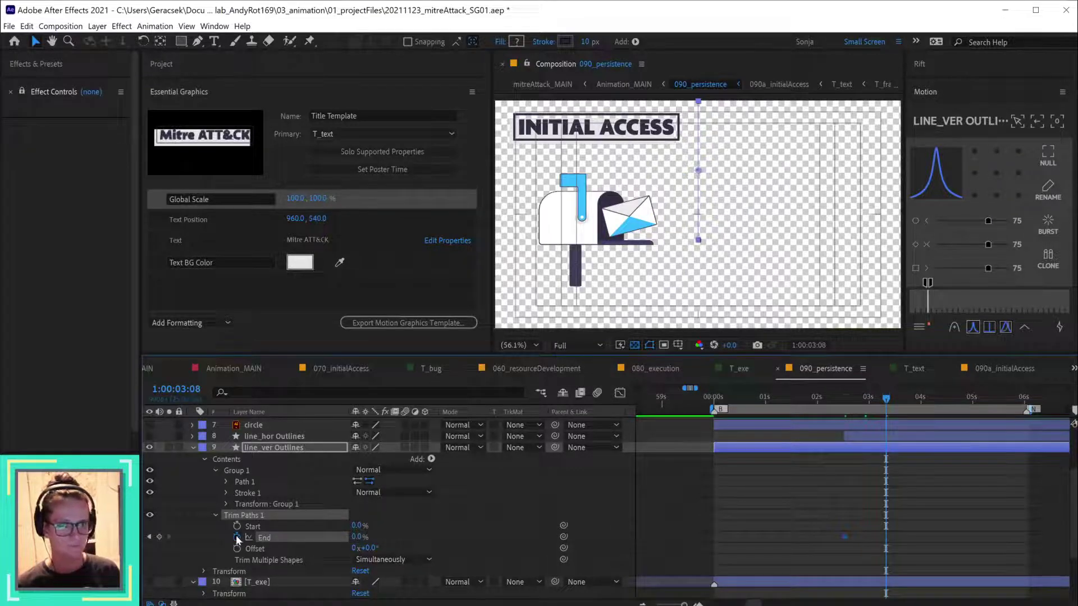
click(357, 537)
text(100)
key(Return)
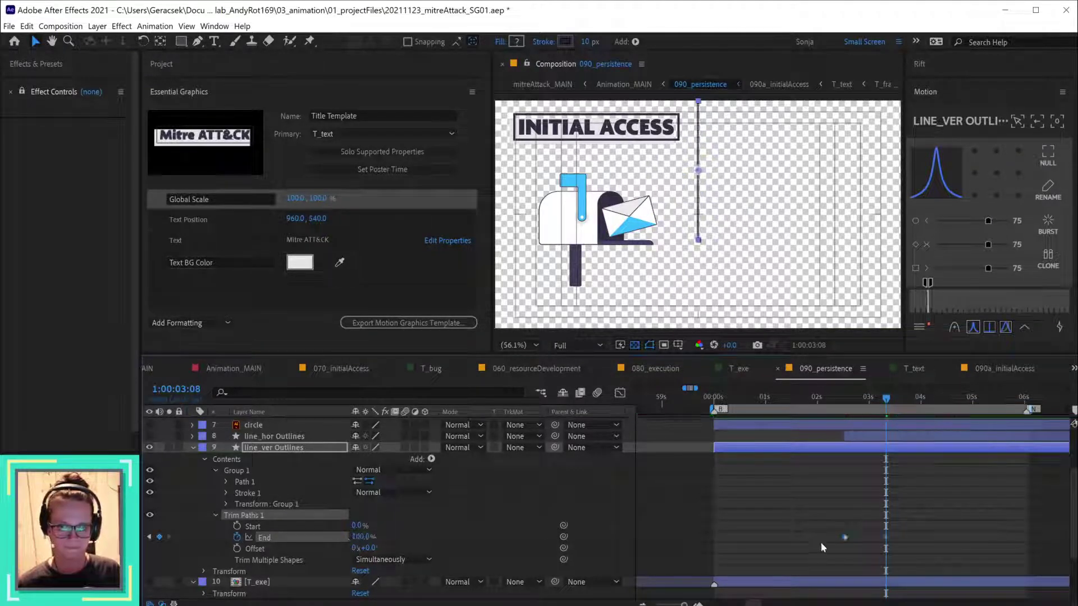
- Ease both Trim Paths End keyframes of line_ver Outlines with the Motion tool and scrub through the line's growth
drag(800, 520, 932, 567)
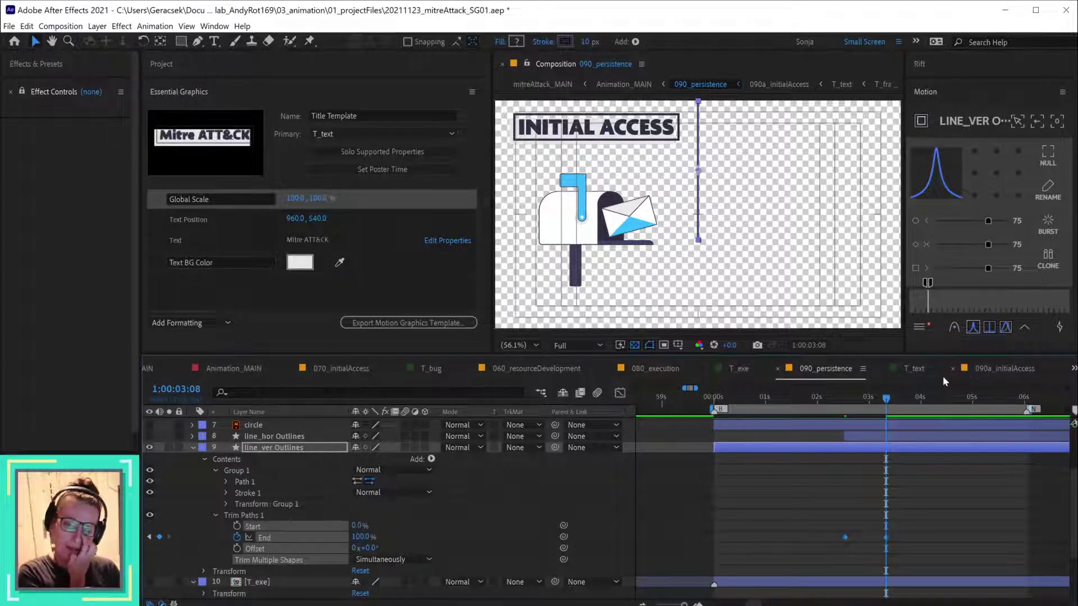
click(973, 327)
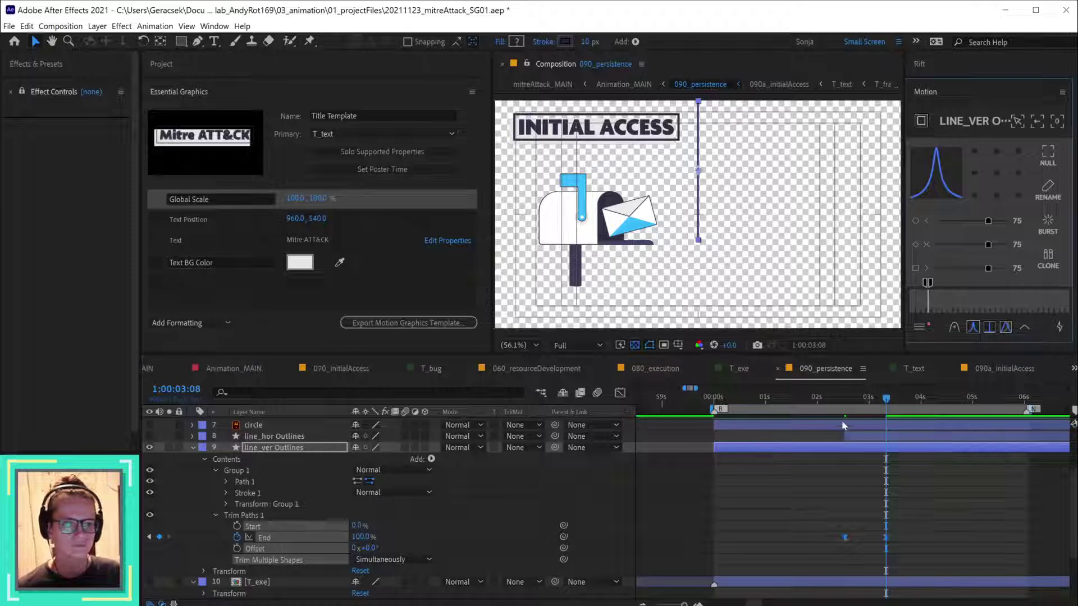
mouse_move(864, 399)
mouse_down()
mouse_move(836, 399)
mouse_move(886, 400)
mouse_up()
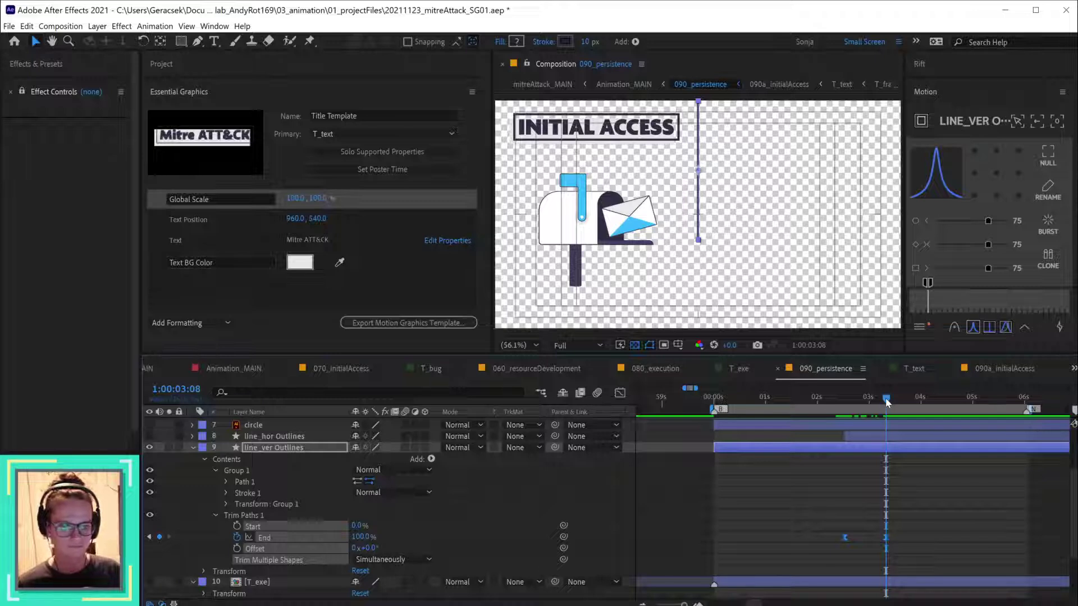
- Open the 090a_initialAccess composition at 1:00:02:08 and add a composition marker there with the comment "move"
drag(887, 402, 837, 407)
scroll(866, 455, up, 4)
double_click(842, 446)
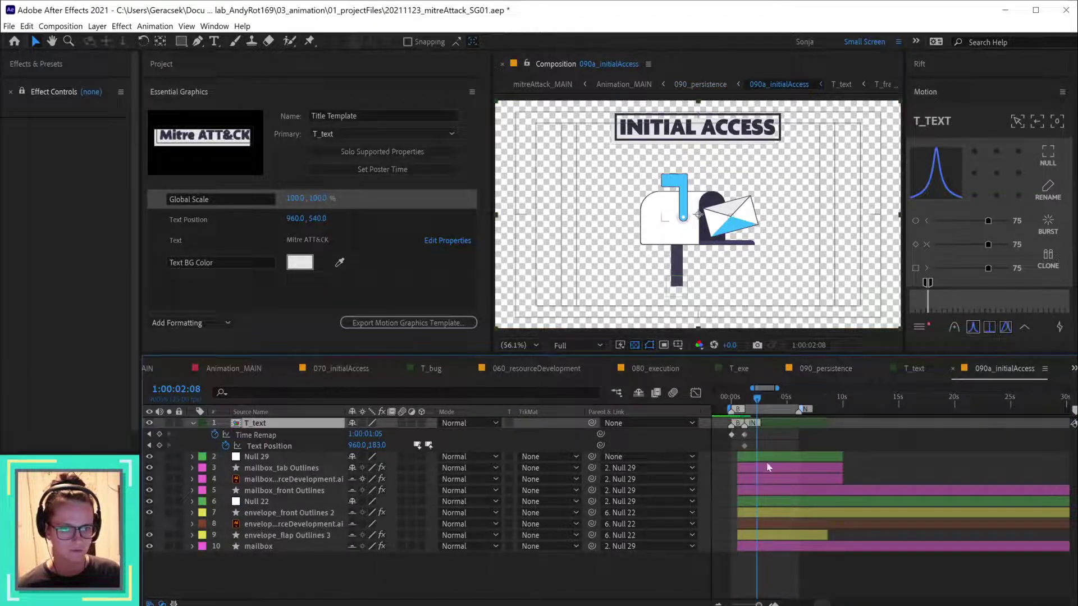
click(778, 442)
key(alt+KP_Multiply)
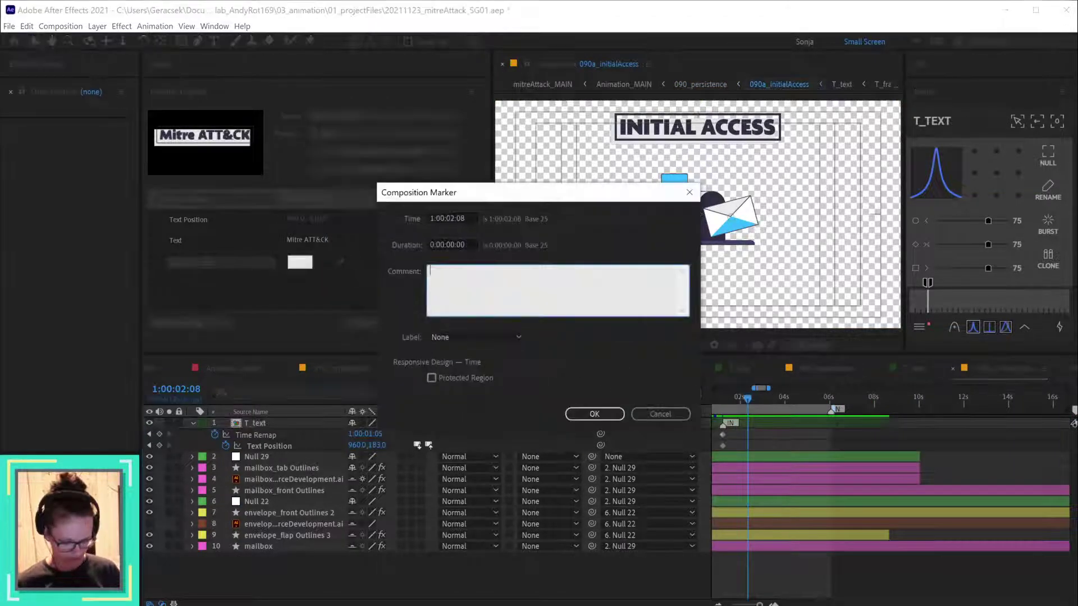
text(move)
key(Return)
- Show layer names instead of source names and add a Scale keyframe to CTRL_mailbox at 1:00:02:08
scroll(793, 475, up, 2)
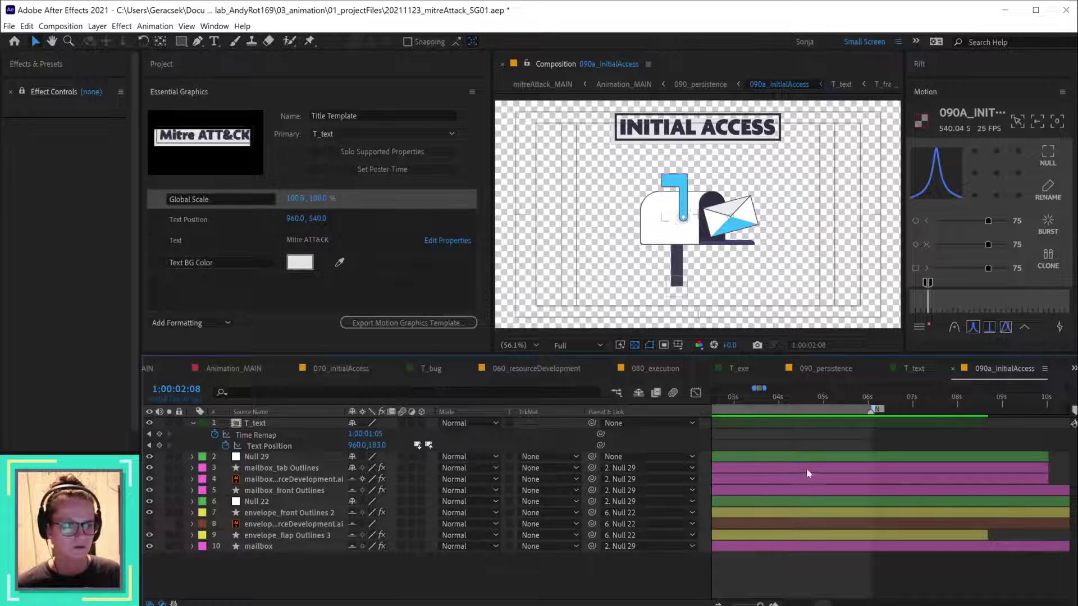
scroll(806, 468, up, 3)
click(850, 456)
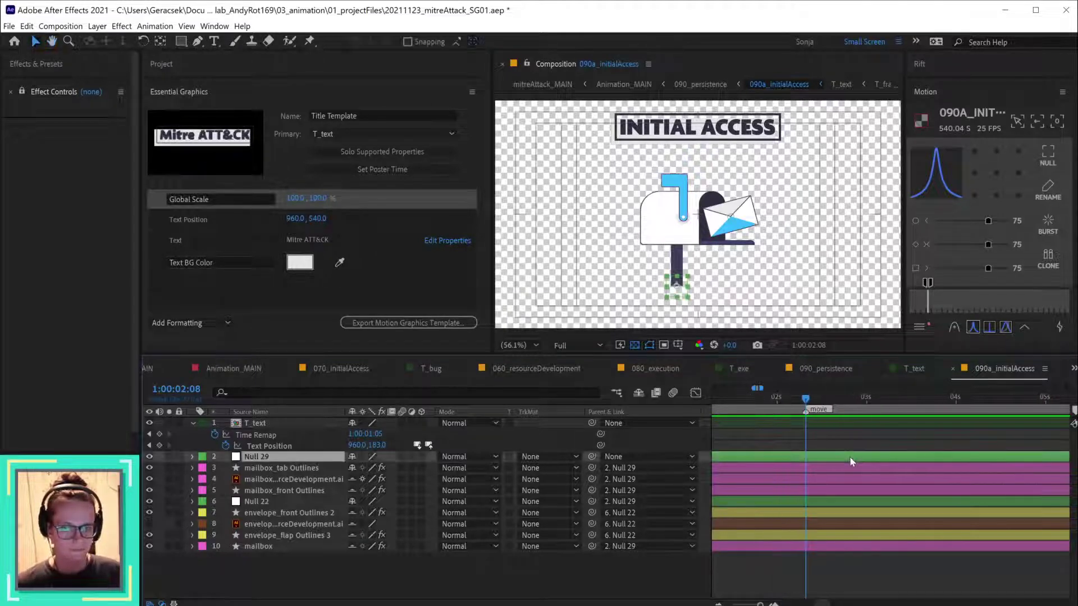
click(279, 414)
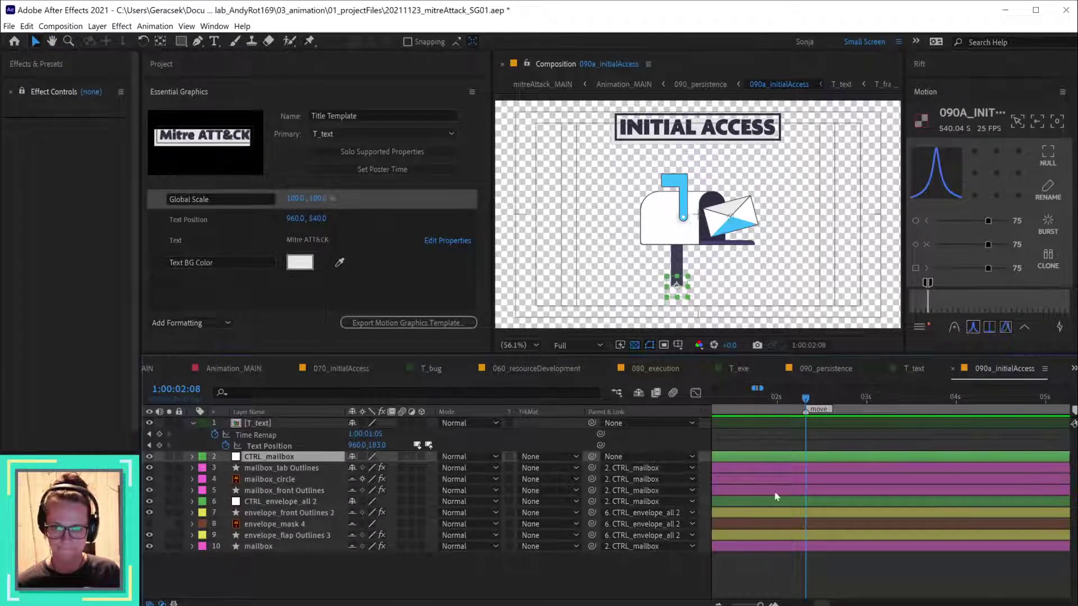
key(s)
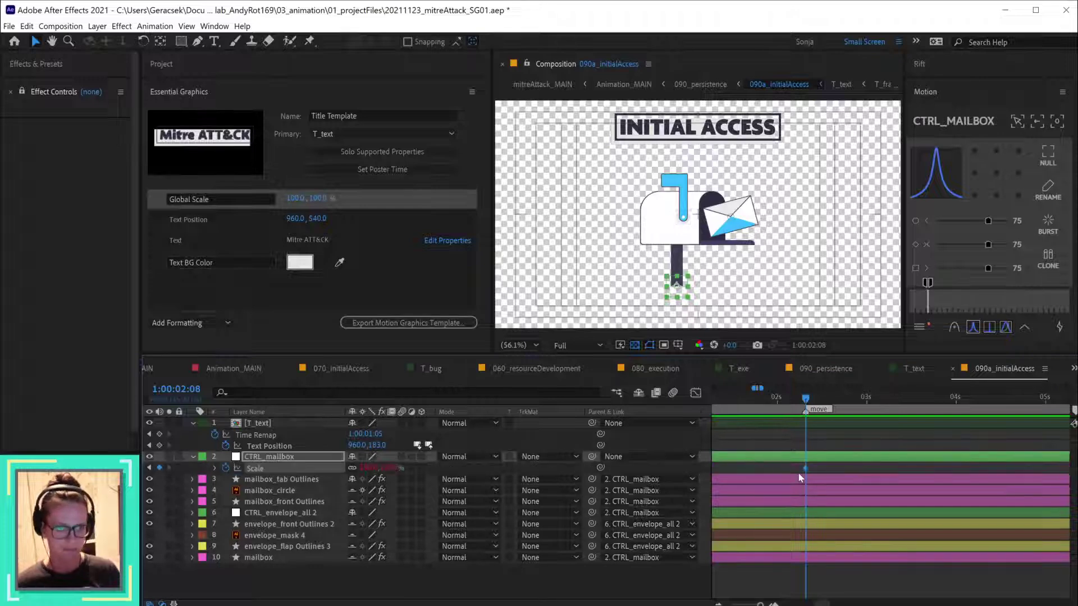
- At 1:00:03:03, set the Scale of CTRL_mailbox to 75%
key(space)
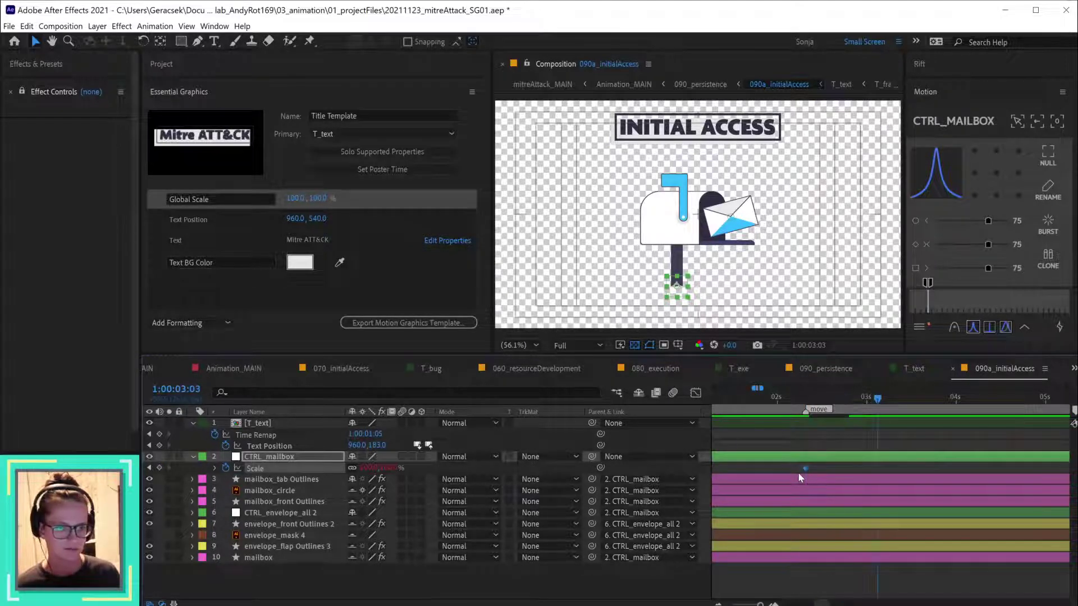
click(214, 468)
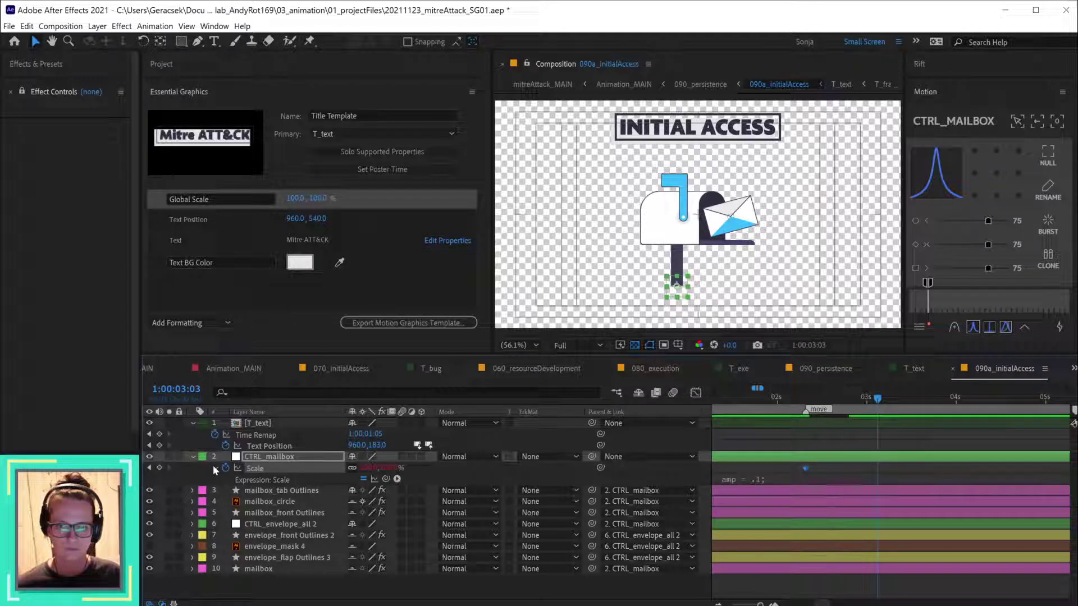
click(368, 467)
text(83)
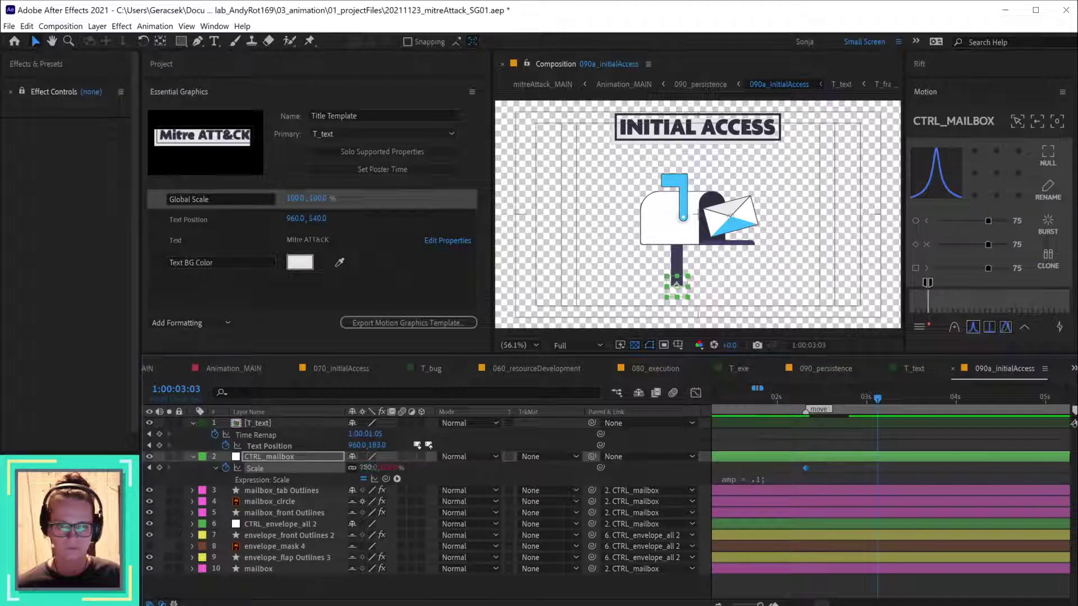
key(Return)
drag(354, 467, 351, 468)
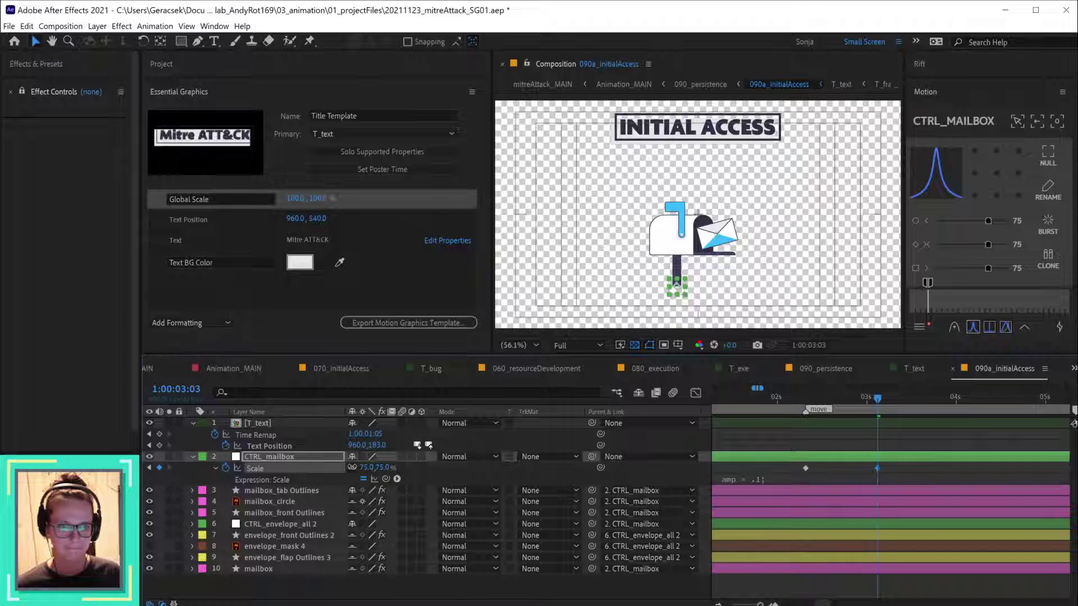
- Keyframe the Position of CTRL_mailbox at 1:00:02:08 and move the mailbox up to 860, 680 at 1:00:03:03
drag(830, 399, 809, 396)
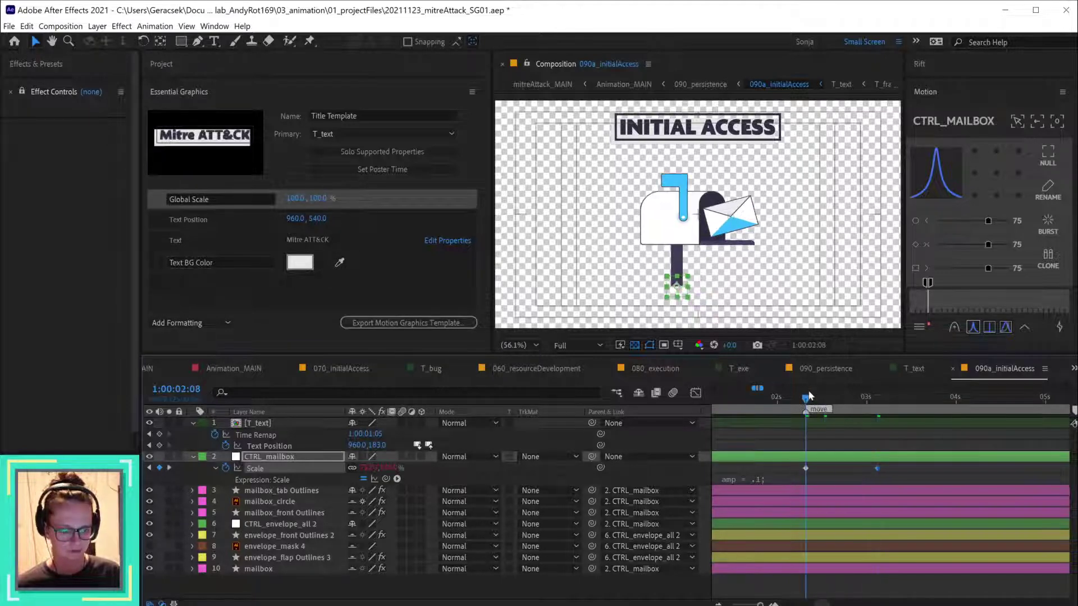
key(shift+p)
click(878, 397)
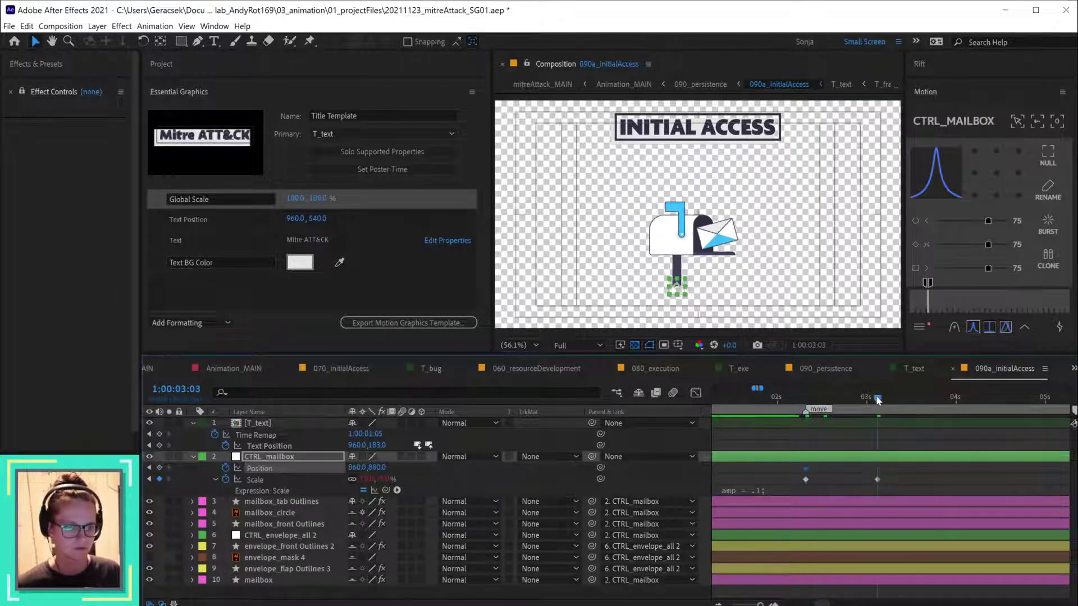
key(shift+Up)
key(shift+Up)
key(shift+Up)
key(shift+Up)
key(shift+Up)
key(shift+Up)
key(shift+Up)
key(shift+Up)
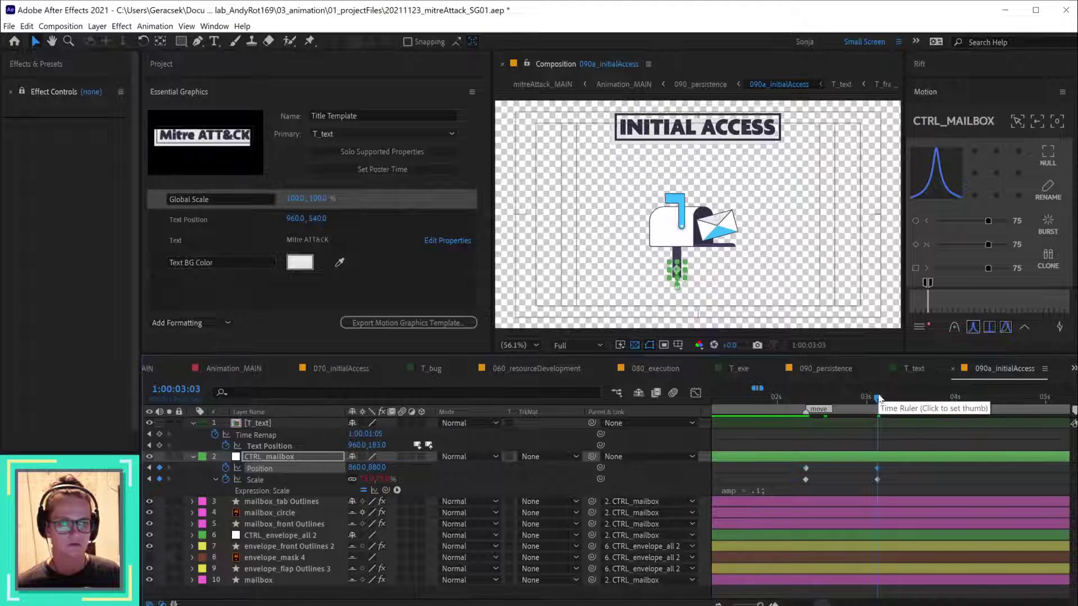
key(shift+Up)
key(shift+Up)
key(shift+Up)
key(shift+Up)
key(shift+Up)
key(shift+Up)
key(shift+Up)
key(shift+Up)
key(shift+Up)
key(shift+Up)
key(shift+Up)
key(shift+Up)
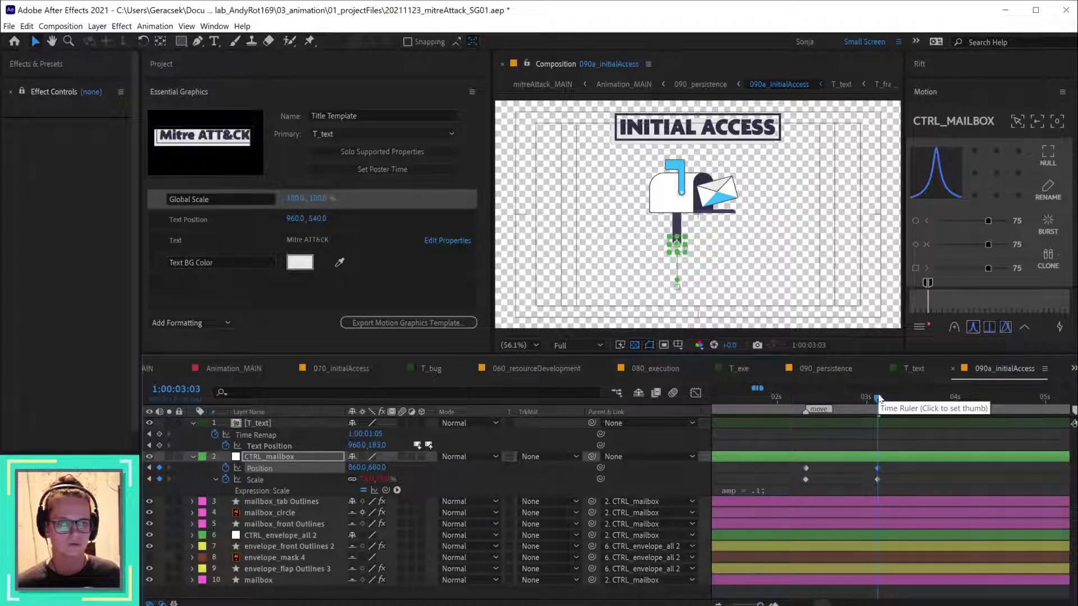
- Ease the Position and Scale keyframes of CTRL_mailbox with the Motion tool and return to the 090_persistence composition
drag(897, 464, 792, 492)
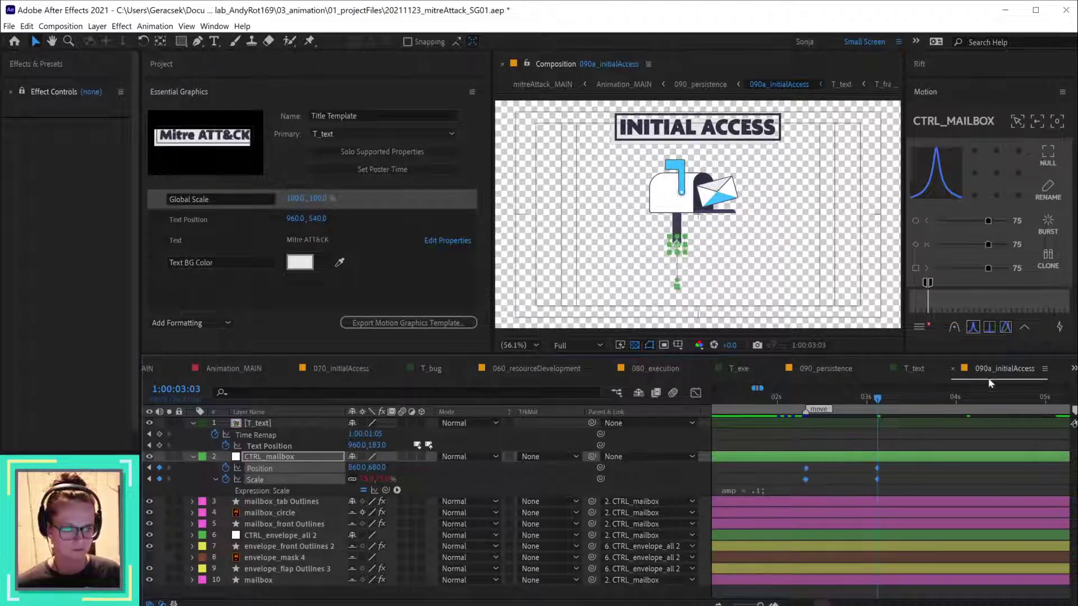
click(973, 327)
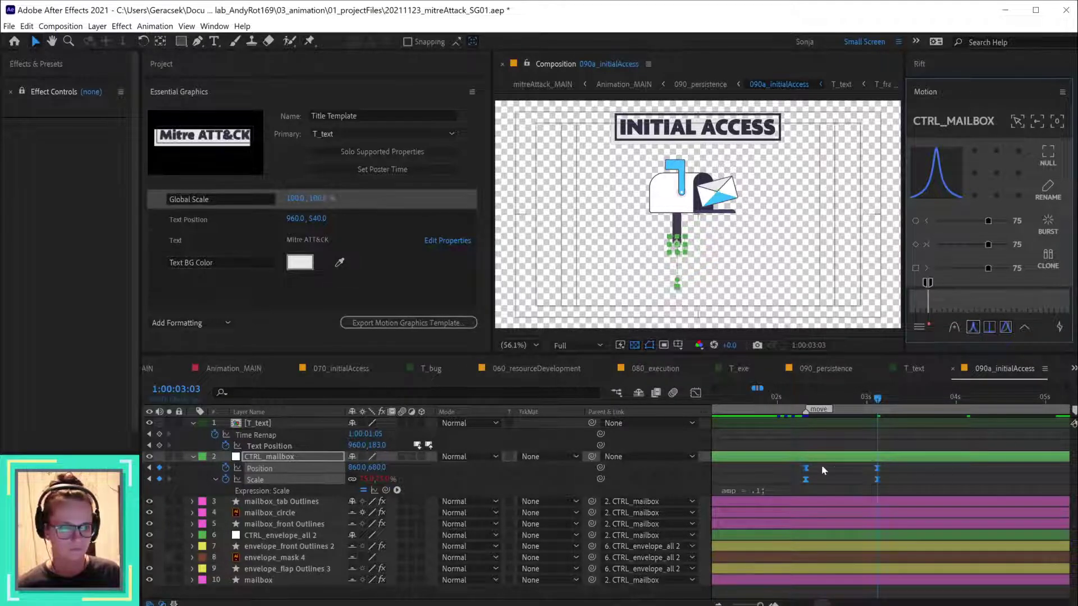
click(834, 373)
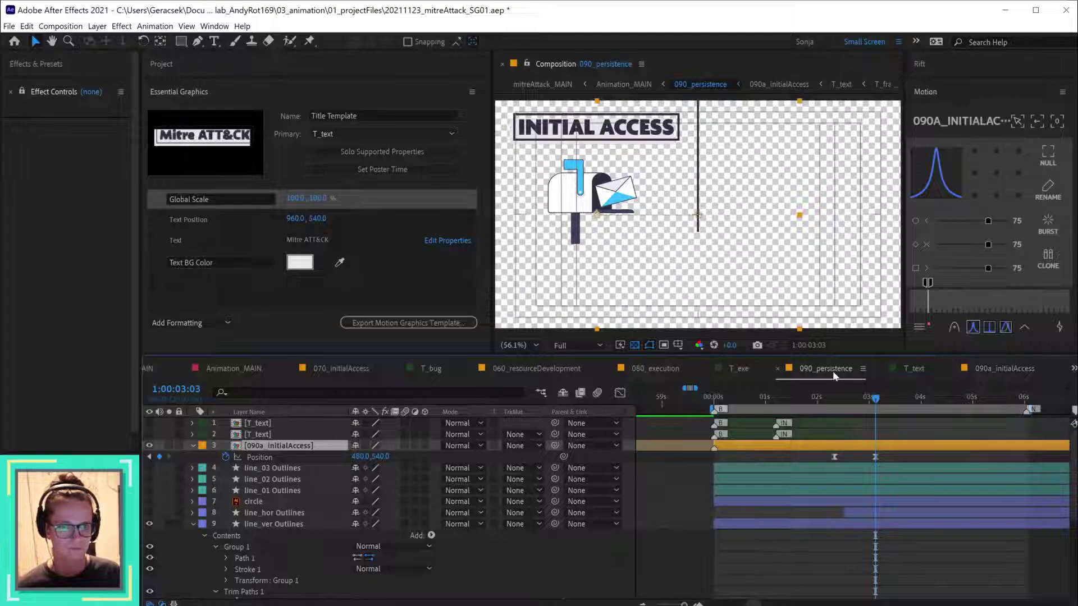
- Switch to the storyboard PDF in Acrobat, examine the layouts on pages 49 and 50, and return to After Effects
key(alt+Tab)
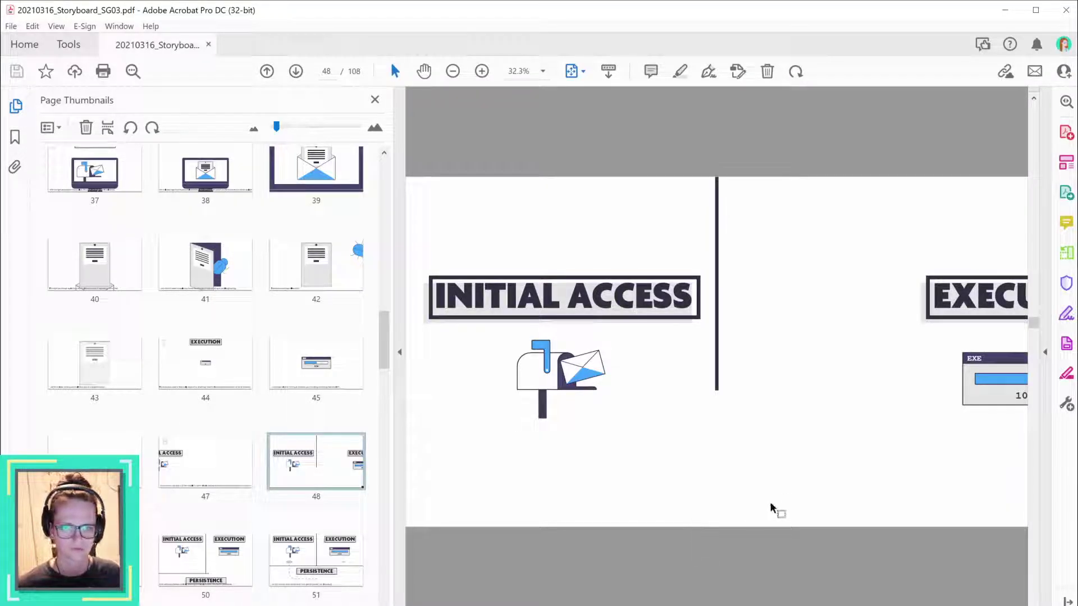
click(132, 465)
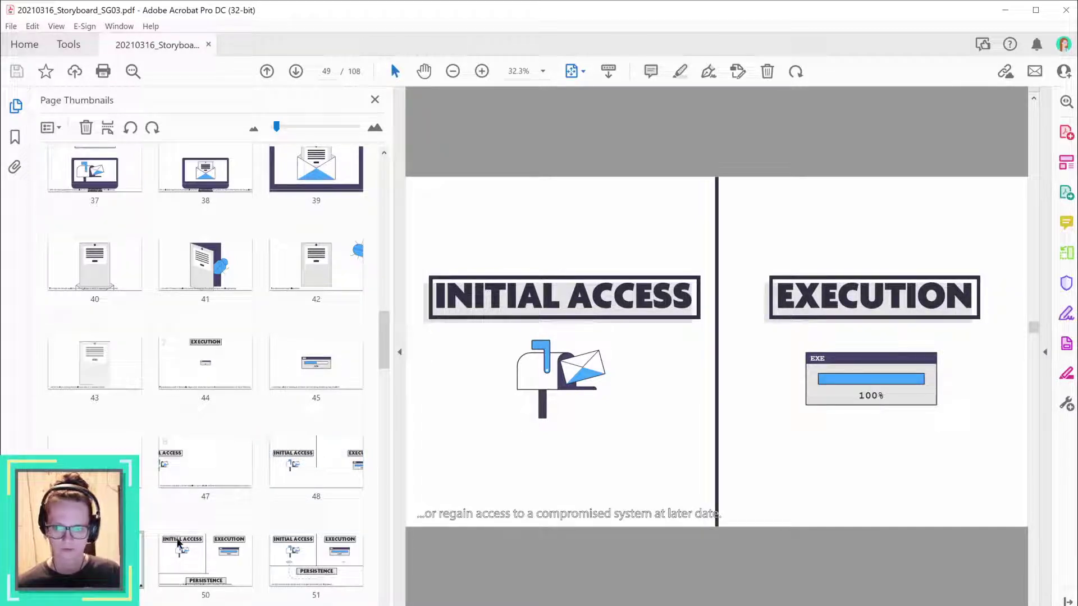
click(185, 542)
scroll(218, 542, up, 2)
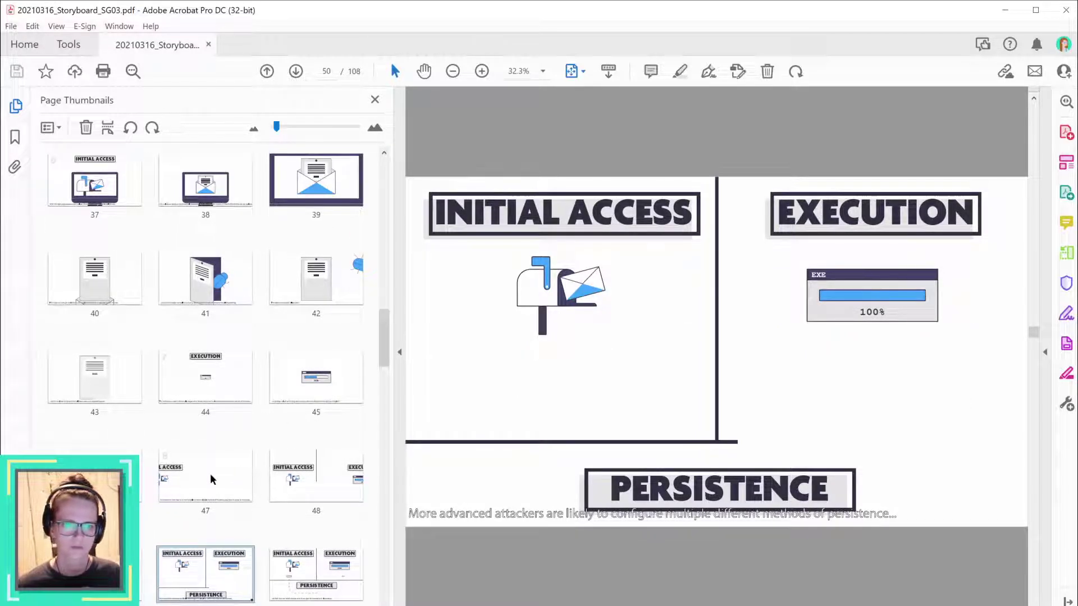
click(95, 573)
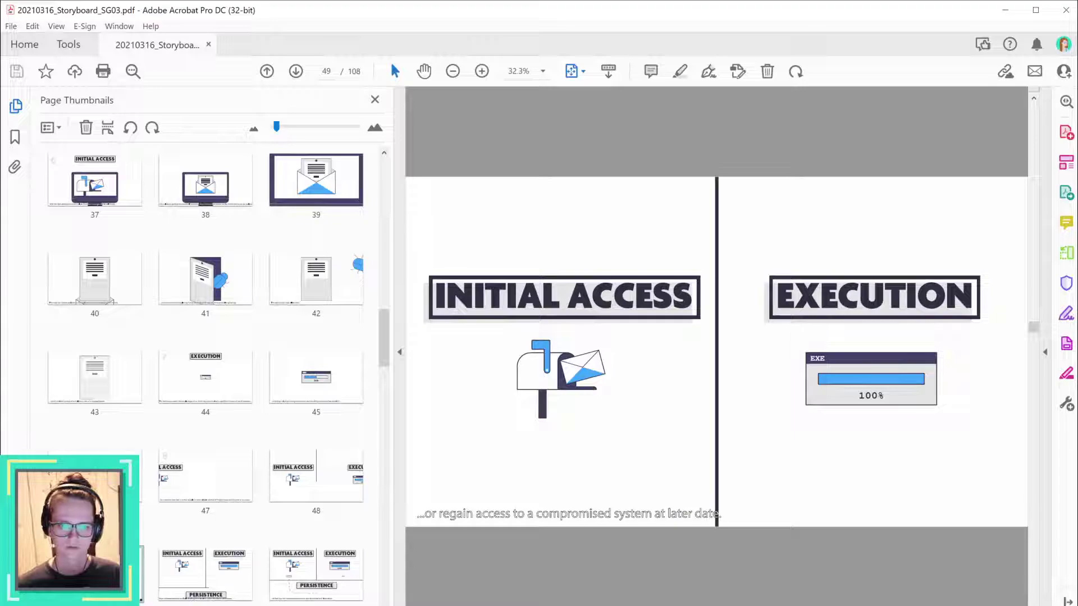
key(alt+Tab)
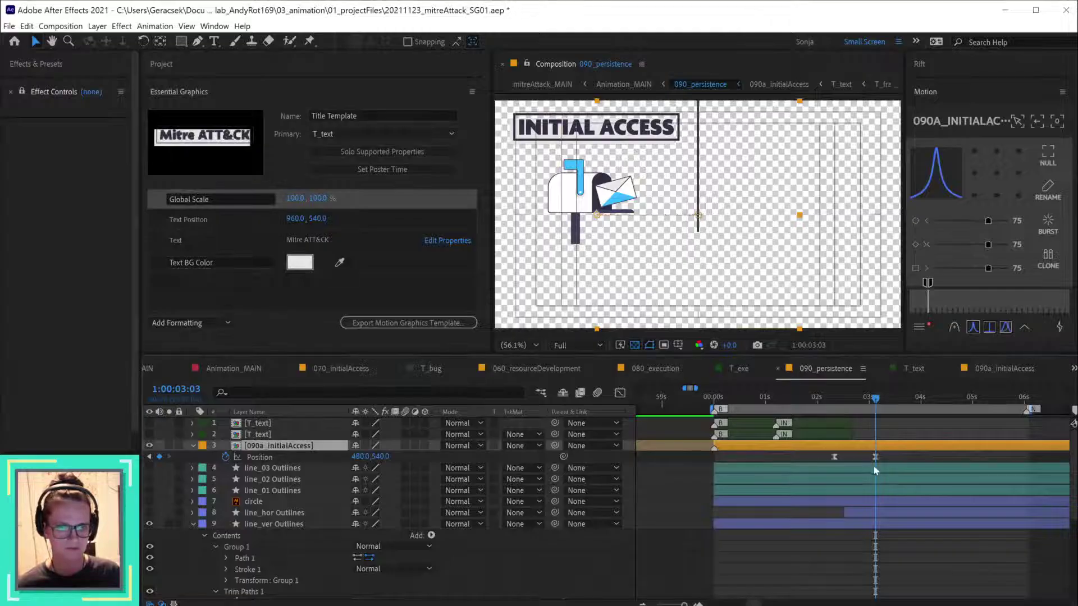
- Open the 090a_initialAccess precomp and scrub through the mailbox move between 1:00:02:08 and 1:00:03:03
double_click(900, 448)
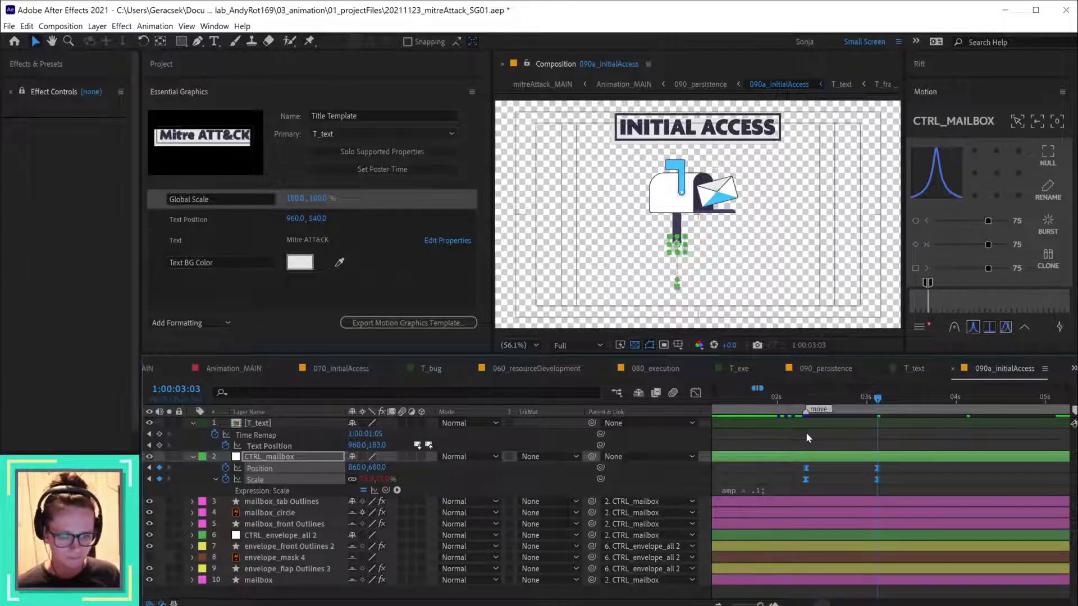
click(805, 399)
drag(805, 402, 880, 421)
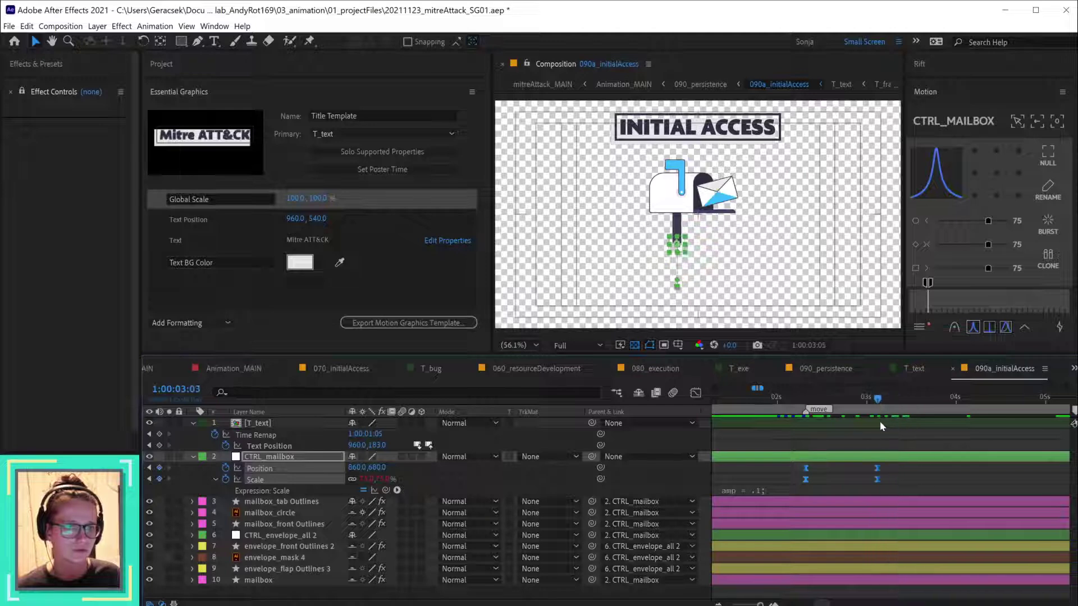
- Set the Scale of CTRL_mailbox to 50% at 1:00:03:03
click(920, 494)
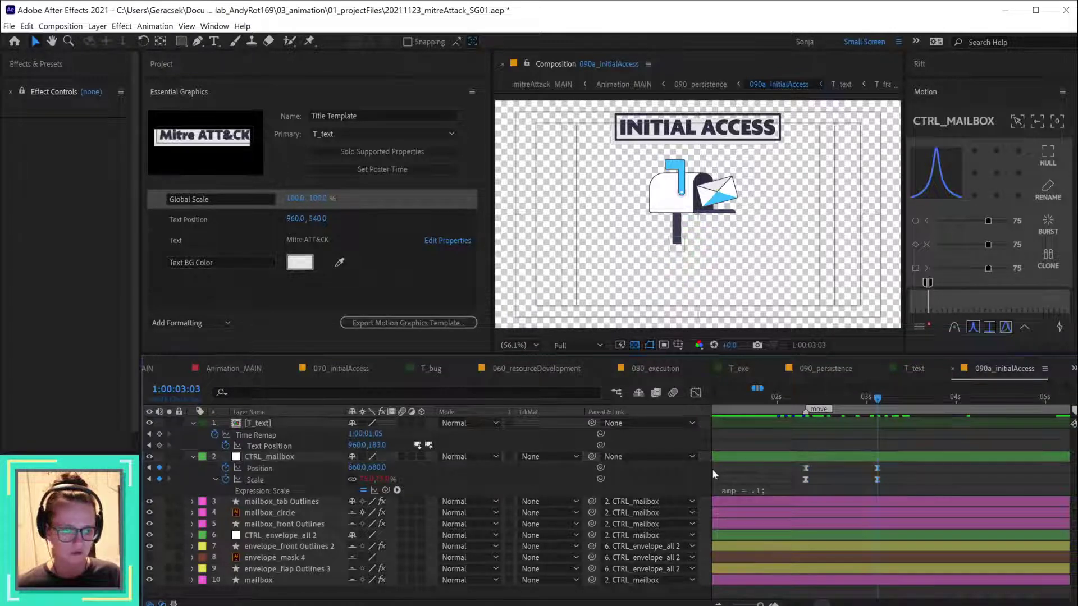
text(5)
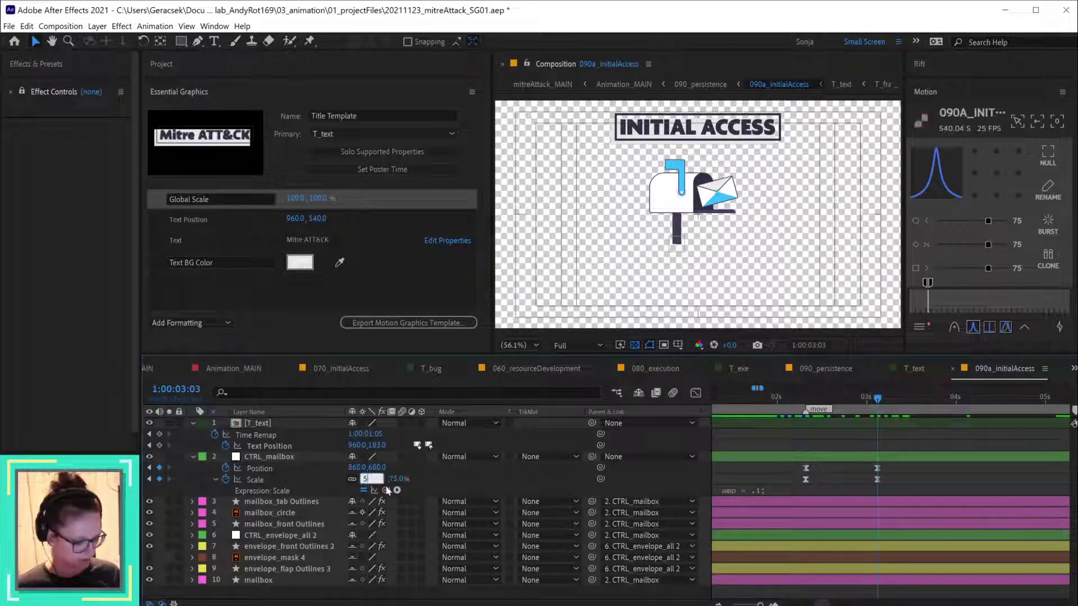
text(0)
key(Return)
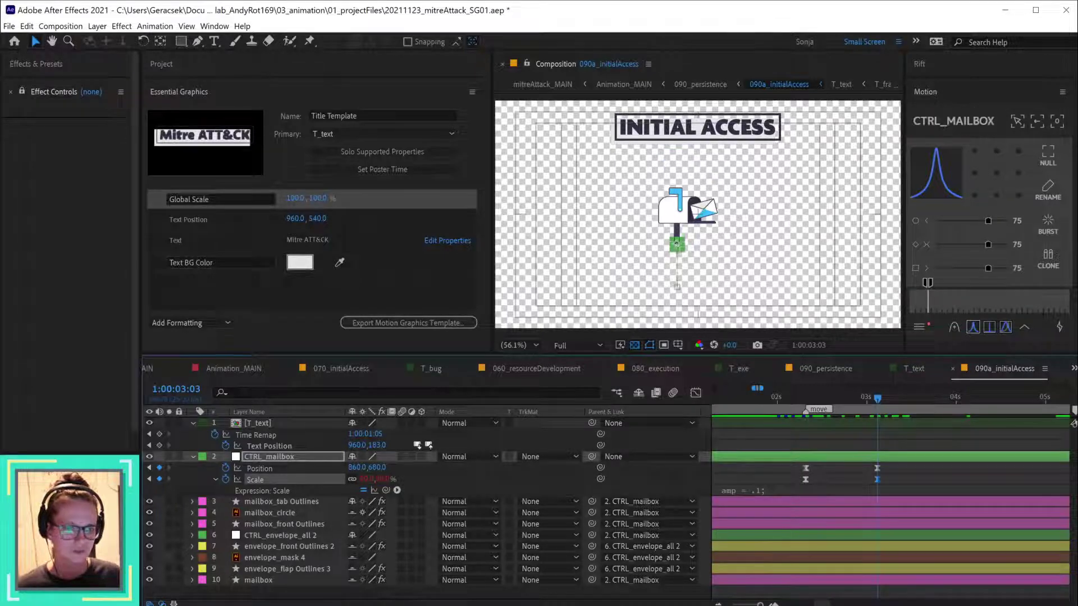
- Check the mailbox size on page 49 of the storyboard PDF in Acrobat, return to After Effects and set CTRL_mailbox Scale to 60%
key(alt+Tab)
key(alt+Tab)
key(alt+Tab)
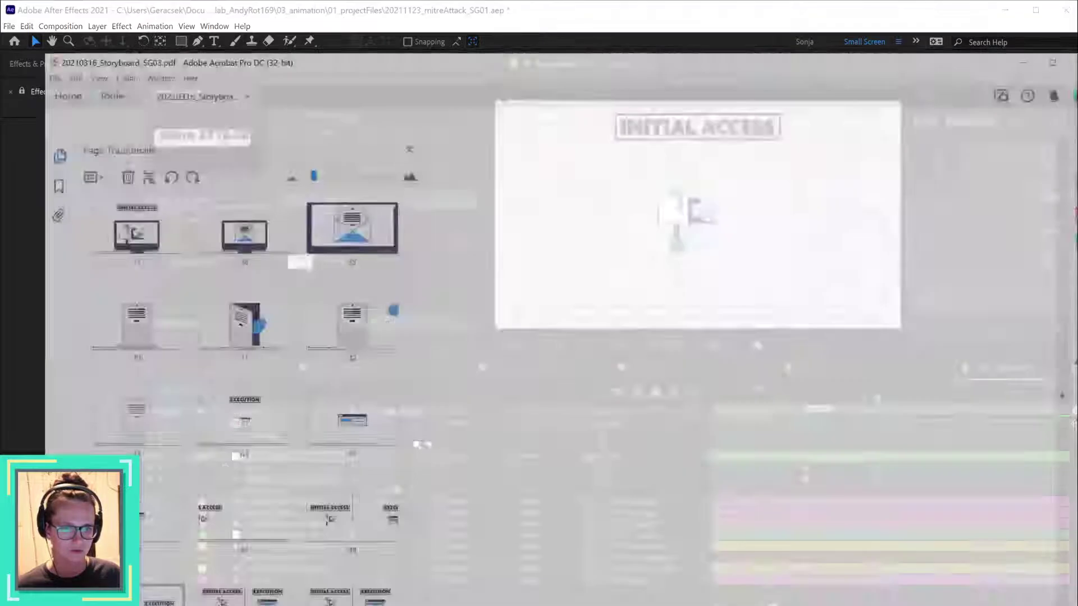
key(alt+Tab)
key(alt+Tab)
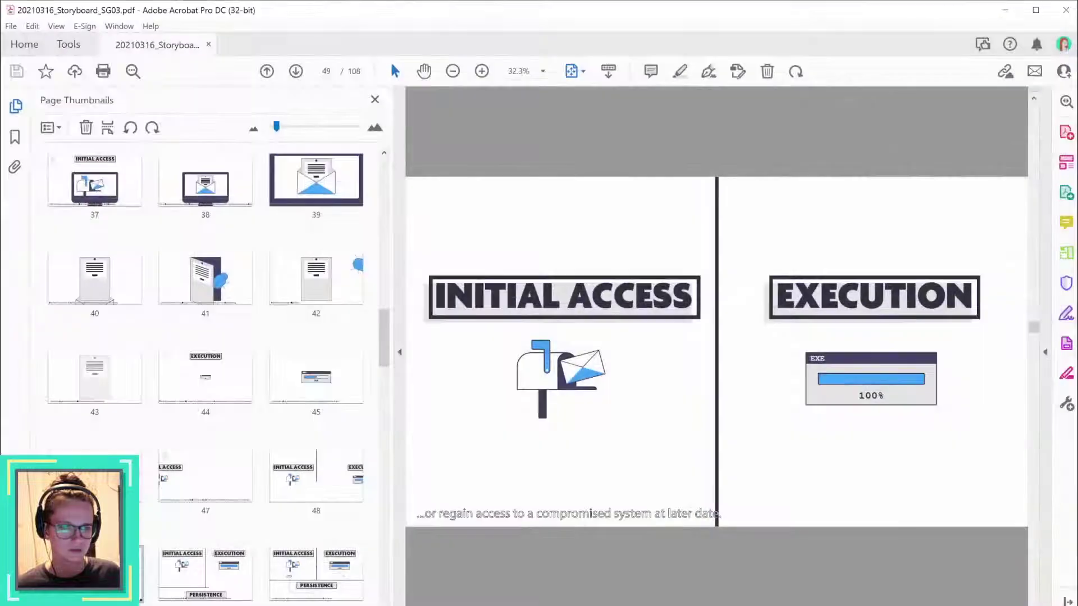
key(alt+Tab)
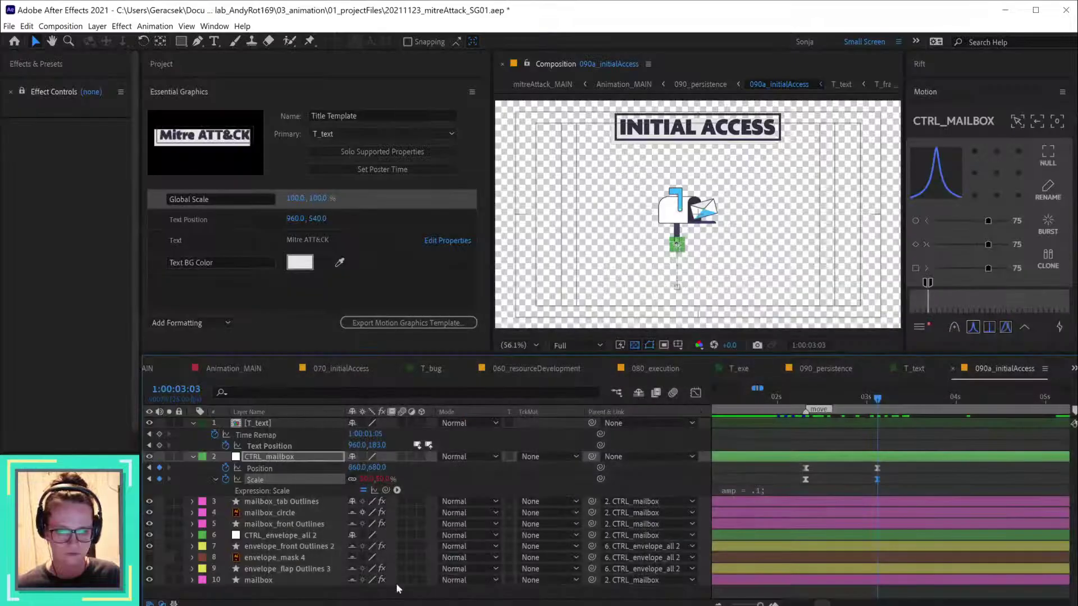
click(366, 479)
text(60)
key(Return)
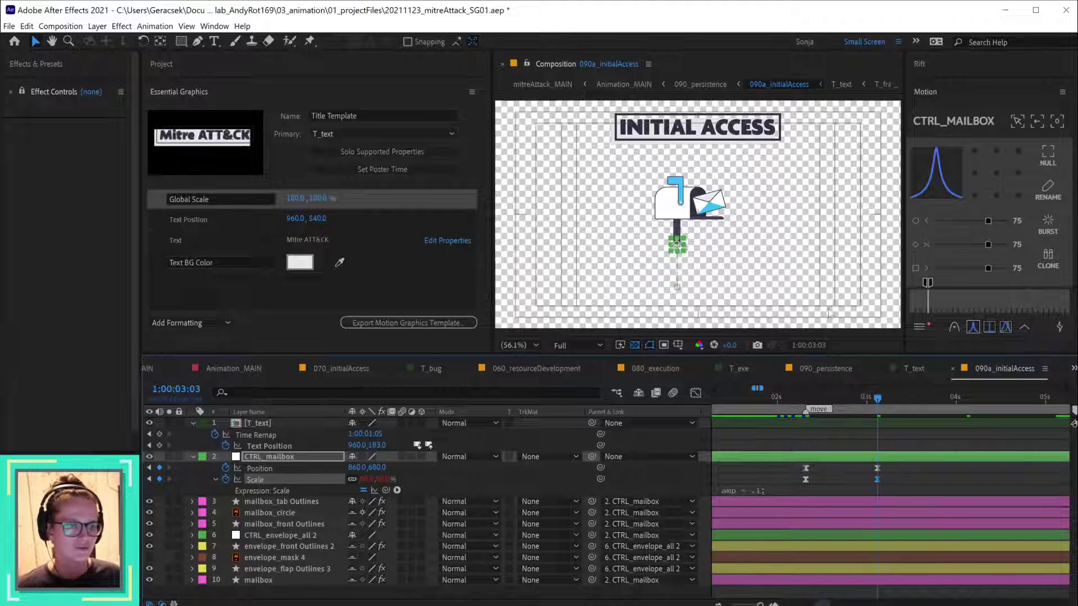
- Preview the mailbox move from 1:00:02:08 and raise CTRL_mailbox to position 860, 620 at 1:00:03:03
click(807, 402)
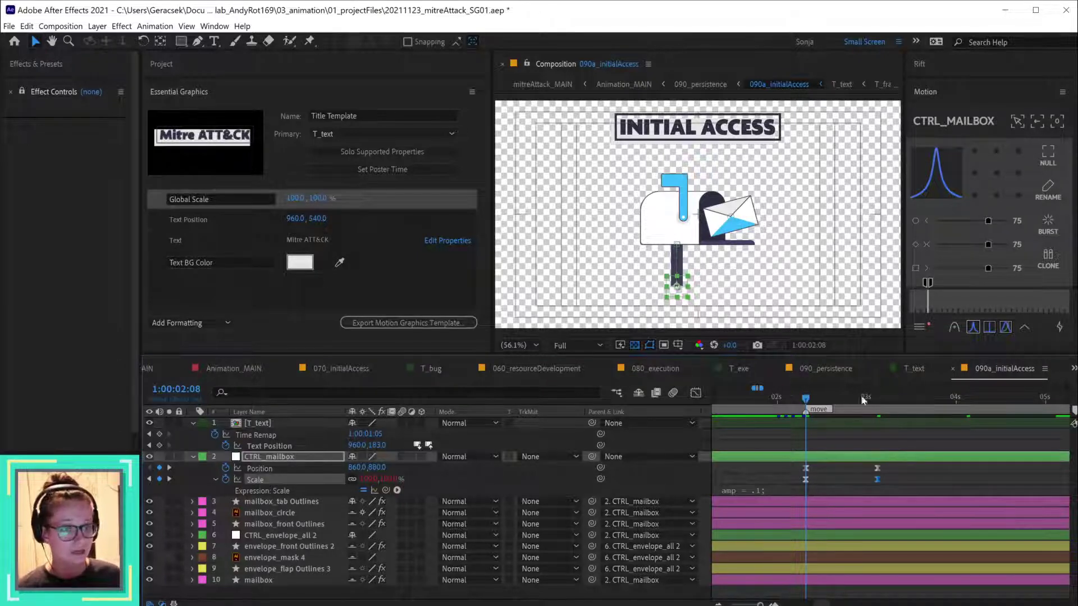
key(space)
key(space)
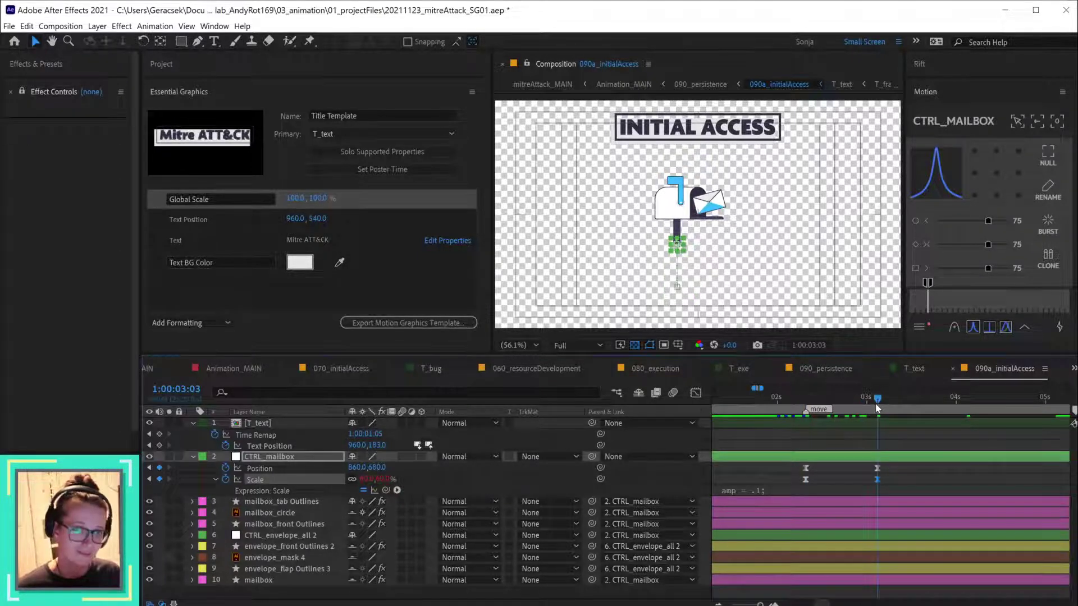
click(911, 458)
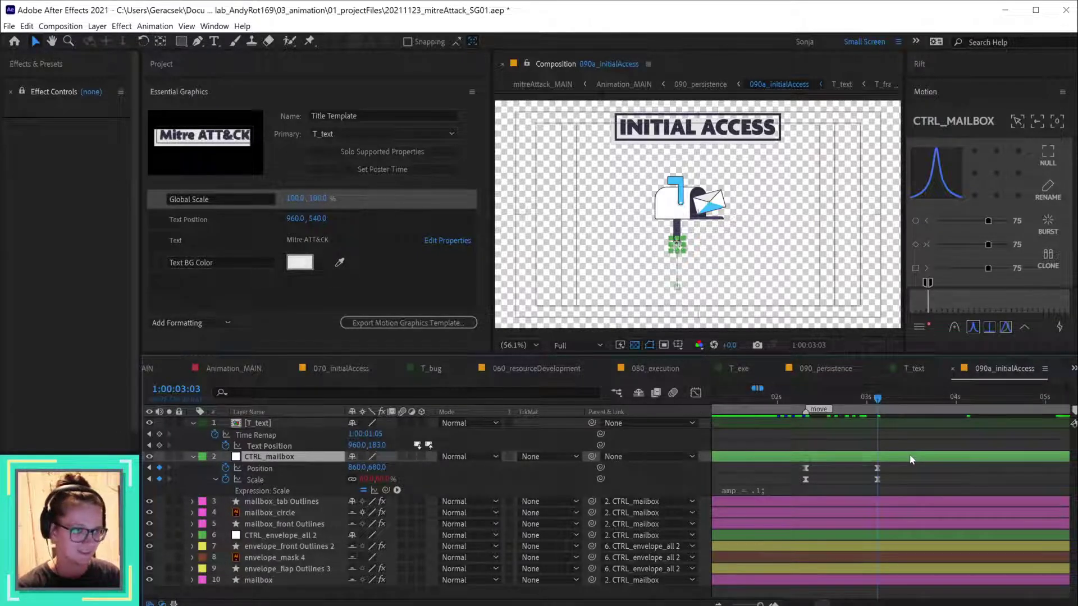
key(shift+Up)
key(shift+Up)
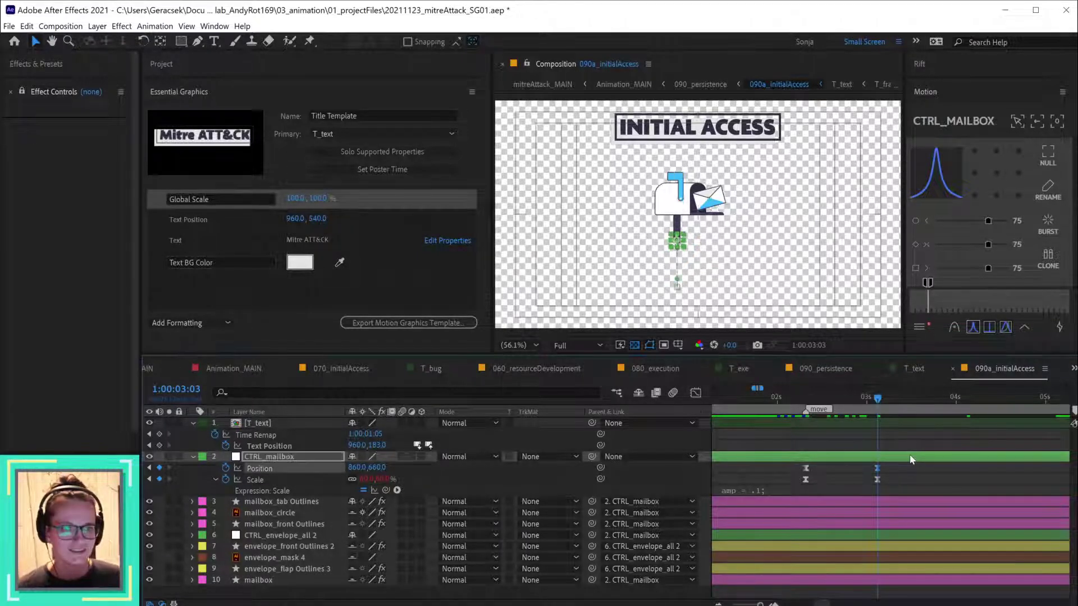
key(shift+Up)
key(shift+Up)
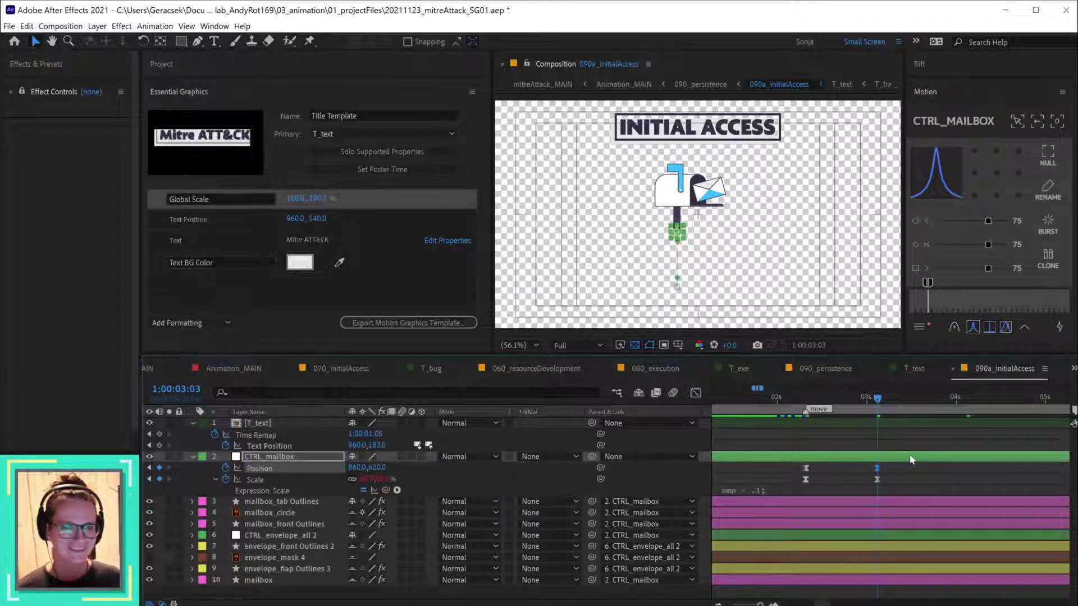
- Shift both Position keyframes of CTRL_mailbox together to X 920, scrub through the move and save the project
click(276, 469)
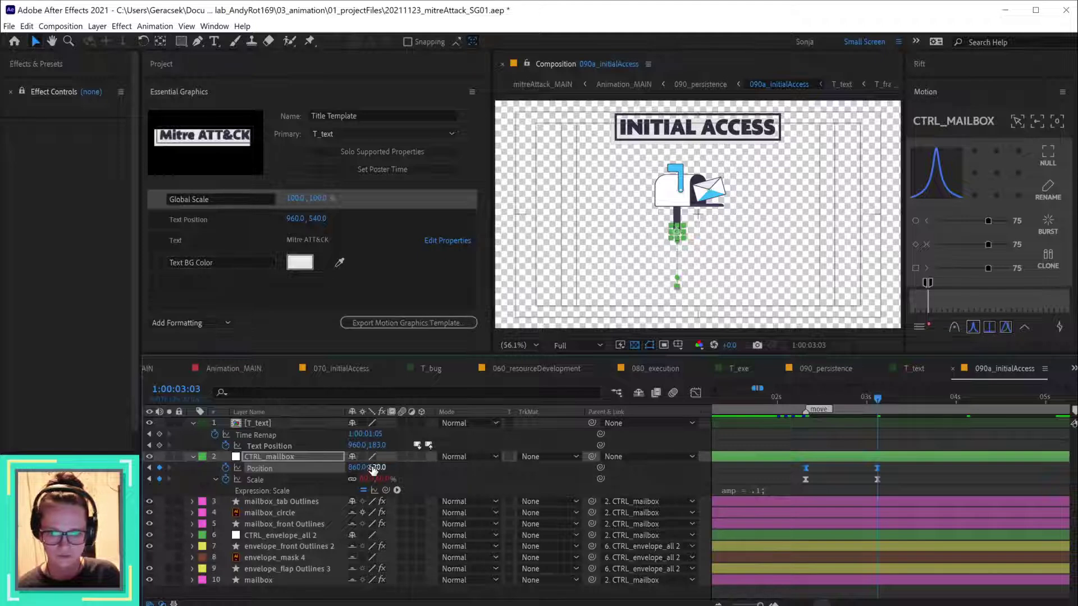
drag(354, 474, 389, 464)
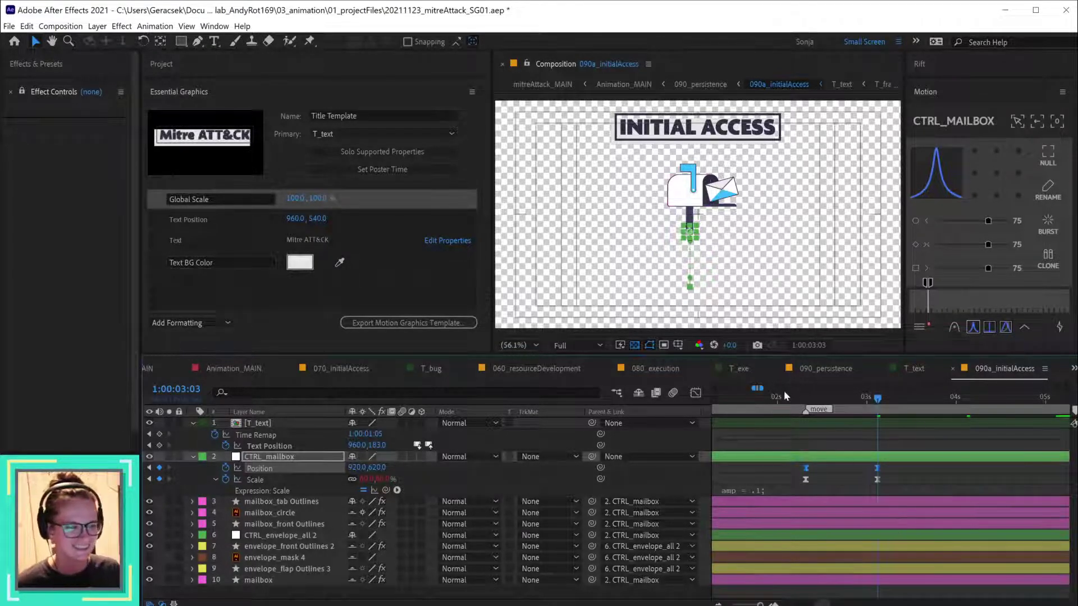
drag(828, 400, 878, 401)
key(ctrl+s)
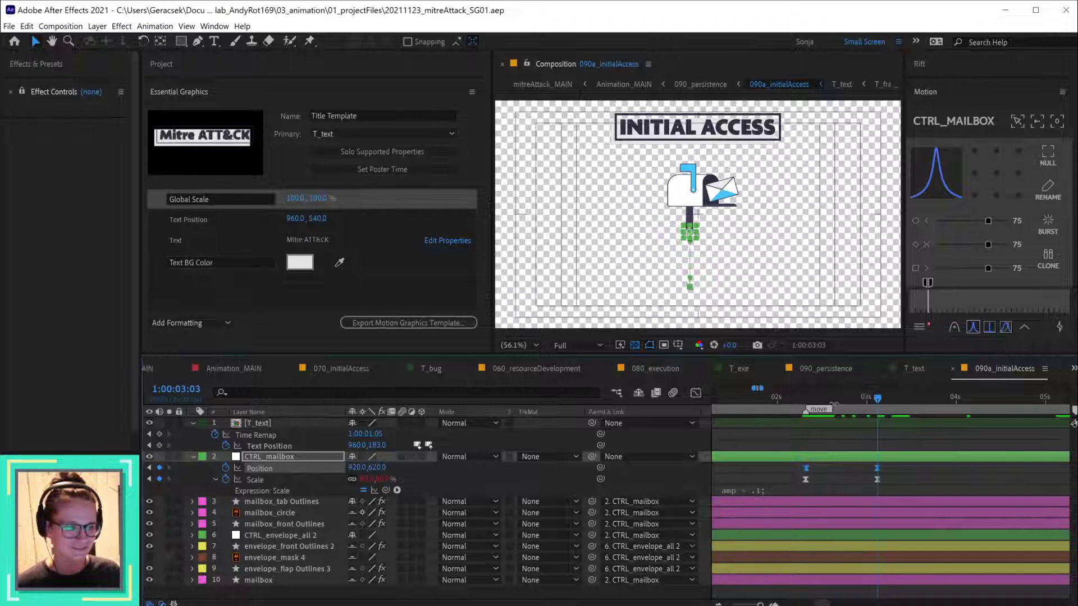
- Preview the mailbox move in 090a_initialAccess and 090_persistence, and compare the layout with storyboard page 49 in Acrobat
key(space)
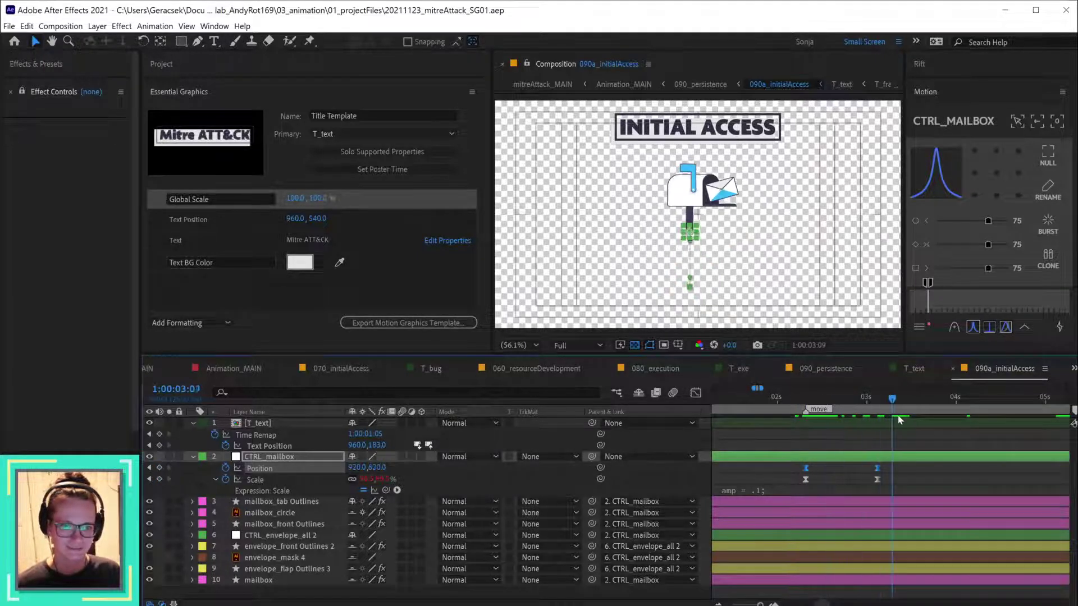
drag(898, 420, 803, 414)
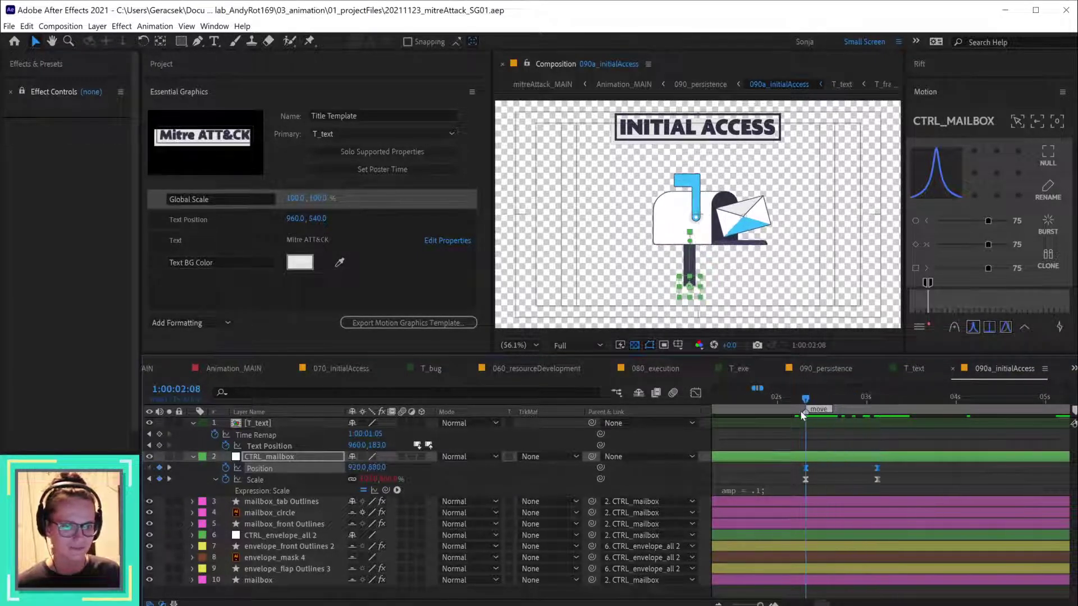
click(824, 368)
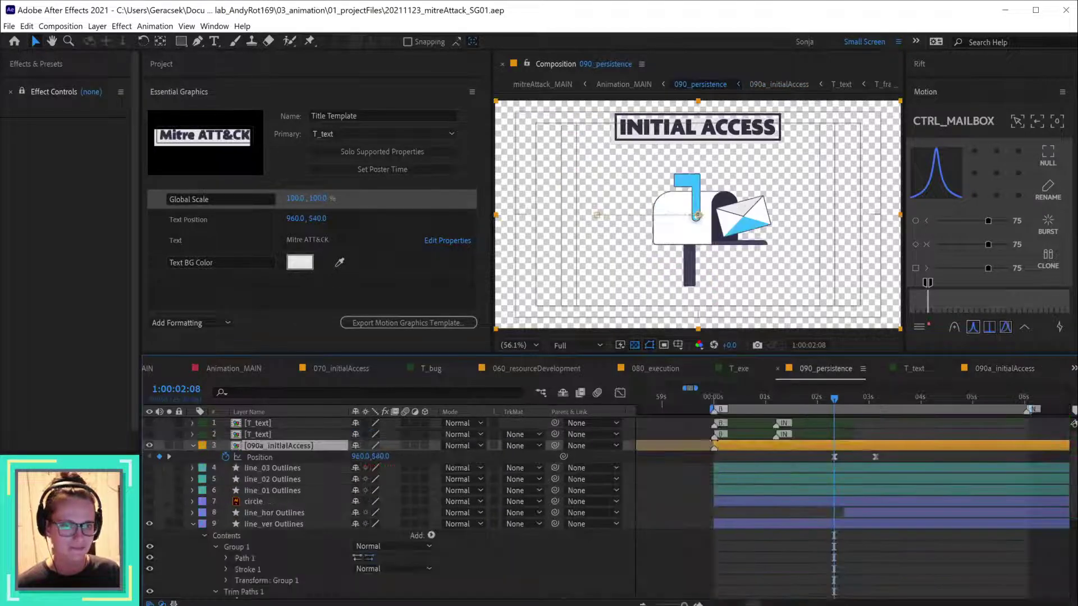
drag(840, 397, 887, 405)
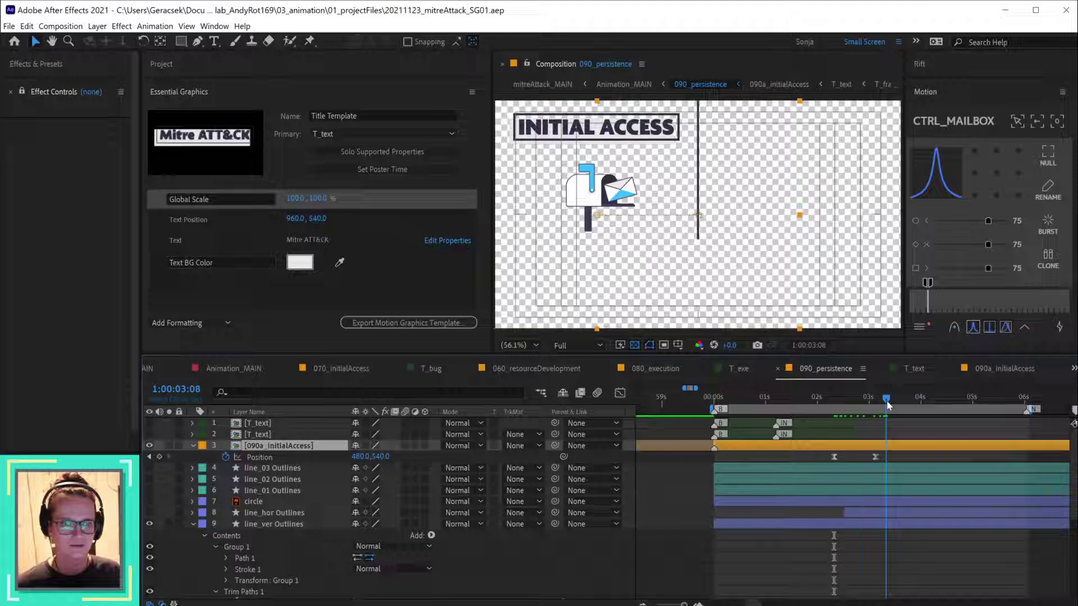
key(alt+Tab)
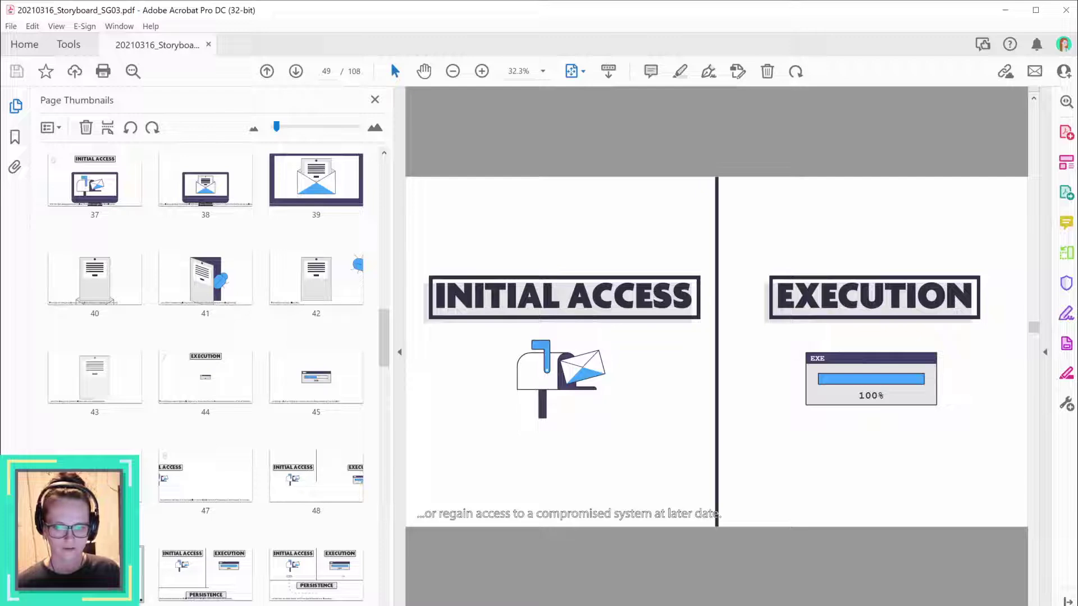
key(alt+Tab)
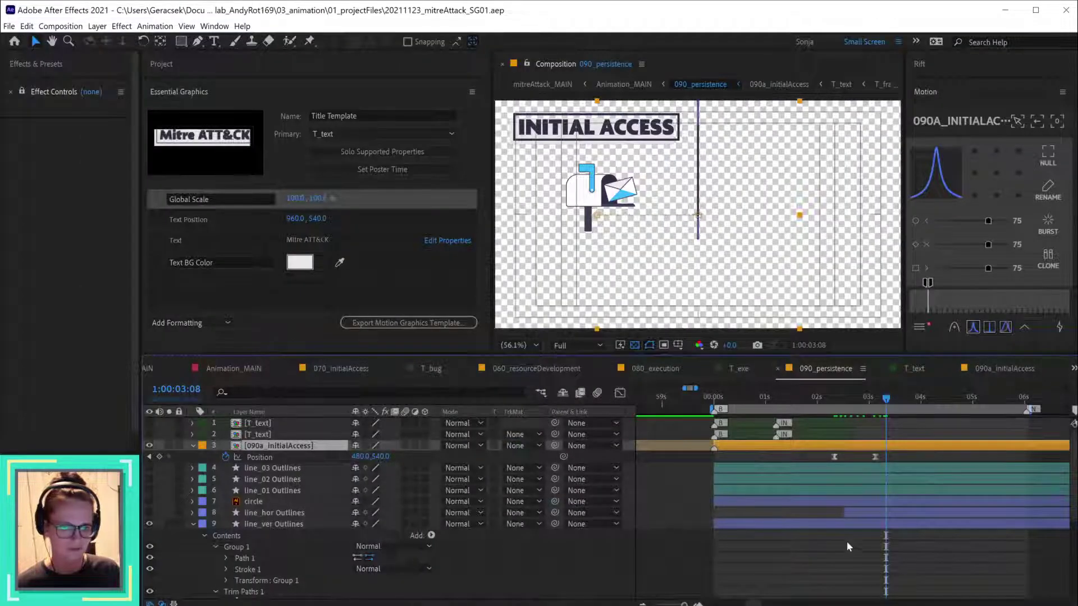
drag(859, 397, 838, 402)
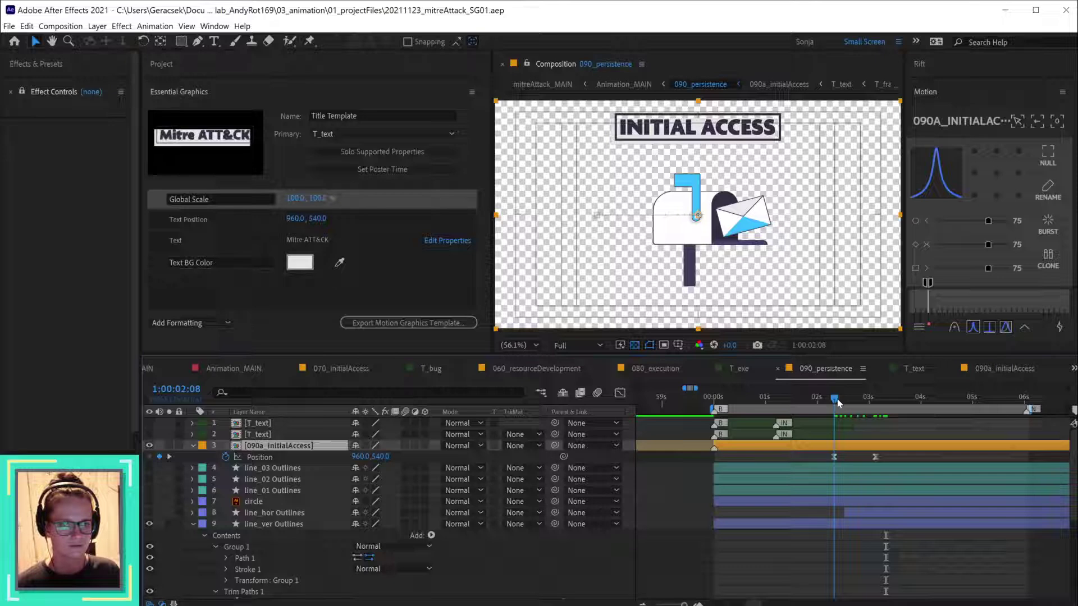
drag(836, 400, 875, 405)
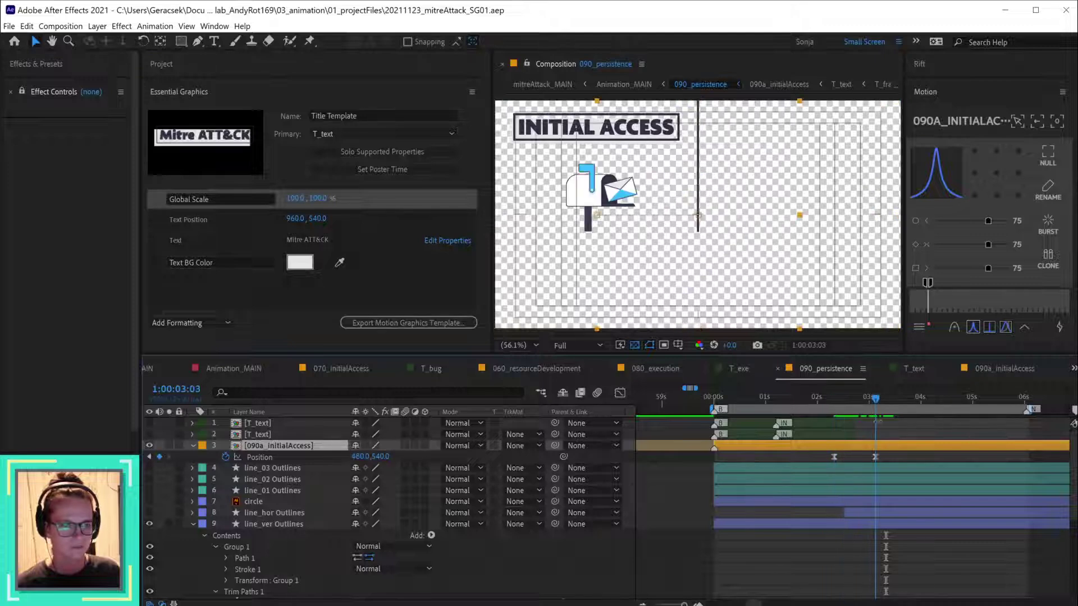
- In 090a_initialAccess, delay all Position and Scale keyframes of CTRL_mailbox to start shortly before the 5-second mark, and return to 090_persistence
double_click(889, 448)
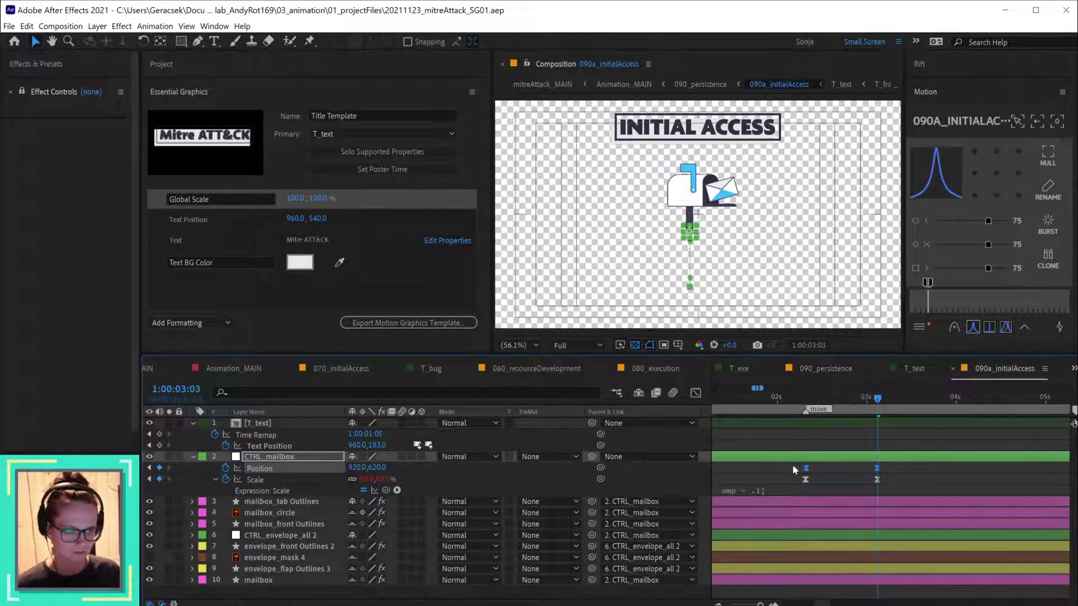
drag(793, 464, 888, 485)
drag(808, 479, 1021, 484)
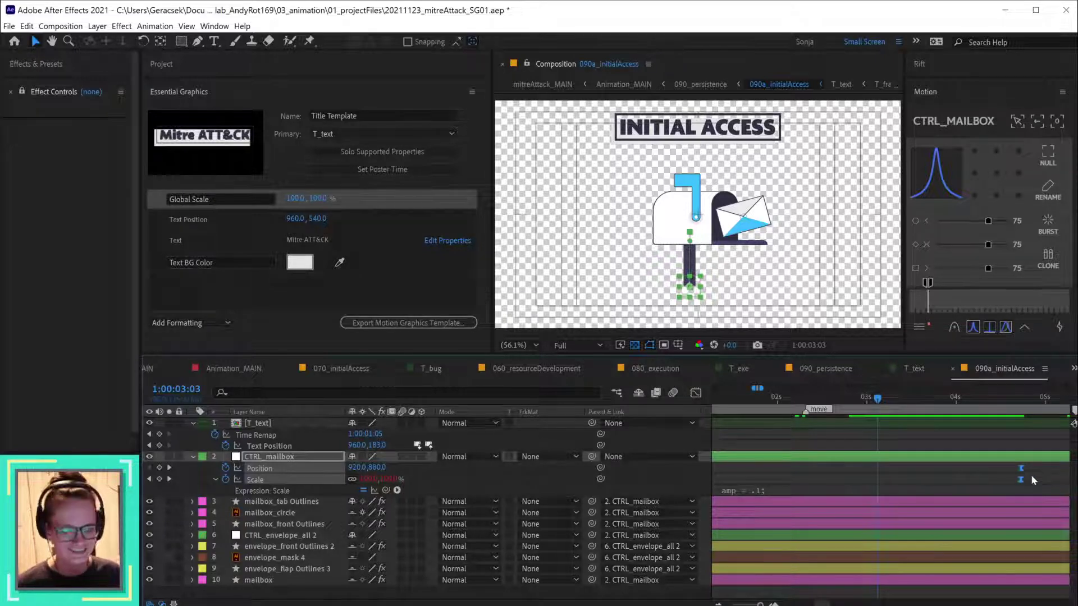
click(805, 400)
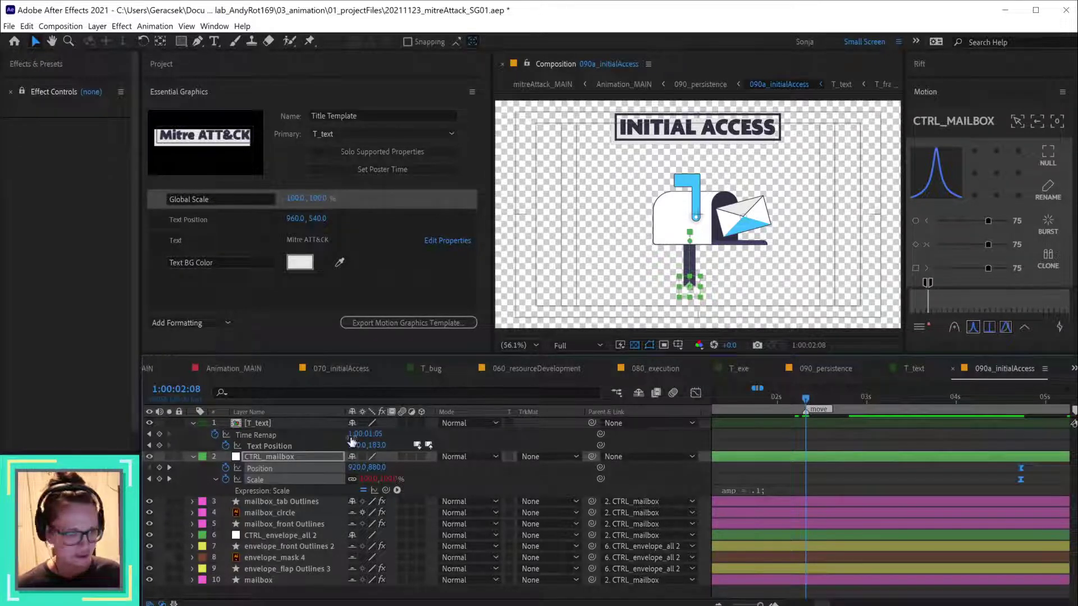
click(831, 375)
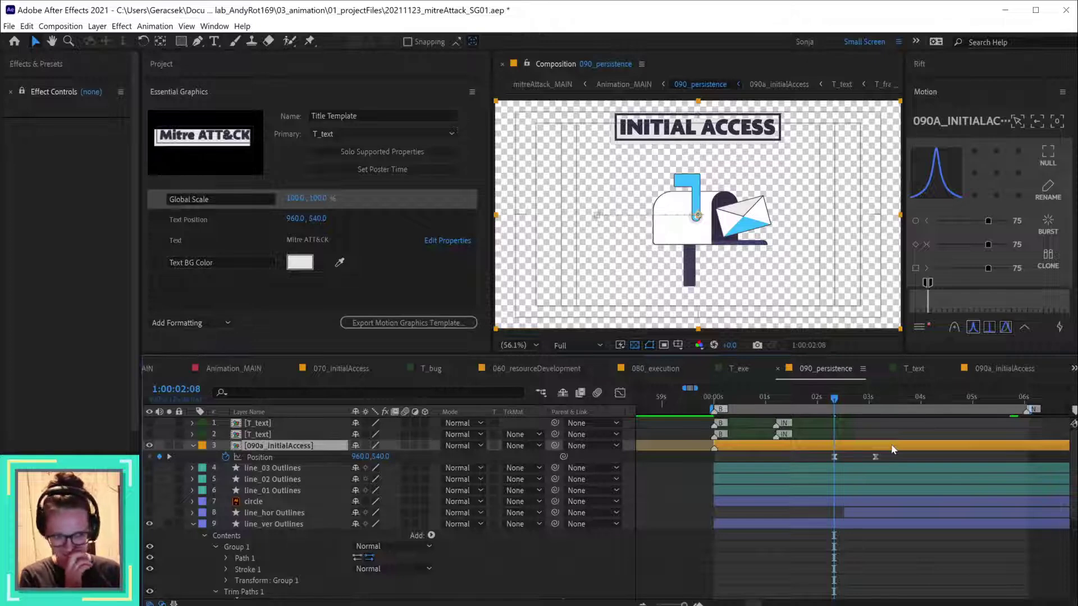
- Extend the lower end of the line_ver Outlines path straight down to the composition's bottom edge
drag(835, 400, 875, 400)
click(298, 523)
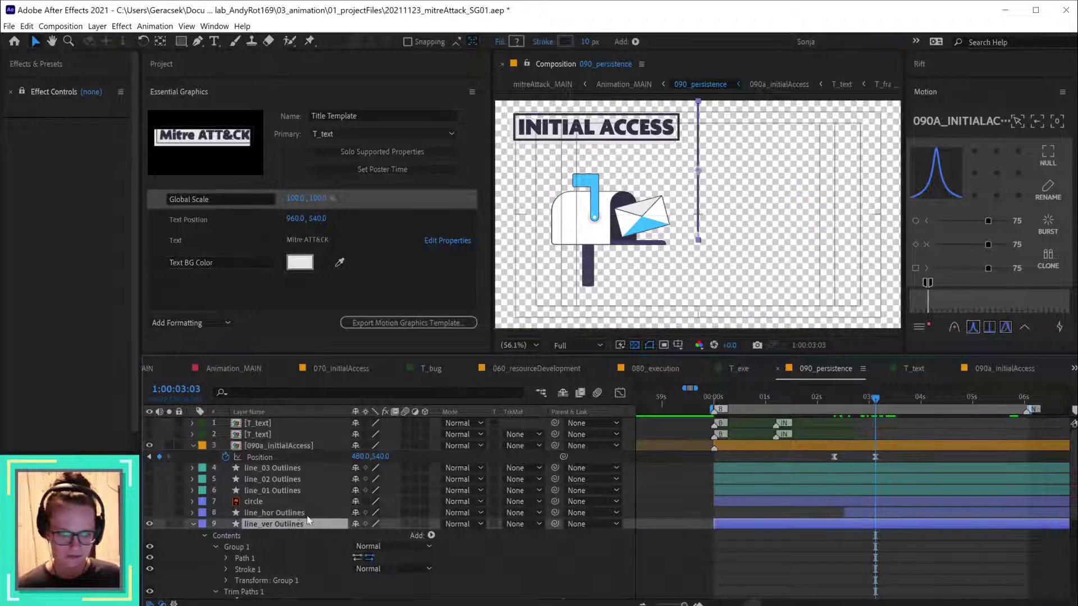
click(226, 558)
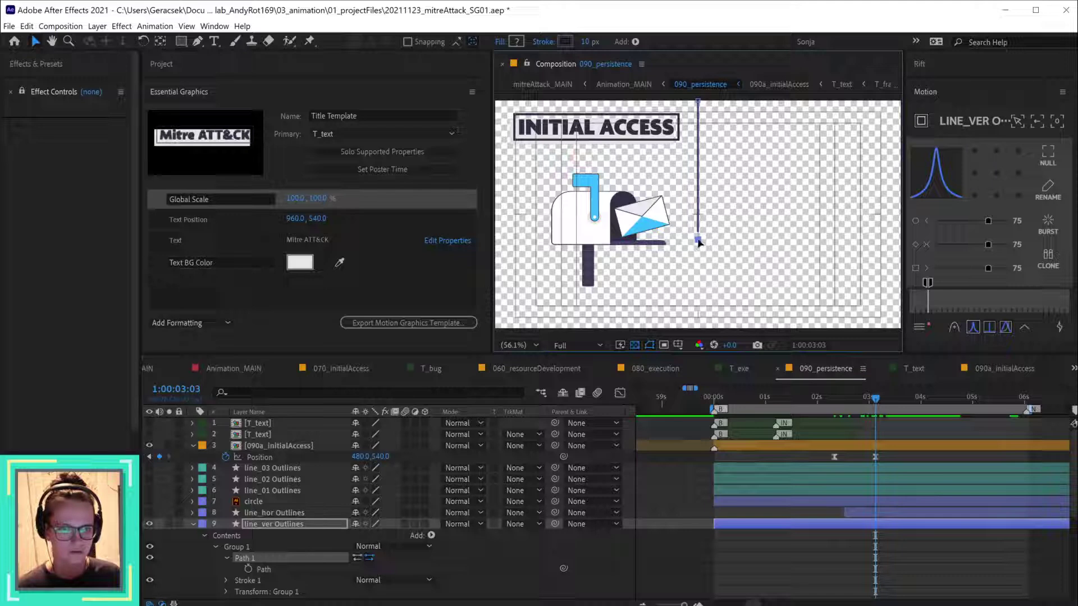
drag(698, 240, 699, 332)
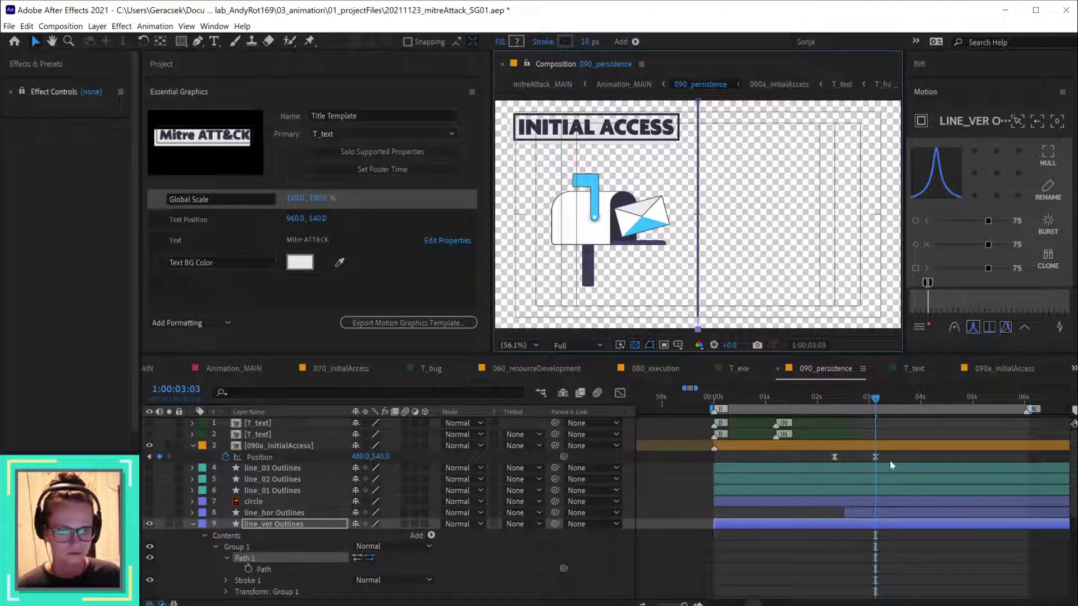
- Reveal the animated properties of line_ver Outlines and shift both End keyframes one frame later
key(u)
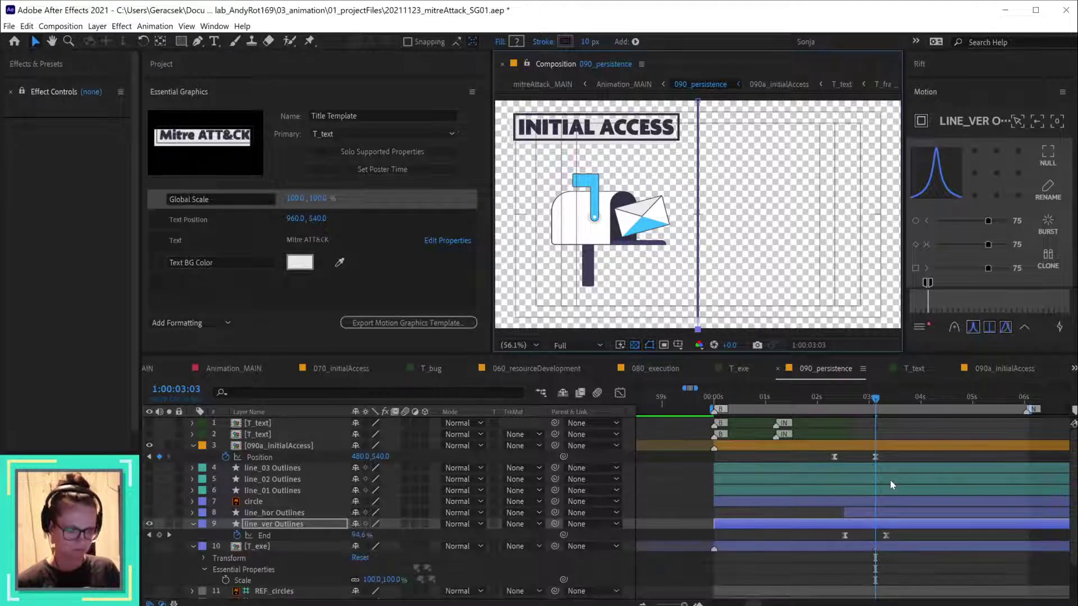
drag(847, 404, 858, 423)
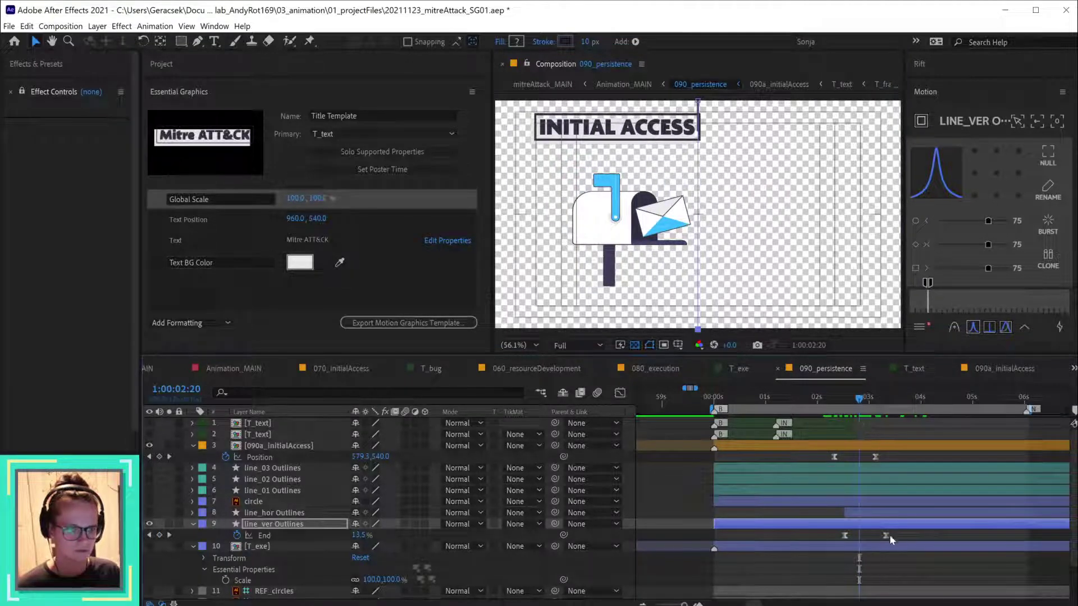
drag(901, 534, 834, 539)
key(alt+Right)
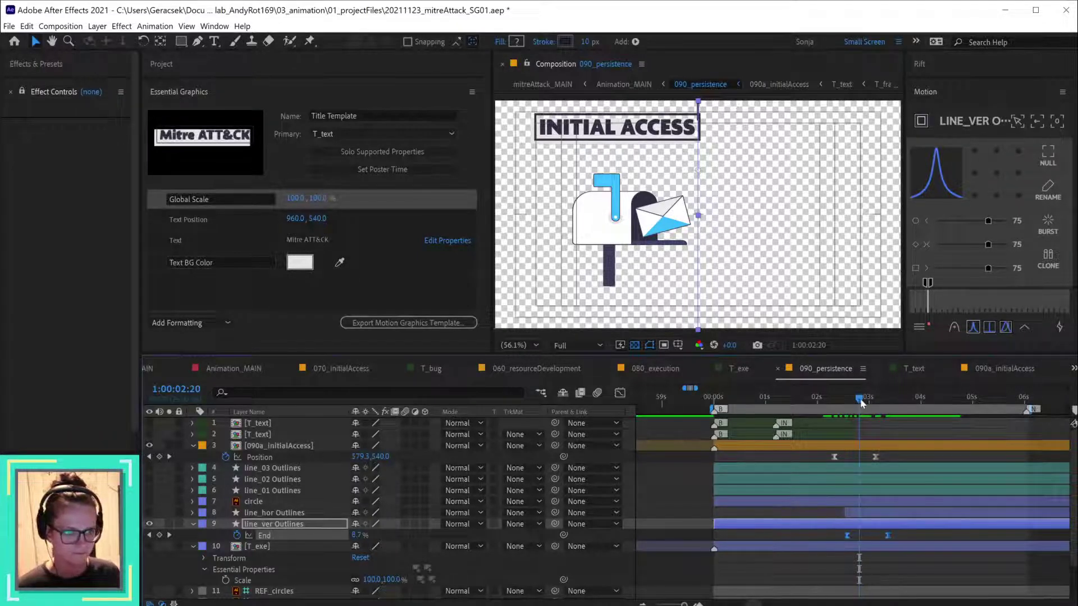
- Start line_ver Outlines at its first End keyframe, shift the layer two frames later to 1:00:02:16, and preview the result
drag(863, 401, 848, 402)
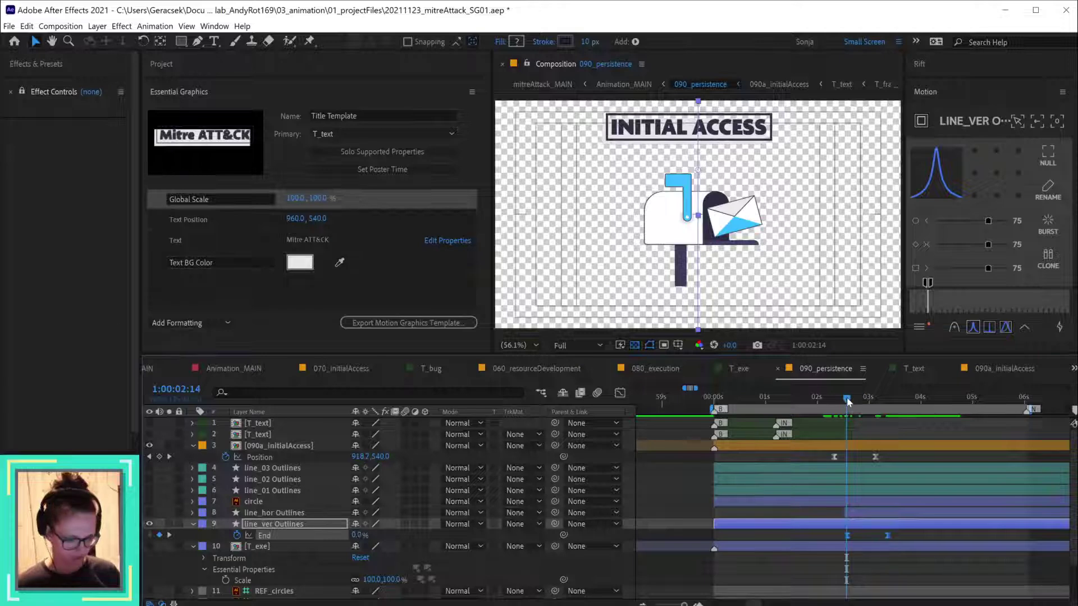
key(alt+Page_Down)
key(alt+Page_Down)
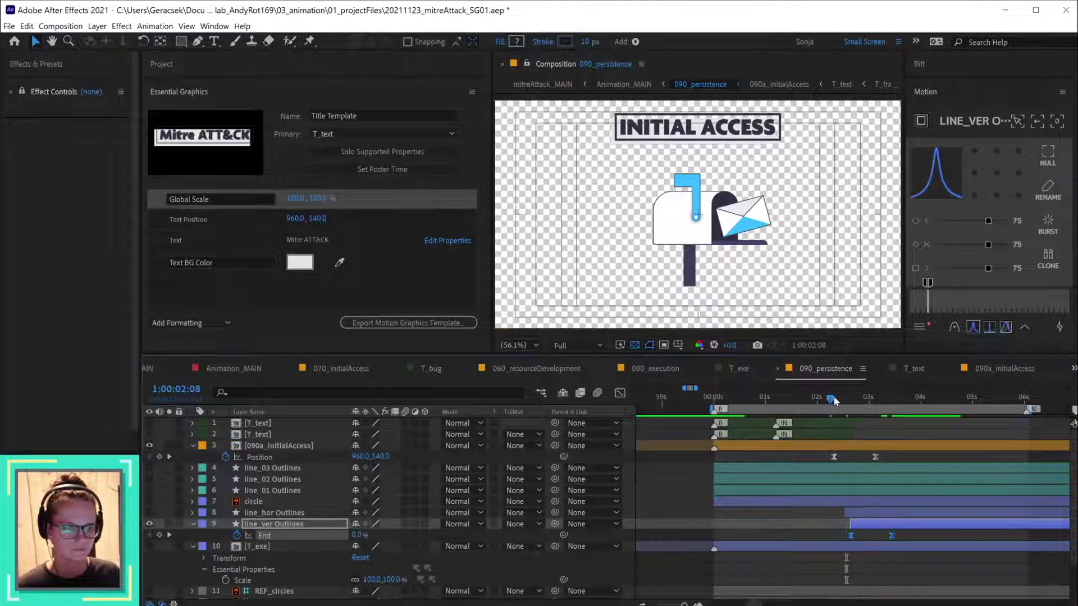
mouse_move(846, 401)
mouse_down()
mouse_move(890, 416)
mouse_move(853, 421)
mouse_up()
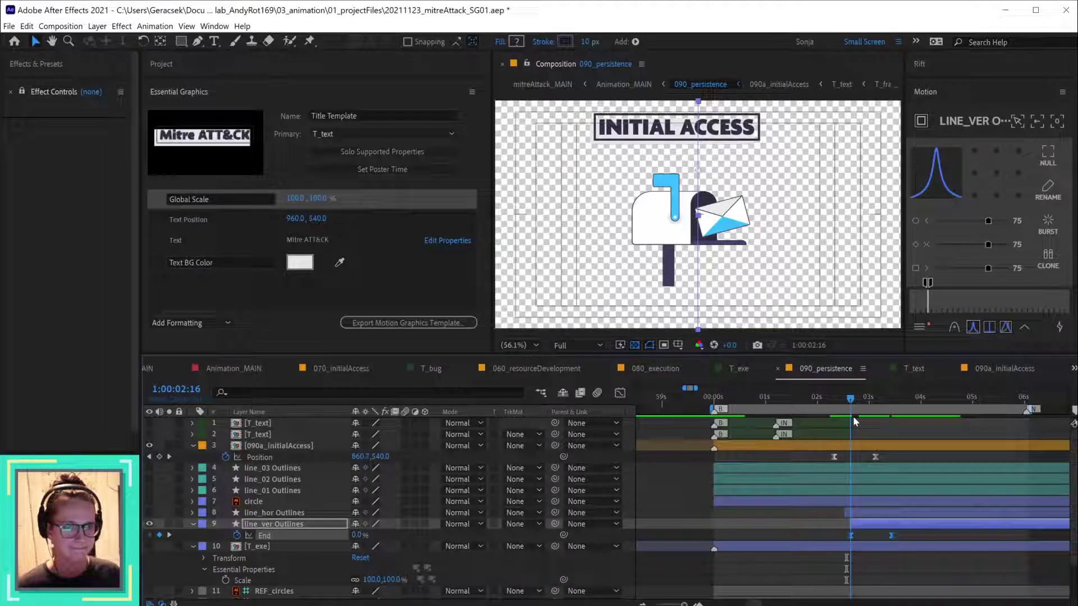
key(space)
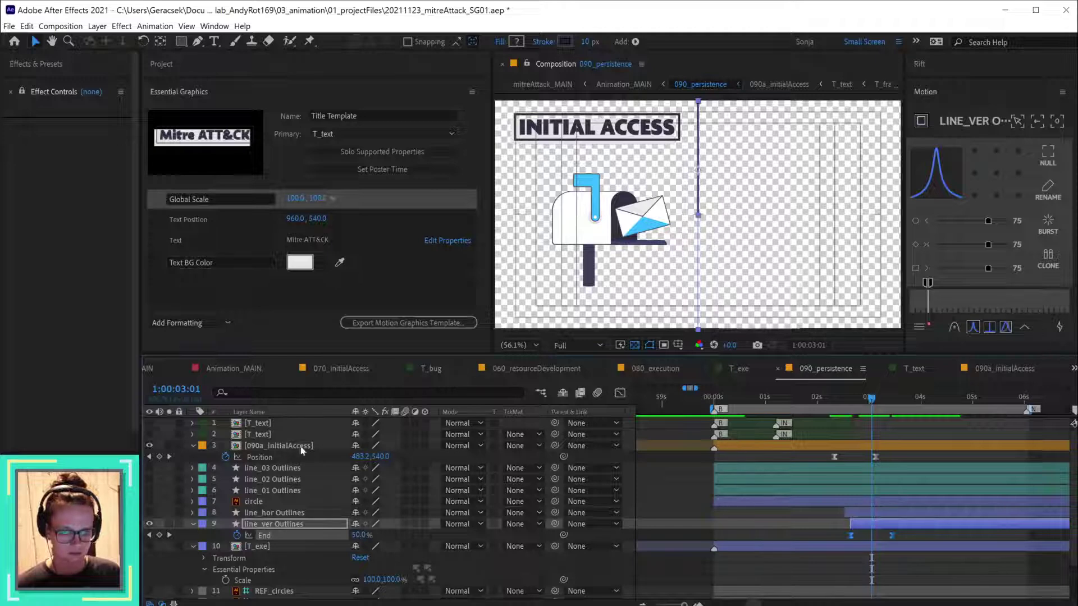
- Show the second T_text layer, the EXECUSION title, and start it at 1:00:03:01
click(264, 434)
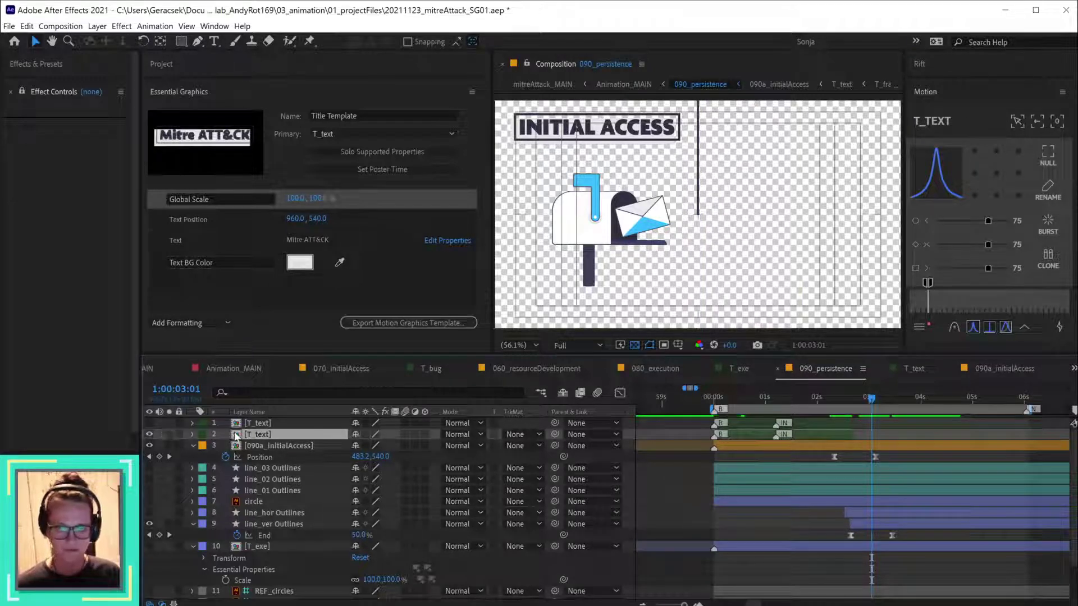
key(bracketleft)
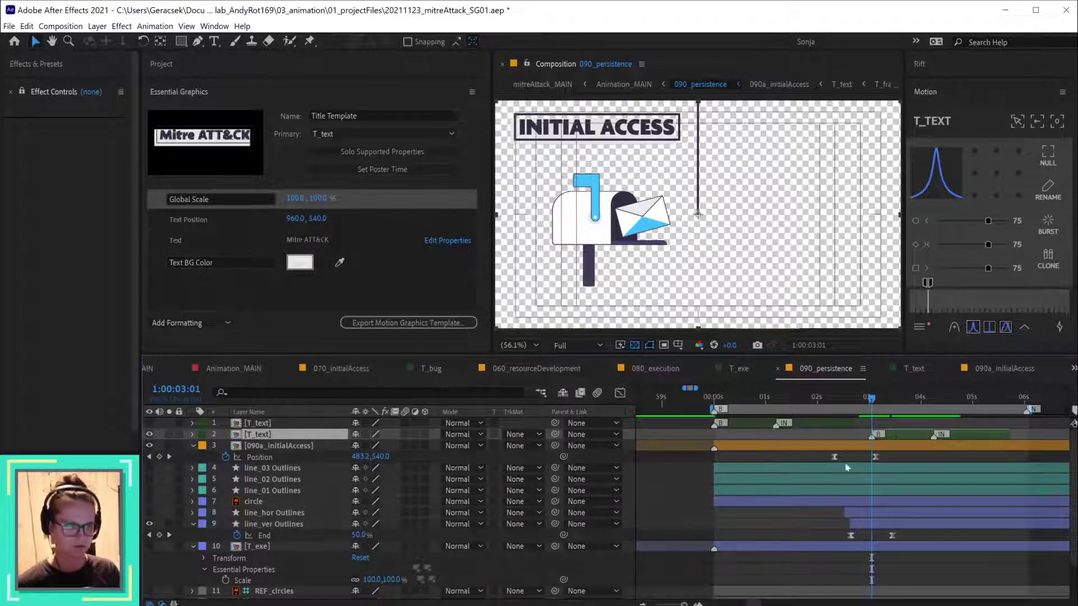
- Move the EXECUSION title's last two Time Remap keyframes to about 17 seconds and extend the layer well past the 6-second marker
scroll(989, 465, down, 1)
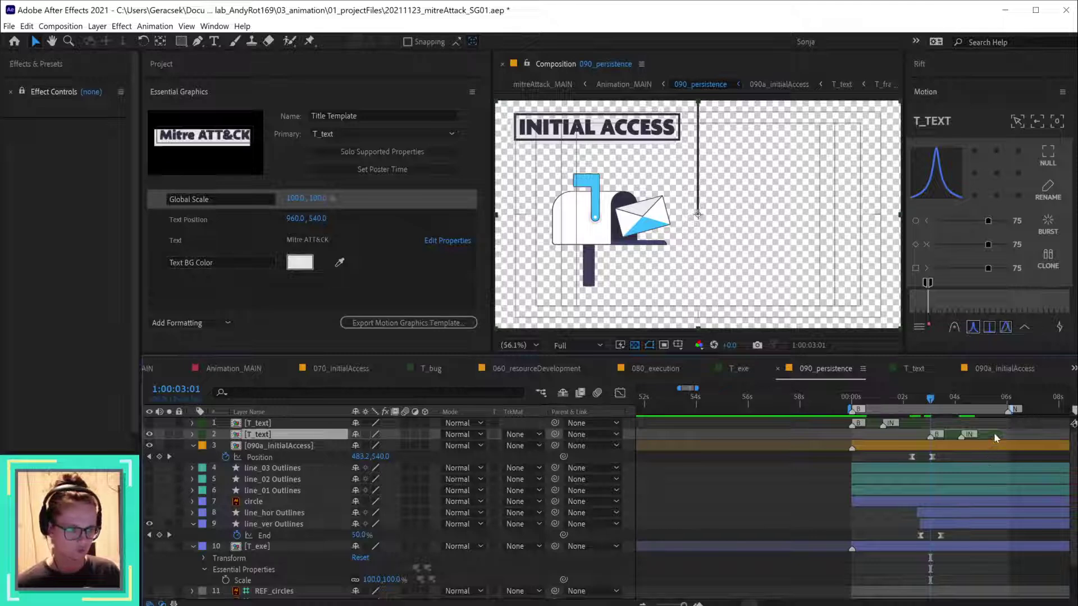
key(u)
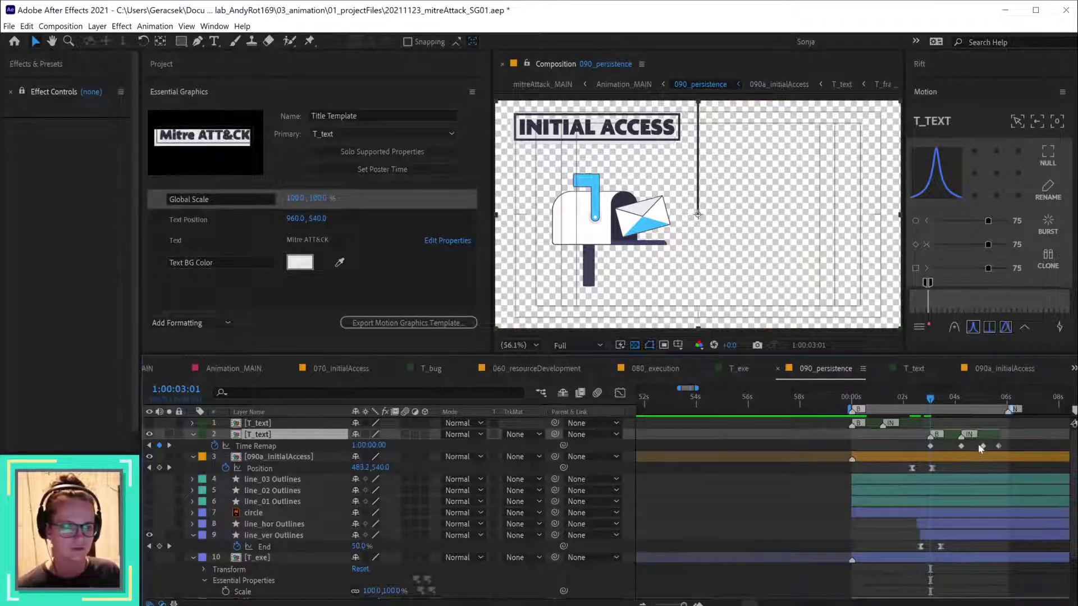
drag(978, 443, 1005, 452)
scroll(974, 449, down, 2)
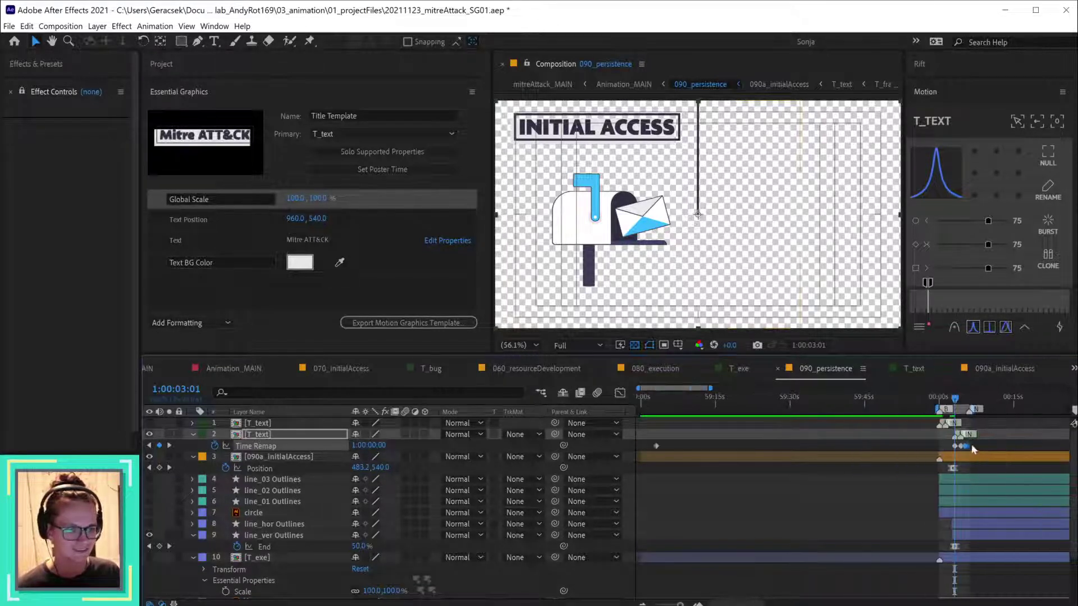
click(1007, 447)
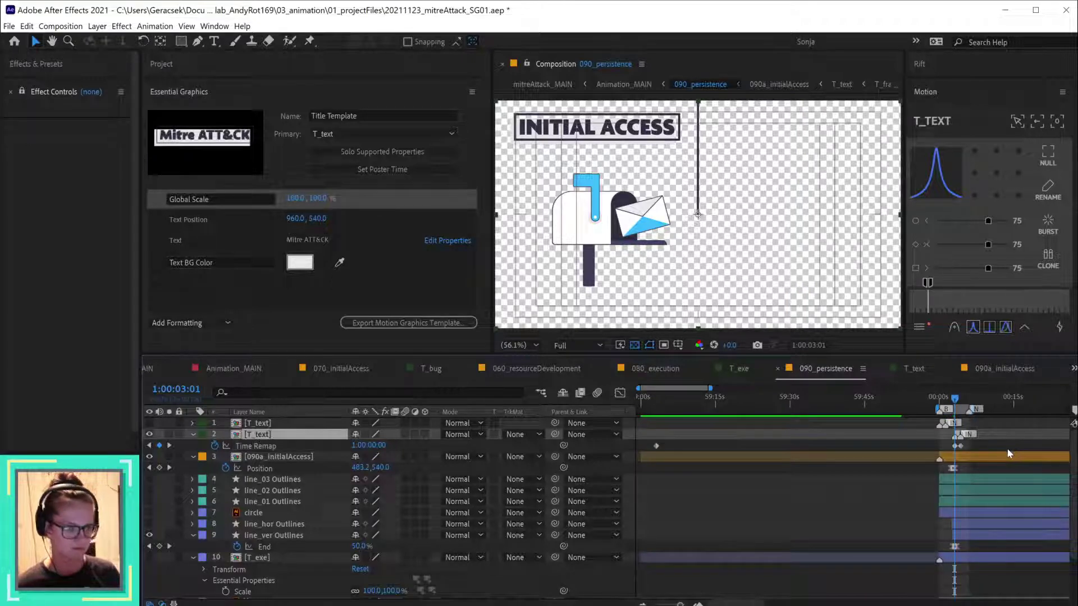
scroll(1008, 453, up, 3)
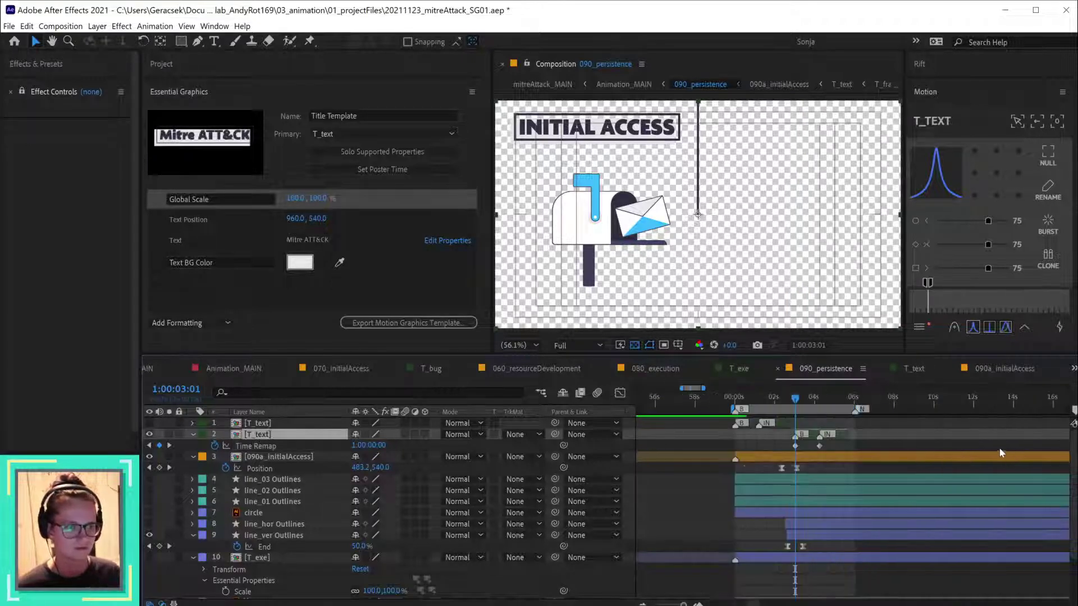
click(822, 444)
drag(942, 434, 1060, 433)
scroll(1015, 452, down, 3)
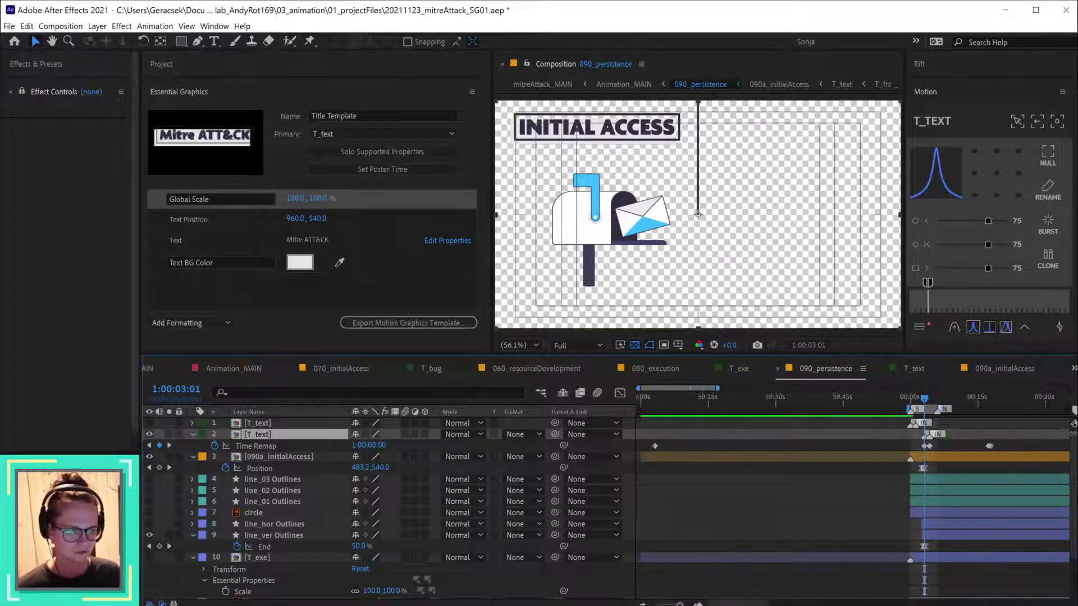
scroll(807, 432, up, 3)
scroll(806, 432, up, 2)
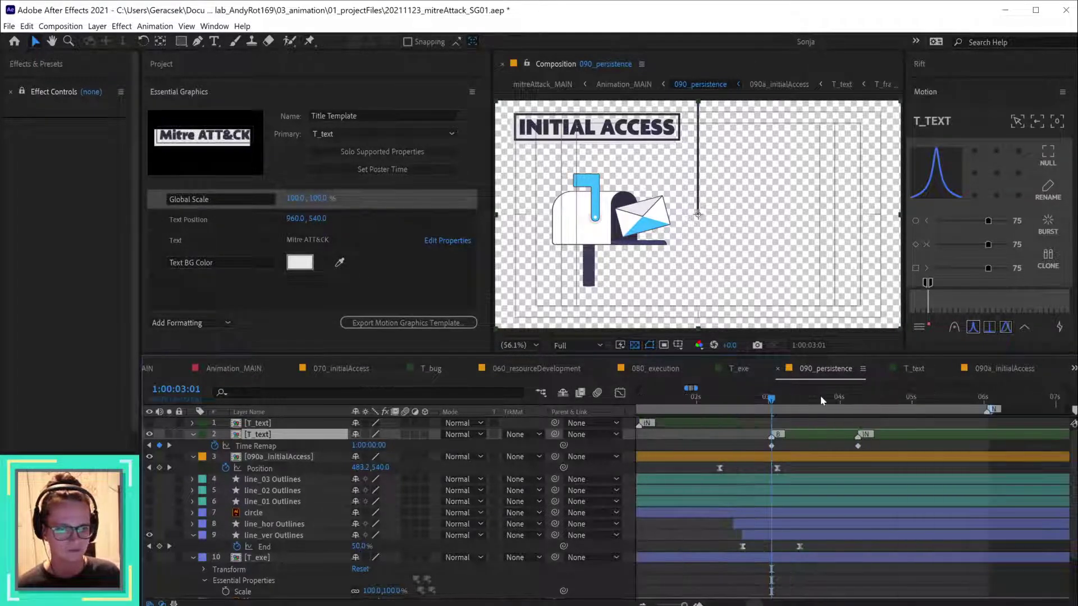
- At 1:00:04:15, compare the text properties of the EXECUSION title with those of the INITIAL ACCESS title inside 090a_initialAccess
drag(774, 400, 884, 399)
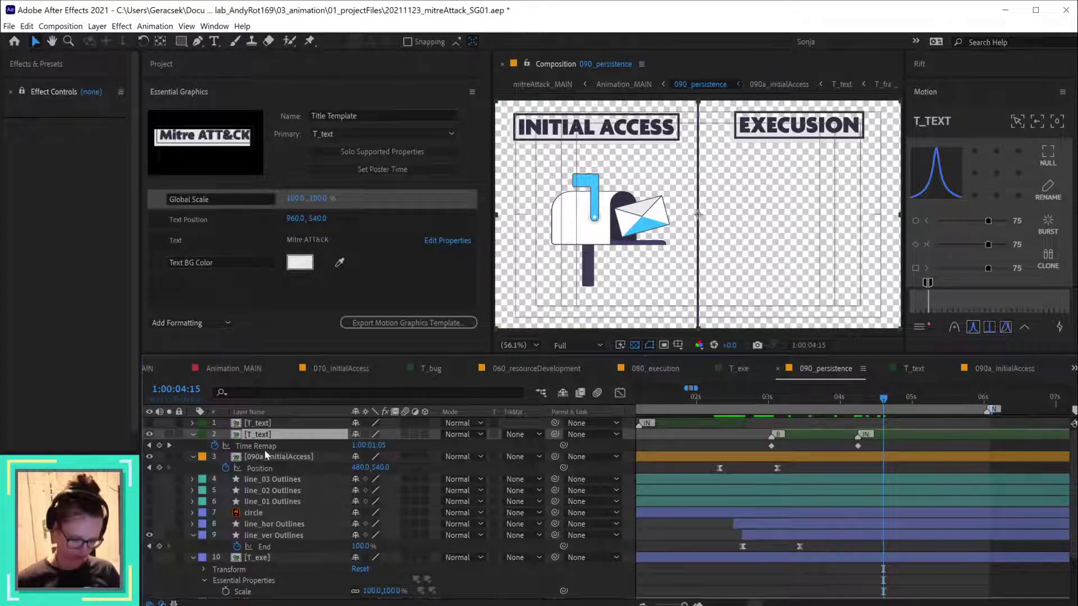
key(u)
key(u)
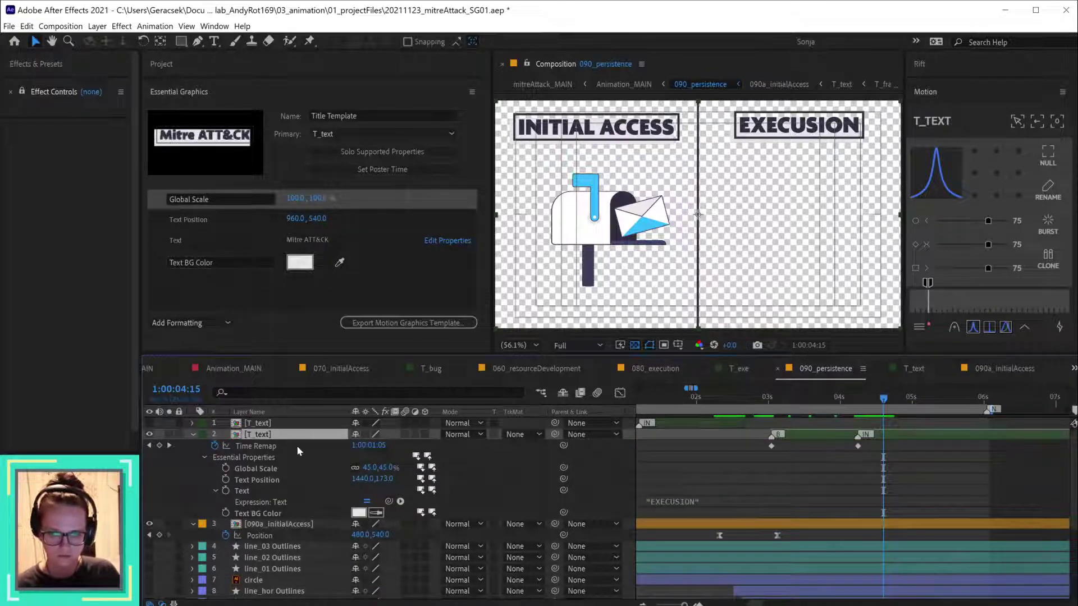
click(303, 526)
key(u)
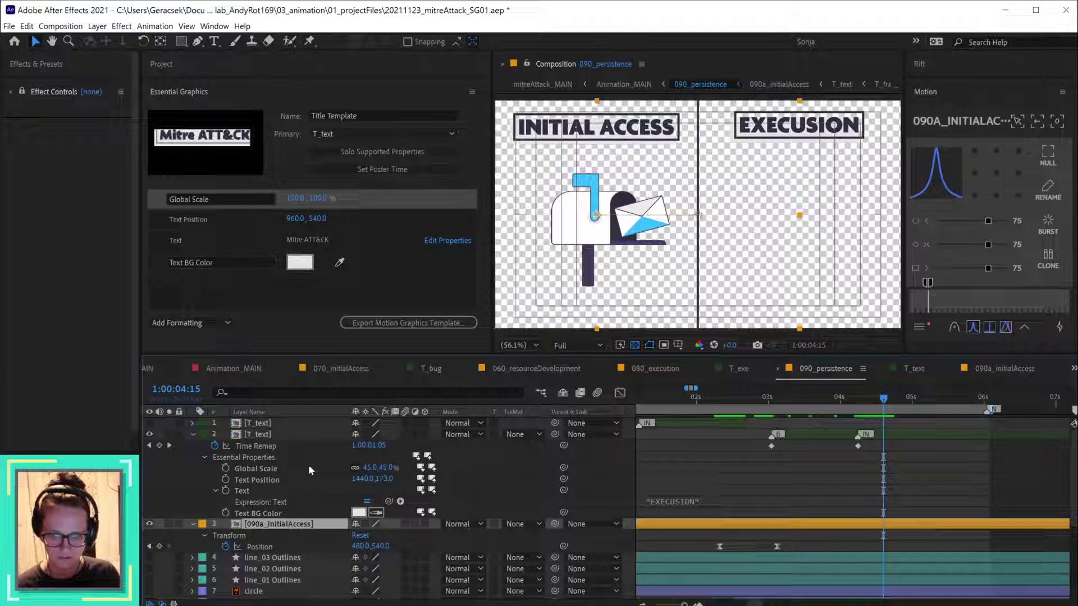
double_click(292, 525)
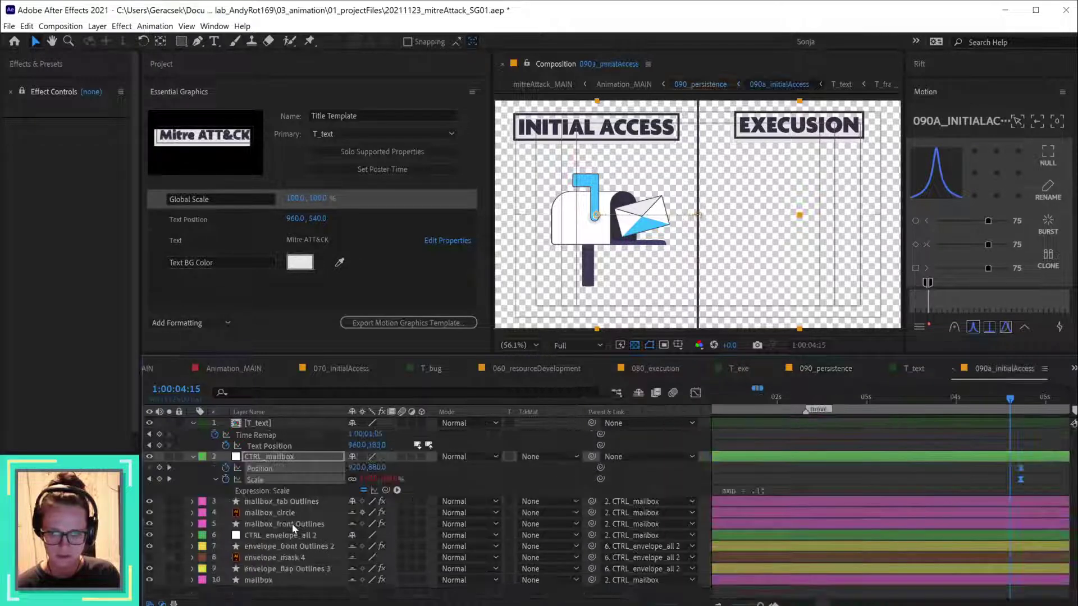
click(272, 425)
key(u)
key(u)
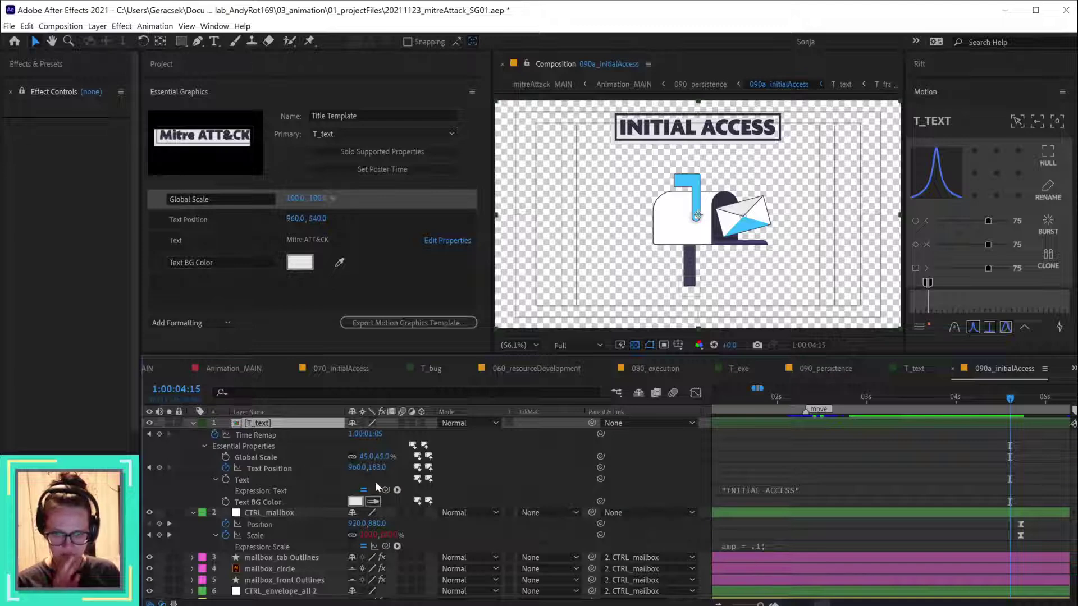
click(910, 366)
click(822, 364)
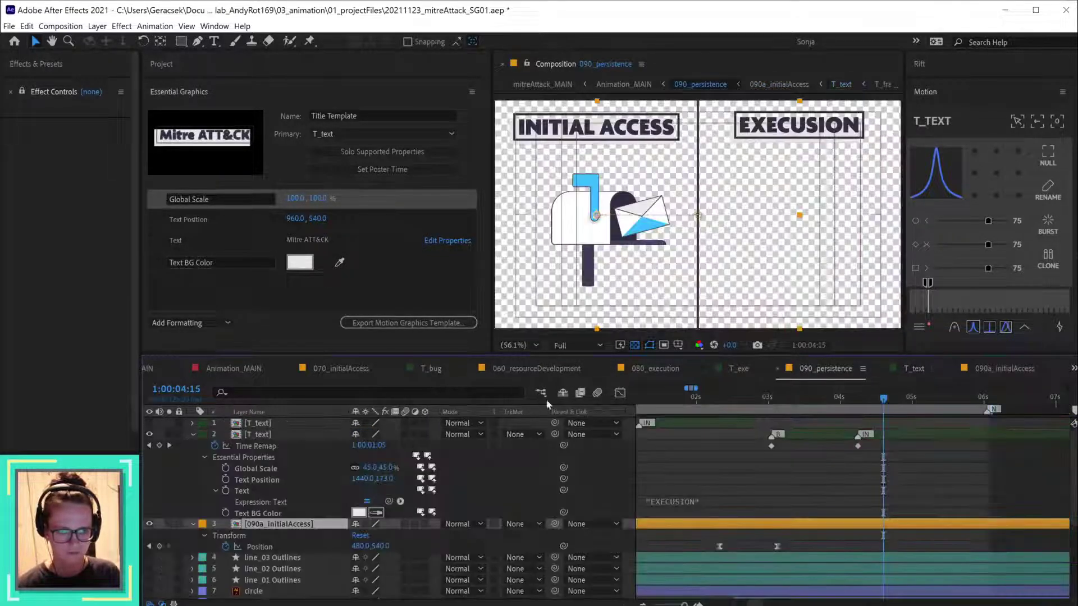
- Set the EXECUSION title's vertical Text Position to 183 and check the layout against the storyboard in Acrobat
click(382, 478)
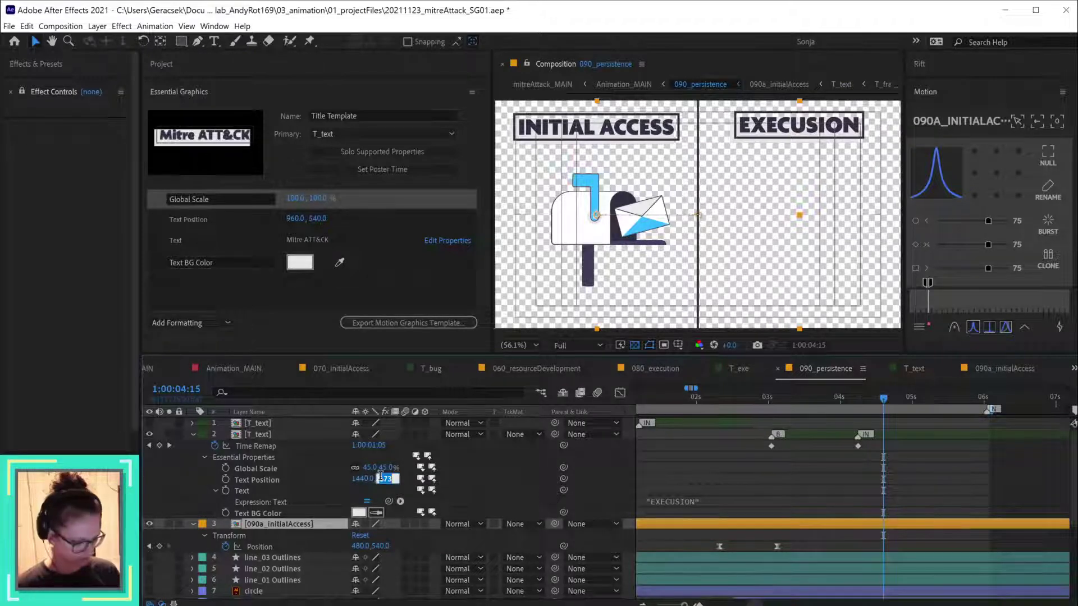
text(183)
key(Return)
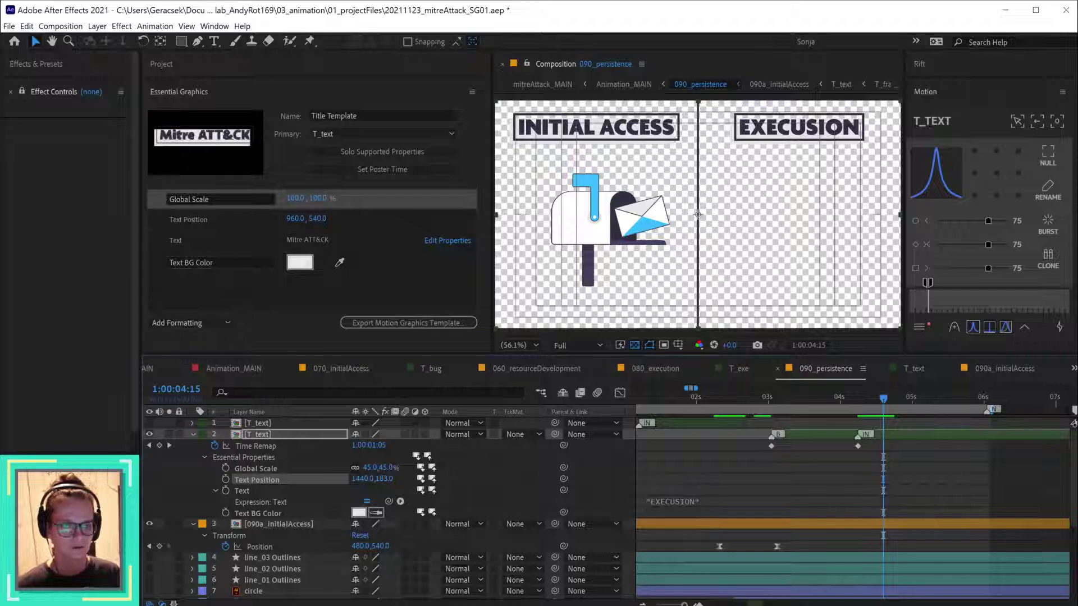
key(alt+Tab)
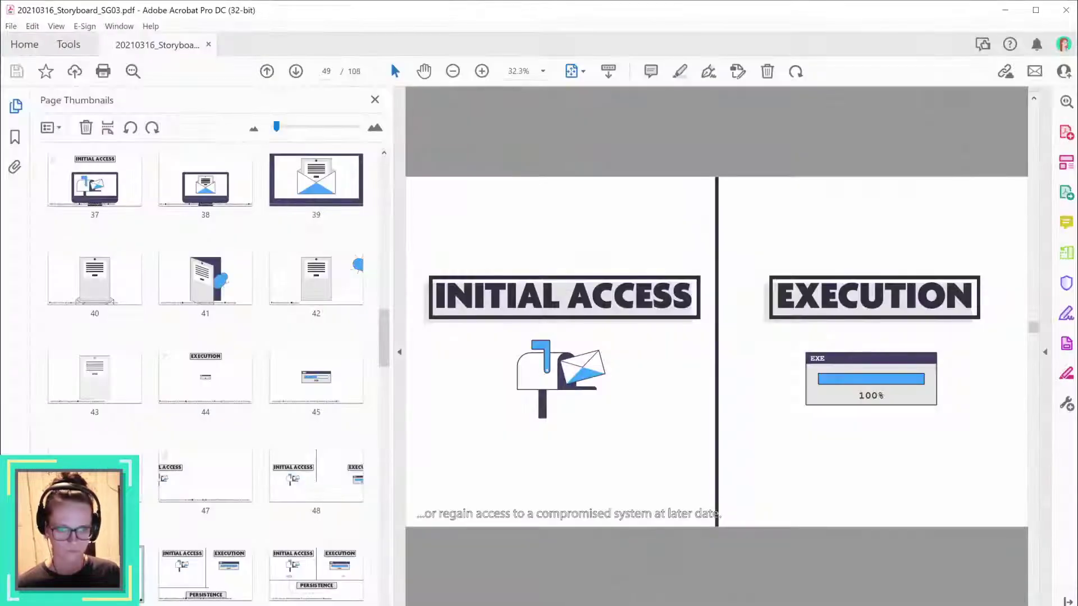
key(alt+Tab)
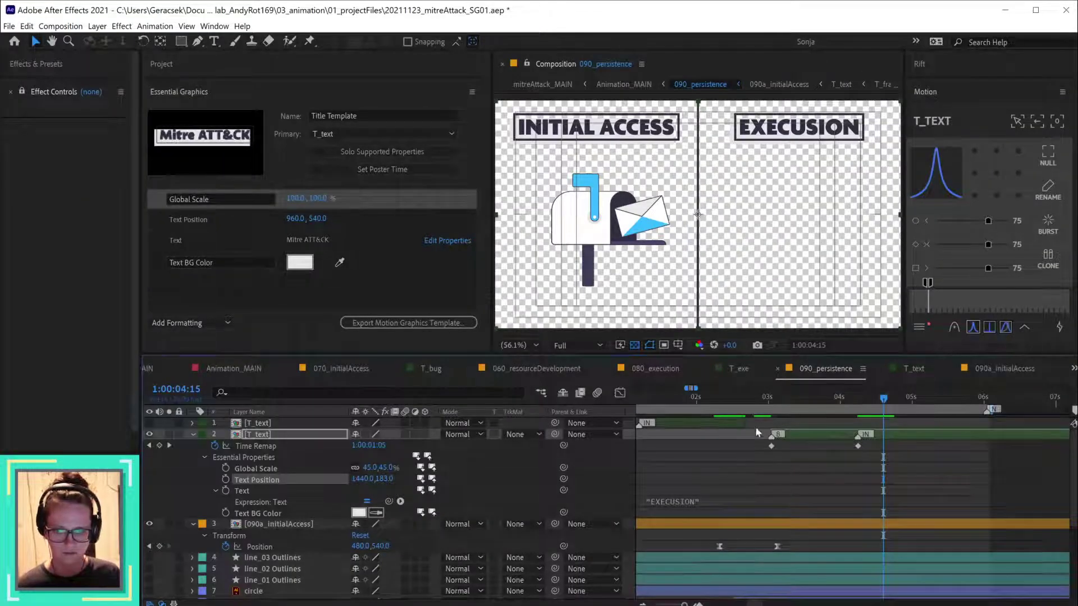
- Return to 1:00:03:01, show the T_exe layer to check it, and delete it from 090_persistence
click(773, 400)
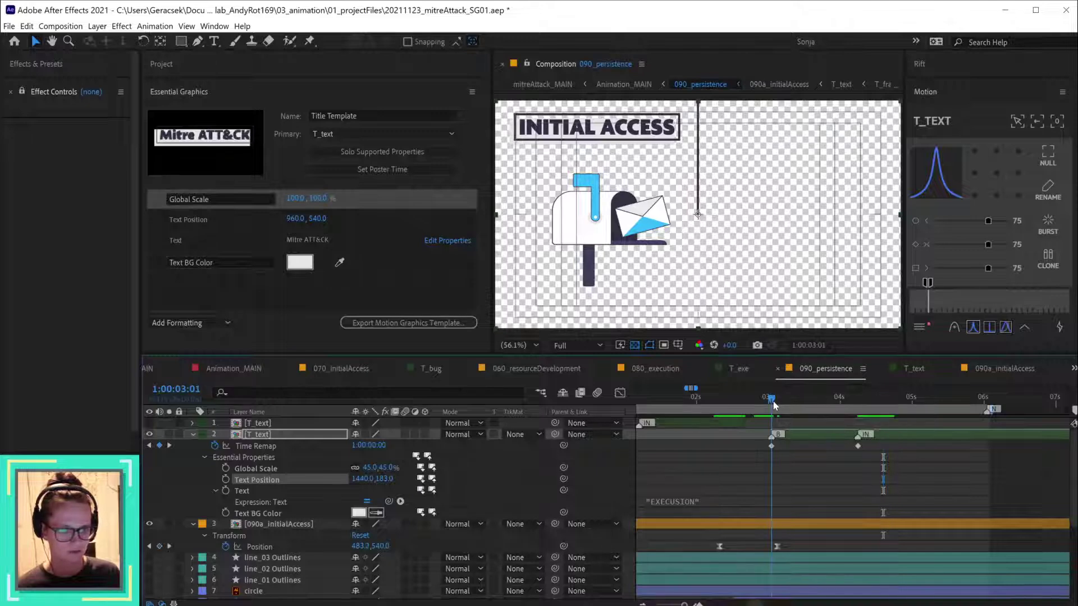
click(858, 487)
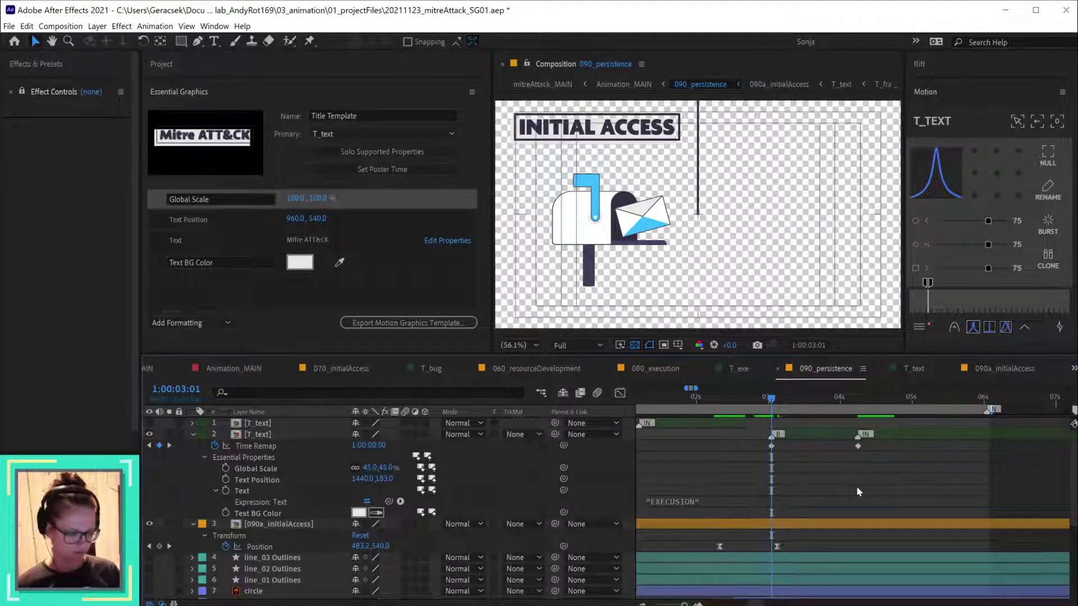
scroll(308, 525, down, 3)
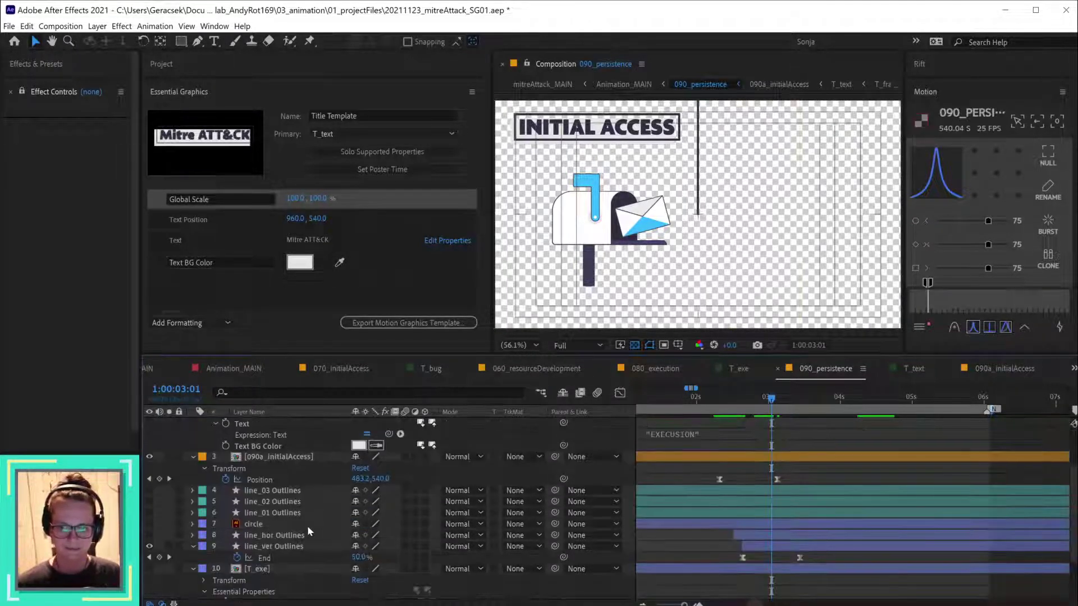
scroll(303, 561, down, 2)
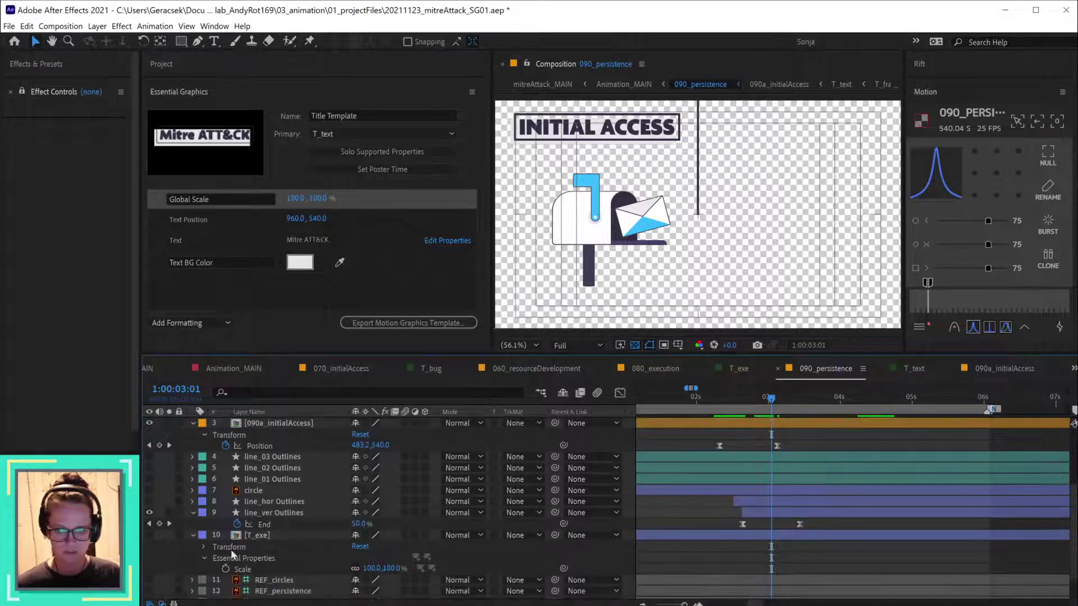
click(150, 535)
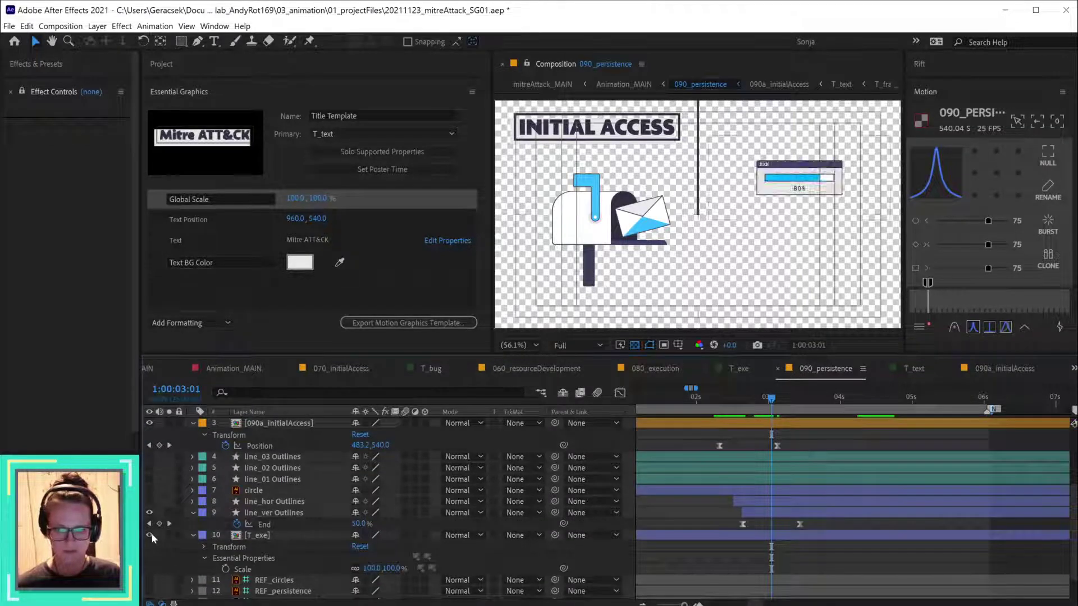
click(269, 537)
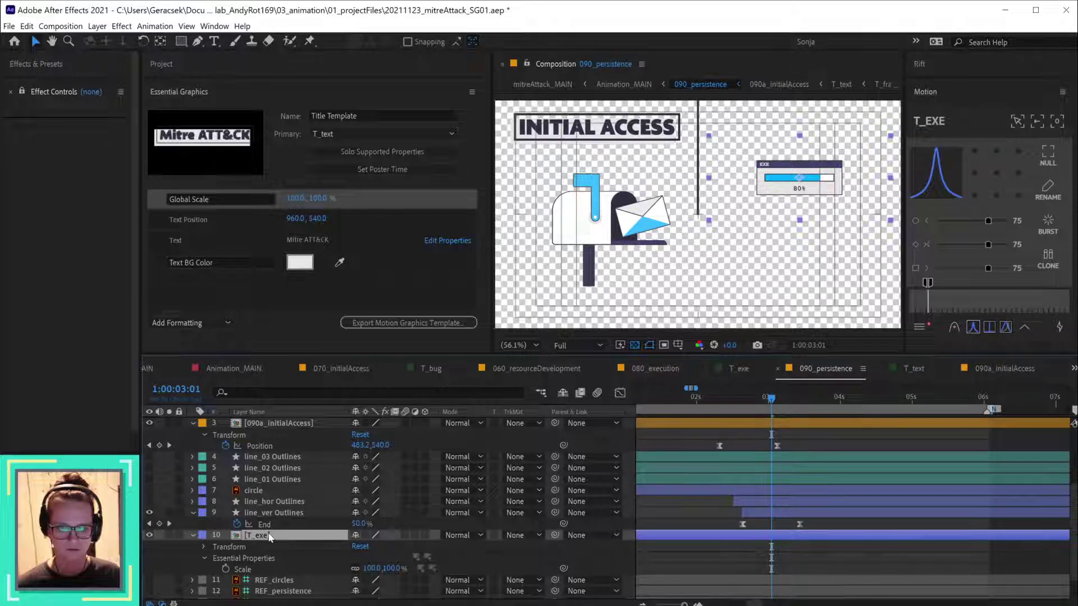
key(Delete)
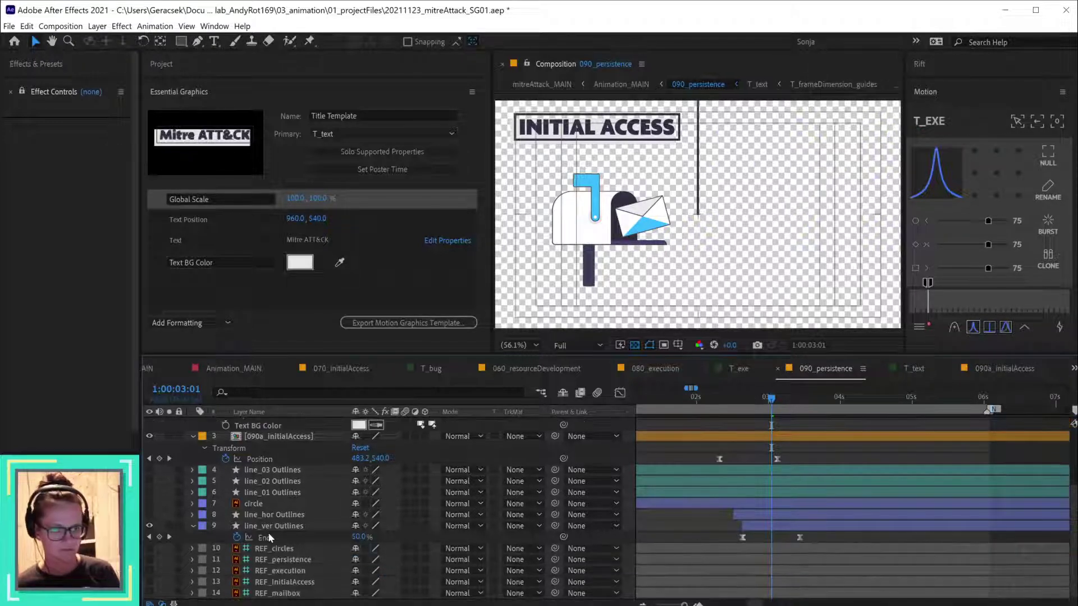
- Open the 080_execution composition from the project and copy its T_exe layer
click(168, 68)
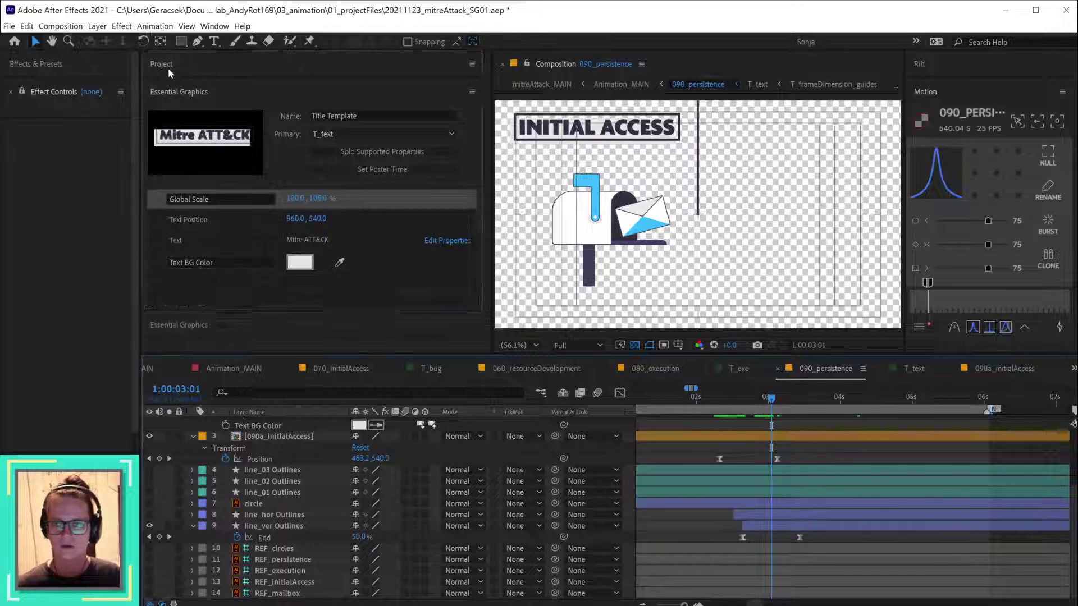
scroll(243, 221, down, 5)
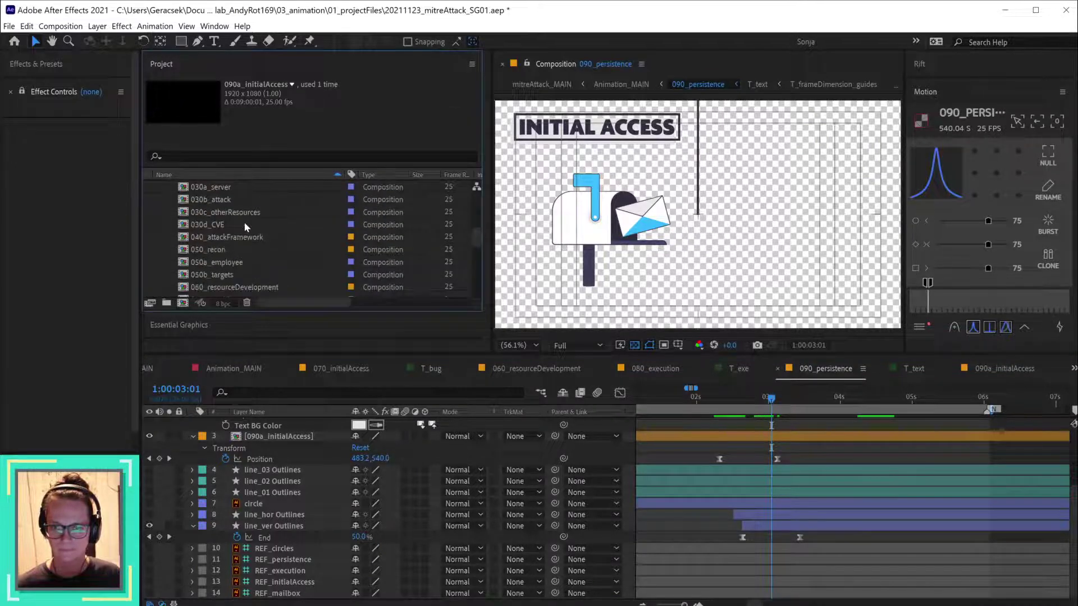
scroll(247, 225, down, 3)
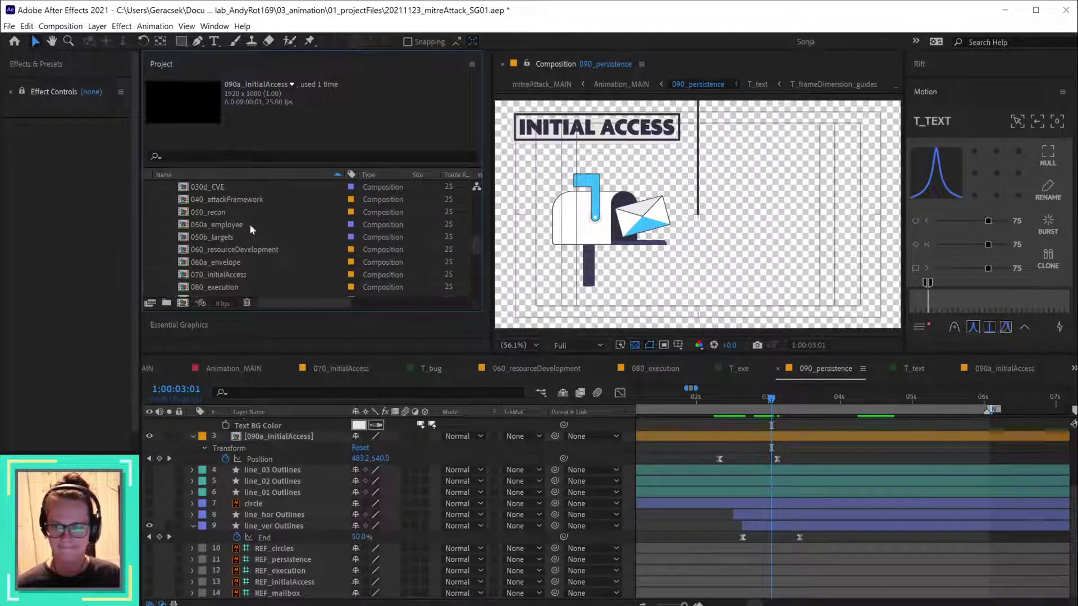
scroll(250, 225, up, 10)
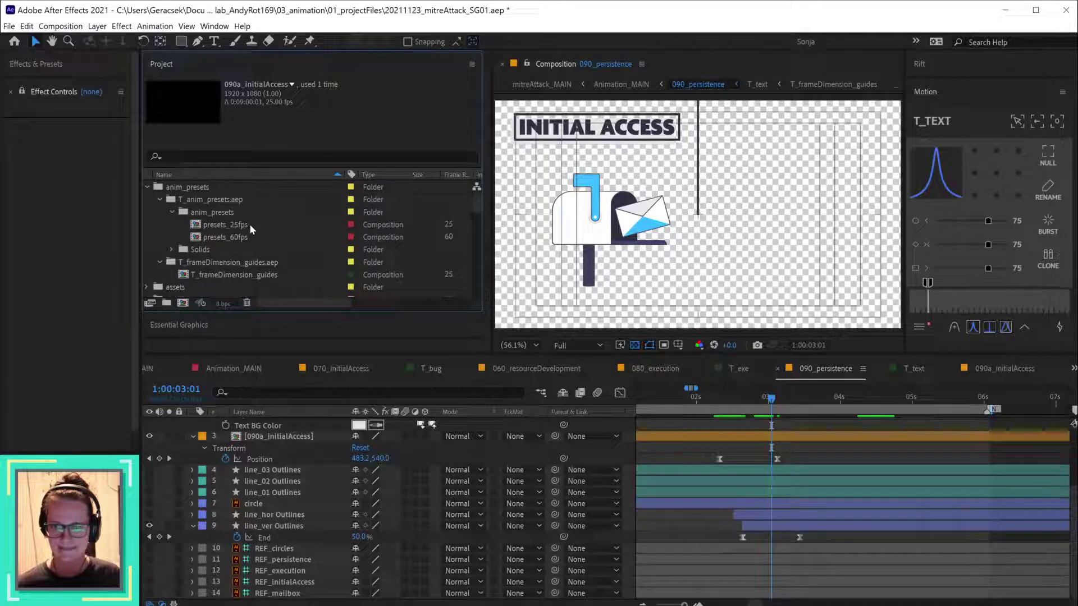
scroll(271, 258, down, 8)
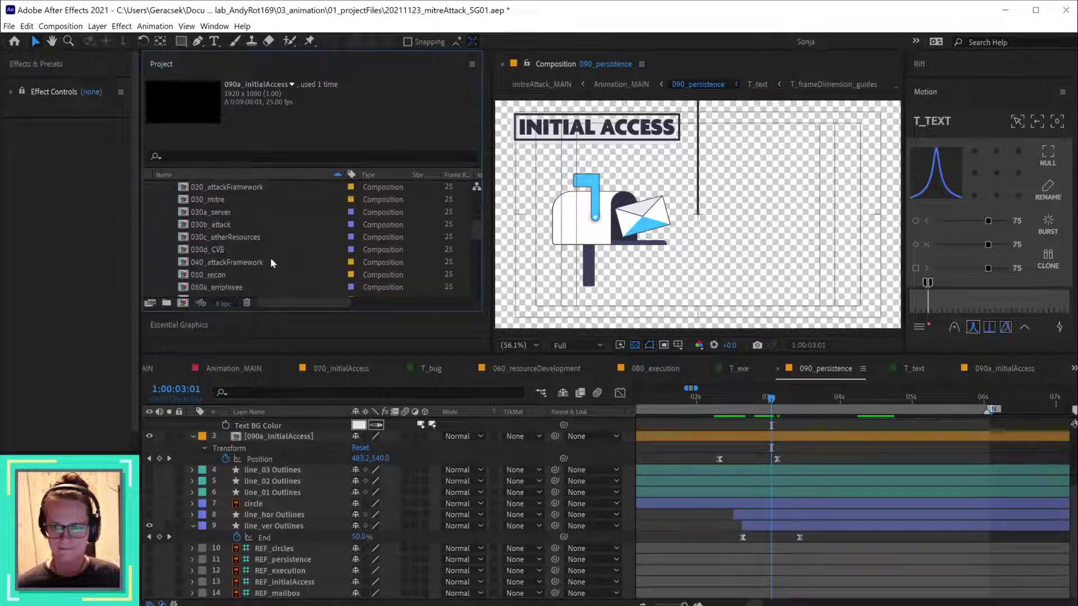
scroll(271, 263, down, 3)
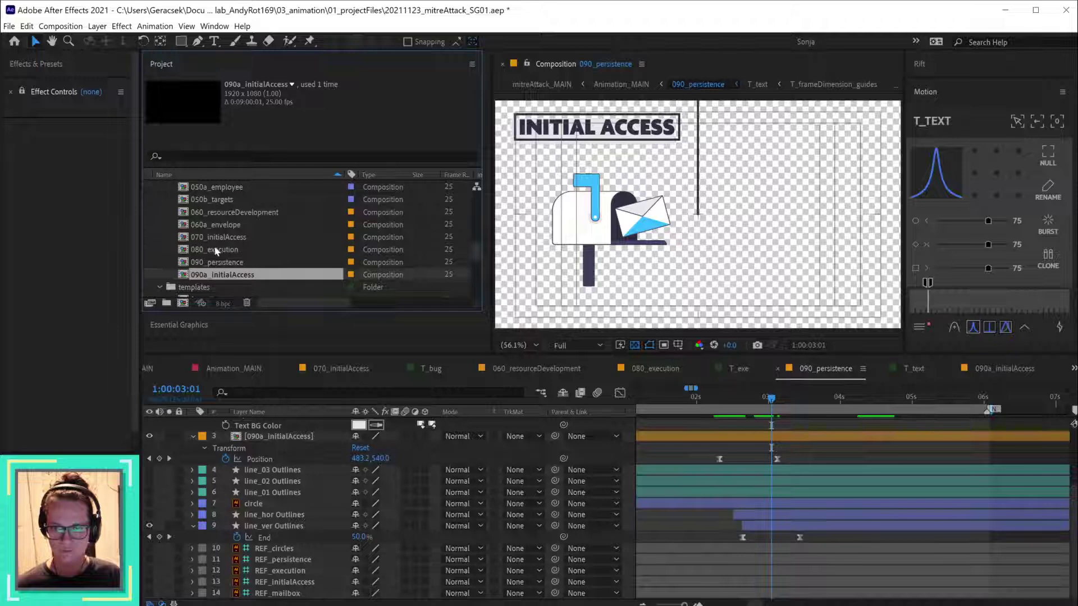
double_click(222, 250)
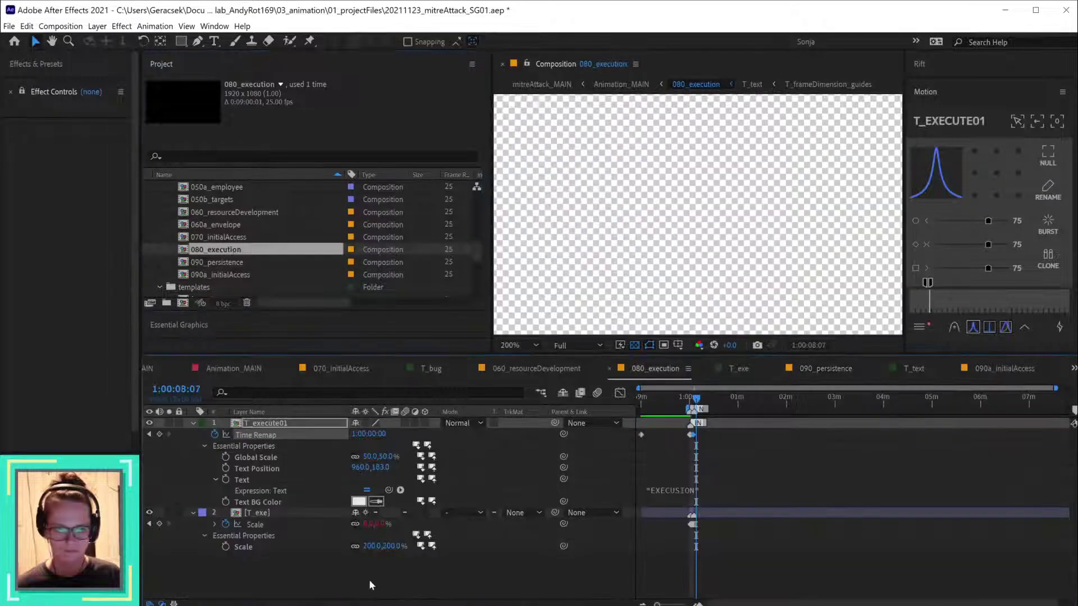
click(276, 513)
scroll(588, 534, up, 5)
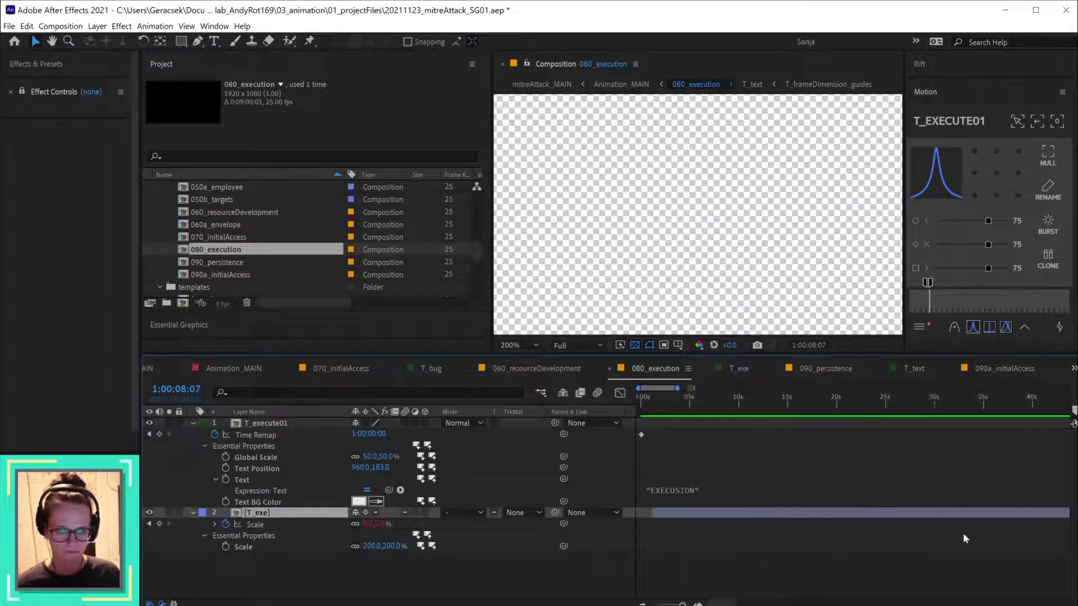
scroll(927, 531, left, 3)
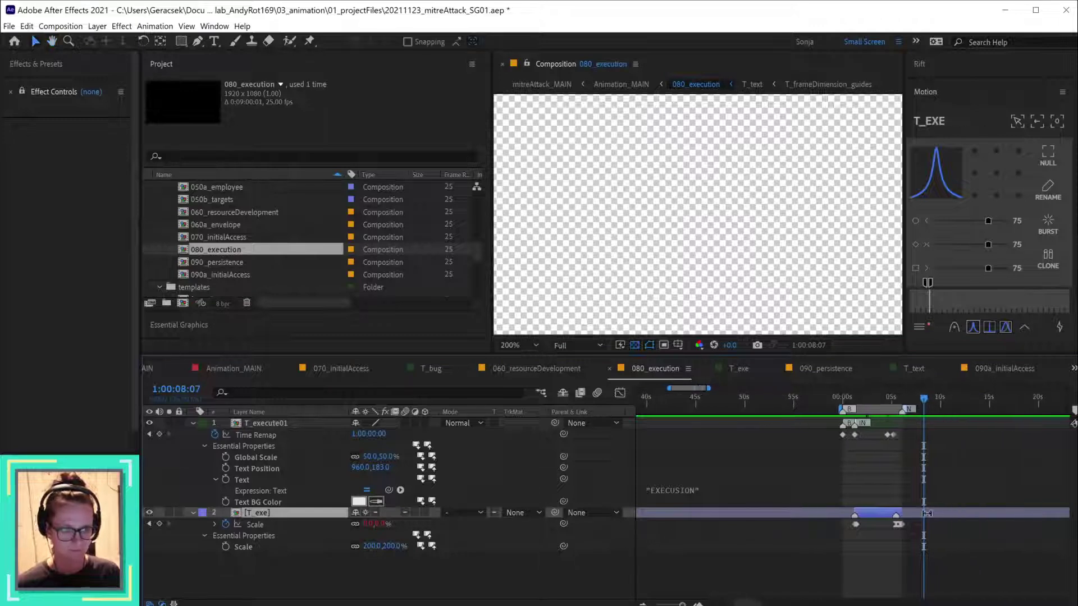
- Return to 090_persistence and add a composition marker commented "execution" at 1:00:03:01
click(826, 369)
scroll(767, 455, down, 2)
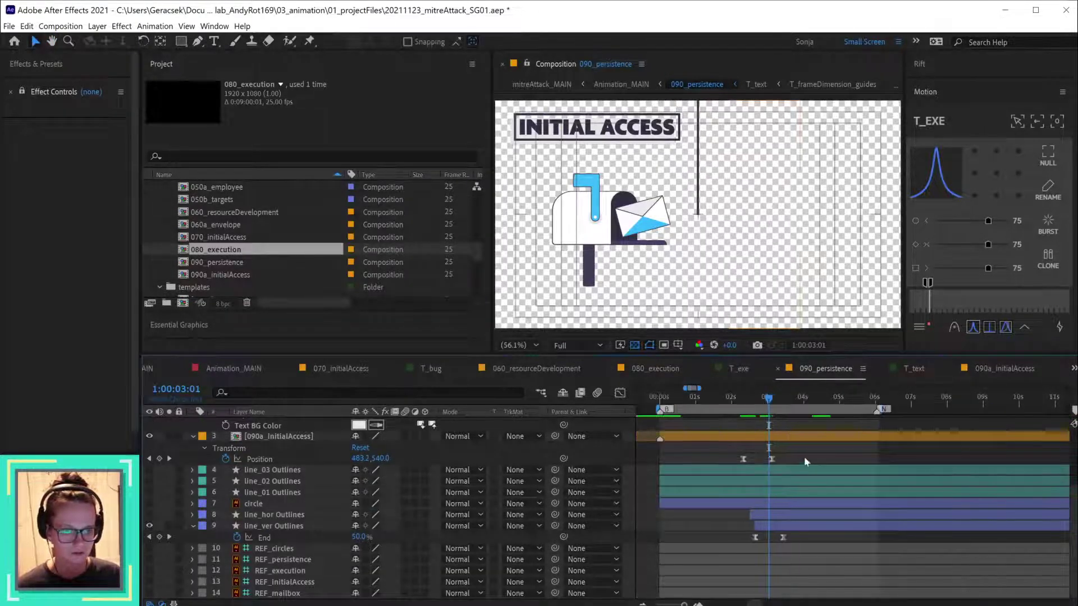
scroll(807, 453, up, 6)
scroll(808, 454, up, 1)
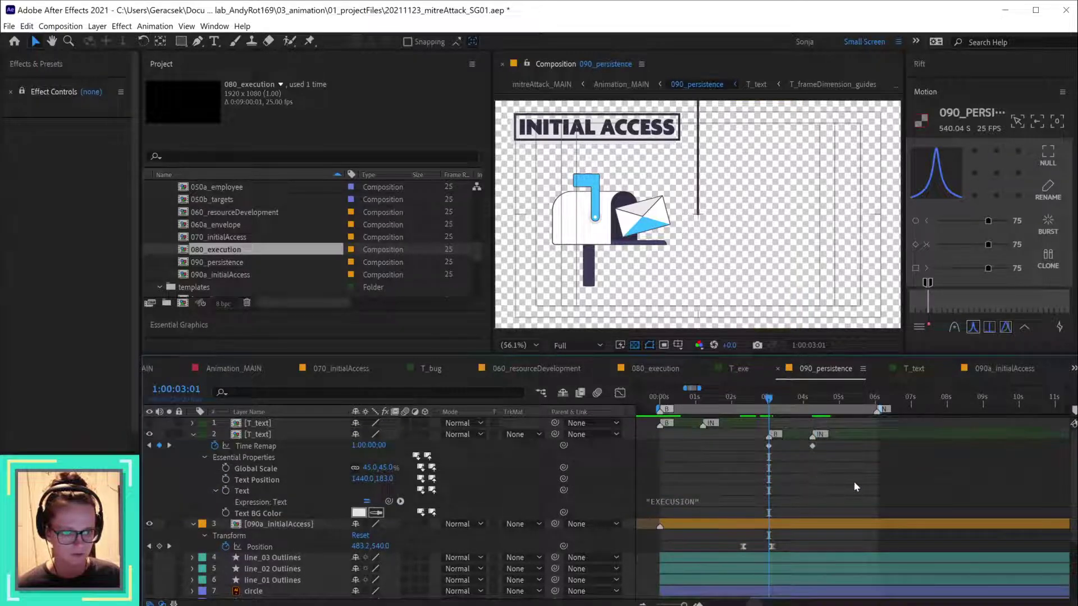
key(alt+KP_Multiply)
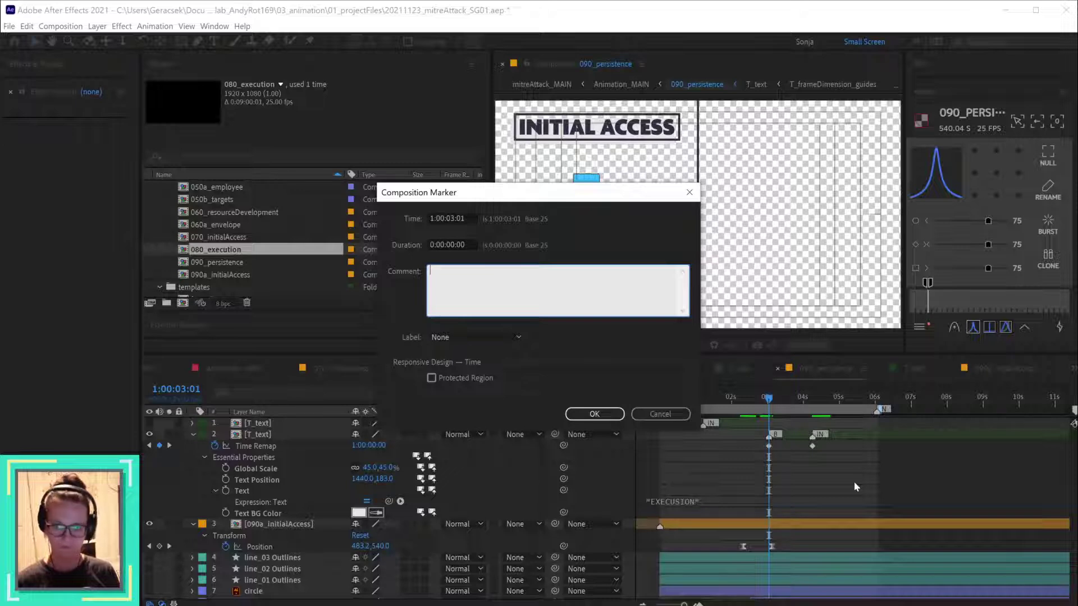
text(execution)
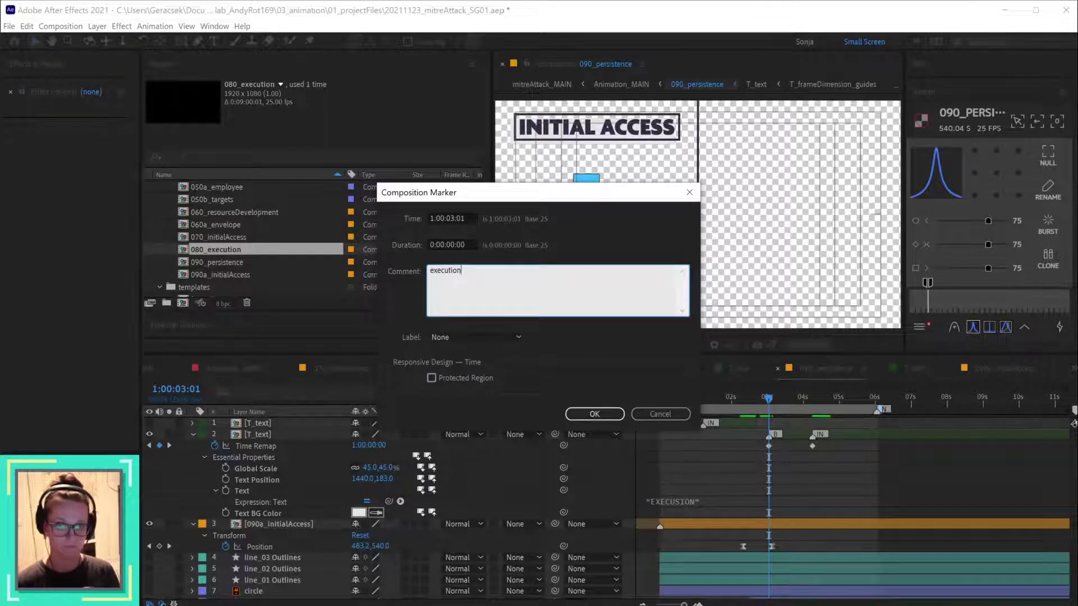
key(Return)
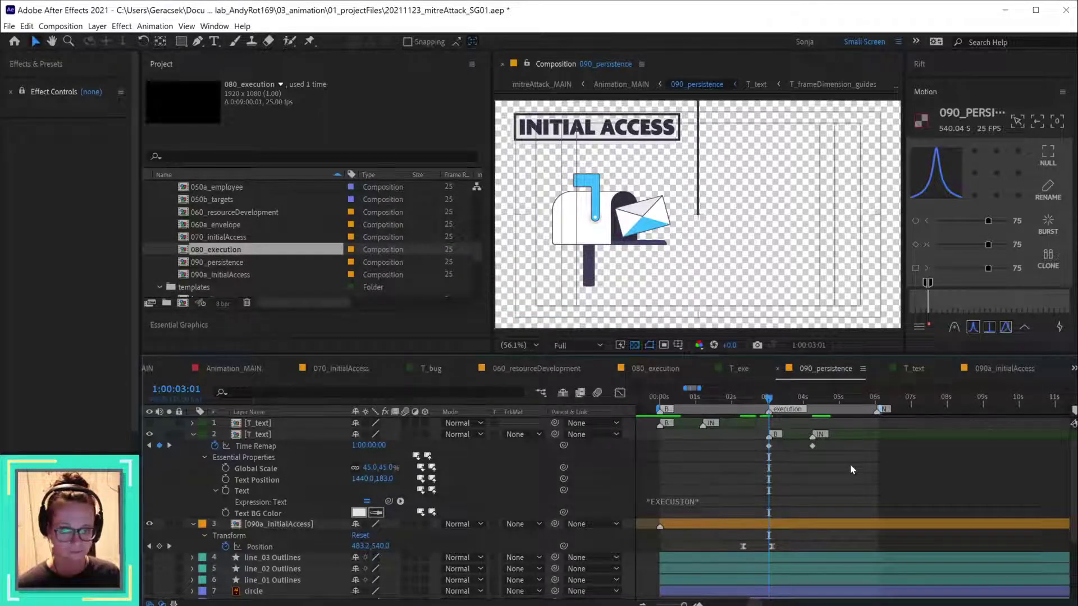
- Paste the copied T_exe layer, start it at 1:00:03:01, and check its keyframes and position around the top T_text layer
key(ctrl+v)
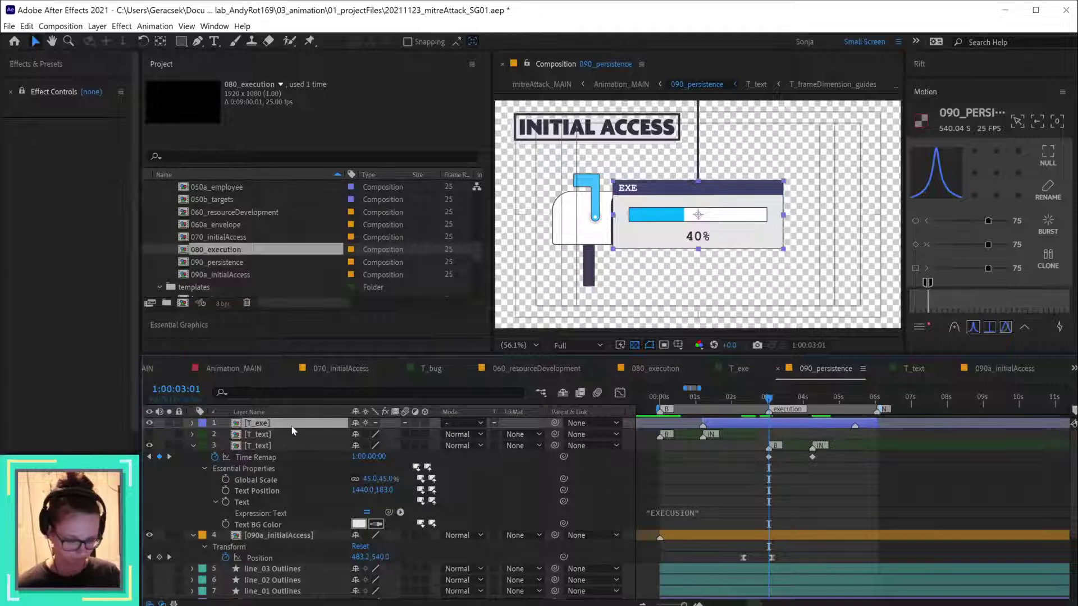
key(bracketleft)
mouse_move(282, 429)
mouse_down()
mouse_move(276, 528)
mouse_move(275, 436)
mouse_up()
scroll(784, 436, up, 3)
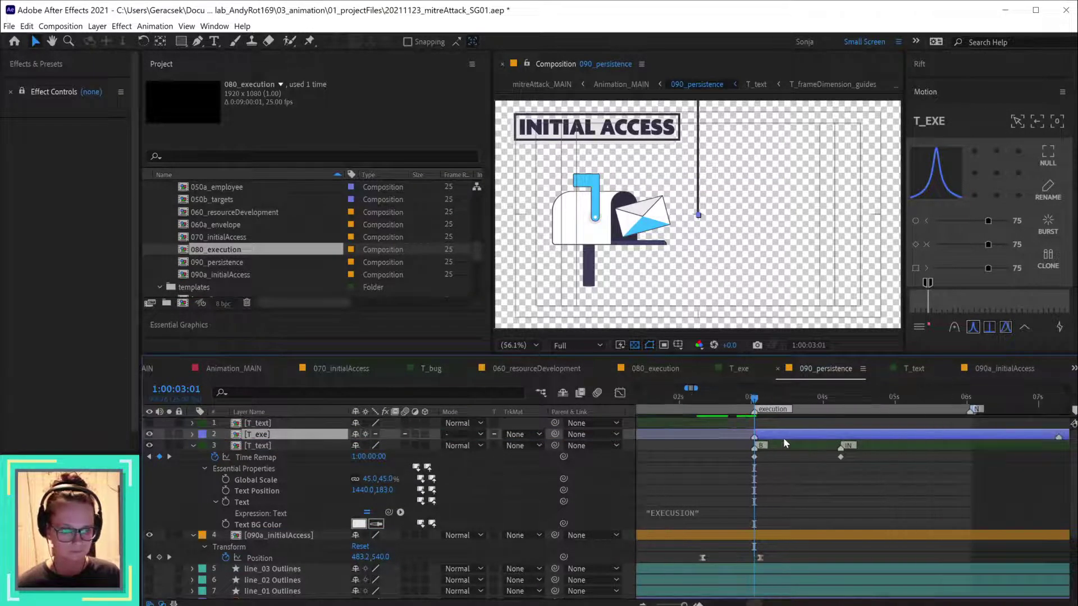
key(u)
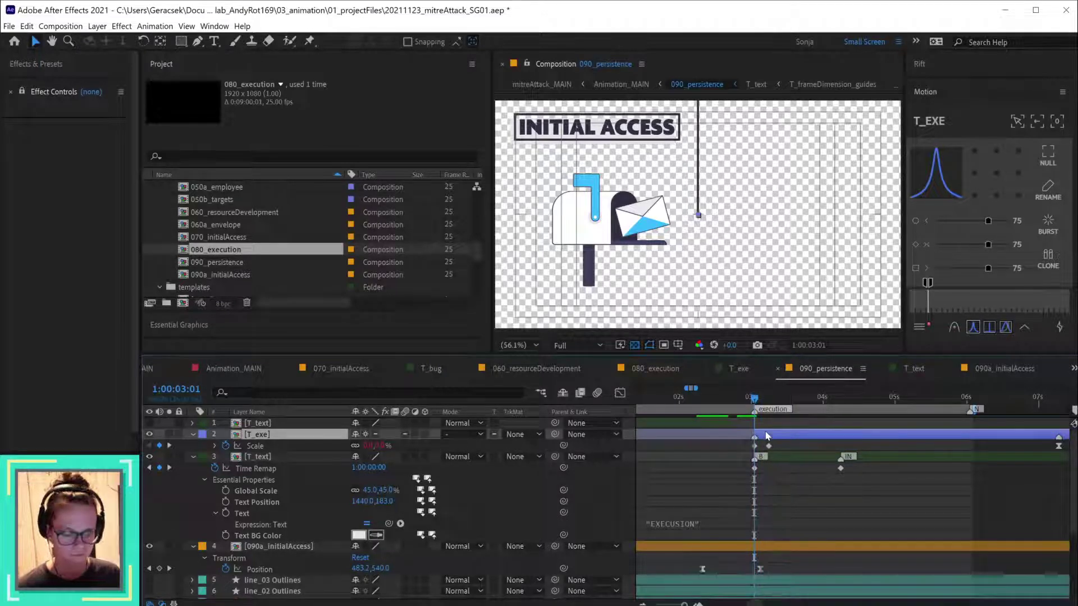
key(p)
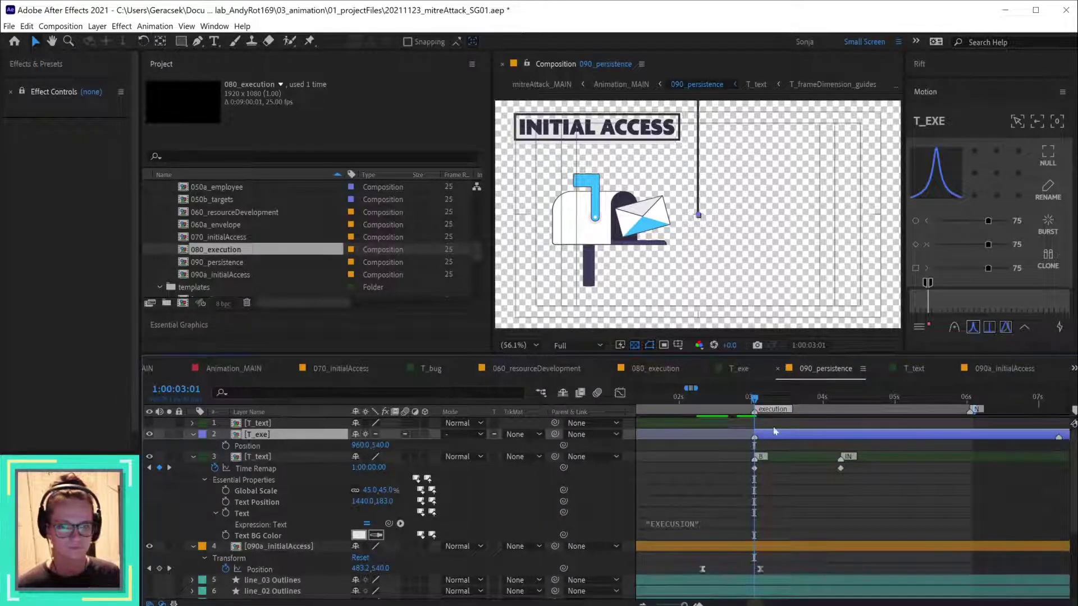
key(ctrl+bracketright)
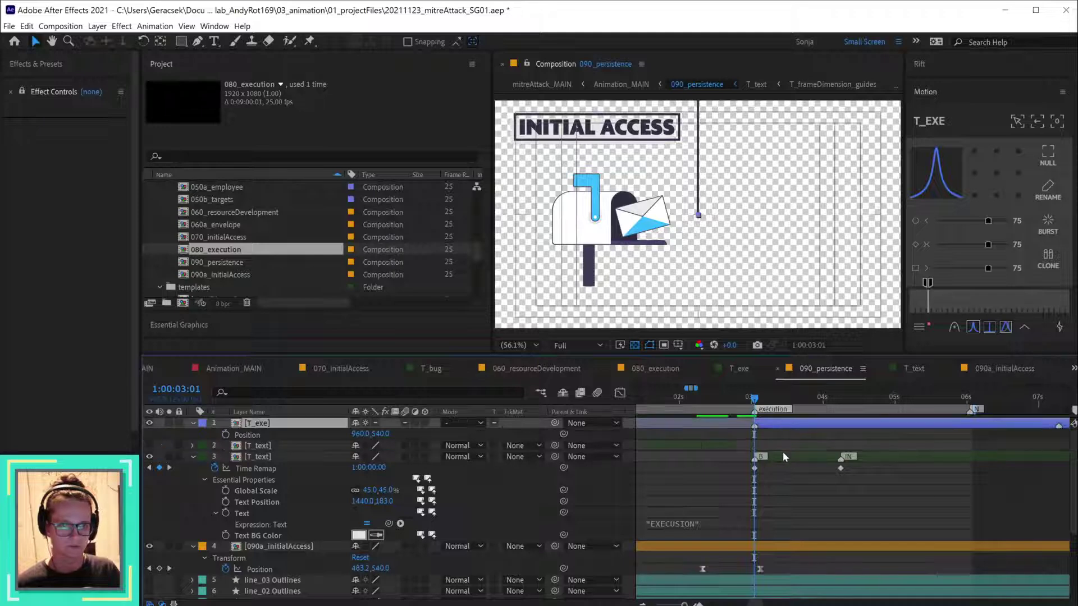
- Delete the pasted T_exe layer and undo back through the earlier deletion to restore the original T_exe layer
key(Delete)
scroll(794, 493, down, 1)
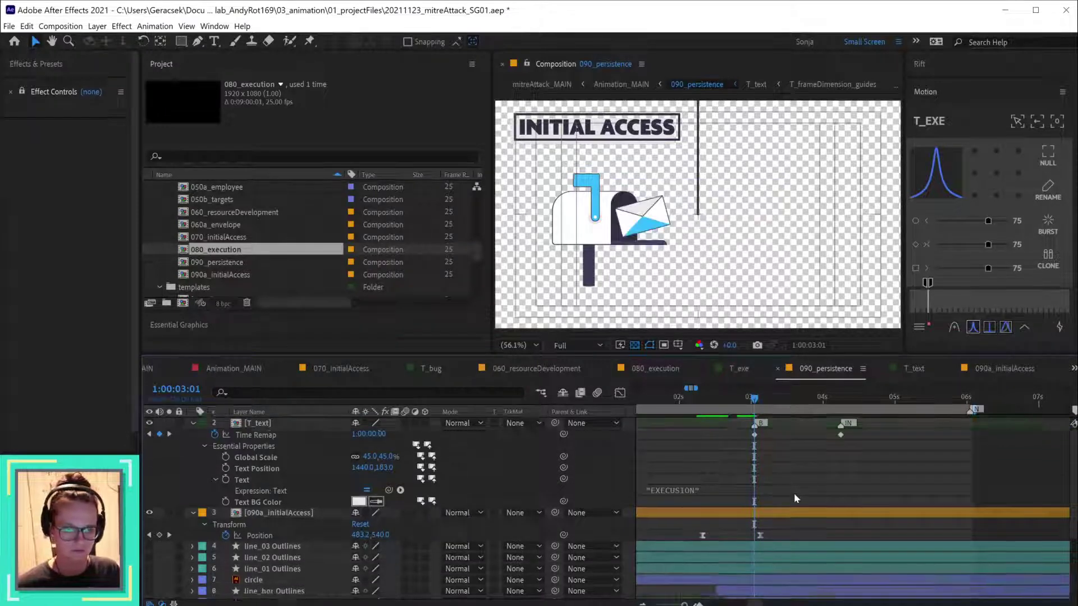
scroll(794, 493, down, 3)
key(ctrl+z)
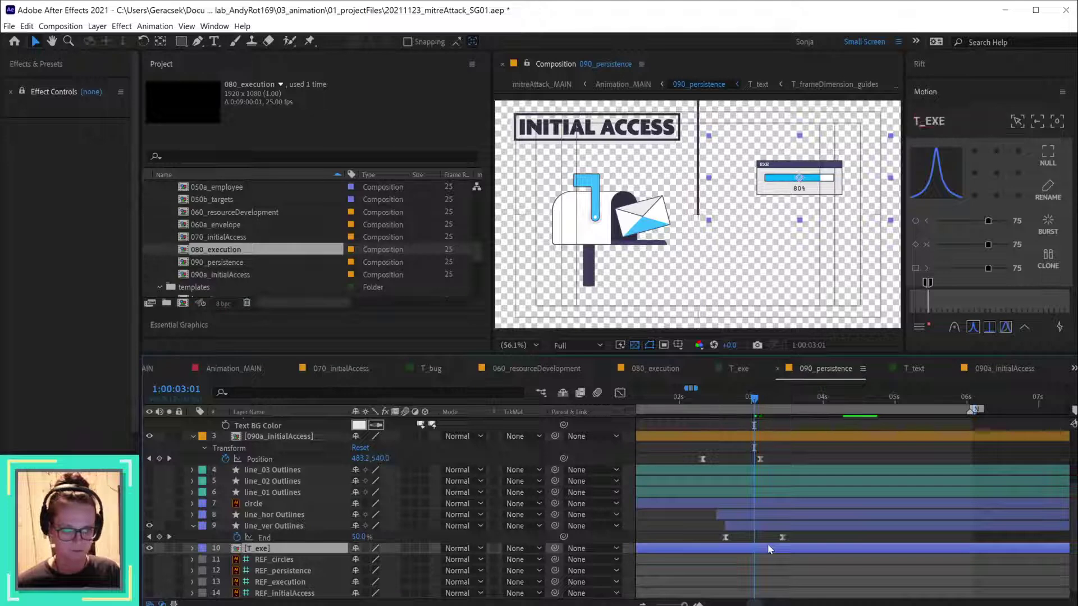
- Add the T_exe layer copied from 080_execution above the original T_exe and start it at 1:00:03:01
key(ctrl+d)
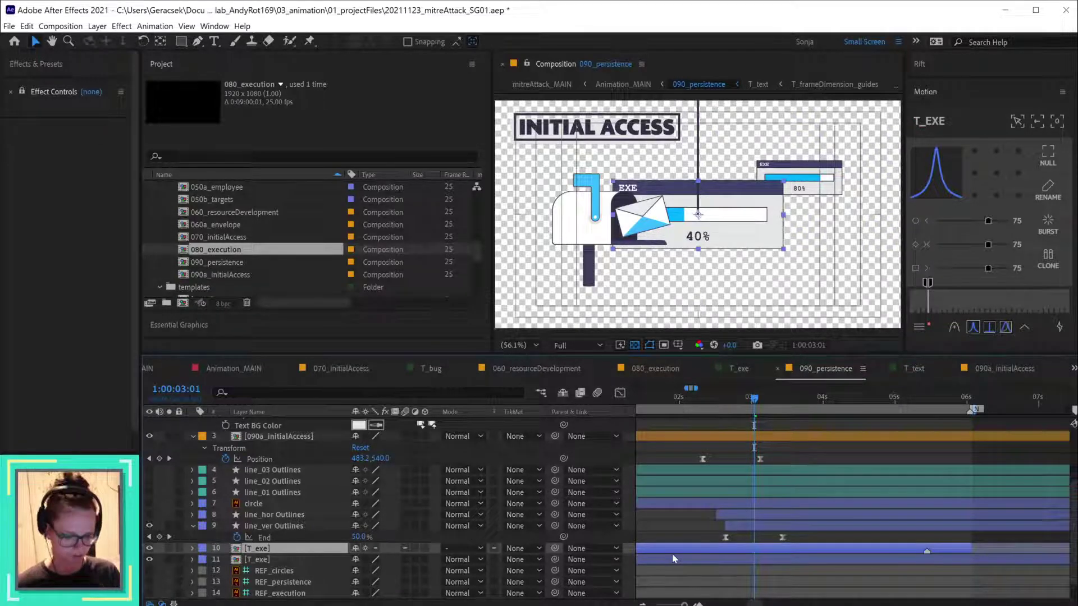
key([)
click(834, 456)
- Mark 1:00:03:01 with a composition marker commented "execution"
key(alt+KP_Multiply)
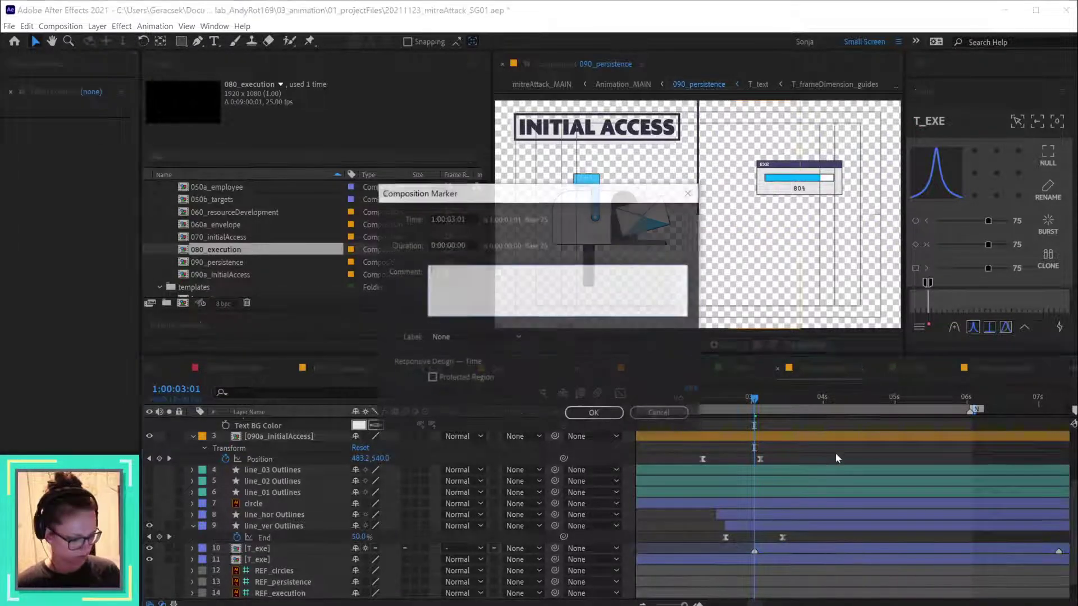
text(execution)
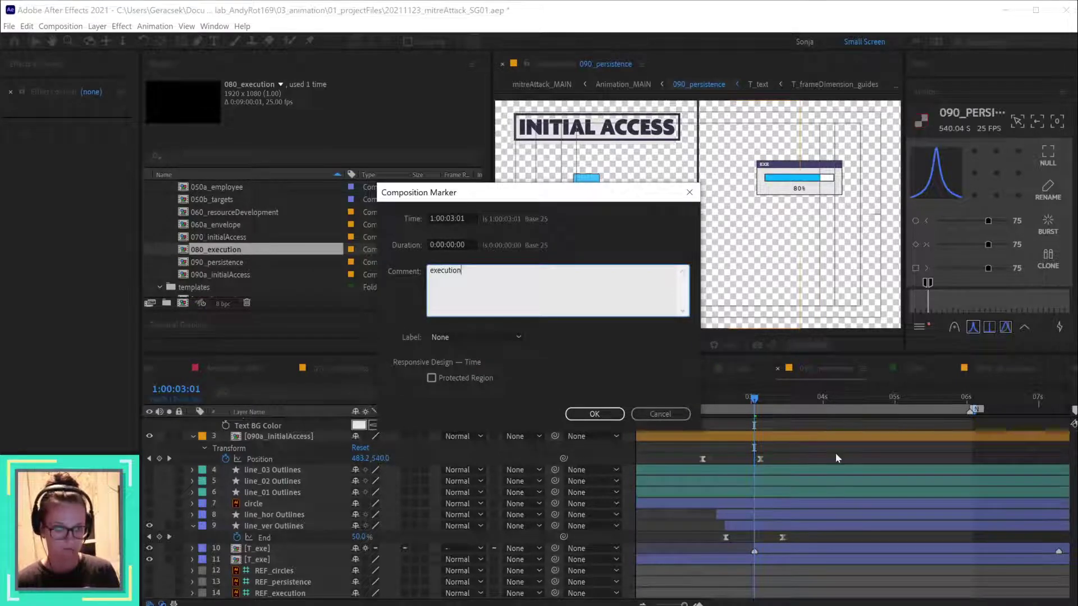
key(Return)
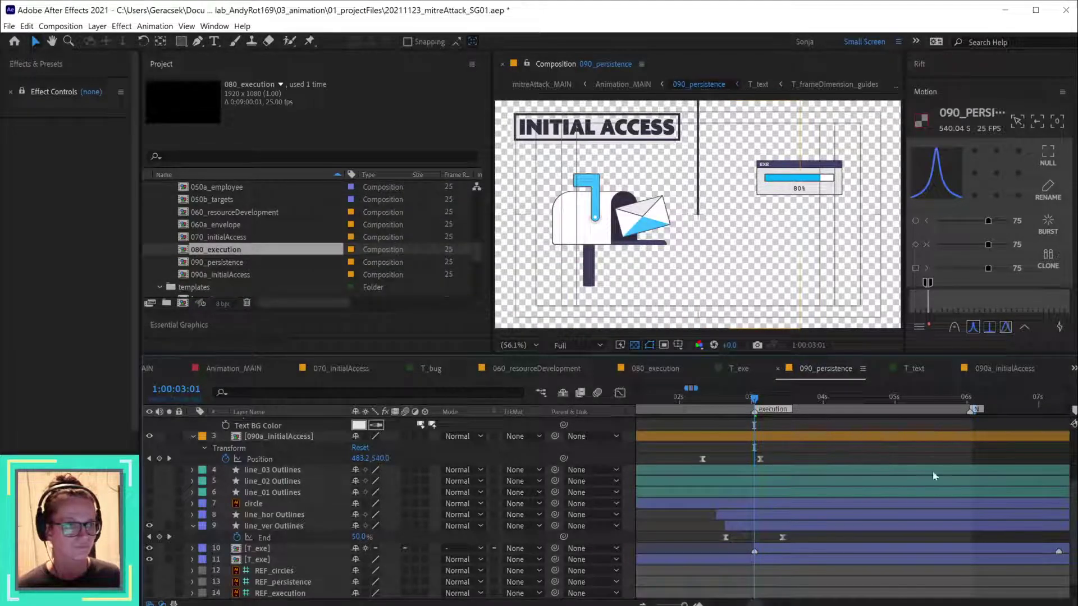
- Move the new T_exe layer just below the top T_text layer and match its position to the original T_exe, 1440, 365.3
click(774, 548)
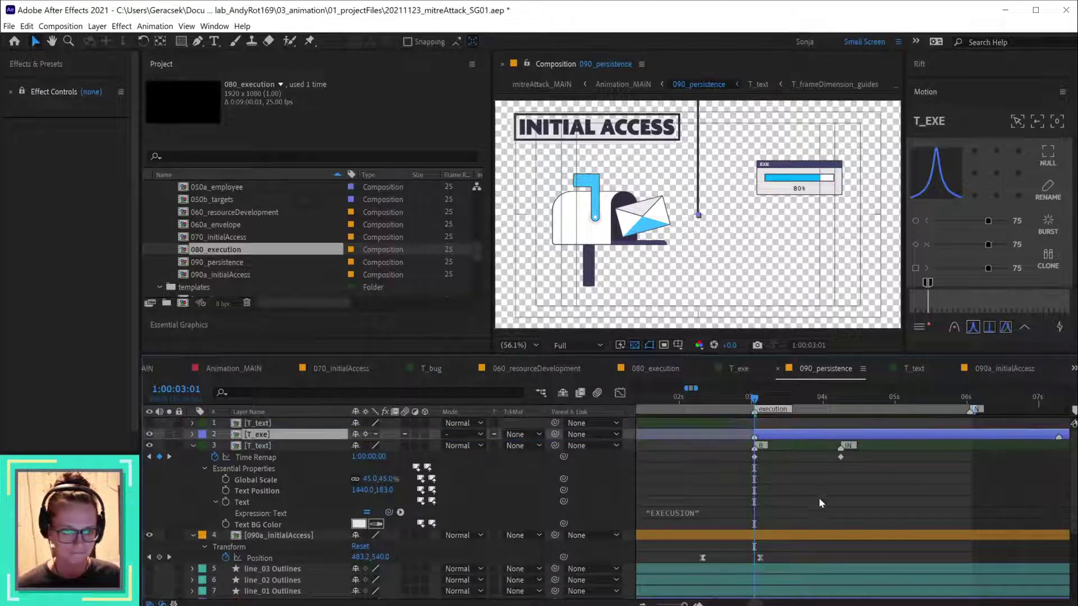
scroll(806, 499, down, 2)
scroll(805, 500, up, 4)
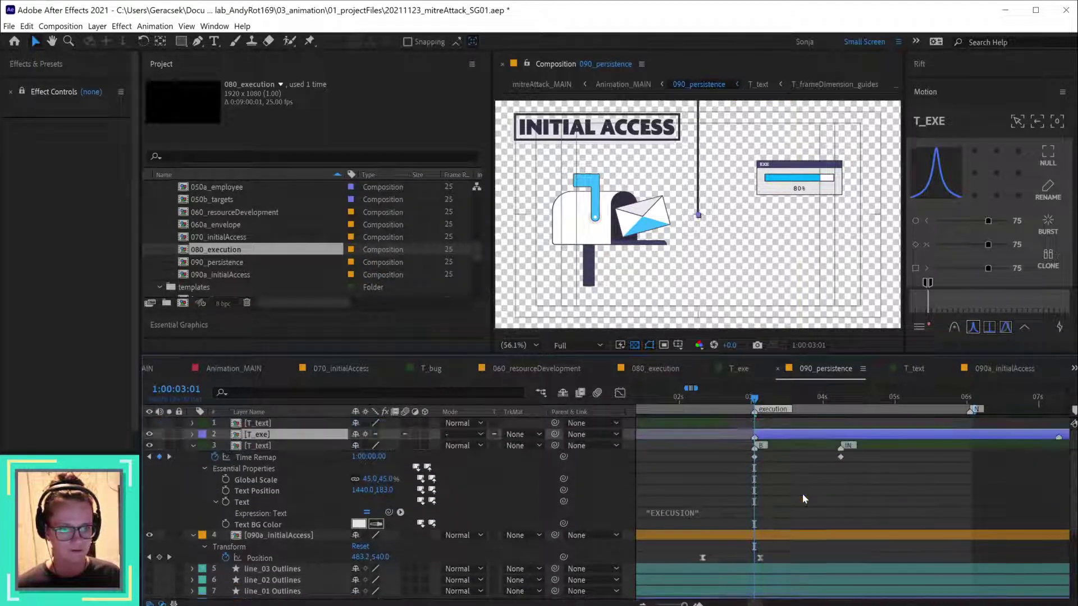
scroll(804, 499, down, 6)
click(767, 580)
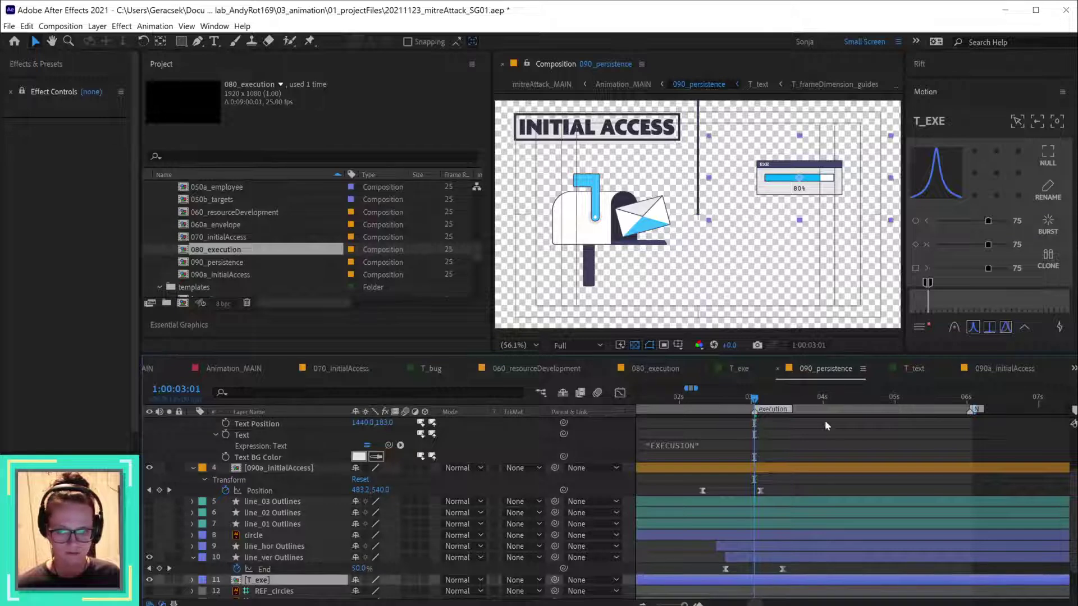
scroll(824, 420, up, 3)
click(773, 435)
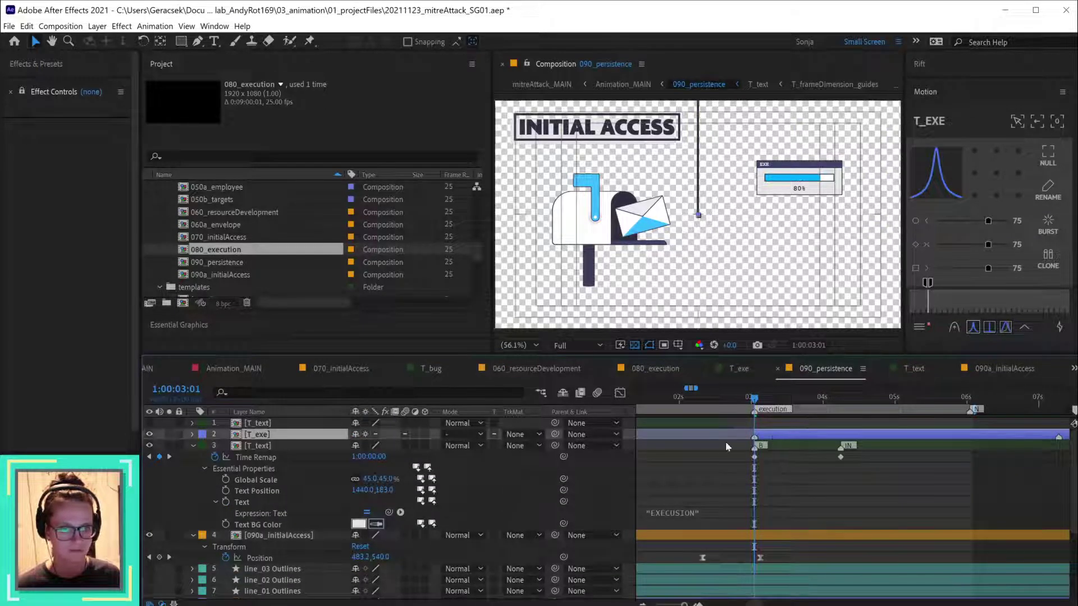
- At 1:00:04:08, set the new T_exe layer's Scale under Essential Properties to 150%
drag(756, 399, 846, 398)
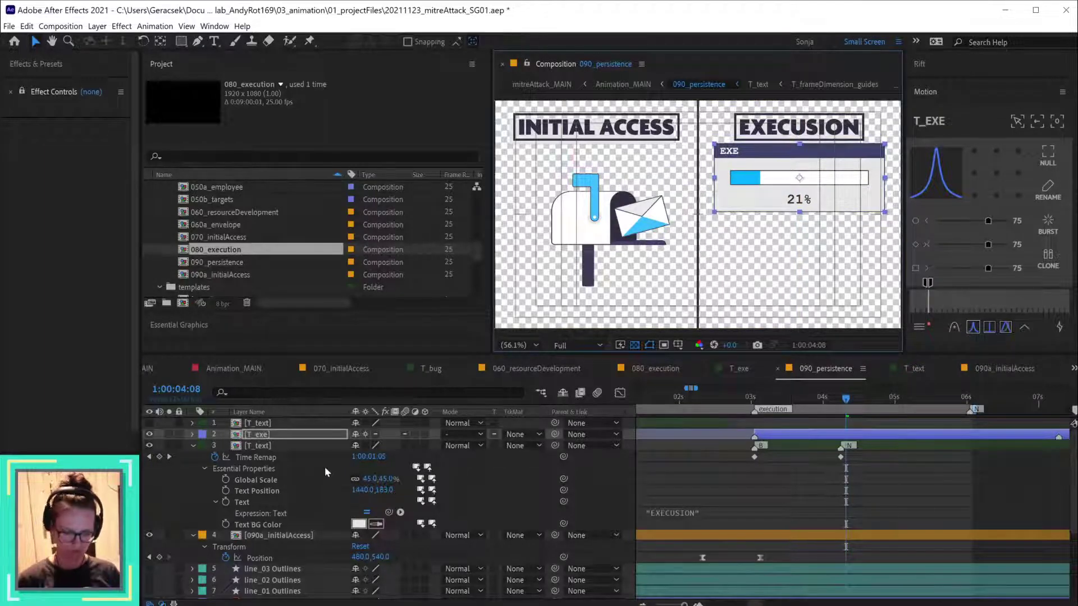
key(u)
key(u)
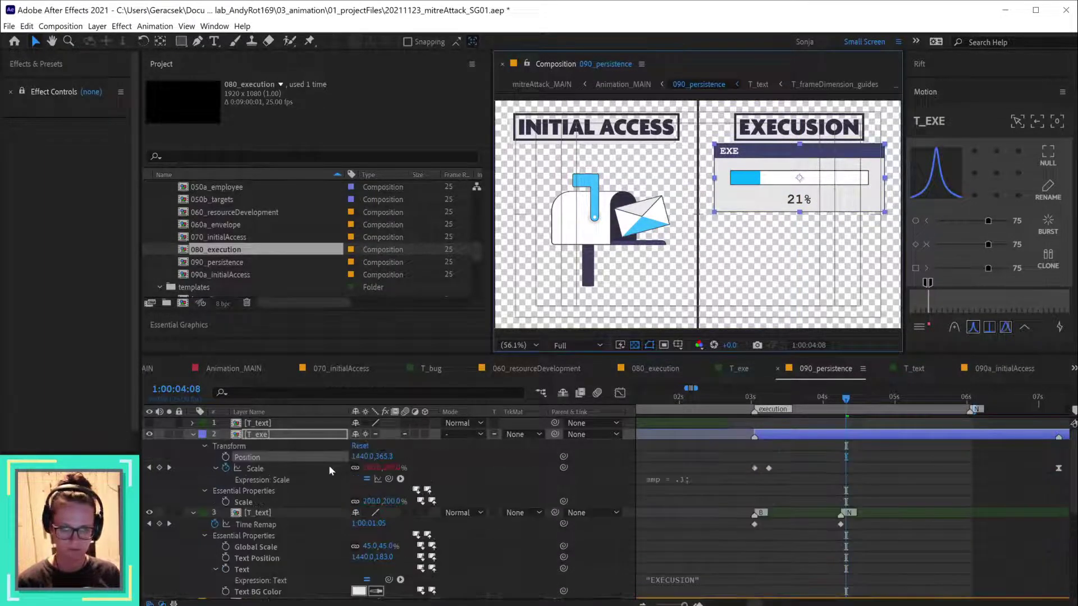
click(382, 505)
text(100)
key(Return)
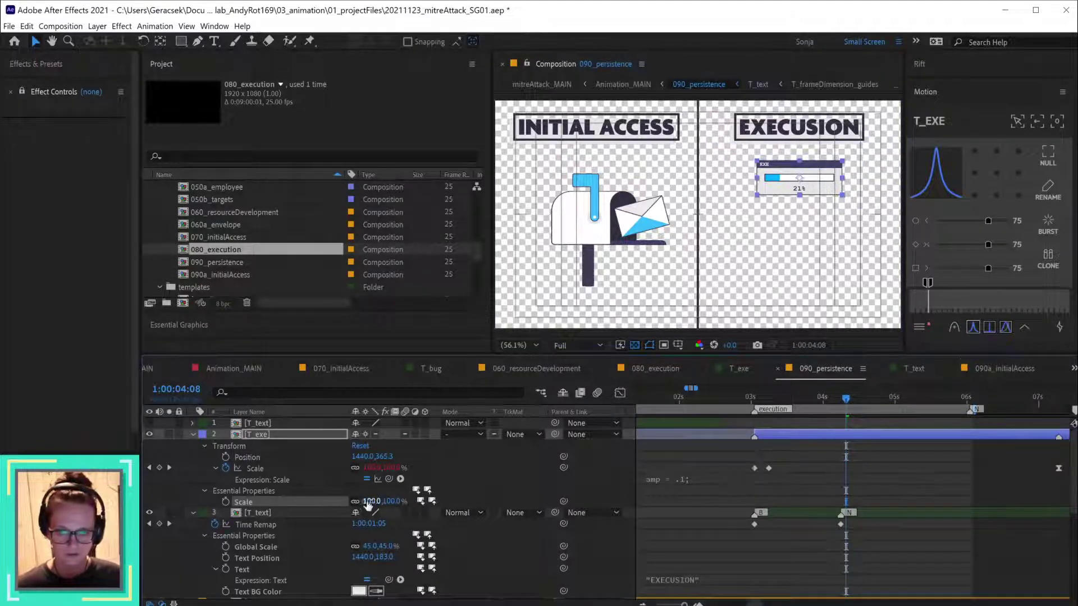
drag(372, 500, 402, 501)
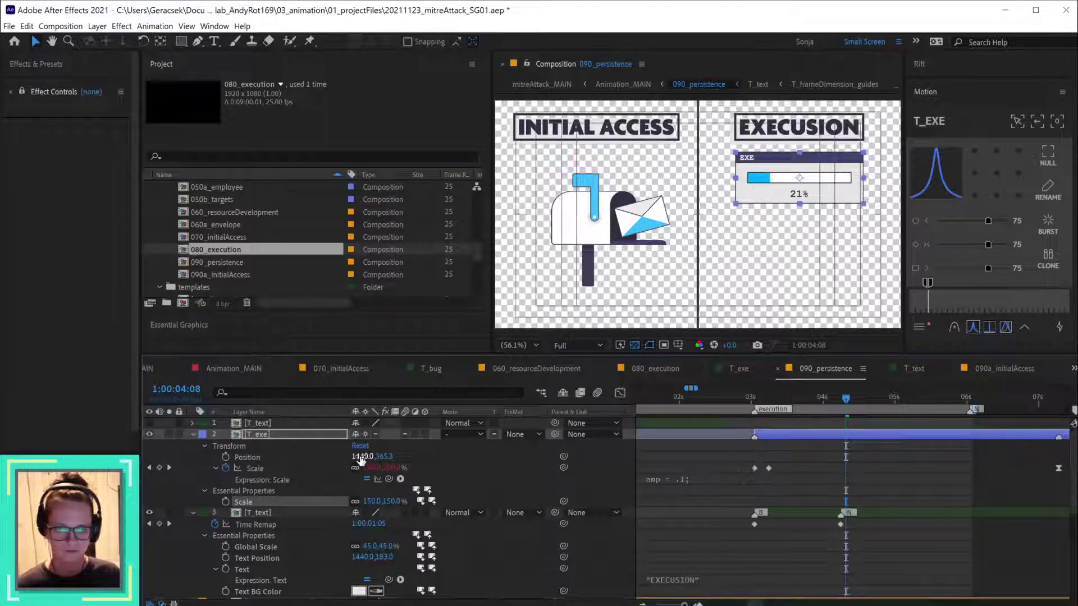
- Set the new T_exe layer's vertical position to 565.3, keeping it horizontally at 1440
drag(361, 458, 396, 453)
key(ctrl+z)
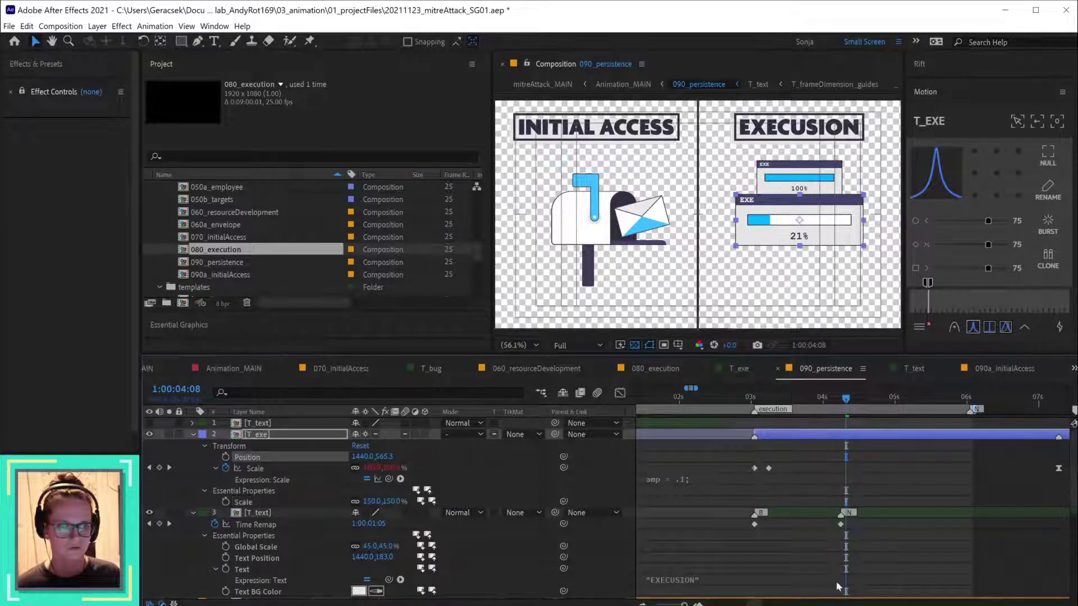
- Delete the original T_exe layer below line_ver Outlines, keeping the new T_exe layer near the top of the stack
scroll(835, 570, down, 10)
click(258, 537)
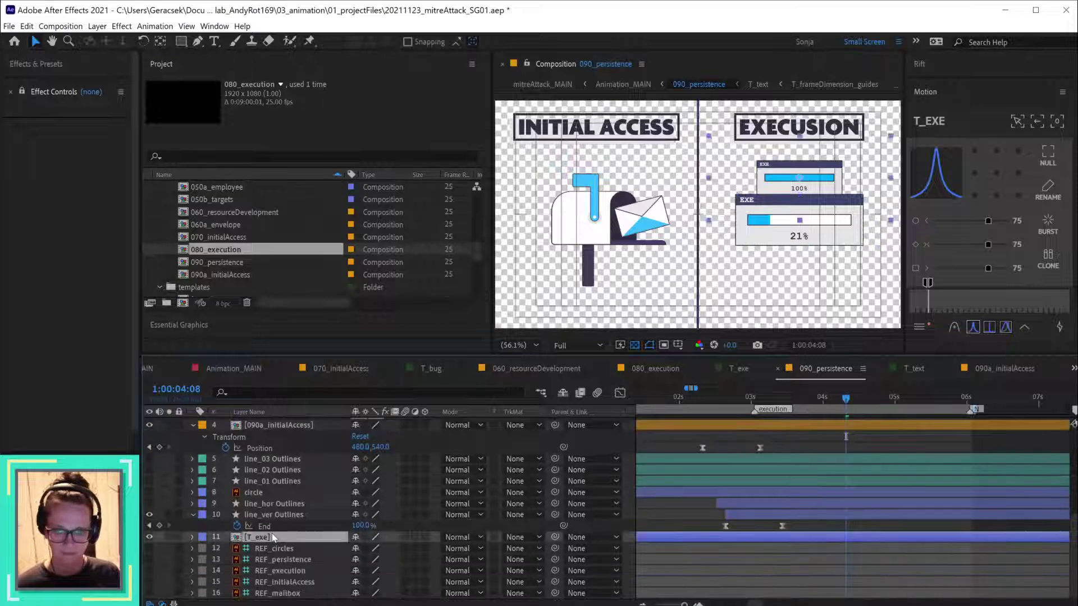
key(Delete)
scroll(885, 480, up, 8)
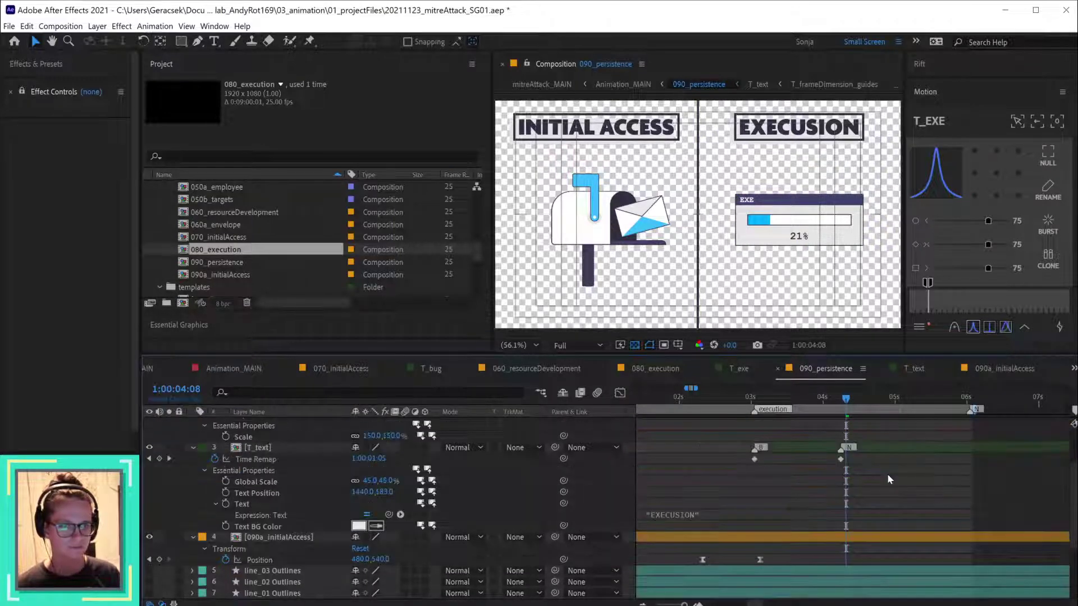
- Scrub through the EXE window animation from the execution marker to 1:00:05:06 and save the project
click(751, 398)
drag(752, 403, 911, 407)
key(ctrl+s)
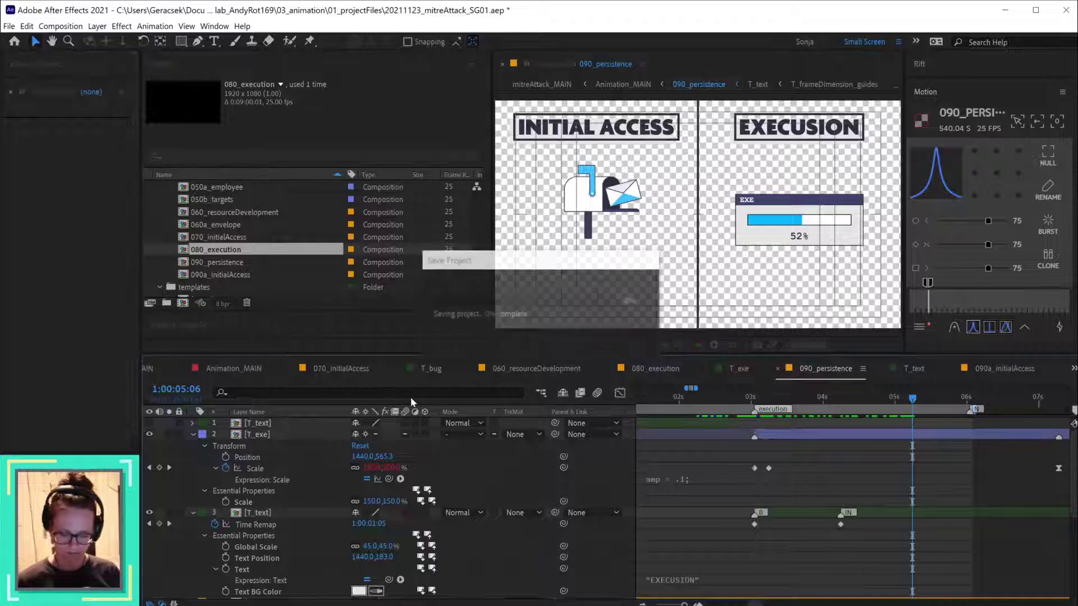
- Open the Animation_MAIN composition and preview the 090_persistence section up to about 1:02:22:01
click(343, 370)
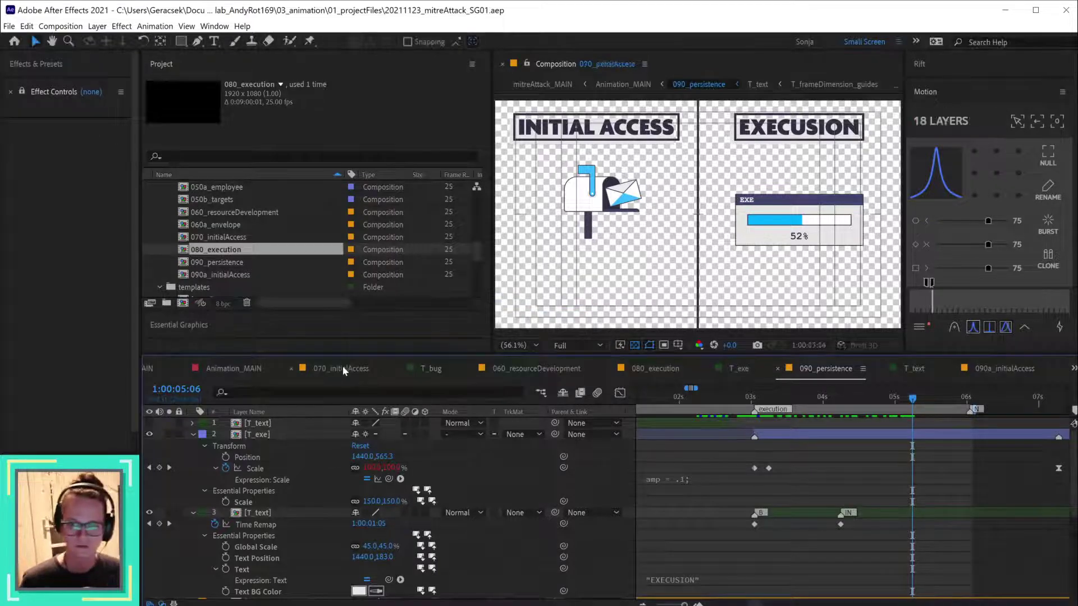
click(207, 366)
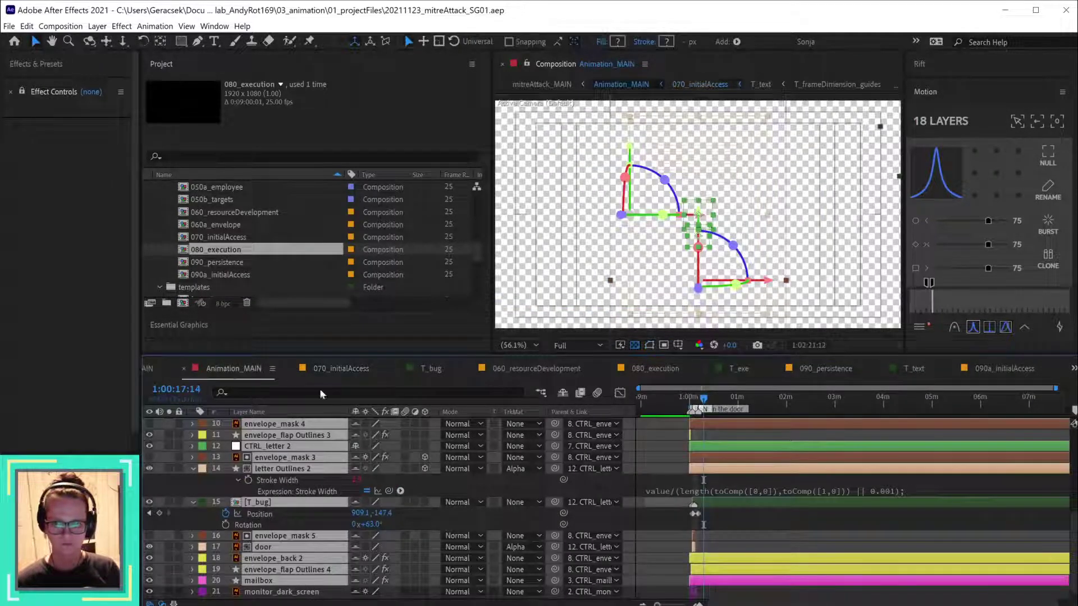
drag(748, 398, 798, 406)
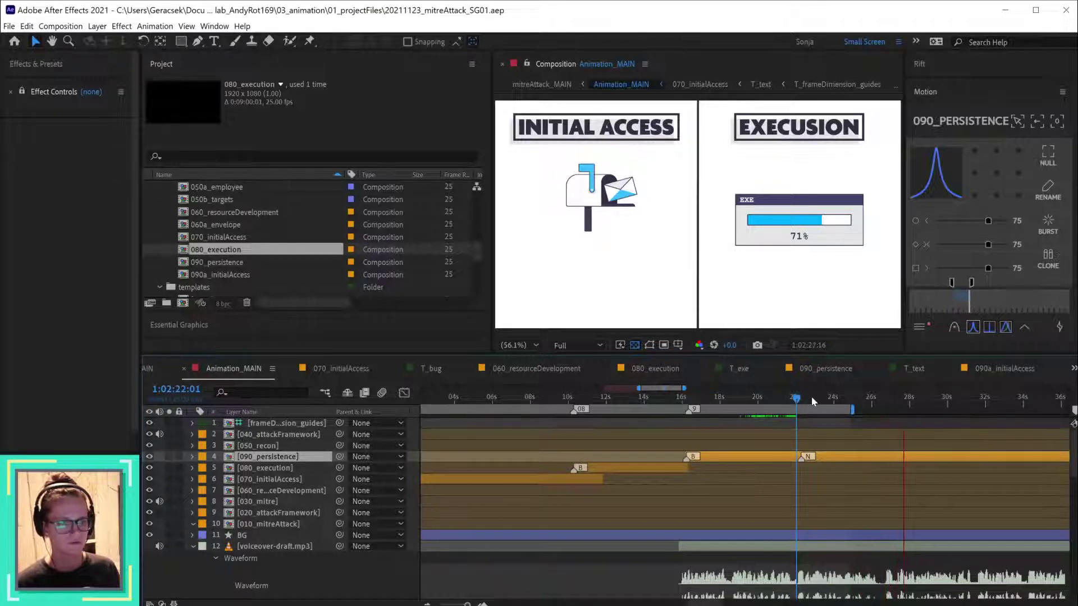
key(space)
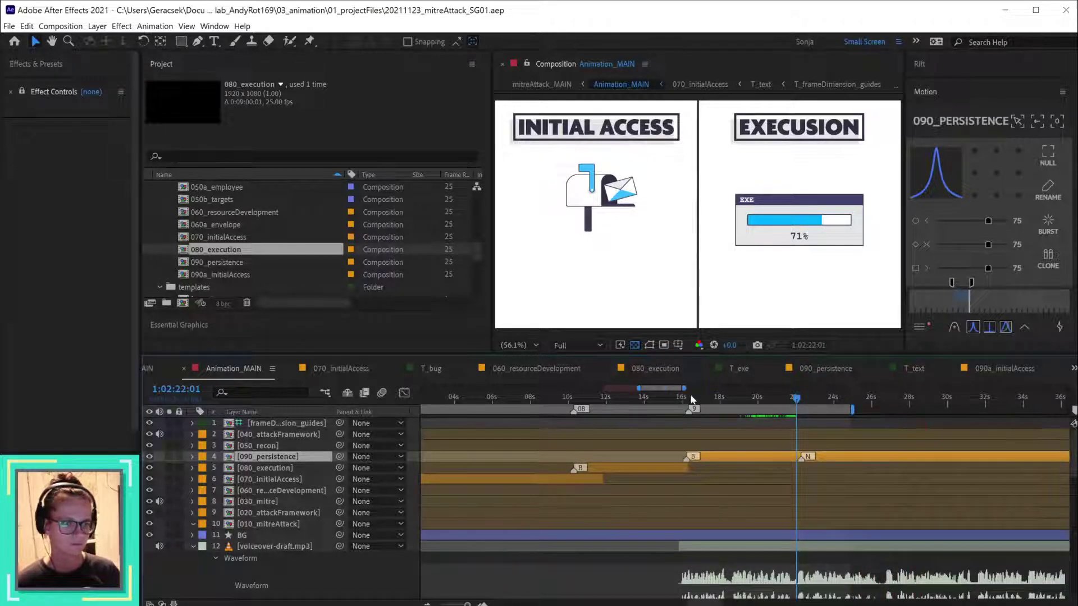
- Open 090_persistence from 1:02:22:02 in Animation_MAIN and move its T_exe and EXECUSION T_text layers to start at 1:00:05:21
drag(682, 397, 798, 408)
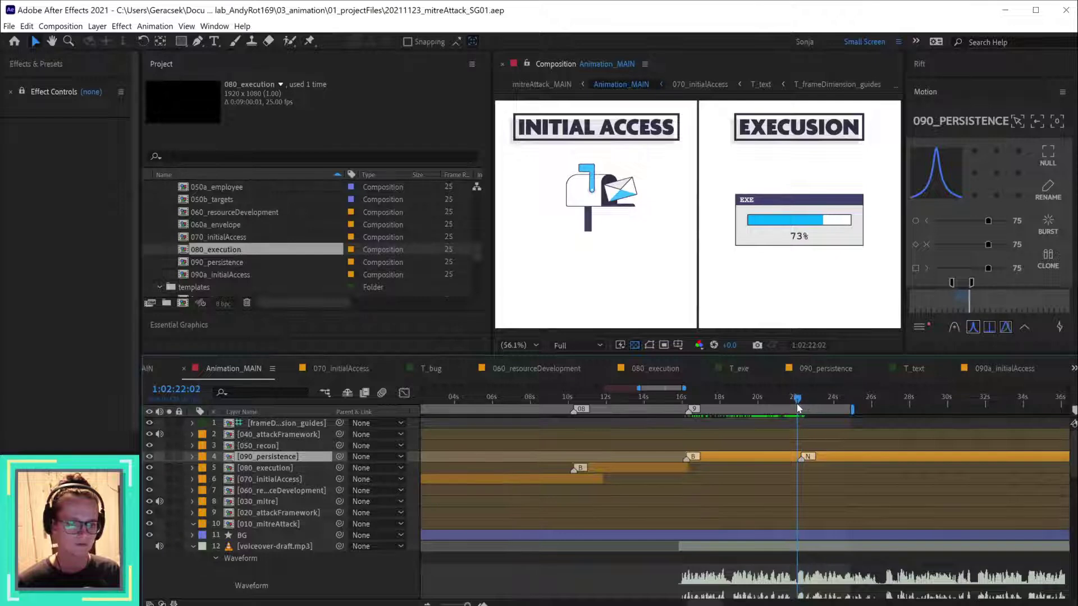
double_click(826, 460)
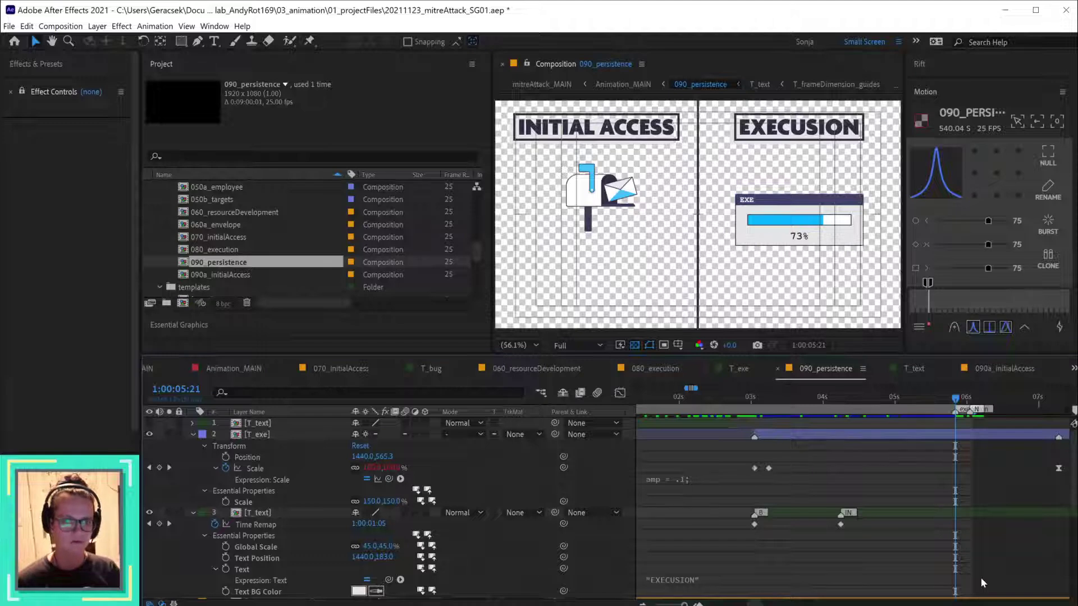
scroll(979, 574, down, 2)
scroll(954, 533, down, 1)
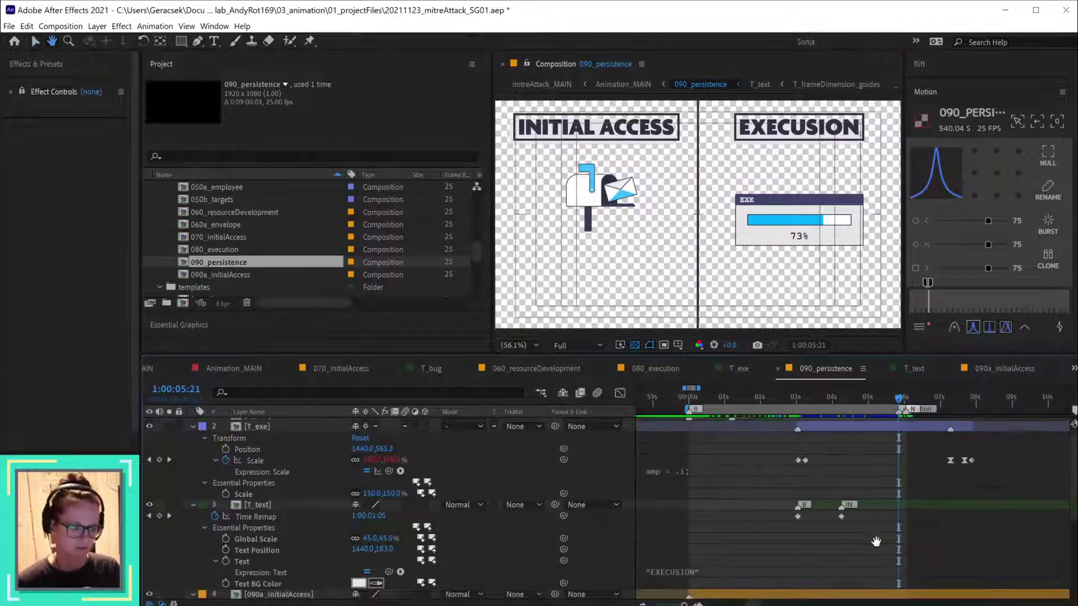
click(832, 425)
ctrl+click(839, 497)
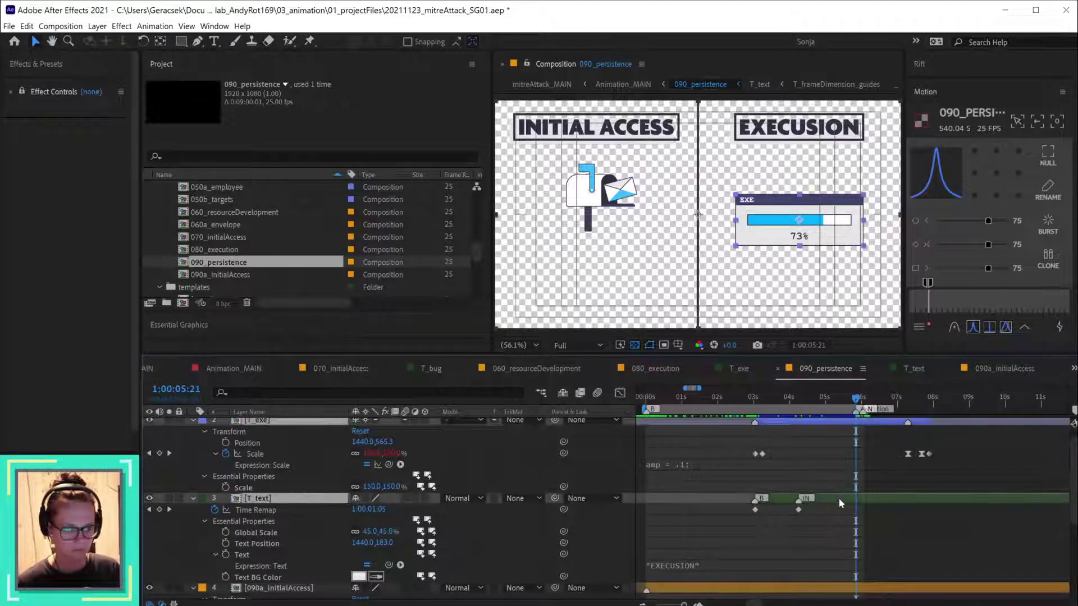
key(bracketleft)
click(915, 535)
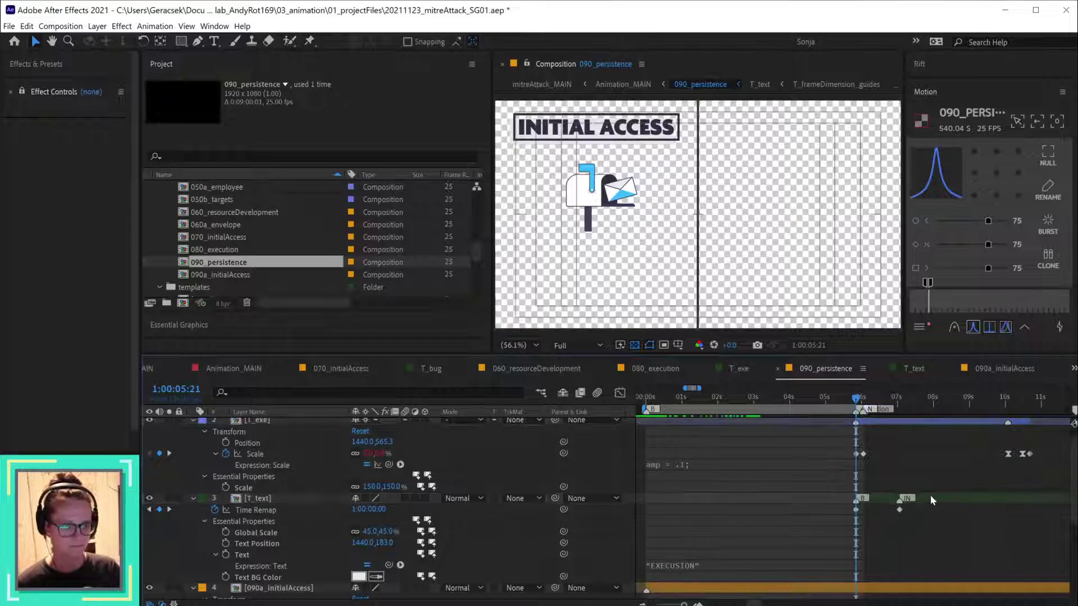
- Place the T_exe layer below the EXECUSION T_text layer and collapse that text layer to its keyframed properties only
click(900, 422)
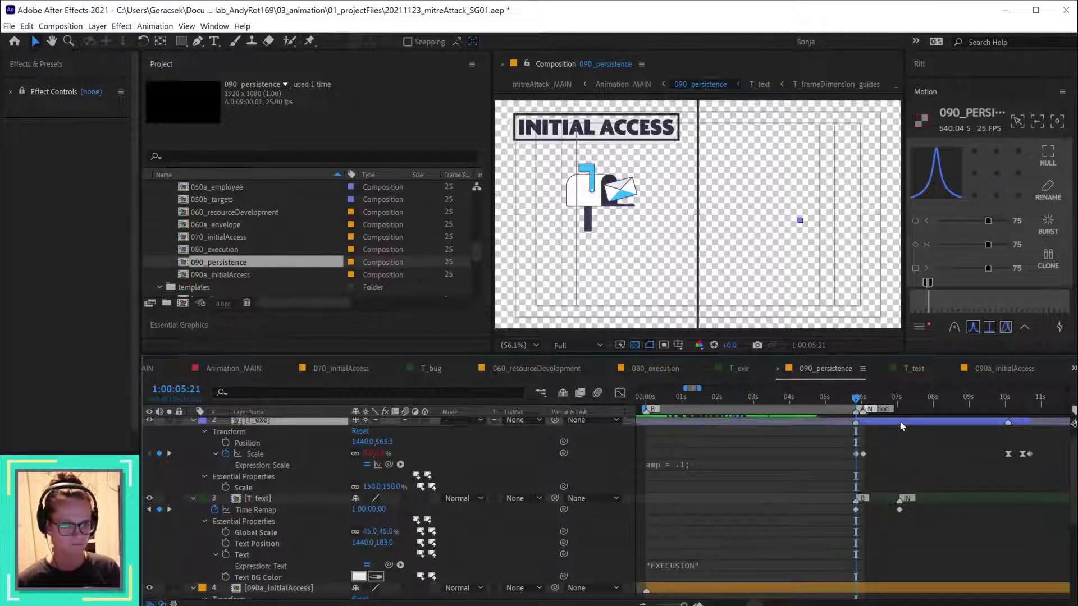
scroll(901, 426, down, 5)
scroll(900, 425, up, 6)
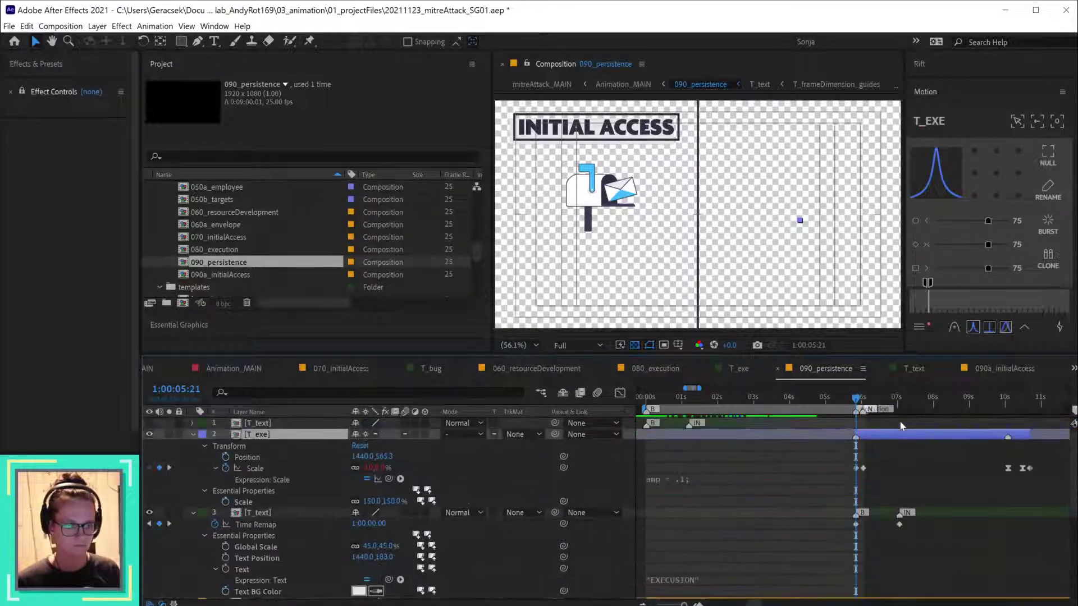
key(ctrl+bracketleft)
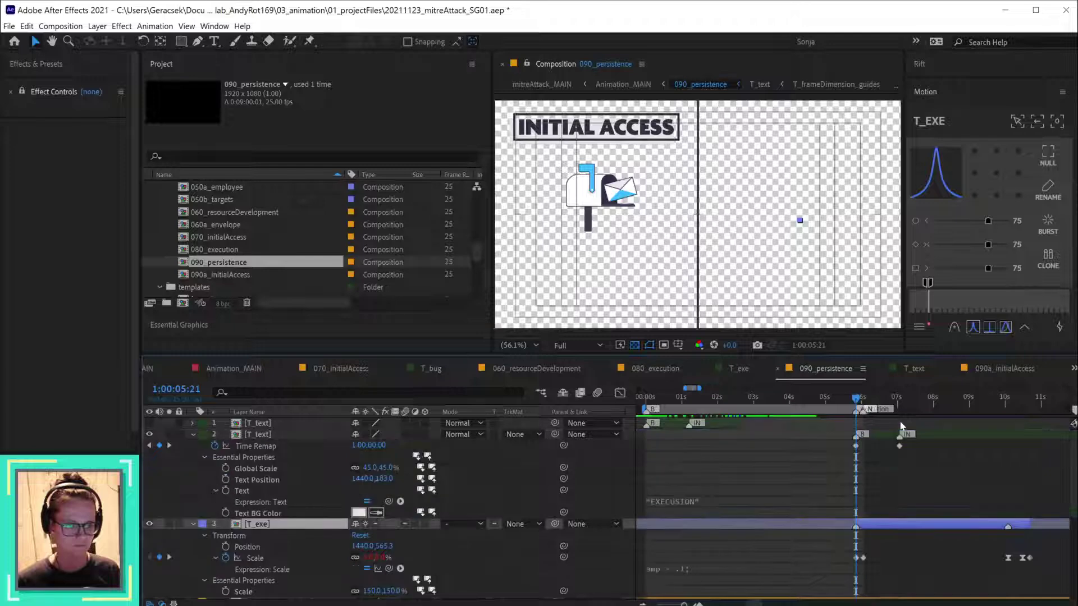
click(941, 433)
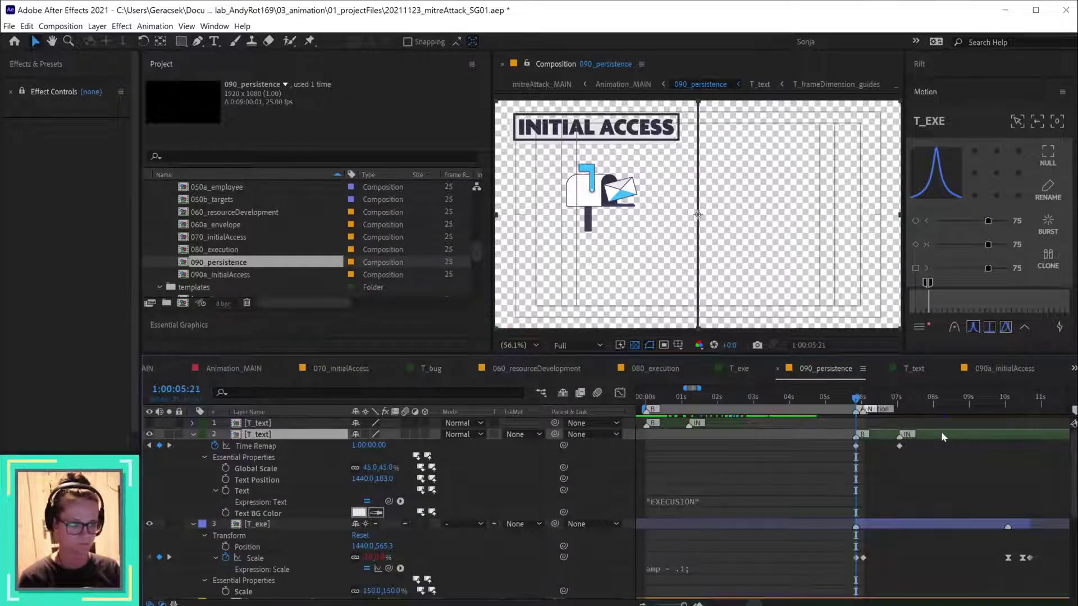
key(u)
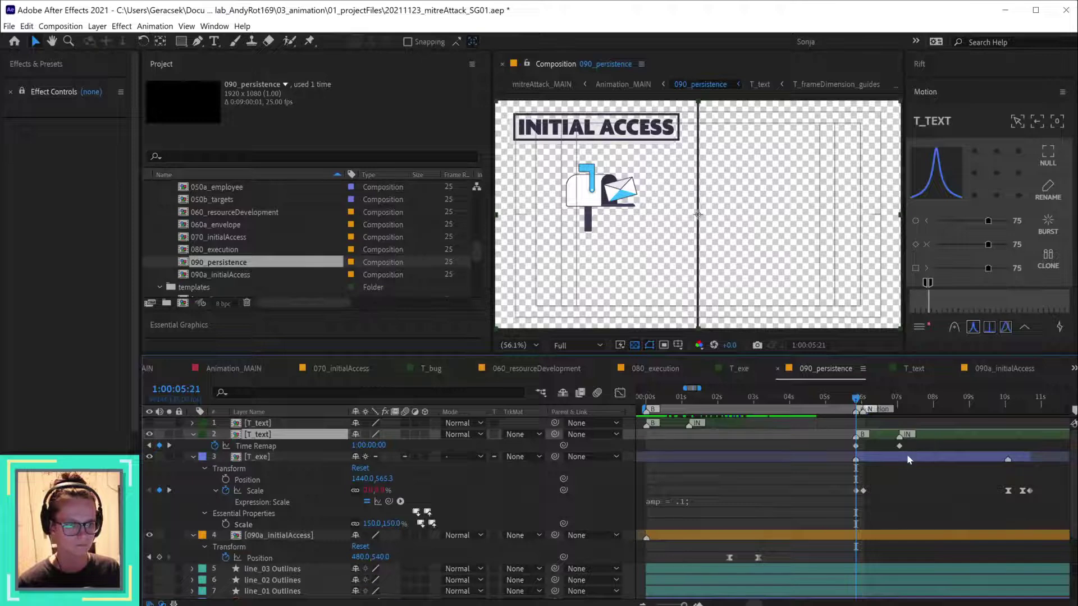
- Shift the T_exe layer later so it starts at 1:00:06:06, ten frames after the EXECUSION text, and preview the timing
click(907, 457)
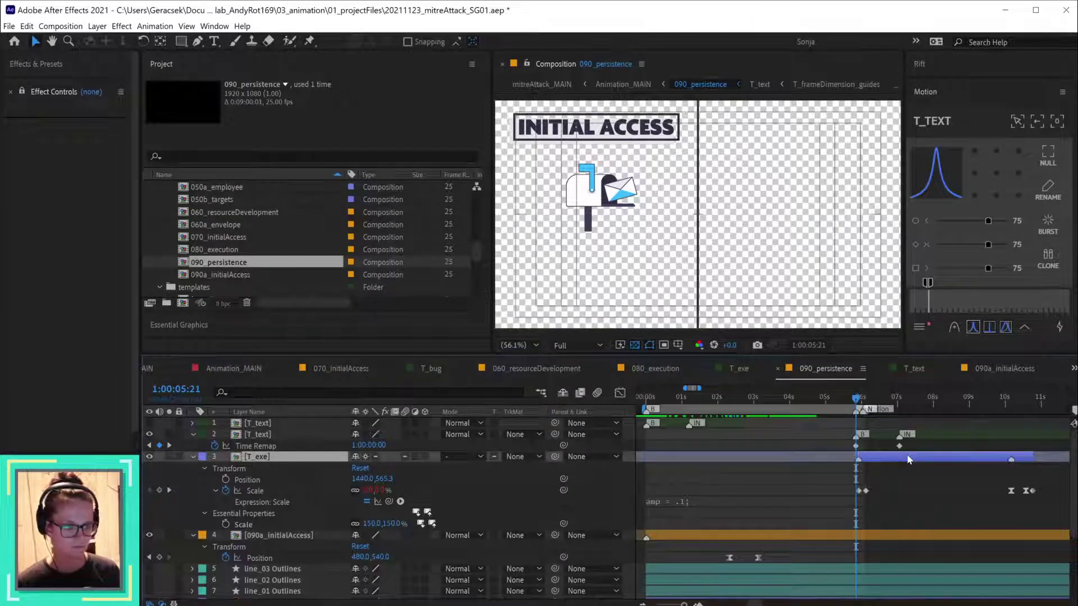
key(alt+Page_Down)
key(alt+Page_Down)
drag(856, 400, 897, 421)
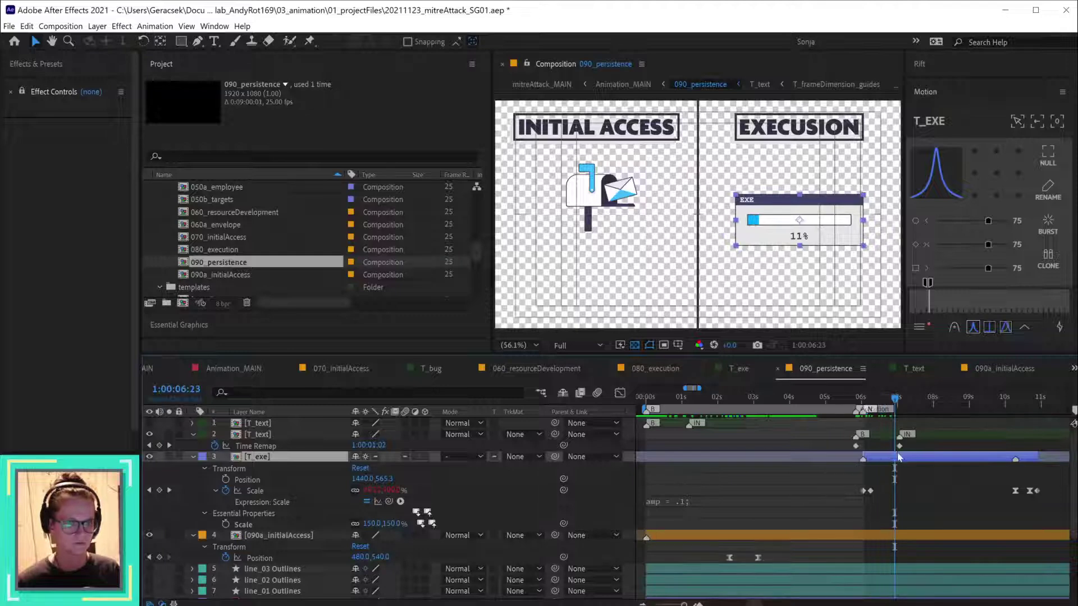
key(alt+Page_Down)
key(alt+Page_Down)
key(alt+Page_Down)
key(alt+Page_Down)
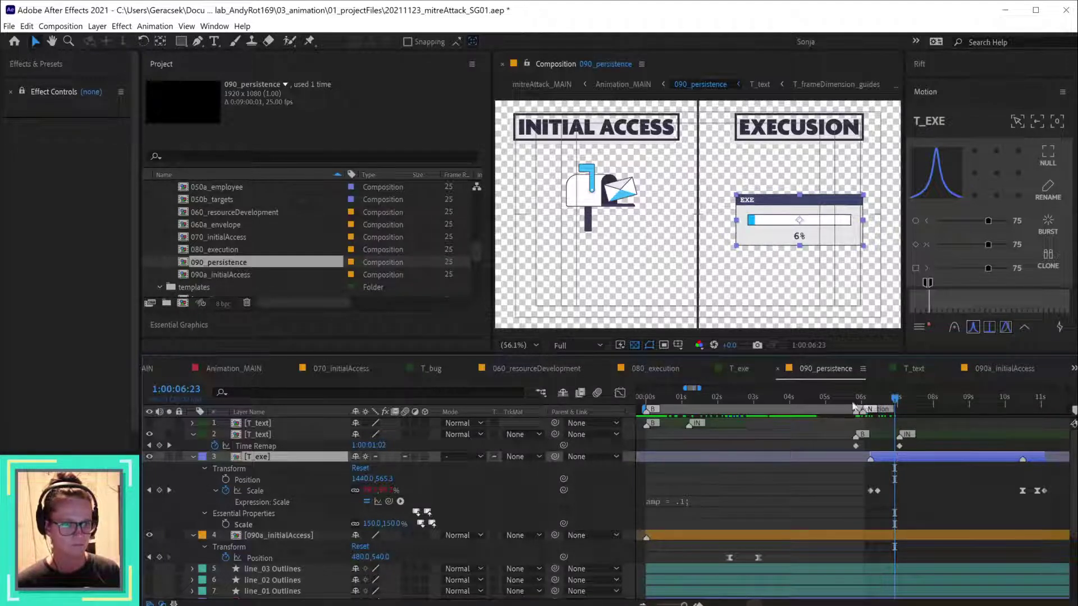
drag(859, 398, 927, 410)
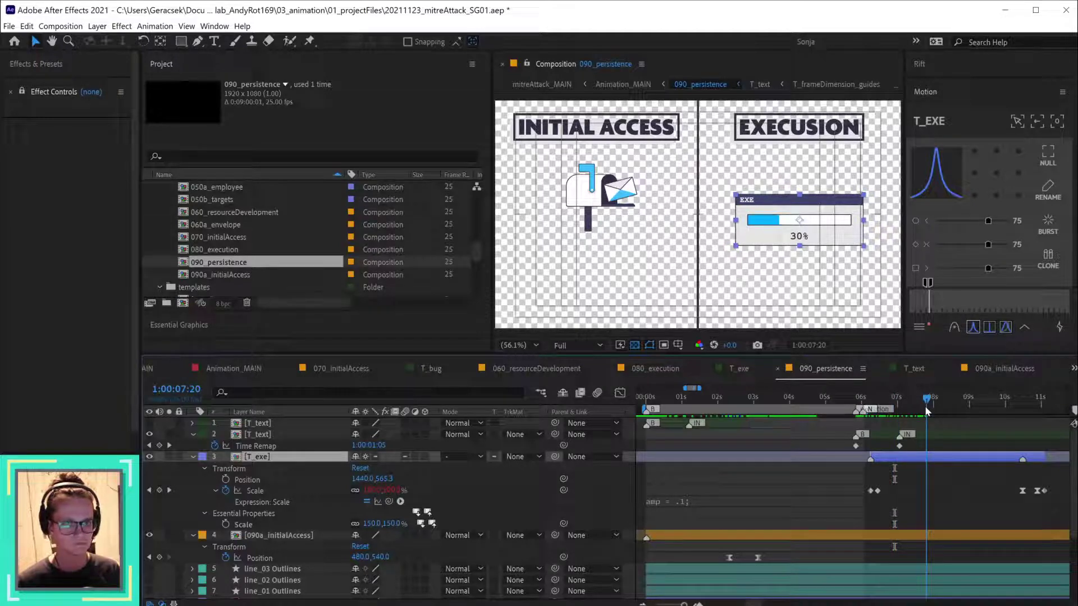
- Delete the N composition marker beside the execution marker in 090_persistence and check the following frames
drag(770, 549, 957, 553)
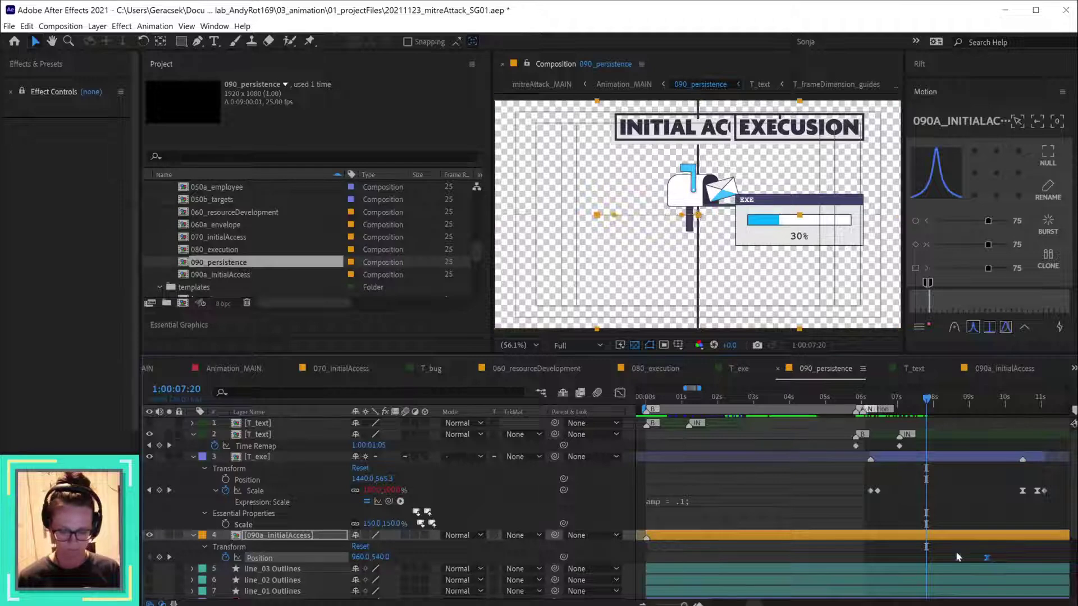
key(ctrl+z)
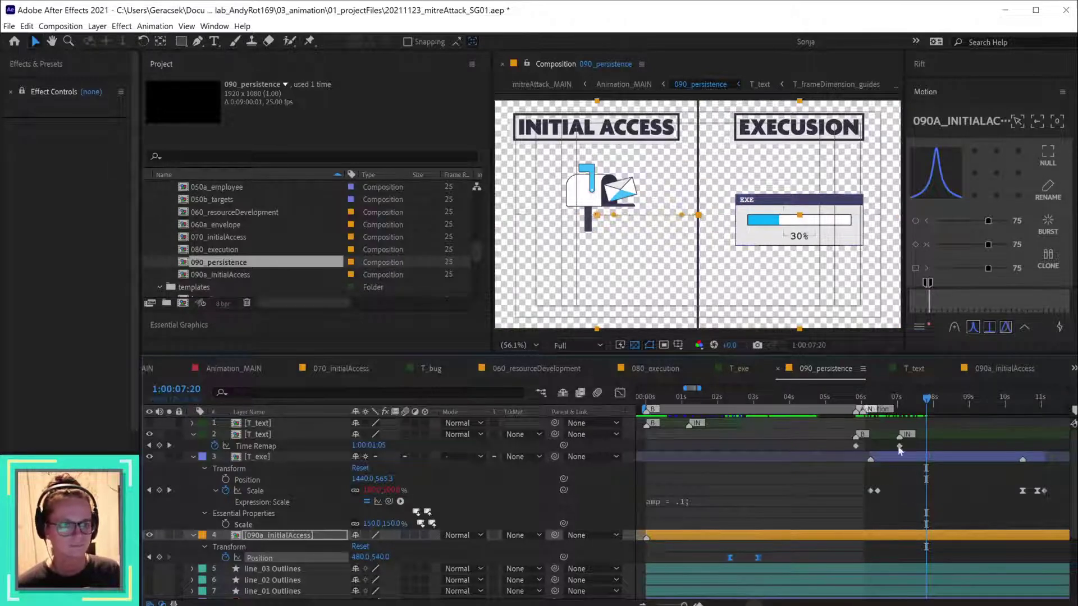
right_click(863, 412)
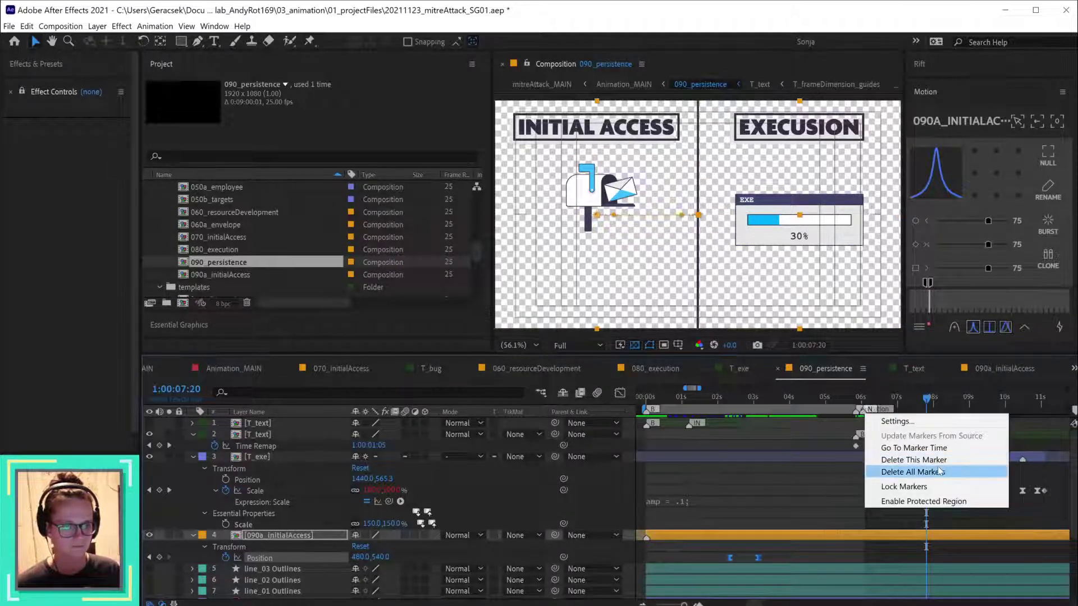
click(913, 460)
mouse_move(850, 400)
mouse_down()
mouse_move(927, 415)
mouse_move(867, 414)
mouse_move(953, 423)
mouse_up()
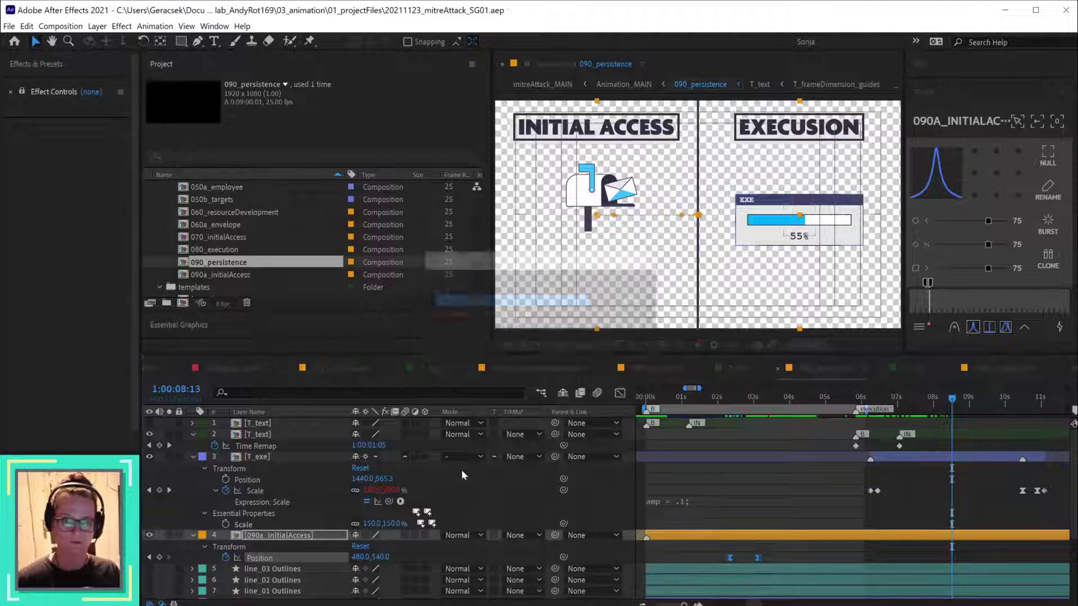
- Close the open timelines of the 070_initialAccess, T_bug and 060_resourceDevelopment compositions
click(536, 369)
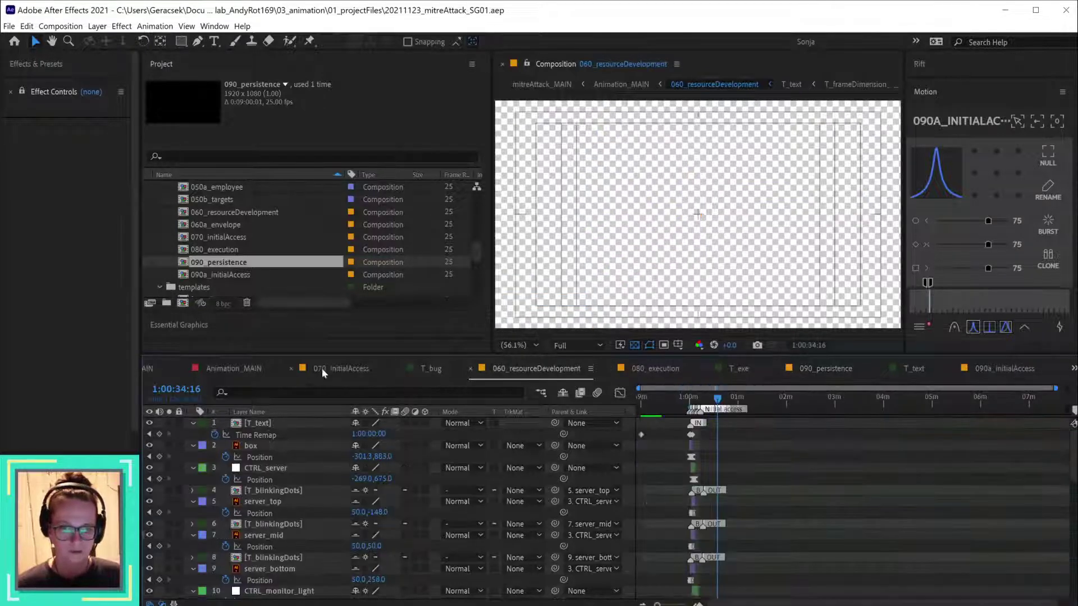
click(231, 368)
click(319, 368)
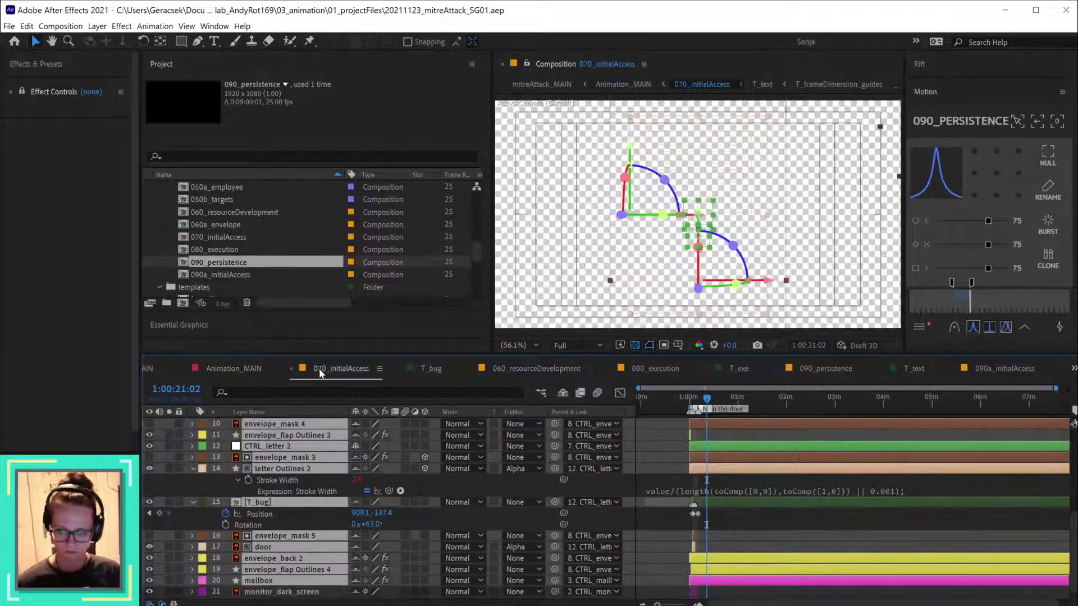
key(shift+period)
key(shift+period)
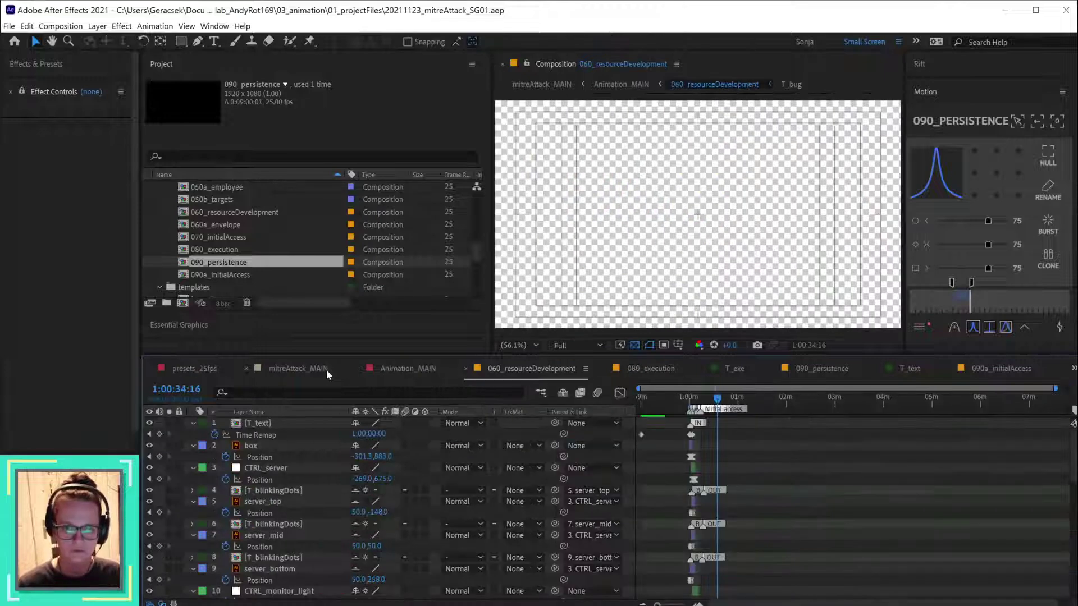
key(shift+period)
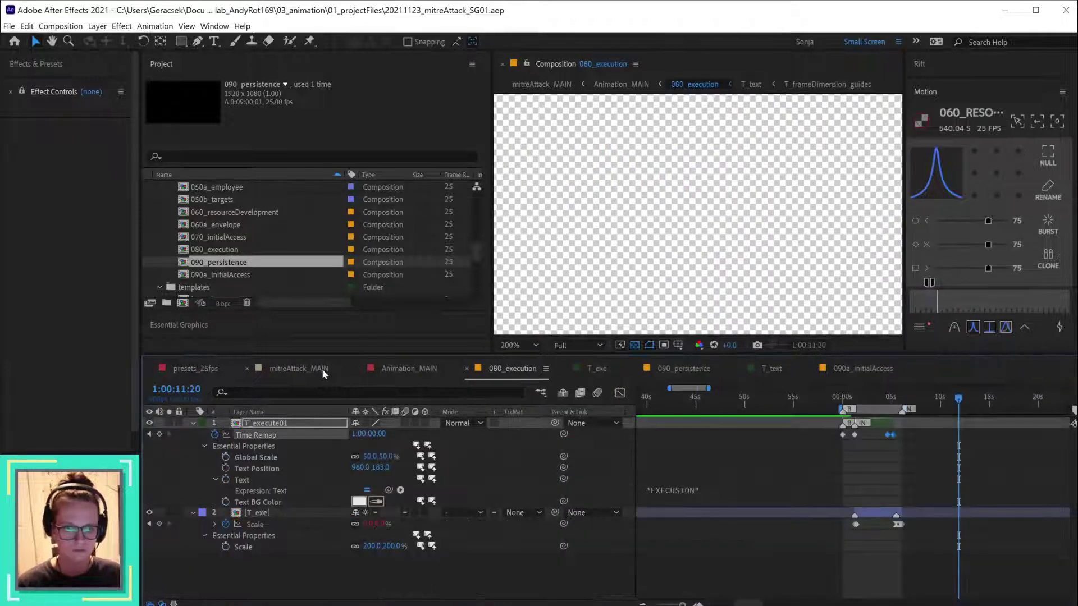
- Close the open timelines of the T_exe, T_text and 080_execution compositions
click(602, 362)
key(ctrl+w)
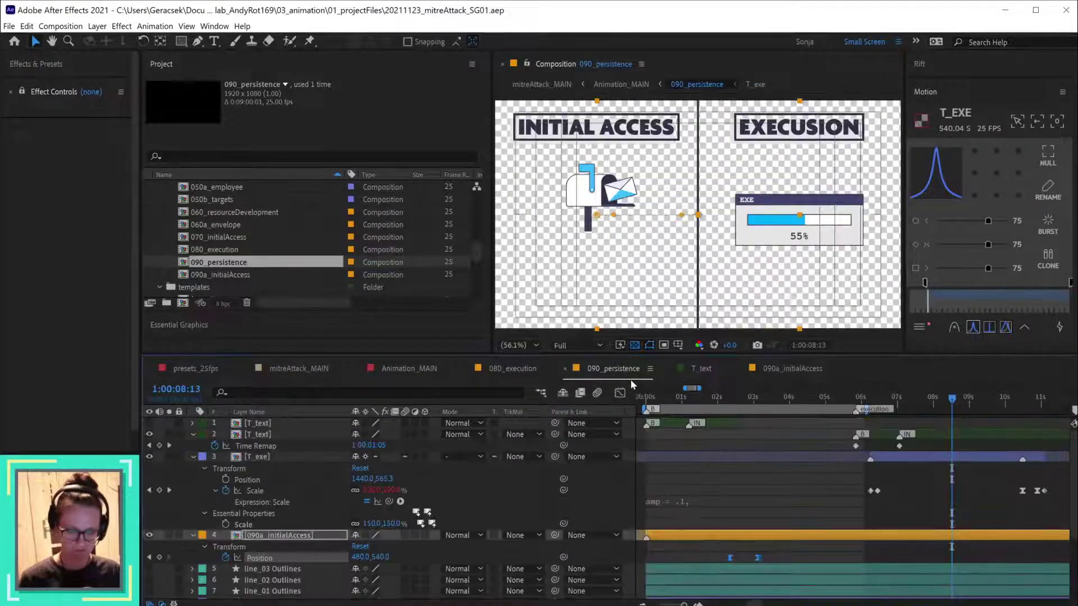
click(696, 371)
key(ctrl+w)
click(522, 368)
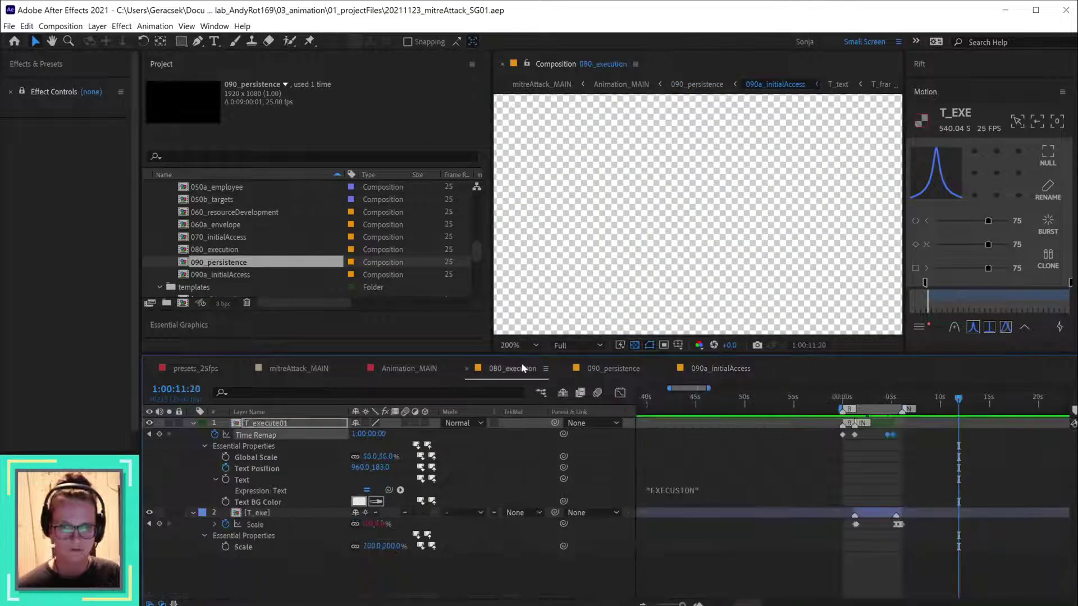
key(ctrl+w)
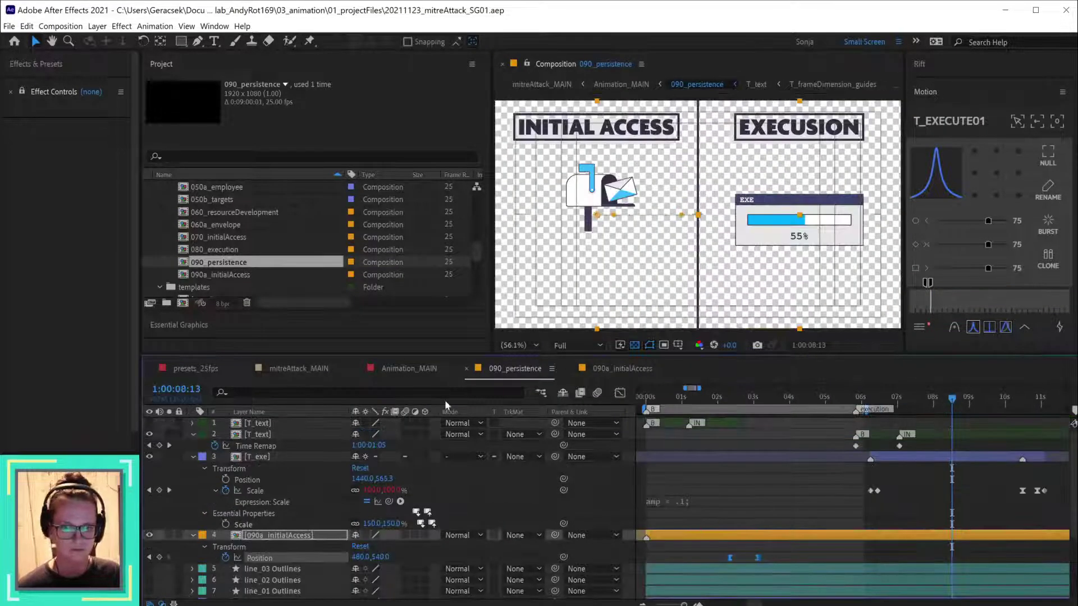
- Preview Animation_MAIN up to 1:02:22:02, then in 090_persistence move the 090a_initialAccess Position keyframes to begin at 1:00:05:21
click(412, 368)
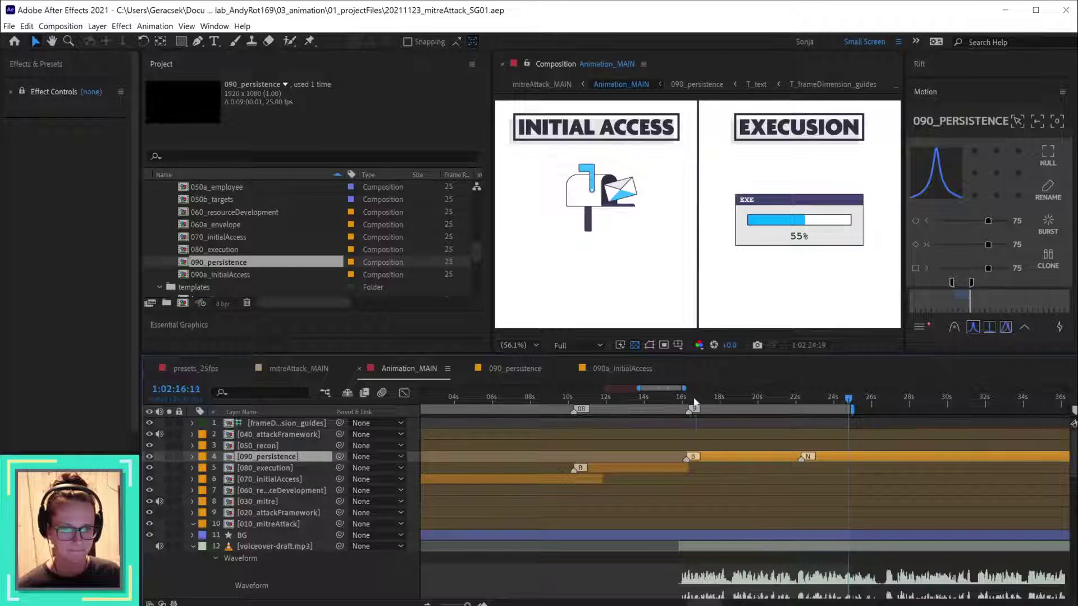
key(space)
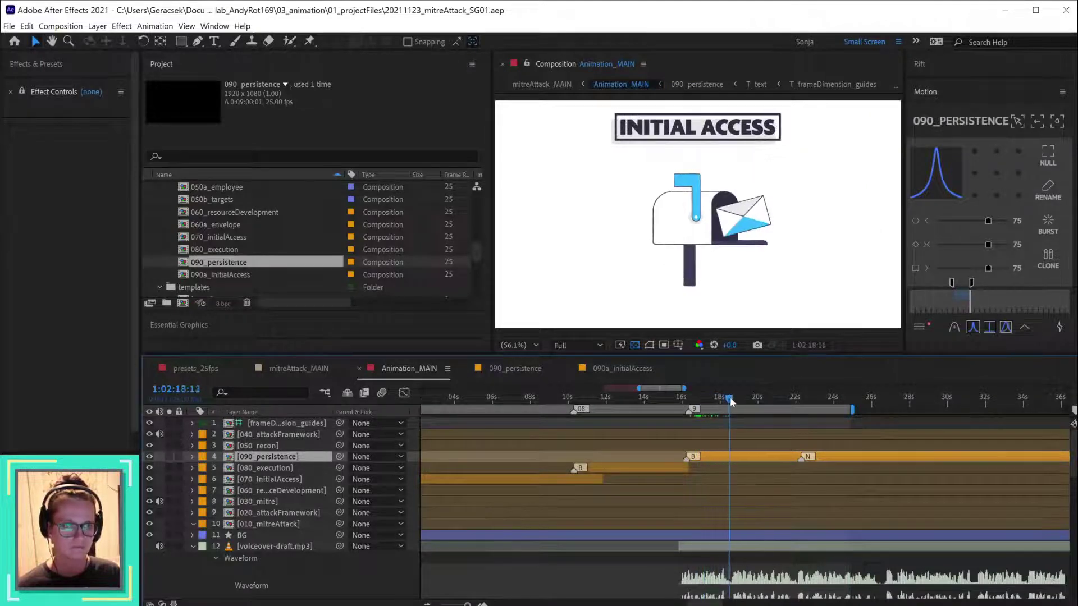
drag(731, 401, 800, 407)
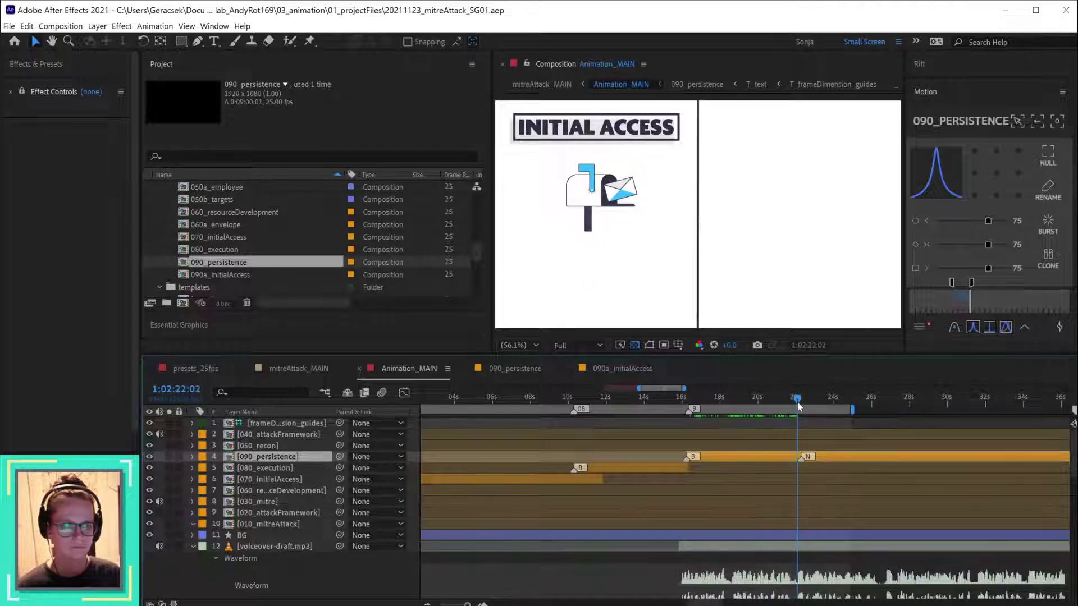
double_click(834, 463)
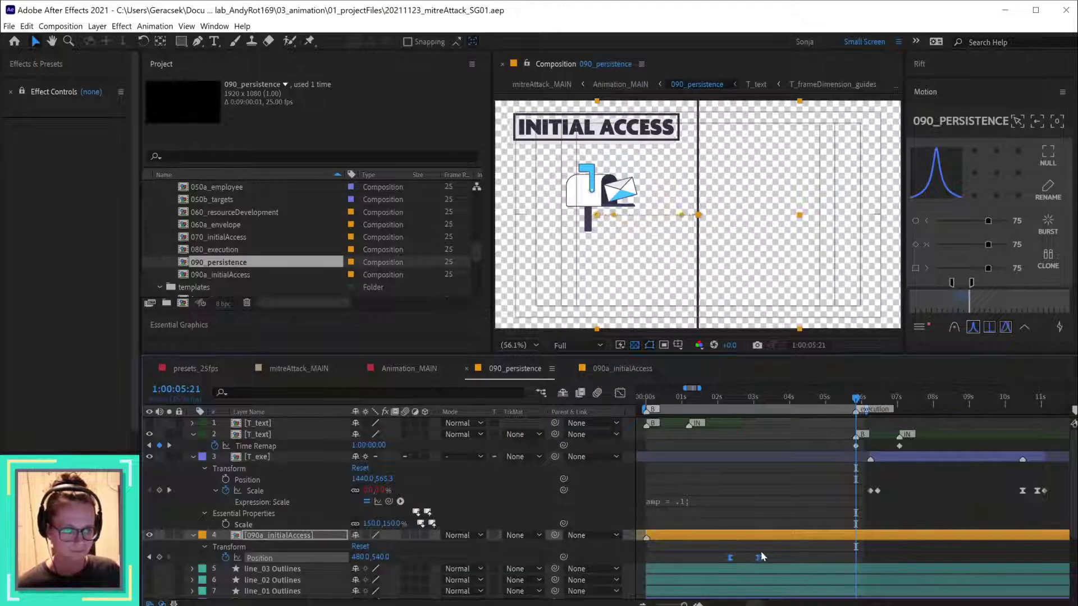
drag(730, 558, 856, 558)
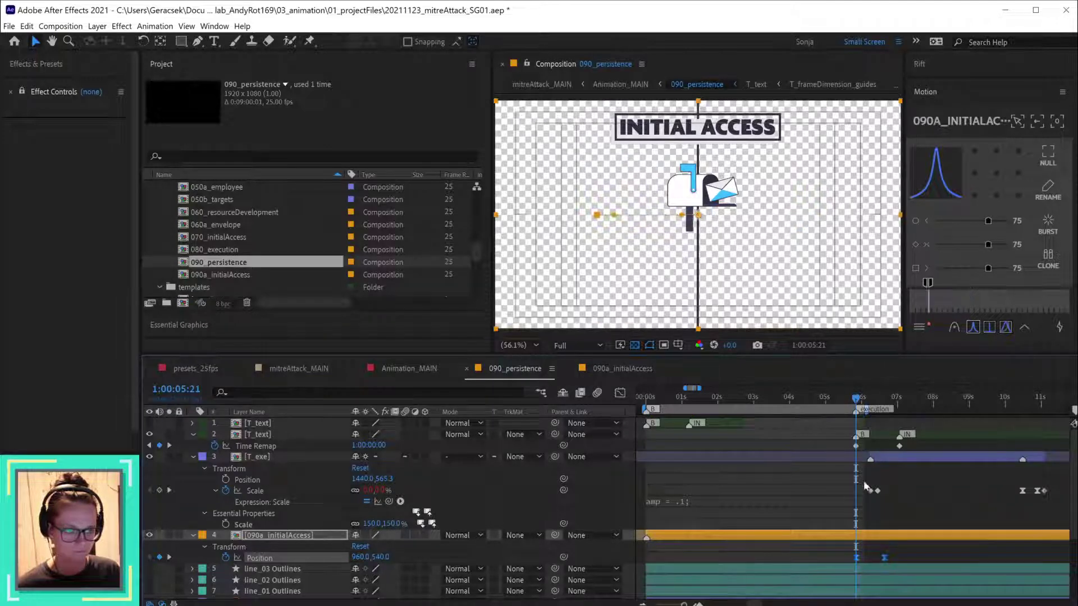
- Move the line_ver Outlines layer to start at 1:00:06:06, preview it, and shift the layer three frames earlier
key(shift+Page_Down)
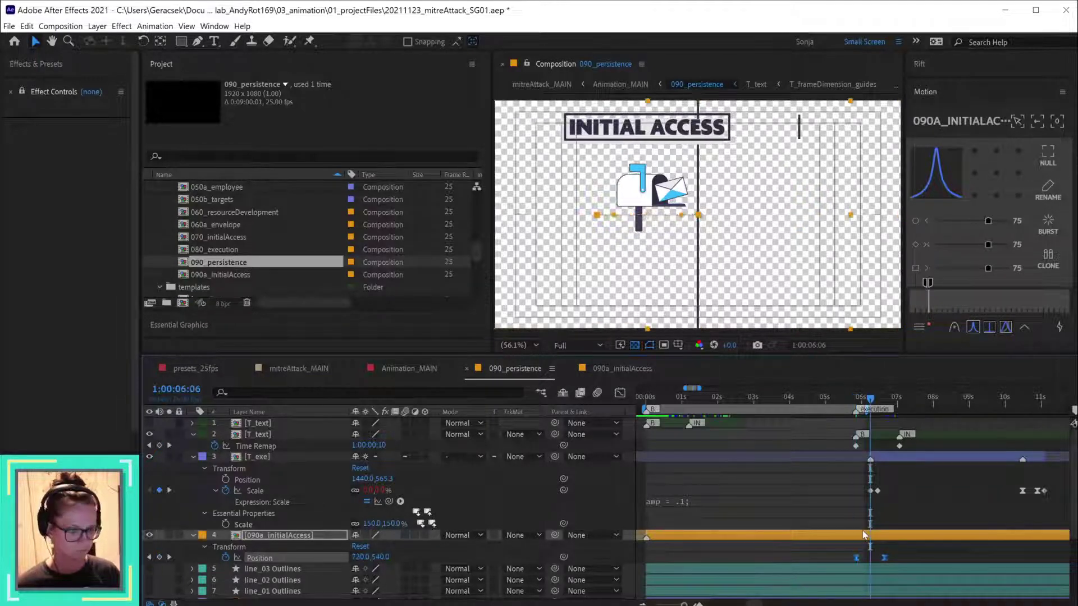
scroll(871, 568, down, 5)
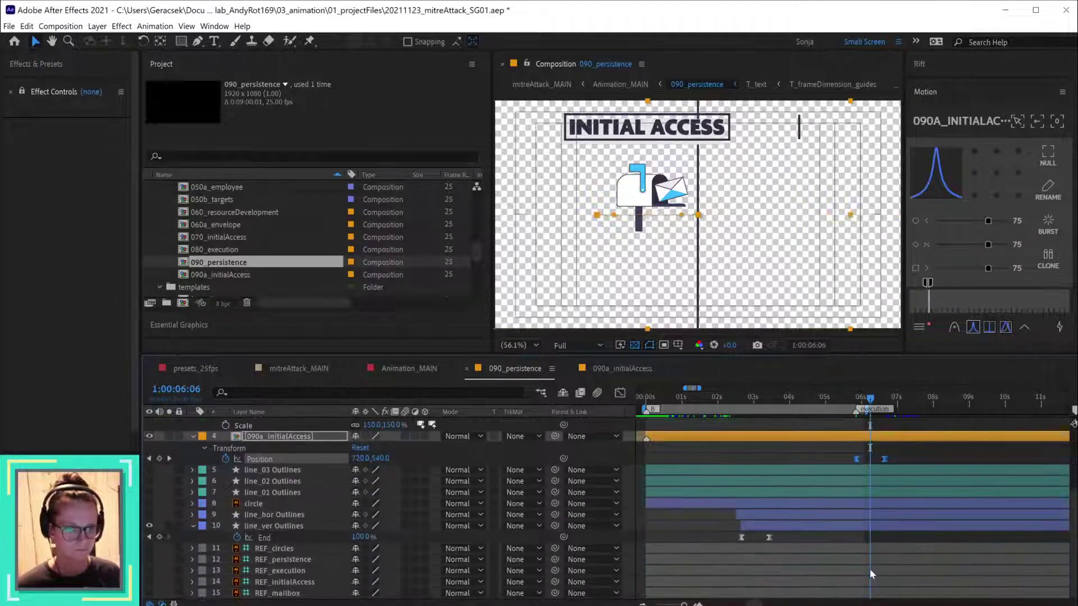
click(838, 525)
key([)
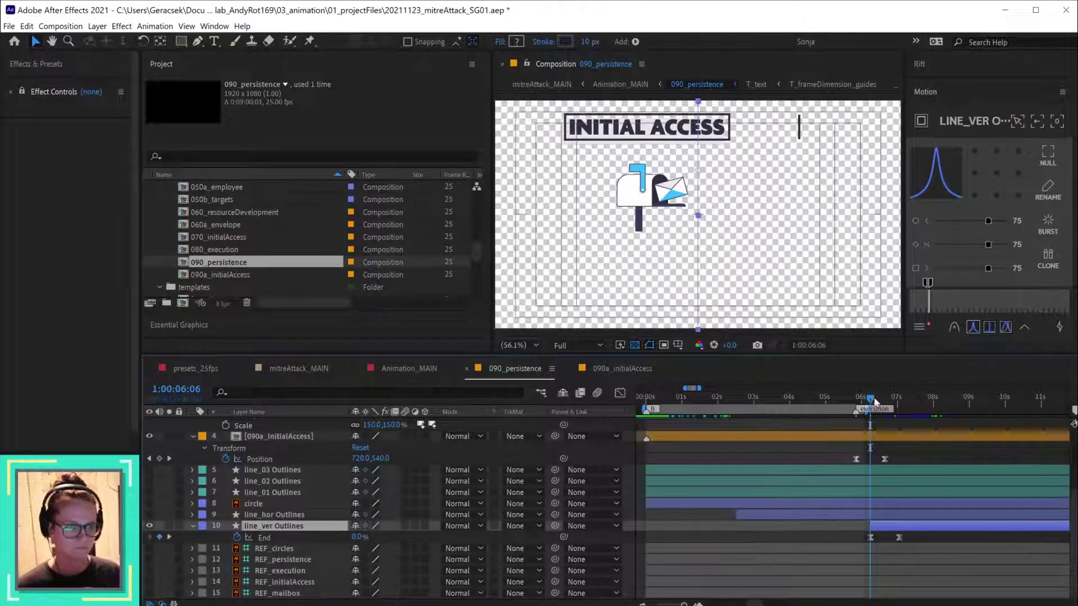
drag(871, 400, 876, 404)
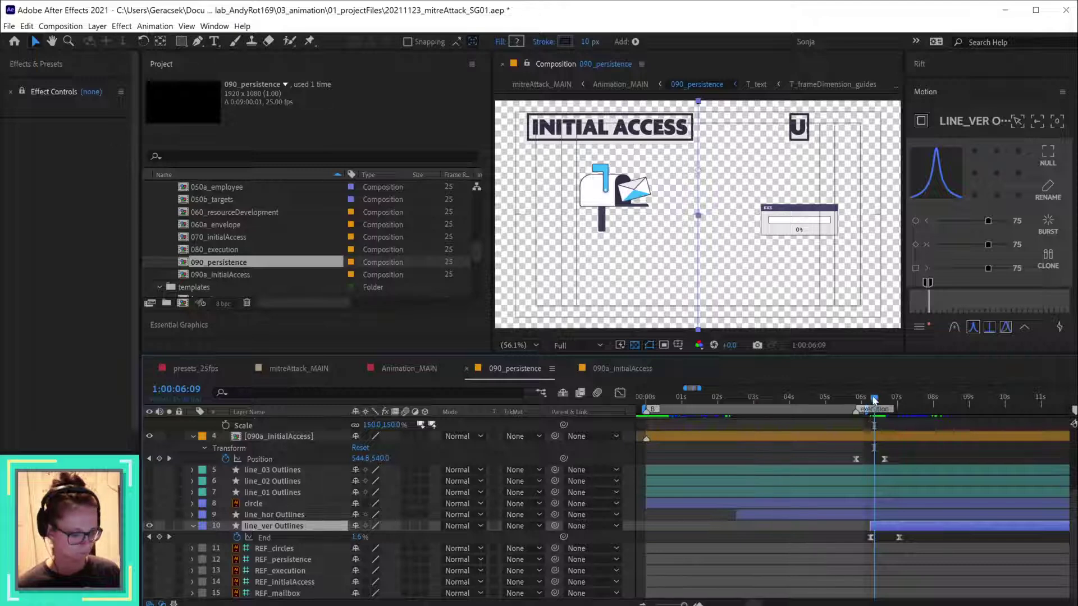
key(alt+Page_Up)
key(alt+Page_Up)
key(alt+Page_Up)
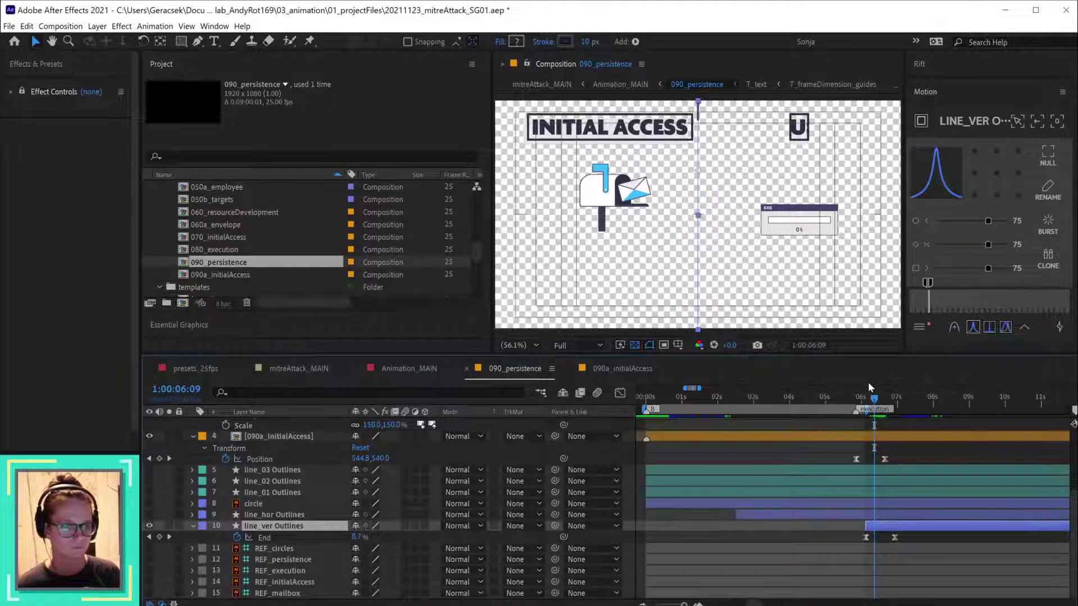
- In 090_persistence, shift the visible T_text layer and T_exe together so the execution text begins at 1:00:06:14, and preview the result
drag(874, 400, 871, 400)
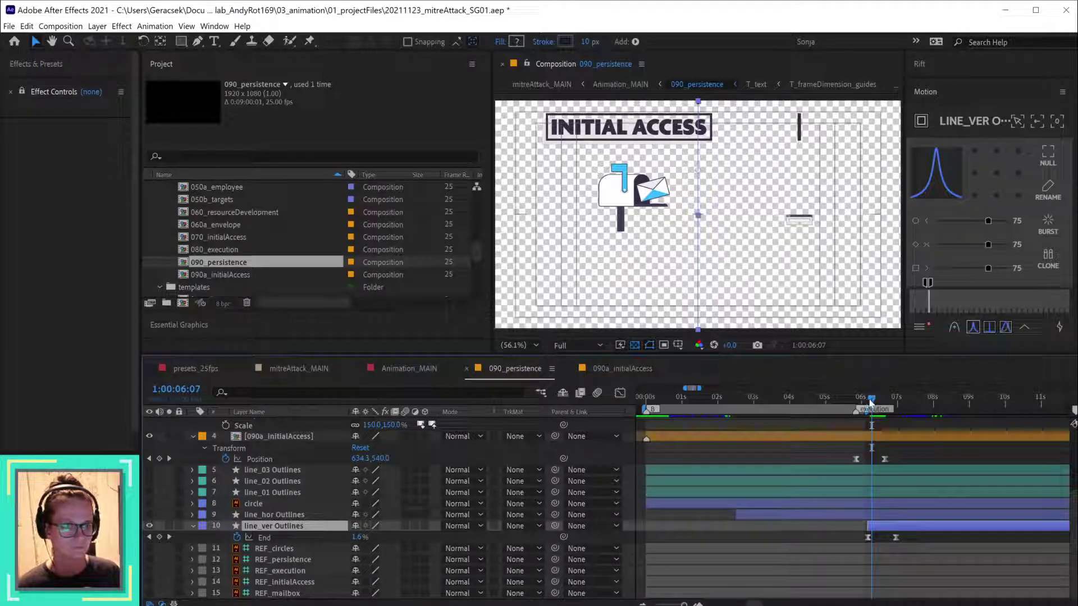
mouse_move(871, 398)
mouse_down()
mouse_move(898, 400)
mouse_move(866, 409)
mouse_up()
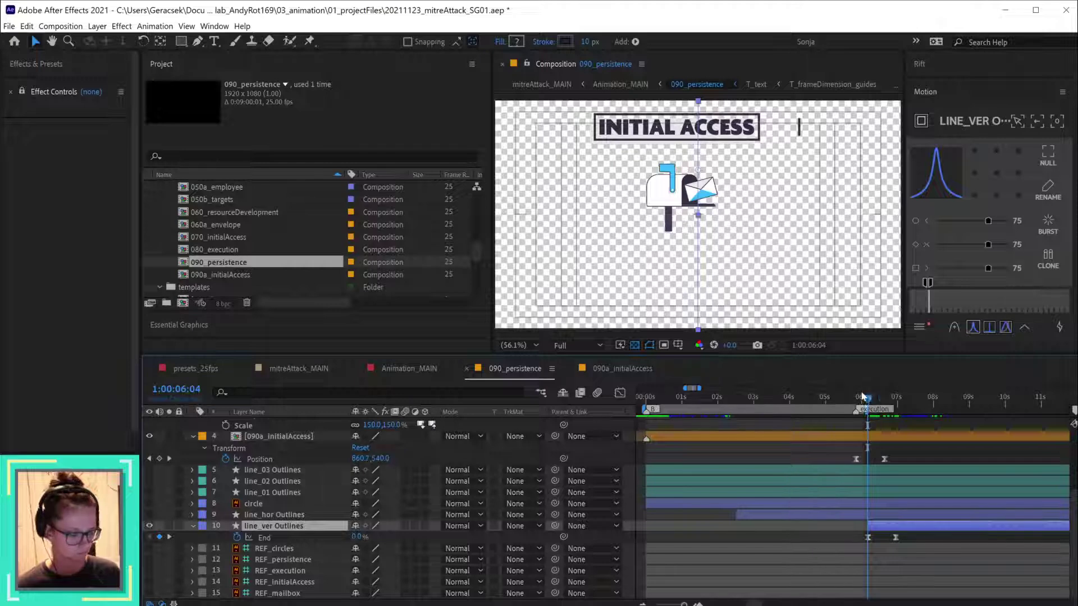
click(882, 399)
scroll(873, 480, up, 3)
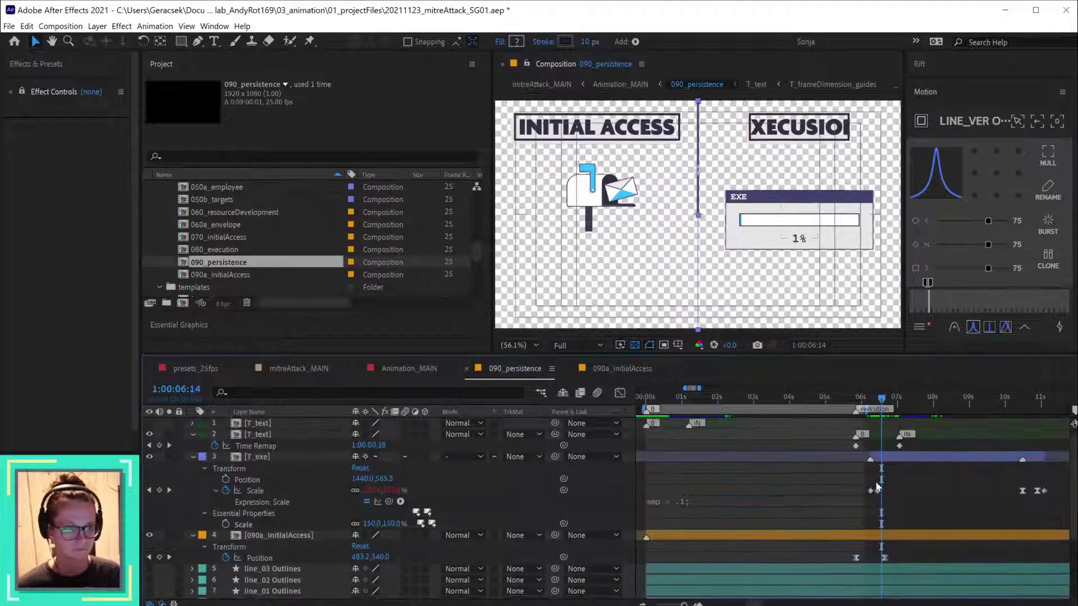
click(922, 437)
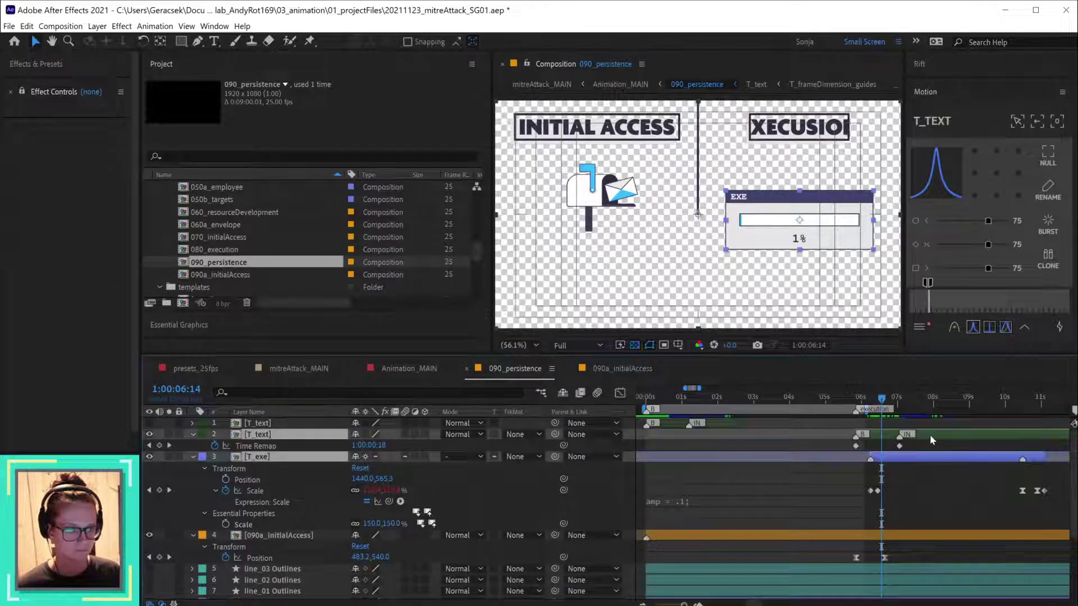
drag(927, 460, 954, 459)
click(857, 399)
drag(857, 399, 883, 422)
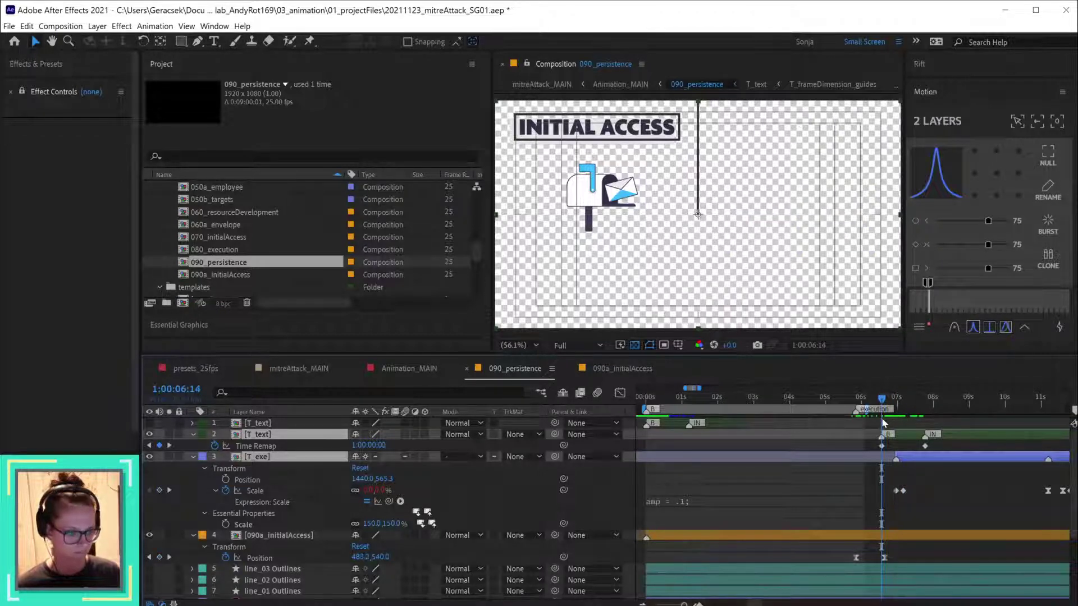
key(space)
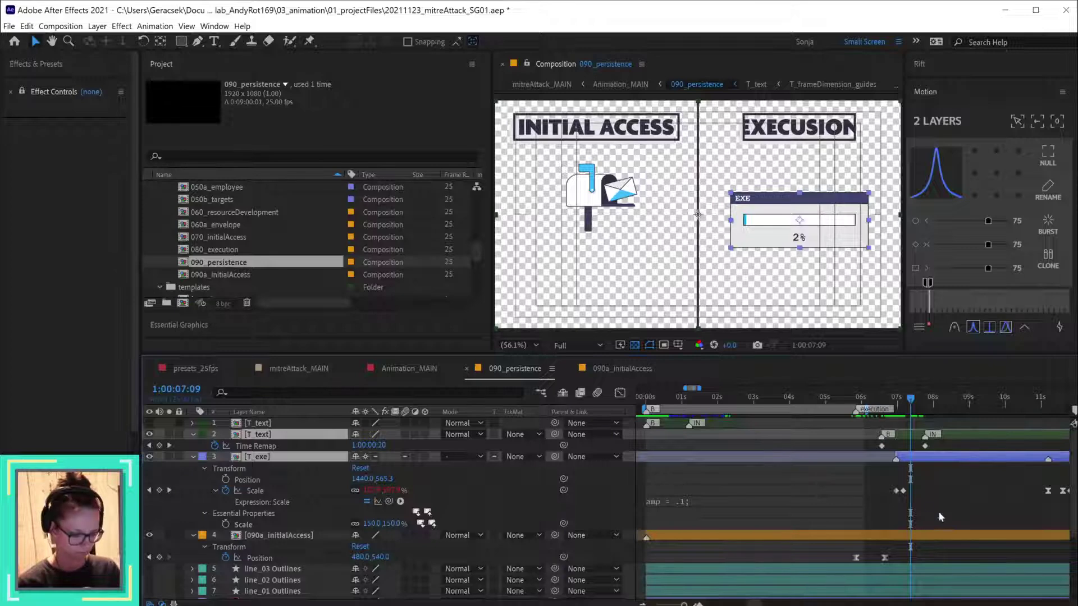
- Start the T_exe layer at 1:00:07:09 and check when the mailbox appears relative to the title in 090a_initialAccess
click(948, 456)
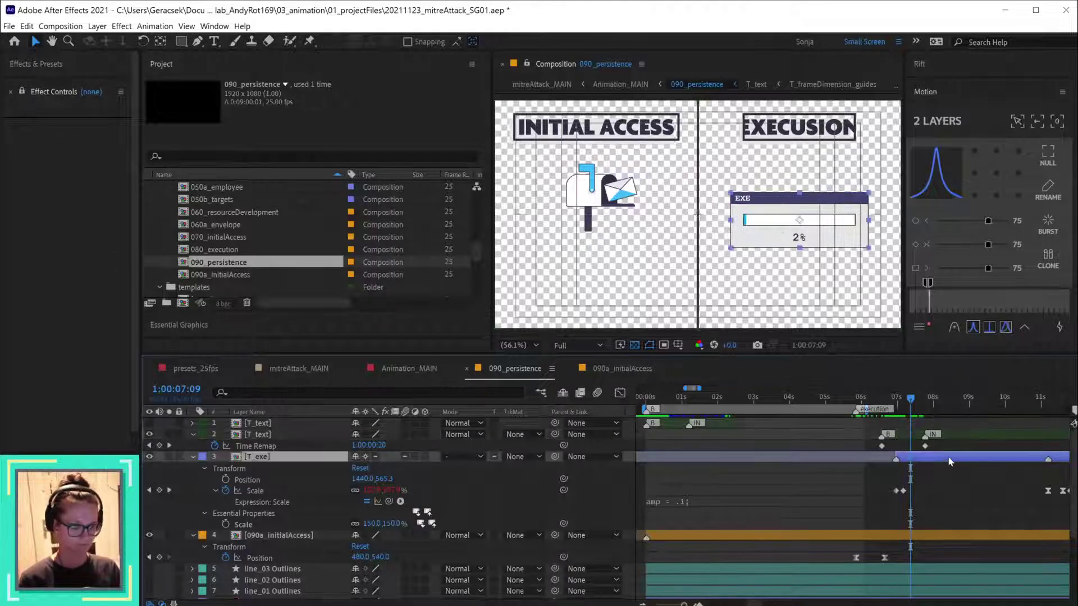
key([)
drag(831, 403, 718, 533)
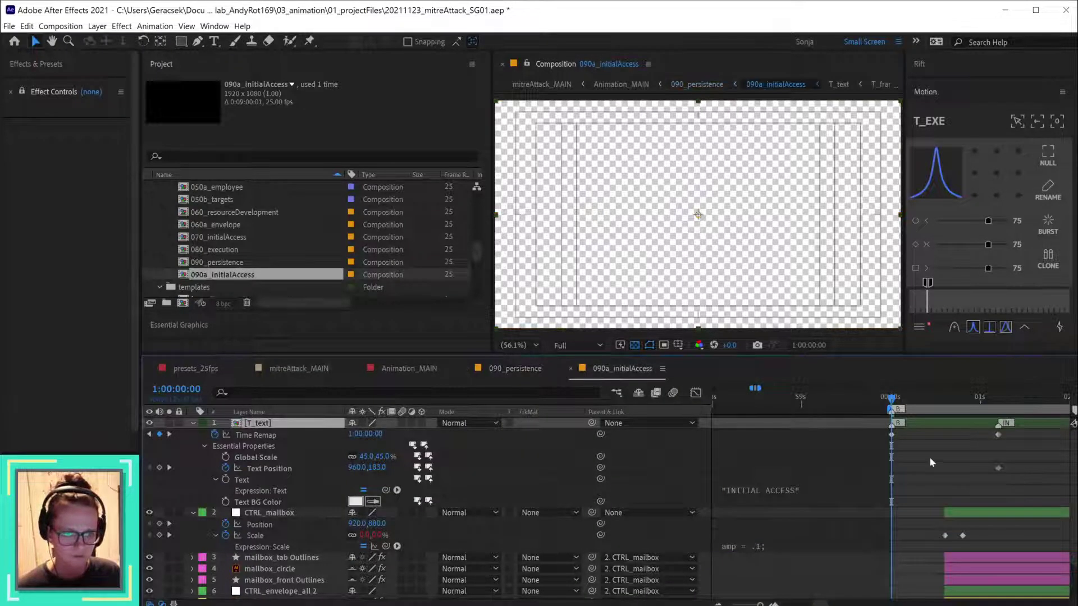
key(space)
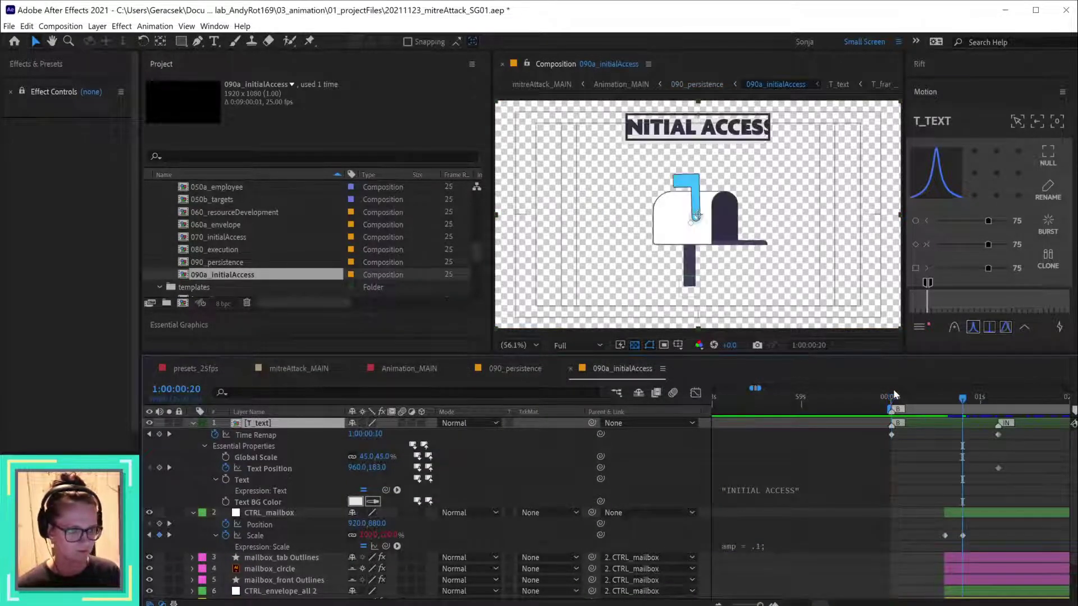
- In 090_persistence, move the T_exe layer to start at 1:00:07:04 and preview the execution animation
click(522, 370)
click(966, 396)
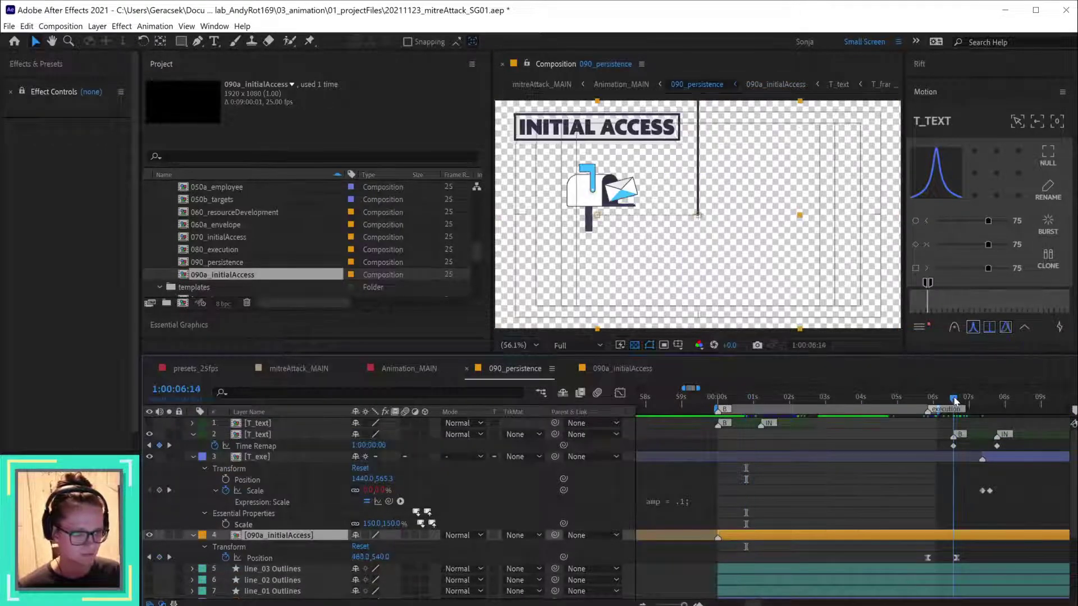
key(Page_Down)
key(Page_Down)
key(Page_Down)
key(Page_Down)
key(Page_Down)
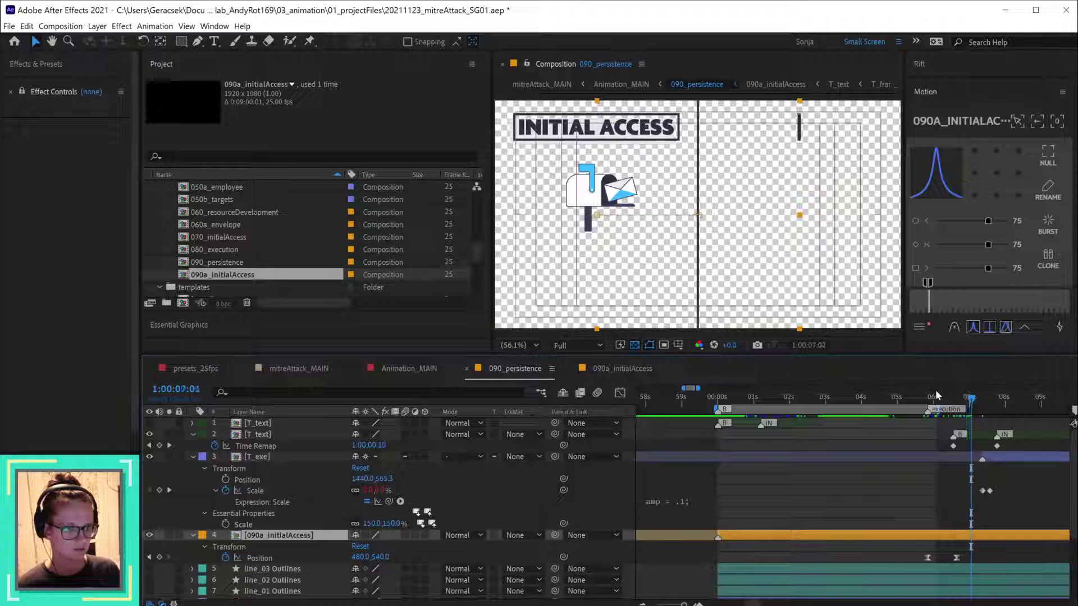
click(994, 457)
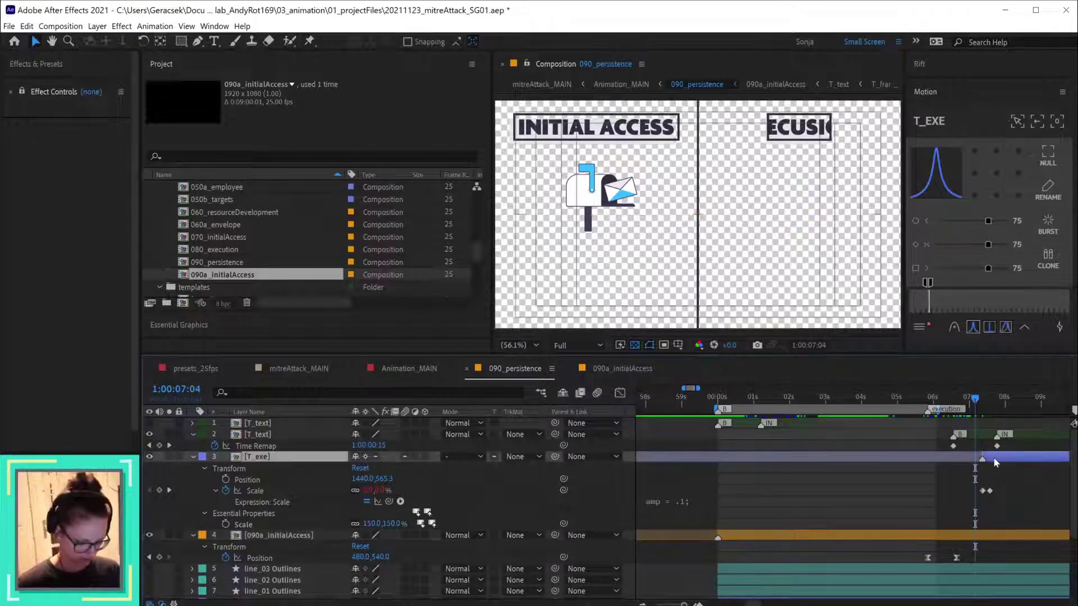
key(bracketleft)
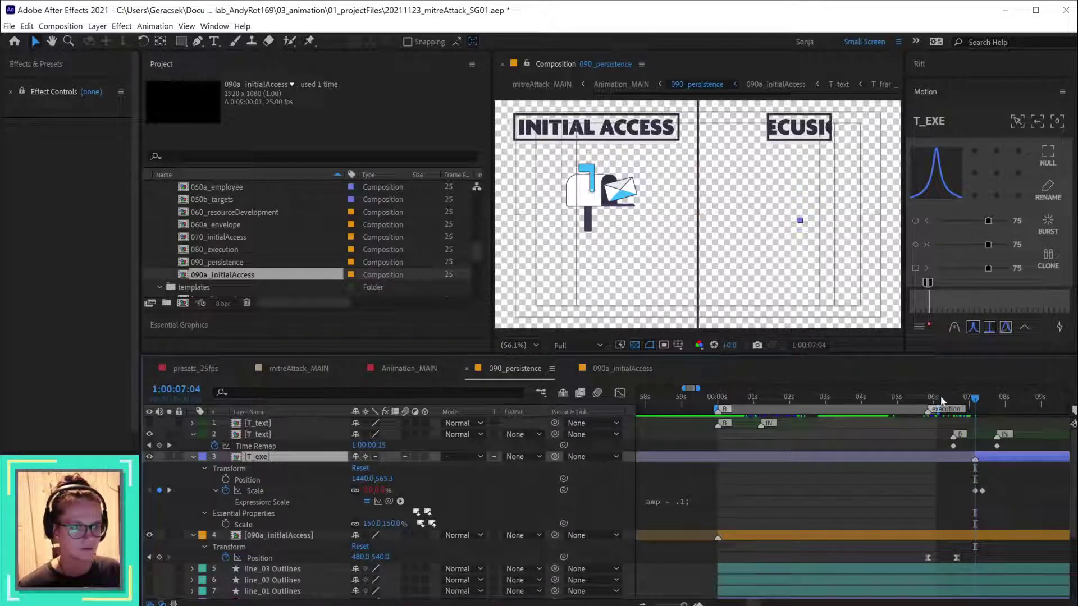
drag(942, 401, 1013, 400)
- In 090a_initialAccess, move CTRL_mailbox's shrinking Position and Scale keyframes to about 1:00:18:17, and preview 090_persistence up to 1:00:08:03
double_click(1001, 534)
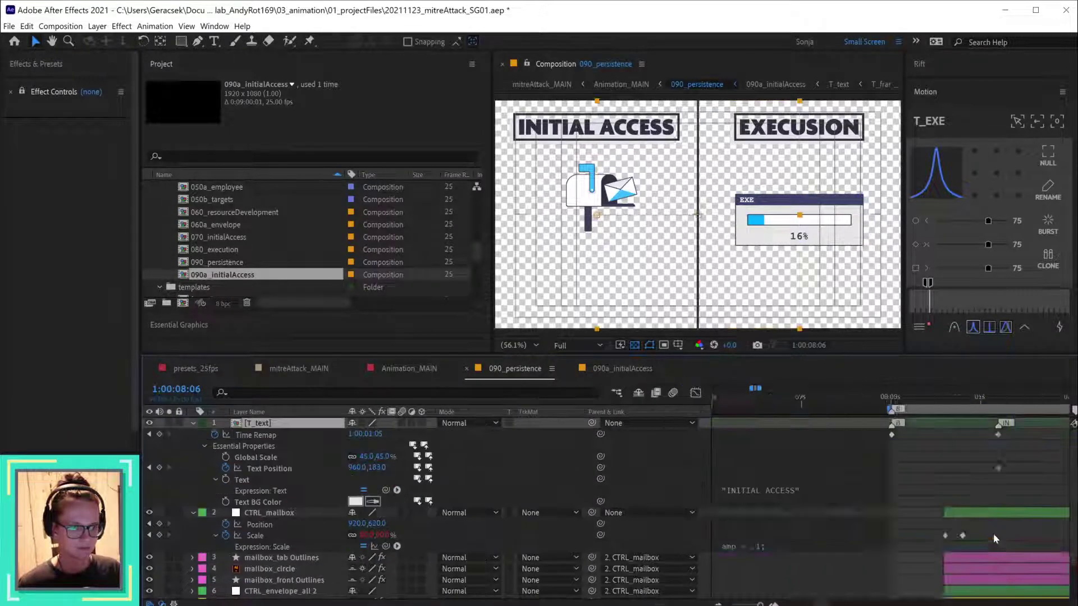
drag(900, 524, 1023, 533)
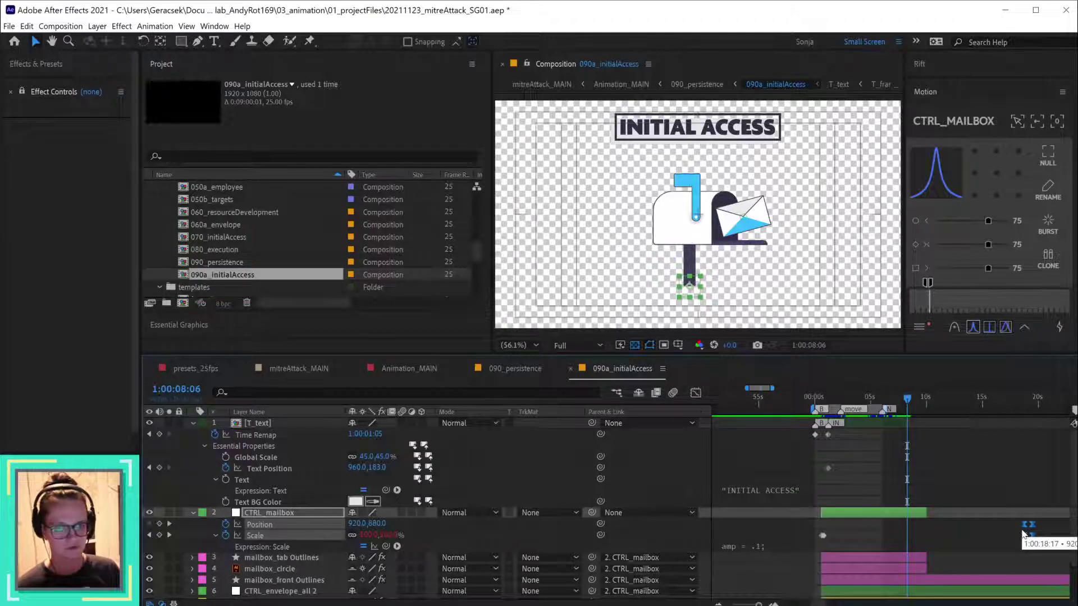
click(516, 369)
click(727, 400)
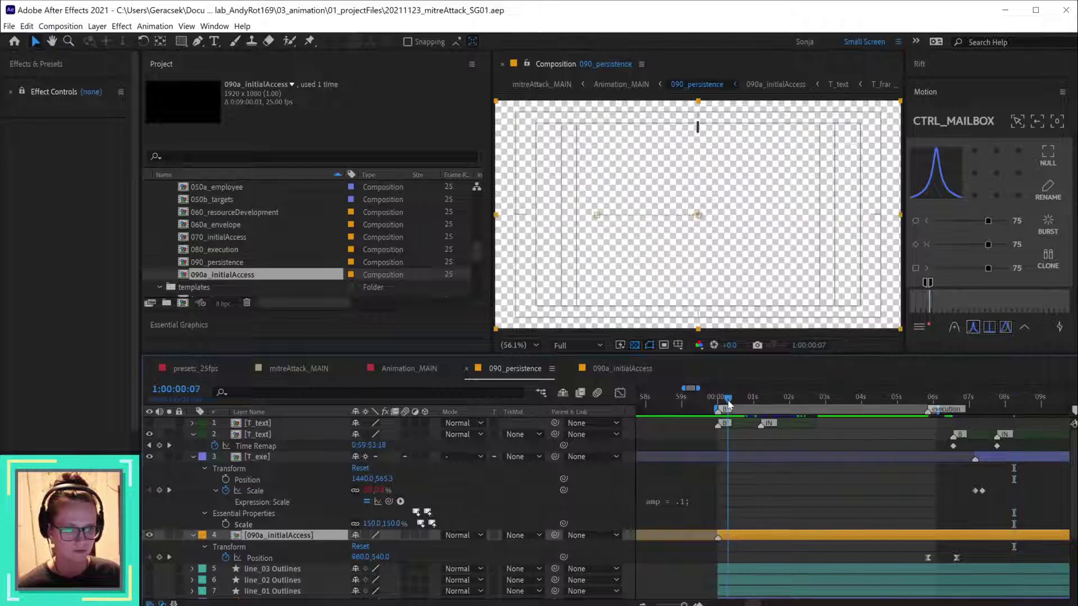
drag(737, 402, 1010, 409)
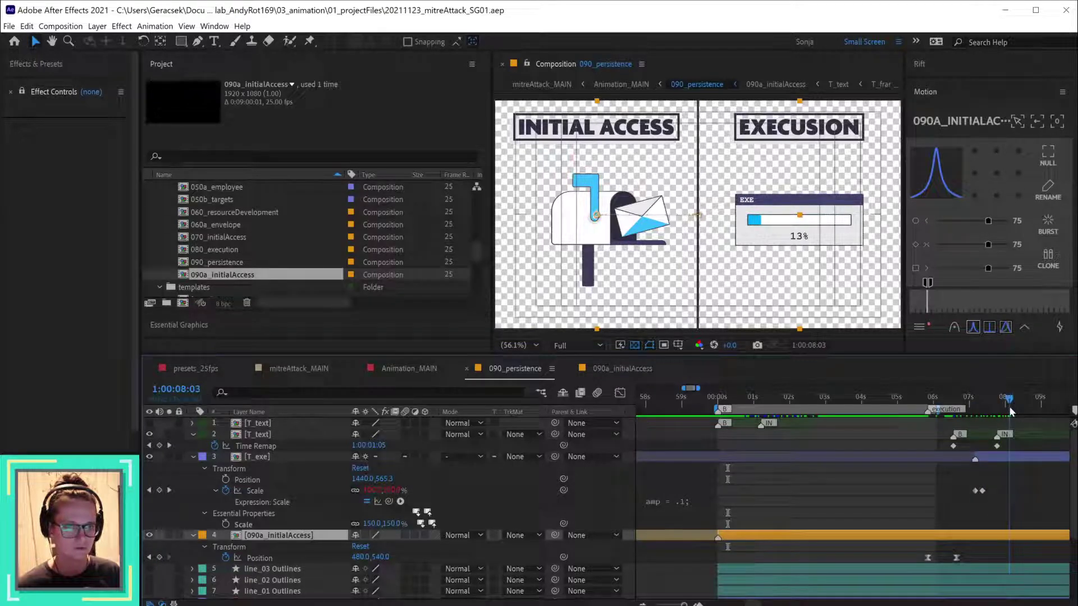
- Find the voiceover cue at 1:02:18:15 in Animation_MAIN, and in 090a_initialAccess replace the "move" marker with an unnamed one at 1:00:02:09
click(402, 369)
drag(692, 402, 733, 400)
click(749, 458)
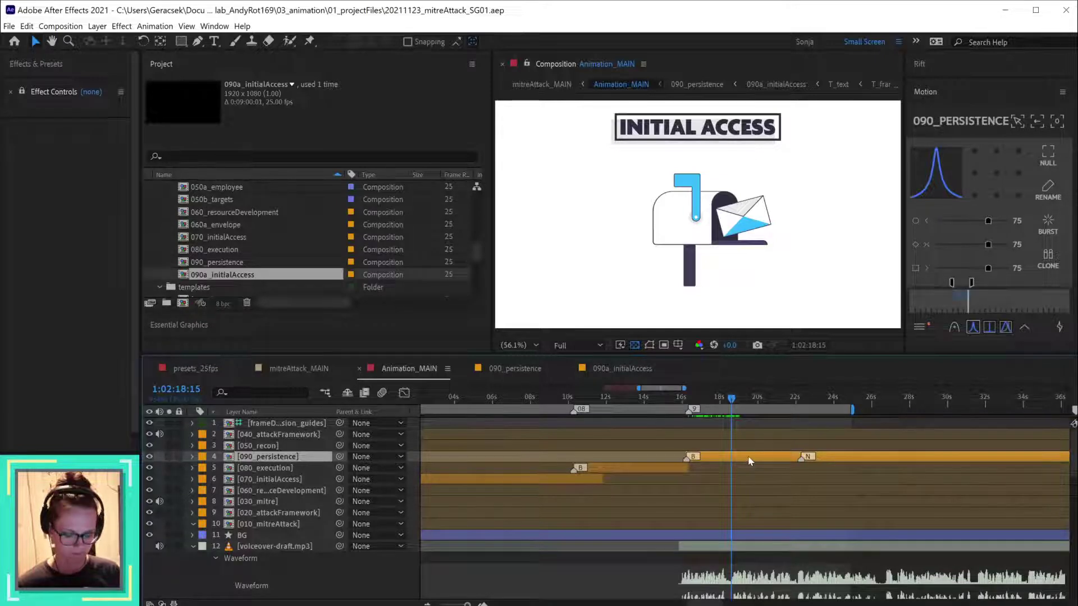
double_click(748, 459)
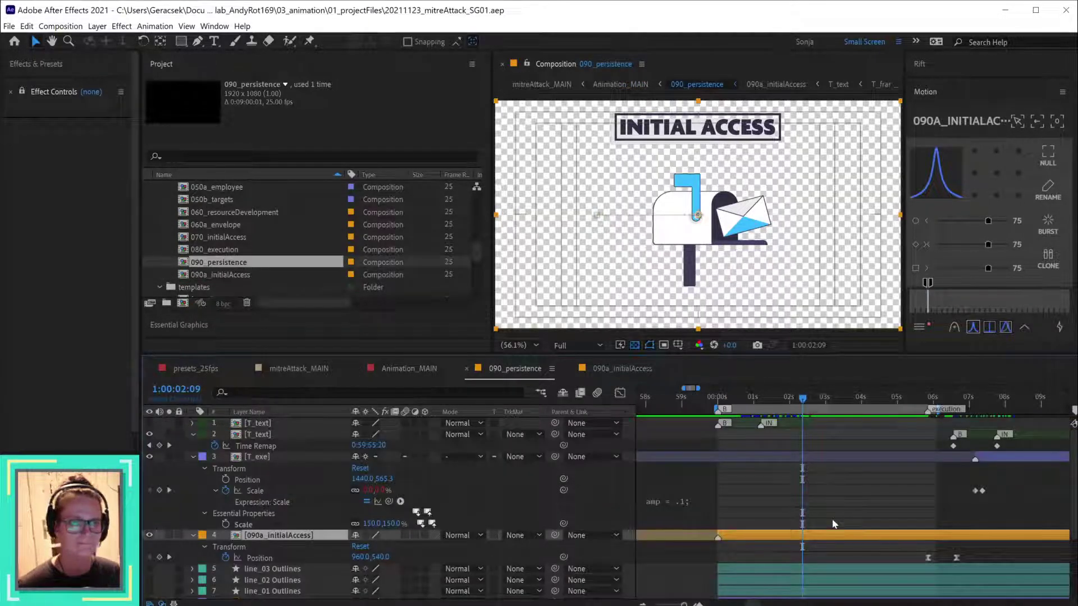
double_click(804, 536)
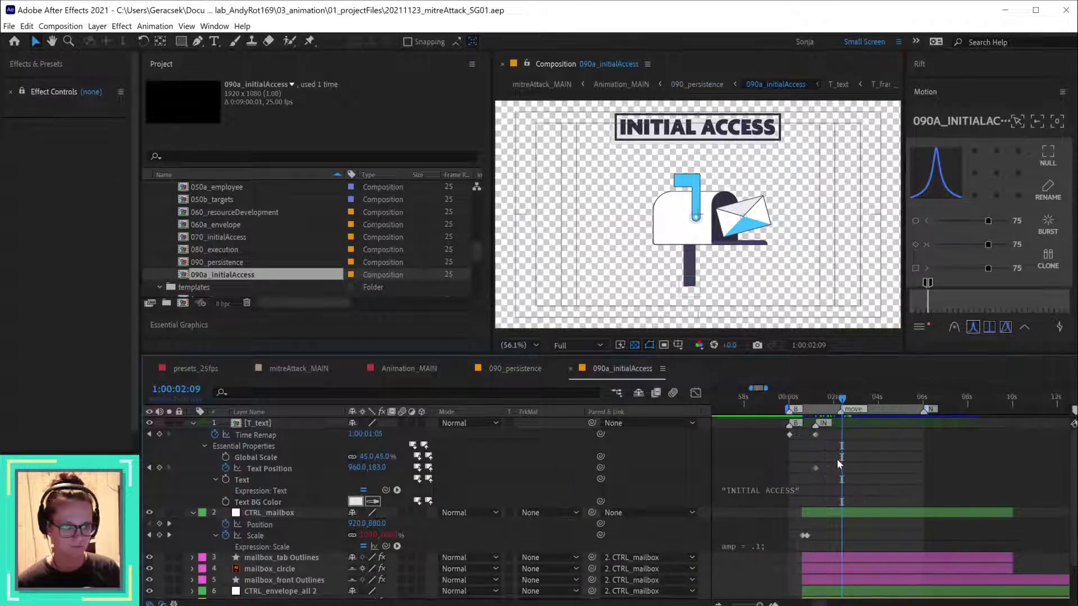
scroll(837, 459, up, 2)
right_click(854, 410)
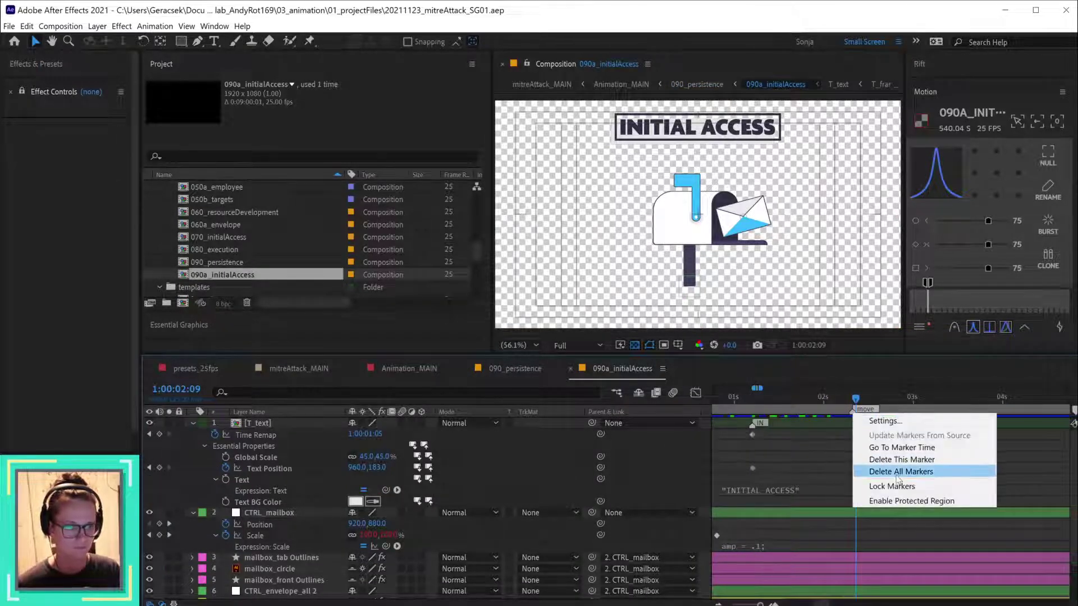
click(897, 474)
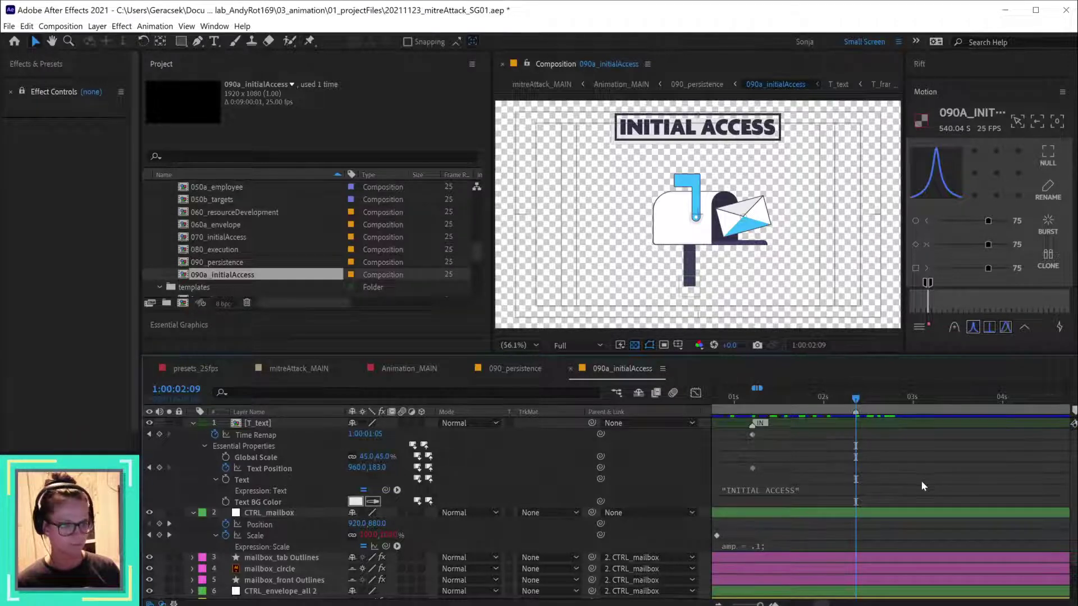
- Reveal all keyframes and move the layers from CTRL_envelope_all 2 through envelope_flap Outlines 3 to start at 1:00:02:09
scroll(921, 480, down, 2)
scroll(942, 476, down, 1)
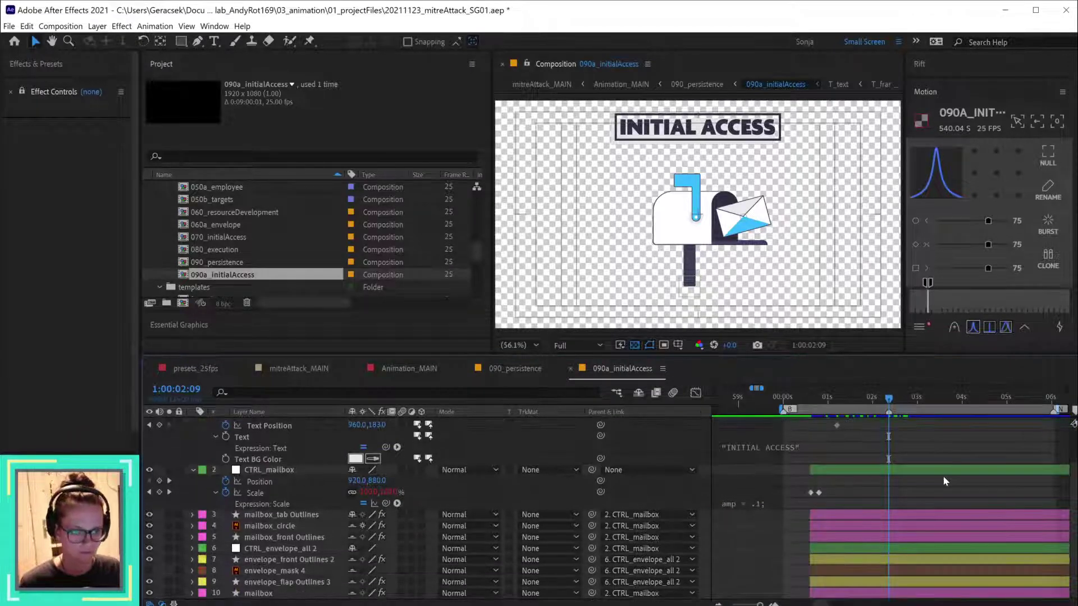
key(u)
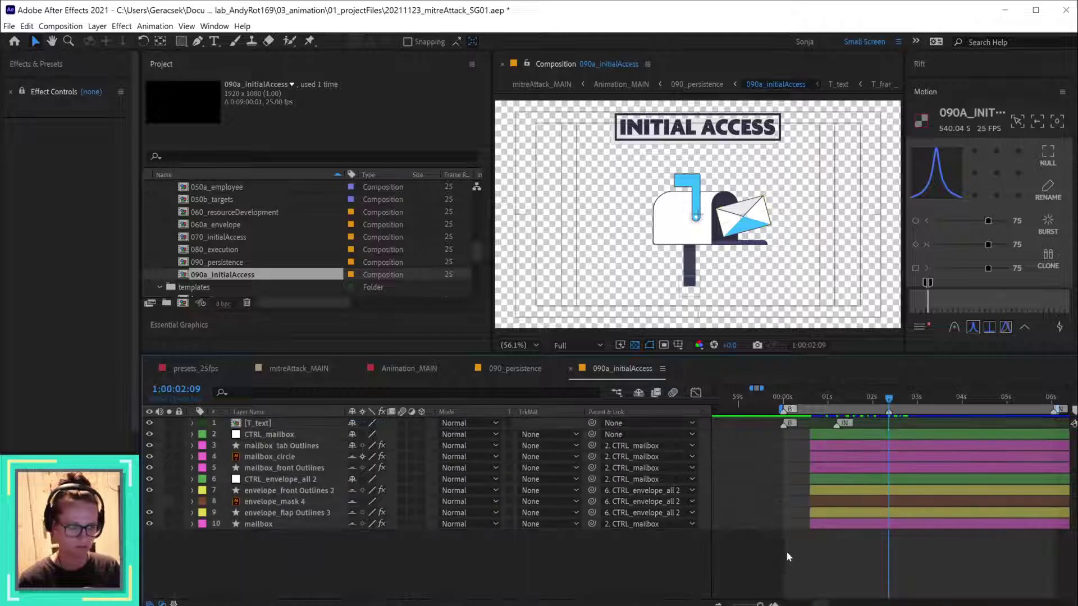
key(u)
click(839, 556)
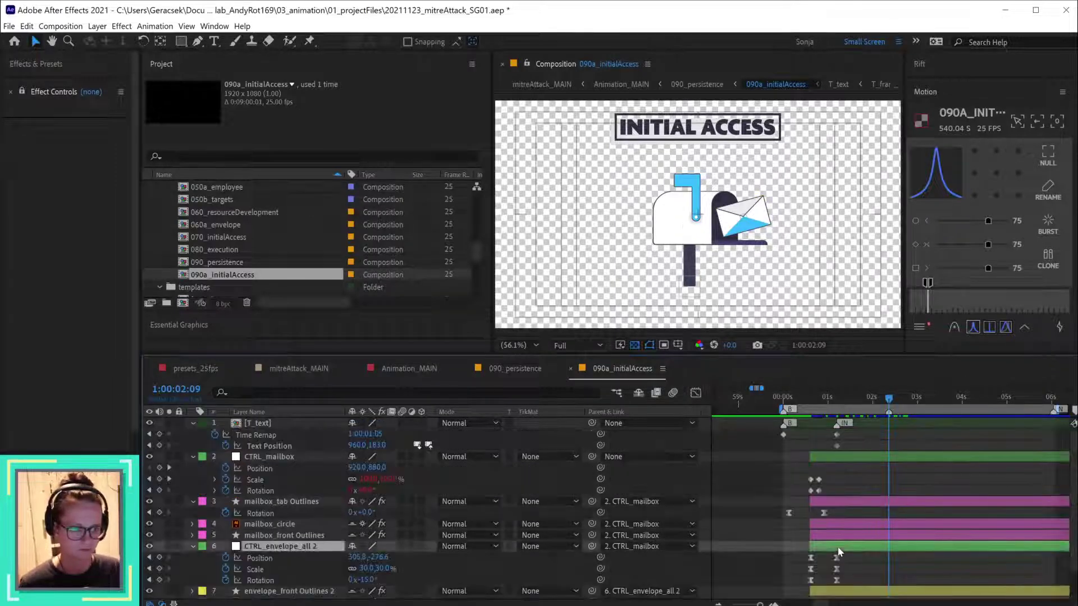
scroll(837, 542, down, 1)
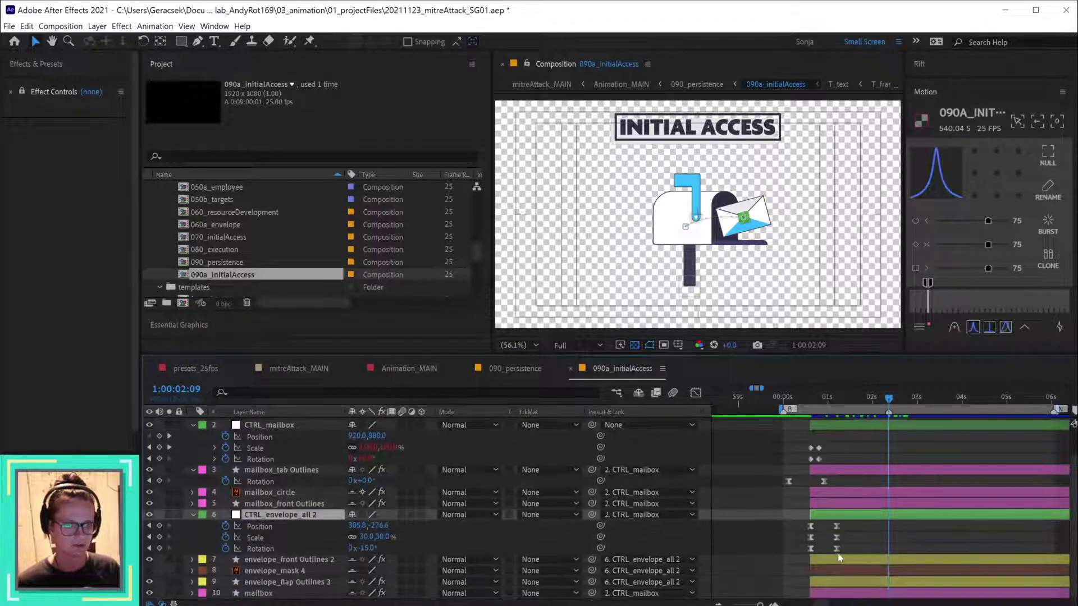
shift+click(306, 584)
key(bracketleft)
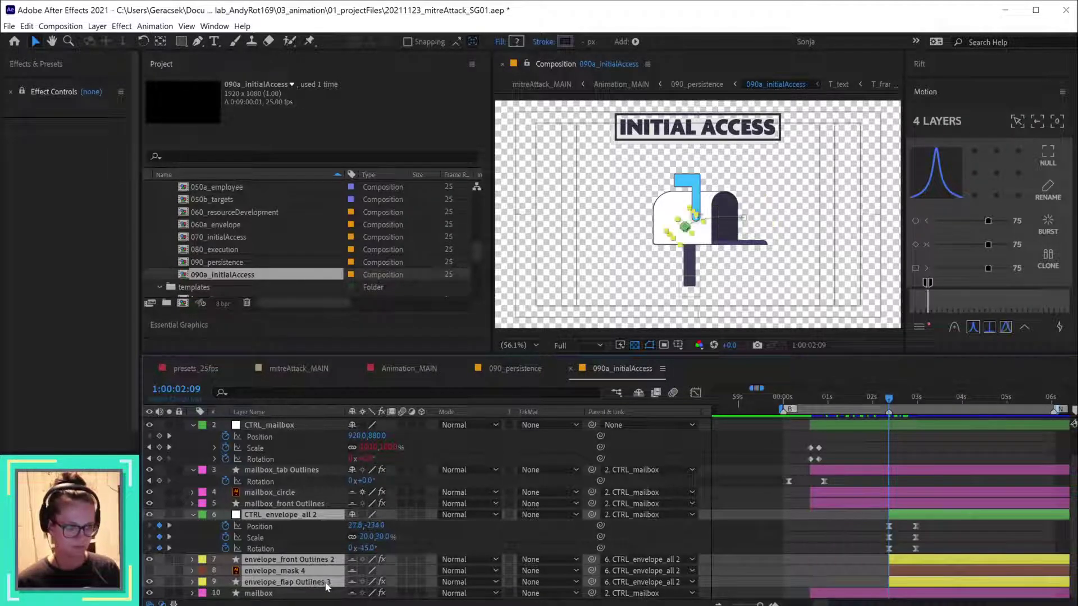
- Move the mailbox_tab Outlines Rotation keyframes to begin at 1:00:00:20 and preview the flag rising
mouse_move(810, 399)
mouse_down()
mouse_move(825, 399)
mouse_move(809, 400)
mouse_move(819, 414)
mouse_up()
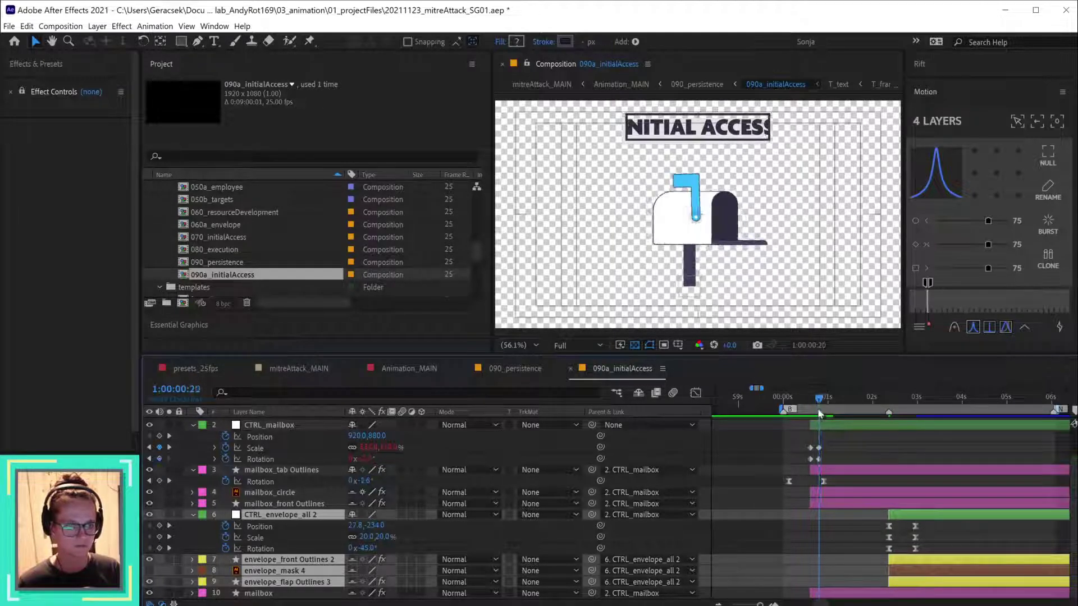
mouse_move(835, 487)
mouse_down()
mouse_move(770, 478)
mouse_move(825, 478)
mouse_up()
drag(819, 400, 862, 398)
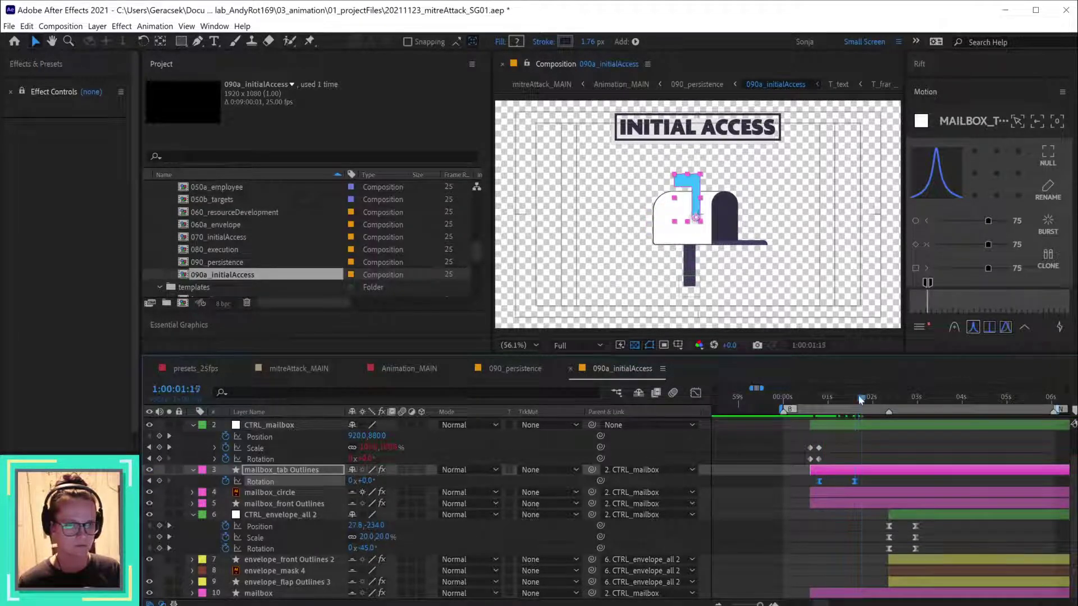
- Try later timings for the mailbox_tab Outlines Rotation keyframes, including a start at 1:00:00:24, and preview the flag motion
click(936, 513)
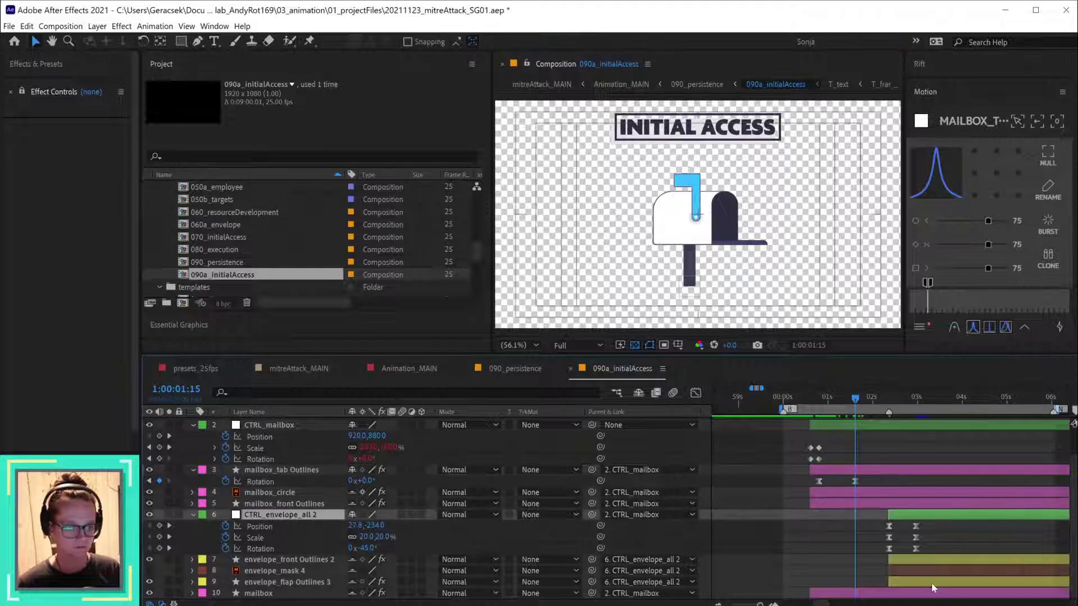
shift+click(932, 584)
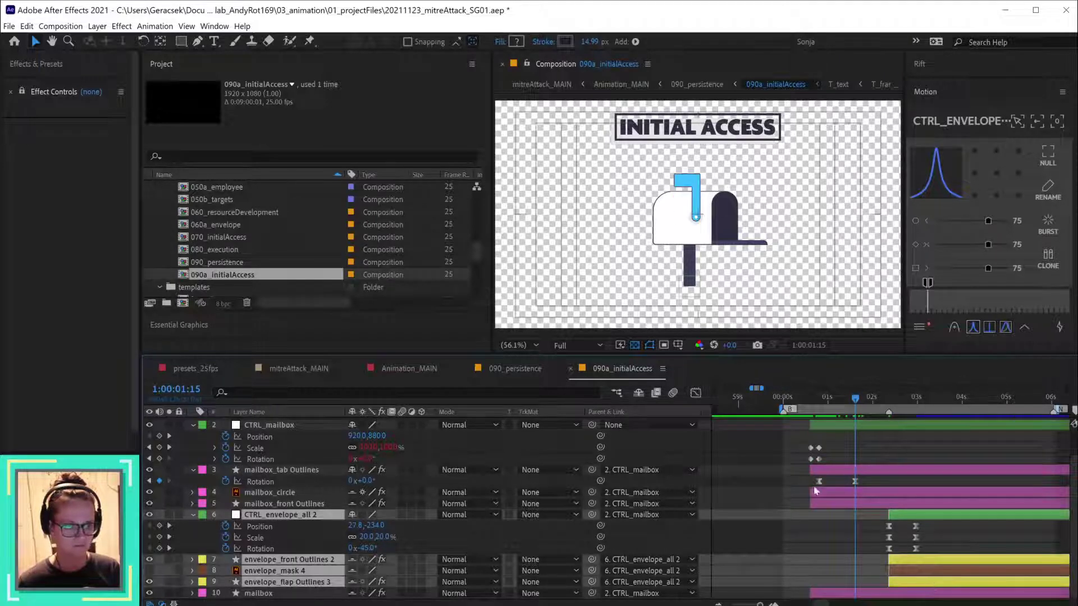
drag(864, 478, 809, 483)
key(alt+shift+Right)
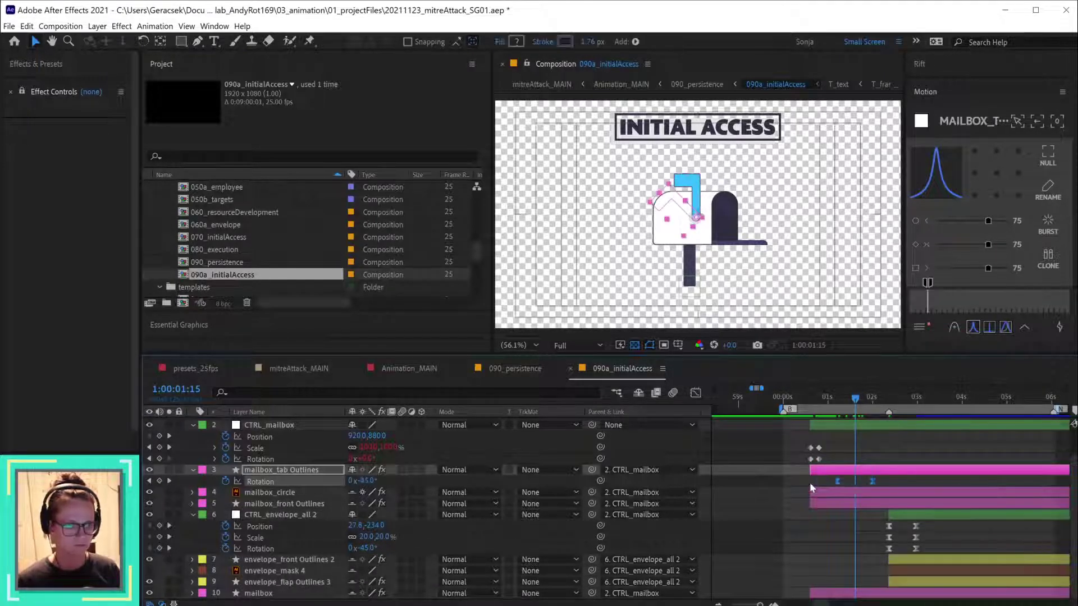
drag(805, 393, 827, 406)
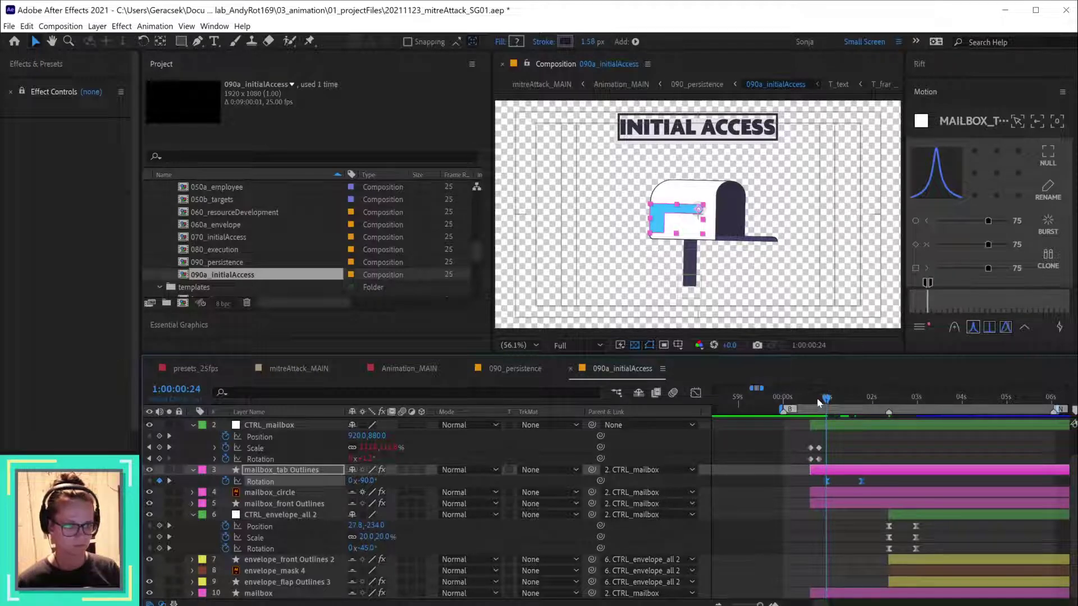
drag(827, 400, 857, 406)
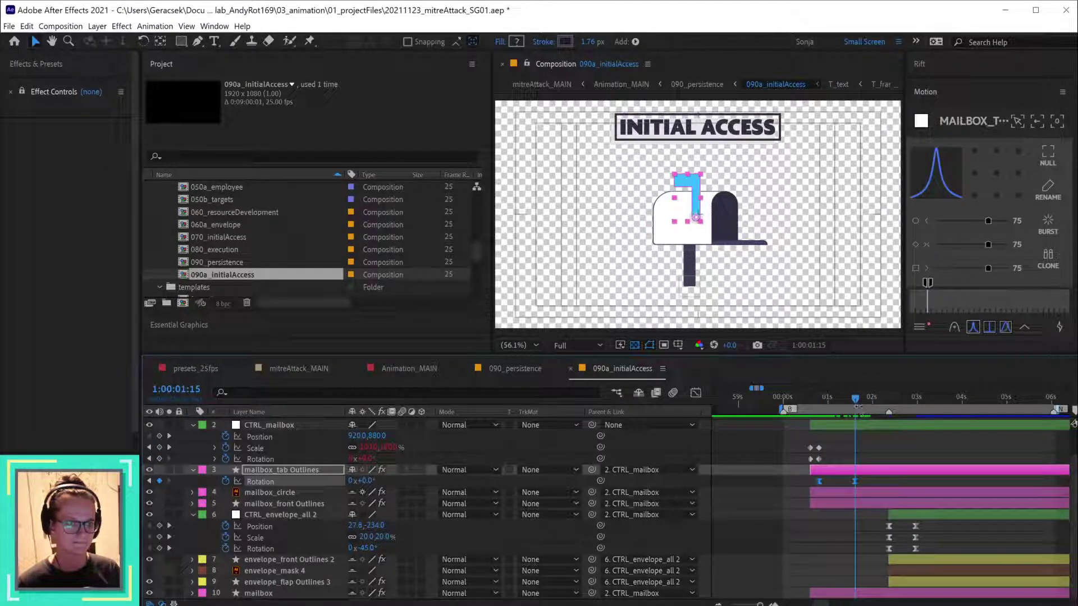
- Extend the in points of the layers from CTRL_envelope_all 2 through envelope_flap Outlines 3 back to 1:00:01:15, keeping their keyframes in place
click(915, 522)
shift+click(911, 578)
key(alt+bracketleft)
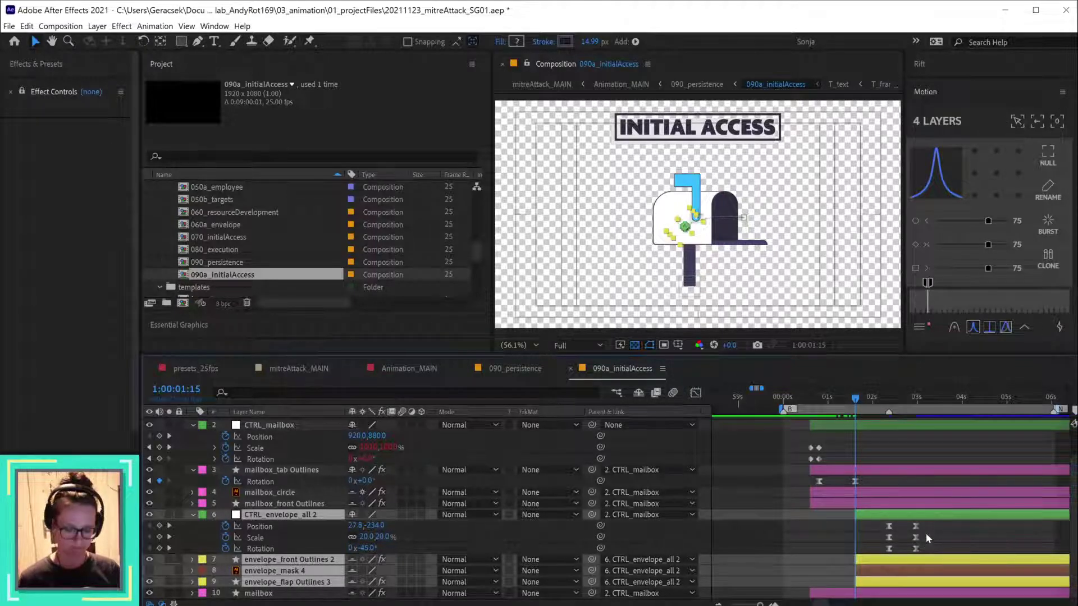
- Undo the in-point extension and shift CTRL_envelope_all 2 through envelope_flap Outlines 3, keyframes included, to start at 1:00:01:15, previewing the envelope motion
key(ctrl+z)
key(bracketleft)
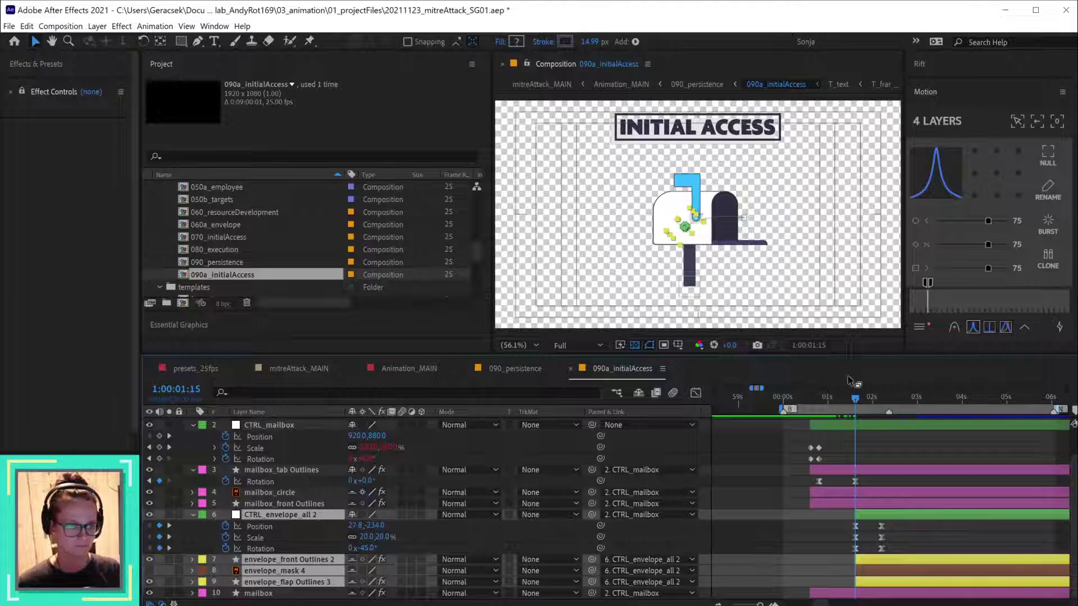
drag(855, 399, 893, 398)
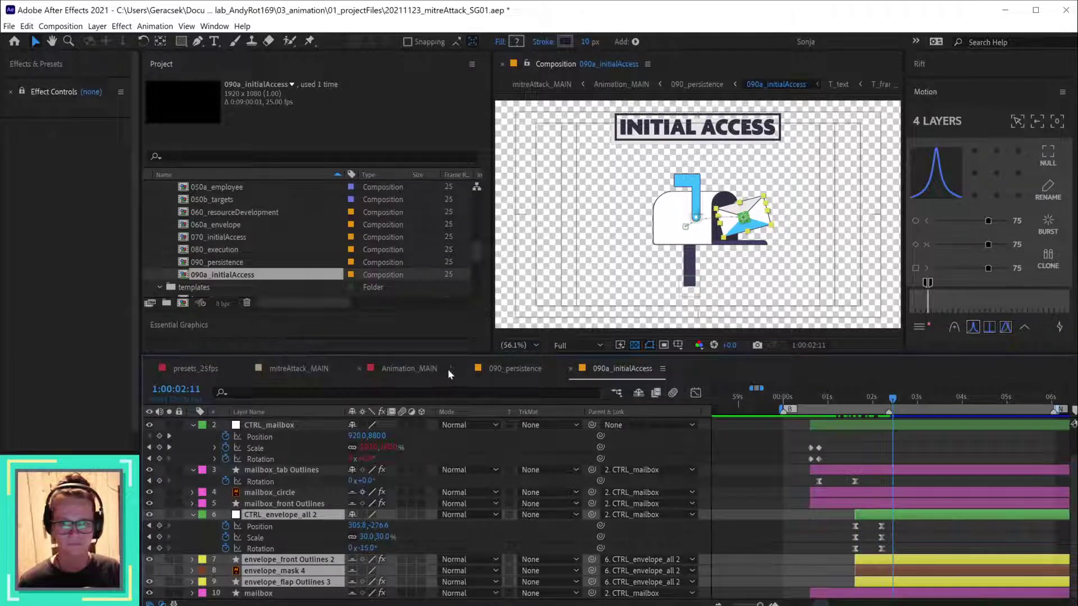
- Find the persistence cue against the voiceover in Animation_MAIN and add a composition marker named persistence at 1:00:10:09 in 090_persistence
click(410, 368)
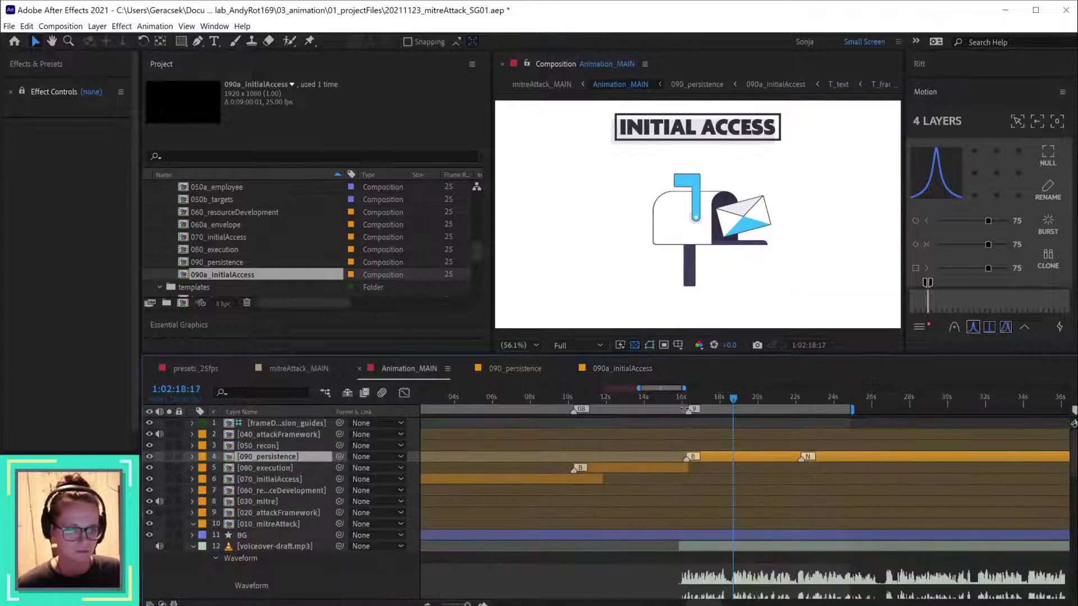
drag(692, 404, 884, 461)
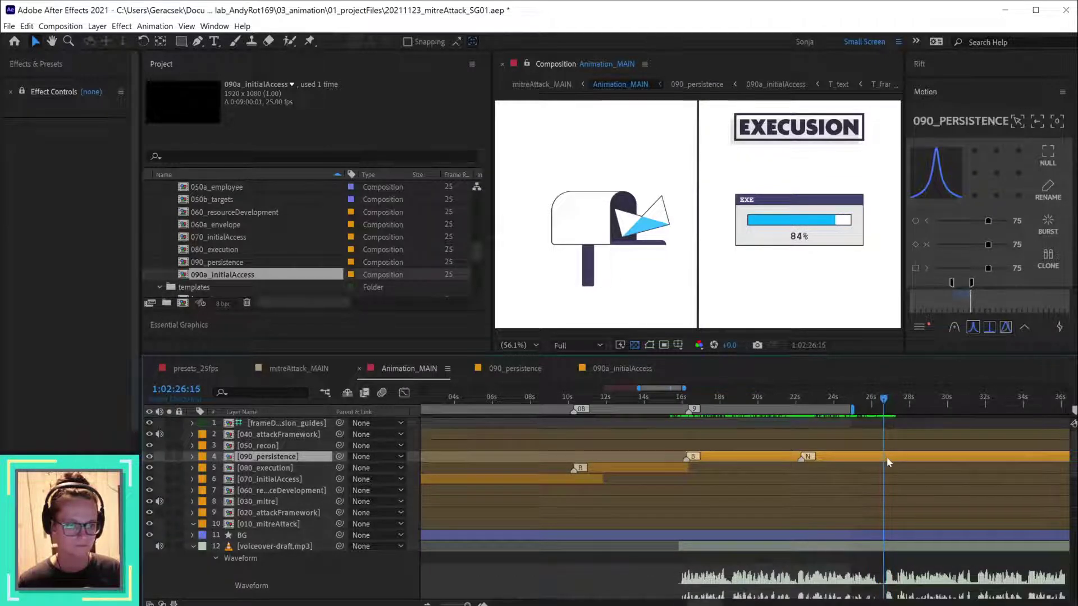
double_click(885, 461)
click(988, 515)
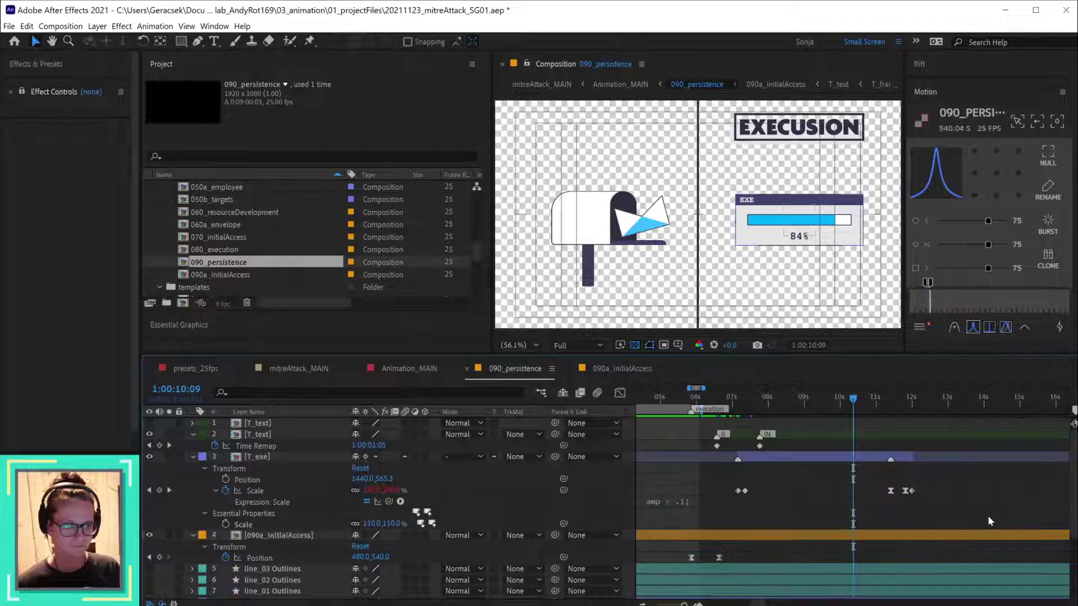
key(alt+KP_Multiply)
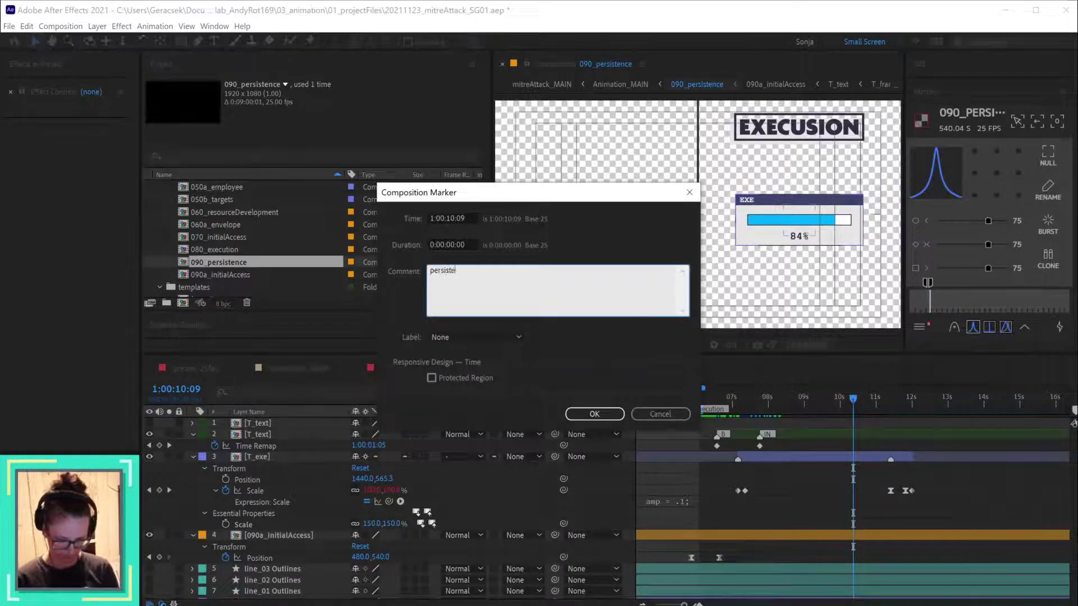
key(Return)
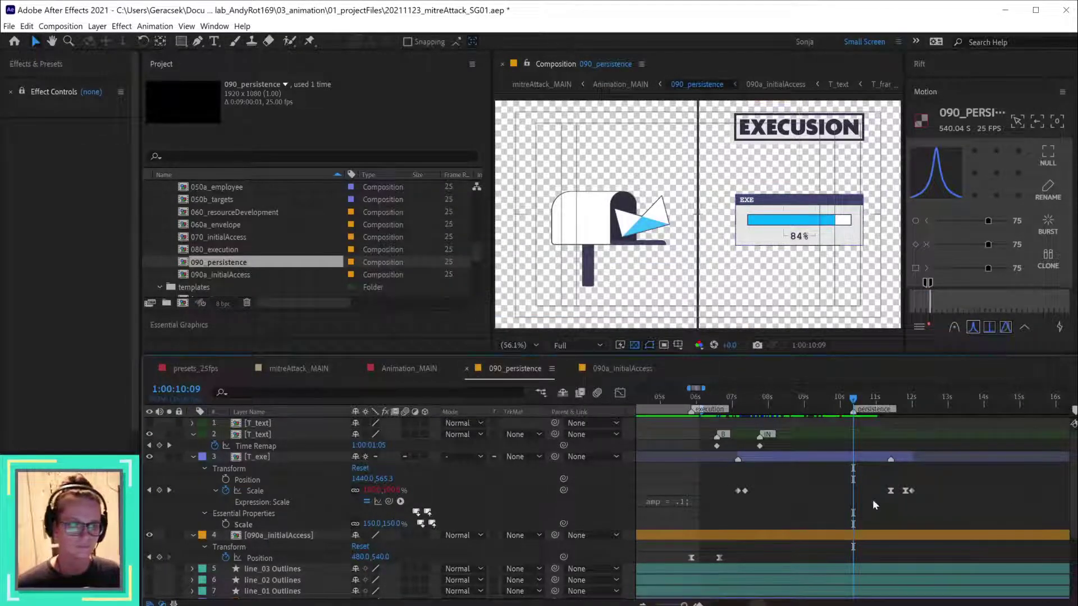
- Extend the out points of all layers in 090a_initialAccess to the end of the composition and check the start of the animation
alt+scroll(872, 500, down, 2)
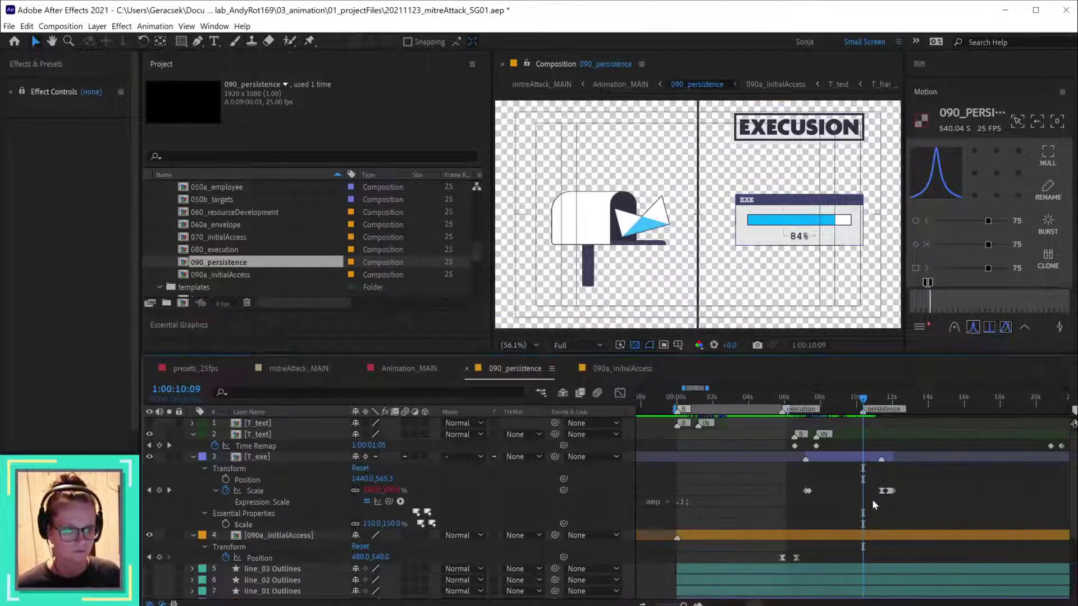
click(876, 539)
double_click(909, 538)
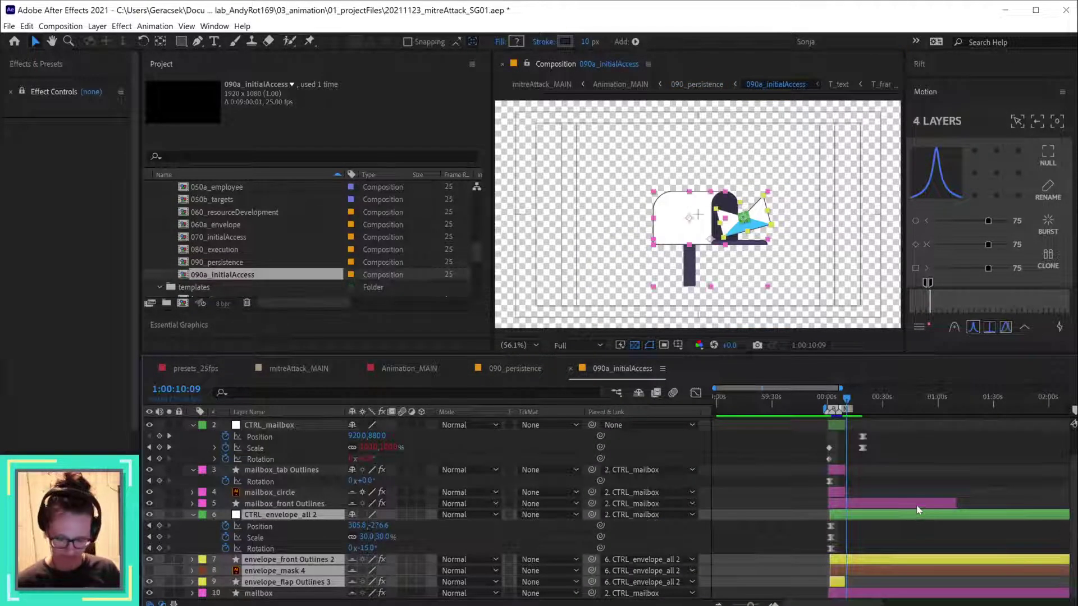
key(ctrl+a)
key(End)
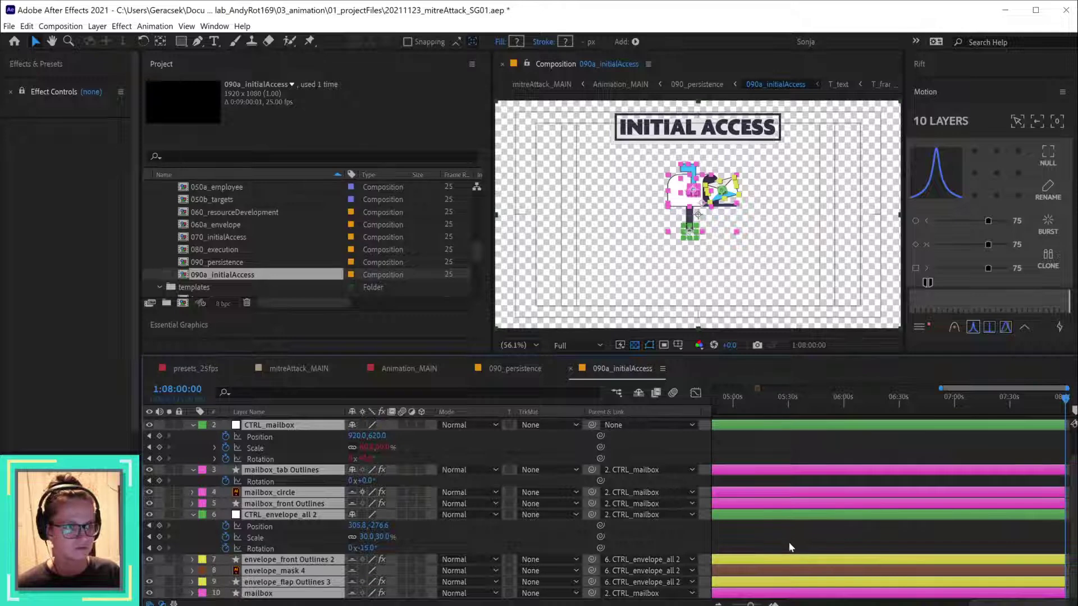
key(Home)
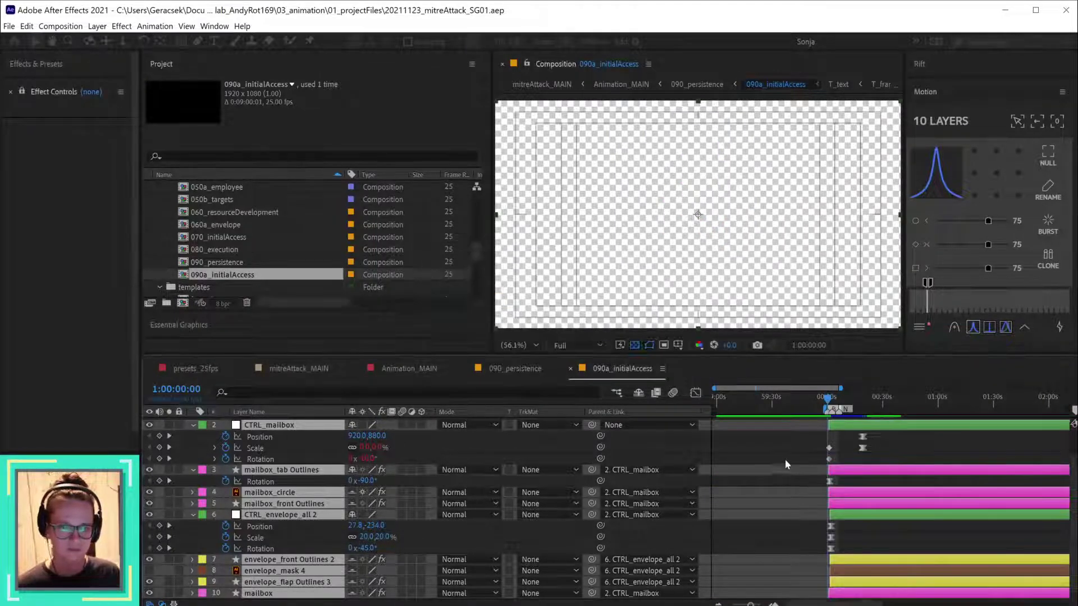
scroll(784, 460, up, 1)
scroll(790, 468, down, 2)
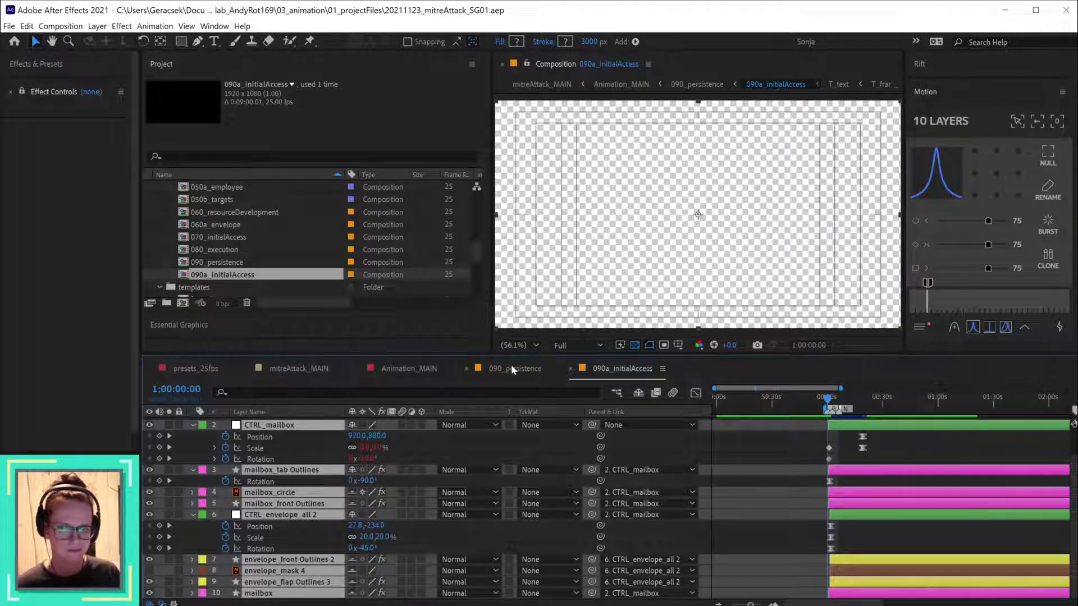
drag(828, 400, 841, 401)
- Move the later CTRL_mailbox Position and Scale keyframes in 090a_initialAccess to start at the persistence cue, 1:00:10:09
click(526, 370)
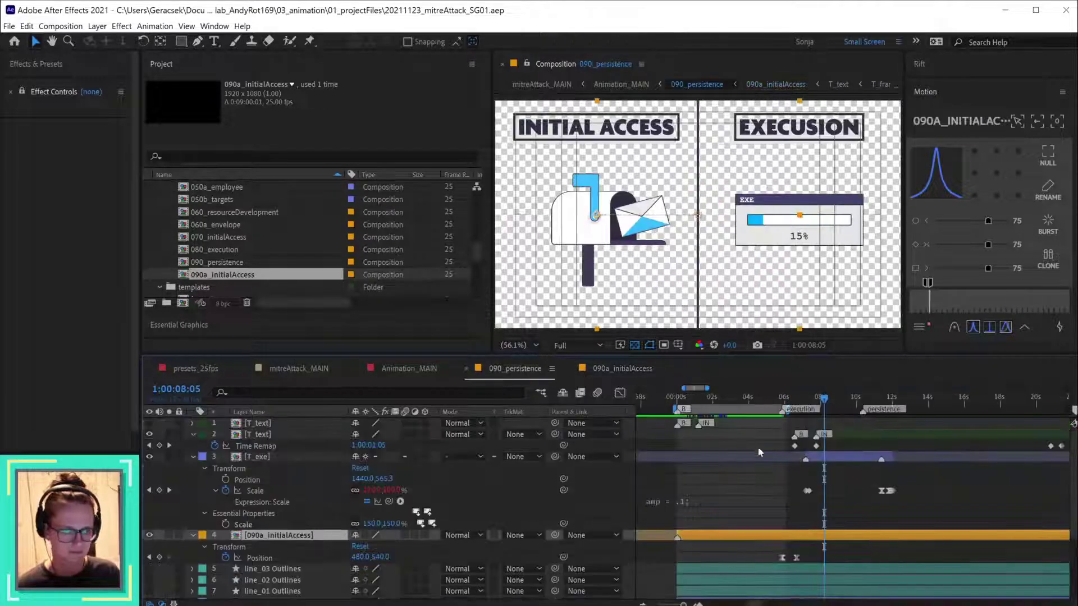
drag(763, 401, 864, 413)
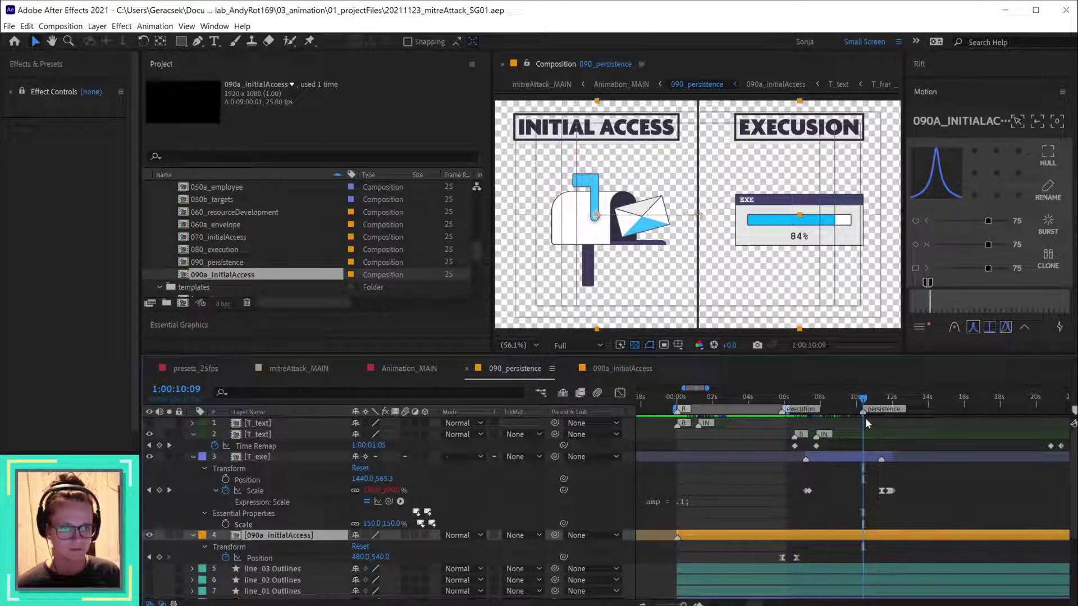
double_click(858, 539)
key(ctrl+a)
scroll(809, 490, down, 2)
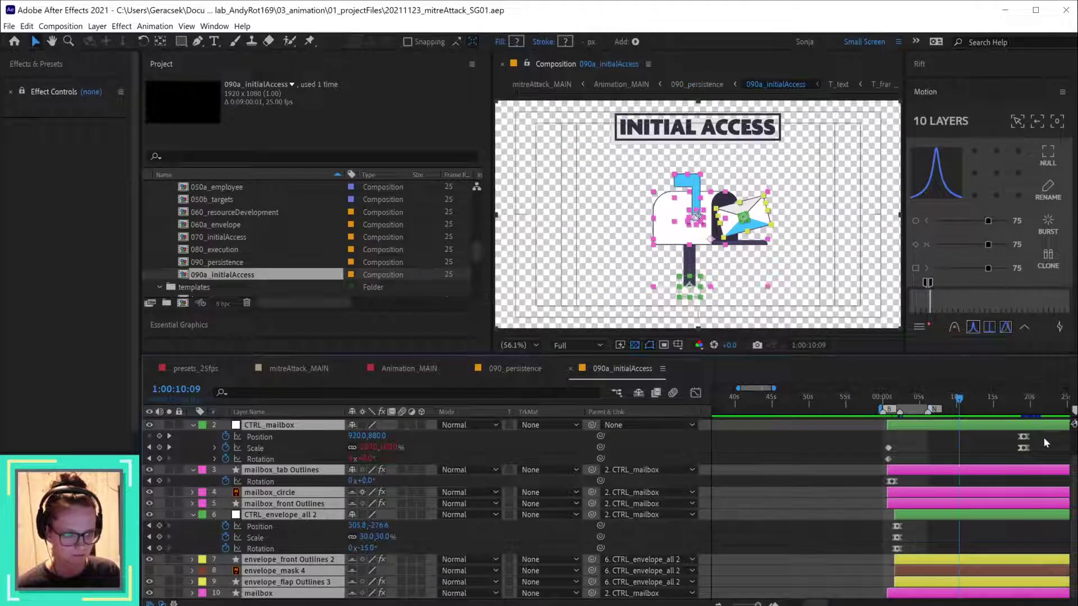
drag(1043, 437, 961, 454)
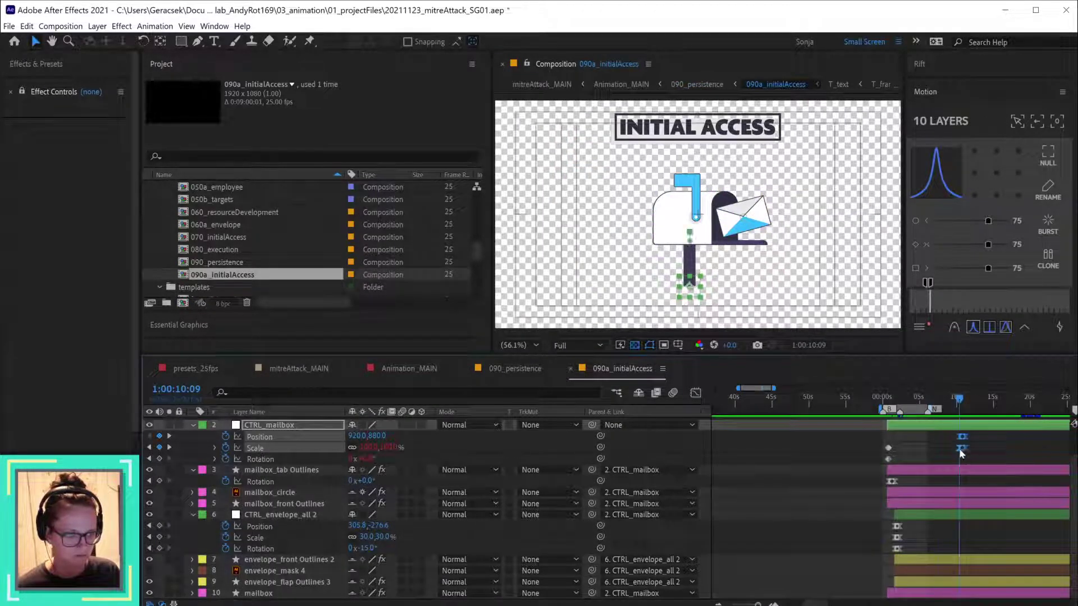
- In 090_persistence, key line_ver Outlines' End at 1:00:10:09 and at 61% at 1:00:11:04, with line_hor Outlines shown as reference
click(508, 369)
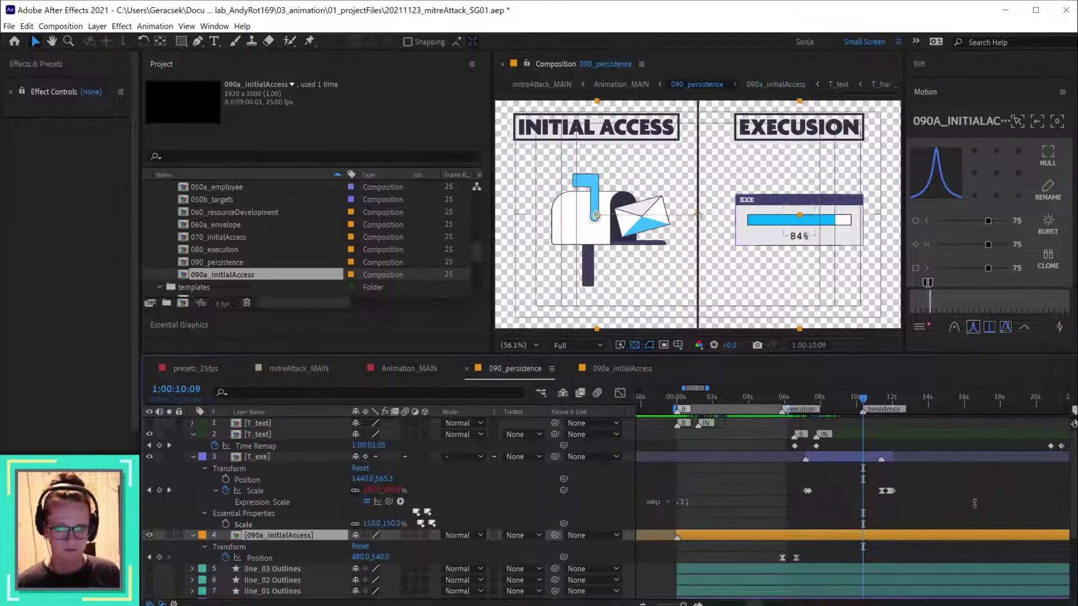
scroll(842, 524, down, 1)
scroll(841, 524, down, 2)
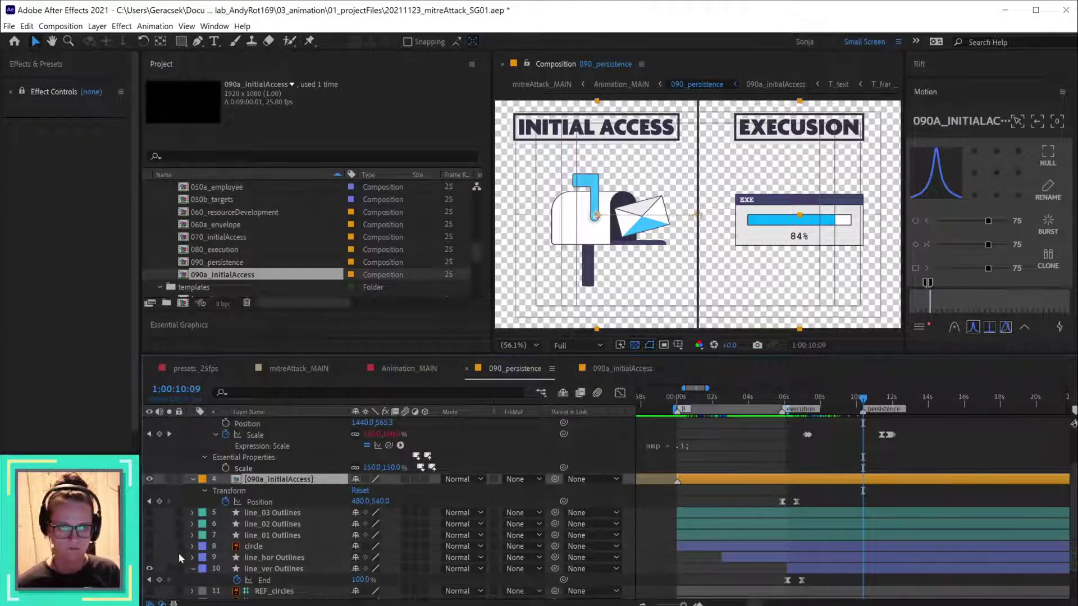
click(840, 571)
click(160, 581)
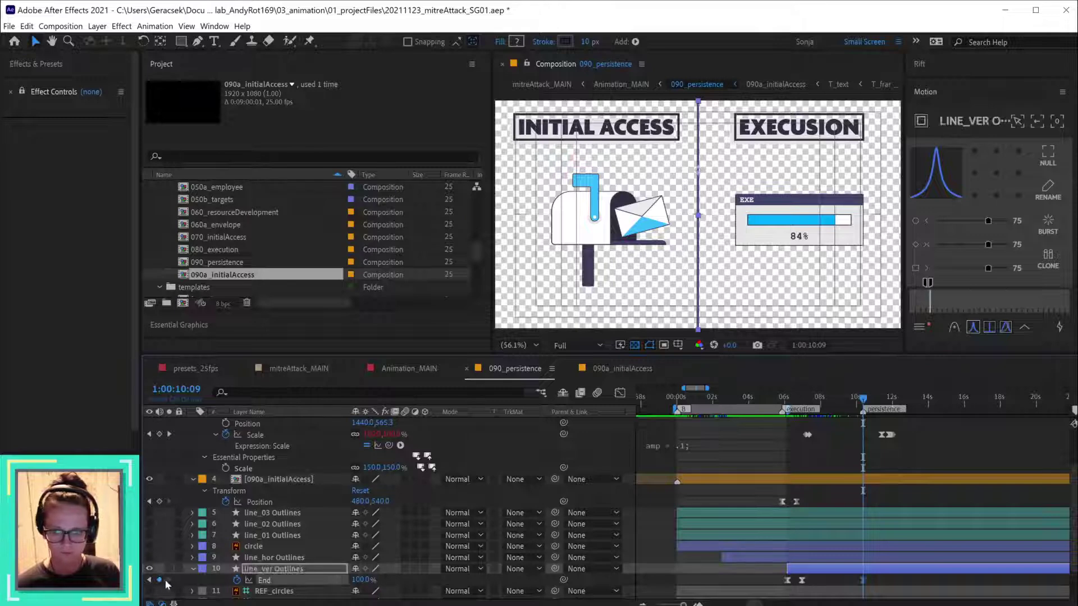
key(shift+Page_Down)
key(shift+Page_Down)
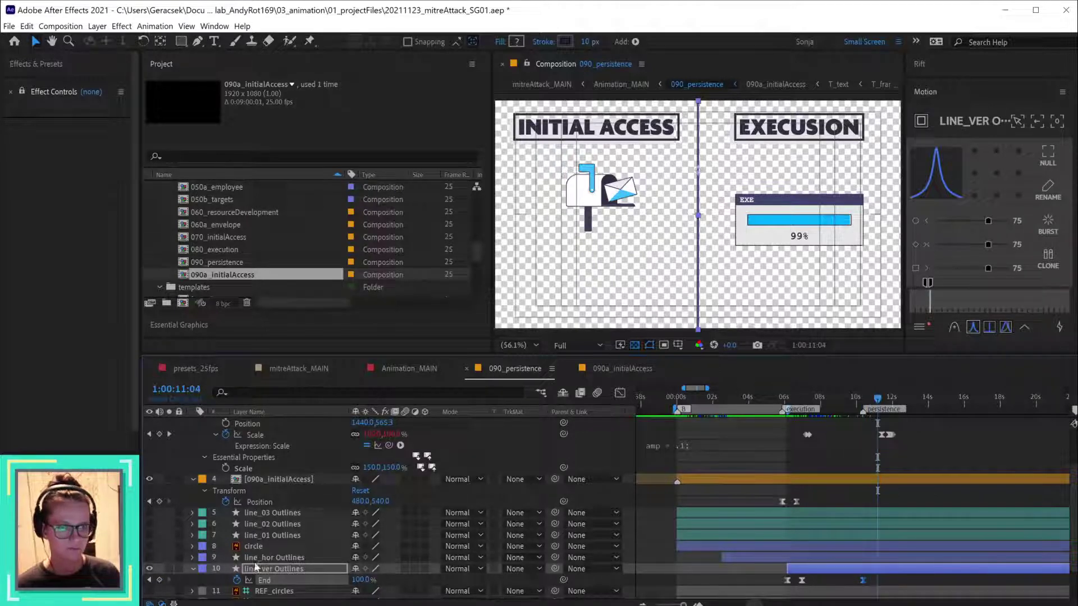
click(149, 557)
drag(362, 582, 348, 583)
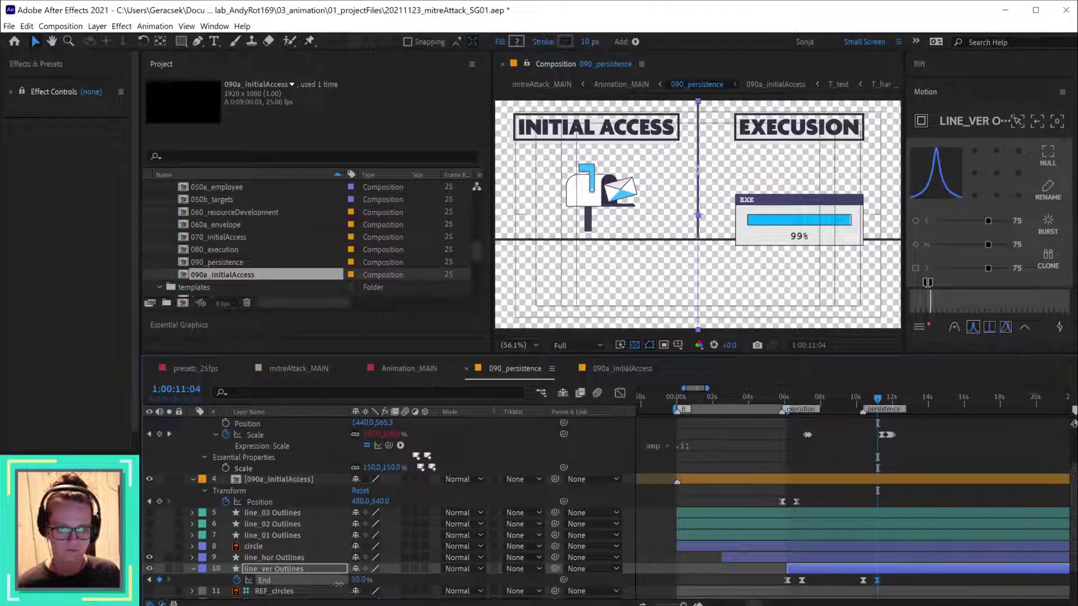
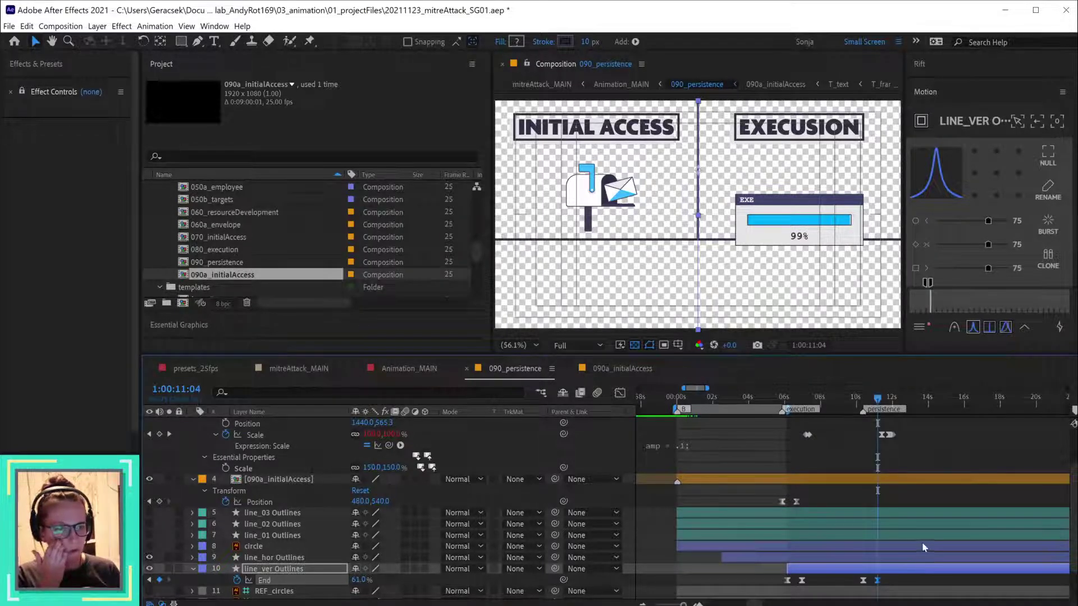
- Trim the in point of line_hor Outlines to 1:00:10:09
click(864, 557)
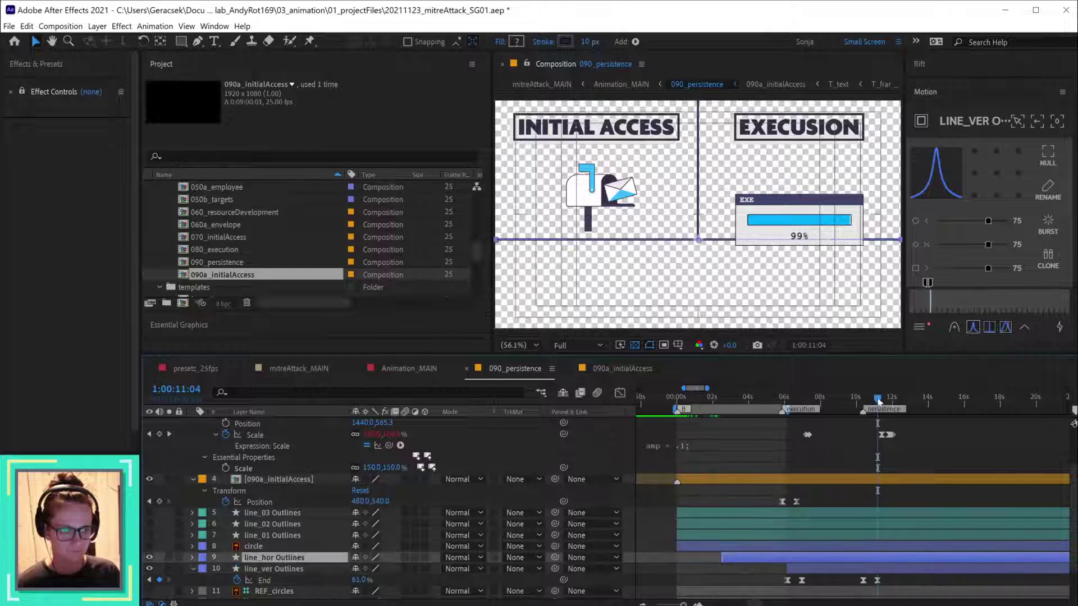
drag(879, 400, 868, 400)
key(alt+bracketleft)
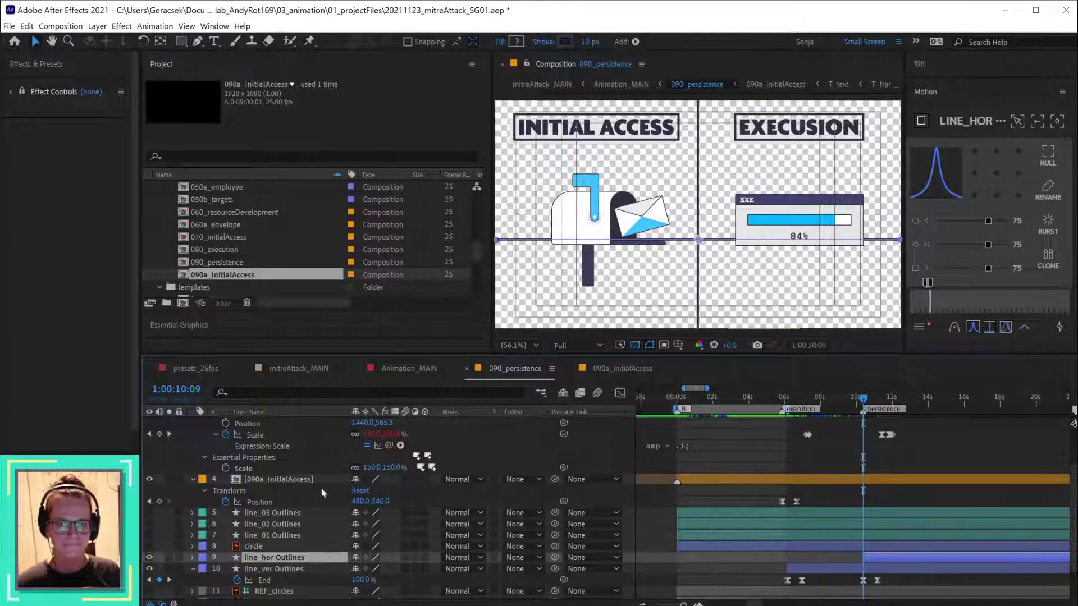
- Copy the End keyframes of line_ver Outlines onto line_hor Outlines at 1:00:10:09, delete the surplus later ones, and save the project
click(275, 570)
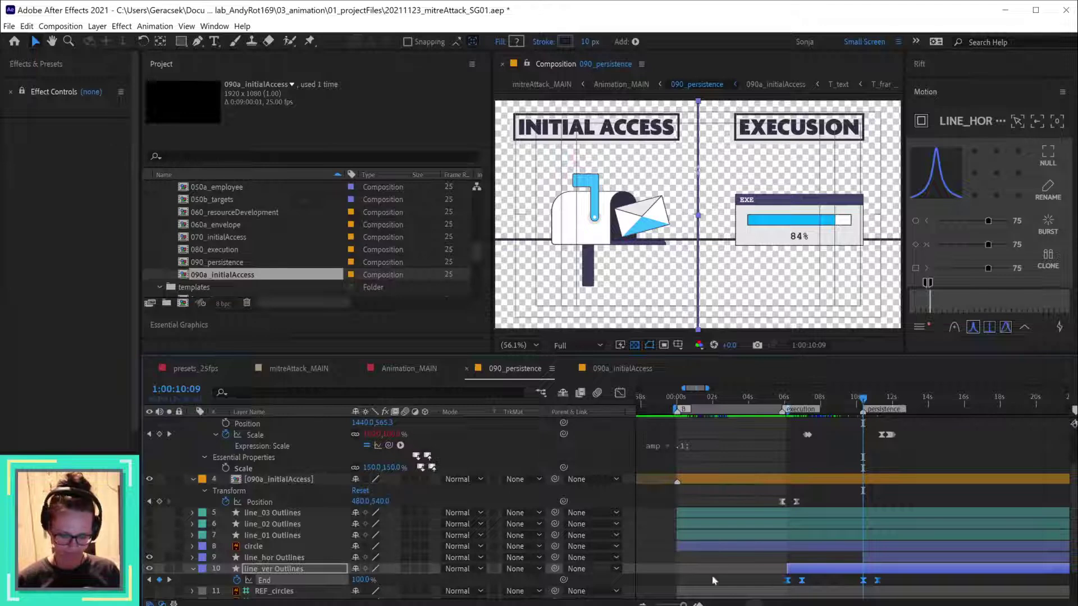
click(865, 558)
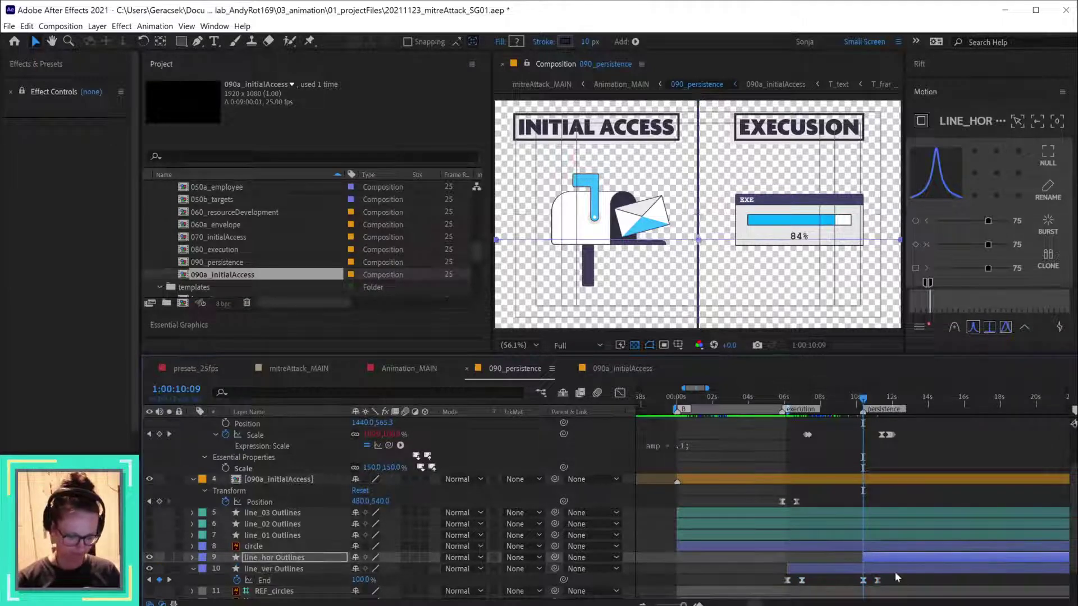
key(u)
key(Delete)
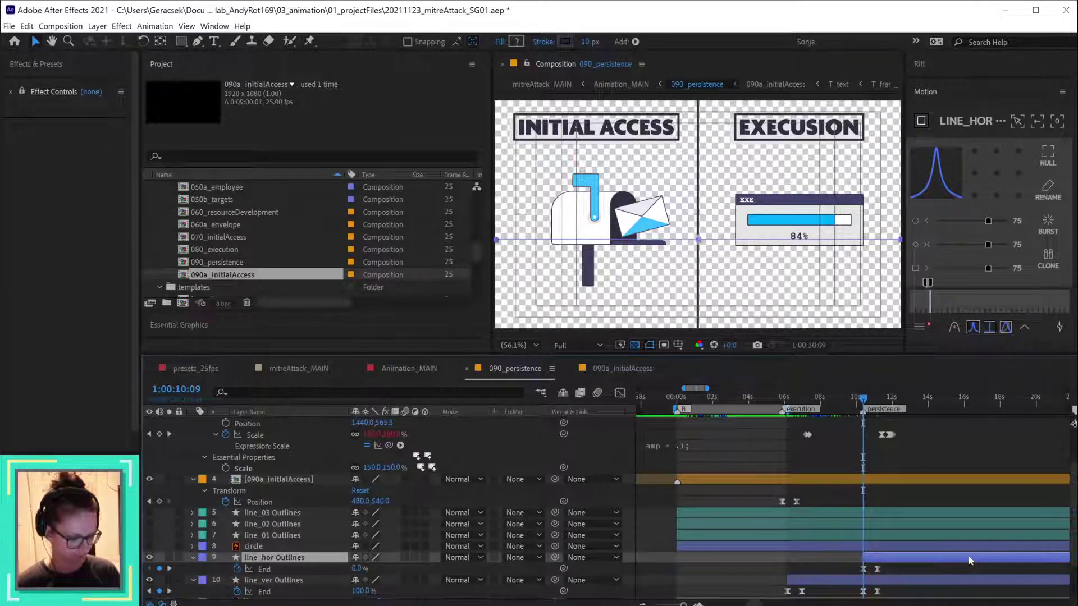
key(ctrl+s)
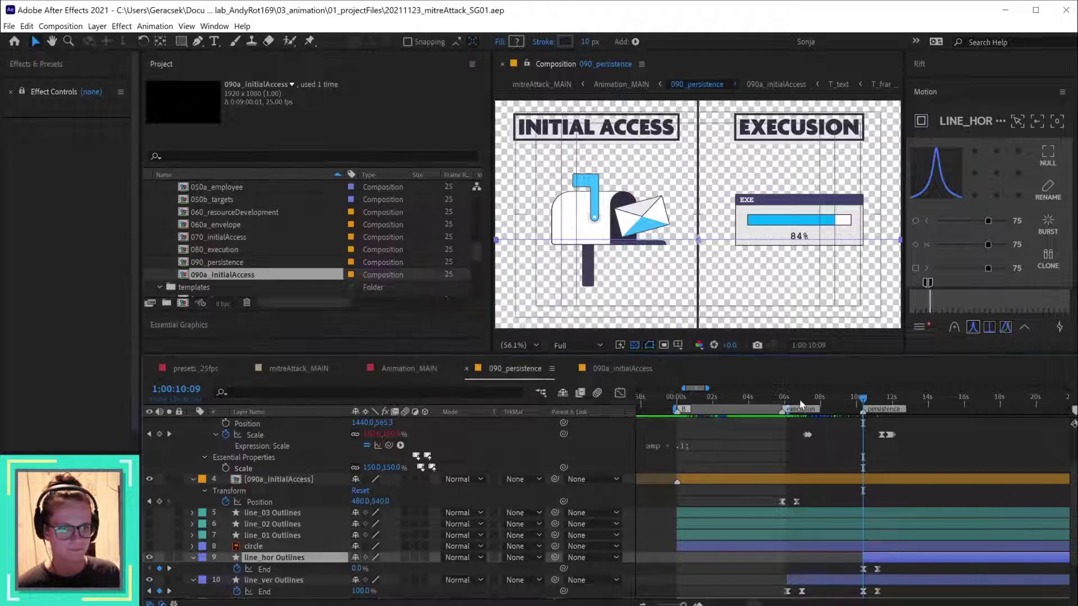
- Preview up to the persistence marker, reveal line_hor Outlines' Trim Paths properties, and add a Start keyframe at 1:00:10:09
drag(800, 402, 868, 410)
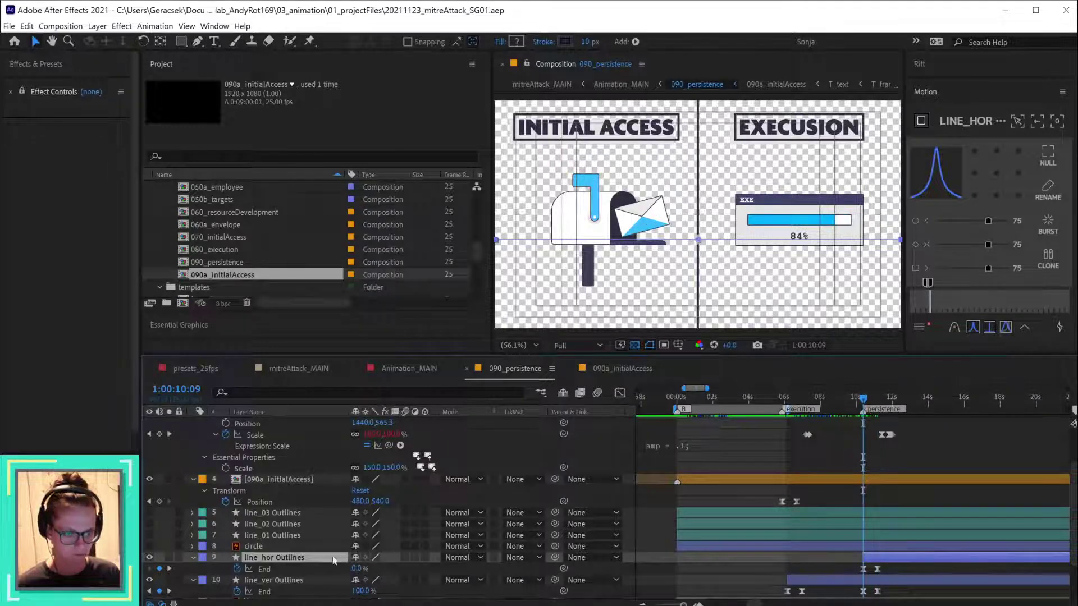
key(u)
key(u)
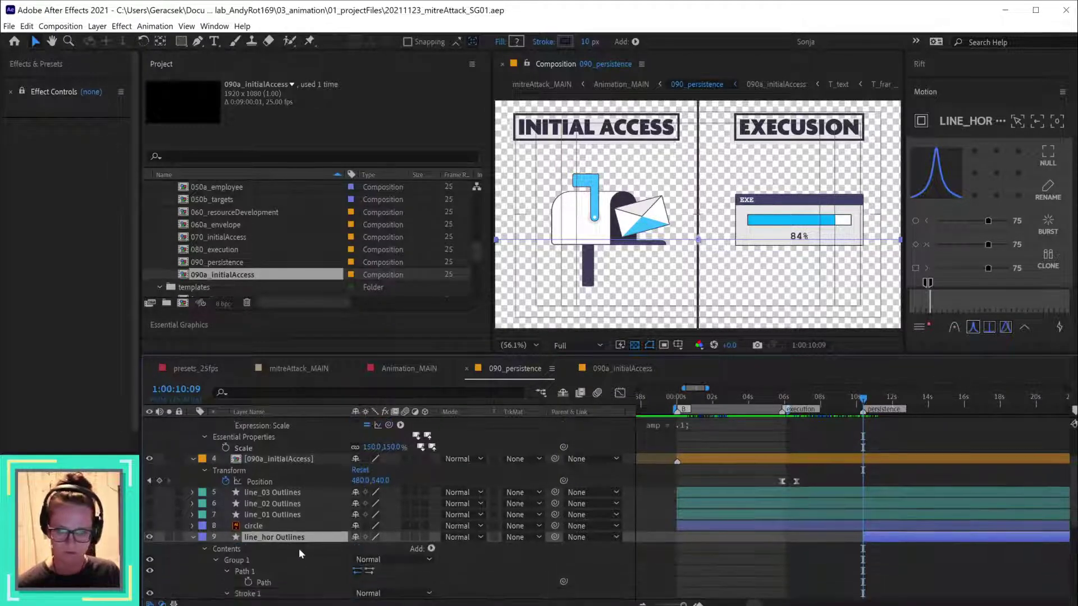
click(215, 527)
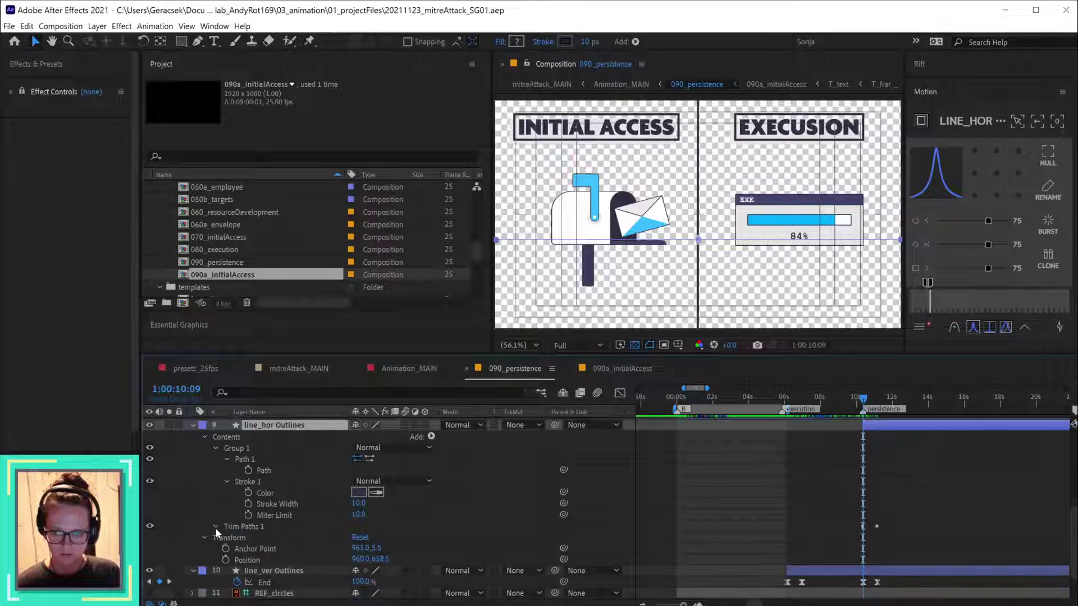
click(216, 527)
click(237, 538)
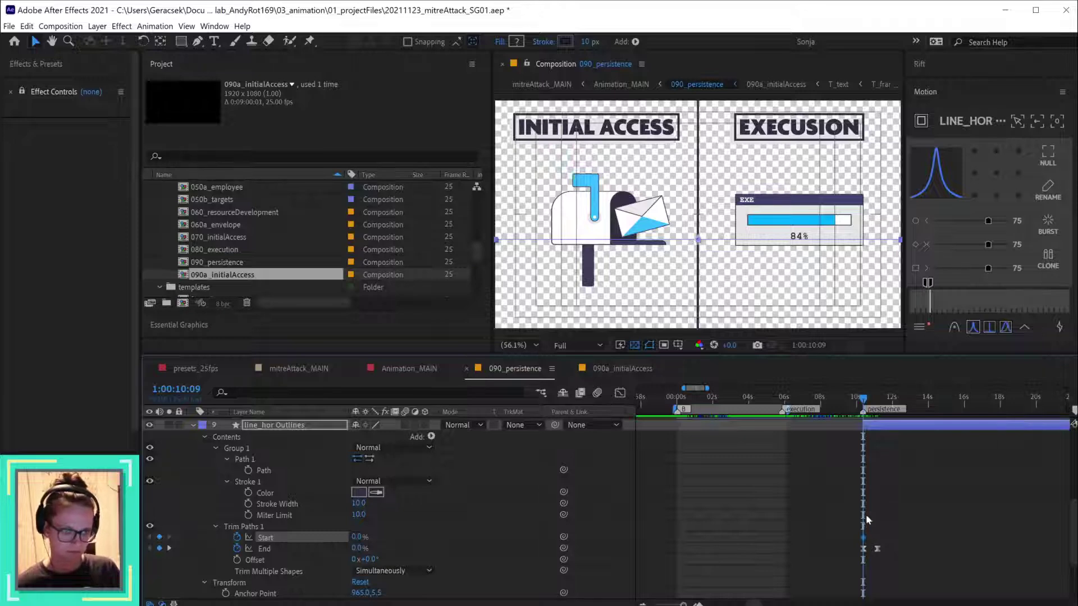
- Set both Start and End of line_hor Outlines' Trim Paths to 50% at 1:00:10:09
click(360, 537)
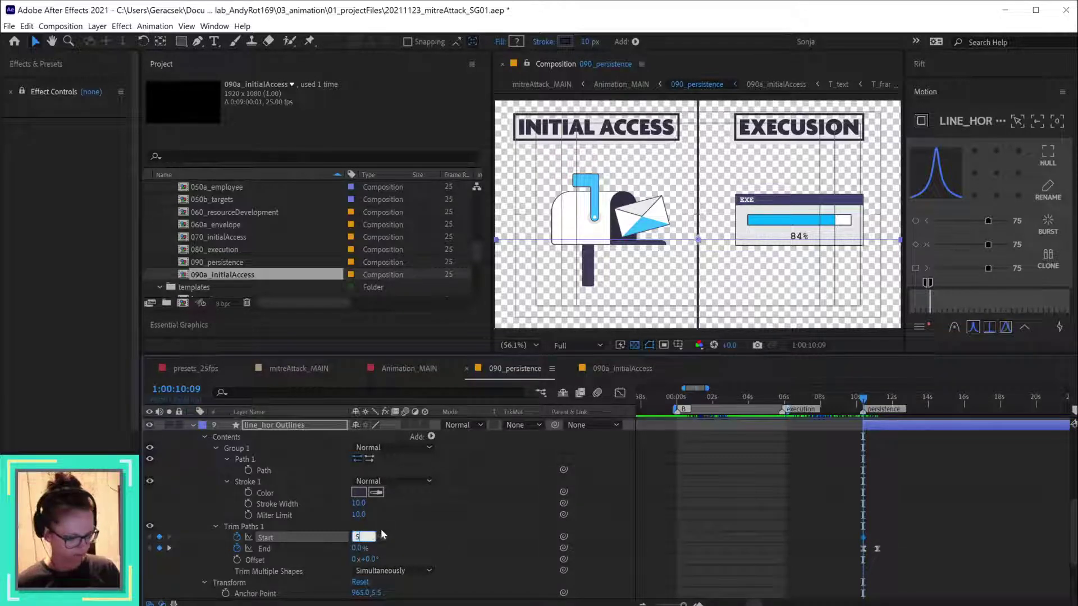
key(Tab)
text(50)
key(Tab)
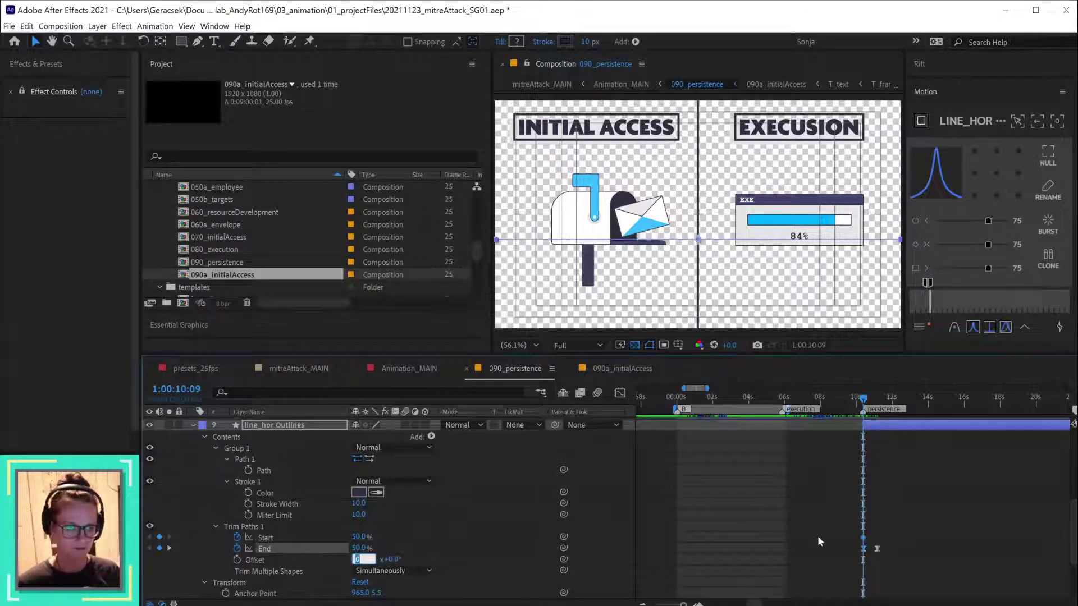
text(4)
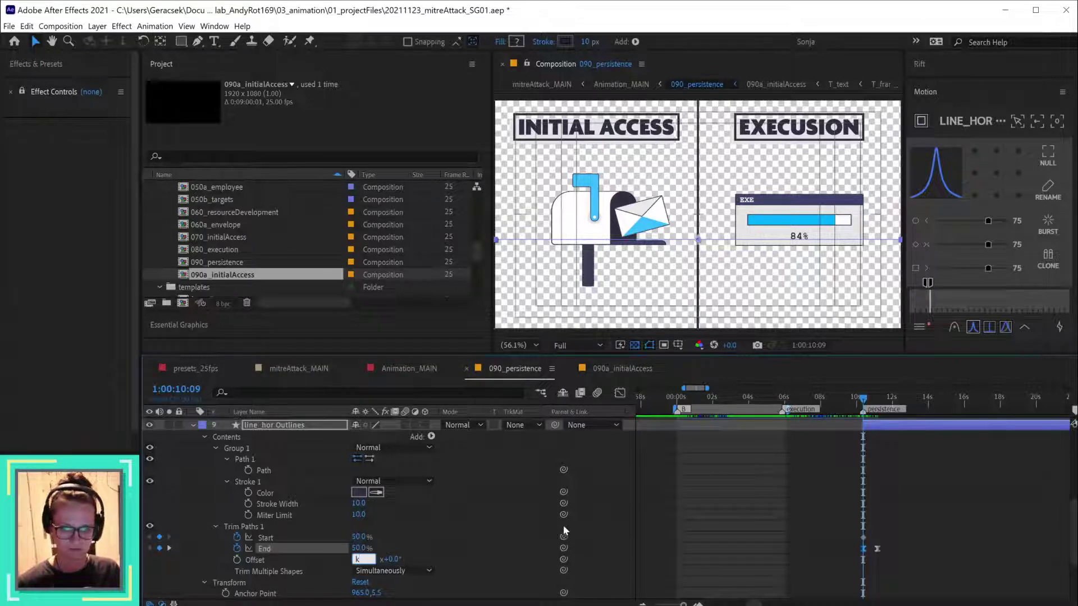
- Set line_hor Outlines' Trim Paths End to 100% and Start to 0% at 1:00:11:04, and ease all four keyframes
key(Return)
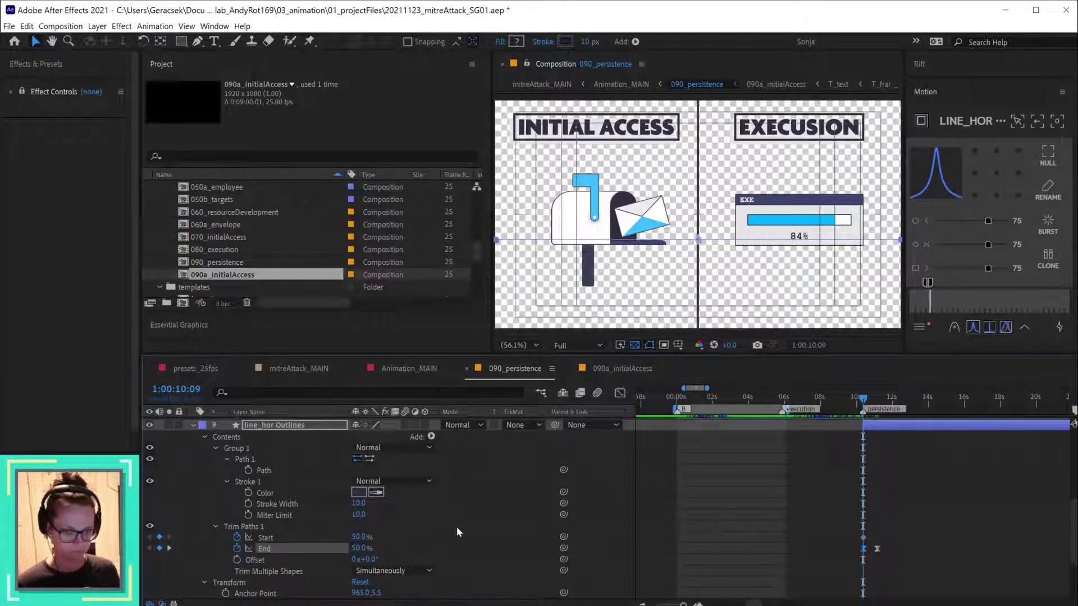
key(shift+Page_Down)
key(shift+Page_Down)
click(362, 548)
text(100)
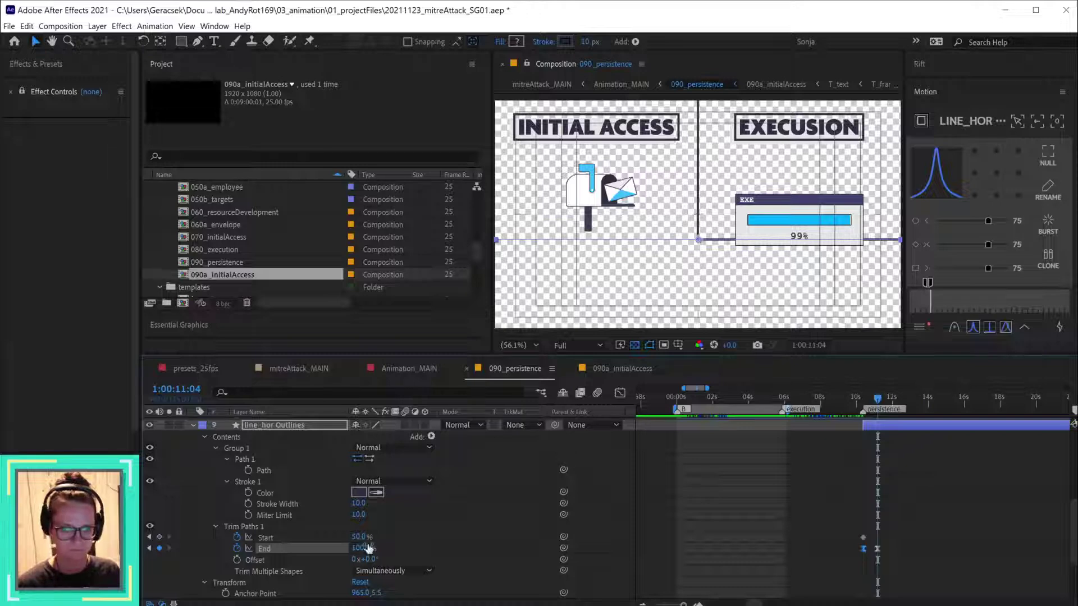
key(Return)
click(362, 537)
text(0)
key(Return)
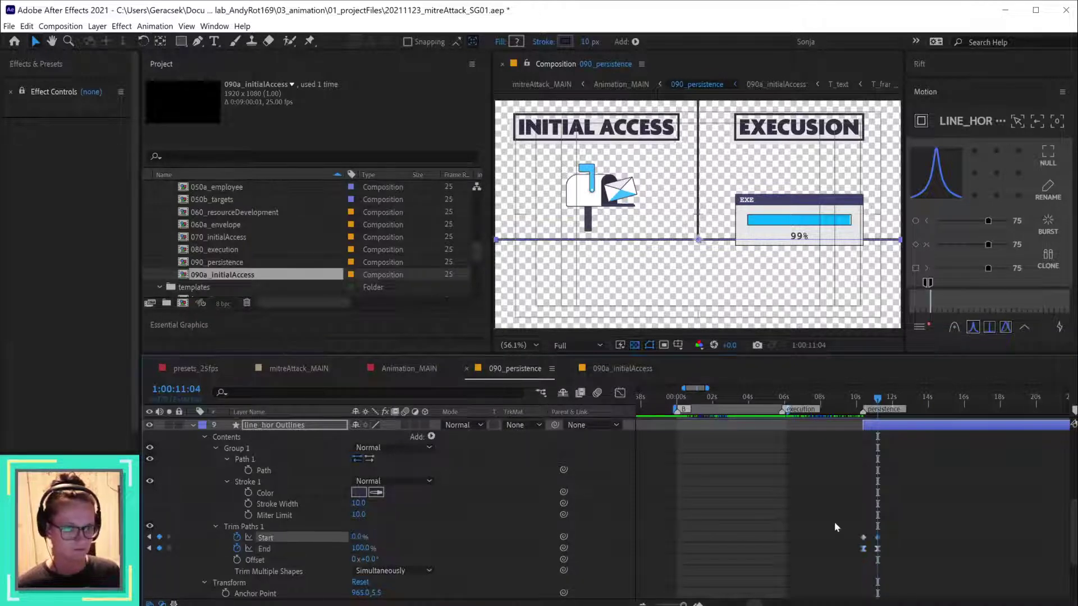
drag(834, 521, 910, 575)
click(974, 328)
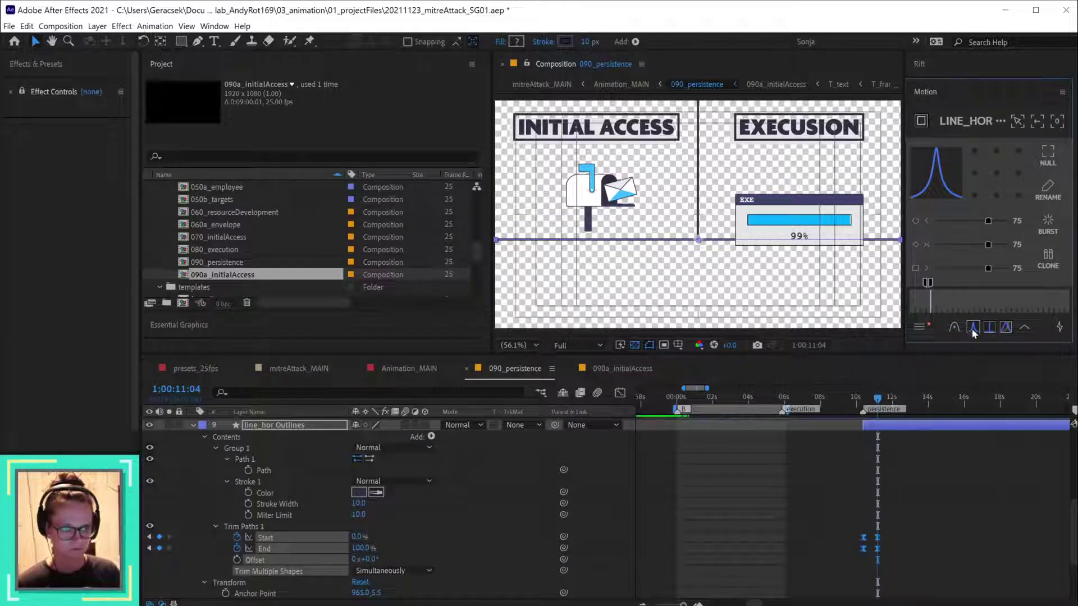
- Animate line_hor Outlines' Position from 960, 1081 at 1:00:10:09 to 960, 658.5 at 1:00:11:04, and ease both keyframes
click(865, 399)
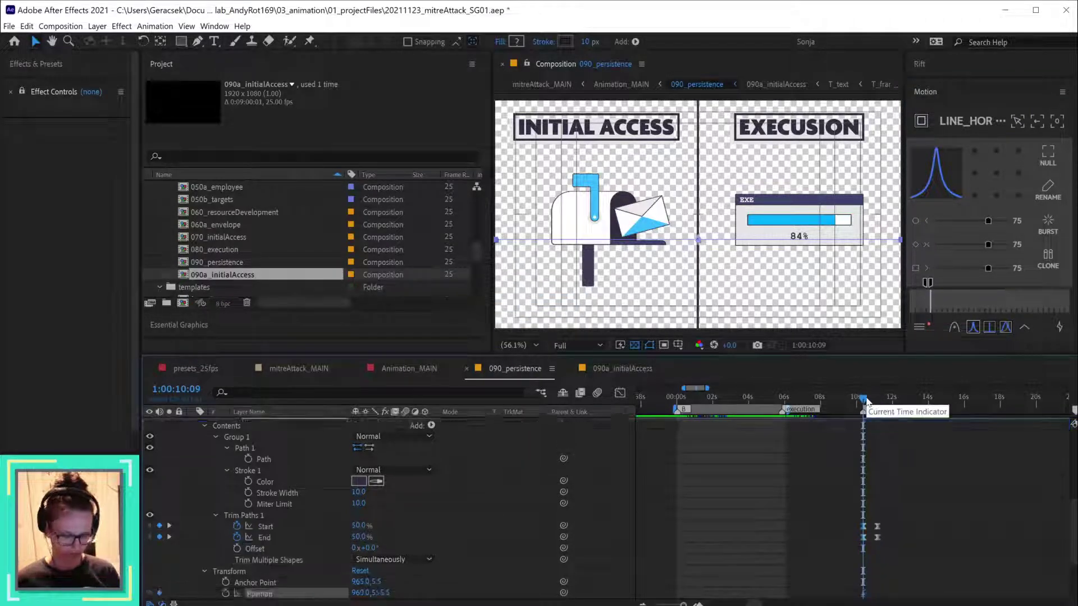
click(904, 523)
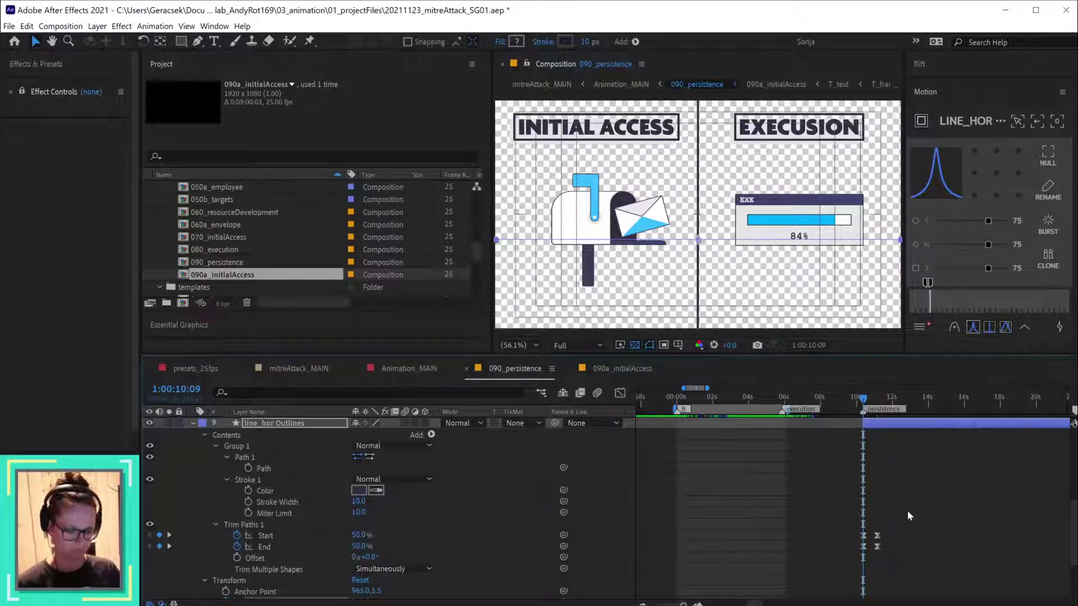
key(u)
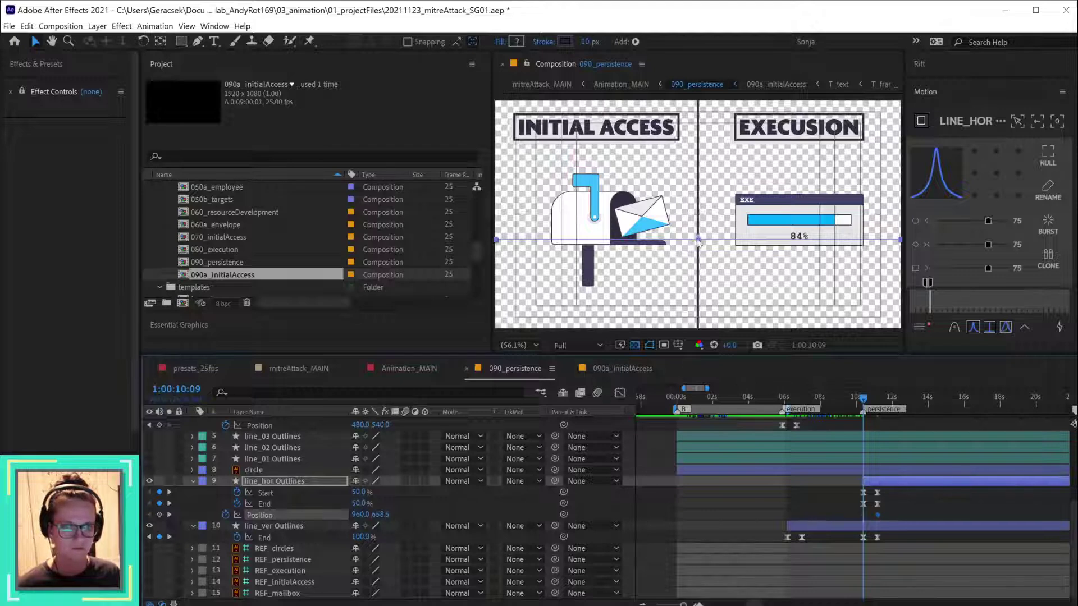
drag(699, 240, 699, 332)
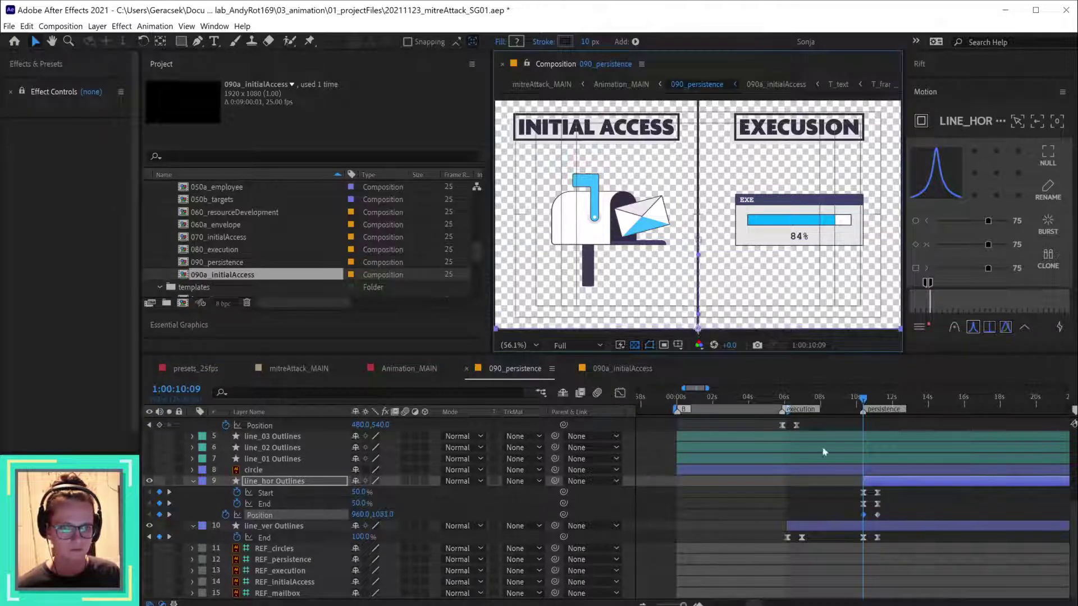
drag(904, 517, 861, 521)
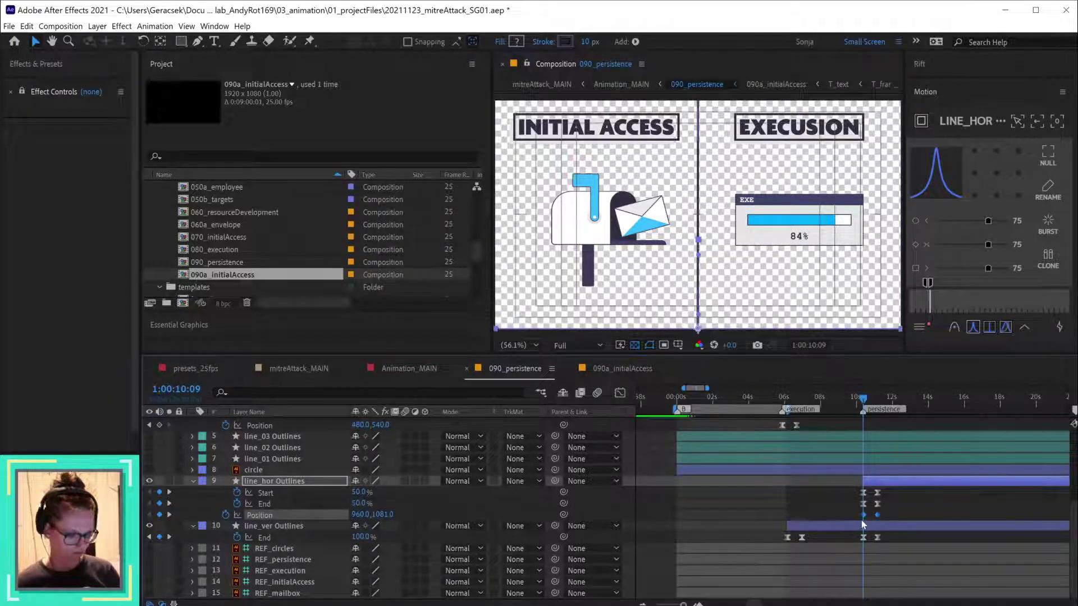
click(973, 328)
click(935, 511)
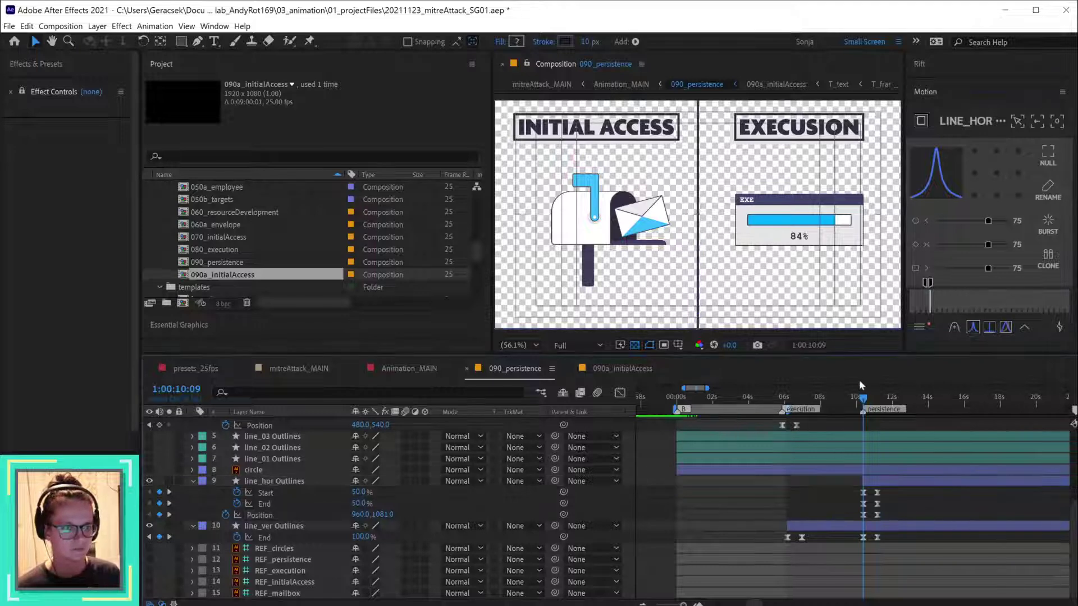
- Nudge line_hor Outlines down to Position 960, 1101 at 1:00:10:09, just below the composition's lower edge
mouse_move(864, 401)
mouse_down()
mouse_move(880, 401)
mouse_move(862, 400)
mouse_up()
key(equal)
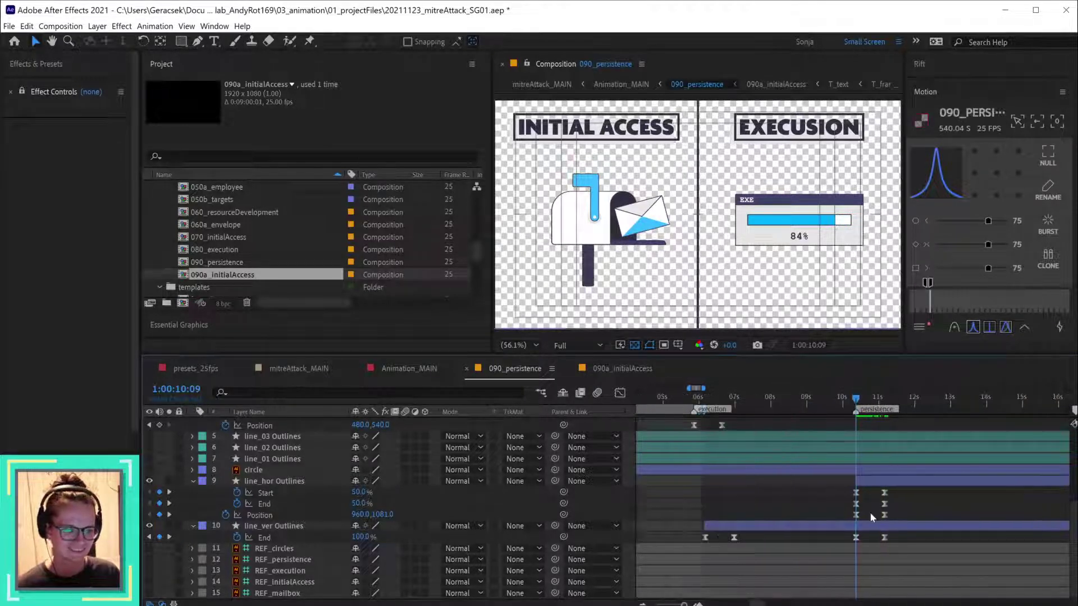
key(equal)
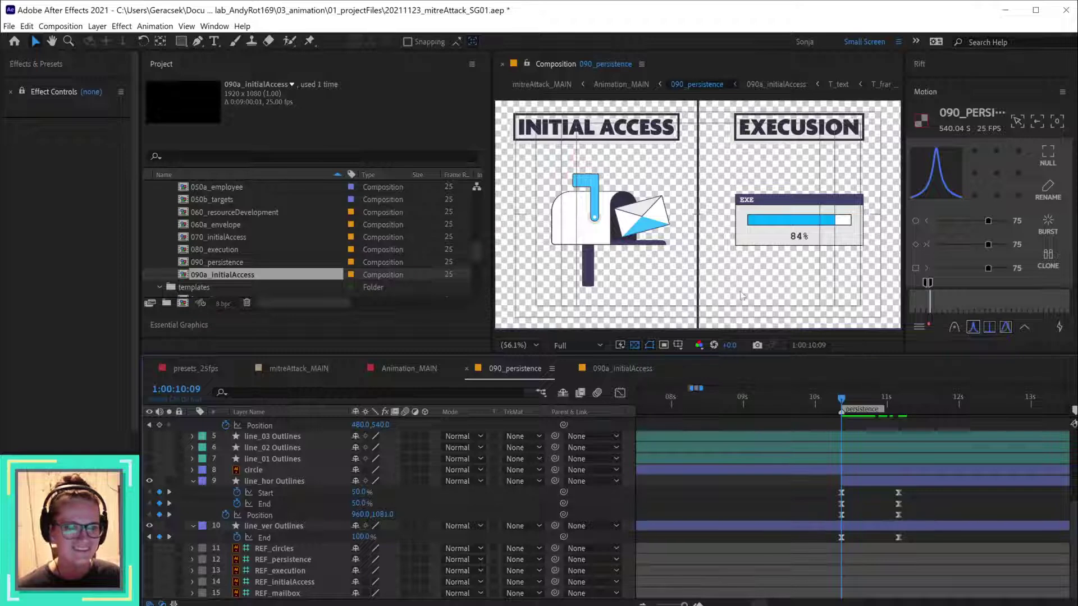
scroll(741, 296, down, 3)
click(881, 527)
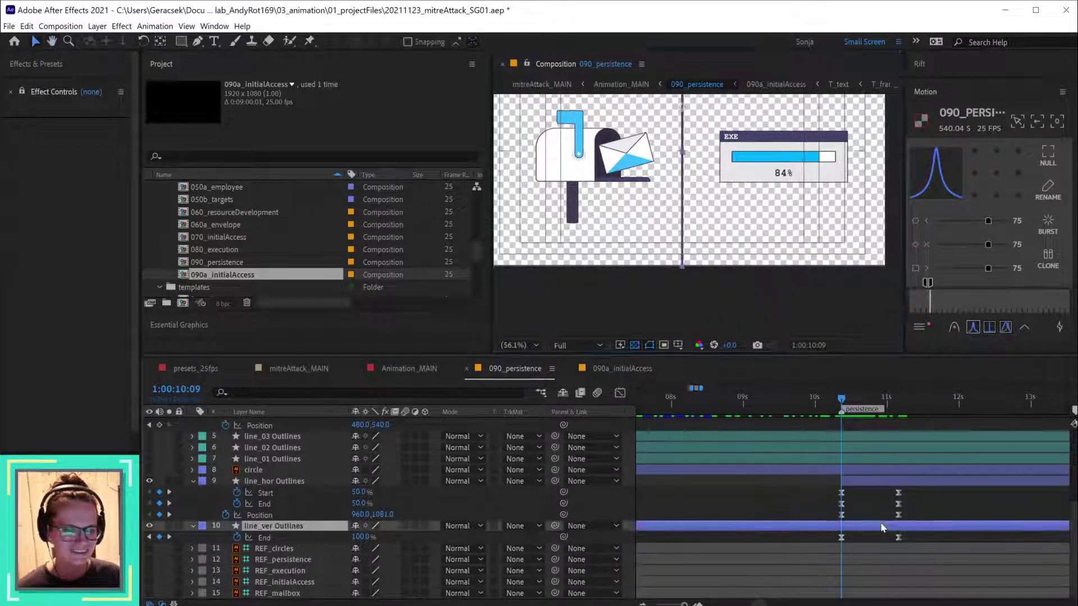
click(869, 481)
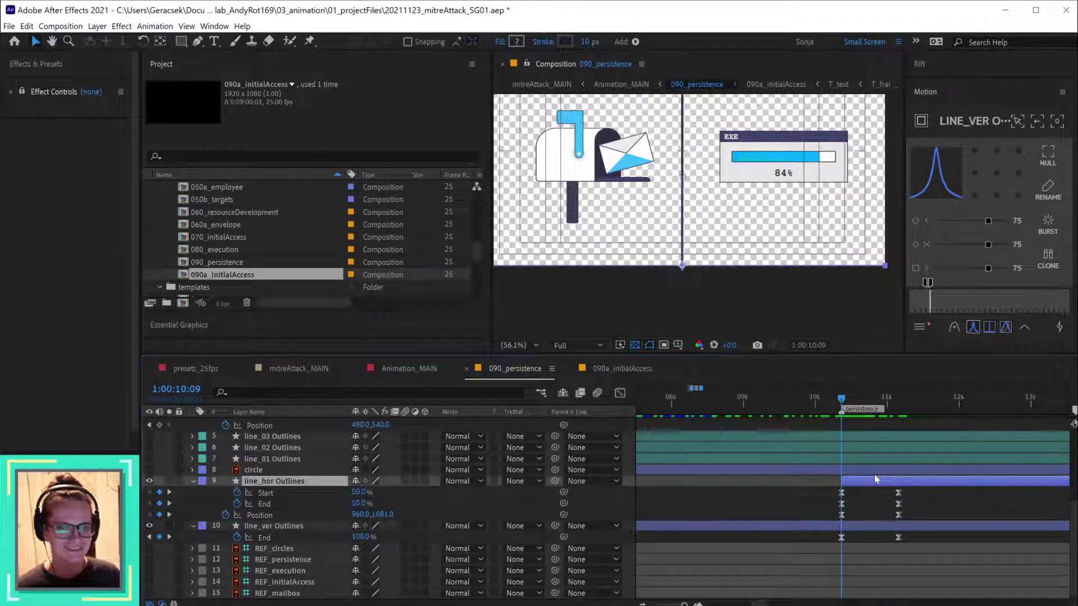
key(shift+Down)
key(shift+Down)
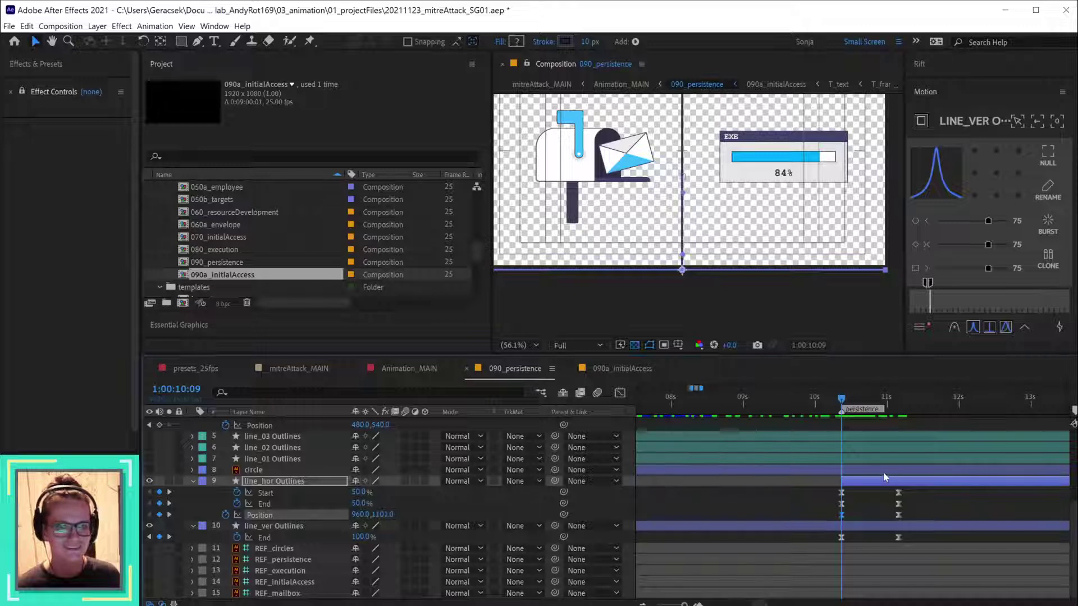
- Remove the Position animation from line_hor Outlines at 1:00:11:04, keeping it at 960, 658.5
drag(841, 399, 895, 412)
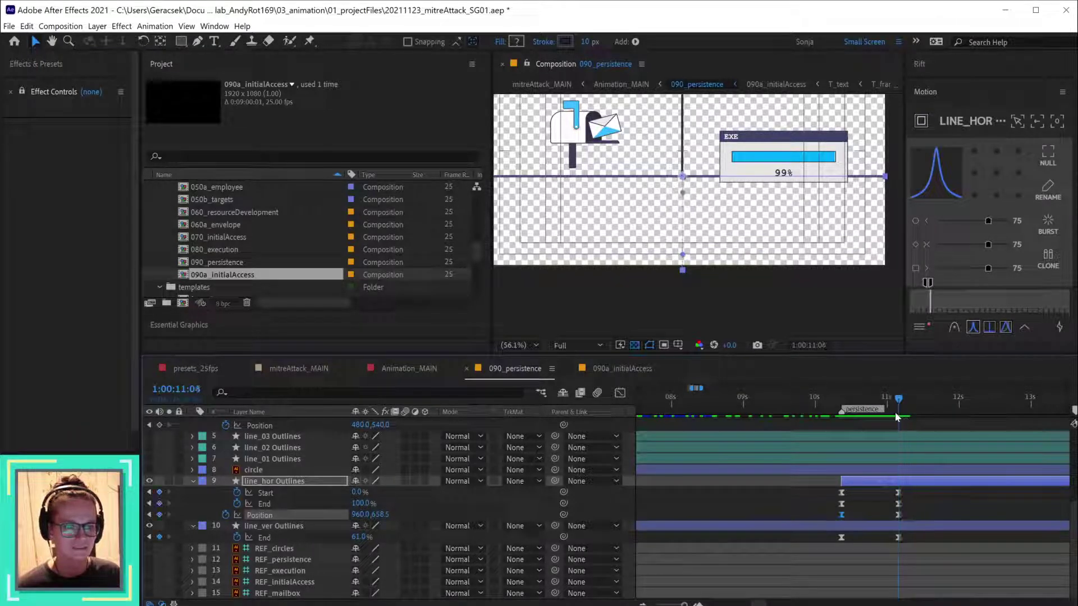
click(225, 515)
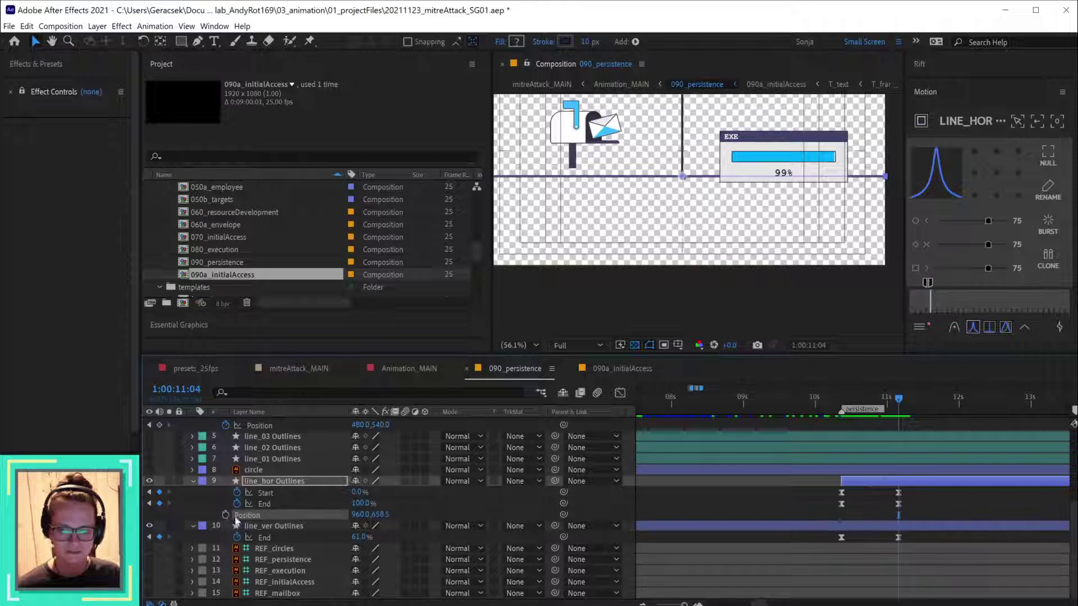
click(868, 512)
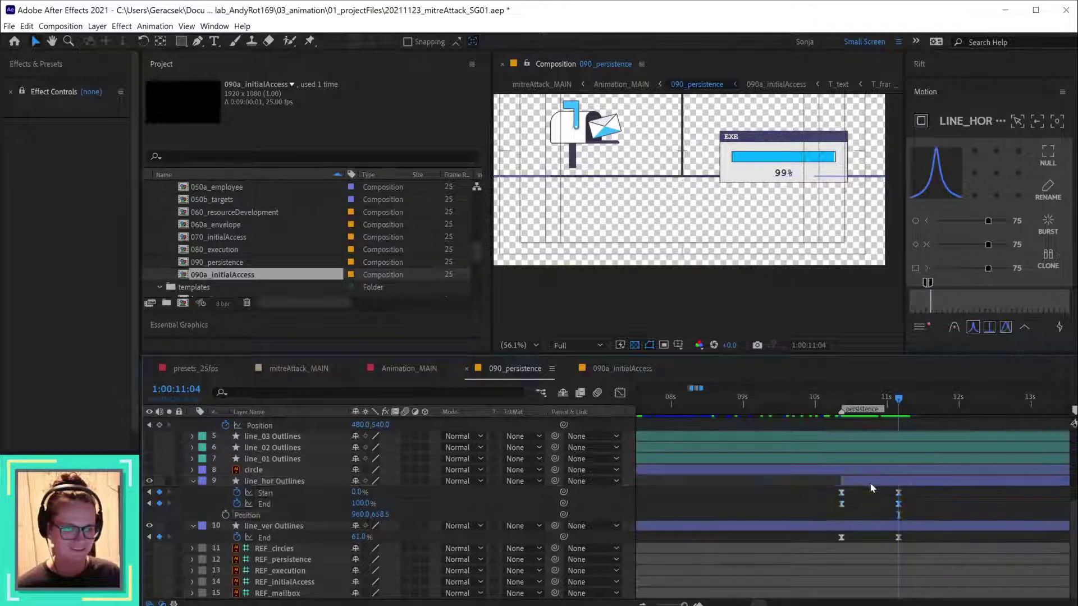
- Delay line_hor Outlines so it starts about three frames before 1:00:11:04, scrubbing through the line transition to check the timing
drag(900, 484, 957, 488)
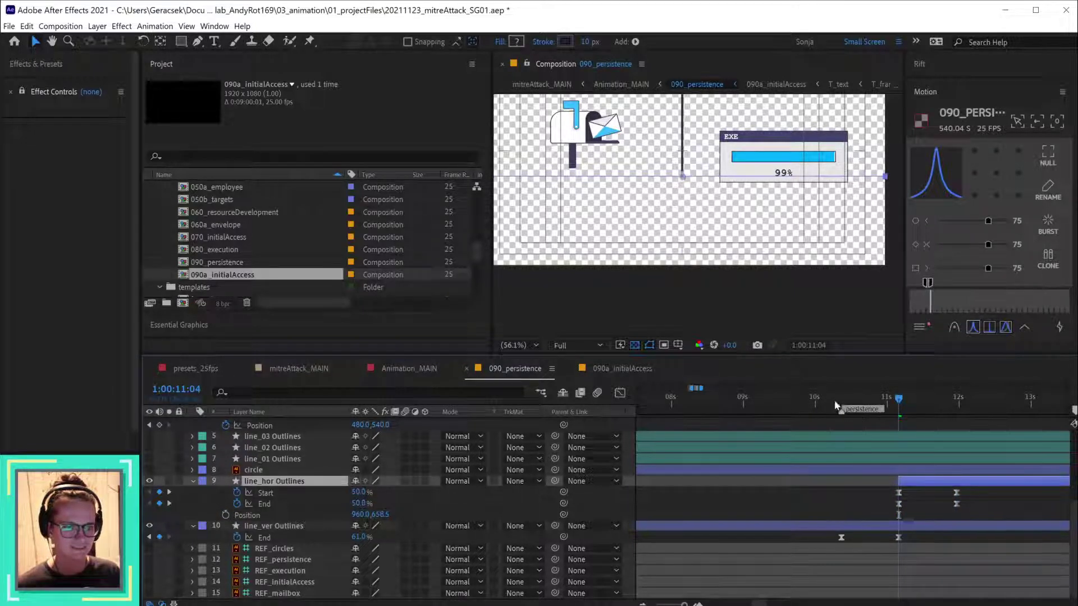
click(855, 404)
mouse_move(868, 409)
mouse_down()
mouse_move(956, 418)
mouse_move(895, 408)
mouse_up()
click(782, 494)
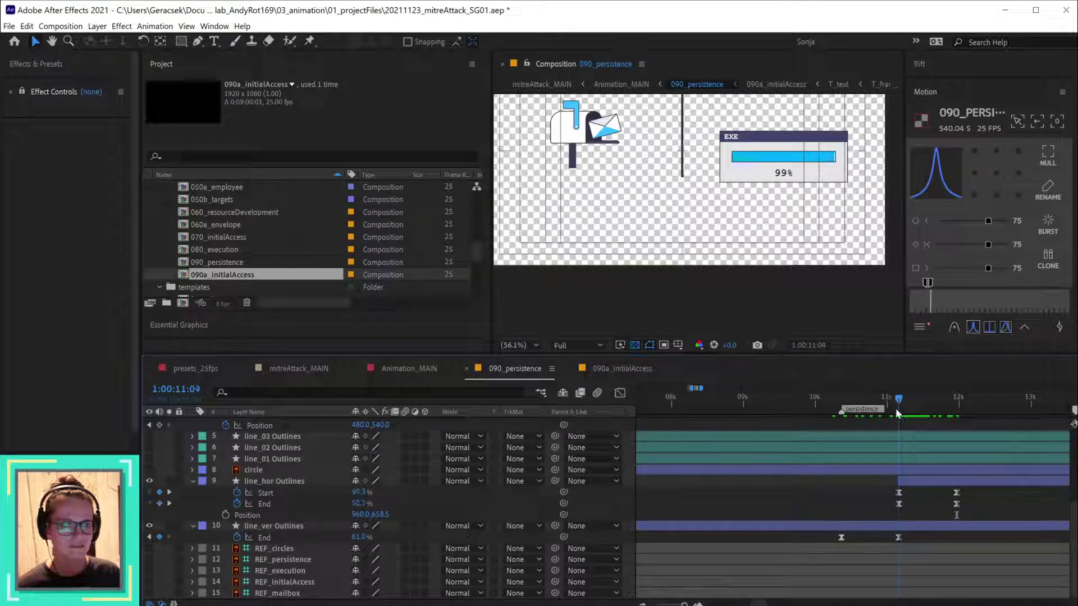
click(917, 480)
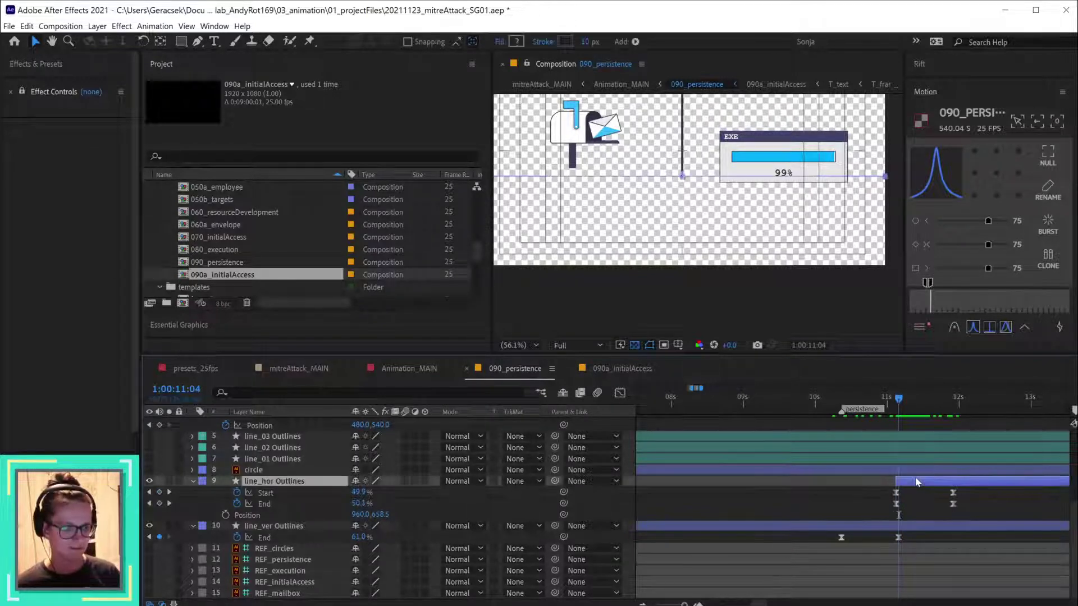
drag(916, 482, 910, 482)
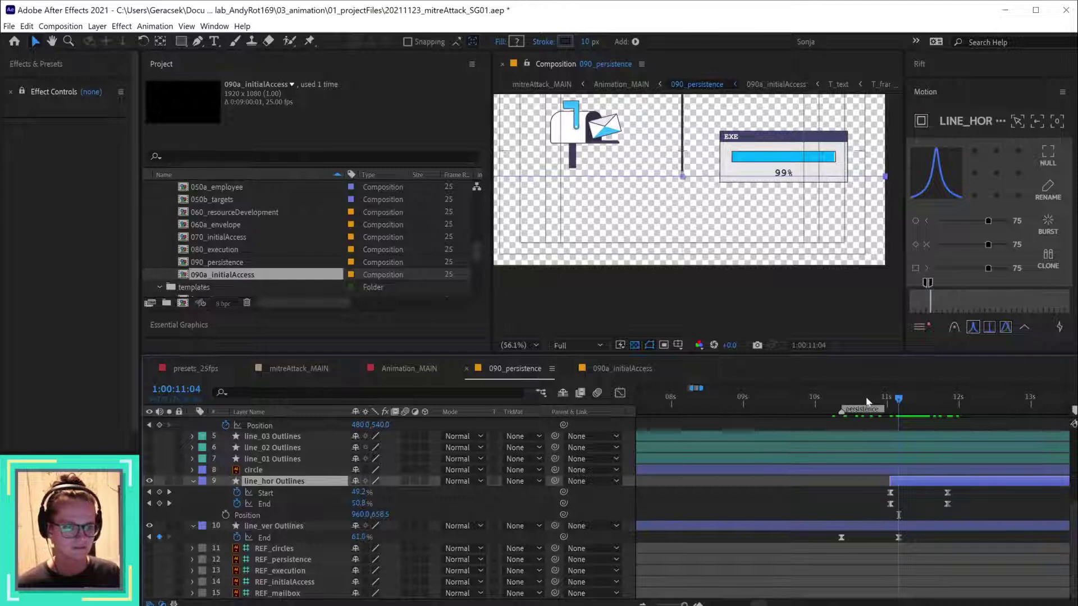
drag(867, 402, 898, 400)
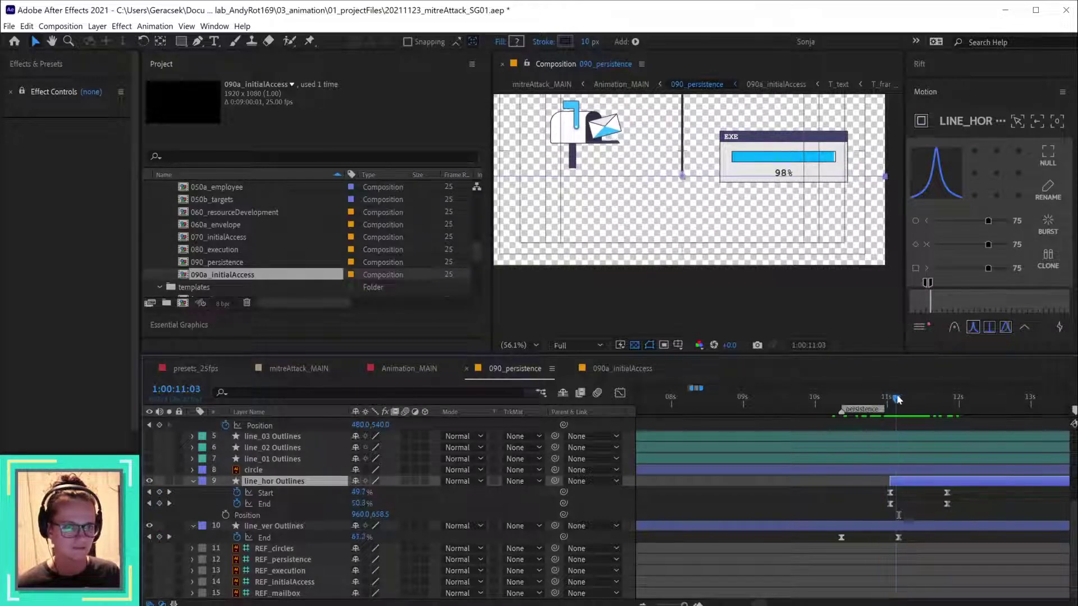
click(872, 477)
click(904, 399)
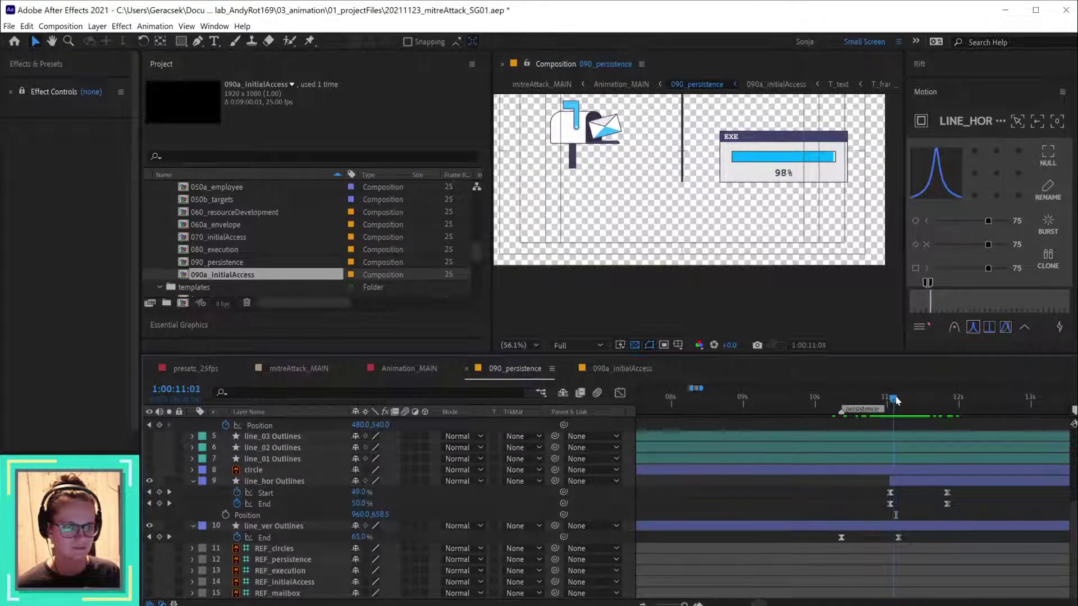
drag(912, 400, 945, 405)
- Delete the Scale keyframes of T_exe near the end of the layer, after the persistence marker
scroll(793, 230, down, 1)
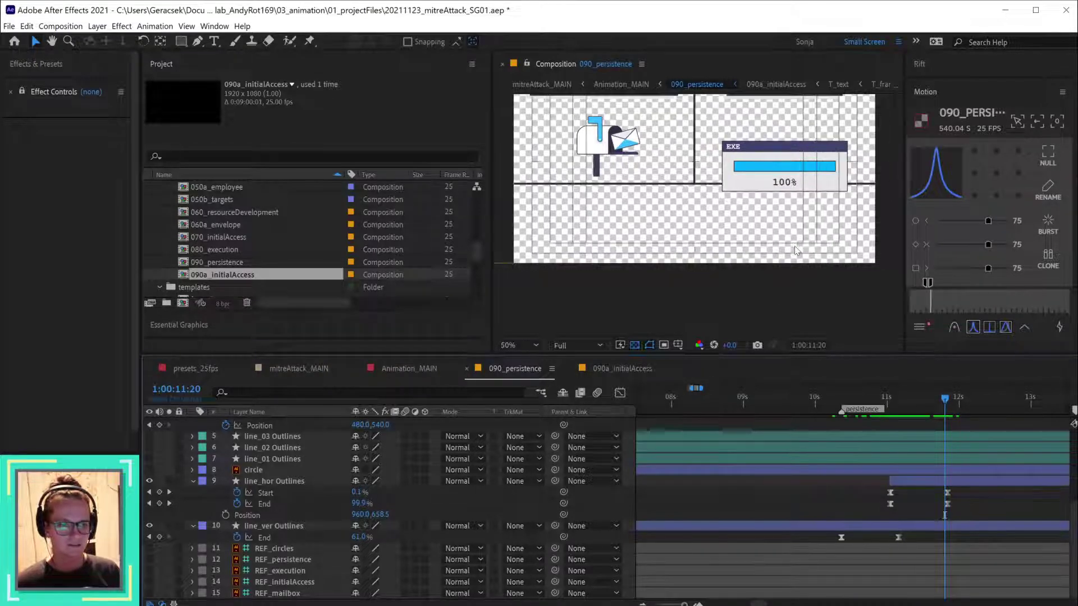
scroll(975, 502, up, 3)
scroll(972, 496, up, 2)
drag(886, 481, 986, 510)
key(Delete)
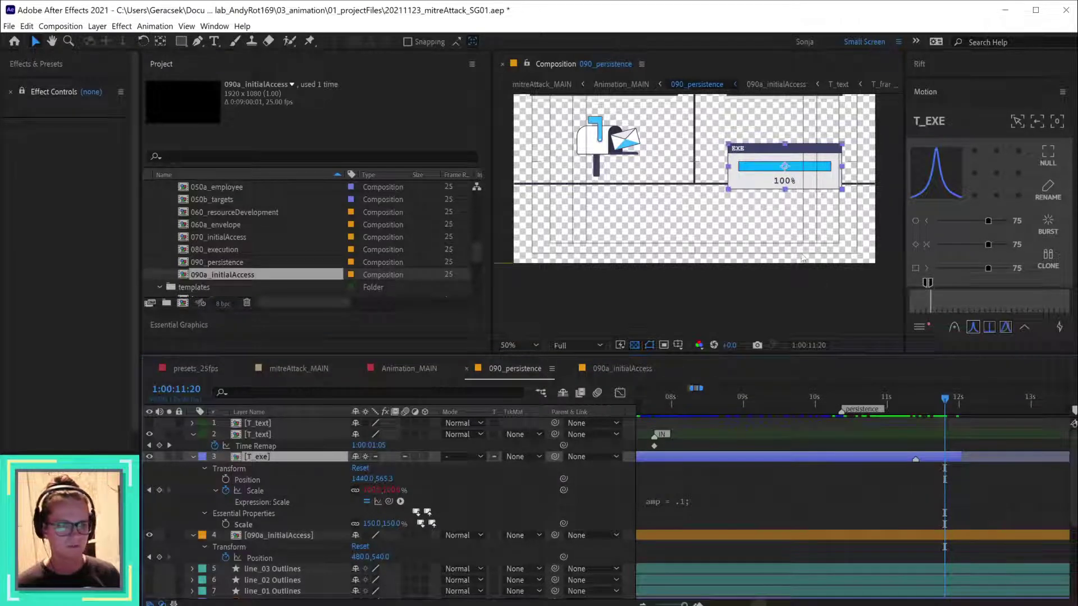
- Add Position and Scale keyframes to T_exe at the persistence marker, 1:00:10:09
scroll(794, 239, up, 1)
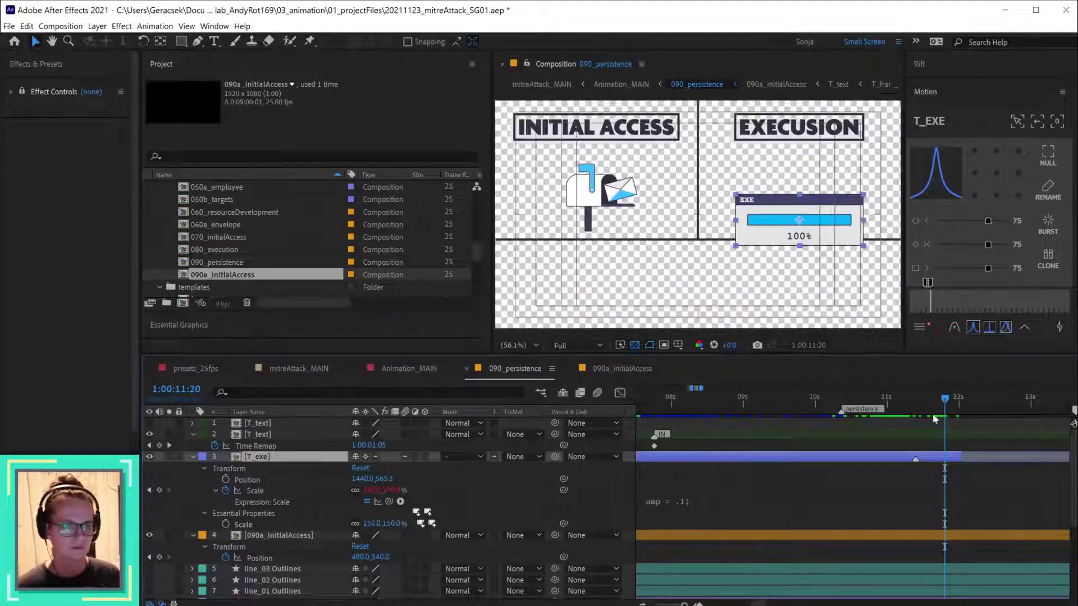
click(919, 403)
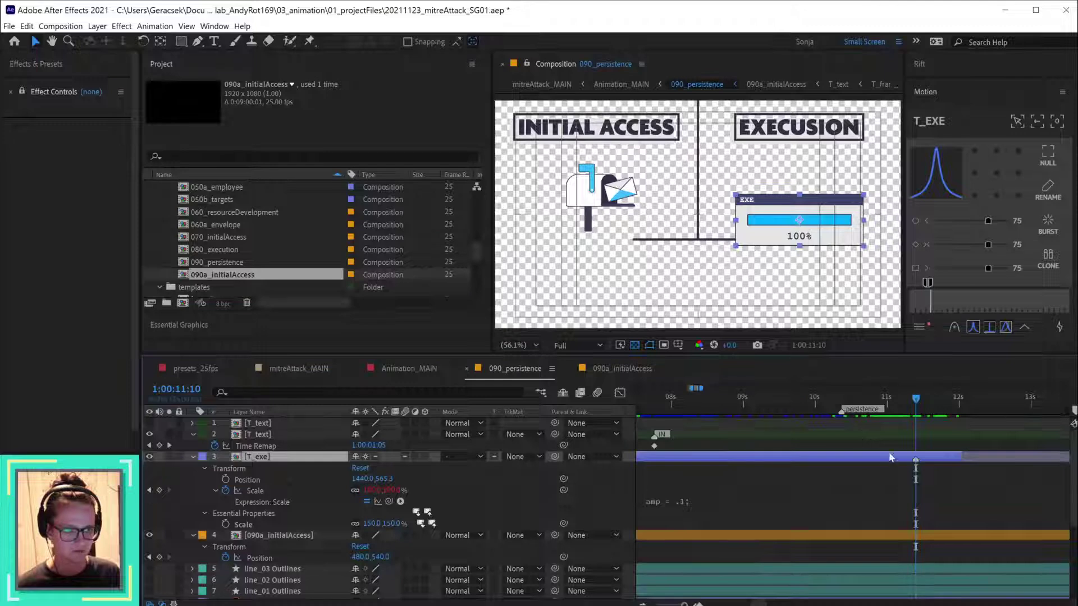
scroll(899, 421, down, 4)
click(841, 400)
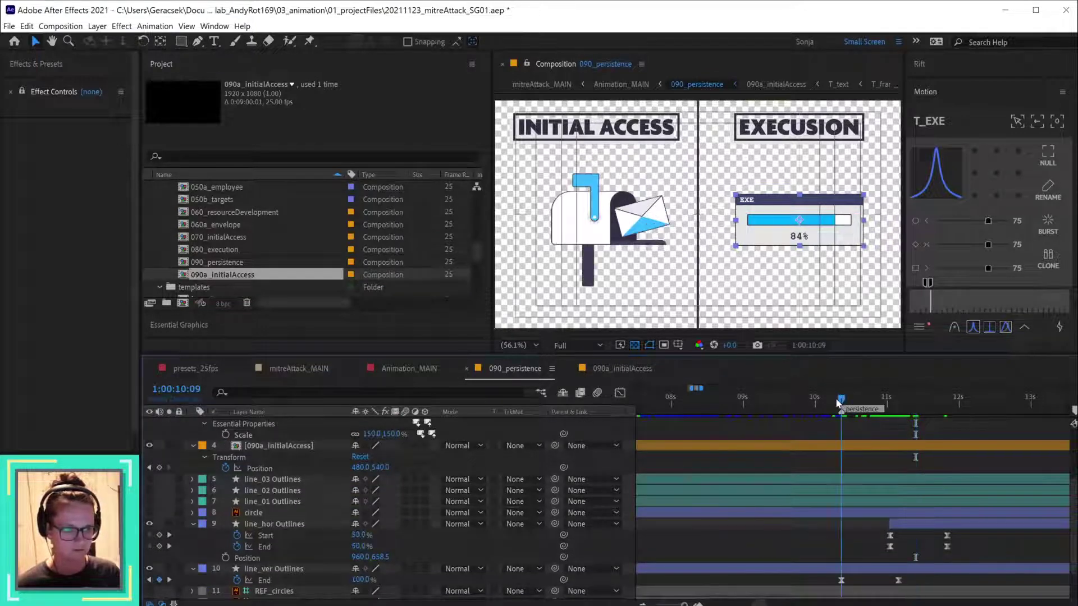
scroll(803, 502, up, 4)
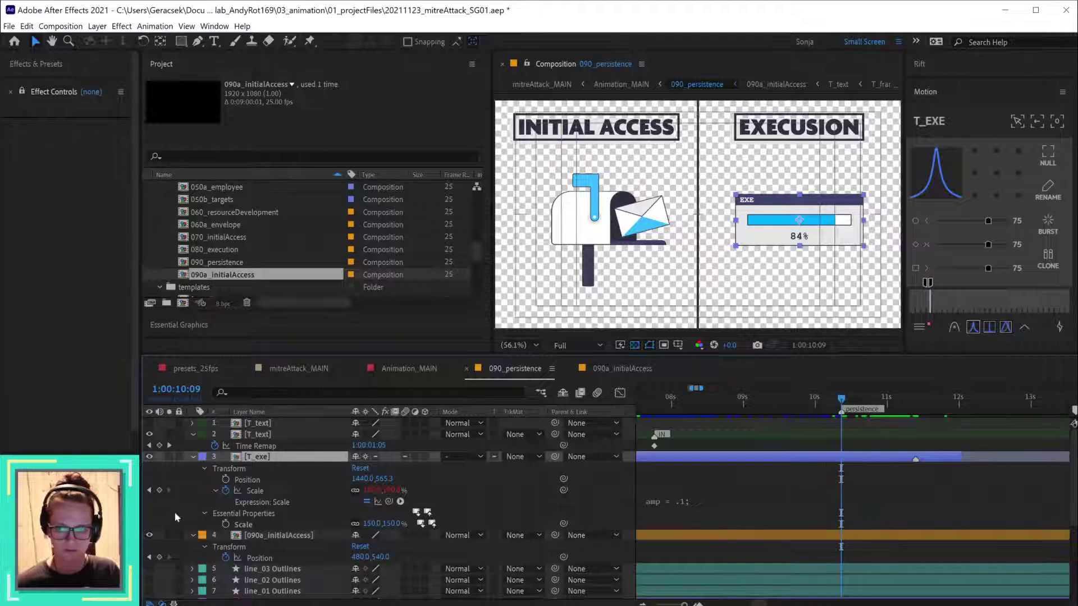
click(226, 480)
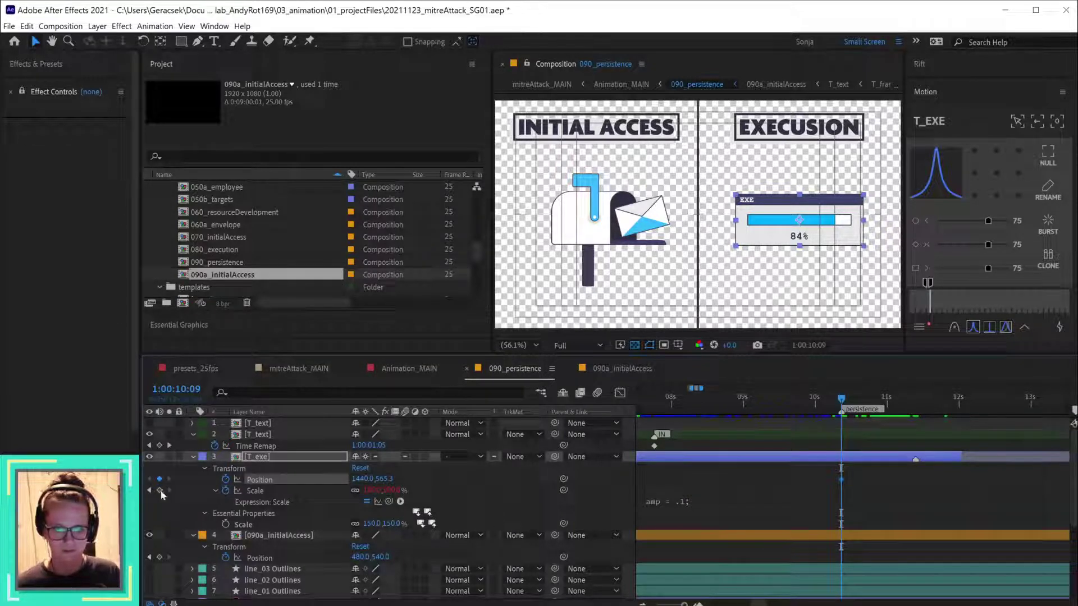
click(226, 490)
- Move T_exe up to Position 1440, 485.3 at 1:00:11:04, centring it in the space below the EXECUSION title
key(space)
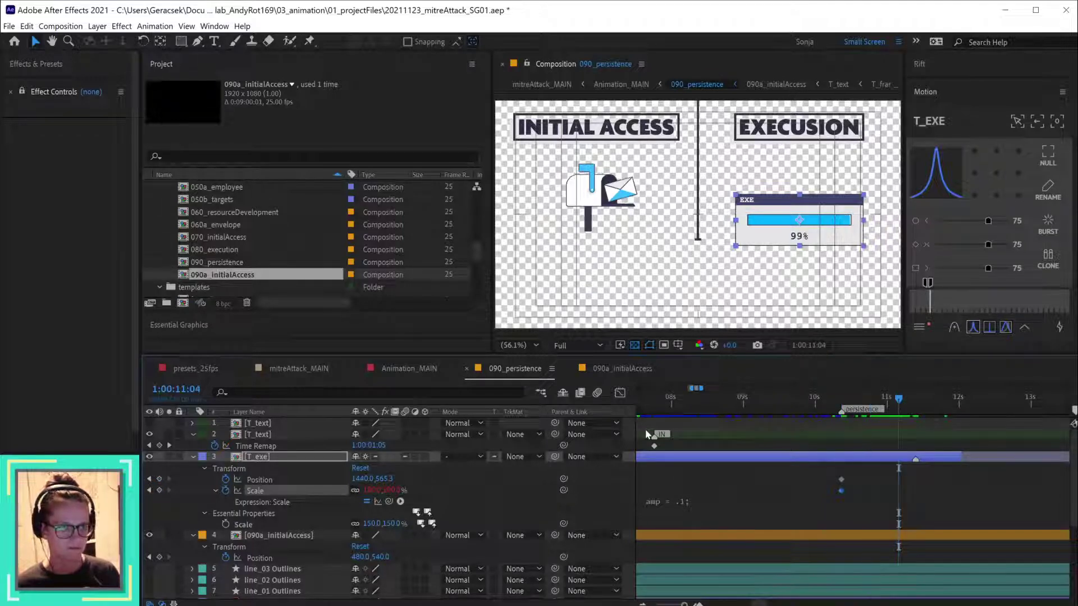
click(903, 461)
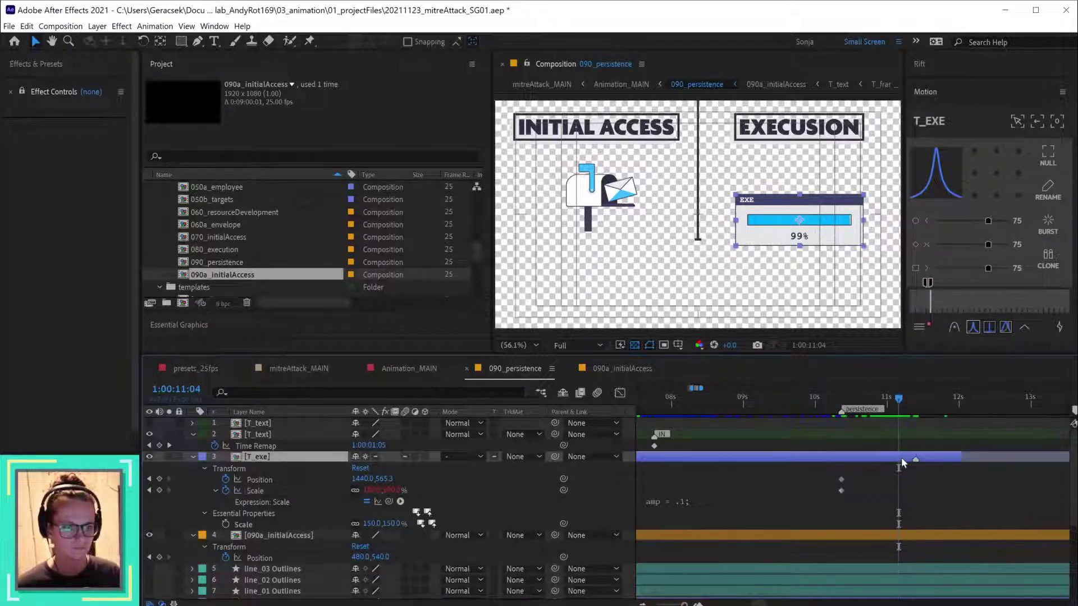
key(alt+shift+p)
key(shift+Up)
key(shift+Up)
key(shift+Up)
key(shift+Up)
key(shift+Up)
key(shift+Up)
key(shift+Up)
key(shift+Up)
key(shift+Up)
key(shift+Up)
key(shift+Up)
key(shift+Up)
key(shift+Up)
key(shift+Up)
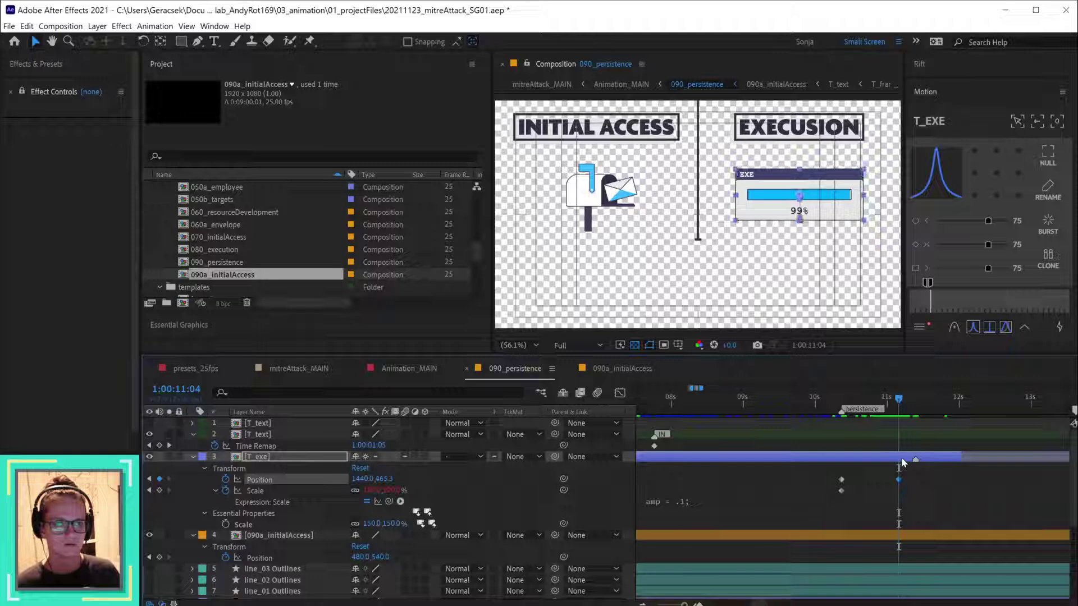
key(shift+Down)
key(shift+Down)
key(shift+Down)
key(shift+Down)
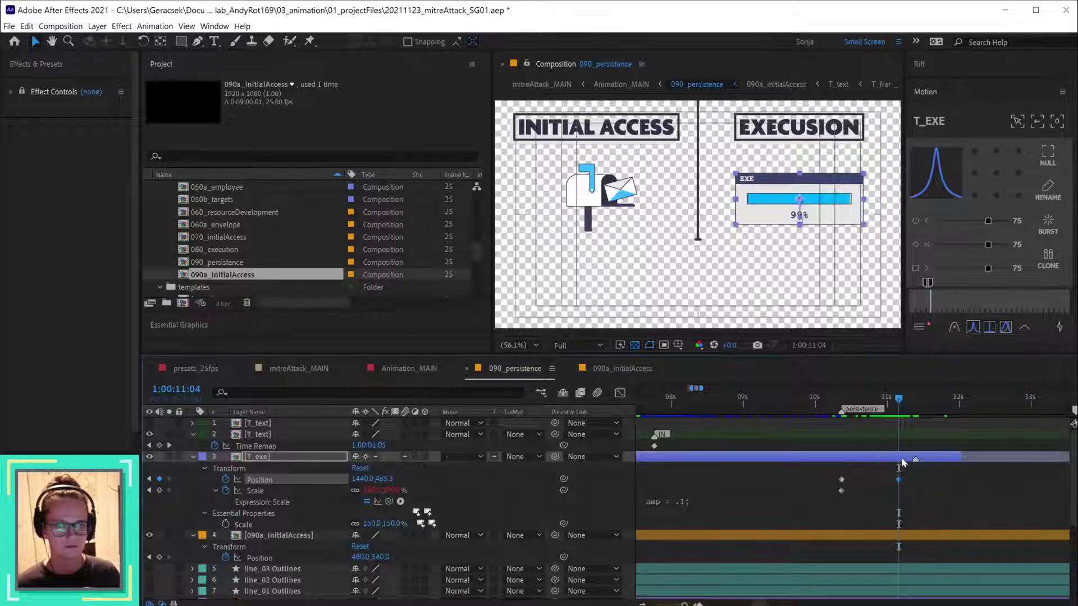
- Keyframe the Essential Properties Scale of T_exe from 150% at the persistence marker to 100% at 1:00:11:04
click(478, 479)
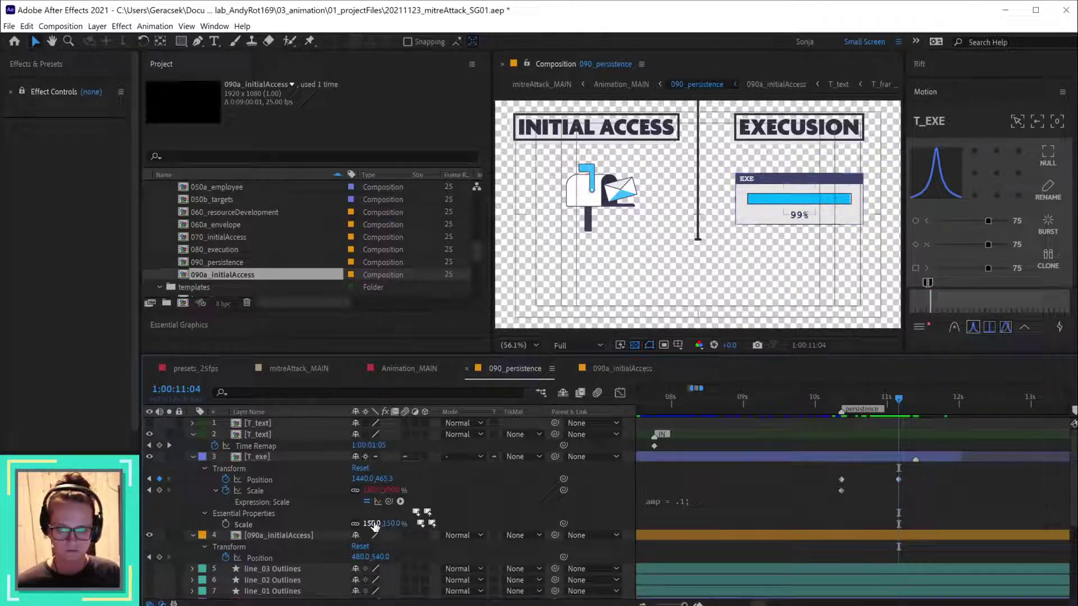
click(225, 523)
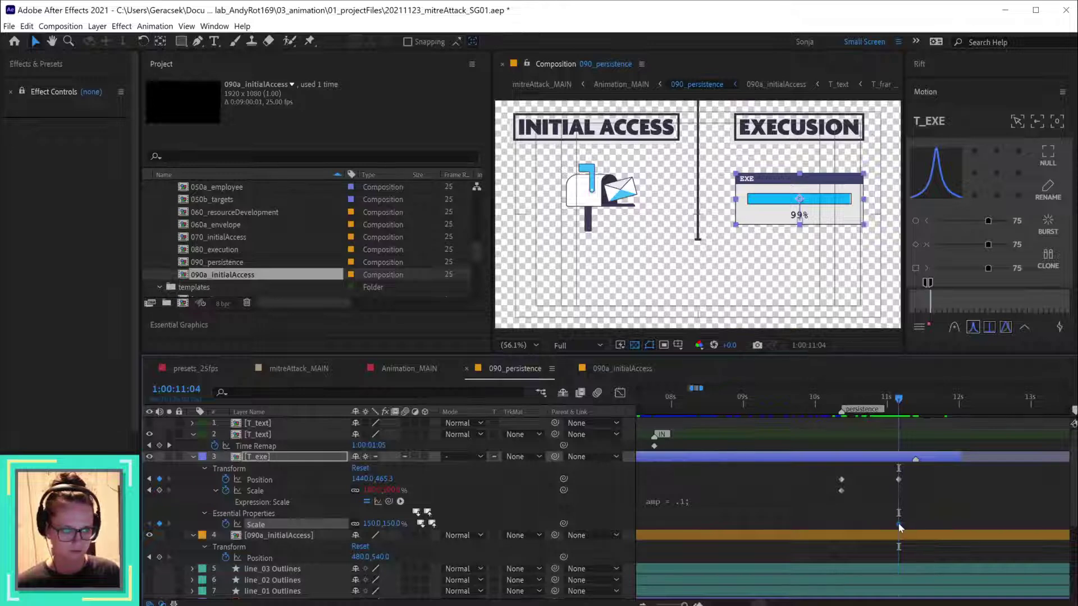
drag(897, 527, 854, 527)
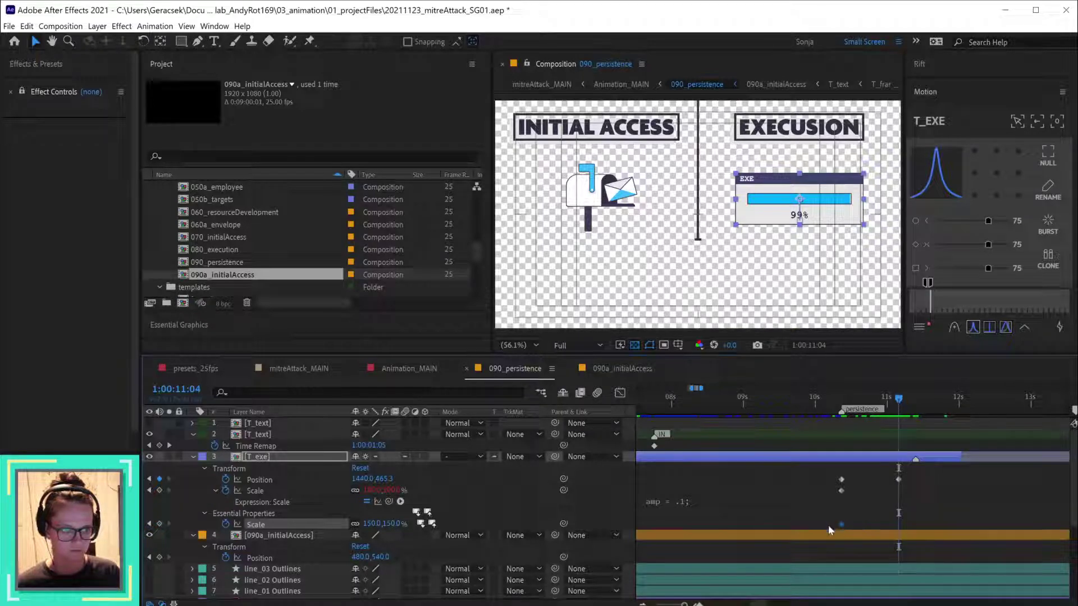
click(371, 523)
text(100)
key(Return)
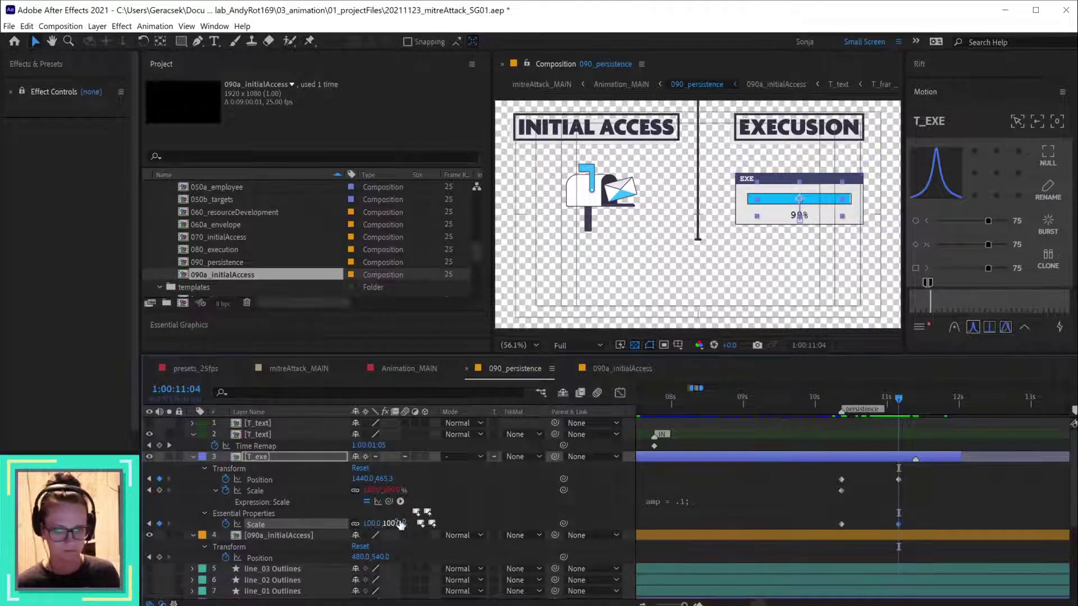
- Delete T_exe's Transform Scale keyframe at the persistence marker and ease its Position and Essential Properties Scale keyframes, checking the motion
click(841, 491)
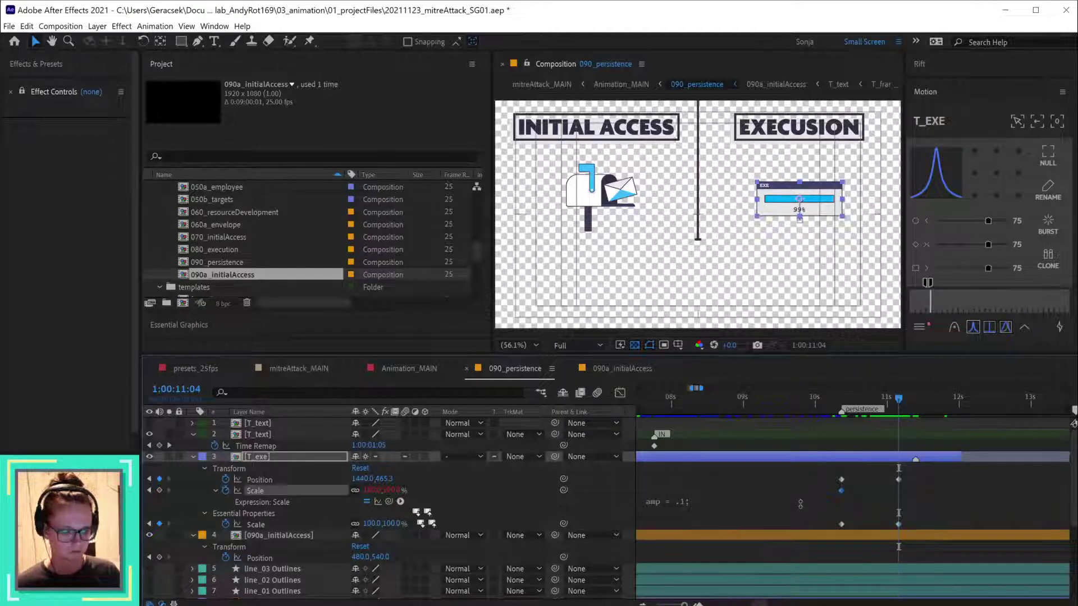
key(Delete)
drag(813, 470, 929, 546)
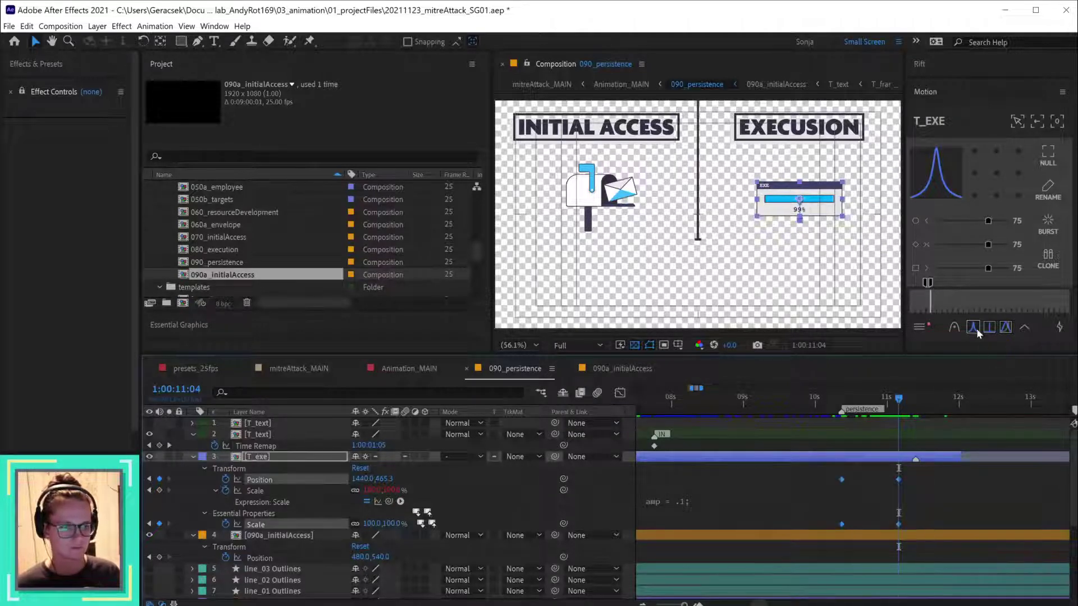
click(912, 499)
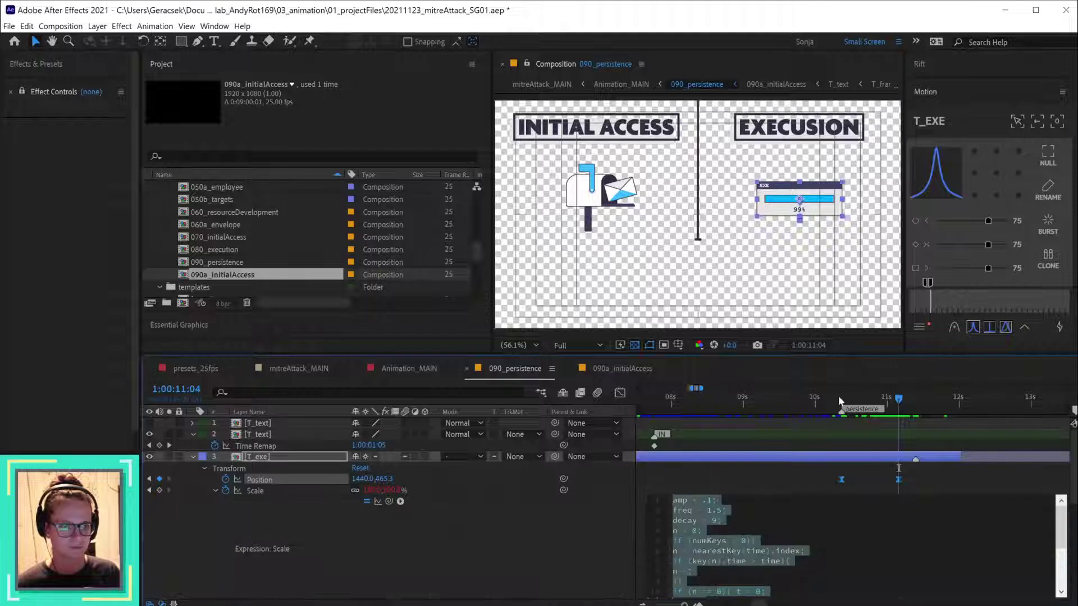
click(794, 460)
drag(821, 400, 917, 405)
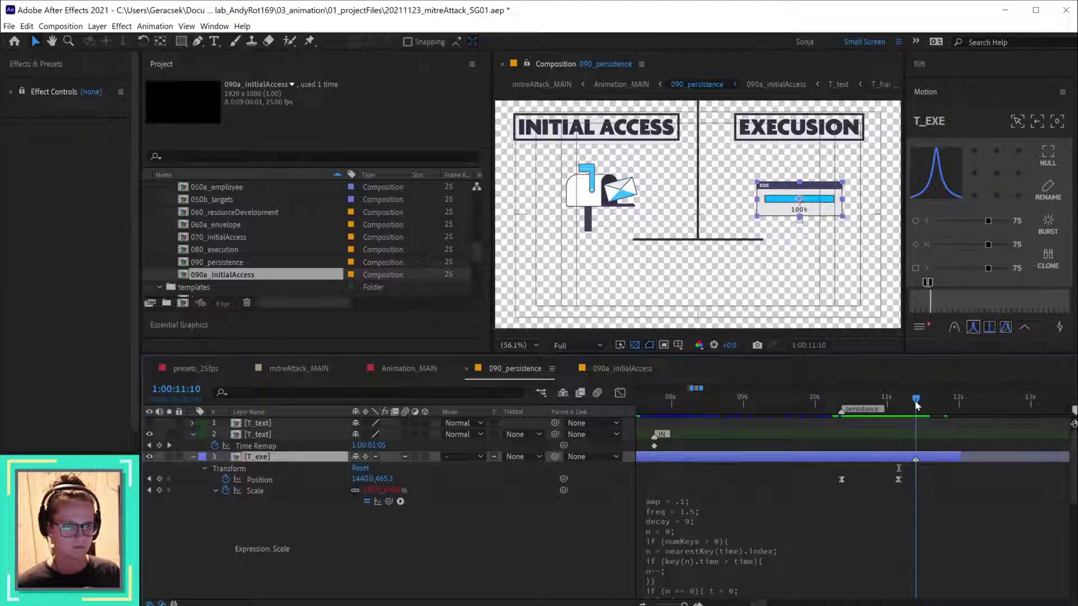
- Reveal the keyframes of the layers and raise T_exe to Position 1440, 405.3 at 1:00:11:04
click(925, 473)
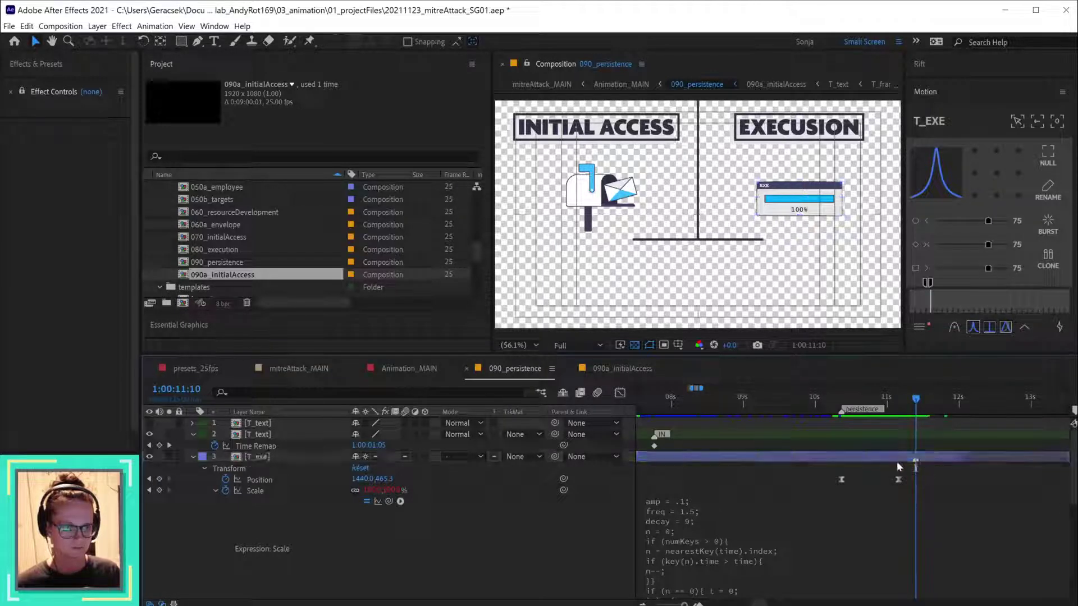
key(u)
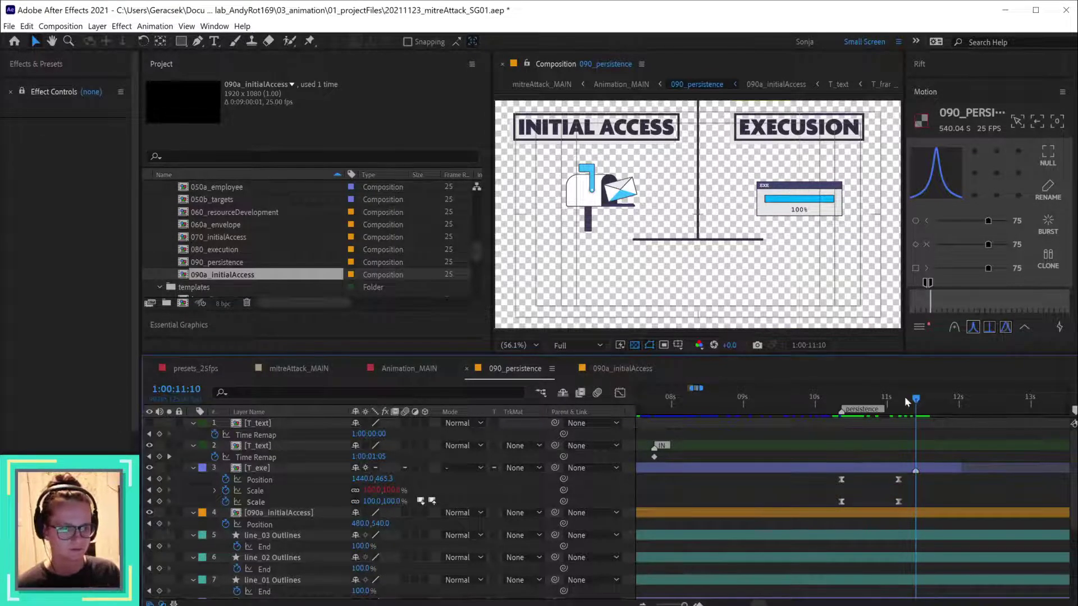
drag(904, 397, 899, 416)
click(897, 471)
key(shift+Up)
key(shift+Up)
key(shift+Up)
key(shift+Up)
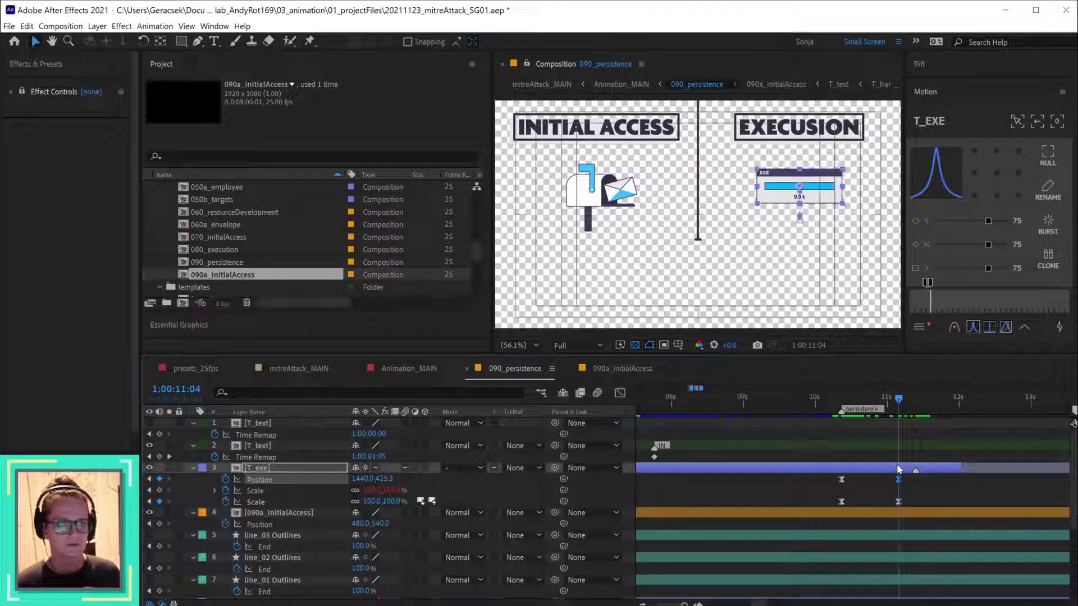
key(shift+Up)
key(shift+Up)
- In 090a_initialAccess, raise CTRL_mailbox to Position 920, 560 at 1:00:11:04 and check the transition in 090_persistence
double_click(912, 516)
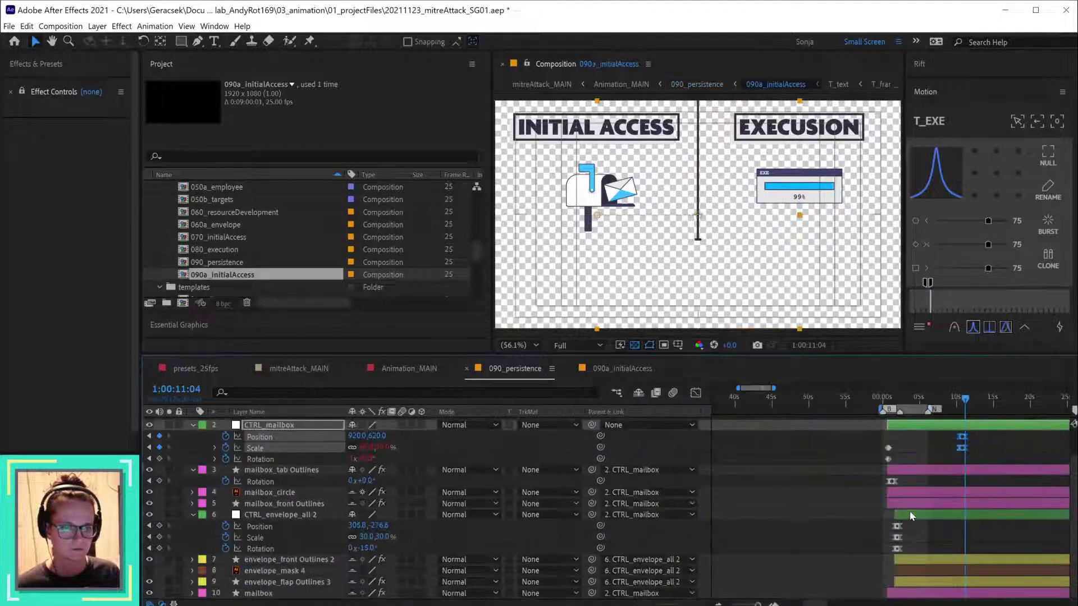
click(980, 430)
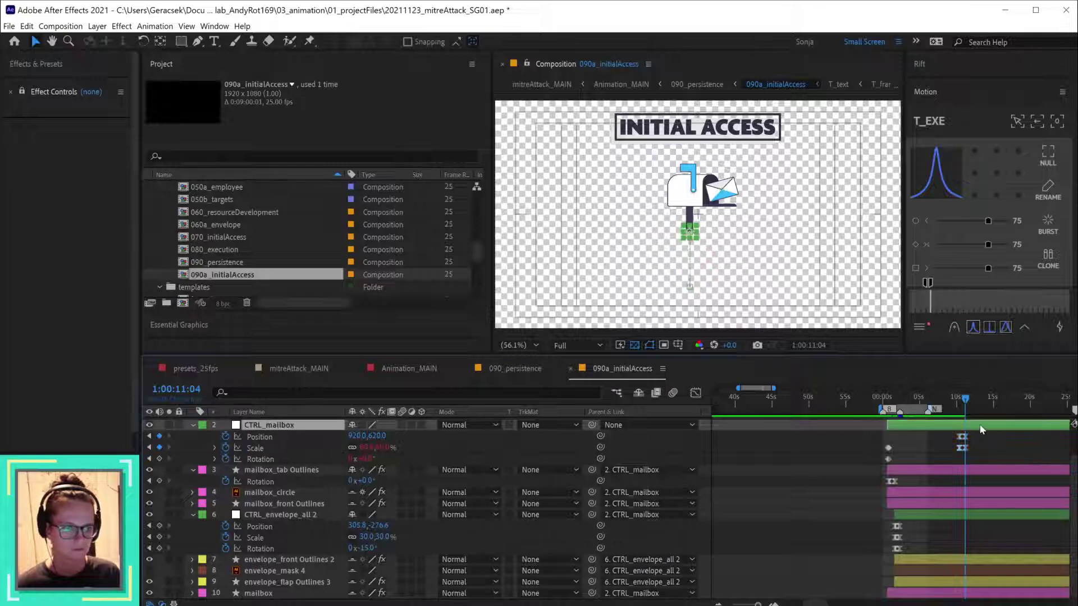
key(shift+Up)
key(shift+Up)
key(shift+Up)
key(shift+Up)
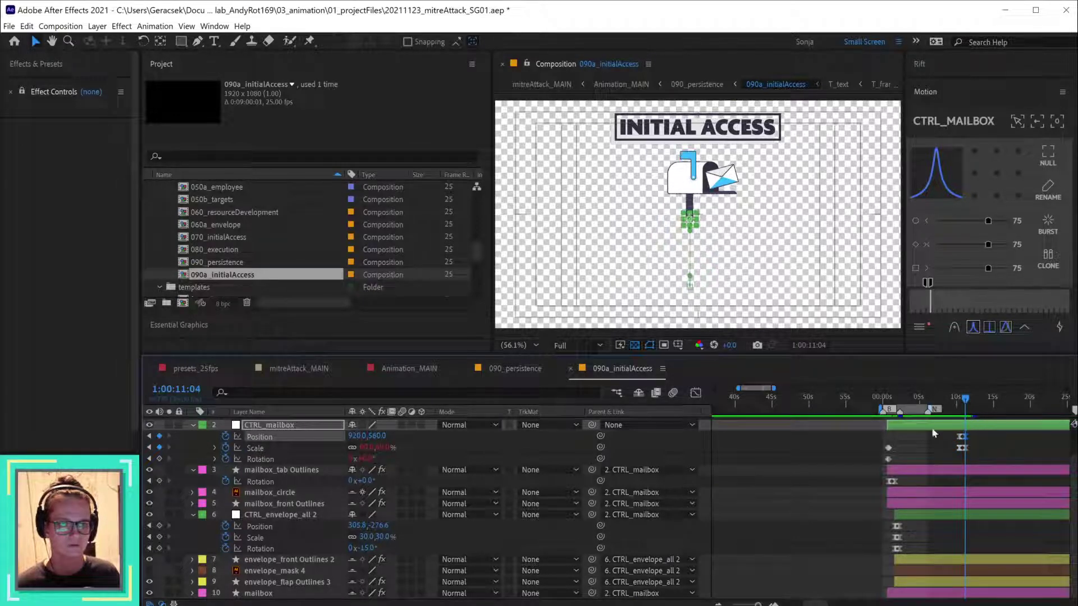
click(520, 370)
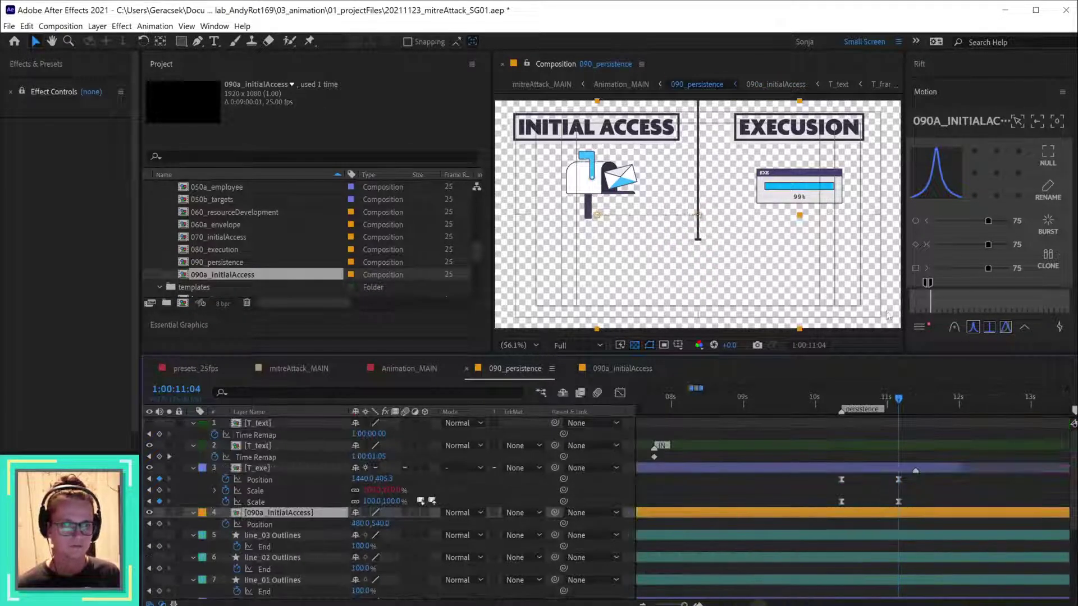
drag(830, 398, 941, 407)
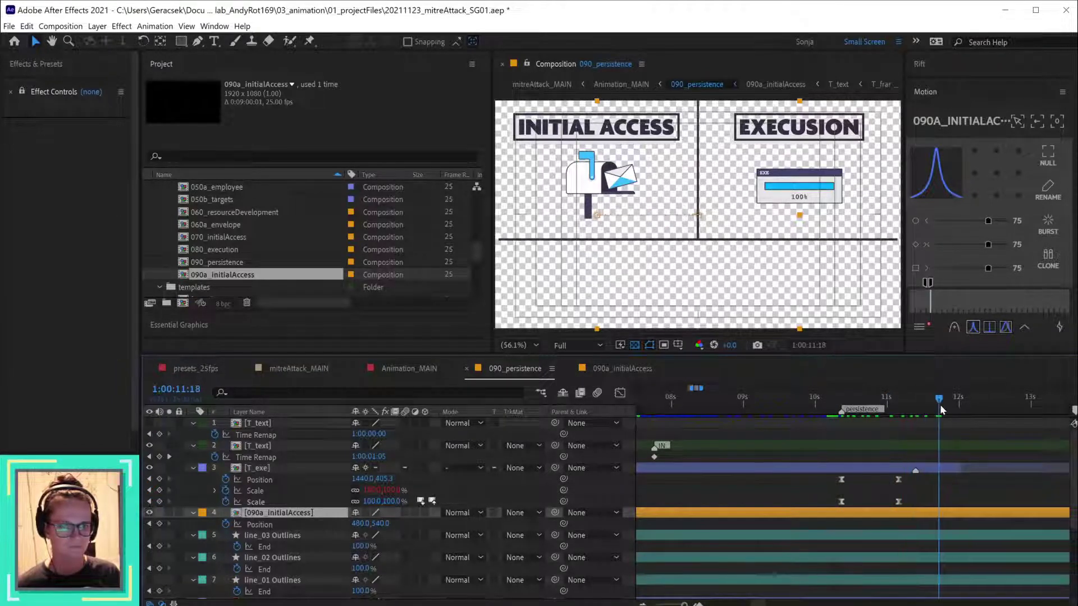
- Lower CTRL_mailbox to Position 920, 600 in 090a_initialAccess, place that keyframe over its end keyframe at 1:00:11:04, and check the motion in 090_persistence
double_click(931, 512)
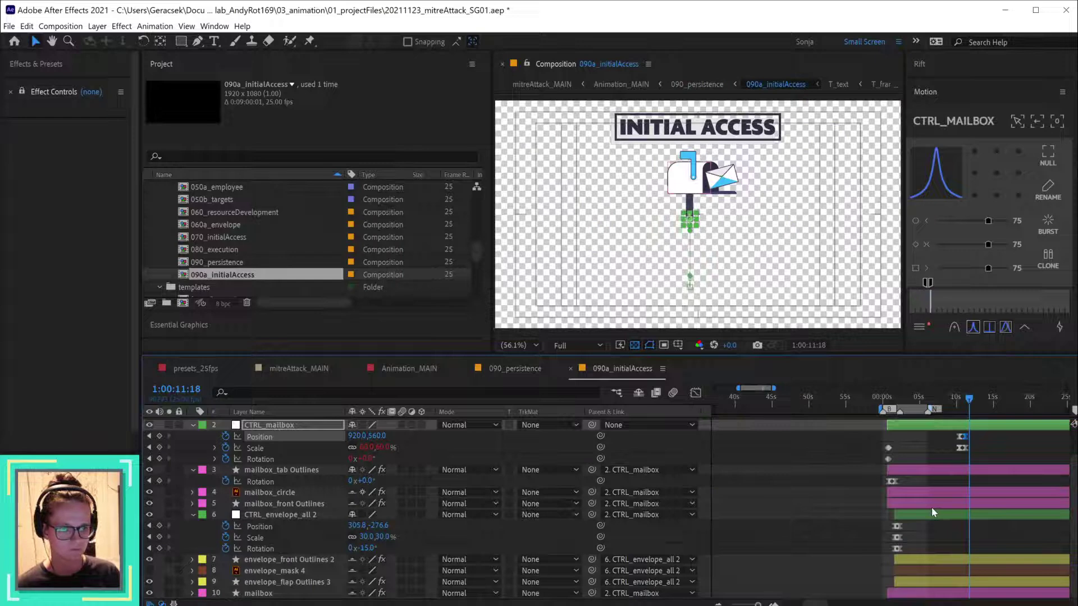
key(shift+Down)
key(shift+Down)
key(shift+Down)
key(shift+Down)
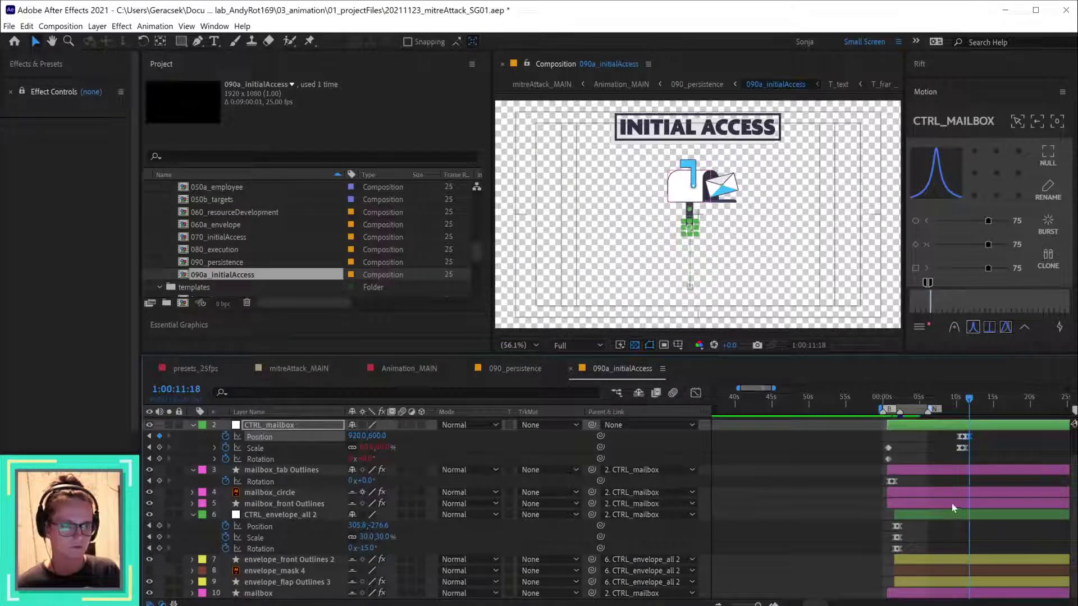
drag(970, 437, 967, 436)
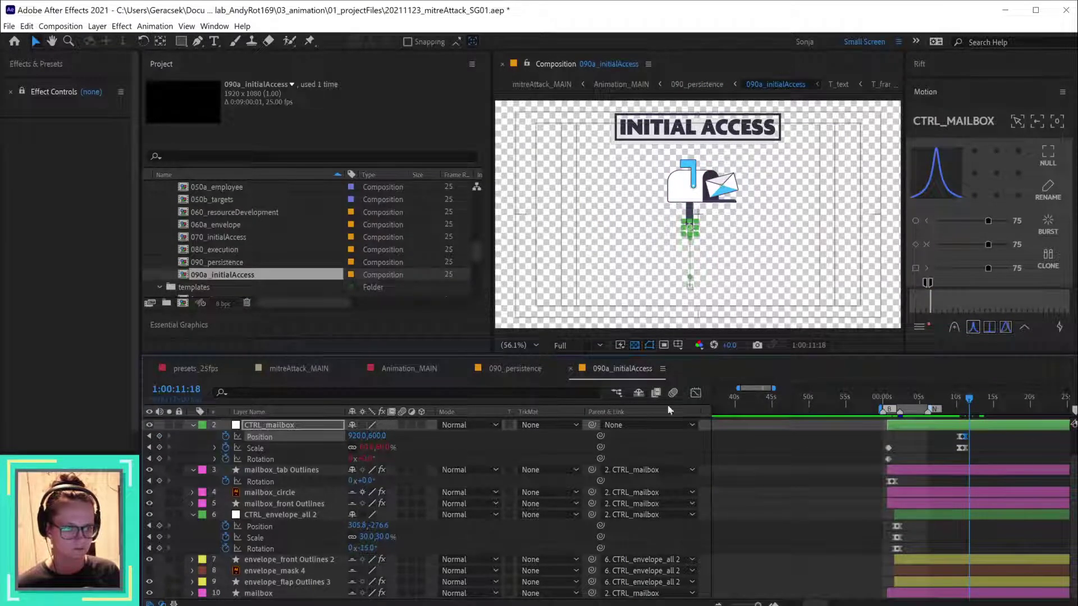
click(502, 369)
drag(841, 399, 913, 400)
drag(923, 402, 891, 402)
- Lower T_exe to Position 1440, 425.3 on its end keyframe at 1:00:11:04 and check the alignment with the mailbox
click(903, 469)
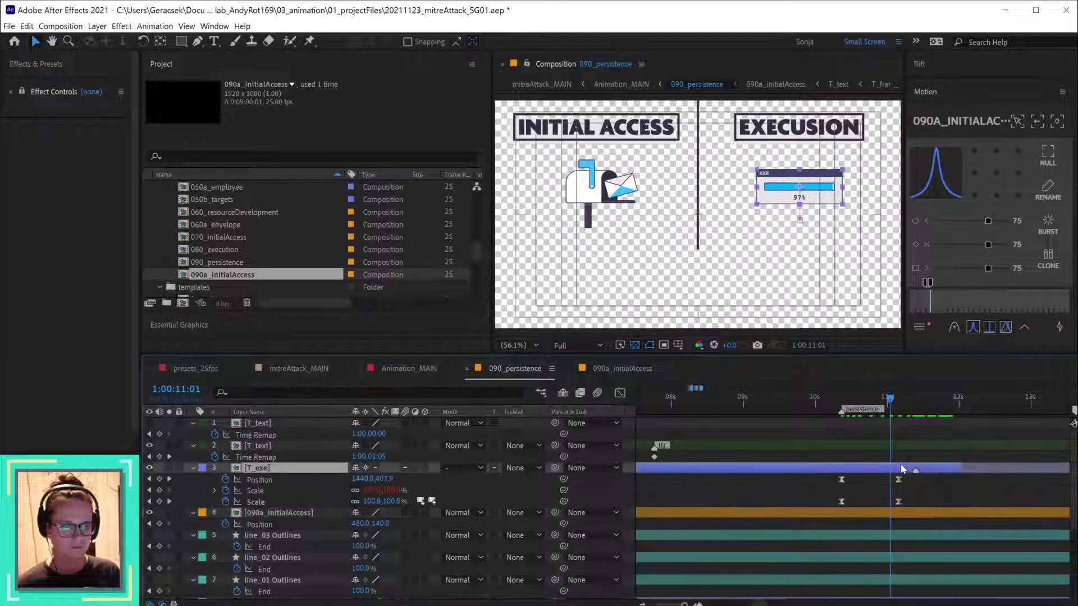
key(k)
key(shift+Down)
key(shift+Down)
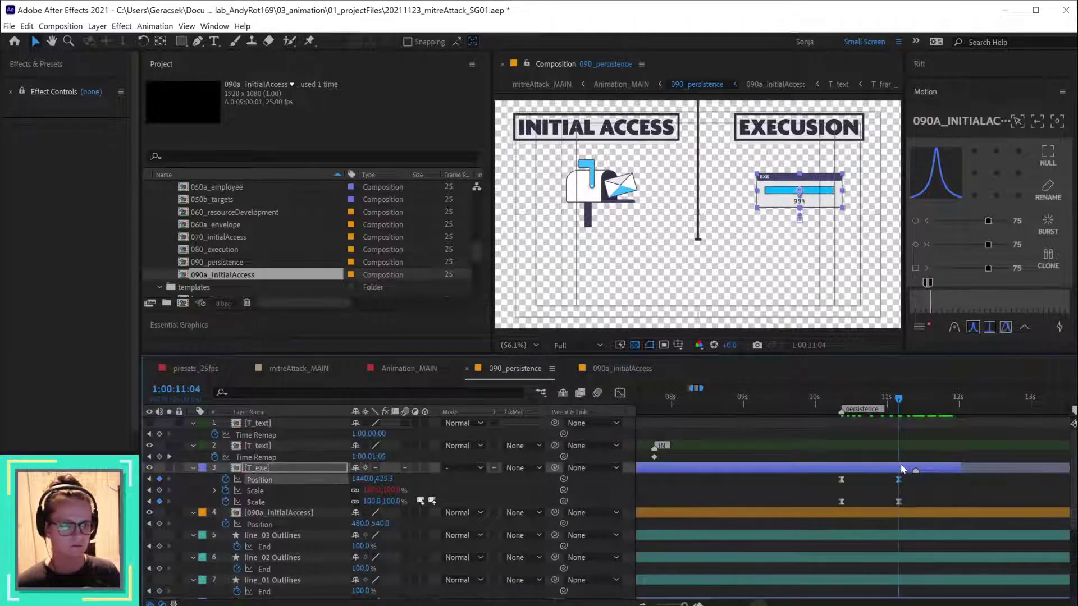
mouse_move(899, 399)
mouse_down()
mouse_move(953, 402)
mouse_move(807, 406)
mouse_move(944, 420)
mouse_move(748, 419)
mouse_move(942, 419)
mouse_move(850, 423)
mouse_move(912, 419)
mouse_move(898, 419)
mouse_up()
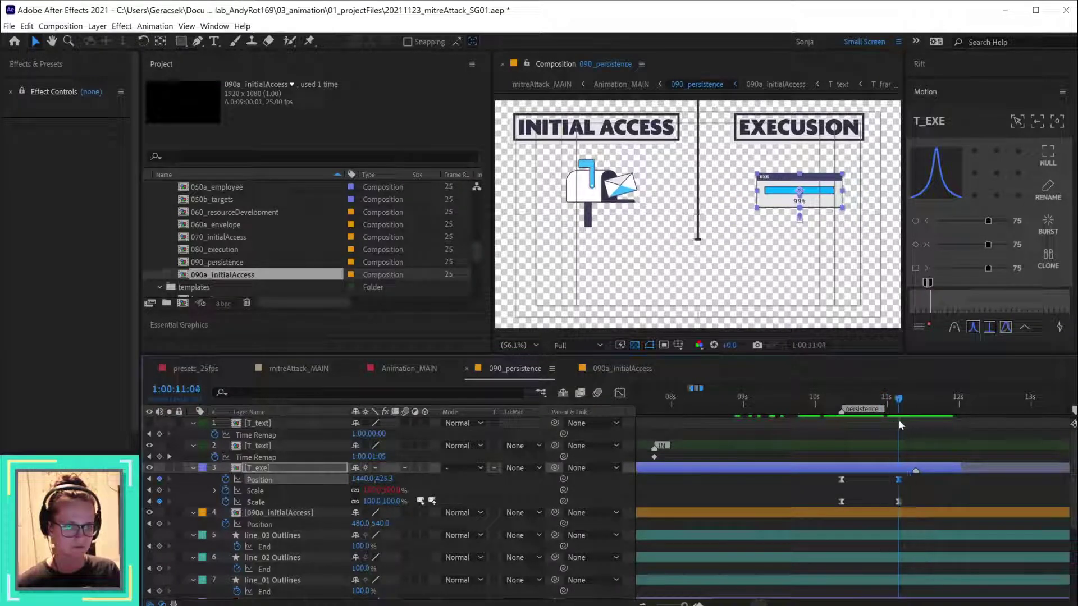
click(723, 467)
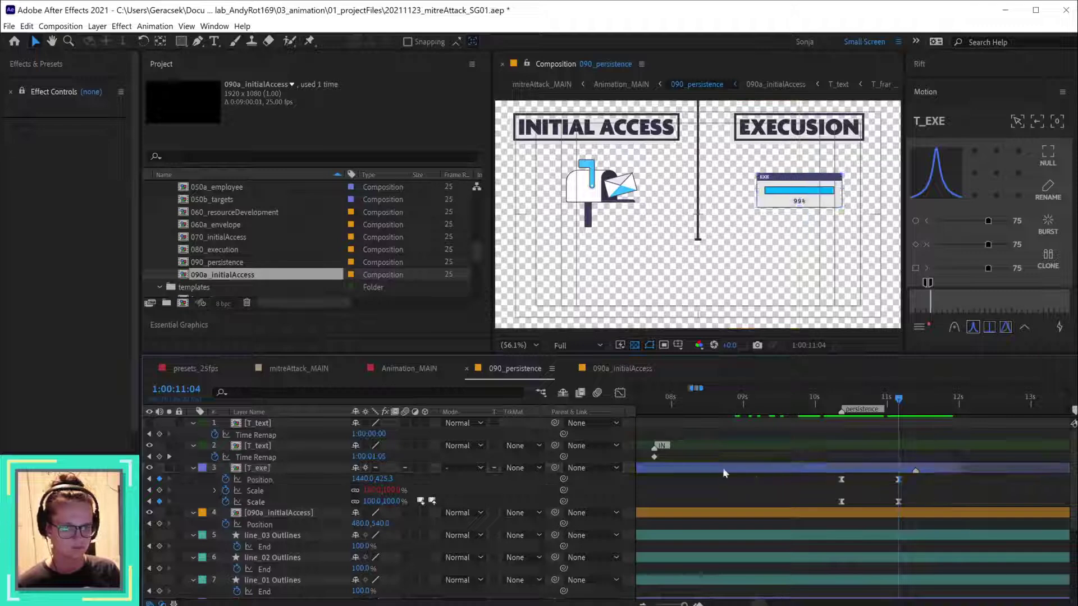
- Move the closing Time Remap keyframes of the PERSISTENCE T_text layer about ten seconds later so the title stays up, and check it
click(244, 426)
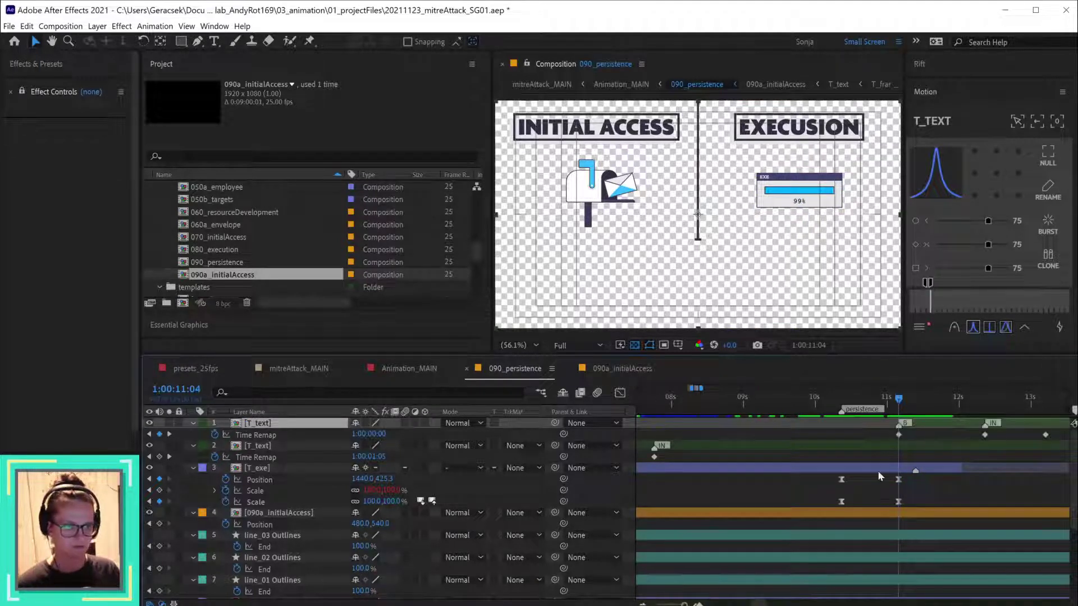
key(minus)
key(minus)
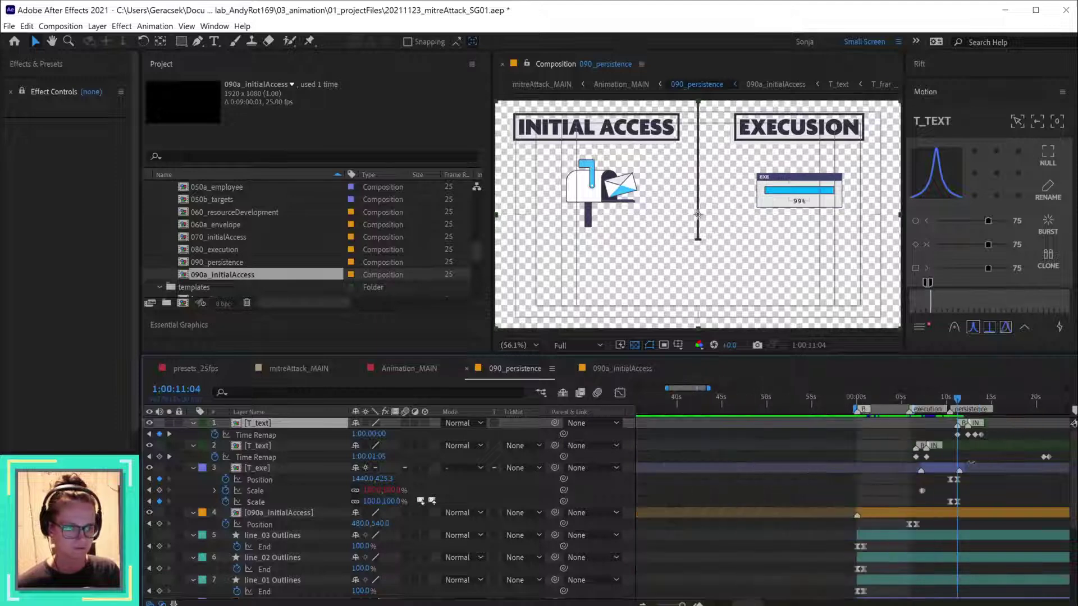
click(975, 436)
drag(973, 439, 1057, 440)
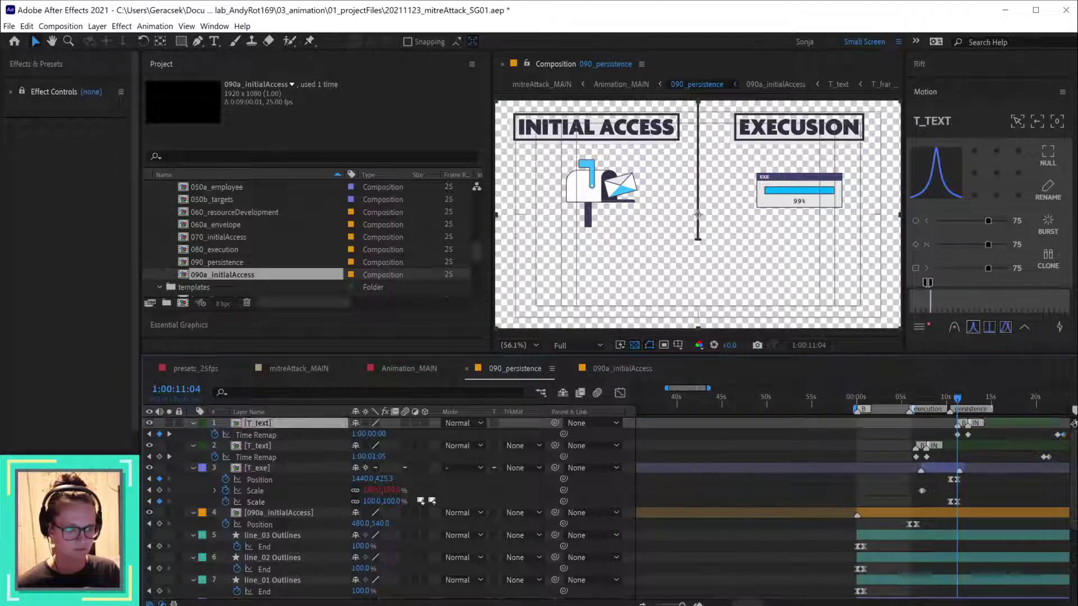
scroll(997, 419, right, 5)
key(equal)
key(equal)
key(equal)
key(equal)
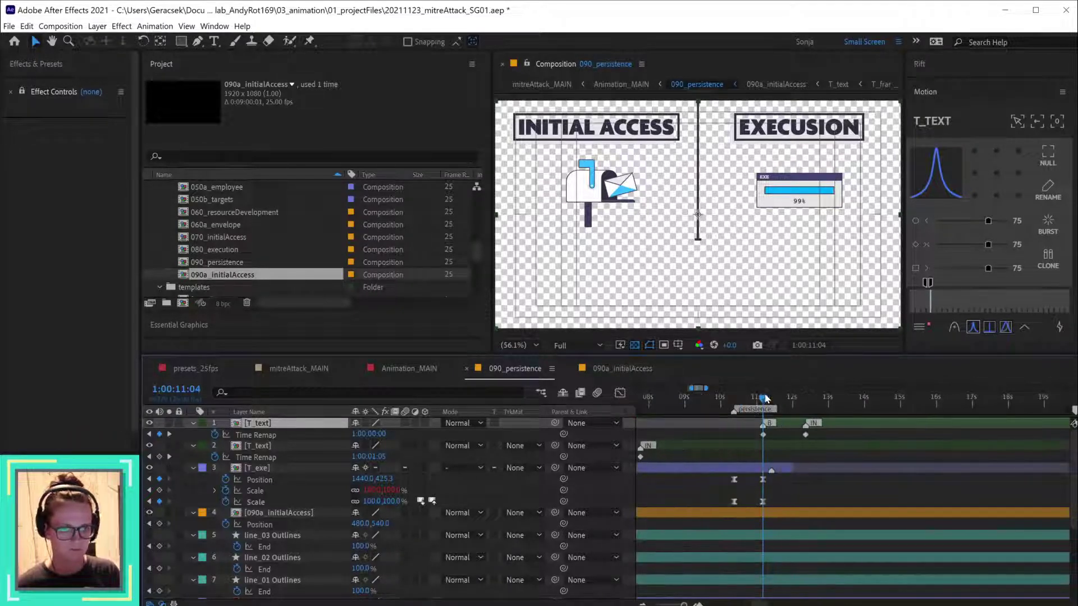
drag(764, 399, 838, 400)
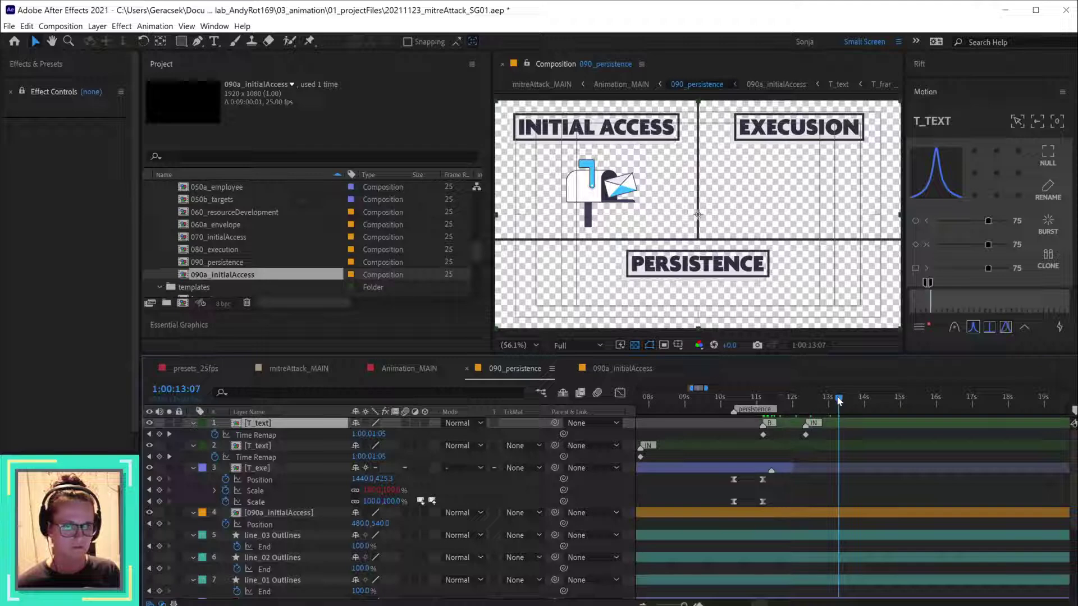
- Extend the end of the T_exe layer well past 1:00:13:07 so the EXE window stays on screen with the PERSISTENCE title
drag(793, 468, 1008, 468)
key(minus)
key(minus)
key(minus)
key(minus)
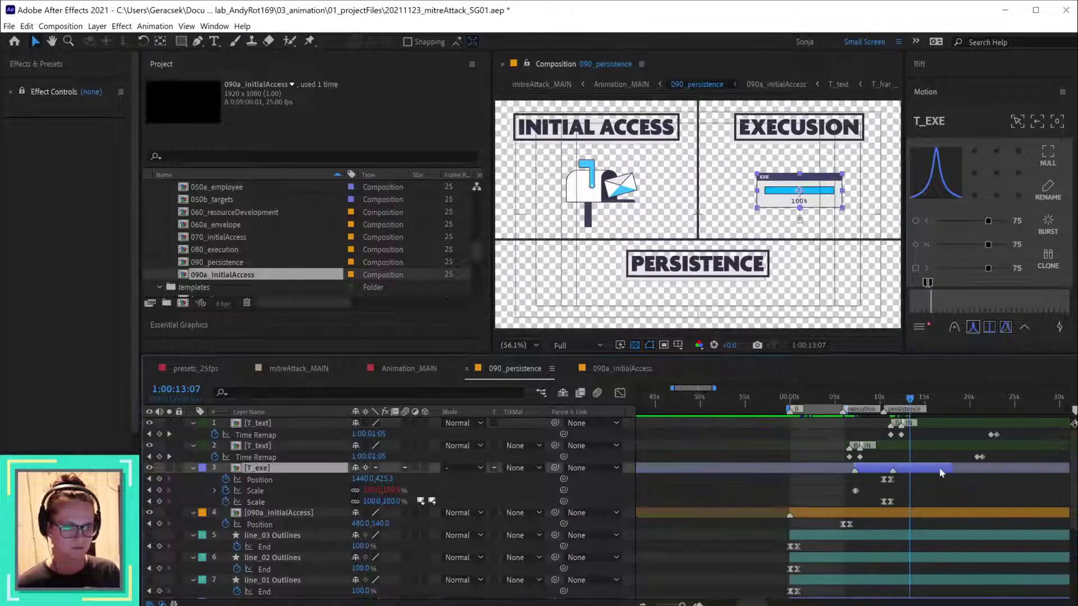
scroll(871, 476, right, 5)
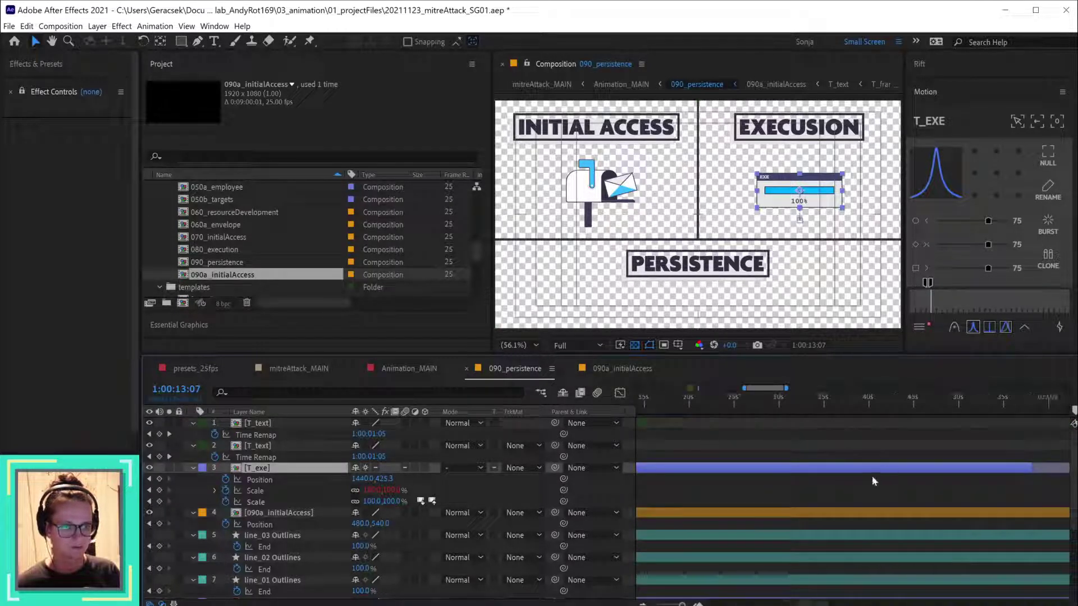
- Review the 090_persistence animation from its start to 1:00:12:09, and switch to the storyboard PDF in Adobe Acrobat
key(Home)
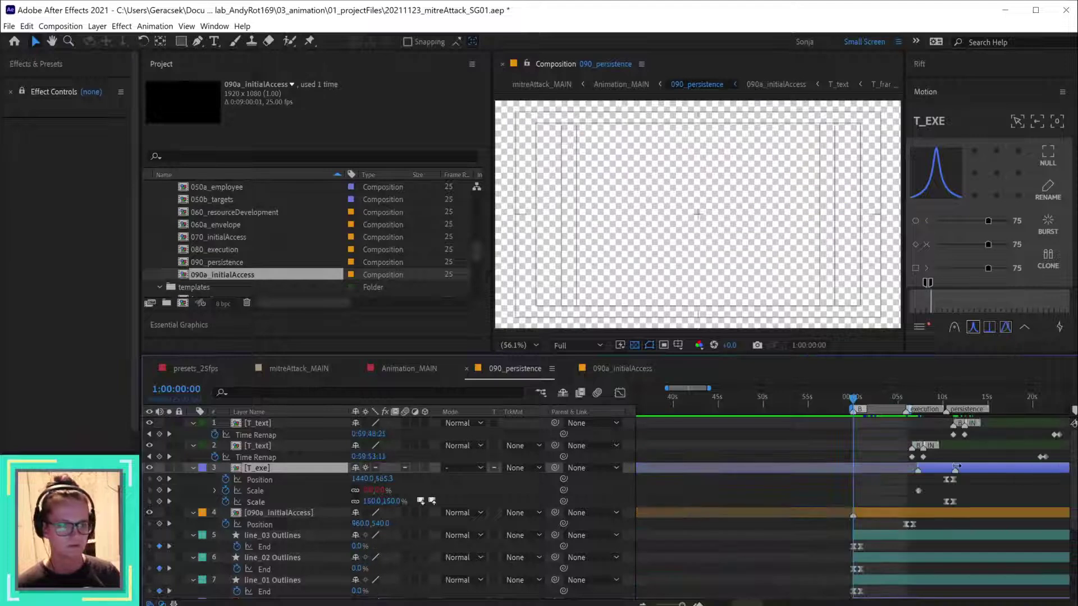
key(equal)
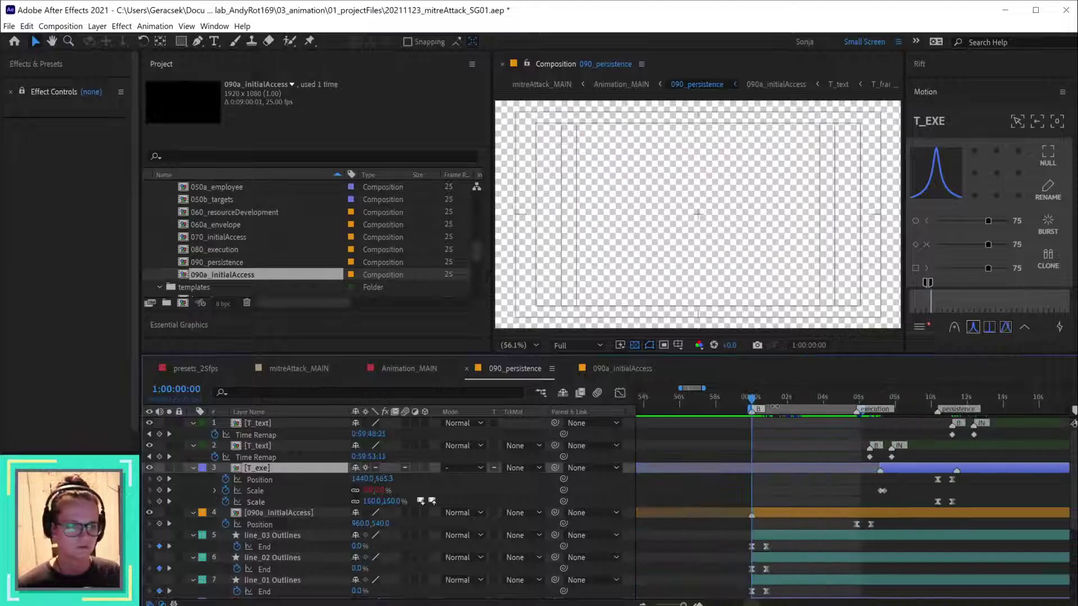
drag(767, 397, 974, 400)
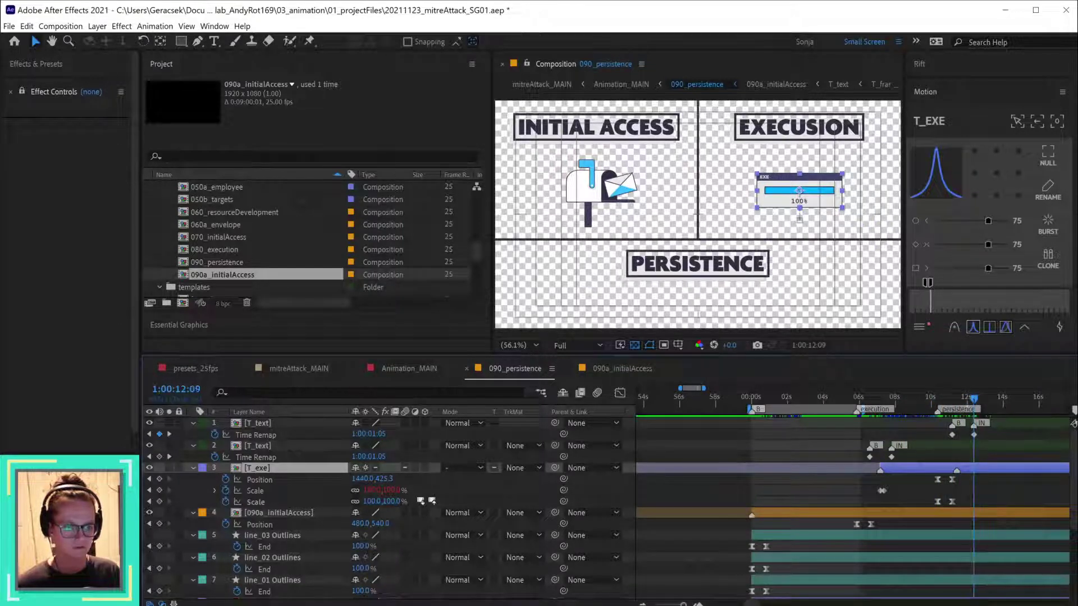
key(alt+Tab)
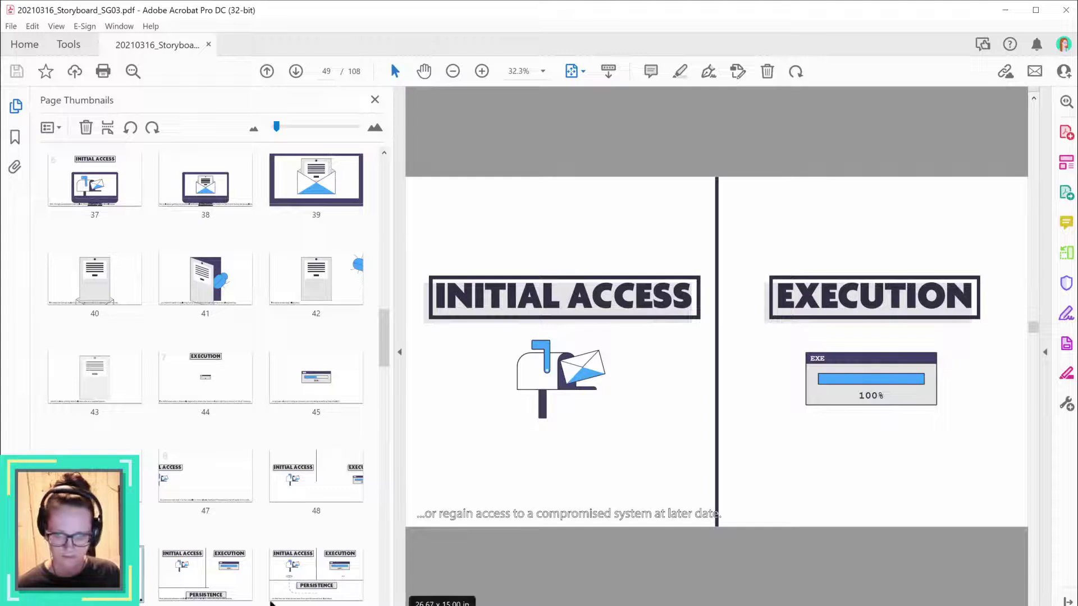
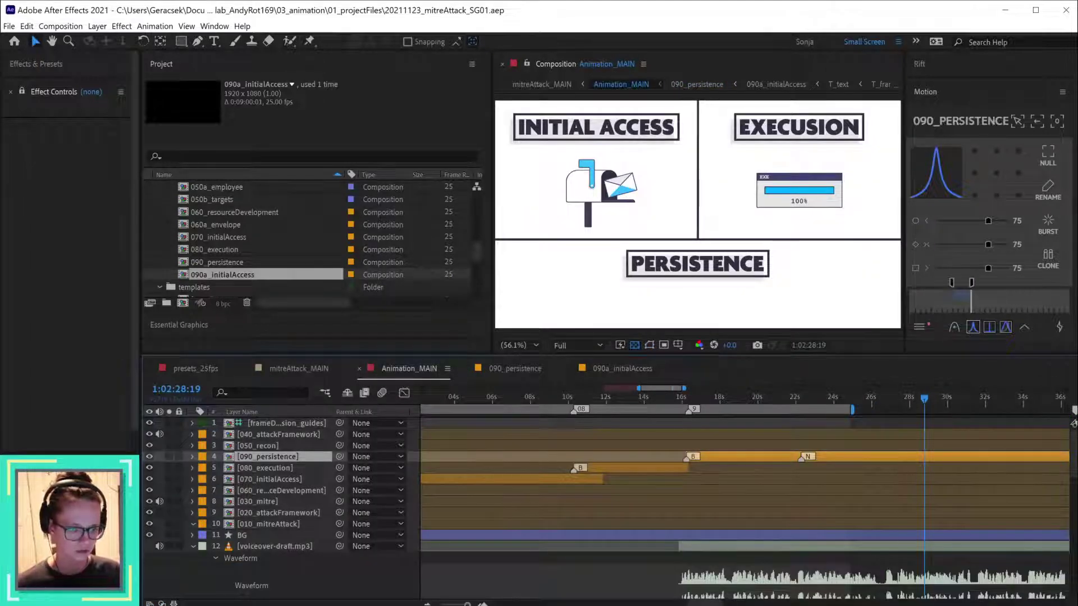
- Update the markers of the 090_persistence layer in Animation_MAIN from its source composition
right_click(801, 458)
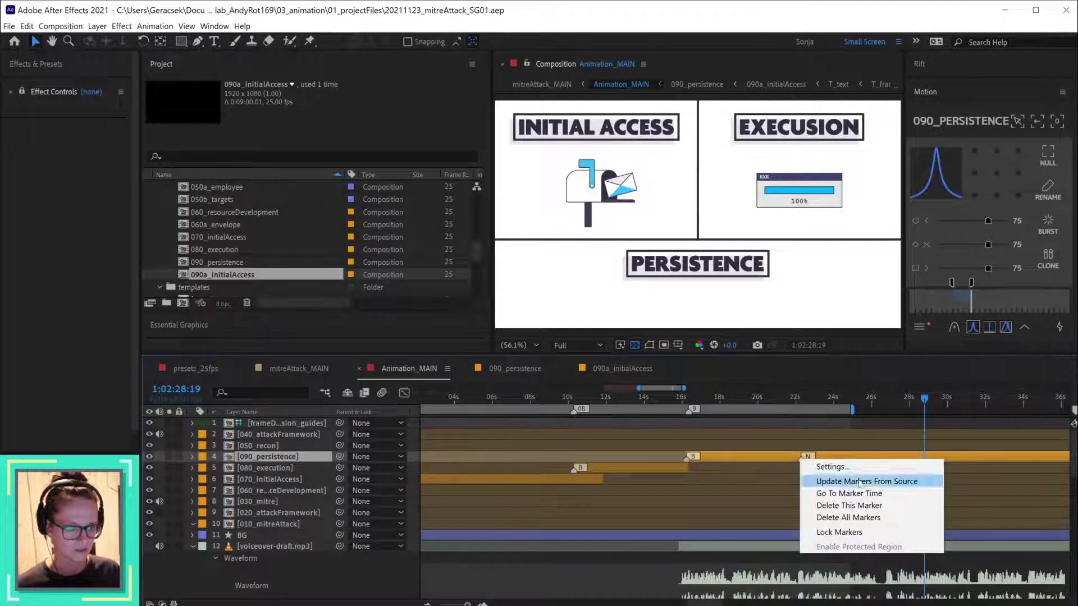
click(811, 482)
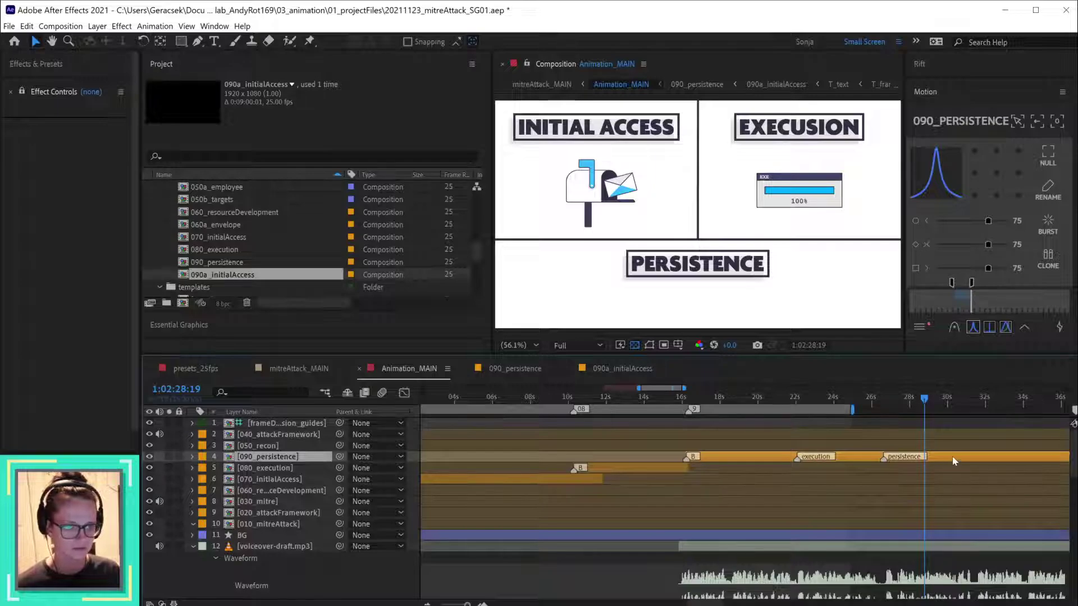
- Compare the captions on storyboard pages 47, 49 and 50 in Adobe Acrobat with the Animation_MAIN voiceover, and return to After Effects
key(alt+Tab)
scroll(293, 536, down, 1)
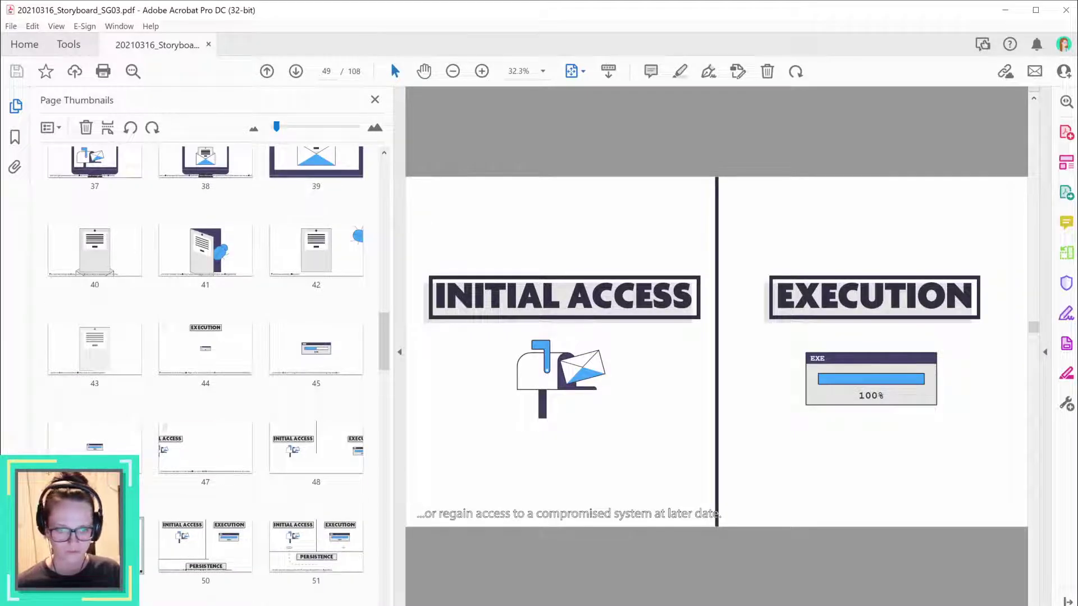
click(204, 556)
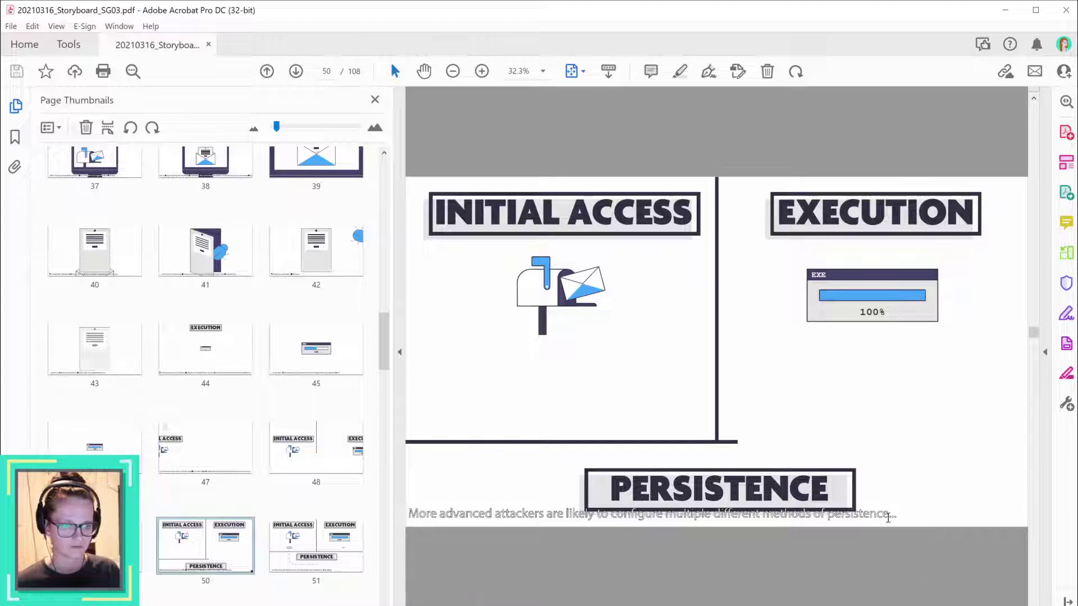
key(alt+Tab)
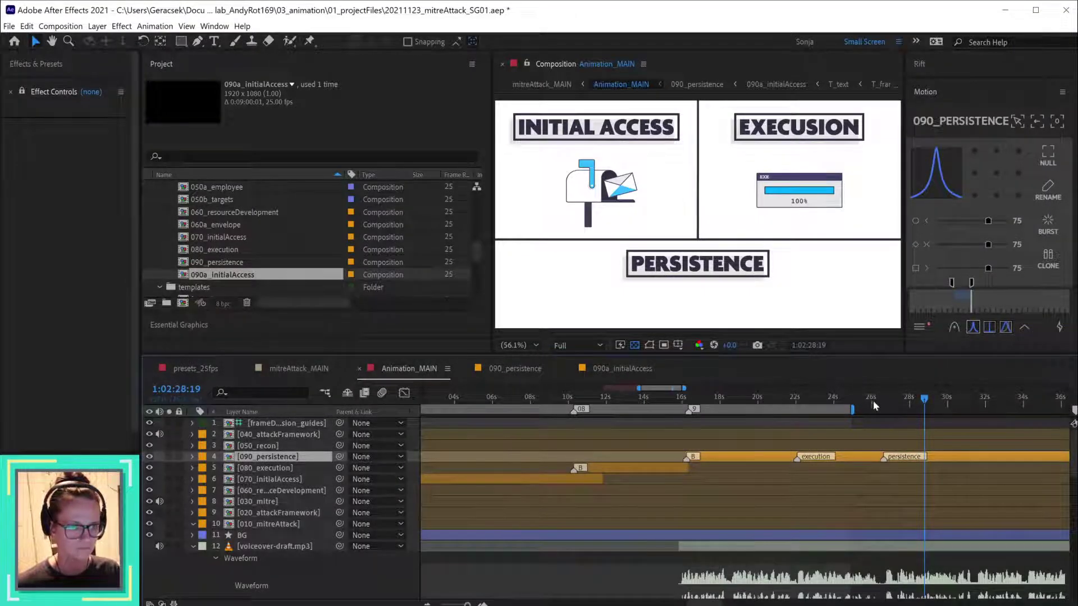
drag(875, 404, 1005, 416)
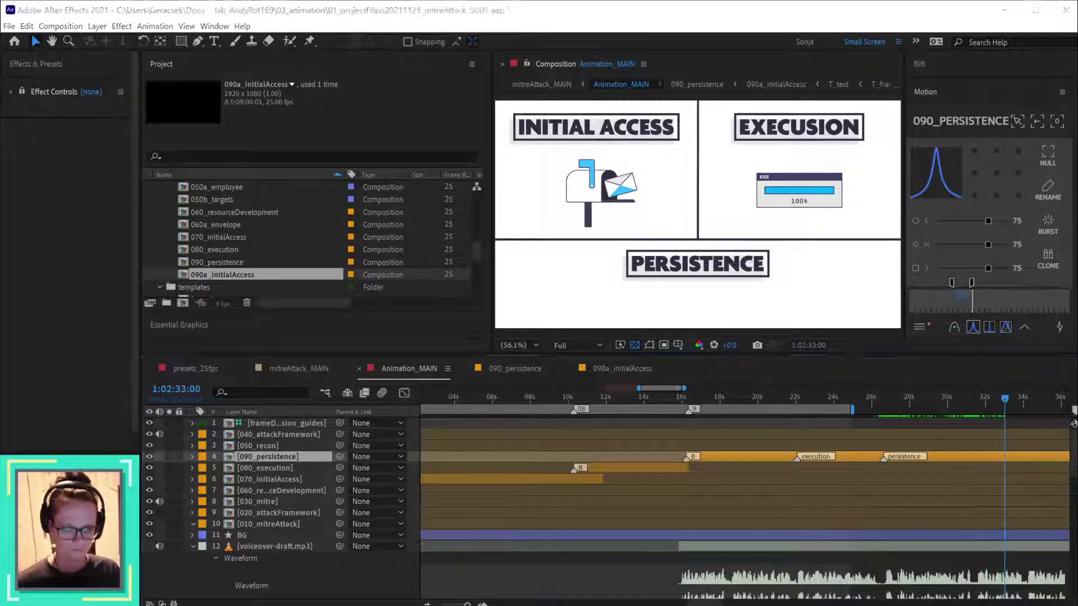
key(alt+Tab)
click(141, 556)
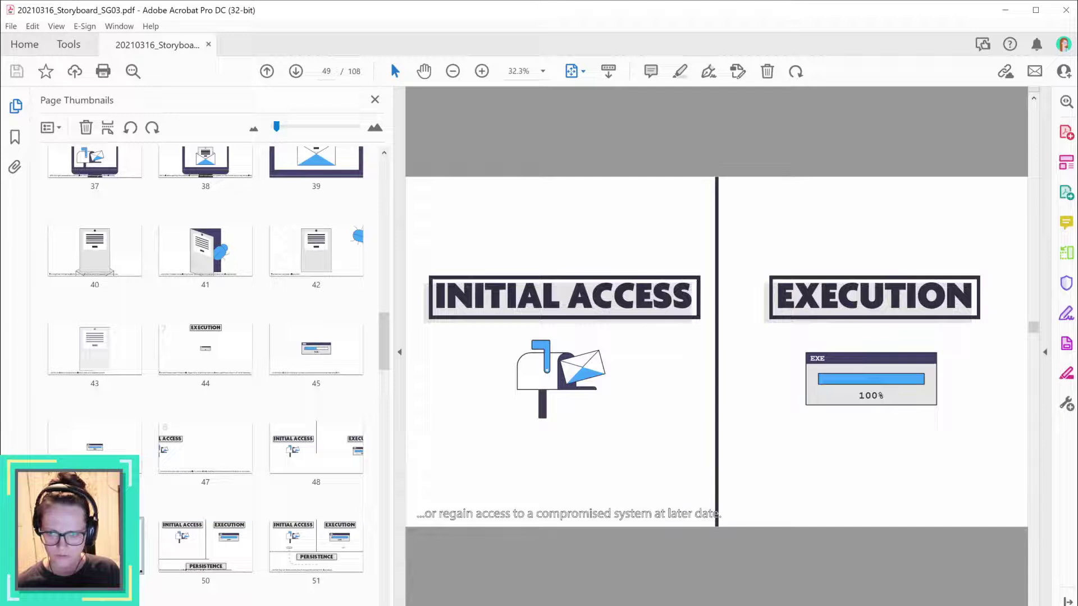
click(179, 556)
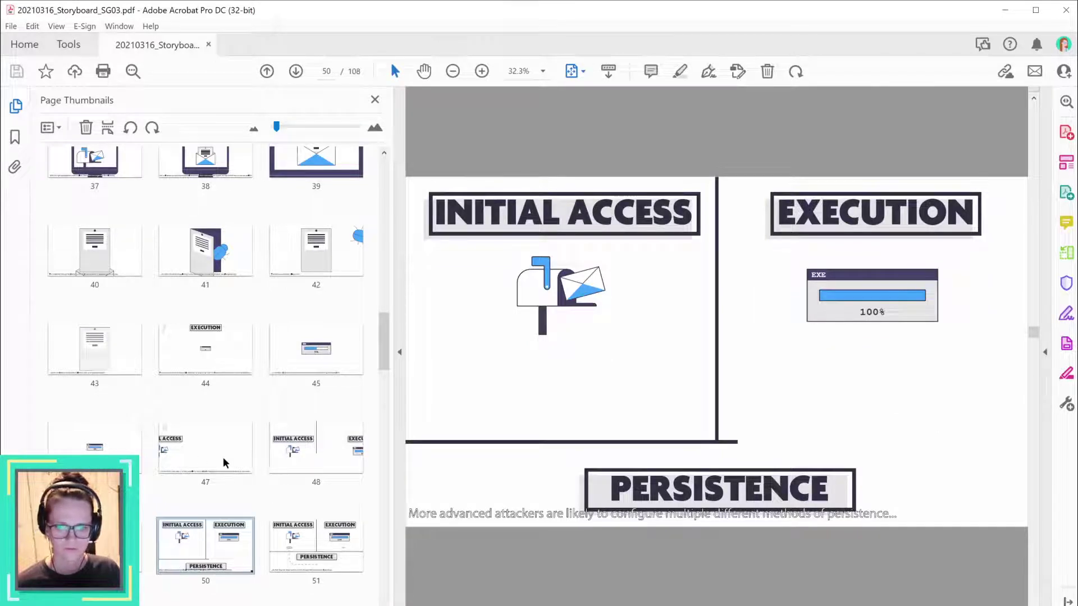
click(200, 462)
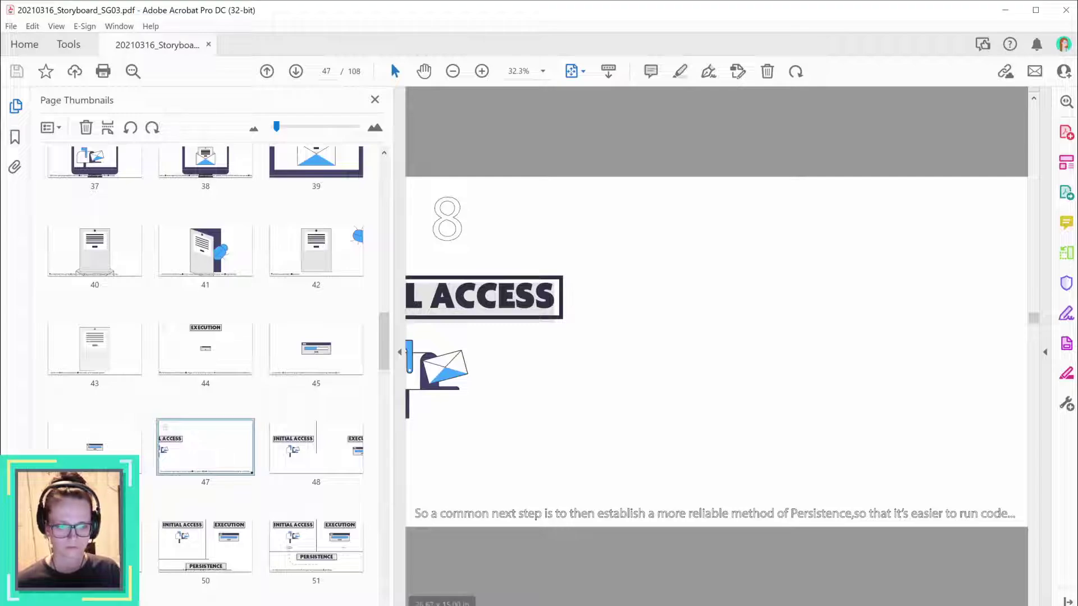
key(alt+Tab)
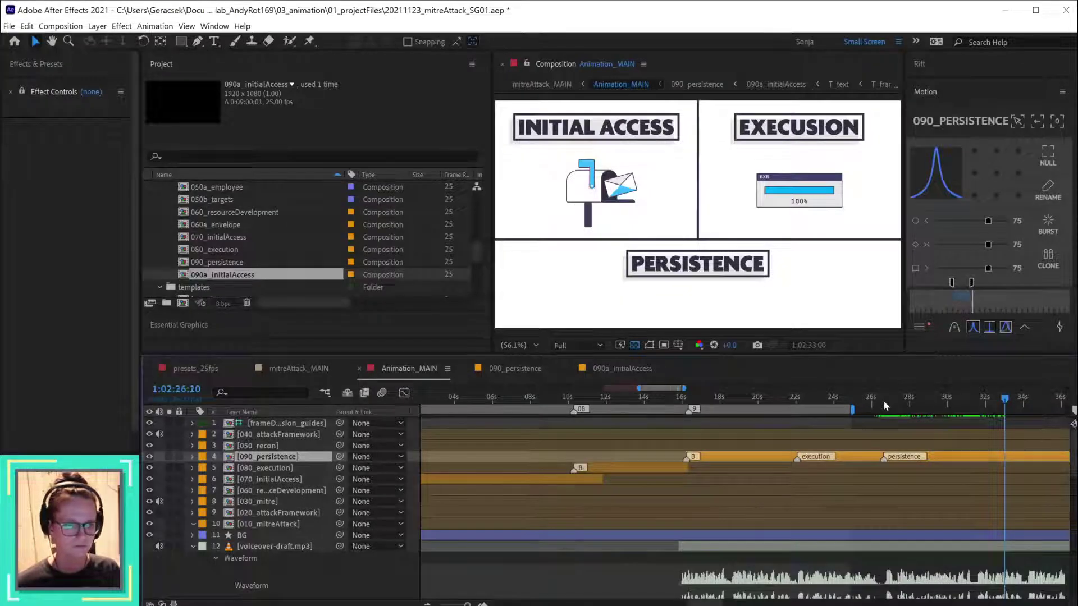
- Split the voiceover-draft.mp3 layer at the pause at 1:02:37:08 and reveal the waveform of the new part
drag(888, 400, 1035, 404)
key(h)
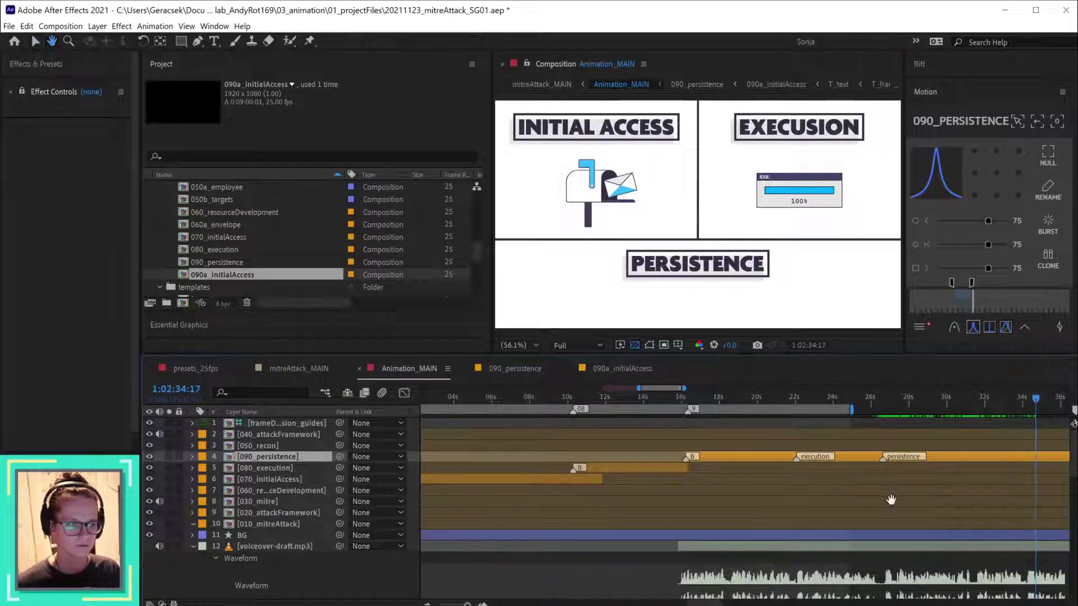
scroll(777, 493, right, 6)
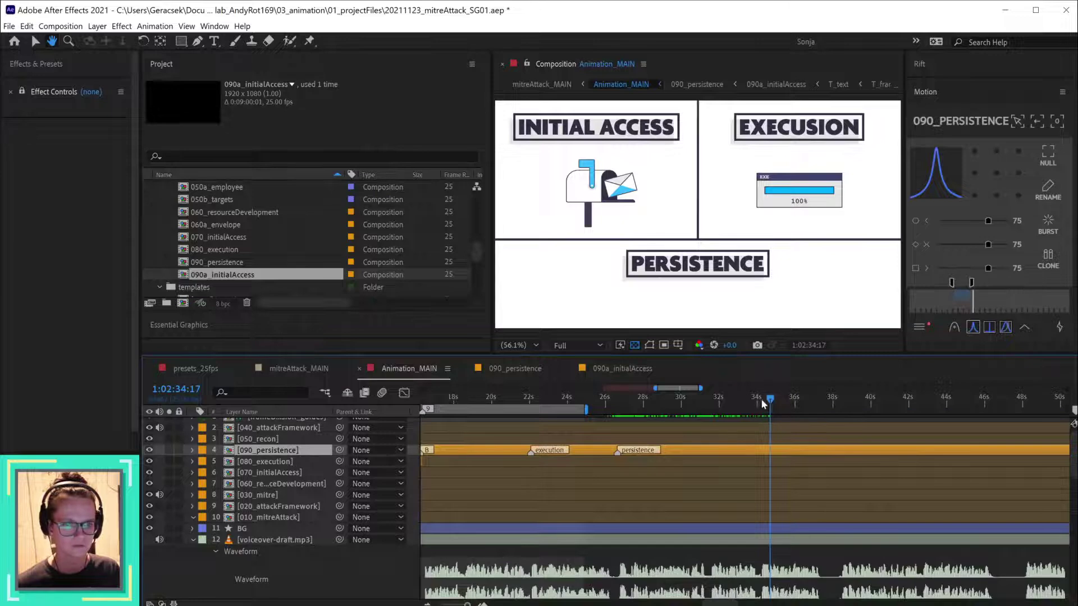
drag(764, 403, 821, 402)
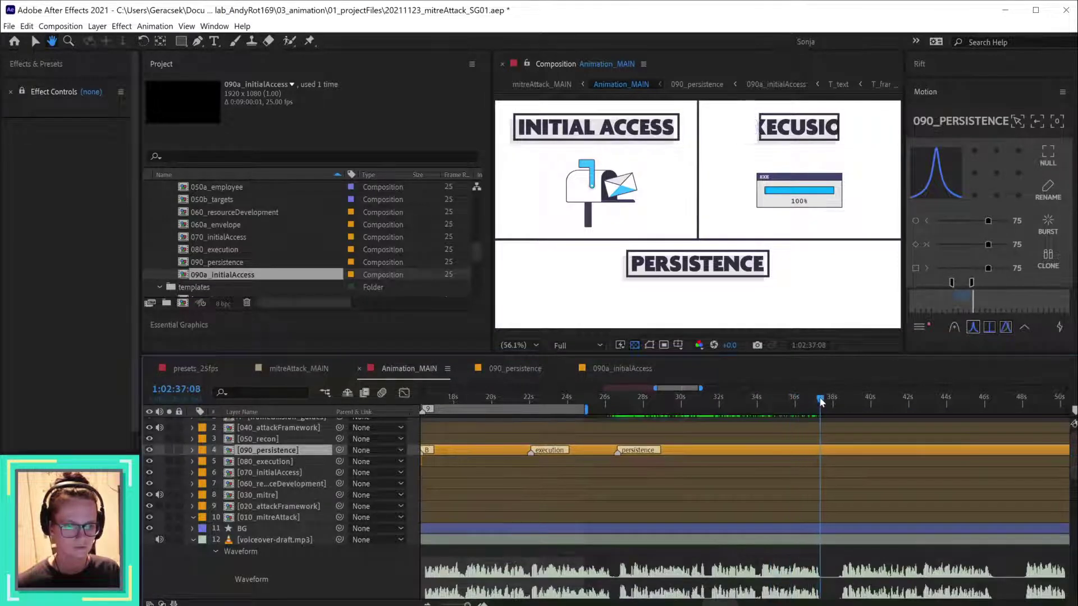
click(840, 542)
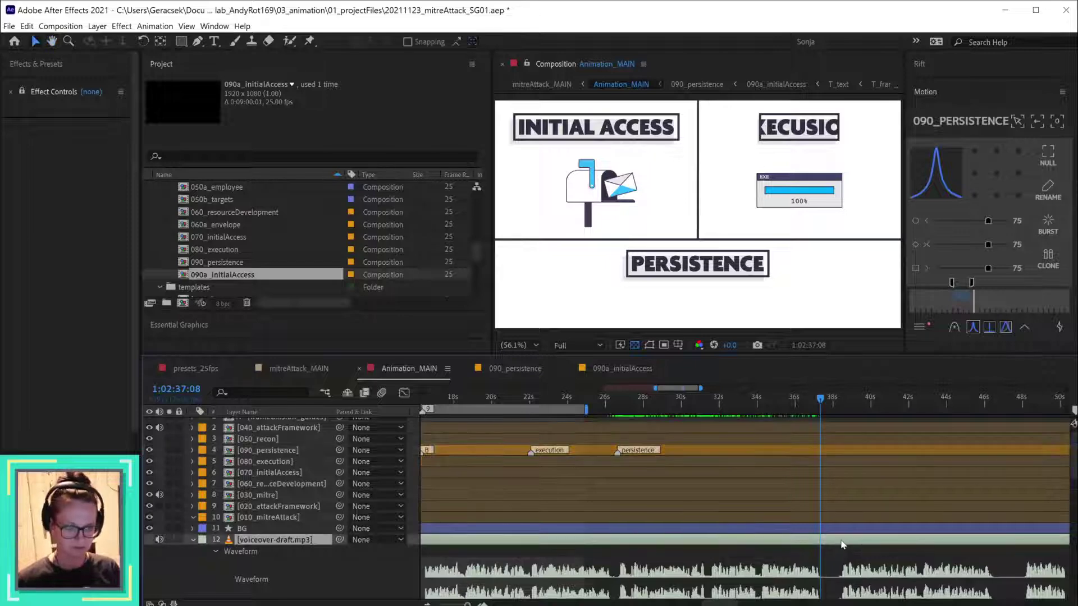
key(ctrl+shift+d)
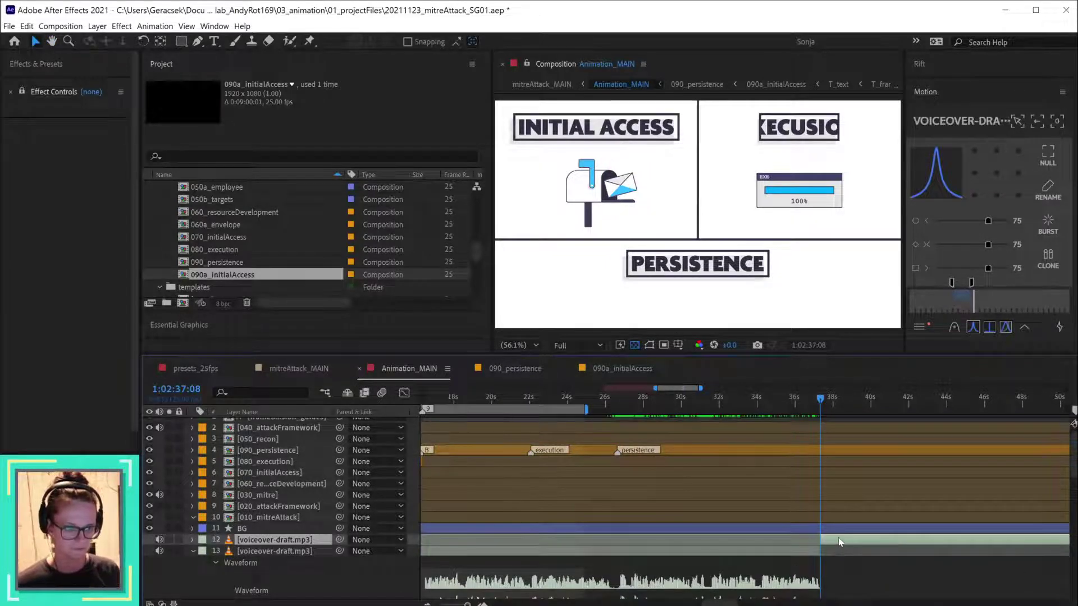
key(l)
key(l)
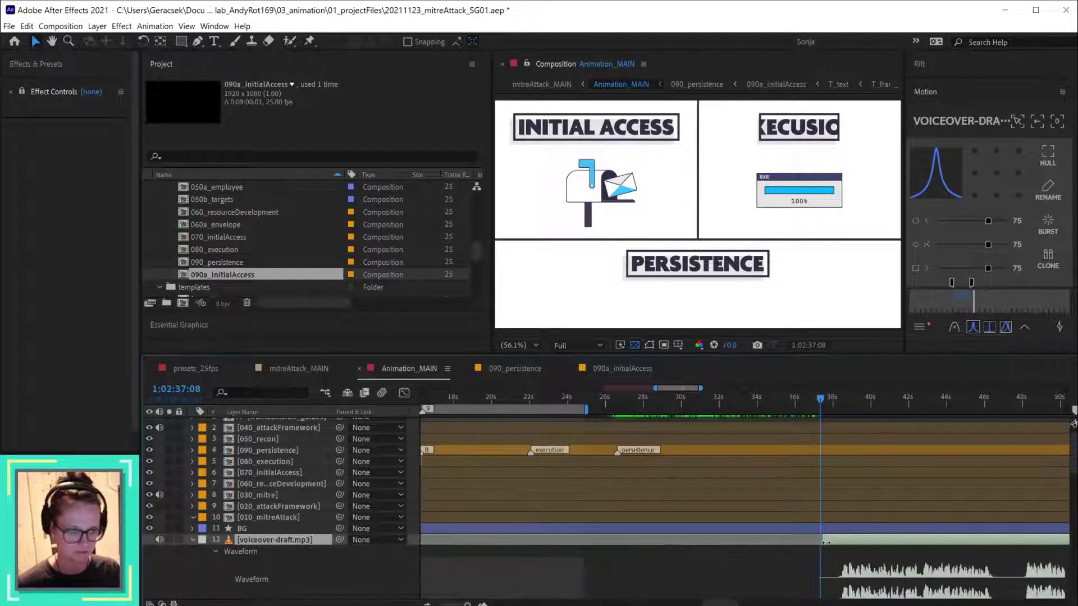
- Trim the silence off the start of the new voiceover part, align its start with 1:02:37:08, and save the project
drag(825, 543, 835, 537)
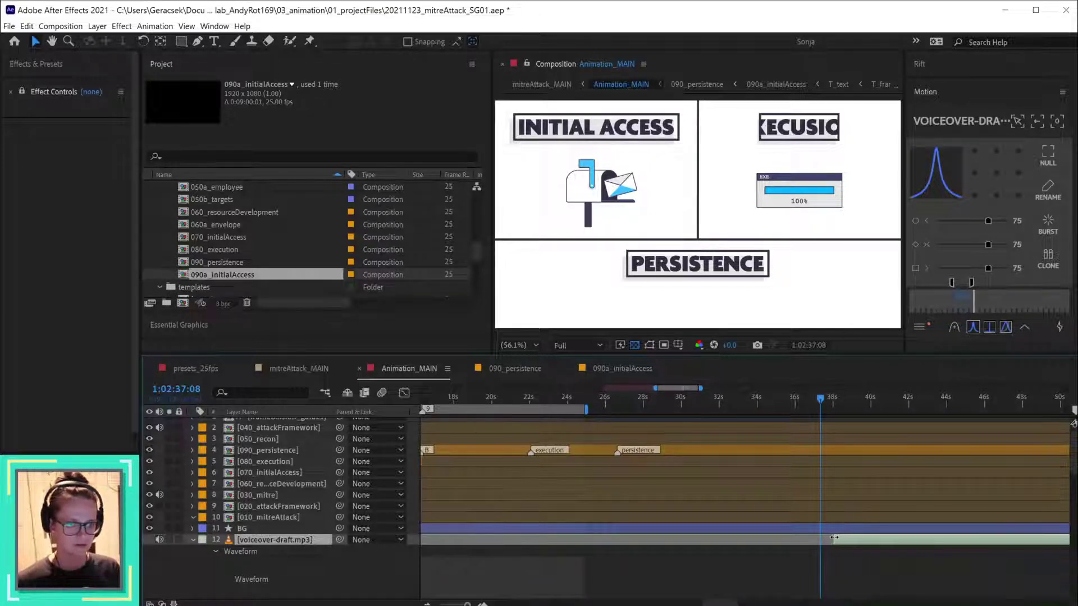
key(ctrl+z)
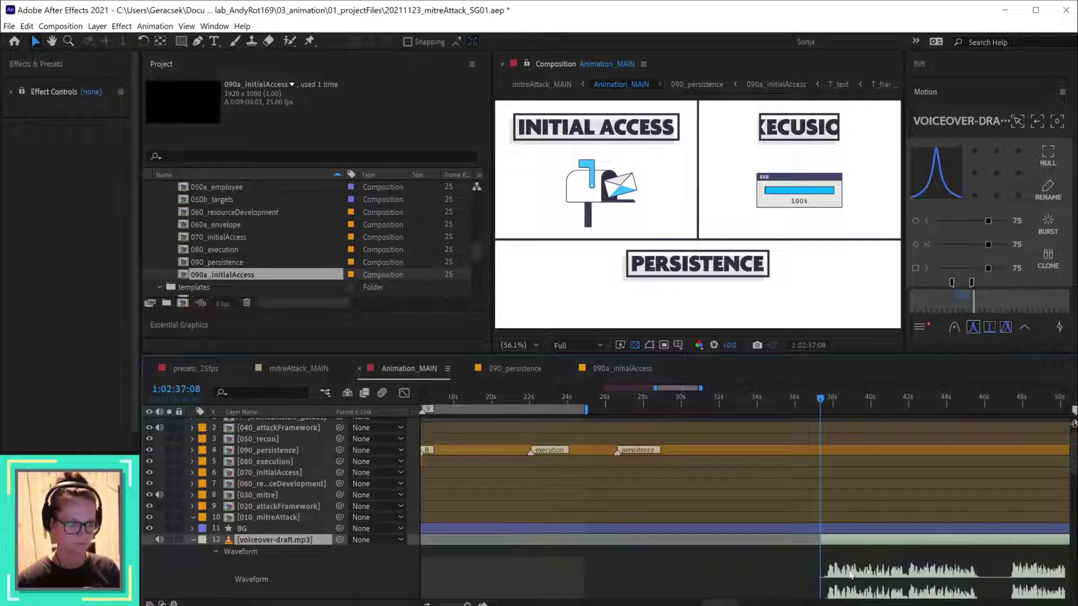
key(ctrl+shift+d)
key(ctrl+s)
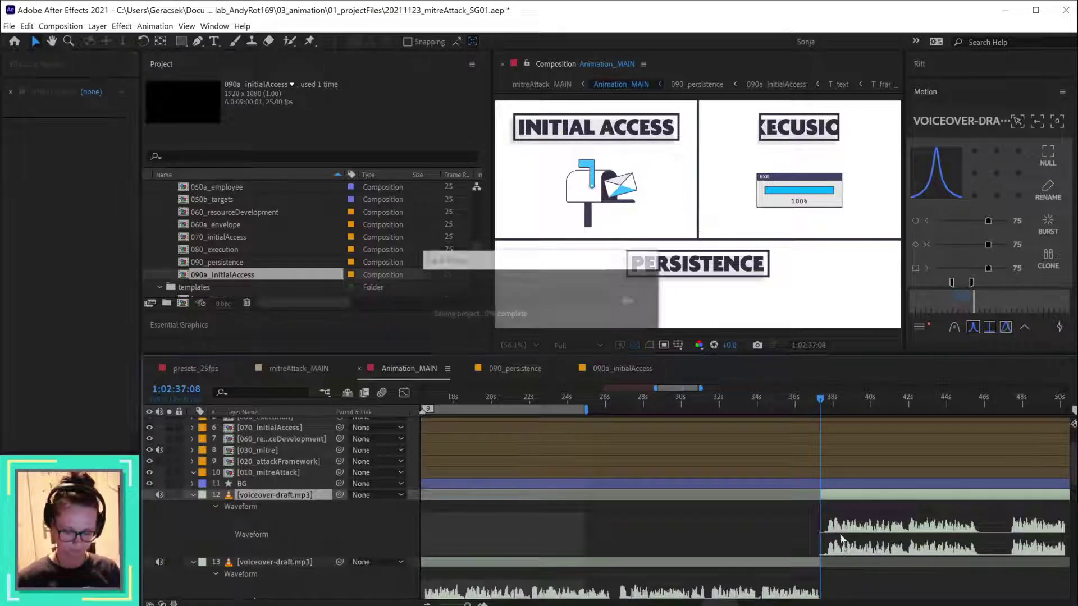
- Split the voiceover again at 1:02:45:18, and trim the next part's leading silence so its speech starts right there
click(802, 400)
drag(802, 403, 965, 402)
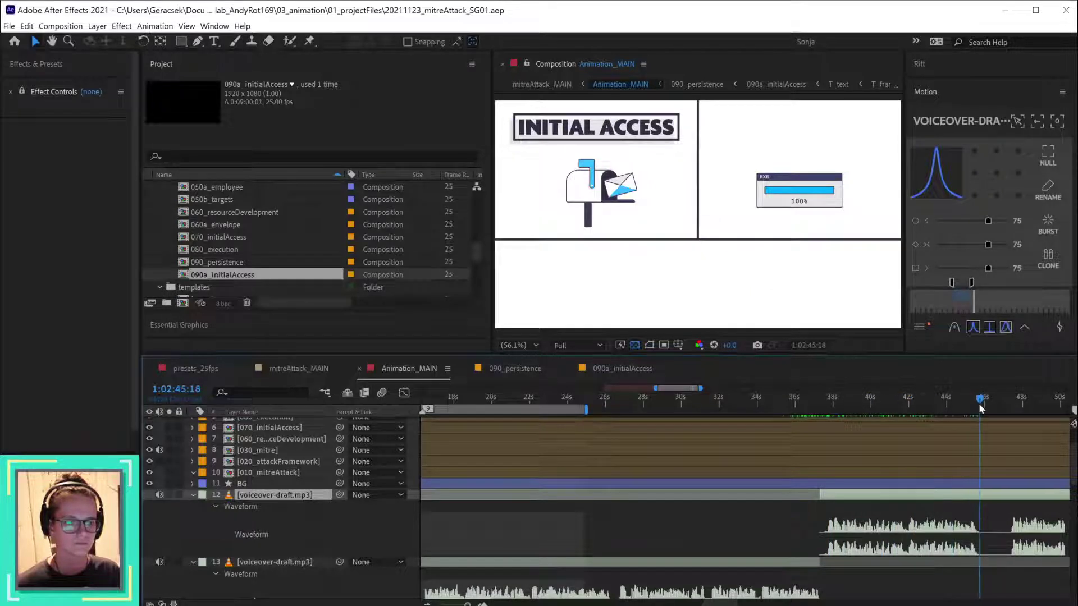
key(ctrl+shift+d)
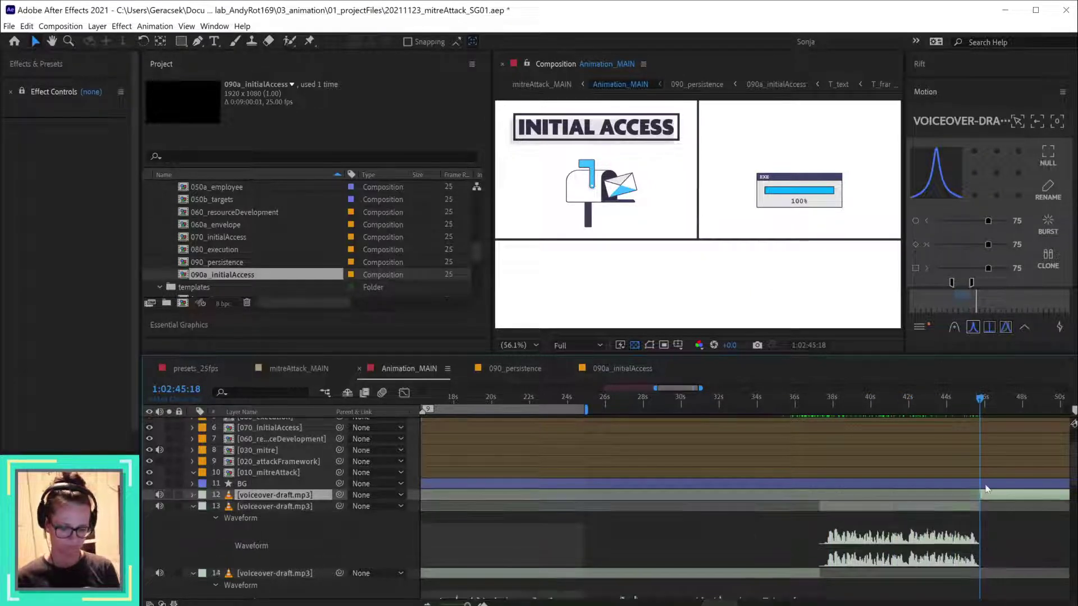
key(l)
key(l)
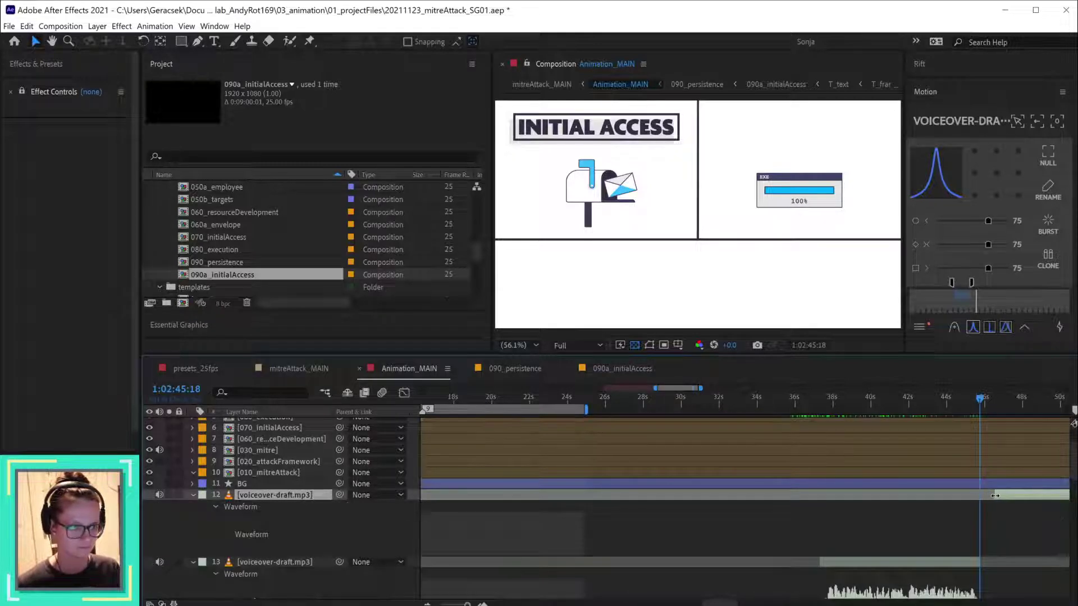
drag(1003, 495, 991, 497)
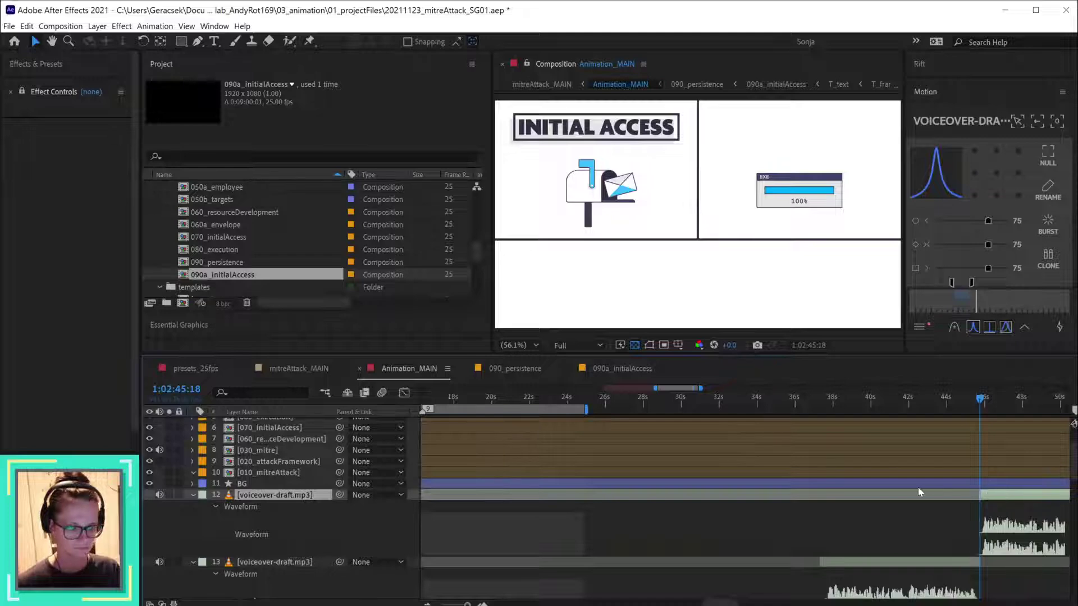
- Add a composition marker with the comment "multile methods" to 090_persistence at 1:00:21:02, matching 1:02:37:08 in Animation_MAIN
drag(833, 406, 822, 405)
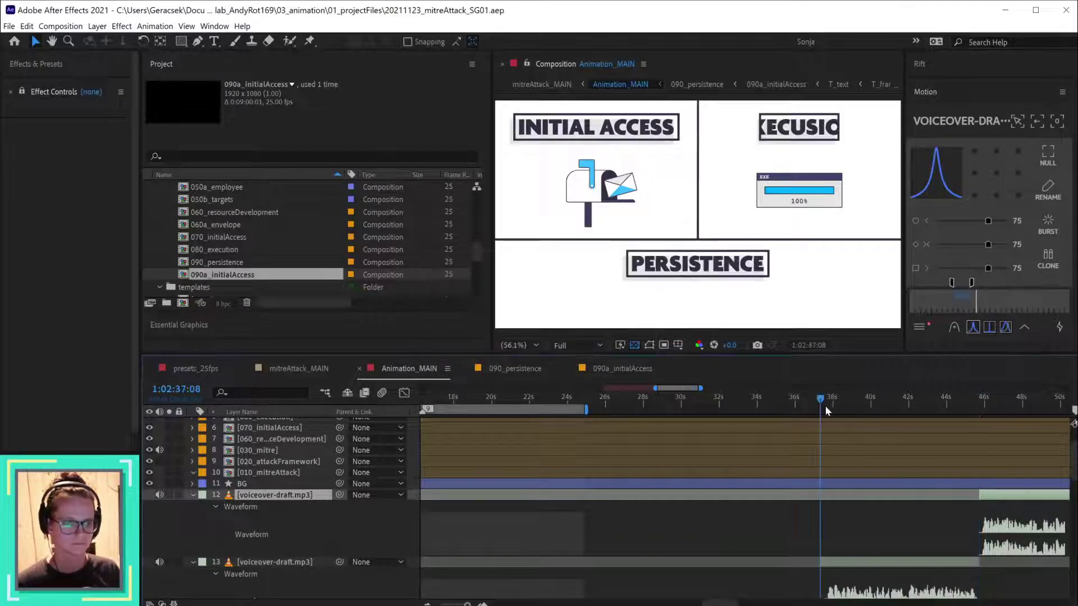
click(848, 486)
scroll(847, 528, down, 6)
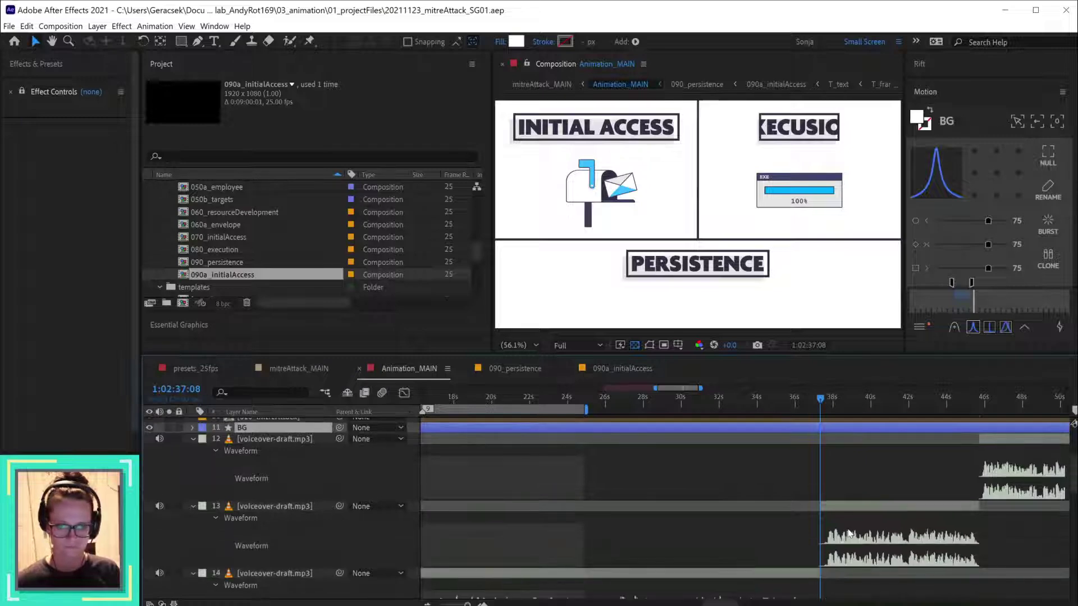
scroll(849, 531, up, 6)
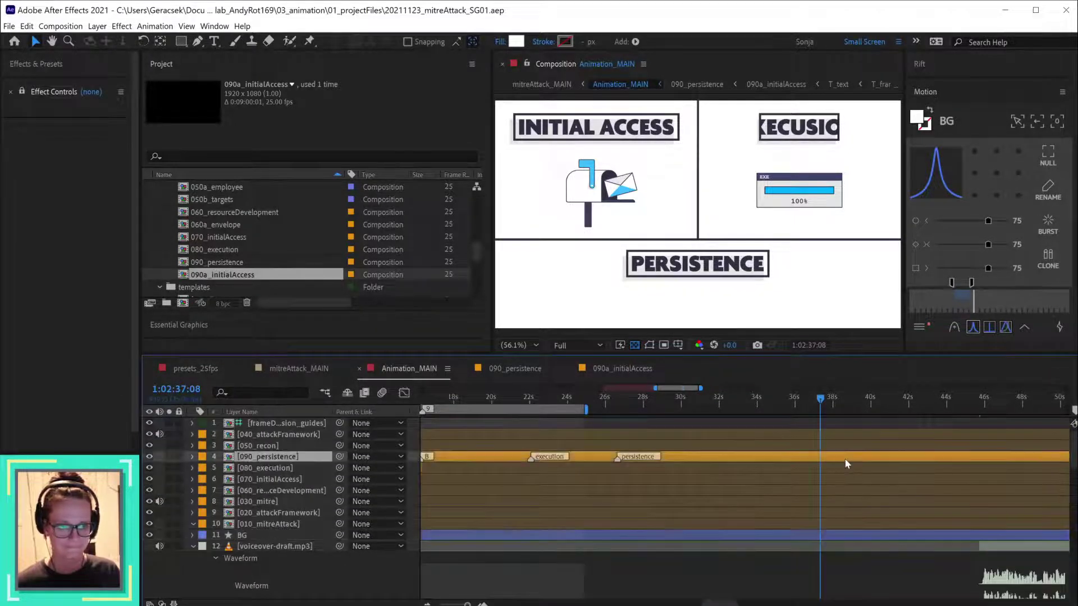
double_click(844, 458)
click(855, 494)
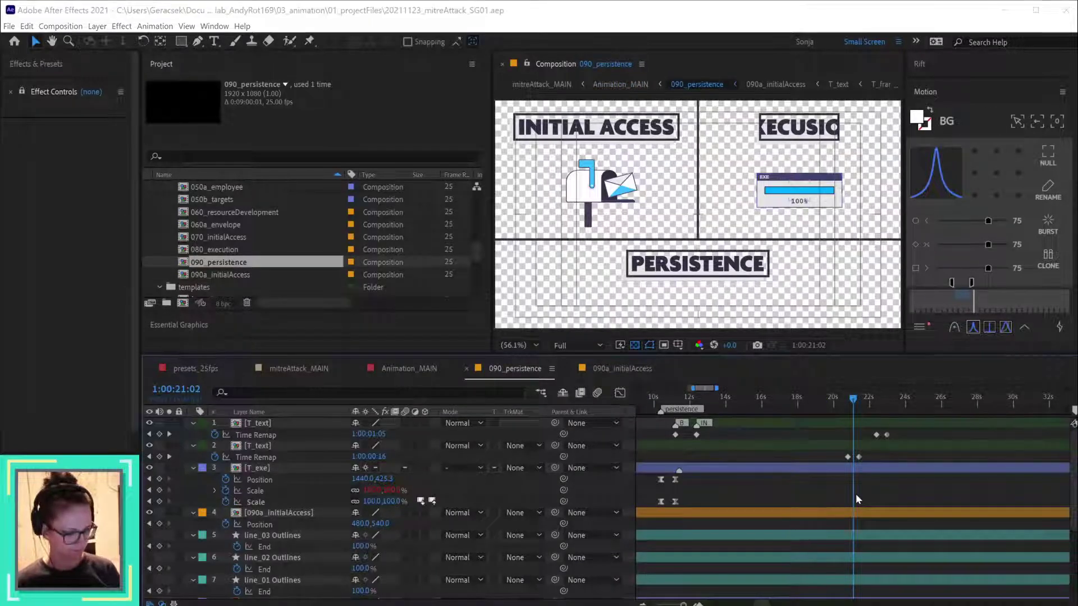
key(alt+KP_Multiply)
text(multile methods)
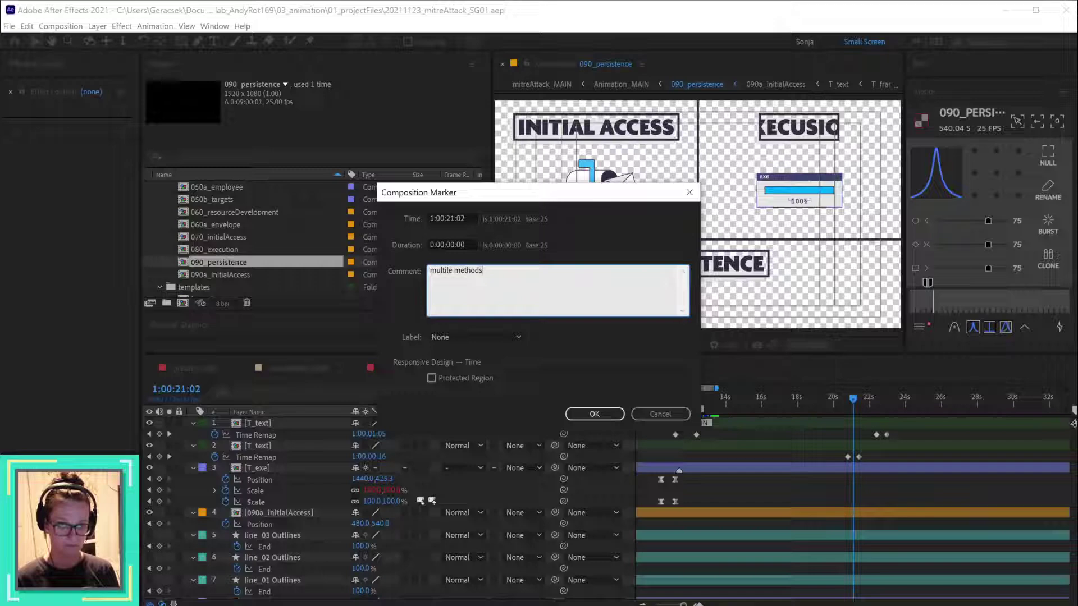
key(Return)
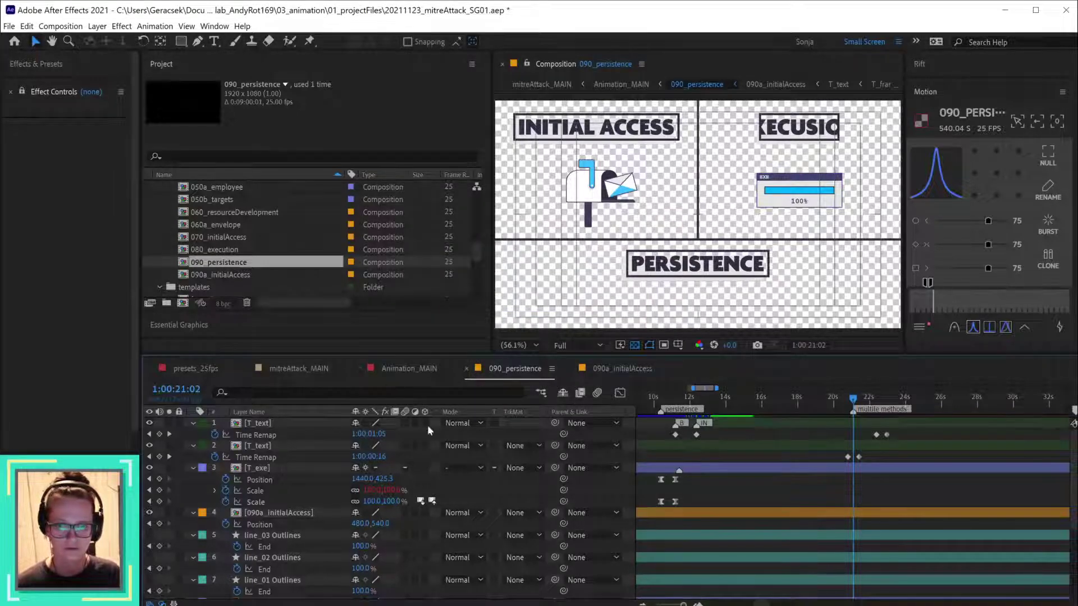
- Check the persistence layout on page 54 of the storyboard in Adobe Acrobat, and return to After Effects
key(alt+Tab)
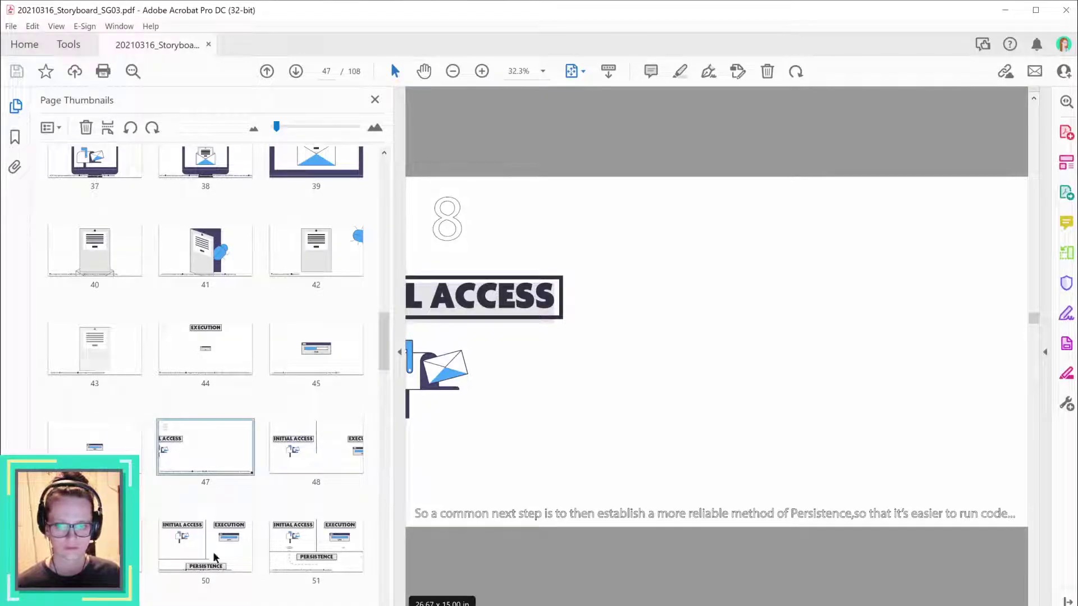
scroll(264, 547, down, 2)
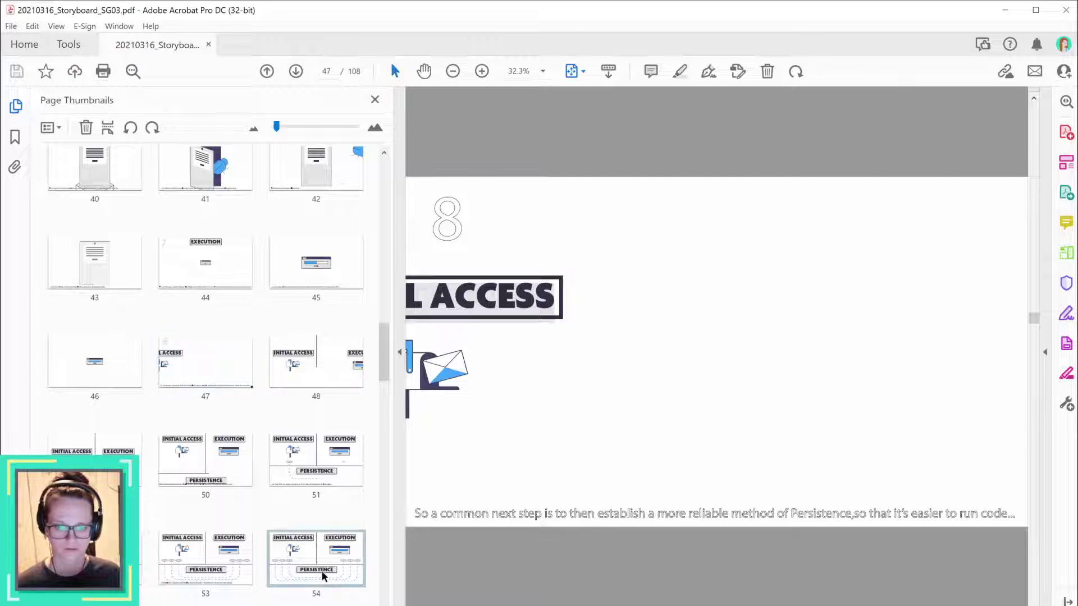
click(341, 572)
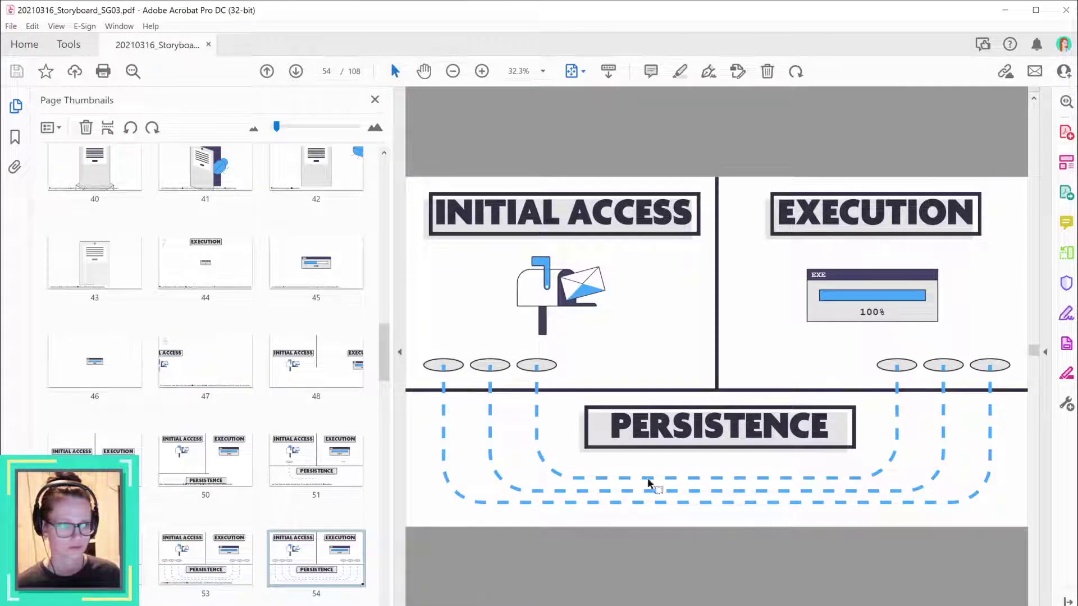
key(alt+Tab)
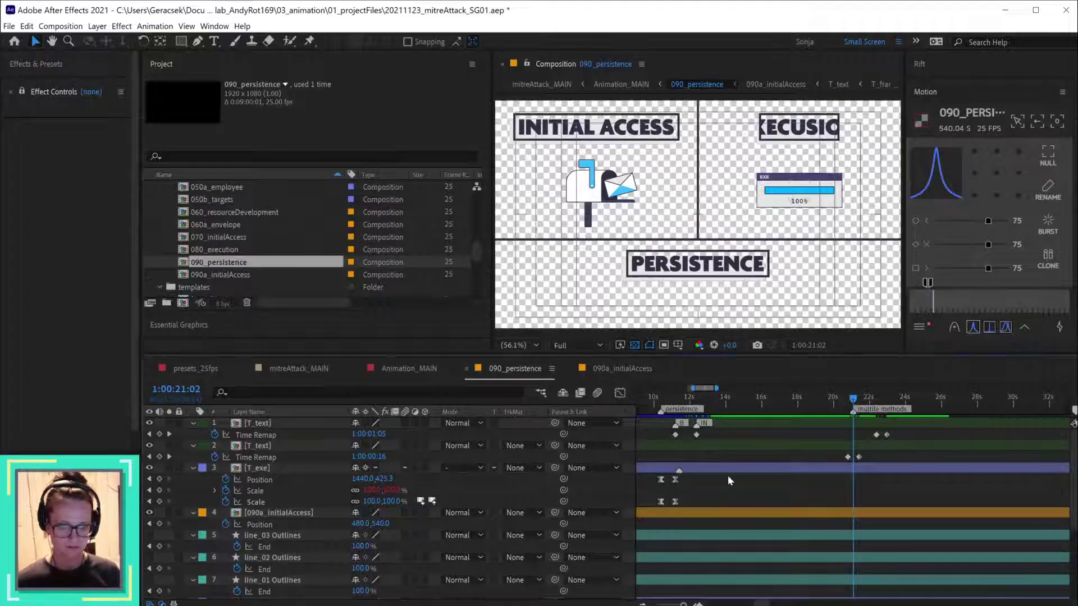
- Save the project and return to Animation_MAIN with a wider time range around the 090_persistence layer in view
key(ctrl+s)
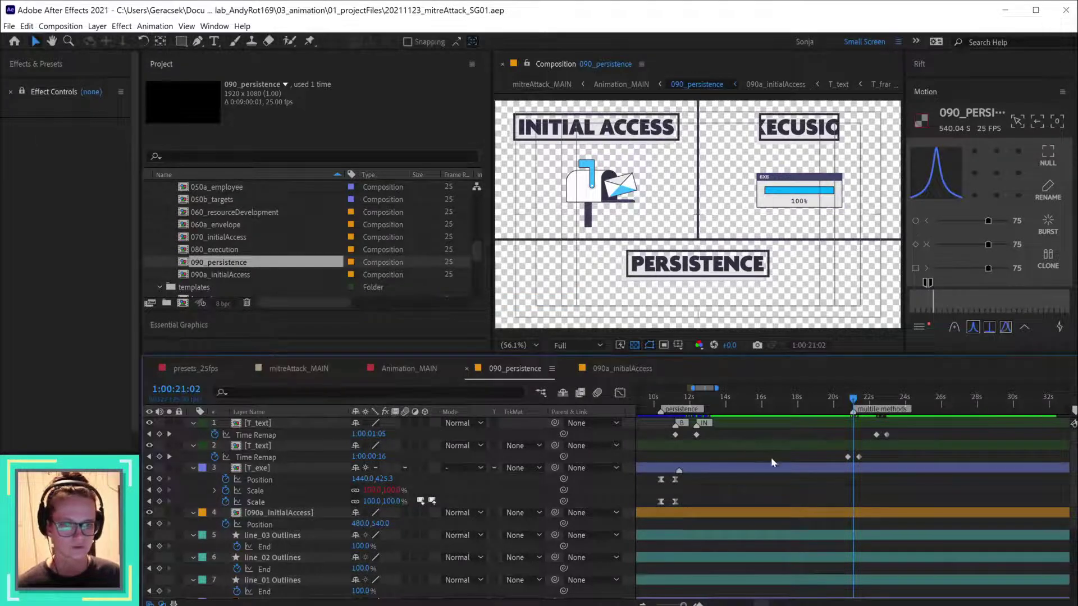
click(393, 371)
scroll(827, 505, down, 4)
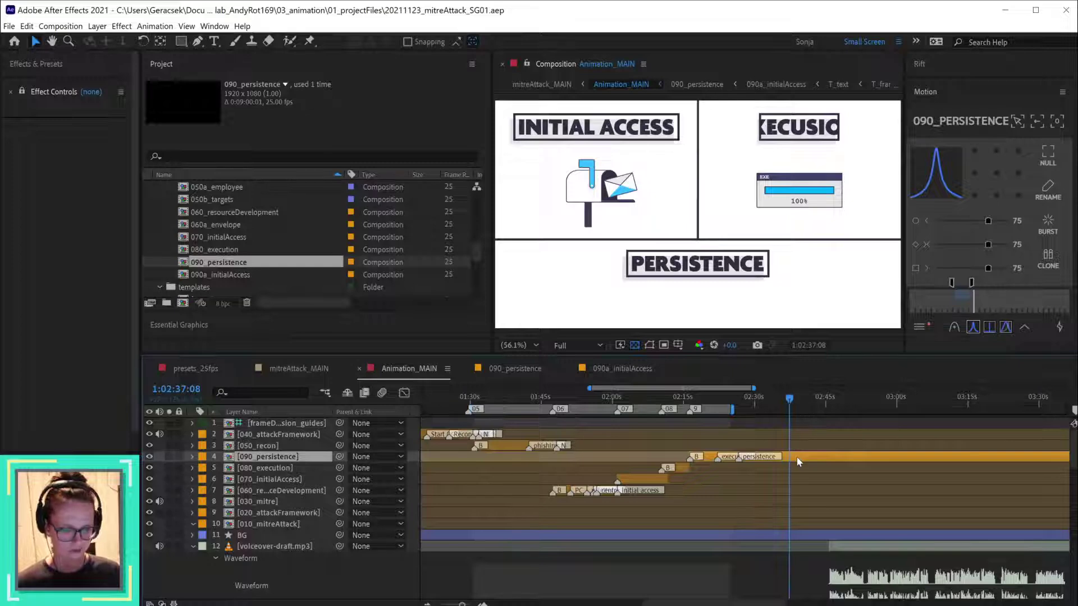
- Update the 090_persistence layer's markers from its source composition, and save the project while previewing Animation_MAIN from 1:02:10:07
right_click(739, 456)
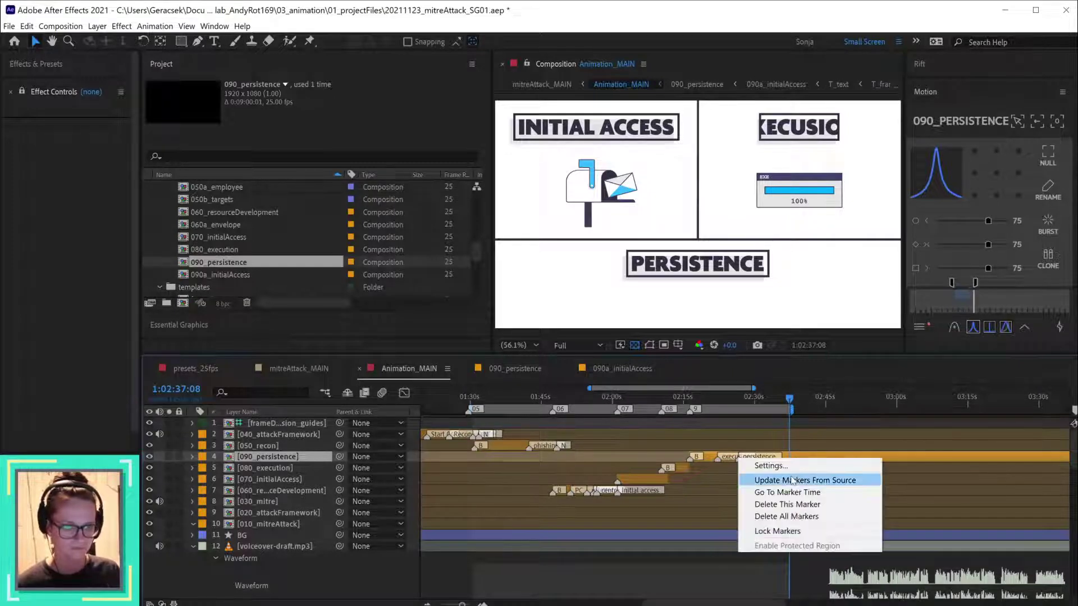
click(851, 481)
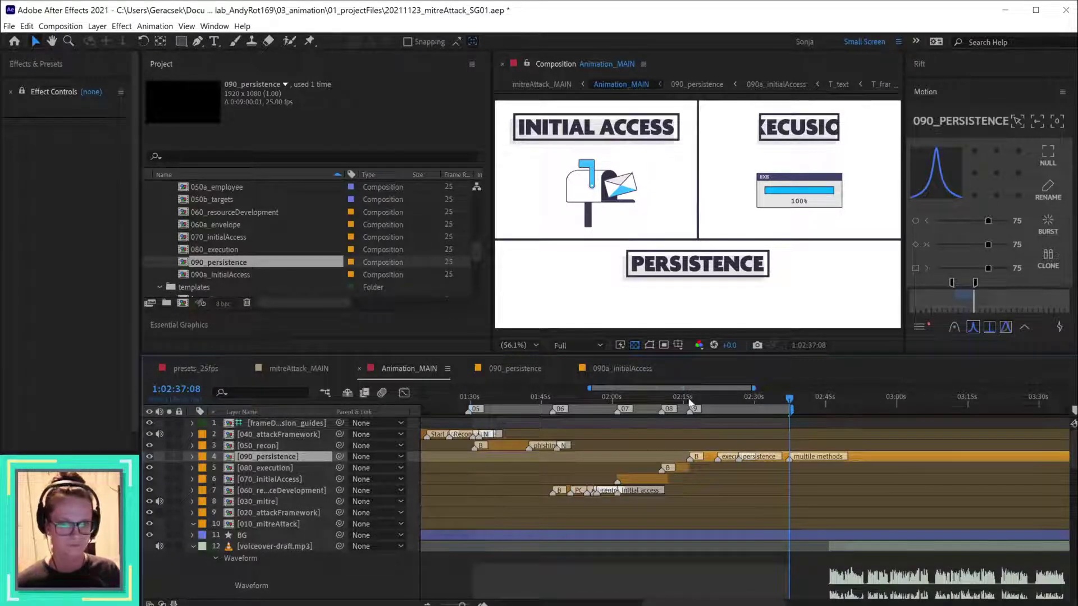
click(662, 400)
drag(661, 404, 662, 406)
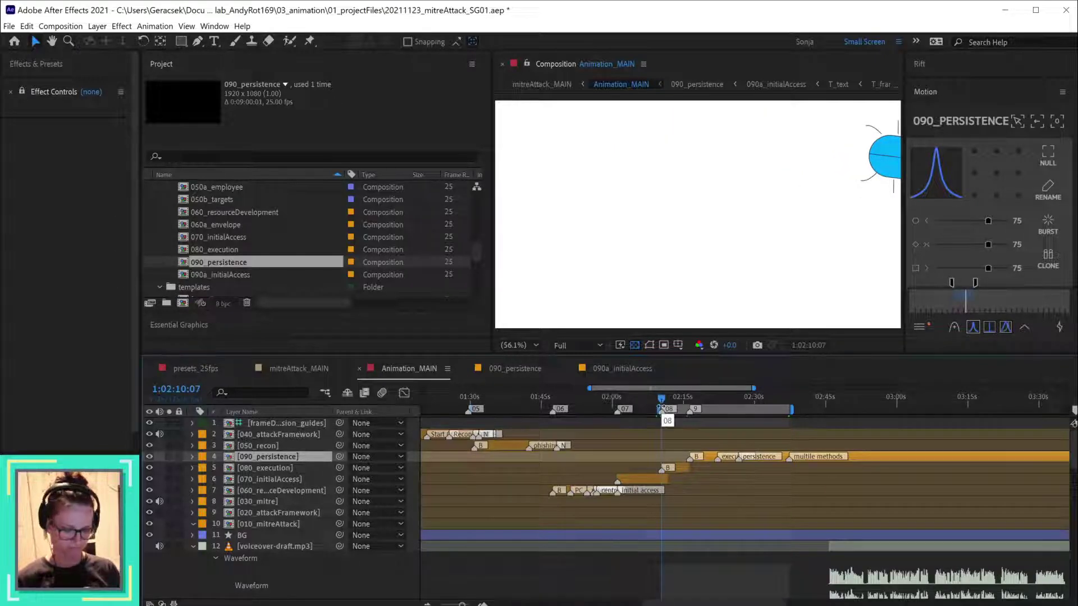
key(space)
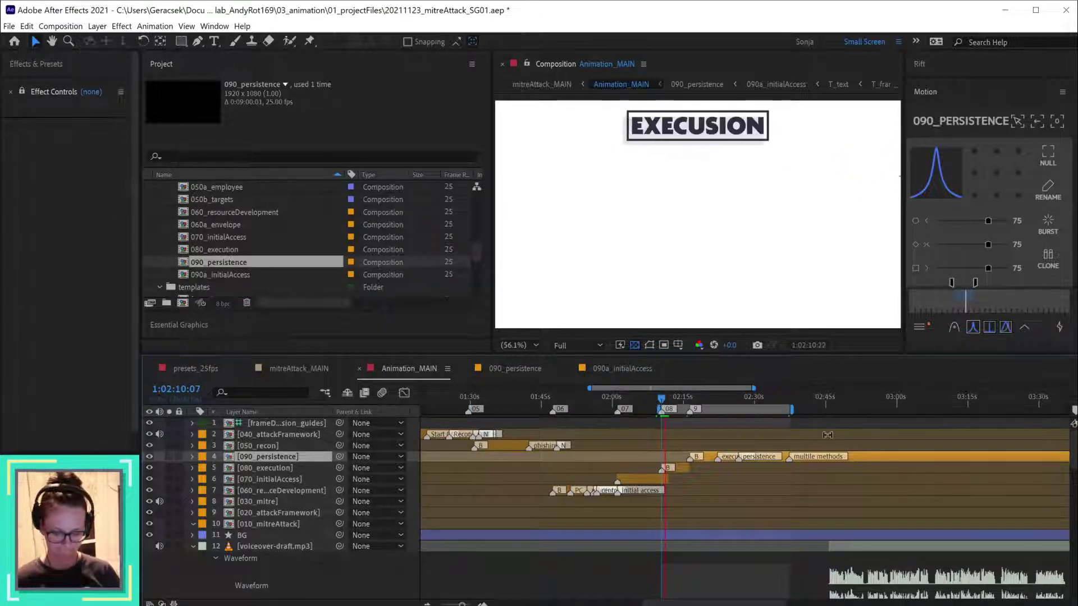
key(ctrl+s)
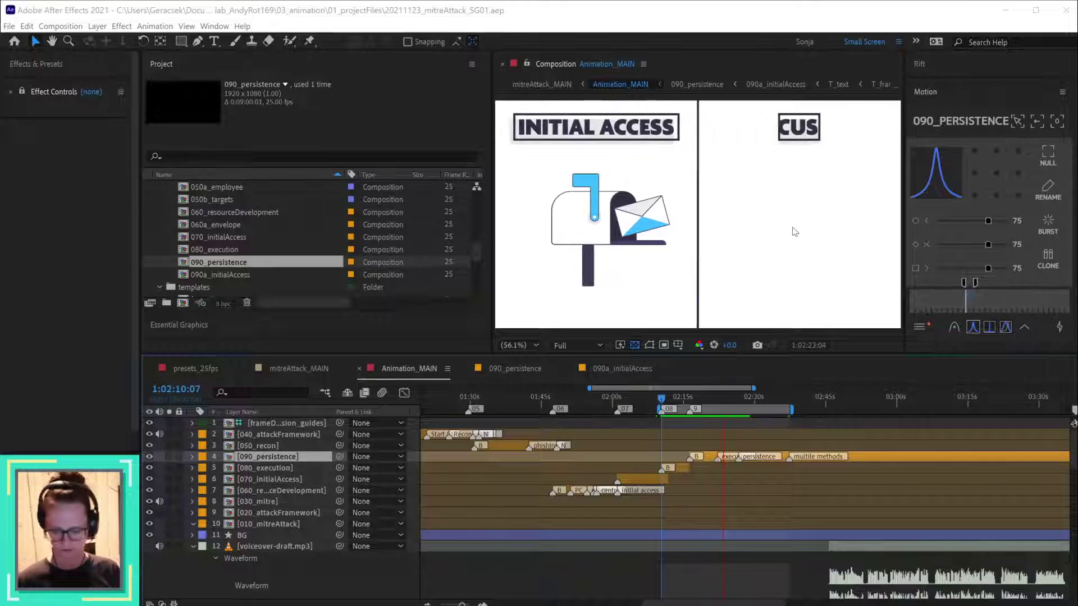
- Replay Animation_MAIN from 1:02:07:20, and go to the execution marker of the 090_persistence layer at 1:02:22:02
key(grave)
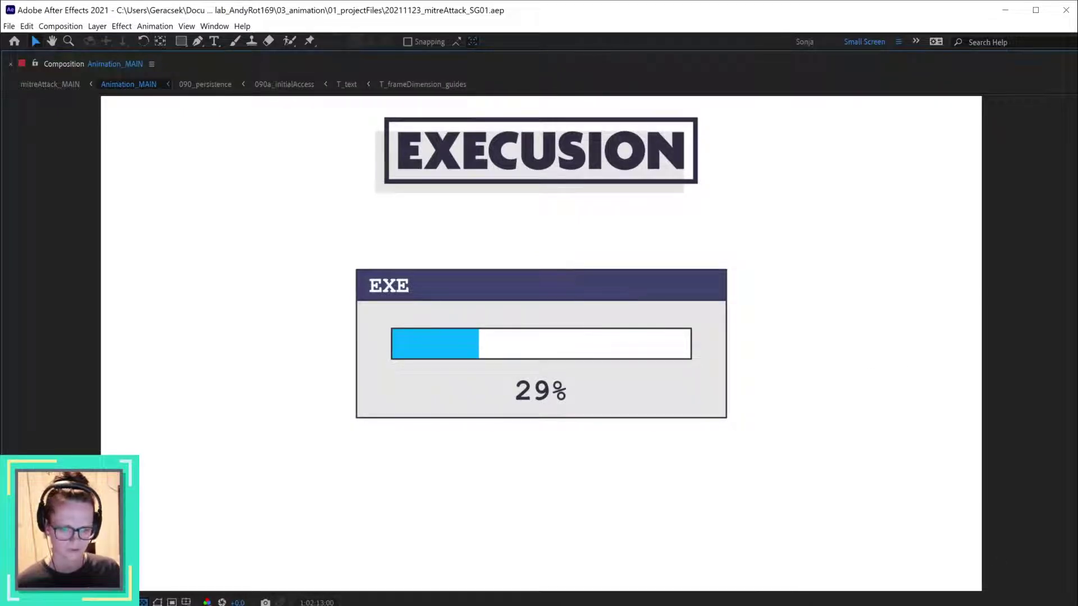
key(grave)
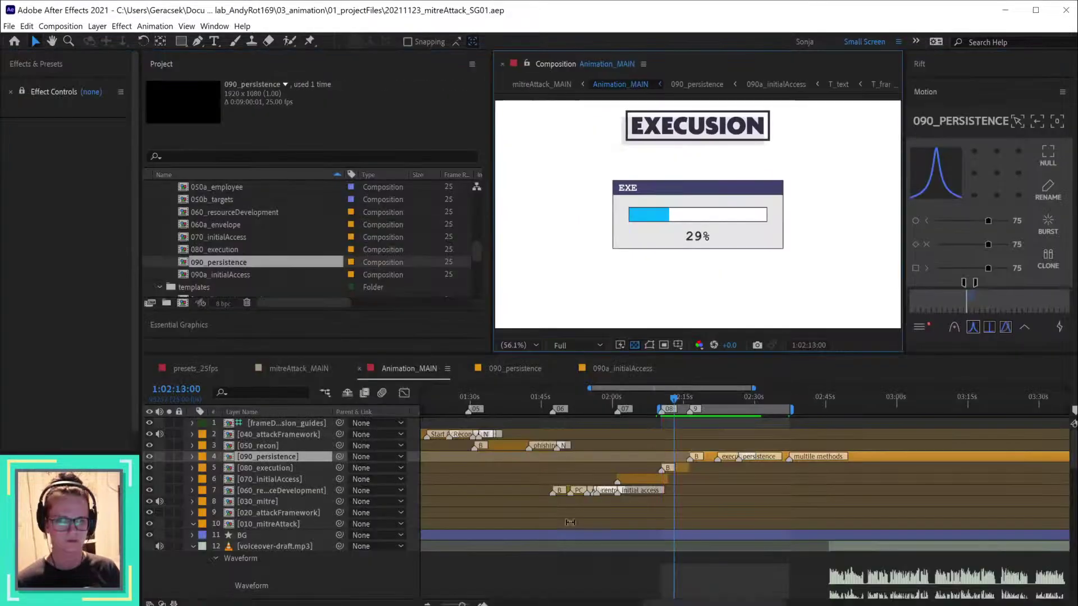
scroll(669, 511, down, 10)
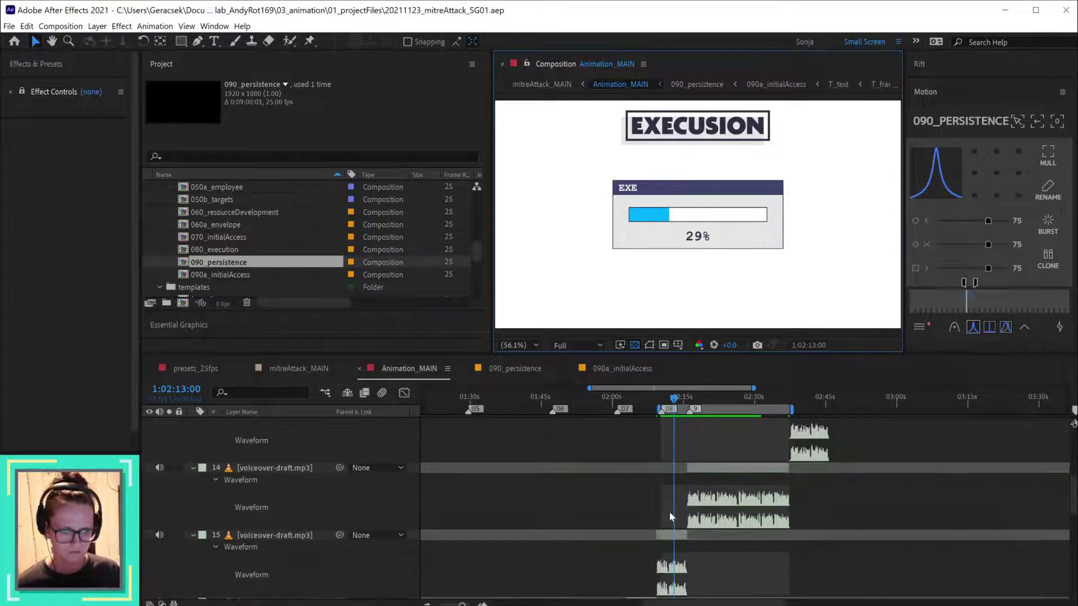
mouse_move(658, 396)
mouse_down()
mouse_move(682, 401)
mouse_move(650, 402)
mouse_up()
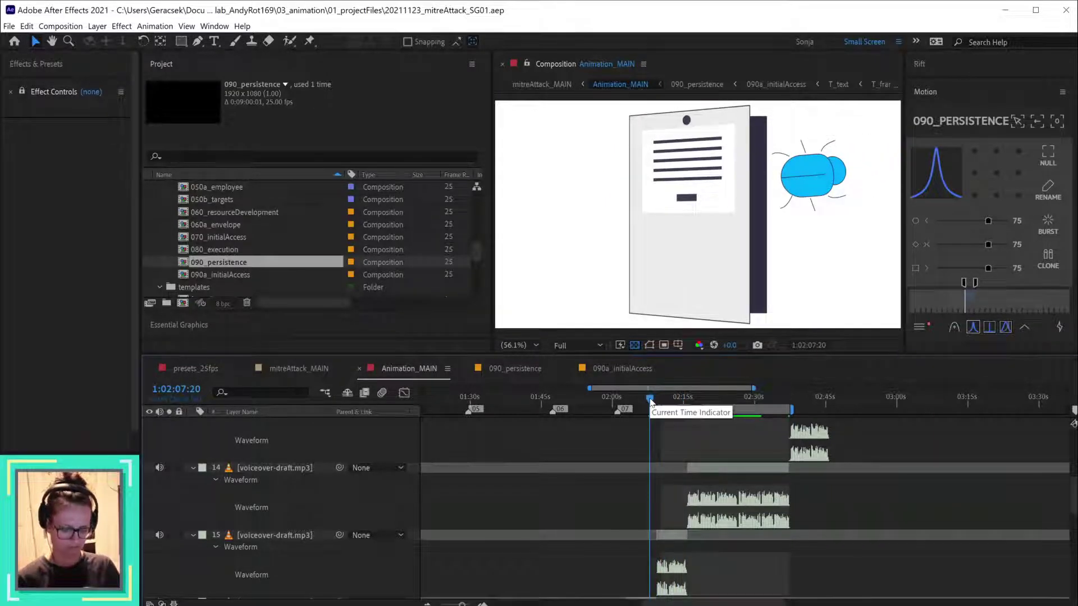
key(space)
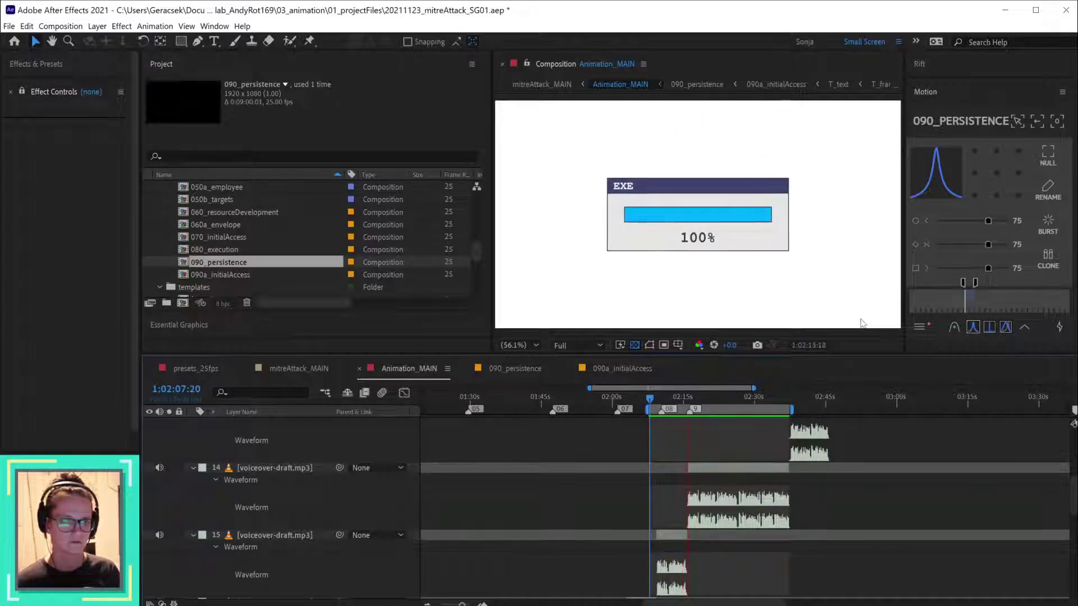
click(716, 399)
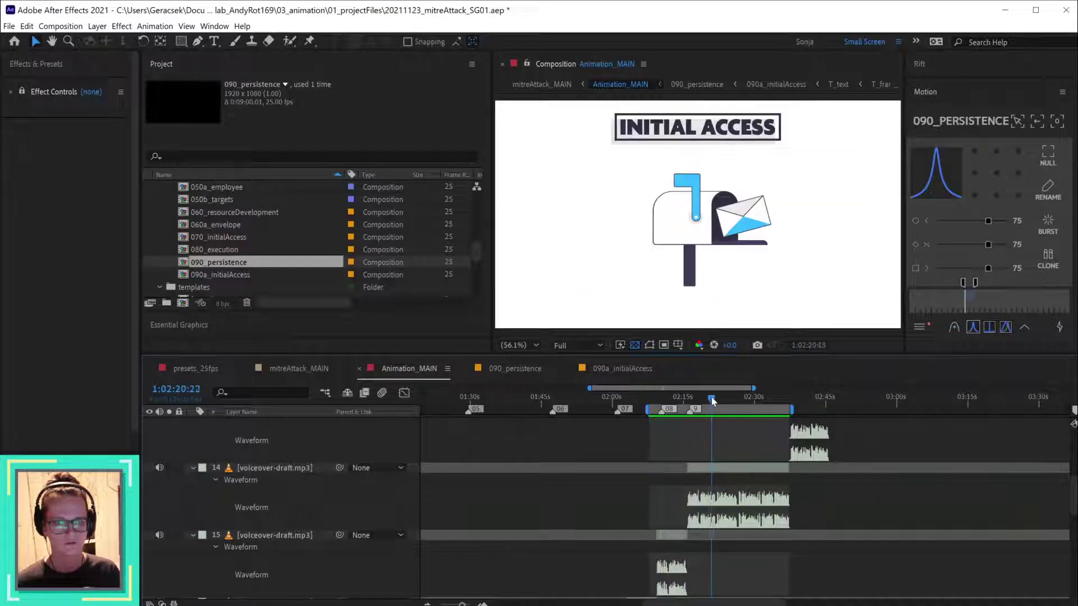
drag(716, 398, 716, 398)
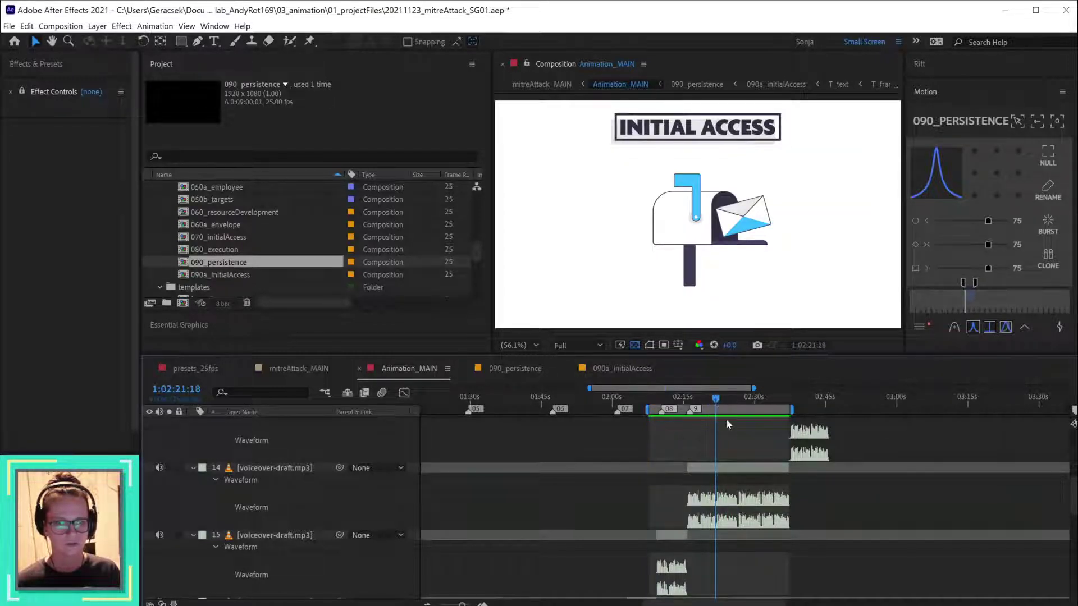
scroll(728, 432, up, 10)
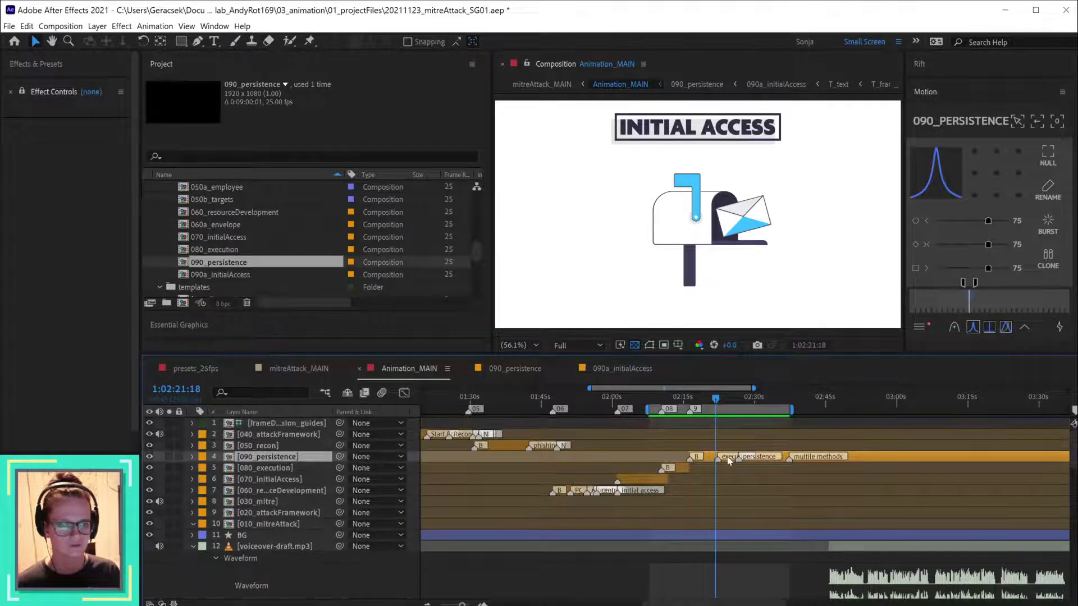
click(715, 399)
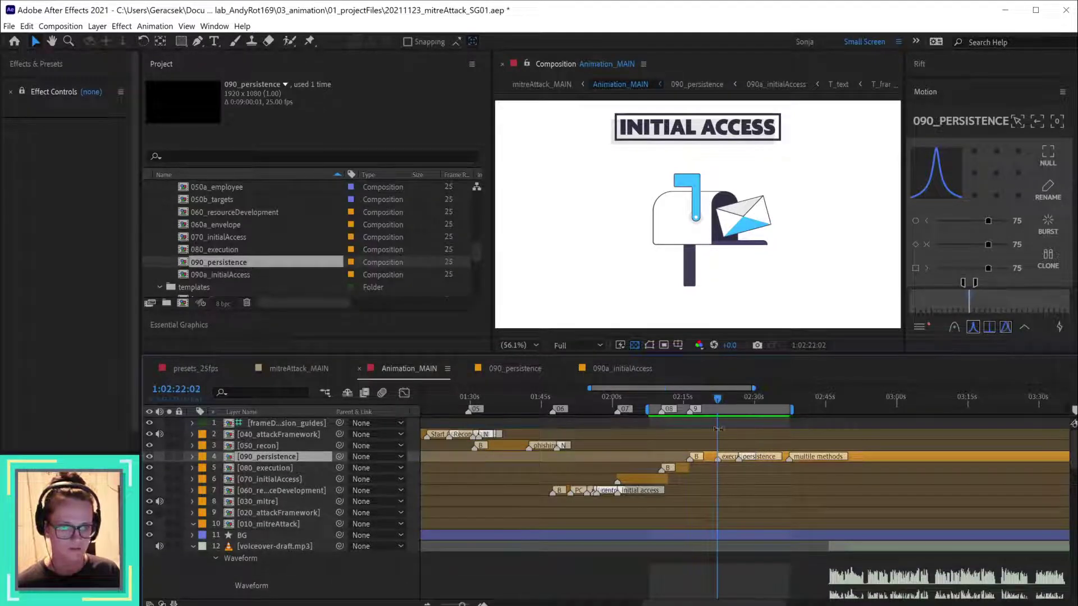
double_click(705, 459)
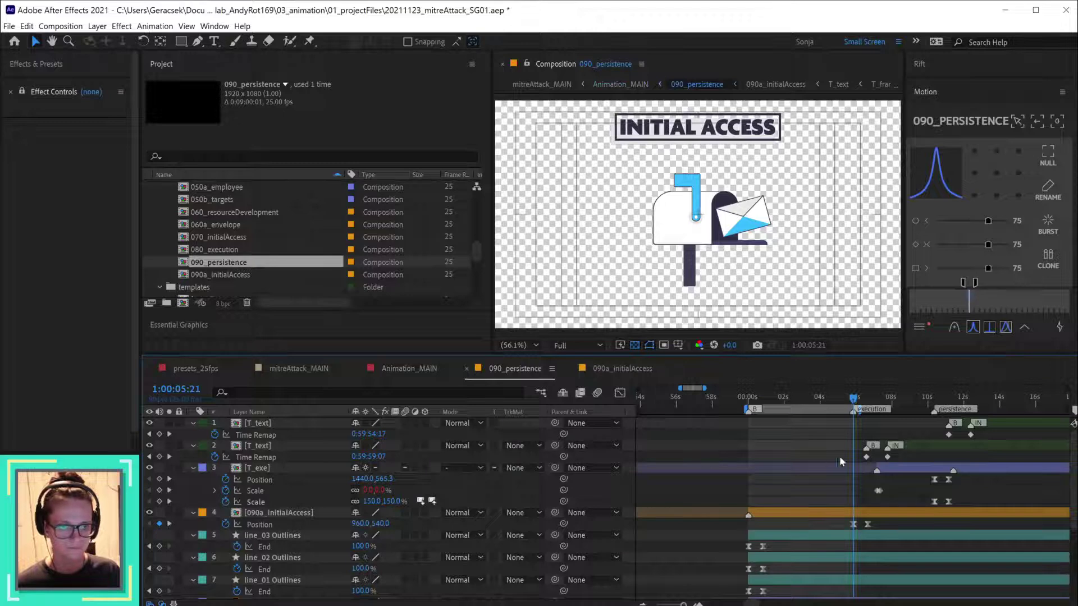
double_click(852, 410)
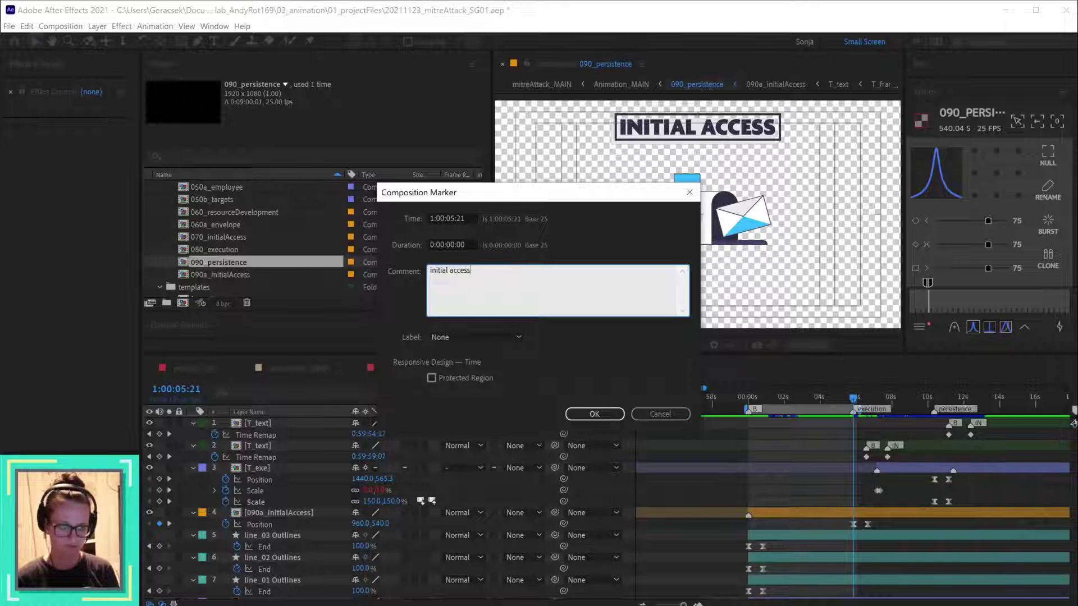
click(655, 414)
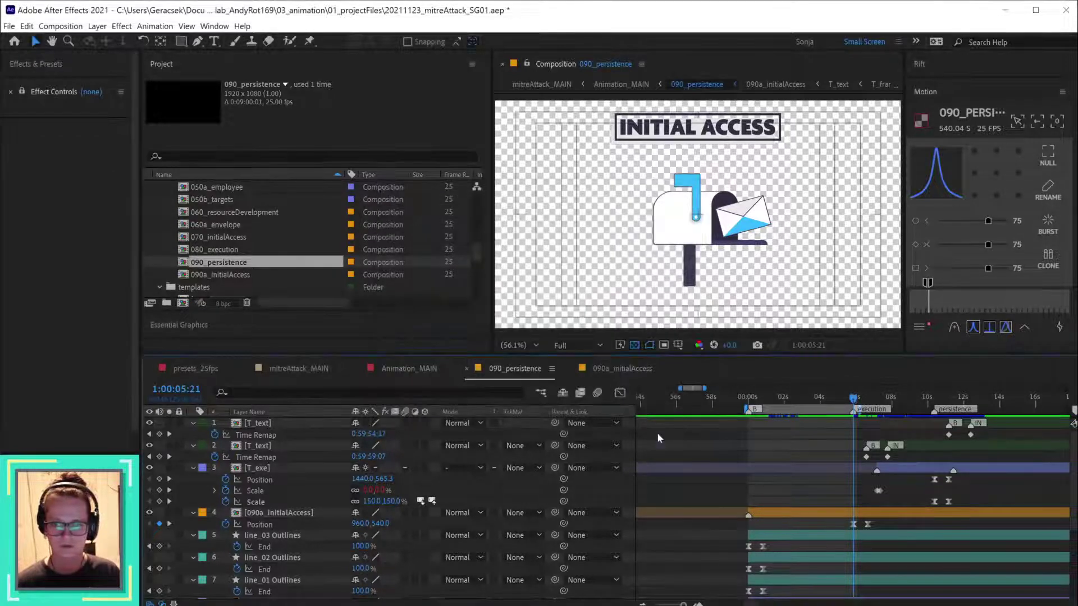
click(416, 366)
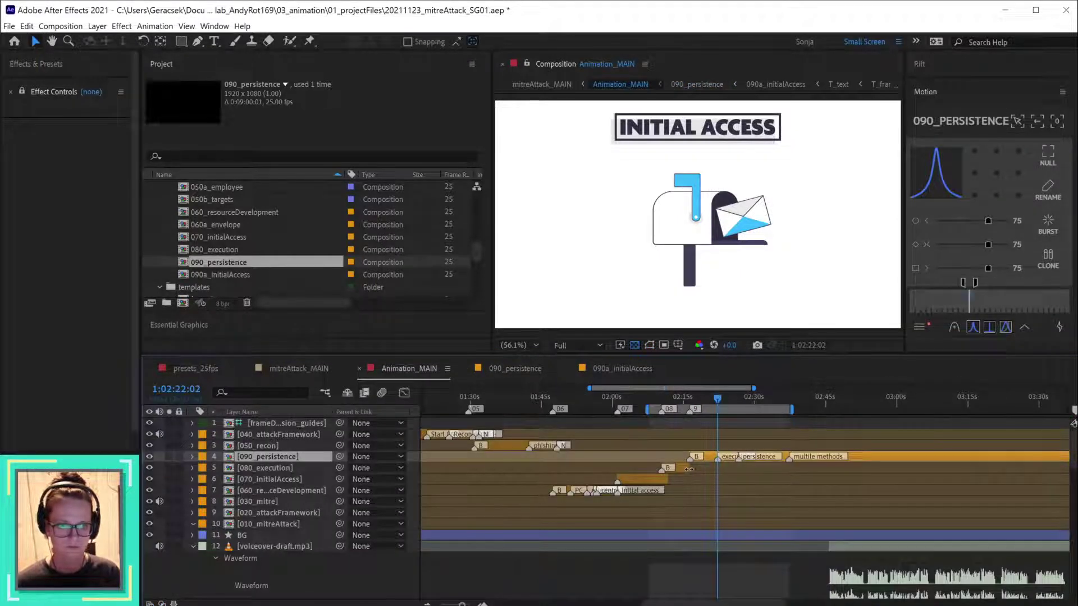
- Extend the end of the 080_execution layer to 1:02:22:02, at the execution marker of 090_persistence
drag(690, 468, 716, 470)
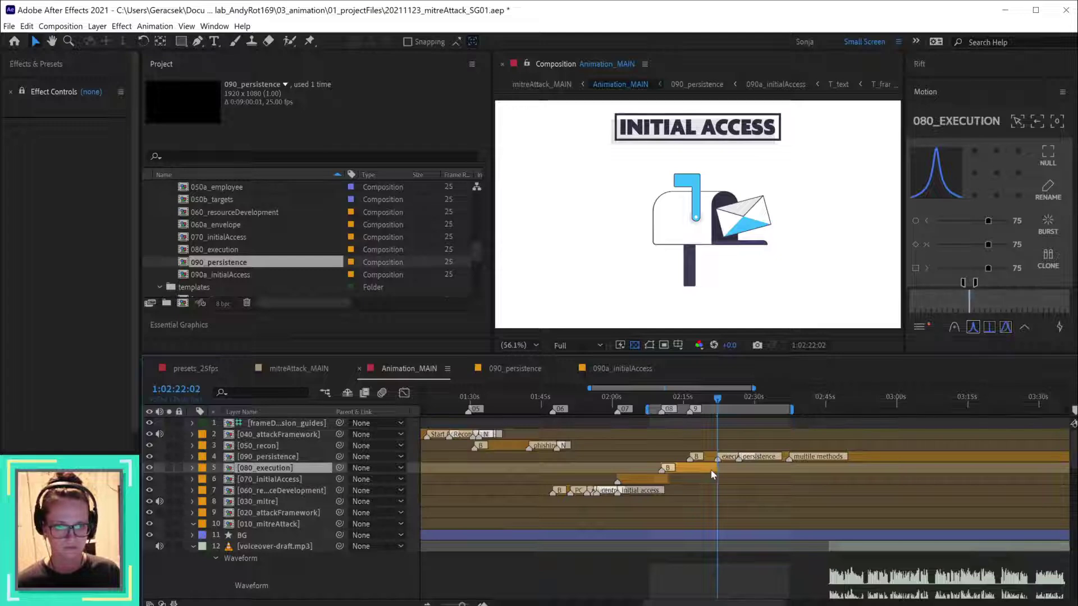
key(equal)
key(equal)
key(equal)
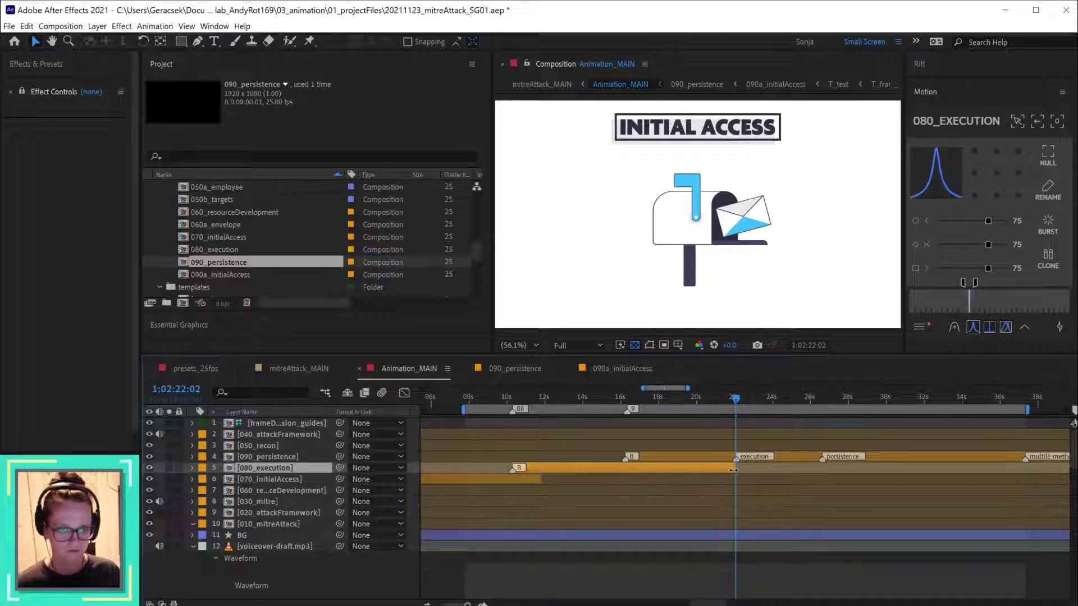
scroll(735, 480, down, 6)
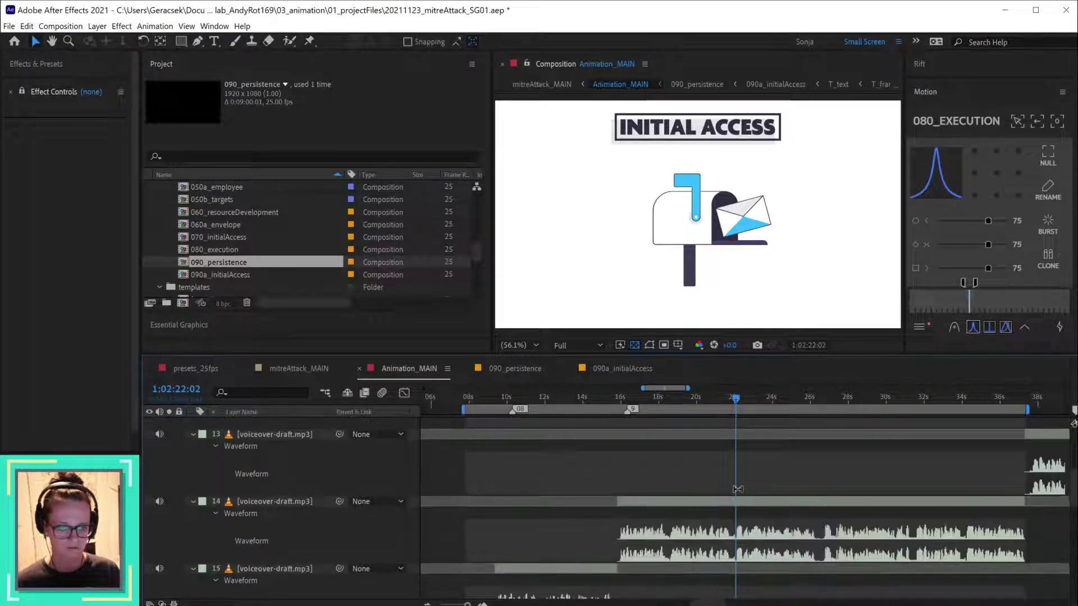
- In 080_execution, move the last two Time Remap keyframes of T_execute01 to start at 1:00:11:10, matching 1:02:21:17 in Animation_MAIN
click(728, 399)
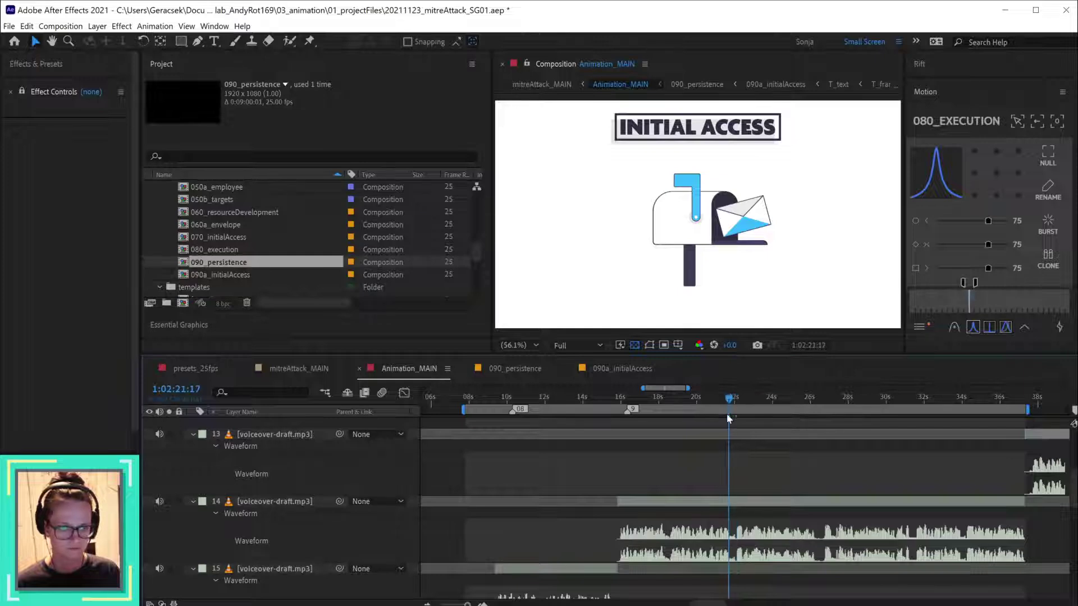
scroll(736, 456, up, 5)
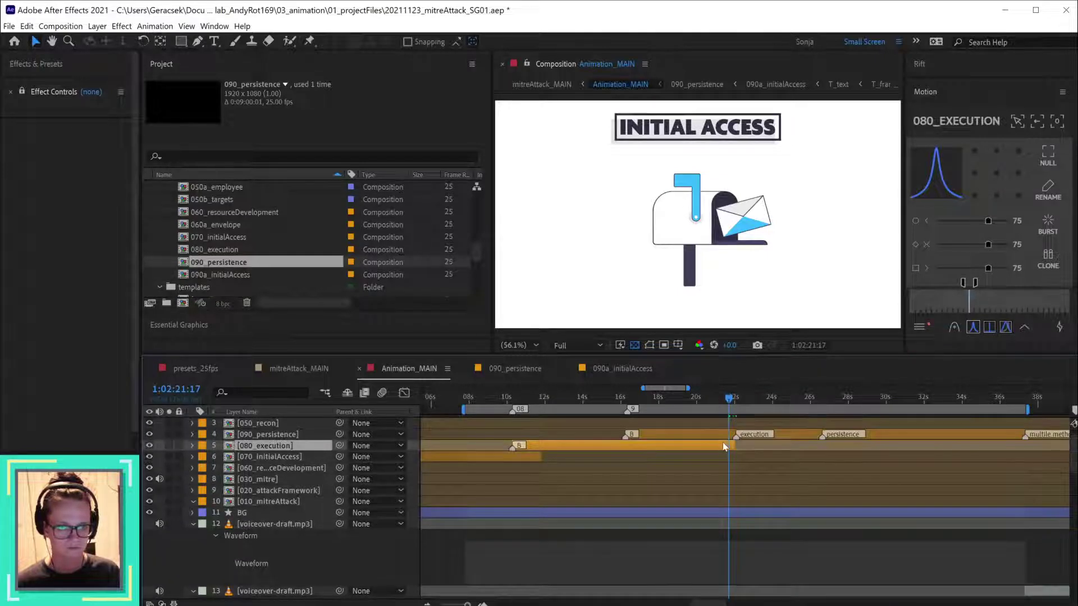
double_click(717, 446)
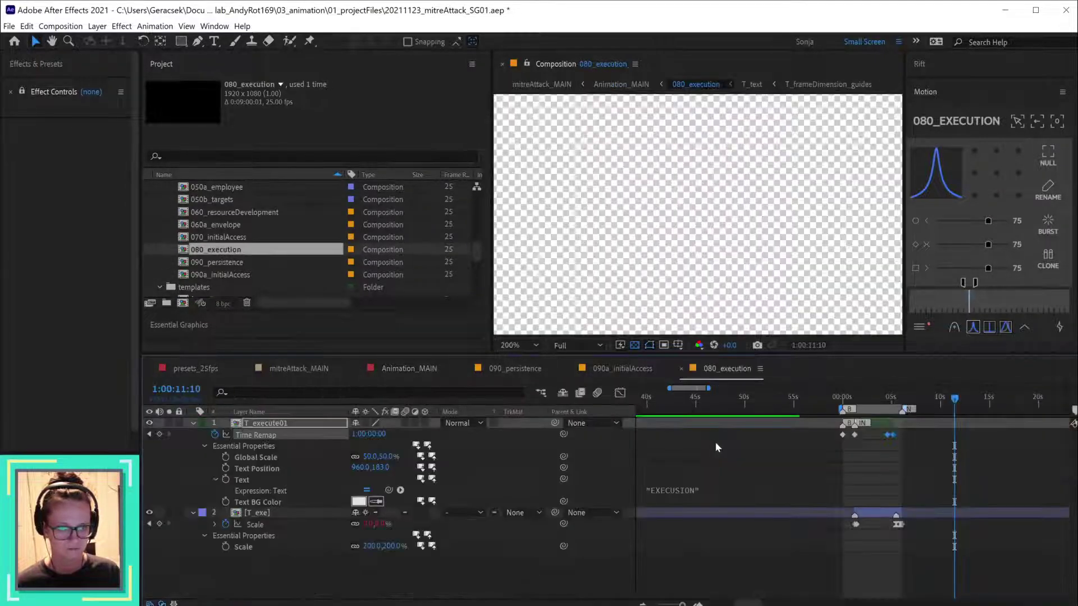
alt+scroll(922, 467, up, 5)
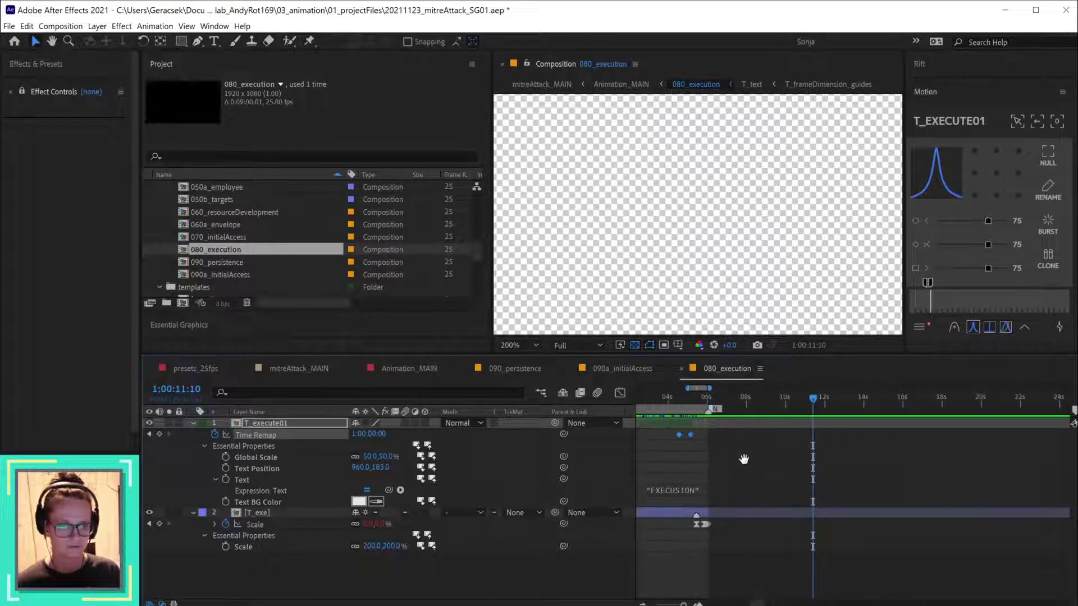
shift+scroll(742, 457, left, 2)
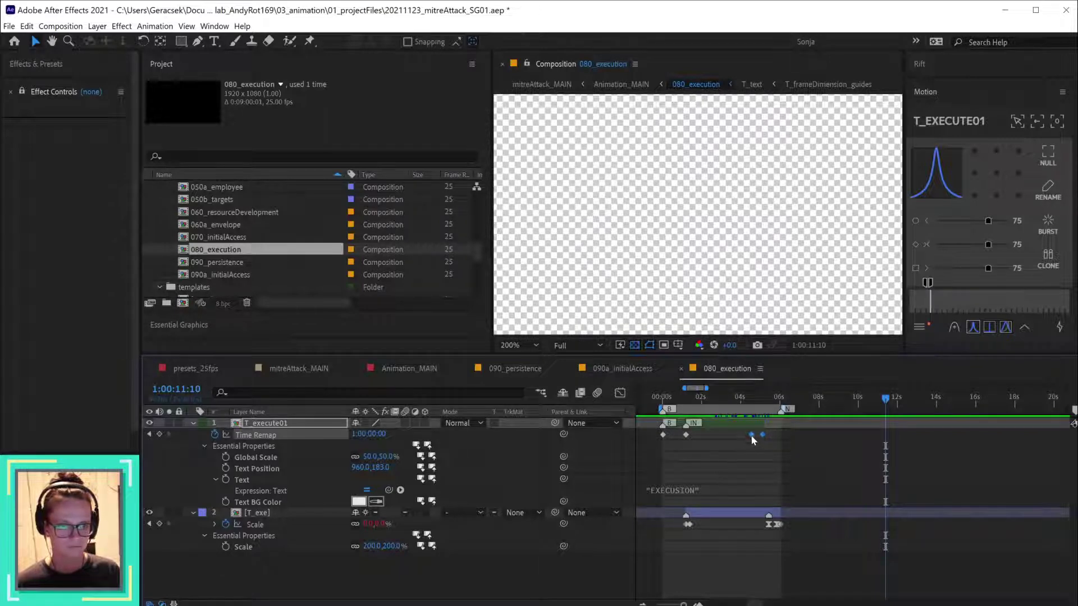
drag(753, 437, 863, 441)
- Move the N composition marker to 1:00:12:10, and extend the T_exe layer and its closing Scale keyframes to end there
drag(890, 399, 897, 402)
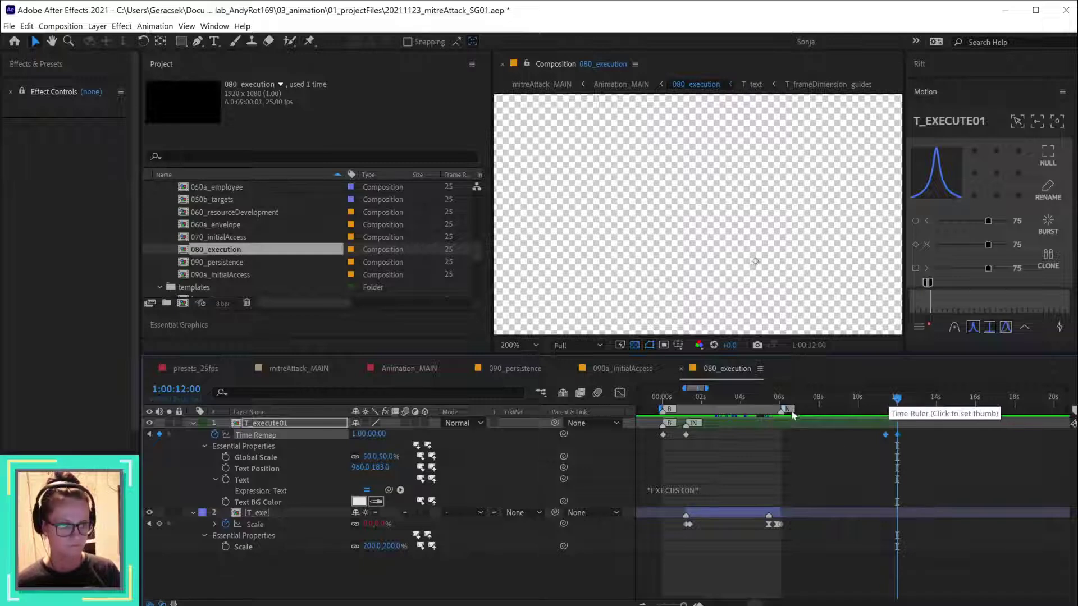
drag(784, 409, 907, 410)
key(shift+Page_Down)
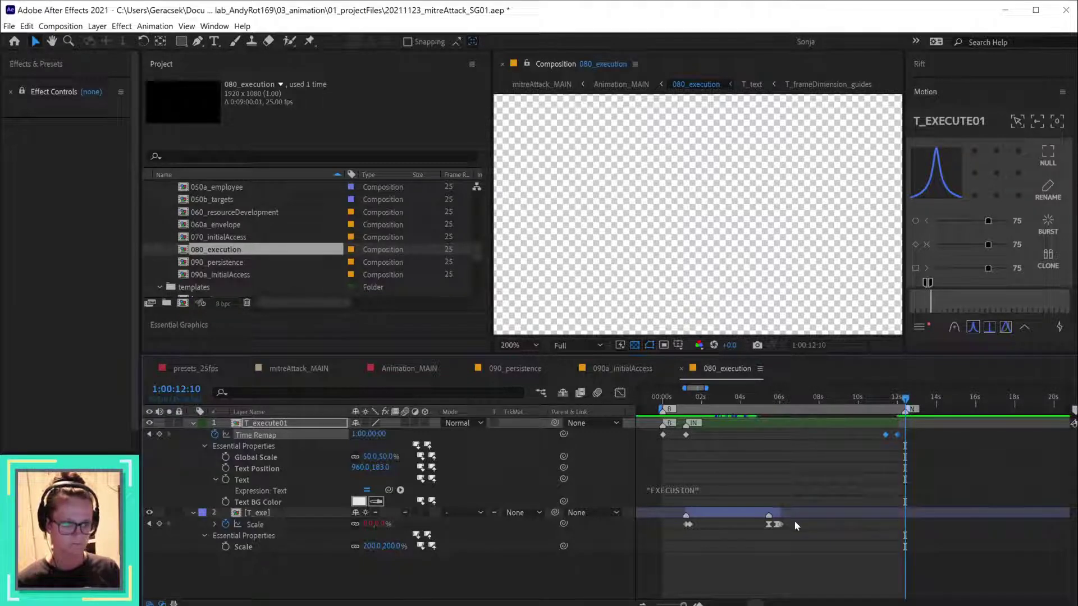
drag(796, 525, 765, 538)
drag(897, 529, 908, 529)
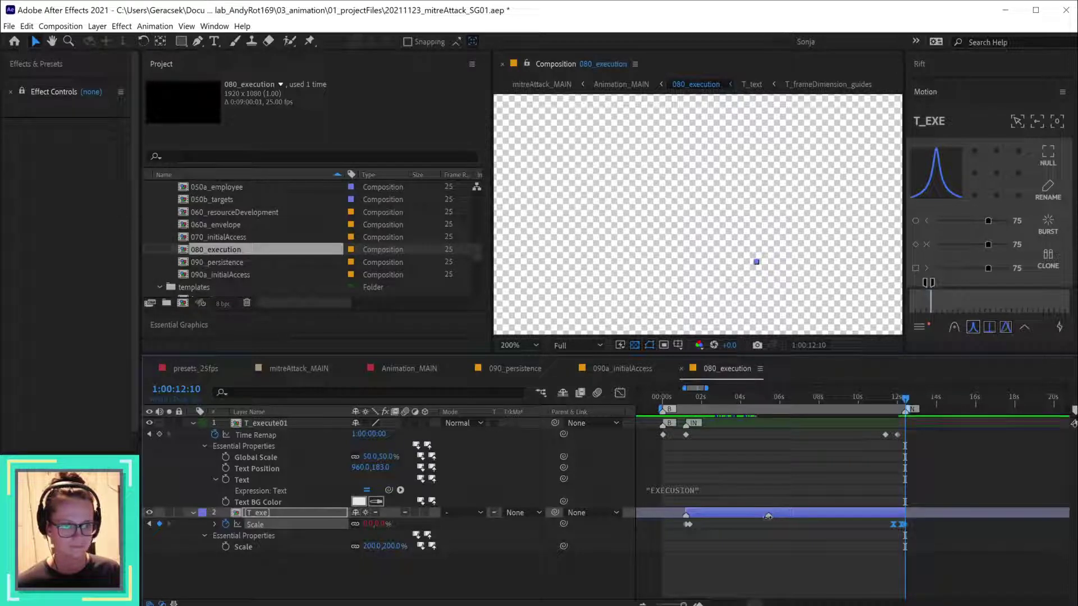
- Open the T_exe composition, reveal the counter Slider keyframes of CTRL_EXE, and move the 100 keyframe to 1:00:10:05
drag(752, 402, 869, 402)
key(shift+slash)
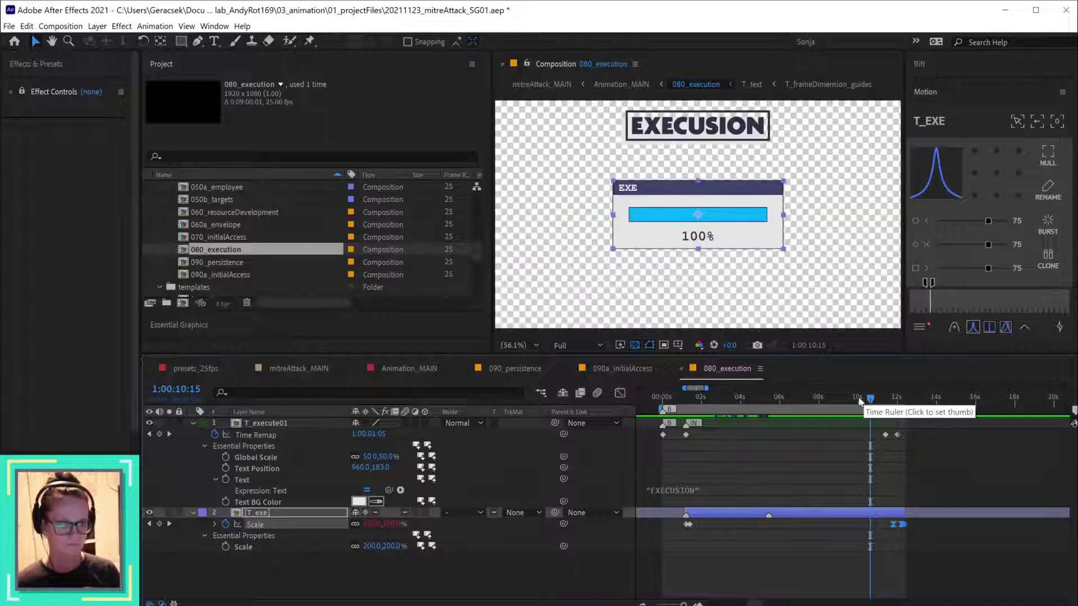
click(879, 401)
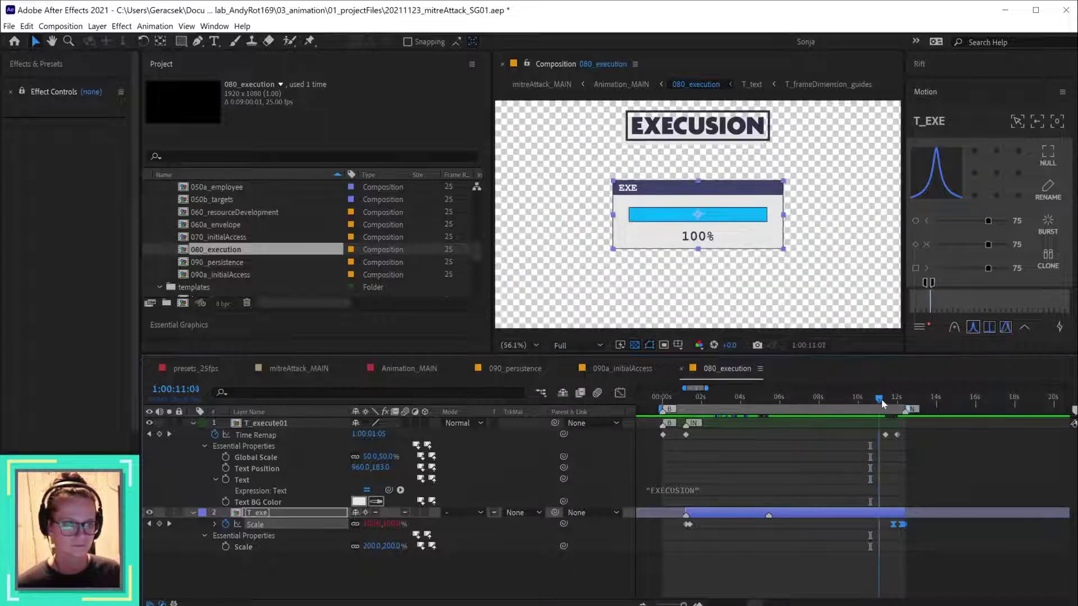
double_click(820, 512)
scroll(677, 457, up, 3)
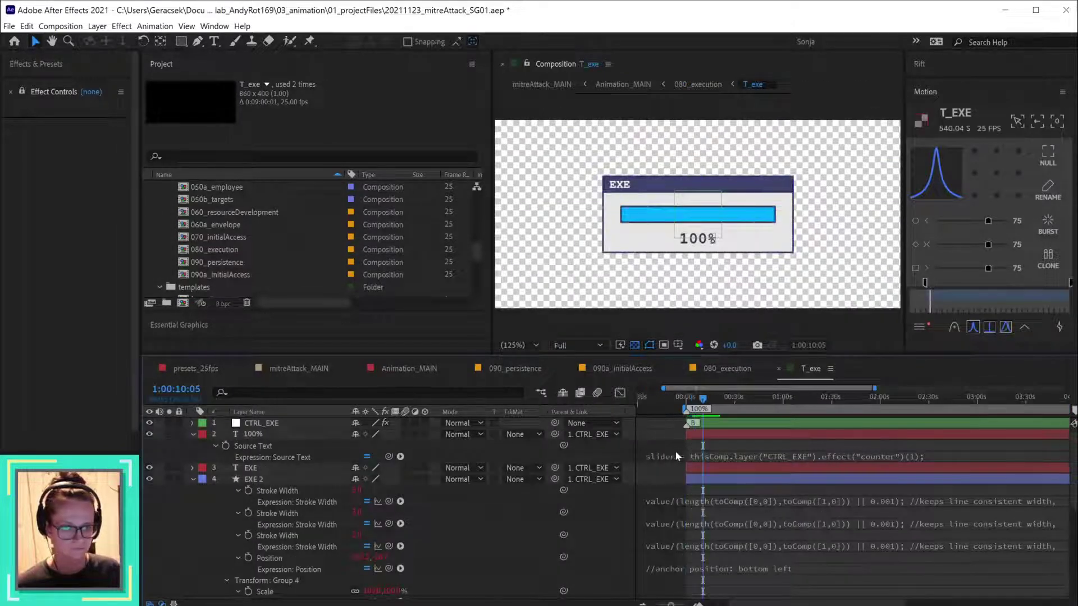
click(709, 433)
key(u)
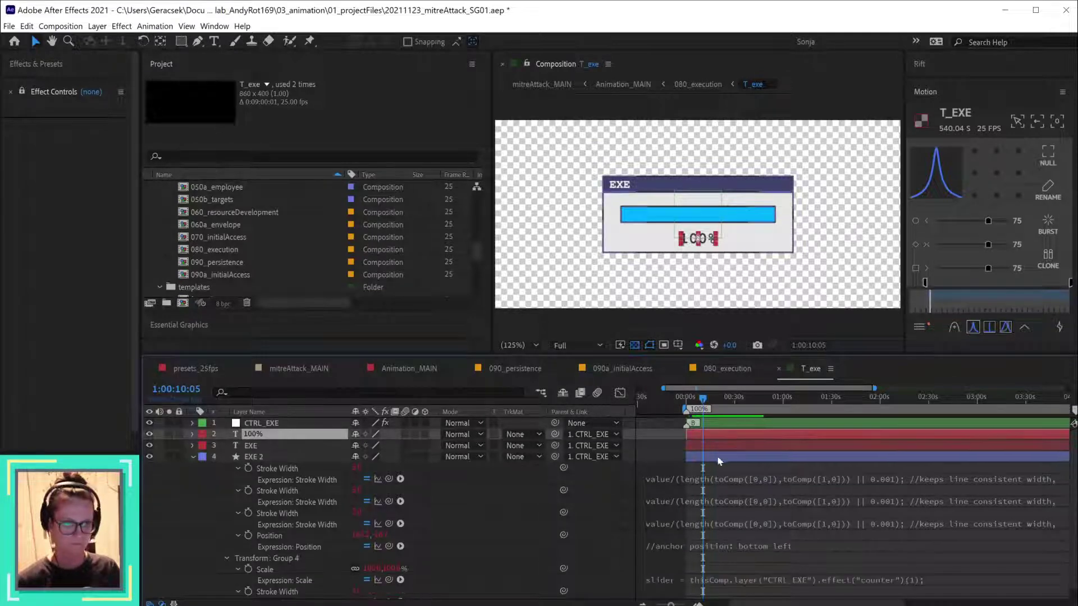
click(650, 435)
key(u)
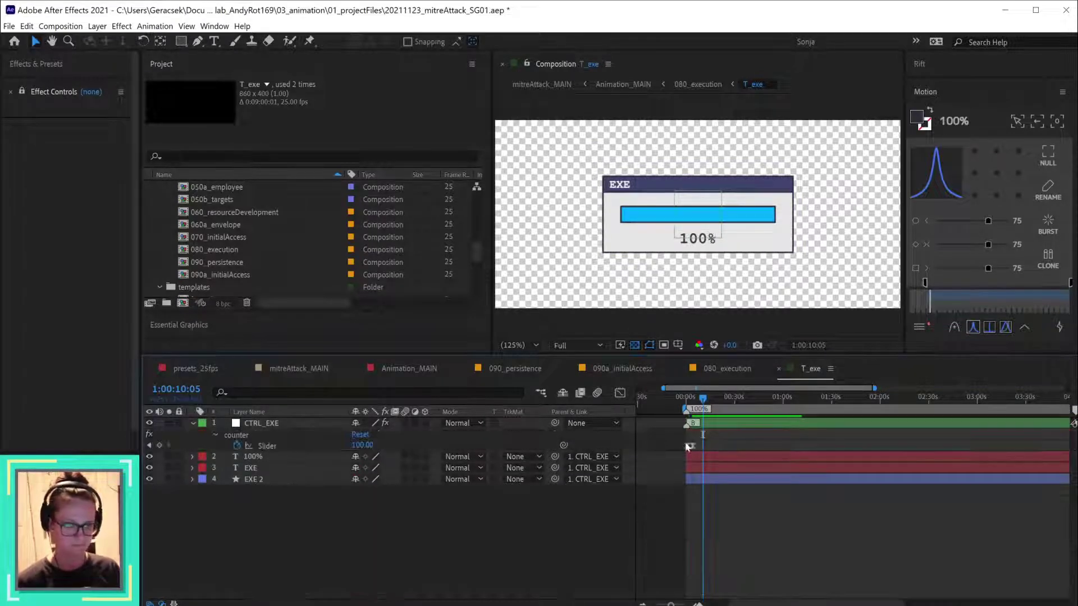
click(691, 446)
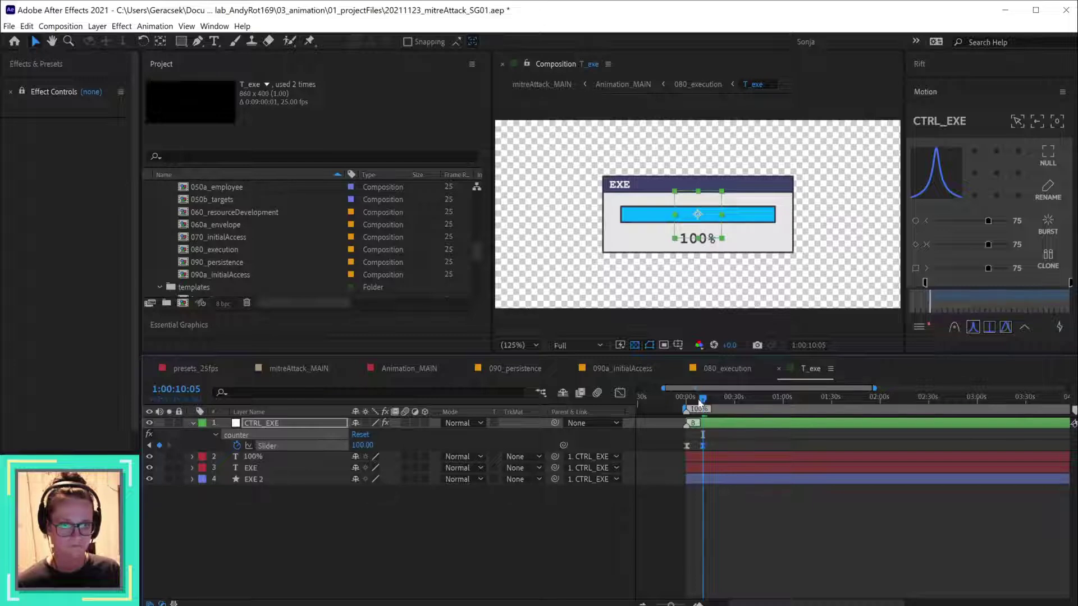
- Save the project and, in Animation_MAIN, move the 090_persistence layer to start at 1:02:21:19
mouse_move(703, 399)
mouse_down()
mouse_move(686, 403)
mouse_move(703, 404)
mouse_up()
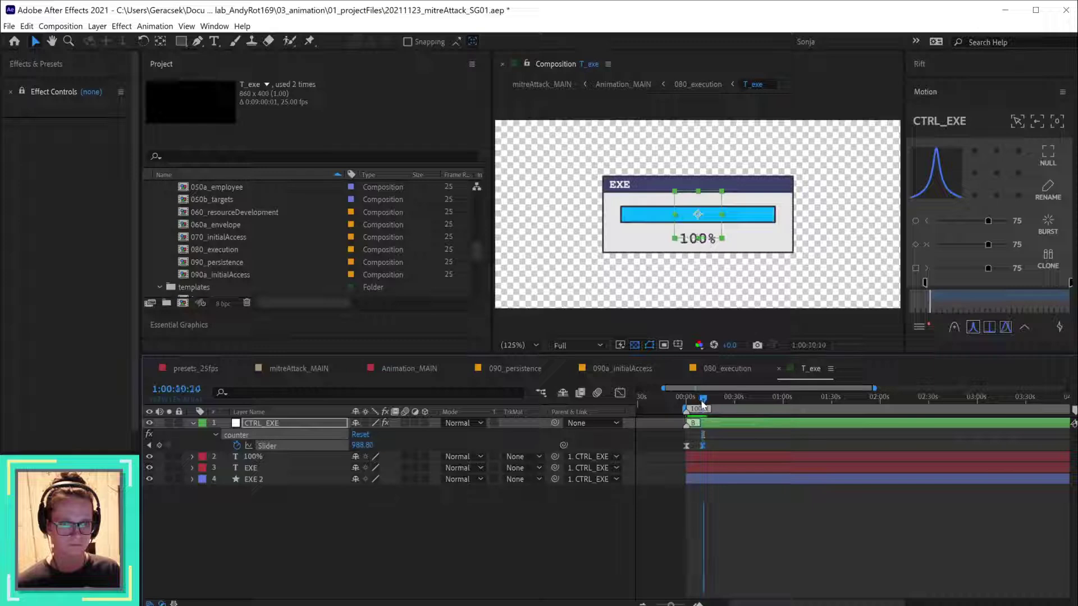
key(ctrl+s)
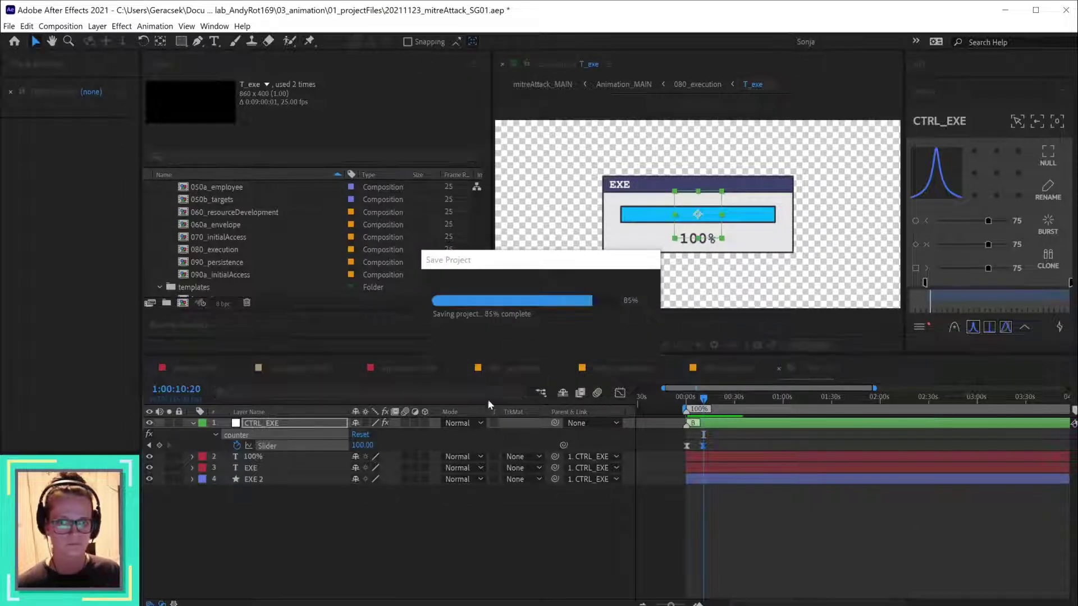
click(508, 369)
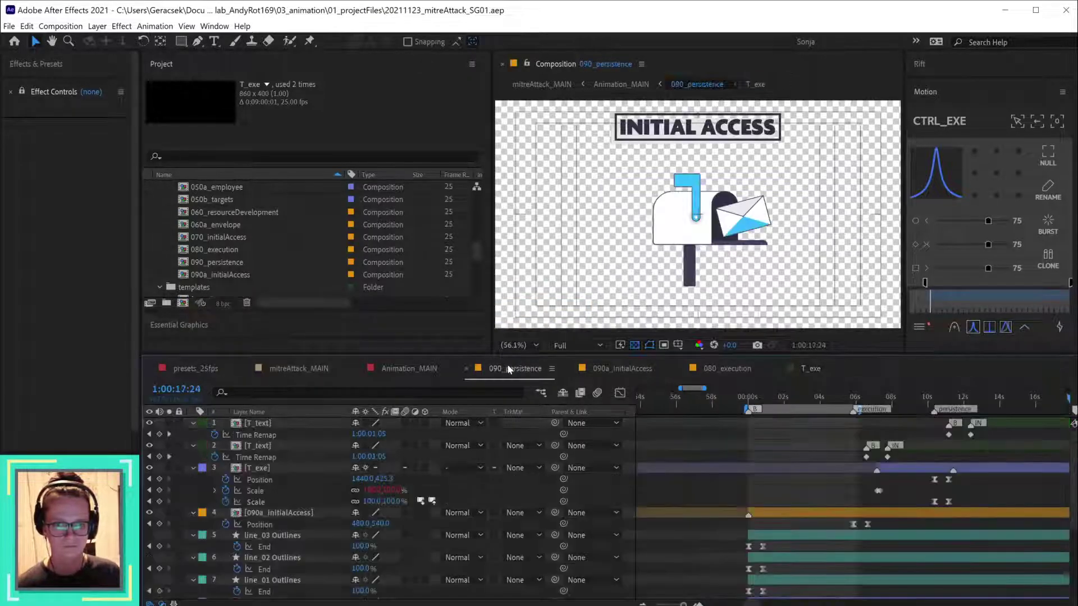
click(402, 371)
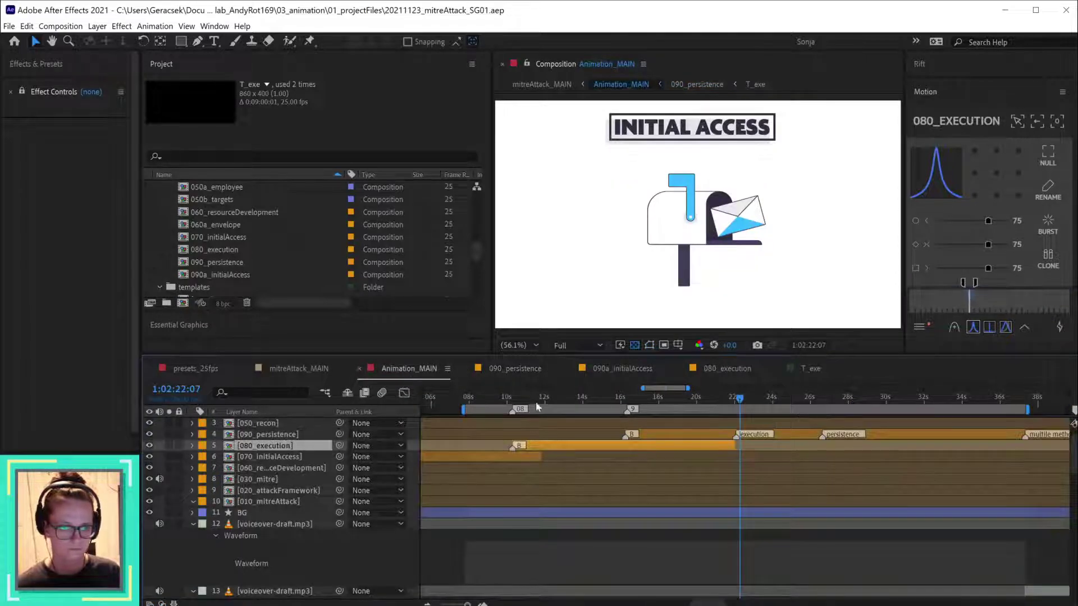
drag(508, 399, 729, 392)
scroll(741, 511, down, 5)
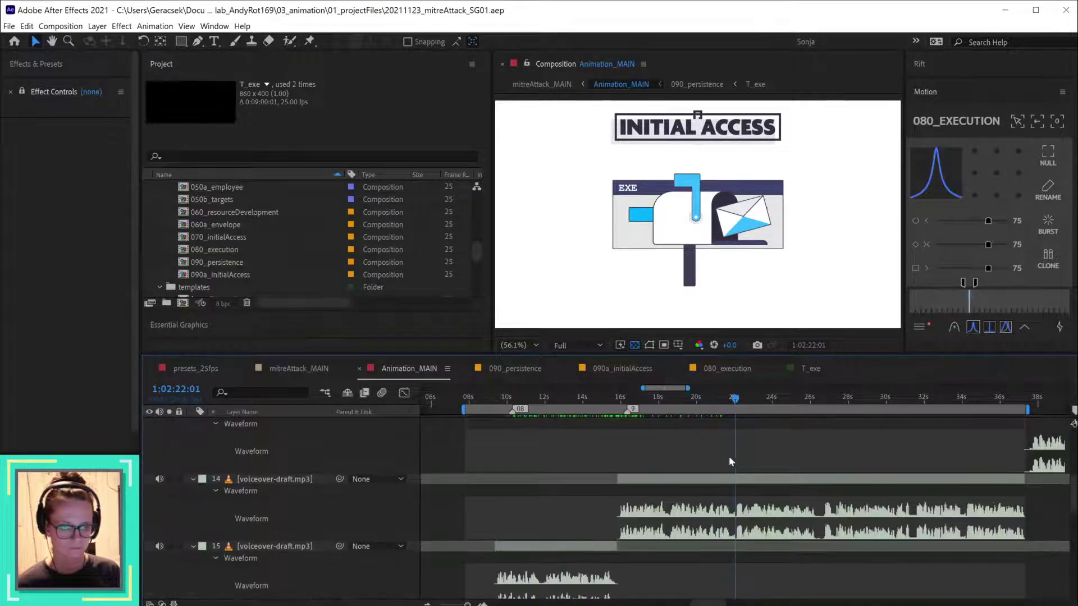
drag(732, 402, 730, 402)
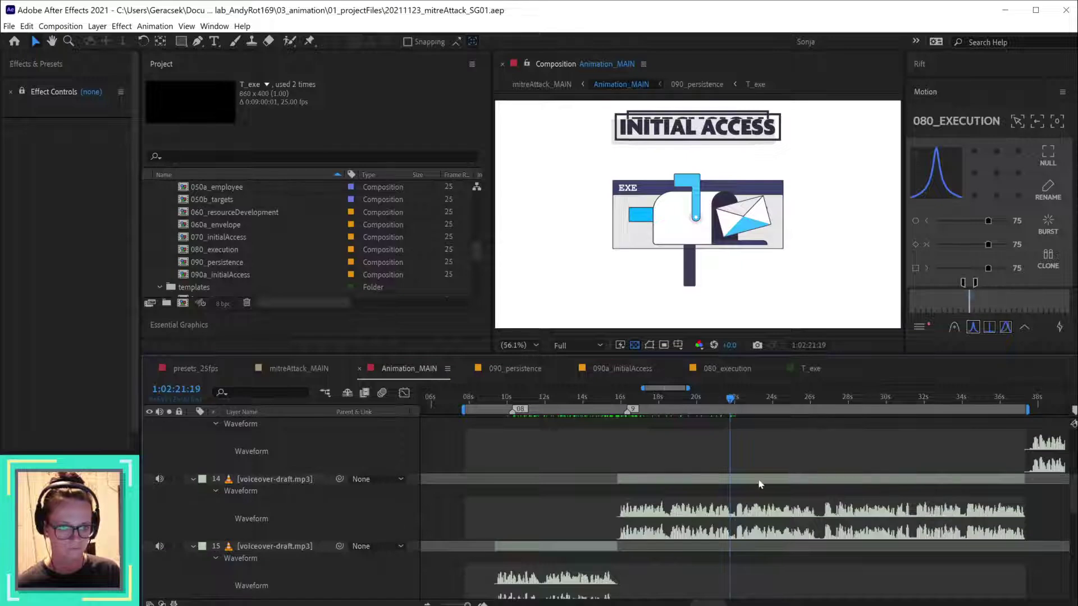
scroll(759, 484, up, 5)
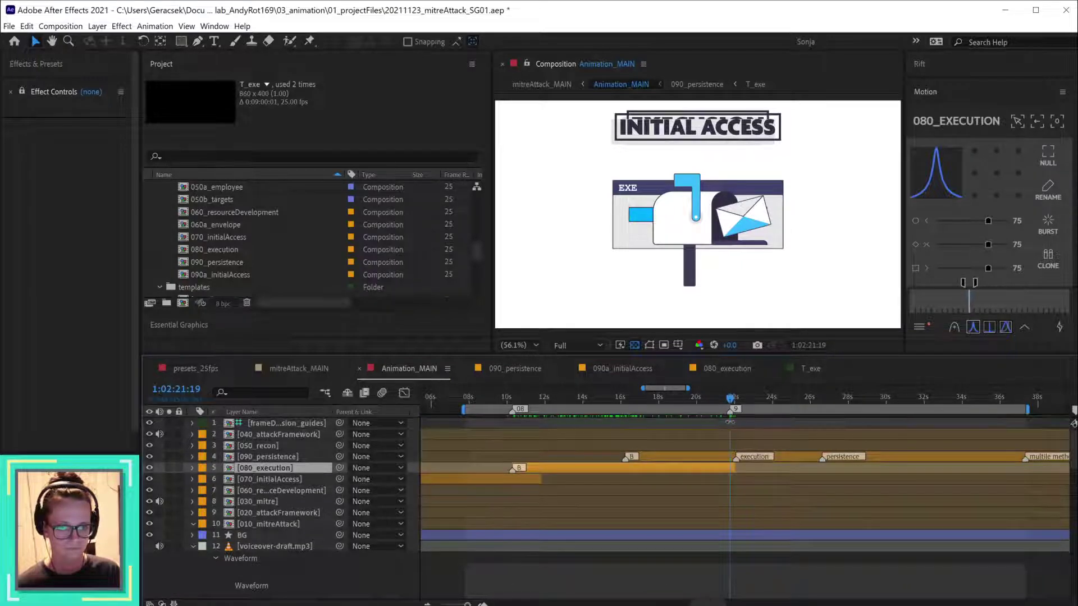
click(714, 457)
key([)
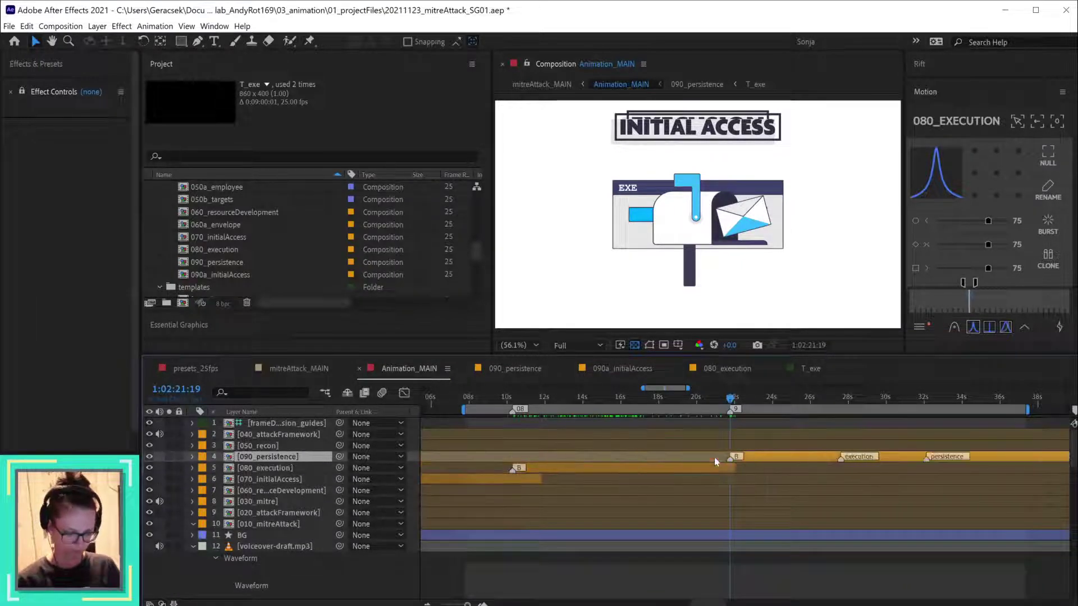
- In 080_execution, move the last two Time Remap keyframes of T_execute01 to 1:00:11:00 and 1:00:11:15
drag(729, 402, 733, 402)
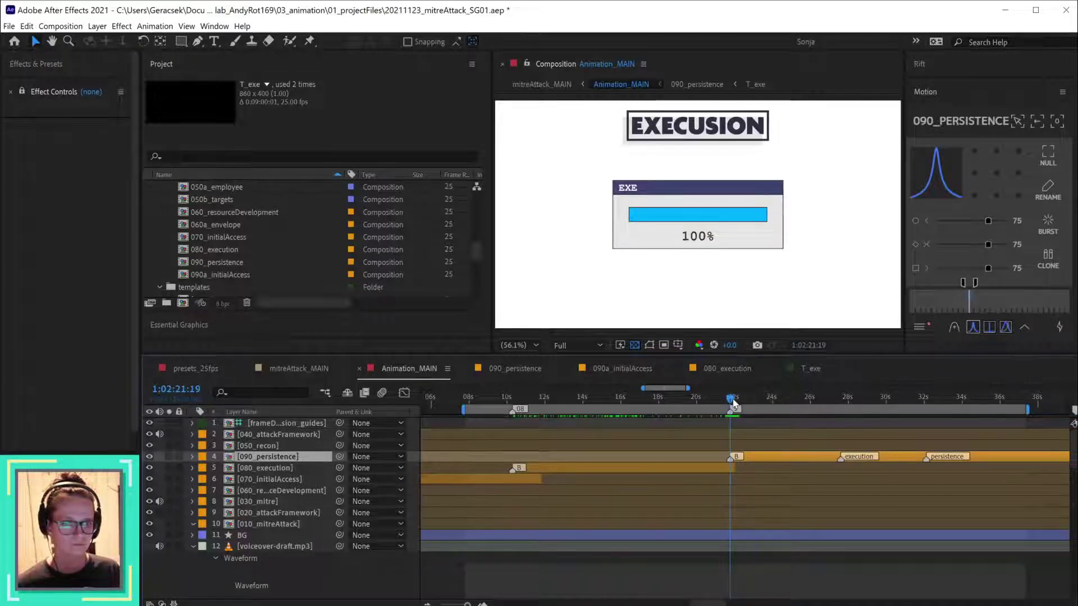
double_click(720, 469)
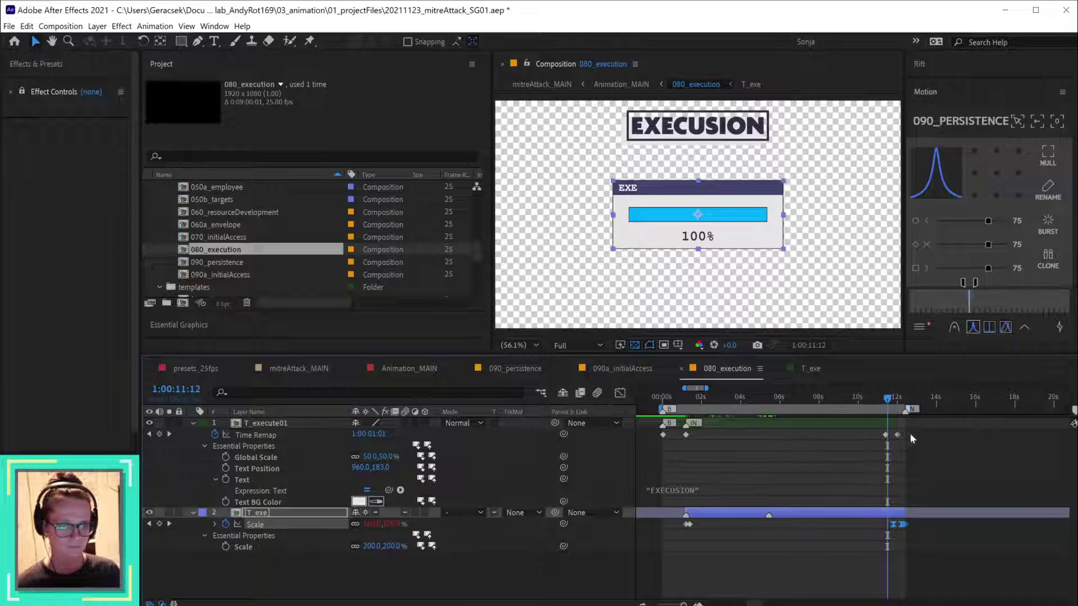
drag(910, 433, 858, 439)
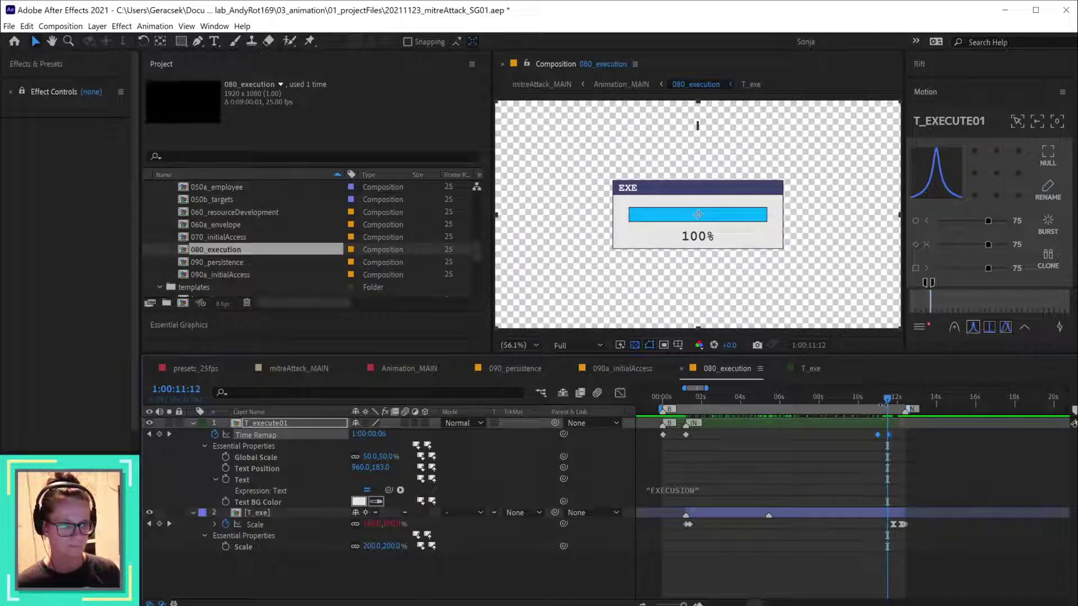
click(890, 399)
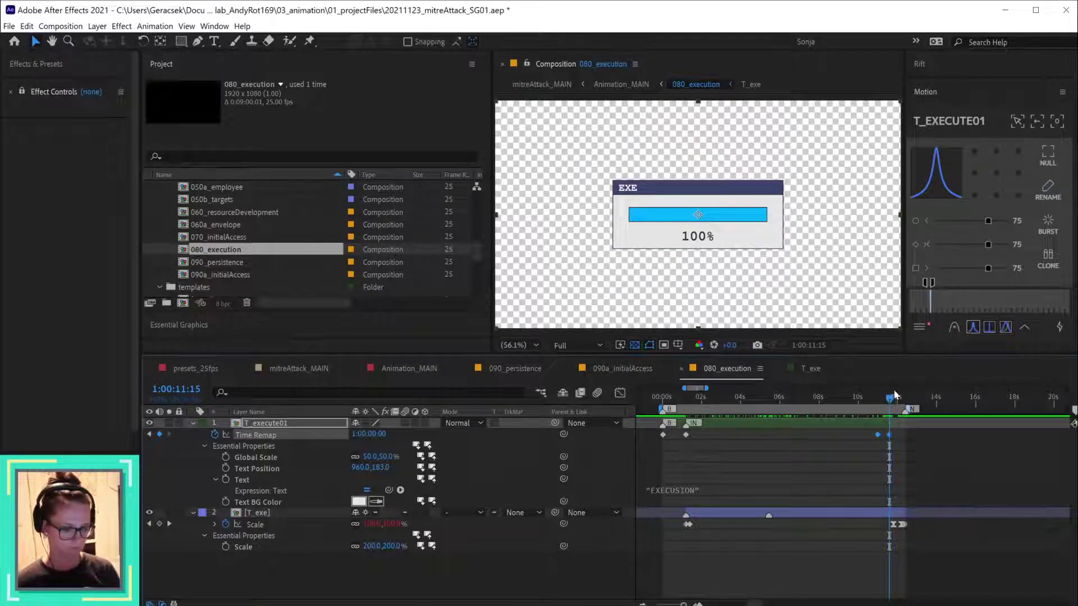
drag(863, 399, 891, 406)
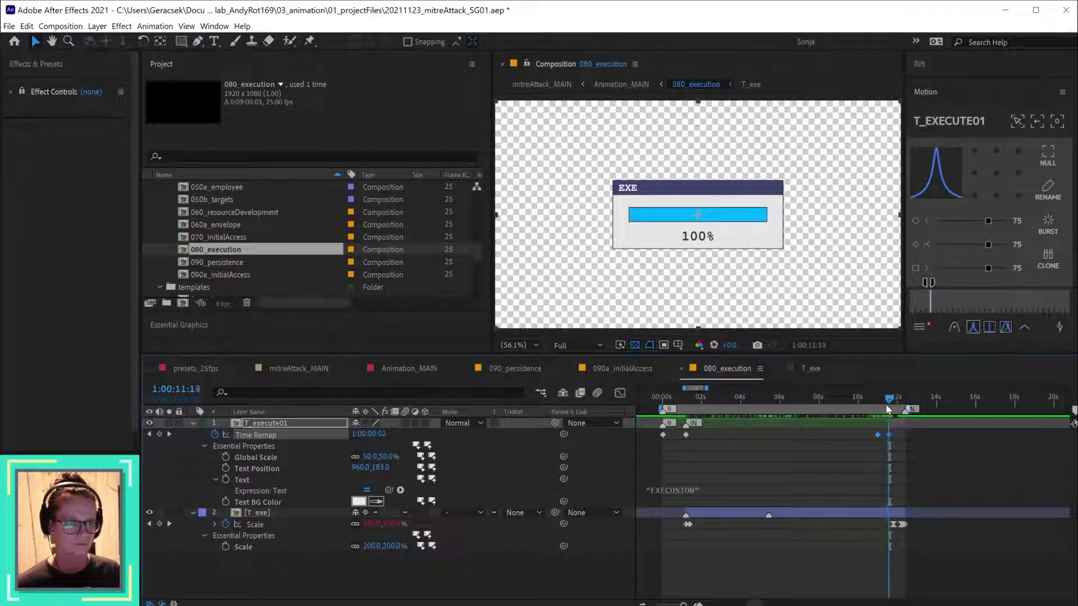
key(j)
key(k)
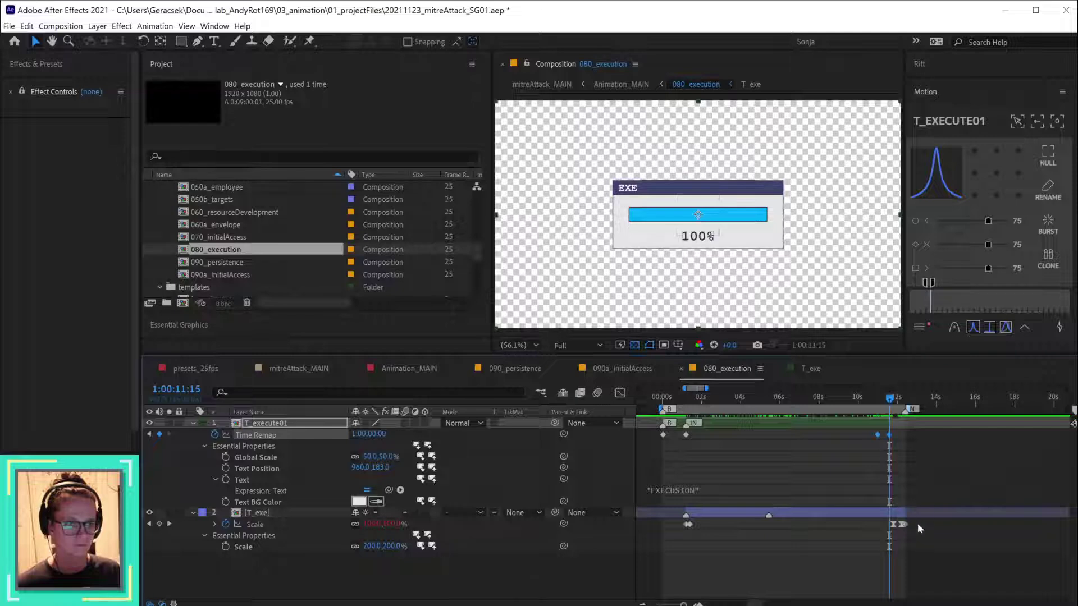
- Move the closing Scale keyframes of T_exe to start at 1:00:11:00, and end the layer and place the N composition marker at 1:00:11:15
drag(918, 527, 890, 533)
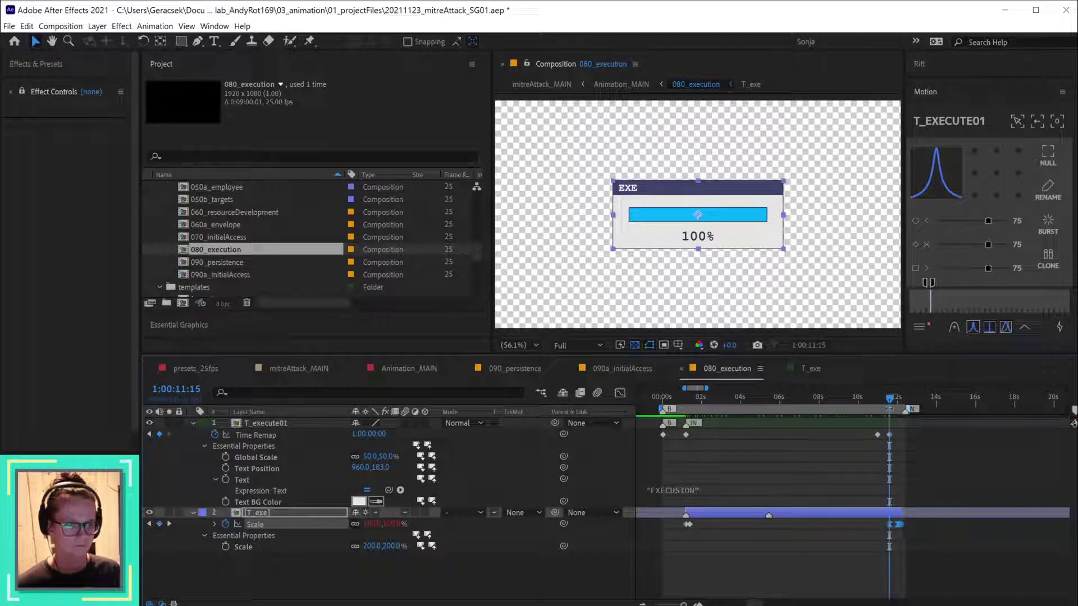
mouse_move(872, 398)
mouse_down()
mouse_move(895, 402)
mouse_move(879, 403)
mouse_up()
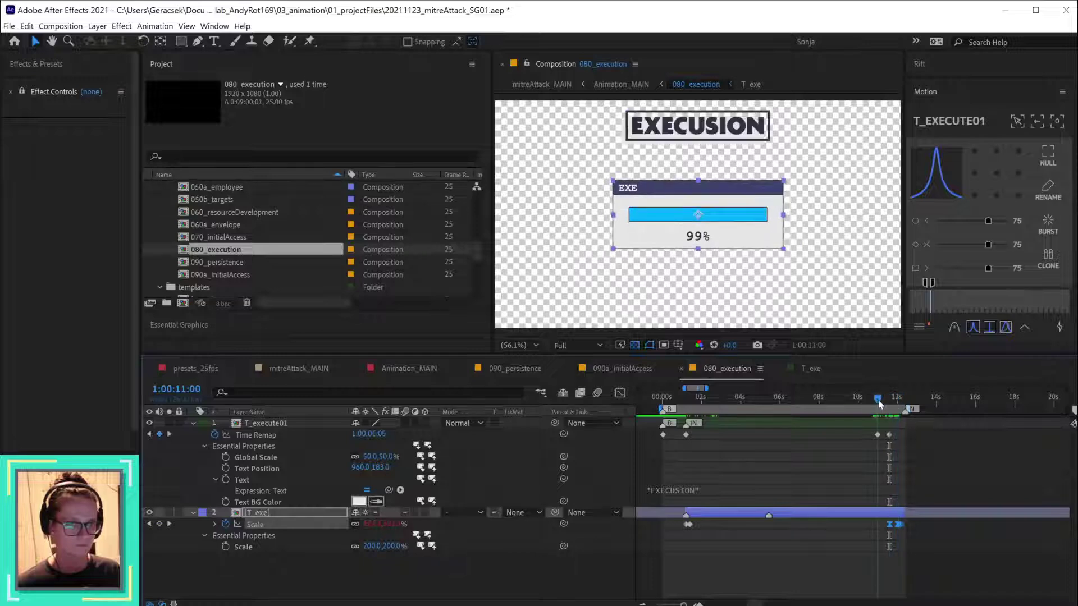
drag(899, 523, 878, 523)
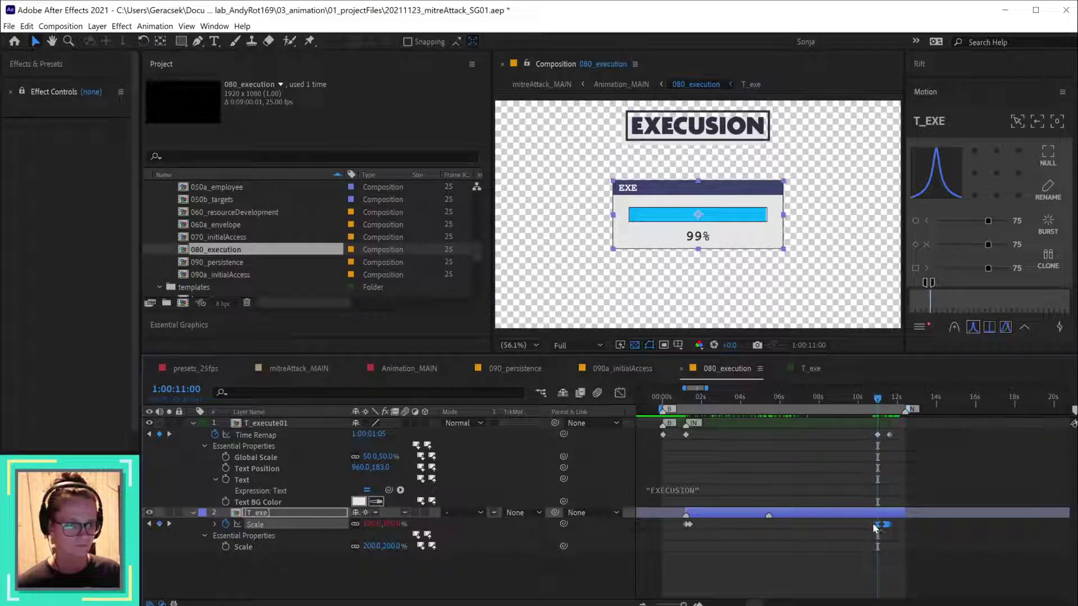
mouse_move(878, 403)
mouse_down()
mouse_move(897, 405)
mouse_move(869, 399)
mouse_move(898, 402)
mouse_move(894, 415)
mouse_up()
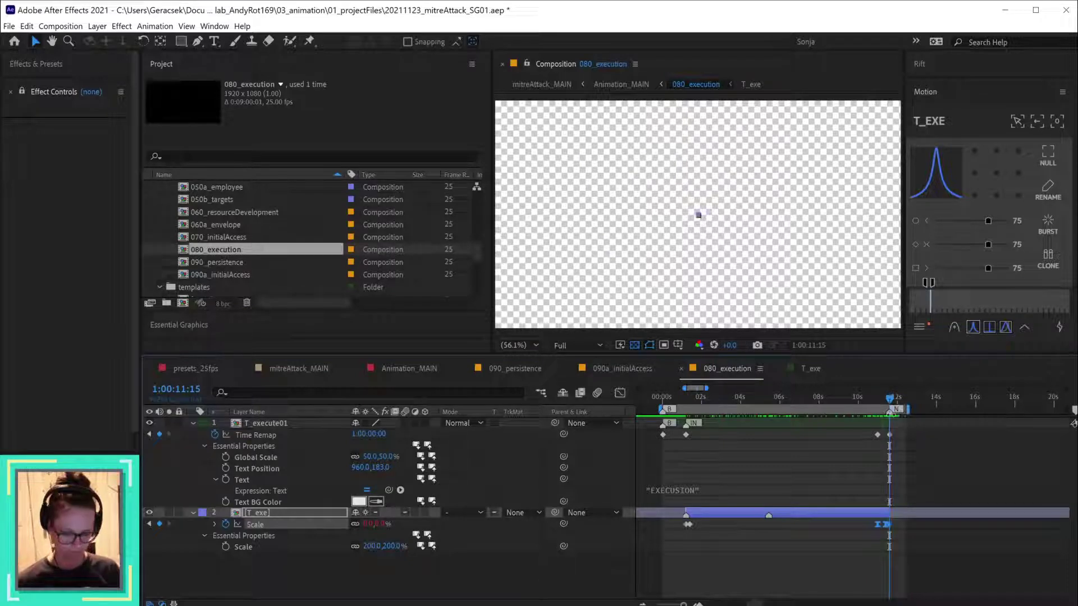
- In Animation_MAIN, update the 080_execution layer's markers from its source to add N, and trim the layer's end to 1:02:21:22
click(441, 374)
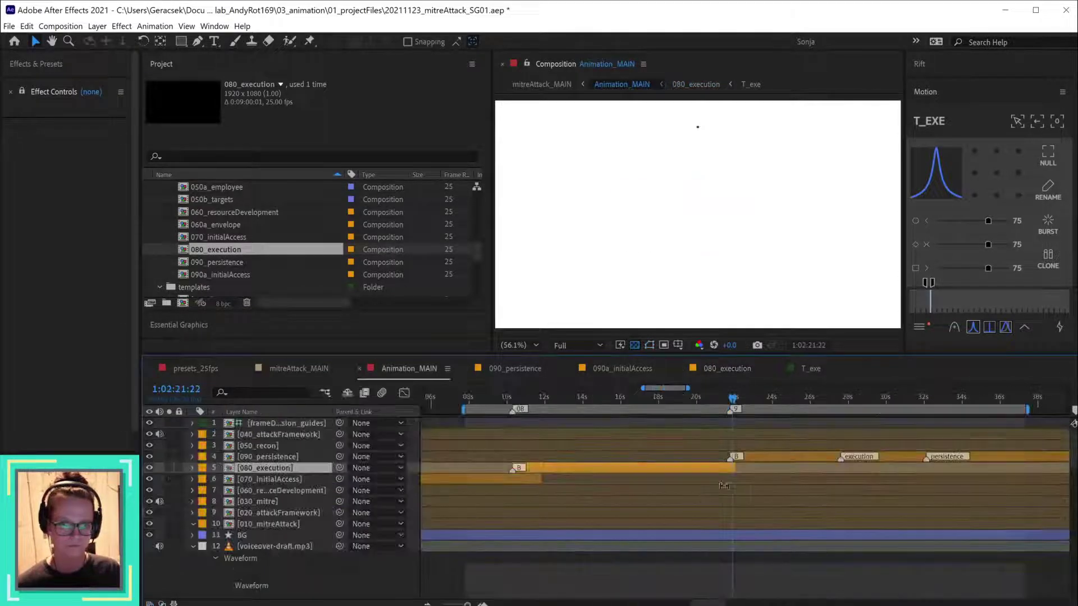
right_click(720, 470)
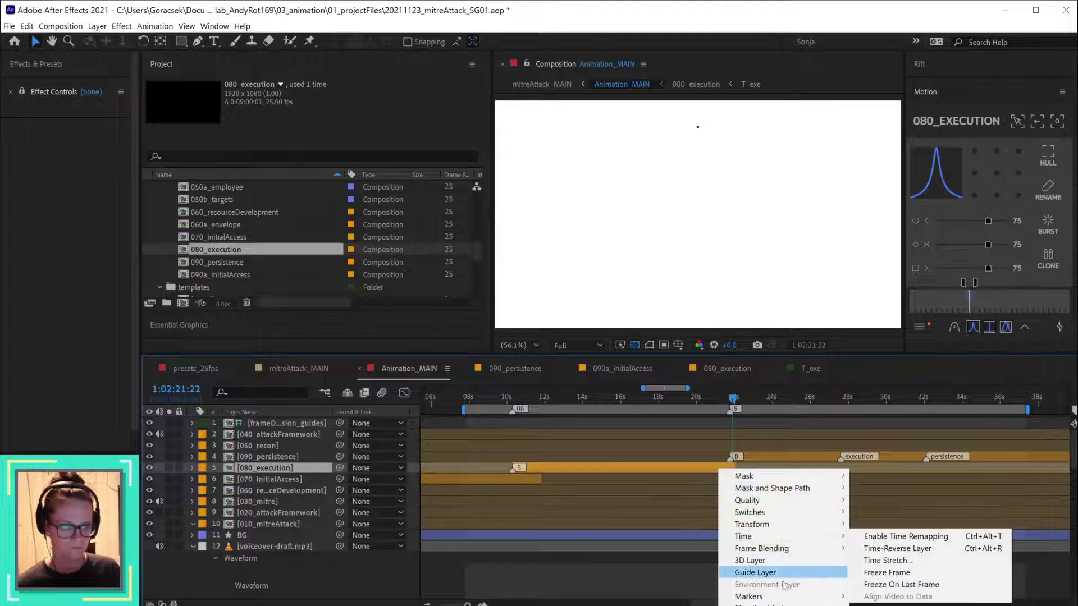
mouse_move(752, 595)
click(822, 596)
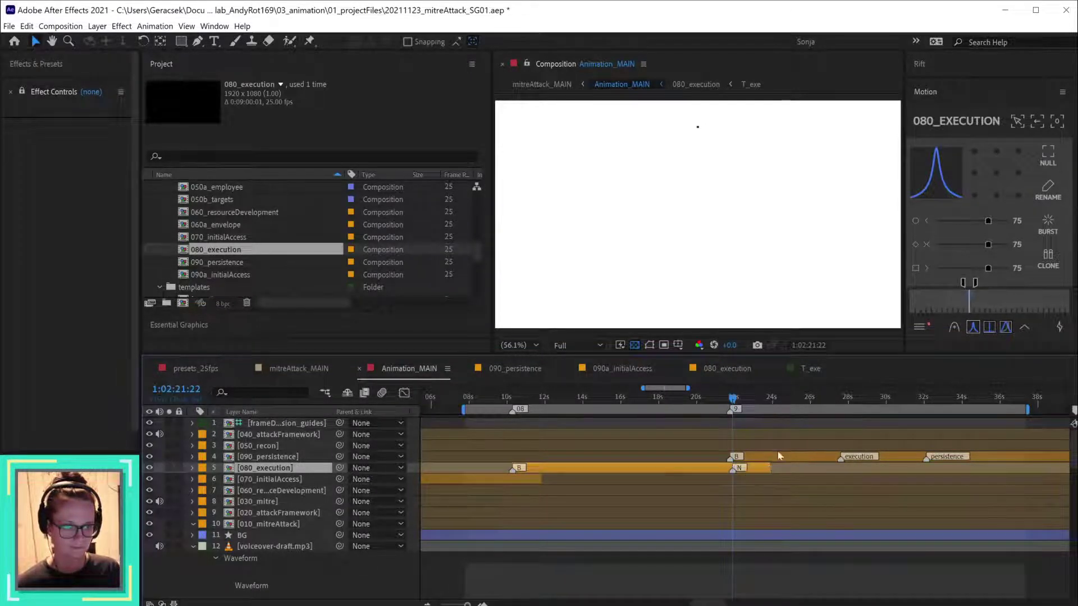
key(alt+bracketright)
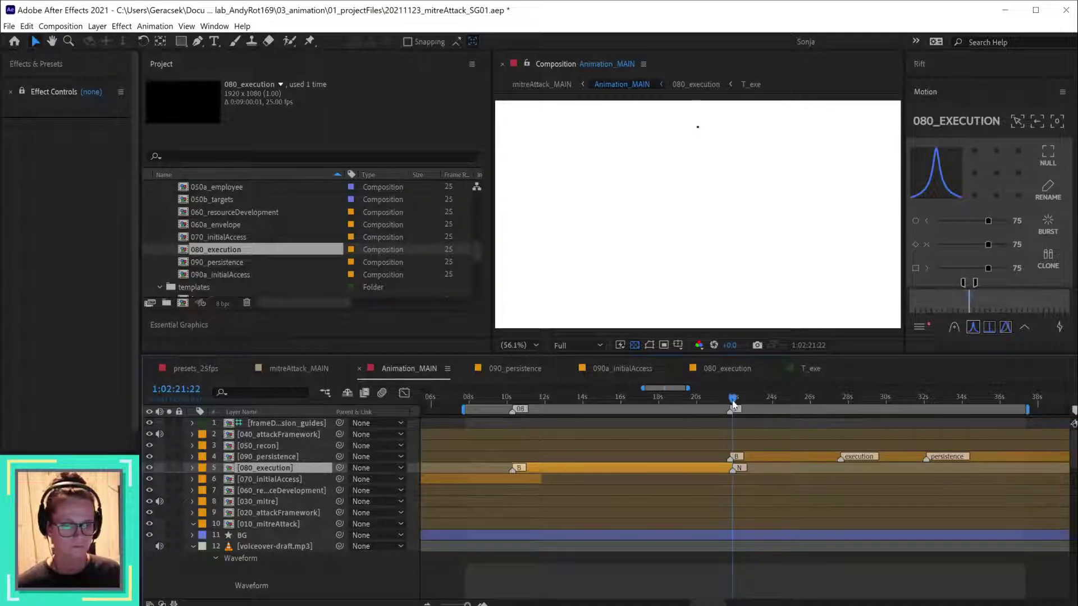
- In 080_execution, move the last two Time Remap keyframes of T_execute01 earlier so the final one falls at 1:00:11:05
mouse_move(732, 403)
mouse_down()
mouse_move(723, 397)
mouse_move(790, 415)
mouse_move(645, 406)
mouse_move(732, 410)
mouse_up()
scroll(730, 443, up, 2)
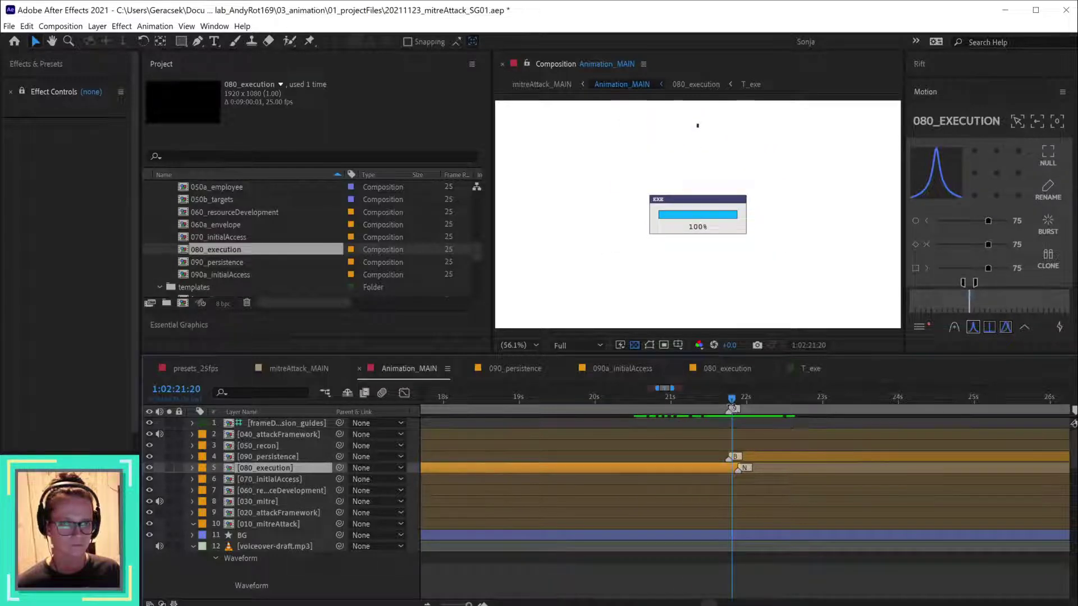
double_click(722, 475)
click(898, 436)
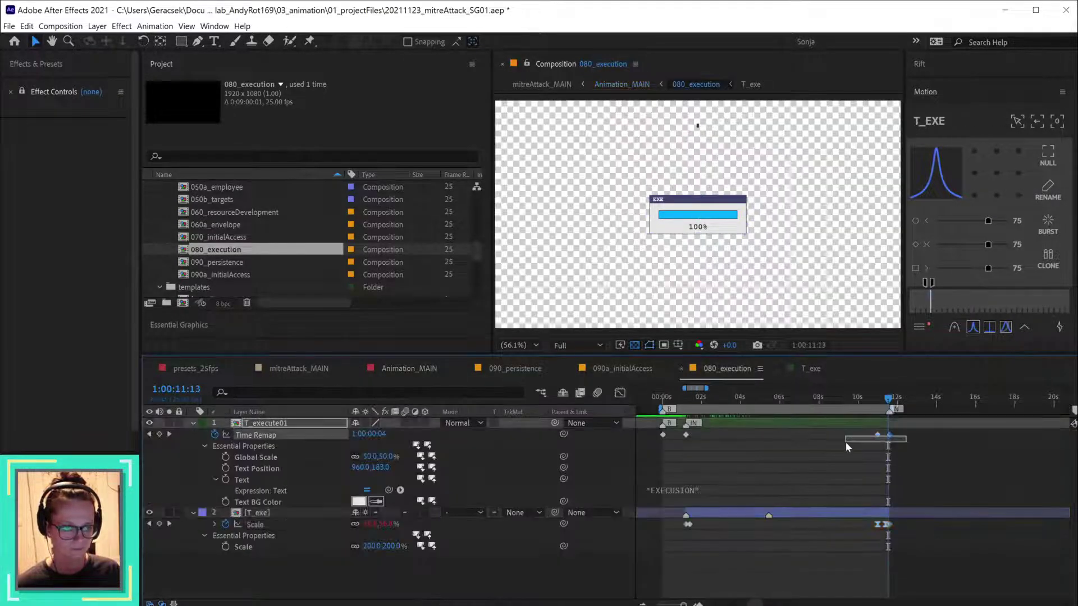
drag(890, 435, 881, 435)
drag(889, 400, 880, 398)
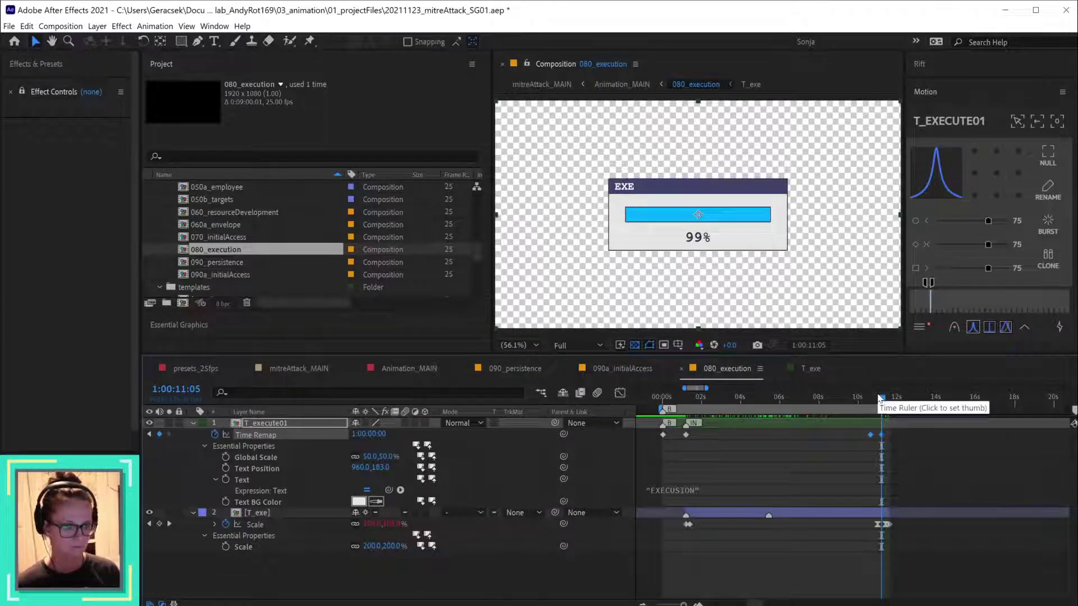
- Preview the transition in Animation_MAIN and move the 090_persistence layer to start at 1:02:21:17
click(627, 368)
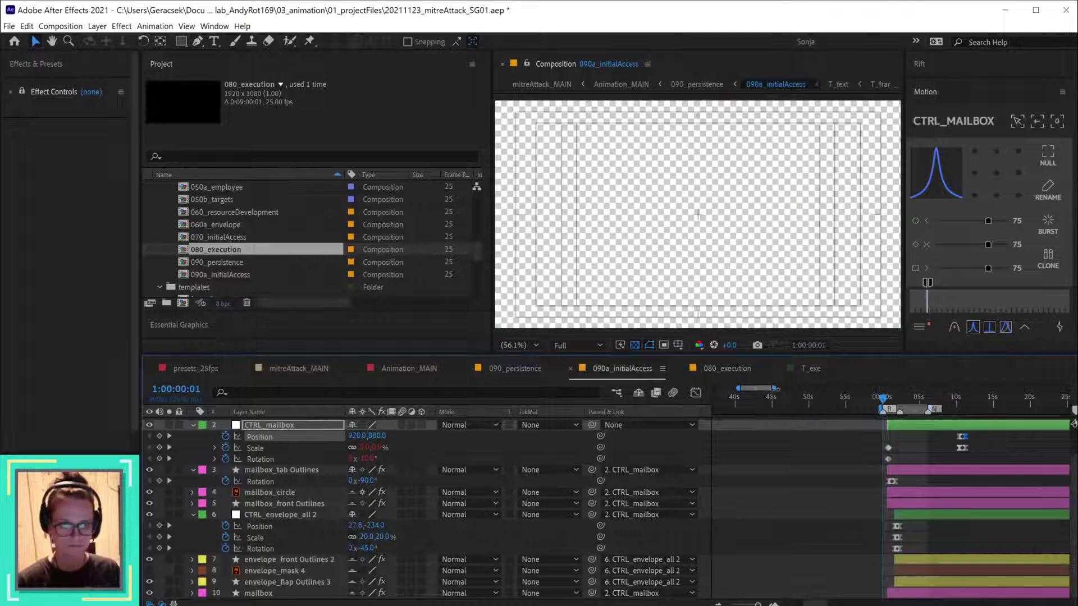
click(512, 369)
click(396, 369)
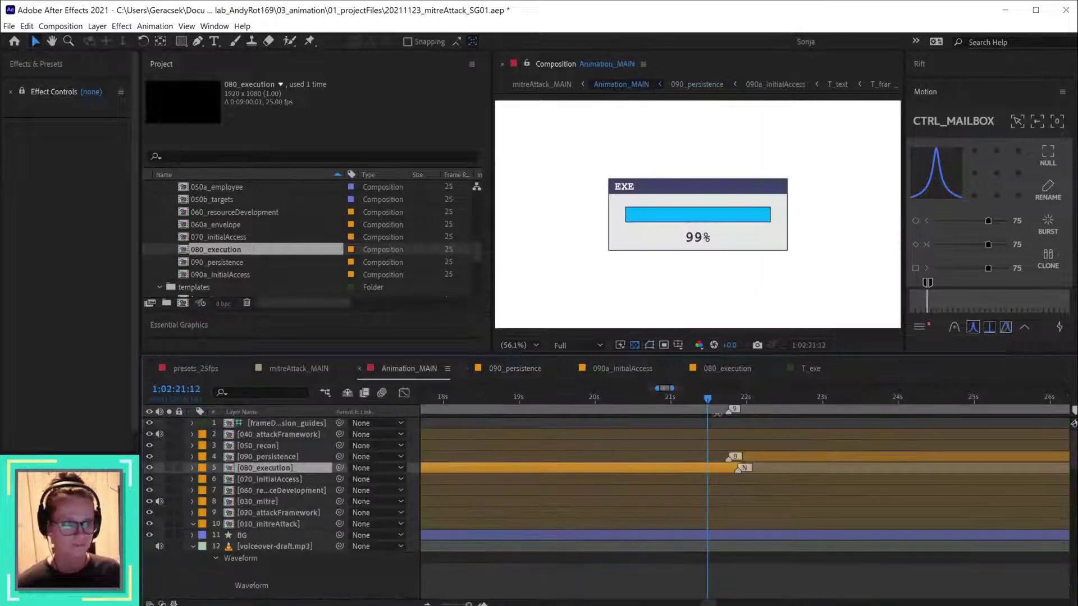
mouse_move(706, 400)
mouse_down()
mouse_move(741, 399)
mouse_move(721, 412)
mouse_up()
key(space)
key(space)
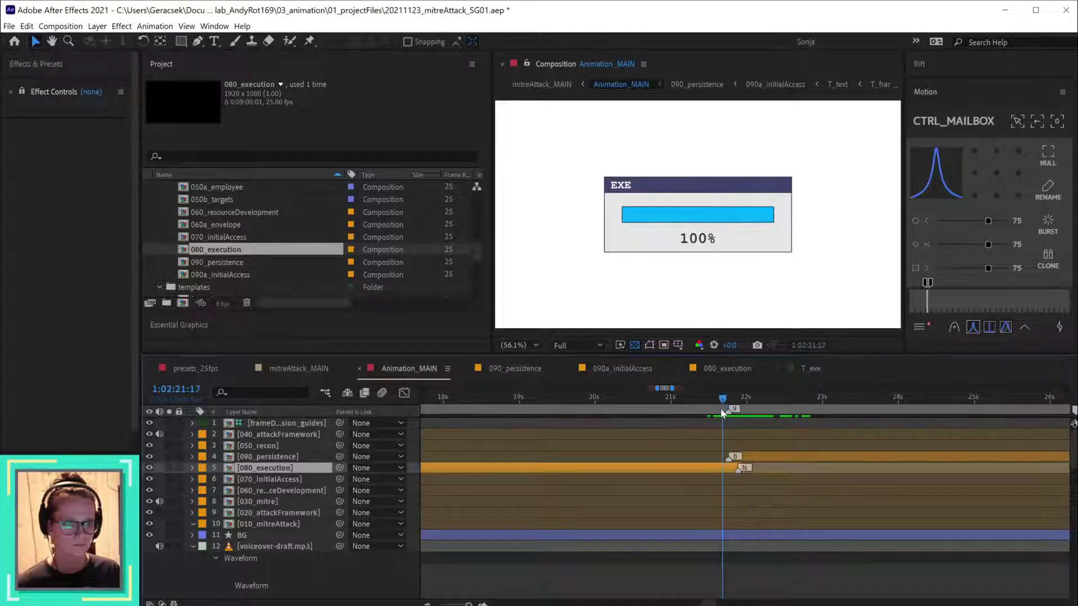
click(761, 457)
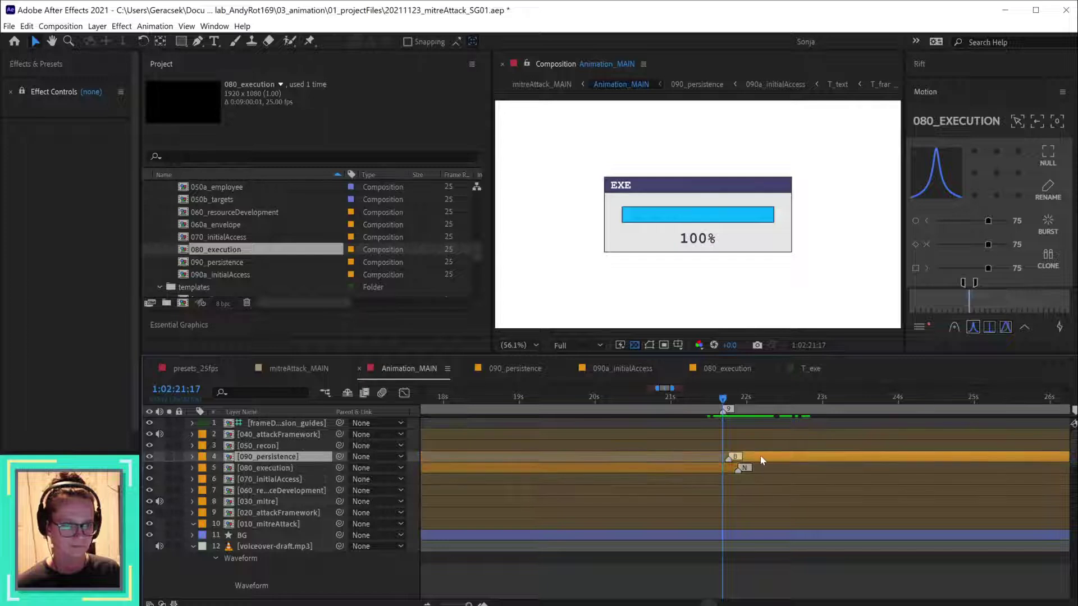
drag(723, 398, 901, 418)
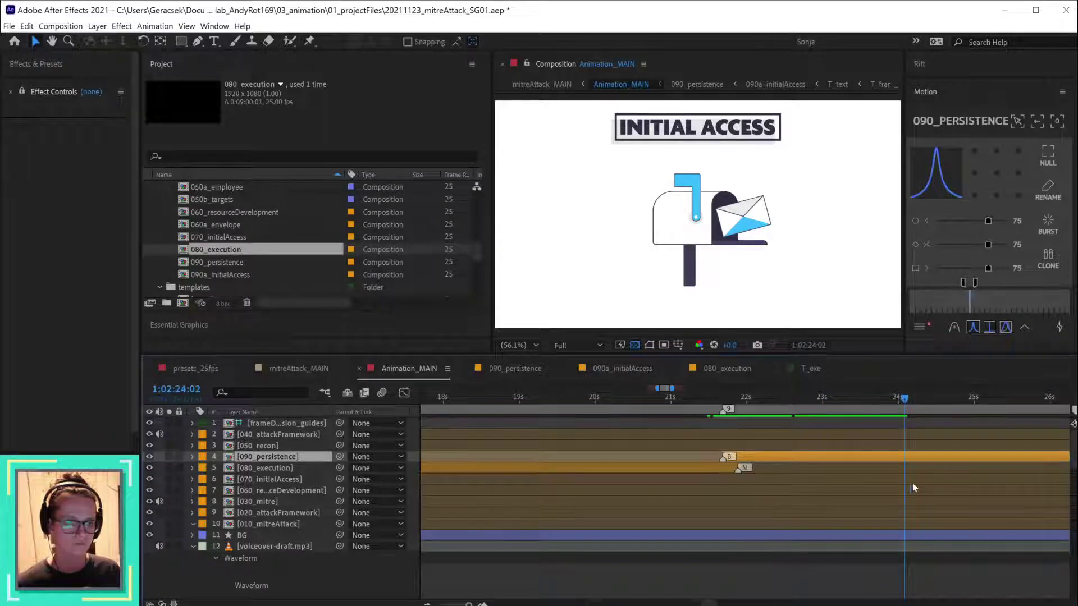
- In 090_persistence, move the execution marker to 1:00:04:16, matching the voiceover pause at 1:02:26:08 in Animation_MAIN
key(minus)
key(minus)
drag(953, 500, 802, 485)
mouse_move(763, 400)
mouse_down()
mouse_move(793, 400)
mouse_move(782, 399)
mouse_up()
scroll(791, 490, down, 3)
scroll(791, 490, down, 3)
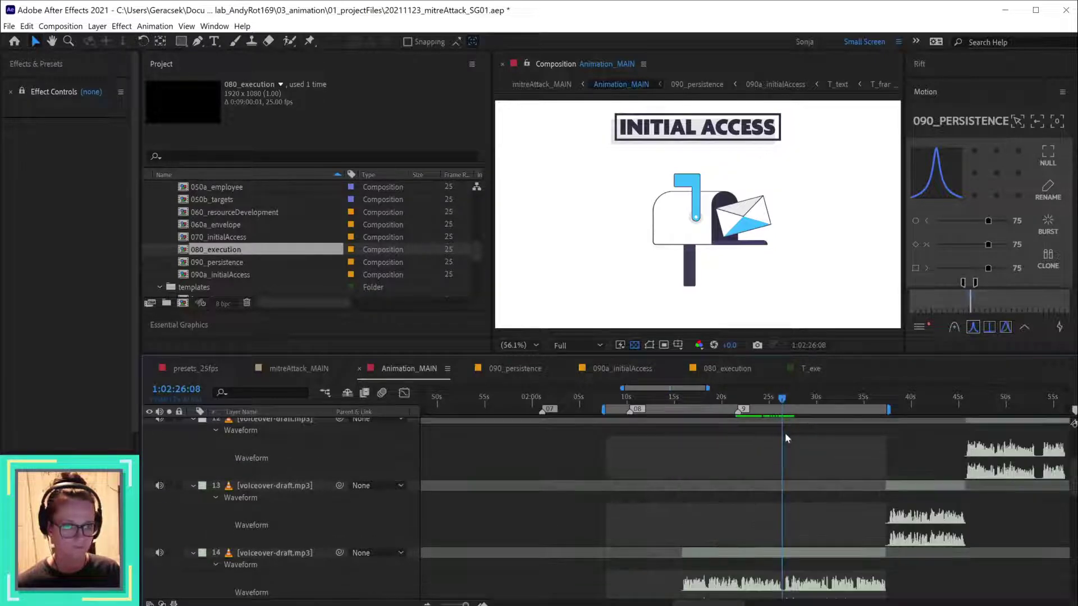
scroll(785, 435, up, 7)
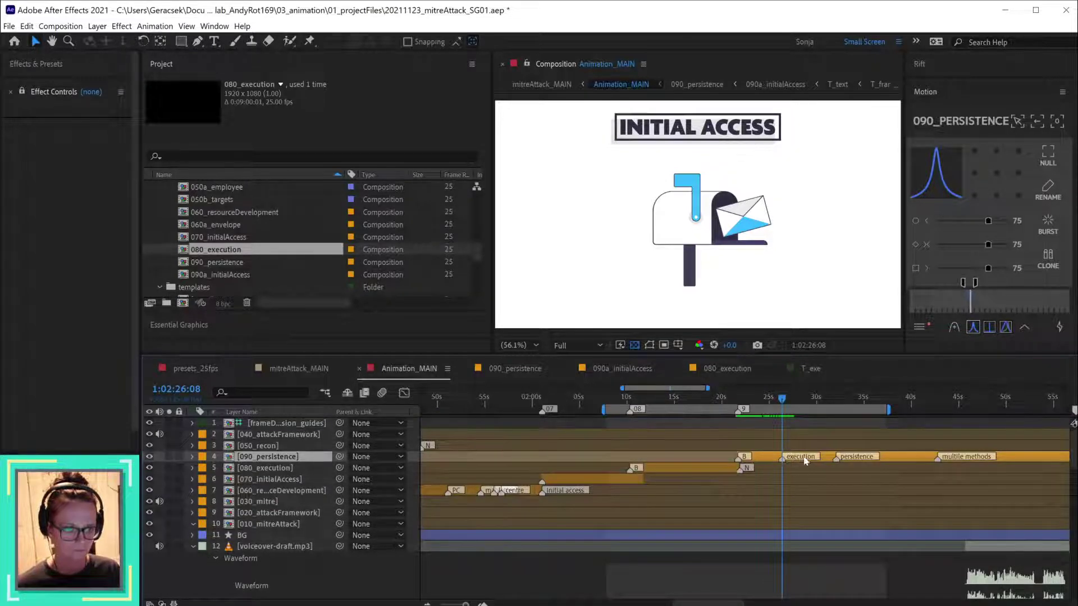
double_click(827, 461)
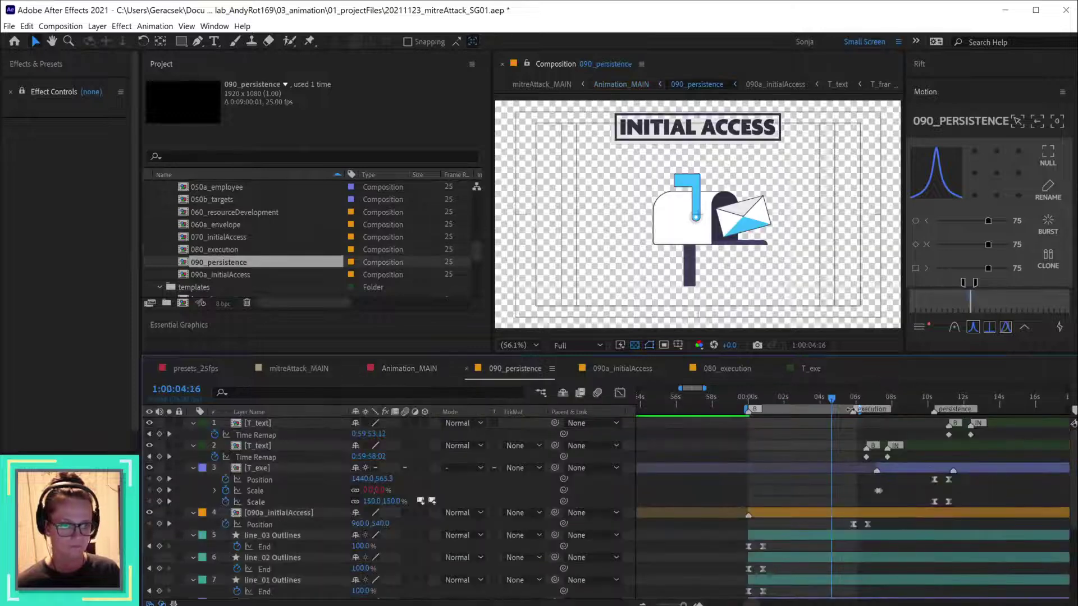
drag(850, 409, 832, 409)
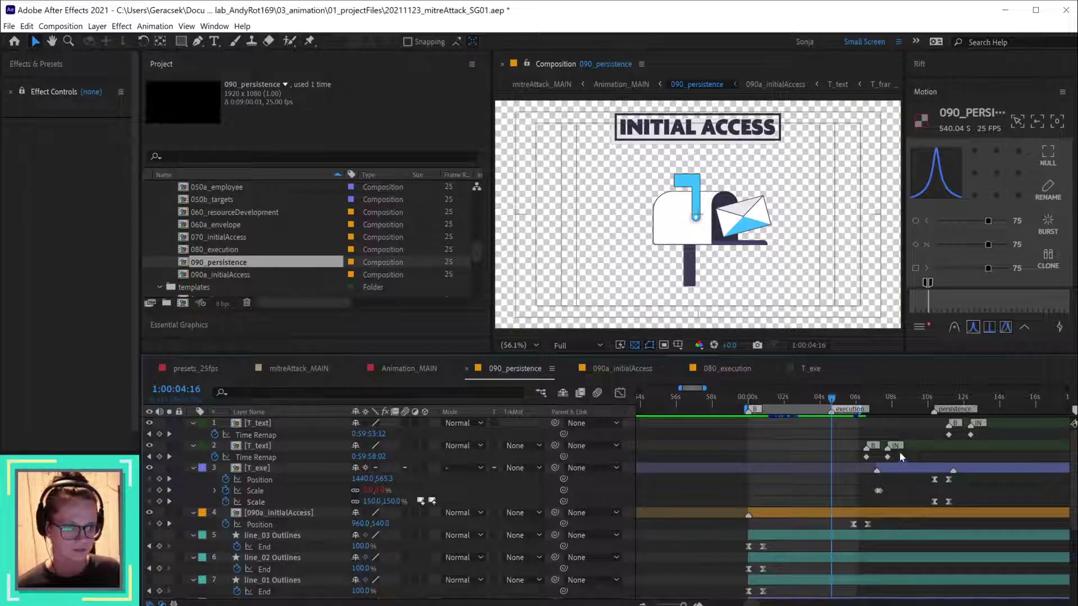
- Try to shift the execution keyframes of T_text, T_exe and 090a_initialAccess by 1 frame with the Time OFFSET script
drag(899, 452, 831, 534)
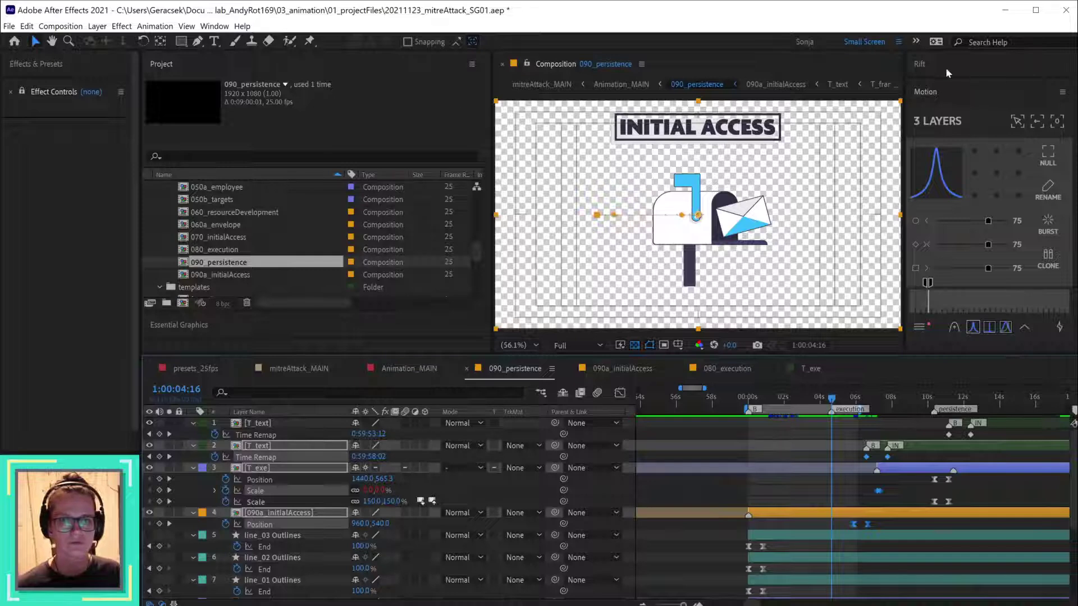
click(216, 25)
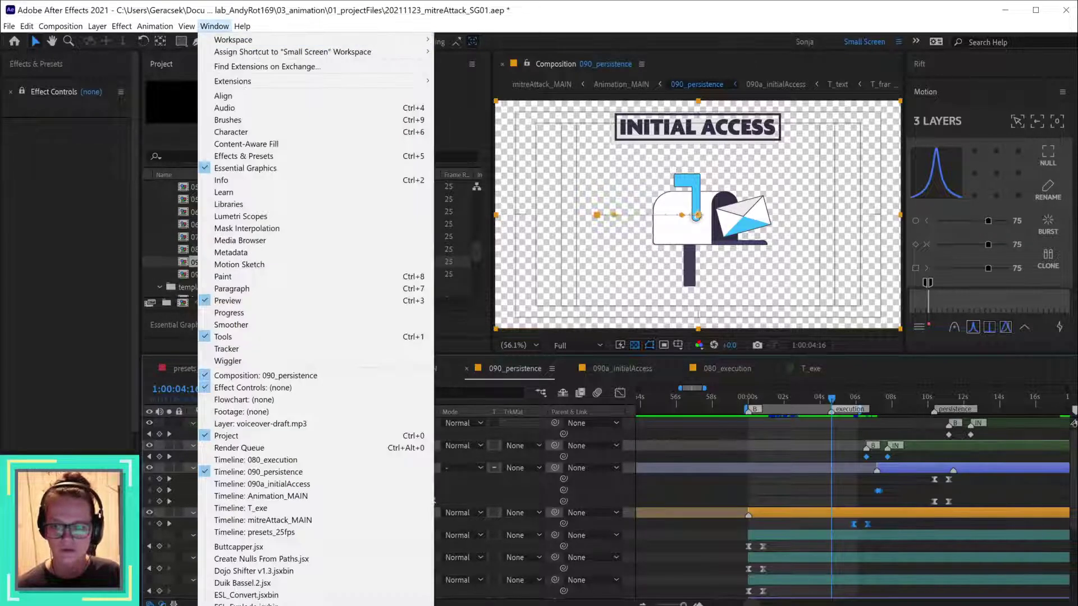
click(247, 601)
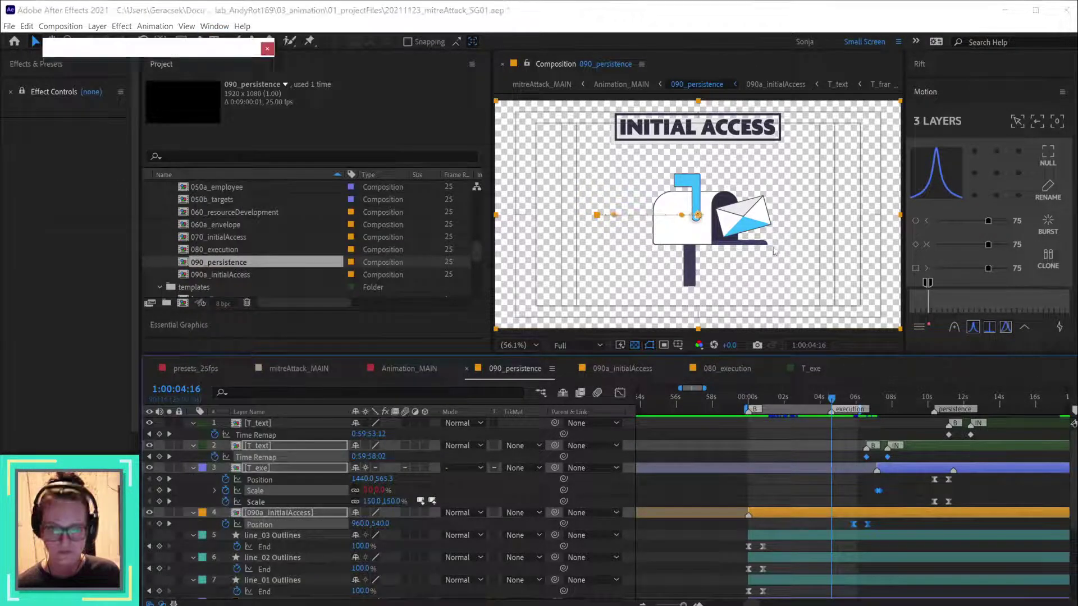
drag(127, 59, 486, 128)
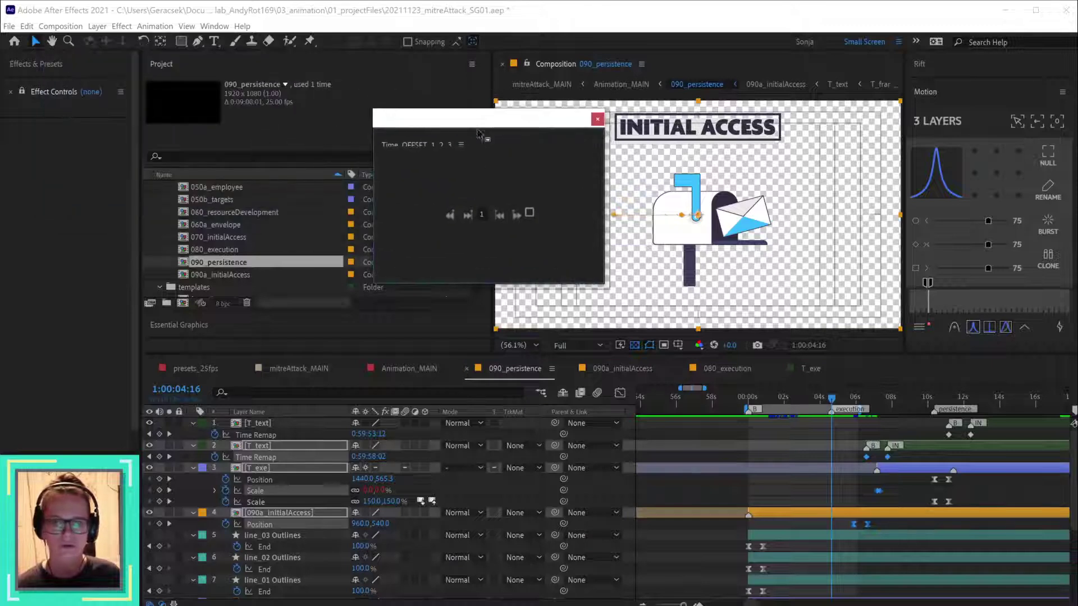
click(498, 215)
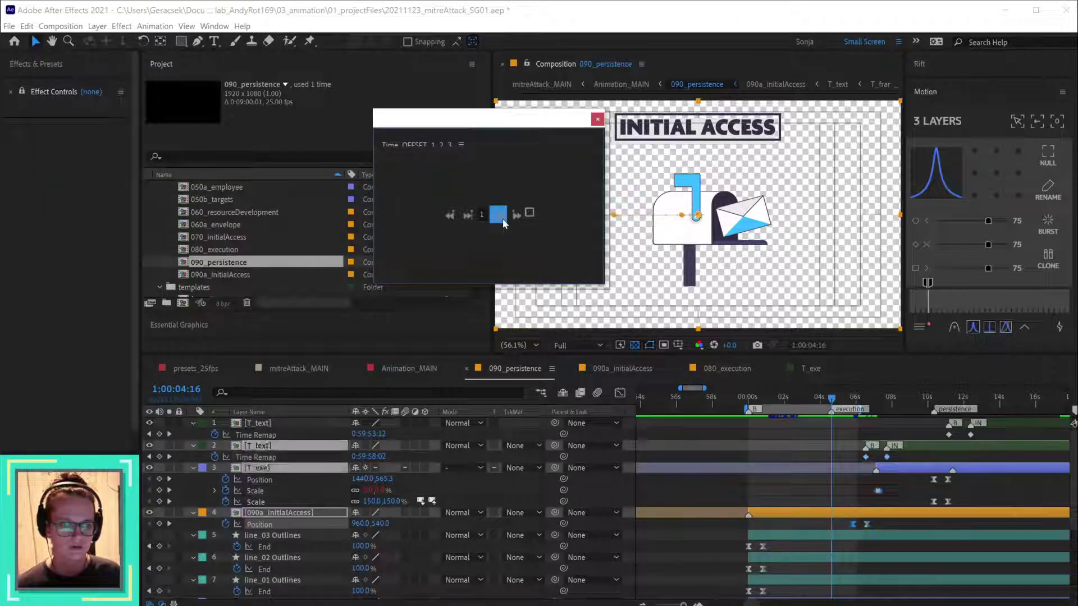
click(502, 221)
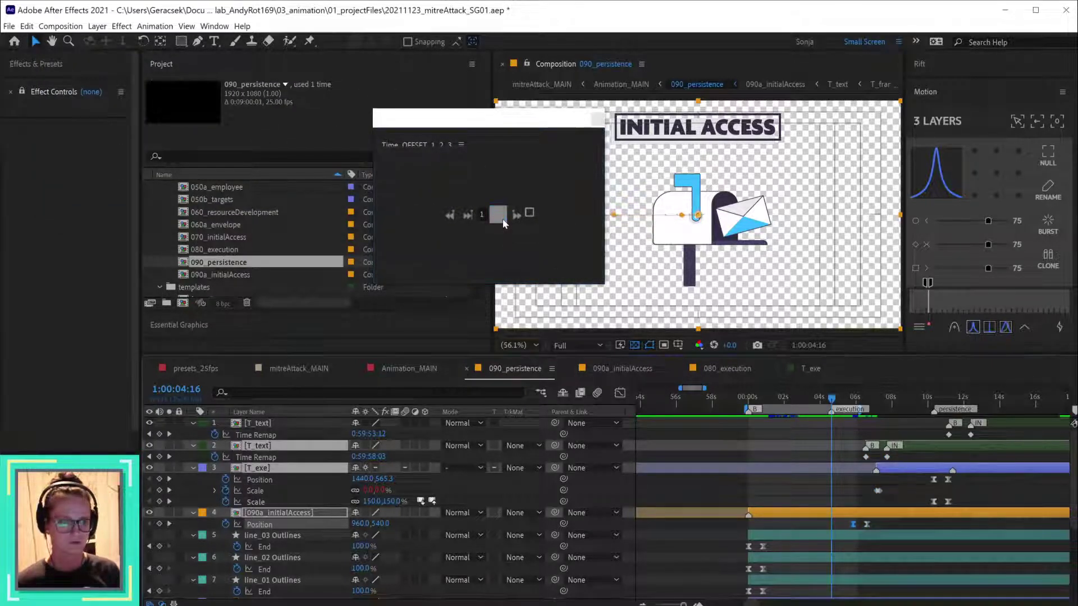
click(448, 215)
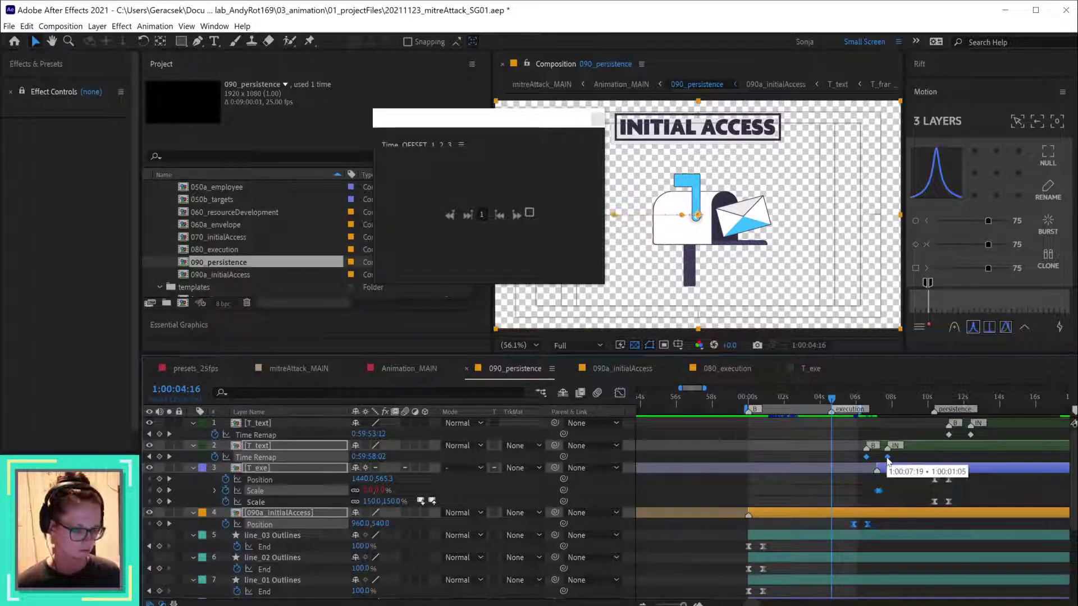
- Try to offset the selected execution keyframes 30 frames toward the comp start, from 1:00:06:16 and again from 1:00:07:19
key(shift+Page_Down)
key(shift+Page_Down)
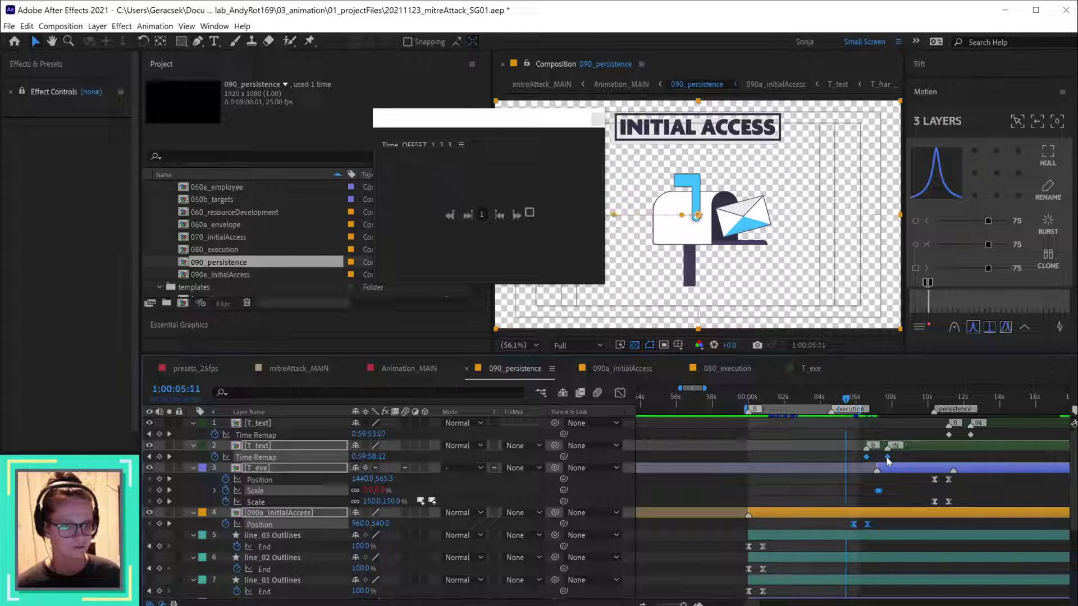
key(shift+Page_Down)
drag(879, 405, 871, 410)
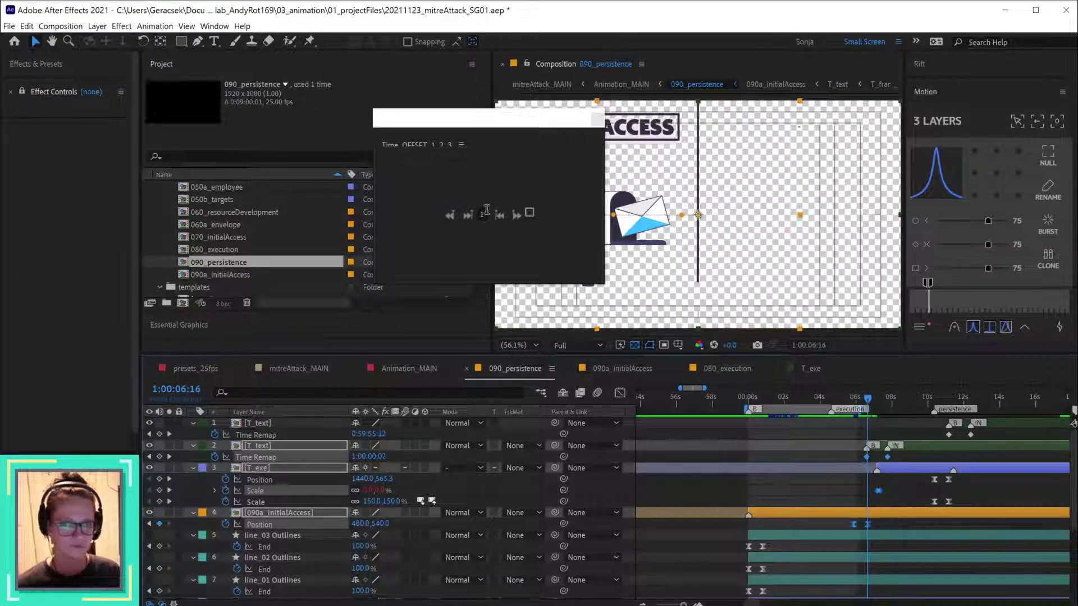
click(487, 211)
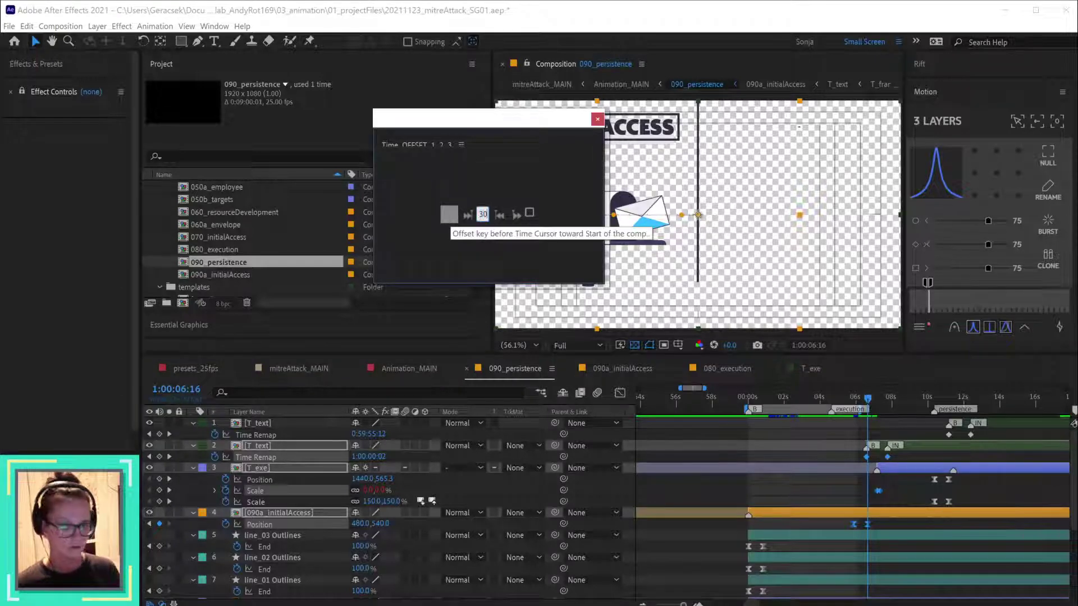
click(450, 217)
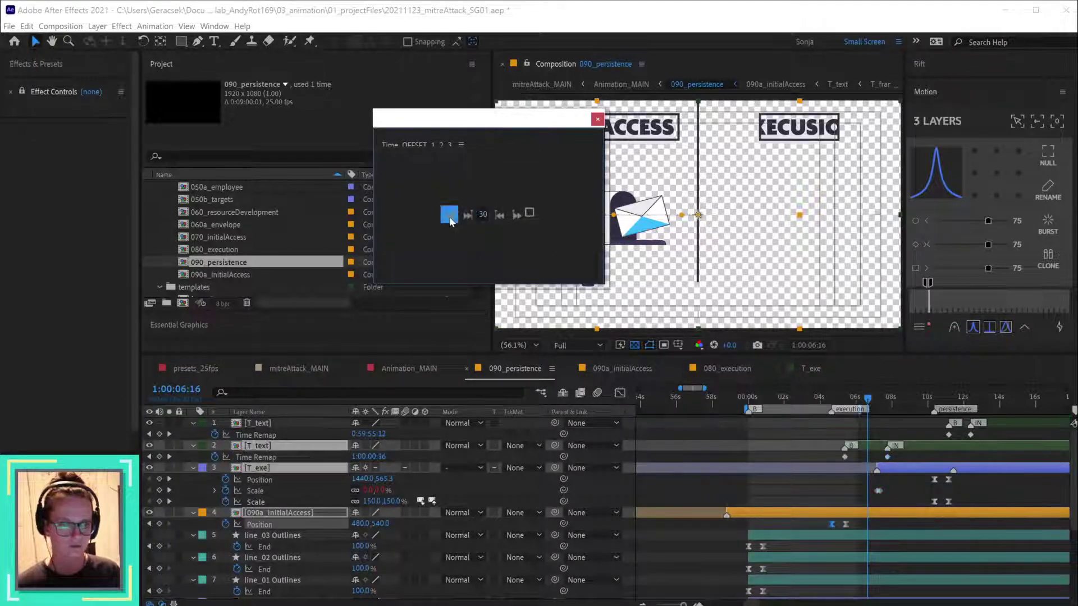
key(ctrl+z)
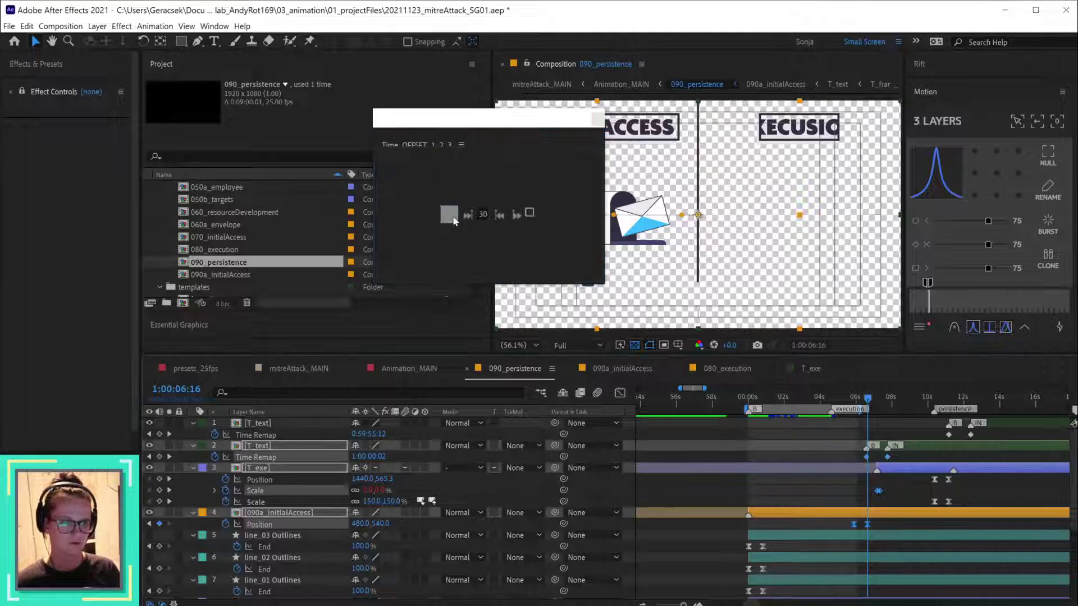
click(888, 405)
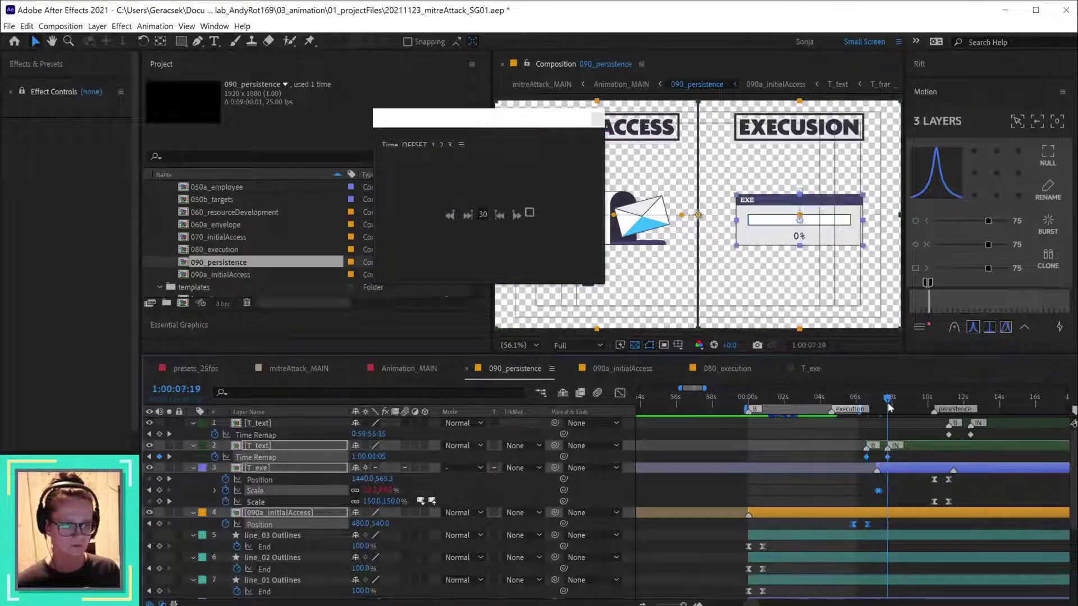
click(451, 216)
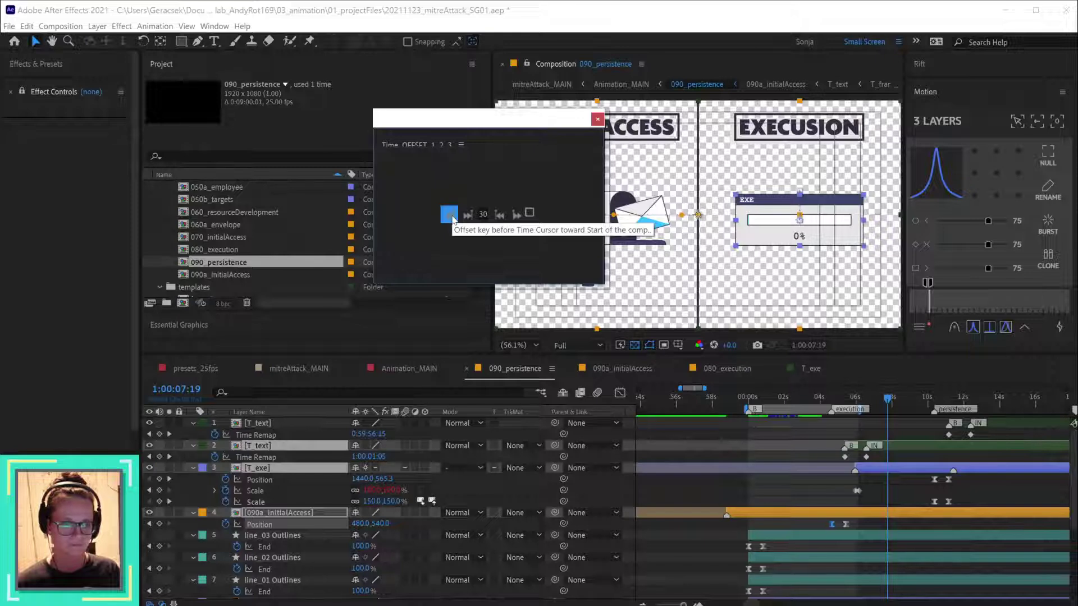
click(452, 217)
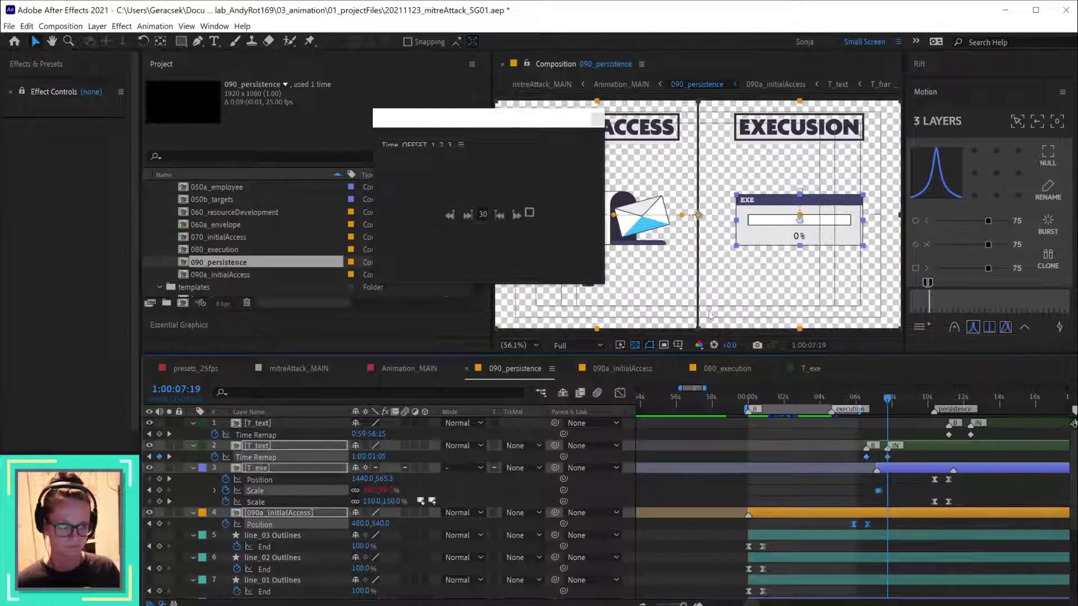
- Move the execution keyframes of T_text, T_exe and 090a_initialAccess earlier together so the first Position keyframe falls at 1:00:04:16
drag(861, 403, 828, 404)
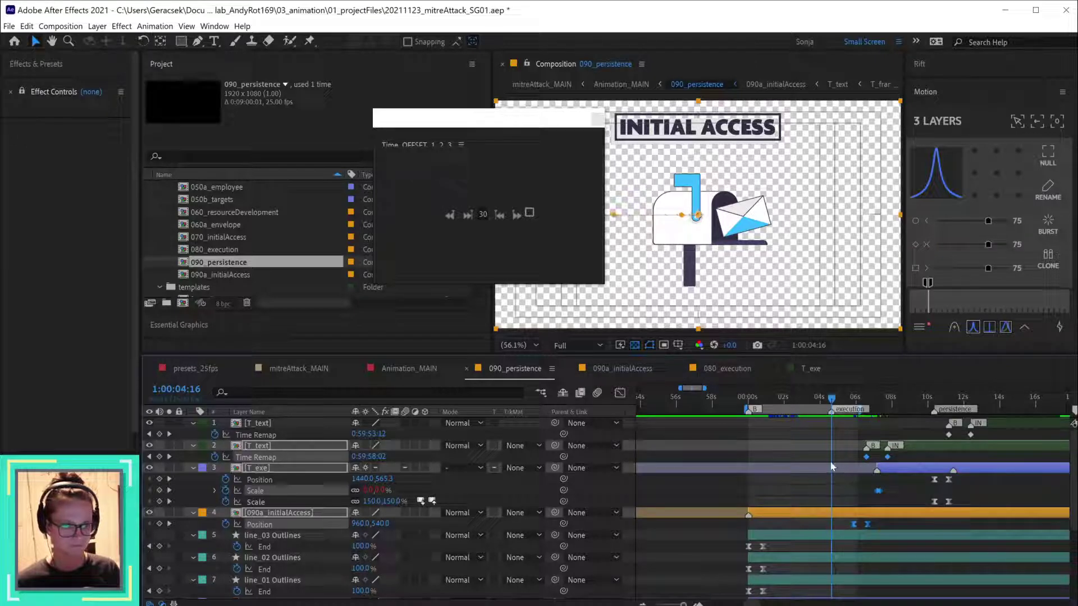
drag(831, 467, 868, 468)
key(ctrl+z)
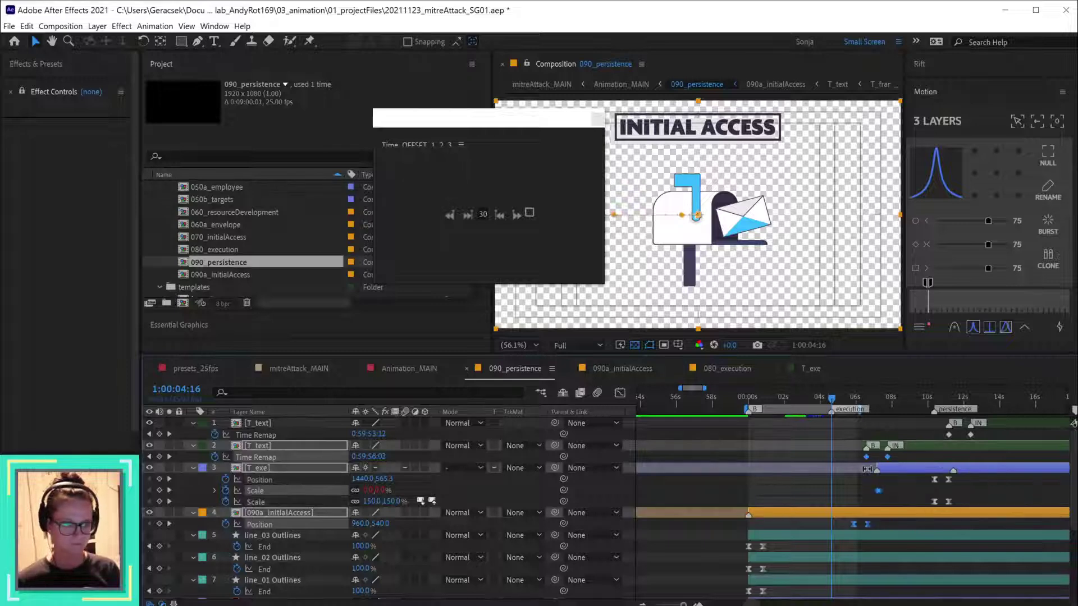
click(899, 485)
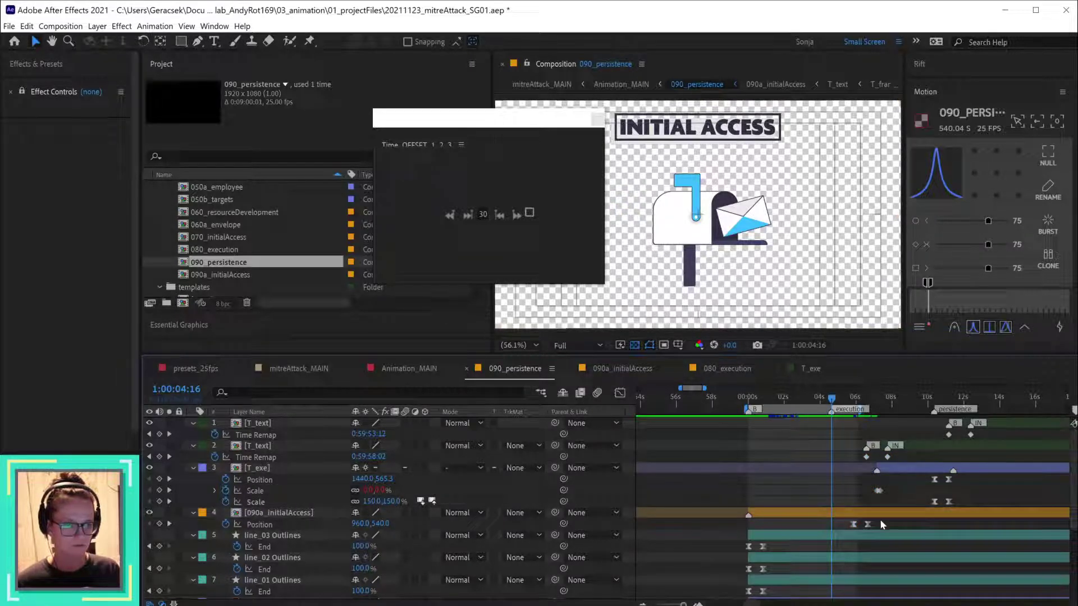
drag(895, 455, 828, 531)
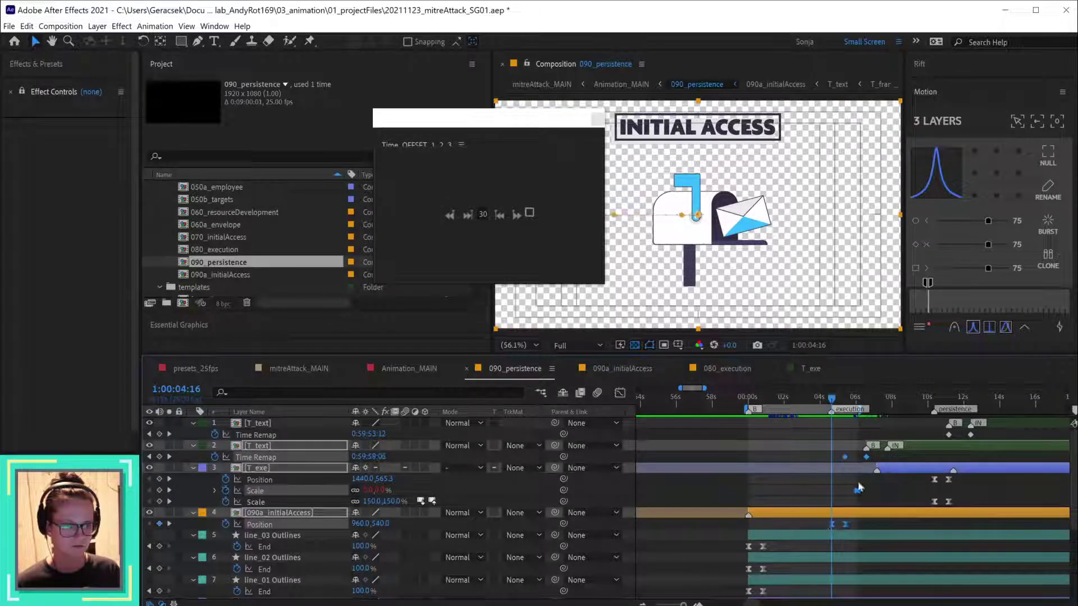
- Slip the second T_text layer's content so its B marker lines up with the first Time Remap keyframe at 1:00:05:09
drag(838, 406, 845, 403)
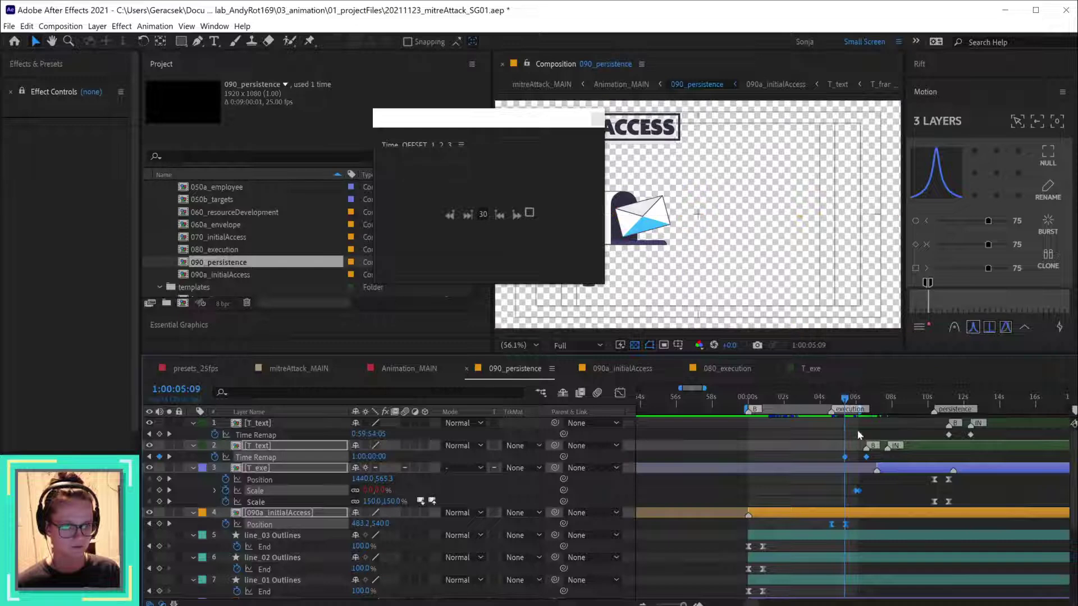
click(845, 456)
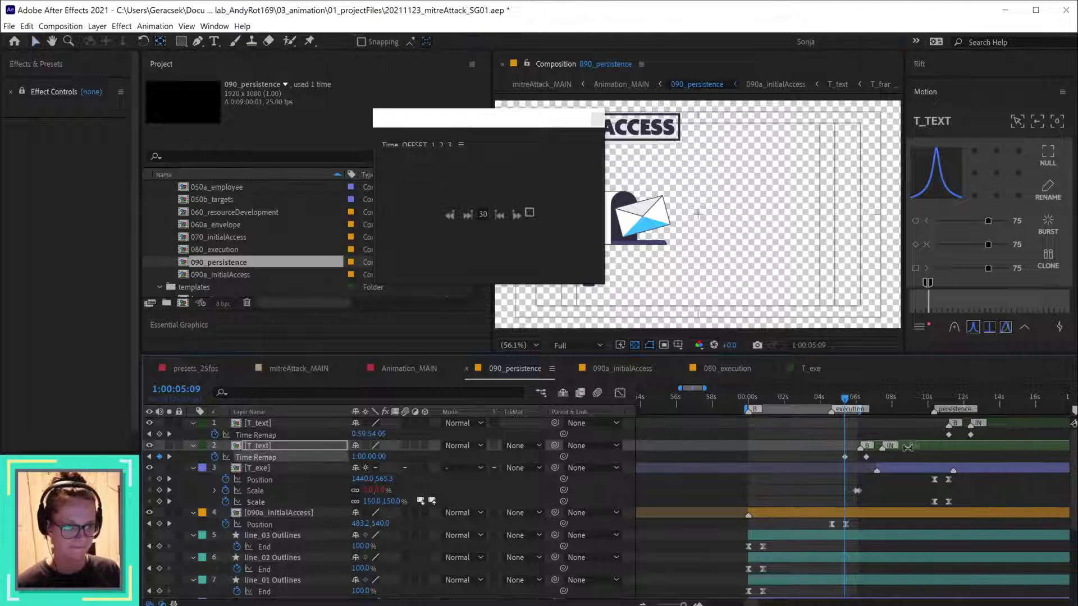
drag(923, 447, 899, 448)
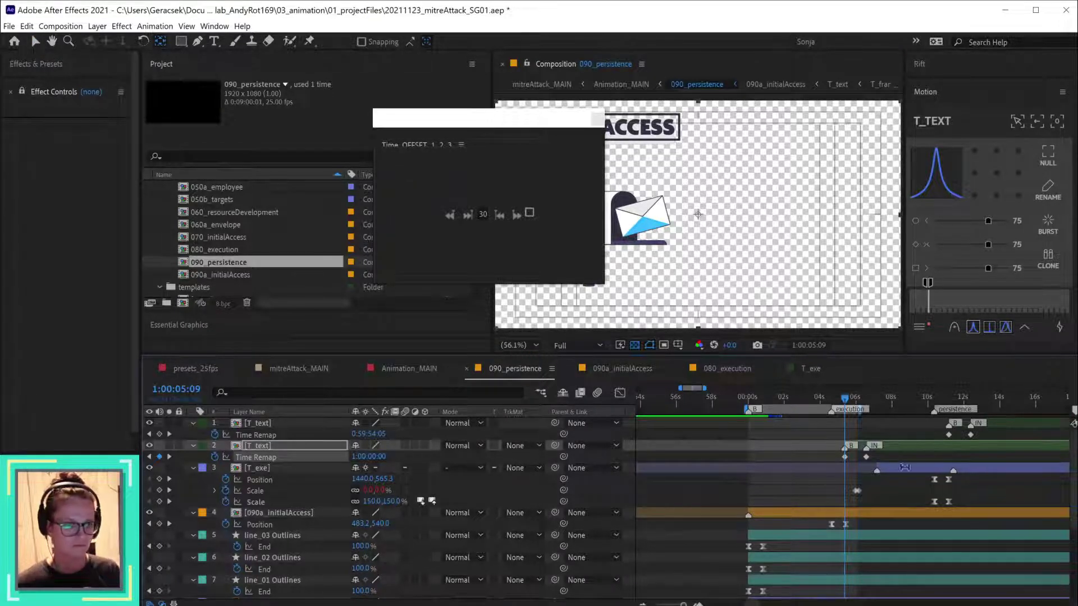
- Slip T_exe's content so its first marker meets the first Scale keyframe at 1:00:05:24, and extend the layer's start to that frame
mouse_move(915, 471)
mouse_down()
mouse_move(881, 475)
mouse_move(895, 476)
mouse_up()
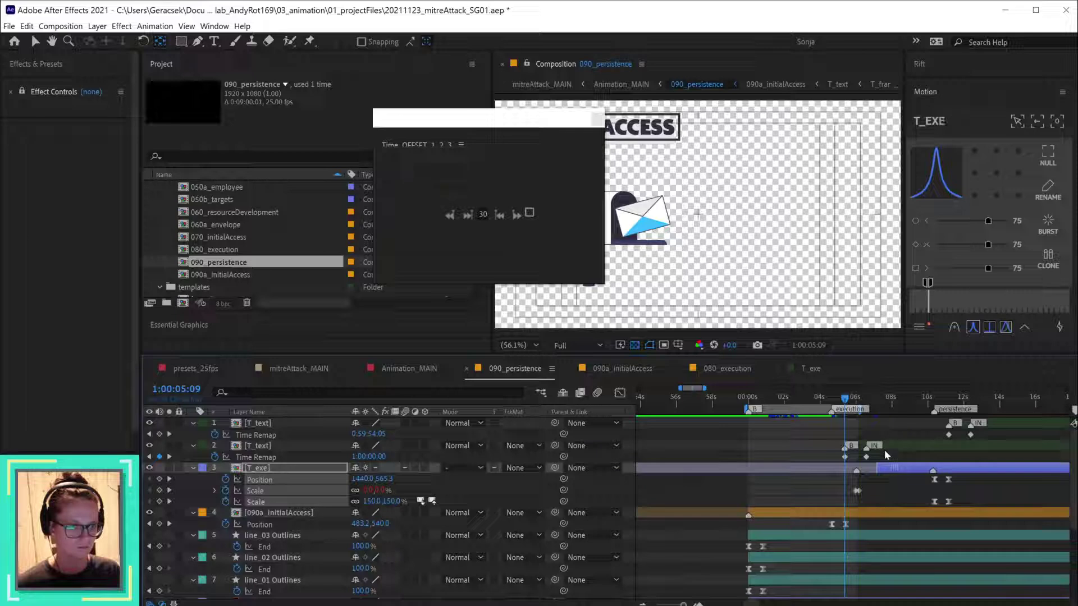
drag(845, 399, 856, 400)
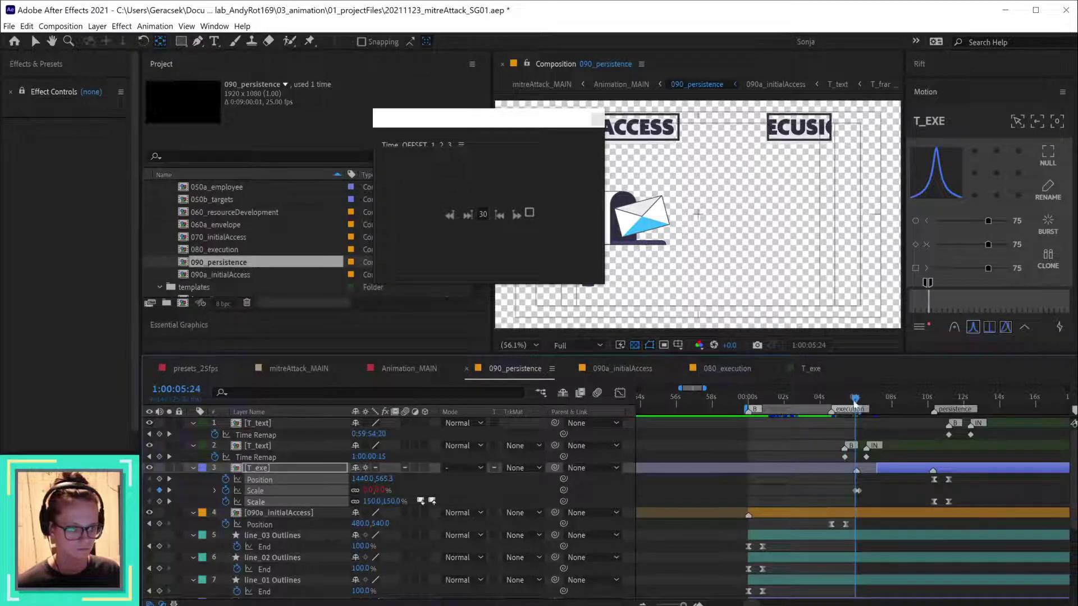
drag(890, 469, 888, 469)
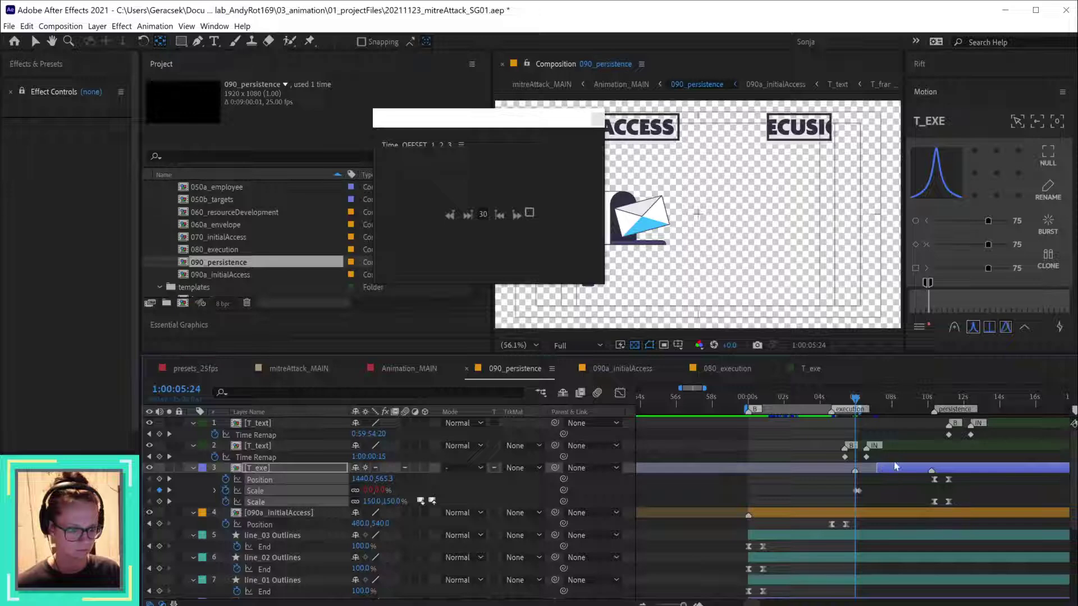
drag(896, 466, 875, 469)
scroll(889, 488, up, 5)
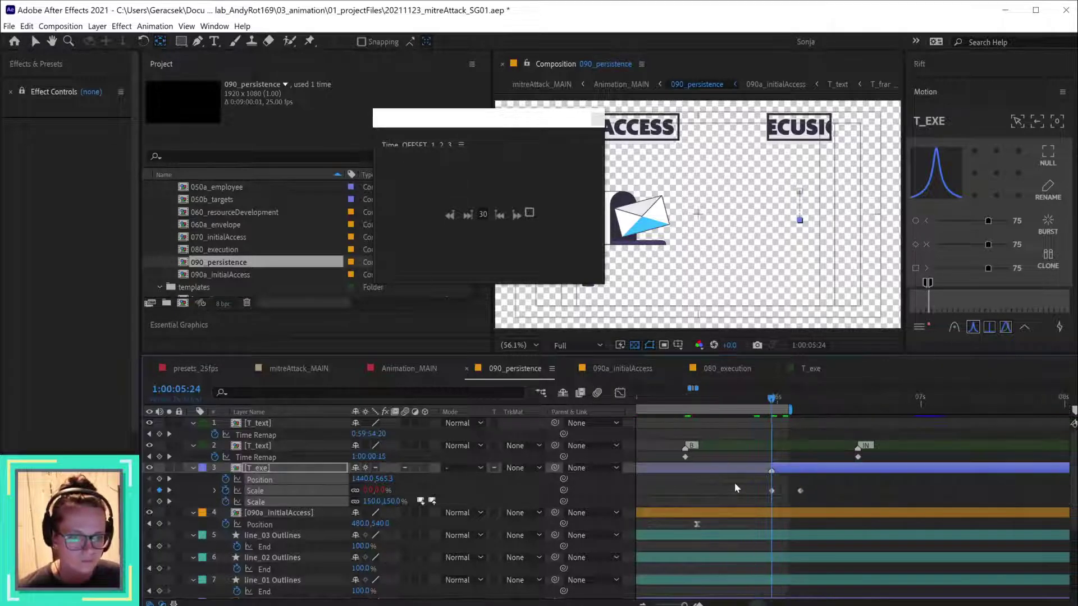
scroll(783, 491, down, 4)
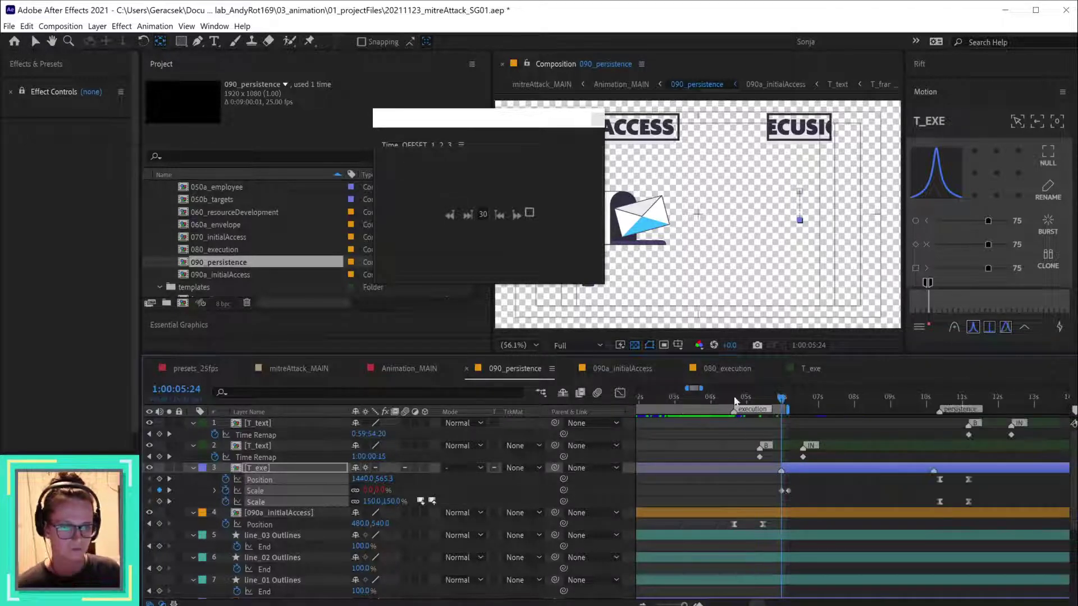
- Preview the transition, then move line_ver Outlines' first two End keyframes to start at 1:00:05:01 and set the layer's in point there
click(736, 401)
key(space)
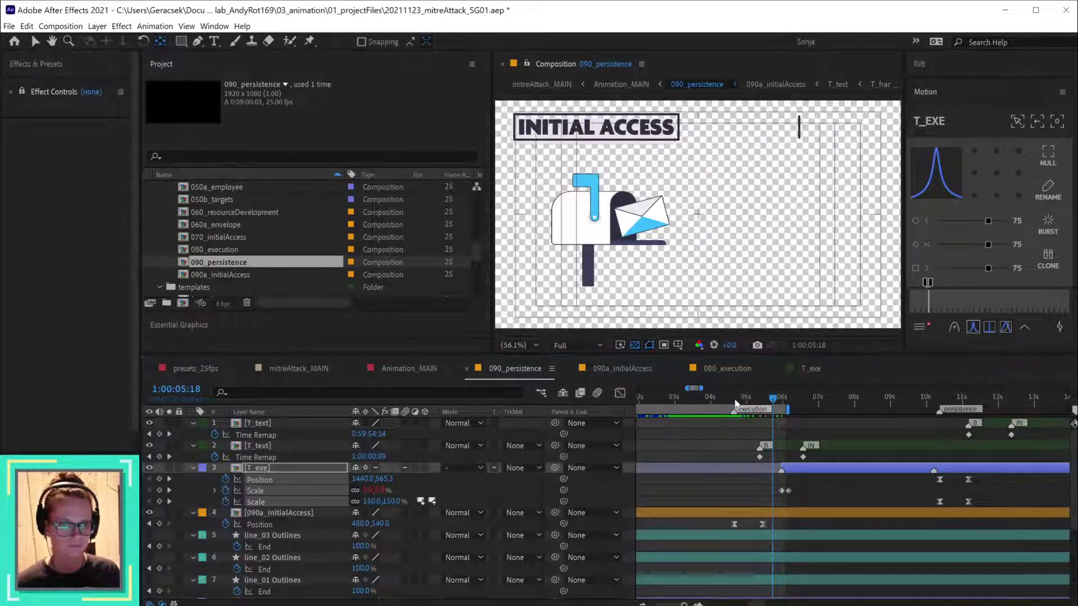
key(space)
key(space)
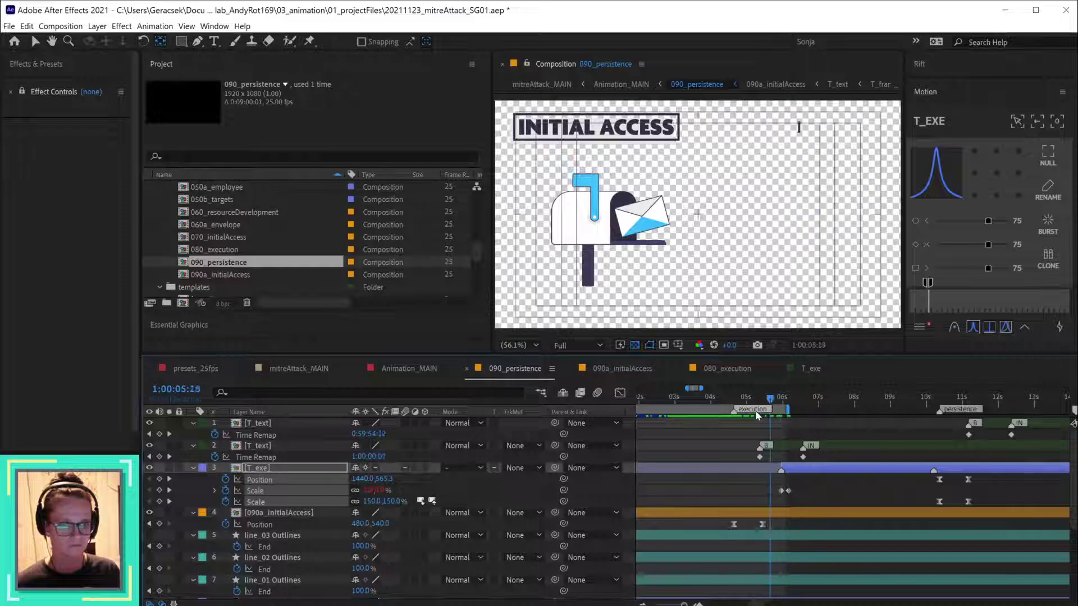
click(734, 402)
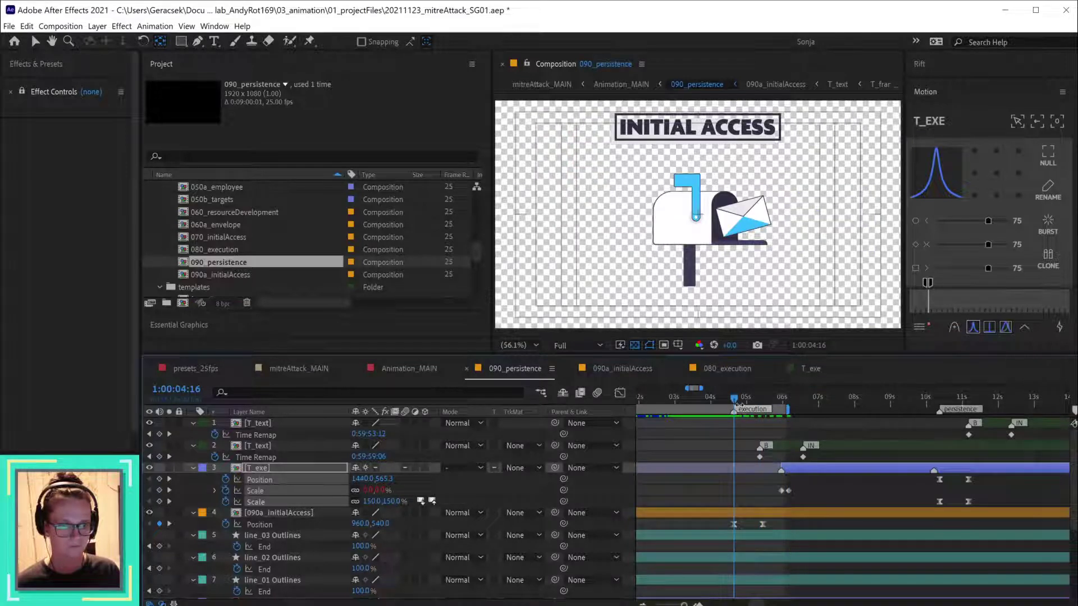
drag(739, 404, 747, 403)
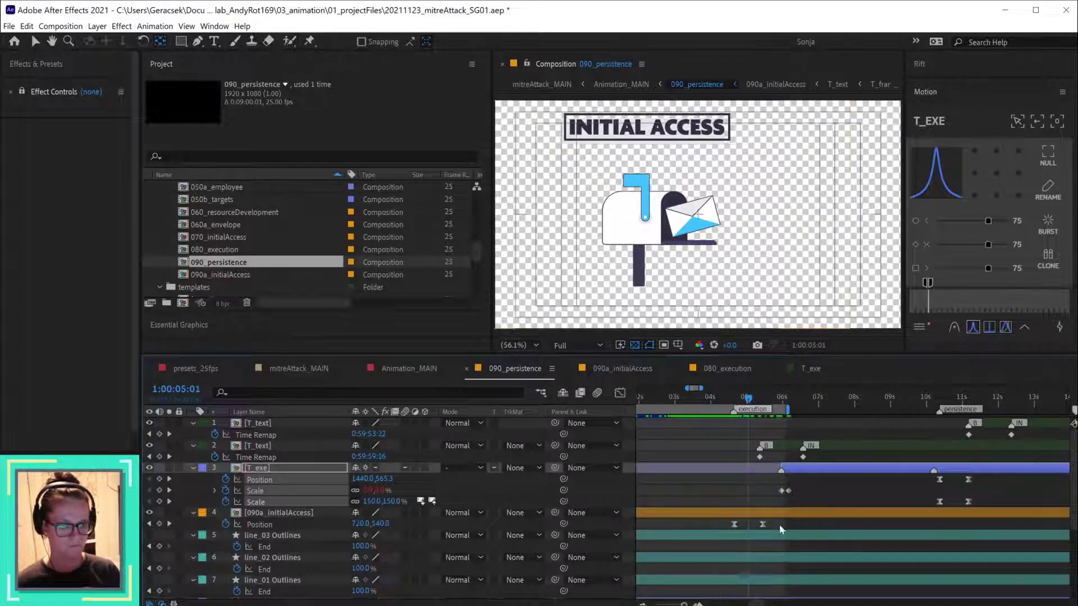
scroll(778, 514, down, 4)
click(822, 535)
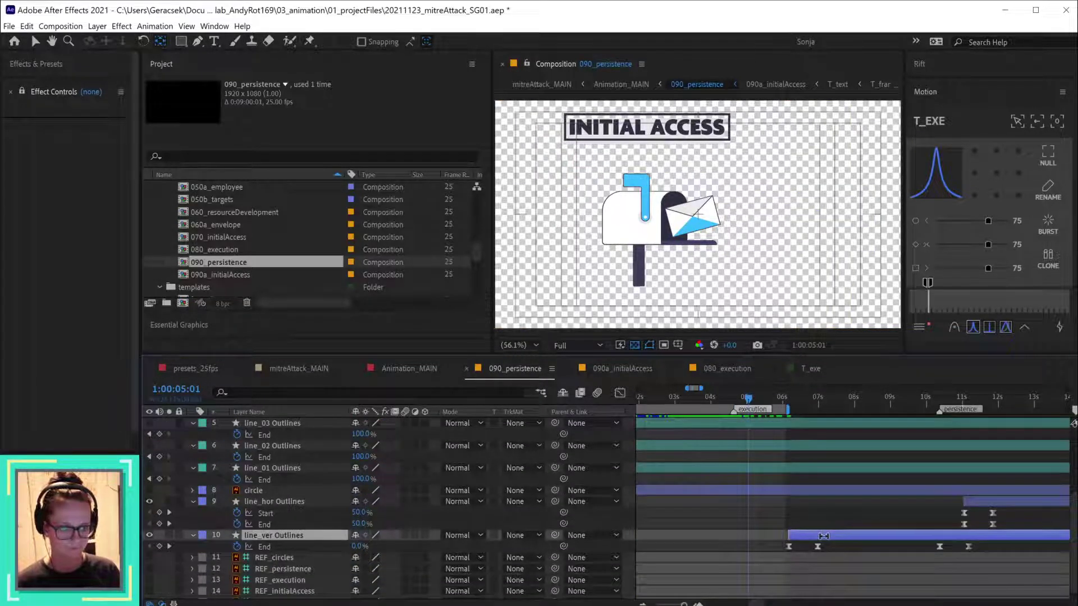
mouse_move(842, 542)
mouse_down()
mouse_move(774, 559)
mouse_move(748, 553)
mouse_up()
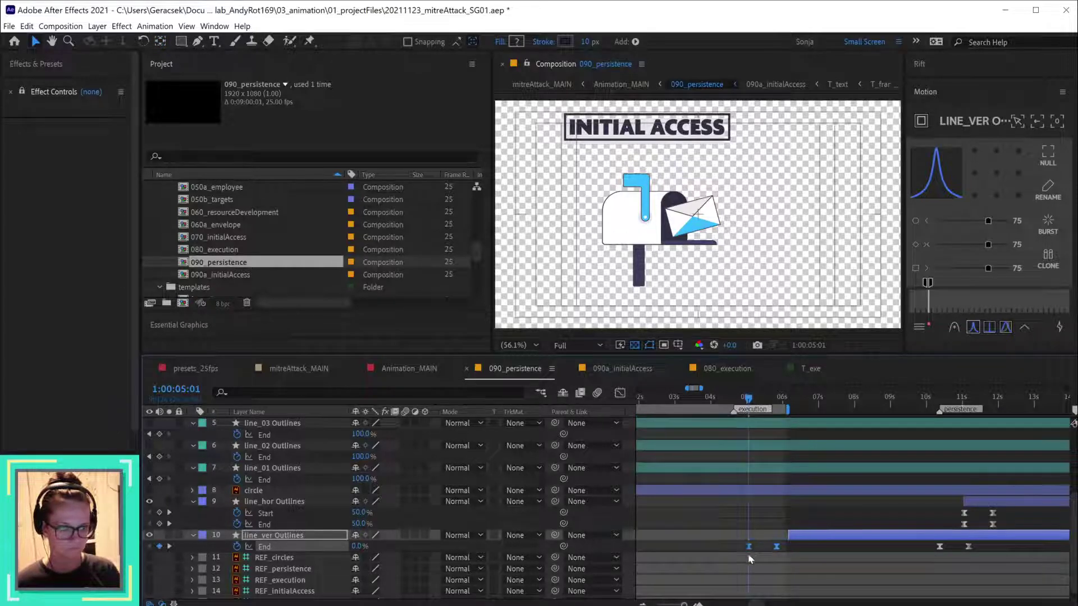
key(alt+bracketleft)
- Play back the retimed execution transition and return to the Animation_MAIN composition
key(space)
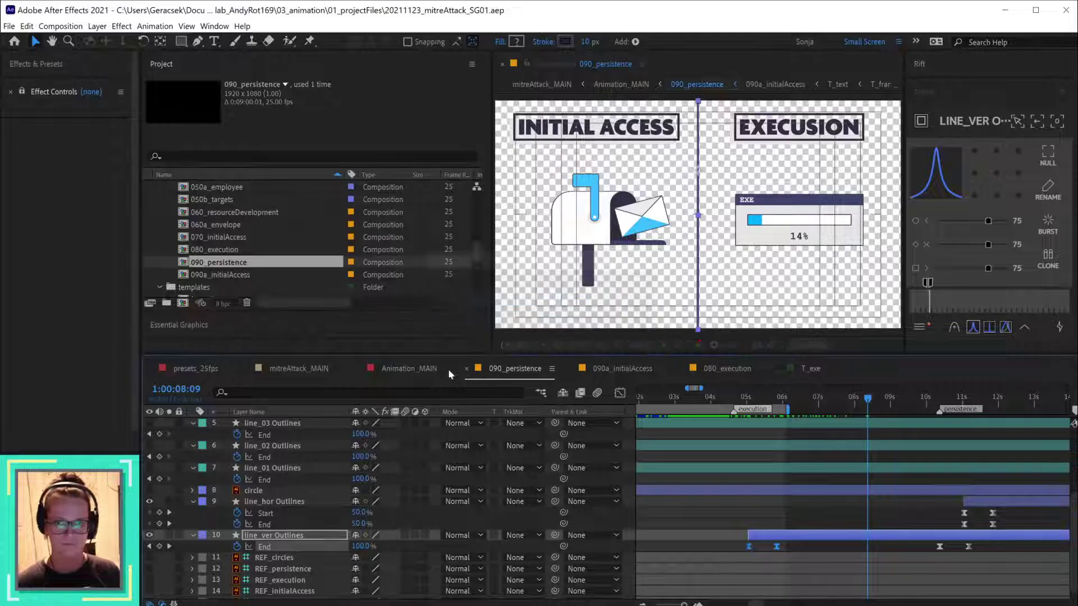
click(423, 365)
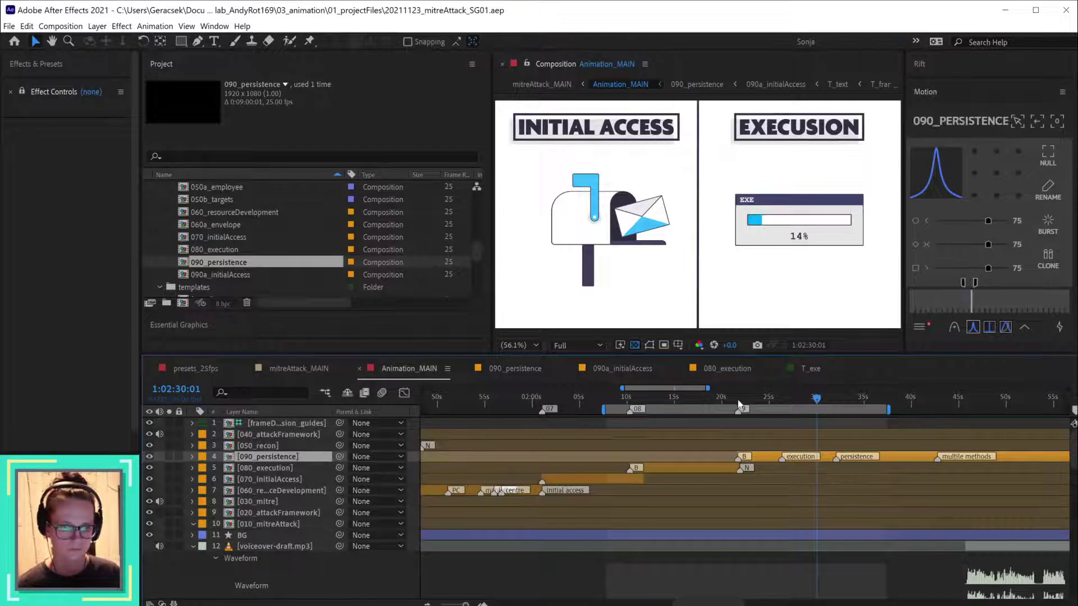
- Play back the execution-to-persistence section in Animation_MAIN and find the voiceover's persistence cue around 1:02:30:13
click(760, 400)
drag(766, 406, 901, 402)
scroll(842, 514, down, 5)
key(space)
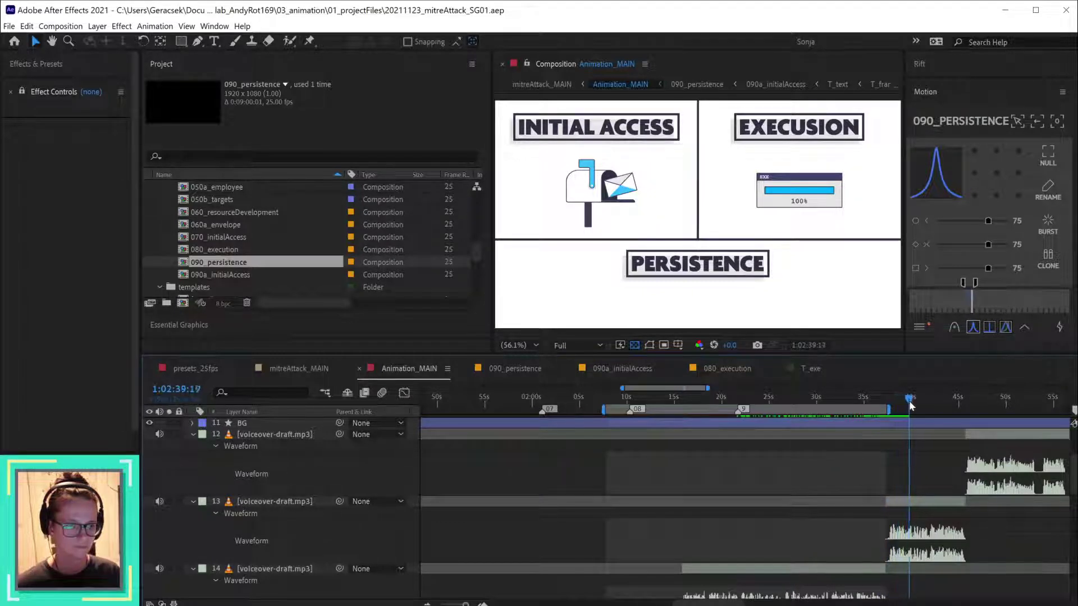
drag(793, 399, 822, 408)
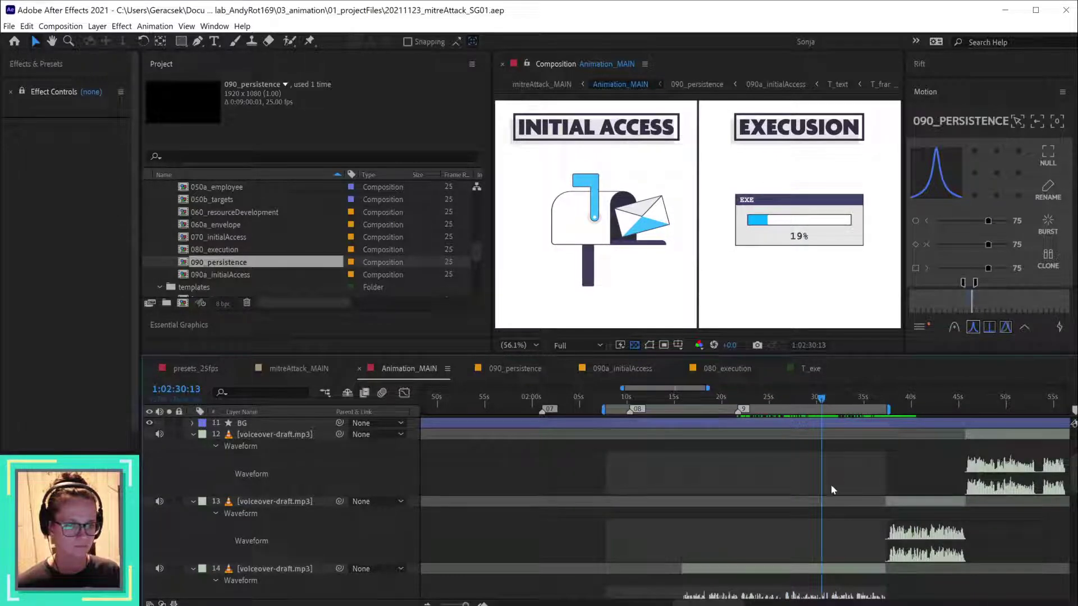
scroll(833, 481, down, 2)
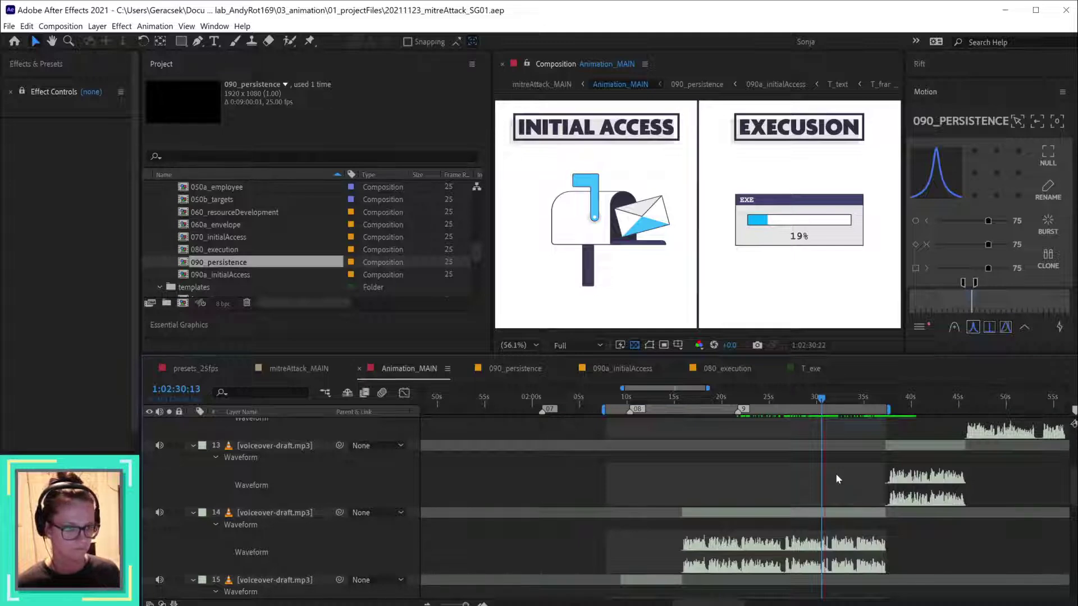
scroll(841, 489, up, 5)
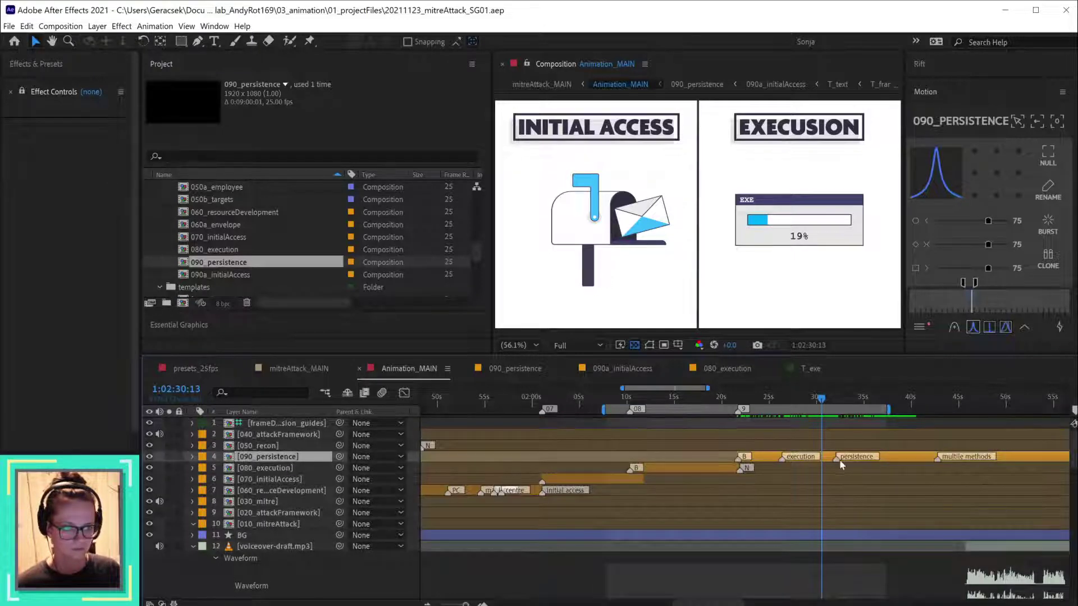
- Save the project and set Animation_MAIN's current time to the voiceover's persistence cue at 1:02:30:13
double_click(902, 458)
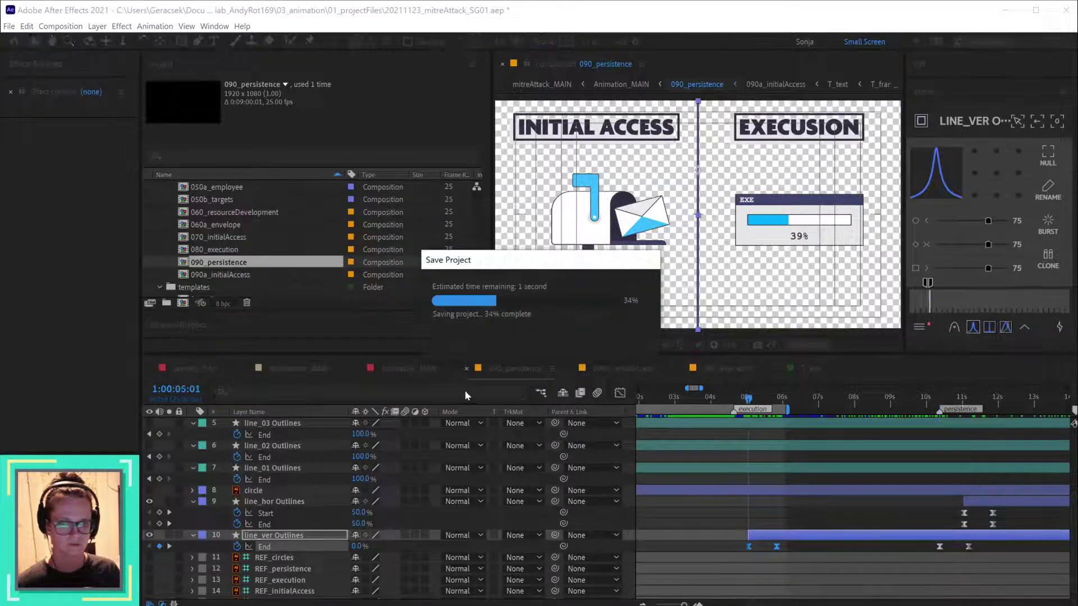
click(417, 368)
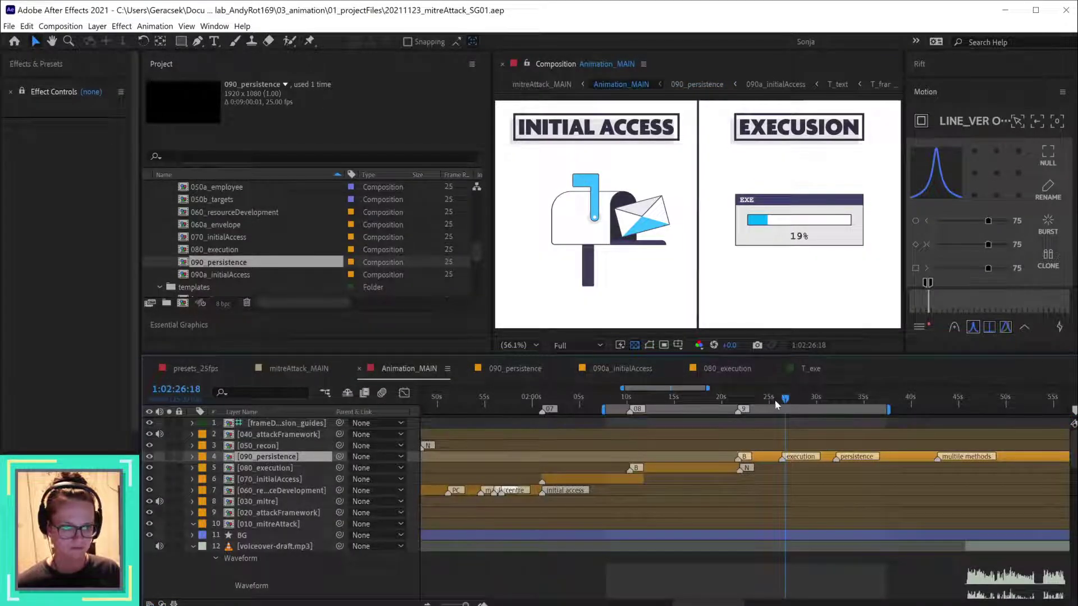
drag(776, 404, 825, 403)
scroll(861, 499, down, 4)
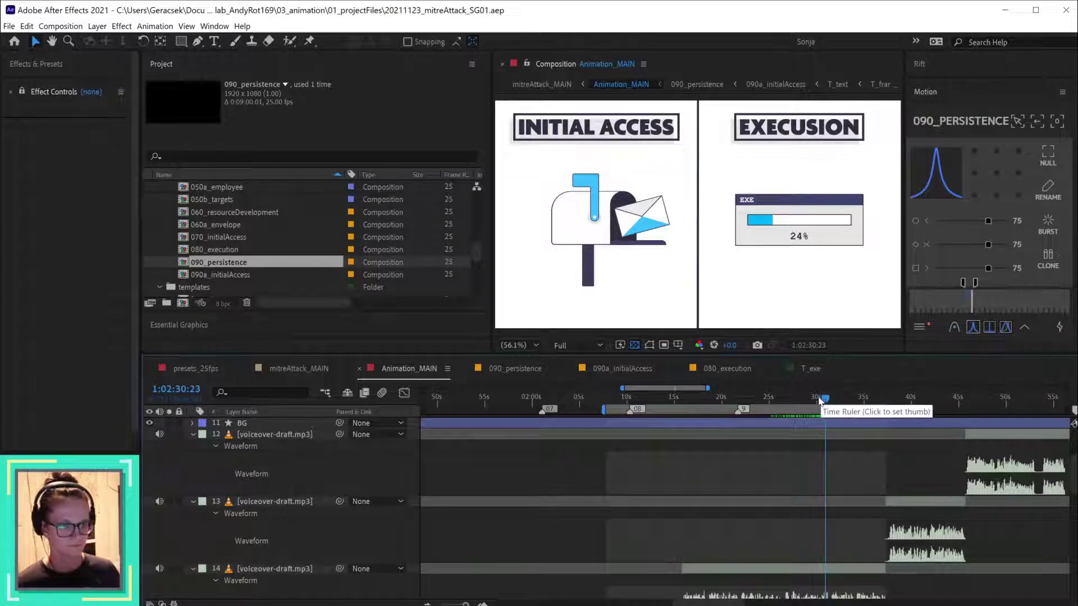
drag(825, 401, 821, 399)
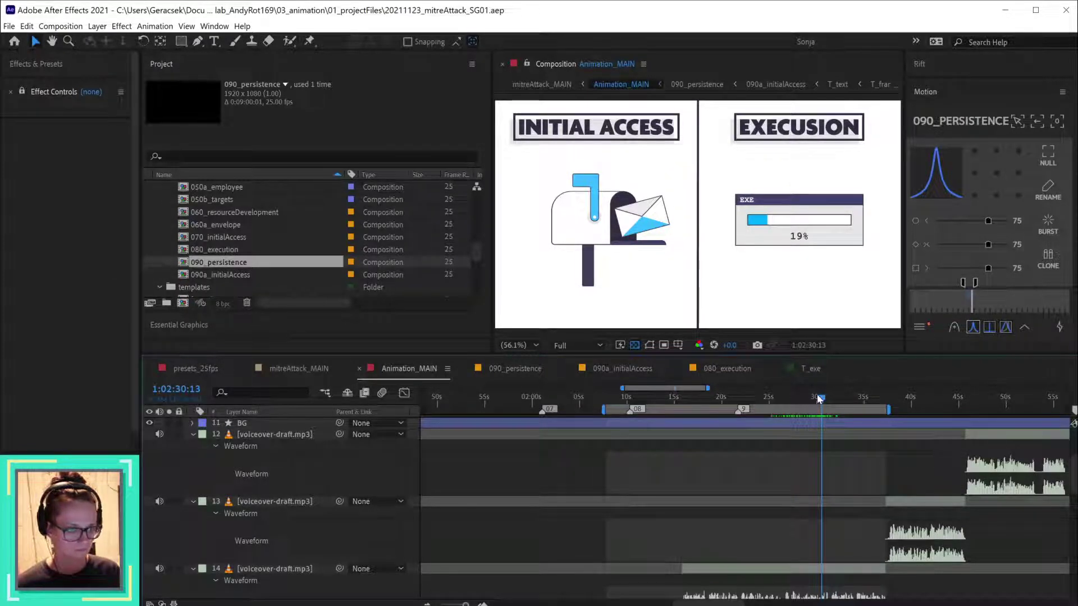
scroll(861, 436, up, 5)
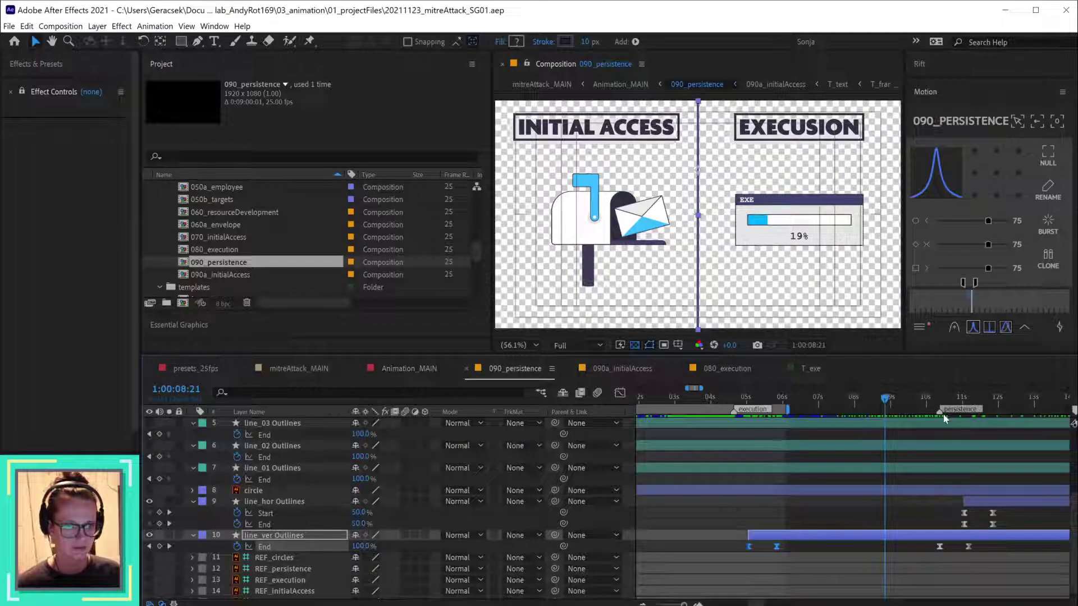
- Move the persistence composition marker in 090_persistence to 1:00:08:21
drag(944, 418, 893, 423)
key(XF86AudioRaiseVolume)
key(XF86AudioRaiseVolume)
key(XF86AudioRaiseVolume)
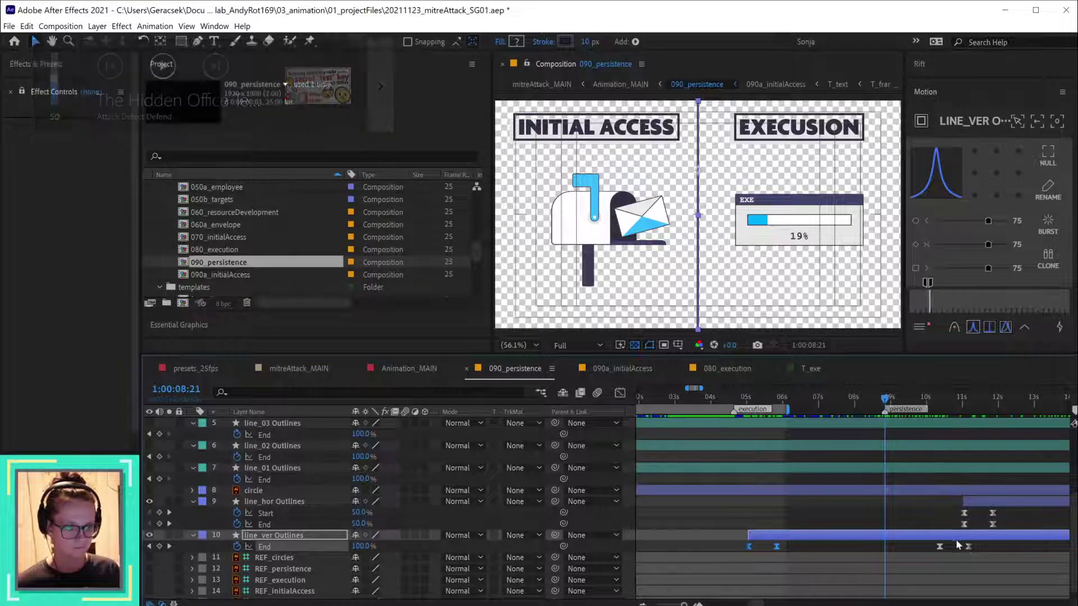
- Move T_exe's Position and second Scale keyframe pairs, and CTRL_mailbox's last Position and Scale pairs in 090a_initialAccess, to start at 1:00:08:21
scroll(956, 541, up, 4)
click(1036, 426)
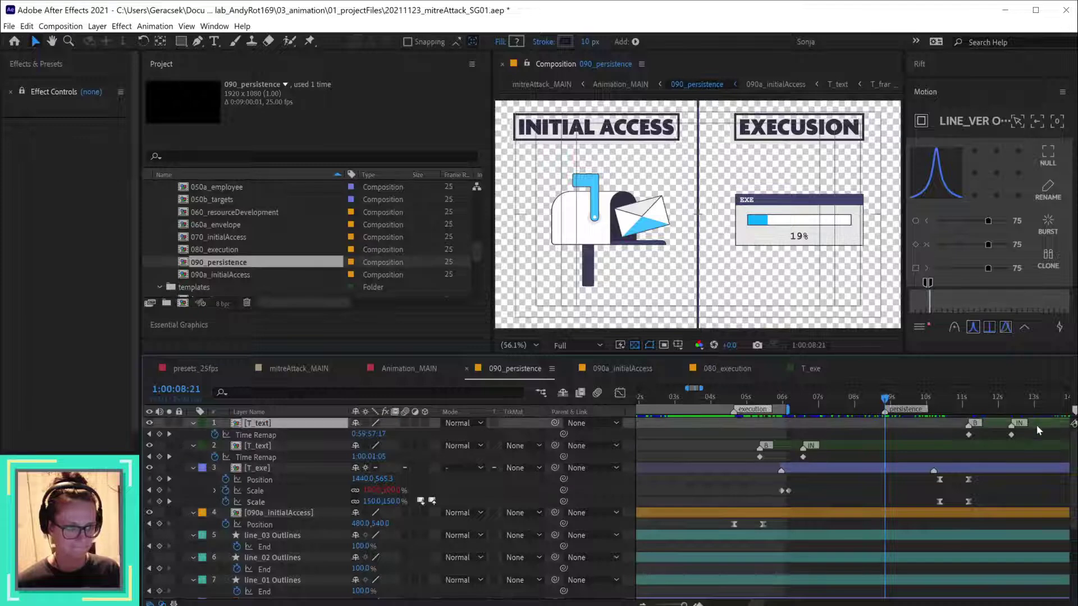
drag(988, 474, 941, 505)
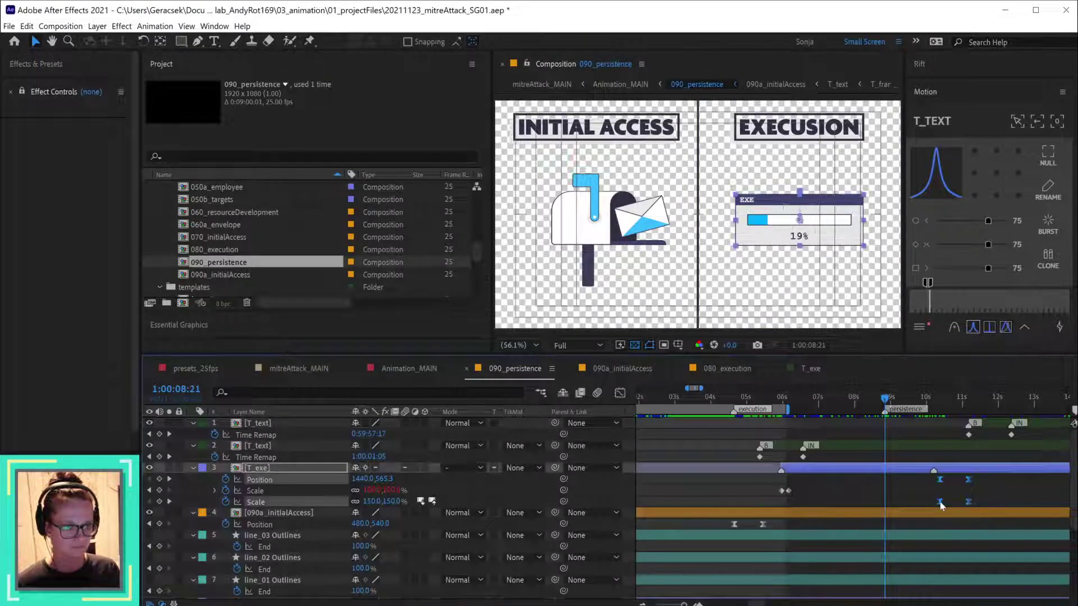
double_click(901, 513)
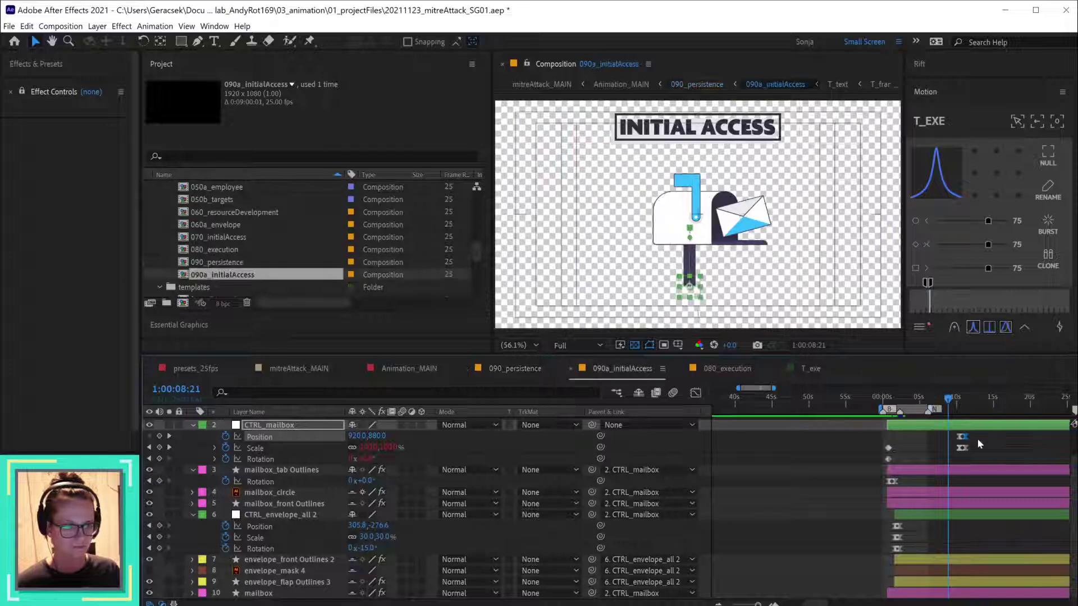
drag(977, 440, 953, 453)
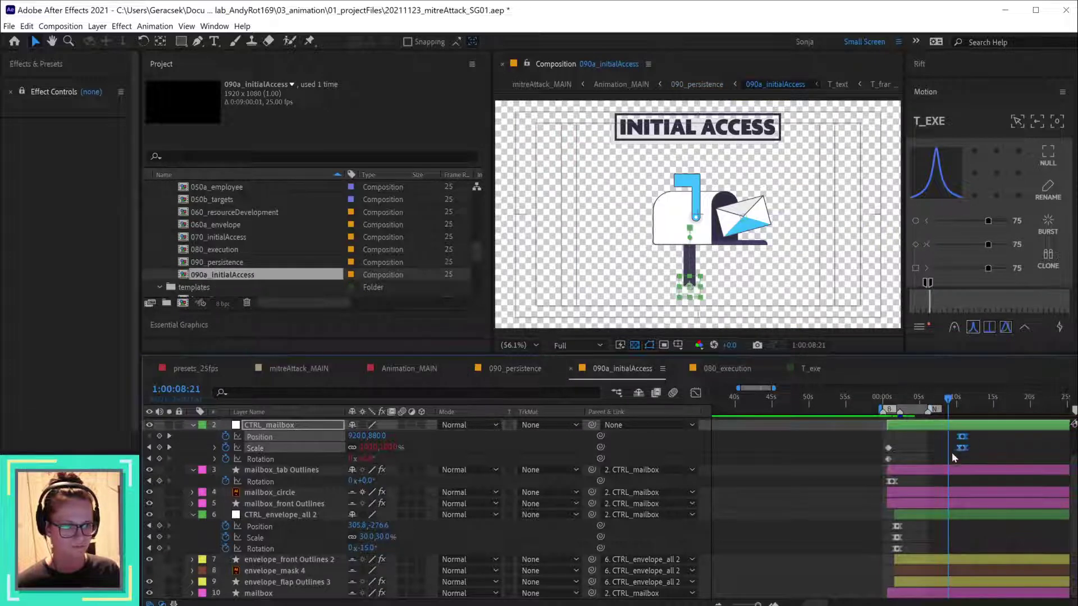
- Delete the N composition marker in 090a_initialAccess and add a marker commented "persistence" at 1:00:08:21
right_click(931, 410)
click(1005, 452)
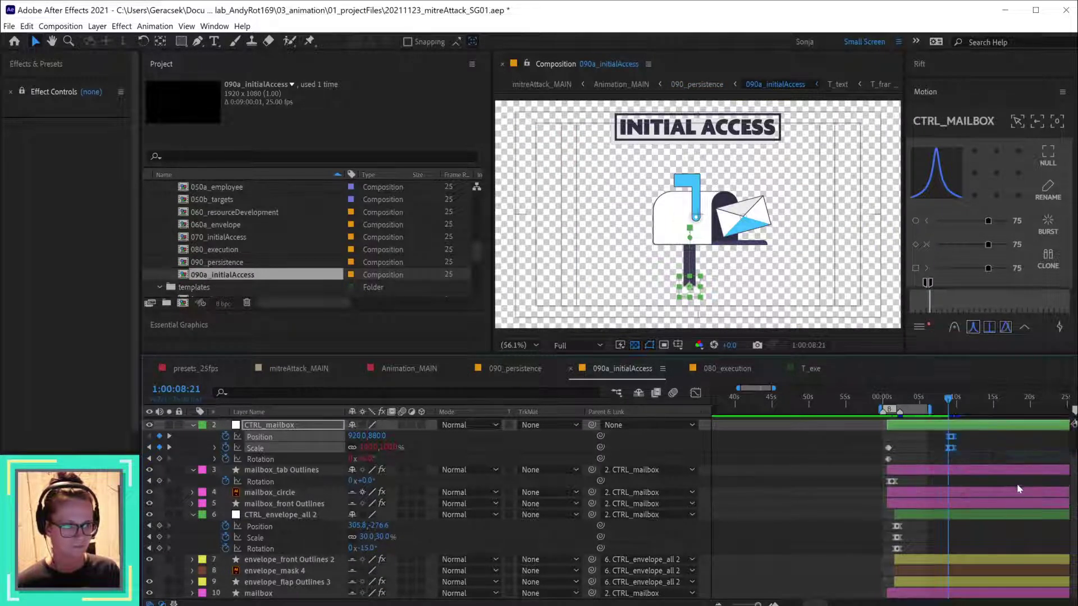
click(1007, 450)
key(alt+KP_Multiply)
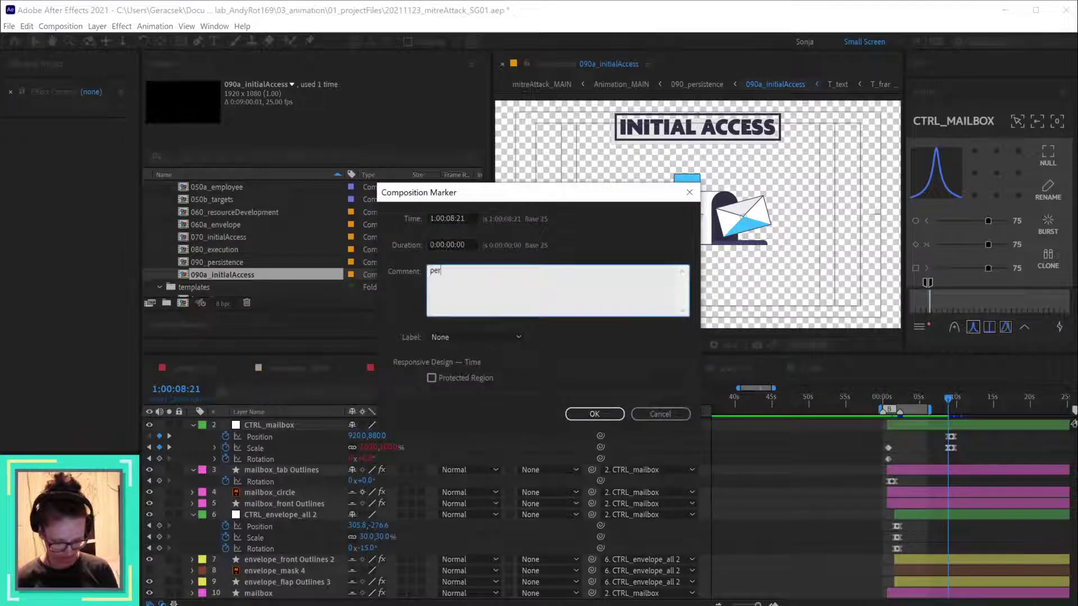
text(persistence)
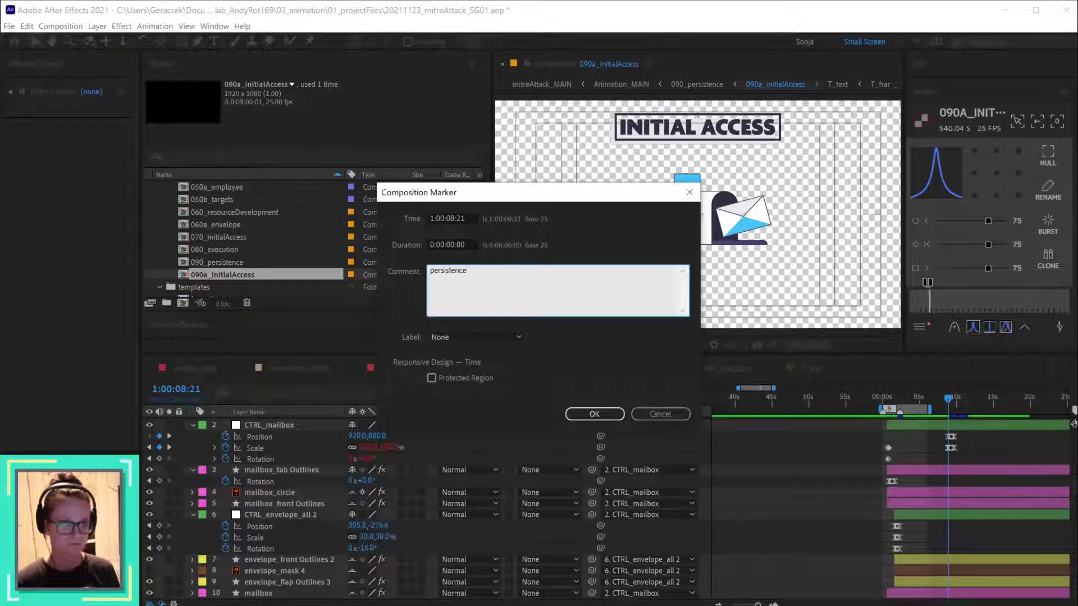
key(Return)
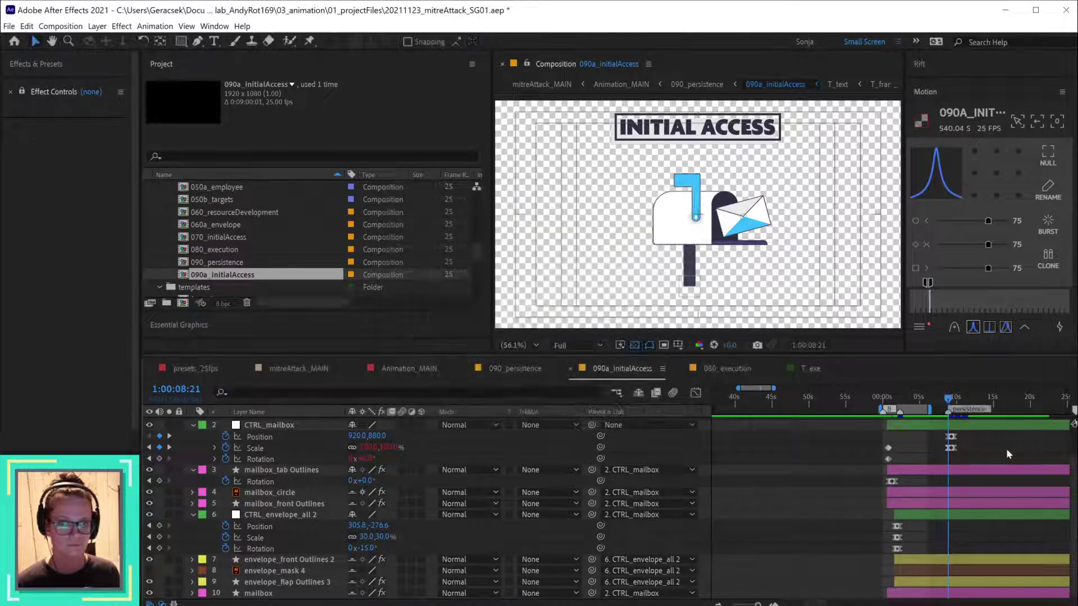
- Preview the persistence transition in 090_persistence, and move the first T_text layer so its B marker sits at 1:00:08:21
click(525, 371)
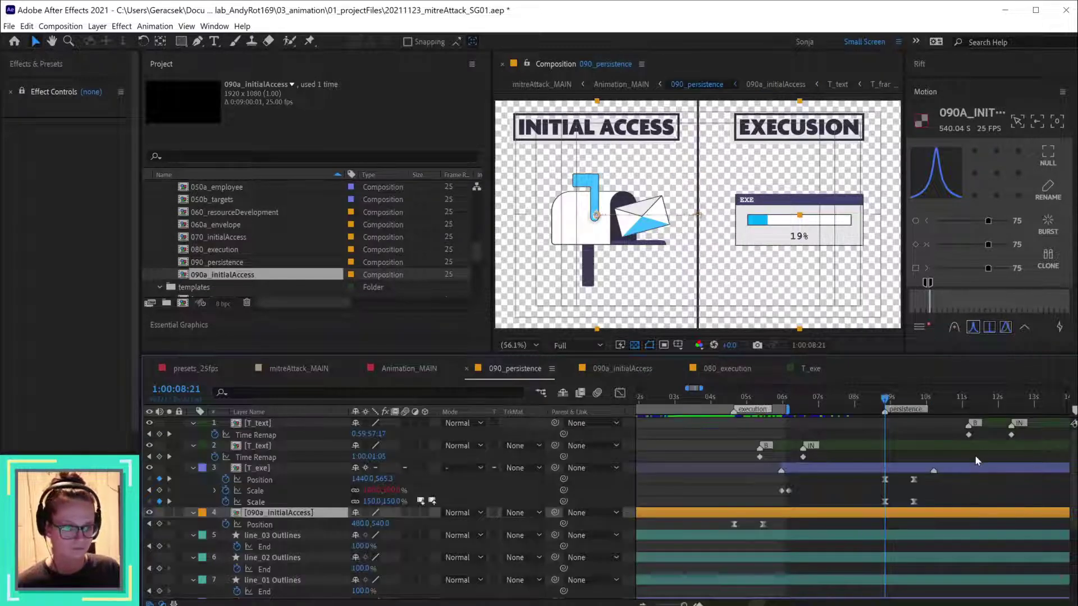
mouse_move(885, 402)
mouse_down()
mouse_move(920, 405)
mouse_move(888, 409)
mouse_up()
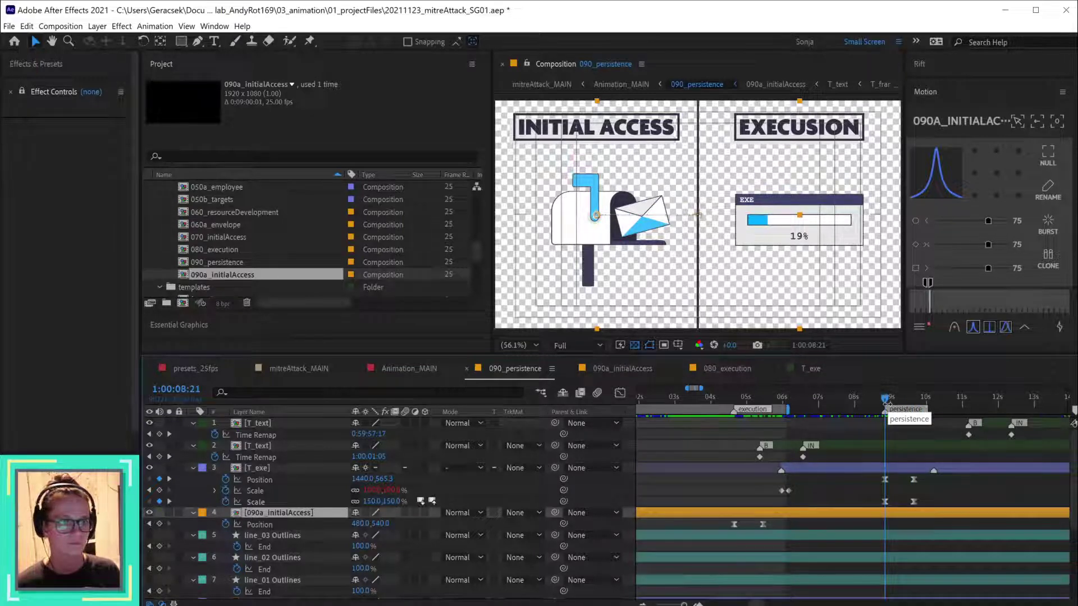
key(space)
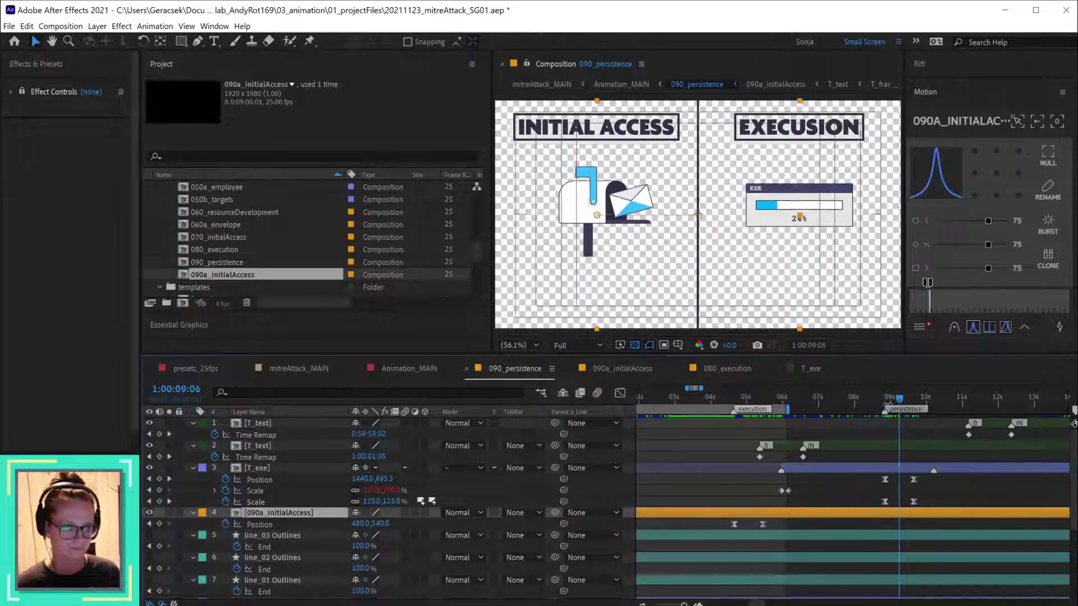
click(1001, 420)
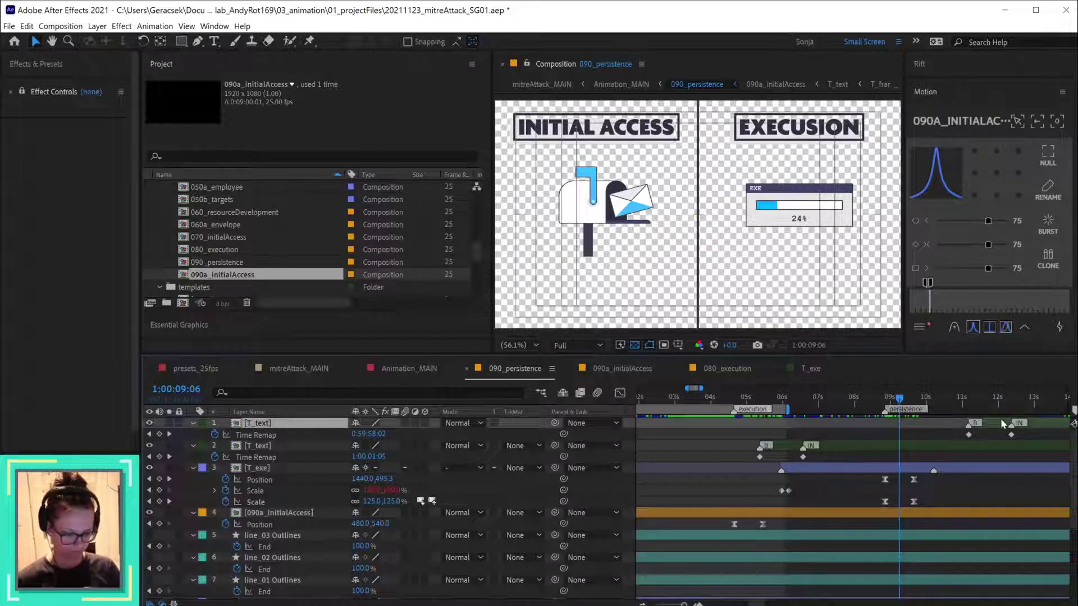
key(bracketleft)
mouse_move(882, 397)
mouse_down()
mouse_move(938, 410)
mouse_move(884, 409)
mouse_up()
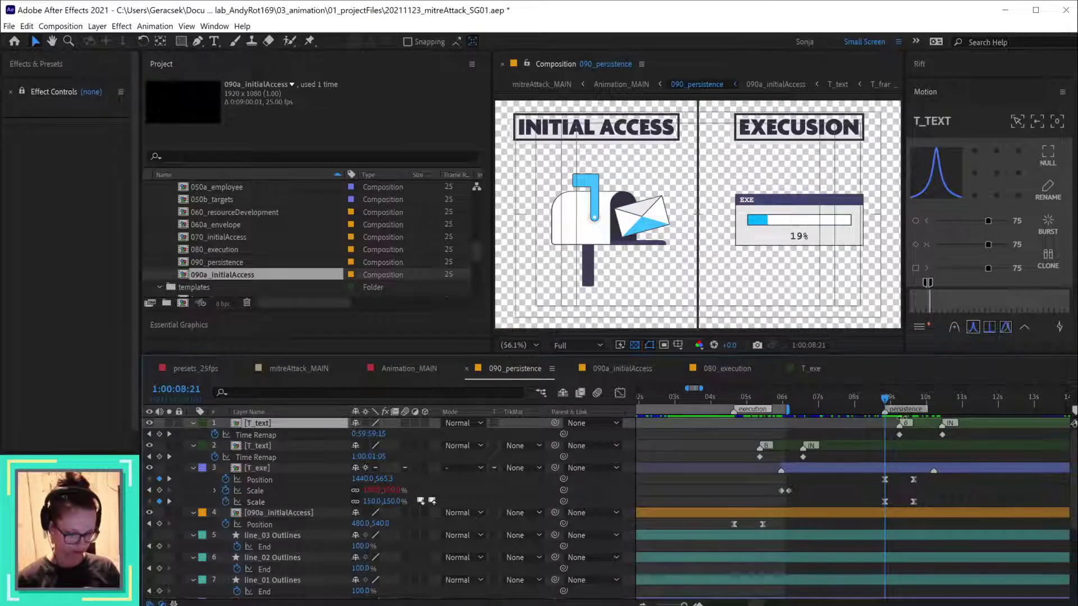
key(bracketleft)
- Shift T_exe's Position and second Scale keyframe pairs, and CTRL_mailbox's matching pairs in 090a_initialAccess, to start at 1:00:08:11
drag(928, 480, 870, 502)
mouse_move(886, 399)
mouse_down()
mouse_move(912, 398)
mouse_move(871, 400)
mouse_up()
double_click(921, 513)
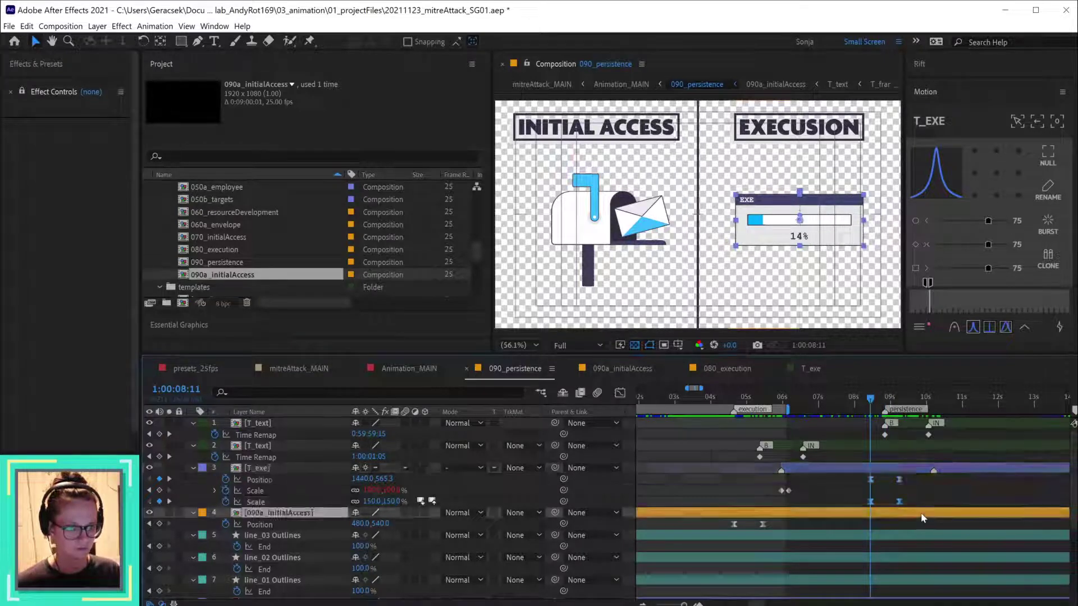
scroll(957, 433, up, 2)
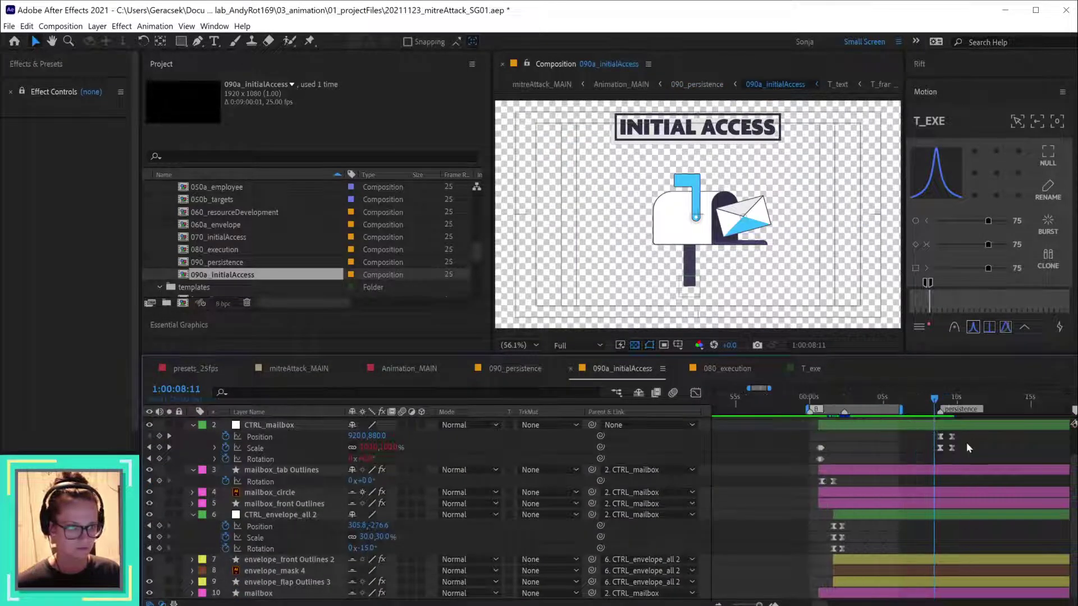
drag(966, 430, 917, 447)
key(alt+shift+Left)
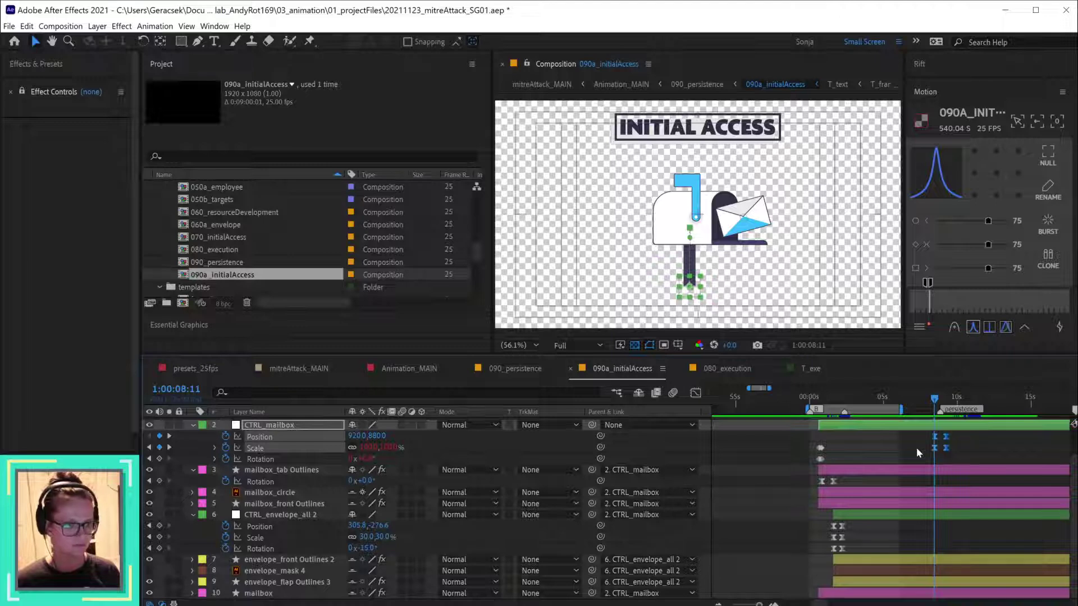
- Check the mailbox keyframes in 090a_initialAccess and play back the persistence transition in 090_persistence
click(530, 368)
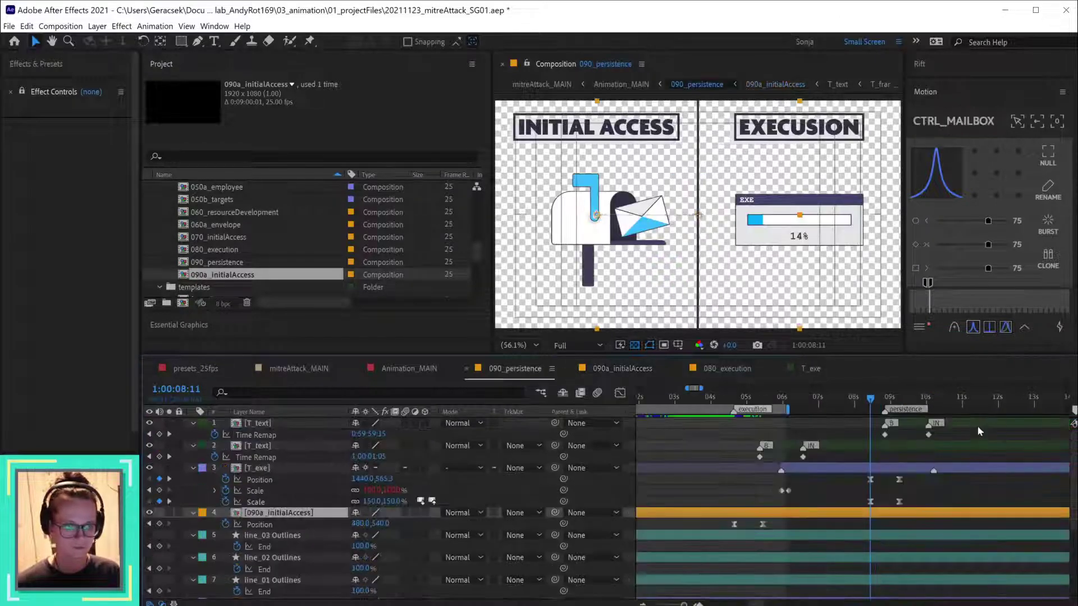
double_click(881, 516)
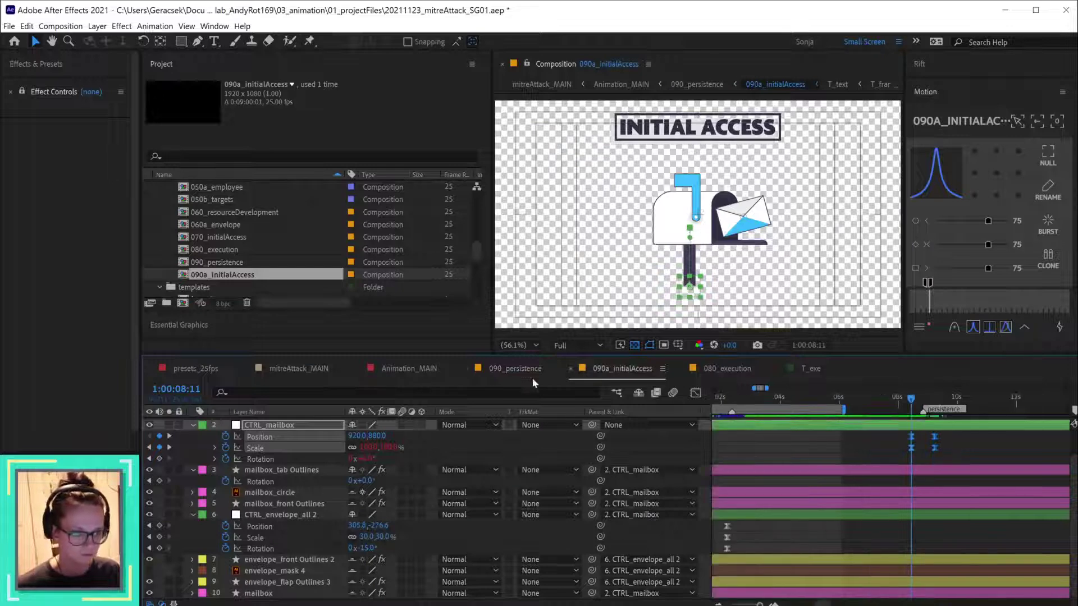
click(530, 372)
key(space)
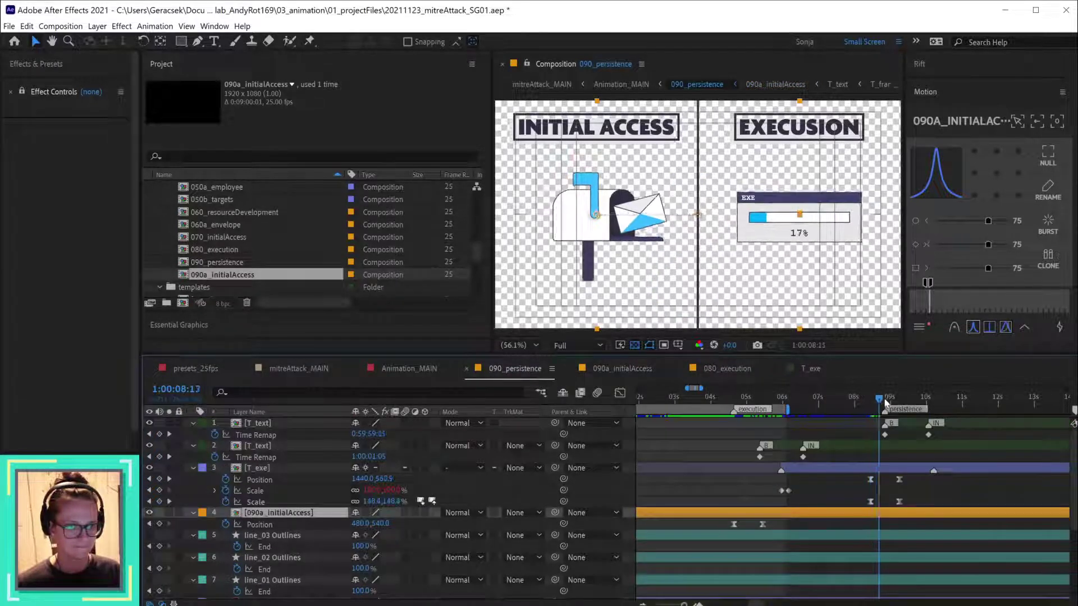
- Move the line_hor Outlines layer and line_ver Outlines' last two End keyframes to start at 1:00:08:11, then preview the transition
drag(897, 407, 871, 415)
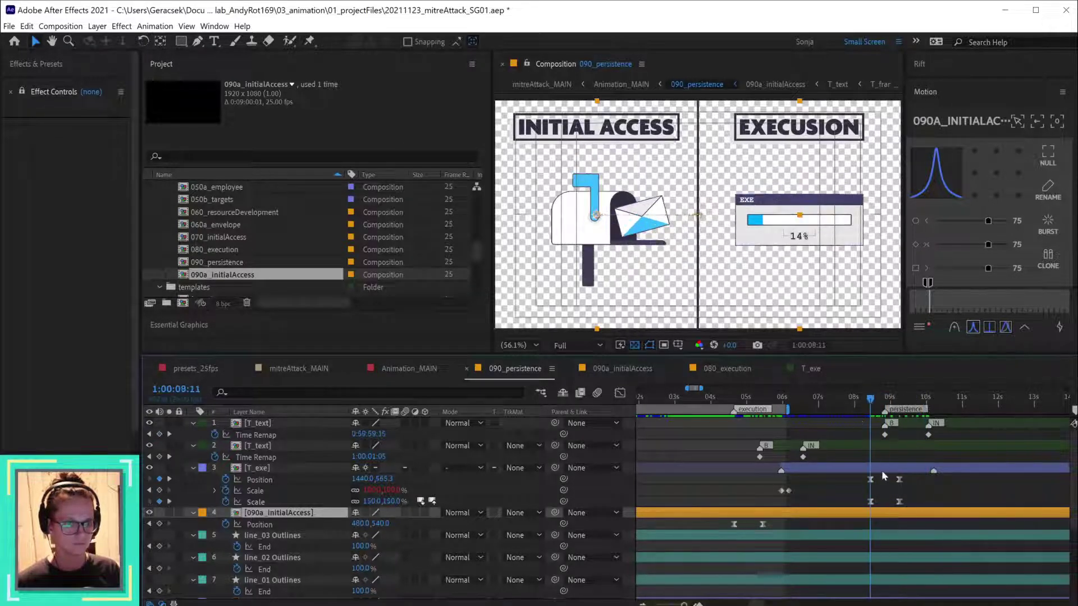
scroll(881, 472, down, 2)
scroll(882, 474, down, 2)
click(991, 517)
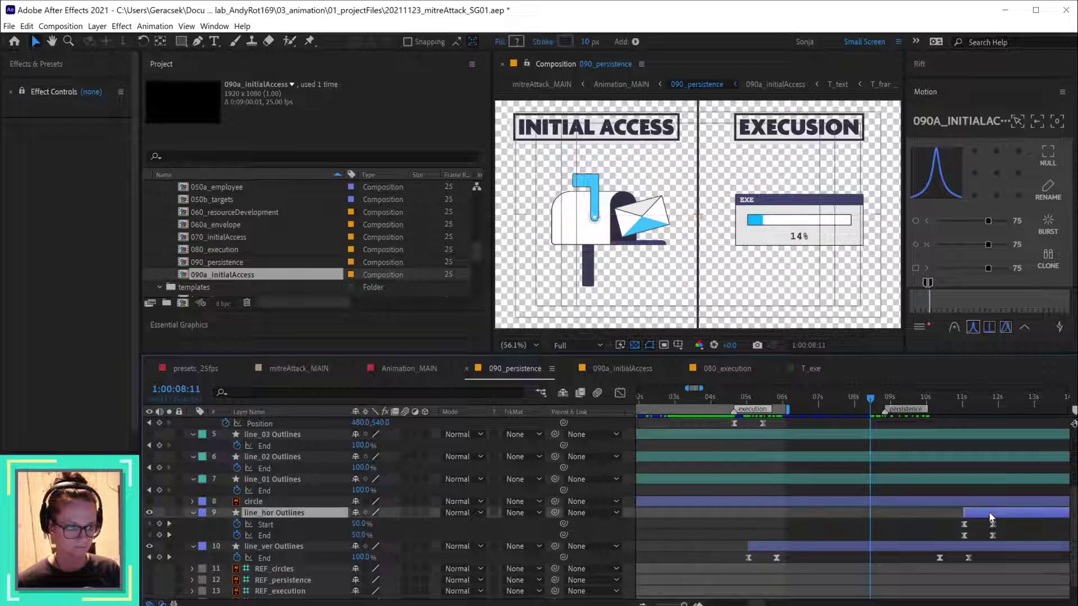
key(bracketleft)
drag(971, 553, 870, 558)
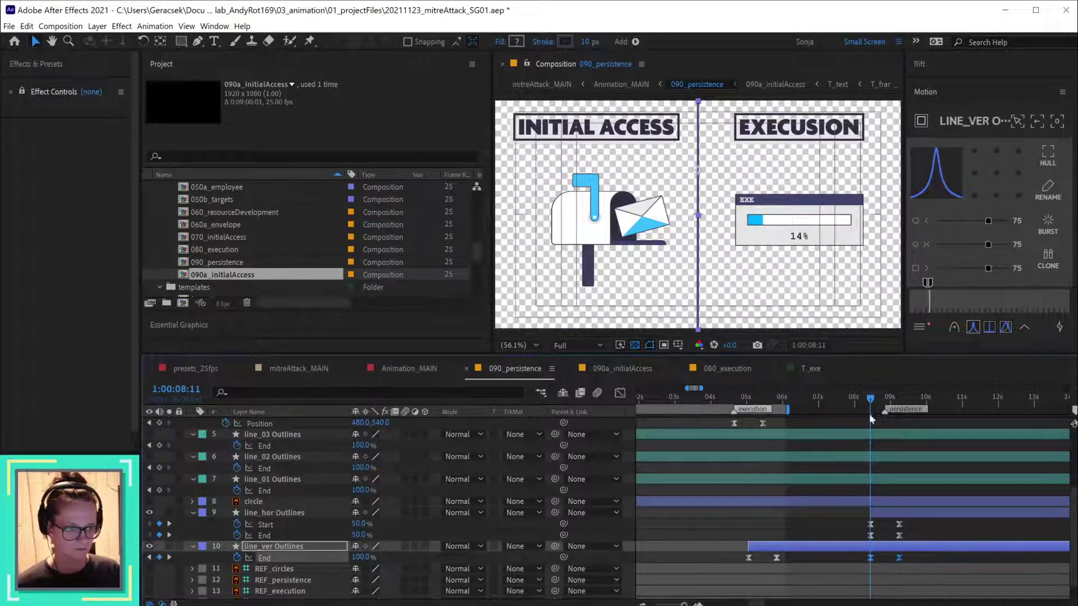
click(869, 396)
mouse_move(869, 396)
mouse_down()
mouse_move(937, 403)
mouse_move(870, 404)
mouse_up()
- Enable time remapping on the T_exe layer in 090_persistence and add a Time Remap keyframe at 1:00:05:24
scroll(890, 487, up, 1)
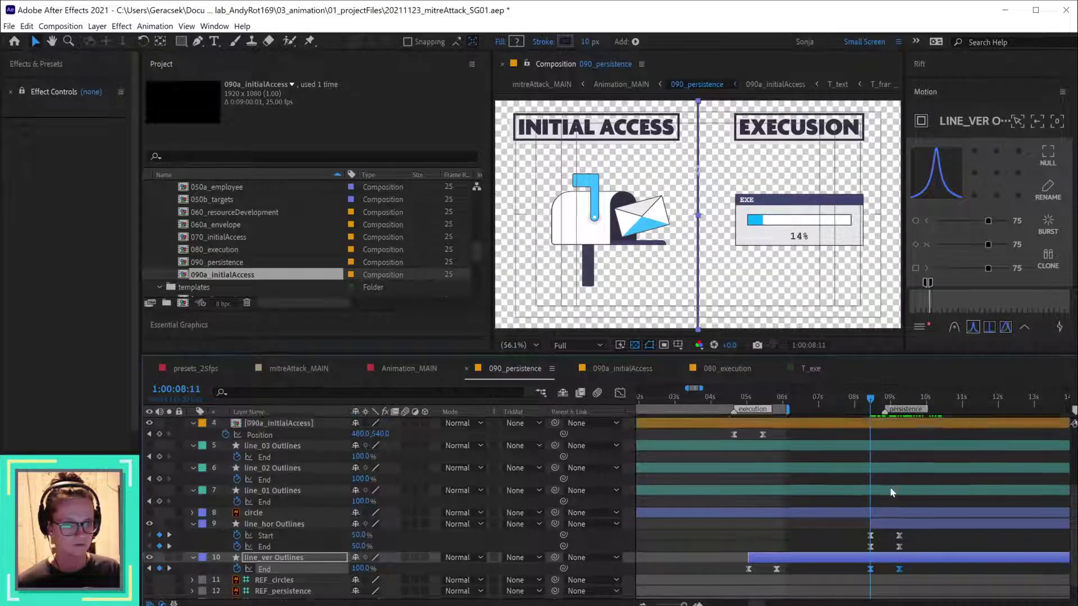
scroll(890, 487, up, 2)
click(873, 449)
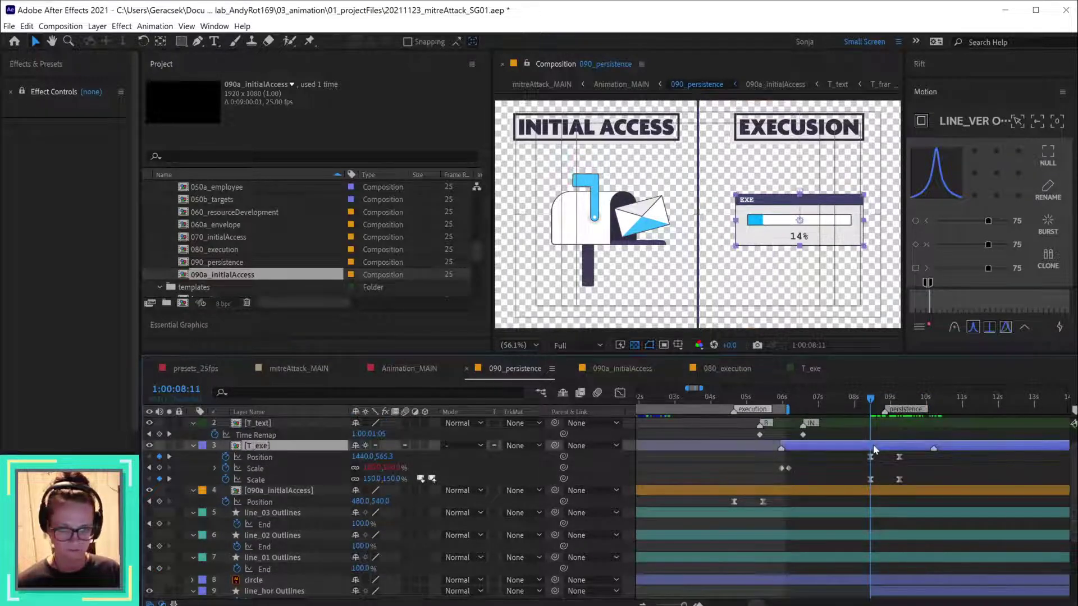
right_click(874, 449)
mouse_move(921, 512)
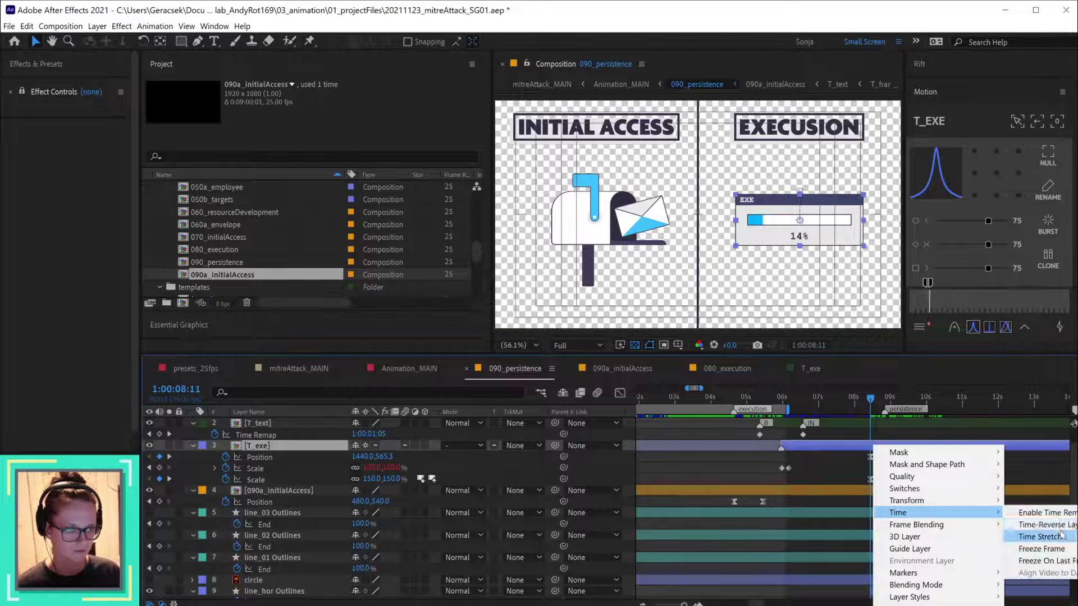
click(1045, 513)
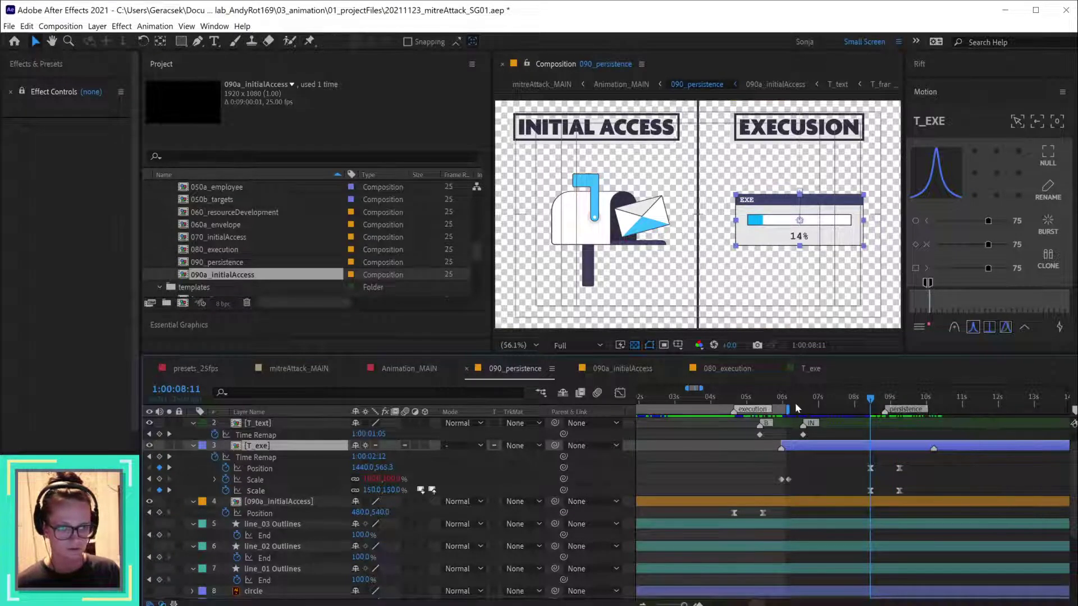
drag(795, 403, 781, 402)
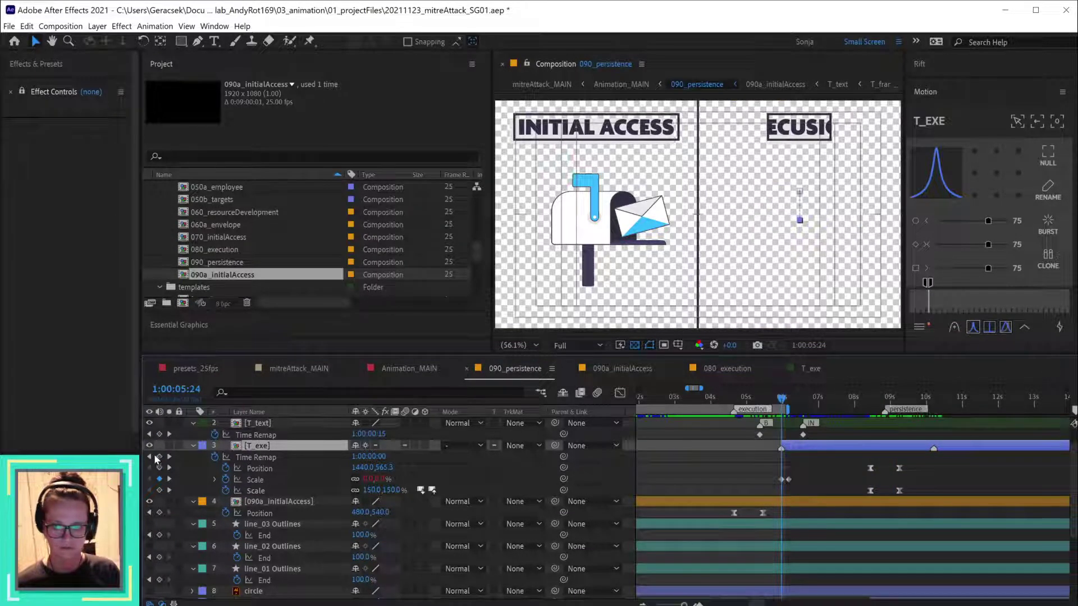
click(159, 457)
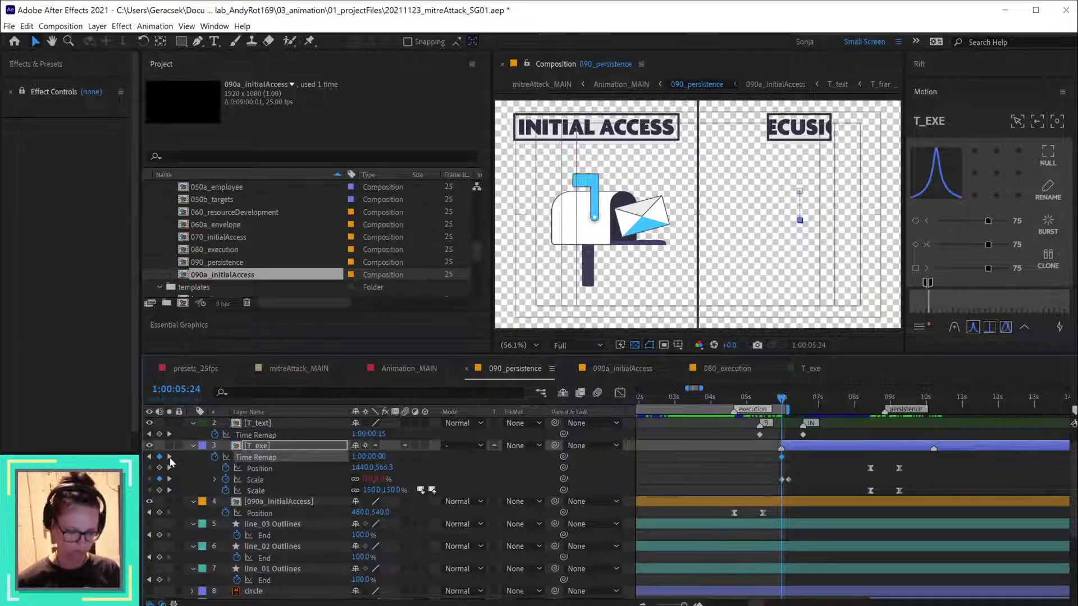
- Add a second Time Remap keyframe to T_exe at 1:00:10:05 and move it to 1:00:09:06
key(k)
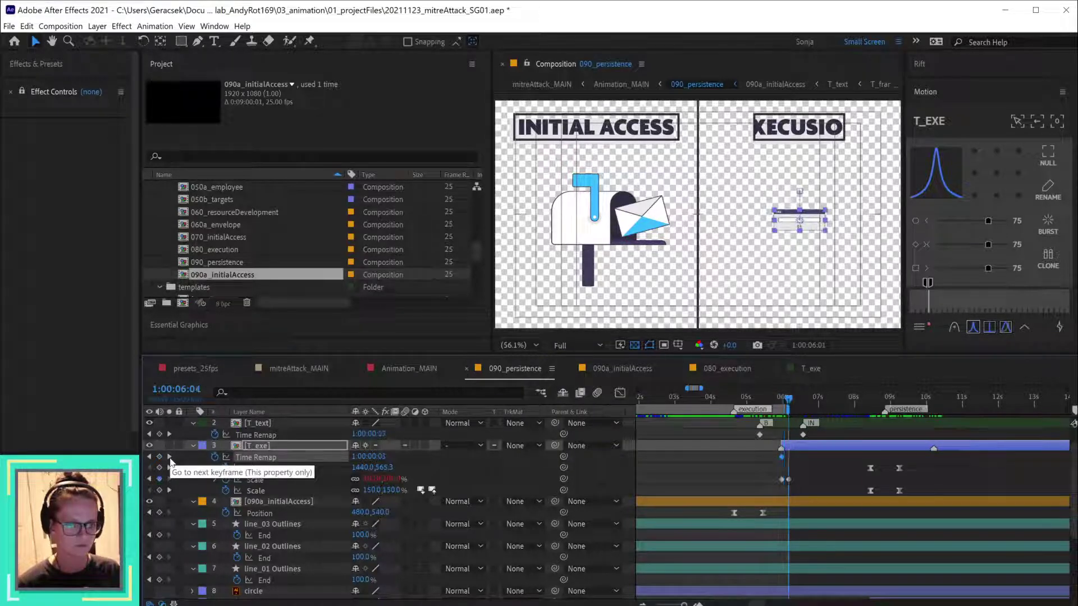
key(k)
key(k)
key(k)
key(k)
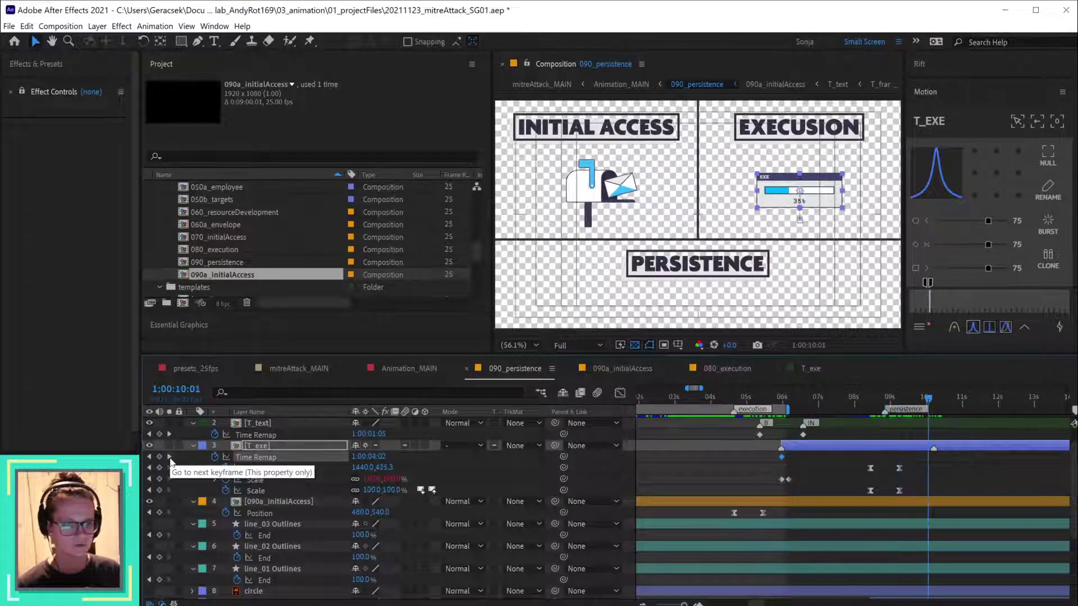
click(169, 457)
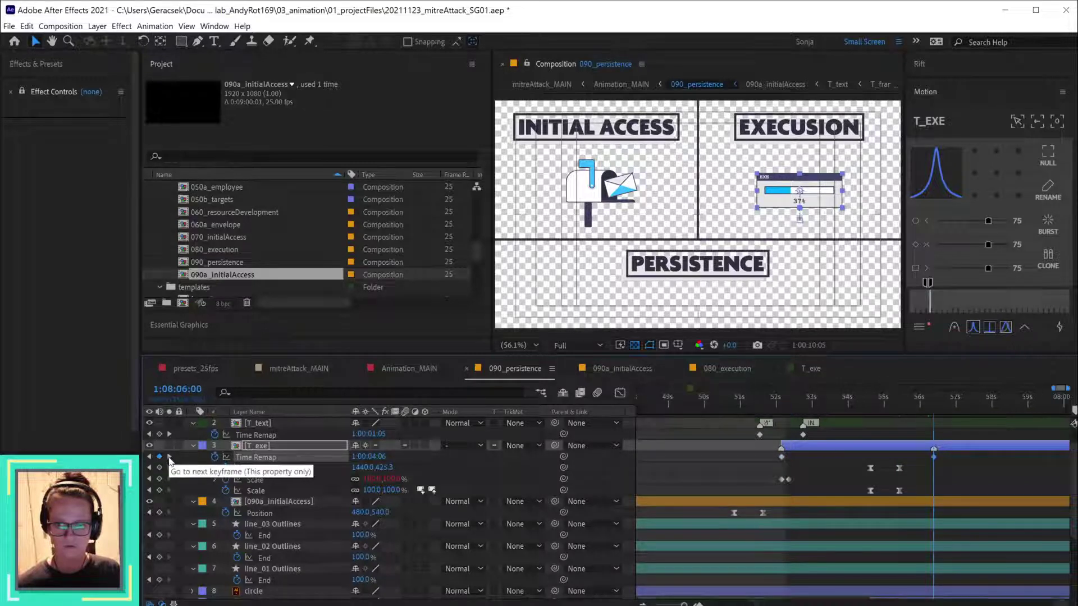
click(150, 457)
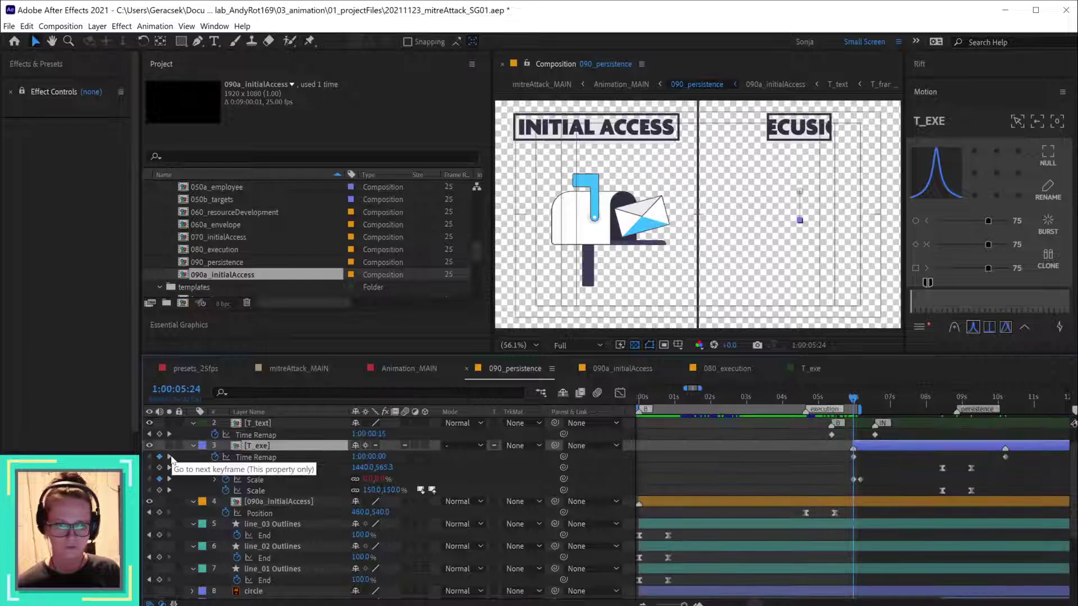
drag(924, 405, 968, 403)
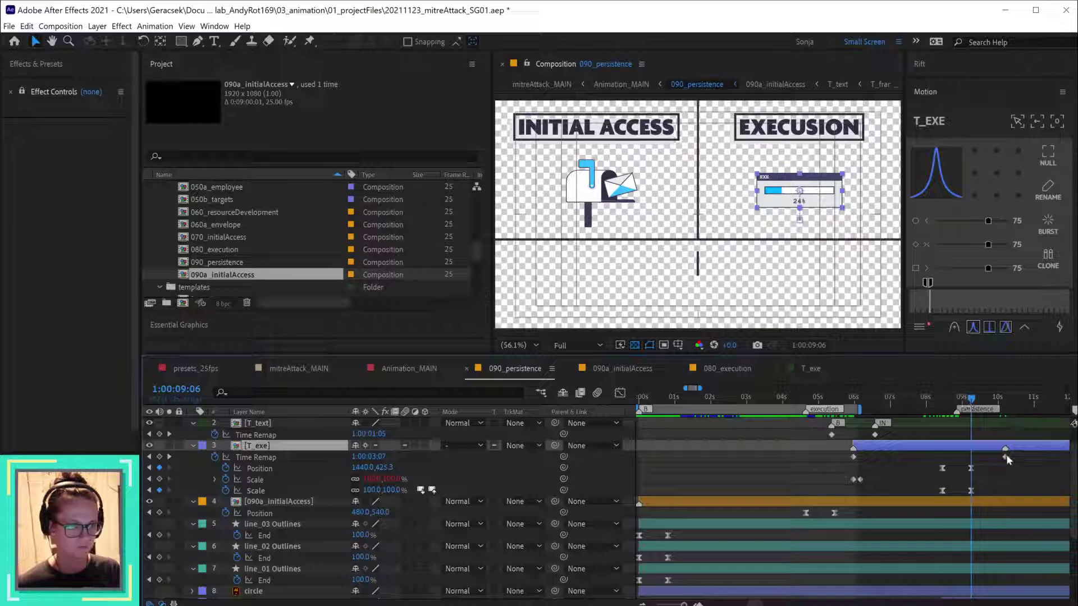
drag(1005, 457, 971, 459)
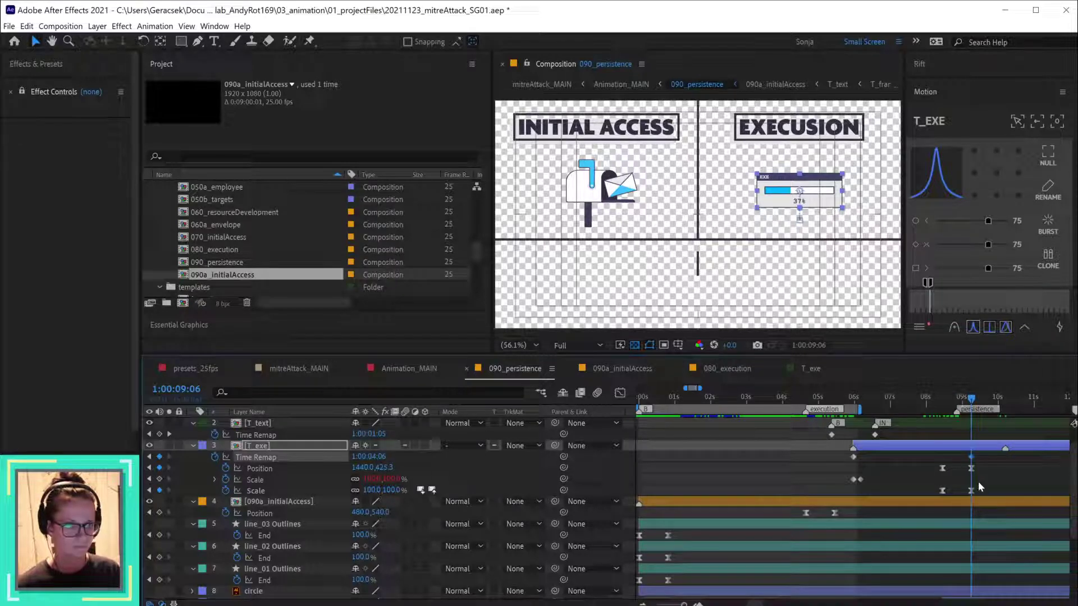
- Inspect the counter's final Slider keyframe inside the T_exe composition and return to 090_persistence
double_click(987, 448)
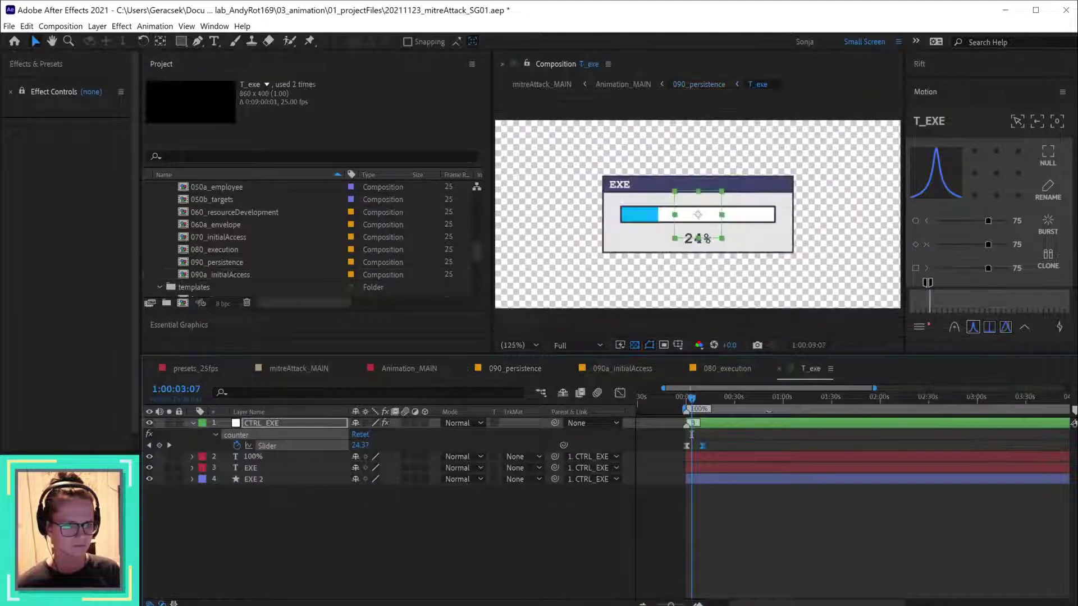
click(746, 396)
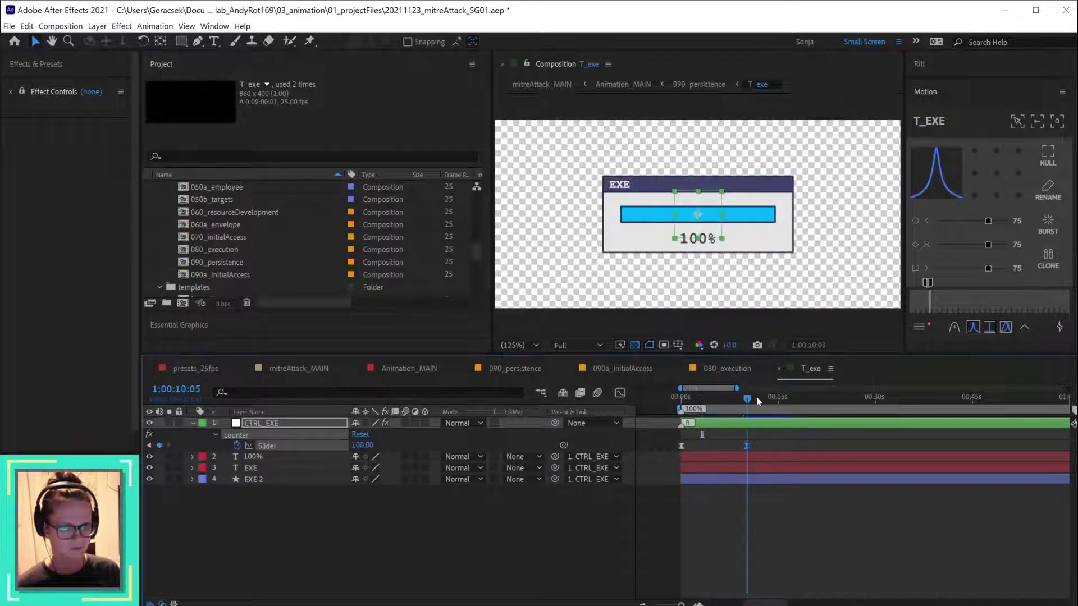
click(816, 531)
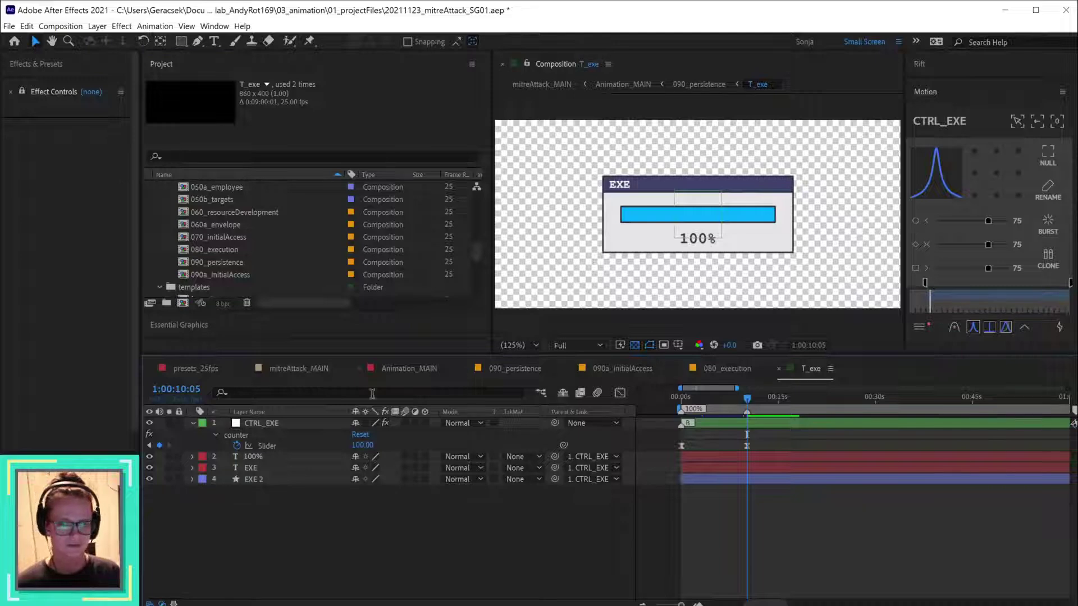
click(500, 368)
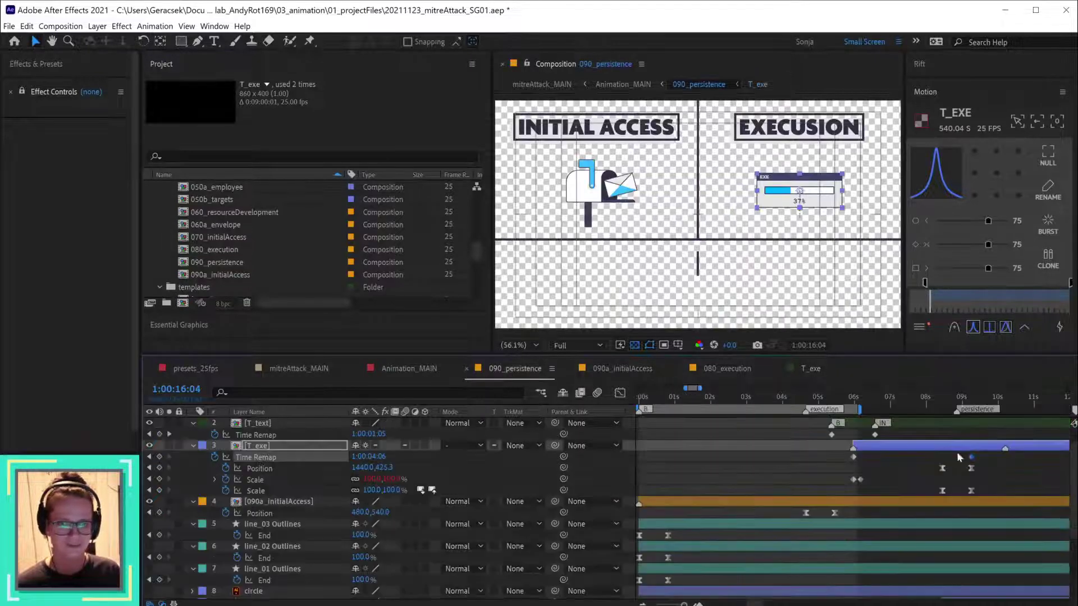
- Update the T_exe layer's markers from its source composition and remove the layer's time remapping
right_click(1004, 448)
click(995, 467)
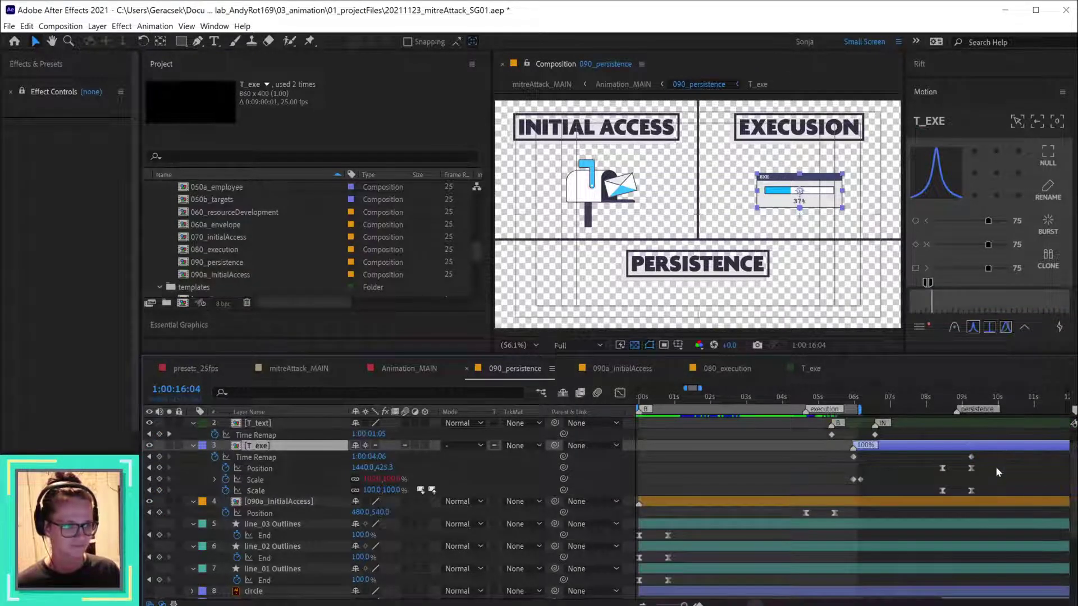
alt+scroll(995, 467, down, 2)
drag(996, 466, 805, 476)
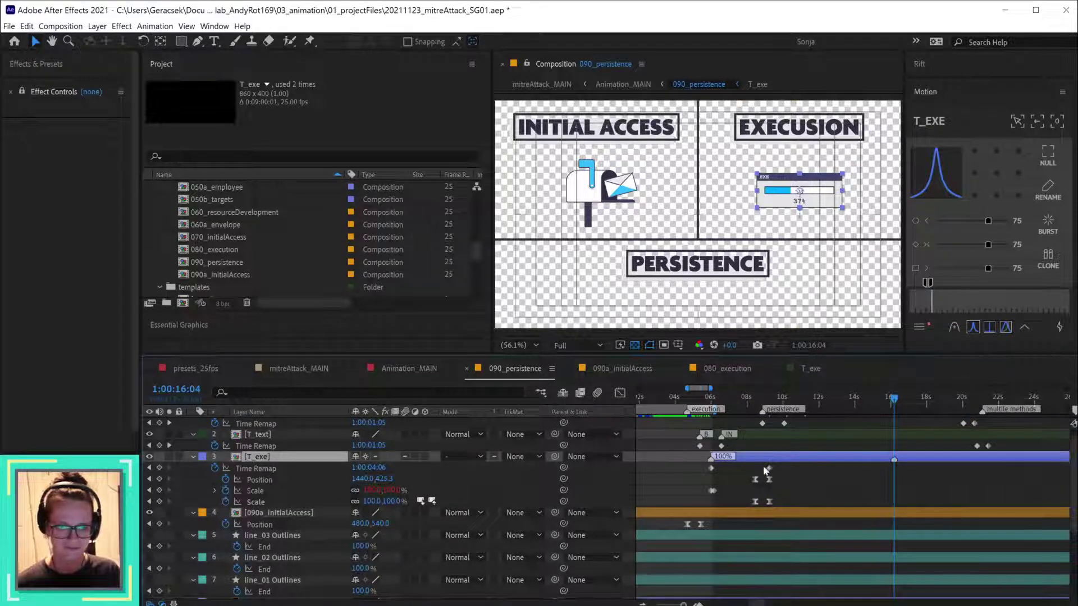
click(215, 468)
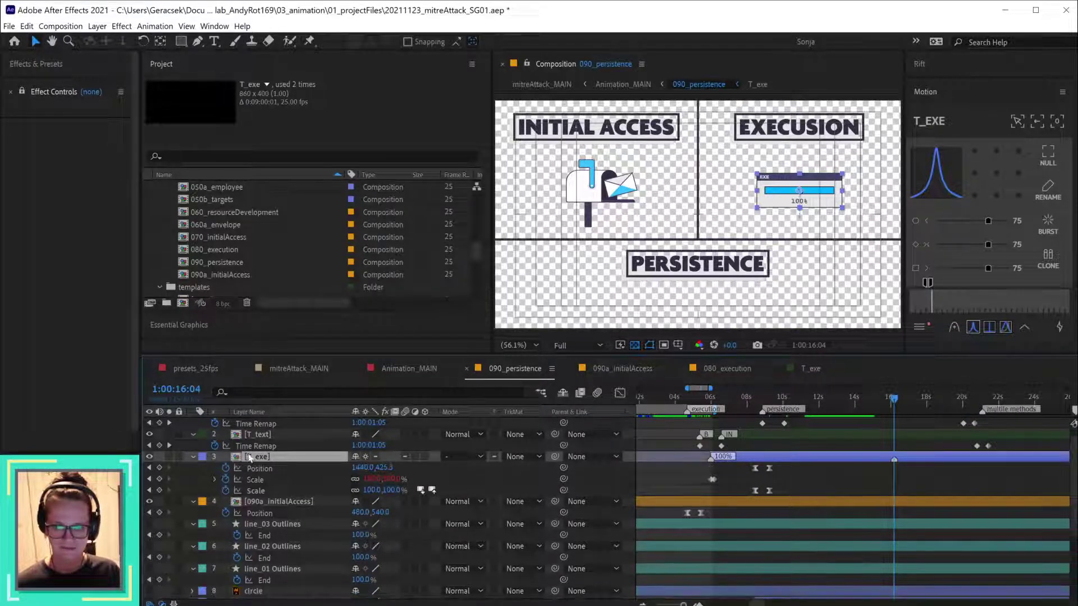
- Enable time remapping on T_exe again, with Time Remap keyframes at 1:00:05:24 and 1:00:16:04
right_click(250, 457)
mouse_move(334, 521)
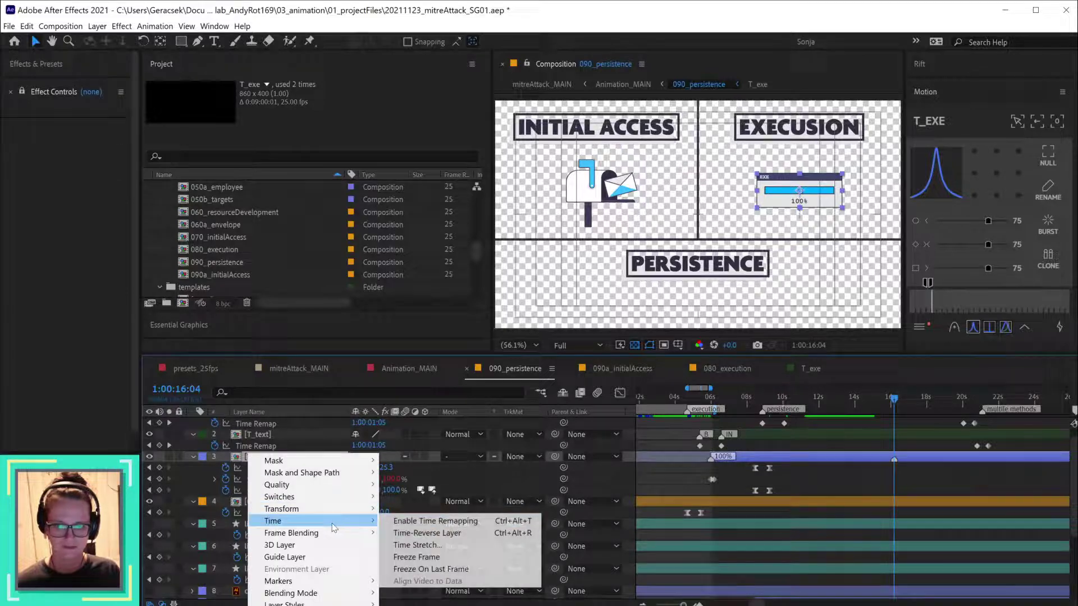
click(459, 532)
click(159, 467)
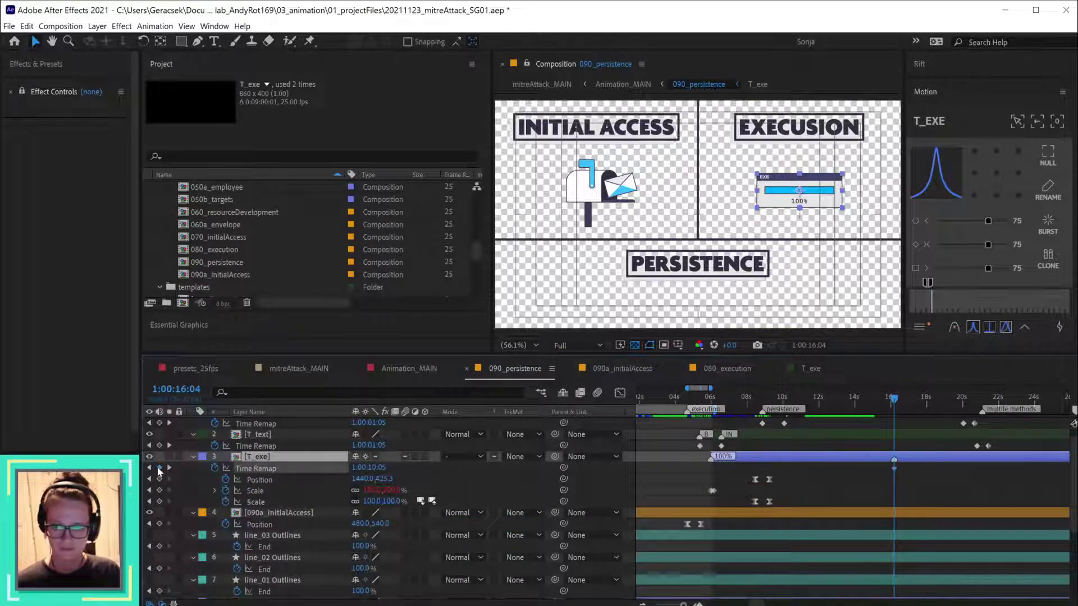
key(j)
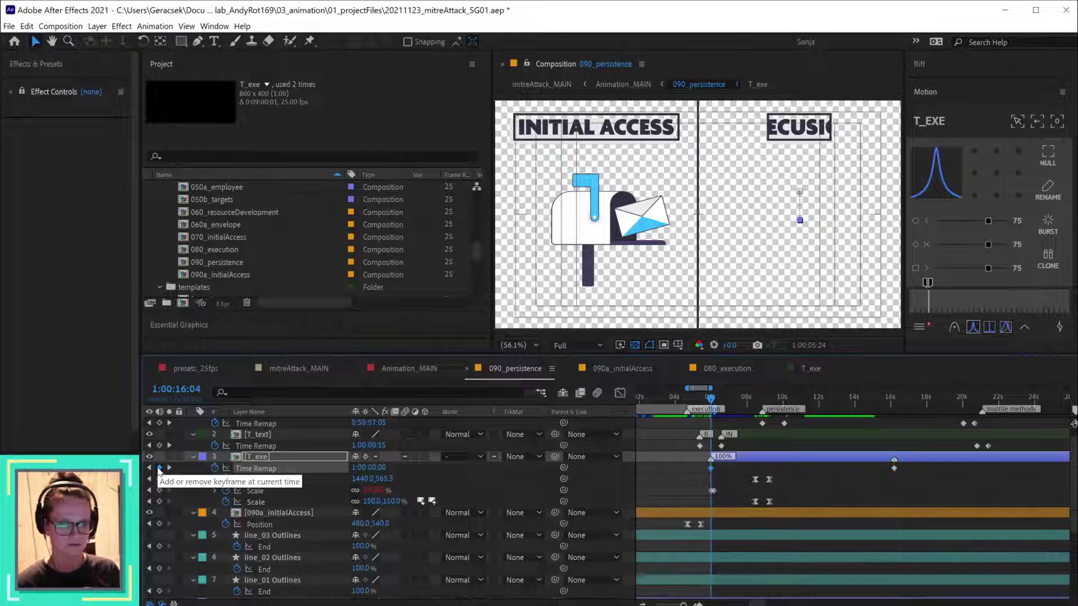
click(149, 468)
click(169, 468)
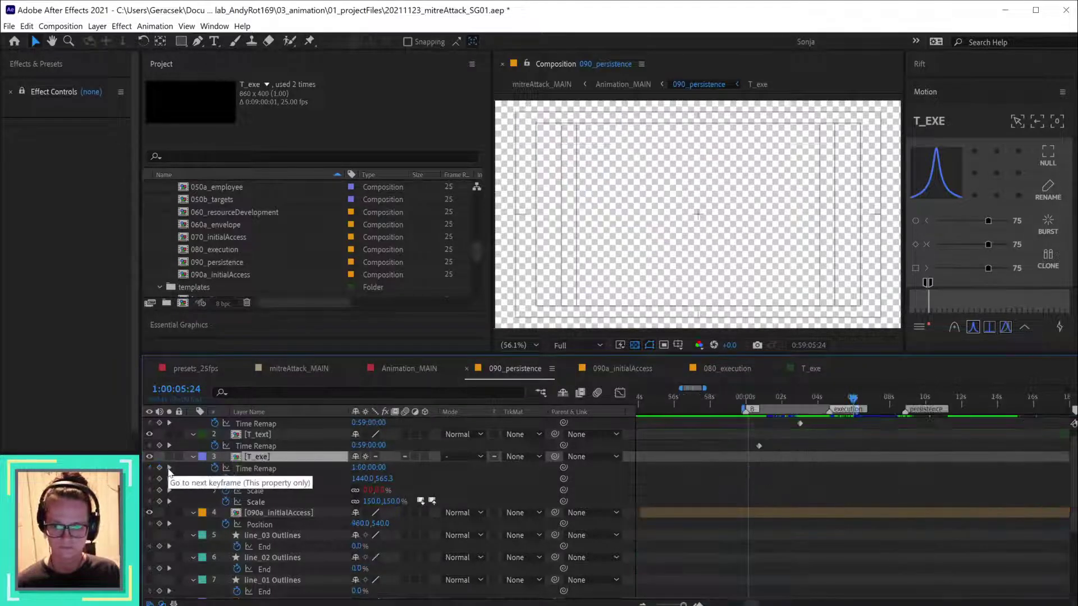
click(169, 468)
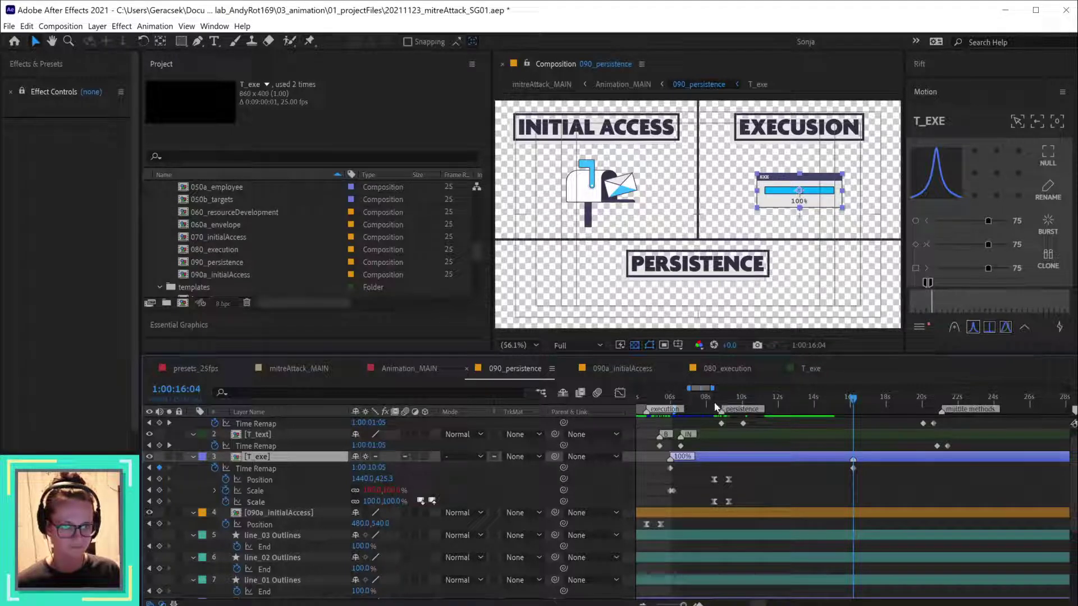
- Move T_exe's second Time Remap keyframe to 1:00:09:06, in line with the end of its Position and Scale animation
click(721, 406)
key(k)
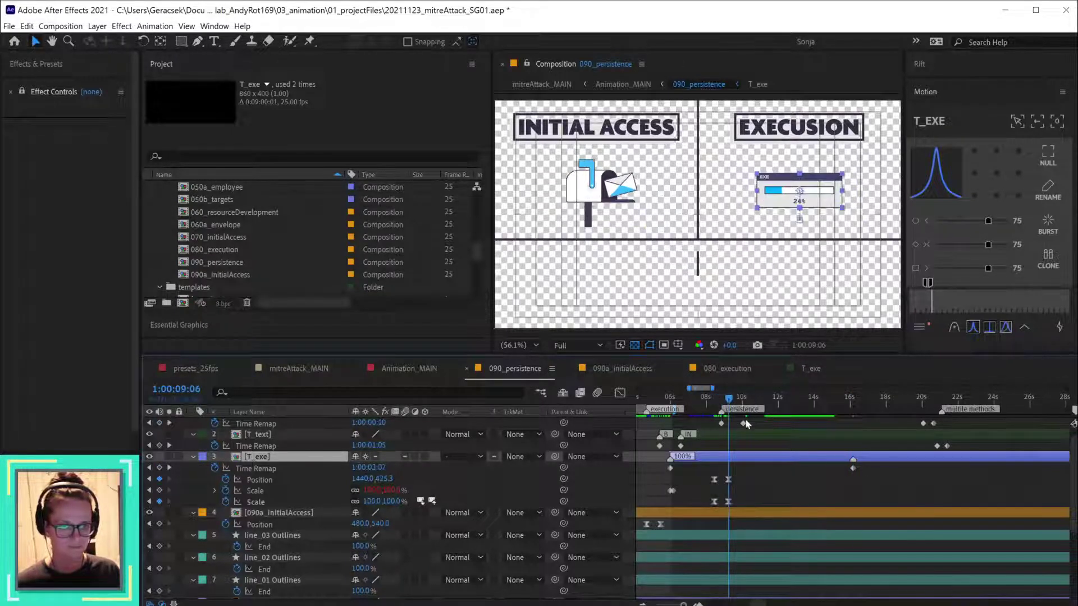
drag(855, 472, 731, 476)
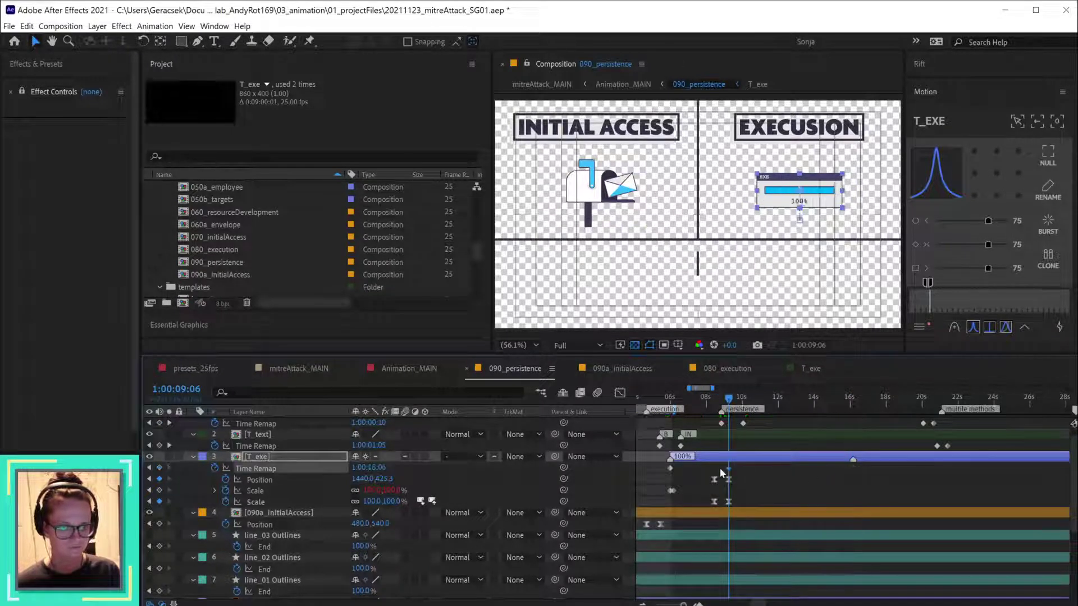
- Review how the T_exe window animates between about 1:00:06:00 and 1:00:09:00 in the 090_persistence composition
drag(663, 403, 715, 406)
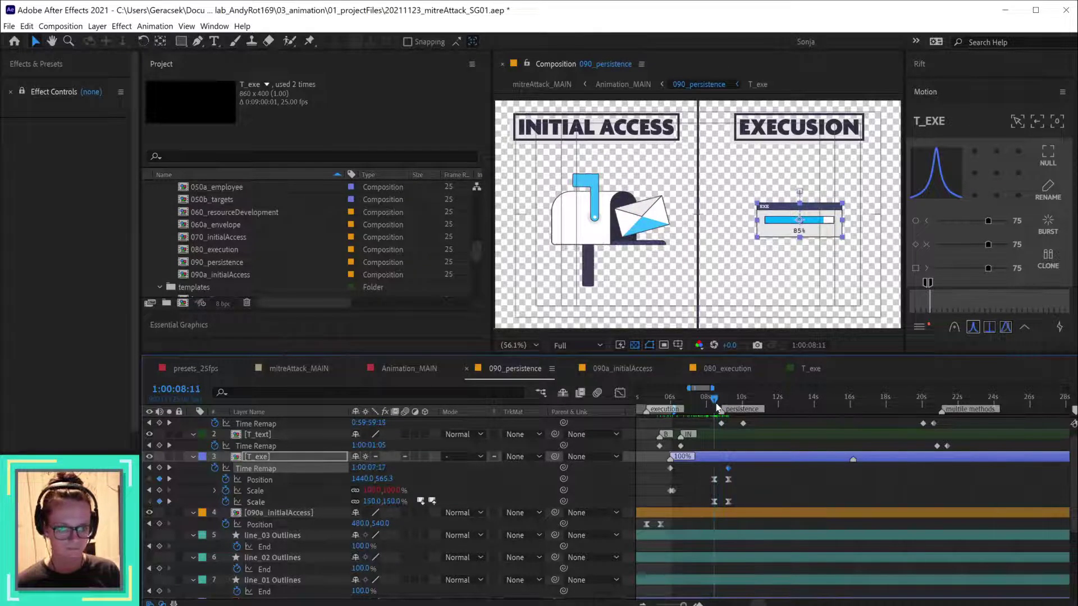
scroll(685, 493, up, 2)
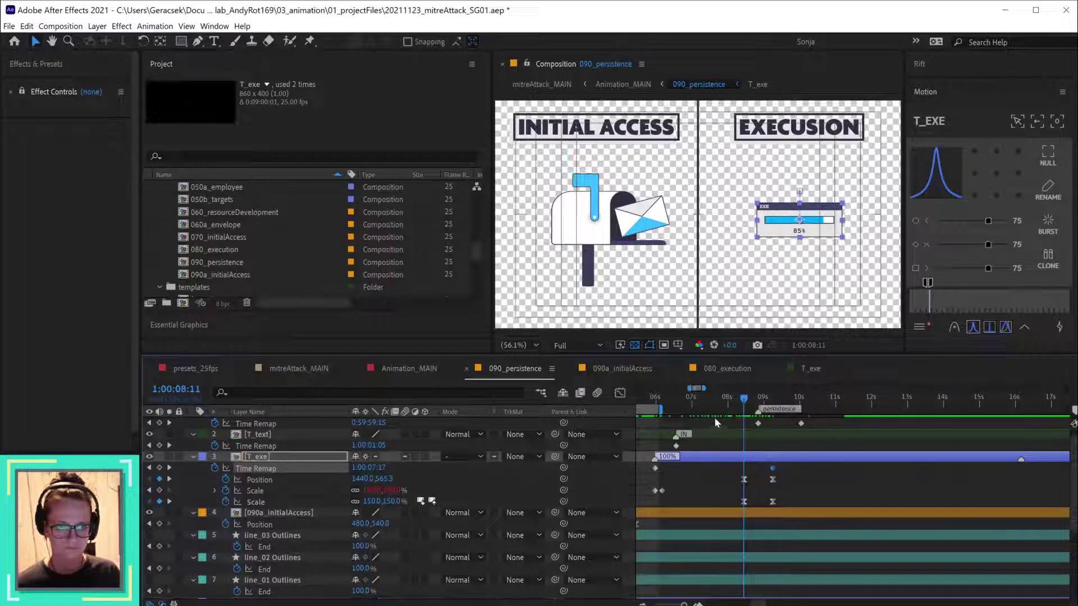
click(862, 485)
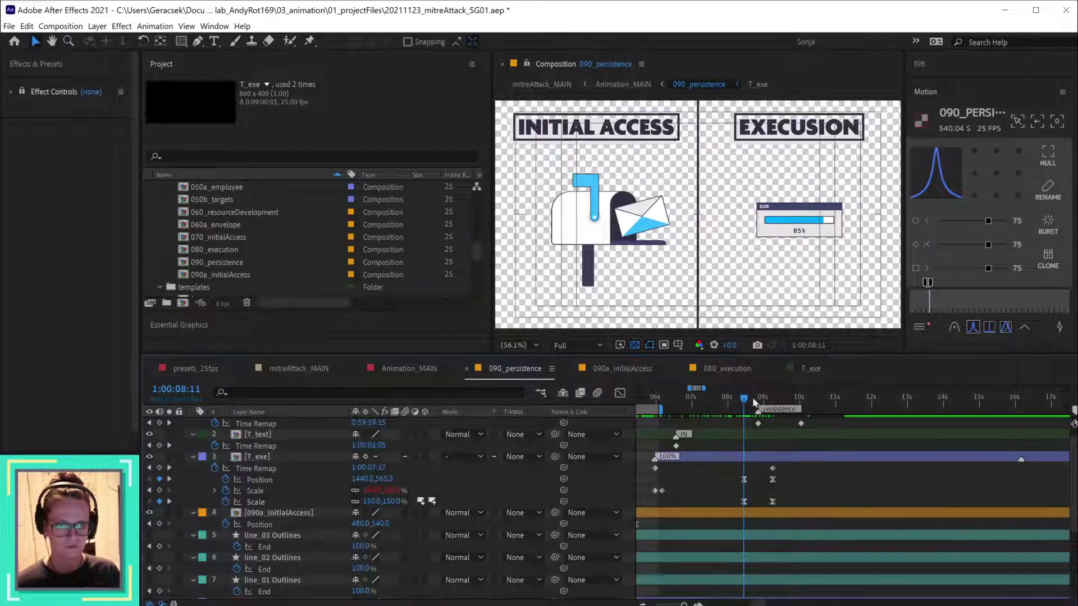
drag(744, 405, 688, 419)
click(705, 458)
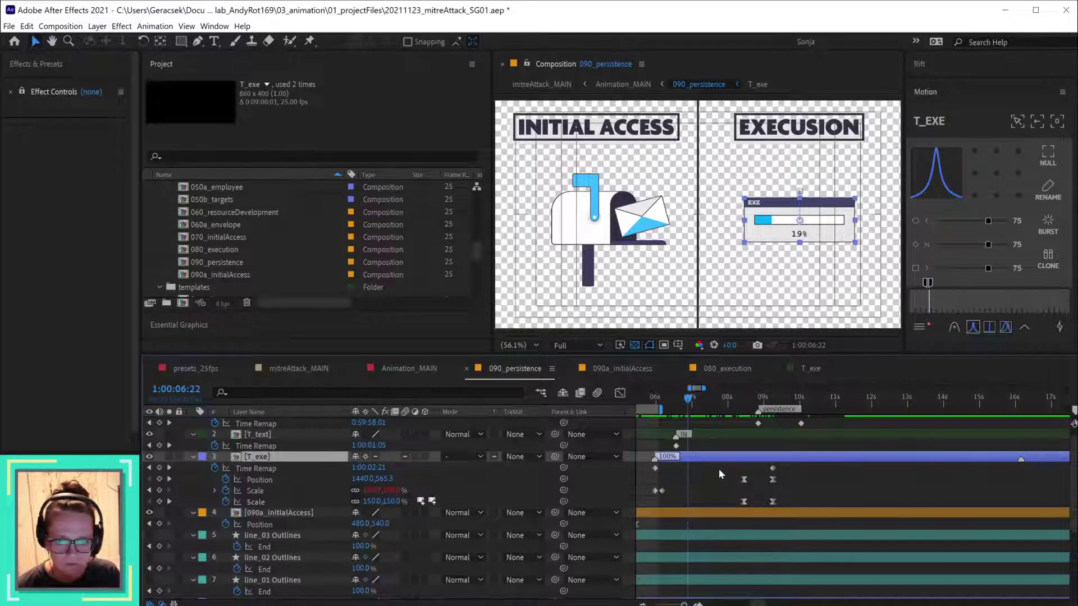
- Review the progress-bar animation inside the T_exe precomp and compare it with the 080_execution and 090a_initialAccess compositions
double_click(721, 461)
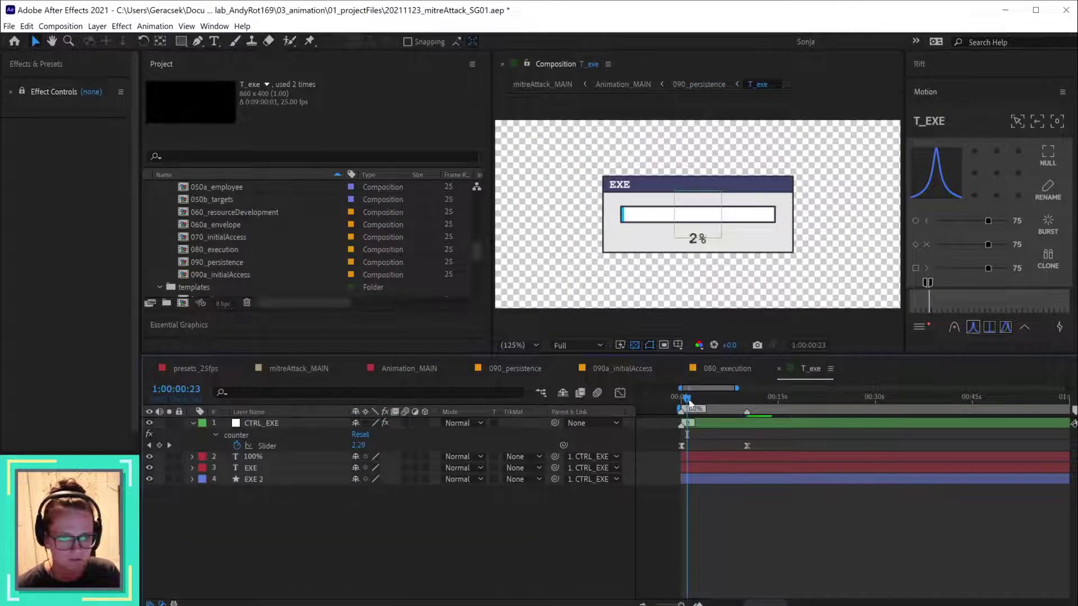
drag(683, 398, 965, 423)
click(728, 367)
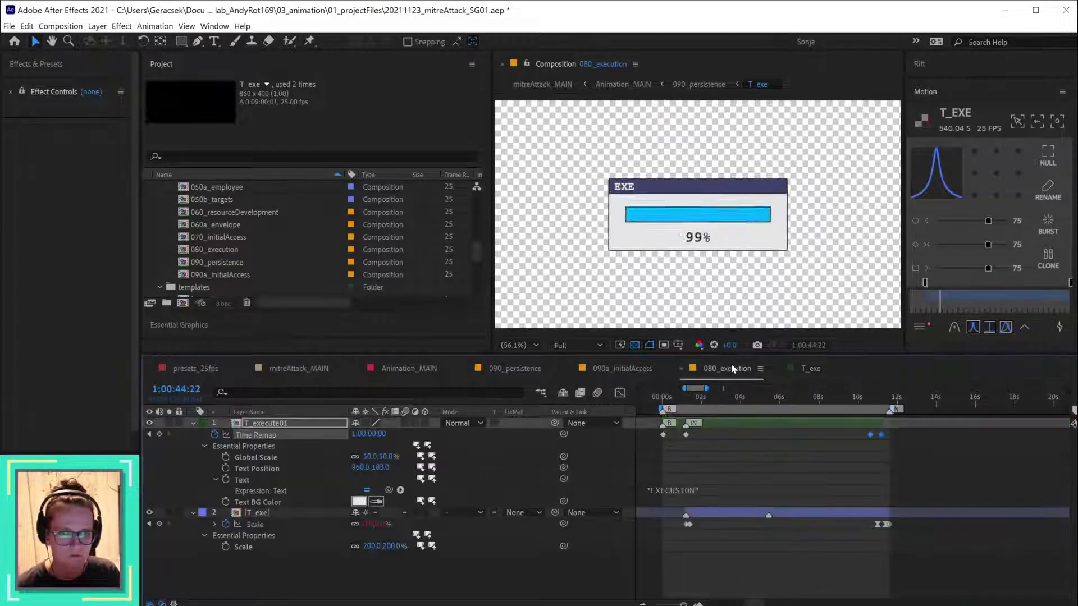
click(624, 369)
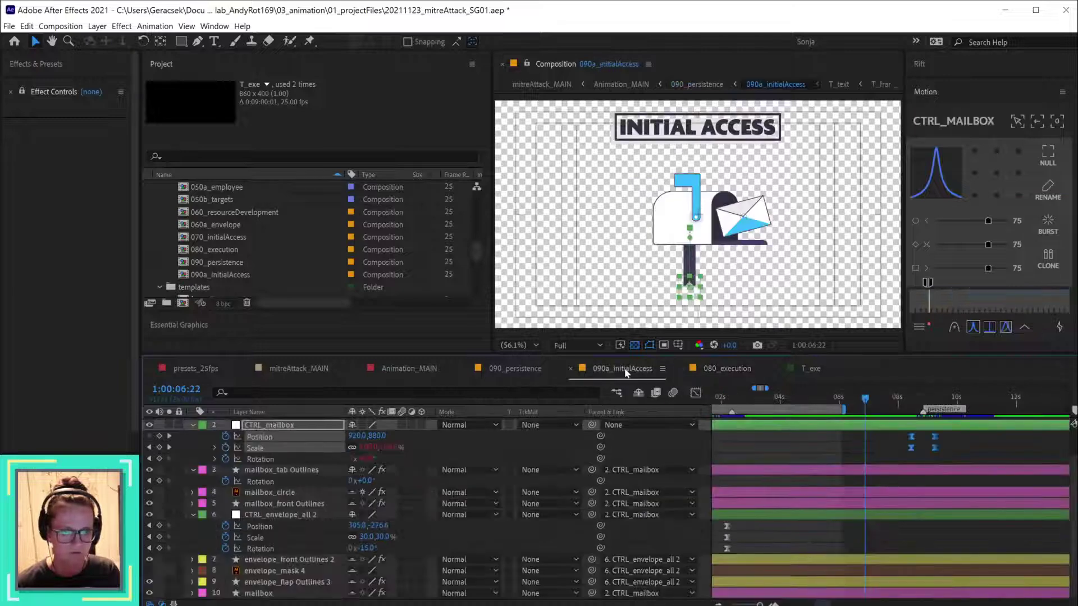
click(519, 368)
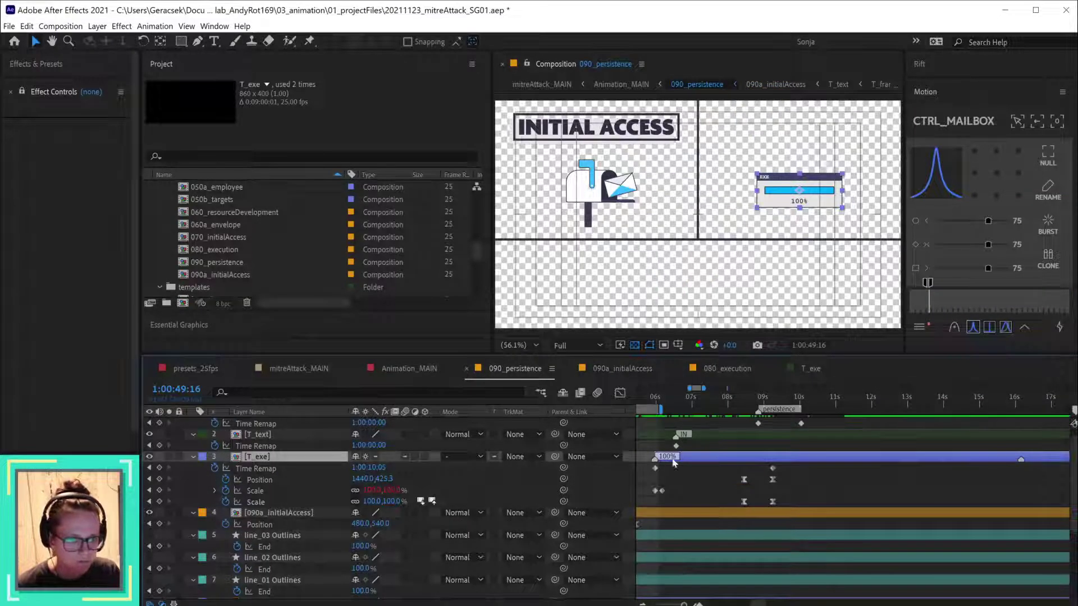
- Examine the EXE window's size change in 090_persistence between about 1:00:06:16 and 1:00:06:20
mouse_move(660, 404)
mouse_down()
mouse_move(695, 402)
mouse_move(679, 410)
mouse_up()
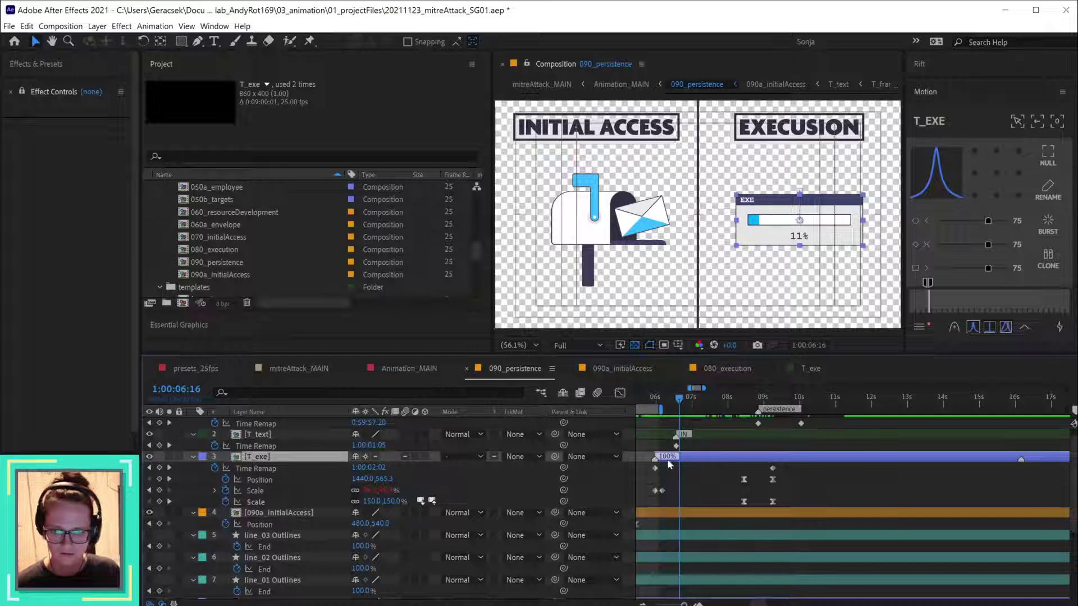
click(705, 476)
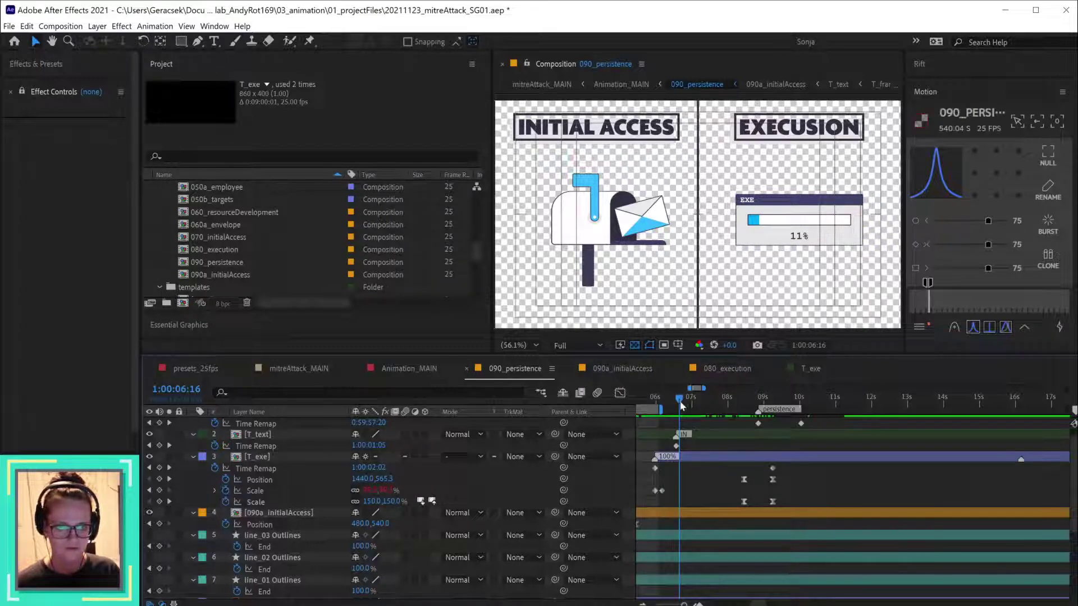
mouse_move(681, 406)
mouse_down()
mouse_move(705, 405)
mouse_move(654, 414)
mouse_move(695, 421)
mouse_move(685, 421)
mouse_up()
- Open the T_exe precomp and examine its layers' modified properties, expressions and Scale values
double_click(703, 456)
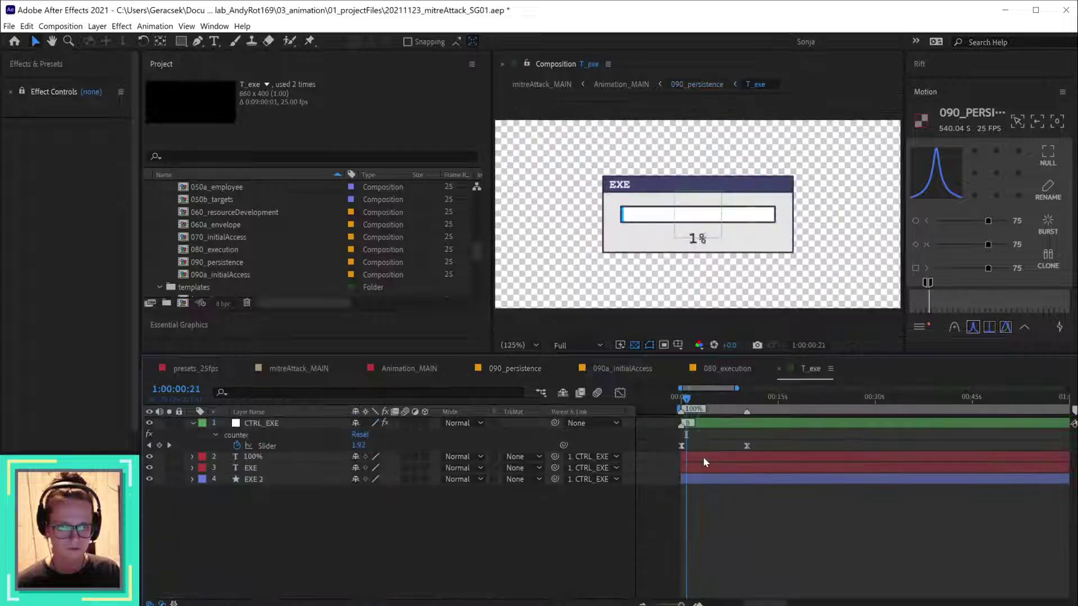
key(u)
key(u)
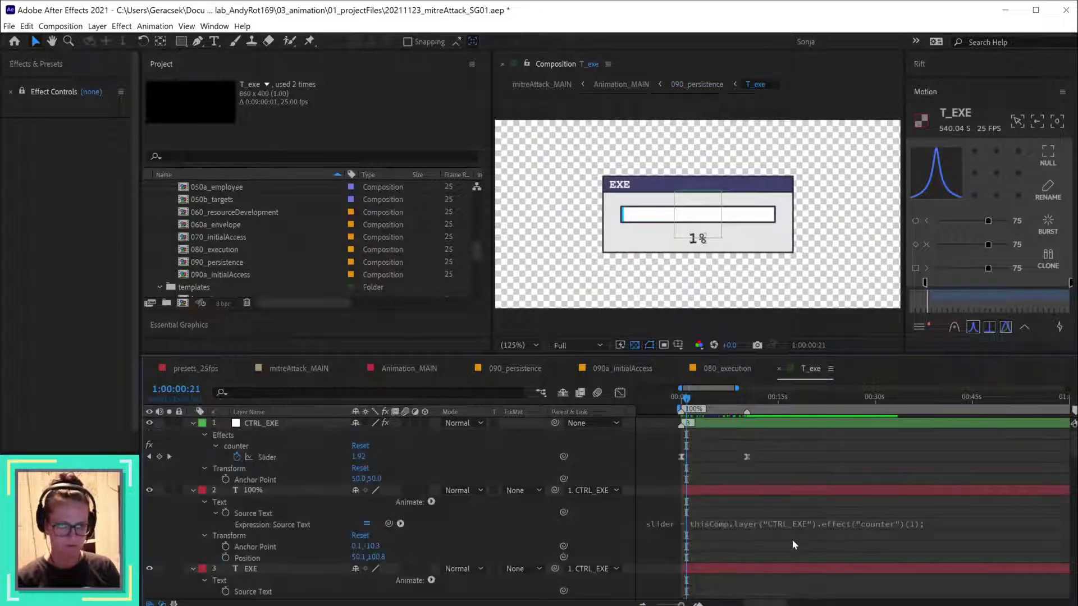
scroll(769, 494, down, 10)
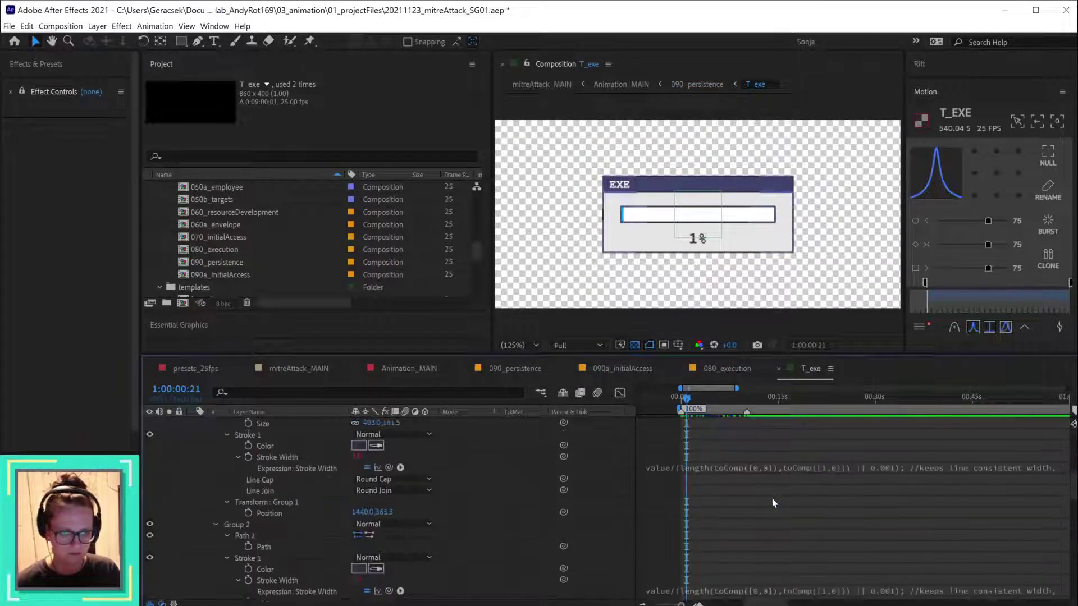
scroll(772, 498, down, 8)
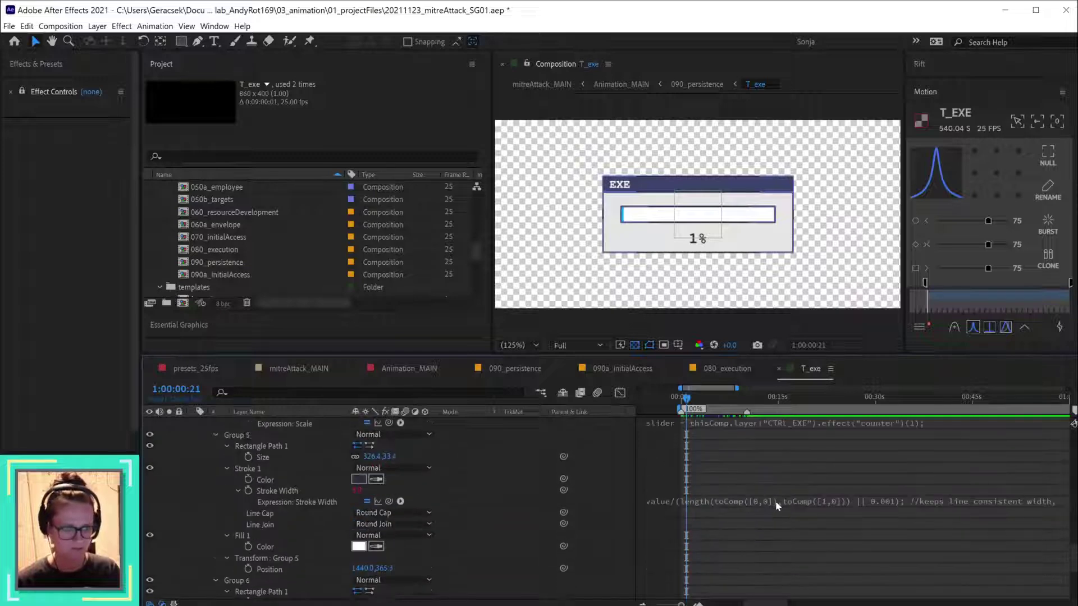
scroll(775, 500, up, 8)
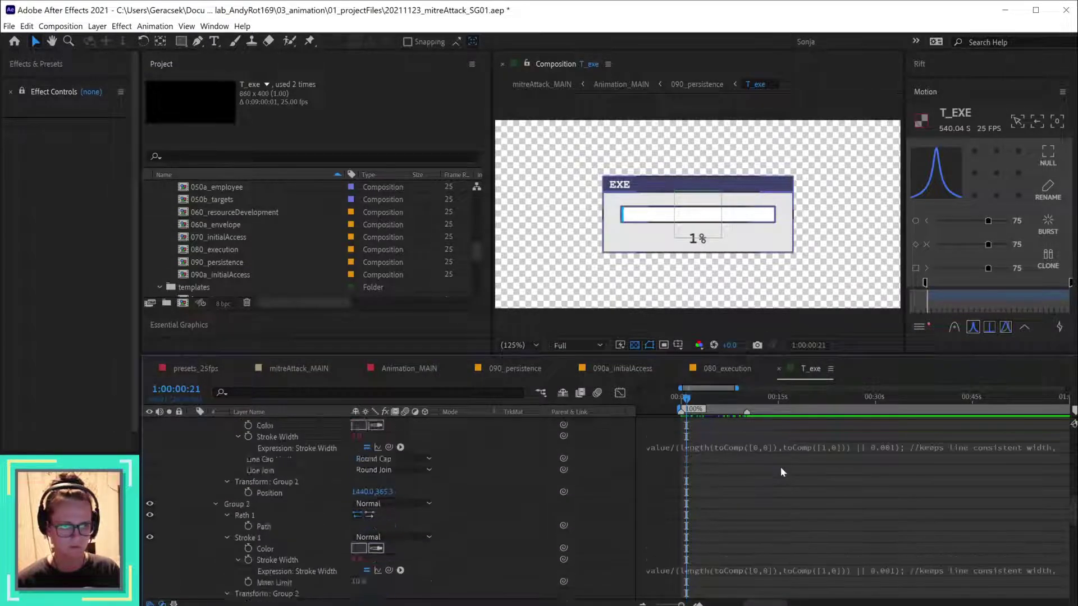
scroll(782, 471, up, 10)
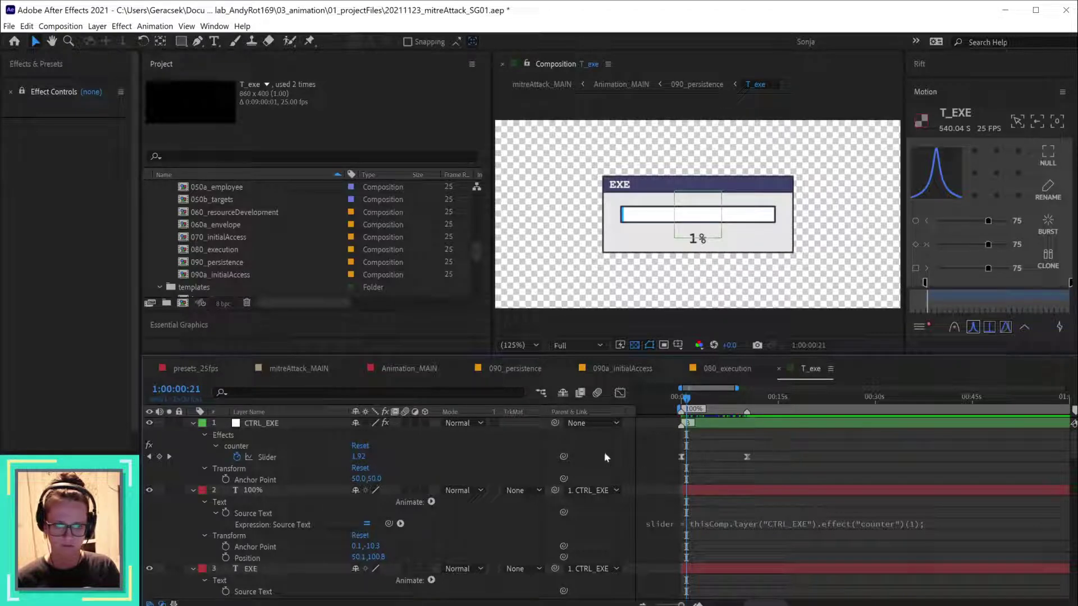
key(s)
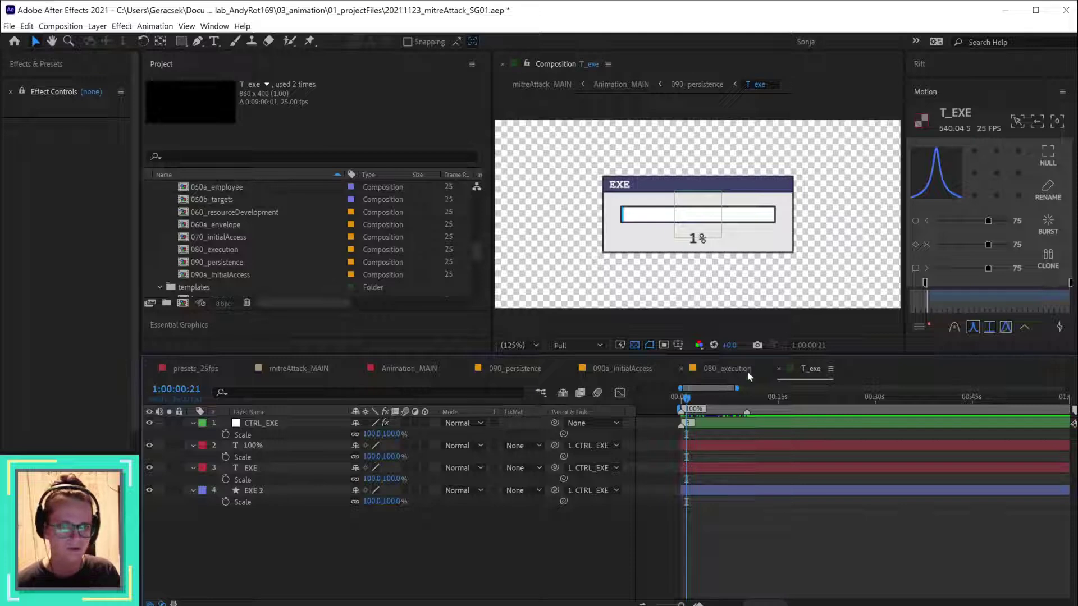
- Return to the 090_persistence composition and set the current time to 1:00:07:04 to examine the T_exe layer's scale
click(517, 368)
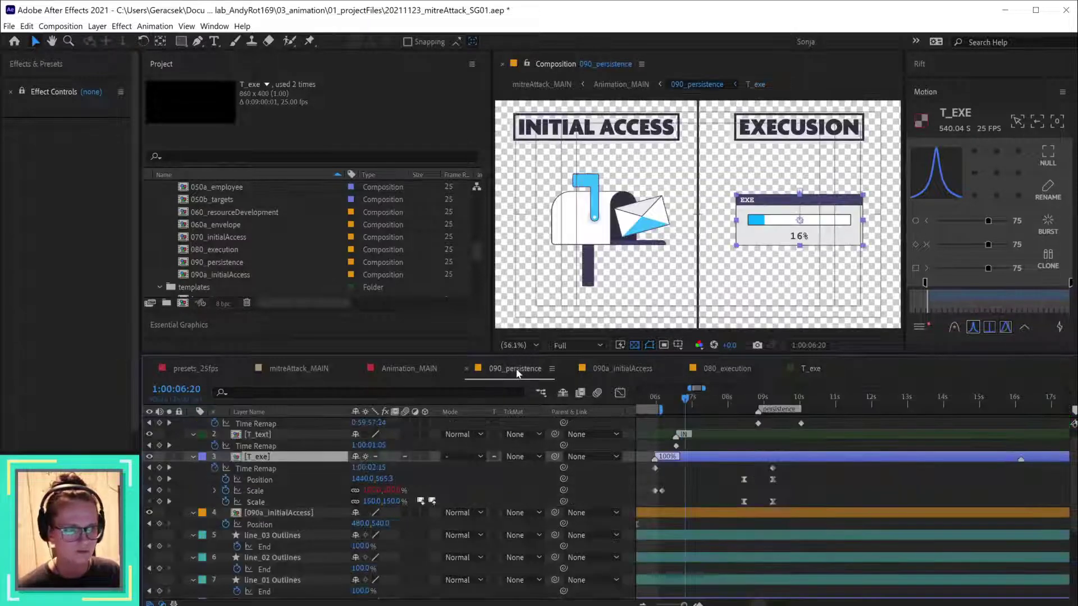
scroll(765, 464, up, 1)
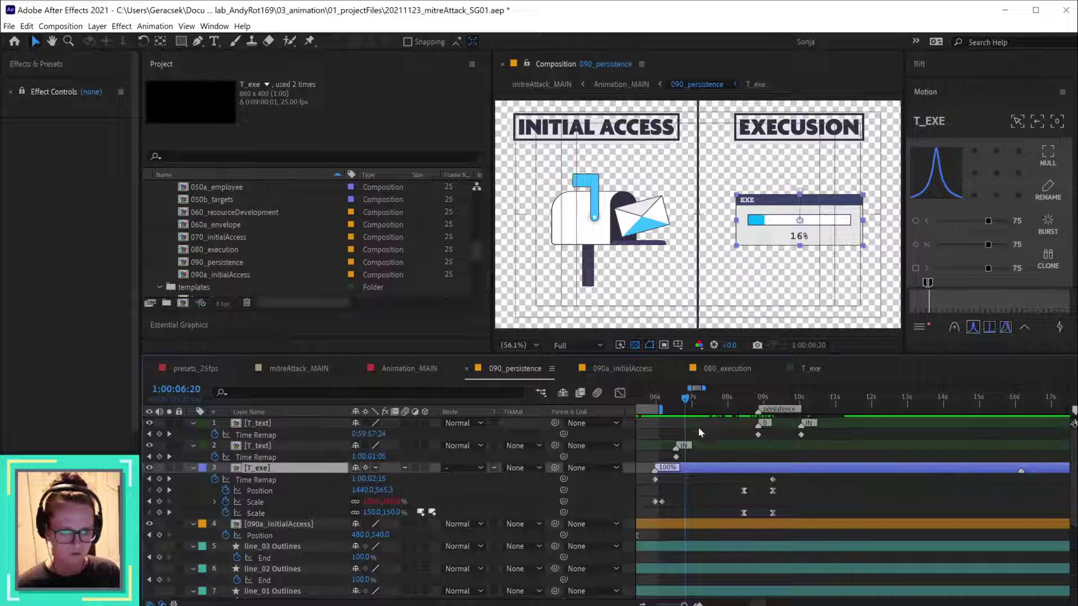
key(minus)
key(minus)
key(equal)
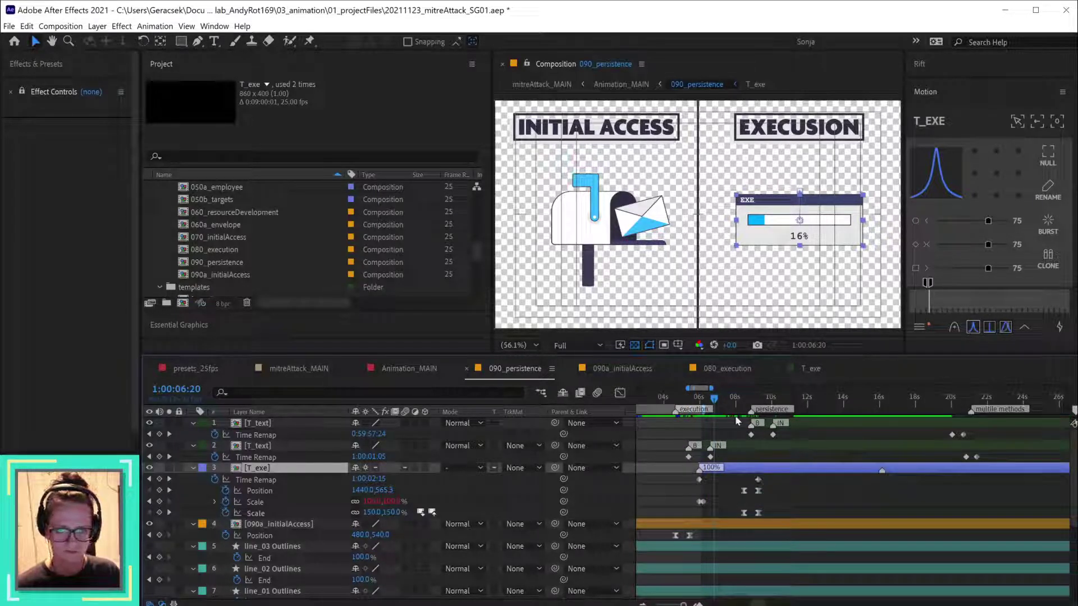
mouse_move(713, 400)
mouse_down()
mouse_move(724, 402)
mouse_move(706, 405)
mouse_move(720, 400)
mouse_up()
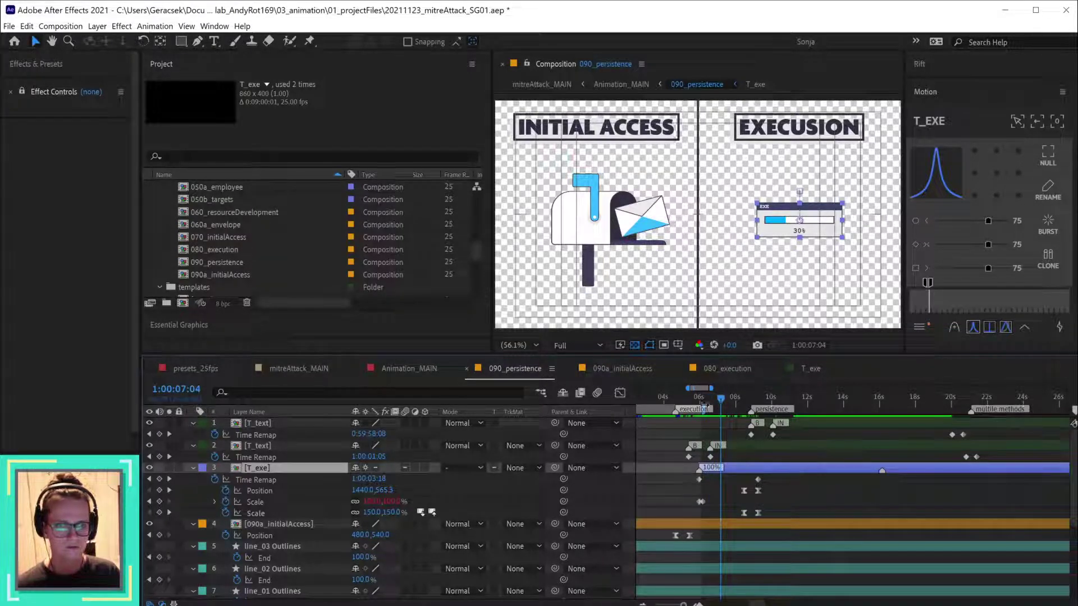
- Try removing the keyframes from both Scale properties of the T_exe layer, and undo the removal
click(226, 513)
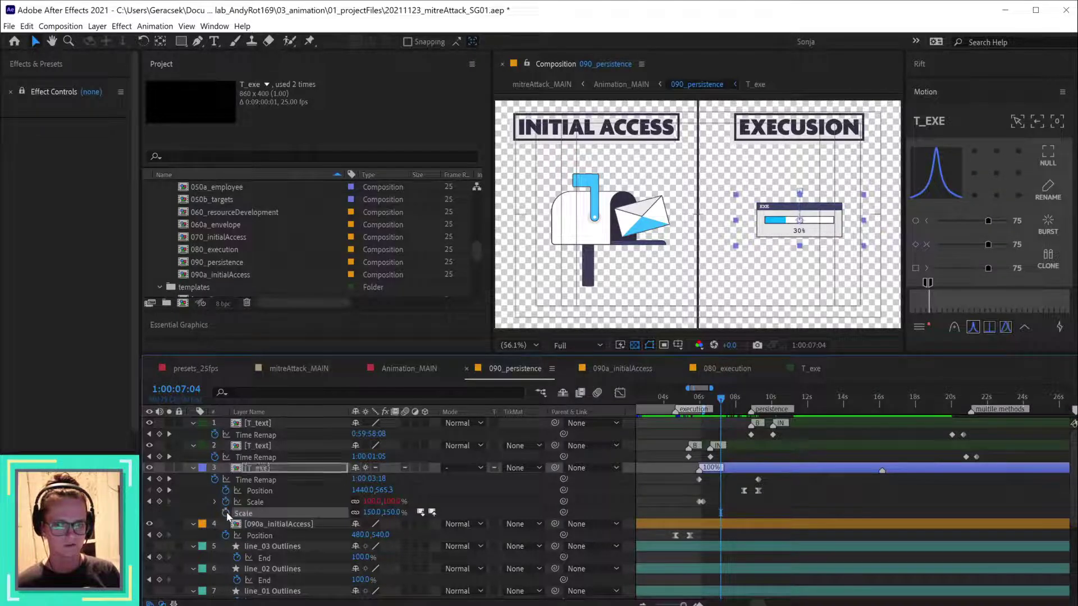
click(789, 500)
click(779, 469)
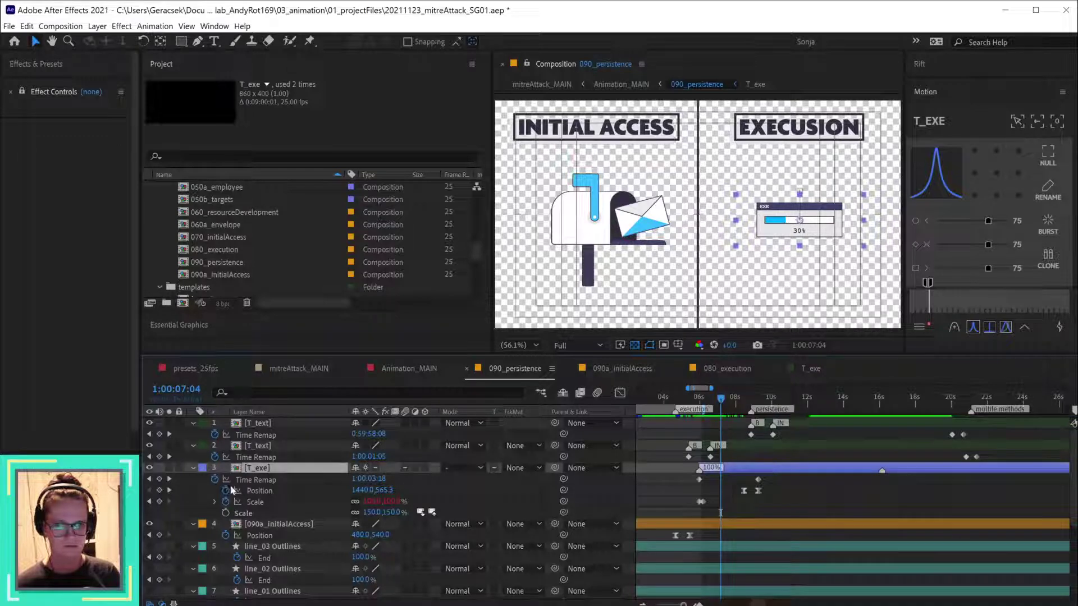
click(226, 503)
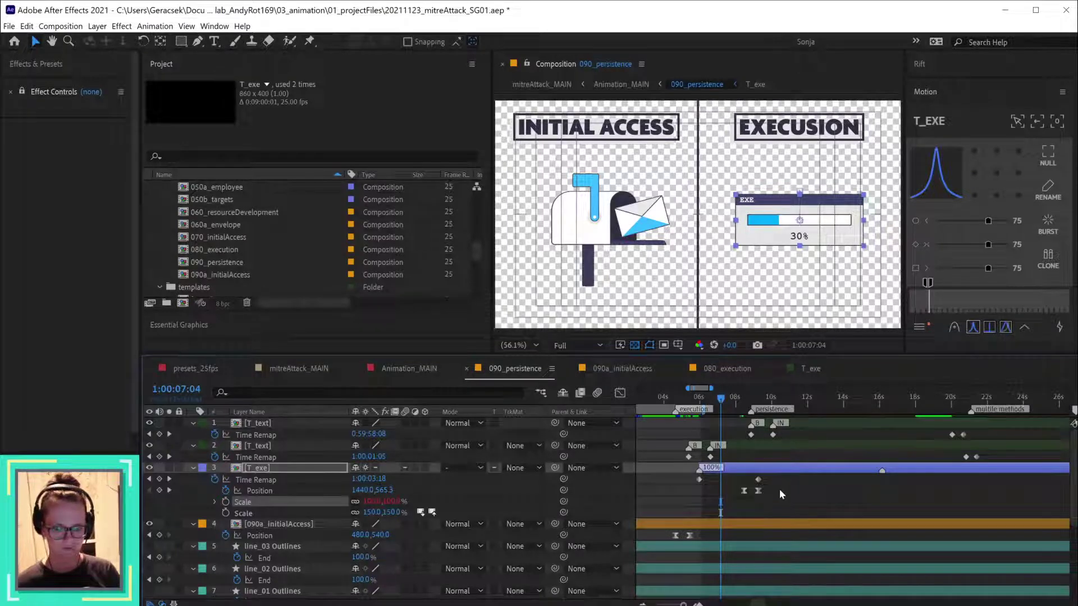
key(ctrl+z)
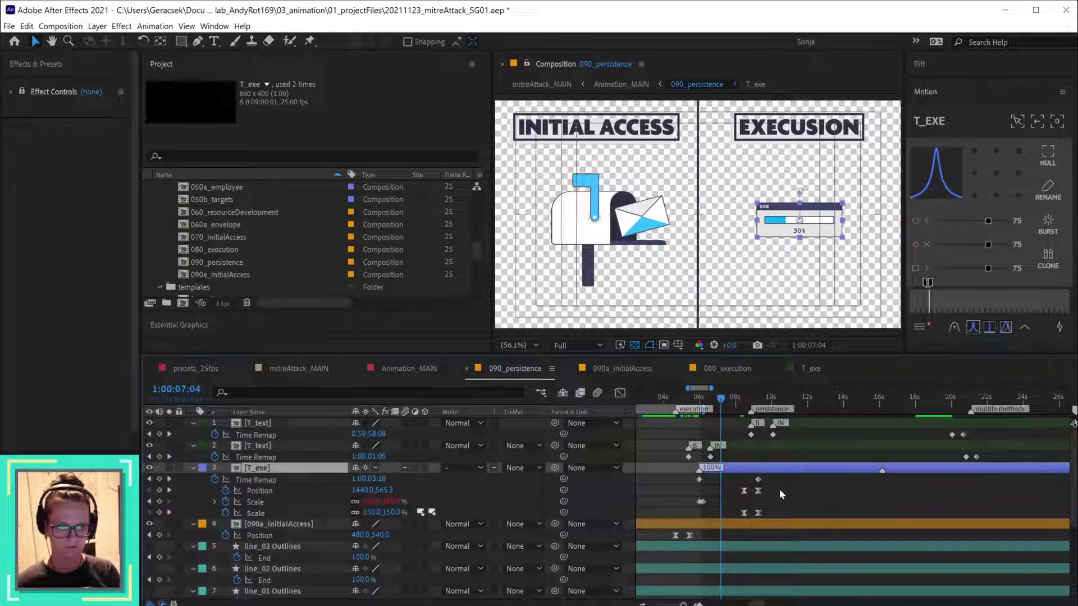
- Expand the T_exe layer's transform Scale to examine its expression and keyframe timing
key(minus)
key(minus)
key(minus)
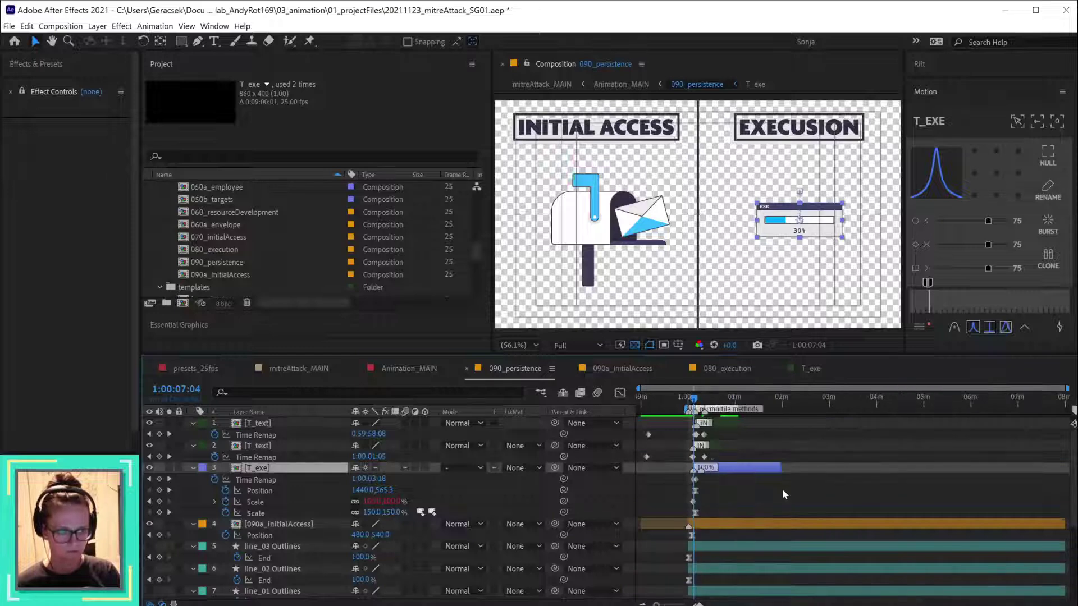
click(215, 502)
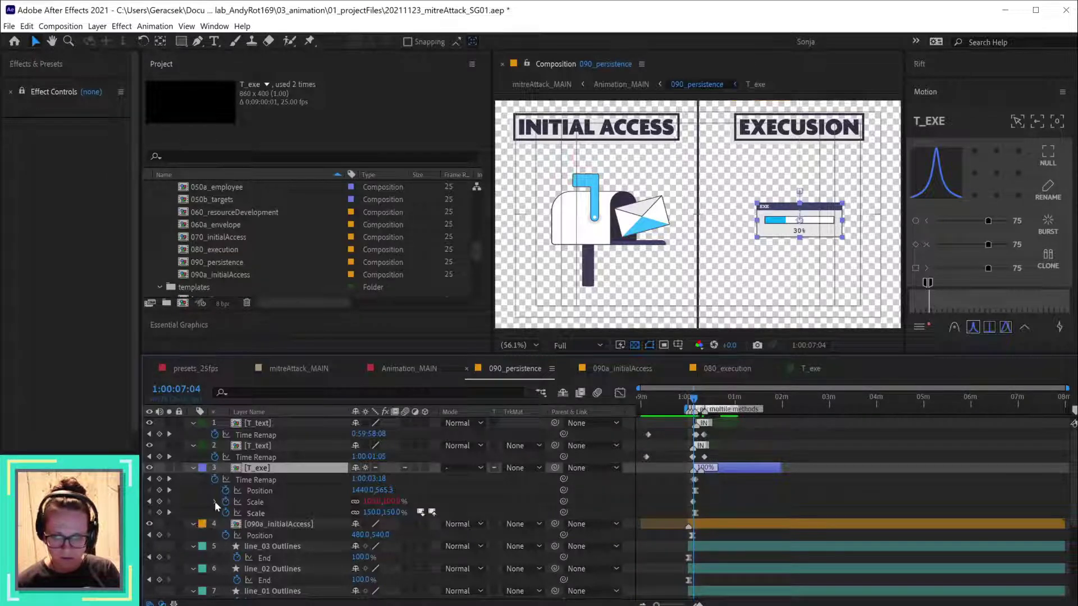
scroll(259, 500, down, 1)
key(equal)
key(equal)
key(equal)
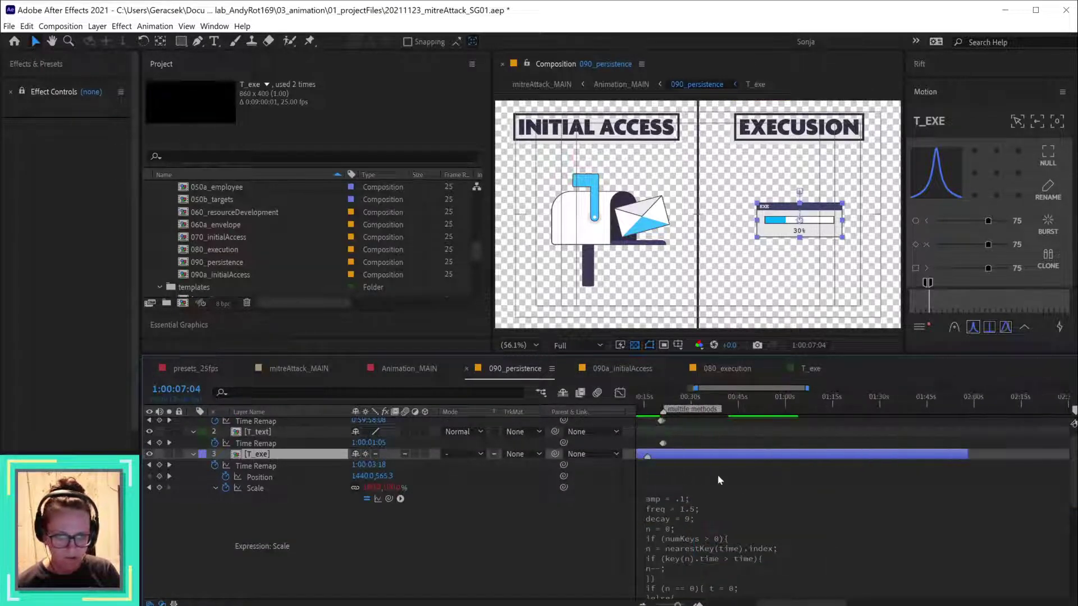
key(equal)
key(equal)
key(equal)
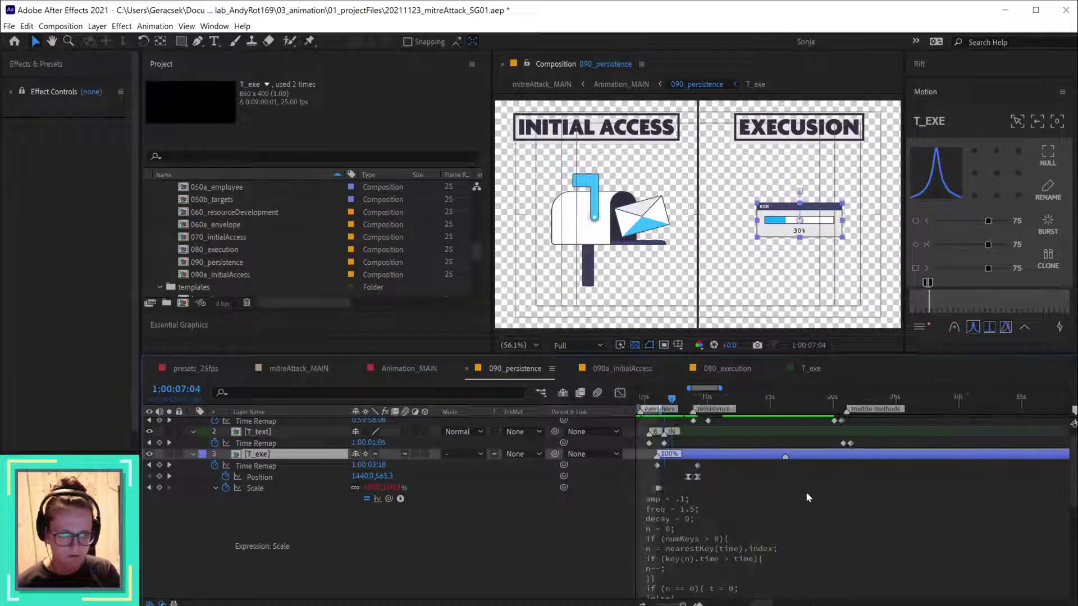
- Copy the T_exe layer's transform Scale keyframes and turn off keyframing for that property
click(250, 492)
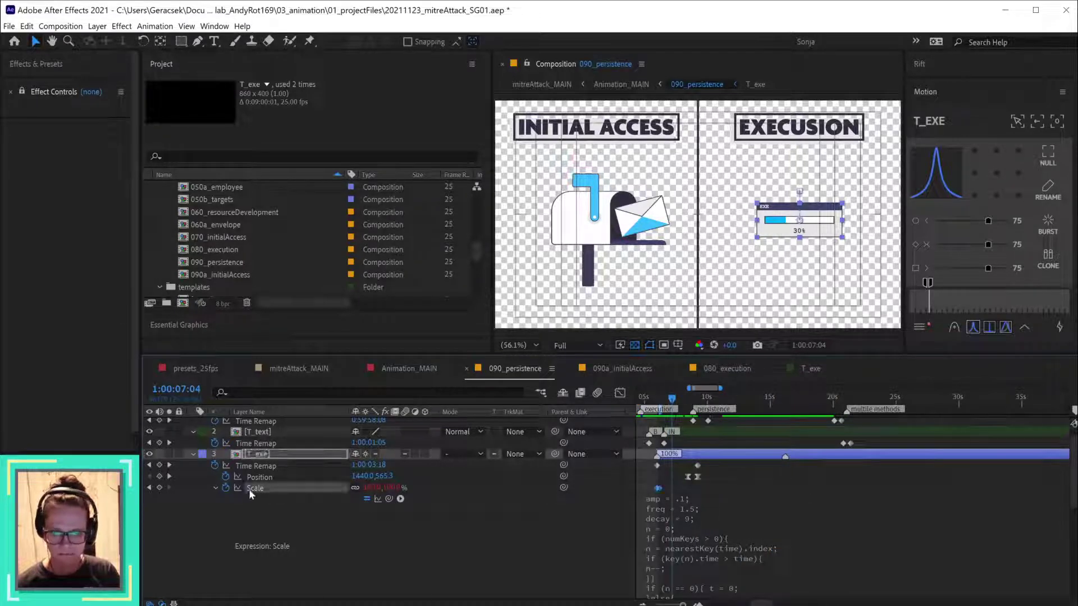
click(225, 487)
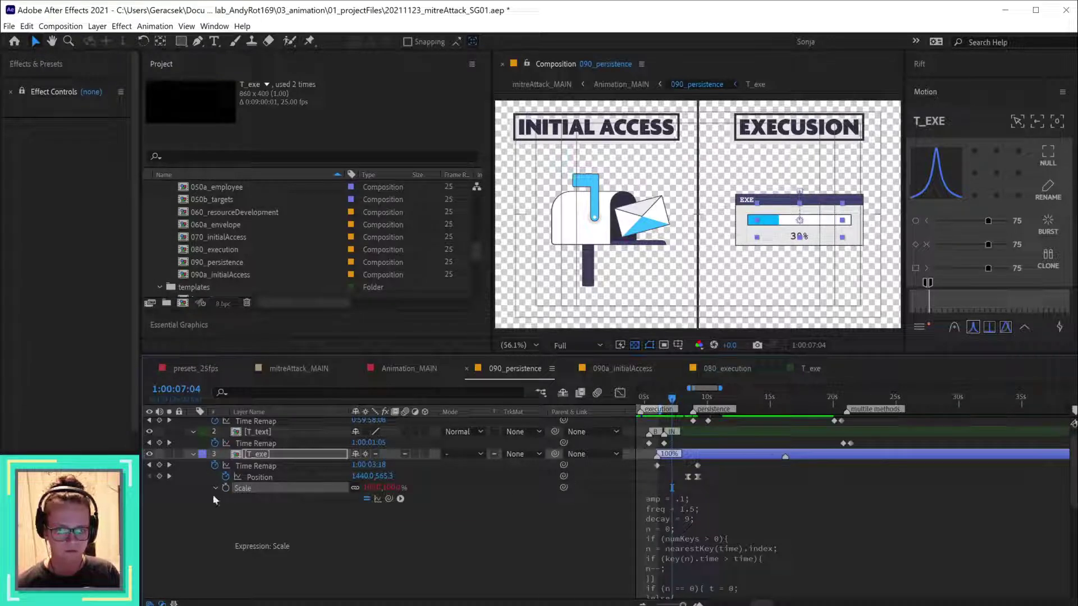
click(214, 487)
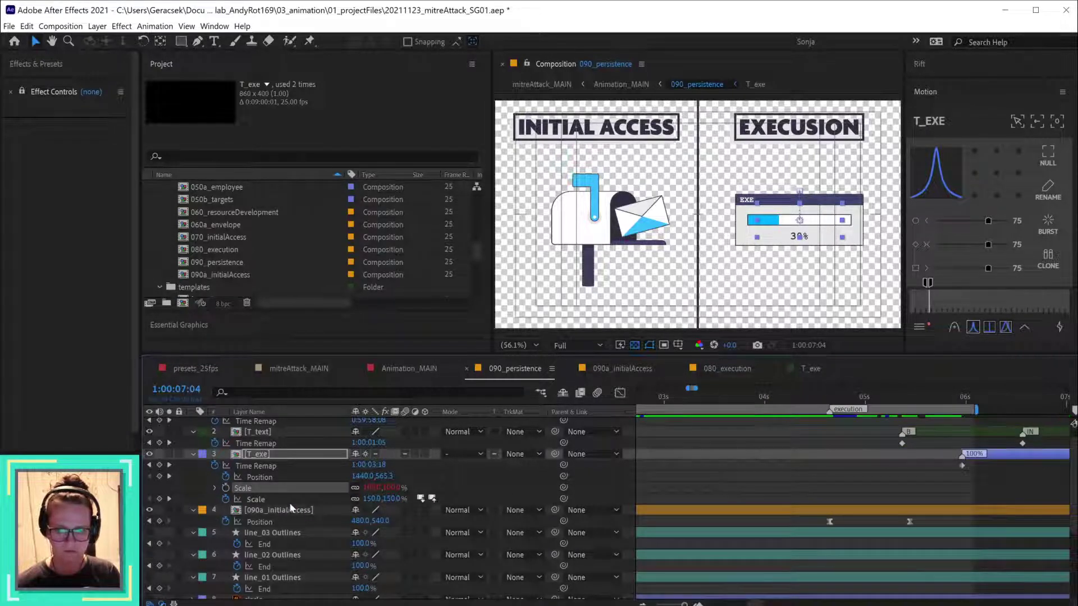
- Paste the transform Scale keyframes back onto the T_exe layer at 1:00:05:24, where the layer starts
key(j)
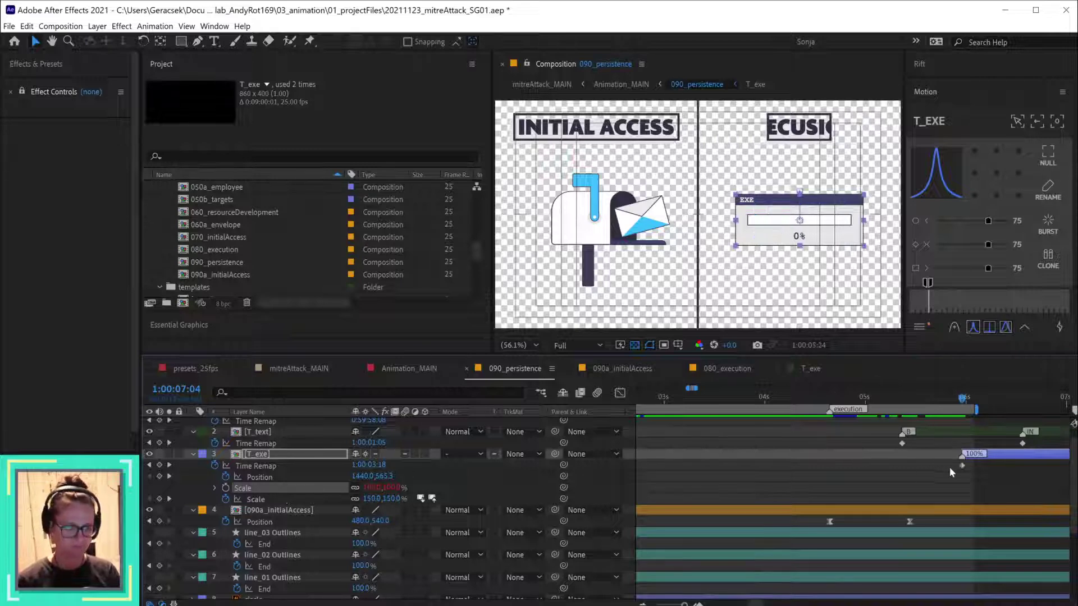
click(1016, 474)
click(996, 457)
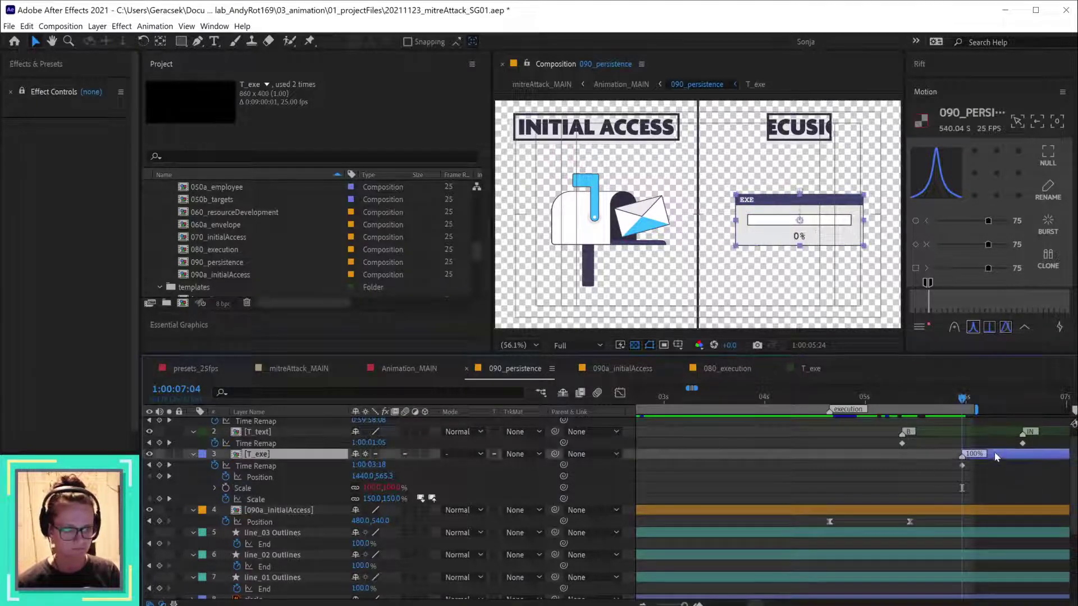
key(ctrl+v)
drag(1018, 487, 826, 487)
key(v)
click(819, 472)
click(783, 399)
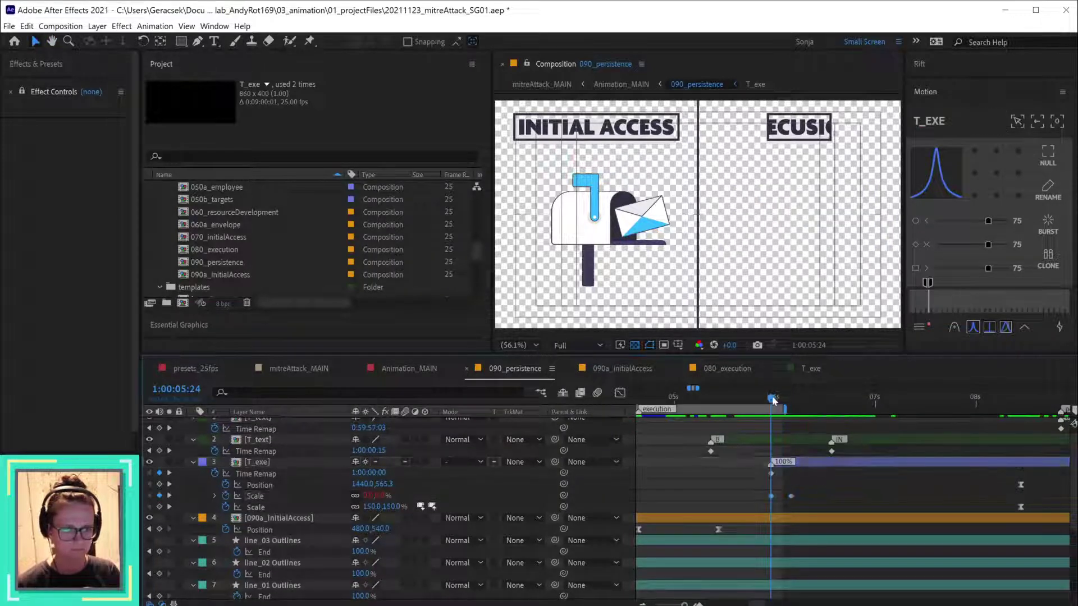
- Scrub the timeline from 1:00:05:24 to 1:00:09:06 to examine how the EXE window's size changes
drag(783, 398, 980, 416)
click(972, 483)
drag(881, 489, 835, 490)
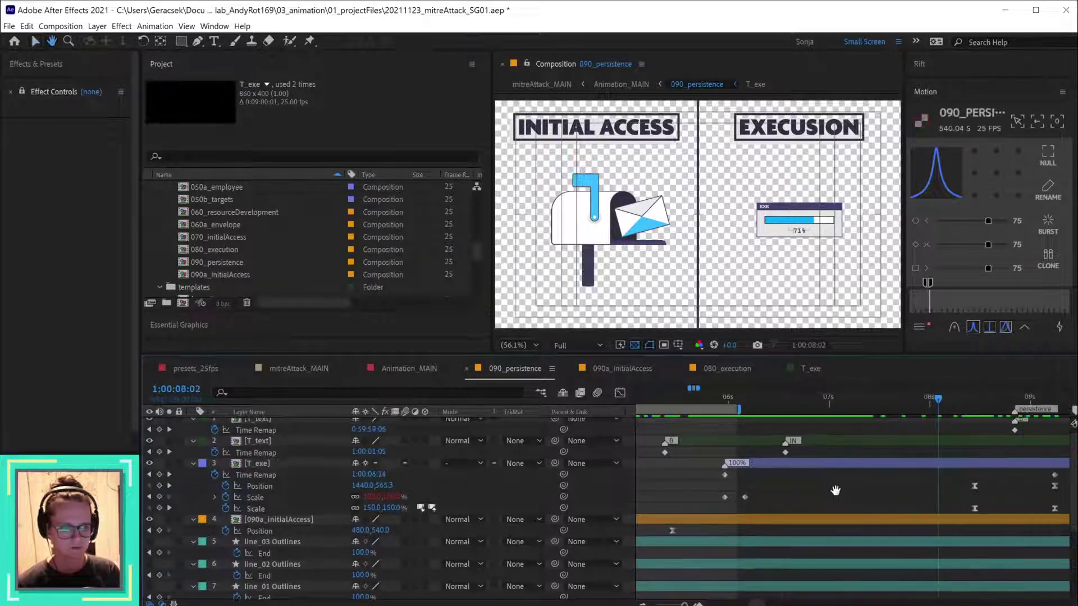
drag(969, 488, 912, 414)
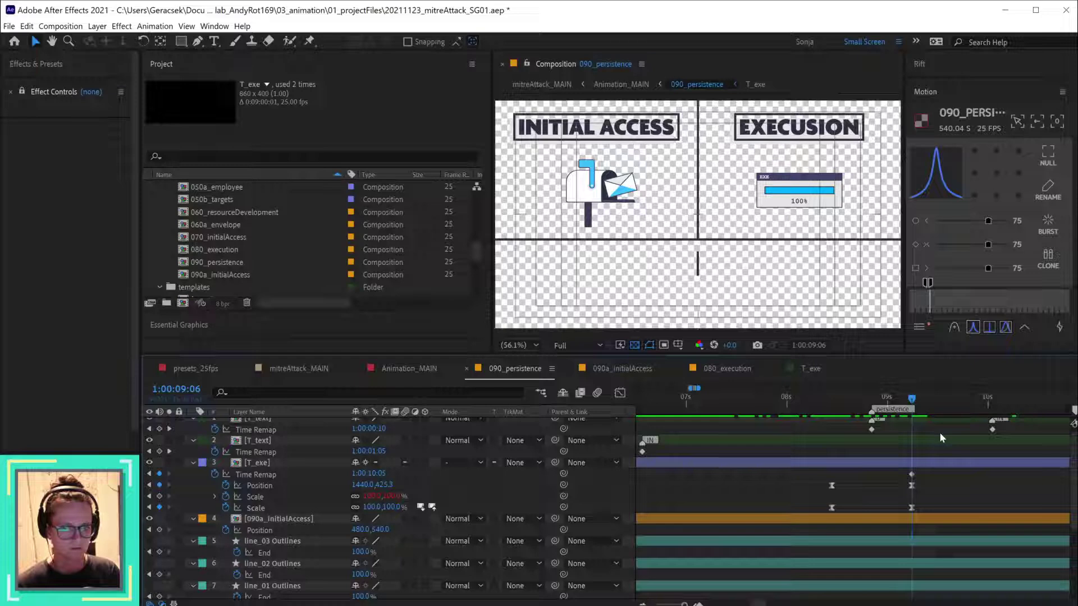
scroll(817, 478, down, 3)
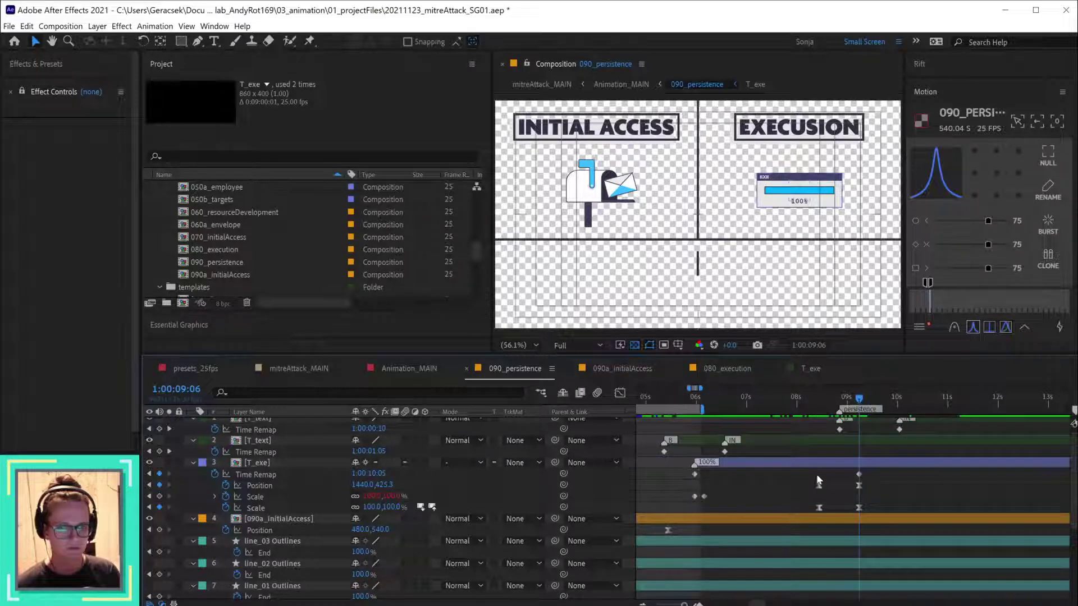
- Set the T_exe layer's transform Scale keyframe at 1:00:06:04 to 150%
click(705, 400)
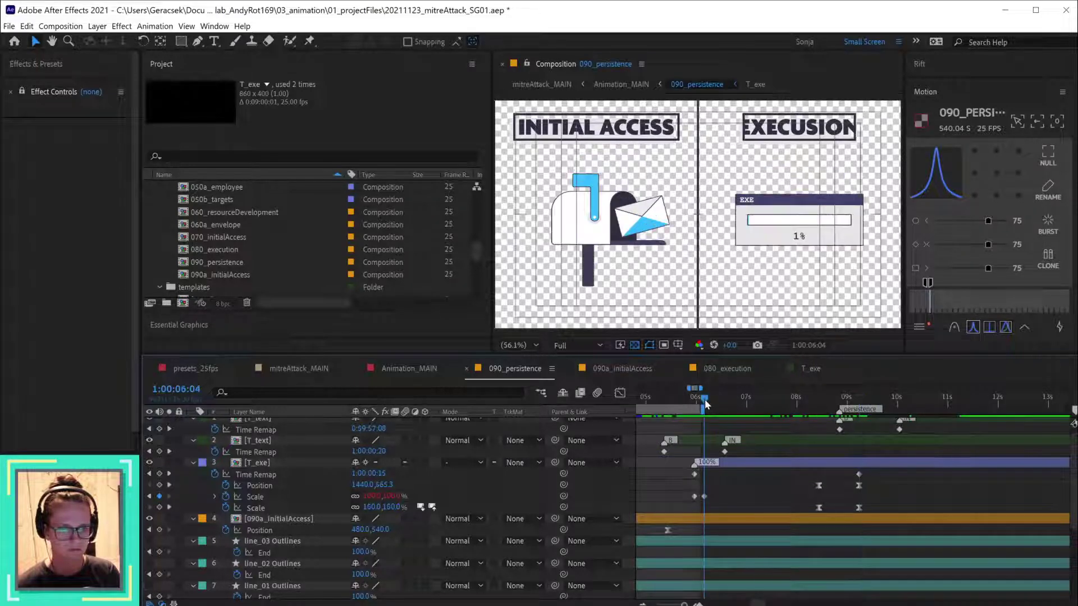
click(372, 496)
text(150)
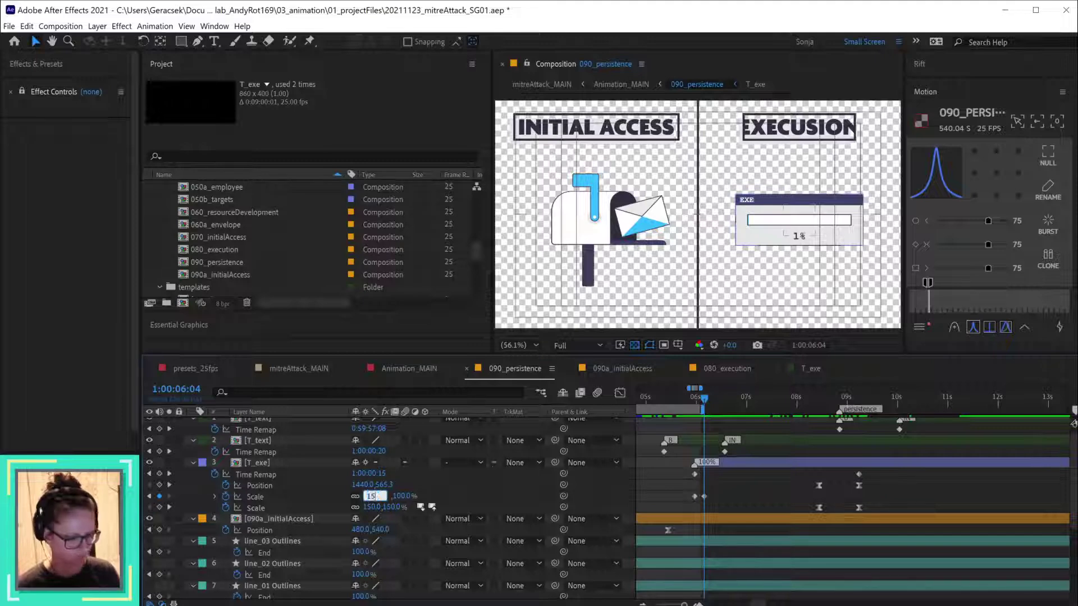
key(Return)
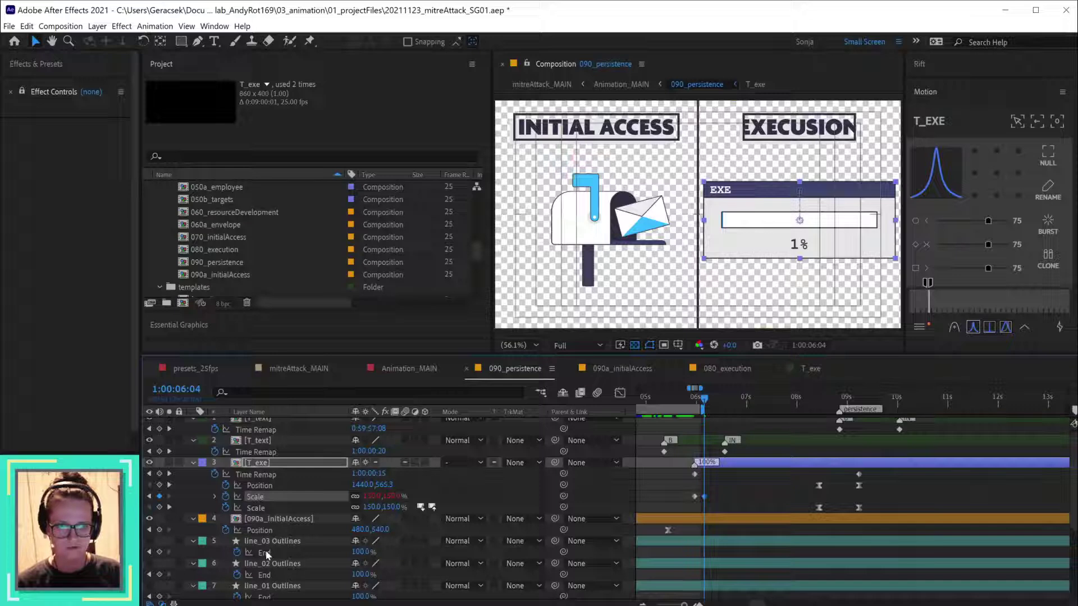
- Remove the keyframes and expression from the T_exe layer's transform Scale and reset its value
click(225, 497)
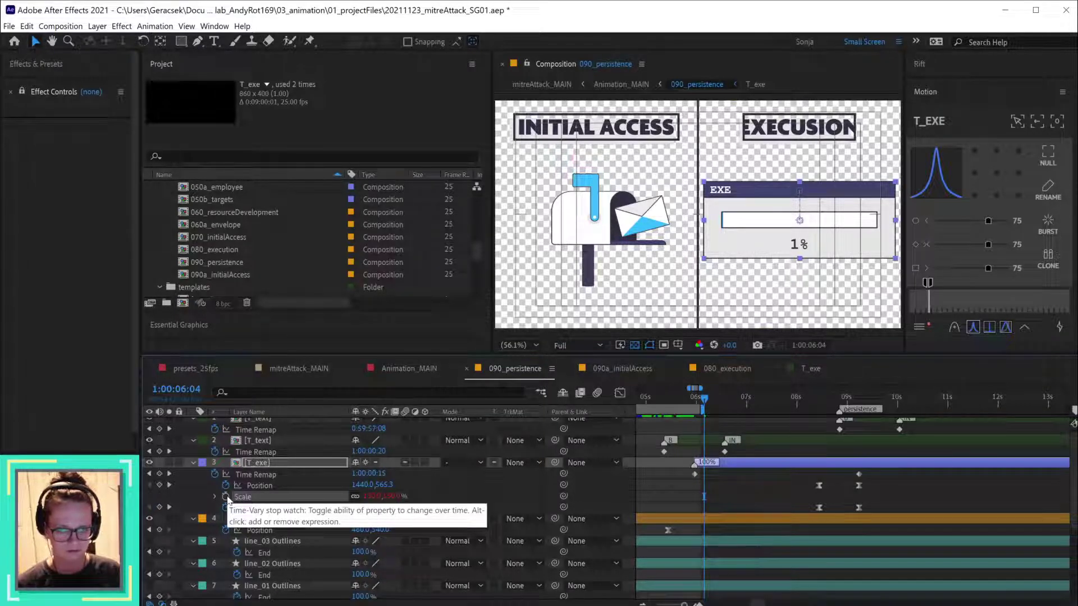
alt+click(226, 497)
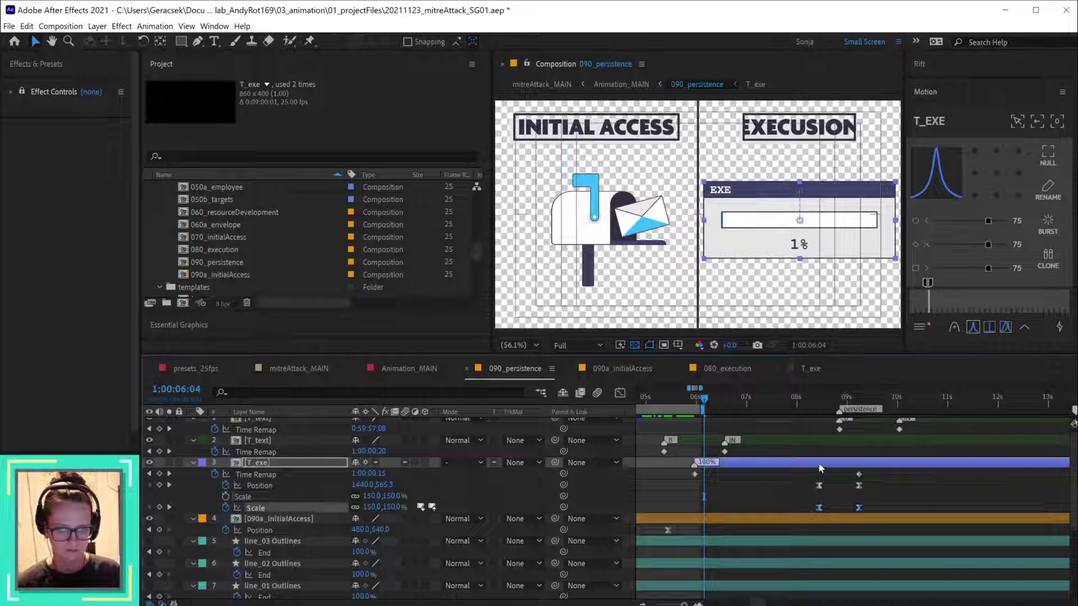
alt+click(226, 497)
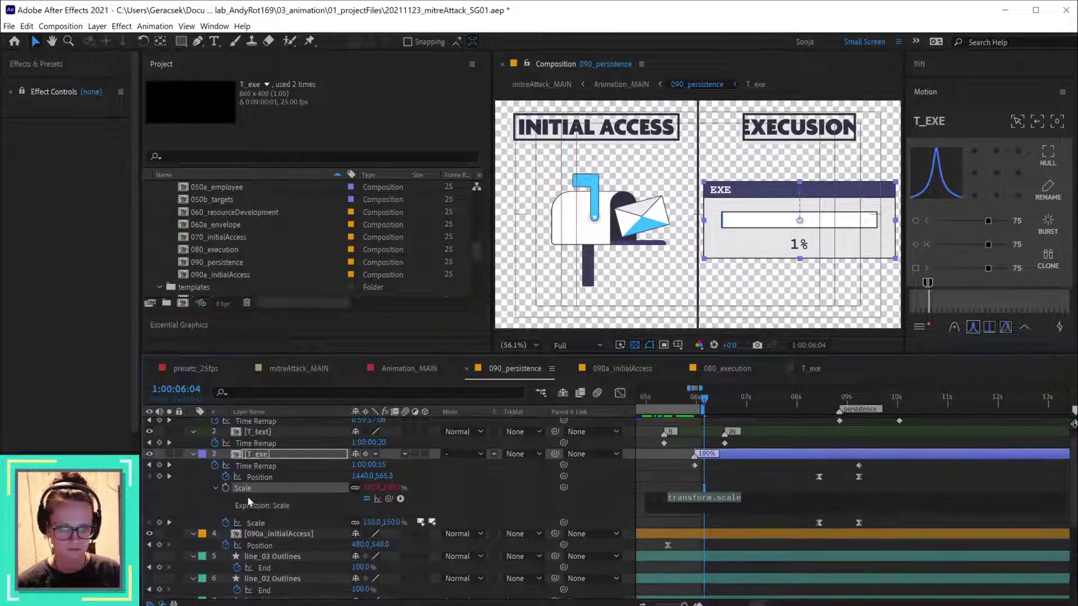
alt+click(225, 488)
right_click(301, 487)
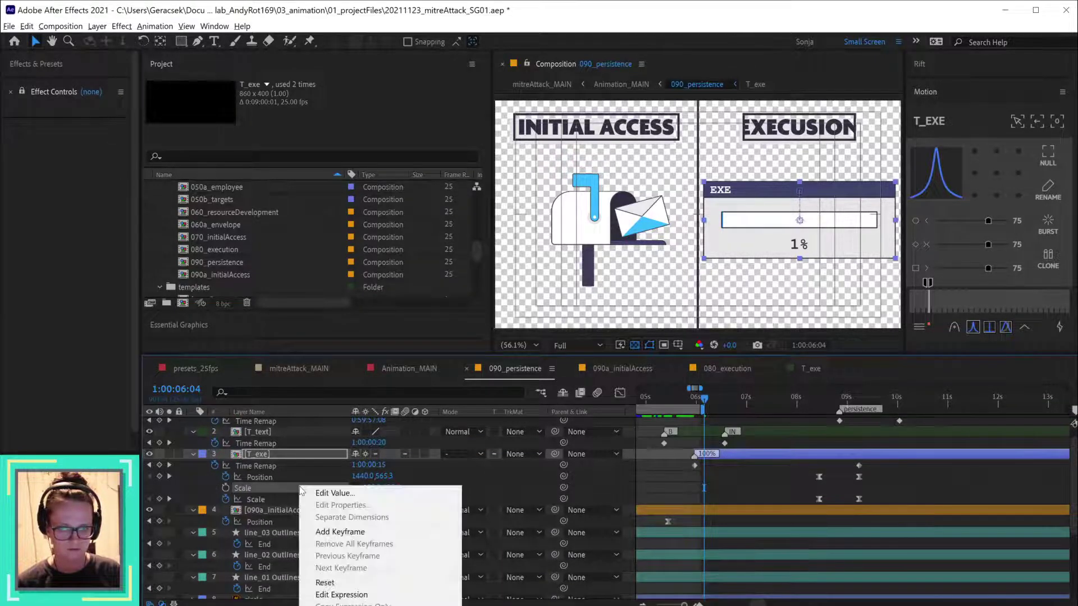
click(345, 586)
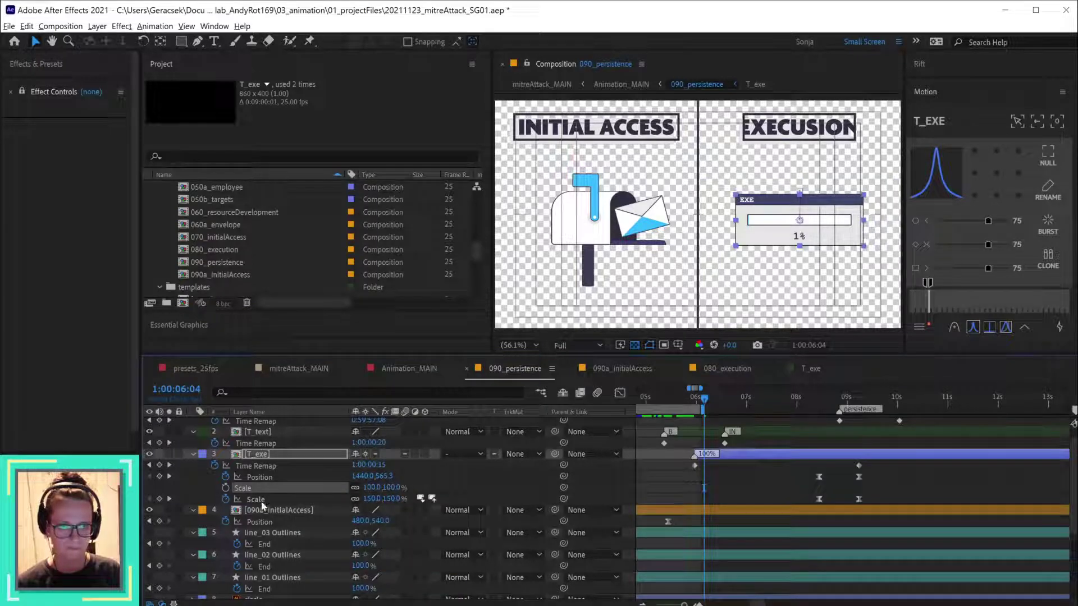
- Paste the copied keyframes onto T_exe's Essential Properties Scale, aligned to the layer start, and set the second keyframe to 150%
key(ctrl+v)
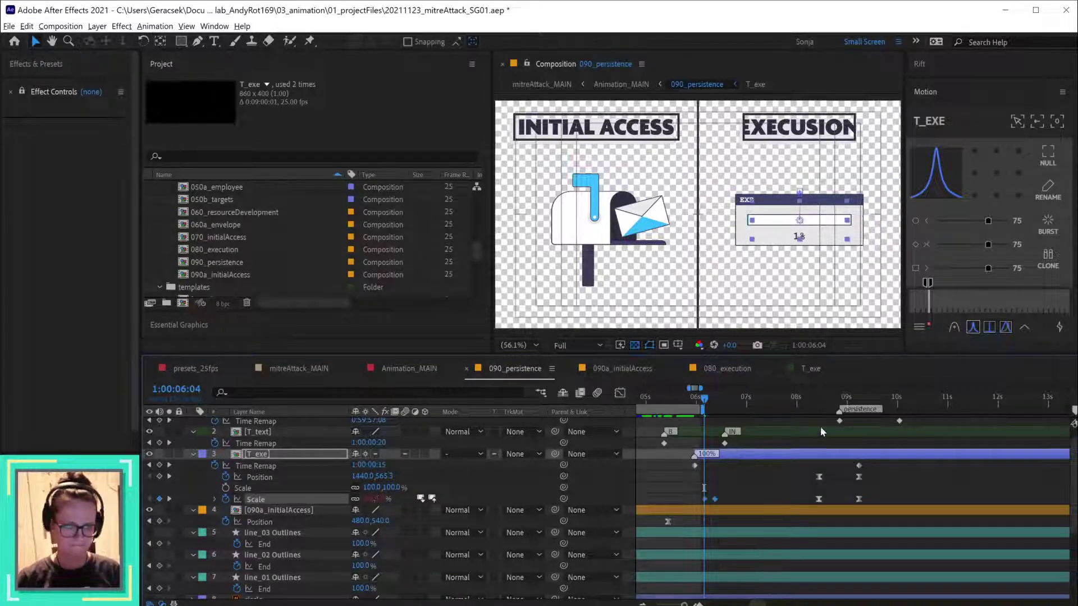
drag(703, 500, 692, 500)
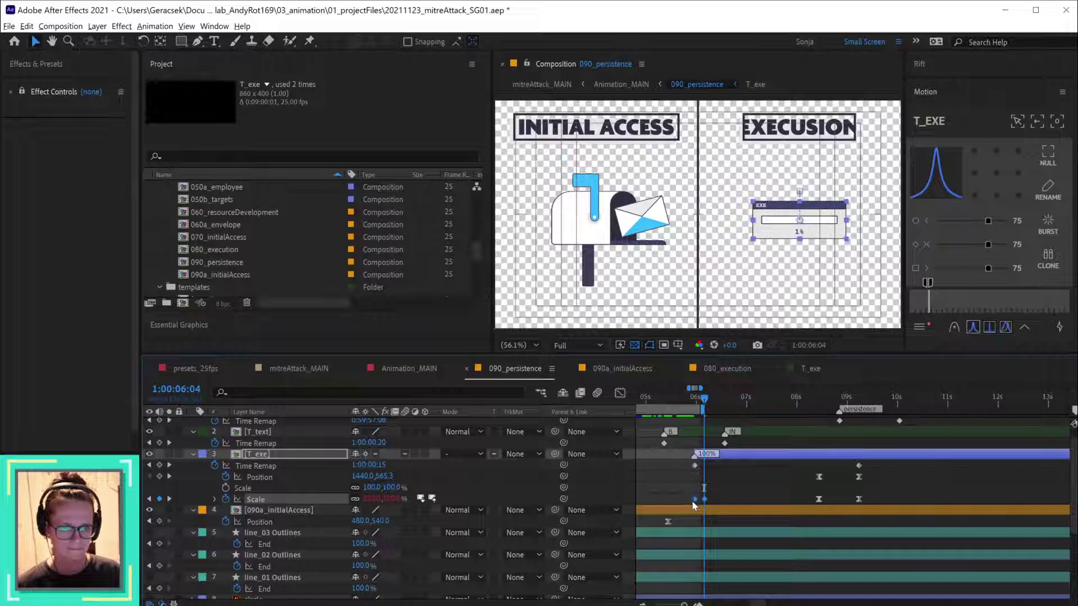
drag(696, 400, 709, 400)
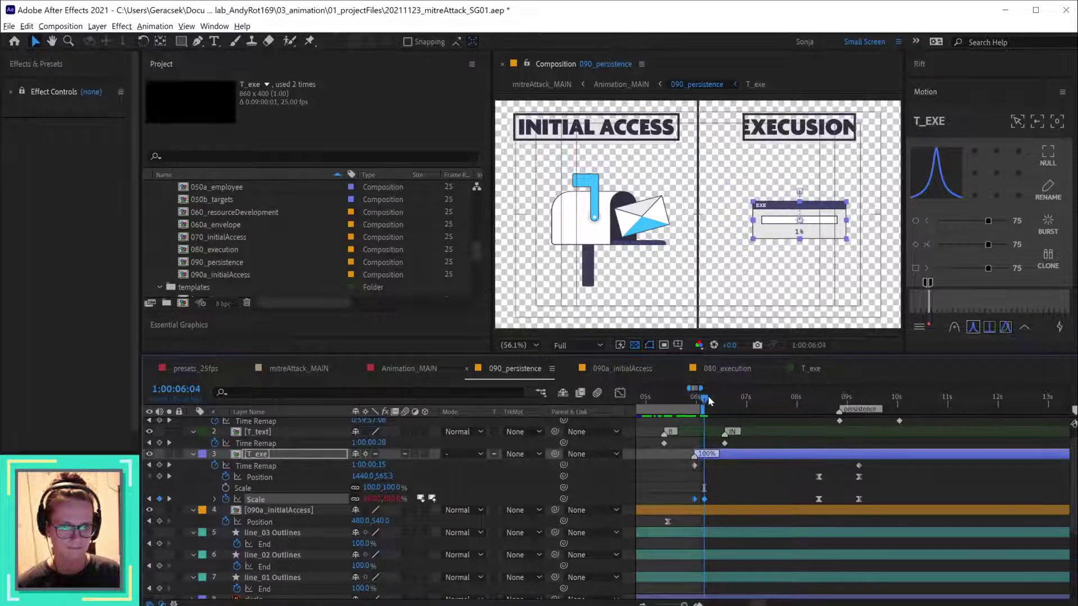
click(743, 458)
click(373, 499)
text(150)
key(Return)
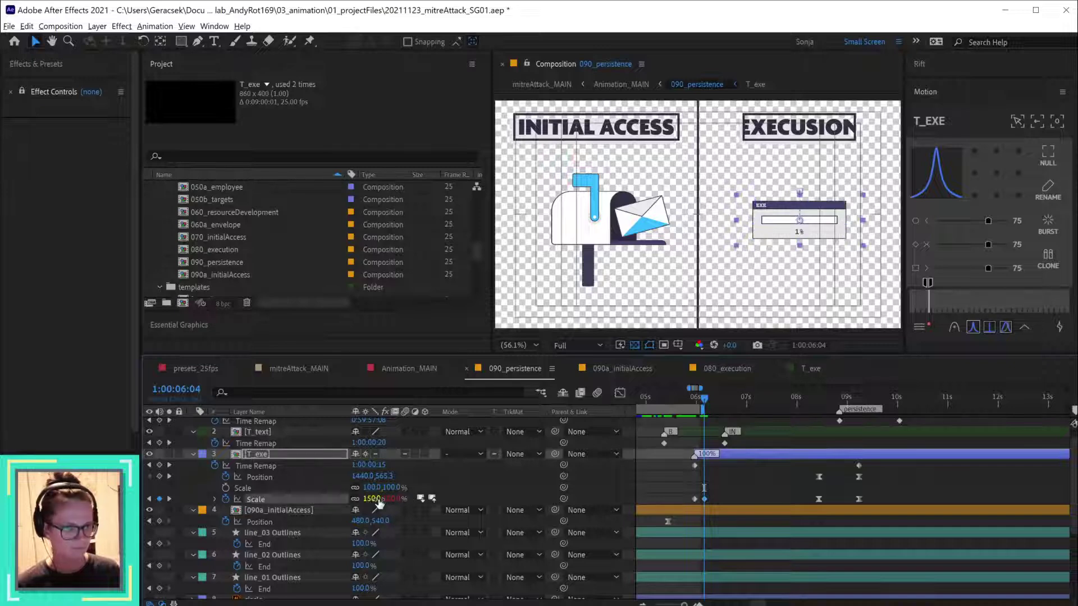
key(space)
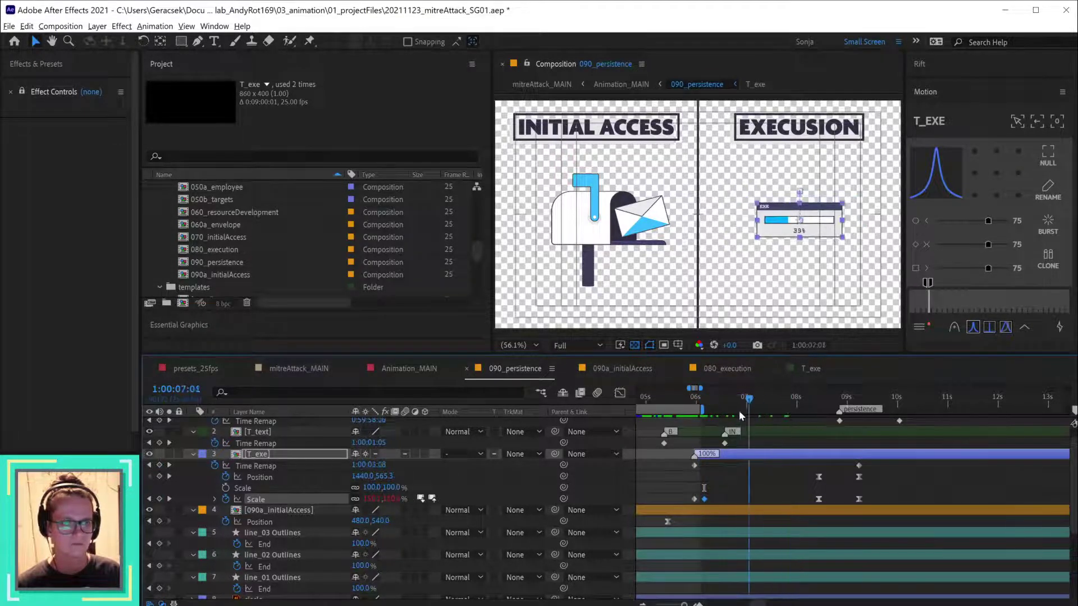
drag(786, 409, 751, 415)
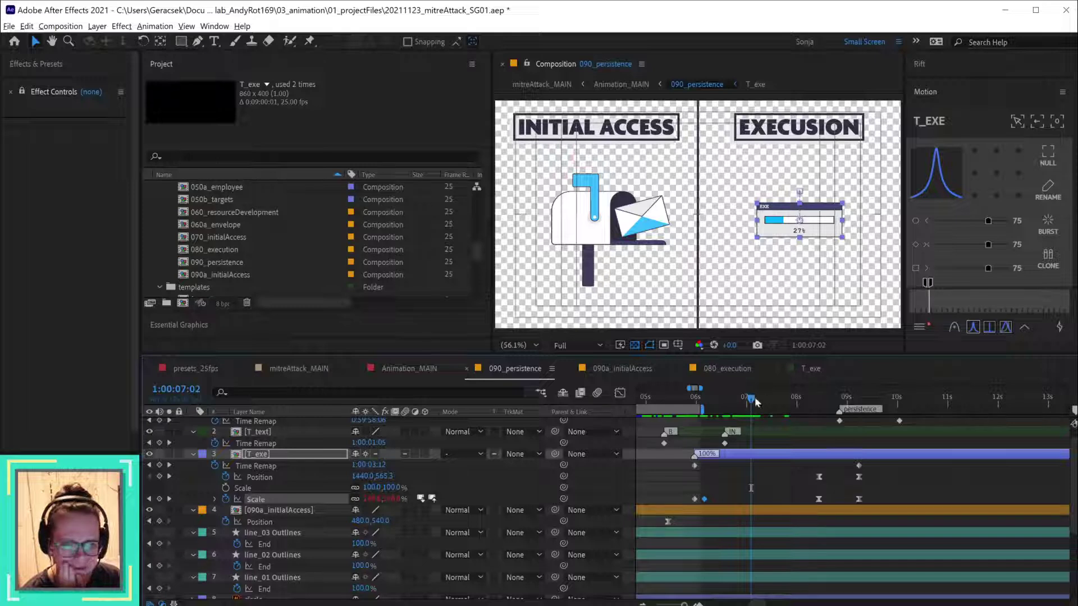
- Turn off keyframing for T_exe's Essential Properties Scale, remove its expression, and scrub to check the window size
click(225, 499)
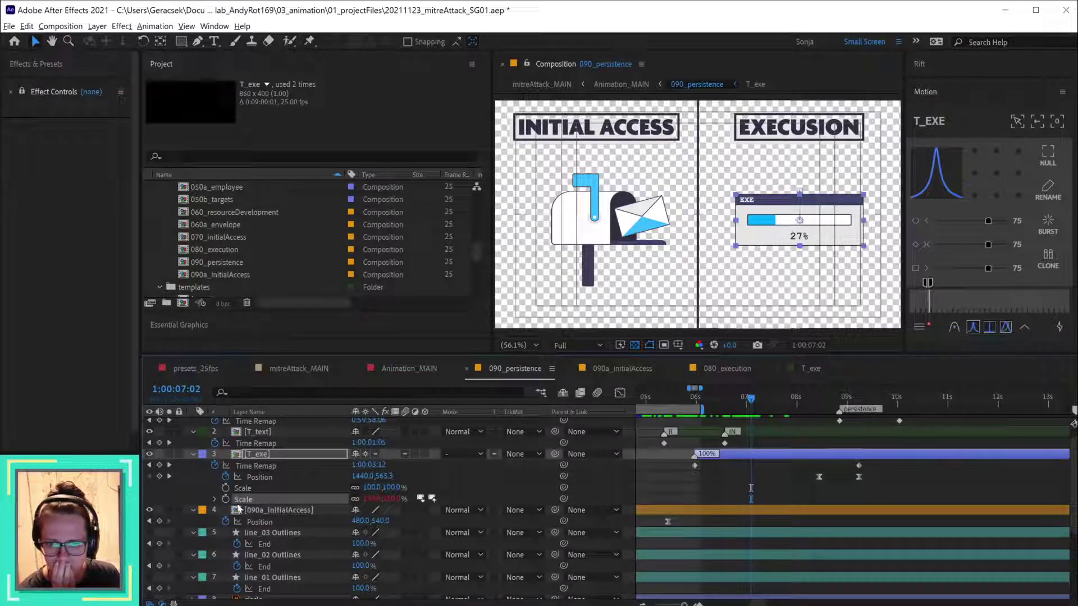
click(214, 499)
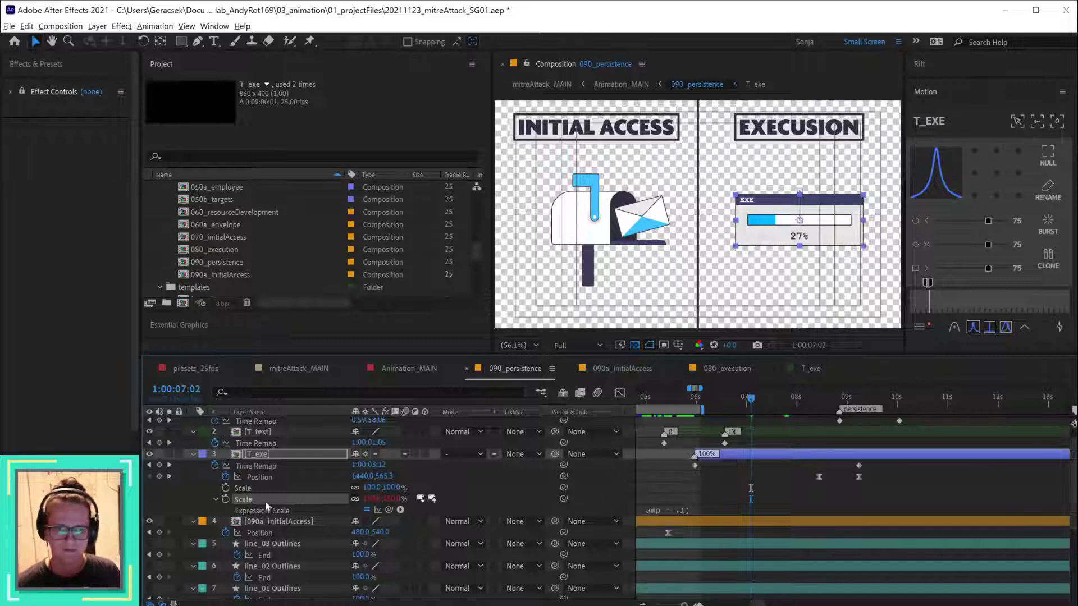
alt+click(226, 500)
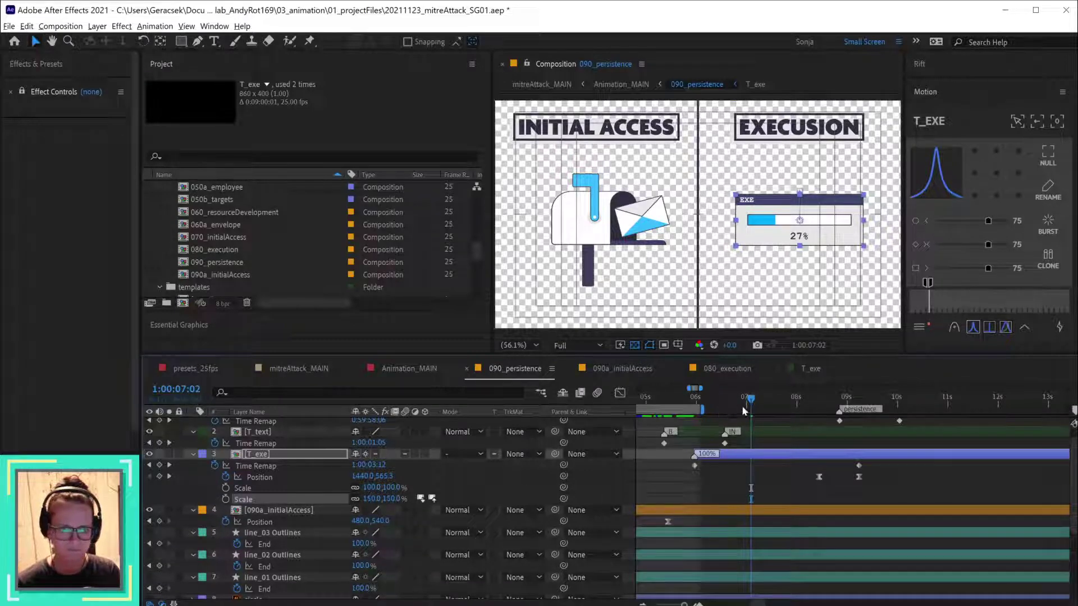
mouse_move(742, 405)
mouse_down()
mouse_move(713, 405)
mouse_move(893, 405)
mouse_move(810, 409)
mouse_up()
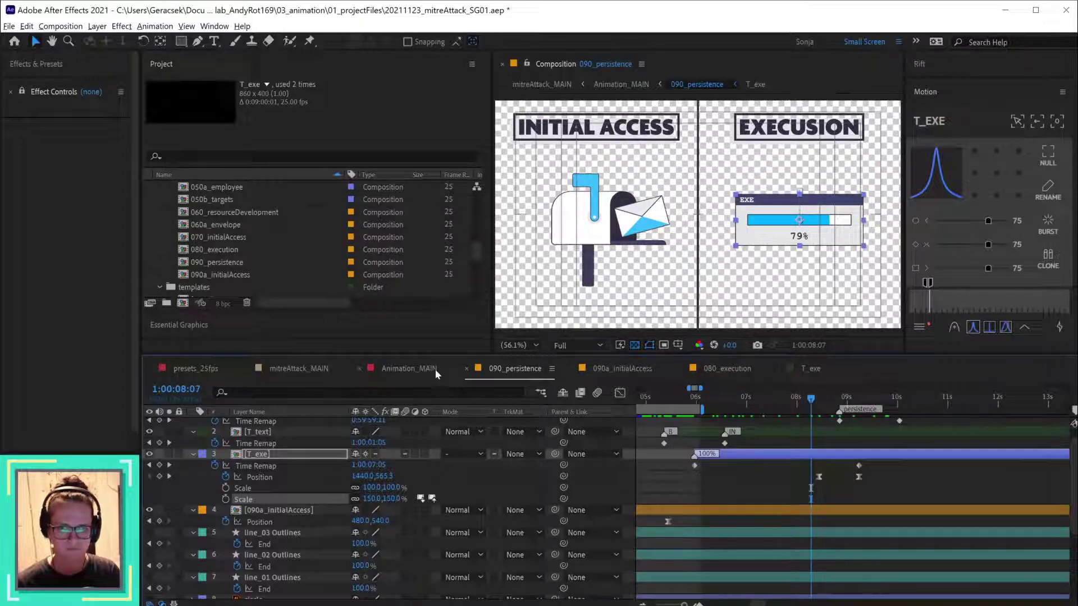
- Scrub through the 080_execution composition to examine its T_exe scale setup, and return to 090_persistence
click(648, 369)
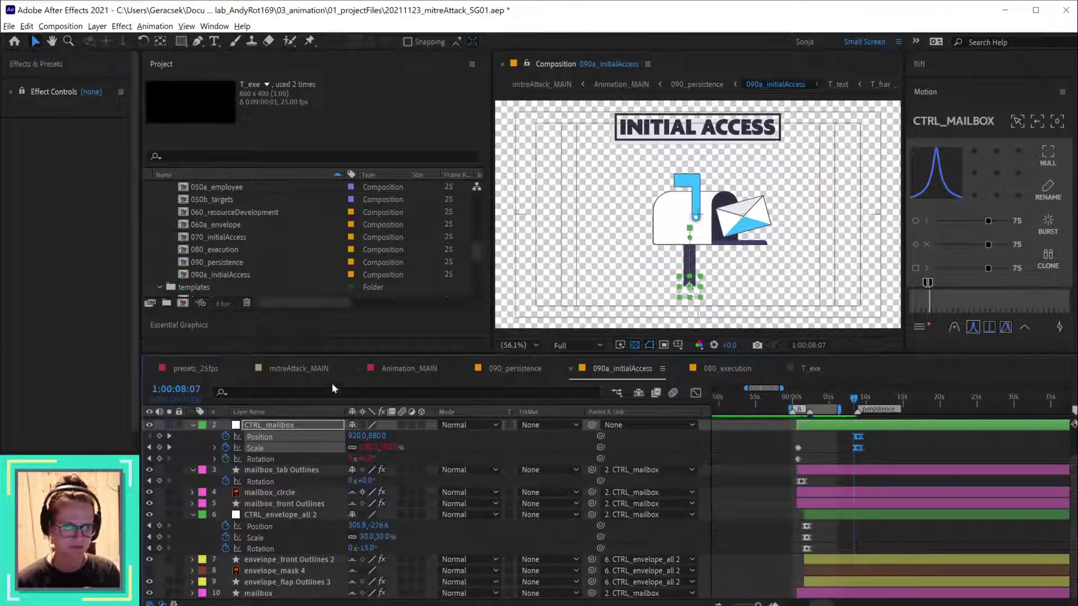
click(409, 368)
click(730, 368)
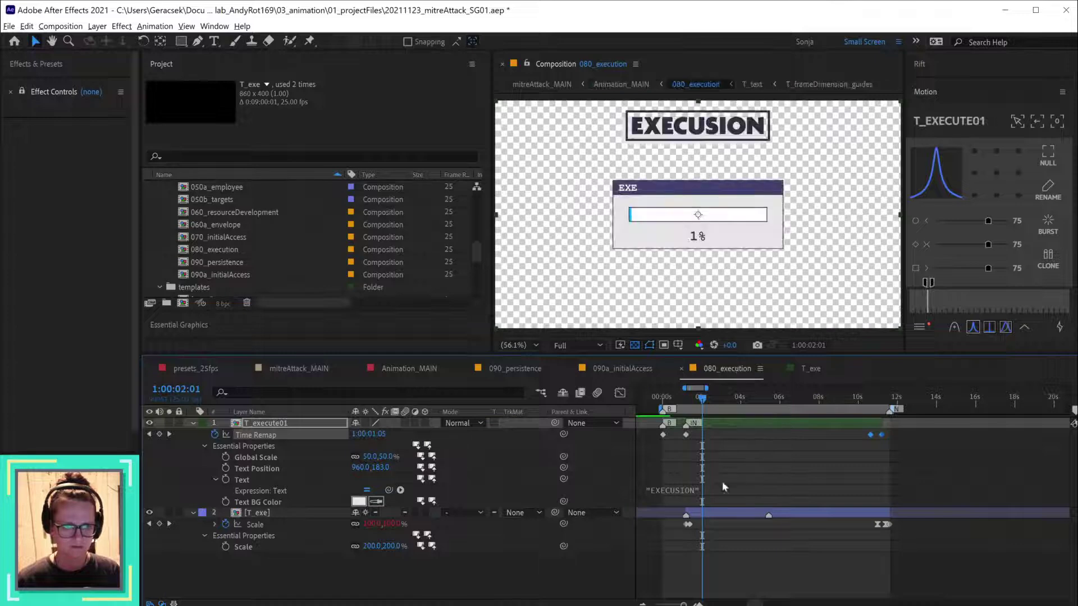
drag(694, 399, 871, 425)
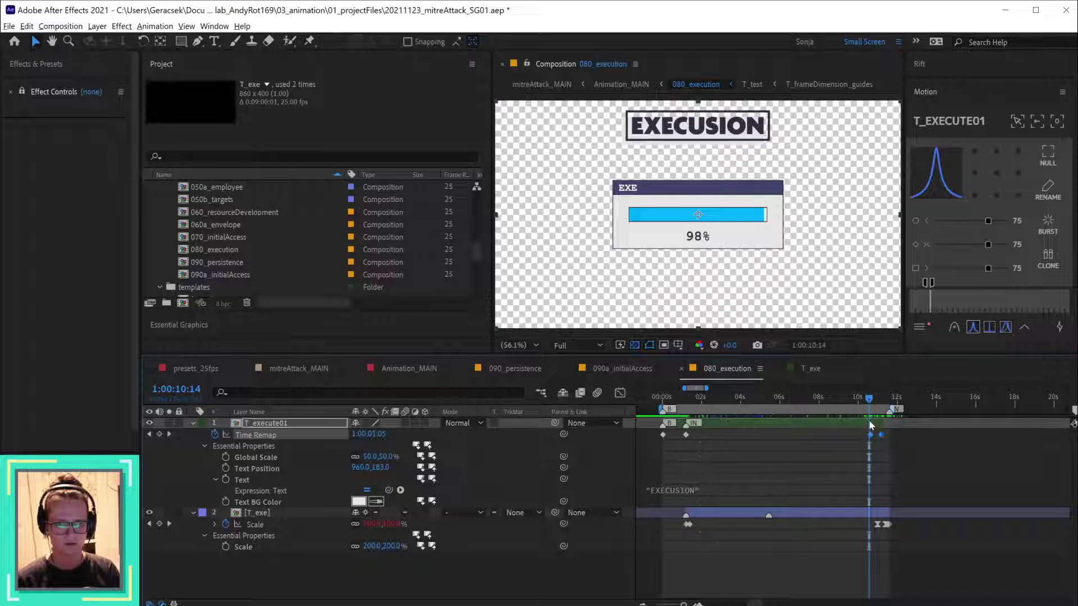
click(621, 369)
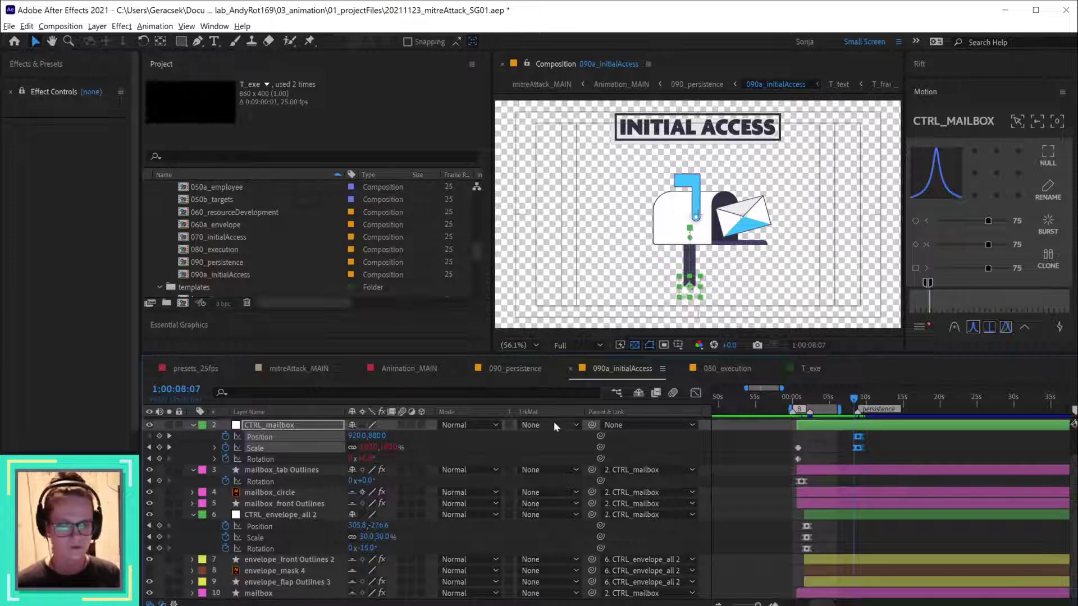
click(502, 370)
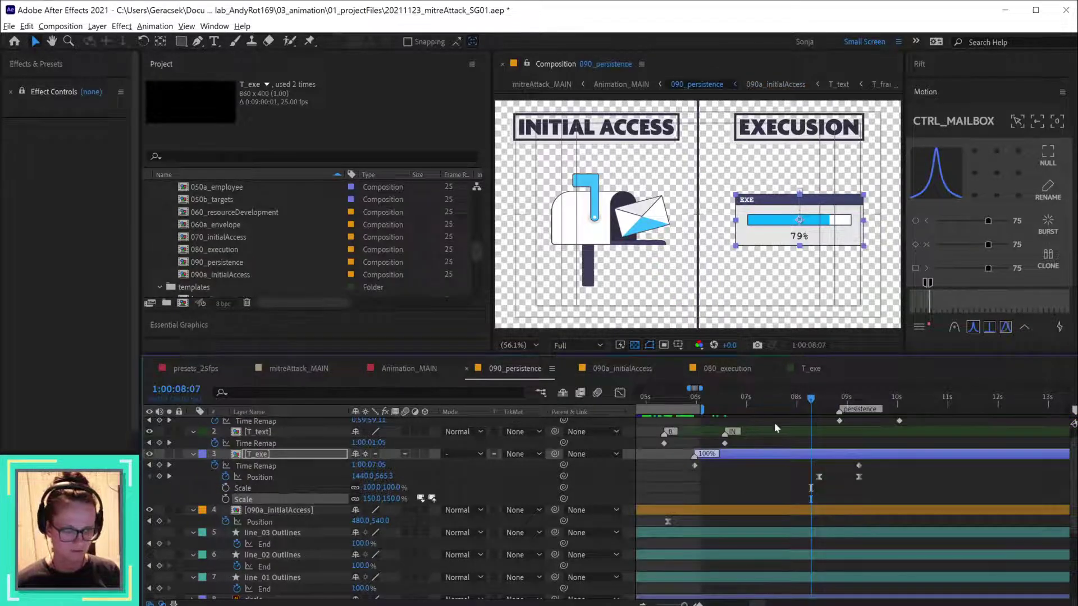
- Paste the copied keyframes onto the T_exe layer's transform Scale at 1:00:05:24 and scrub to check the pop-in
drag(722, 402, 695, 402)
click(262, 489)
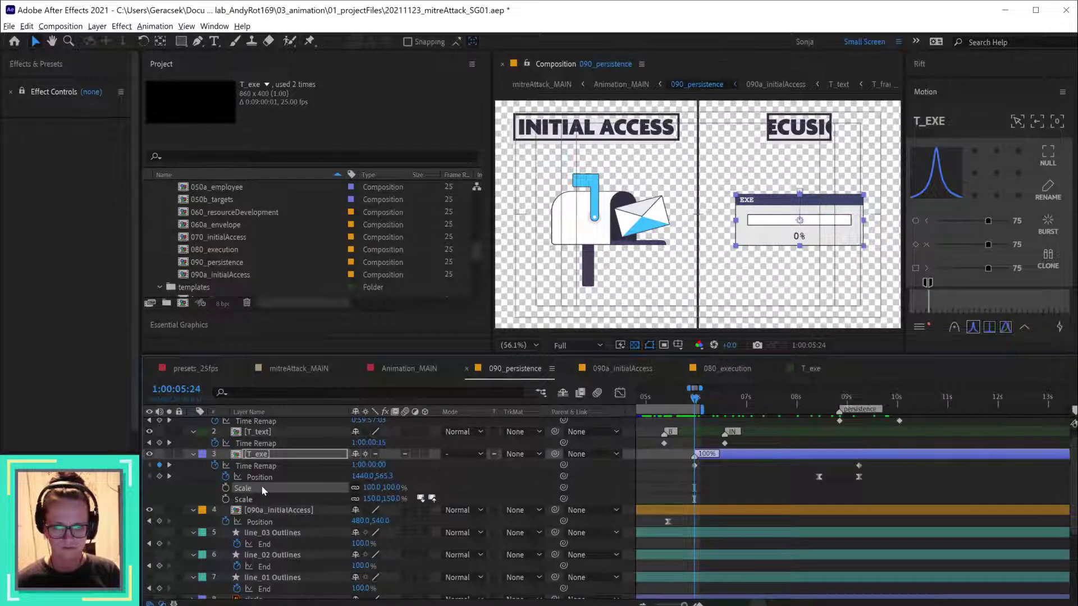
key(ctrl+v)
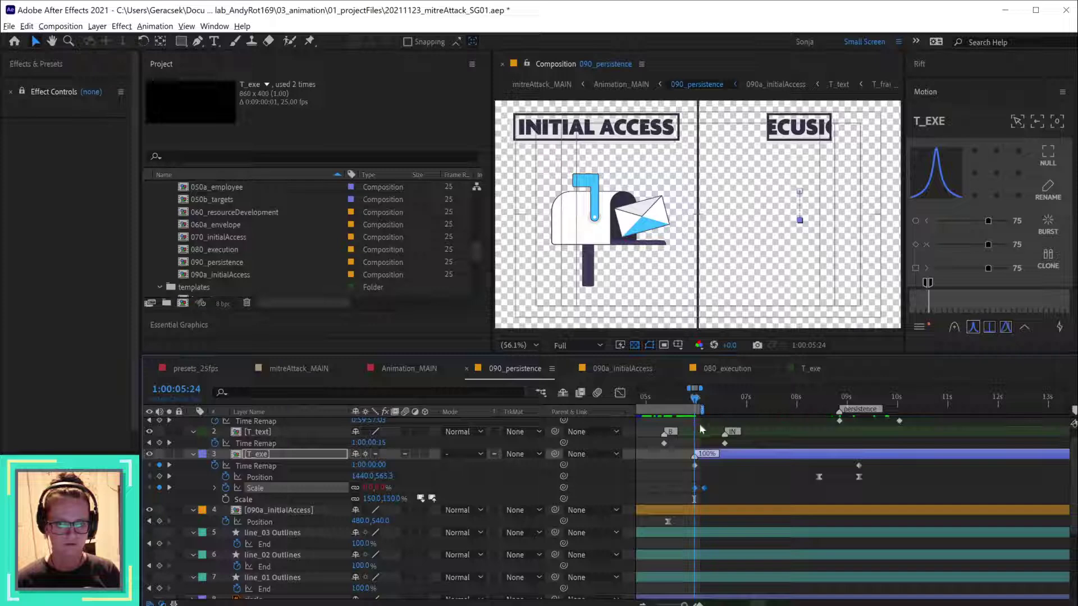
drag(695, 399, 817, 416)
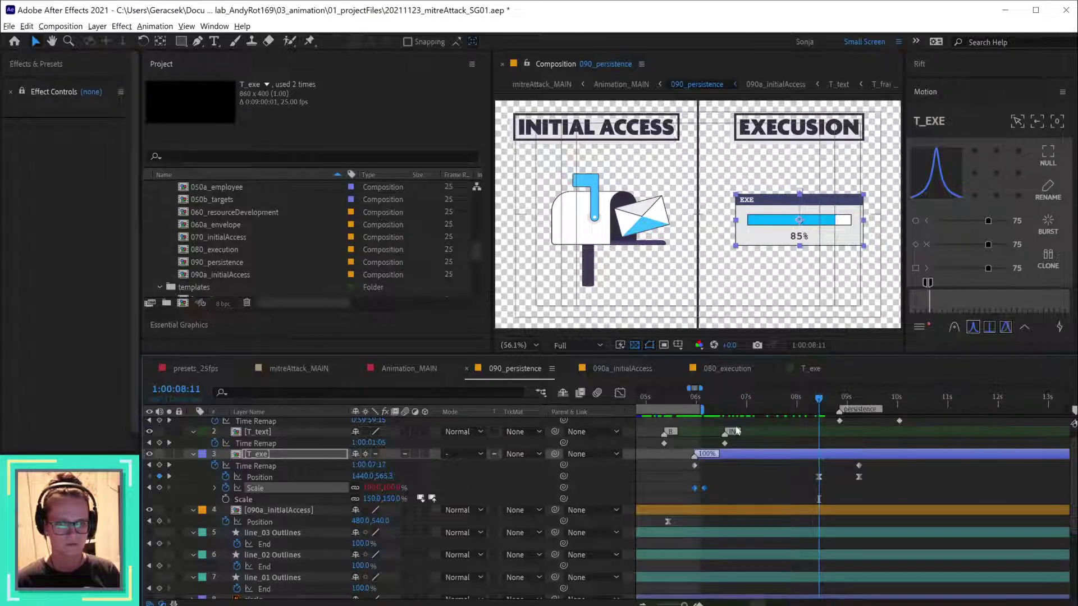
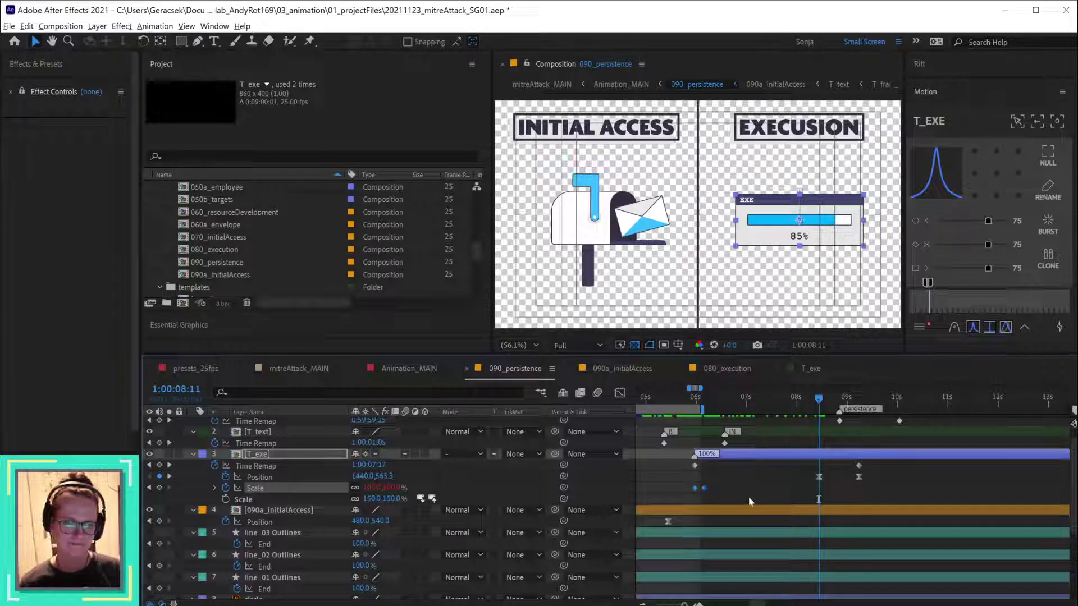
- Try keyframing T_exe's Essential Properties Scale from 150% at 1:00:08:11 to 100% at 1:00:09:06, and undo the keyframes
click(225, 499)
click(860, 399)
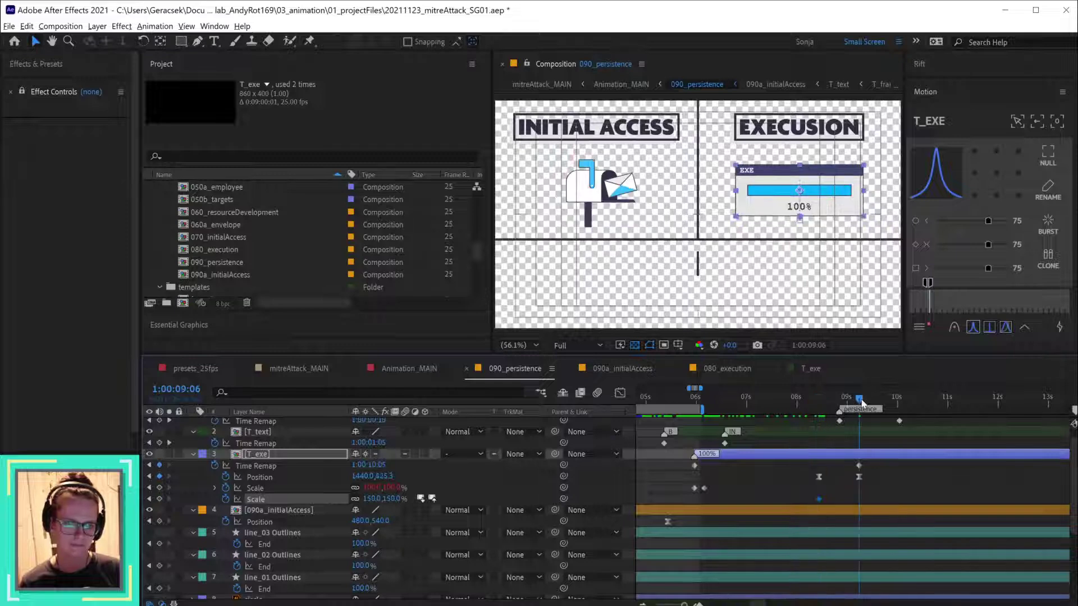
click(371, 499)
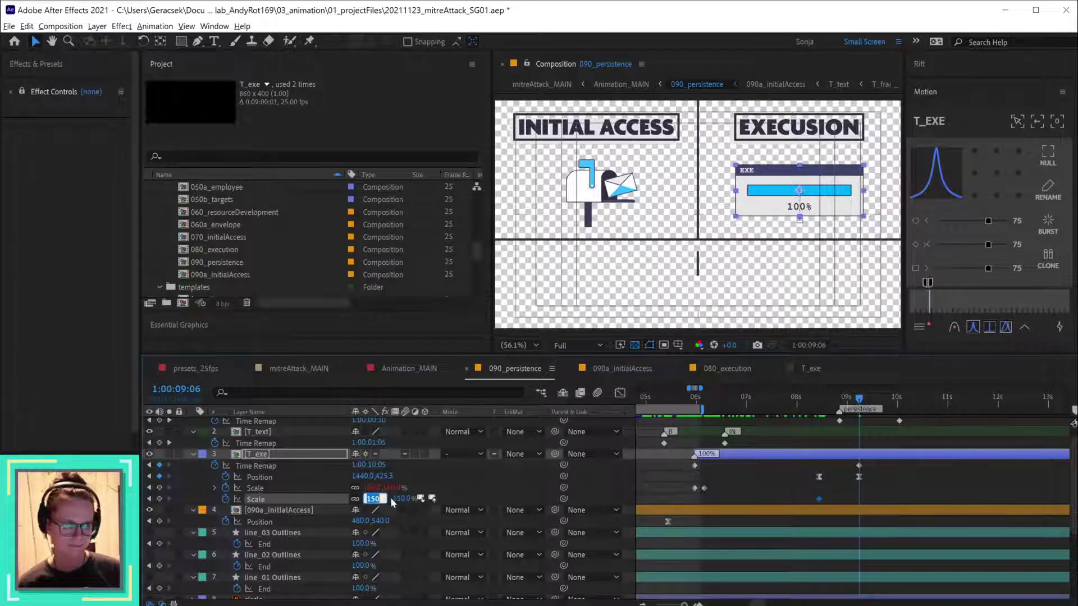
text(100)
key(Return)
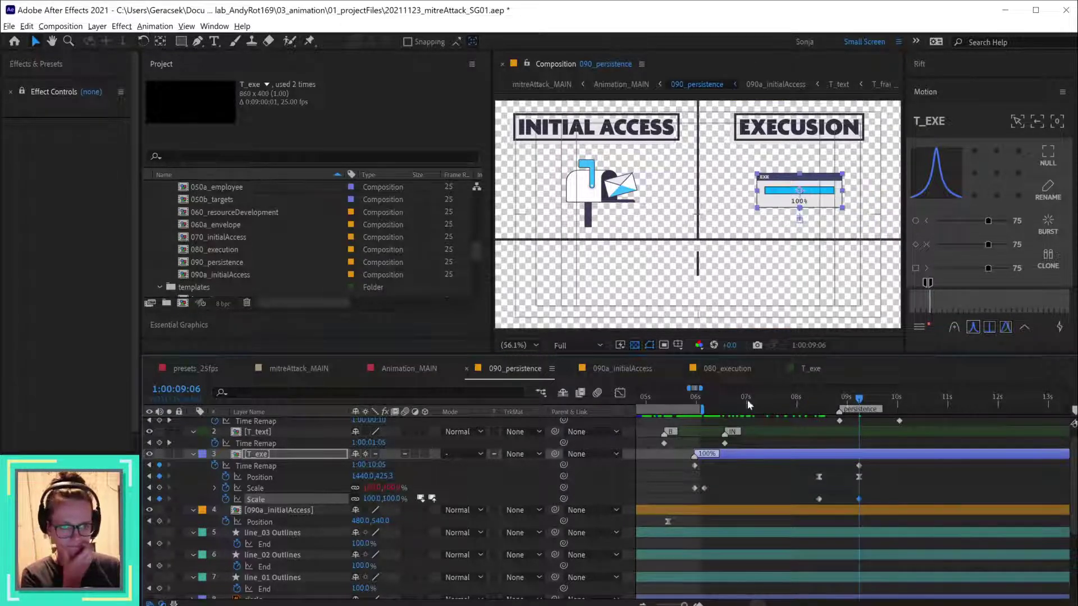
drag(747, 399, 784, 406)
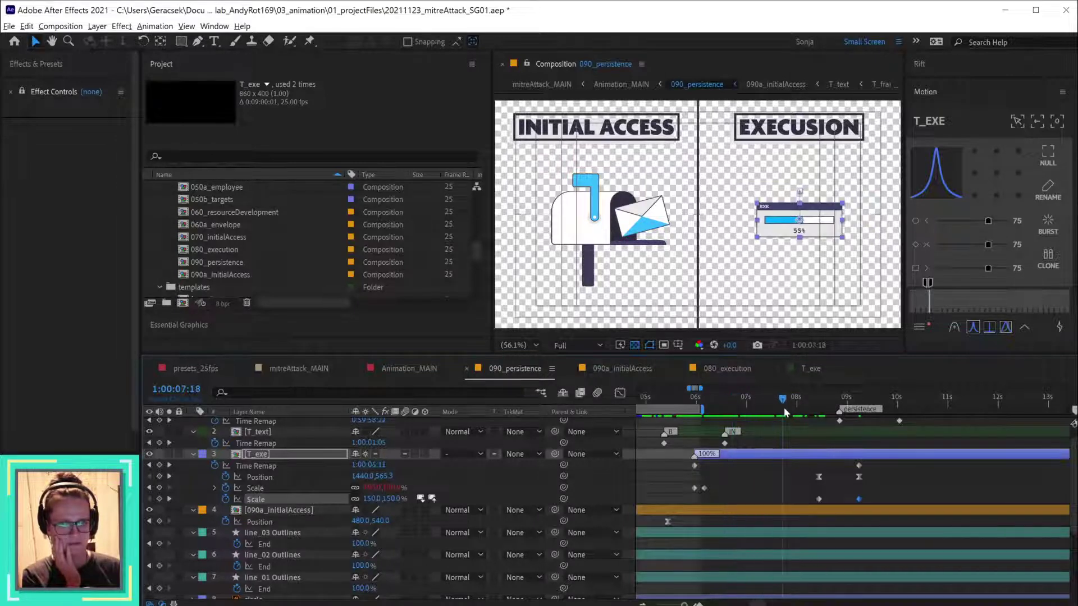
click(785, 499)
key(ctrl+z)
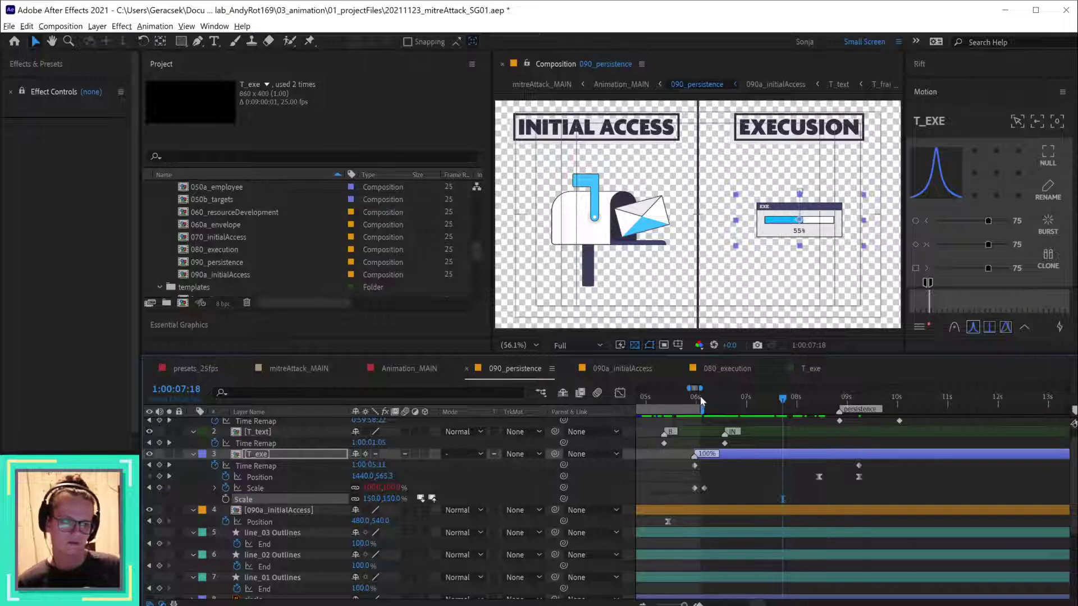
- Restore T_exe's Essential Properties Scale keyframes at 1:00:08:11 and 1:00:09:06 and apply Easy Ease to them
drag(701, 401, 776, 404)
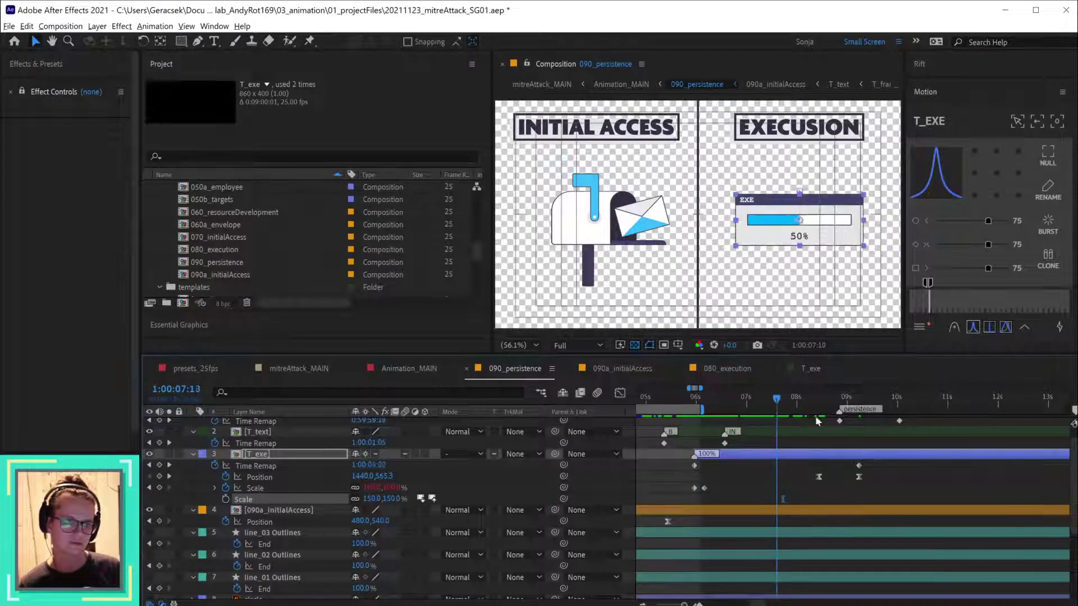
click(848, 415)
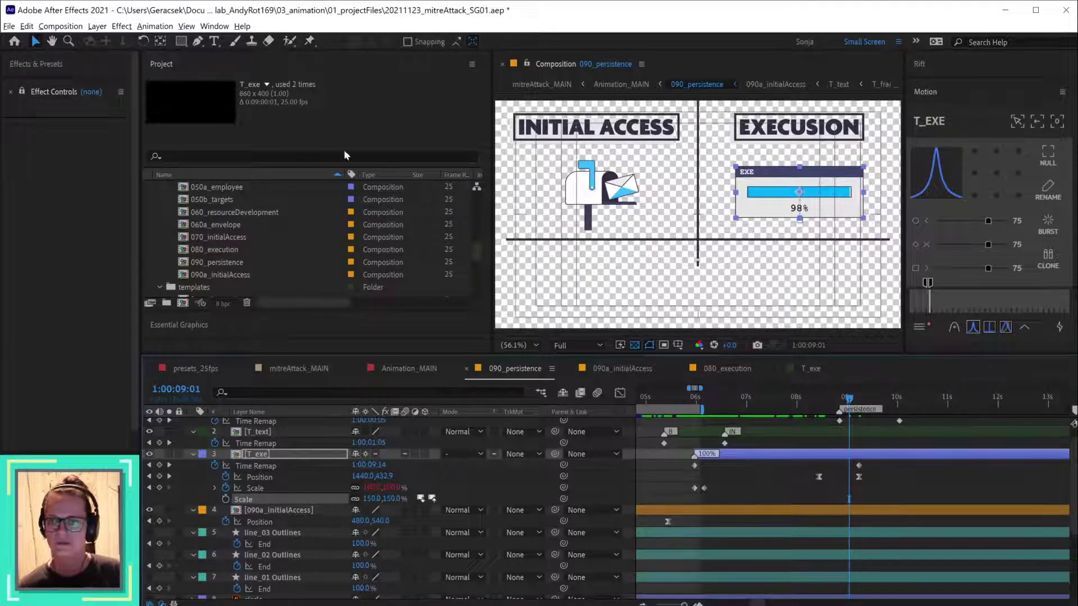
key(ctrl+v)
drag(849, 399, 784, 476)
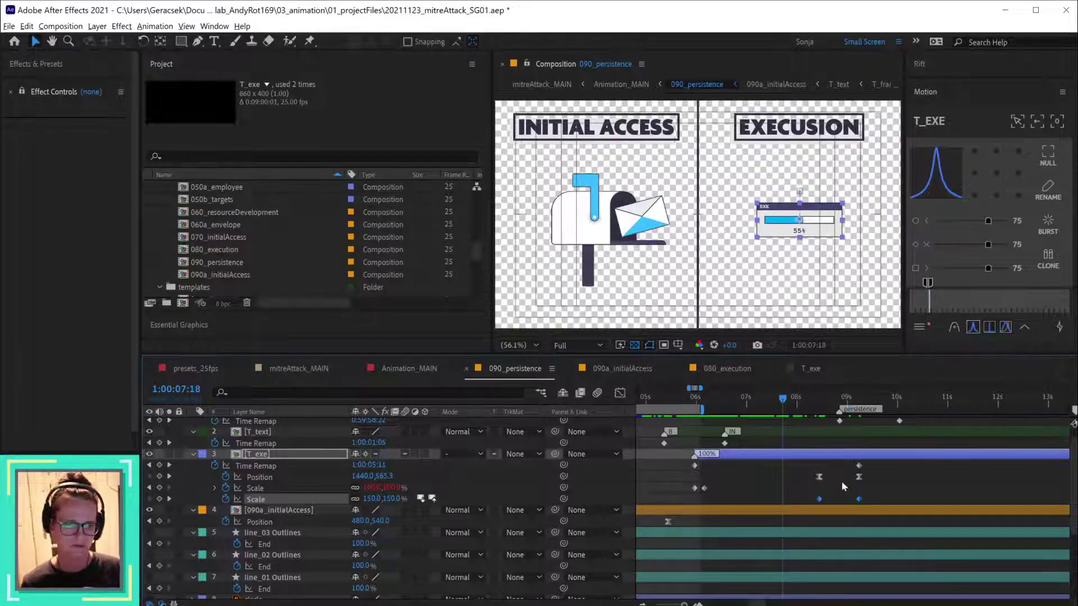
click(973, 327)
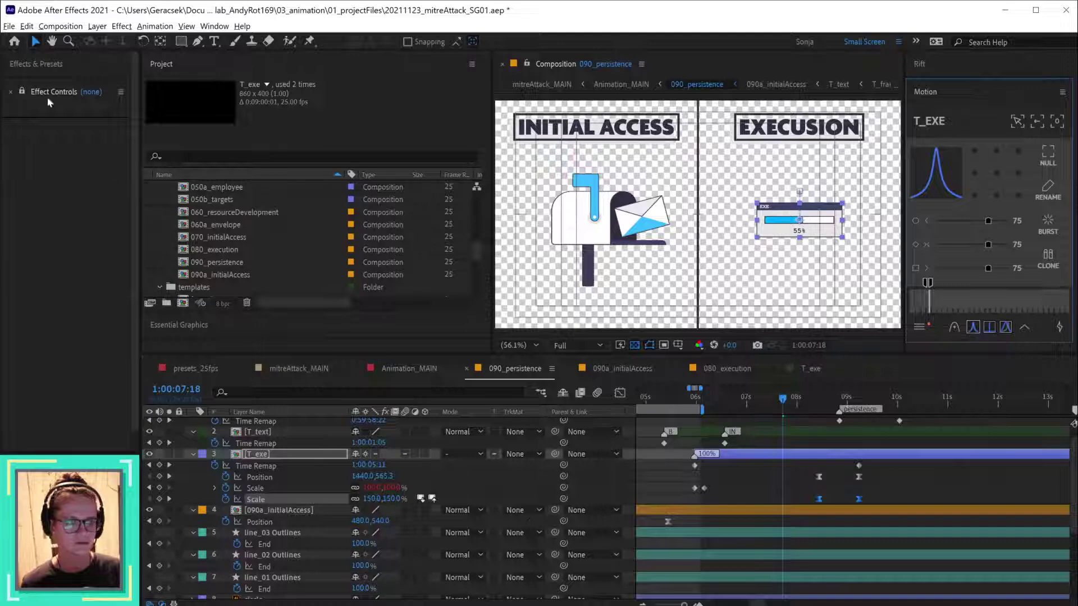
- Purge the image cache memory
click(60, 27)
mouse_move(29, 31)
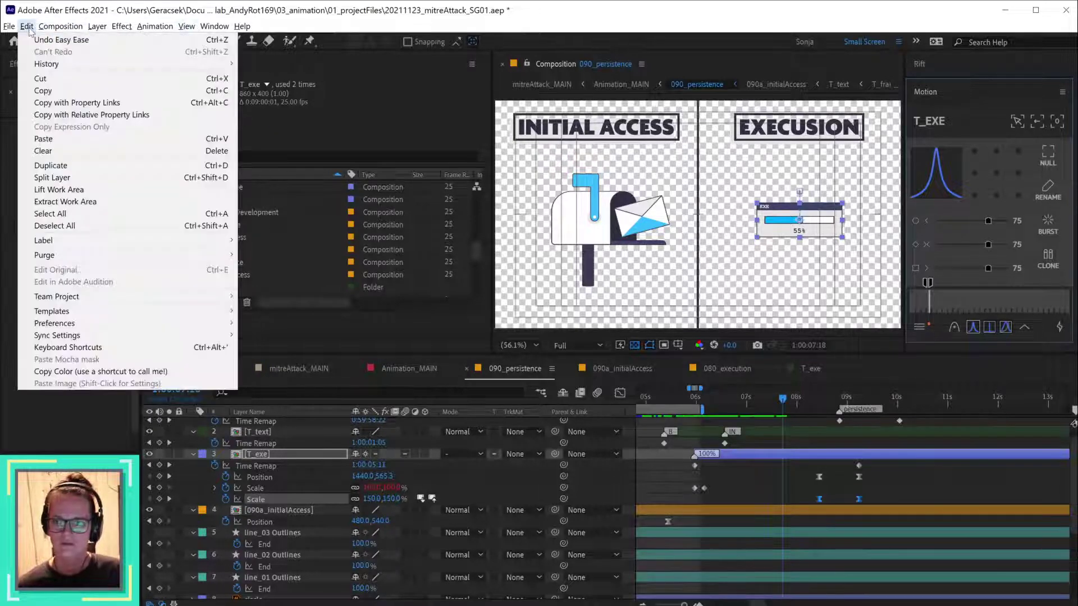
mouse_move(76, 255)
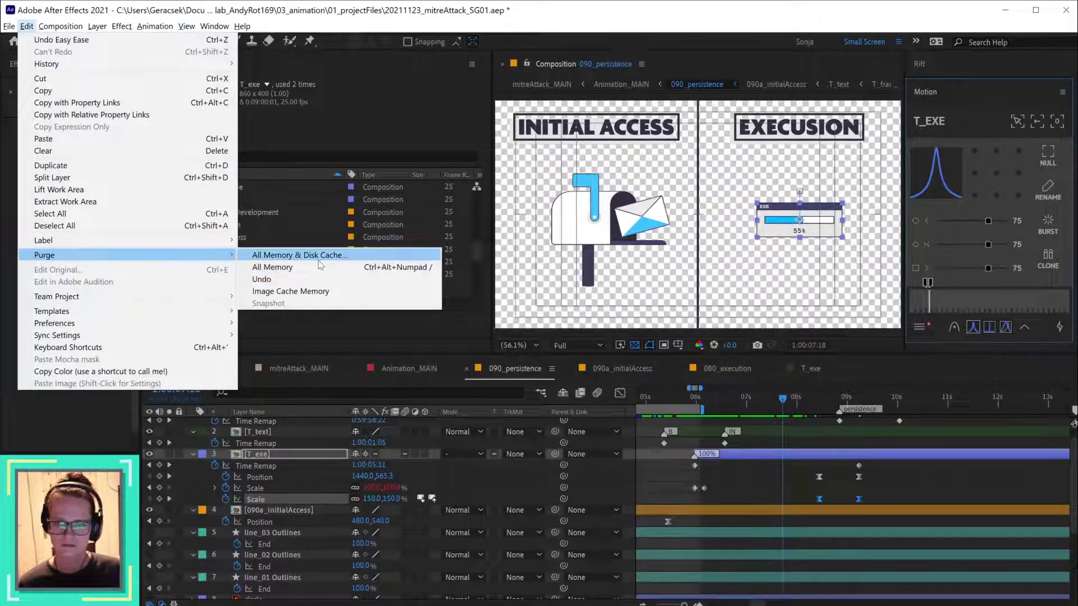
click(281, 291)
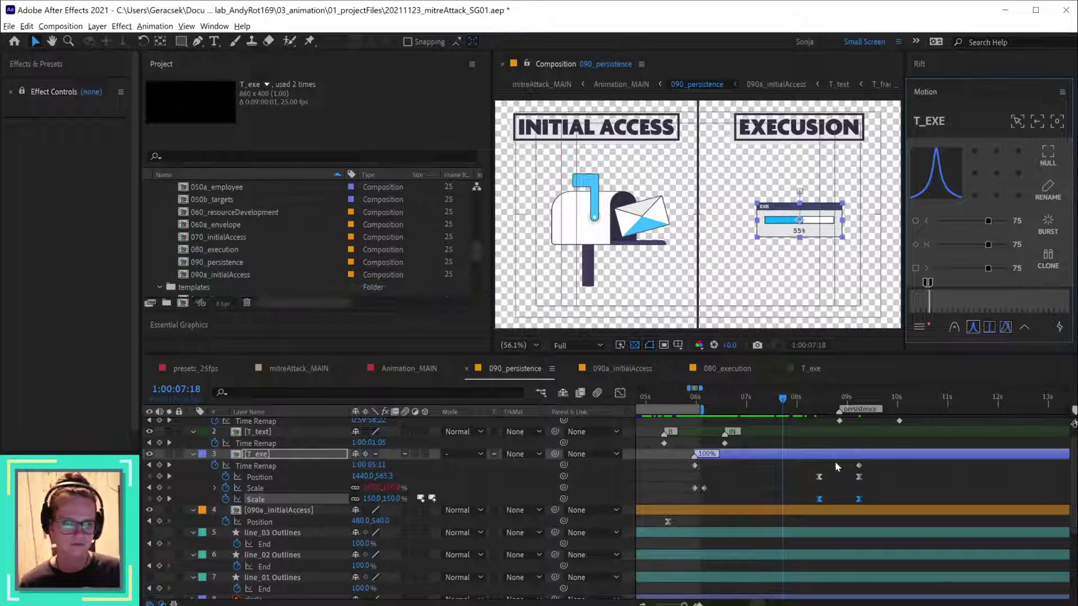
click(59, 26)
- Set the 090_persistence work area from 1:00:05:24 to about 1:00:10:01, and preview and scrub the EXE window's scaling
click(820, 400)
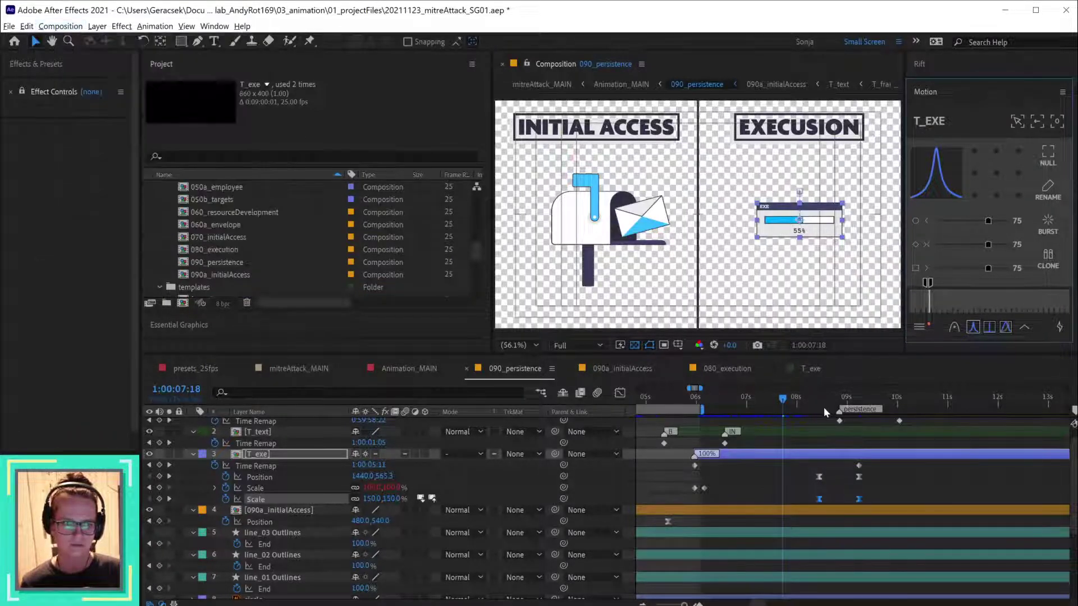
click(821, 401)
drag(701, 388, 702, 388)
click(676, 403)
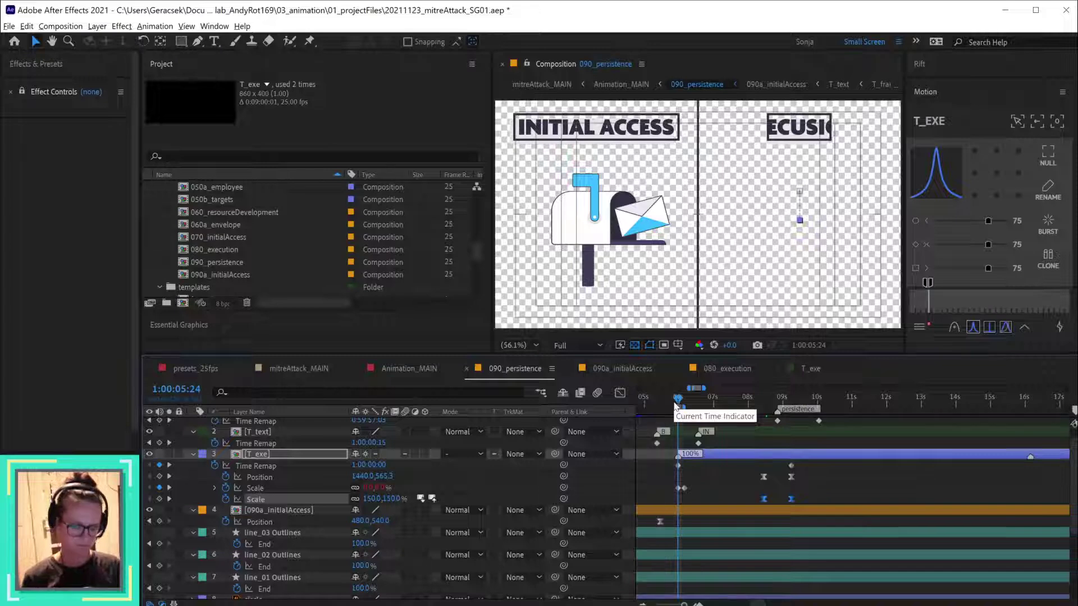
click(819, 402)
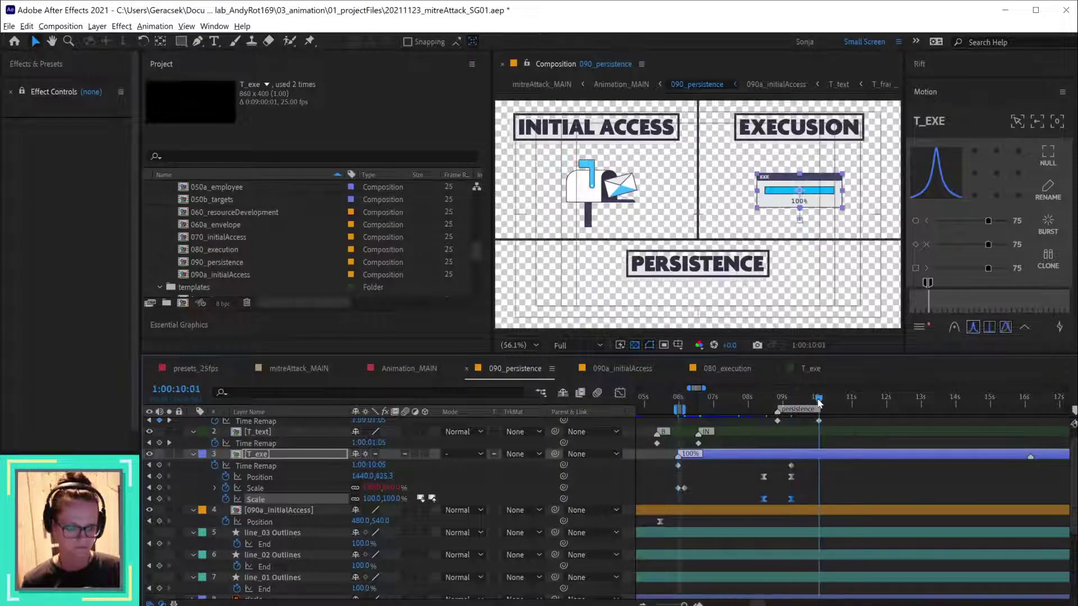
key(space)
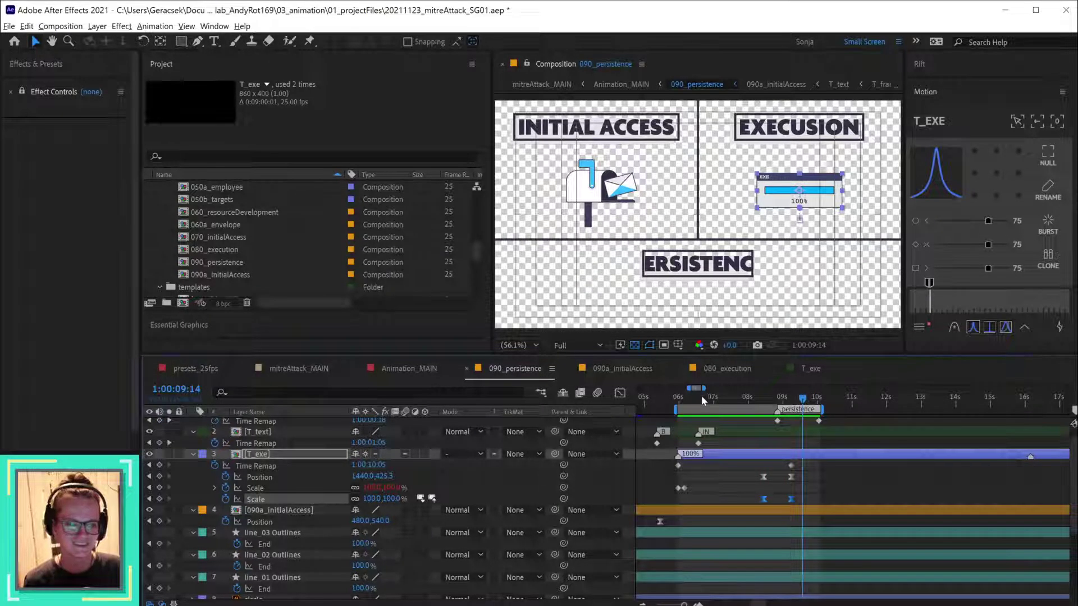
drag(705, 395, 792, 399)
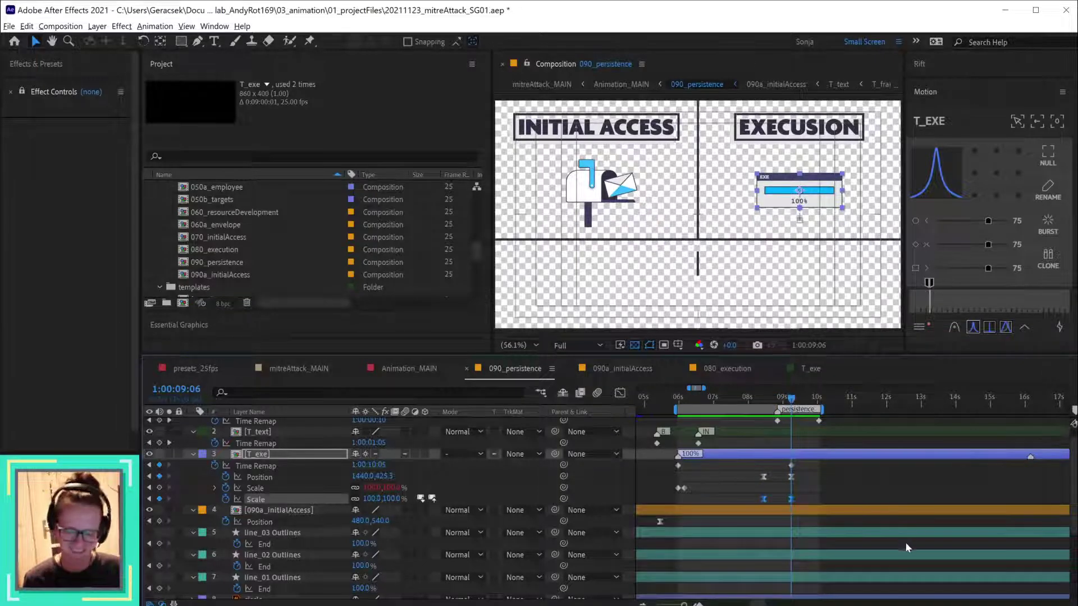
- Purge all memory, and purge the image cache memory again
click(62, 26)
mouse_move(30, 29)
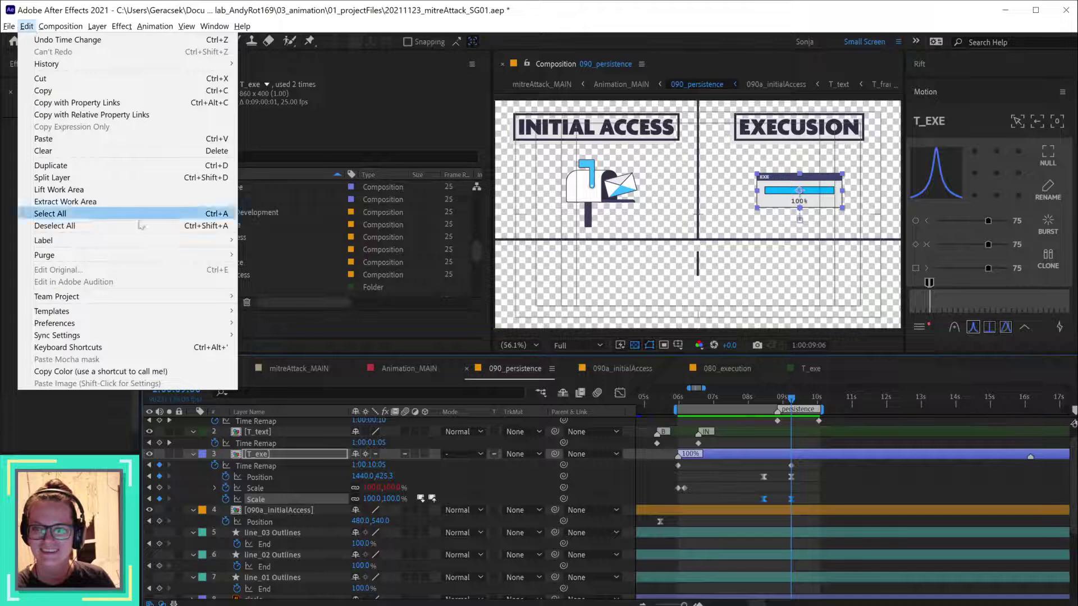
mouse_move(115, 257)
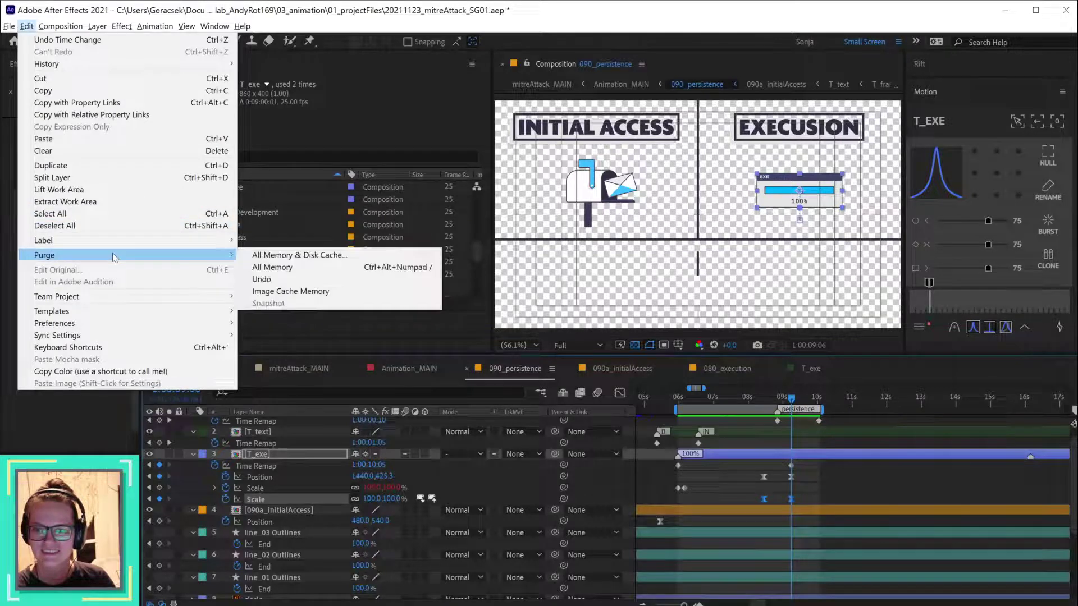
click(338, 269)
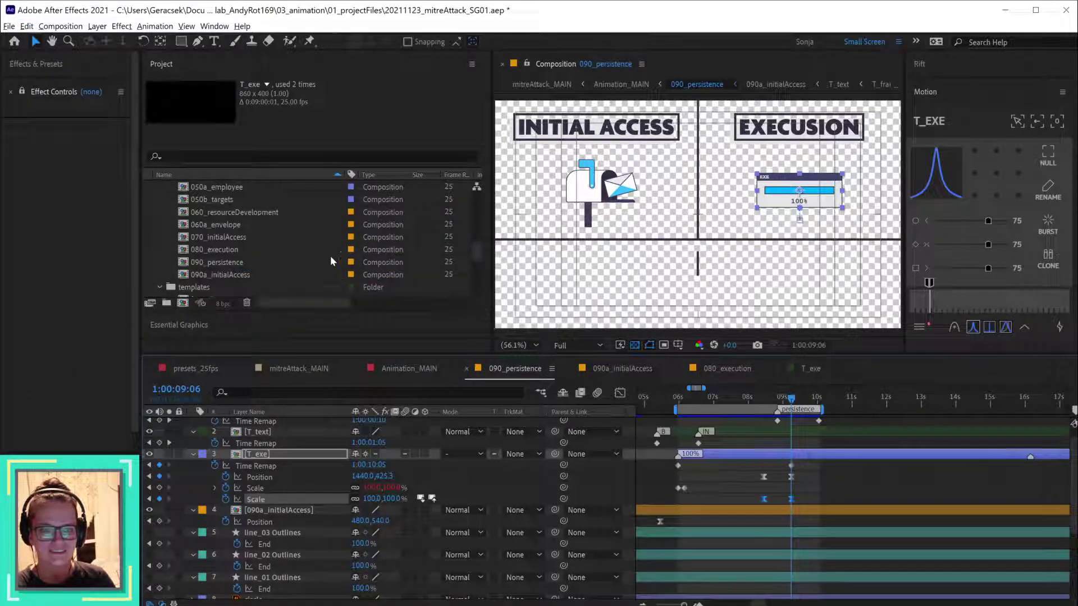
click(61, 27)
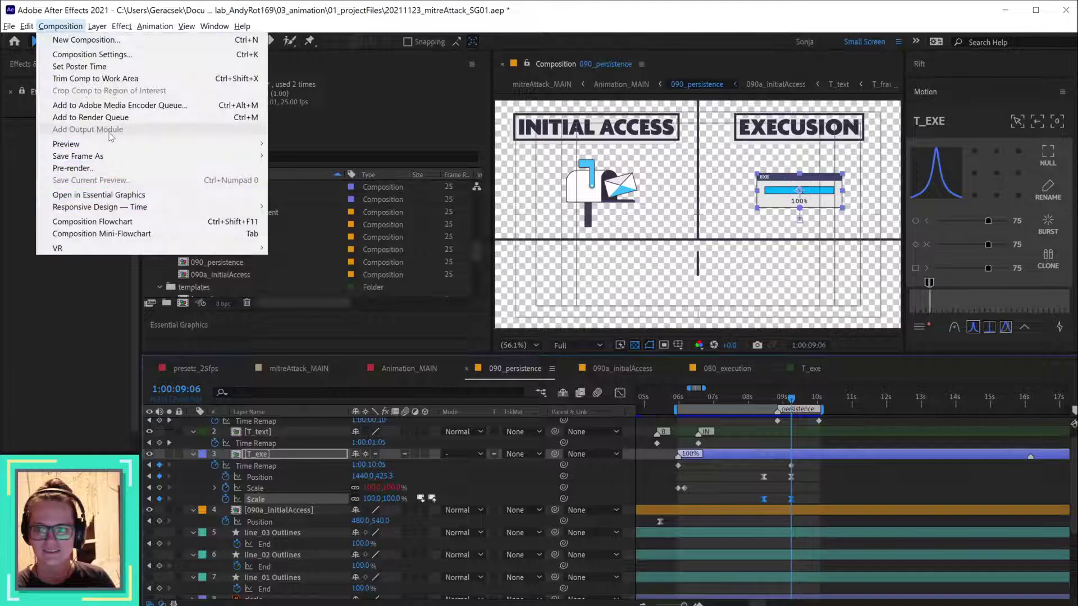
click(27, 27)
click(60, 27)
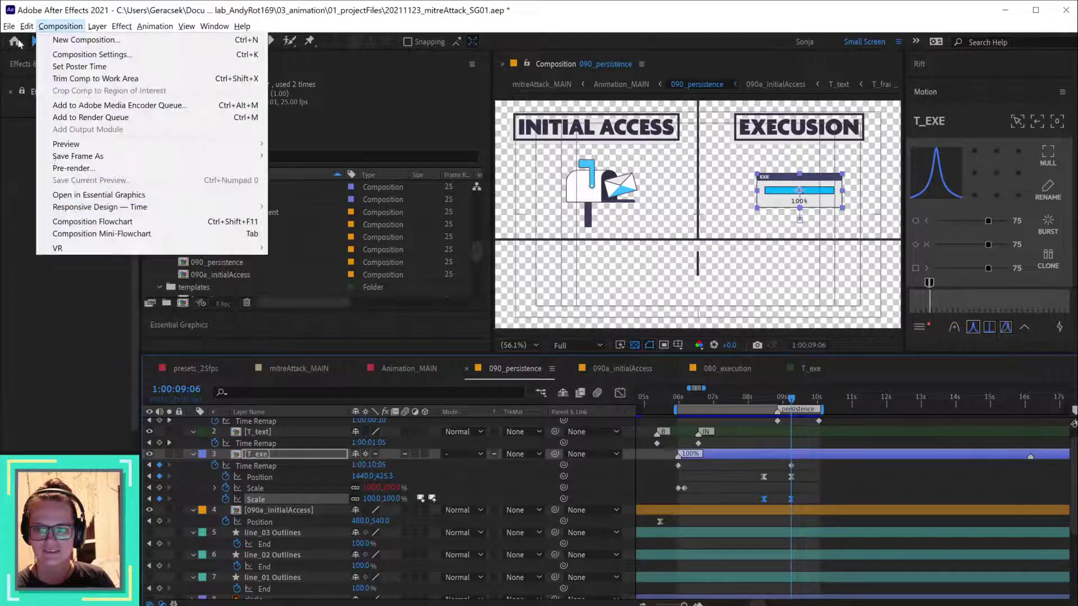
mouse_move(27, 26)
mouse_move(106, 257)
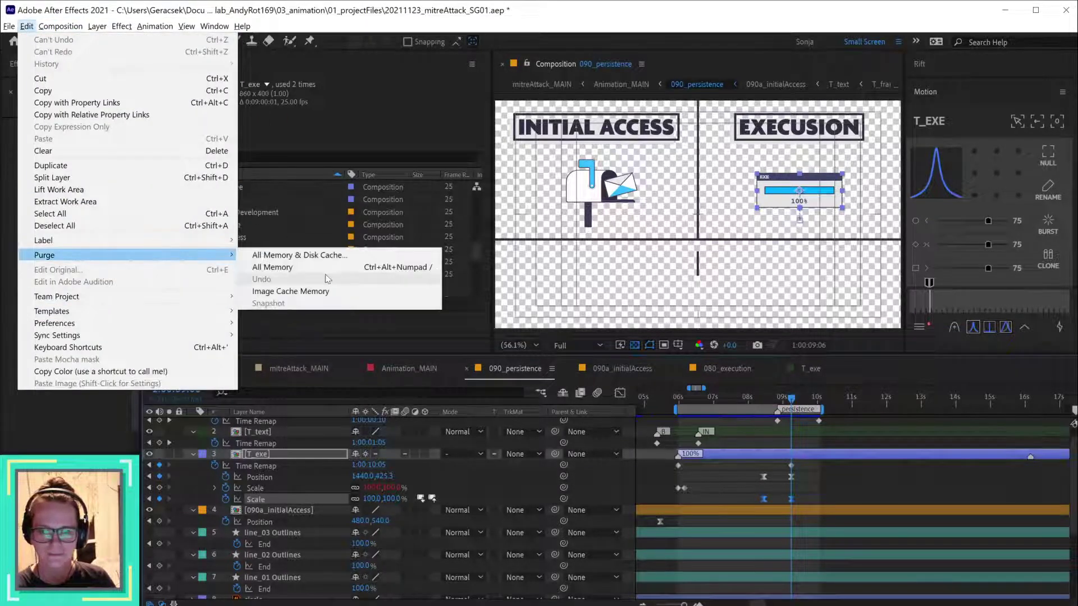
click(318, 298)
- Purge all memory and the disk cache, clearing the disk cache for all versions
click(26, 27)
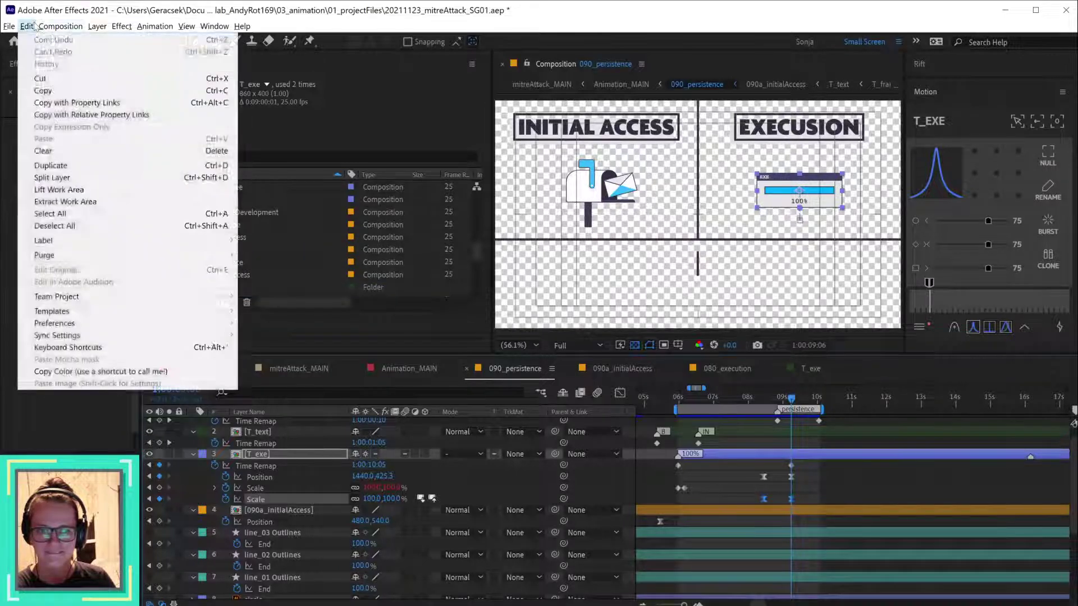
mouse_move(60, 26)
mouse_move(27, 26)
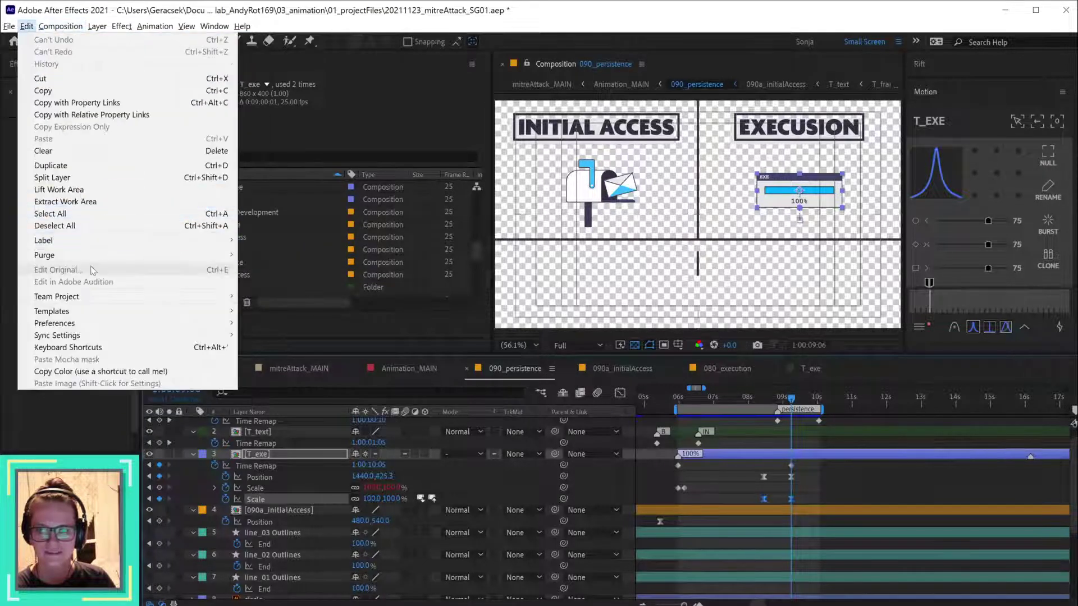
click(780, 410)
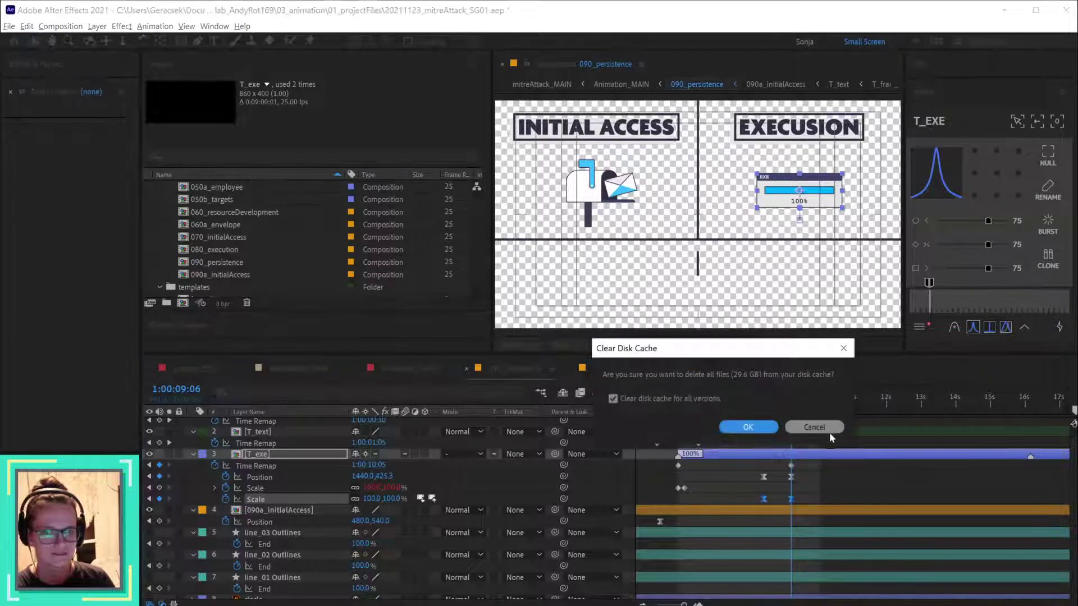
click(746, 426)
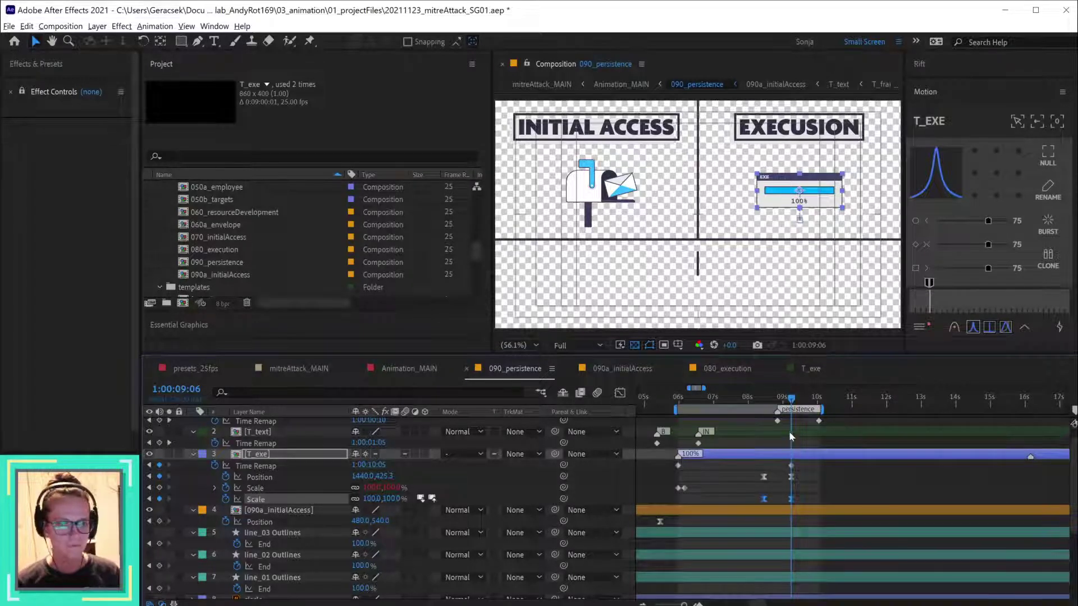
- Remove the keyframes and expression from T_exe's transform Scale in 090_persistence and set it to 100%
drag(790, 399, 756, 406)
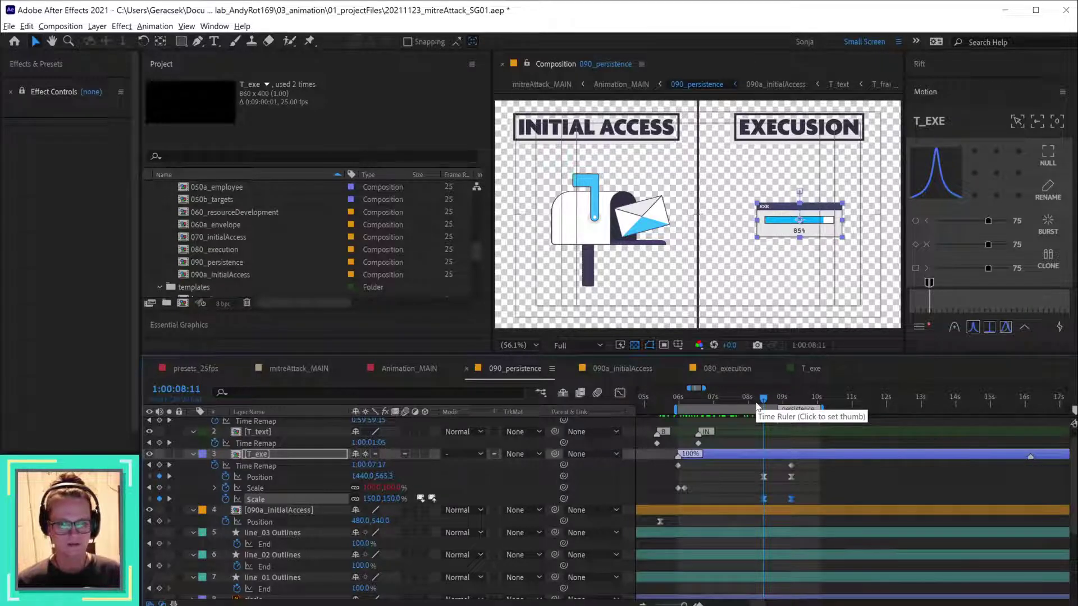
drag(690, 399, 678, 404)
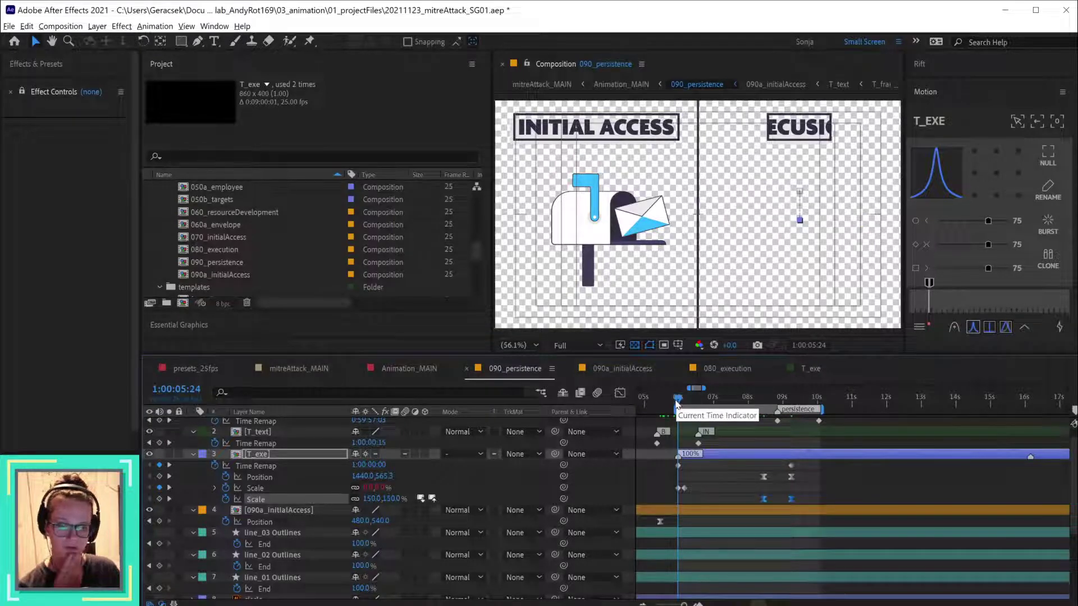
click(225, 488)
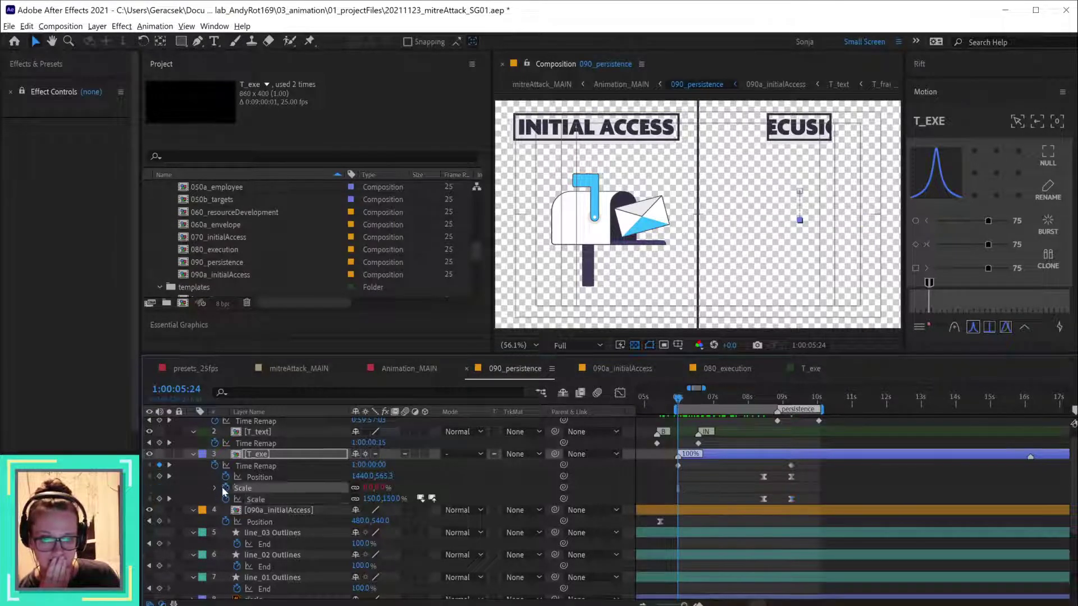
alt+click(225, 488)
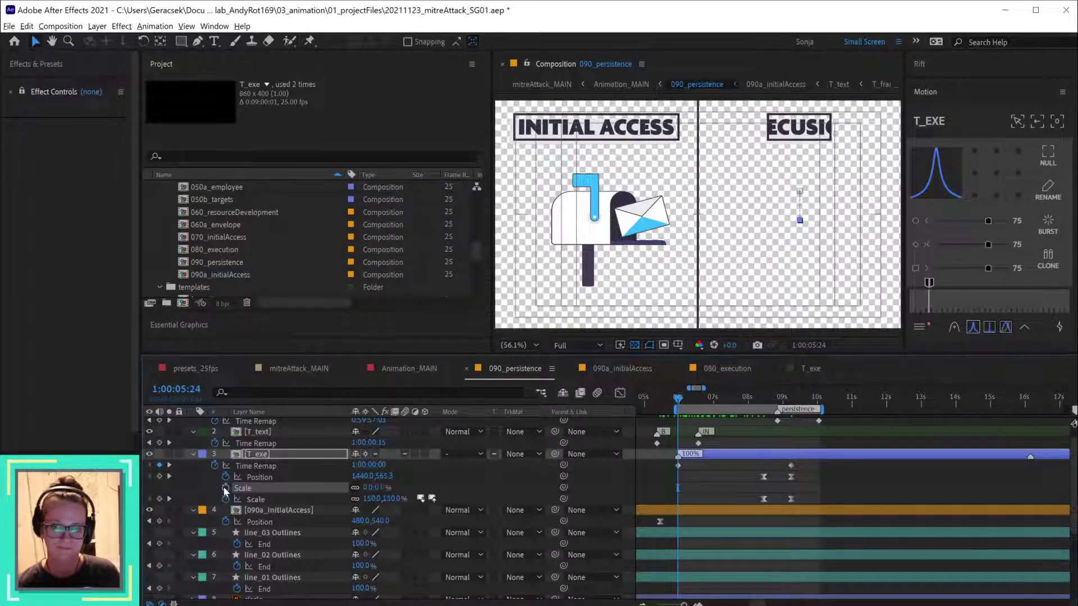
click(708, 487)
click(369, 488)
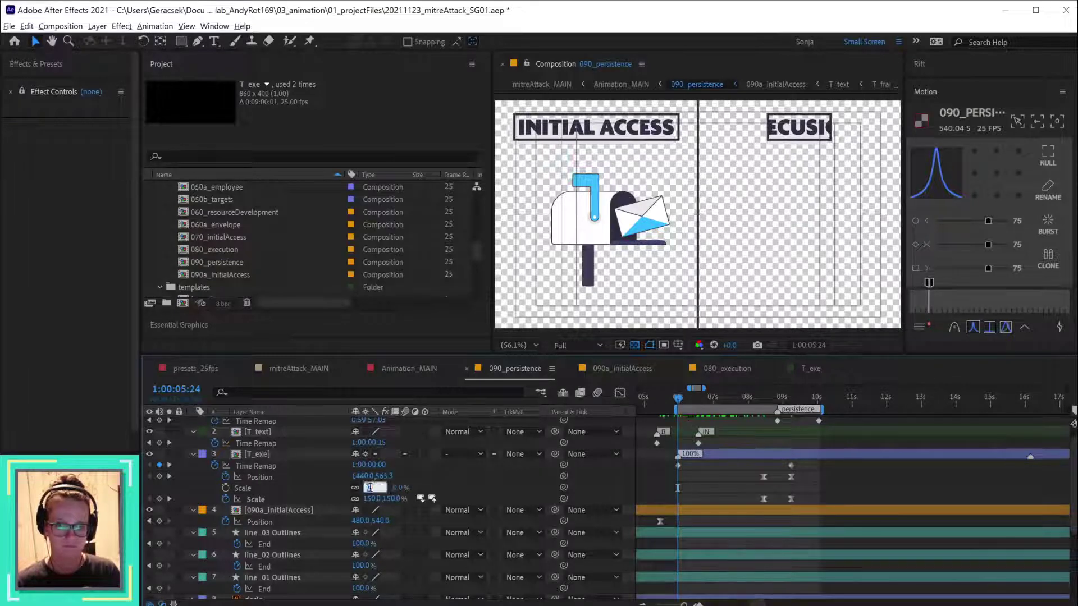
text(100)
key(Return)
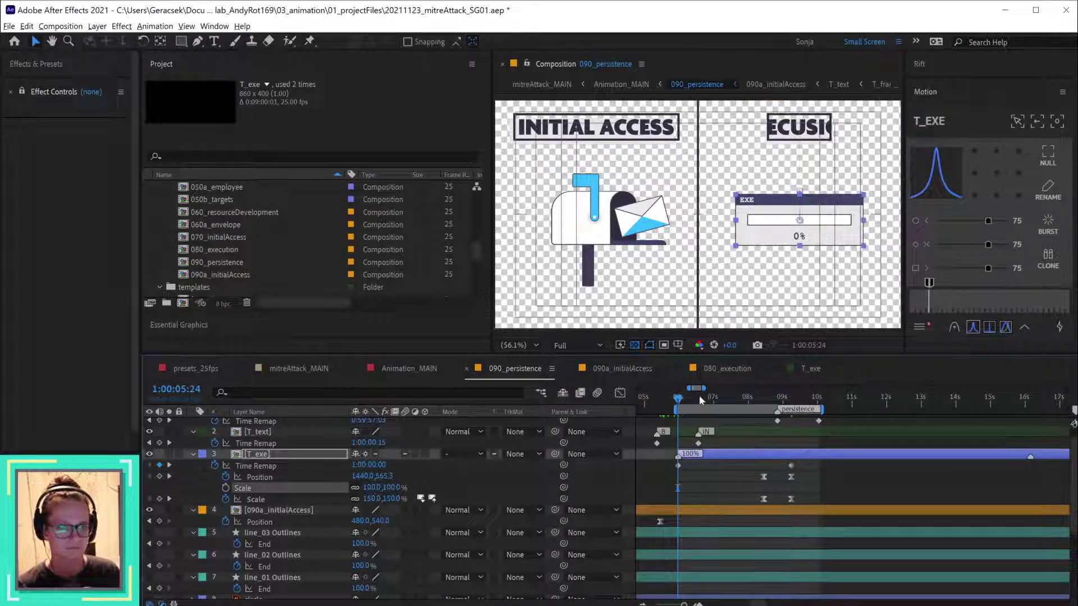
- Turn off time remapping on the T_exe layer and scrub 090_persistence to check the window size
drag(679, 401, 725, 412)
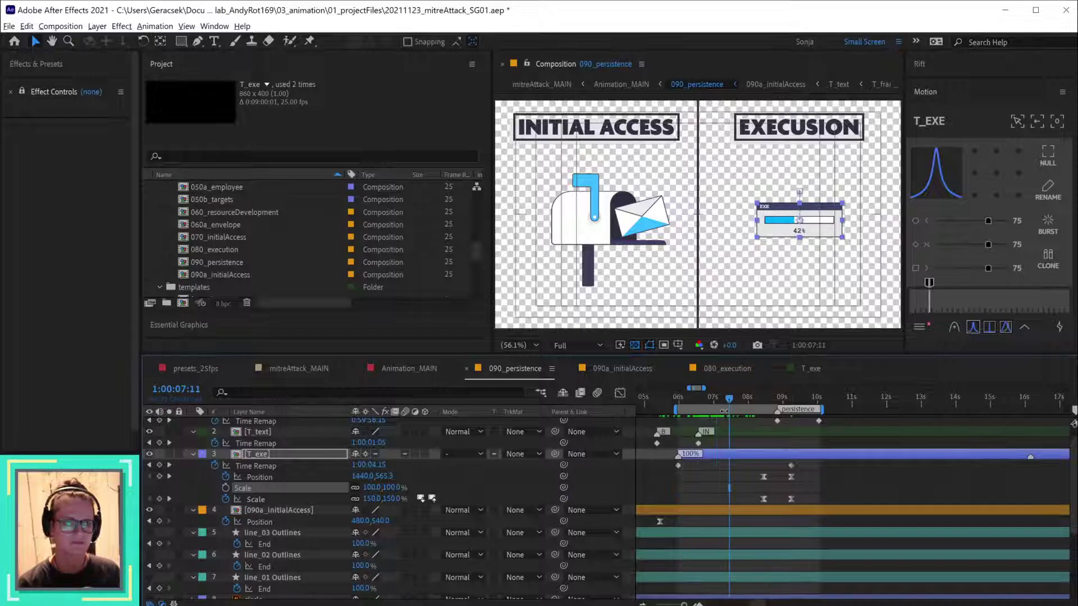
click(214, 466)
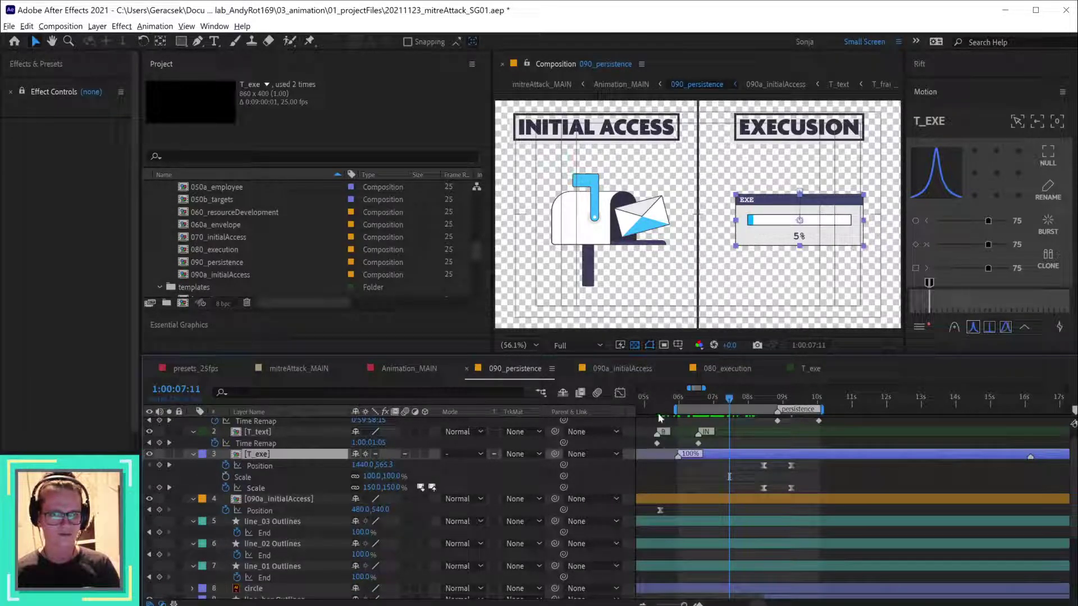
drag(683, 400, 781, 410)
- Open the T_exe composition, select the CTRL_EXE layer, and scrub to 1:00:10:07 to check the window's scale
double_click(800, 455)
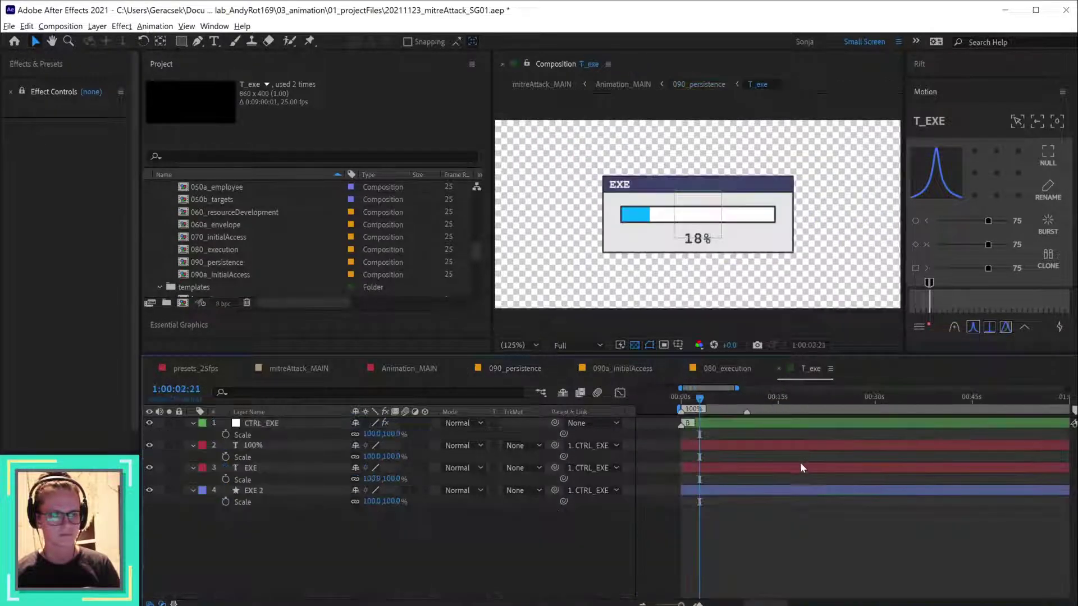
click(744, 424)
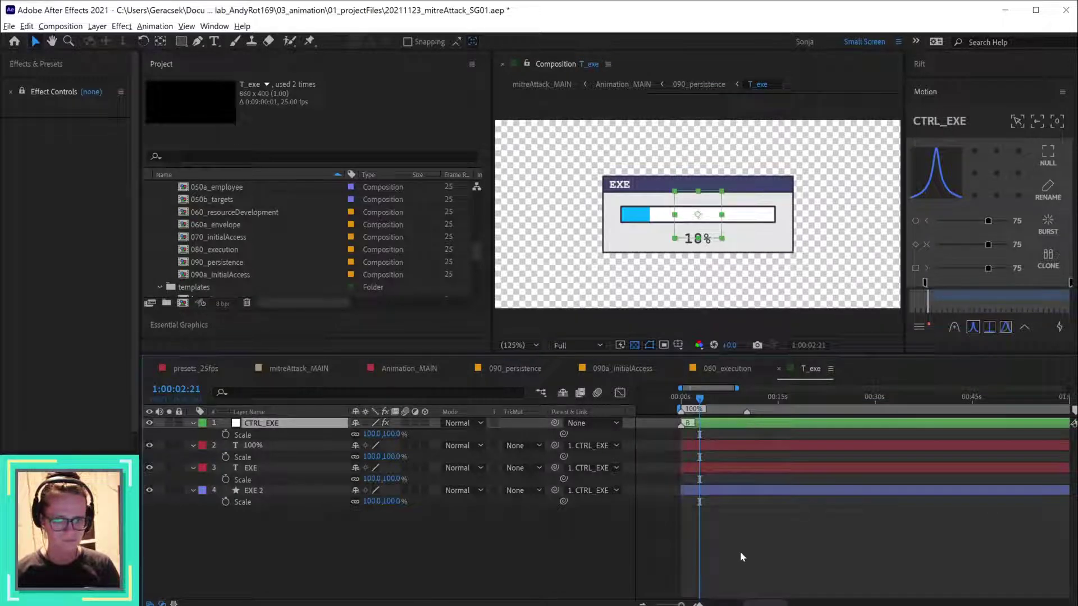
click(744, 538)
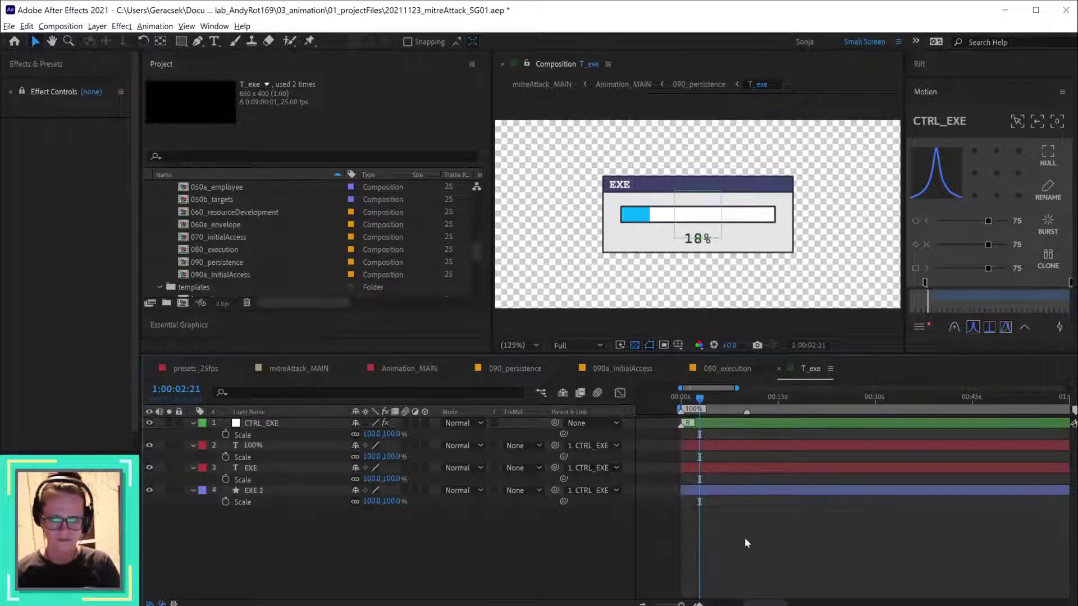
click(731, 430)
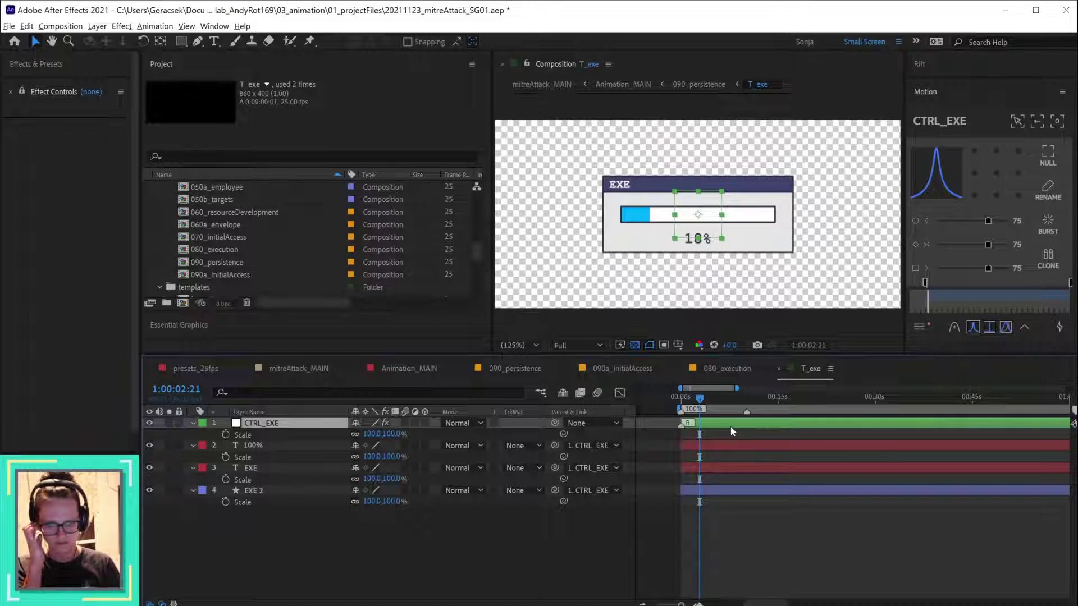
drag(699, 398, 757, 412)
drag(688, 418, 748, 425)
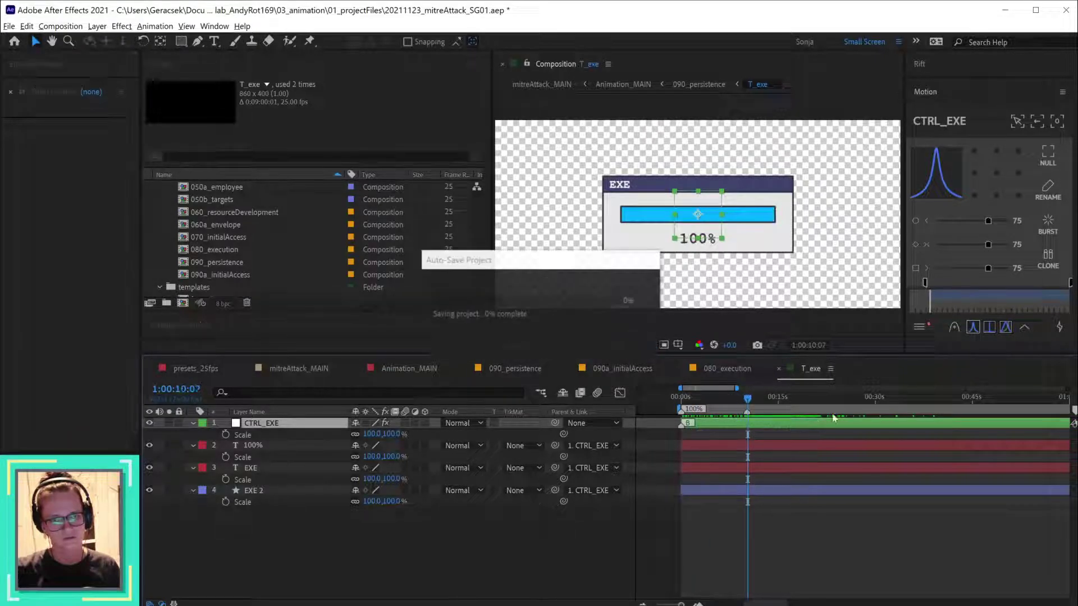
- Copy T_exe's opening Scale keyframes from 080_execution onto its transform Scale in 090_persistence at 1:00:05:24
click(512, 370)
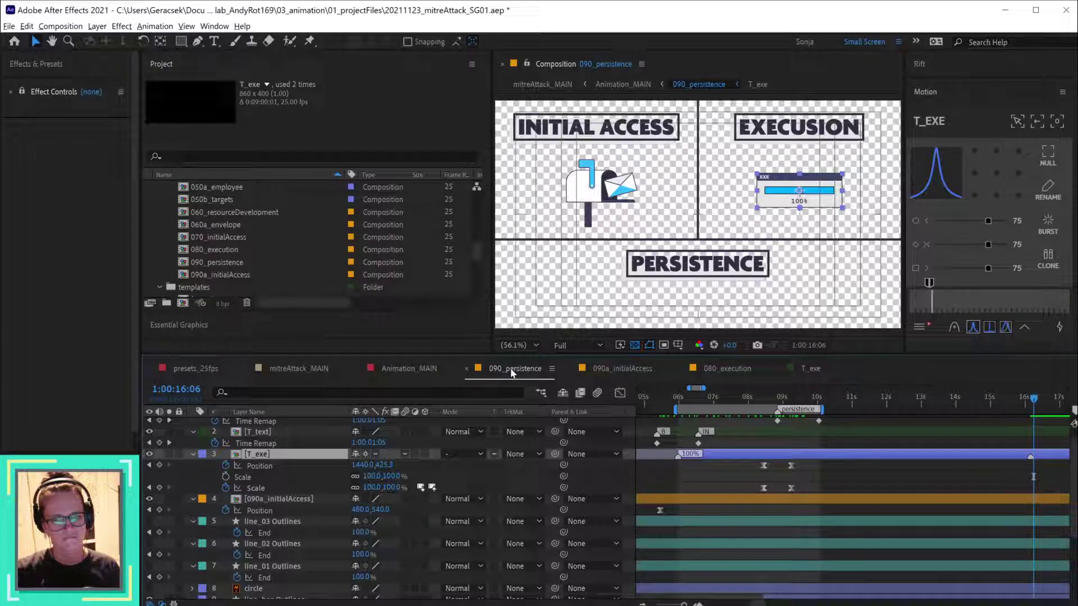
key(minus)
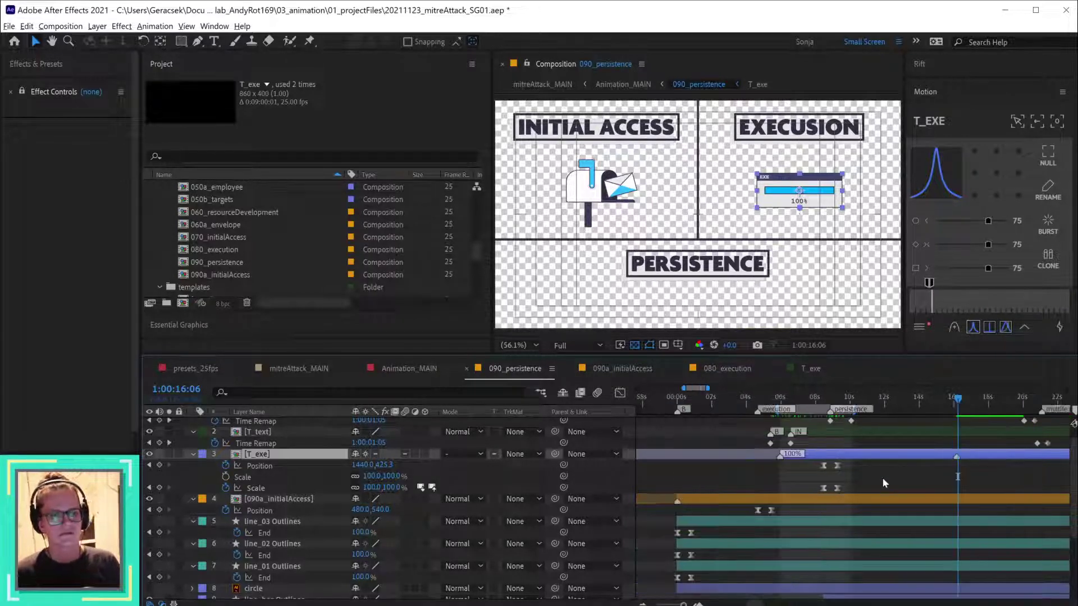
click(787, 402)
click(241, 478)
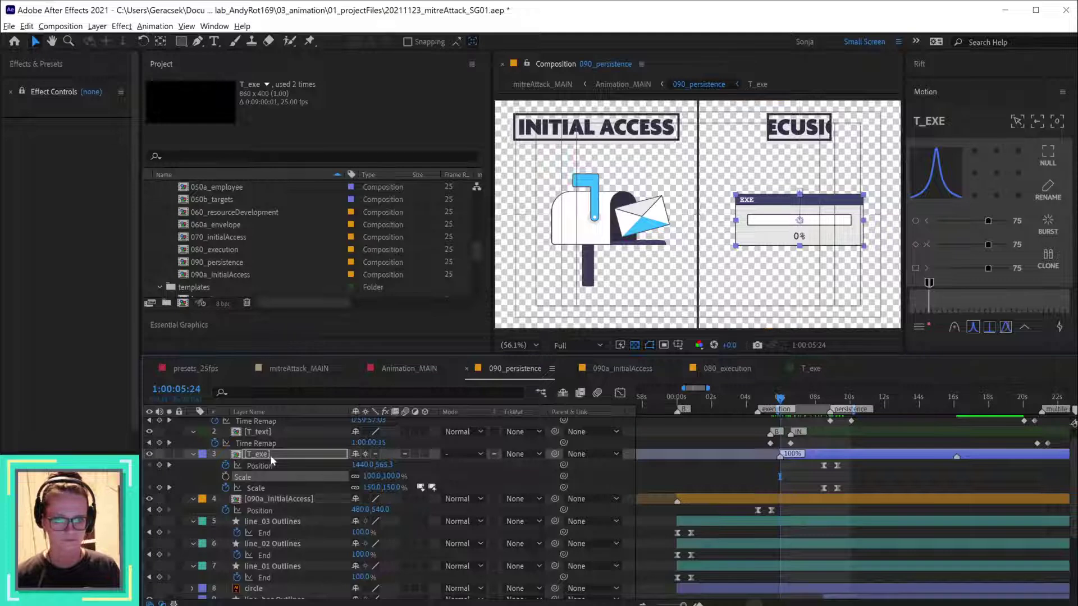
click(749, 366)
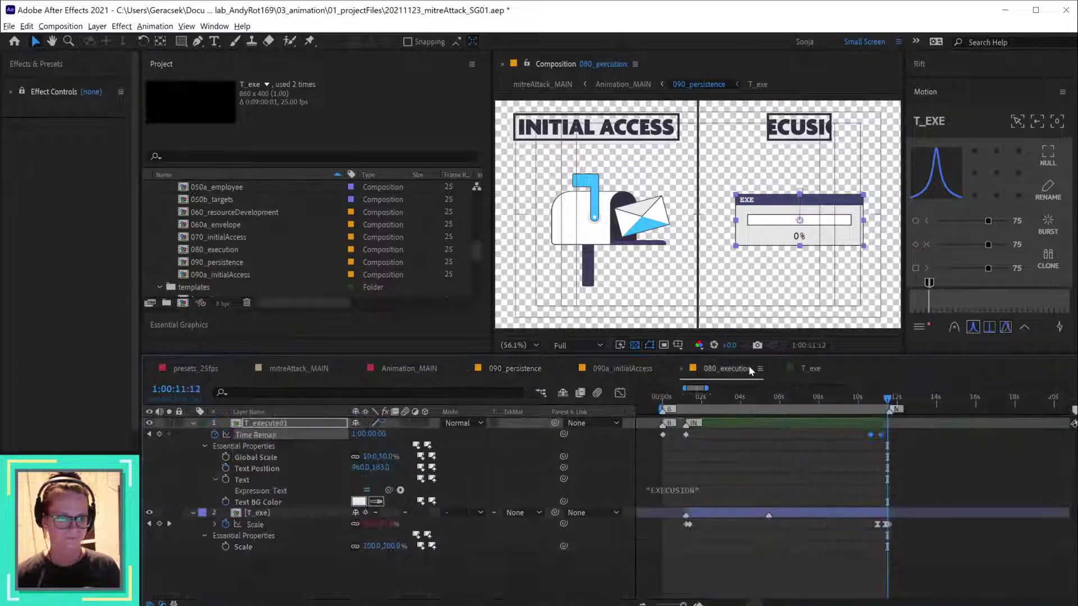
click(713, 522)
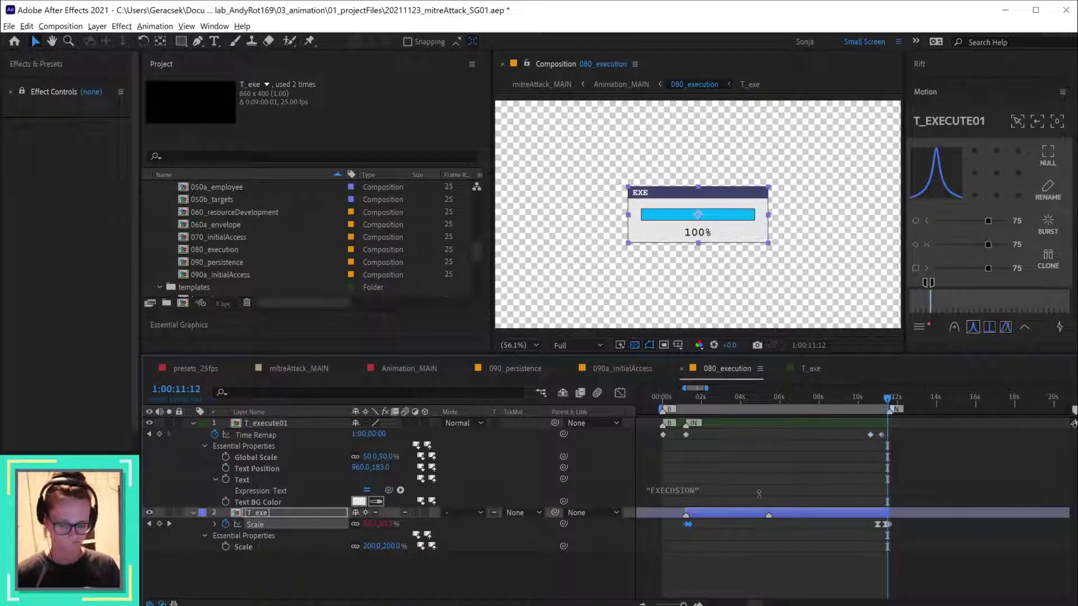
click(636, 368)
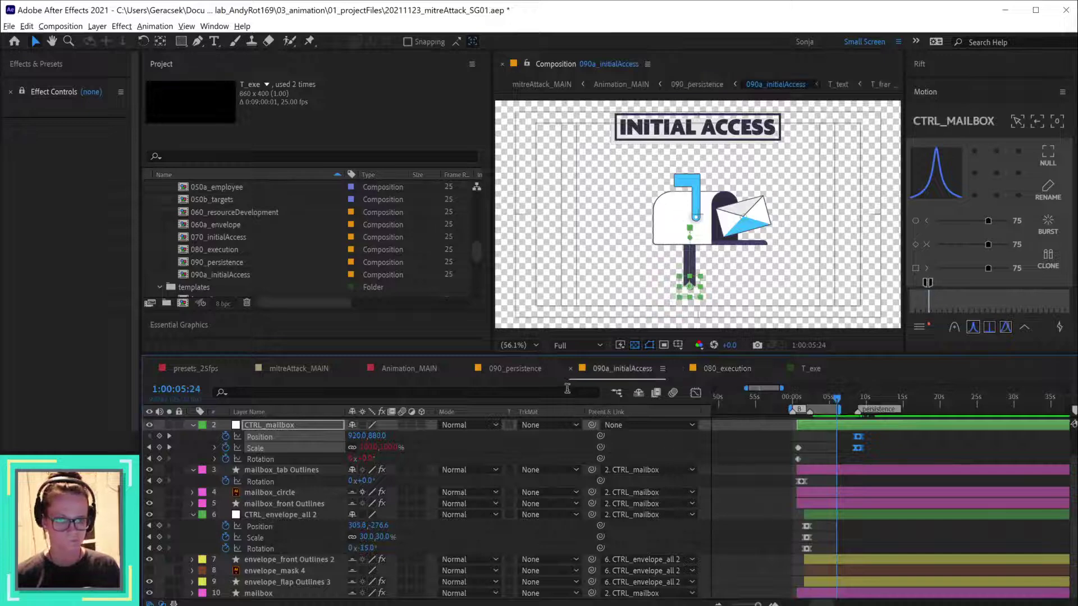
key(ctrl+v)
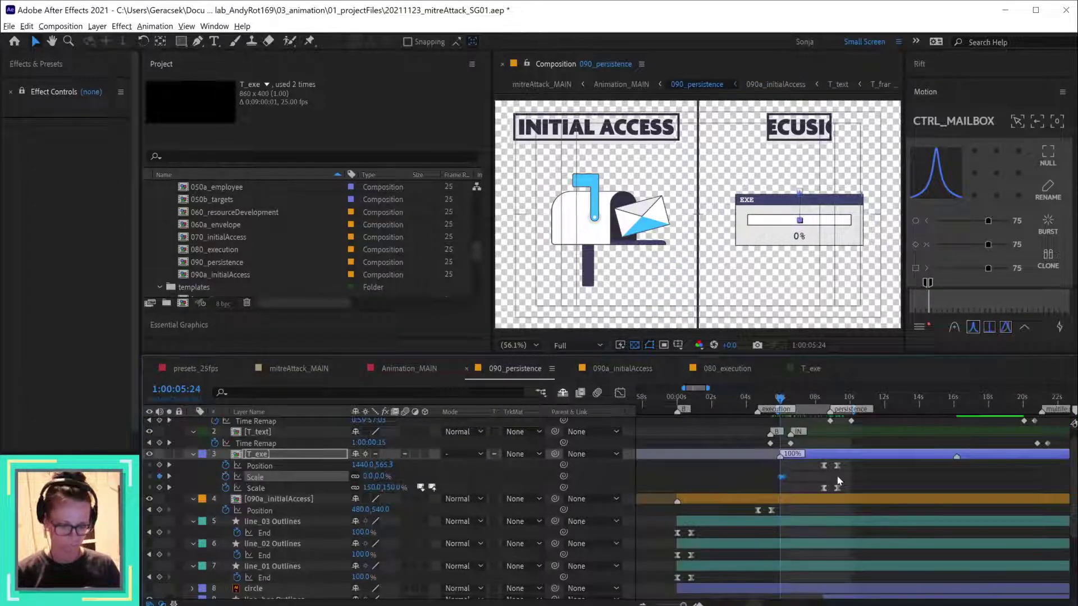
- Scrub 090_persistence from 1:00:05:24 to about 1:00:09:06 to check the EXE window's pop-in and resizing
mouse_move(780, 398)
mouse_down()
mouse_move(869, 412)
mouse_move(786, 425)
mouse_up()
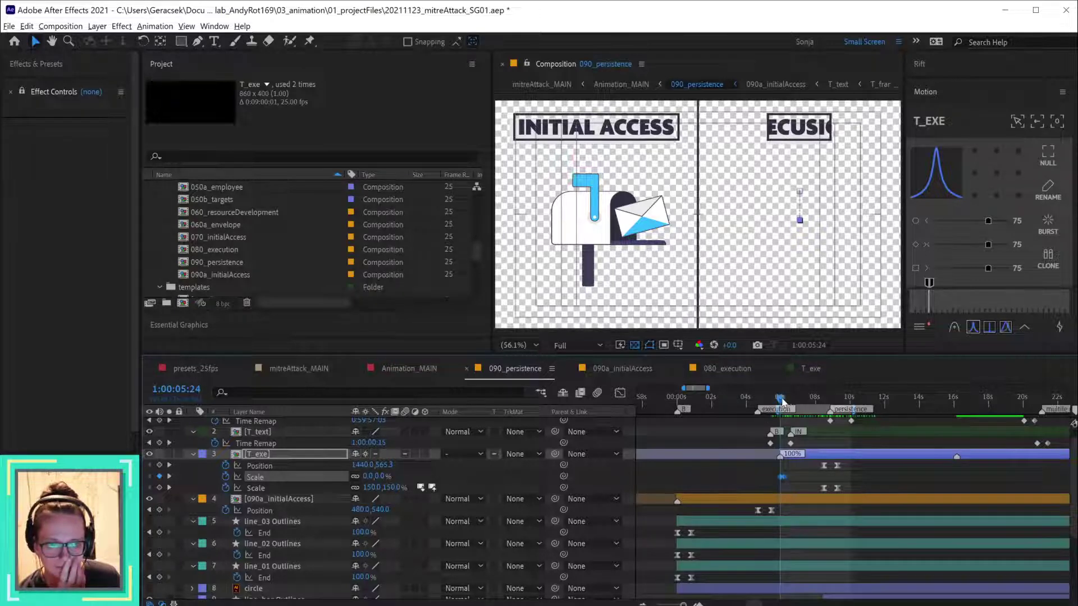
drag(782, 400, 807, 404)
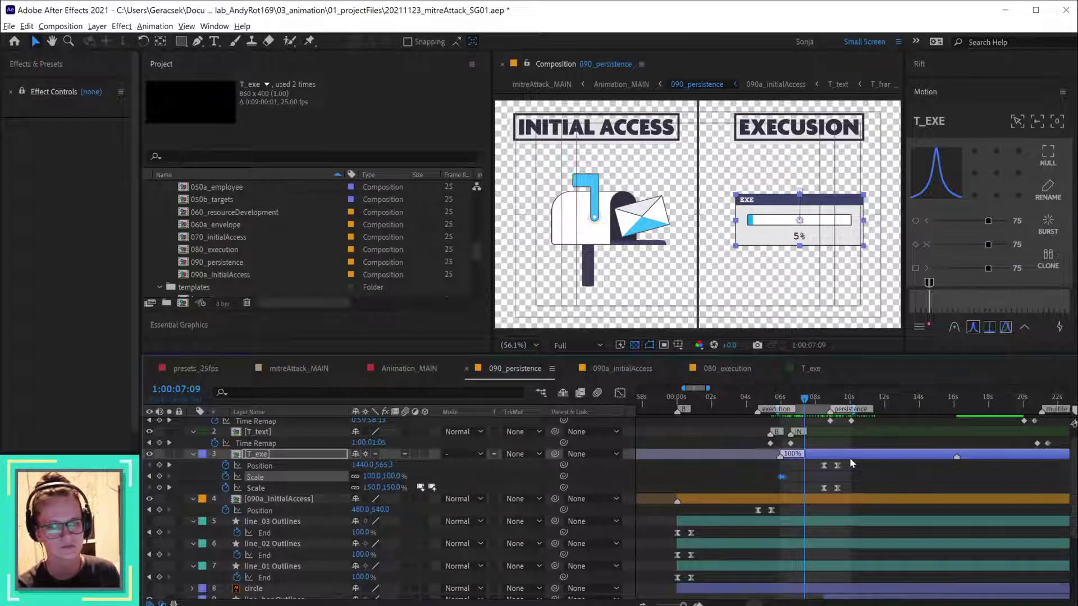
drag(805, 399, 837, 418)
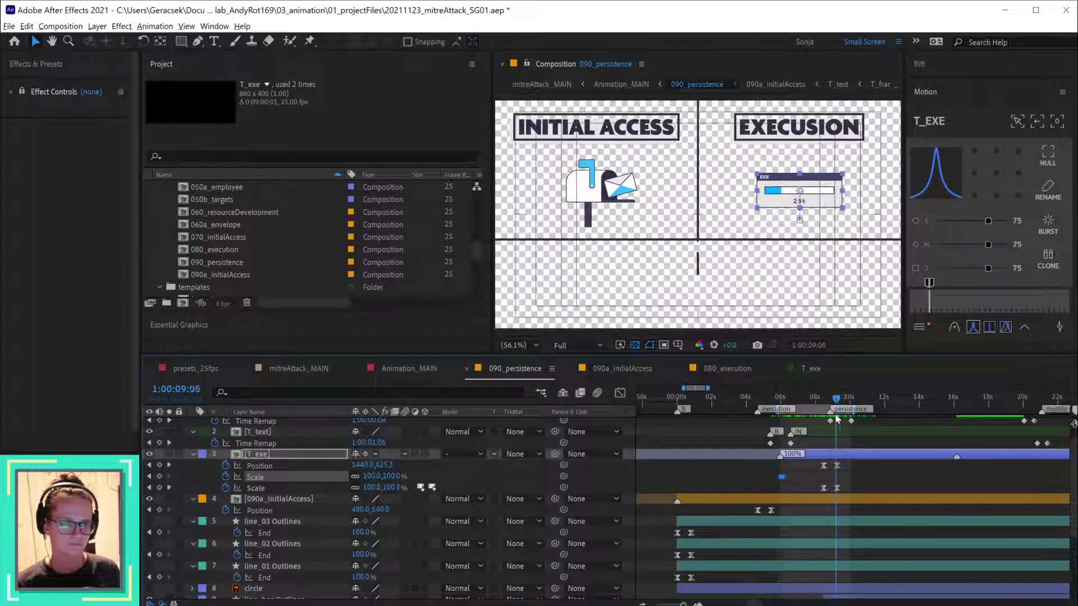
- Try starting the line_hor Outlines layer at 1:00:09:05, and move its start back to 1:00:08:11
scroll(863, 515, down, 5)
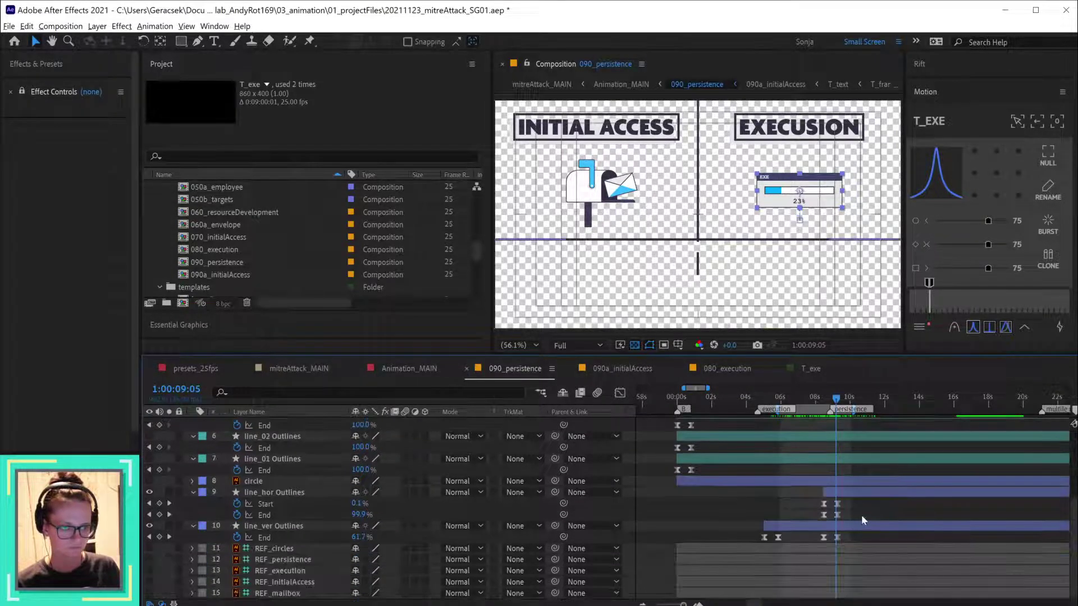
click(851, 492)
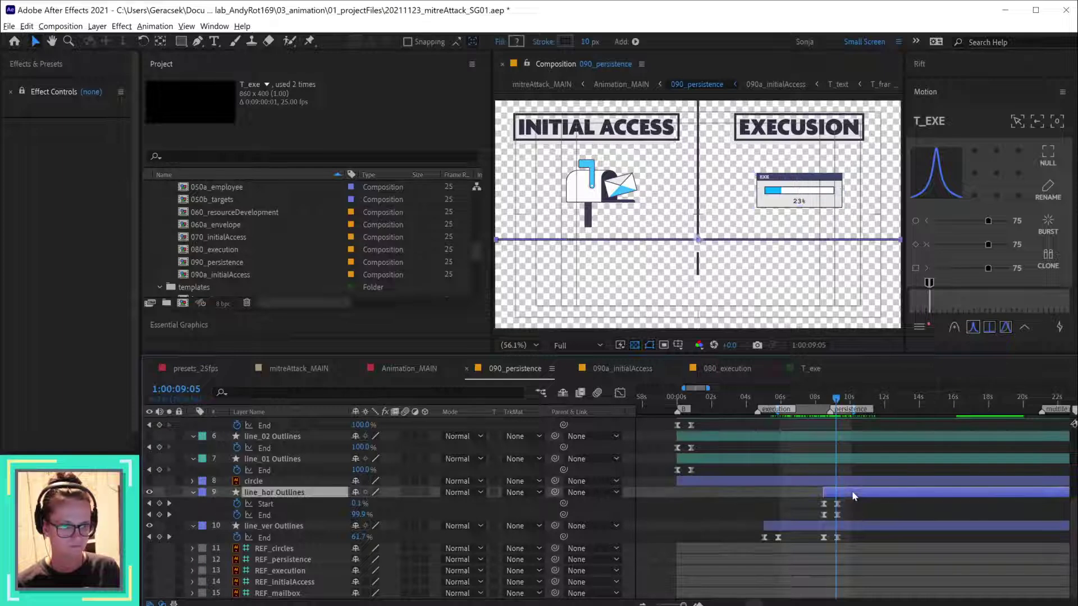
key([)
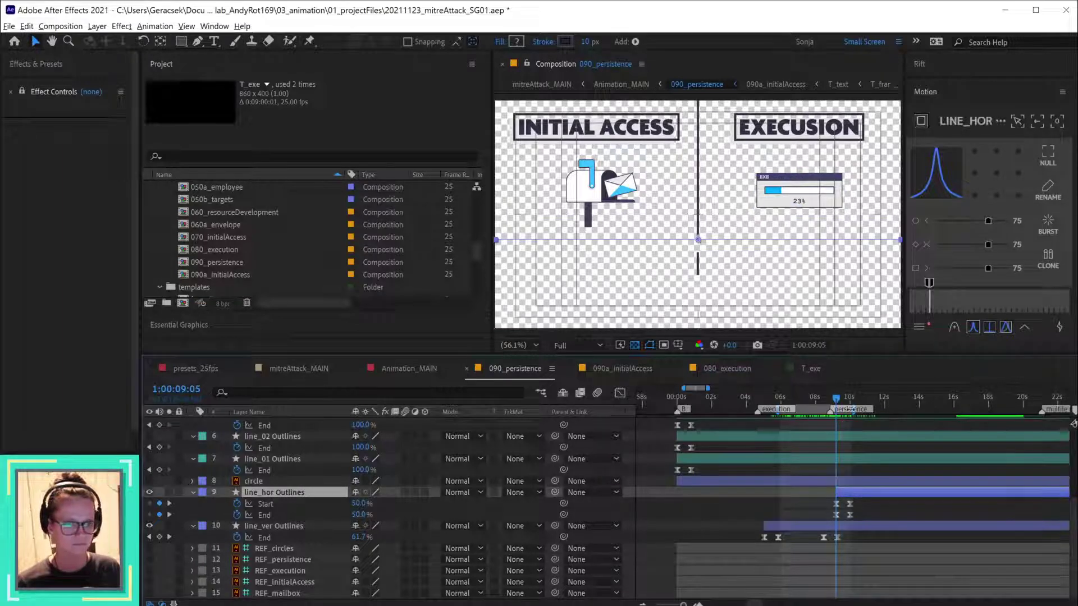
mouse_move(837, 399)
mouse_down()
mouse_move(848, 400)
mouse_move(823, 397)
mouse_up()
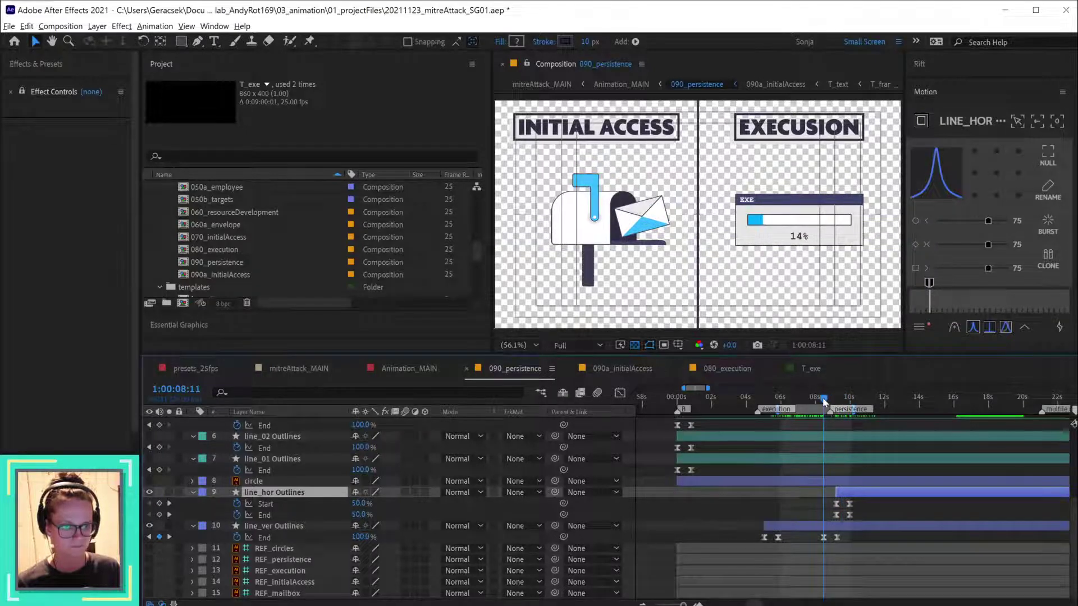
key(bracketleft)
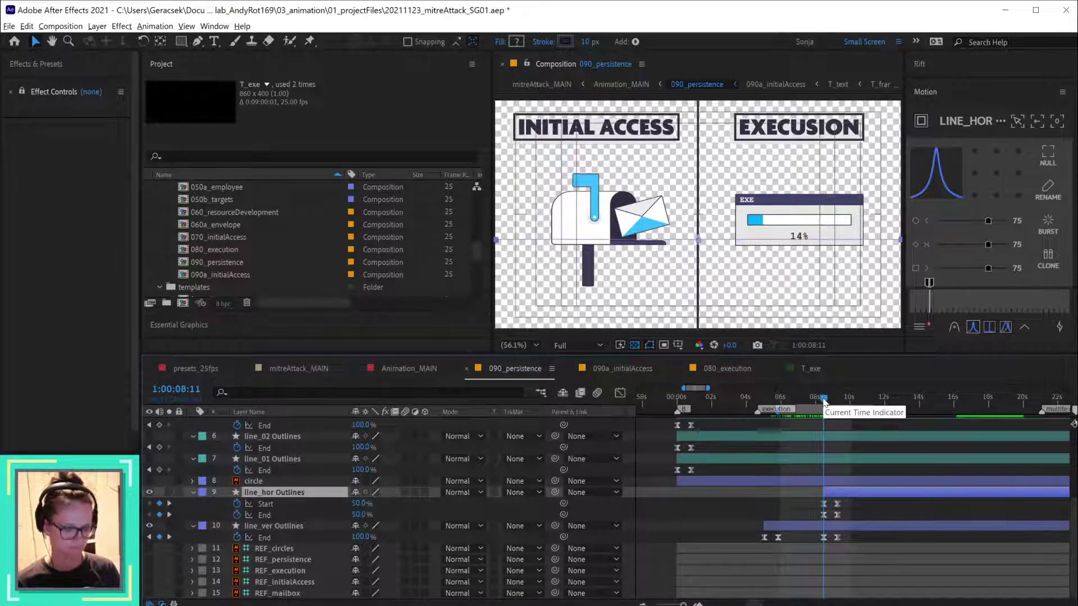
- Try animating line_hor Outlines' Position upward from 960, 995.5 at 1:00:08:11 to 960, 658.5 at its second End keyframe
key(alt+shift+p)
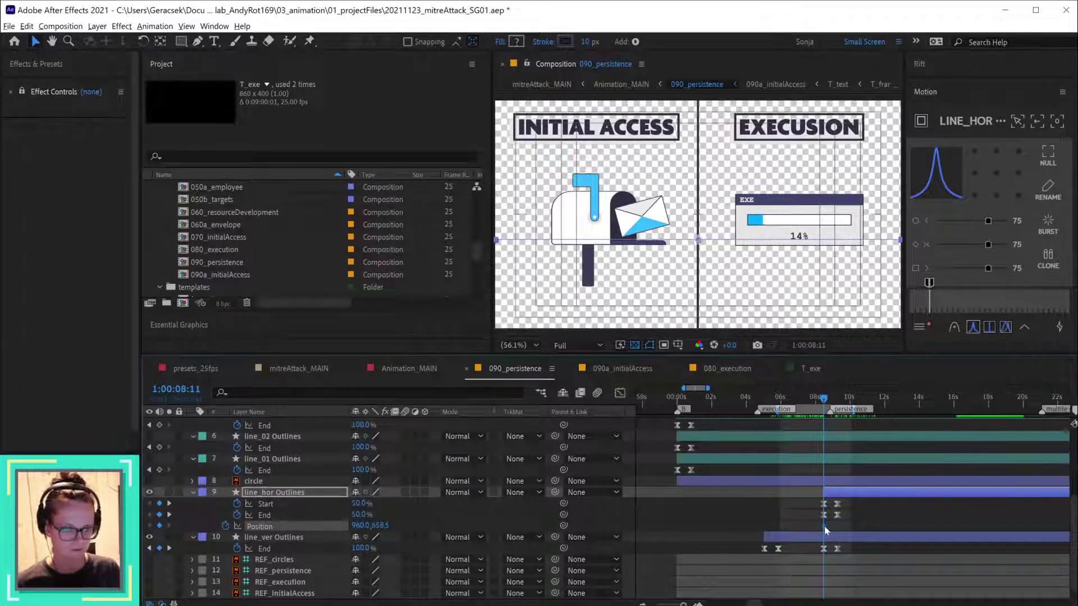
drag(824, 526, 835, 505)
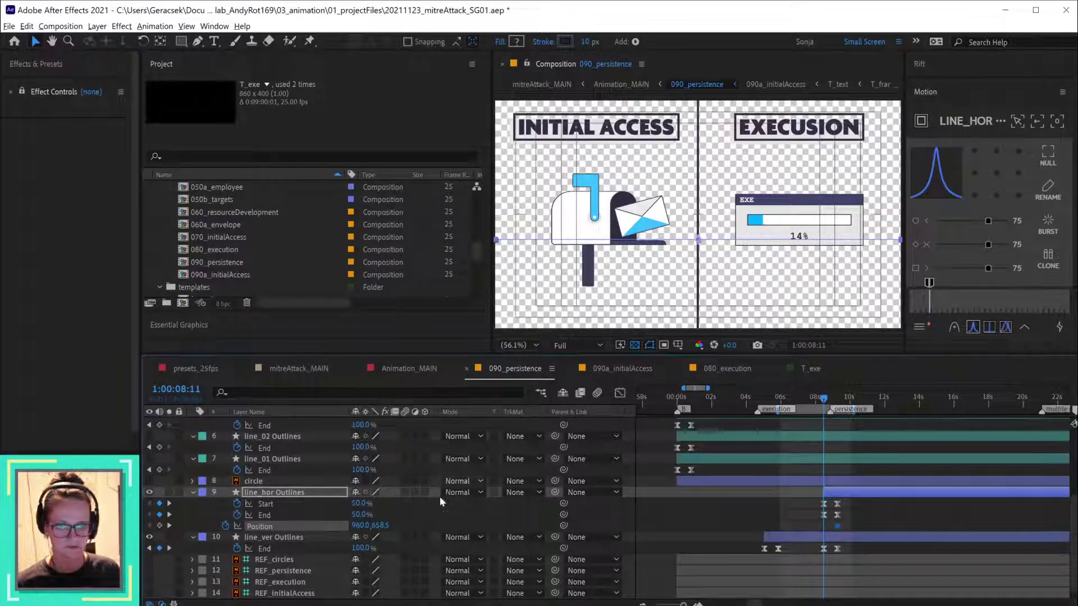
drag(358, 526, 595, 525)
key(ctrl+z)
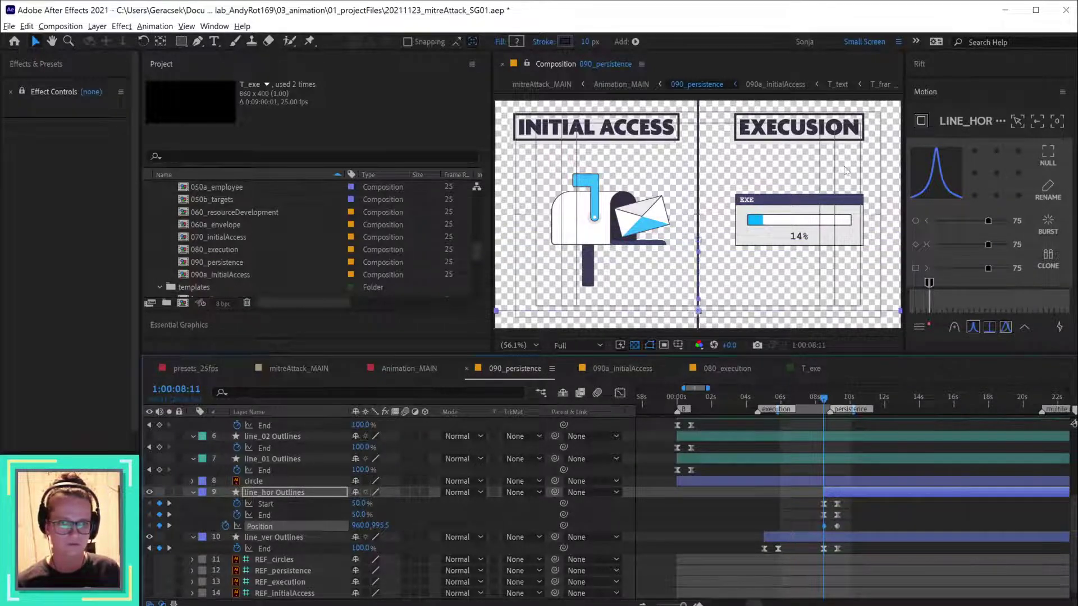
key(h)
drag(768, 285, 778, 222)
key(v)
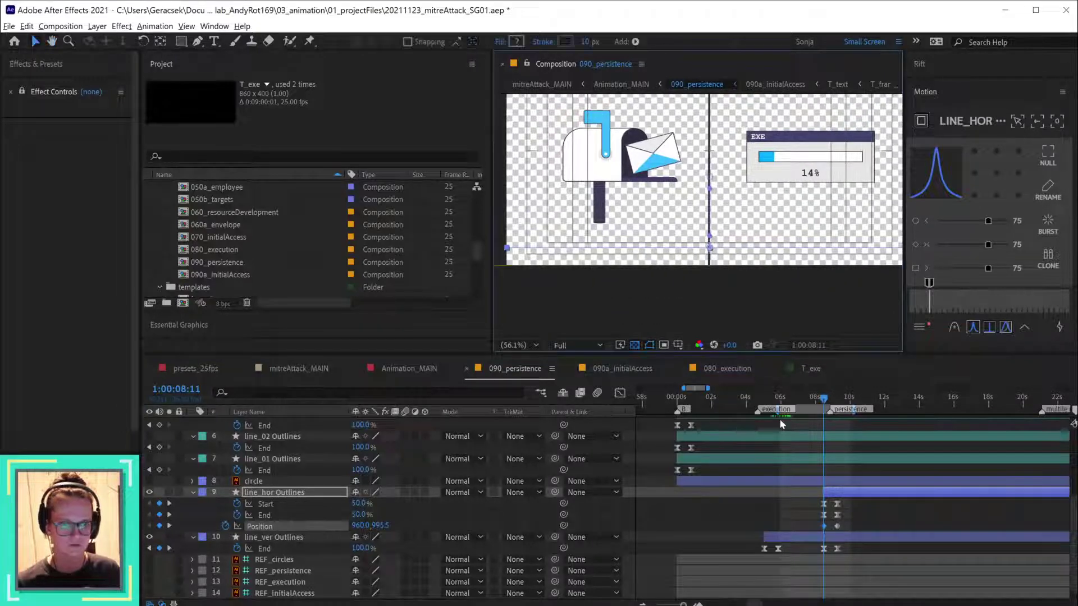
- Try removing line_ver Outlines' closing End keyframes and lowering line_hor Outlines further, and undo back to before the Position keyframes
click(837, 548)
key(Delete)
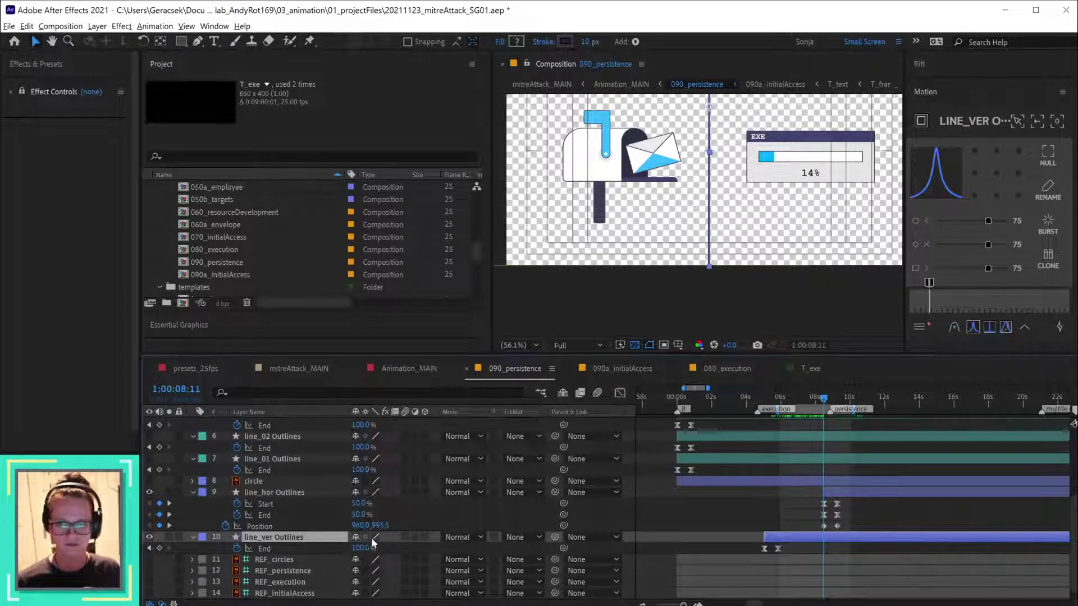
drag(382, 526, 395, 523)
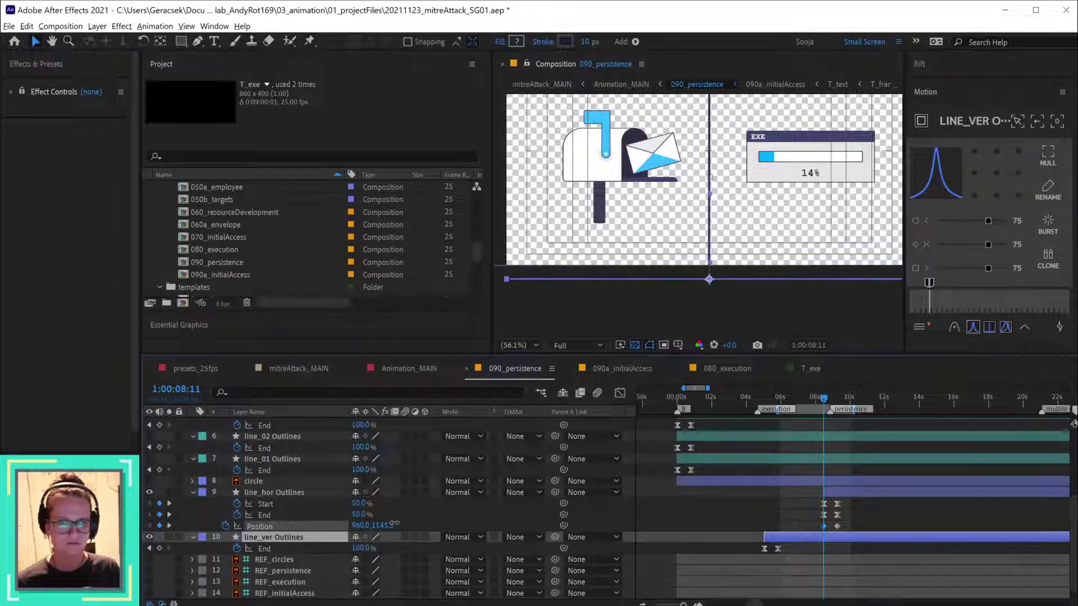
key(ctrl+z)
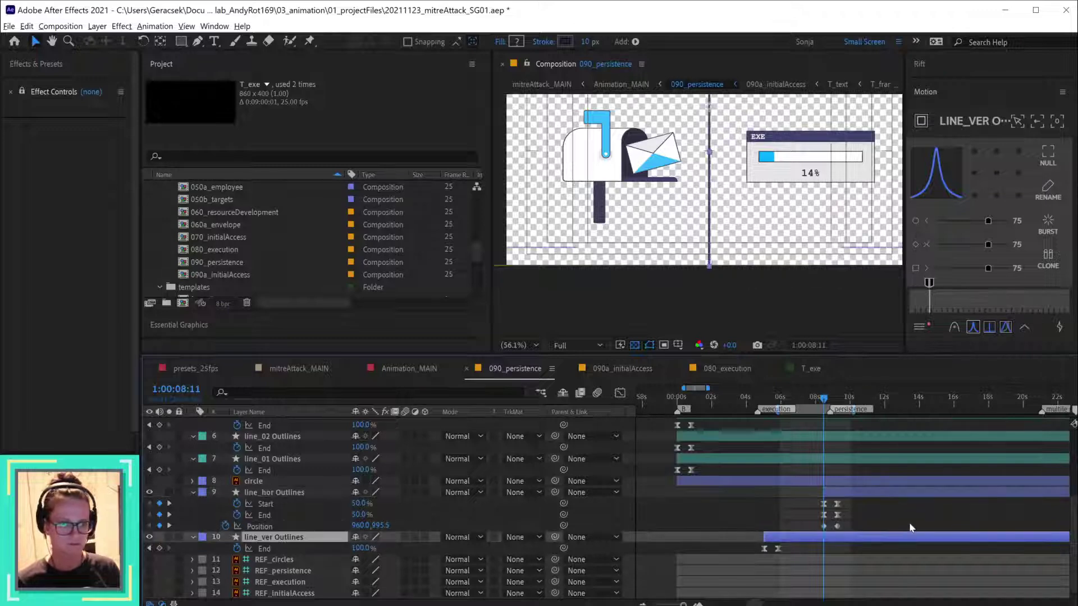
key(ctrl+z)
key(ctrl+z)
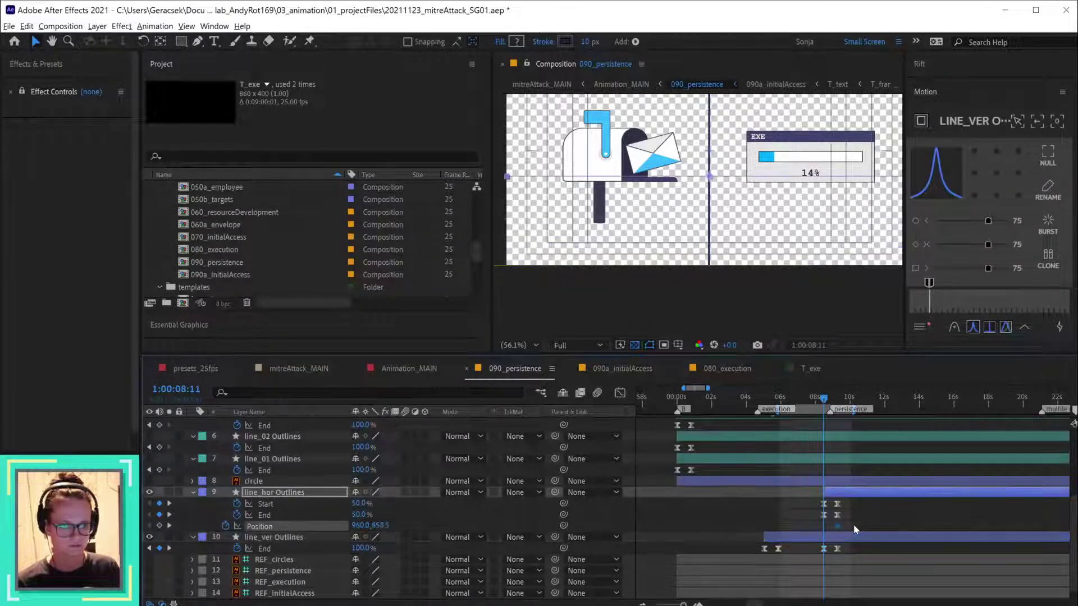
key(ctrl+z)
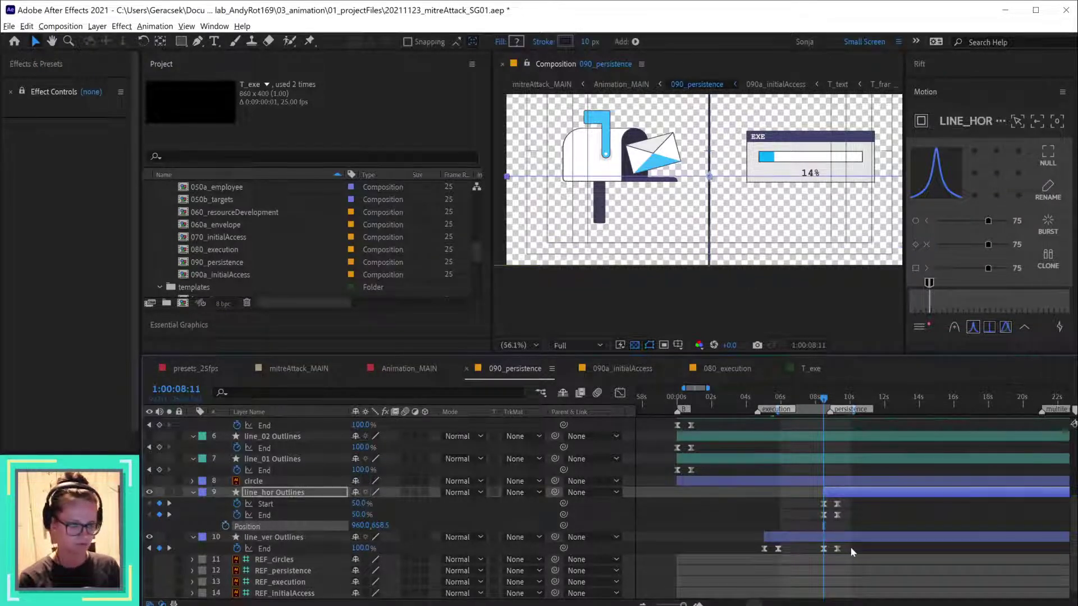
- Delete line_ver Outlines' last two End keyframes and apply the centre anchor point to the line_hor and line_ver Outlines layers
click(838, 549)
key(Delete)
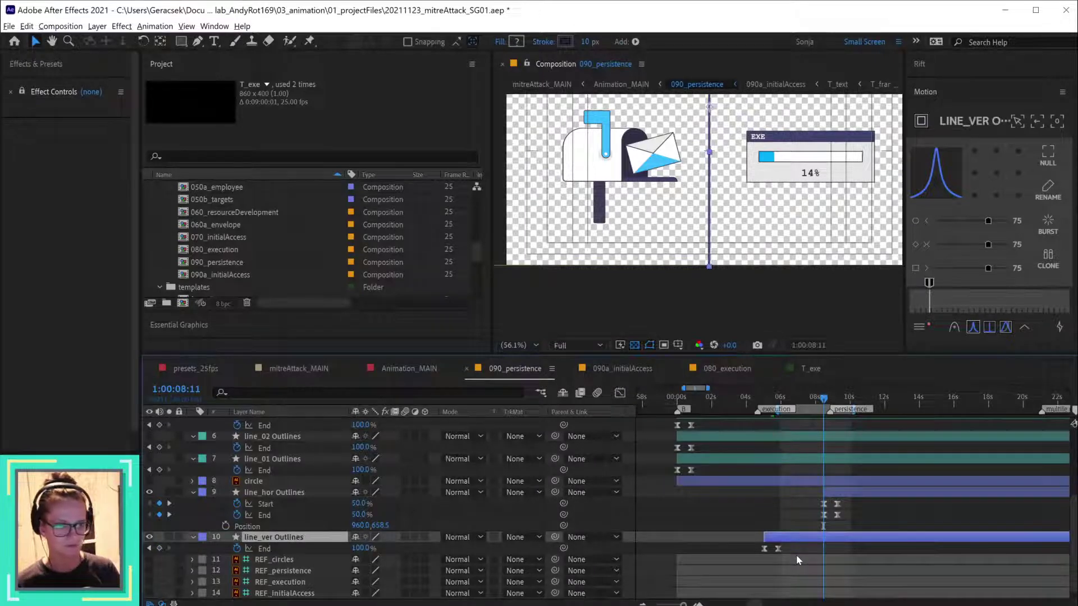
shift+click(847, 495)
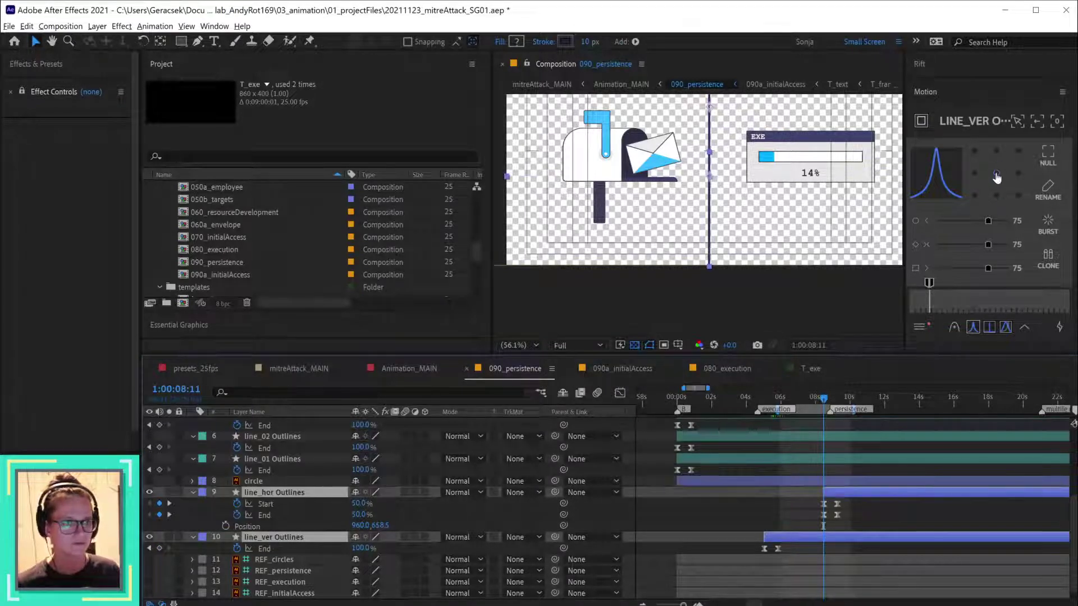
click(997, 175)
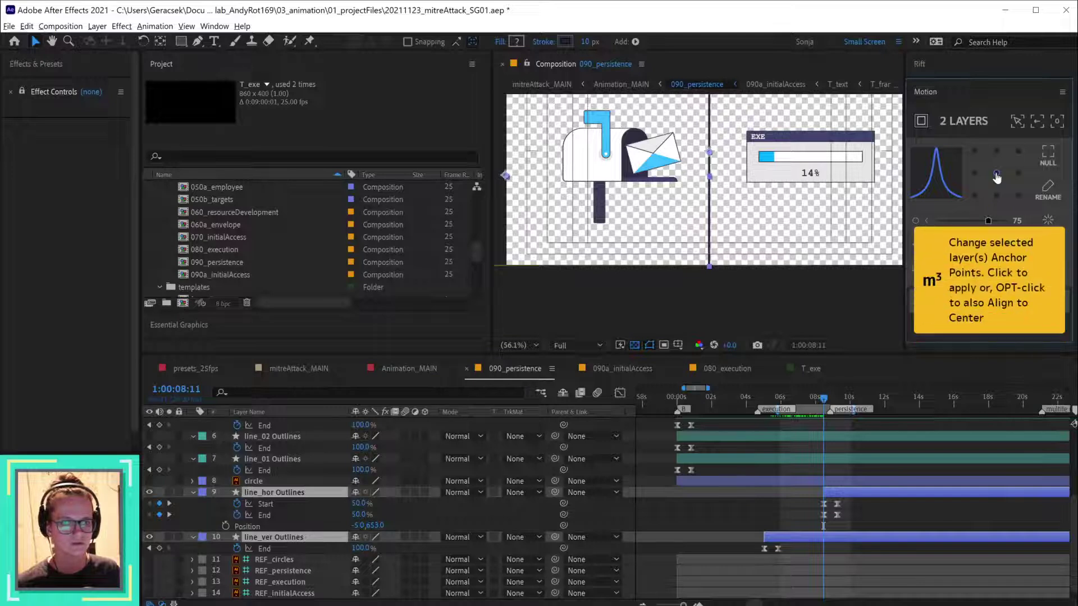
click(938, 504)
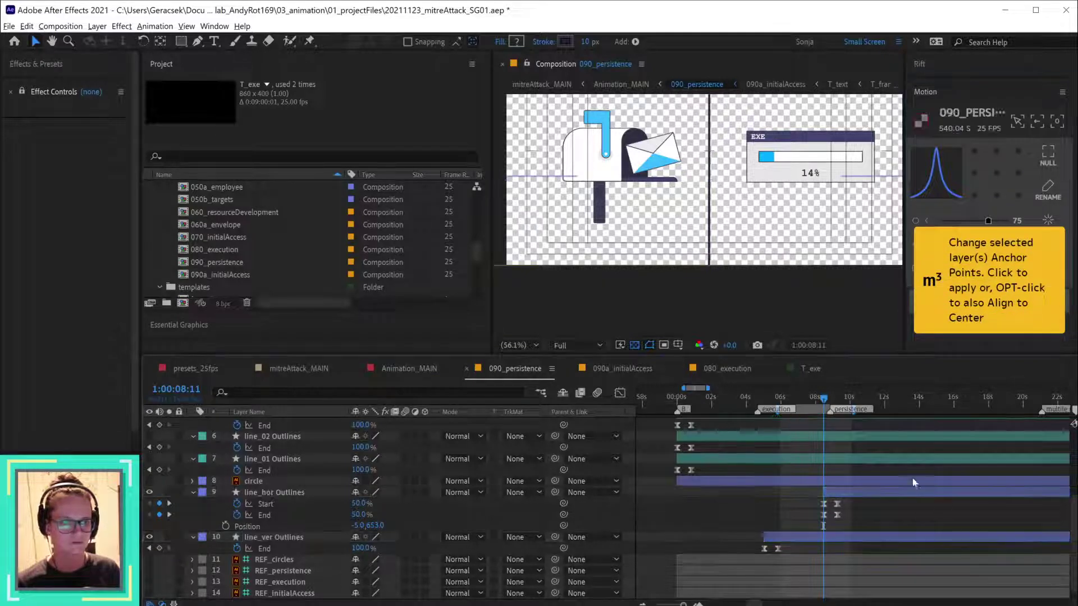
- Try adding a shared null control for the line_hor and line_ver Outlines layers, and delete it
click(908, 496)
shift+click(892, 536)
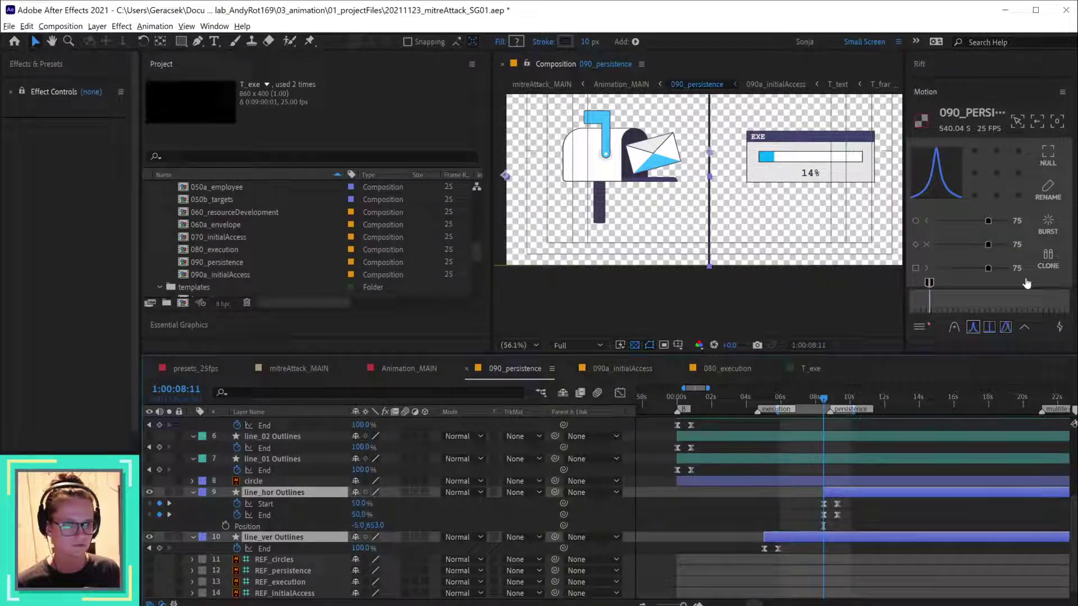
click(1047, 153)
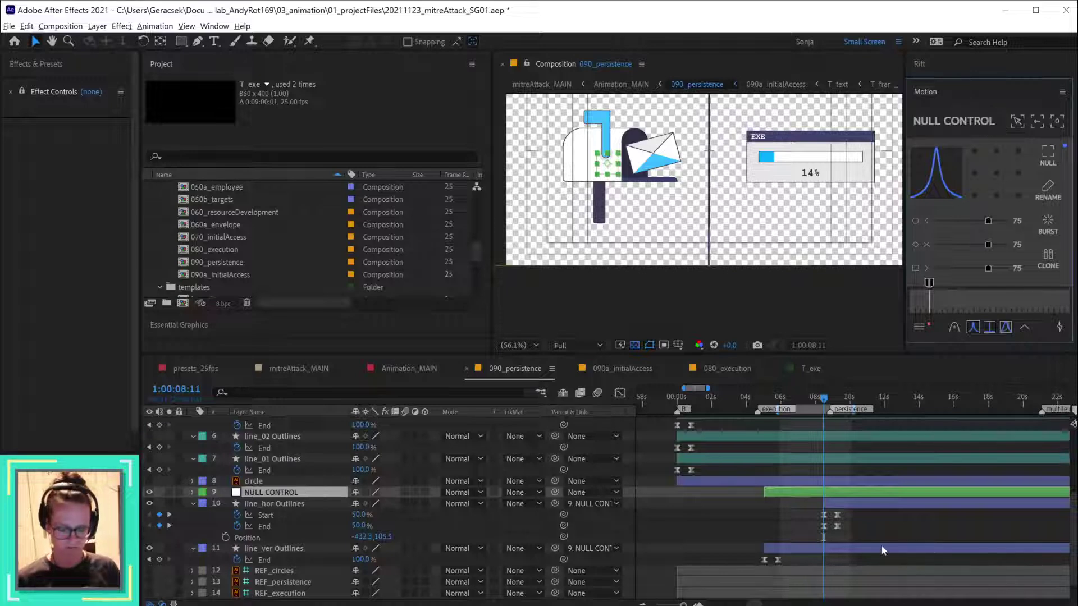
click(877, 499)
click(875, 493)
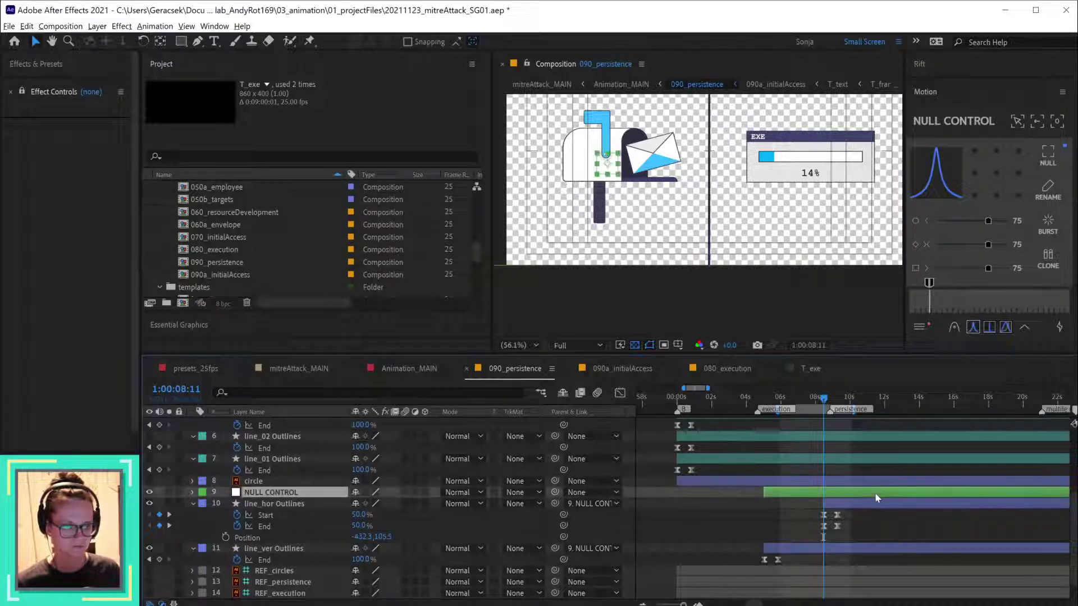
key(Delete)
- Centre line_hor Outlines' anchor point with the line fully drawn at 1:00:12:17, and create a null control for that layer
click(868, 493)
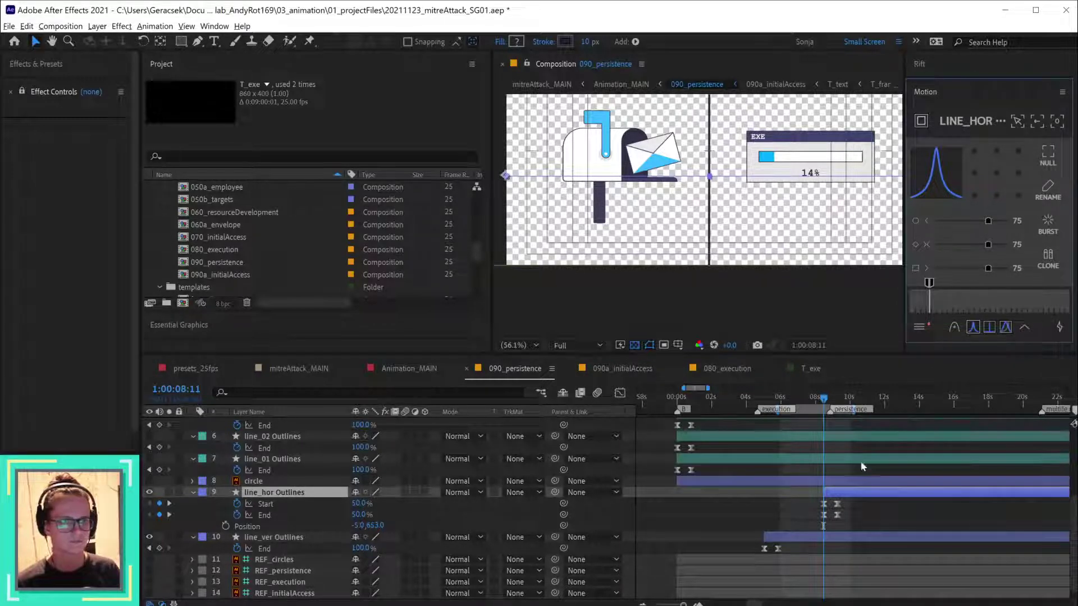
key(space)
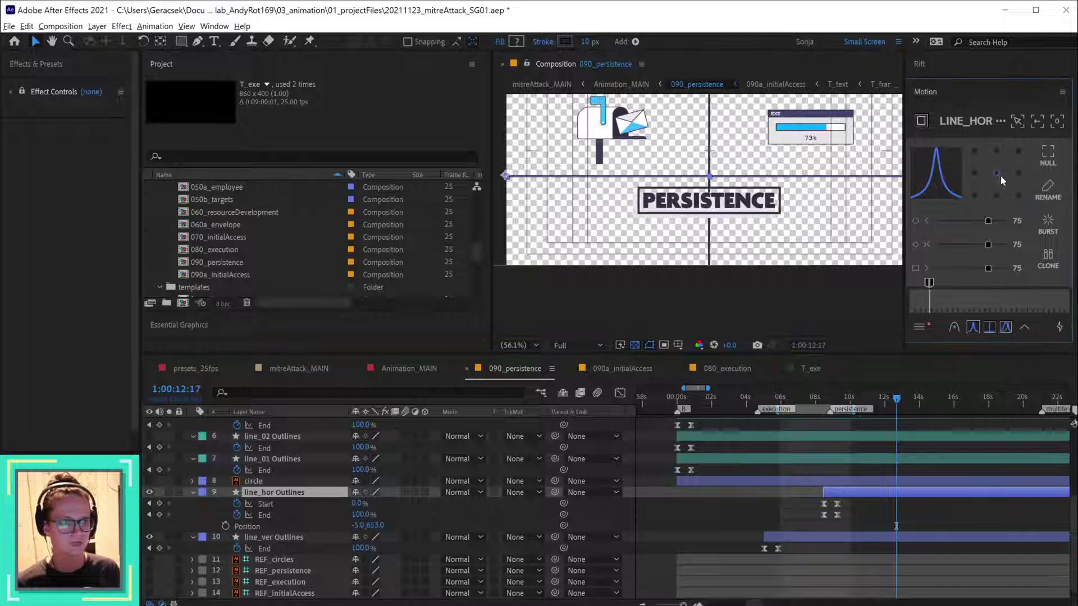
click(1047, 155)
- Rename line_hor Outlines' null control as CTRL_line and parent the line_ver Outlines layer to it
click(275, 493)
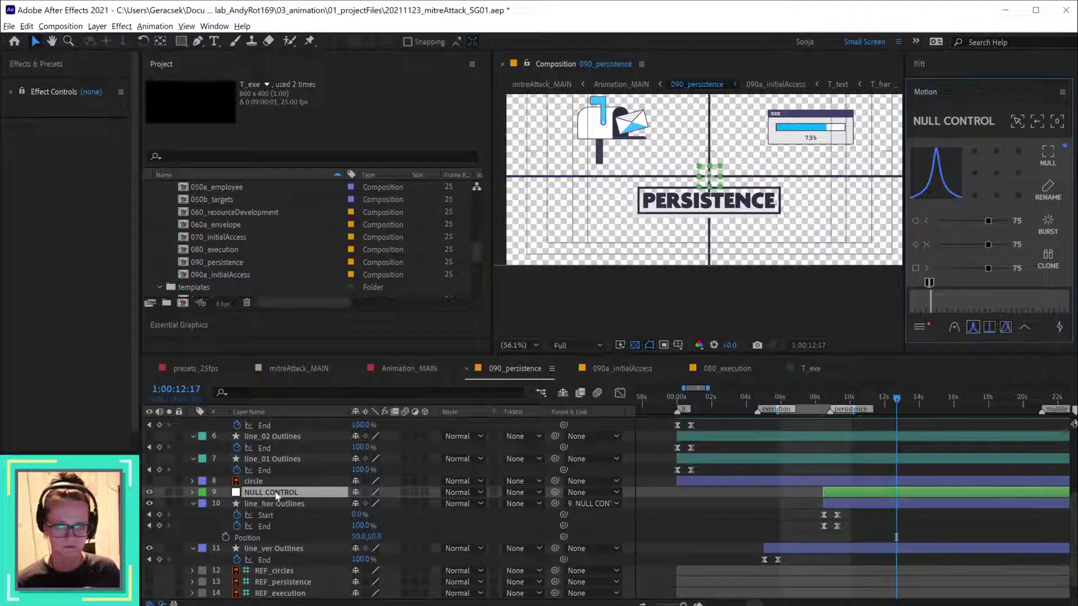
key(Return)
text(CTR)
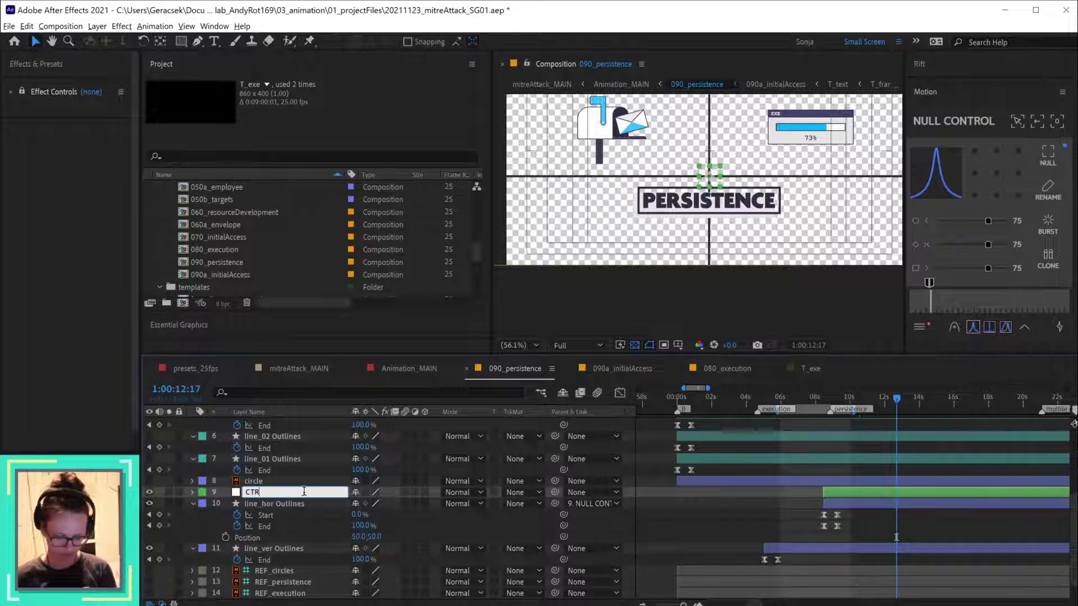
text(L_li)
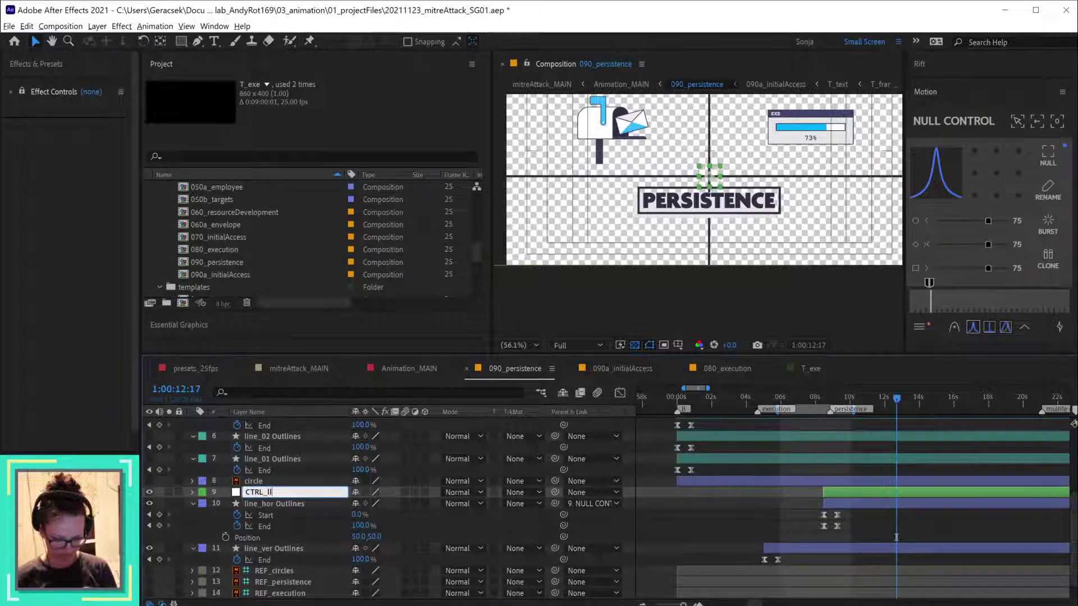
text(ne)
key(Return)
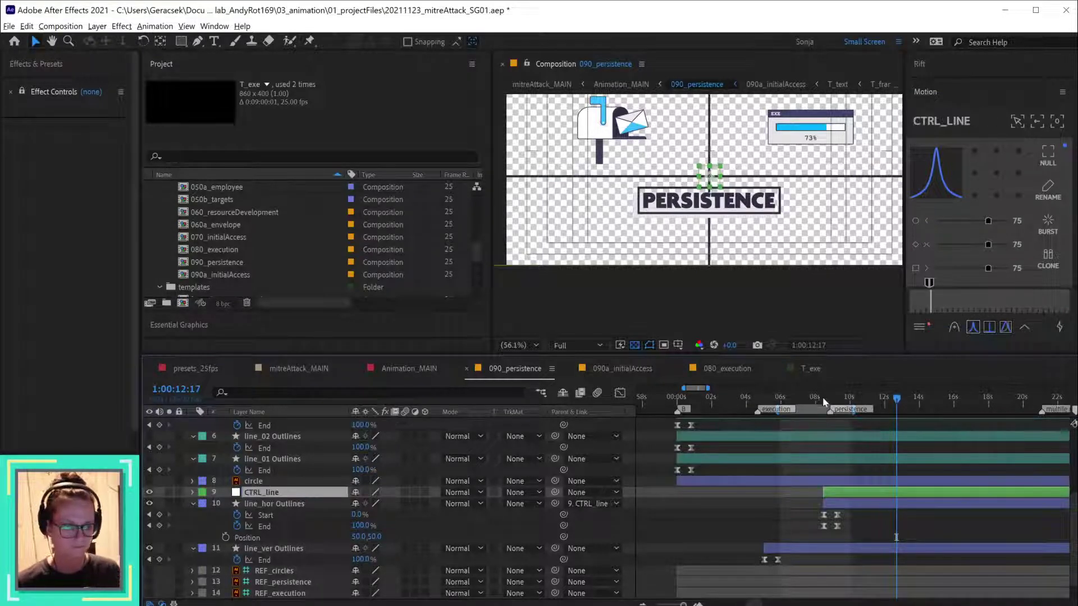
click(816, 548)
drag(554, 548, 844, 490)
- Add a Position keyframe to CTRL_line at its in point and shift it to align with line_hor Outlines' closing Start and End keyframes
click(845, 489)
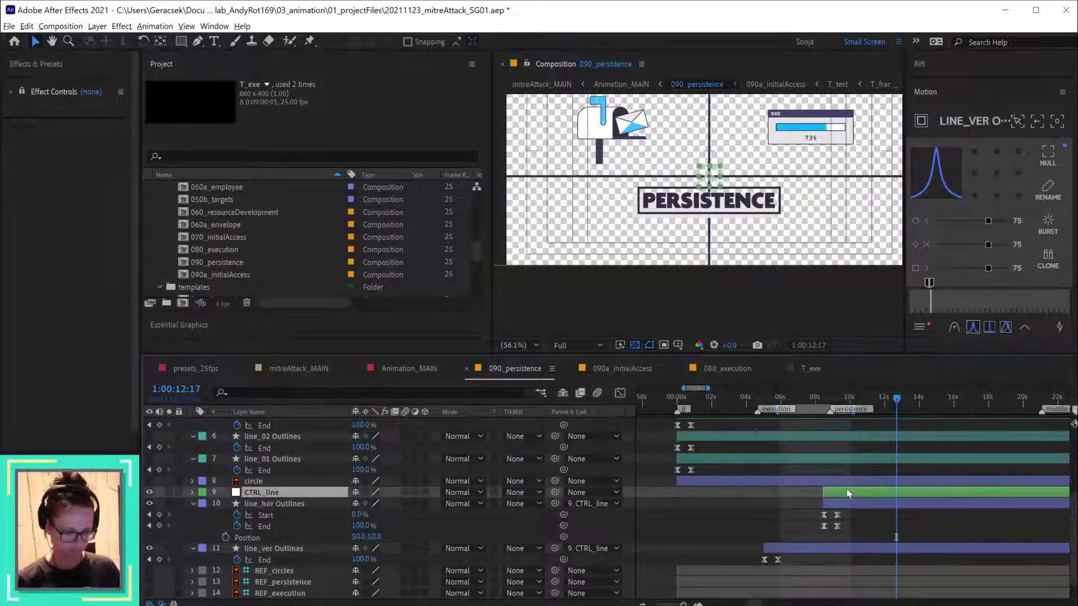
key(i)
key(alt+shift+p)
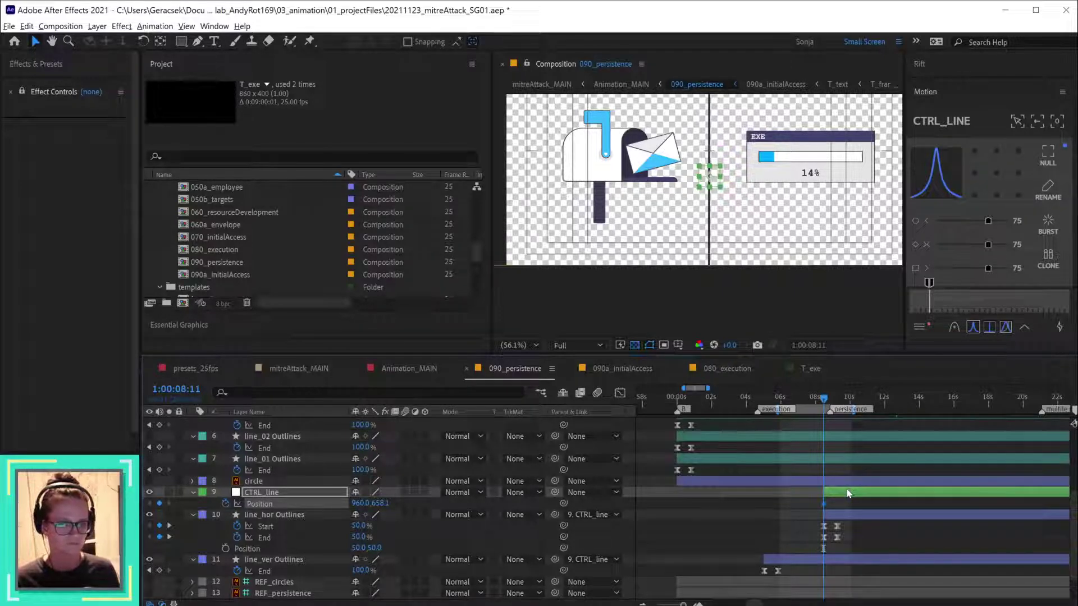
key(alt+shift+Right)
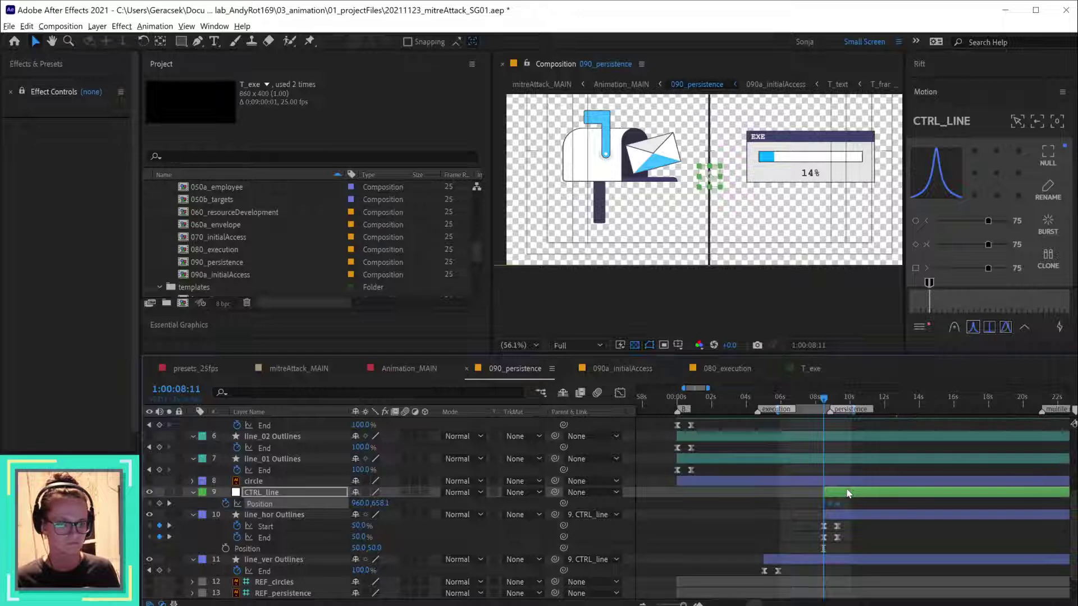
click(588, 560)
click(696, 572)
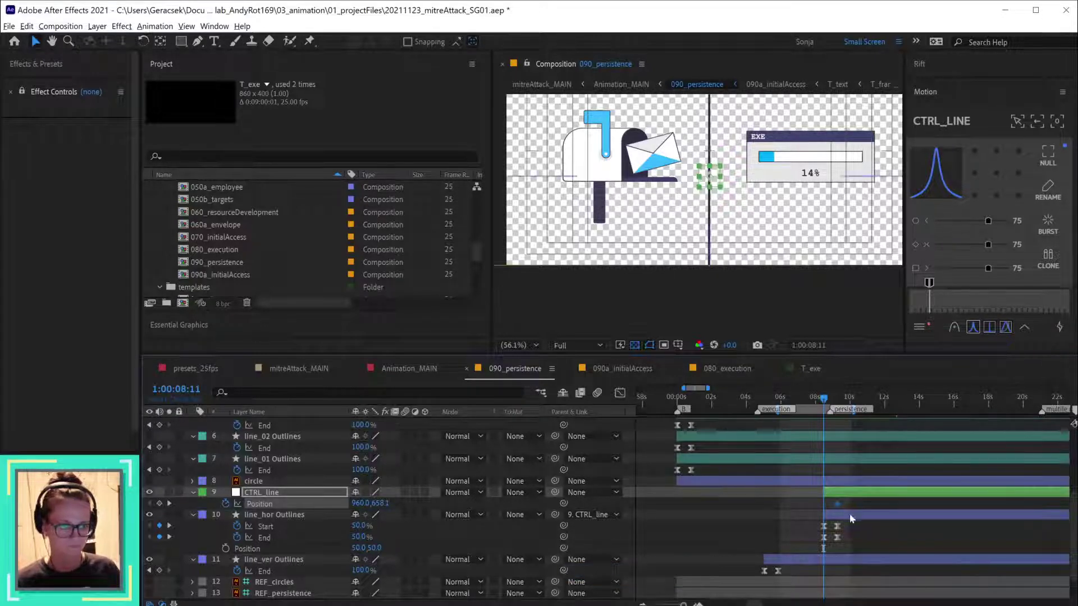
- Set CTRL_line's vertical position to 1080 at 1:00:08:11 so the move has a starting keyframe
click(855, 498)
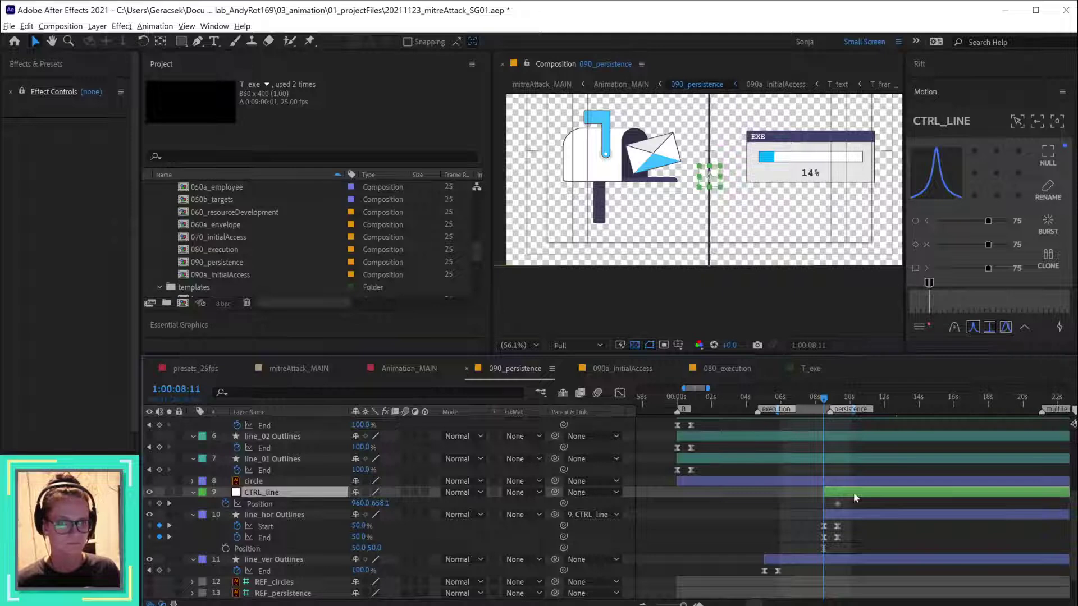
click(380, 503)
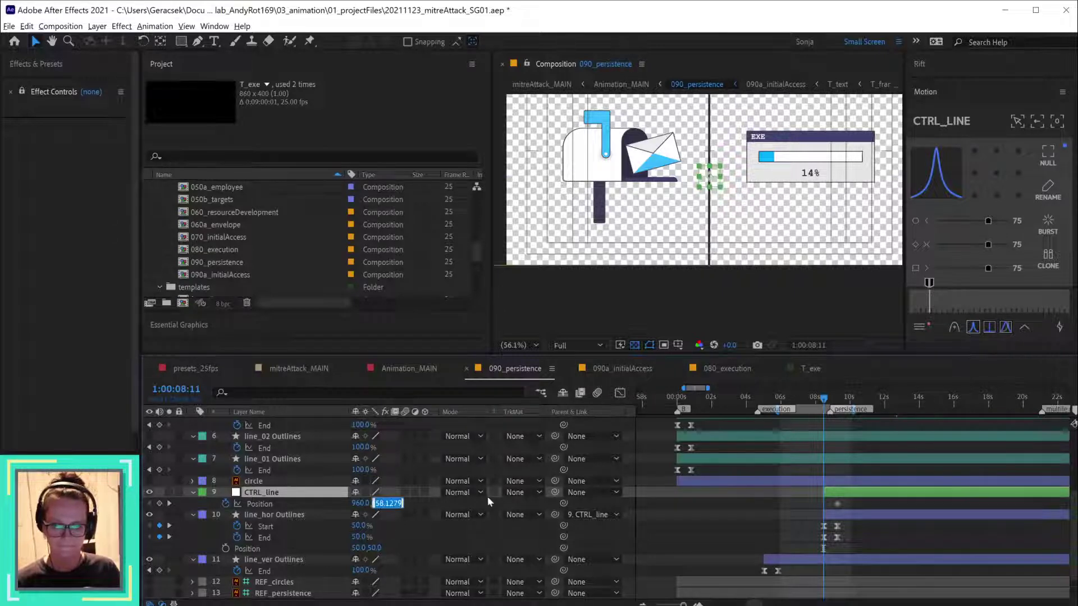
text(1080)
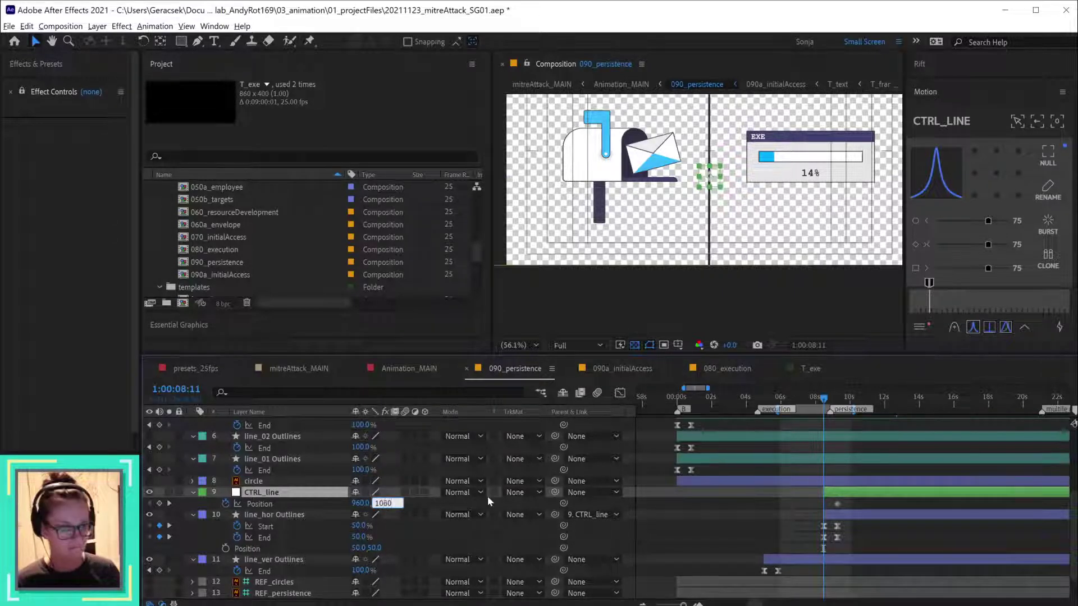
key(Return)
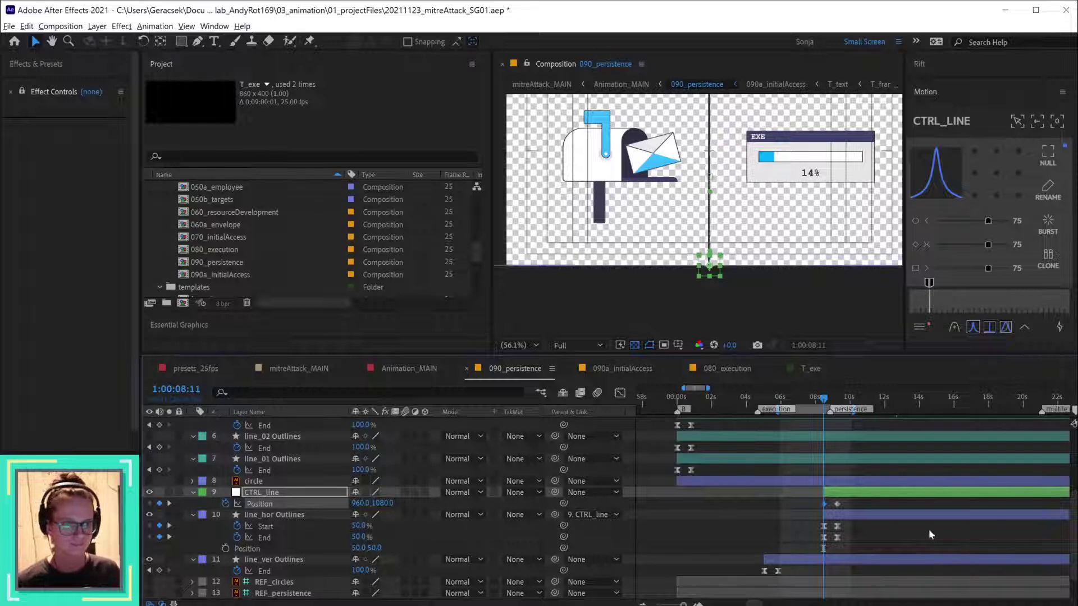
- Ease both CTRL_line Position keyframes, check the divider movement around the persistence marker, and save the project
drag(558, 561, 819, 494)
click(972, 328)
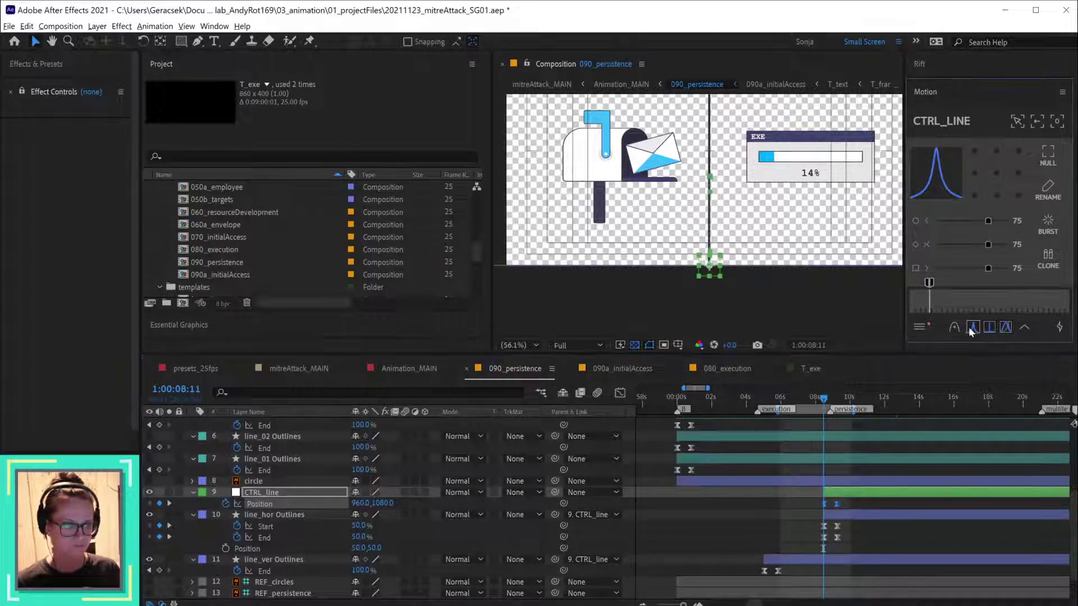
drag(824, 402, 842, 402)
click(913, 533)
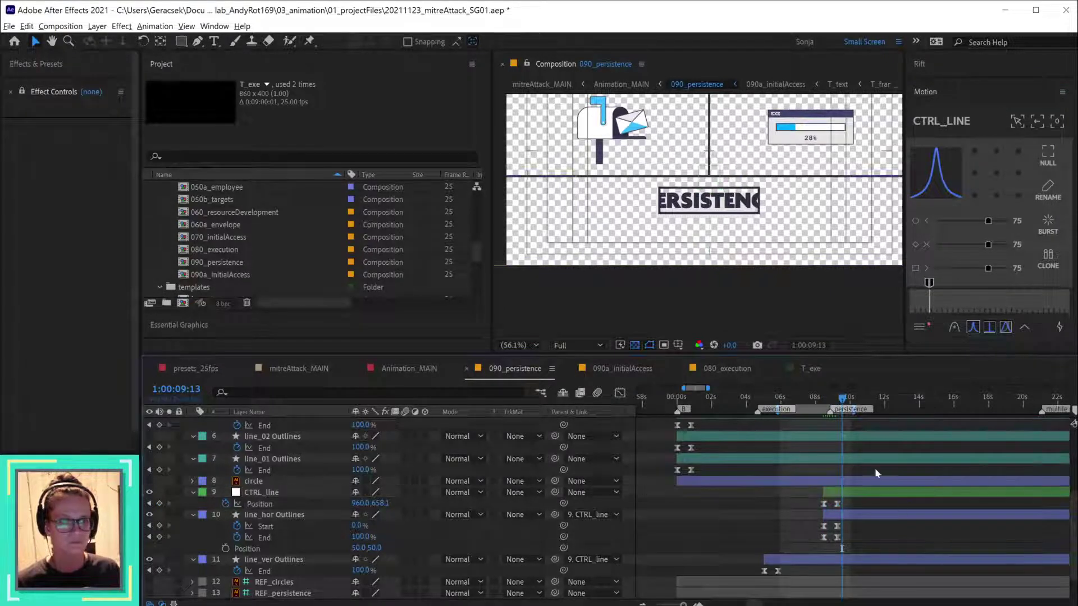
mouse_move(842, 400)
mouse_down()
mouse_move(823, 405)
mouse_move(856, 411)
mouse_up()
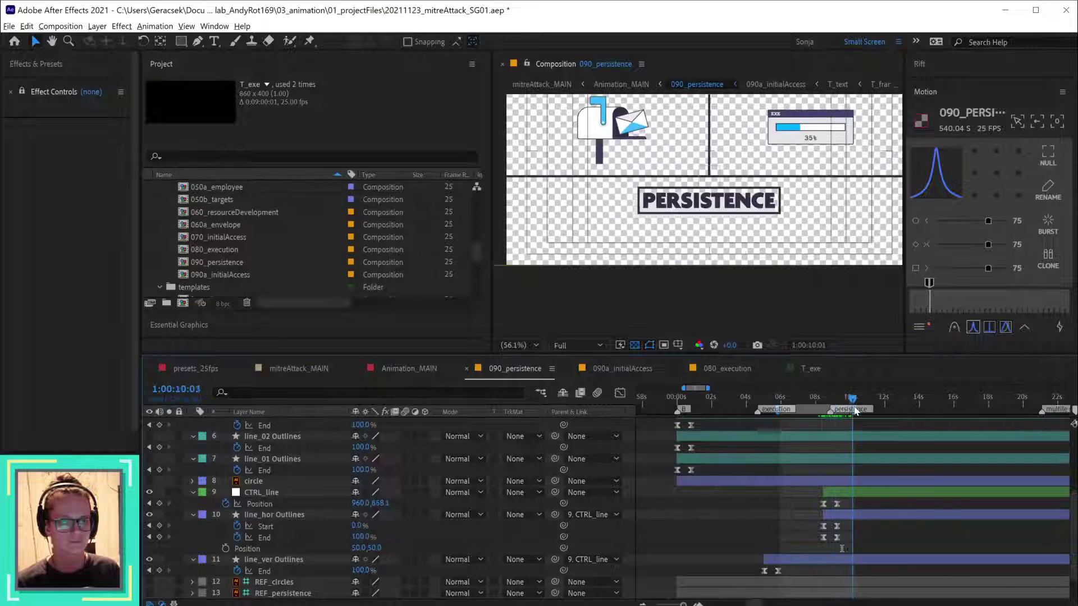
key(ctrl+s)
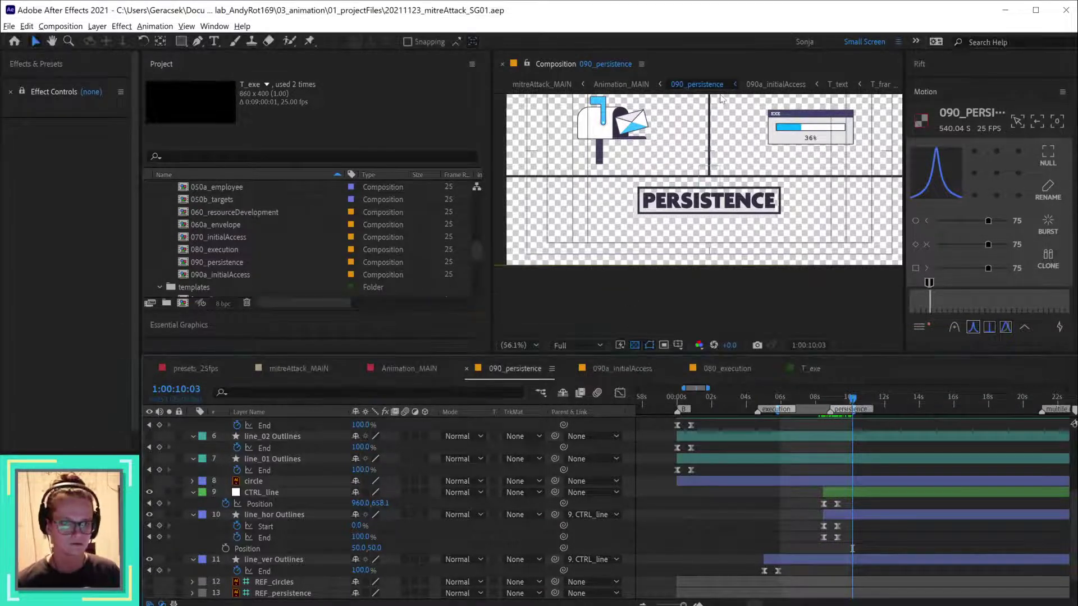
- Set the composition viewer's resolution to Auto and bring the whole 090_persistence frame into view
click(771, 289)
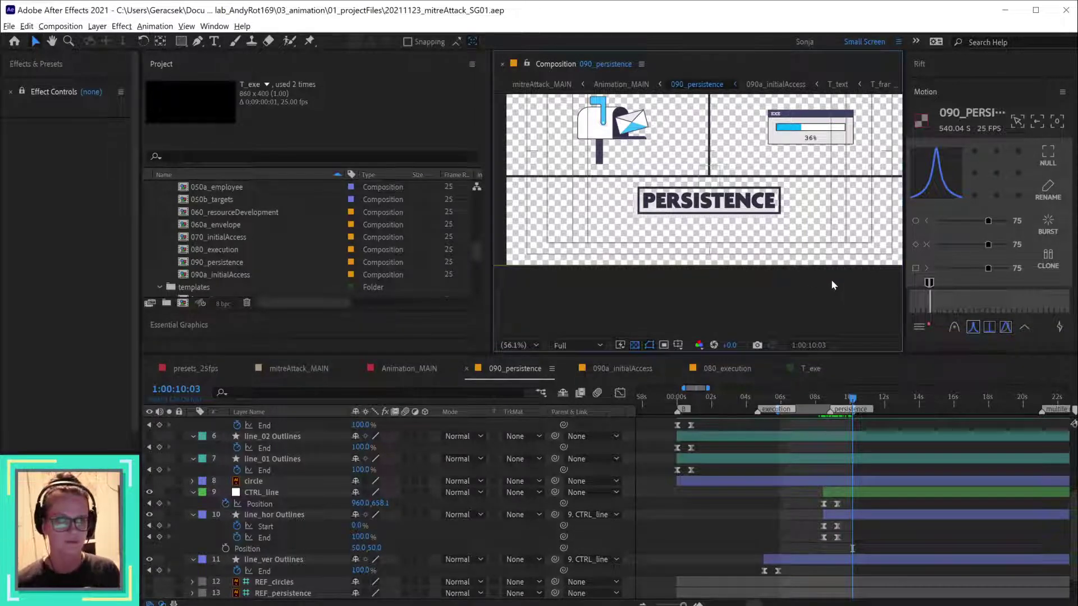
click(559, 345)
click(562, 360)
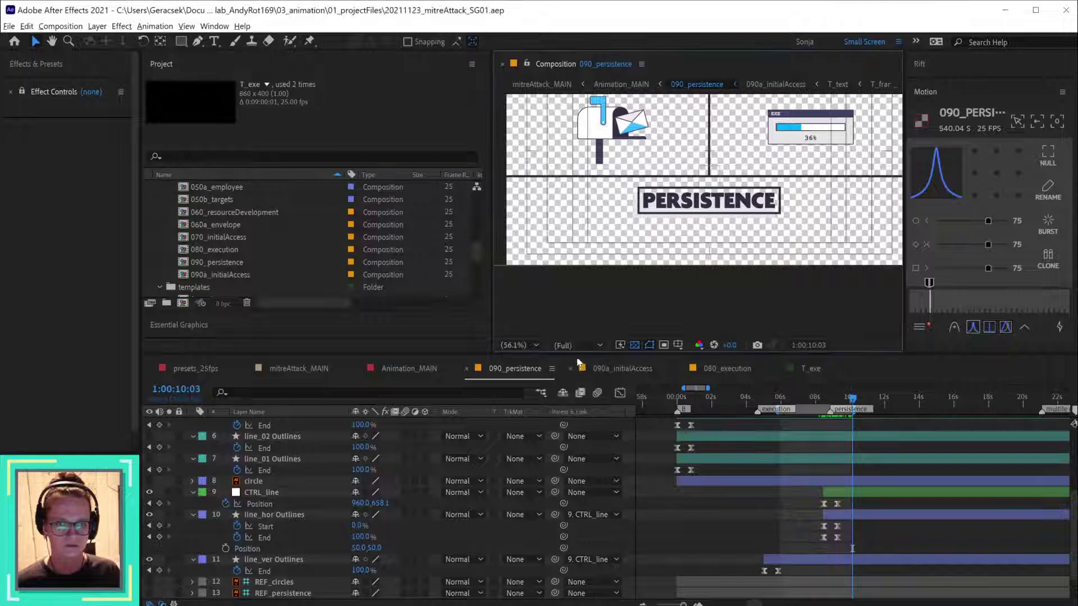
click(558, 346)
click(533, 345)
click(543, 373)
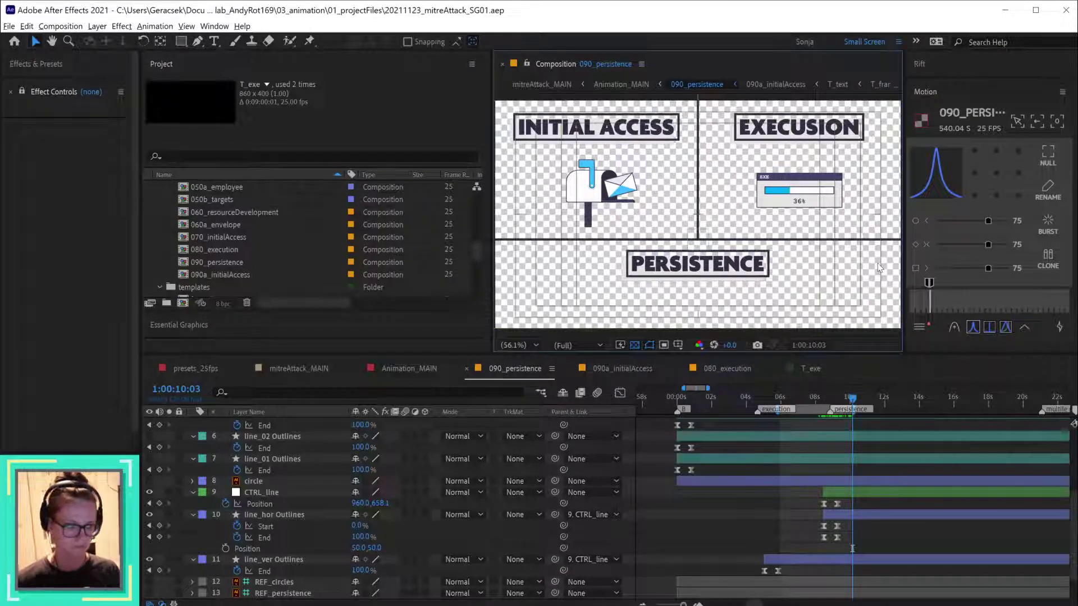
- End the work area of Animation_MAIN at 1:02:32:08, just past the persistence marker
click(430, 370)
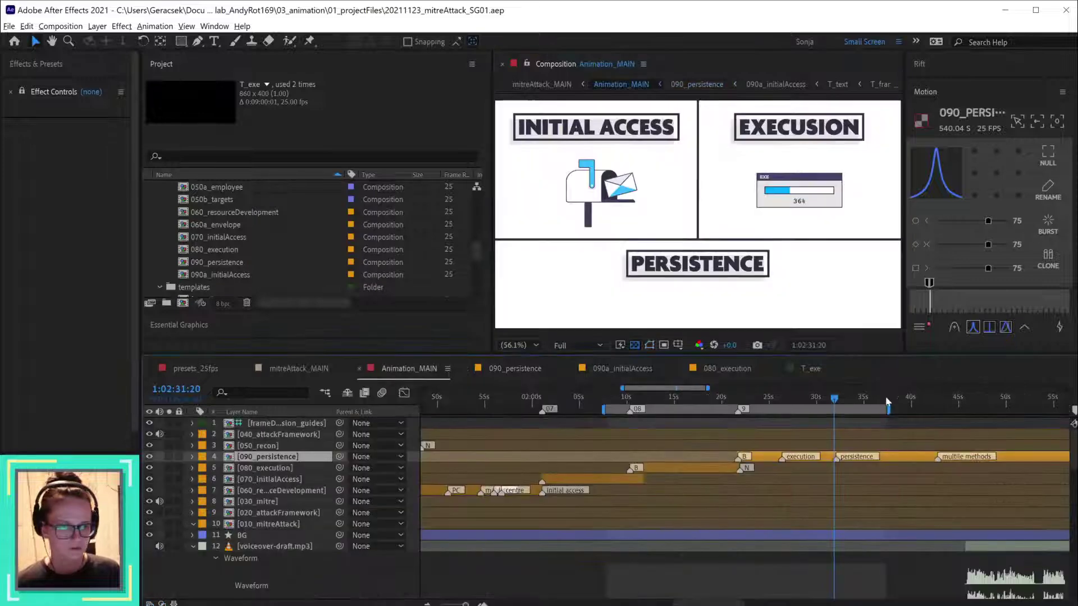
click(836, 399)
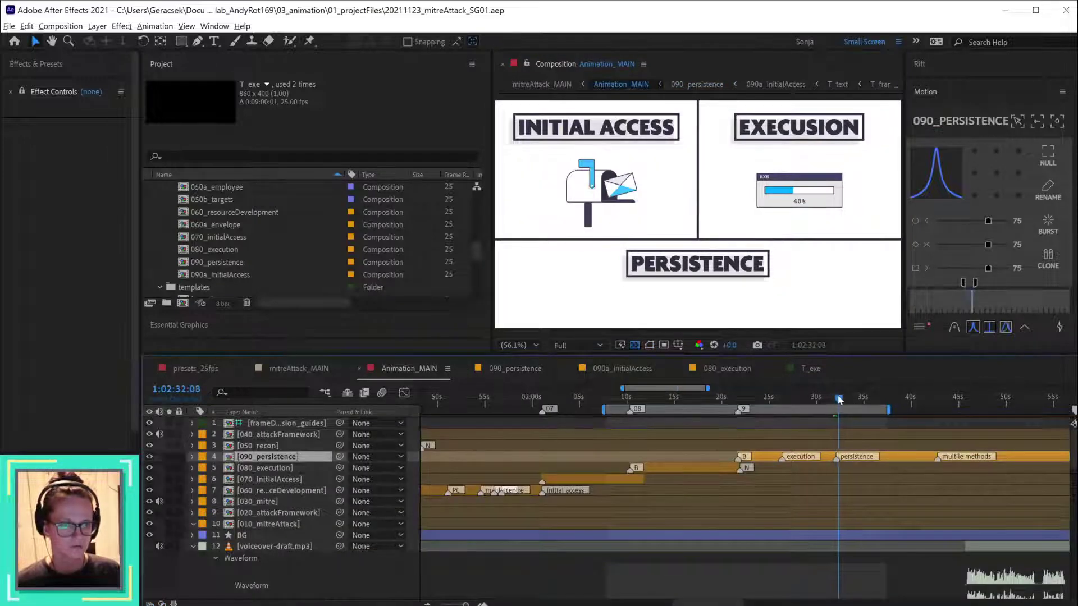
click(618, 397)
click(661, 399)
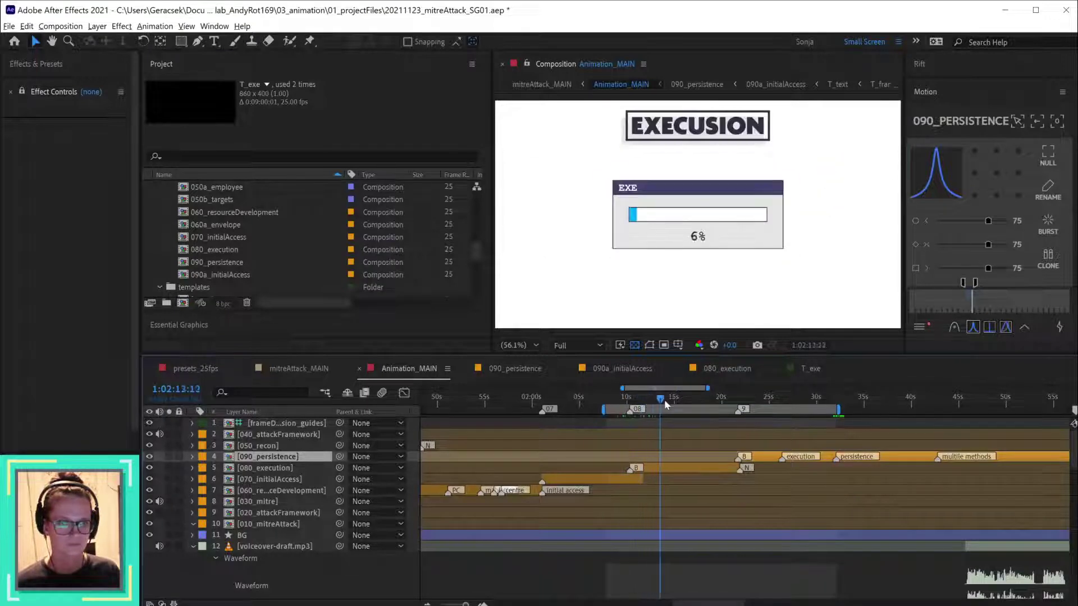
- Open 090a_initialAccess through 090_persistence and set CTRL_envelope_all 2's closing Rotation keyframe to -5°
drag(665, 400, 759, 413)
double_click(767, 458)
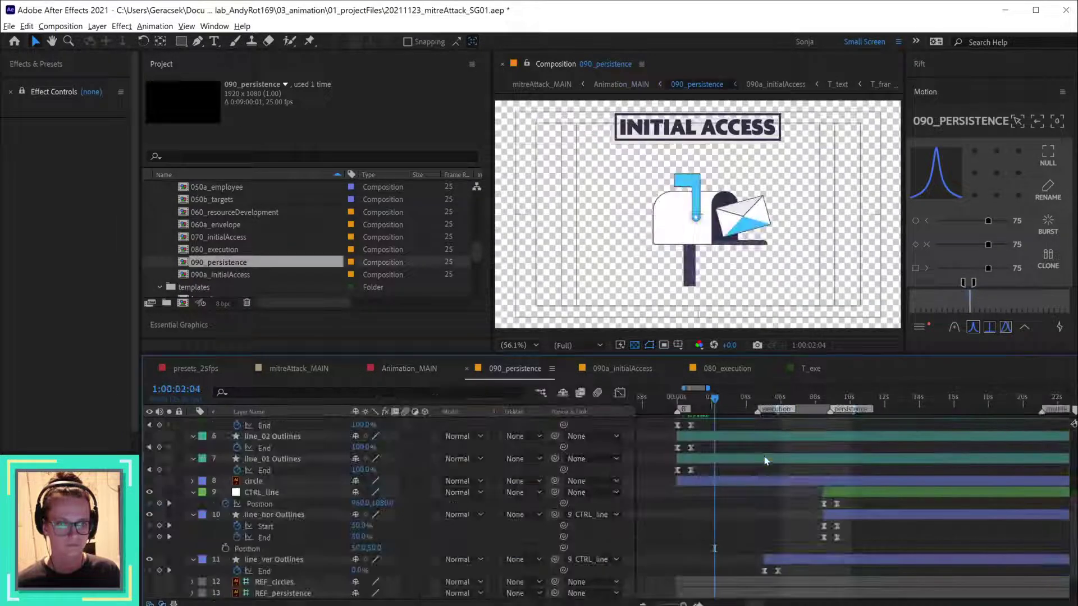
scroll(743, 517, down, 3)
scroll(742, 515, up, 3)
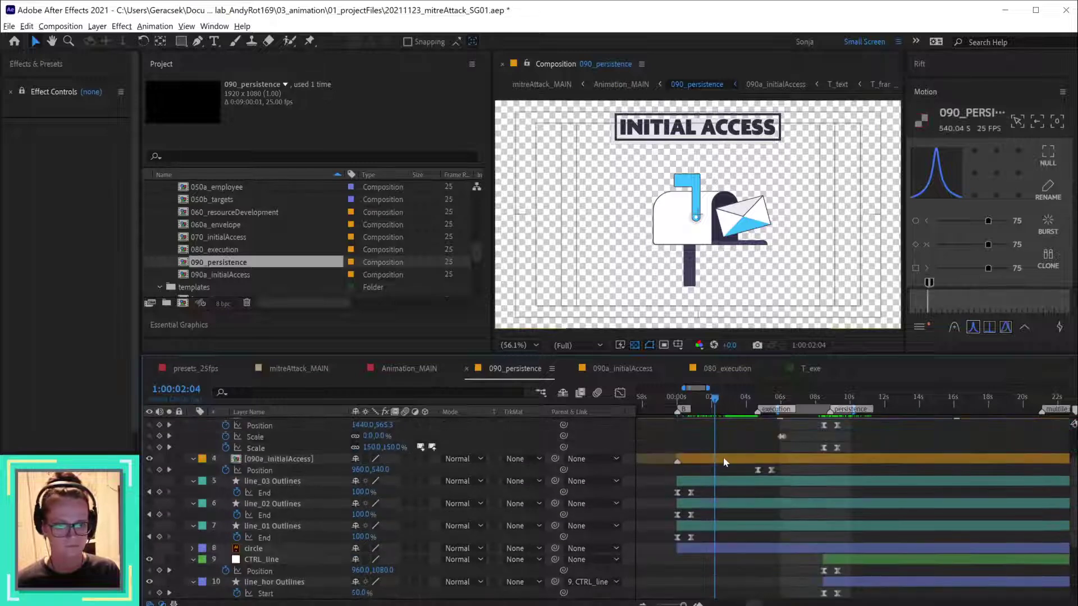
double_click(724, 457)
scroll(817, 513, up, 5)
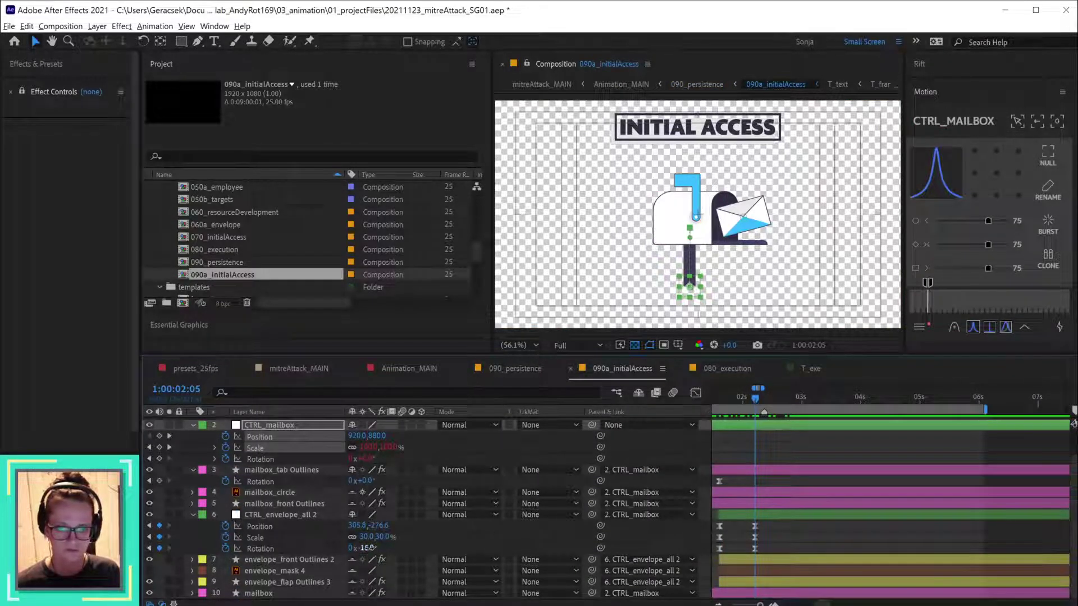
drag(369, 548, 375, 547)
mouse_move(746, 402)
mouse_down()
mouse_move(722, 397)
mouse_move(738, 400)
mouse_up()
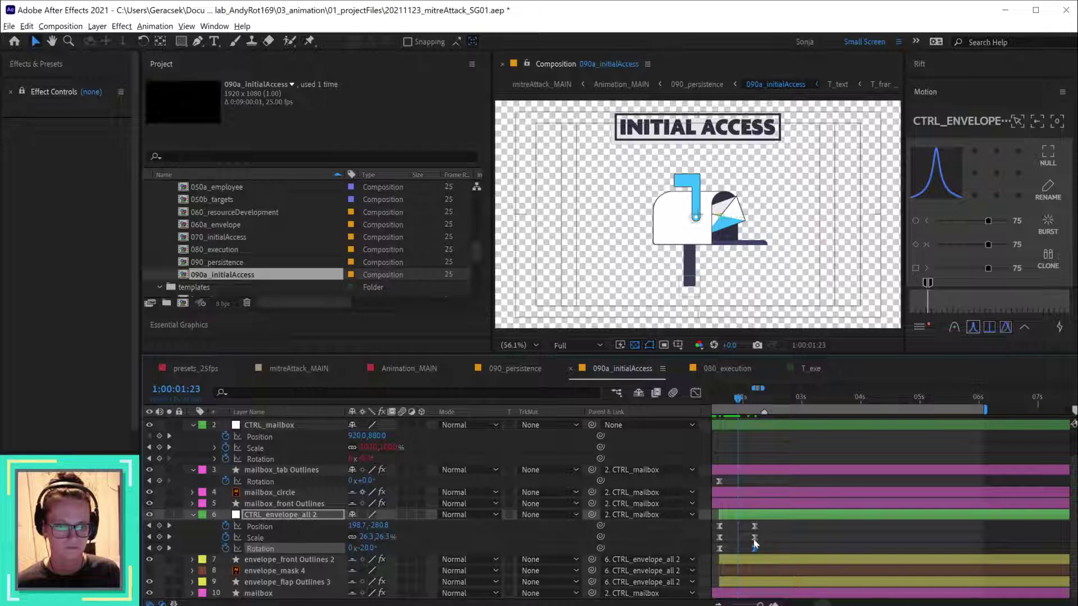
- Ease CTRL_envelope_all 2's Position, Scale and Rotation keyframes and set its first Rotation keyframe to -90°
drag(783, 518, 710, 557)
click(973, 329)
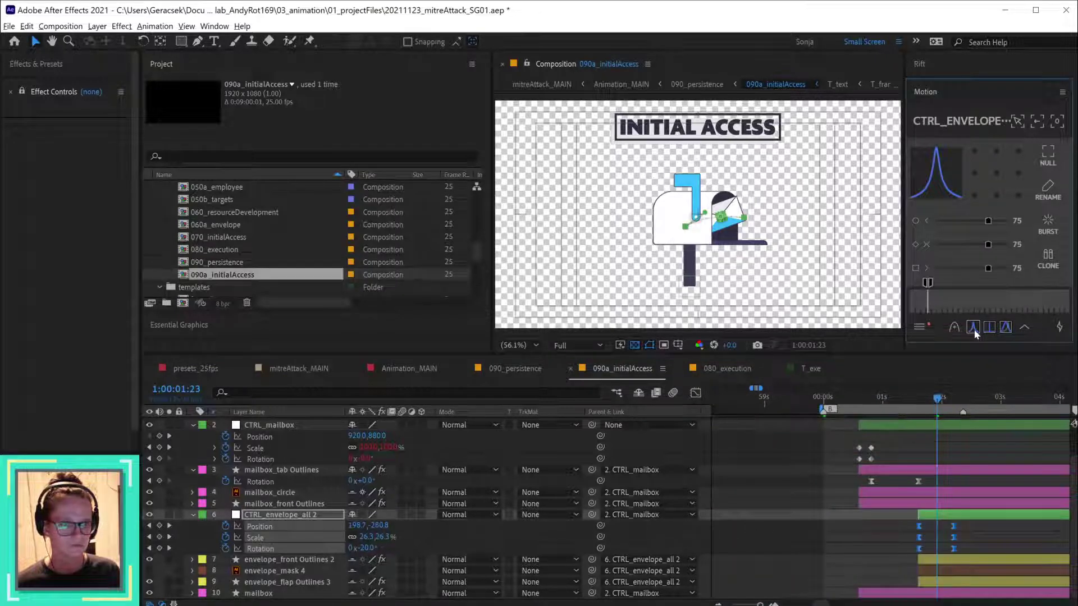
double_click(919, 549)
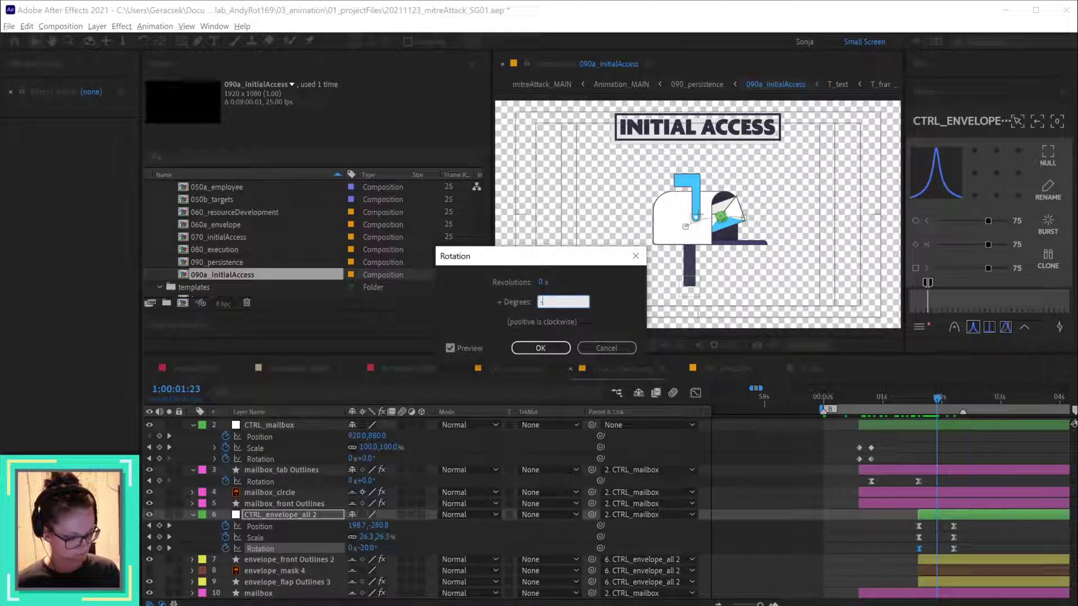
text(-90)
key(Return)
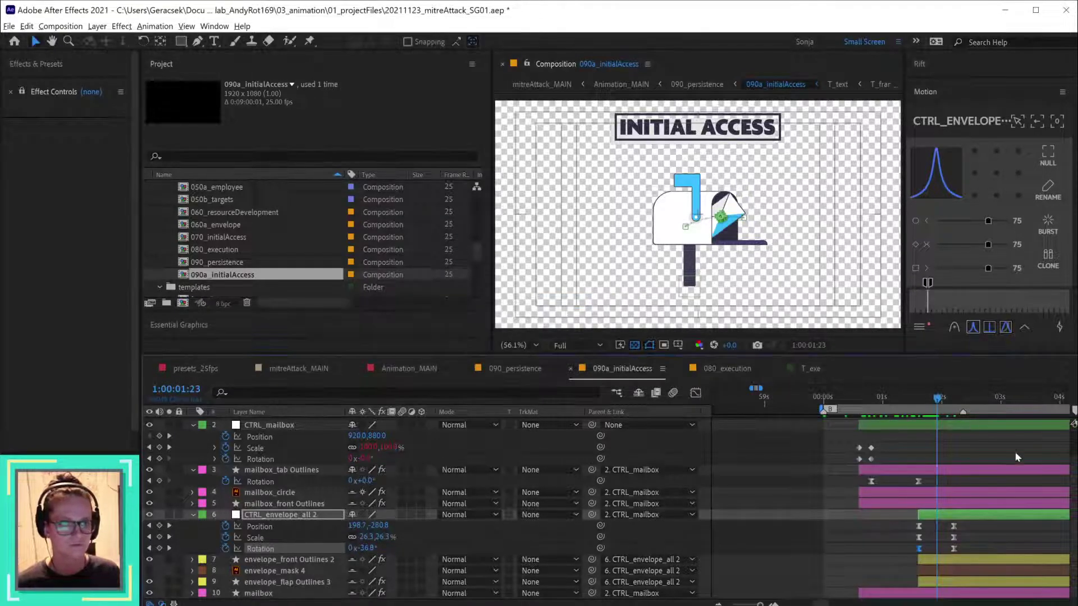
drag(922, 397, 963, 416)
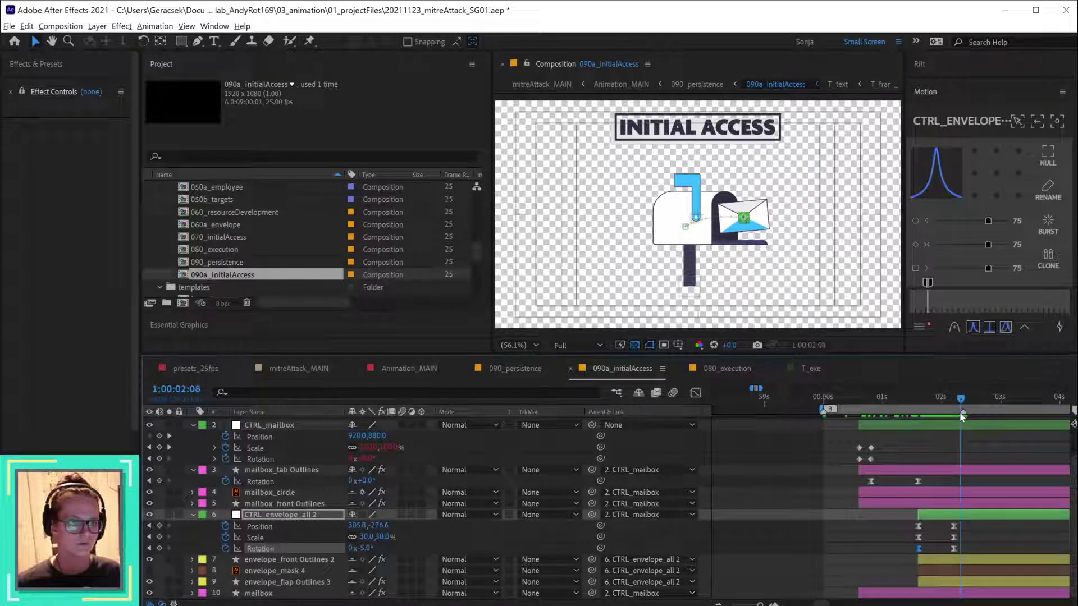
- Play back Animation_MAIN's work area with the viewer maximized, and reopen the 090_persistence composition
click(412, 367)
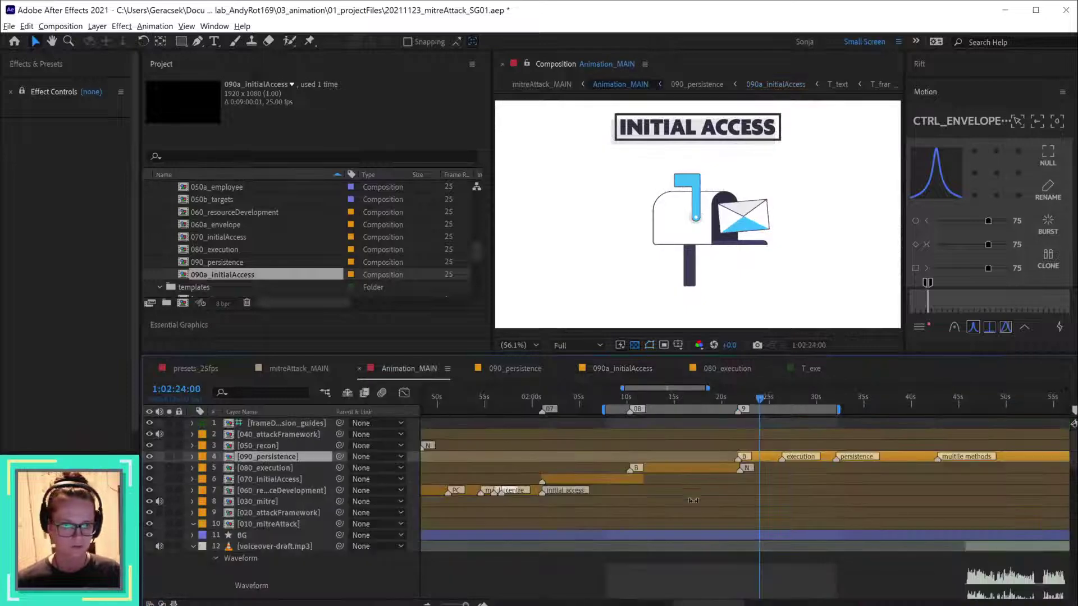
key(space)
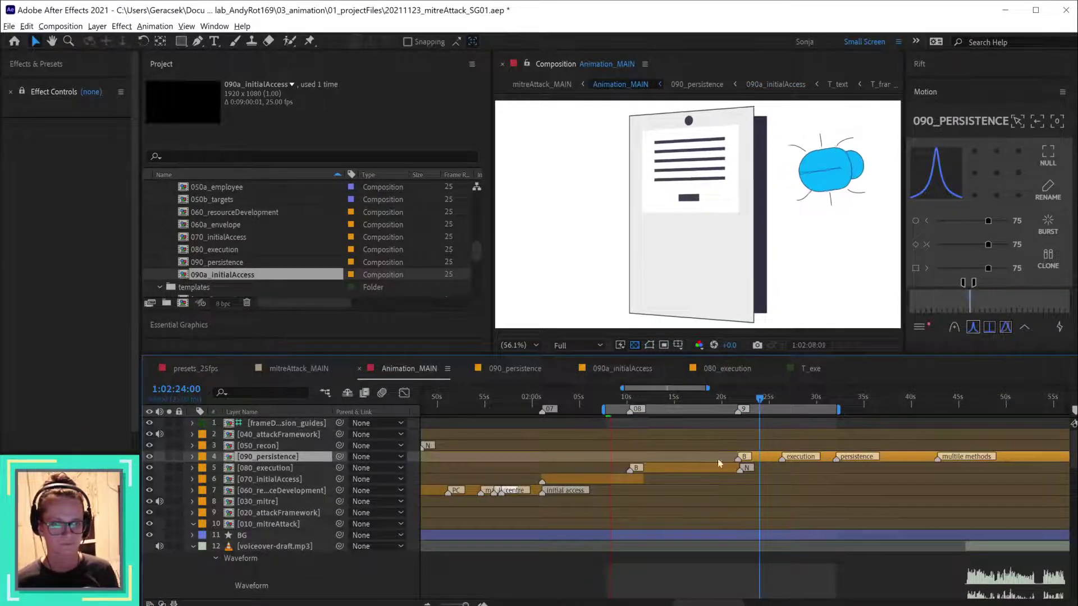
key(grave)
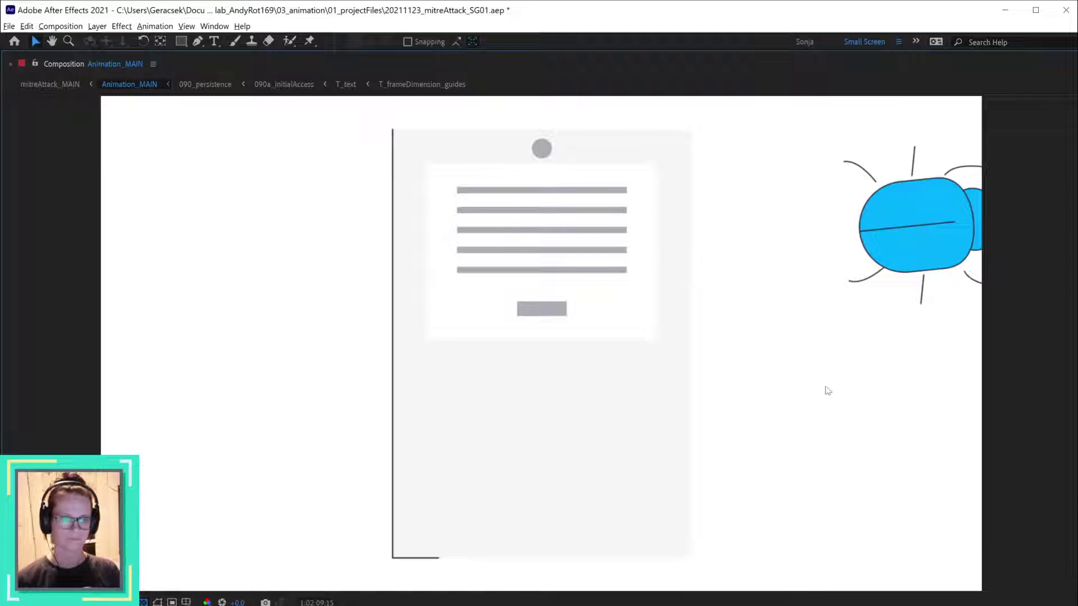
key(grave)
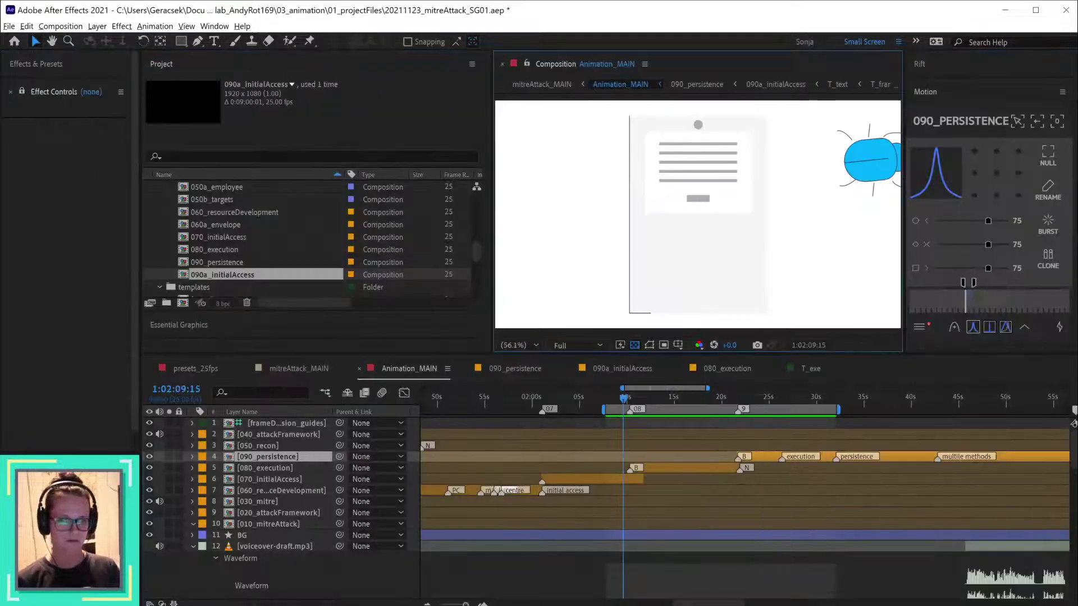
double_click(884, 460)
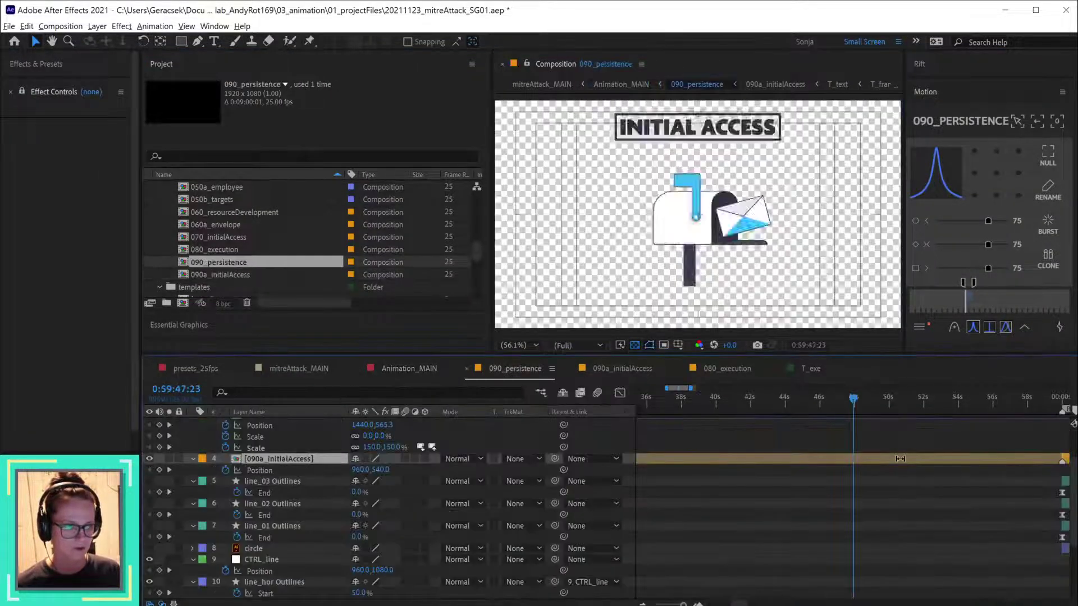
- Open 090a_initialAccess and move CTRL_envelope_all 2's closing Position, Scale and Rotation keyframes to 1:00:03:05
drag(961, 509, 690, 522)
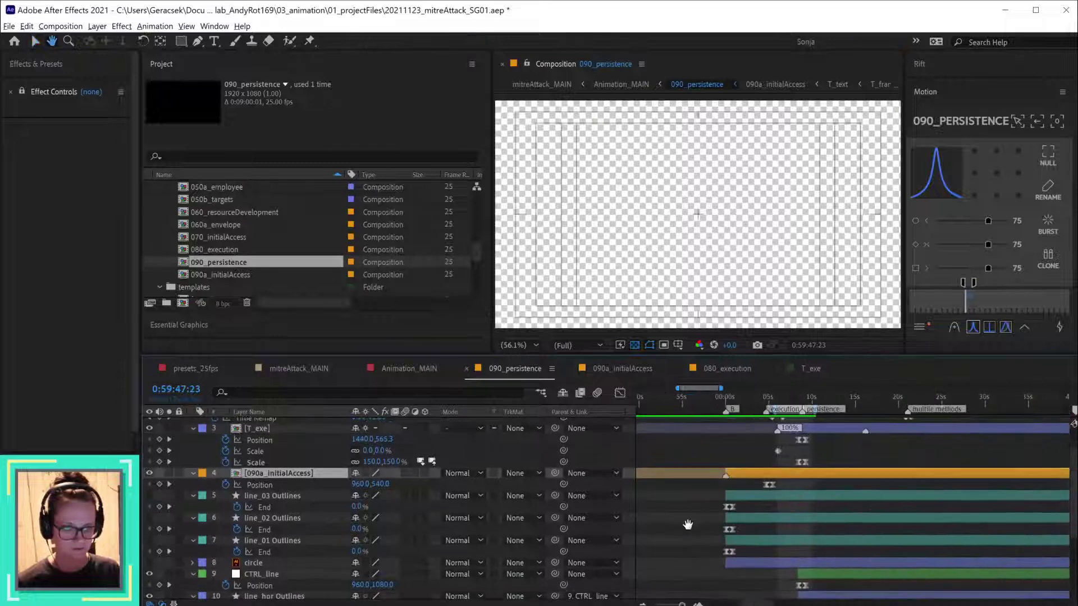
drag(736, 395, 767, 397)
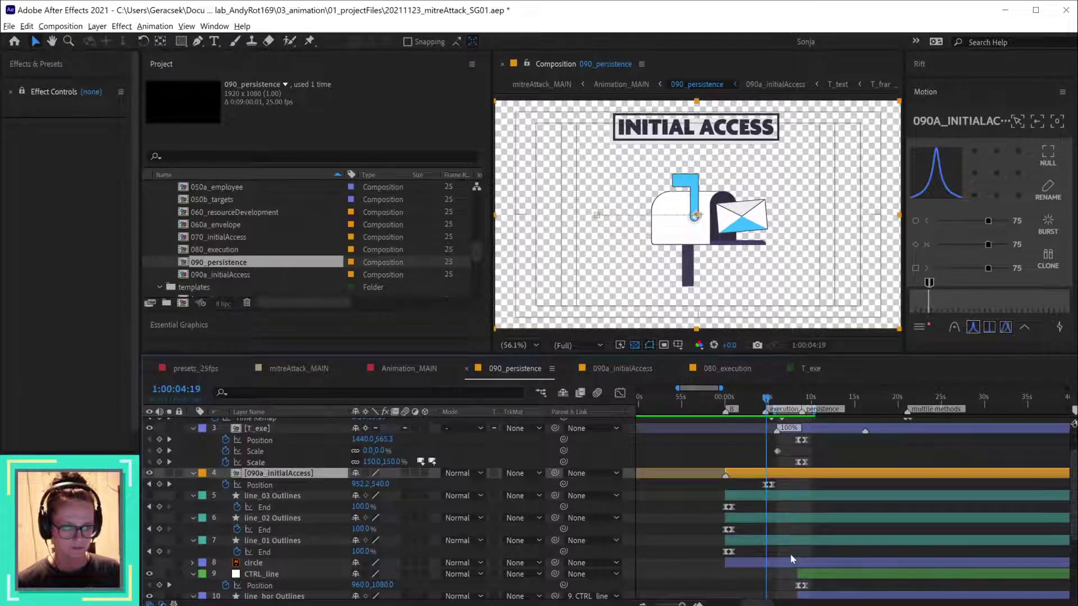
scroll(790, 554, down, 3)
scroll(782, 490, up, 2)
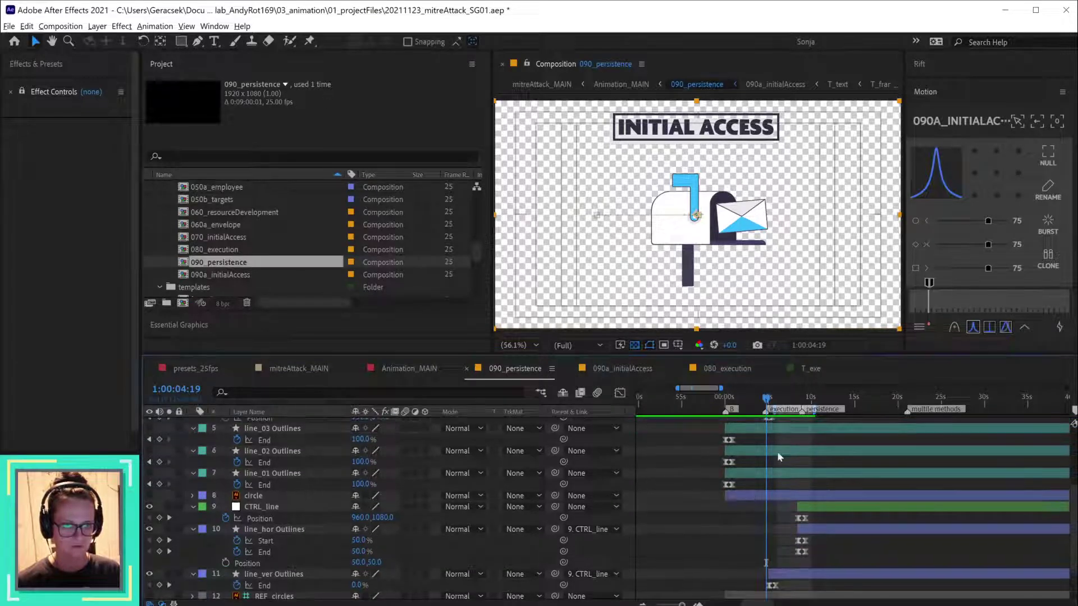
double_click(785, 453)
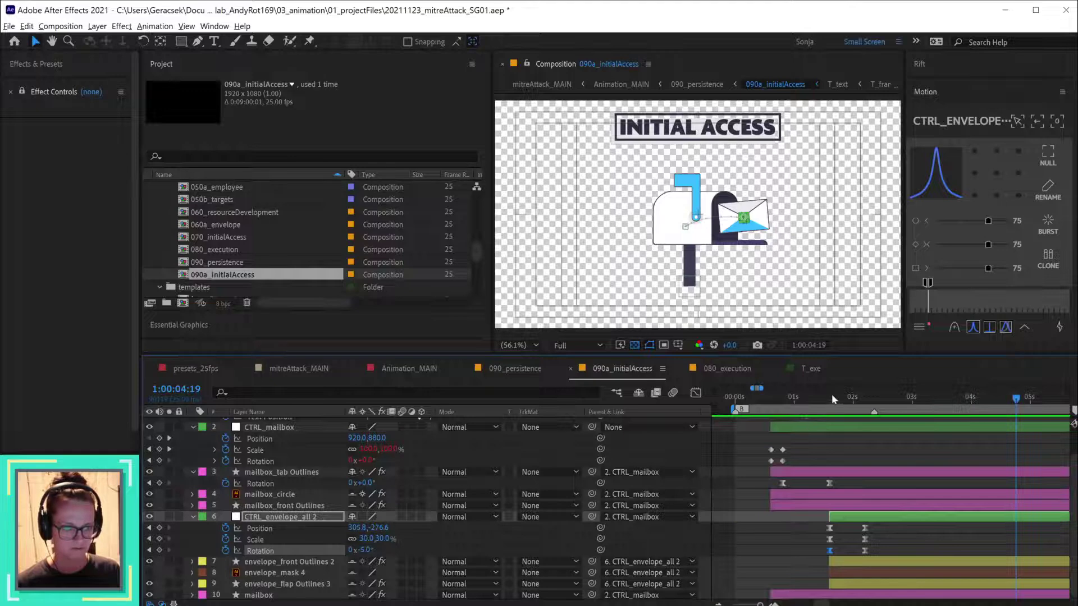
click(831, 396)
key(space)
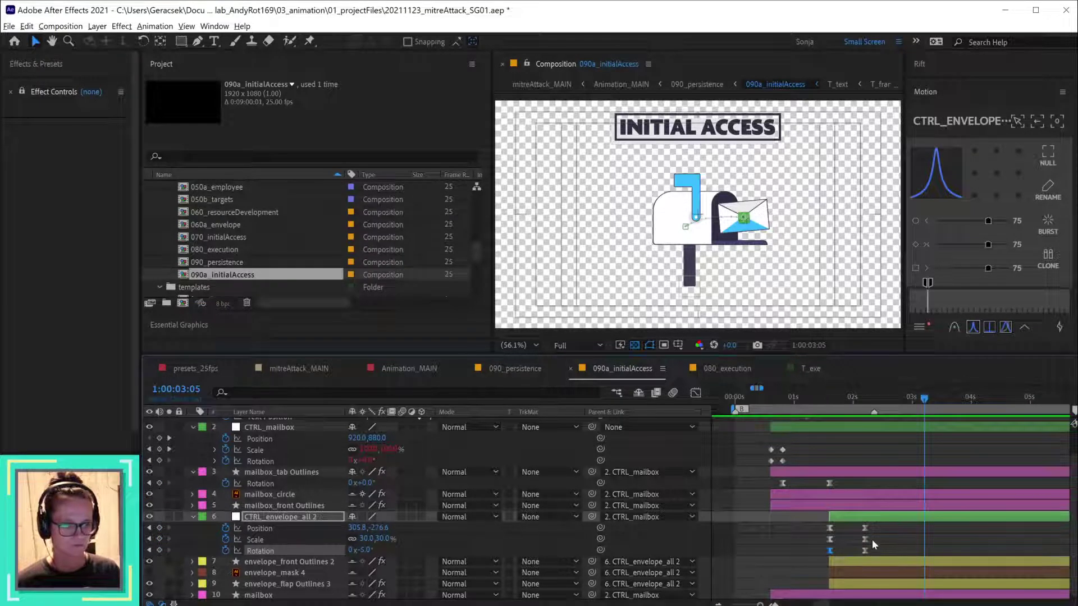
drag(875, 521, 924, 552)
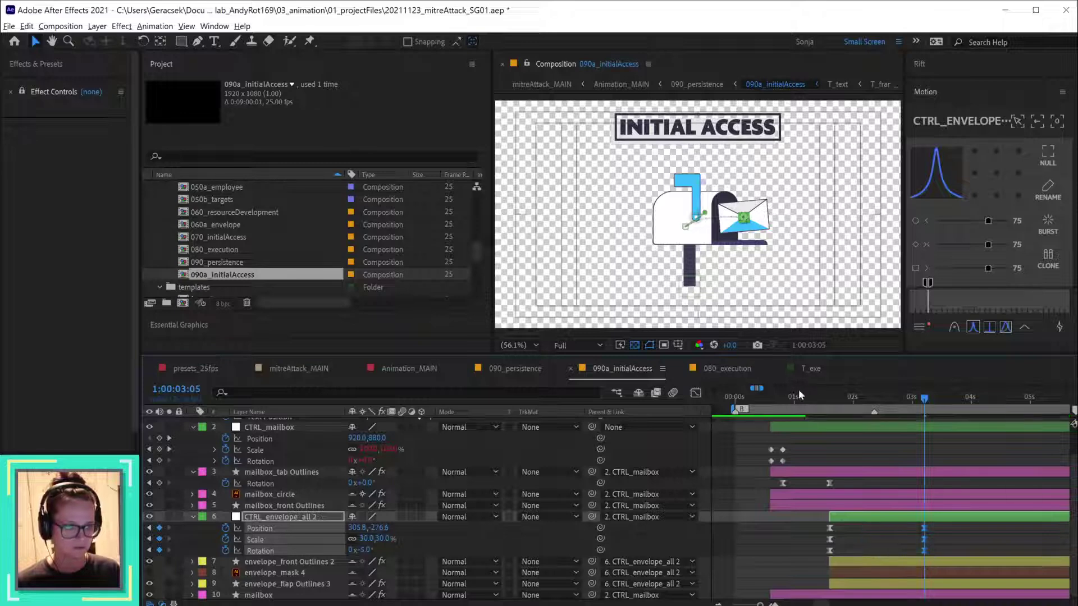
drag(829, 399, 929, 430)
click(962, 544)
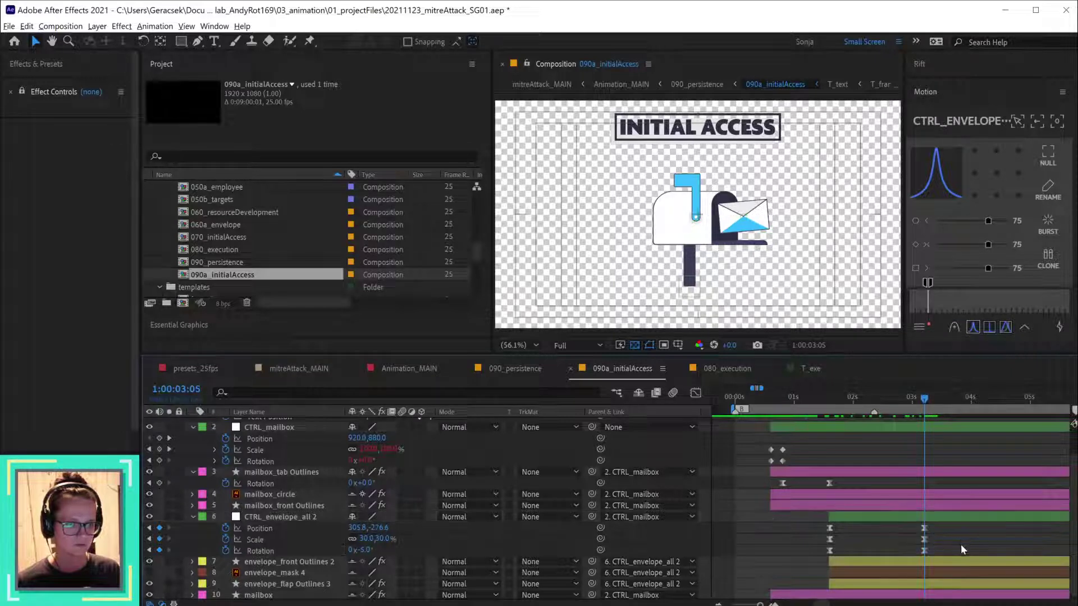
- Set CTRL_envelope_all 2's closing Rotation keyframe to -15°
drag(367, 550, 366, 550)
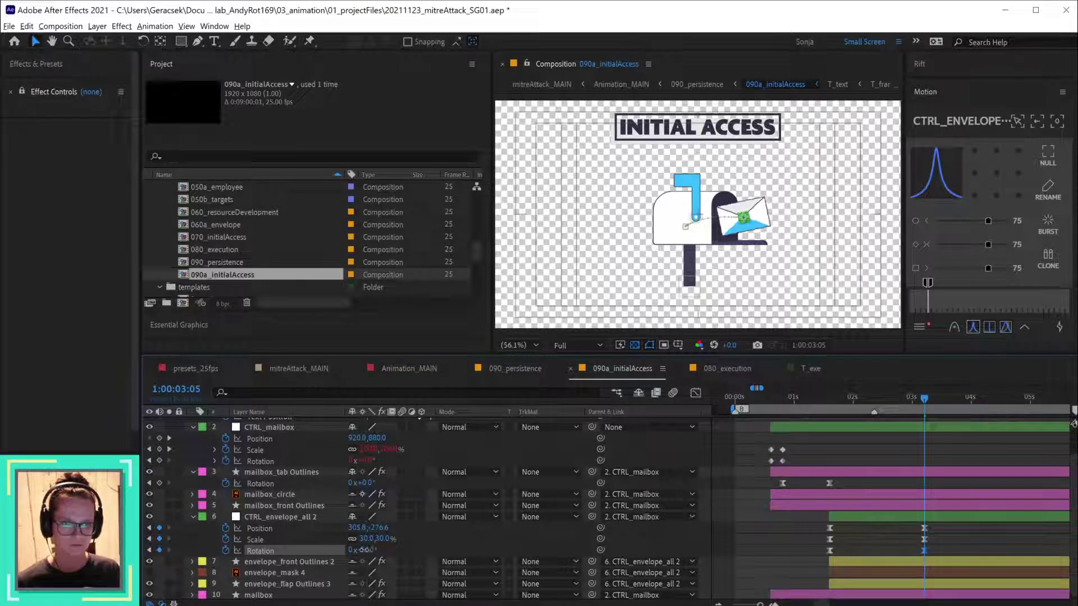
click(366, 550)
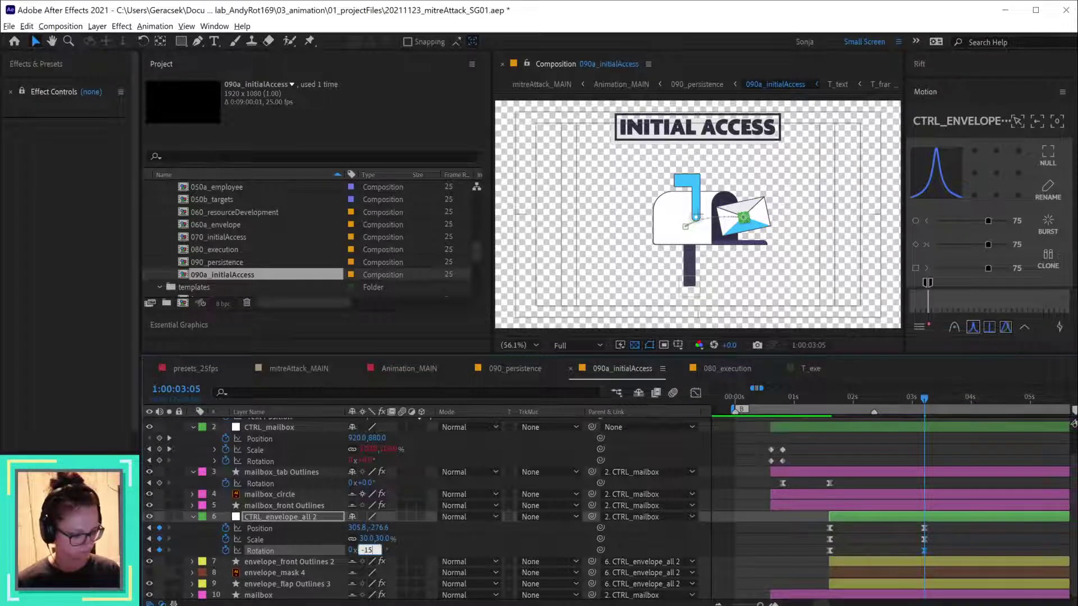
text(-15)
key(Return)
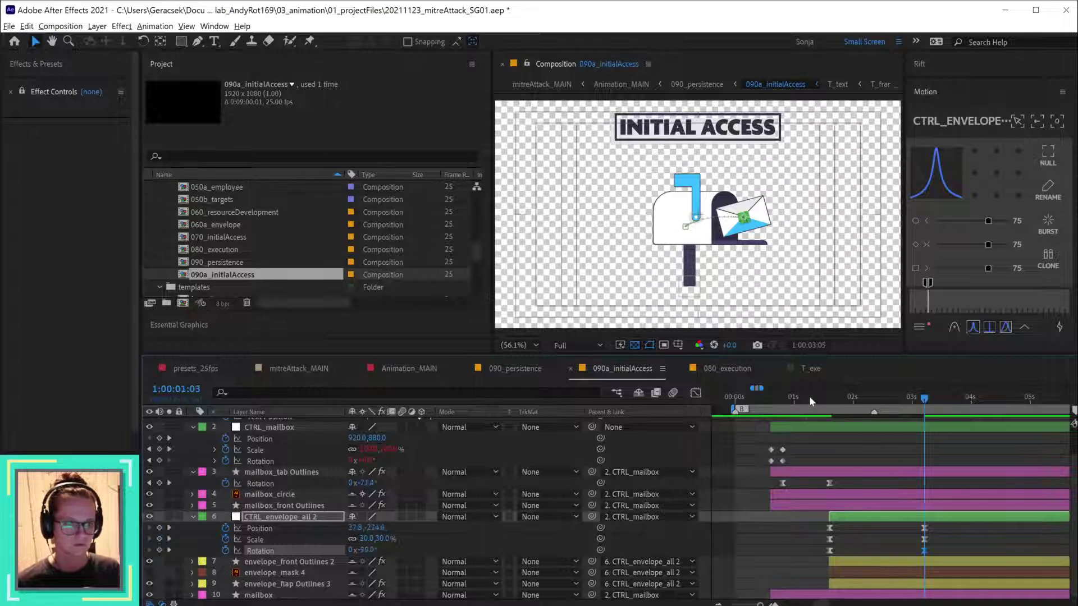
- Set CTRL_envelope_all 2's closing Rotation keyframe to 15° and its first to -45°, and preview the motion
drag(811, 399, 924, 427)
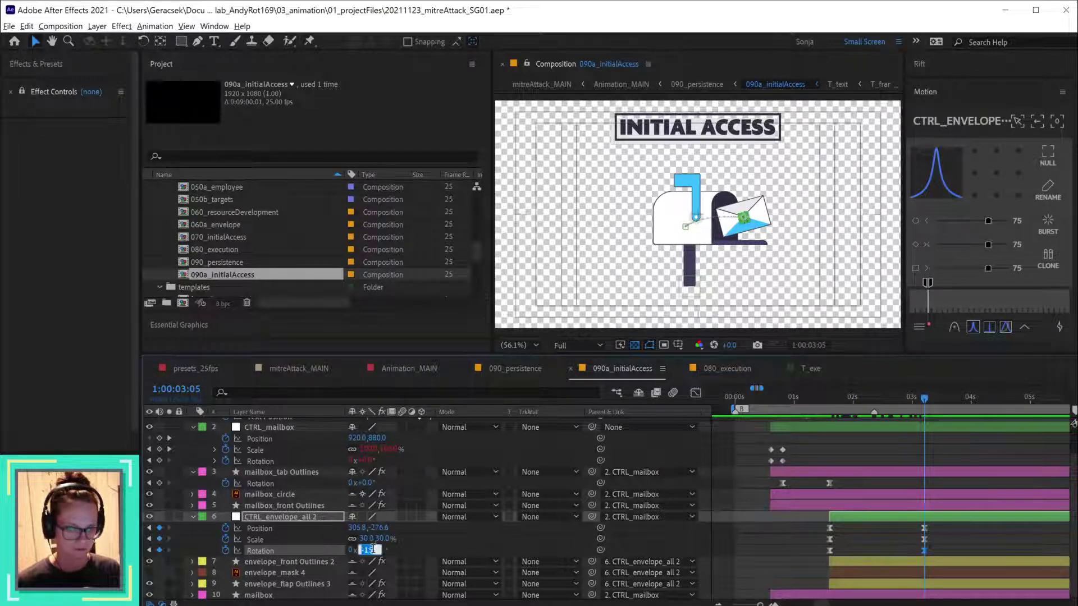
key(Return)
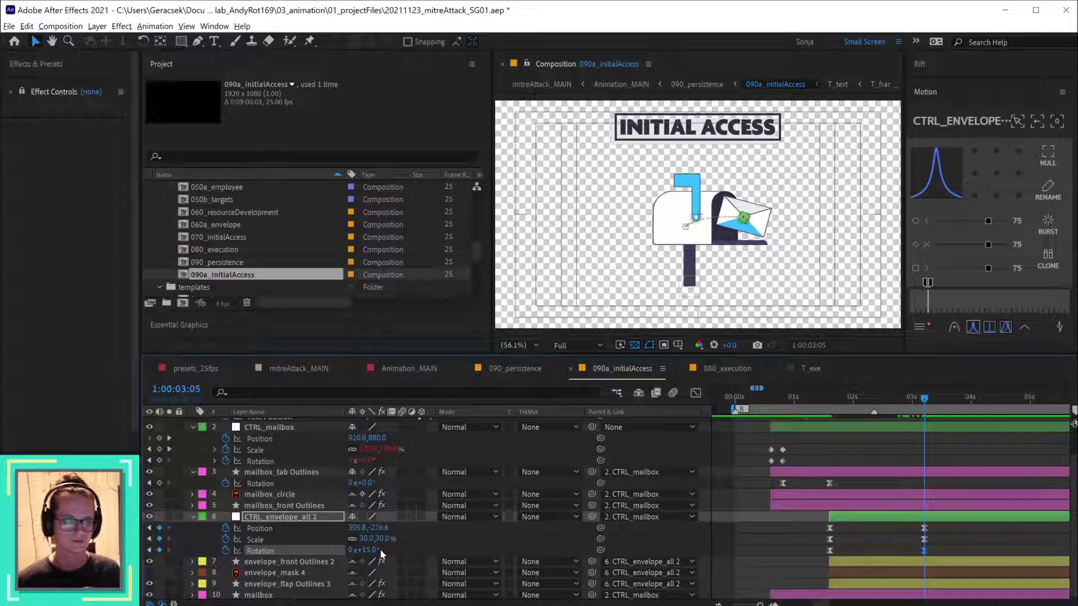
drag(845, 402, 835, 404)
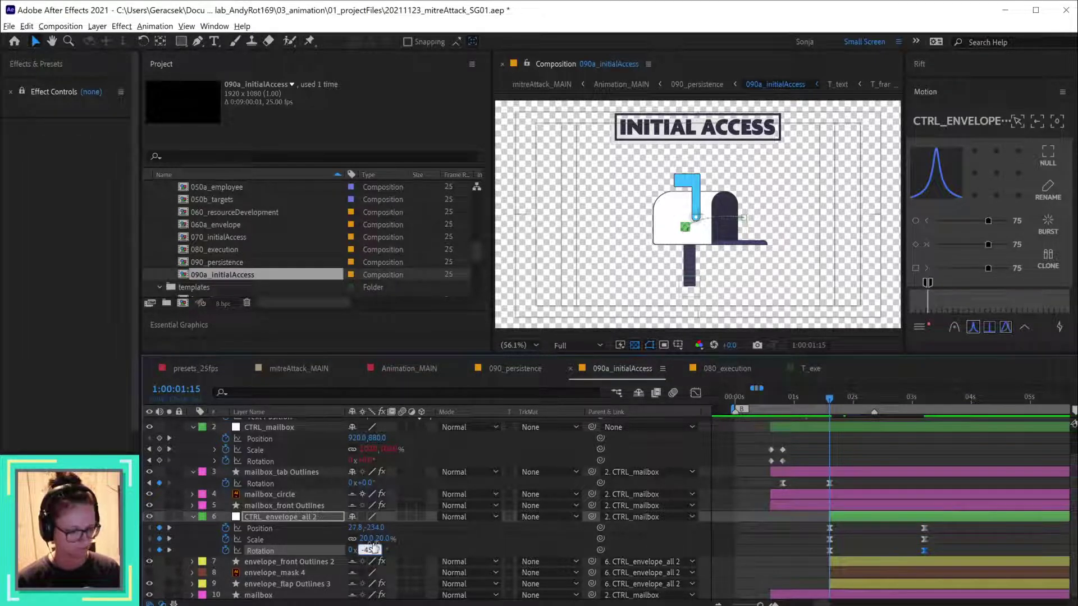
key(space)
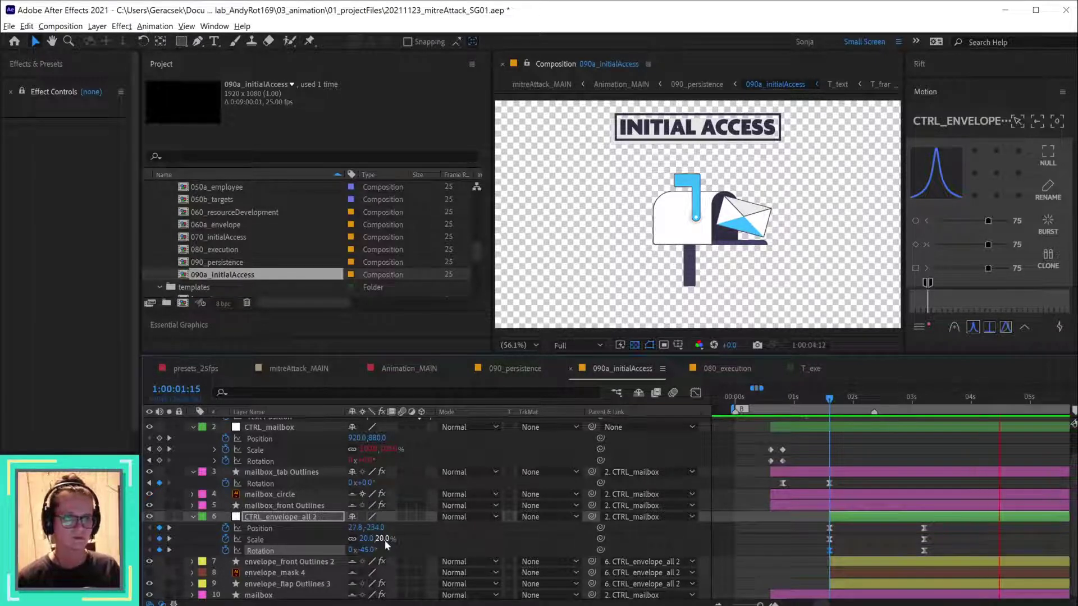
key(space)
- Shift mailbox_tab Outlines' Rotation keyframes earlier to start at 1:00:00:18, and reopen 090_persistence
drag(757, 399, 780, 404)
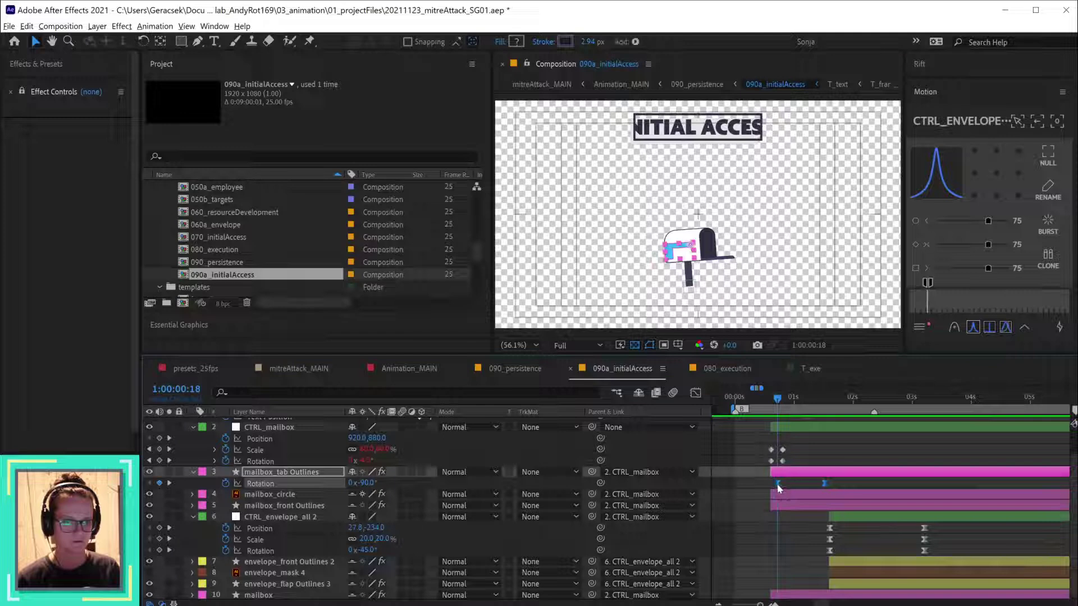
drag(777, 403, 1001, 414)
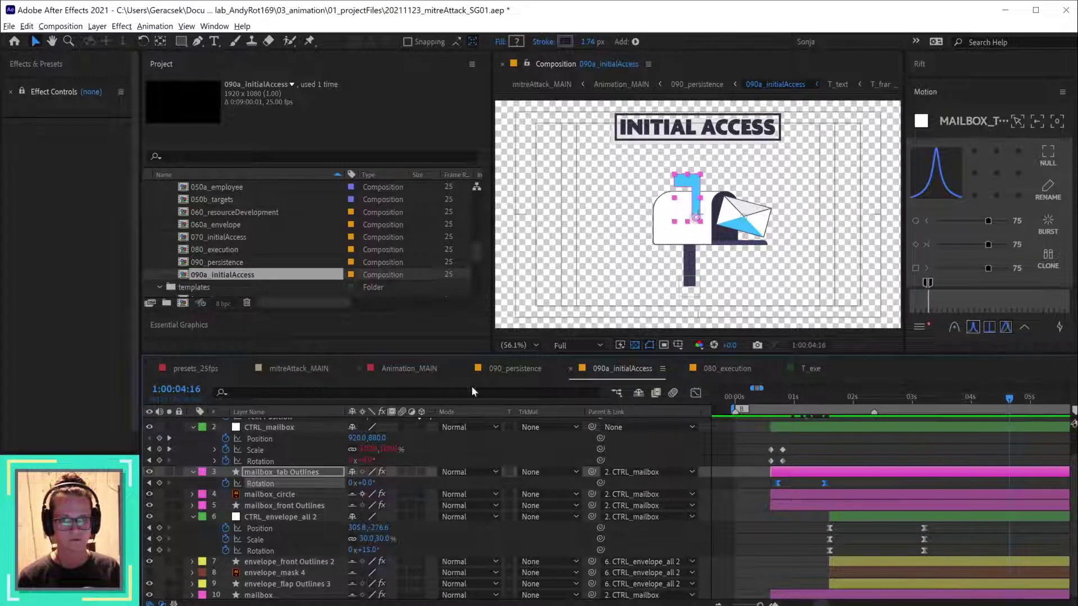
click(456, 375)
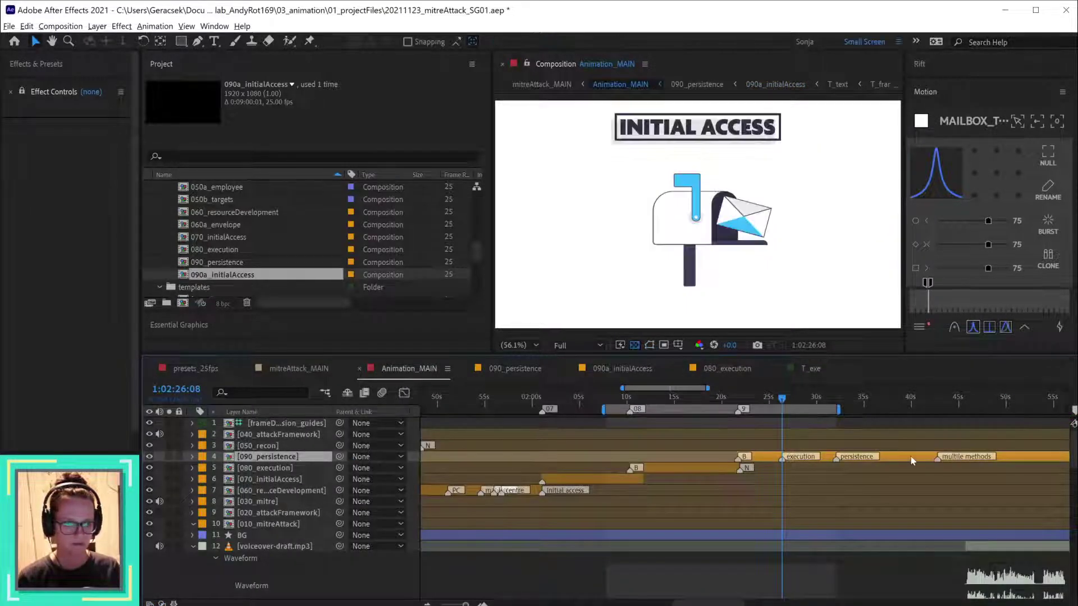
double_click(912, 460)
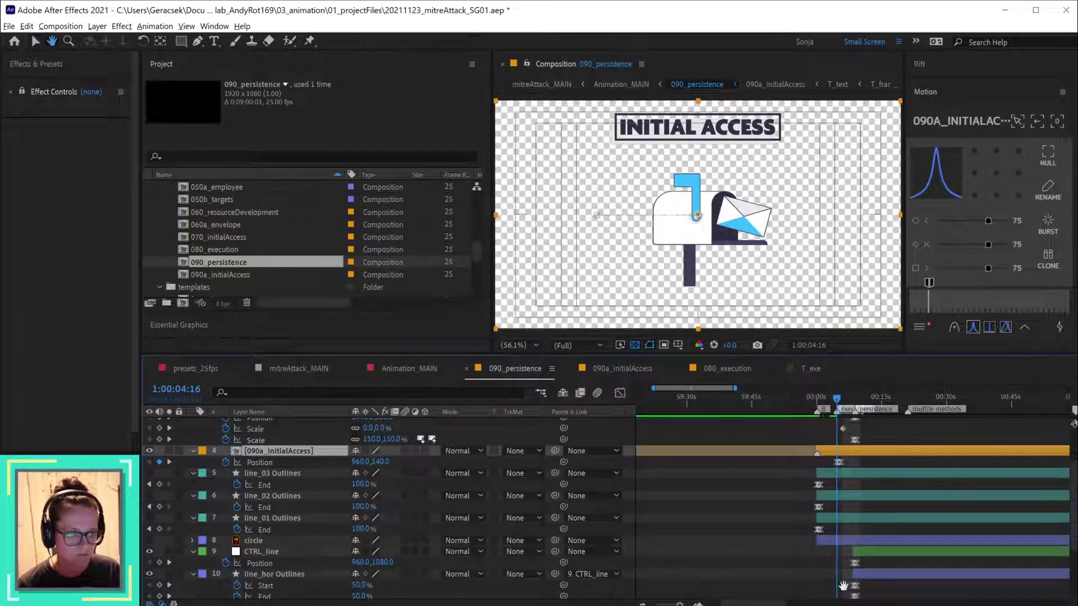
drag(844, 586, 760, 487)
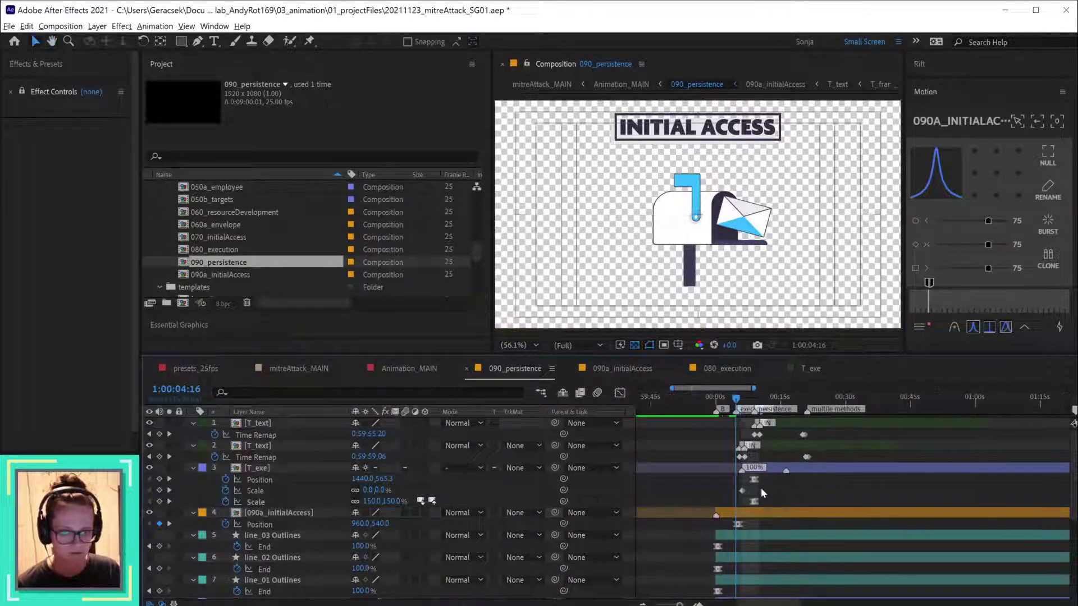
- Copy T_exe's Scale keyframes from 080_execution and paste them onto T_exe's Scale in 090_persistence
click(815, 368)
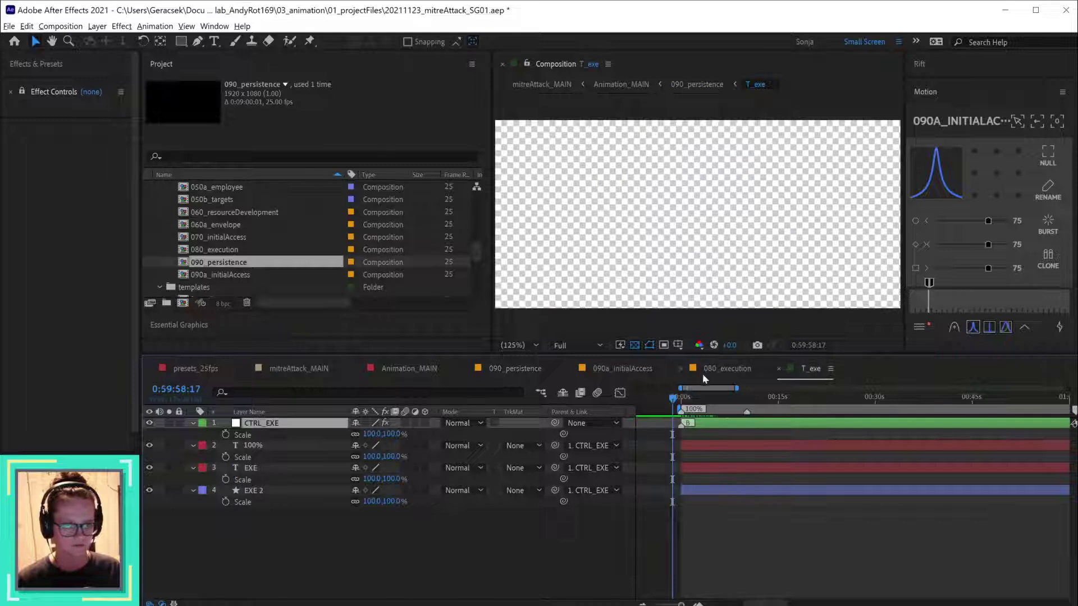
click(614, 368)
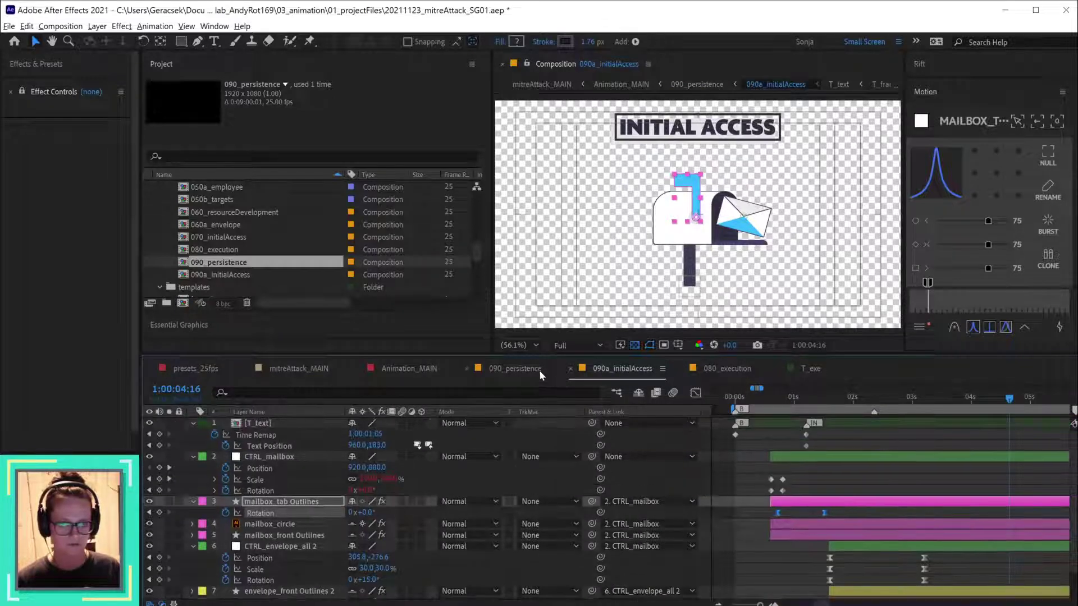
click(537, 369)
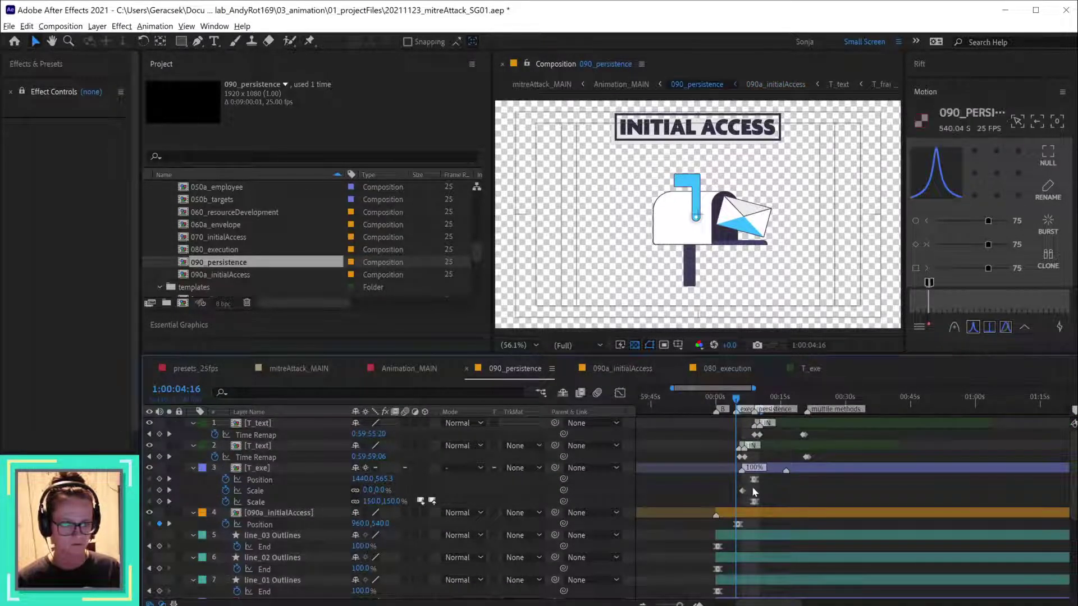
click(268, 491)
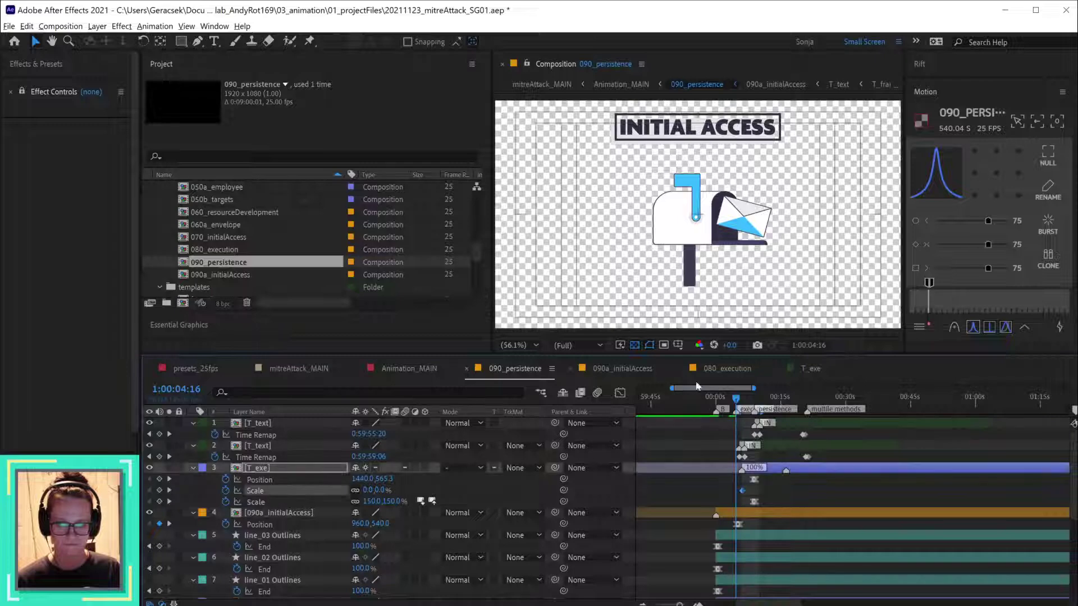
click(619, 364)
click(739, 363)
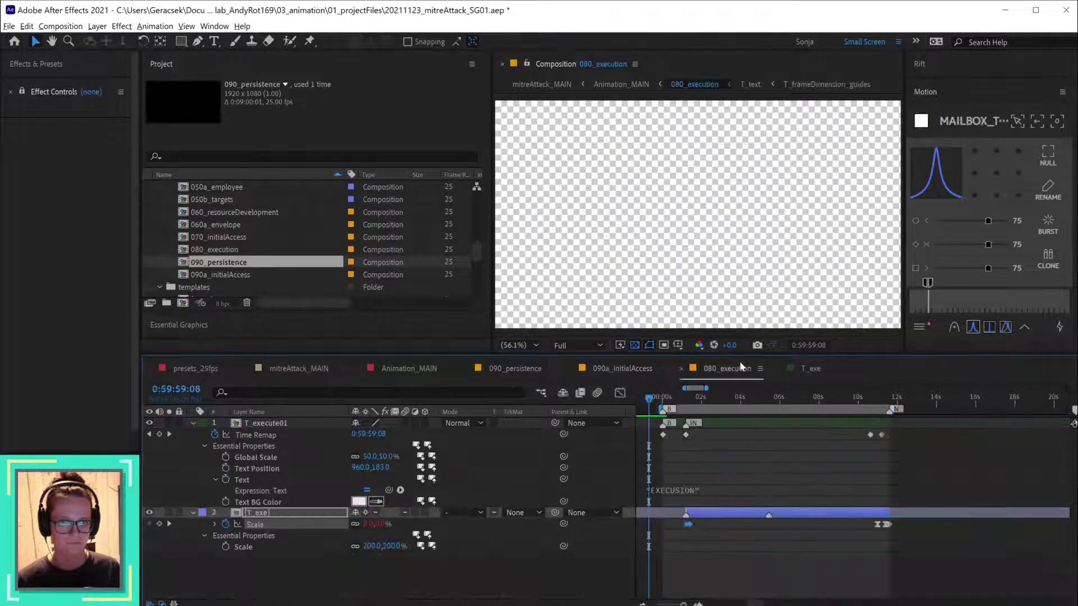
right_click(290, 551)
click(427, 558)
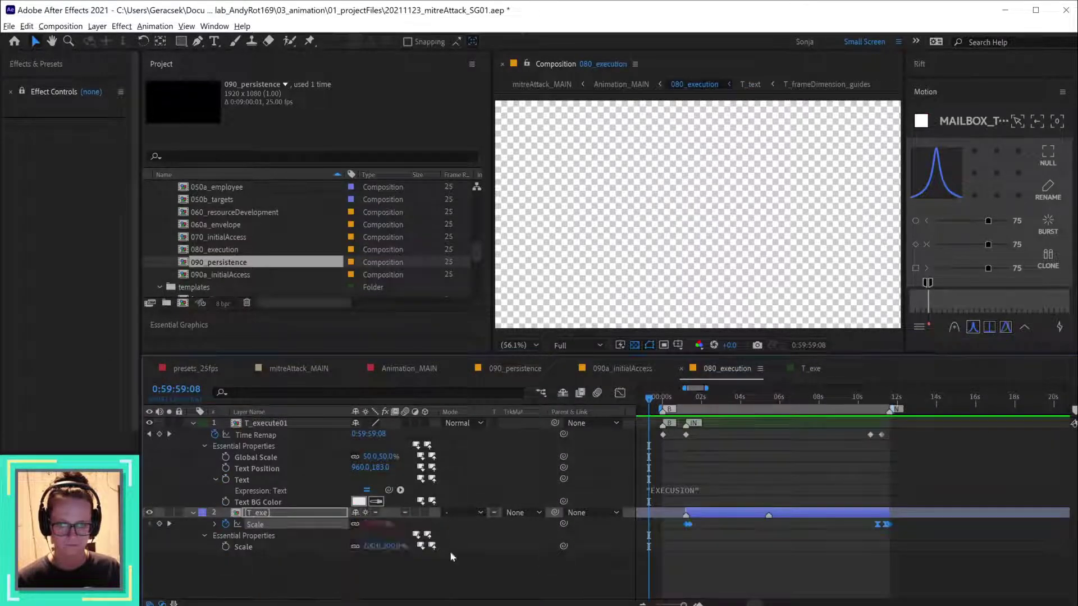
click(526, 369)
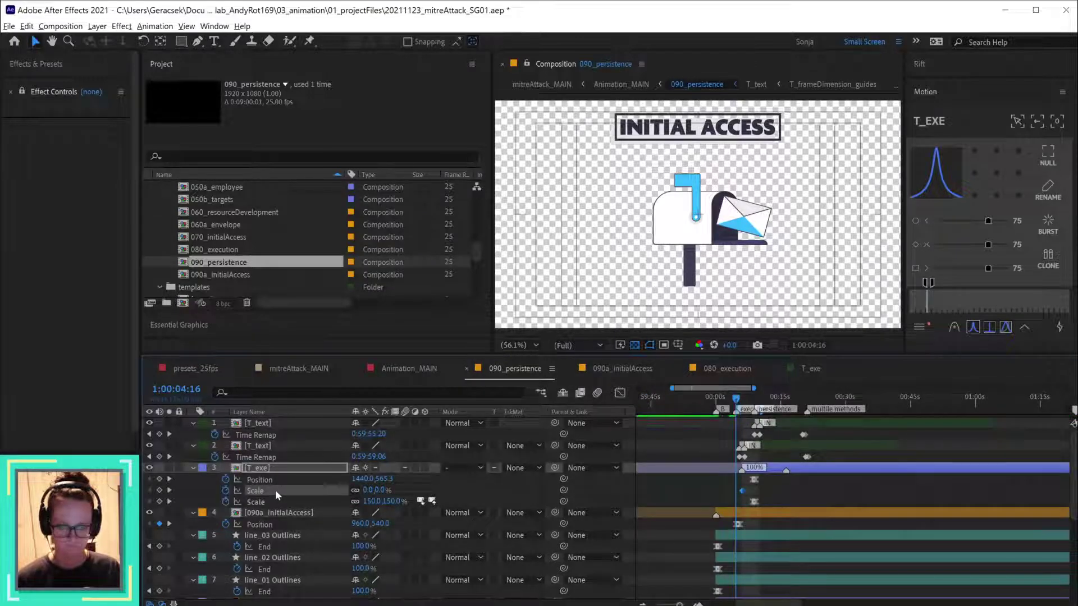
key(ctrl+v)
- Review the EXE window's scale-in and the move into the persistence layout in 090_persistence and Animation_MAIN
scroll(726, 456, up, 5)
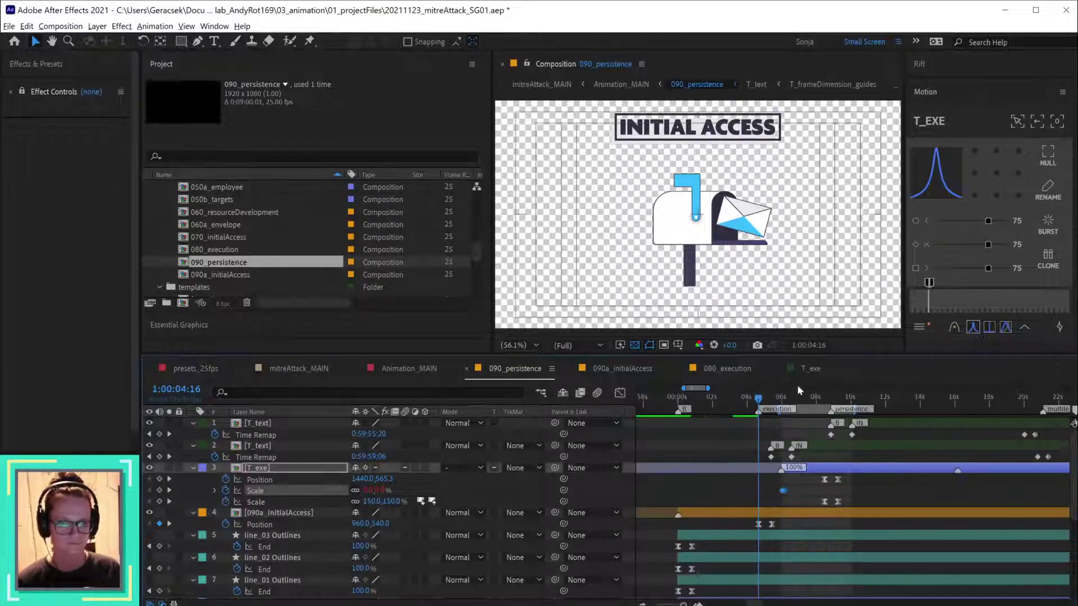
click(766, 397)
drag(770, 398, 848, 404)
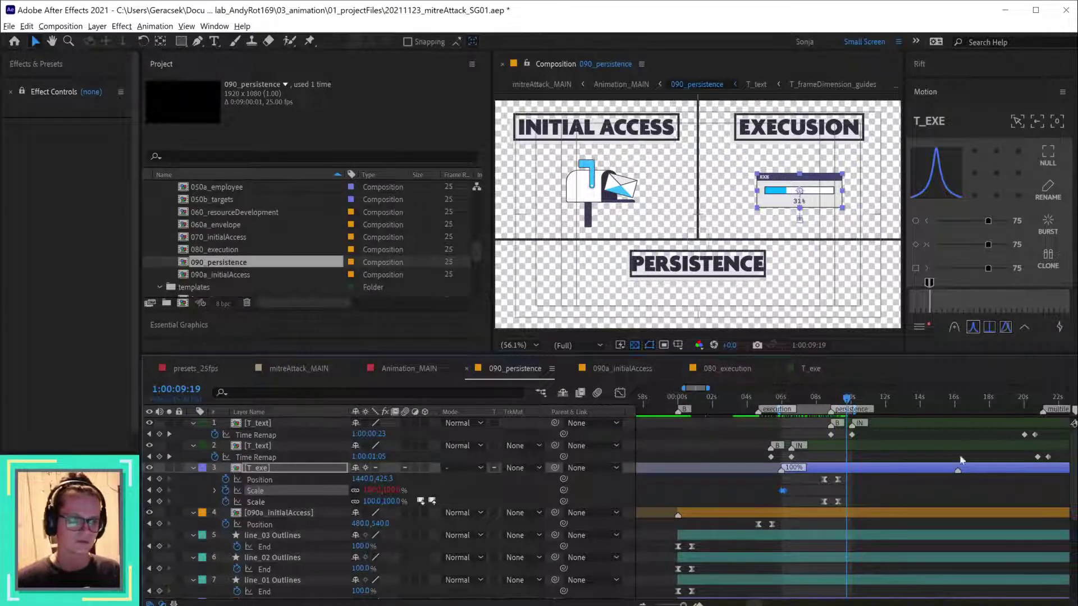
drag(820, 396, 825, 399)
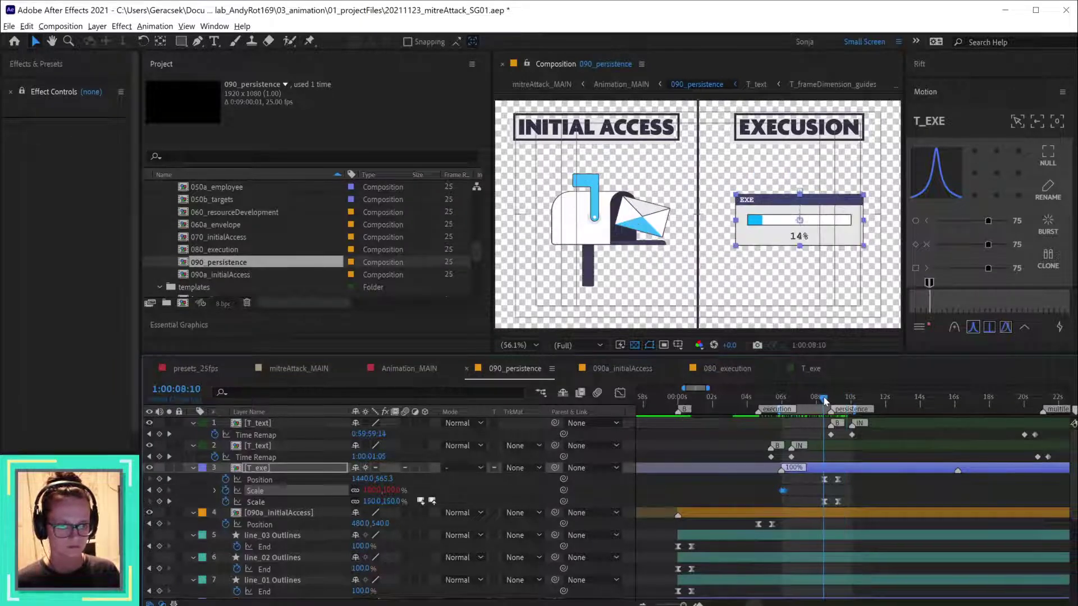
click(416, 367)
drag(820, 398, 811, 397)
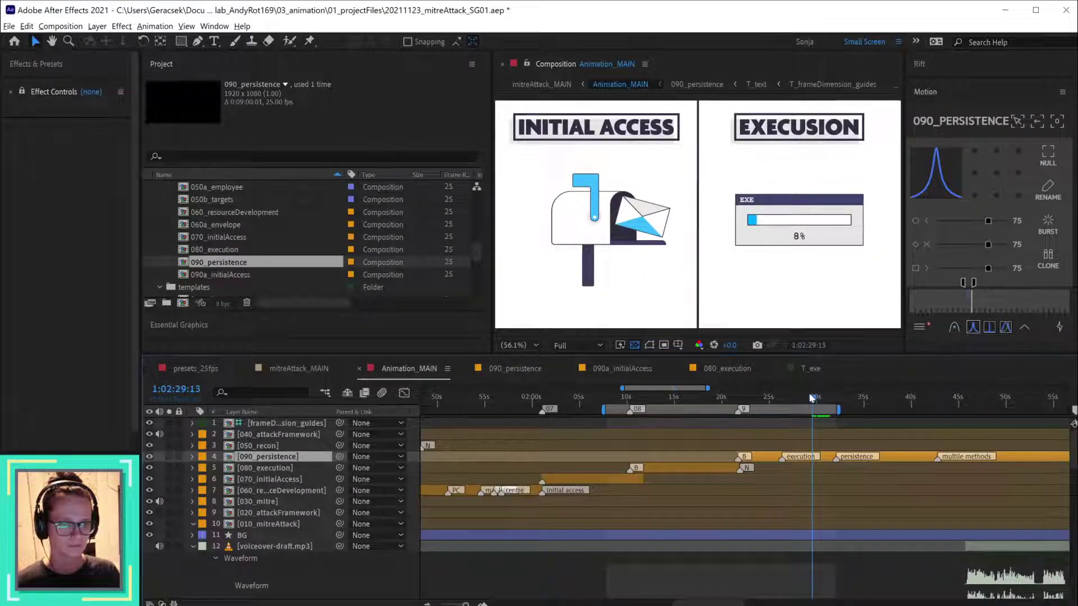
double_click(830, 457)
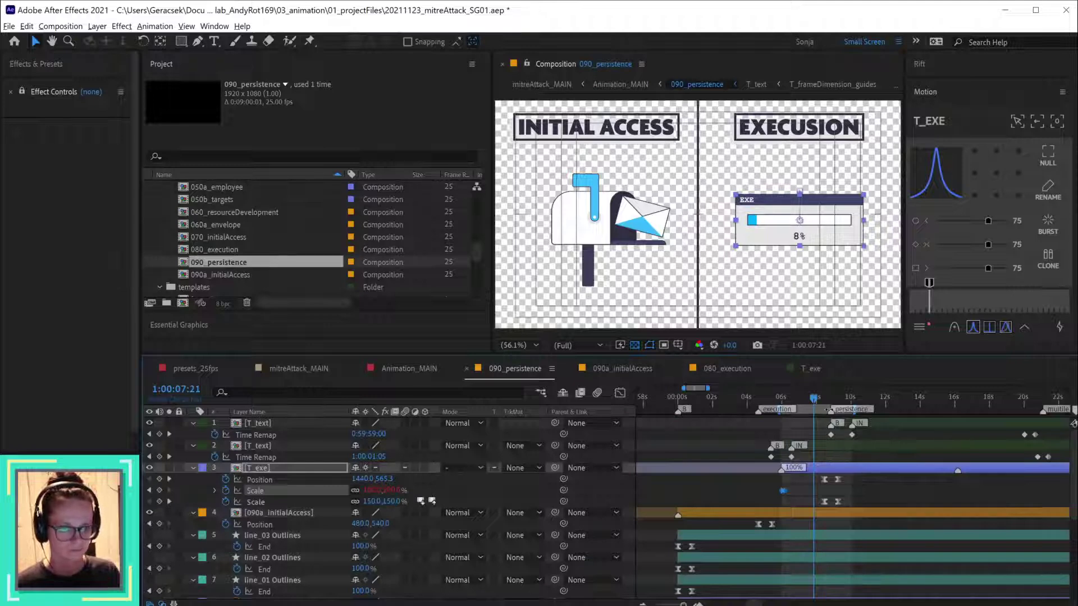
click(393, 367)
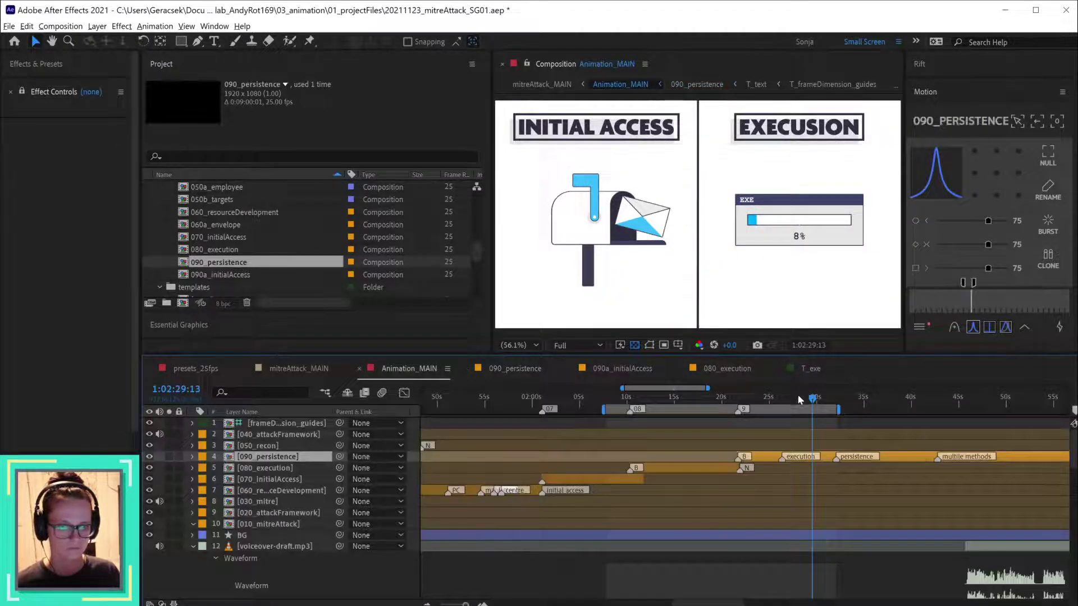
drag(812, 402, 819, 403)
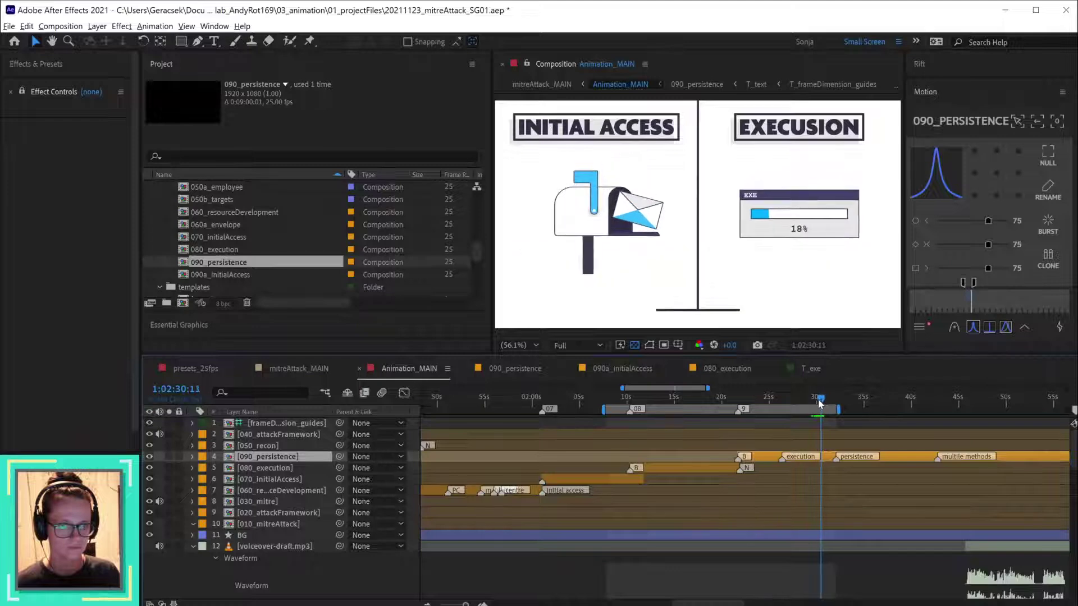
- In 090_persistence, move the topmost T_text layer so its first Time Remap keyframe sits at 1:00:08:19, on the persistence marker
double_click(825, 458)
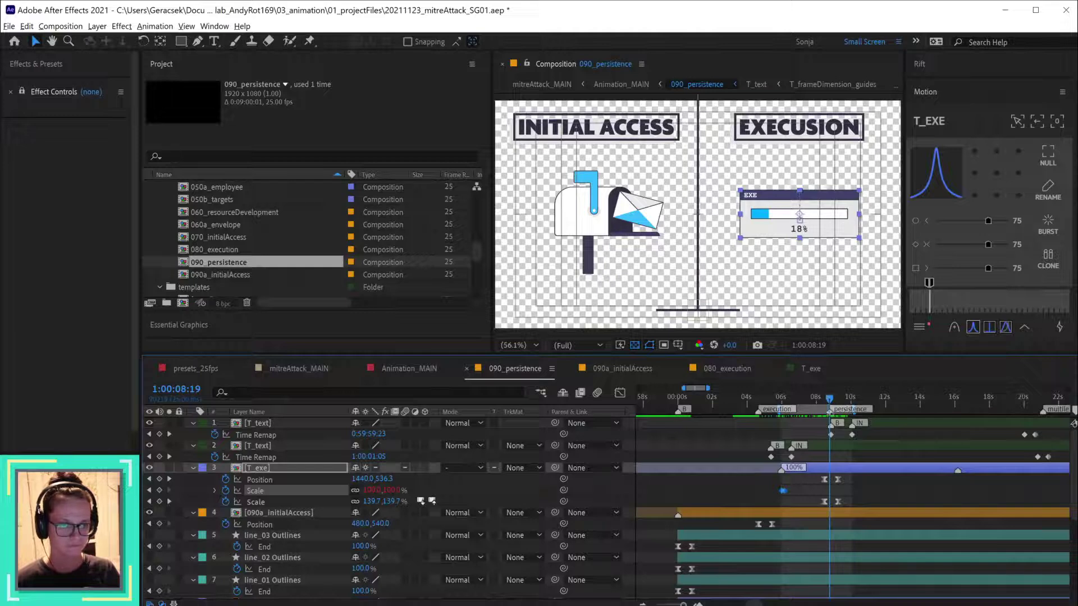
scroll(830, 435, up, 4)
drag(864, 425, 858, 424)
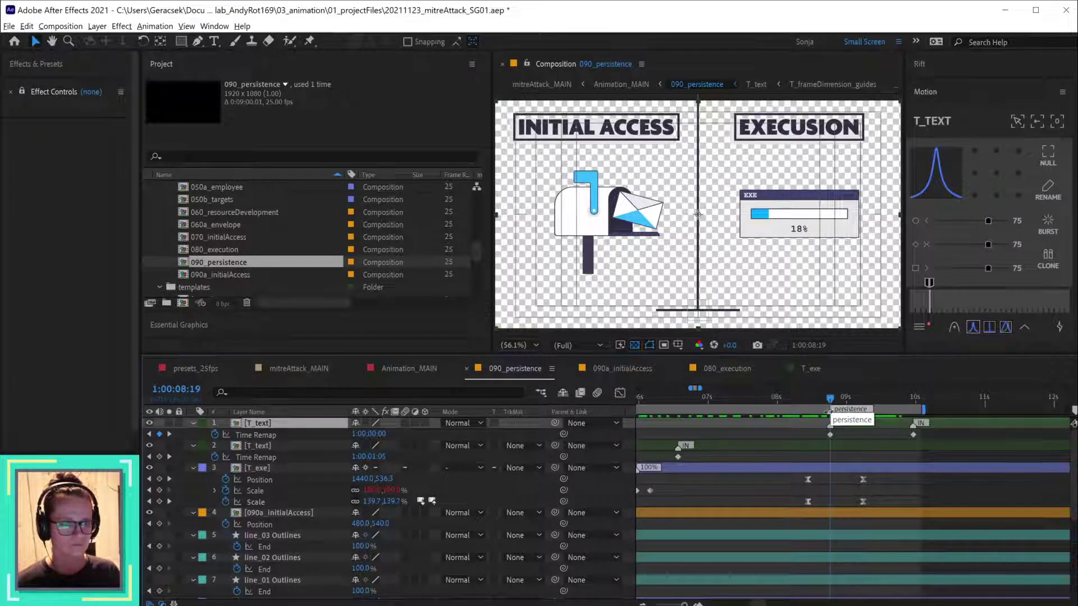
- In 090_persistence, move the persistence marker to 1:00:08:14 and shift the topmost T_text layer so its first Time Remap keyframe aligns with it
key(Page_Up)
key(Page_Up)
key(Page_Up)
key(Page_Up)
key(Page_Up)
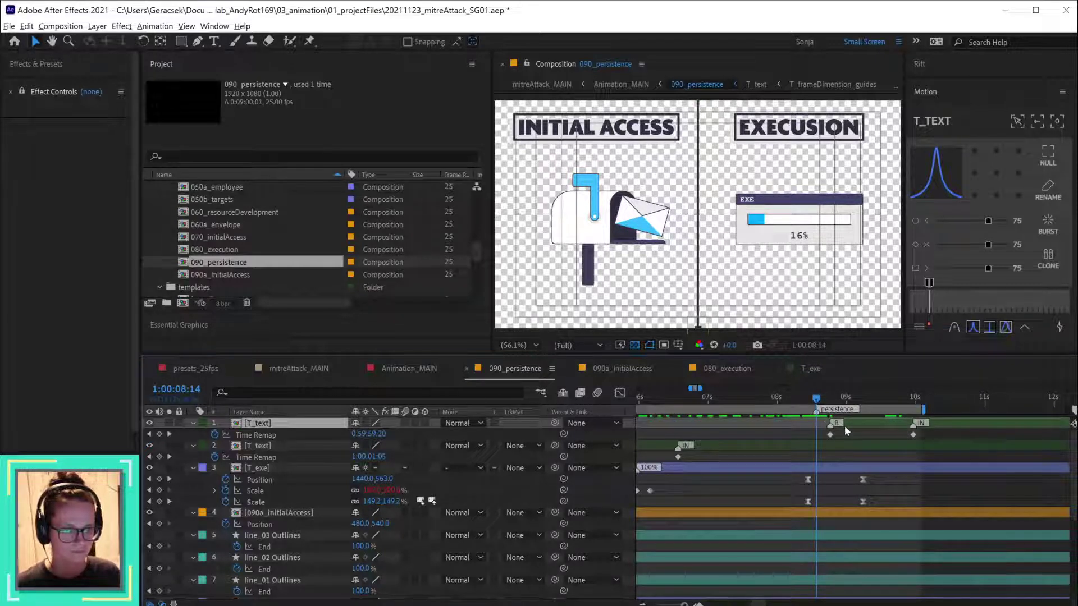
drag(844, 425, 831, 425)
- Shift T_exe's transition Position and second Scale keyframes so they start at 1:00:08:04, ten frames before the persistence marker
drag(887, 517, 792, 474)
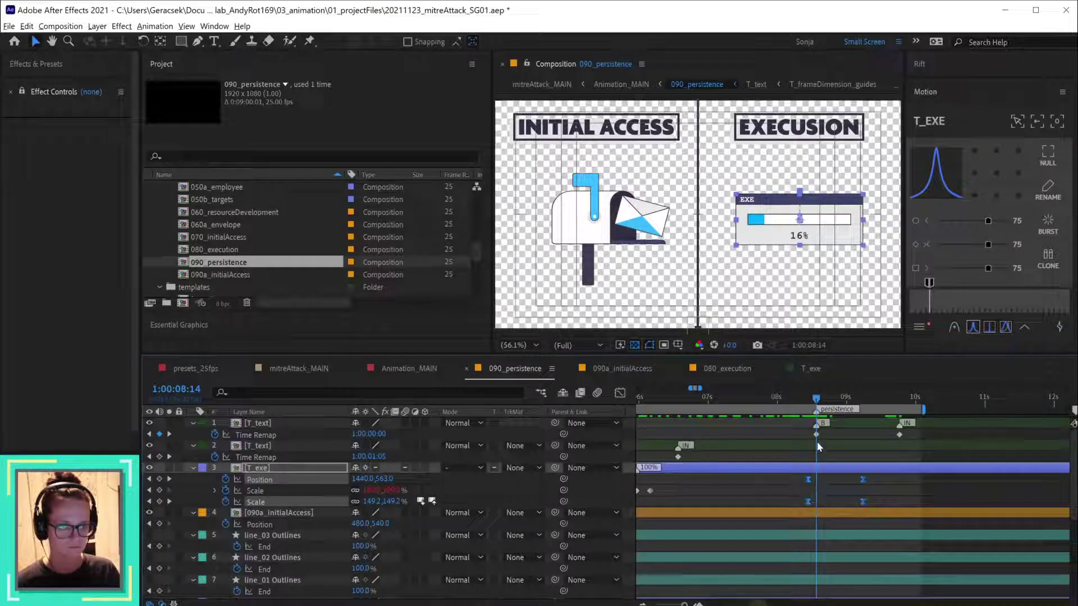
drag(808, 502, 817, 505)
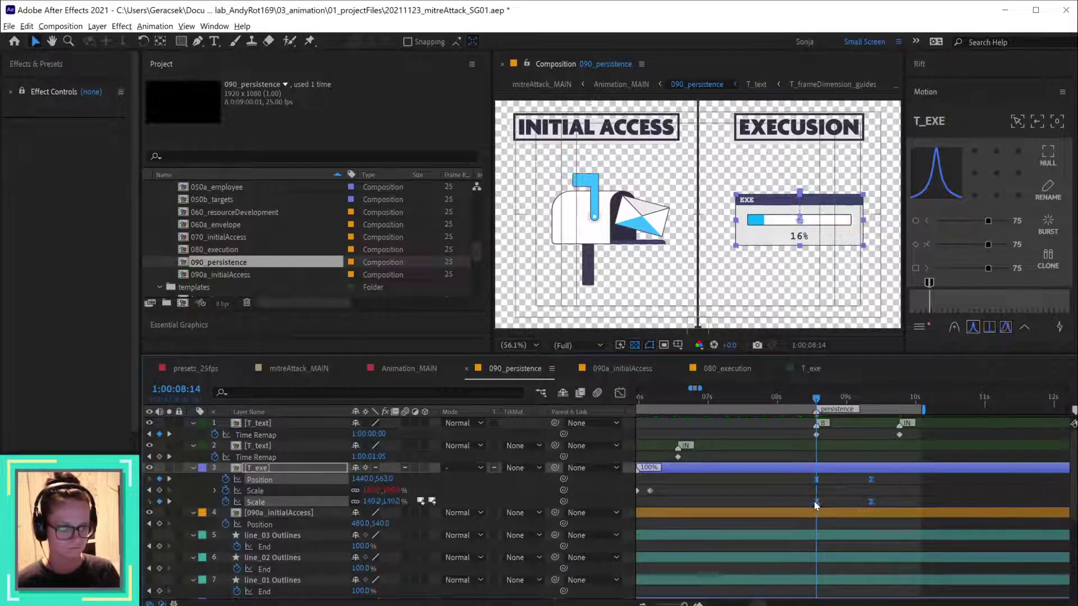
key(alt+shift+Left)
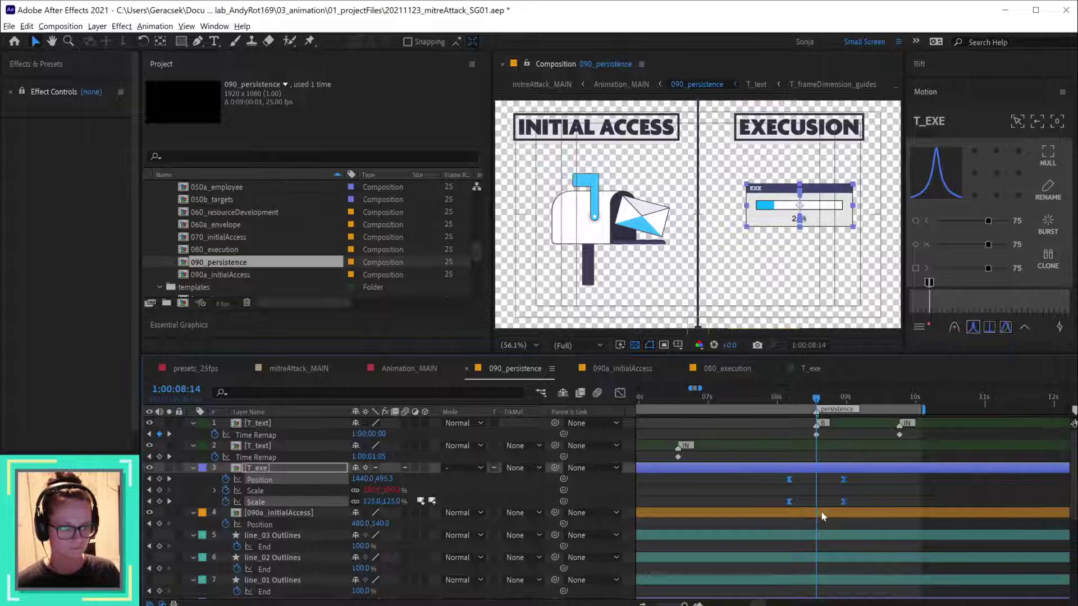
- In 090a_initialAccess, move the persistence marker to 1:00:08:14 and shift CTRL_mailbox's Position and Scale keyframes to start ahead of it
double_click(821, 513)
drag(905, 412, 892, 413)
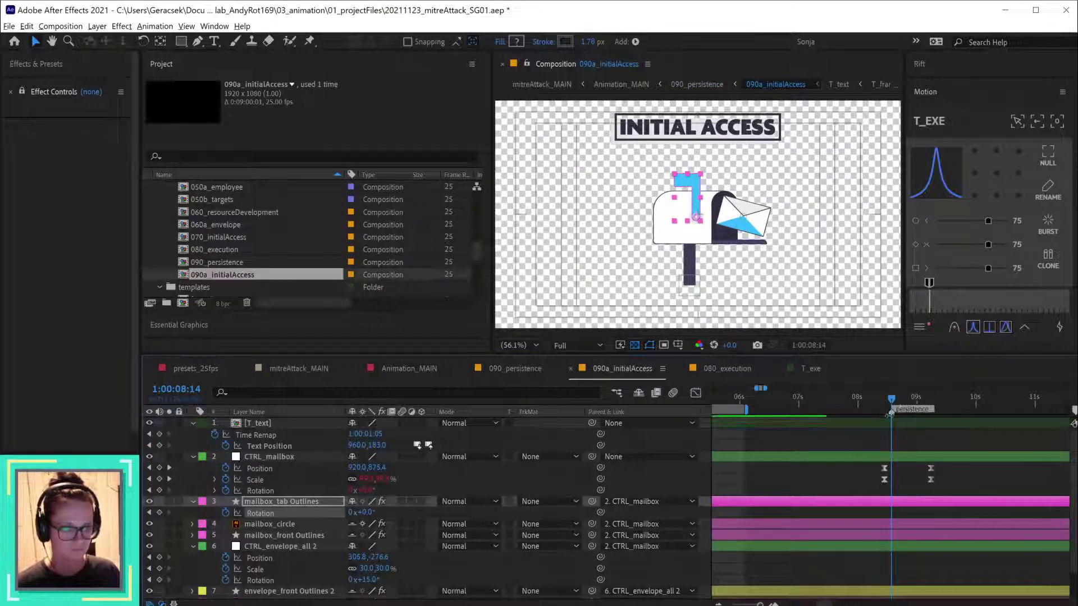
drag(959, 464, 883, 486)
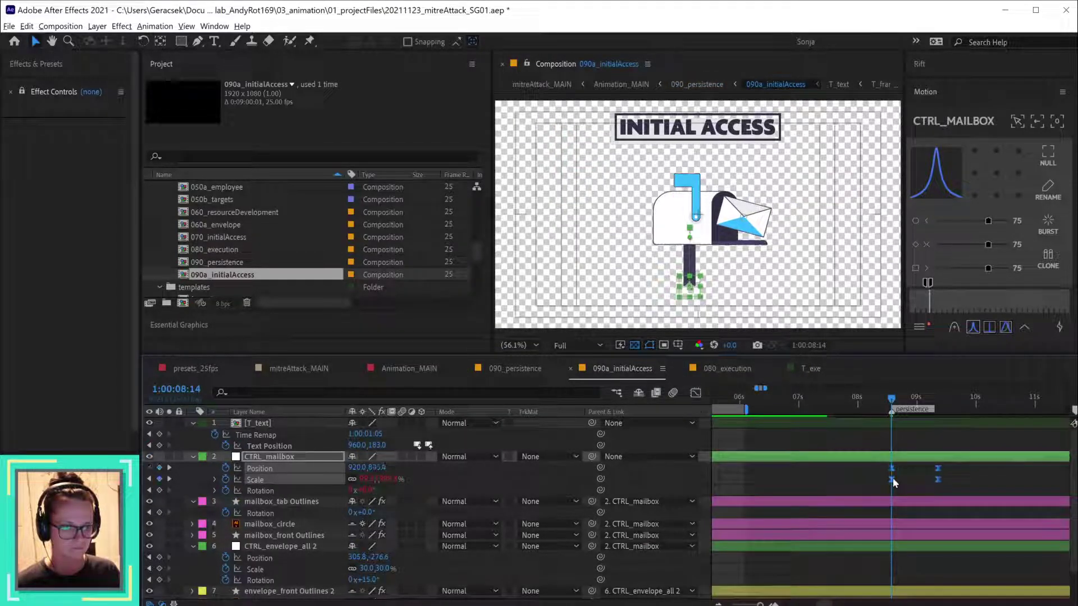
key(alt+Left)
key(alt+Left)
key(alt+Left)
key(alt+Left)
key(alt+Left)
key(alt+Left)
key(alt+Left)
click(502, 369)
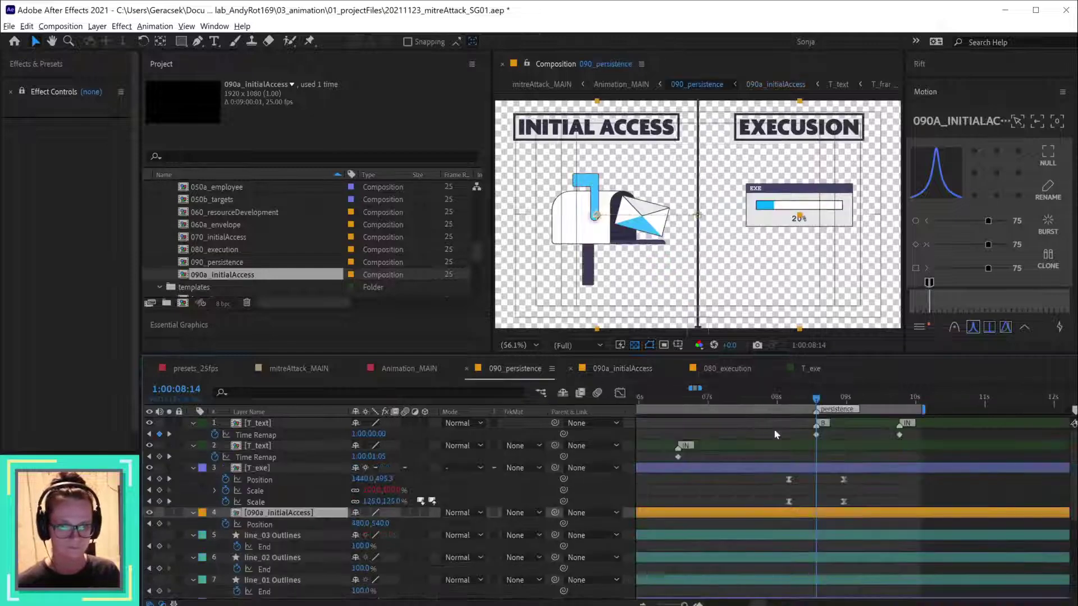
- Move the CTRL_line and line_hor Outlines layers two frames earlier in 090_persistence
scroll(838, 531, down, 2)
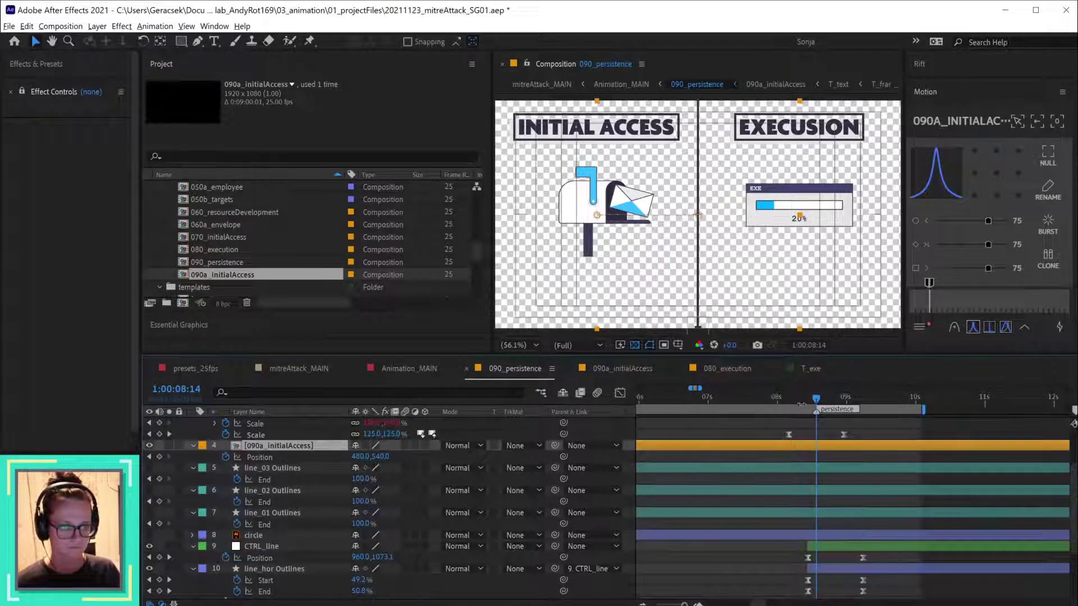
key(space)
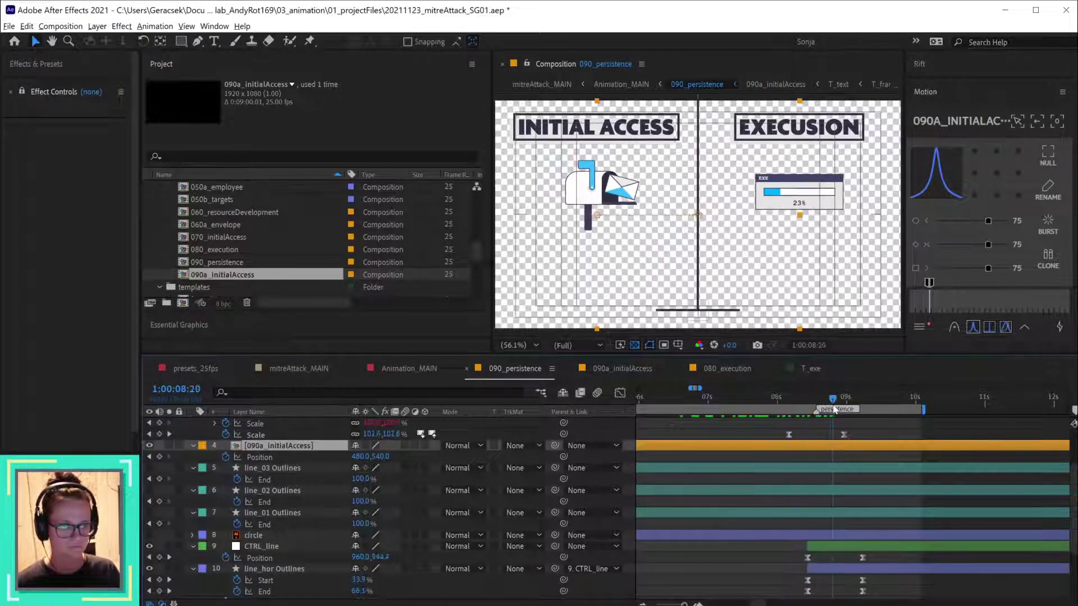
click(790, 412)
key(shift+Page_Down)
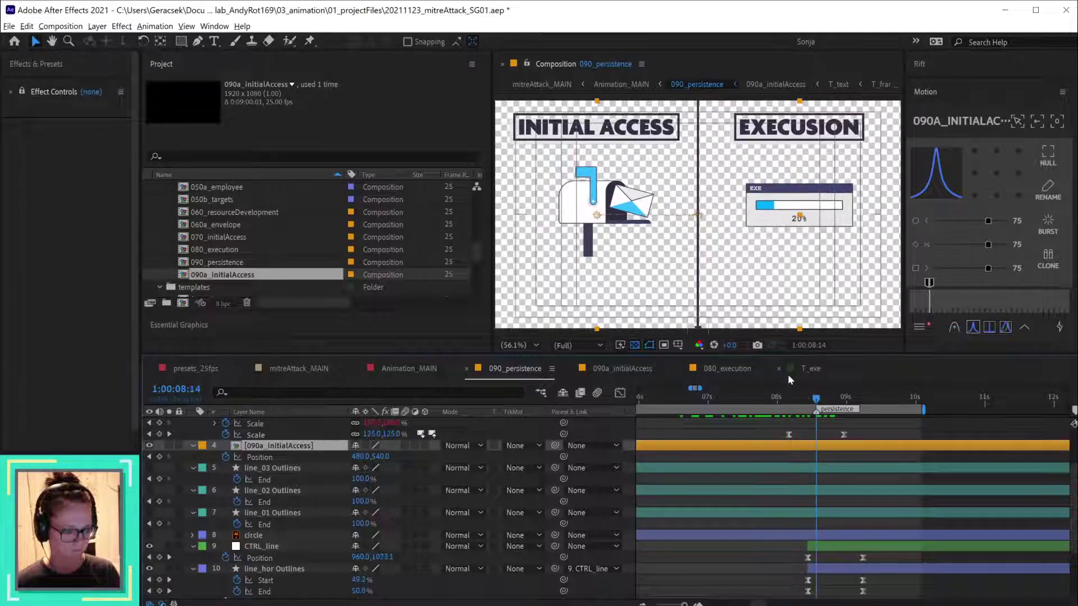
scroll(854, 540, down, 3)
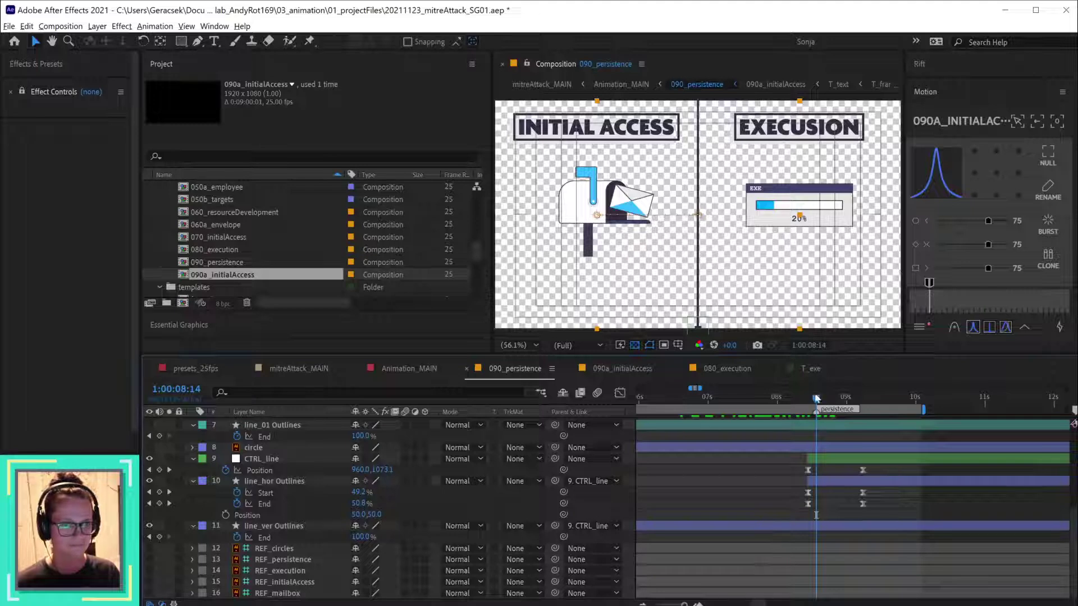
drag(817, 399, 843, 400)
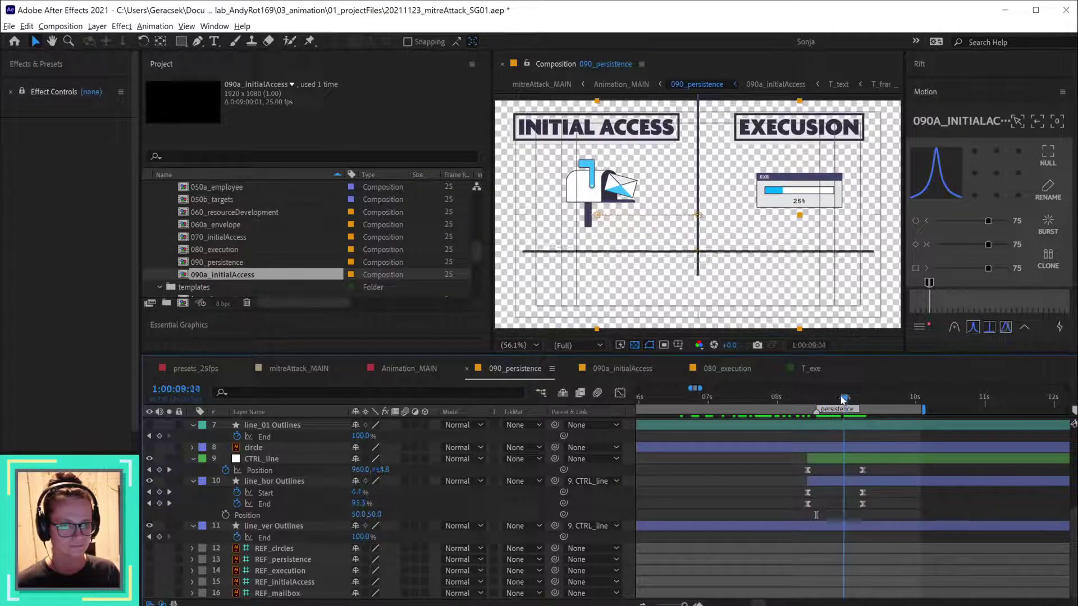
click(856, 461)
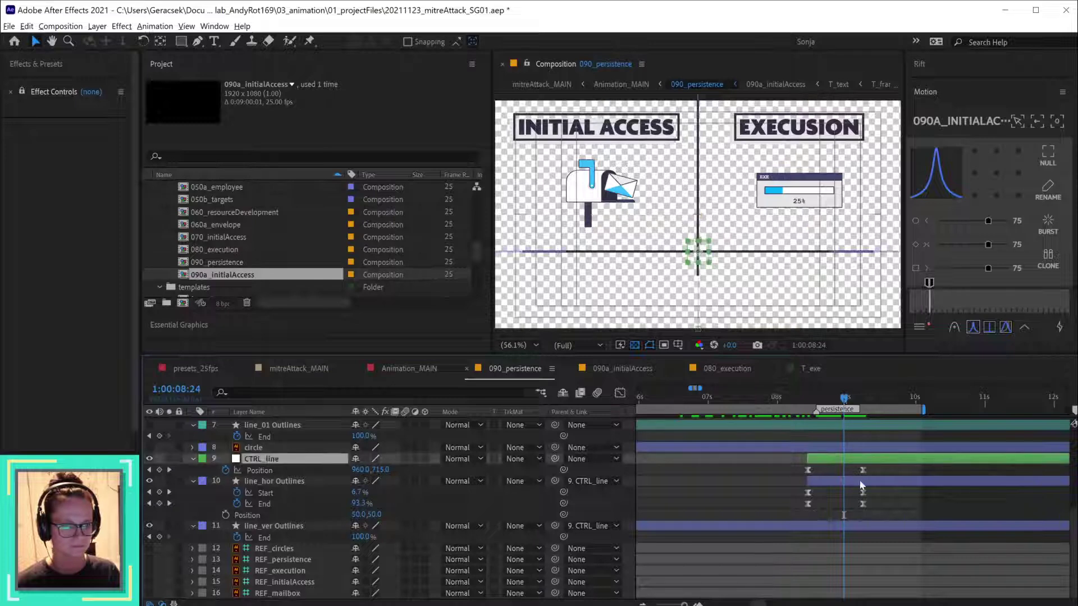
shift+click(861, 484)
key(alt+Page_Up)
key(alt+Page_Up)
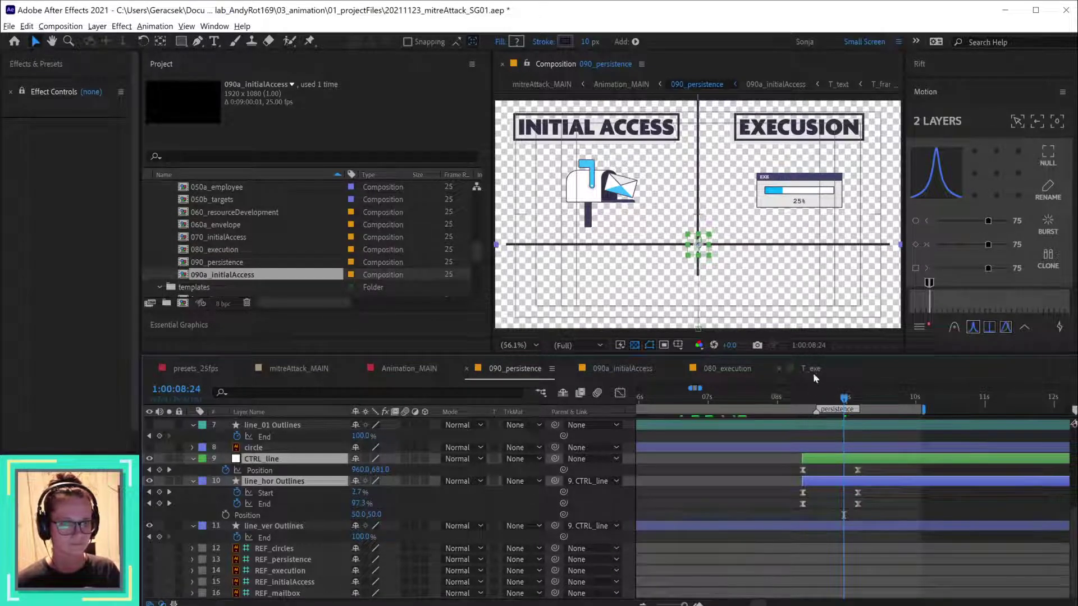
- Preview the dividing line and PERSISTENCE title animation up to 1:00:09:22, and save the project
key(space)
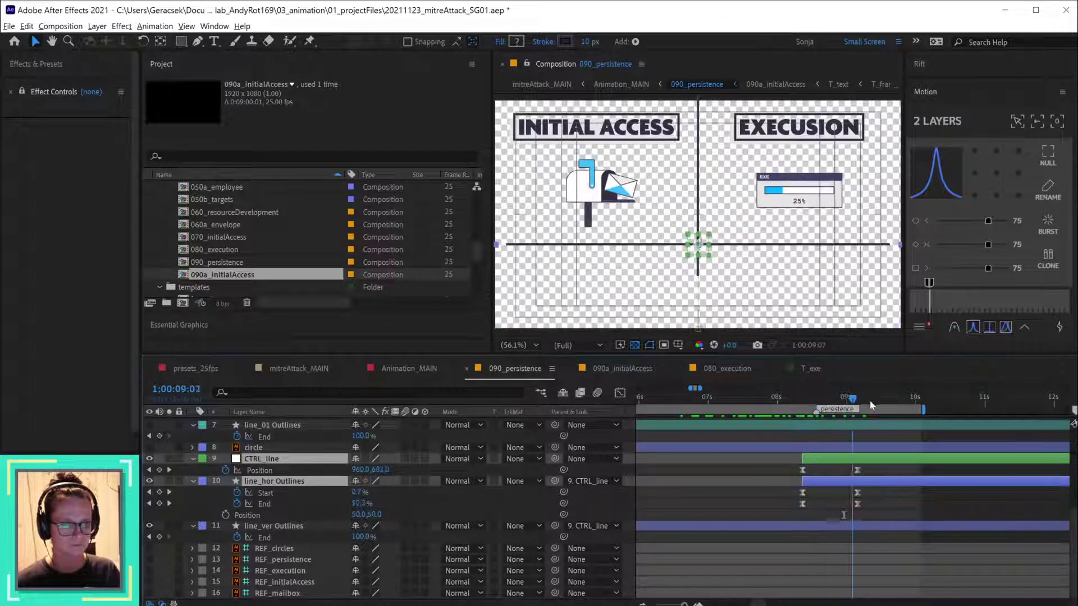
drag(898, 406, 909, 406)
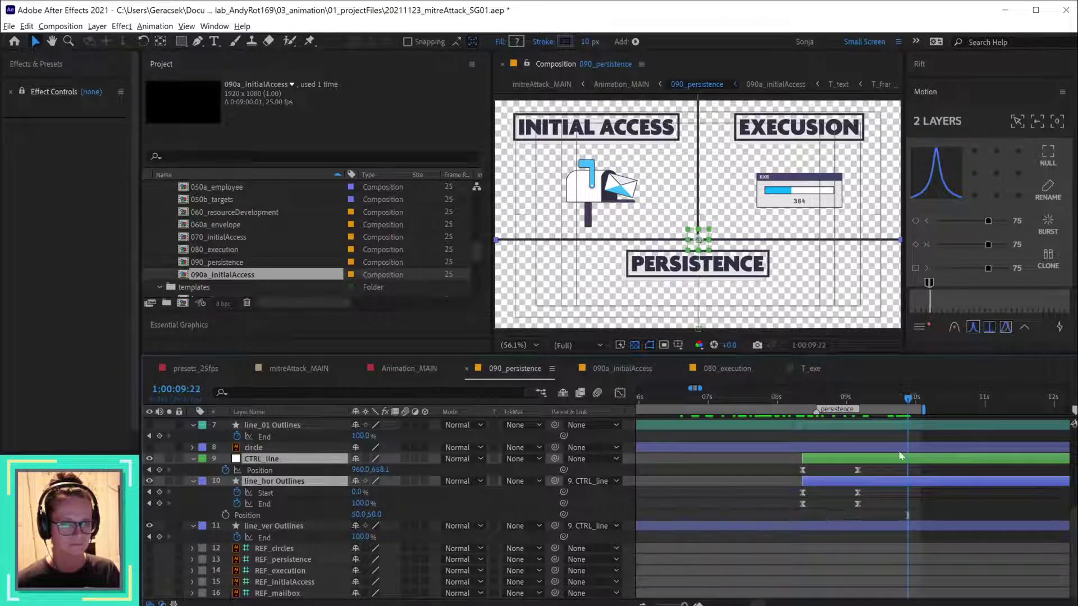
key(ctrl+s)
- Try enabling time remapping on T_exe and adding a Time Remap keyframe at 1:00:05:14, where the layer begins
scroll(878, 531, up, 2)
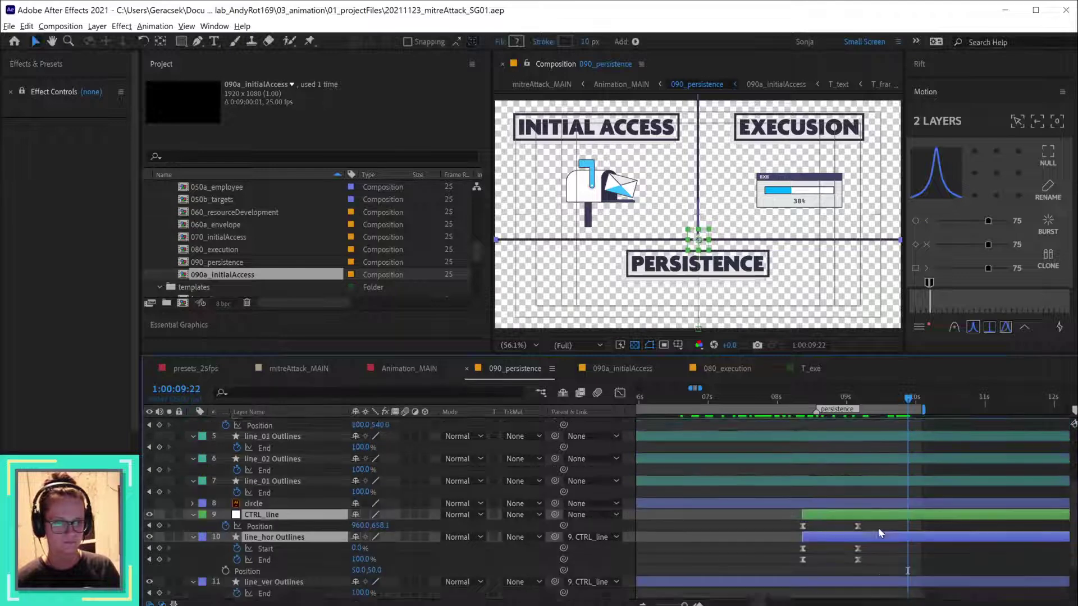
scroll(879, 528, up, 3)
scroll(879, 506, down, 2)
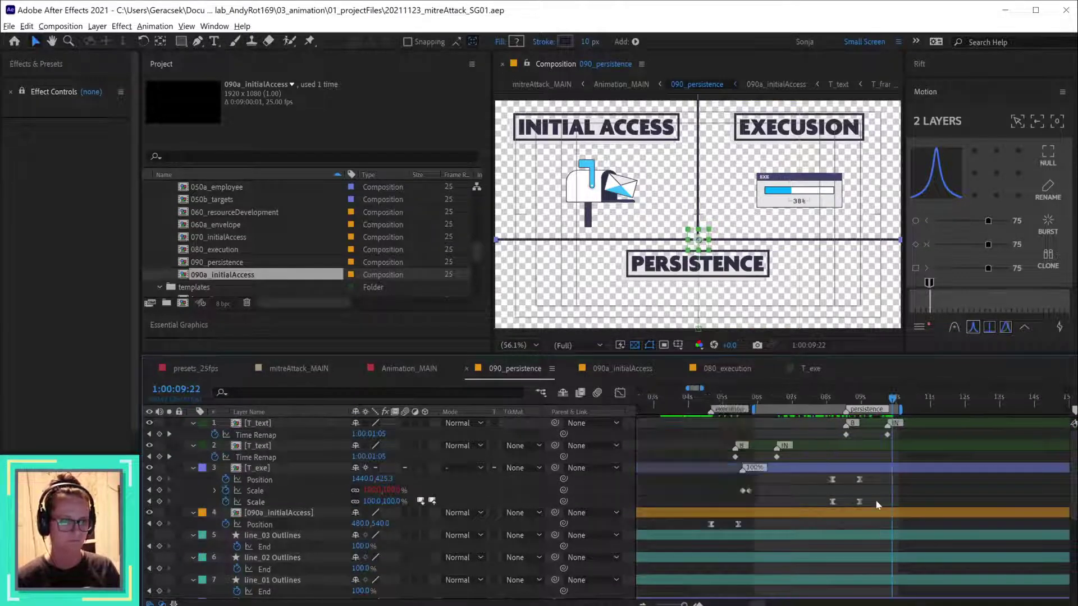
scroll(878, 504, down, 3)
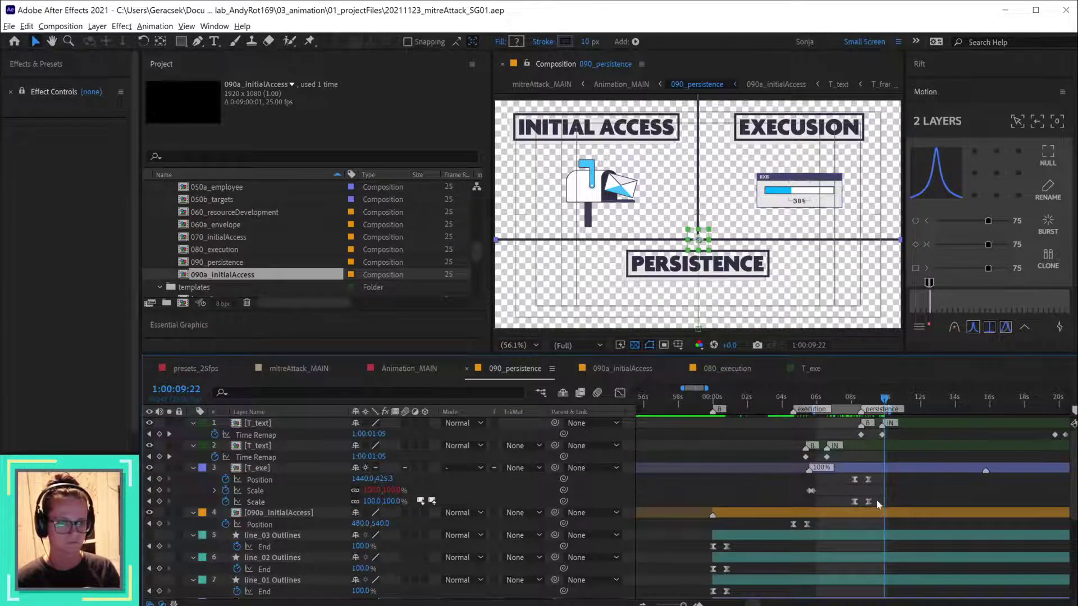
right_click(893, 471)
mouse_move(932, 539)
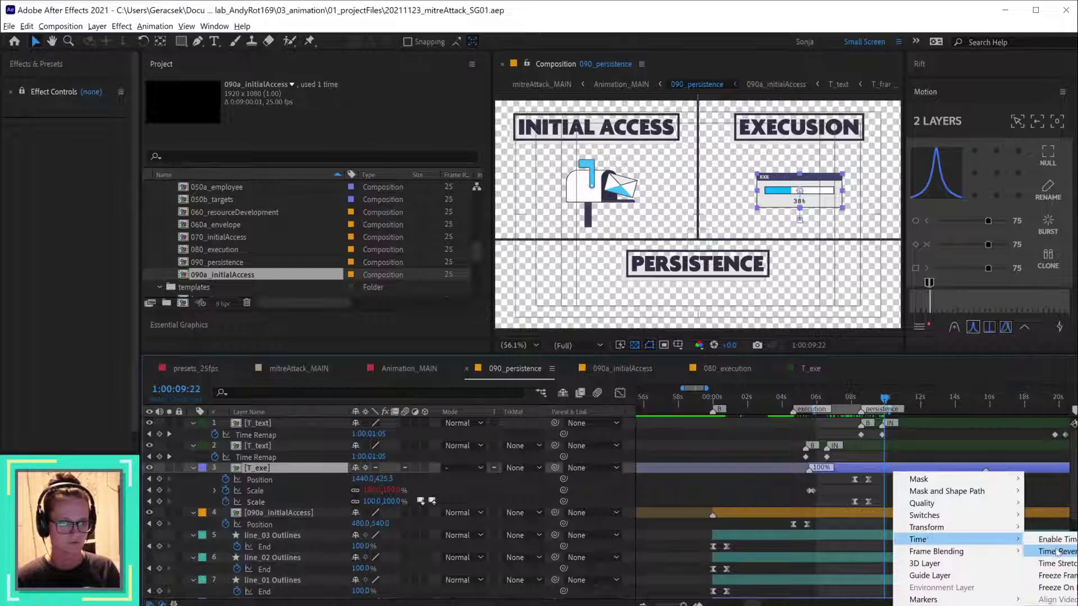
click(1056, 552)
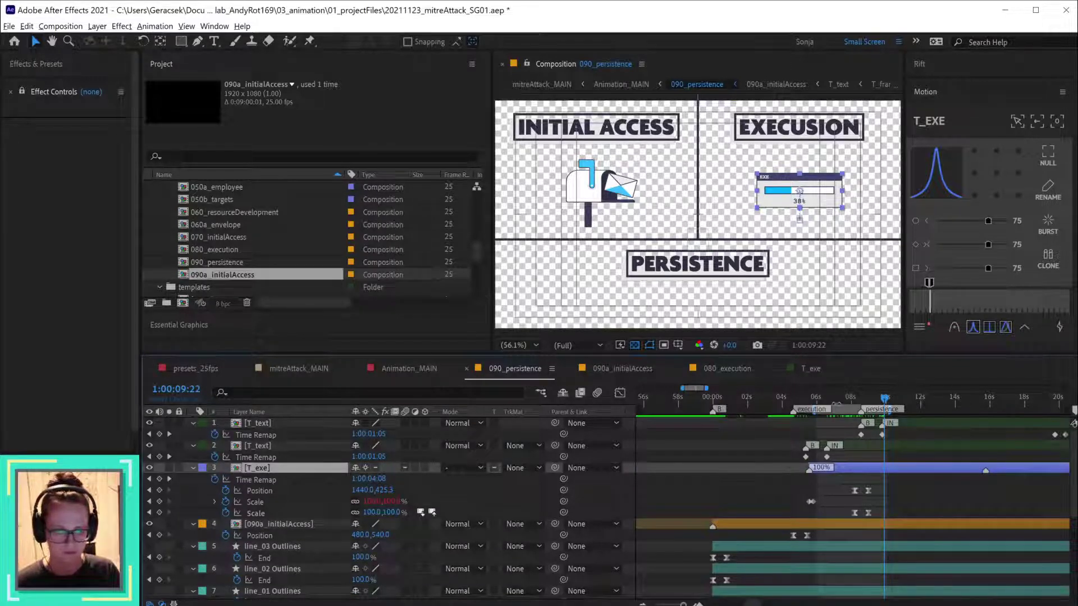
drag(885, 398, 811, 410)
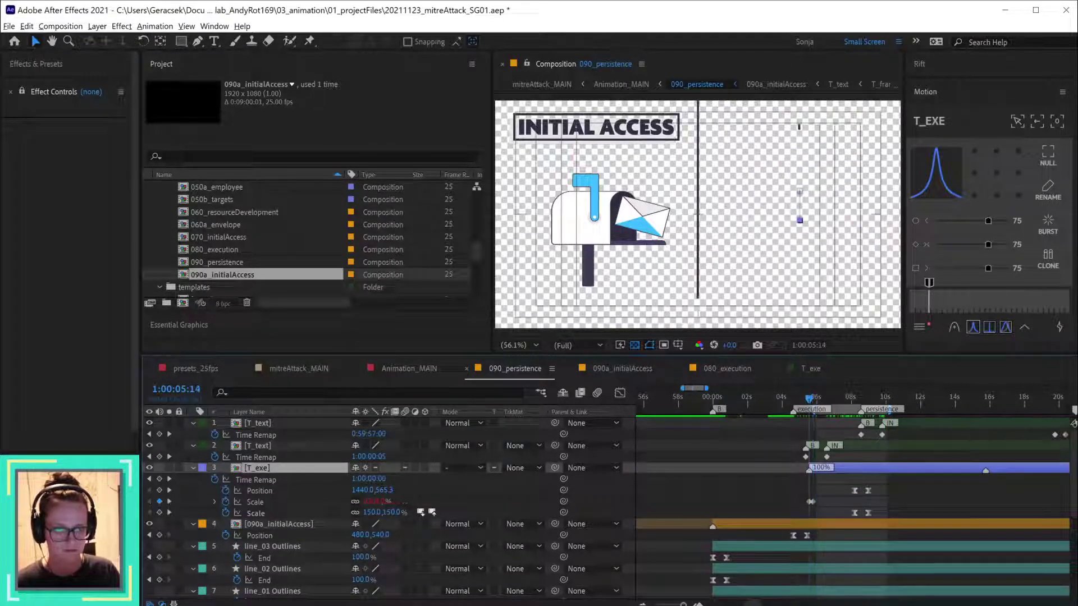
click(159, 479)
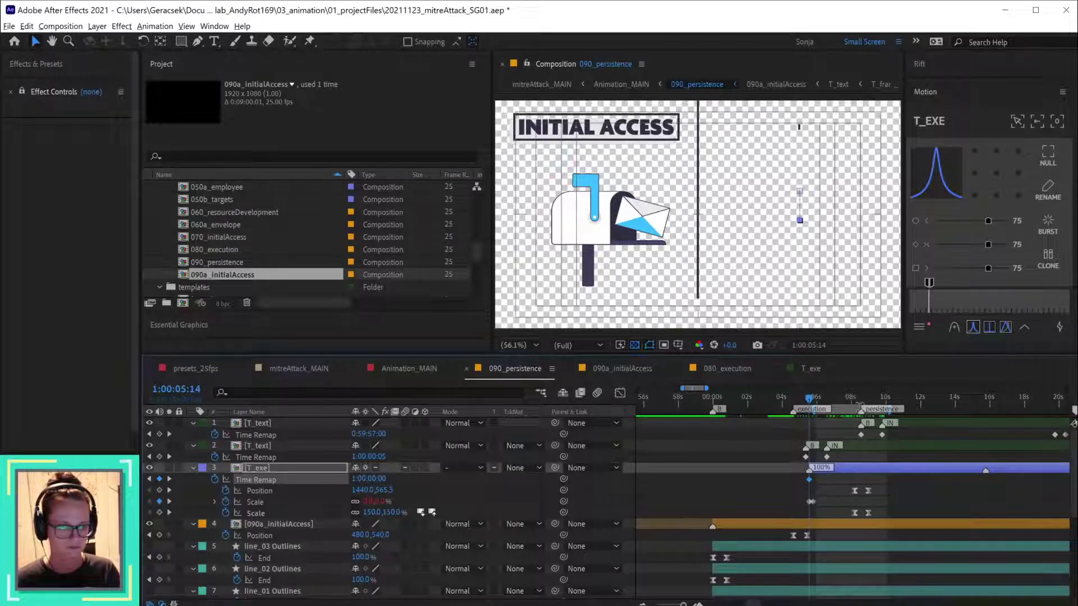
- Try speeding up T_exe's loading bar by moving its 100% Time Remap keyframe to 1:00:08:24, and scrub through the result
drag(809, 398, 992, 410)
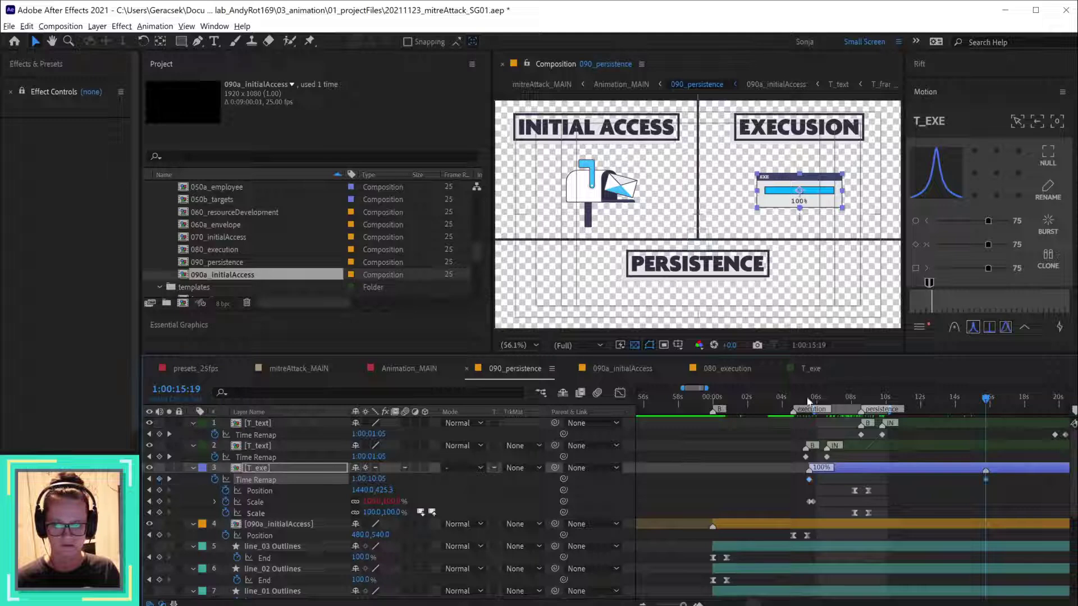
click(869, 406)
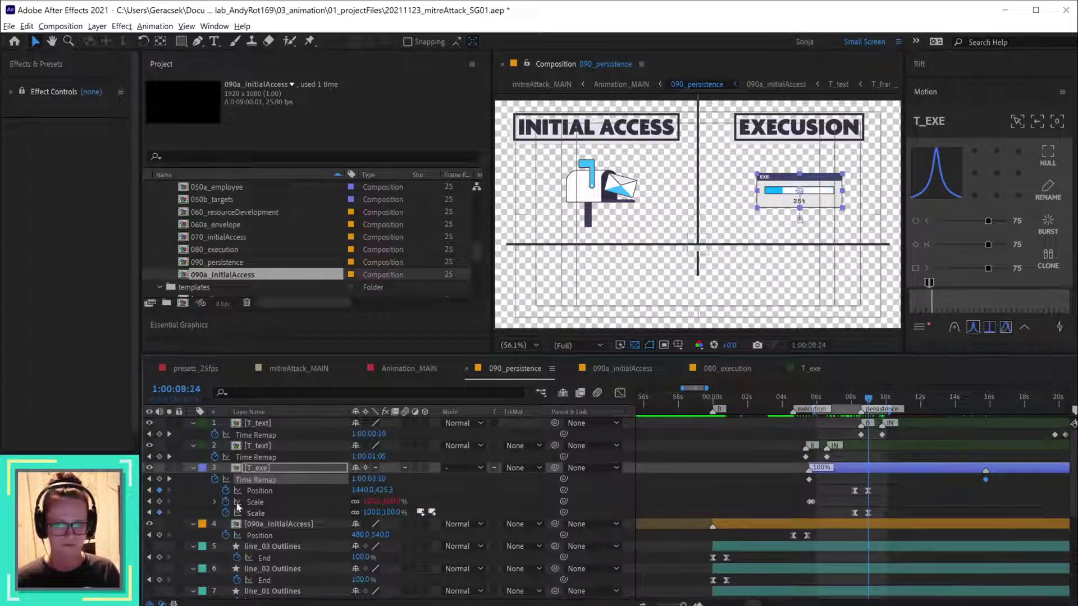
drag(853, 489, 869, 491)
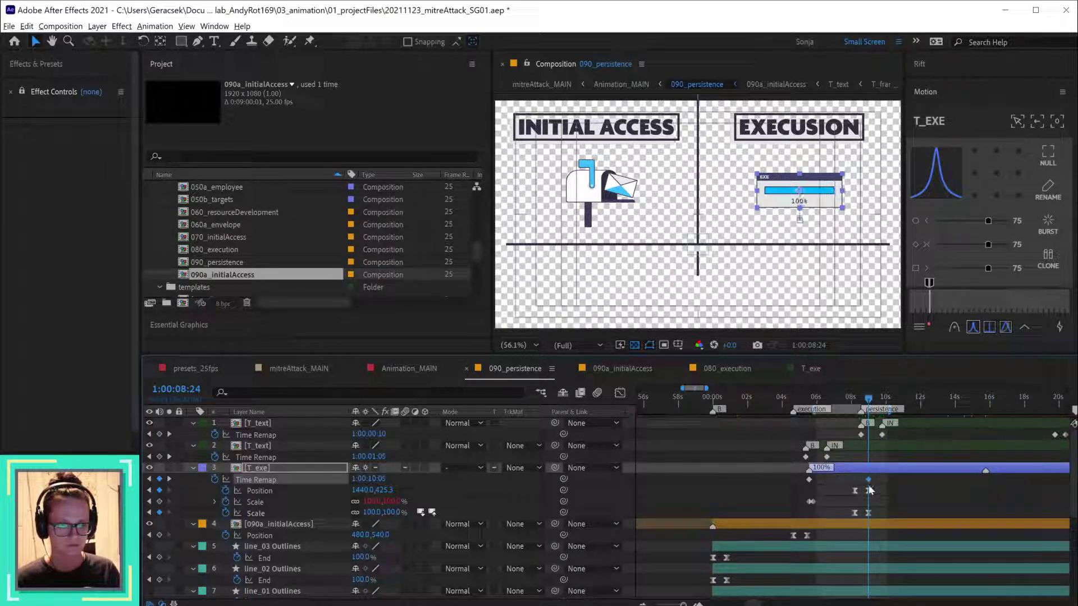
drag(814, 401, 868, 407)
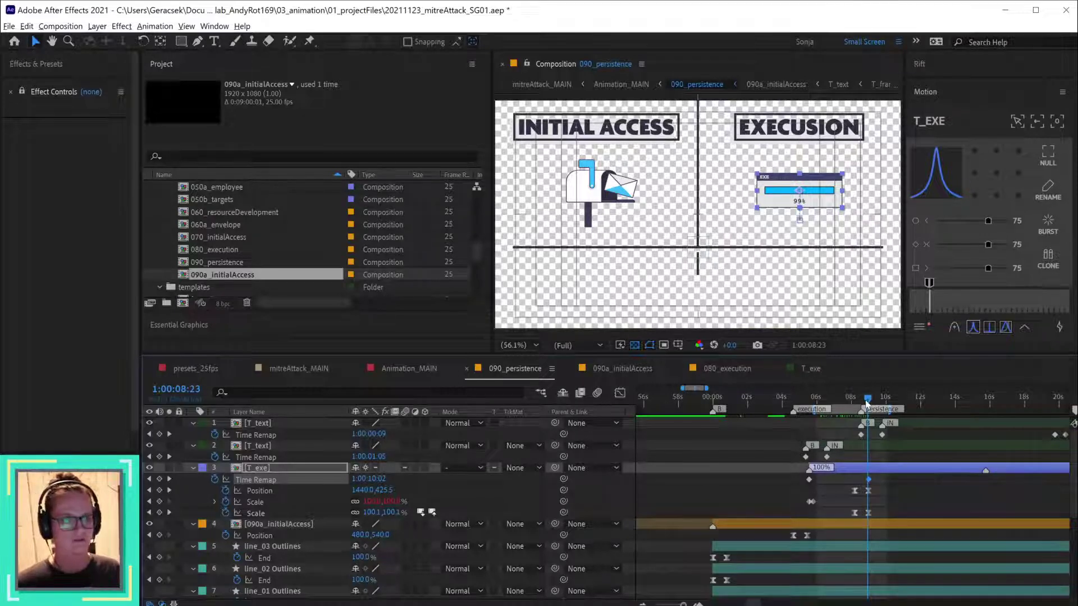
mouse_move(867, 402)
mouse_down()
mouse_move(798, 408)
mouse_move(868, 420)
mouse_up()
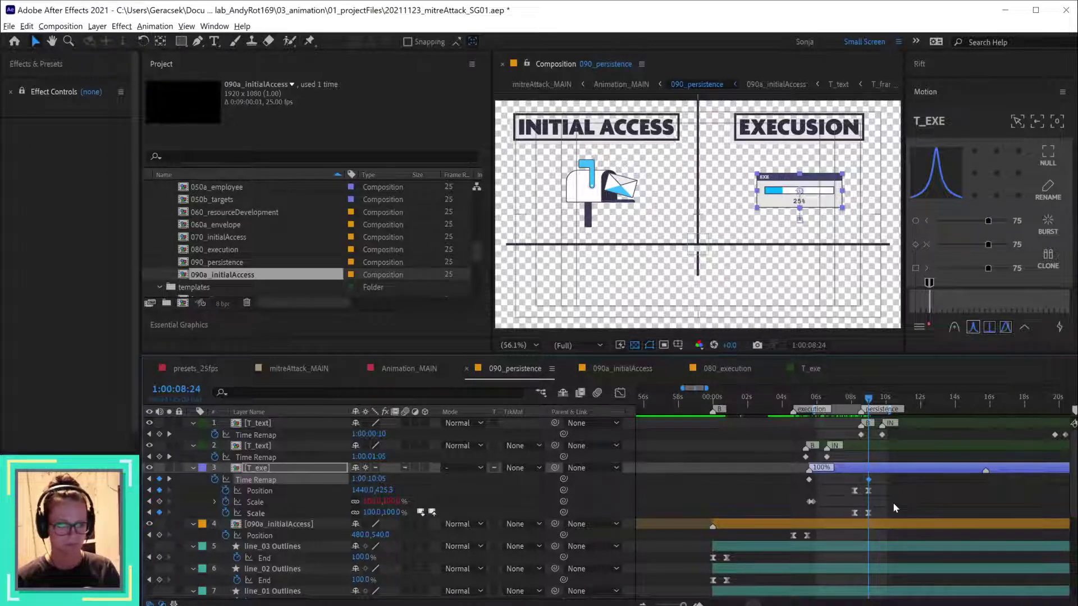
- Undo the time remapping on T_exe
key(k)
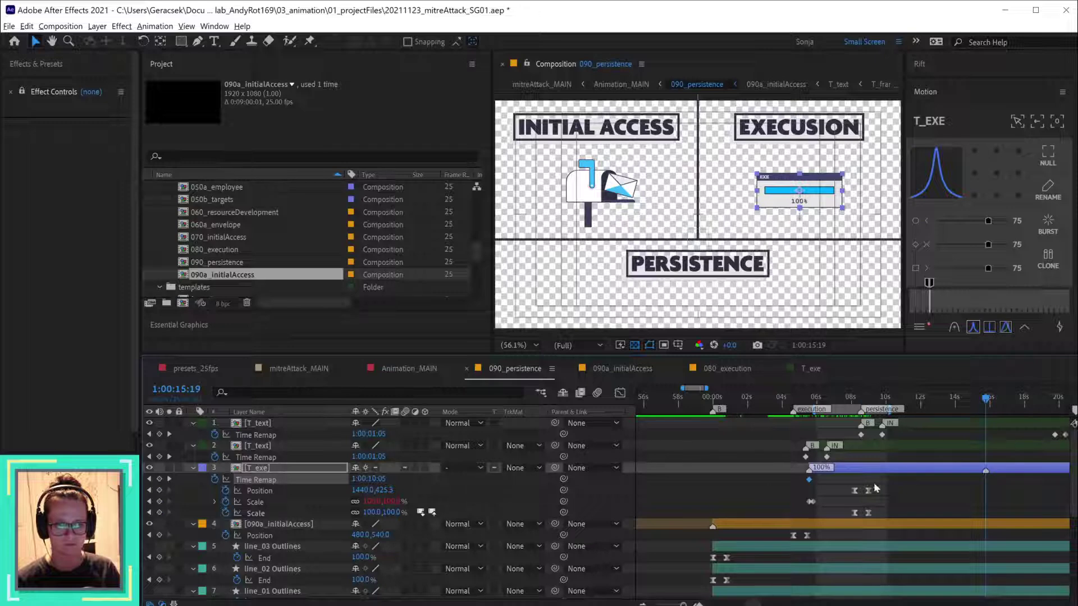
key(j)
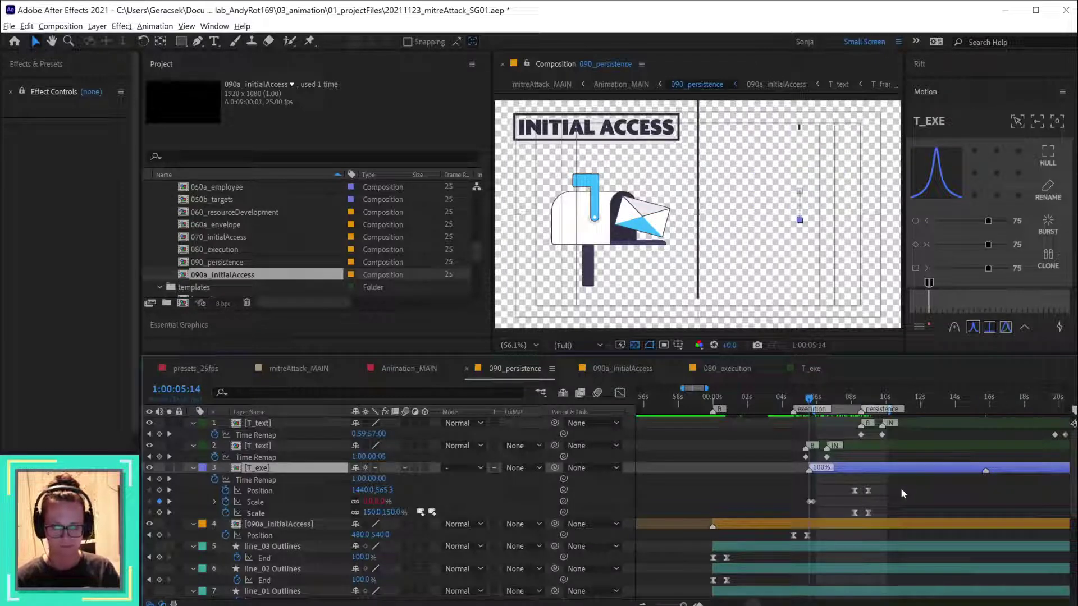
key(ctrl+z)
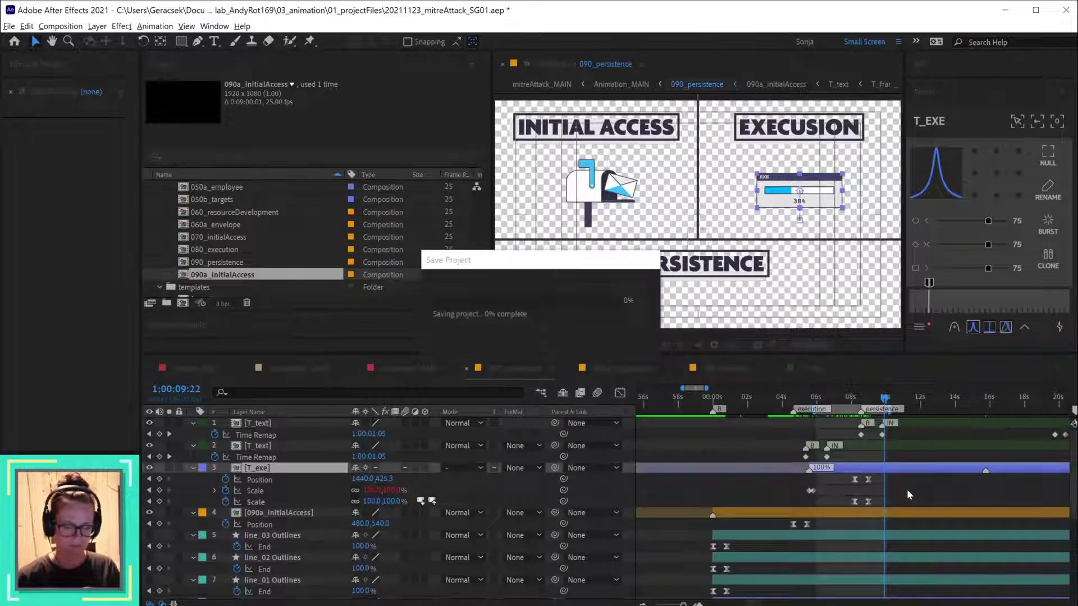
- Play back the initial access, execution and persistence section in Animation_MAIN with the composition view enlarged
drag(813, 400, 937, 400)
click(409, 368)
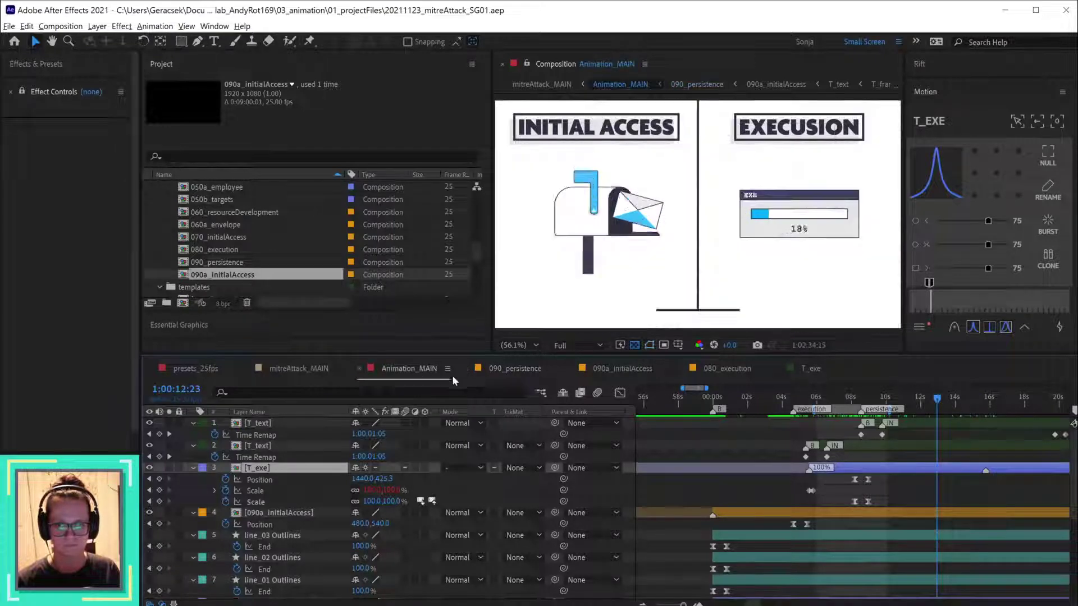
key(space)
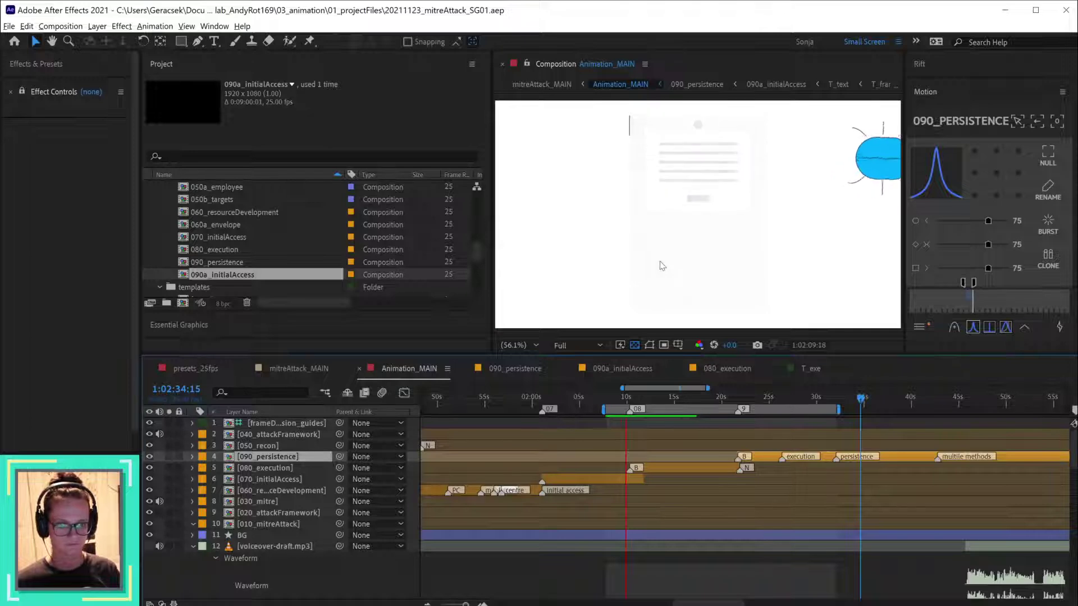
key(grave)
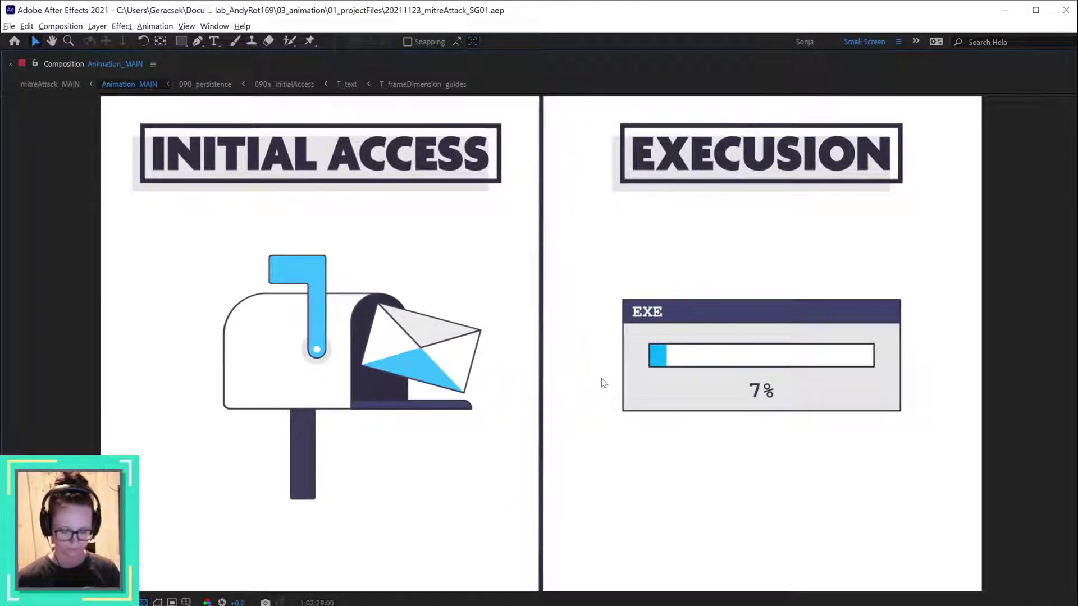
key(grave)
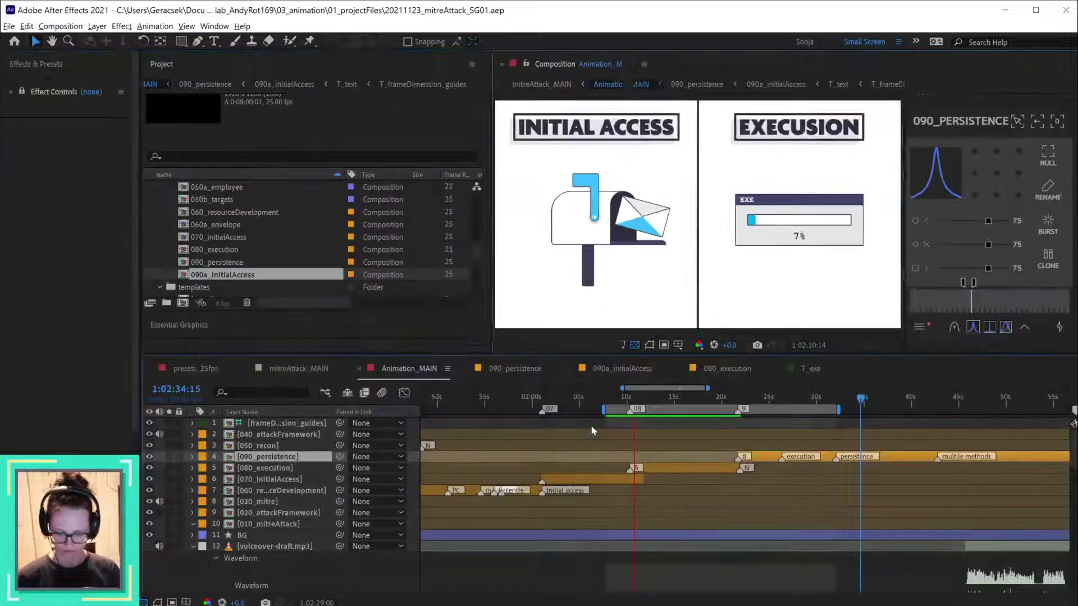
- Examine the loading bar's progress inside T_exe from 090_persistence, up to its 100% point
double_click(901, 461)
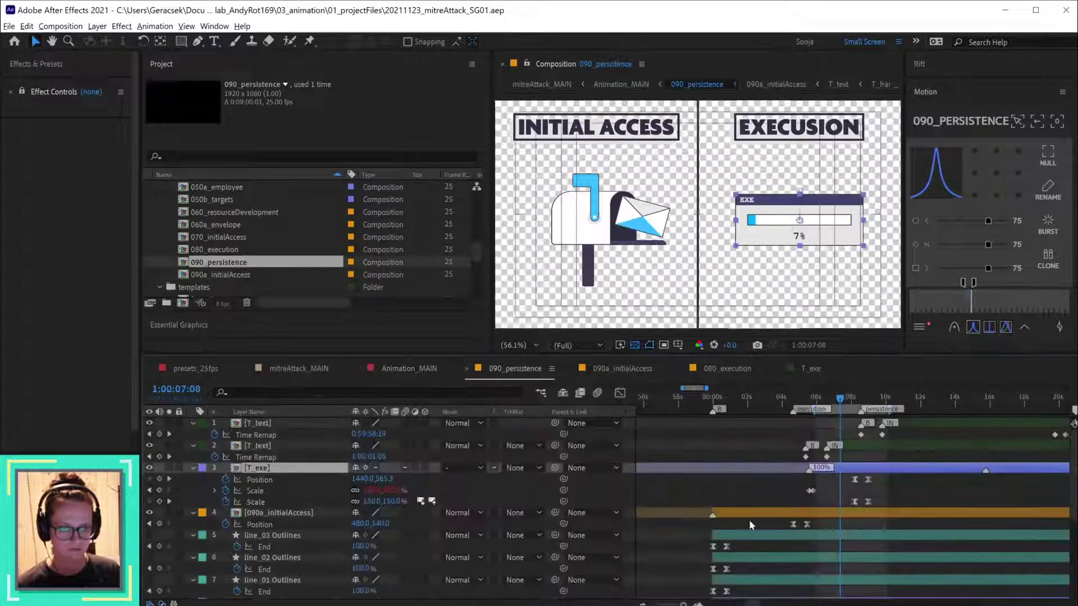
double_click(877, 466)
key(space)
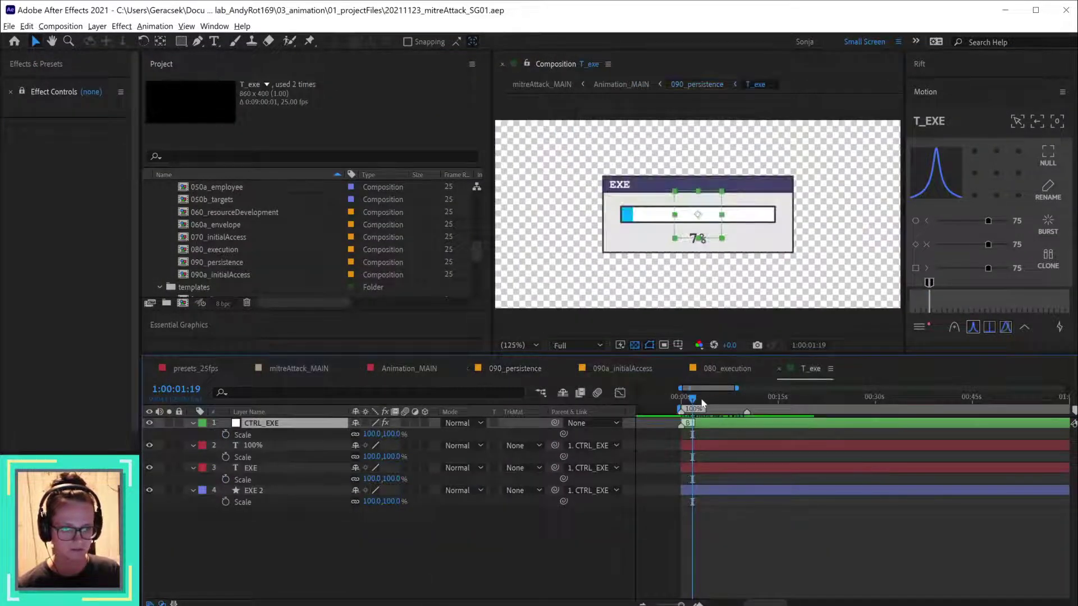
drag(682, 396, 747, 400)
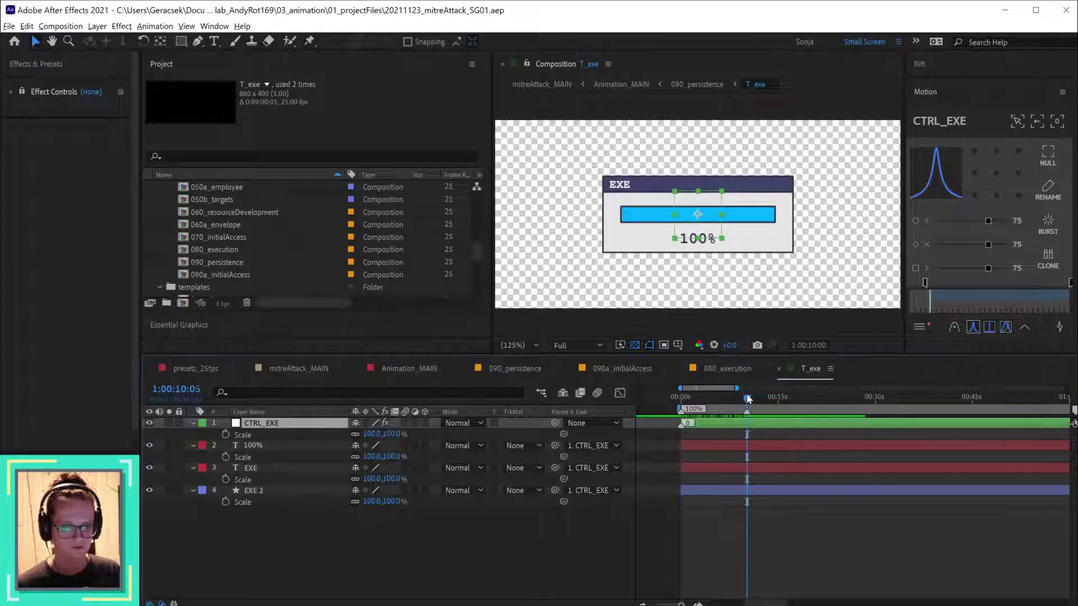
- Try speeding up the loading bar in T_exe by moving CTRL_EXE's 100% Slider keyframe to 1:00:03:10, and save the project
click(515, 368)
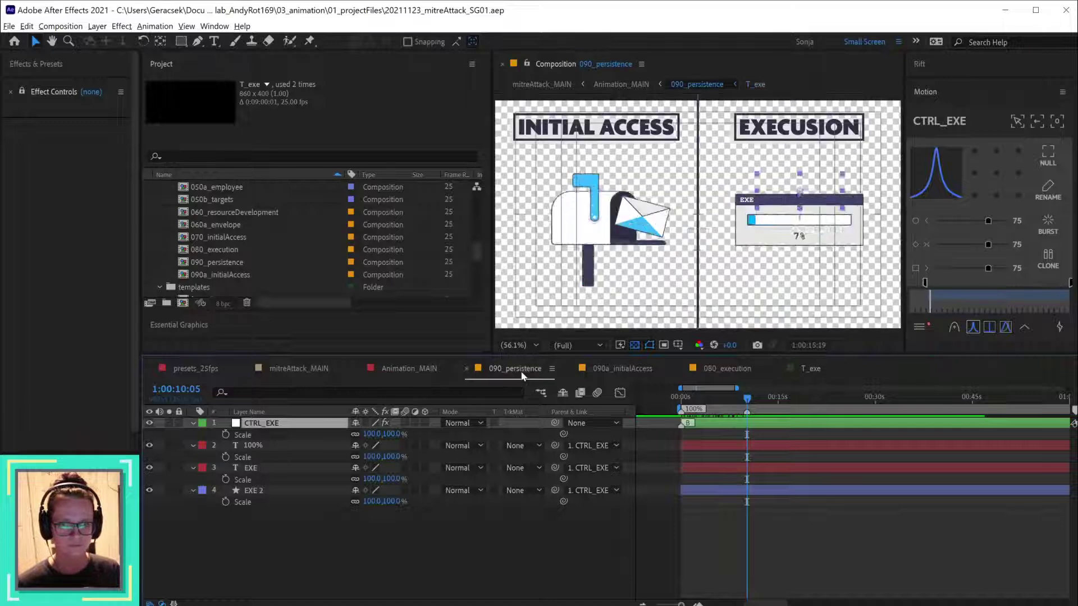
click(870, 398)
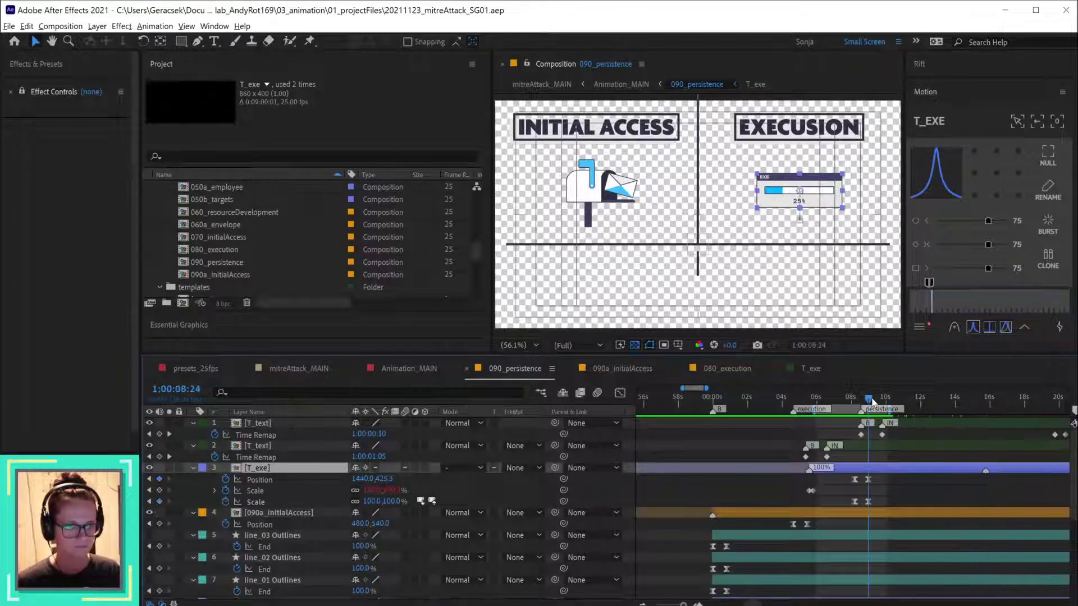
double_click(896, 470)
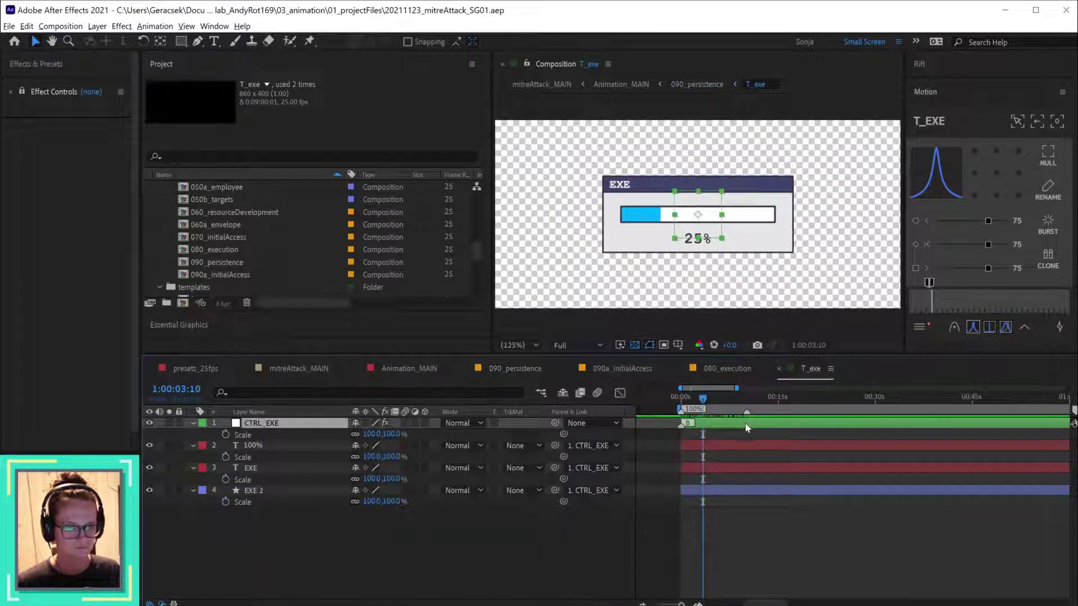
key(u)
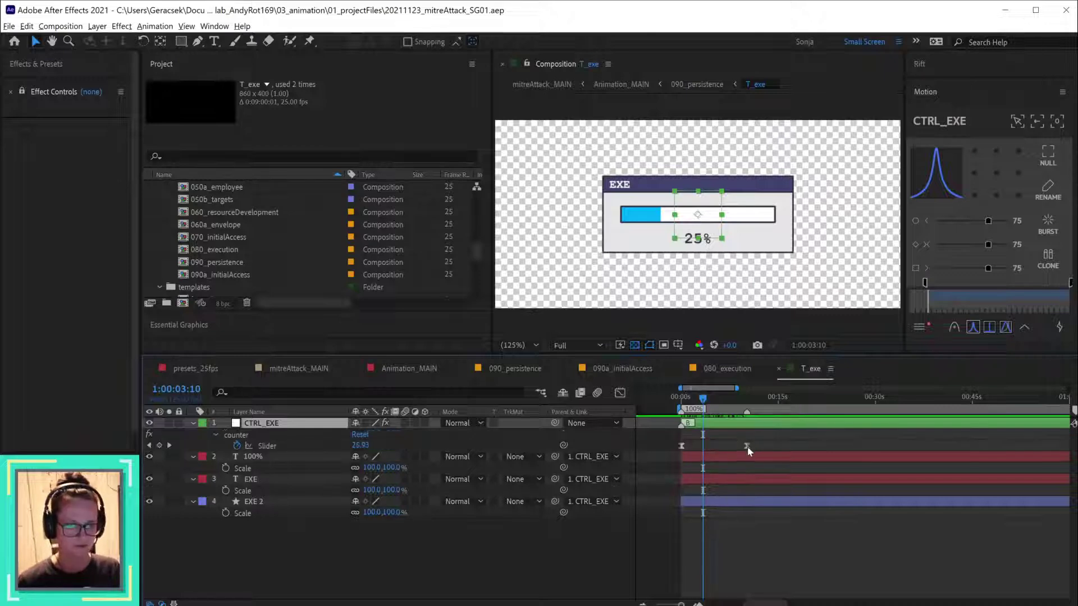
drag(747, 447, 707, 450)
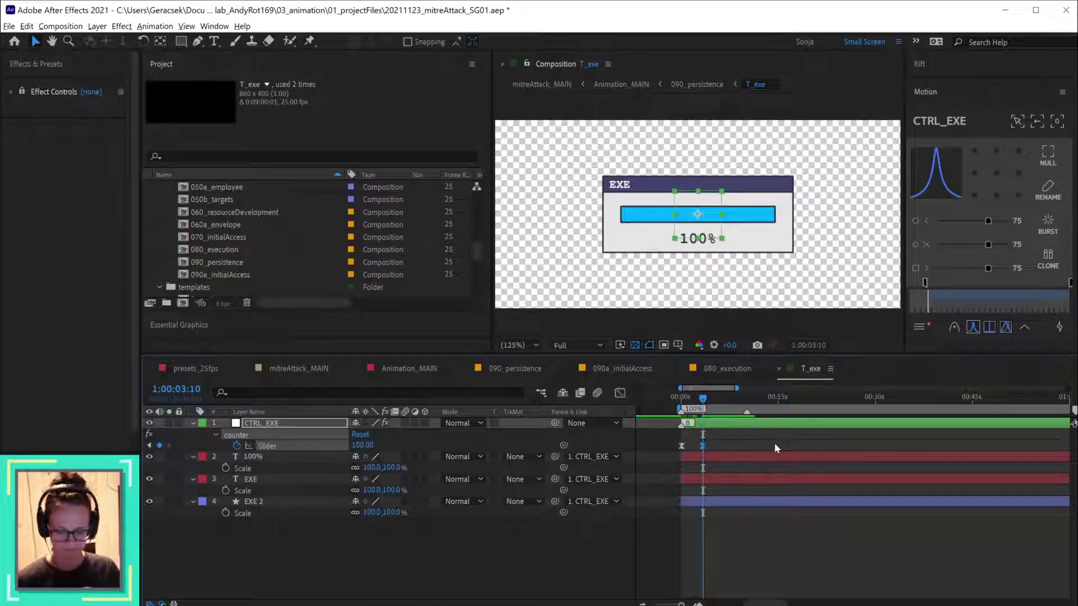
key(ctrl+s)
- Check the execution section in Animation_MAIN, and via 080_execution move CTRL_EXE's 100% Slider keyframe in T_exe to 1:00:09:10
click(406, 371)
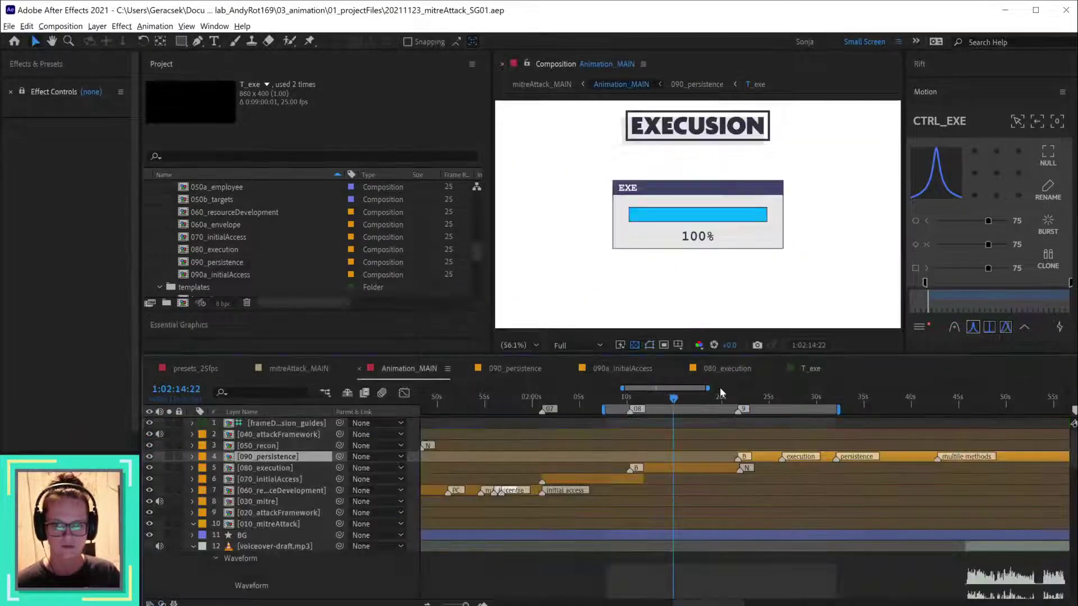
drag(679, 398, 730, 399)
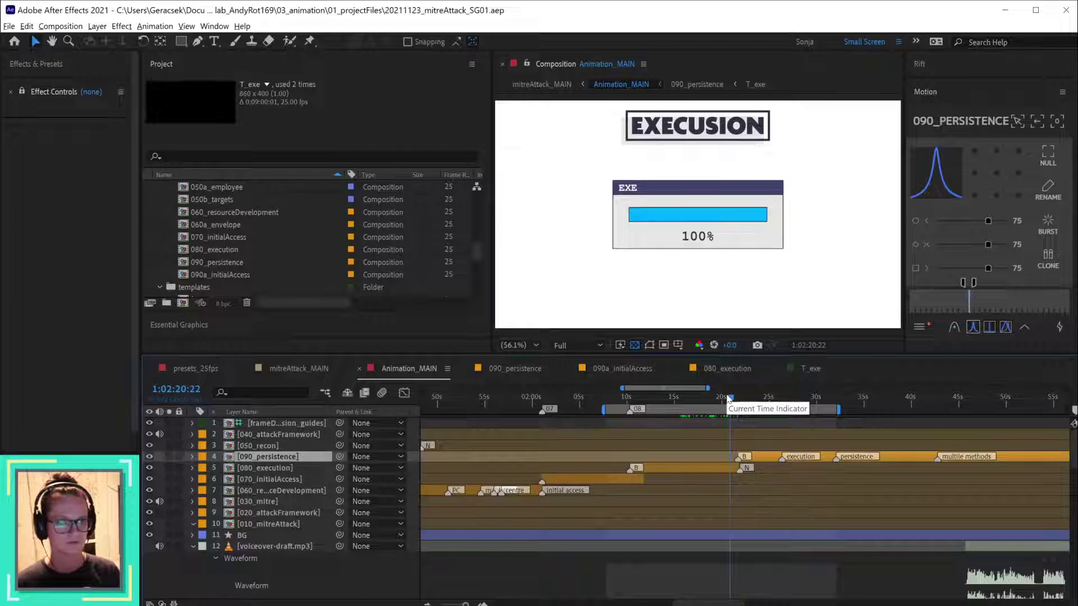
double_click(716, 469)
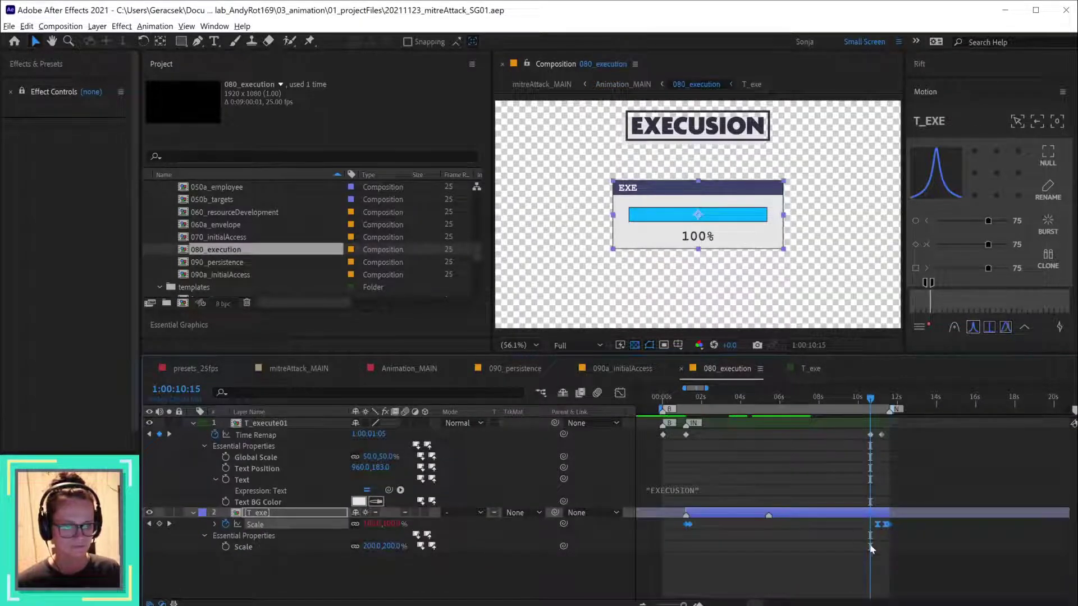
click(871, 549)
double_click(866, 513)
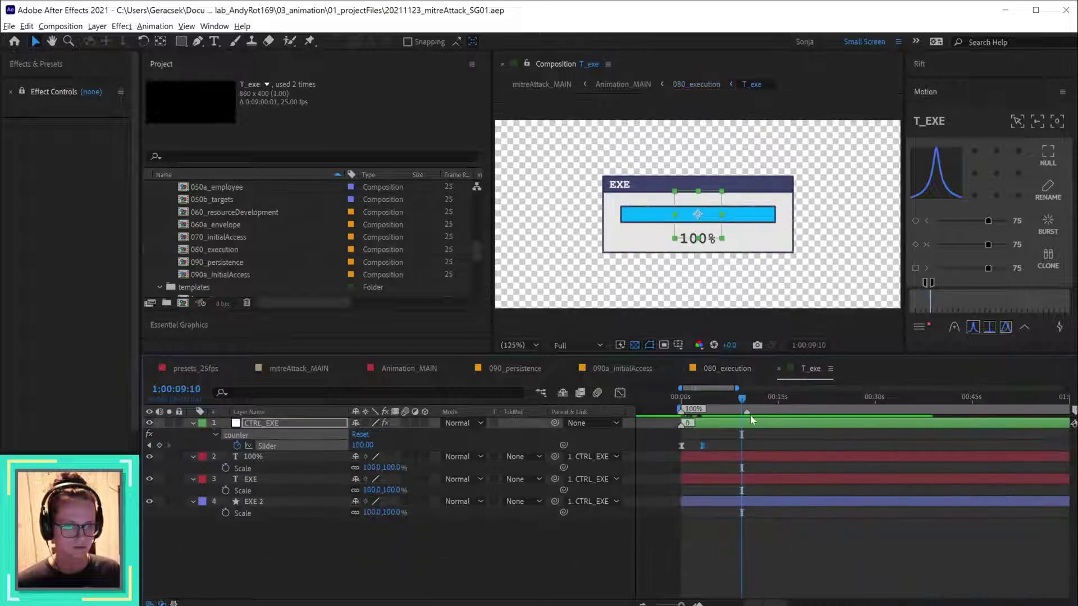
drag(705, 447, 743, 448)
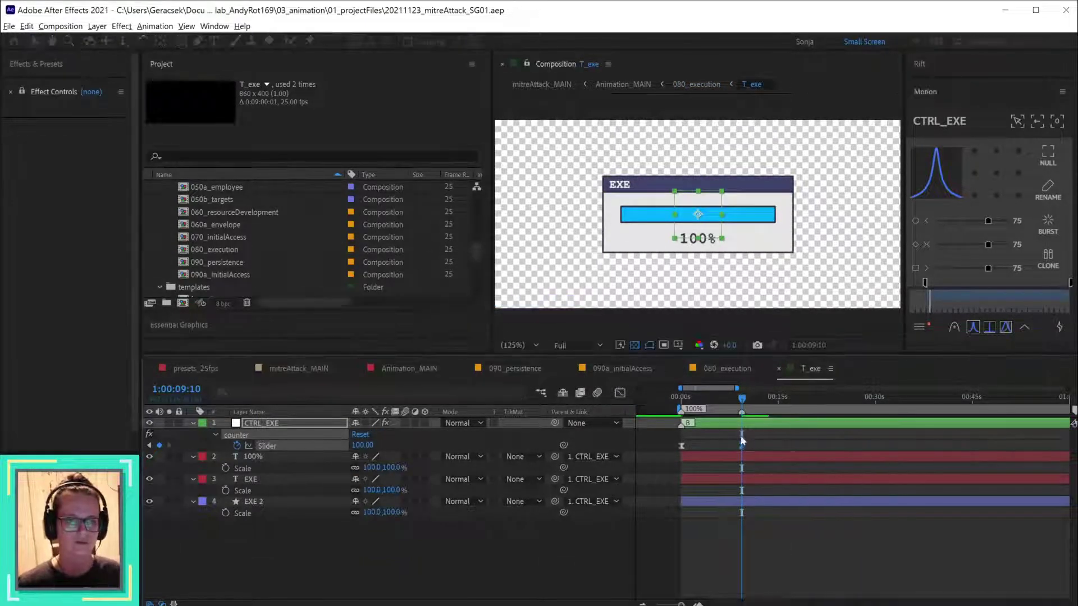
click(732, 368)
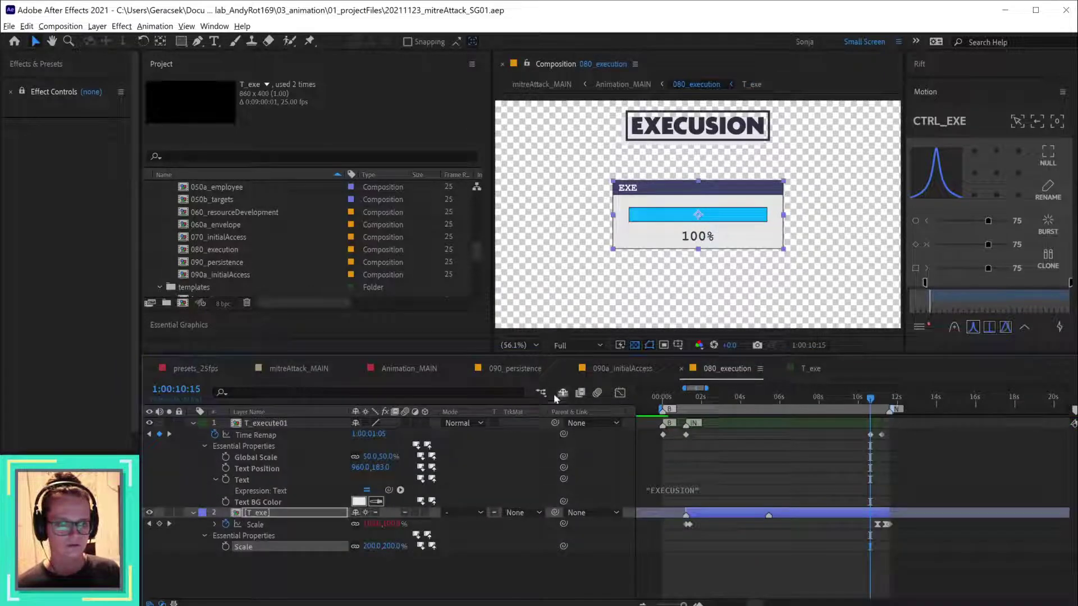
- Return to 090_persistence and add a keyframe to T_exe's layer Scale at 1:00:08:04
click(515, 369)
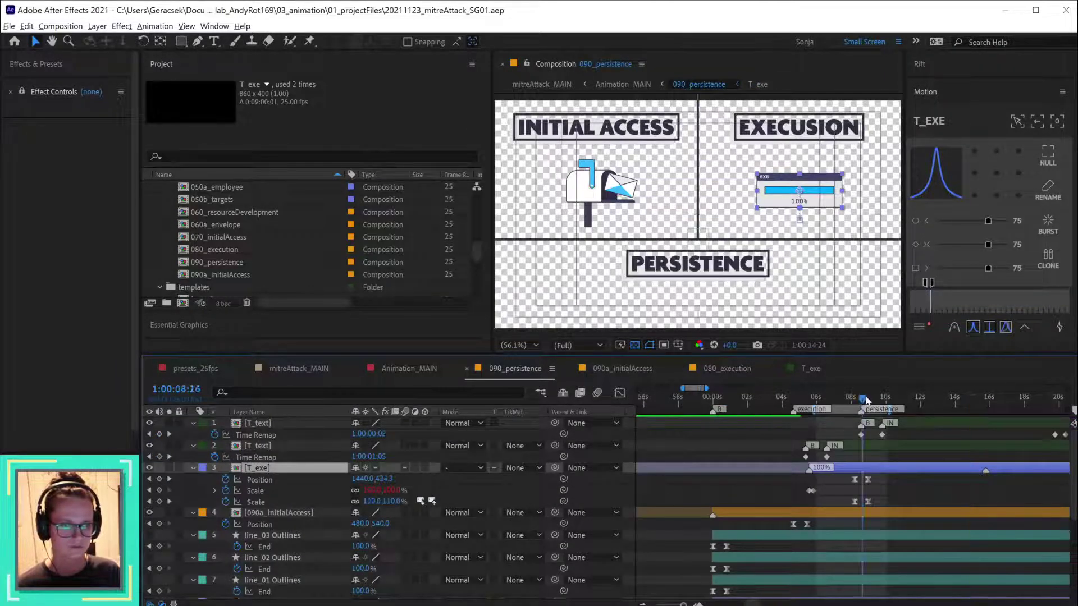
mouse_move(866, 399)
mouse_down()
mouse_move(986, 406)
mouse_move(783, 414)
mouse_move(854, 413)
mouse_up()
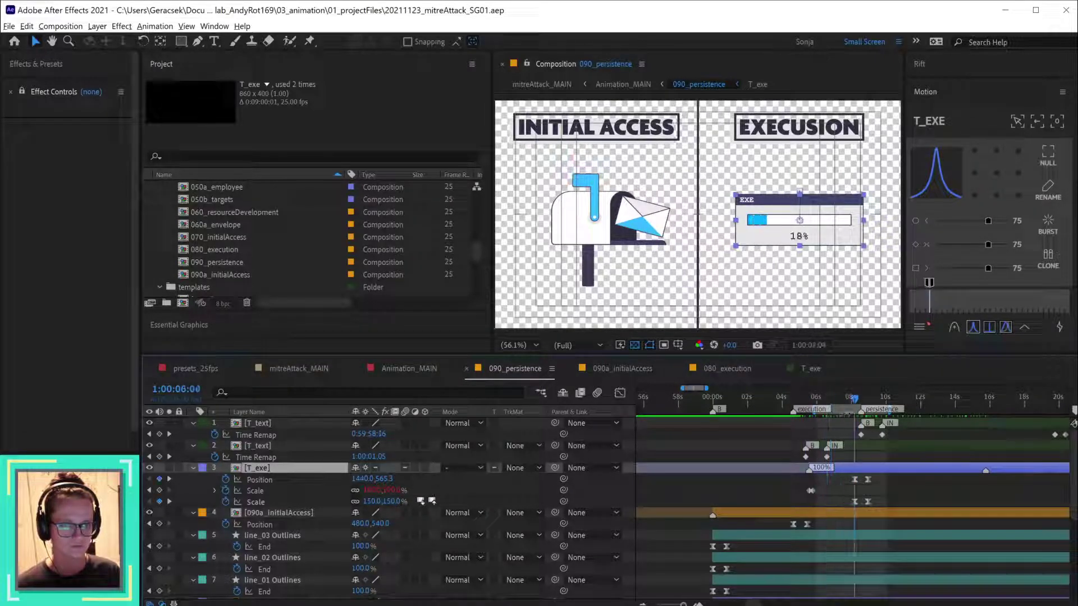
click(160, 491)
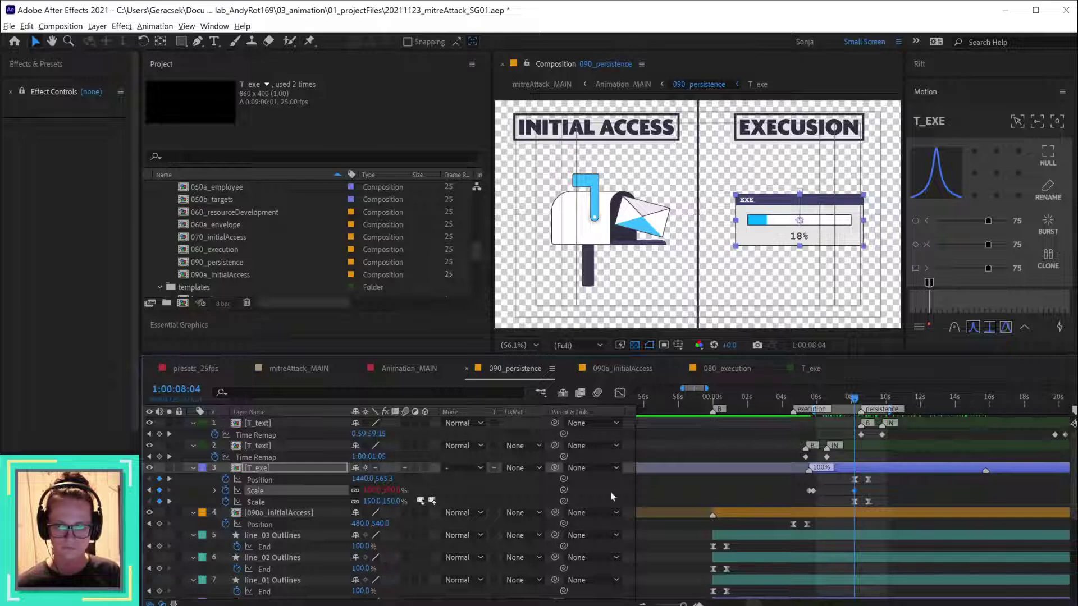
- Remove the keyframes from T_exe's Essential Properties Scale and set it to 100%
click(232, 504)
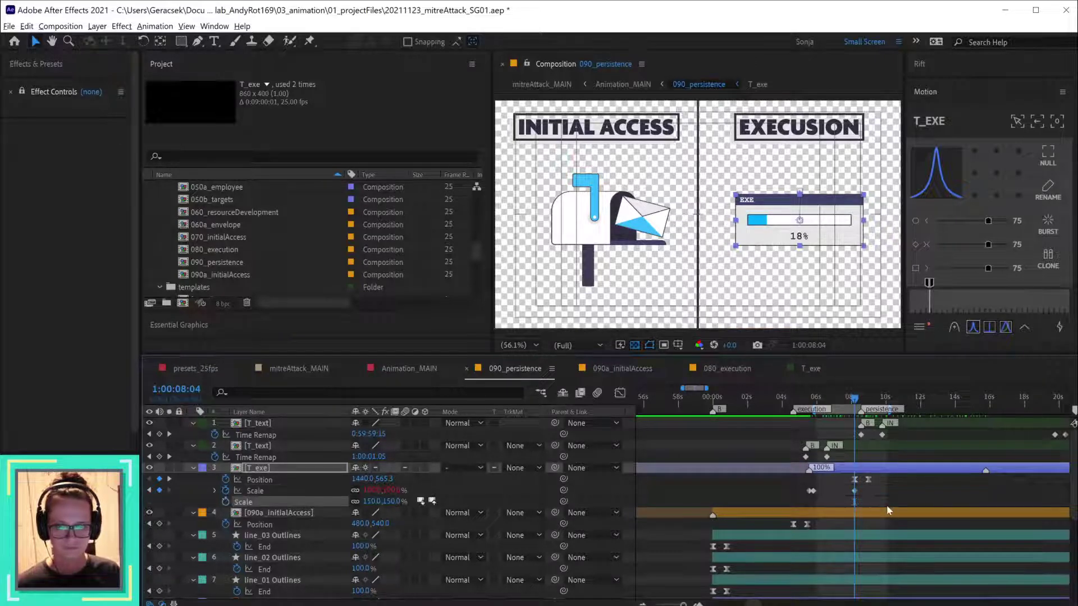
click(371, 499)
text(1)
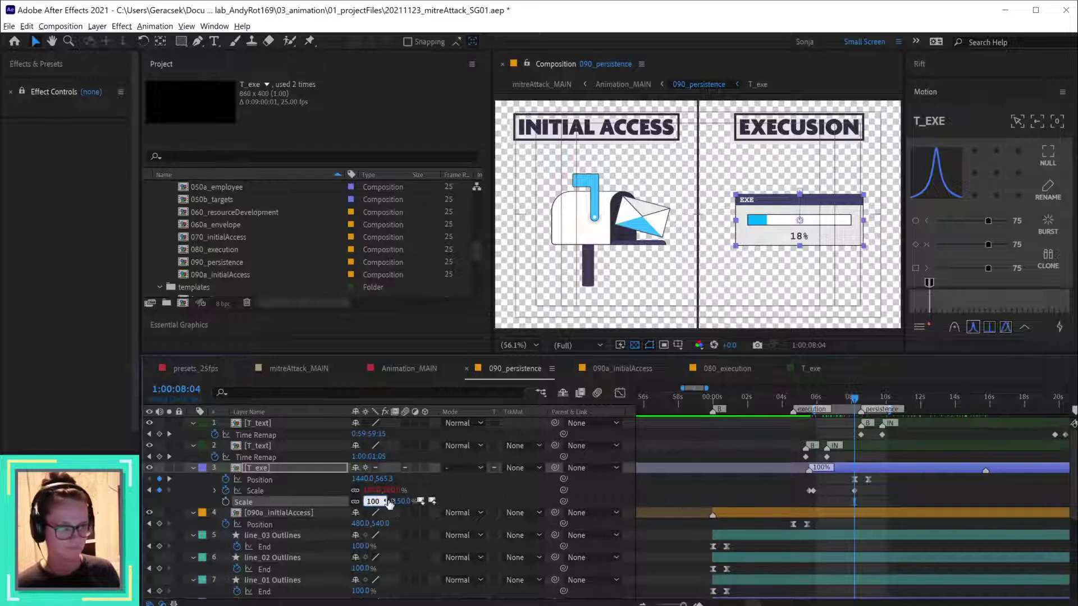
text(00)
key(Return)
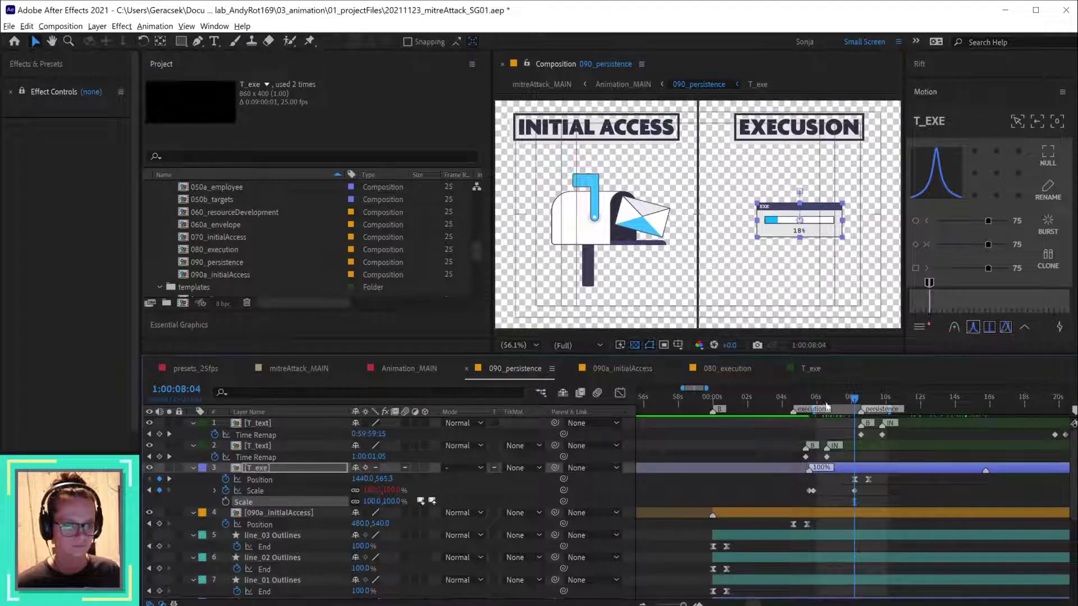
- Set T_exe's layer Scale to 150% on the keyframe at 1:00:05:19
drag(825, 405, 815, 409)
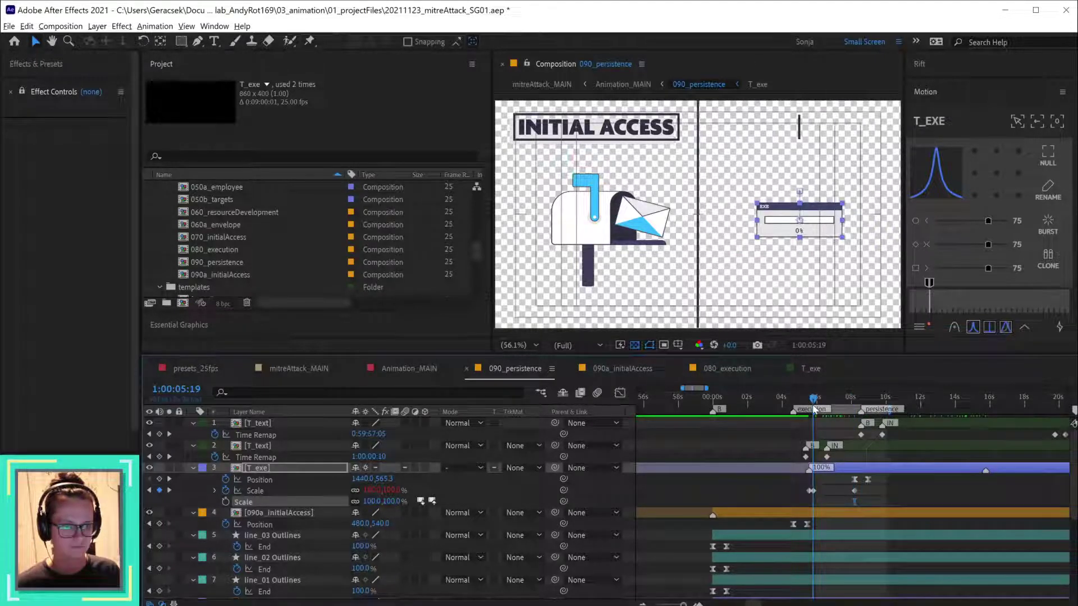
click(370, 490)
text(150)
key(Return)
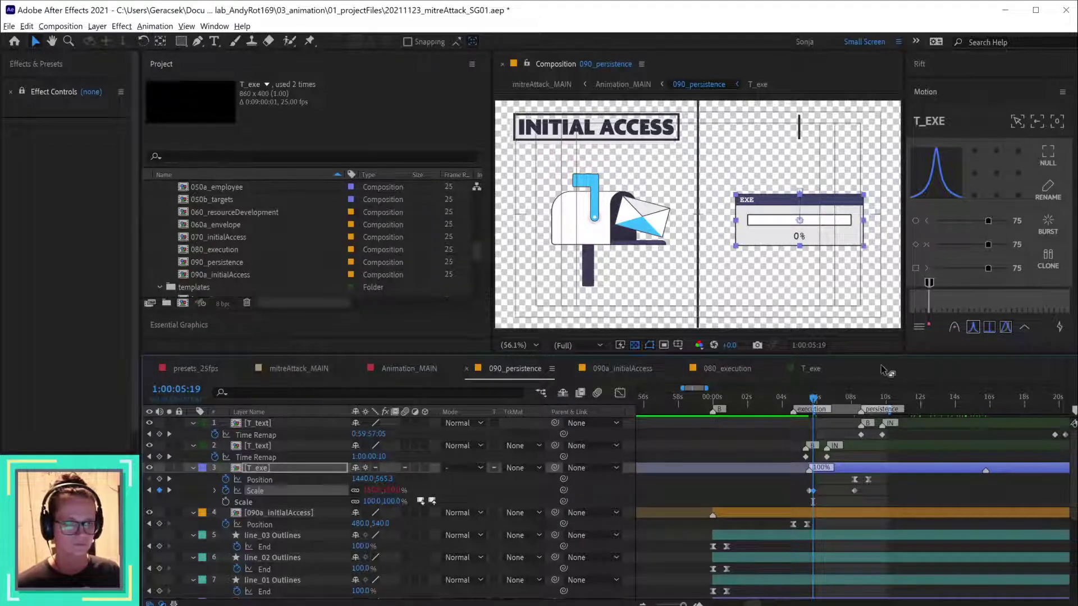
- Move T_exe's 100% layer Scale keyframe to 1:00:08:24 and paste the 150% keyframe at 1:00:08:04
drag(857, 403, 868, 403)
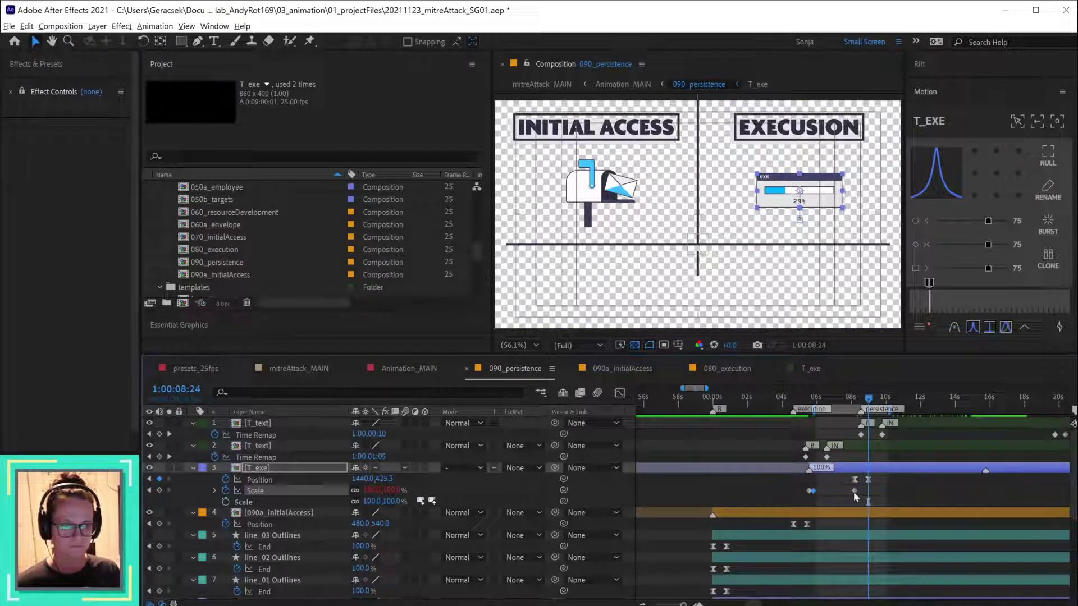
click(868, 491)
drag(869, 399, 855, 403)
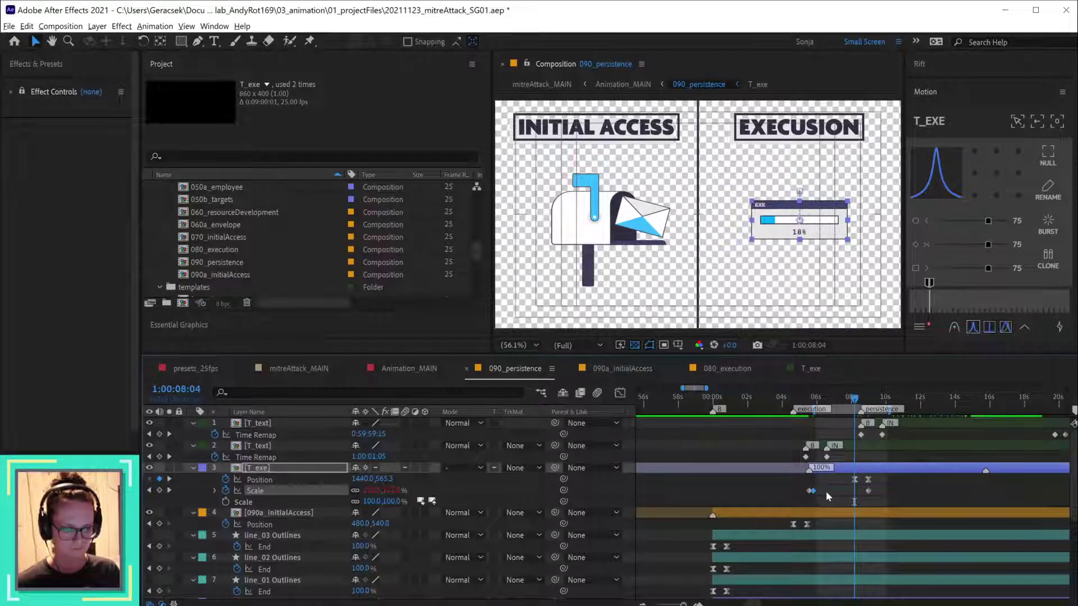
key(ctrl+v)
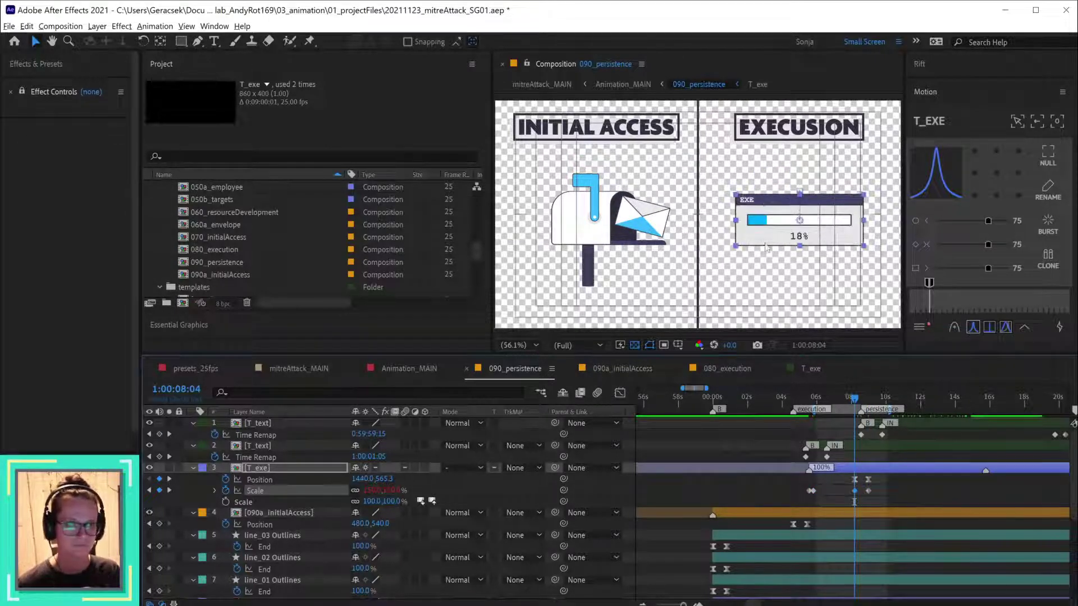
- Apply easing to T_exe's two layer Scale keyframes at 1:00:08:04 and 1:00:08:24
scroll(762, 220, up, 2)
scroll(762, 220, down, 2)
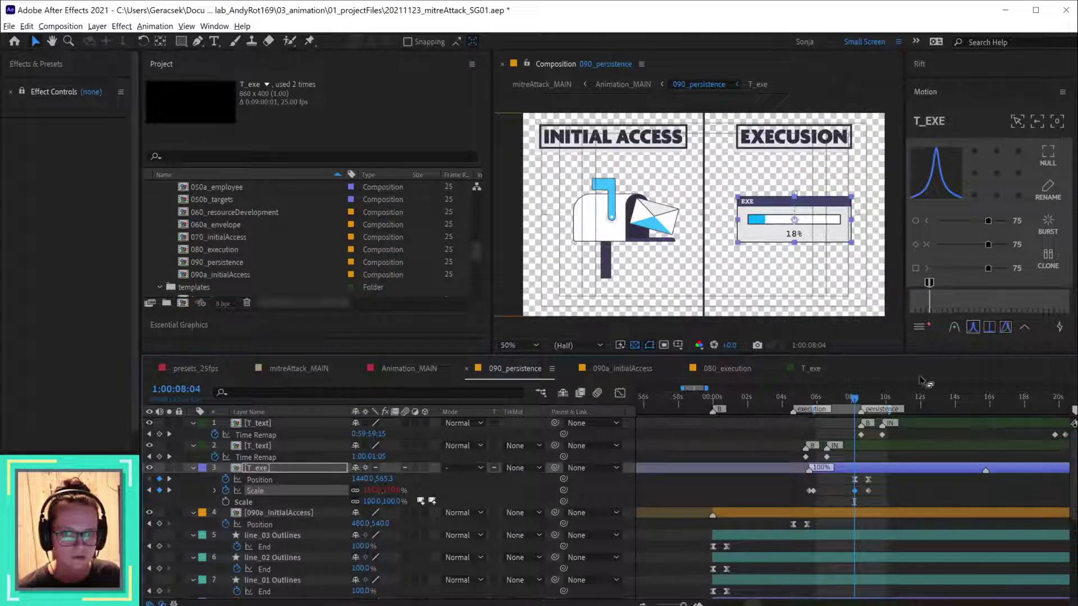
click(926, 491)
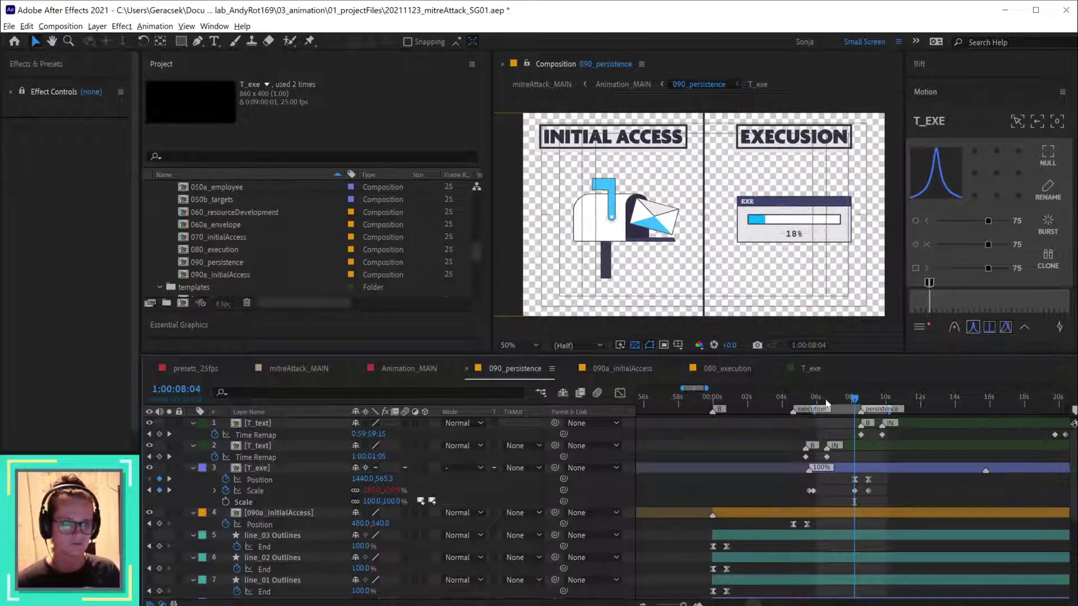
drag(848, 484, 880, 493)
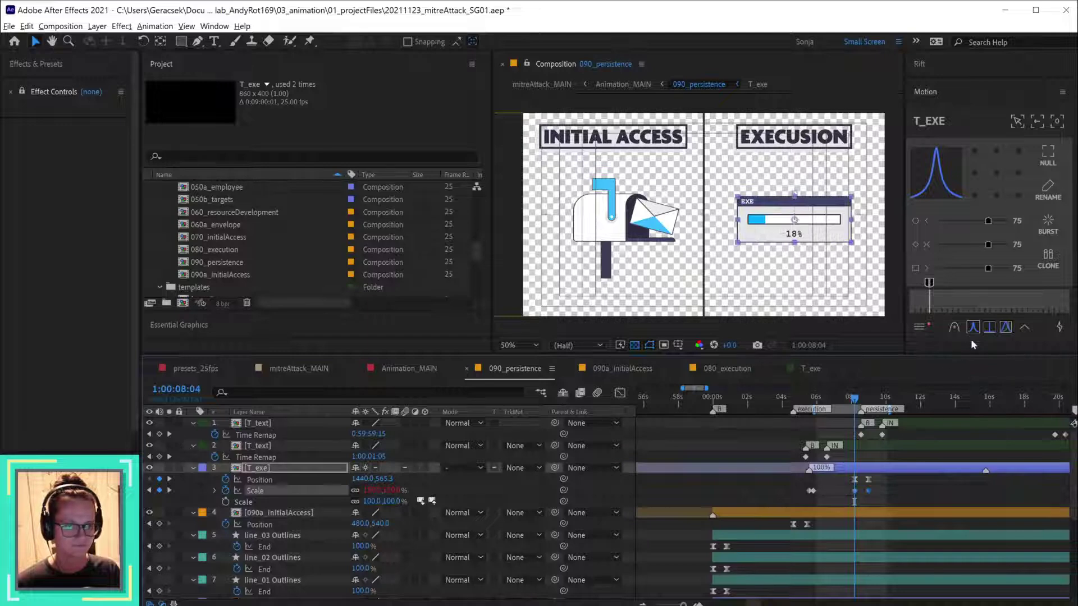
click(880, 500)
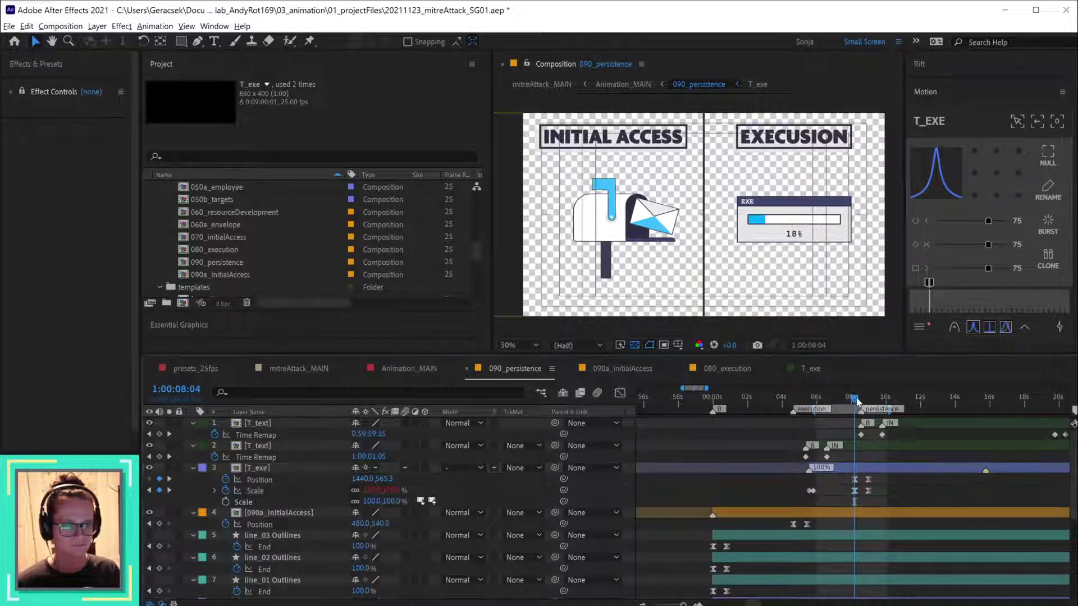
- Review the EXE window shrinking and moving up in 090_persistence, and inspect it enlarged at 1:00:08:14
drag(856, 399, 869, 402)
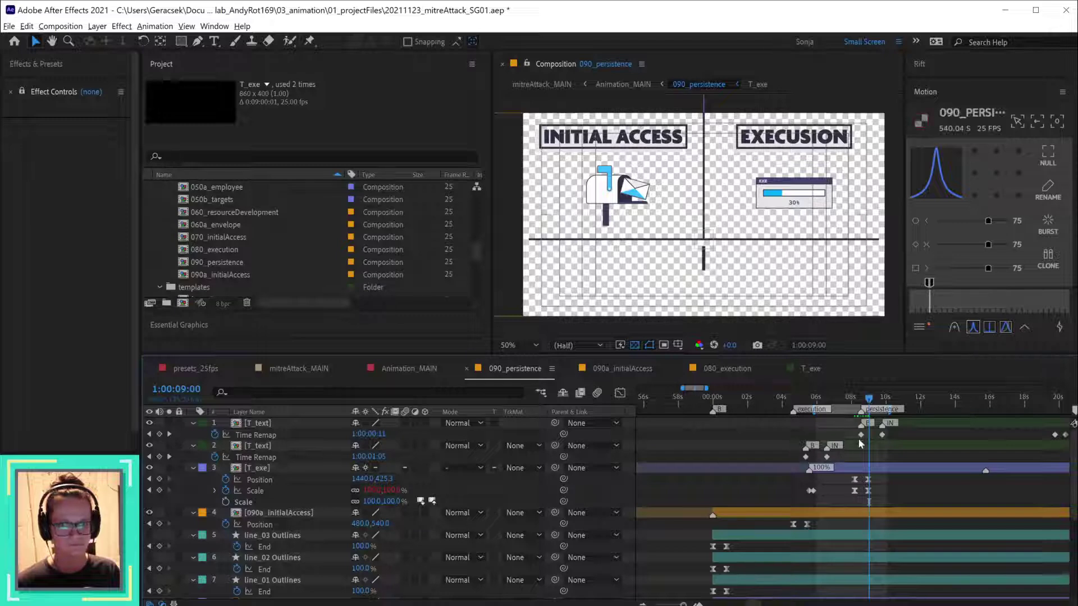
mouse_move(843, 405)
mouse_down()
mouse_move(786, 402)
mouse_move(881, 413)
mouse_move(841, 414)
mouse_up()
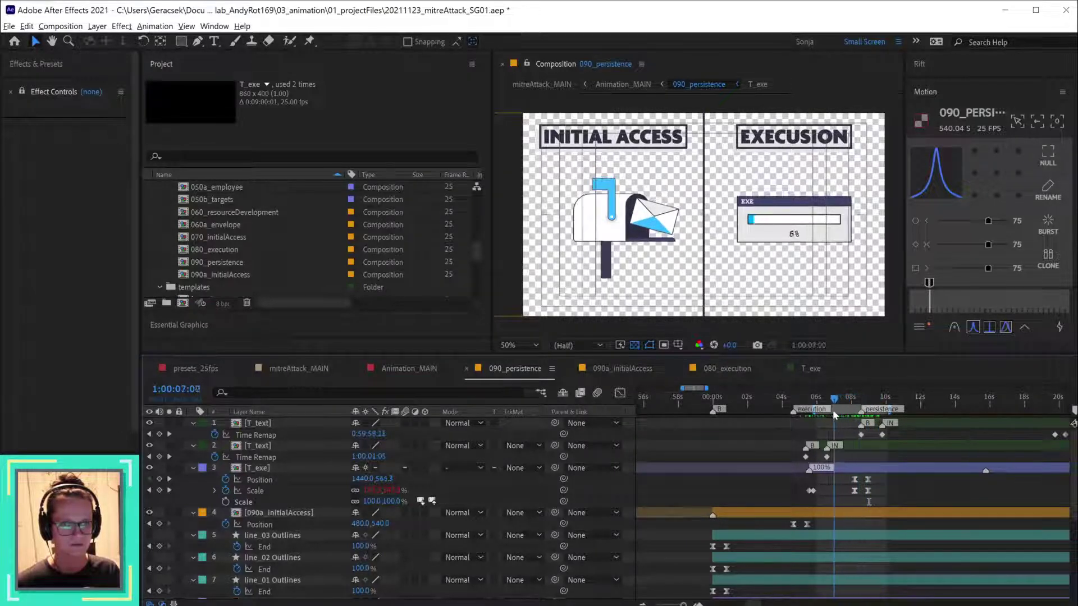
key(space)
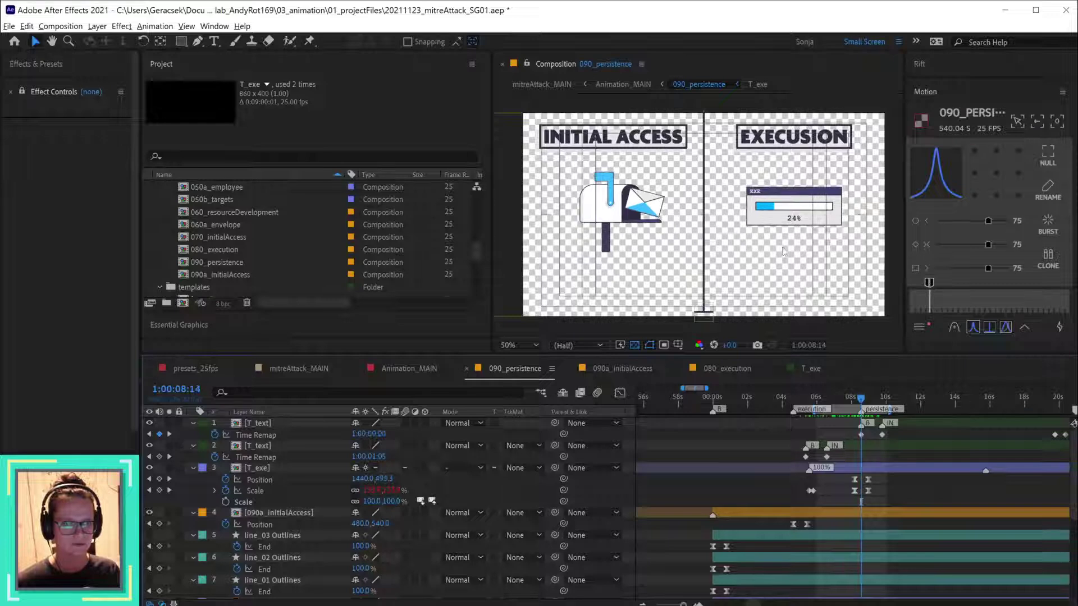
scroll(781, 198, up, 2)
scroll(683, 245, left, 2)
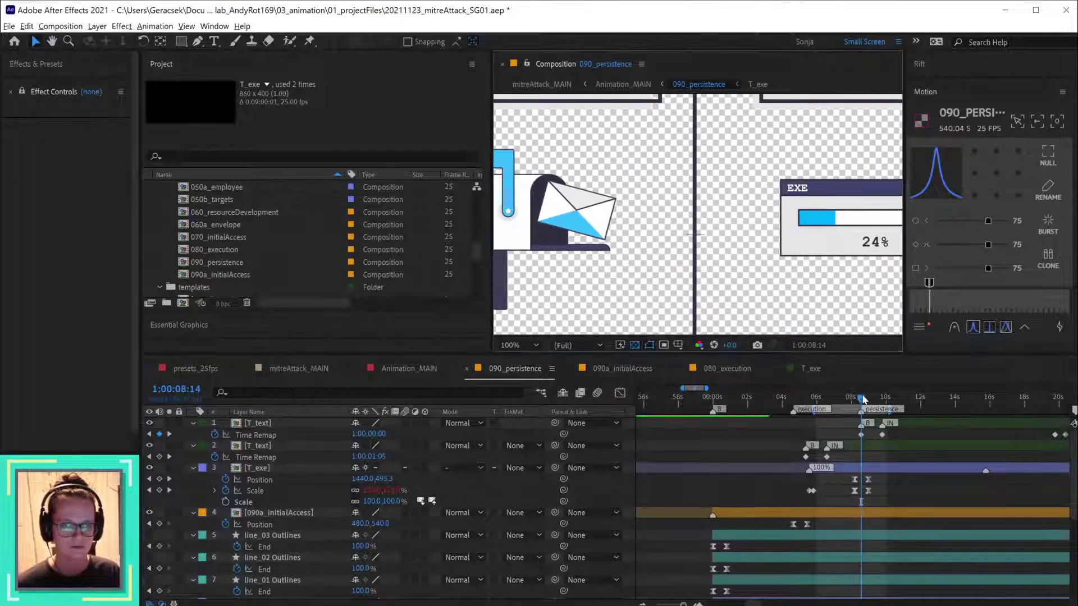
- Enable time remapping on the T_exe layer in 090_persistence and add a Time Remap keyframe at the layer's start, 1:00:05:14
mouse_move(860, 402)
mouse_down()
mouse_move(808, 400)
mouse_move(854, 409)
mouse_up()
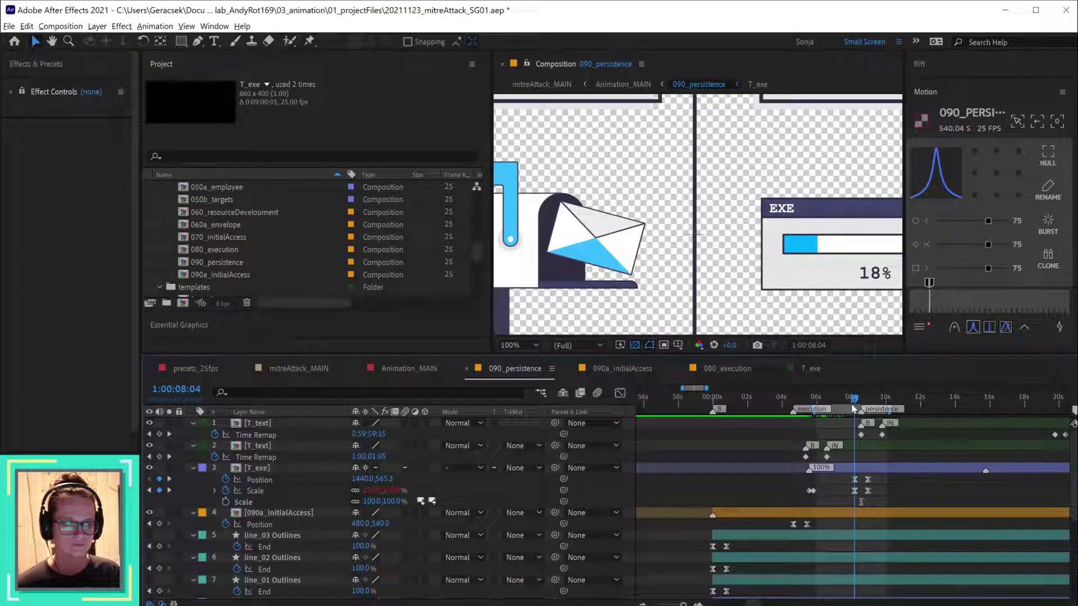
right_click(266, 471)
mouse_move(330, 536)
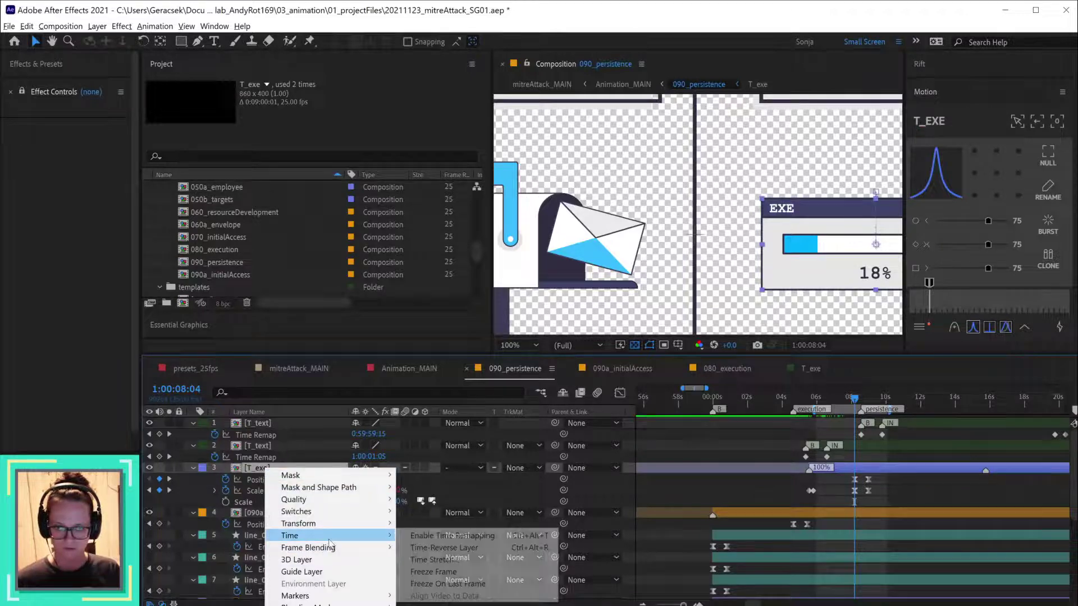
click(429, 536)
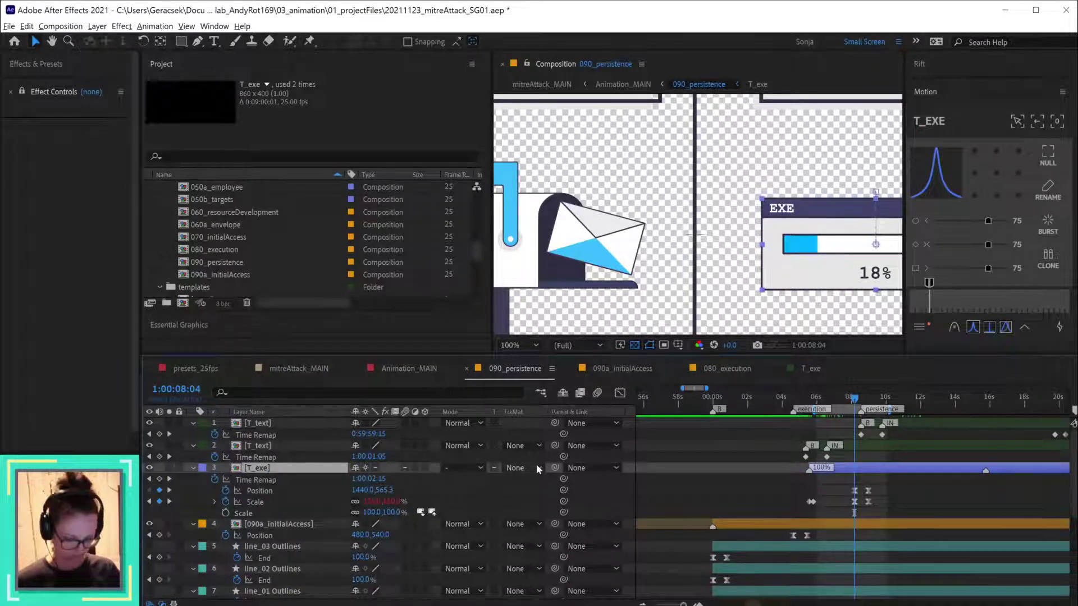
key(i)
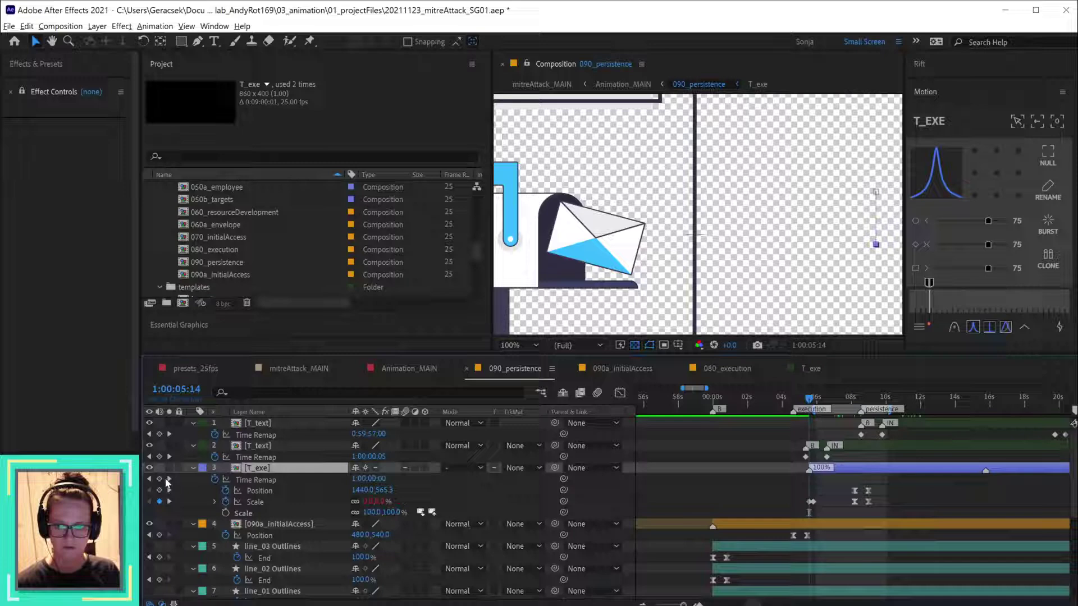
click(160, 479)
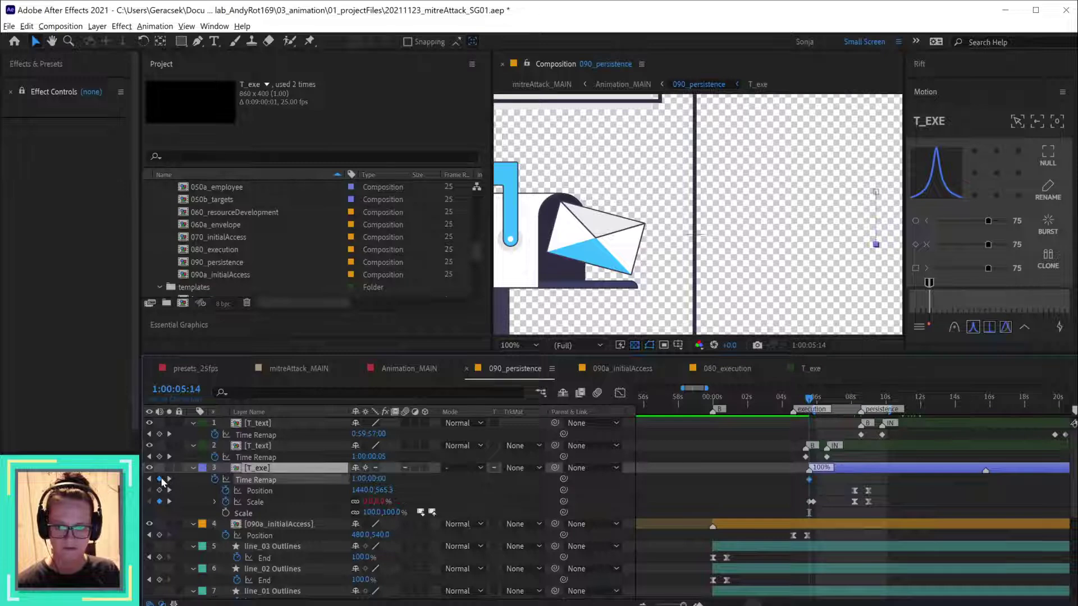
- Add a T_exe Time Remap keyframe at the fully loaded frame, 1:00:15:19, and move it to 1:00:08:24
click(984, 400)
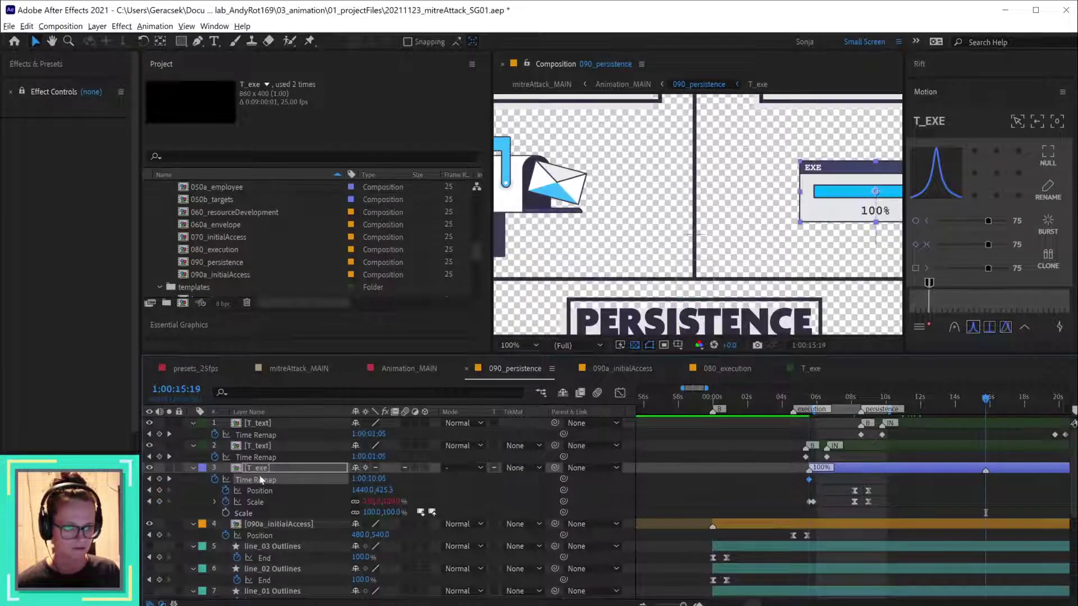
click(986, 479)
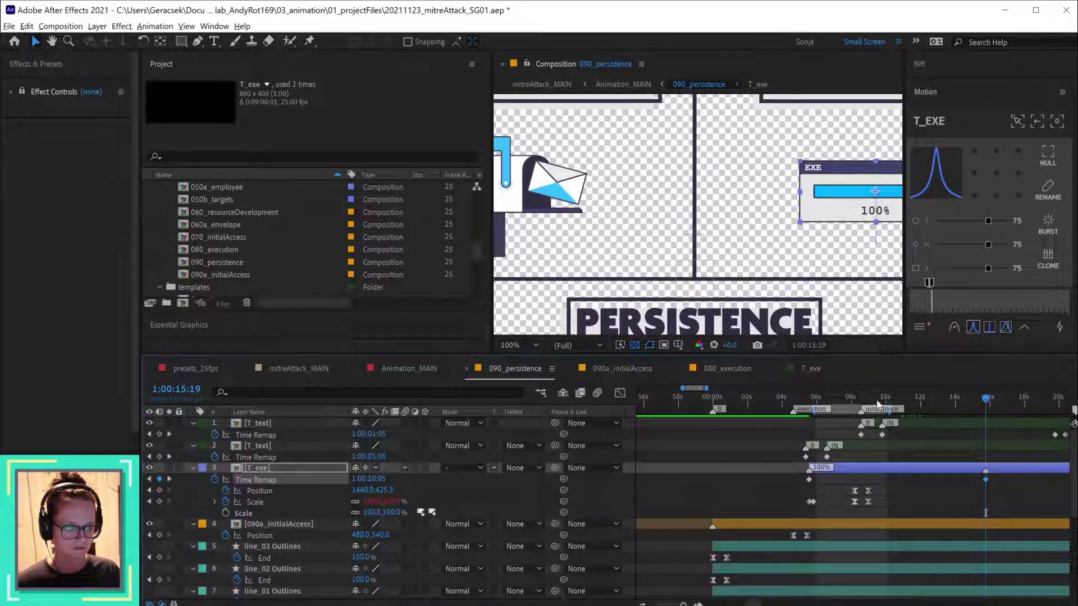
click(870, 402)
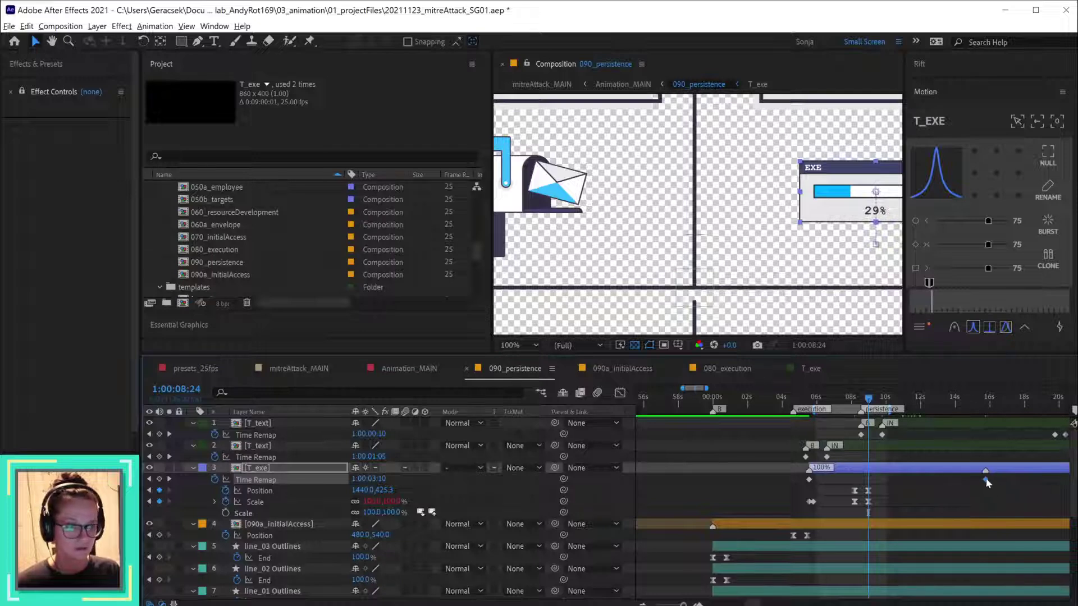
drag(986, 481, 869, 482)
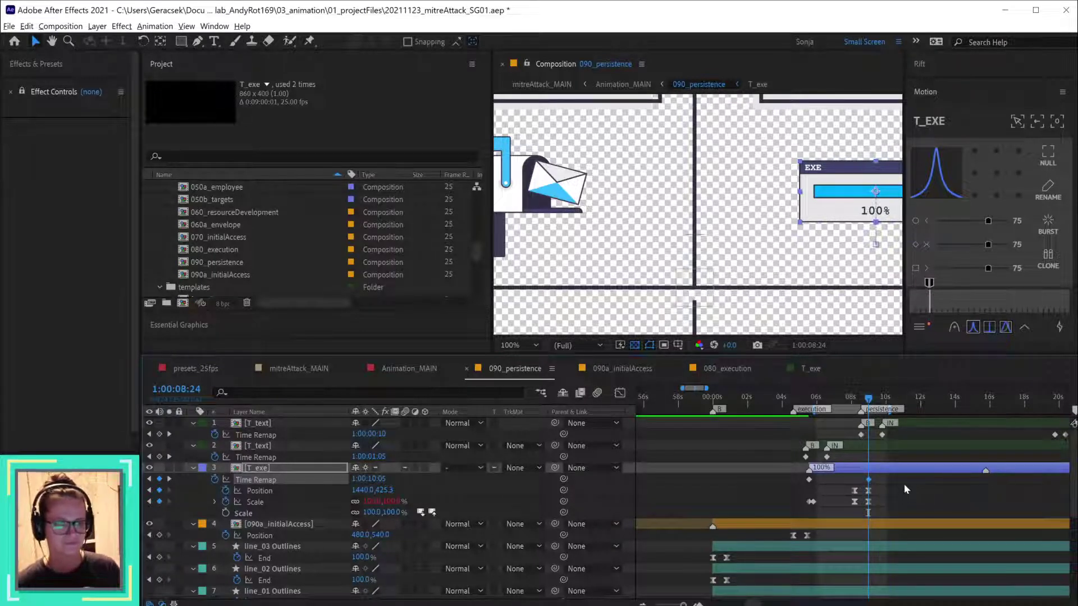
drag(850, 399, 883, 416)
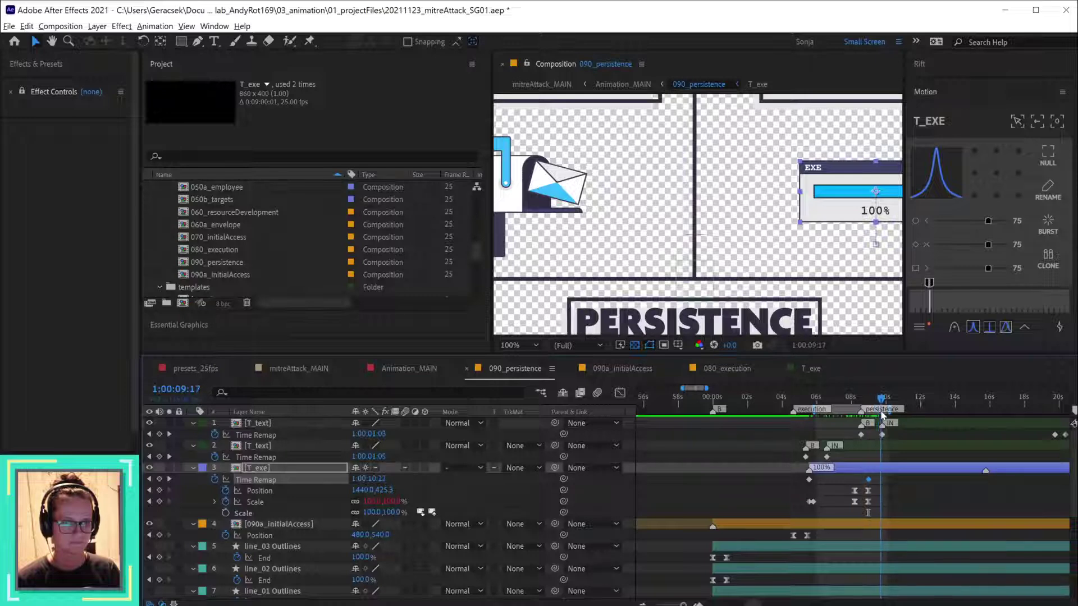
scroll(892, 428, up, 2)
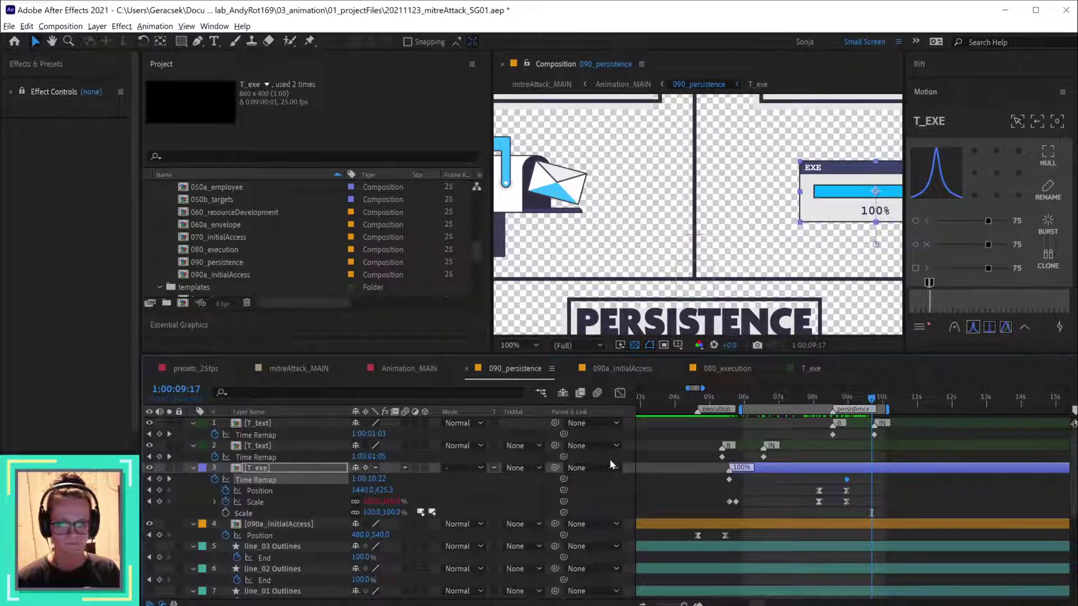
- Save the project and update the 090_persistence layer's markers from source in Animation_MAIN
key(ctrl+s)
click(409, 365)
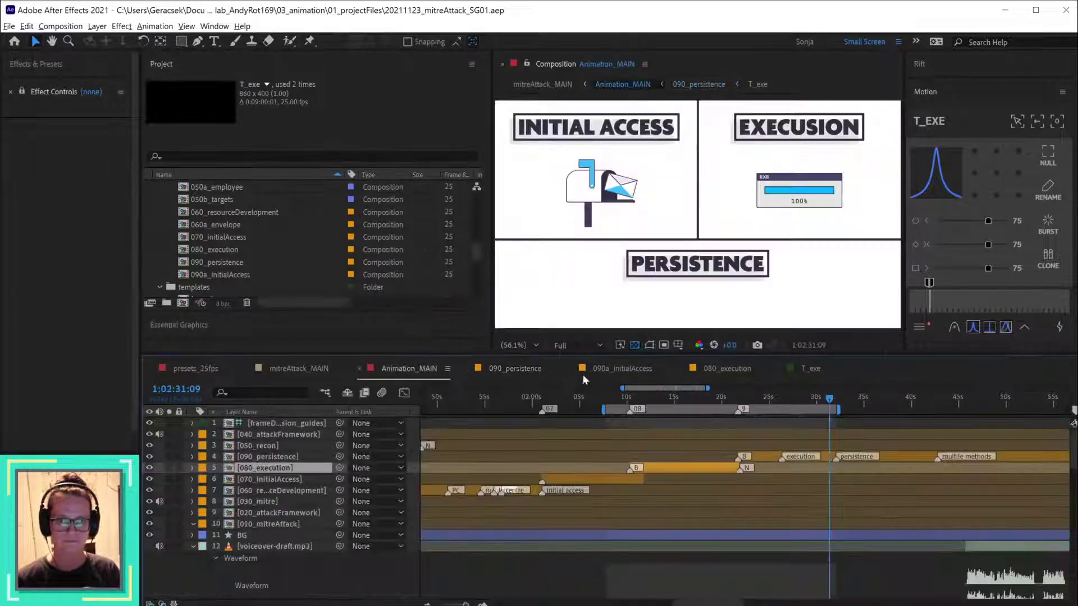
drag(746, 398, 809, 412)
drag(814, 415, 832, 413)
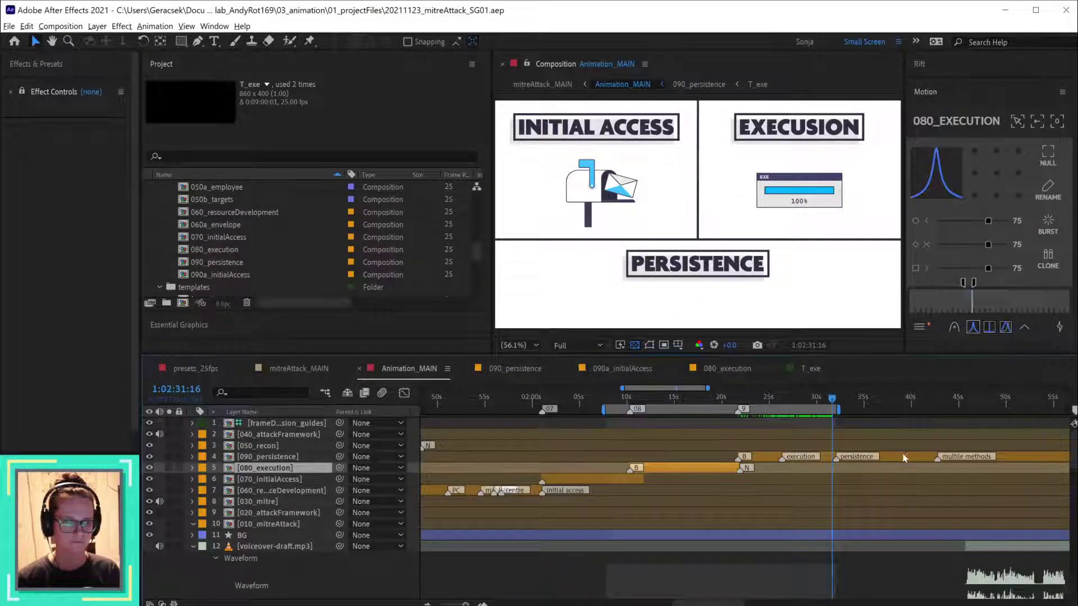
right_click(834, 458)
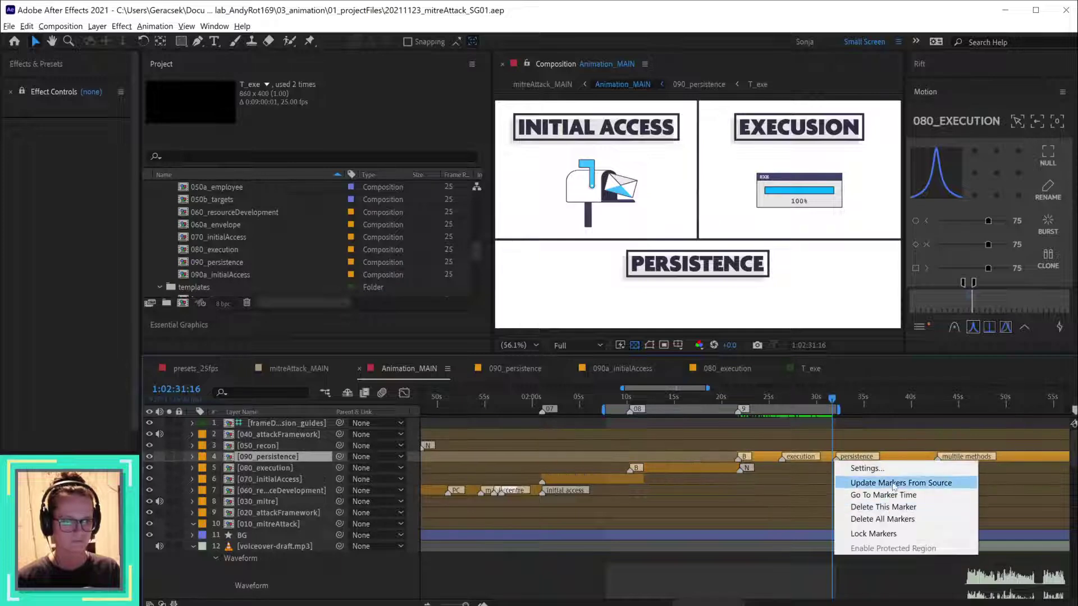
click(865, 483)
- In 090a_initialAccess, apply easing of 100 to CTRL_envelope_all 2's ending Position, Scale and Rotation keyframes and preview the envelope's motion
double_click(879, 462)
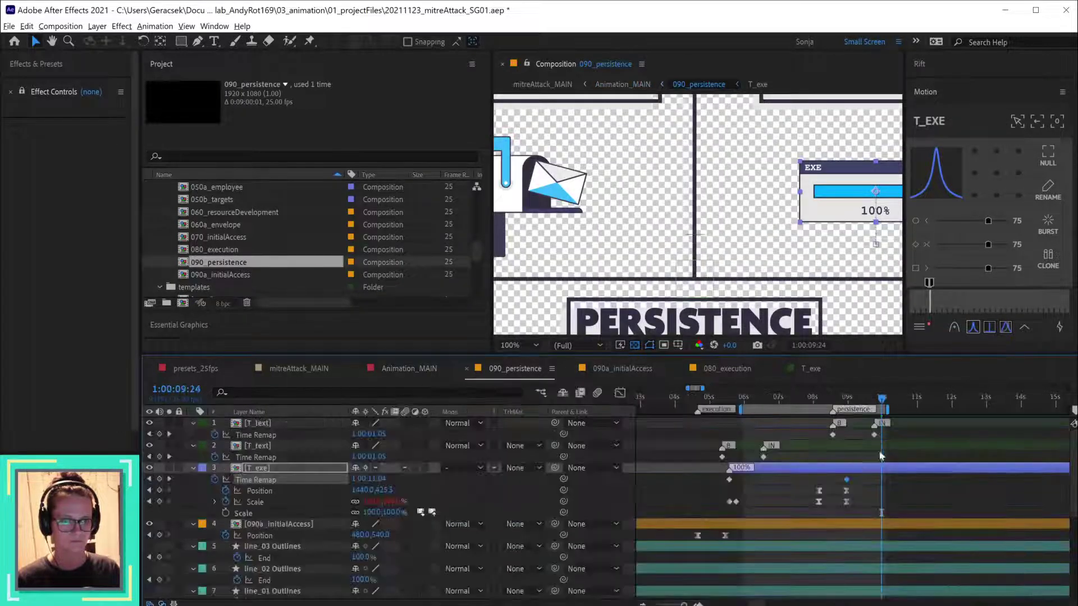
scroll(717, 270, down, 3)
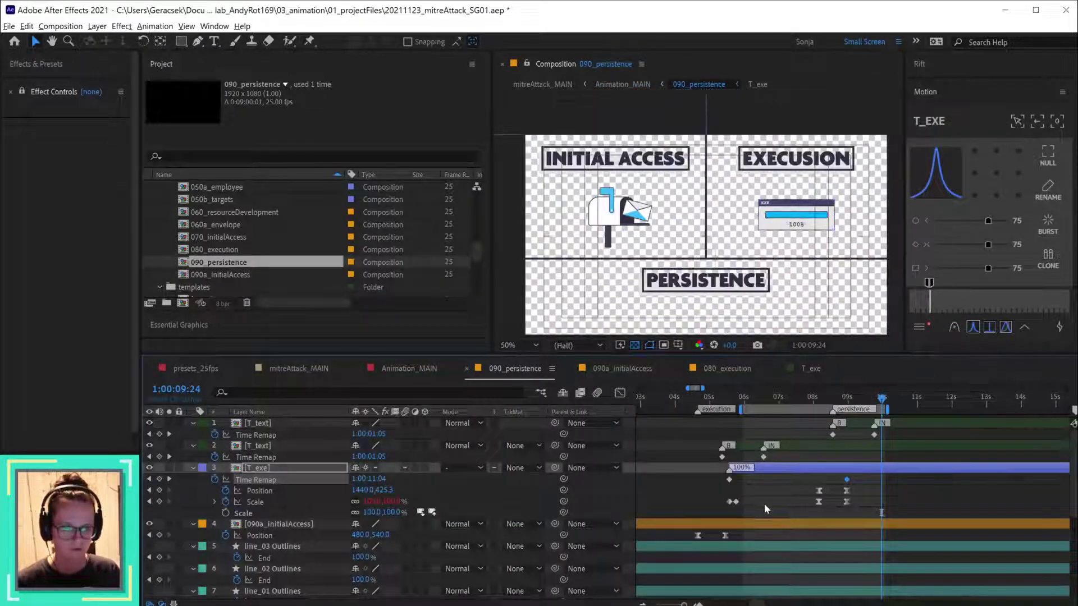
double_click(750, 523)
scroll(772, 476, down, 2)
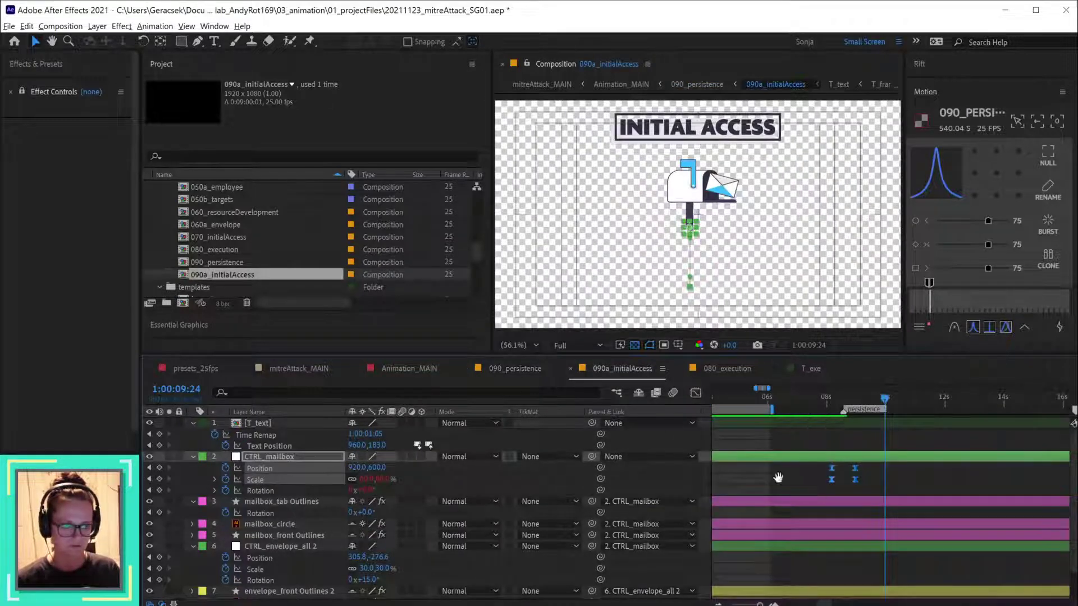
scroll(778, 478, left, 5)
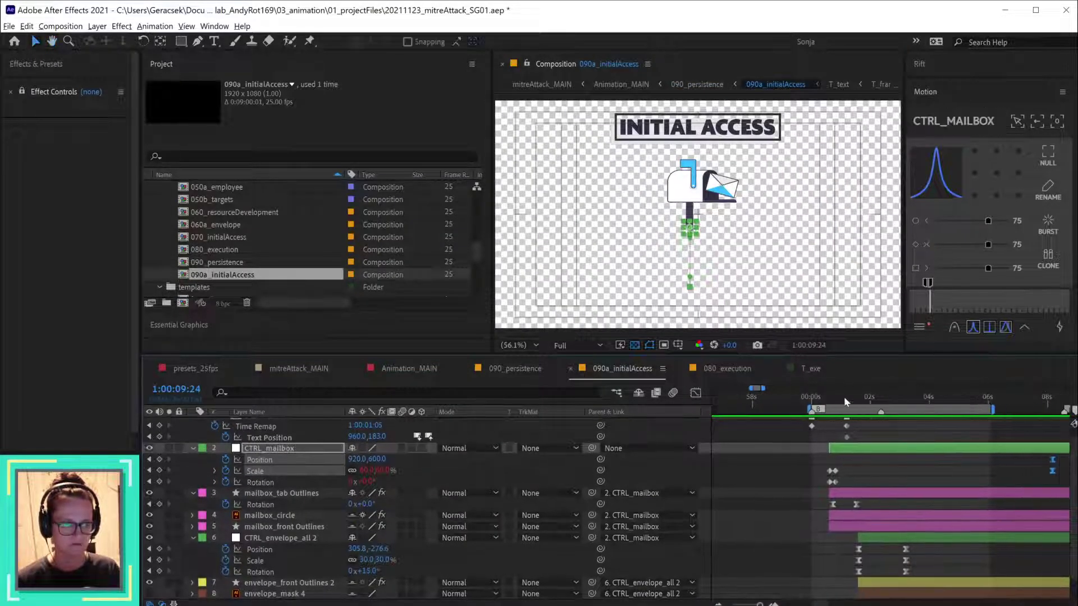
drag(843, 396, 918, 397)
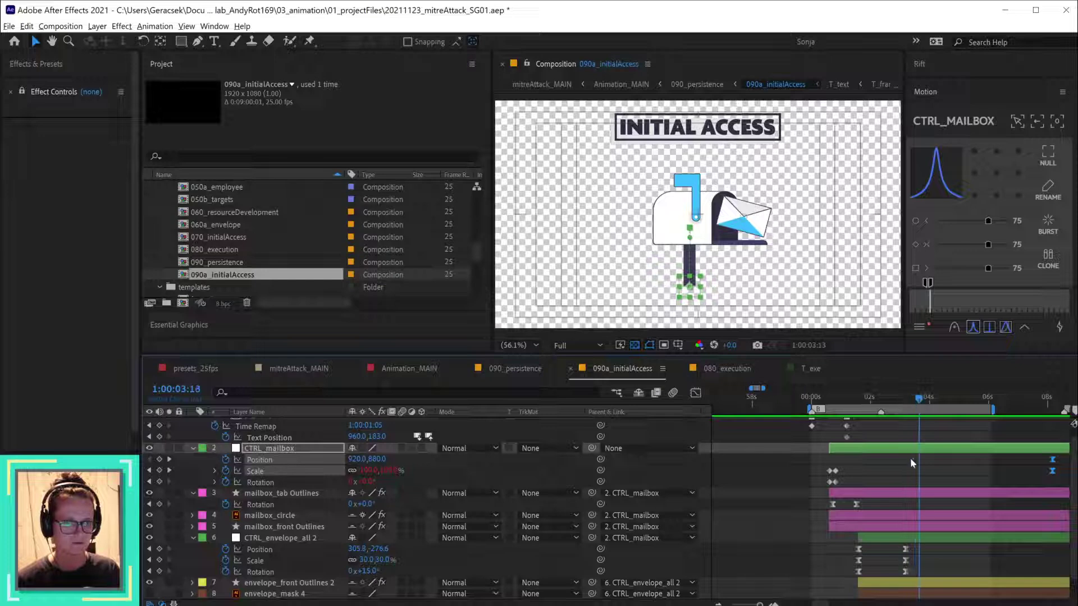
drag(929, 544, 889, 582)
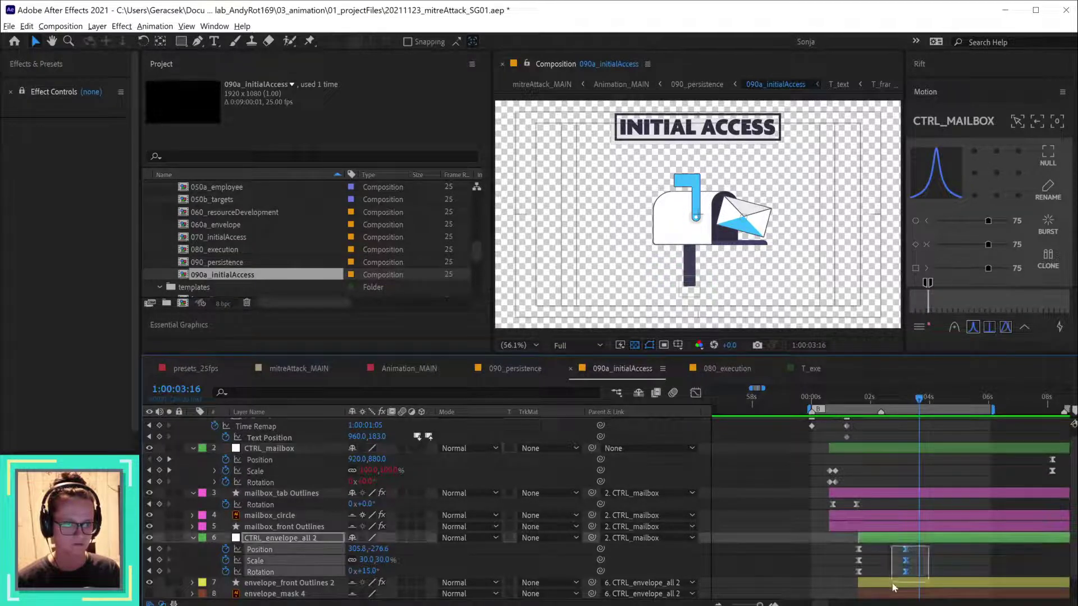
click(990, 327)
mouse_move(844, 399)
mouse_down()
mouse_move(914, 402)
mouse_move(852, 402)
mouse_up()
key(space)
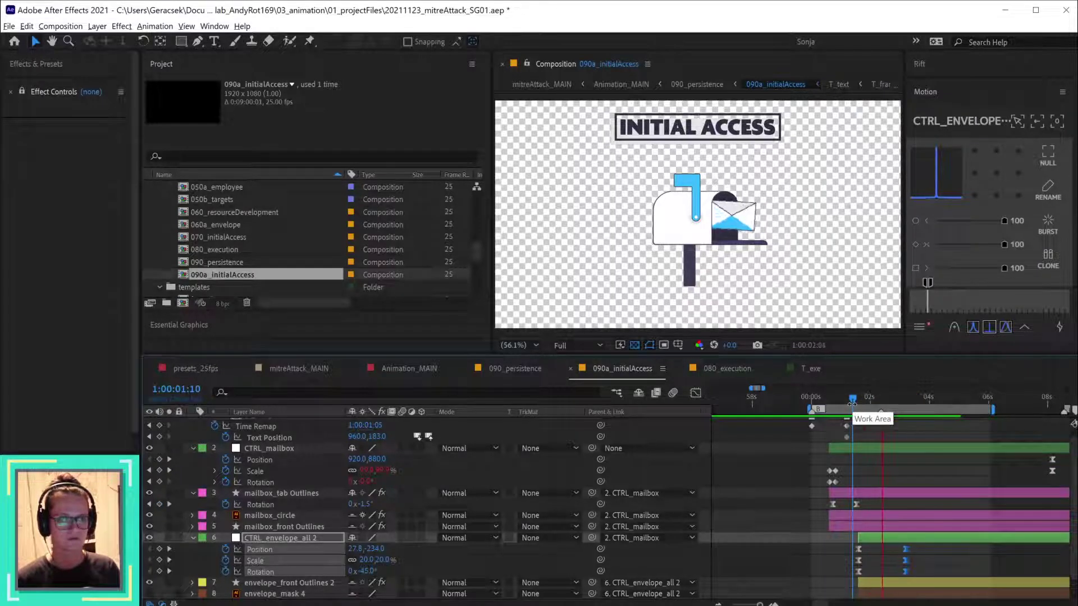
- Shift CTRL_envelope_all 2 and the envelope front, mask and flap layers to start at 1:00:01:05, and save the project
mouse_move(852, 400)
mouse_down()
mouse_move(865, 400)
mouse_move(848, 399)
mouse_up()
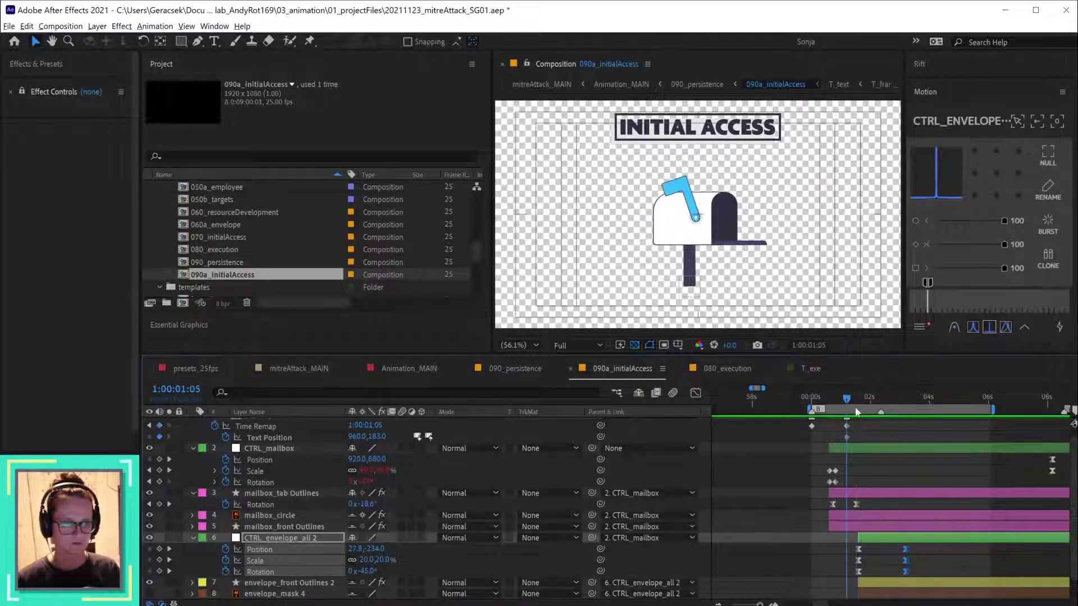
scroll(931, 548, down, 1)
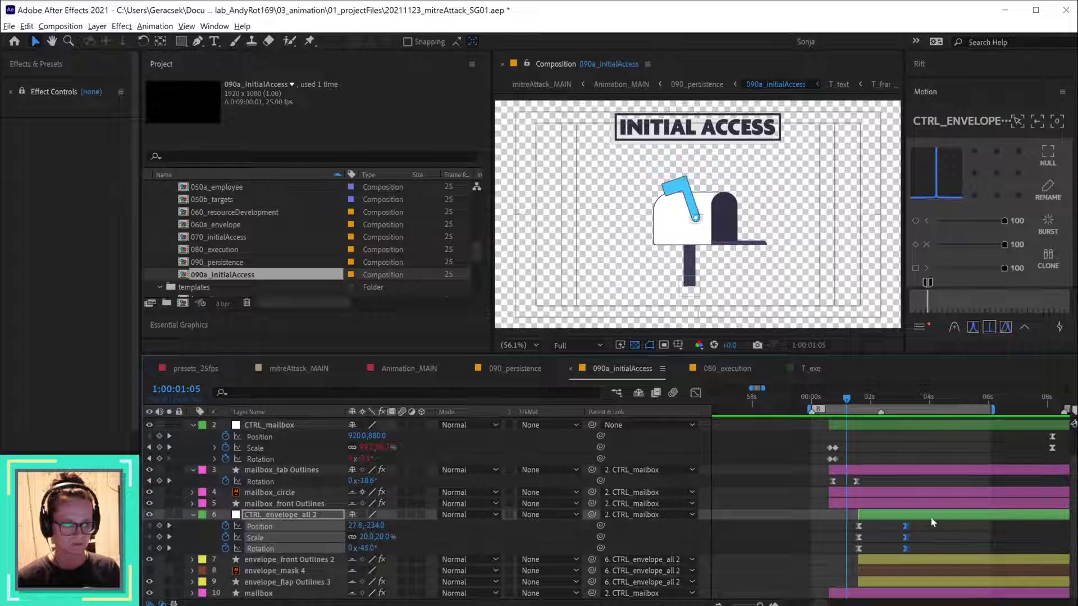
mouse_move(941, 551)
mouse_down()
mouse_move(938, 571)
mouse_move(908, 584)
mouse_up()
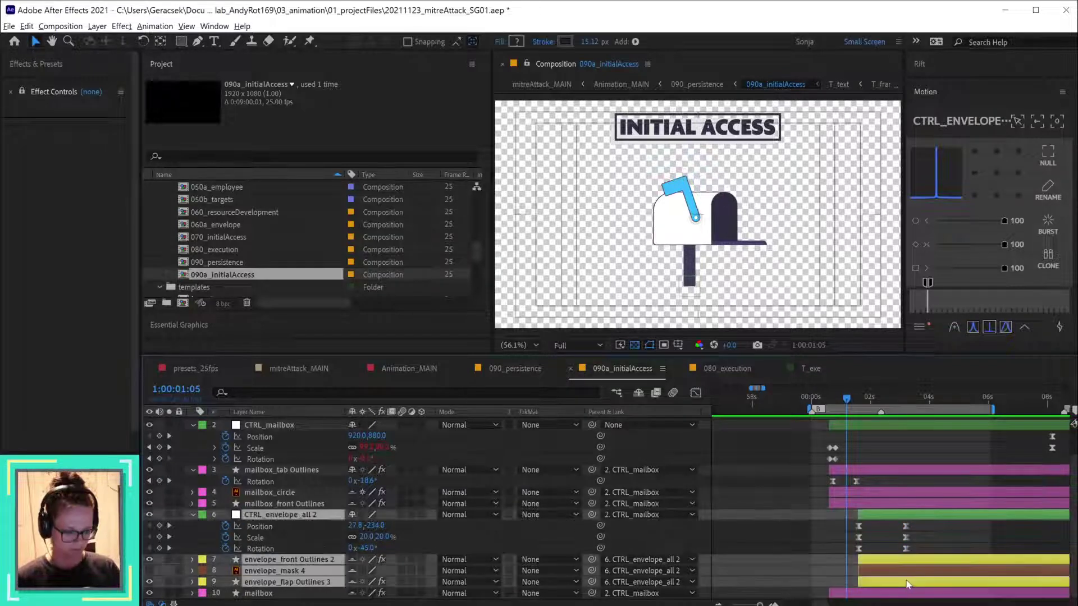
key(bracketleft)
key(space)
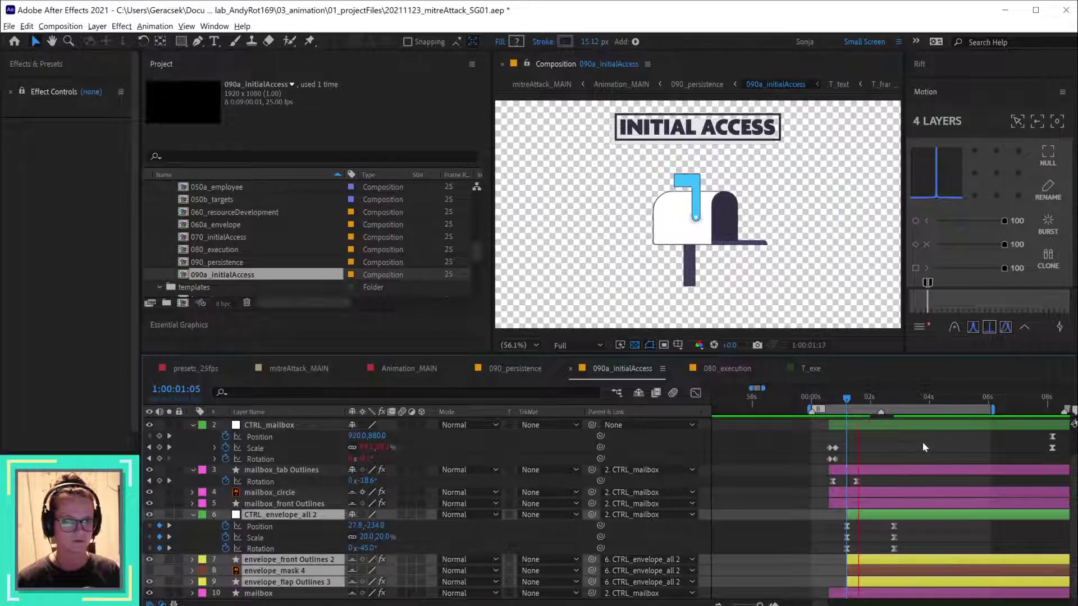
click(826, 400)
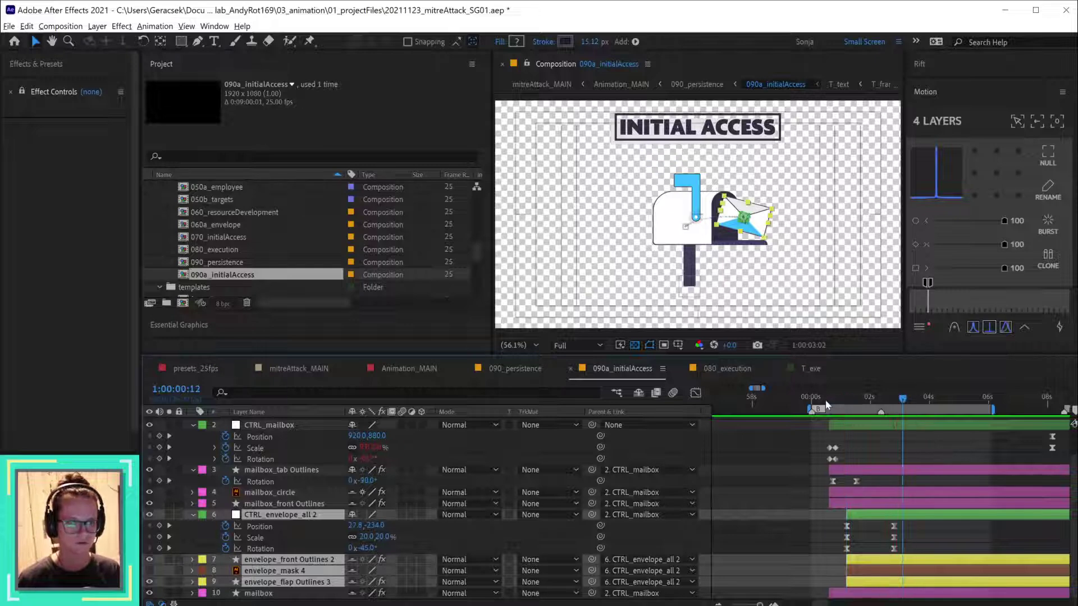
key(space)
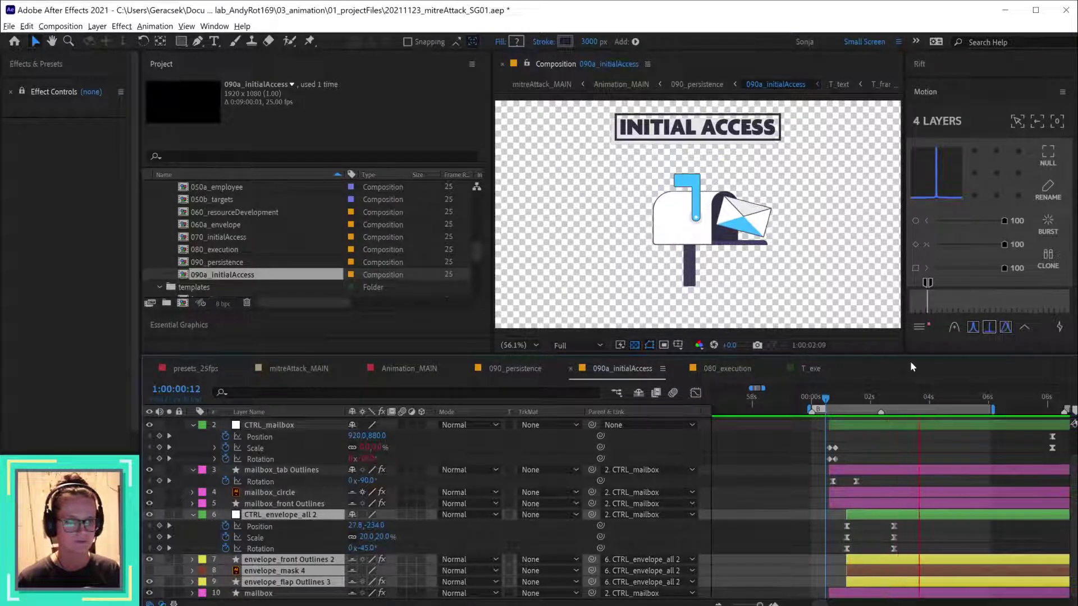
click(921, 397)
key(ctrl+s)
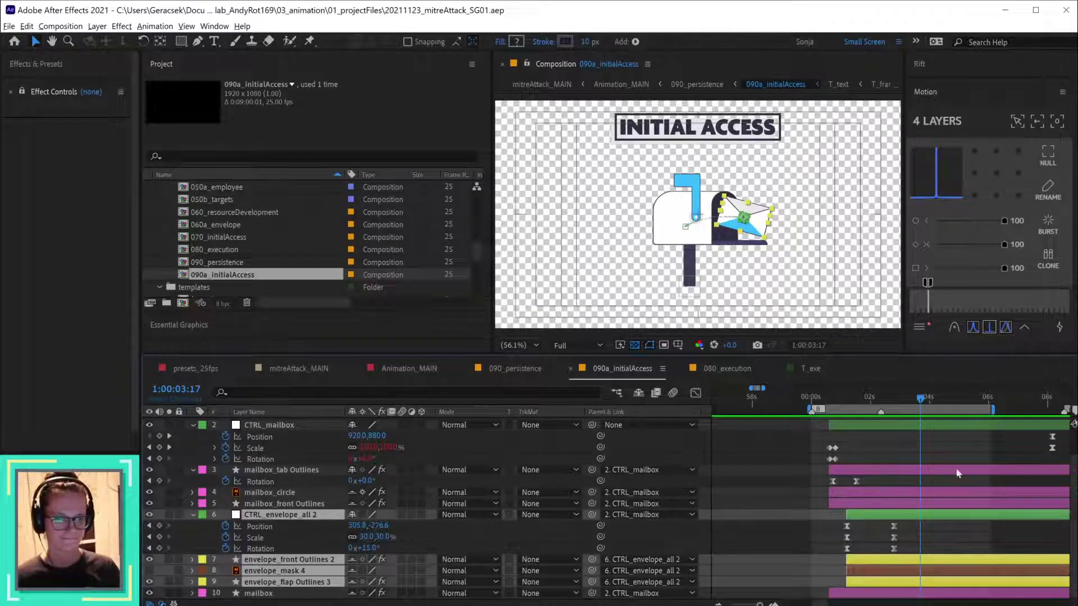
click(962, 530)
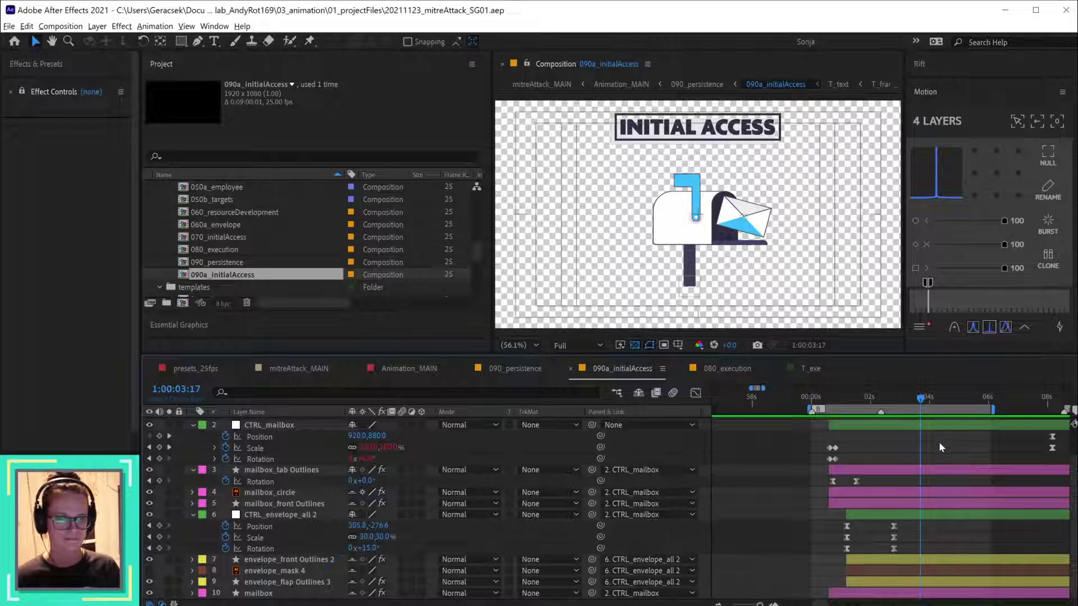
- Add a Path keyframe to envelope_flap Outlines 3's Path 1 at 1:00:02:20, where the envelope reaches its end pose
drag(890, 401, 895, 402)
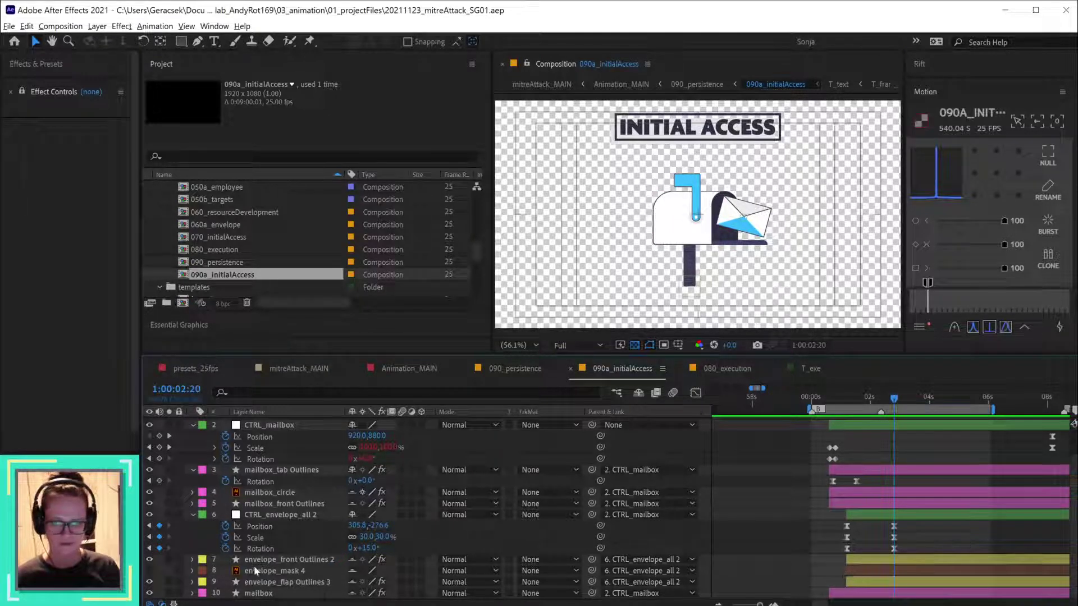
click(280, 561)
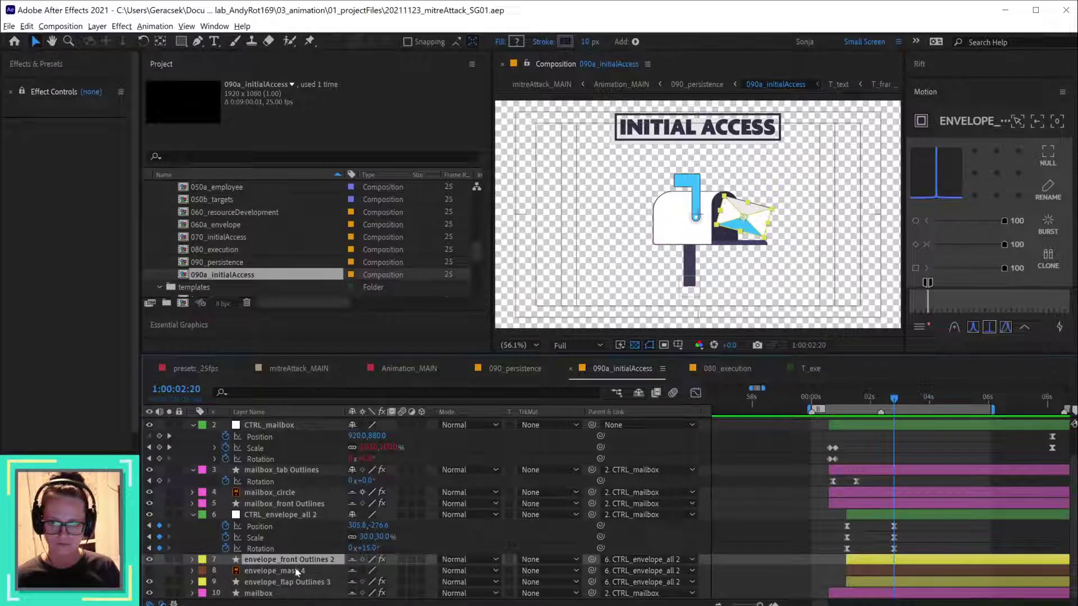
click(290, 583)
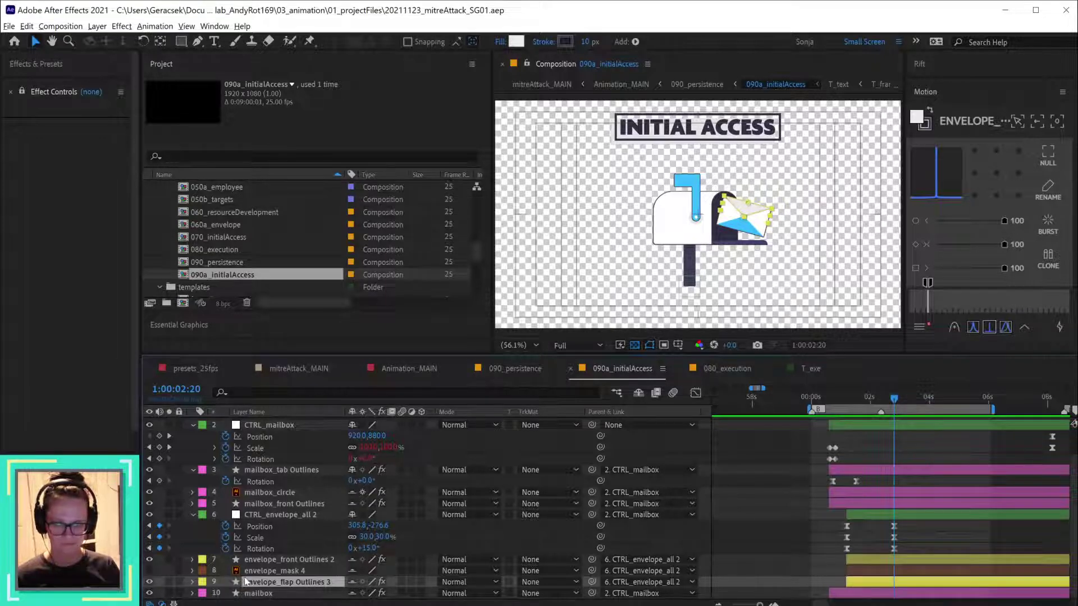
key(e)
key(e)
scroll(279, 568, down, 3)
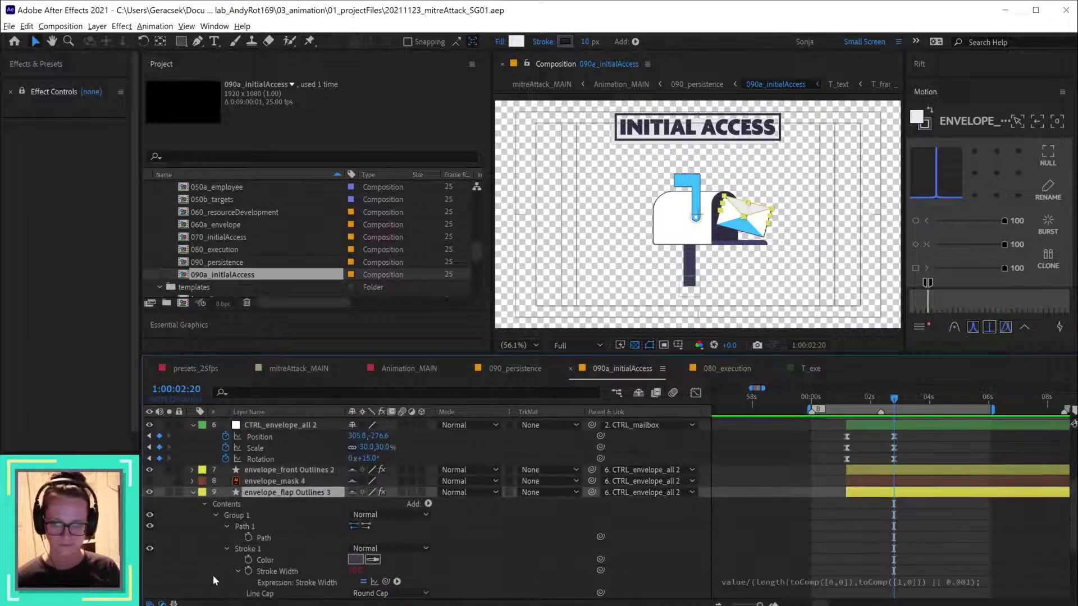
click(248, 537)
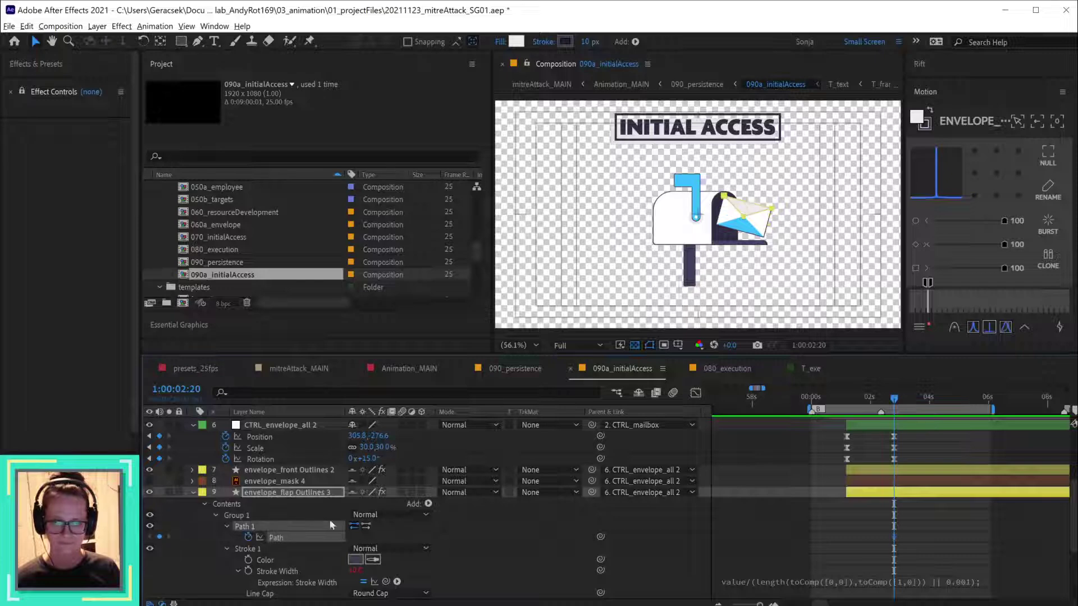
- At 1:00:03:15, pull the flap's lower tip upward to open the envelope, apply Easy Ease to the Path keyframes and scrub through the opening
drag(743, 216, 746, 220)
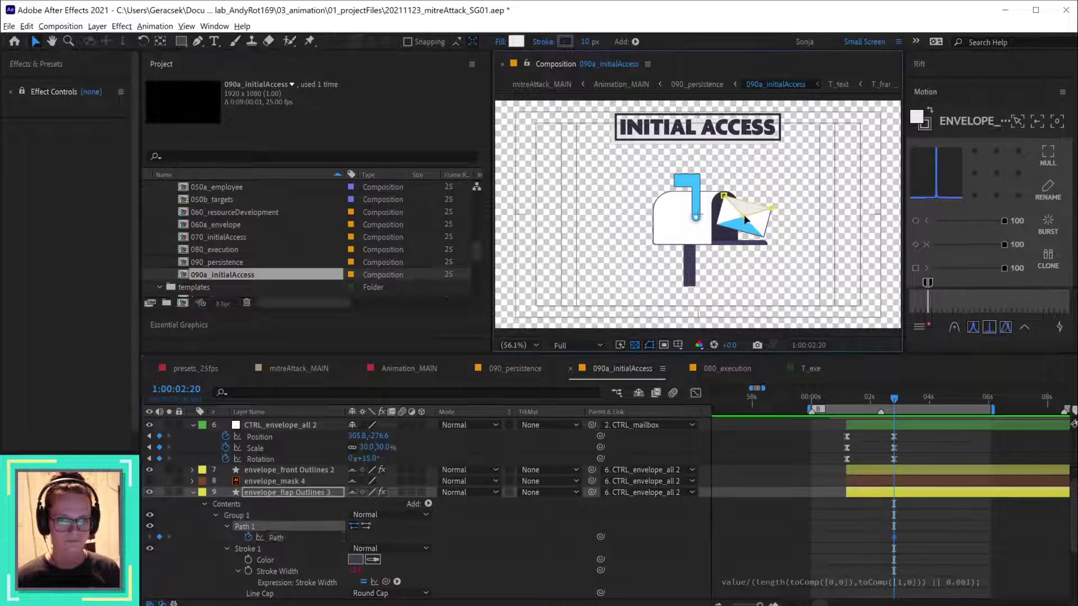
key(space)
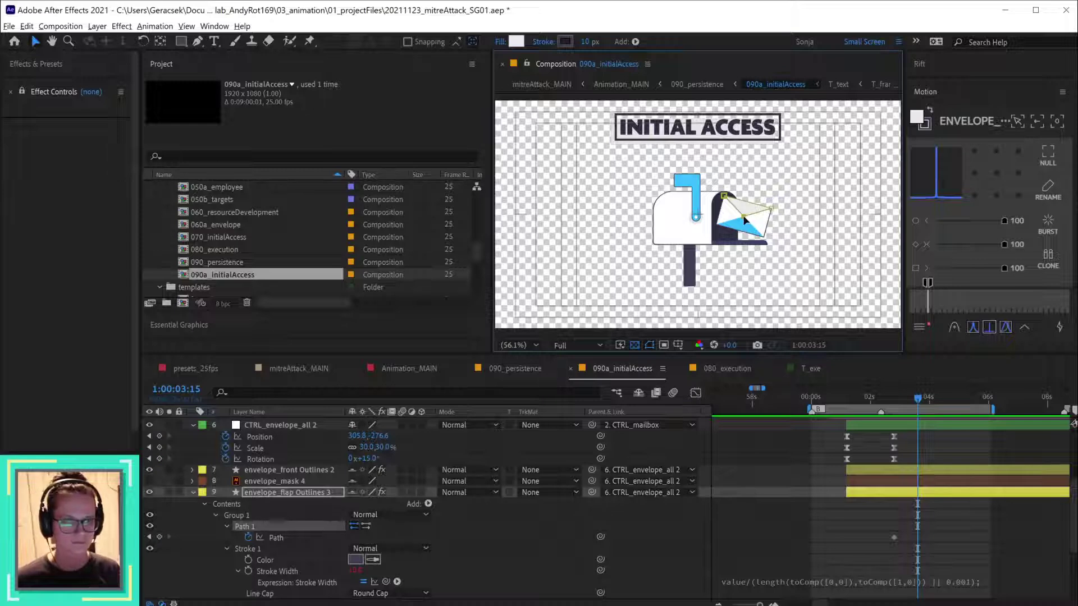
drag(746, 220, 755, 188)
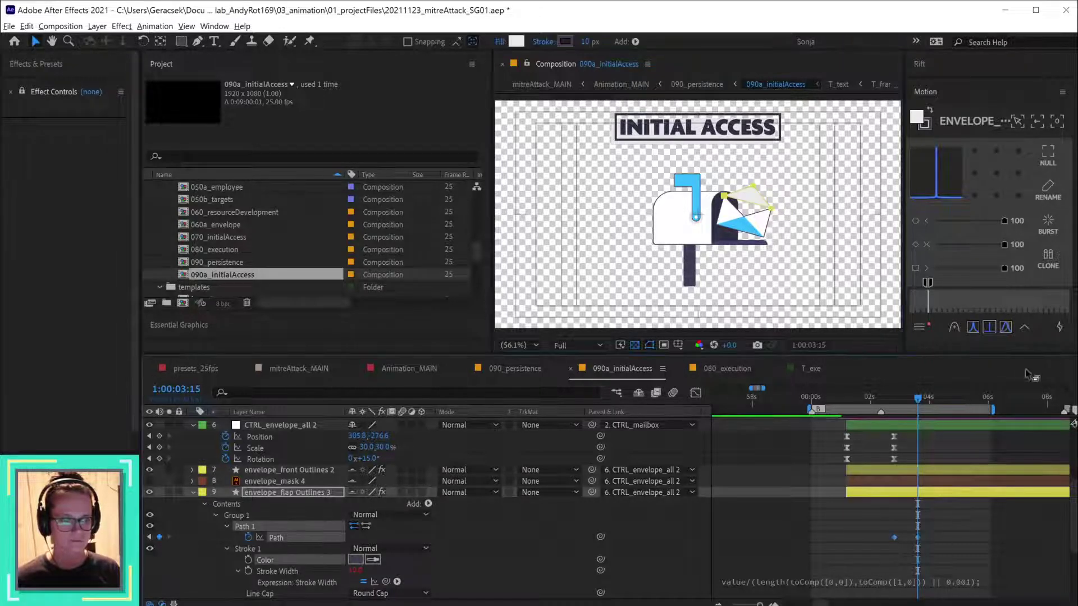
key(F9)
click(879, 401)
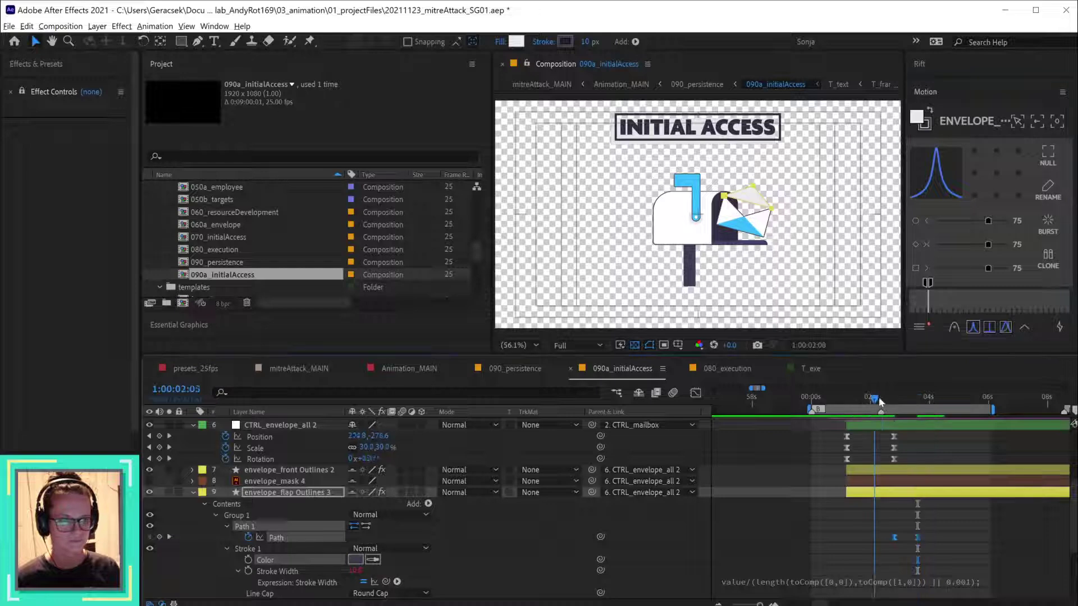
mouse_move(880, 401)
mouse_down()
mouse_move(923, 402)
mouse_move(894, 401)
mouse_up()
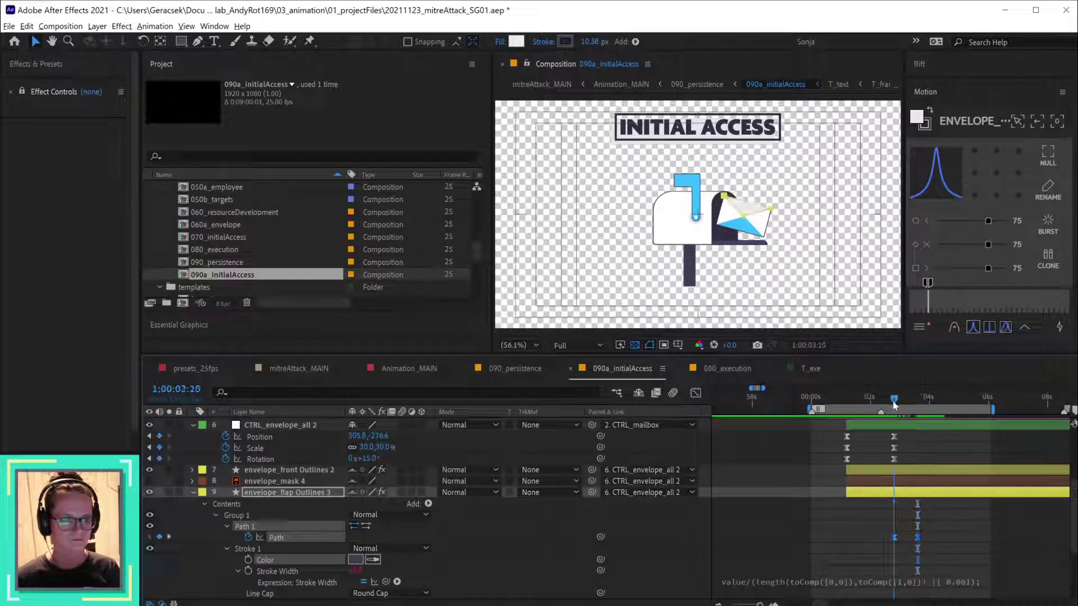
scroll(462, 549, down, 3)
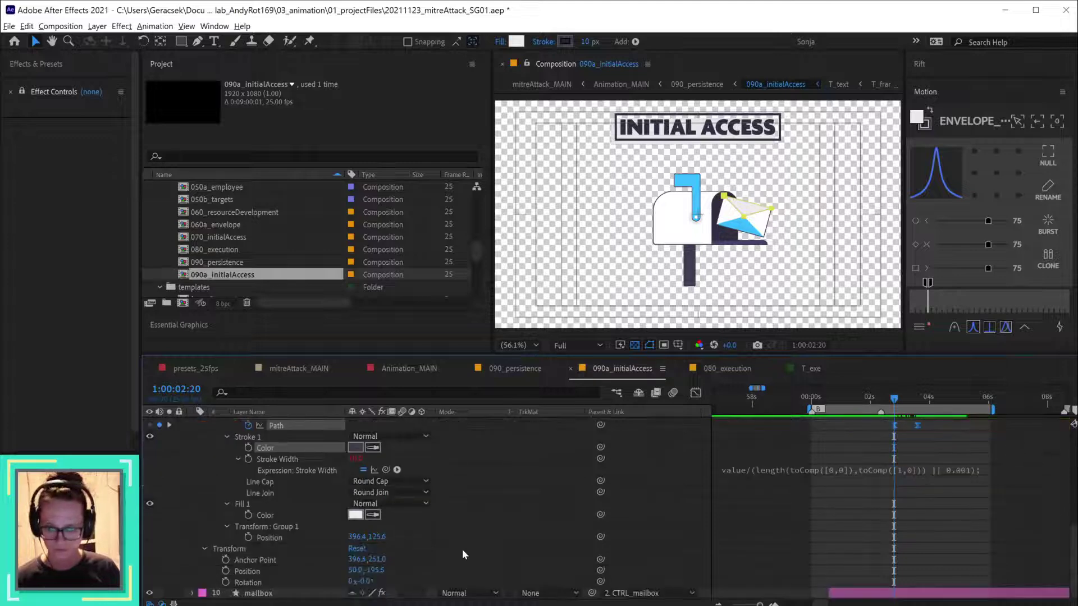
scroll(462, 549, up, 2)
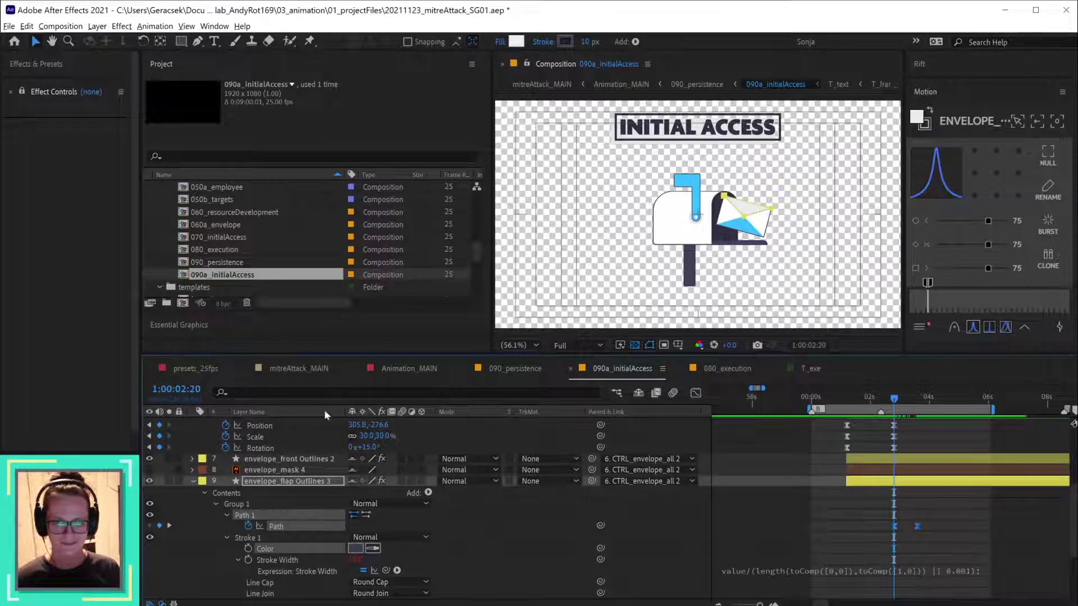
- Copy the envelope_back layer from the 060a_envelope composition and paste it above envelope_flap Outlines 3 in 090a_initialAccess
double_click(231, 226)
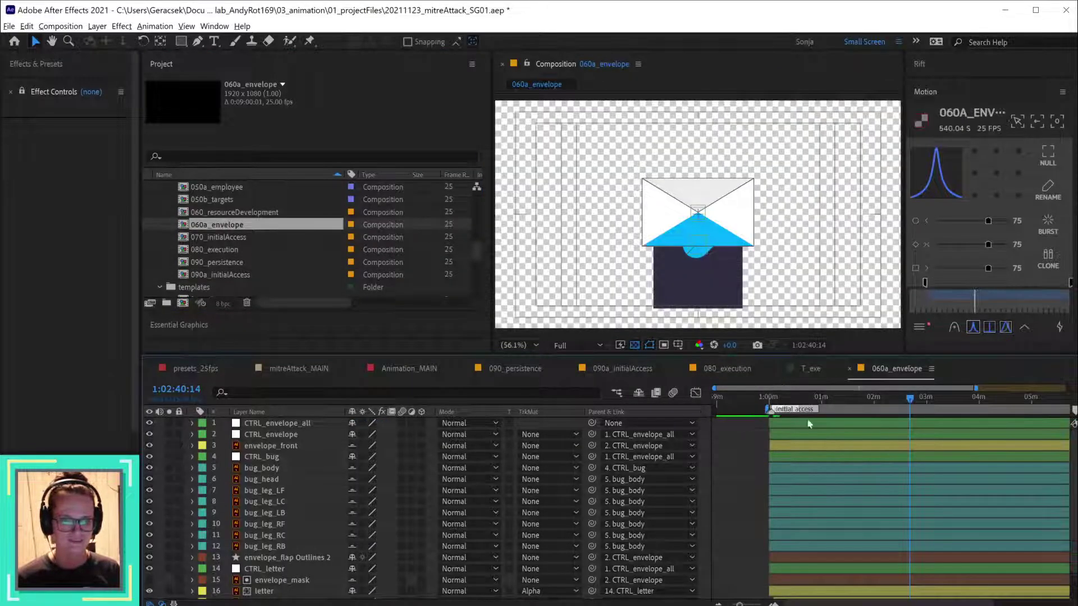
scroll(215, 561, down, 2)
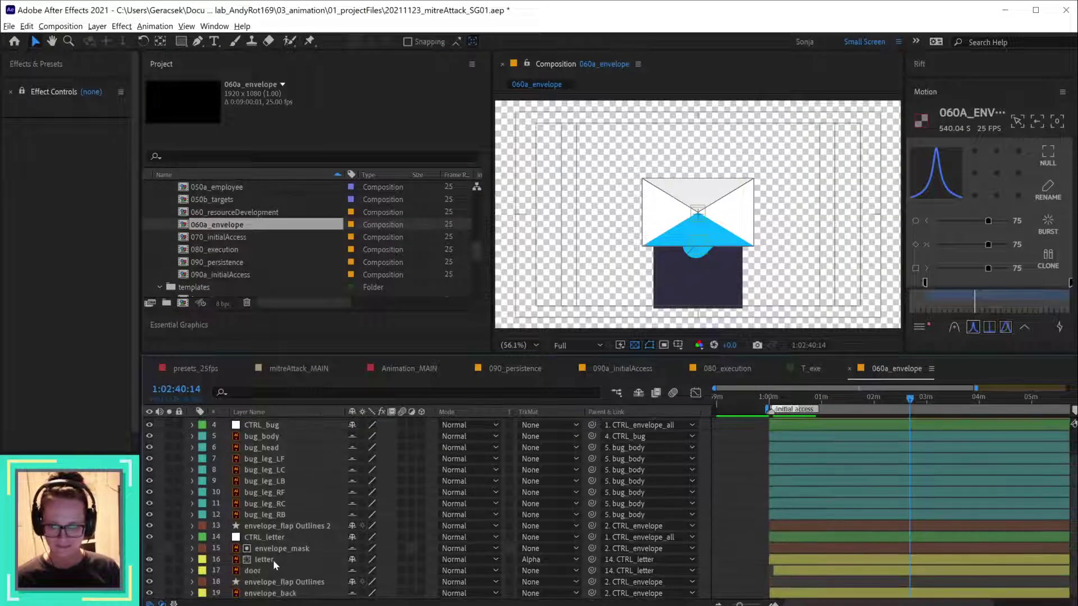
click(275, 561)
click(291, 593)
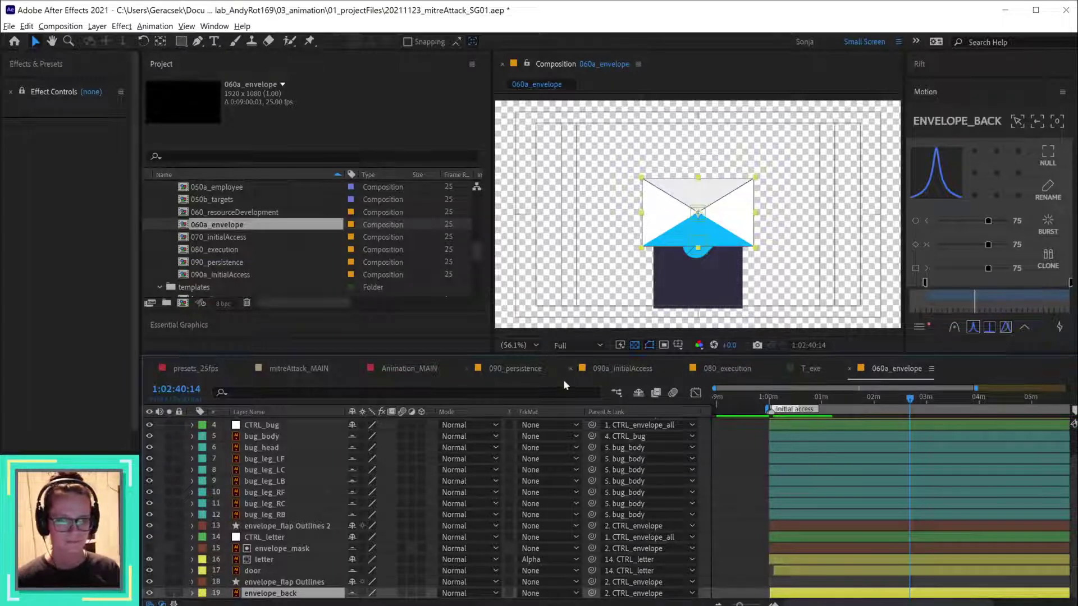
click(522, 368)
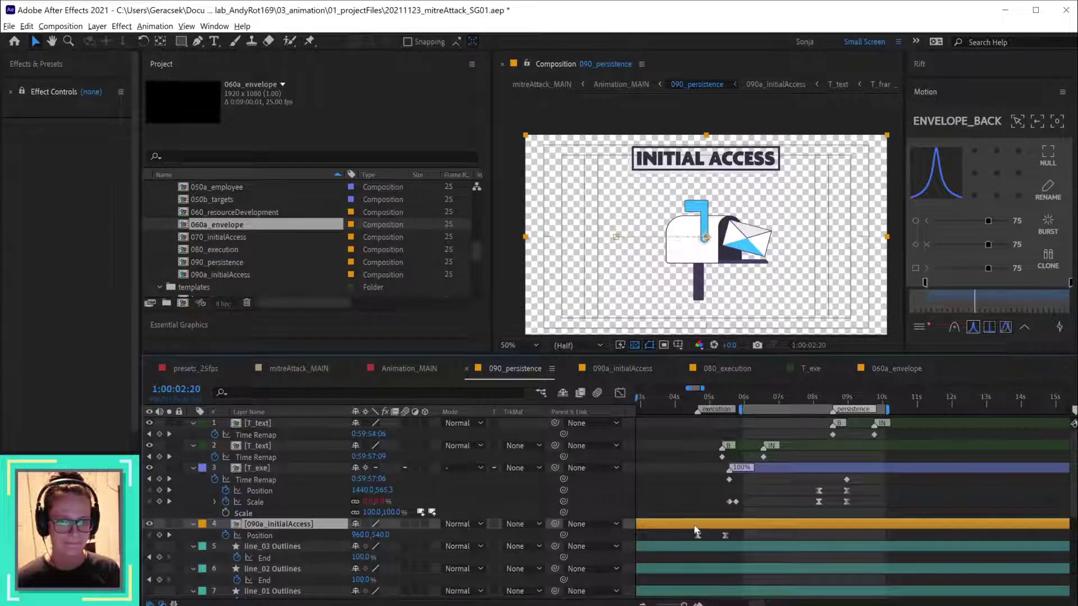
double_click(695, 529)
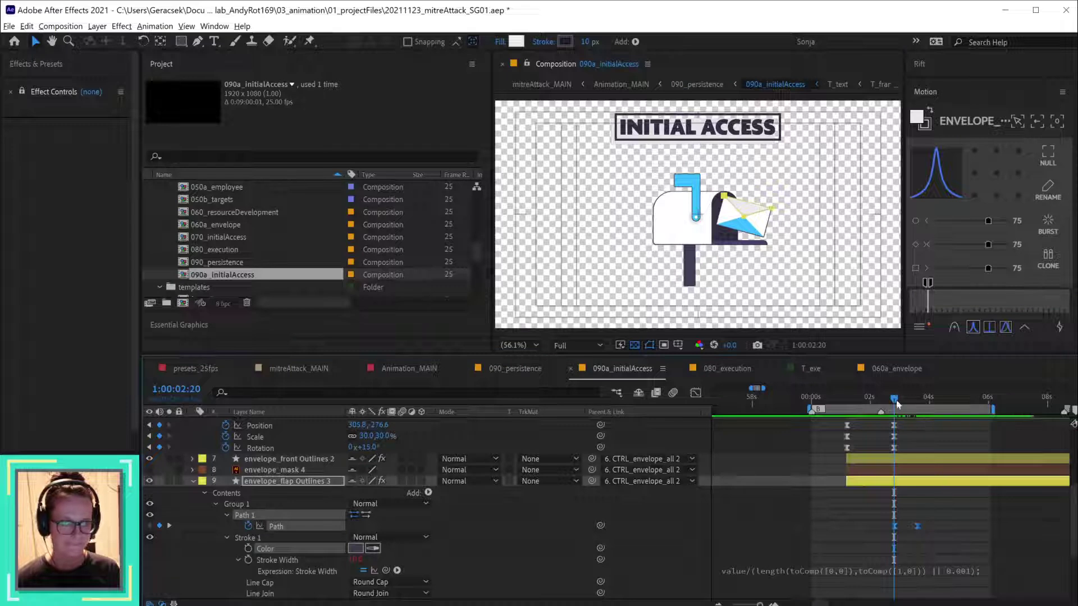
drag(894, 399, 871, 401)
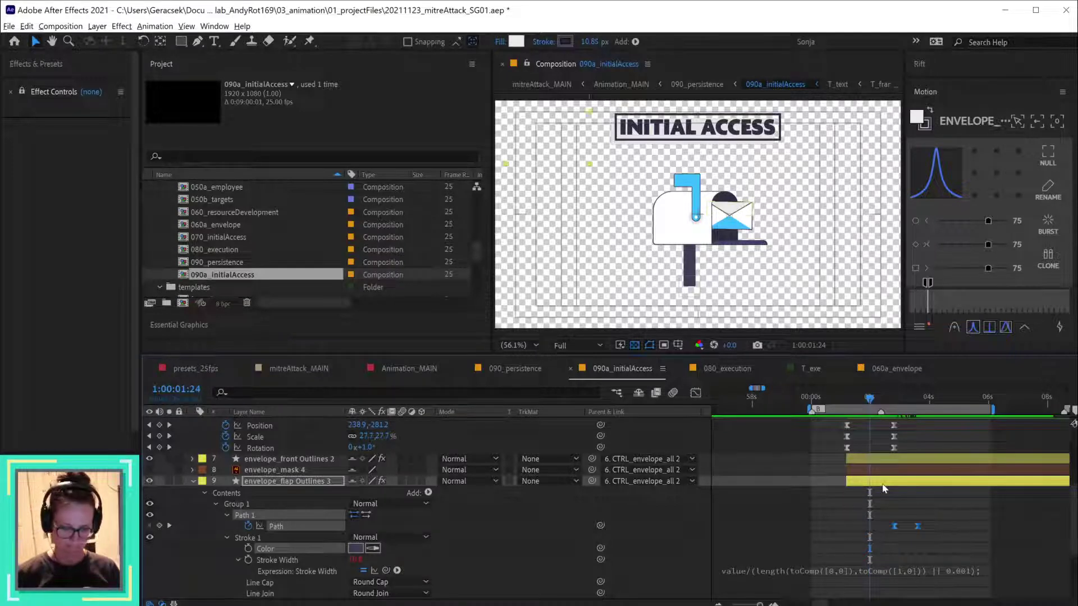
key(ctrl+v)
- Centre envelope_back on the mailbox envelope at 1:00:01:24 and parent it to CTRL_envelope_all 2
drag(504, 114, 726, 213)
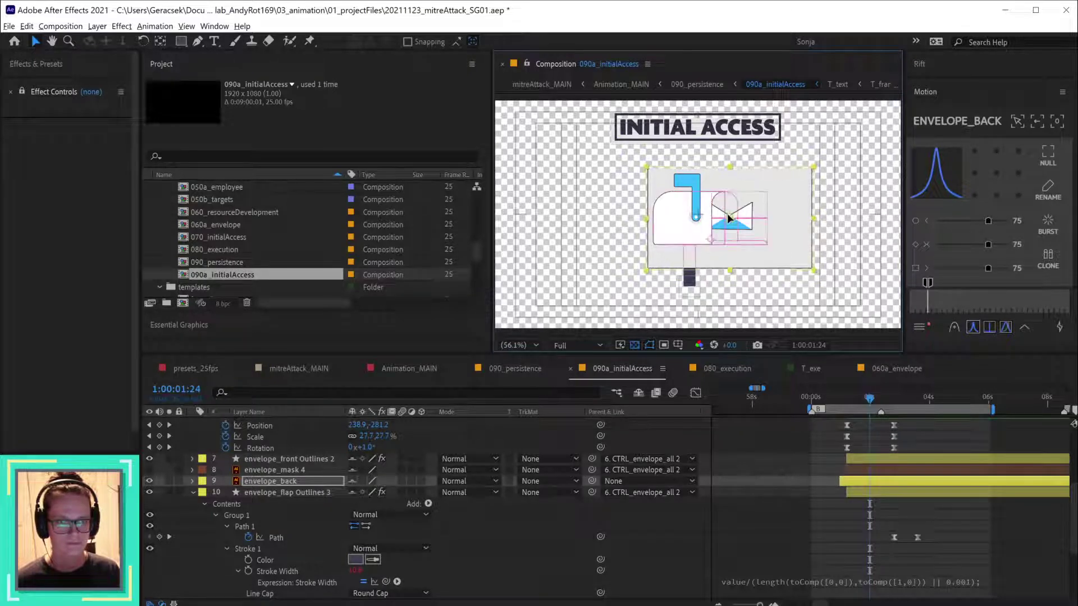
scroll(732, 224, up, 6)
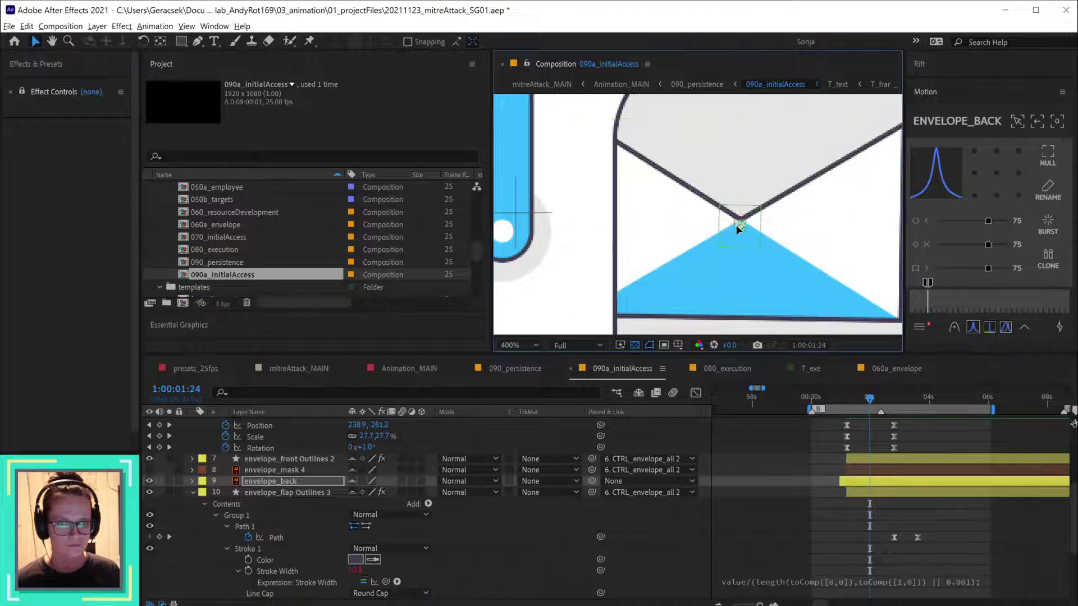
scroll(736, 227, down, 5)
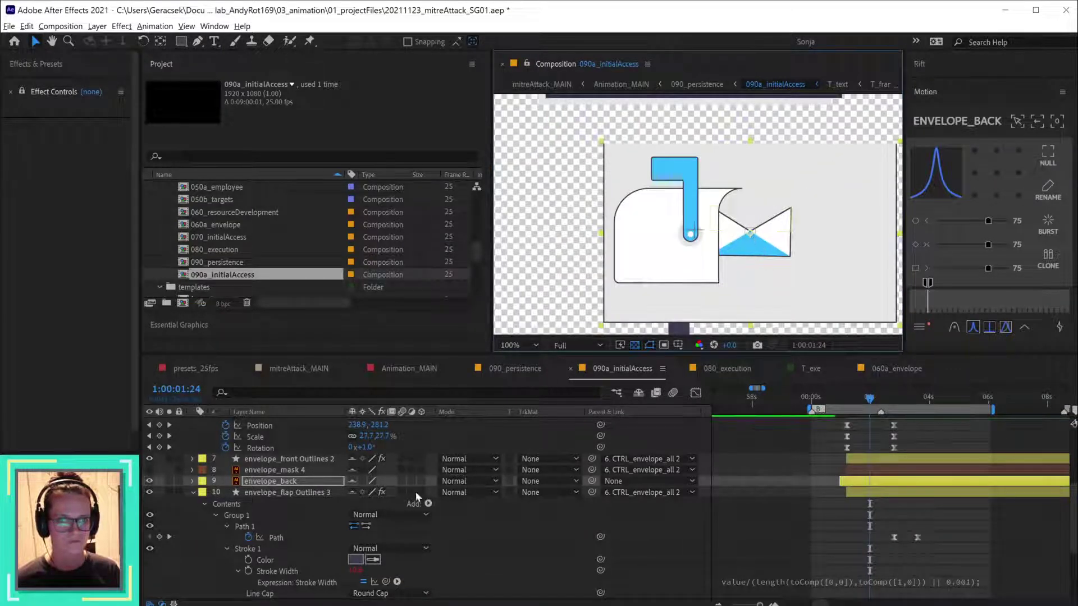
key(s)
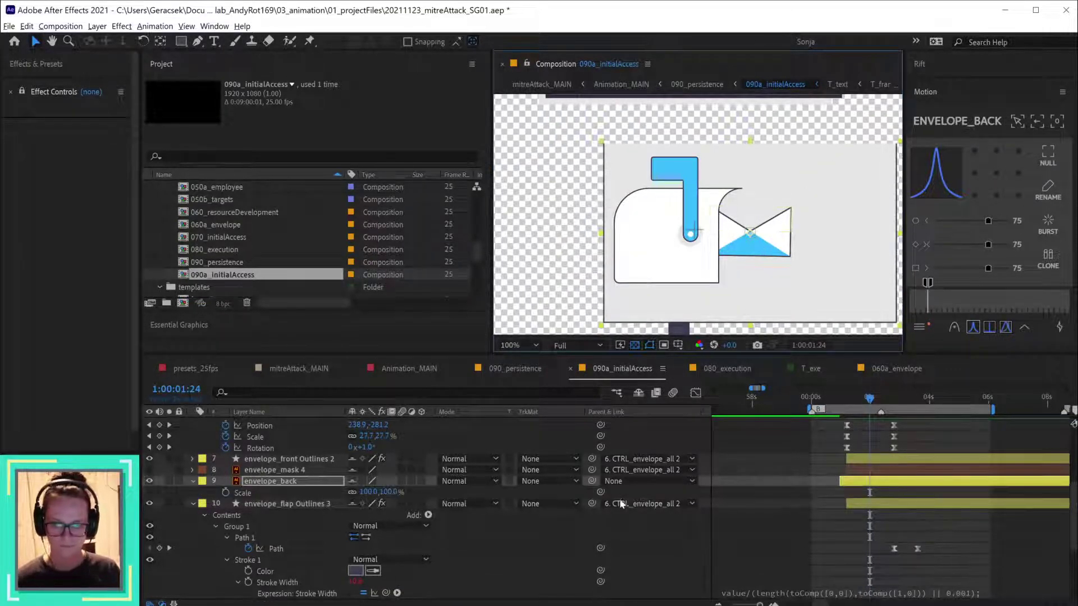
drag(592, 481, 298, 456)
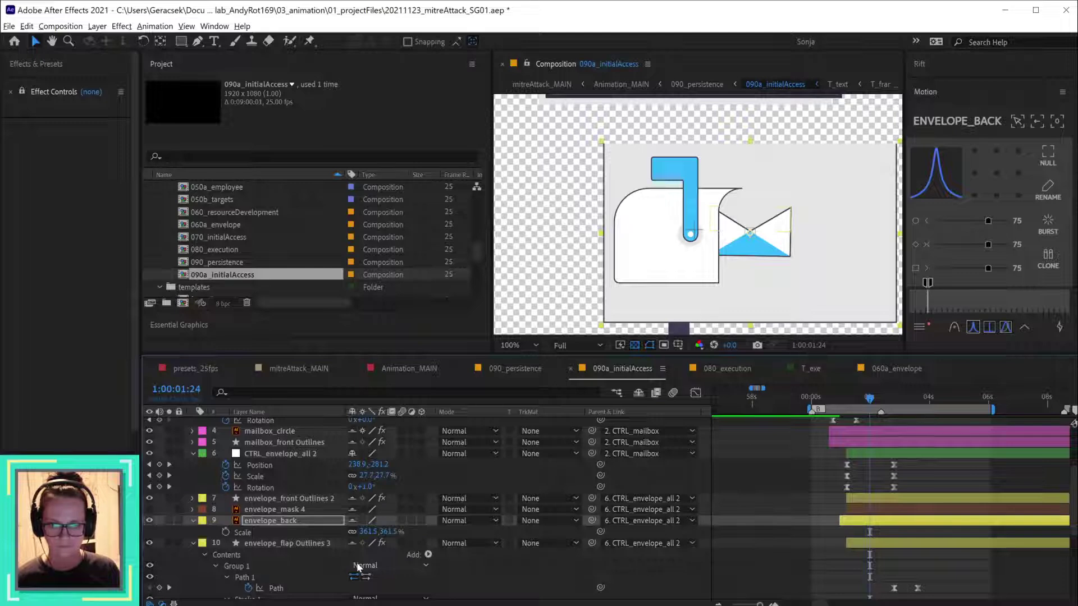
- Compare envelope_back's Scale with envelope_mask 4 and set envelope_back's Scale to 100%
click(298, 510)
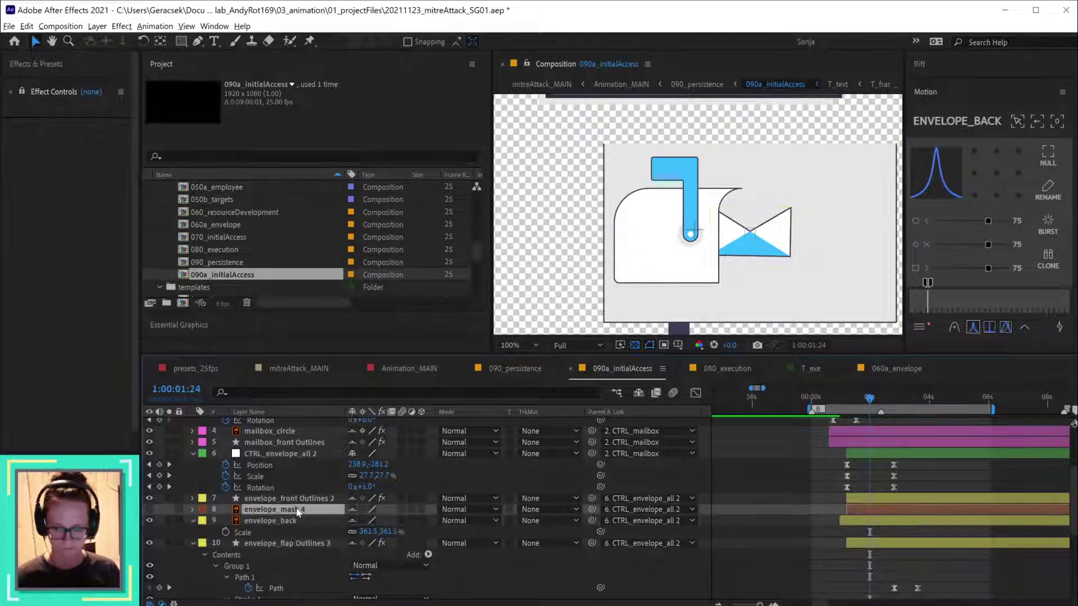
key(s)
click(367, 542)
text(100)
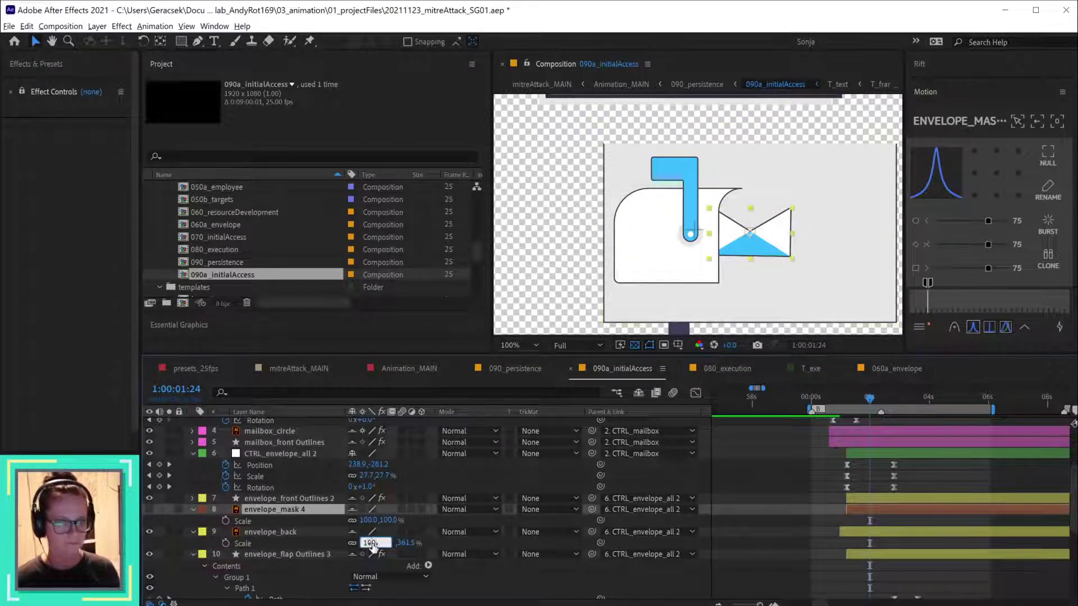
key(Return)
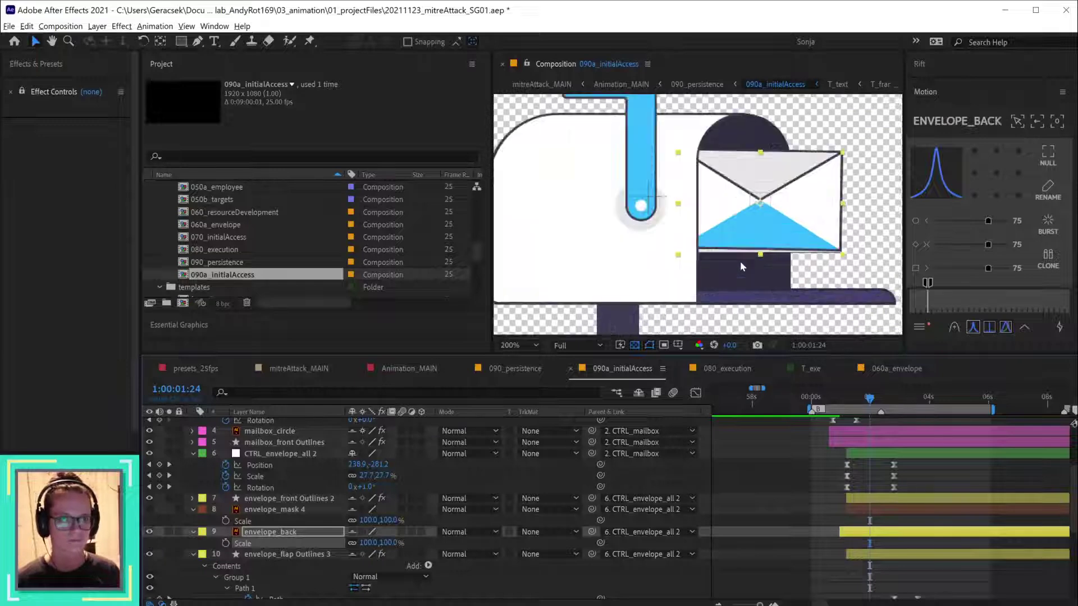
scroll(740, 261, up, 1)
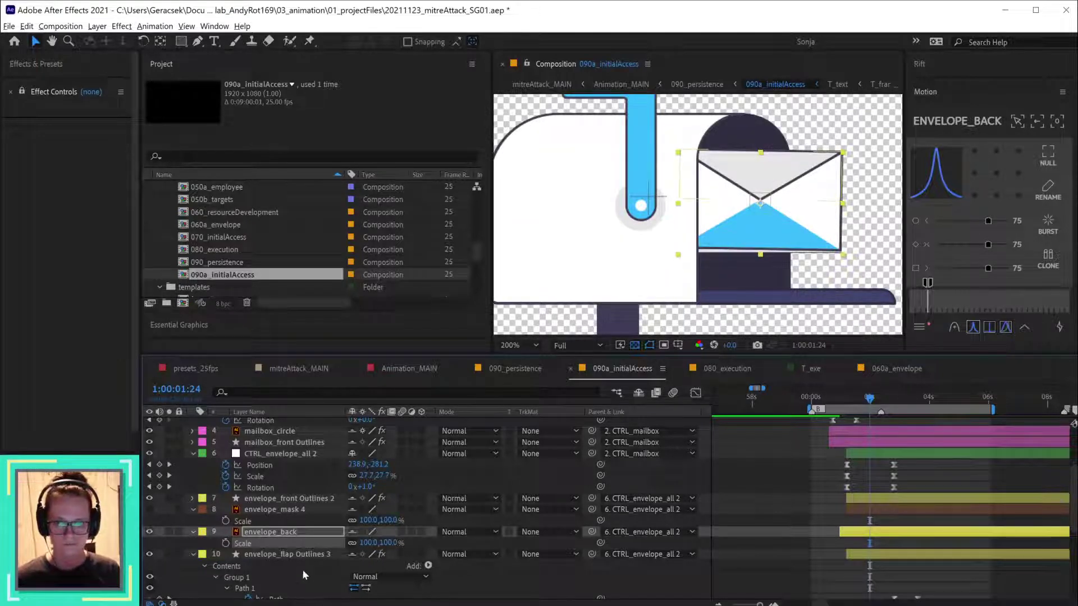
- Compare envelope_back's Rotation with envelope_mask 4 and set envelope_back's Rotation to 0°
key(r)
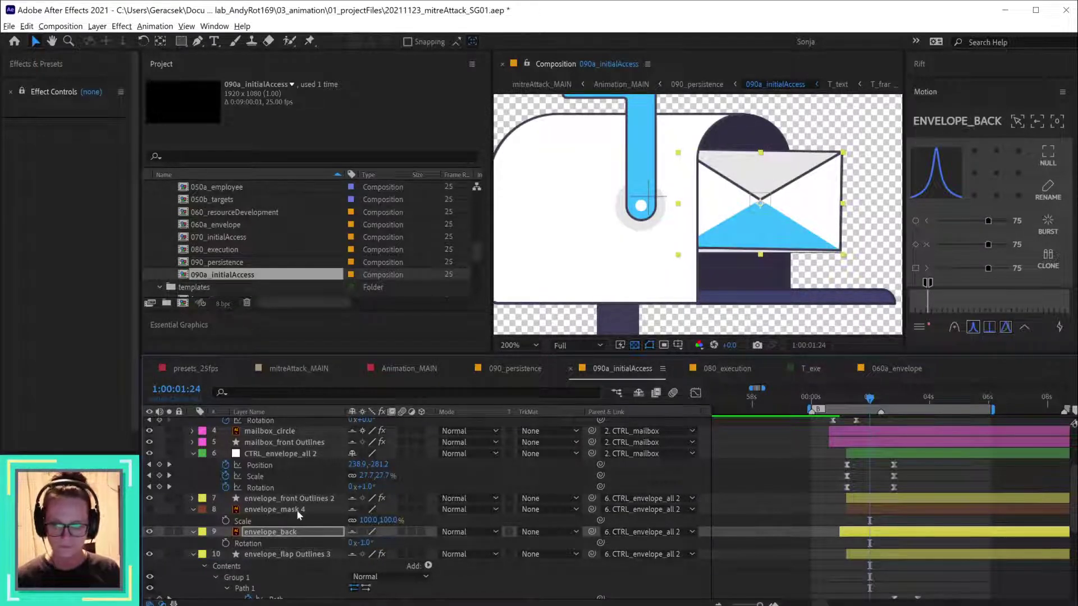
click(296, 510)
key(r)
click(369, 543)
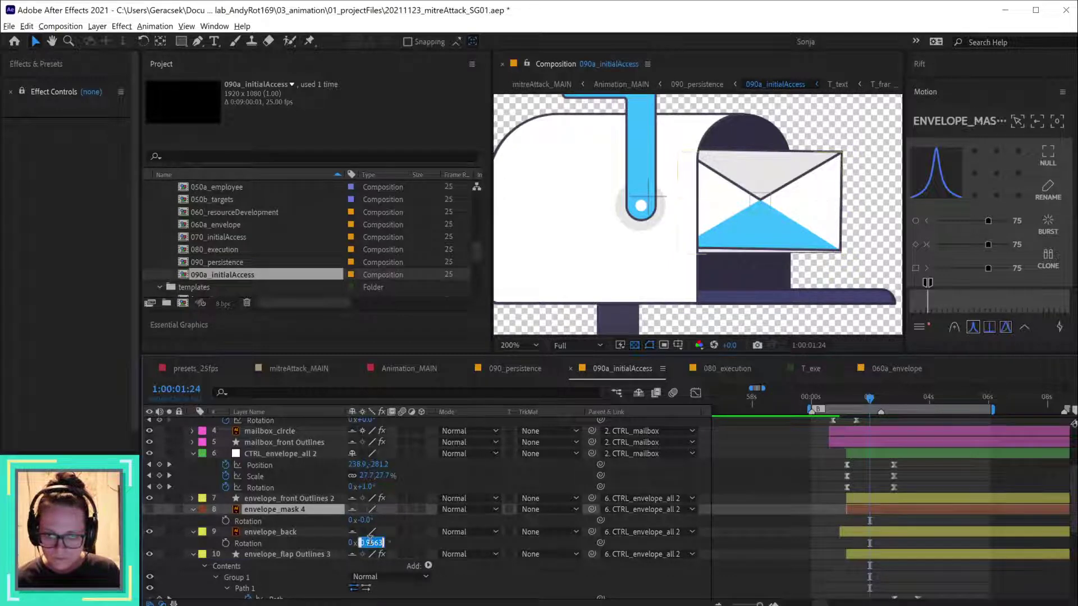
text(0)
key(Return)
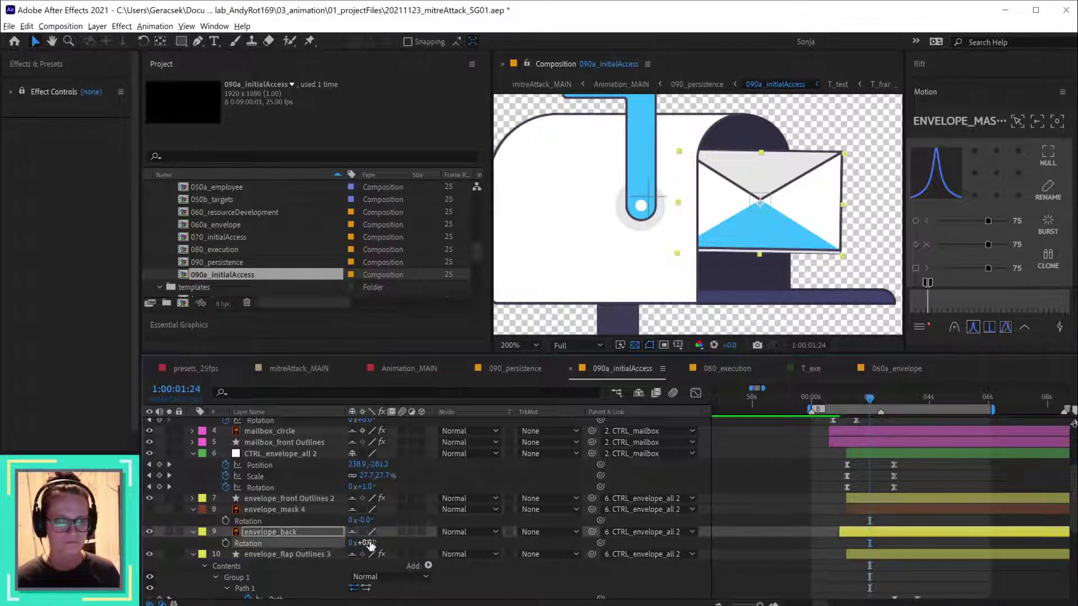
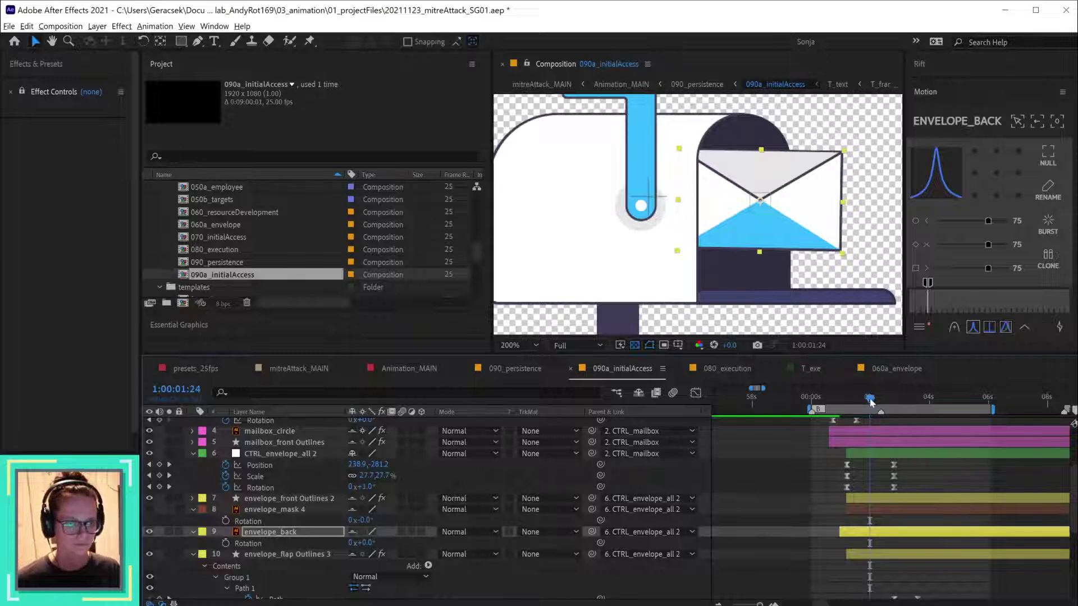
- Check the opened flap around 1:00:03:08 and move the envelope_back layer below the mailbox layer
drag(870, 401, 910, 409)
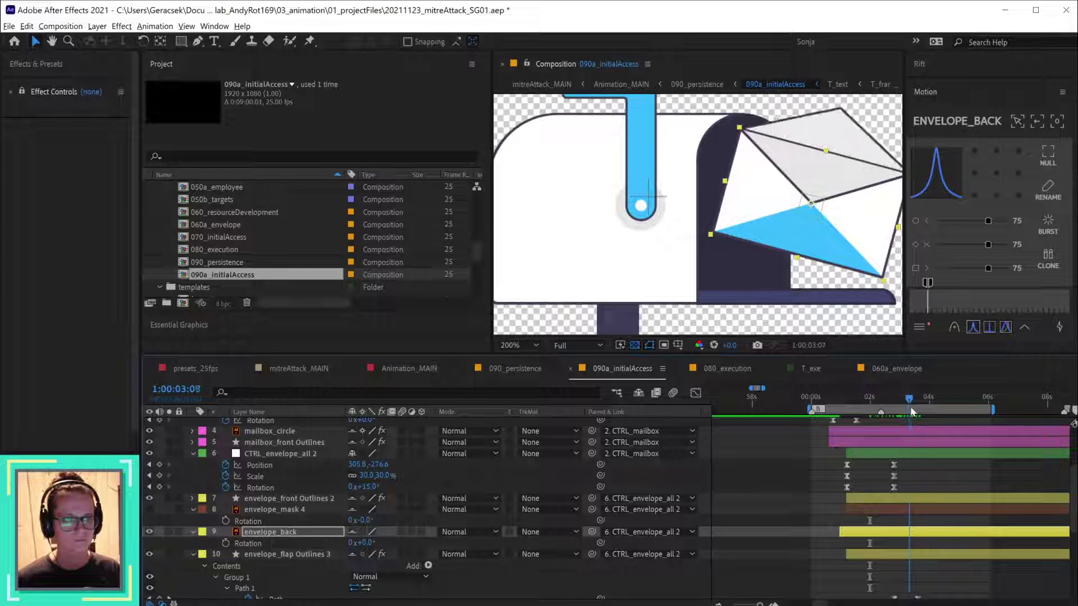
click(292, 535)
scroll(297, 595, down, 2)
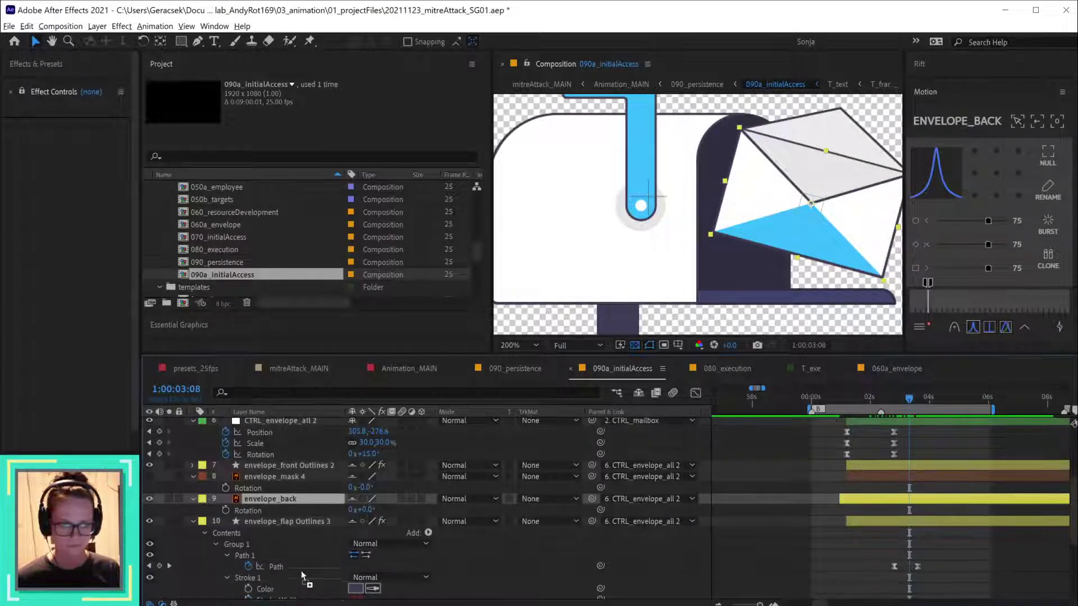
key(Delete)
scroll(314, 556, down, 3)
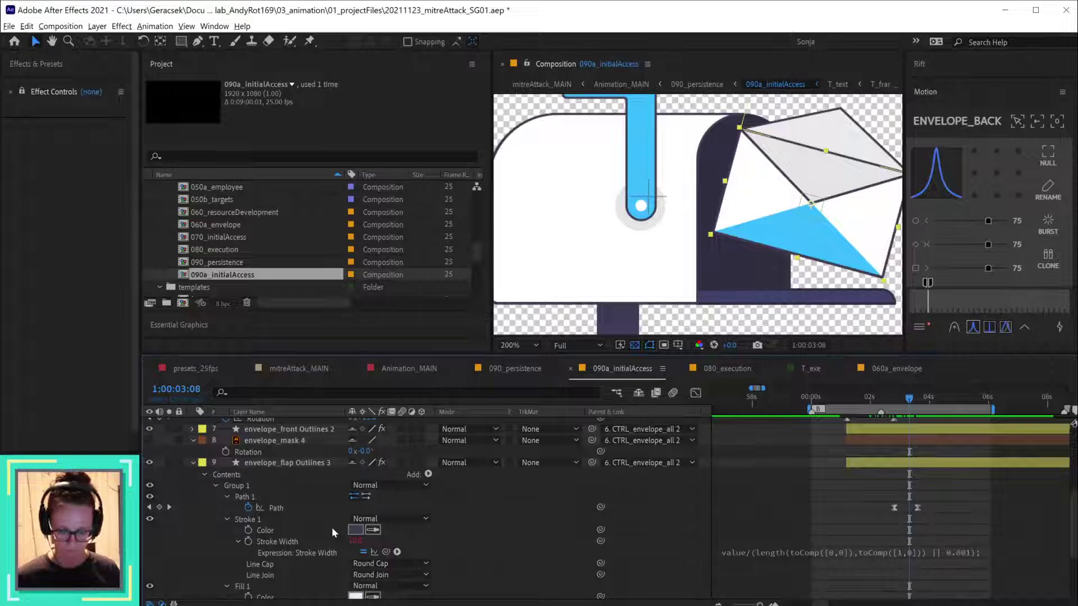
scroll(332, 527, down, 3)
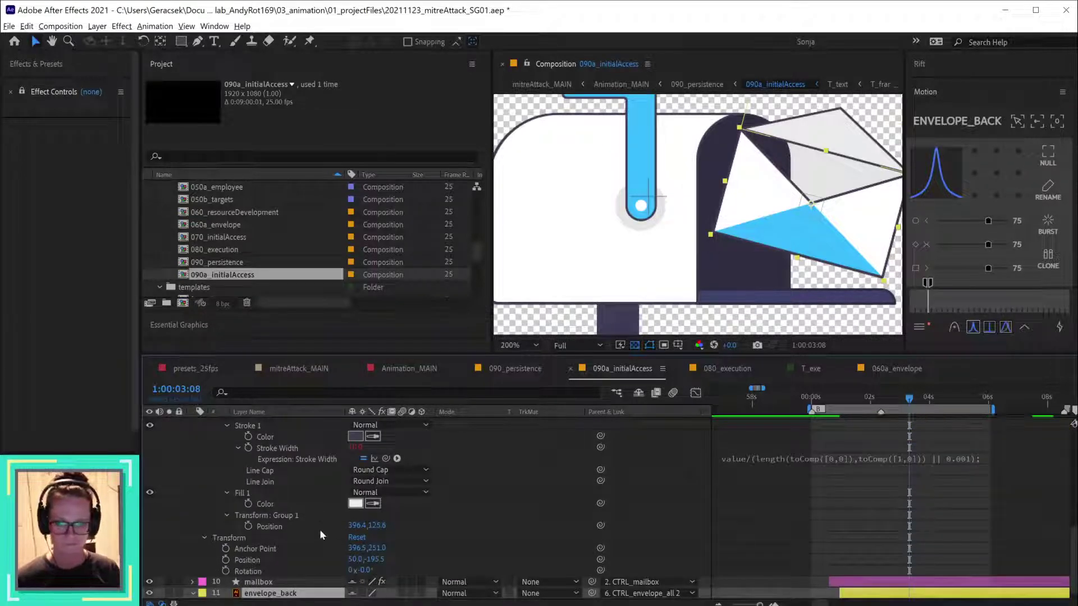
- Move the envelope_back layer directly above the mailbox layer, check the opened flap around 1:00:03:22 and save the project
key(ctrl+alt+Up)
scroll(809, 477, up, 1)
scroll(810, 477, up, 5)
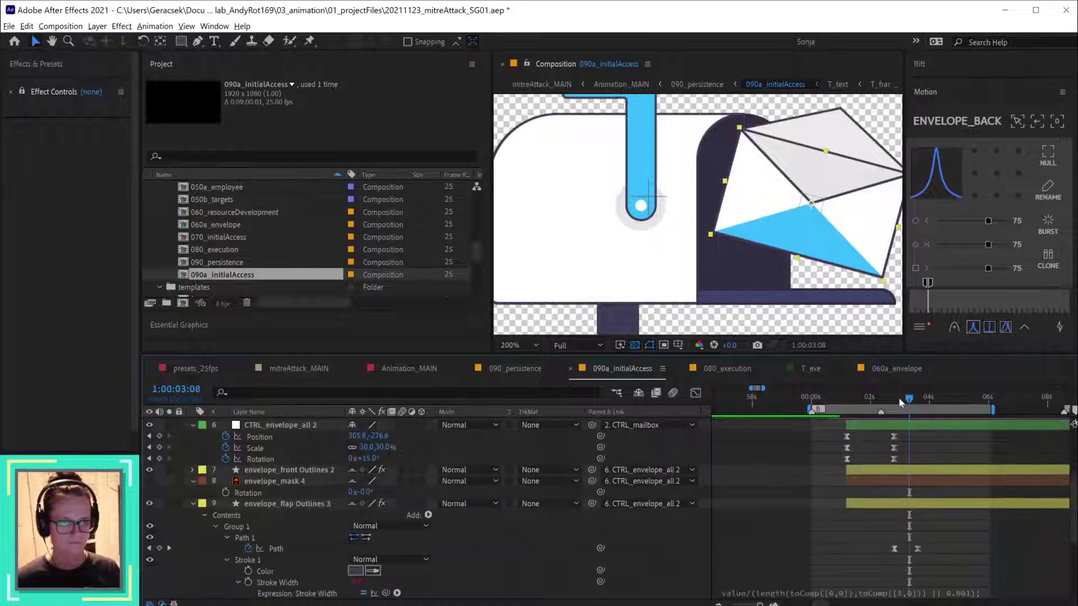
drag(909, 399, 928, 441)
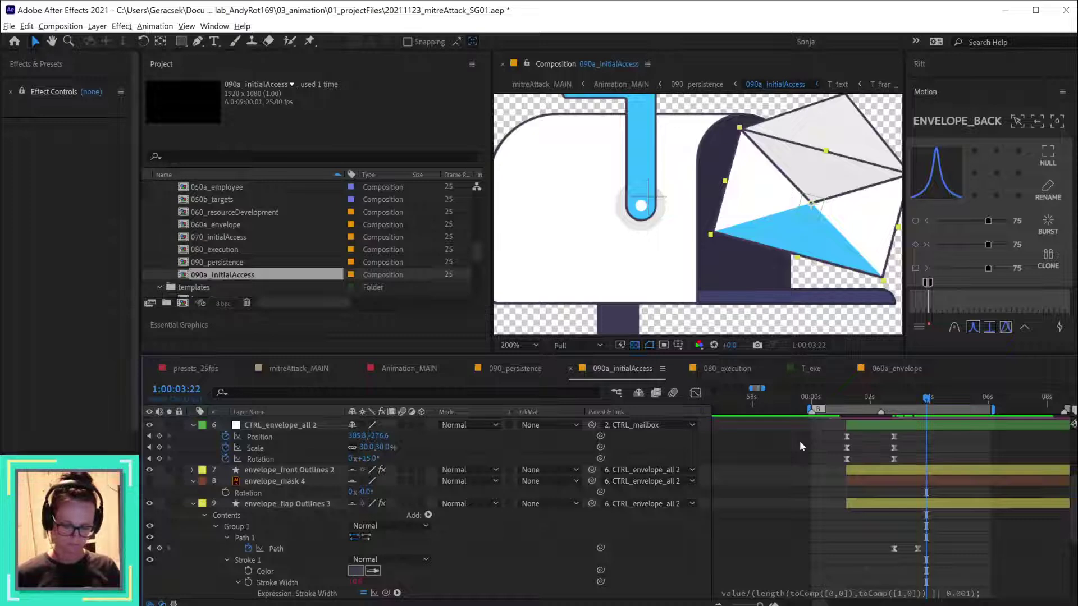
key(ctrl+s)
- Check the envelope opening in Animation_MAIN up to 1:02:25:23 and open the 090_persistence composition
click(415, 369)
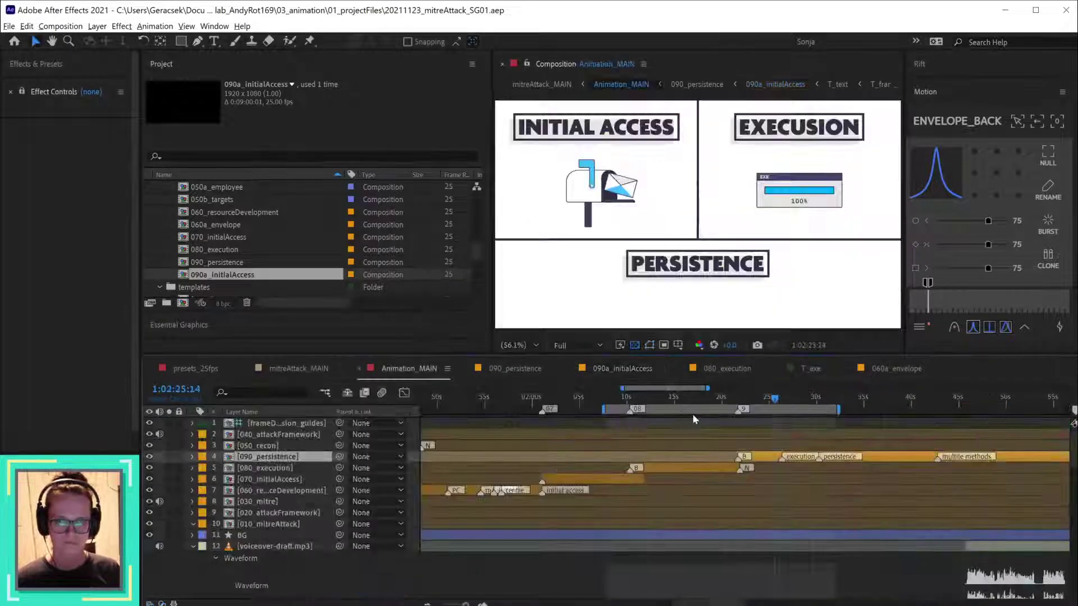
drag(735, 399, 779, 409)
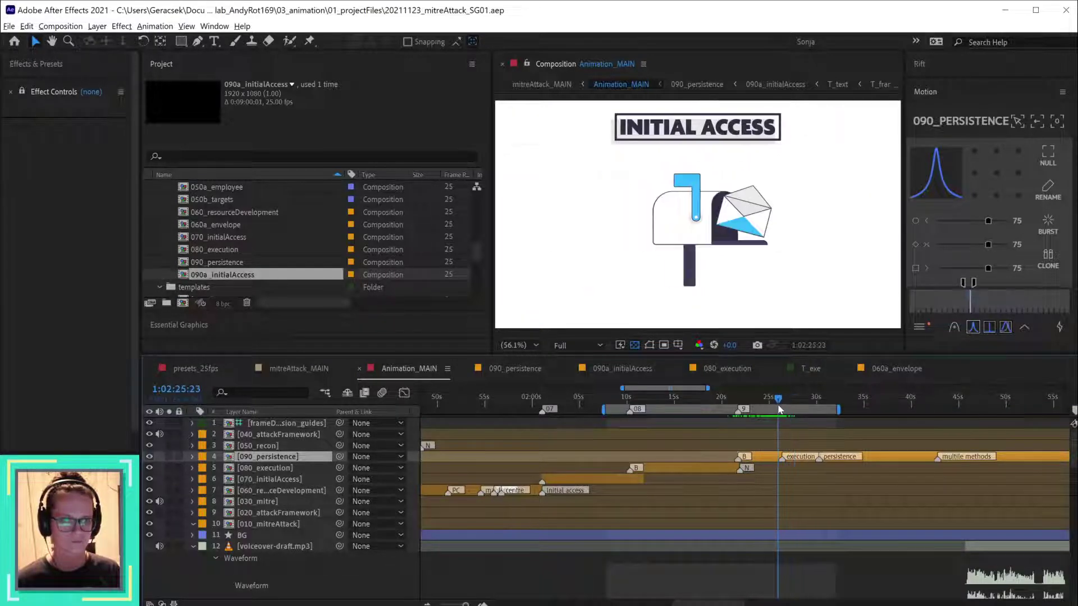
double_click(770, 460)
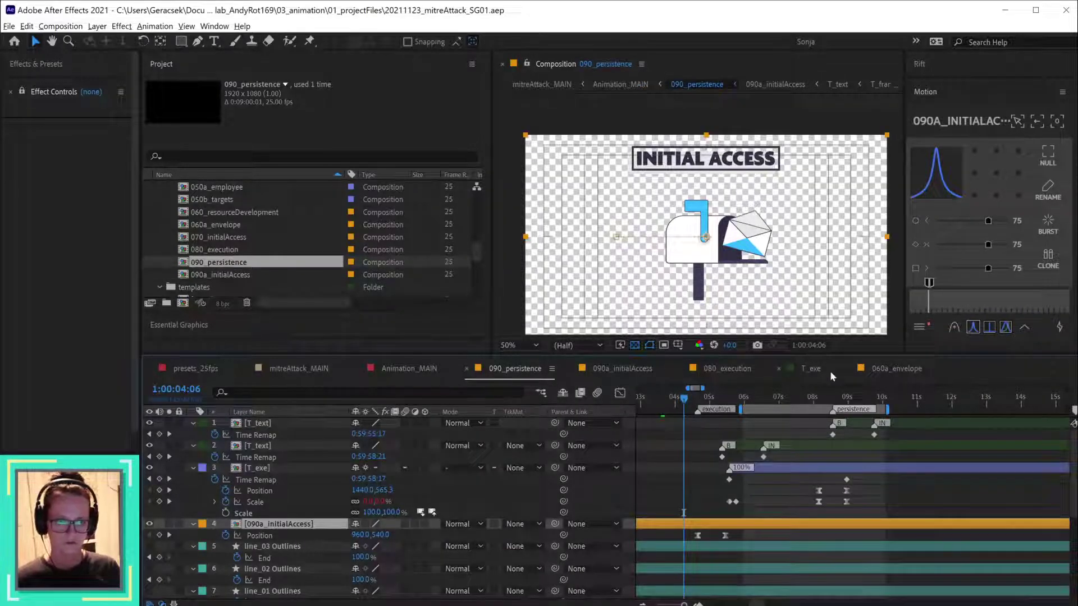
- Copy the CTRL_letter, envelope_mask and letter layers from the 060a_envelope composition
click(911, 370)
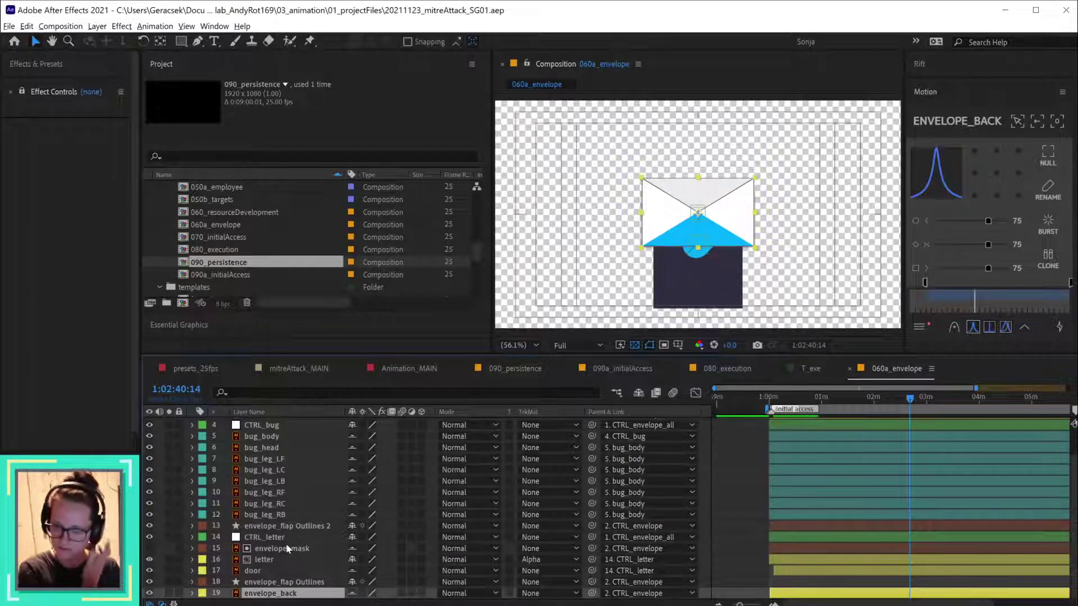
click(271, 539)
shift+click(273, 564)
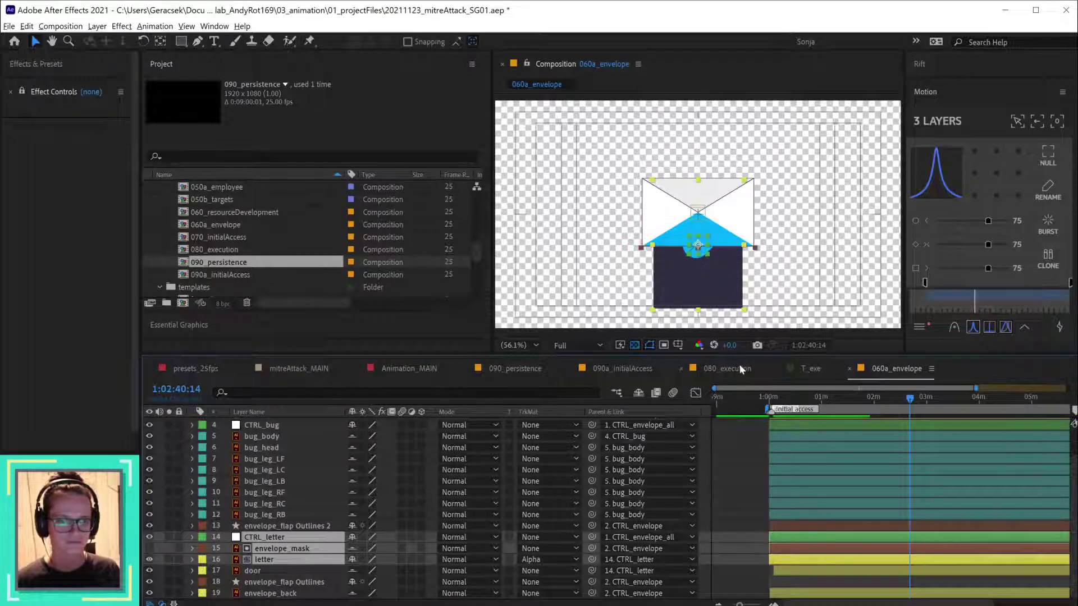
- Paste the copied letter layers directly above envelope_back in 090a_initialAccess, reached through 090_persistence
click(535, 370)
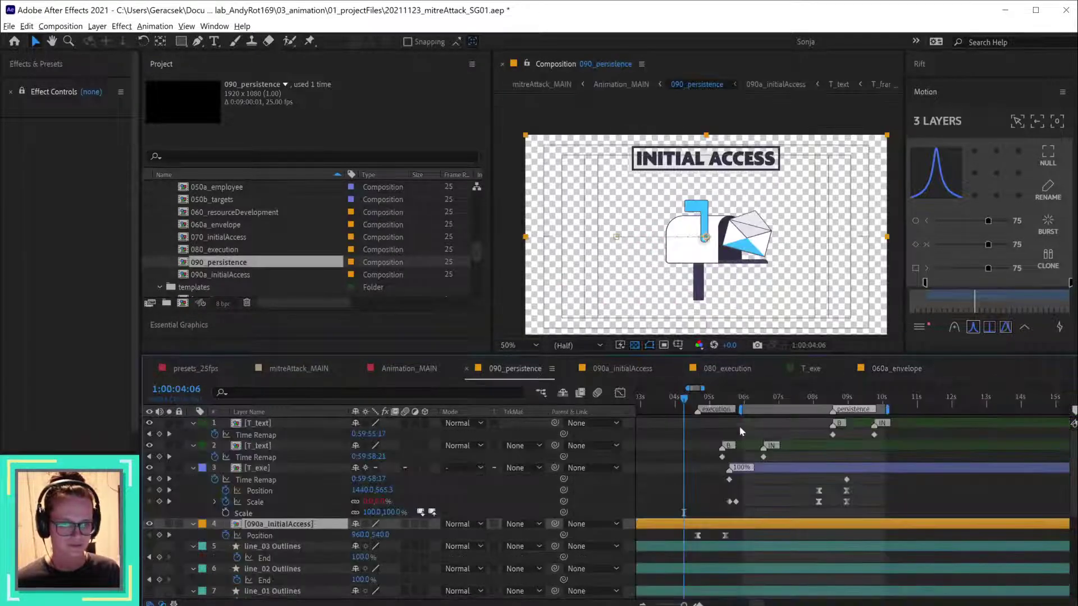
double_click(676, 526)
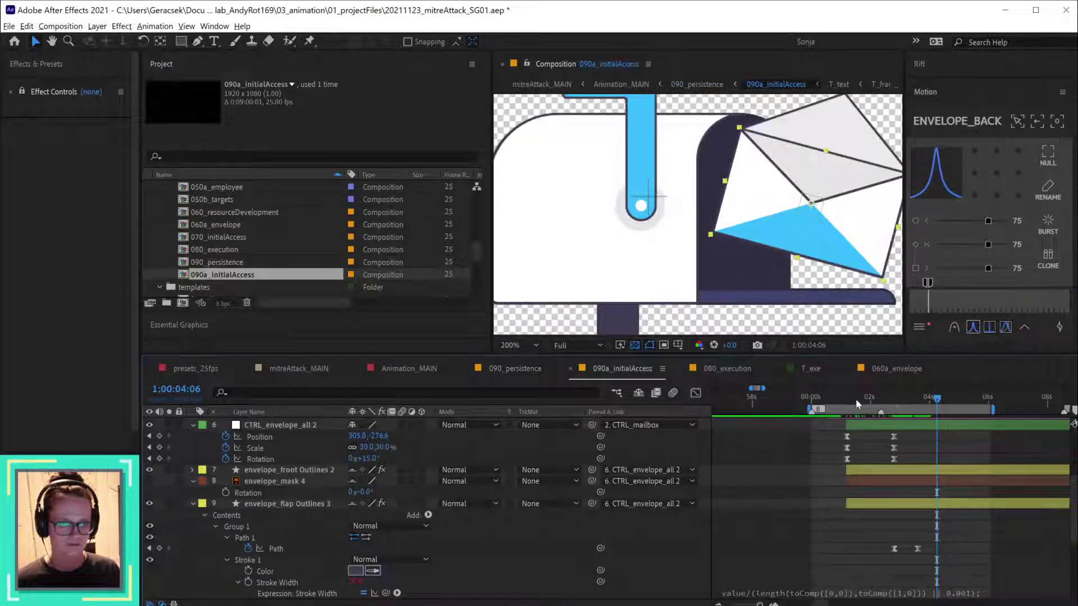
drag(858, 405, 893, 408)
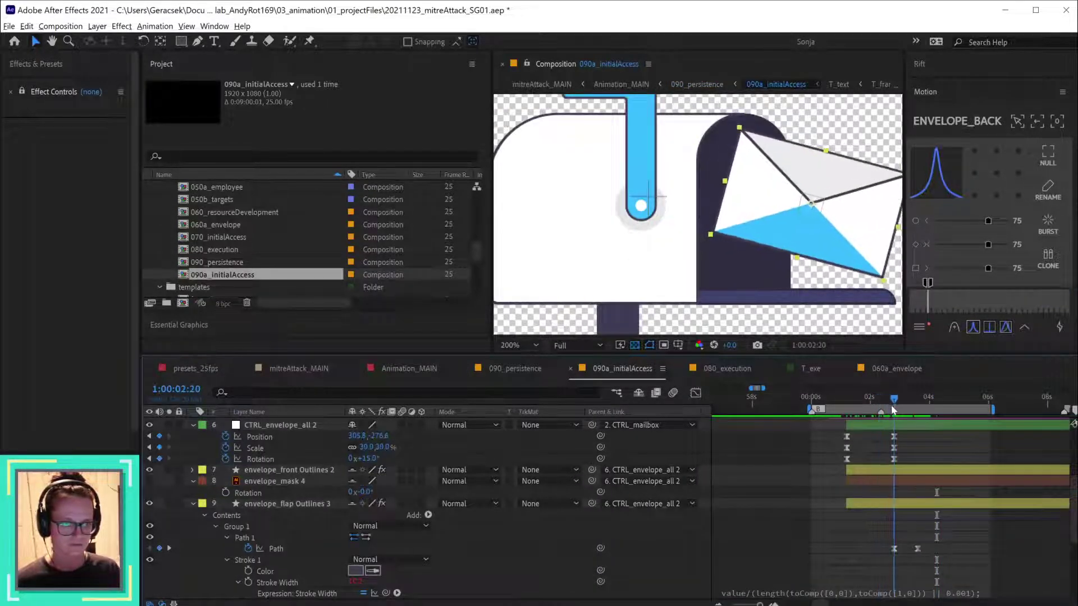
click(905, 472)
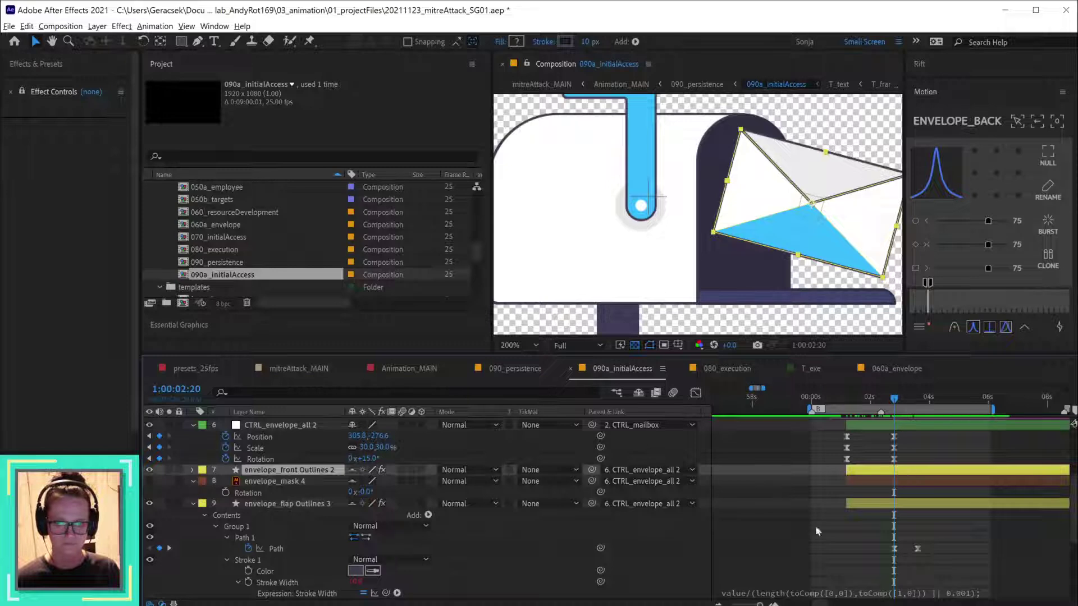
scroll(594, 541, down, 5)
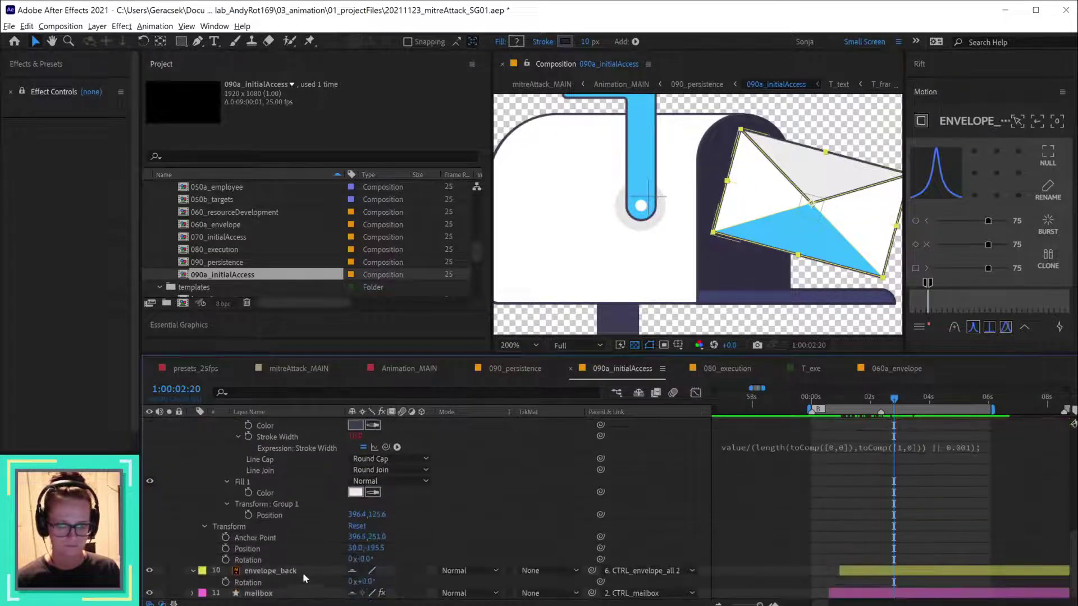
click(306, 573)
key(ctrl+v)
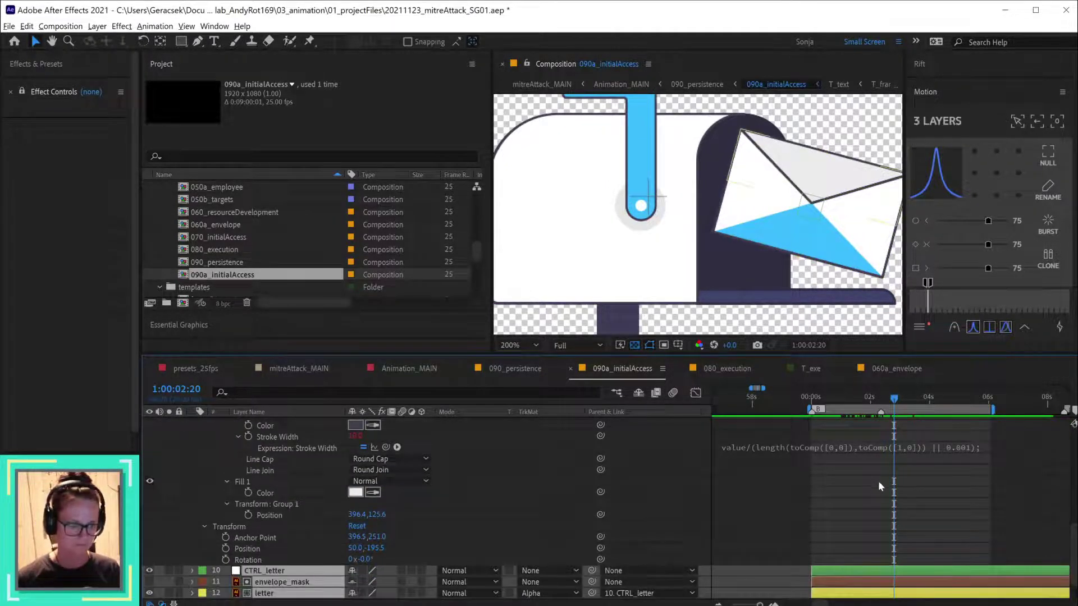
- Reveal the pasted CTRL_letter's Position keyframes and parent the layer to CTRL_envelope_all 2 at 1:00:01:24
click(895, 476)
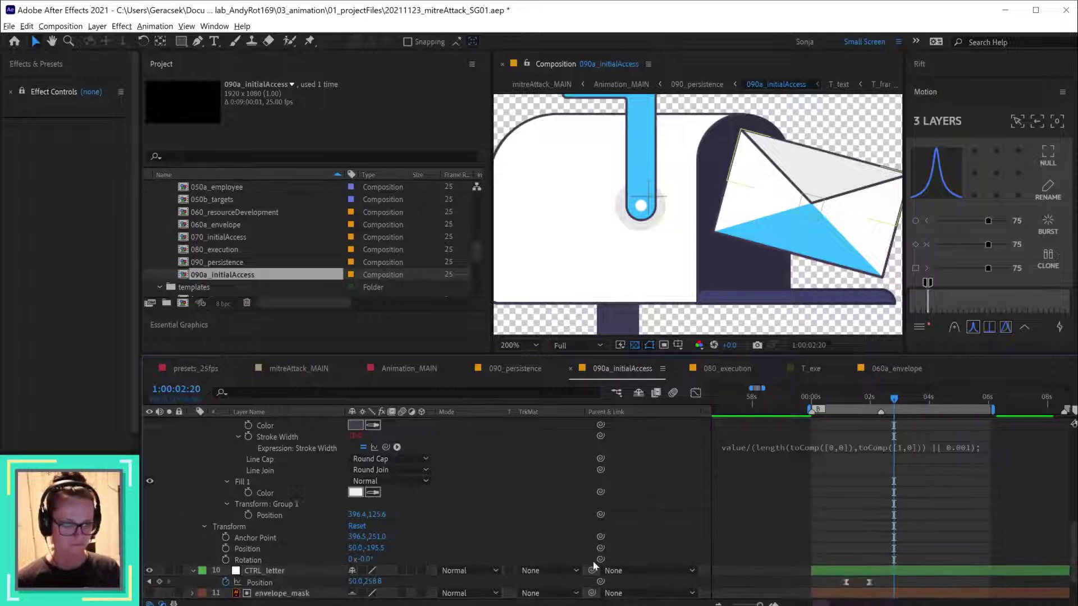
click(309, 570)
key(p)
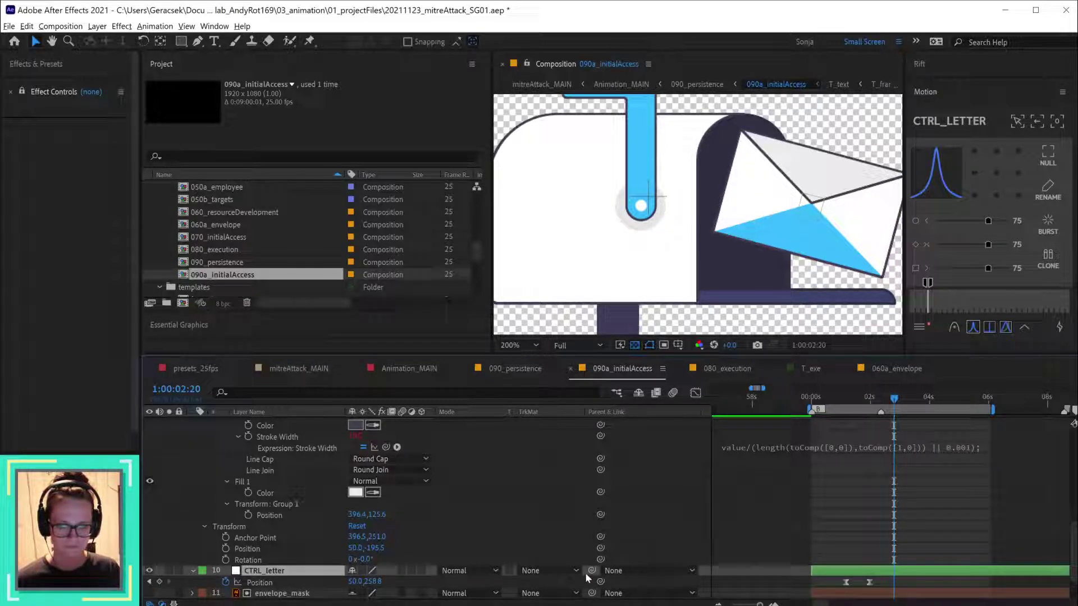
drag(591, 571, 505, 499)
scroll(681, 458, down, 5)
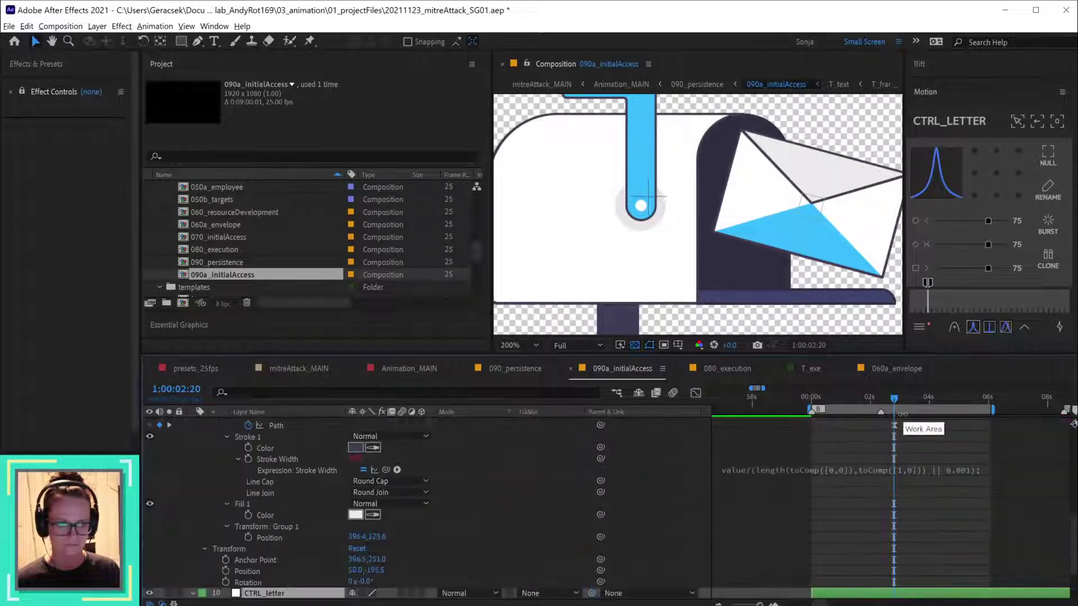
drag(891, 399, 870, 401)
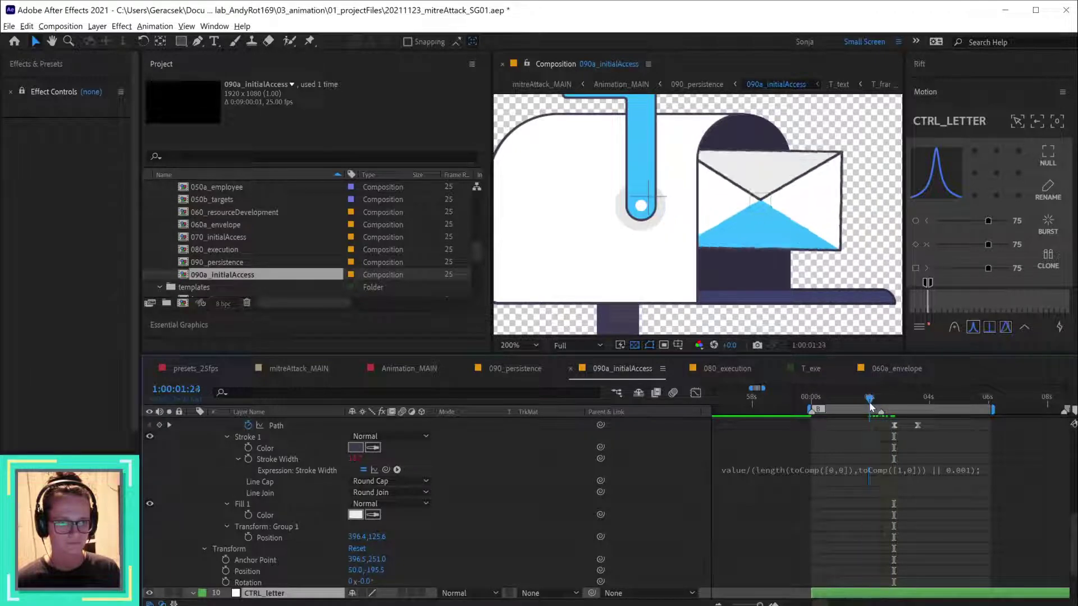
scroll(864, 502, down, 3)
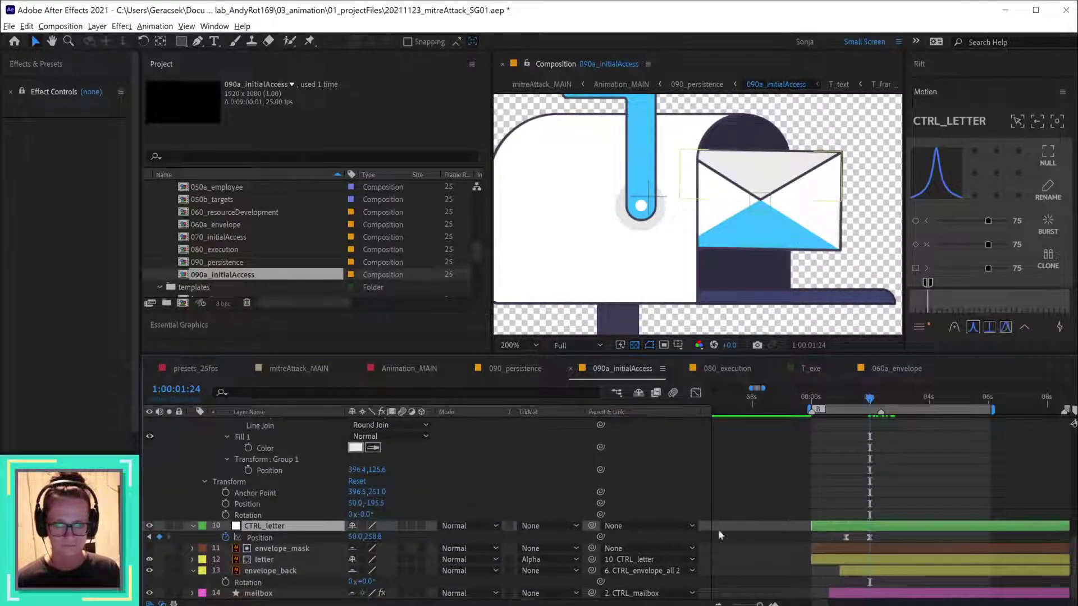
click(557, 525)
click(485, 523)
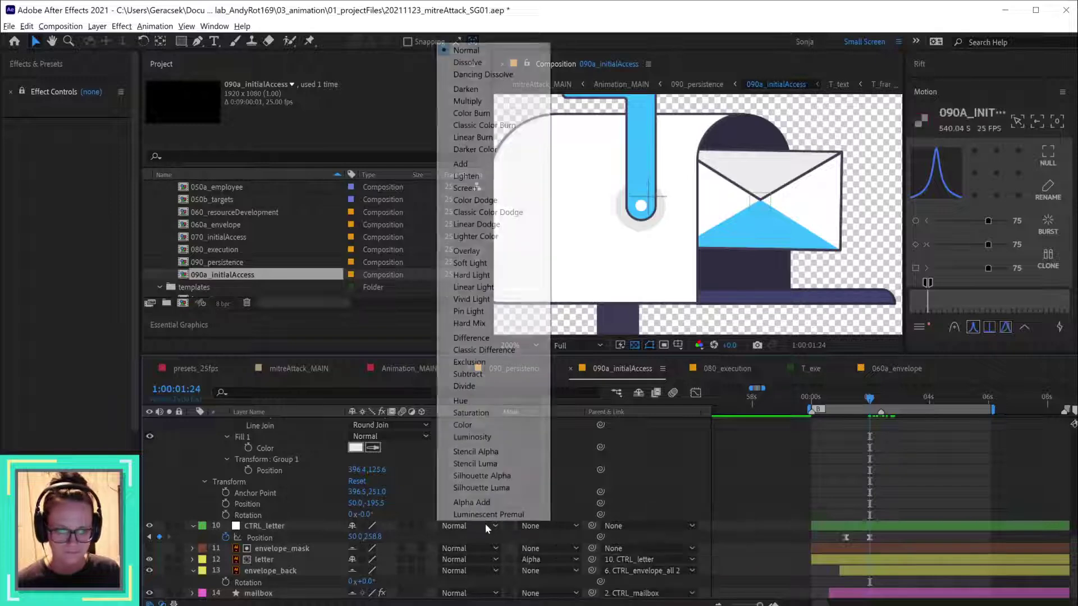
click(648, 523)
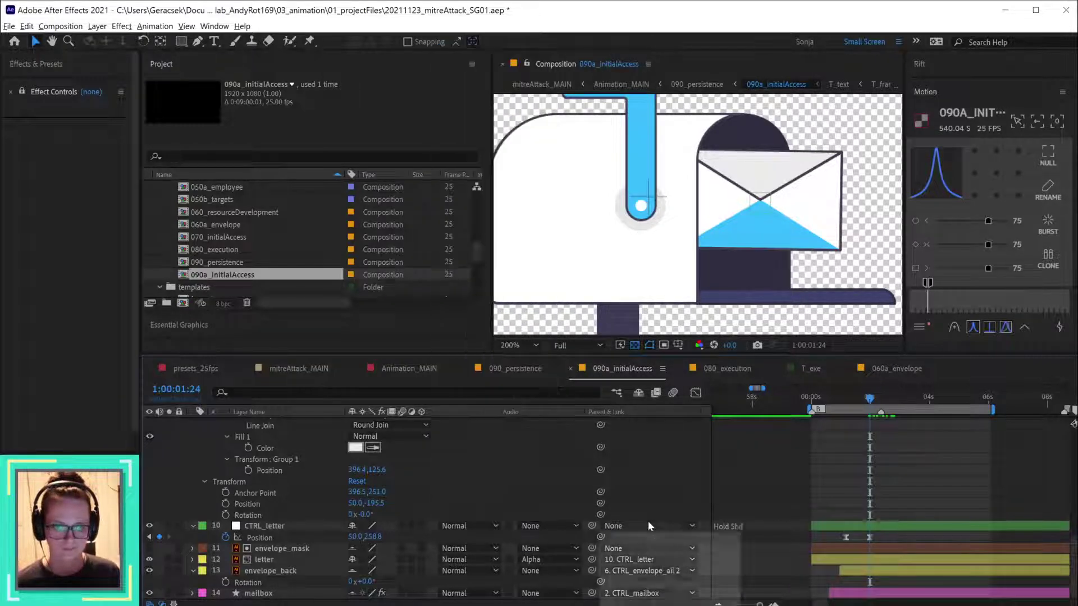
click(647, 525)
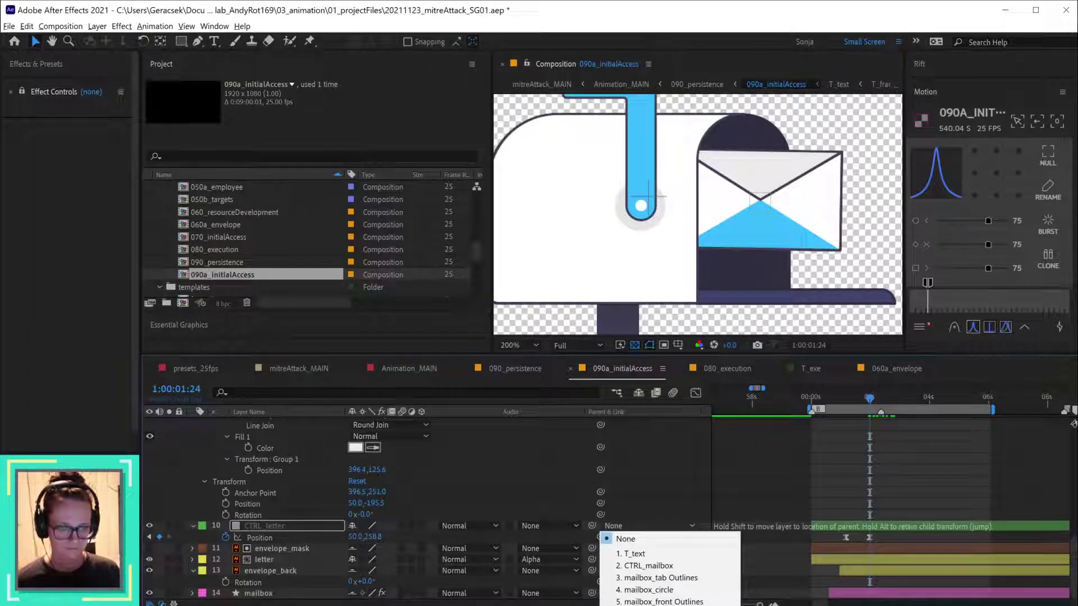
click(651, 605)
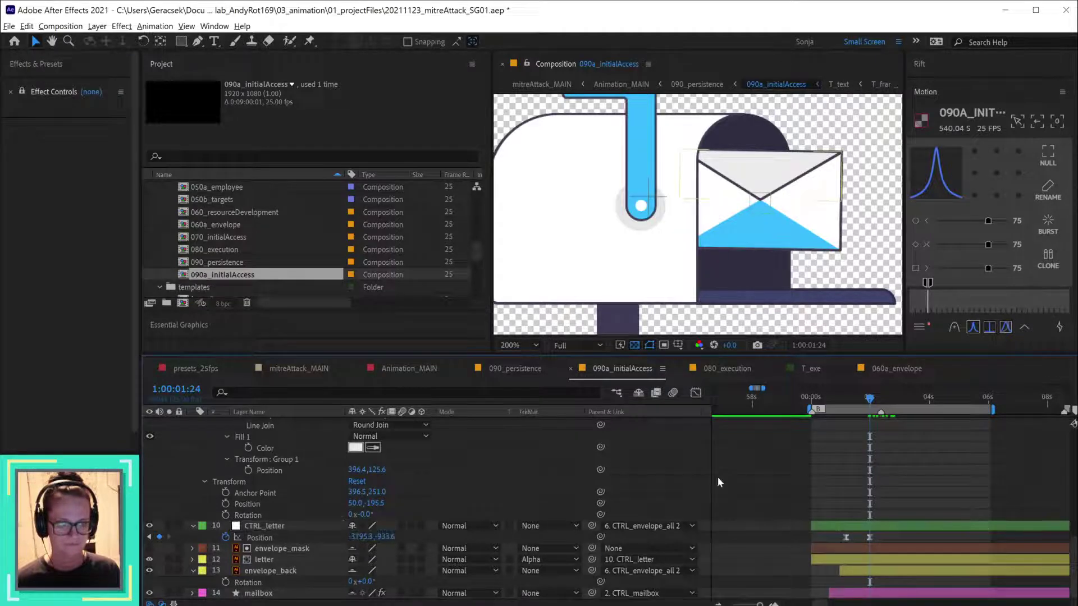
- Locate the off-frame letter and move CTRL_letter onto the centre of the mailbox envelope at 1:00:01:24, with Position 50, 50
mouse_move(846, 405)
mouse_down()
mouse_move(837, 403)
mouse_move(866, 403)
mouse_up()
key(shift+slash)
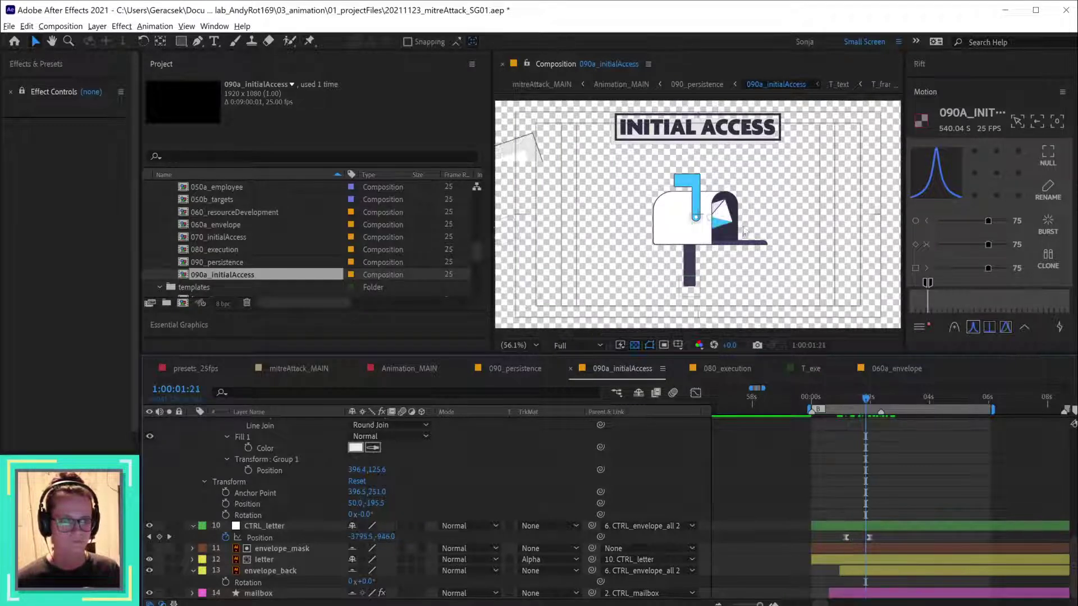
scroll(731, 247, down, 1)
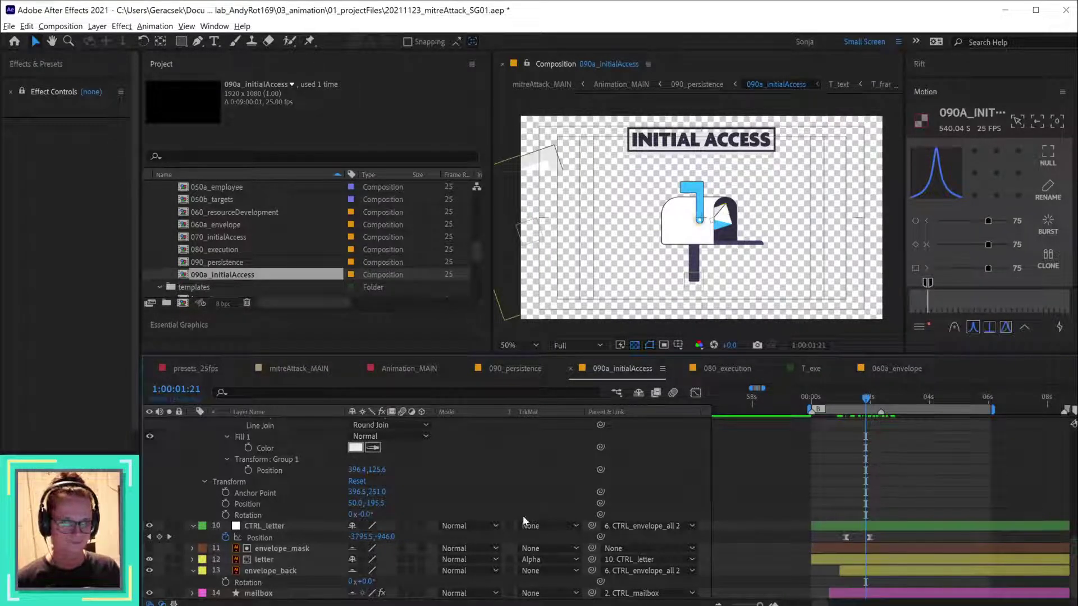
click(286, 571)
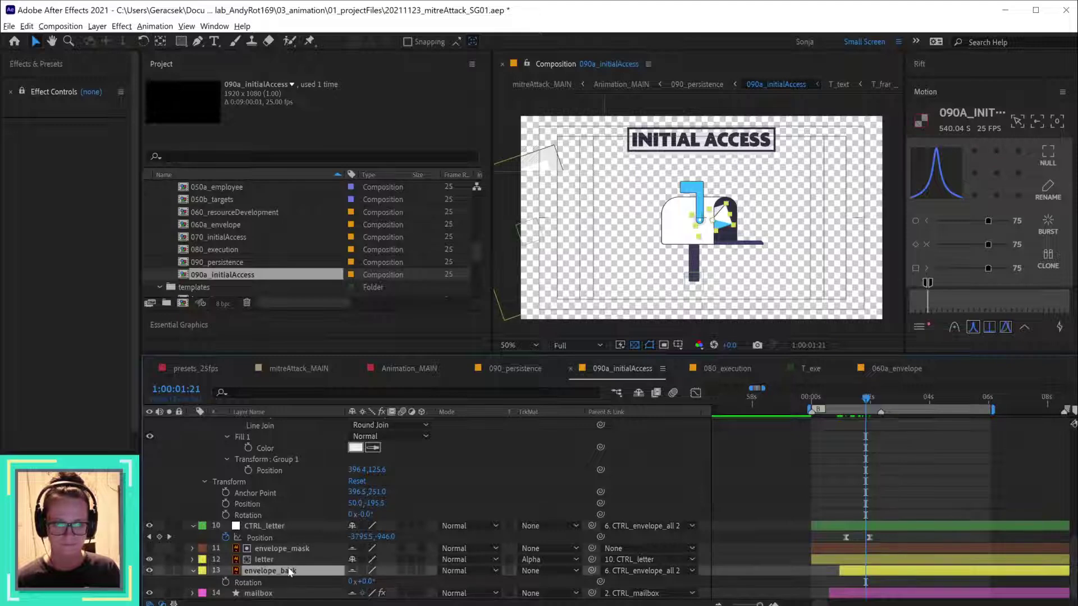
click(278, 526)
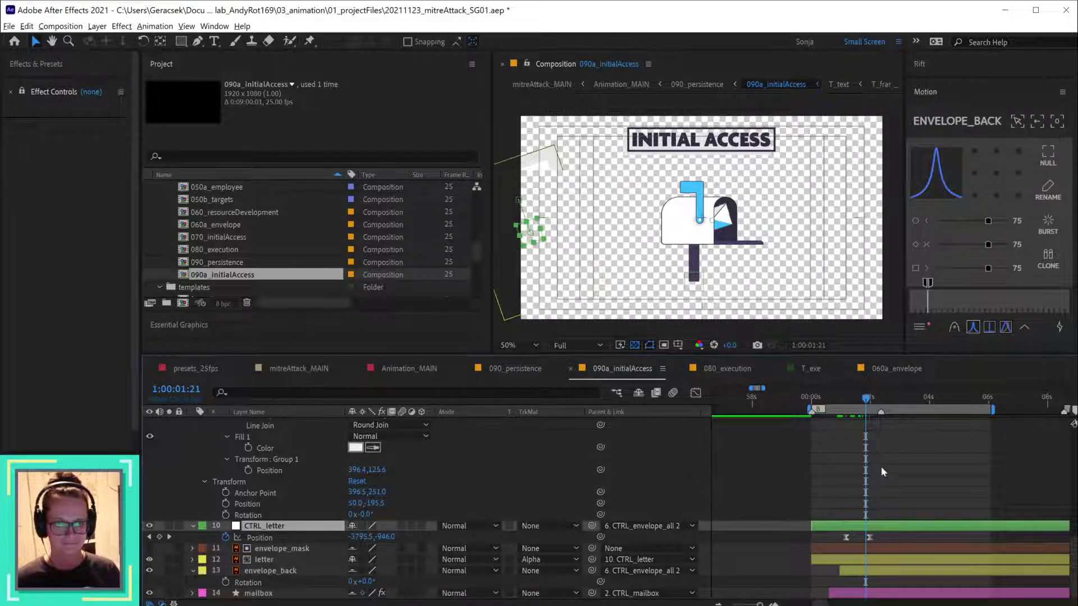
mouse_move(868, 402)
mouse_down()
mouse_move(887, 403)
mouse_move(871, 400)
mouse_up()
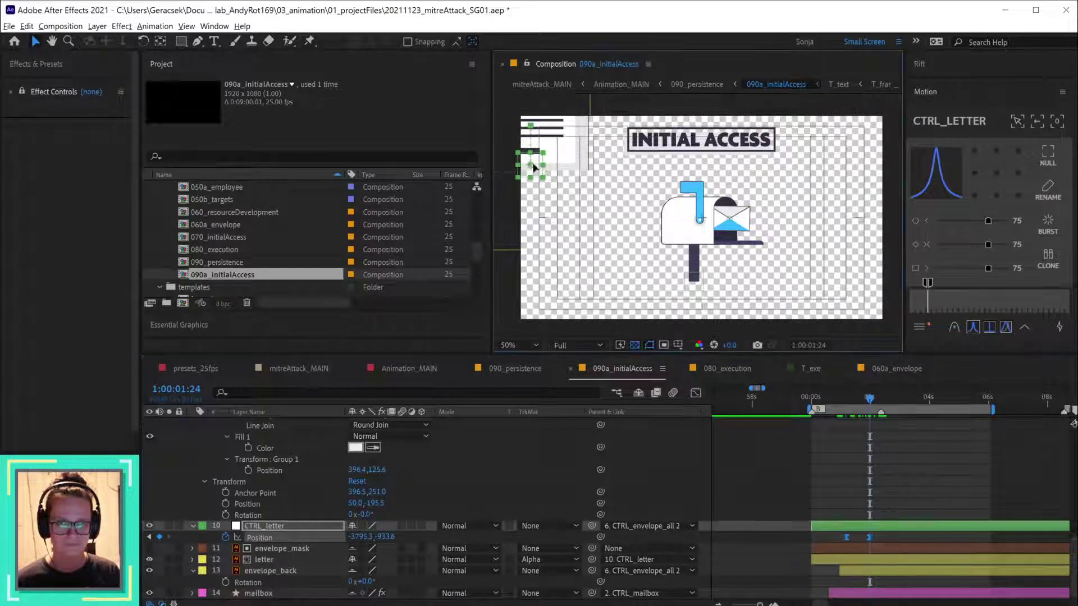
drag(543, 167, 736, 214)
scroll(728, 224, up, 6)
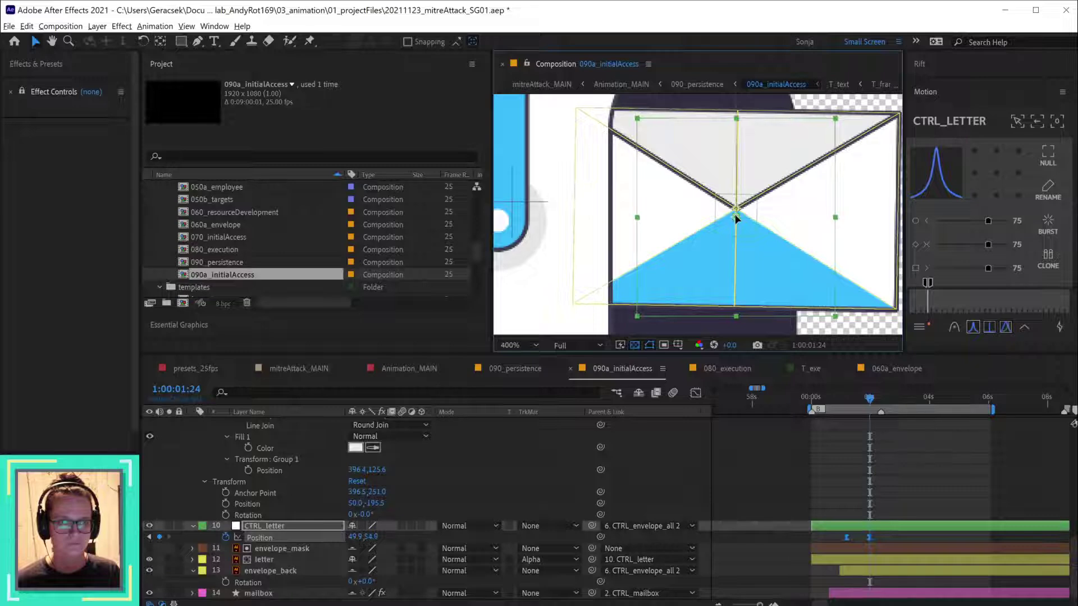
key(ctrl+z)
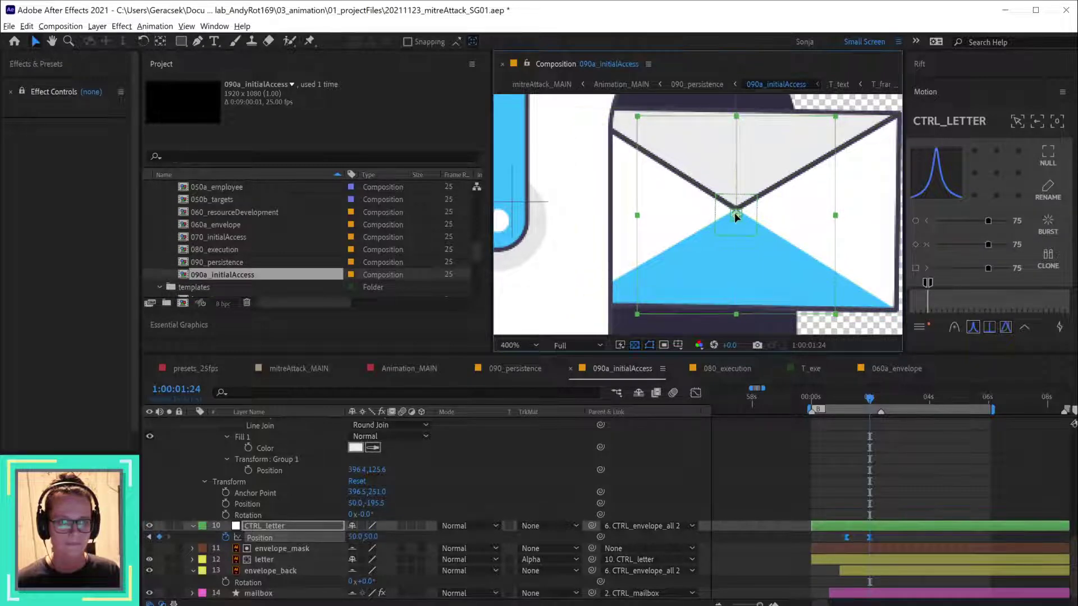
scroll(756, 232, down, 4)
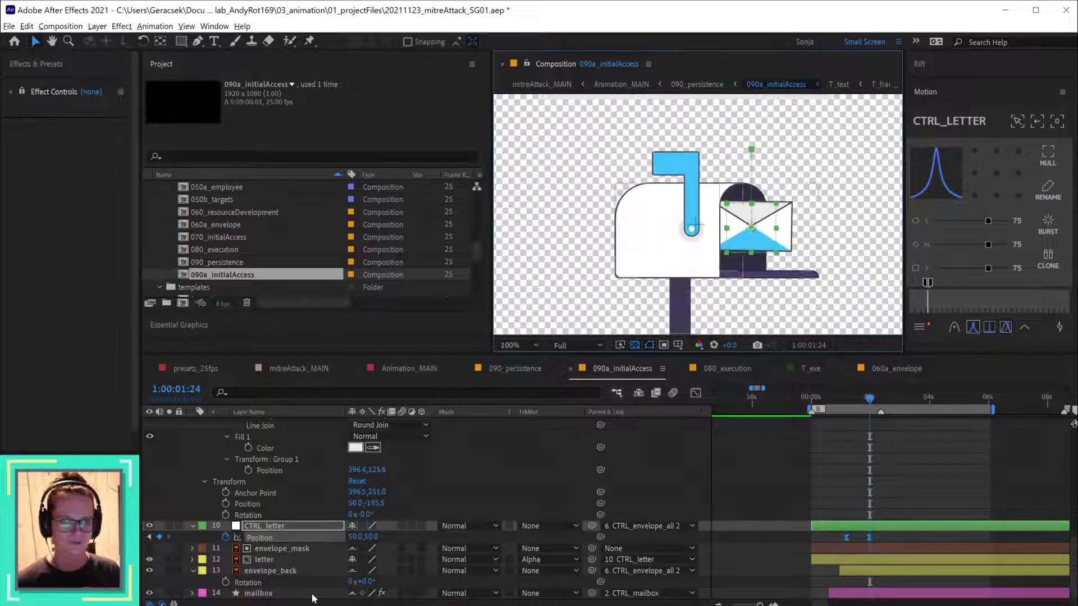
- Set CTRL_letter's Scale to 100%
click(309, 513)
click(285, 527)
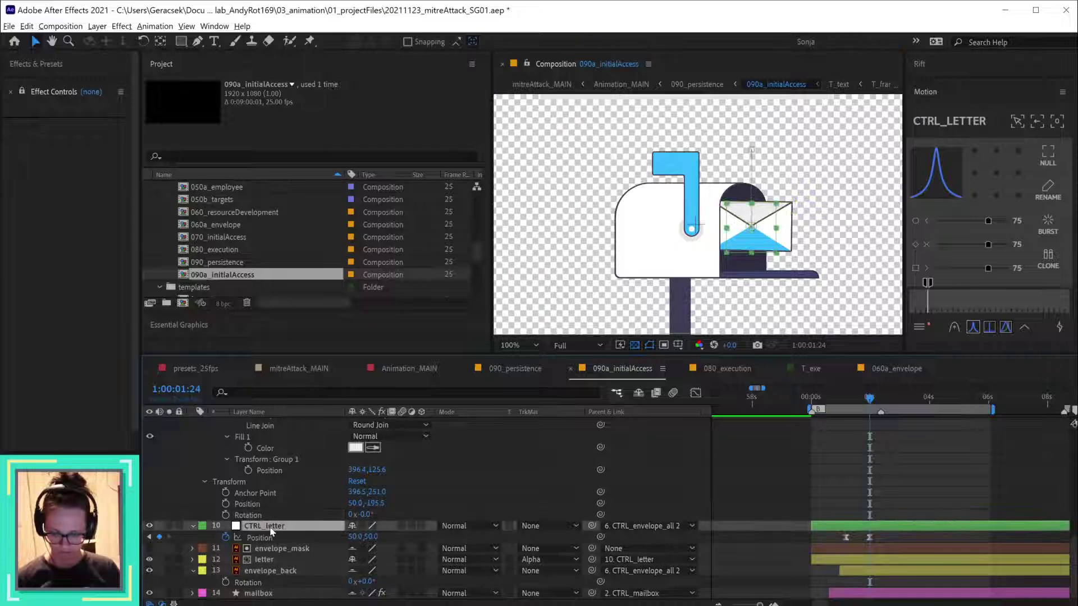
key(s)
click(368, 537)
text(100)
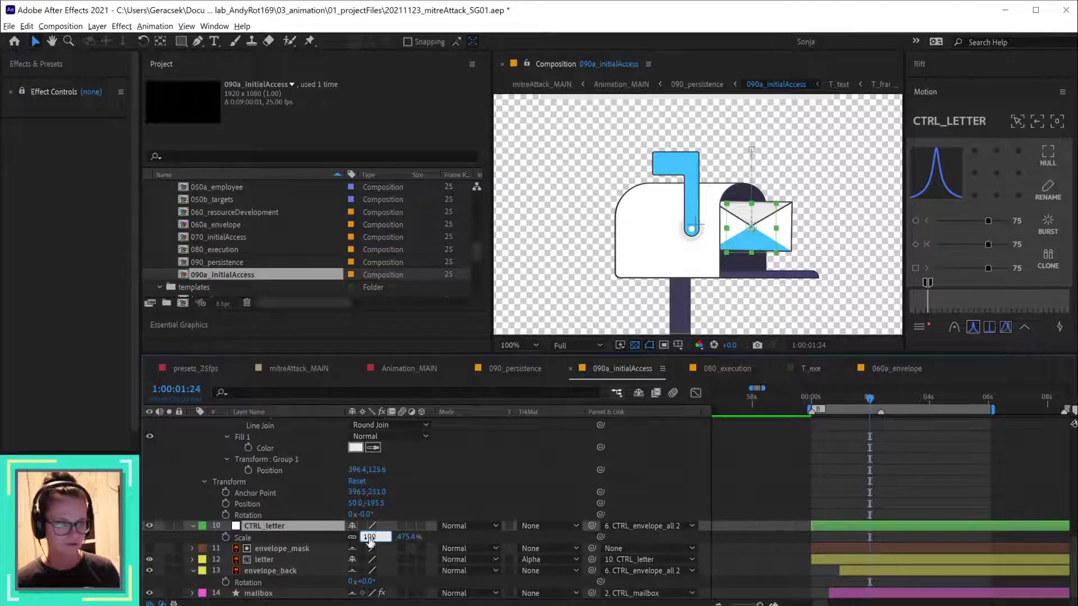
- Set CTRL_letter's scale to 100% and move its two position keyframes so the first sits at 1:00:03:18
key(Return)
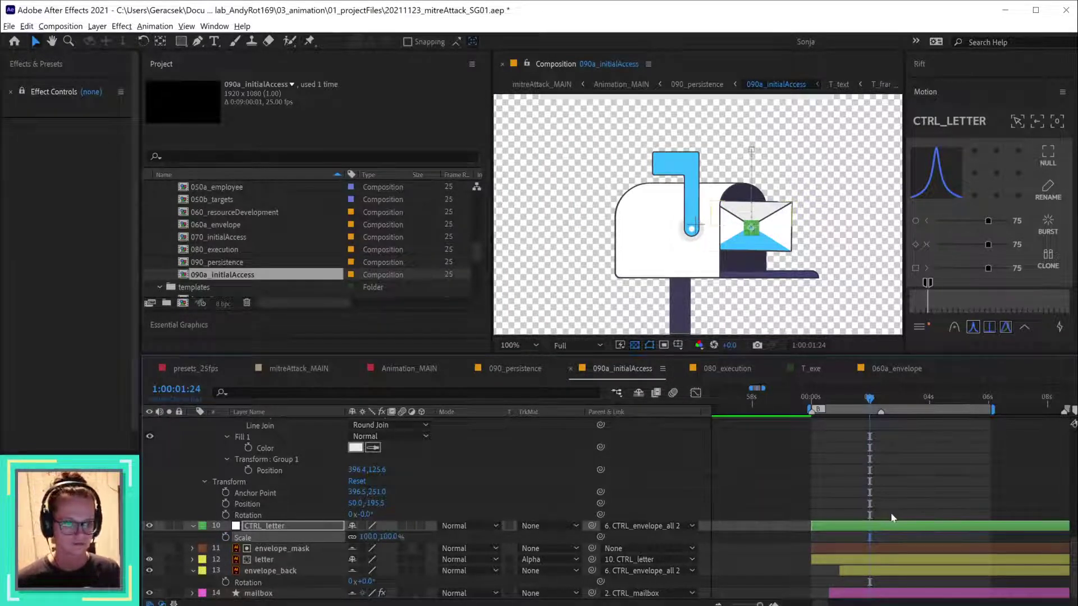
key(p)
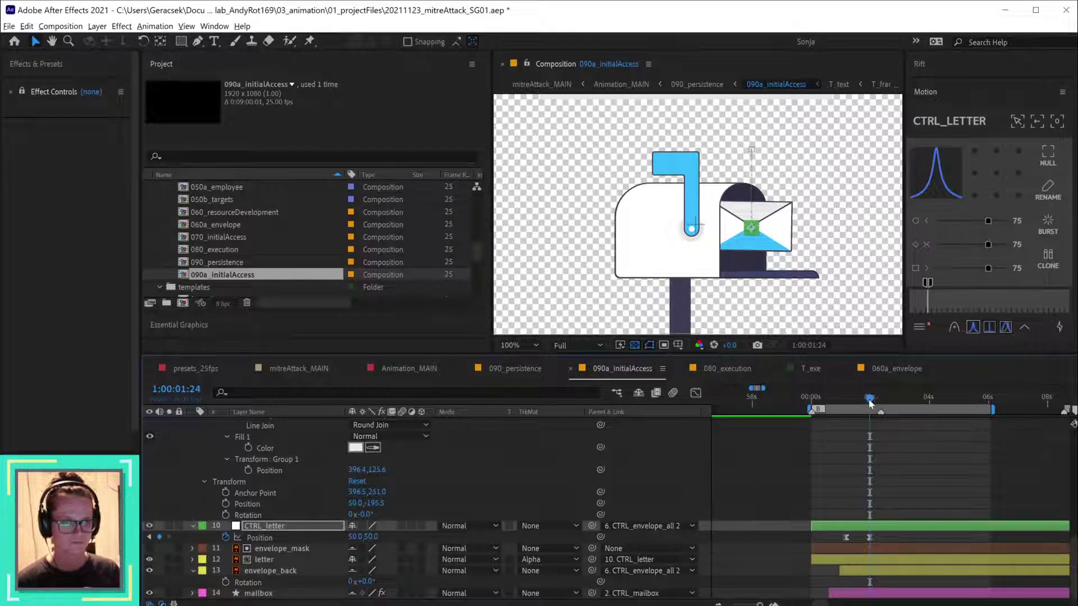
drag(870, 400, 921, 399)
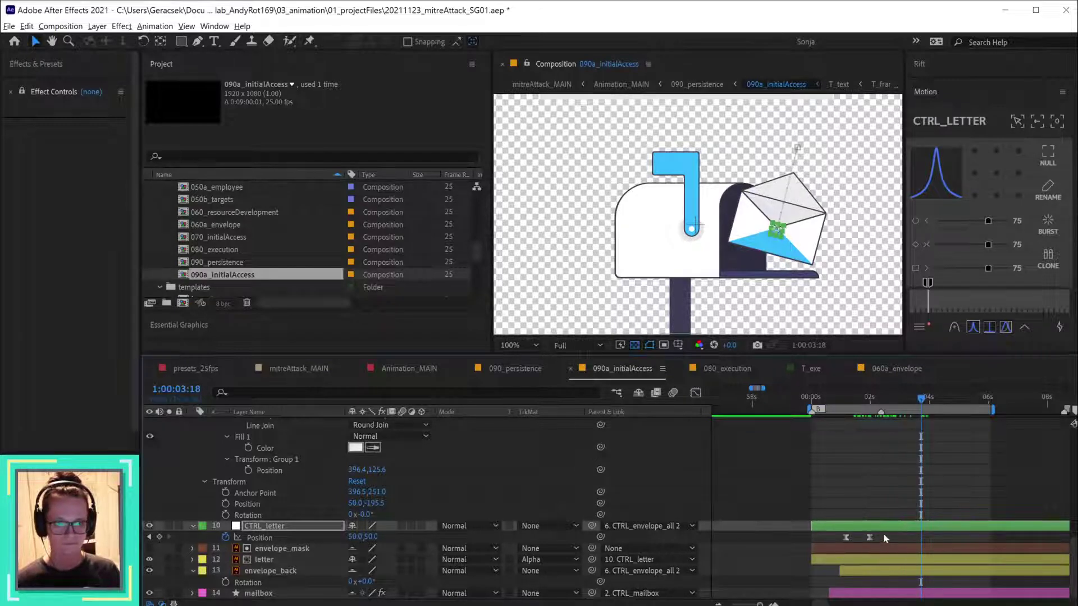
drag(884, 538, 919, 537)
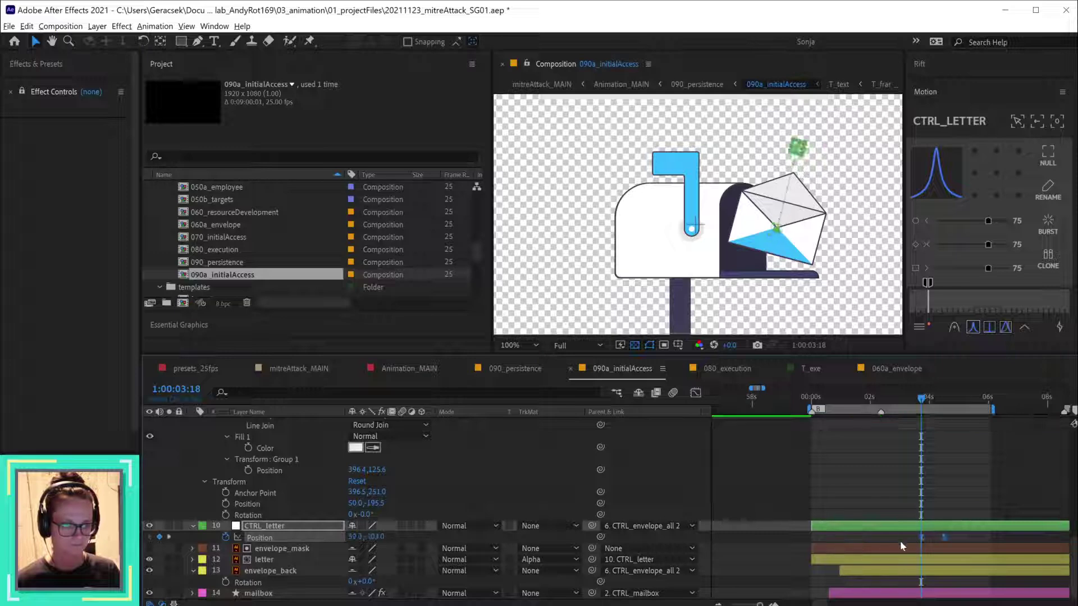
click(903, 483)
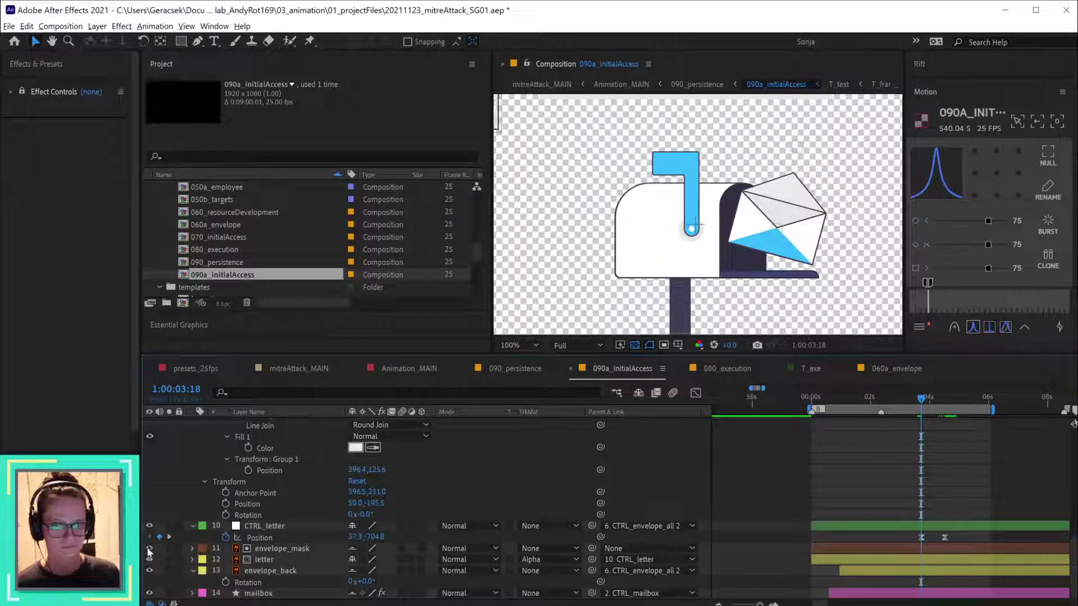
- Undo the keyframe move and the preceding scale and position changes on CTRL_letter, returning to its keyframe at 1:00:01:24
scroll(645, 262, down, 2)
scroll(644, 263, down, 2)
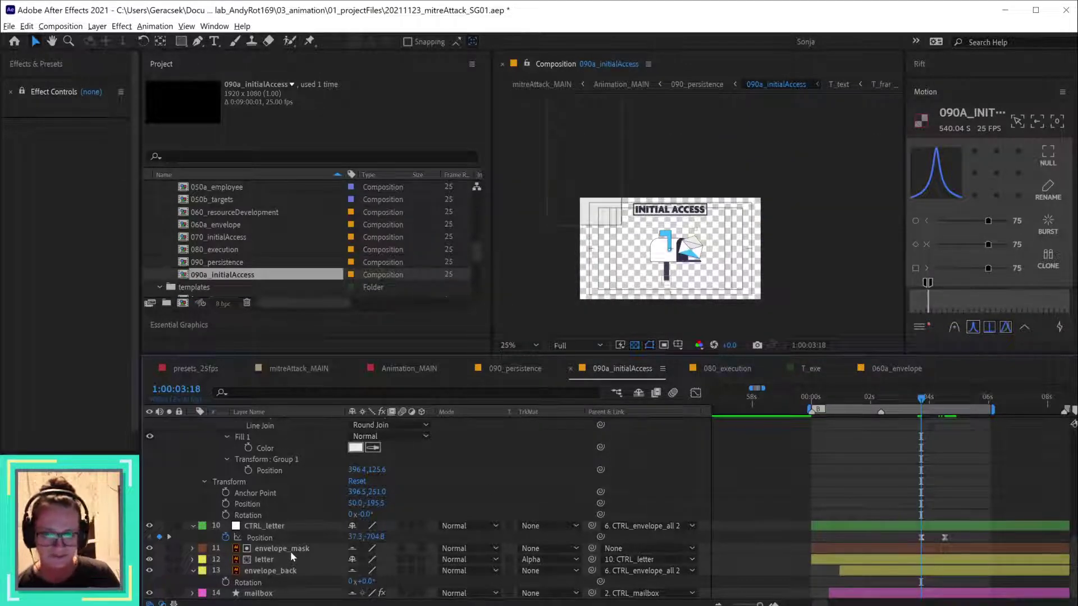
key(ctrl+z)
key(ctrl+z)
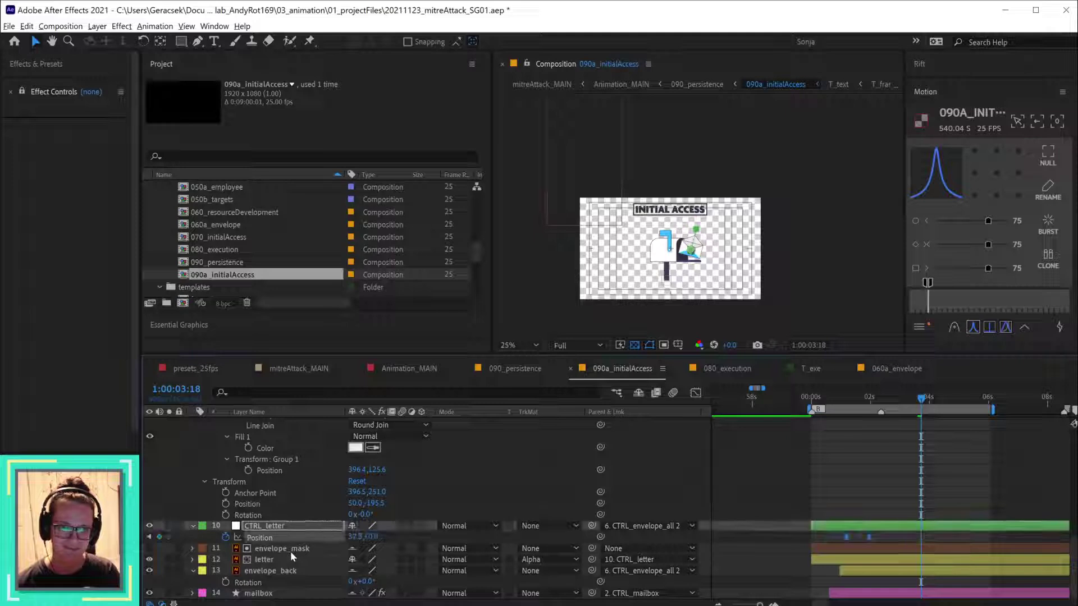
key(j)
key(ctrl+z)
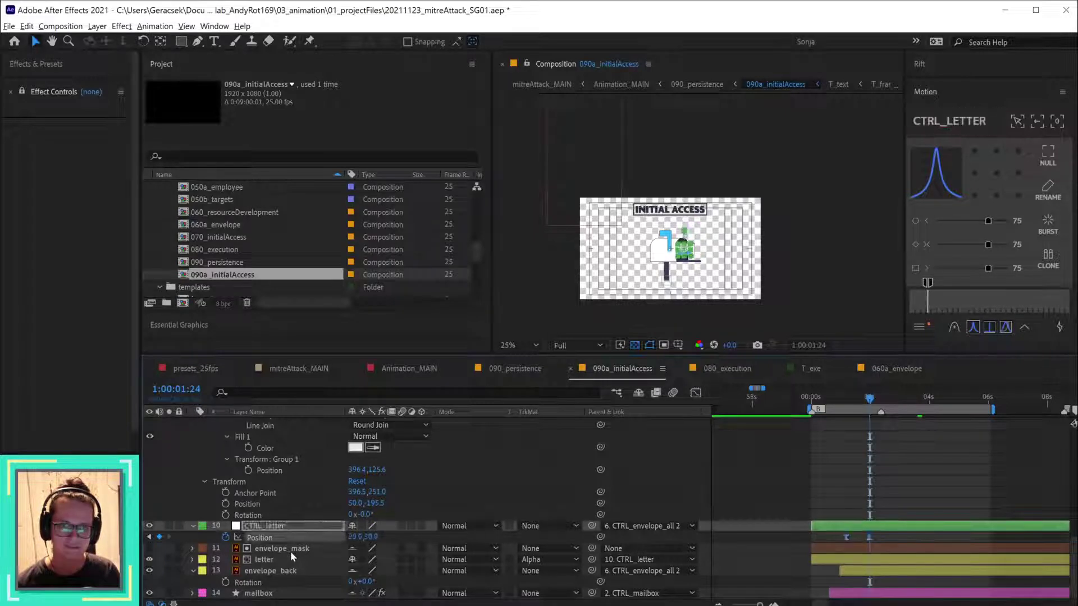
key(ctrl+z)
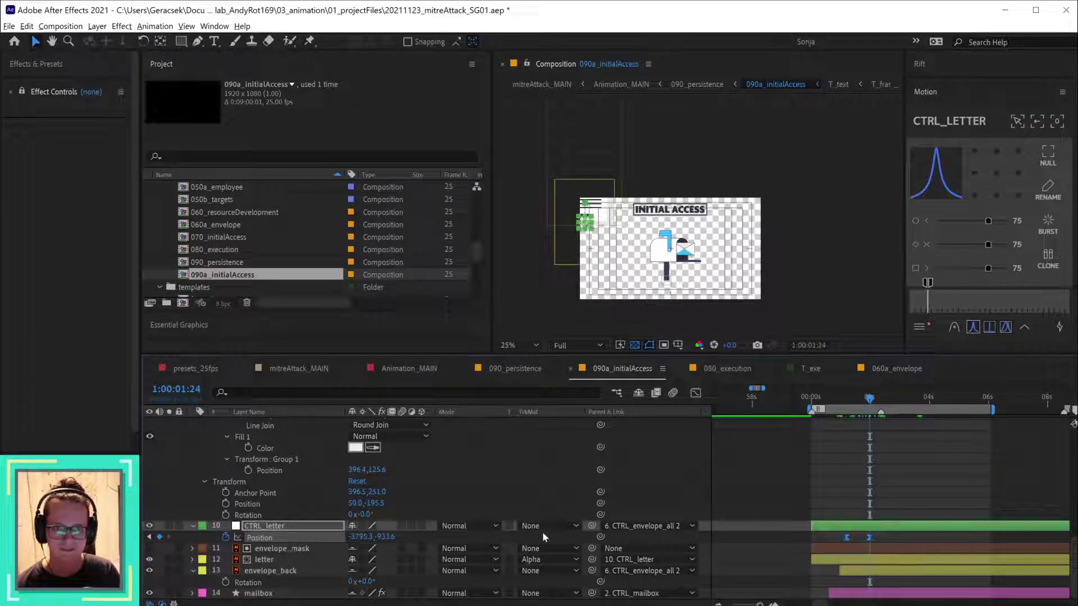
- Parent the envelope_mask layer to CTRL_envelope_all 2
click(622, 548)
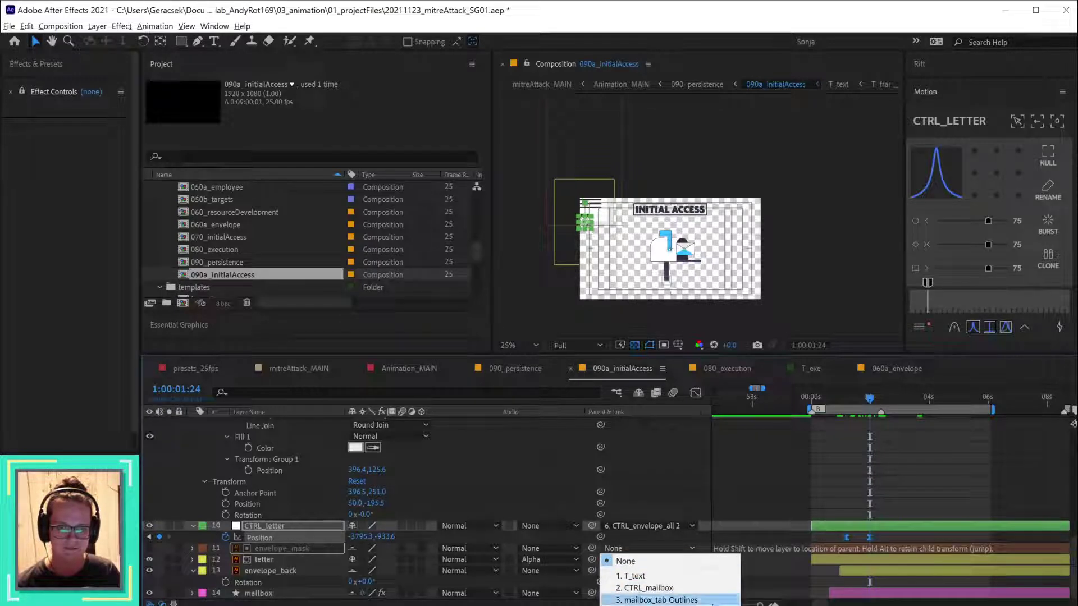
click(651, 605)
click(663, 490)
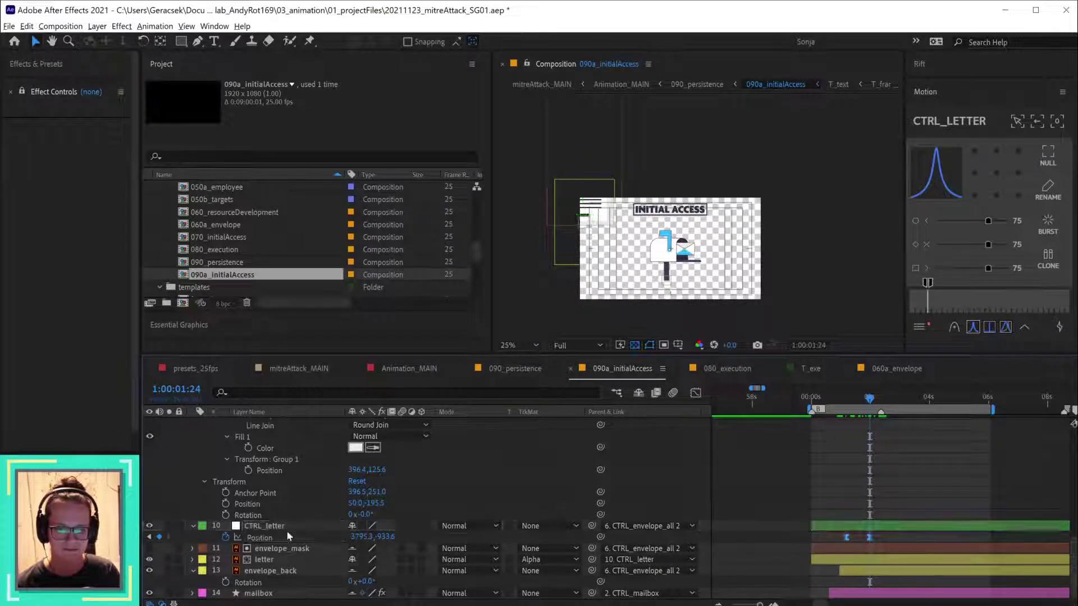
- Set the scale of the CTRL_letter null to 100%
click(305, 551)
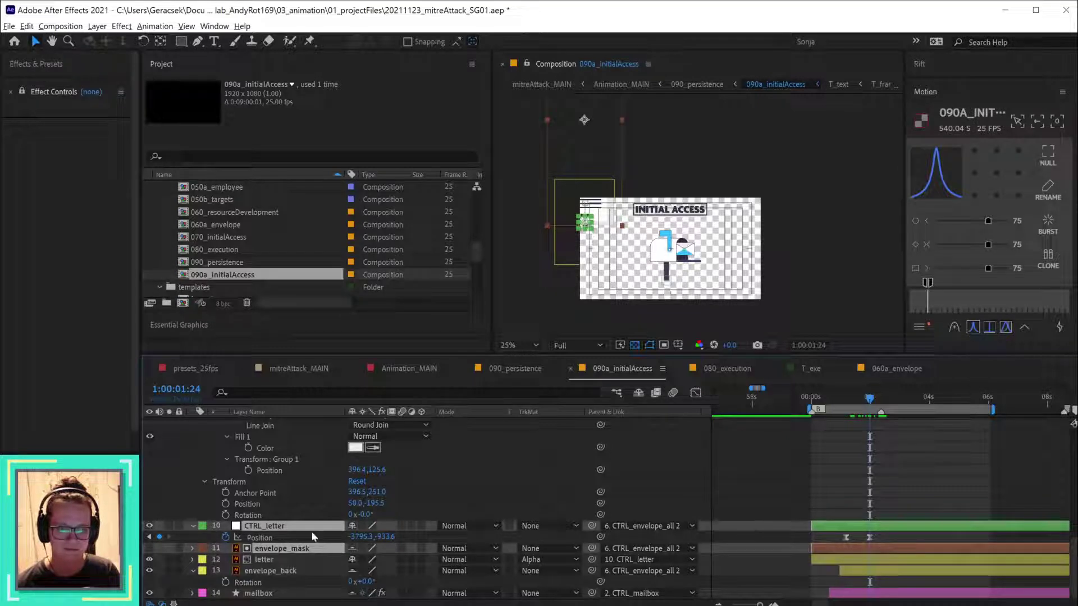
click(412, 529)
key(s)
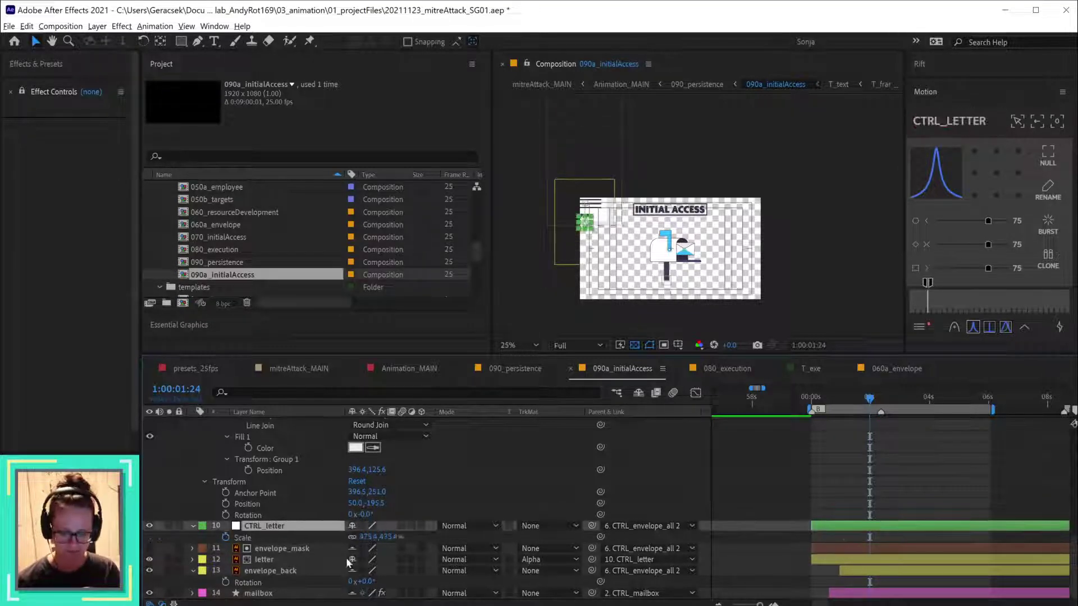
click(364, 536)
text(100)
key(Return)
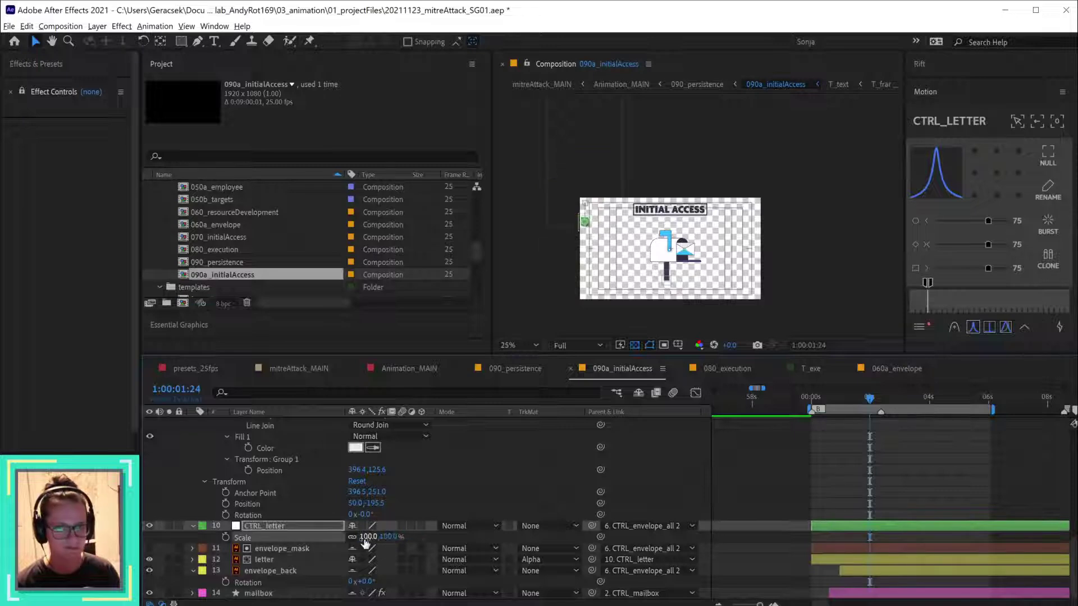
- Set the scale of the envelope_mask layer to 100%
click(289, 551)
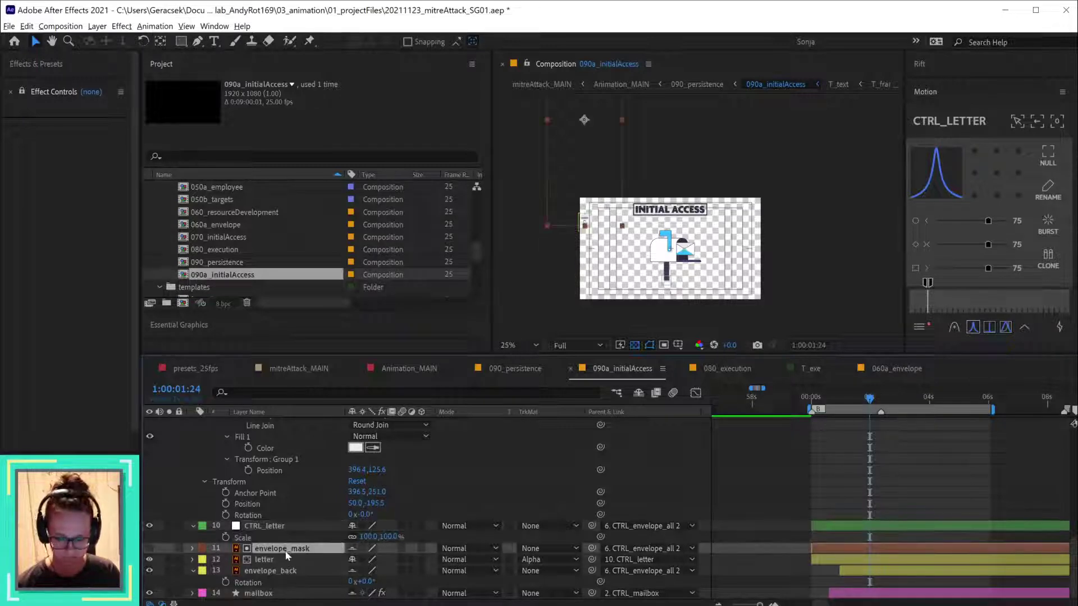
key(s)
click(366, 560)
text(100)
key(Return)
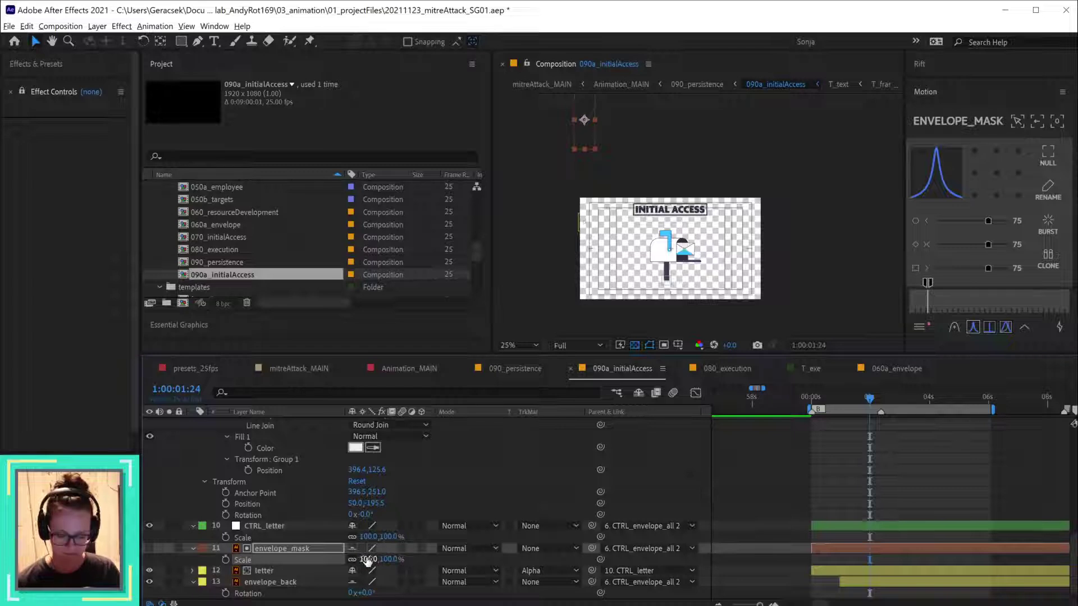
key(ctrl+z)
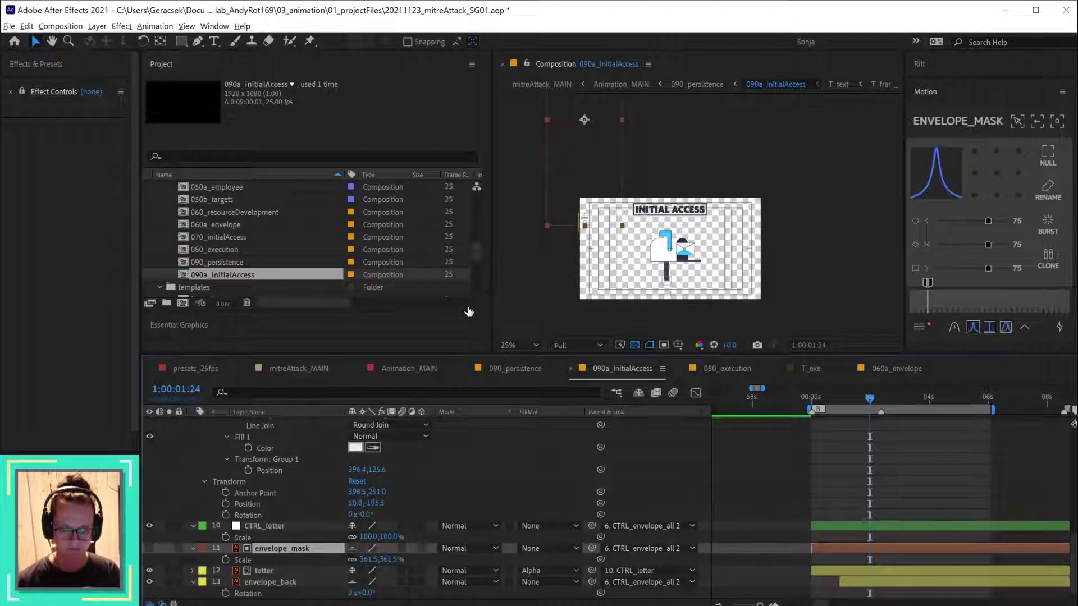
key(ctrl+shift+z)
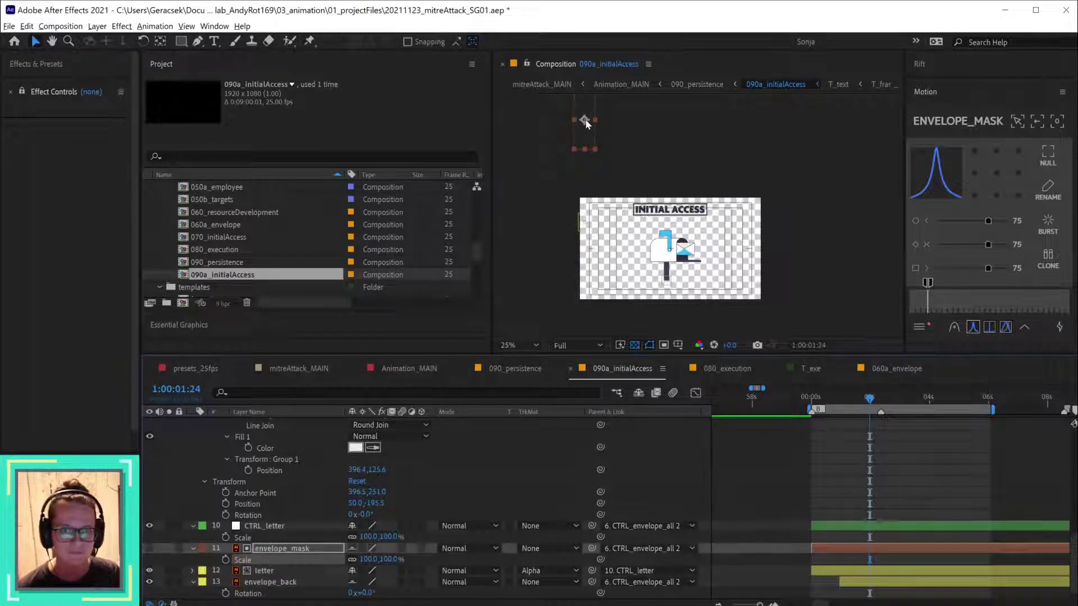
- Move envelope_mask over the envelope in the mailbox and set its position to 50, 50
drag(585, 124, 686, 255)
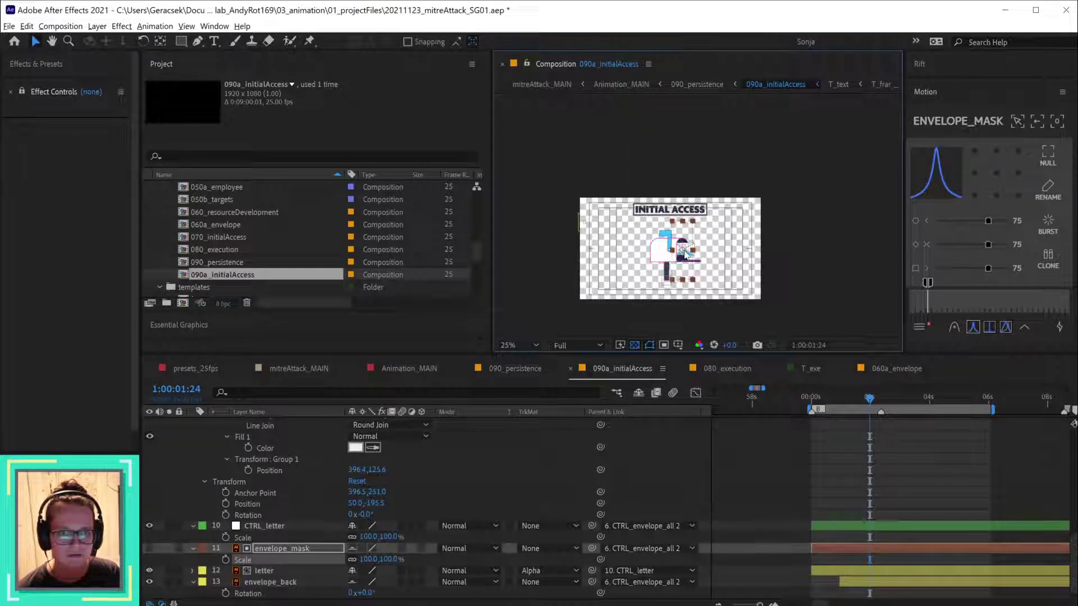
key(F2)
key(p)
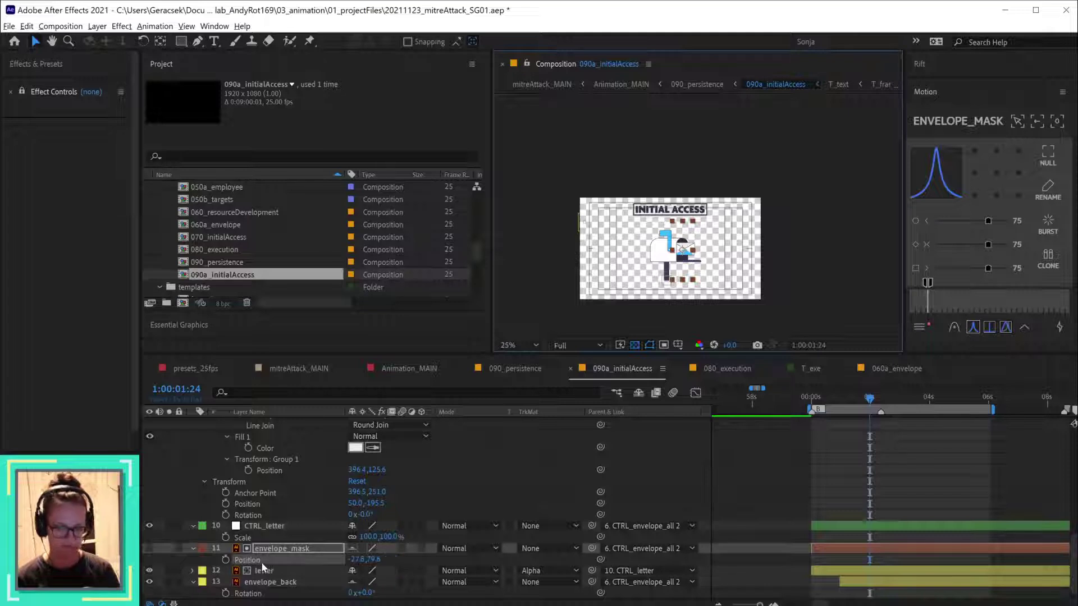
click(357, 559)
text(50)
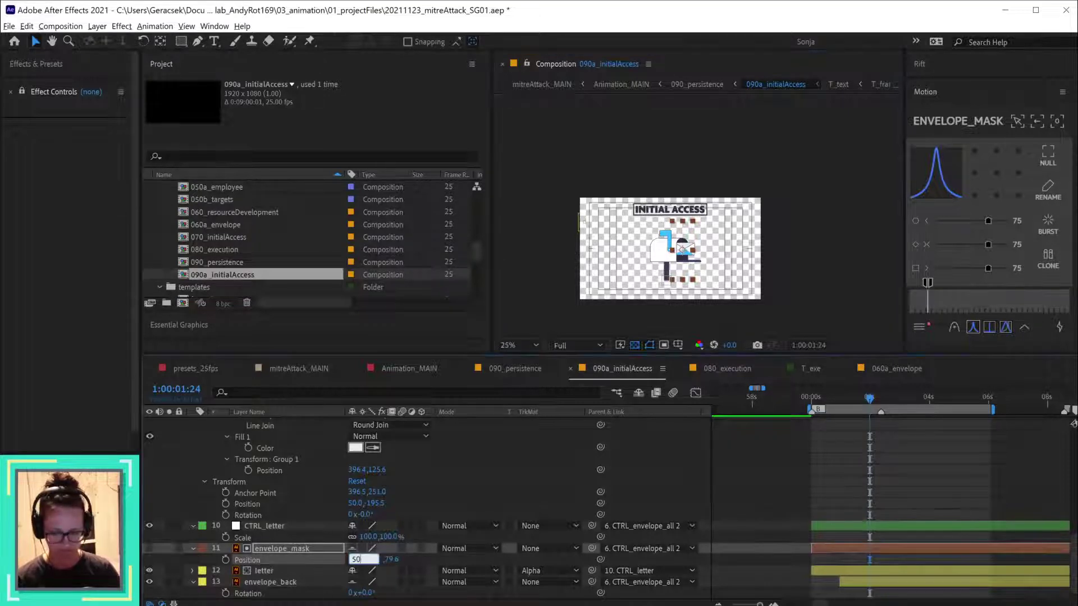
key(Tab)
text(50)
key(Return)
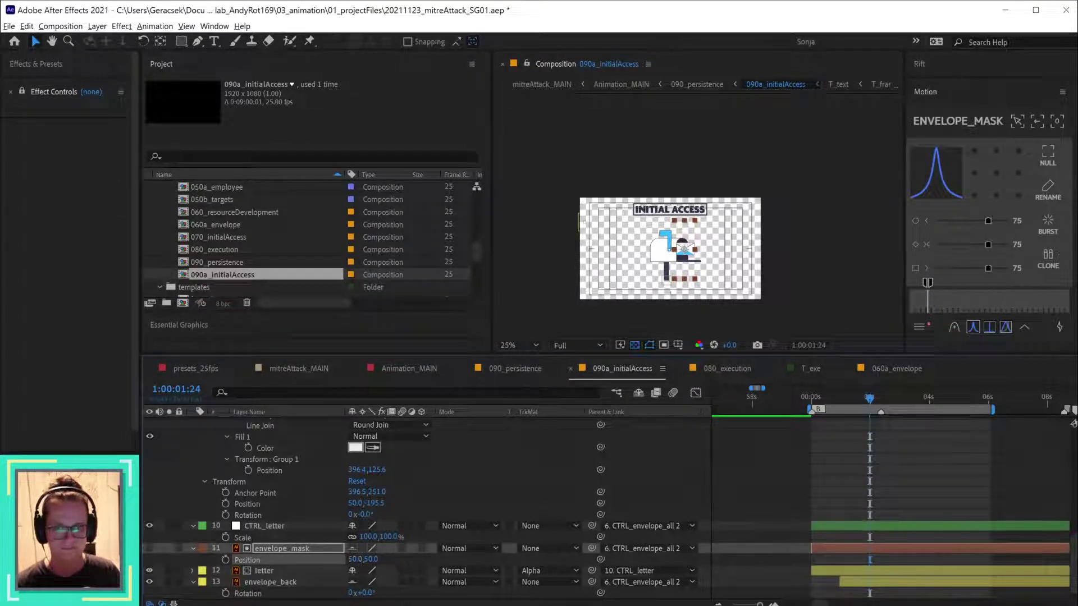
- Move CTRL_letter onto the envelope's centre at position 50, 50 for its keyframe at 1:00:01:24
click(271, 526)
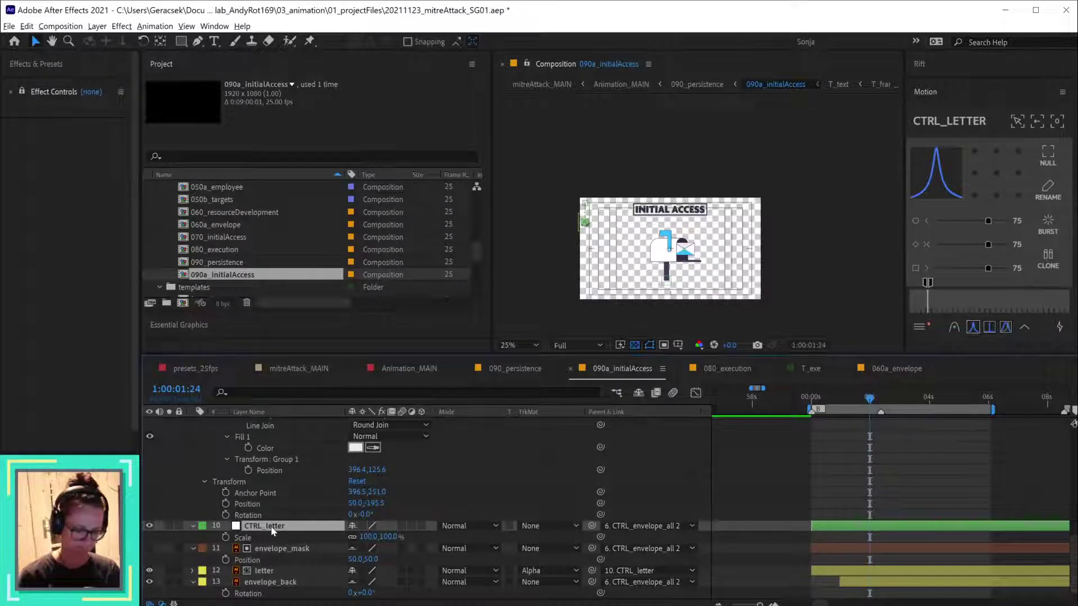
key(p)
click(357, 536)
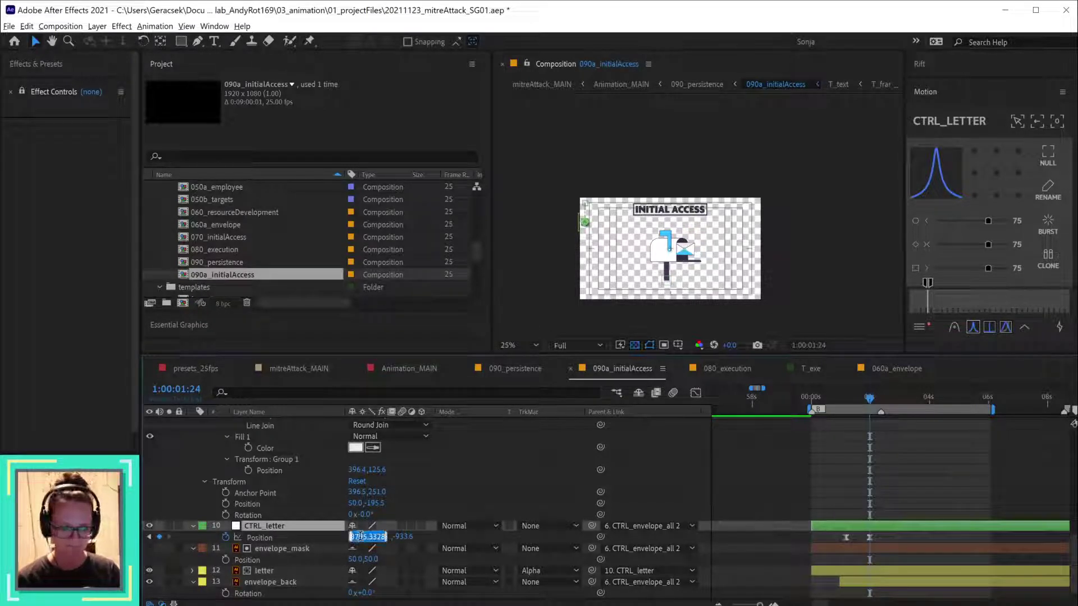
key(Return)
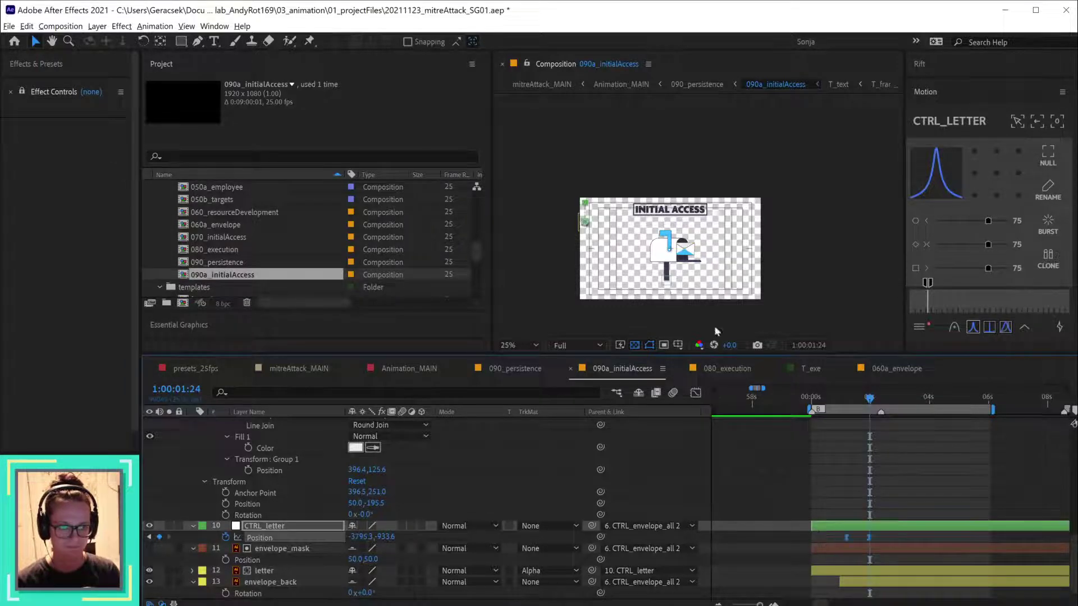
drag(585, 207, 686, 251)
scroll(686, 250, up, 4)
scroll(684, 259, up, 2)
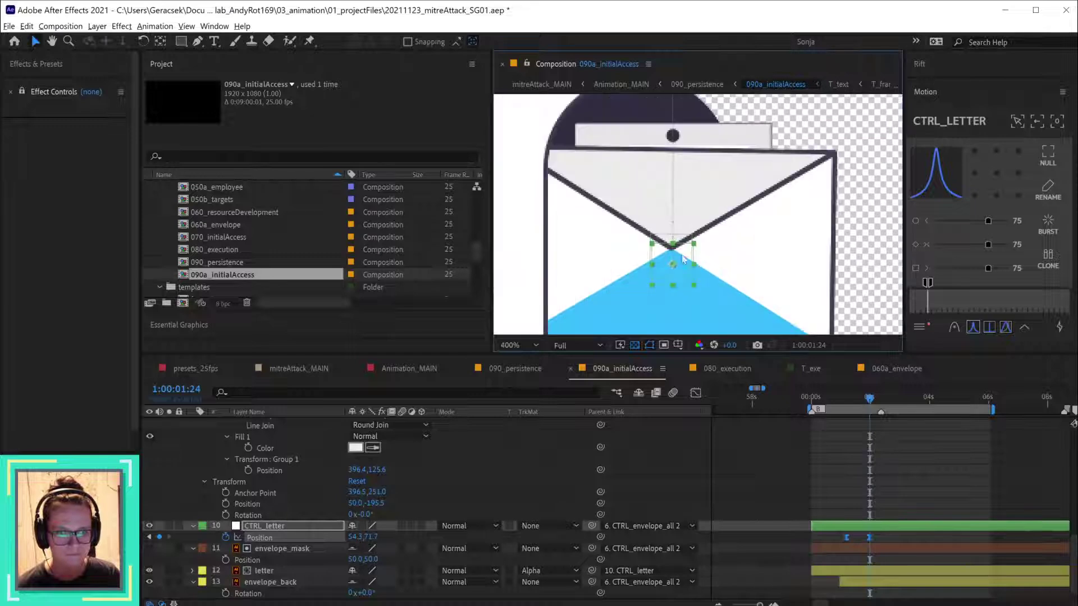
drag(673, 271, 671, 257)
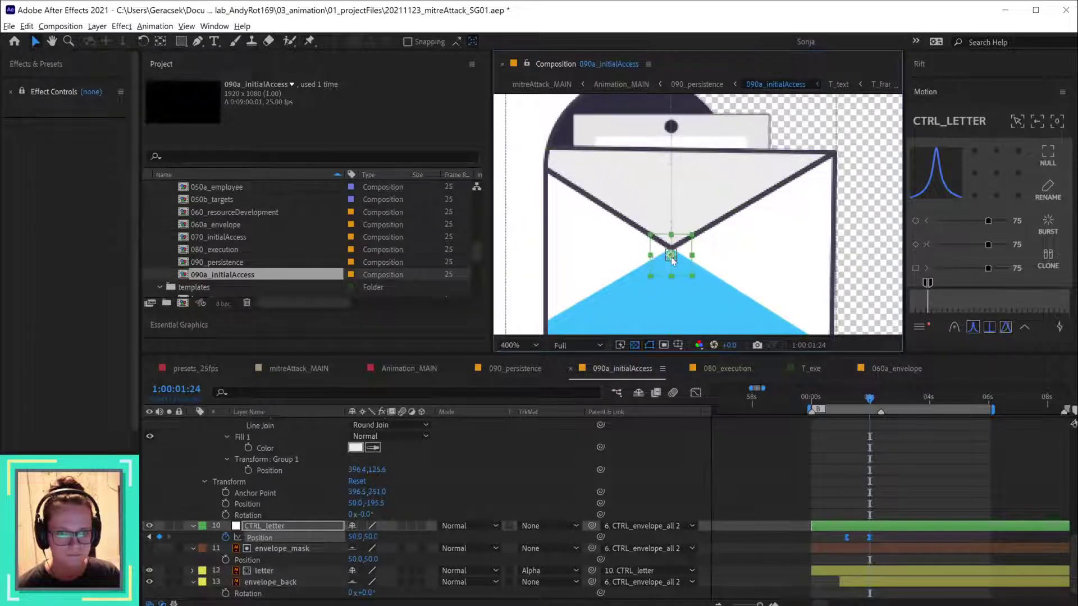
scroll(755, 258, down, 4)
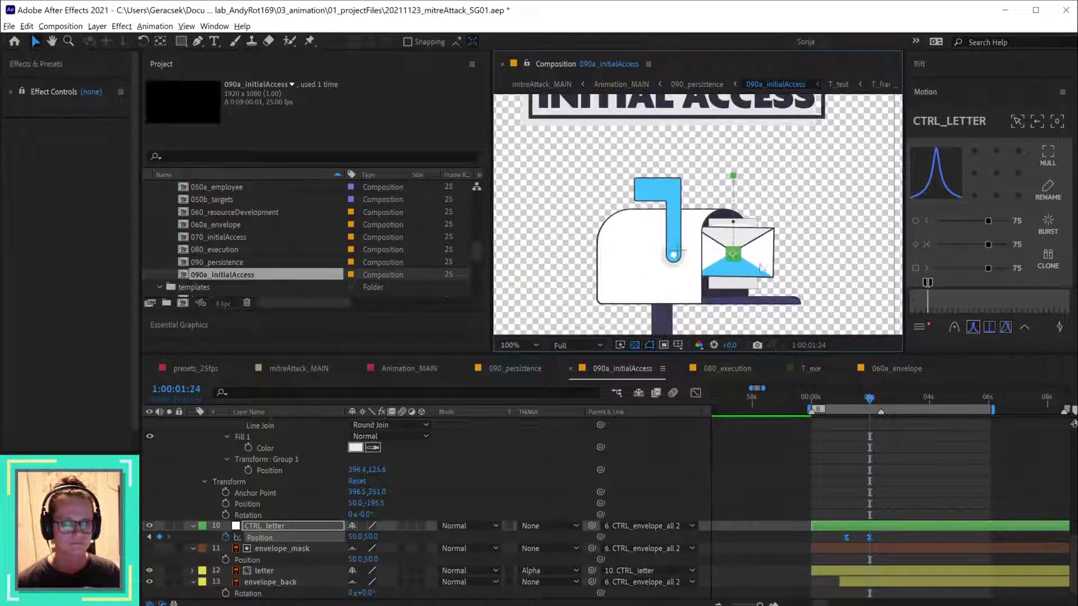
- Set the rotation of the envelope_mask layer to 0°
click(307, 548)
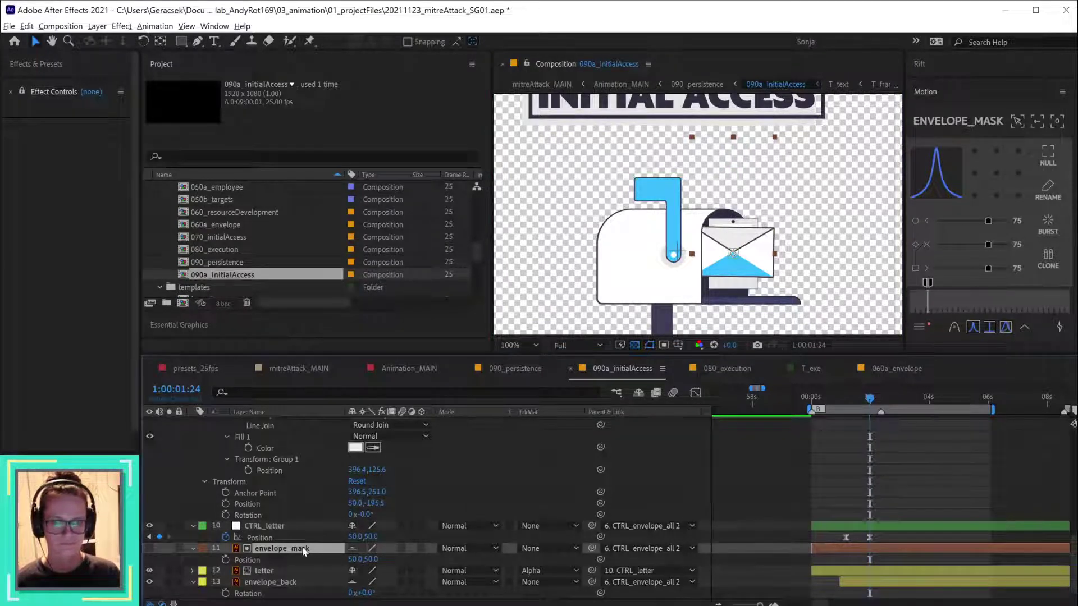
key(r)
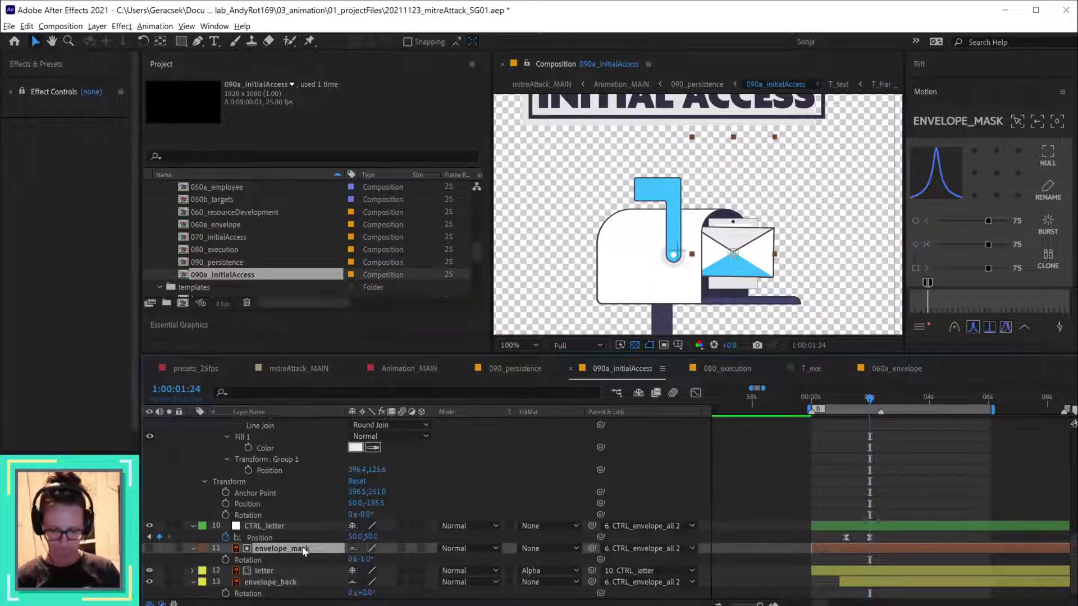
click(366, 559)
text(0)
key(Return)
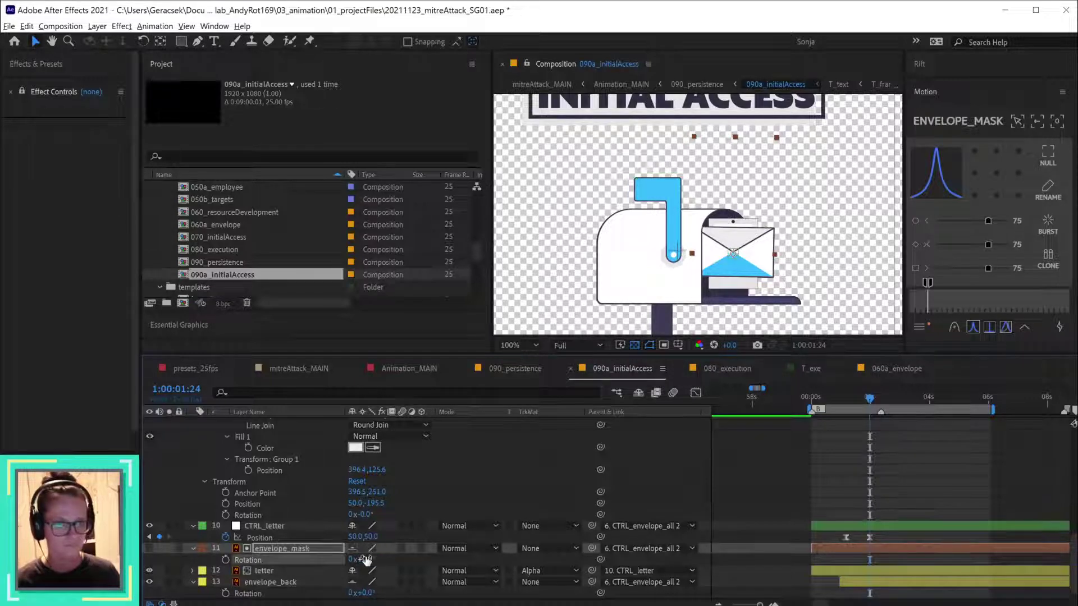
- Set CTRL_letter's rotation to 0° and deselect the layer
click(270, 526)
key(r)
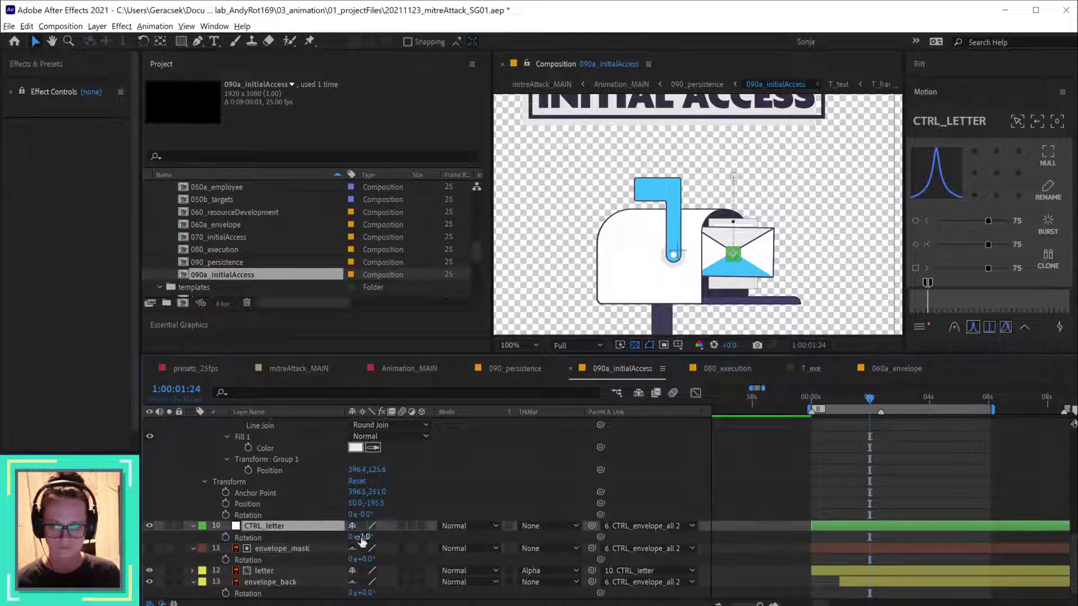
click(366, 537)
text(0)
key(Return)
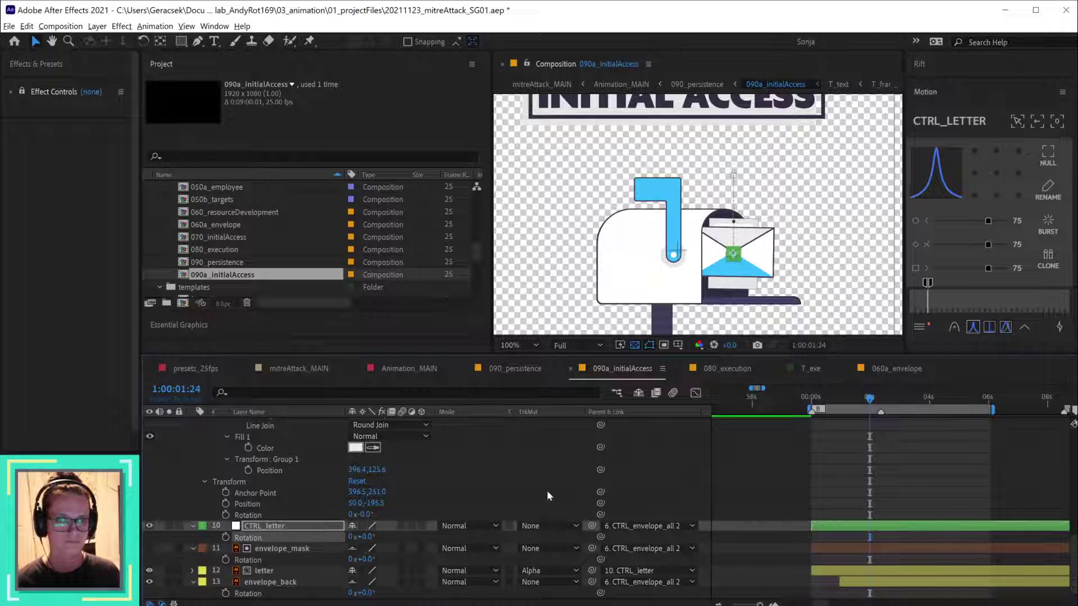
click(654, 475)
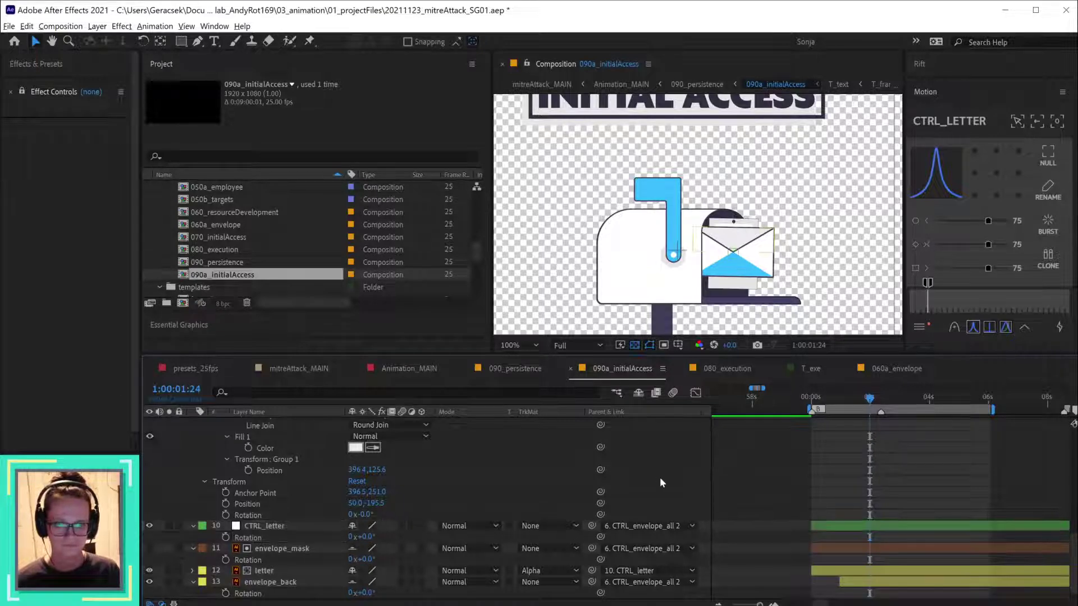
scroll(475, 470, down, 1)
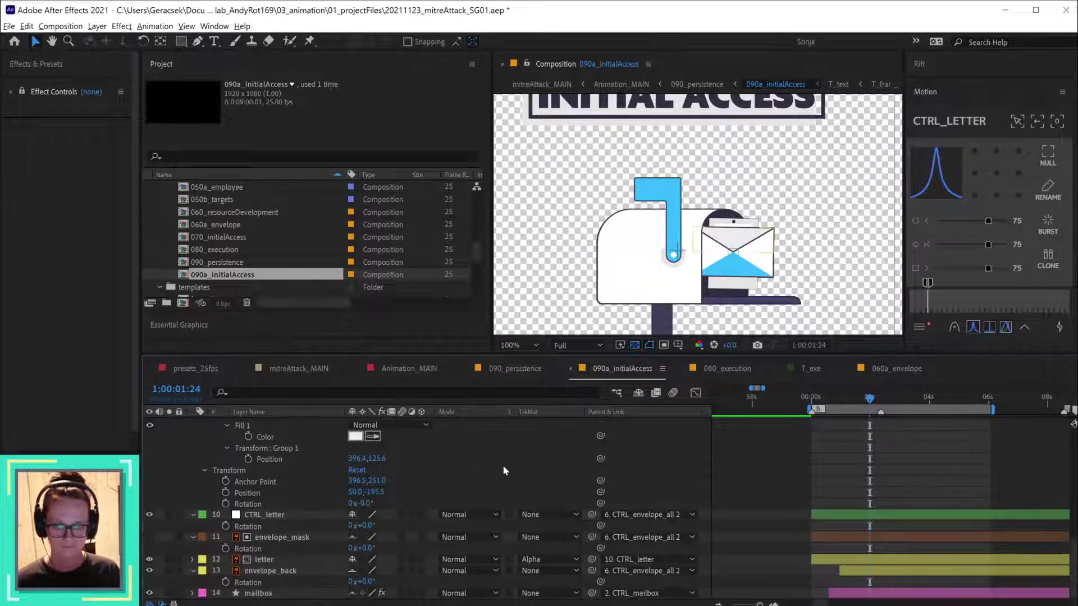
- Show the envelope_mask layer and move it up until its lower edge meets the envelope's bottom edge
click(278, 538)
click(146, 536)
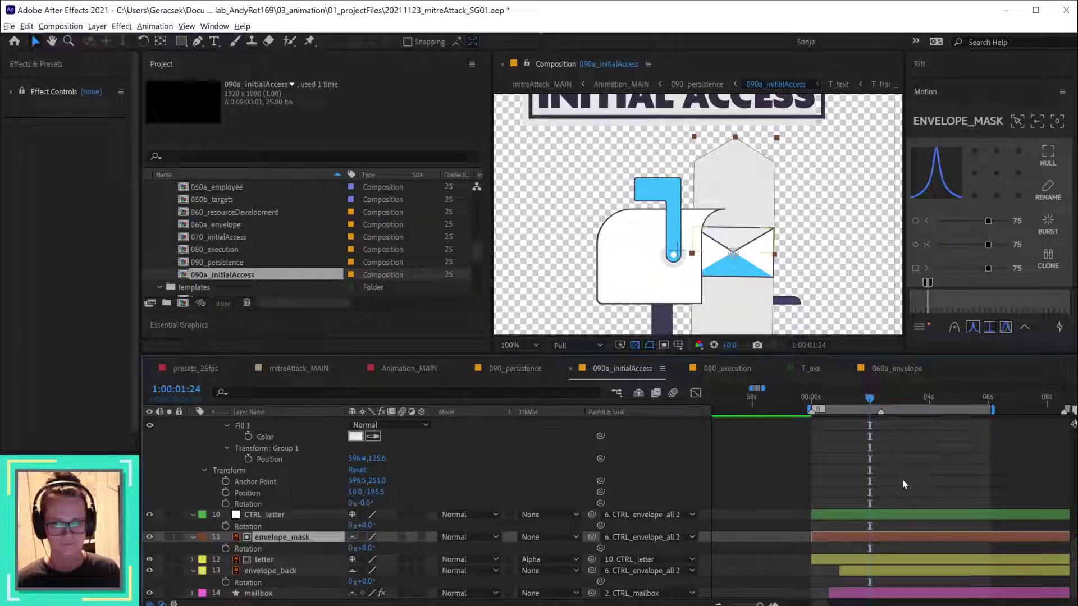
click(712, 459)
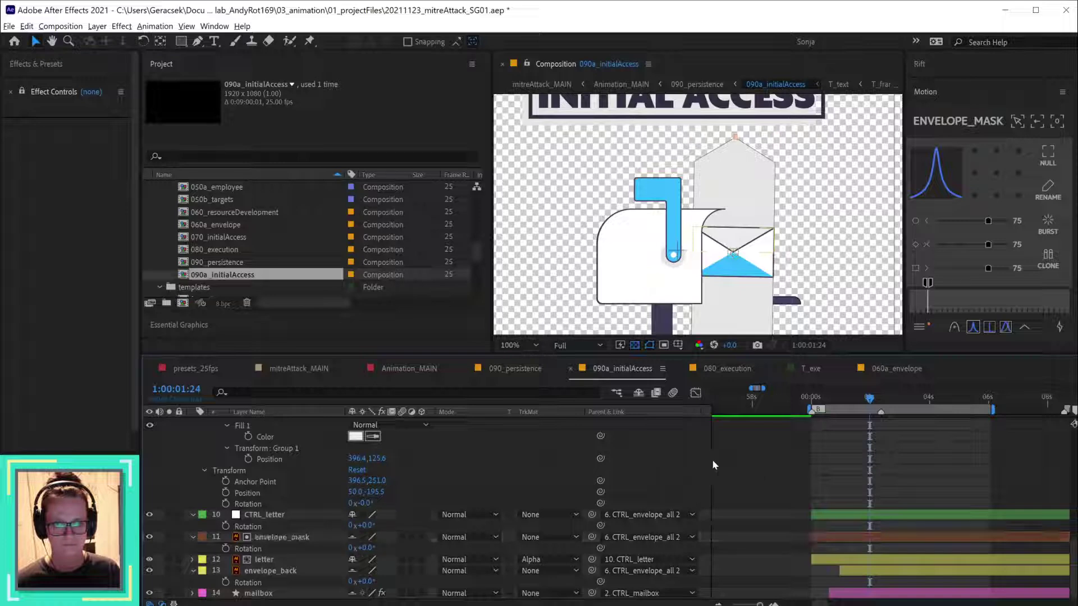
drag(783, 272, 755, 216)
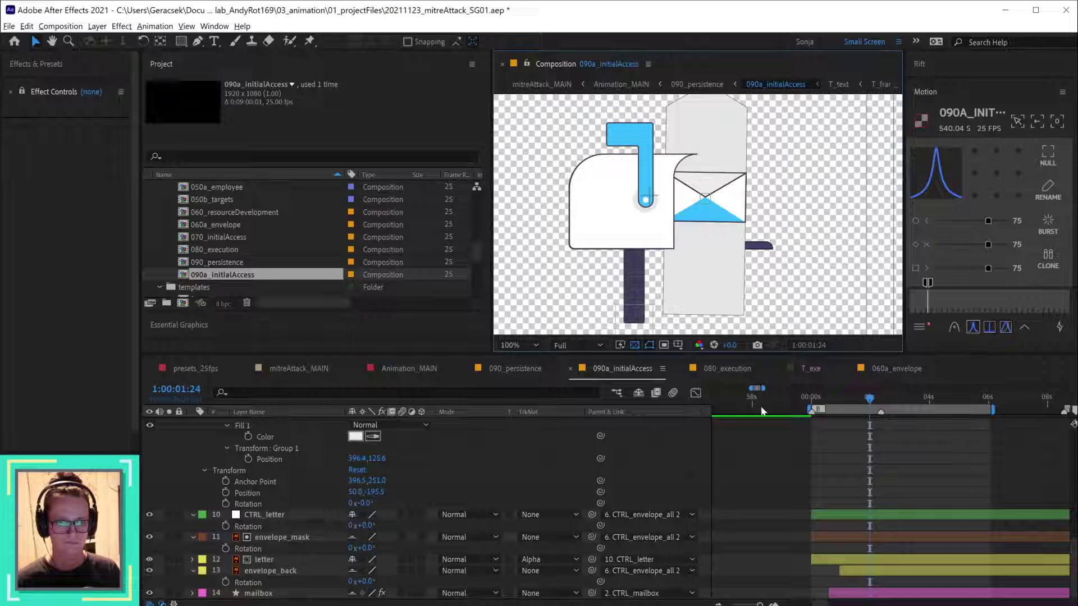
click(311, 537)
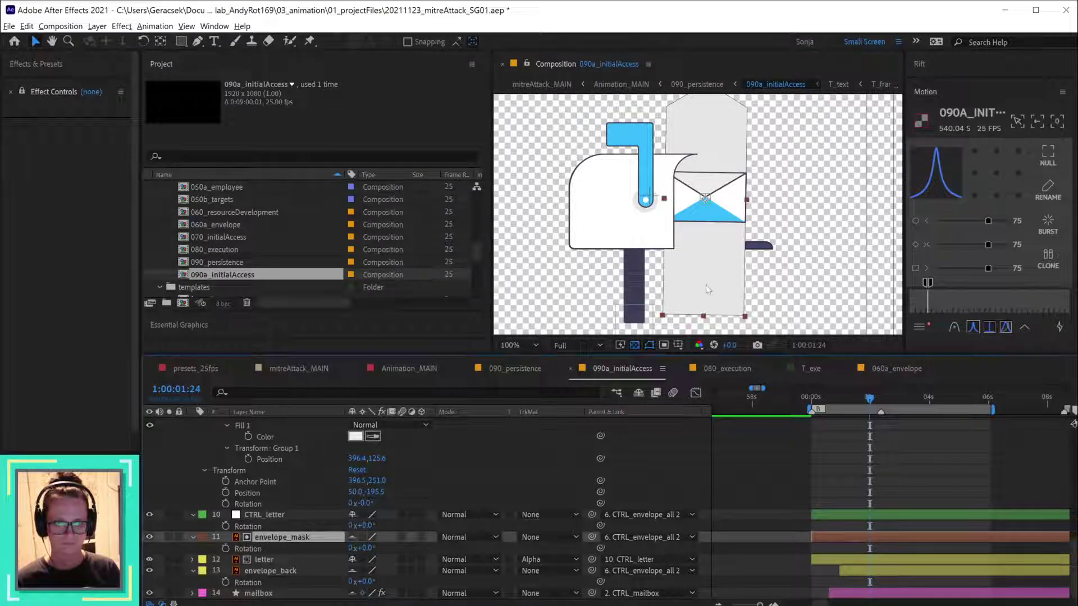
drag(707, 289, 714, 197)
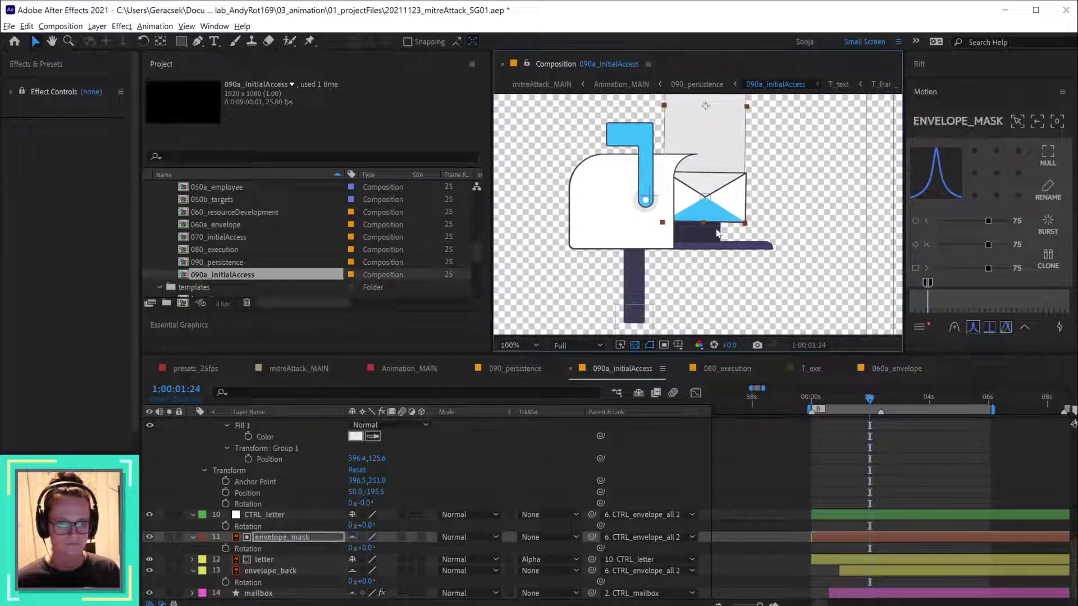
- Split the envelope_flap Outlines 3 layer at 1:00:03:05, while the opening flap is edge-on
drag(823, 404, 898, 404)
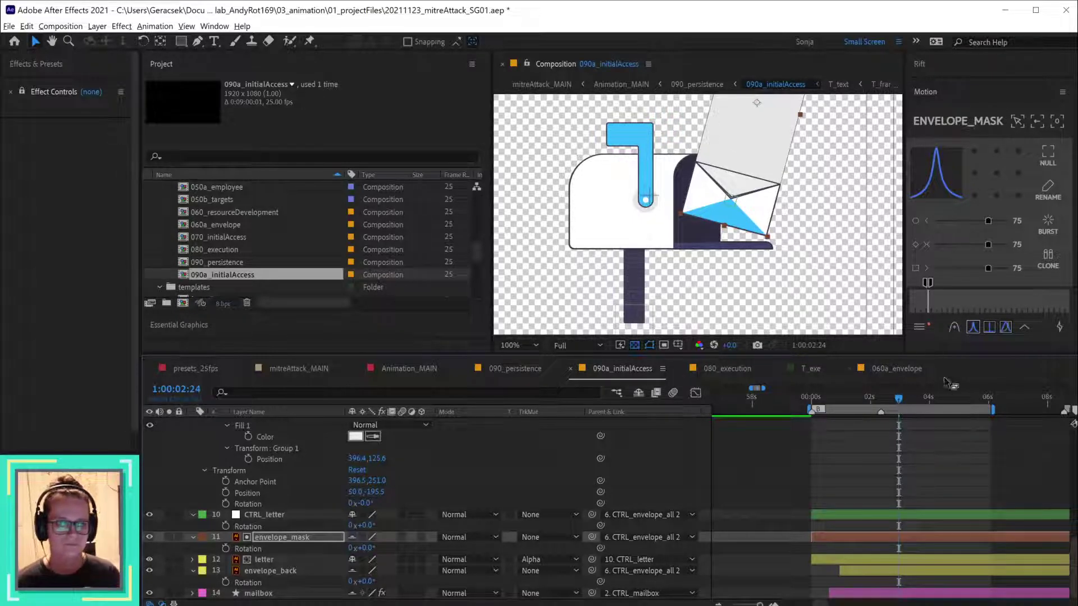
drag(899, 400, 926, 397)
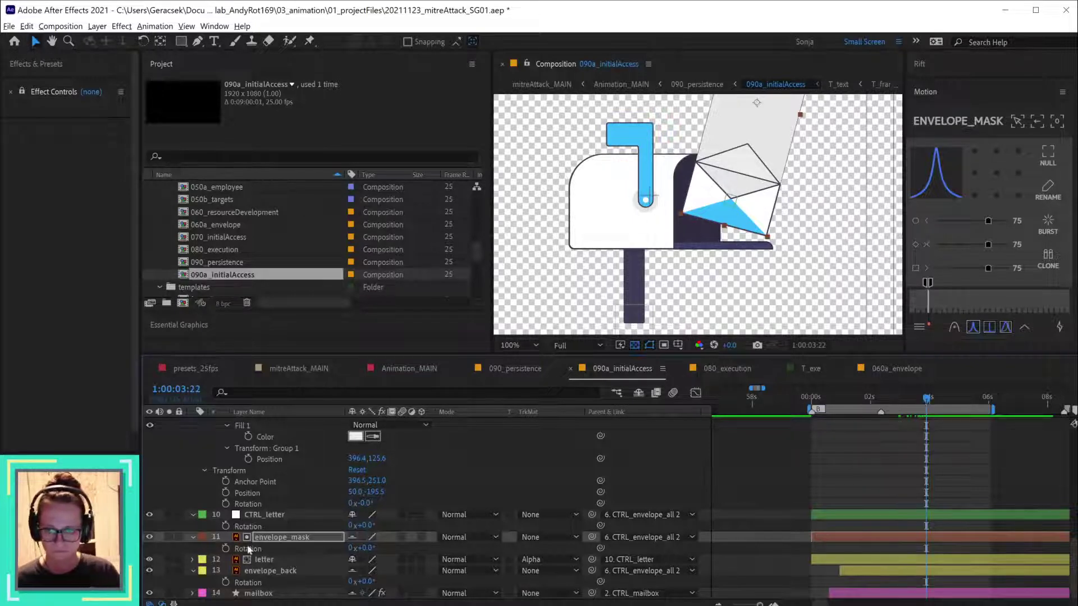
scroll(311, 538, up, 5)
scroll(311, 538, up, 2)
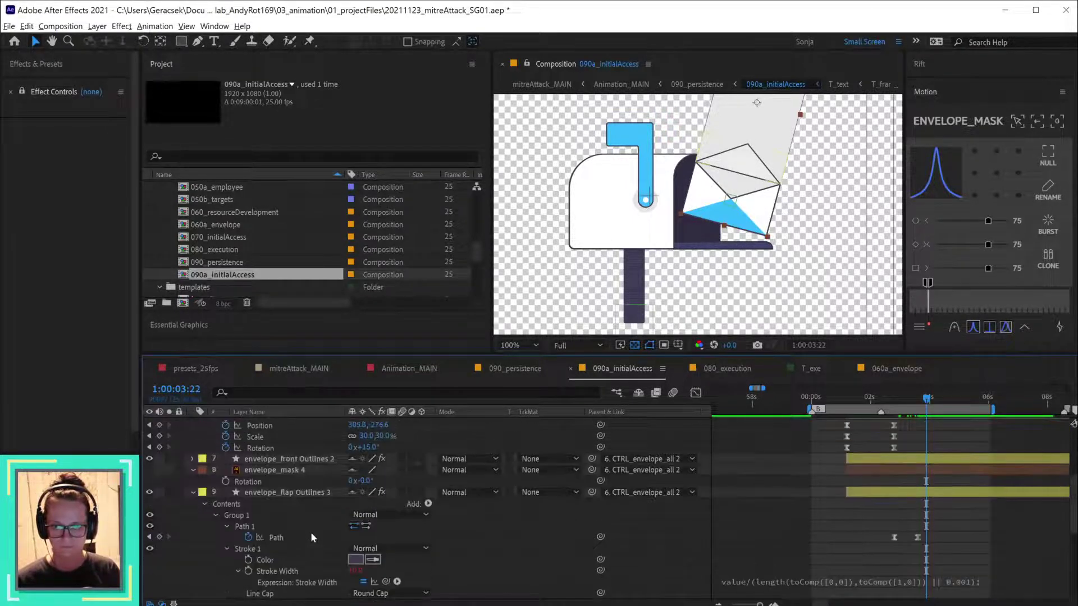
click(307, 494)
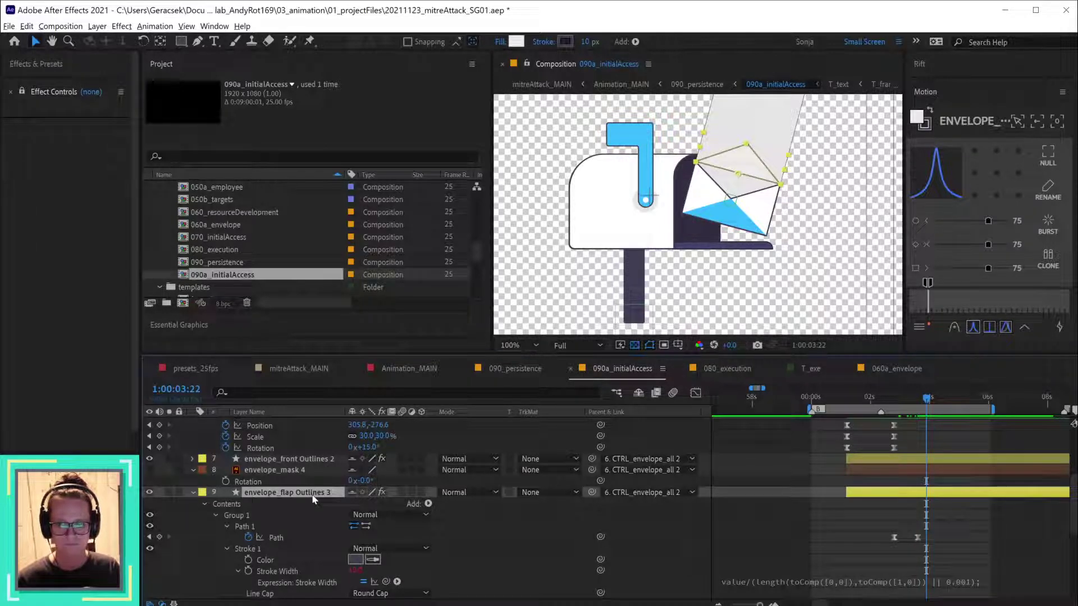
drag(919, 400, 909, 407)
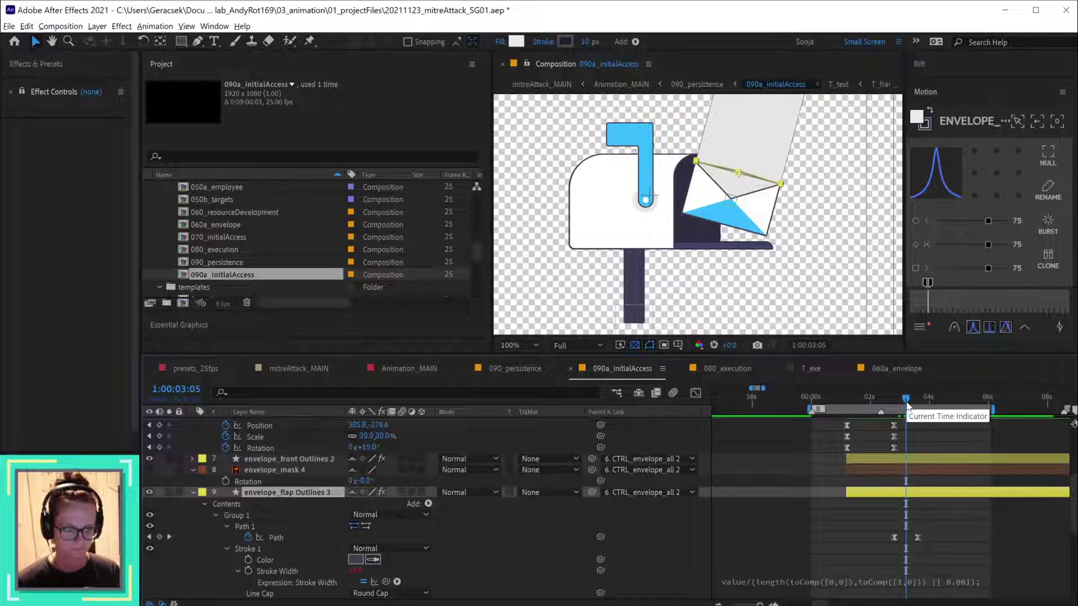
key(ctrl+shift+d)
scroll(446, 531, down, 6)
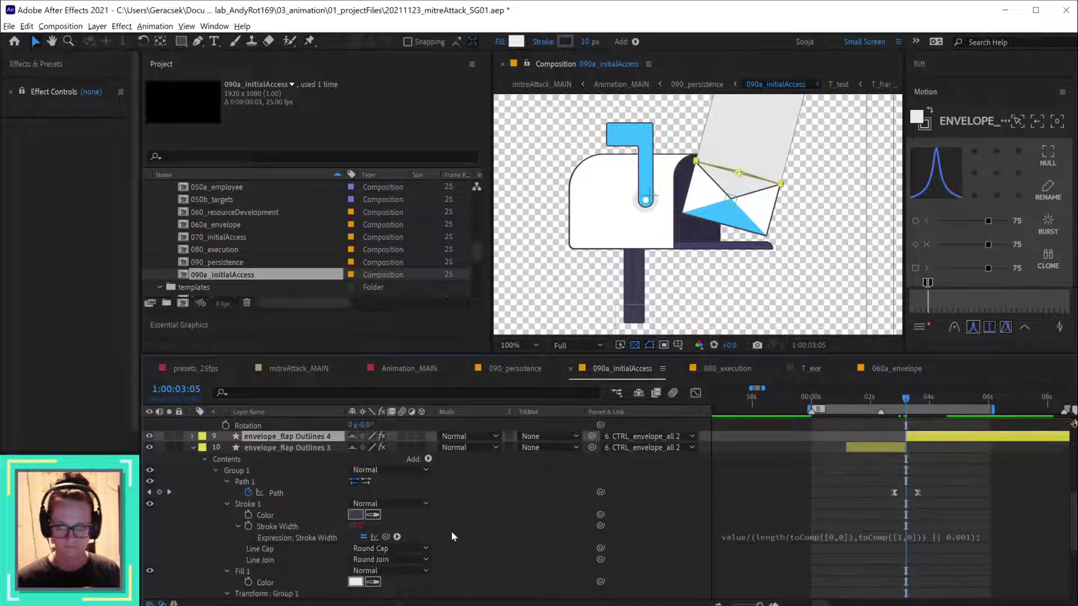
- Move the CTRL_letter, envelope_mask and letter layers between the two split envelope flap layers in the stack
click(293, 514)
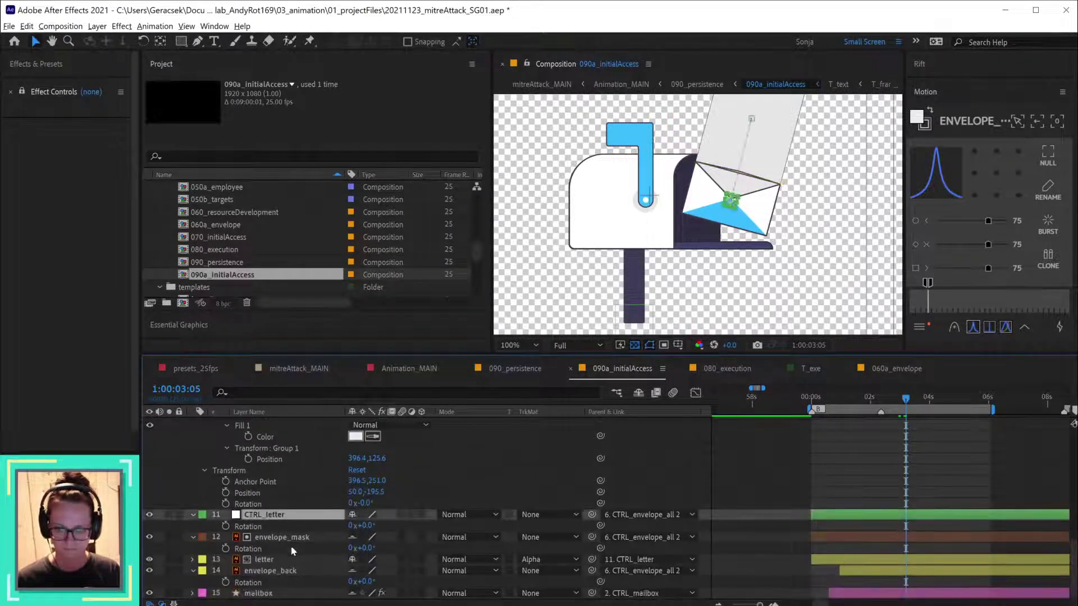
shift+click(291, 571)
ctrl+click(292, 572)
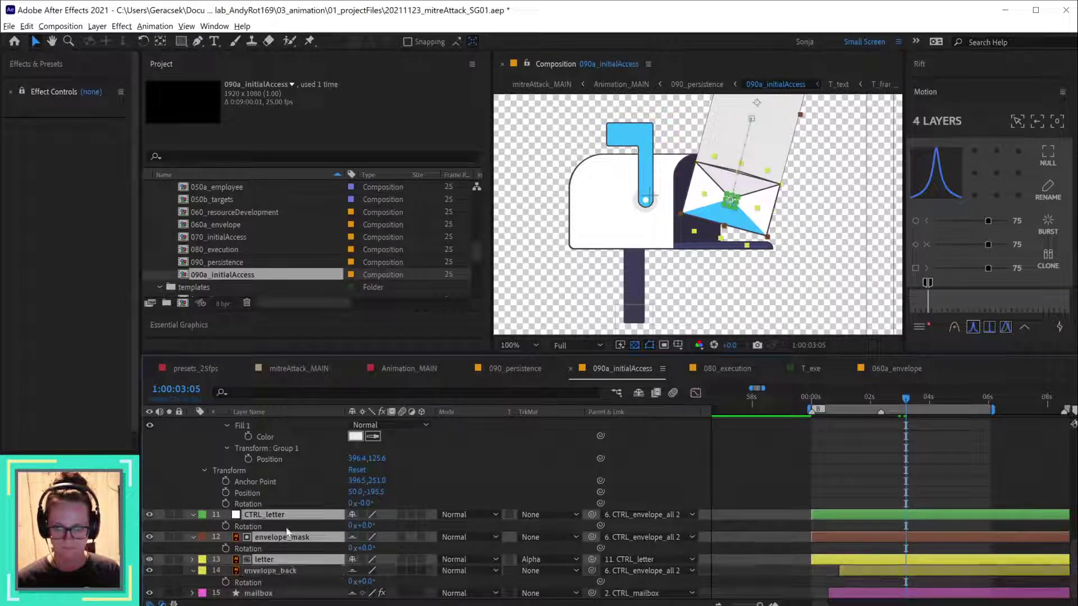
drag(287, 534, 295, 428)
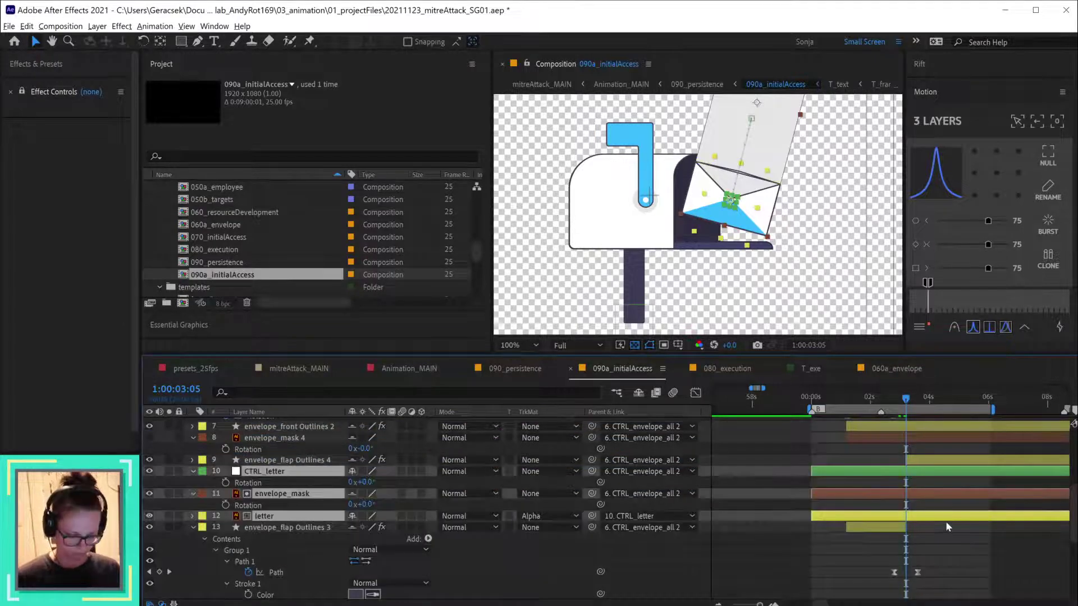
- Shift CTRL_letter's position keyframes to start at 1:00:02:20, matching the flap's path keyframes, and hide the envelope_mask layer
click(946, 521)
key(p)
mouse_move(878, 481)
mouse_down()
mouse_move(844, 486)
mouse_move(905, 485)
mouse_move(894, 485)
mouse_up()
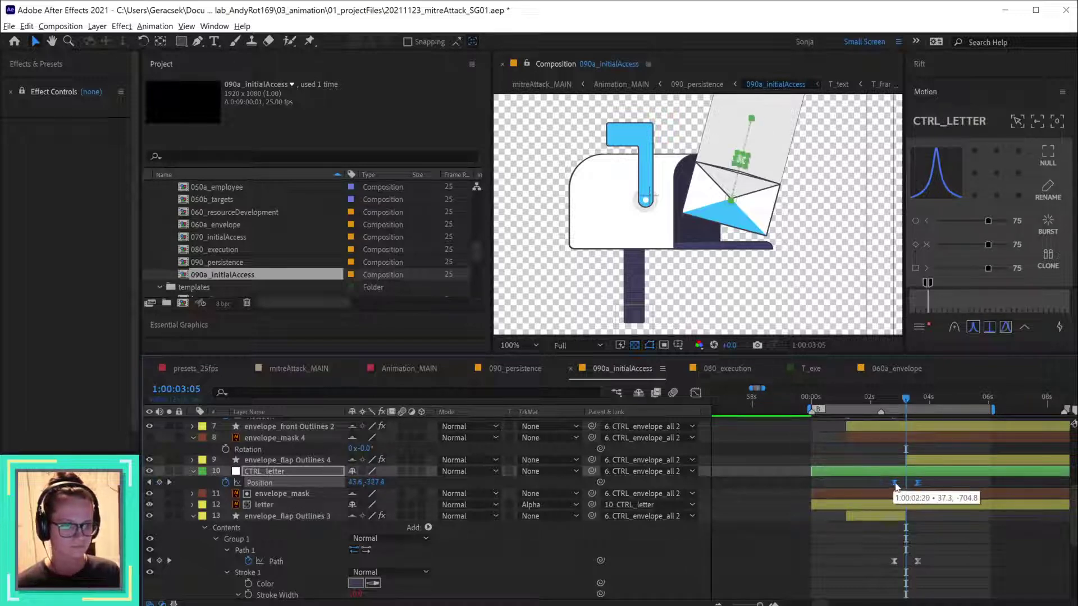
click(952, 537)
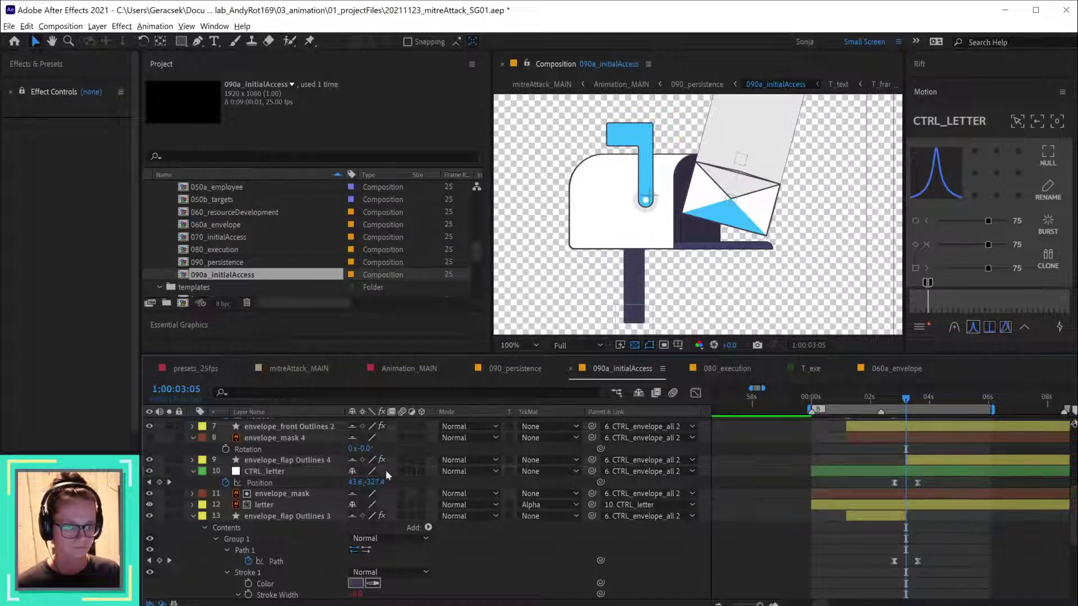
click(147, 493)
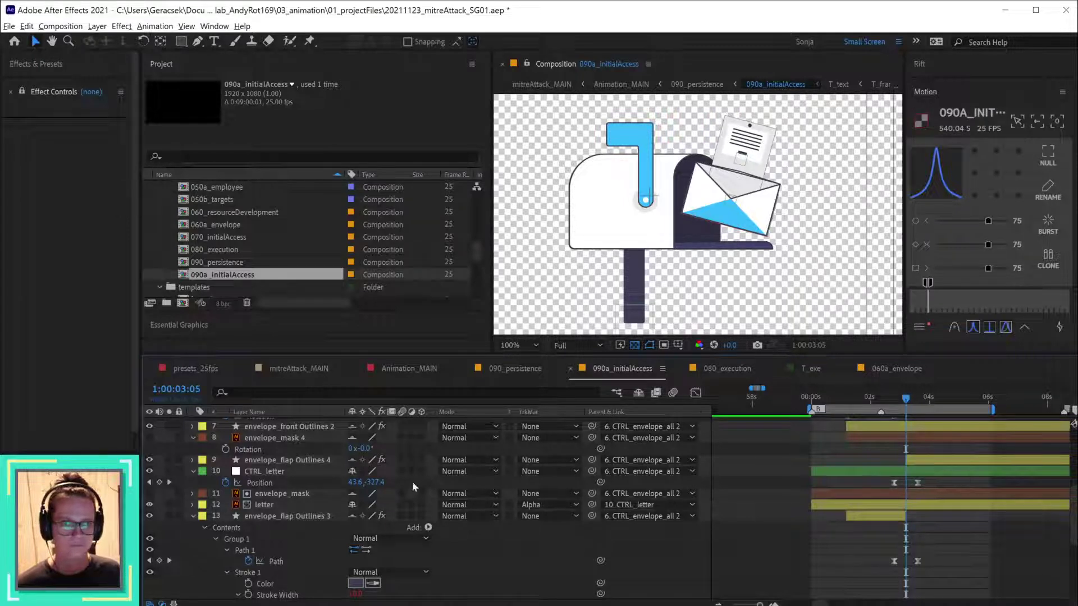
- Reverse CTRL_letter's two position keyframes in time so the letter starts at 50, 50 and rises out of the envelope
click(319, 473)
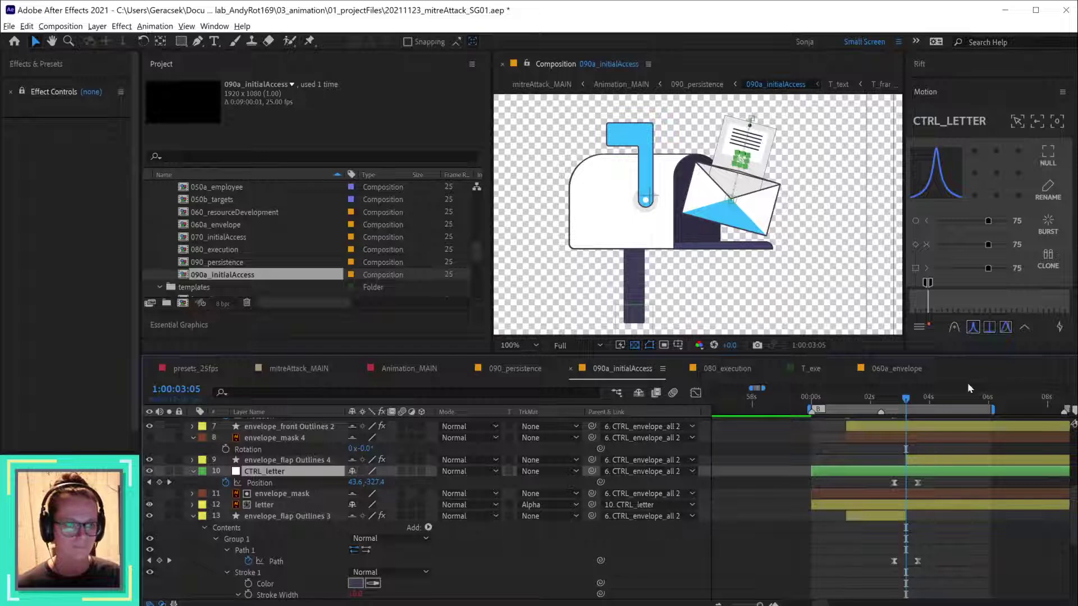
drag(906, 398, 914, 397)
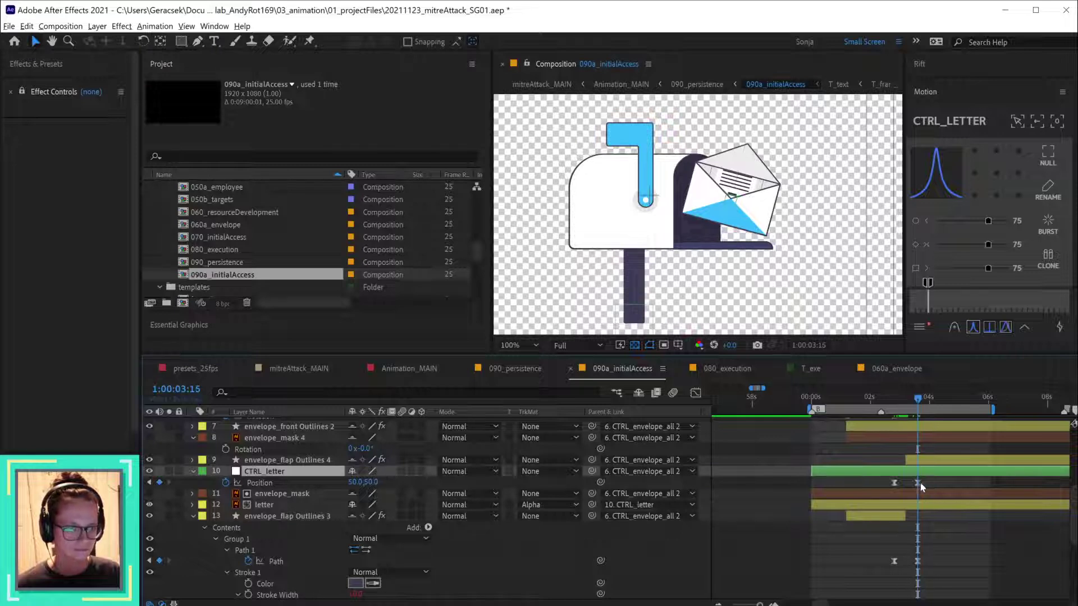
click(894, 483)
right_click(892, 485)
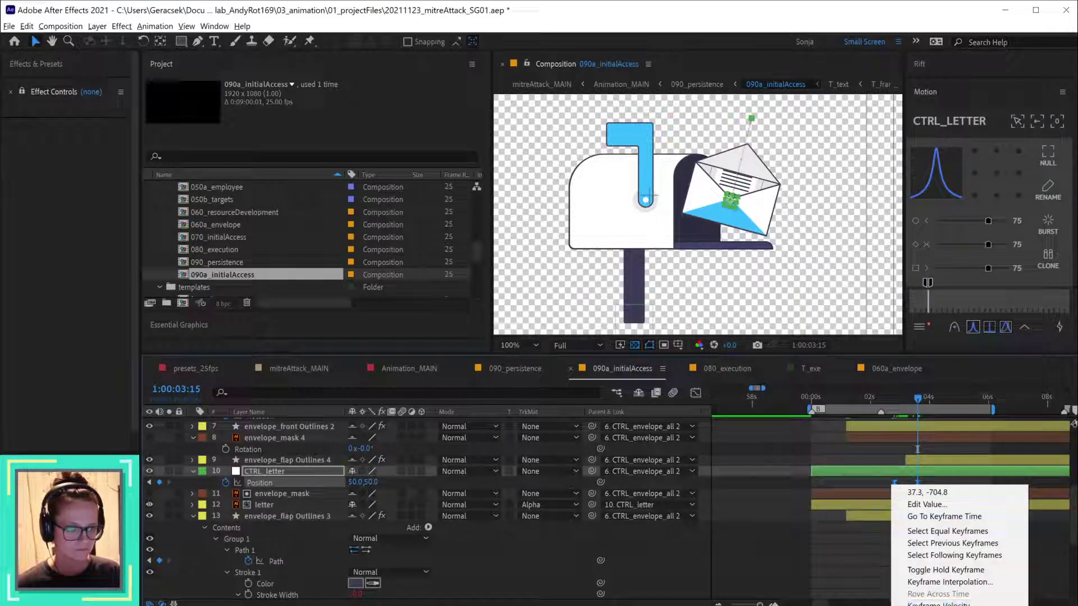
click(945, 570)
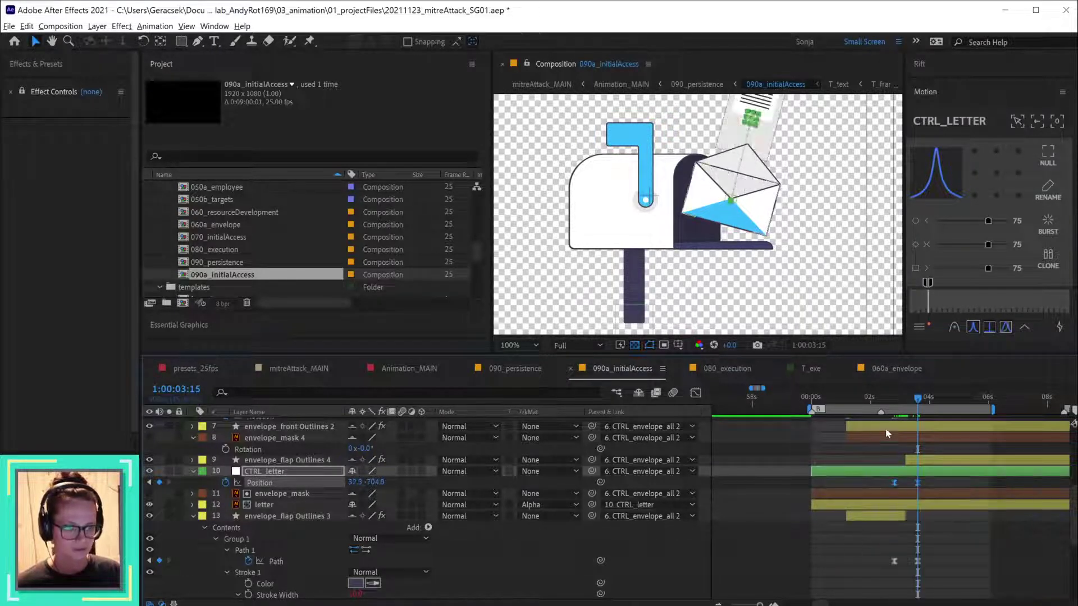
mouse_move(885, 399)
mouse_down()
mouse_move(905, 402)
mouse_move(896, 403)
mouse_up()
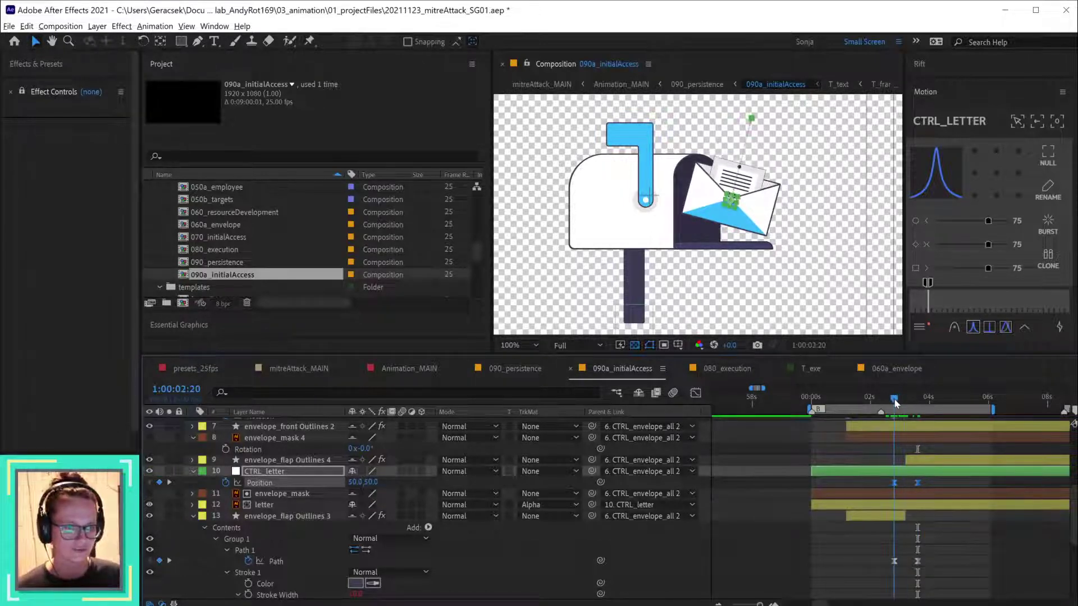
- Lower CTRL_letter inside the envelope to position 52.3, 187.4 at 1:00:02:20 and check its motion up to 1:00:03:15
click(942, 480)
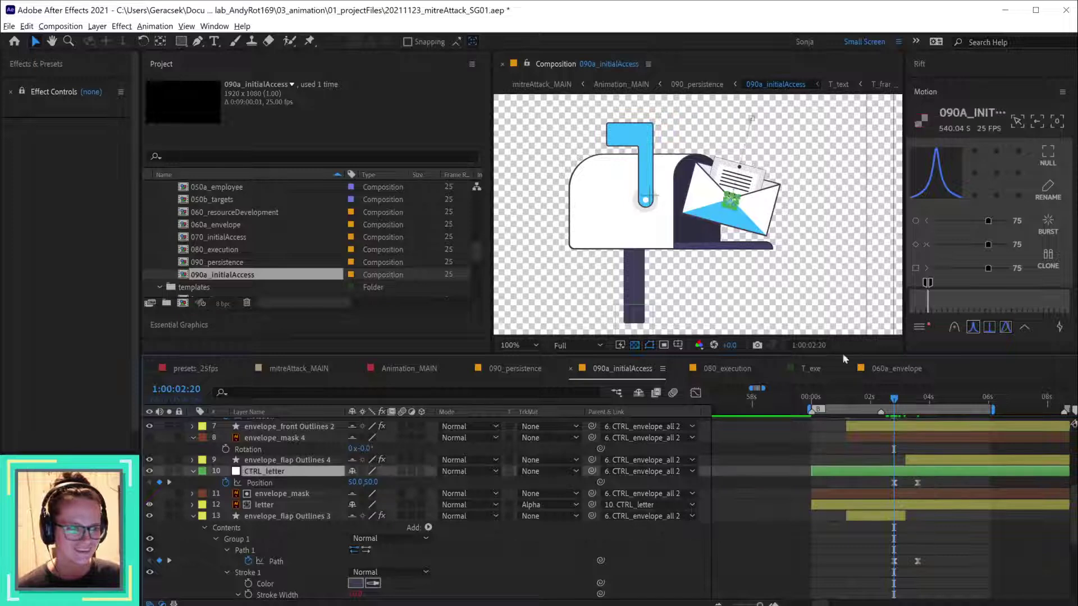
drag(733, 202, 730, 220)
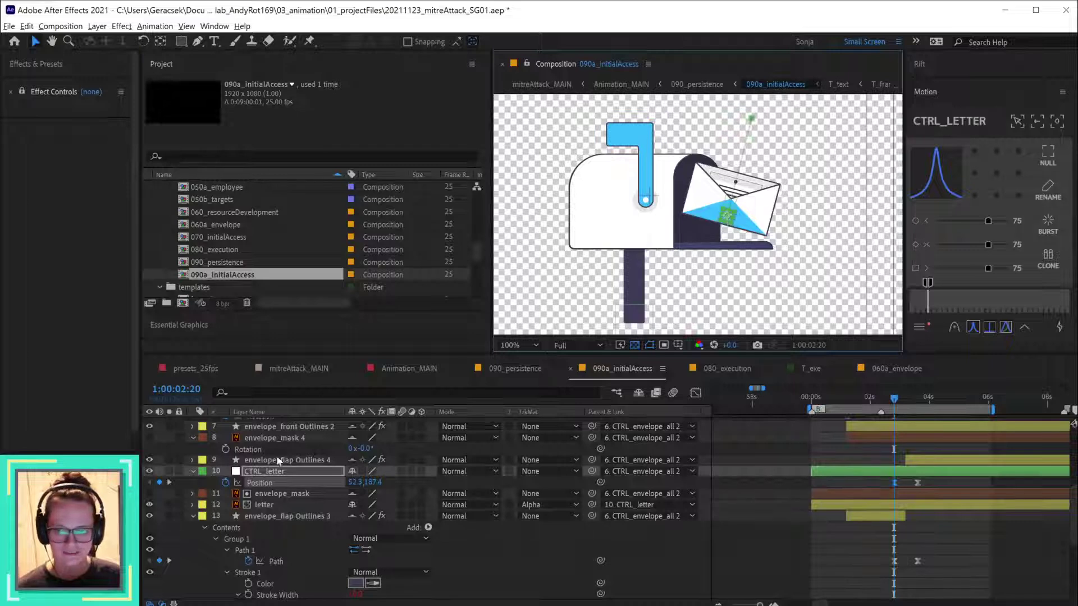
click(273, 505)
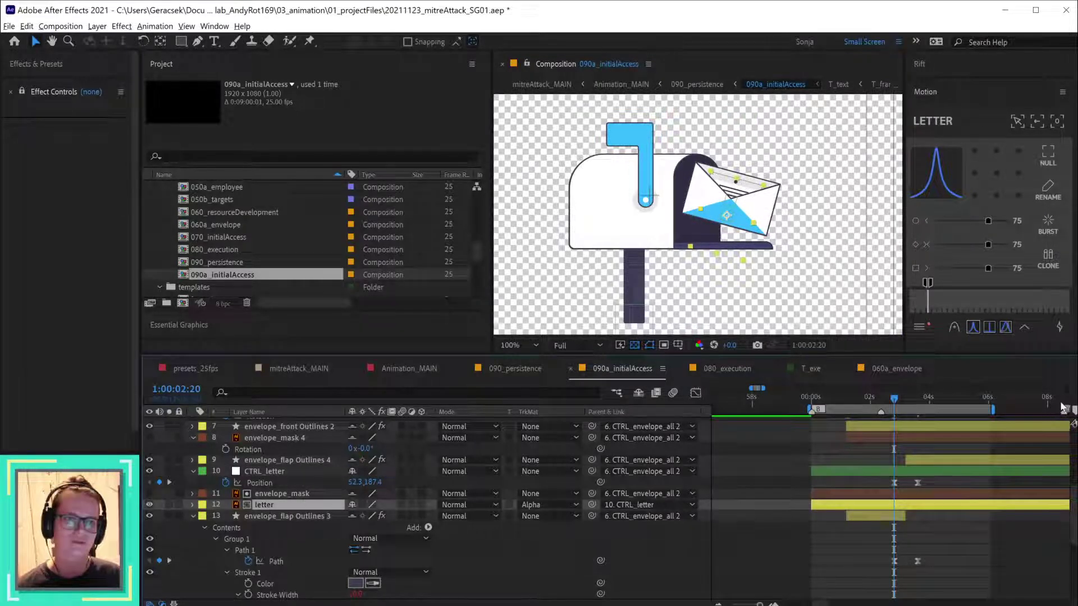
drag(879, 398, 918, 402)
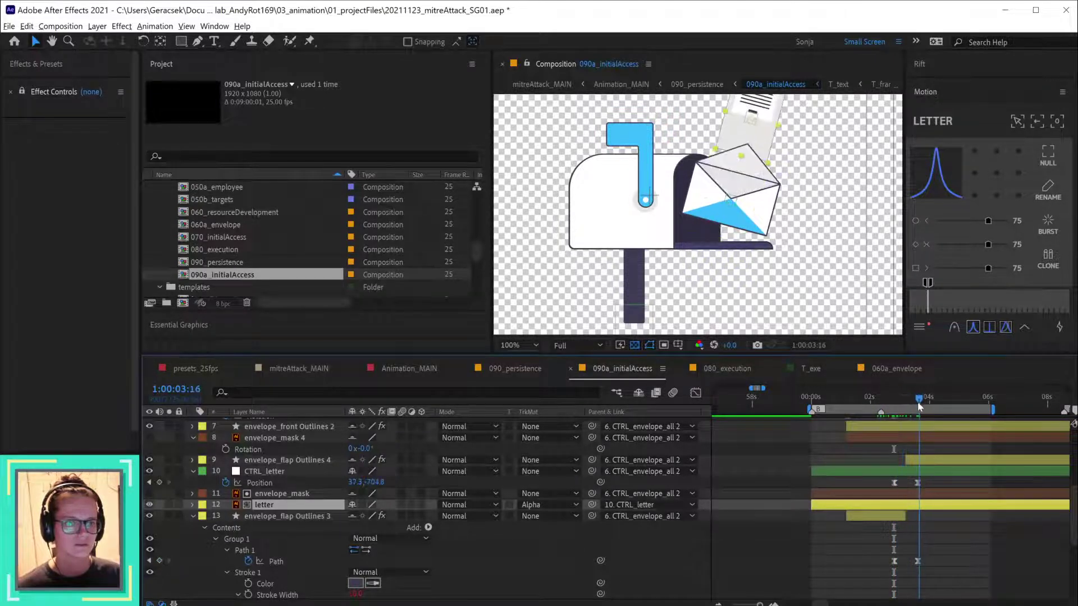
click(941, 473)
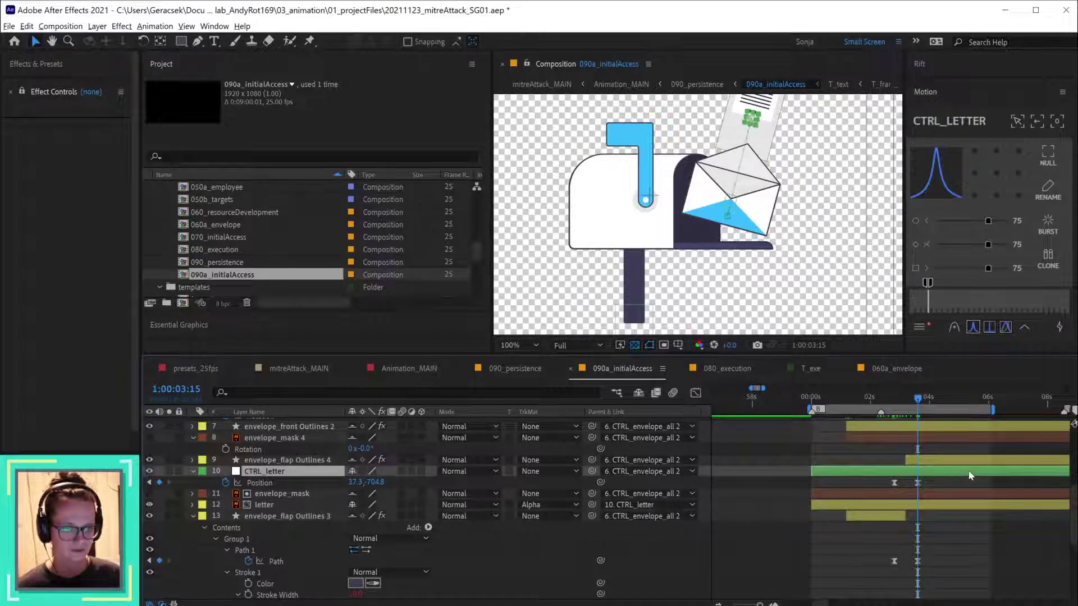
- Reorder the flap layers, placing envelope_flap Outlines 3 above CTRL_letter and envelope_flap Outlines 4 directly below the letter layer
drag(867, 520, 853, 457)
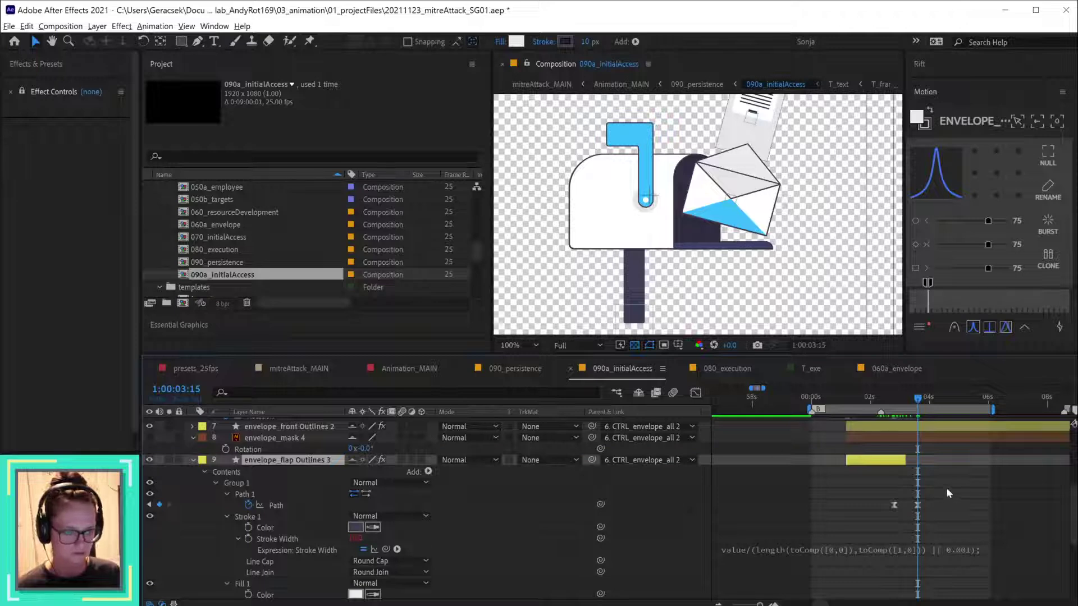
key(ctrl+grave)
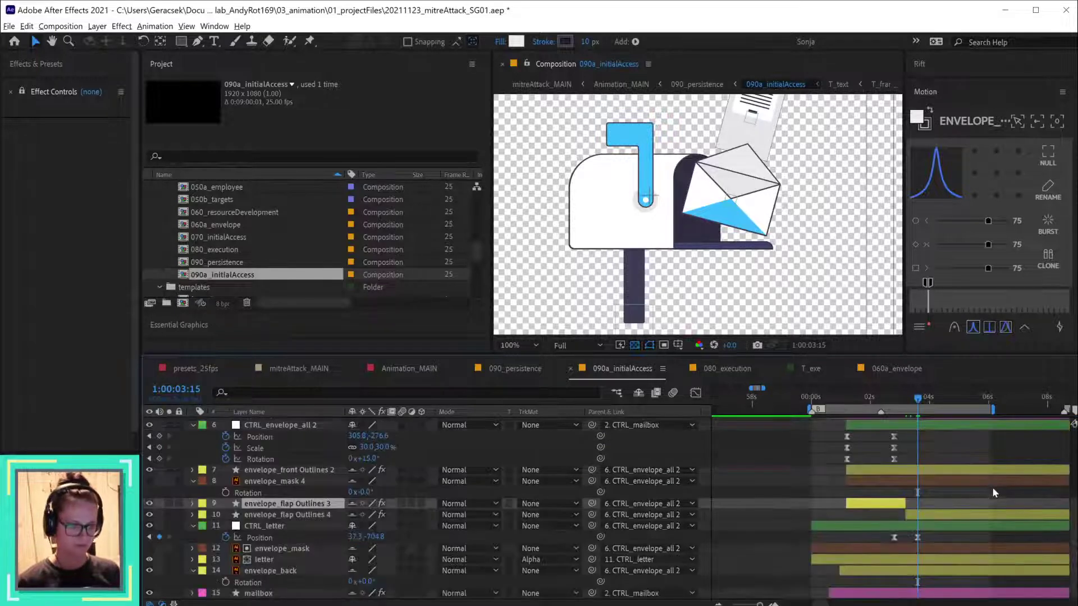
click(930, 514)
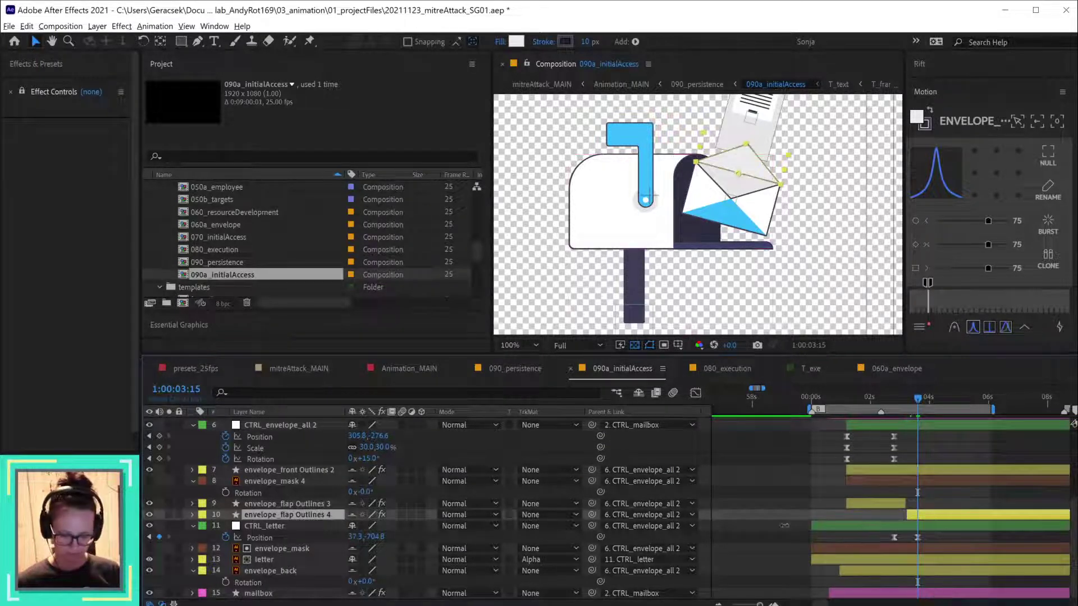
drag(307, 520, 312, 559)
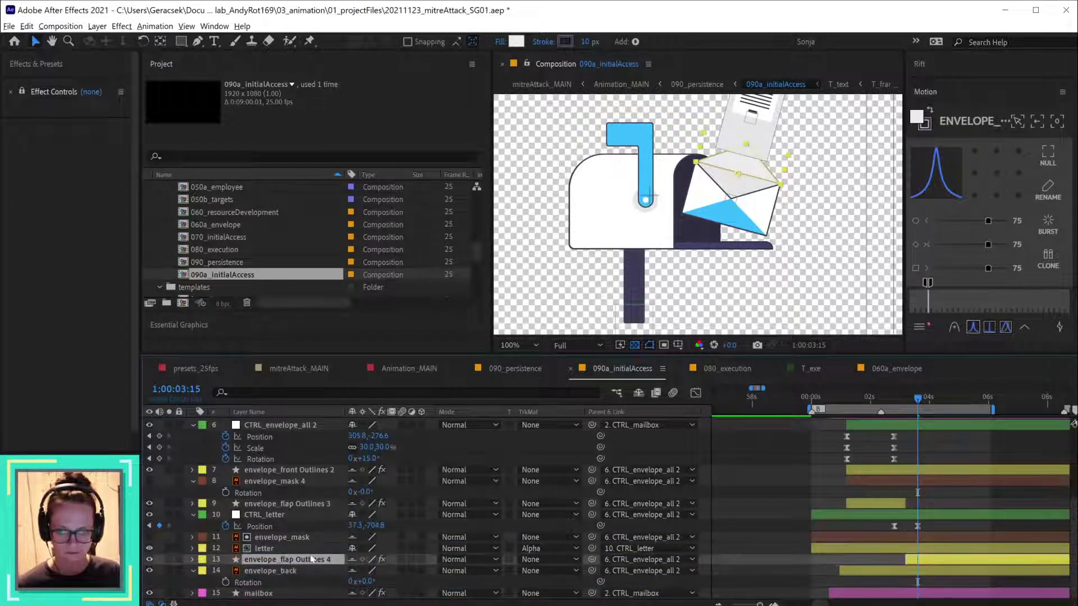
- Lower CTRL_letter at its 1:00:03:15 keyframe so the letter stays partly tucked in the open envelope, and check the motion
mouse_move(907, 396)
mouse_down()
mouse_move(895, 396)
mouse_move(918, 398)
mouse_up()
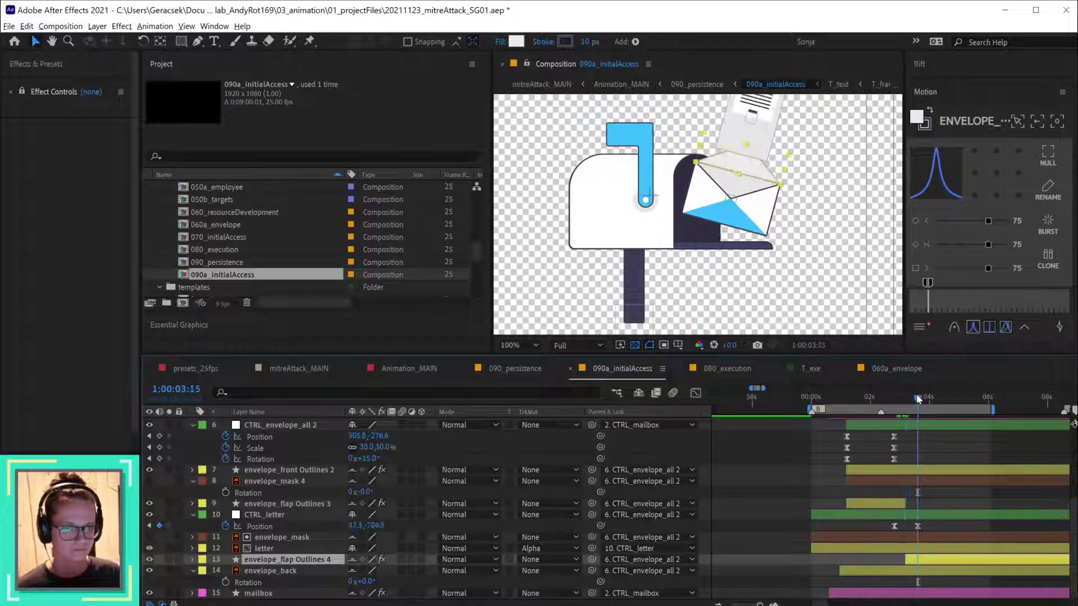
click(933, 516)
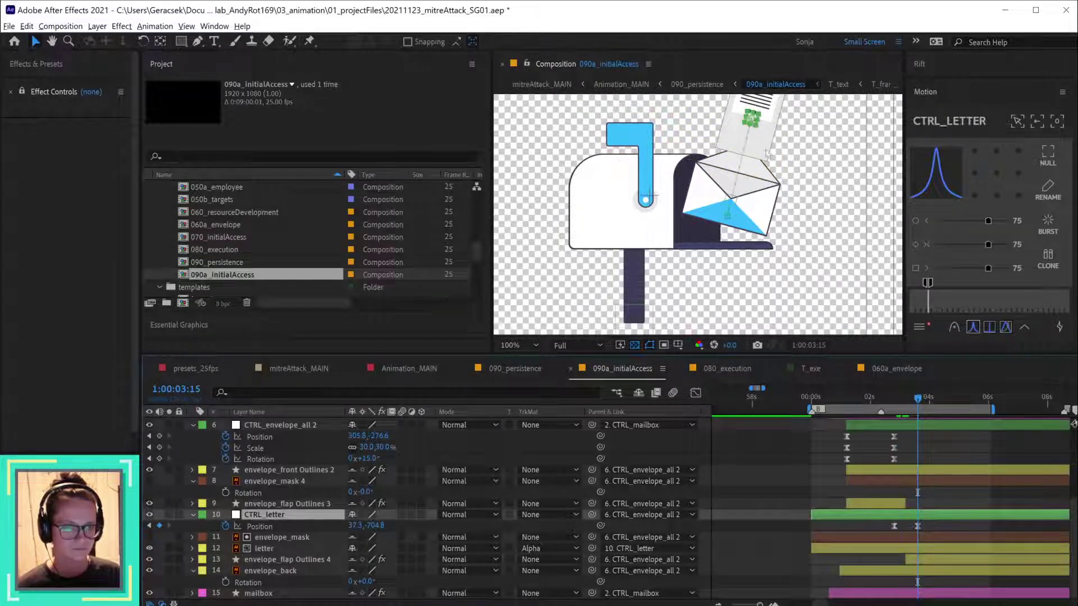
drag(754, 121, 737, 198)
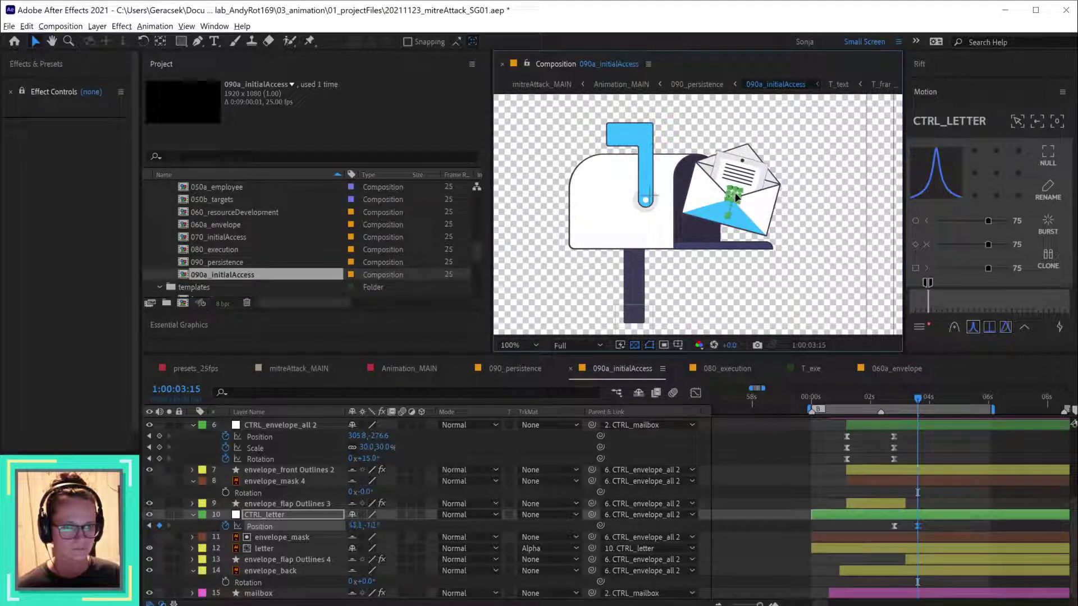
mouse_move(918, 397)
mouse_down()
mouse_move(893, 401)
mouse_move(908, 403)
mouse_up()
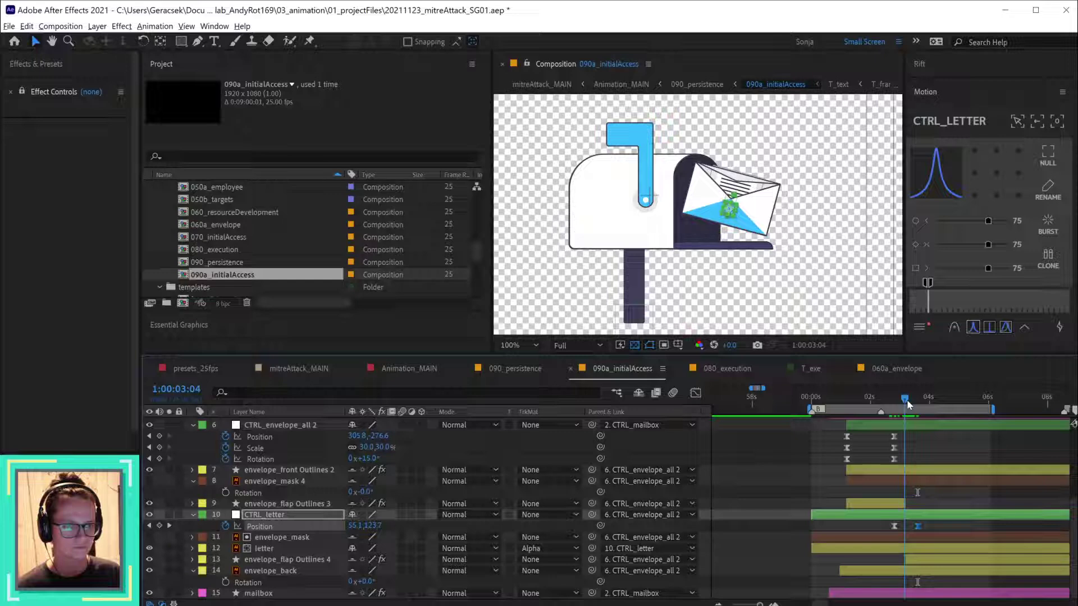
- Shift CTRL_letter's two position keyframes slightly later and check the letter's rise up to 1:00:03:15
drag(934, 529, 878, 528)
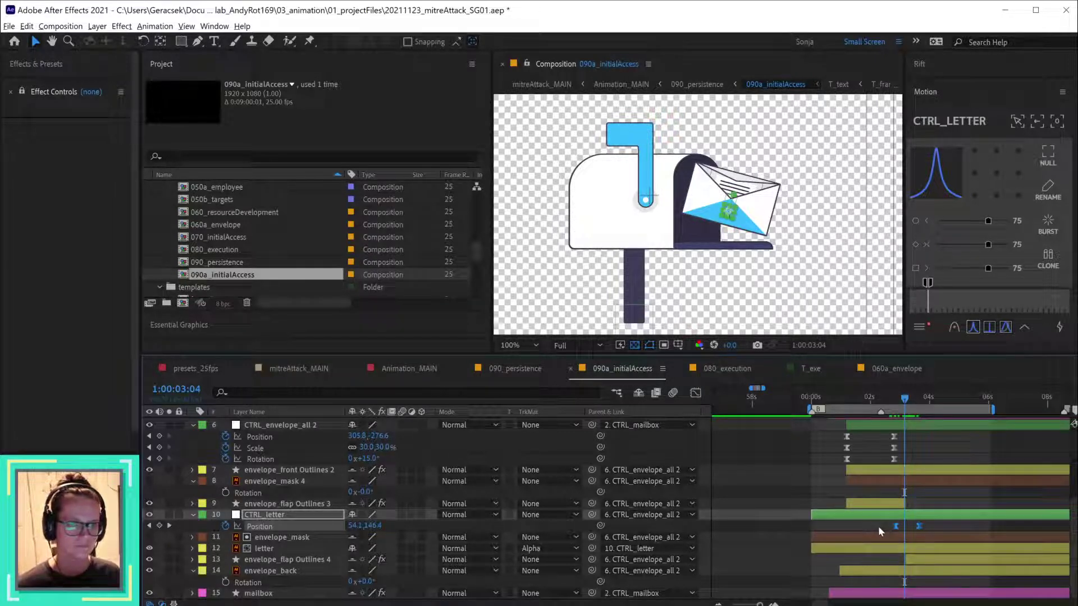
drag(906, 402, 908, 406)
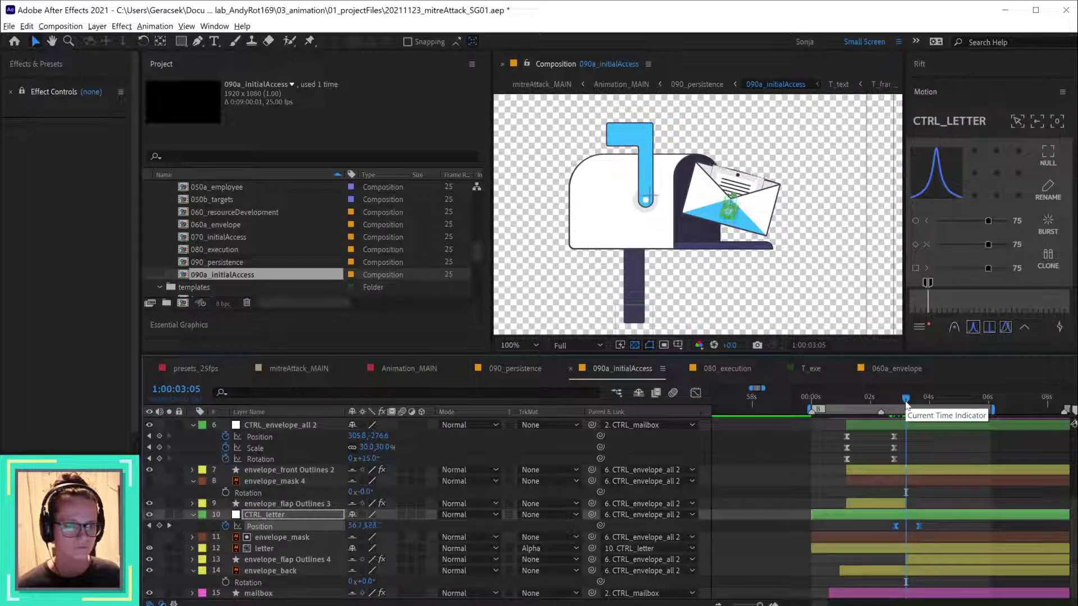
drag(906, 403, 908, 404)
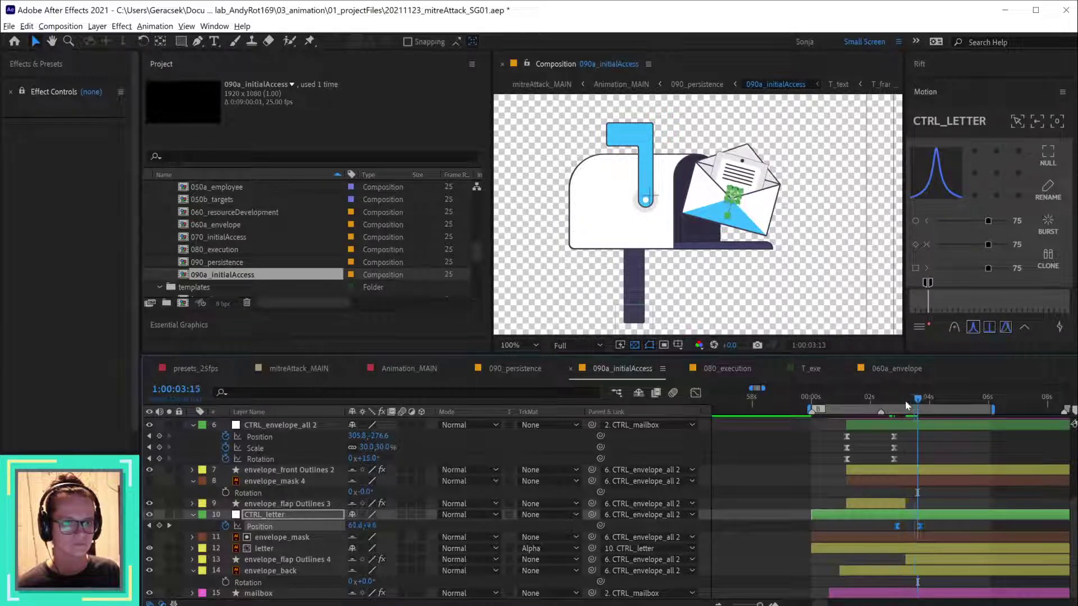
- Scale CTRL_letter up to 132% so the letter fills more of the envelope opening
click(300, 515)
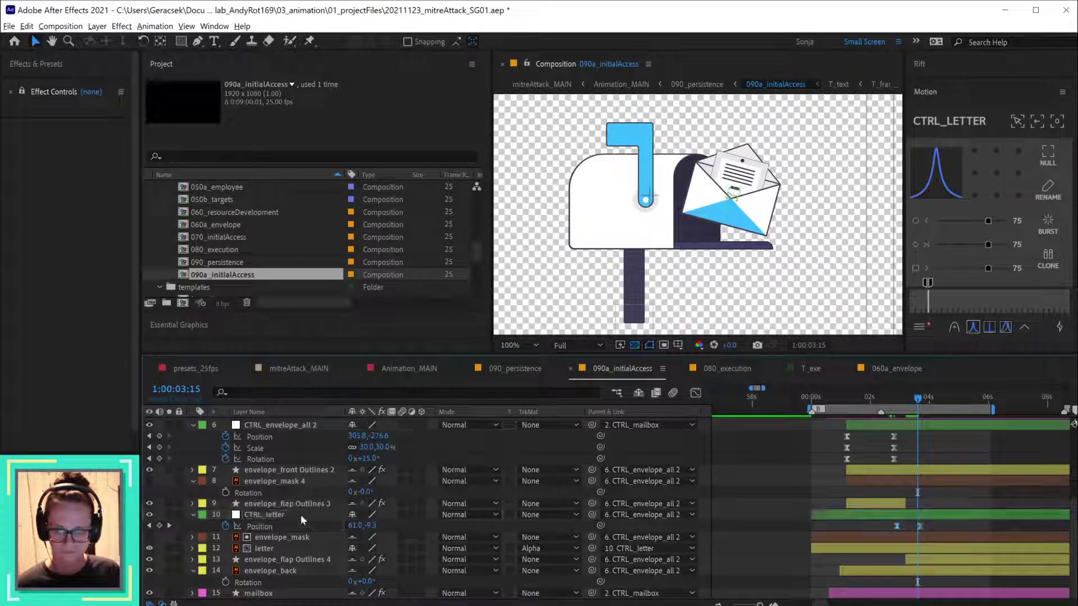
key(s)
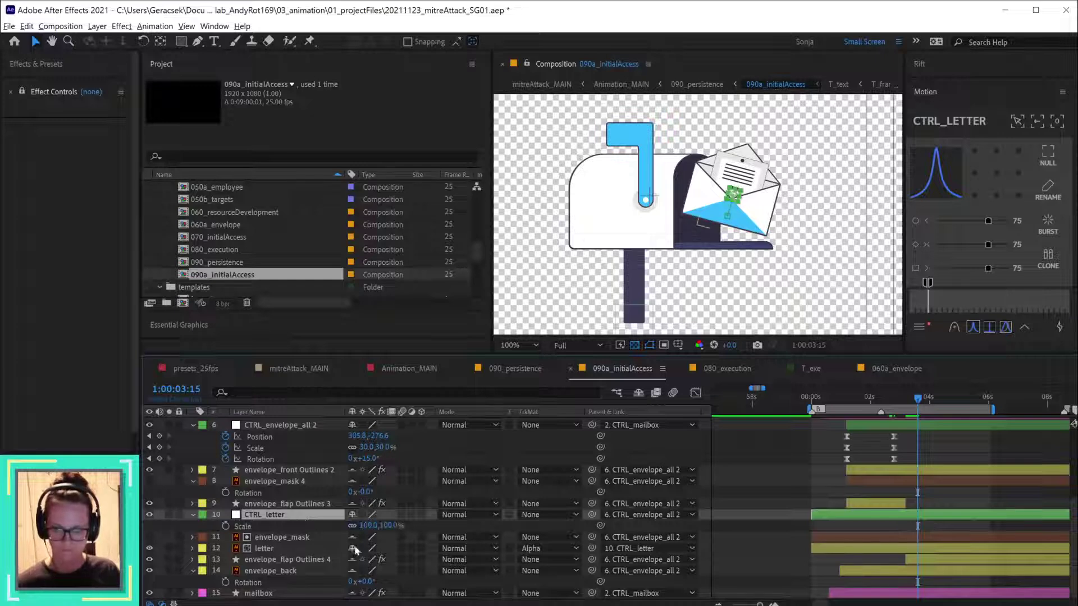
drag(368, 531, 389, 530)
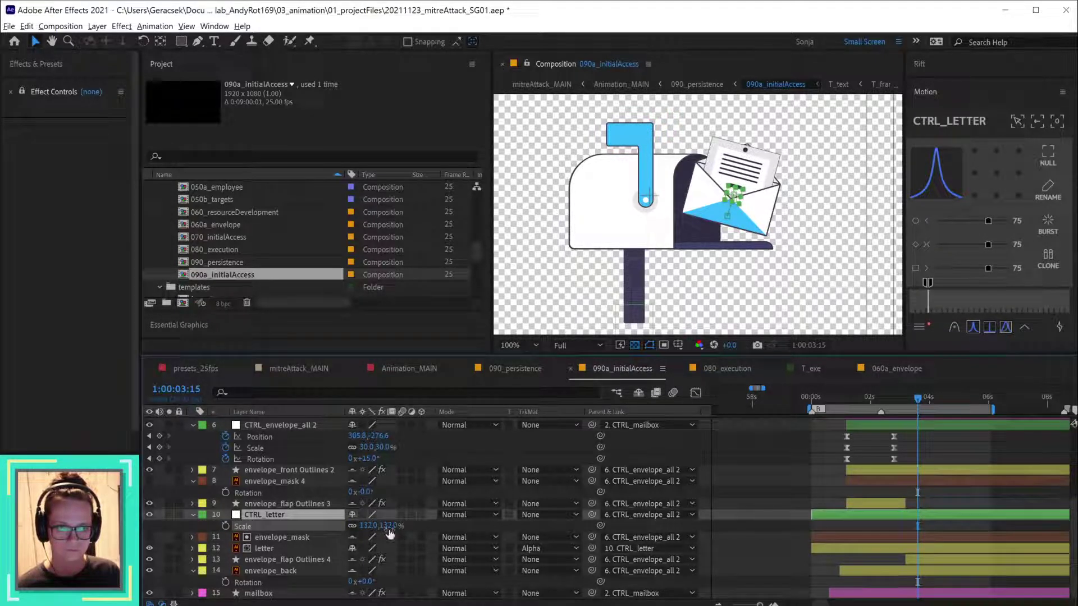
key(Return)
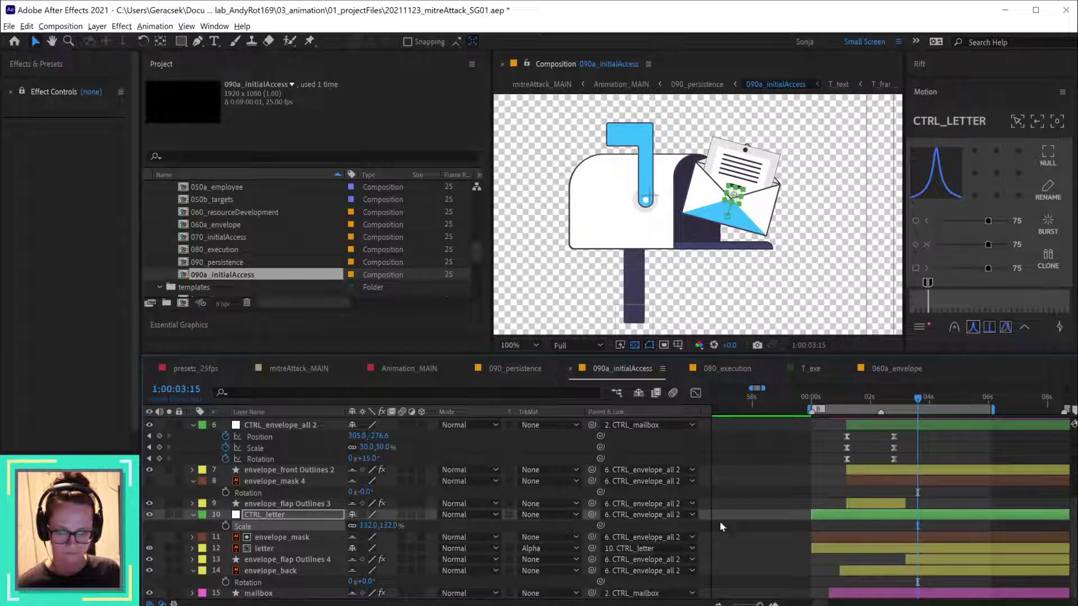
- Examine the envelope and letter layers in the 060a_envelope composition at several times
click(886, 369)
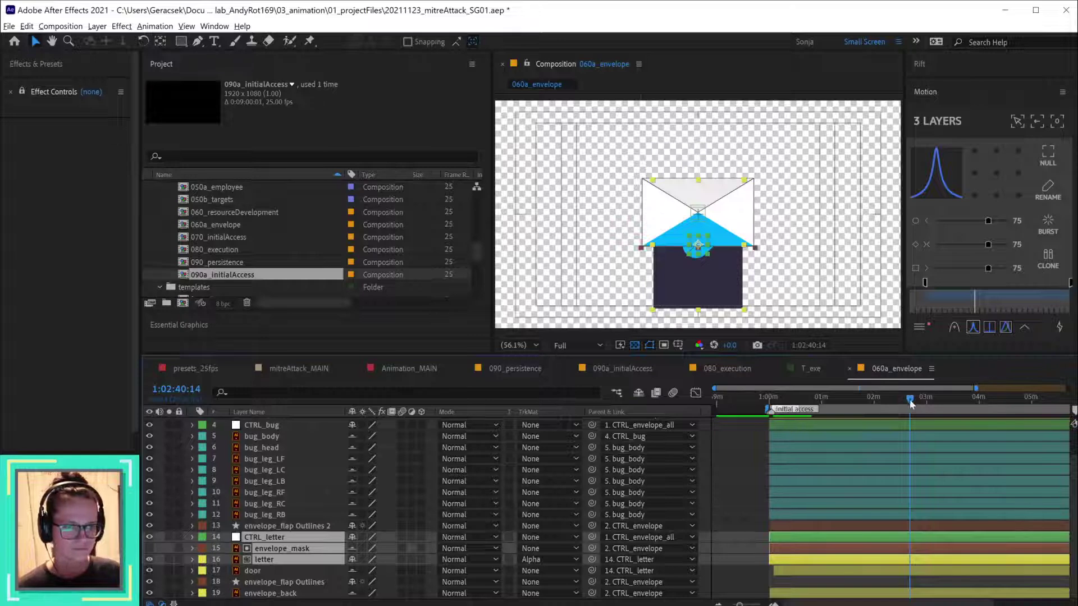
drag(910, 402, 943, 417)
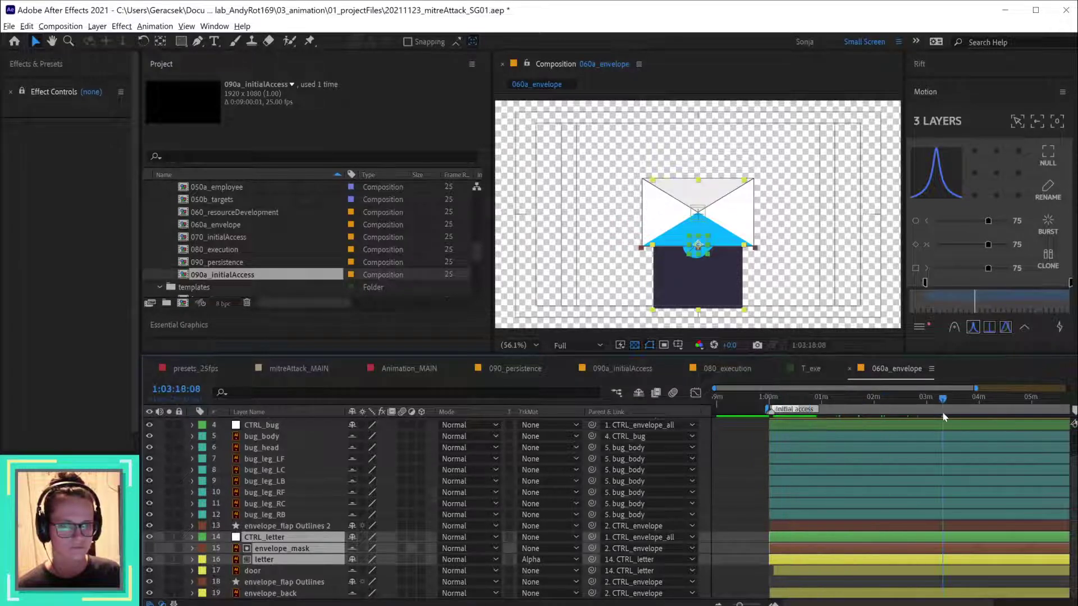
key(minus)
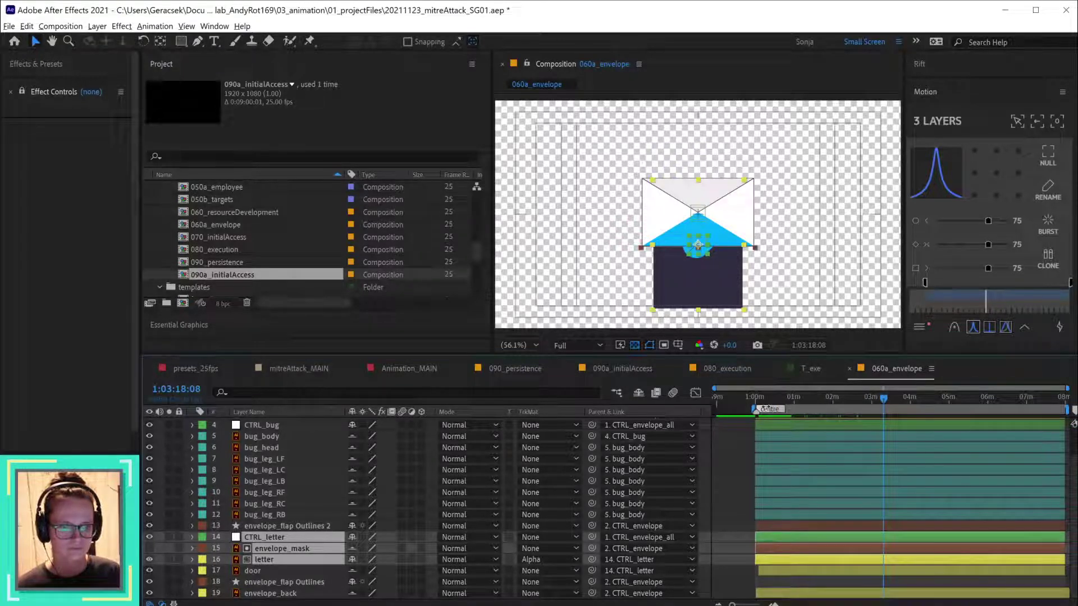
mouse_move(762, 408)
mouse_down()
mouse_move(753, 408)
mouse_move(774, 410)
mouse_up()
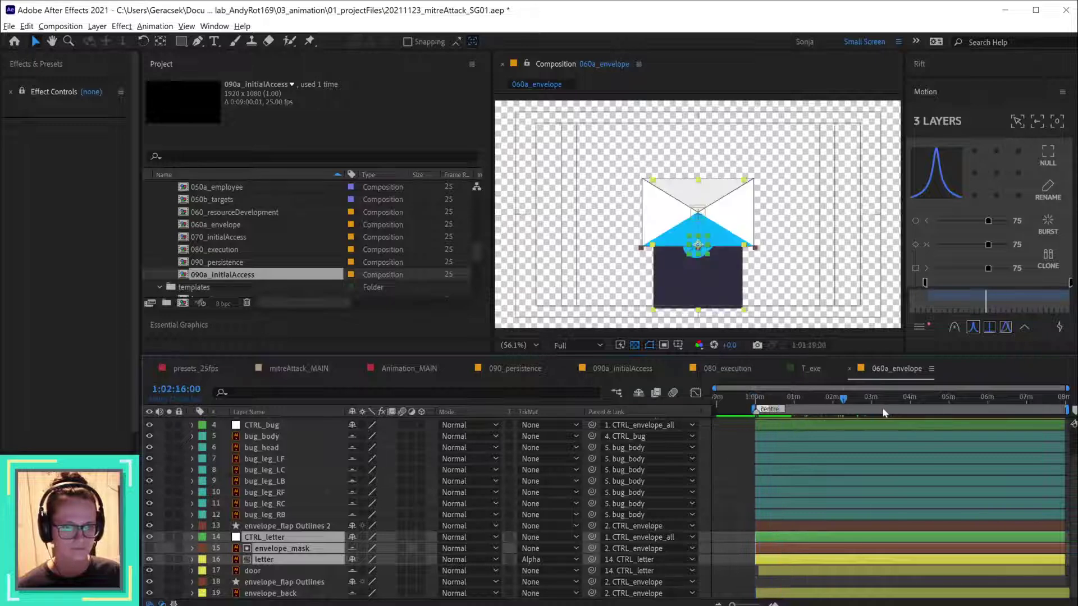
drag(883, 413, 888, 414)
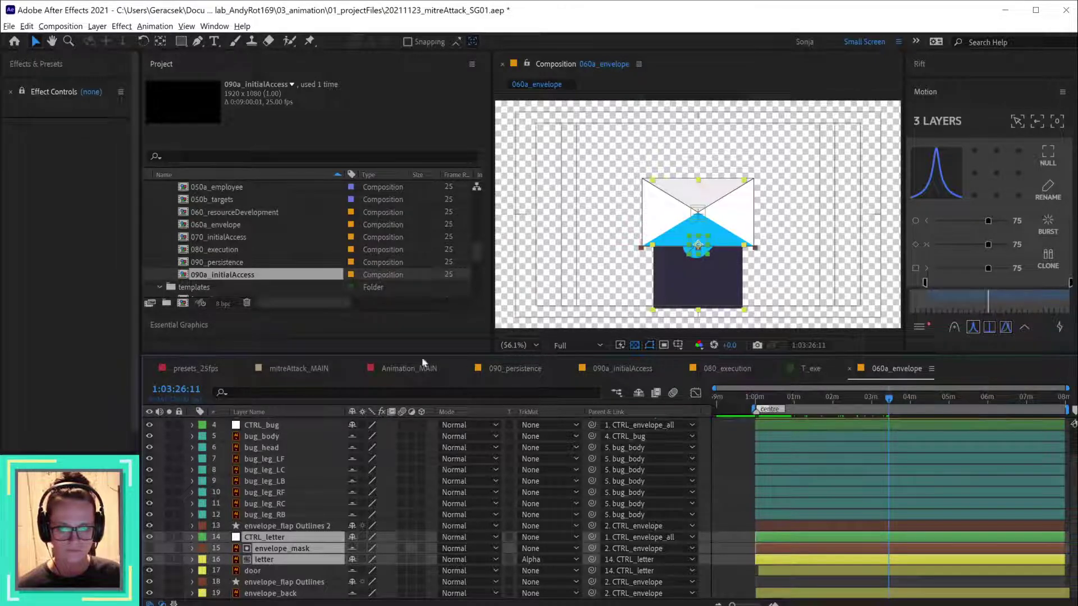
- Find the finished letter at 1:00:10:19 in the 060_resourceDevelopment composition and copy its letter Outlines layer
double_click(226, 214)
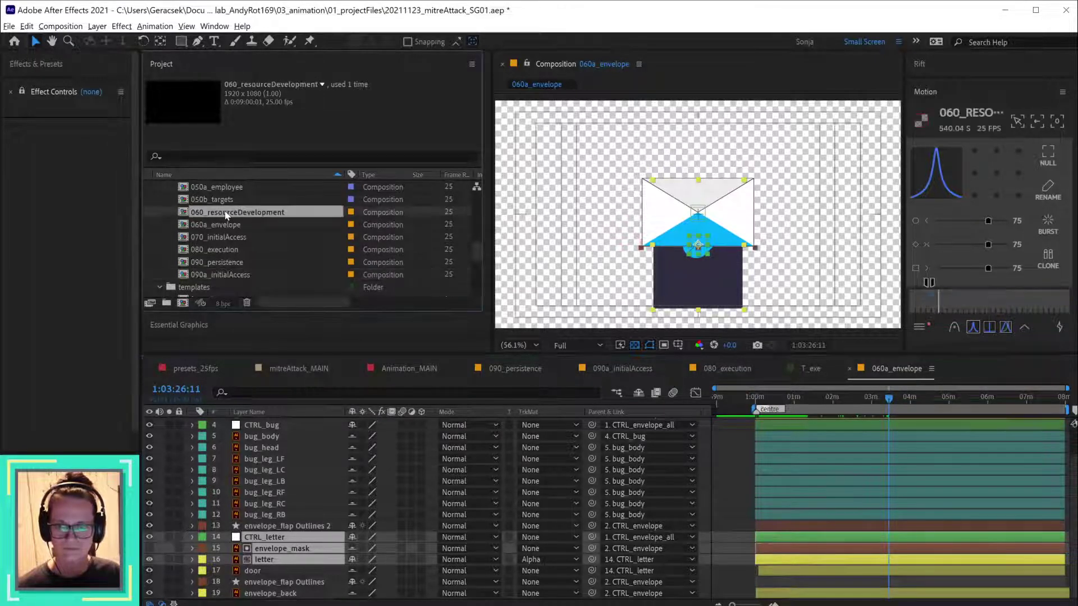
scroll(695, 404, up, 5)
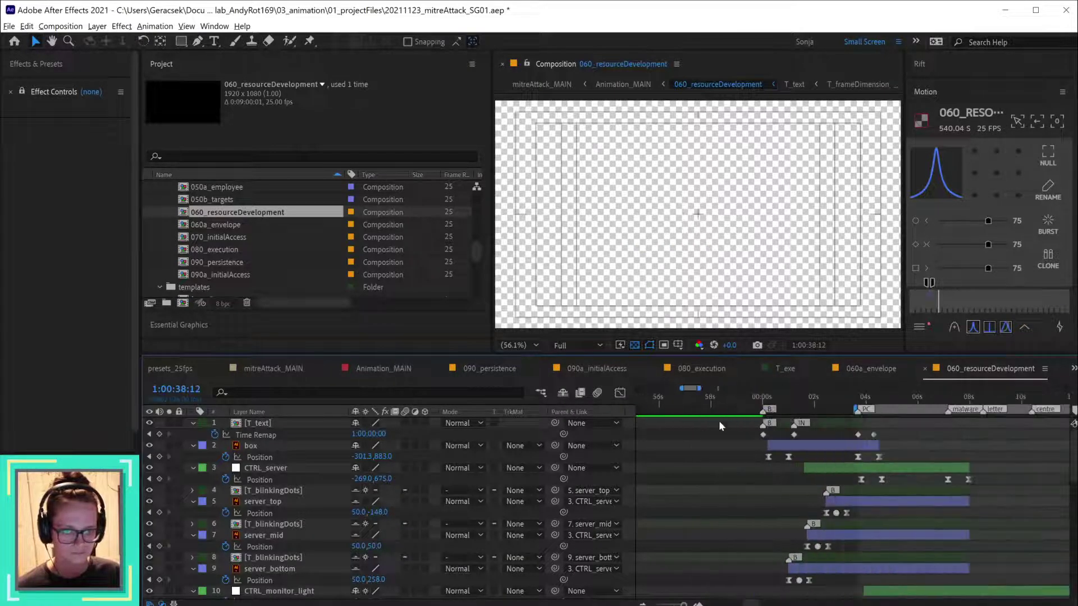
drag(788, 400, 934, 416)
scroll(921, 411, down, 5)
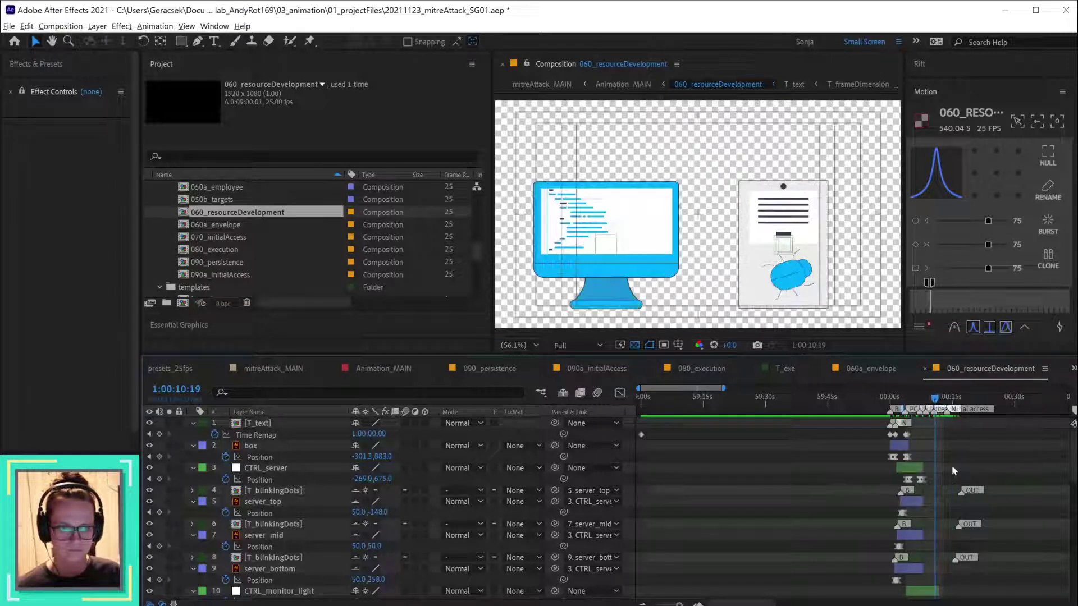
scroll(954, 488, down, 5)
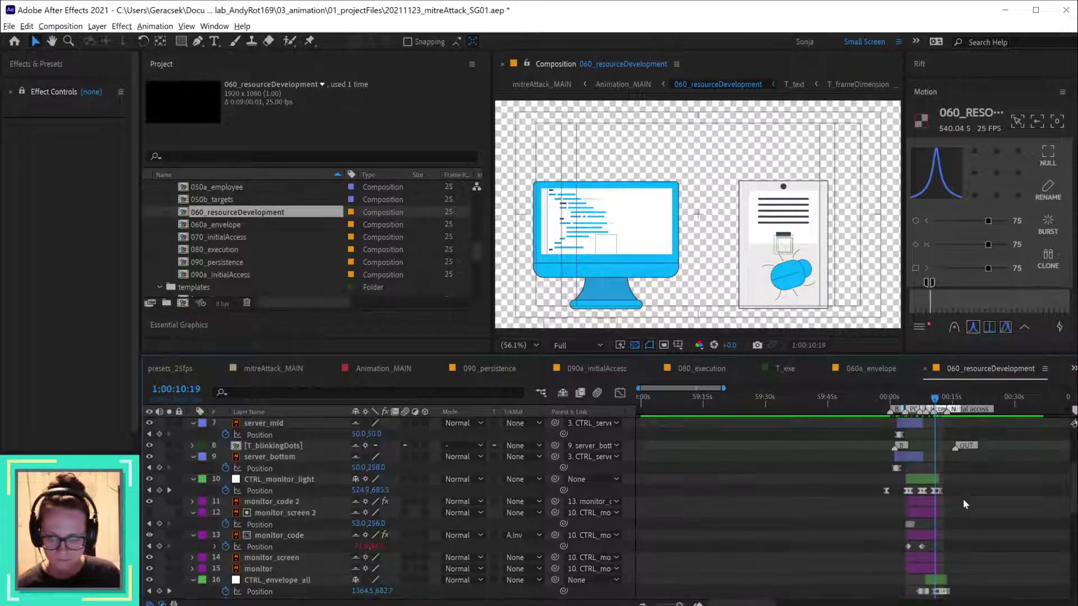
scroll(961, 500, down, 5)
scroll(944, 512, down, 3)
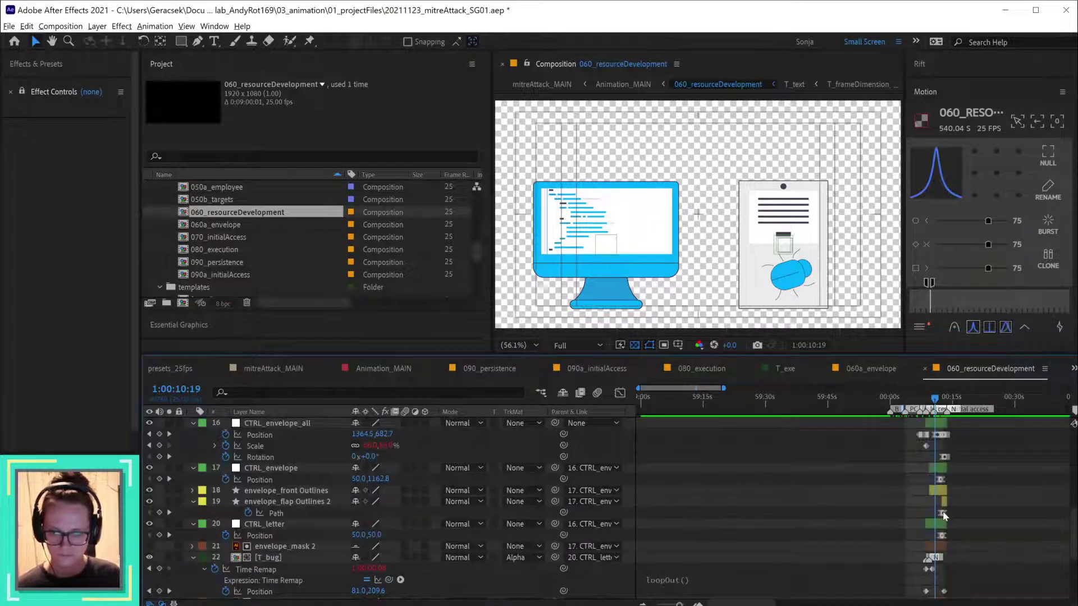
click(272, 491)
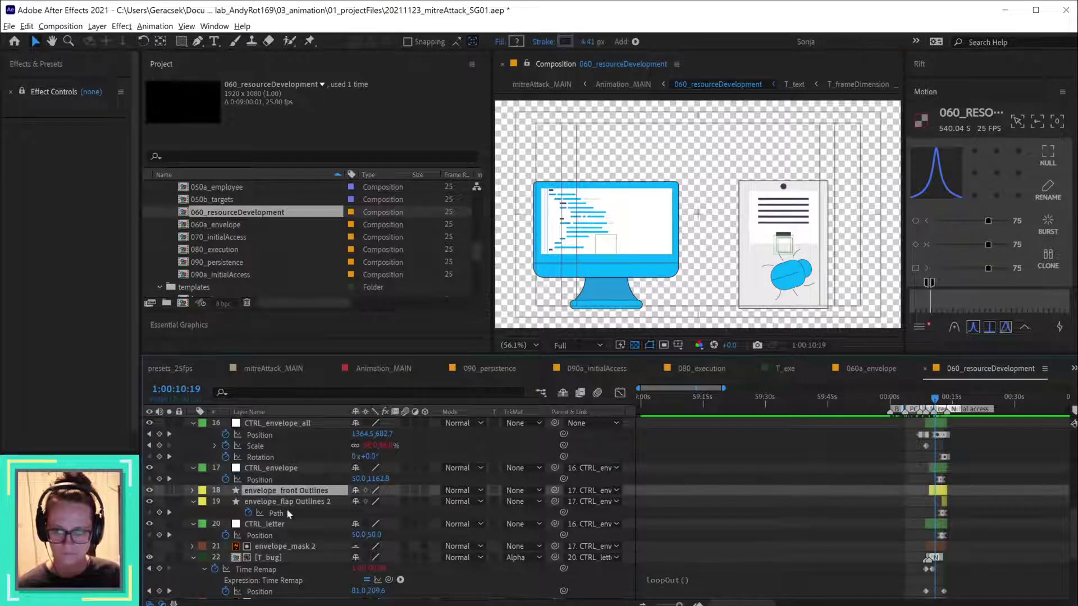
click(280, 525)
scroll(291, 550, down, 3)
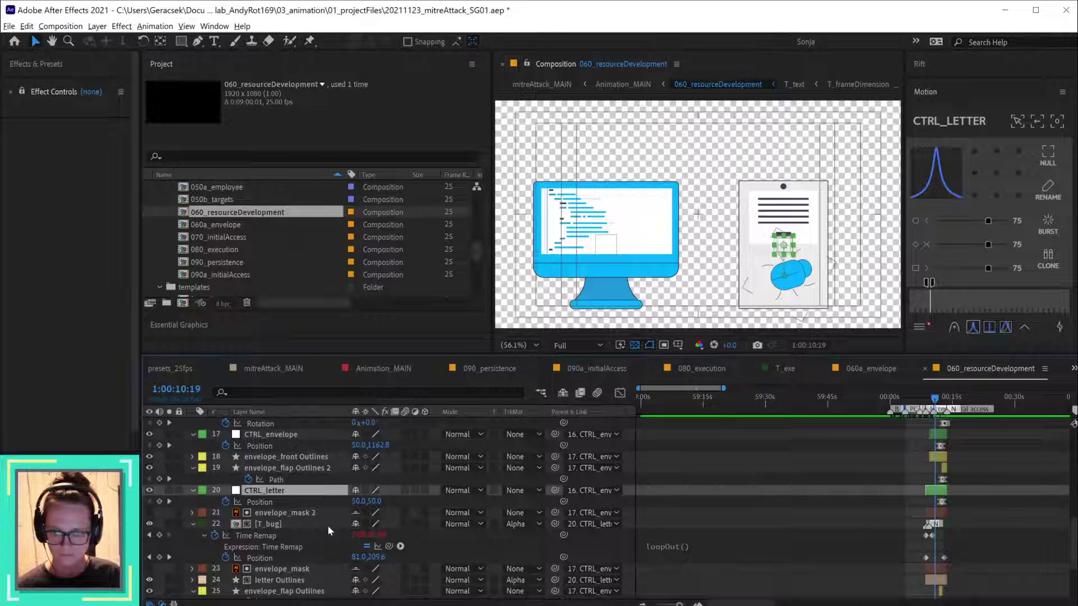
scroll(315, 529, down, 1)
click(290, 569)
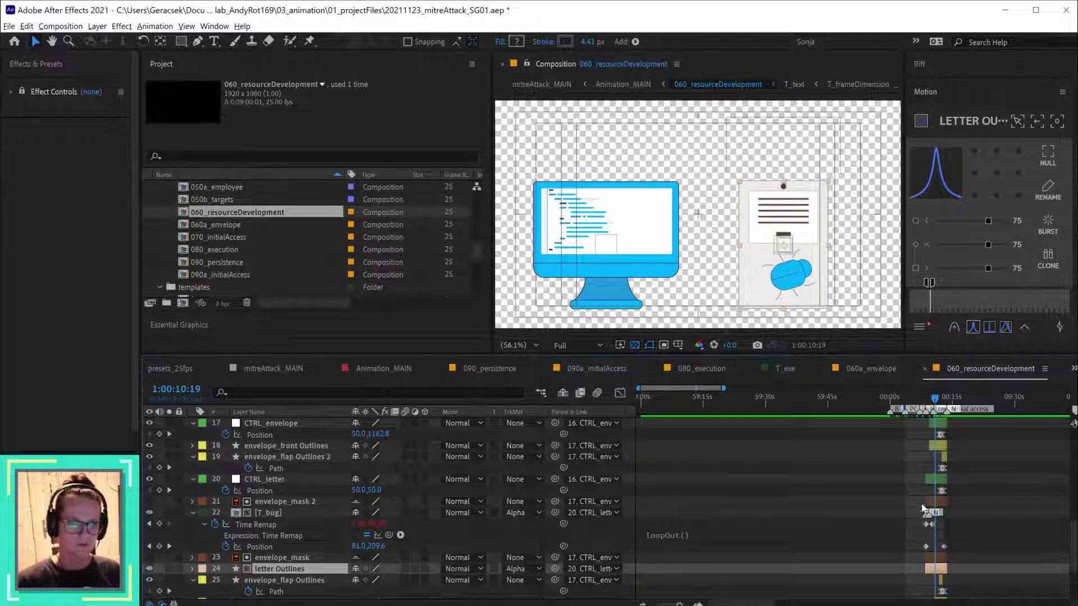
- Close the 060a_envelope composition and return to 090a_initialAccess through 090_persistence at 1:00:05:23
click(863, 367)
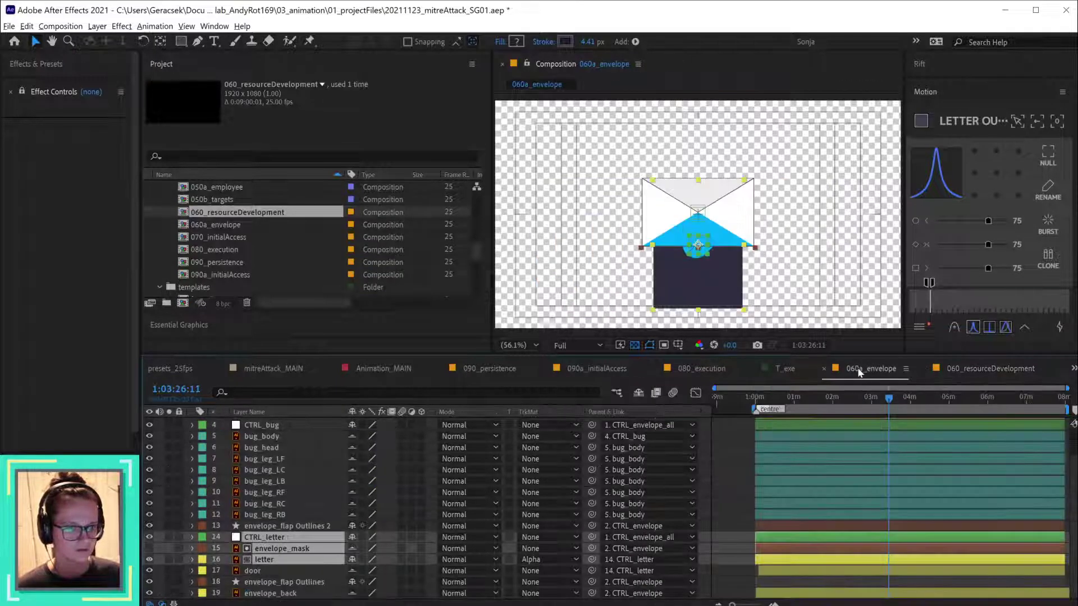
click(825, 370)
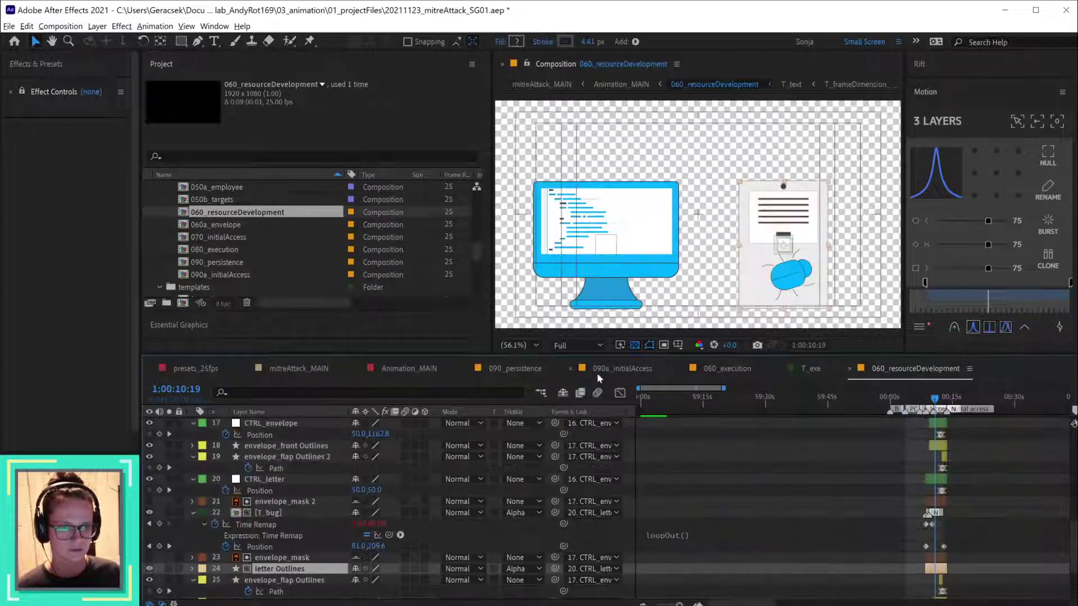
click(743, 365)
click(510, 366)
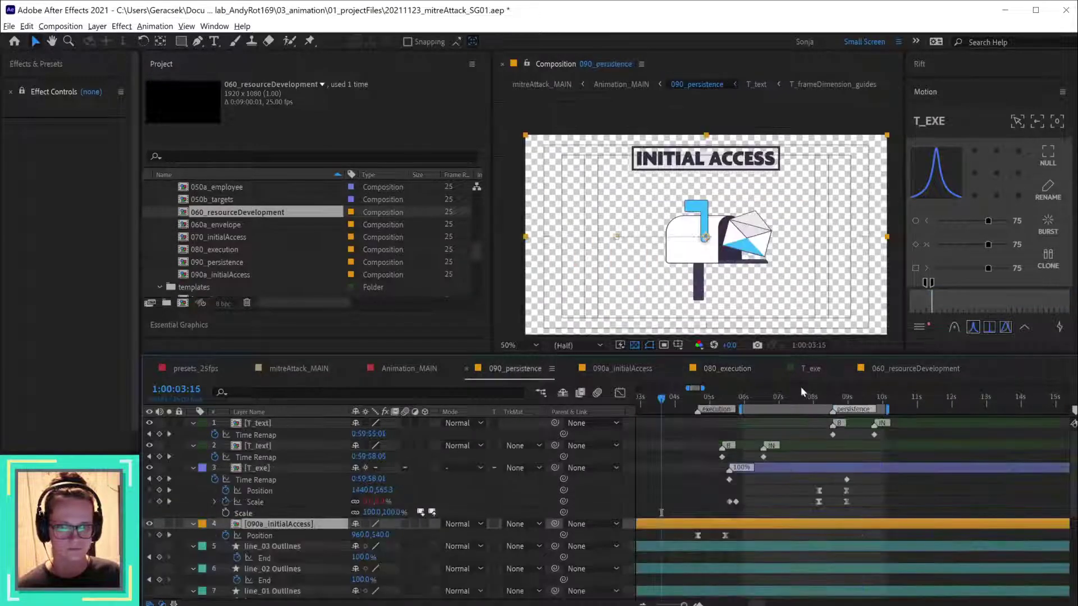
drag(779, 398, 743, 408)
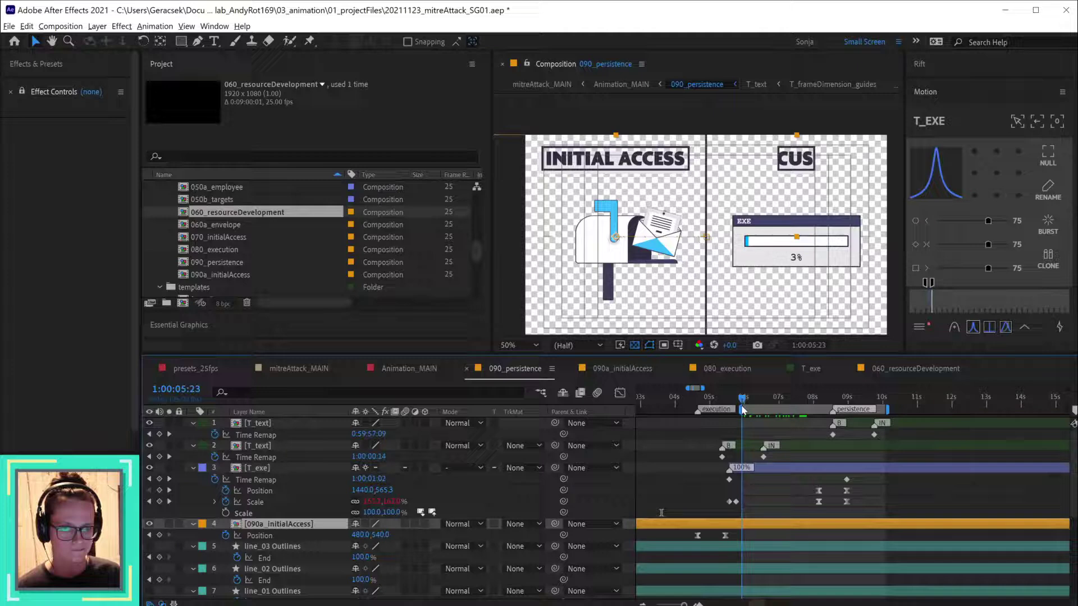
double_click(748, 524)
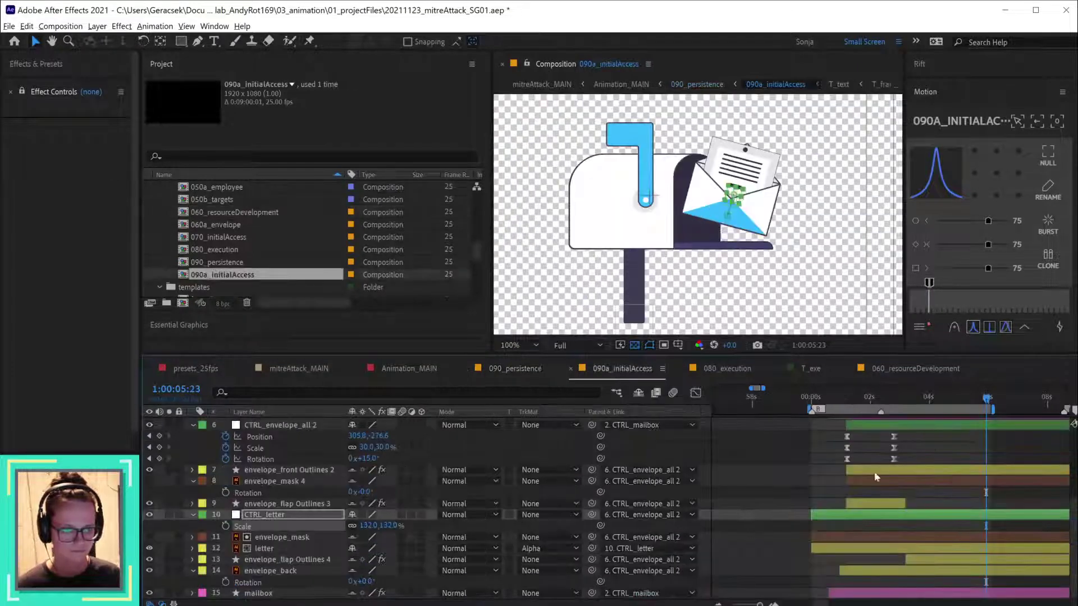
- Paste the letter Outlines layer directly above the letter layer and extend its start to match that layer's
drag(967, 497, 887, 493)
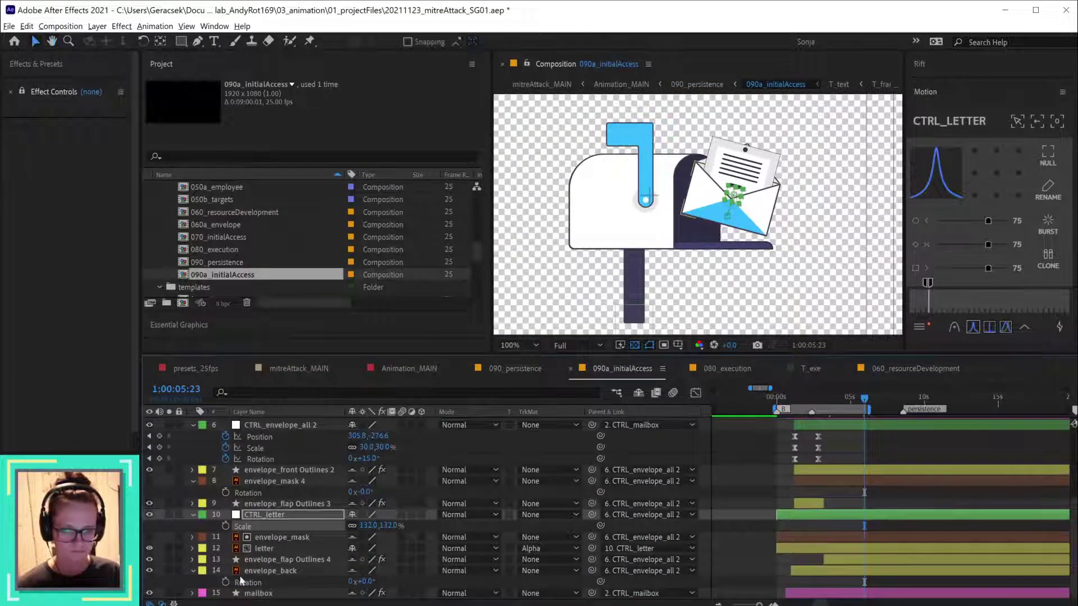
click(293, 571)
click(298, 560)
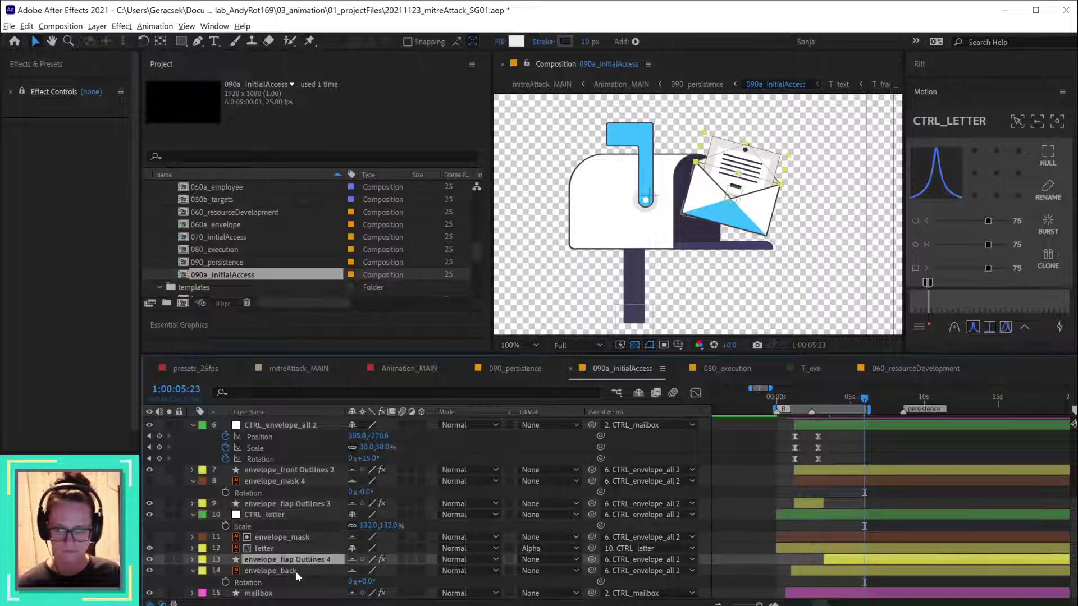
click(279, 550)
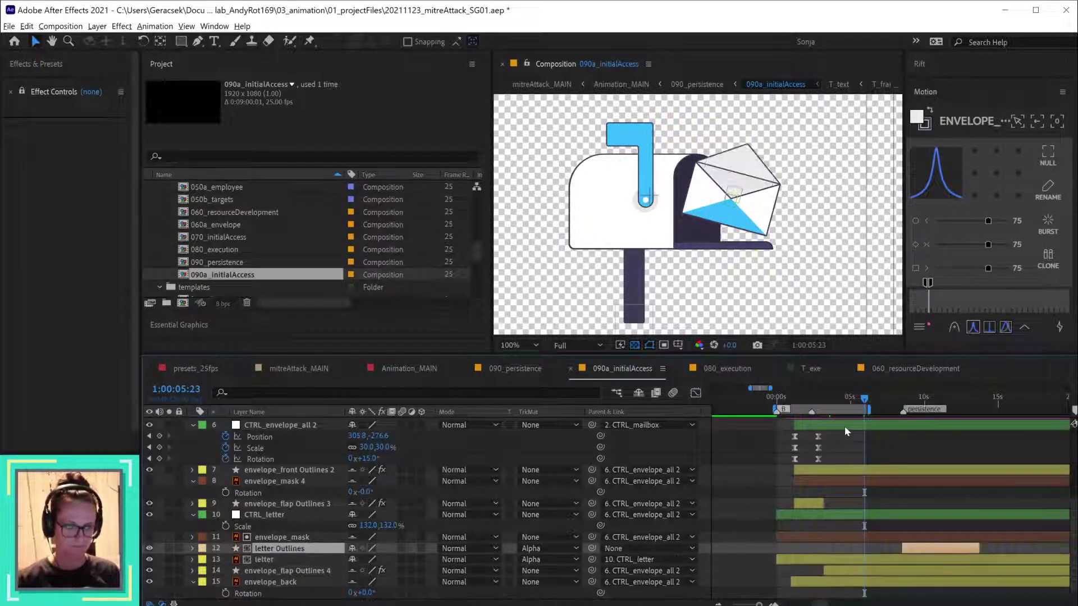
key(alt+shift+c)
drag(823, 548, 777, 549)
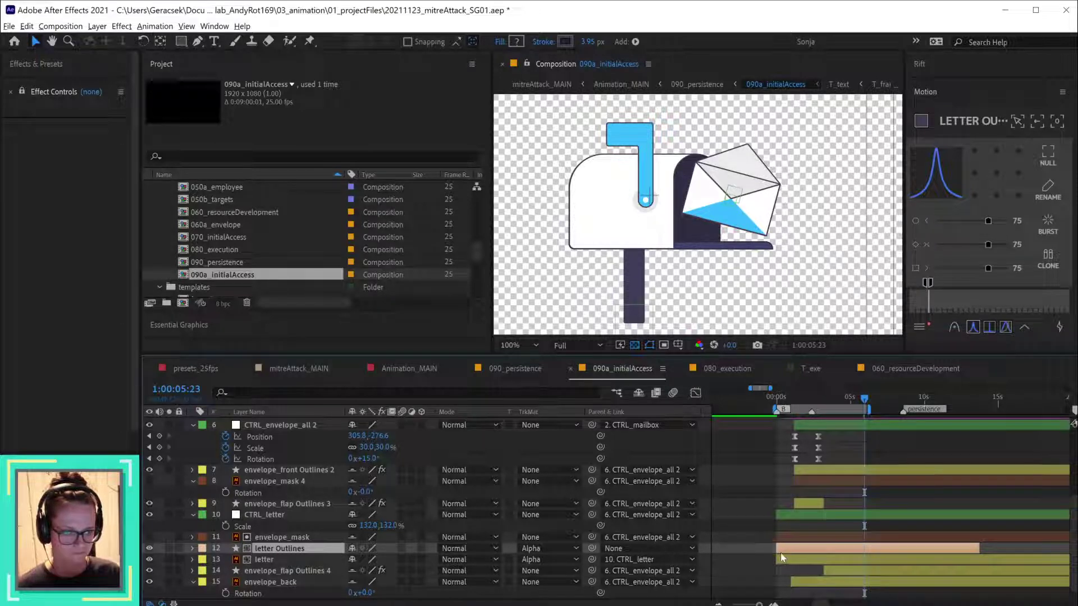
- Trim the starts of CTRL_letter, envelope_mask, letter Outlines, letter and envelope_back to 1:00:01:05
drag(800, 402, 794, 402)
click(807, 515)
shift+click(810, 560)
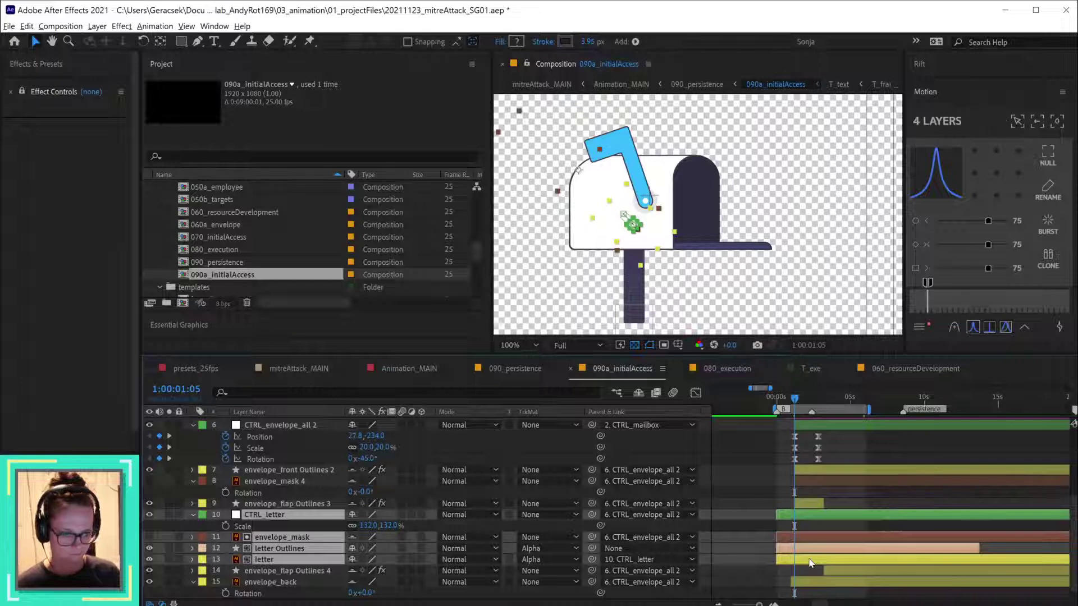
key(alt+bracketleft)
click(819, 584)
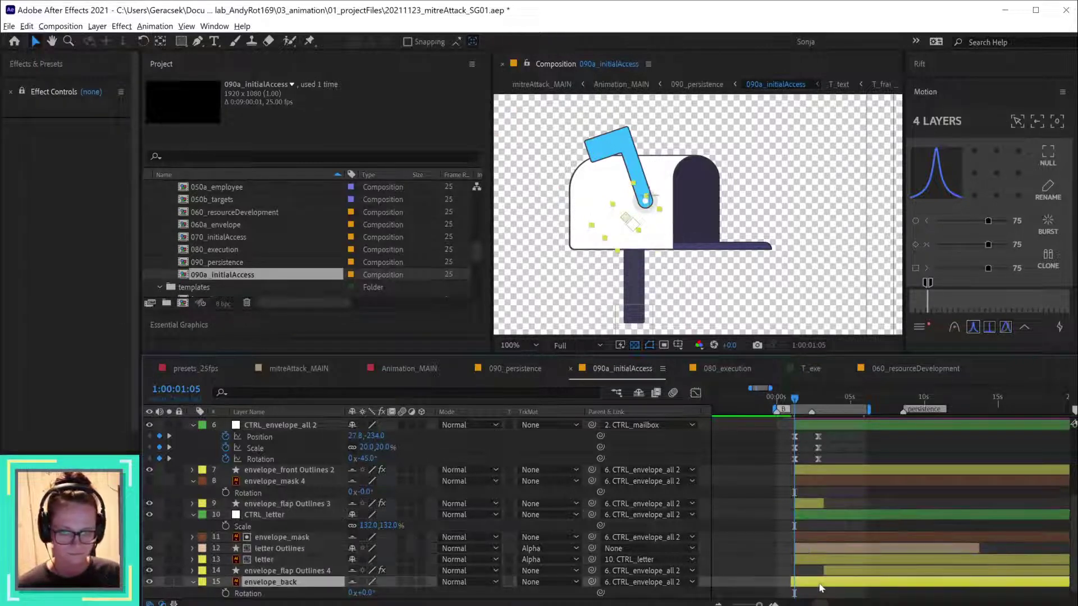
key(alt+bracketleft)
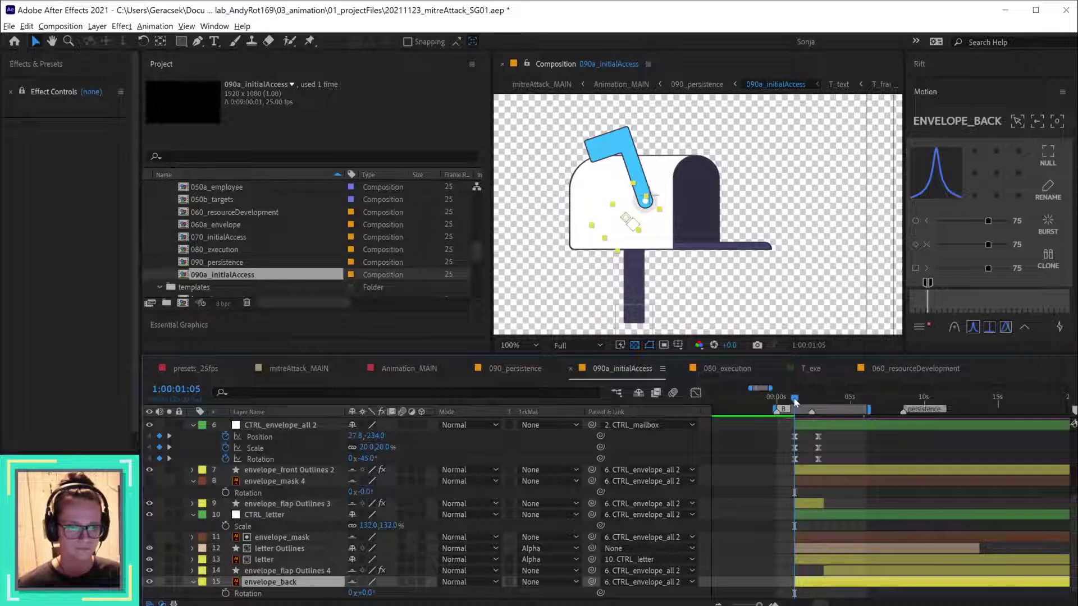
- Move the letter Outlines artwork from outside the frame onto the mailbox's envelope at 1:00:02:24
drag(794, 399, 821, 400)
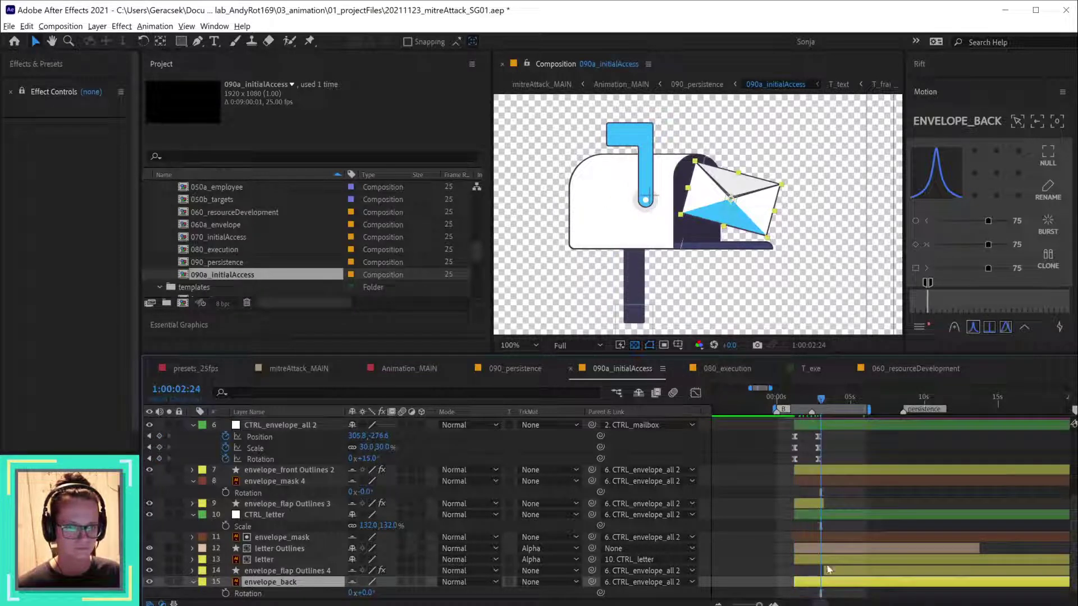
click(831, 548)
scroll(773, 231, down, 4)
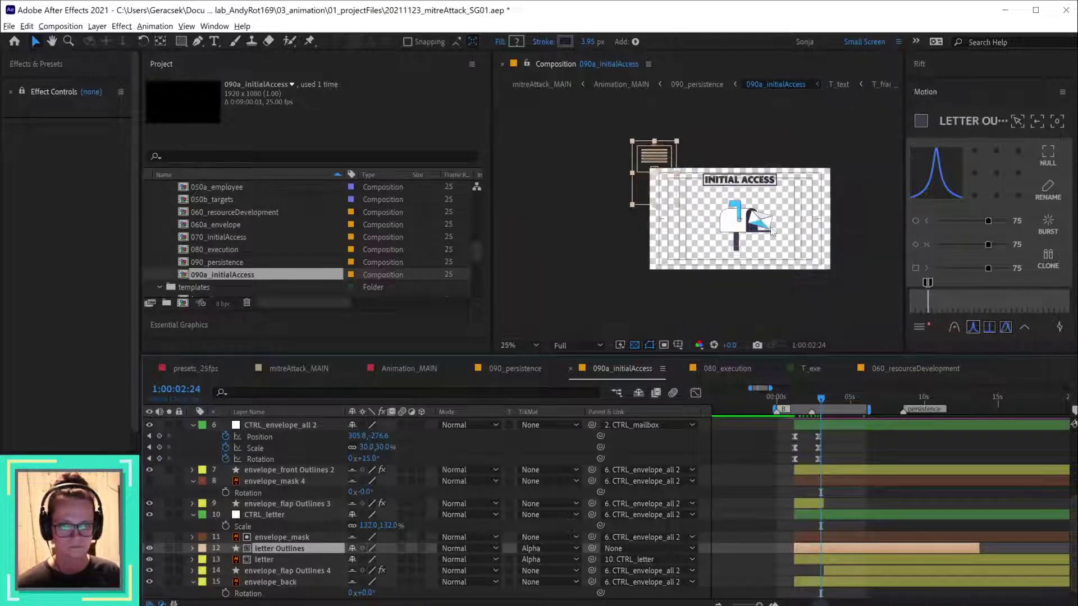
drag(658, 176, 759, 223)
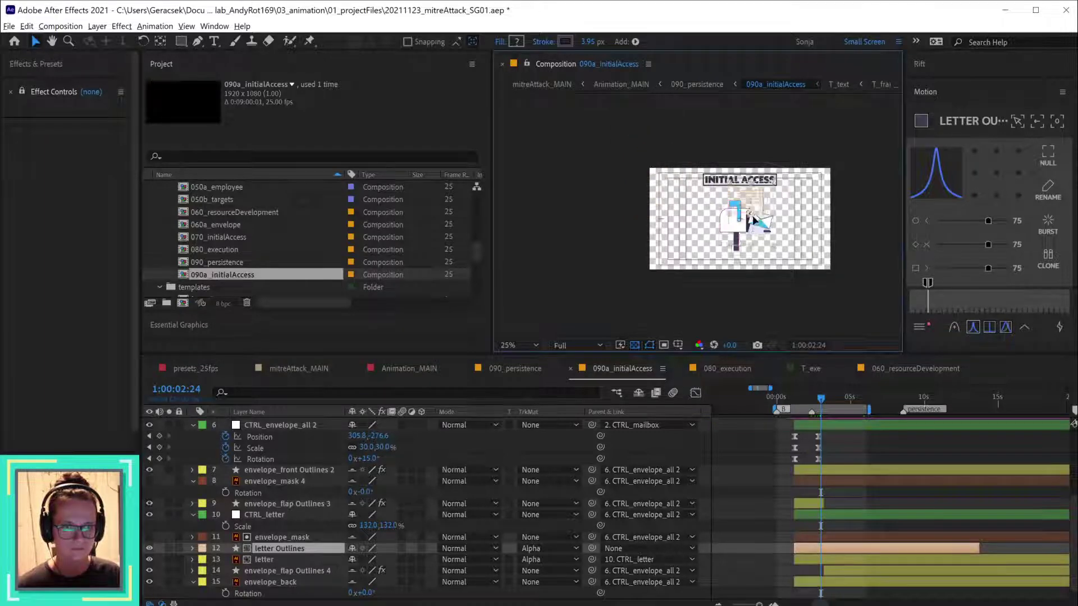
- Parent letter Outlines to CTRL_letter and adjust its horizontal position to align the letter with the envelope
drag(592, 548, 286, 517)
key(p)
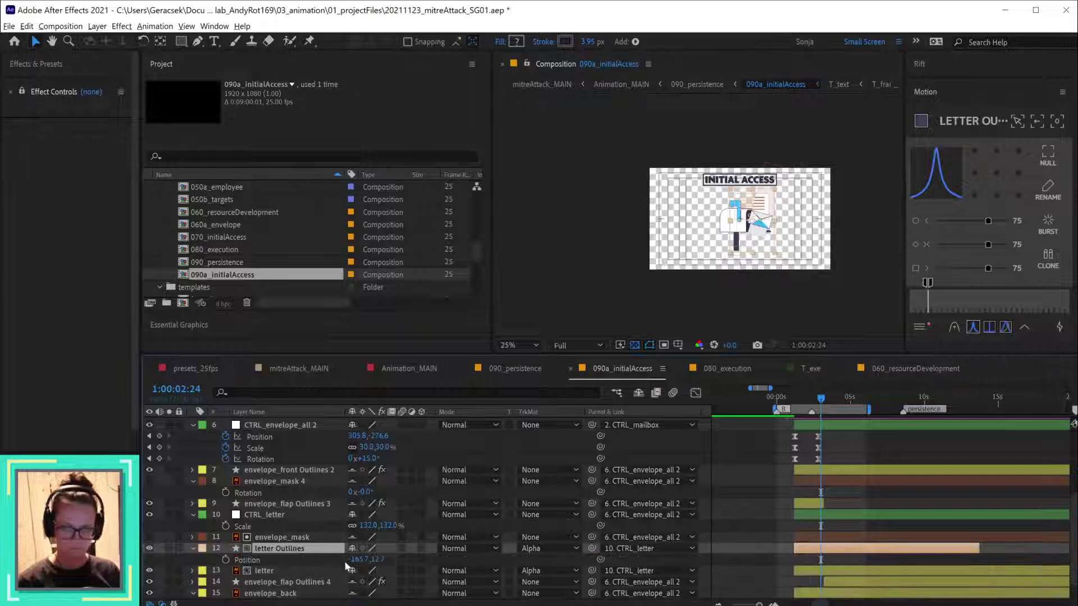
click(359, 559)
text(5)
key(Return)
- Set the rotation of letter Outlines to 0° to match the tilted envelope
key(r)
drag(362, 559, 371, 563)
click(365, 559)
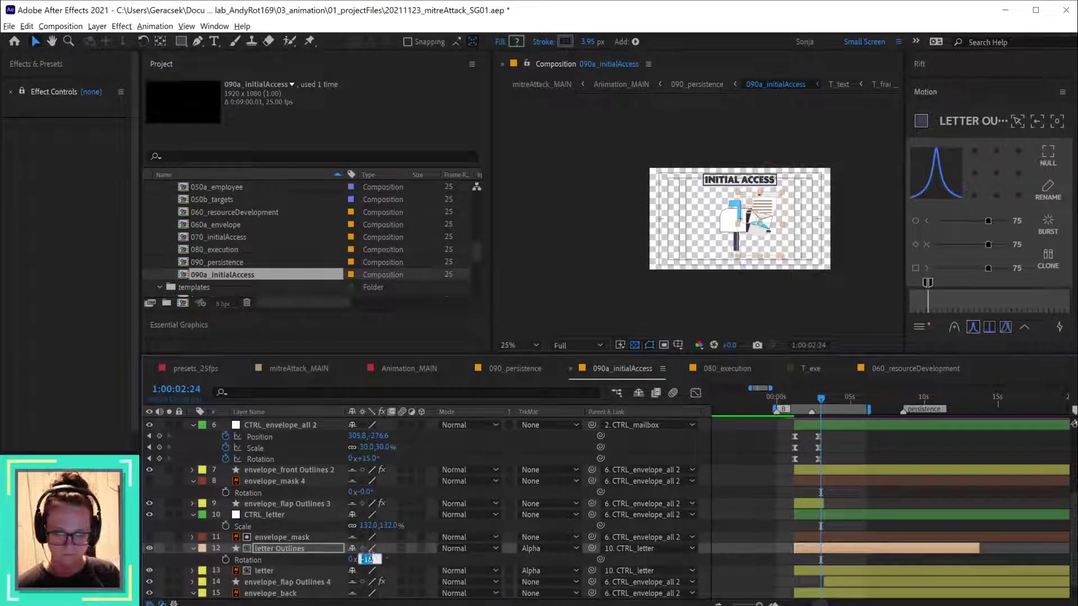
text(0)
key(Return)
- Set the scale of letter Outlines to 100%
scroll(761, 242, up, 2)
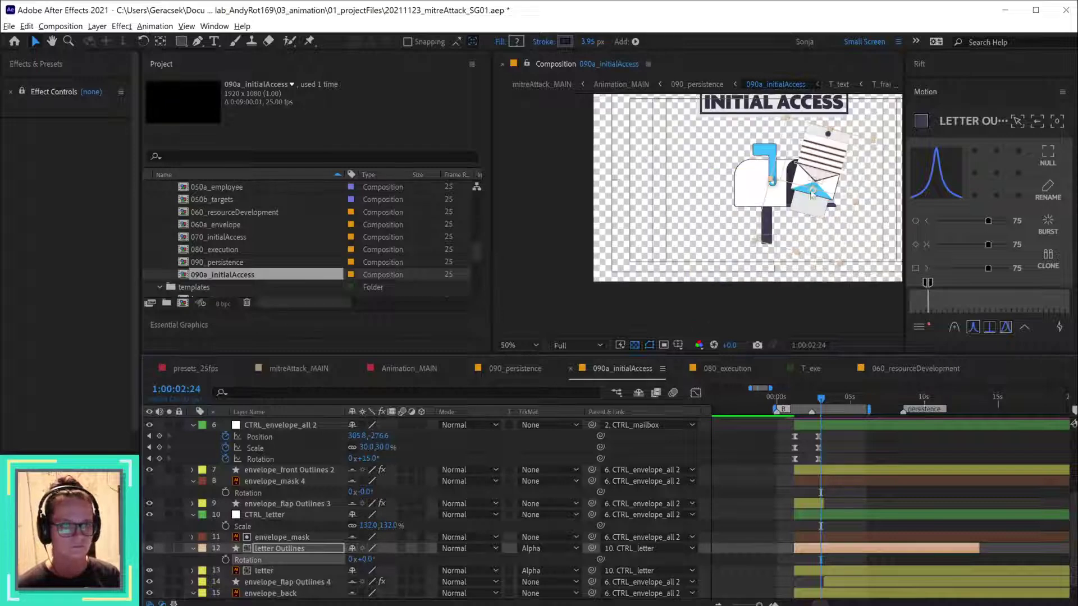
click(286, 554)
key(s)
click(366, 559)
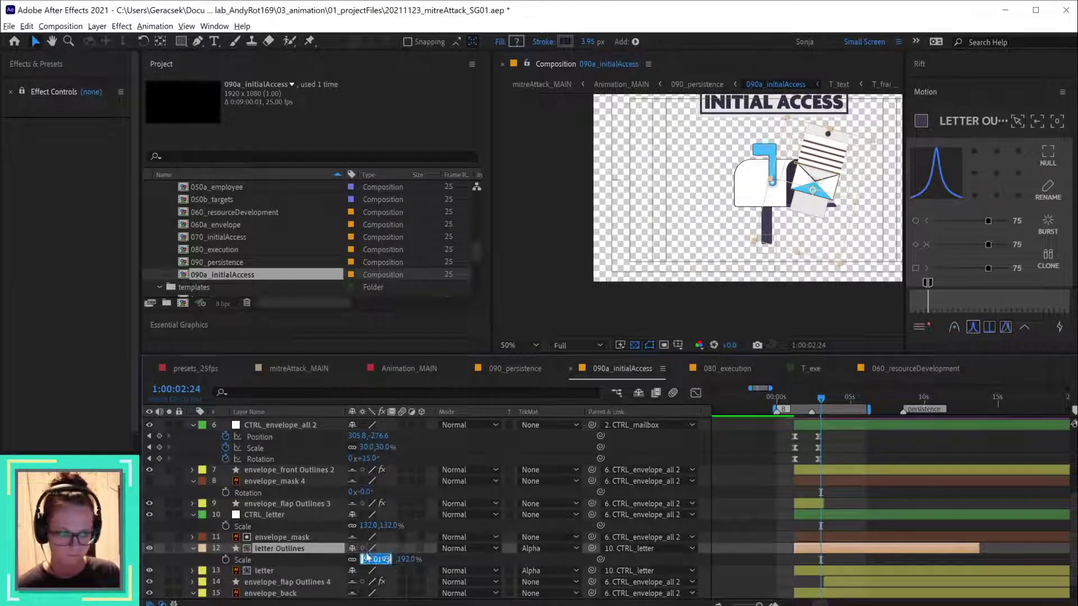
text(100)
key(Return)
scroll(837, 217, up, 2)
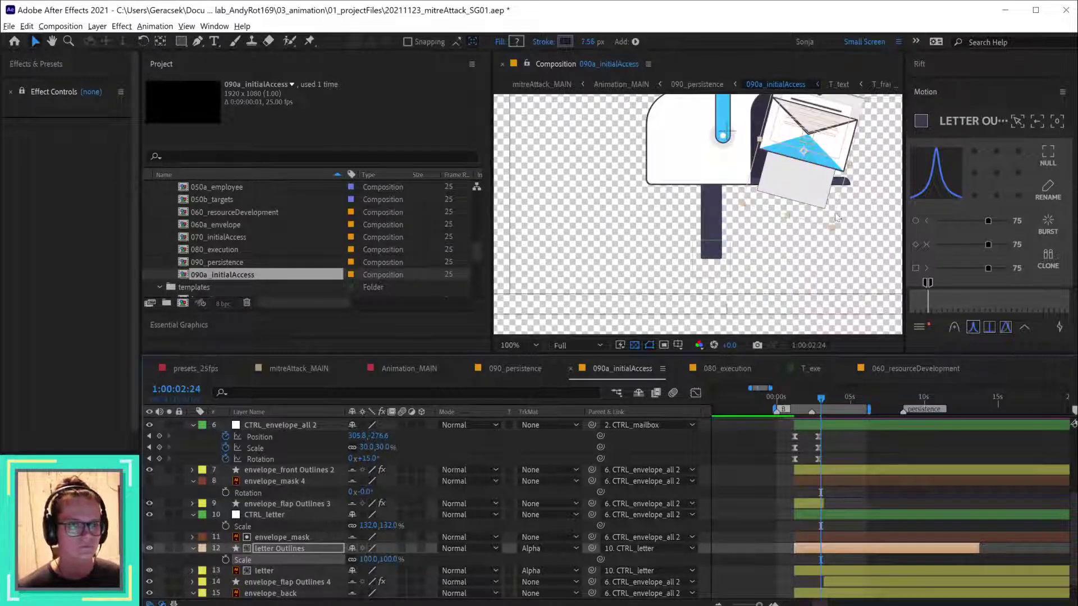
- Delete the old letter layer below letter Outlines
drag(836, 218, 753, 251)
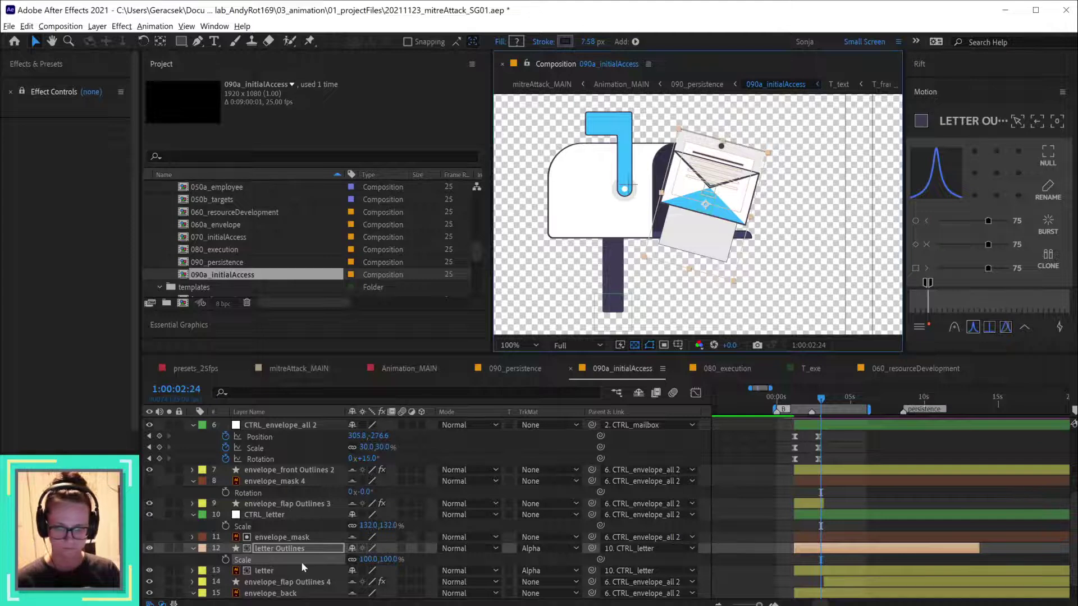
click(276, 570)
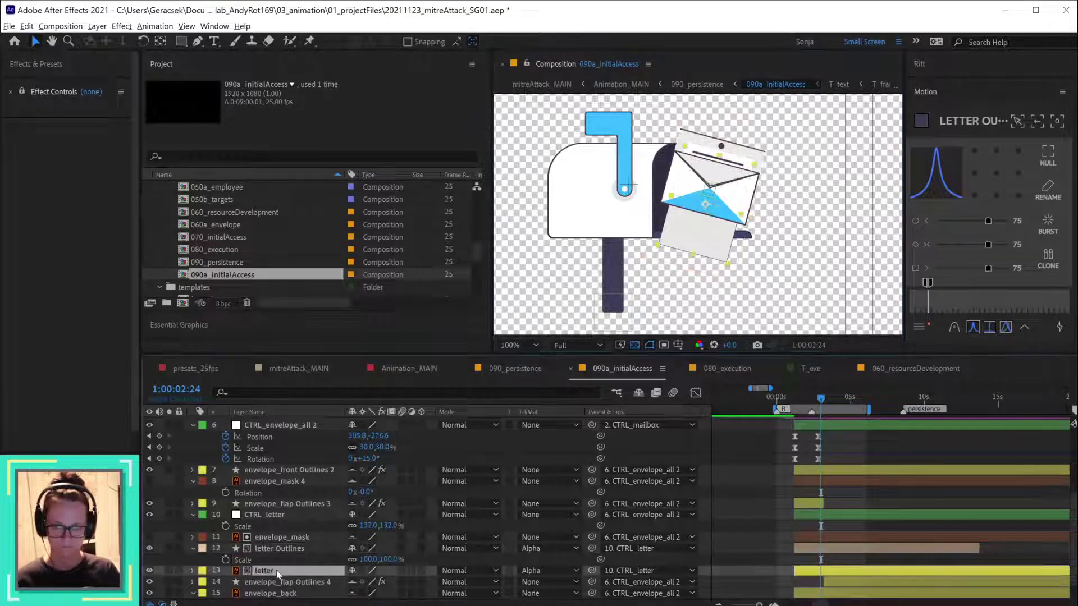
key(Delete)
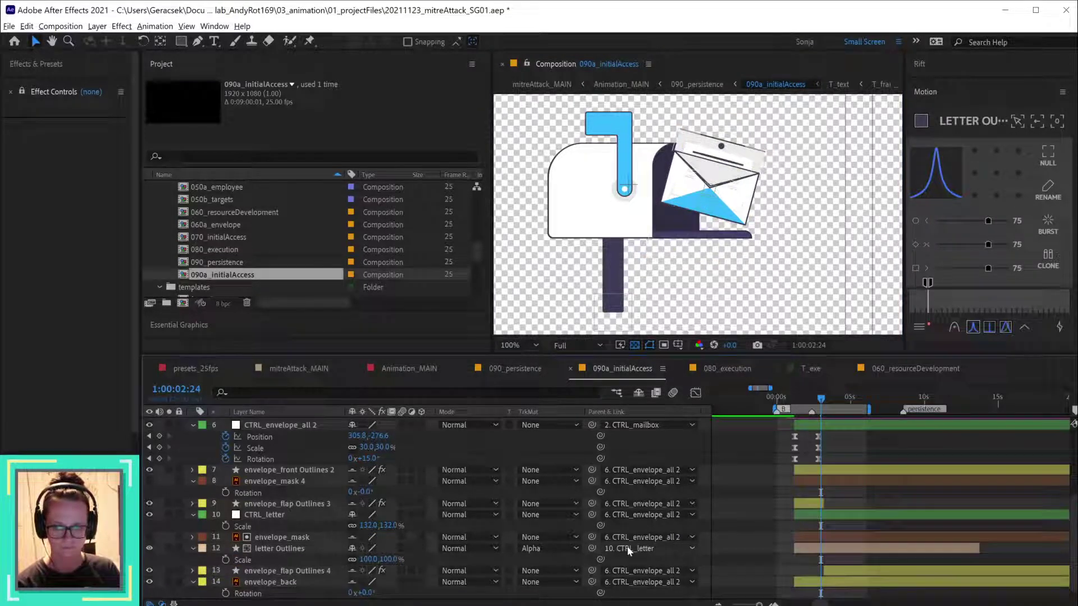
- Preview the letter rising from the envelope up to 1:00:04:00 and show the Position keyframes of CTRL_letter
click(542, 549)
click(308, 542)
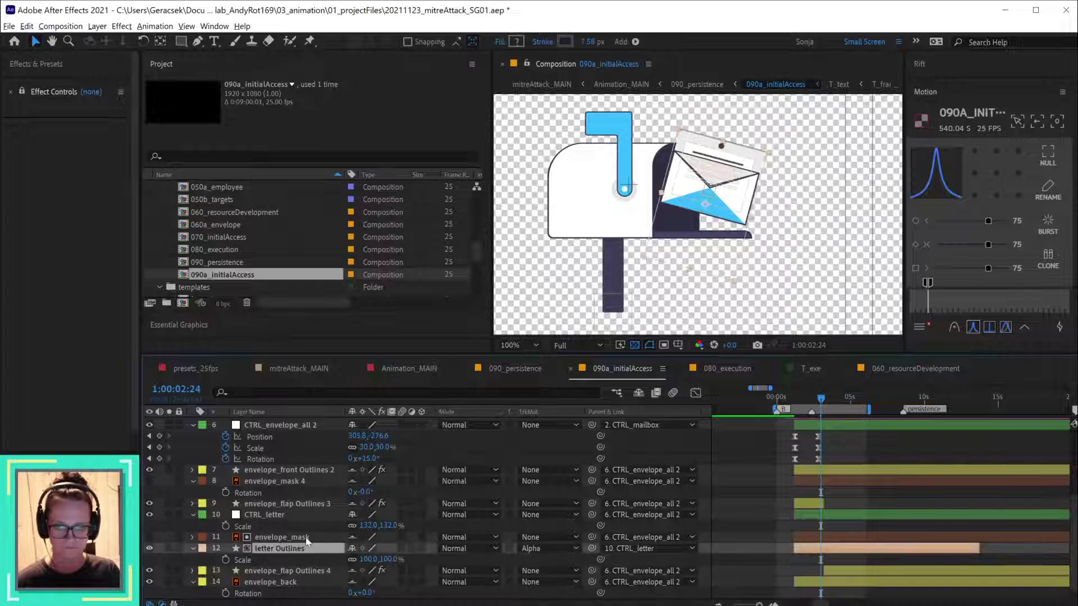
click(306, 539)
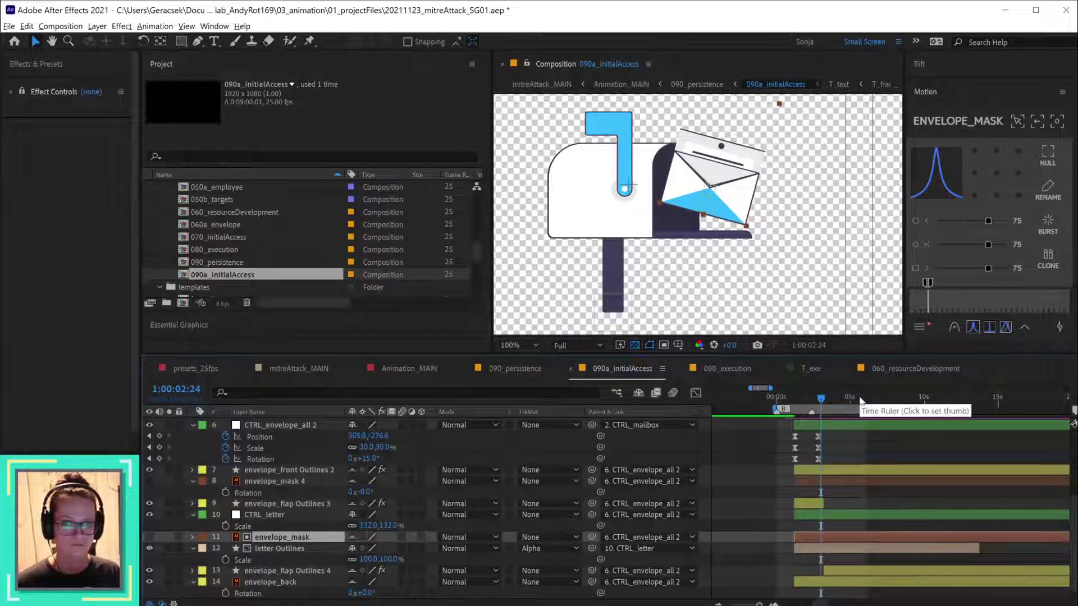
click(810, 401)
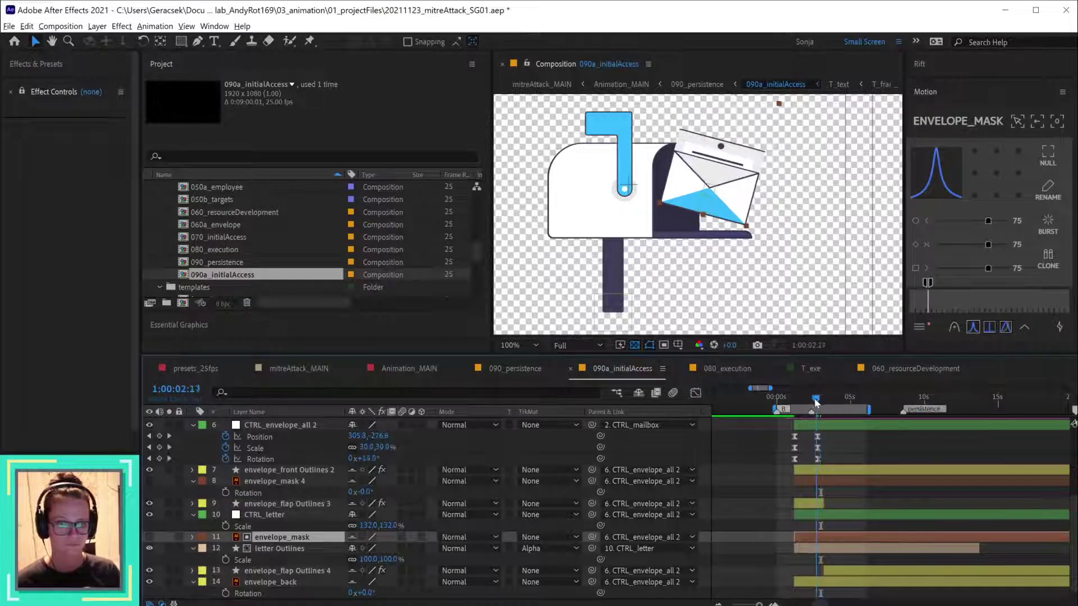
drag(810, 401, 836, 396)
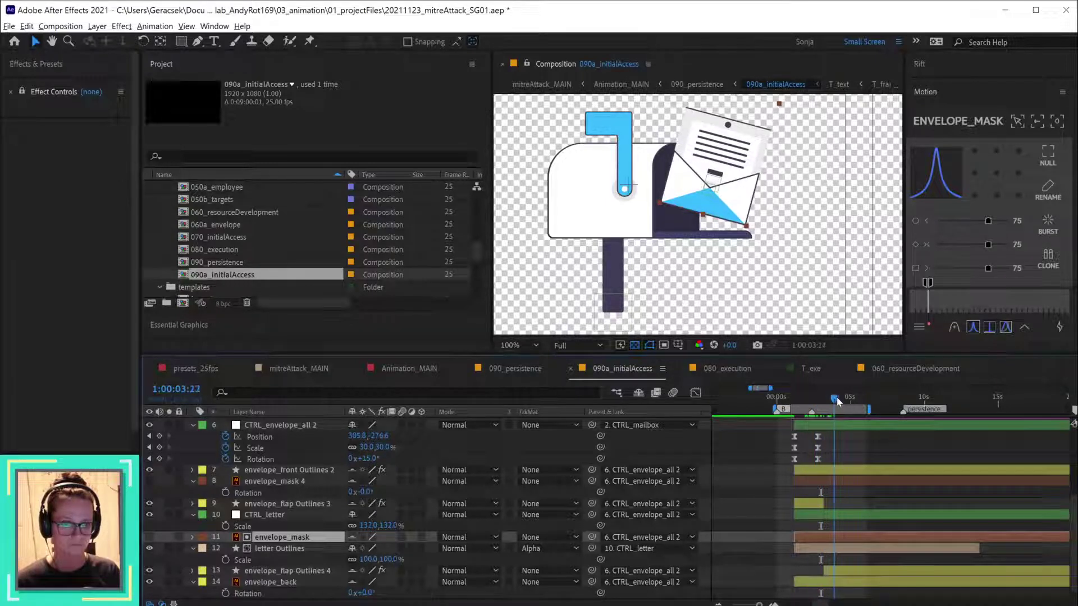
click(843, 515)
key(p)
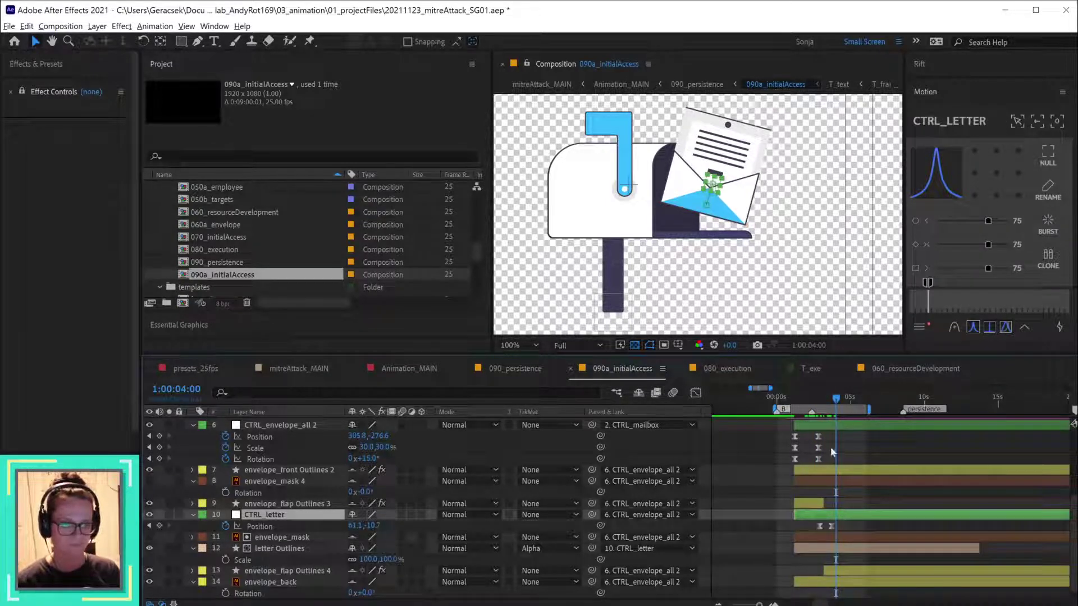
- Reduce the scale of letter Outlines to 83% at 1:00:04:00
click(310, 539)
key(s)
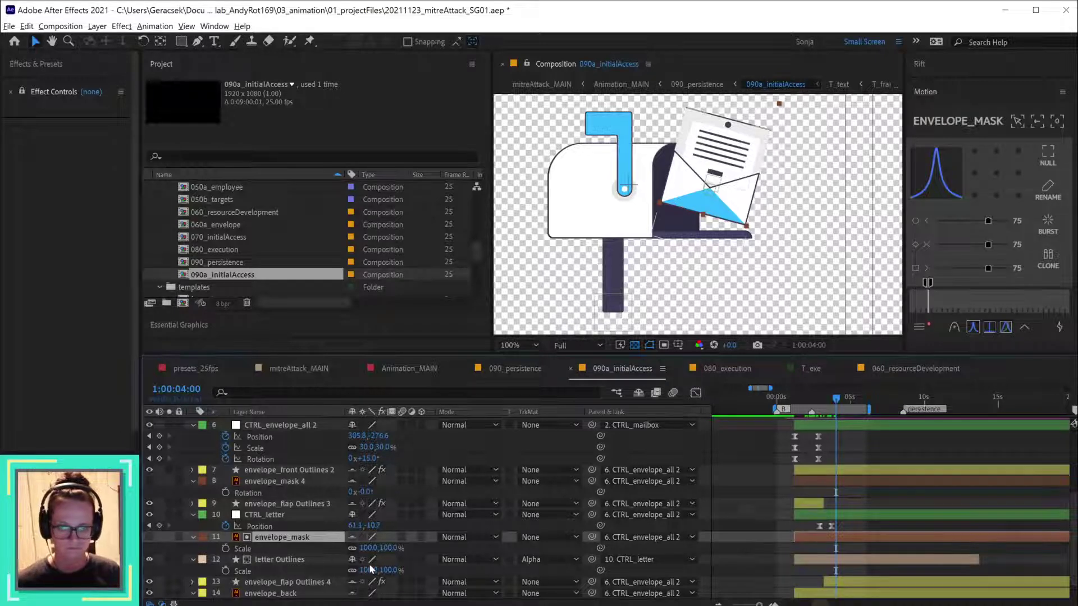
mouse_move(369, 570)
mouse_down()
mouse_move(358, 570)
mouse_move(369, 571)
mouse_up()
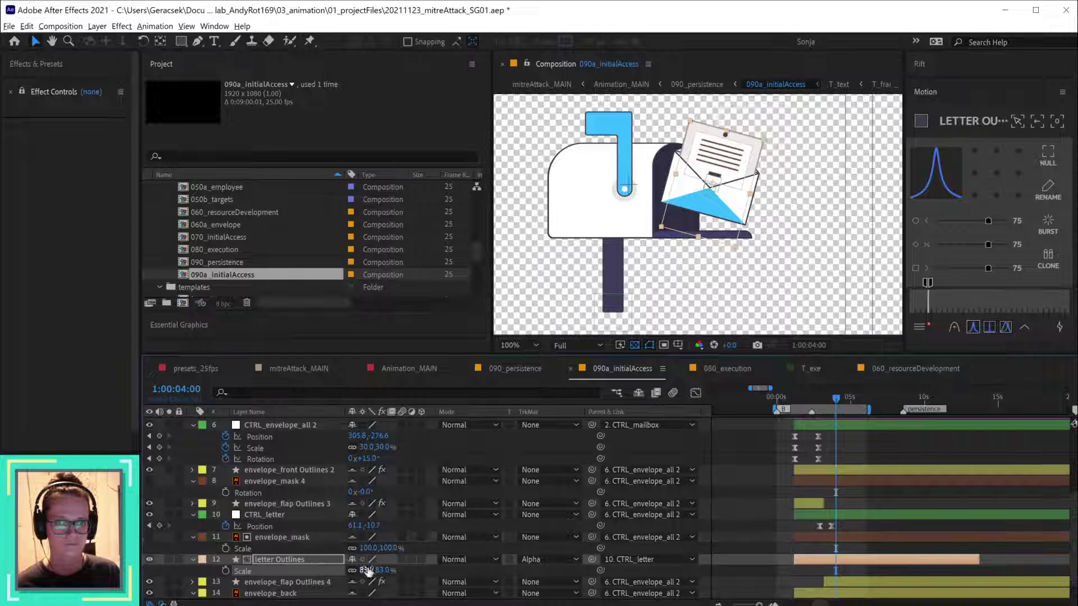
- Check the letter's size against its envelope in 060_resourceDevelopment at 1:00:12:09, and return to 090a_initialAccess through 090_persistence
click(909, 369)
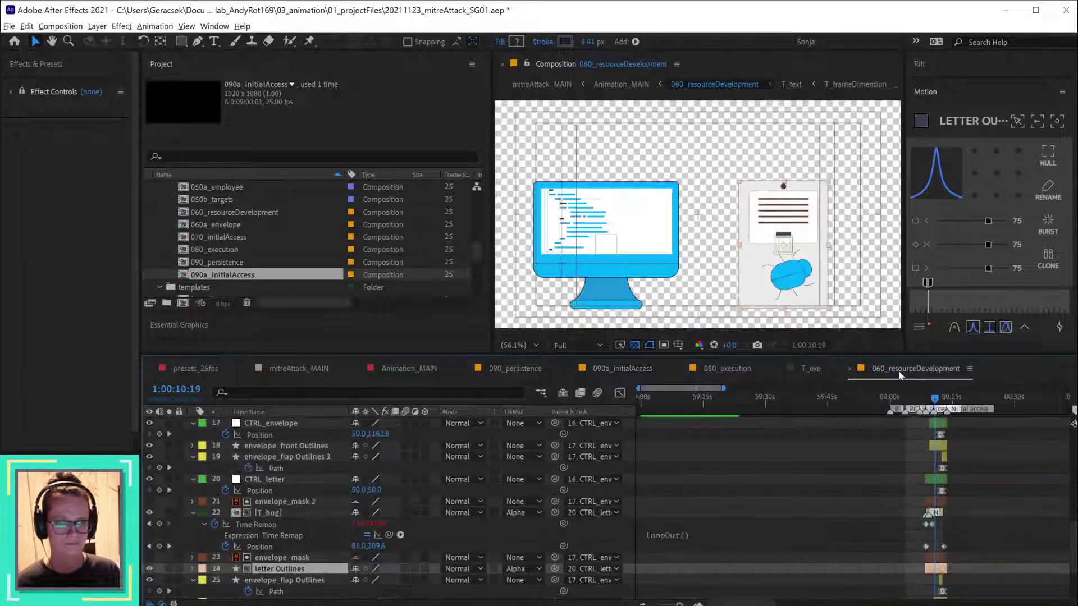
drag(934, 397, 943, 400)
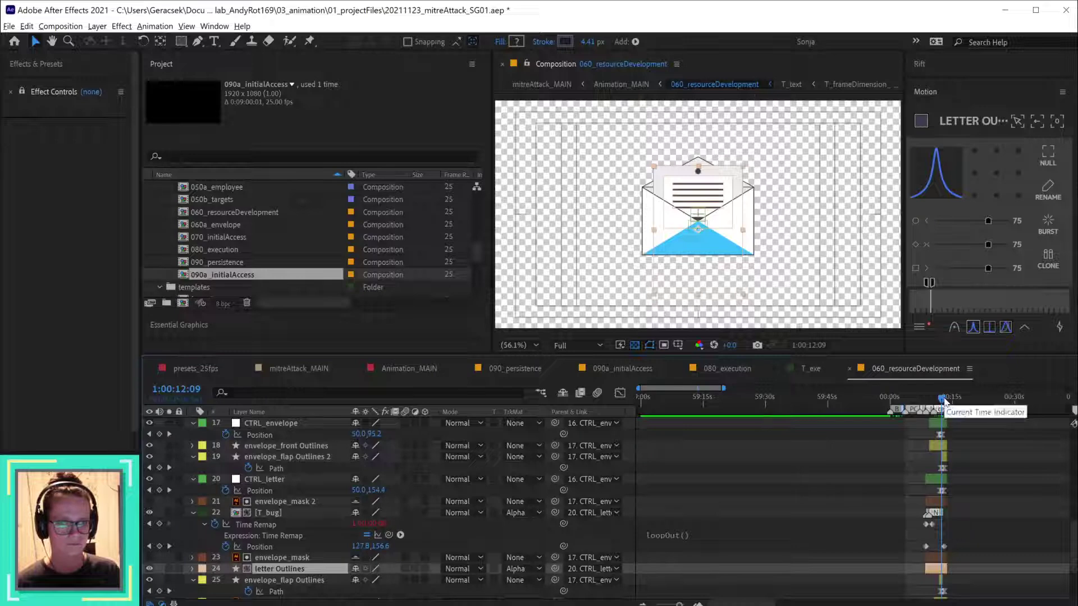
click(512, 371)
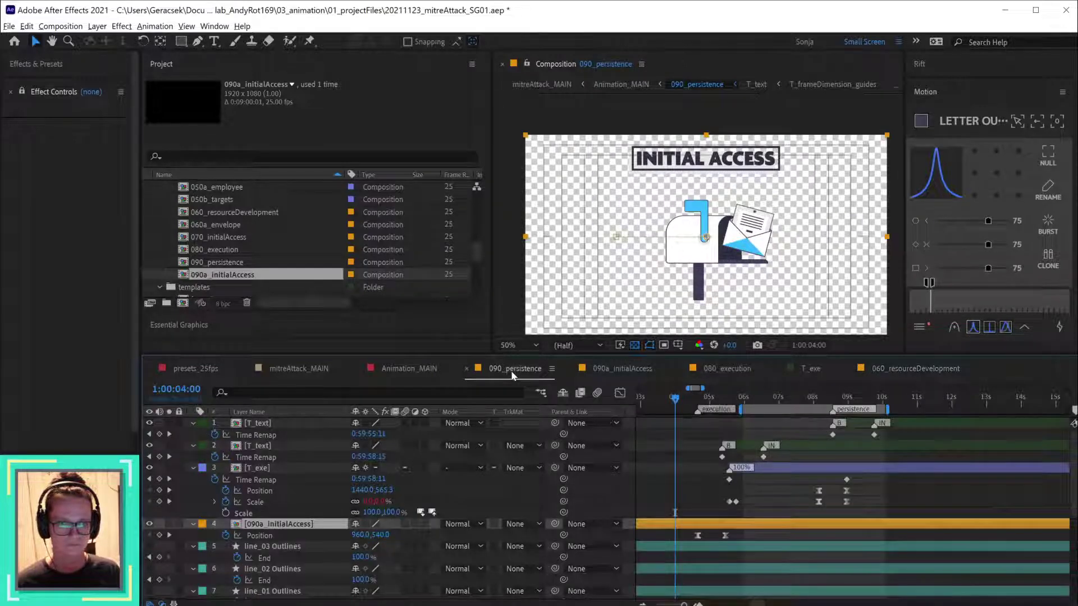
double_click(739, 529)
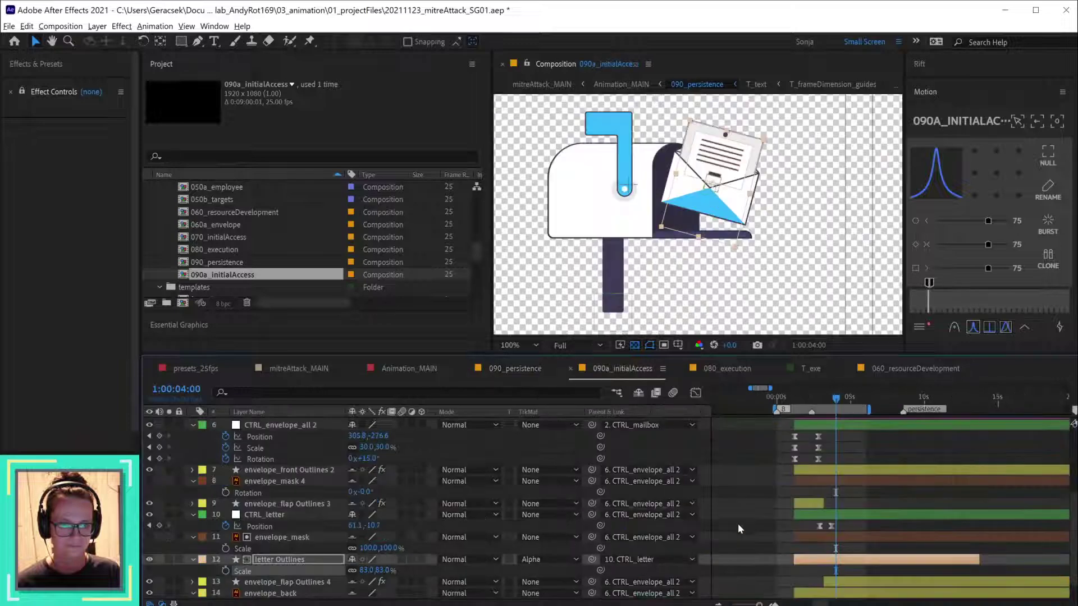
- Try scales of 90% and 80% on letter Outlines and settle on 75%
click(365, 570)
text(90)
key(Return)
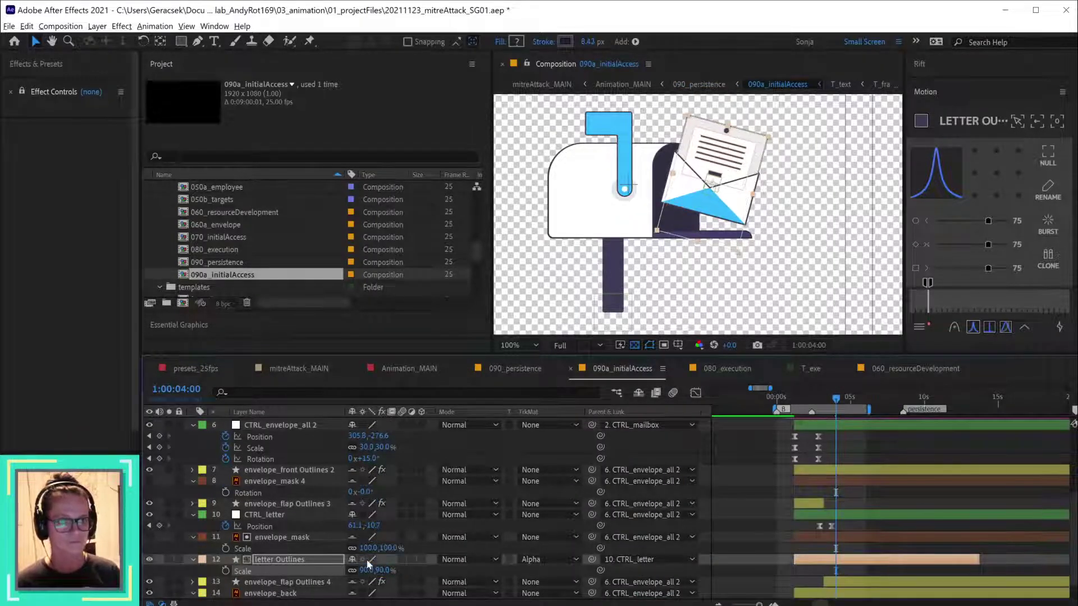
click(368, 570)
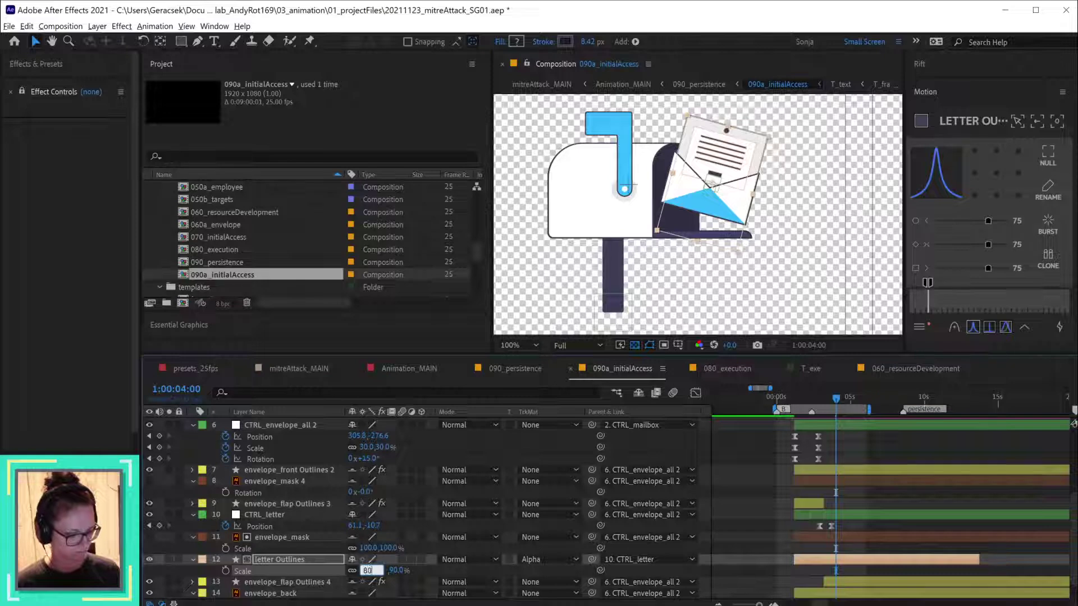
text(80)
key(Return)
click(368, 570)
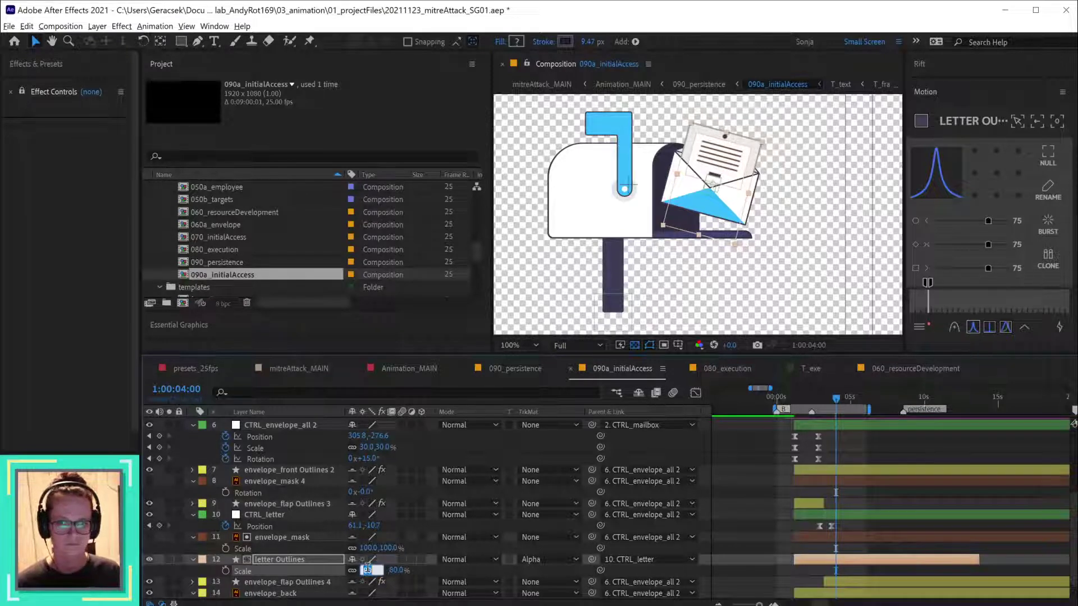
key(Return)
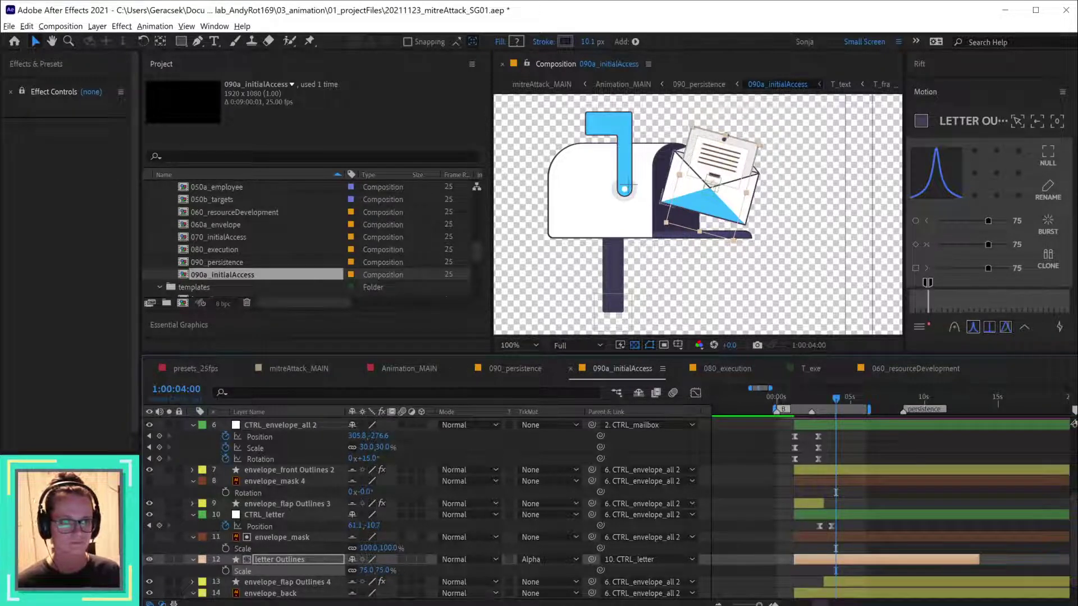
click(730, 544)
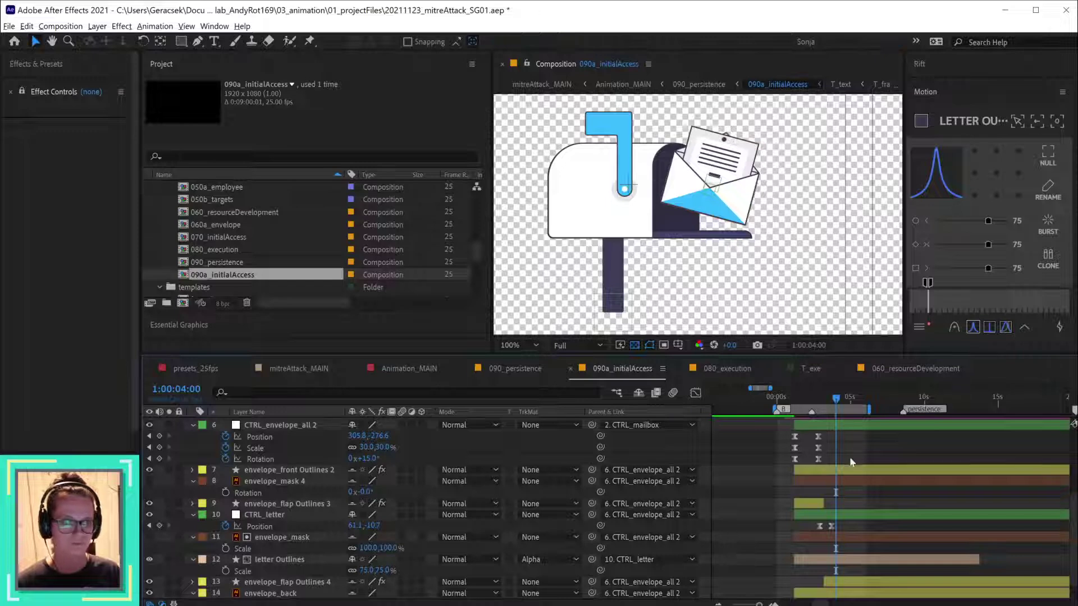
- Lower CTRL_letter on its first Position keyframe at 1:00:02:22 so the letter starts deeper inside the envelope
click(819, 403)
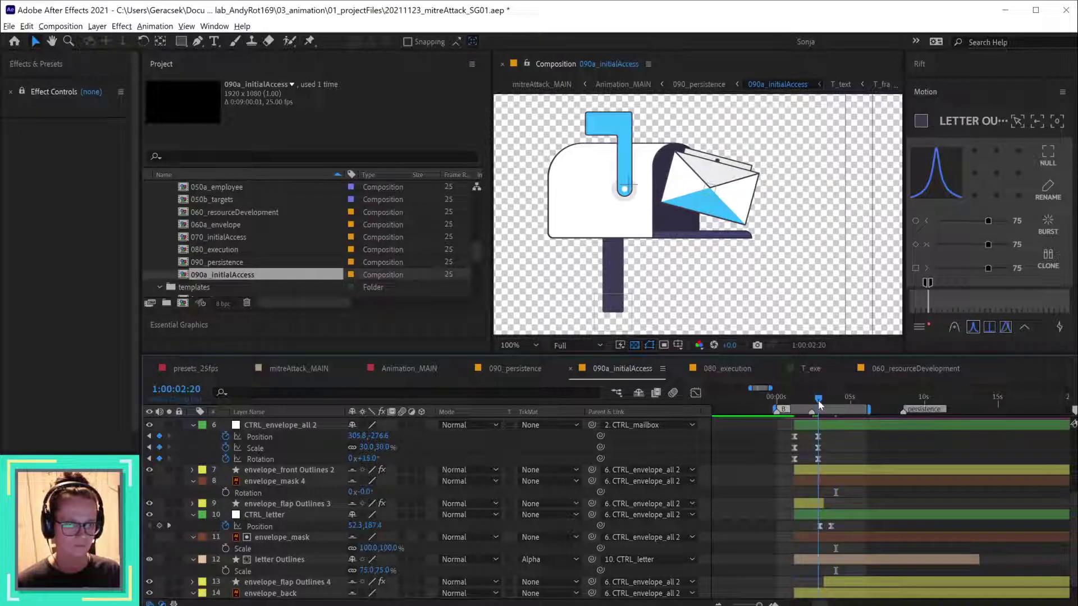
drag(820, 403, 822, 403)
click(829, 499)
scroll(830, 499, up, 2)
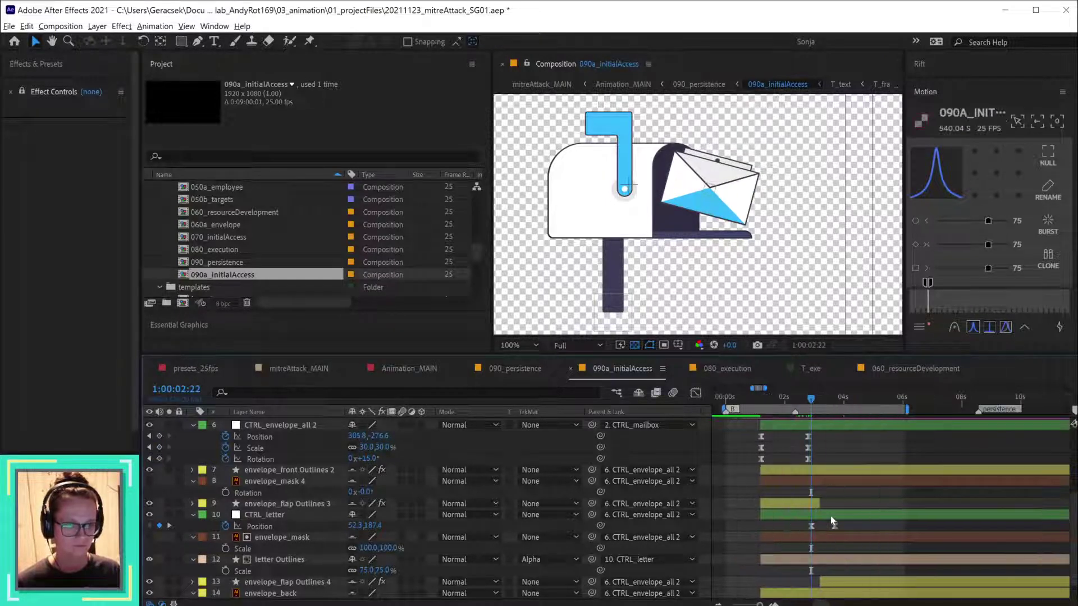
click(832, 519)
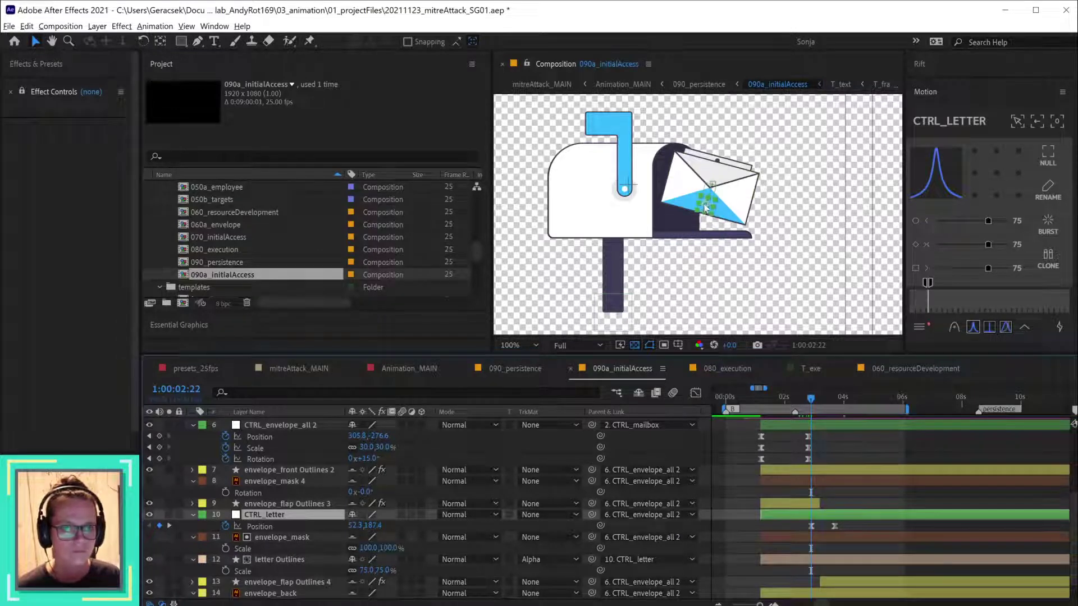
drag(705, 208, 702, 220)
- Shift both CTRL_letter Position keyframes slightly later, with the second at 1:00:03:19, and save the project
drag(813, 399, 819, 401)
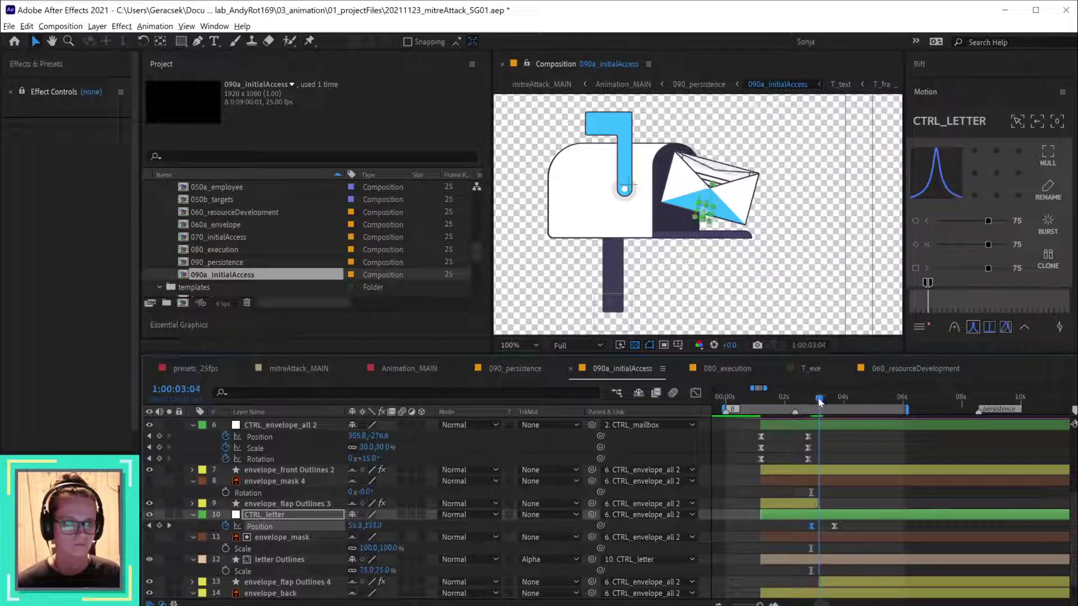
drag(844, 522, 800, 536)
key(alt+Right)
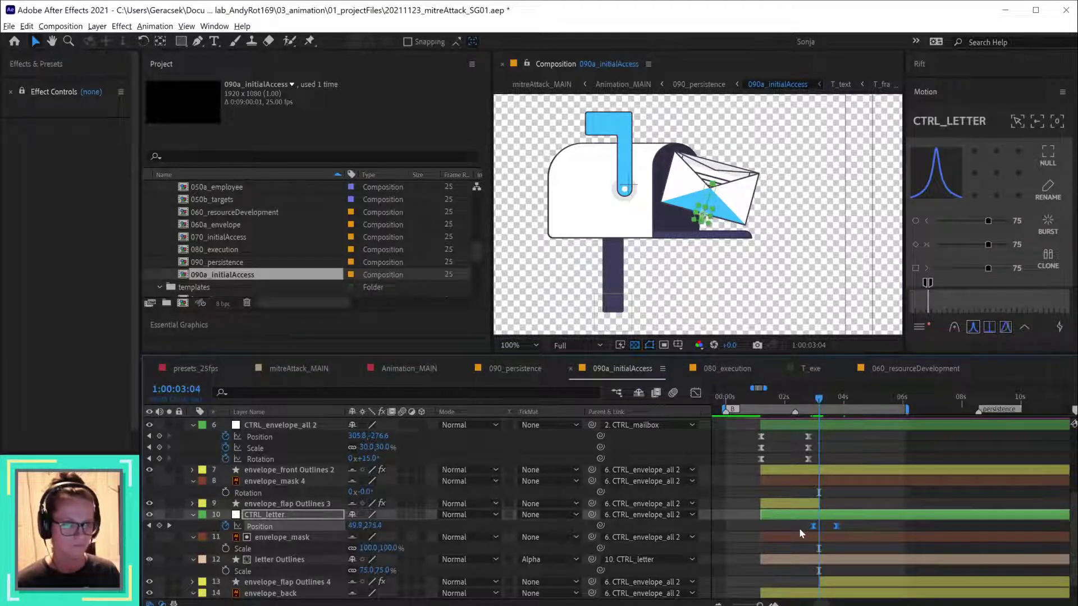
click(811, 400)
drag(811, 401, 843, 400)
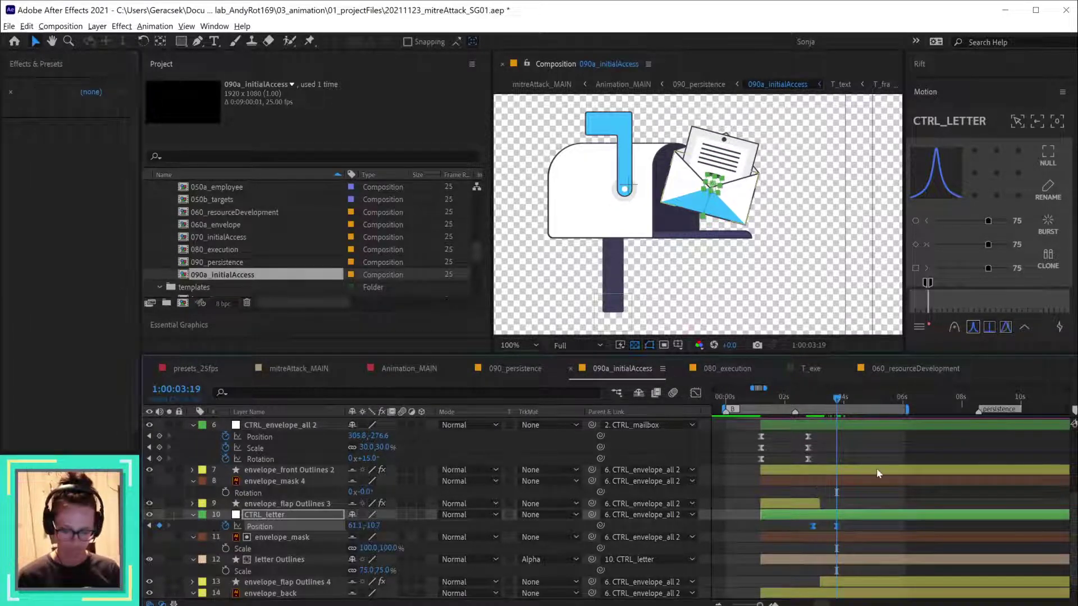
key(ctrl+s)
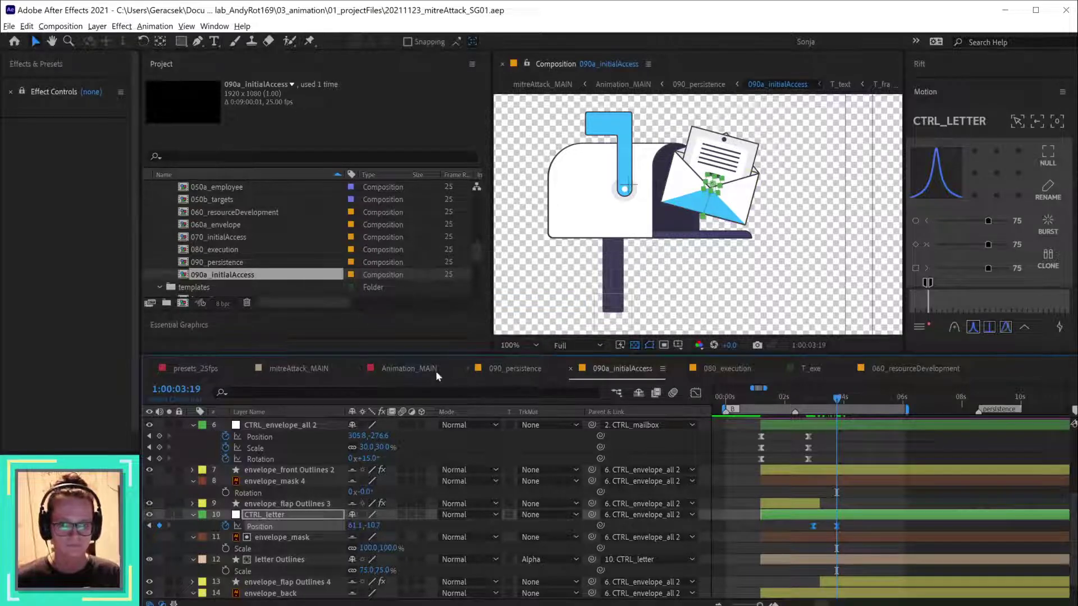
- Find the execution marker's time in 090_persistence and add a composition marker commented "execution" at 1:00:04:16 in 090a_initialAccess
click(514, 369)
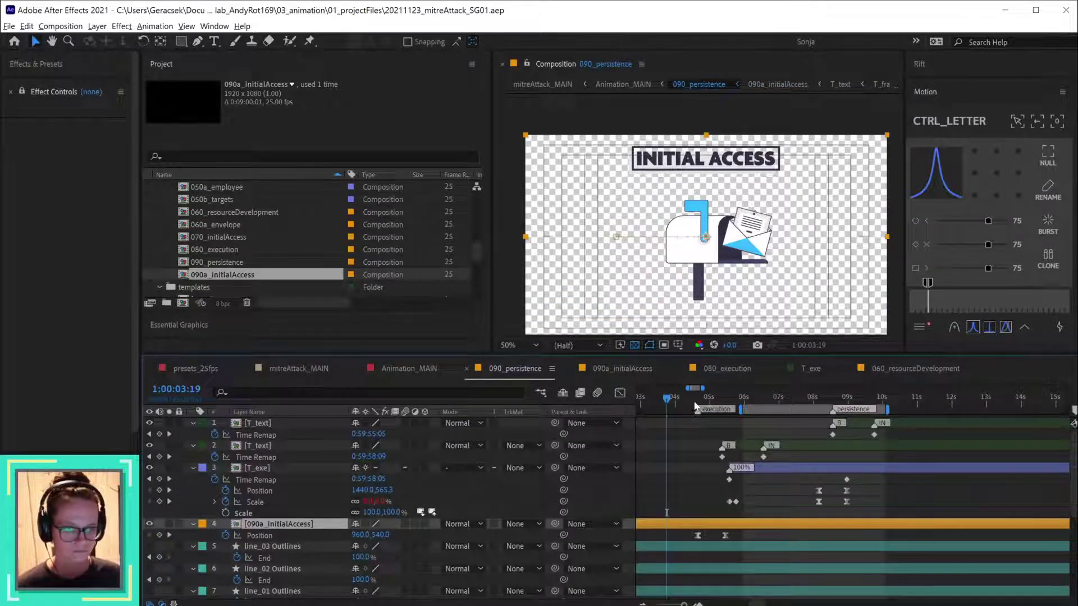
mouse_move(695, 401)
mouse_down()
mouse_move(723, 400)
mouse_move(697, 401)
mouse_up()
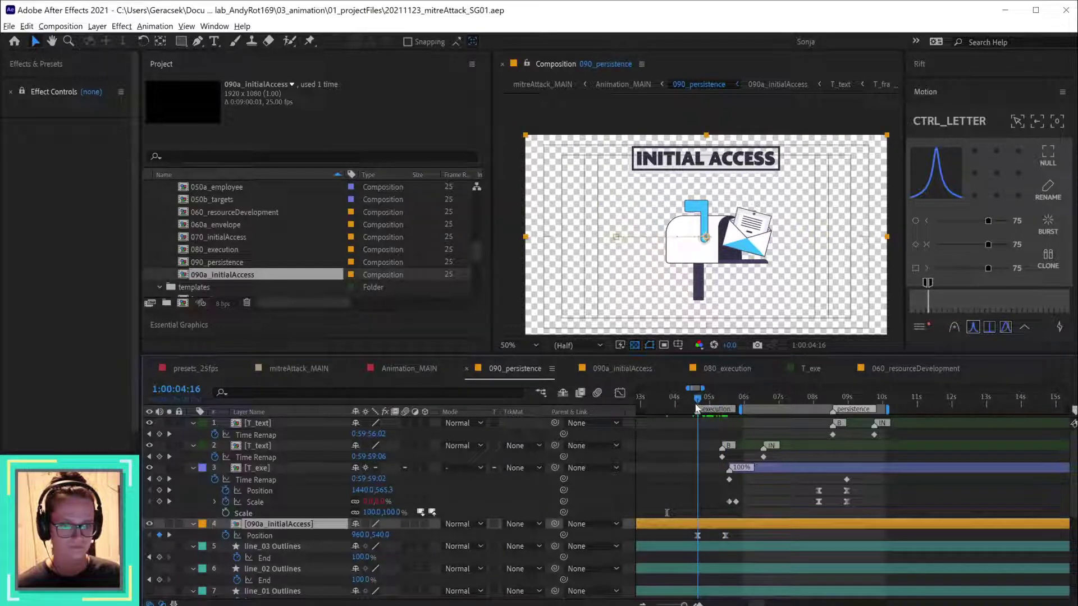
double_click(711, 525)
click(927, 451)
key(alt+KP_Multiply)
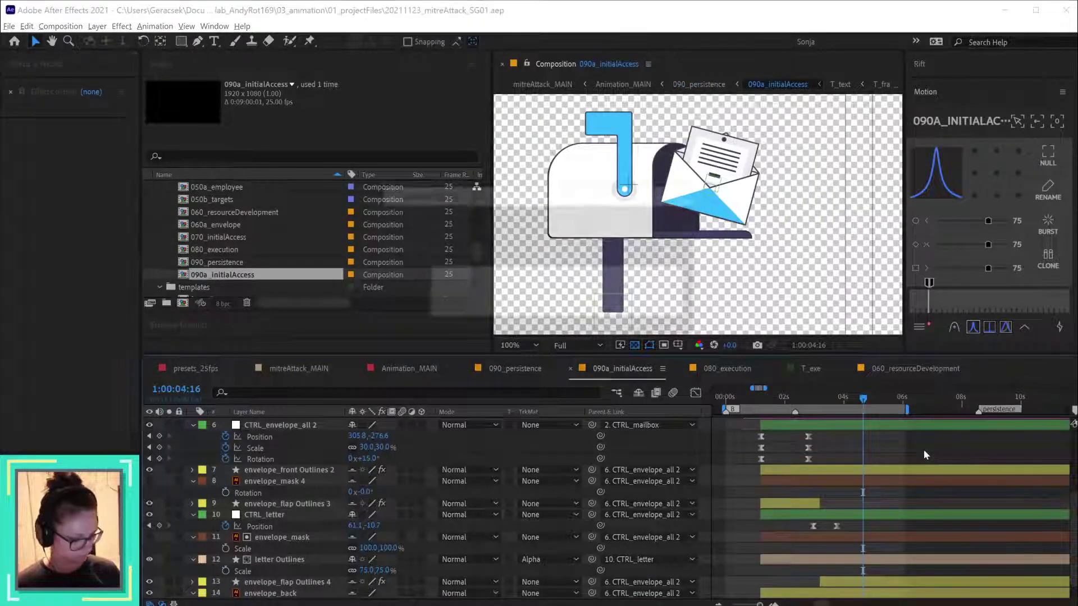
text(execution)
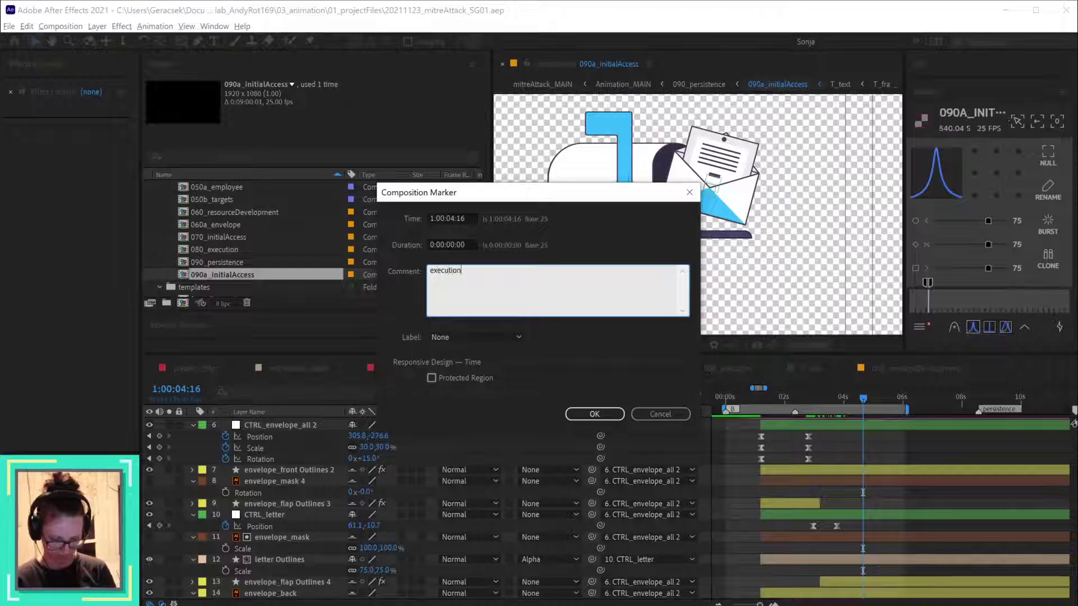
key(Return)
- Copy CTRL_letter's first Position keyframe to 1:00:04:14 so the letter slides back into the envelope
scroll(830, 504, up, 2)
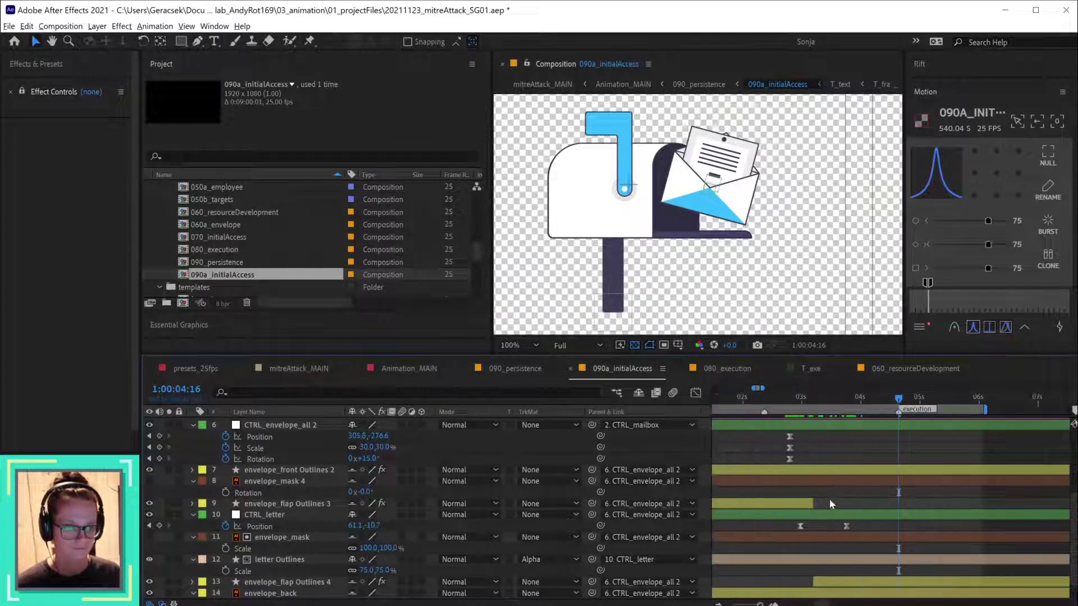
drag(820, 398, 852, 408)
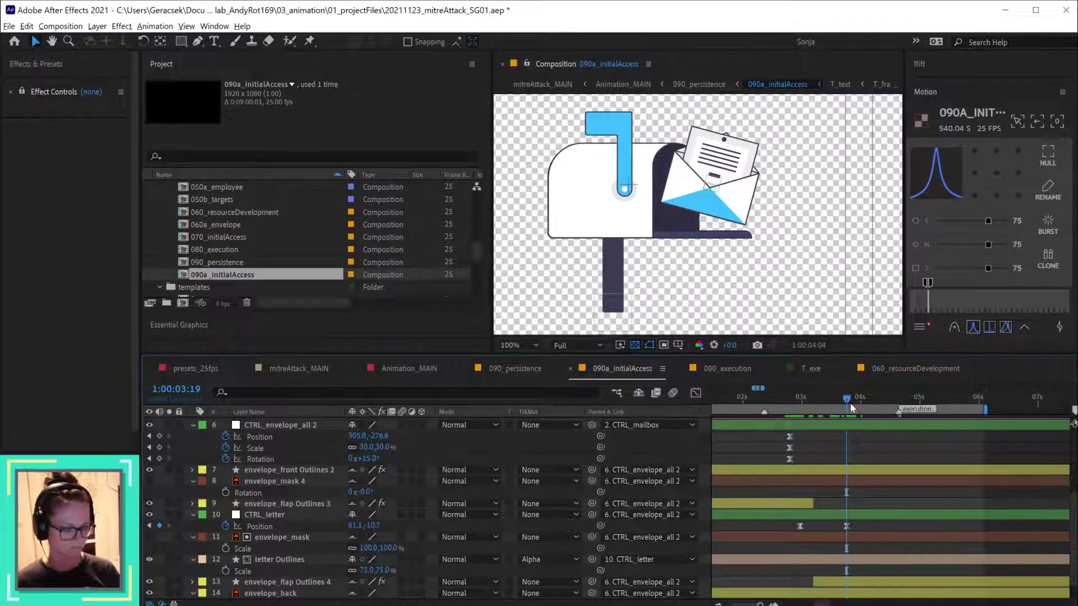
key(space)
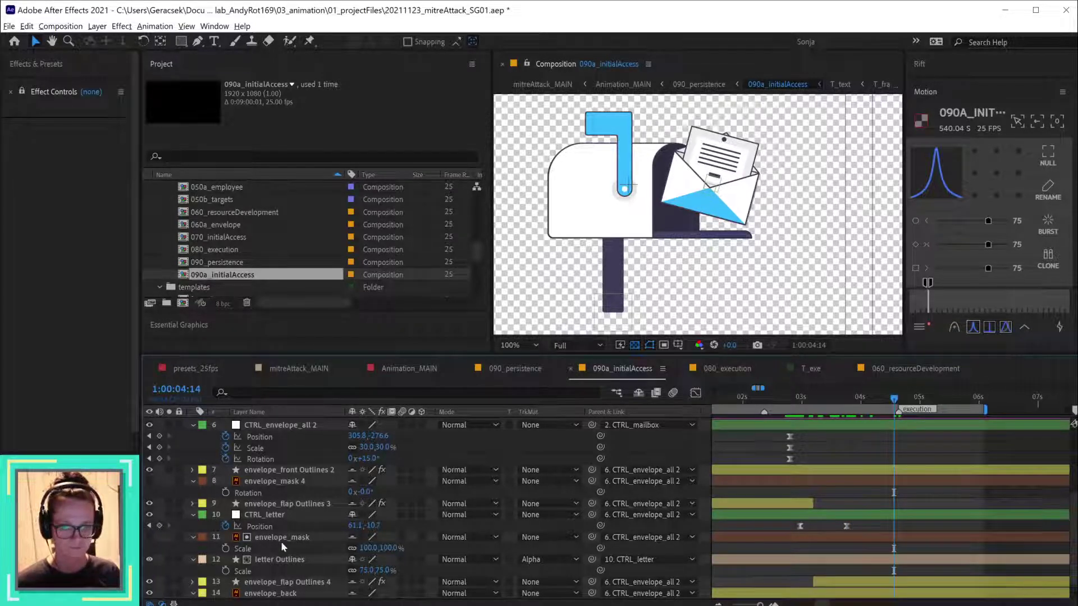
click(799, 527)
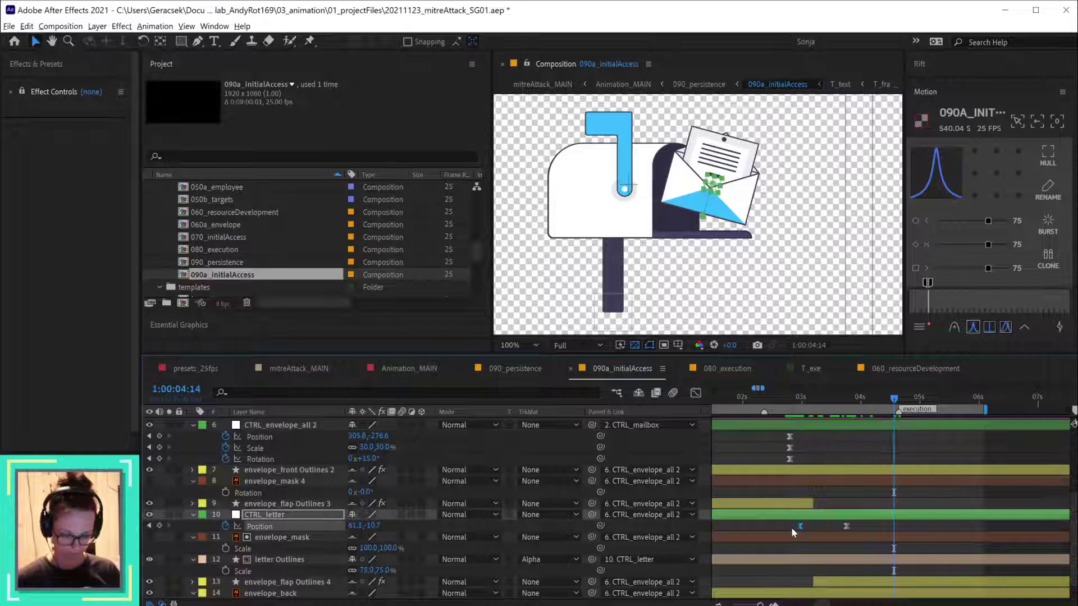
key(ctrl+c)
key(ctrl+v)
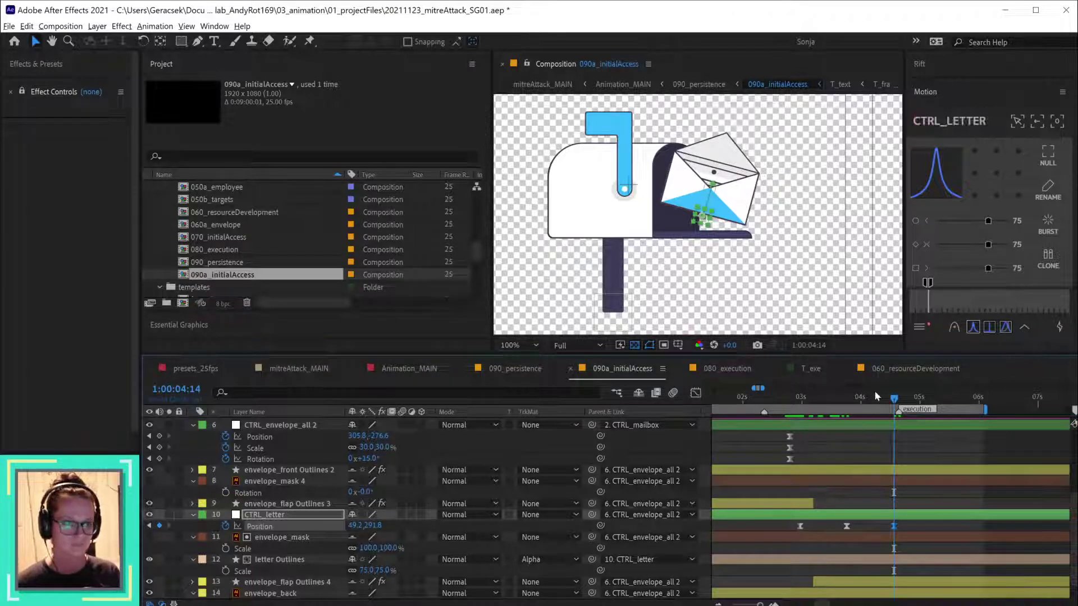
- Reveal the Path keyframes of envelope_flap Outlines 4 and paste a reversed copy starting at 1:00:03:19 so the flap closes again
key(j)
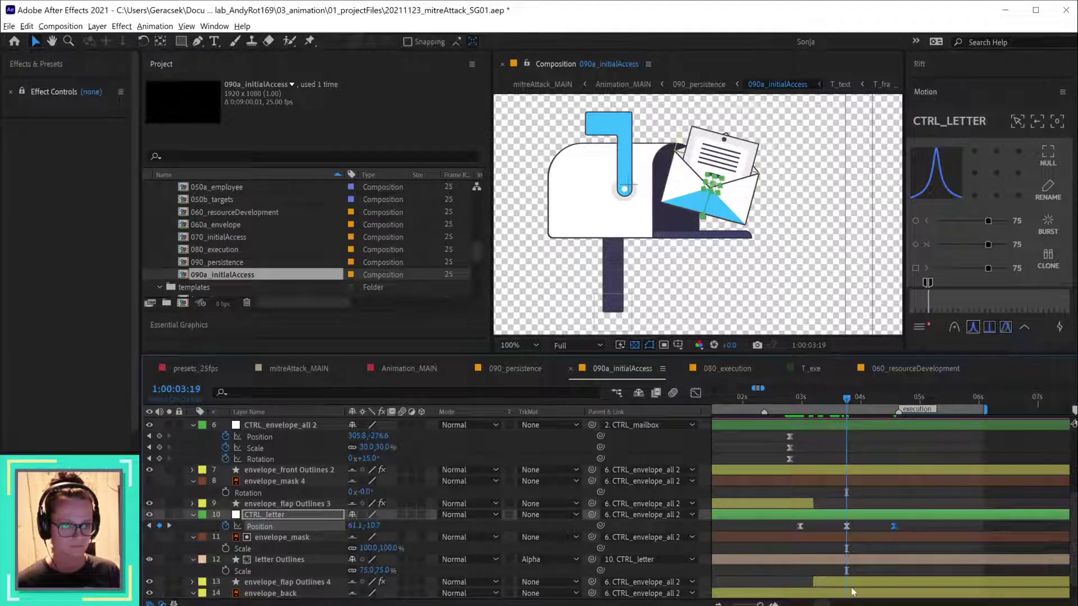
key(F2)
click(851, 584)
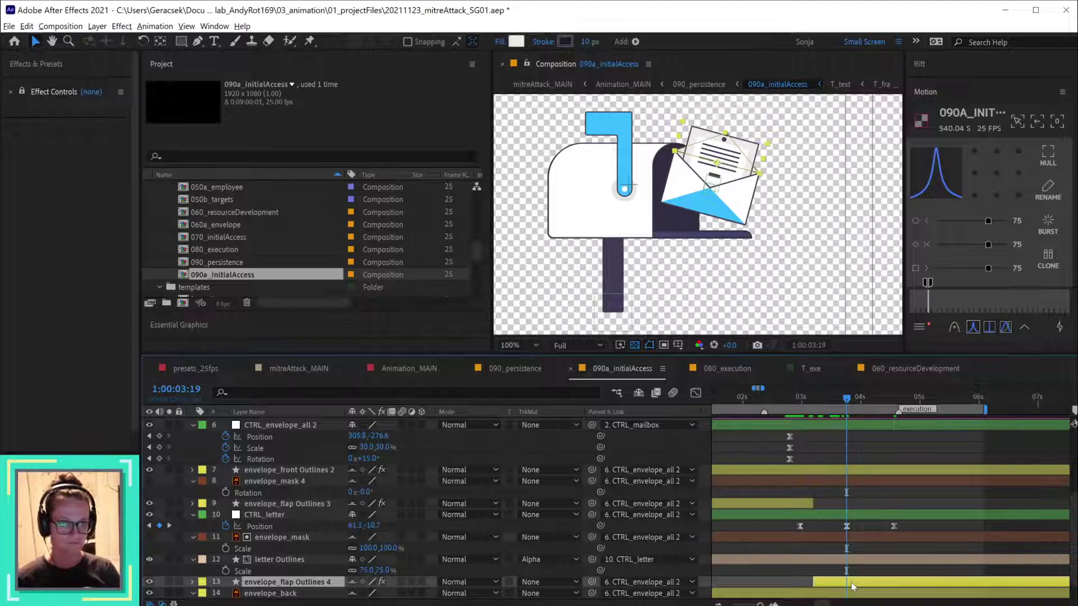
key(u)
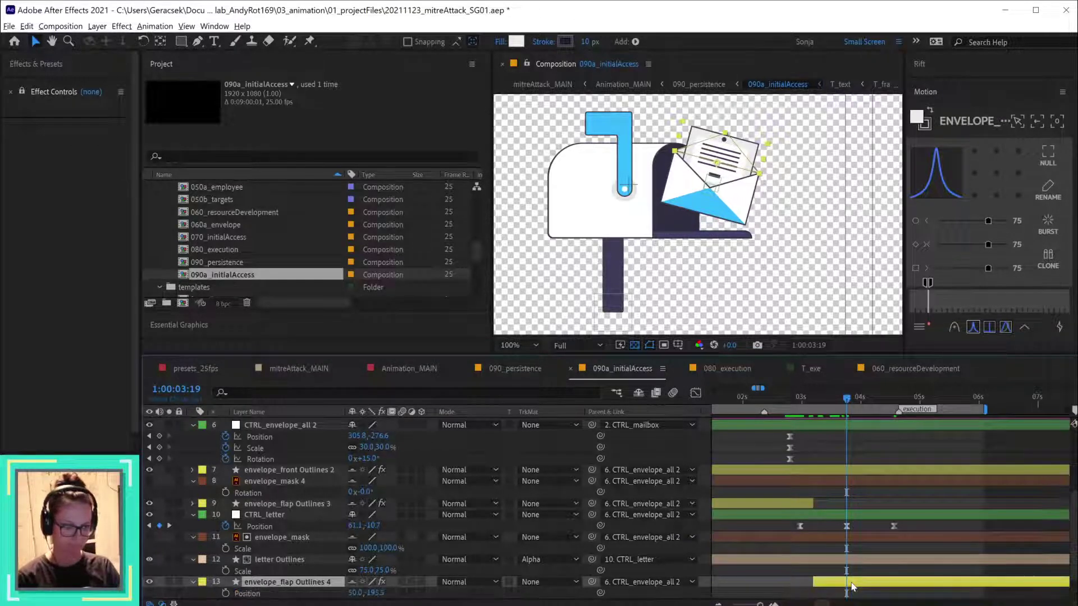
scroll(851, 579, down, 2)
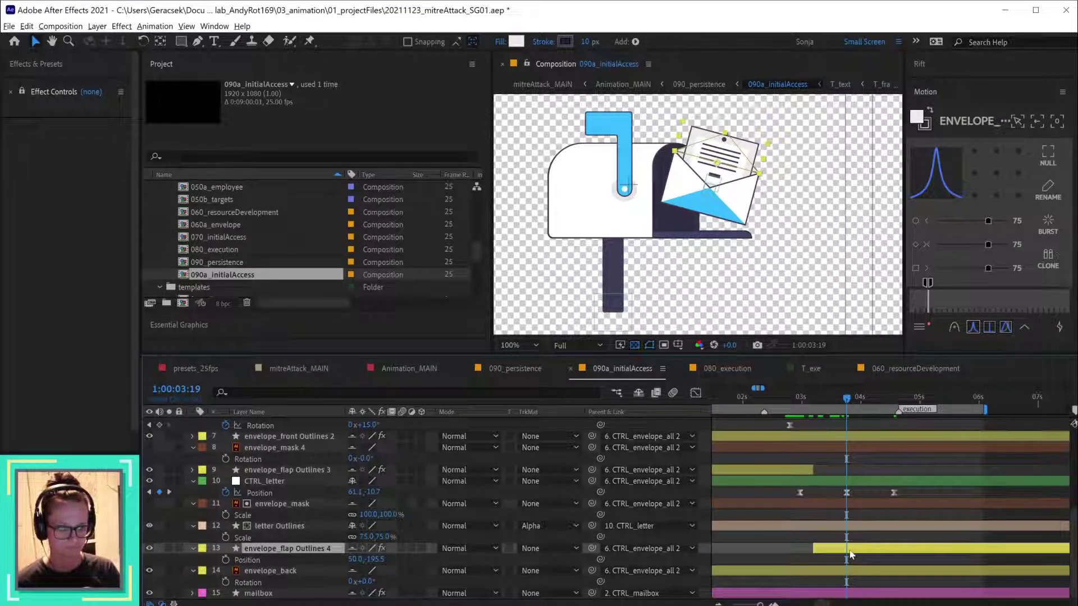
key(u)
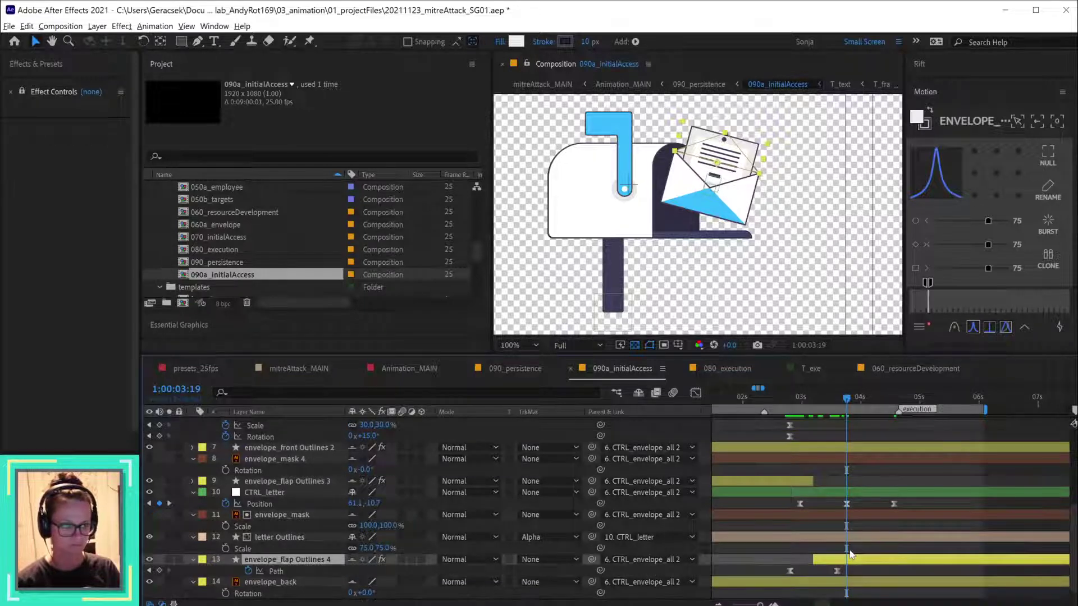
key(u)
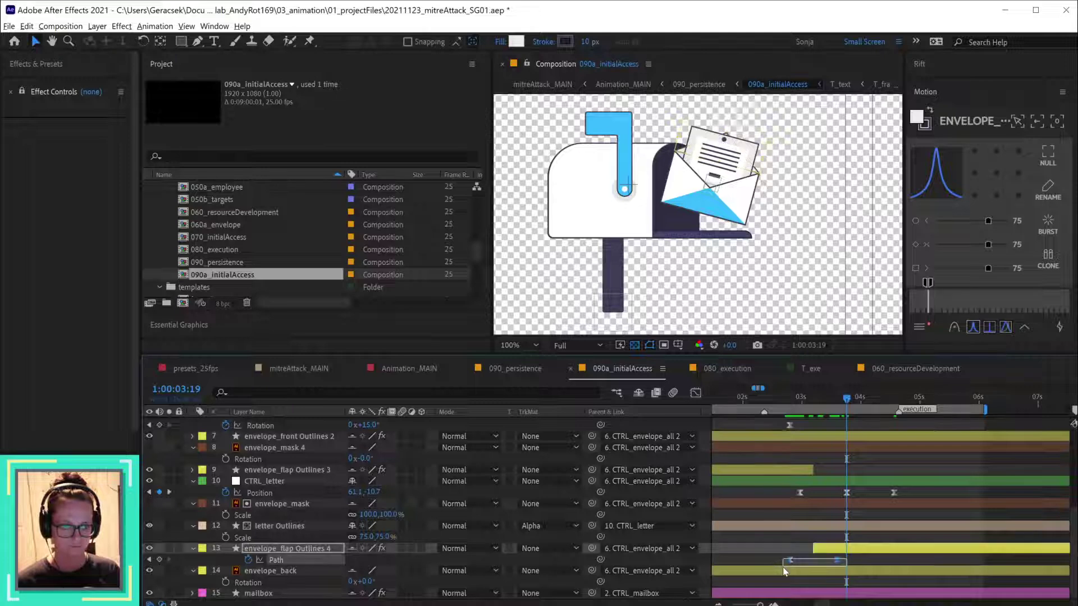
drag(776, 548, 842, 565)
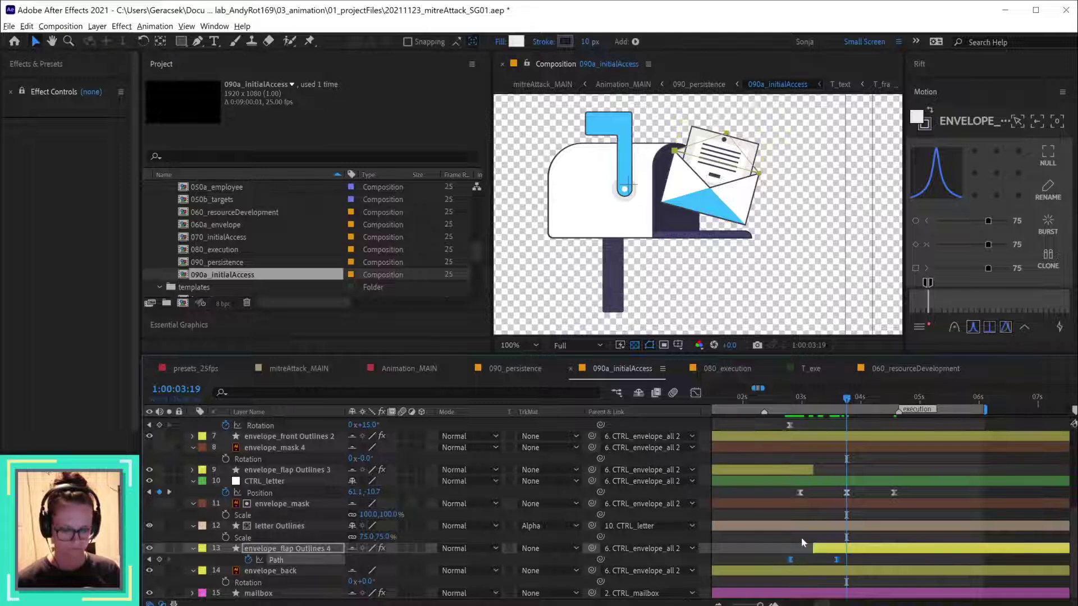
right_click(845, 559)
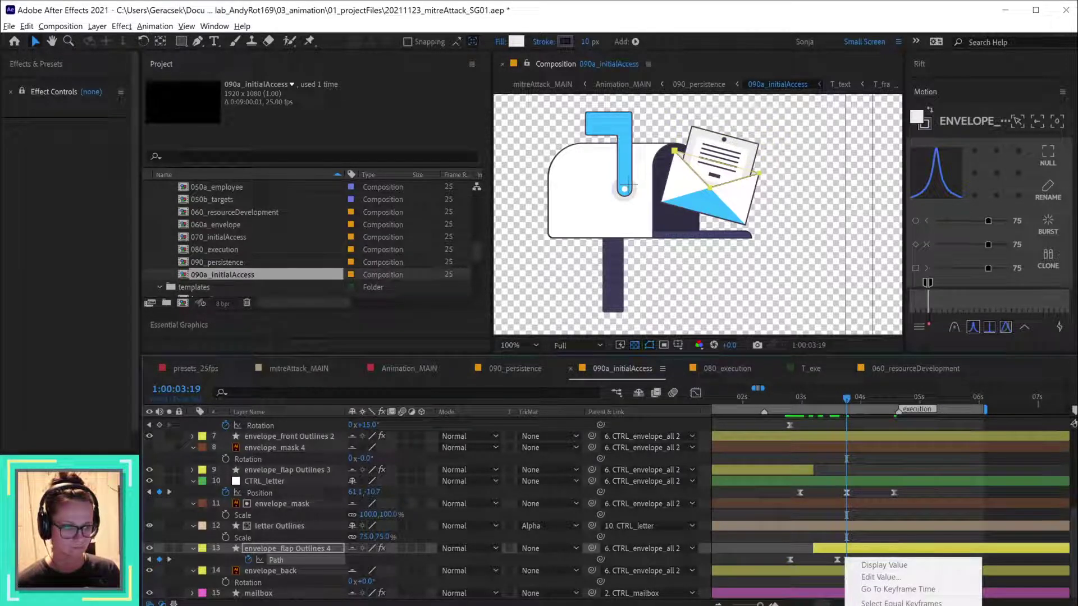
key(Escape)
key(ctrl+v)
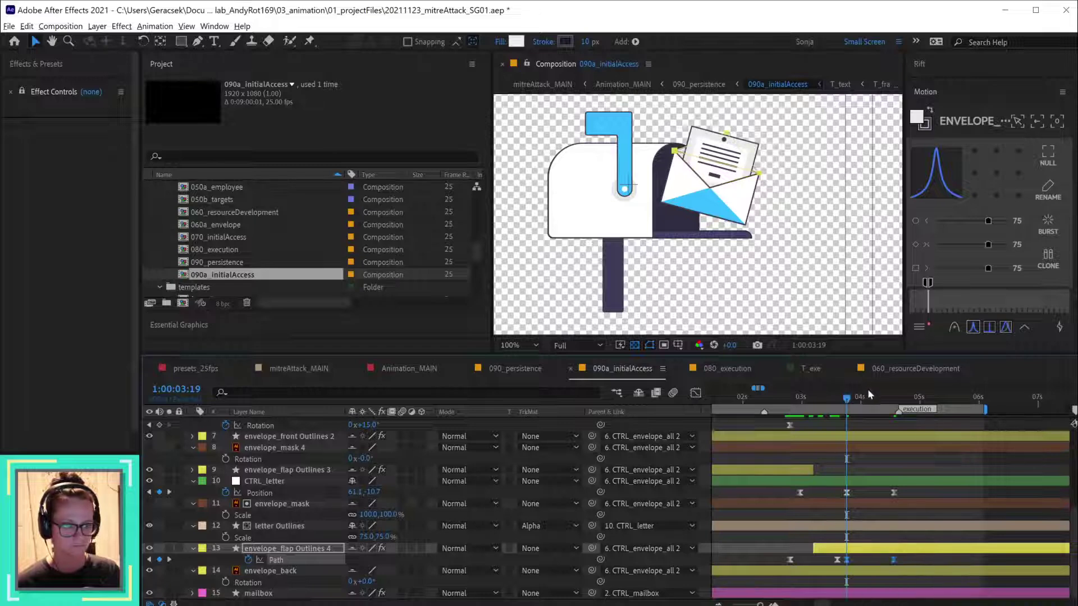
- Shift the pasted flap Path keyframes six frames later so the flap closes behind the sinking letter
drag(848, 402, 869, 414)
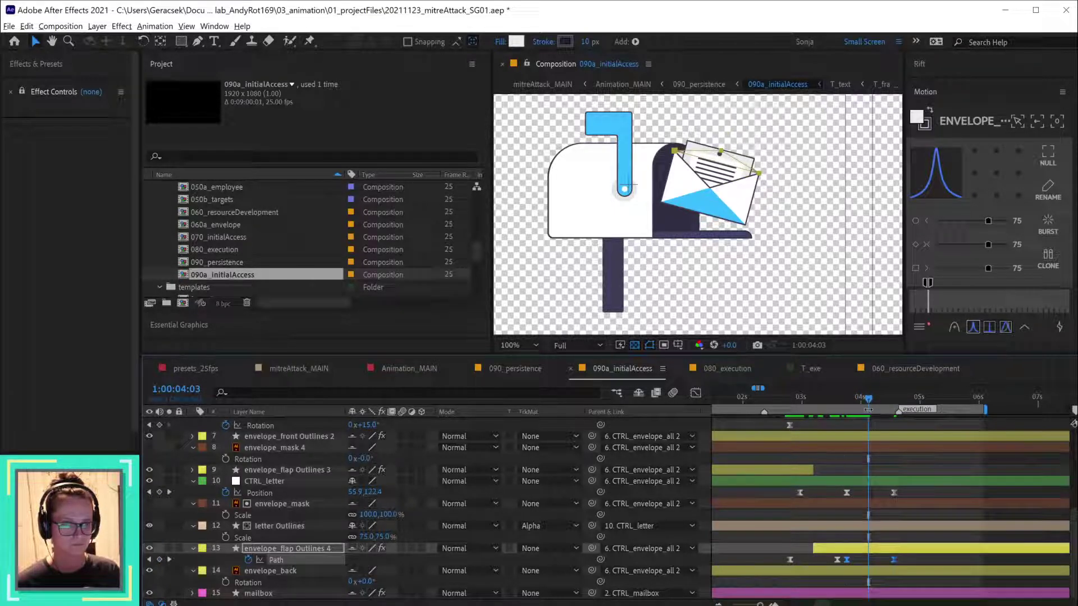
key(alt+Right)
key(alt+Right)
key(alt+Right)
key(alt+Right)
key(alt+Right)
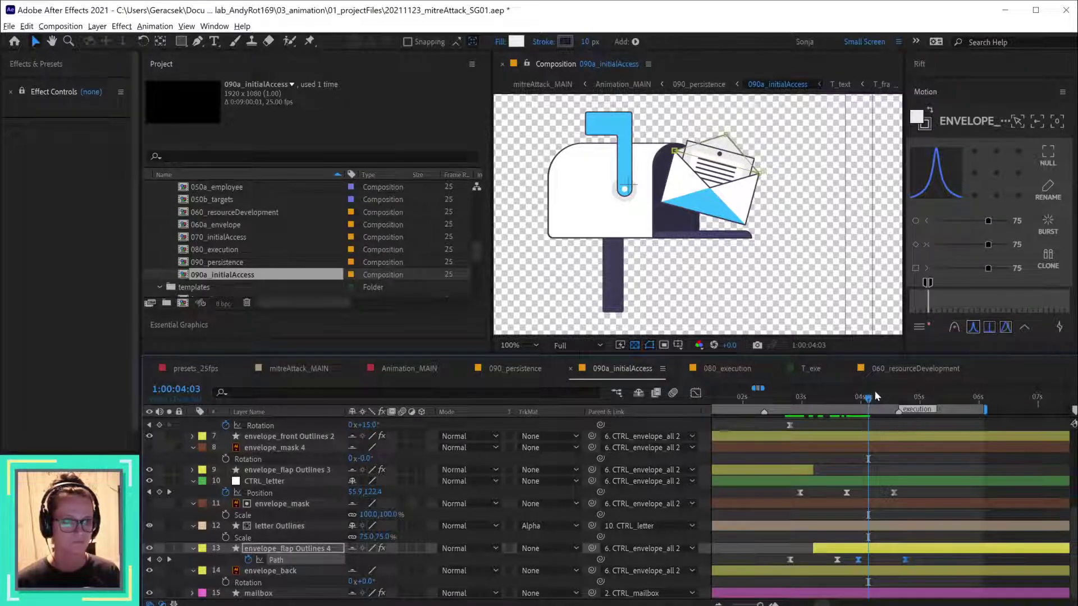
mouse_move(869, 398)
mouse_down()
mouse_move(897, 408)
mouse_move(881, 408)
mouse_up()
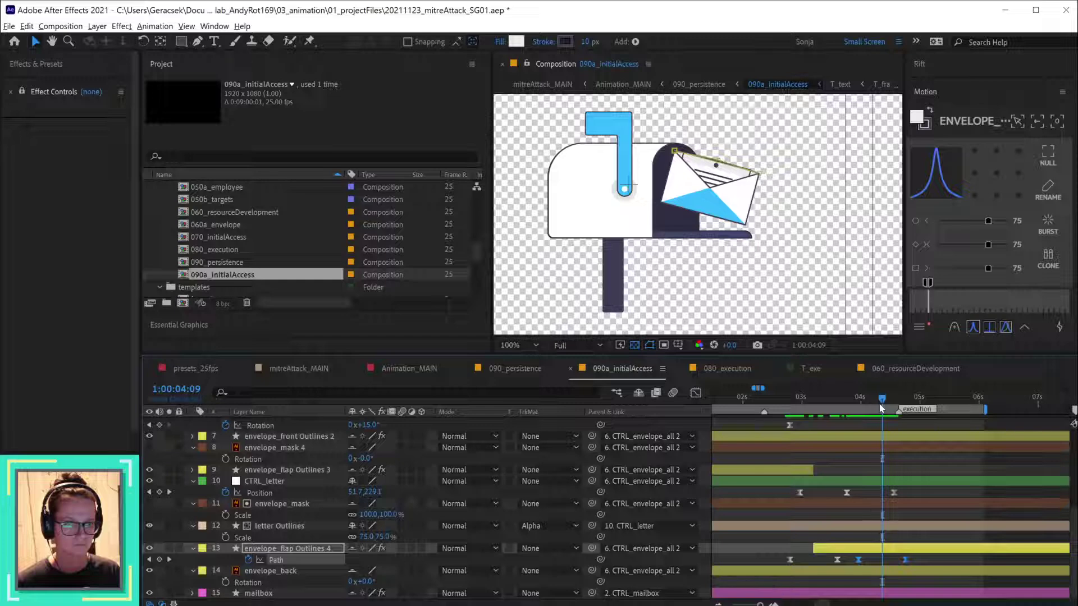
key(alt+Right)
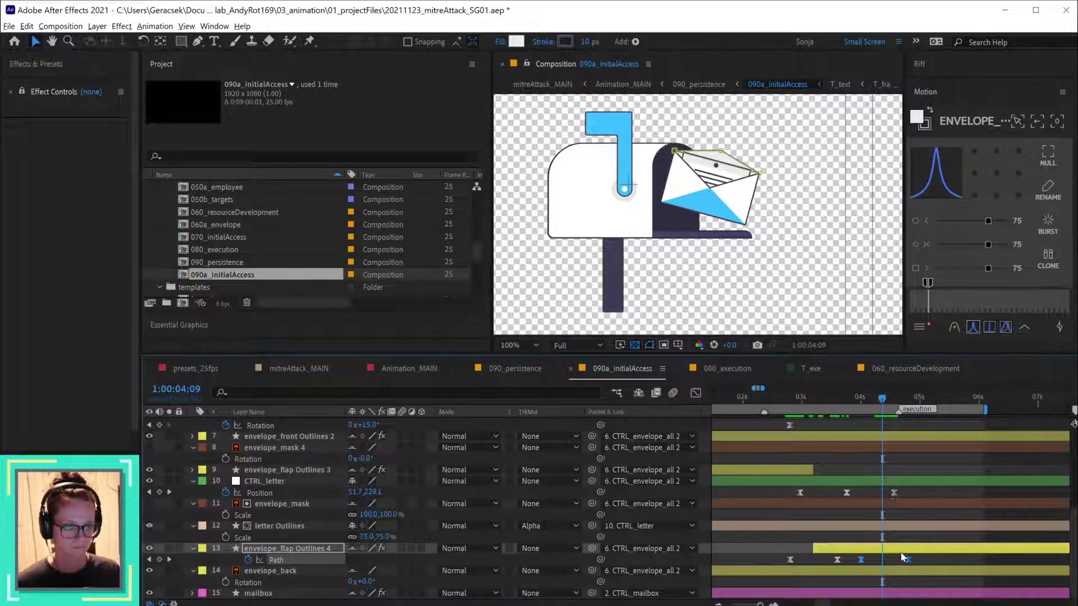
- Split envelope_flap Outlines 4 at 1:00:04:10 and move the new later part above envelope_flap Outlines 3
key(Page_Down)
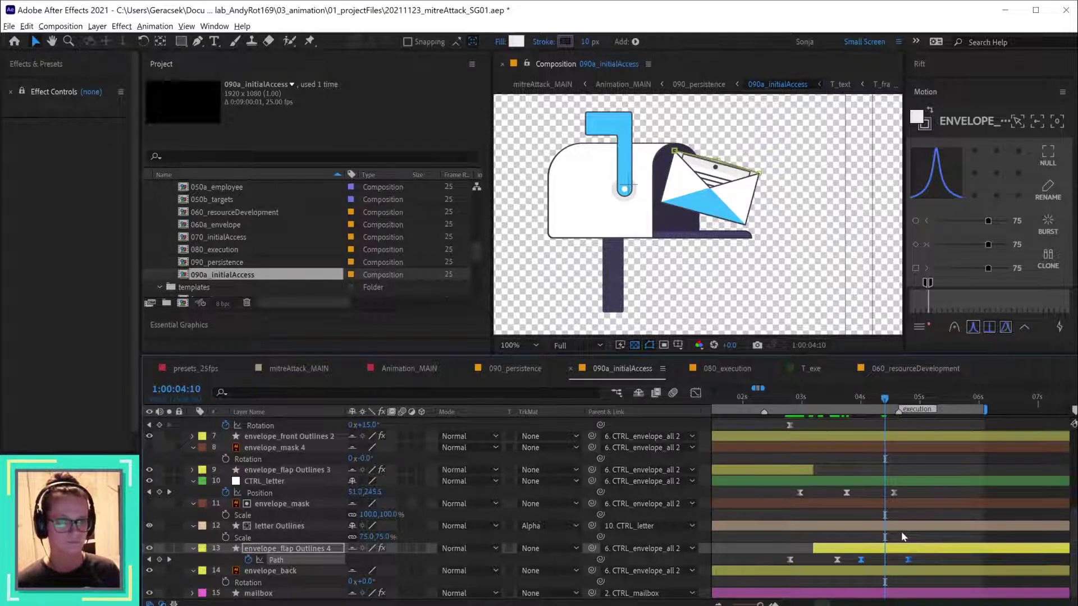
key(ctrl+shift+d)
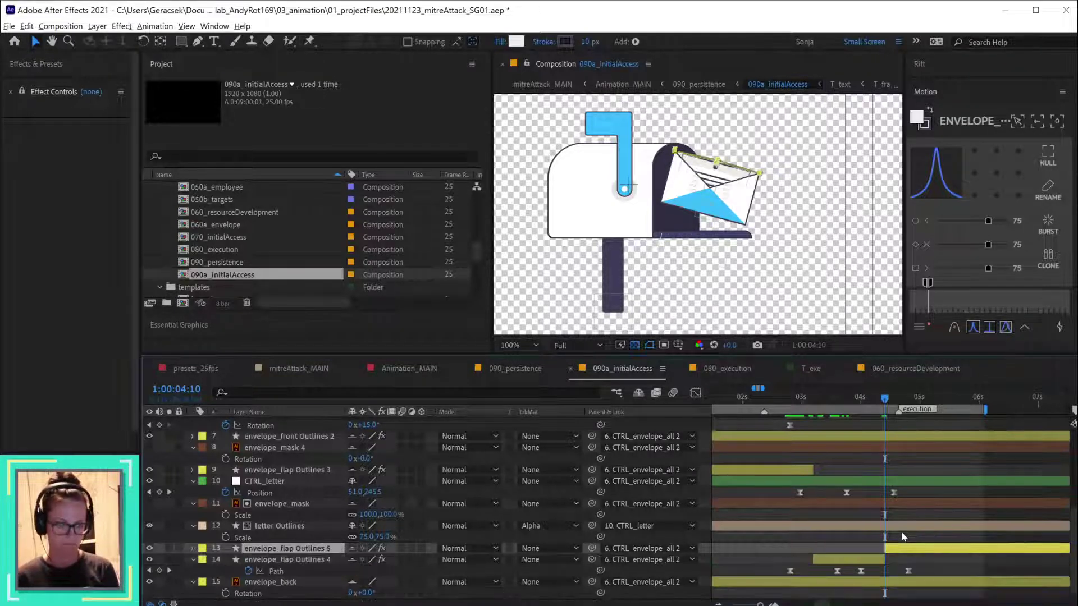
drag(318, 551, 321, 471)
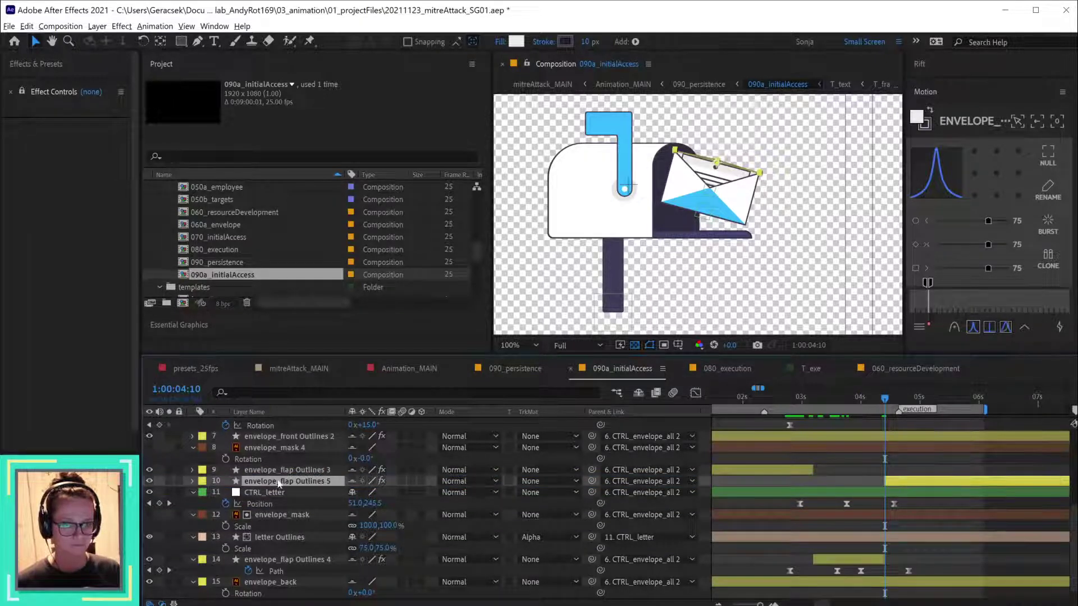
drag(279, 484, 297, 467)
- Preview the letter and flap animation from 1:00:02:18 past the execution marker
drag(790, 395, 834, 402)
click(847, 503)
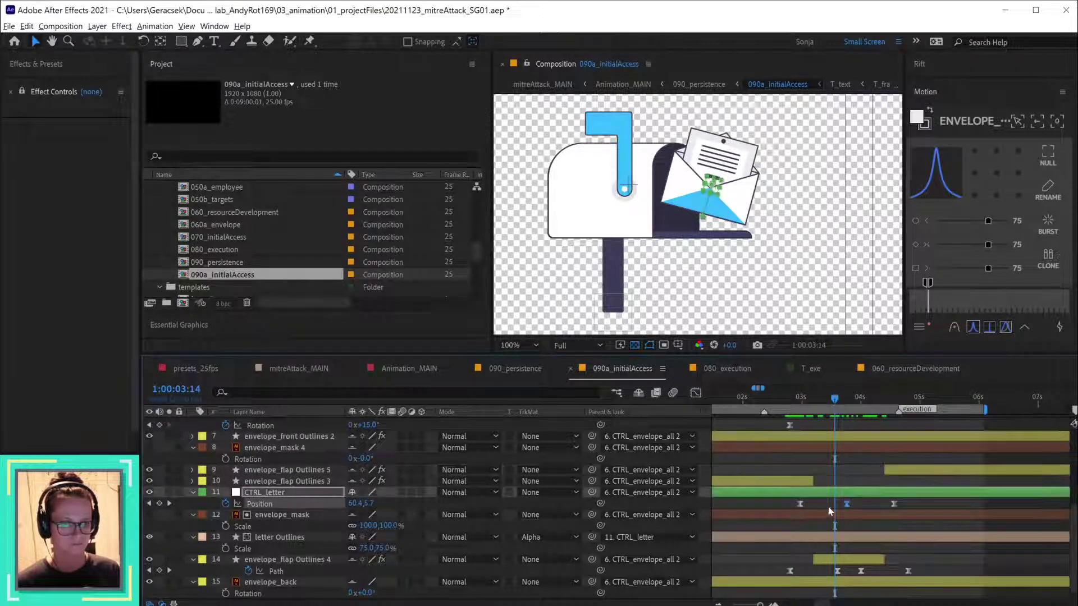
click(786, 398)
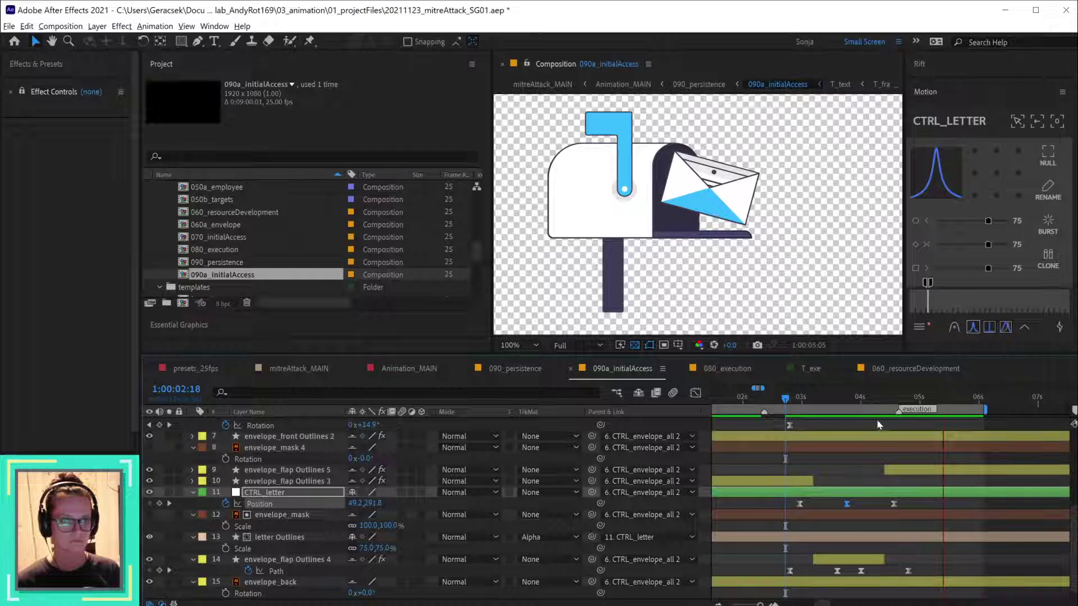
key(space)
- Check envelope_flap Outlines 5 at 1:00:04:15 by toggling its visibility, and move the layer directly below envelope_front Outlines 2
drag(884, 398, 897, 398)
click(904, 473)
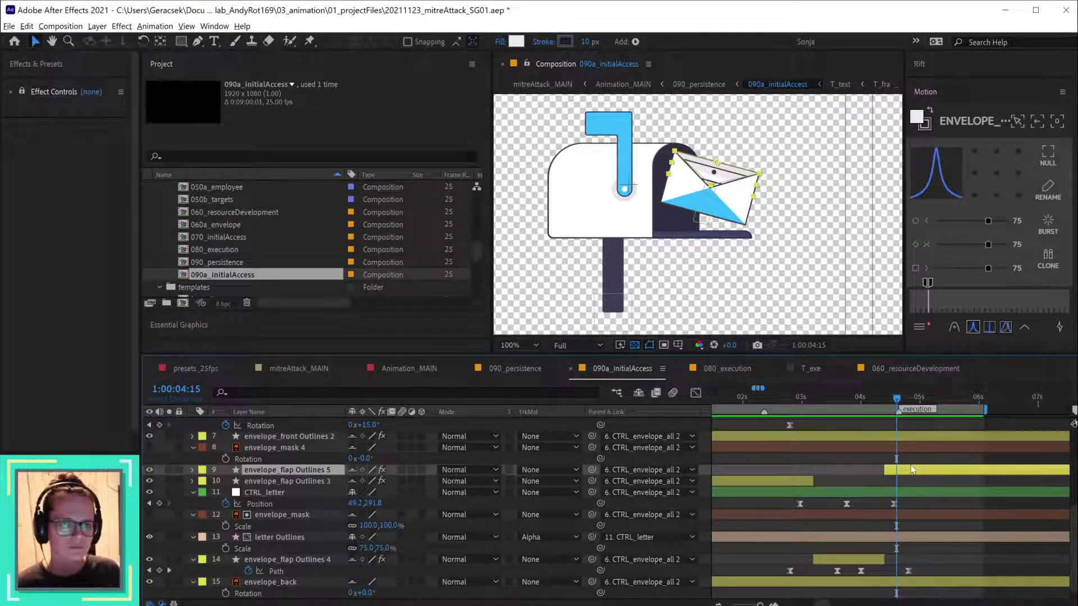
click(910, 537)
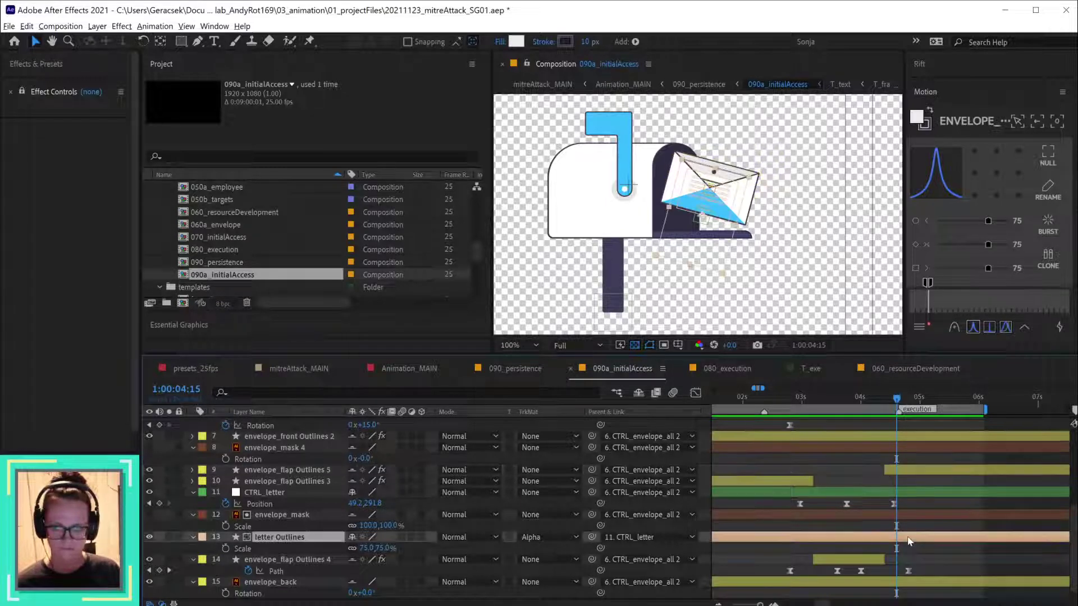
click(913, 474)
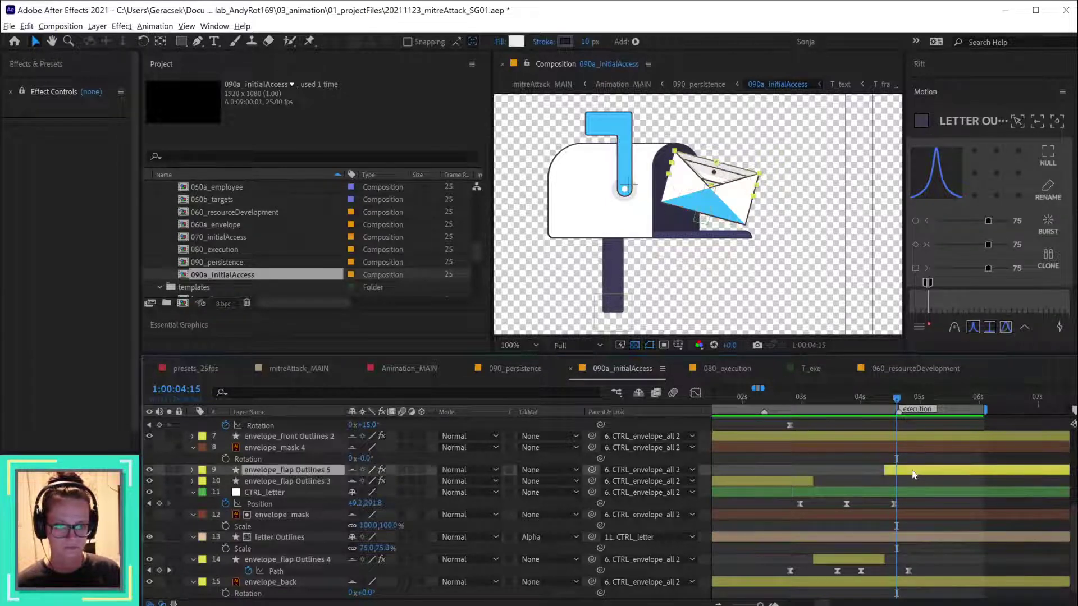
key(u)
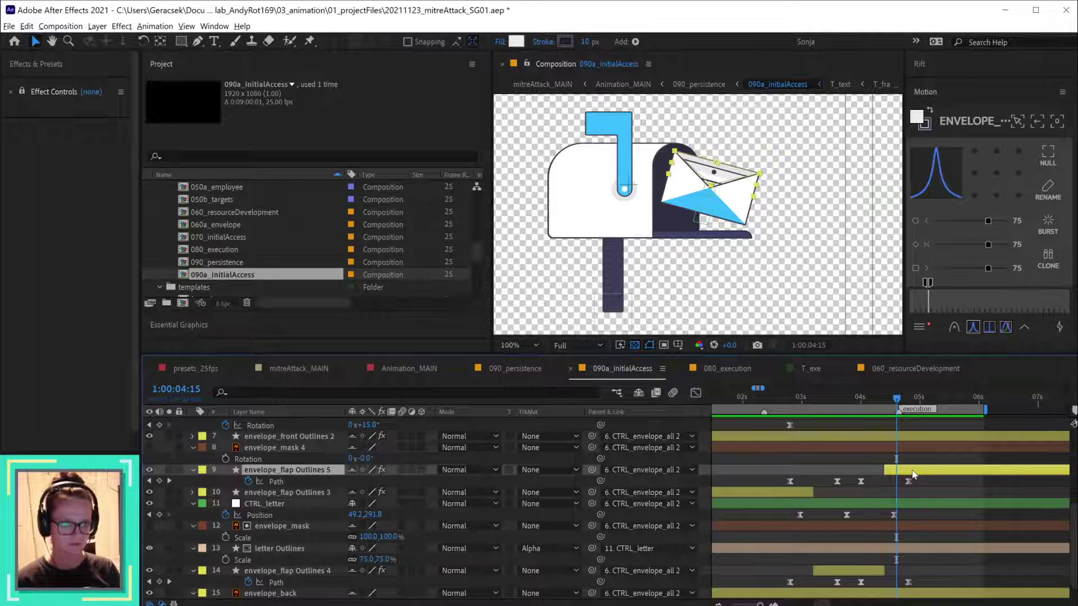
scroll(739, 180, up, 1)
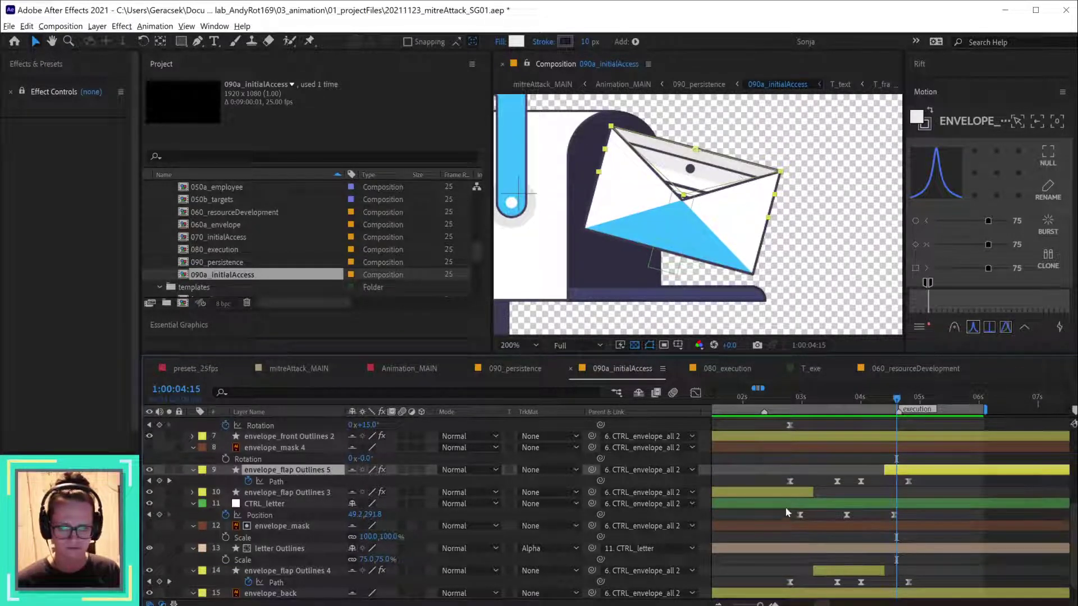
click(149, 470)
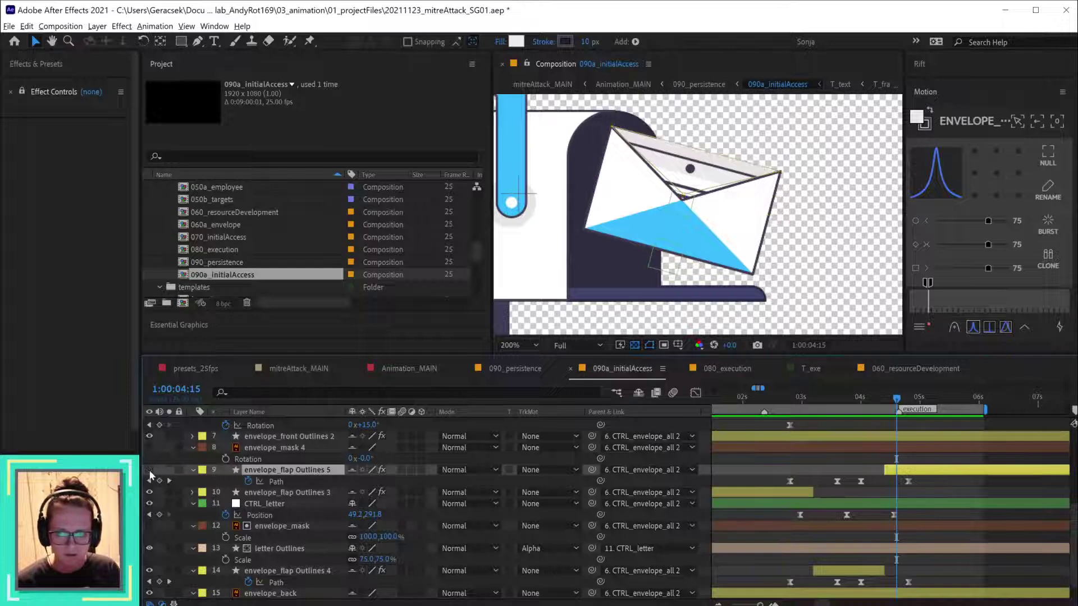
click(149, 470)
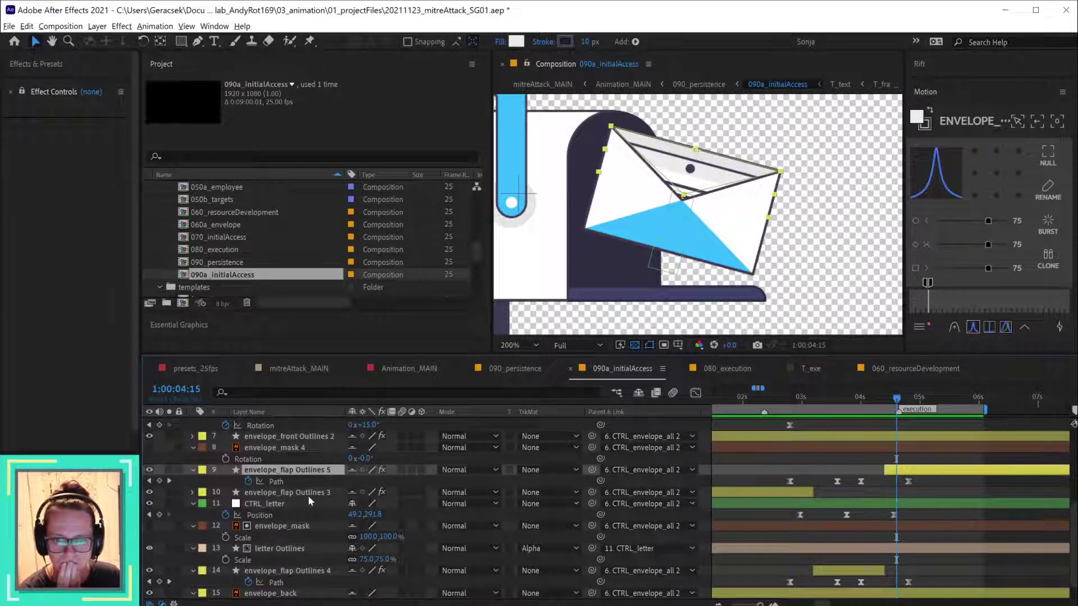
scroll(308, 495, up, 1)
drag(308, 484, 302, 455)
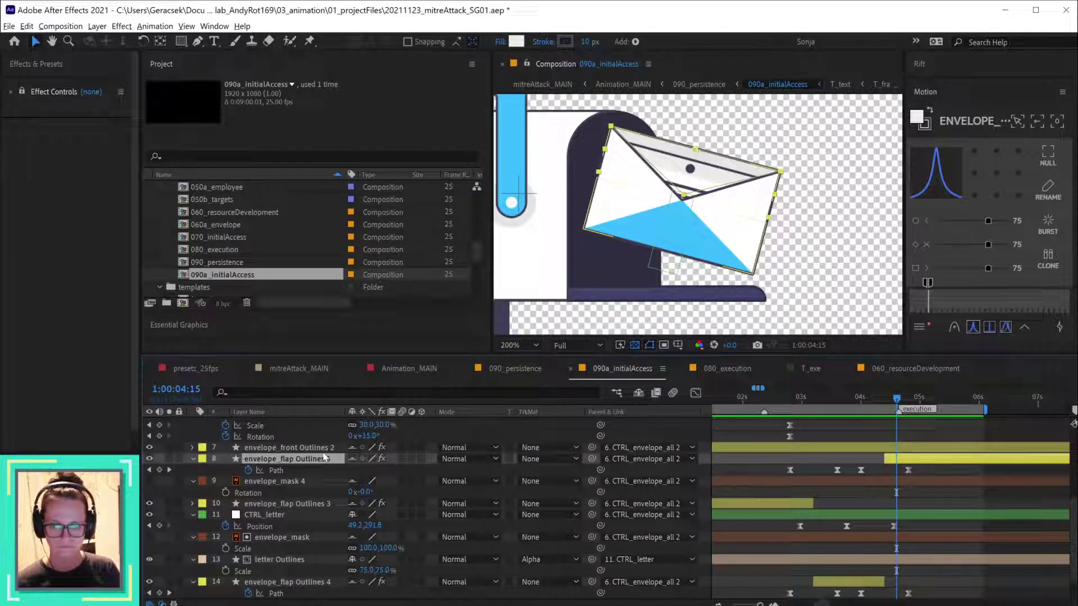
- Delete the envelope_mask 4 layer from 090a_initialAccess
click(294, 483)
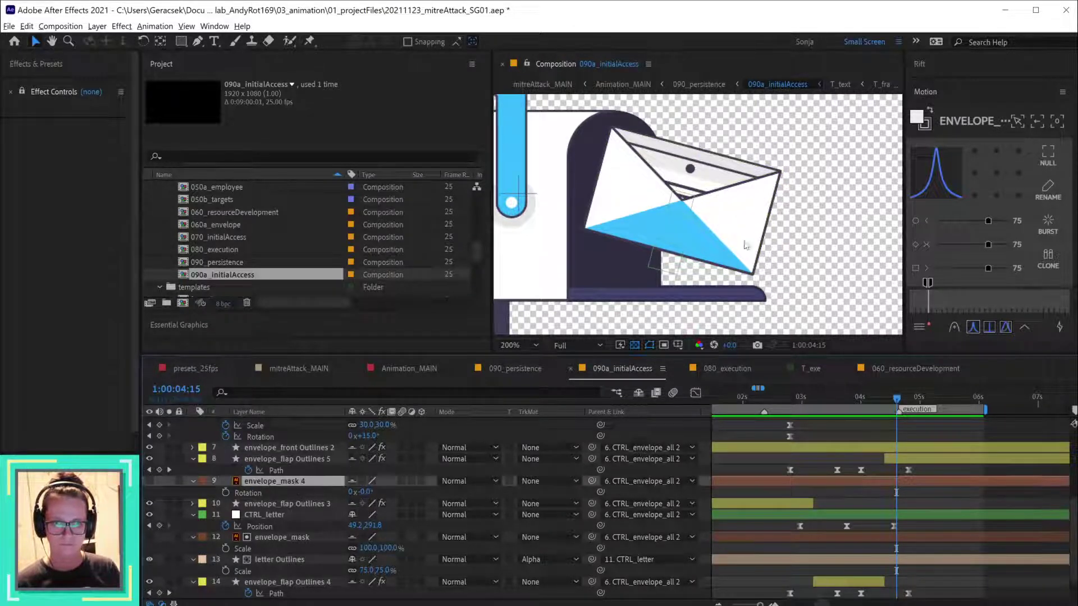
scroll(786, 214, down, 2)
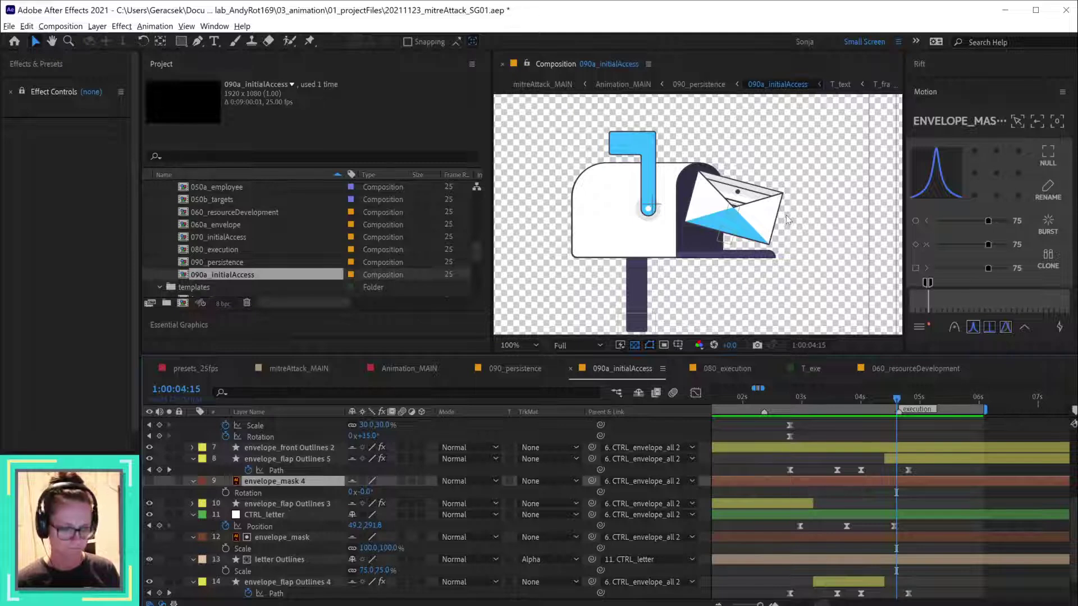
key(Delete)
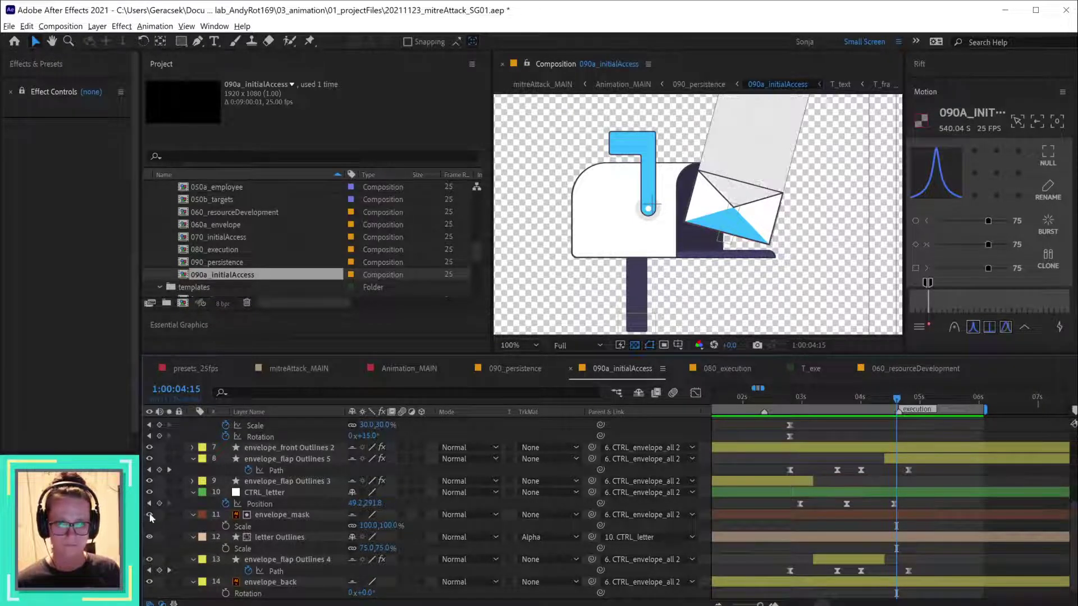
- Show the Opacity of envelope_front Outlines 2 and move envelope_flap Outlines 5 directly above that layer
click(319, 449)
scroll(320, 460, up, 2)
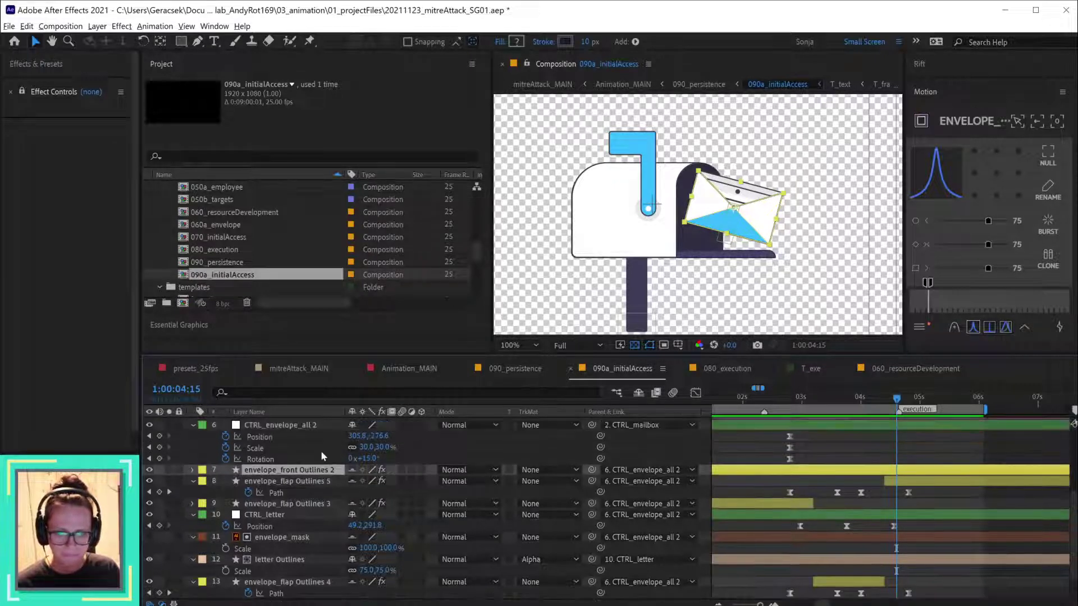
key(t)
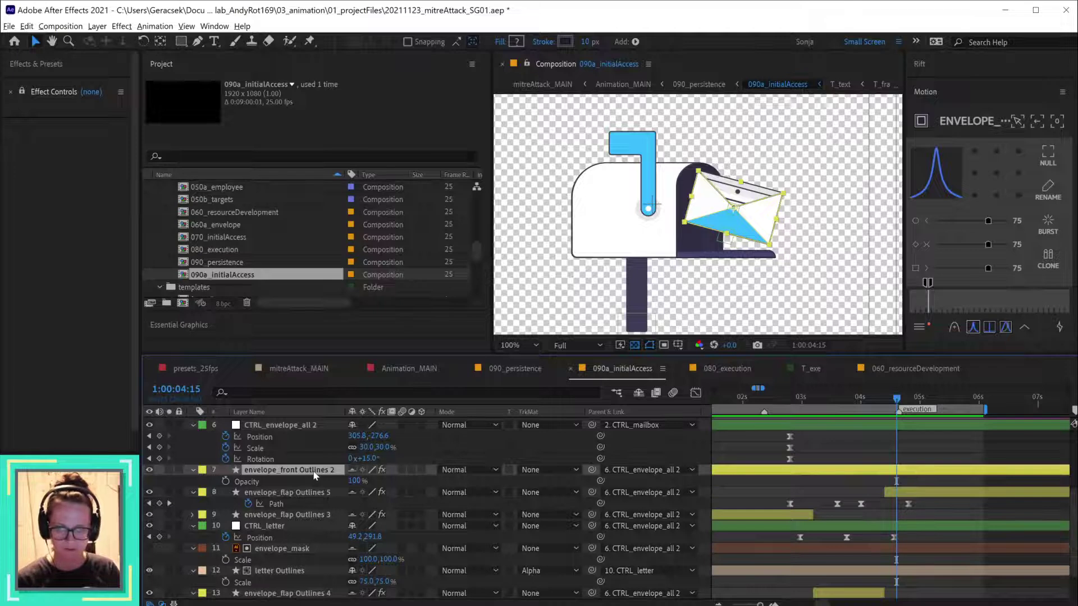
click(279, 493)
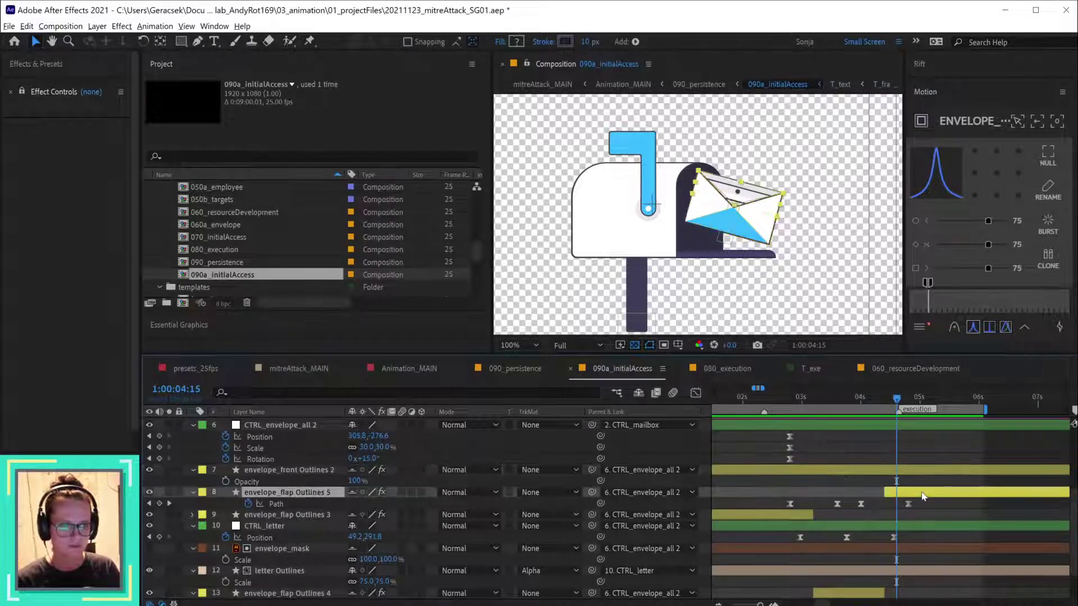
drag(279, 493, 307, 462)
scroll(304, 457, up, 2)
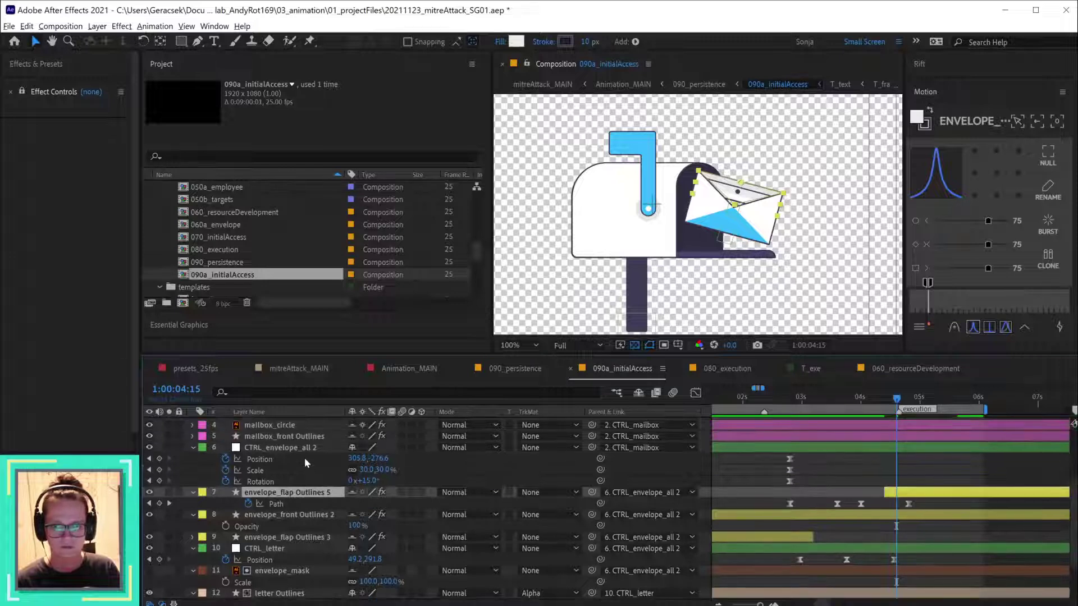
scroll(304, 457, down, 3)
scroll(304, 457, down, 1)
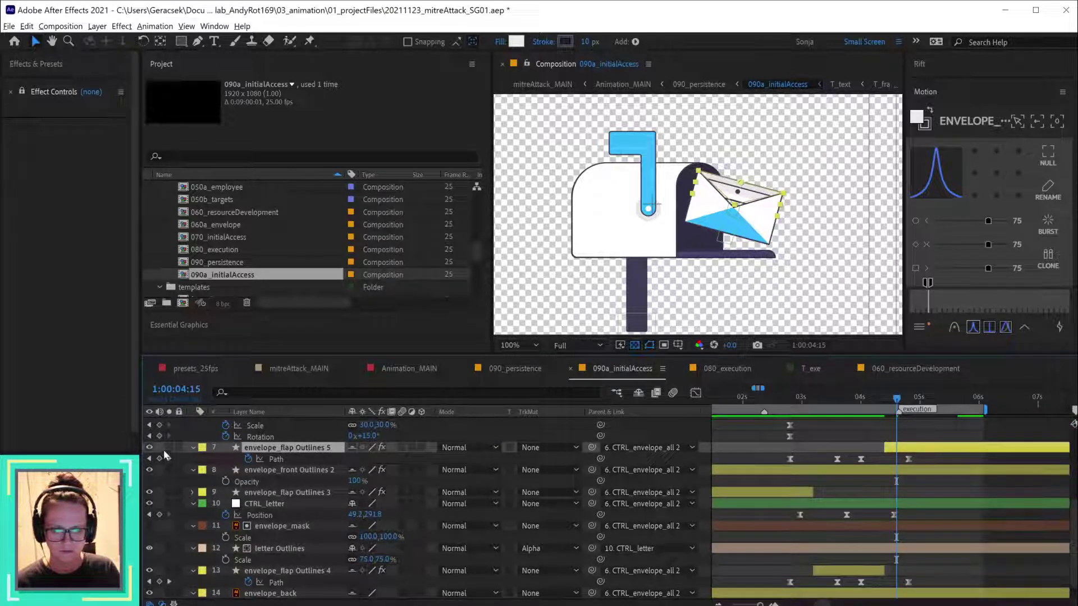
- Solo envelope_flap Outlines 5, extend its start back to 1:00:02:20, and review the flap motion up to 1:00:04:20
click(169, 447)
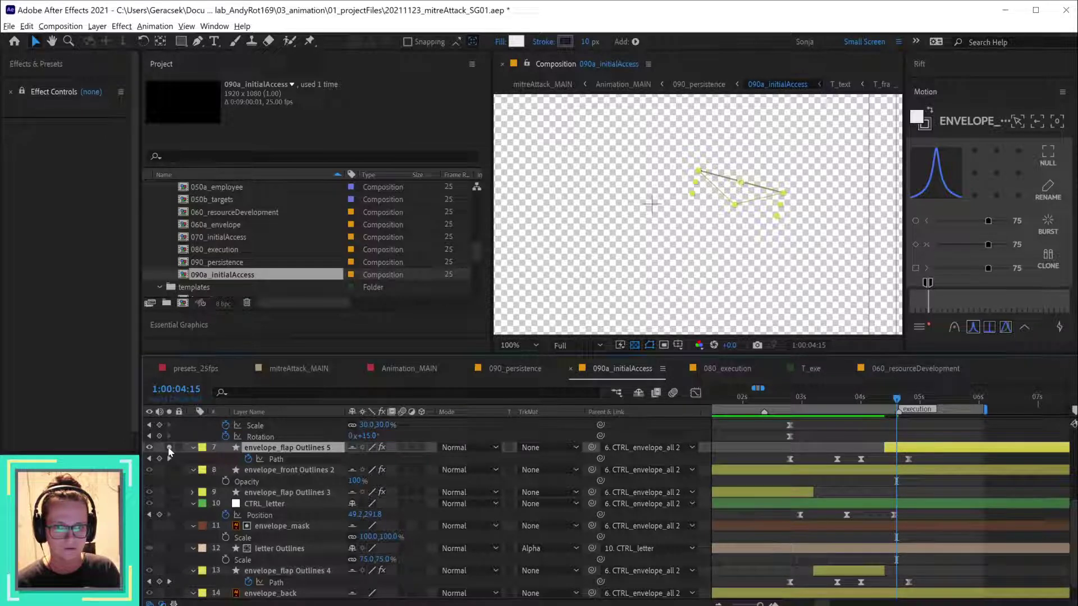
scroll(737, 223, up, 1)
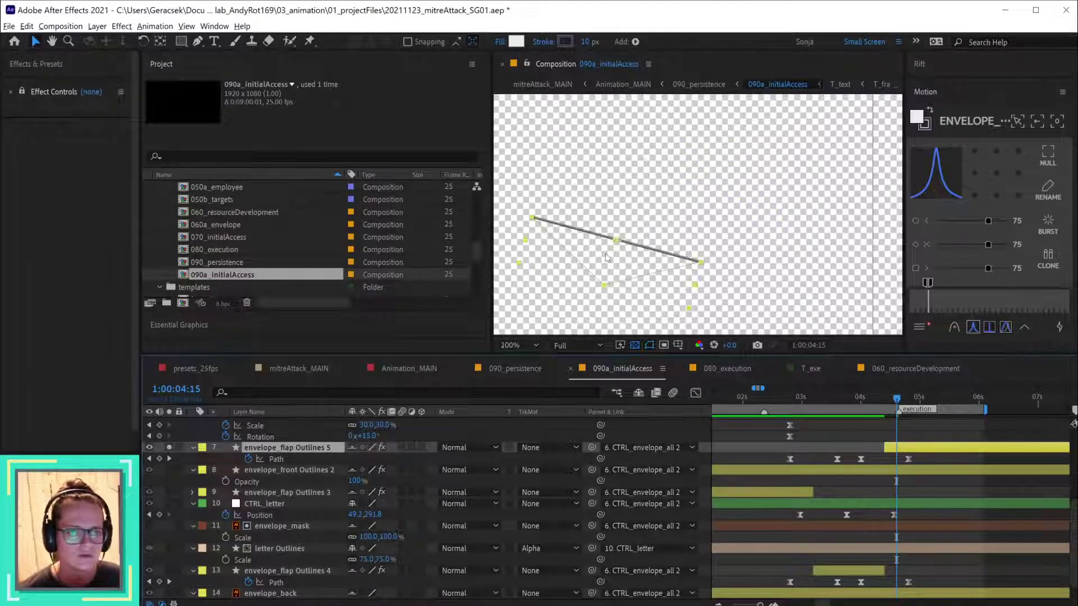
scroll(606, 257, down, 1)
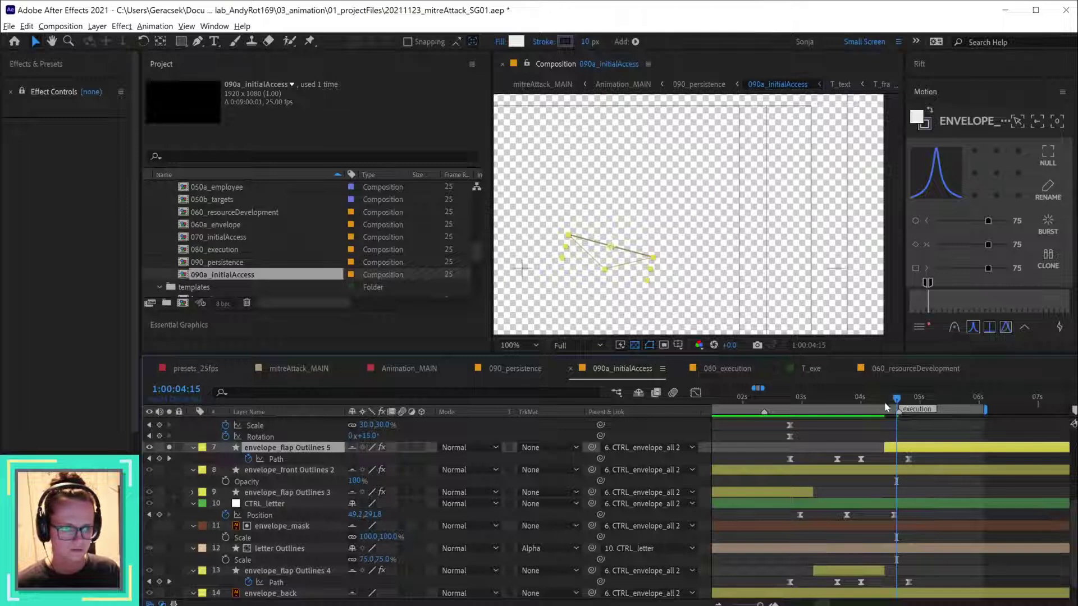
drag(886, 407, 788, 408)
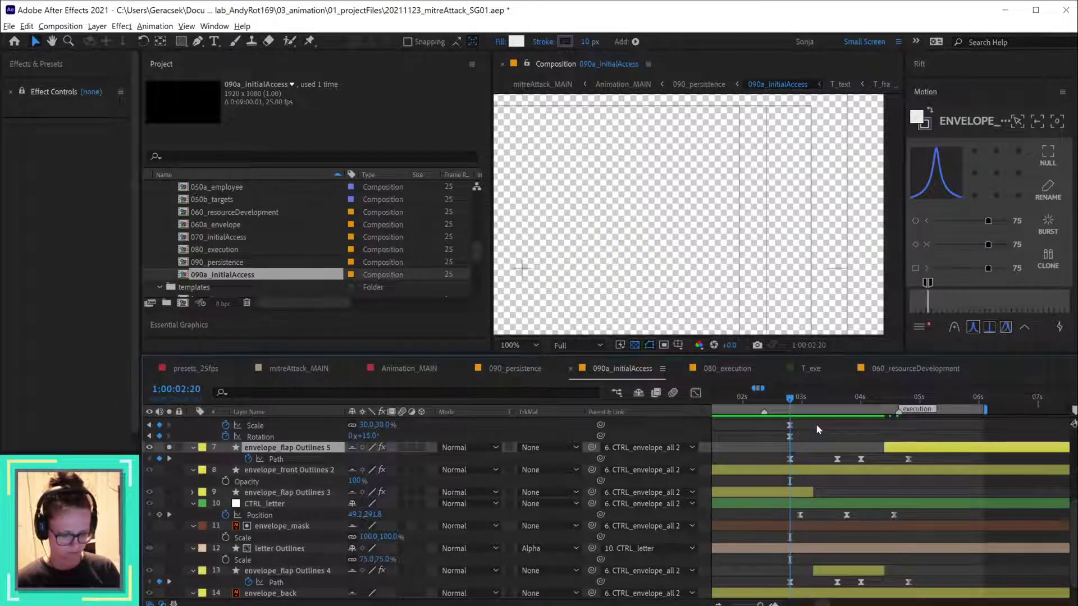
key(alt+[)
key(ctrl+shift+a)
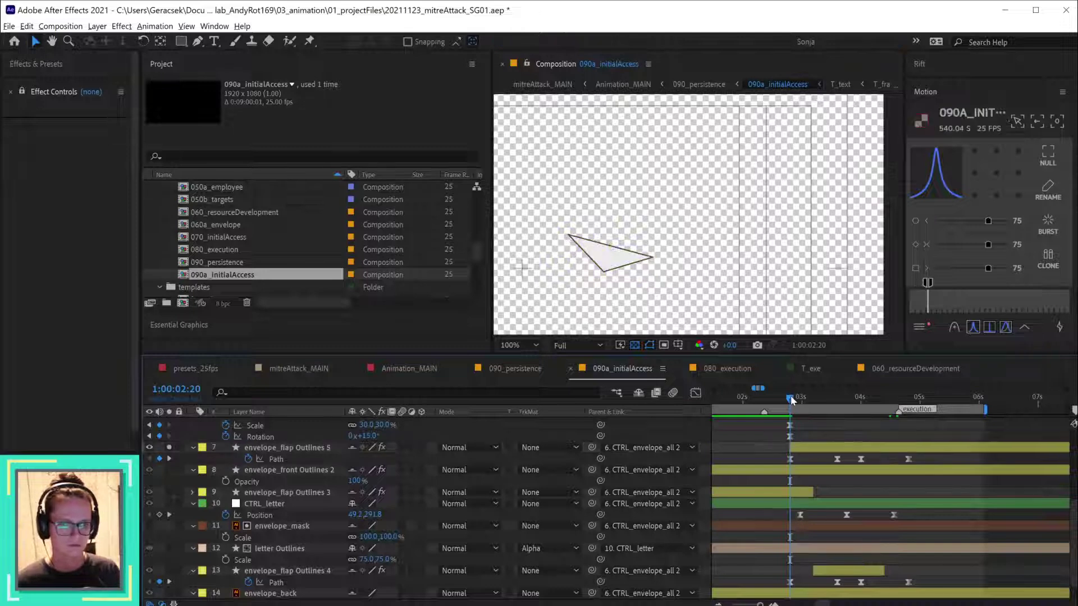
drag(791, 397, 909, 397)
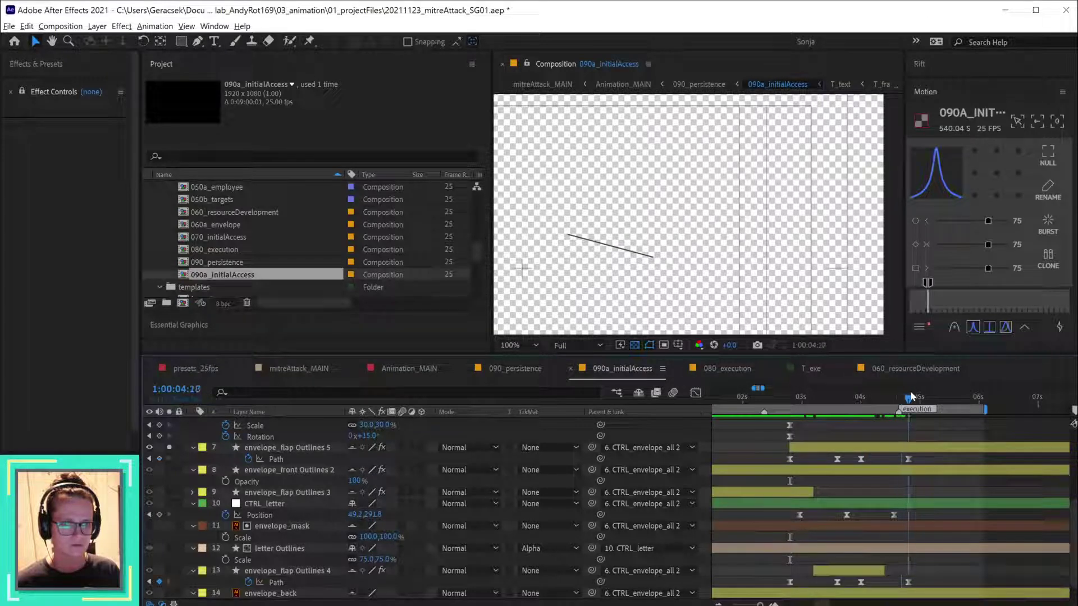
- Try correcting the flap's closed Path keyframe at 1:00:04:20 by lowering its tip, and undo back past the layer extension and solo
click(790, 459)
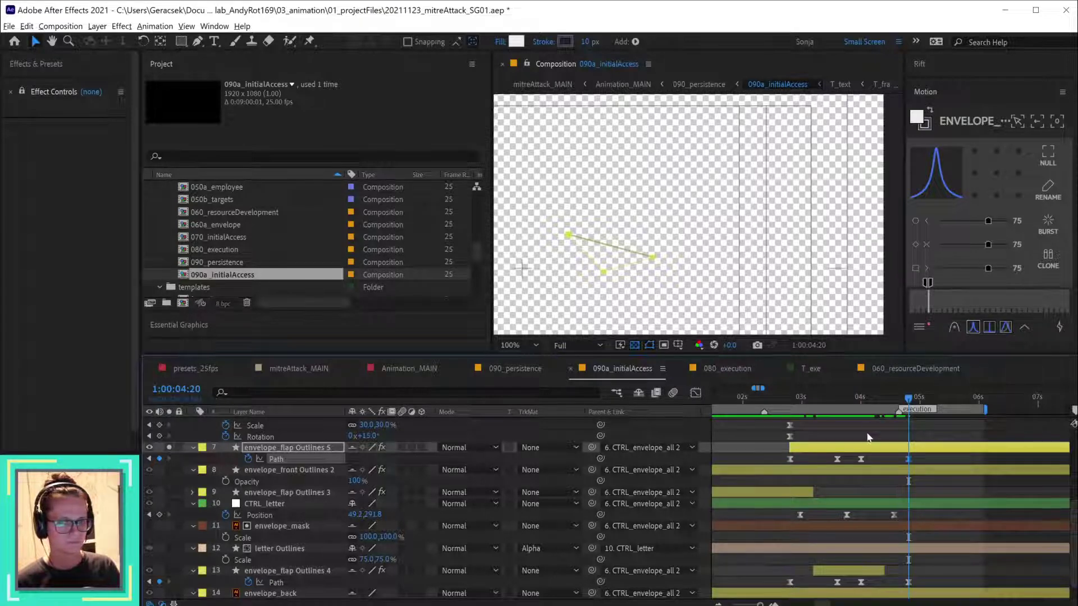
drag(871, 403, 910, 402)
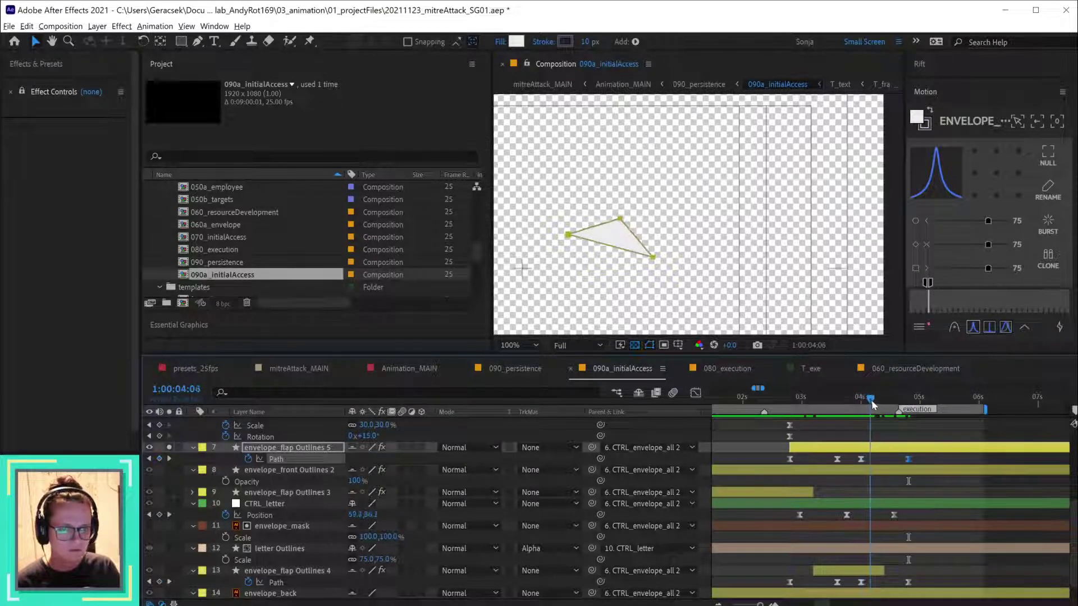
click(861, 459)
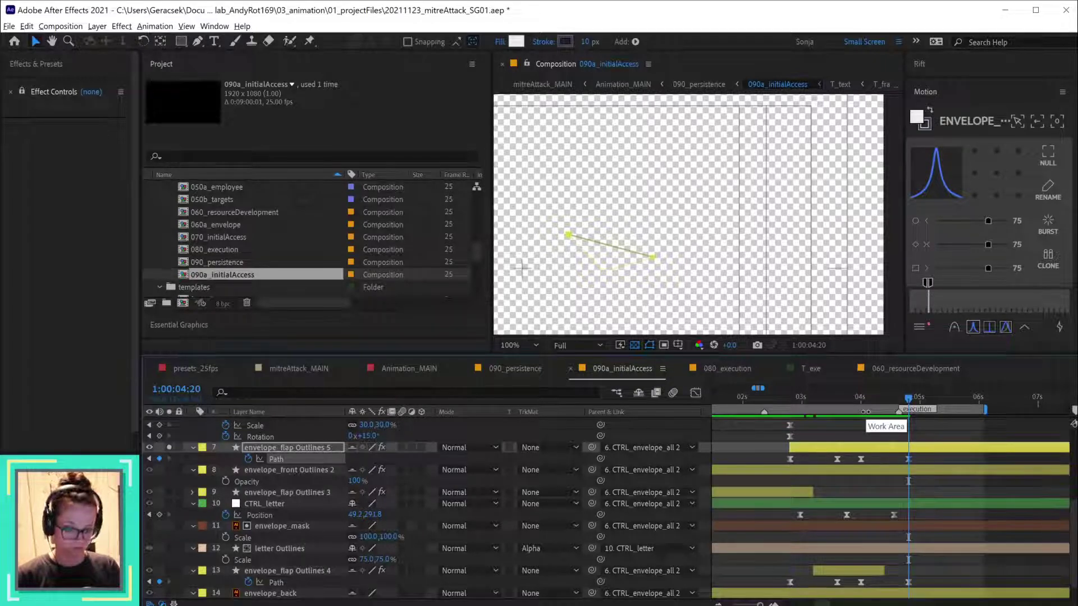
click(907, 457)
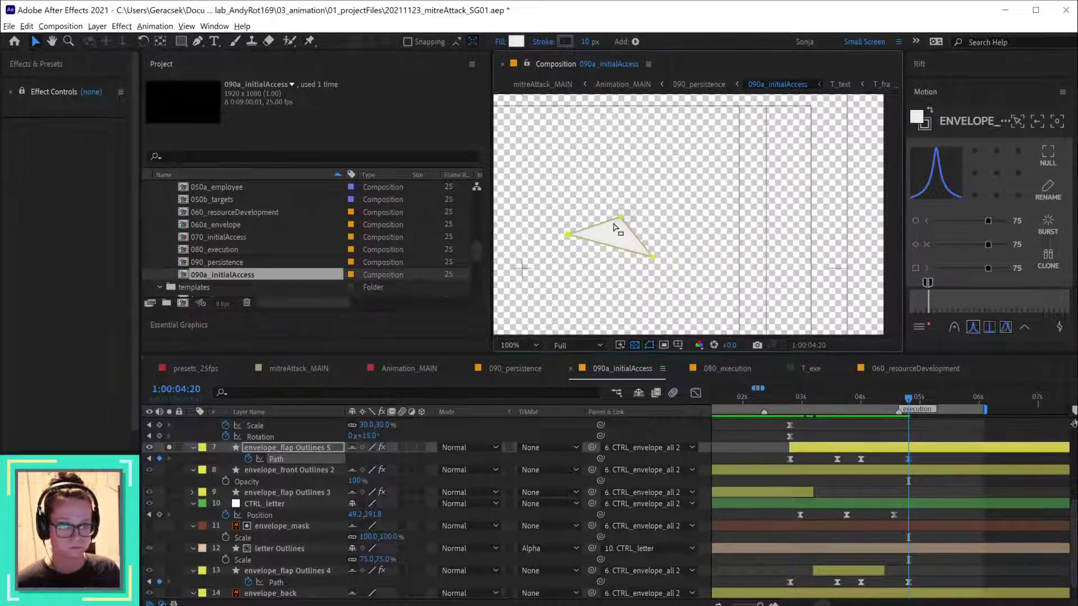
drag(619, 215, 600, 264)
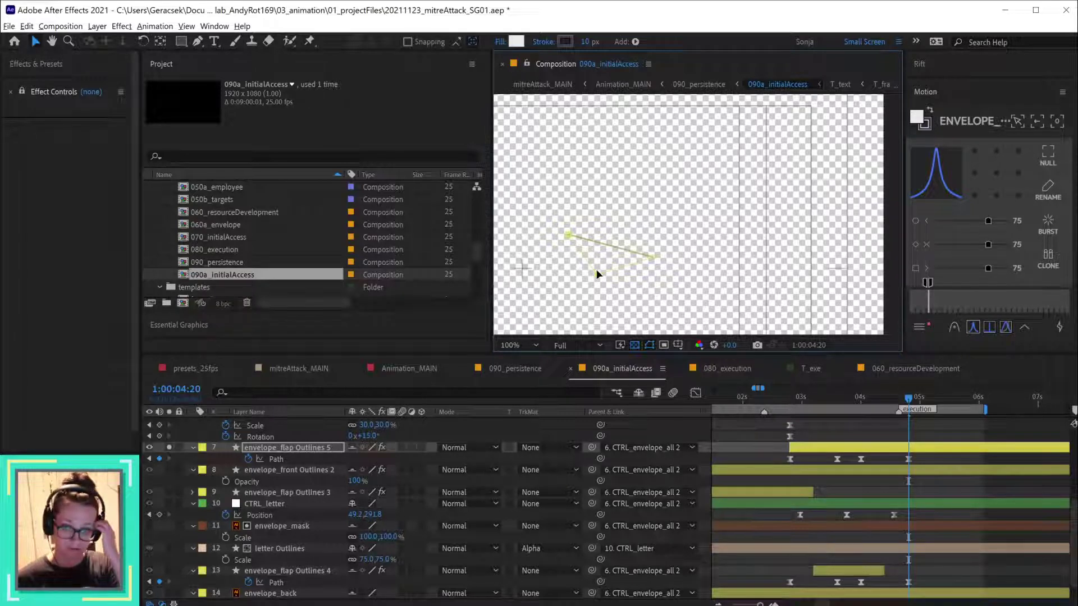
key(j)
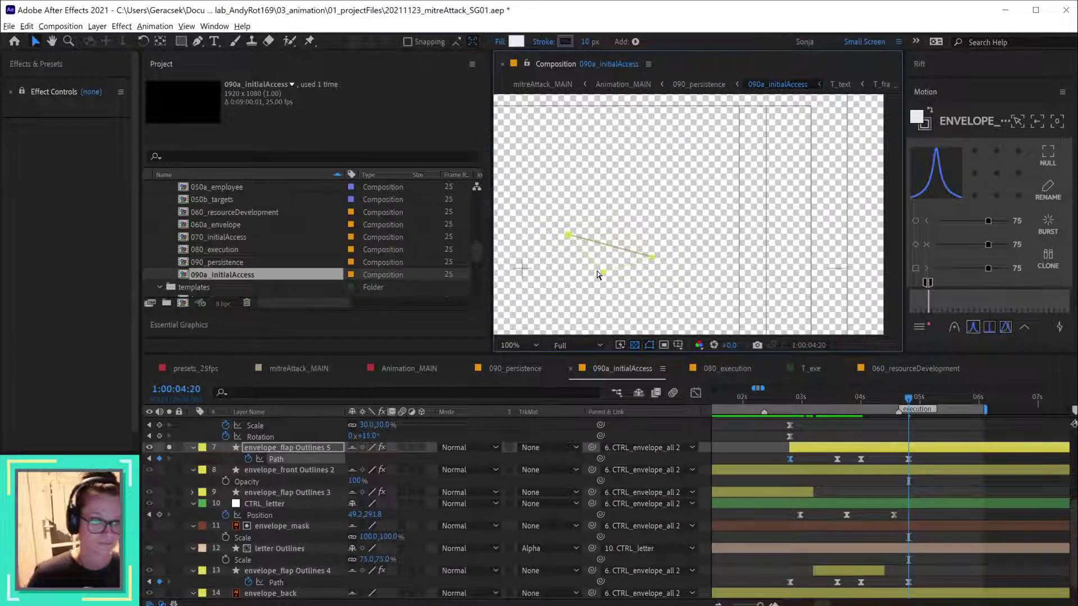
key(ctrl+z)
key(k)
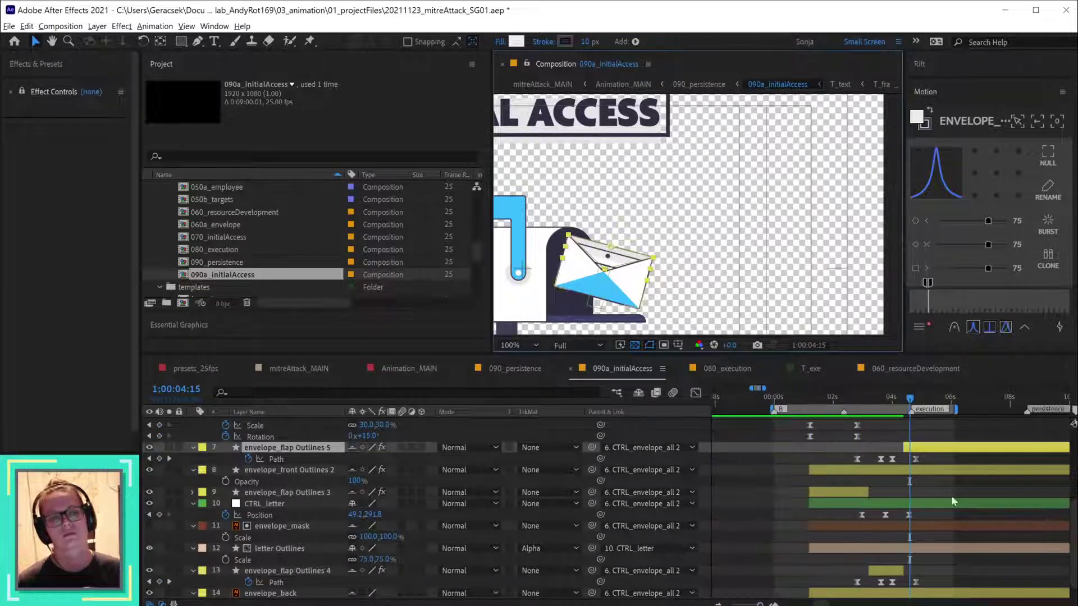
- Show the Path keyframes of envelope_flap Outlines 3 and review the animation up to 1:00:04:10
scroll(935, 521, right, 1)
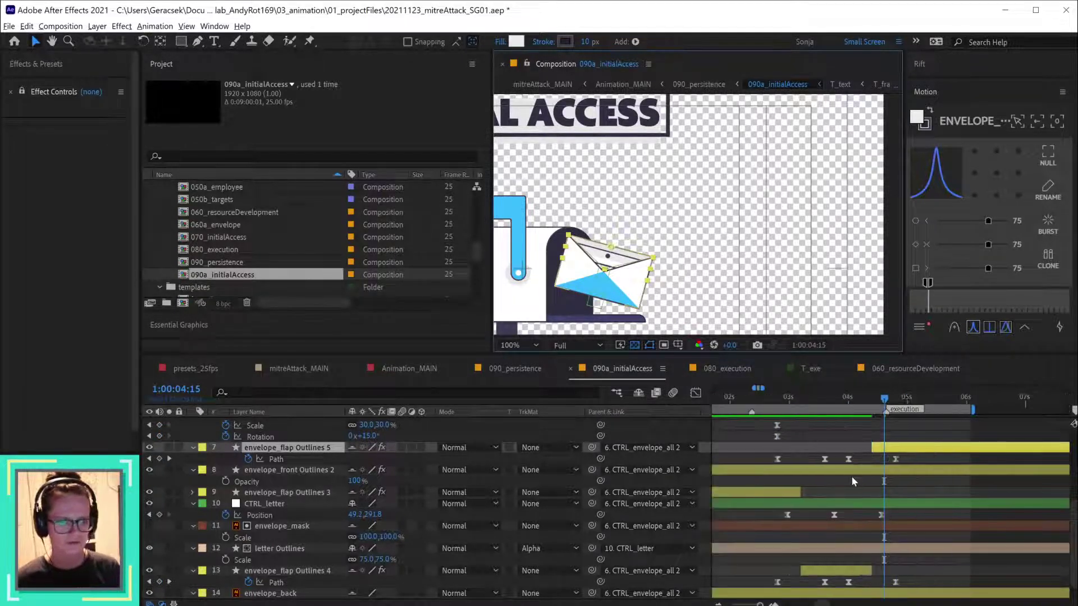
click(771, 495)
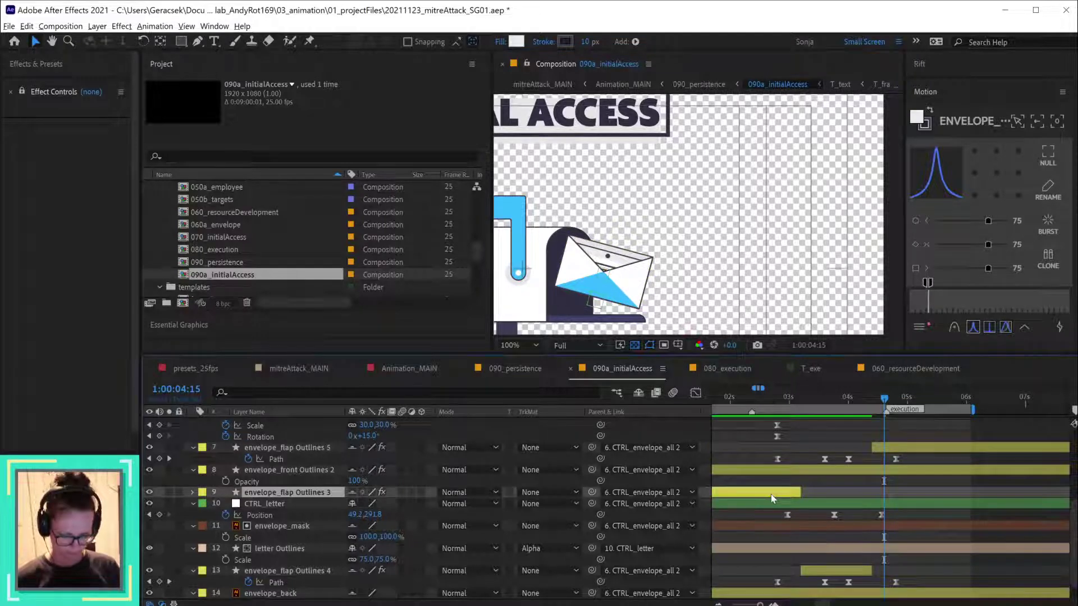
key(u)
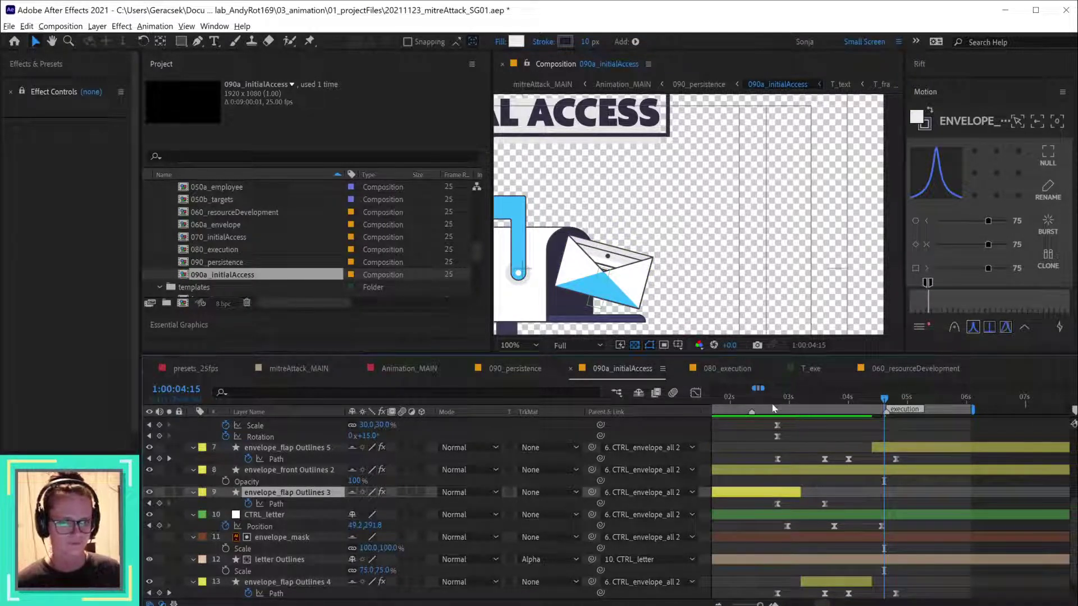
drag(775, 401, 874, 422)
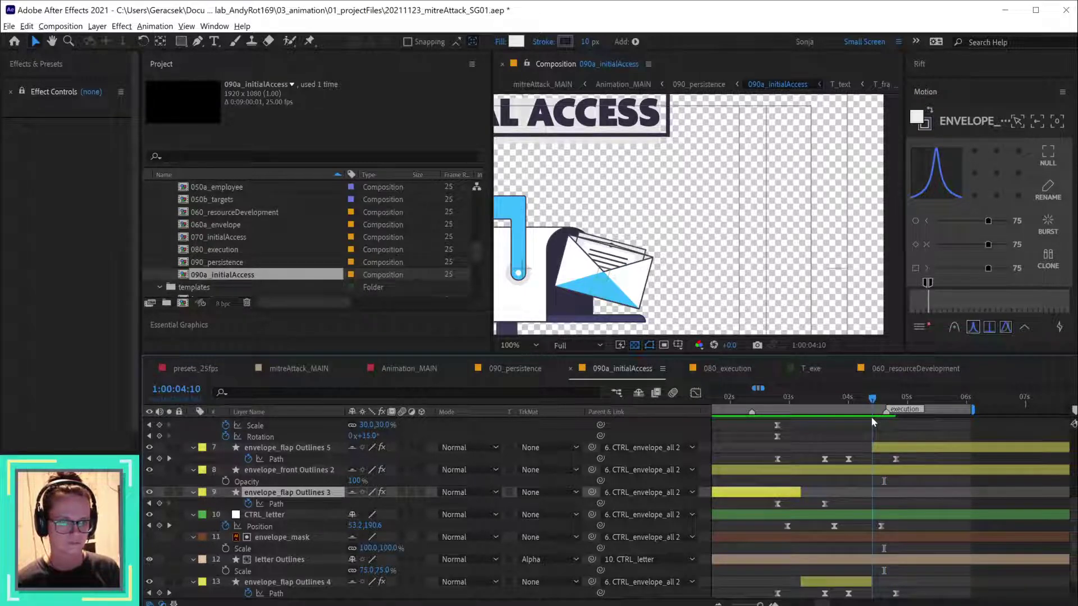
- Delete envelope_flap Outlines 5 and extend the end of envelope_flap Outlines 4 past the execution marker to about 1:00:06:06
scroll(893, 497, down, 1)
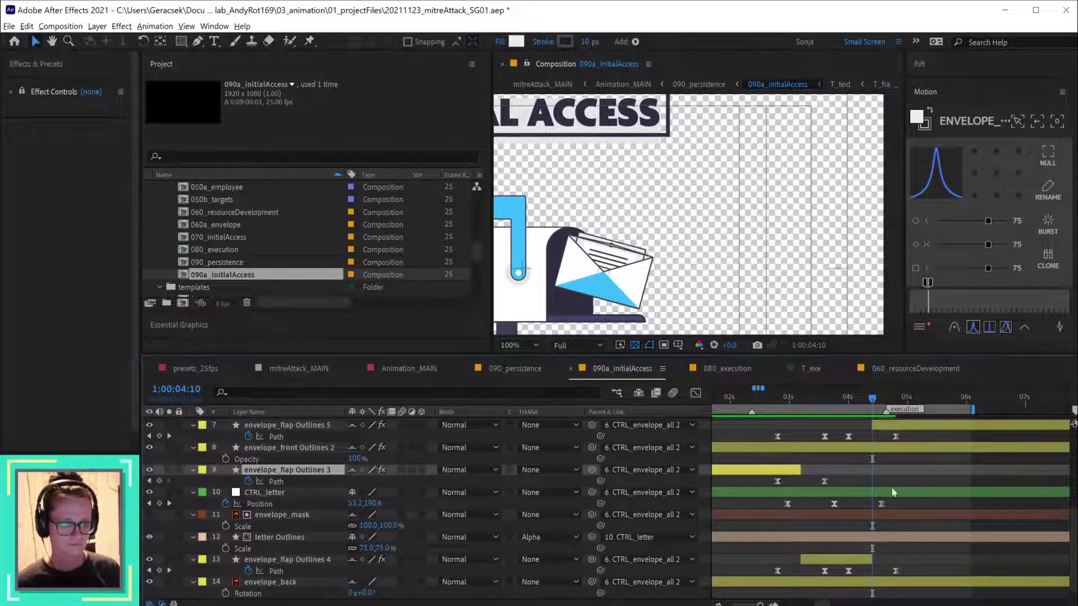
click(898, 428)
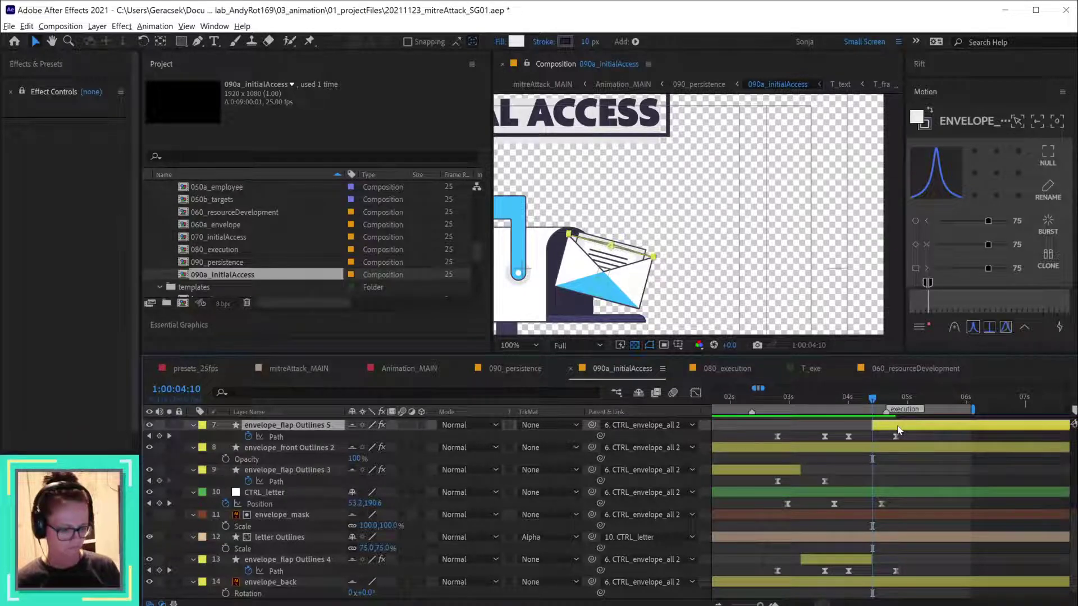
key(Delete)
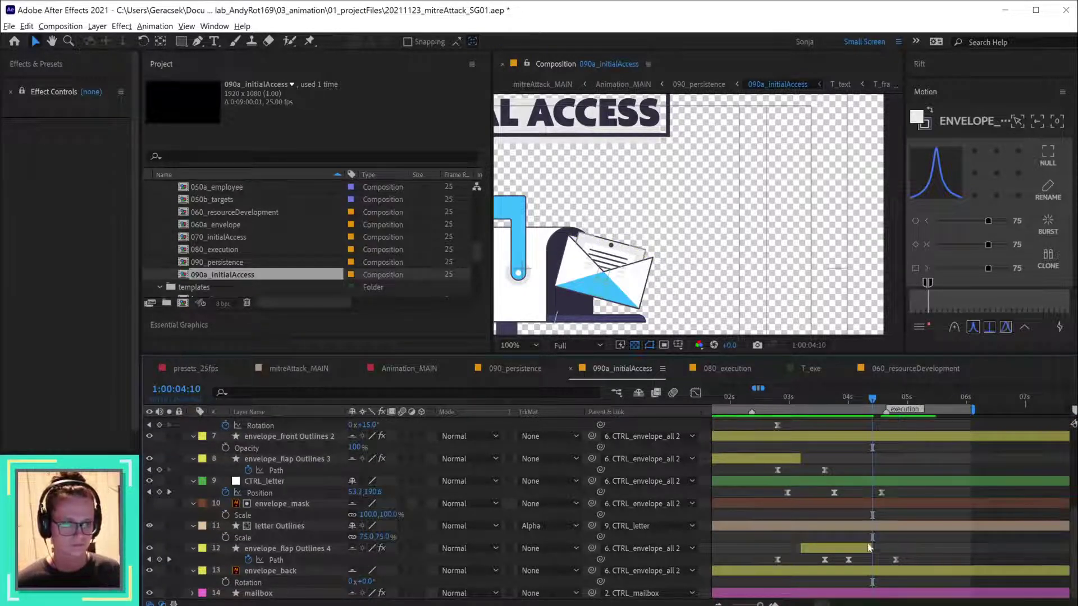
drag(872, 549, 980, 545)
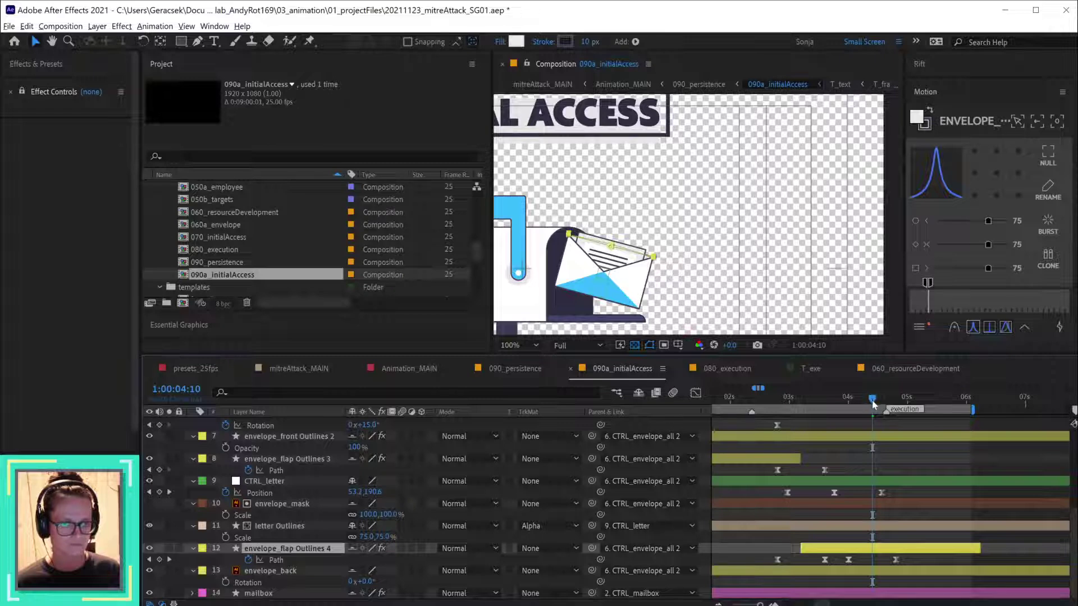
- With the time at 1:00:04:00, duplicate envelope_flap Outlines 3 and extend the copy's end to about 1:00:05:05
drag(873, 403, 847, 404)
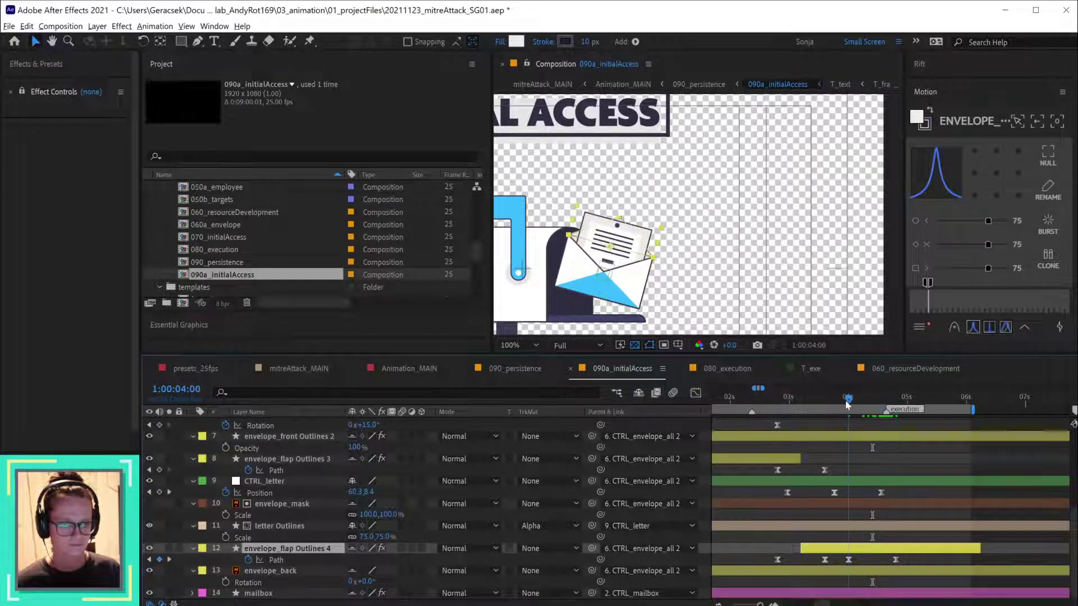
click(783, 459)
key(ctrl+d)
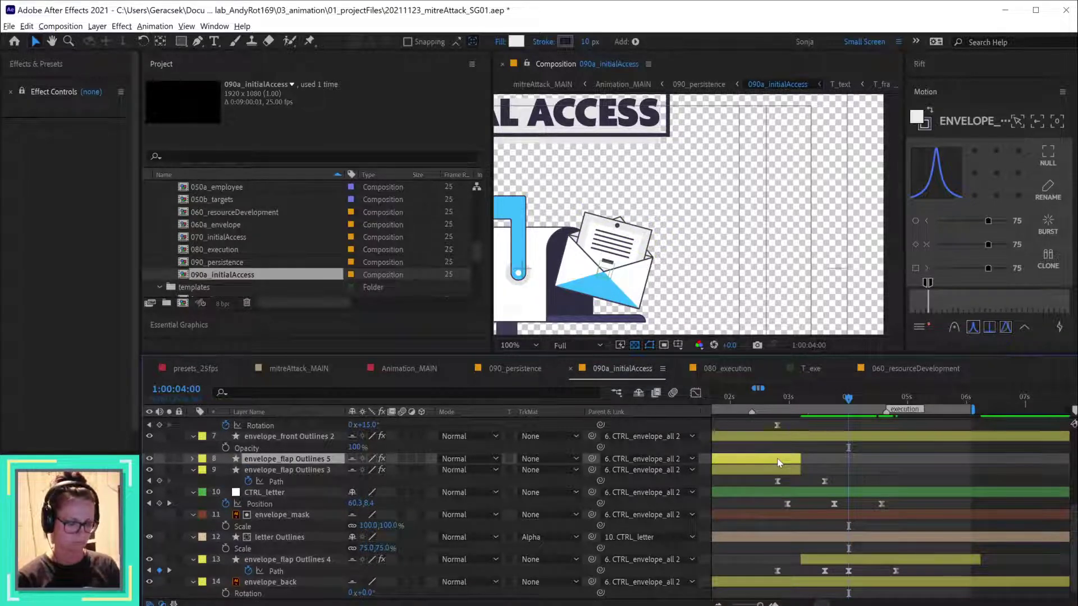
drag(800, 459, 916, 456)
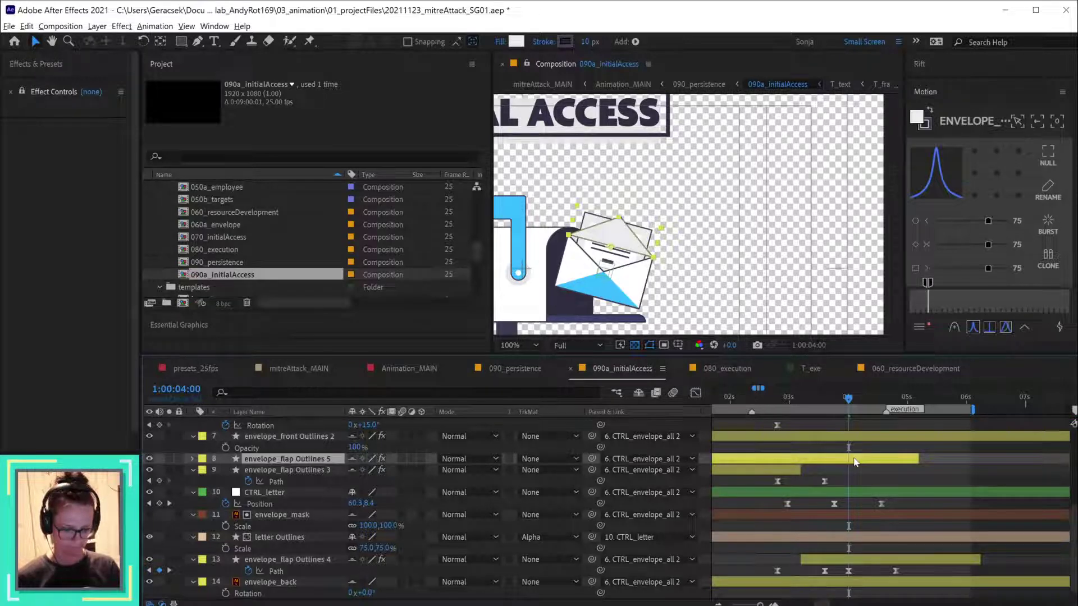
- Time-reverse the two Path keyframes of envelope_flap Outlines 5 and move them so the first sits at 1:00:04:00
key(u)
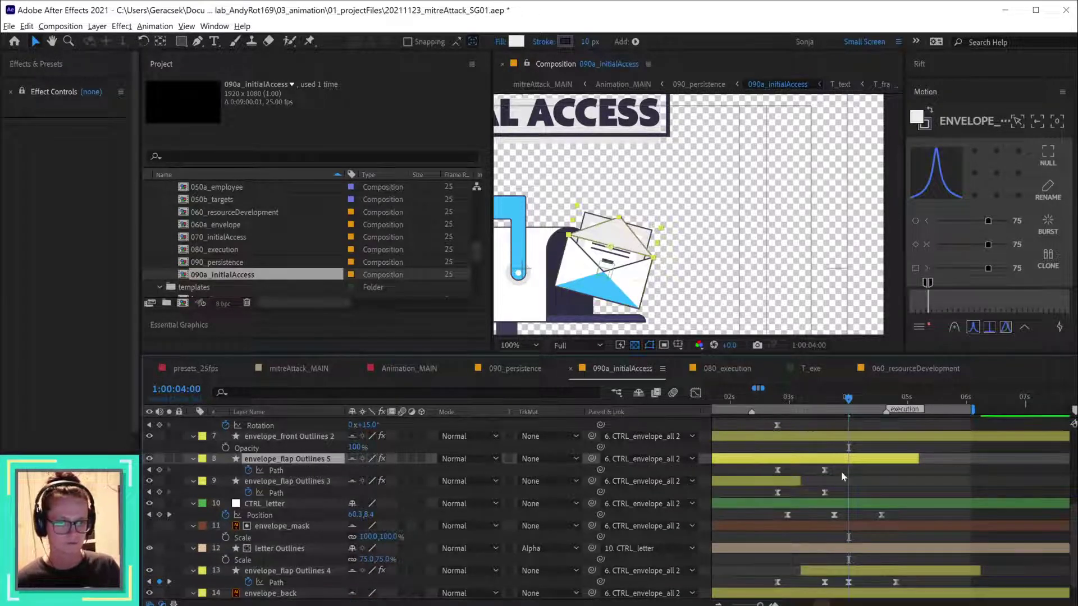
click(843, 477)
right_click(775, 471)
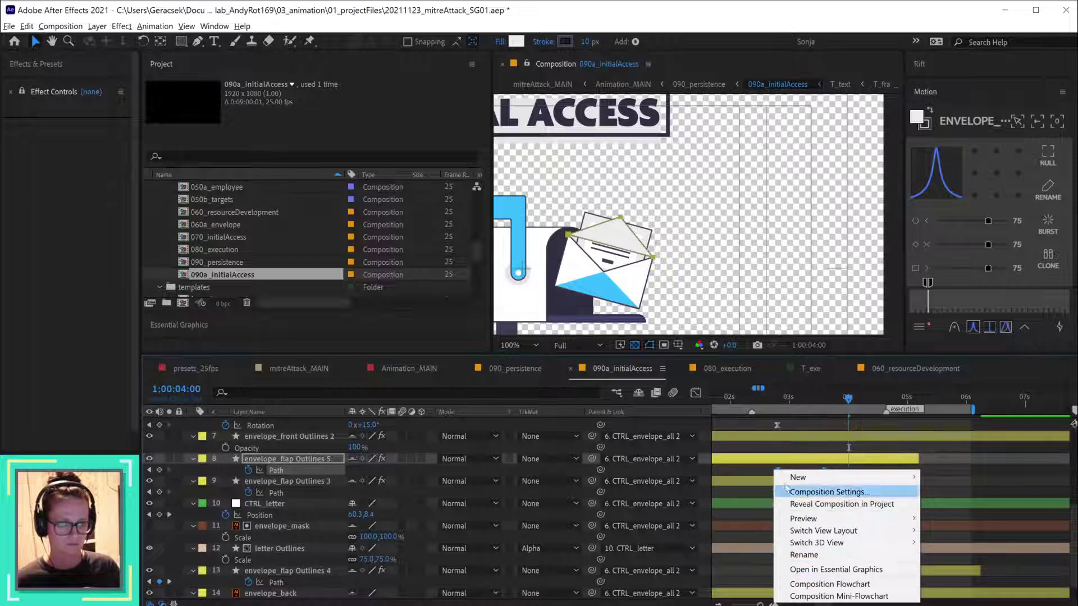
right_click(823, 469)
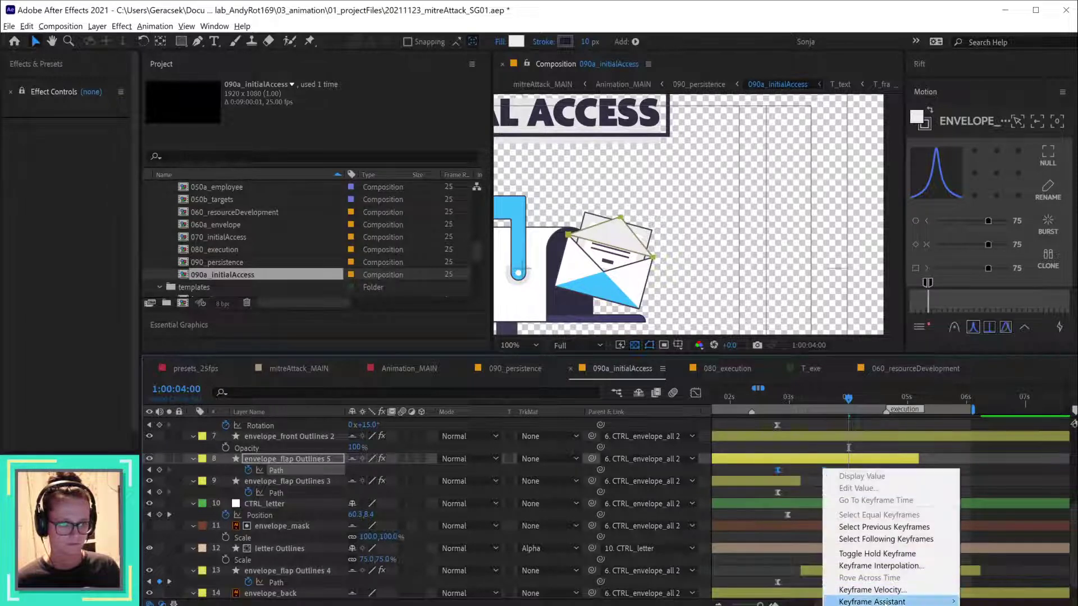
mouse_move(885, 604)
click(1005, 605)
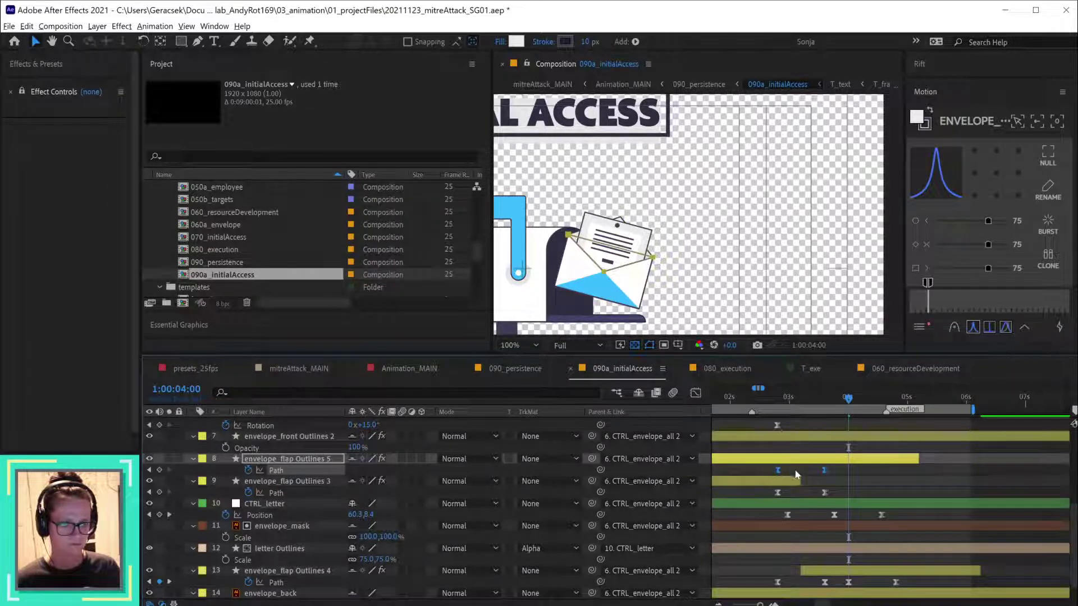
drag(777, 470, 849, 470)
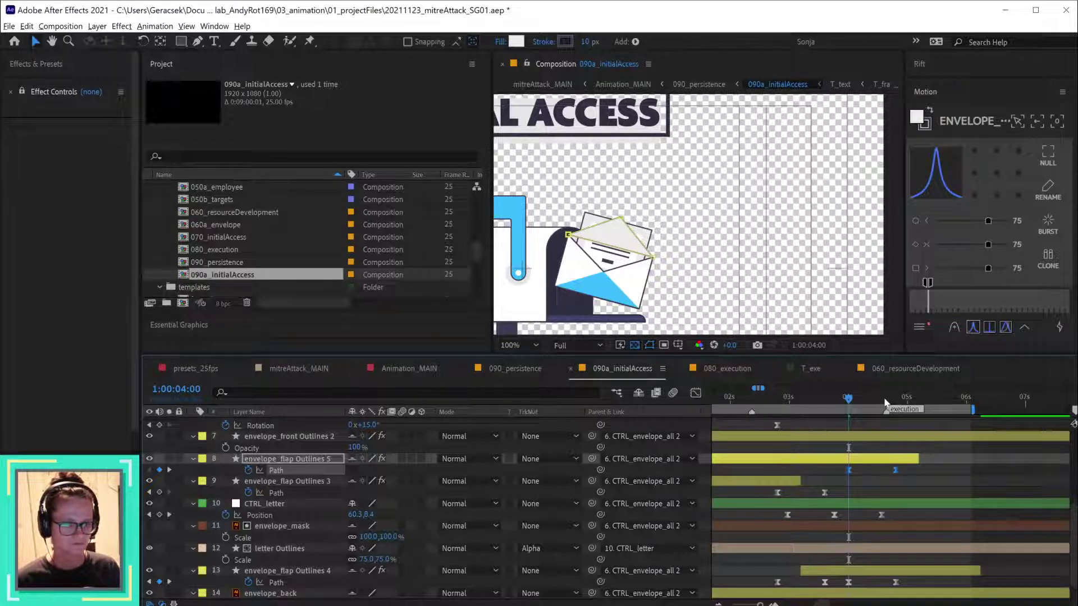
- Trim the start of envelope_flap Outlines 5 to 1:00:04:00, extend its end to about 1:00:07:00, and preview up to 1:00:04:11
drag(874, 404, 847, 405)
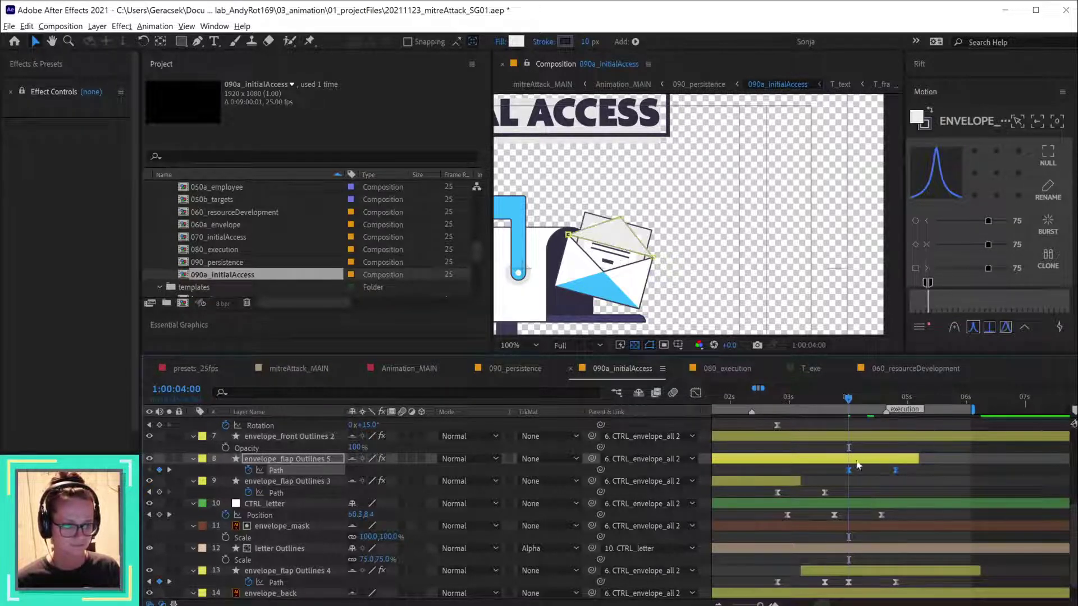
key(alt+bracketleft)
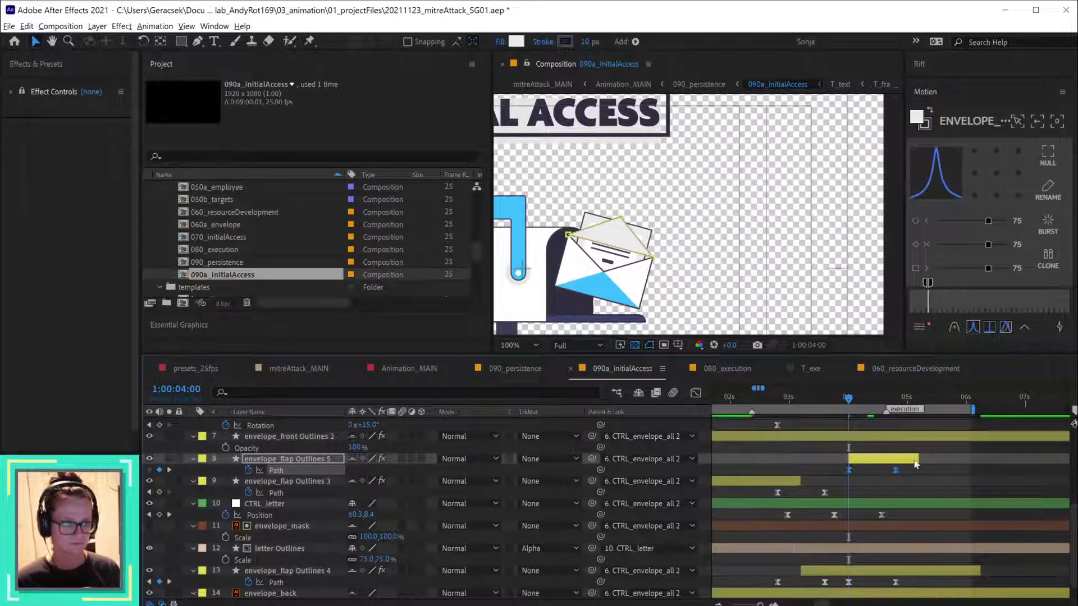
drag(918, 459, 1024, 460)
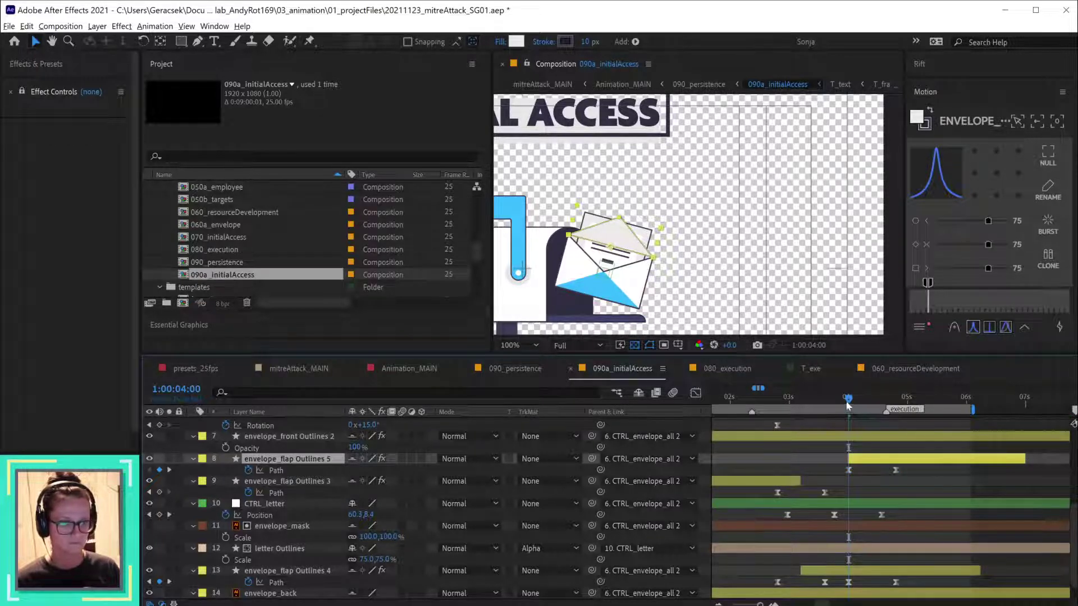
drag(847, 405, 873, 405)
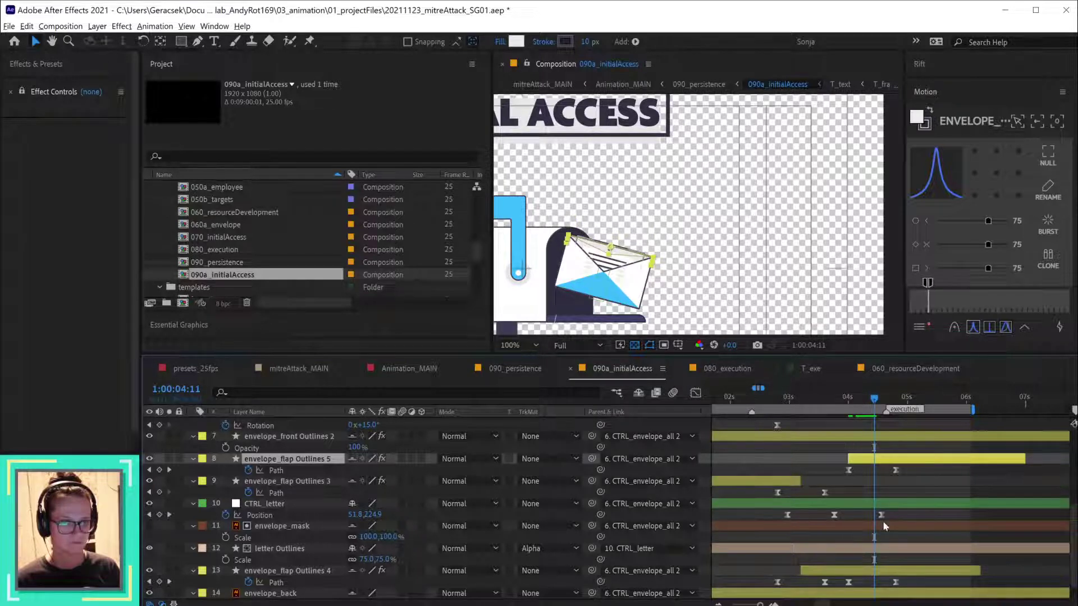
- Shift the two closing Path keyframes of envelope_flap Outlines 5 and Outlines 4 two frames later, checking the flap at 1:00:04:12
drag(911, 471, 843, 467)
drag(910, 586, 844, 584)
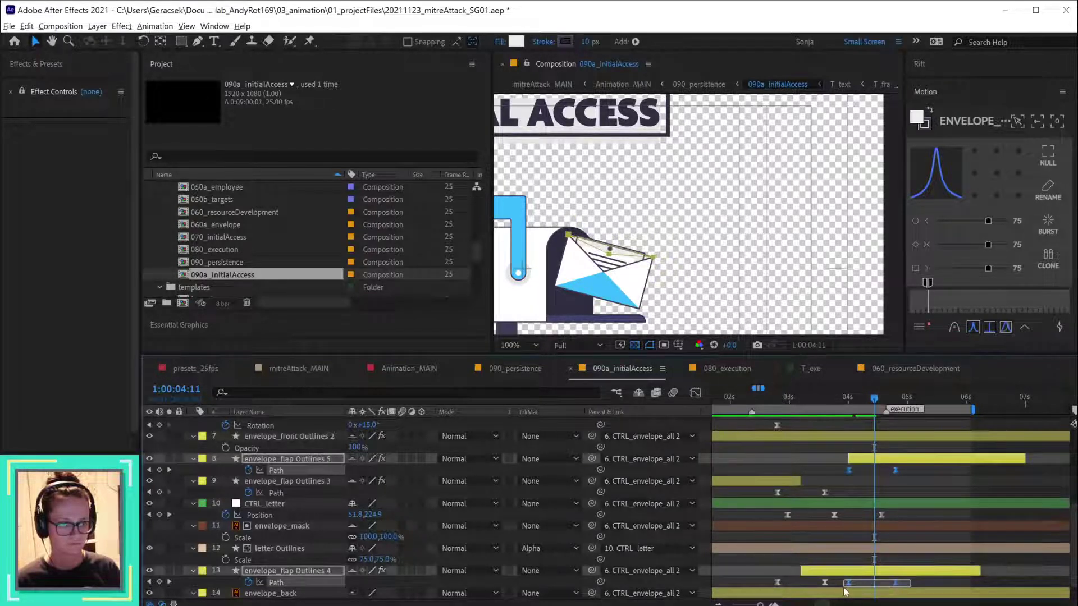
key(alt+Right)
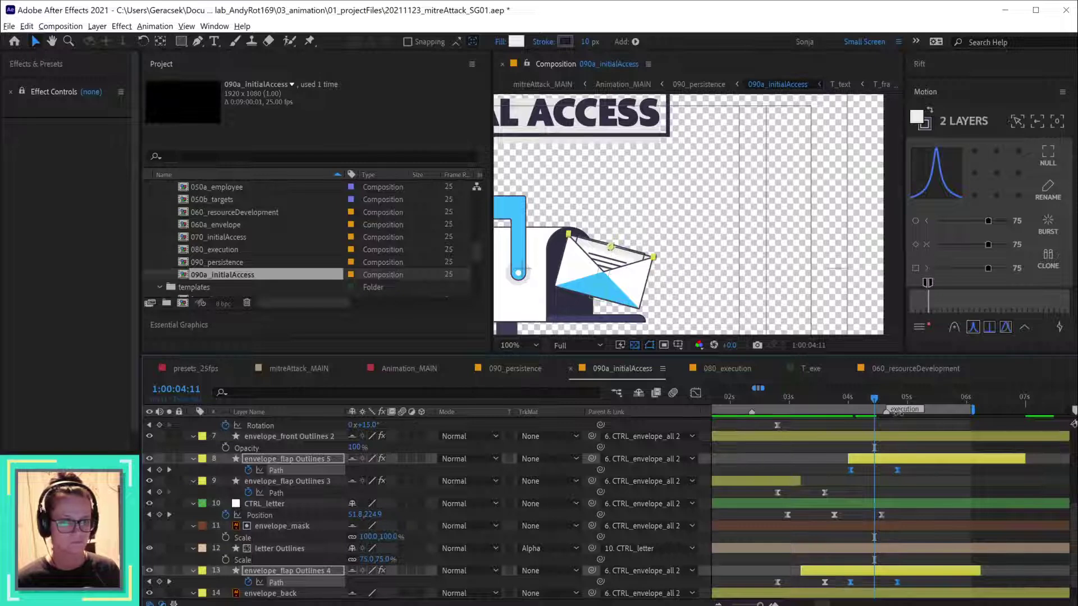
drag(874, 402, 877, 402)
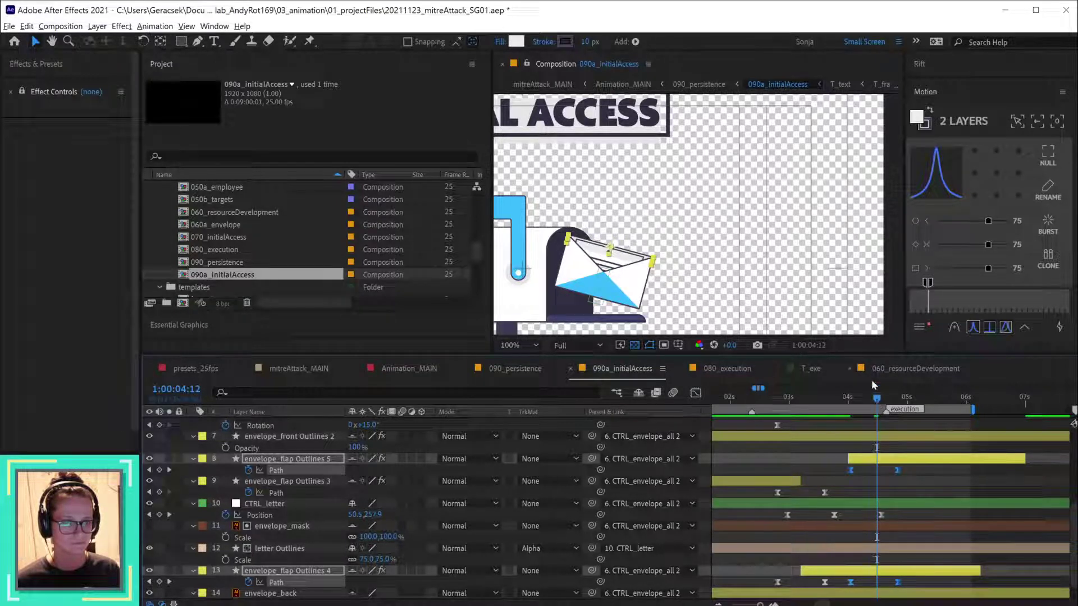
key(alt+Right)
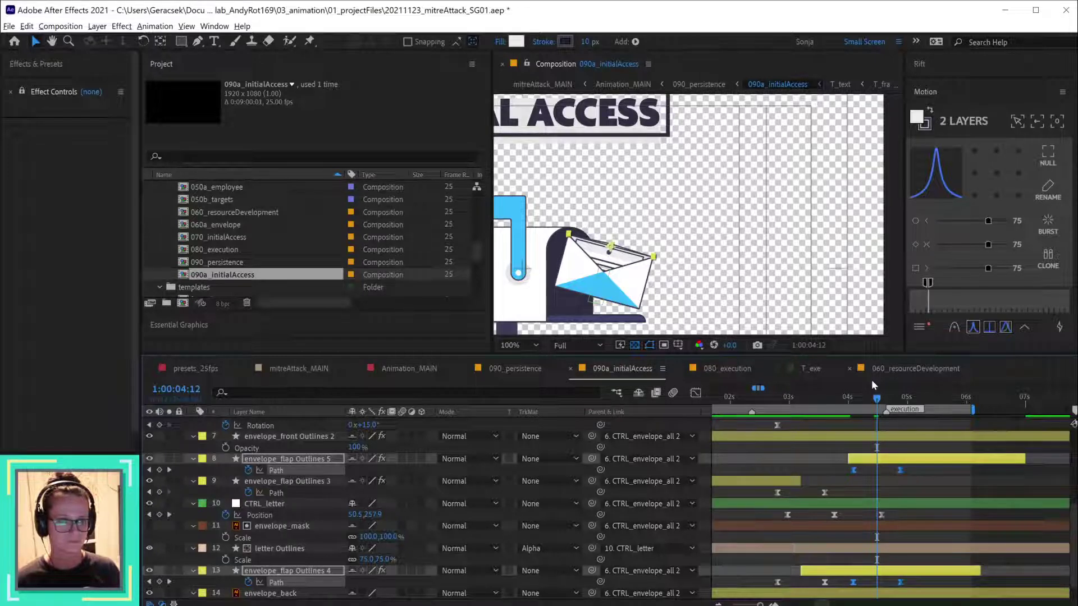
- At 1:00:04:12, trim the start of envelope_flap Outlines 5 and the end of envelope_flap Outlines 4
click(879, 456)
key(alt+bracketleft)
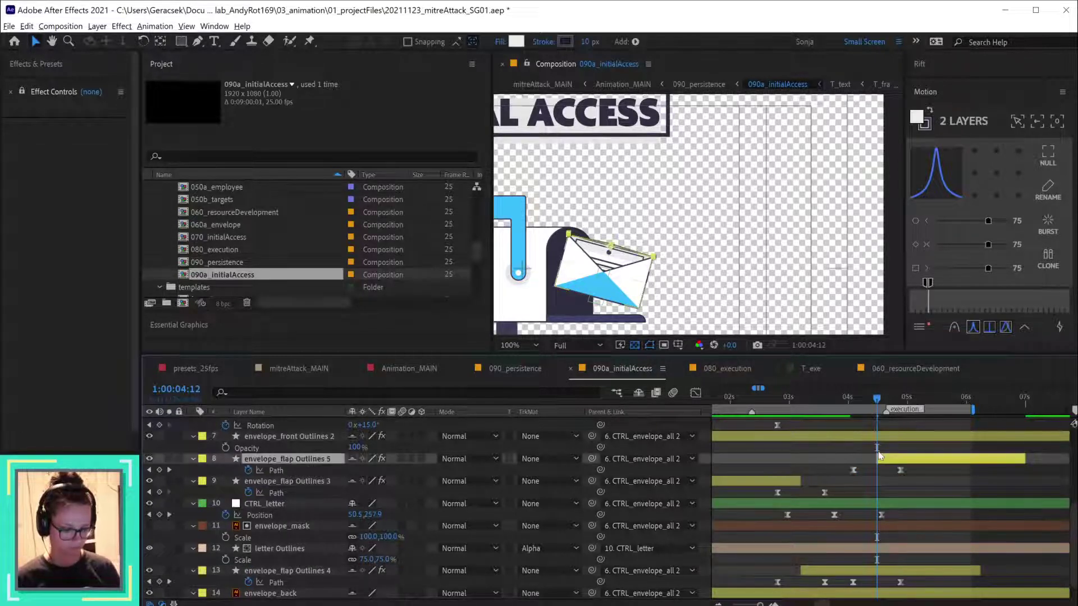
click(880, 572)
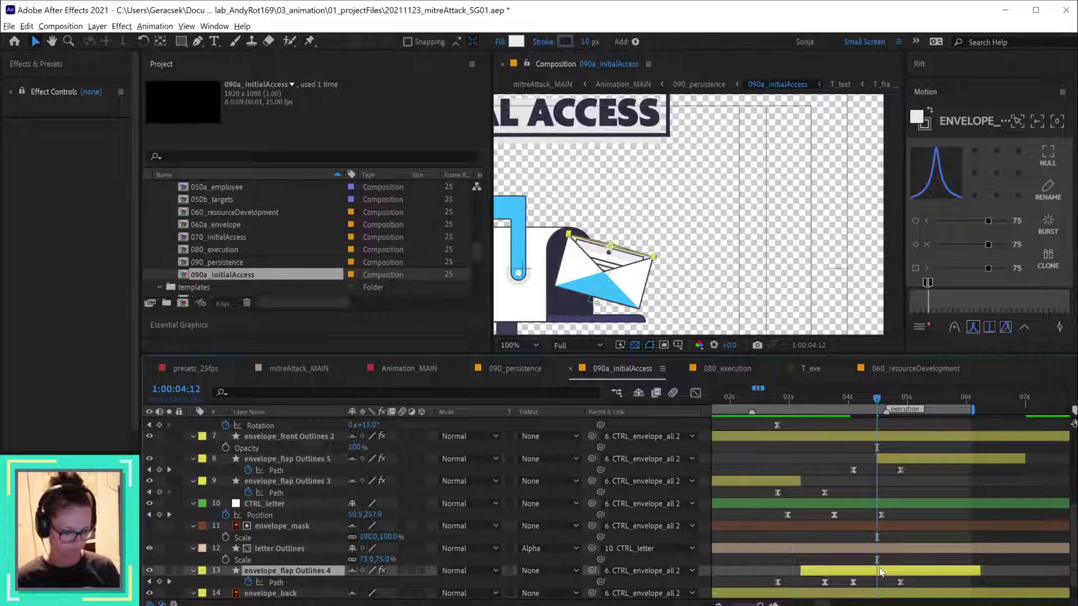
key(alt+bracketright)
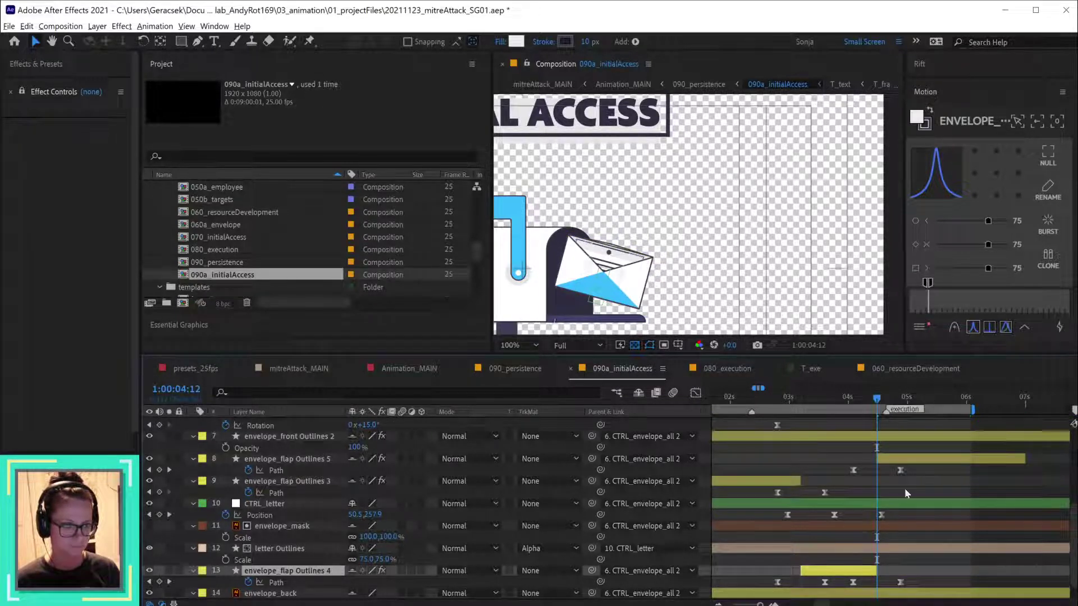
- Extend the start of envelope_flap Outlines 5 back to about 1:00:04:02 and review the flap closing around the execution marker
mouse_move(877, 398)
mouse_down()
mouse_move(859, 400)
mouse_move(891, 413)
mouse_up()
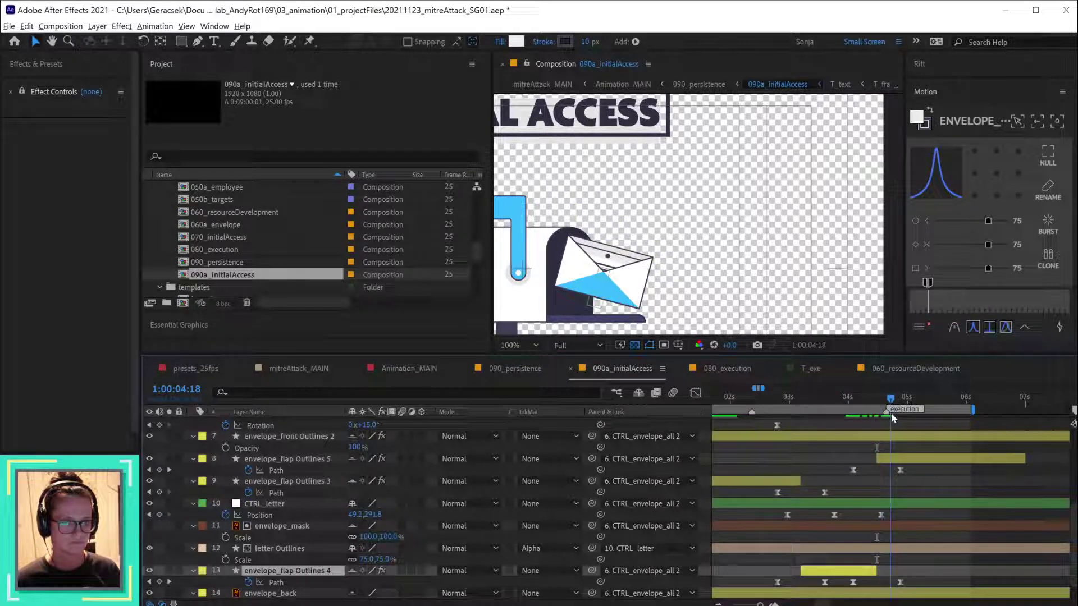
click(899, 459)
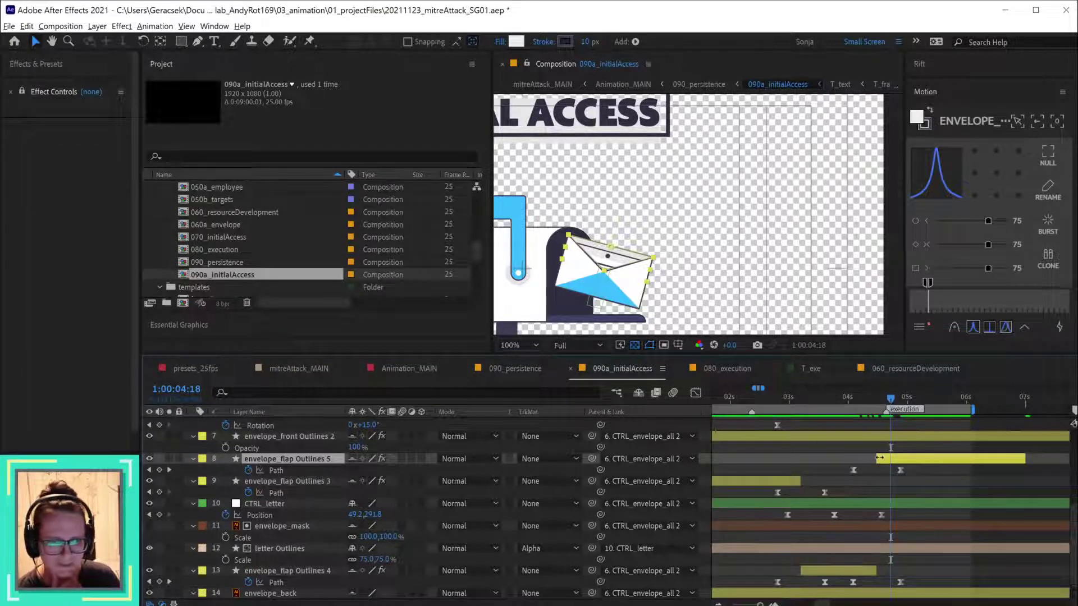
drag(874, 457, 851, 457)
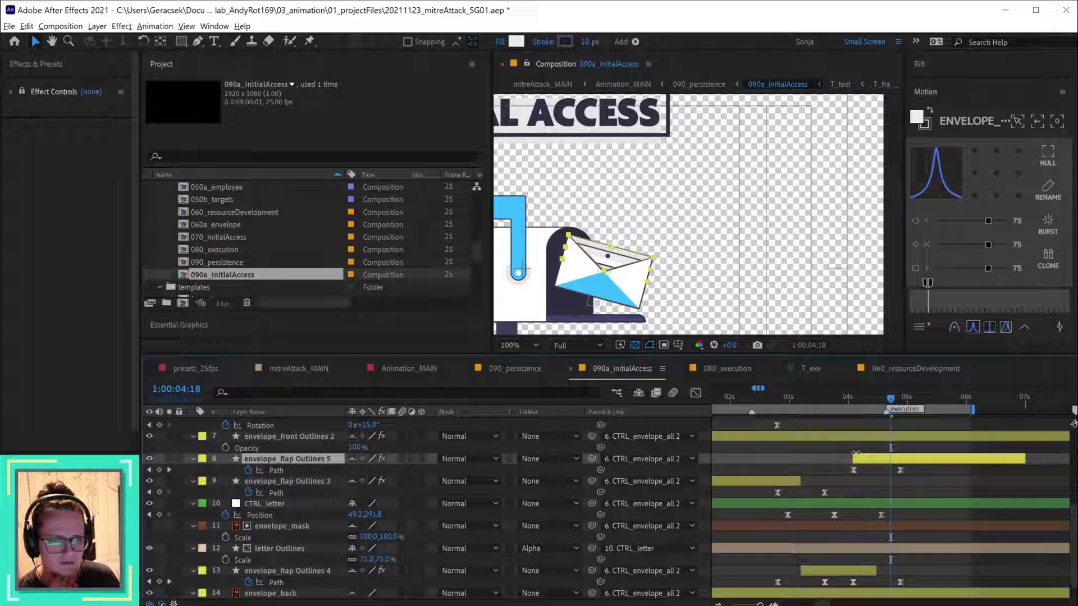
drag(847, 401, 901, 412)
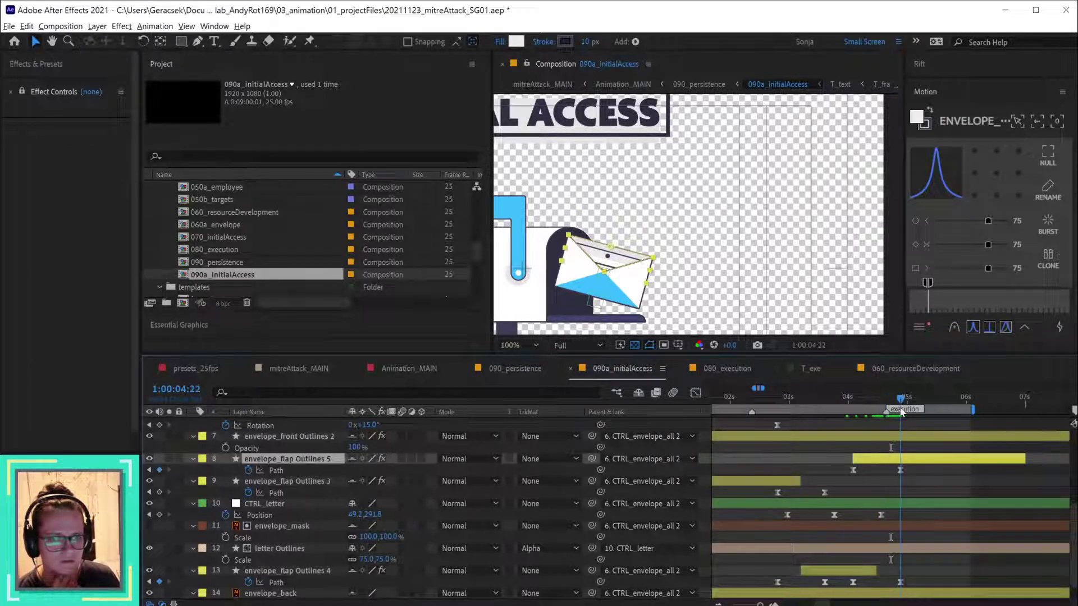
key(space)
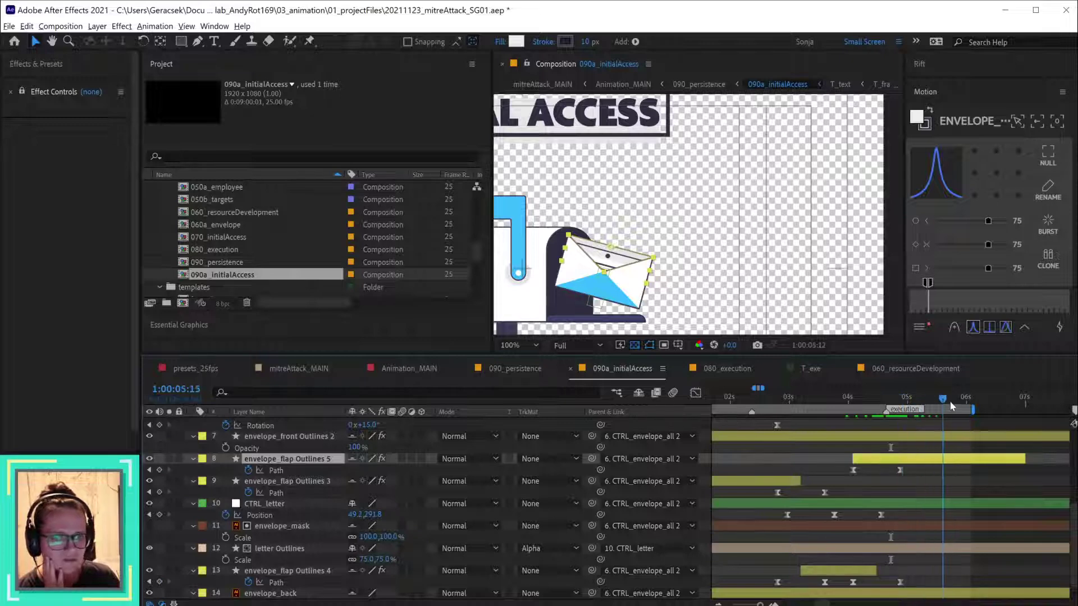
drag(869, 408, 883, 411)
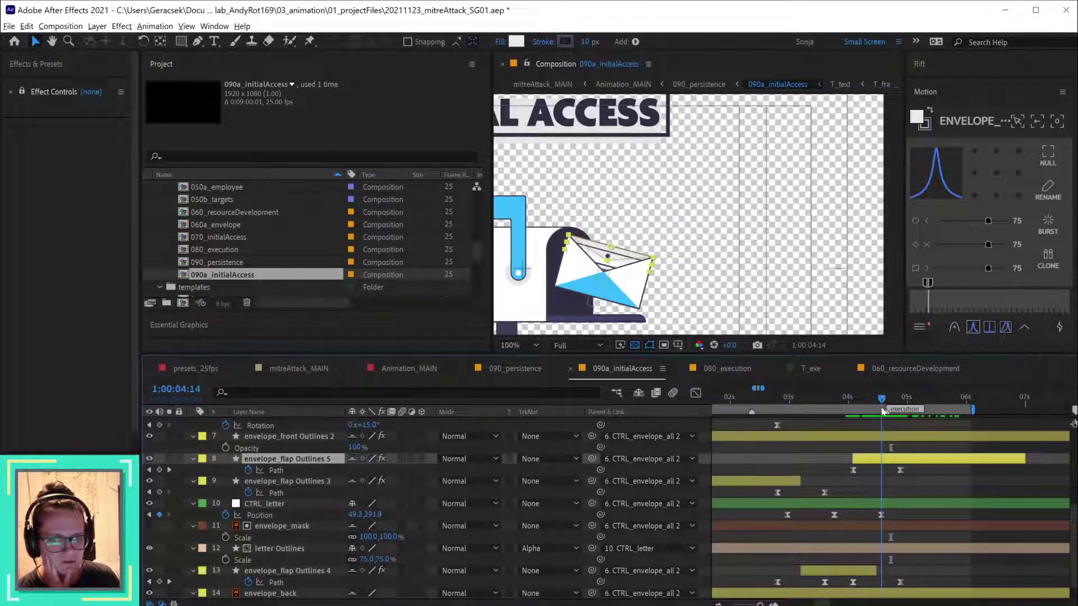
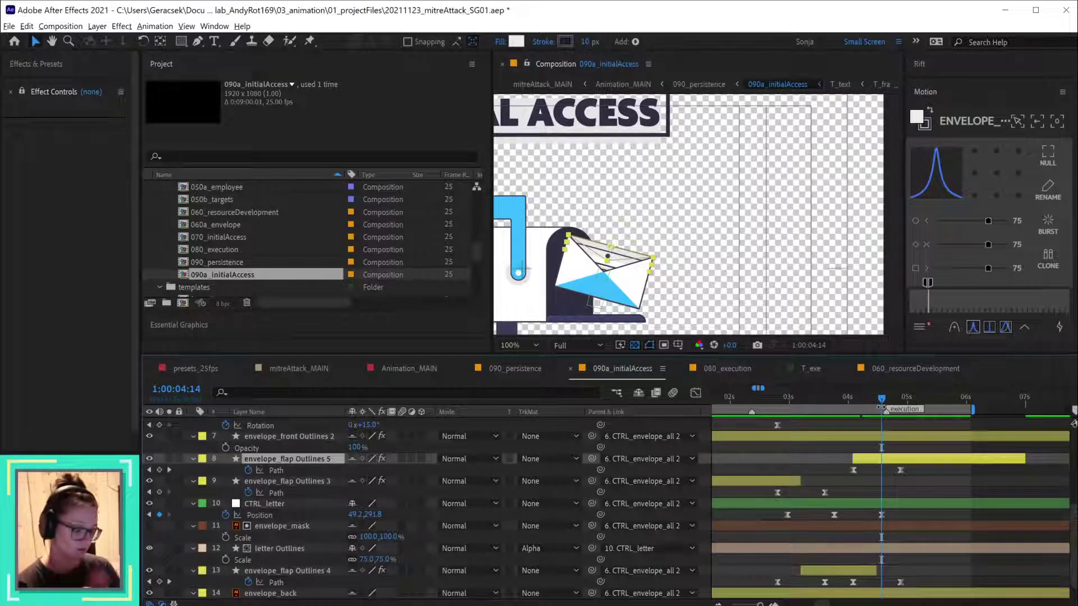
- Delete envelope_flap Outlines 5 and save the project
key(Delete)
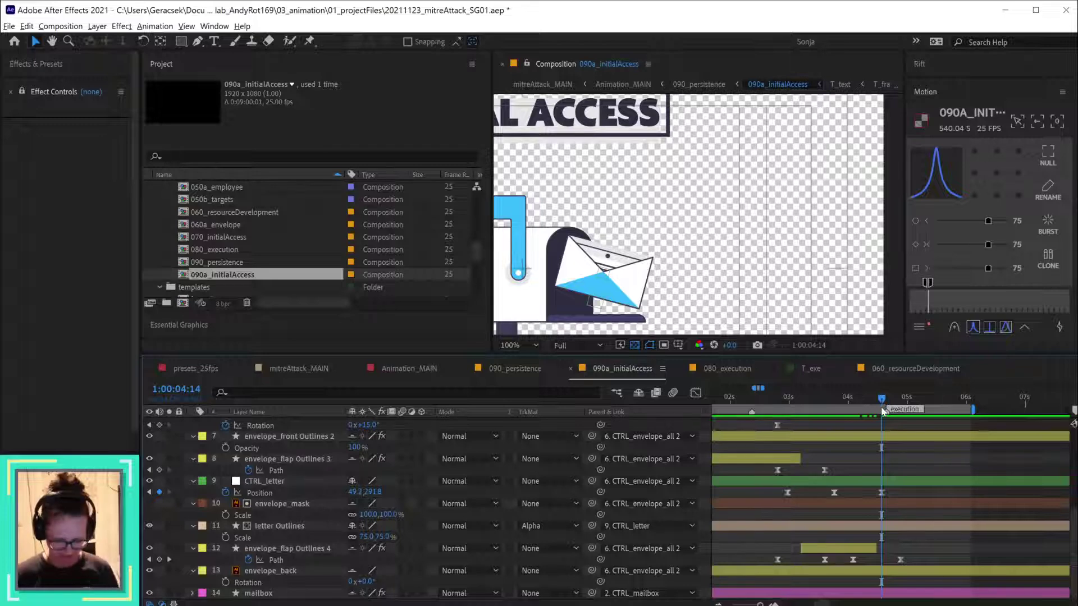
key(ctrl+s)
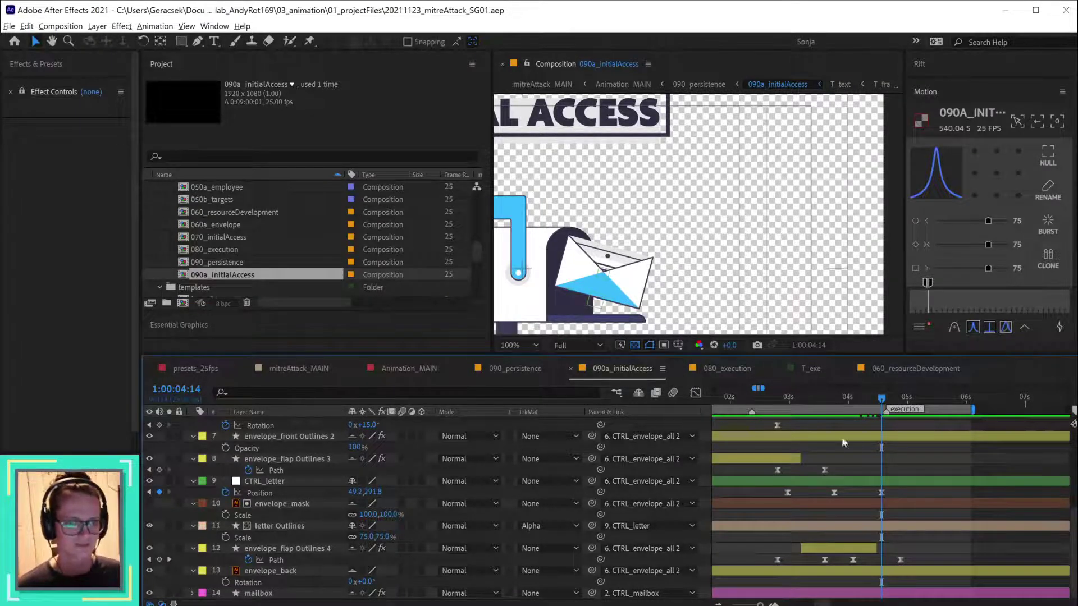
- Extend the end of envelope_flap Outlines 4 to about 1:00:08:04 and split the layer at 1:00:04:12
key(minus)
drag(747, 404, 856, 438)
drag(869, 547, 977, 548)
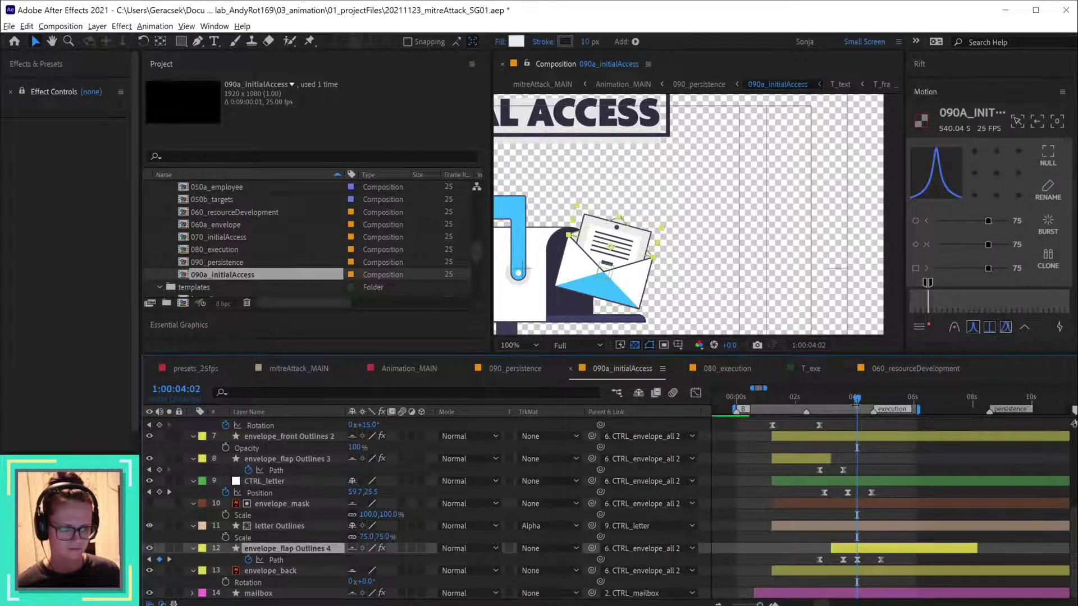
drag(857, 399, 867, 401)
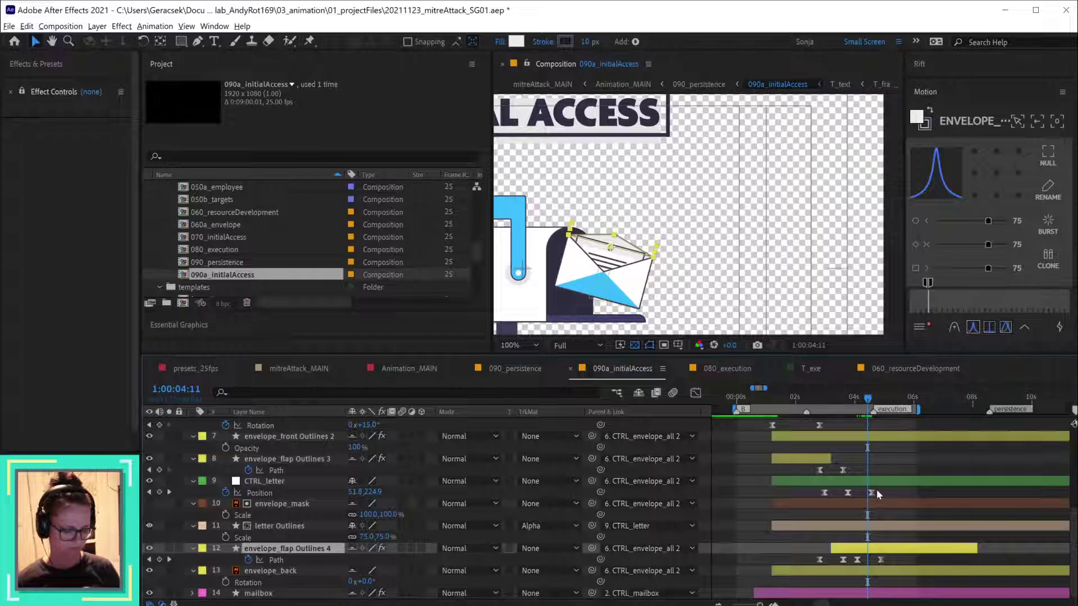
key(Page_Down)
key(ctrl+shift+d)
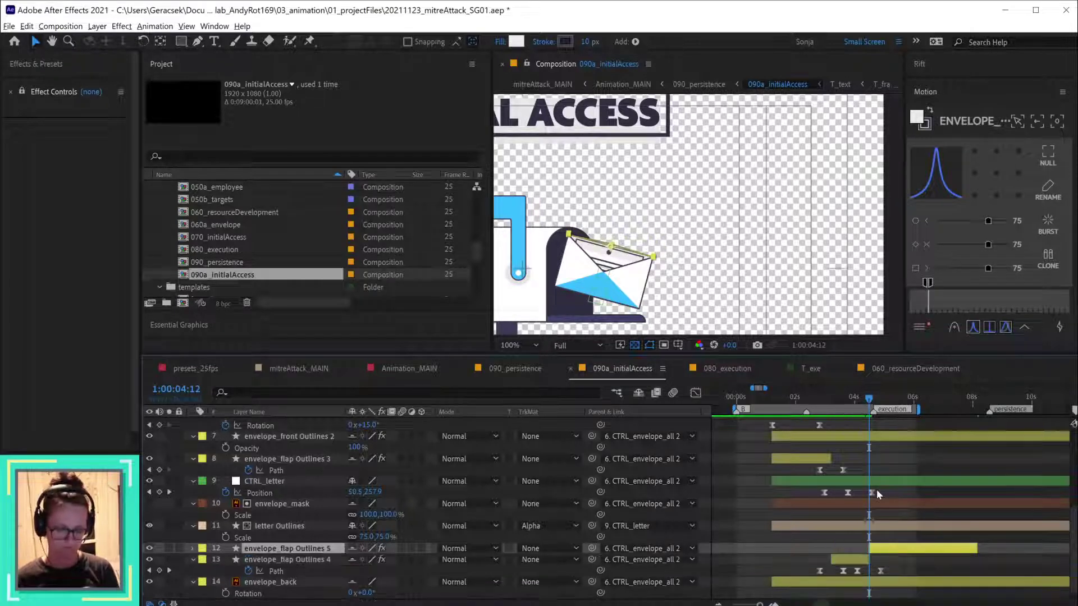
- Show the Path keyframes of the new envelope_flap Outlines 5 and move the layer directly above envelope_flap Outlines 3
key(u)
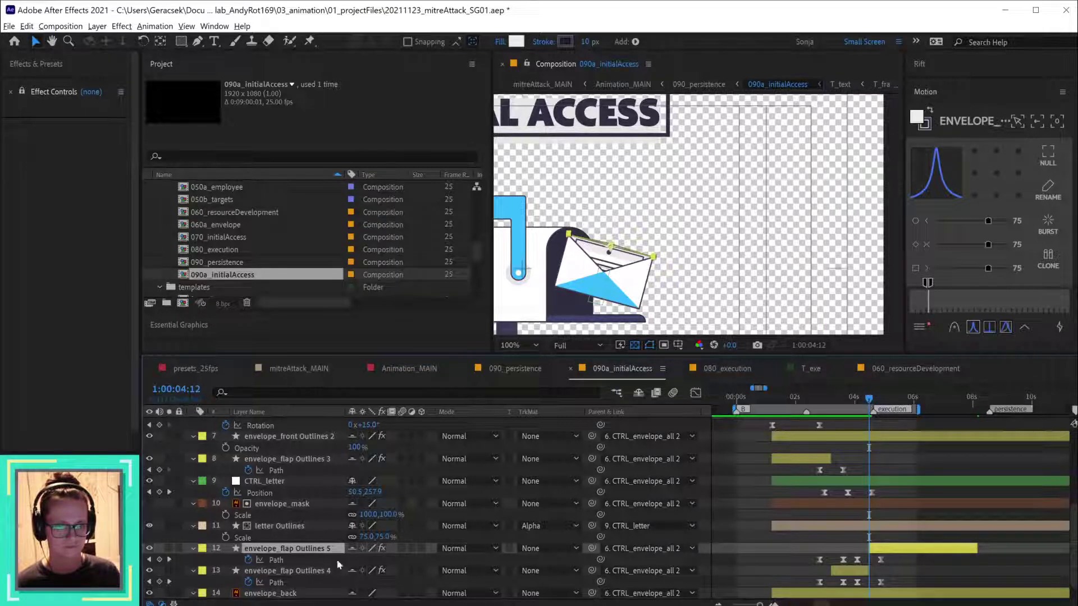
drag(314, 548, 315, 453)
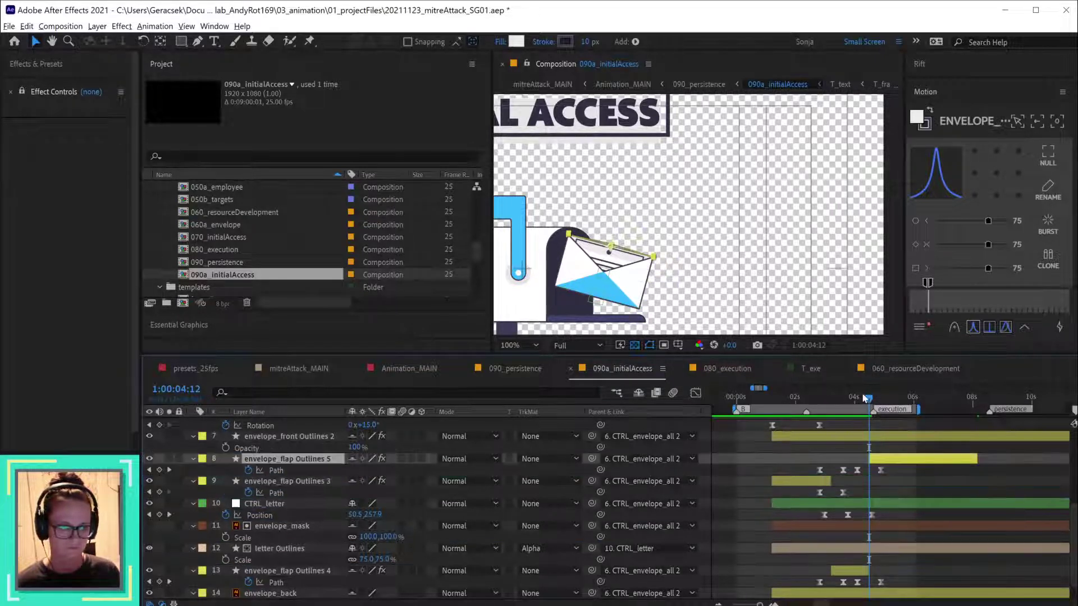
key(F2)
- Copy the first Path keyframe of envelope_flap Outlines 5 onto its closing keyframe at 1:00:04:22
drag(869, 397, 881, 397)
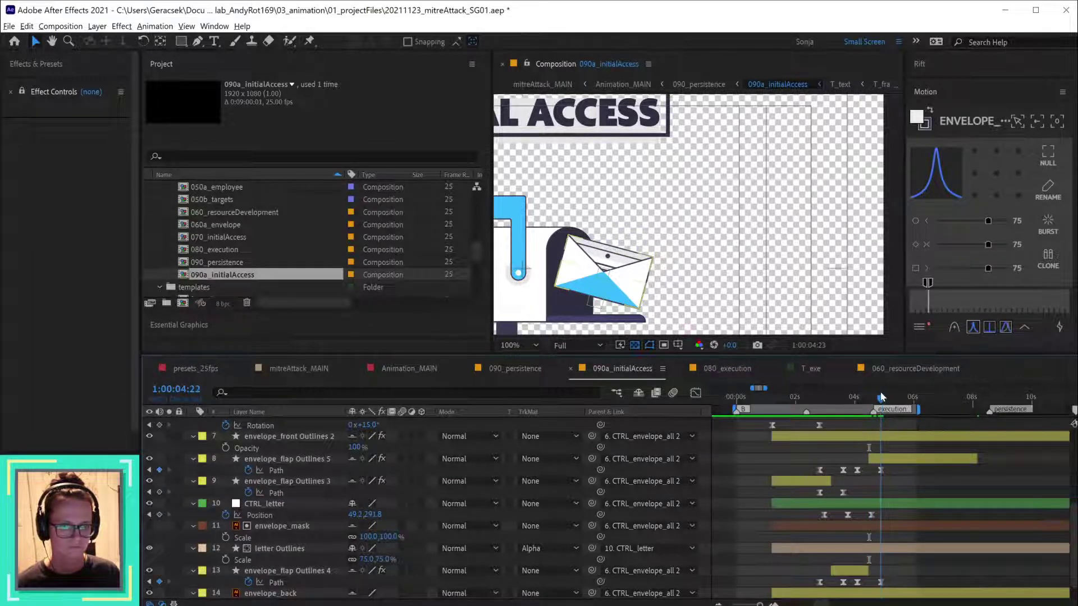
click(896, 464)
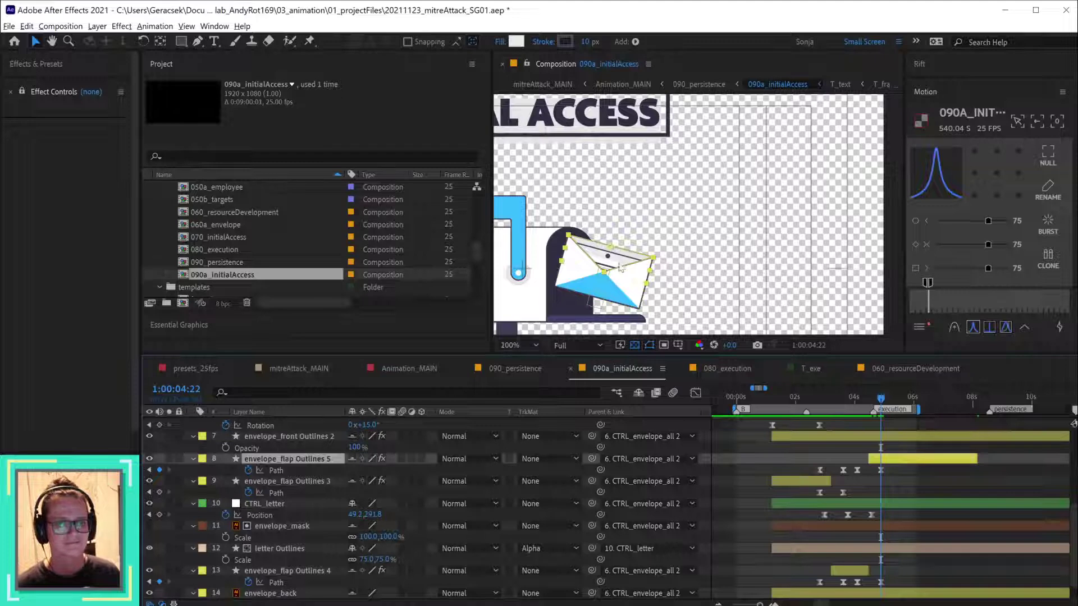
scroll(573, 272, up, 2)
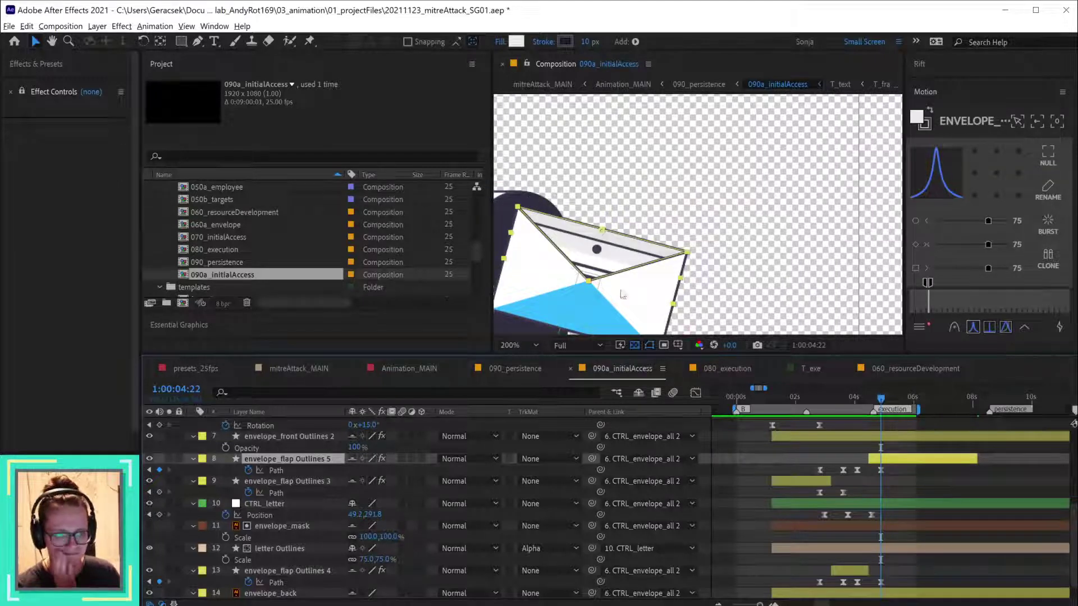
click(820, 470)
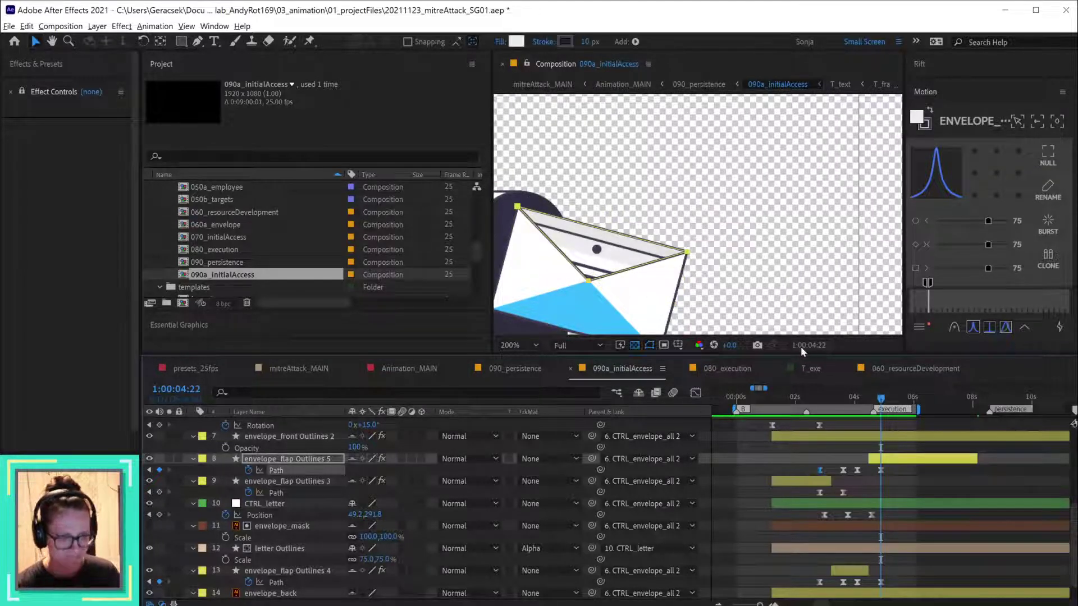
key(ctrl+v)
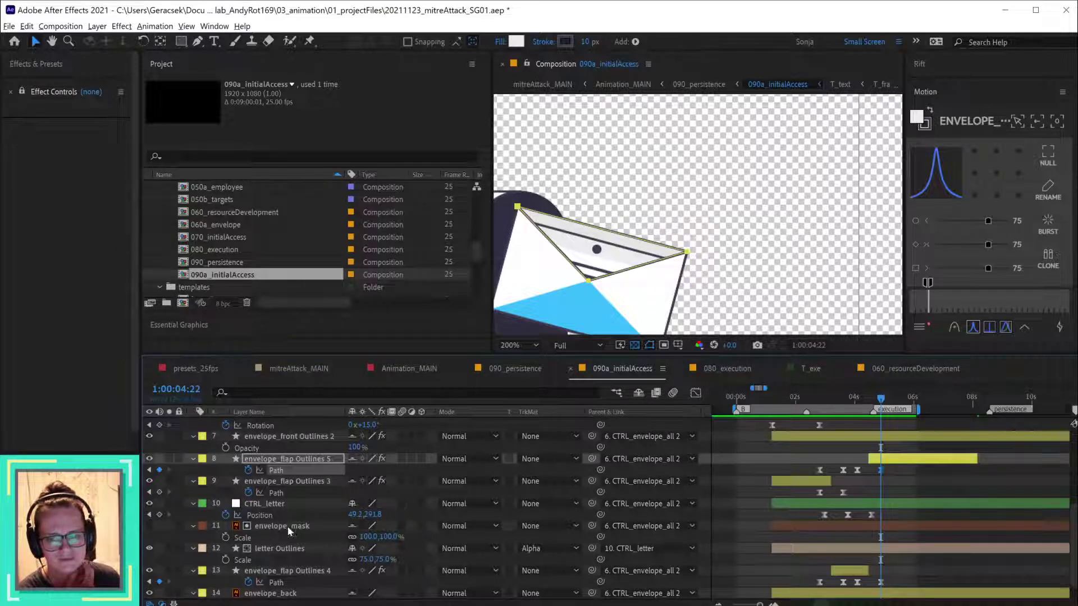
- Reveal the modified properties of envelope_flap Outlines 5 and delete all of its Path keyframes
click(308, 459)
key(u)
key(u)
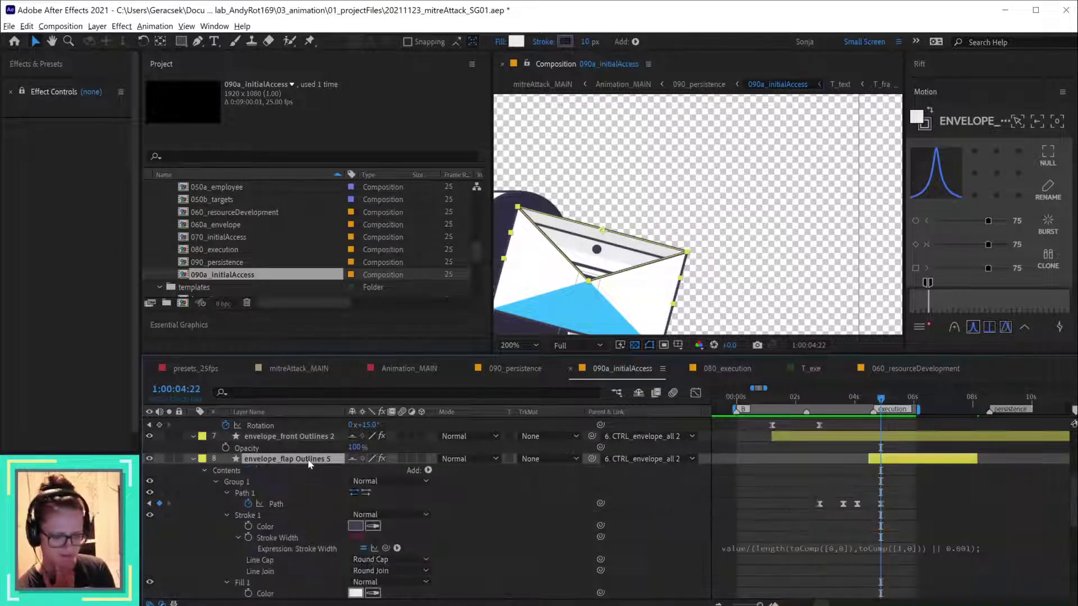
click(642, 532)
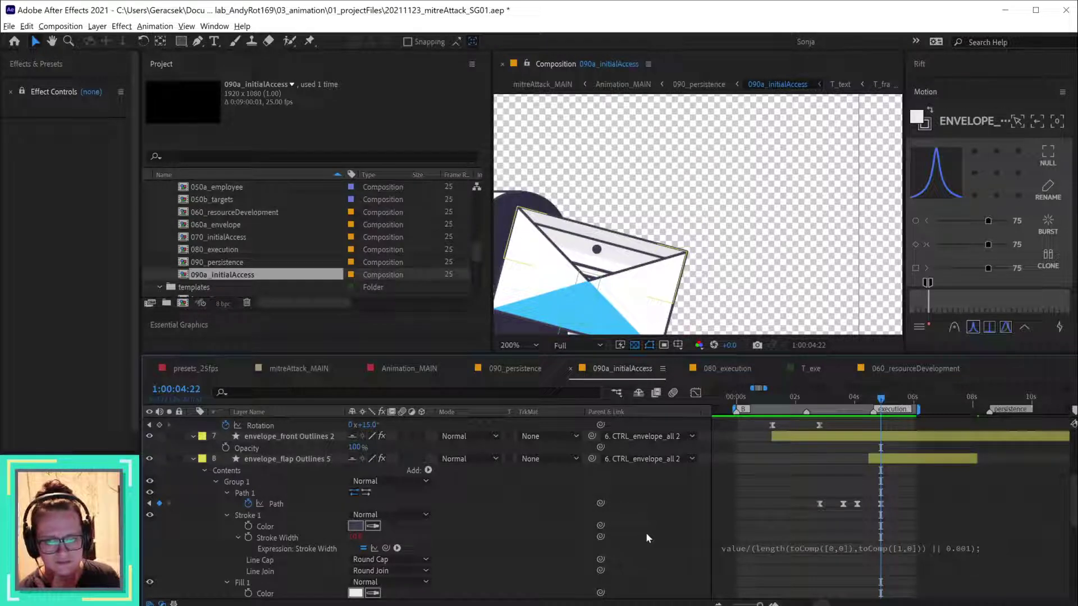
drag(830, 498, 907, 526)
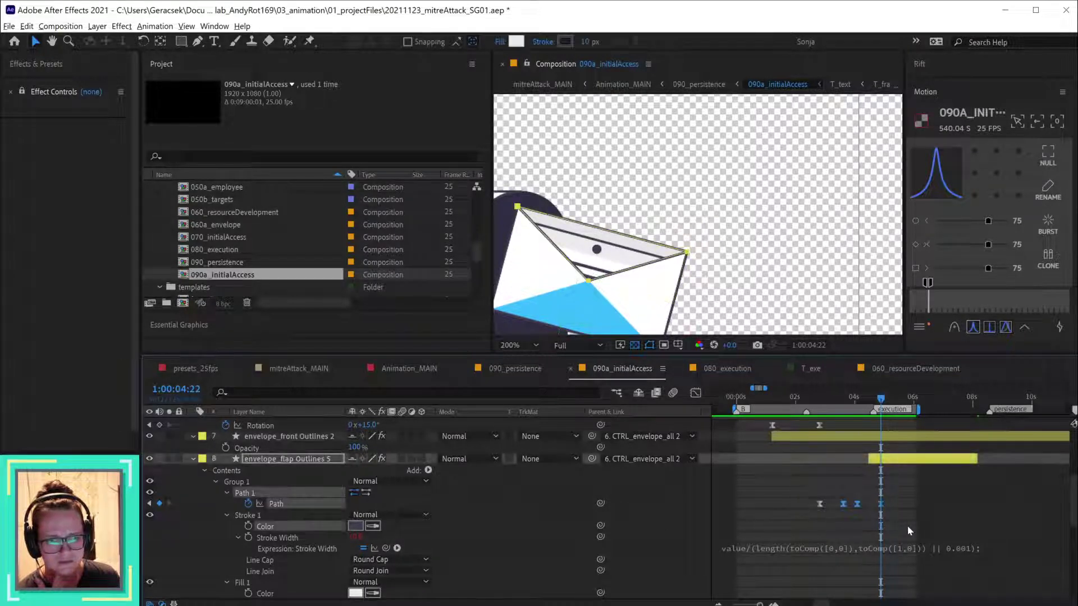
key(Delete)
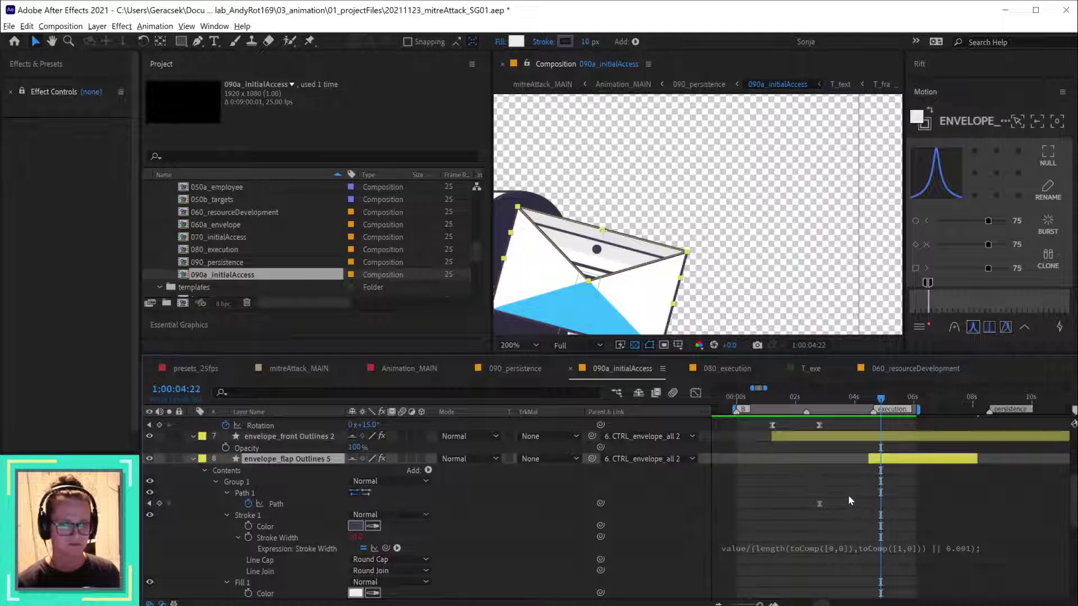
drag(848, 494, 780, 518)
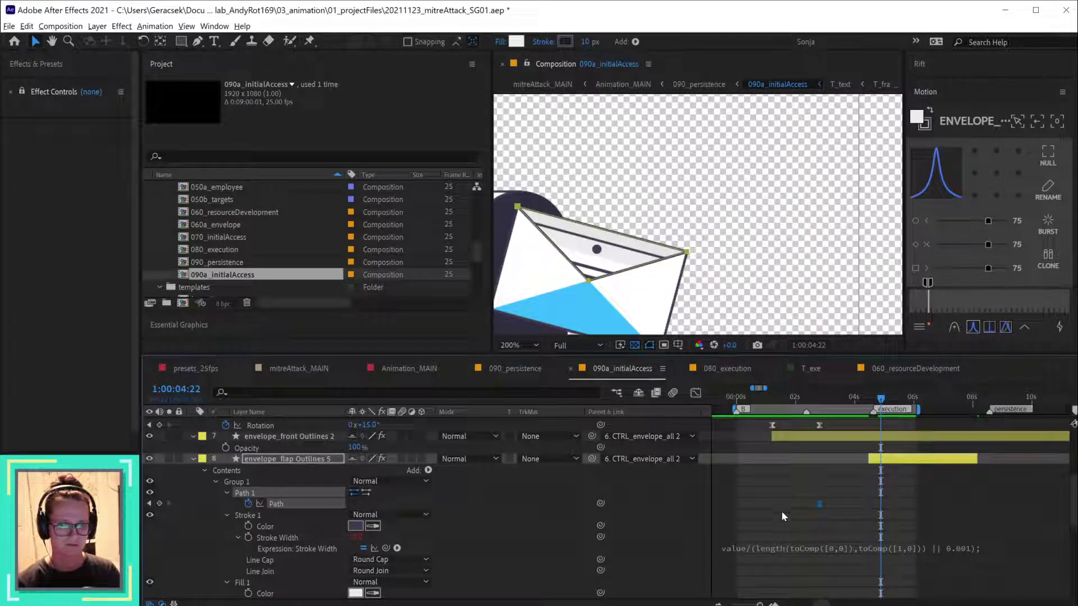
key(Delete)
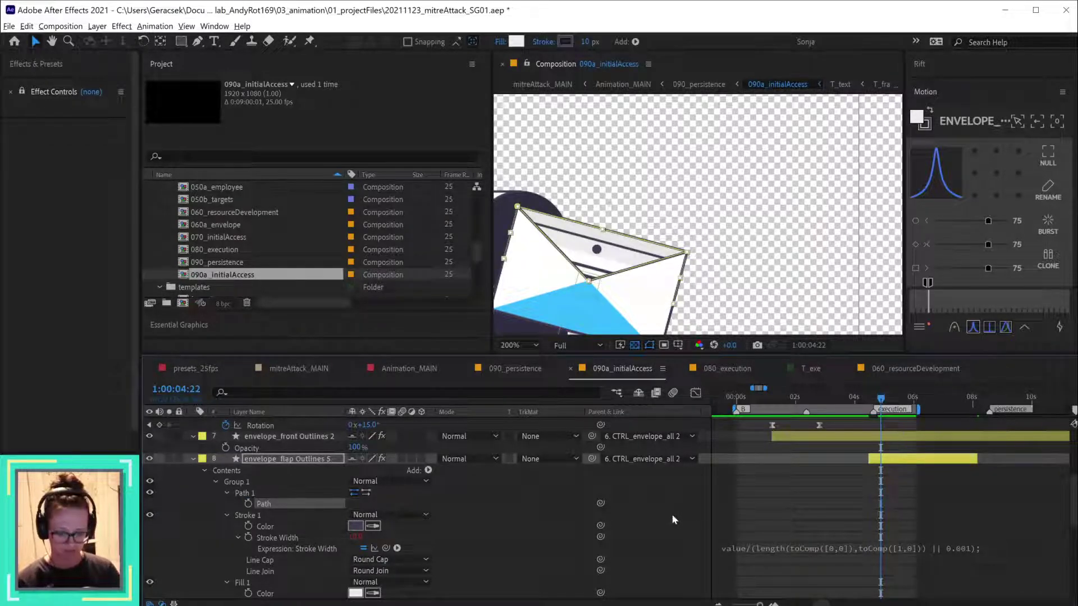
- Undo the keyframe deletions and the earlier split that separated envelope_flap Outlines 5 from envelope_flap Outlines 4
key(ctrl+z)
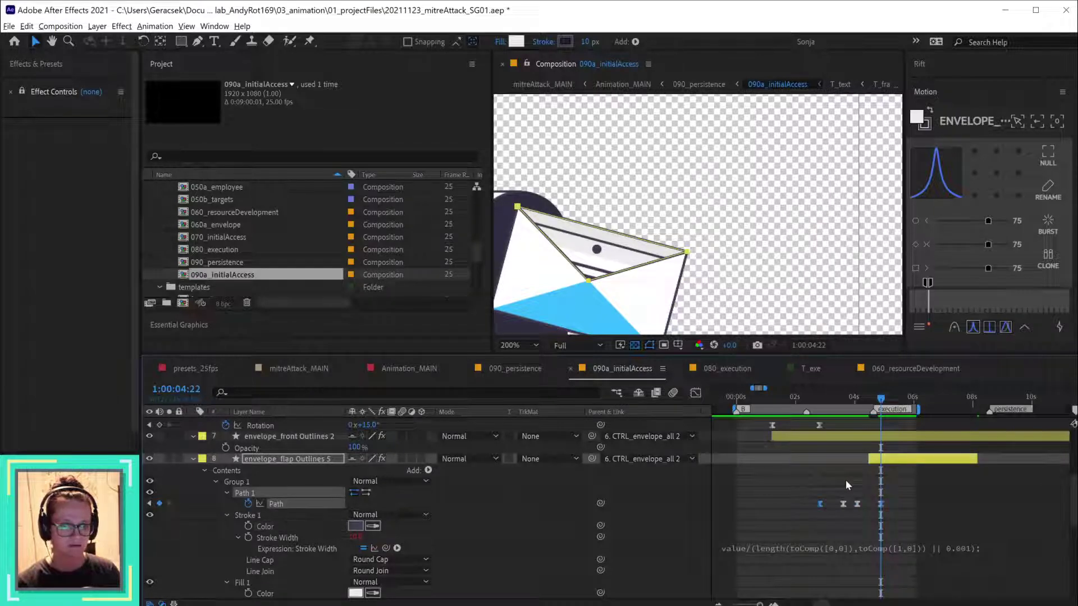
key(ctrl+z)
key(ctrl+z)
key(ctrl+z)
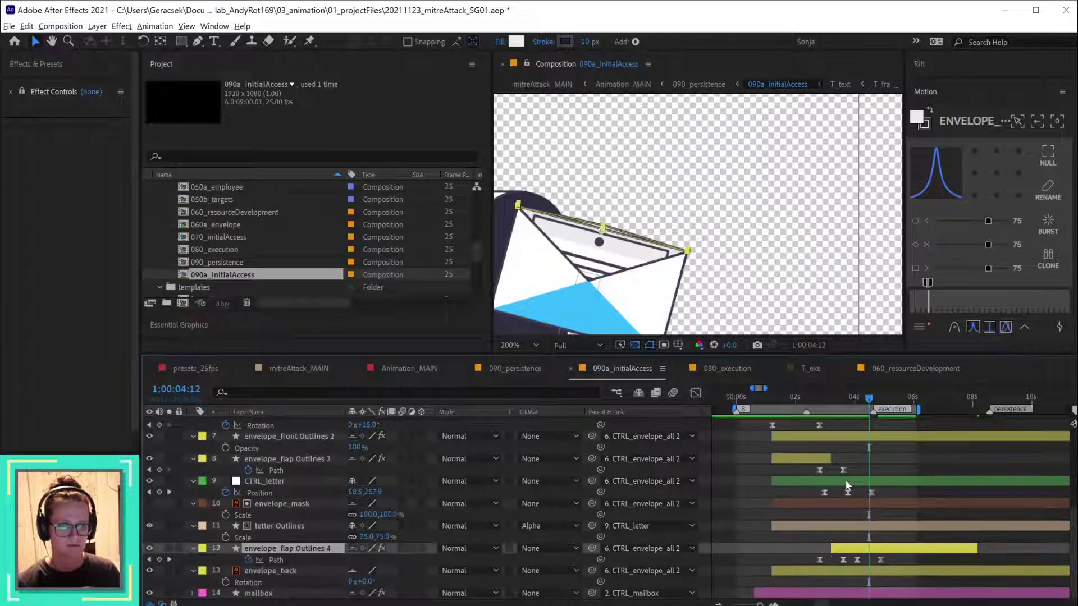
- Duplicate envelope_flap Outlines 3 and extend the end of the copy to about 1:00:06:21
click(822, 459)
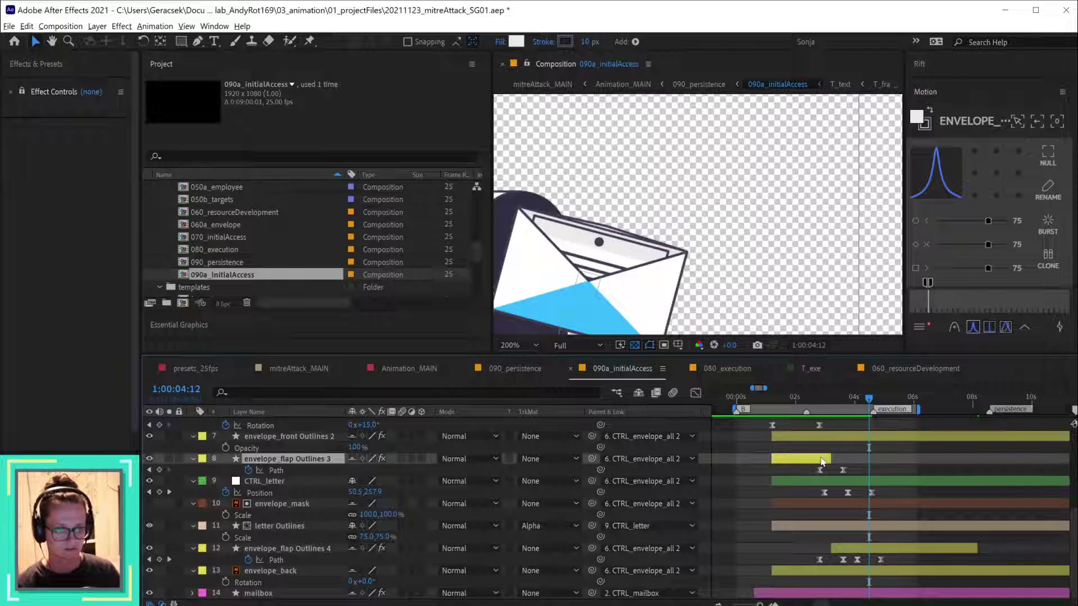
key(ctrl+d)
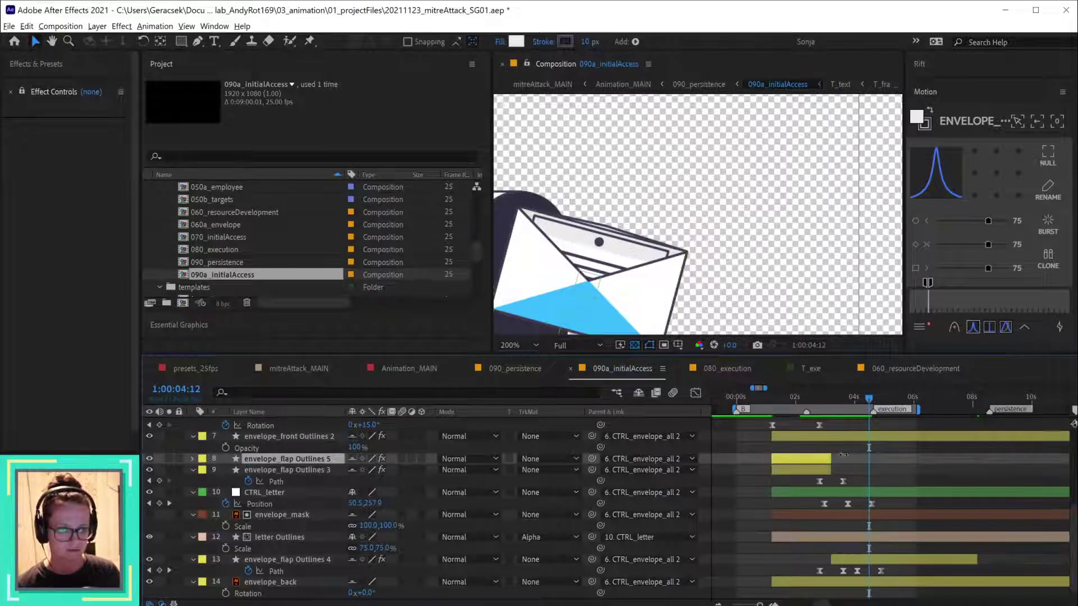
drag(842, 457, 938, 459)
- Move to 1:00:03:16 and reveal the Path keyframes of envelope_flap Outlines 5
click(803, 396)
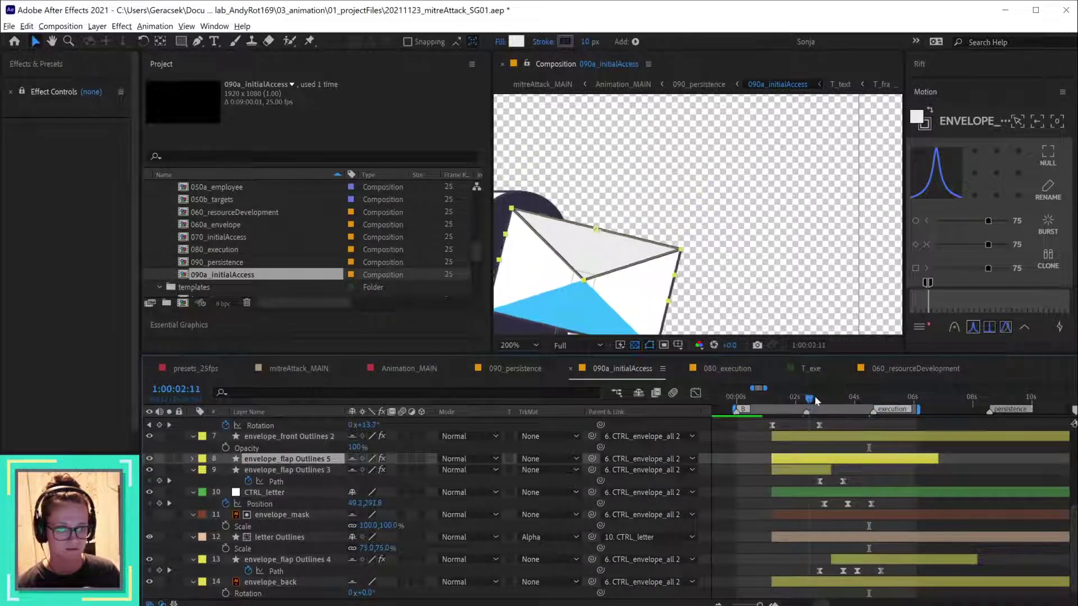
drag(803, 396, 846, 400)
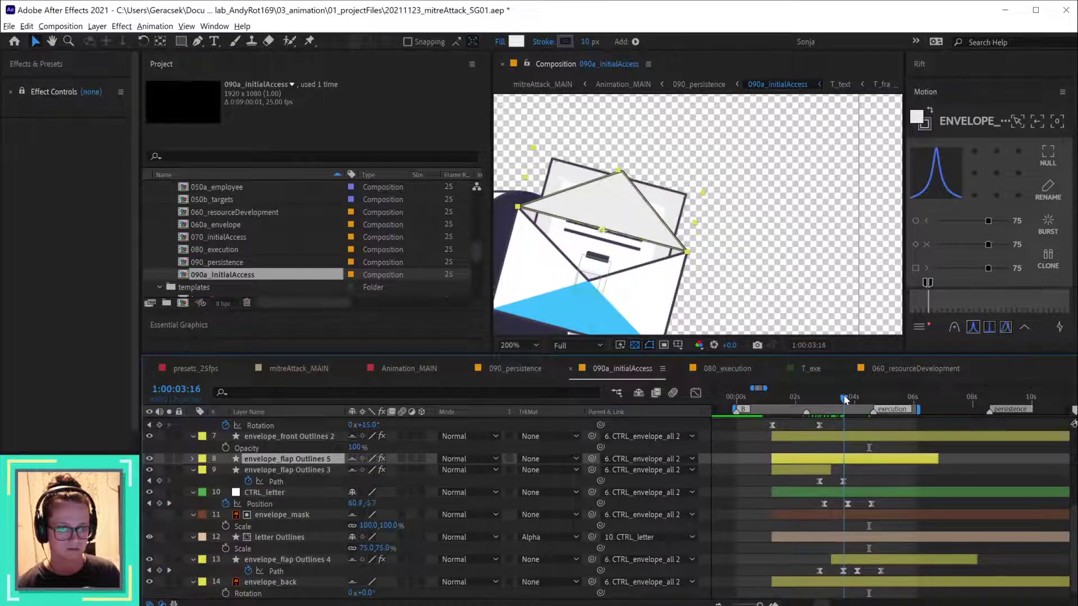
key(u)
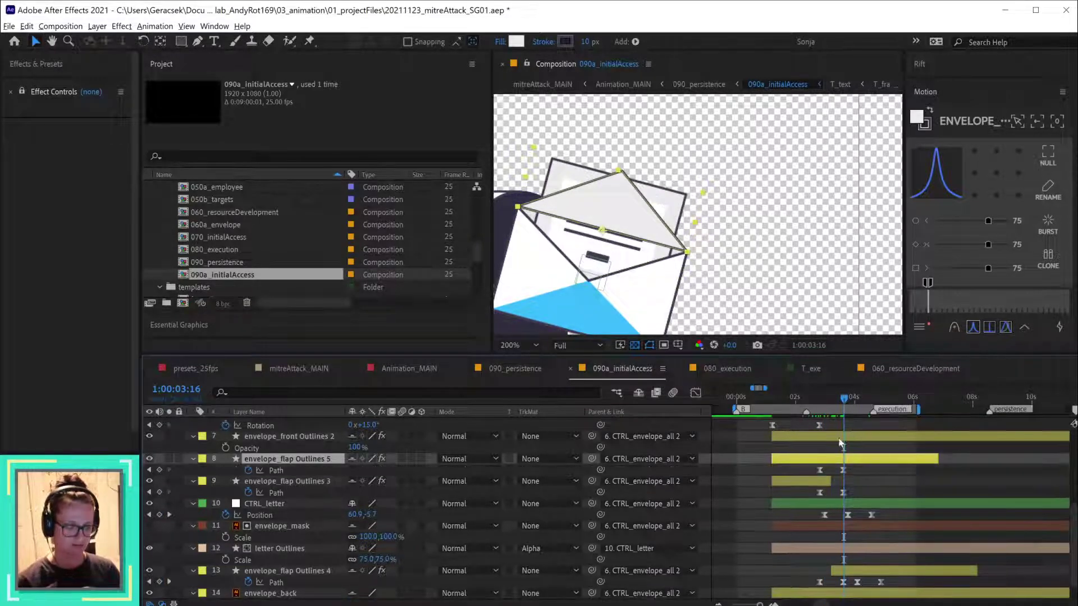
- Try deleting the second Path keyframe of envelope_flap Outlines 5 at 1:00:03:16
click(843, 471)
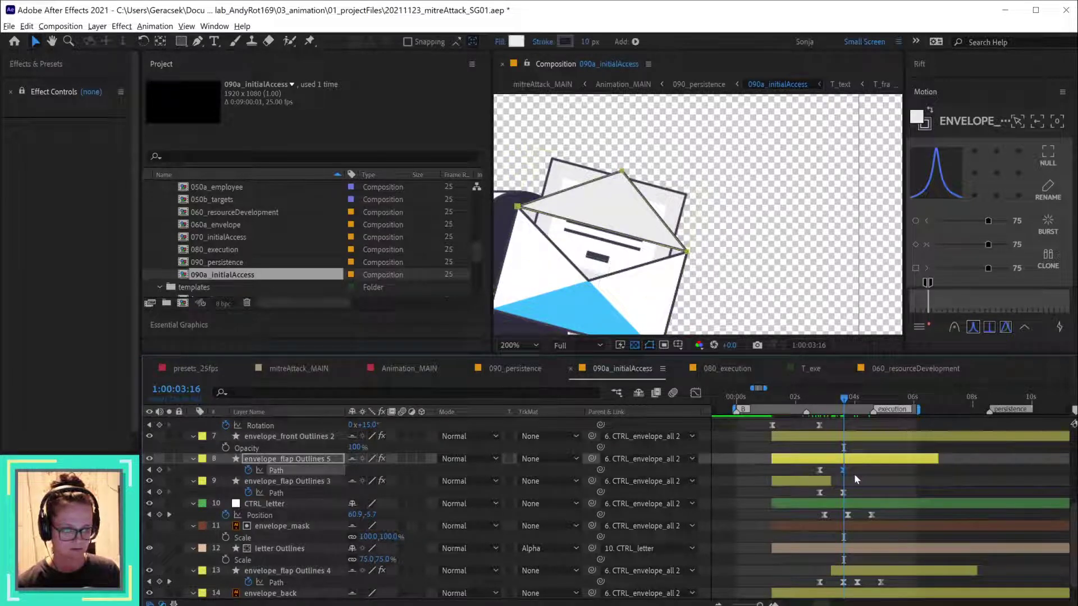
key(Delete)
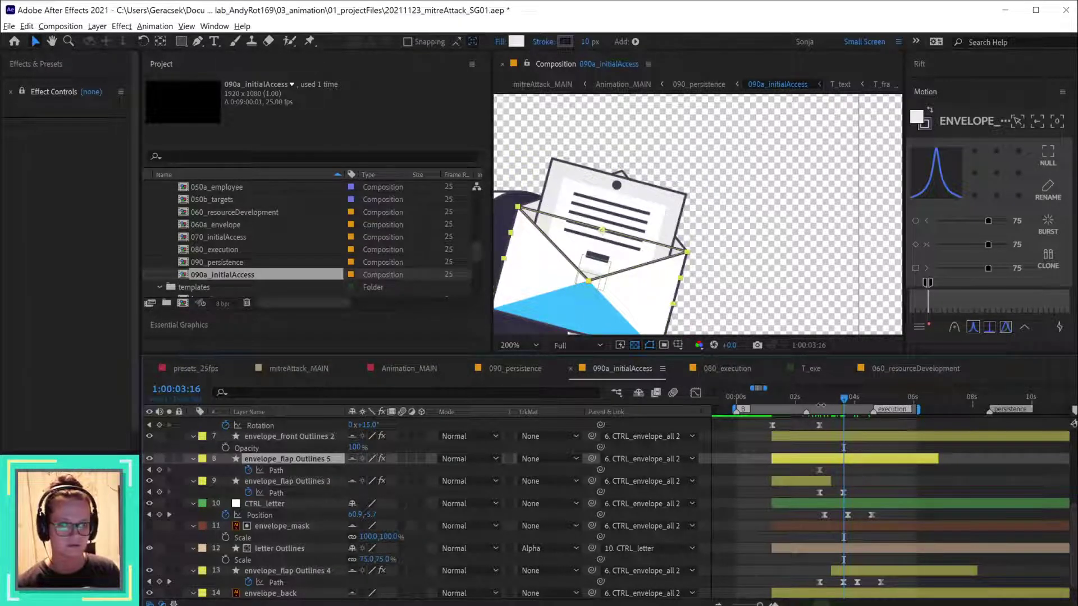
drag(826, 397, 812, 396)
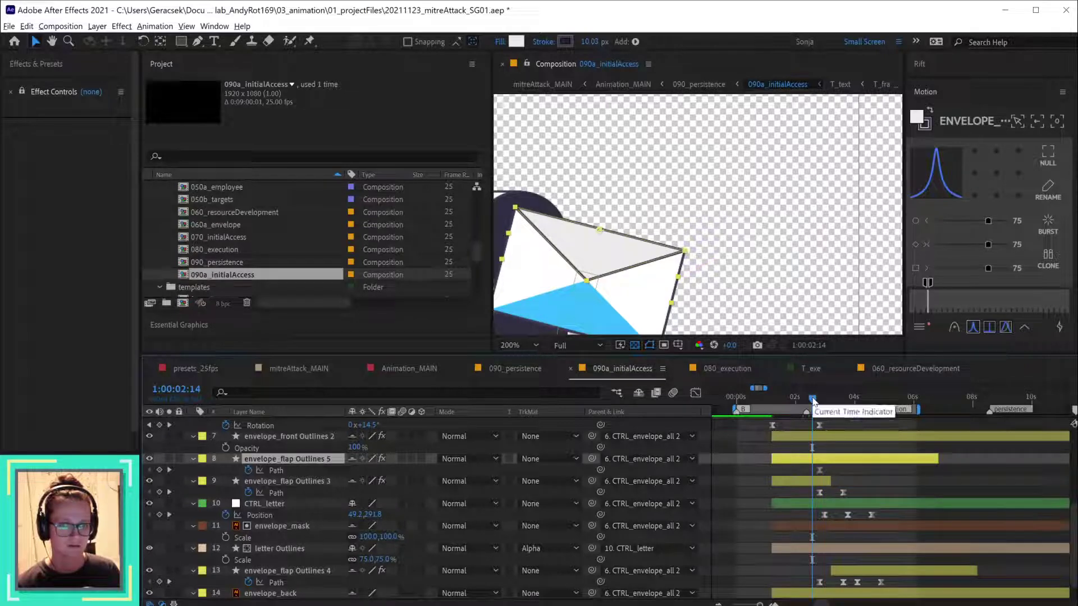
drag(812, 400, 844, 399)
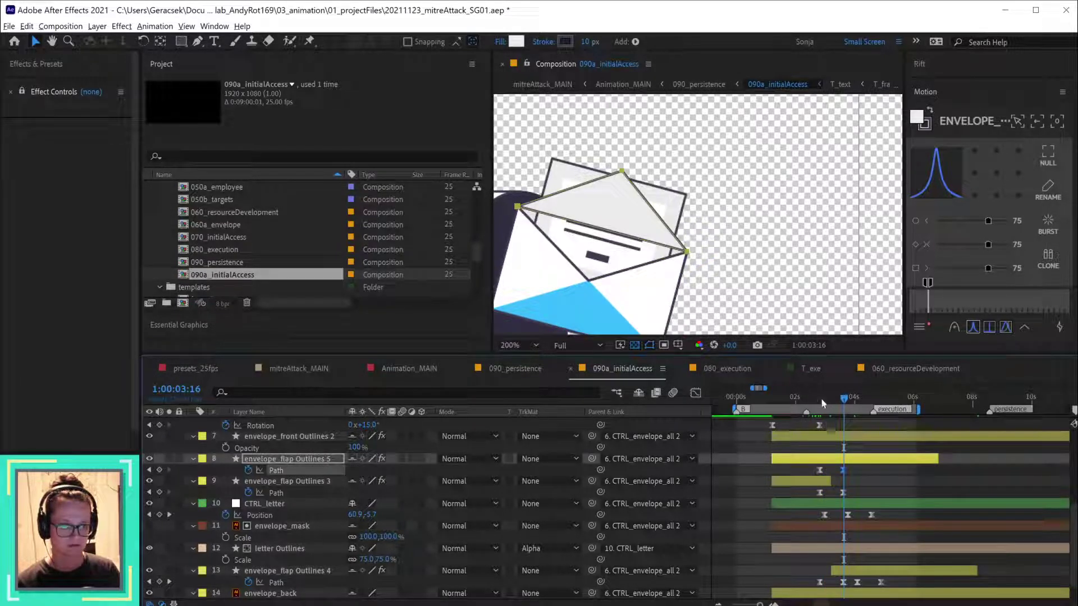
- Remove the Path animation from envelope_flap Outlines 5 at 1:00:02:12 so it holds the closed flap shape
click(810, 400)
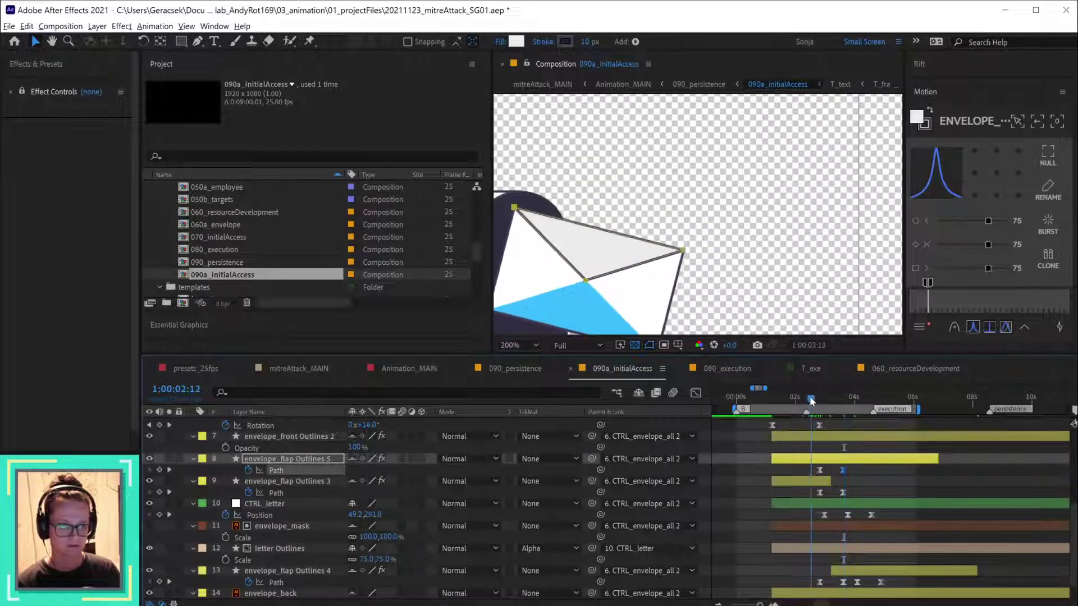
click(249, 471)
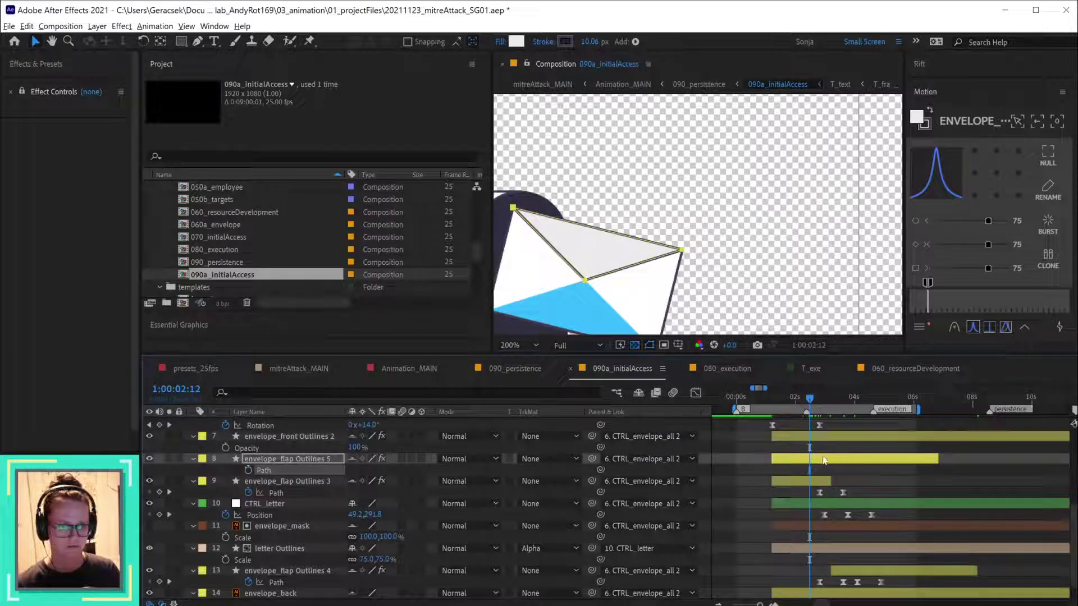
- Compare the closed envelope at 1:00:04:22 with the letter Outlines layer hidden and shown
click(865, 399)
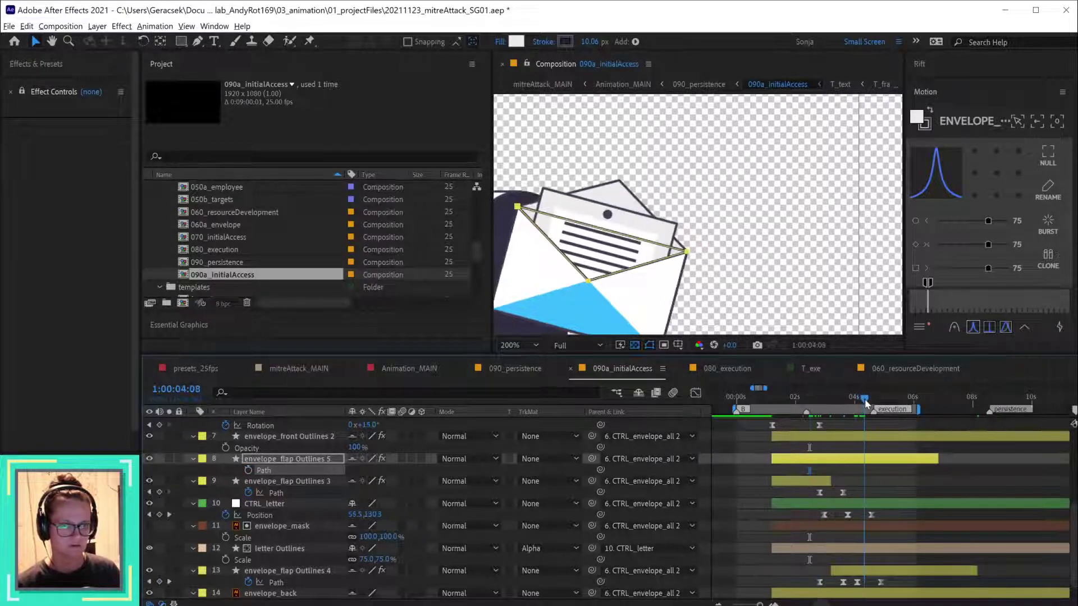
drag(864, 399, 880, 411)
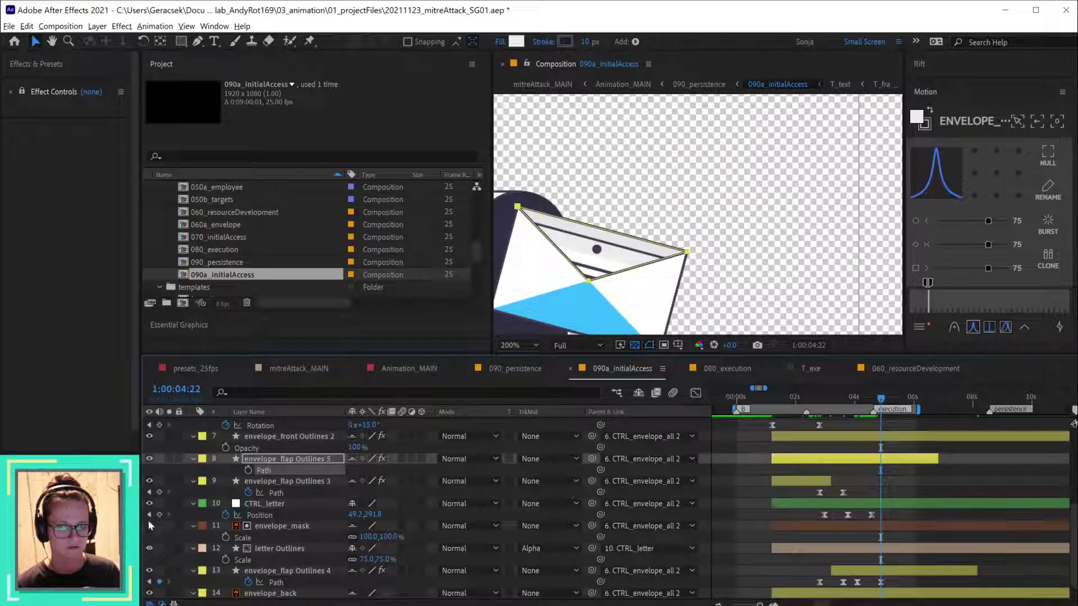
click(149, 549)
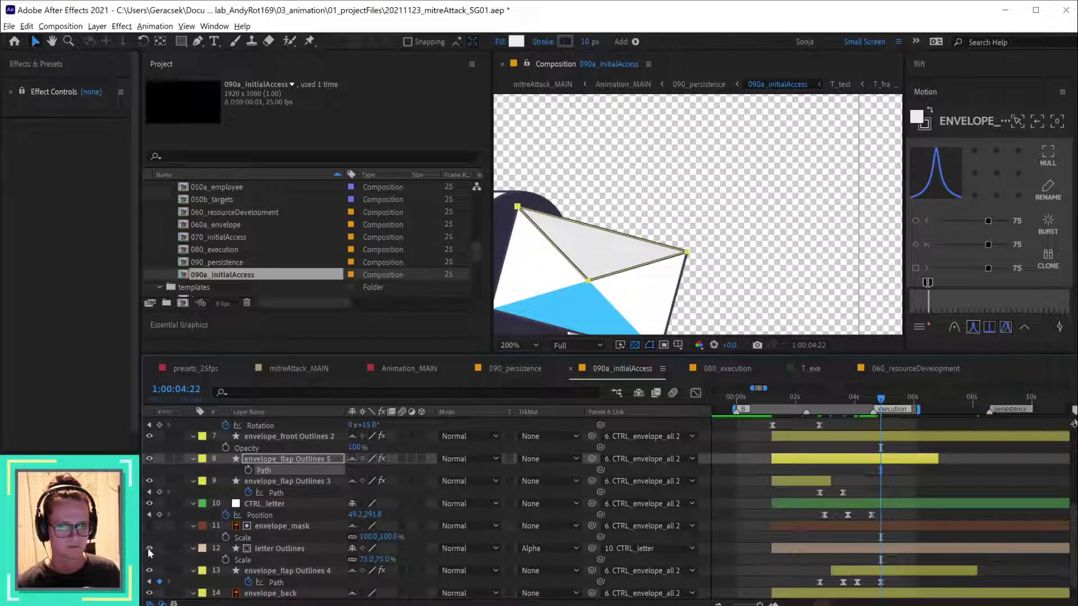
click(149, 549)
click(149, 549)
click(149, 548)
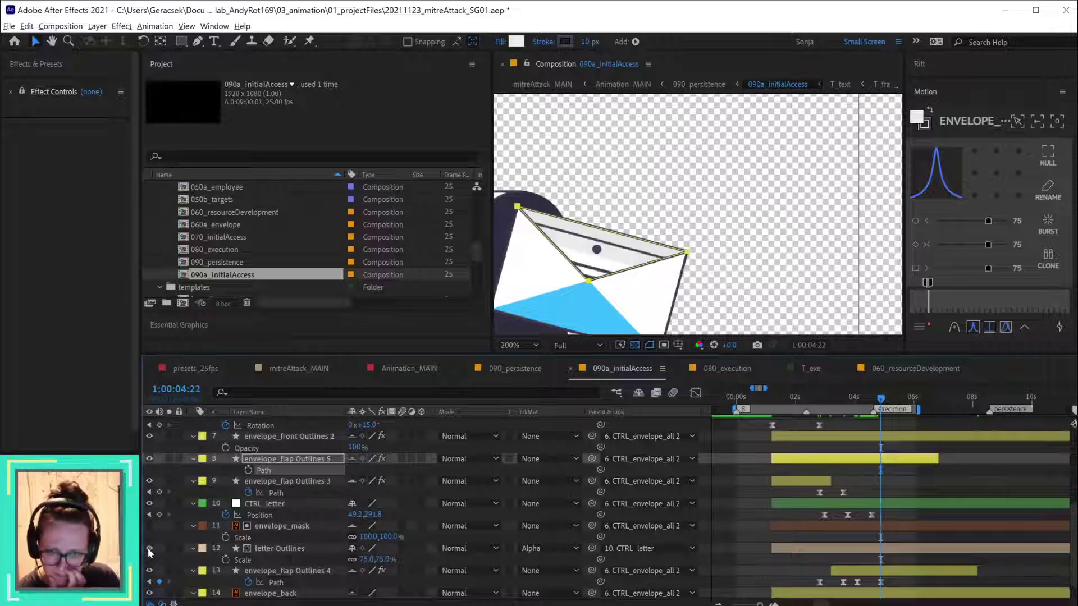
click(149, 549)
click(149, 549)
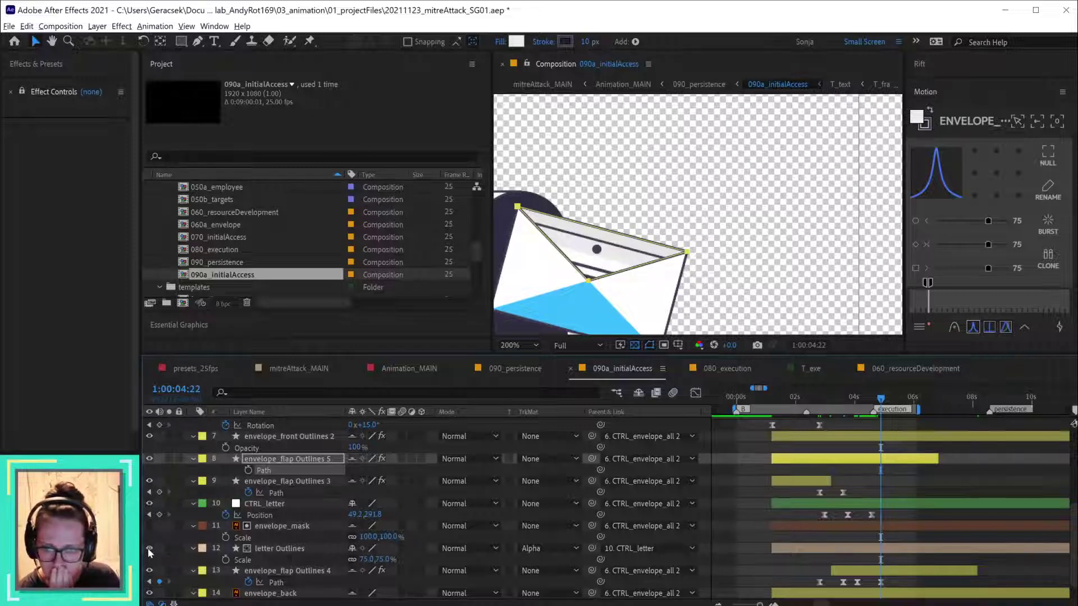
- Hide the letter Outlines and envelope_back layers to isolate the envelope front and flap
click(312, 530)
click(282, 503)
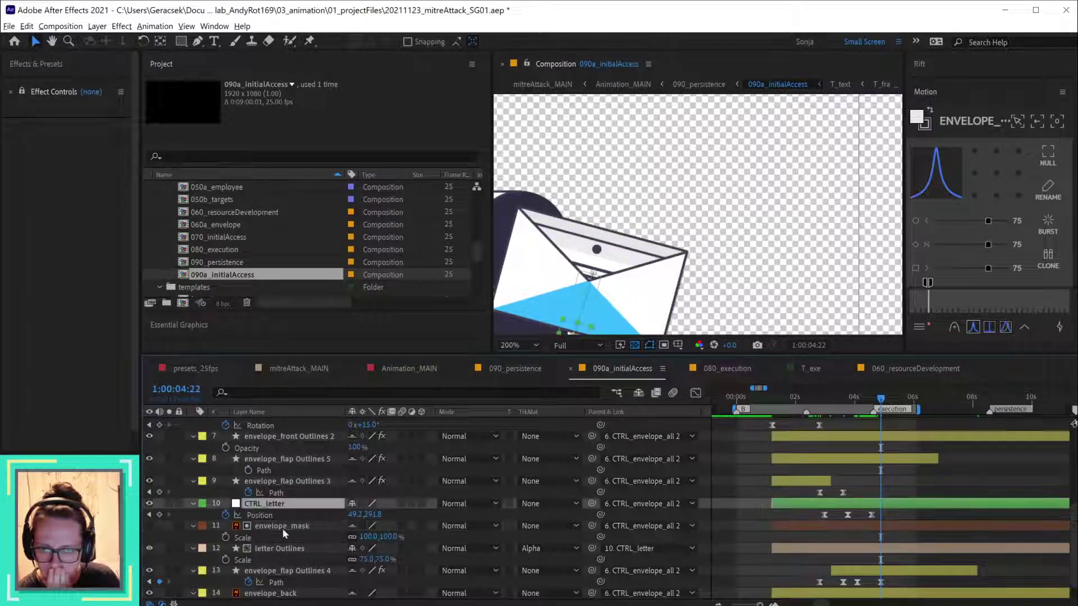
click(282, 527)
click(281, 548)
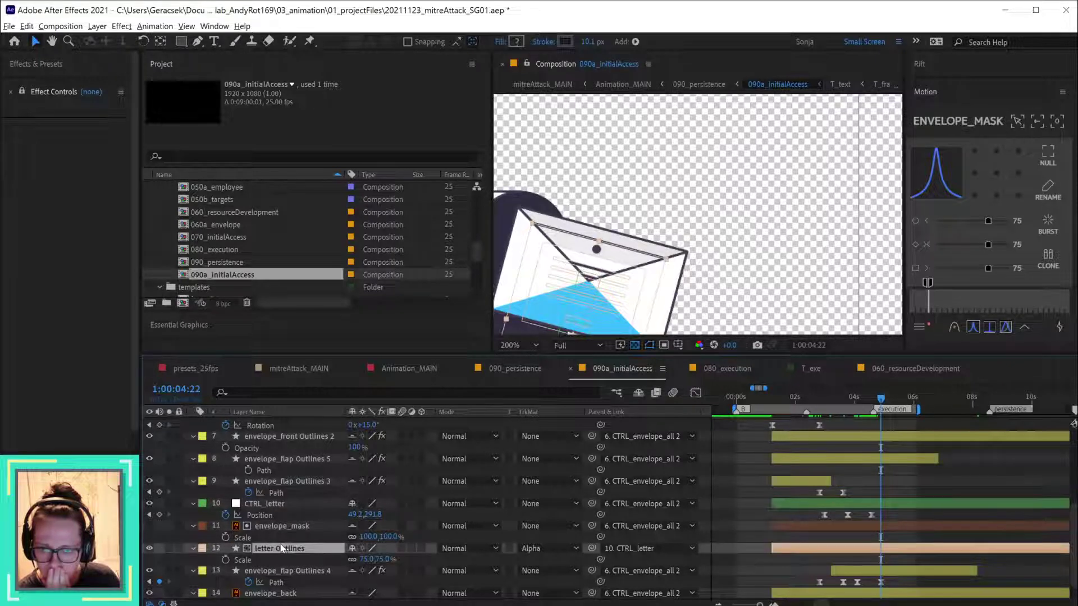
click(149, 548)
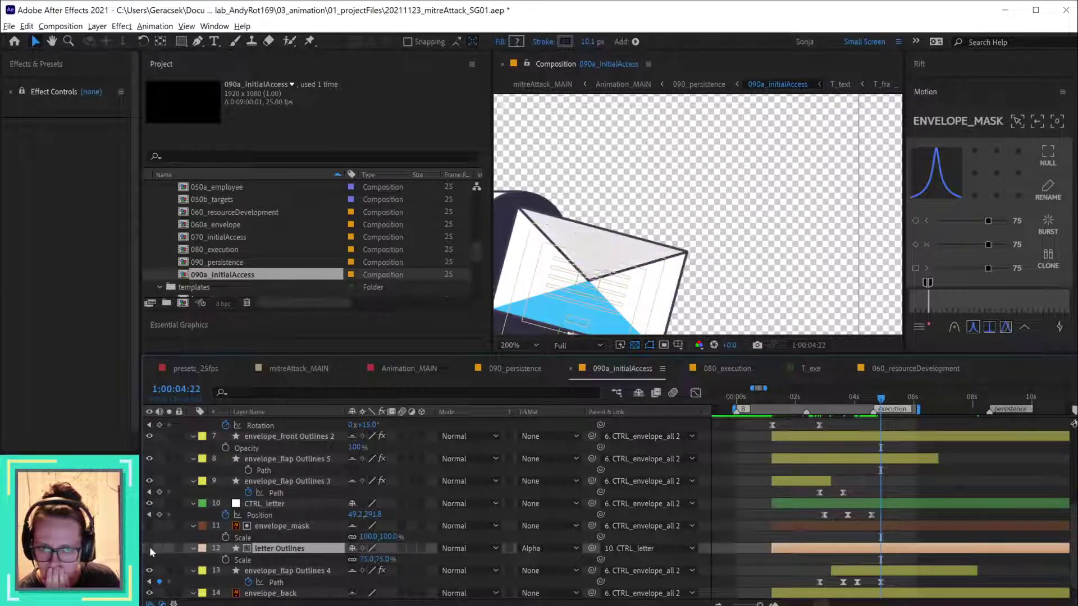
click(149, 547)
click(149, 545)
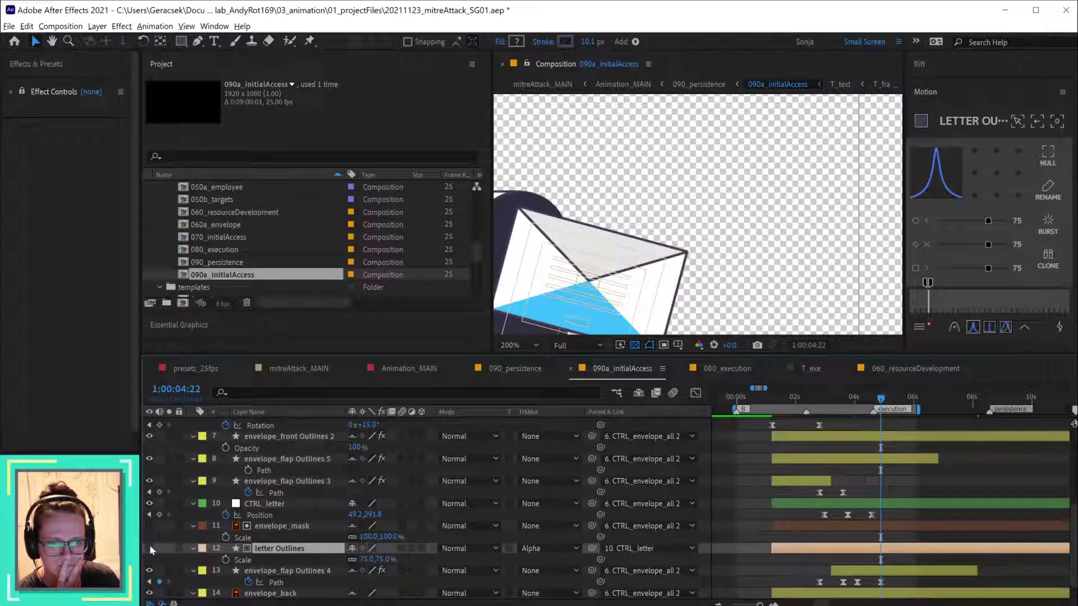
click(149, 594)
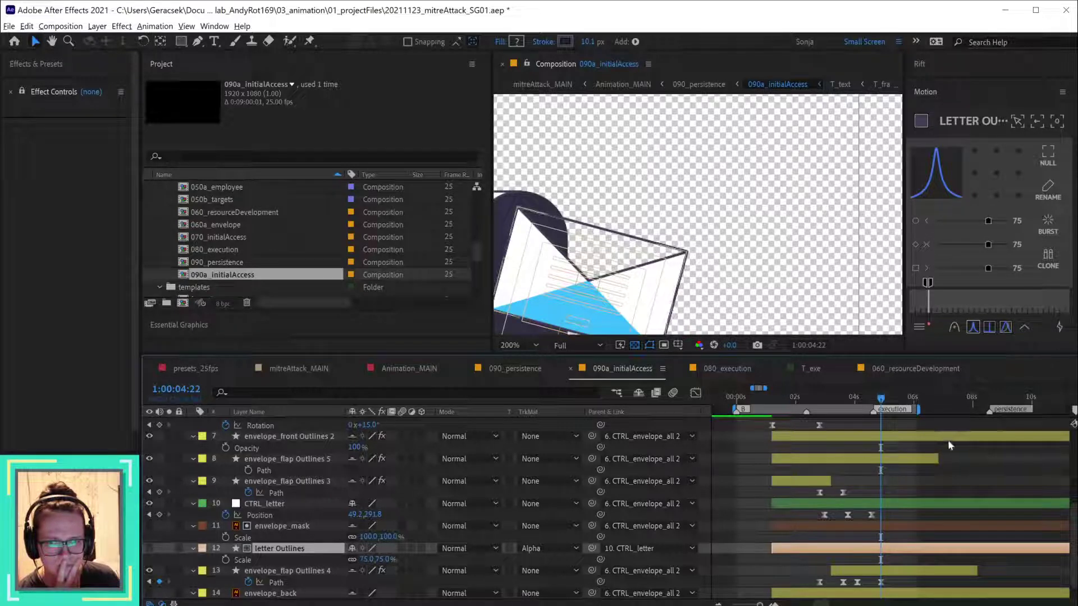
- Examine the shape groups, strokes and fills inside envelope_front Outlines 2, and collapse the layer
click(894, 437)
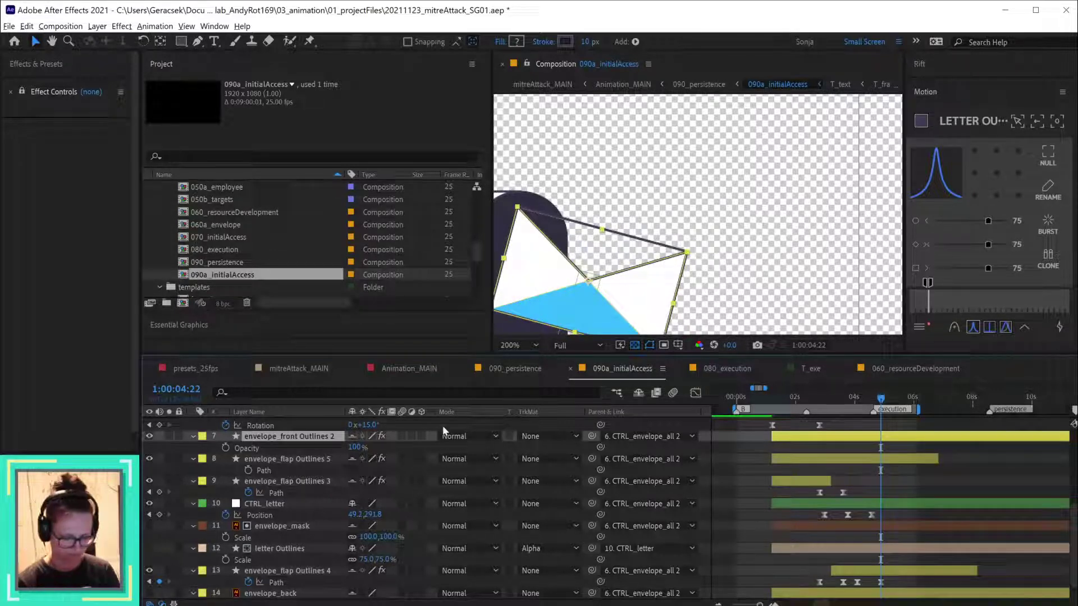
key(e)
key(e)
scroll(547, 516, down, 2)
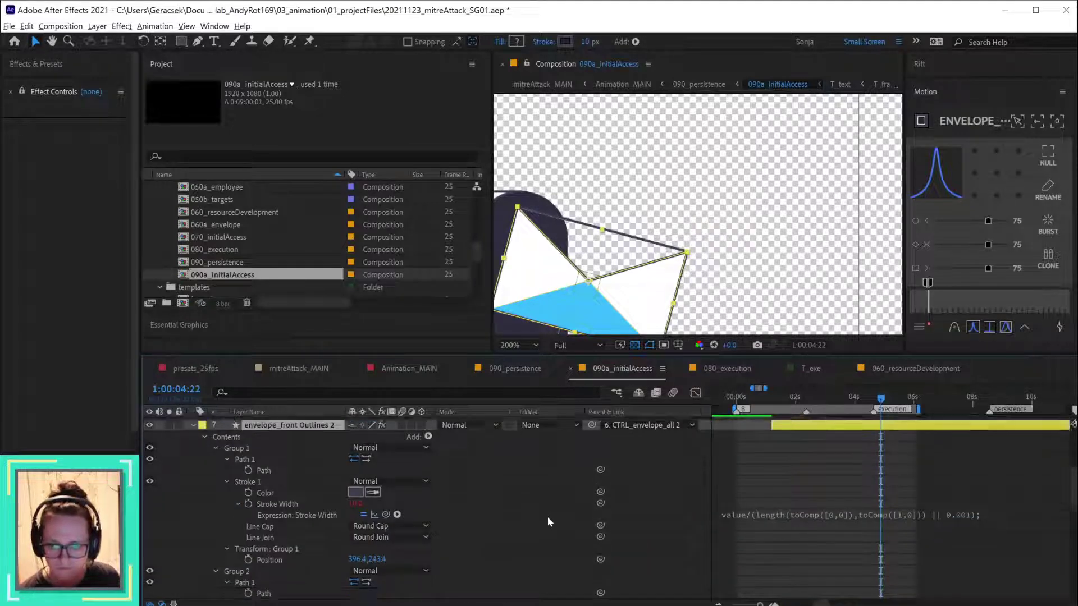
scroll(527, 525, down, 2)
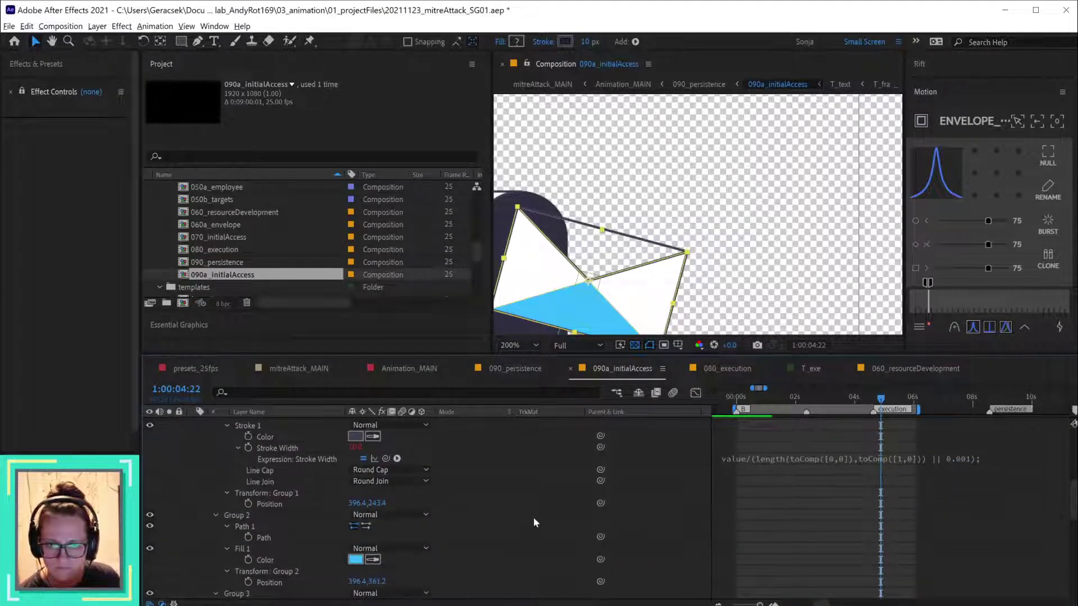
scroll(533, 517, up, 4)
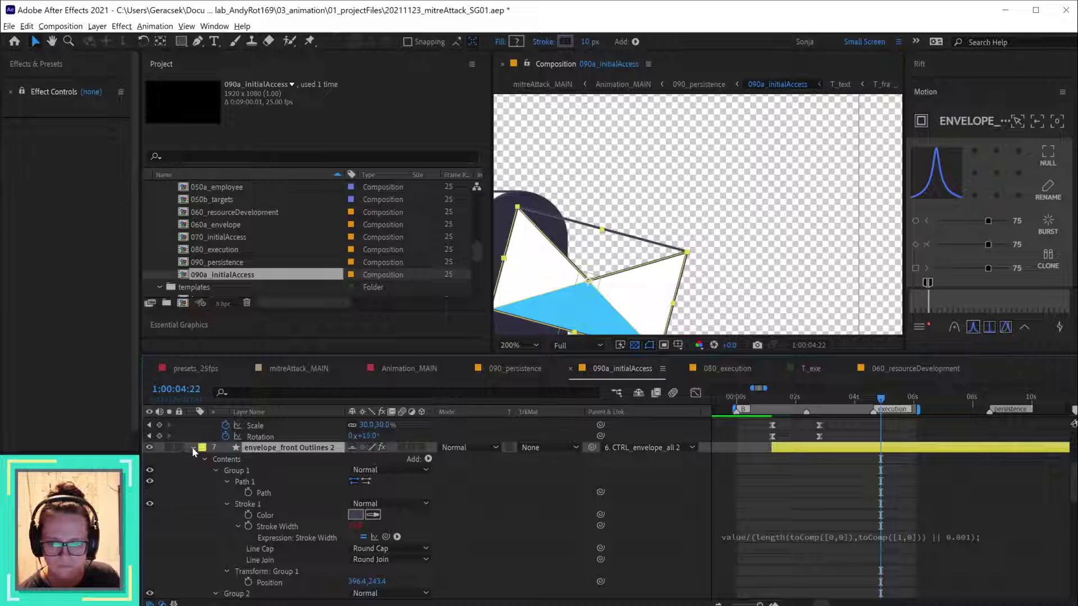
click(193, 447)
scroll(218, 468, up, 3)
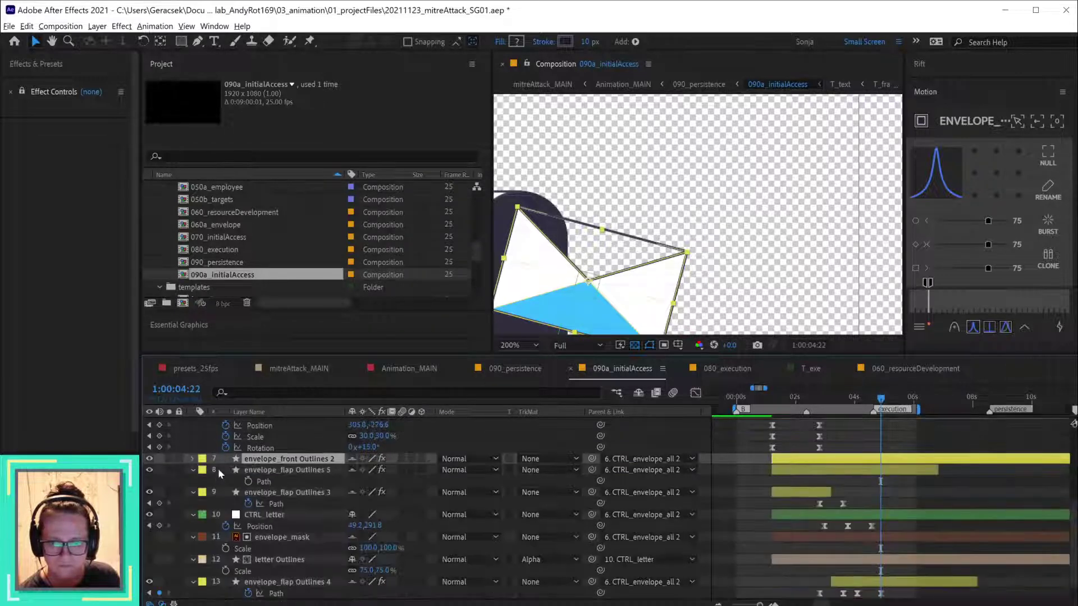
scroll(219, 469, down, 3)
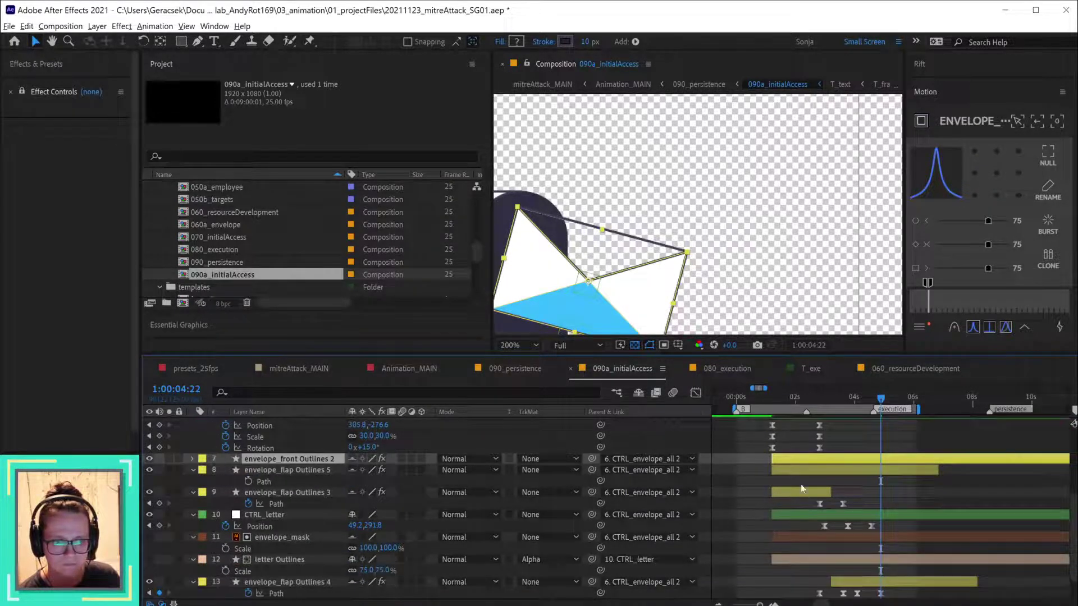
- Sample the white of the envelope front as the Fill 1 colour of envelope_flap Outlines 5
click(278, 470)
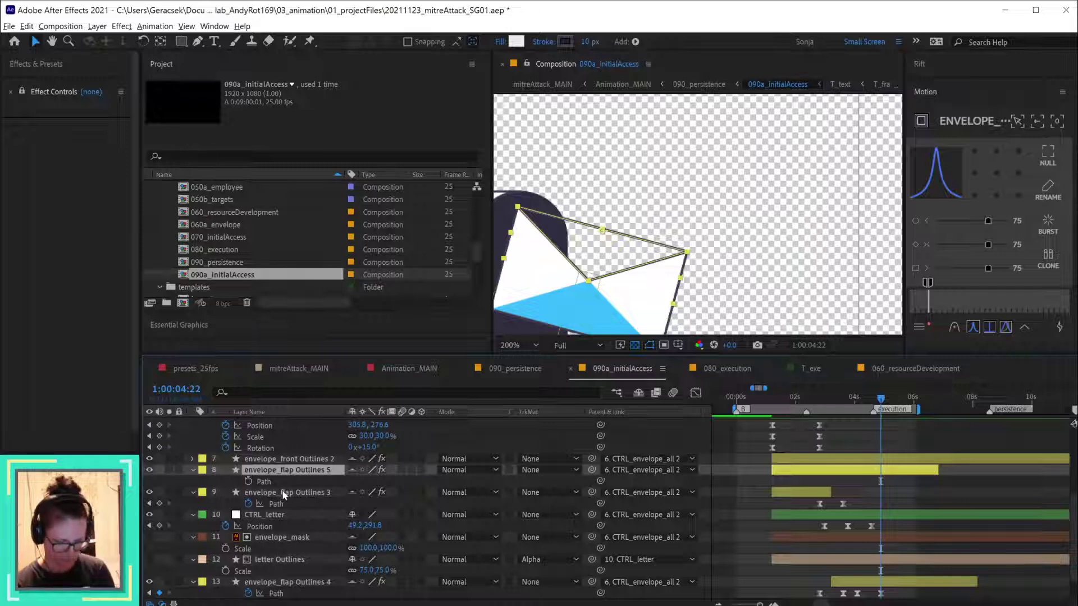
key(u)
key(u)
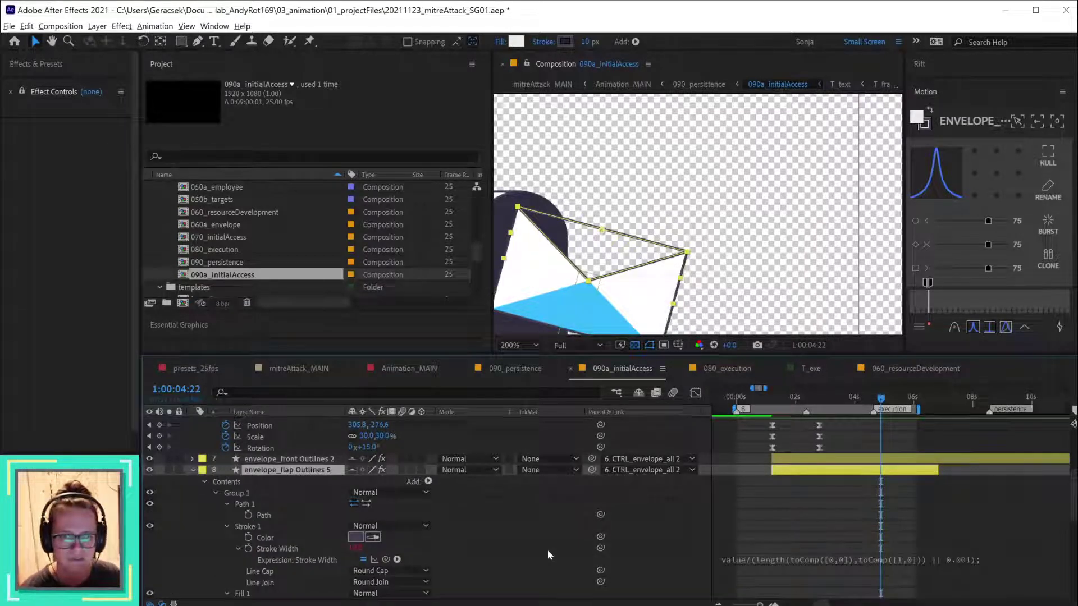
scroll(548, 550, down, 2)
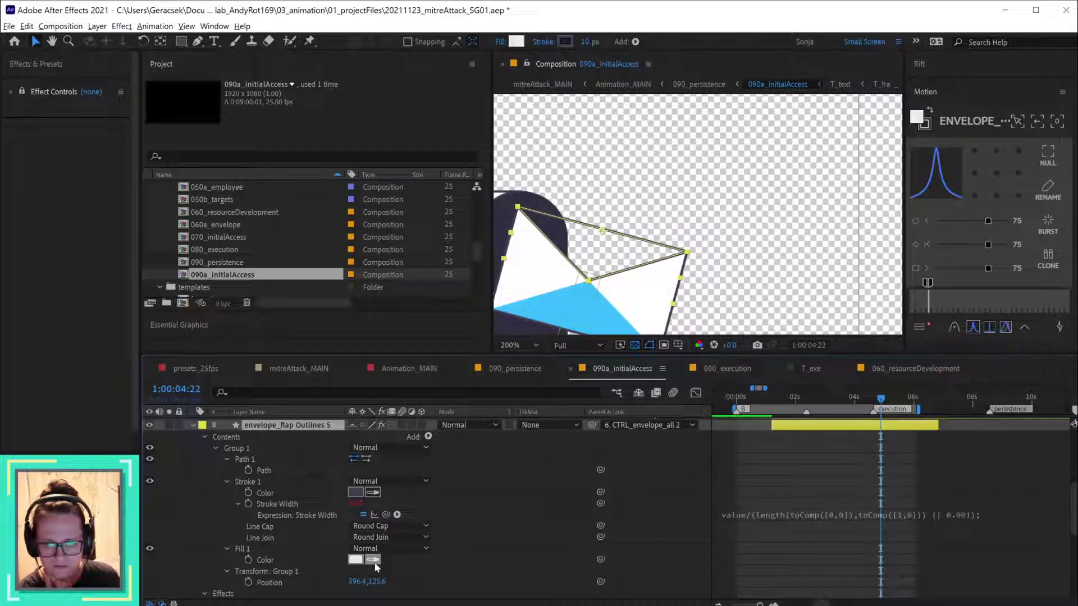
click(611, 290)
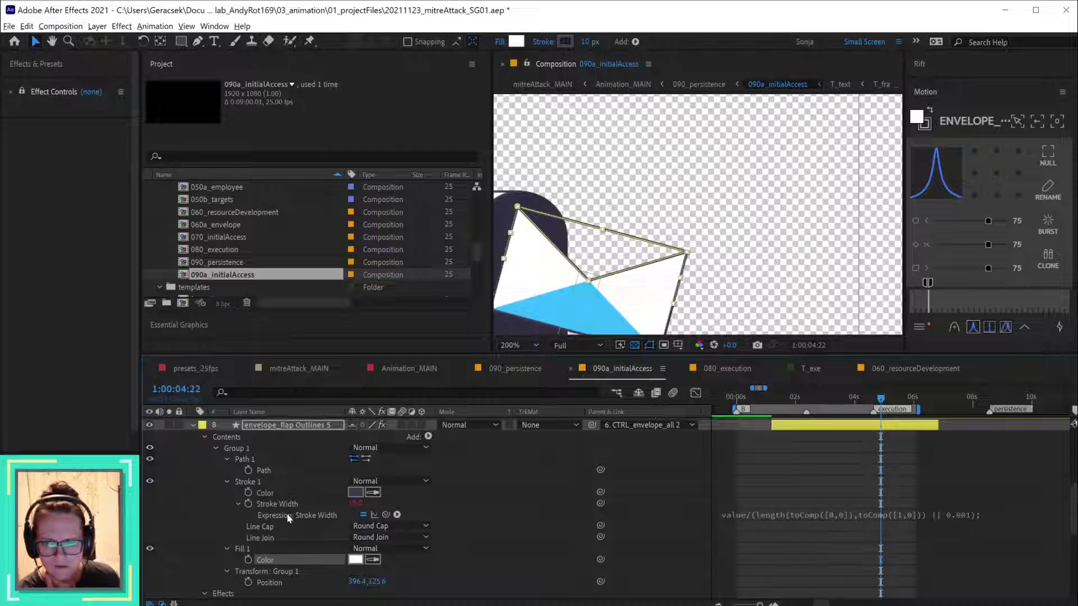
- Check the remaining properties and effects of envelope_flap Outlines 5, and delete the layer
scroll(287, 516, down, 5)
scroll(288, 517, up, 3)
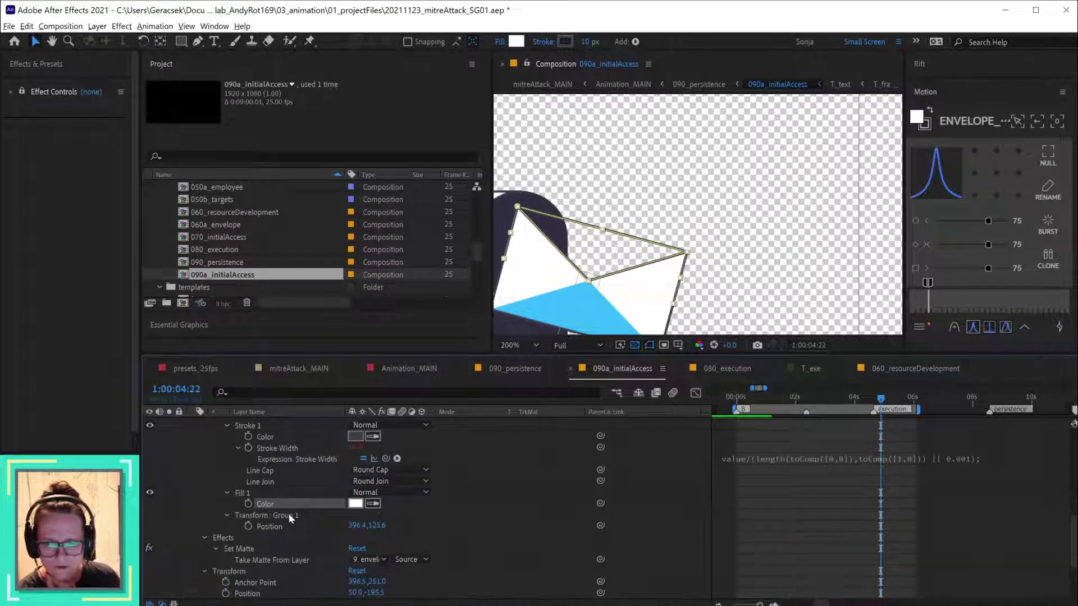
scroll(472, 471, down, 1)
scroll(473, 468, up, 6)
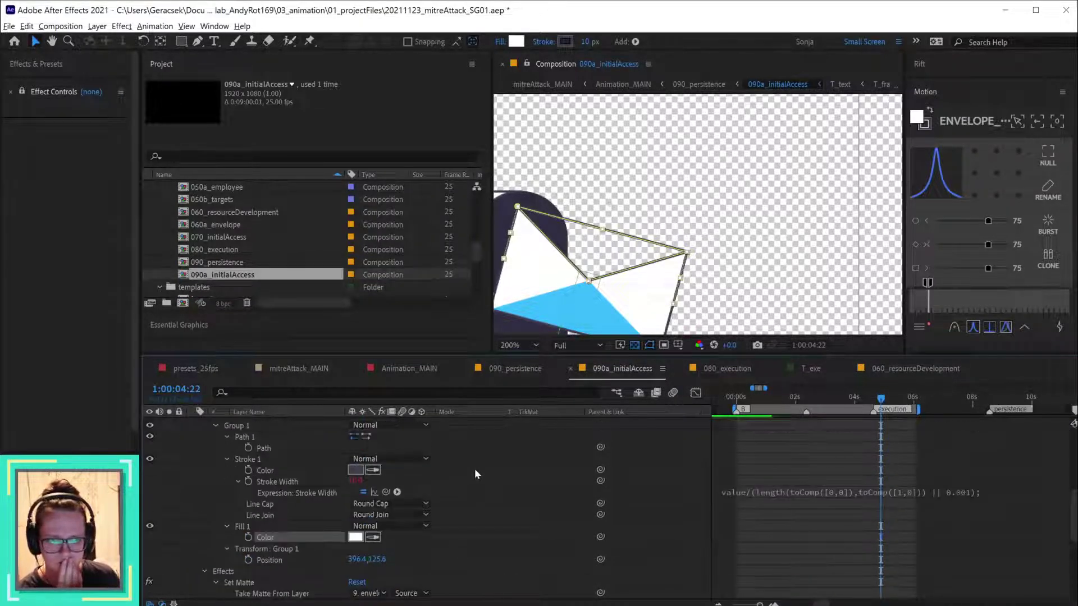
click(192, 504)
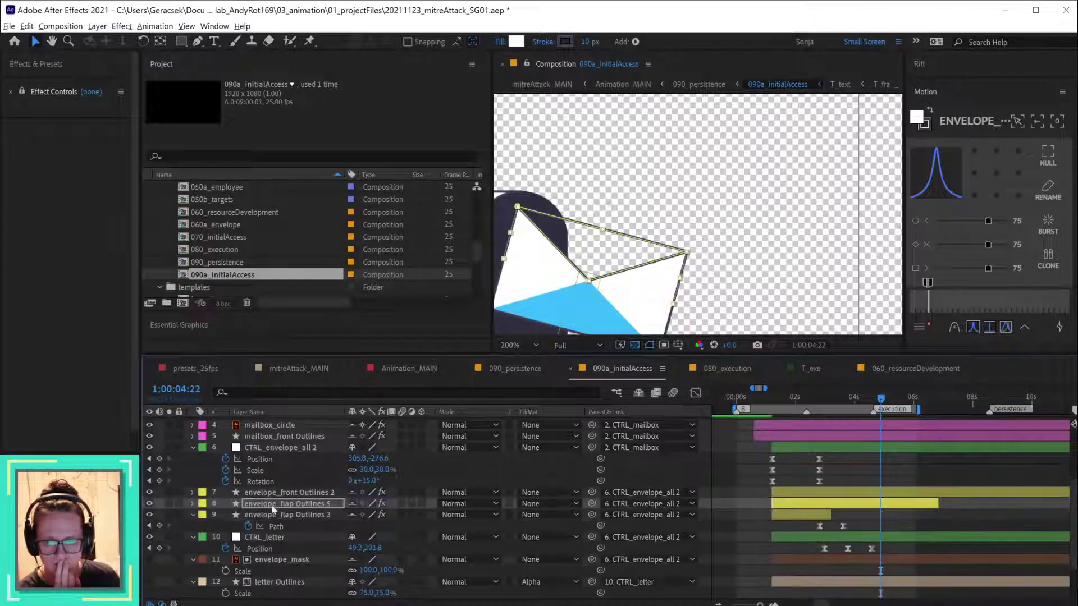
key(Delete)
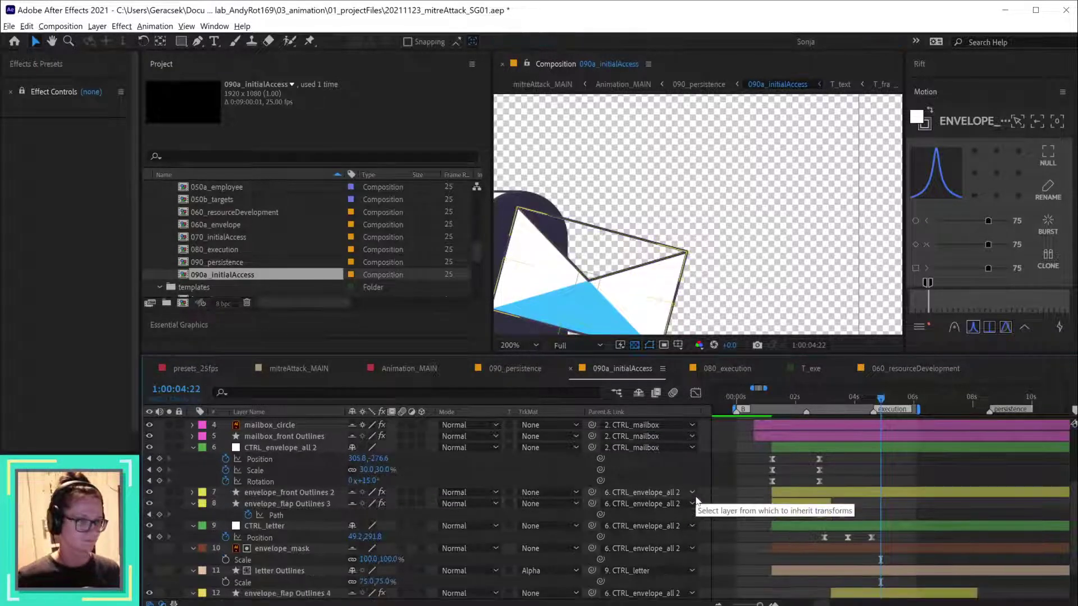
- Examine the envelope_flap Outlines 3 shape at 1:00:02:14, comparing the envelope with its Group 1 hidden and shown
drag(791, 404, 812, 402)
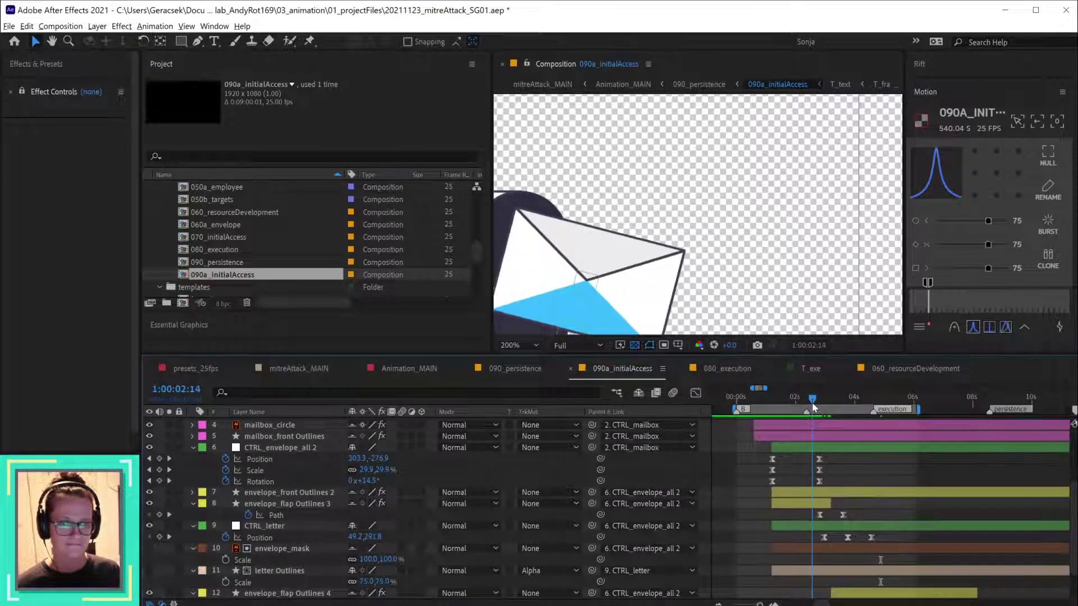
click(794, 508)
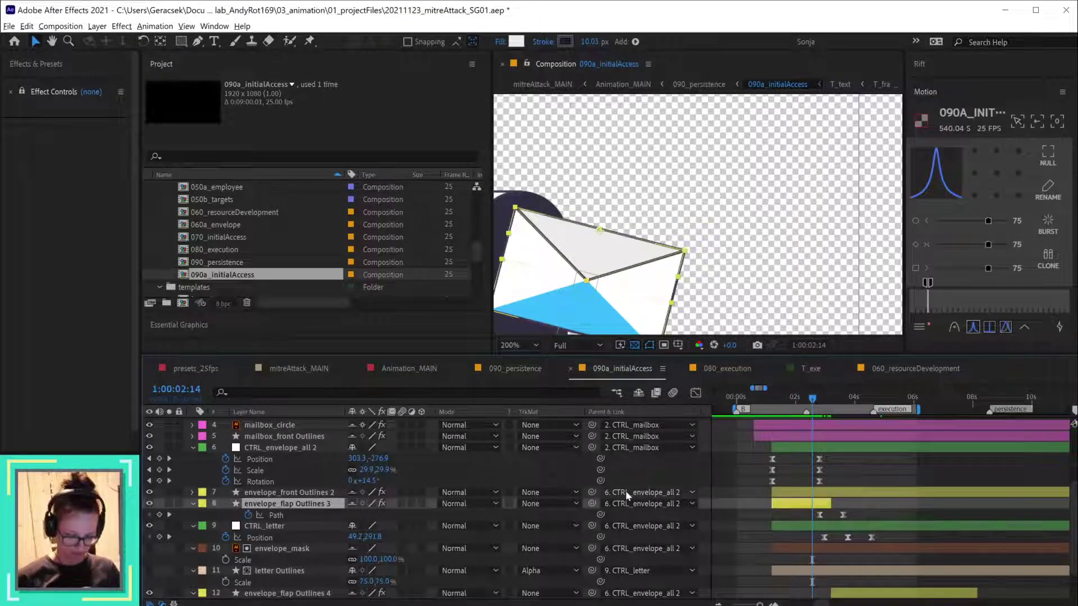
key(u)
key(u)
scroll(489, 547, down, 5)
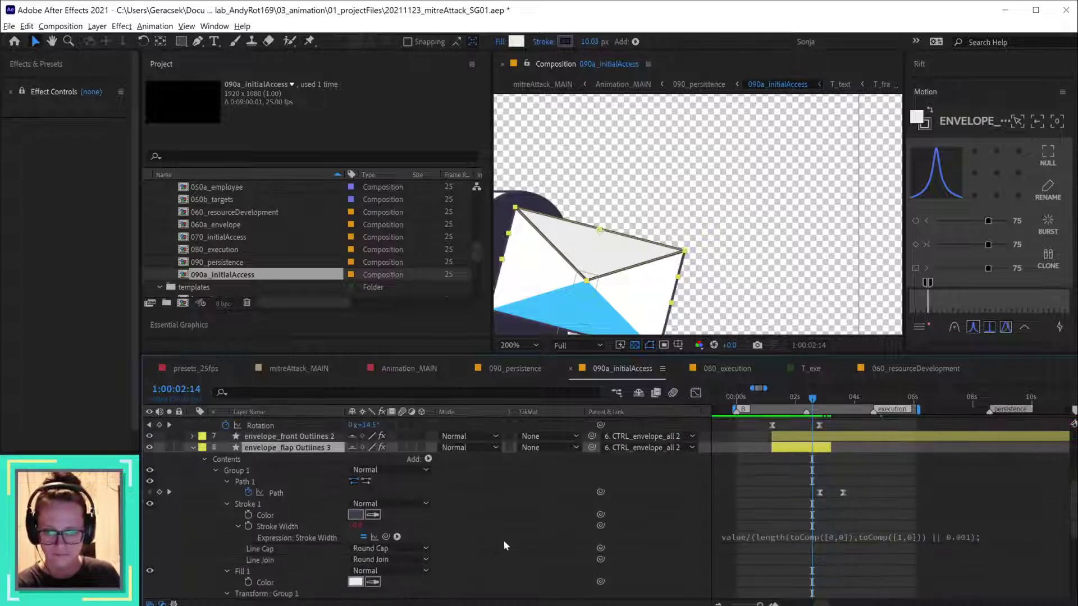
scroll(503, 540, down, 2)
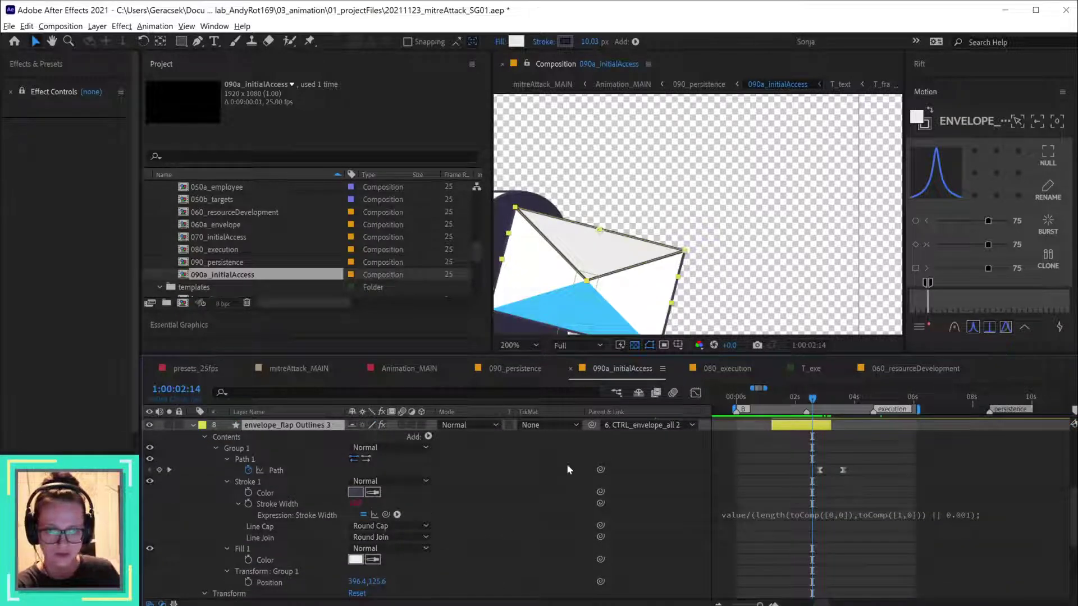
click(150, 447)
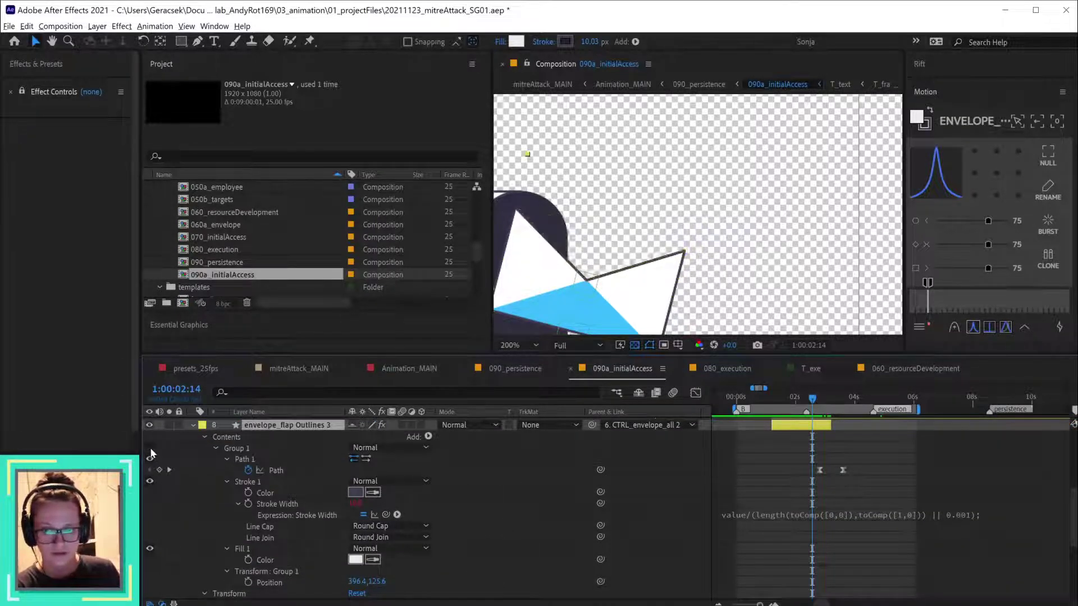
click(150, 448)
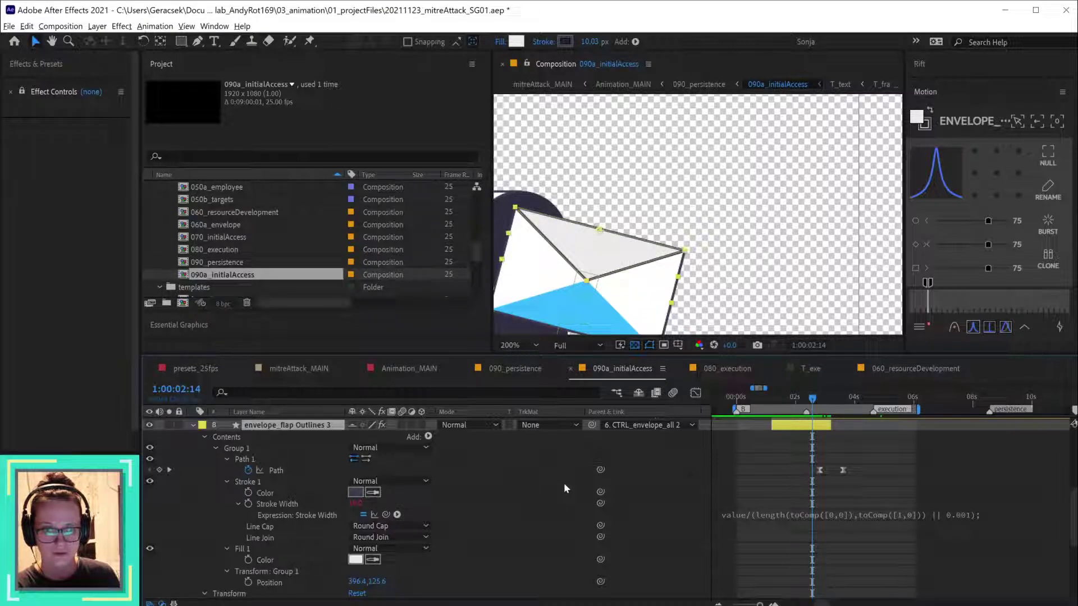
scroll(565, 487, down, 7)
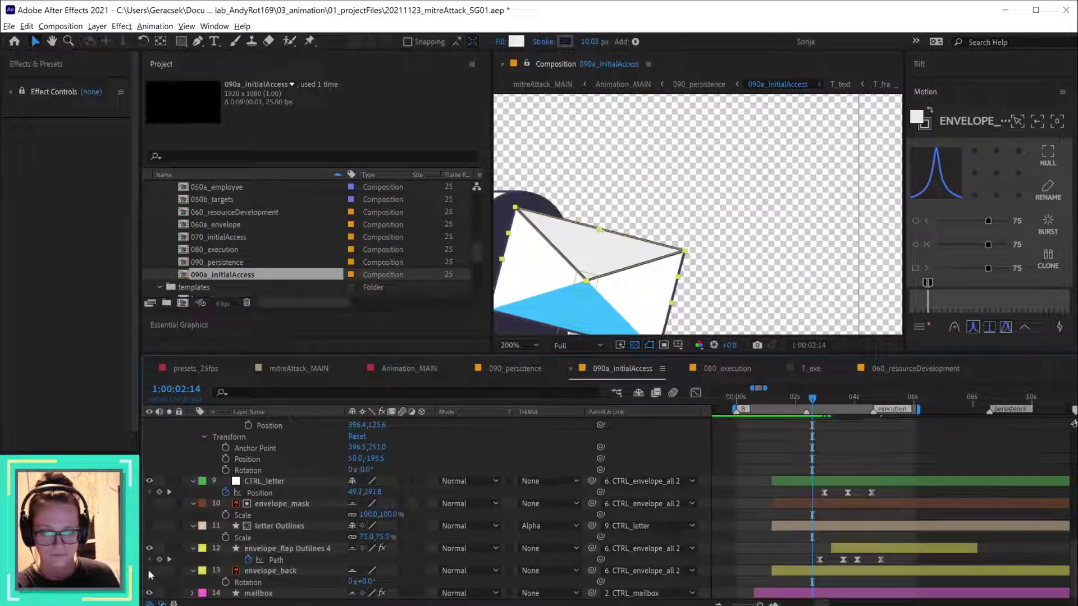
scroll(341, 524, up, 7)
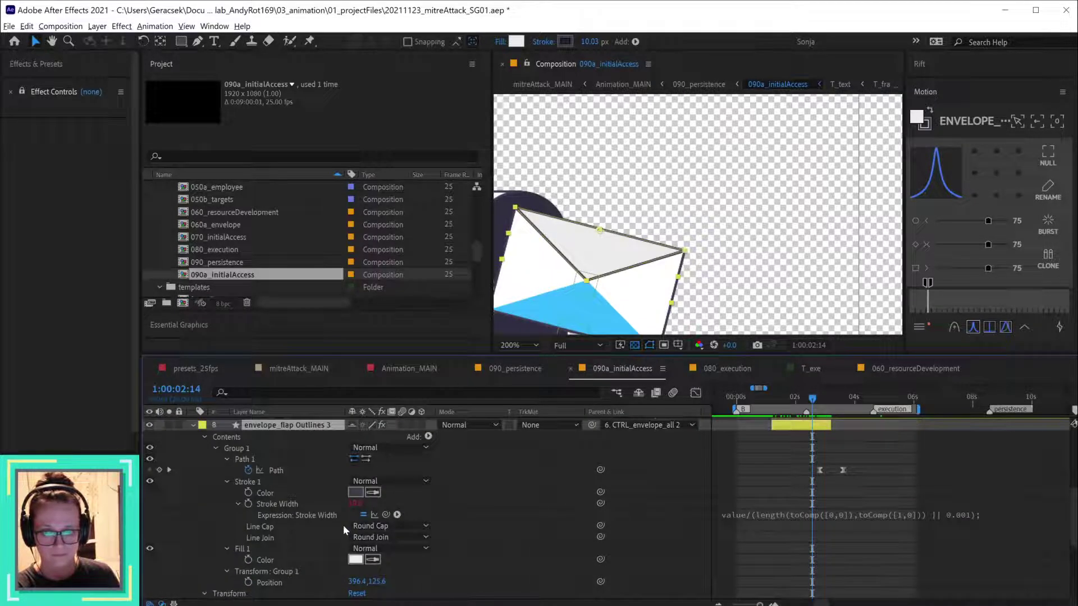
scroll(342, 524, down, 1)
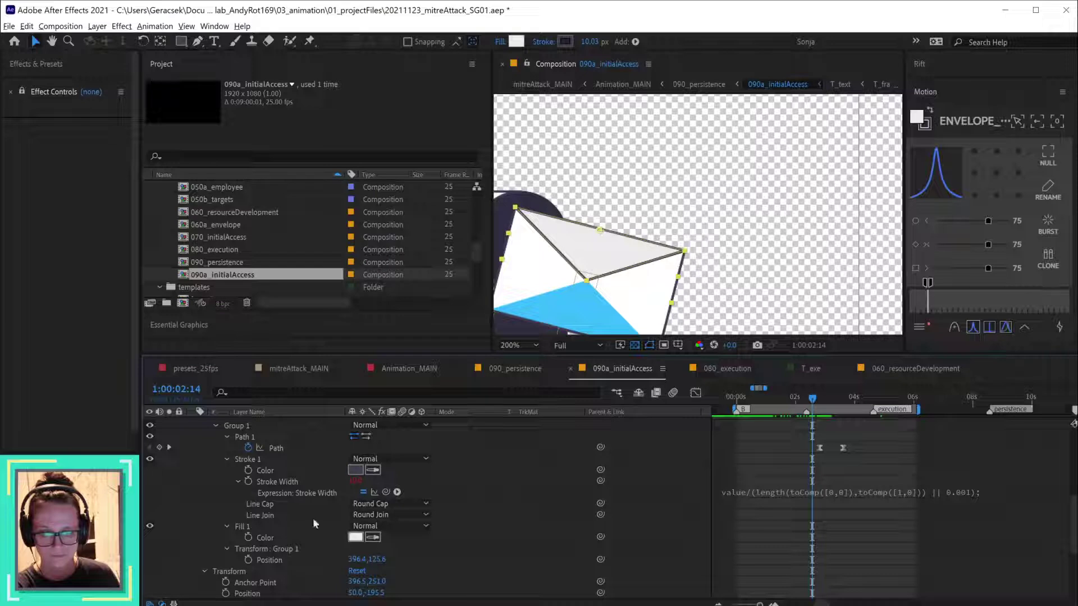
- Try a dark sampled Fill 1 colour on envelope_flap Outlines 3, and undo the colour change
click(213, 425)
click(213, 425)
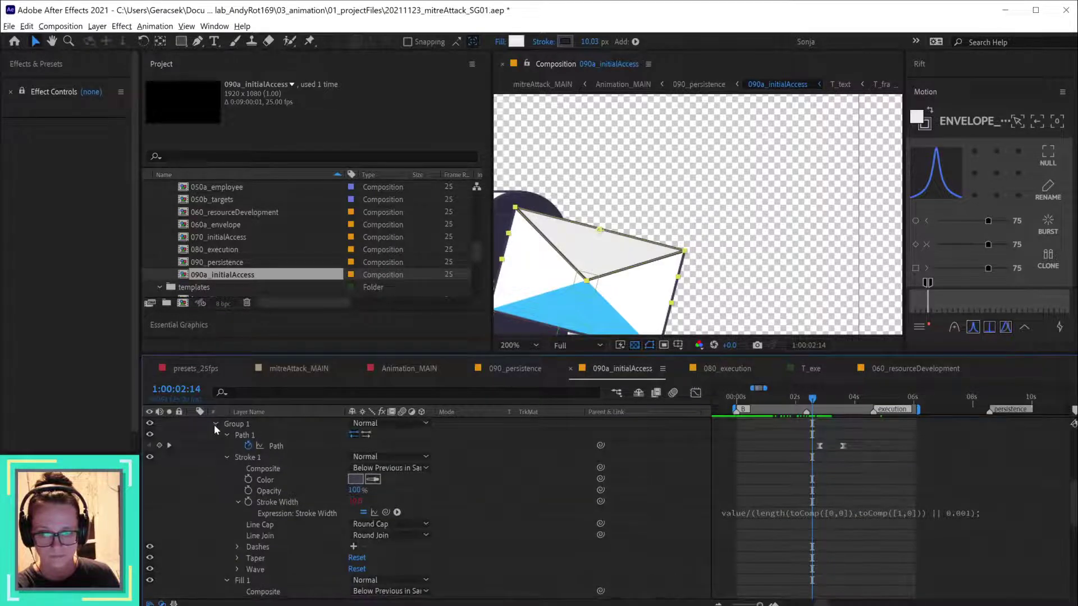
click(226, 457)
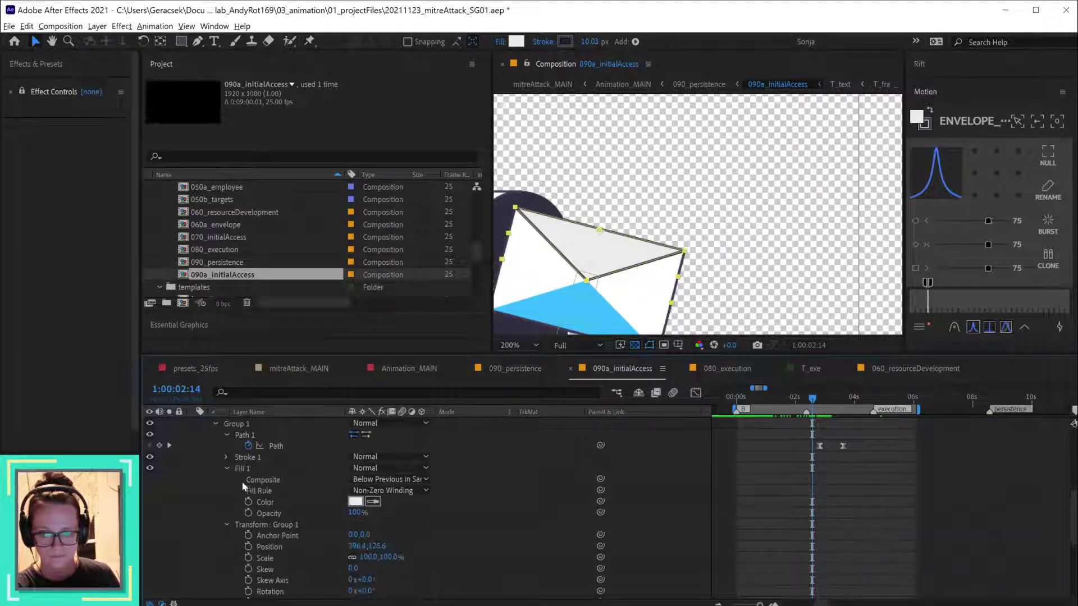
click(323, 490)
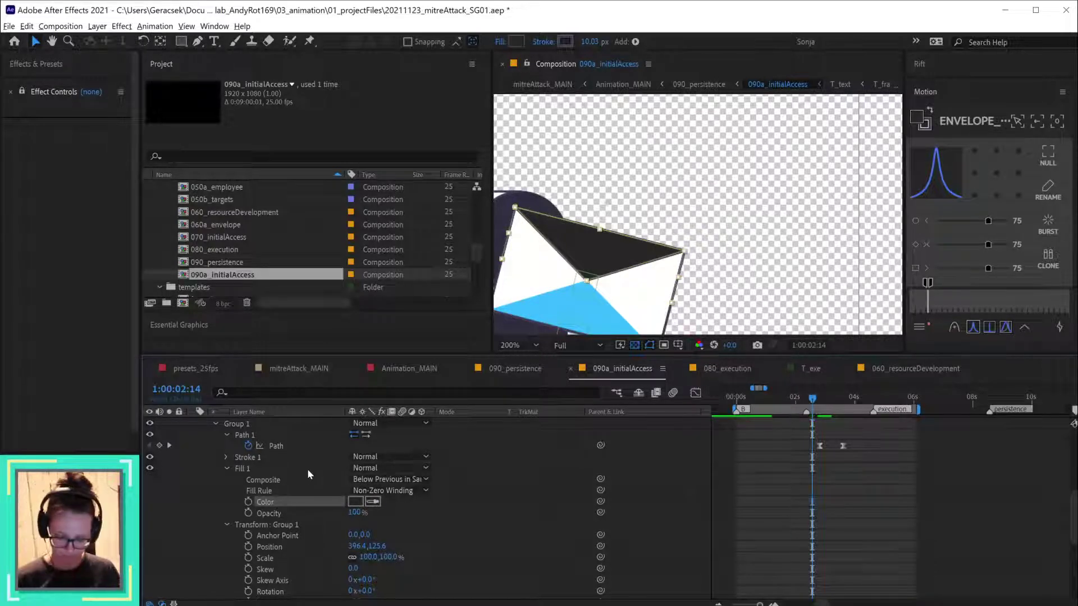
key(ctrl+z)
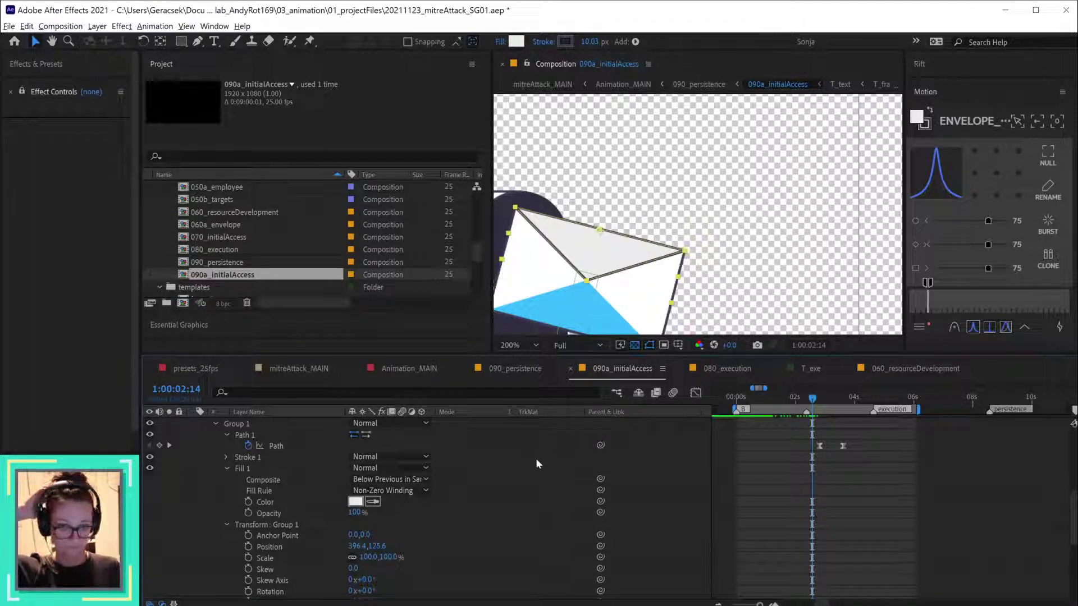
- Try moving the lower tip of the envelope_flap Outlines 3 path at 1:00:02:14, and undo the path edit
click(537, 460)
click(275, 445)
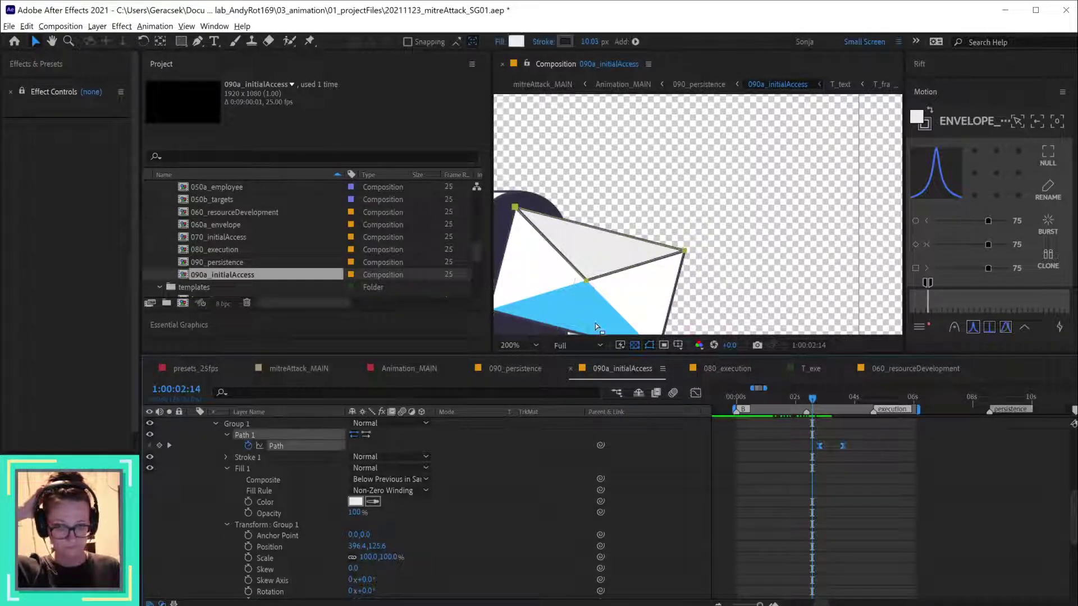
click(584, 294)
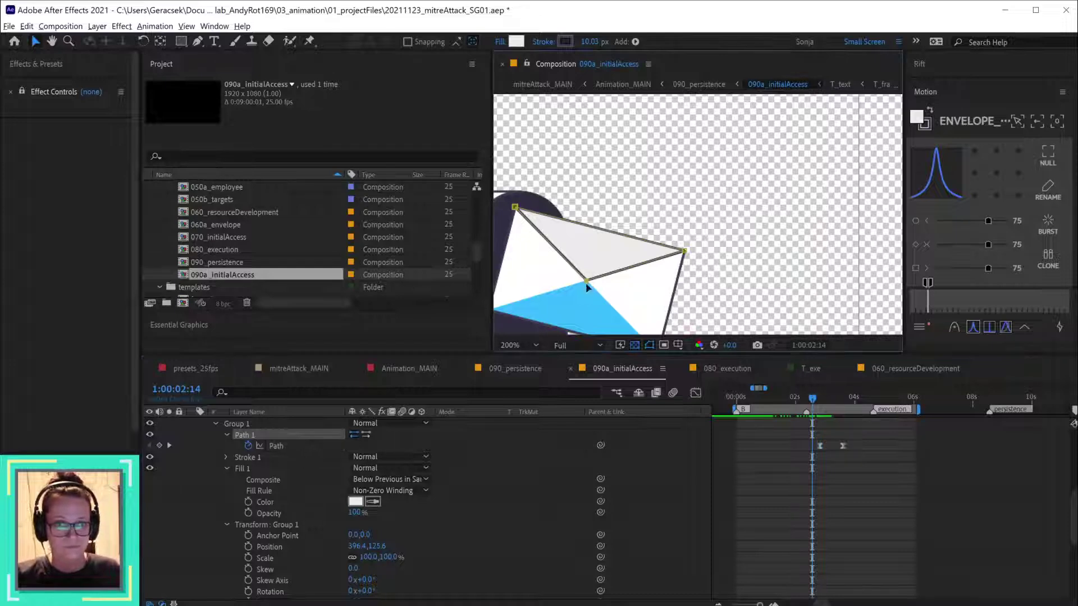
drag(586, 281, 668, 142)
key(ctrl+z)
scroll(655, 277, down, 5)
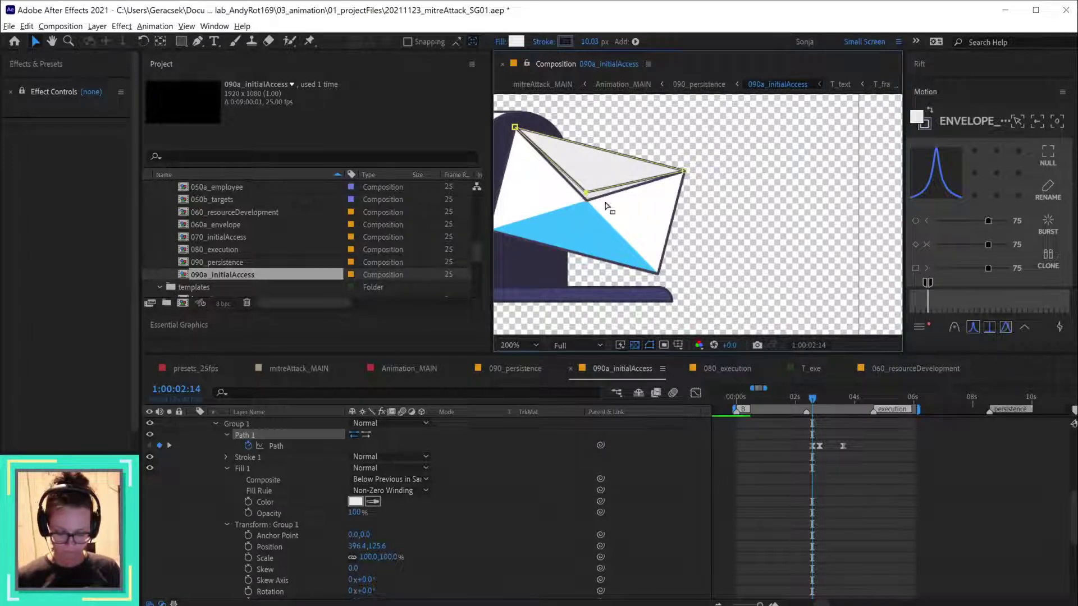
key(ctrl+z)
click(515, 440)
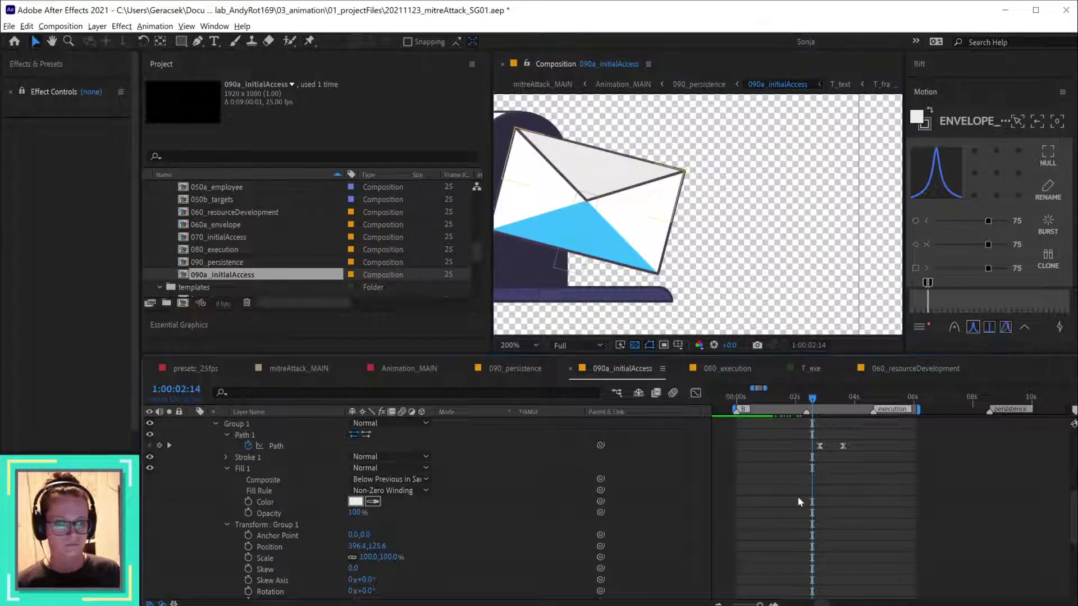
- Collapse the expanded shape properties of envelope_flap Outlines 3
scroll(831, 497, down, 3)
scroll(838, 506, up, 3)
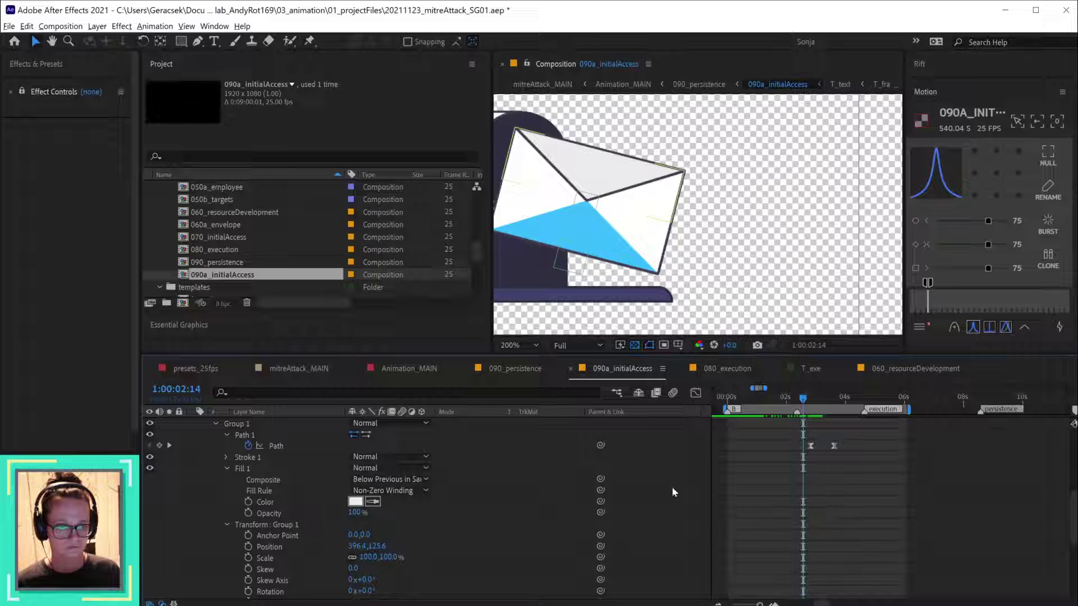
scroll(496, 504, up, 5)
click(194, 564)
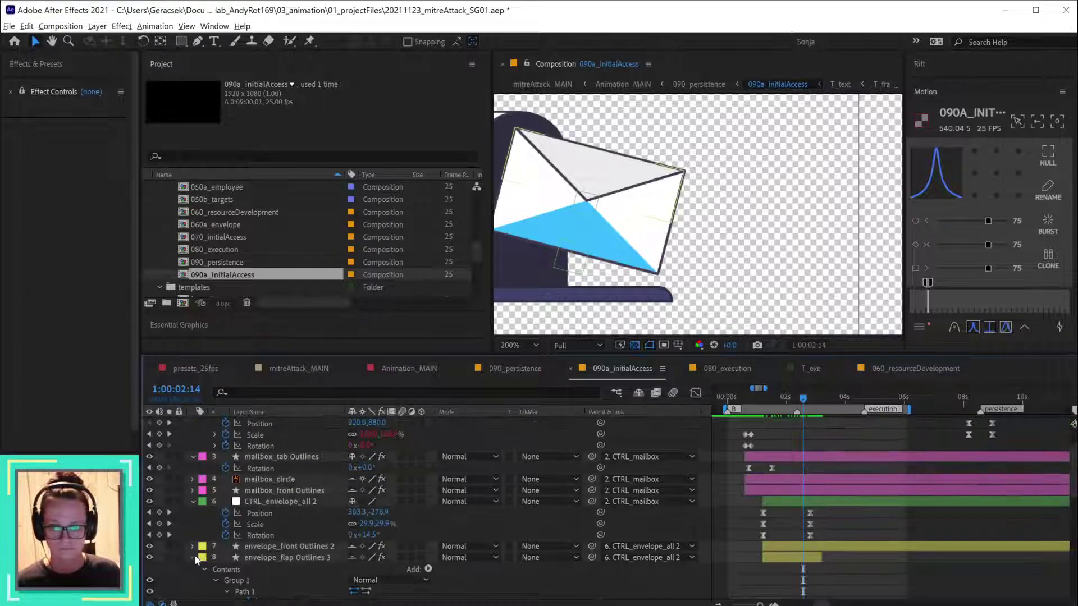
click(193, 558)
scroll(883, 535, down, 1)
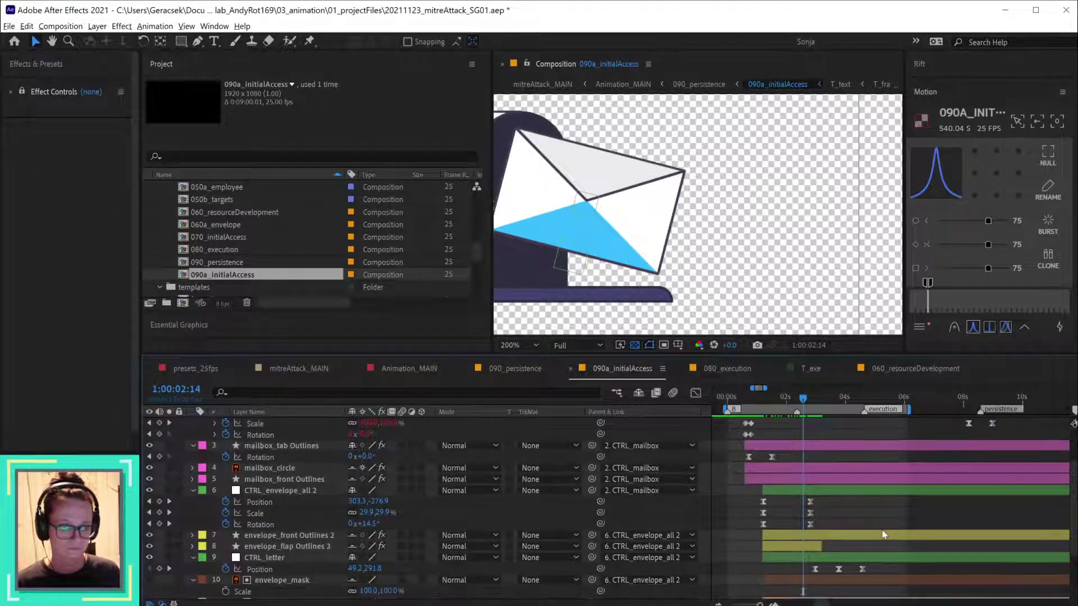
- Show the letter Outlines layer again and review the letter's return into the envelope up to 1:00:04:14
click(858, 536)
scroll(858, 532, down, 4)
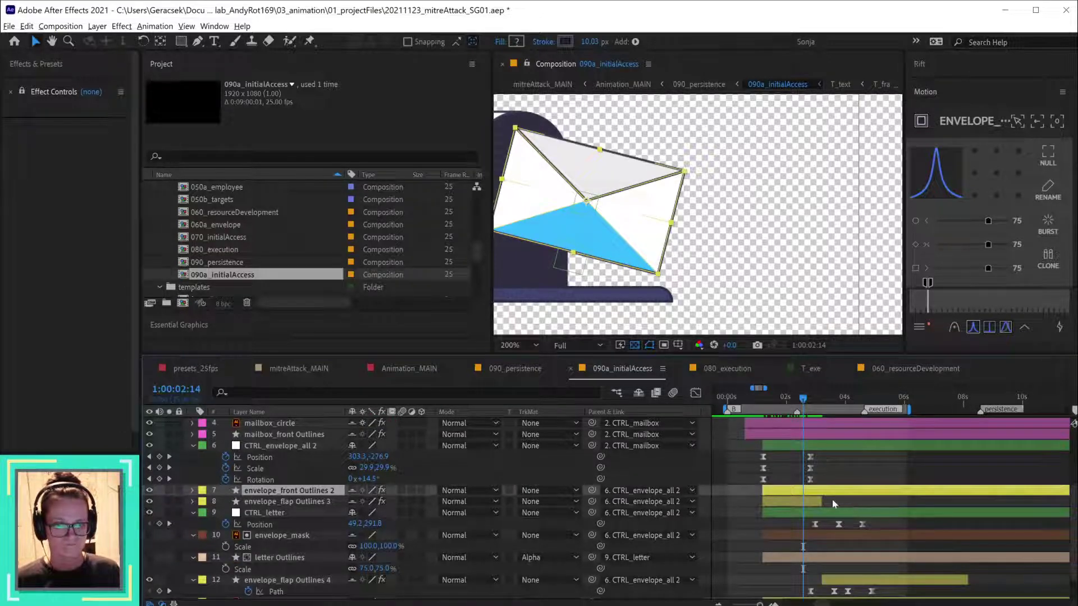
click(805, 503)
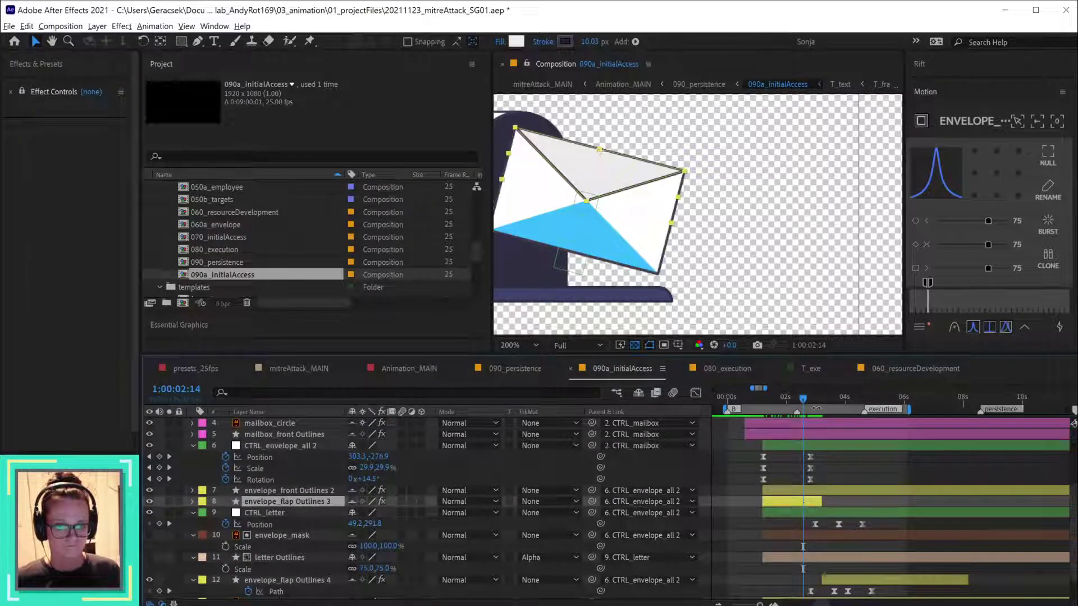
drag(803, 400, 841, 399)
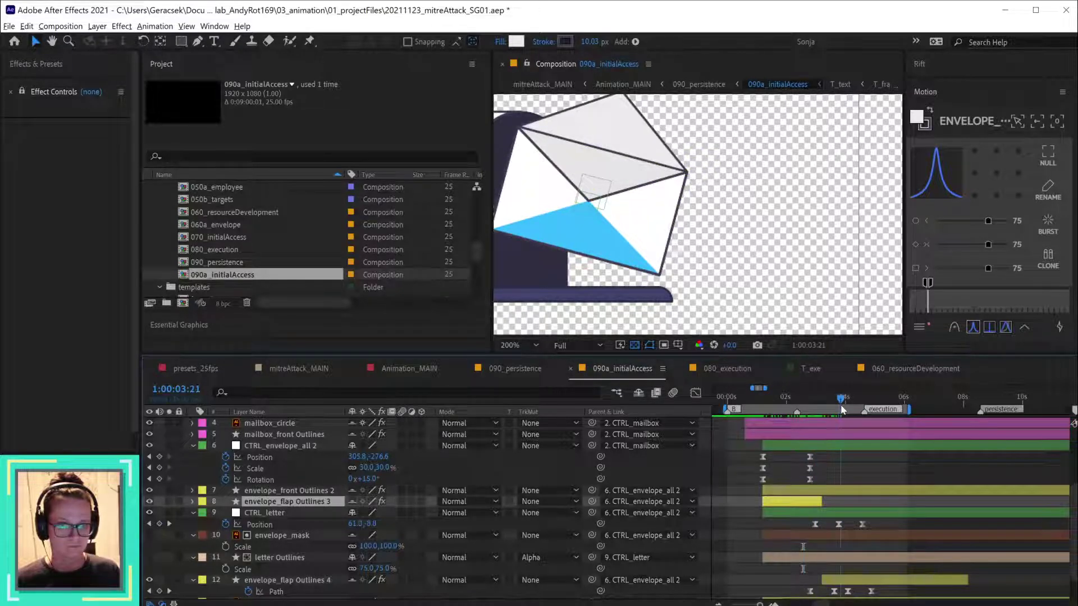
click(149, 557)
mouse_move(839, 400)
mouse_down()
mouse_move(863, 400)
mouse_move(848, 402)
mouse_up()
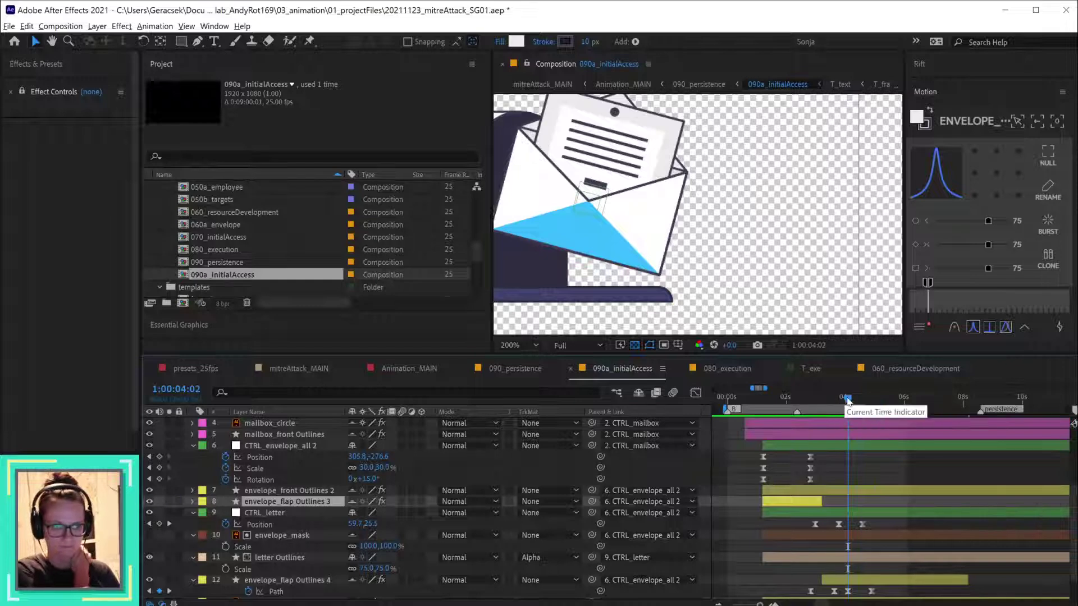
drag(840, 402, 864, 404)
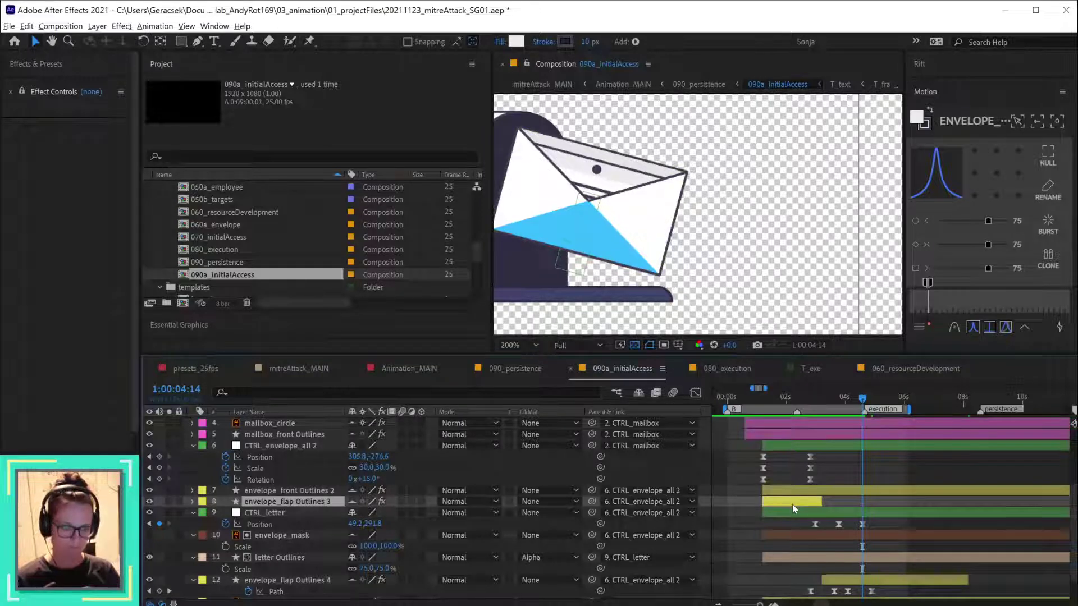
- Duplicate envelope_flap Outlines 3, reveal the copy's Path keyframes, and shift the copy in time so its bar spans 1:00:04:14
key(ctrl+d)
key(u)
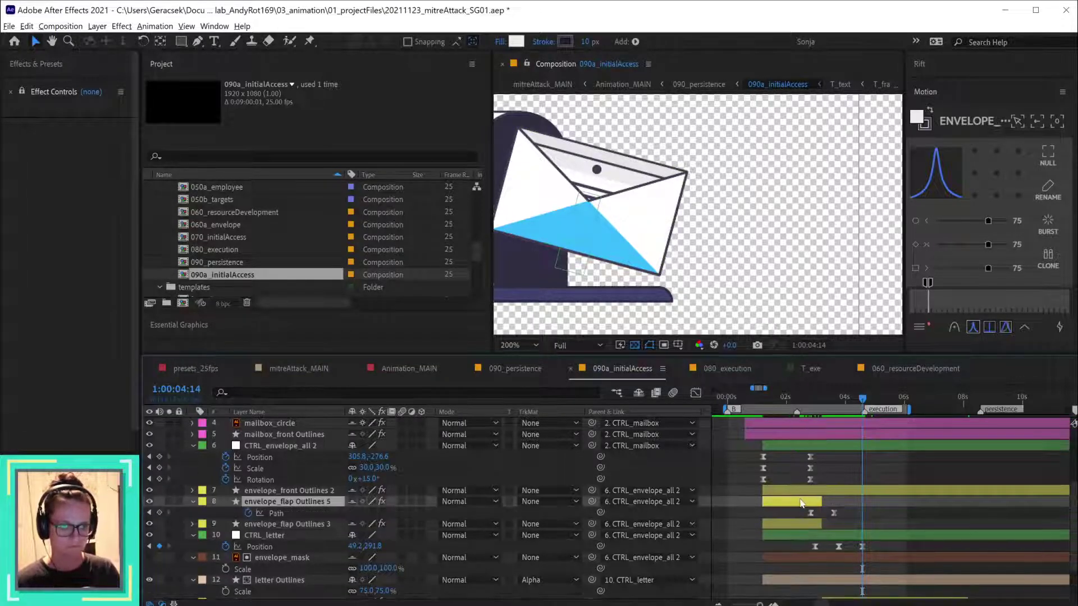
drag(801, 502, 872, 503)
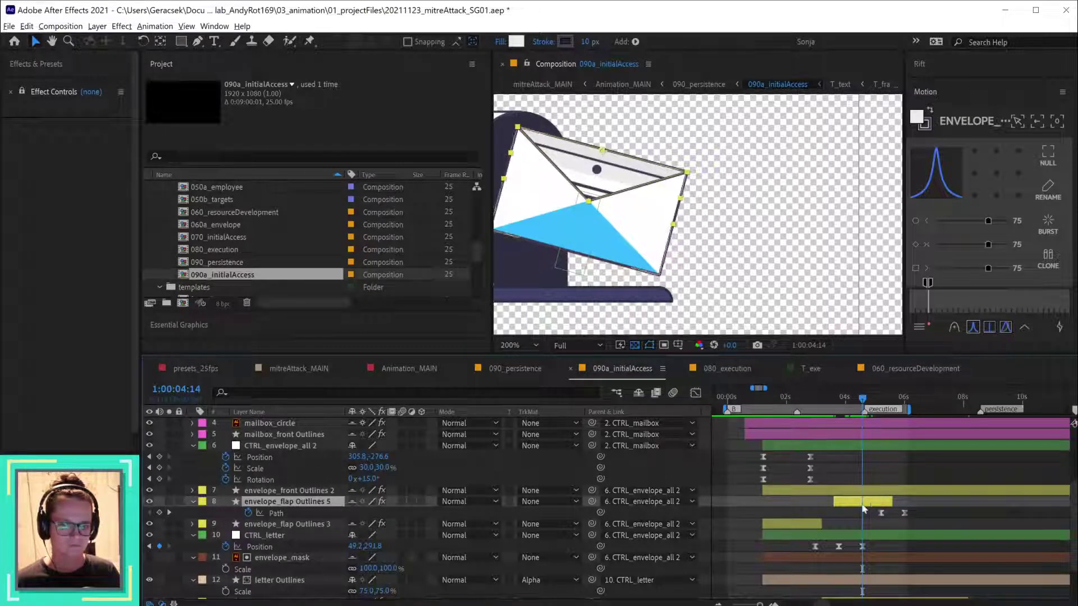
- Solo envelope_flap Outlines 5 and remove all keyframes from its Path property
mouse_move(324, 509)
mouse_down()
mouse_move(335, 483)
mouse_move(322, 513)
mouse_up()
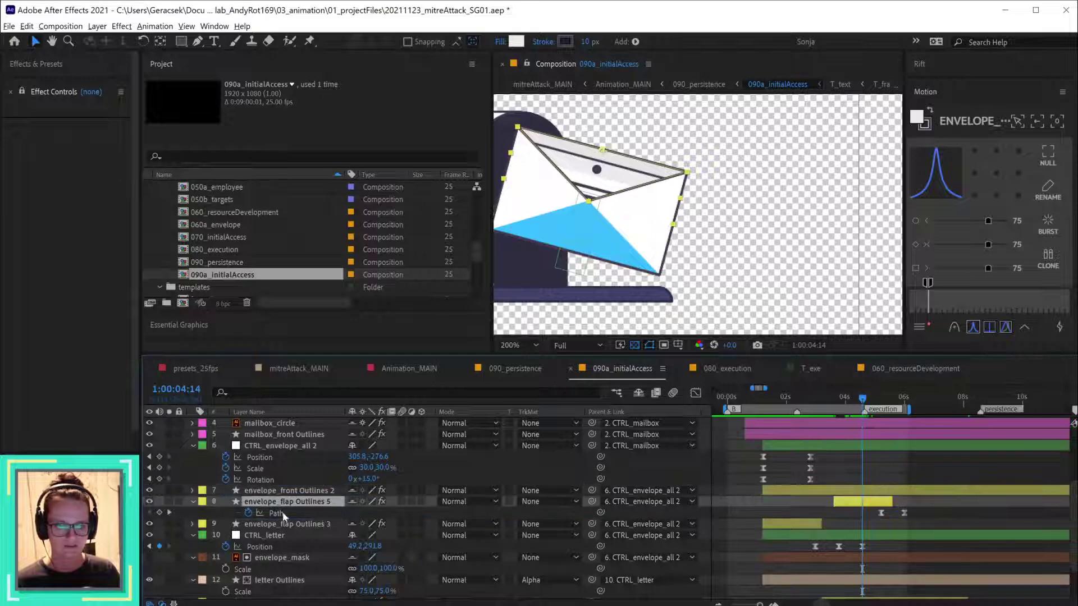
click(169, 501)
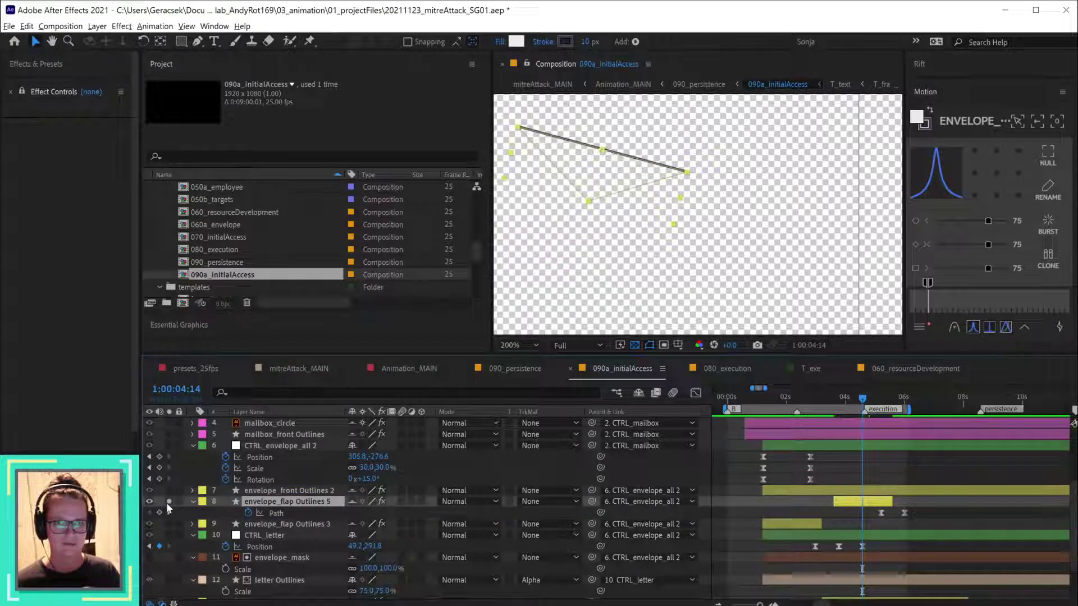
click(248, 512)
right_click(285, 513)
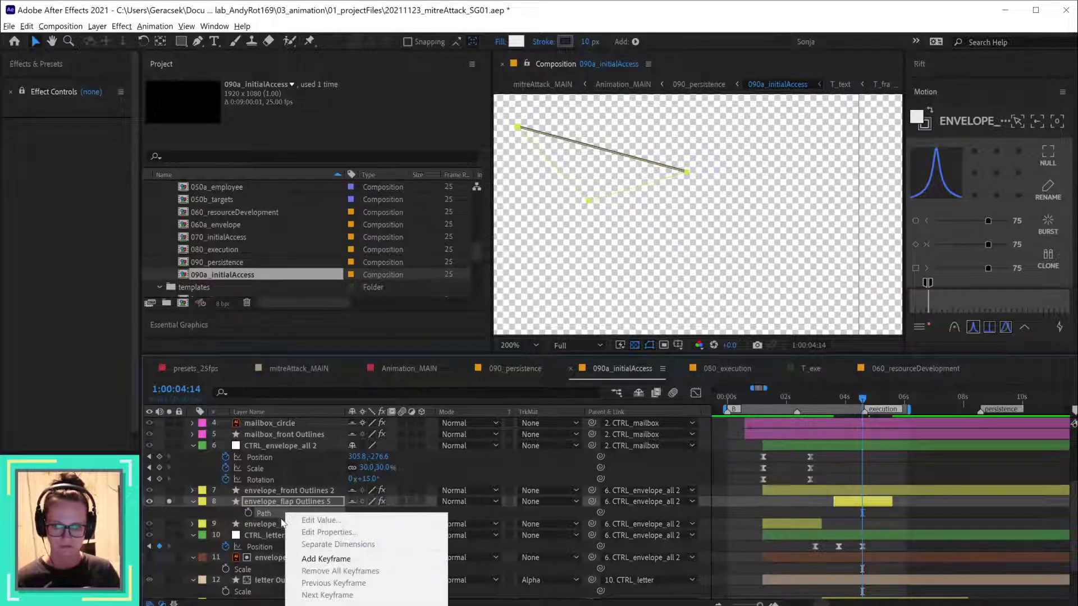
key(Escape)
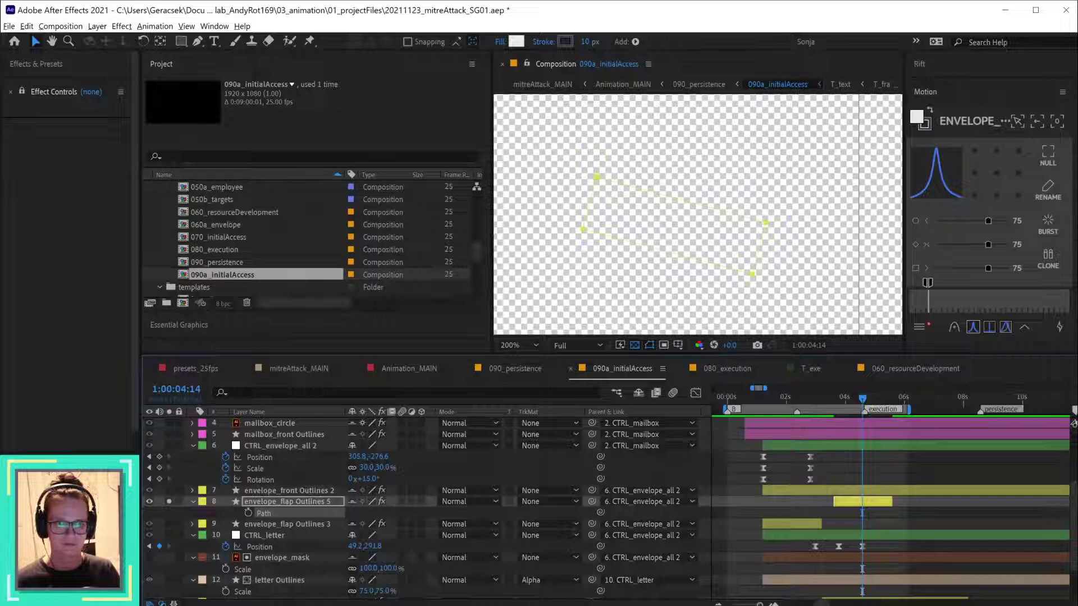
- Reveal all modified properties of envelope_flap Outlines 5 and inspect its contents, effects and transform for what hides the flap
click(307, 502)
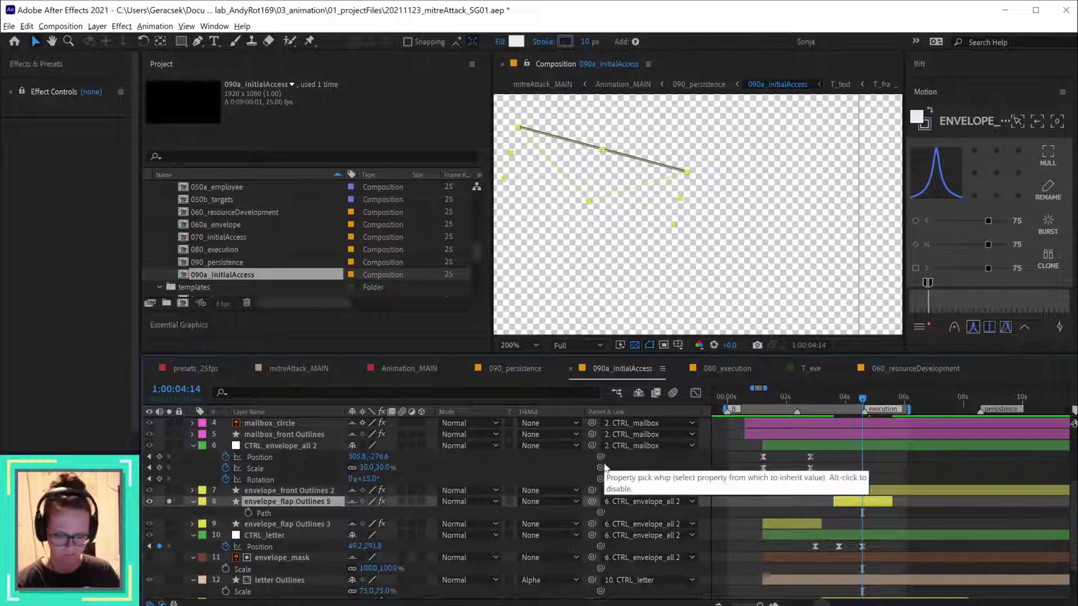
key(u)
key(u)
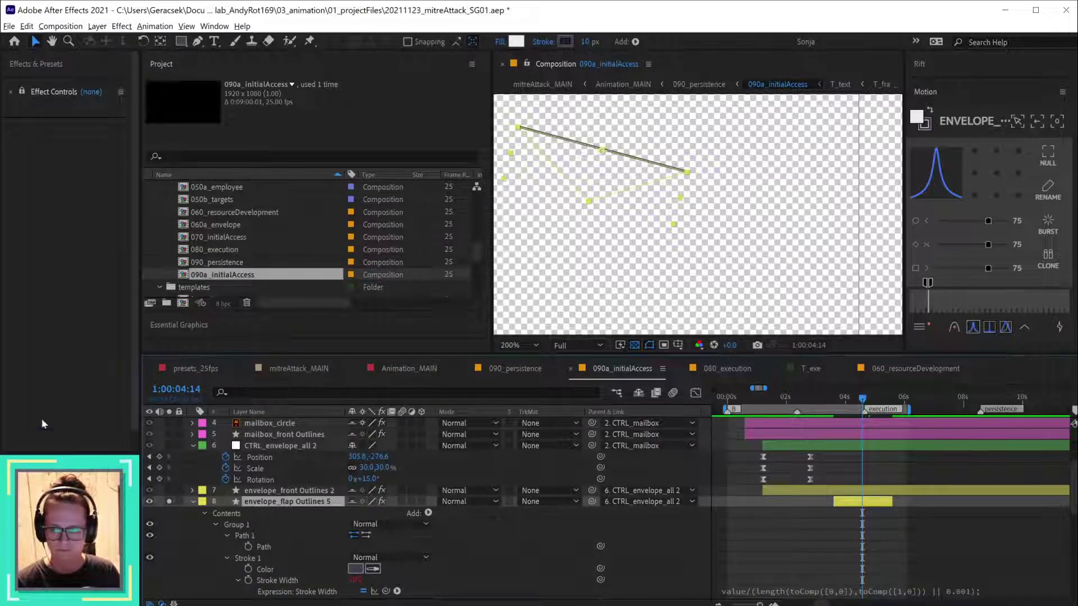
click(55, 87)
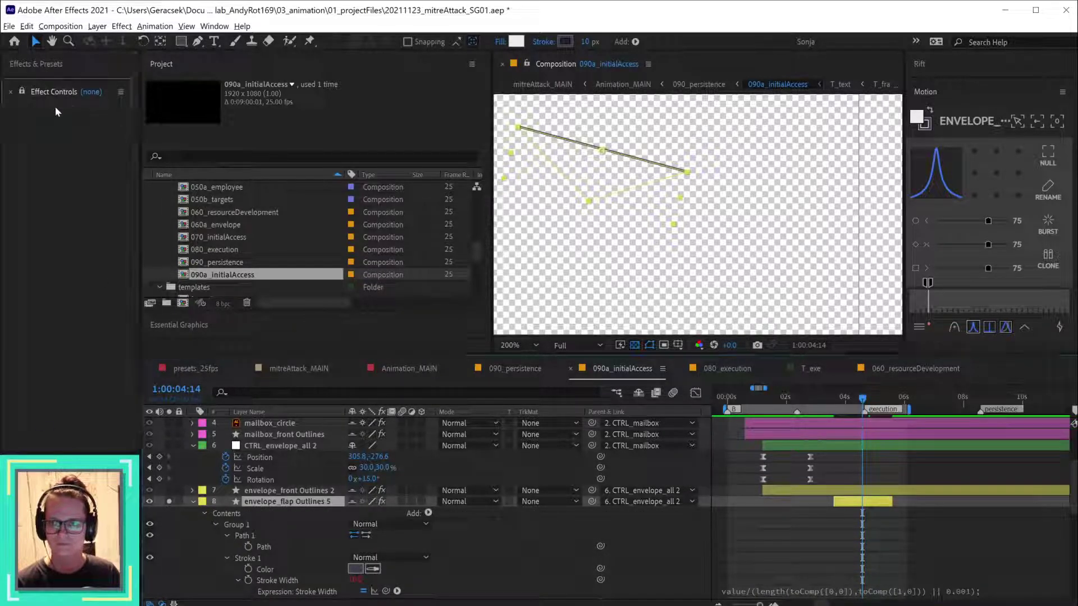
click(56, 108)
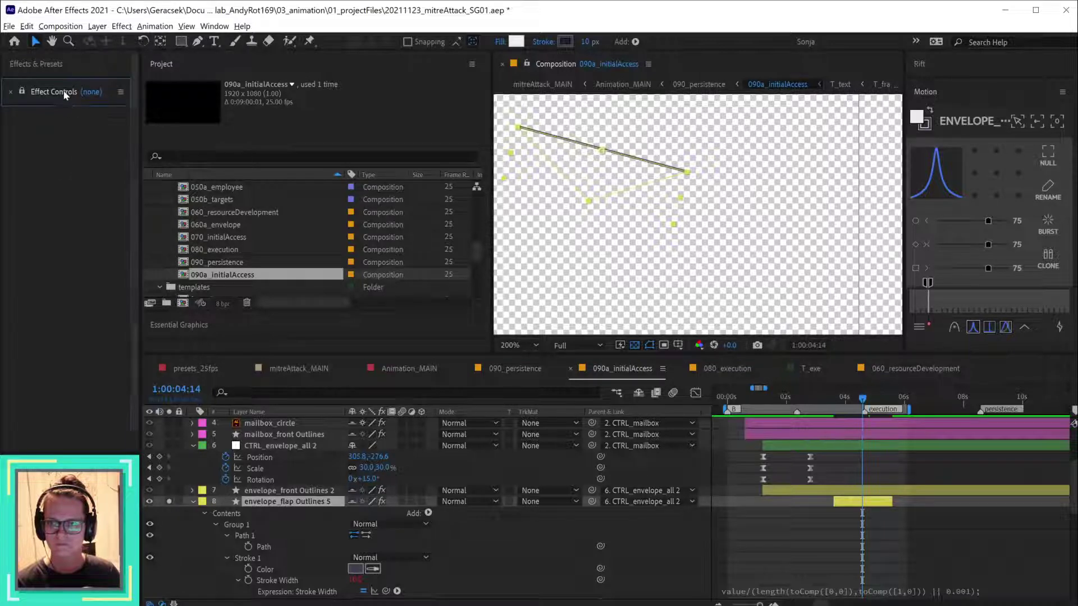
click(493, 564)
scroll(495, 559, down, 3)
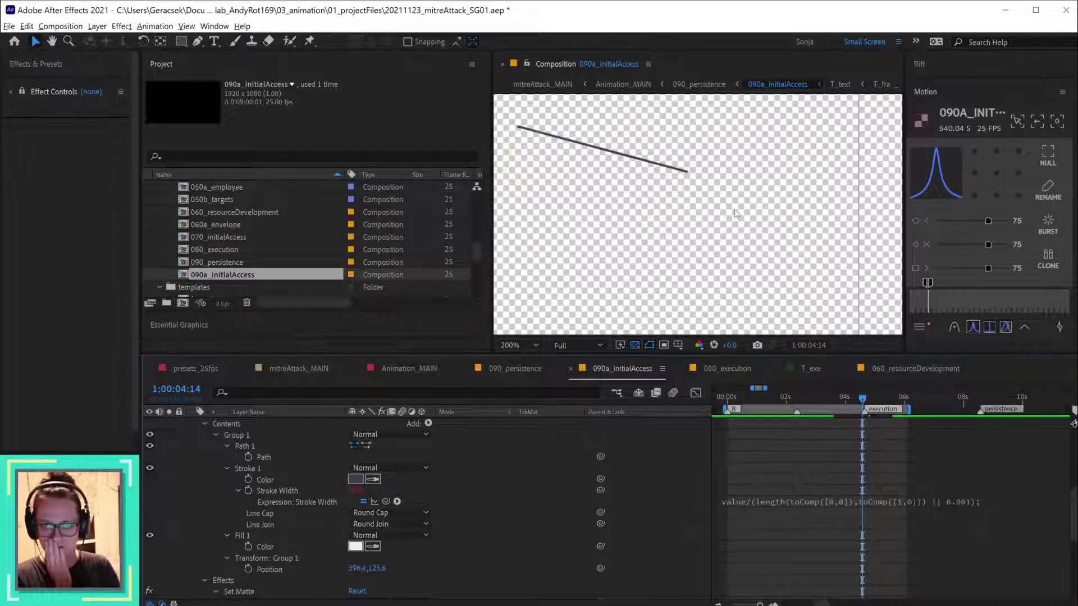
- Move the lower tip of the envelope_flap Outlines 5 path up past the flap's upper edge to test the layer's visibility
click(656, 174)
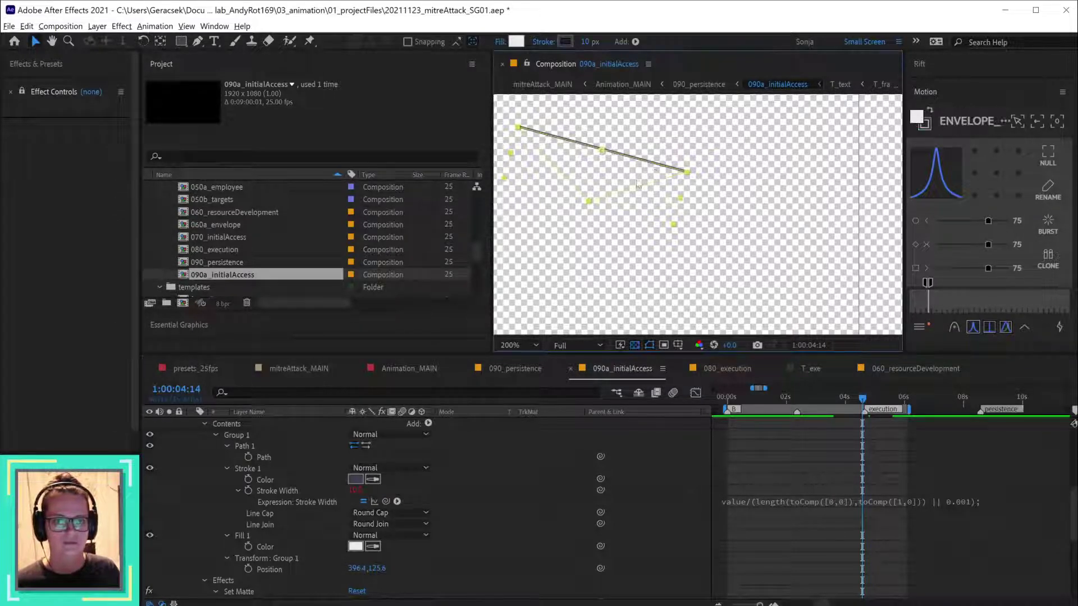
click(272, 458)
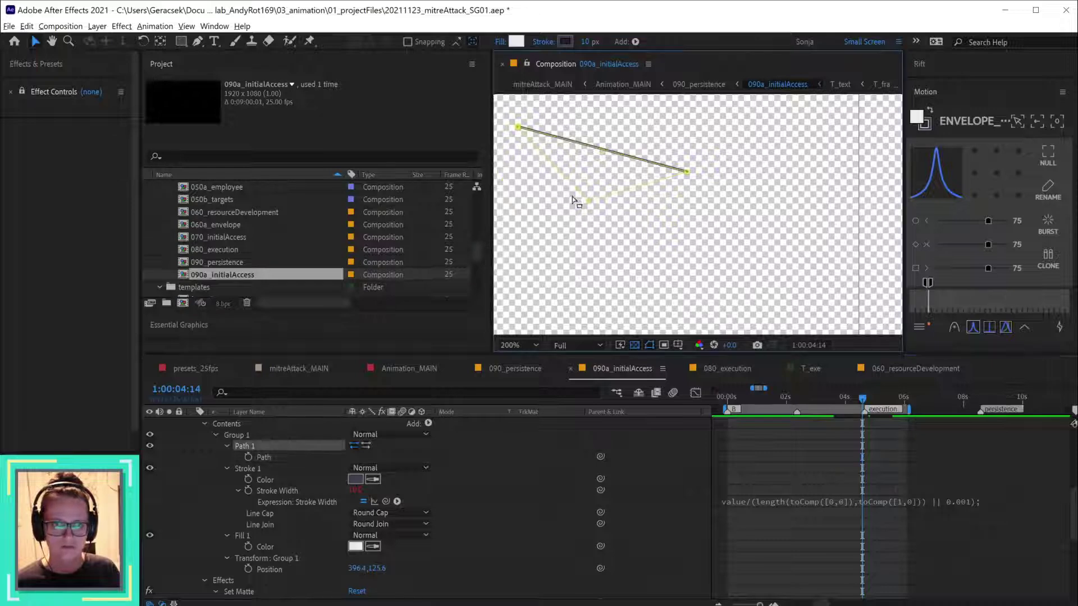
drag(602, 151, 621, 119)
scroll(626, 135, up, 2)
drag(633, 157, 712, 119)
scroll(630, 116, up, 2)
scroll(629, 146, up, 1)
scroll(478, 487, down, 3)
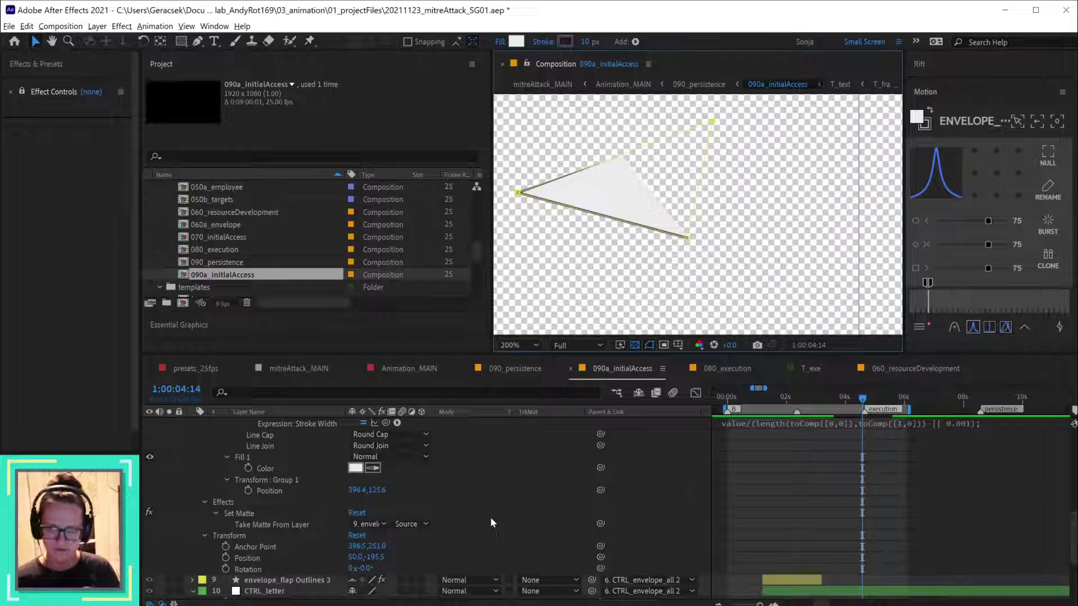
- Remove the Set Matte effect from envelope_flap Outlines 5
scroll(491, 517, up, 4)
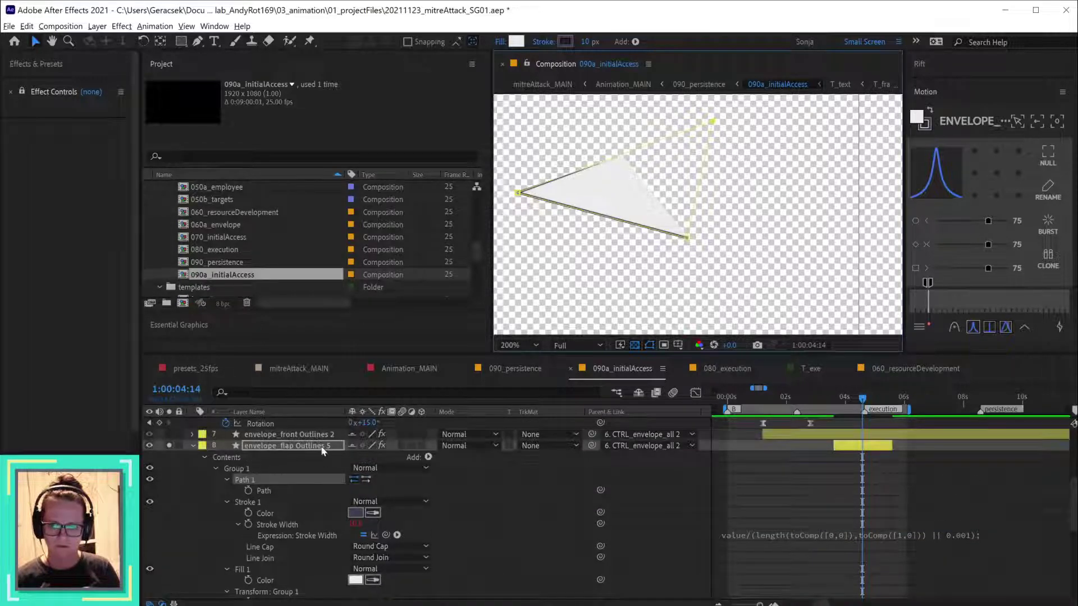
click(323, 448)
click(43, 94)
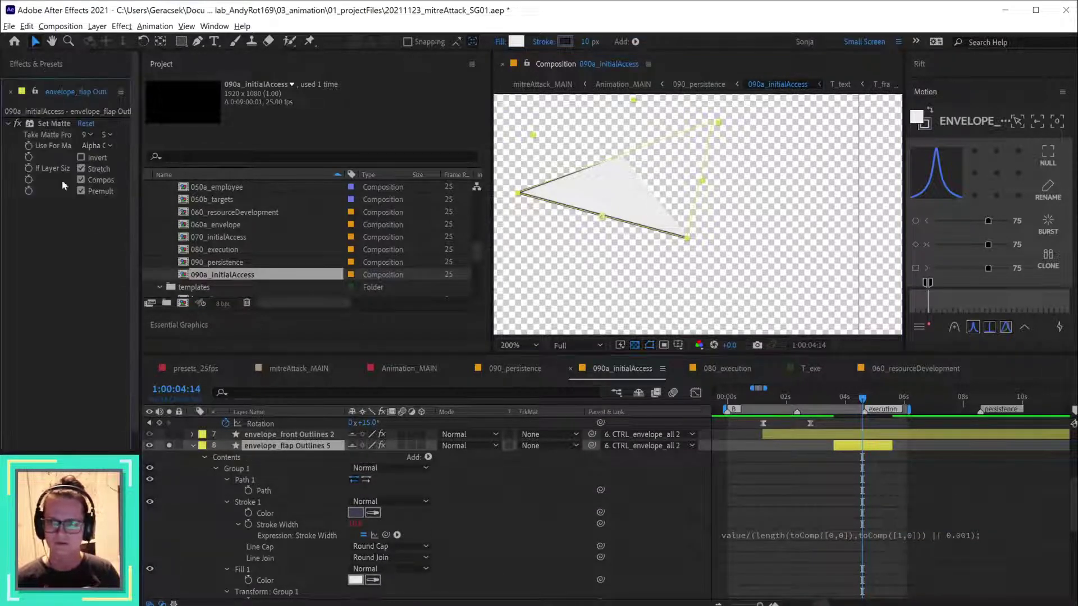
click(58, 124)
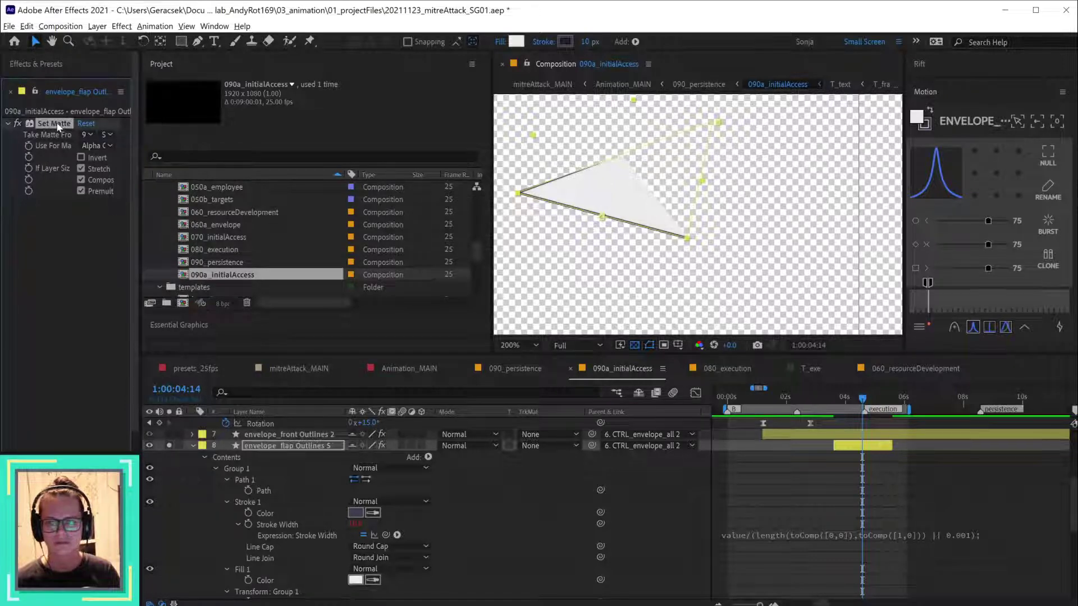
key(Delete)
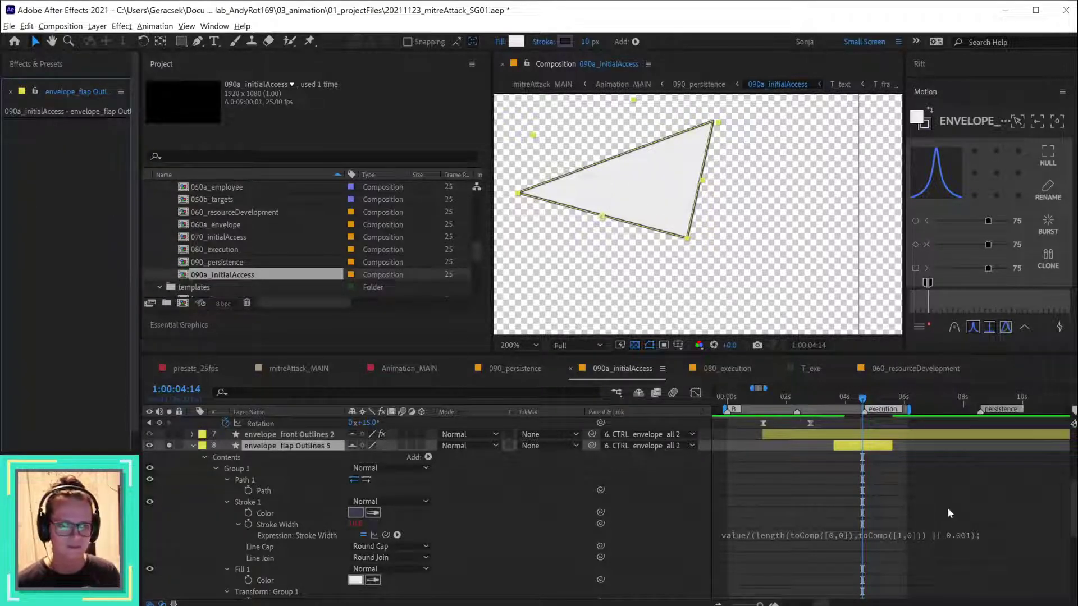
- Delete the envelope_flap Outlines 5 layer
click(882, 459)
click(879, 450)
key(Delete)
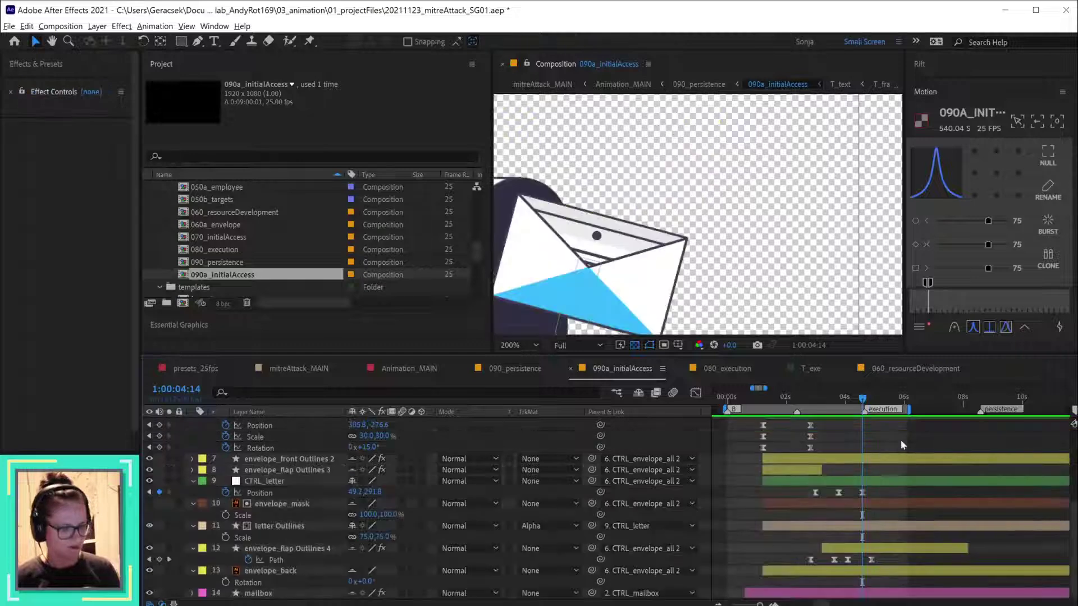
- Remove the Set Matte effect from both envelope_flap Outlines 3 and envelope_flap Outlines 4
click(277, 471)
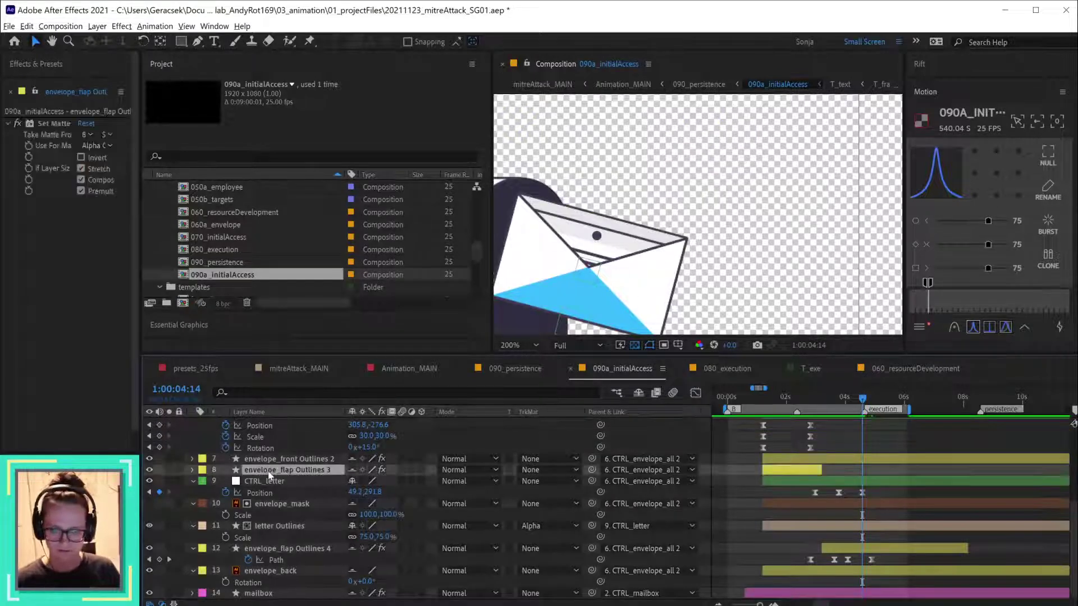
click(48, 124)
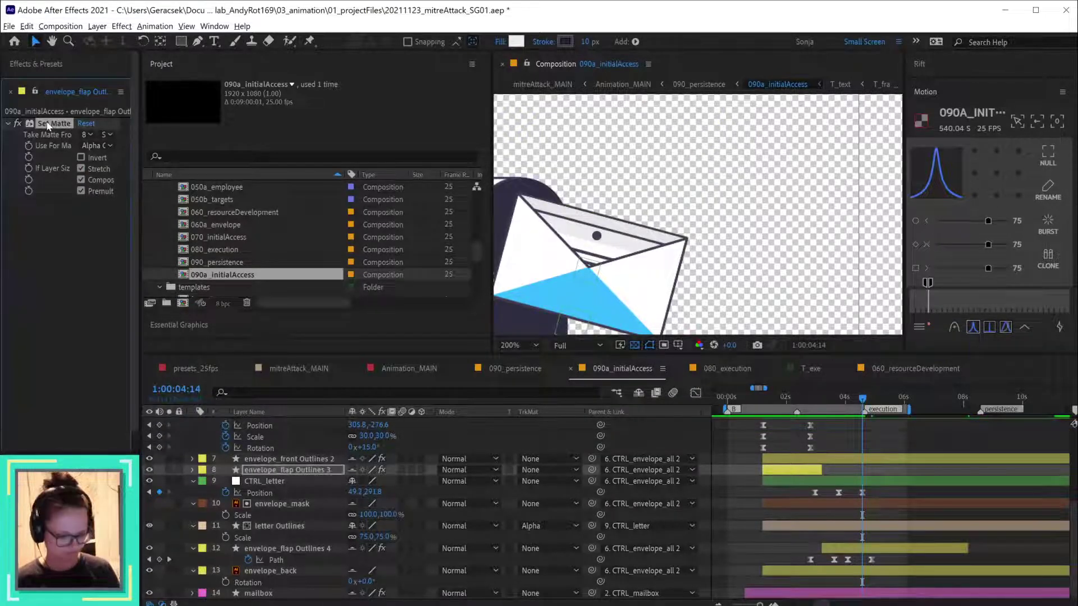
key(Delete)
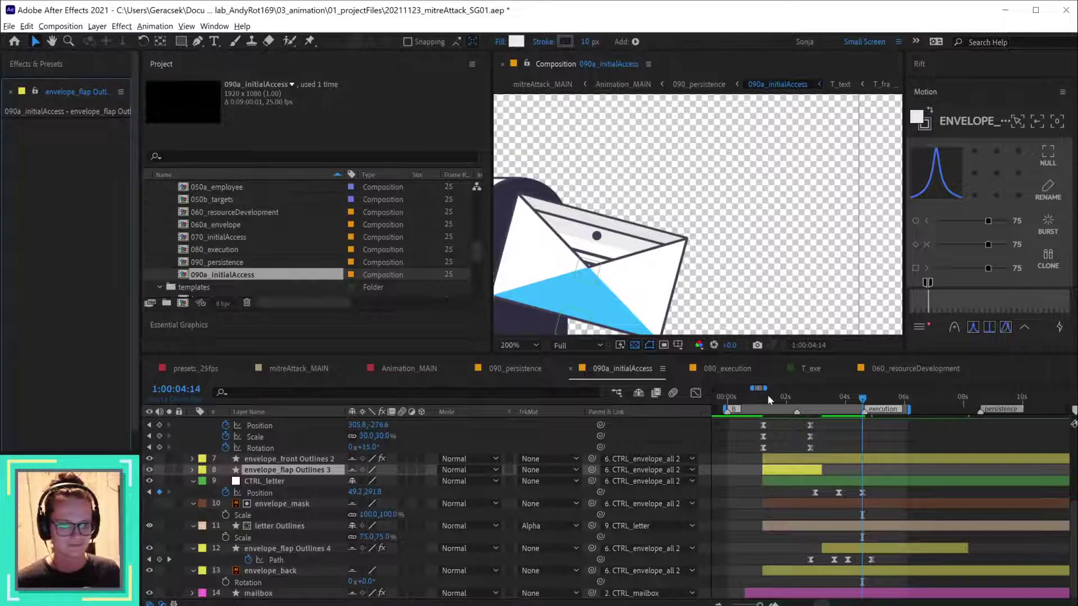
drag(767, 396, 827, 402)
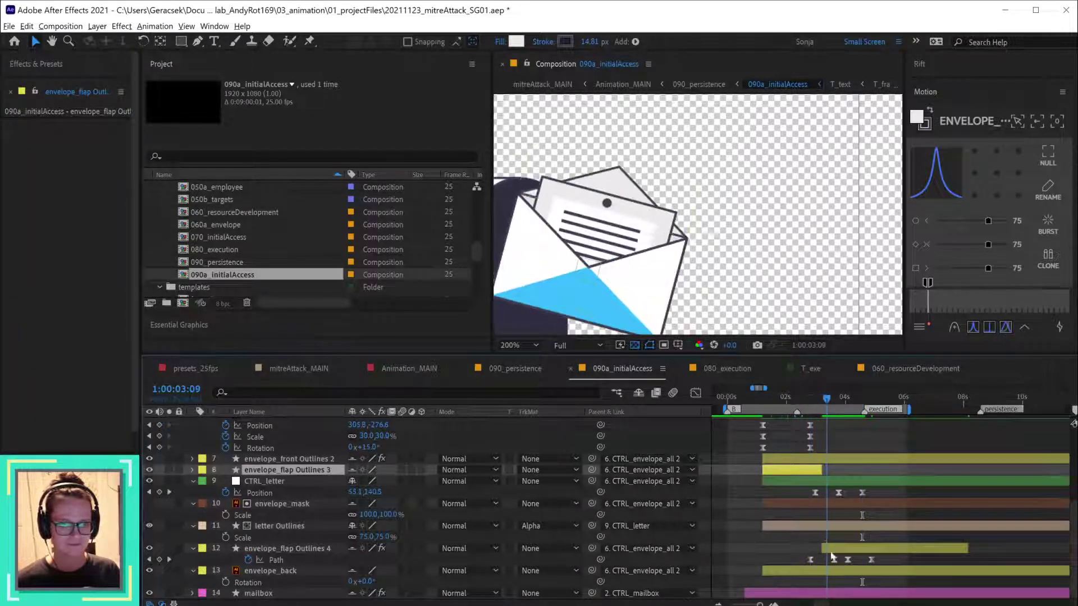
click(833, 550)
click(55, 124)
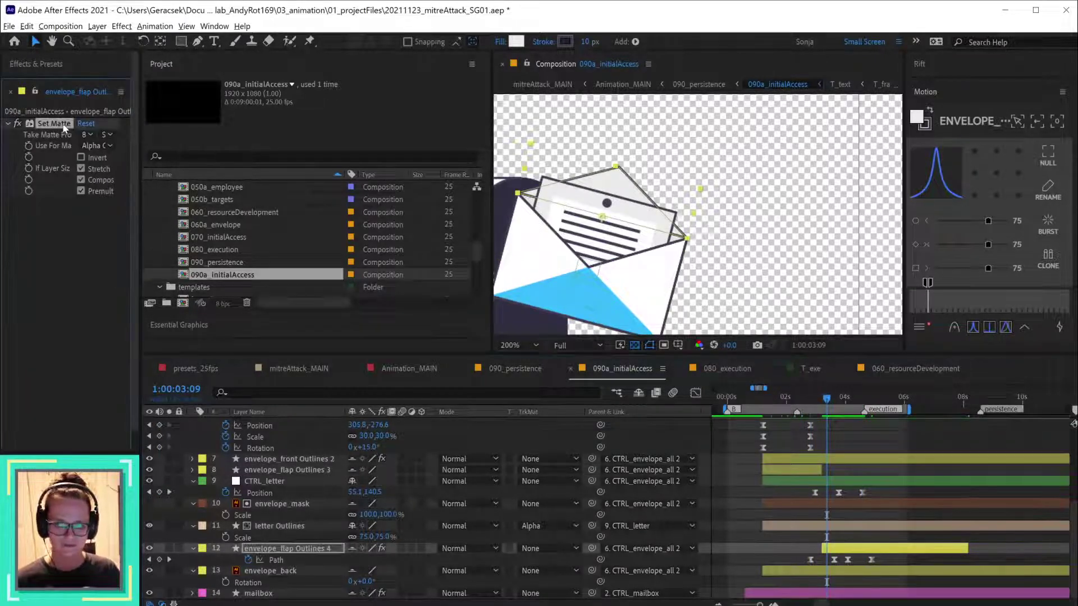
key(Delete)
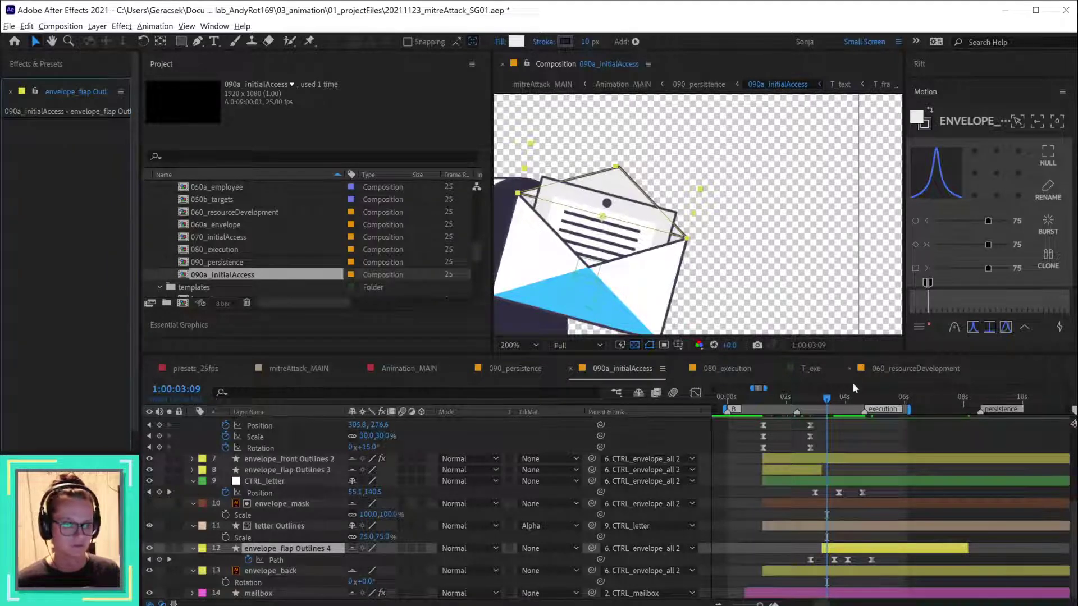
- Split envelope_flap Outlines 4 at 1:00:04:12 and place the second part directly below envelope_front Outlines 2
drag(801, 400, 861, 415)
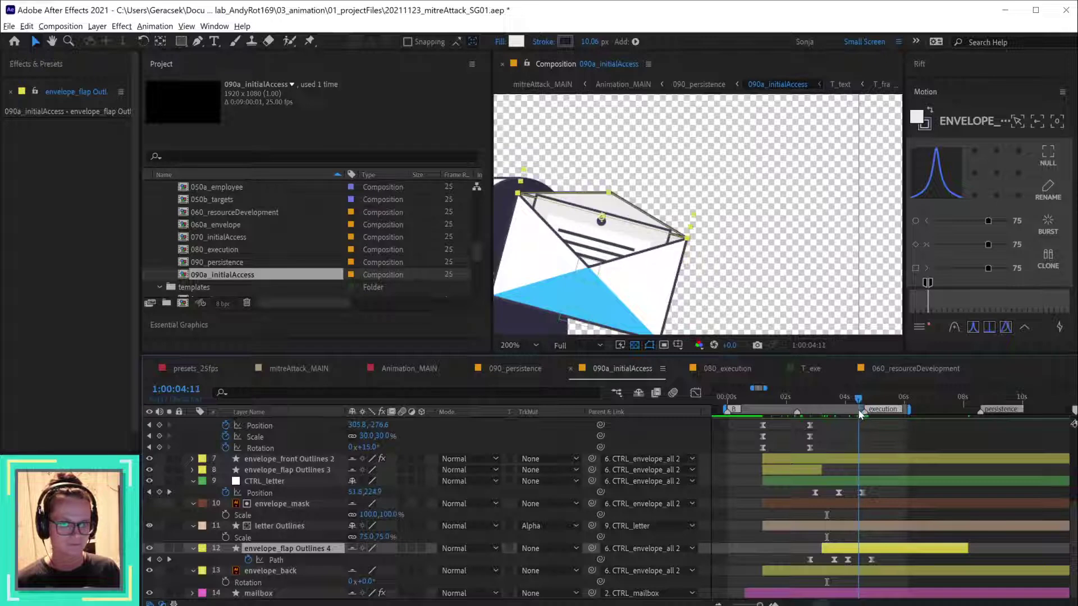
click(859, 406)
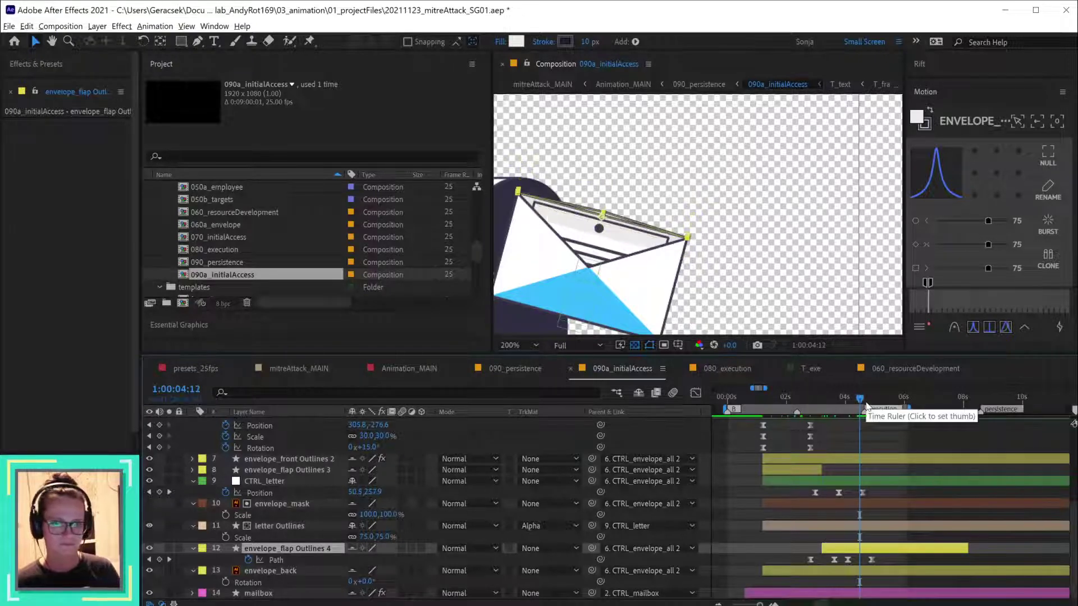
key(ctrl+shift+d)
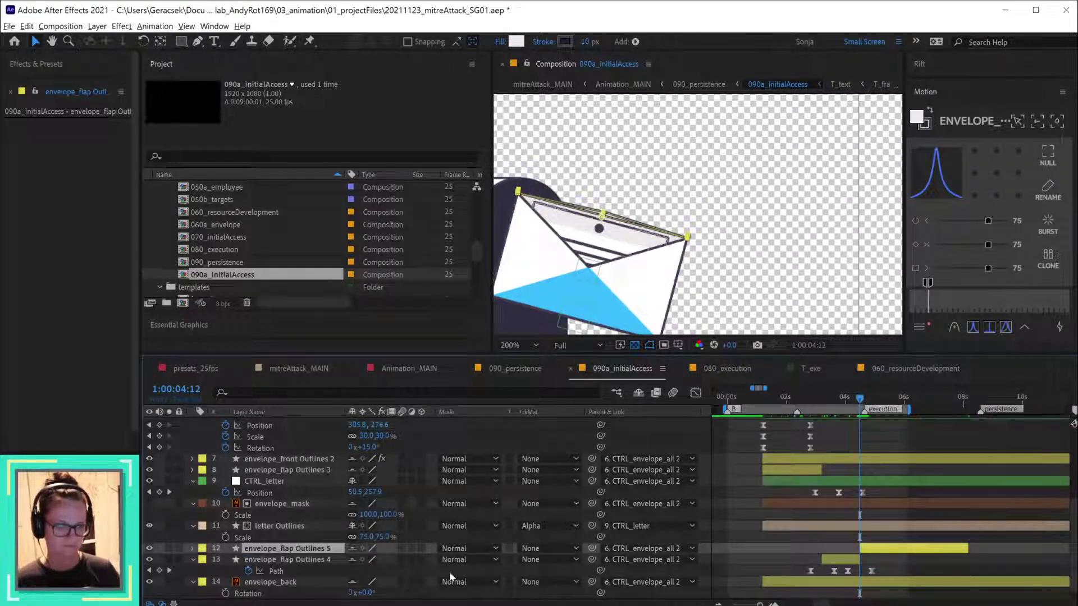
drag(328, 554, 332, 465)
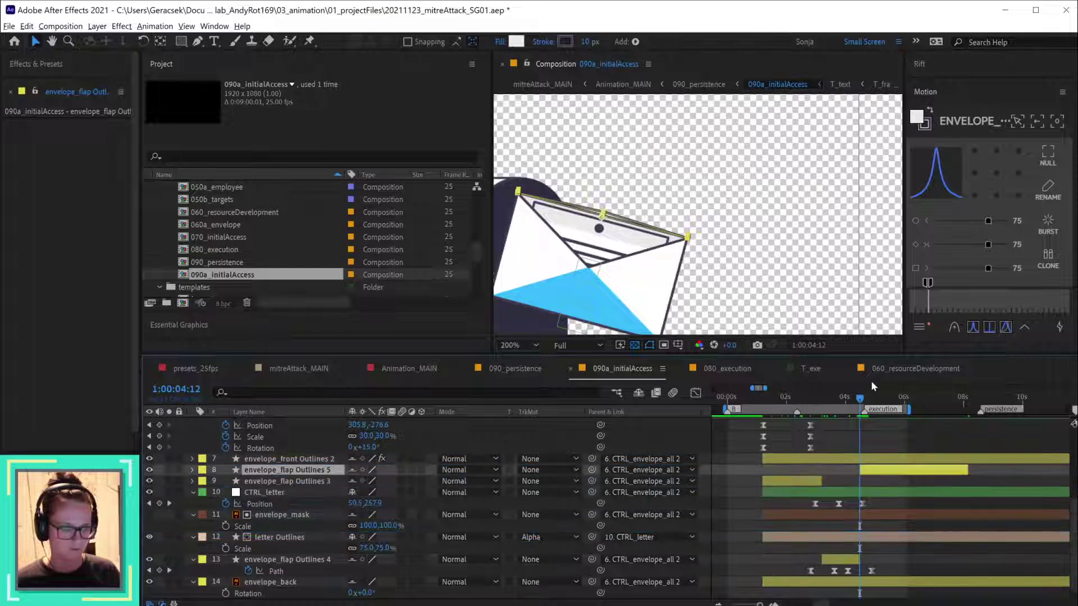
- Check the flap closing up to 1:00:05:03, save the project, and review the envelope animation in Animation_MAIN
drag(859, 400, 878, 400)
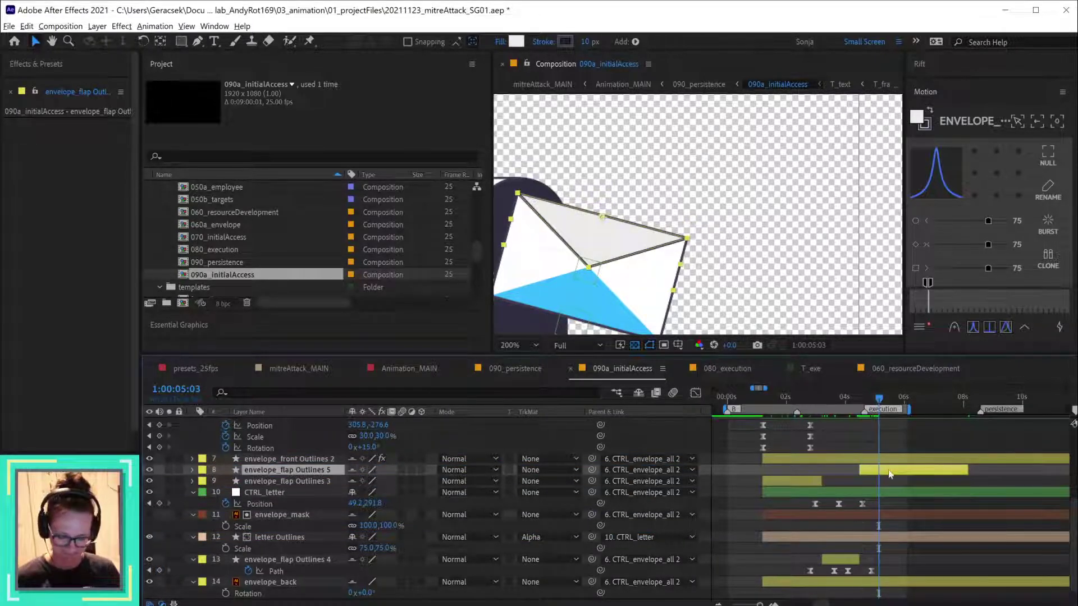
key(ctrl+s)
click(407, 368)
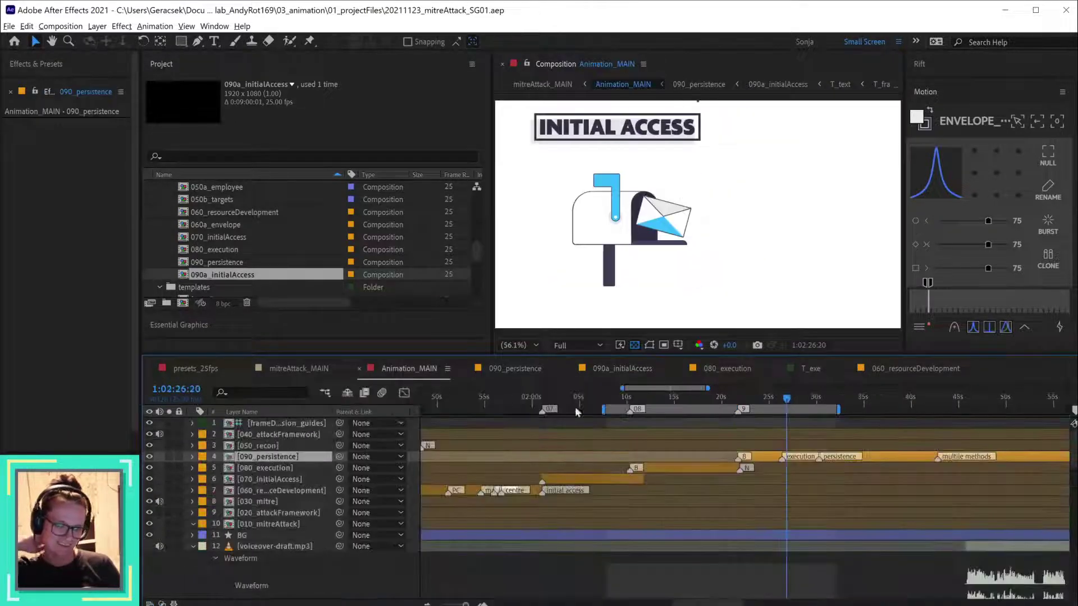
drag(708, 401, 783, 407)
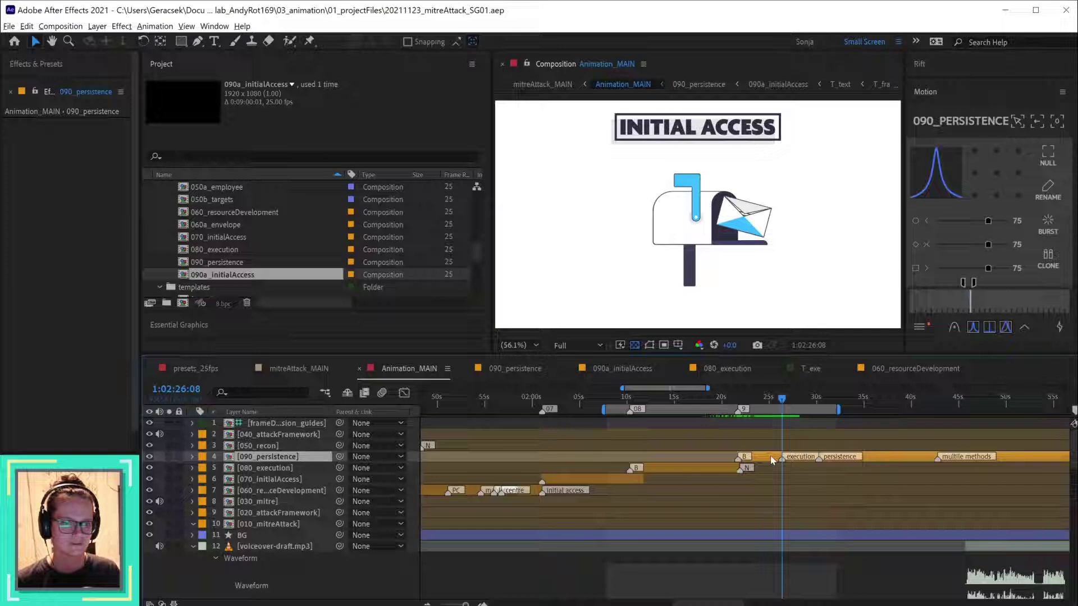
- Reopen 090a_initialAccess through 090_persistence and reveal the Path keyframes of envelope_flap Outlines 5
double_click(772, 458)
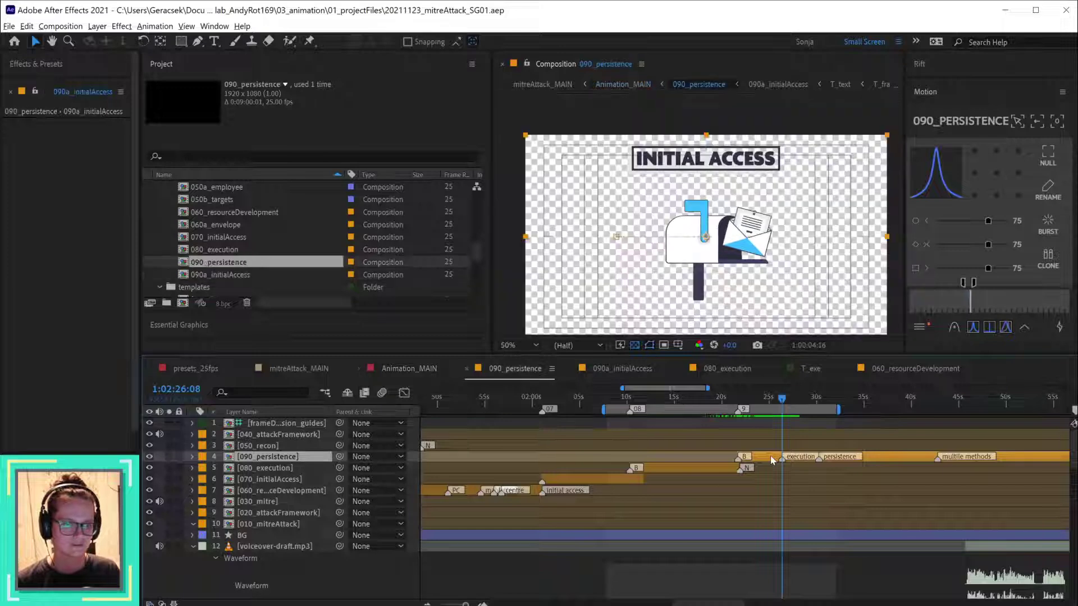
double_click(711, 526)
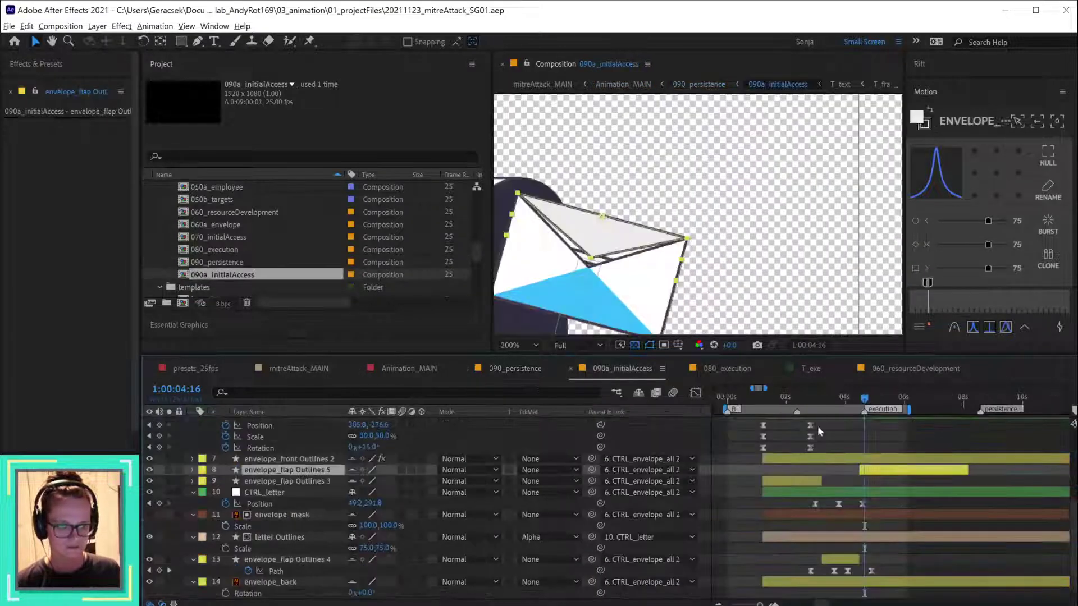
key(u)
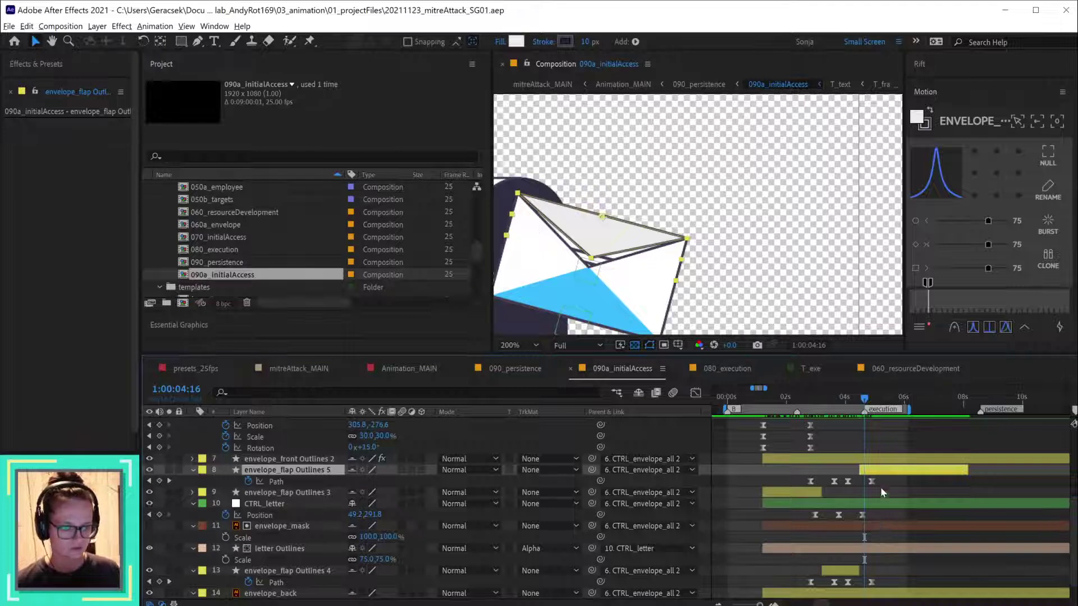
- Shift the last two Path keyframes of envelope_flap Outlines 5 and envelope_flap Outlines 4 later by 20 frames
drag(884, 480, 847, 583)
drag(848, 585, 847, 585)
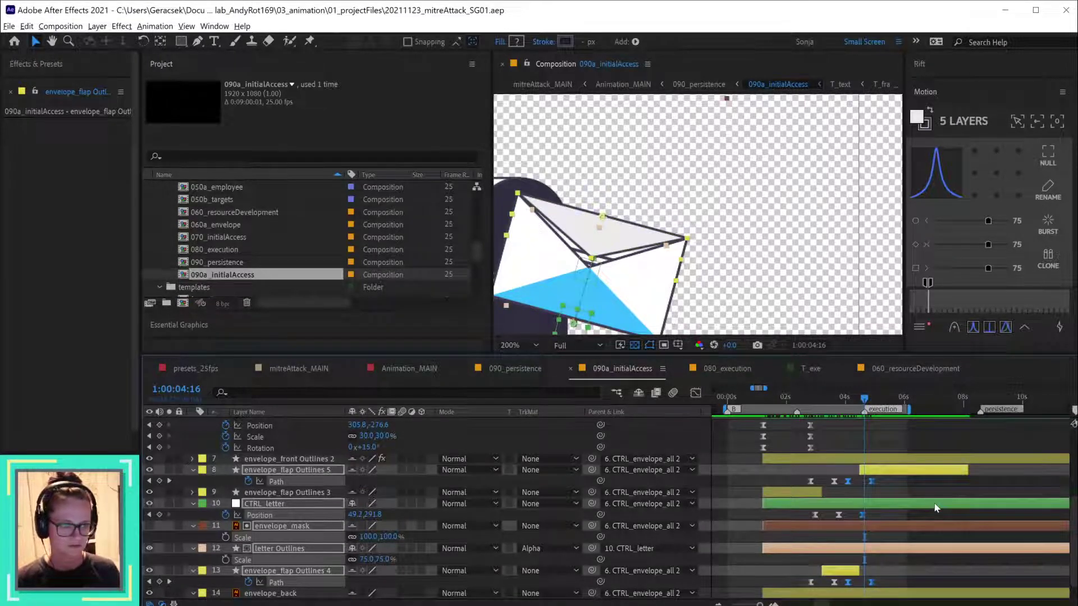
drag(885, 479, 847, 491)
drag(887, 579, 847, 585)
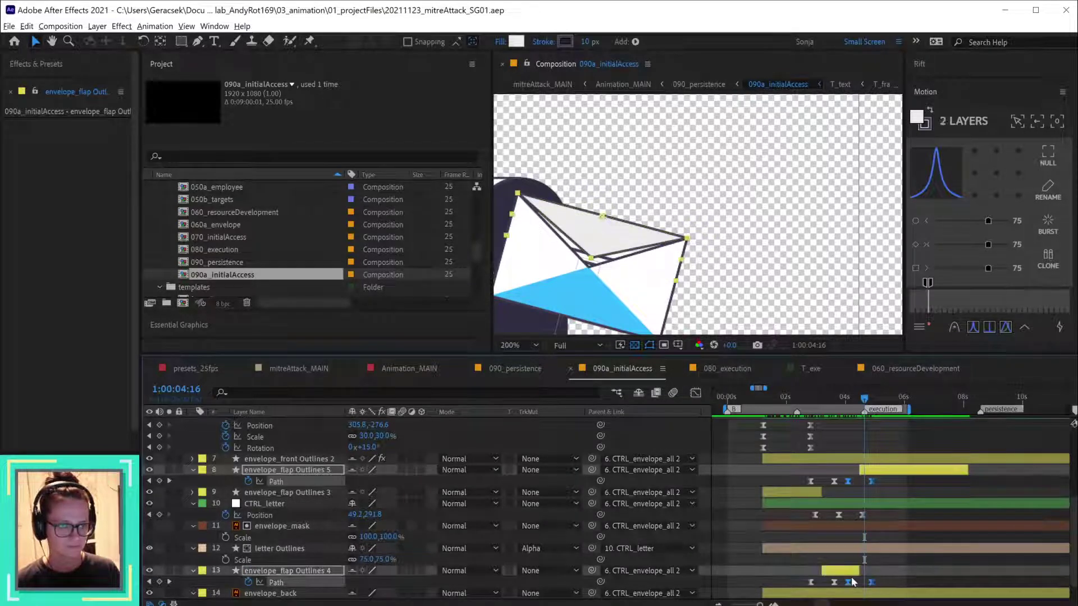
key(alt+shift+Right)
key(alt+shift+Right)
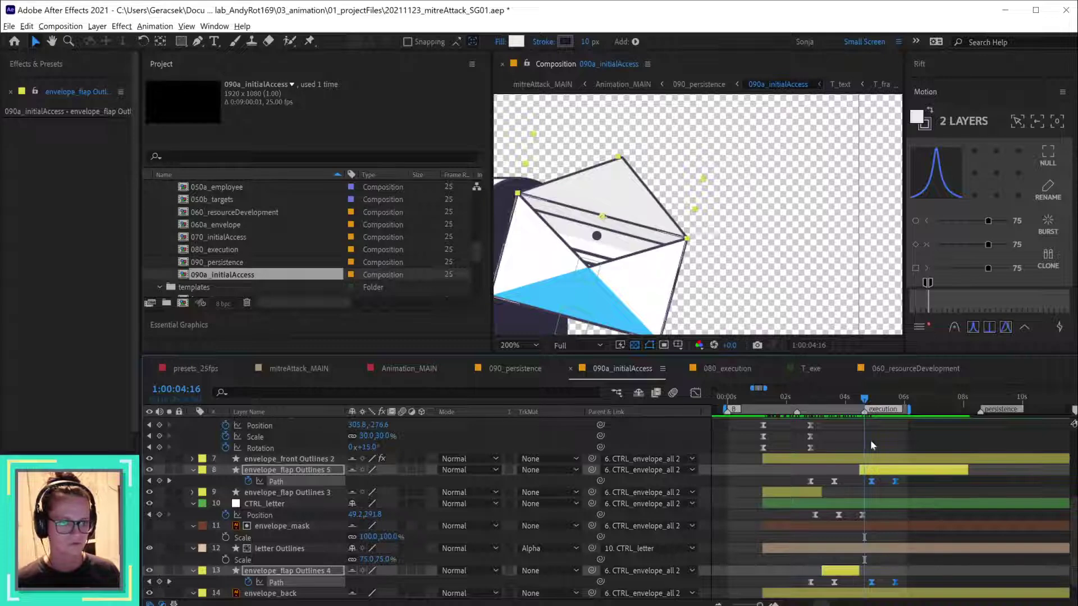
- Extend envelope_flap Outlines 4 to end at 1:00:05:07 and trim envelope_flap Outlines 5 to start there
click(889, 401)
drag(889, 401, 884, 403)
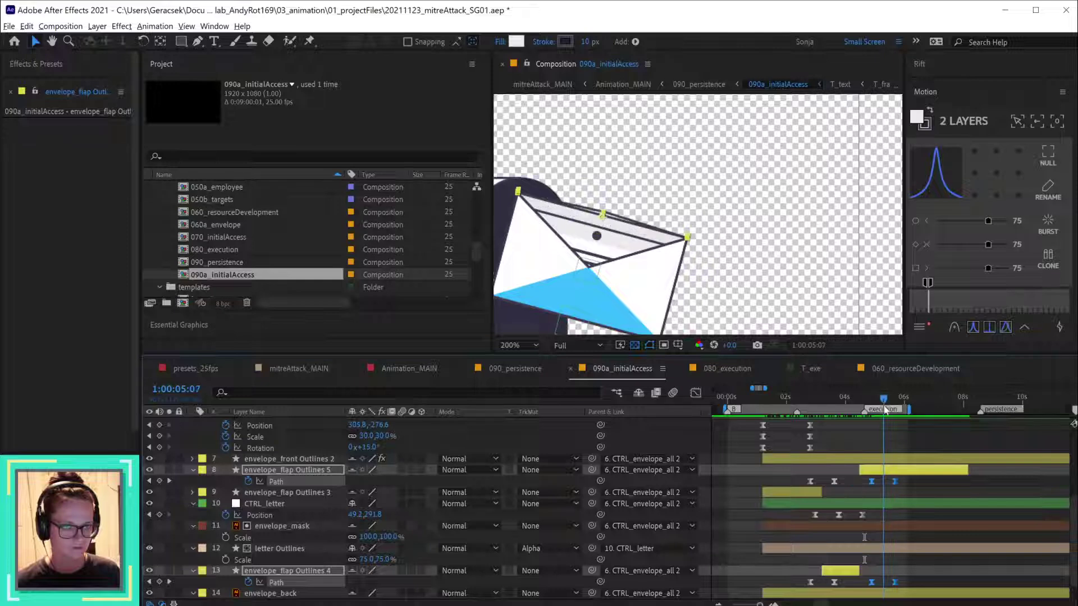
click(849, 573)
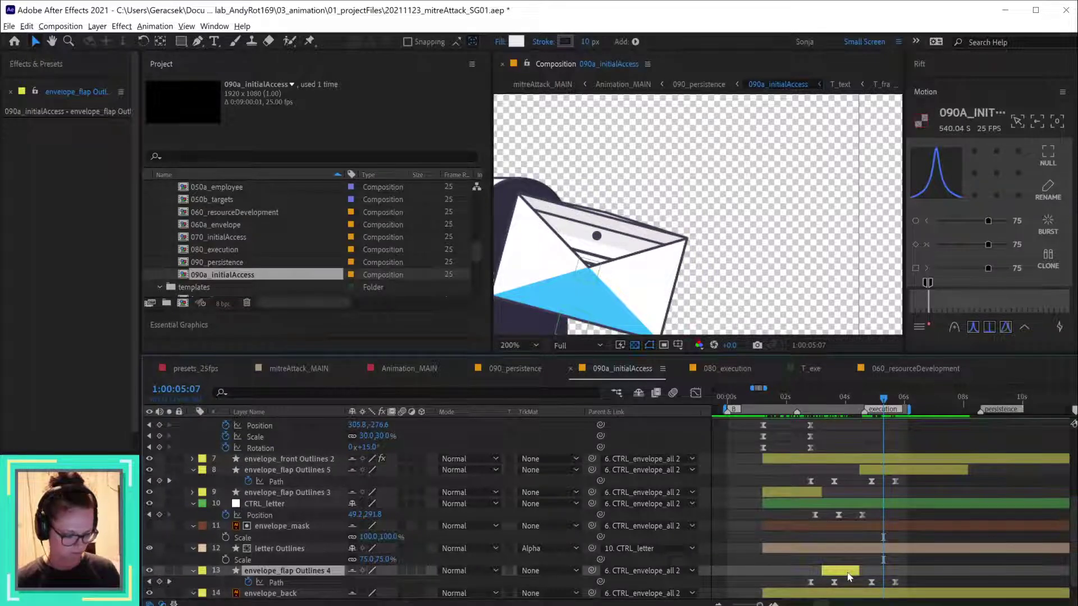
click(852, 572)
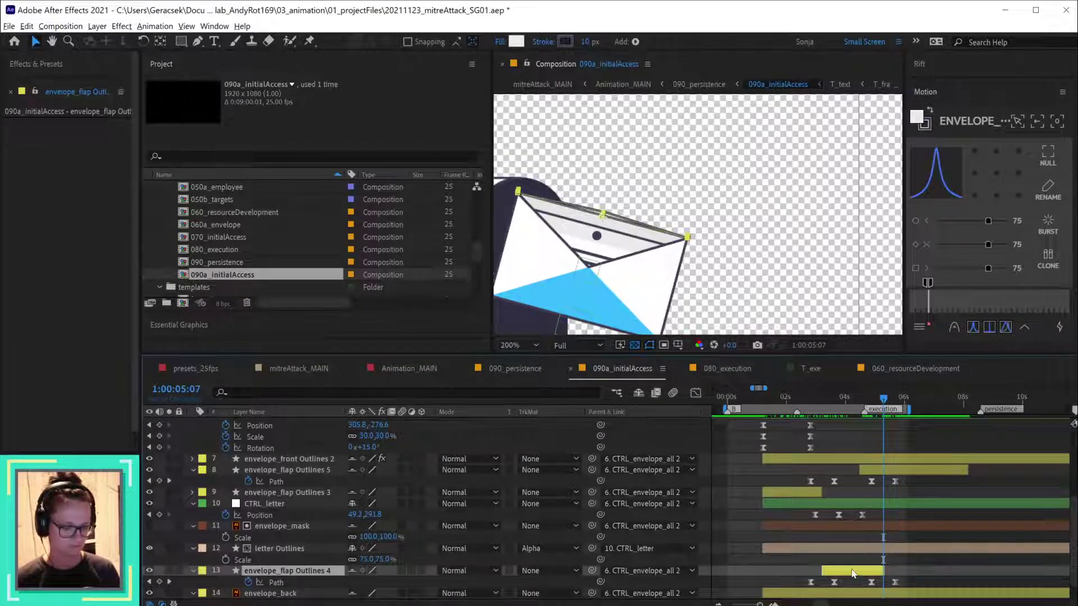
click(897, 472)
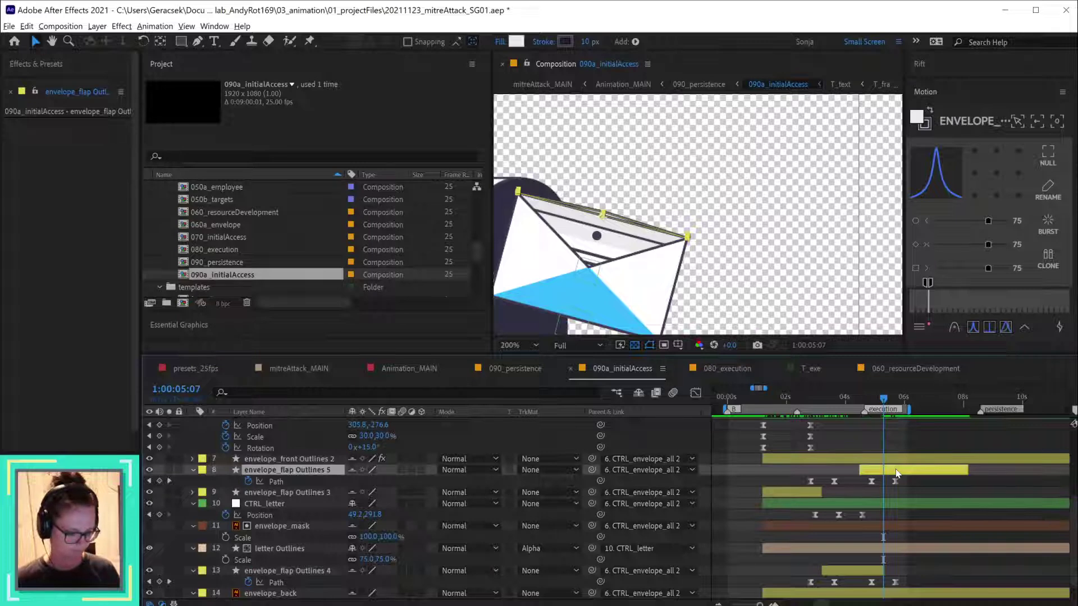
- Paste copies of CTRL_letter's last two Position keyframes at 1:00:05:07 and delete the original third keyframe
drag(871, 510, 834, 517)
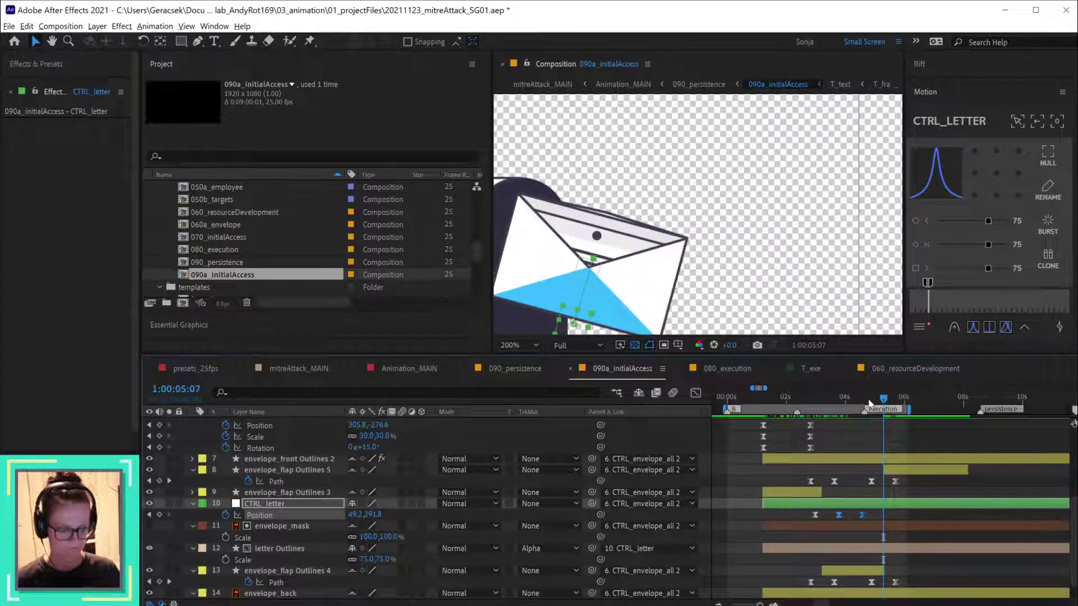
key(ctrl+v)
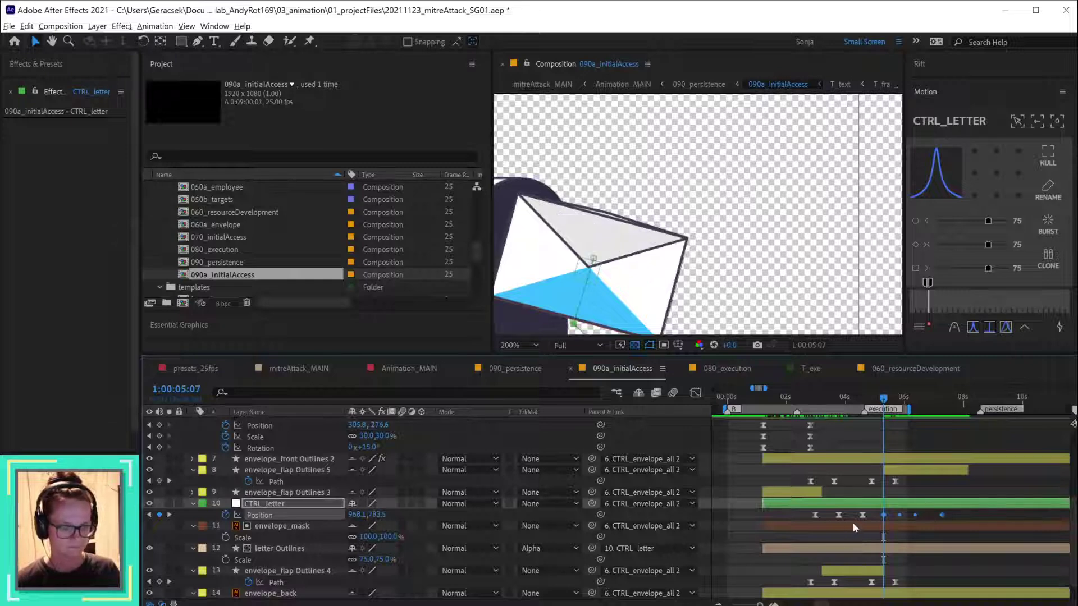
key(ctrl+z)
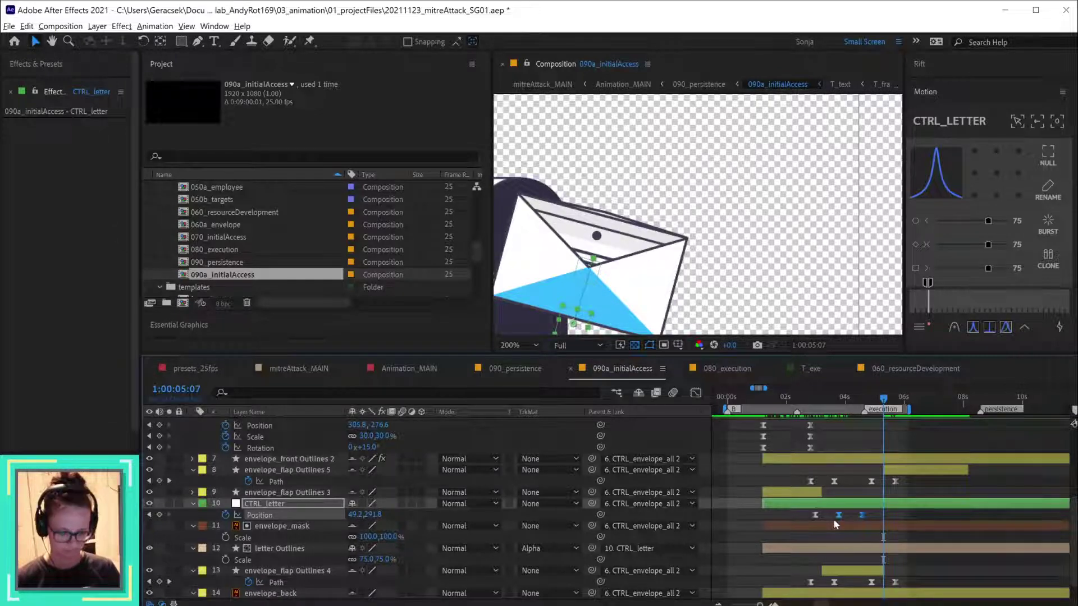
key(ctrl+v)
click(863, 515)
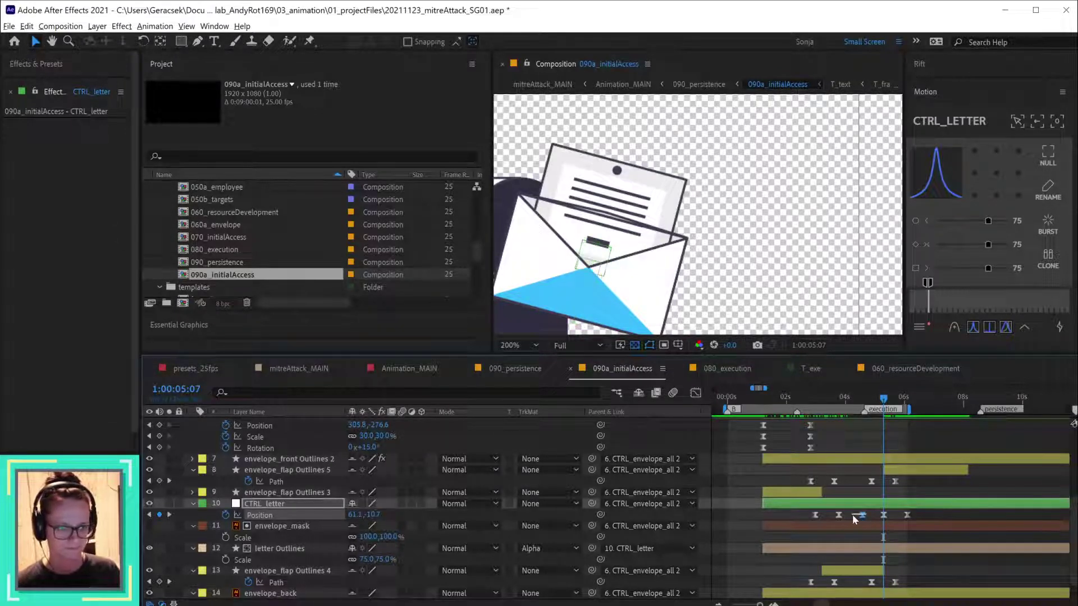
key(Delete)
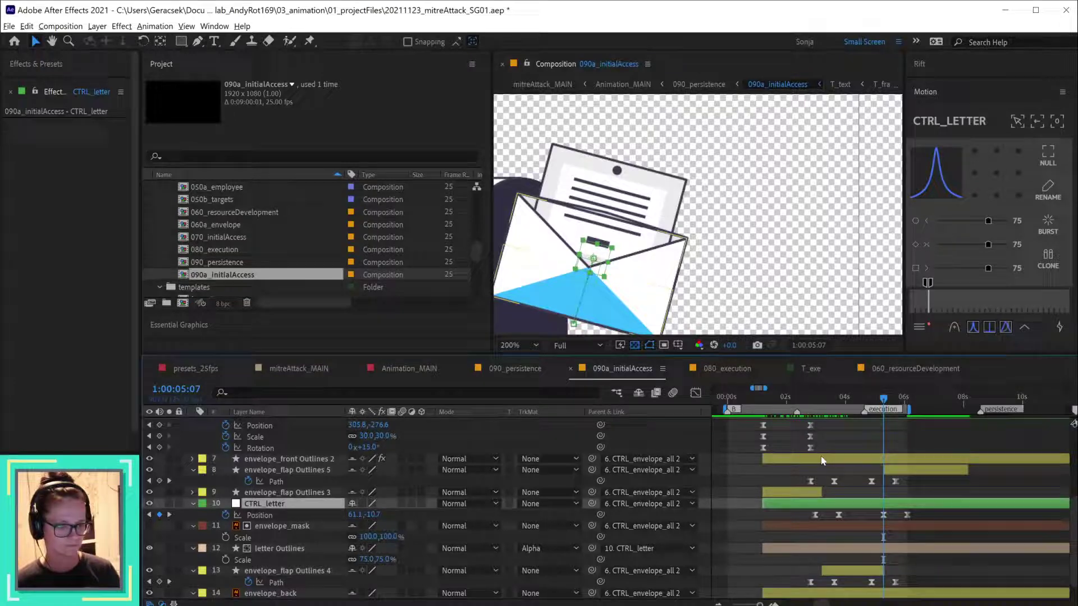
- Move CTRL_letter's last two Position keyframes earlier to start around 1:00:04:16 and check the closing envelope up to 1:00:05:11
click(864, 408)
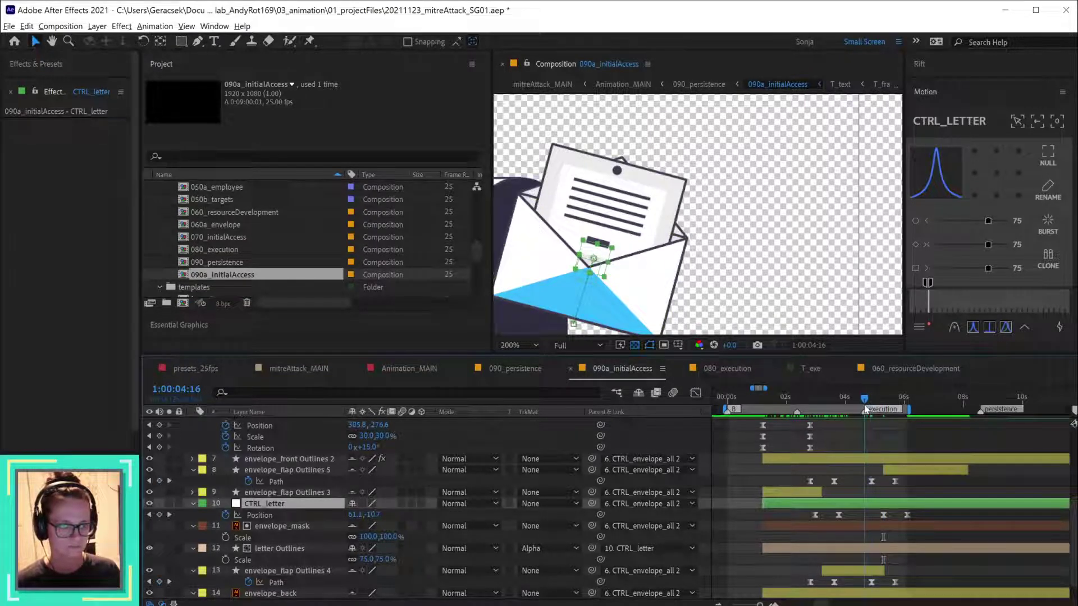
drag(910, 511, 864, 515)
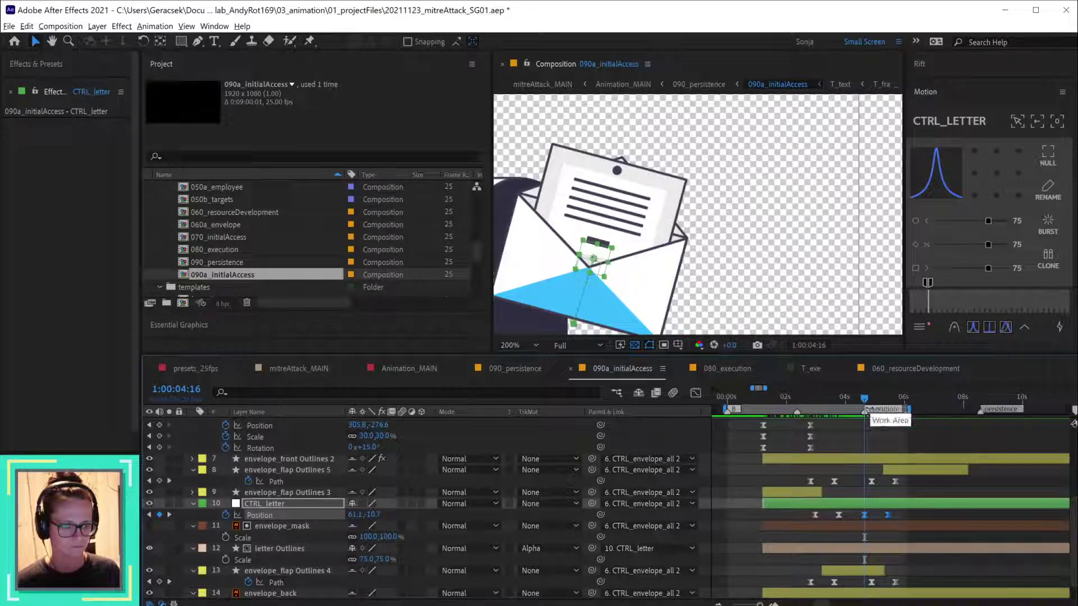
drag(864, 398, 882, 397)
key(Page_Down)
key(Page_Down)
key(Page_Down)
key(Page_Down)
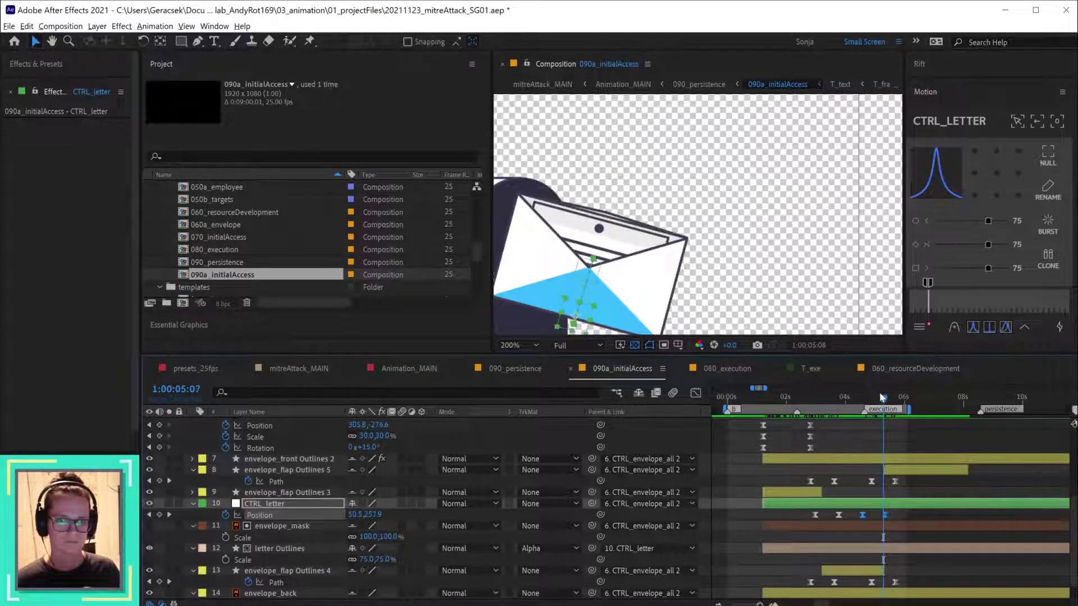
- Save the project and preview the envelope animation enlarged in Animation_MAIN
key(ctrl+s)
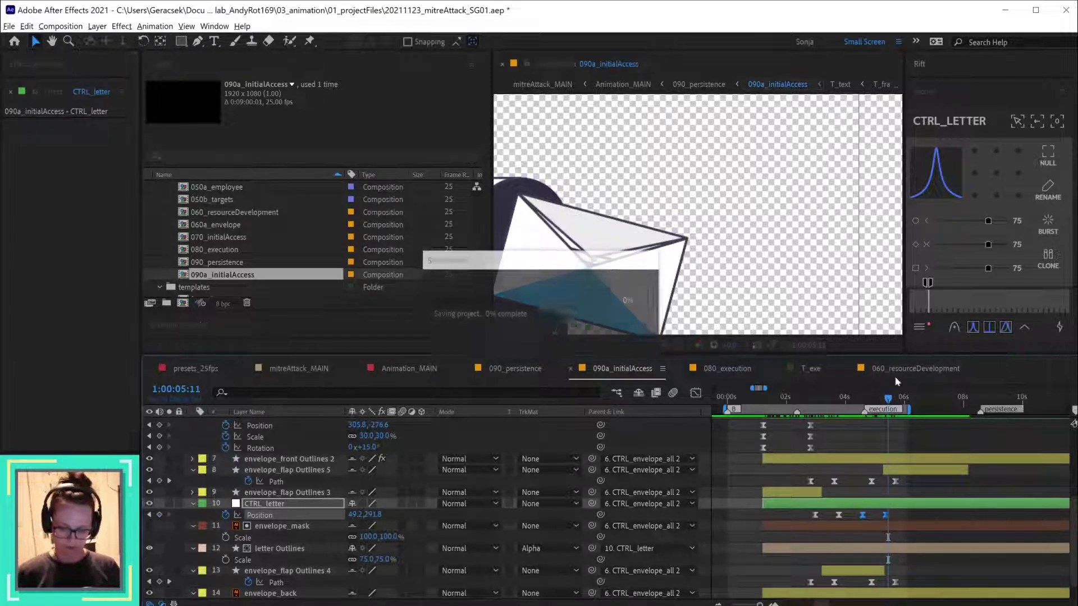
click(402, 370)
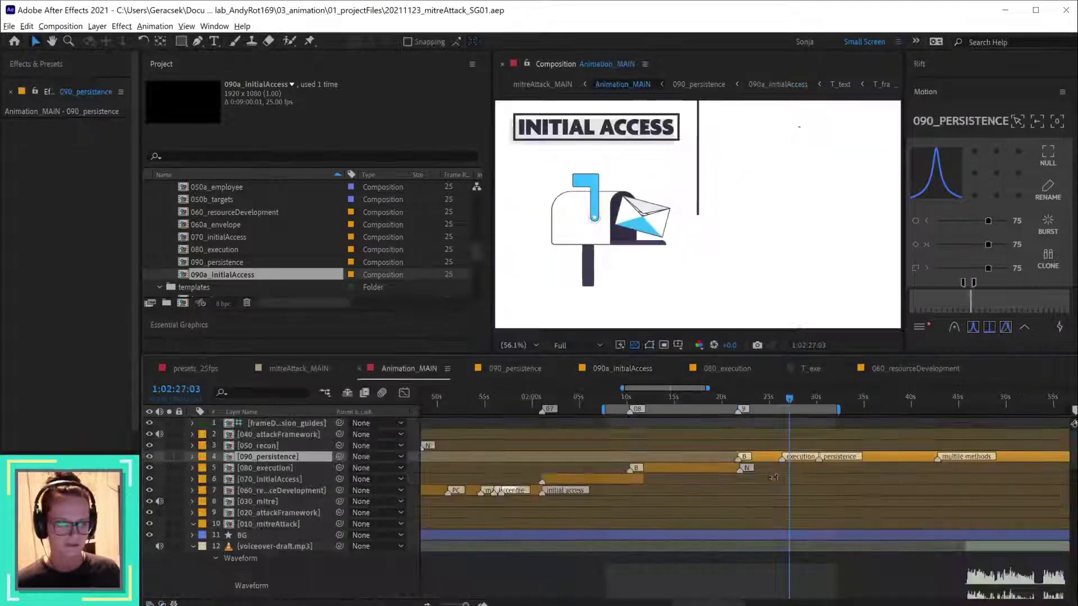
key(space)
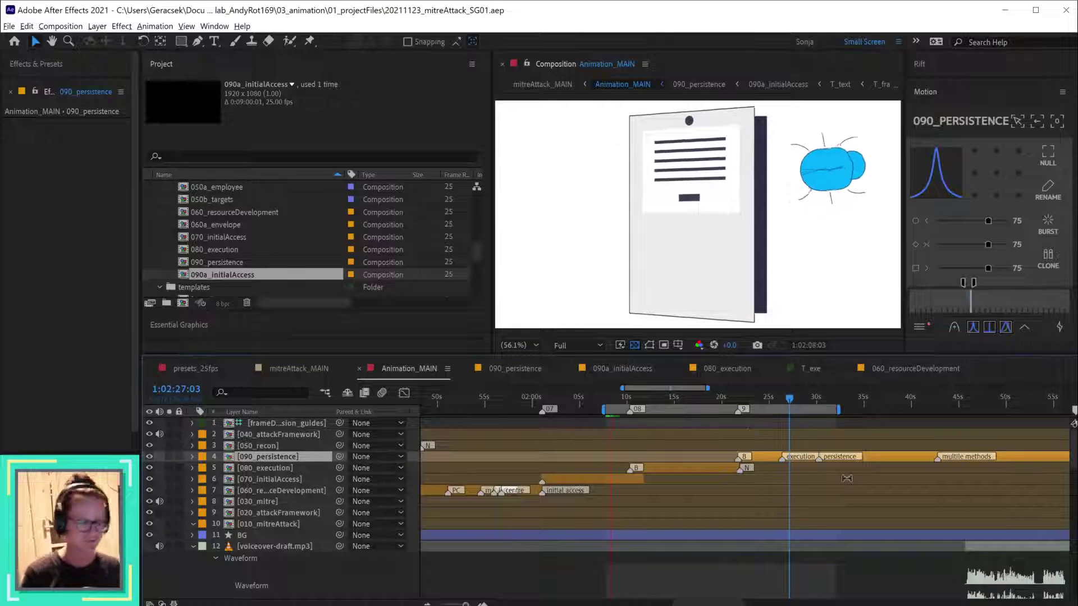
key(grave)
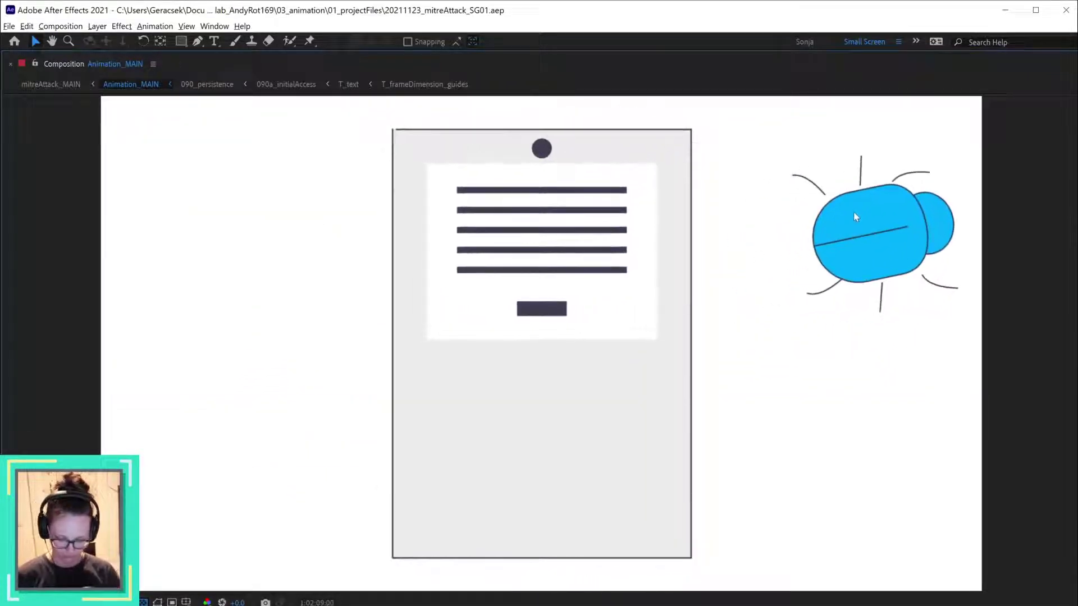
key(grave)
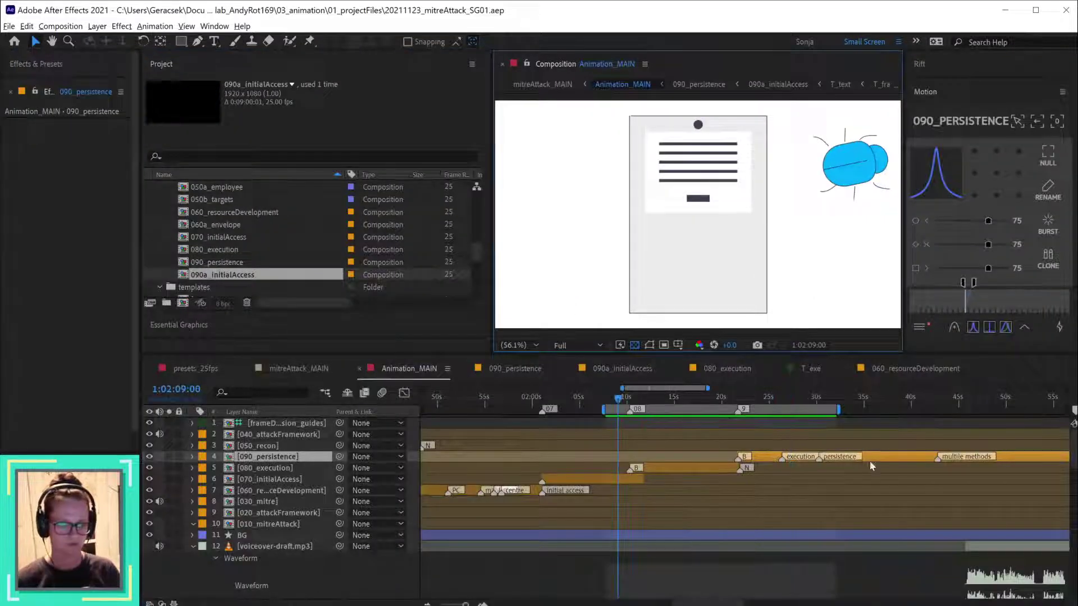
- Reopen 090a_initialAccess through 090_persistence and bring the ends of the envelope layers into view
double_click(874, 461)
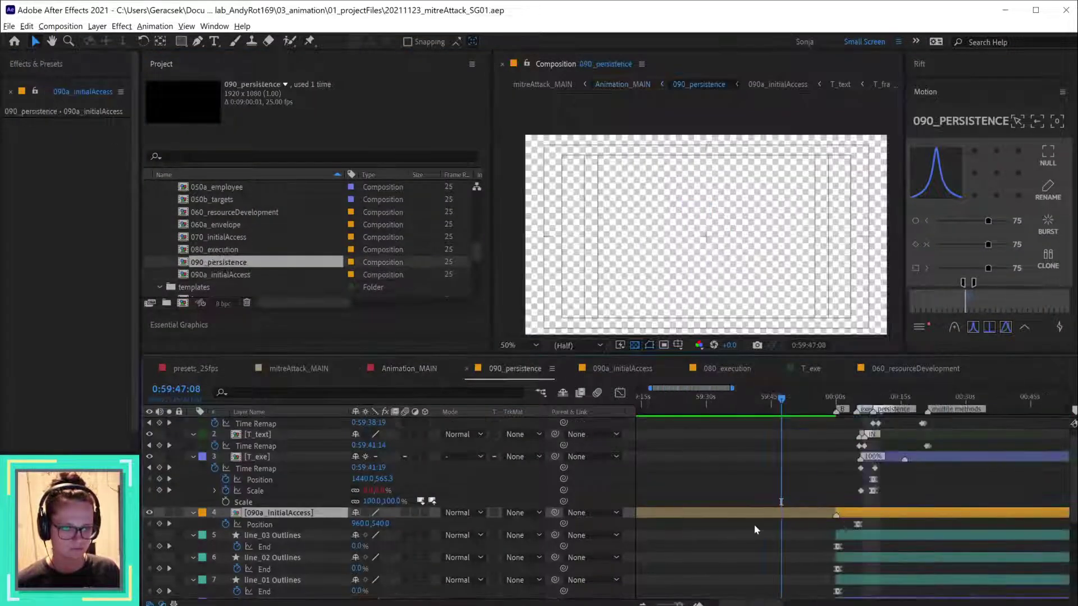
double_click(804, 514)
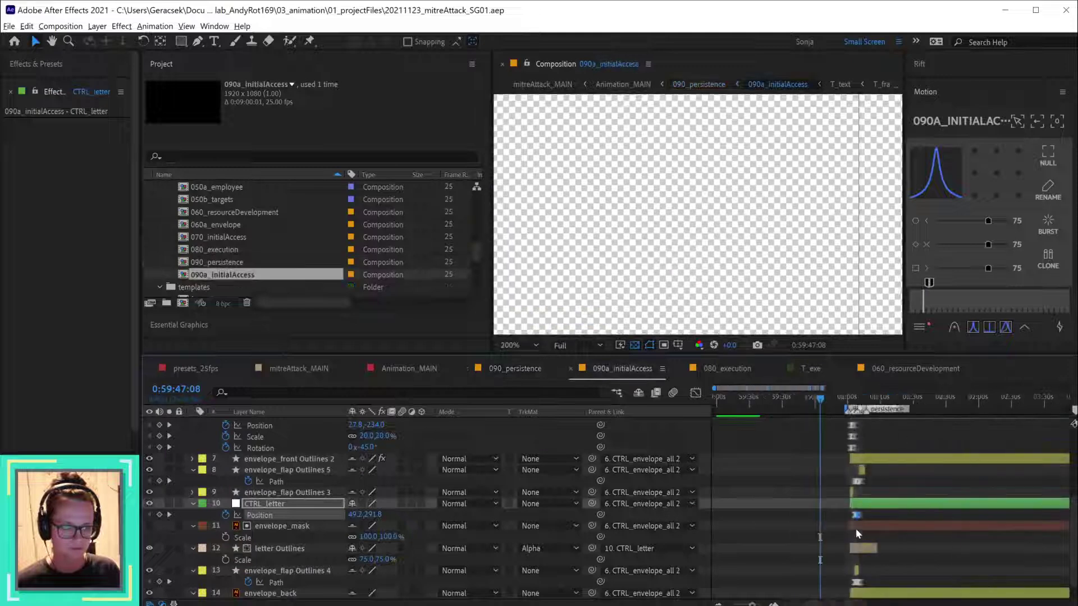
scroll(870, 502, up, 5)
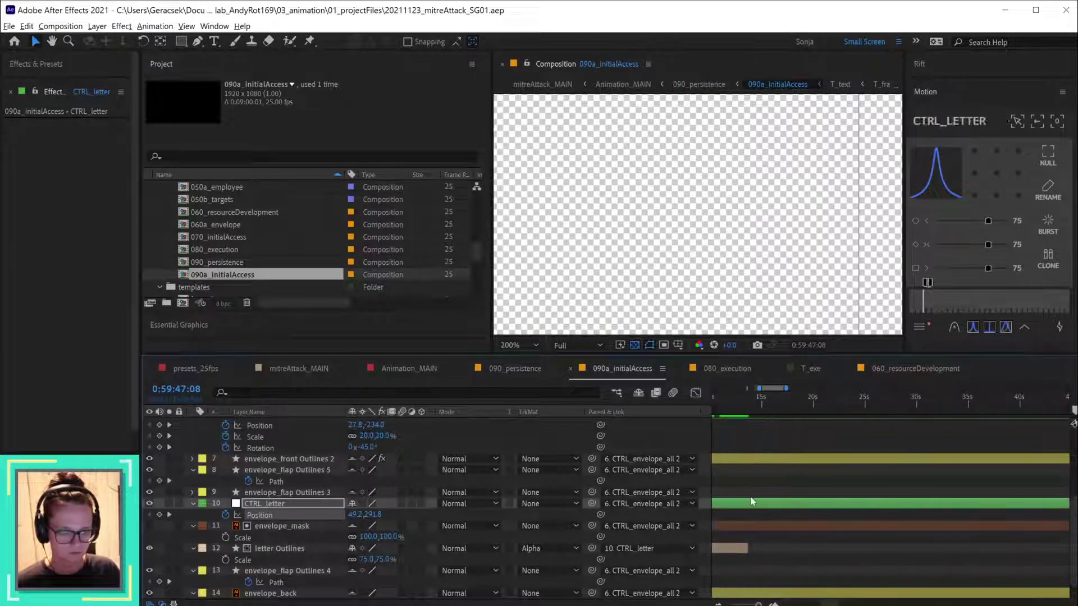
scroll(886, 477, down, 1)
- Extend envelope_flap Outlines 5 and letter Outlines to the end of the composition and save the project
drag(885, 477, 973, 472)
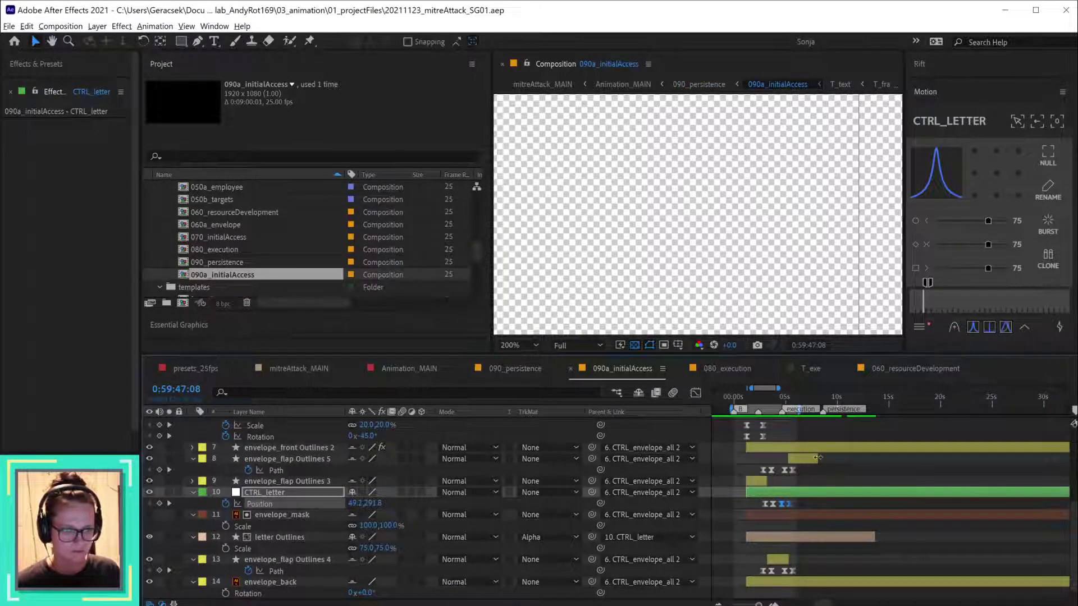
drag(818, 458, 1016, 457)
drag(874, 538, 1013, 531)
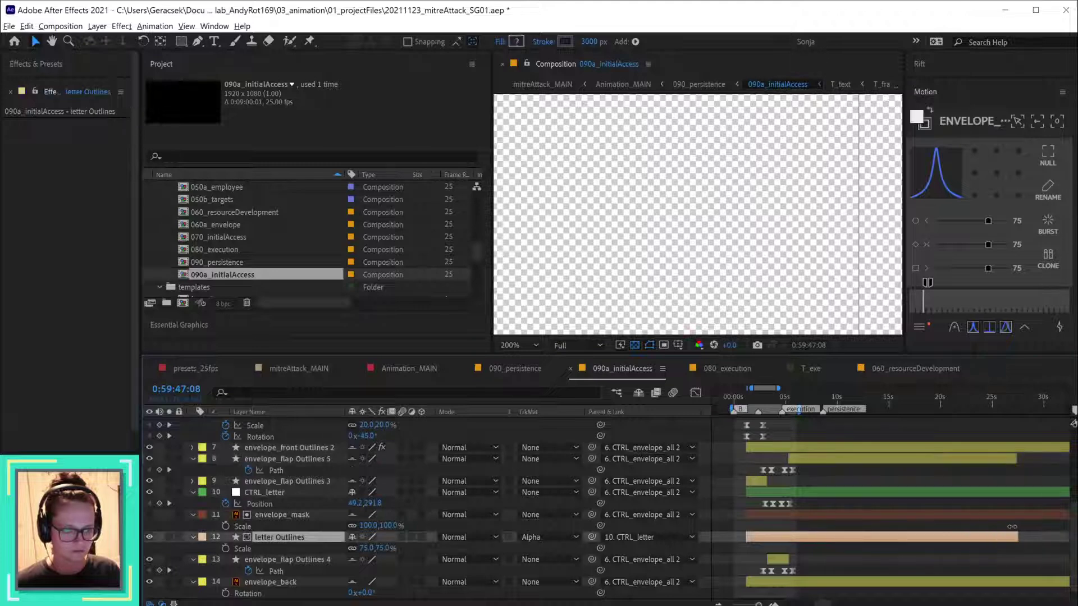
scroll(951, 535, down, 2)
drag(982, 459, 1032, 460)
scroll(866, 541, down, 5)
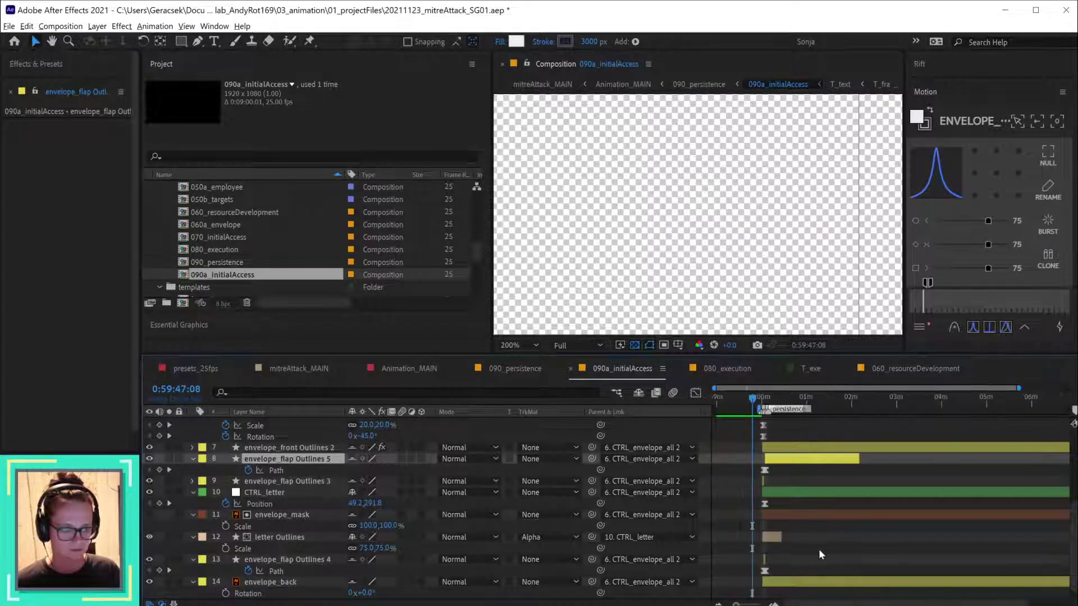
drag(778, 537, 1017, 503)
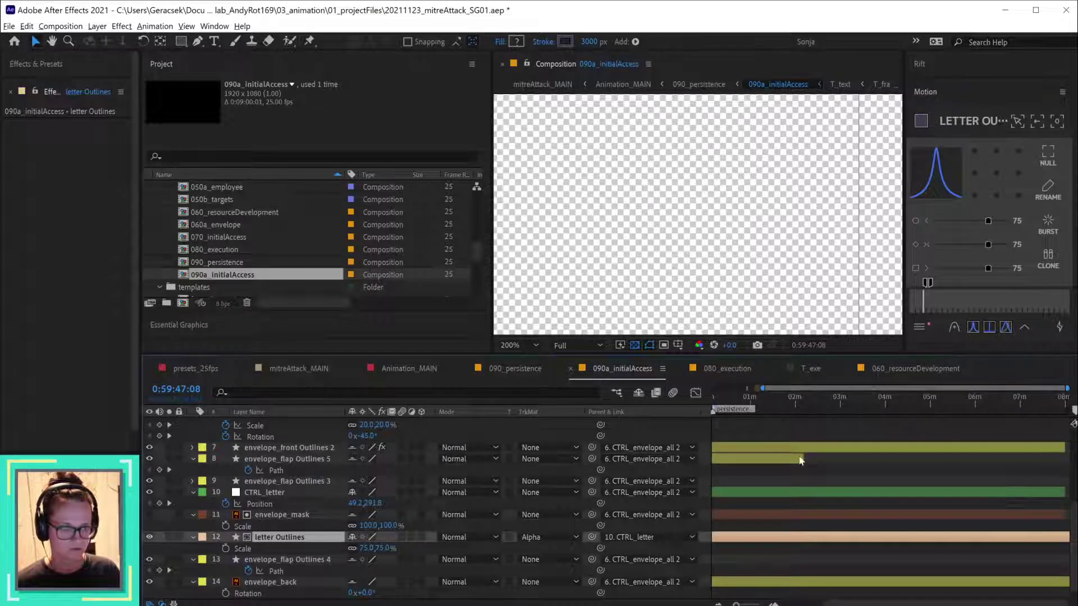
drag(801, 461, 967, 489)
drag(887, 470, 932, 493)
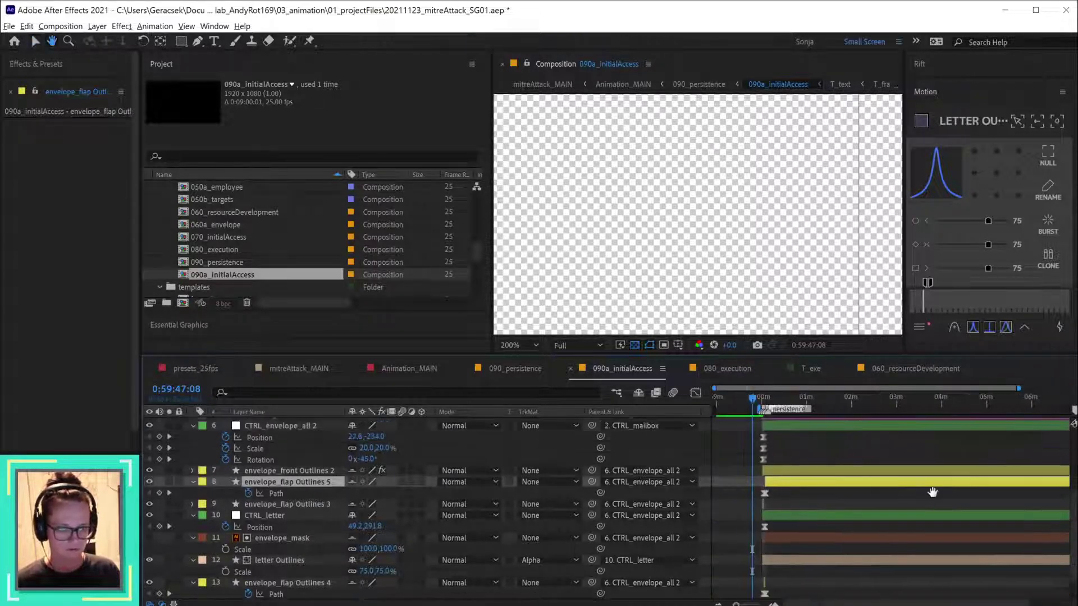
scroll(769, 500, up, 3)
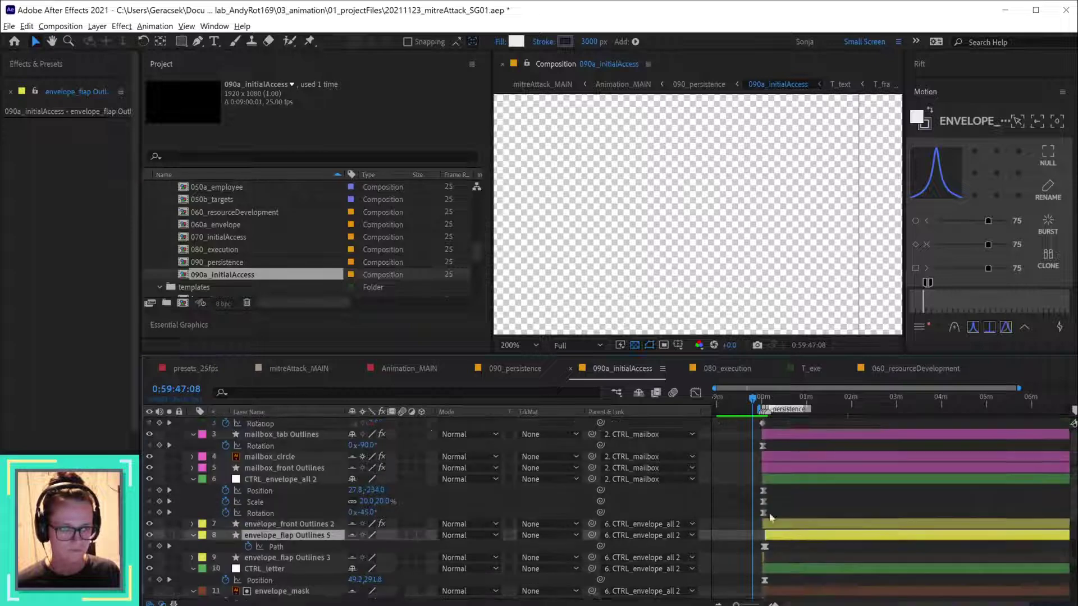
scroll(771, 517, down, 3)
key(ctrl+s)
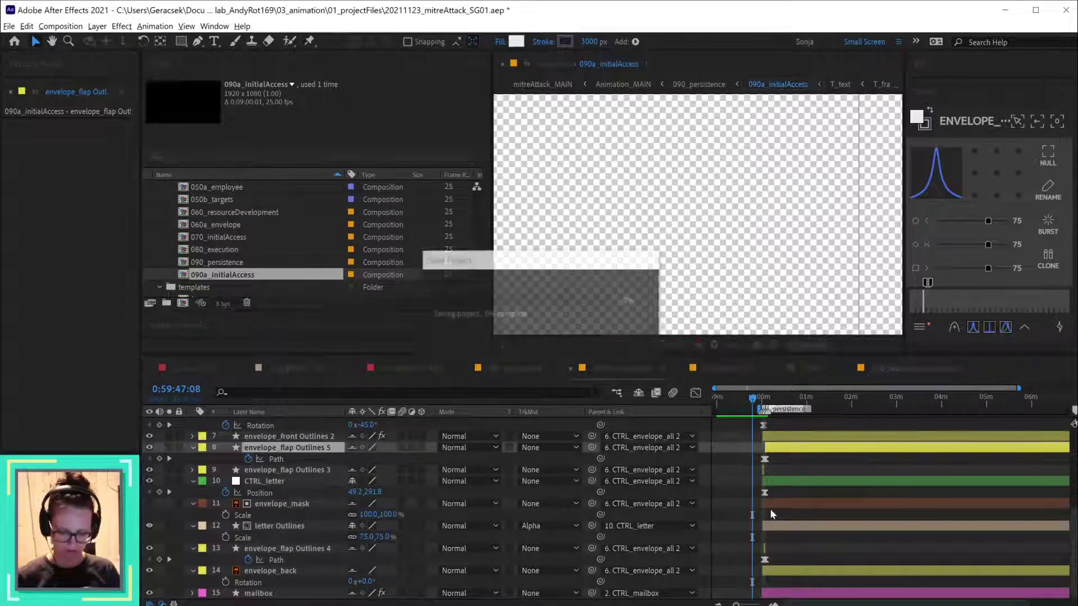